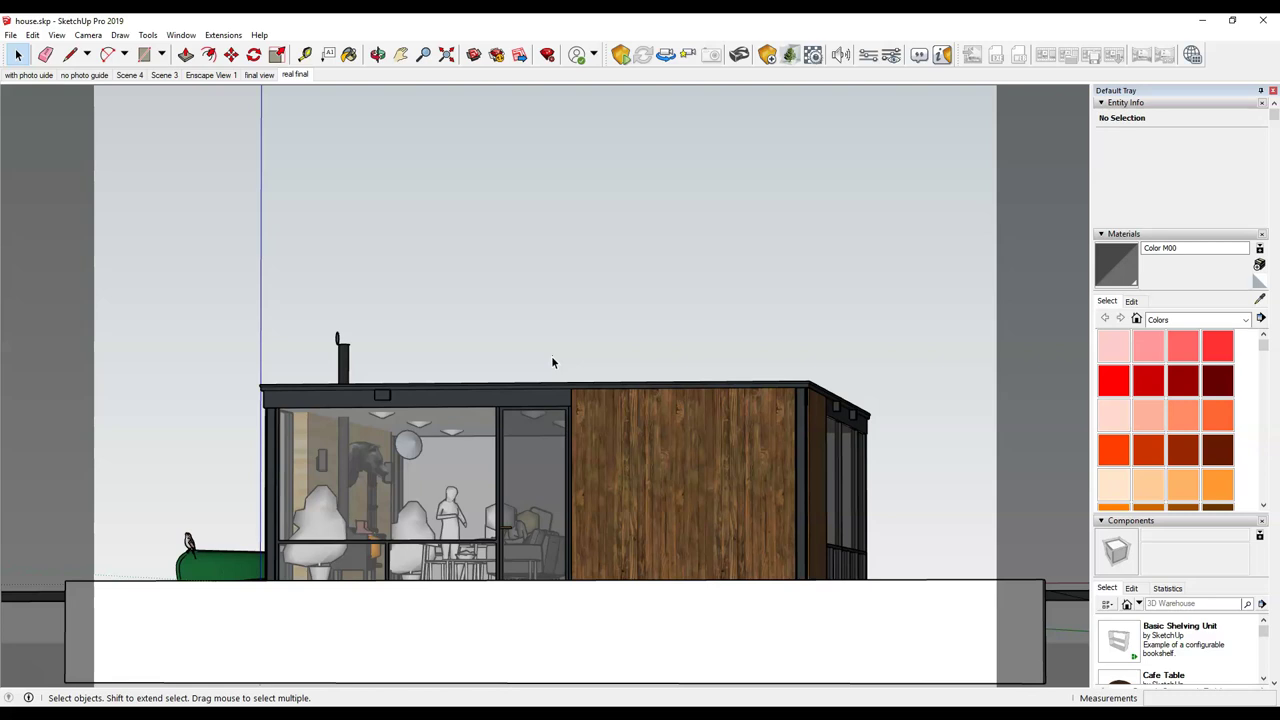
- Switch to Photoshop and compare the materials only.png render with the finished forest composite image
left_click(387, 692)
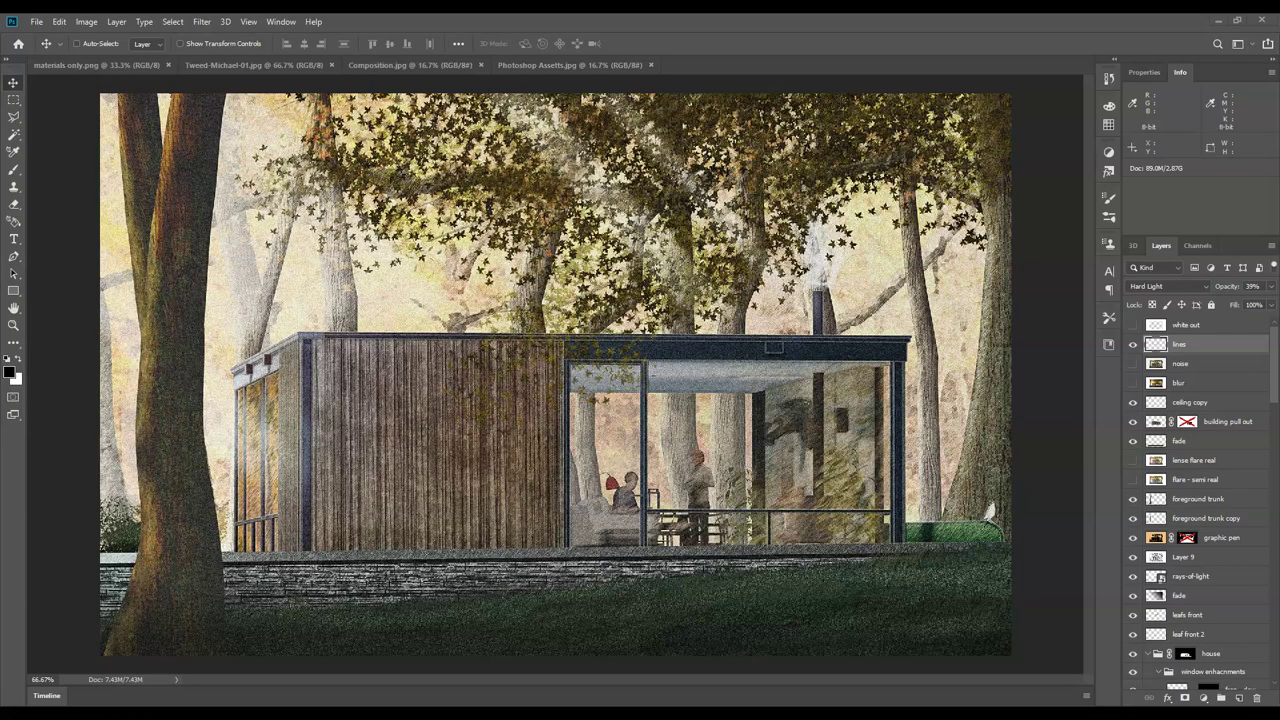
left_click(105, 67)
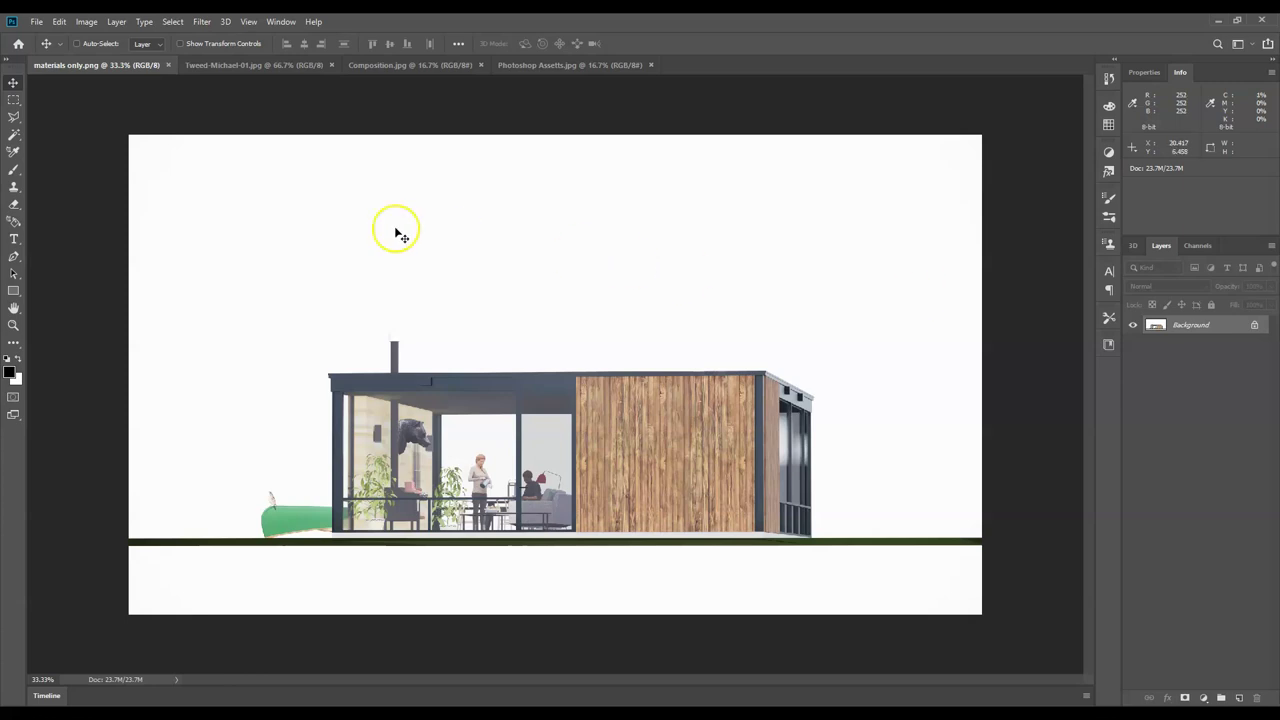
left_click(240, 66)
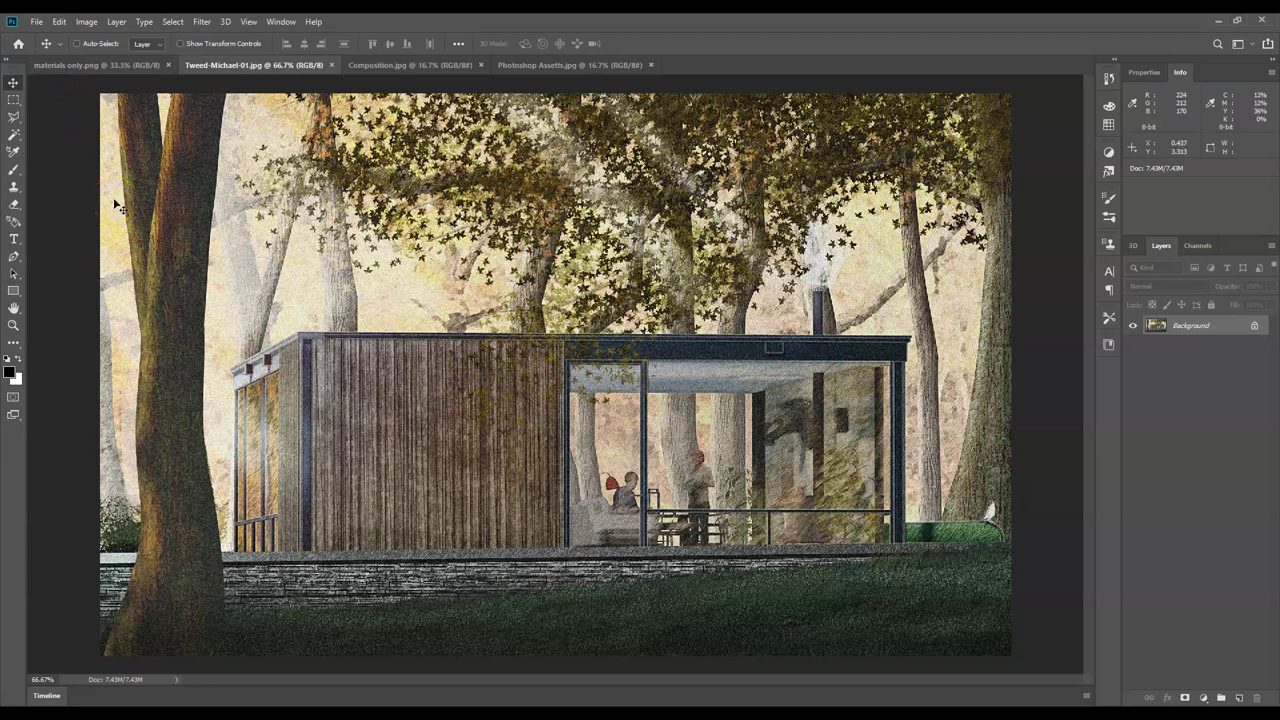
left_click(70, 65)
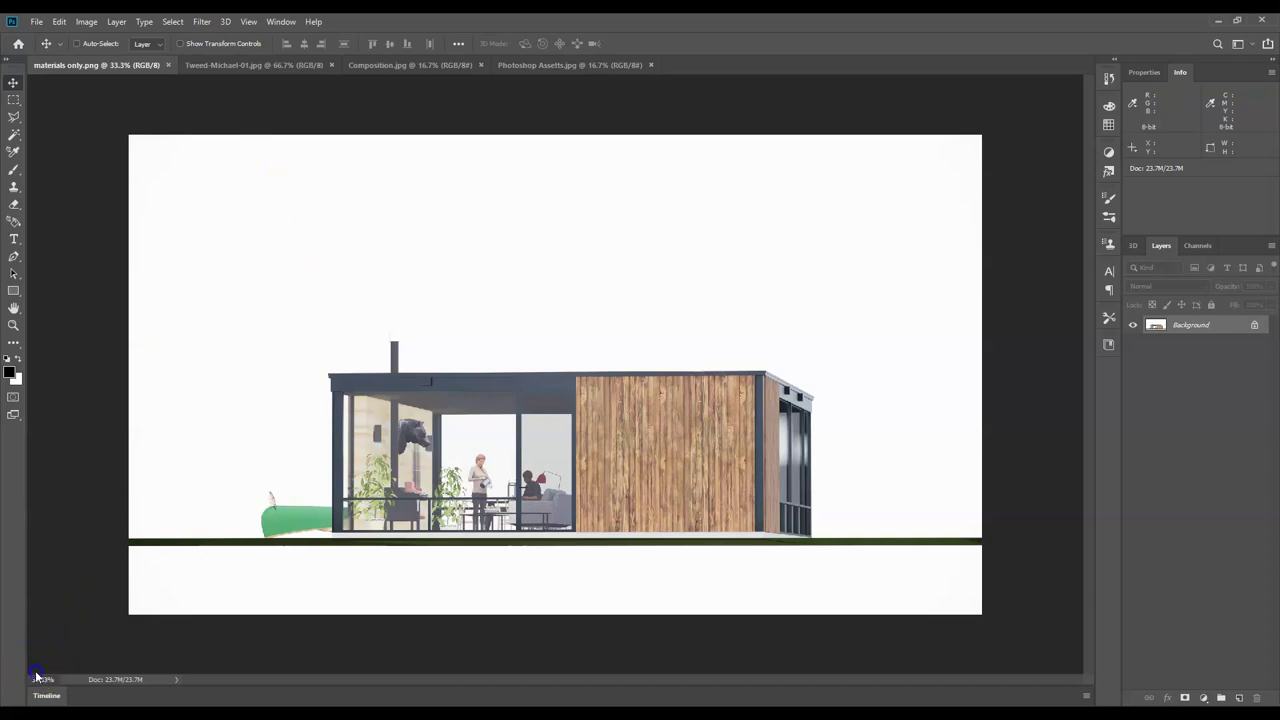
- Switch to Illustrator and place lines sketchup.jpg from the sketchup outputs folder across the artboard's full width, about 17 in wide
key("alt+Tab")
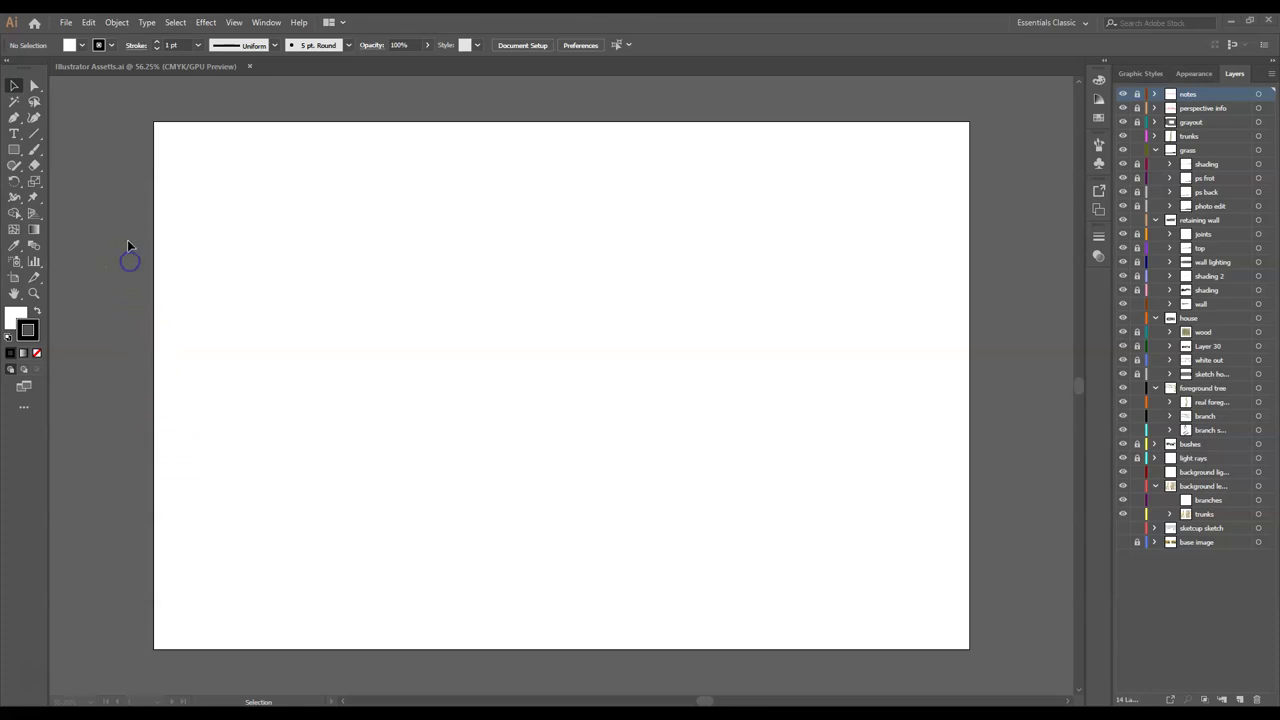
left_click(65, 22)
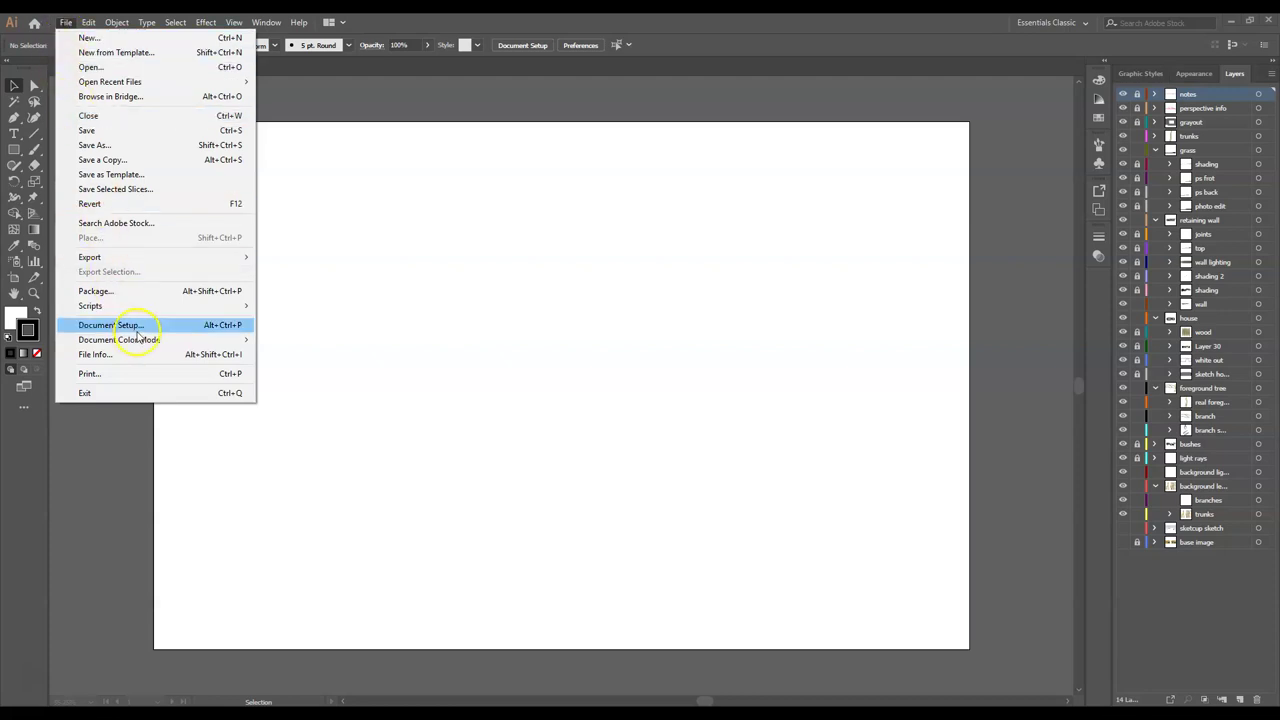
left_click(625, 116)
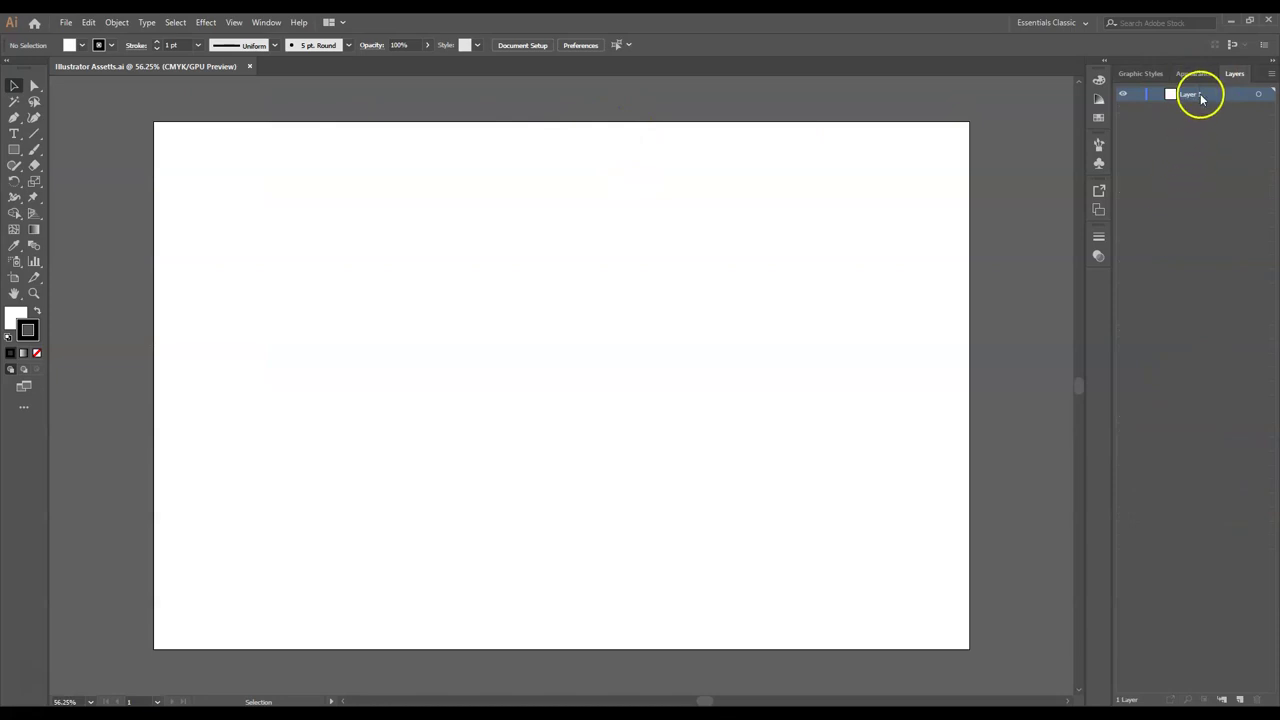
left_click(65, 22)
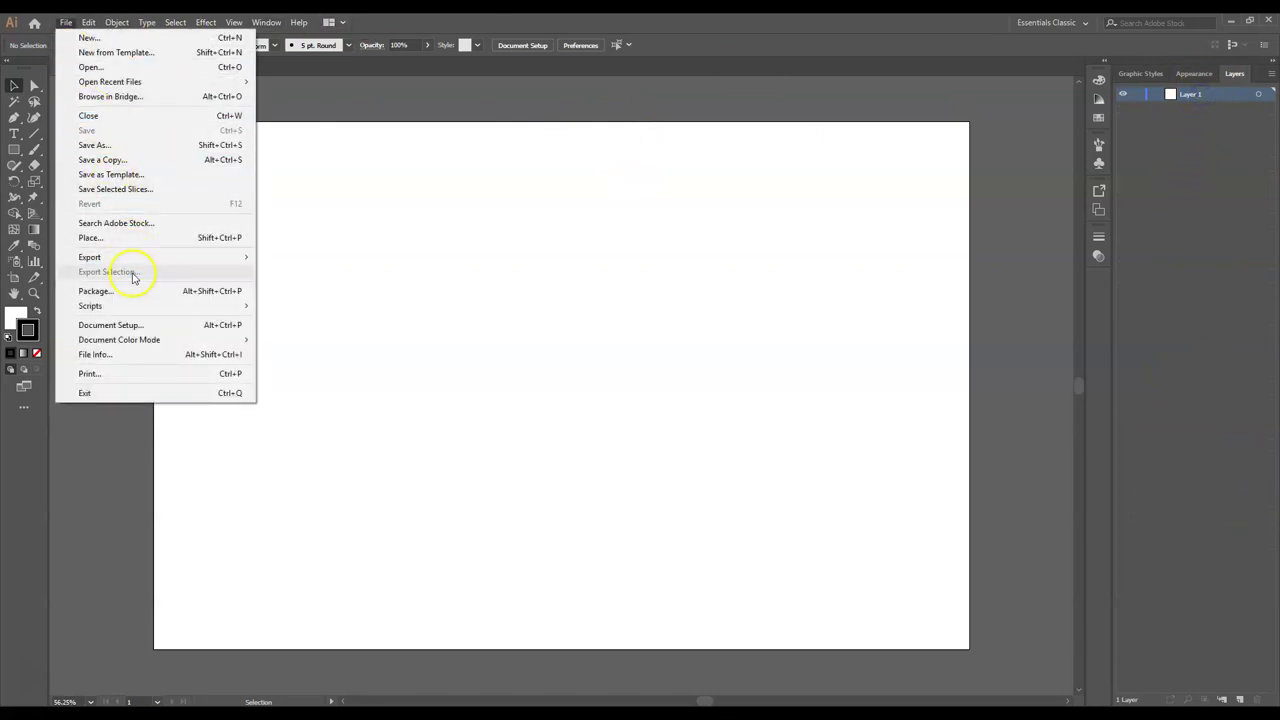
left_click(110, 237)
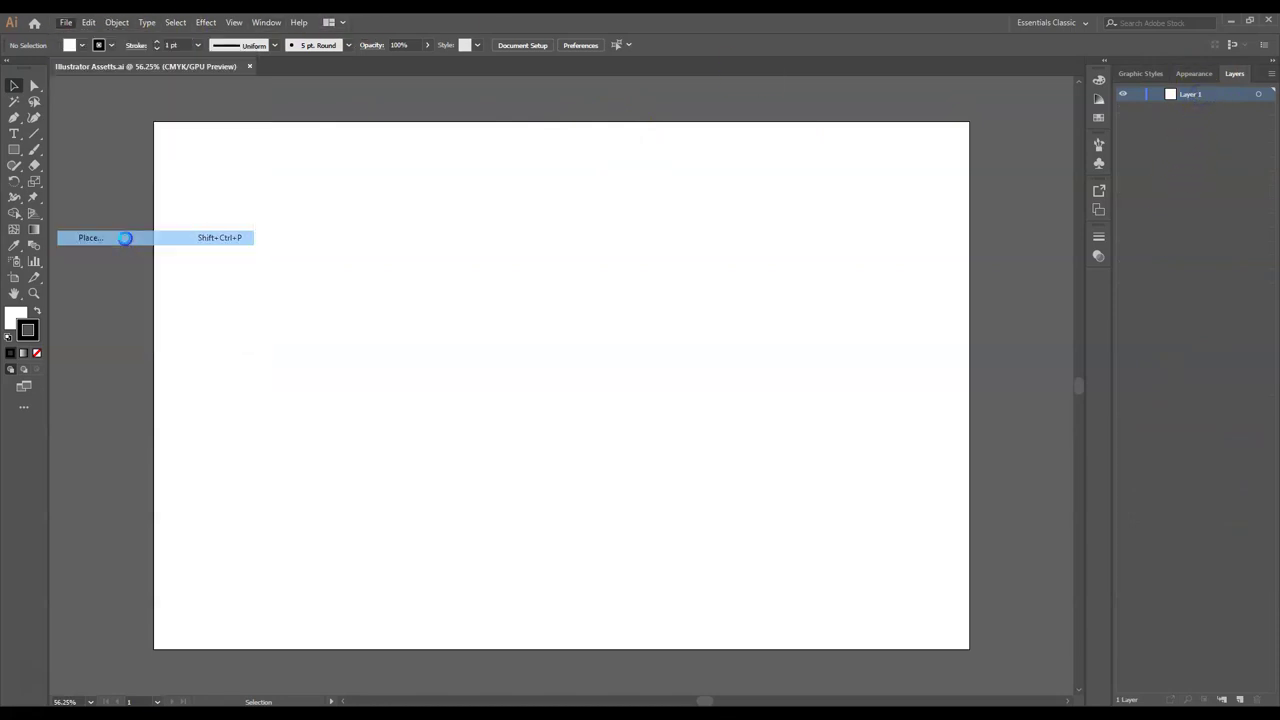
left_click(598, 174)
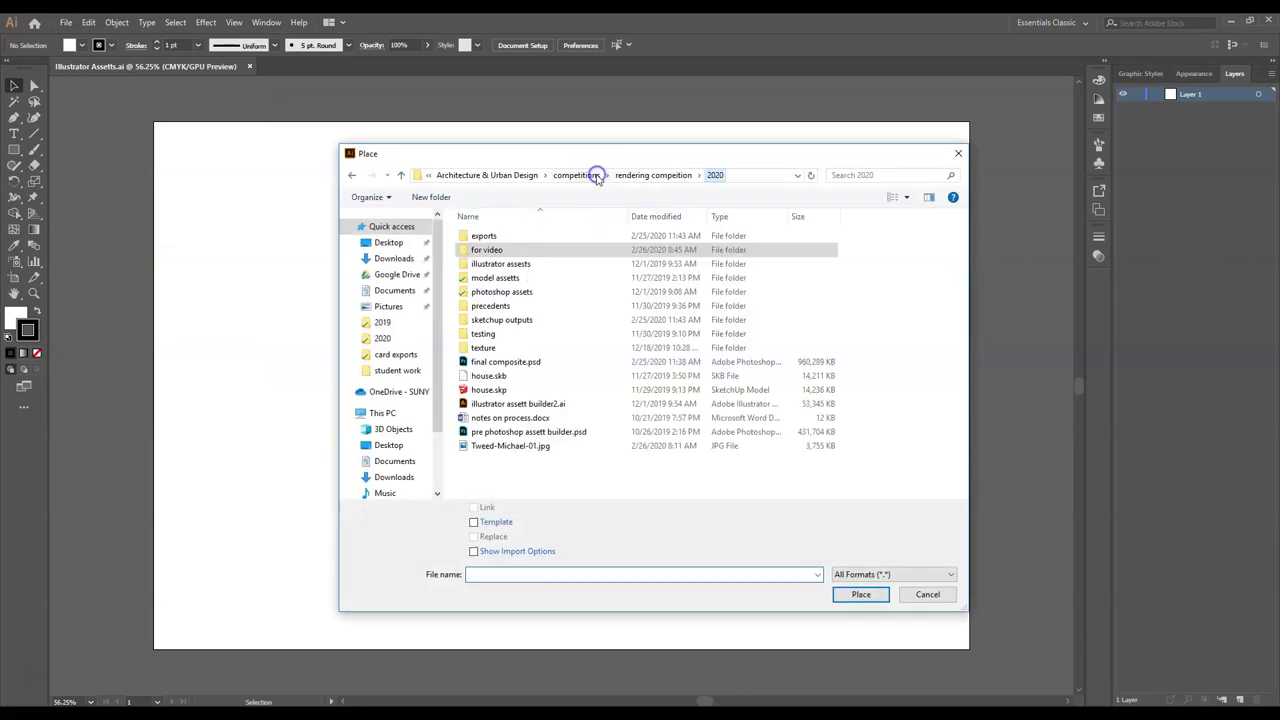
double_click(502, 319)
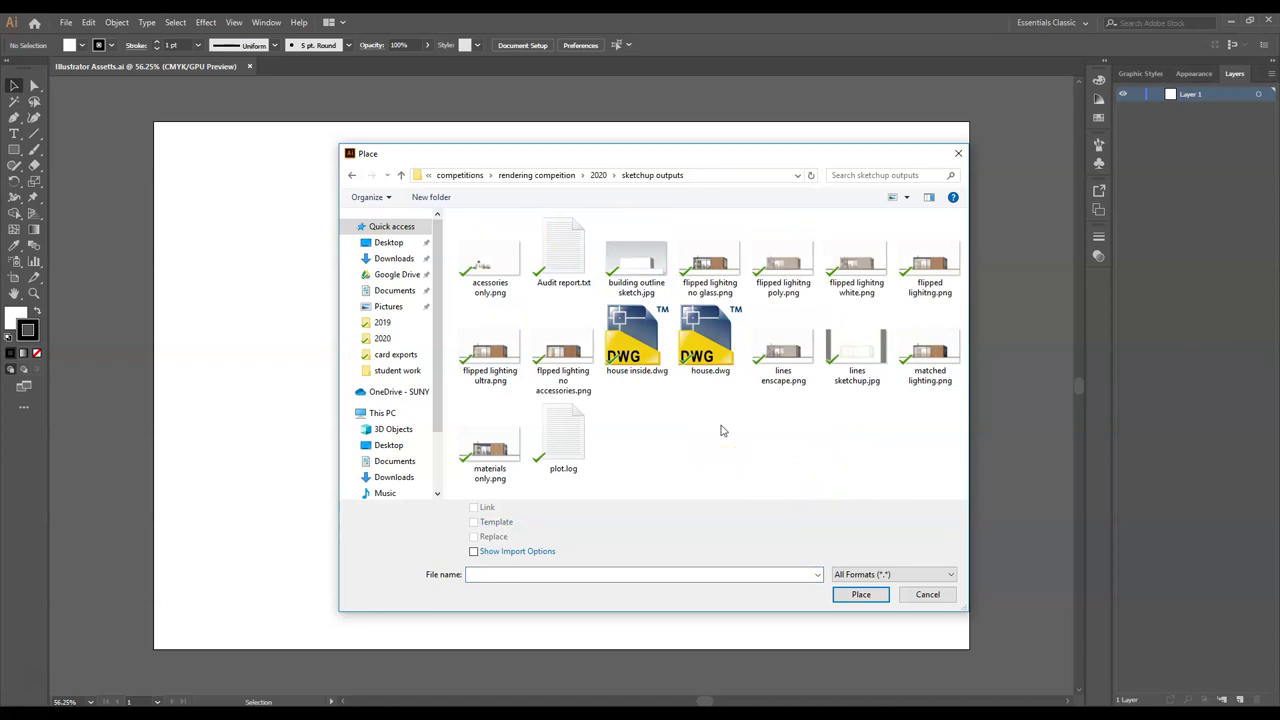
left_click(848, 343)
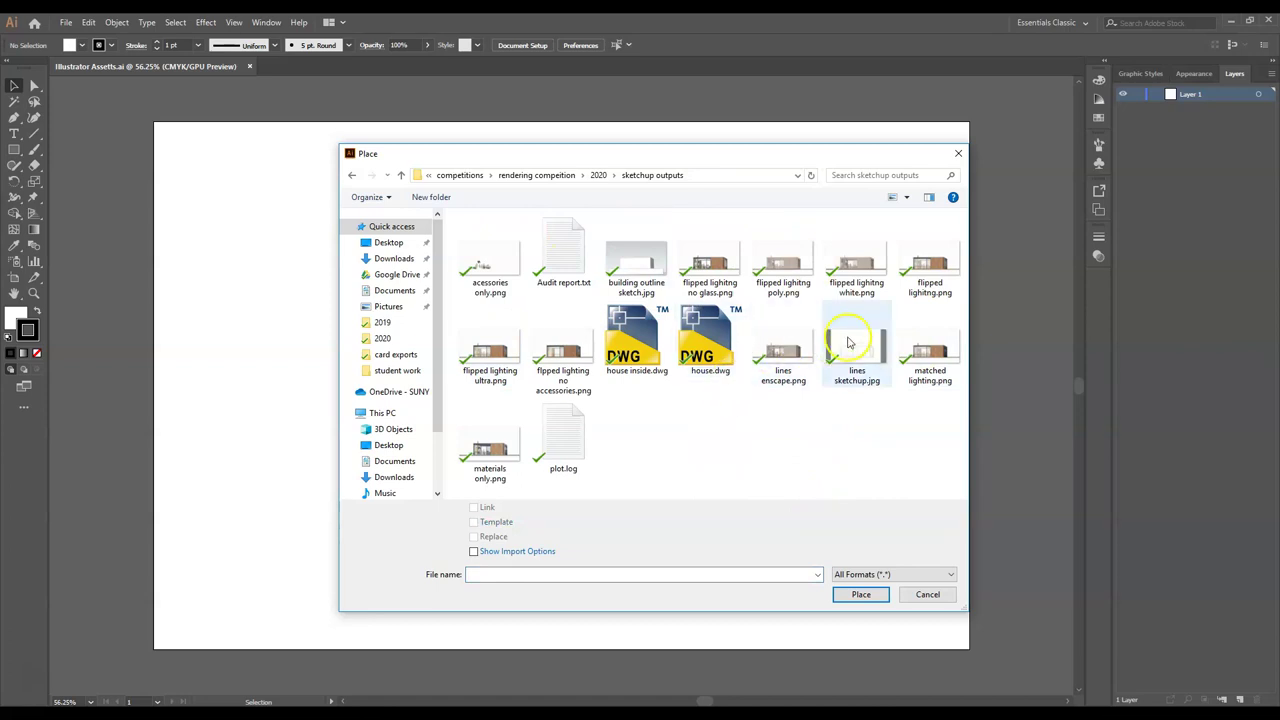
double_click(848, 343)
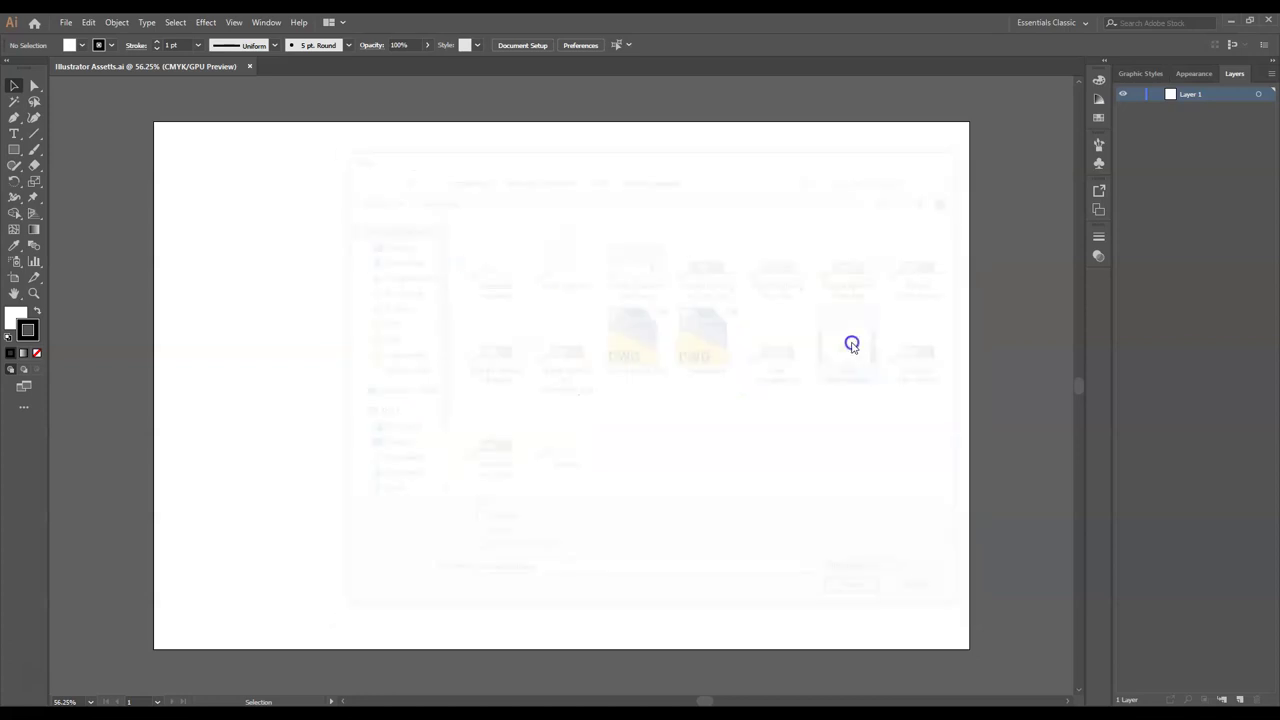
mouse_move(155, 130)
left_mouse_down()
mouse_move(831, 440)
mouse_move(989, 534)
mouse_move(969, 595)
left_mouse_up()
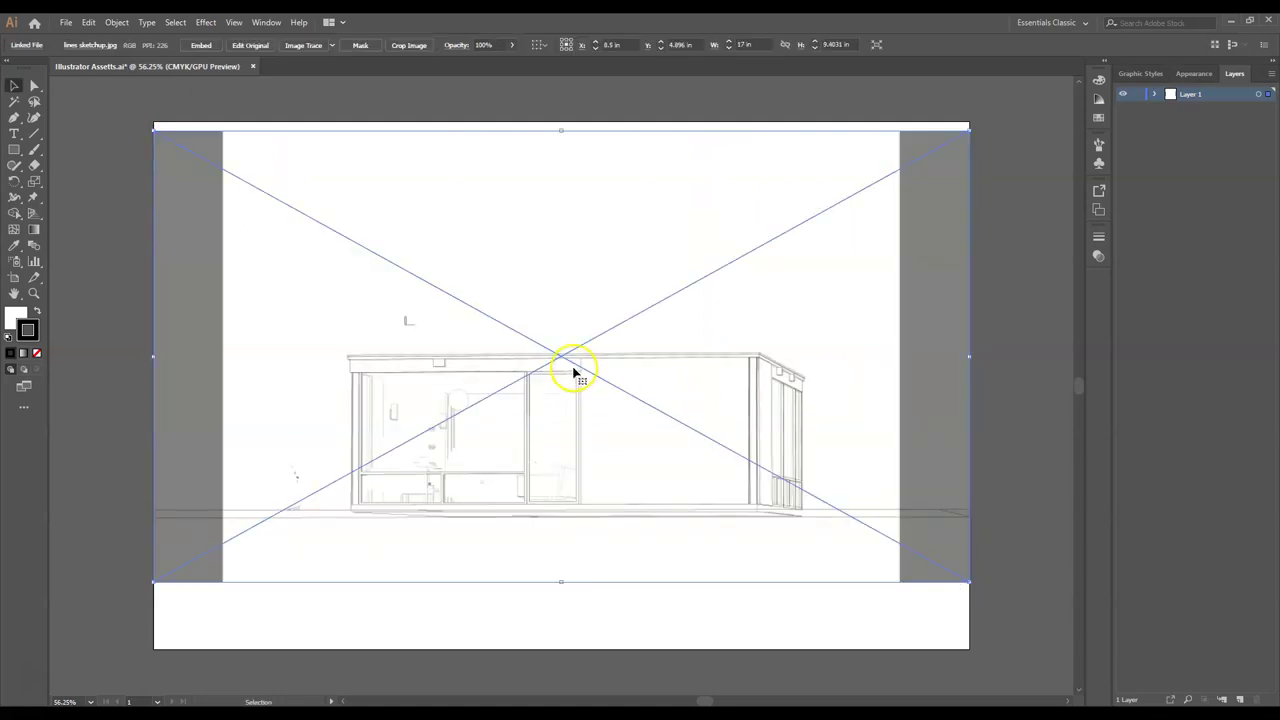
- Center the placed line image and enlarge it proportionally to about 20.4 by 11.3 in, so its grey side bands fall outside the artboard
left_click_drag(573, 368, 573, 393)
left_click(563, 433)
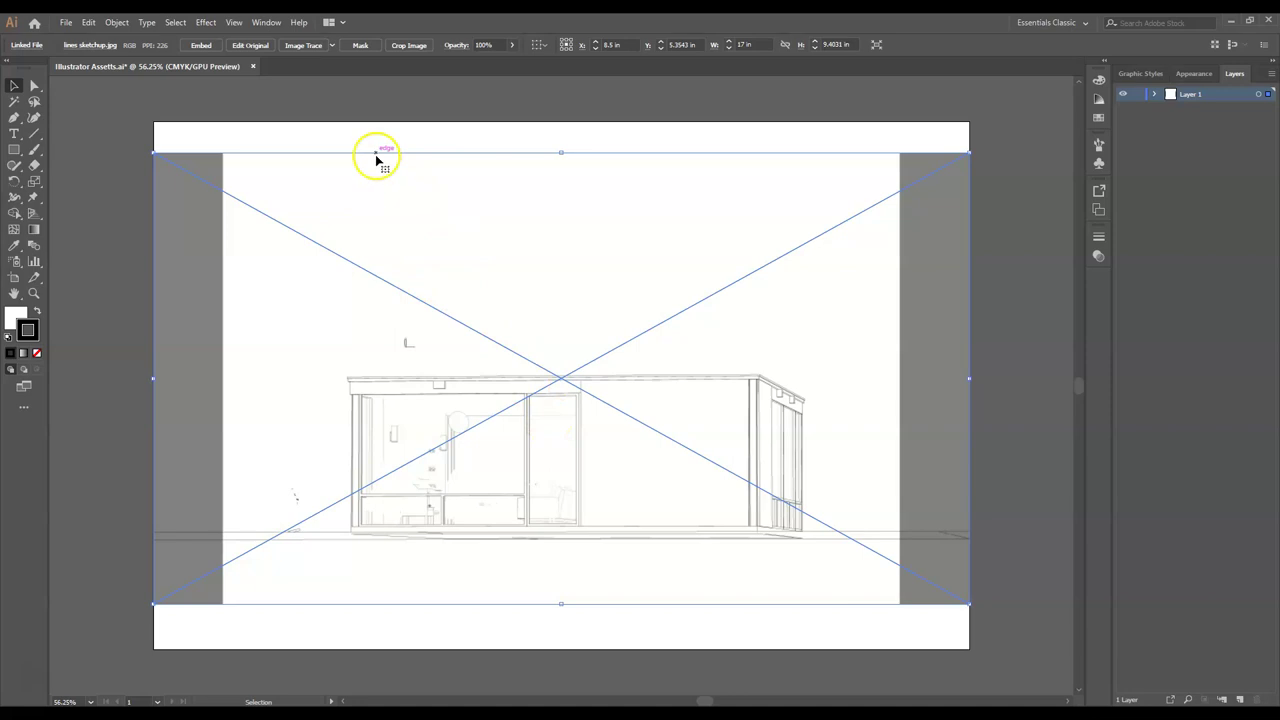
left_click_drag(157, 152, 80, 113)
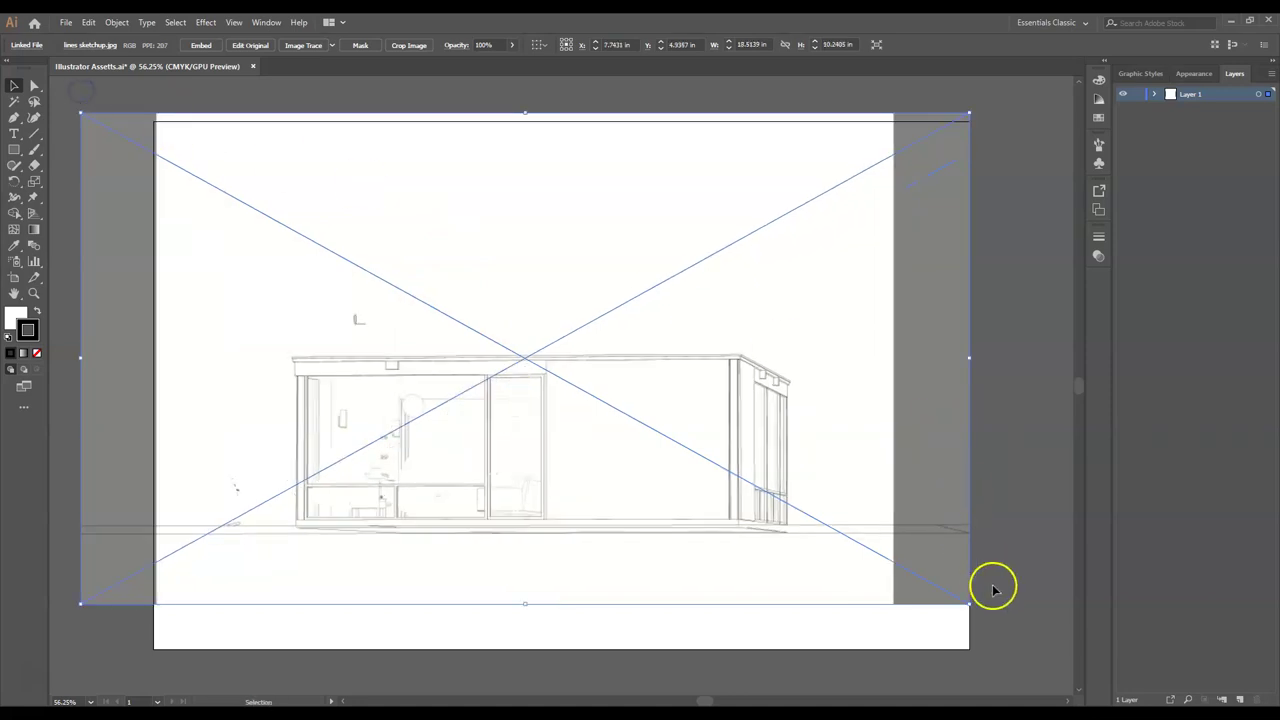
left_click_drag(970, 604, 1051, 650)
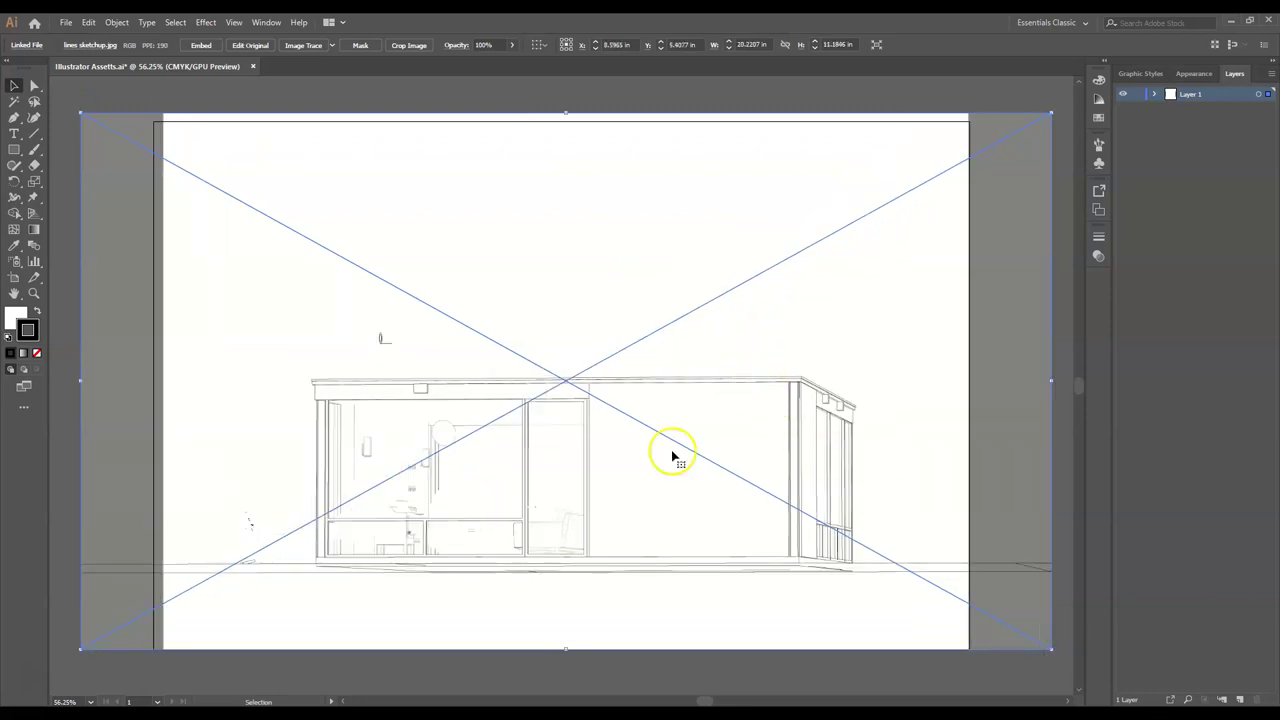
left_click_drag(625, 478, 618, 463)
left_click_drag(80, 638, 233, 640)
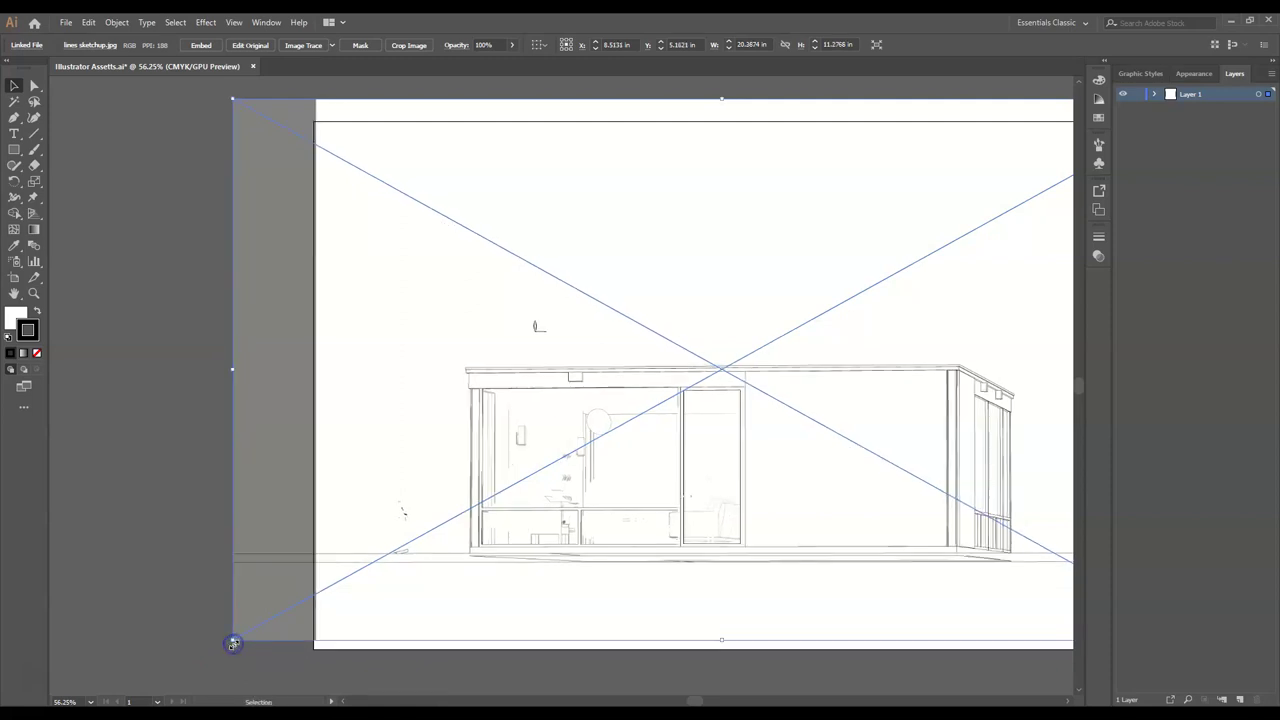
left_click(180, 540)
- Move the line image straight up on the artboard to a Y position of about 4.69 in
scroll(156, 527, "down", 2)
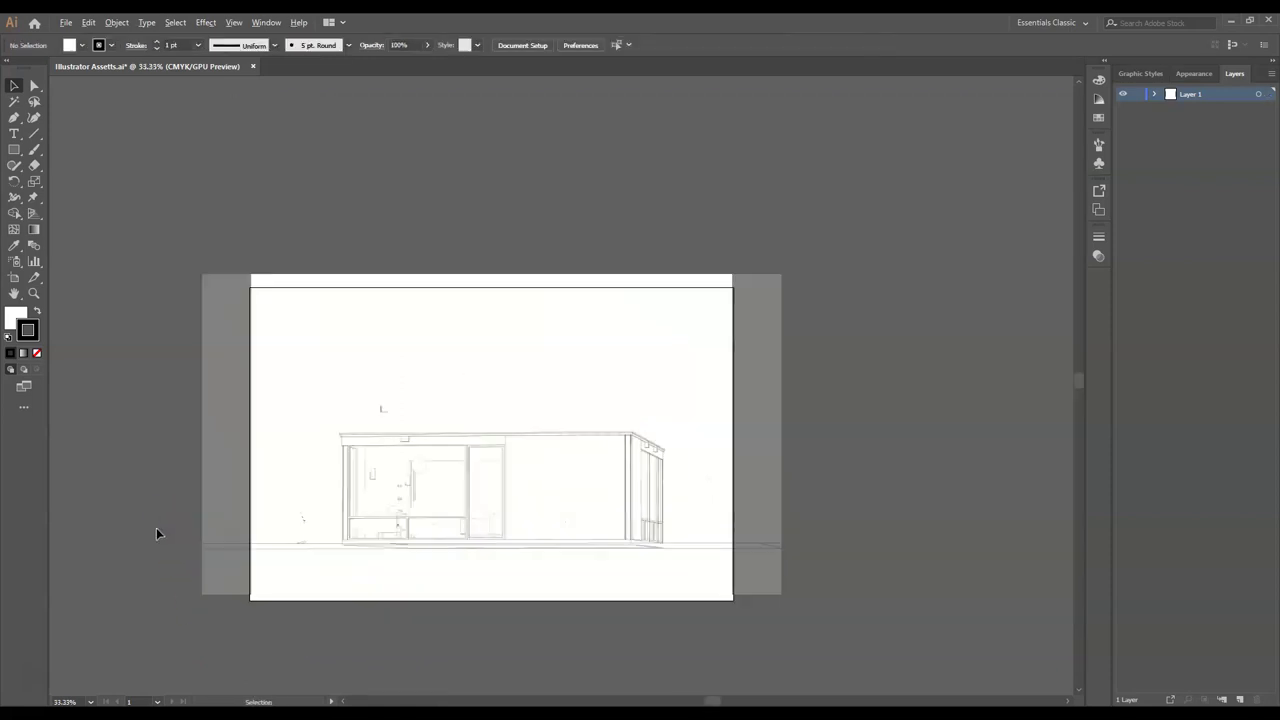
left_click(555, 517)
left_click_drag(555, 517, 540, 497)
left_click(557, 532)
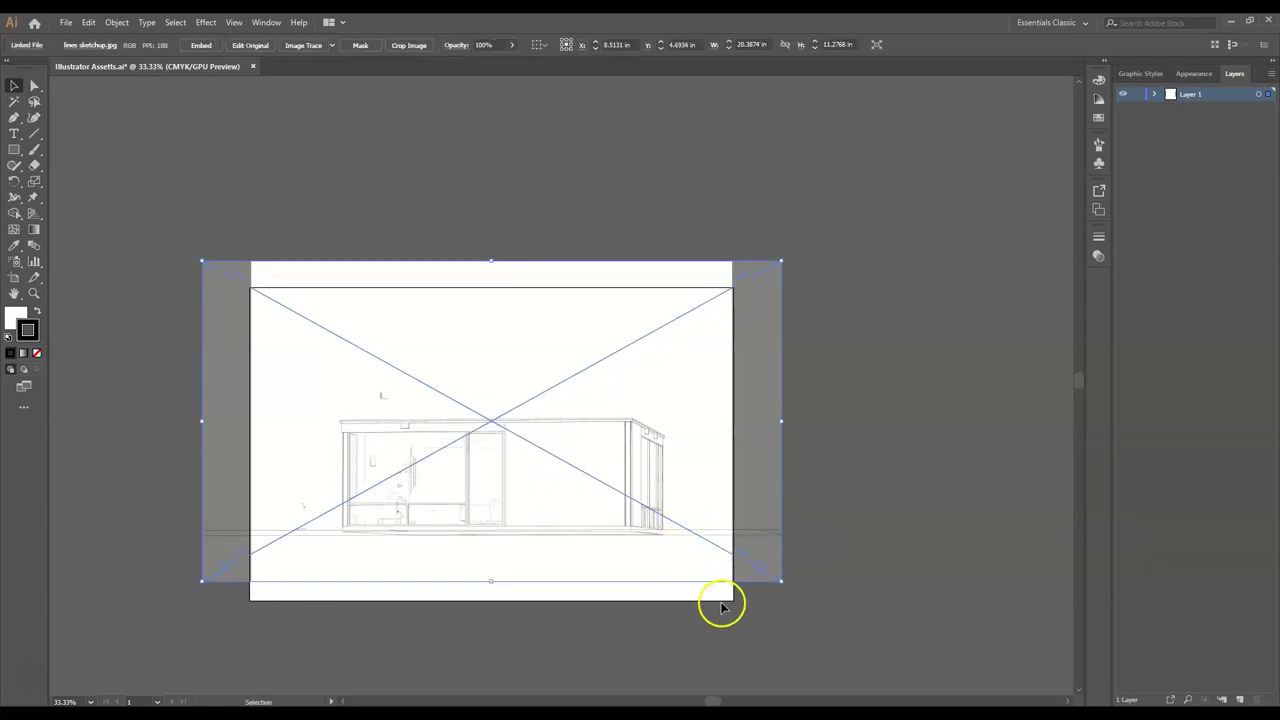
- Reflect the line image across the vertical axis to mirror the house, and deselect it
scroll(614, 569, "up", 1)
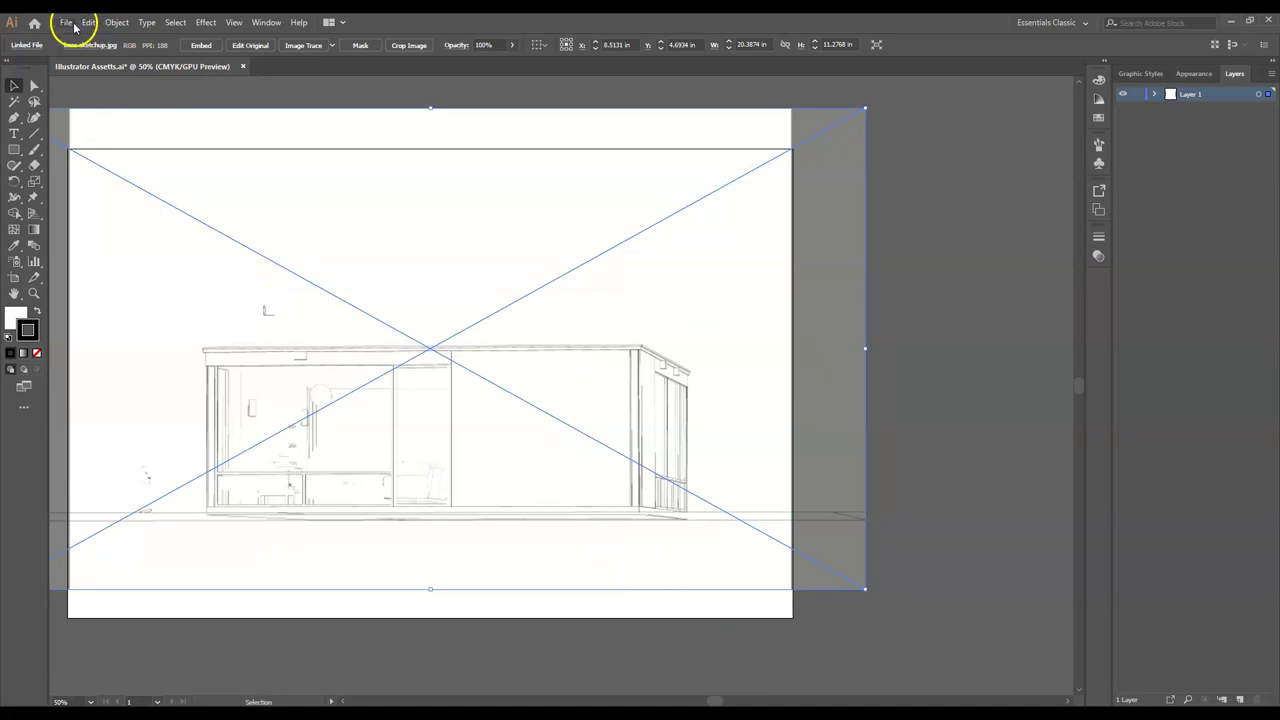
left_click(117, 22)
mouse_move(200, 38)
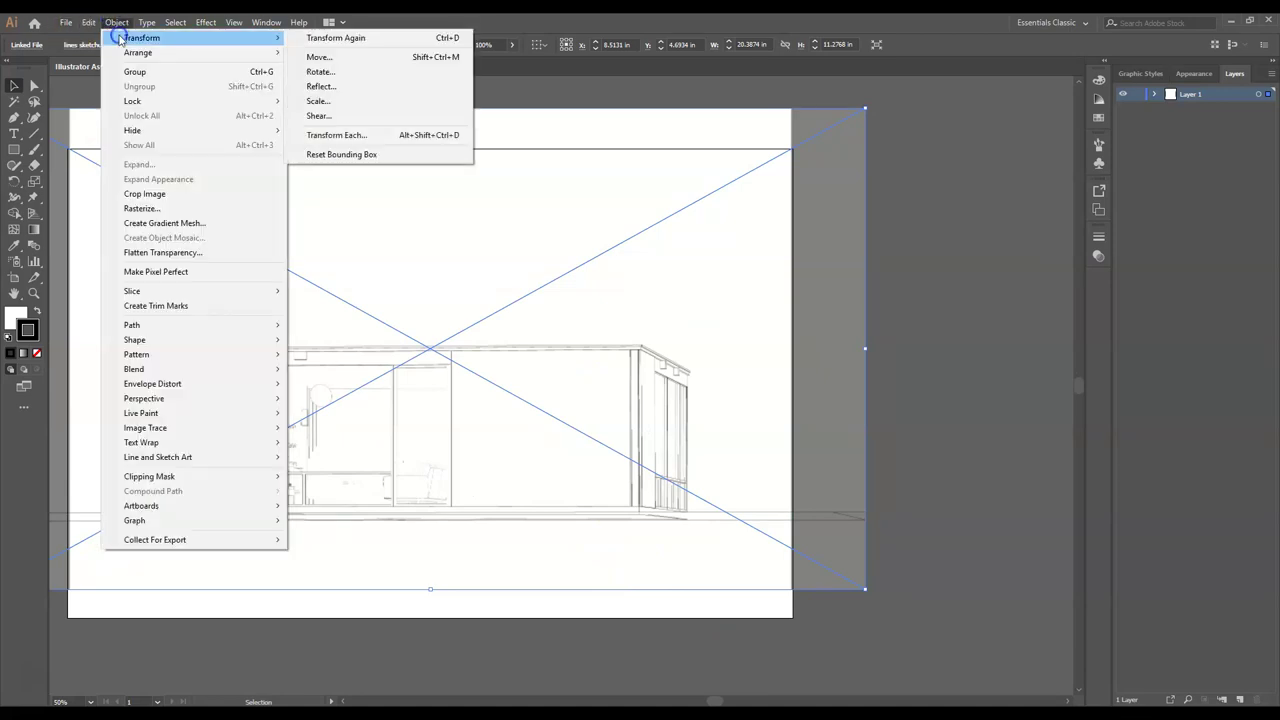
left_click(390, 88)
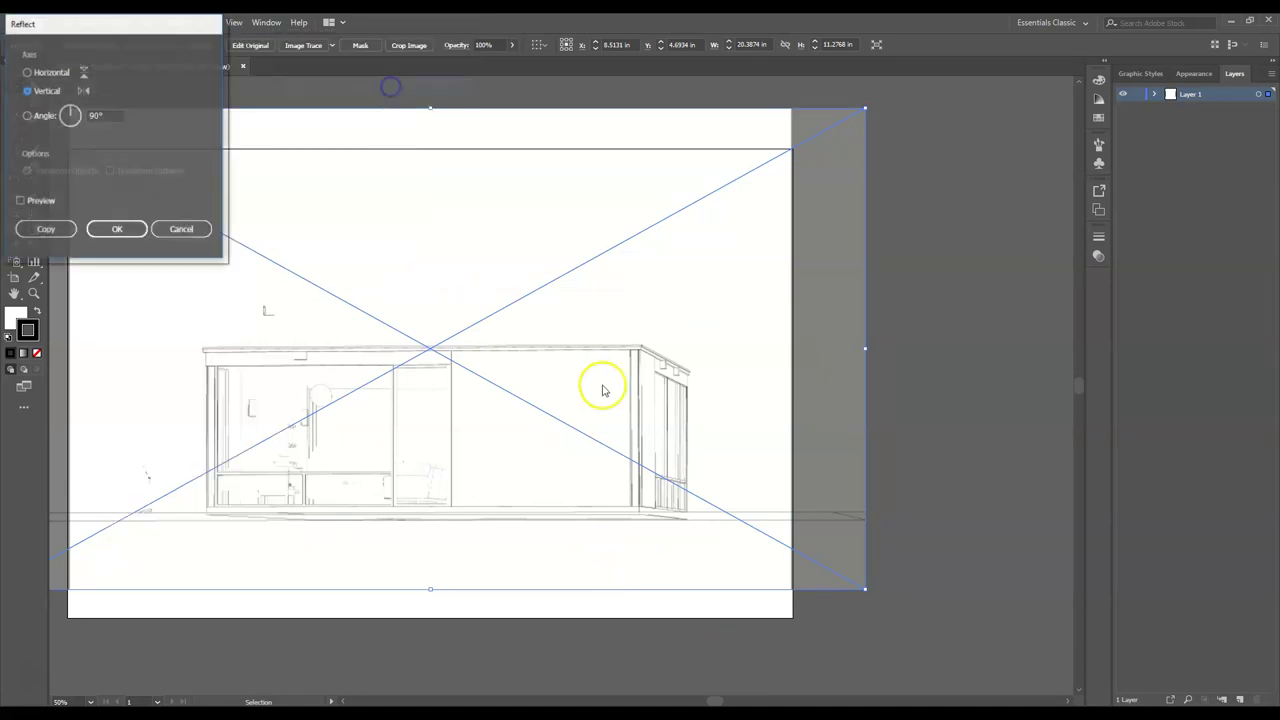
left_click(105, 229)
left_click(983, 553)
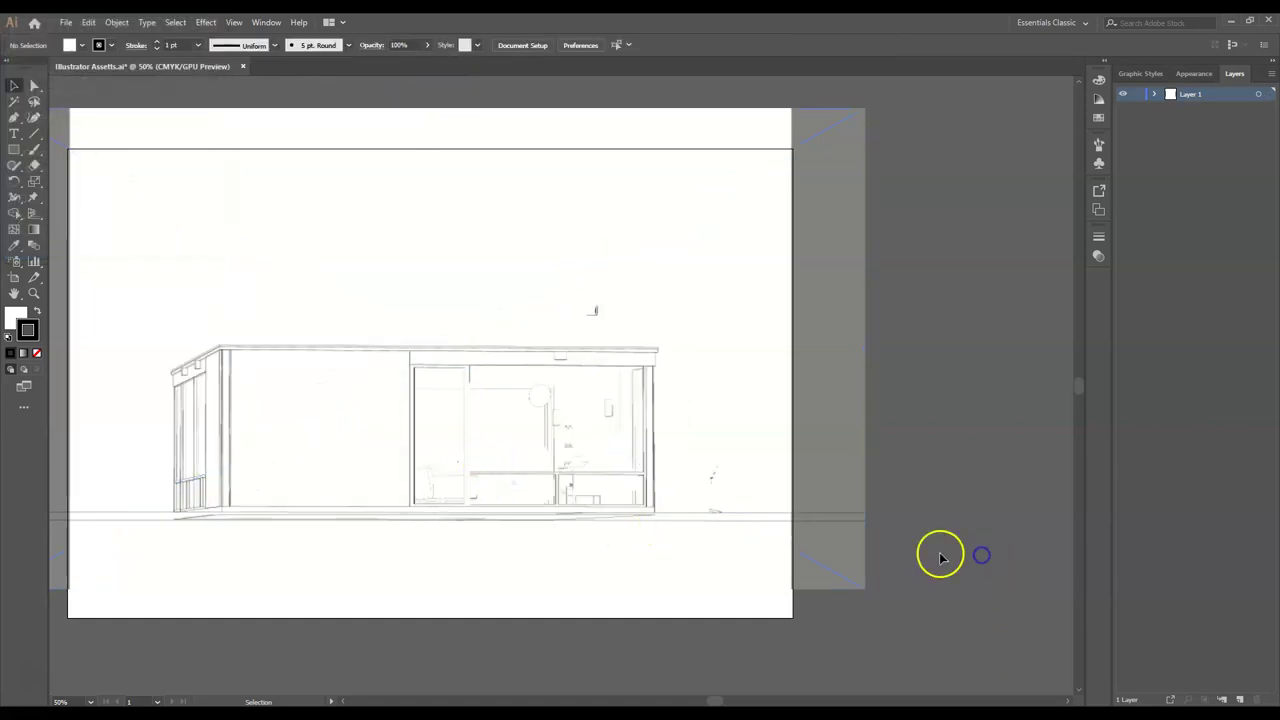
- Copy the mirrored line image, switch to Photoshop and paste it into Composition.jpg as pixels
scroll(954, 538, "down", 1)
key("super")
key("super")
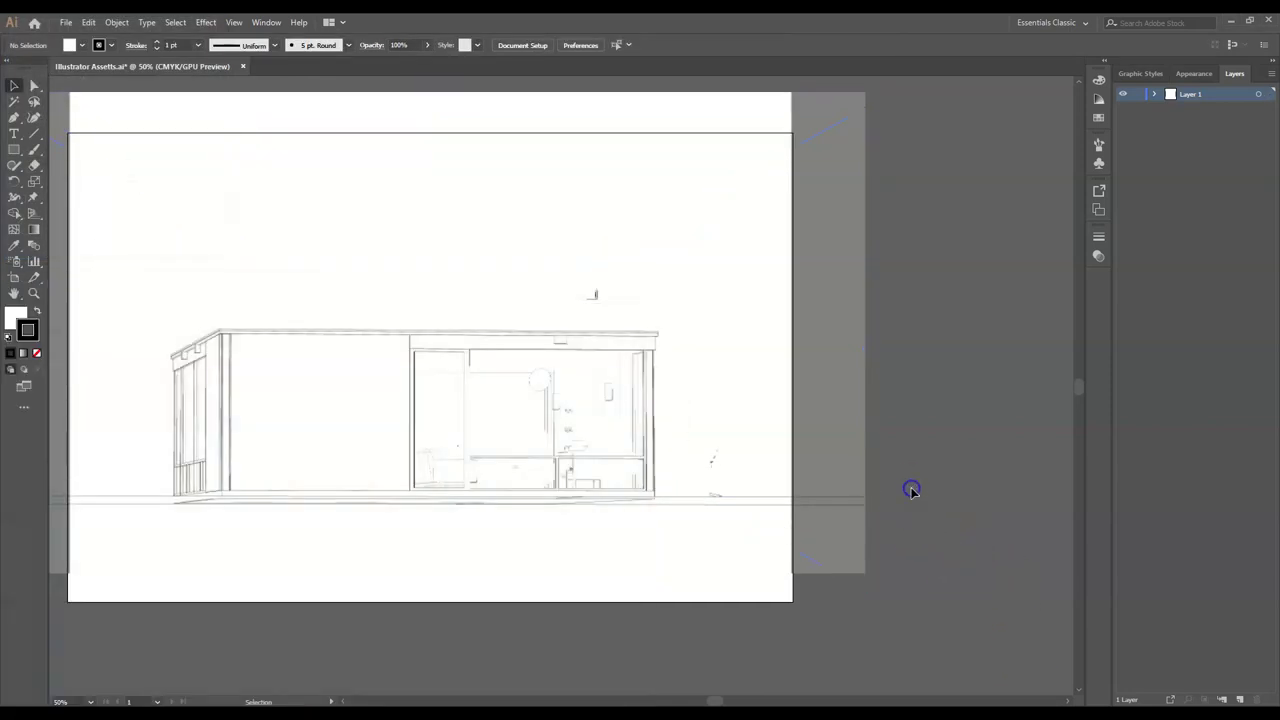
scroll(935, 482, "down", 1)
scroll(586, 478, "up", 1)
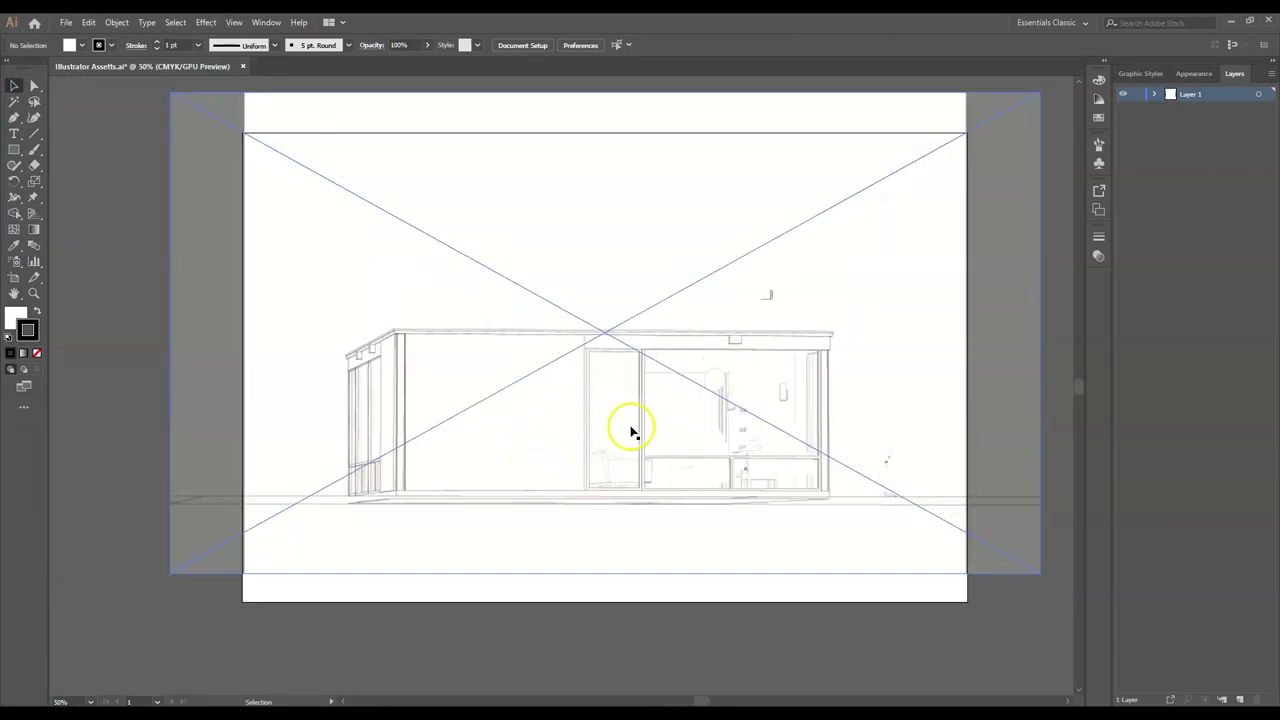
scroll(480, 458, "up", 1)
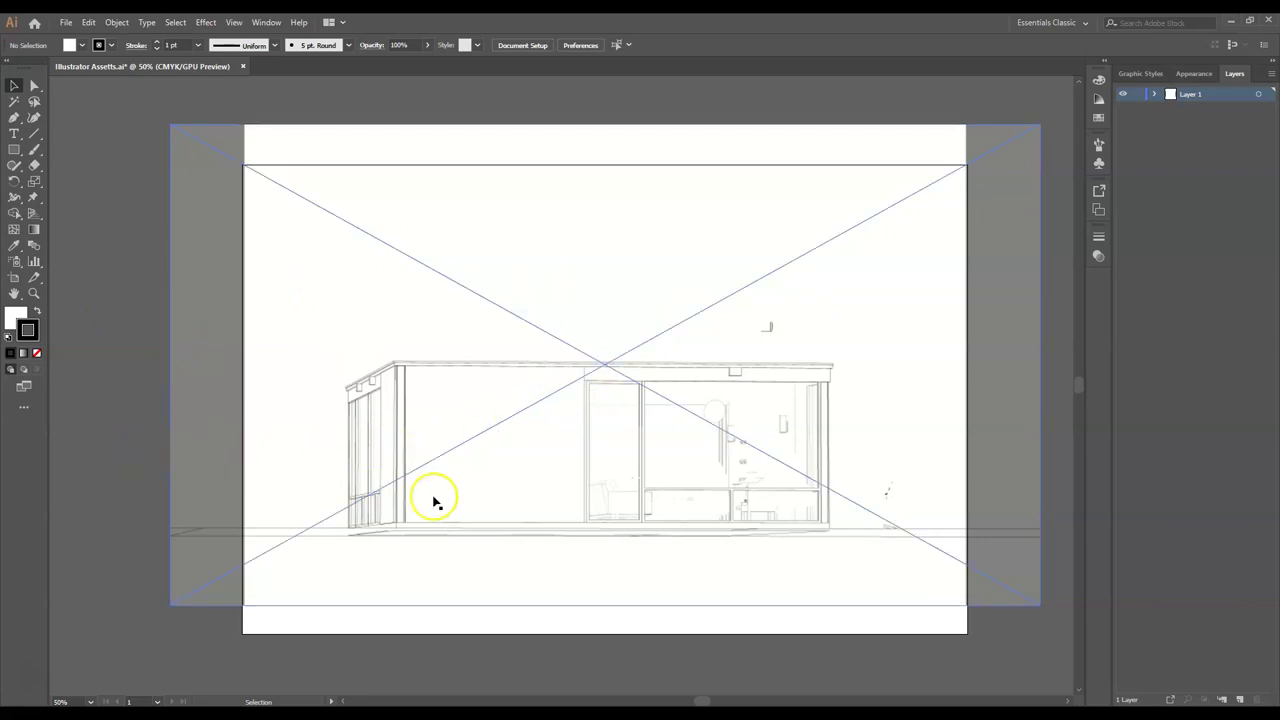
left_click(386, 451)
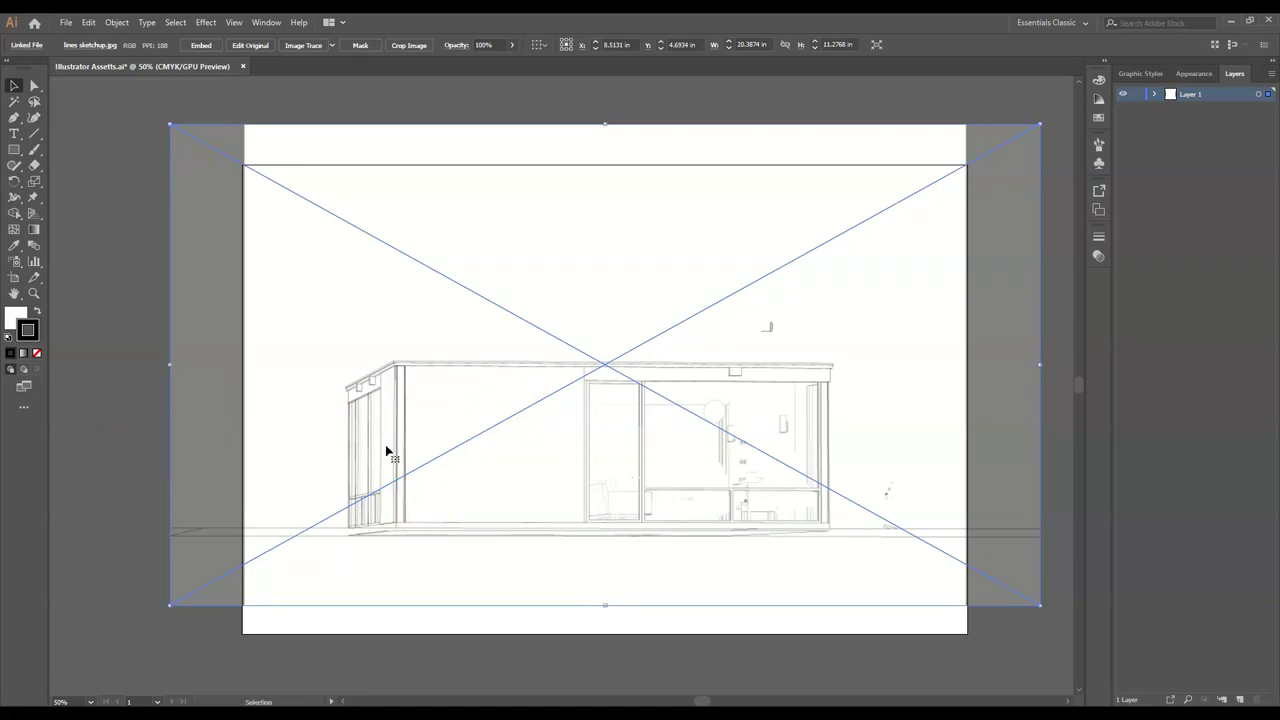
left_click(521, 660)
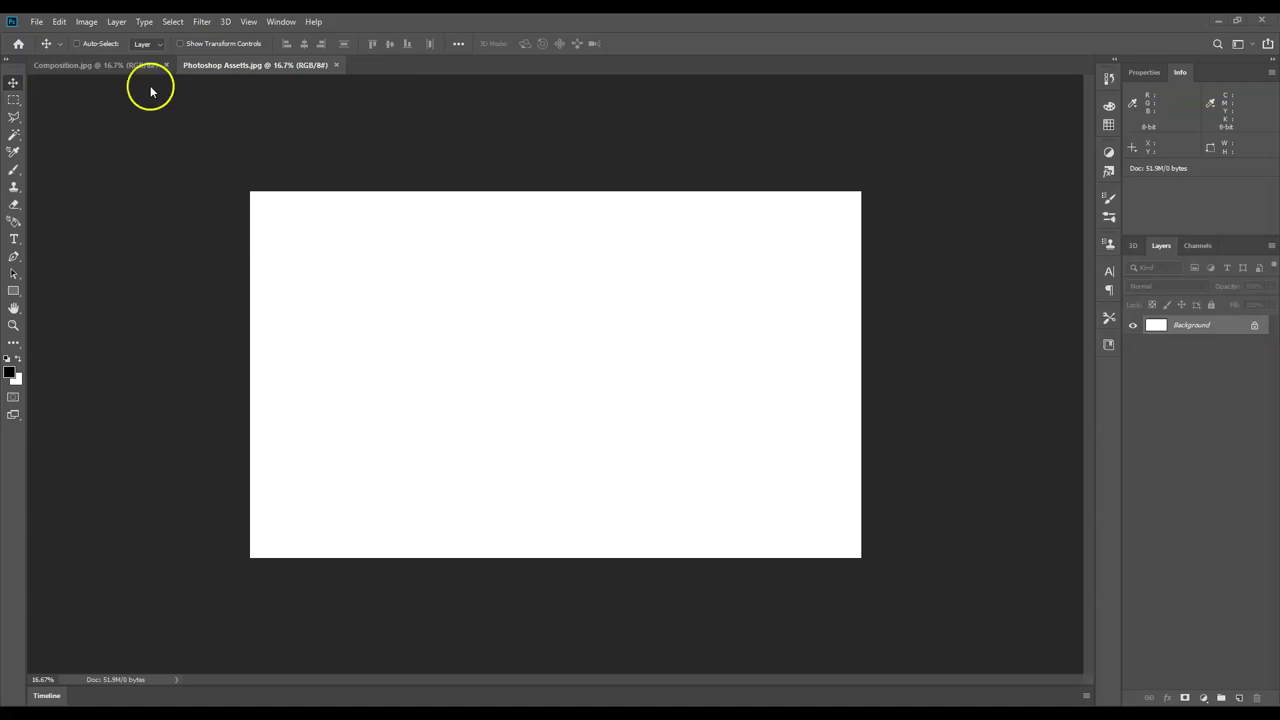
left_click(63, 64)
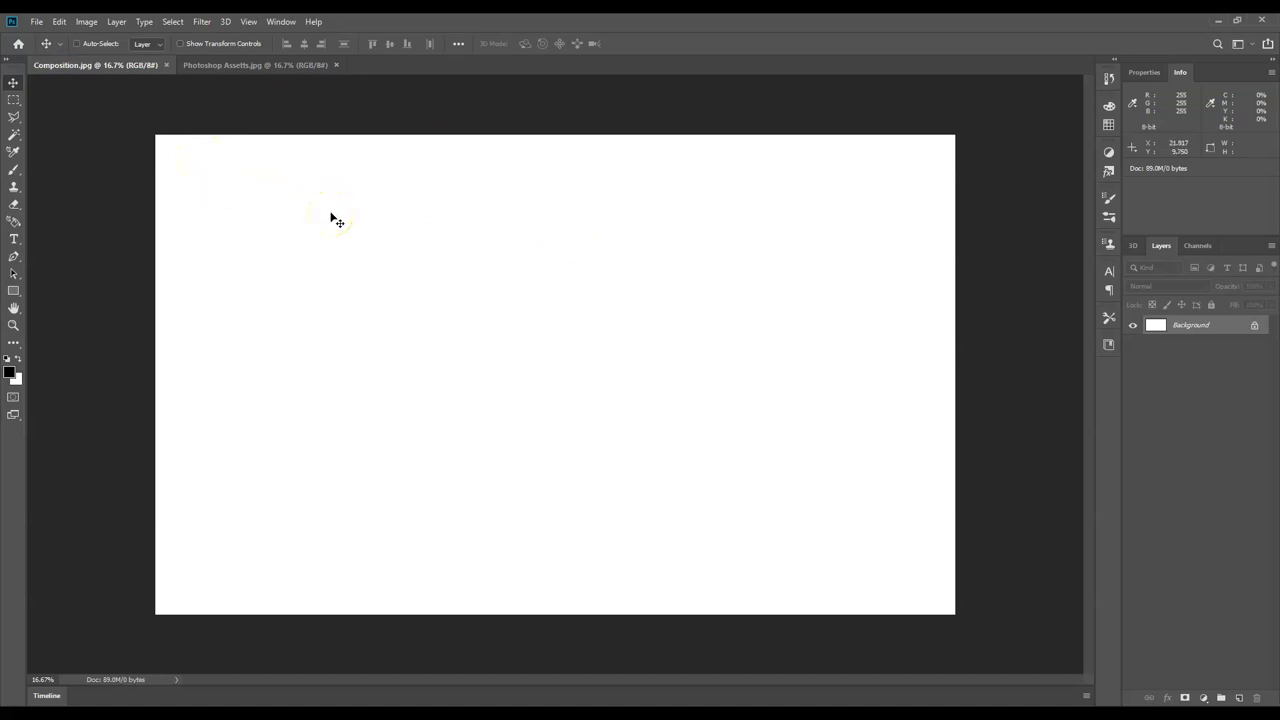
key("ctrl+v")
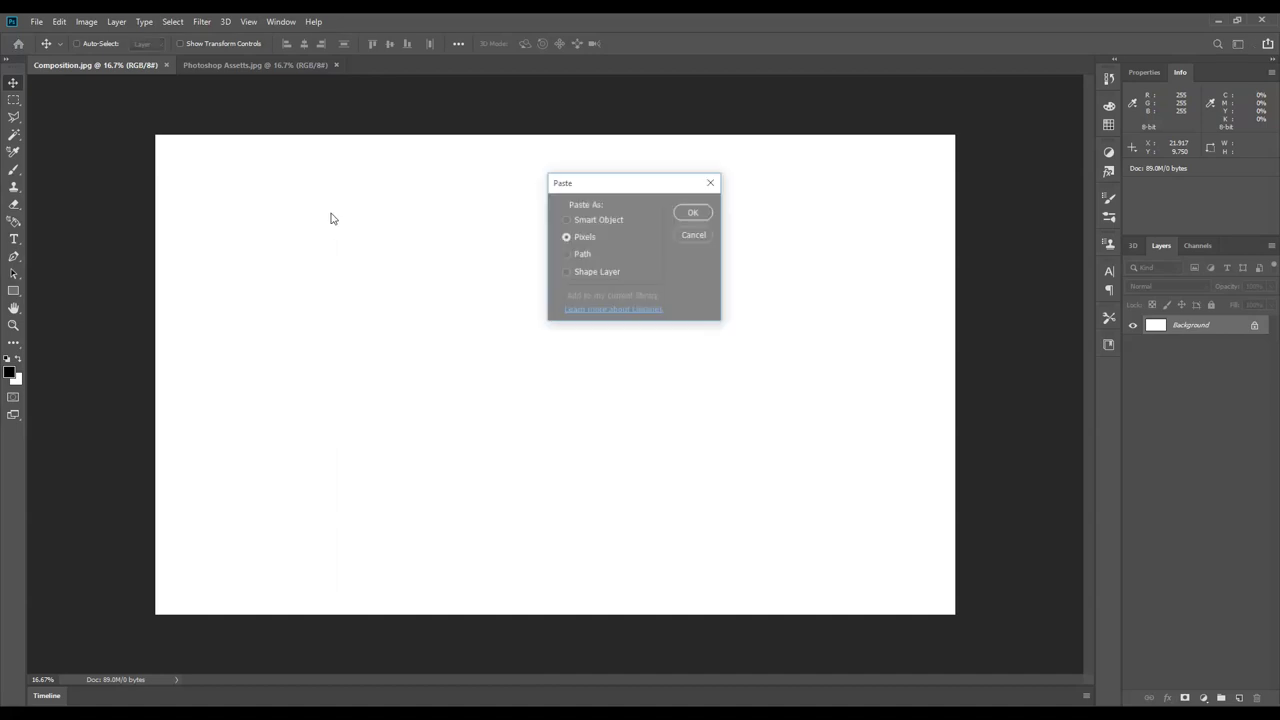
left_click(694, 212)
- Enlarge the pasted line image to about 427% by 448%, center it on the canvas, and rename its layer base
left_click_drag(637, 330, 824, 209)
left_click_drag(629, 300, 420, 225)
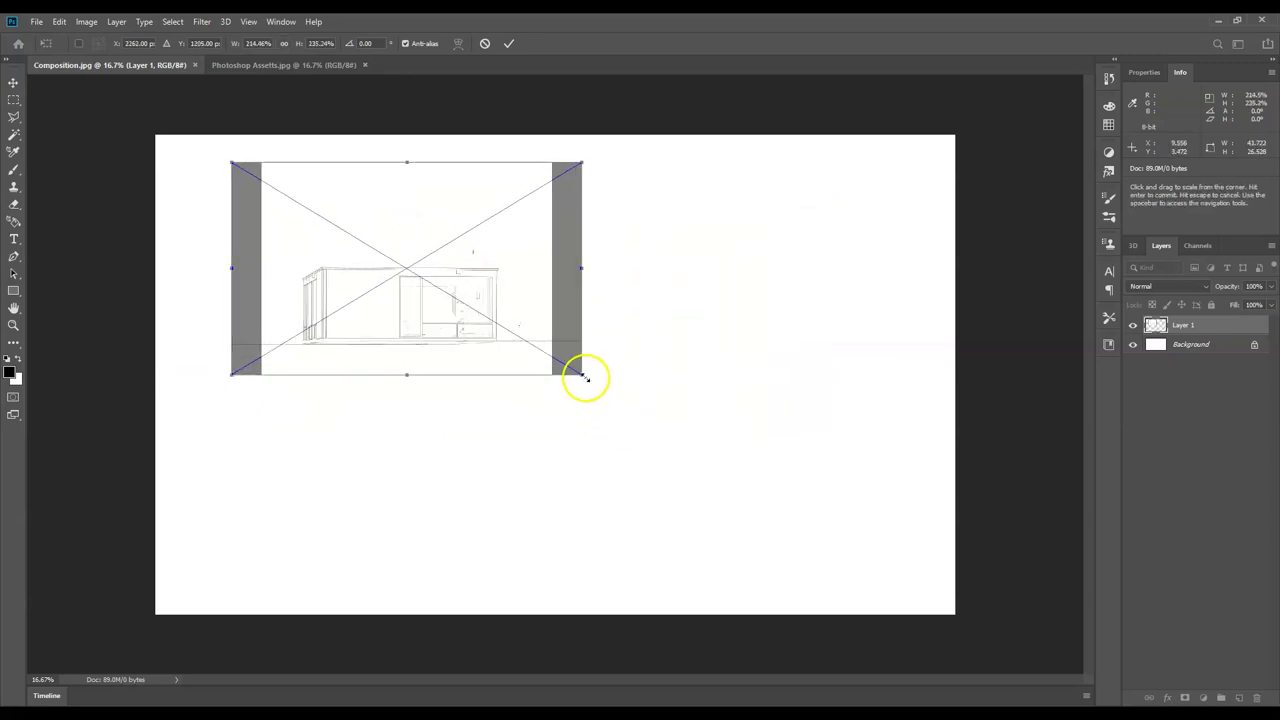
left_click_drag(576, 374, 929, 566)
left_click_drag(570, 309, 539, 315)
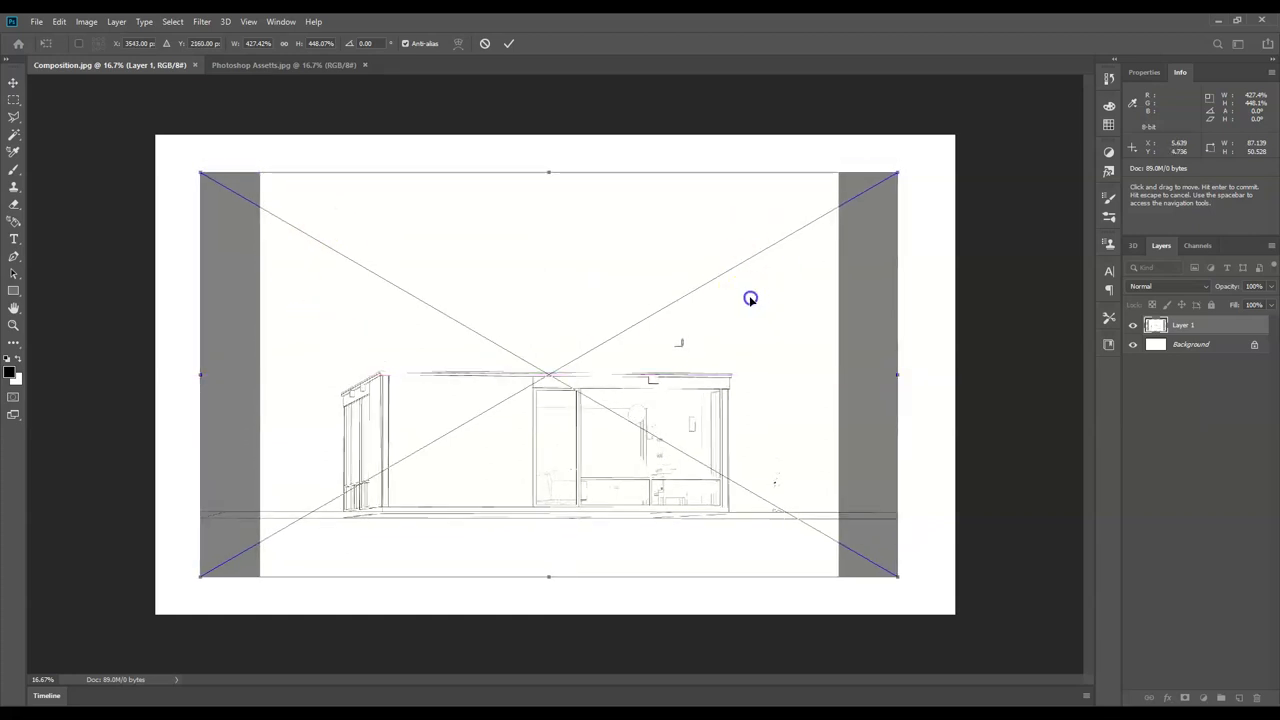
double_click(748, 297)
double_click(1184, 325)
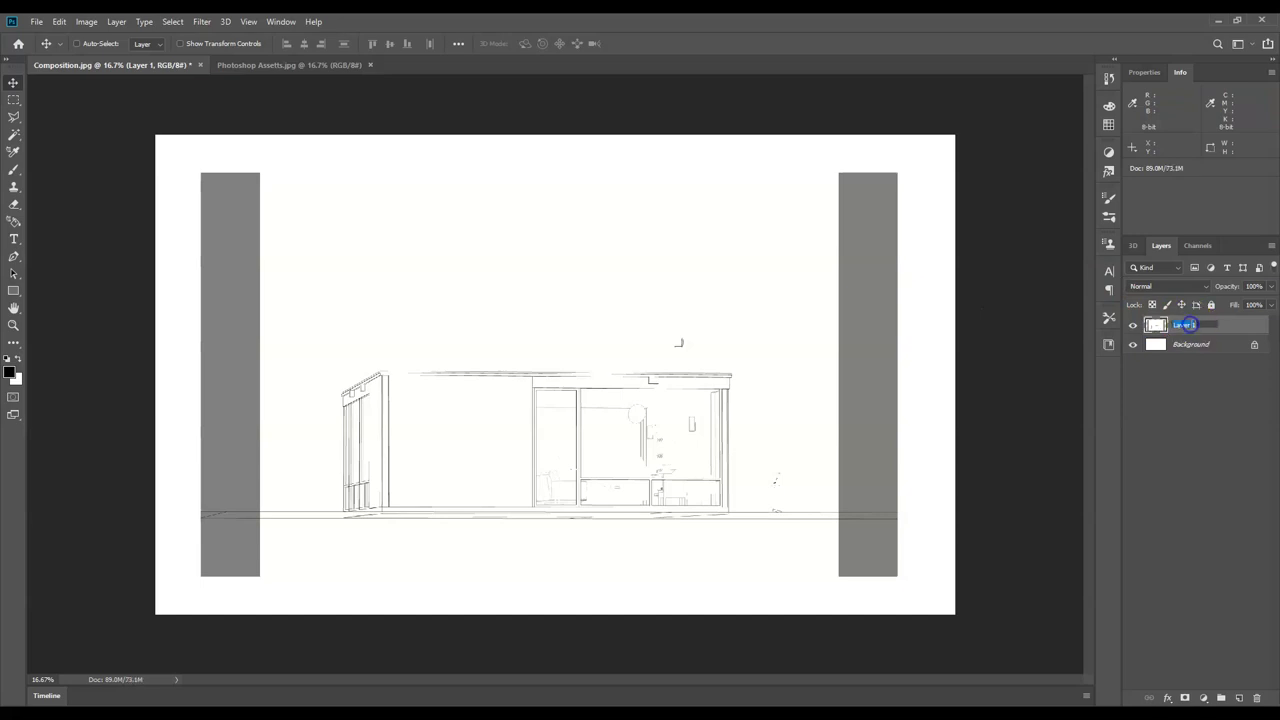
key("Return")
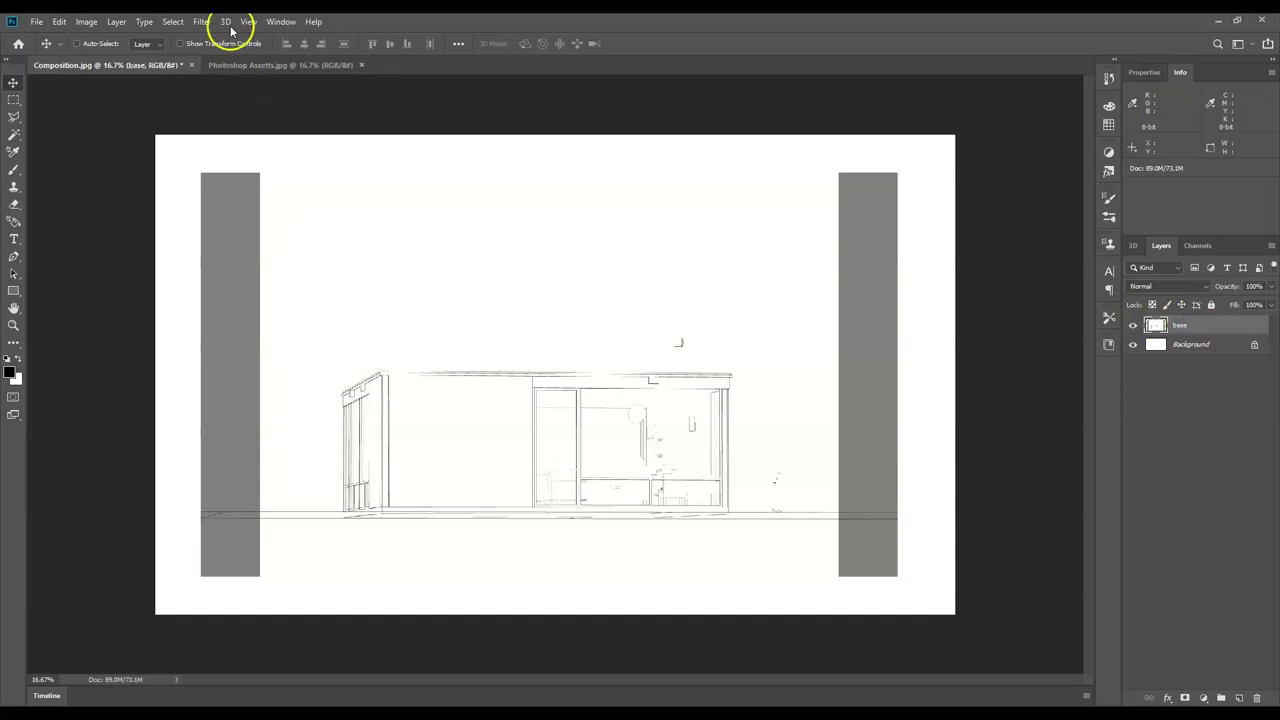
- Show the rulers around the Composition.jpg canvas
left_click(247, 21)
left_click(247, 21)
left_click(247, 21)
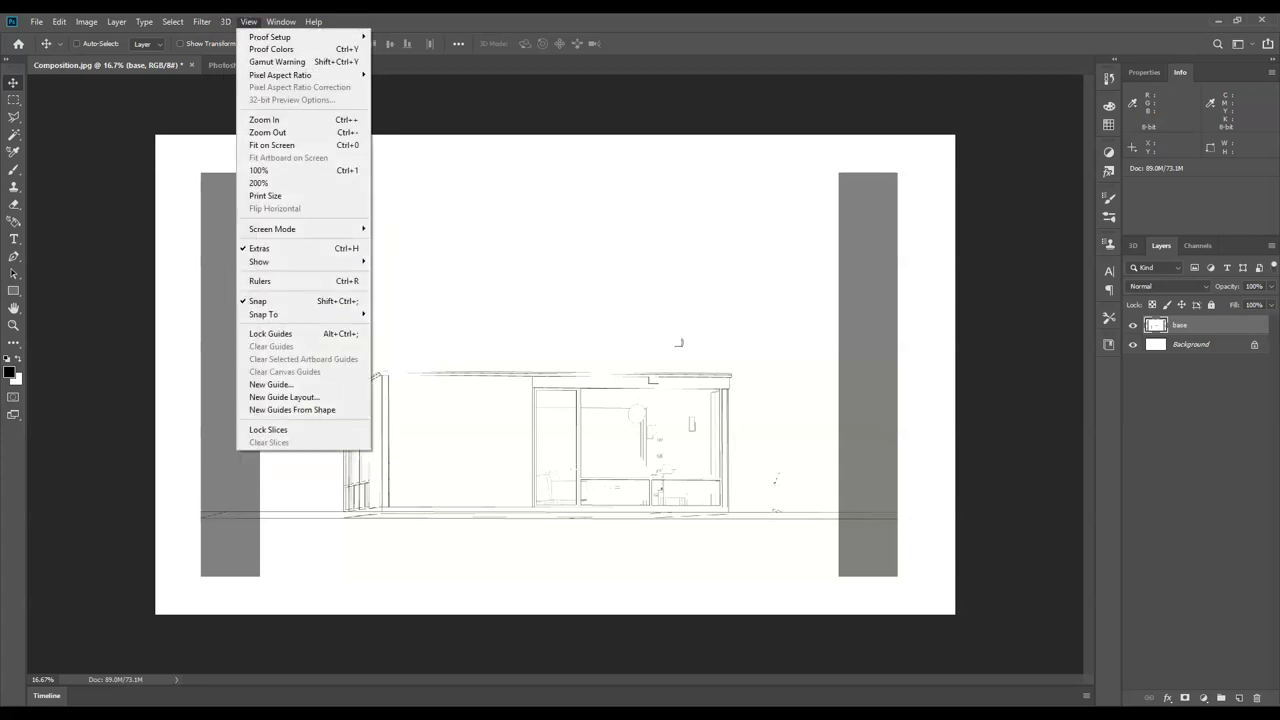
mouse_move(282, 270)
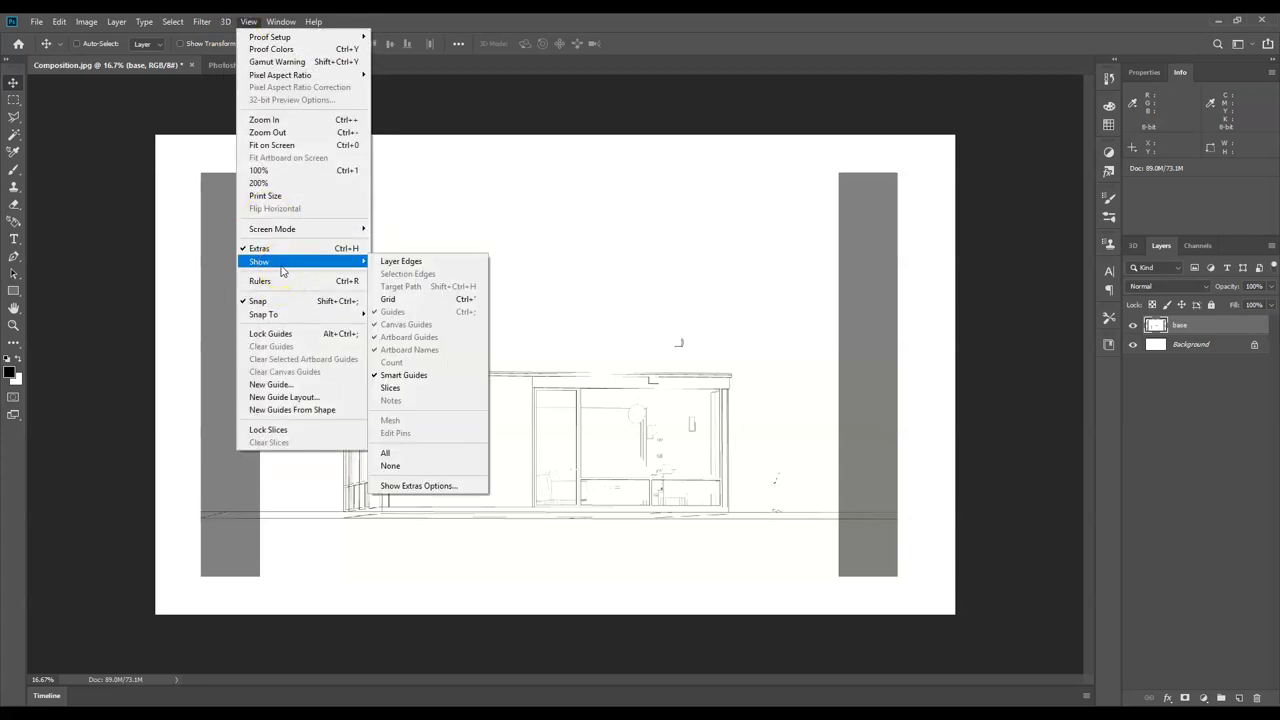
left_click(282, 283)
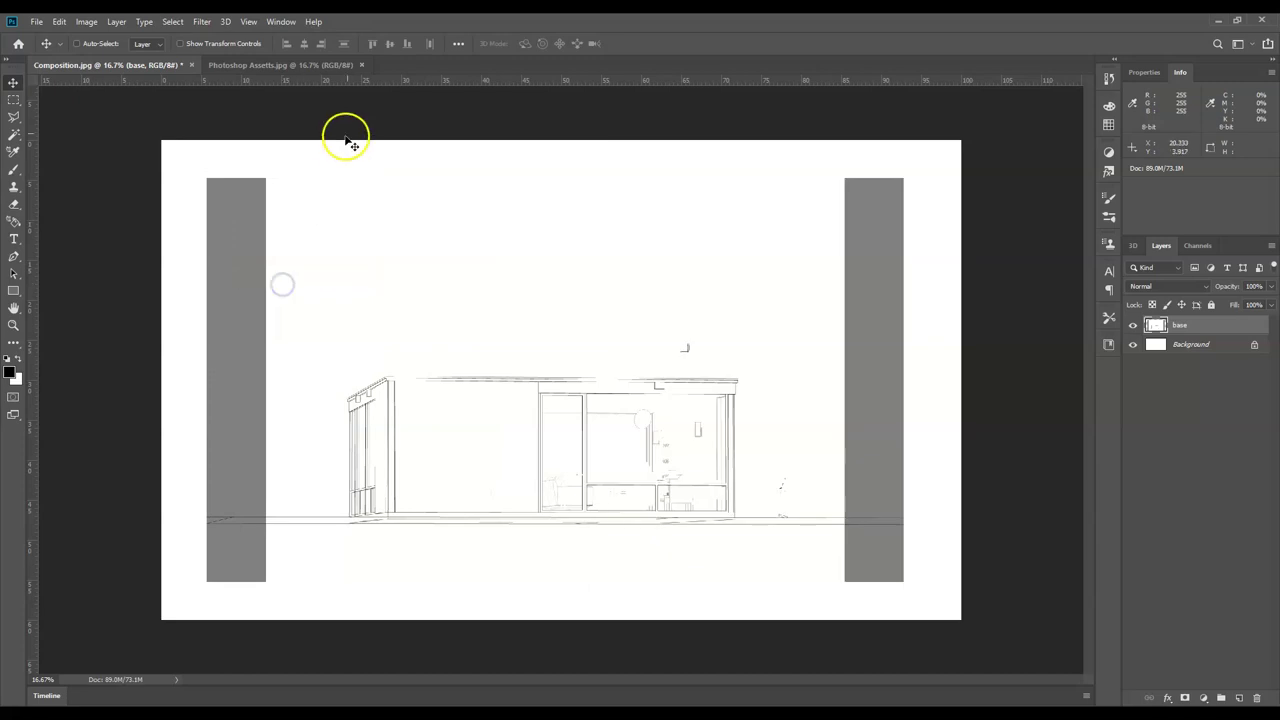
- Place two horizontal guides at the line image's upper and lower edges and two vertical guides at the inner edges of the gray bars
left_click_drag(386, 78, 365, 179)
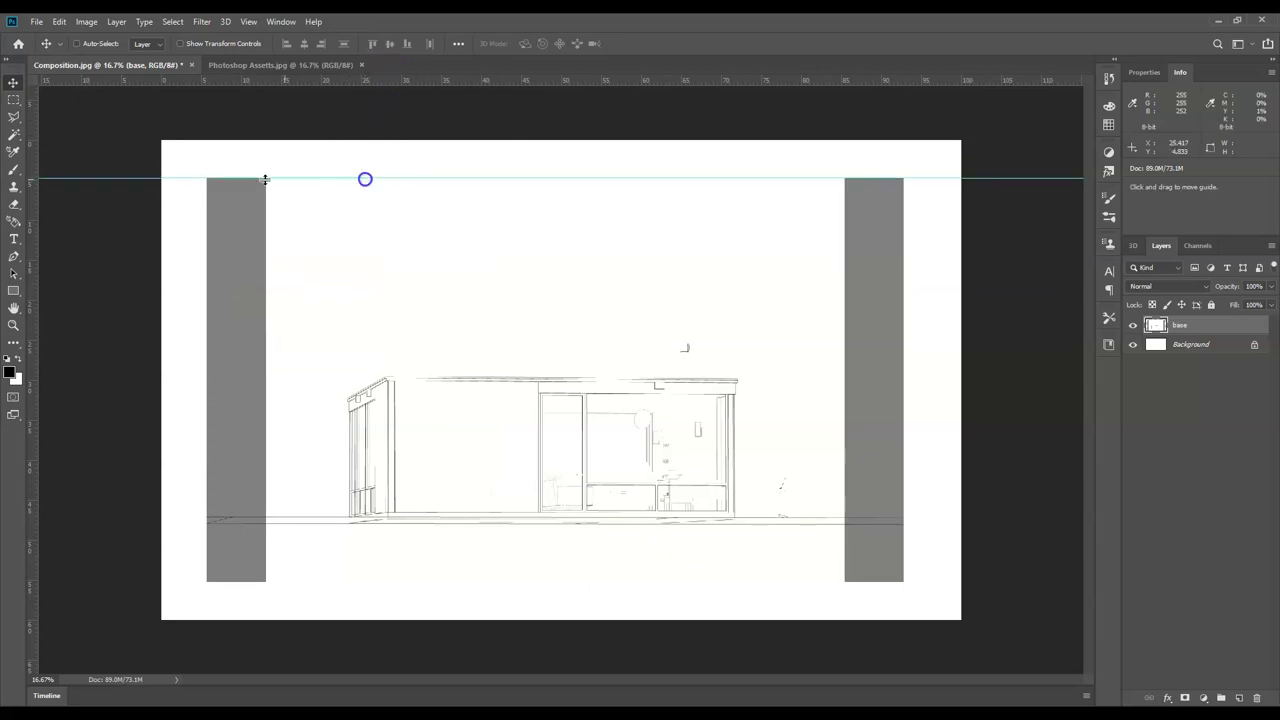
left_click_drag(32, 284, 265, 283)
left_click_drag(314, 79, 352, 582)
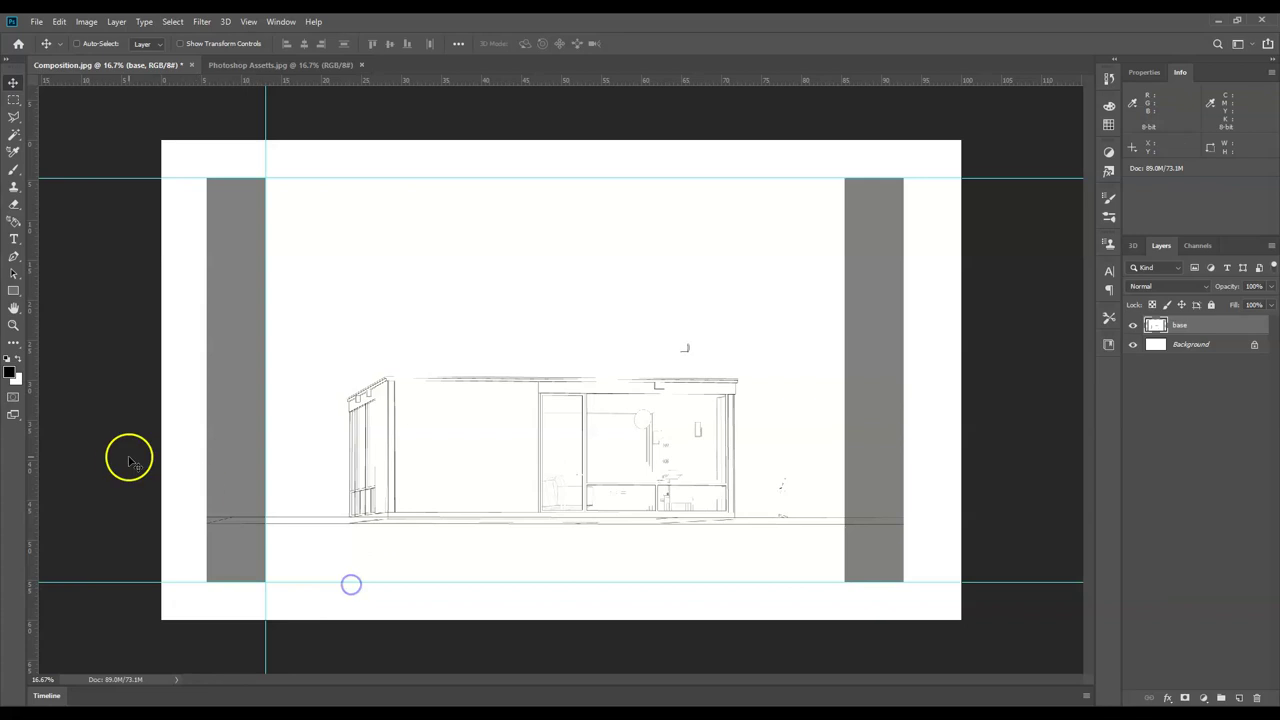
left_click_drag(36, 447, 845, 419)
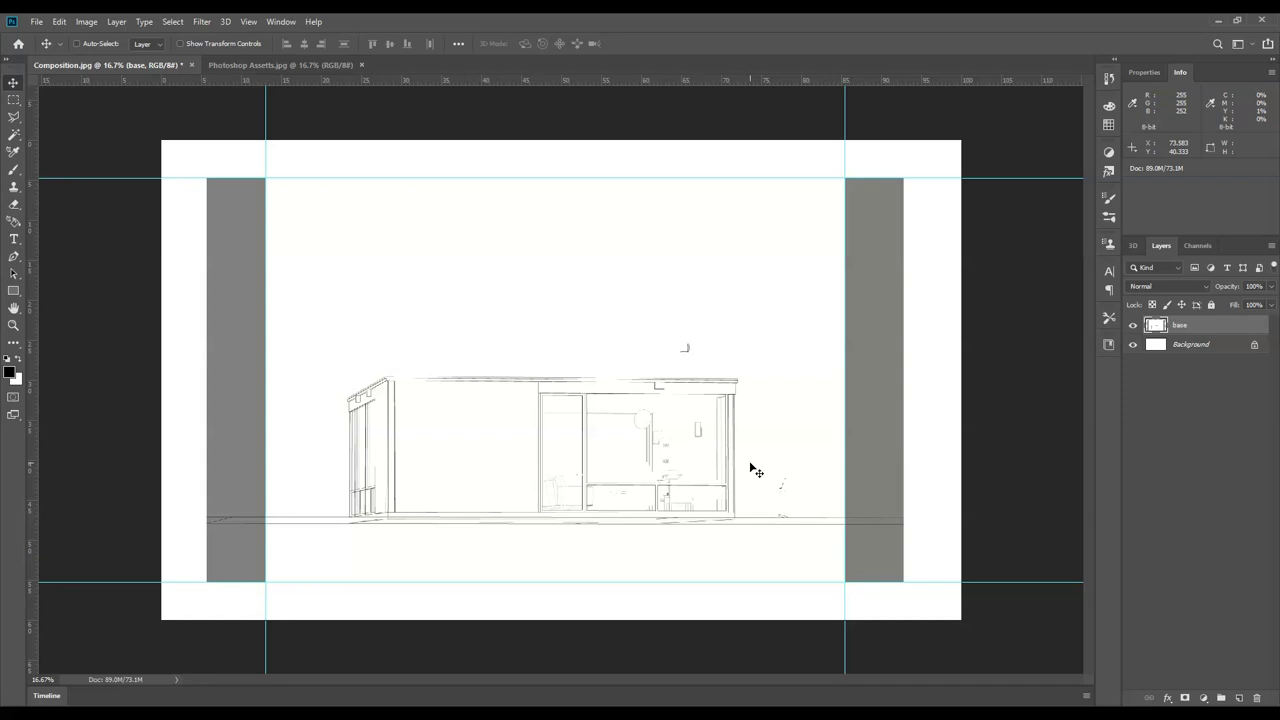
left_click(245, 65)
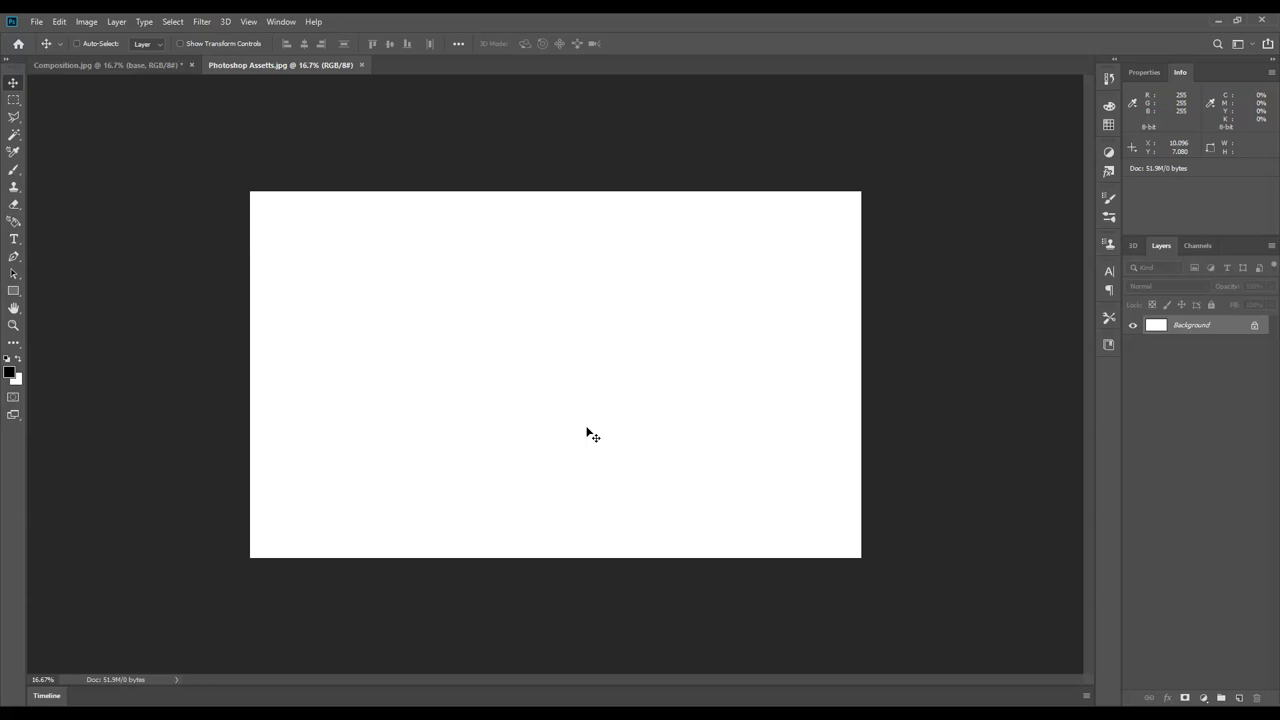
left_click(67, 64)
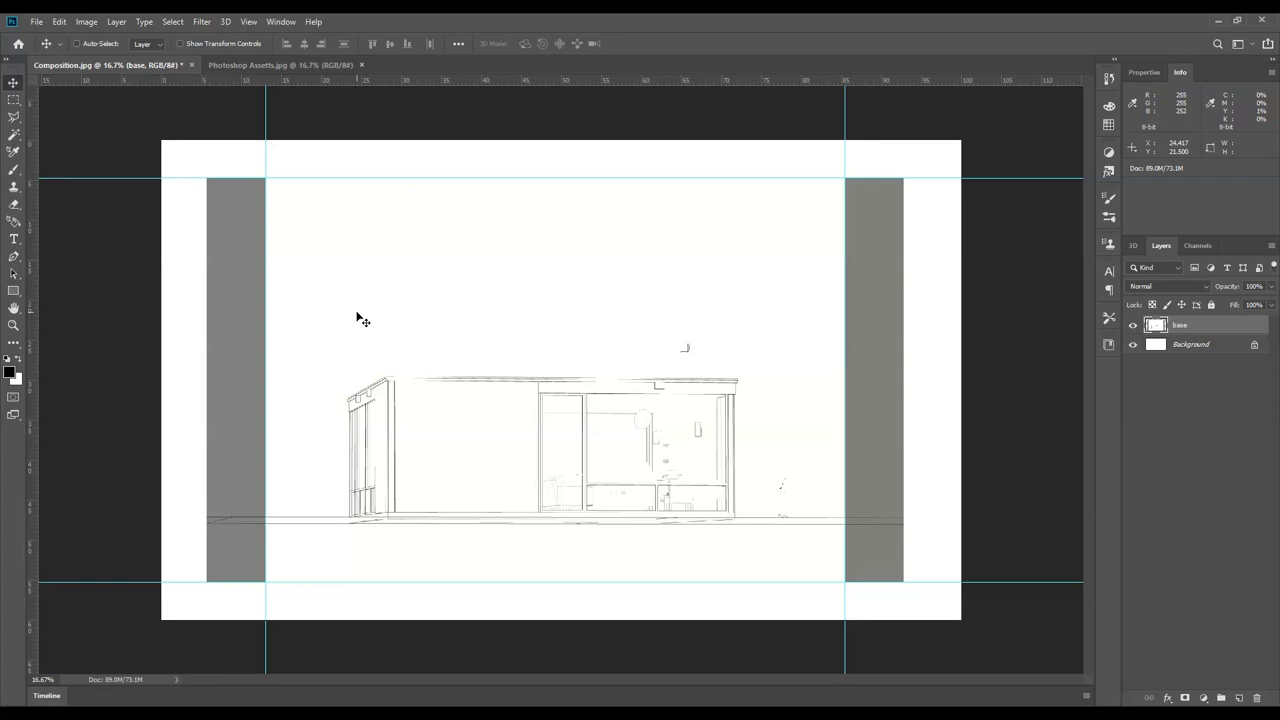
left_click(266, 64)
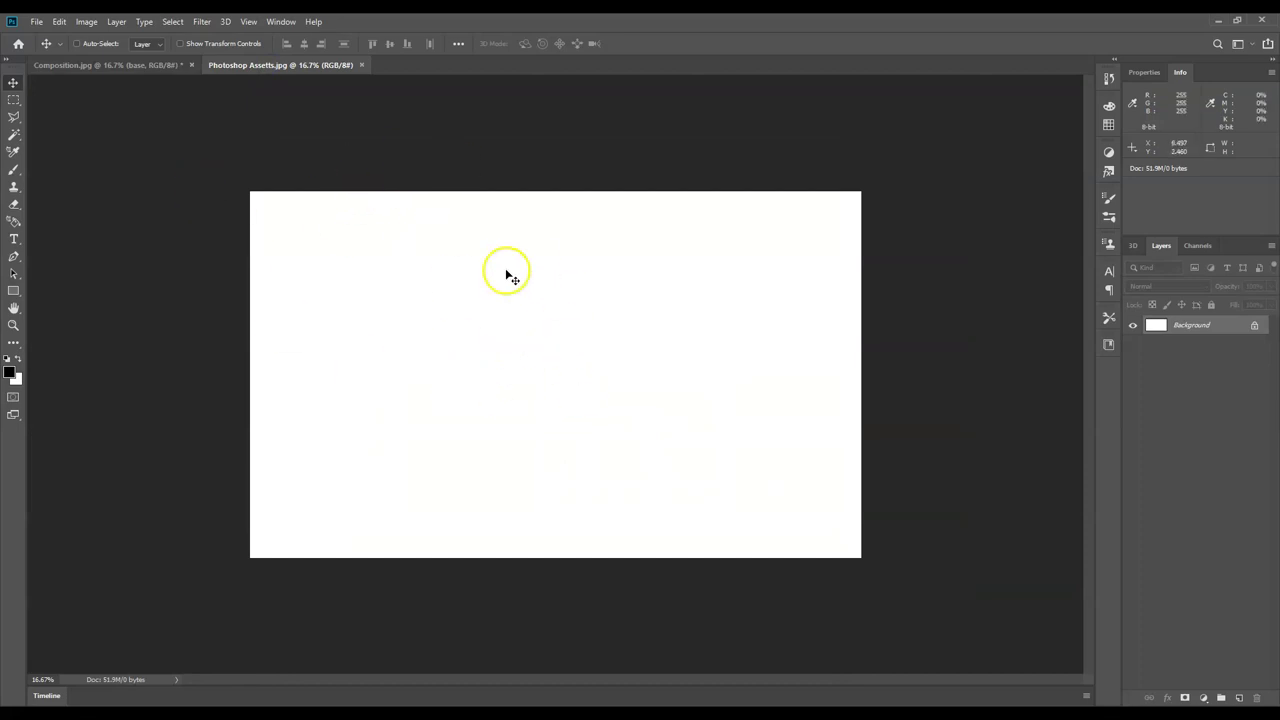
left_click(110, 64)
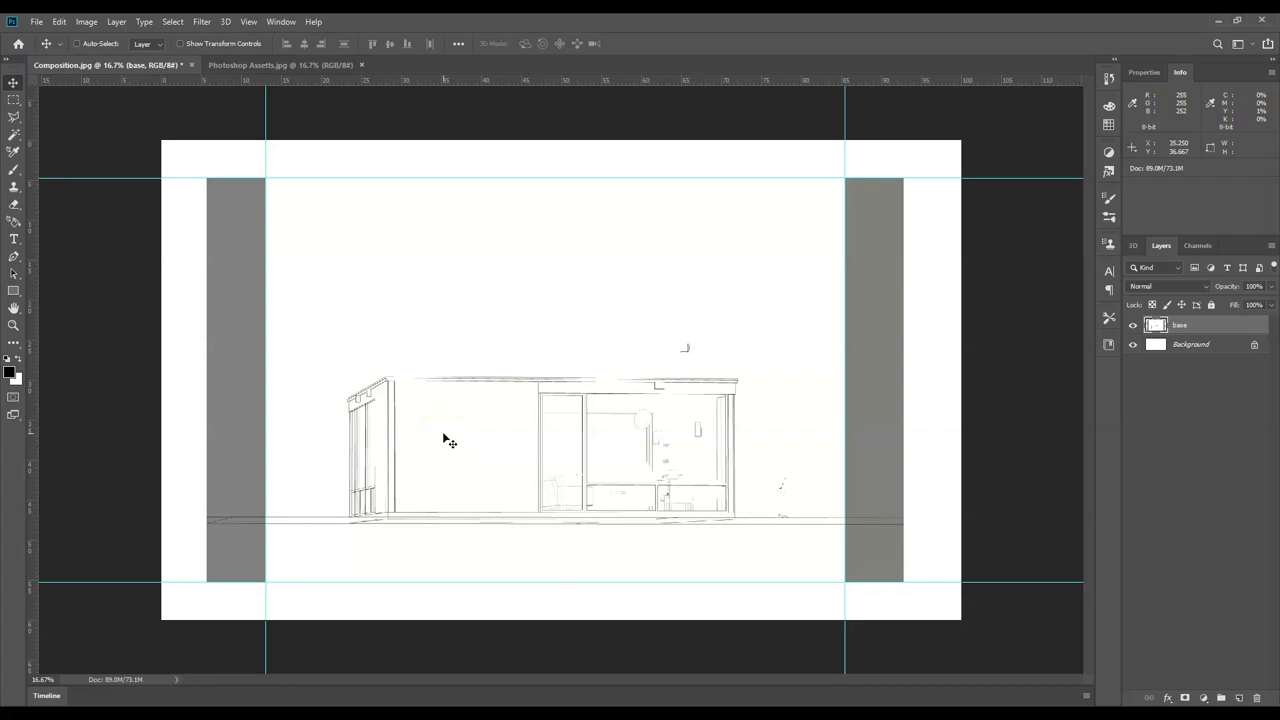
left_click(413, 378)
left_click(481, 432)
left_click(35, 672)
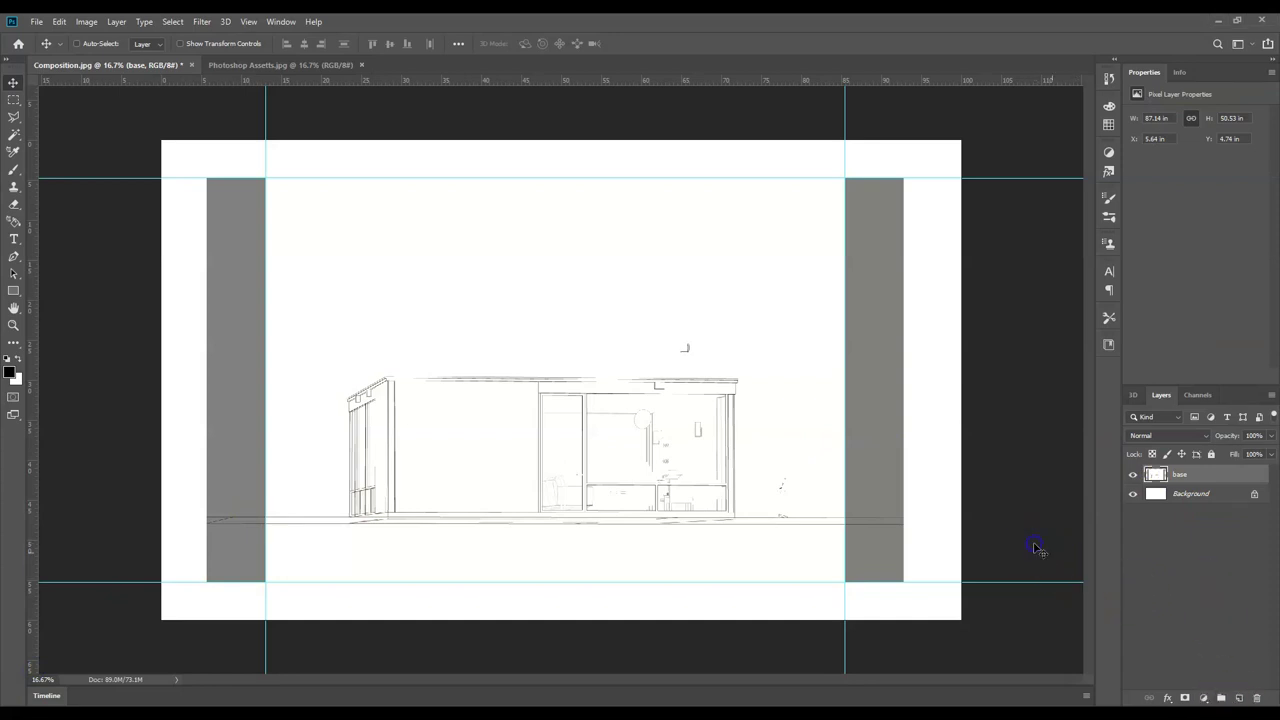
- Create a layer group above the base layer and name it house
left_click(1221, 698)
double_click(1183, 473)
type("house")
key("Return")
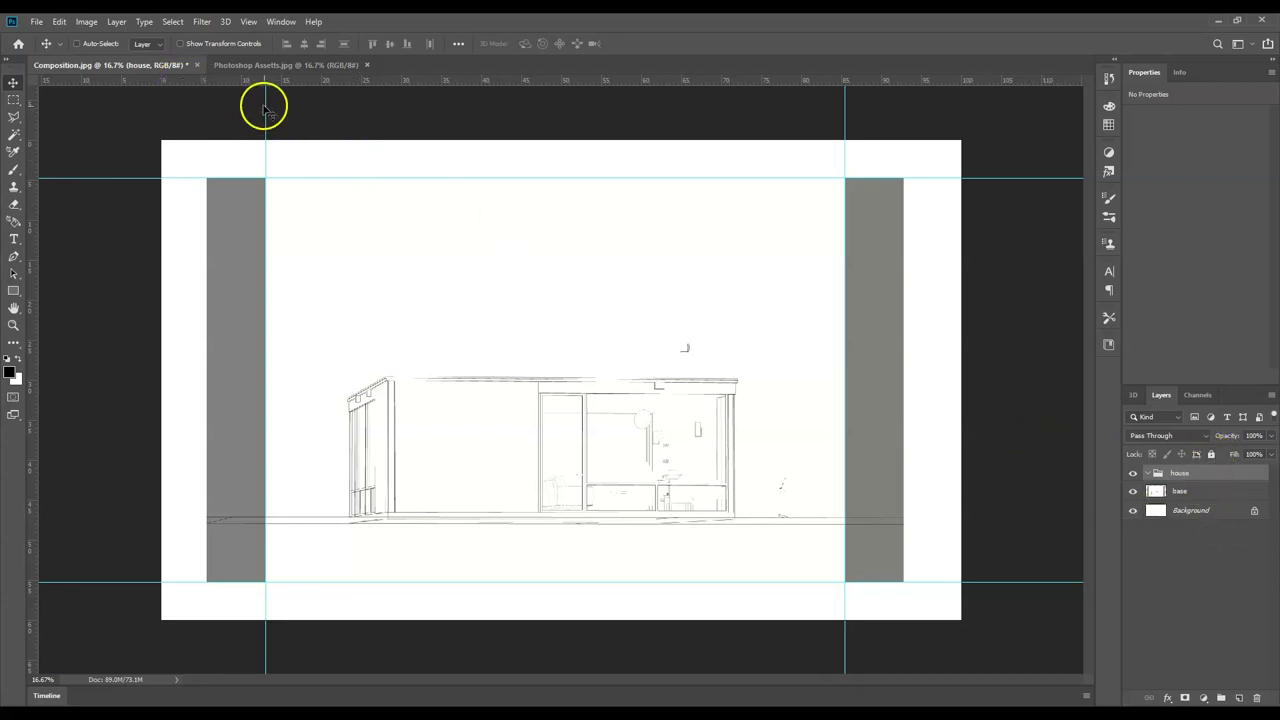
- Open materials only.png from the sketchup outputs folder inside the 2020 folder
left_click(36, 21)
mouse_move(57, 48)
mouse_move(36, 21)
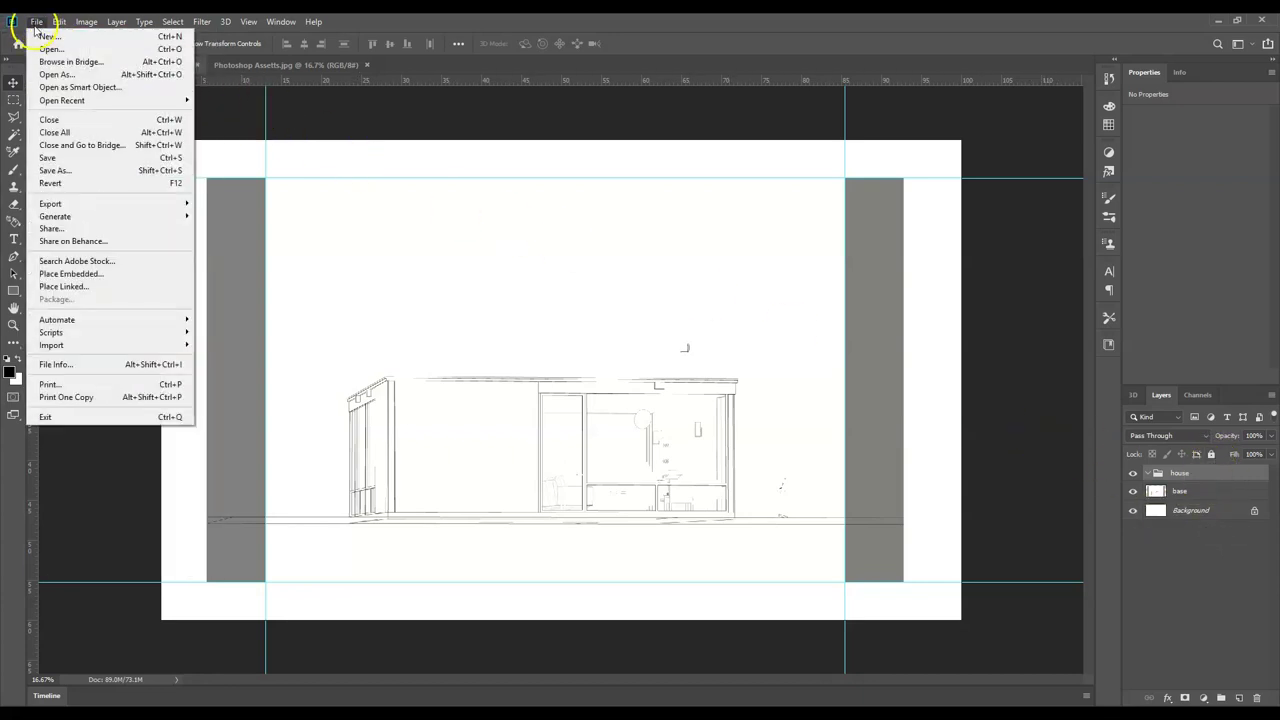
left_click(46, 49)
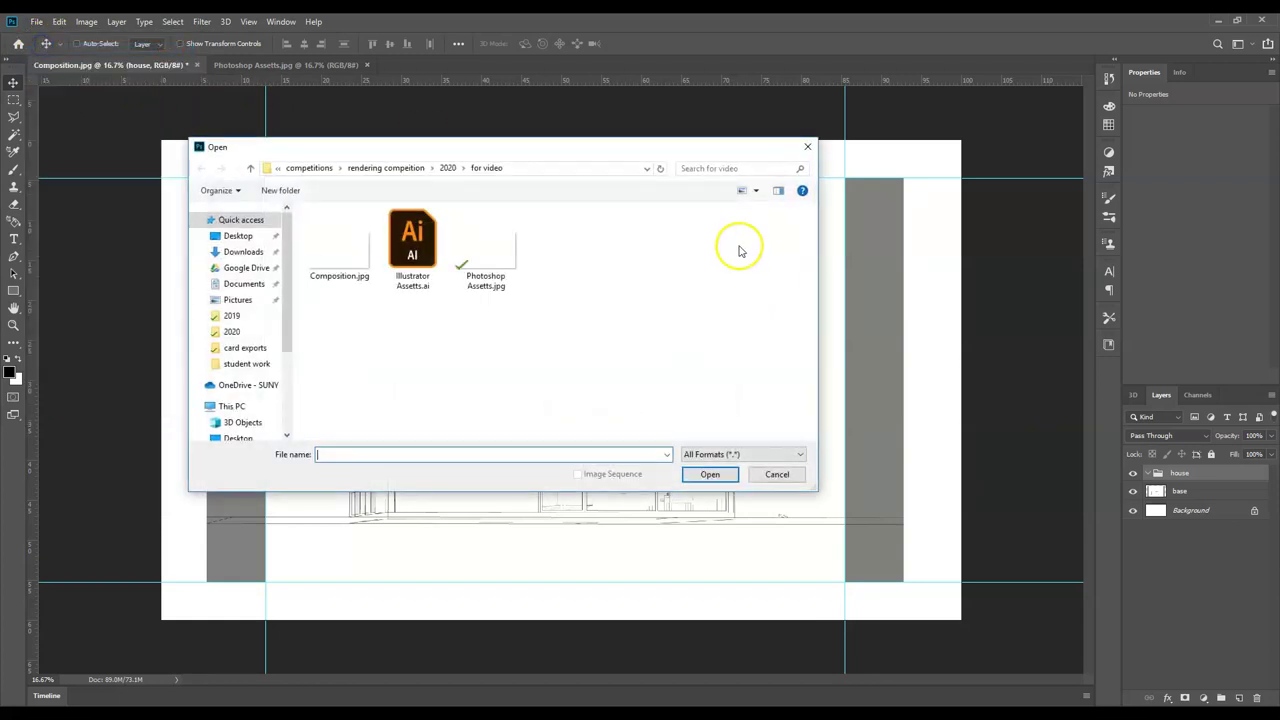
left_click(449, 167)
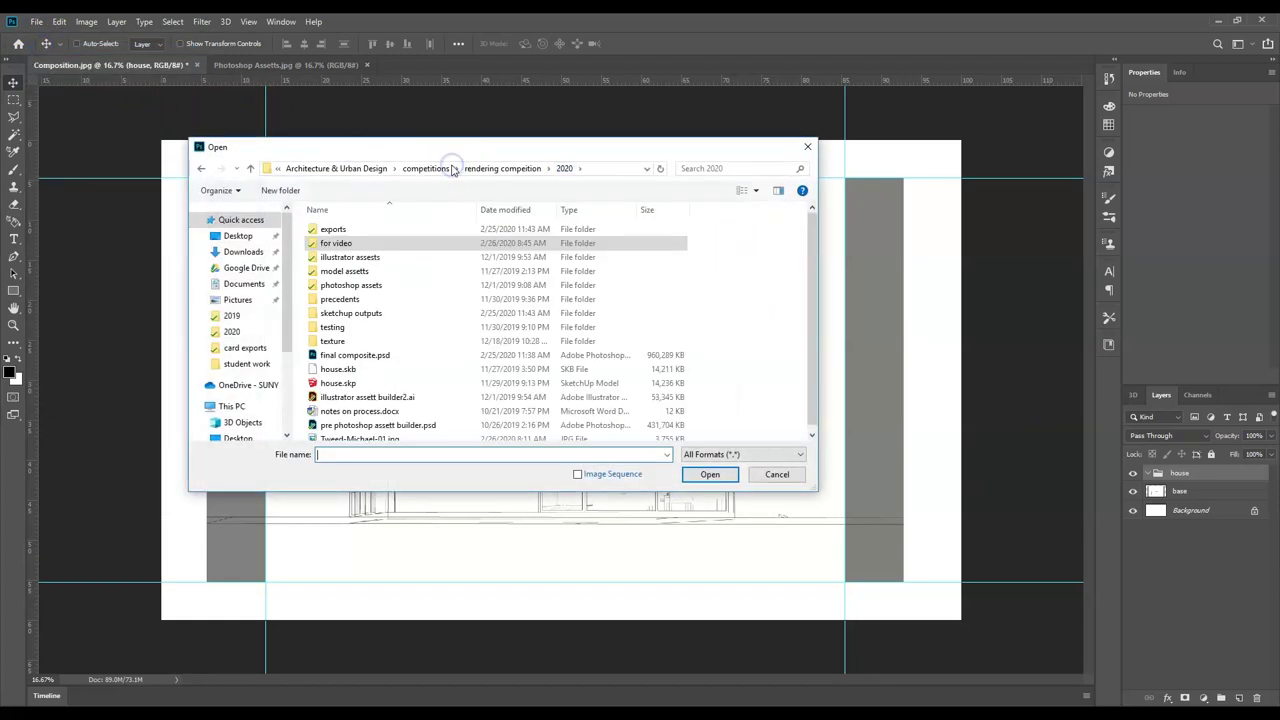
double_click(331, 315)
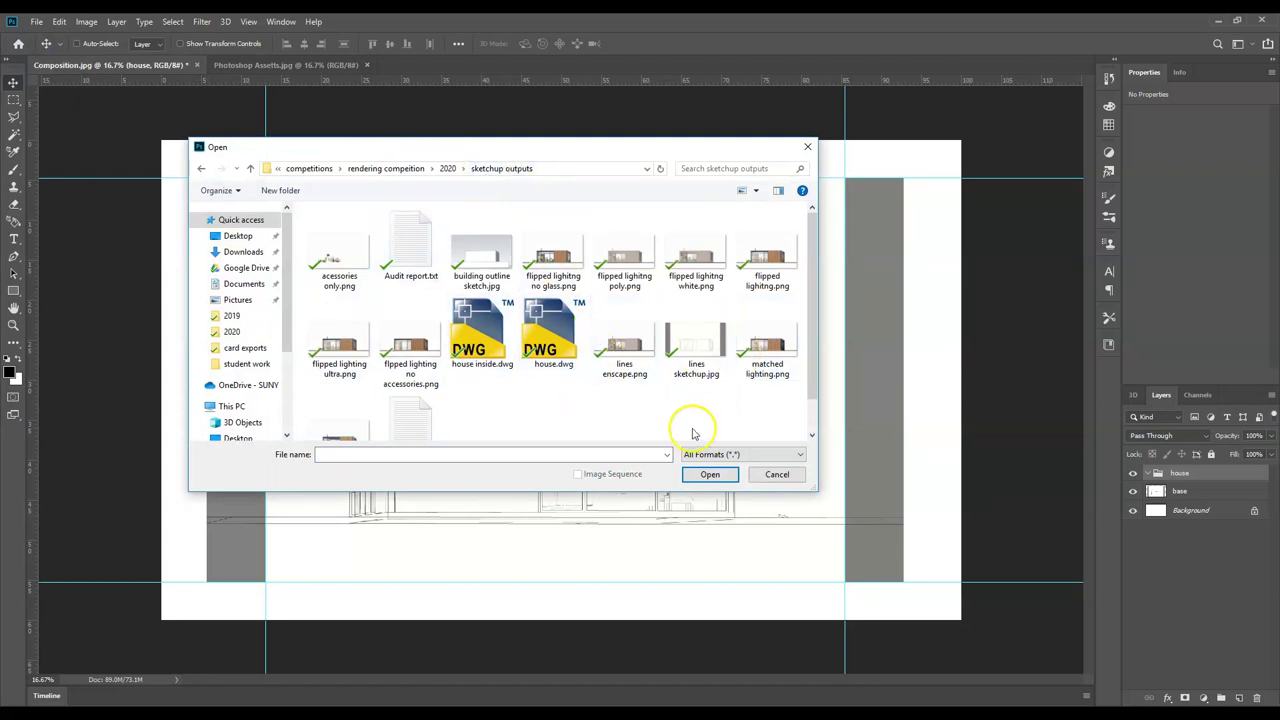
scroll(679, 405, "down", 1)
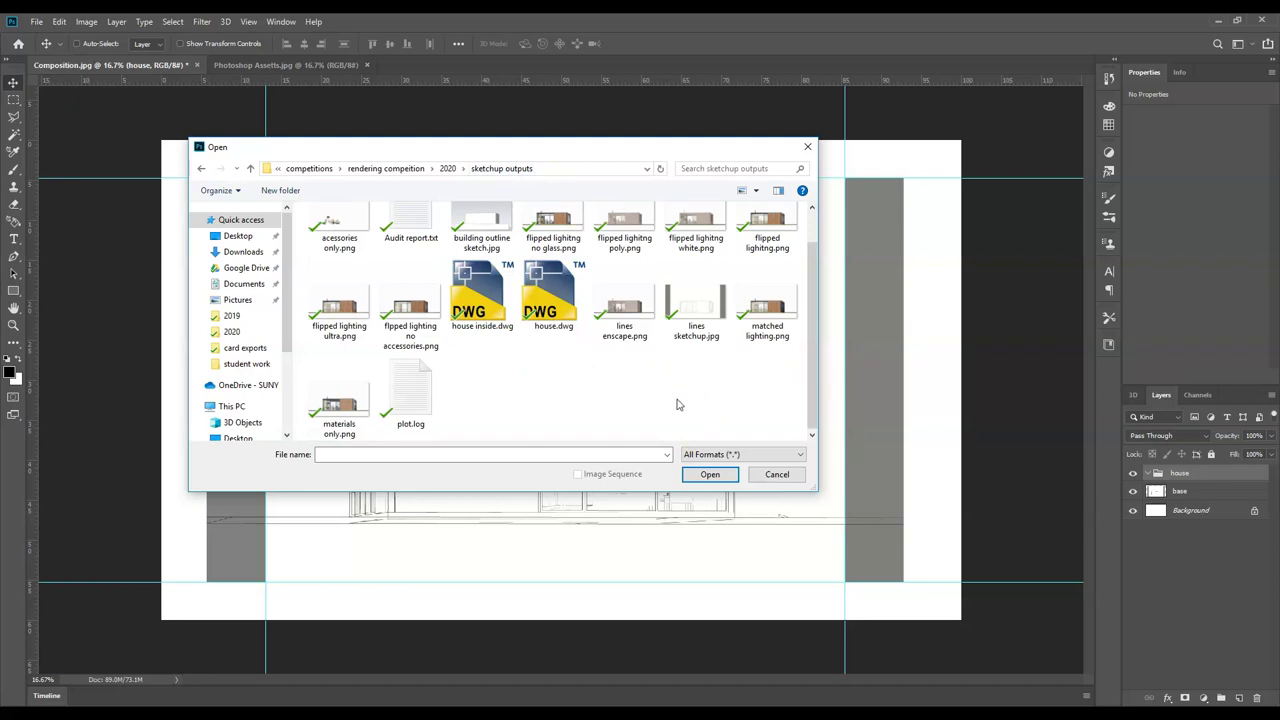
double_click(338, 402)
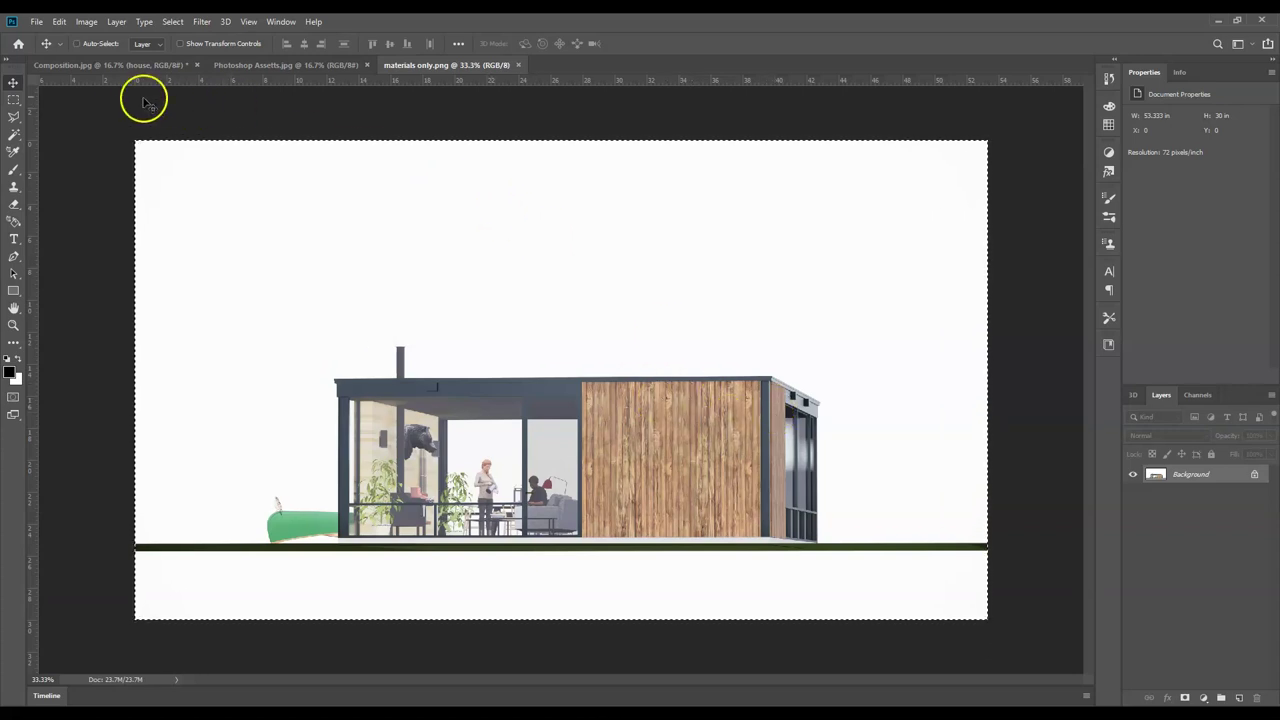
- Copy the whole materials only image into the house group of Composition.jpg and move it to about X 21 in, Y 17.58 in
left_click(112, 65)
left_click(716, 440)
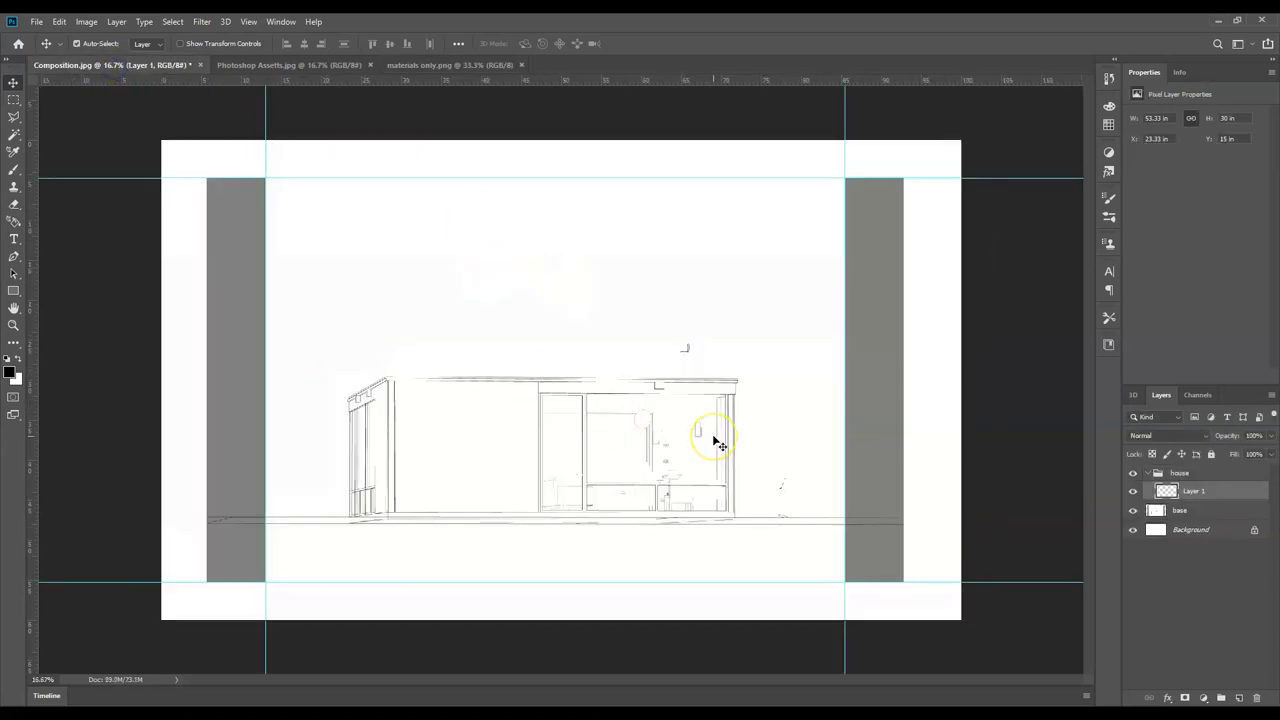
left_click_drag(606, 393, 581, 402)
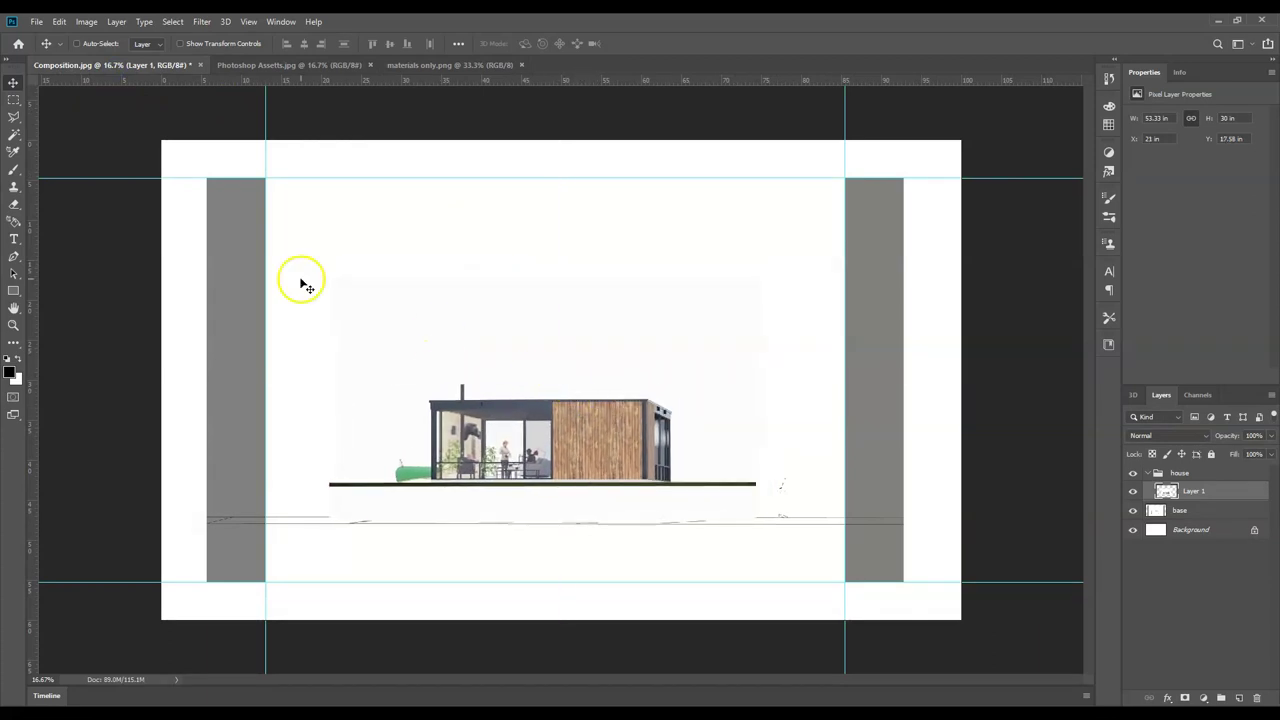
- Flip the pasted materials image horizontally and move it so its left edge meets the left vertical guide at X 13 in
left_click(82, 21)
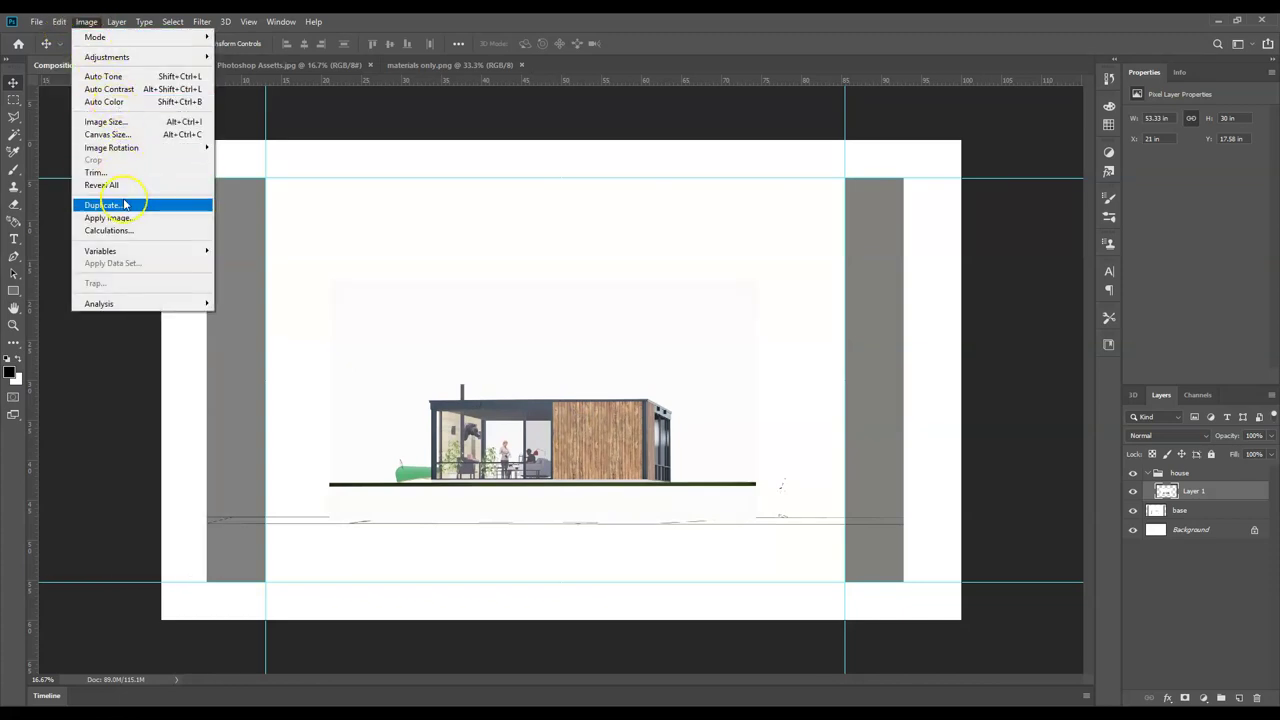
mouse_move(59, 21)
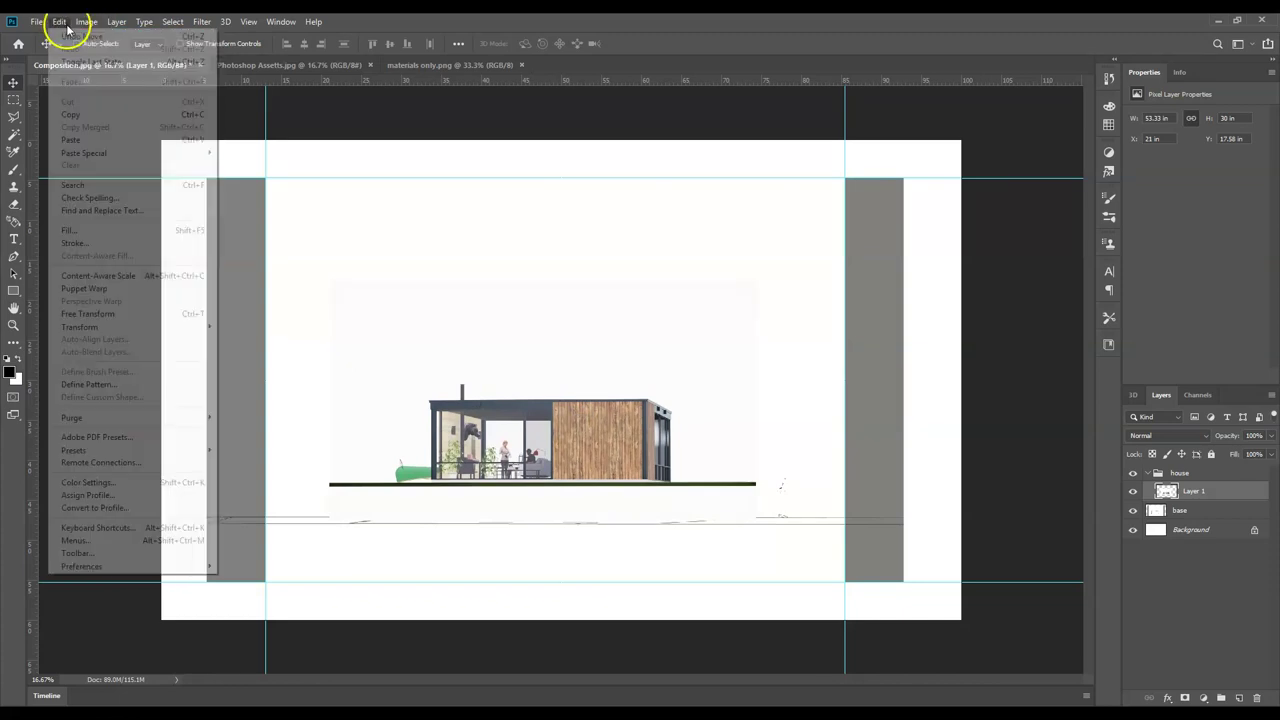
mouse_move(134, 327)
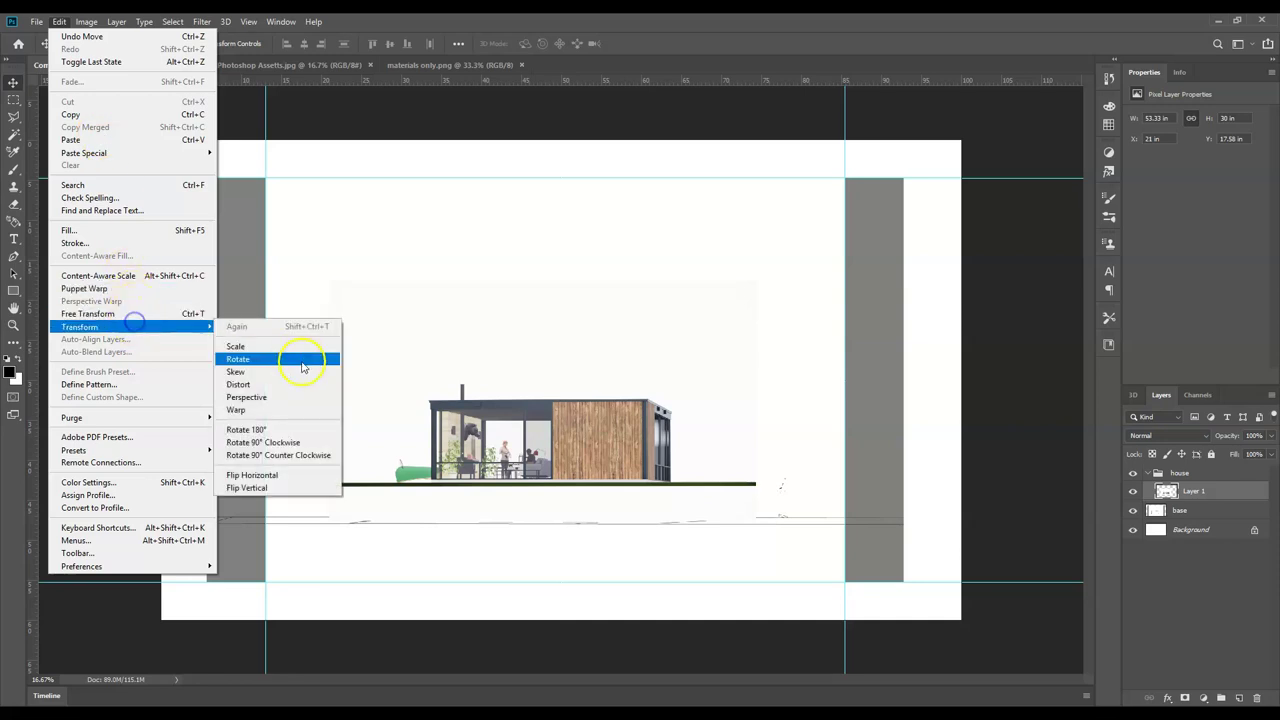
left_click(299, 475)
left_click_drag(517, 443, 445, 470)
key("ctrl")
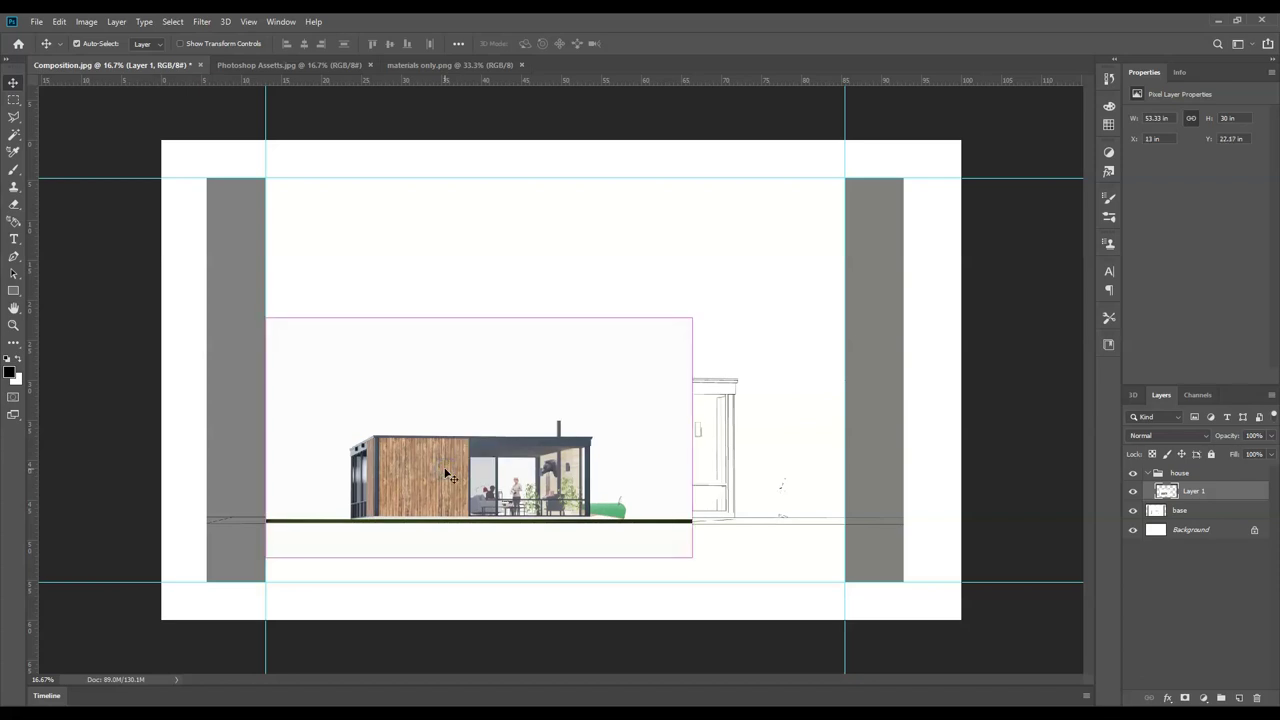
- Scale the materials image proportionally to about 163% and move it over the line drawing at about X 5.64 in, Y 6.29 in
key("ctrl+t")
left_click_drag(690, 316, 961, 167)
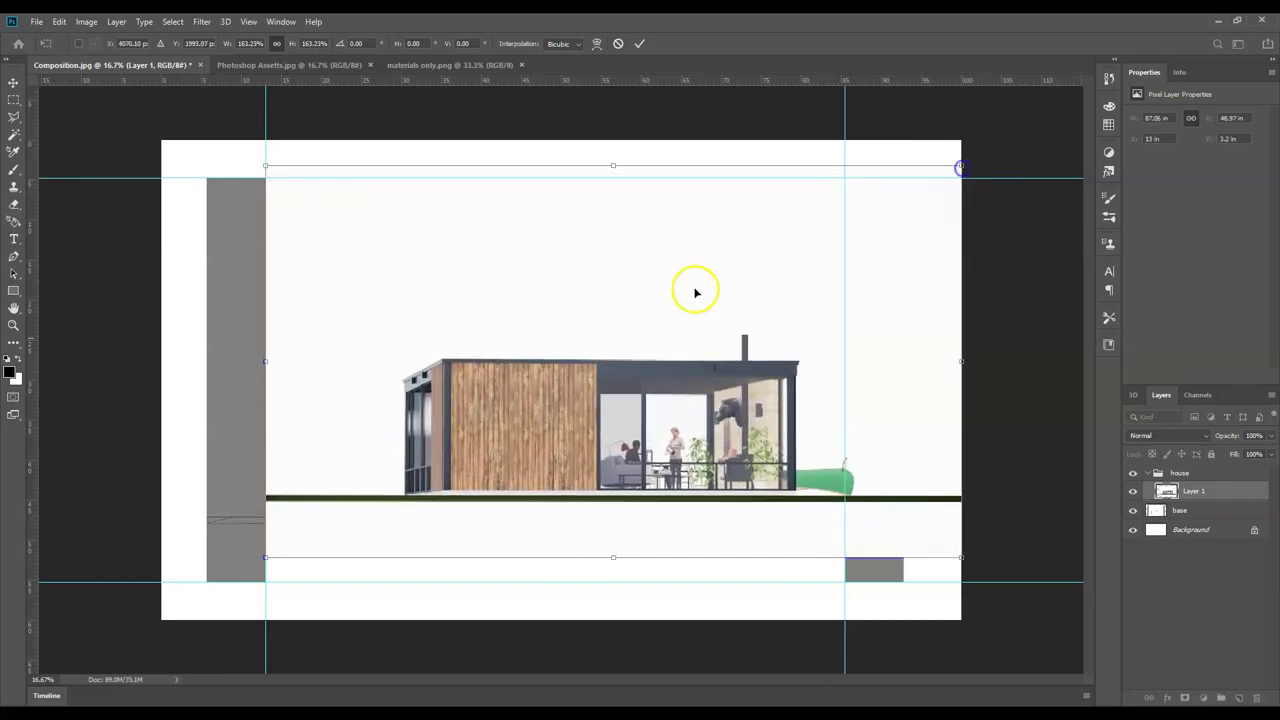
left_click_drag(580, 377, 517, 408)
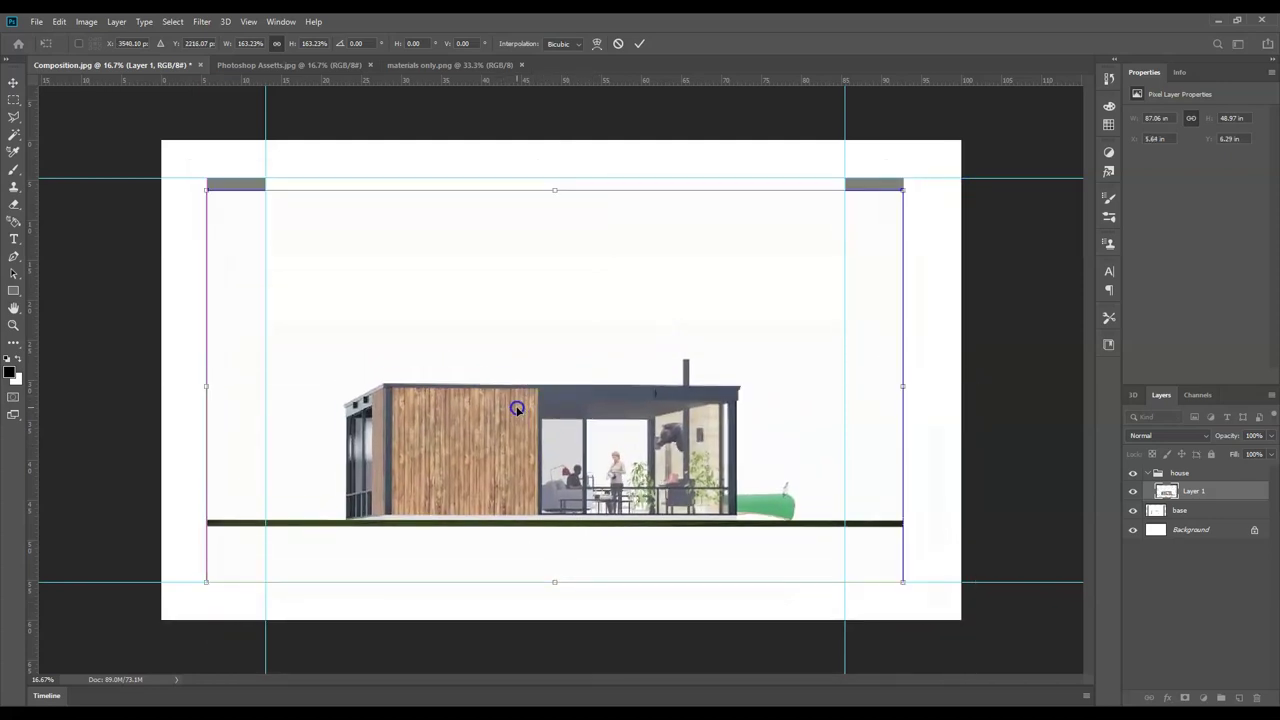
key("Return")
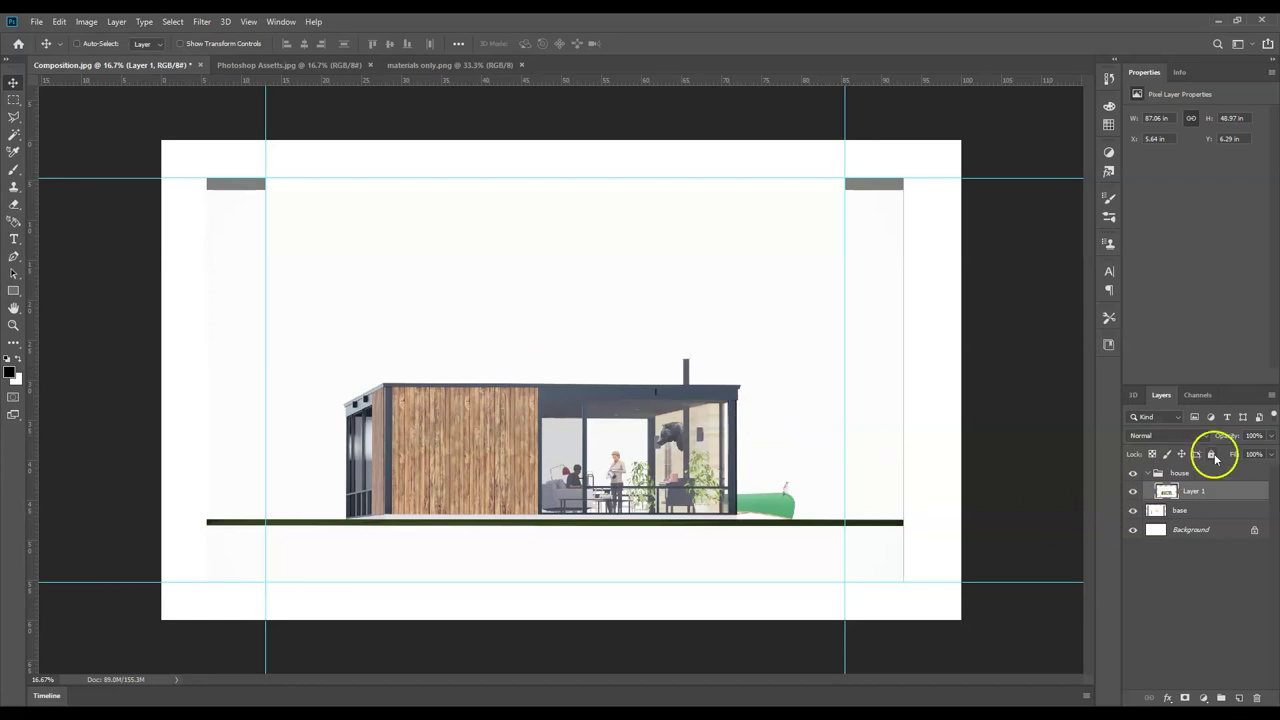
- Lower the materials layer's opacity to 52% and shift it to about X 6.07 in, Y 5.51 in to match the house lines
left_click_drag(1247, 455, 1241, 456)
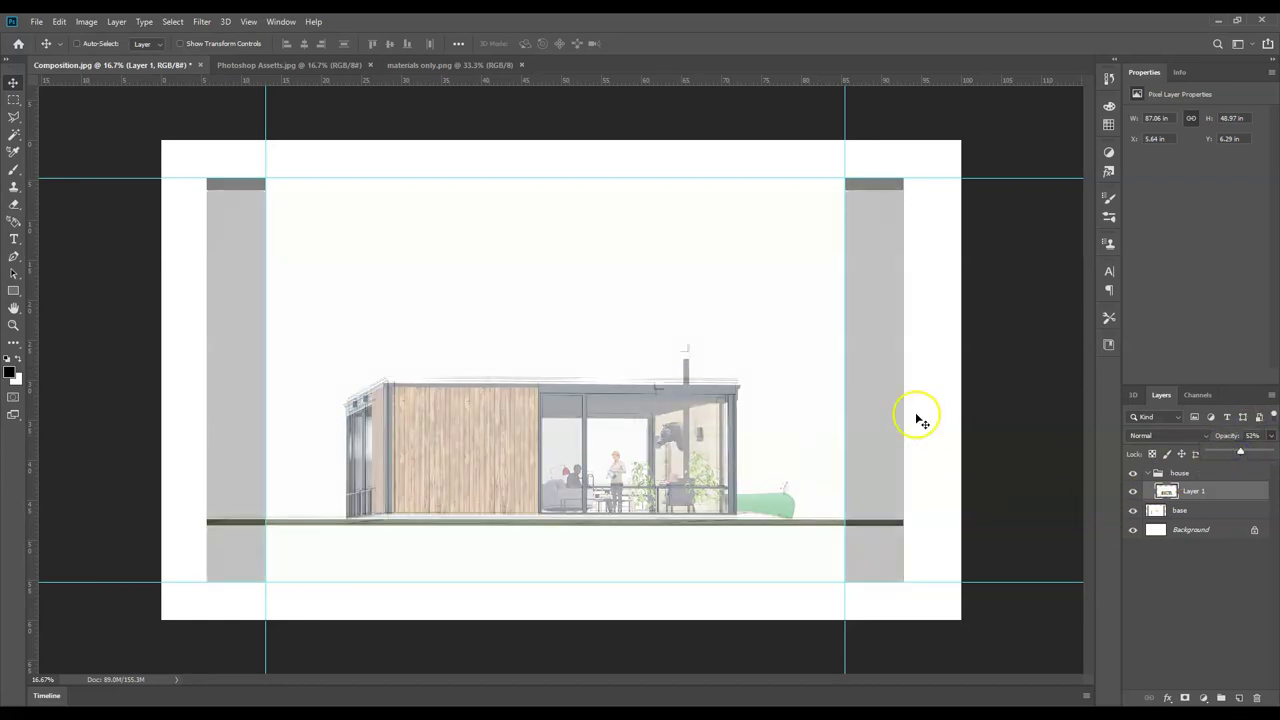
left_click_drag(535, 447, 524, 435)
scroll(490, 480, "up", 4)
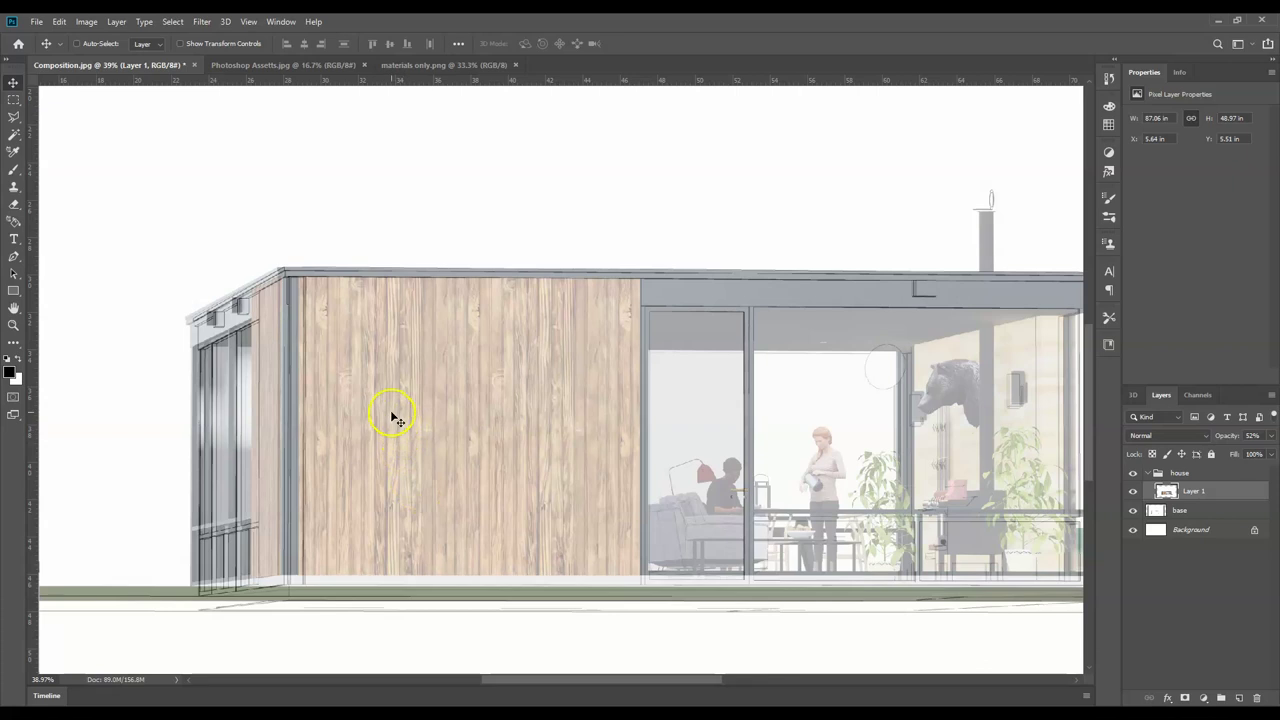
left_click_drag(395, 418, 399, 415)
- Scale the materials image down to about 98.7% and align it with the line drawing at about X 6.25 in, Y 5.83 in
scroll(274, 429, "down", 3)
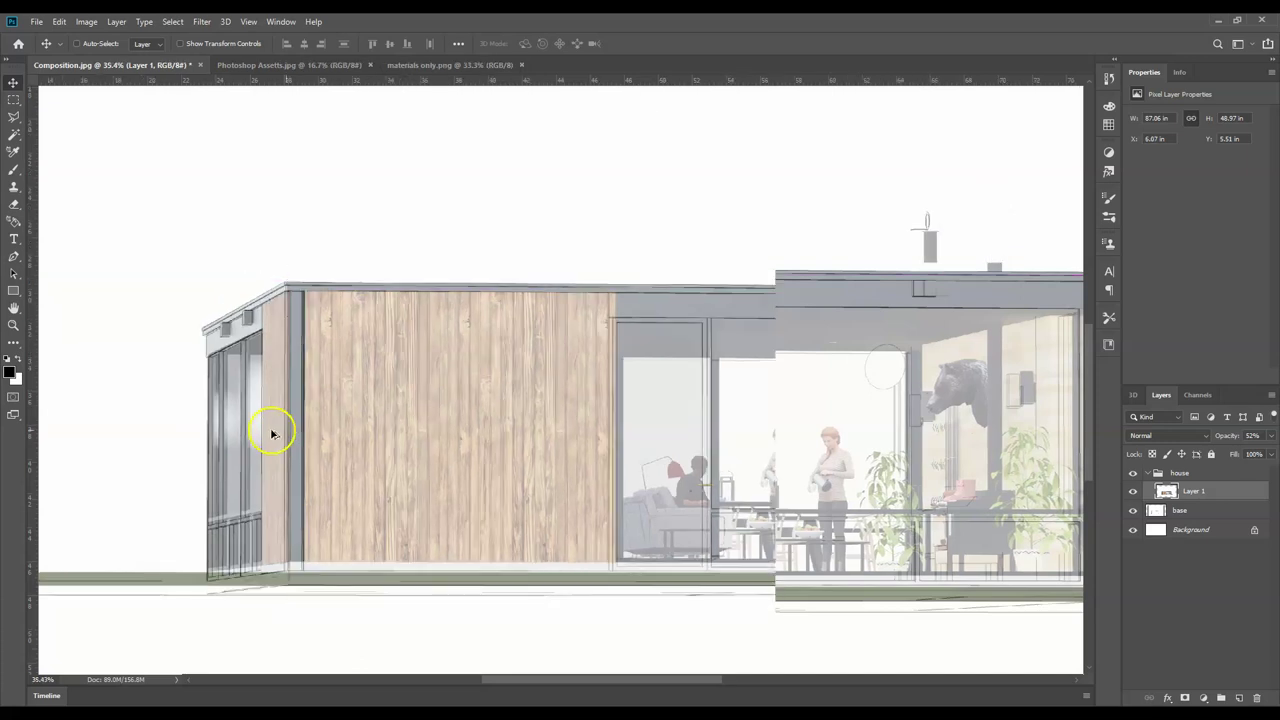
key("ctrl+t")
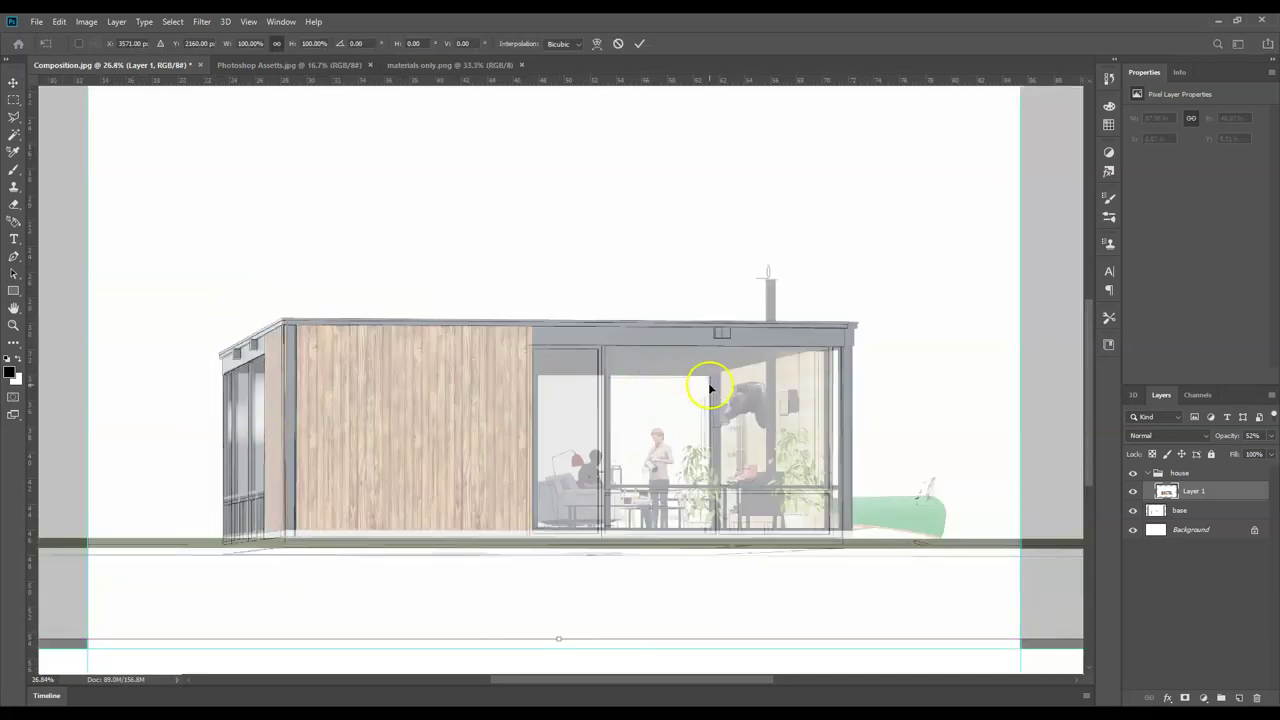
scroll(469, 406, "down", 2)
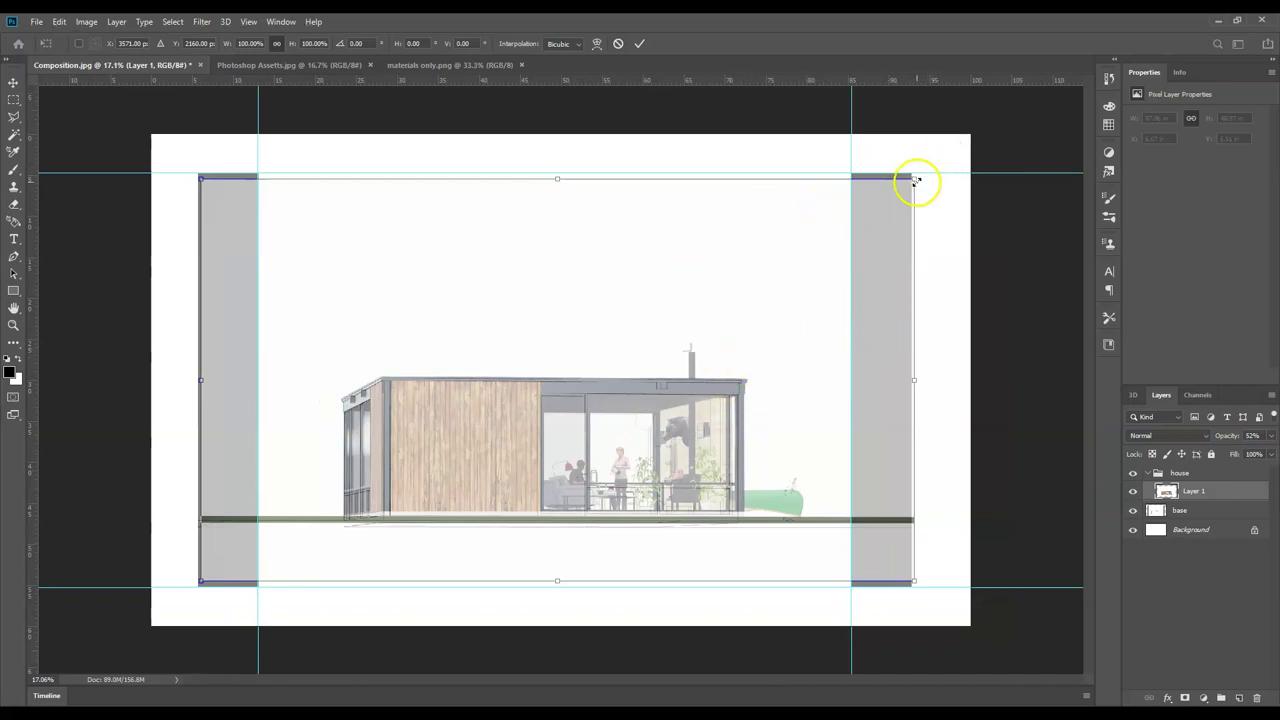
left_click_drag(913, 380, 903, 380)
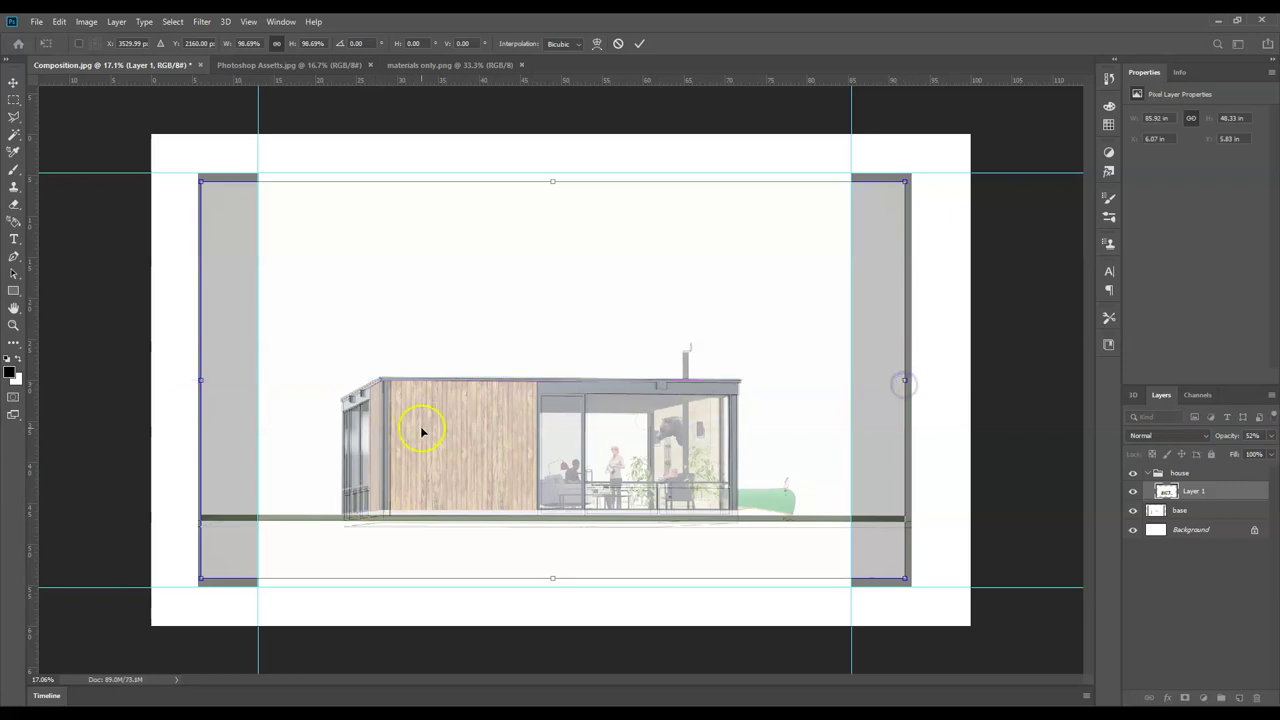
scroll(330, 455, "up", 5)
left_click_drag(340, 406, 343, 408)
key("Return")
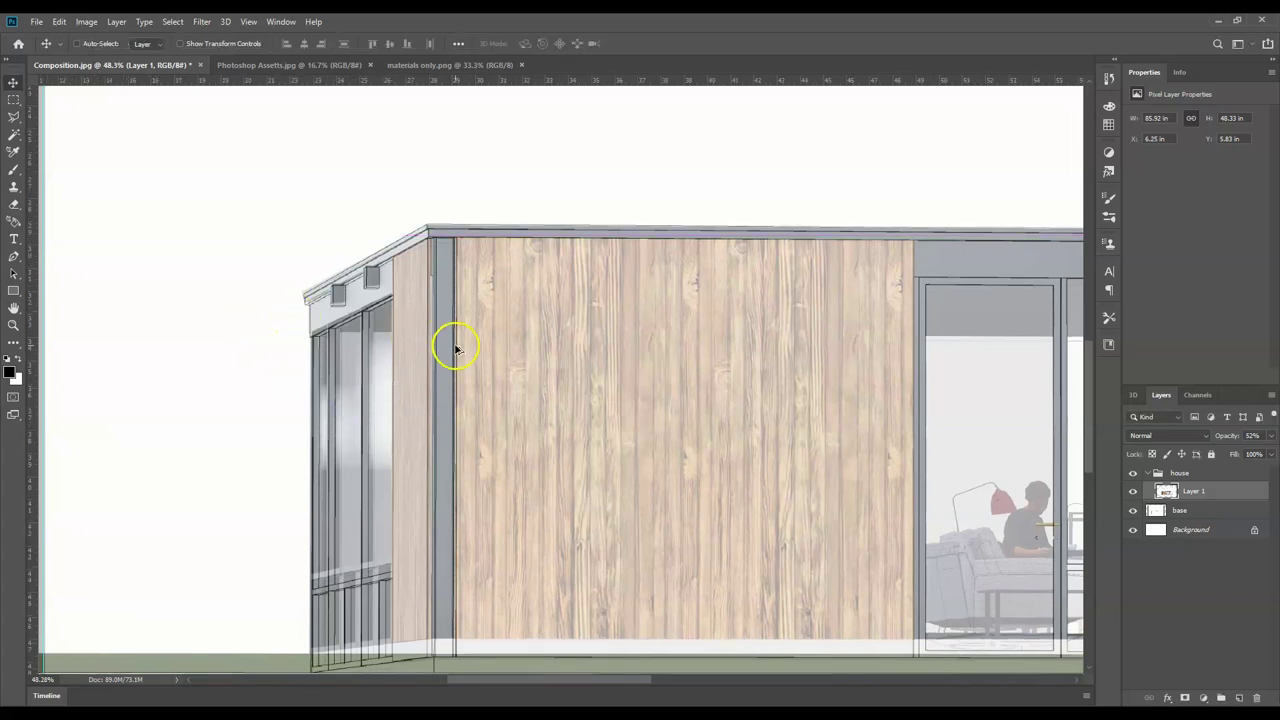
scroll(455, 349, "down", 5)
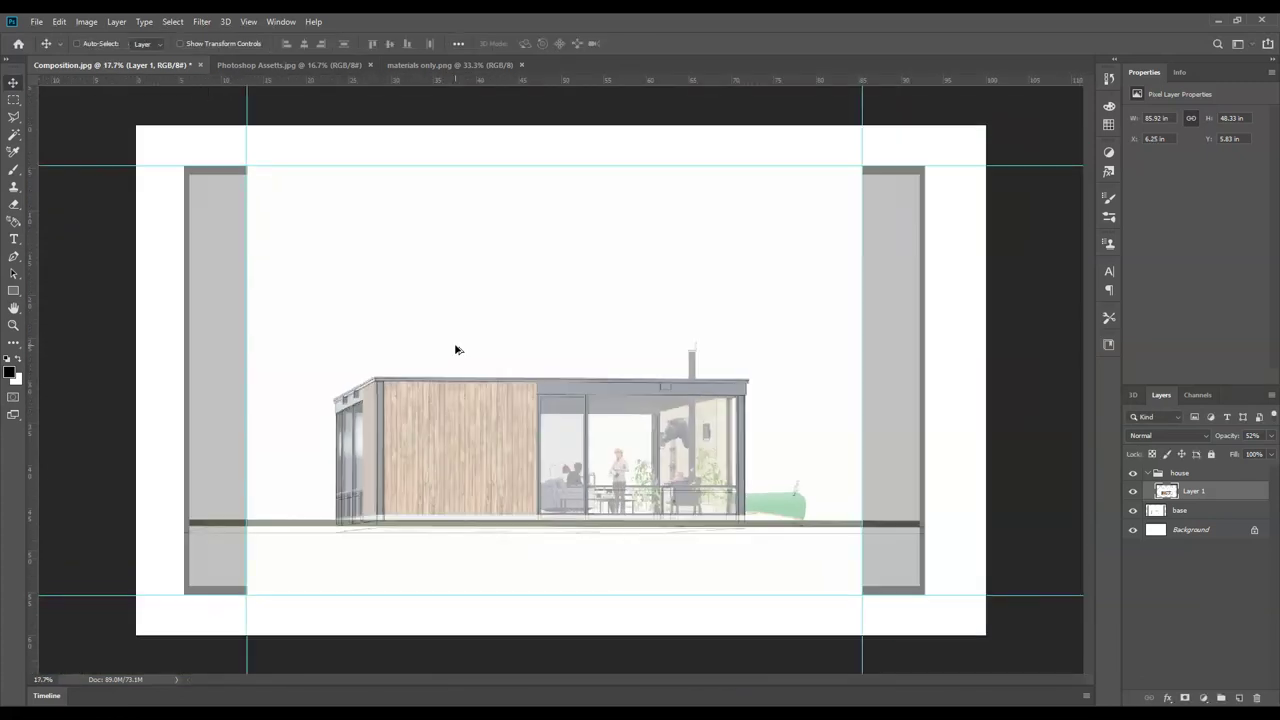
- Hide the base layer and move the two vertical guides to the left and right edges of the materials image
left_click(1150, 511)
left_click(1133, 511)
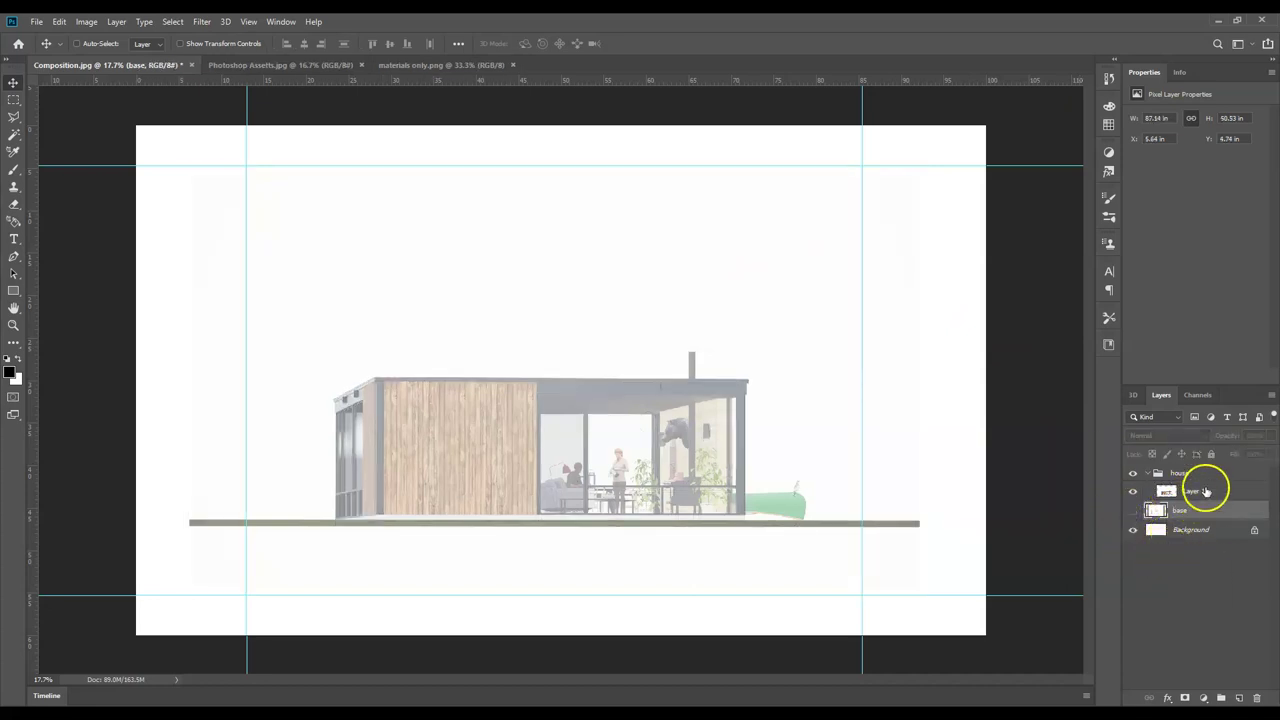
left_click_drag(246, 207, 189, 225)
left_click_drag(861, 465, 918, 463)
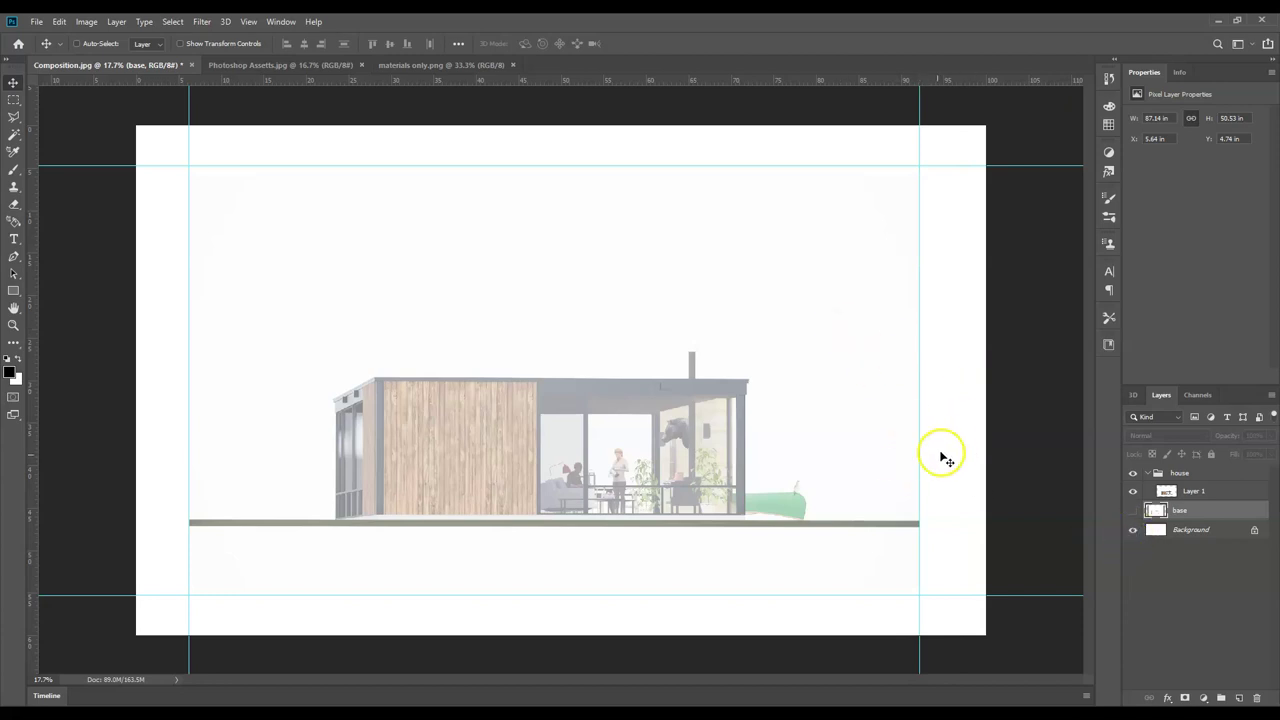
- With the Background hidden and Layer 1 at 100% opacity, move the horizontal guides to the materials image's top and bottom edges
left_click(1132, 530)
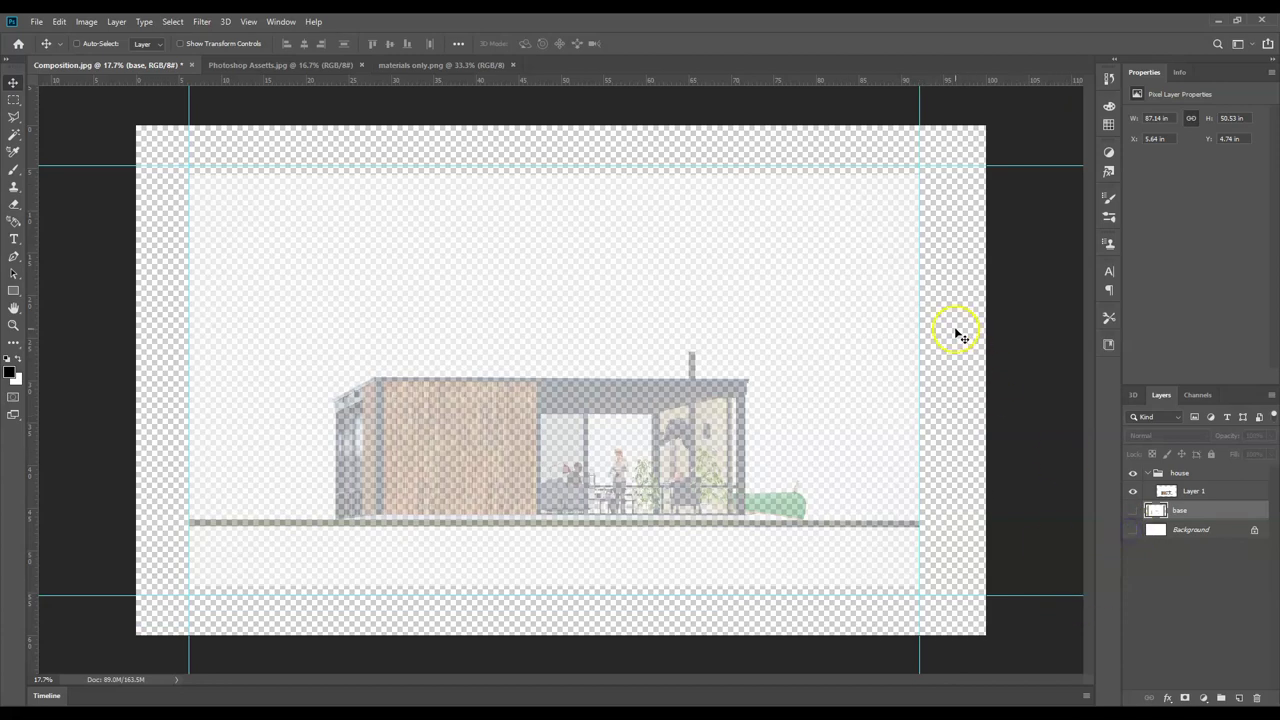
left_click(1214, 490)
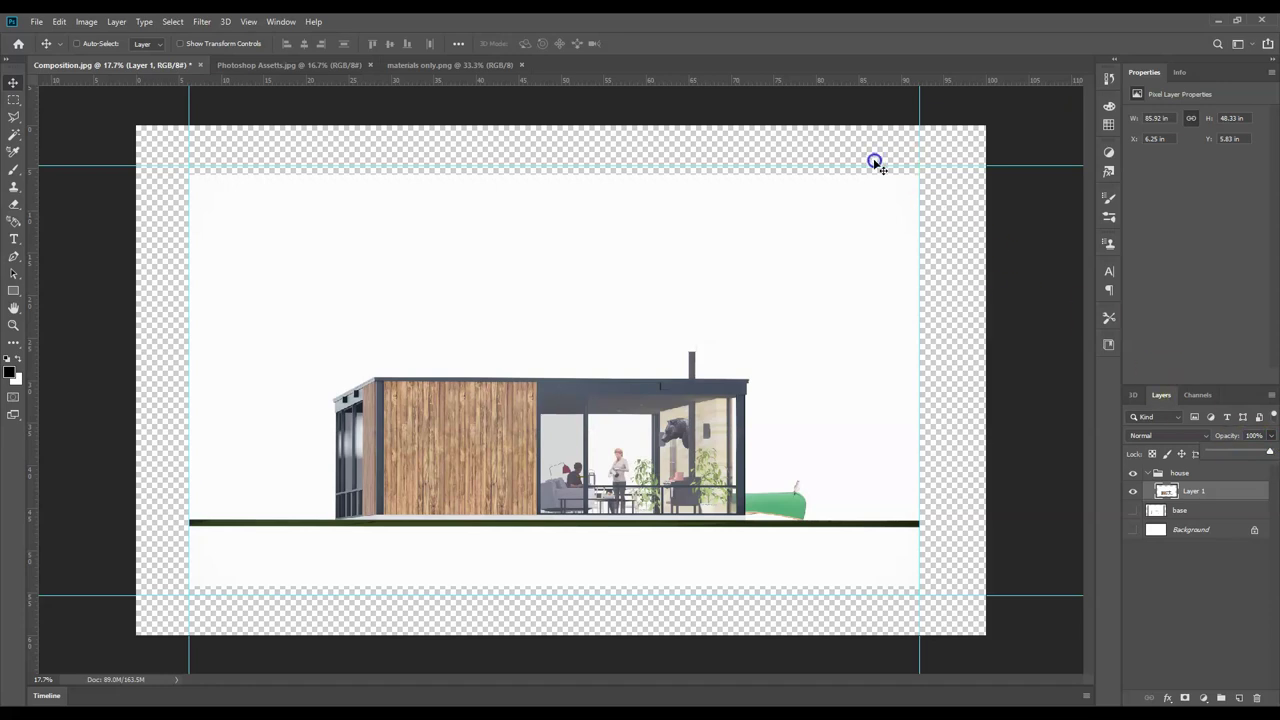
left_click_drag(869, 166, 866, 175)
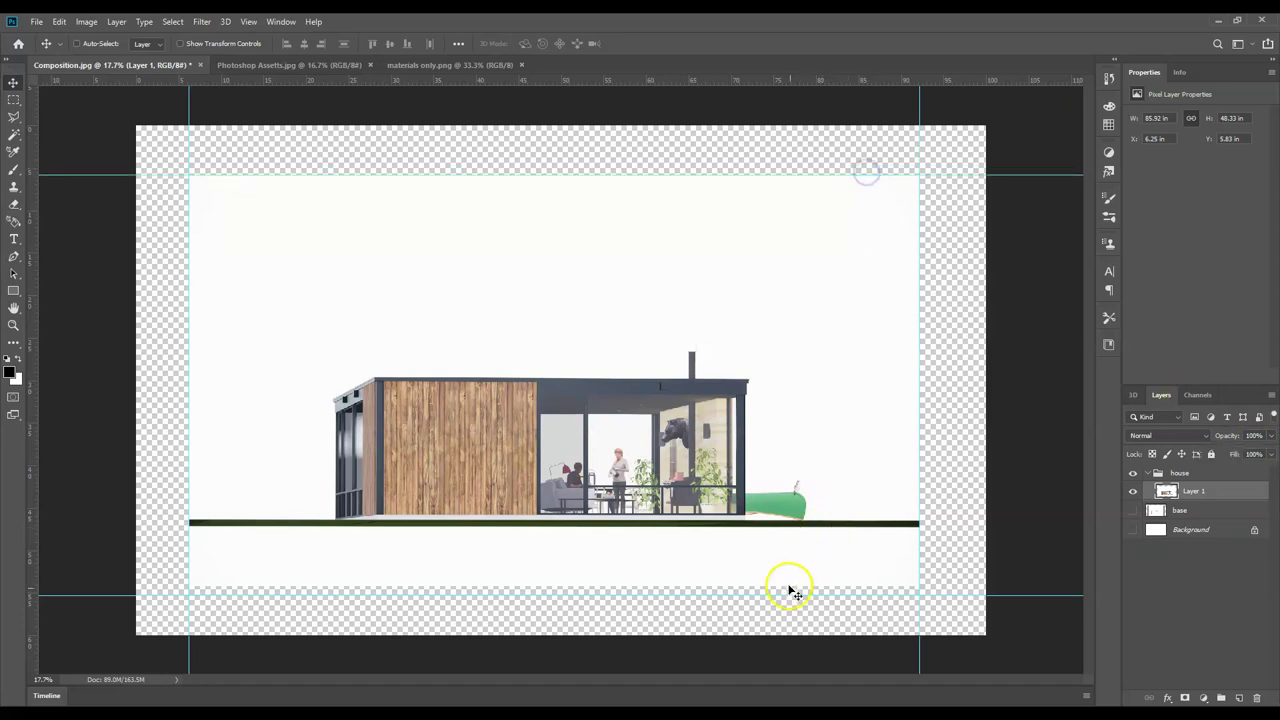
left_click_drag(792, 596, 791, 586)
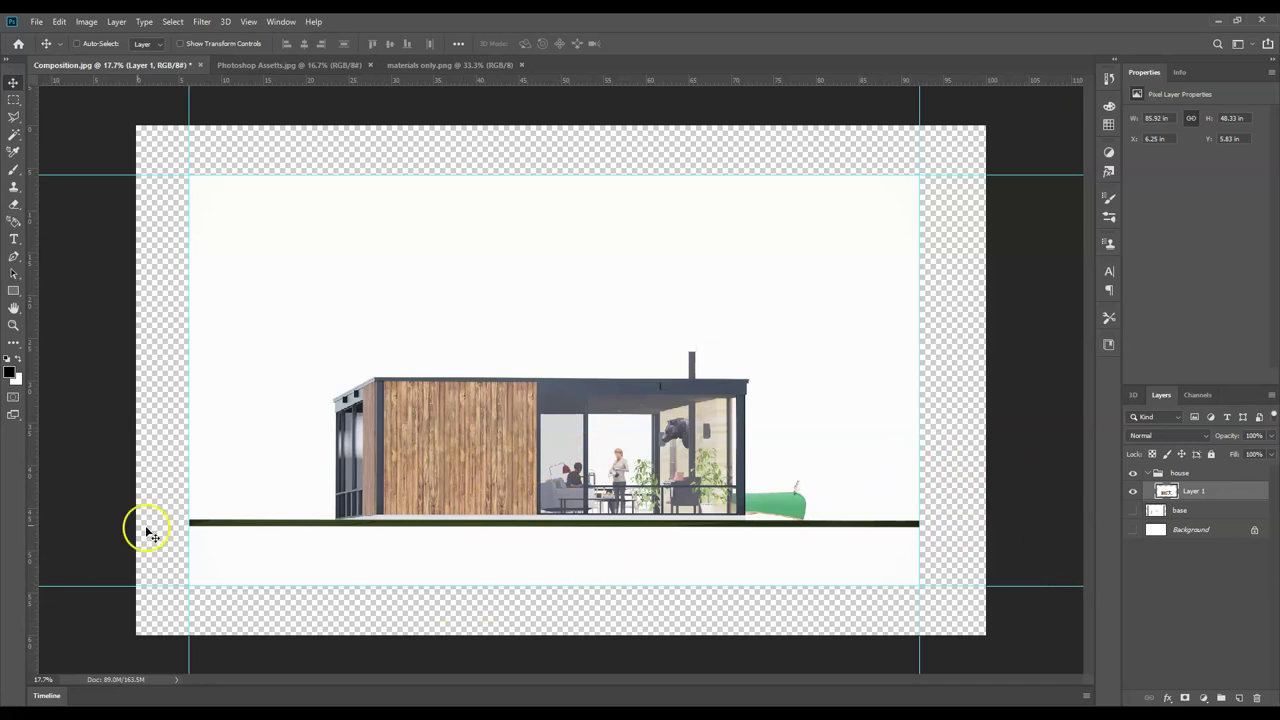
left_click(32, 681)
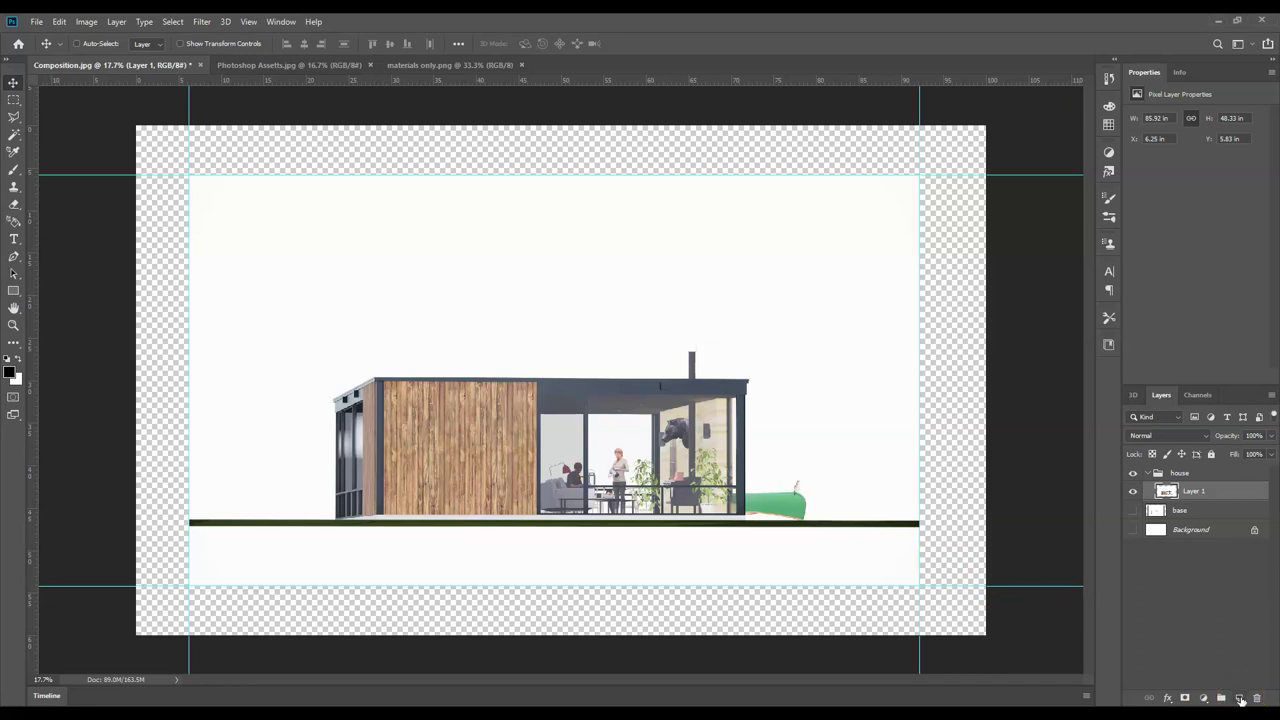
left_click(606, 414)
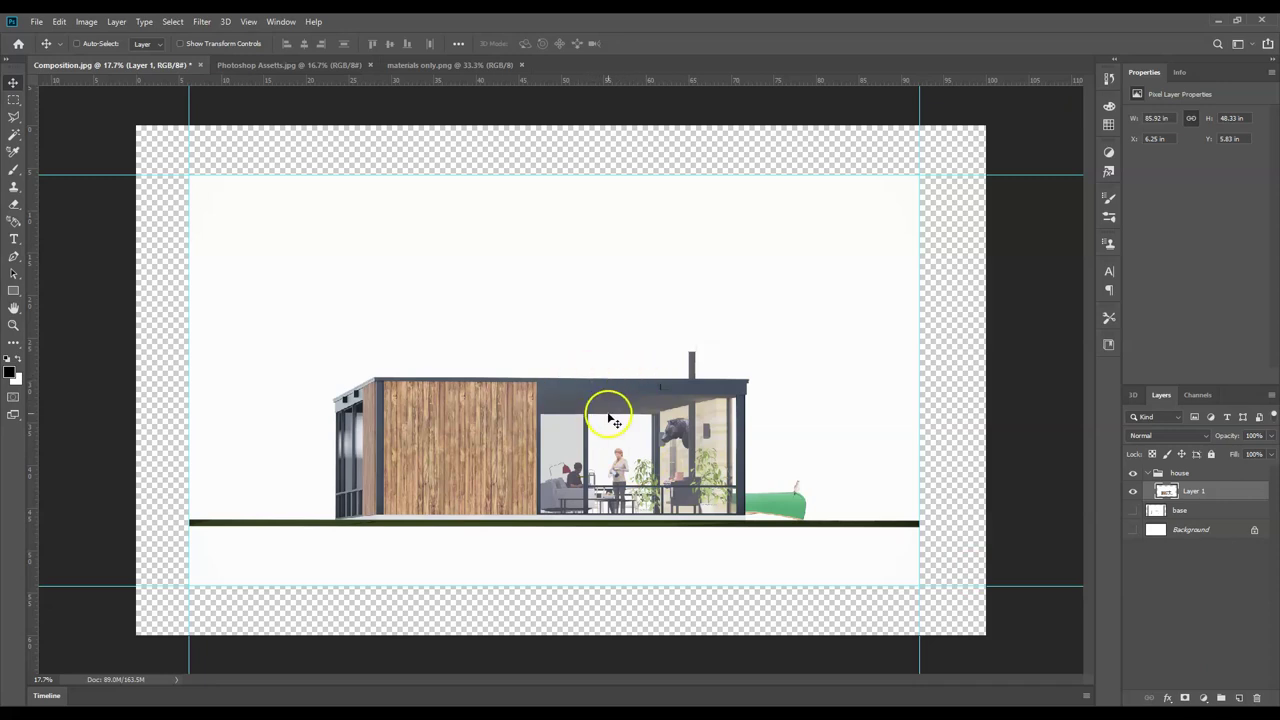
- Add a new layer above Layer 1 in the house group and name it "ceiling"
left_click(1239, 699)
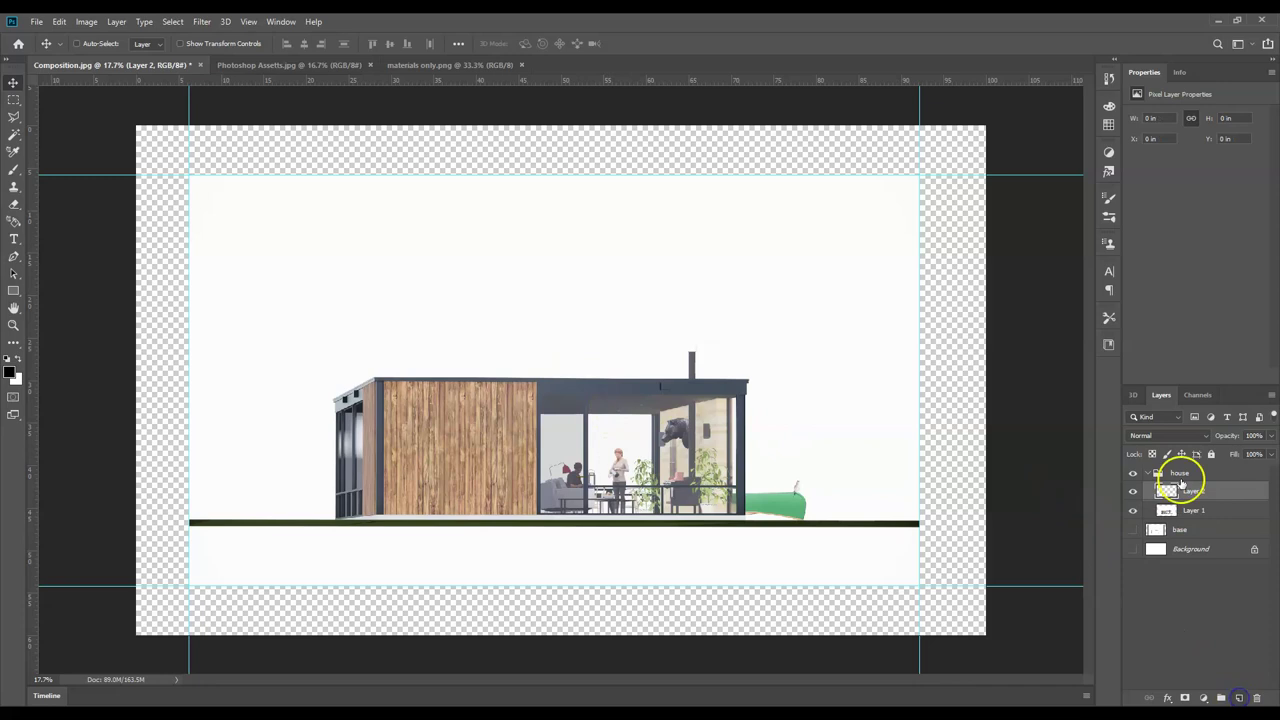
type("ceiling")
key("Return")
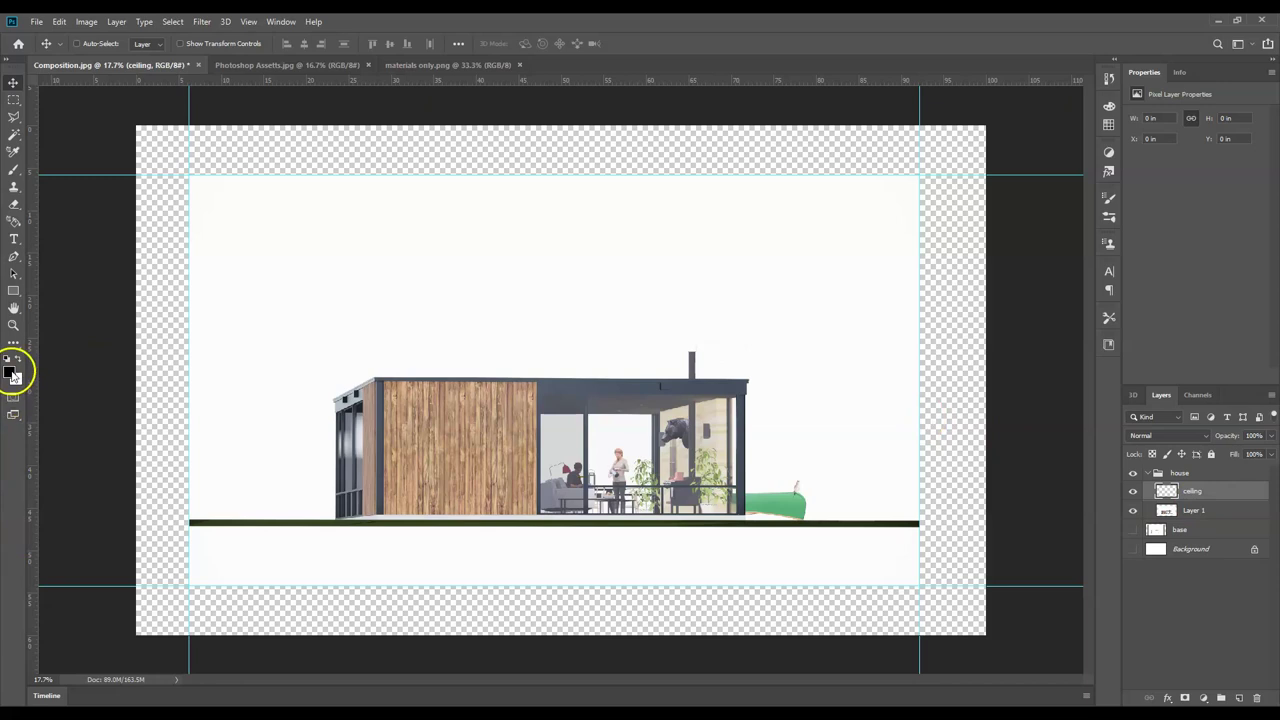
- Select the dark ceiling area behind the narrow glass panel beside the wood wall with the Polygonal Lasso
left_click(13, 117)
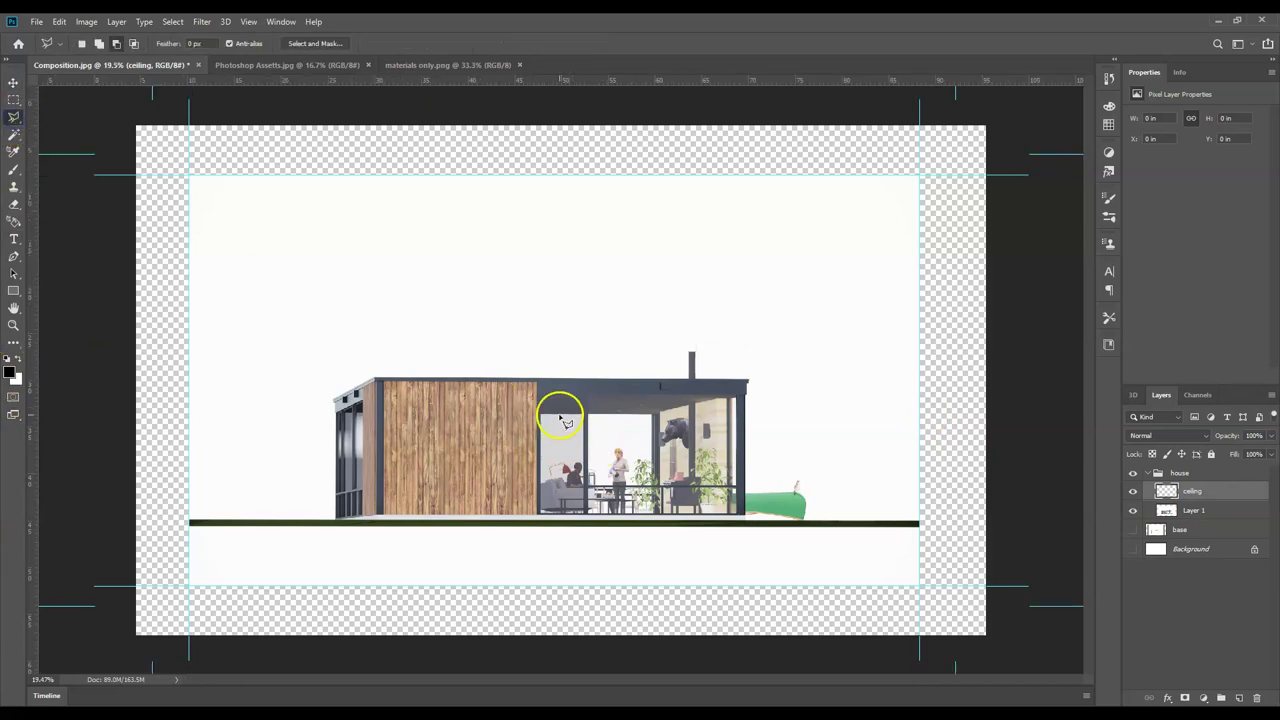
scroll(560, 418, "up", 10)
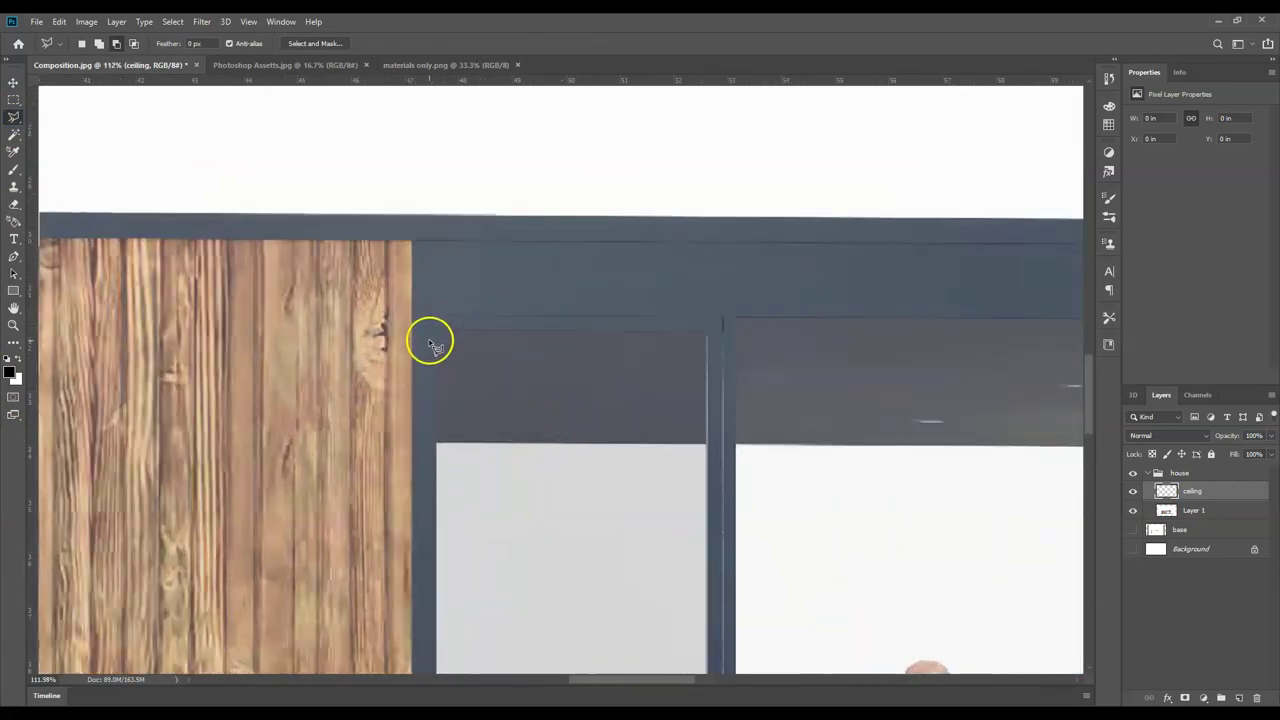
scroll(430, 345, "up", 1)
left_click(438, 334)
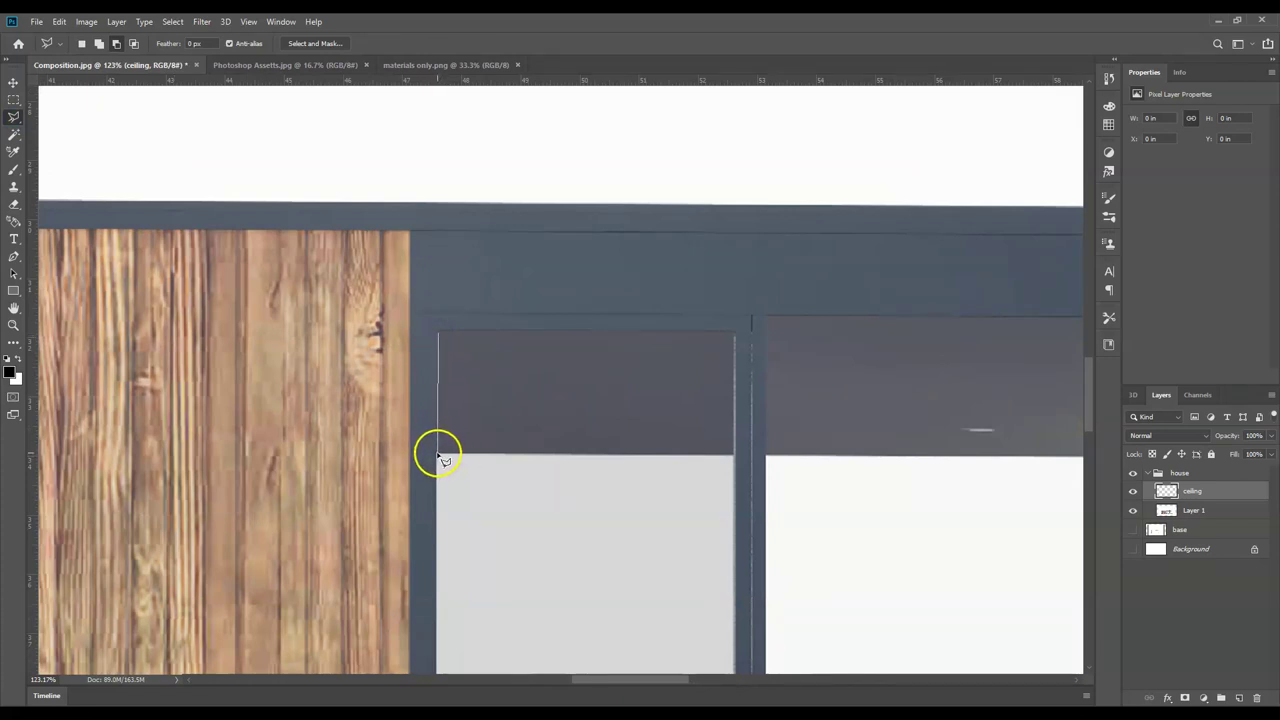
left_click(438, 455)
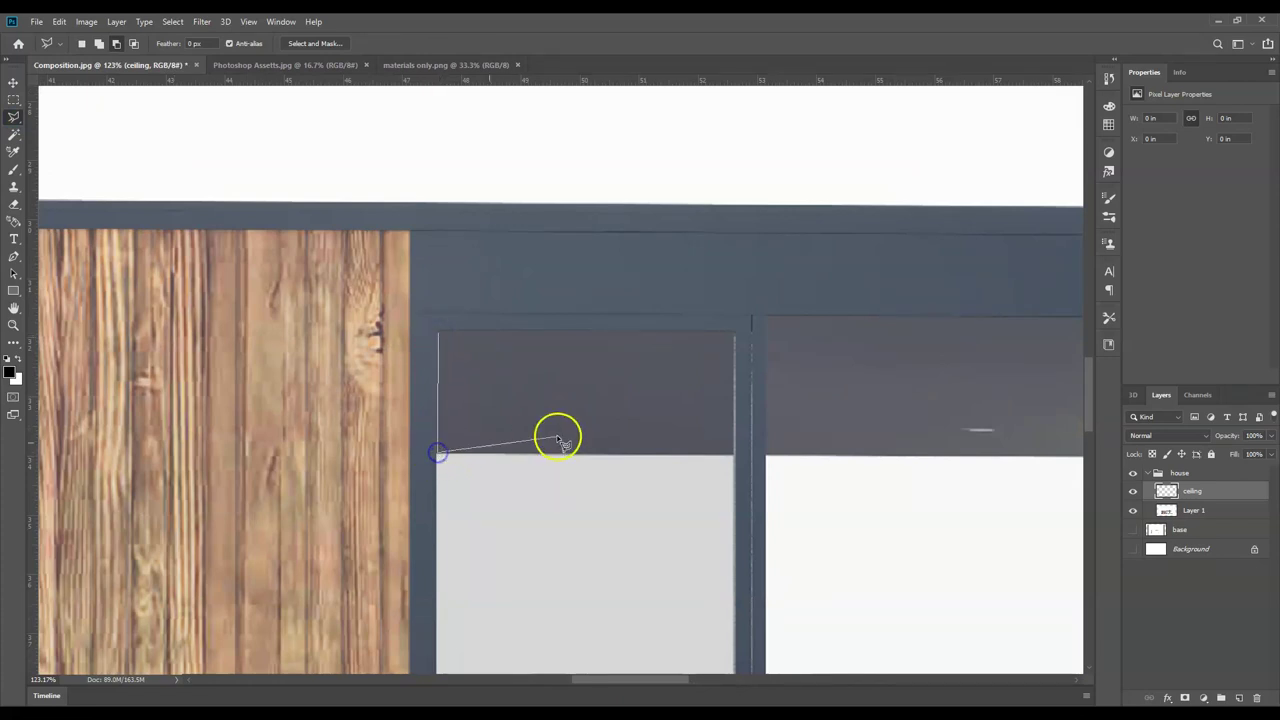
left_click(733, 458)
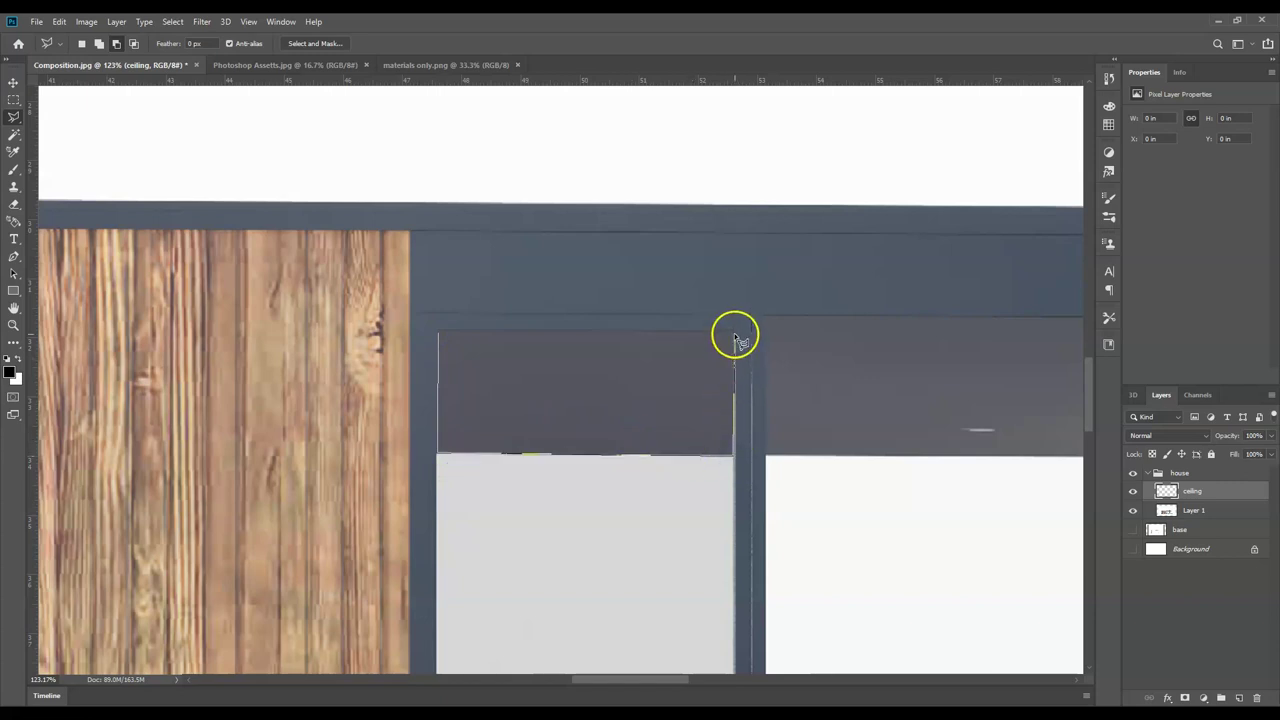
left_click(733, 333)
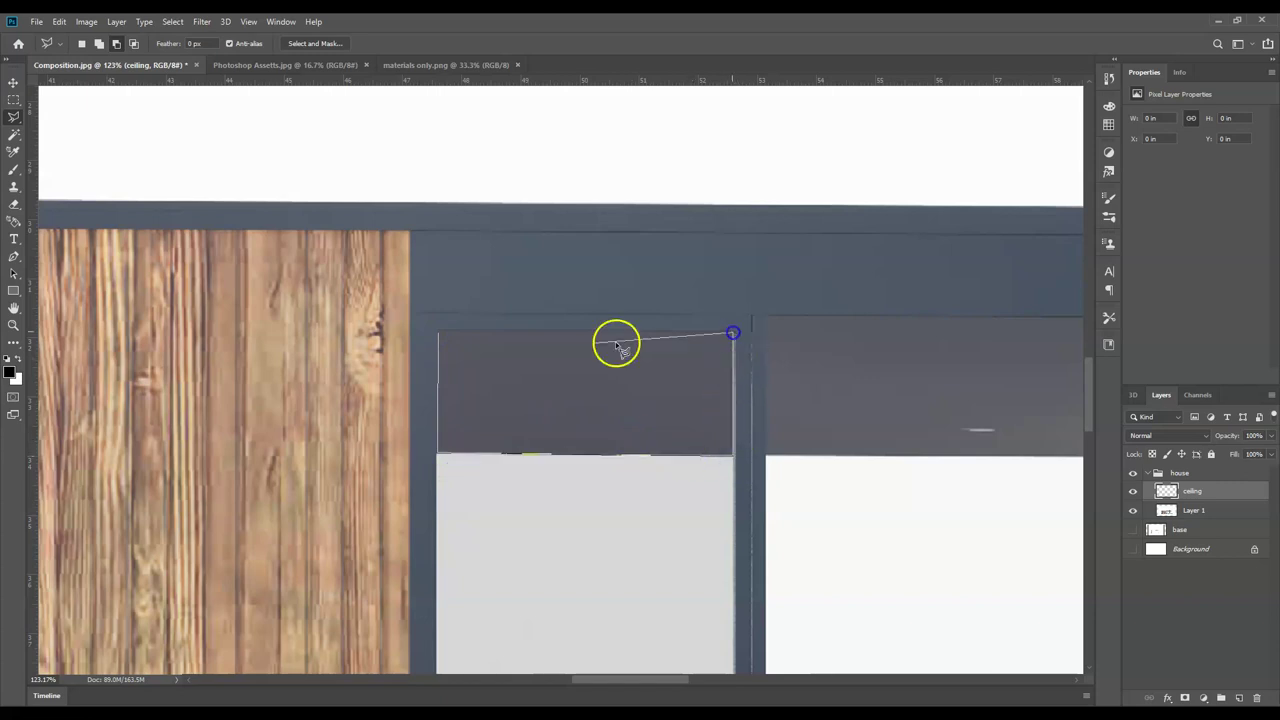
left_click(438, 333)
left_click(438, 333)
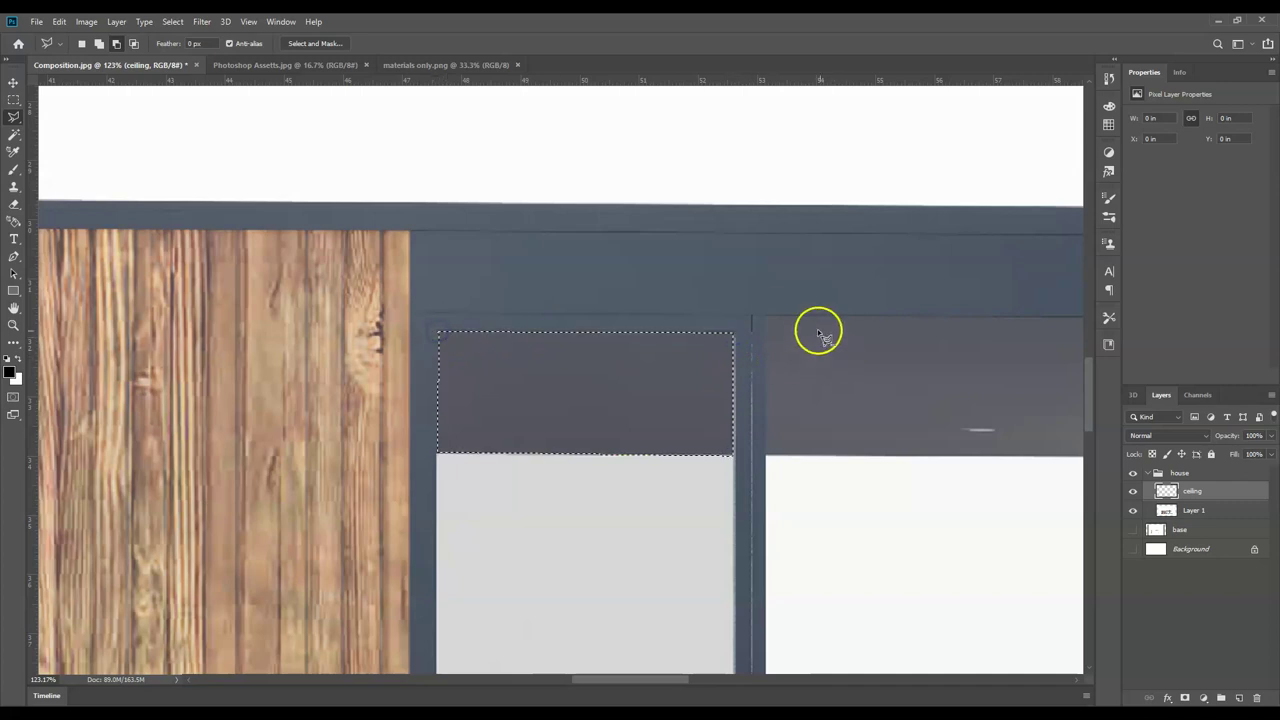
- Try to include the larger ceiling area above the bear head and open room by tracing it with the Polygonal Lasso
left_click(766, 317)
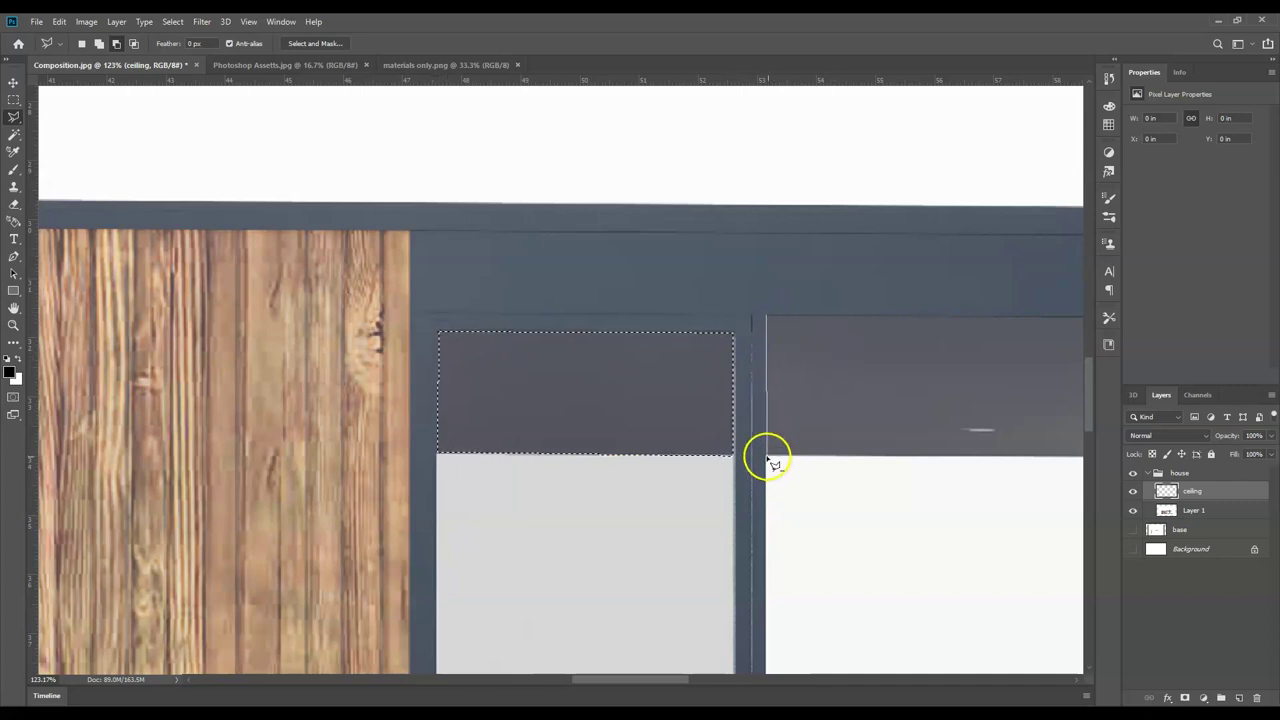
left_click(766, 455)
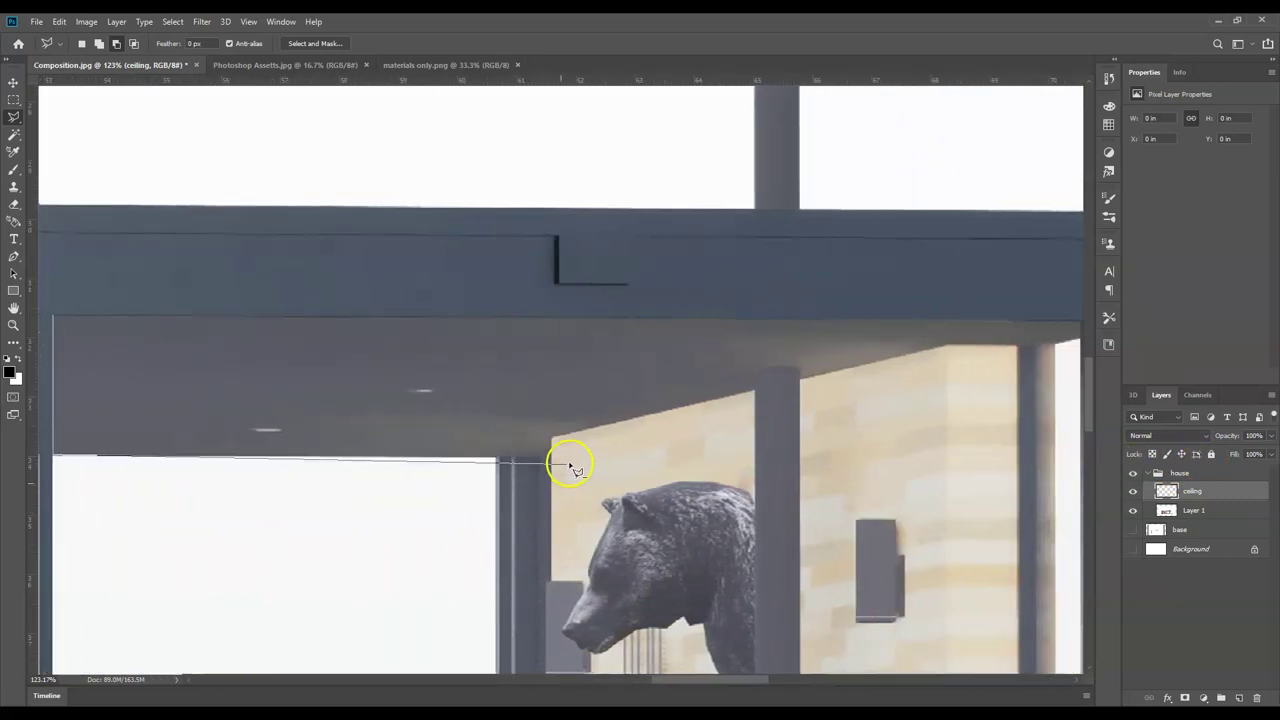
left_click(550, 437)
left_click(752, 368)
left_click(798, 368)
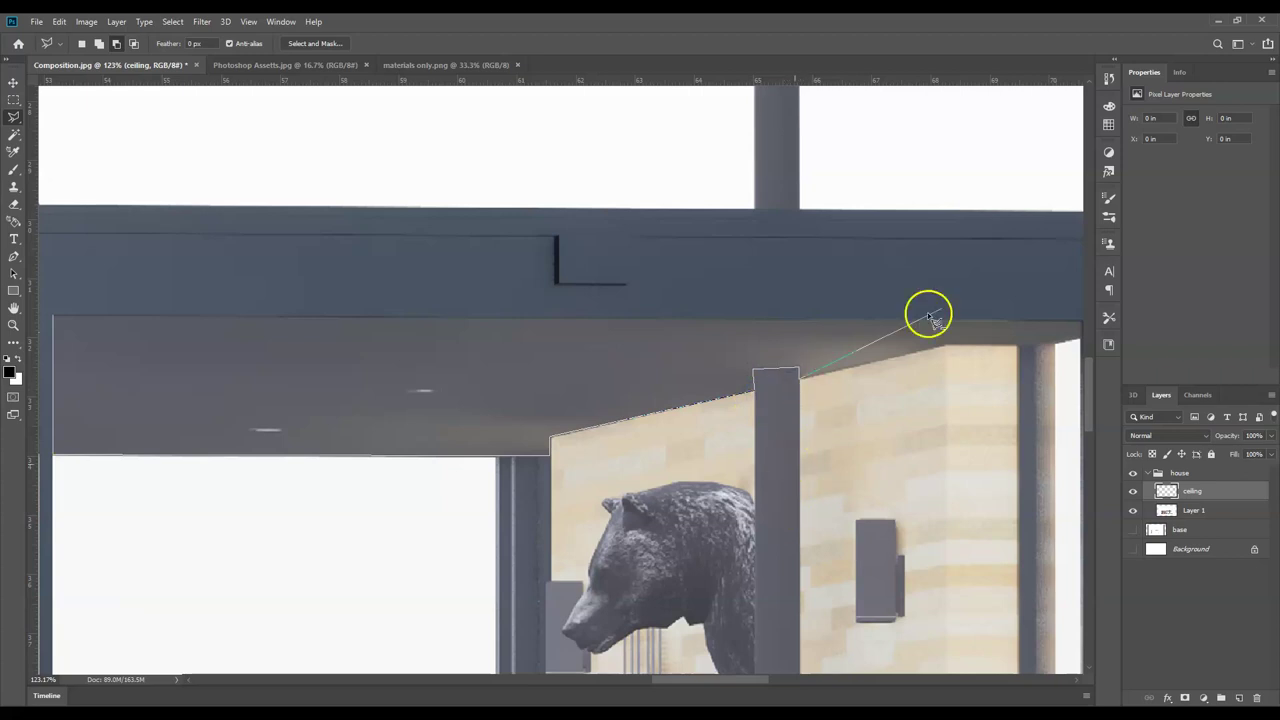
left_click(948, 347)
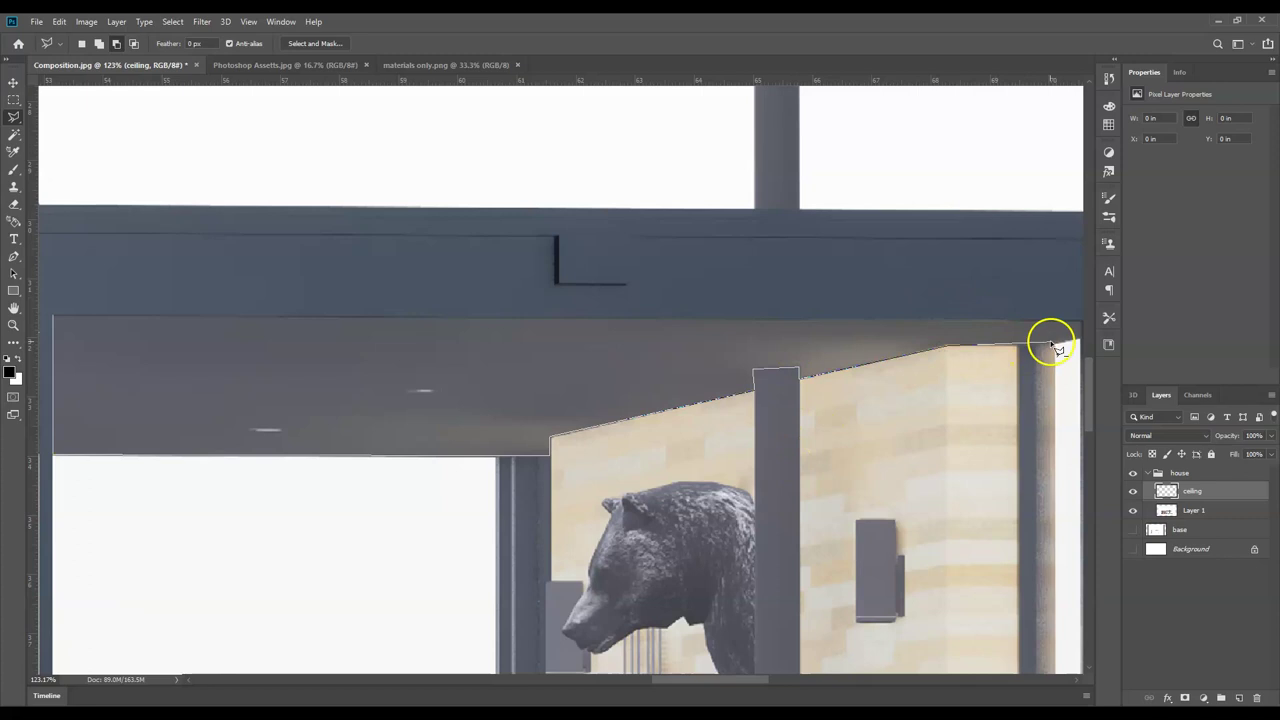
mouse_move(1062, 350)
left_mouse_down()
mouse_move(1157, 349)
mouse_move(1013, 340)
left_mouse_up()
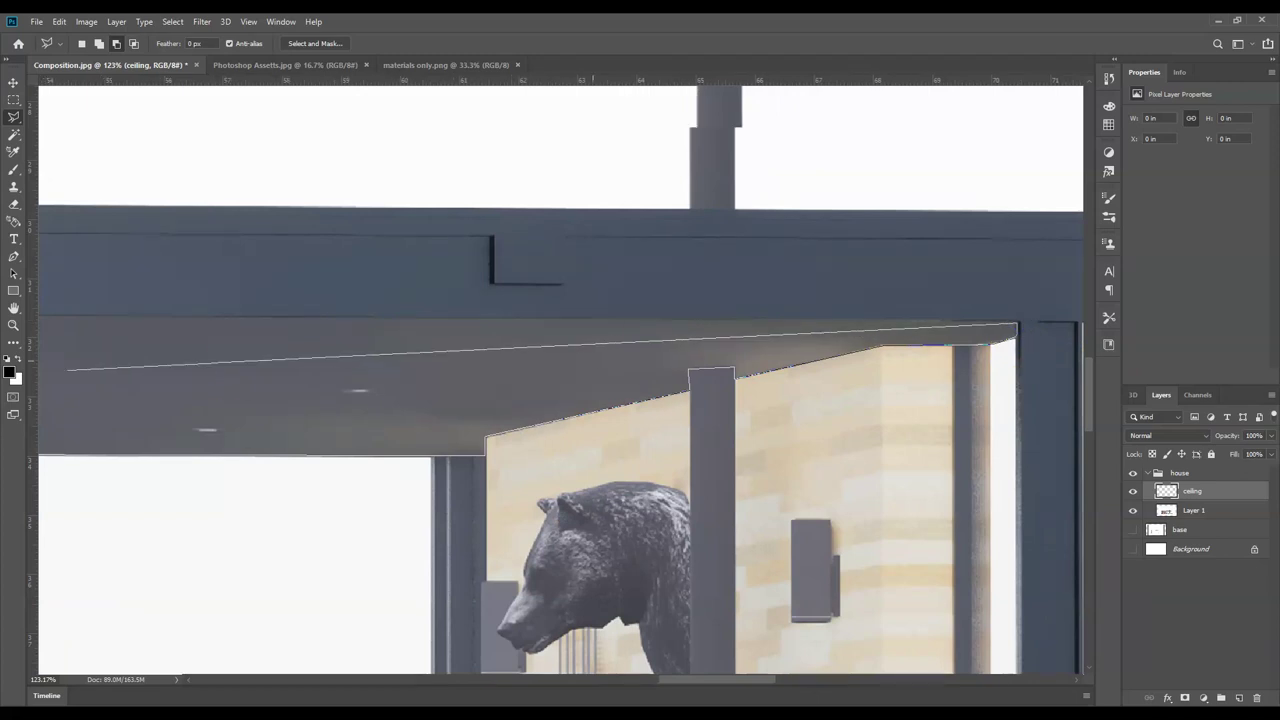
left_click(60, 341)
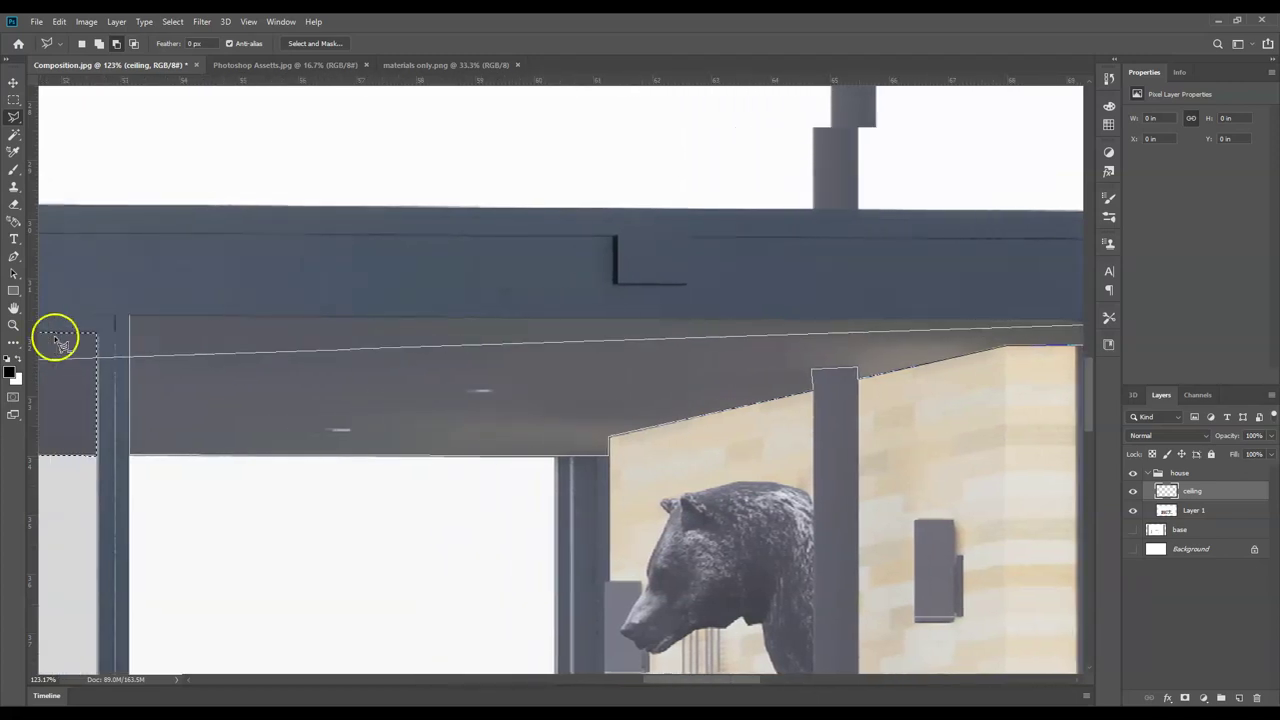
left_click(129, 314)
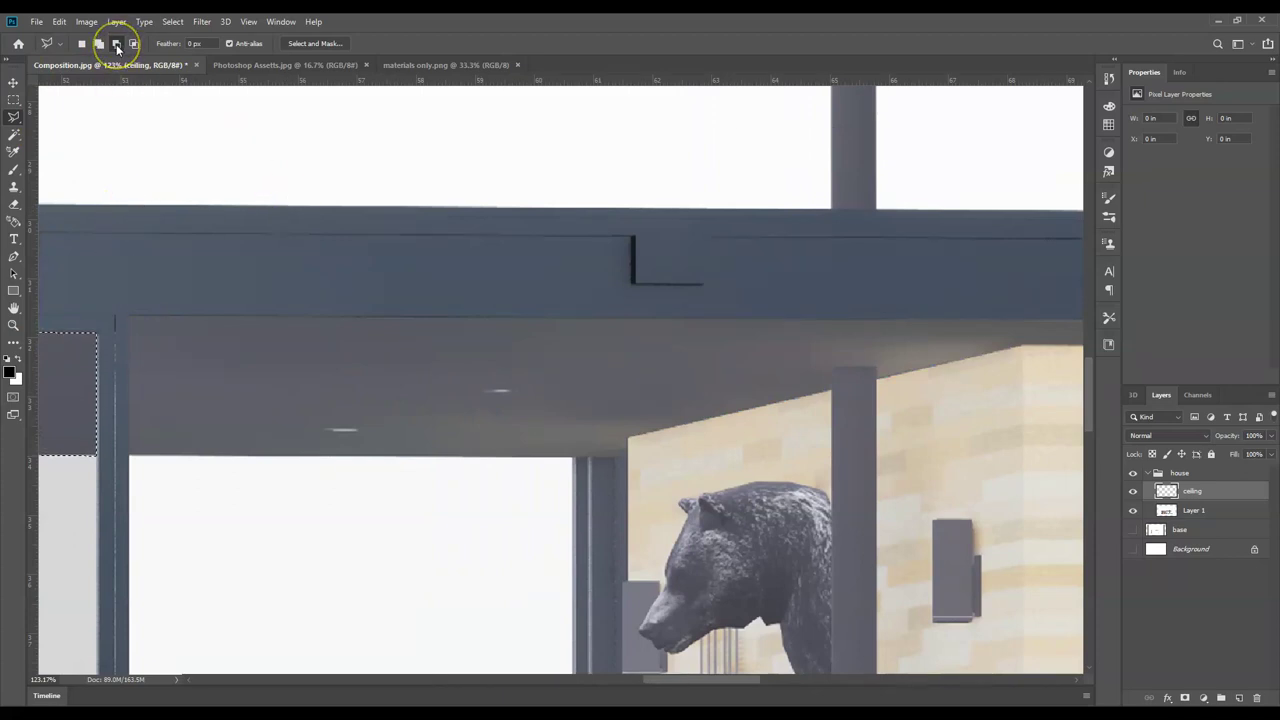
- Add the larger ceiling area above the open room to the selection, tracing around the chimney post and the stone wall's upper edge
left_click(129, 320)
left_click(132, 455)
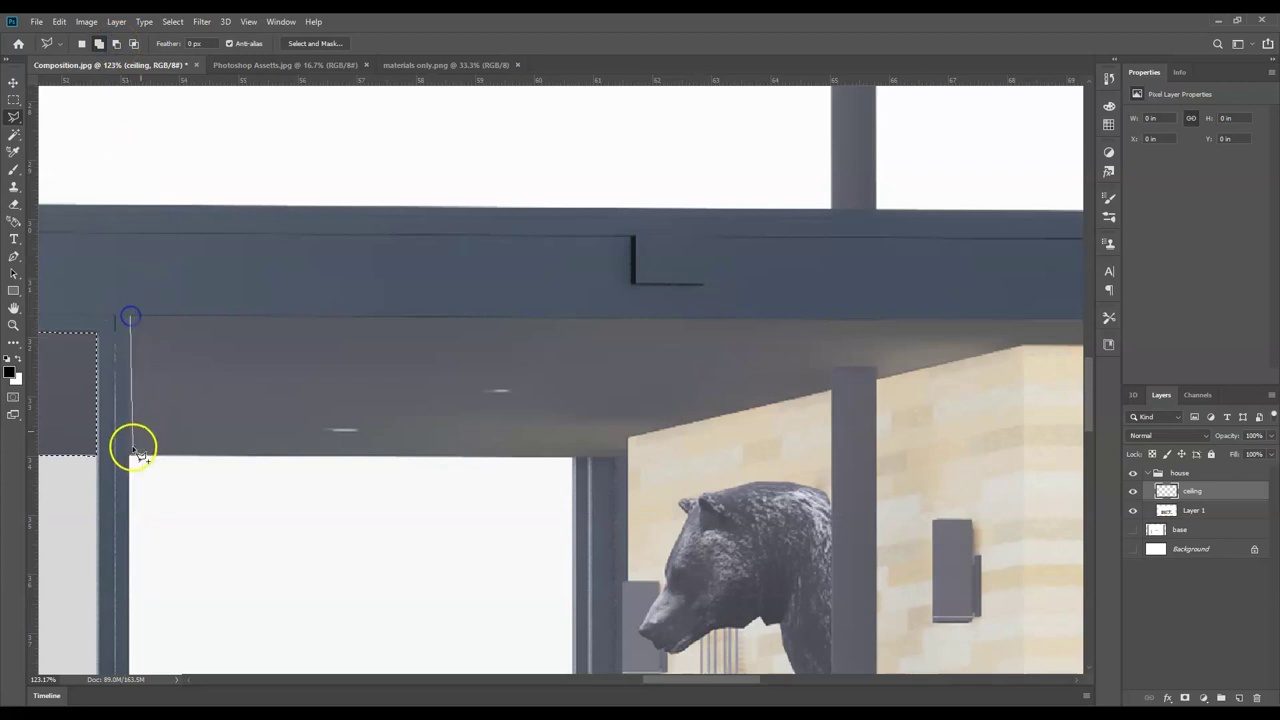
left_click(626, 458)
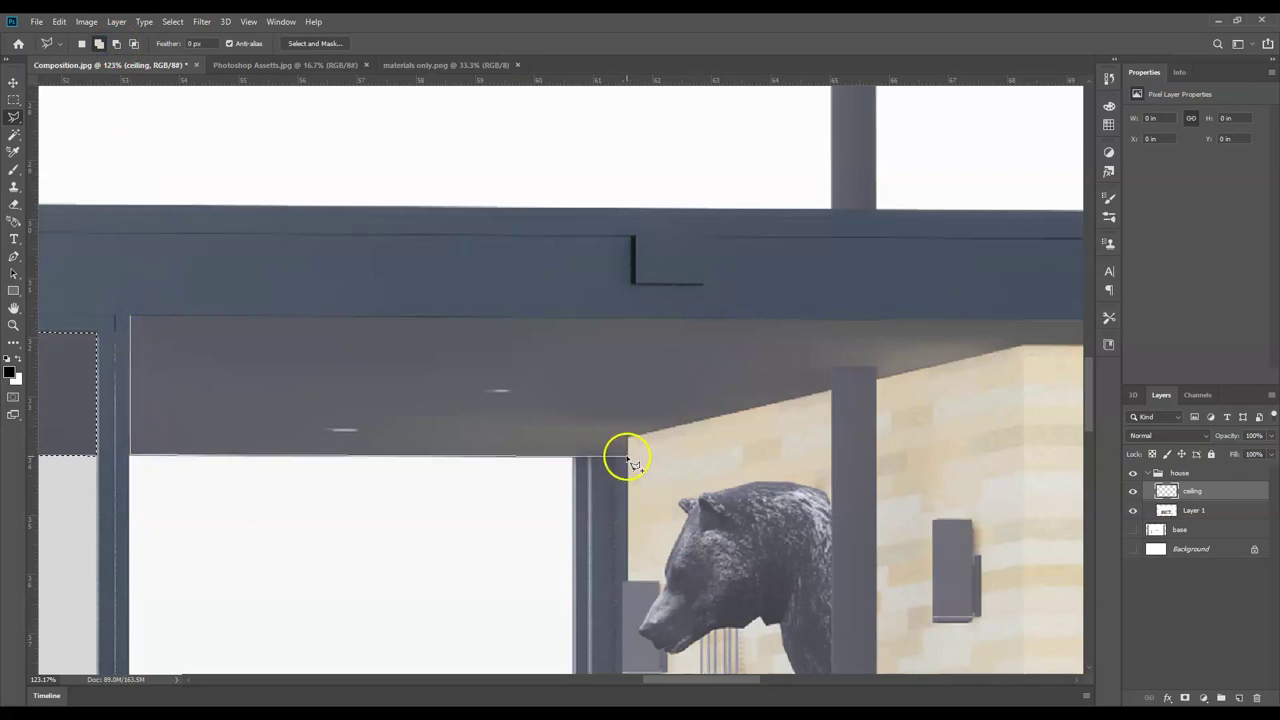
left_click(833, 394)
left_click(830, 386)
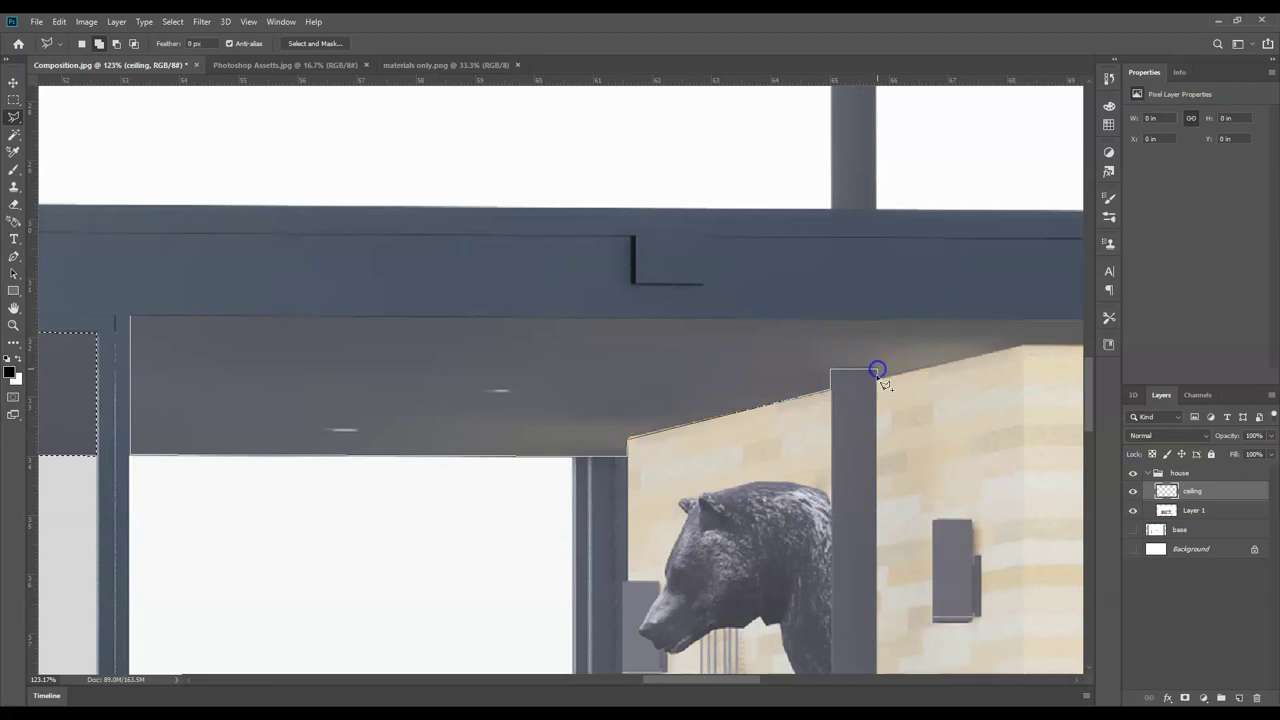
left_click(1021, 345)
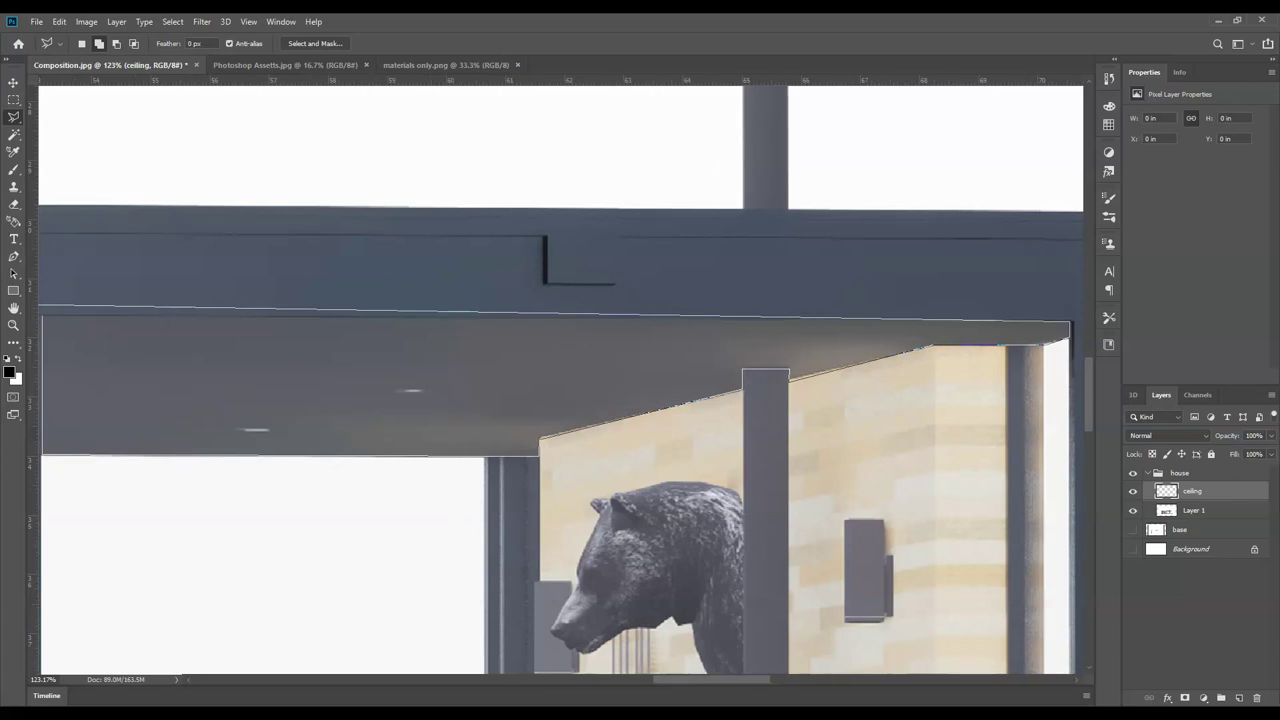
left_click(175, 325)
left_click(101, 317)
- Fill the selected ceiling areas with white on the ceiling layer and deselect
scroll(627, 410, "down", 5)
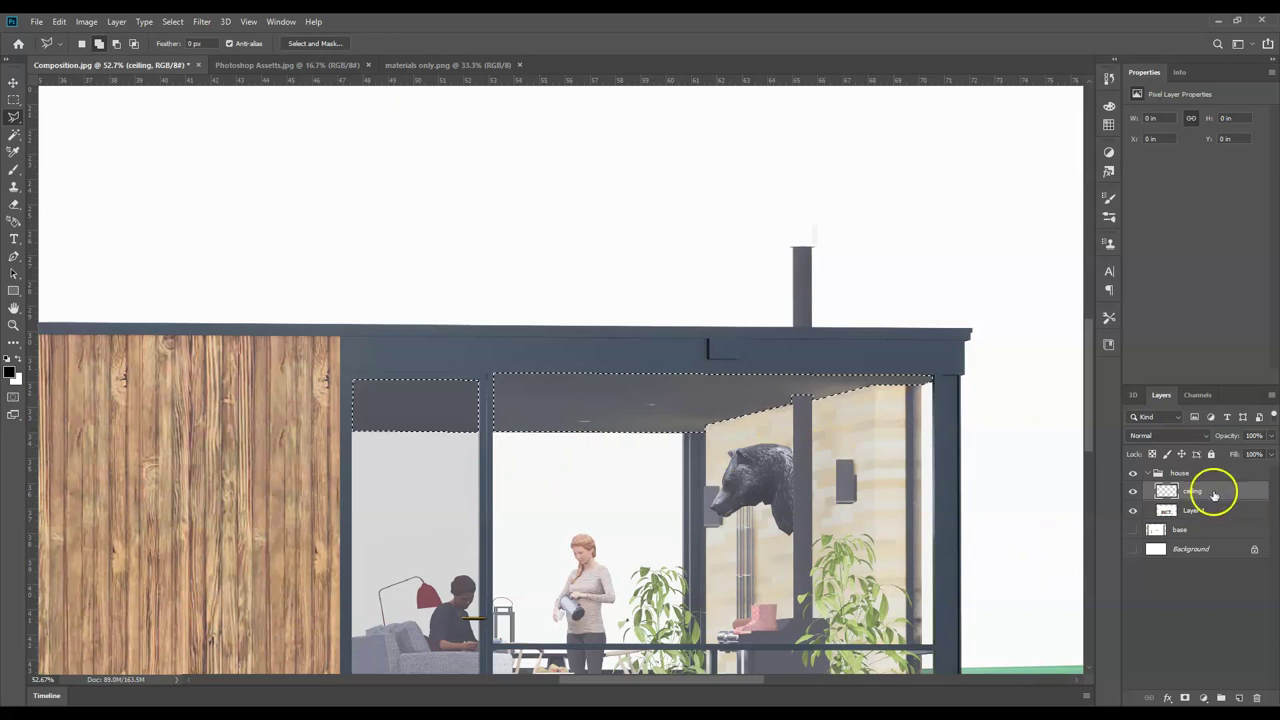
left_click(58, 22)
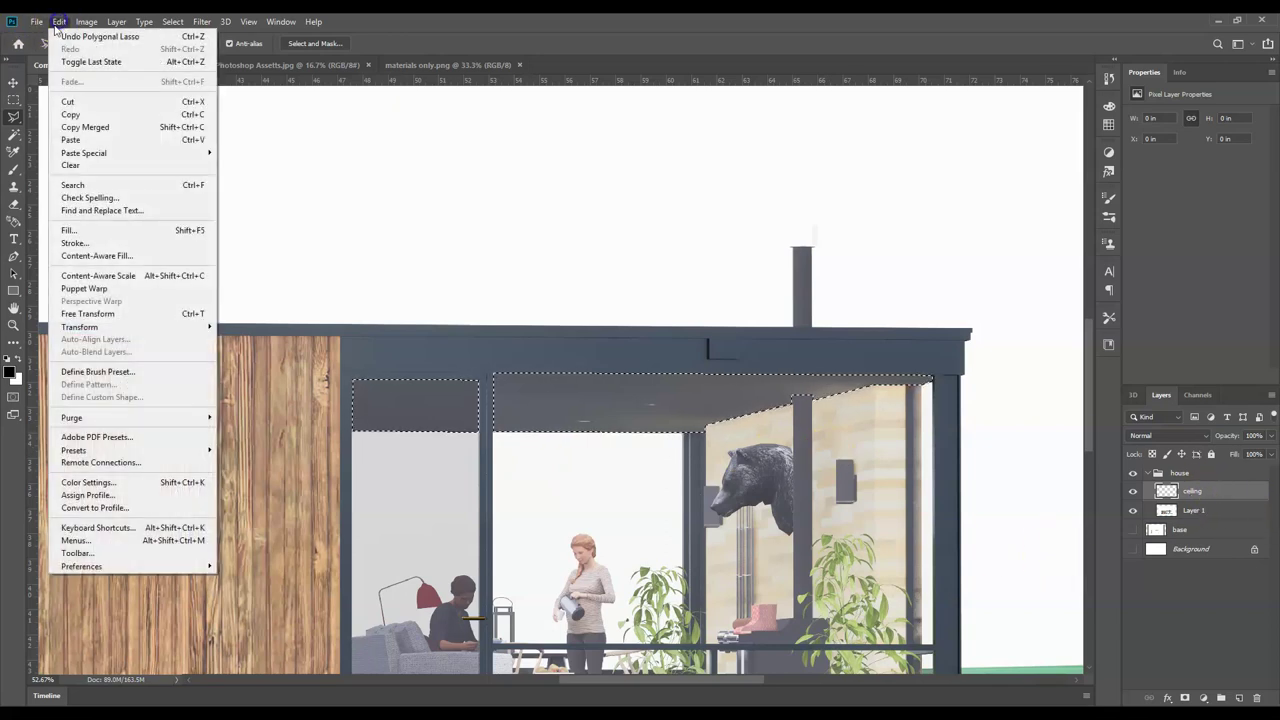
left_click(90, 230)
left_click(240, 206)
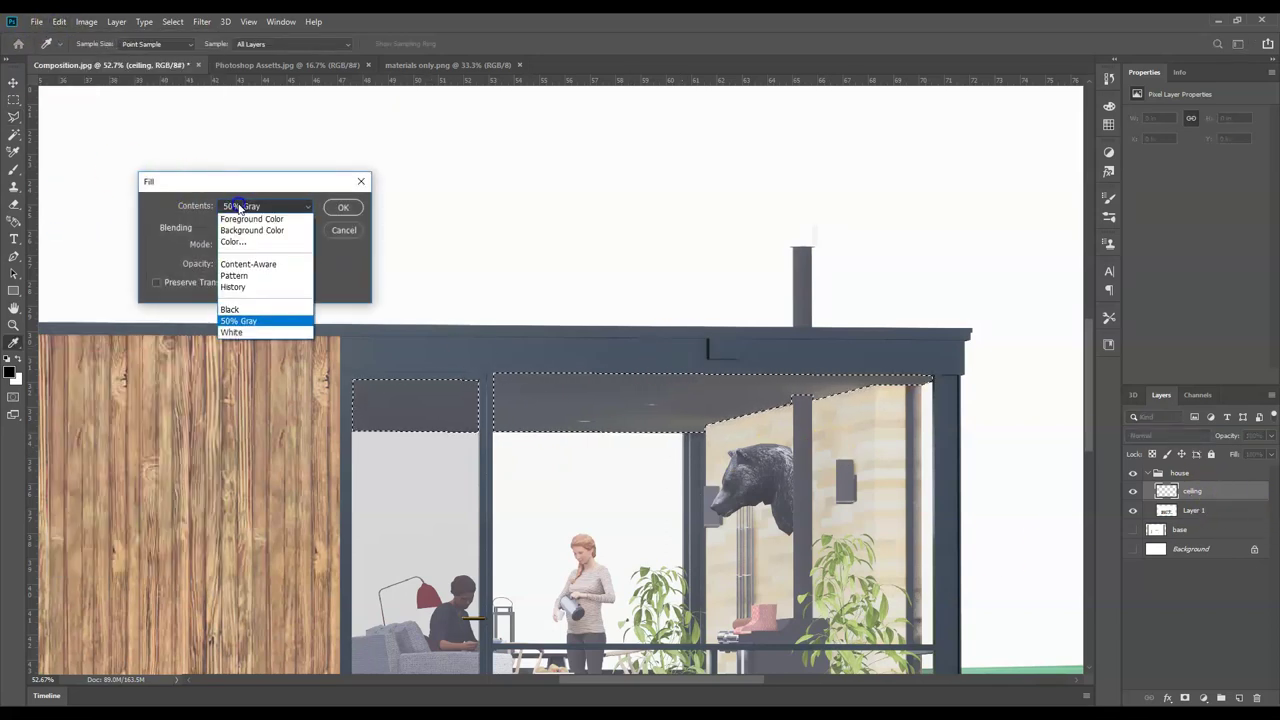
left_click(240, 331)
left_click(343, 207)
key("l")
key("ctrl+d")
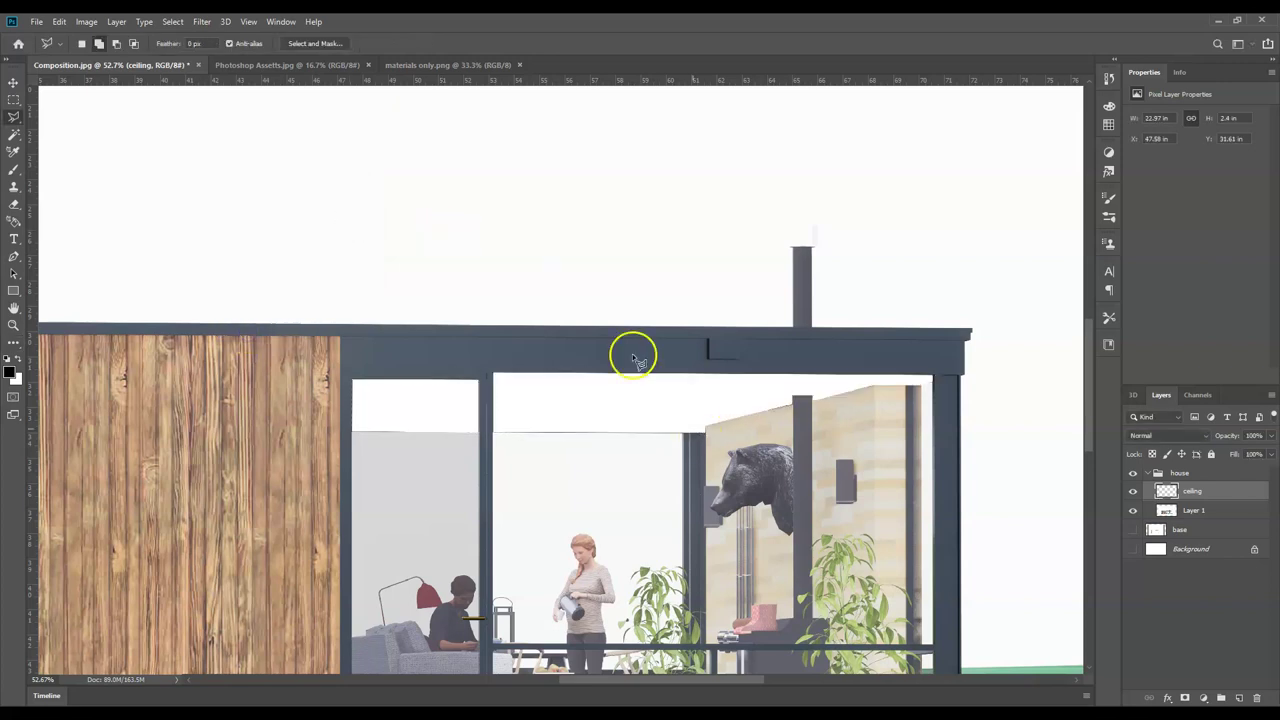
scroll(893, 378, "down", 5)
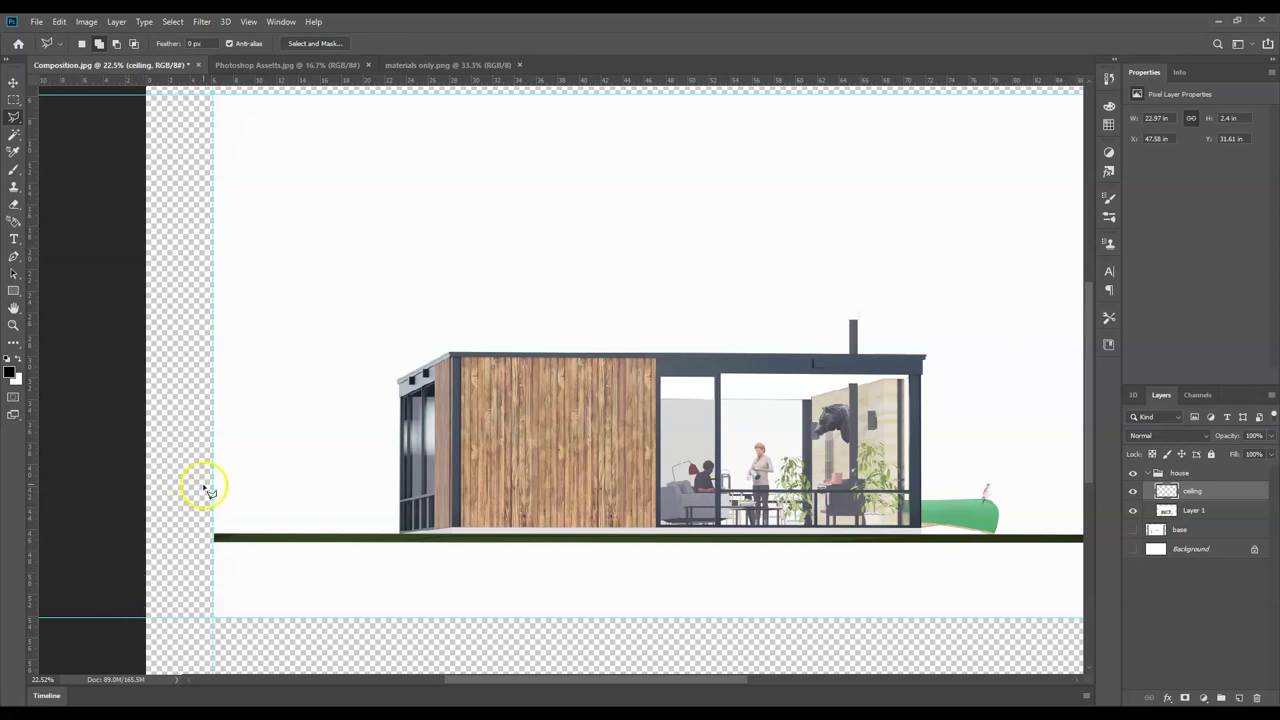
left_click(35, 21)
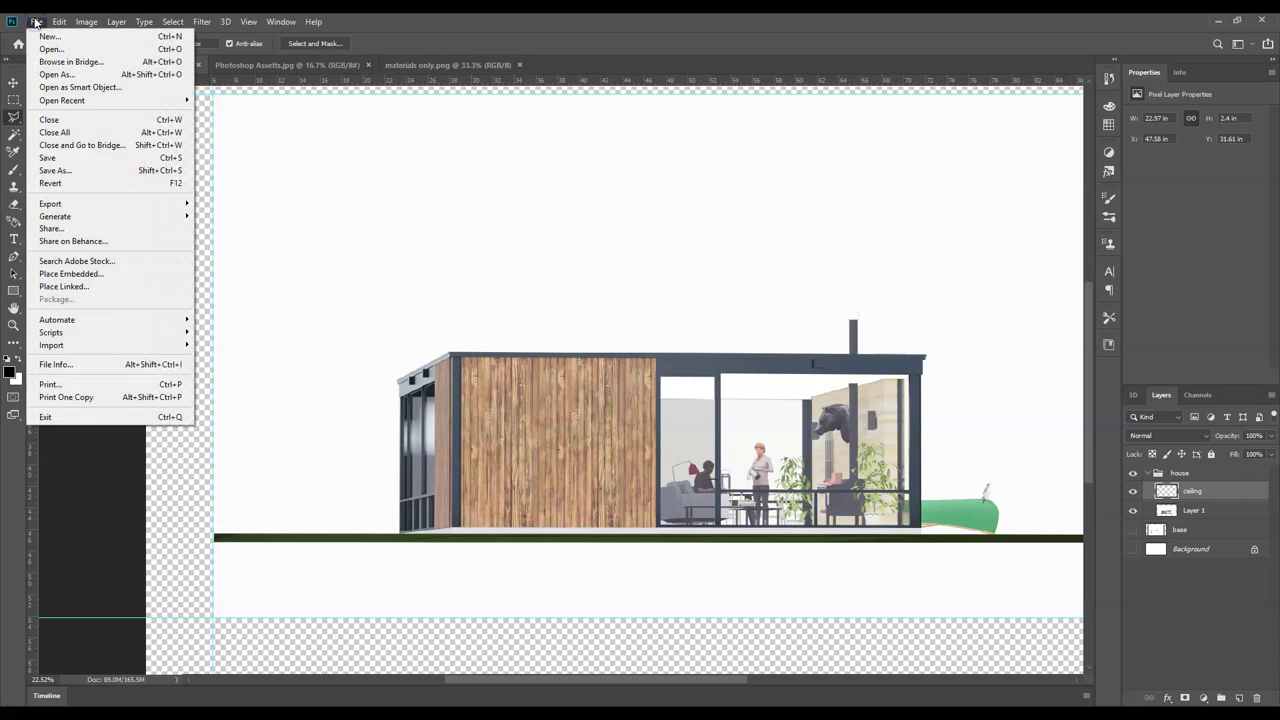
left_click(50, 49)
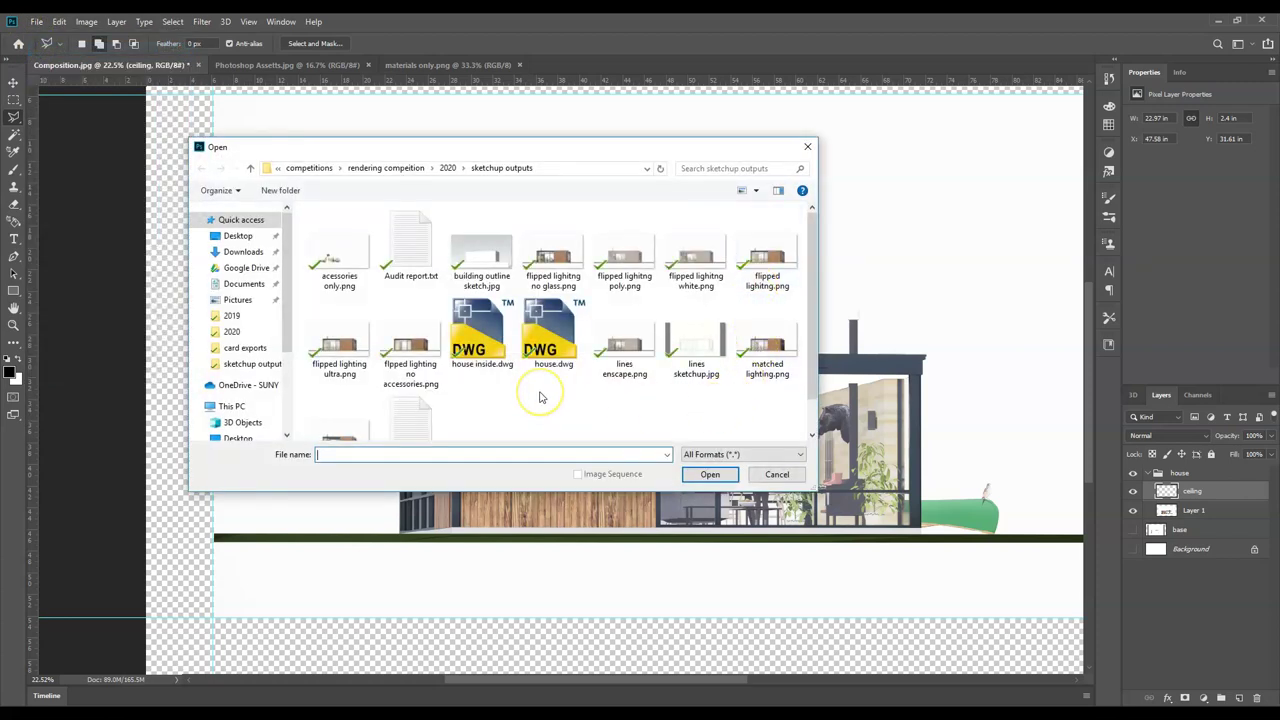
scroll(540, 397, "down", 1)
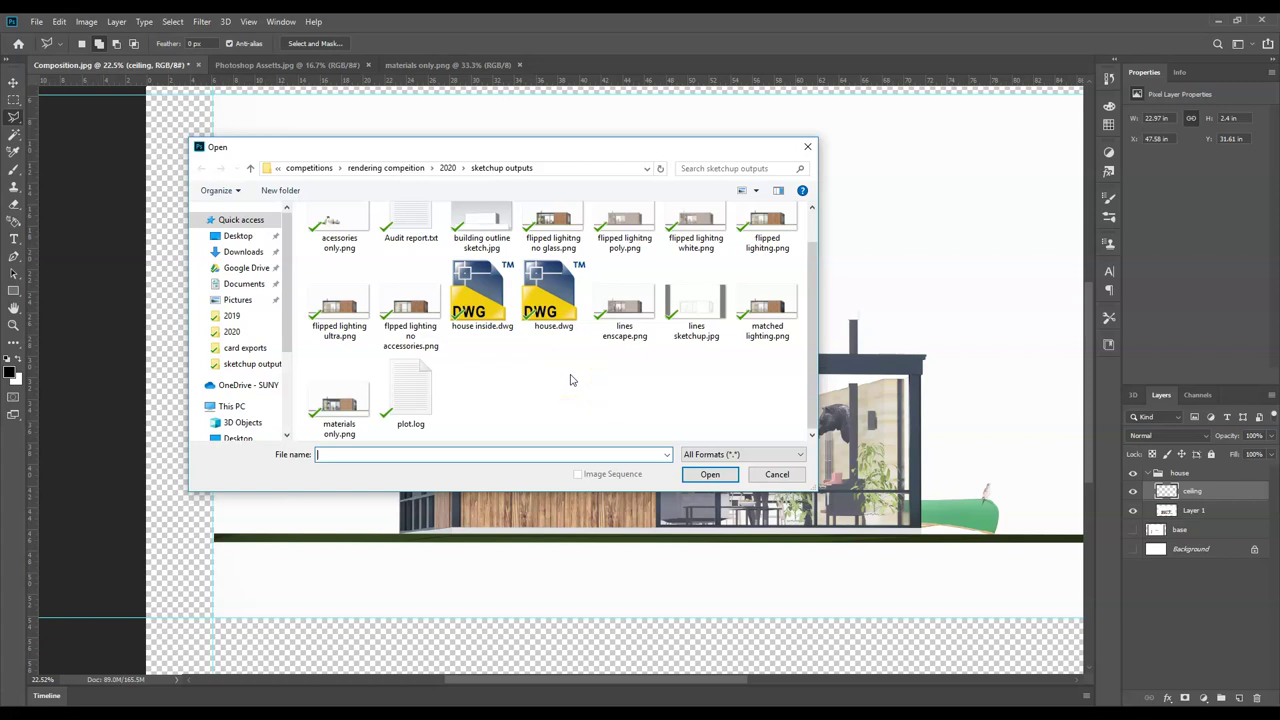
scroll(570, 380, "up", 1)
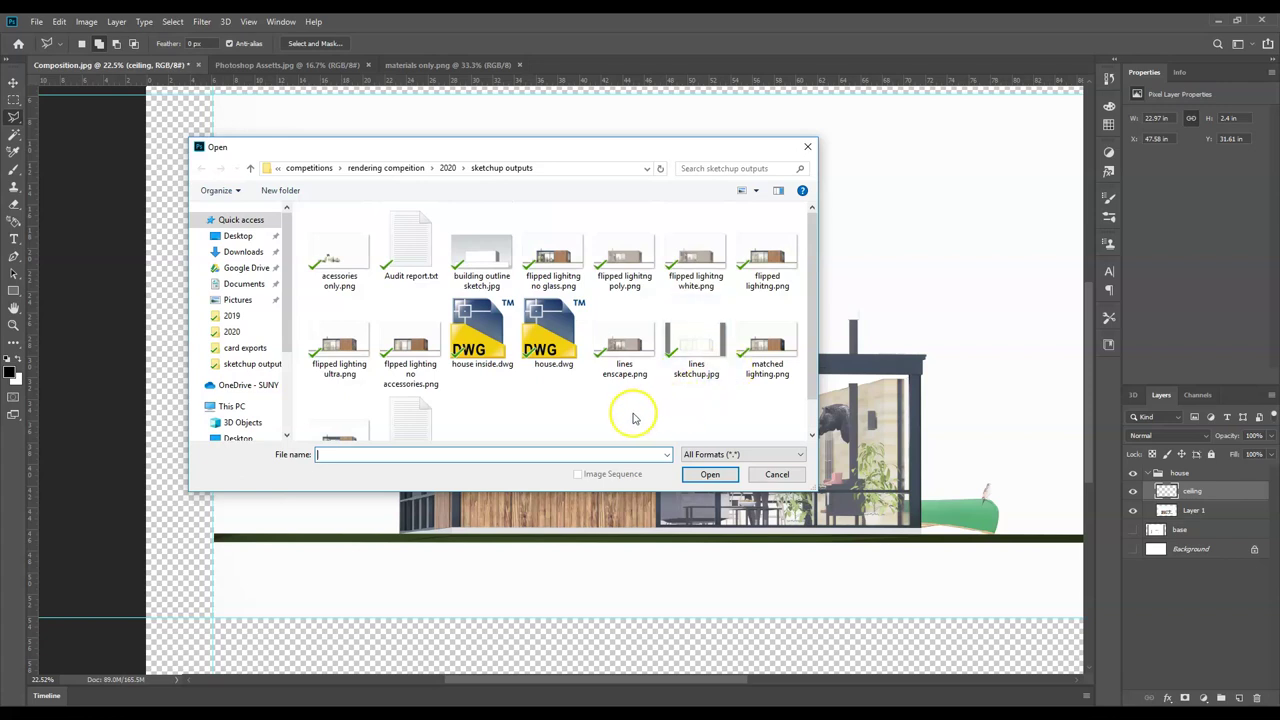
left_click(775, 481)
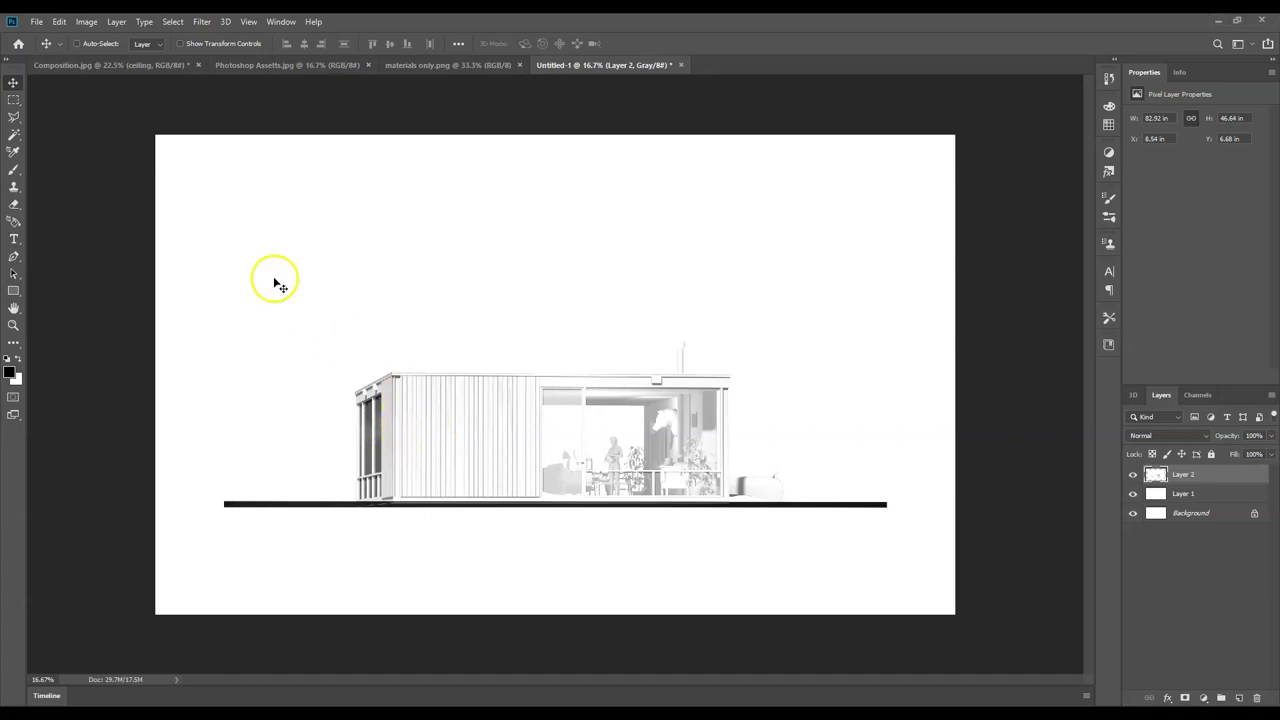
- Copy the white house render from Untitled-1 into the Composition document and align its left edge with the left vertical guide
key("ctrl")
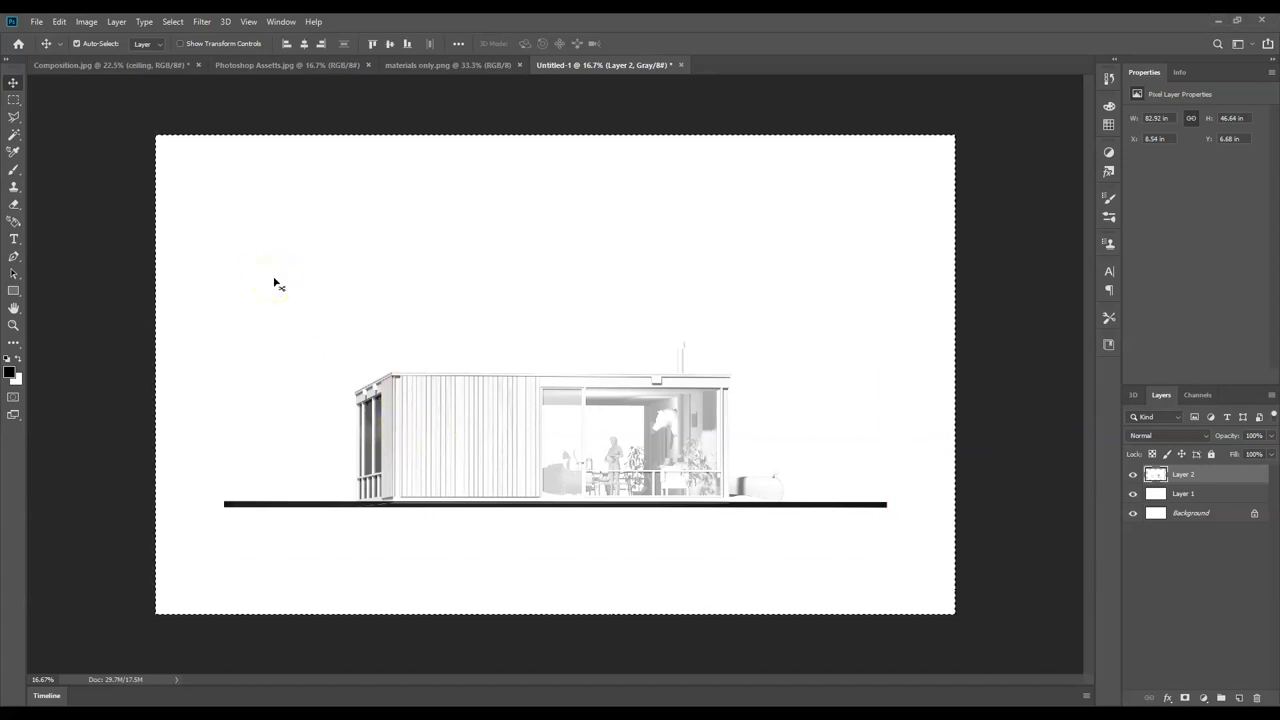
left_click(106, 64)
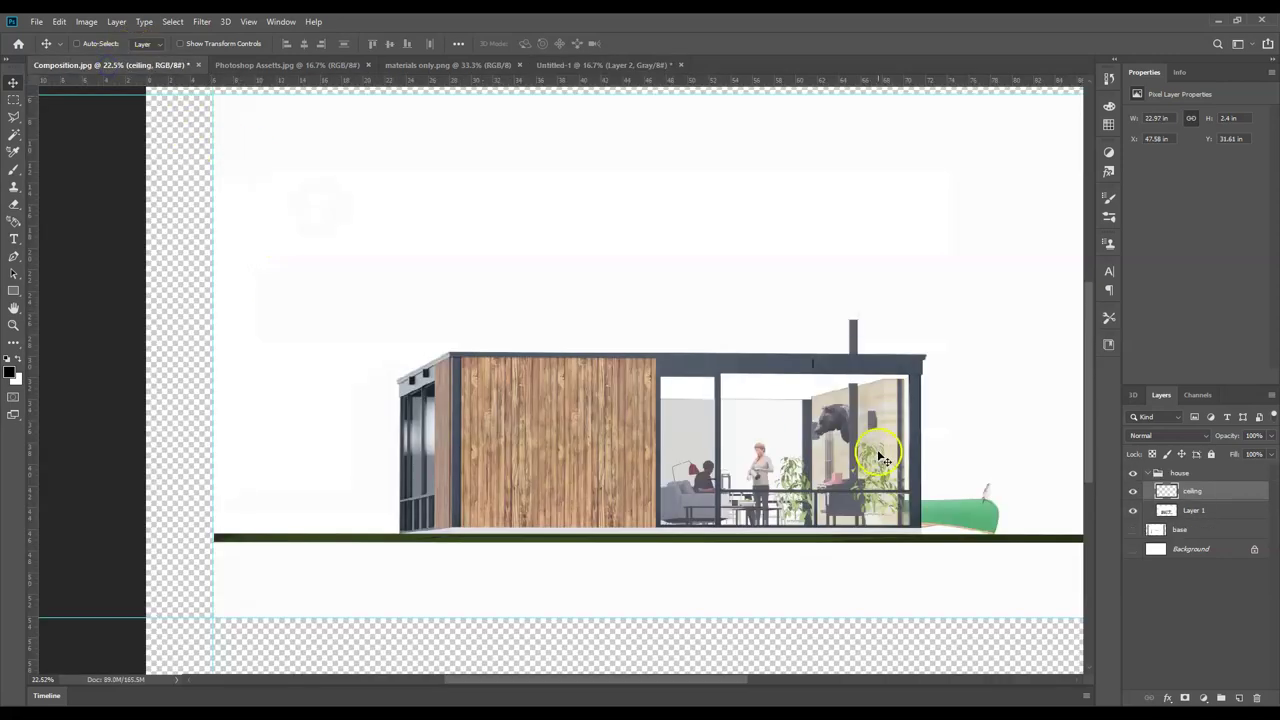
left_click_drag(878, 468, 874, 463)
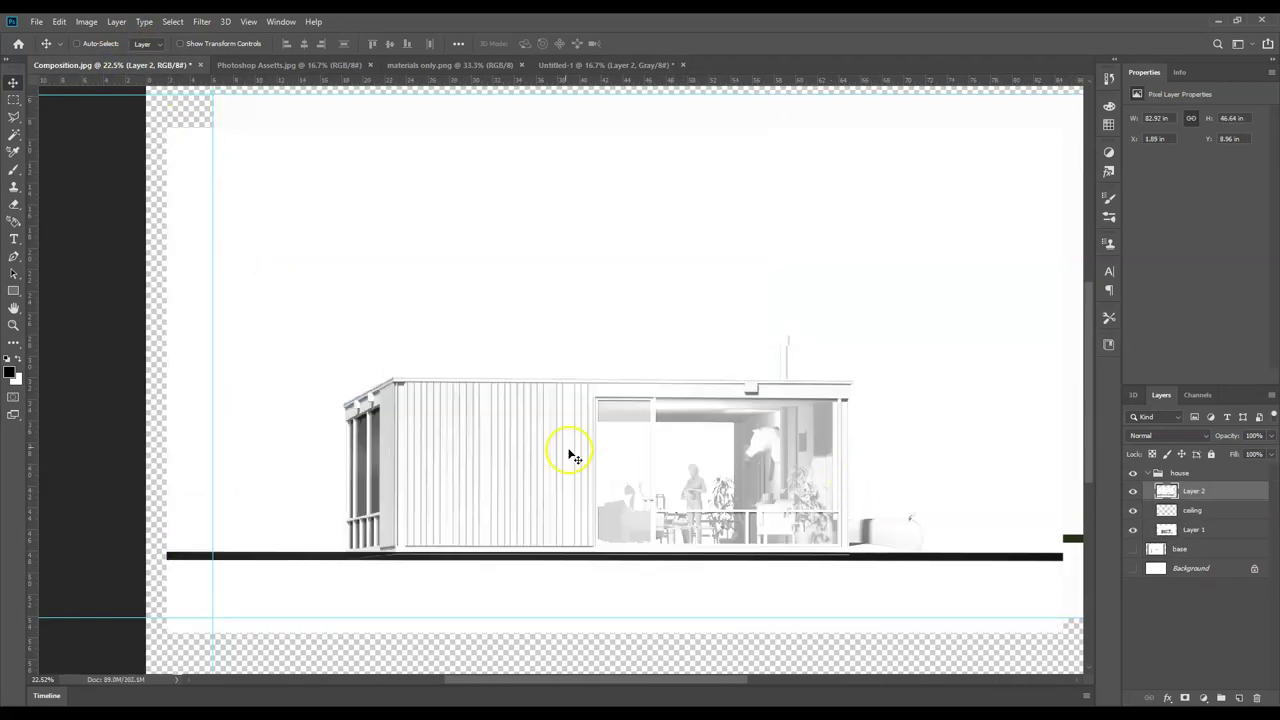
left_click_drag(491, 329, 534, 289)
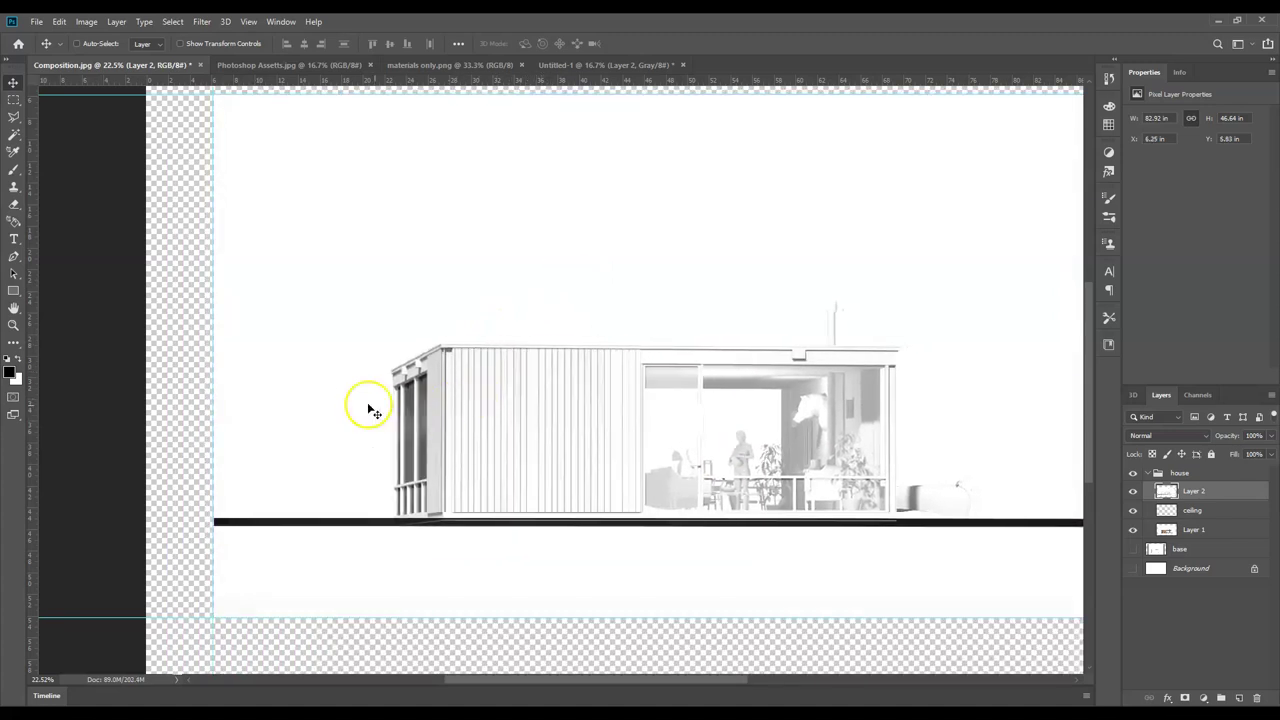
scroll(350, 402, "down", 2)
scroll(794, 500, "up", 1)
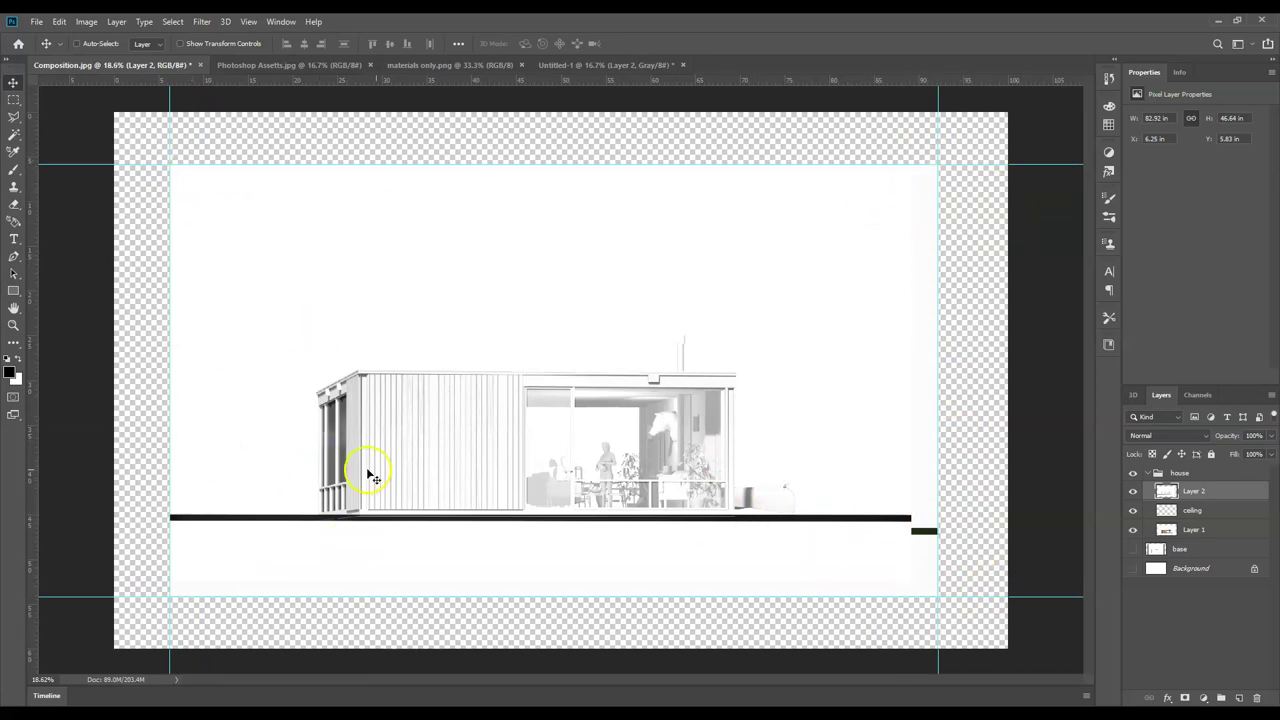
- Try flipping the pasted white render horizontally and setting its blend mode to Multiply
left_click(86, 21)
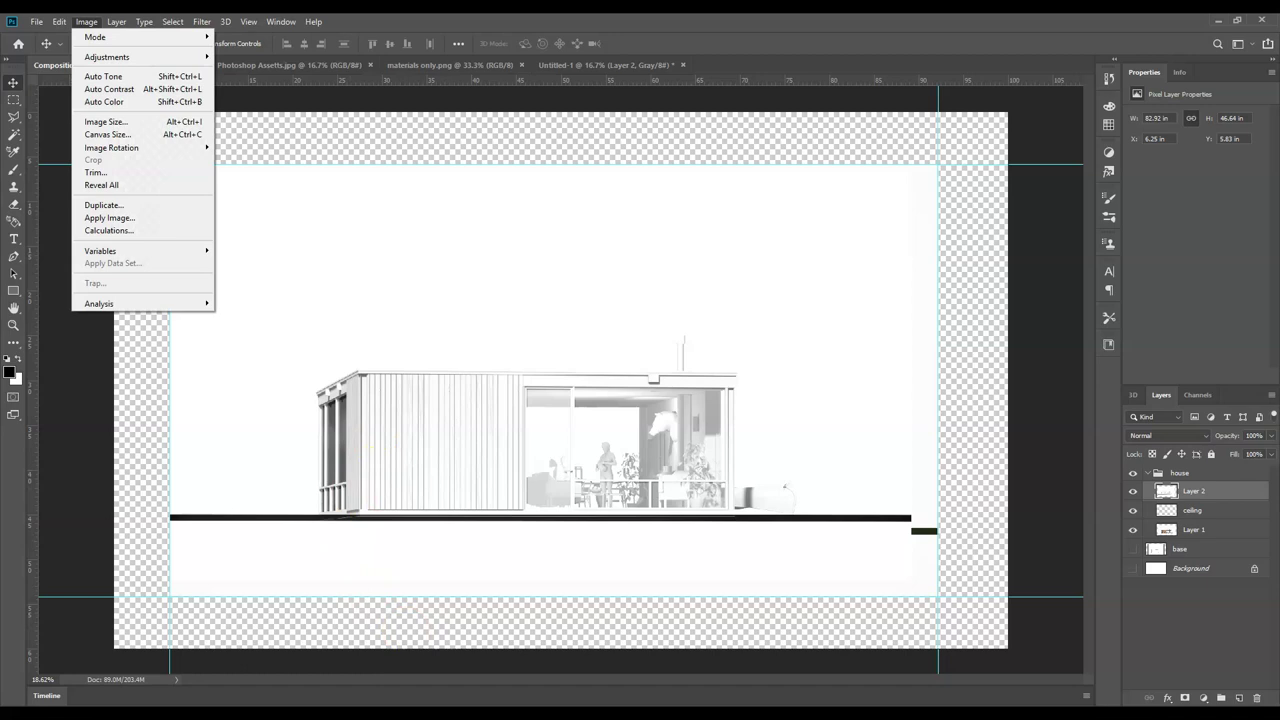
mouse_move(58, 21)
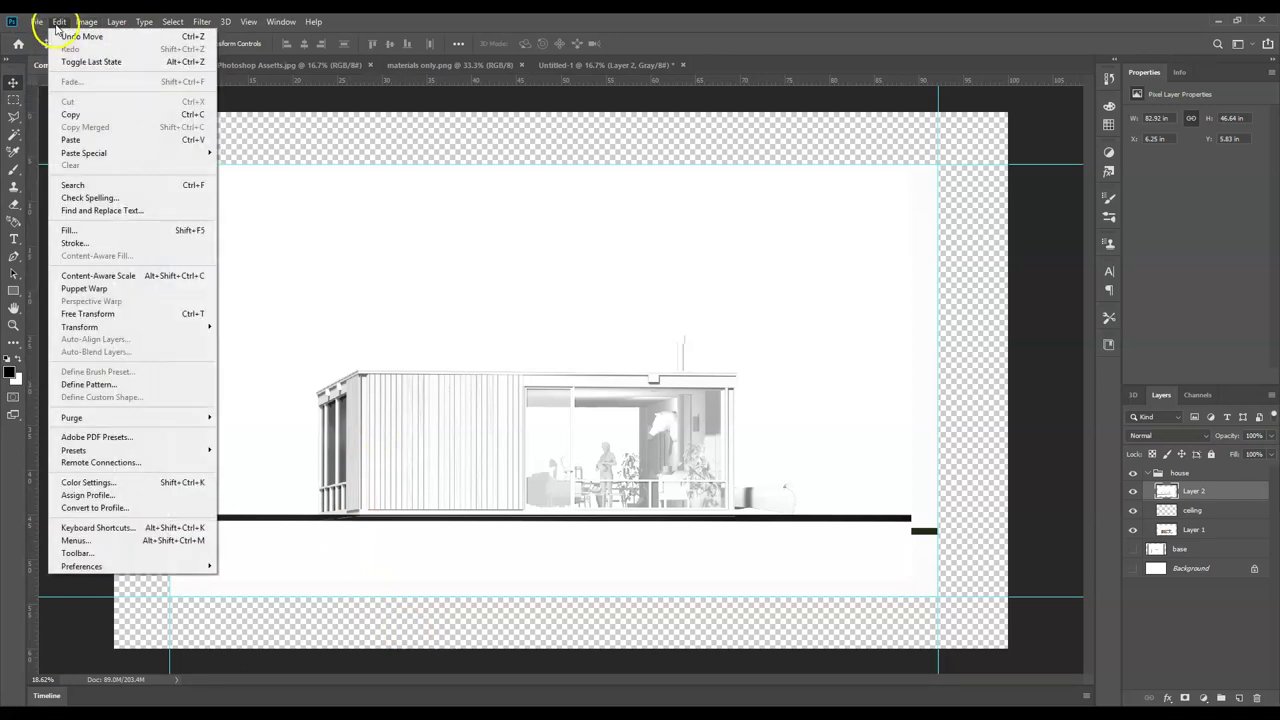
left_click(155, 328)
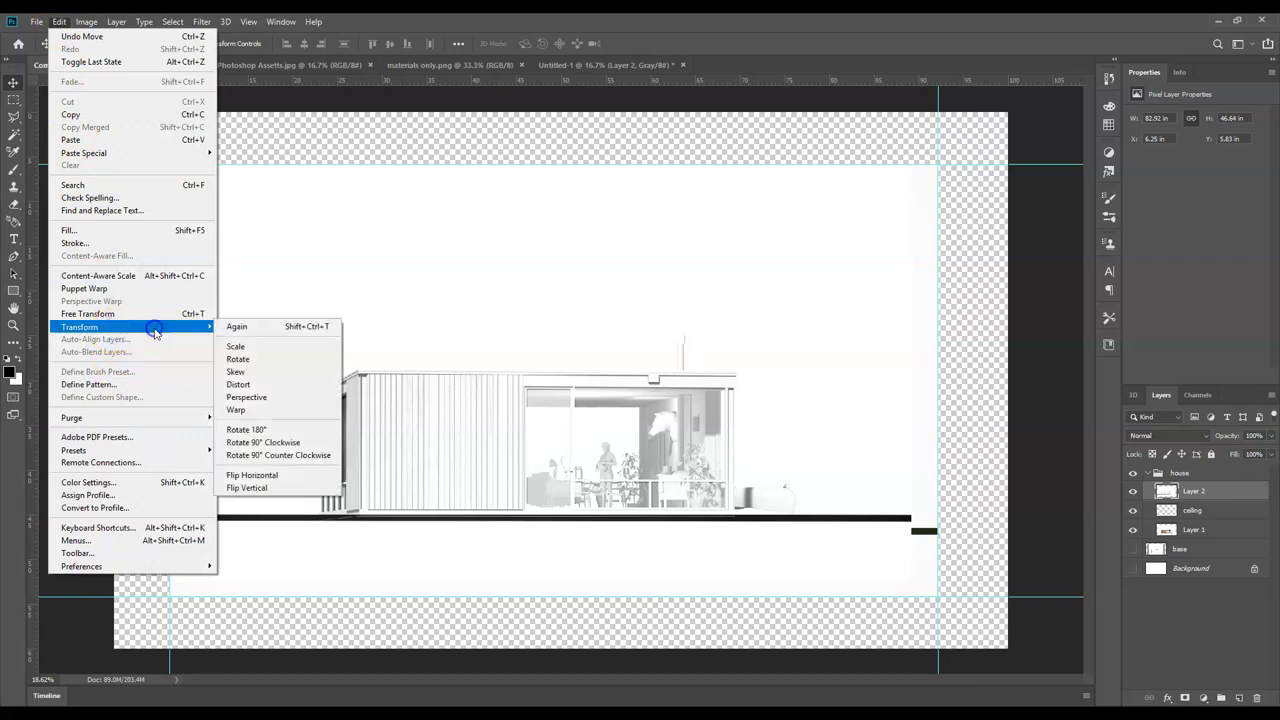
left_click(278, 481)
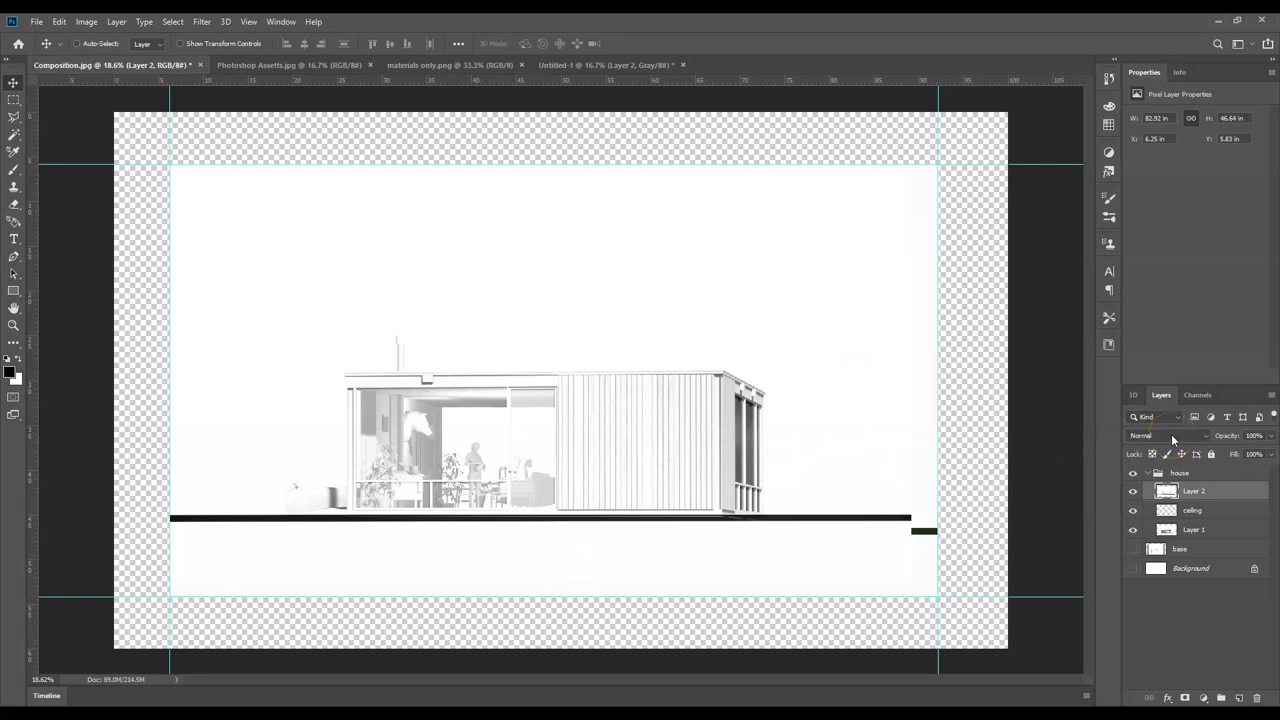
left_click(1171, 434)
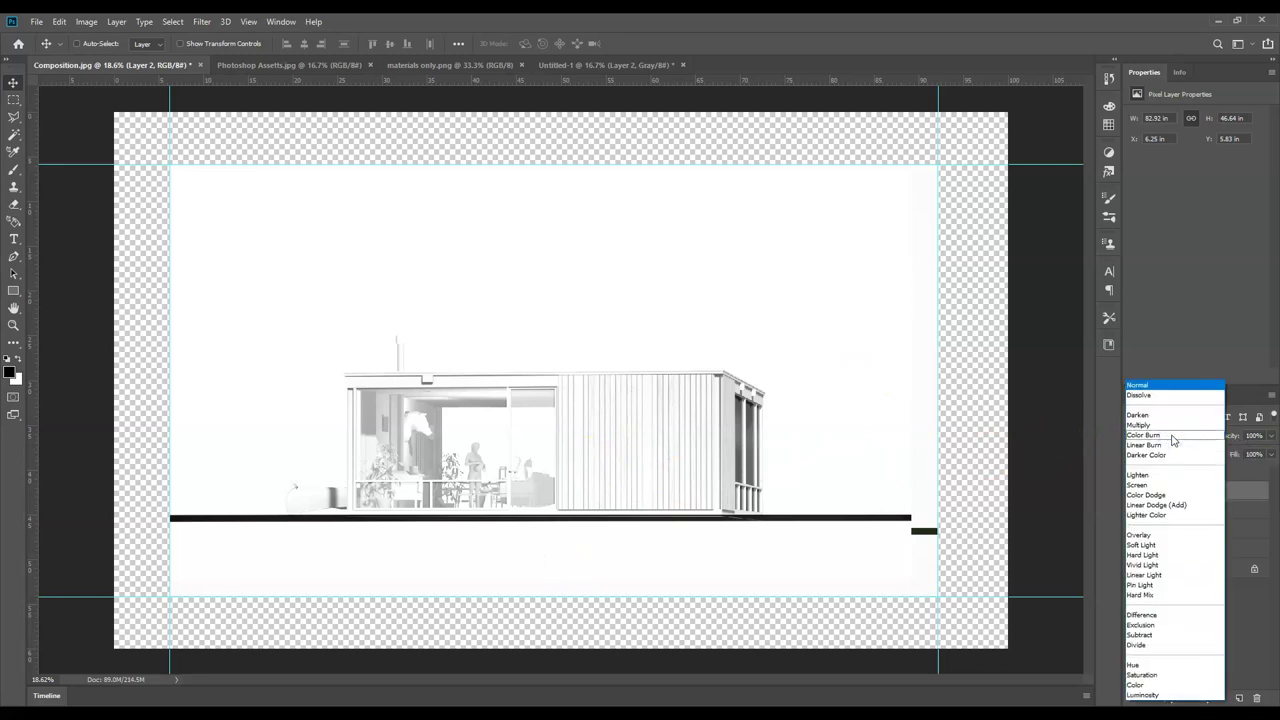
left_click(1170, 425)
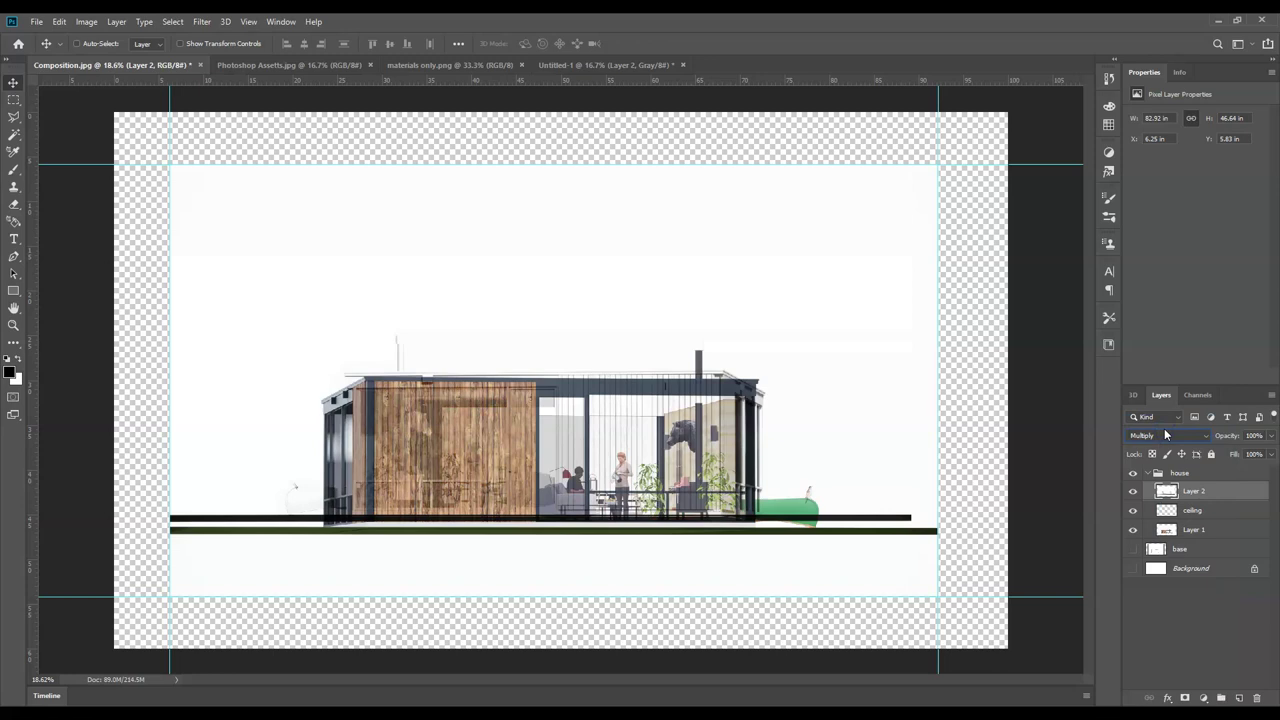
- Undo the Multiply blend mode and the horizontal flip of the pasted render
left_click_drag(680, 423, 621, 284)
key("ctrl+z")
key("ctrl+z")
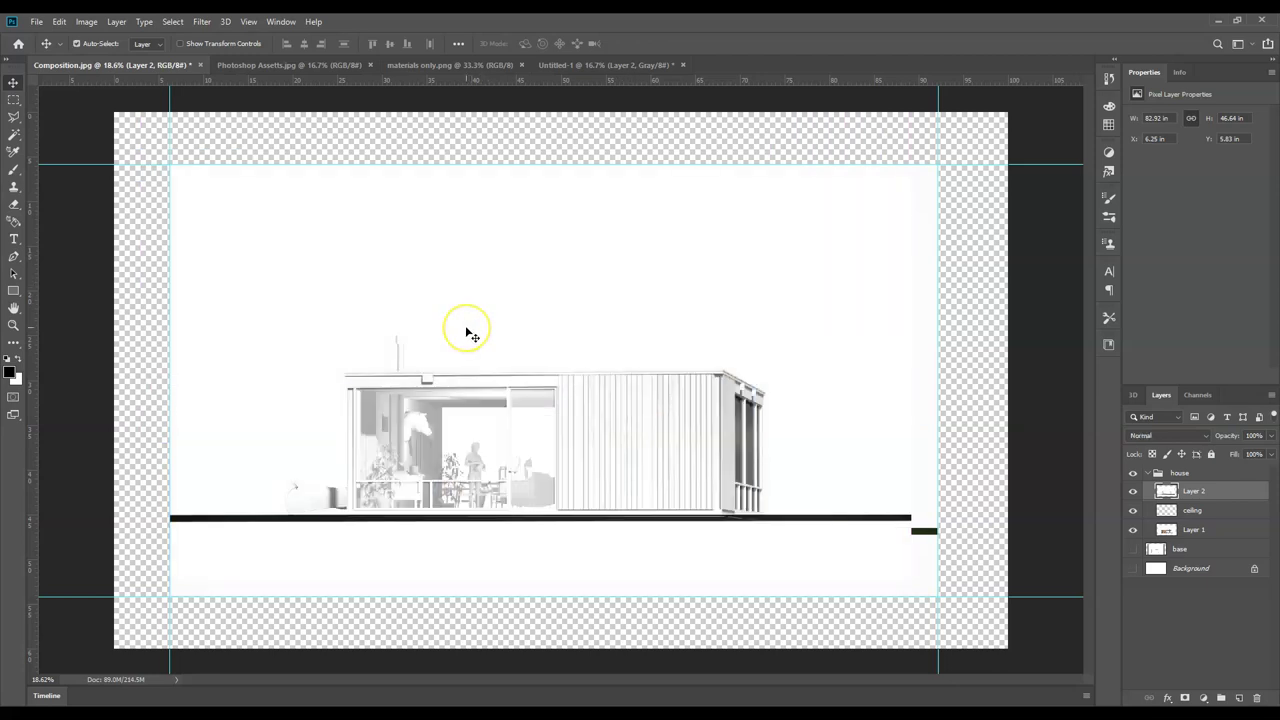
key("ctrl+z")
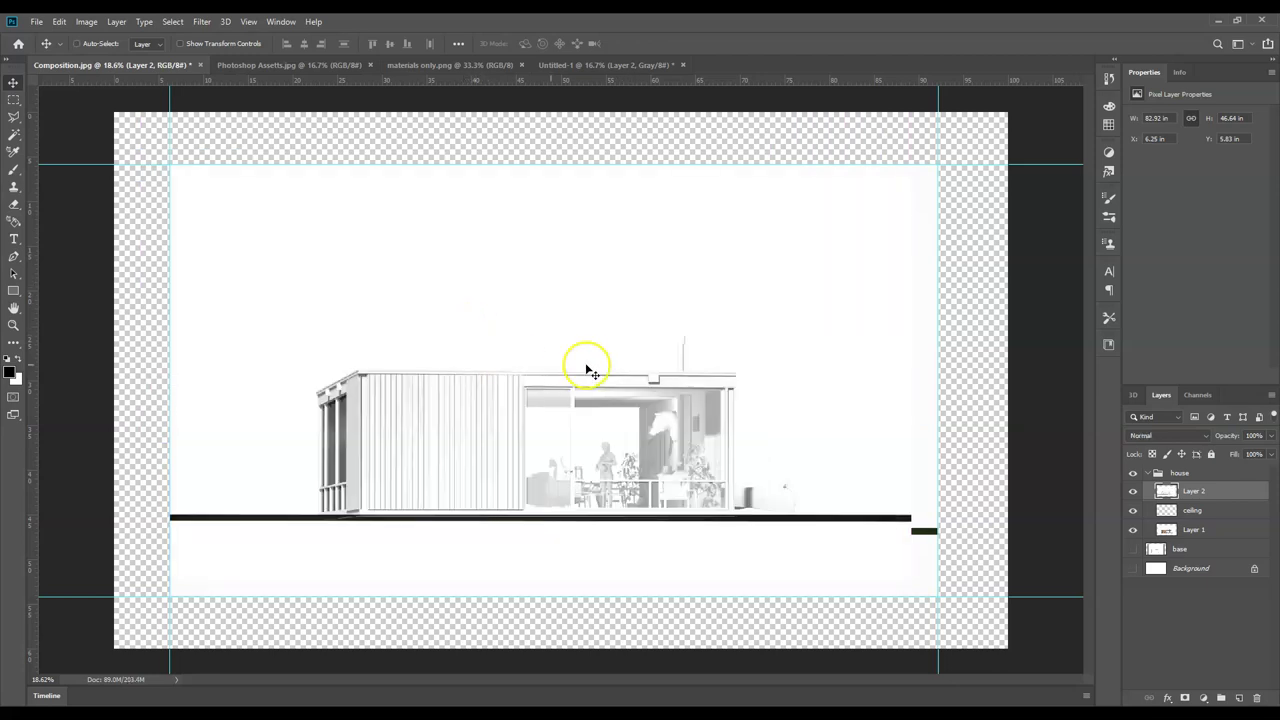
- Set the white render layer to Multiply and align it over the coloured house, scaled to about 85.8 in wide
left_click(1194, 433)
left_click(1172, 428)
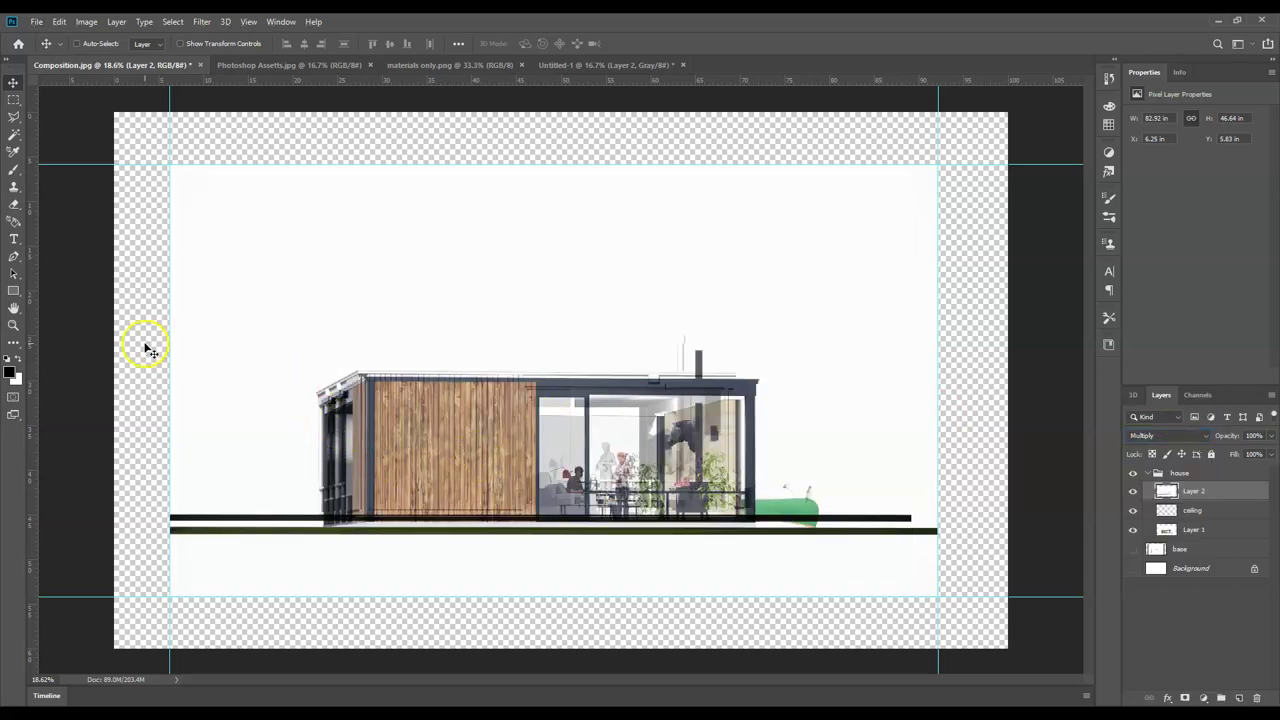
scroll(303, 428, "up", 5)
left_click_drag(348, 370, 367, 388)
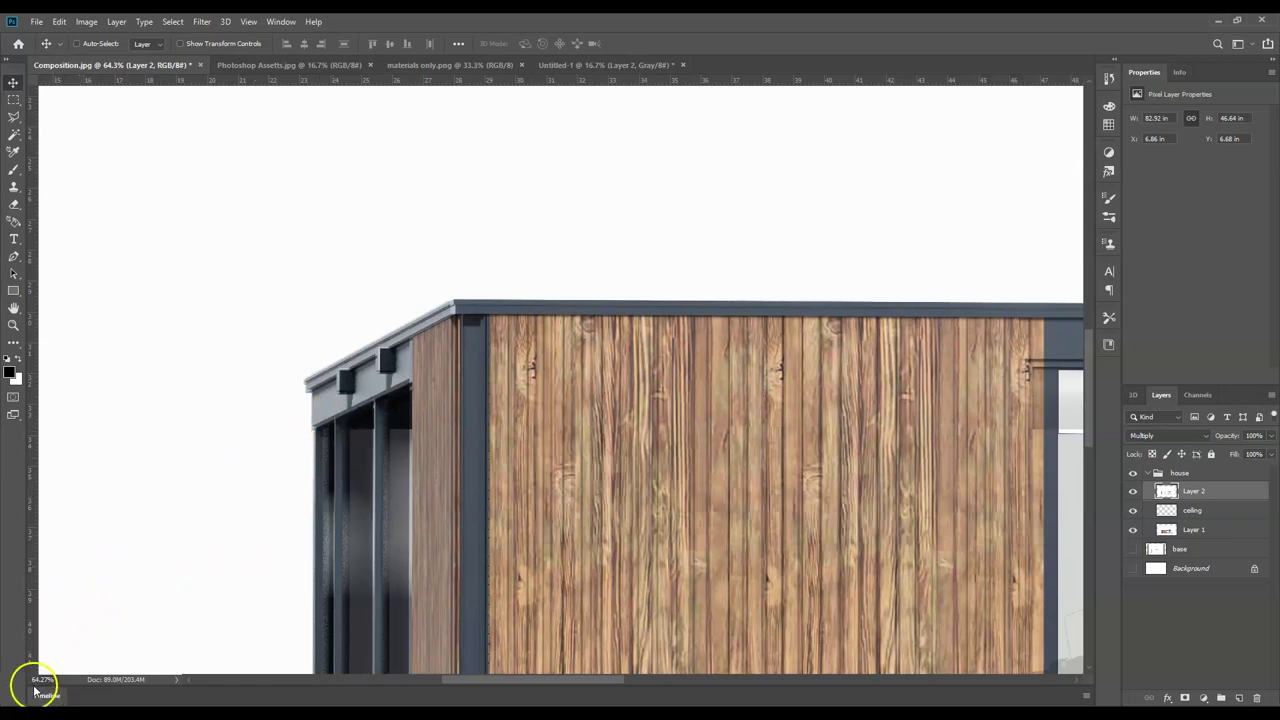
key("ctrl+0")
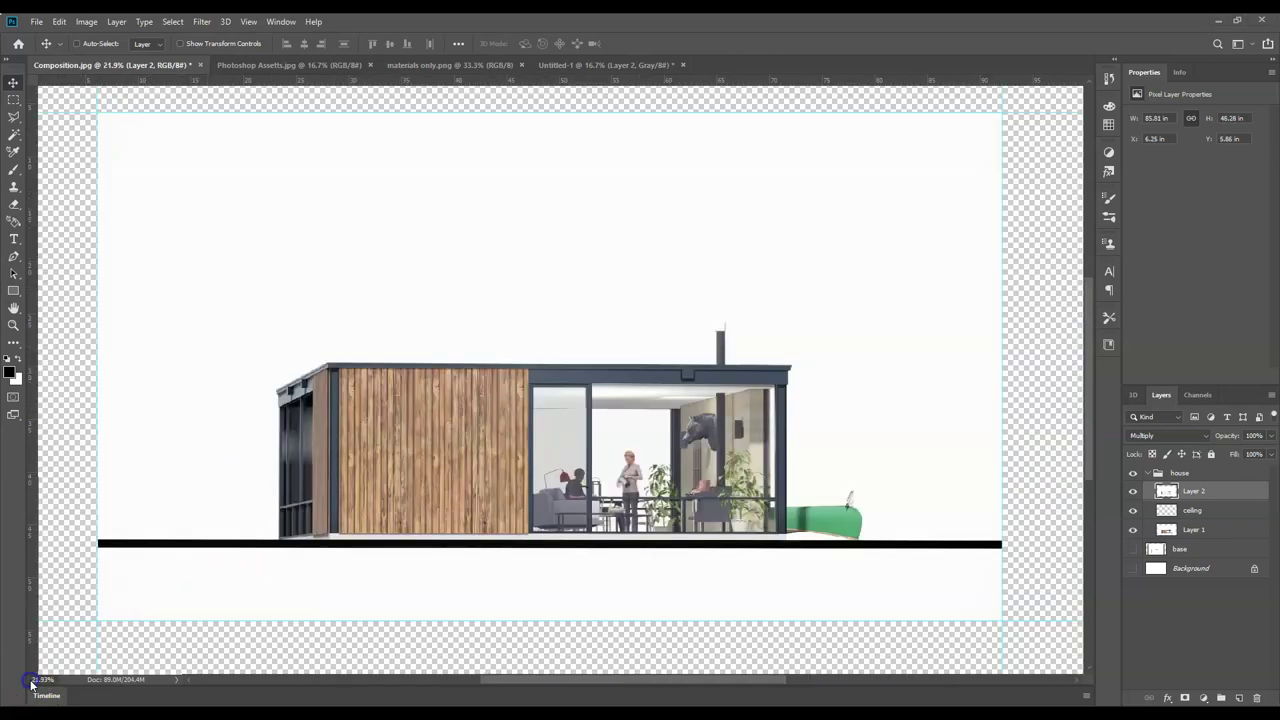
- Compare the house with and without the multiplied white render layer
left_click(1133, 493)
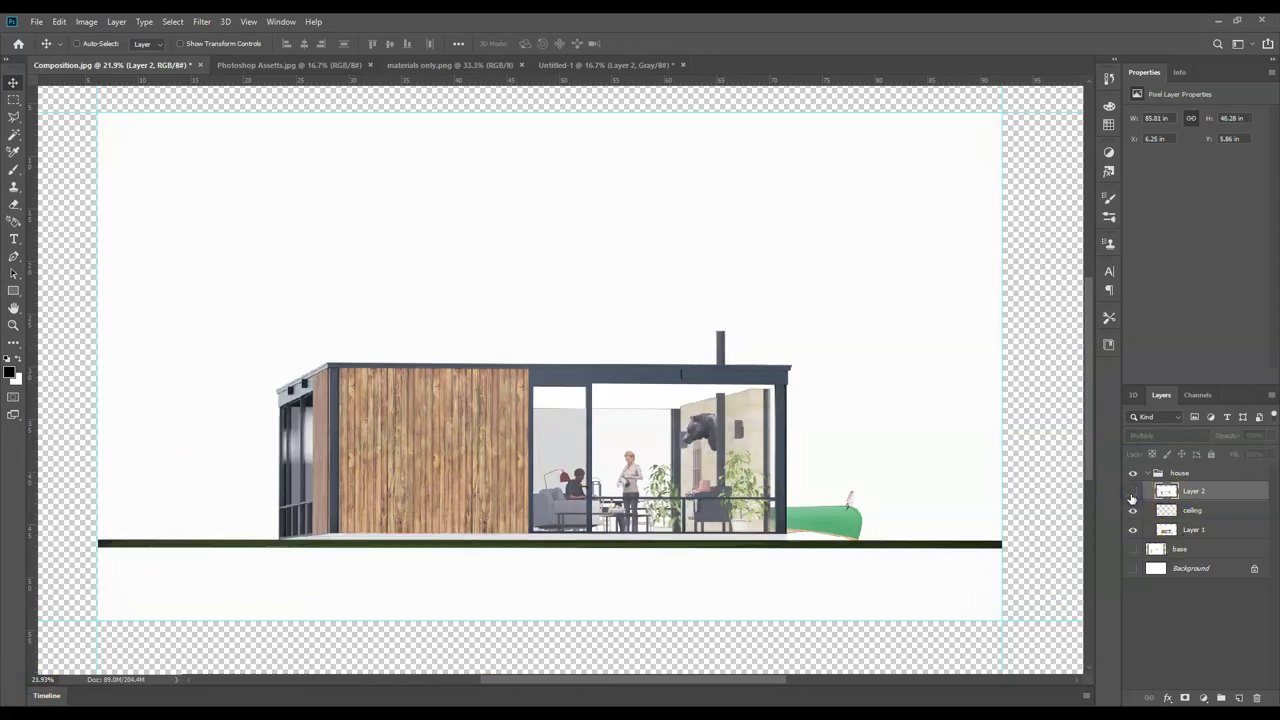
left_click(1133, 493)
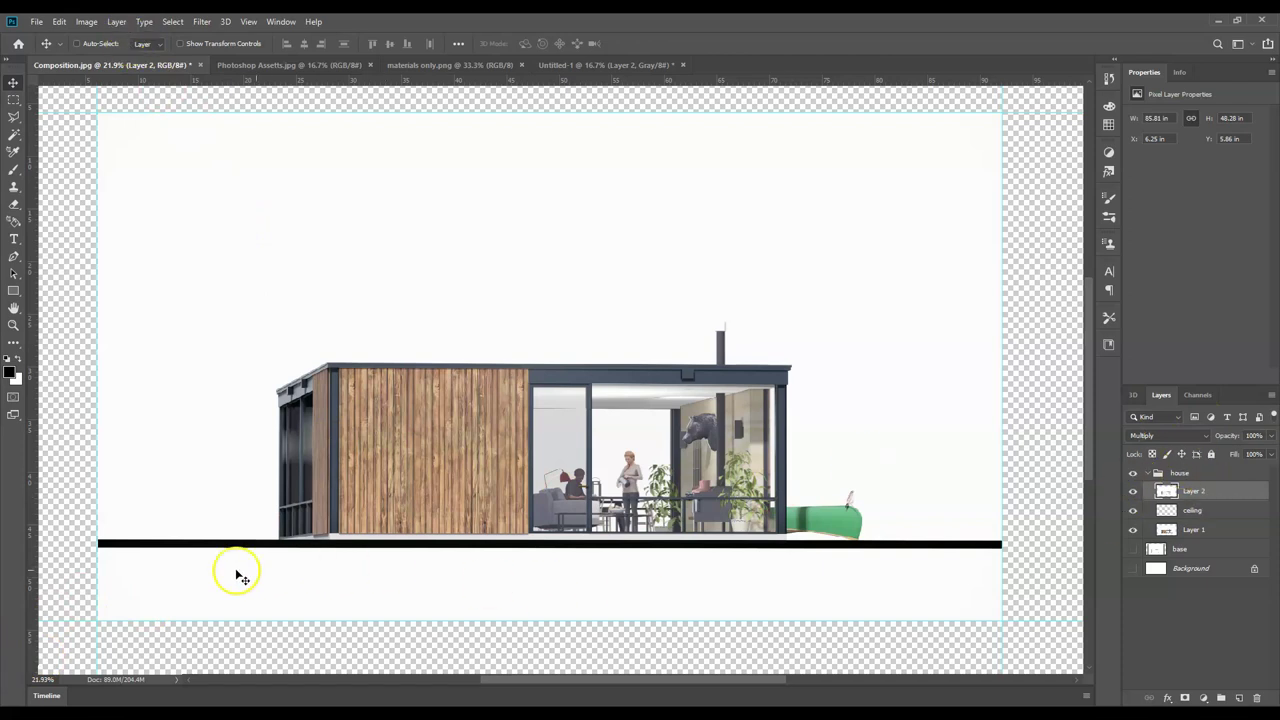
left_click(30, 679)
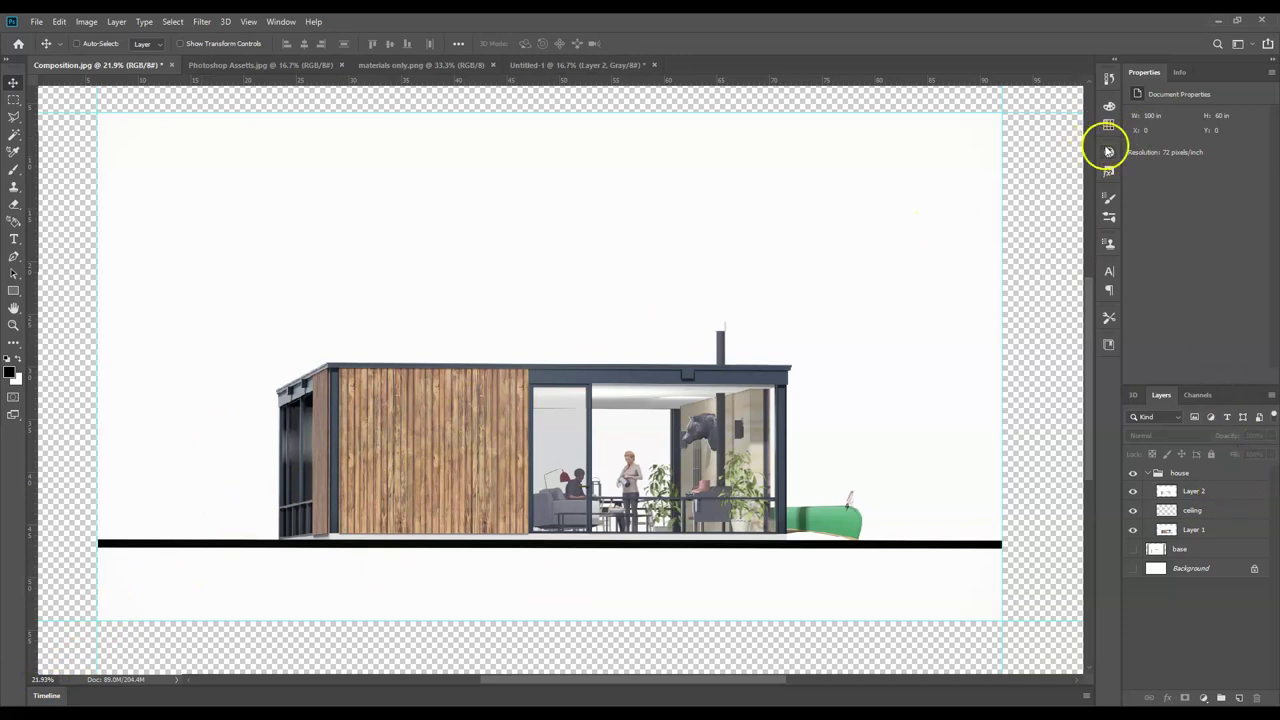
- Add a Hue/Saturation adjustment above the white render layer and clip it to that layer
left_click(1108, 150)
left_click(985, 194)
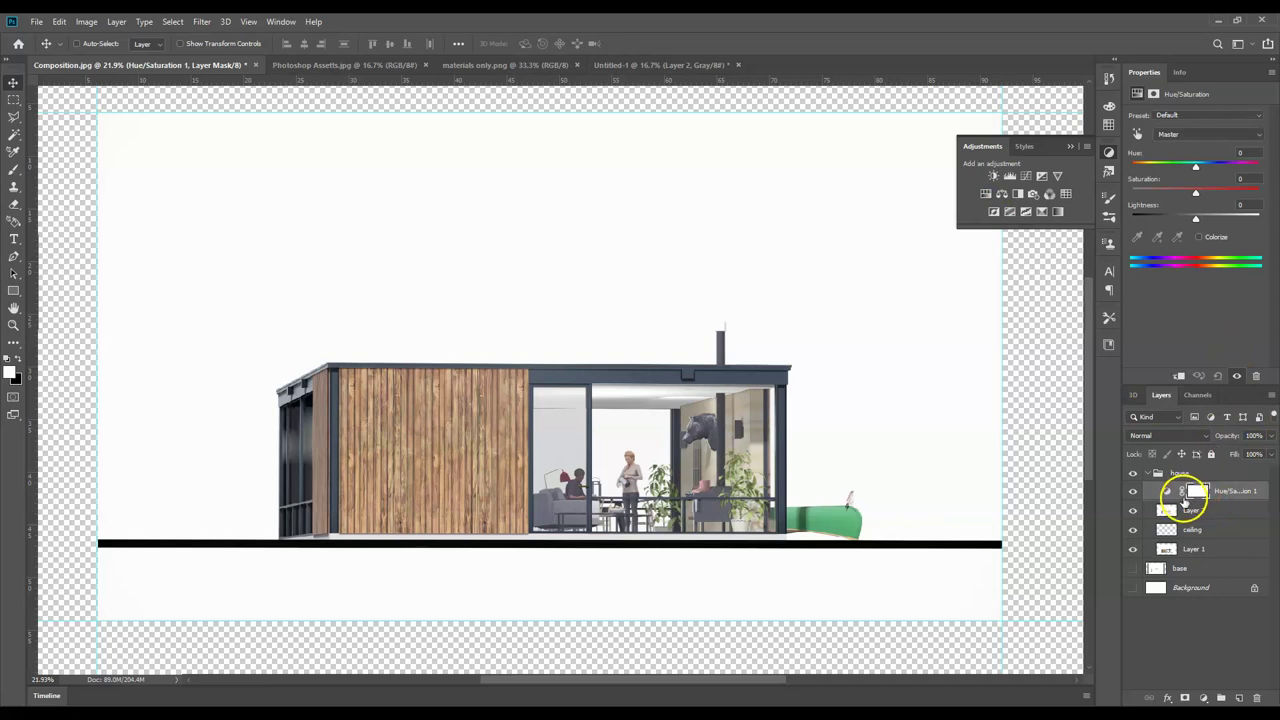
left_click(1180, 376)
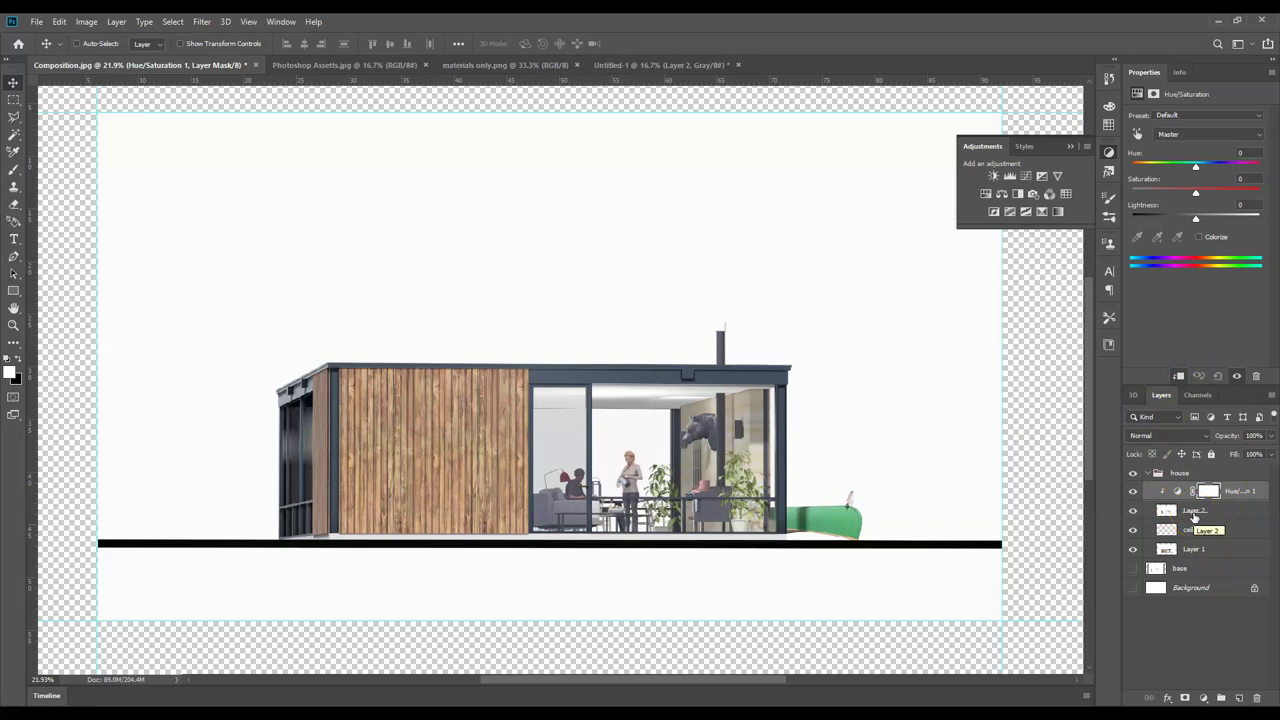
- Enable Colorize on the clipped Hue/Saturation adjustment and set its Hue to 207
left_click(1236, 153)
type("200")
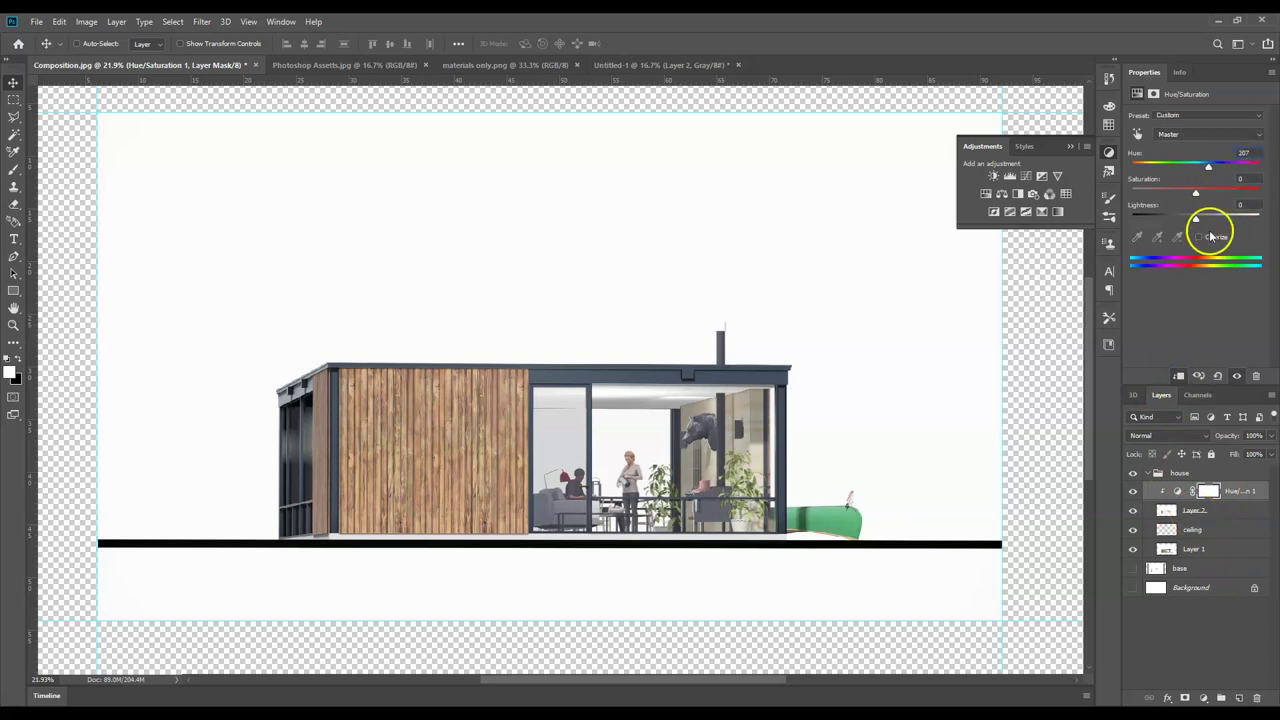
left_click(1211, 235)
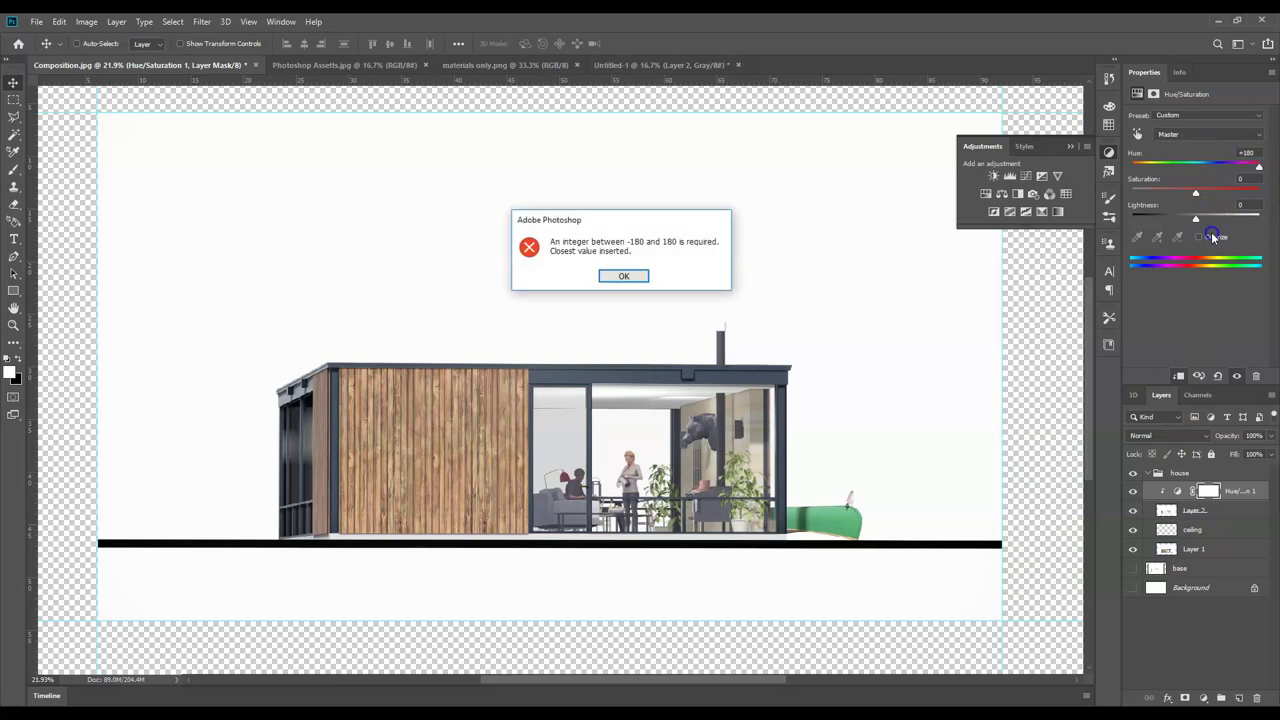
left_click(628, 277)
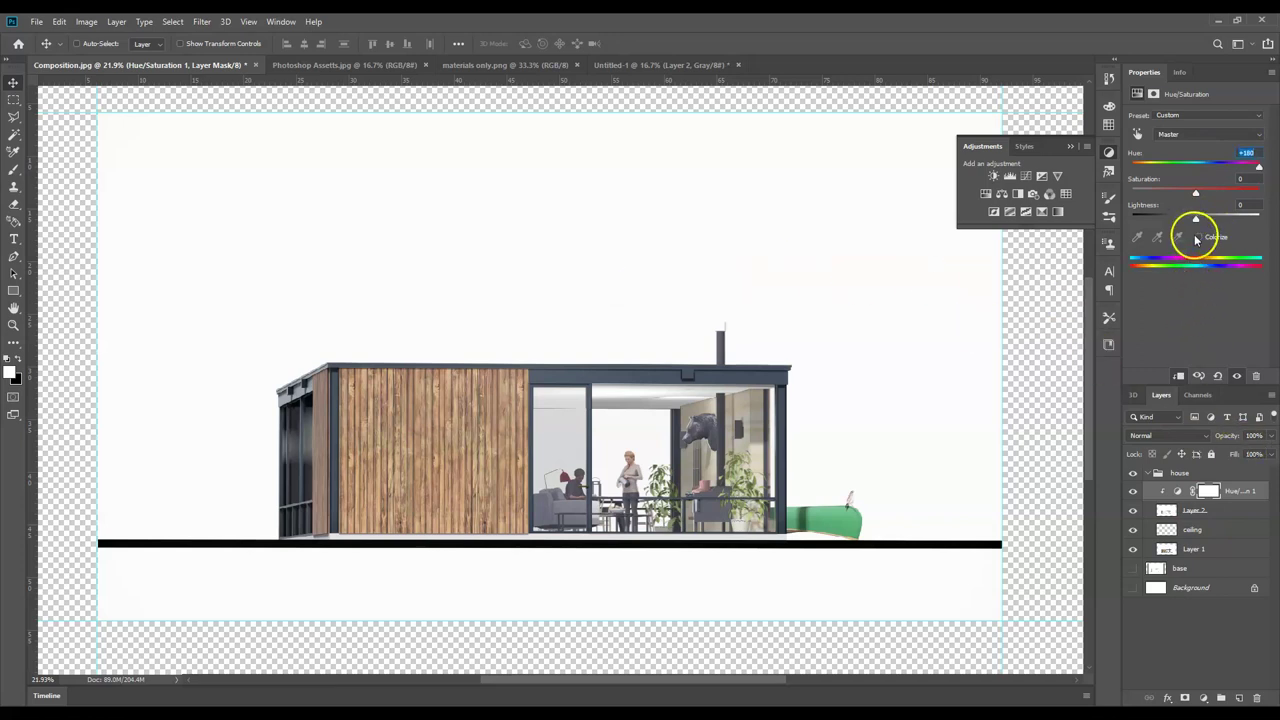
left_click(1215, 512)
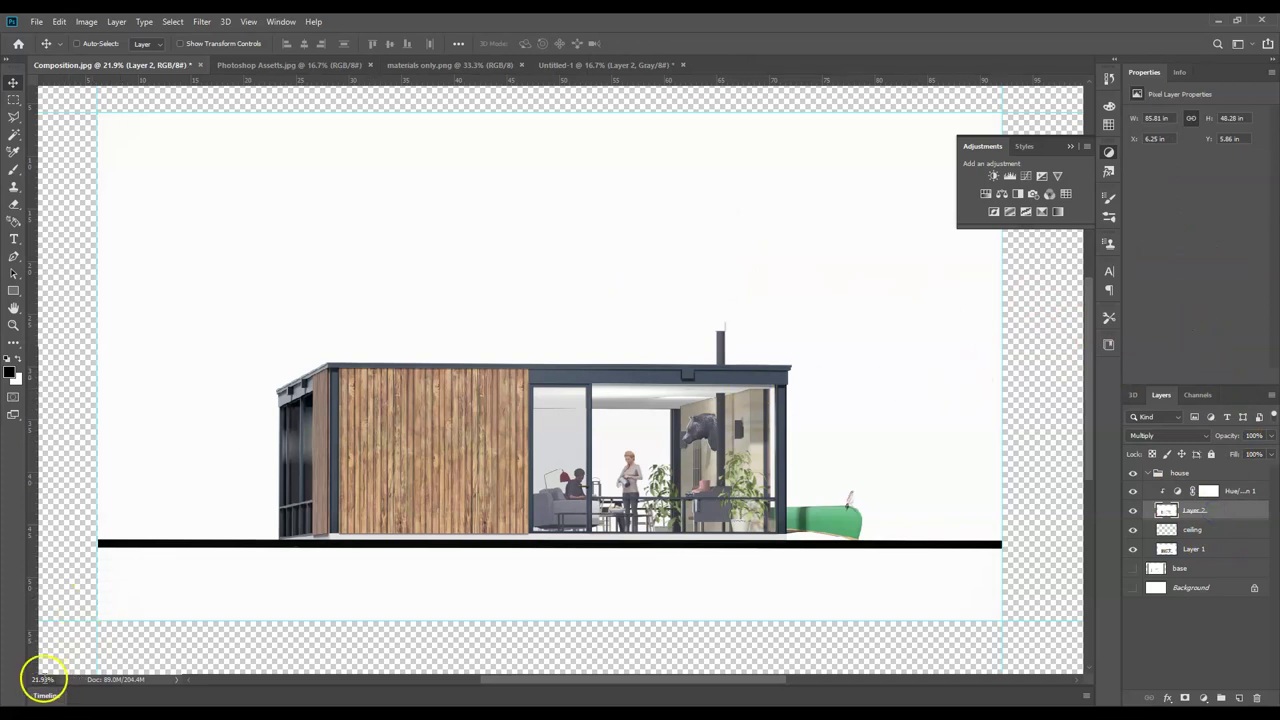
left_click(1215, 491)
left_click(1198, 237)
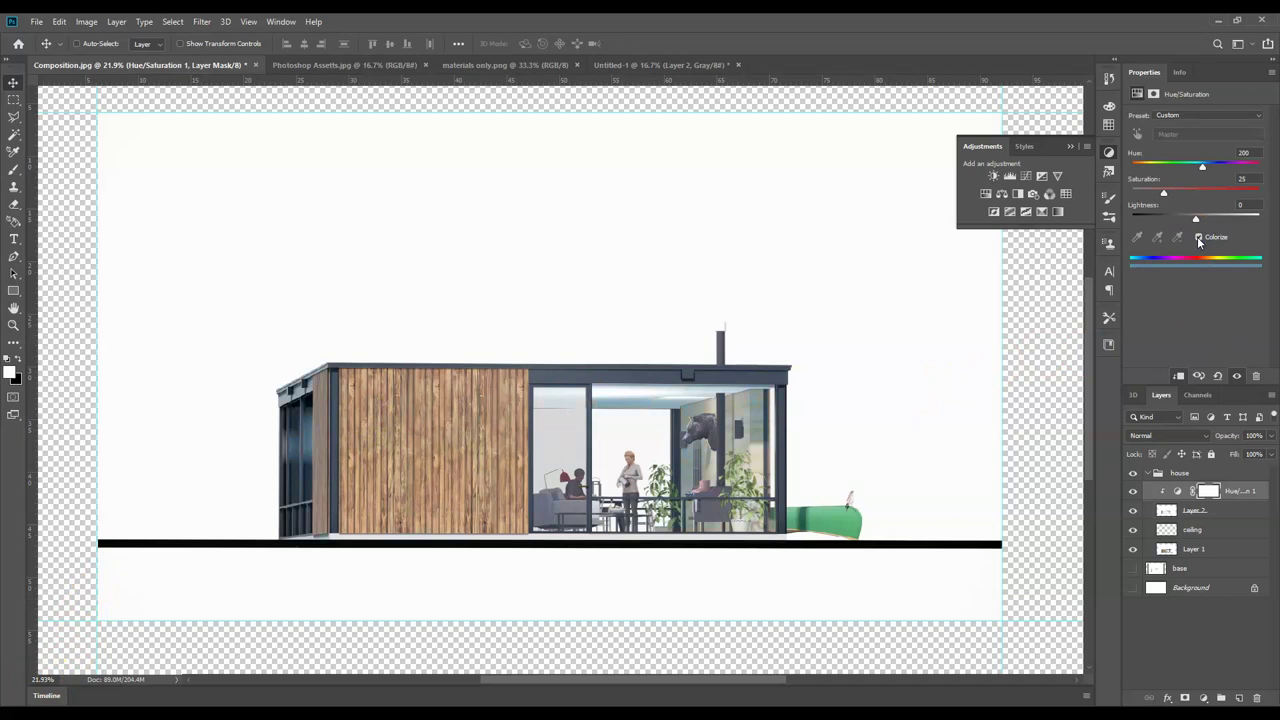
left_click(1245, 157)
- Compare the house shading with and without the blue Hue/Saturation adjustment
left_click(1133, 491)
left_click(1134, 492)
left_click(1134, 492)
left_click(1134, 492)
left_click(1134, 492)
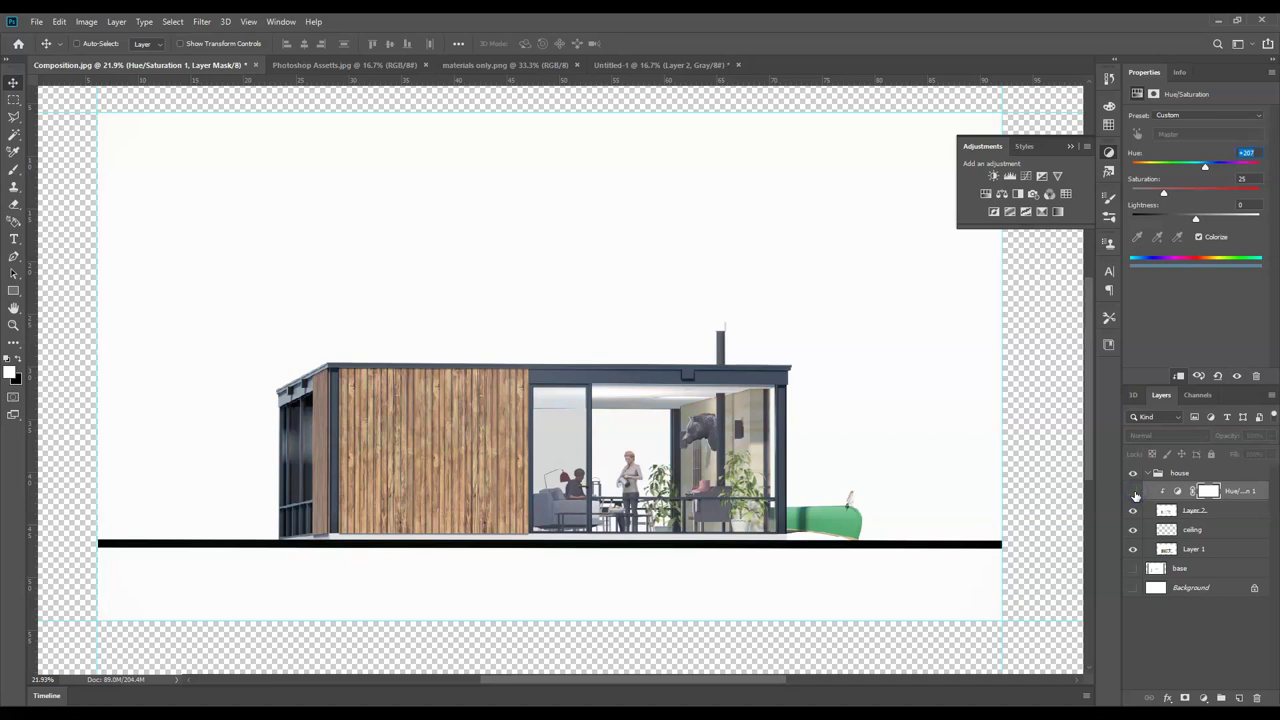
left_click(1134, 492)
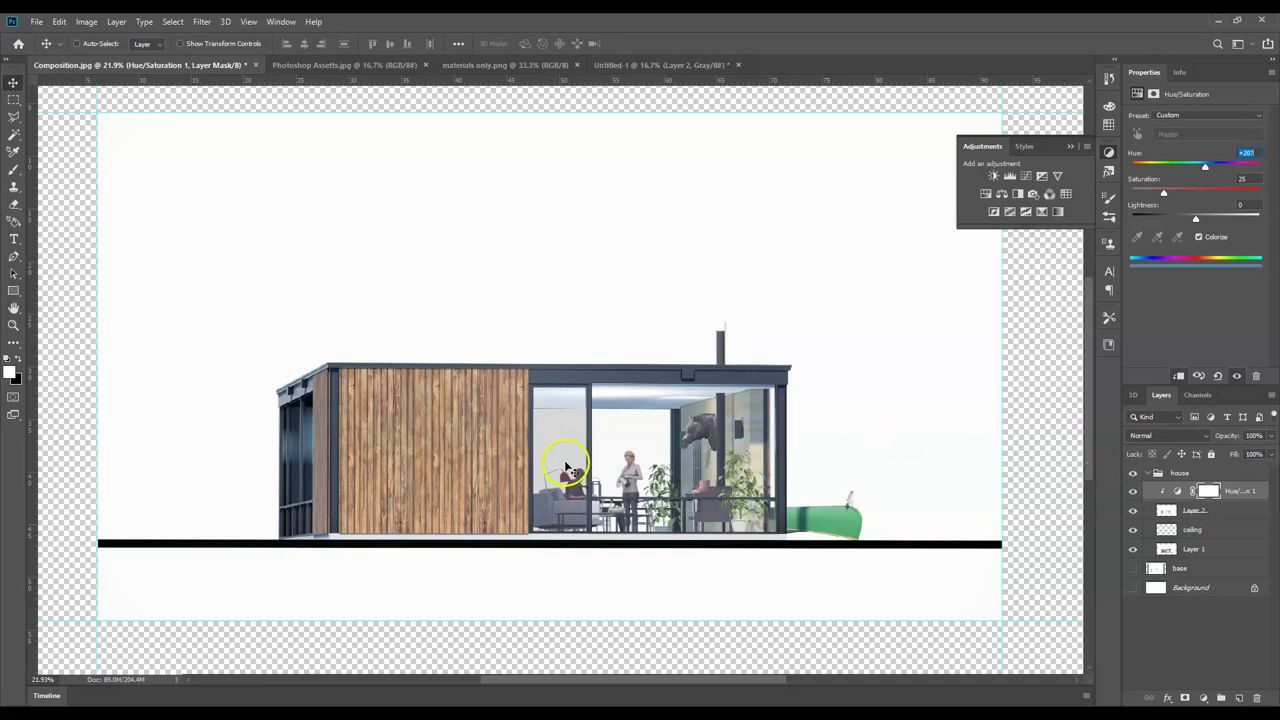
- Rename the multiplied white render layer, Layer 2, as shadows
left_click(1195, 512)
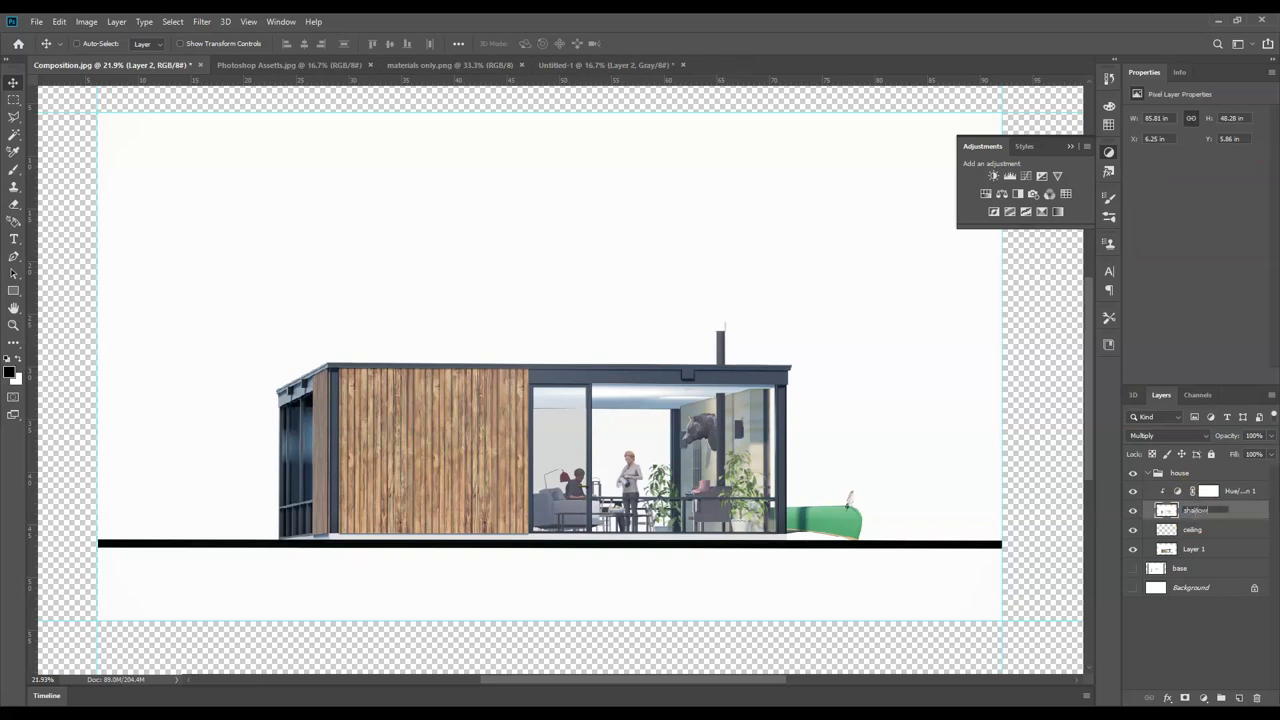
left_click(1255, 505)
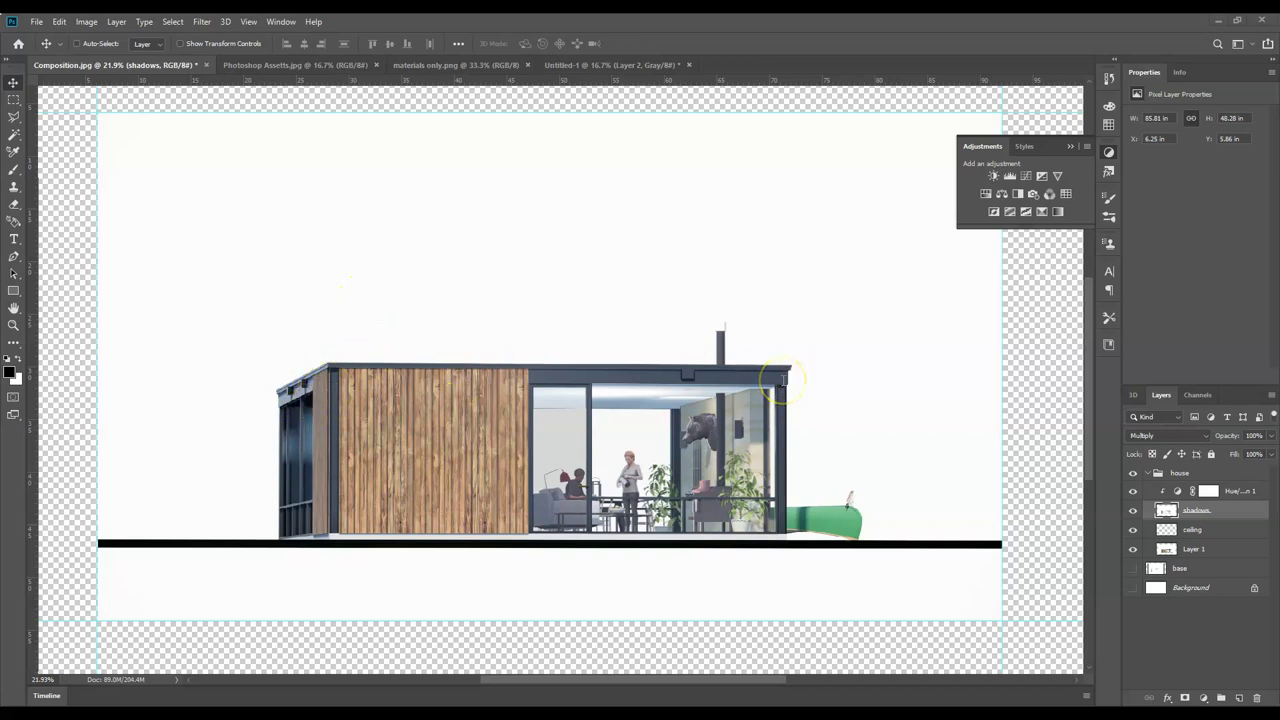
- Make the base line drawing layer visible and move it to the top of the house group
left_click(1133, 570)
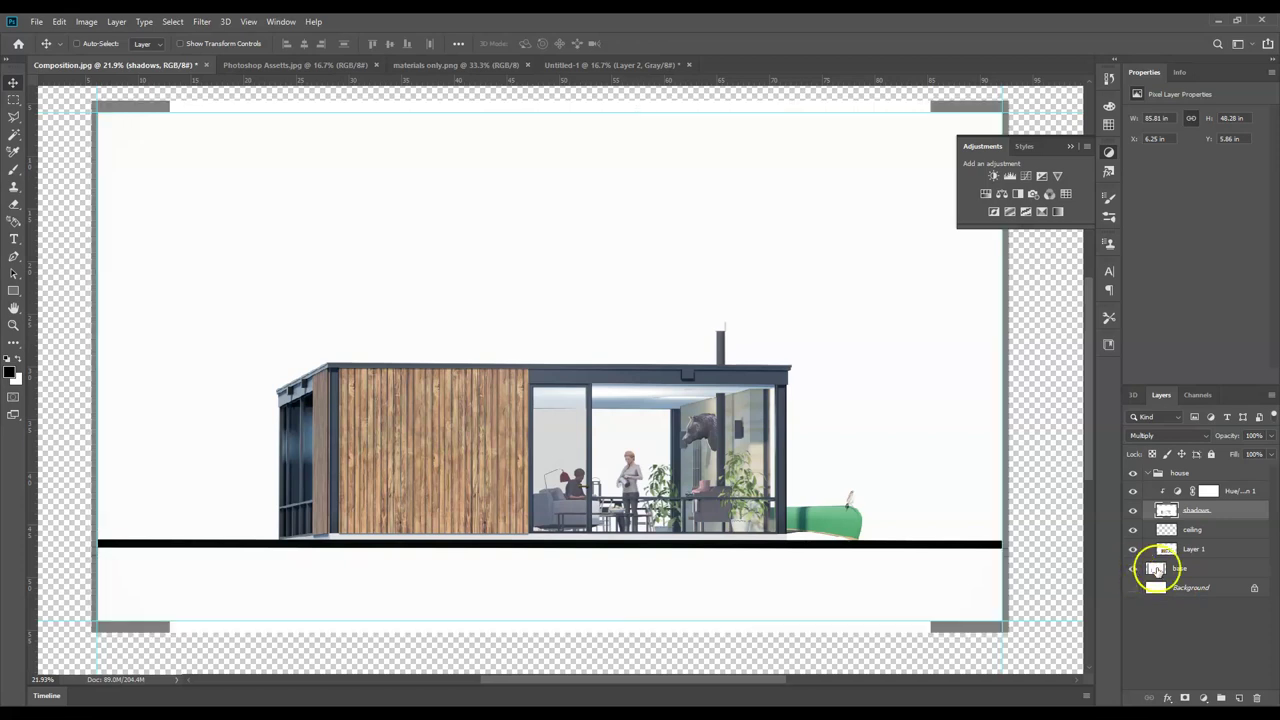
left_click(1182, 567)
left_click(1196, 572)
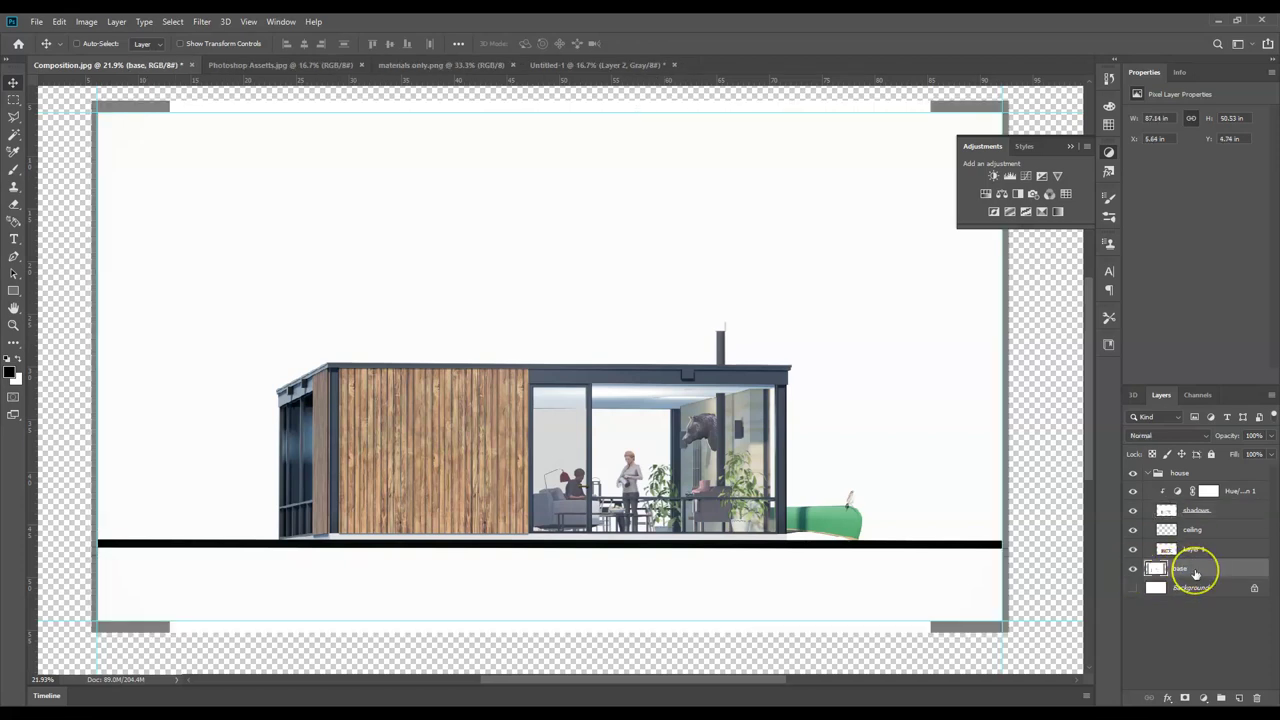
left_click_drag(1195, 570, 1193, 484)
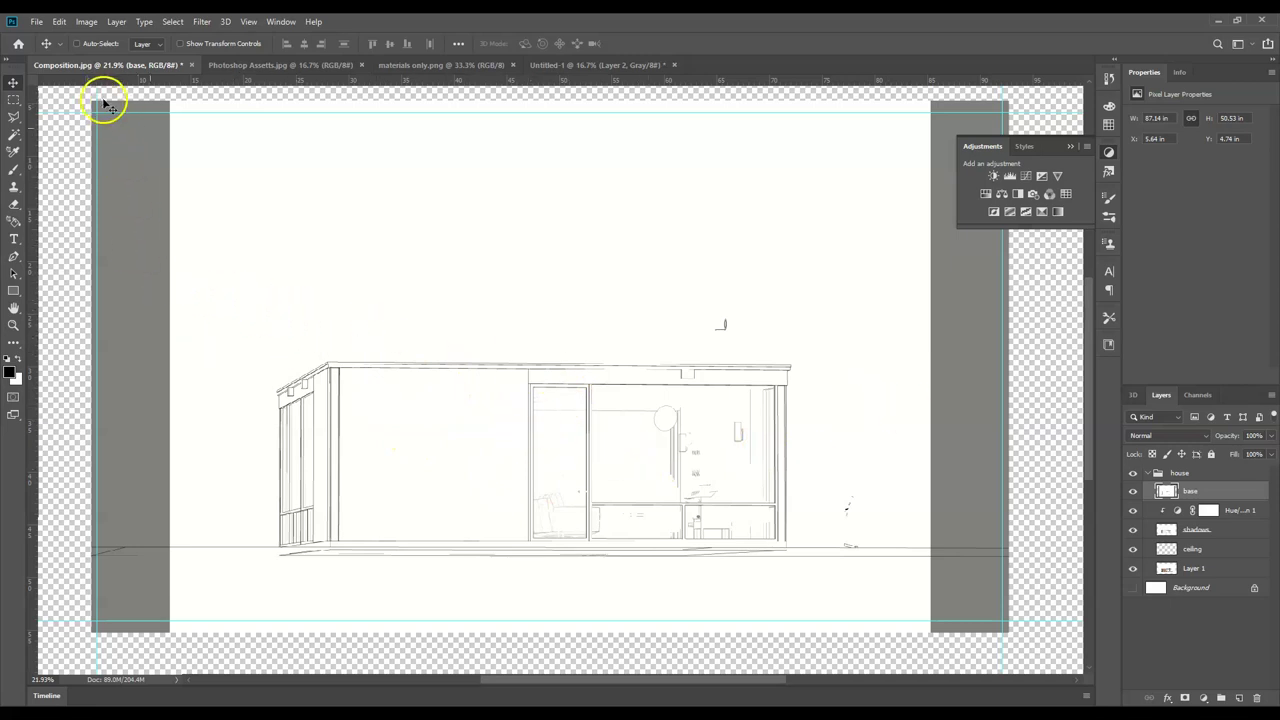
- Marquee-select and delete the grey bands along both sides of the base layer
left_click(13, 100)
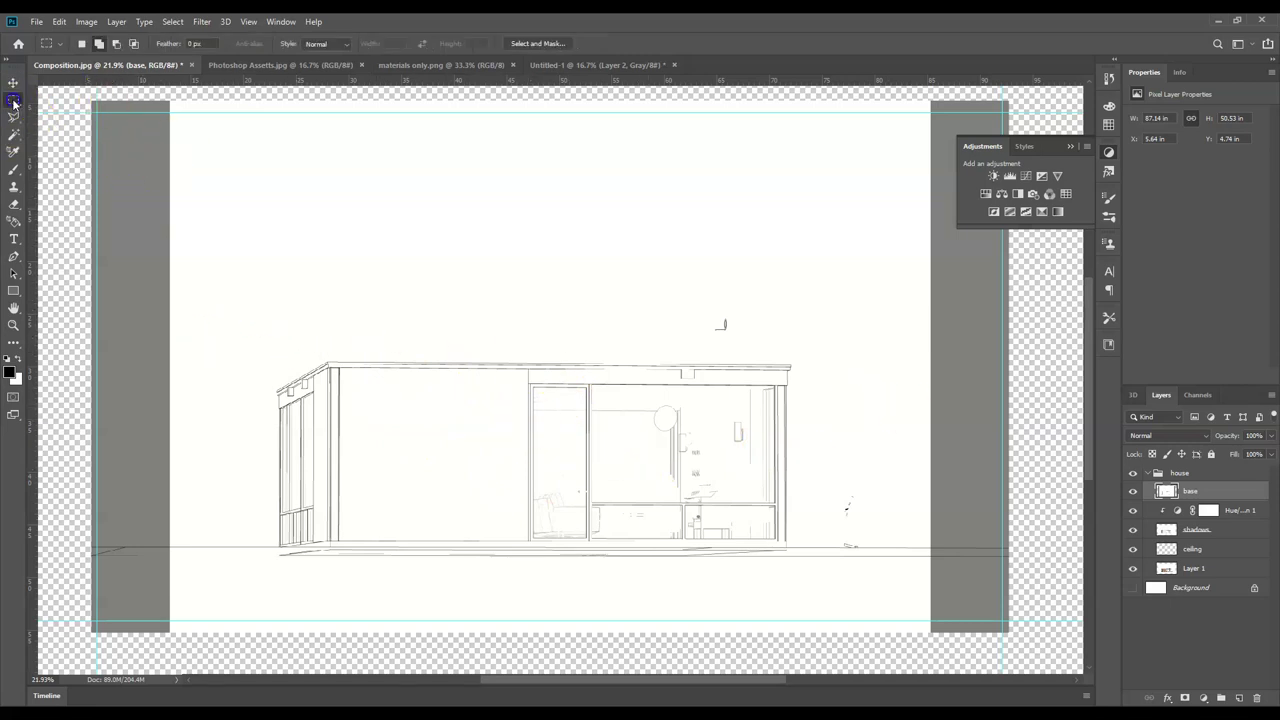
left_click_drag(54, 97, 196, 662)
key("Delete")
key("ctrl+d")
left_click_drag(898, 92, 1040, 662)
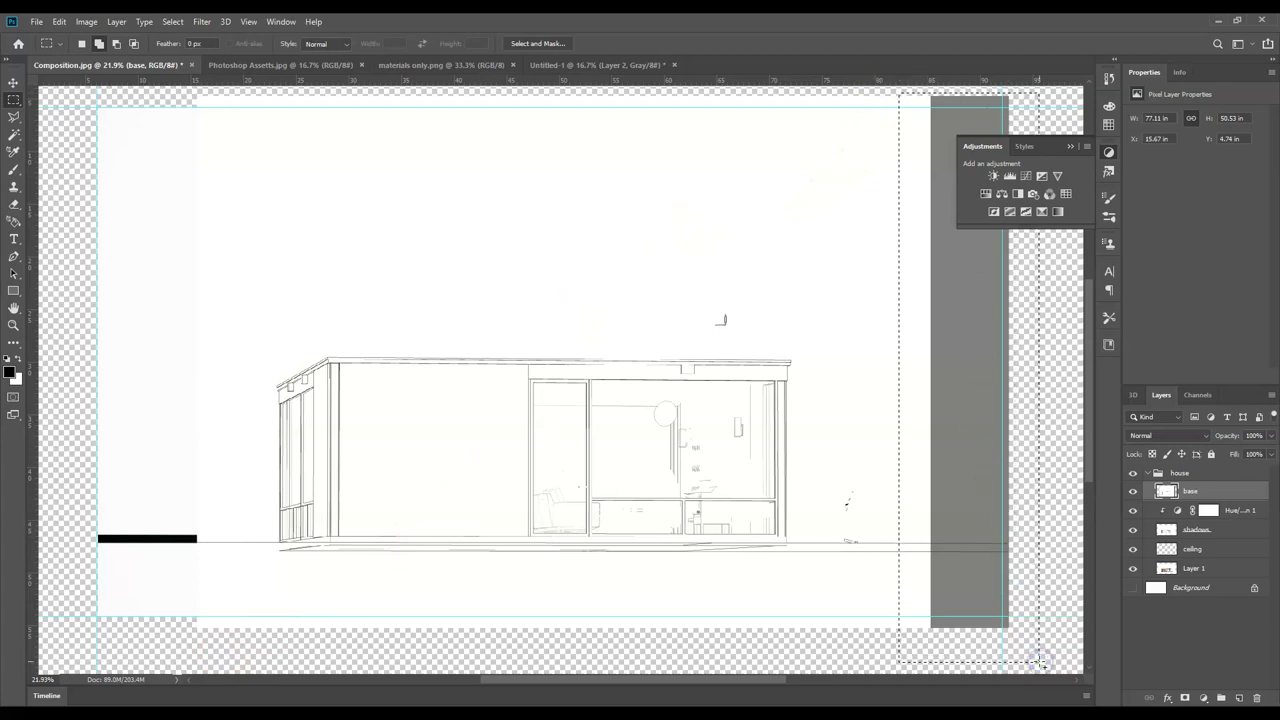
key("Delete")
key("ctrl+d")
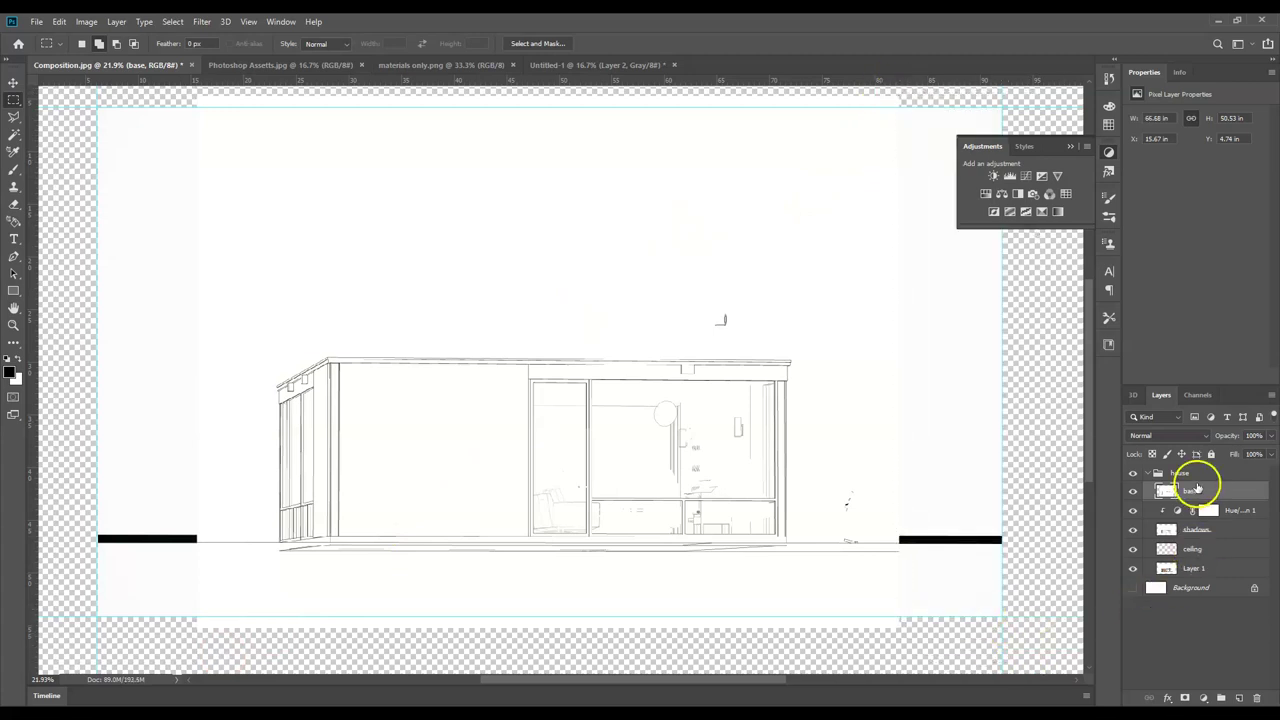
- Set the base layer's blend mode to Multiply and shift its linework over the rendered house
left_click(1192, 435)
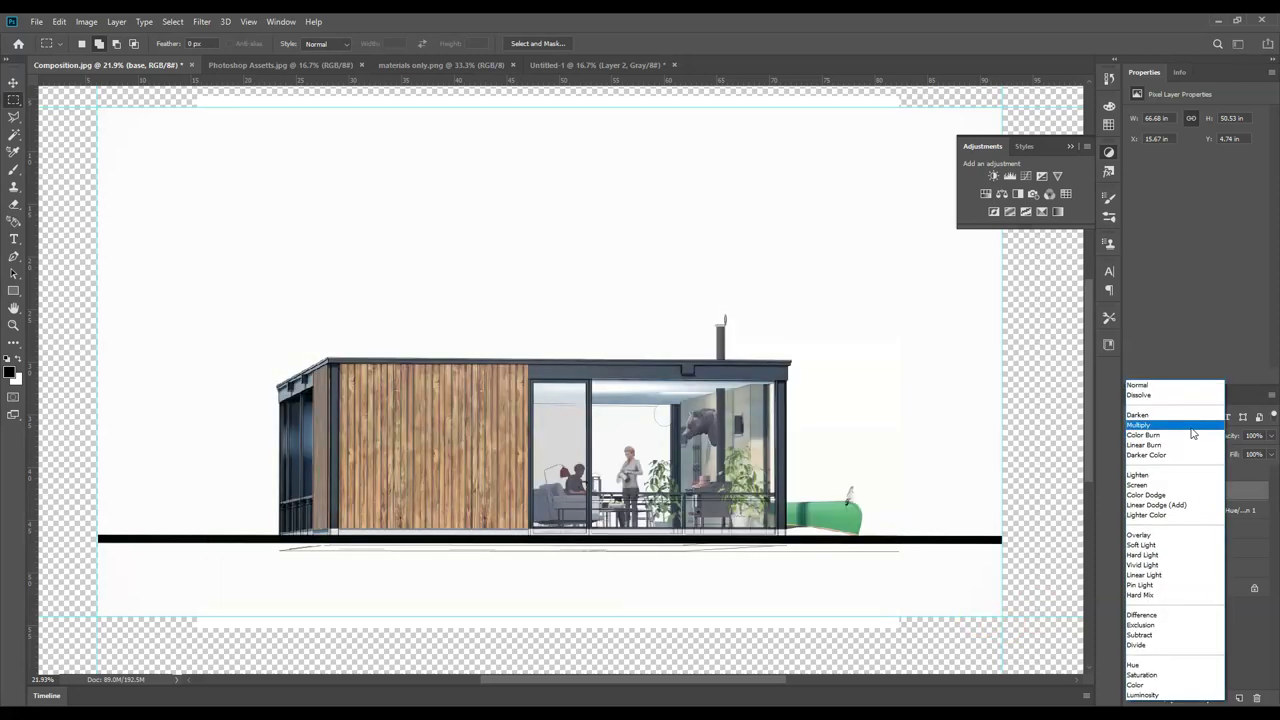
left_click(1190, 426)
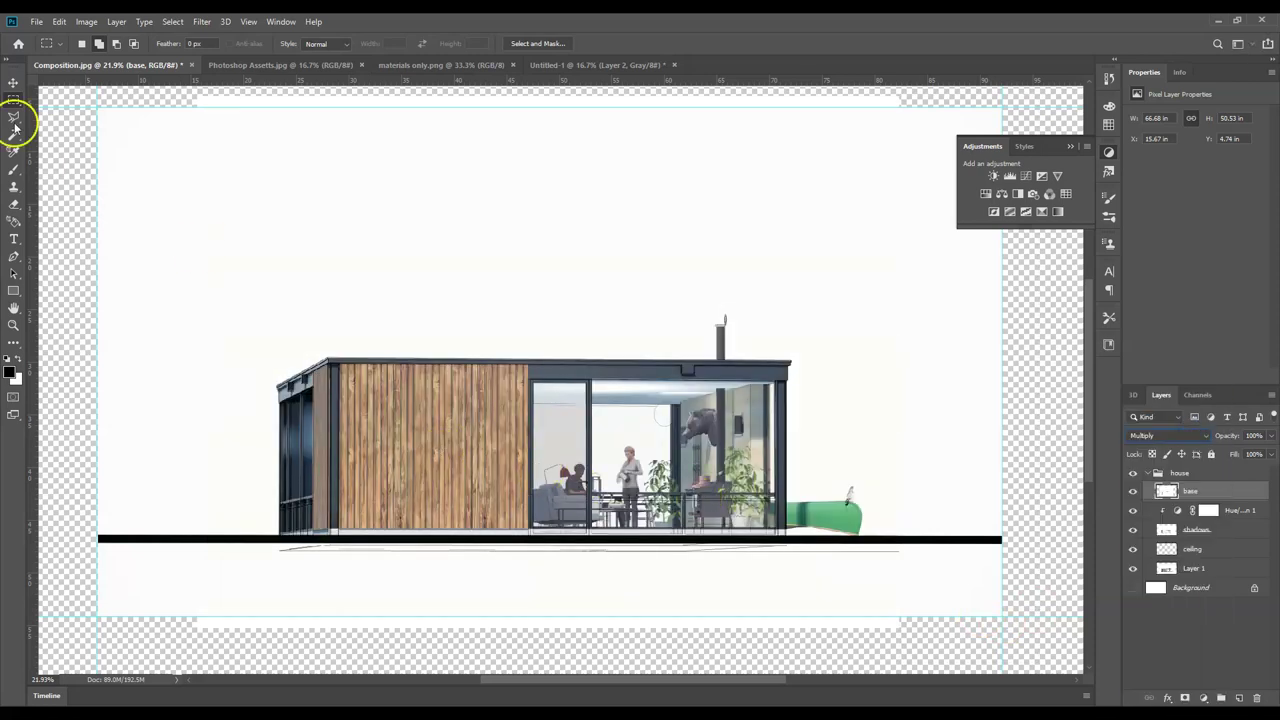
left_click(13, 82)
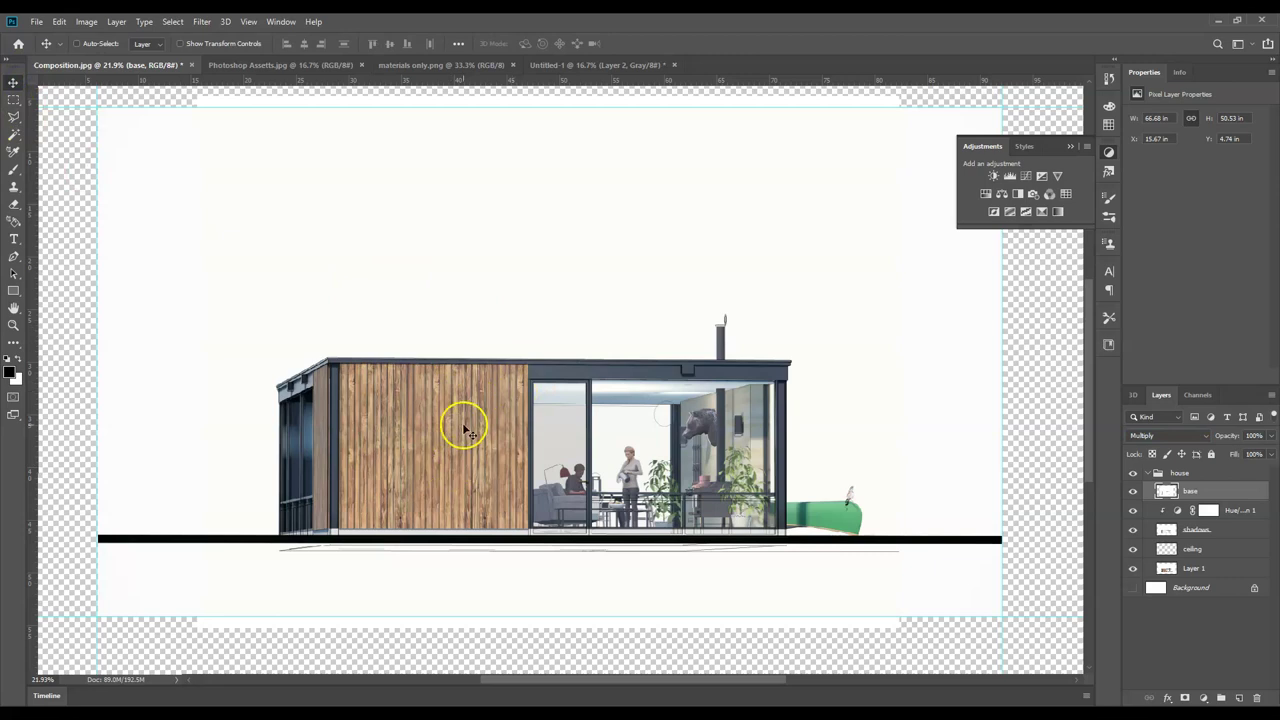
scroll(397, 493, "up", 3)
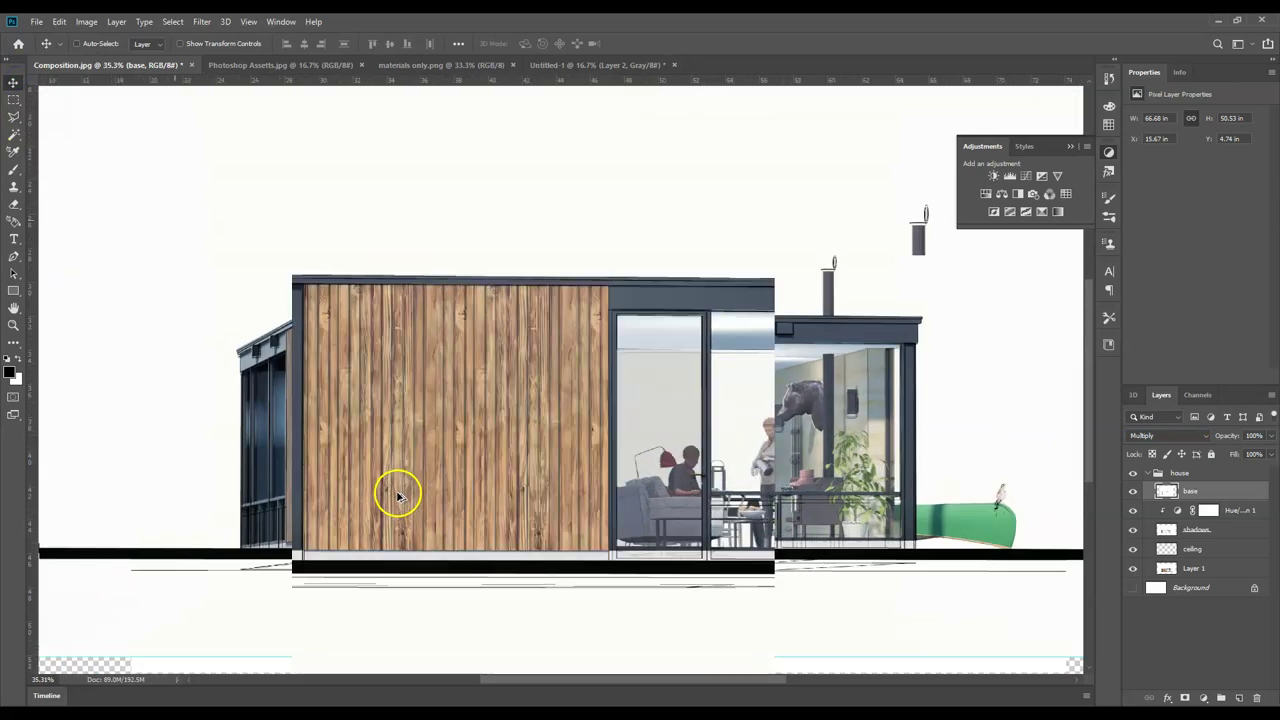
scroll(551, 490, "up", 3)
left_click_drag(706, 490, 707, 494)
- Scale the base linework down proportionally to about 98.25% with Free Transform
key("ctrl+t")
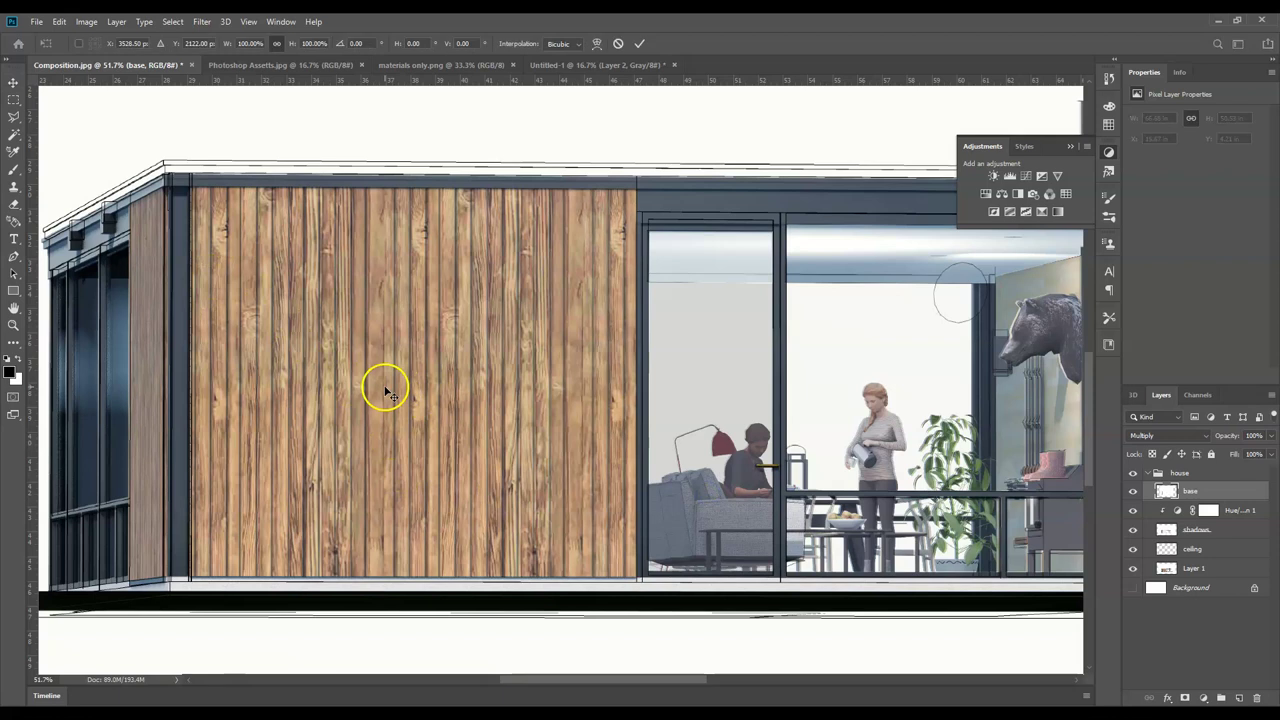
key("ctrl+0")
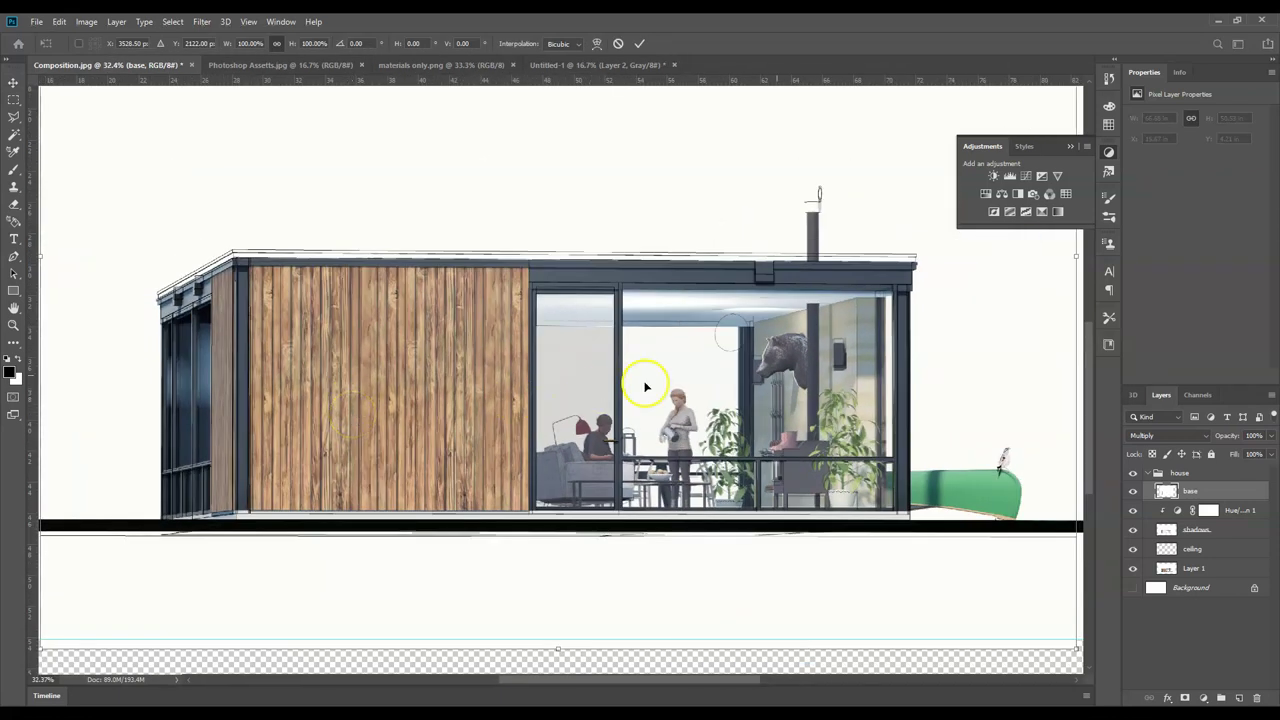
scroll(805, 386, "down", 2)
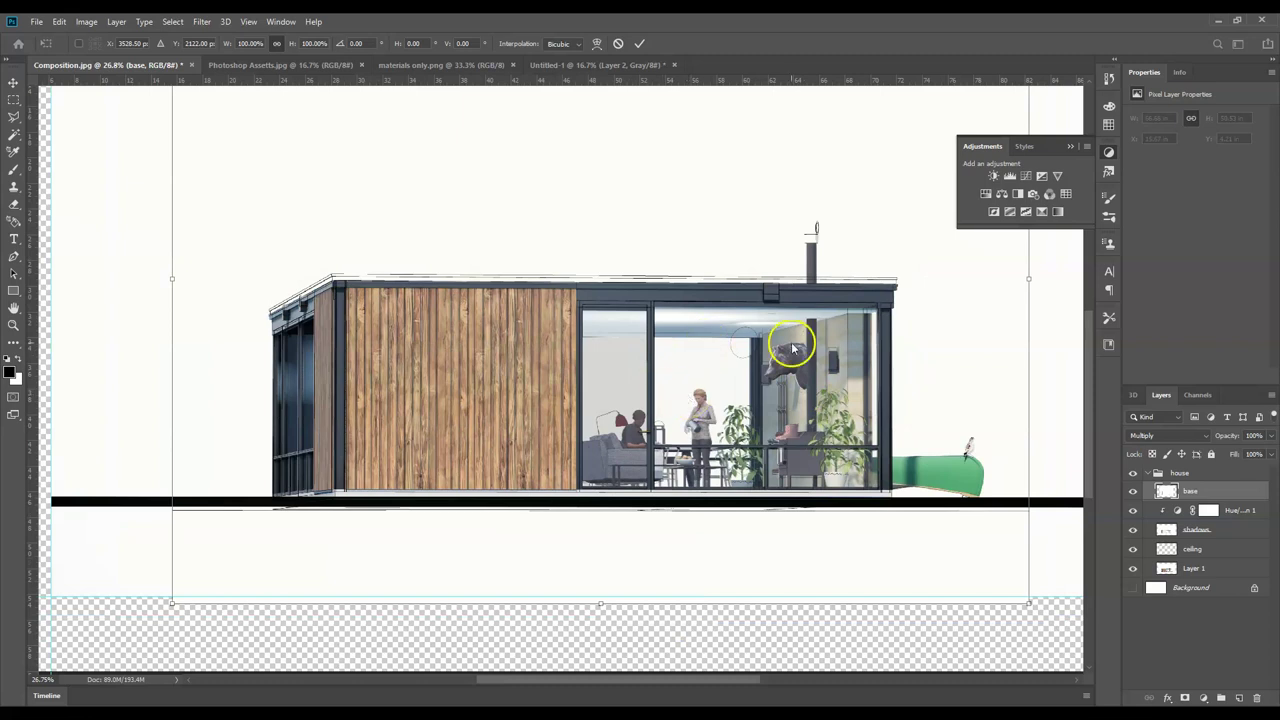
left_click_drag(1089, 415, 1084, 354)
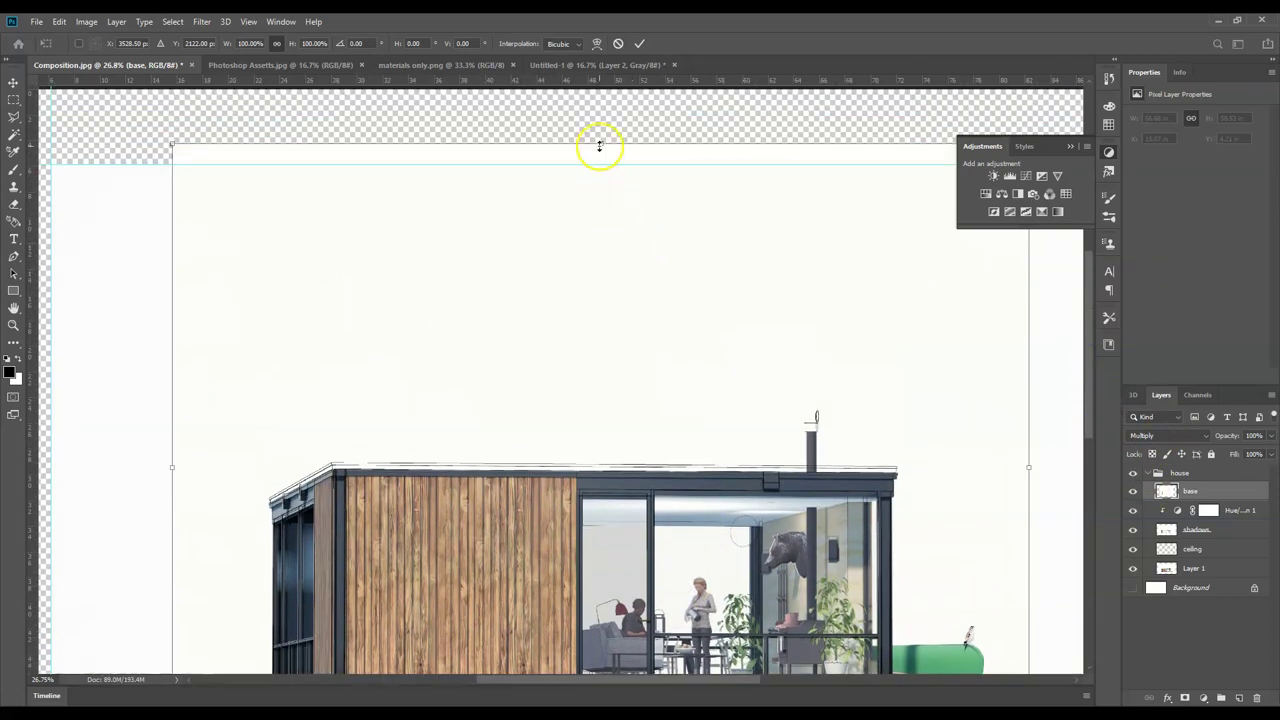
left_click_drag(599, 146, 600, 158)
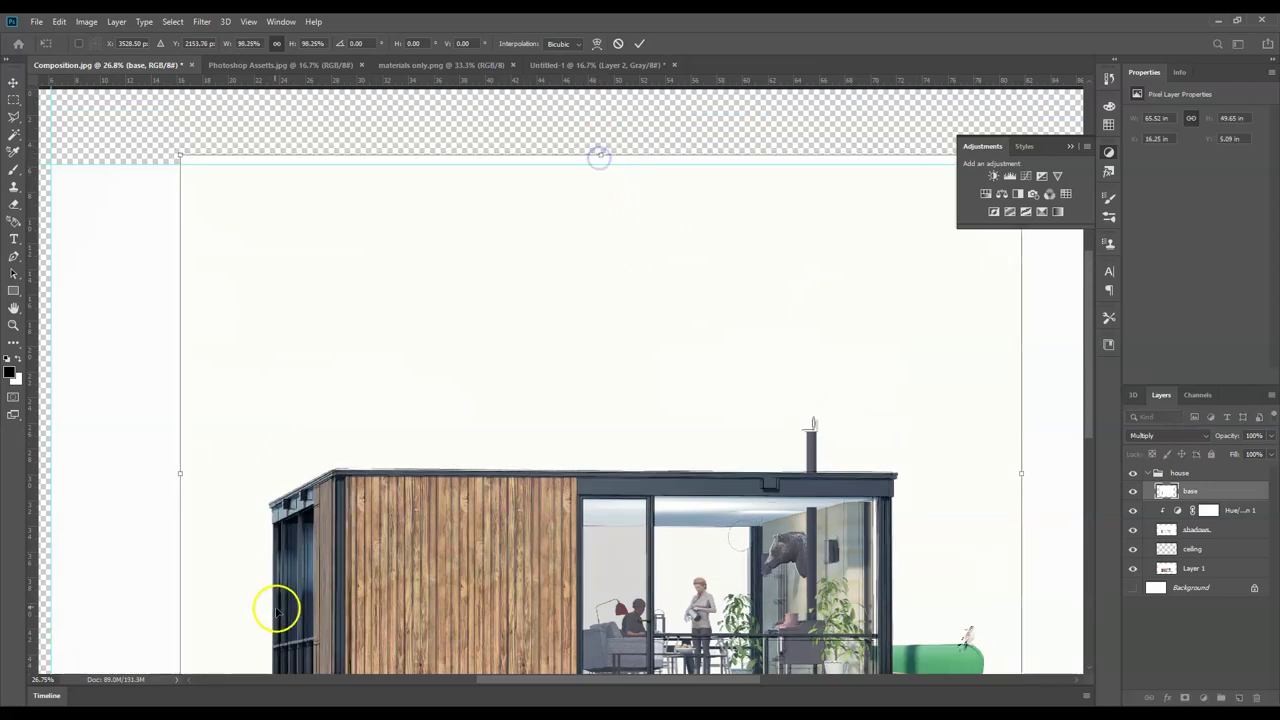
- Reposition the scaled linework so its roof corner lines up with the rendered house's far roof edge
scroll(275, 530, "up", 3)
scroll(275, 530, "up", 3)
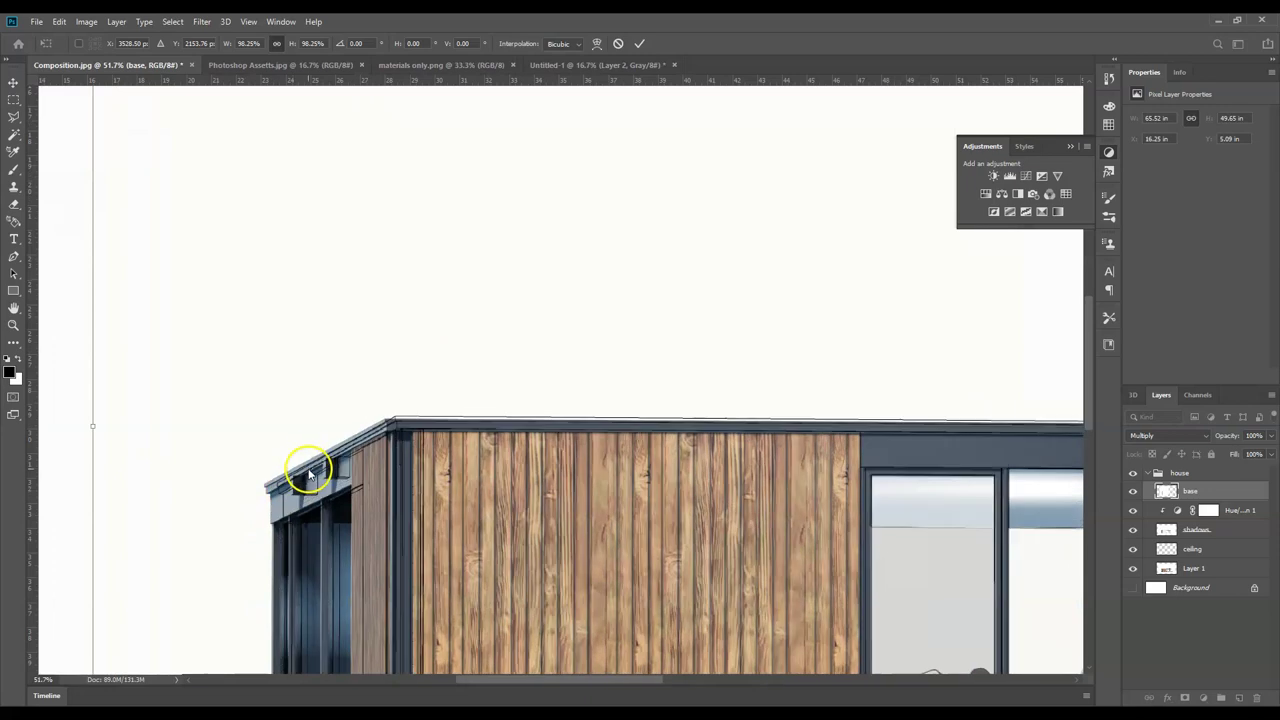
left_click_drag(303, 470, 276, 485)
scroll(282, 482, "up", 6)
scroll(272, 484, "down", 8)
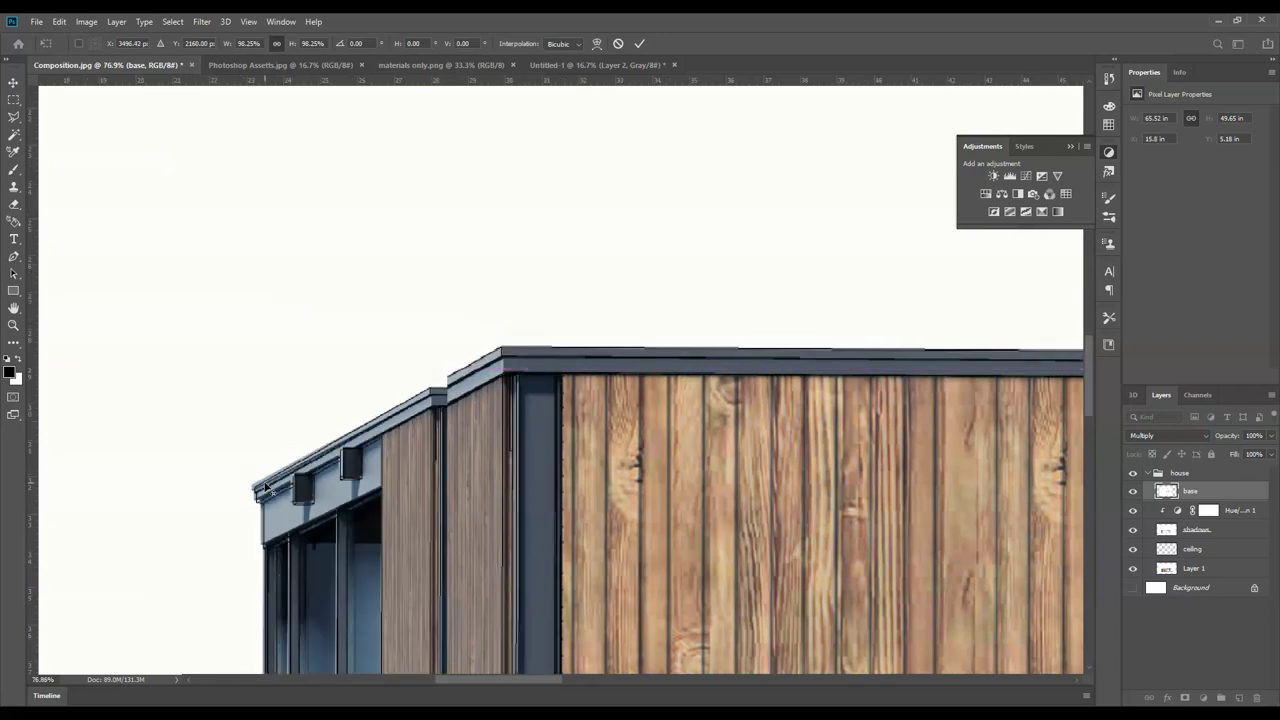
scroll(272, 484, "down", 2)
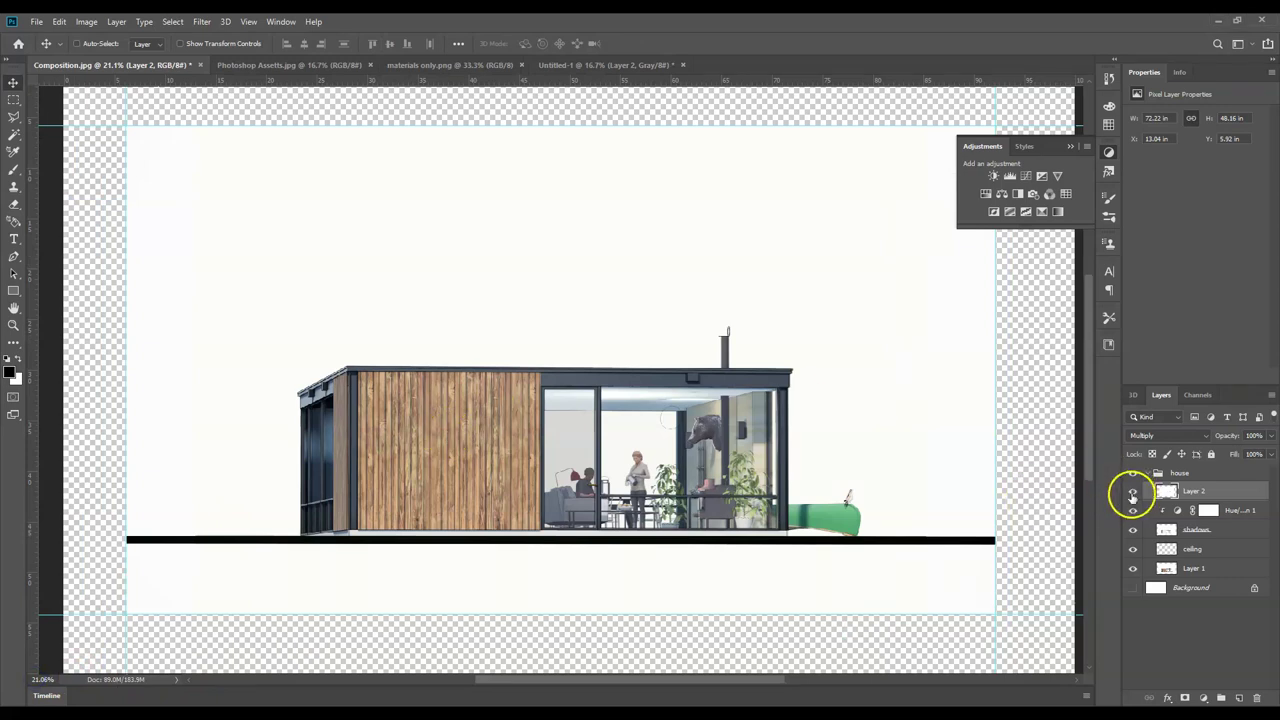
- Compare the house with and without the linework in Layer 2, and rename that layer as lines
left_click(1132, 494)
left_click(1132, 494)
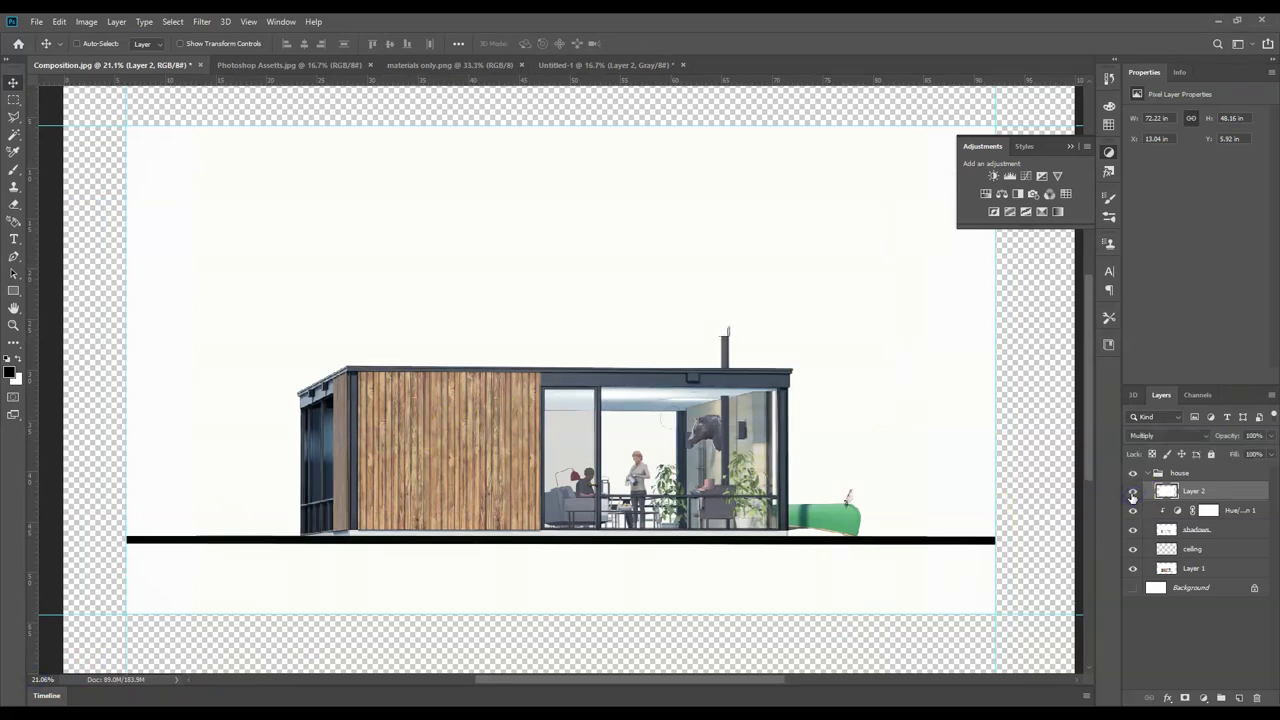
double_click(1200, 491)
key("Return")
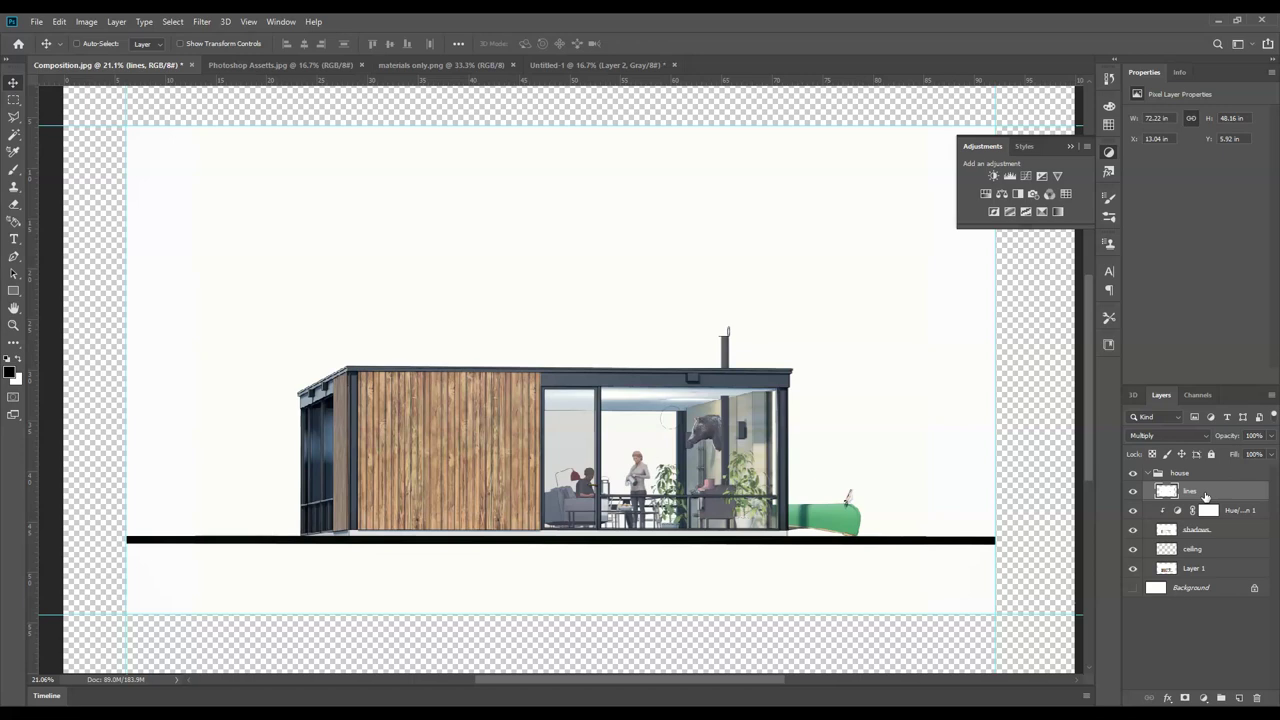
- Rename Layer 1, the textured house render, as materials
double_click(1200, 569)
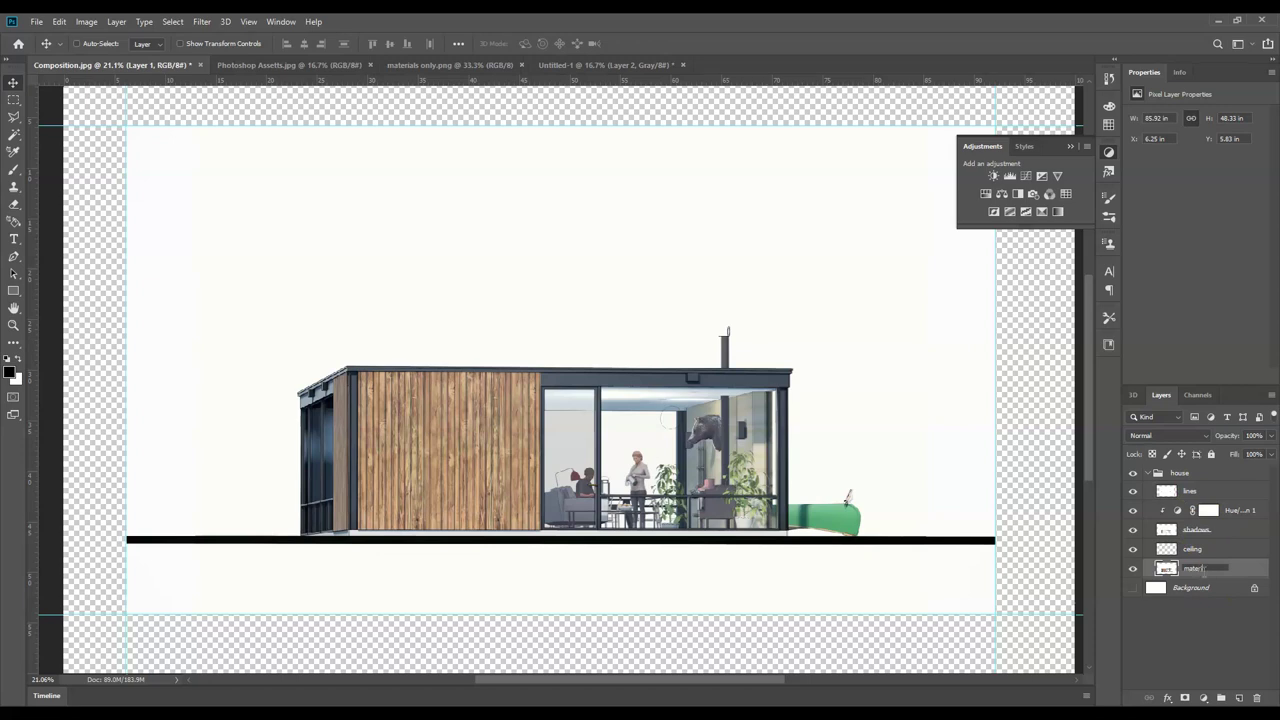
type("materials")
key("Return")
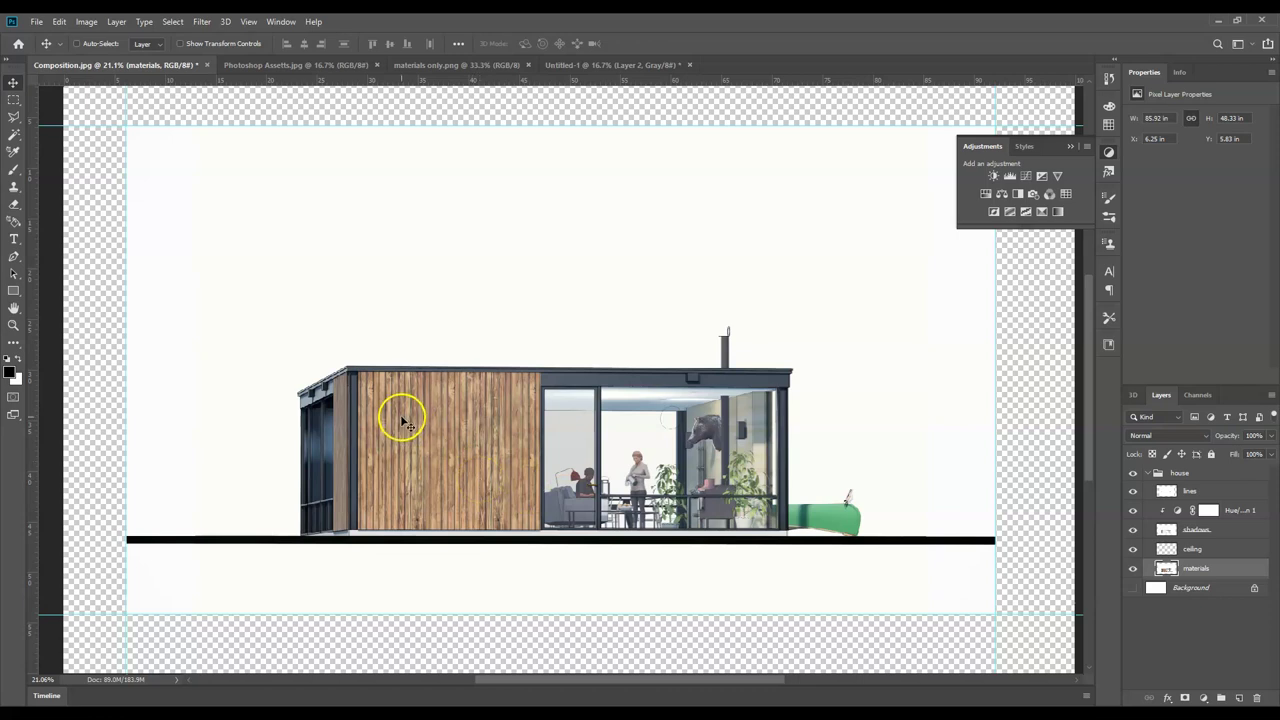
scroll(404, 477, "up", 2)
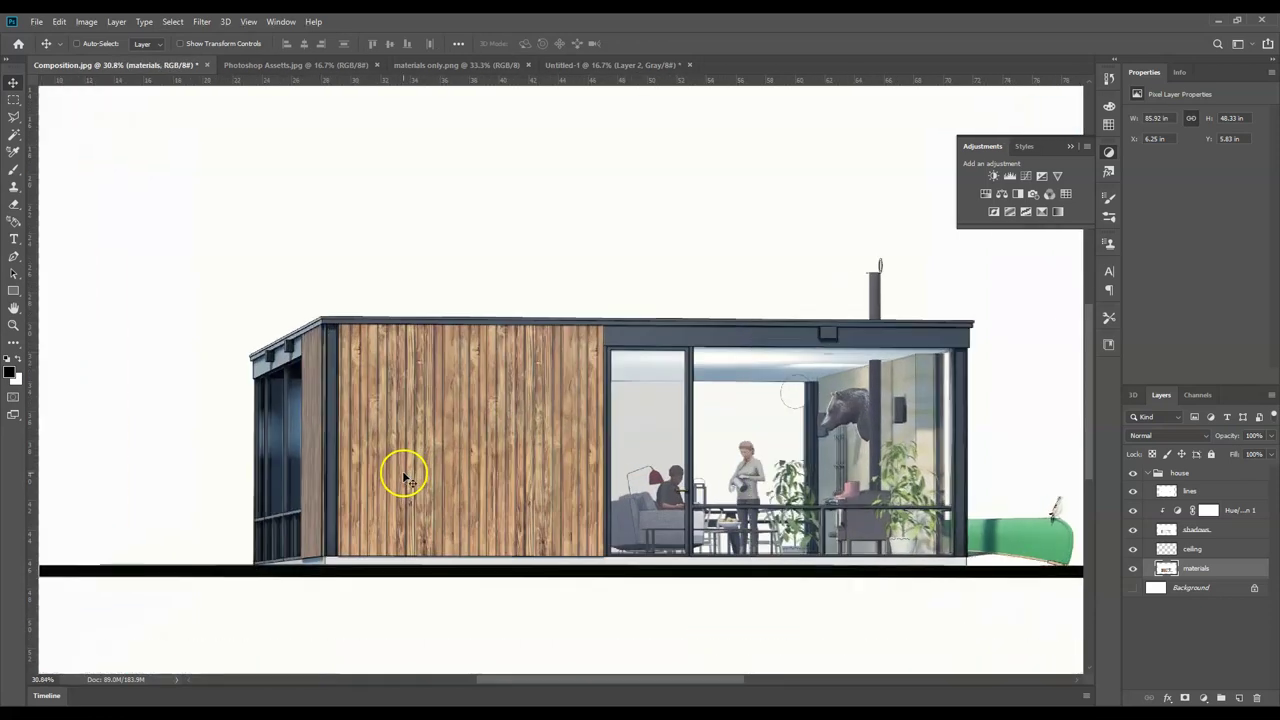
scroll(311, 447, "down", 1)
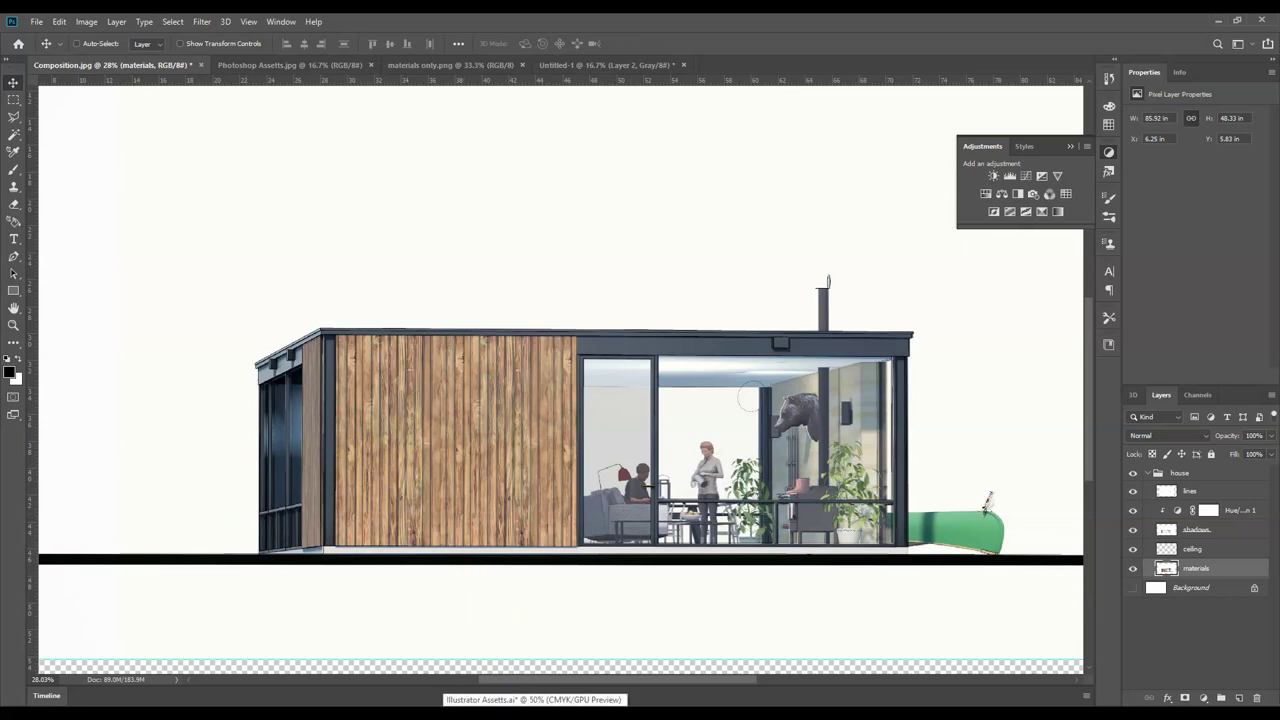
- Switch to the Illustrator Assetts file in Illustrator, save the wood-textured rectangle's look as a graphic style, and delete the rectangle
left_click(533, 712)
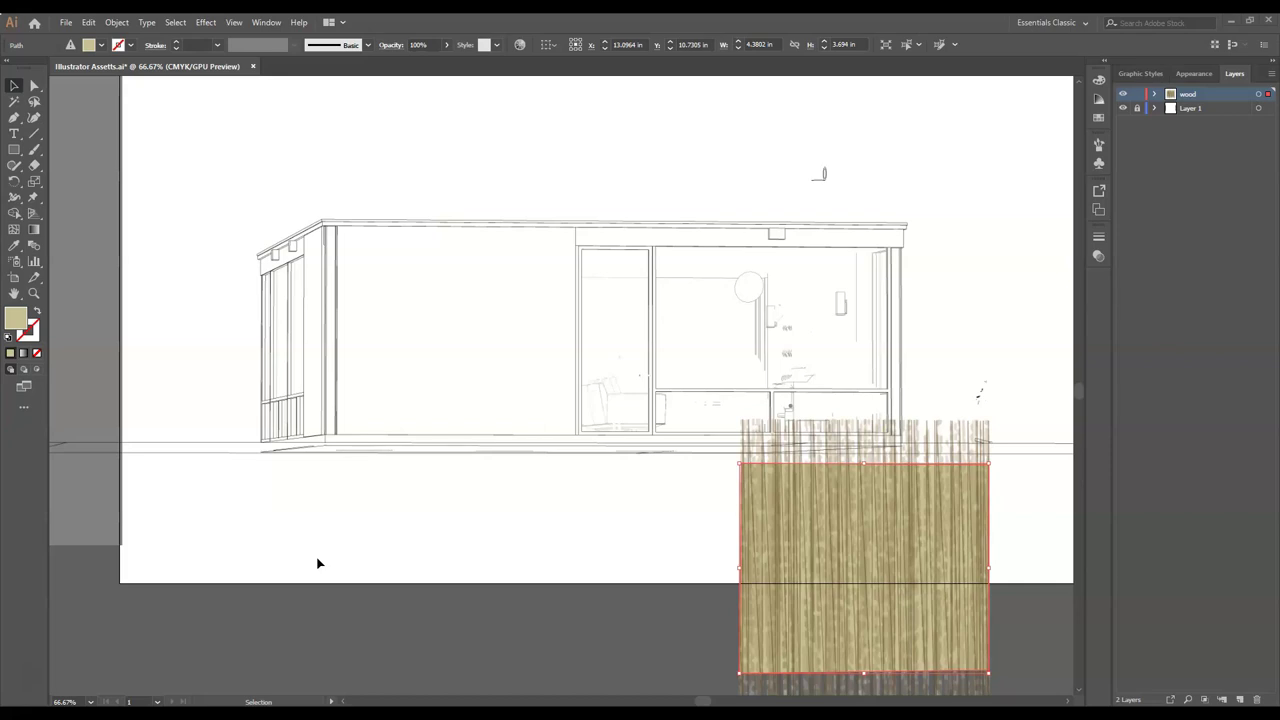
left_click(1140, 73)
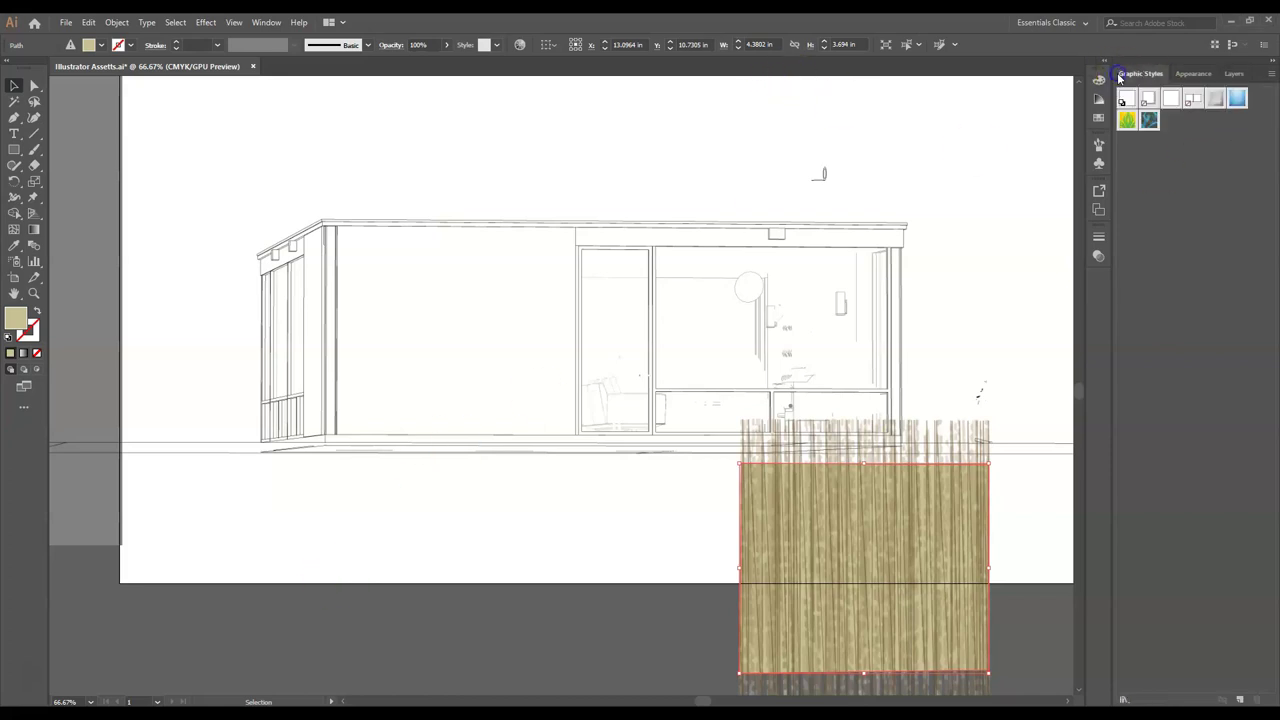
left_click_drag(880, 554, 1063, 143)
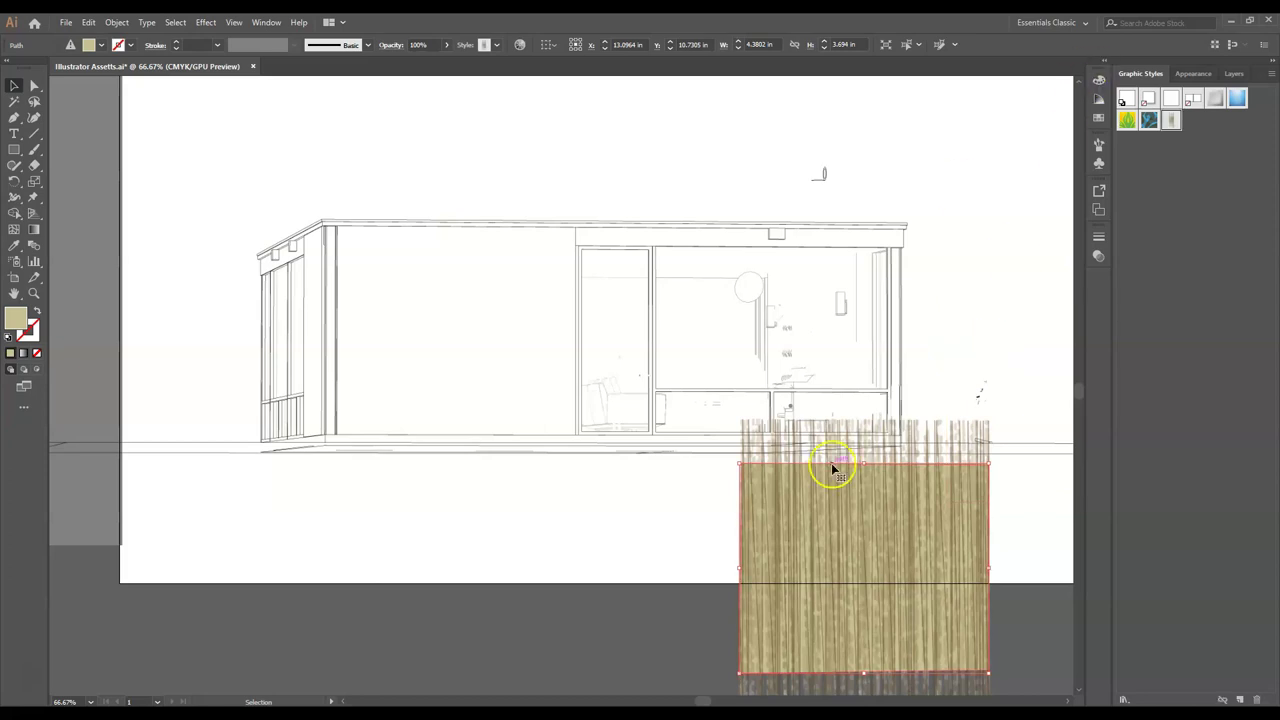
key("Delete")
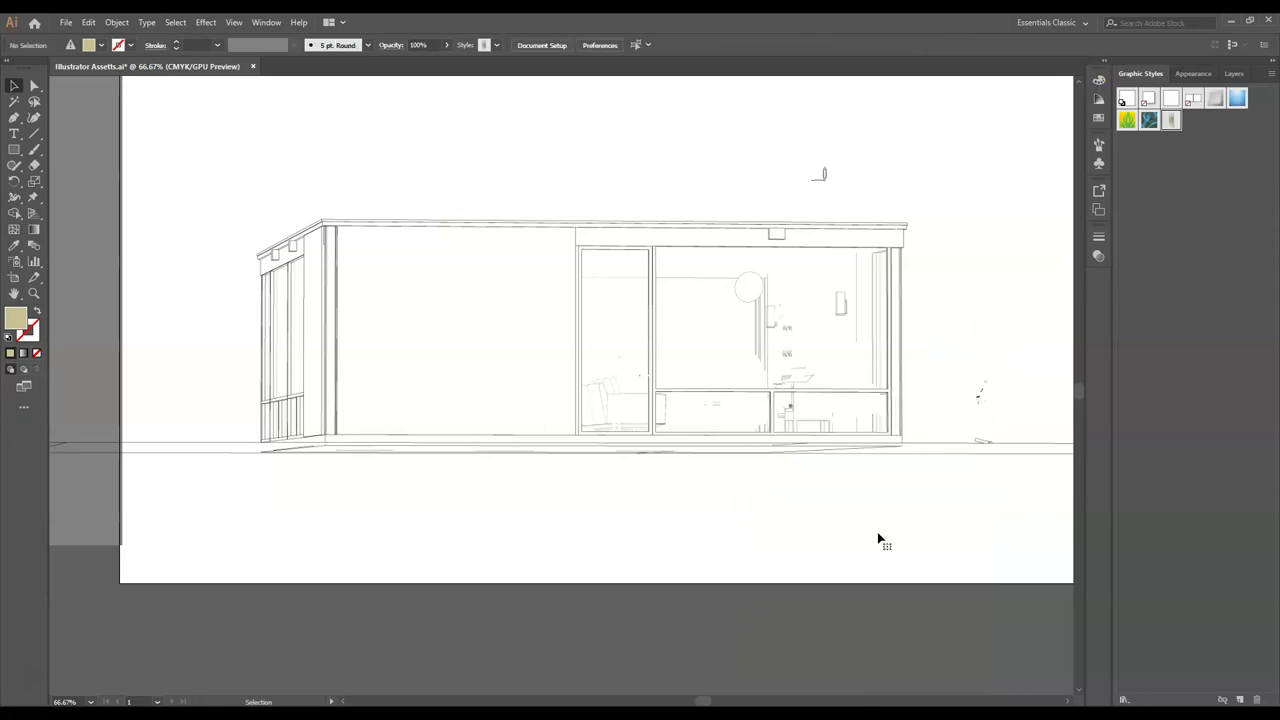
- Trace the house's blank front wall corner to corner as a closed Pen shape on the wood layer
left_click(1235, 75)
left_click(1194, 94)
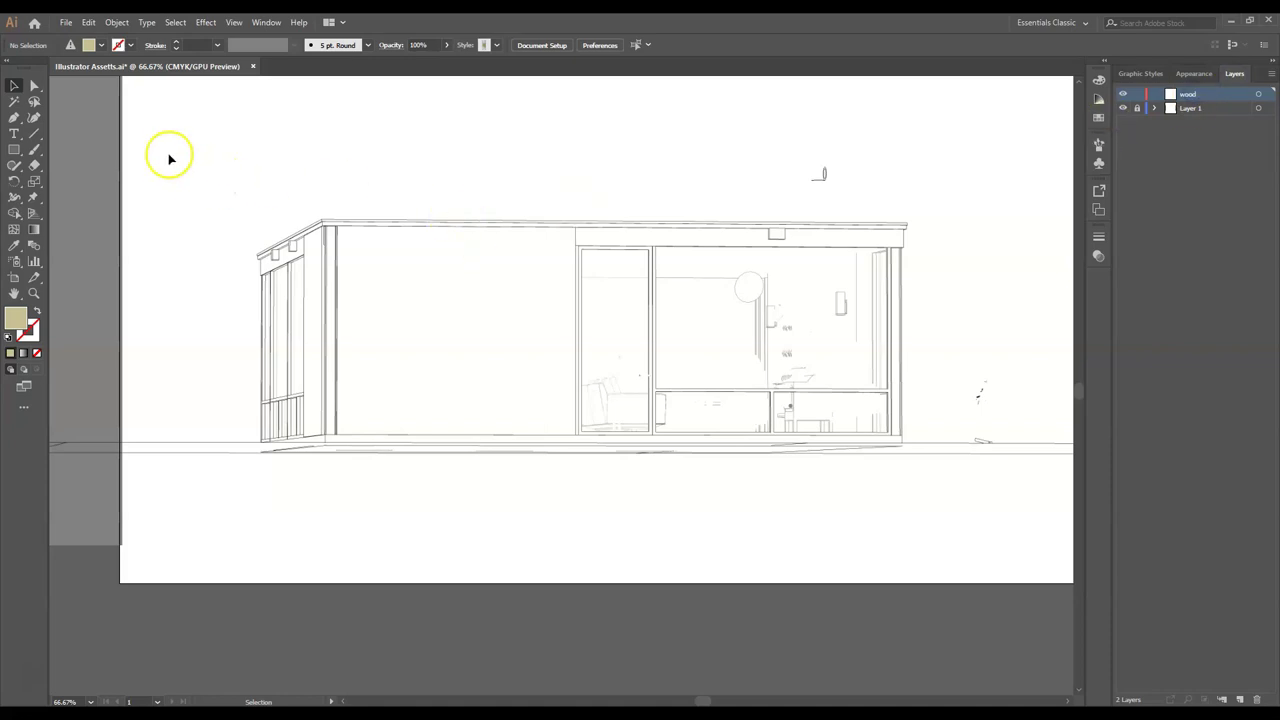
left_click(14, 117)
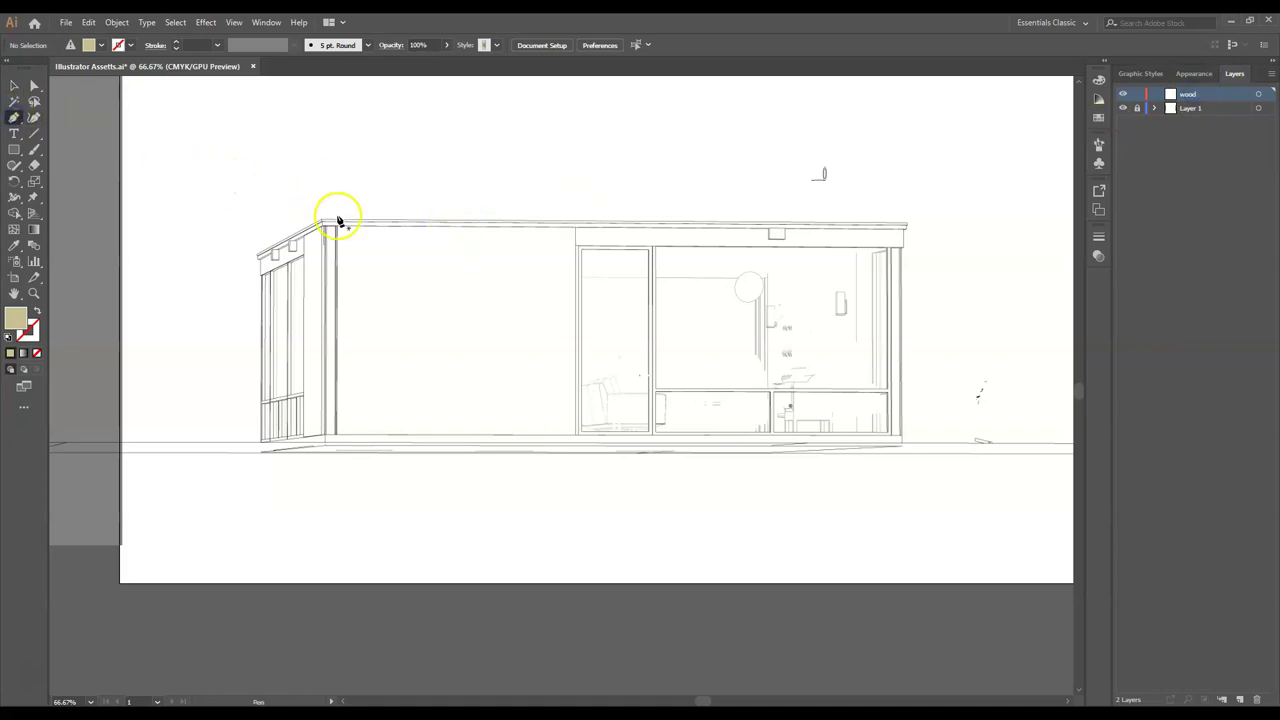
scroll(338, 220, "up", 6)
left_click(319, 156)
scroll(404, 220, "down", 6)
scroll(394, 430, "up", 5)
left_click(367, 379)
scroll(250, 375, "down", 5)
scroll(520, 368, "up", 4)
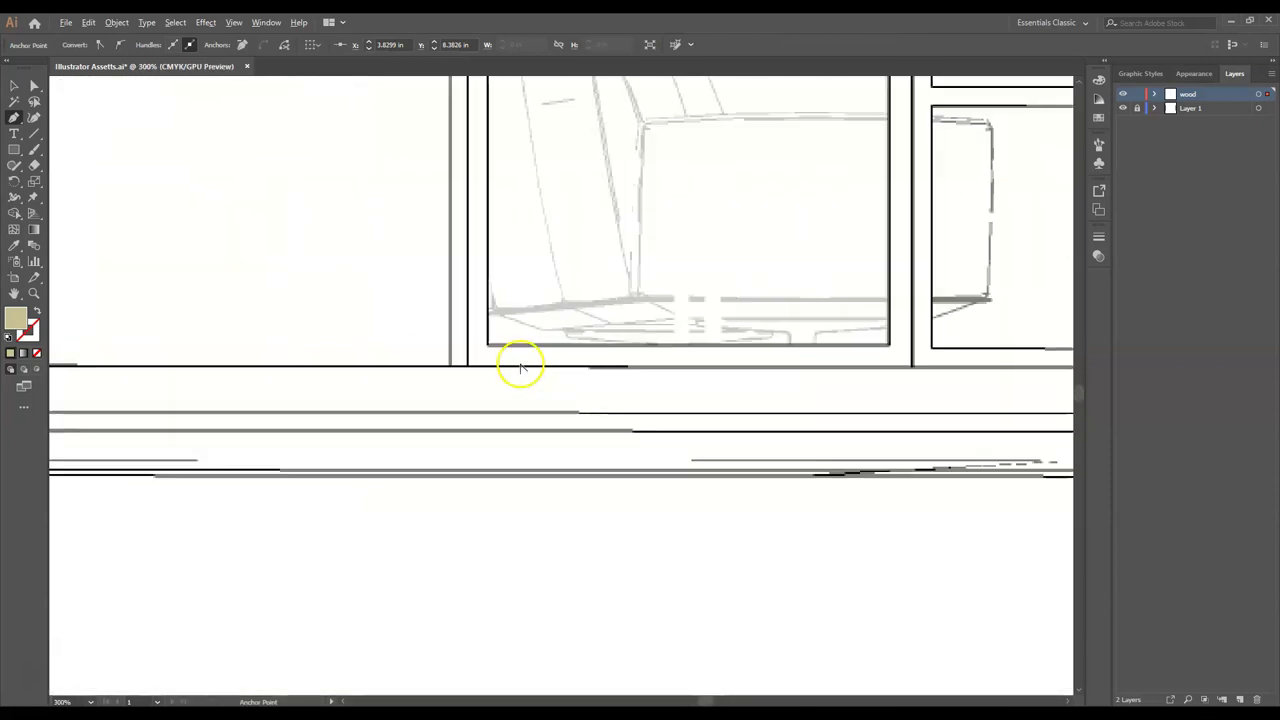
left_click(450, 371)
scroll(543, 423, "down", 5)
scroll(510, 208, "up", 5)
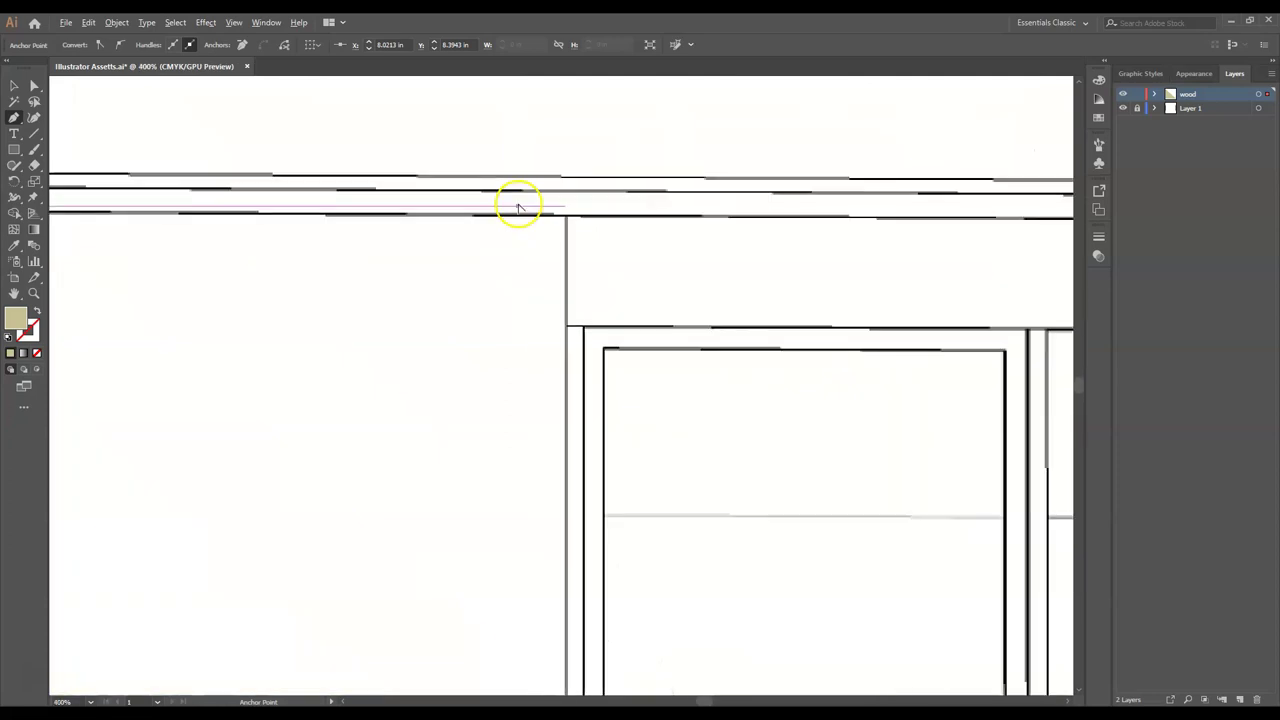
left_click(564, 215)
scroll(736, 309, "down", 4)
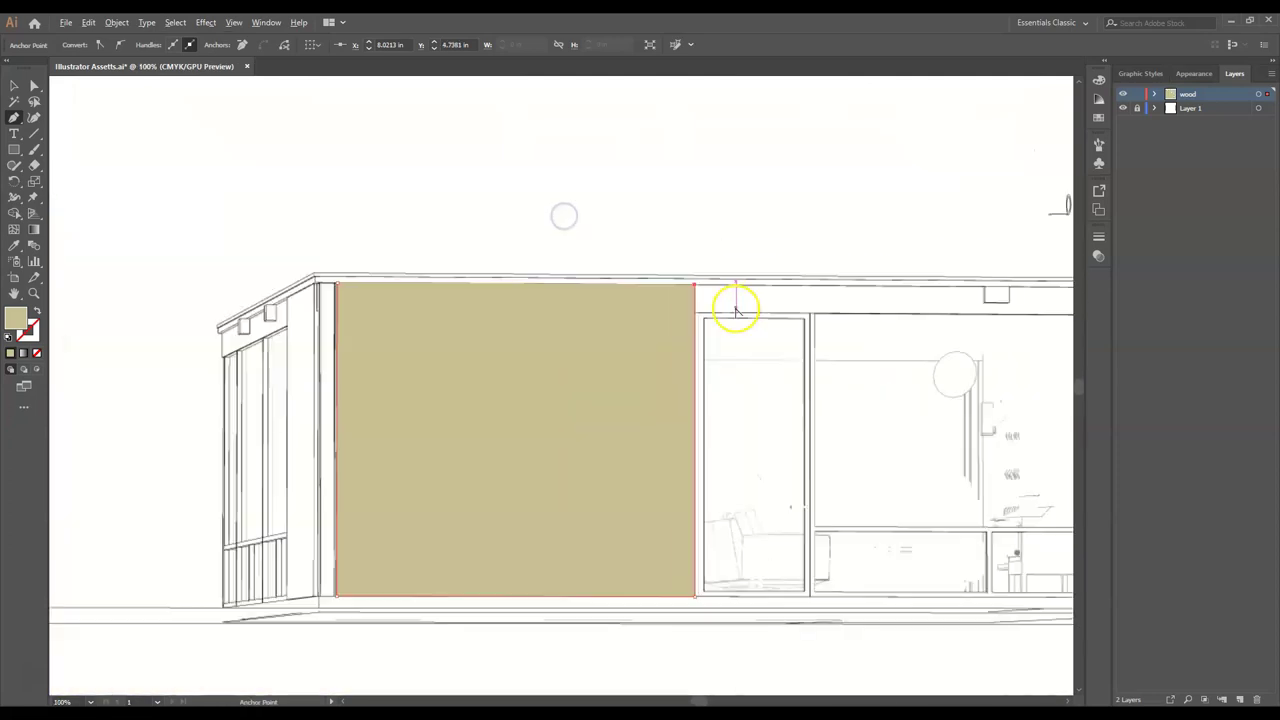
left_click(339, 286)
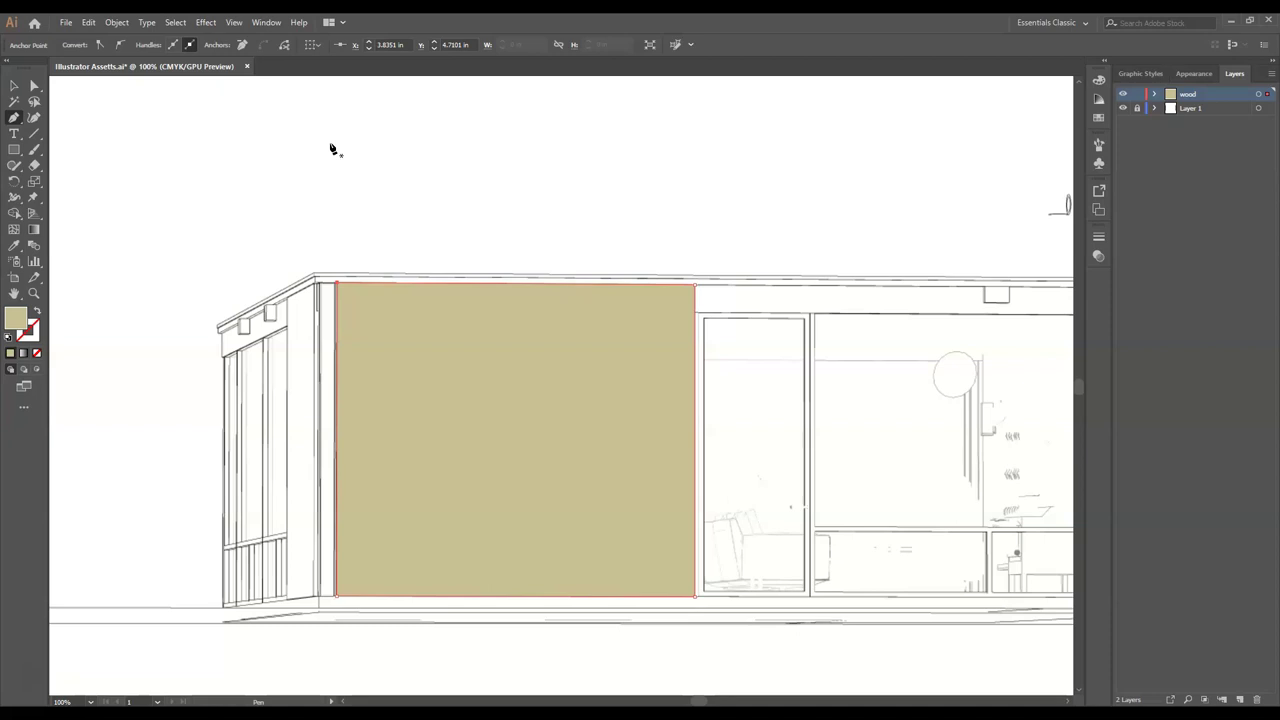
- Apply the saved wood graphic style to the traced front wall shape
left_click(14, 86)
left_click(416, 316)
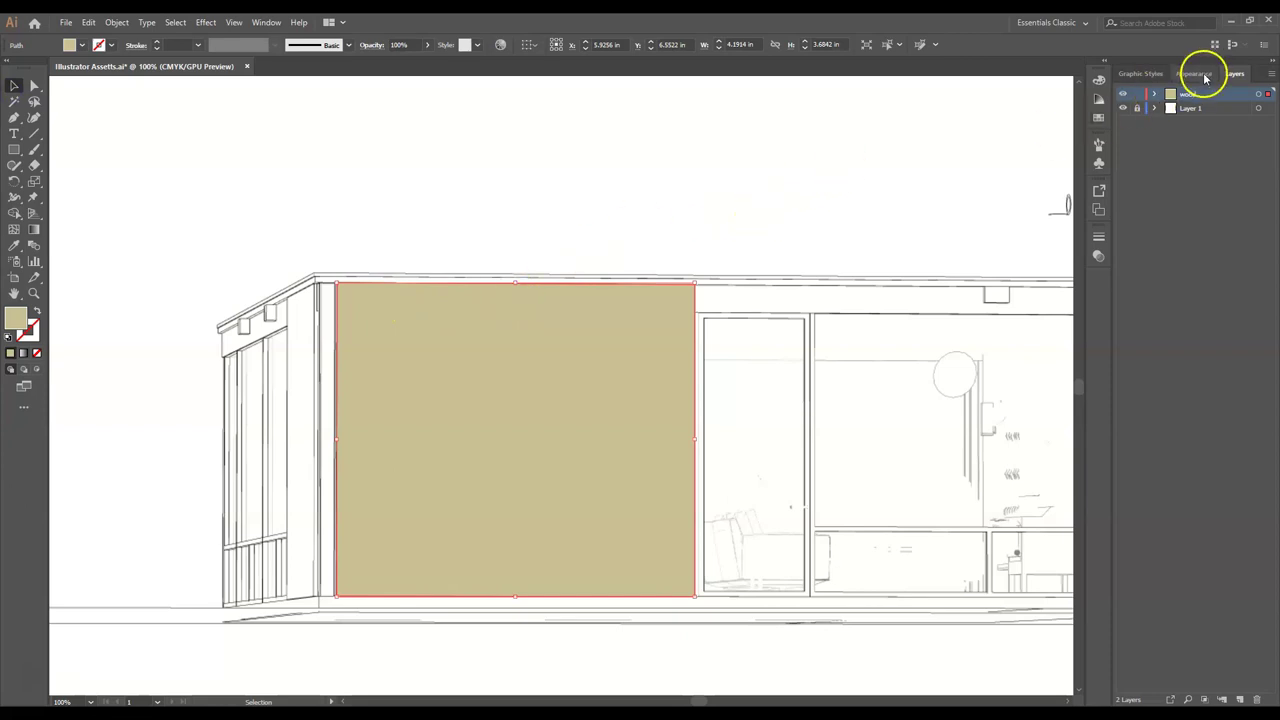
left_click(1163, 74)
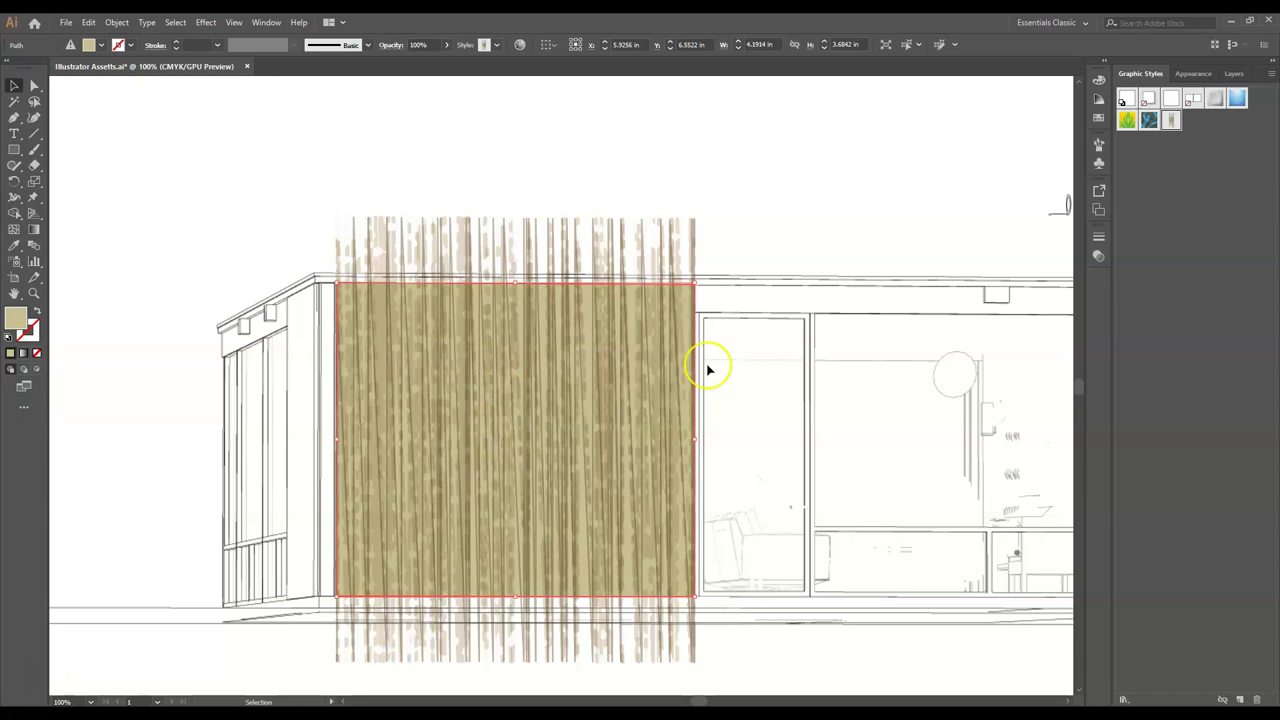
- Review the wall's base fill and the Scribble settings of the textured fill just above it, comparing that fill hidden and shown
left_click(1194, 76)
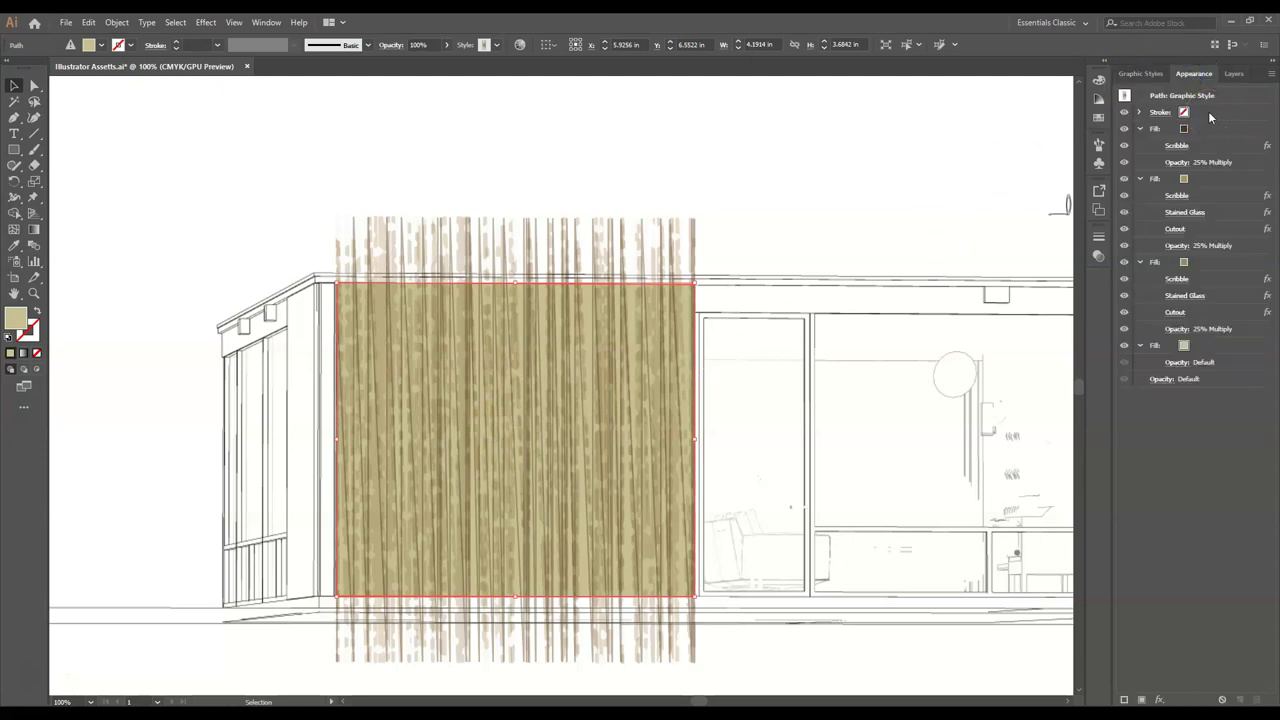
left_click(1215, 347)
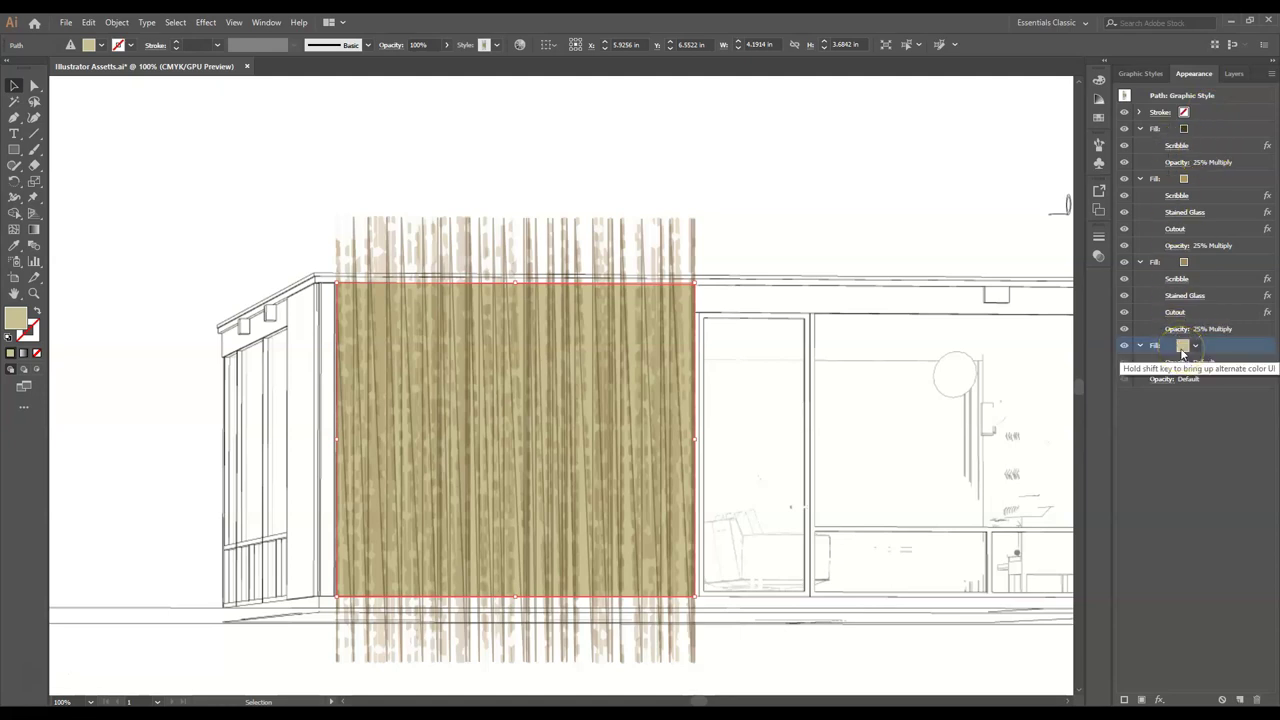
left_click_drag(1183, 354, 1210, 264)
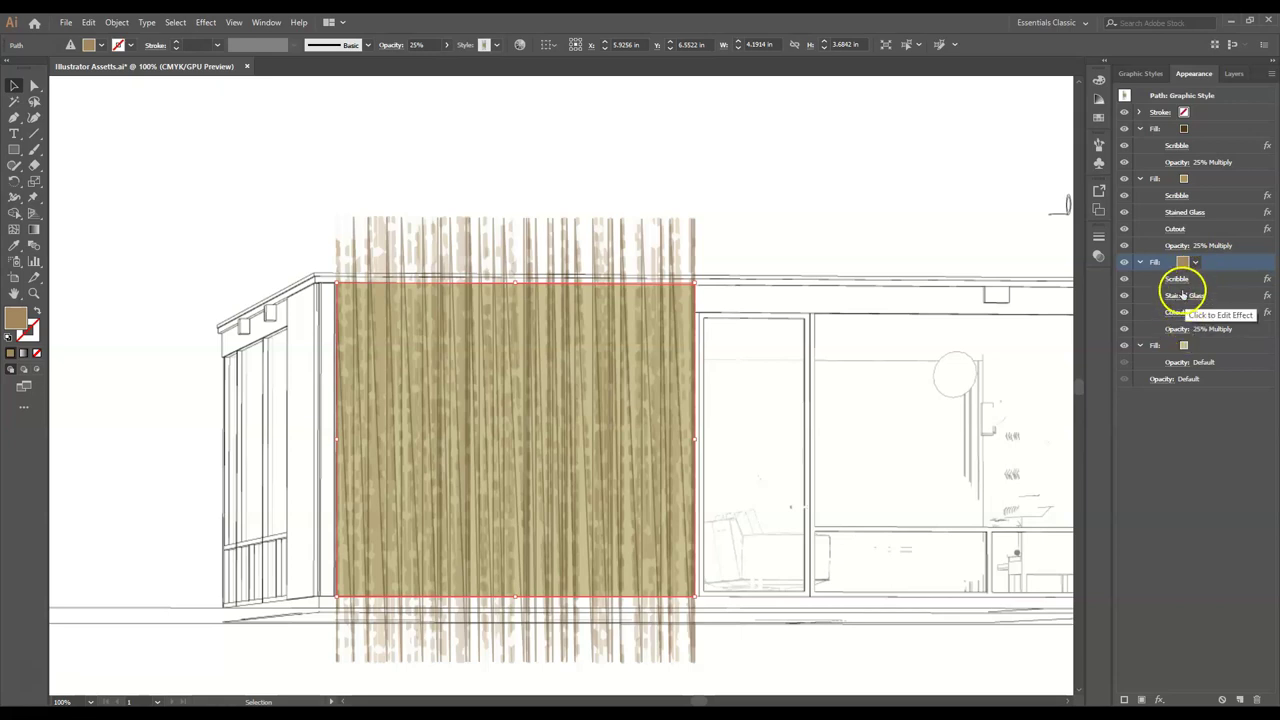
left_click(1176, 278)
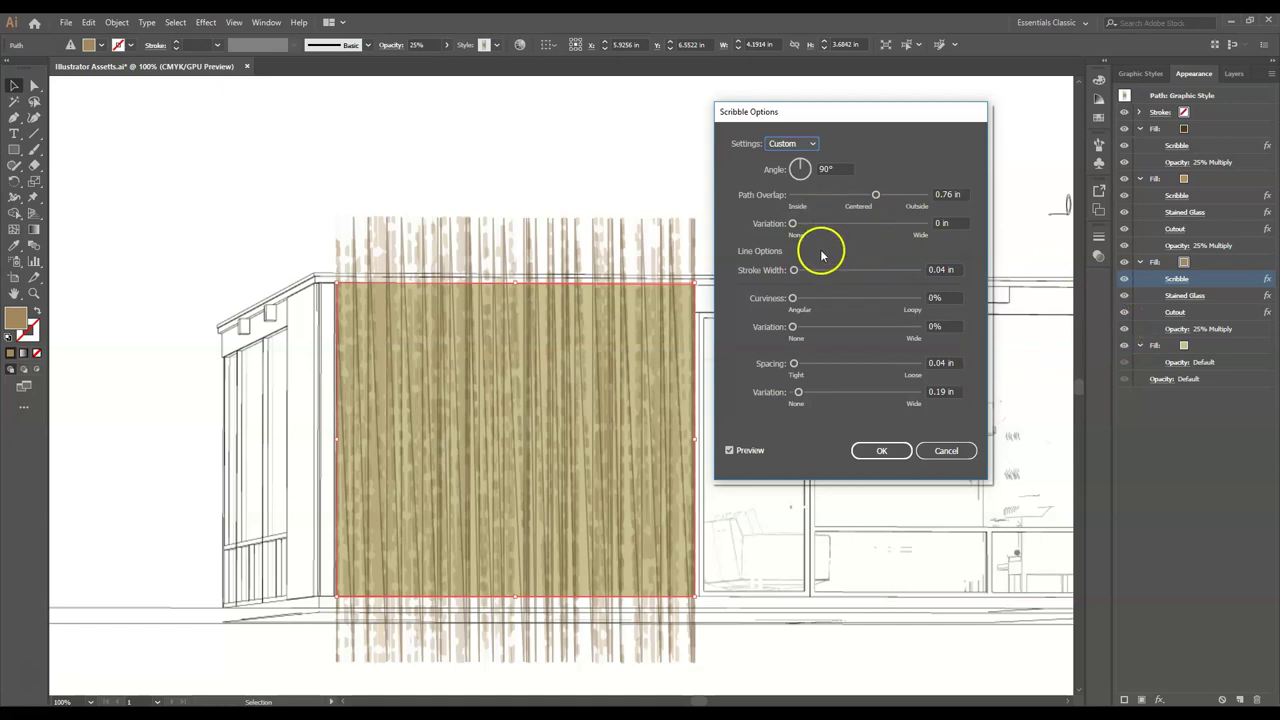
left_click(945, 450)
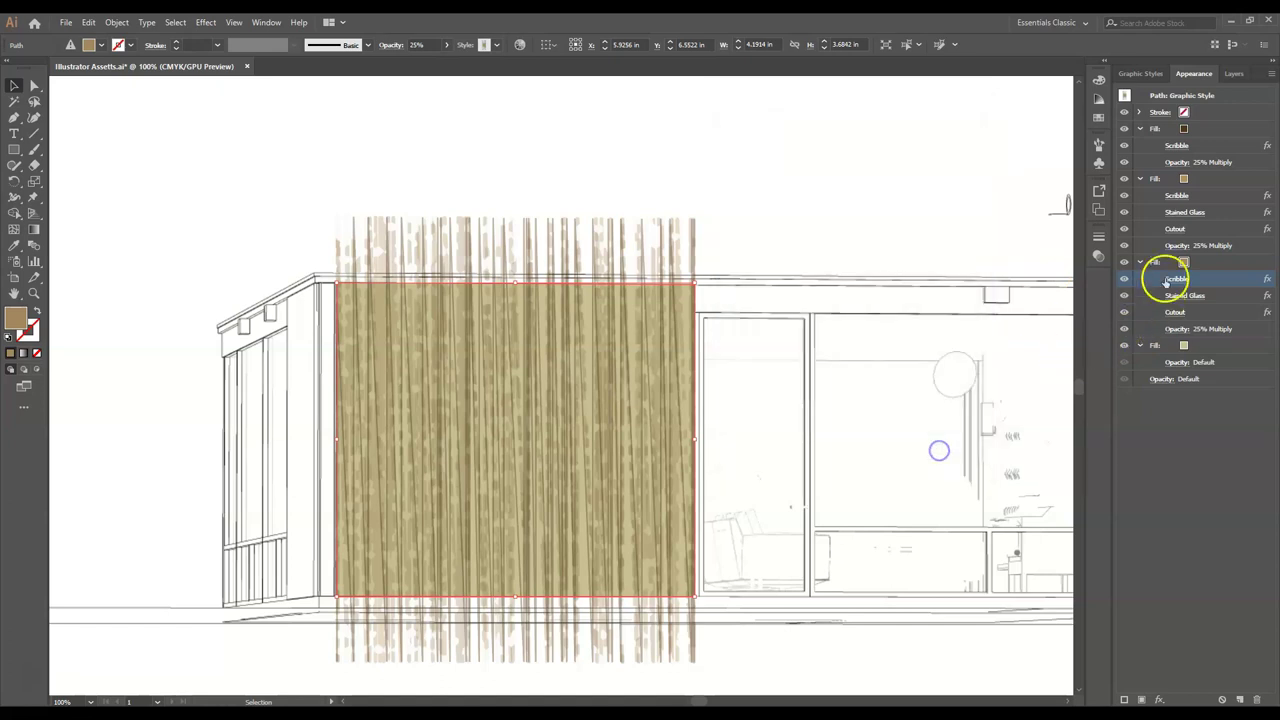
left_click(1124, 264)
left_click(1124, 263)
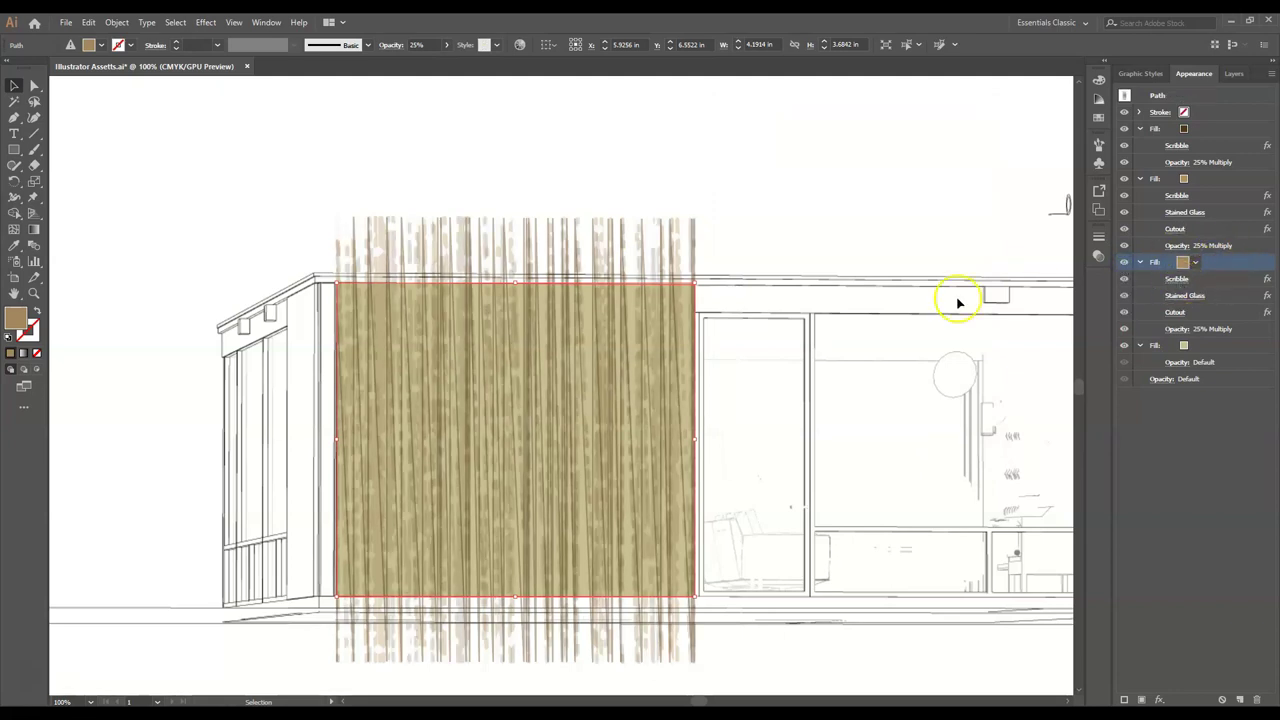
- Examine the Stained Glass and Cutout effect settings of the textured fill just above the base fill
left_click(1189, 296)
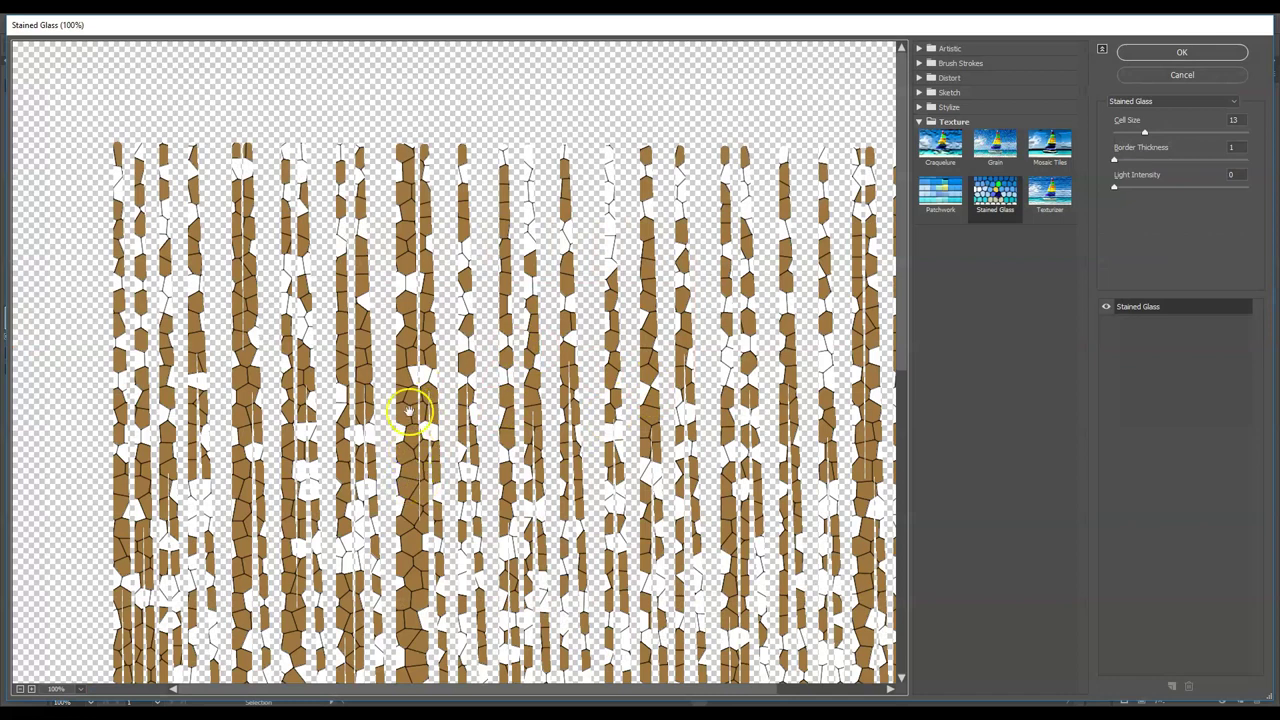
left_click(1162, 76)
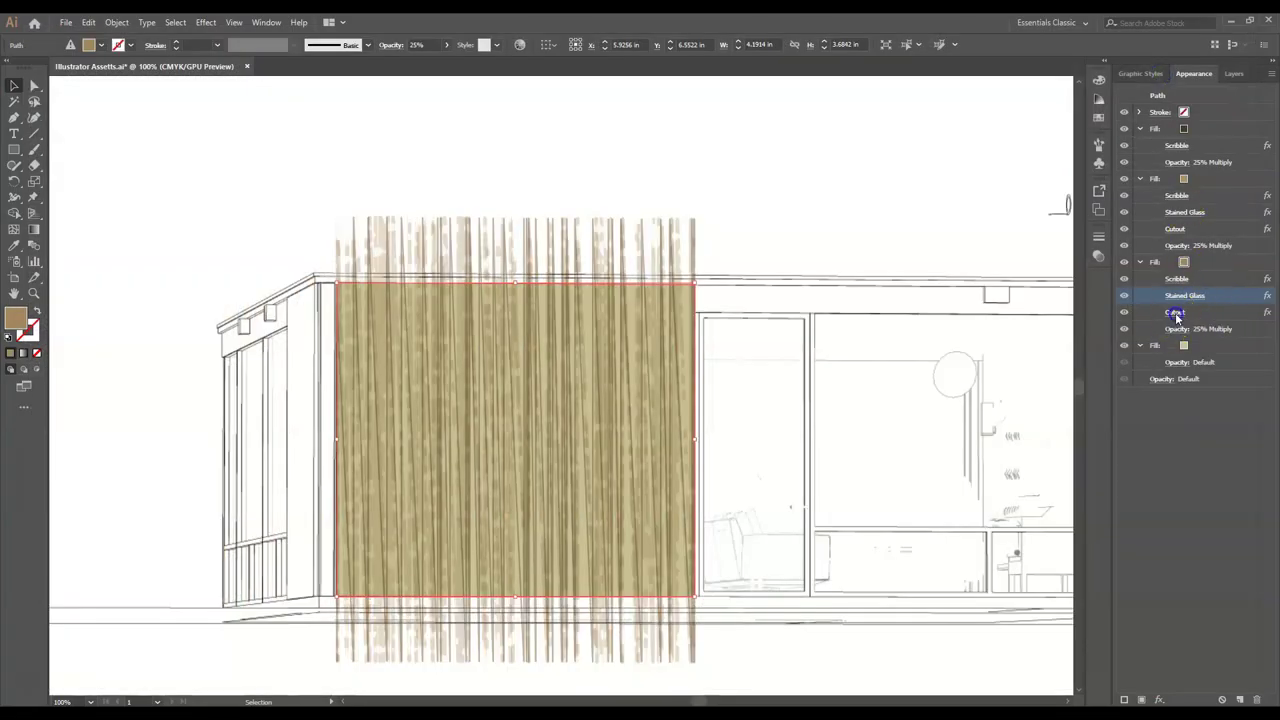
left_click(1168, 312)
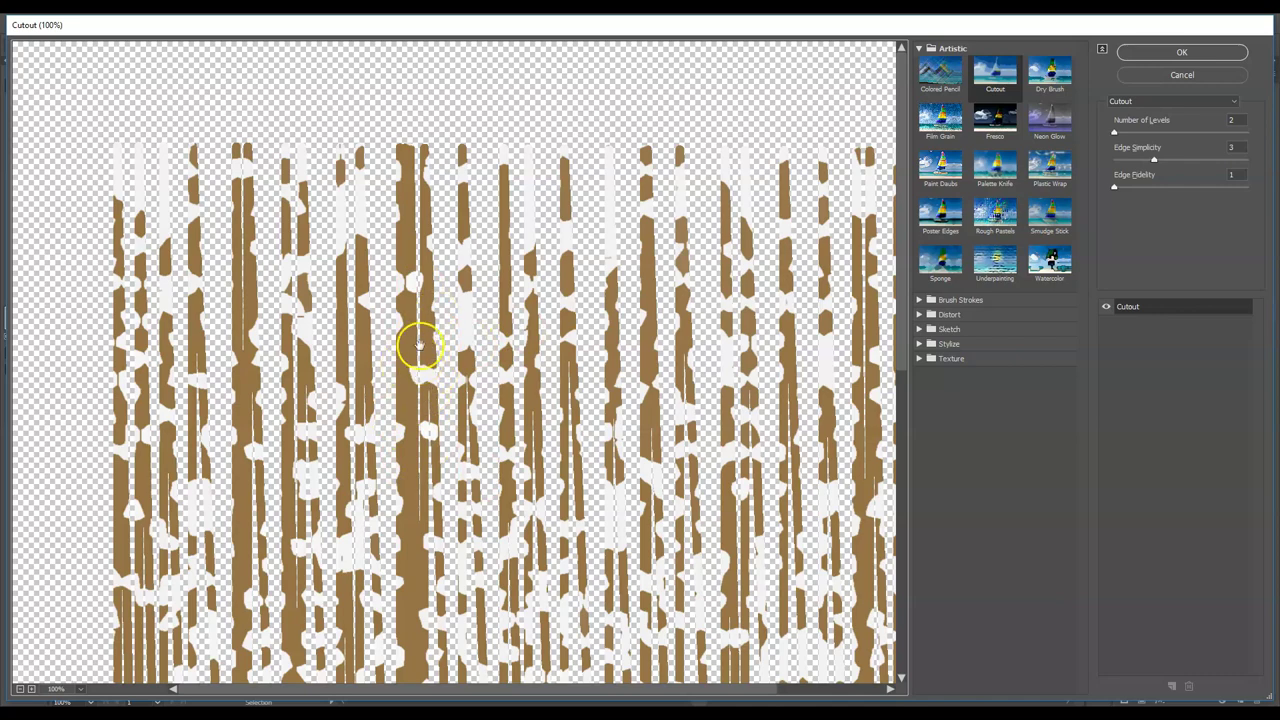
left_click(1182, 52)
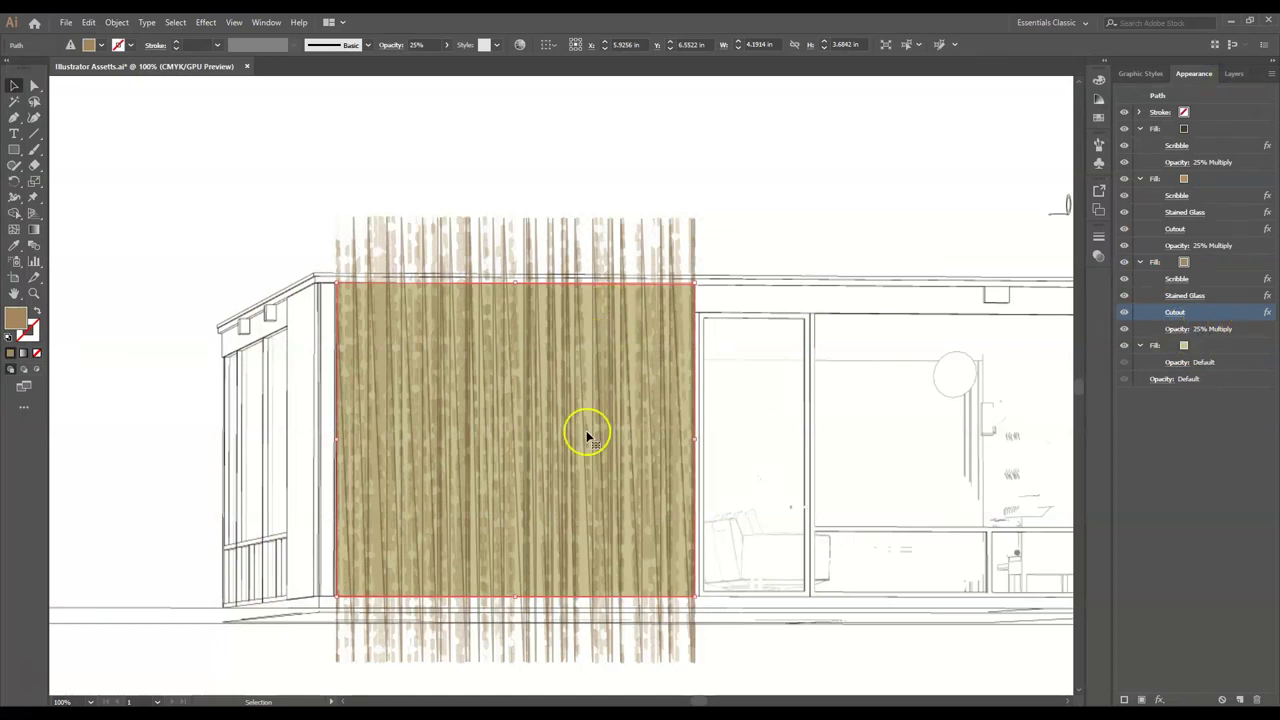
- Review the second textured fill and inspect the Scribble settings of the dark brown uppermost fill
left_click(1218, 180)
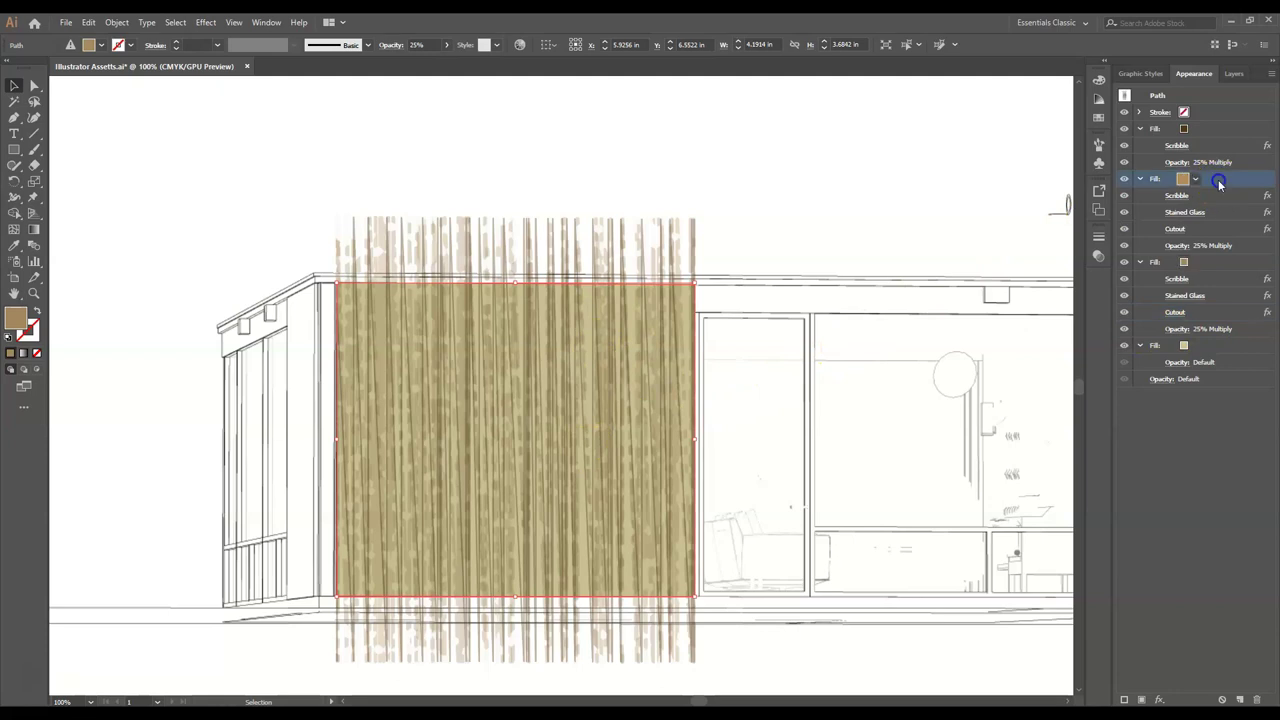
mouse_move(1219, 185)
left_mouse_down()
mouse_move(1208, 214)
mouse_move(1228, 243)
mouse_move(1193, 203)
mouse_move(1173, 287)
mouse_move(1171, 166)
mouse_move(1171, 243)
left_mouse_up()
left_click(1205, 146)
left_click(1175, 152)
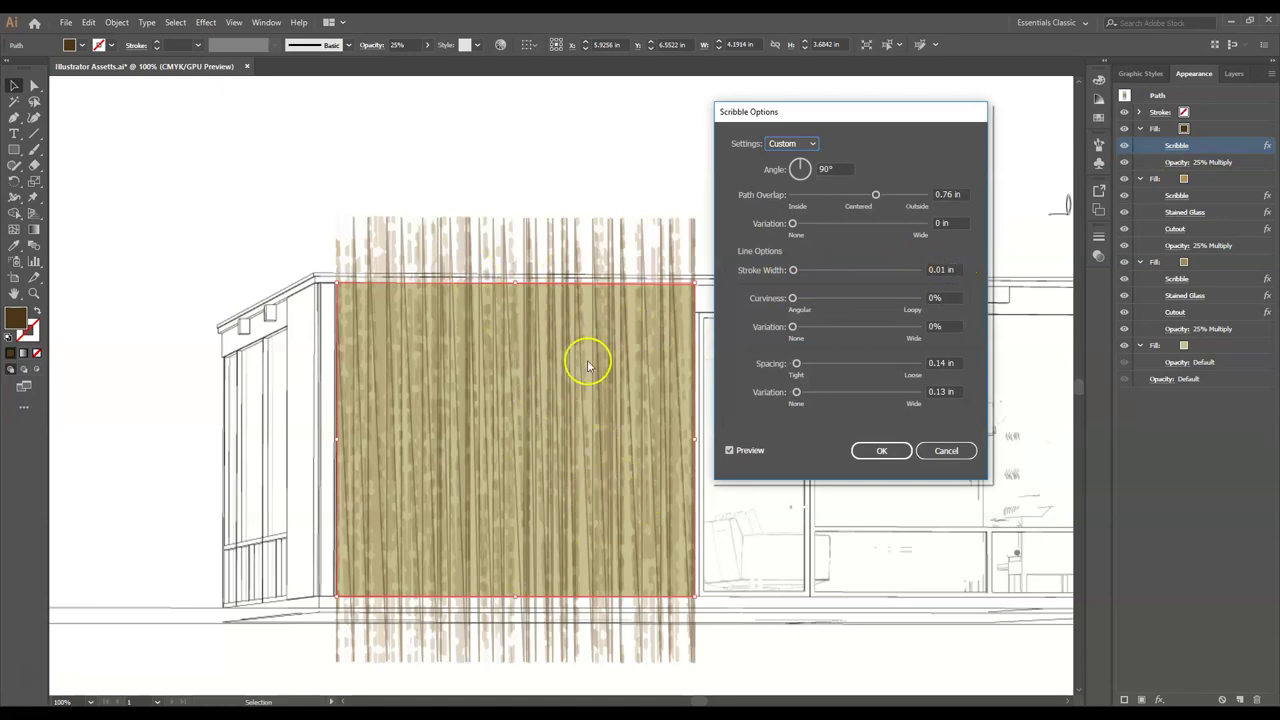
left_click(940, 455)
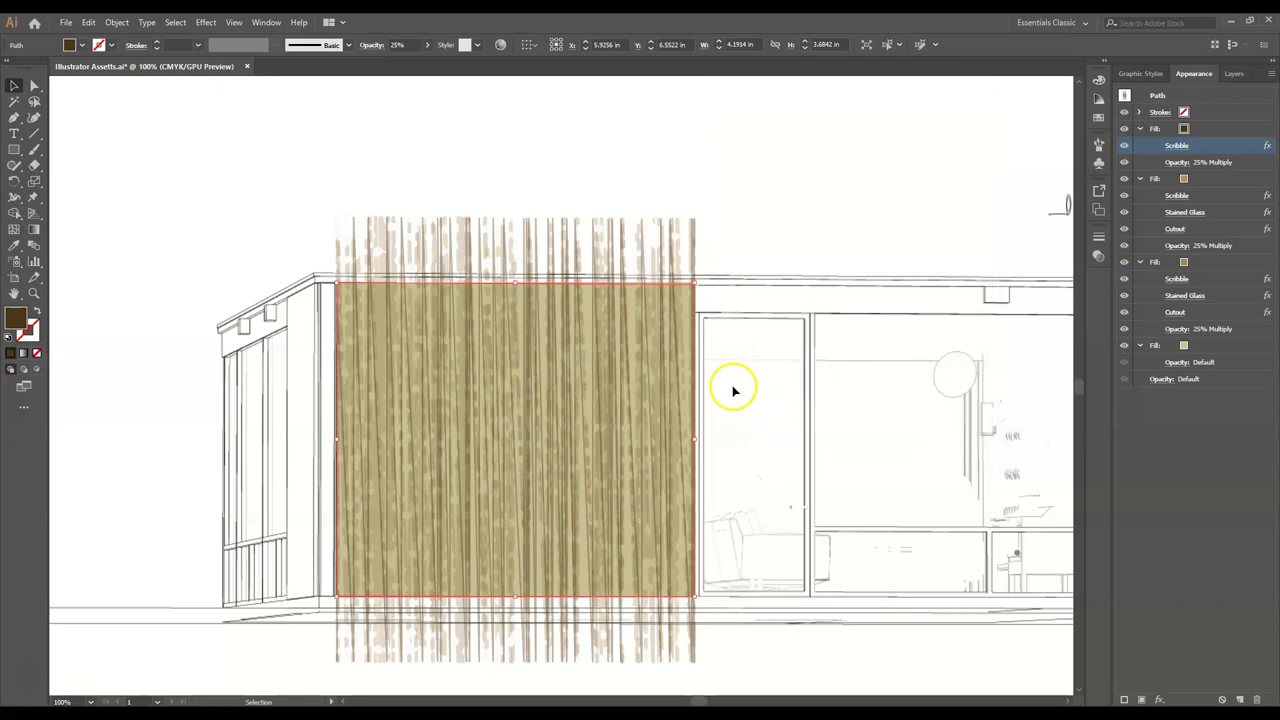
- Copy the wood-textured wall shape, switch to Composition.jpg in Photoshop, and paste it as pixels
left_click(594, 197)
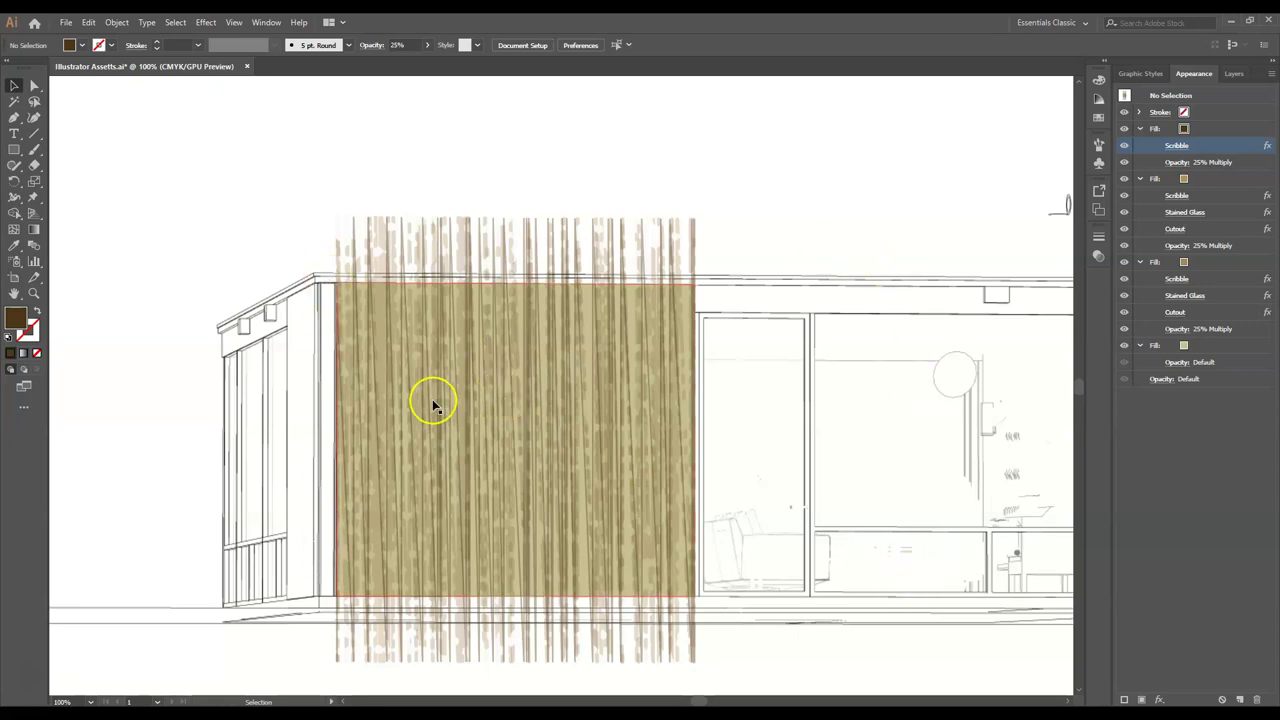
left_click(578, 331)
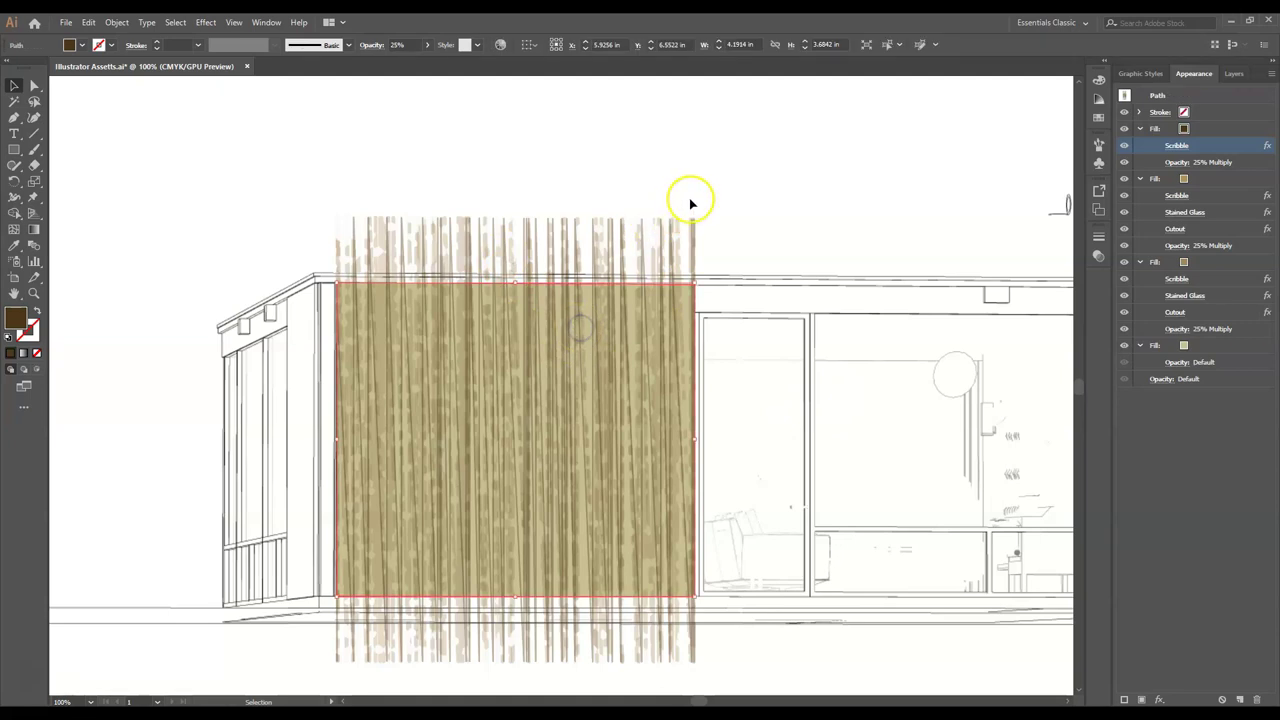
key("a")
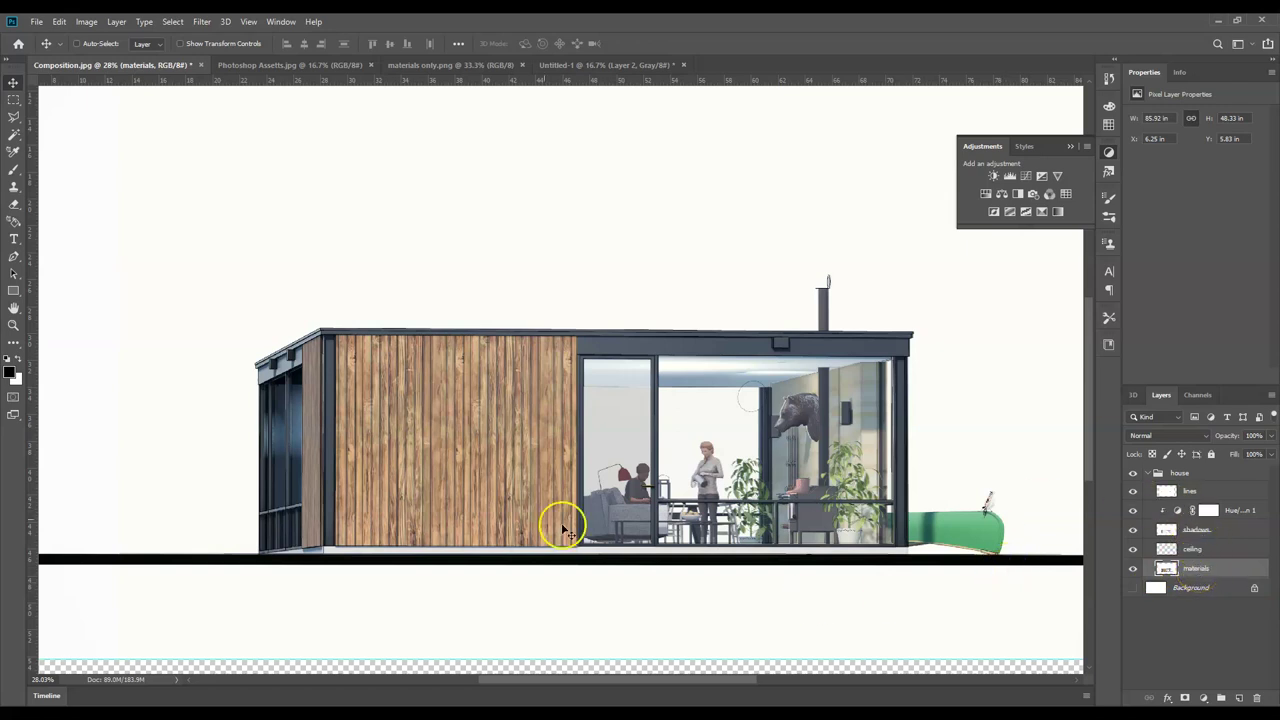
key("ctrl+v")
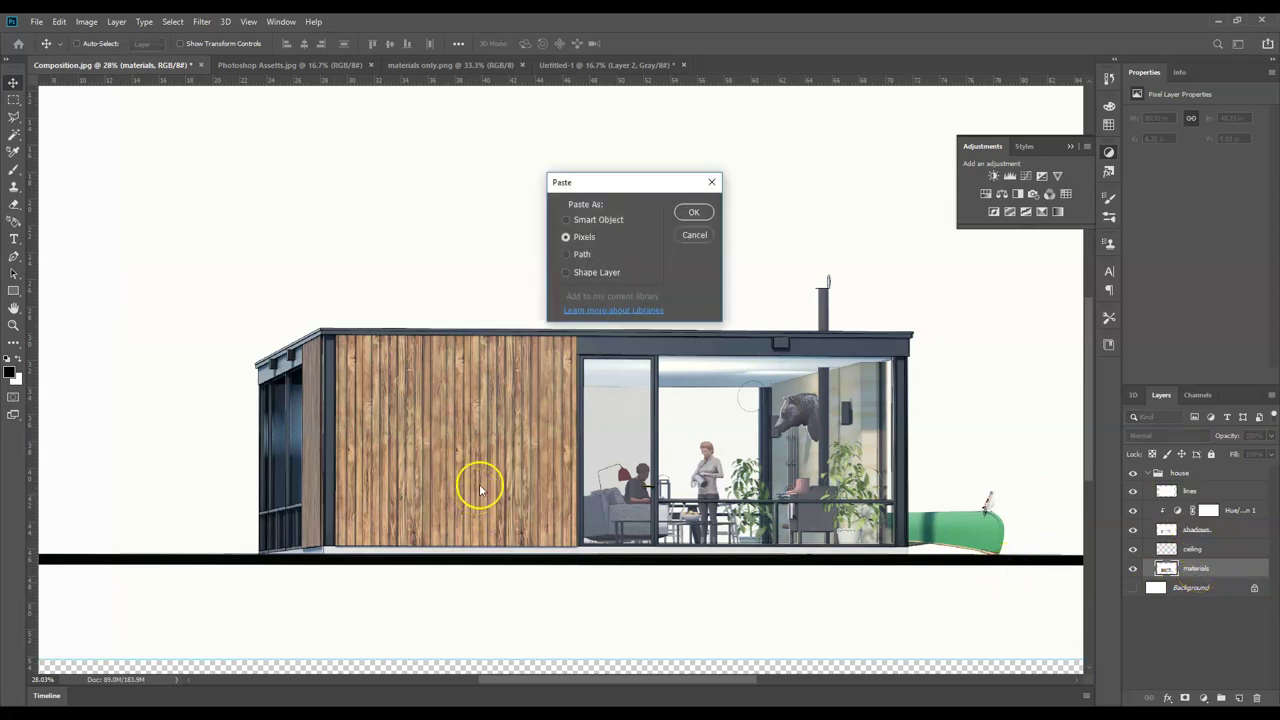
left_click(692, 214)
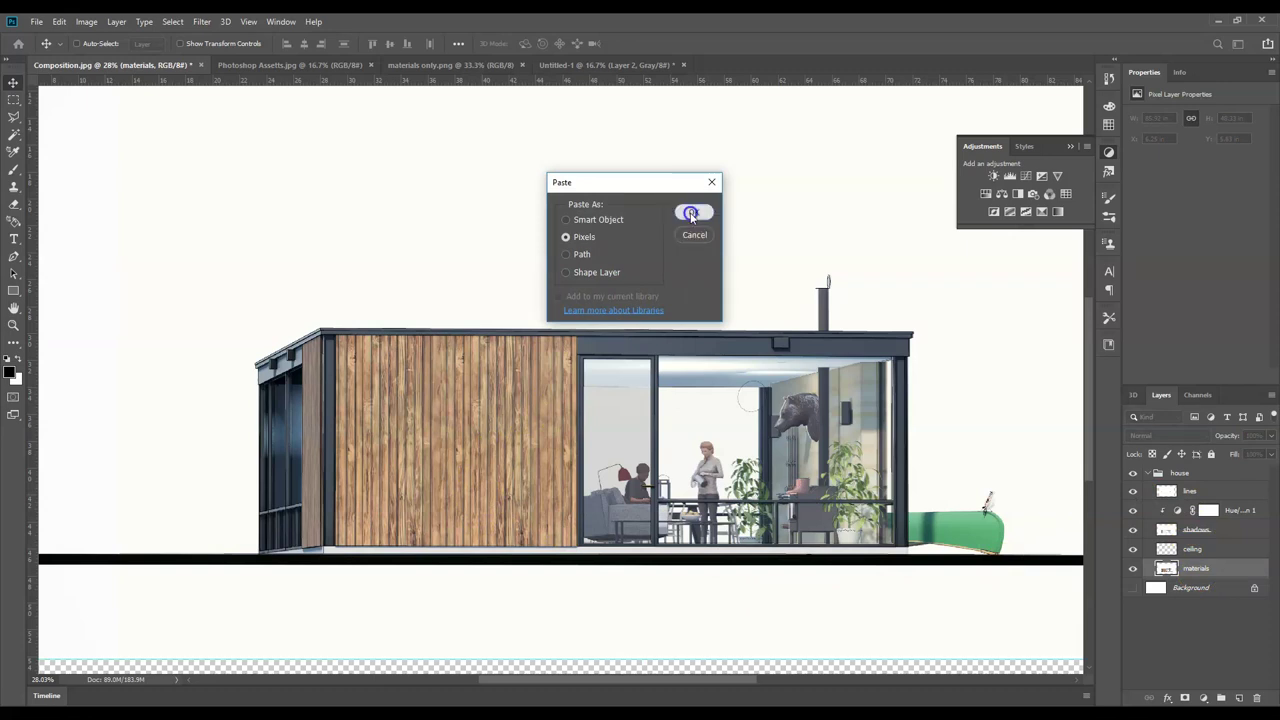
- Scale the pasted texture to about 19.8 in wide and position it over the house's front wood wall
left_click_drag(586, 349, 341, 354)
left_click_drag(396, 400, 703, 672)
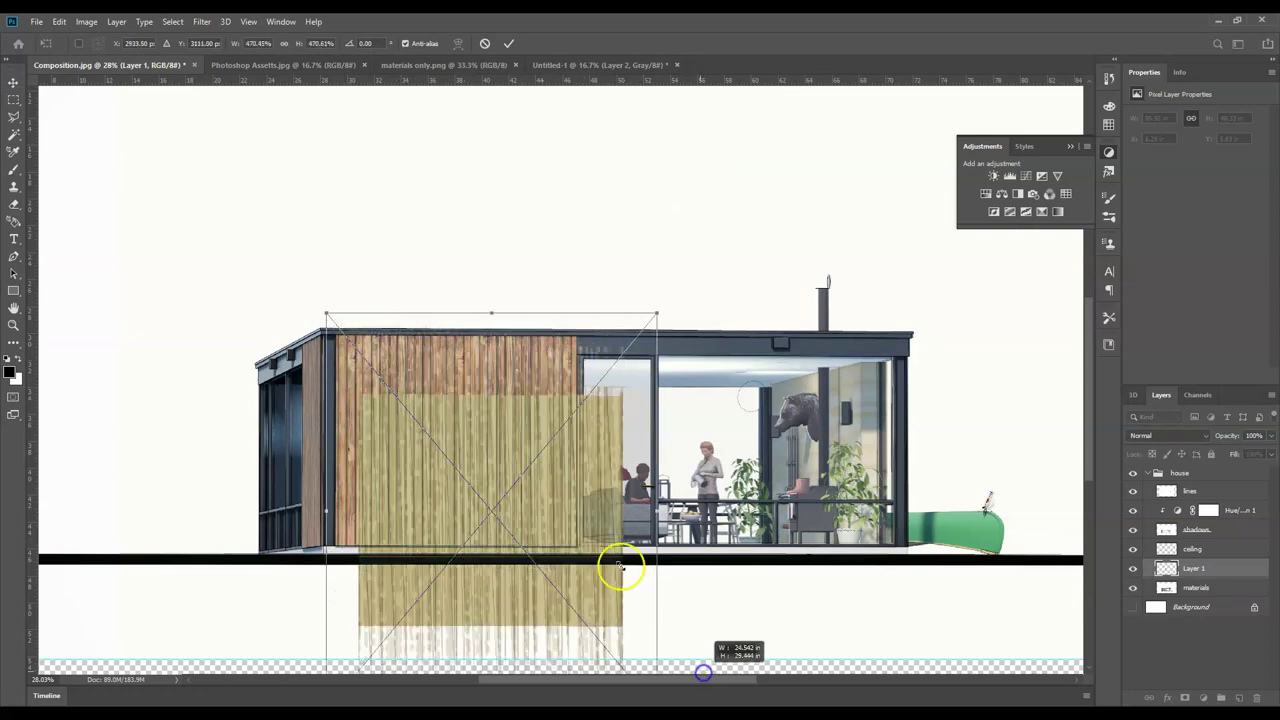
left_click_drag(526, 460, 507, 410)
double_click(537, 393)
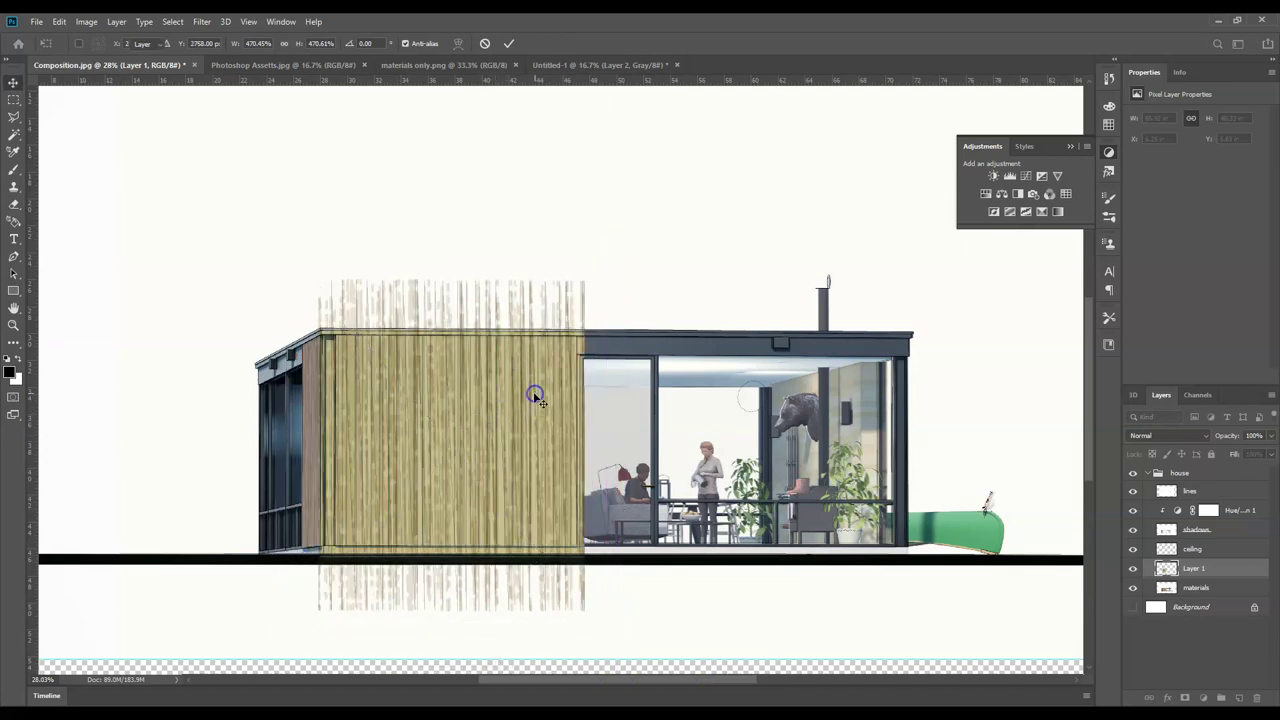
left_click(745, 594)
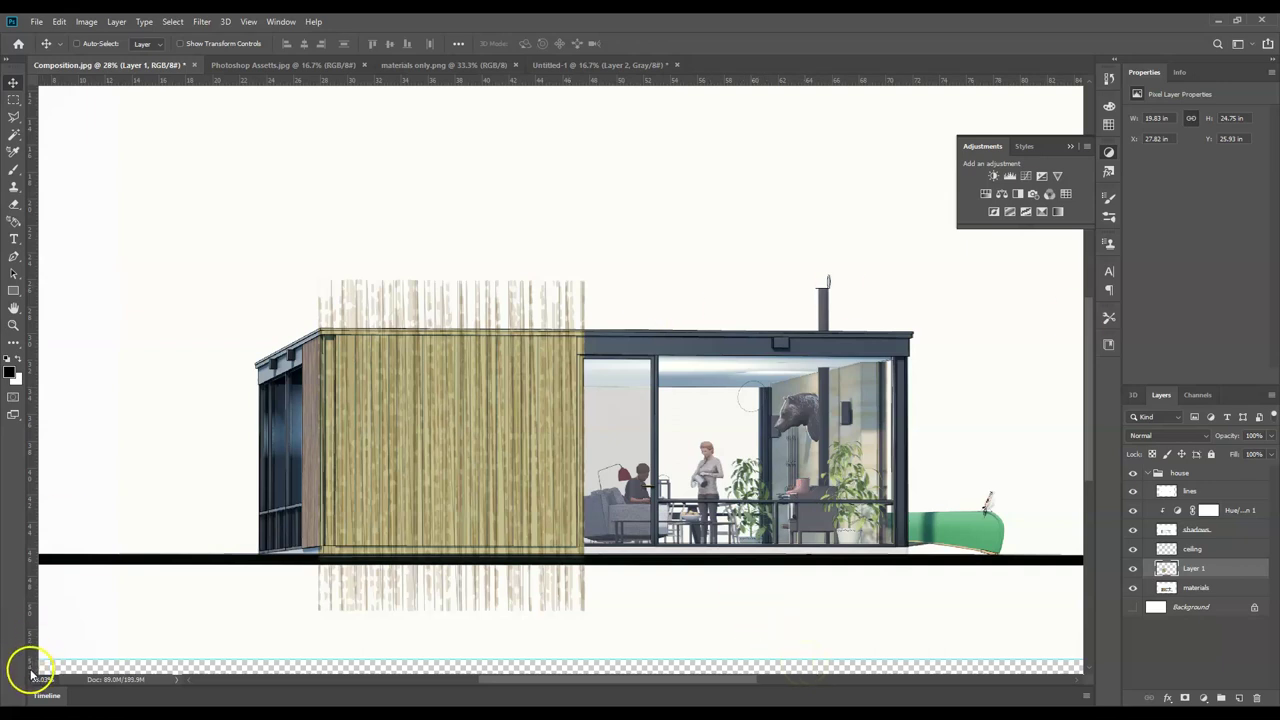
- Activate the Polygonal Lasso tool and rename Layer 1, the pasted texture, as siding
left_click_drag(10, 118, 48, 128)
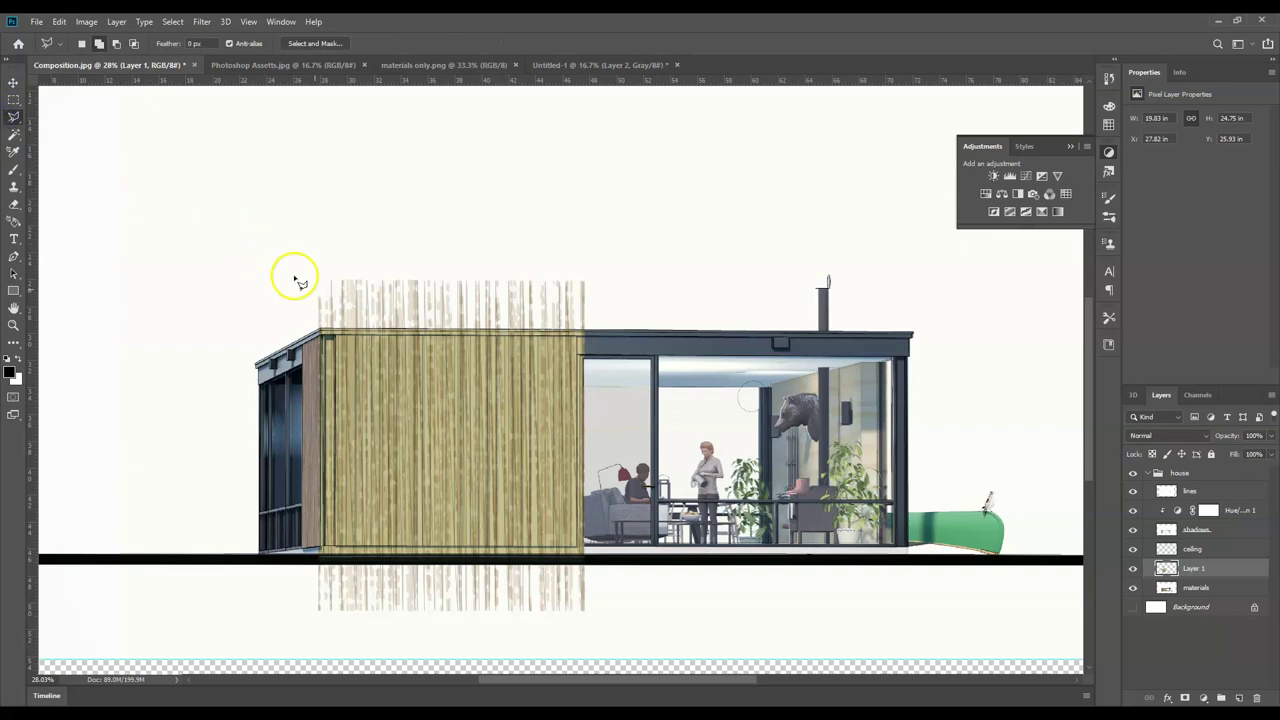
left_click(1200, 569)
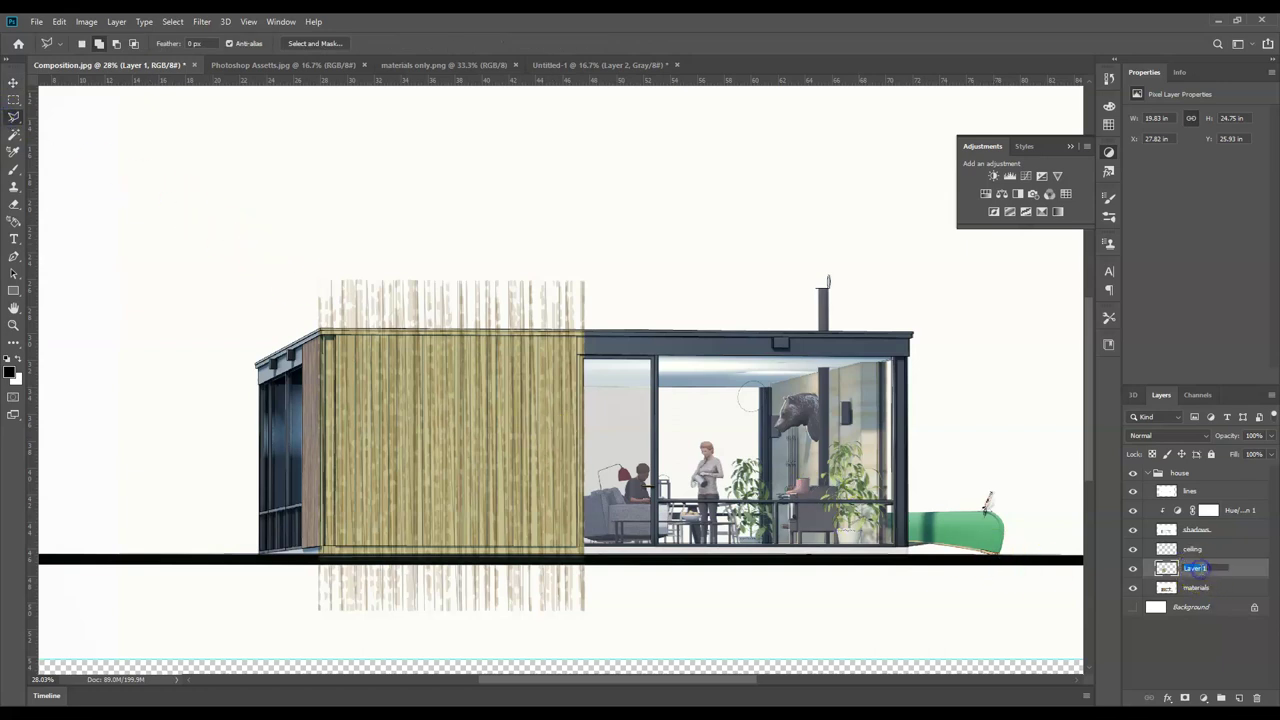
type("siding")
key("Return")
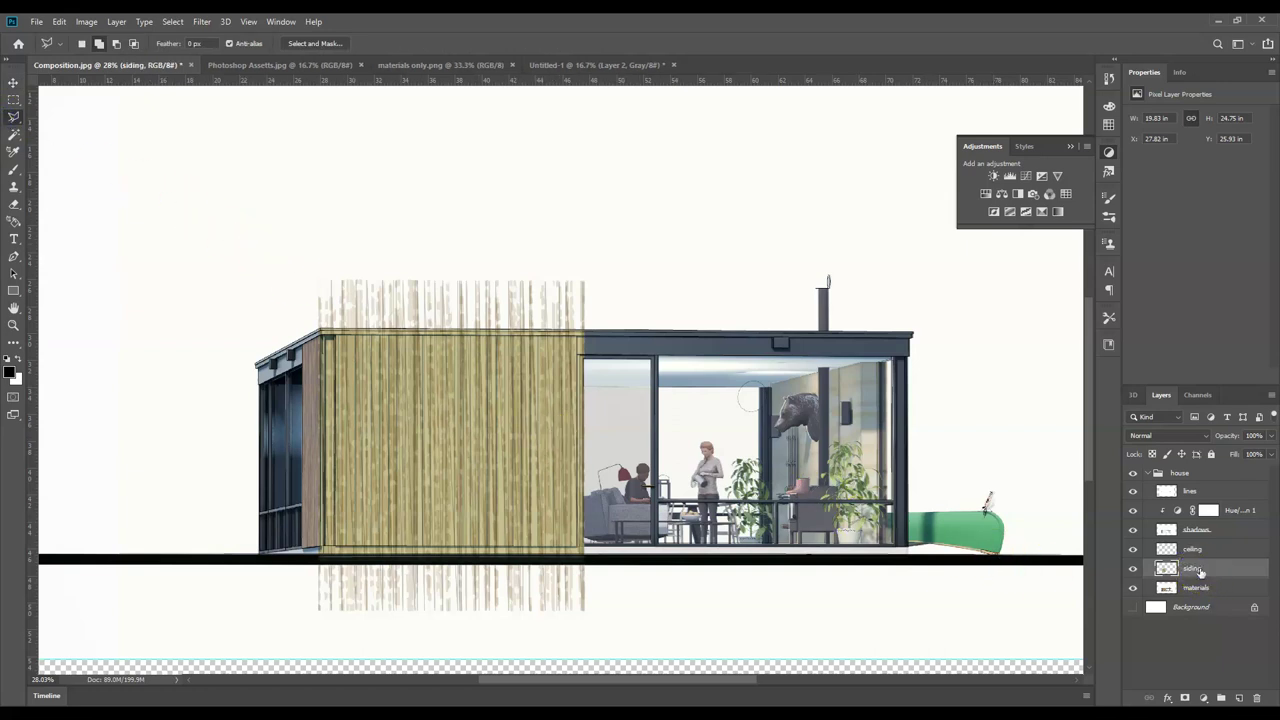
- Outline the house's front wood wall, inside its frame lines, with a polygonal lasso selection
scroll(337, 346, "up", 6)
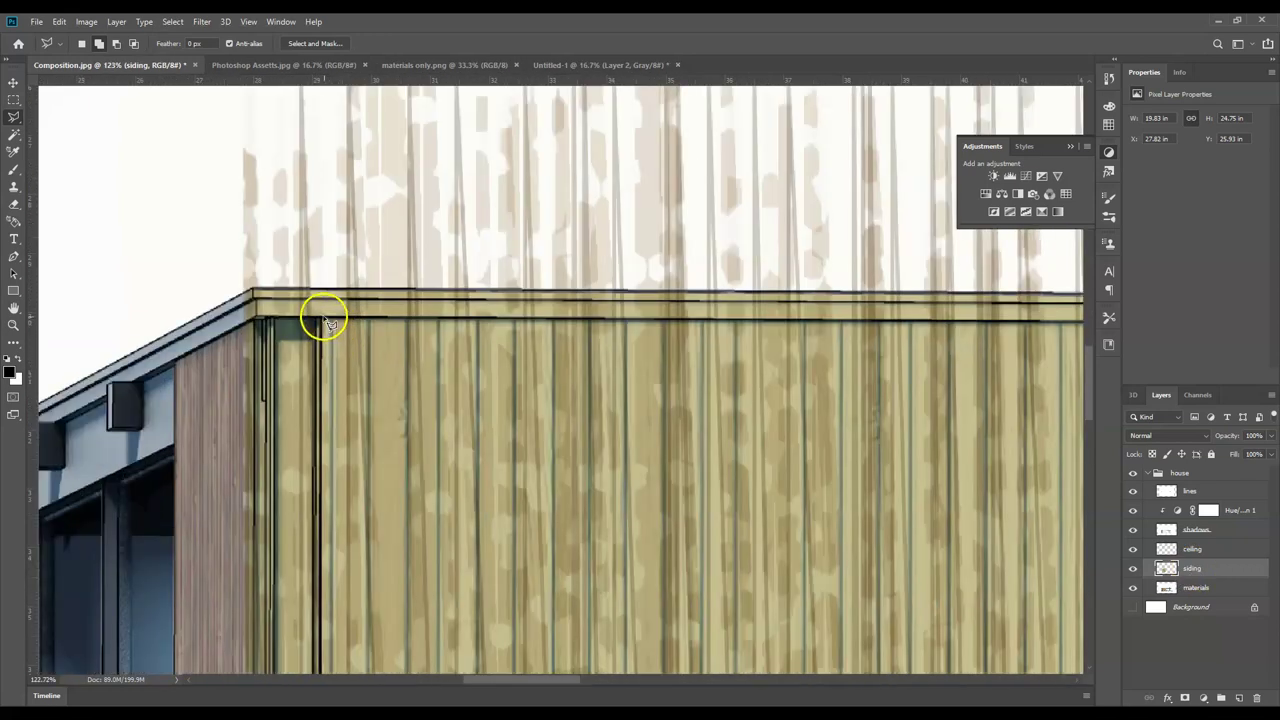
mouse_move(1088, 345)
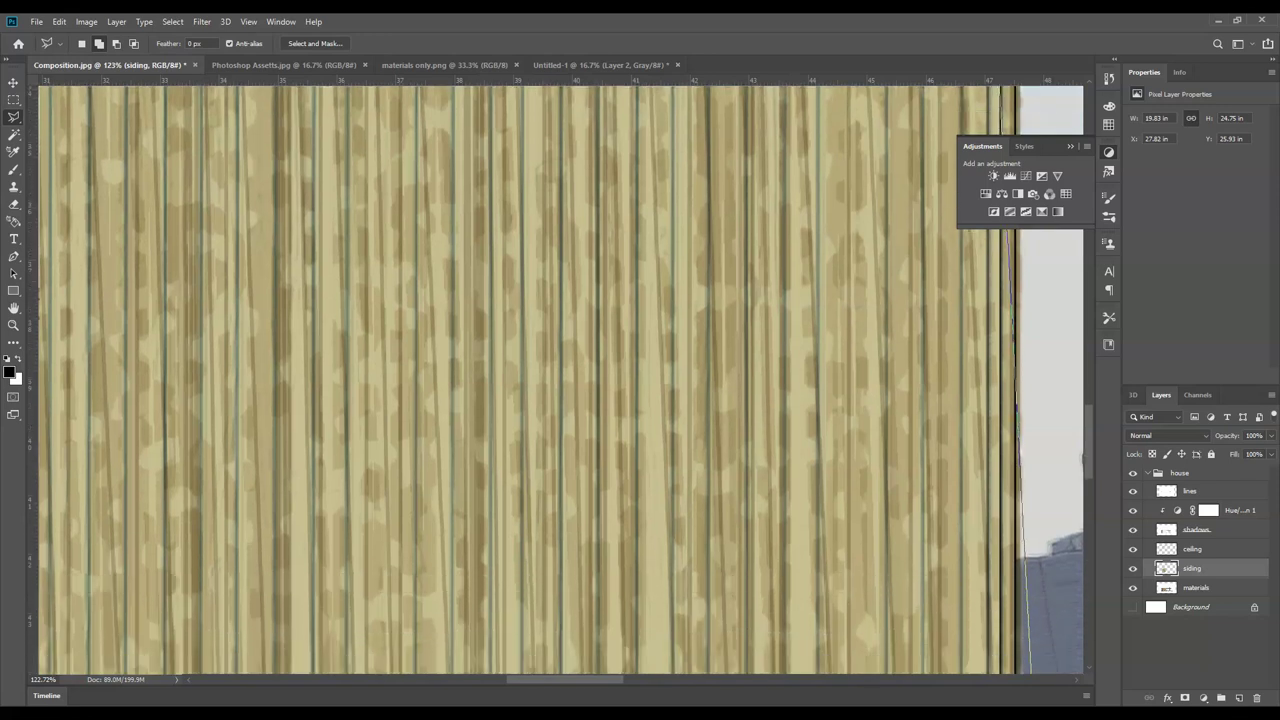
left_click(1001, 615)
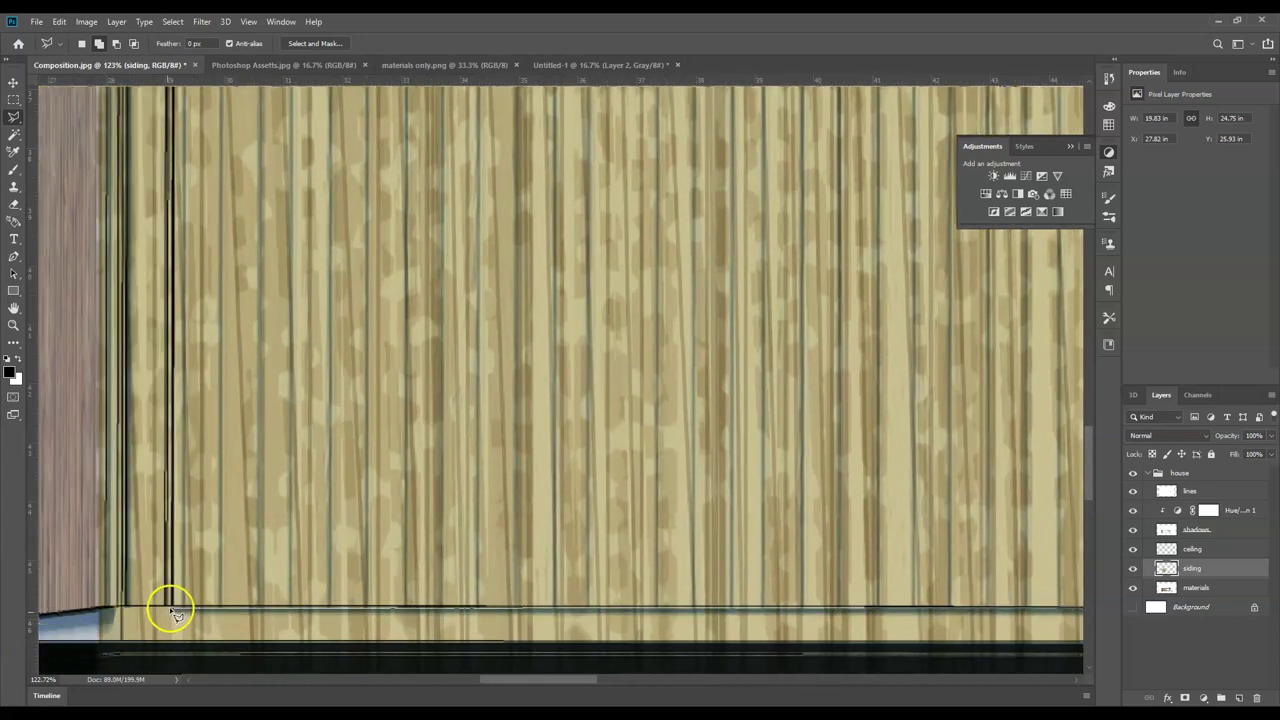
left_click(173, 611)
left_click(173, 608)
scroll(237, 466, "down", 5)
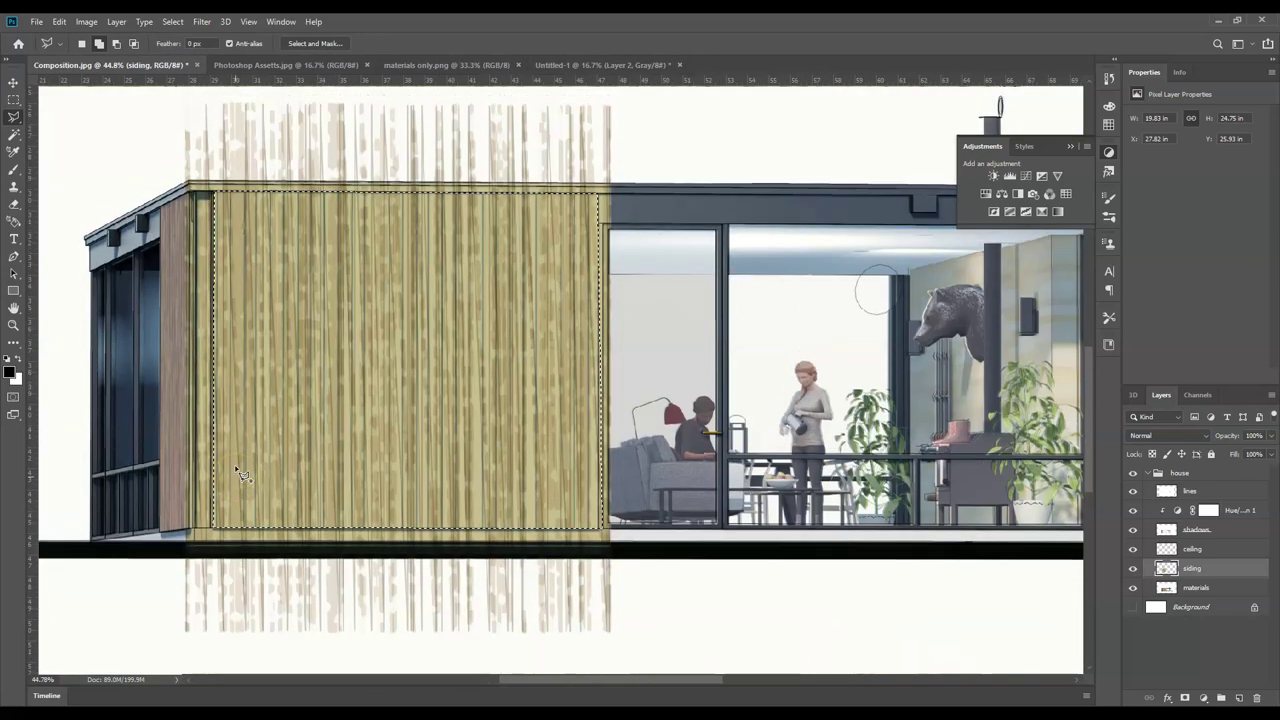
- Invert the selection, delete the siding texture outside the front wall, and deselect
scroll(240, 472, "up", 2)
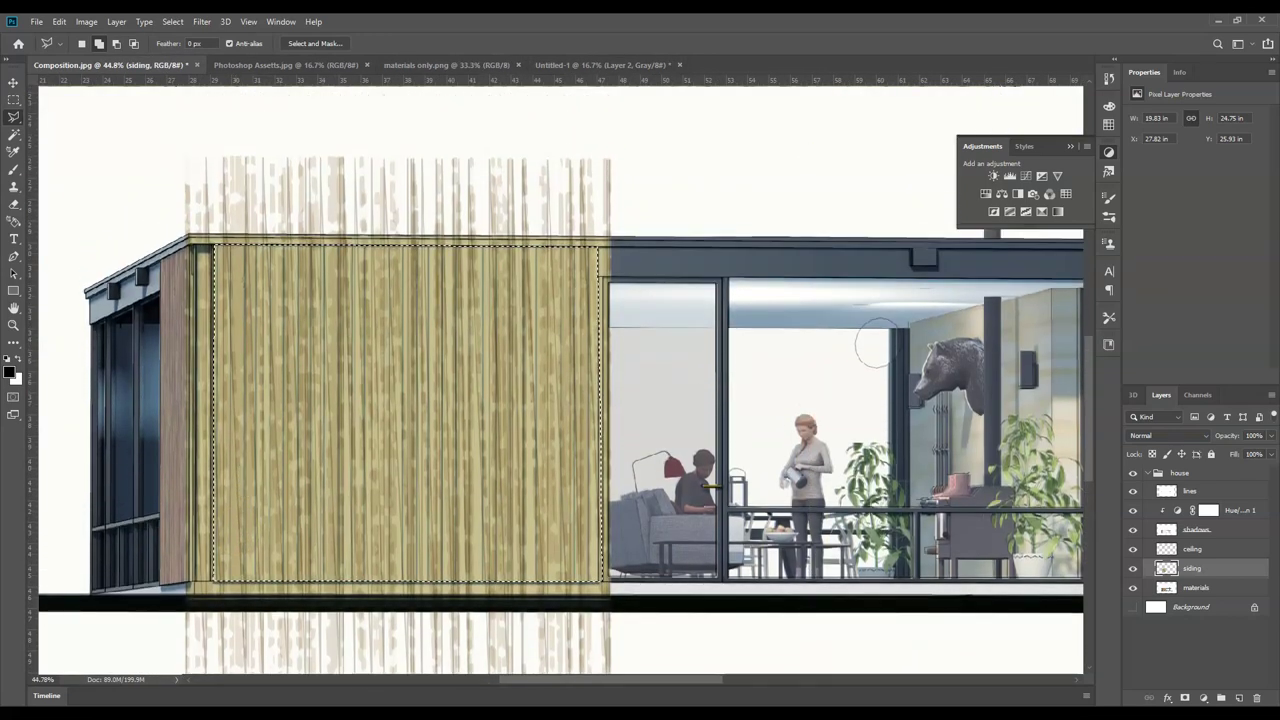
left_click(172, 21)
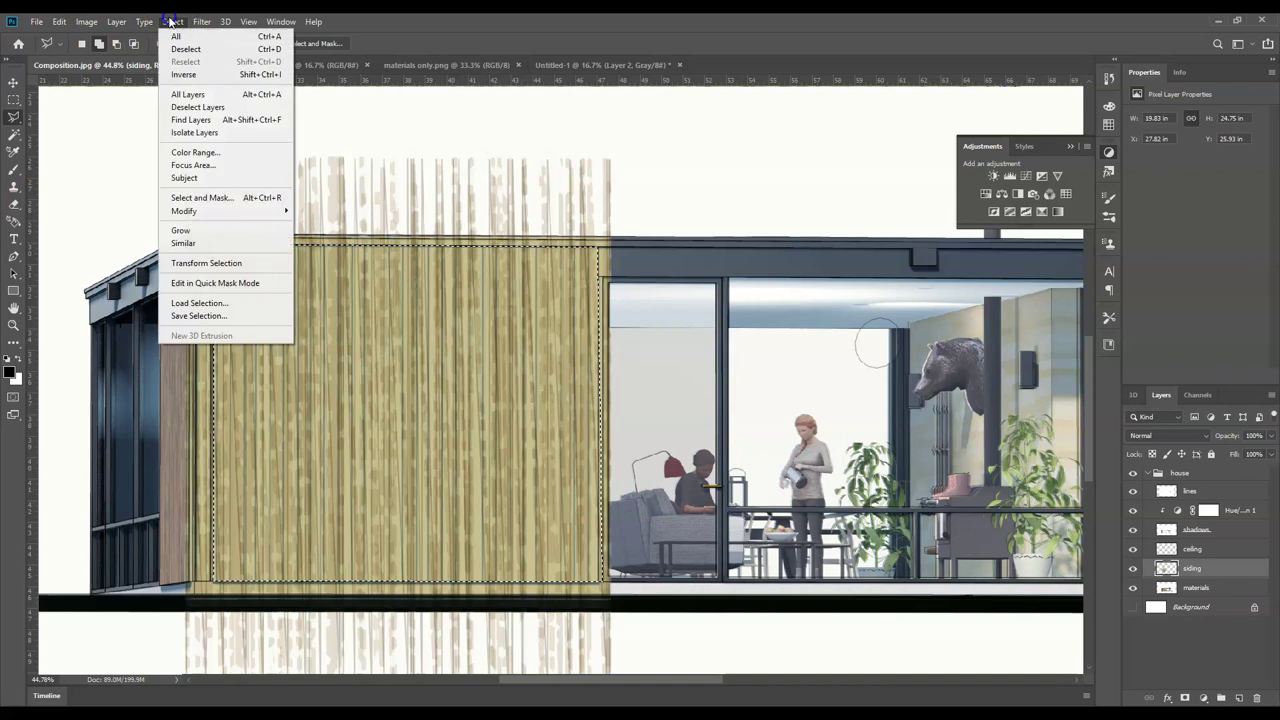
left_click(190, 74)
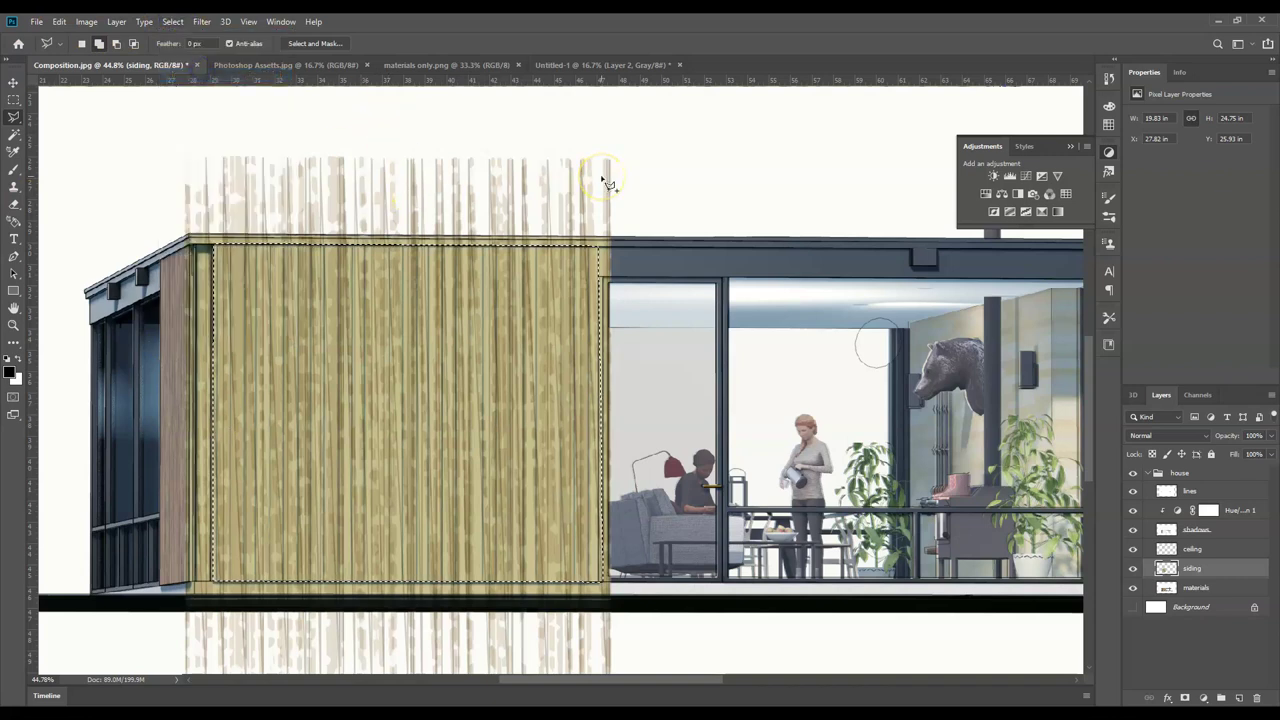
key("Delete")
left_click(689, 298)
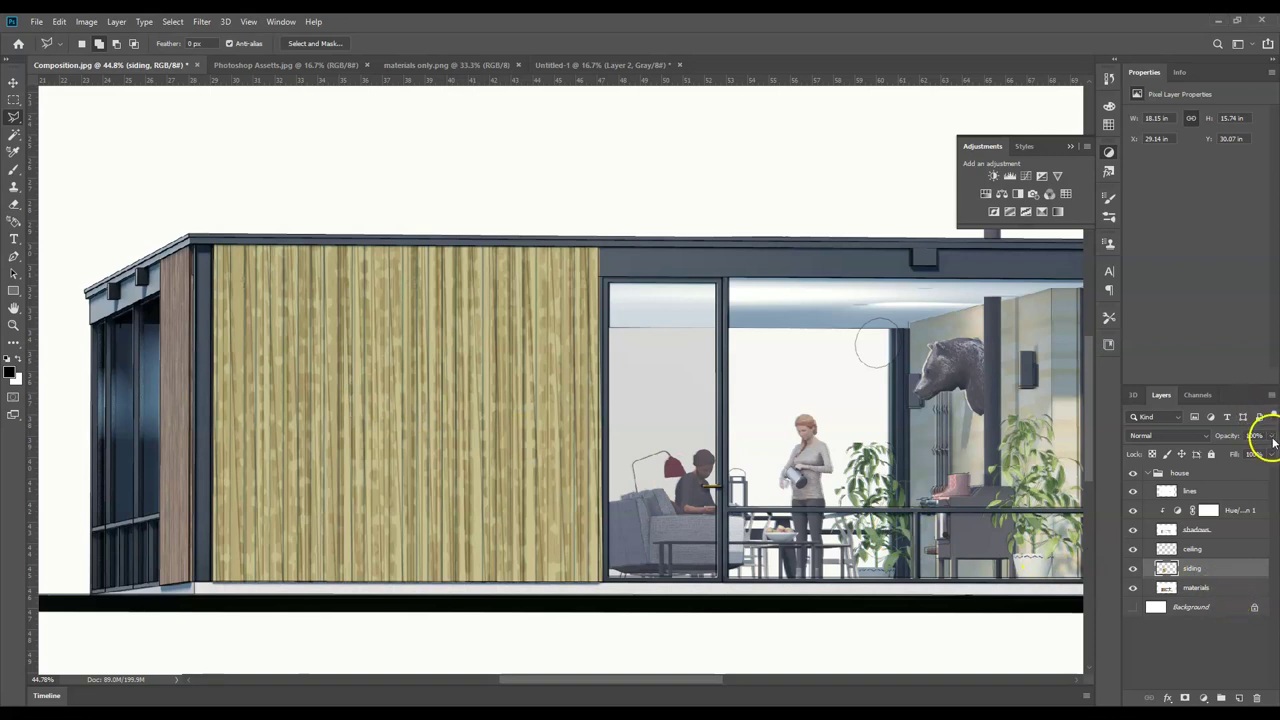
- Lower the siding layer's opacity to 74% and apply Hue/Saturation with hue -14, saturation -31 and lightness -17
left_click_drag(1270, 454, 1259, 455)
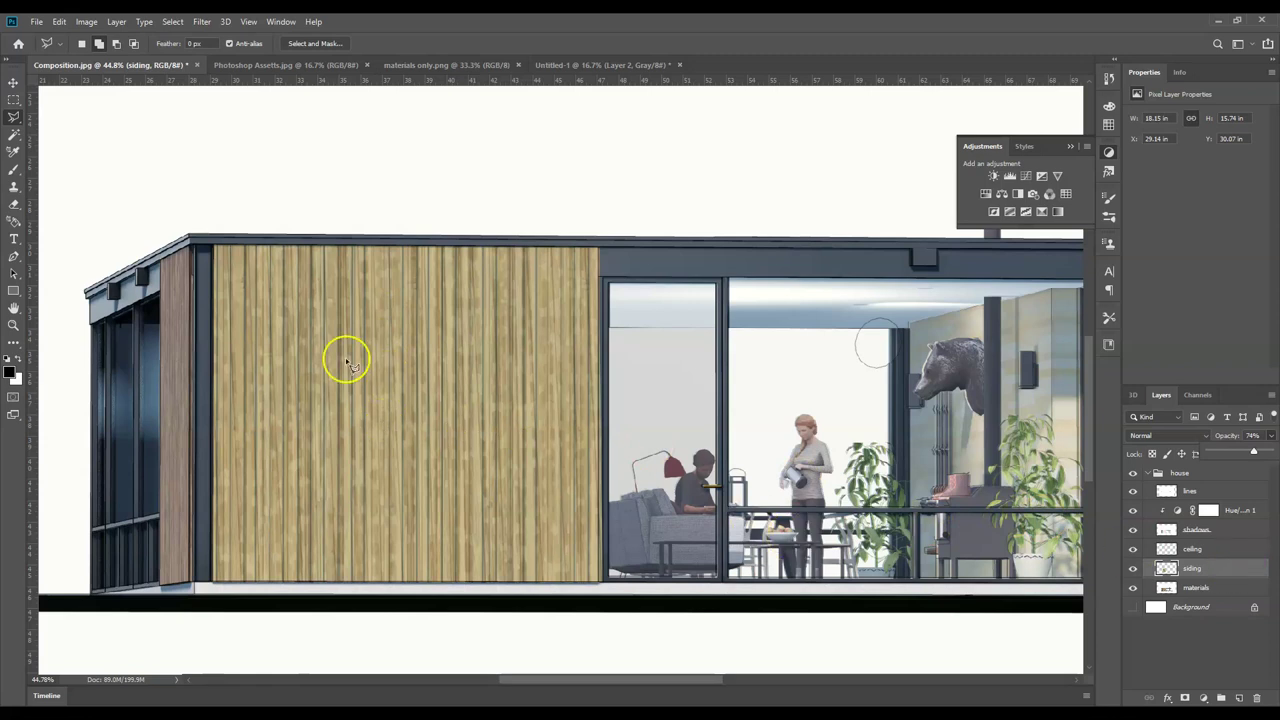
left_click(86, 21)
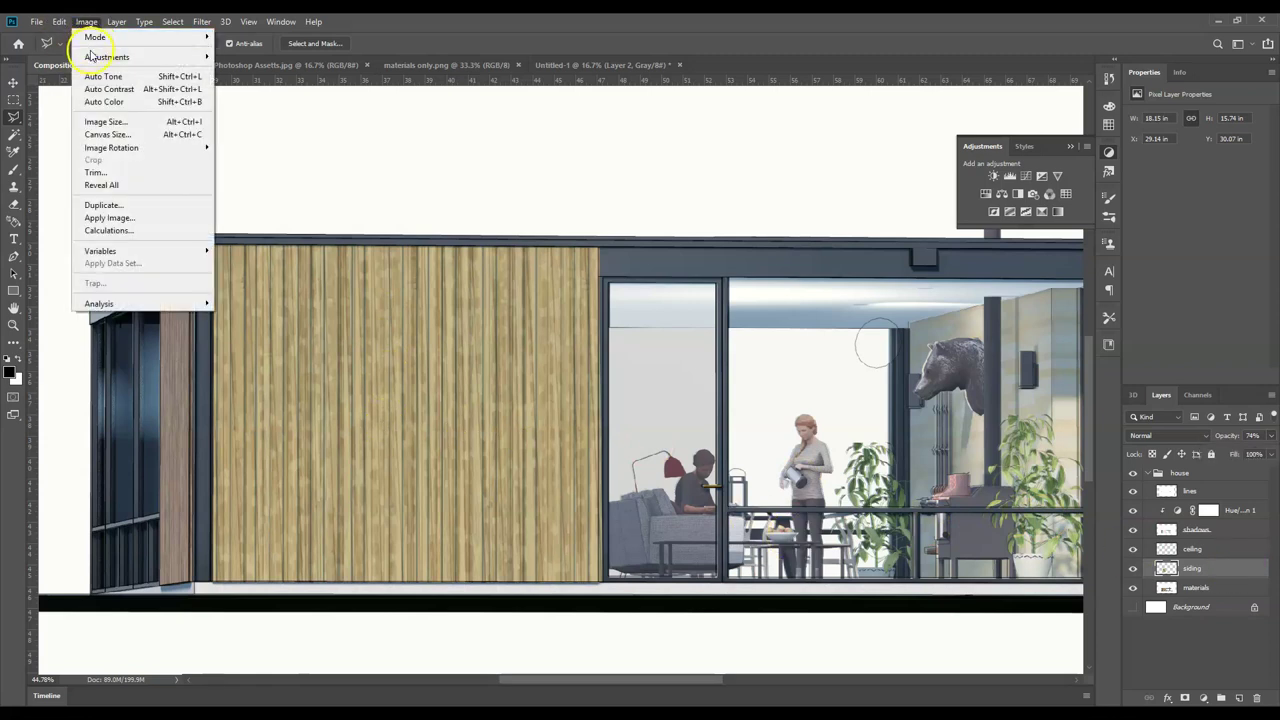
mouse_move(90, 56)
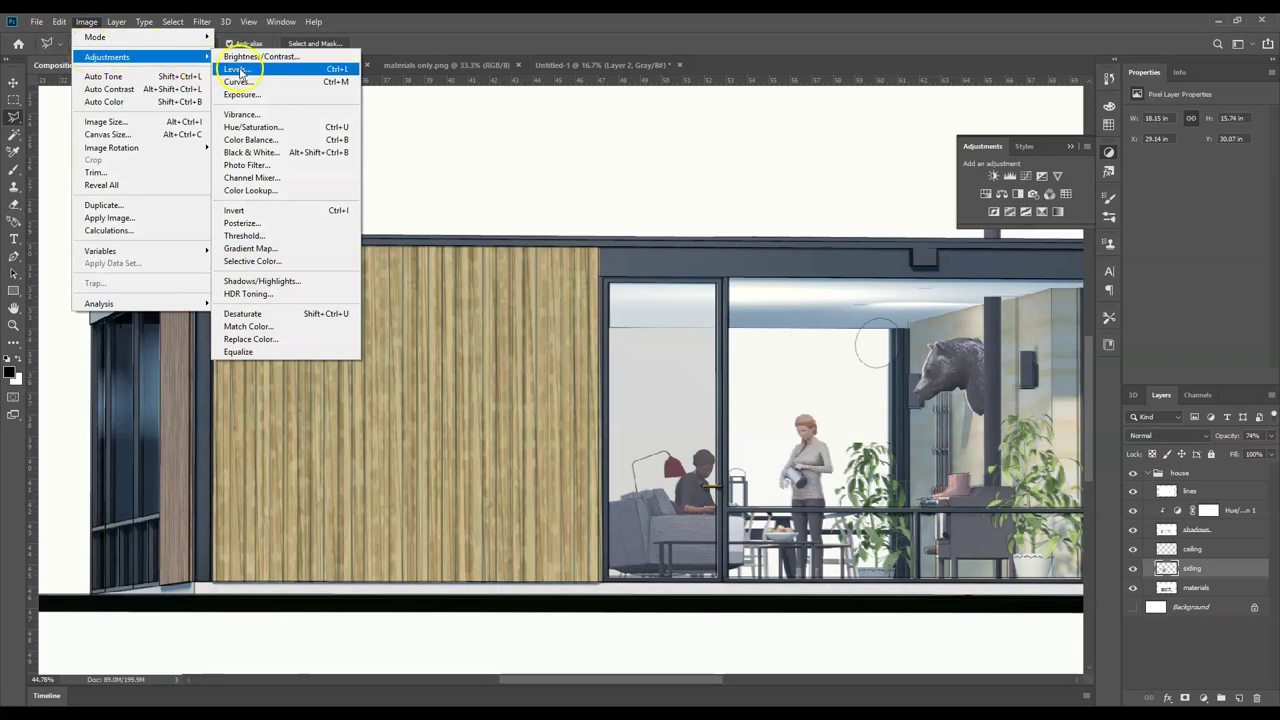
left_click(252, 127)
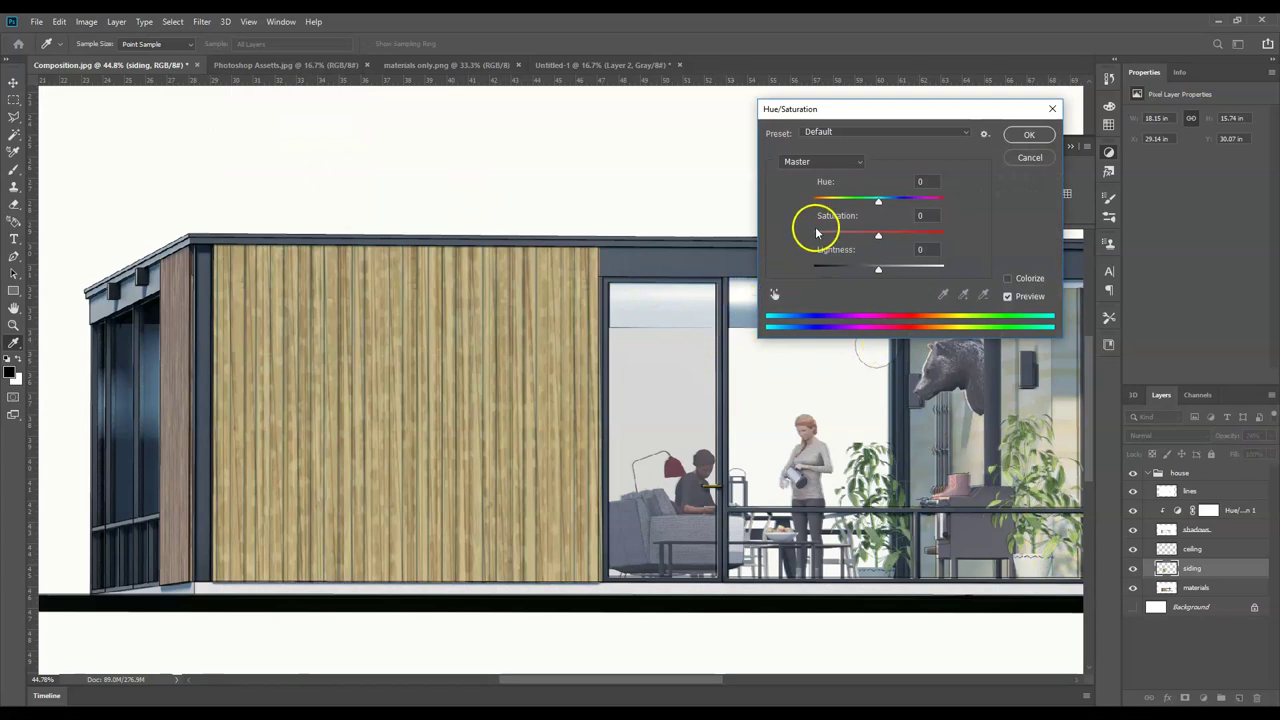
left_click_drag(877, 238, 847, 240)
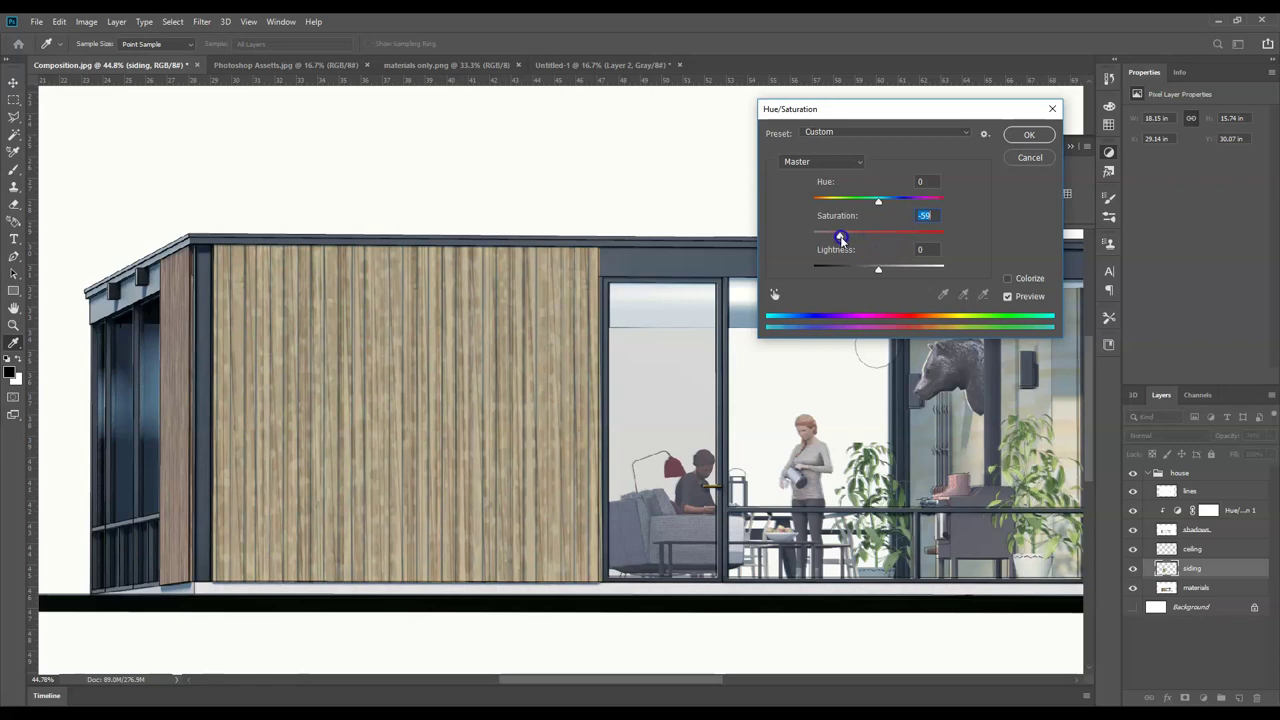
left_click_drag(876, 270, 866, 273)
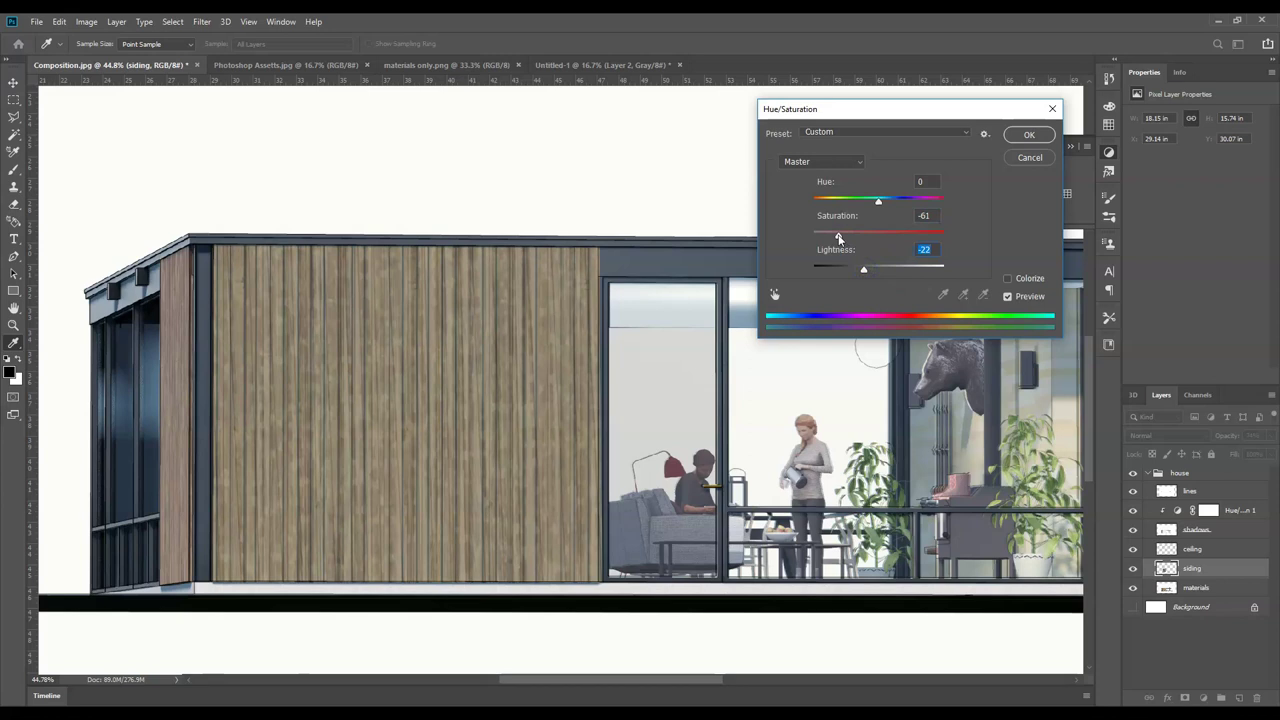
left_click_drag(867, 271, 871, 272)
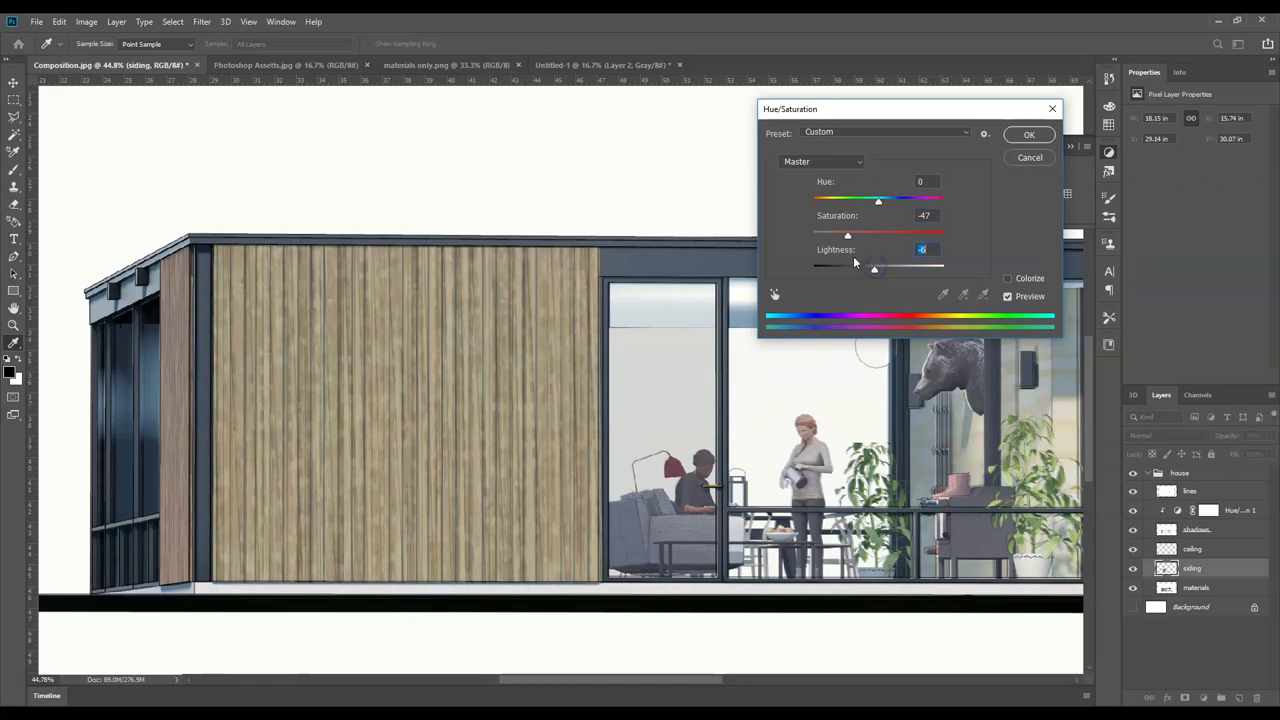
mouse_move(848, 235)
left_mouse_down()
mouse_move(873, 273)
mouse_move(854, 241)
left_mouse_up()
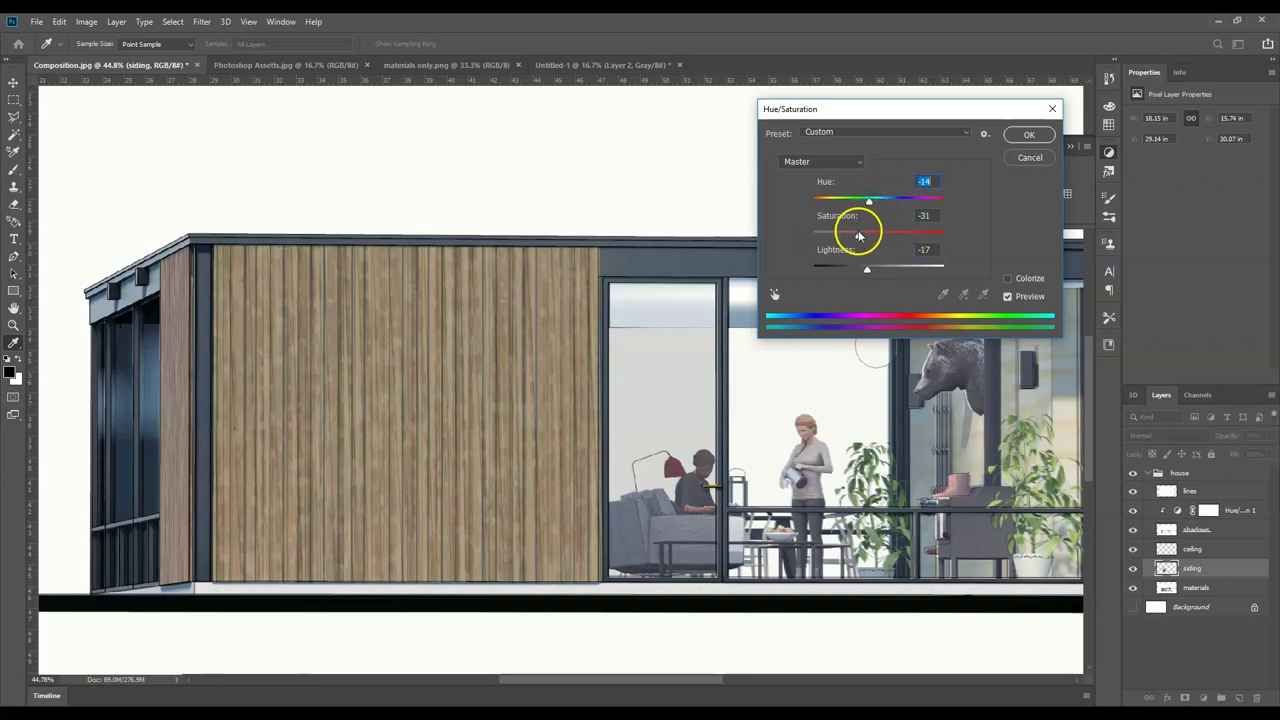
left_click(33, 690)
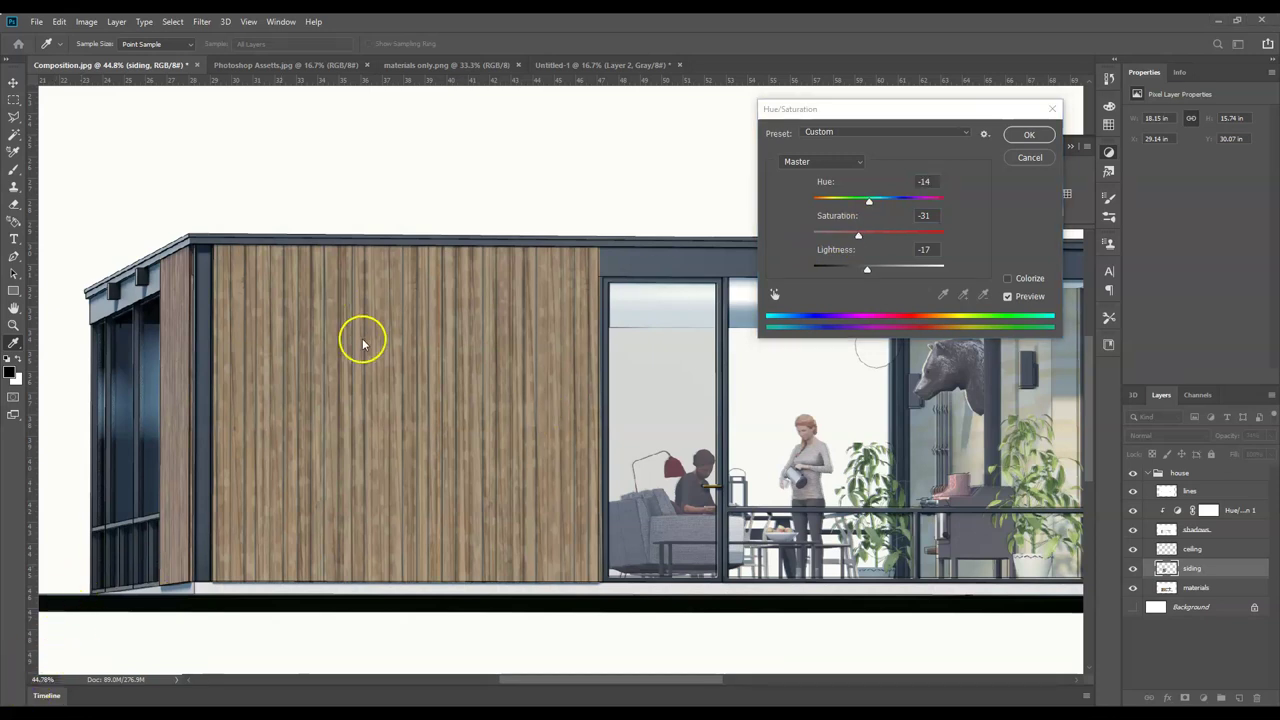
left_click(1031, 135)
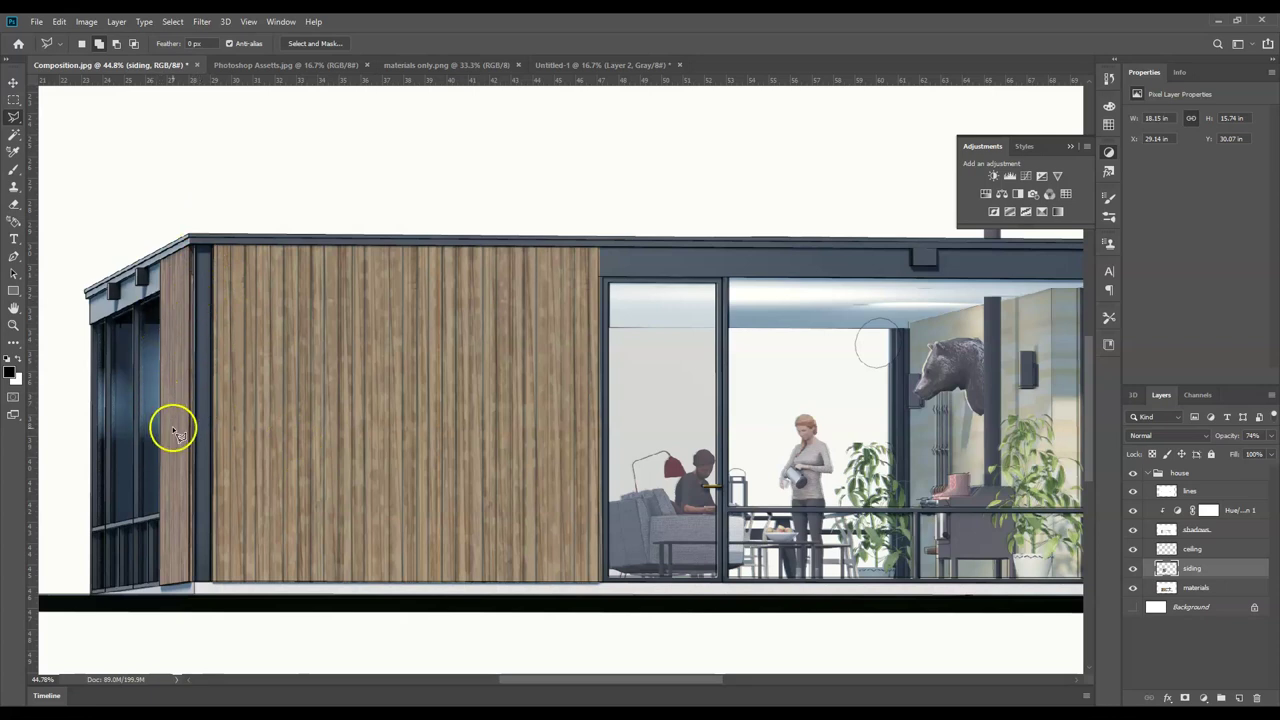
- Select the siding on the front wall with a rectangular marquee and place a copy of it over the house's narrow side wall
scroll(562, 382, "down", 2)
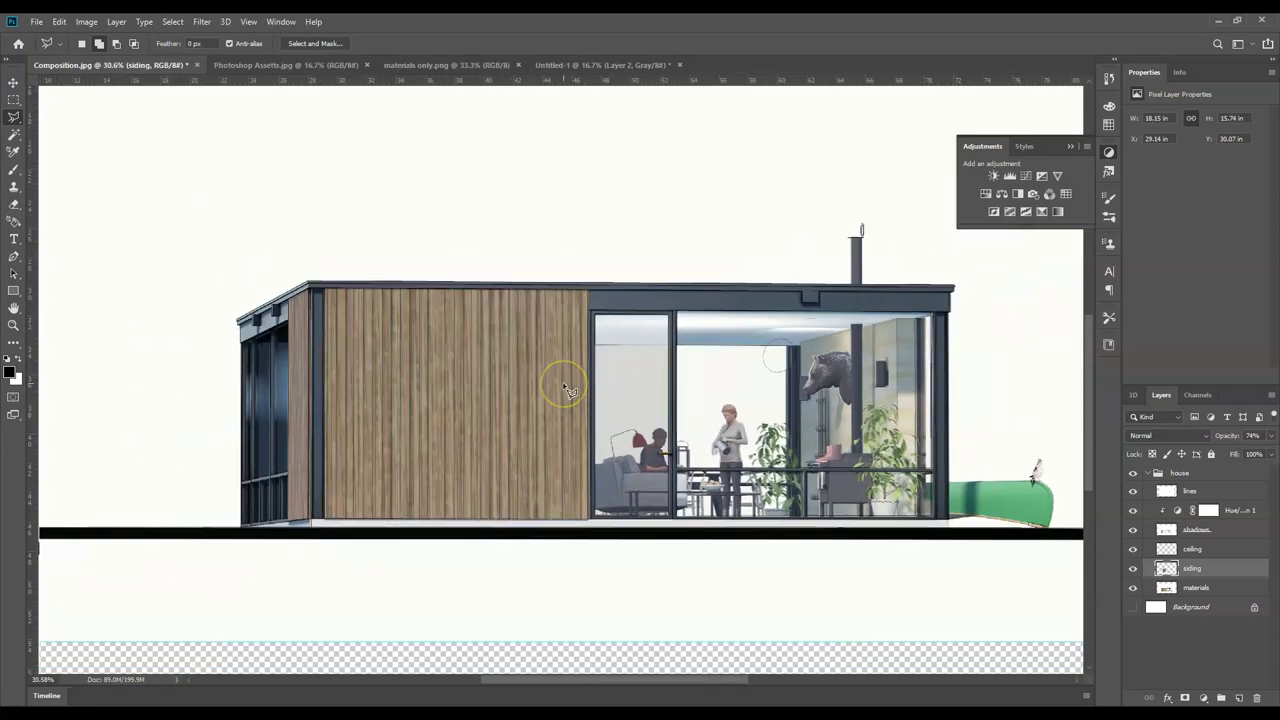
left_click(210, 237)
left_click(12, 80)
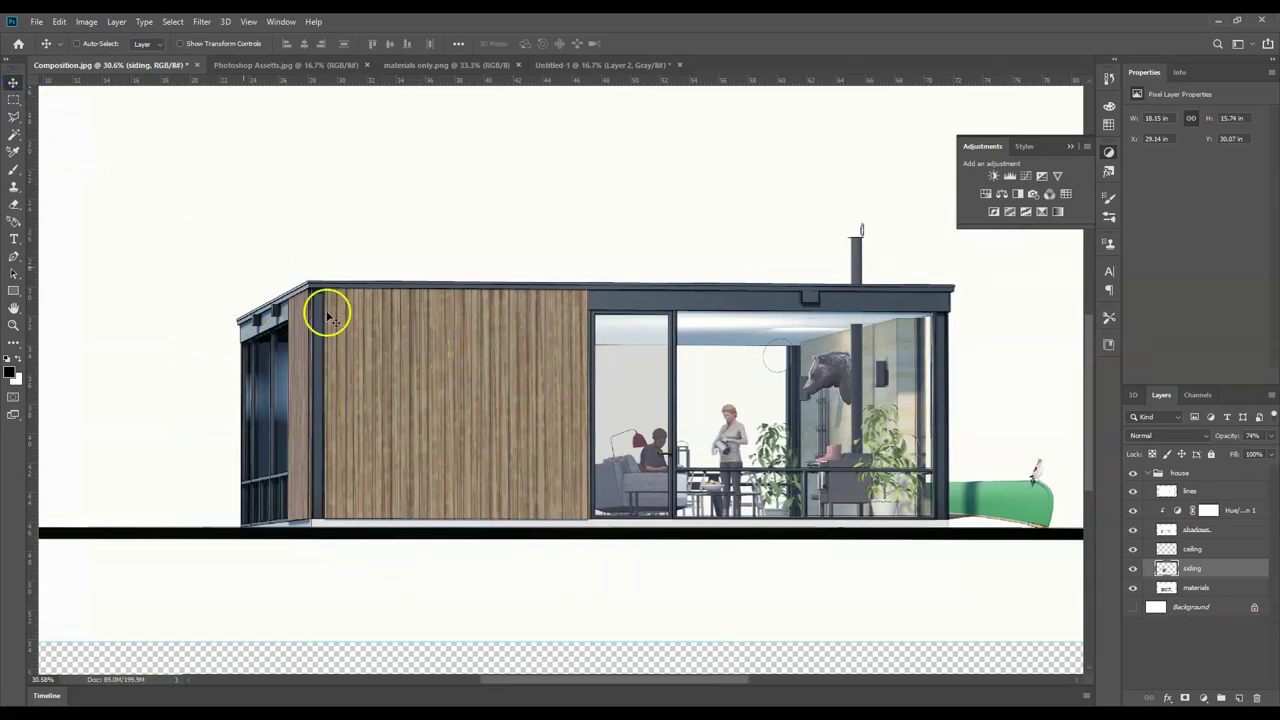
left_click(13, 99)
left_click_drag(567, 521, 645, 561)
left_click(13, 81)
left_click(481, 367)
left_click_drag(481, 367, 206, 369)
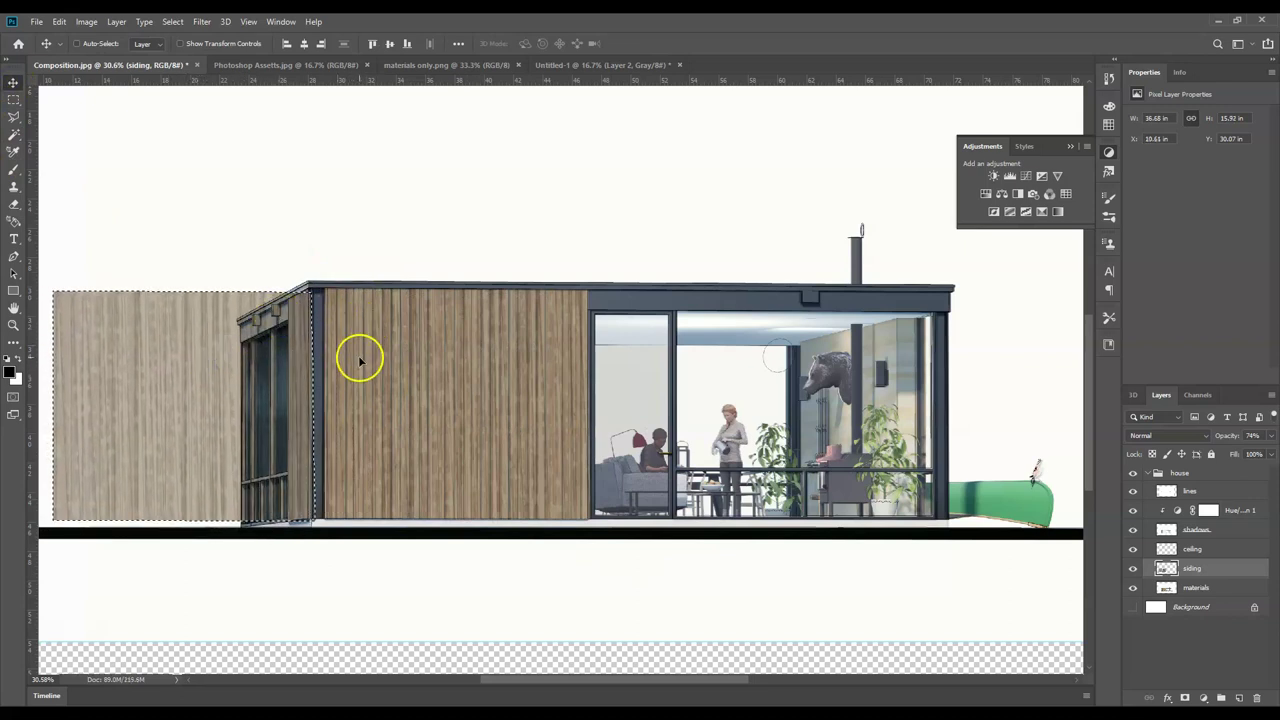
- Compress the copied siding horizontally to about 44.7% width against the corner column, apply the transform, and deselect
key("ctrl+t")
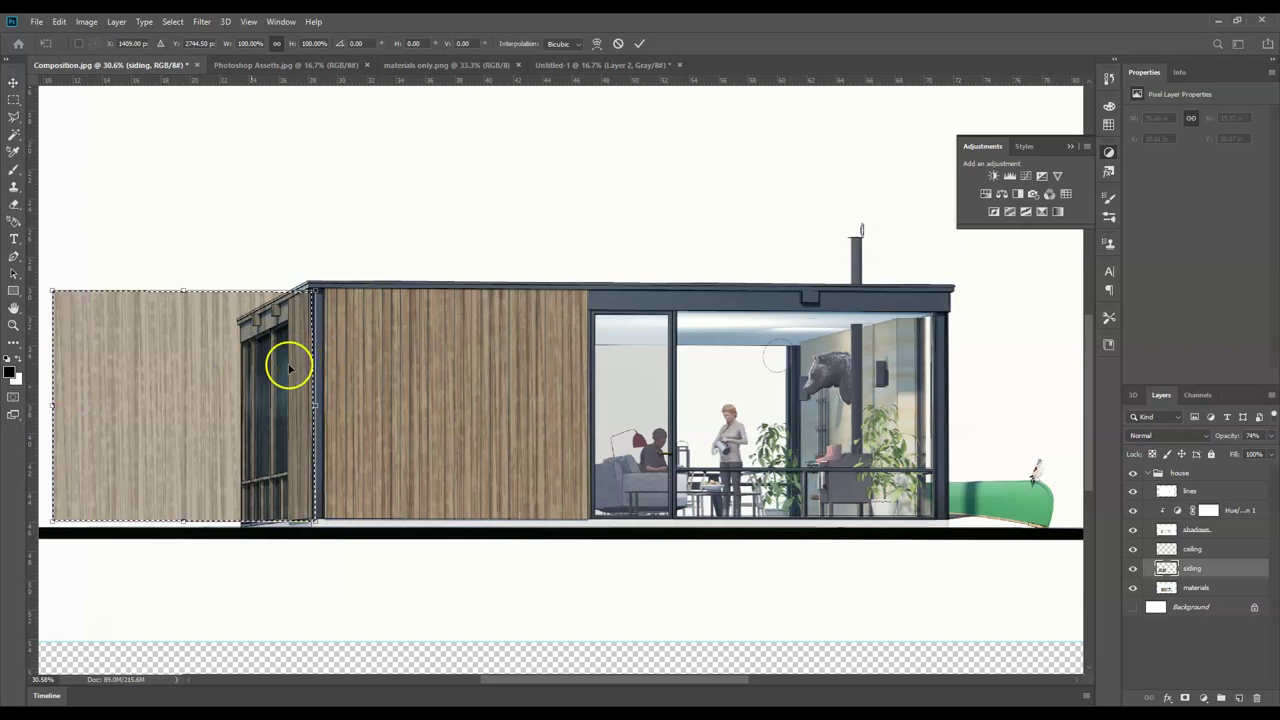
left_click_drag(49, 403, 195, 418)
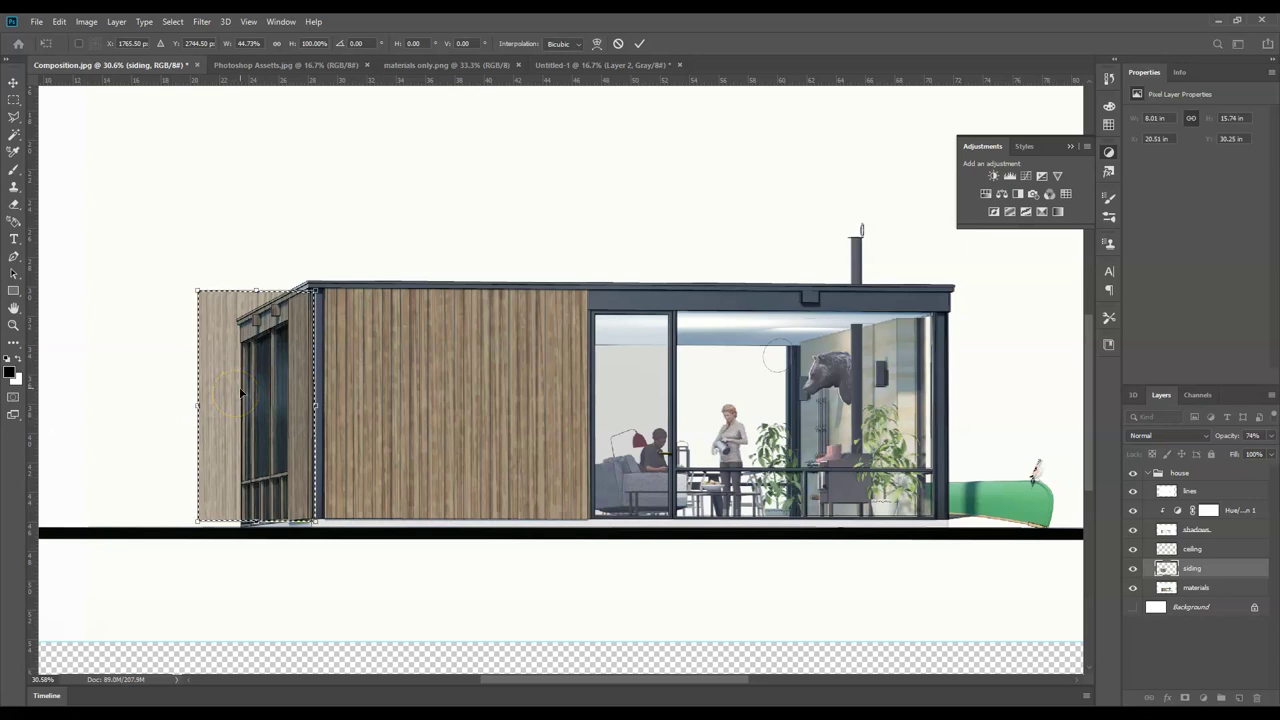
double_click(240, 386)
key("ctrl+d")
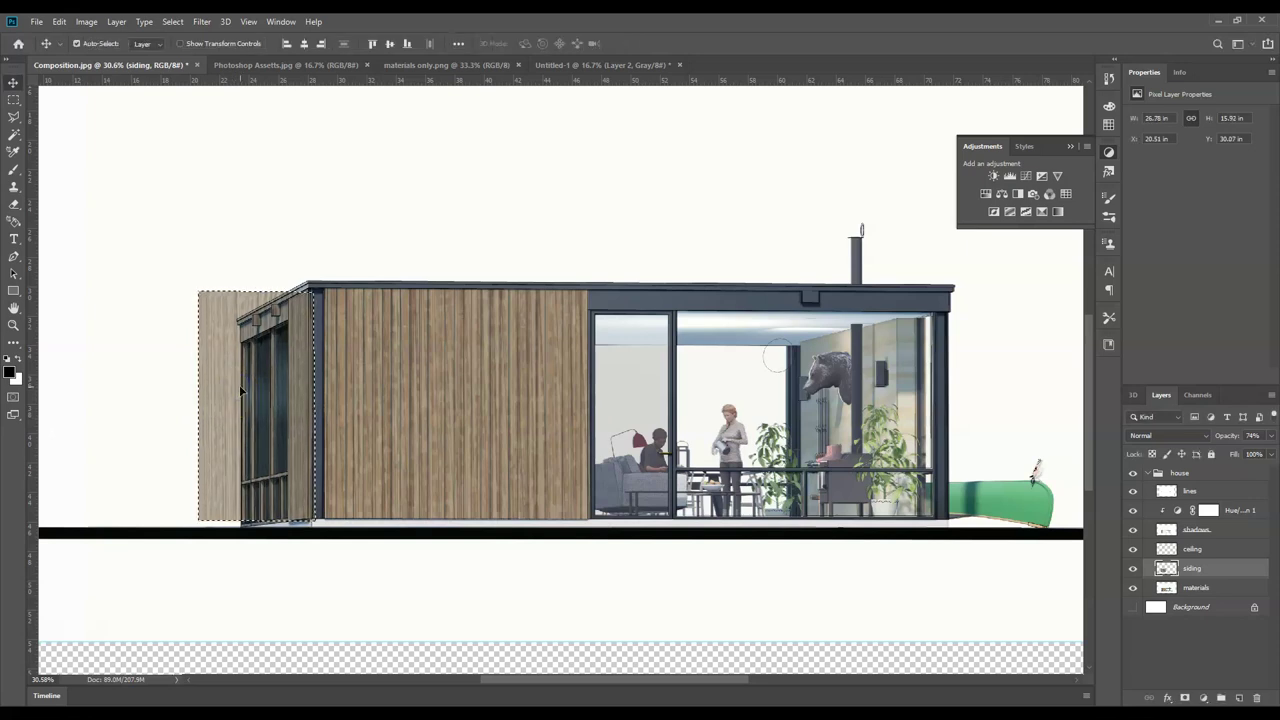
- Outline the copied siding's overhang along the corner column with the Polygonal Lasso and trim it off
left_click(13, 118)
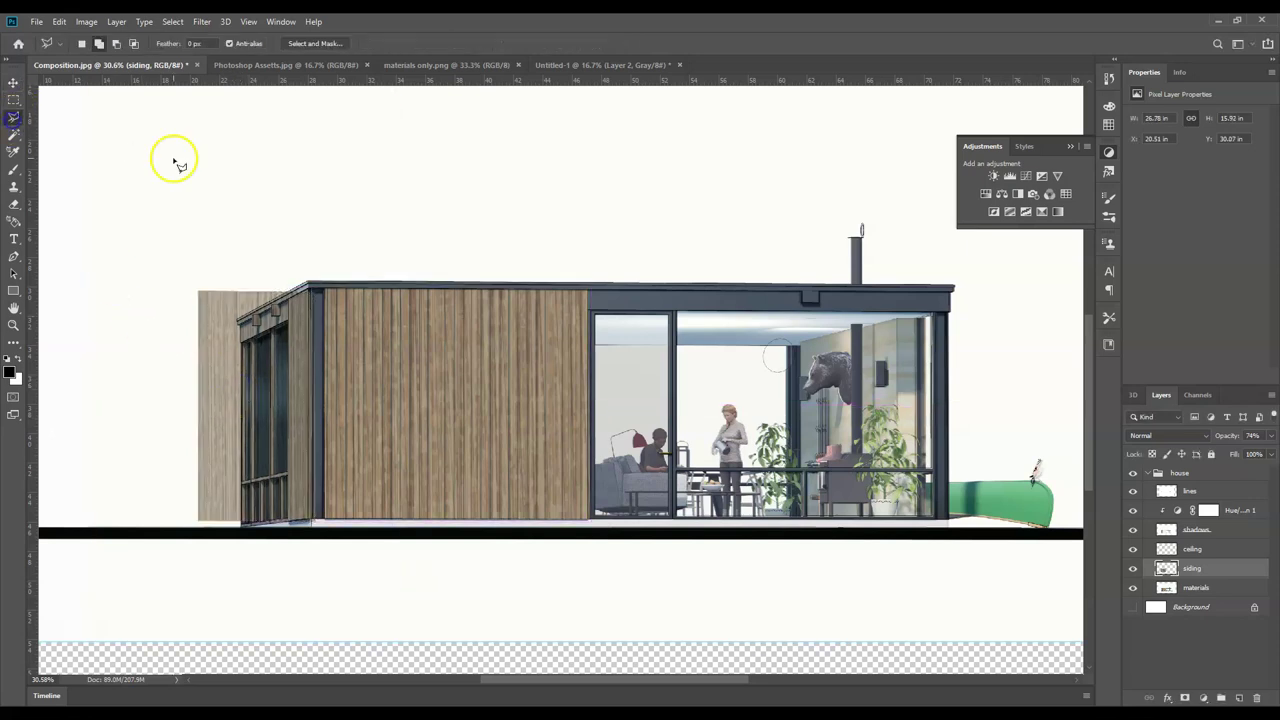
scroll(306, 290, "up", 3)
scroll(306, 318, "up", 4)
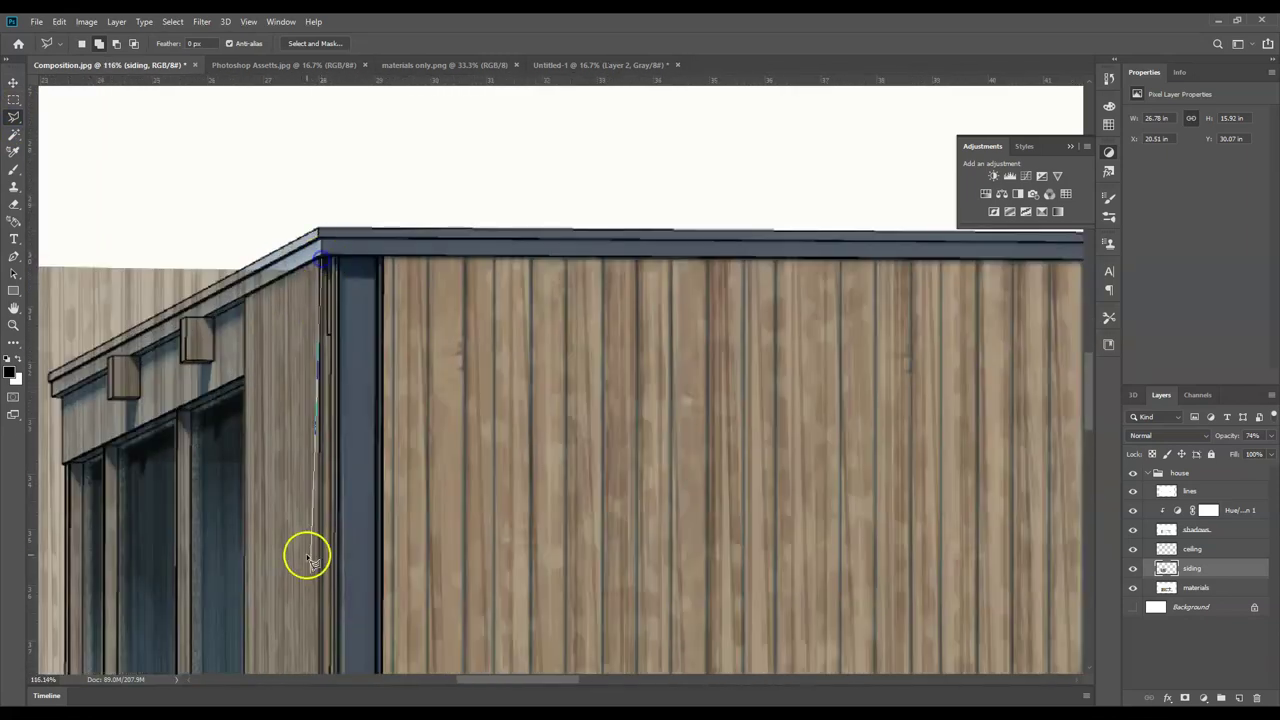
scroll(307, 558, "down", 1)
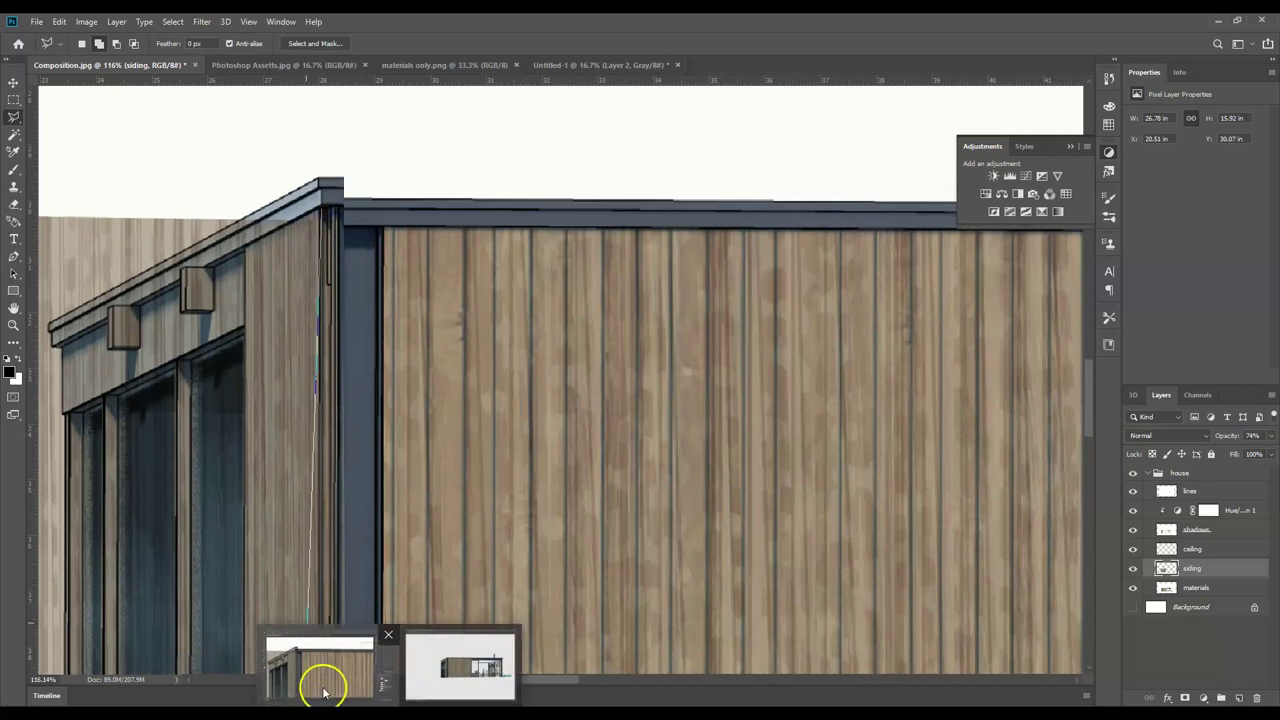
scroll(323, 680, "down", 1)
scroll(314, 677, "down", 1)
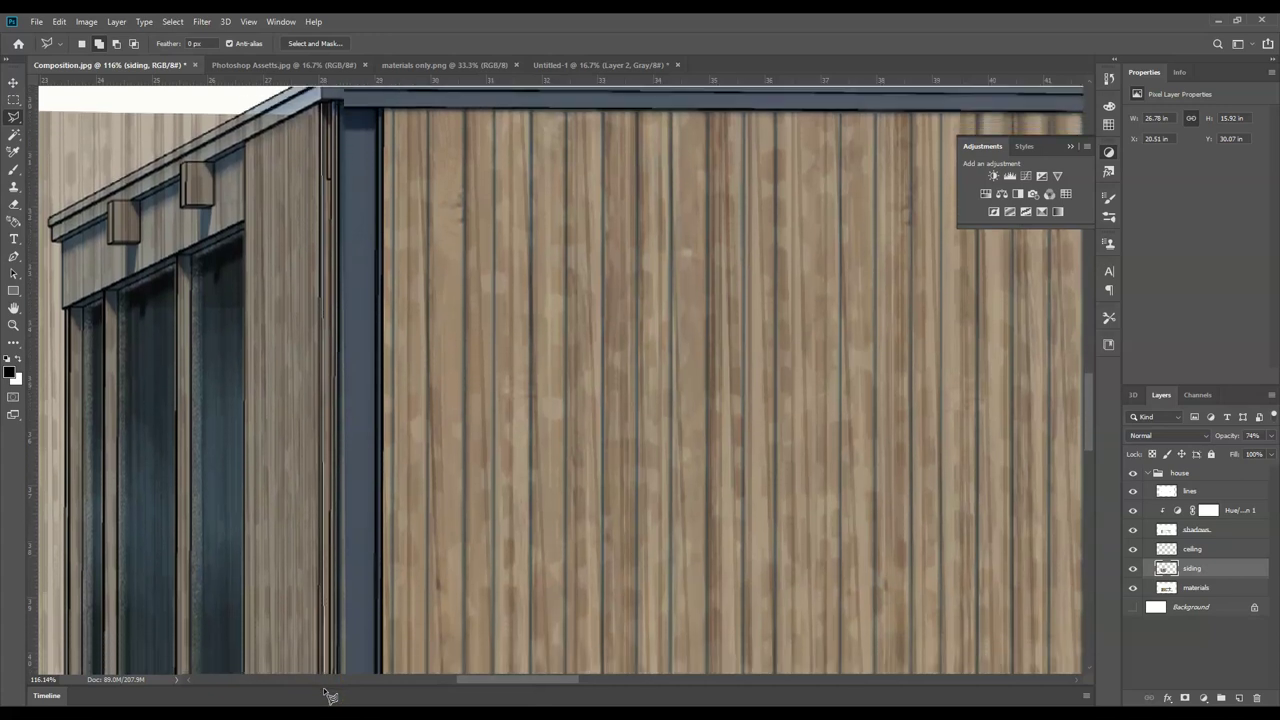
left_click_drag(330, 695, 328, 660)
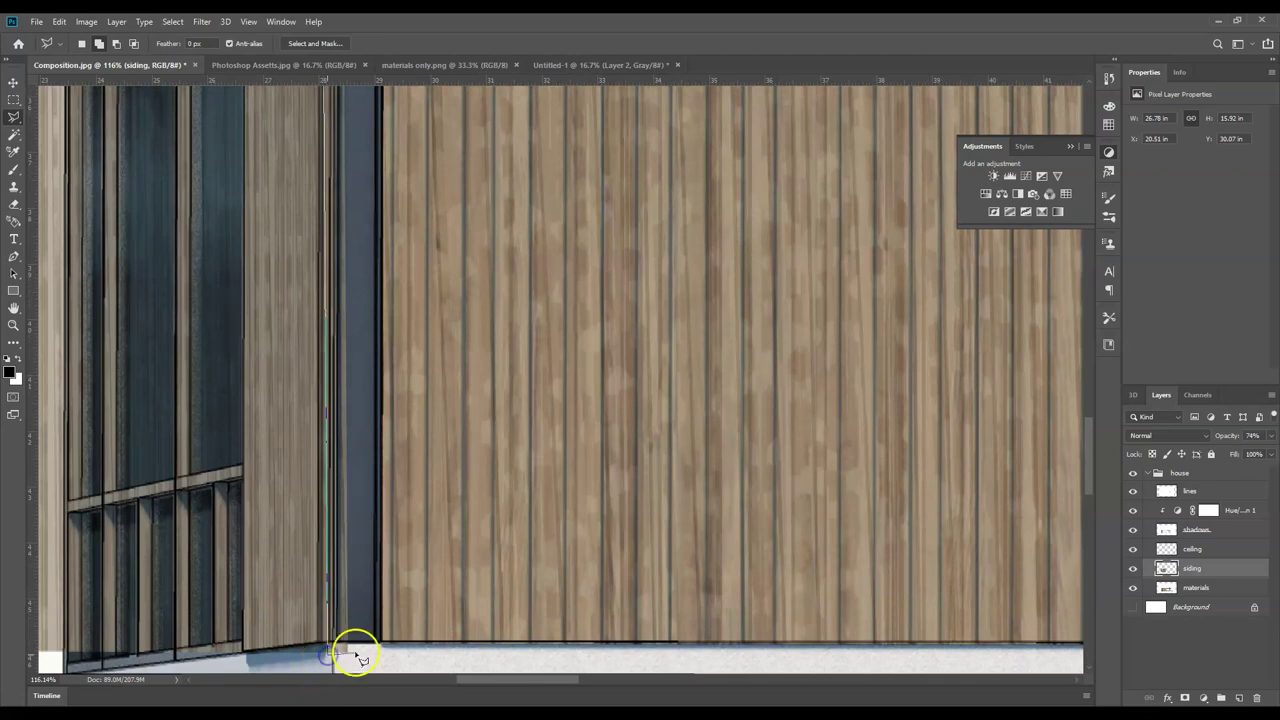
mouse_move(377, 220)
left_mouse_down()
mouse_move(363, 183)
mouse_move(363, 34)
mouse_move(351, 120)
mouse_move(451, 254)
mouse_move(374, 223)
mouse_move(353, 232)
mouse_move(343, 214)
mouse_move(397, 203)
mouse_move(341, 236)
left_mouse_up()
- Outline the copied siding beyond the side wall, over the windows and roof edge, delete that excess, and deselect
scroll(451, 254, "down", 4)
scroll(343, 214, "up", 4)
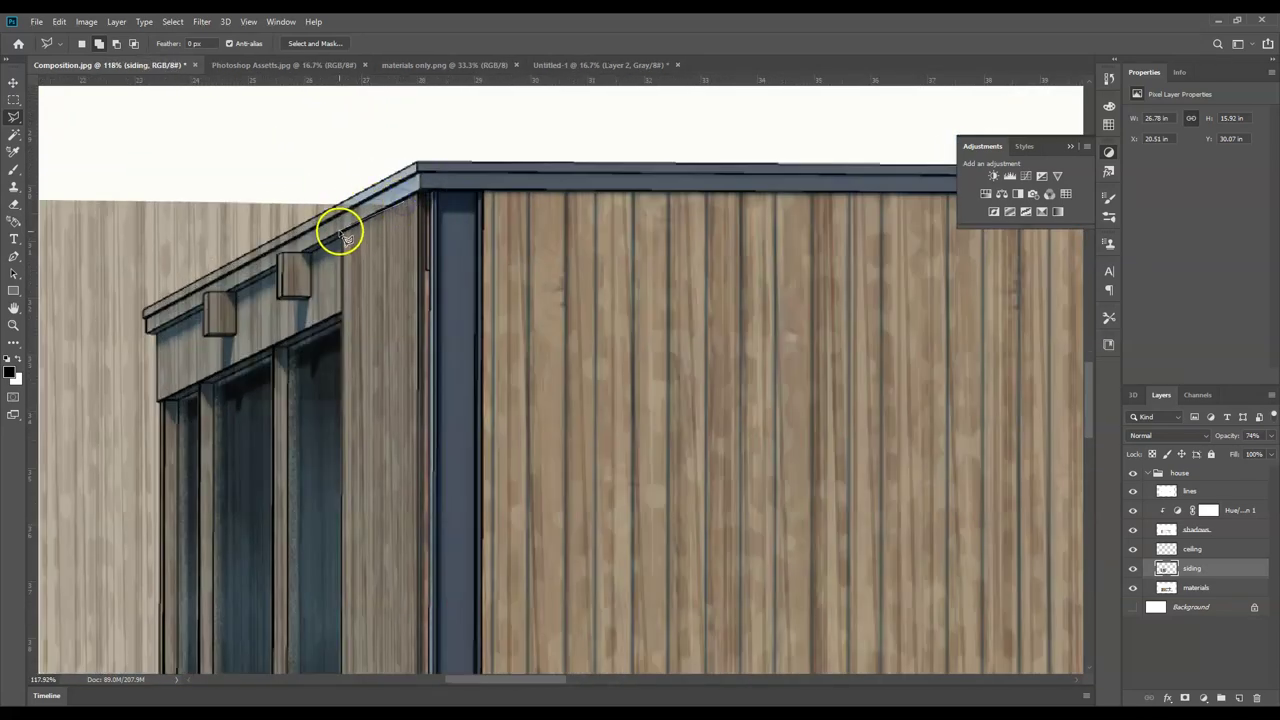
mouse_move(343, 430)
left_mouse_down()
mouse_move(305, 645)
mouse_move(322, 680)
mouse_move(339, 633)
mouse_move(327, 450)
mouse_move(346, 703)
left_mouse_up()
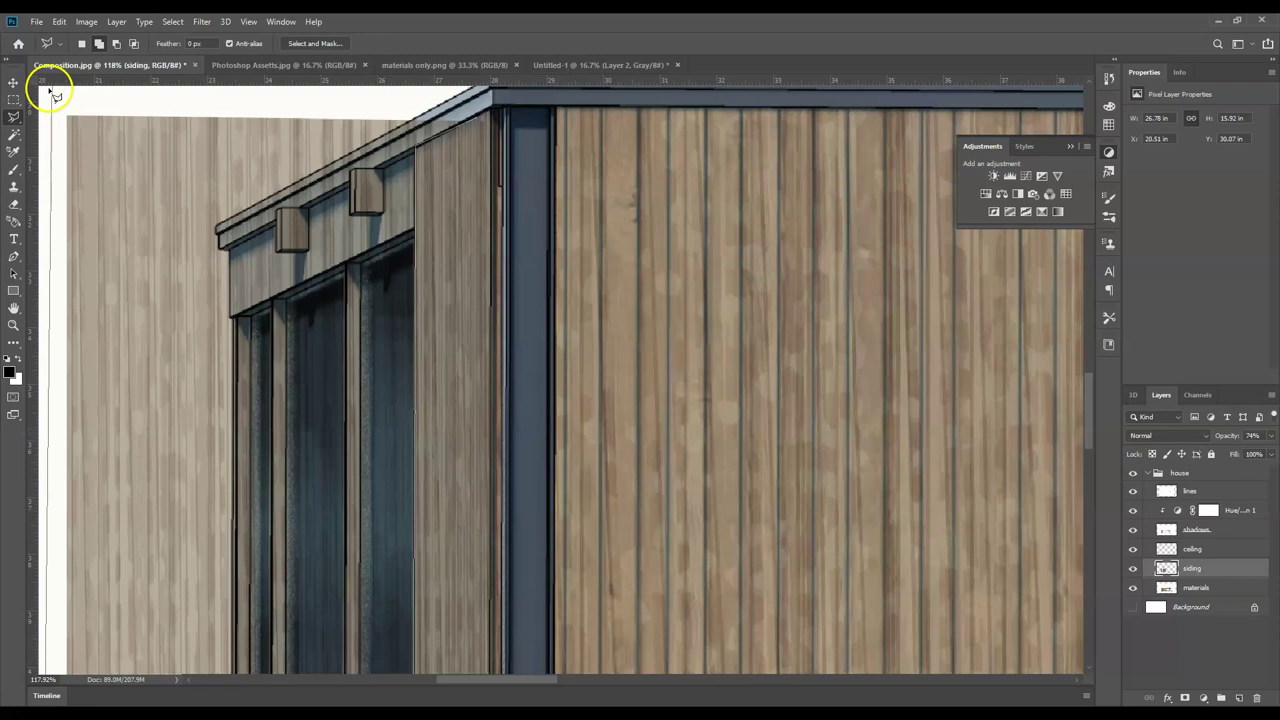
left_click(57, 102)
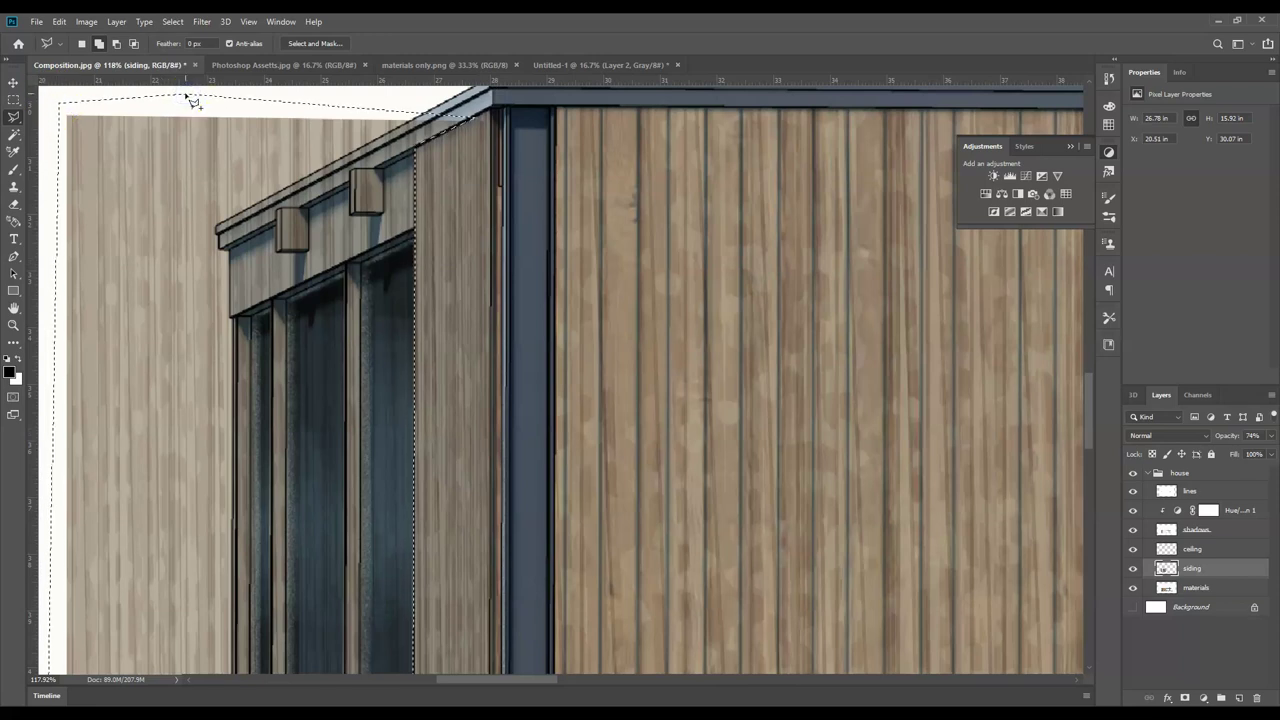
key("Delete")
key("ctrl+d")
- Hide the siding layer to compare the new siding with the original wood material
scroll(477, 329, "down", 6)
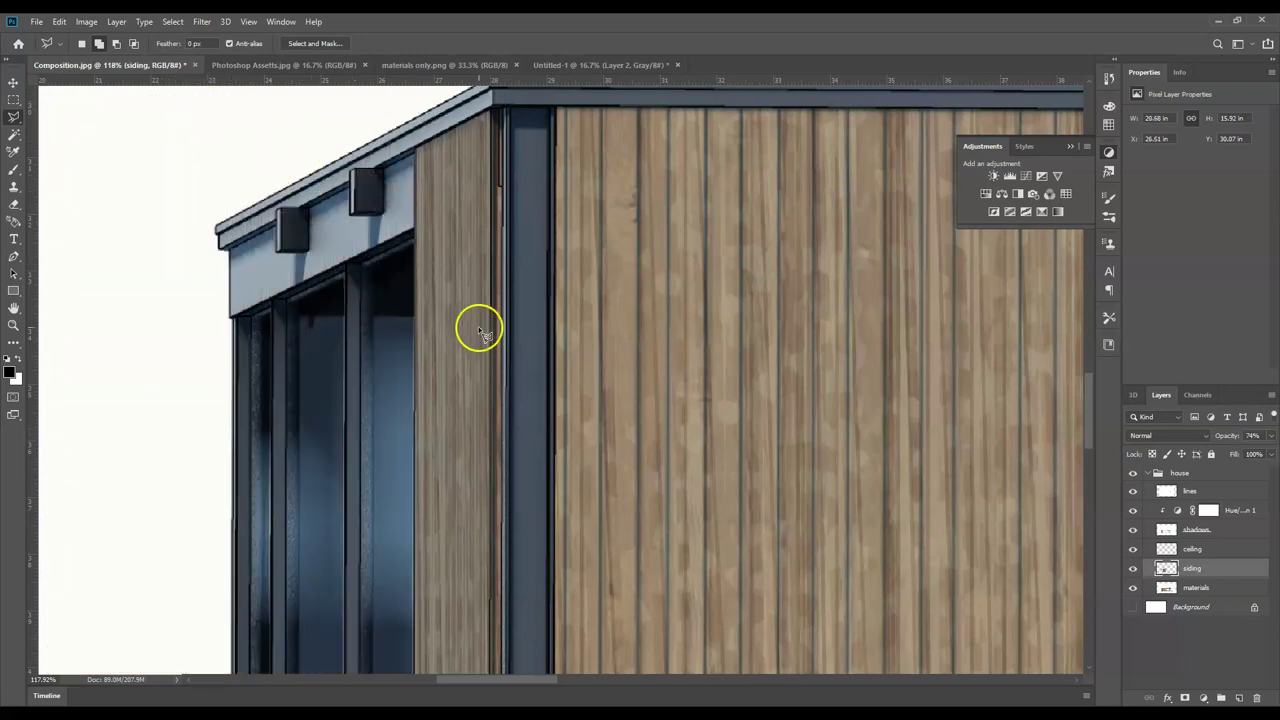
scroll(406, 342, "down", 1)
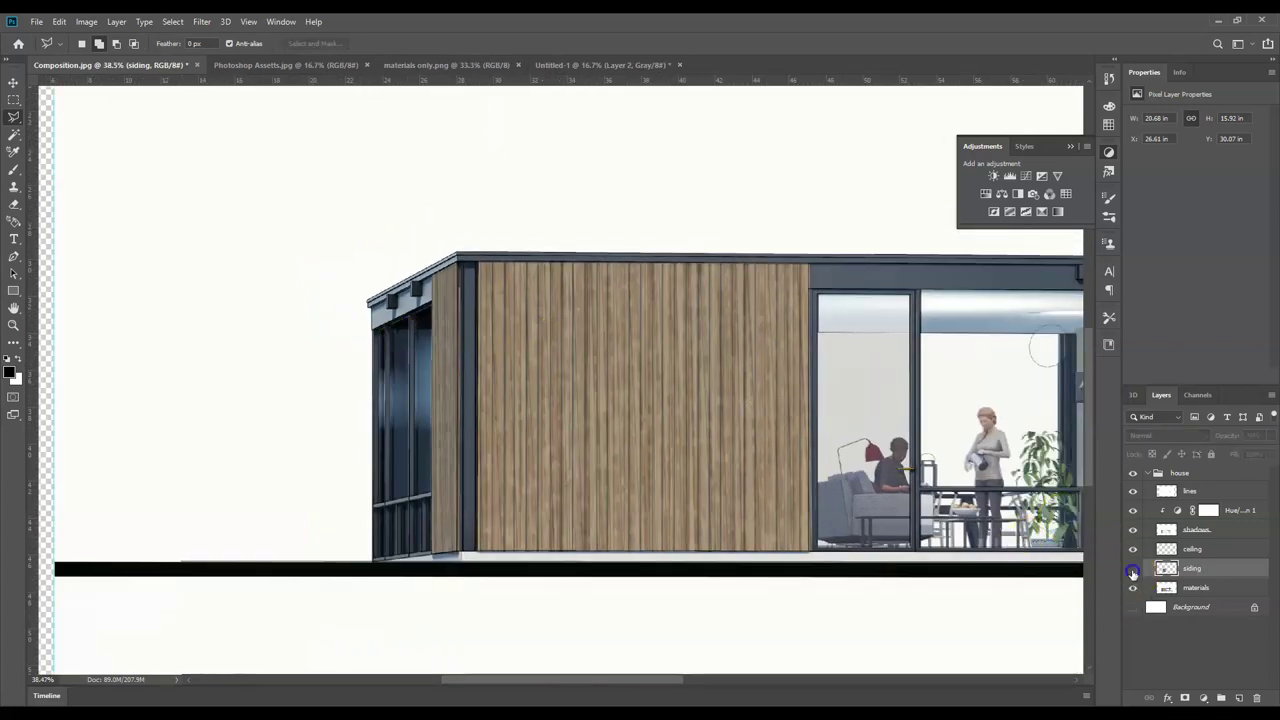
left_click(1133, 568)
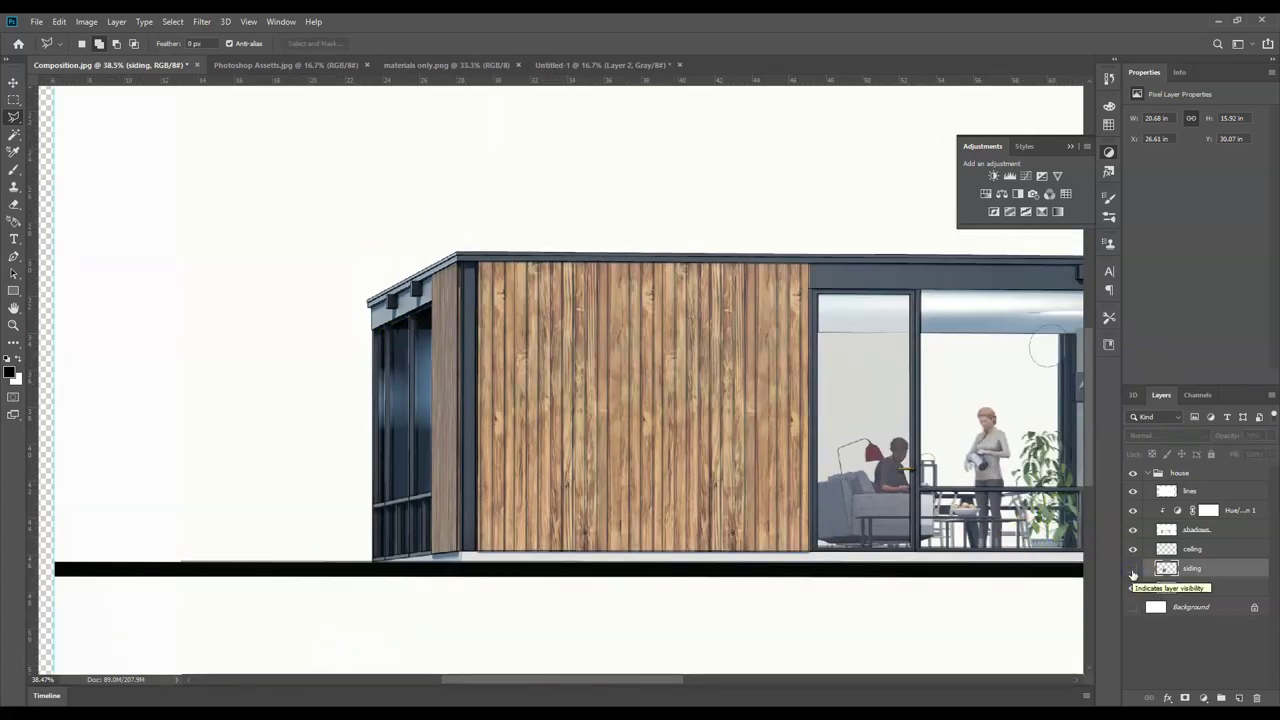
- Show the siding layer again and duplicate it as "siding copy" in the same document
left_click(1133, 568)
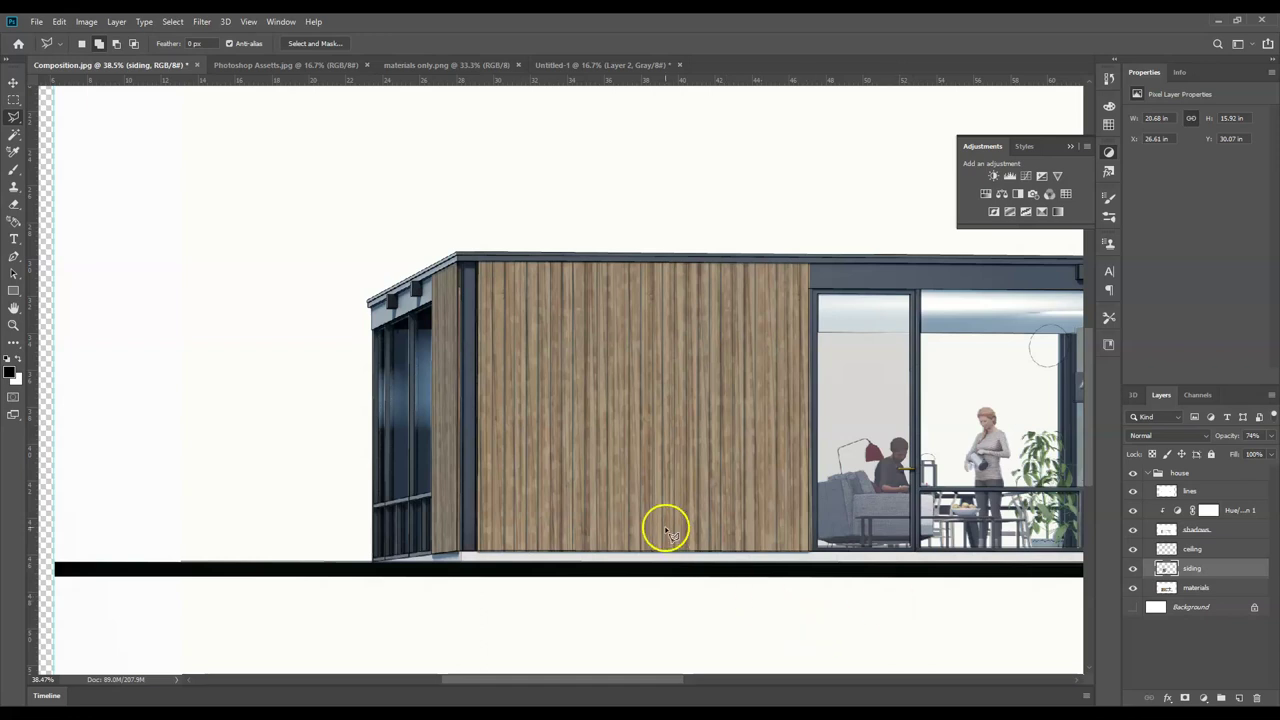
scroll(283, 456, "down", 2)
scroll(284, 456, "down", 2)
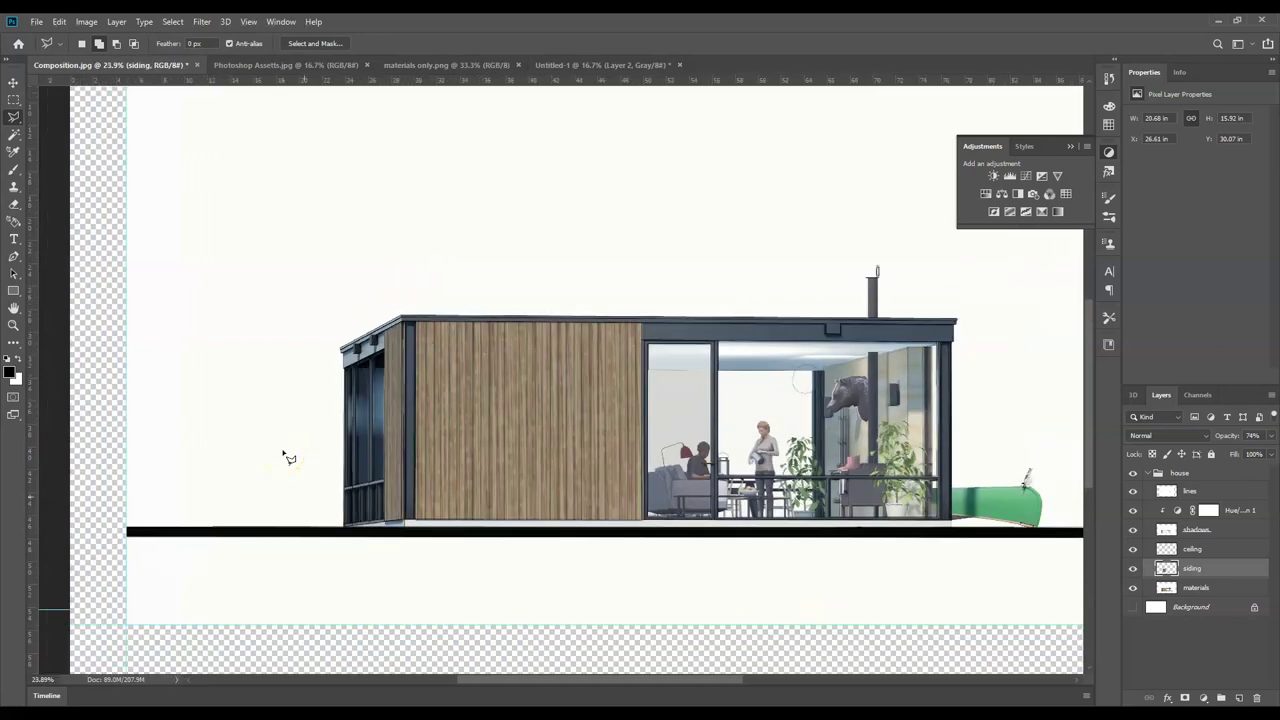
scroll(420, 445, "up", 1)
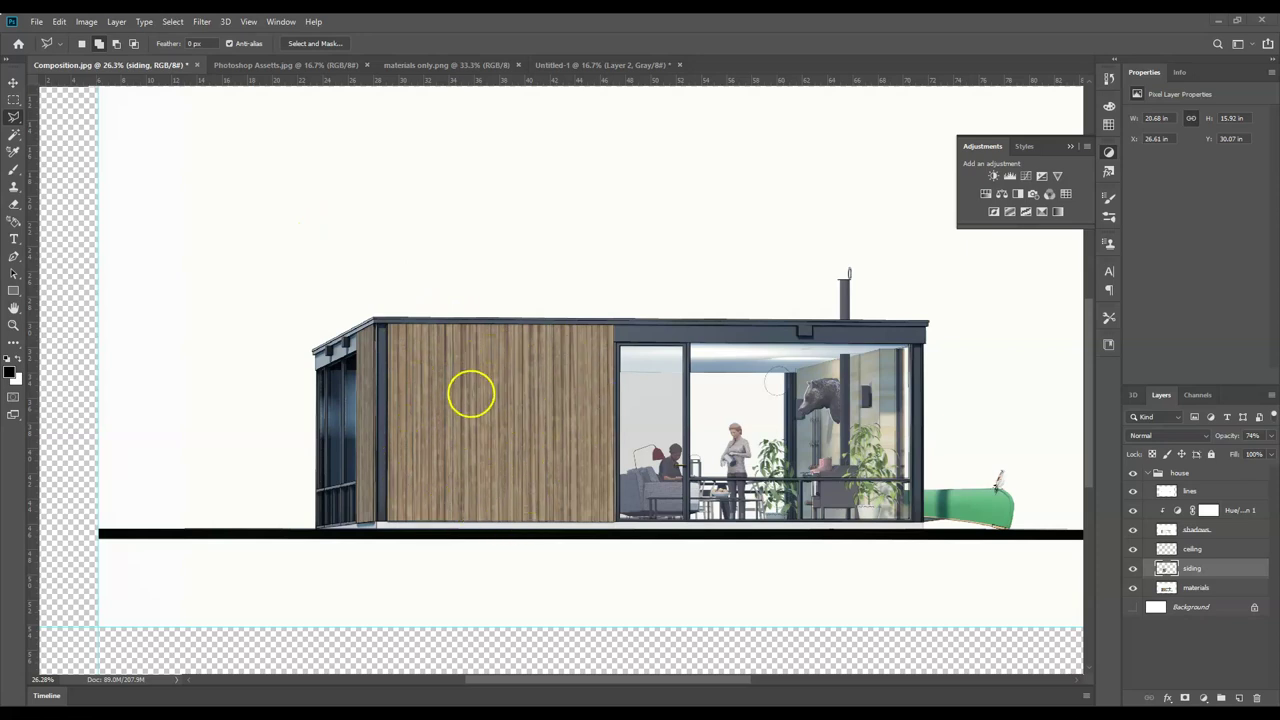
right_click(1227, 568)
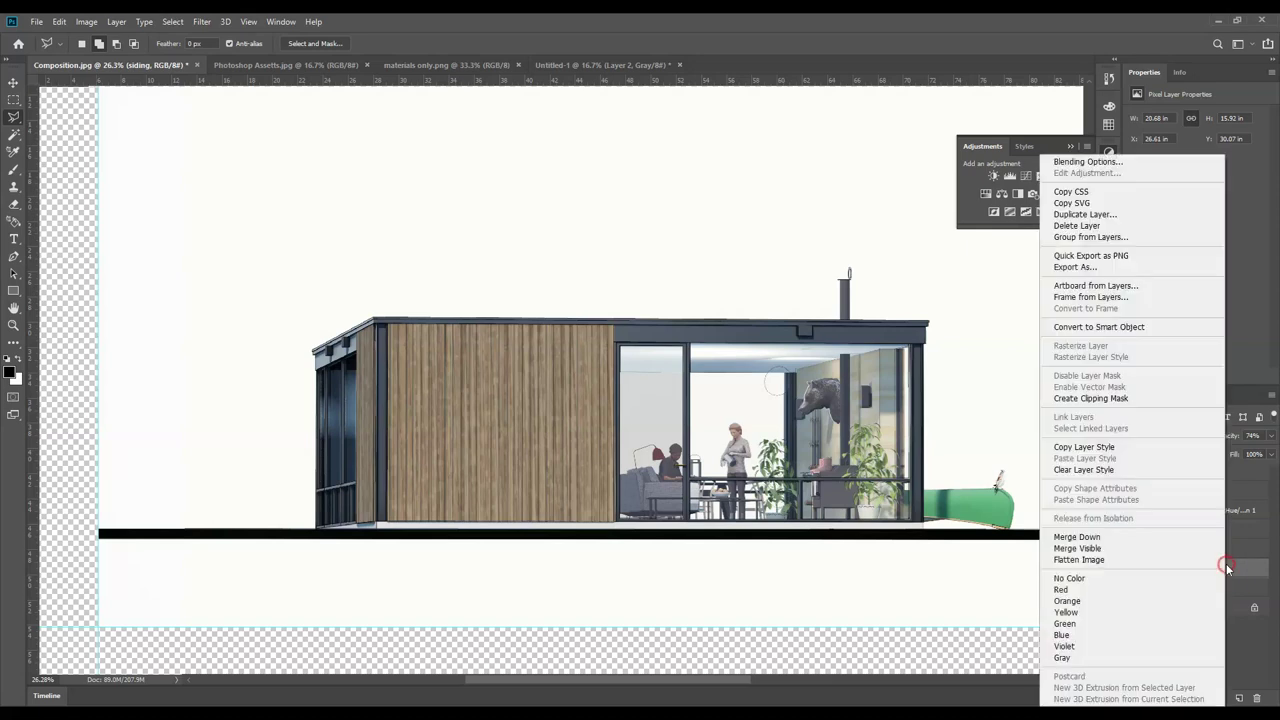
left_click(1085, 214)
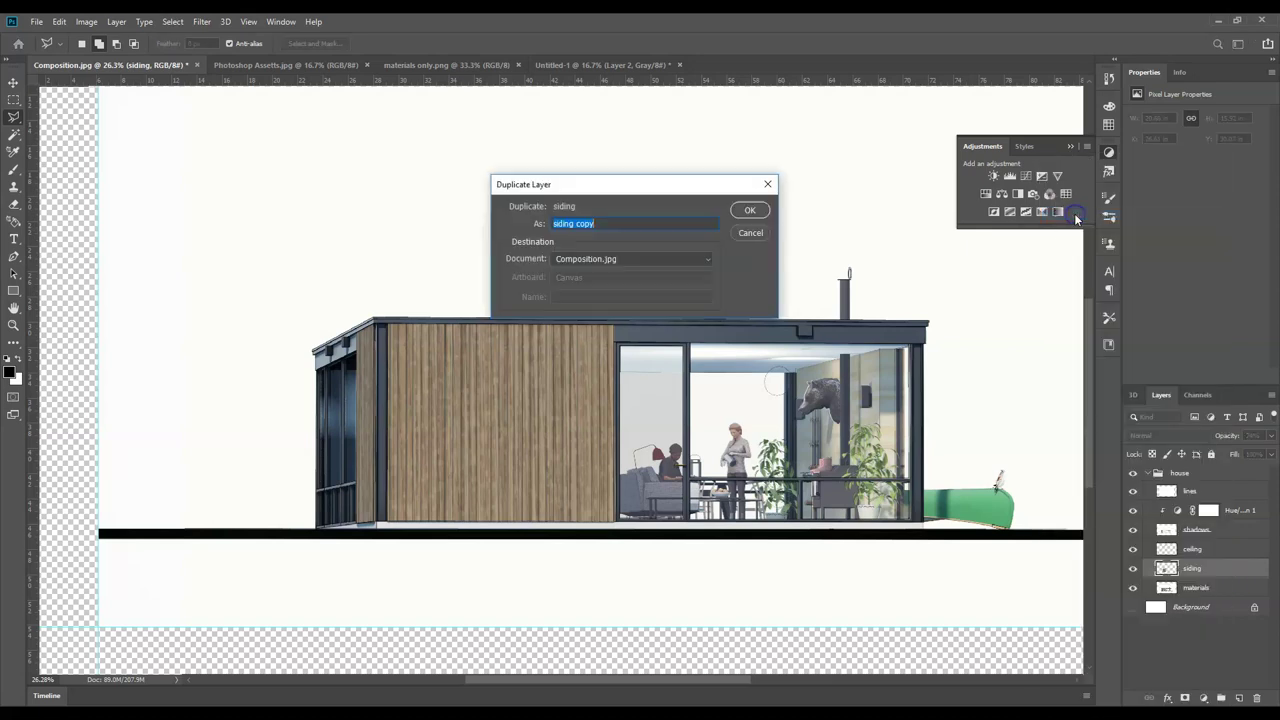
left_click(750, 210)
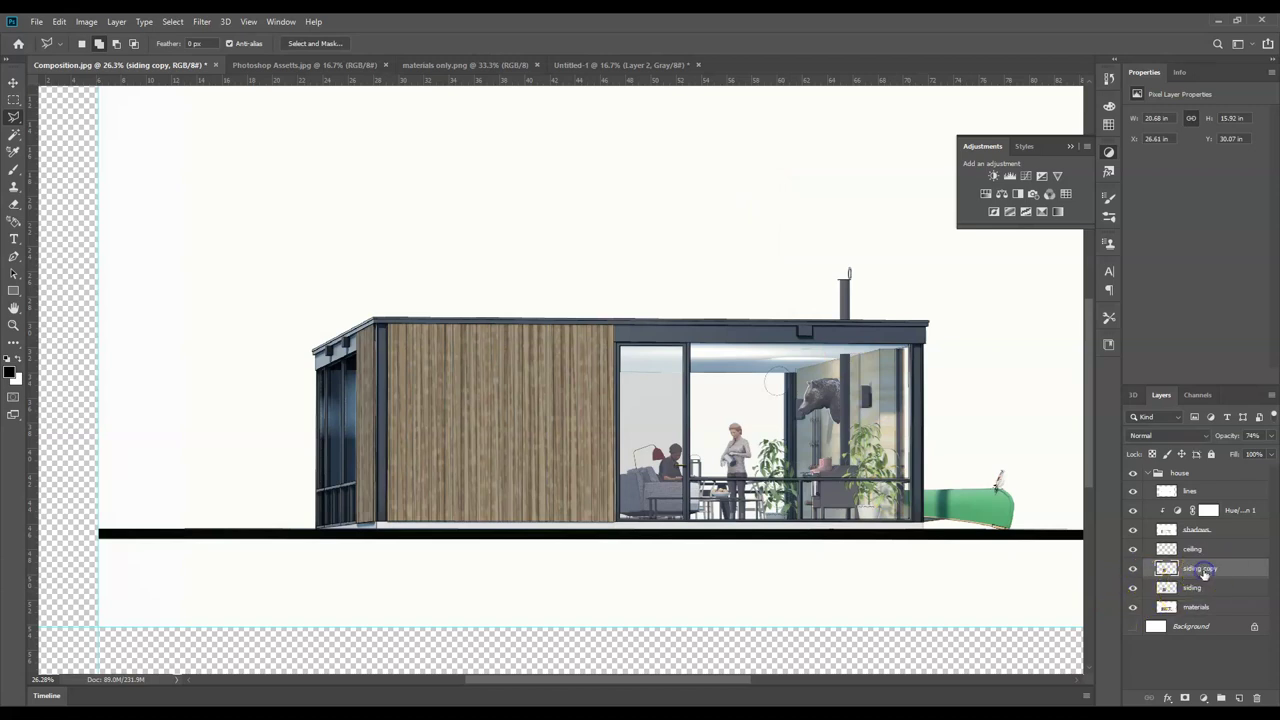
- Desaturate the siding copy with a Hue/Saturation adjustment of Saturation -41 and Lightness -1
scroll(495, 378, "up", 5)
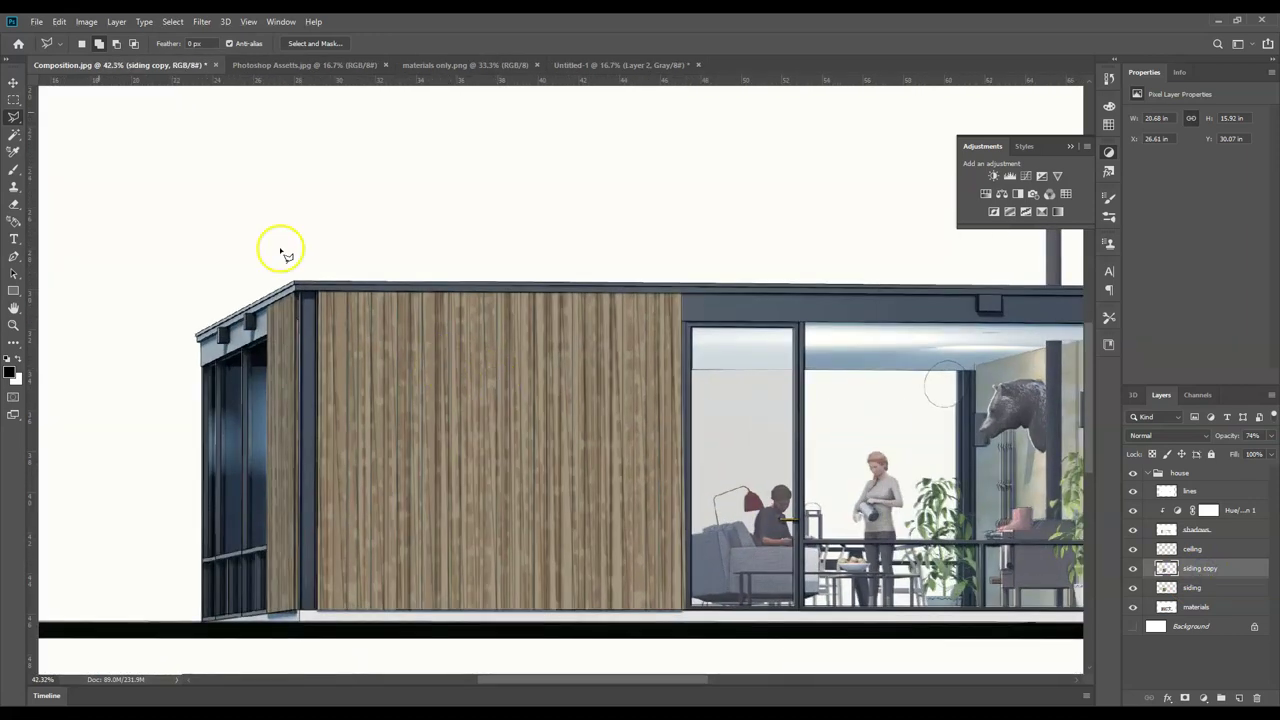
left_click(86, 21)
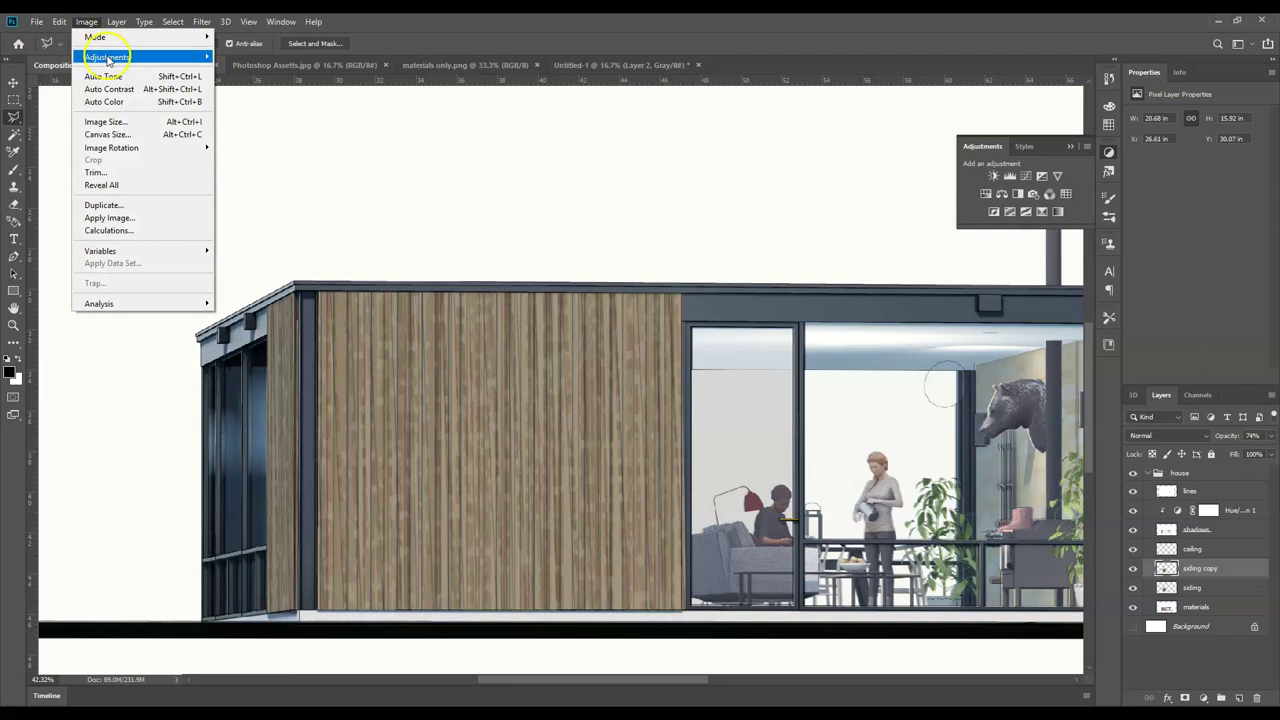
left_click(106, 57)
left_click(253, 127)
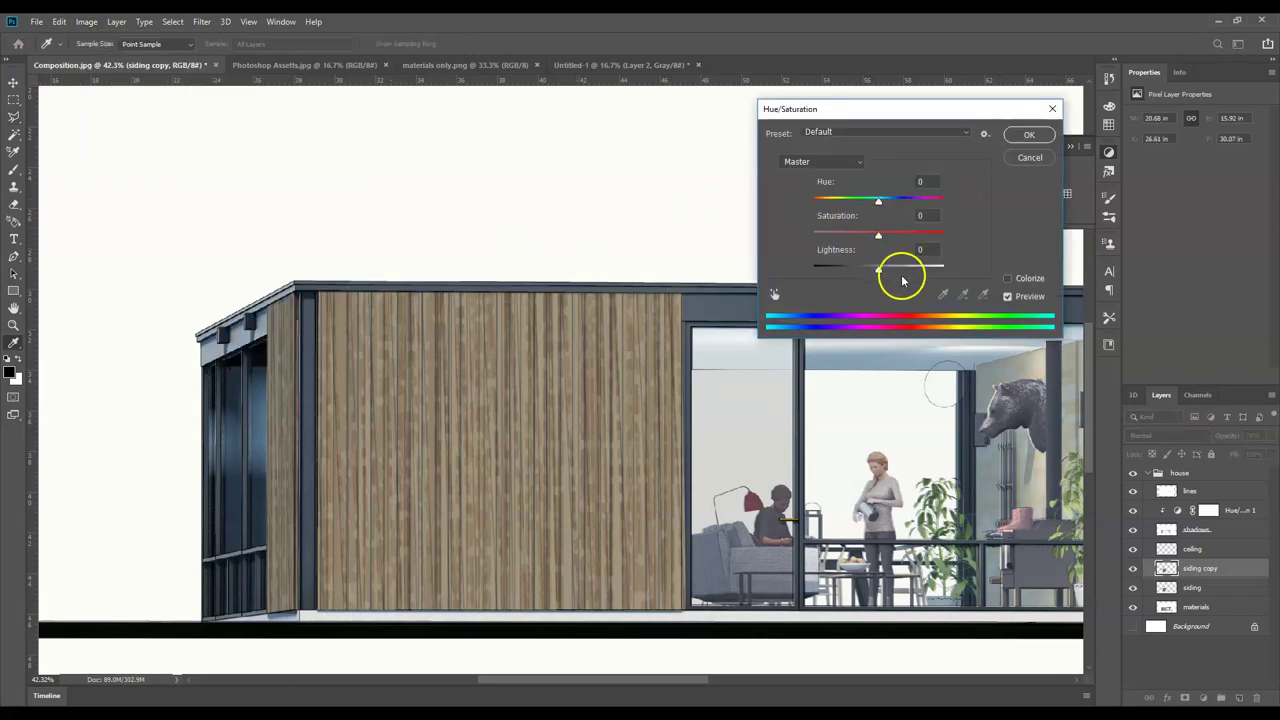
left_click_drag(878, 234, 861, 237)
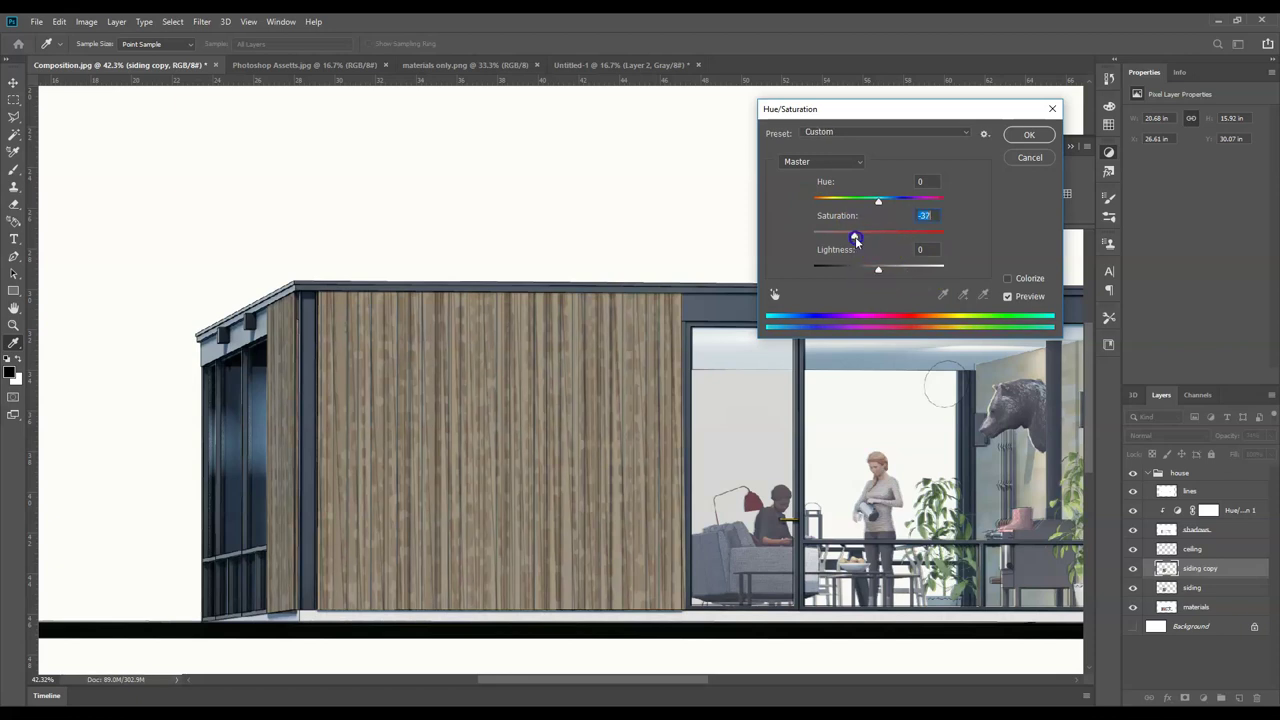
left_click_drag(878, 268, 855, 240)
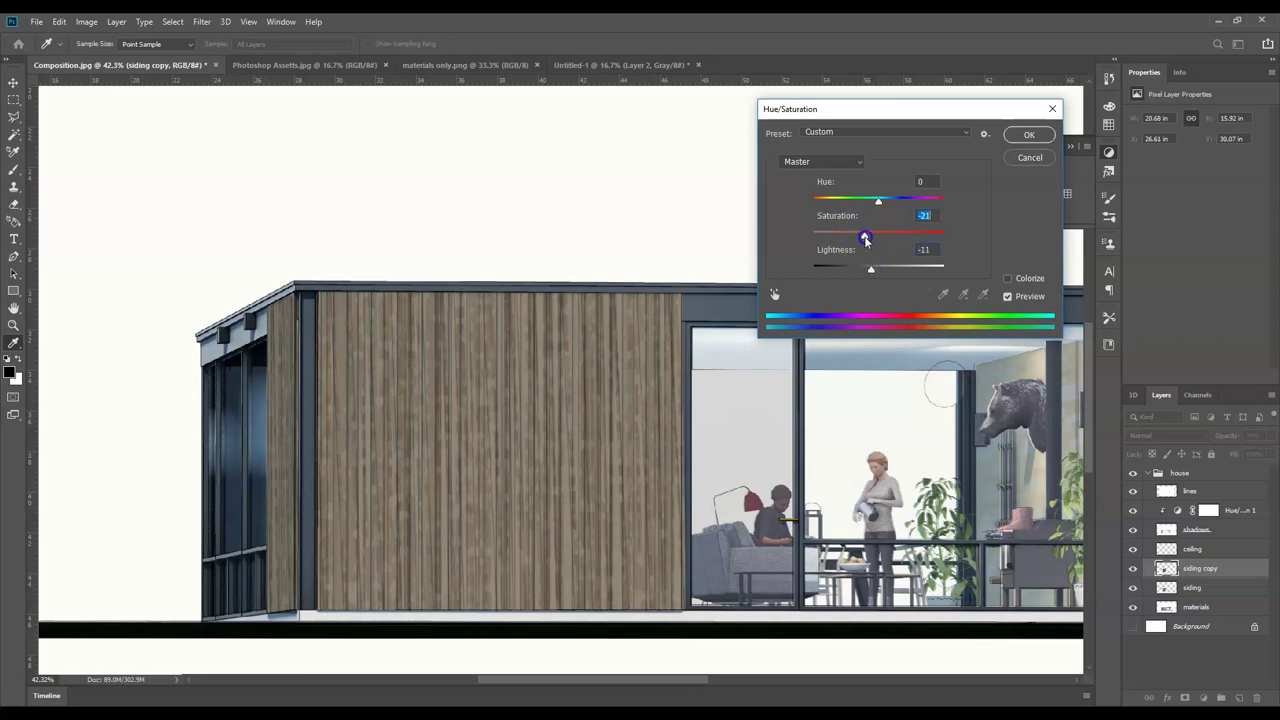
left_click_drag(870, 272, 879, 274)
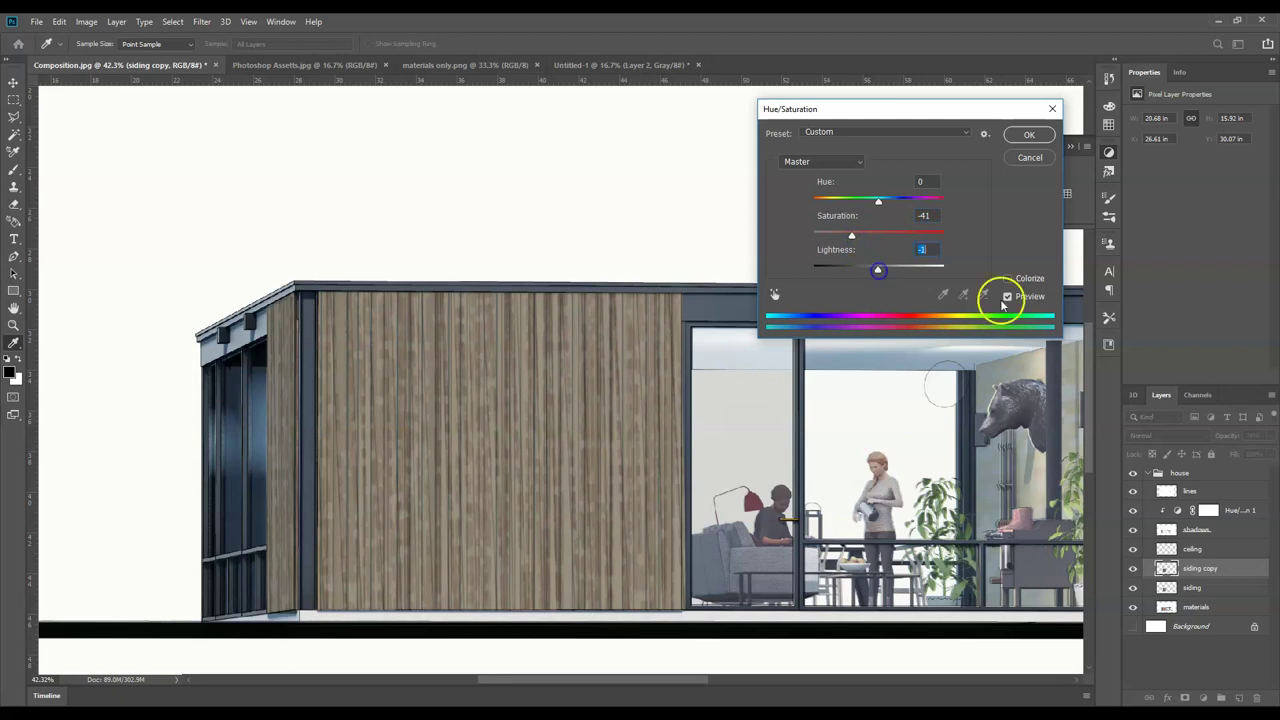
left_click(1016, 136)
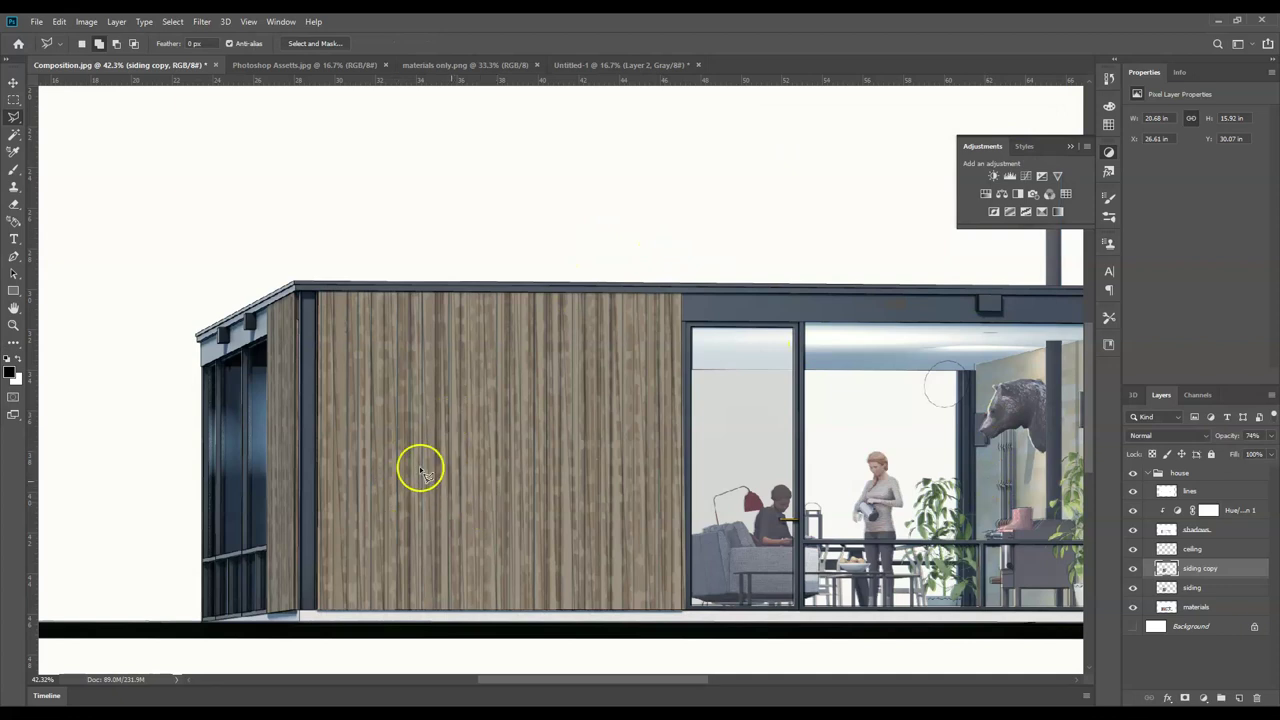
- Darken the front siding along its base and the edge beside the windows using the Burn tool with a 114 px soft brush
left_click(18, 344)
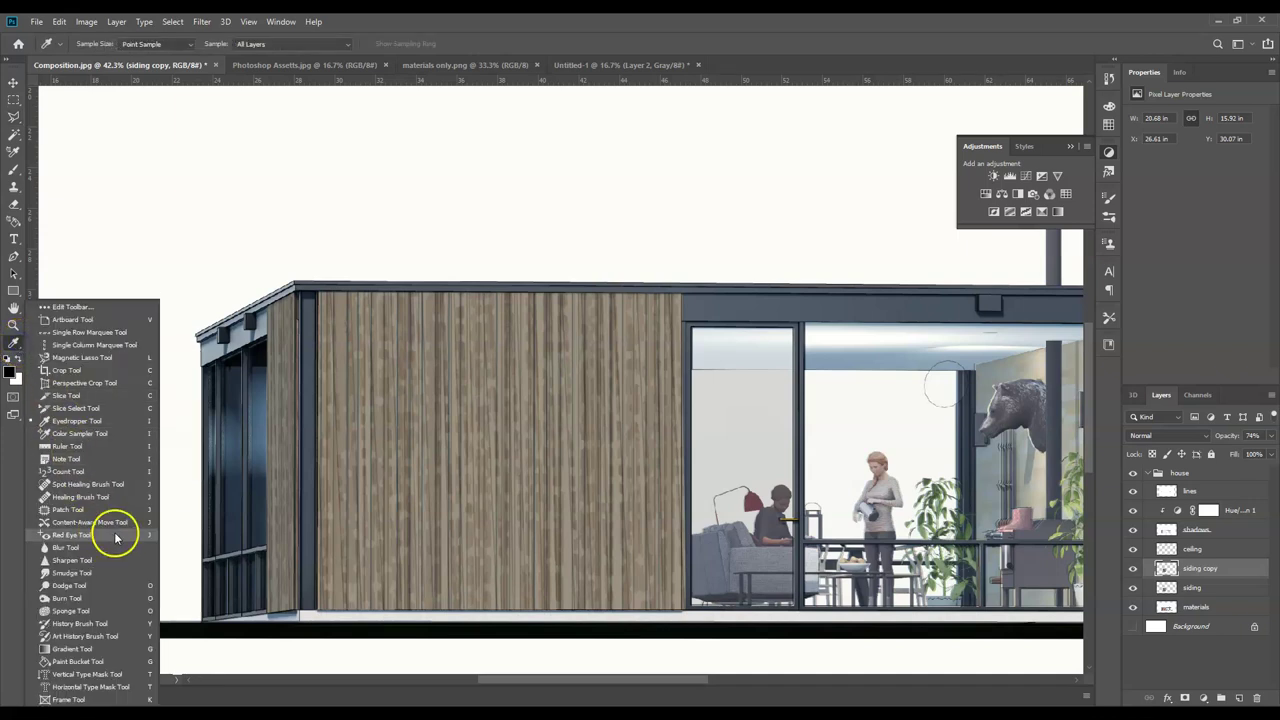
left_click(82, 598)
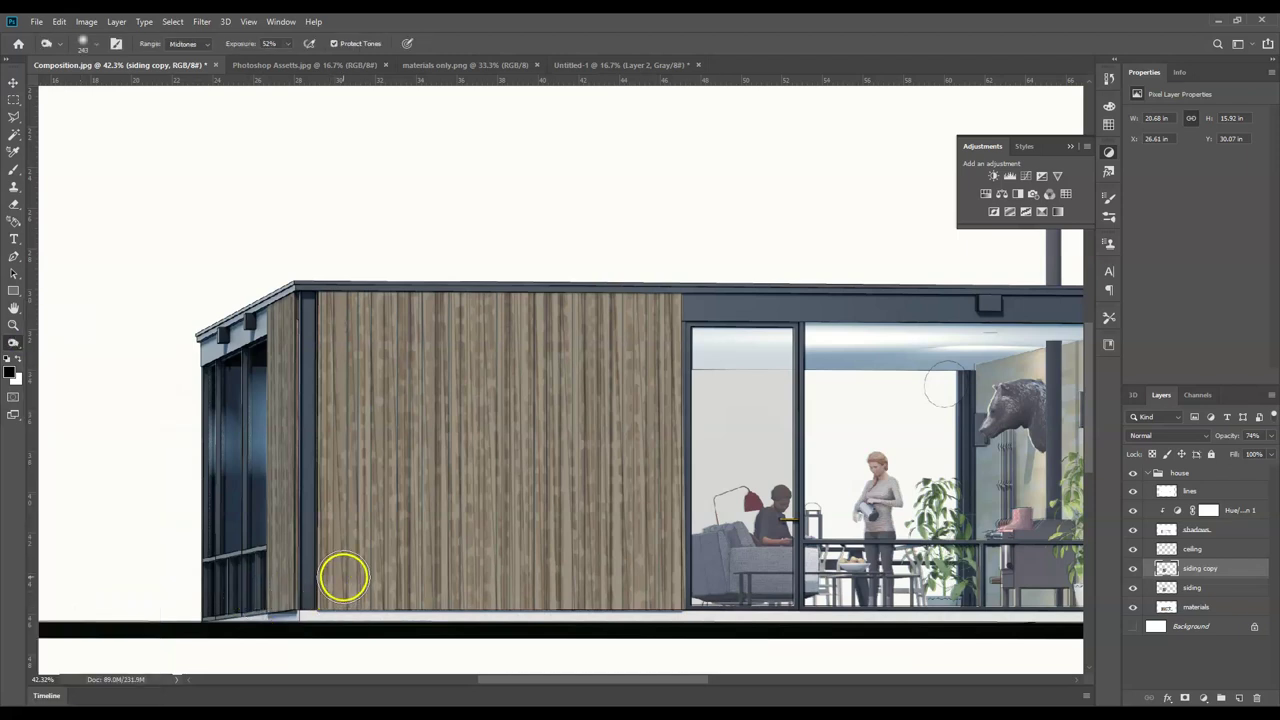
left_click(99, 51)
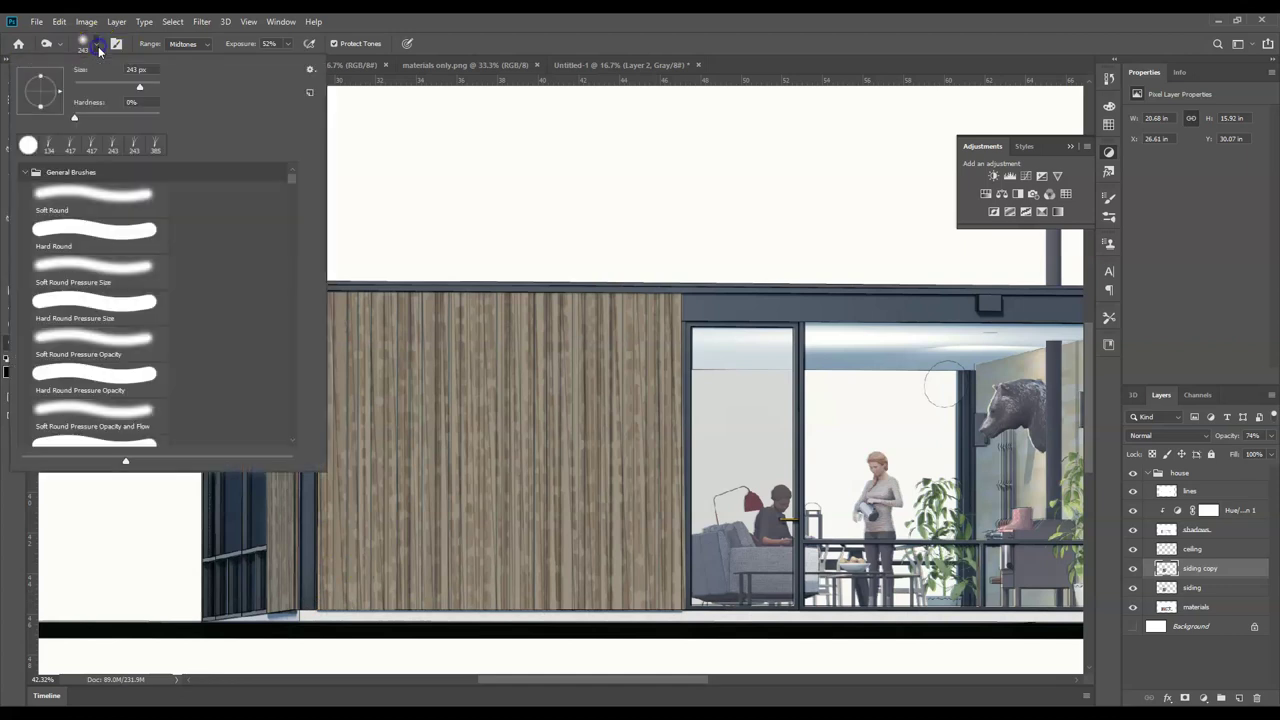
left_click_drag(147, 78, 119, 88)
left_click(332, 600)
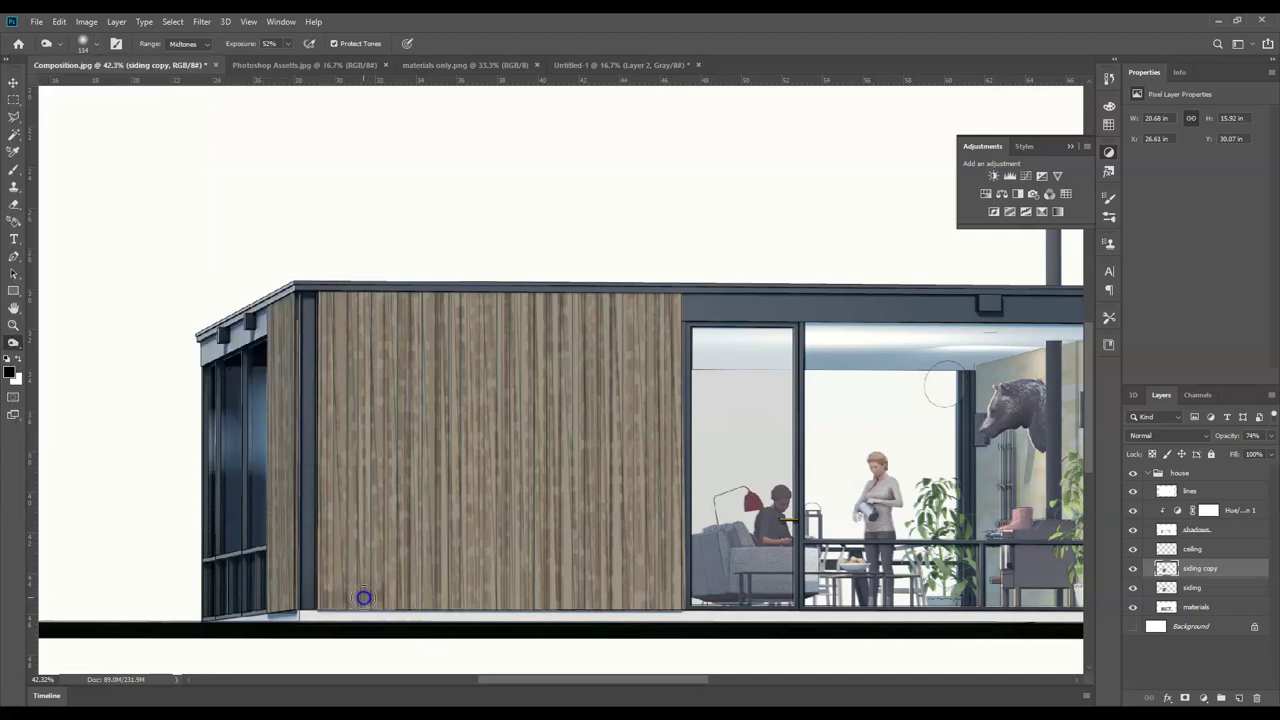
left_click_drag(401, 593, 474, 593)
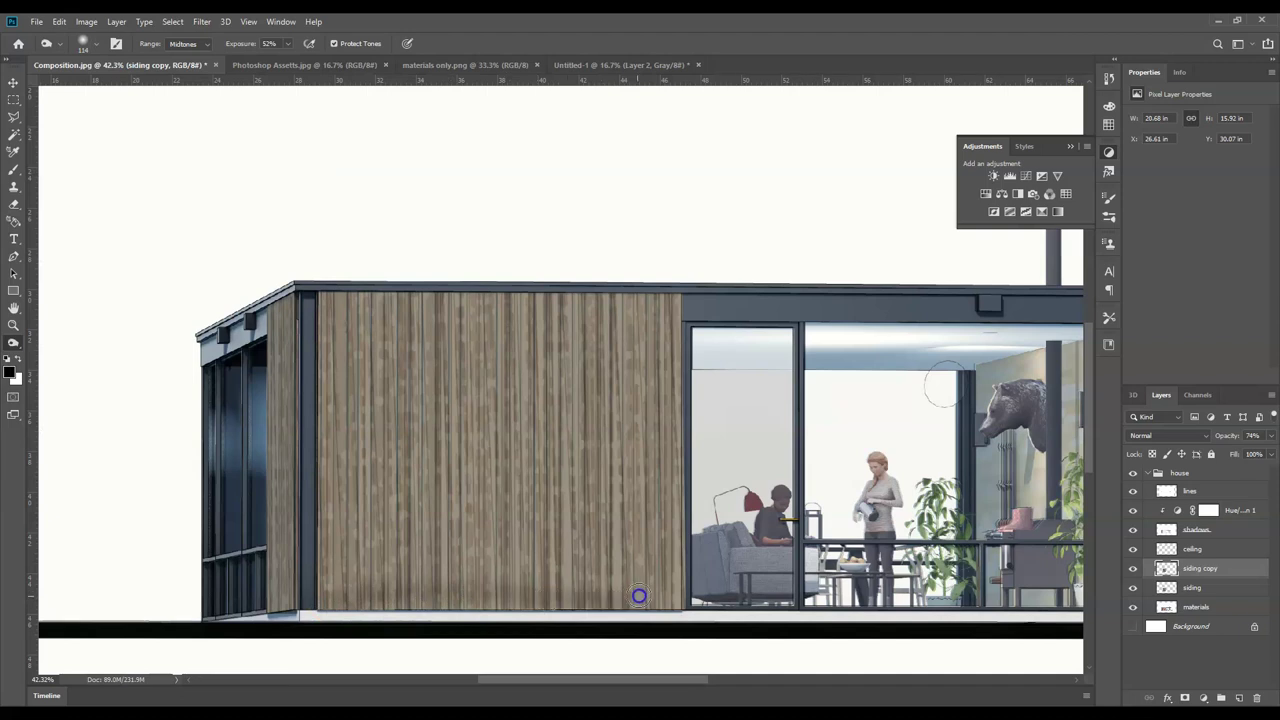
left_click_drag(661, 553, 680, 432)
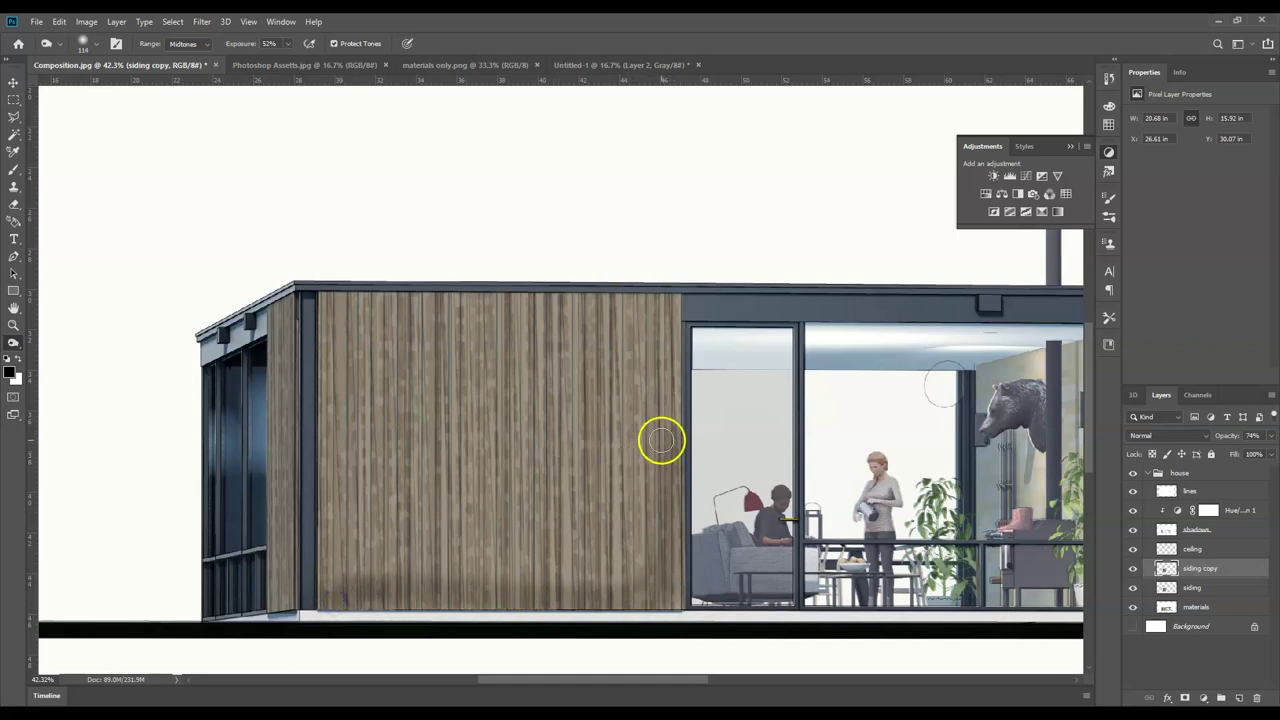
- Lighten the front siding along the roofline and beside the corner column using the Dodge tool with a 124 px soft brush
left_click(15, 343)
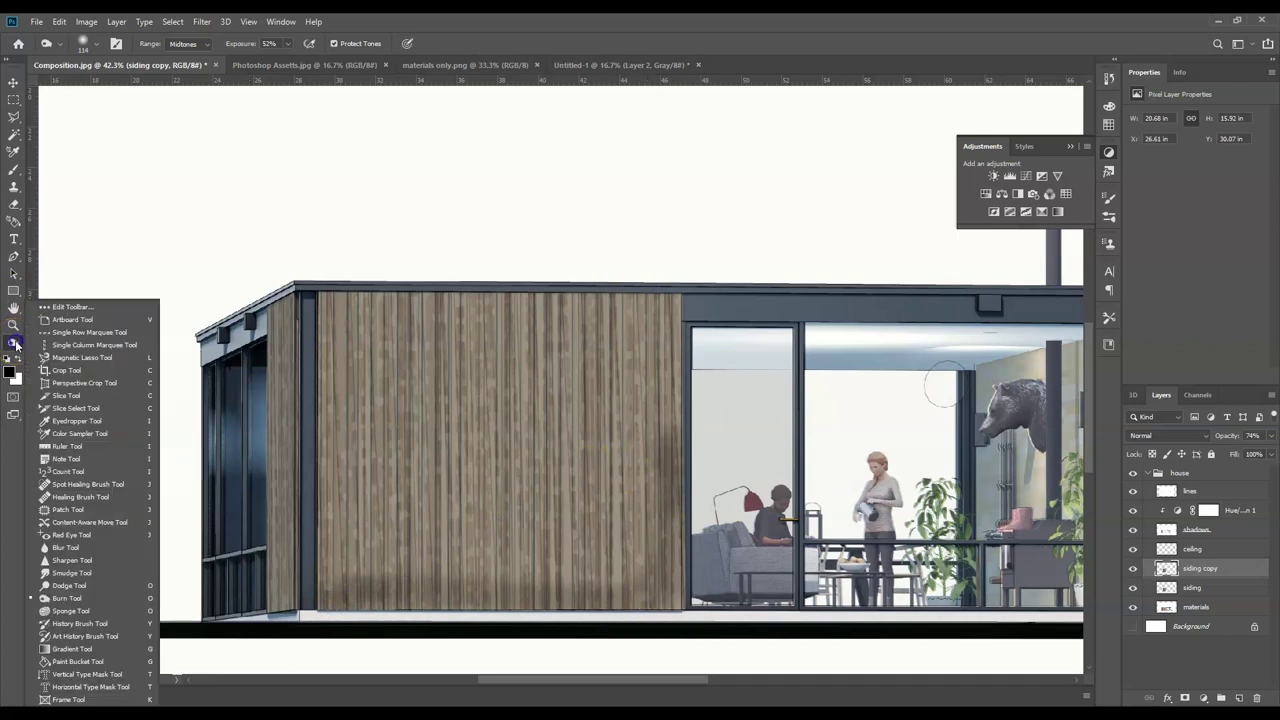
left_click(94, 597)
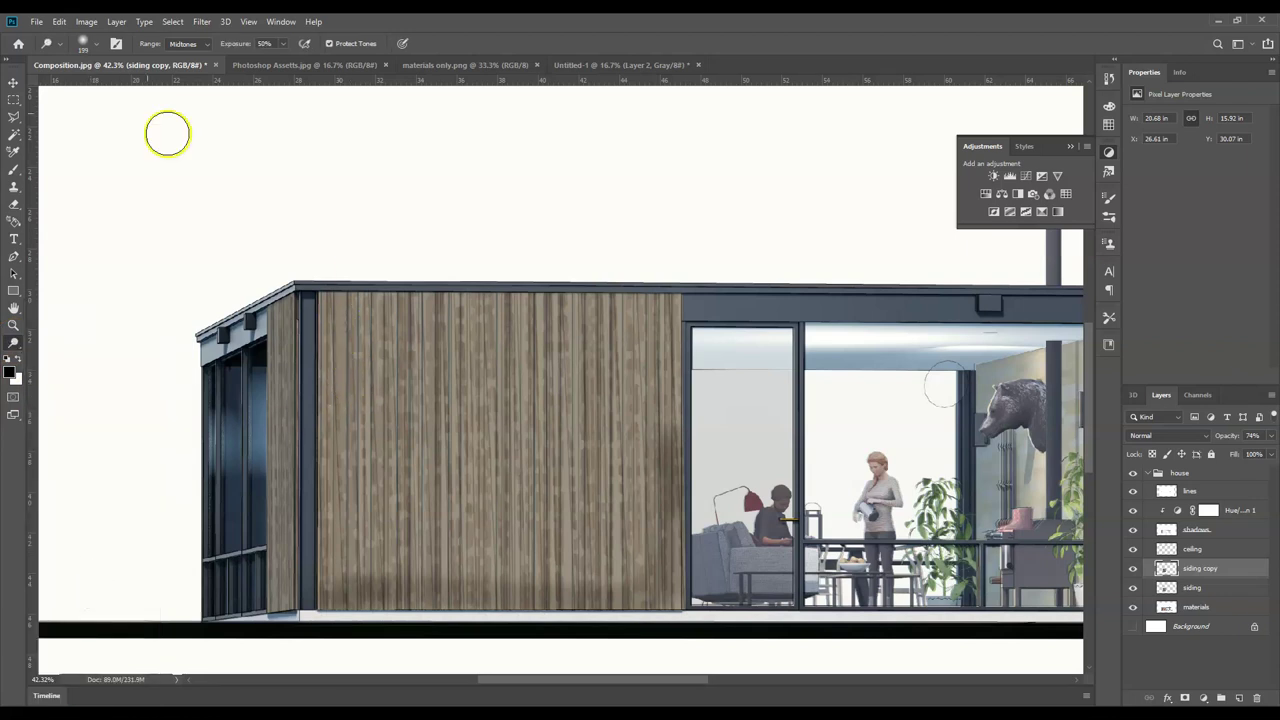
left_click(96, 45)
left_click_drag(138, 87, 137, 88)
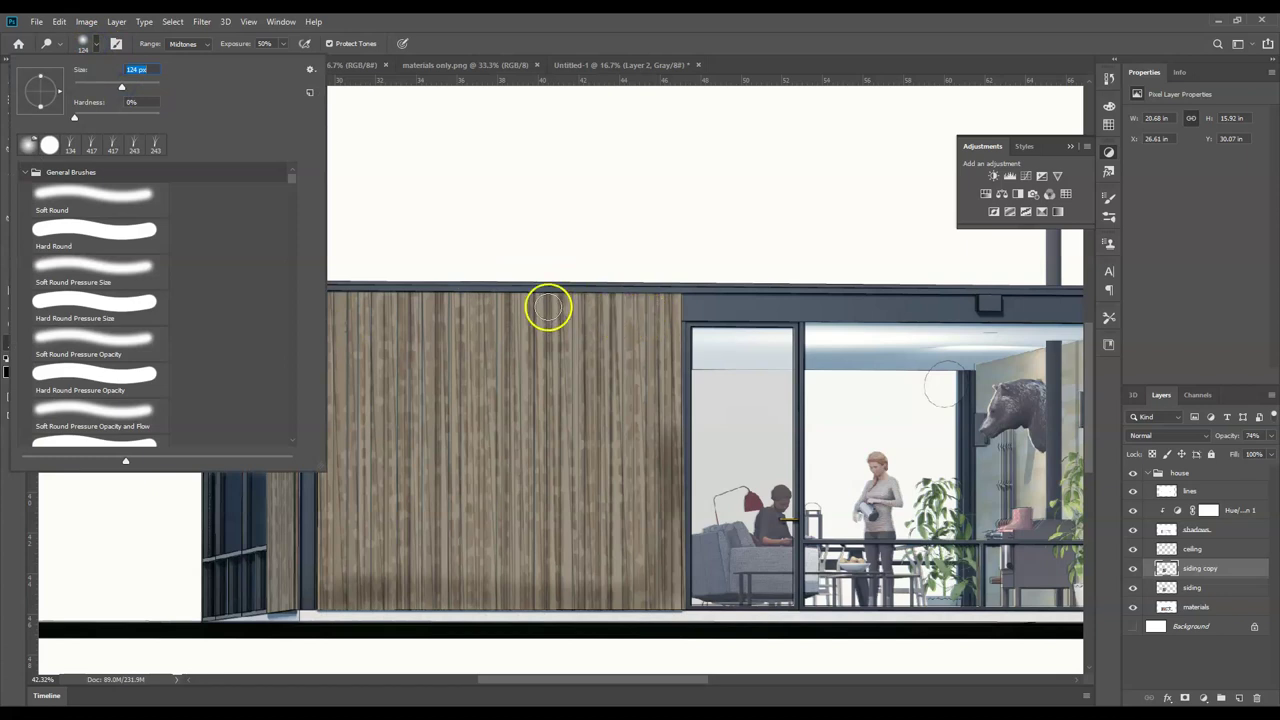
left_click(535, 301)
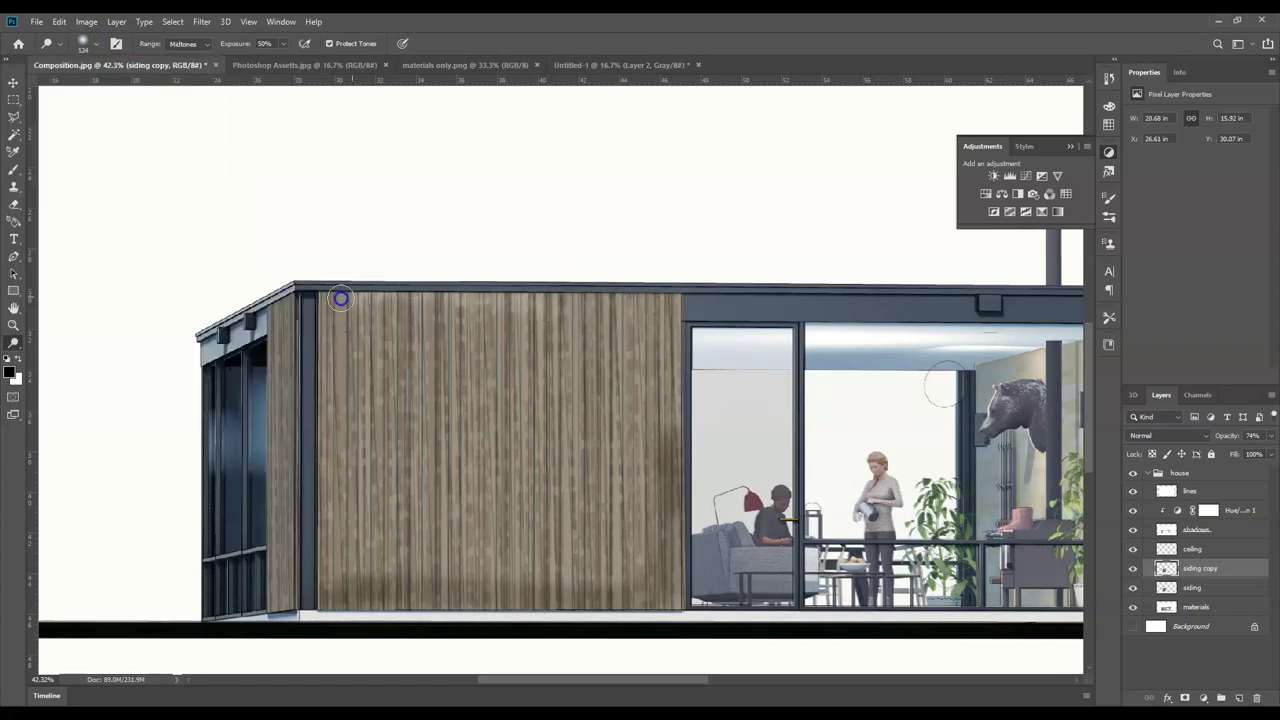
left_click(589, 311)
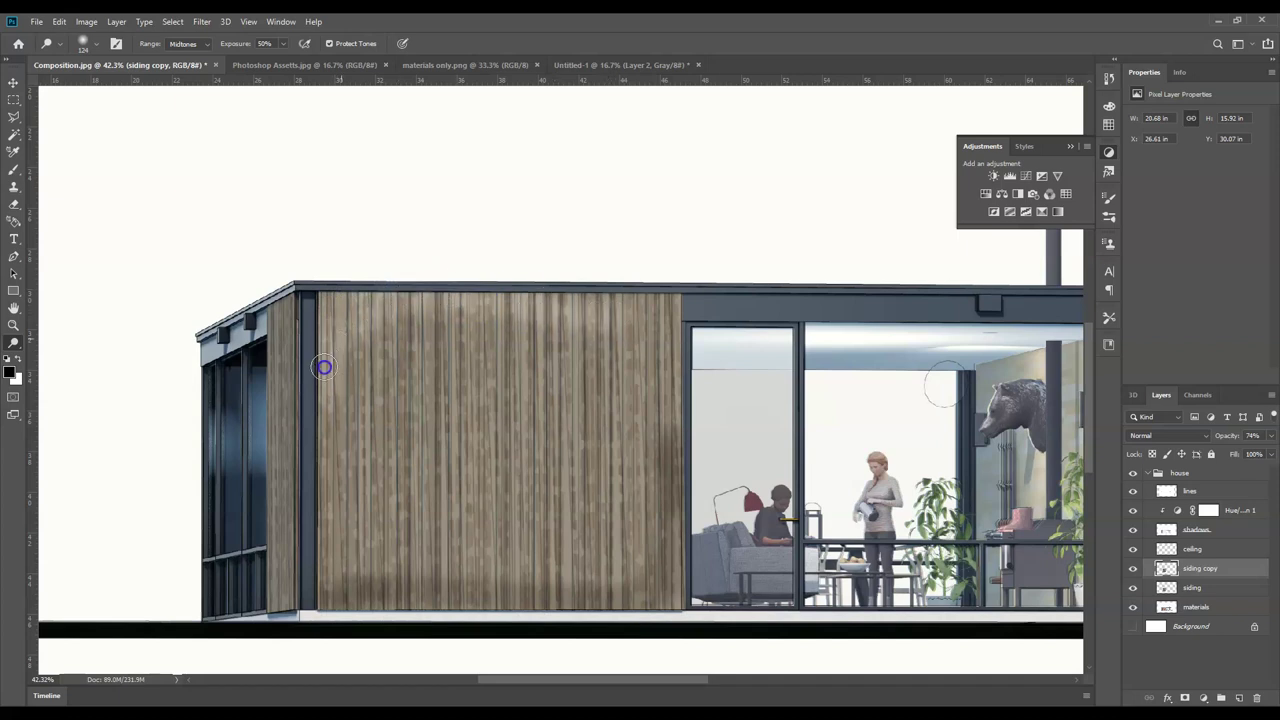
left_click(377, 311)
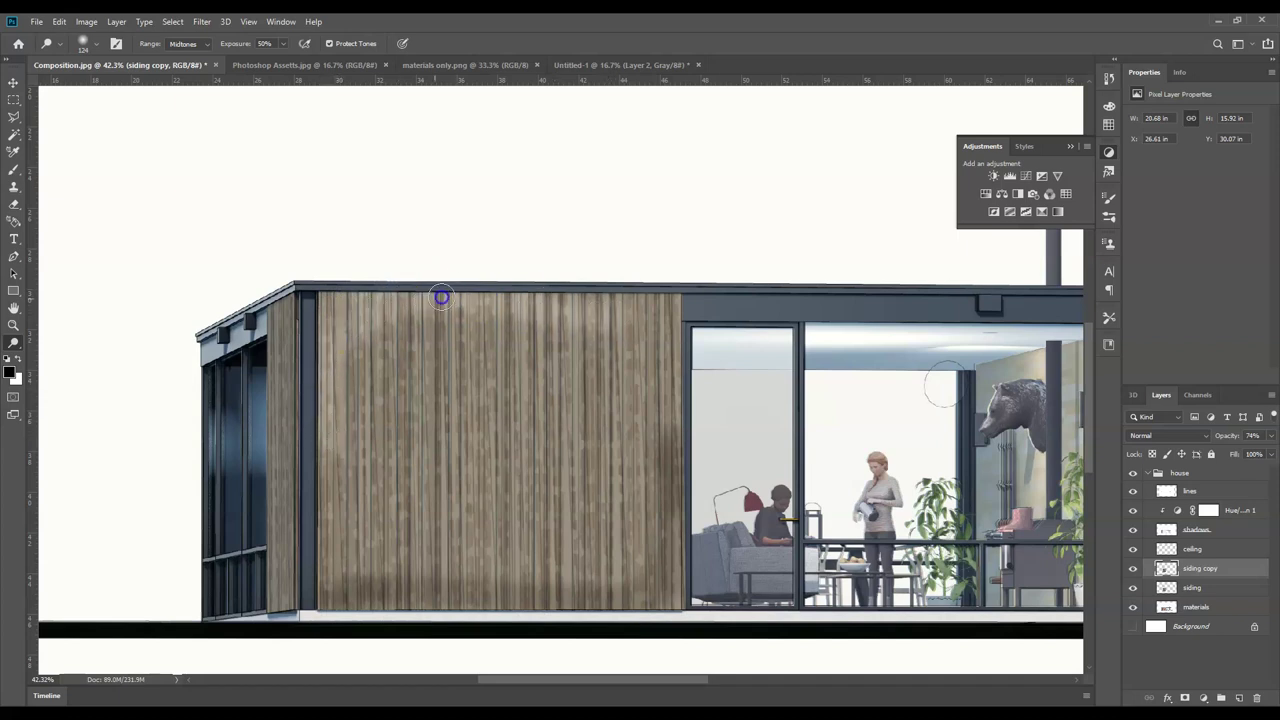
left_click(333, 413)
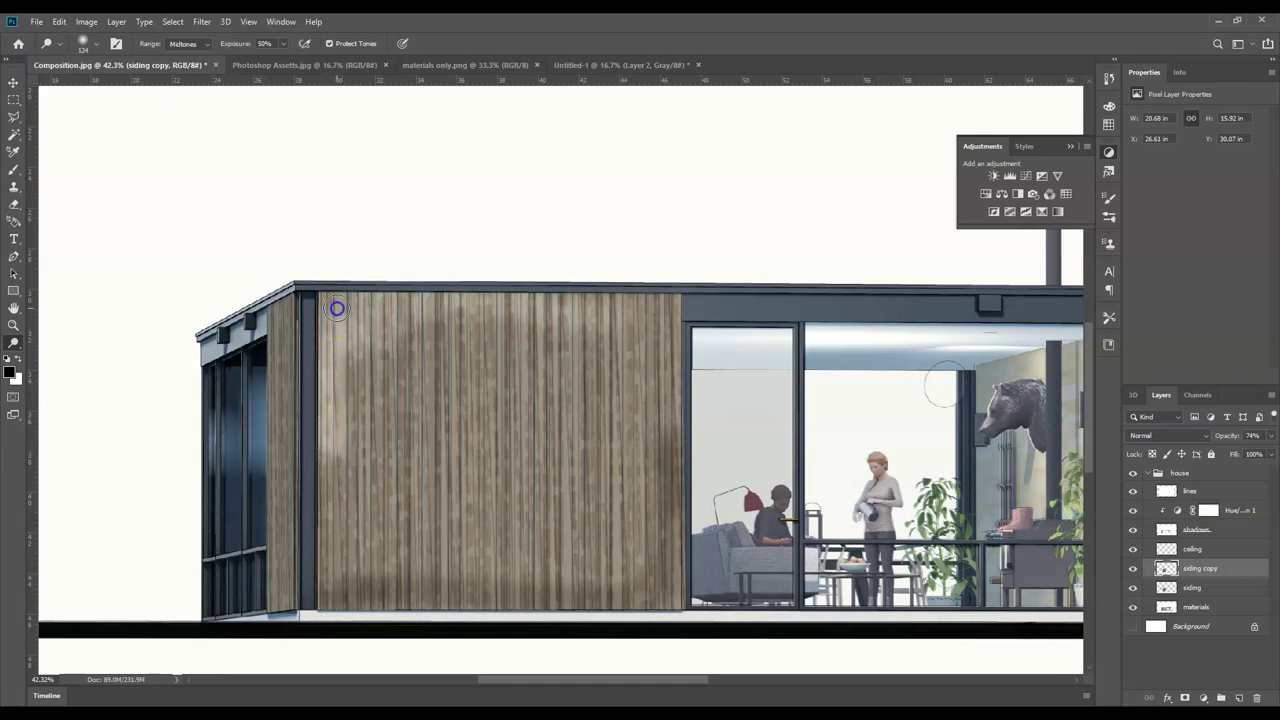
- Duplicate the materials layer as "materials copy" in the same document
scroll(223, 334, "down", 3)
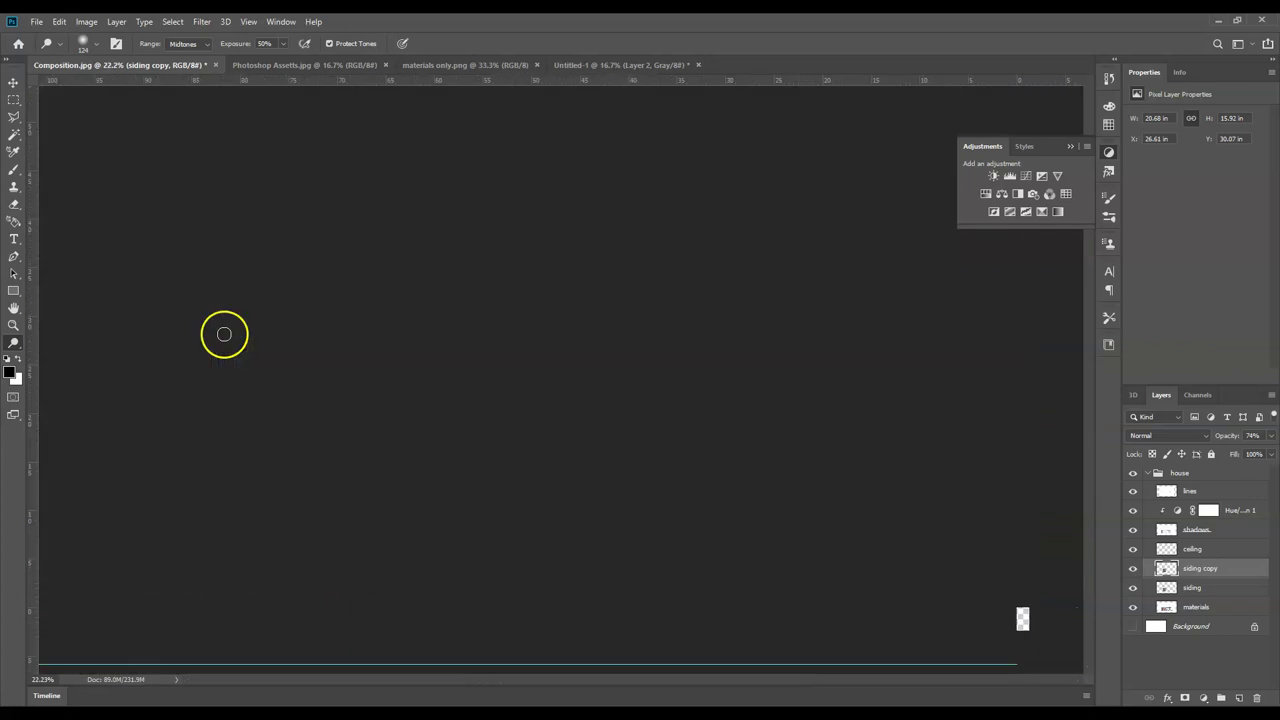
scroll(224, 334, "down", 1)
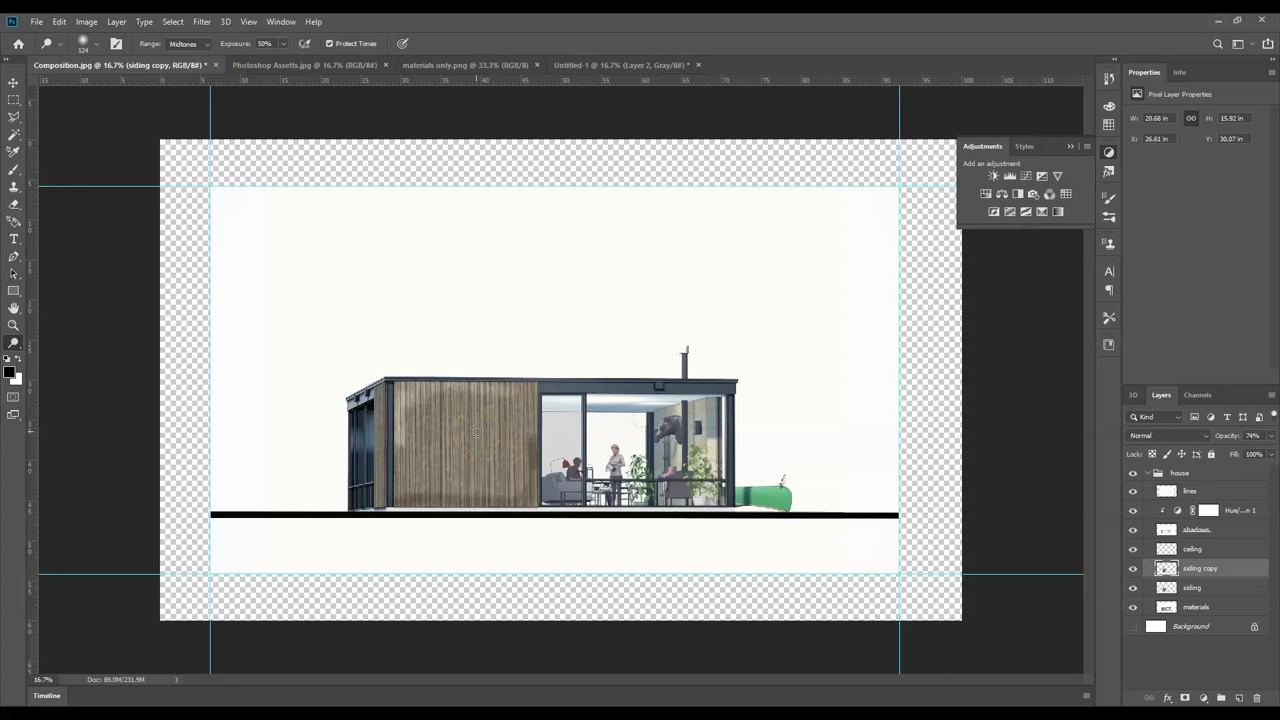
scroll(509, 443, "up", 1)
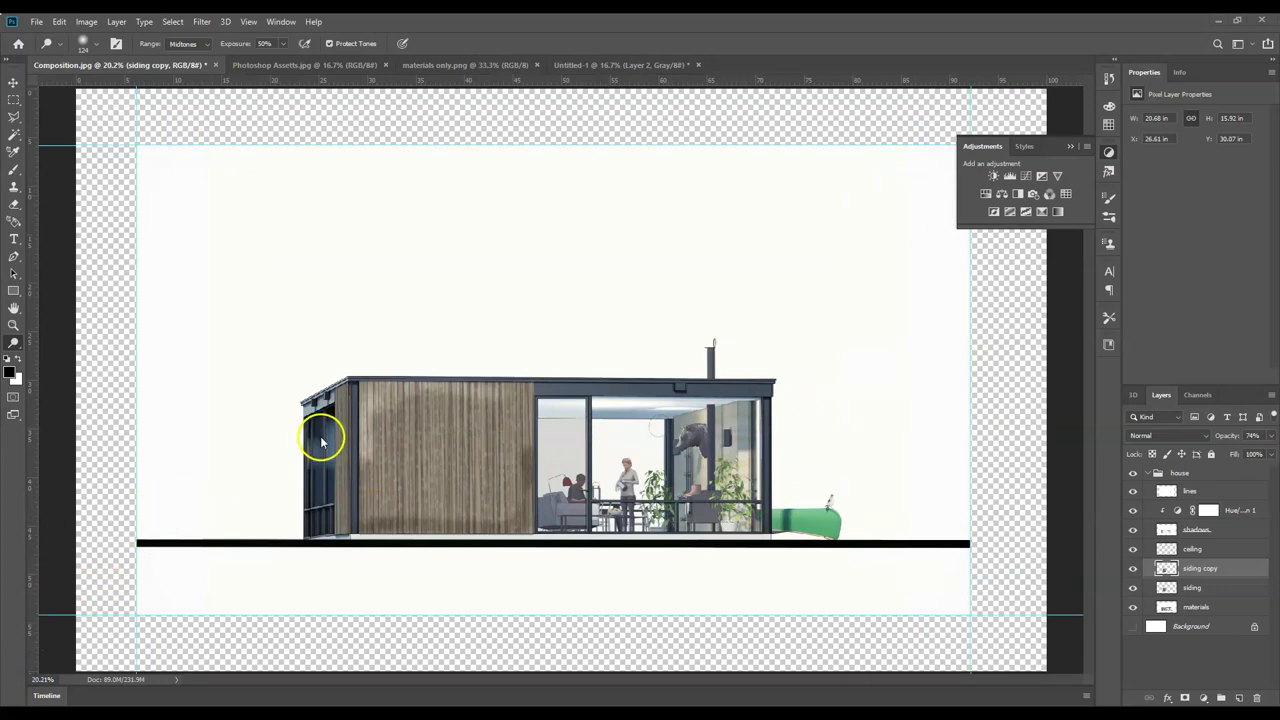
left_click(1210, 608)
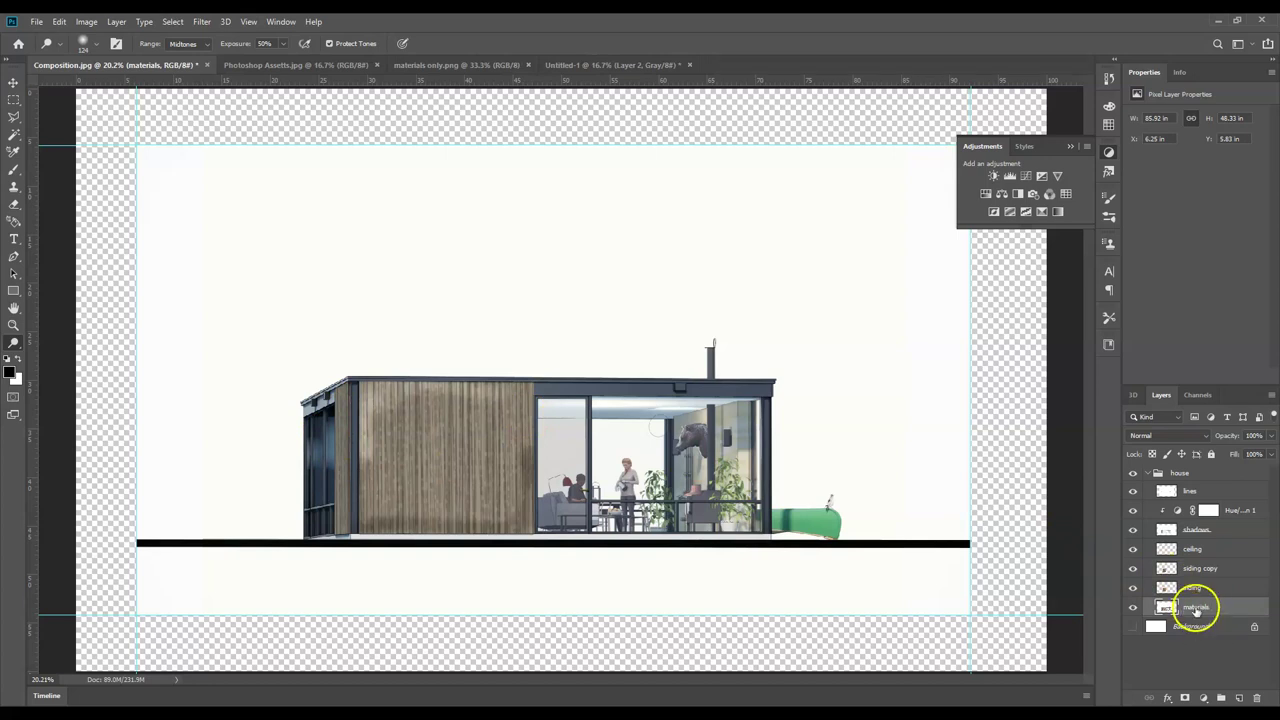
right_click(1214, 606)
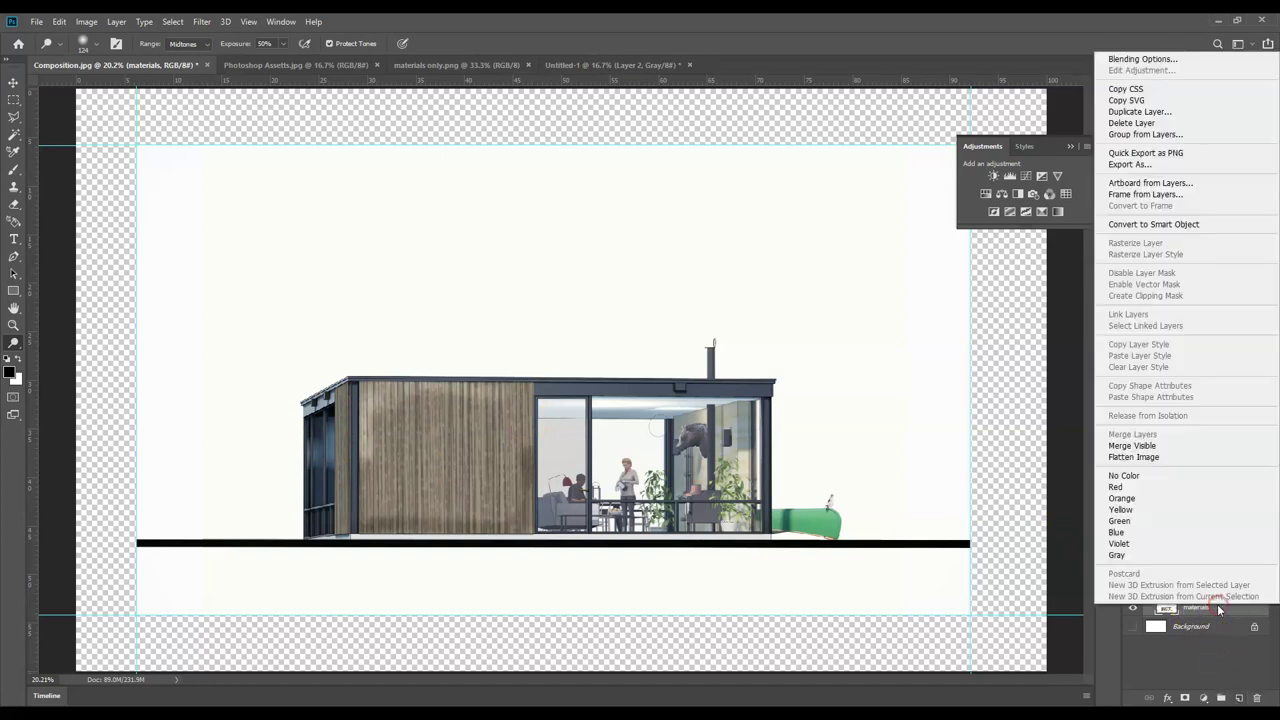
left_click(1140, 111)
left_click(767, 215)
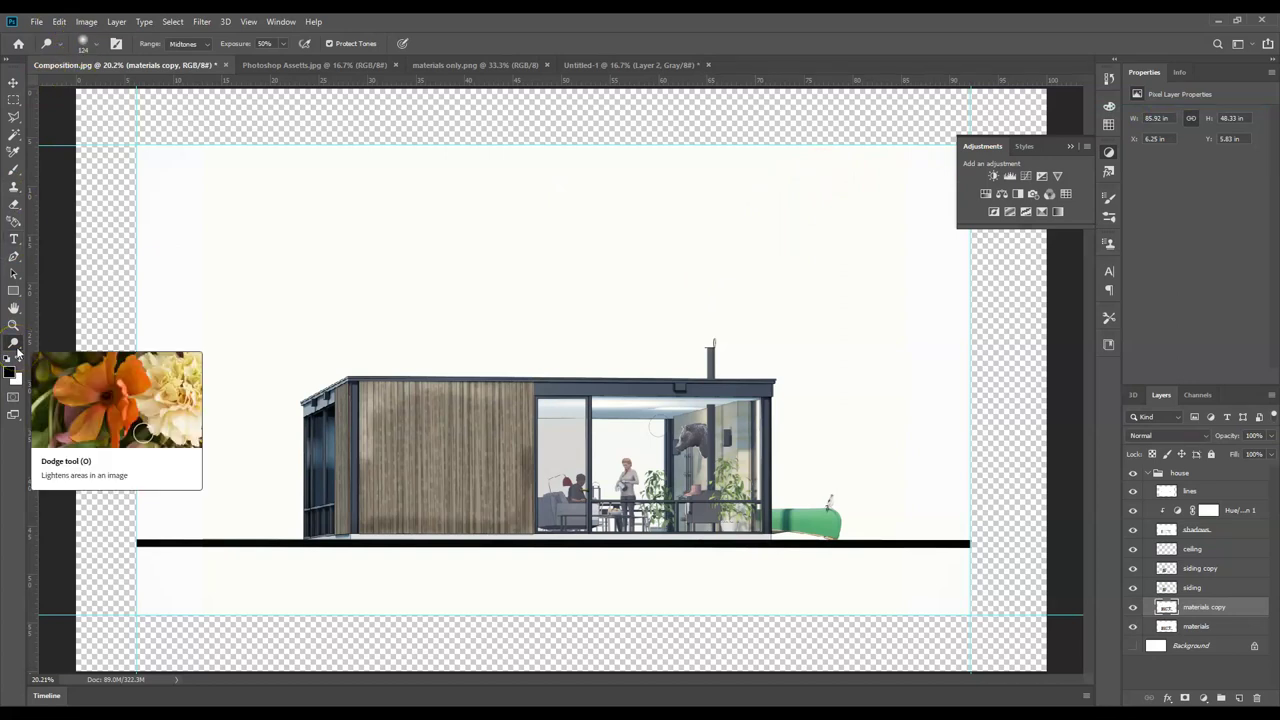
- Dodge highlights onto the side wall's windows and roof fascia on the materials copy with the 124 px brush
mouse_move(366, 449)
left_mouse_down()
mouse_move(334, 449)
mouse_move(318, 405)
left_mouse_up()
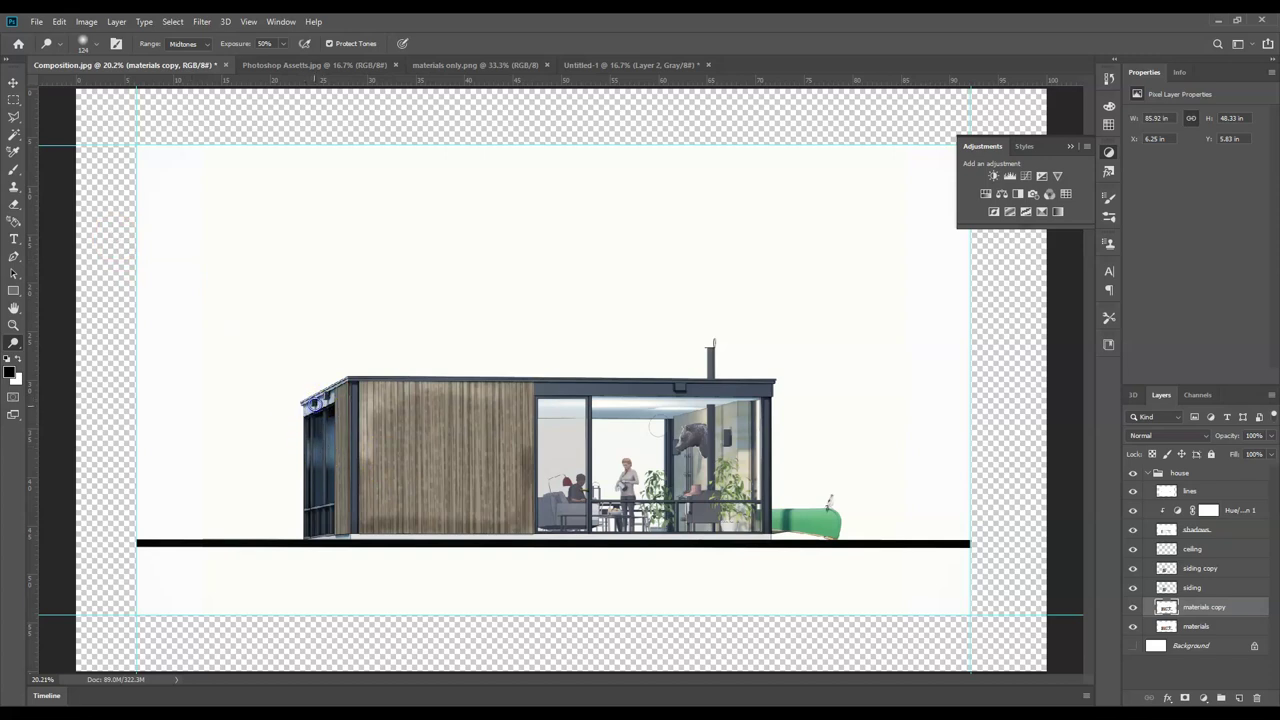
left_click_drag(341, 447, 324, 437)
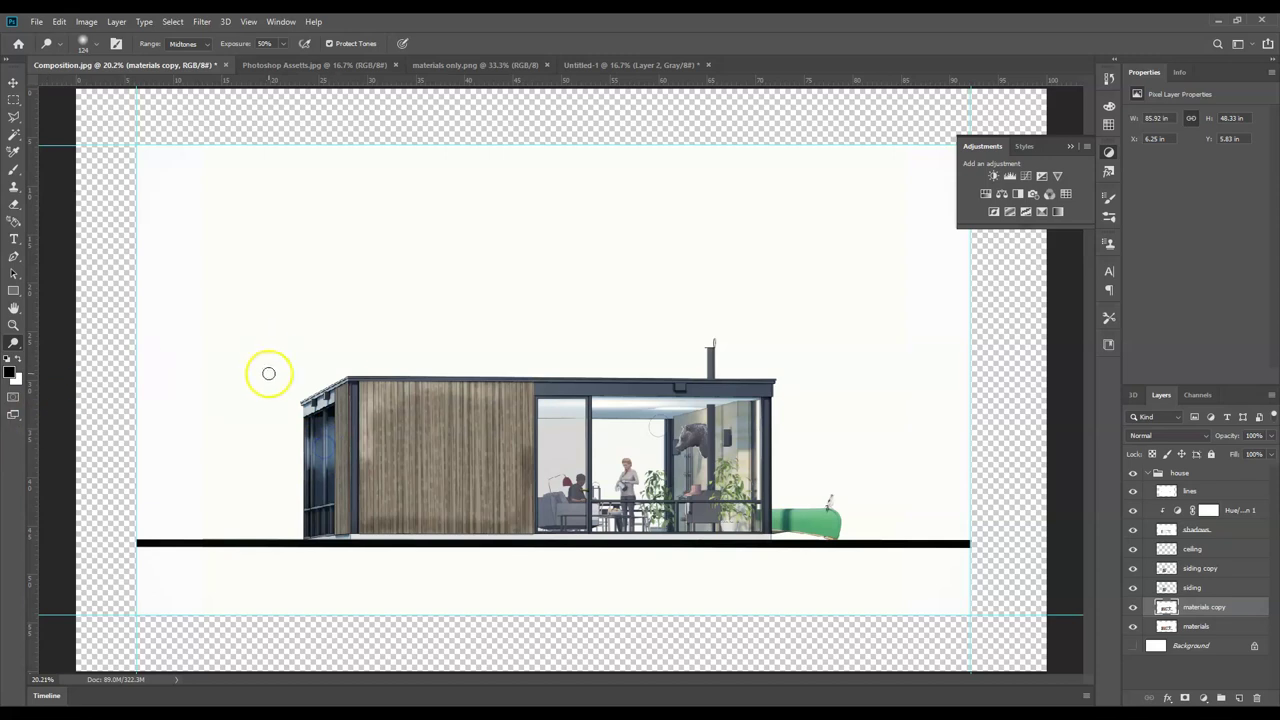
scroll(371, 371, "up", 4)
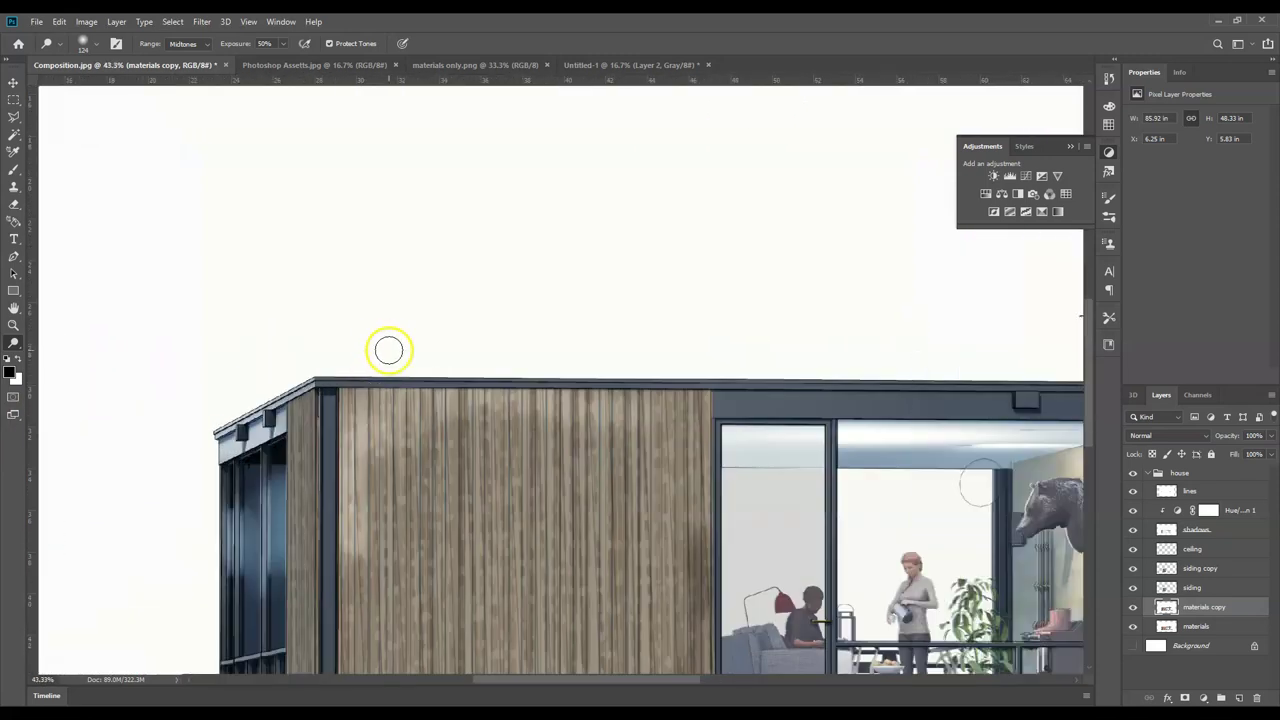
- Lighten the house's front corner column with Dodge strokes from the roof down to the base on the materials copy
left_click(329, 379)
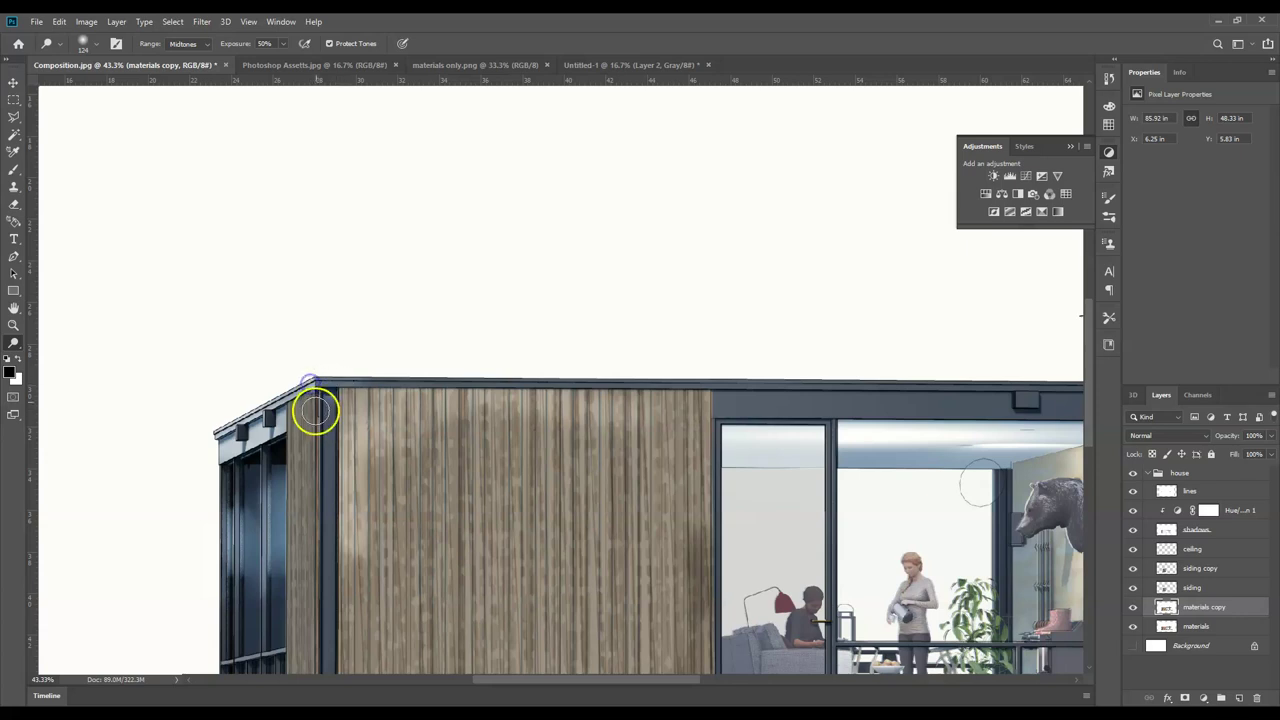
left_click_drag(328, 386, 331, 640)
scroll(331, 472, "down", 2)
scroll(331, 472, "down", 5)
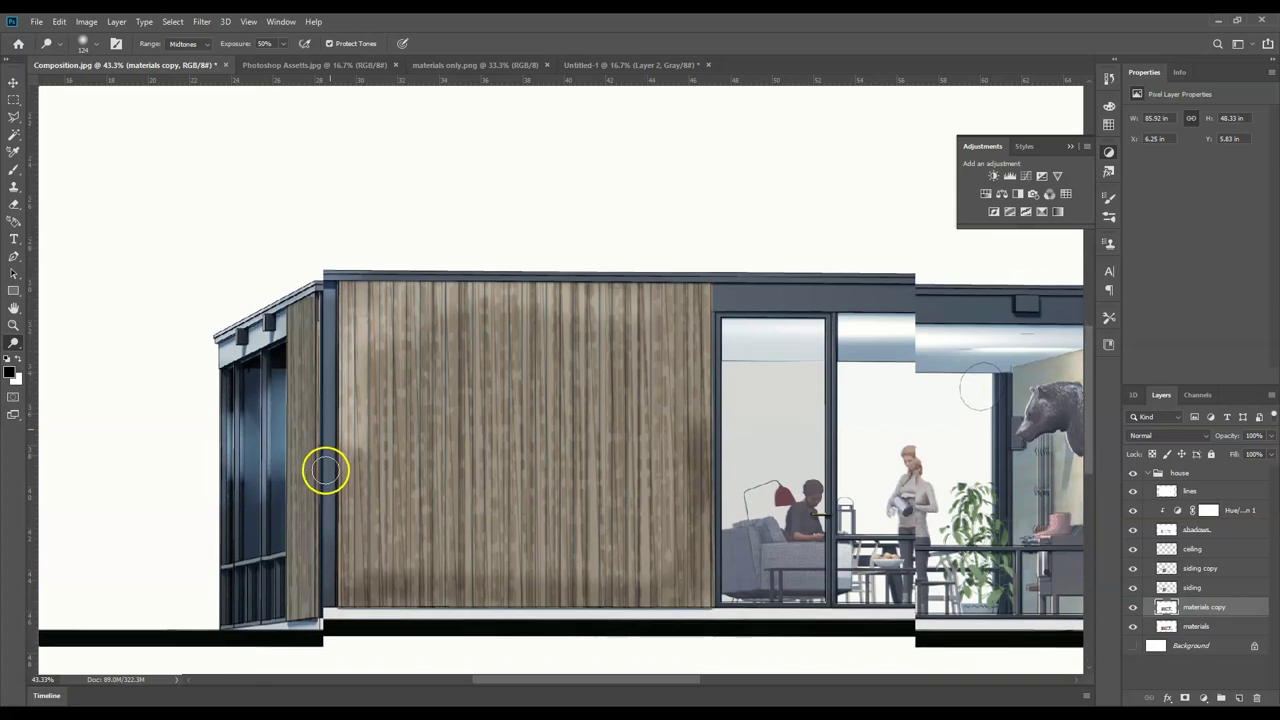
left_click(323, 457)
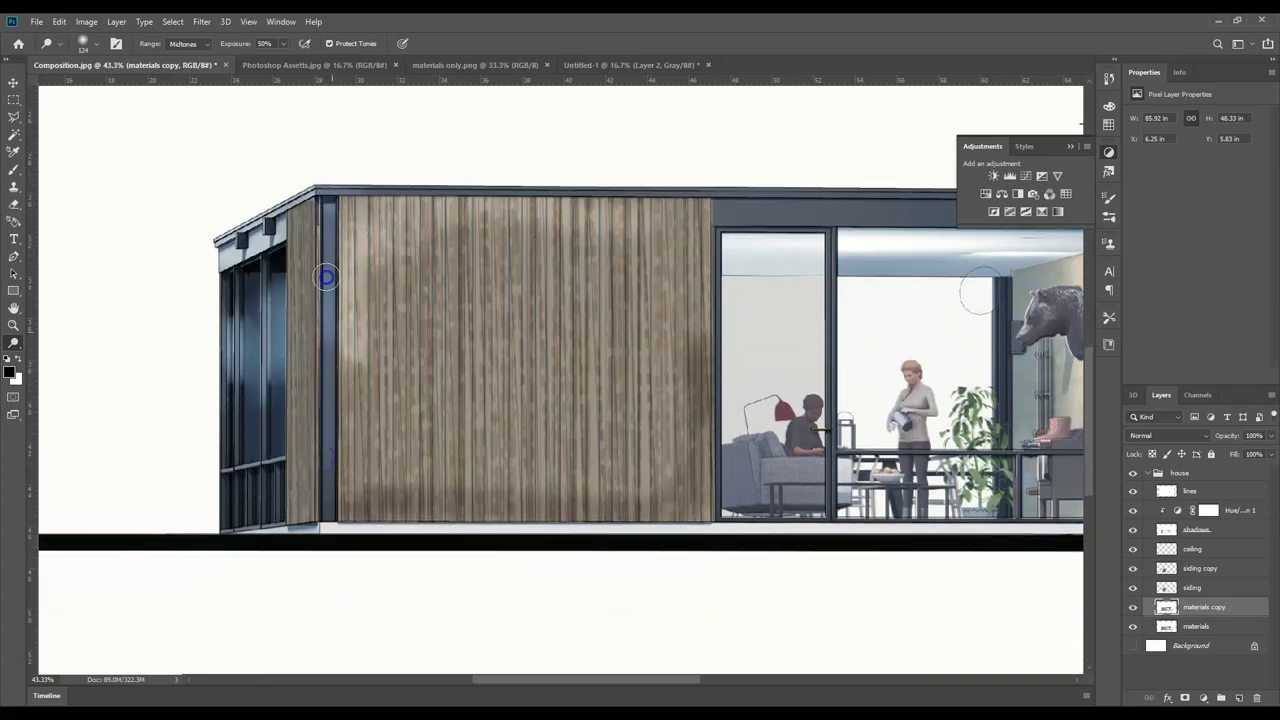
scroll(206, 349, "down", 2)
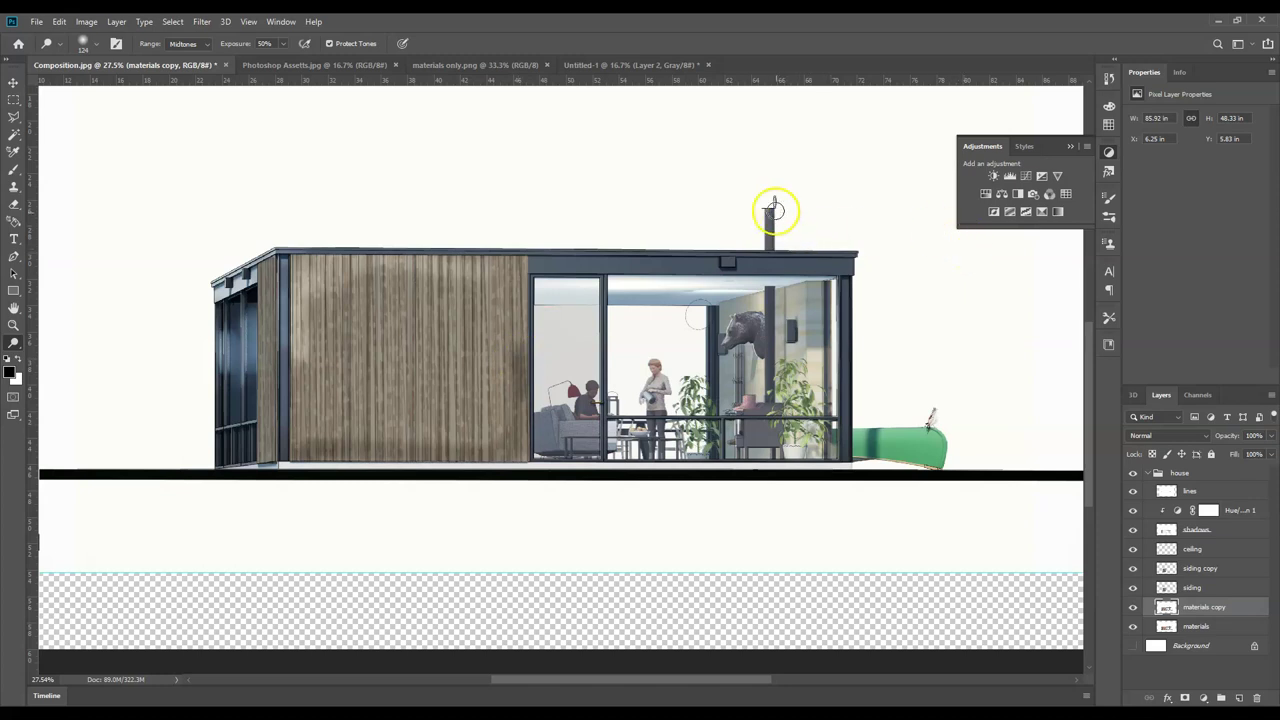
- Dodge a highlight along one side of the chimney pipe above the roof
scroll(771, 209, "up", 4)
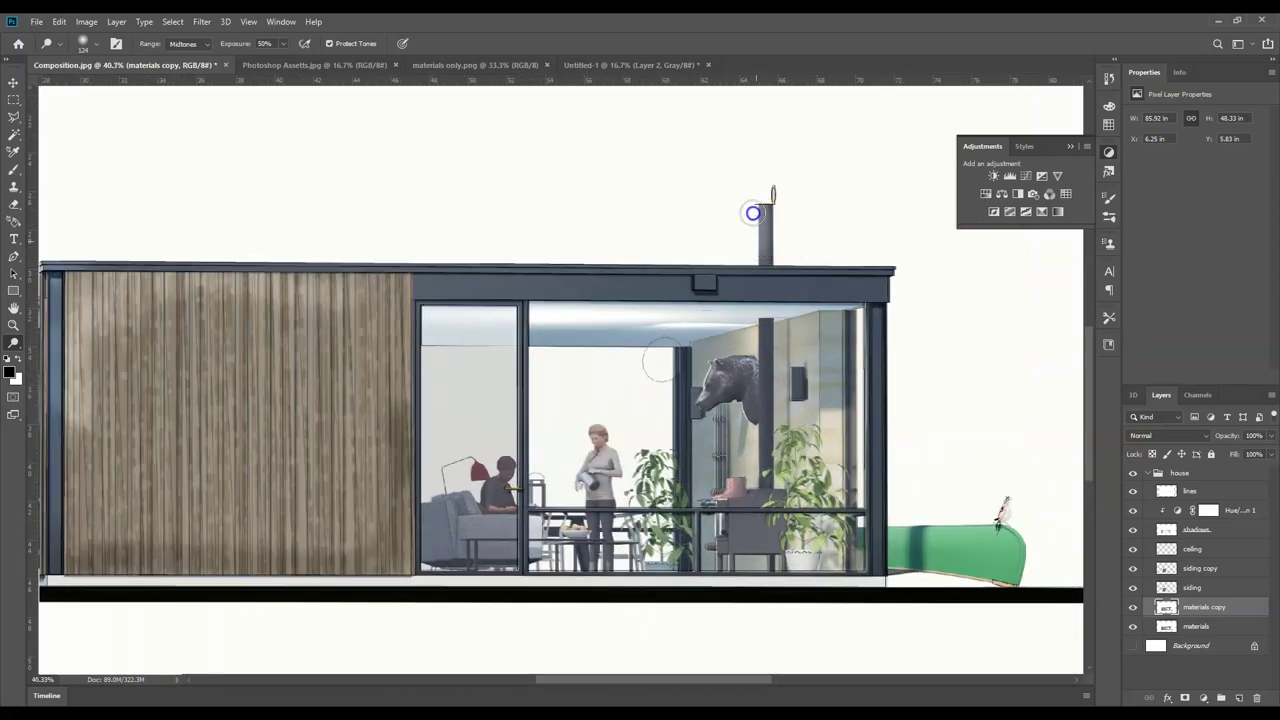
left_click_drag(757, 212, 758, 242)
scroll(591, 212, "down", 2)
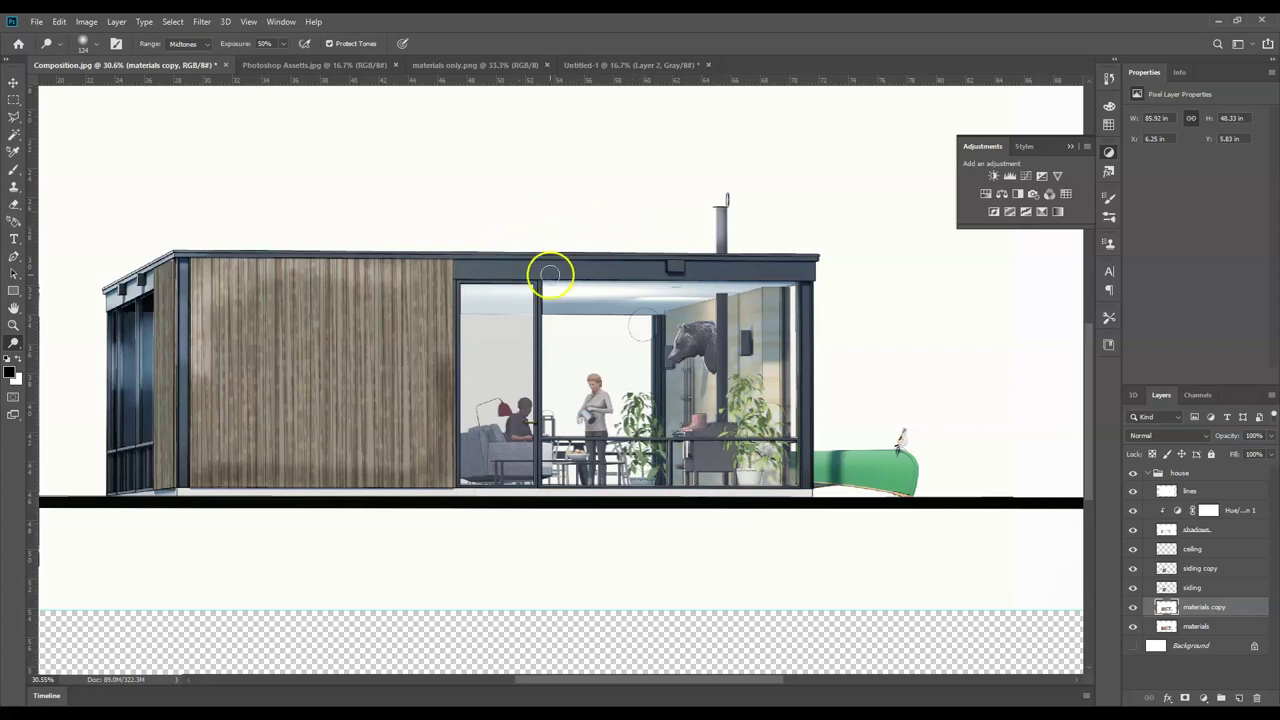
scroll(605, 256, "down", 2)
scroll(557, 317, "down", 1)
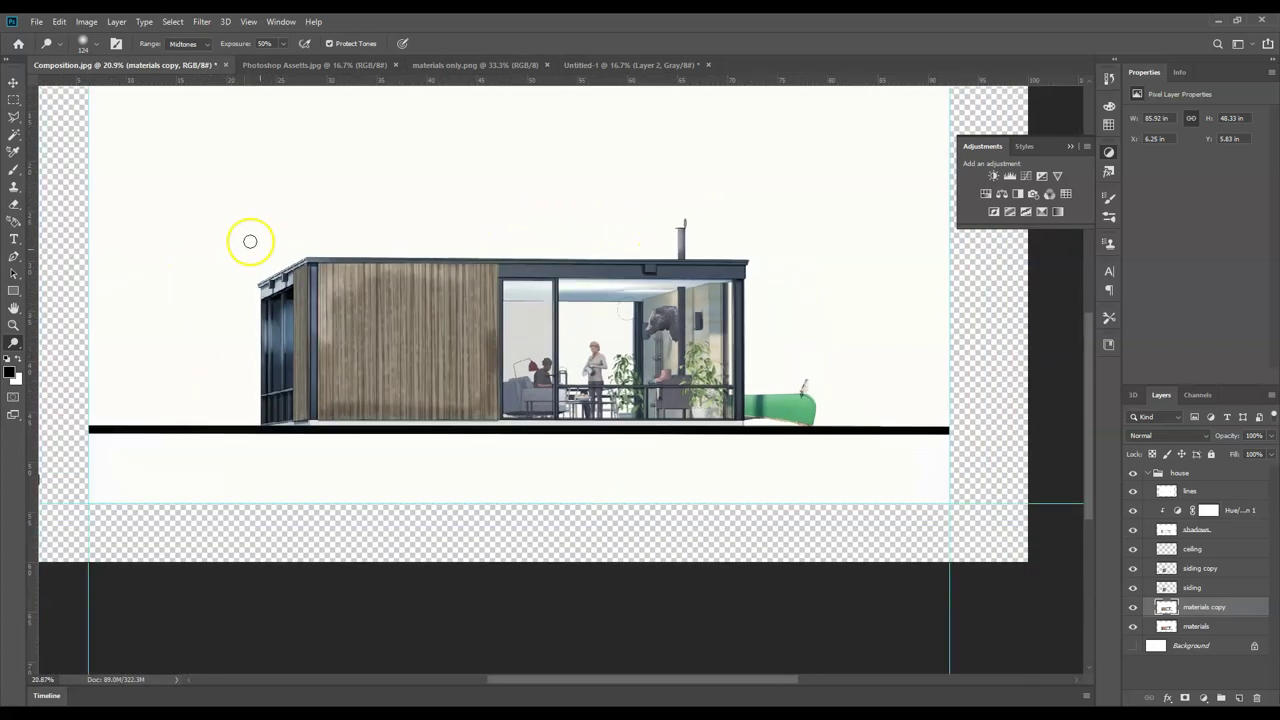
scroll(300, 271, "up", 2)
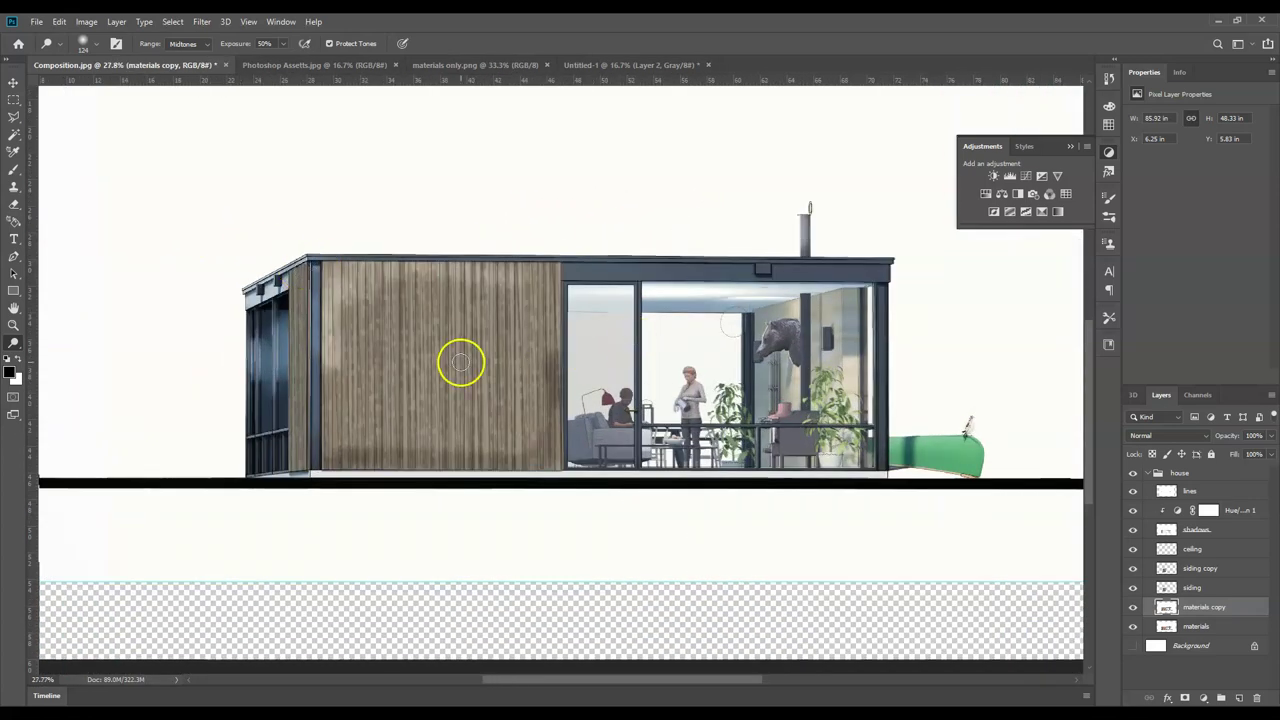
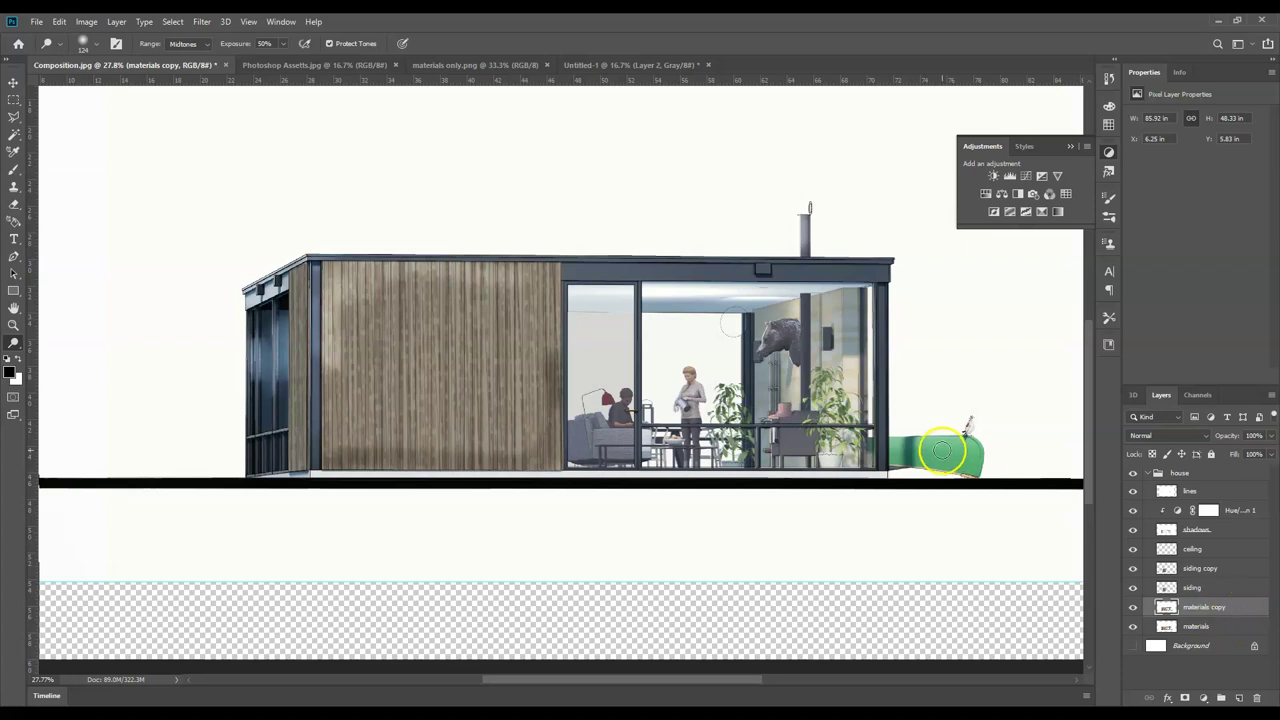
- Outline the green canoe beside the house on the materials layer with the Polygonal Lasso tool
left_click(1207, 630)
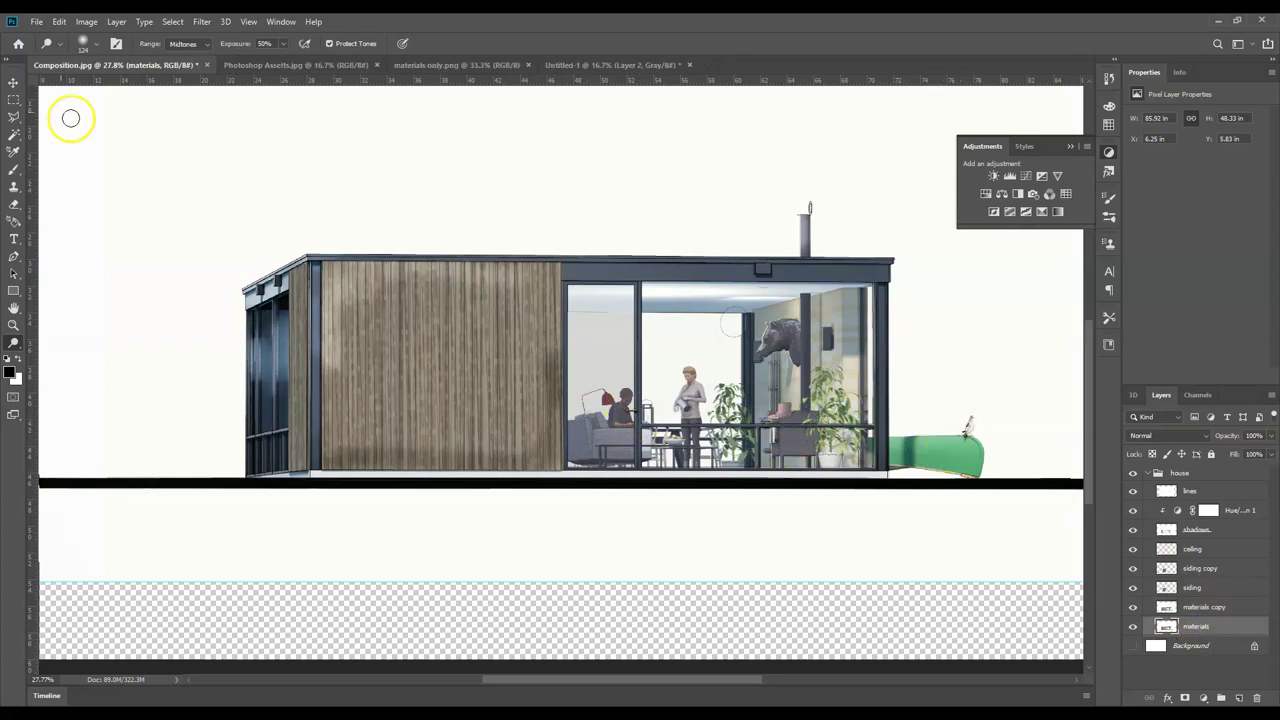
left_click(13, 117)
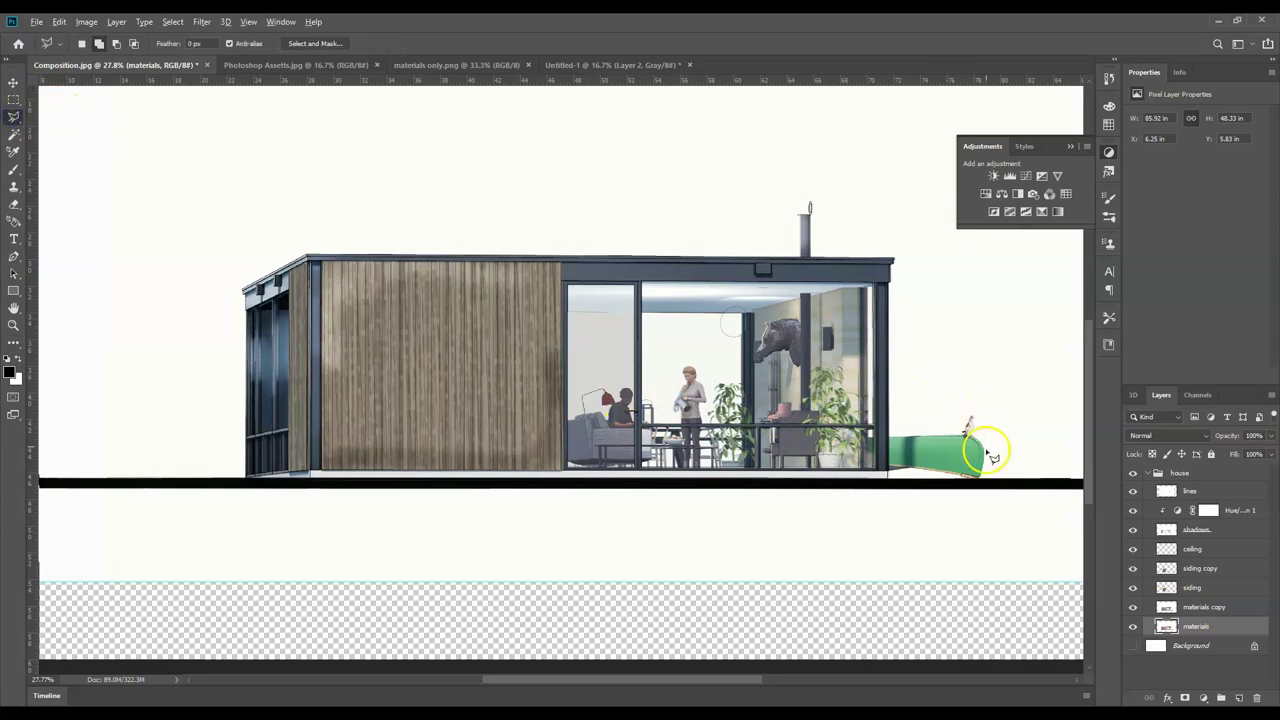
scroll(985, 465, "up", 5)
scroll(988, 474, "up", 1)
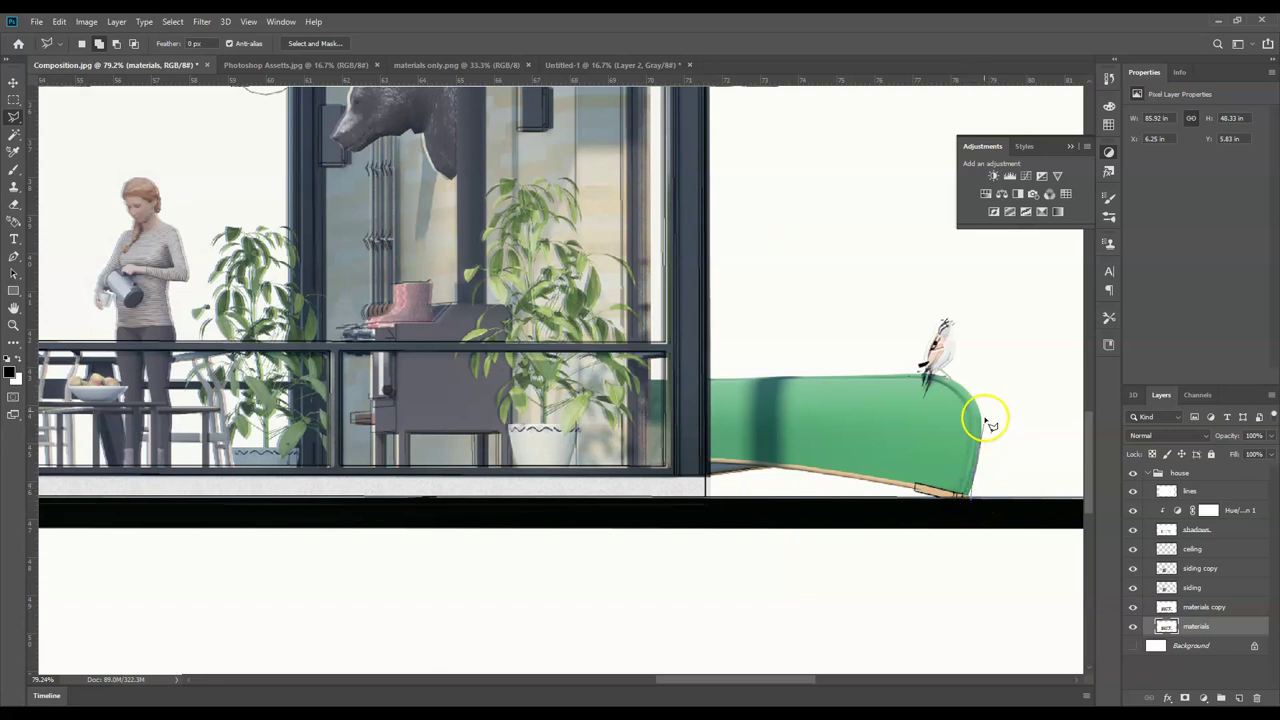
left_click(981, 454)
left_click(962, 386)
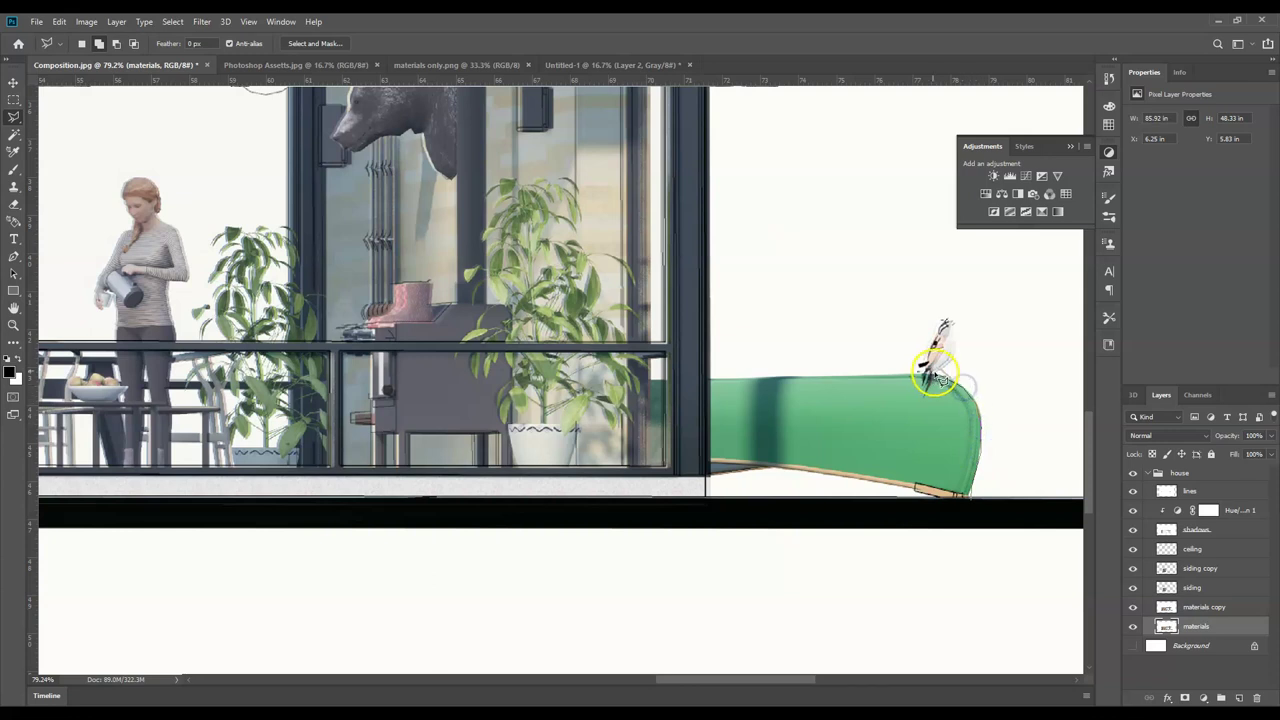
left_click(907, 378)
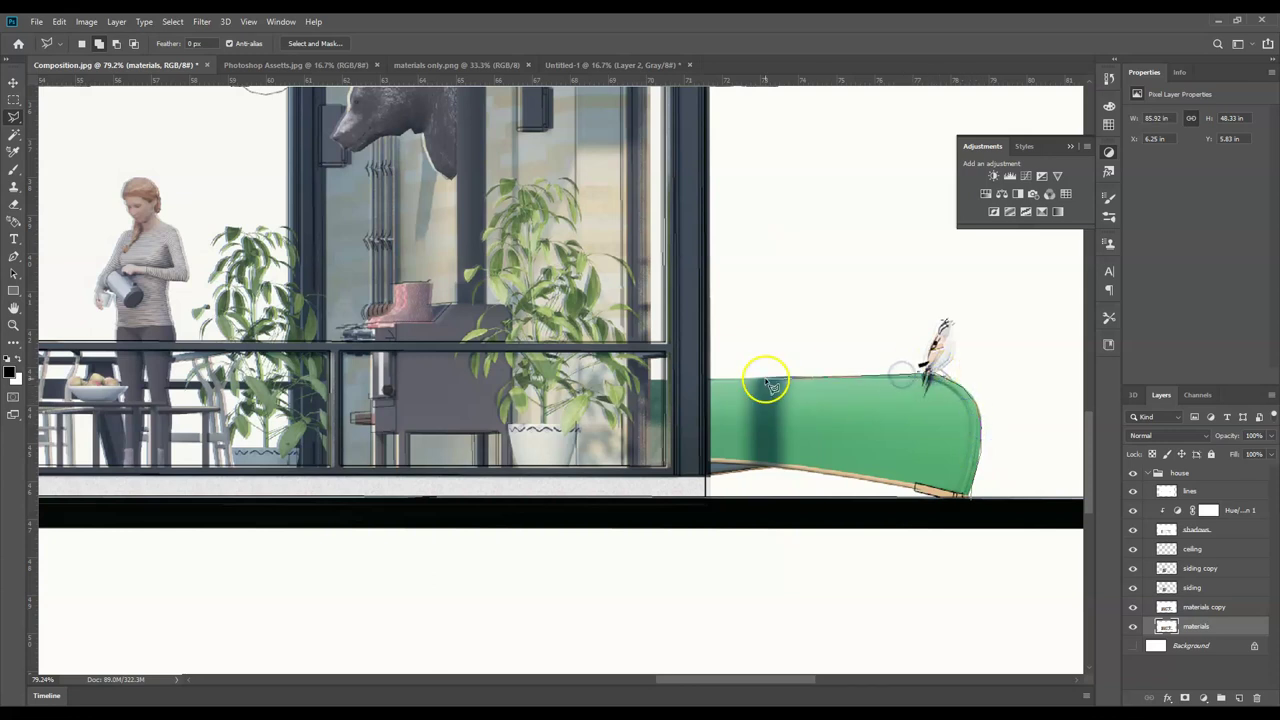
left_click(762, 380)
left_click(710, 379)
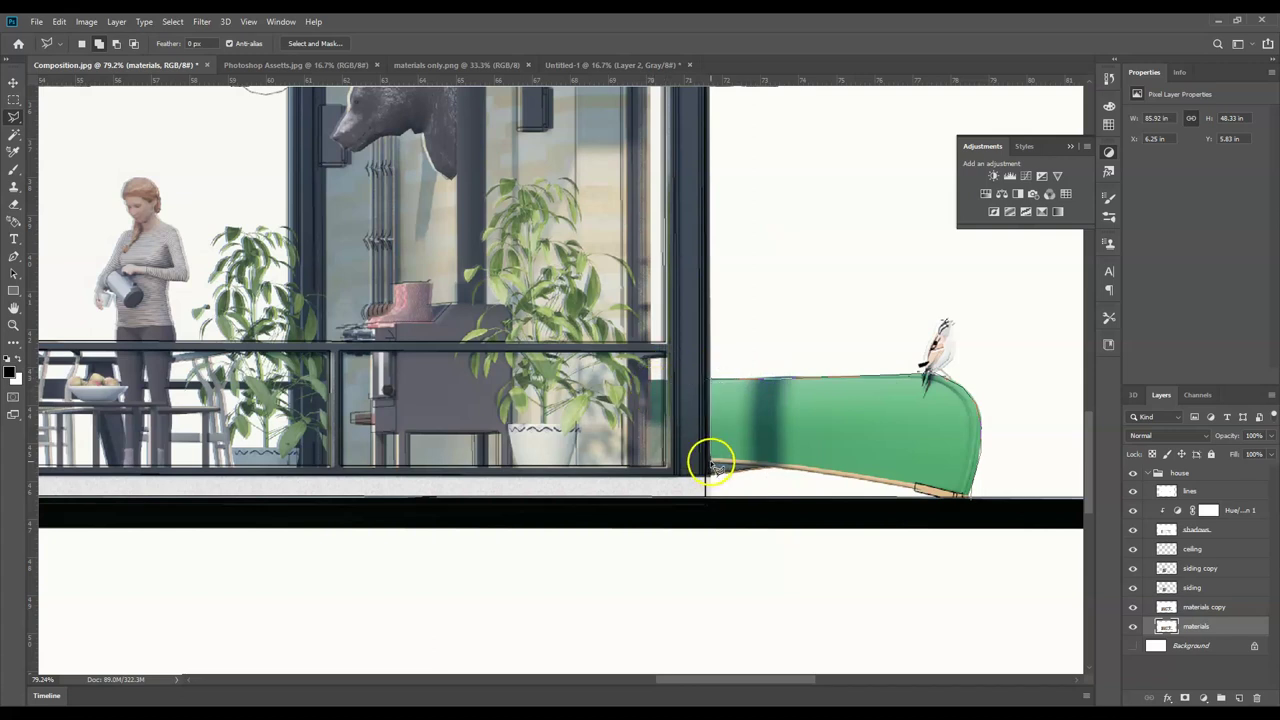
left_click(712, 478)
left_click(773, 467)
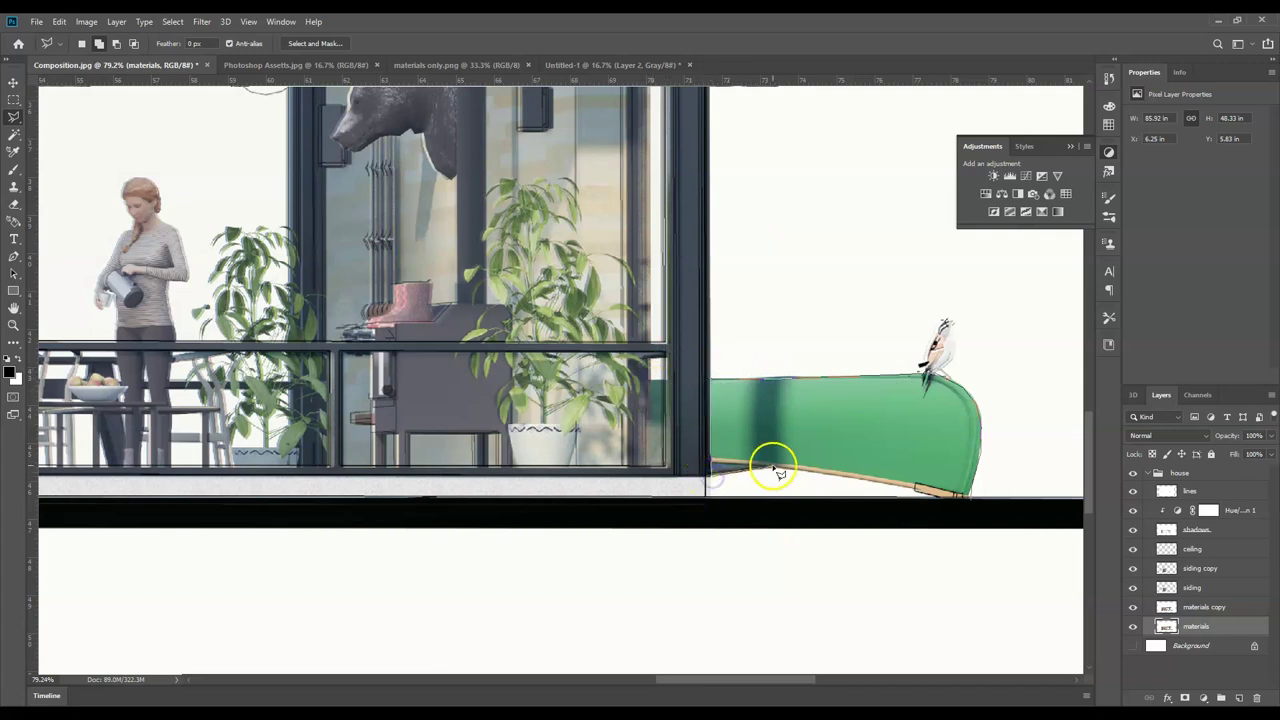
left_click(933, 497)
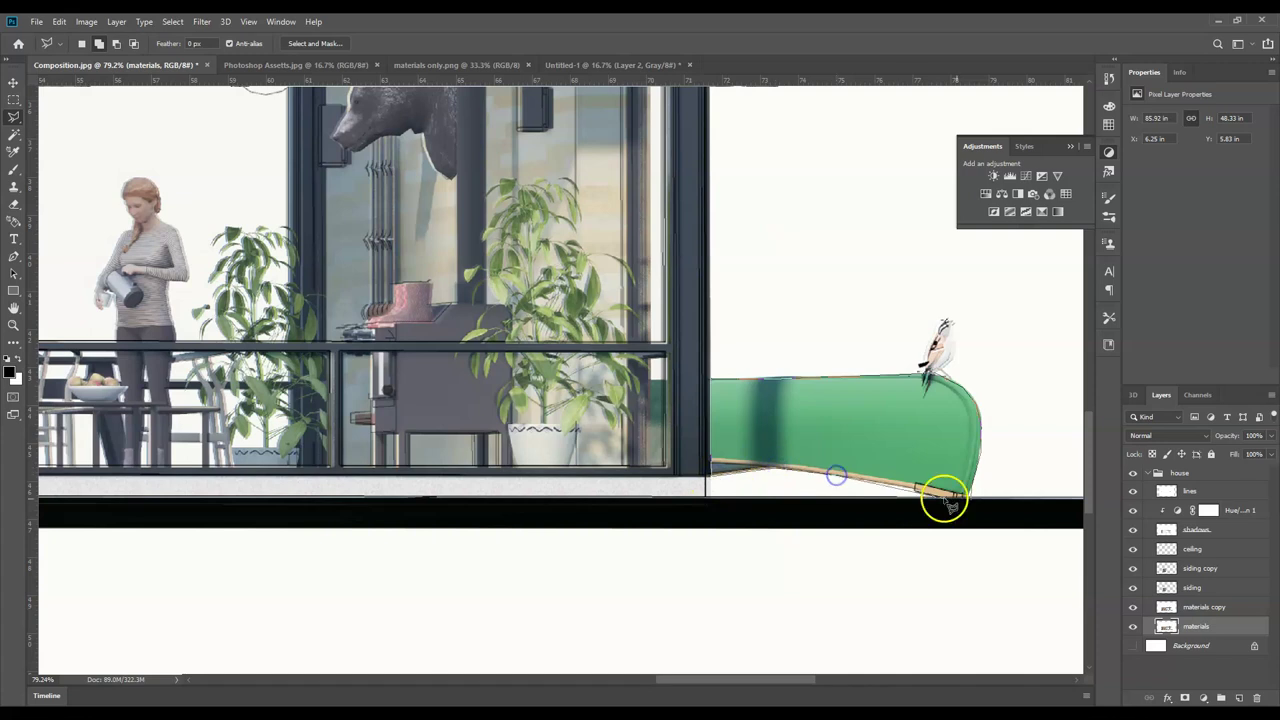
double_click(904, 438)
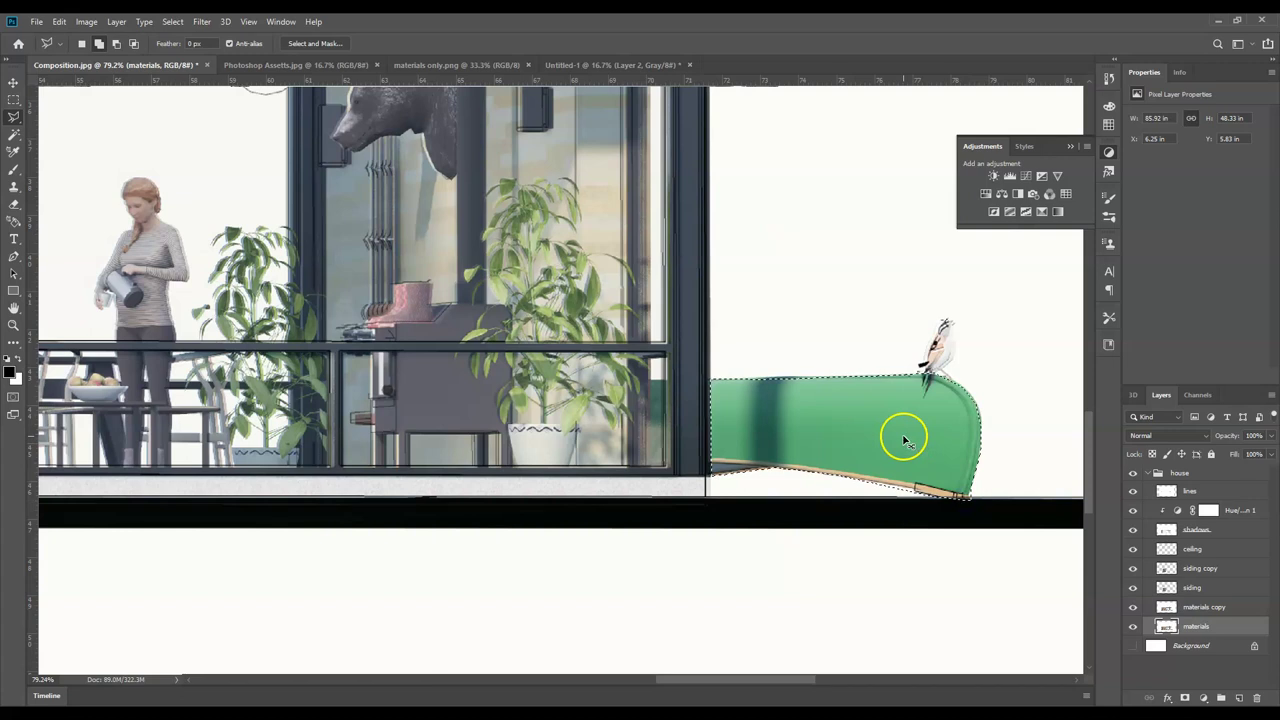
- Copy the selected canoe onto its own layer and set its lightness to -42 with Hue/Saturation
key("ctrl+j")
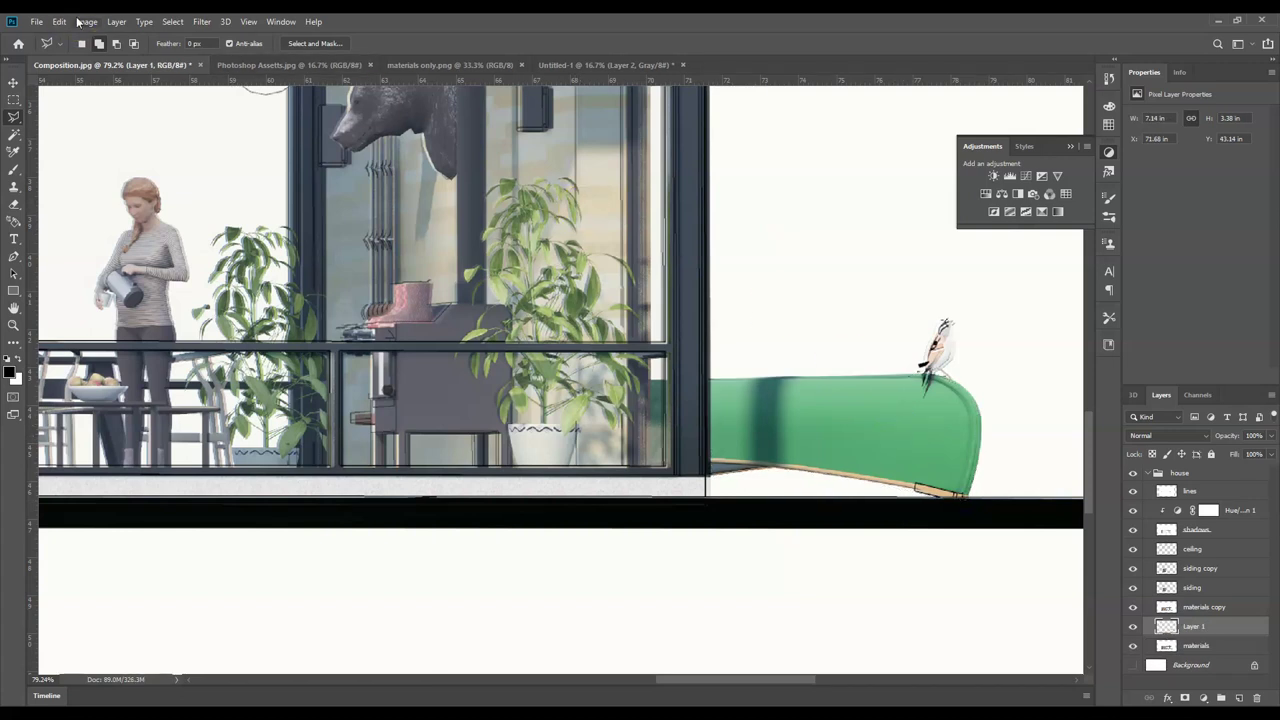
key("ctrl+u")
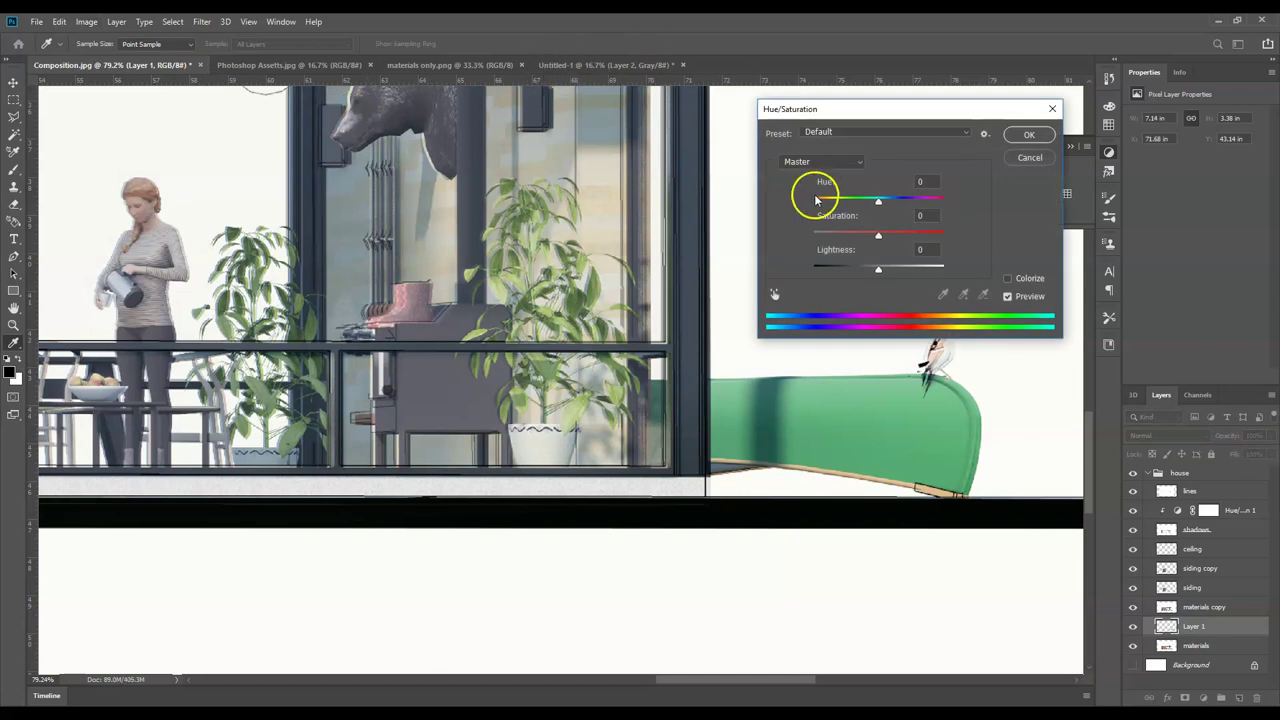
left_click_drag(878, 270, 858, 278)
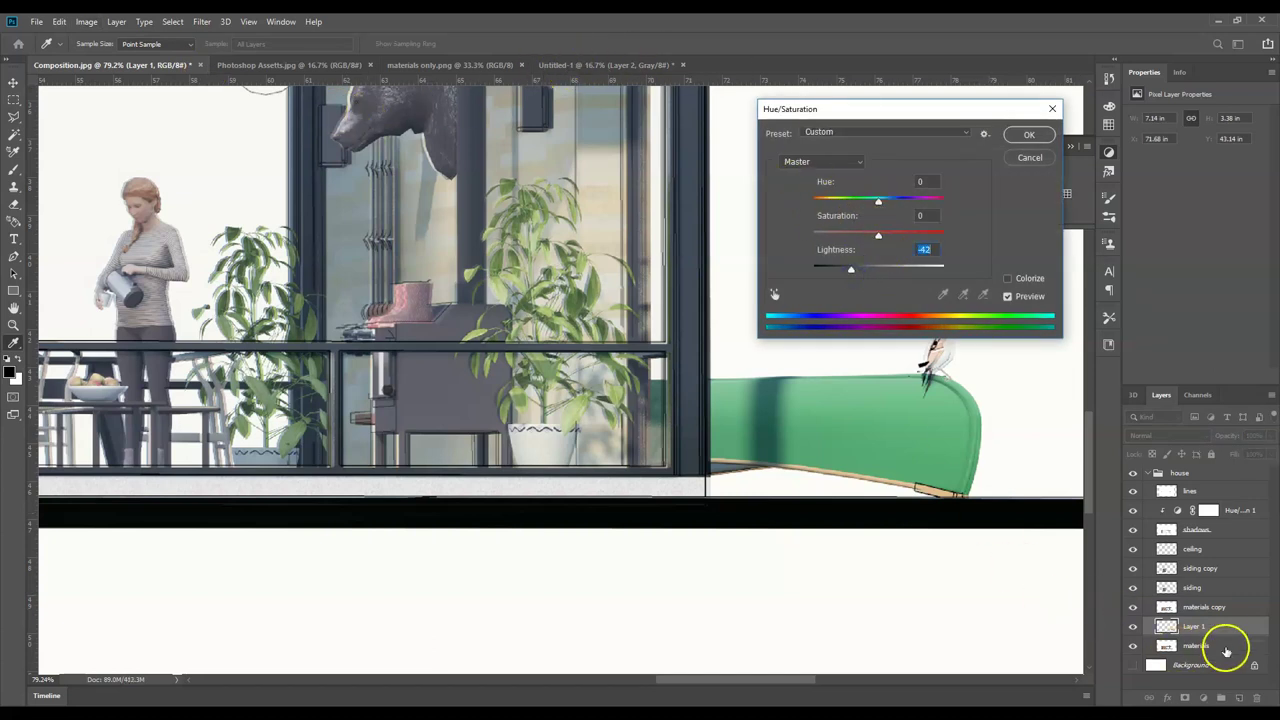
left_click(1029, 135)
- Move the darkened canoe layer above the materials copy layer in the stack
left_click_drag(1220, 623, 1214, 605)
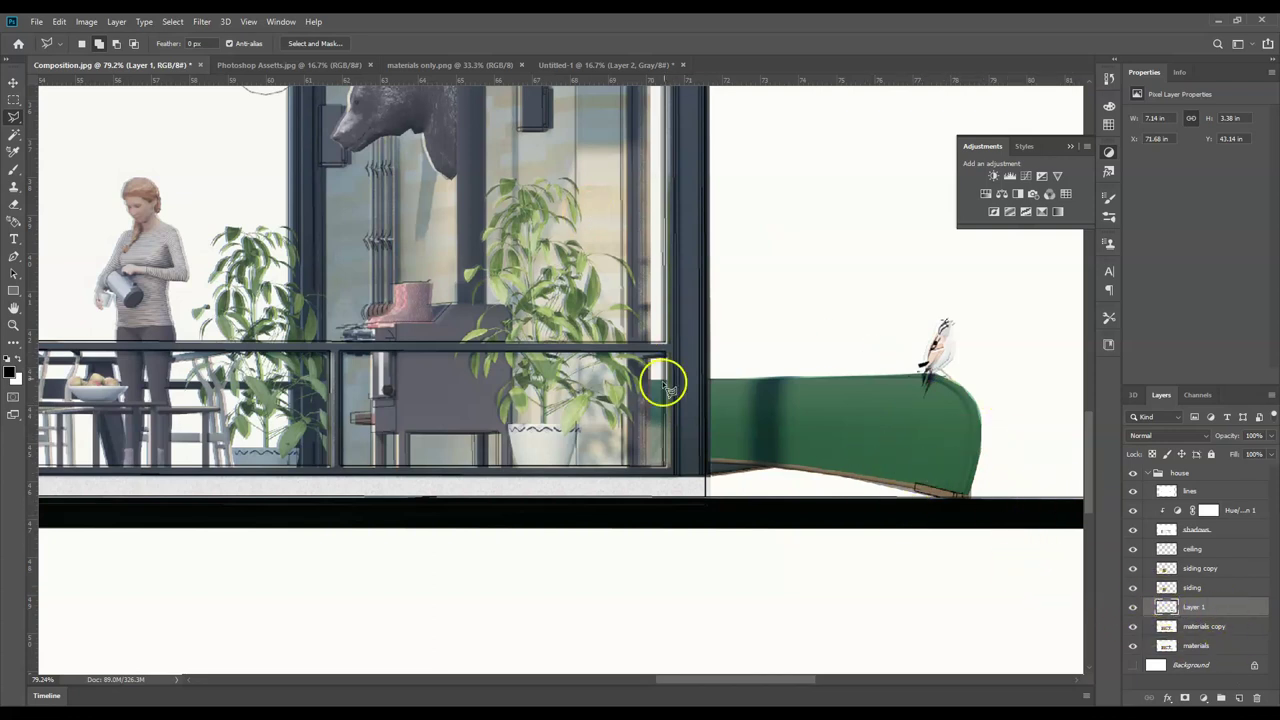
scroll(592, 400, "down", 3)
scroll(737, 406, "down", 4)
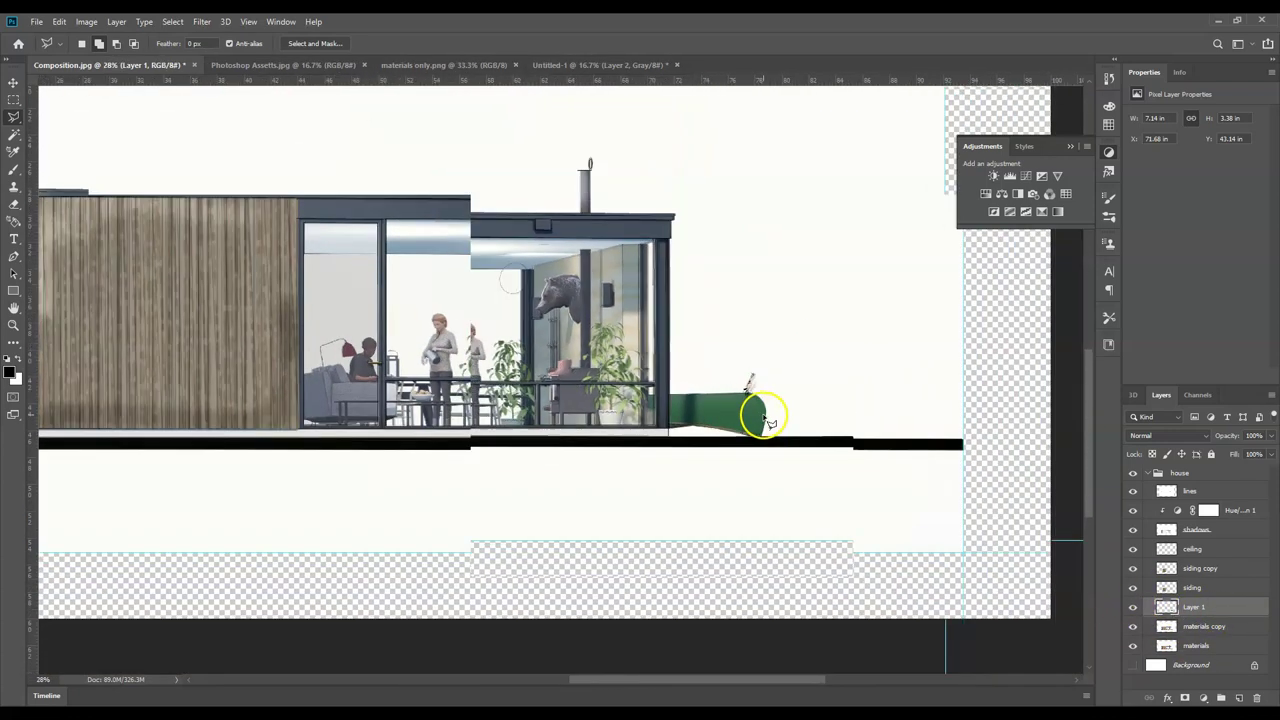
scroll(779, 371, "down", 1)
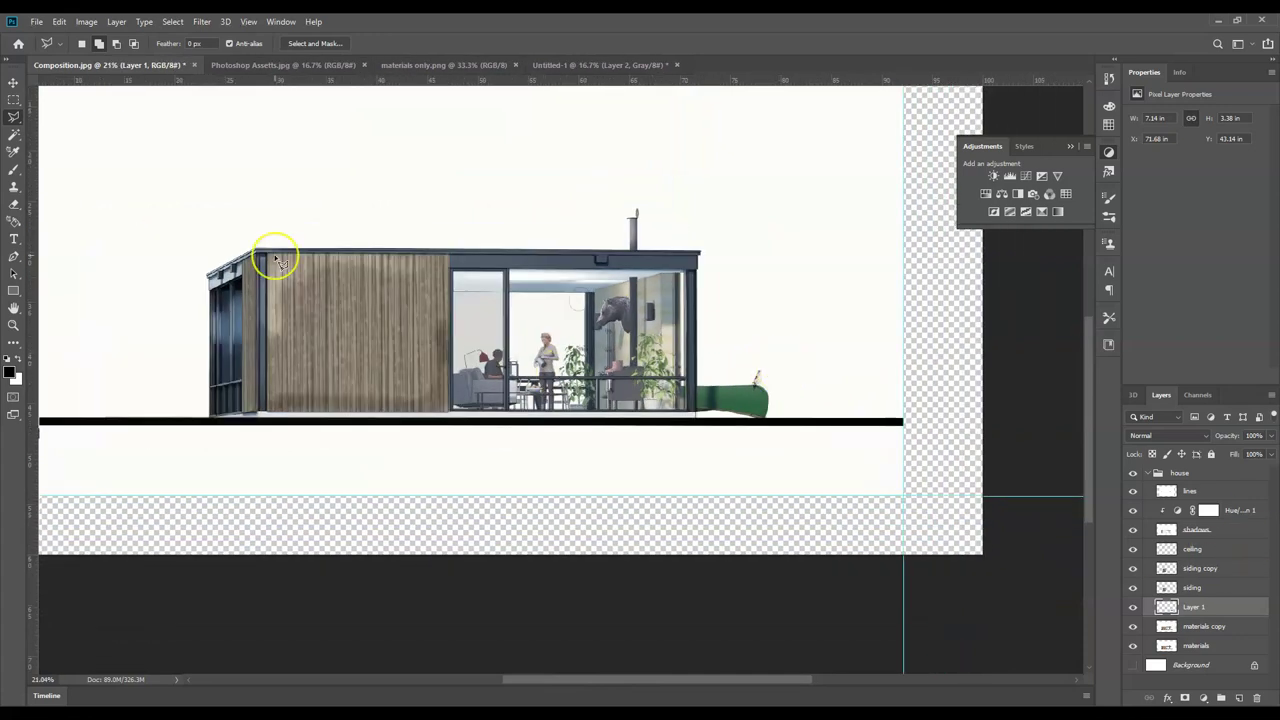
left_click_drag(897, 537, 512, 497)
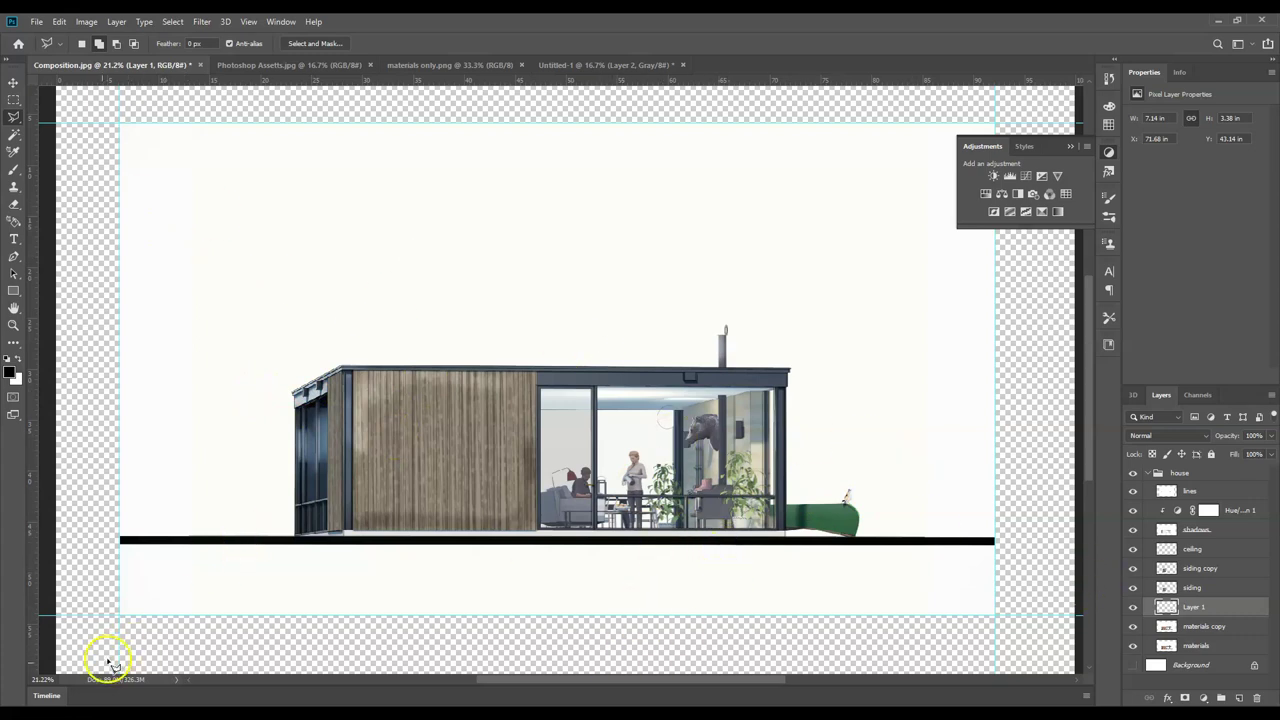
- Add a Levels adjustment above the ceiling layer with a black input level of 15 and compare the image with and without it
key("v")
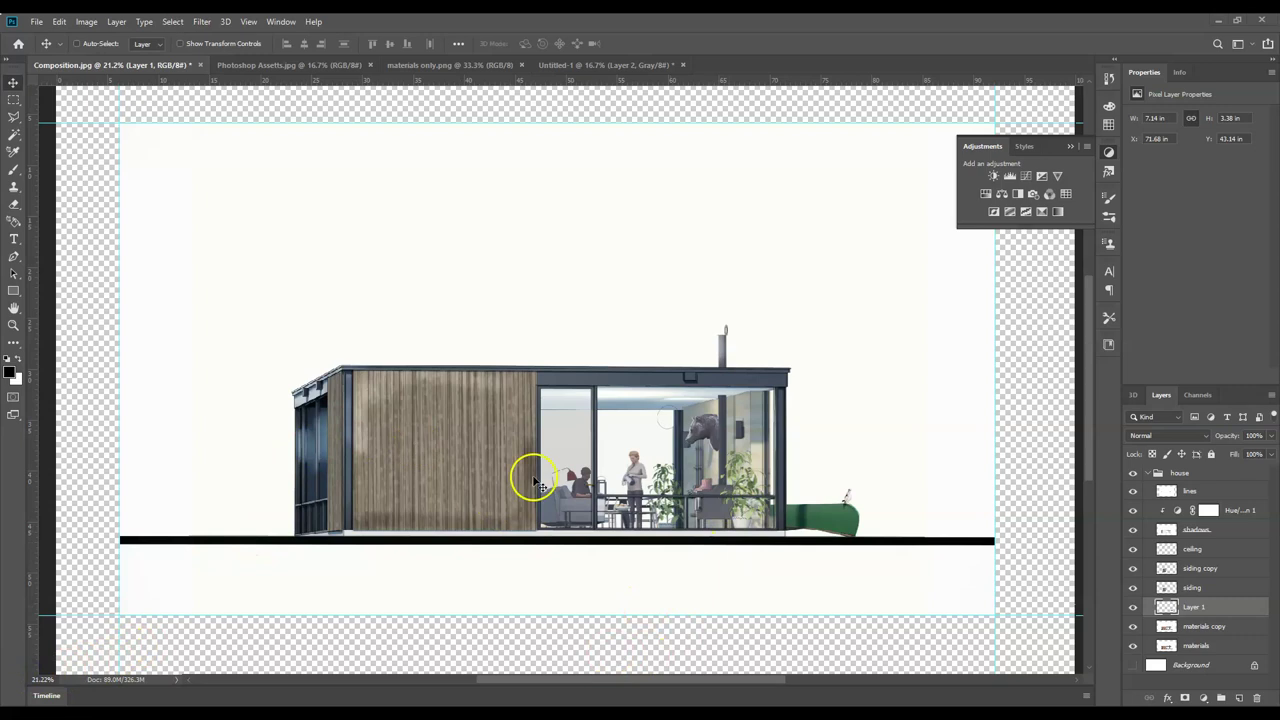
left_click(1230, 550)
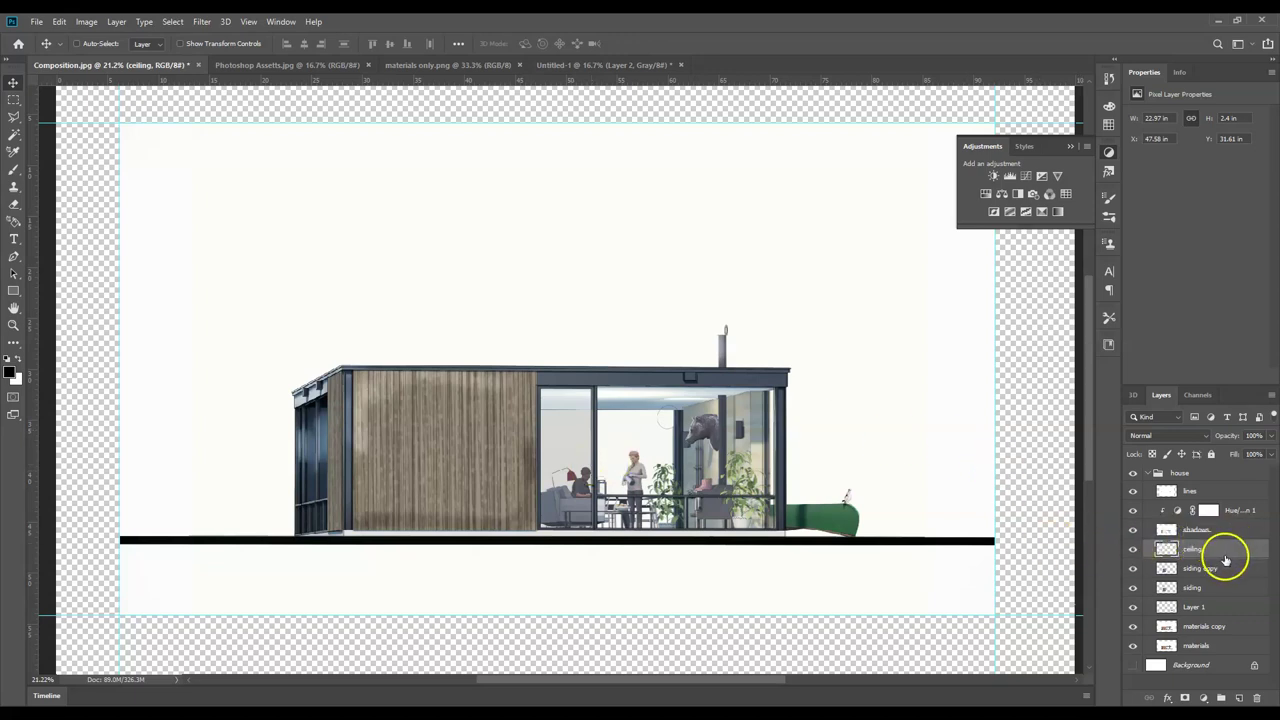
left_click(1008, 176)
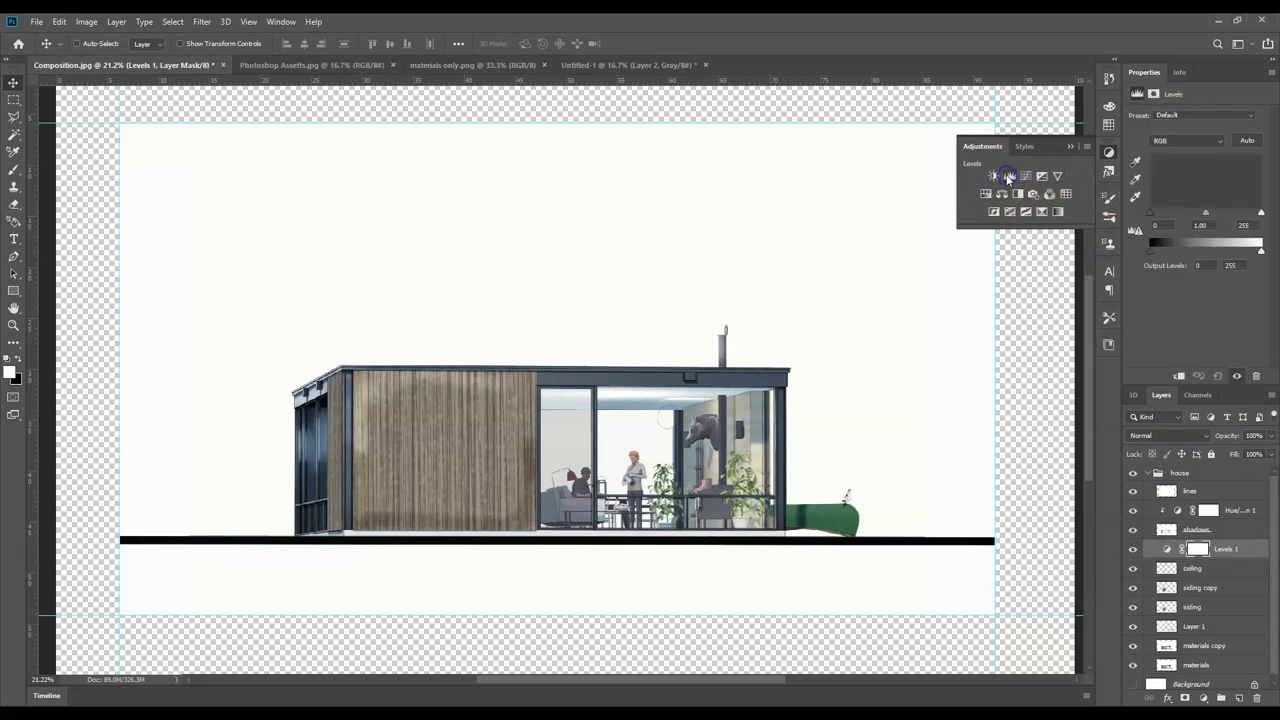
type("35")
left_click(1146, 226)
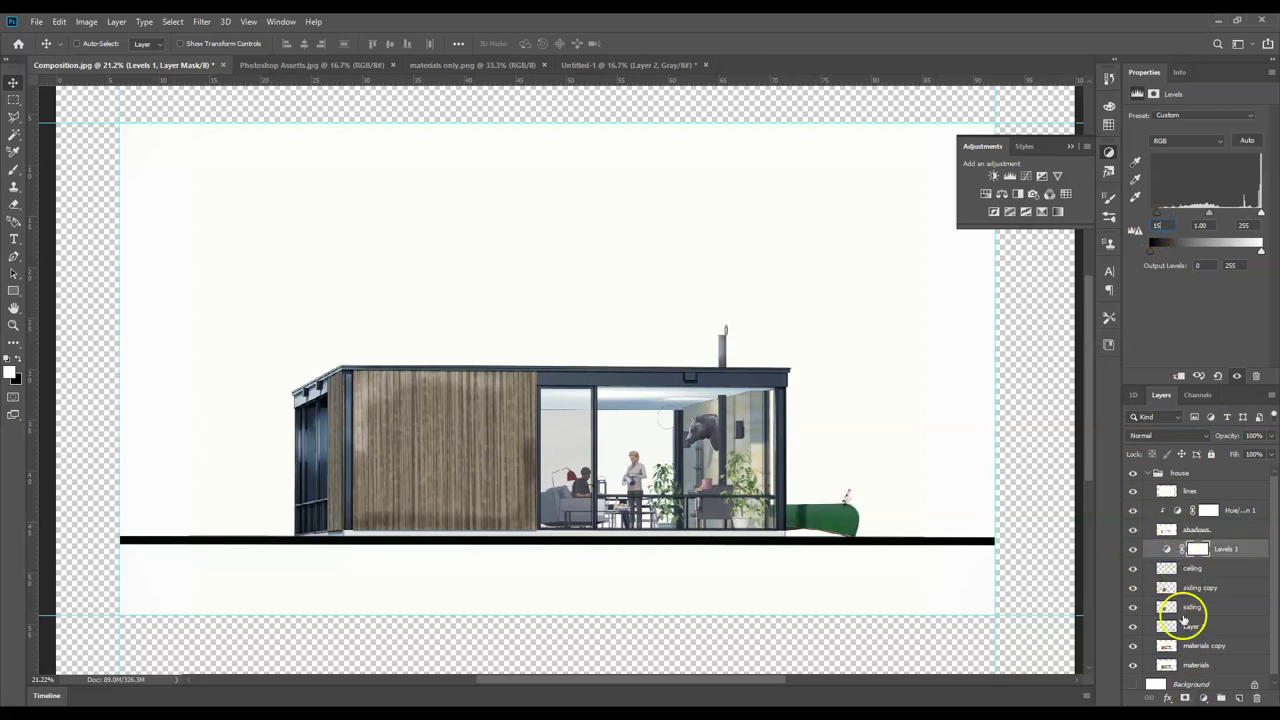
left_click(1133, 548)
left_click(1134, 550)
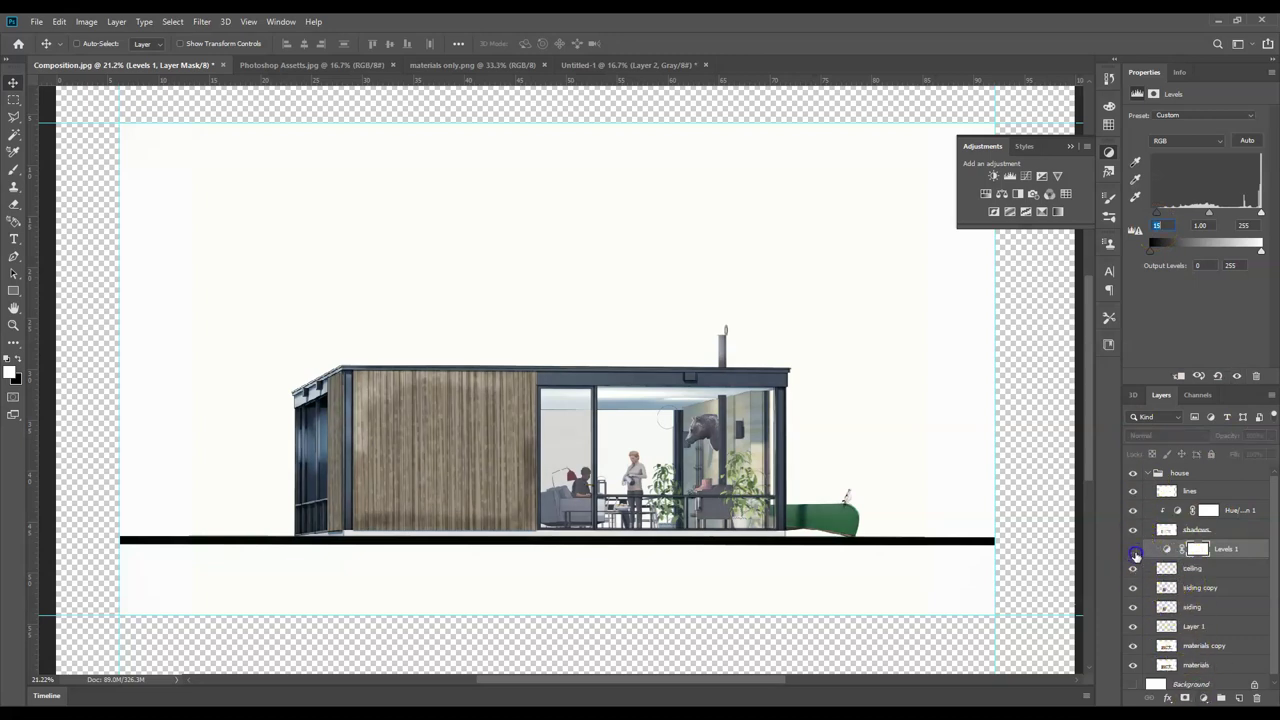
left_click(1133, 549)
left_click(1133, 549)
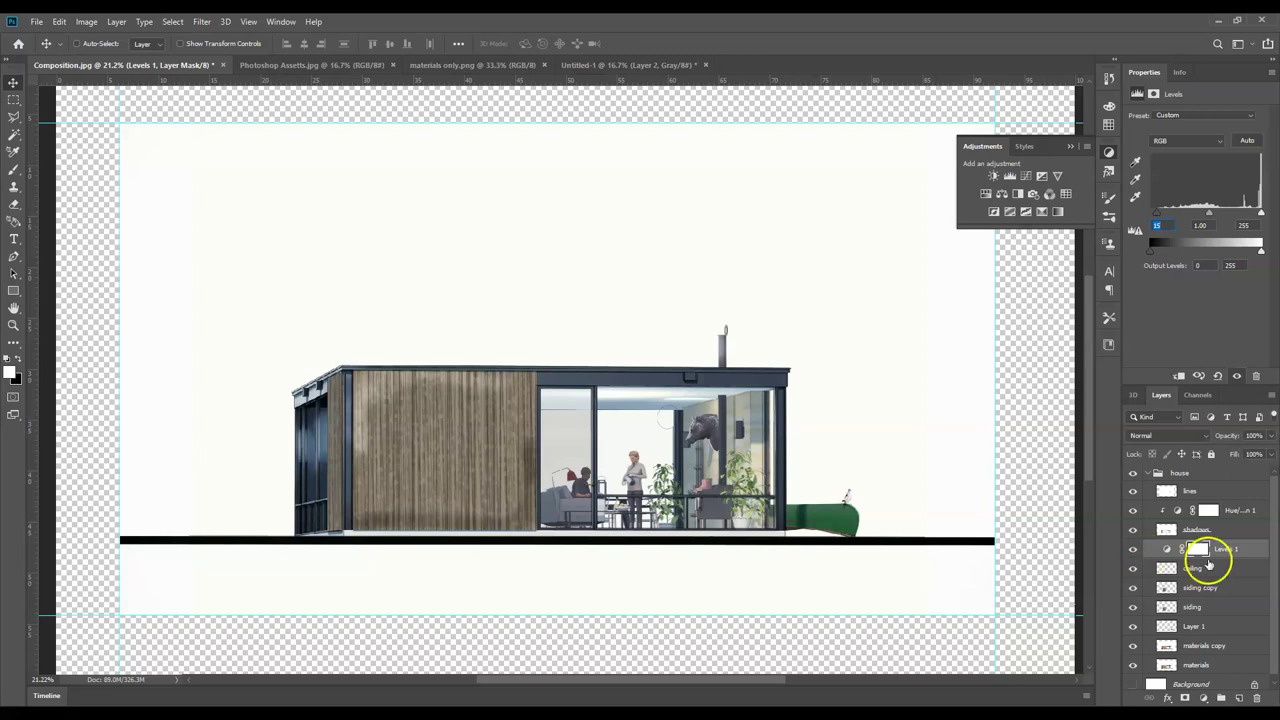
left_click(1248, 551)
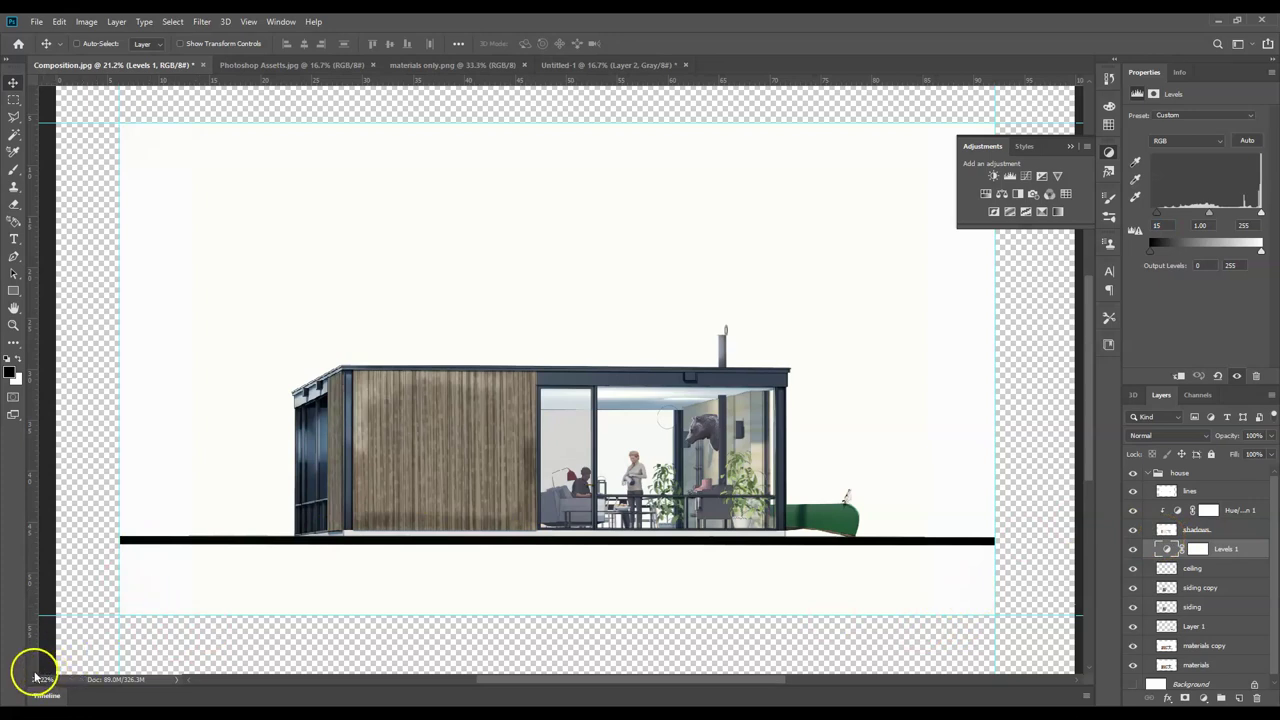
- Create a new layer above siding copy and load the siding copy's outline as a selection
key("alt+bracketleft")
key("alt+bracketleft")
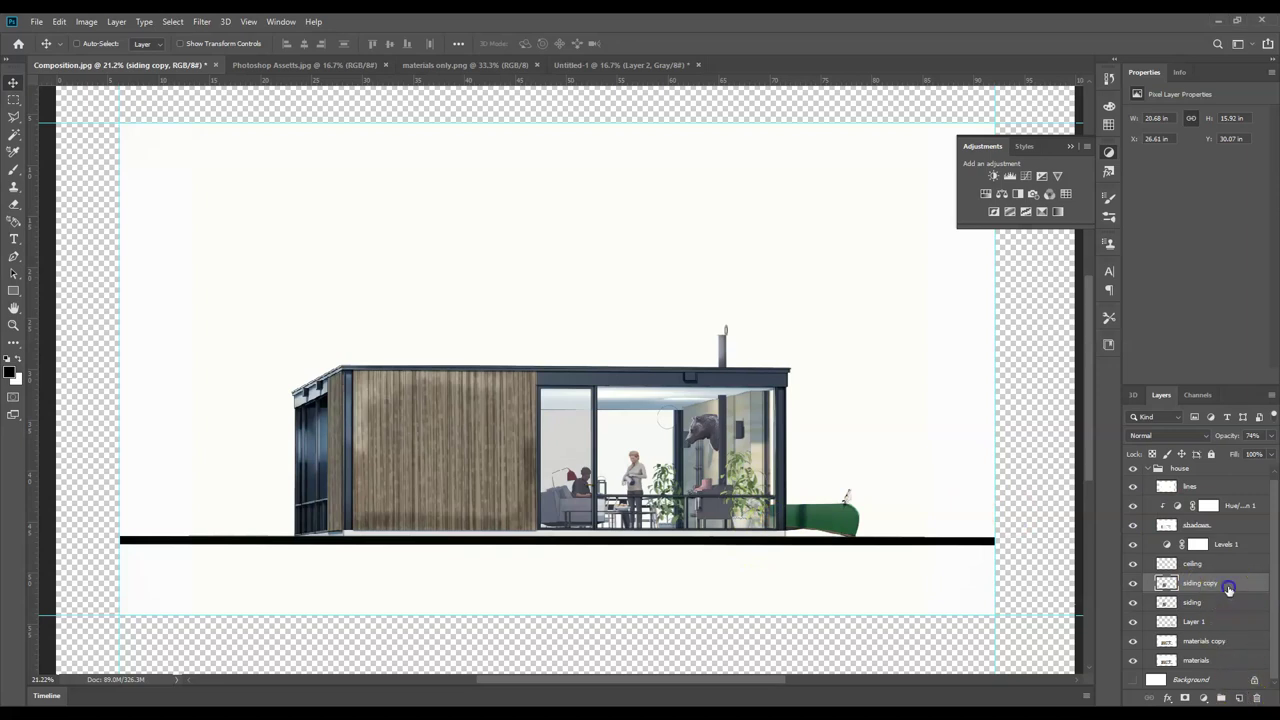
left_click(1239, 698)
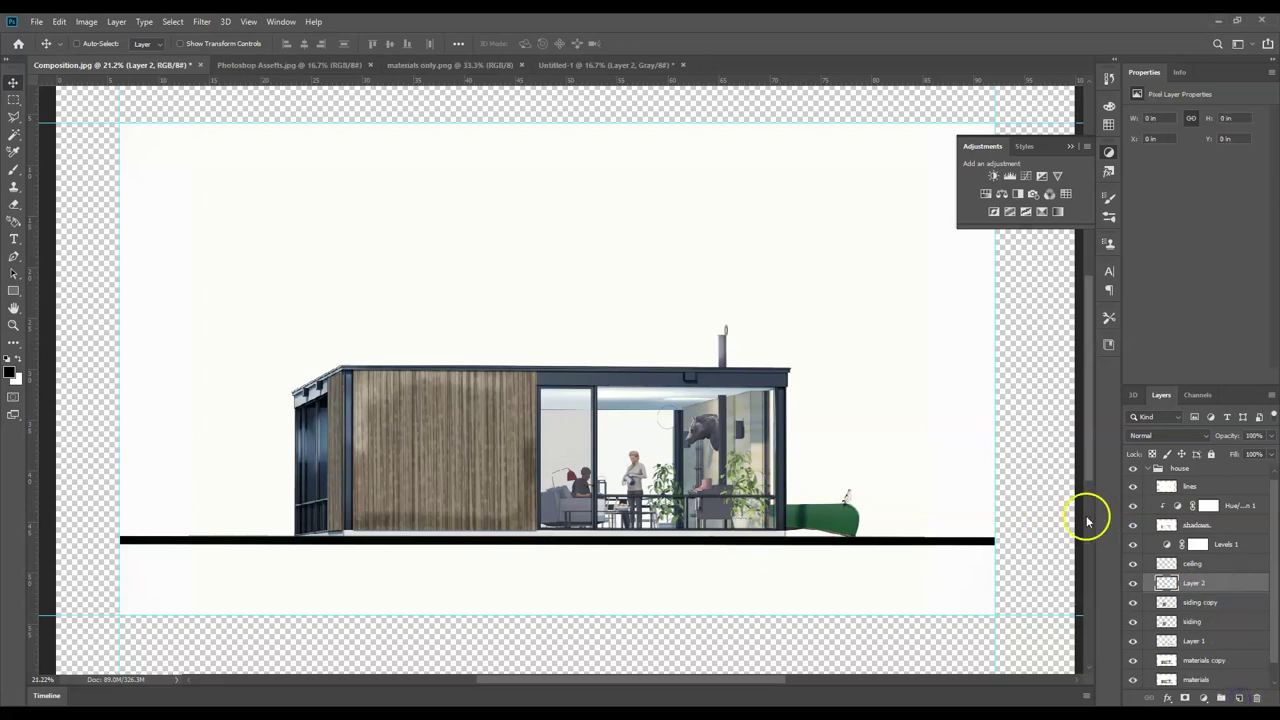
left_click(1165, 602, "ctrl")
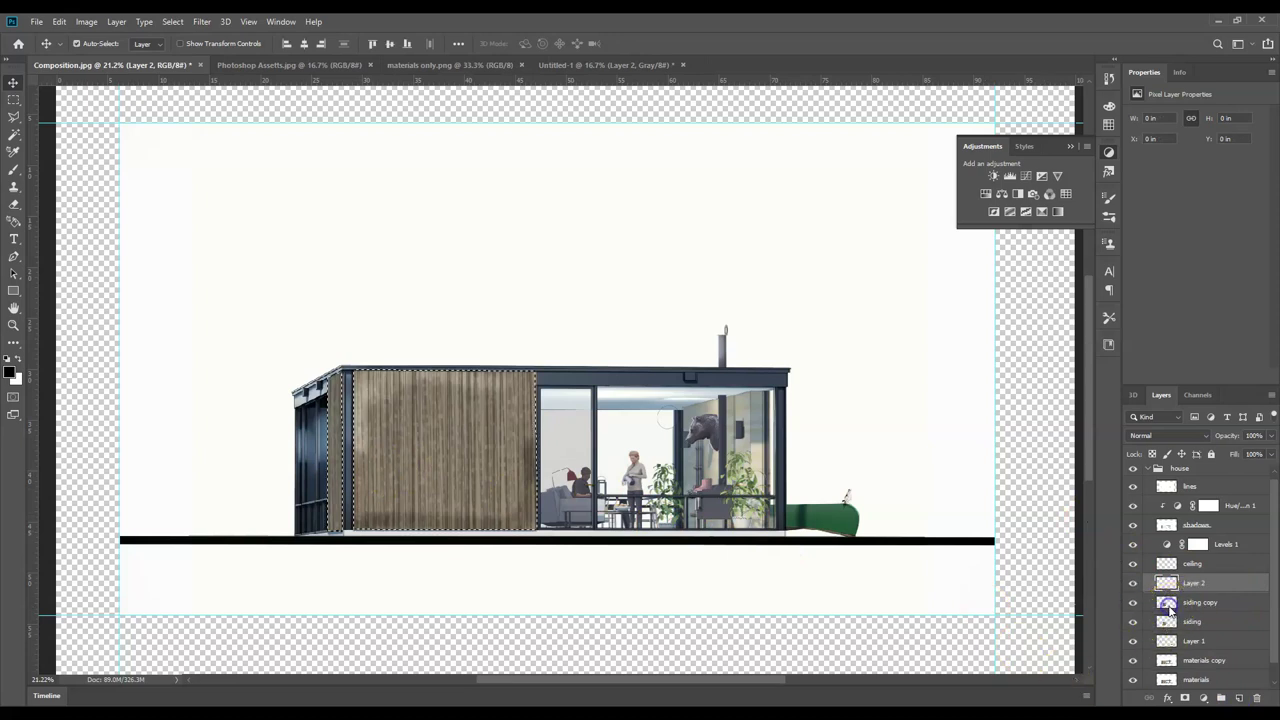
- Fill the selected siding on Layer 2 with a linear black-to-transparent gradient that fades downward from the roof edge
left_click_drag(358, 380, 180, 386)
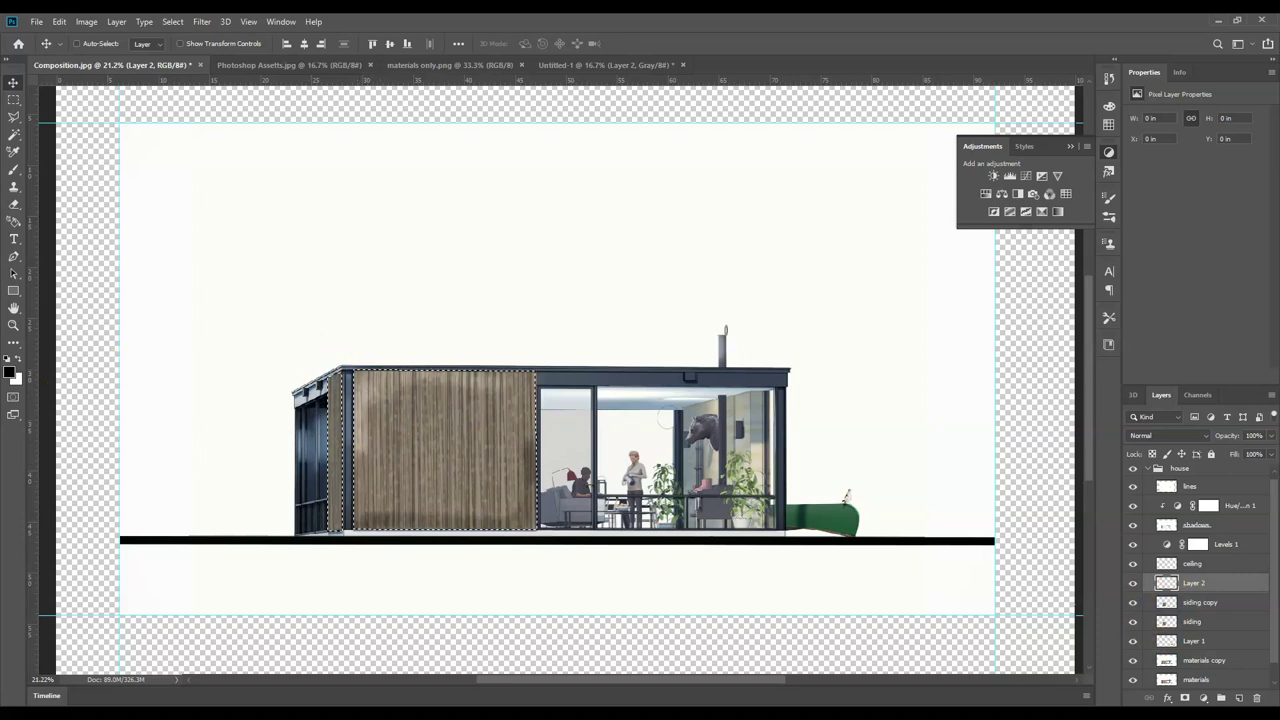
left_click(13, 343)
right_click(13, 343)
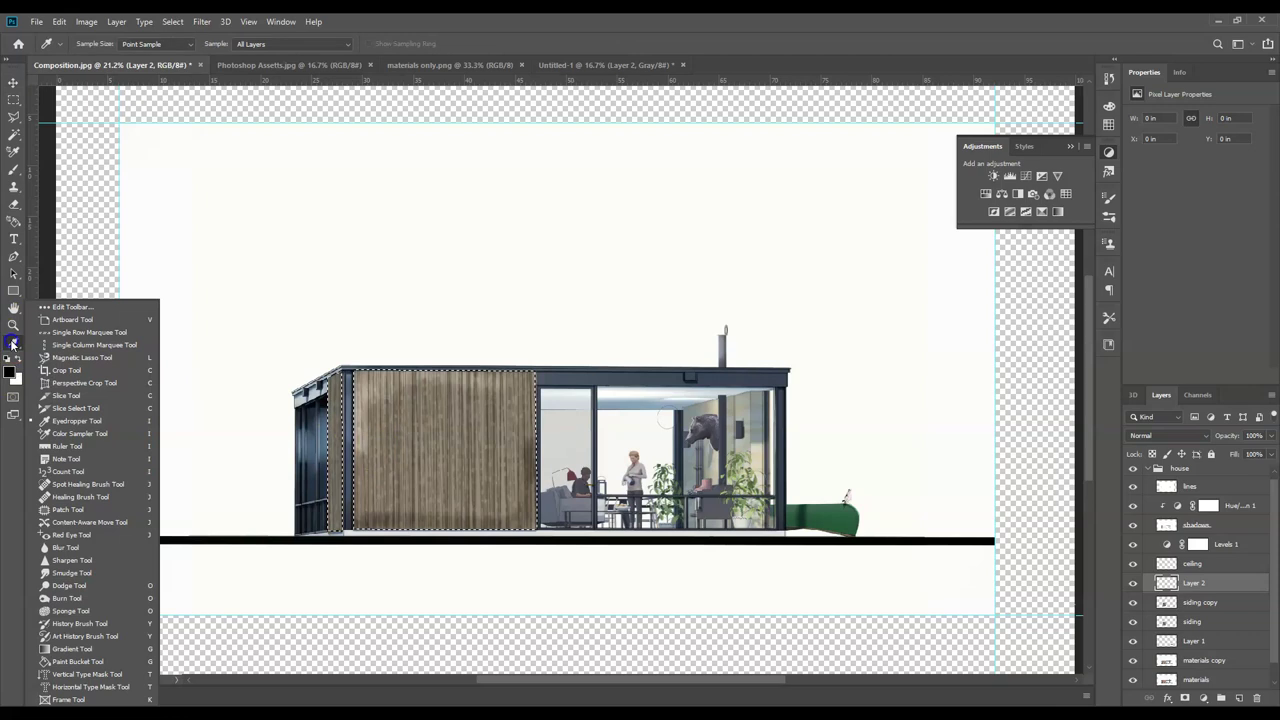
left_click(102, 648)
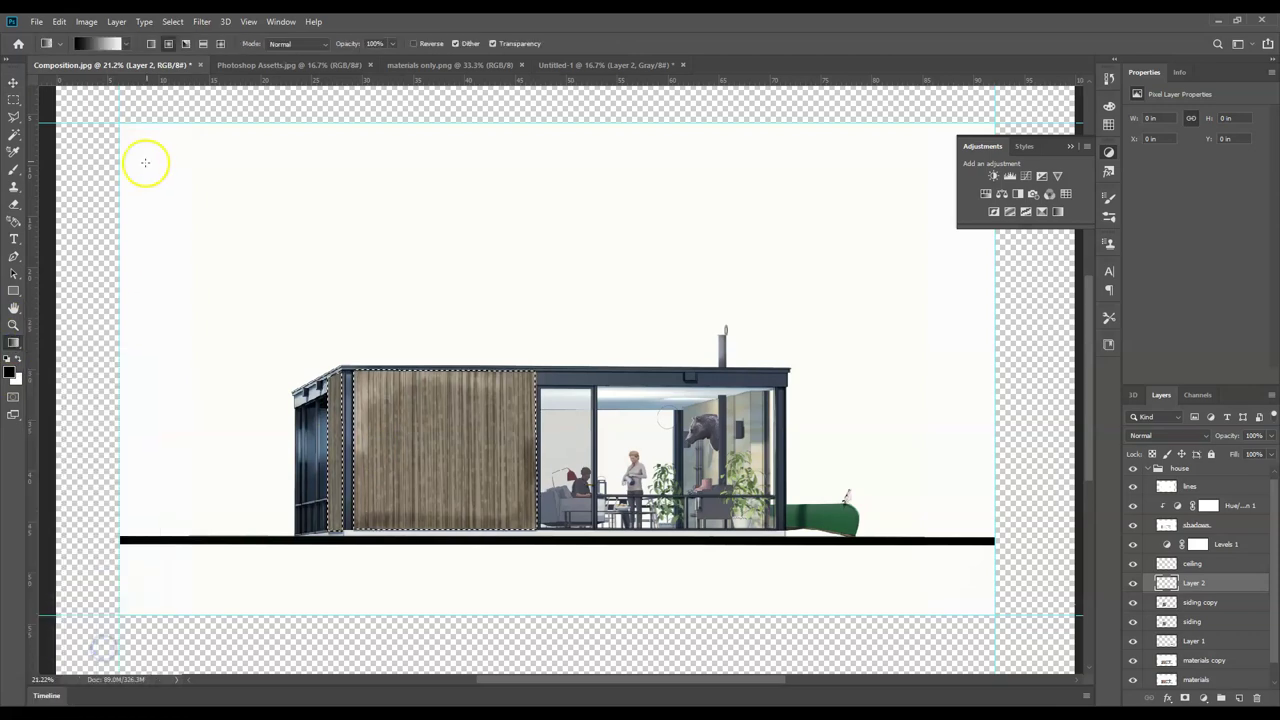
left_click(124, 44)
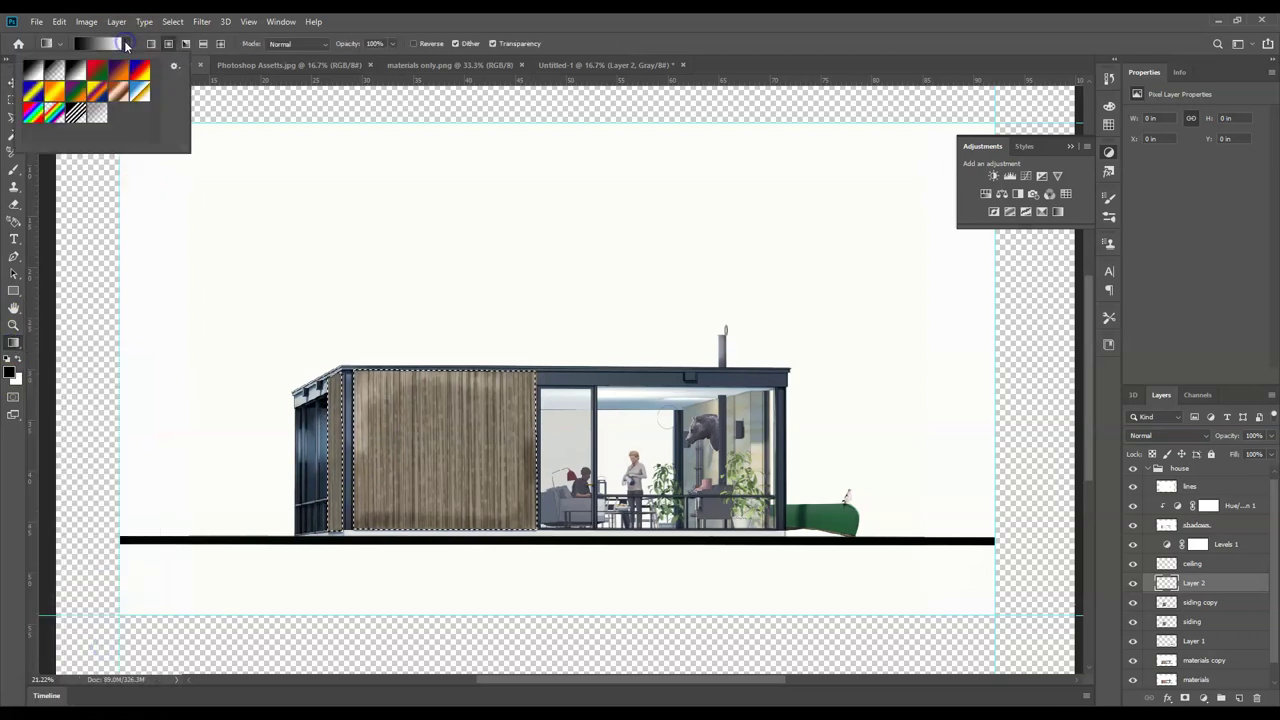
left_click(49, 71)
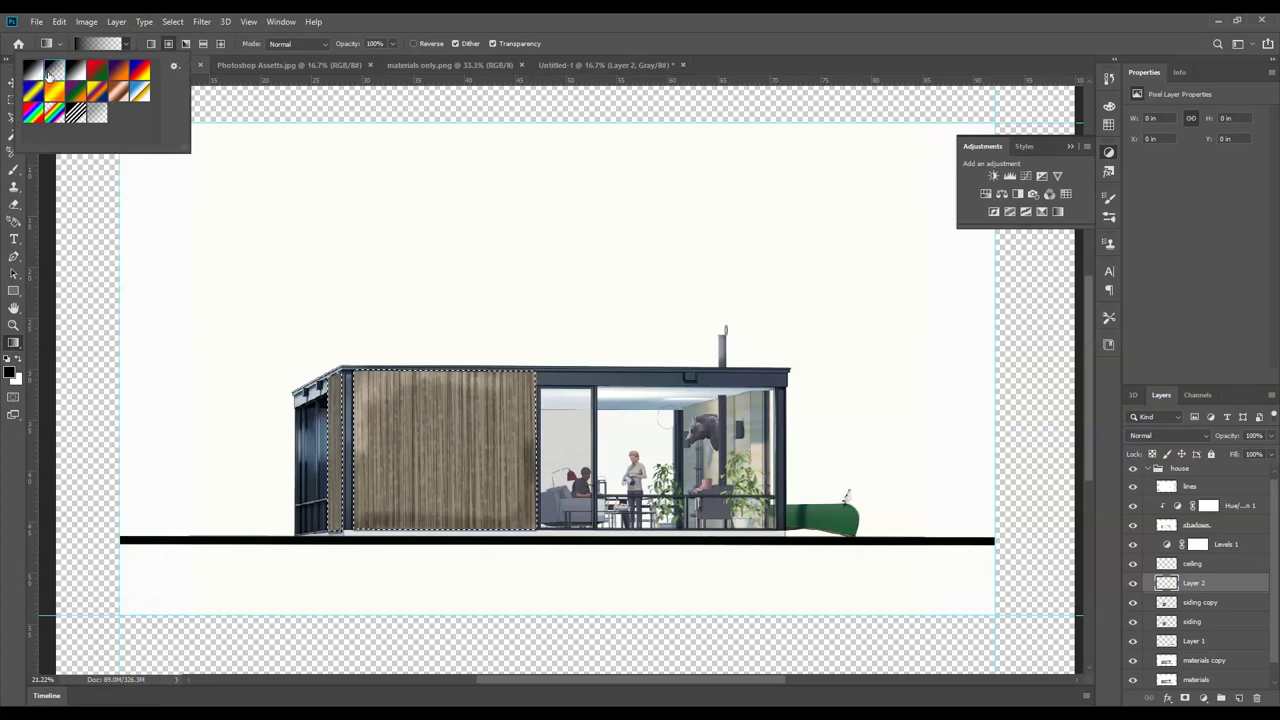
left_click(429, 385)
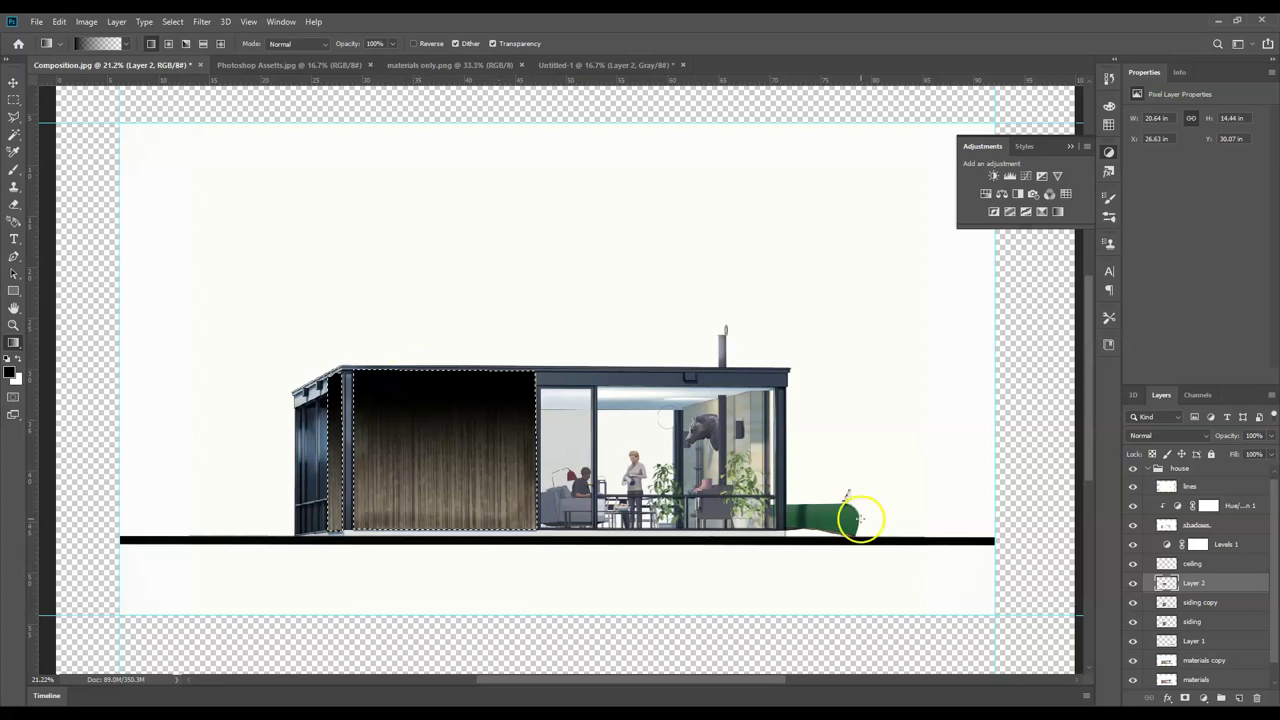
- Set the gradient layer's blend mode to Saturation and its opacity to 85%, and clear the siding selection
left_click(1206, 436)
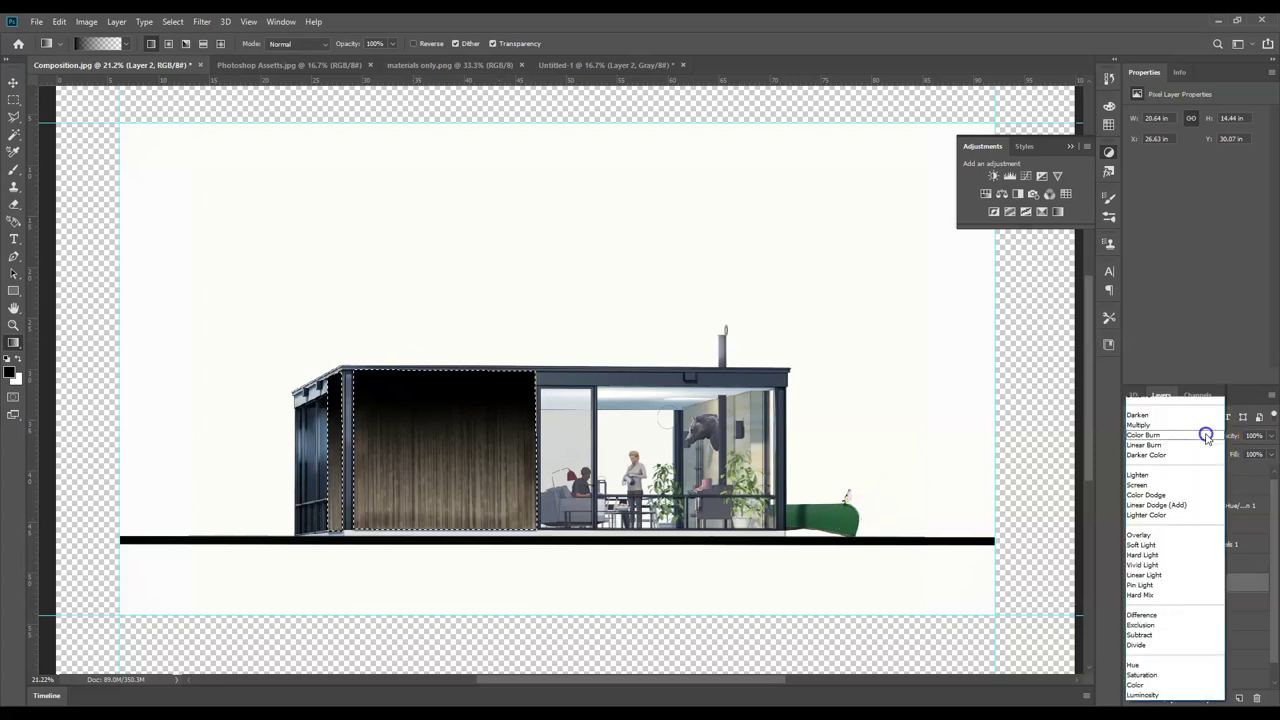
left_click(1178, 676)
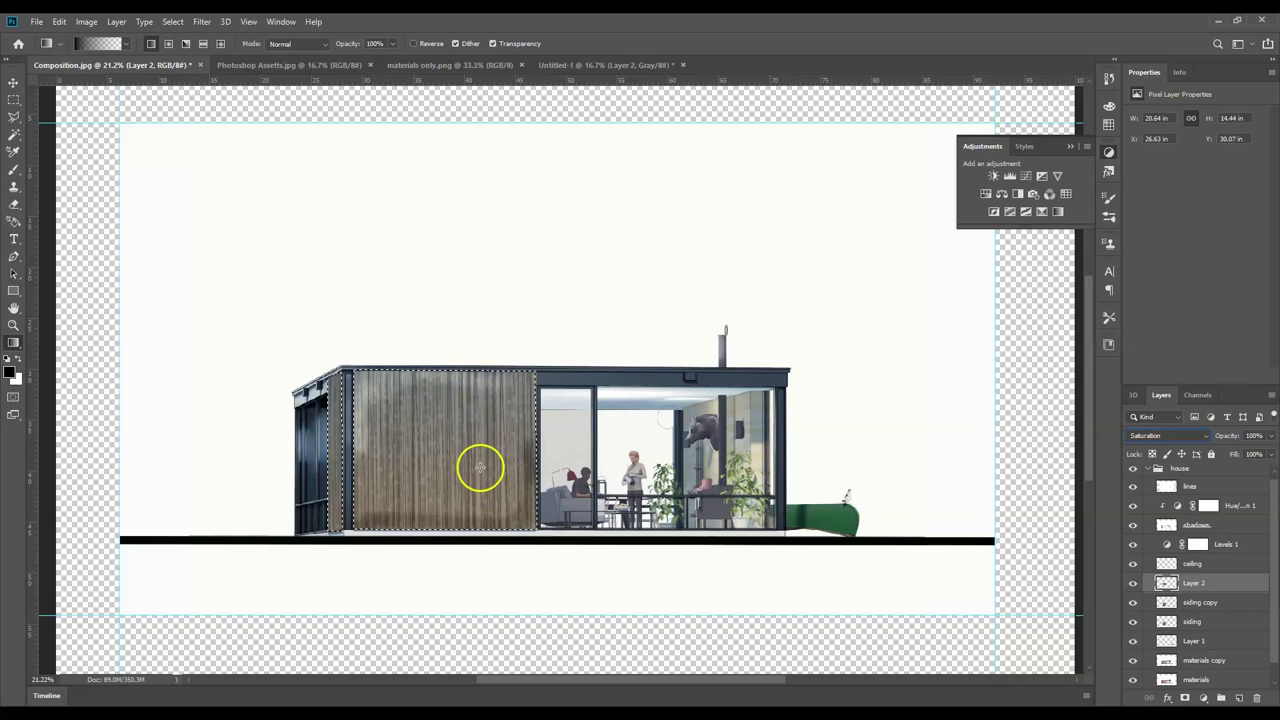
left_click(1258, 436)
left_click(860, 391)
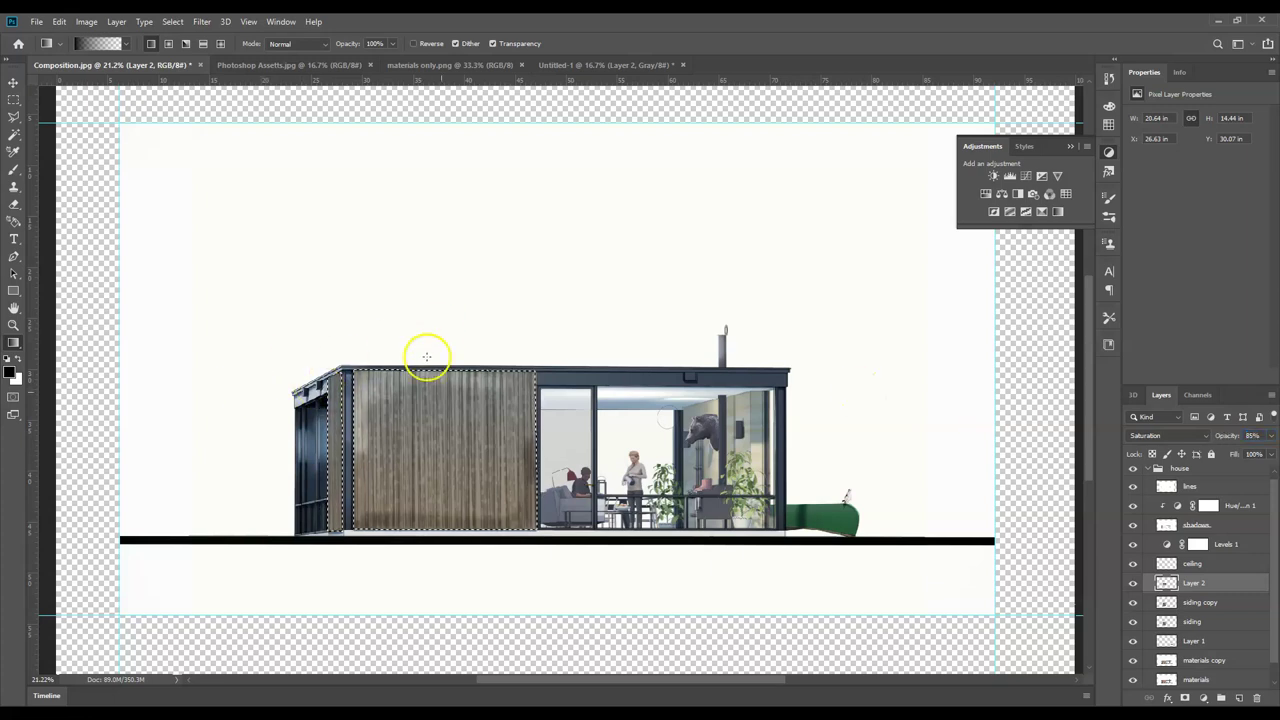
left_click(13, 82)
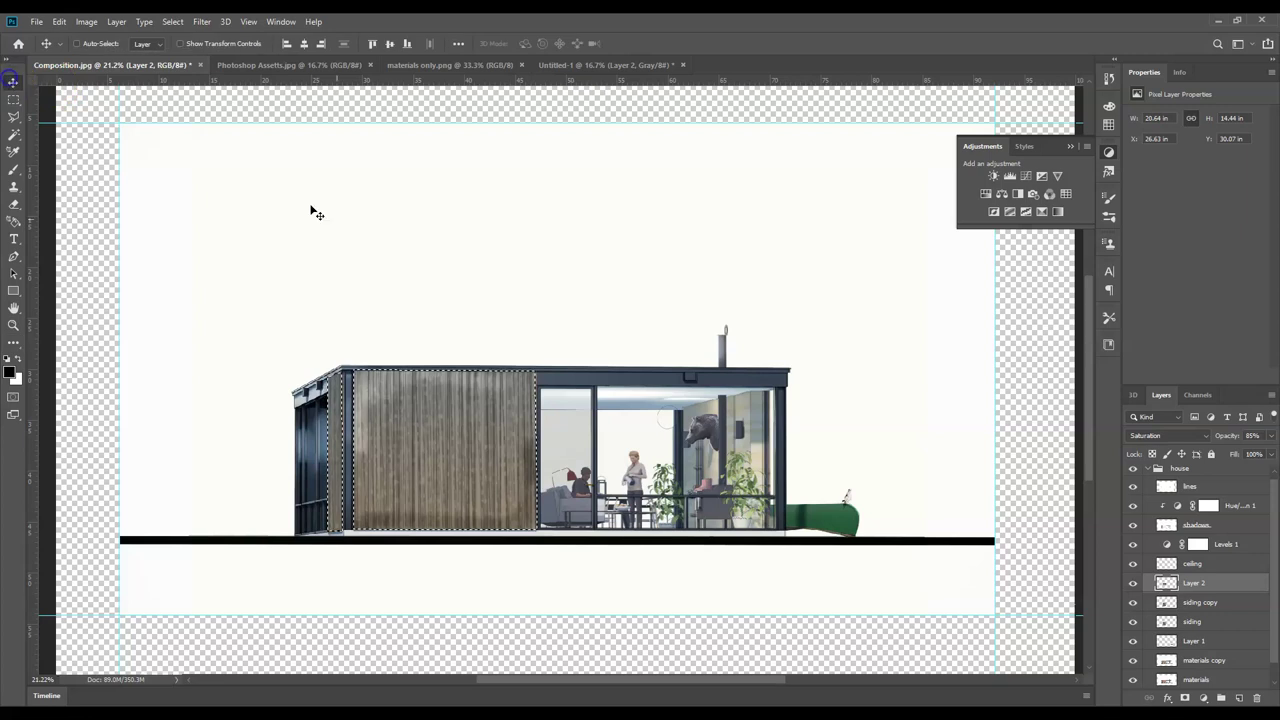
key("ctrl+d")
left_click(597, 392)
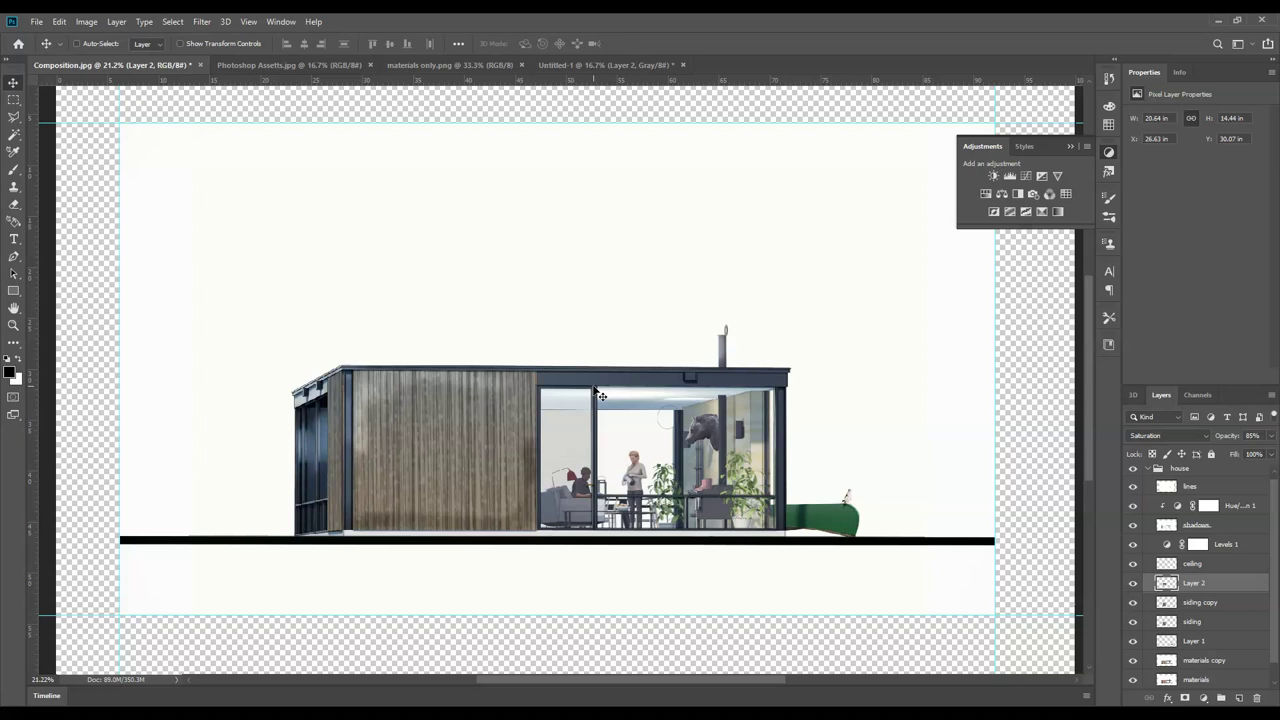
left_click(811, 526)
left_click(963, 546)
left_click(947, 571)
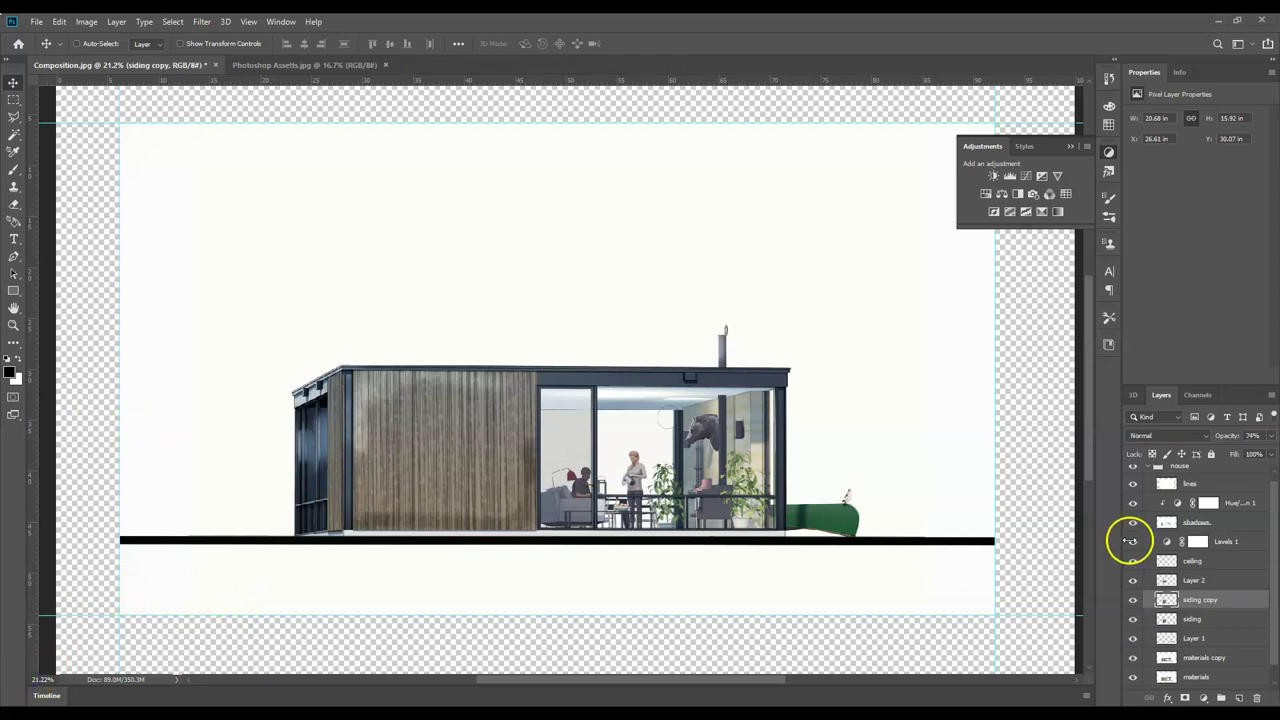
- Create a new layer above the Levels 1 adjustment and name it "highliting"
left_click(1251, 544)
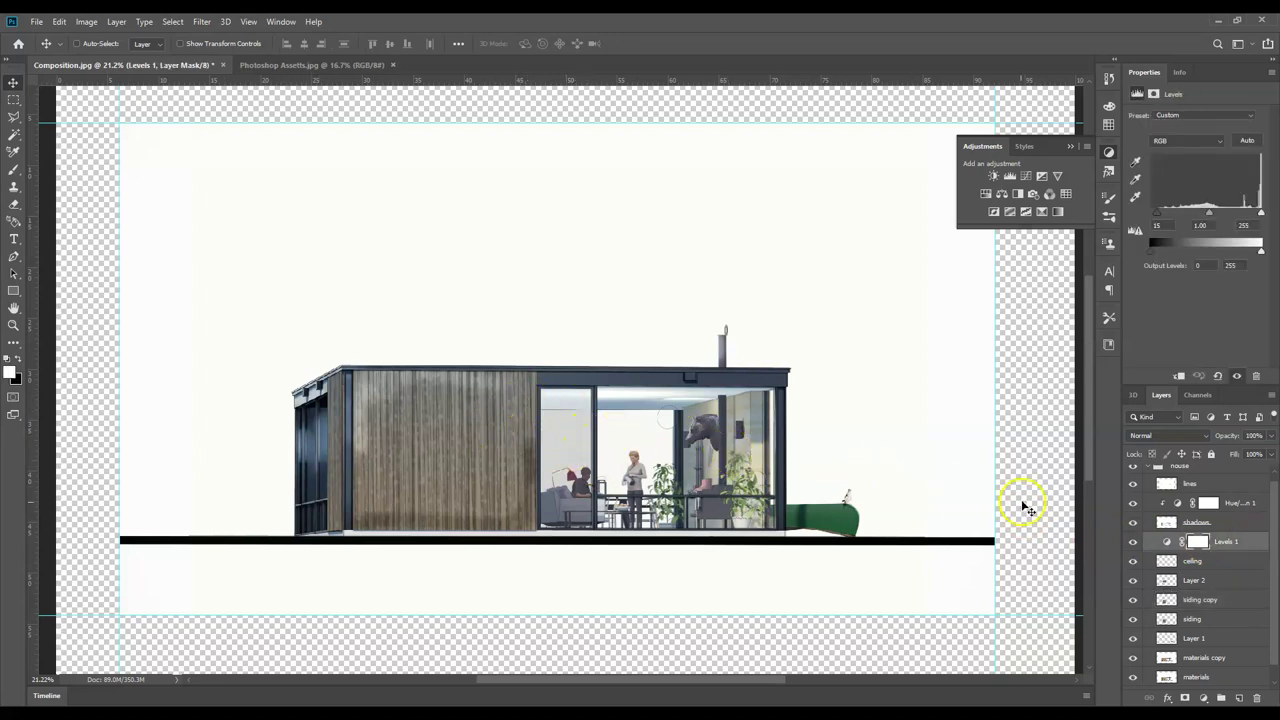
left_click(1238, 697)
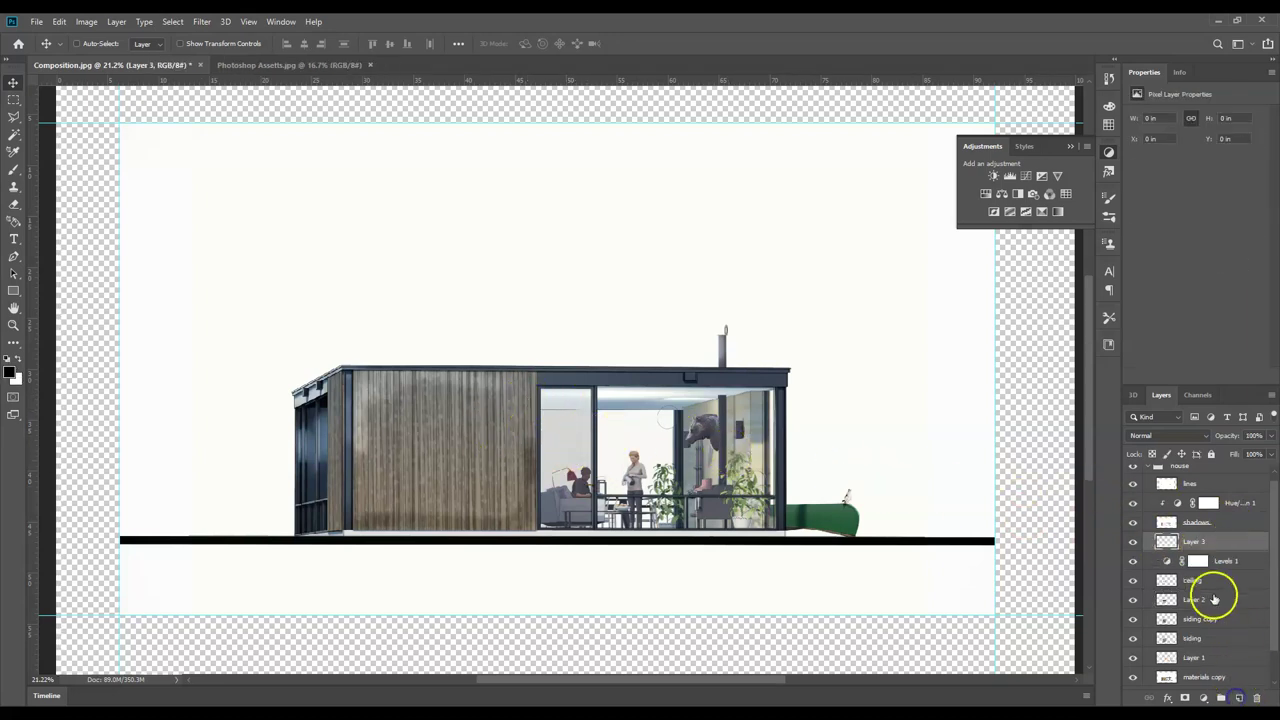
double_click(1198, 541)
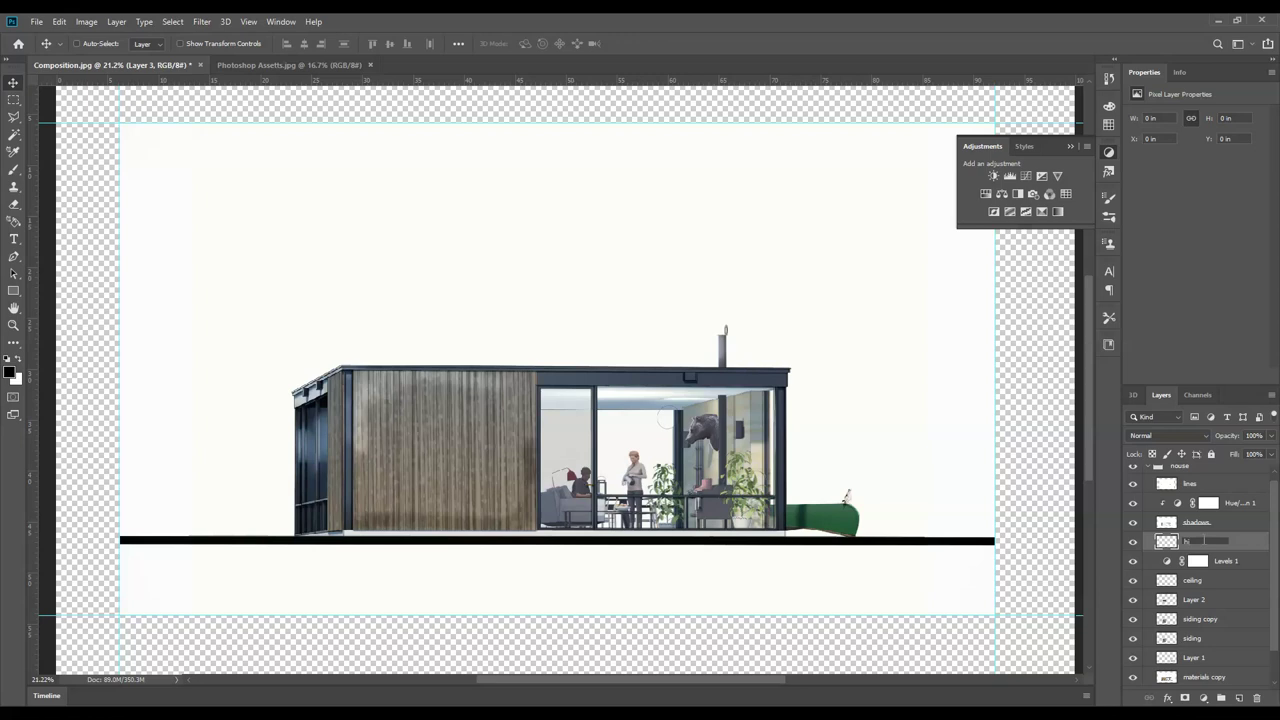
type("highliting")
key("Return")
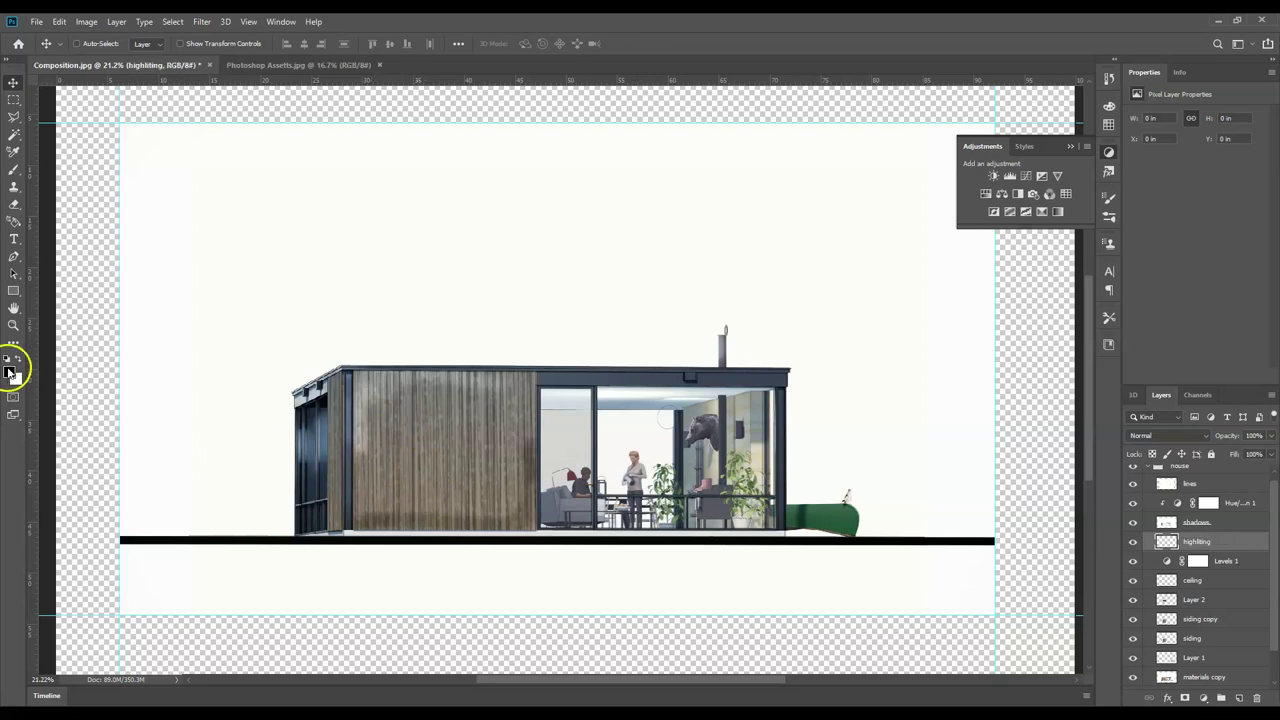
- Set the foreground colour to the orange-brown a66b1f
left_click(10, 372)
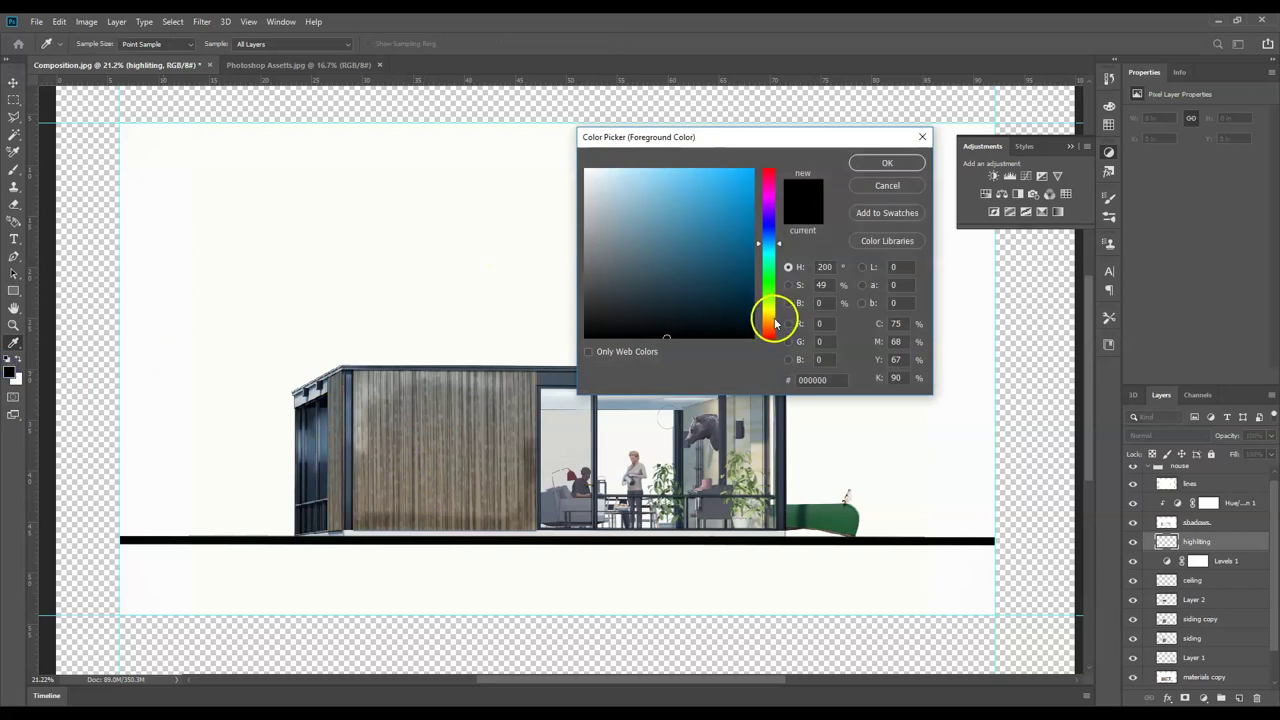
left_click(775, 322)
left_click(711, 212)
left_click(771, 325)
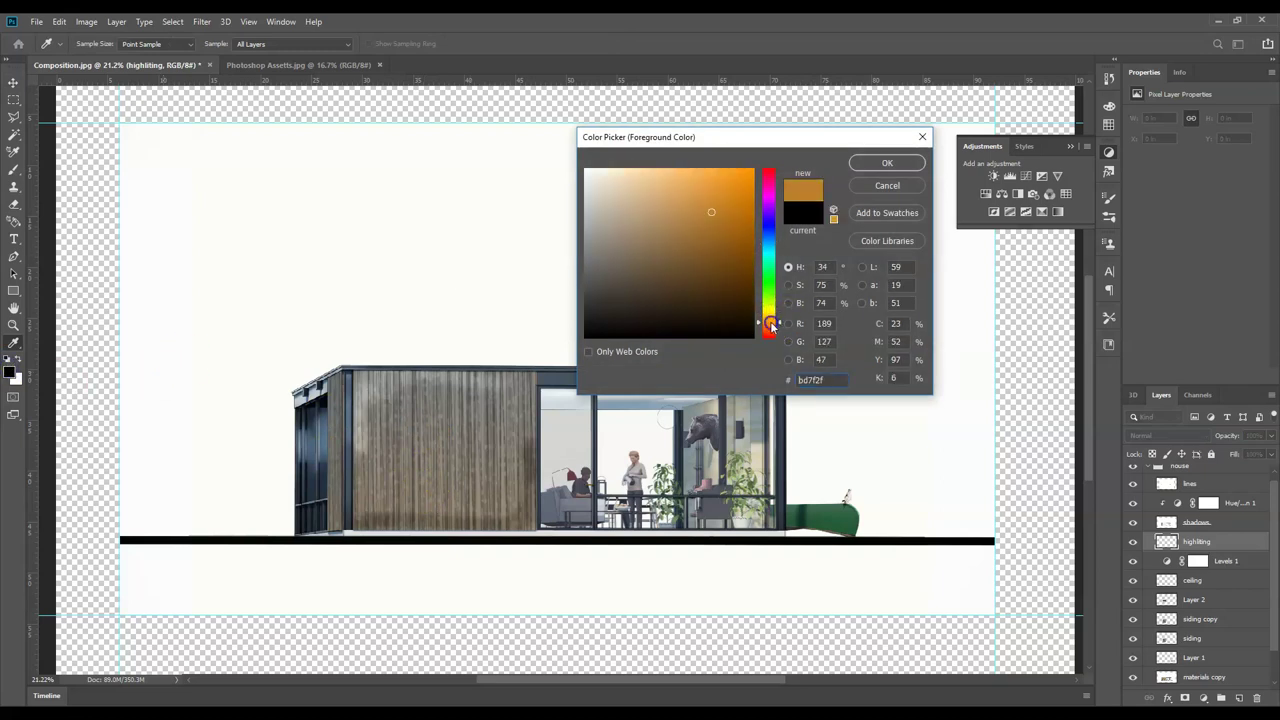
left_click(722, 228)
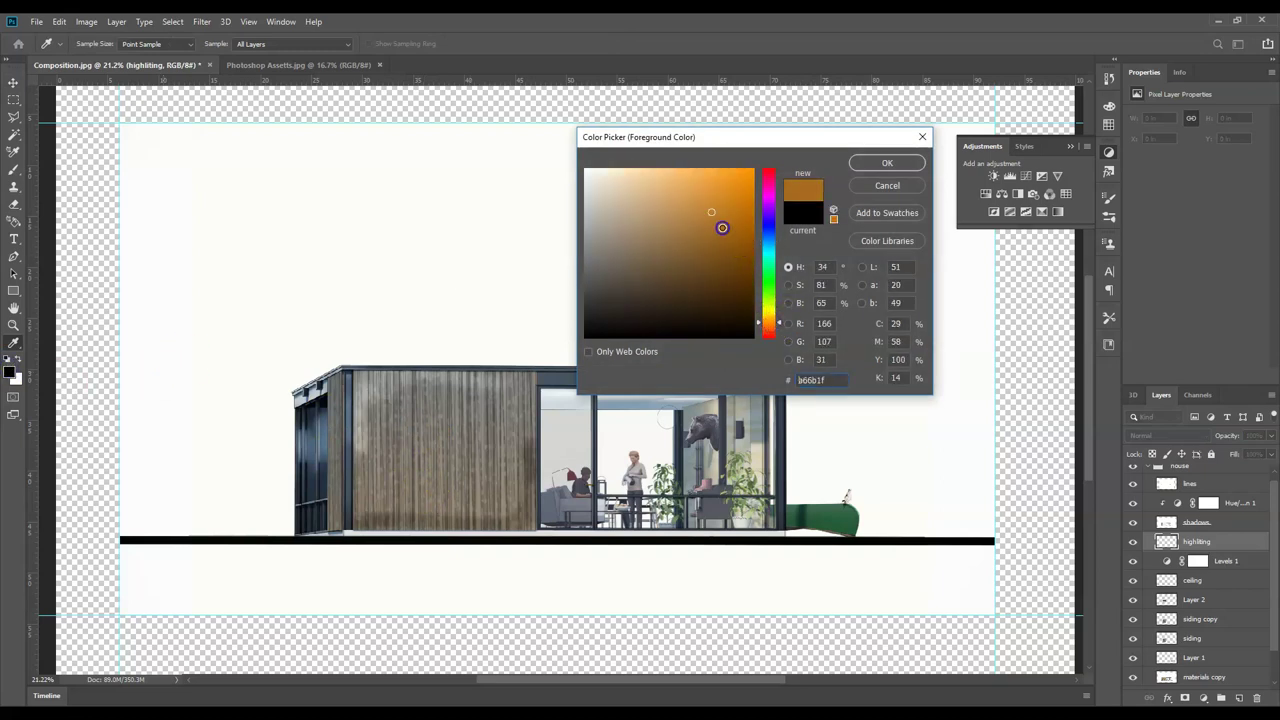
left_click(886, 162)
key("v")
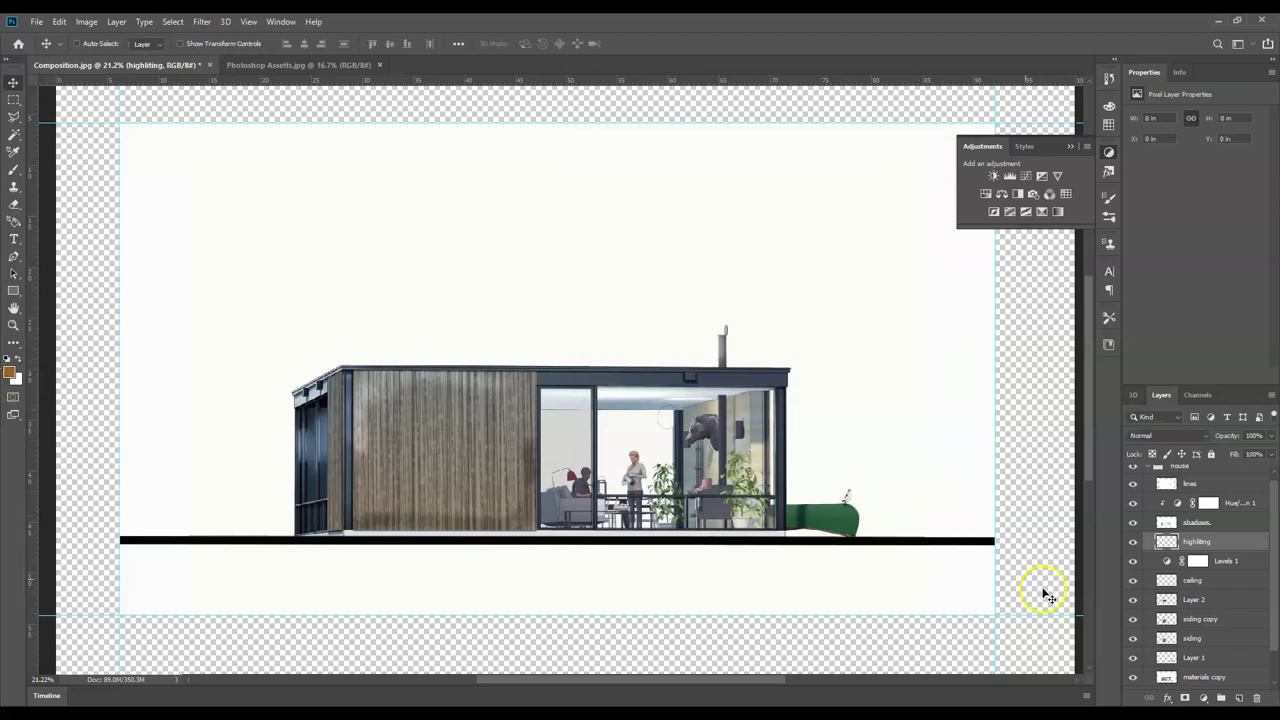
- Load the siding copy's outline as a selection and add a radial orange-to-transparent gradient from the siding's edge beside the glazing
left_click(1167, 622, "ctrl")
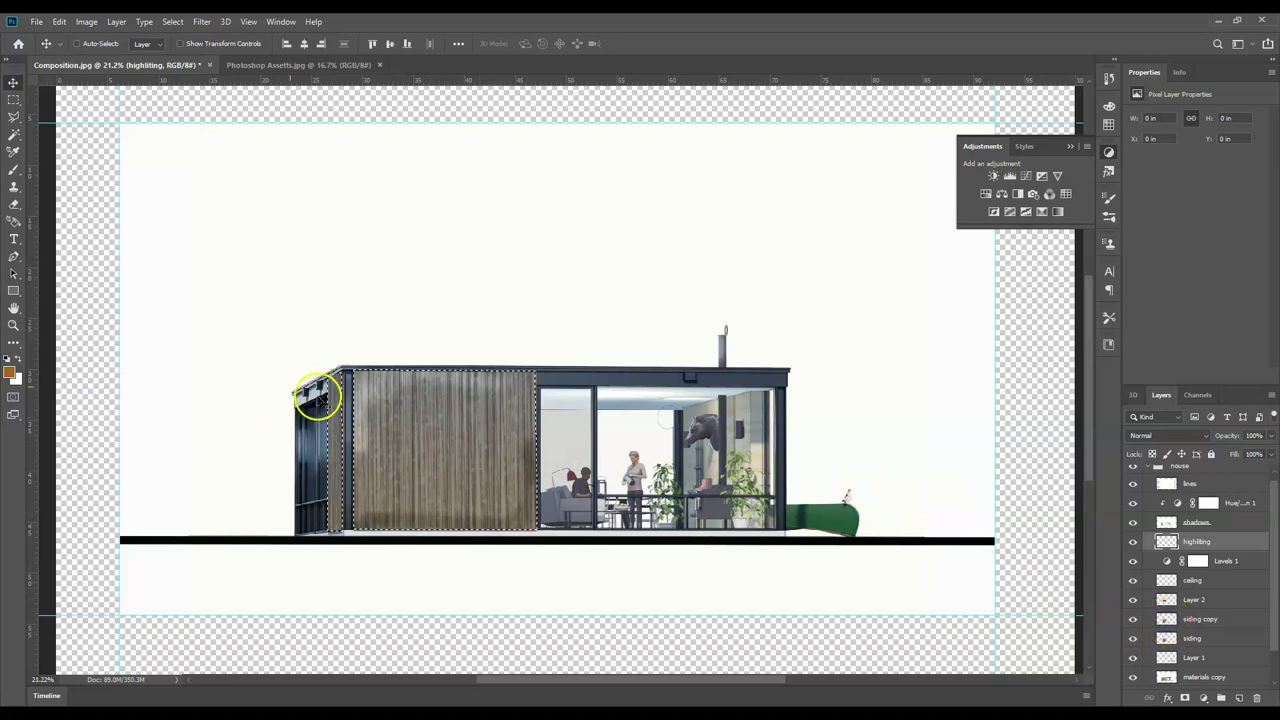
left_click(14, 345)
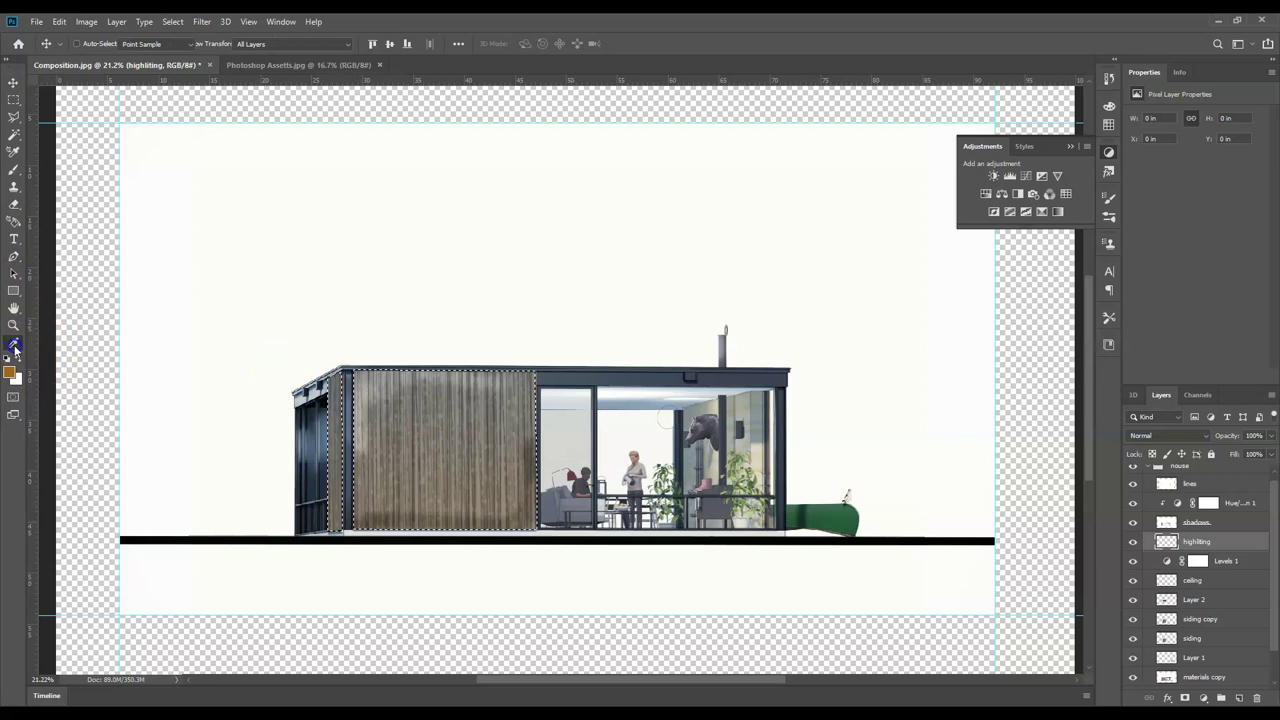
right_click(14, 345)
left_click(72, 646)
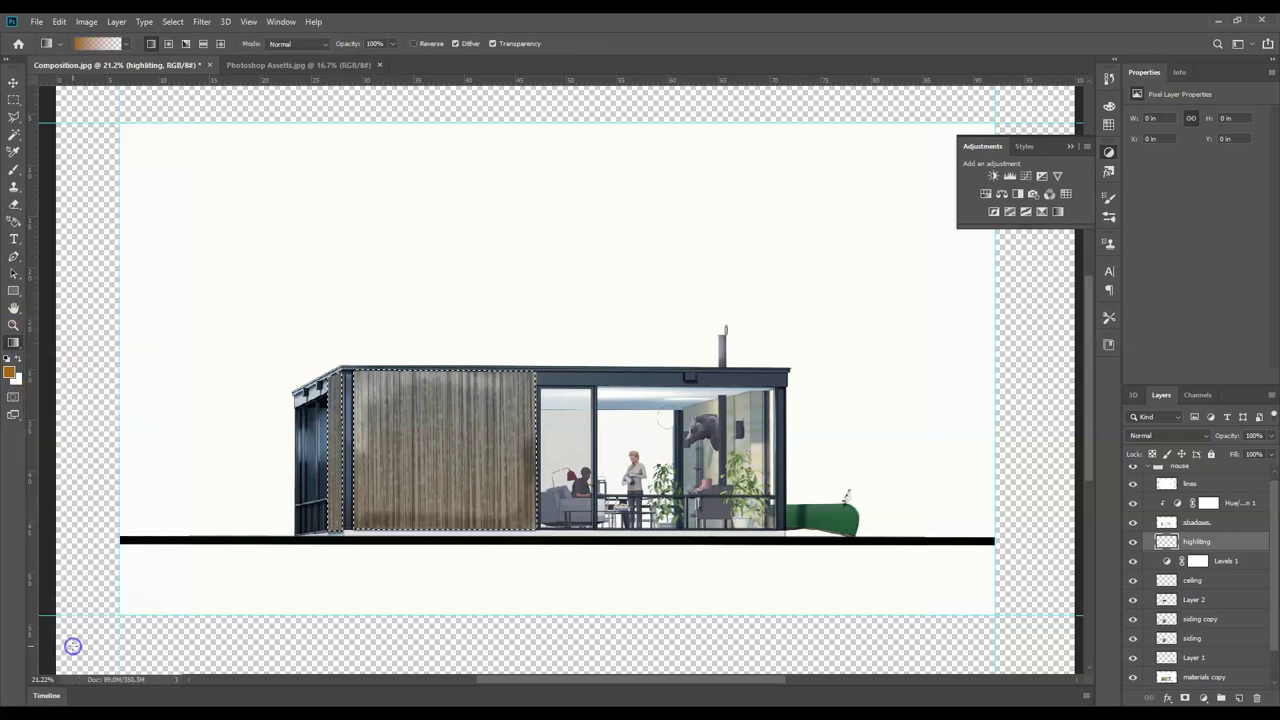
left_click(167, 44)
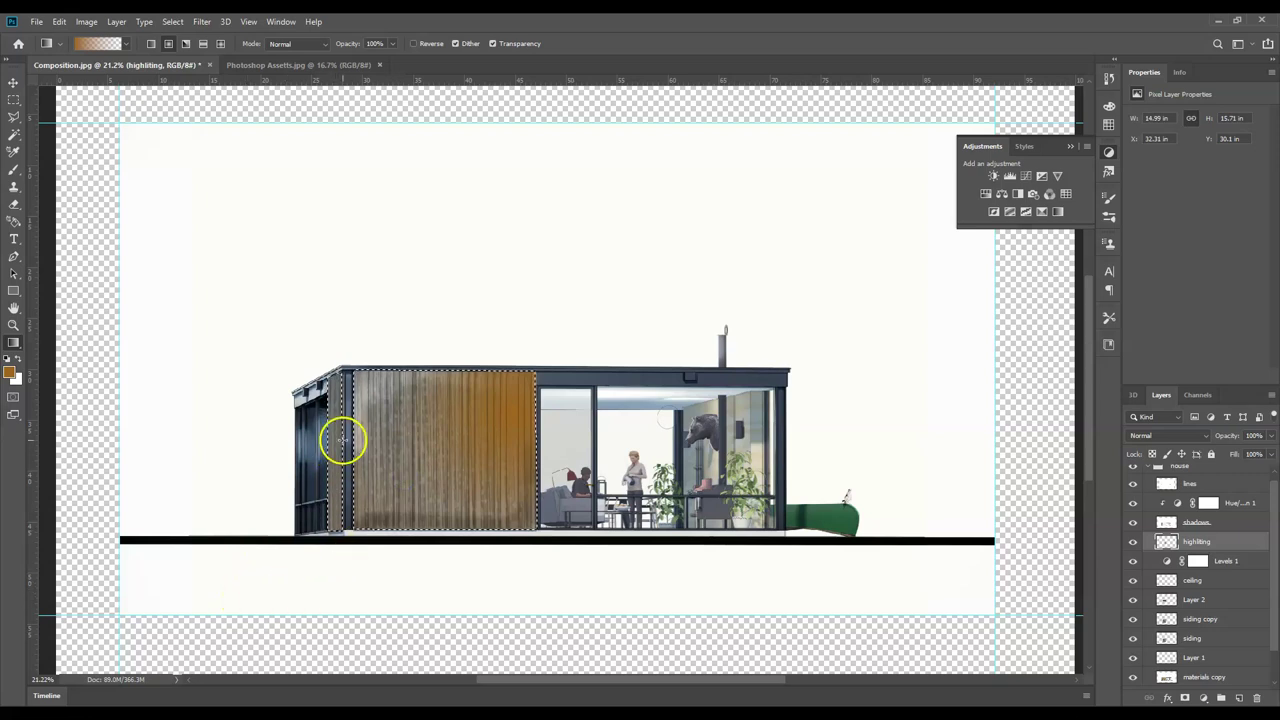
- Blend the highliting layer in Linear Light mode at 33% opacity and clear the siding selection
left_click(1198, 437)
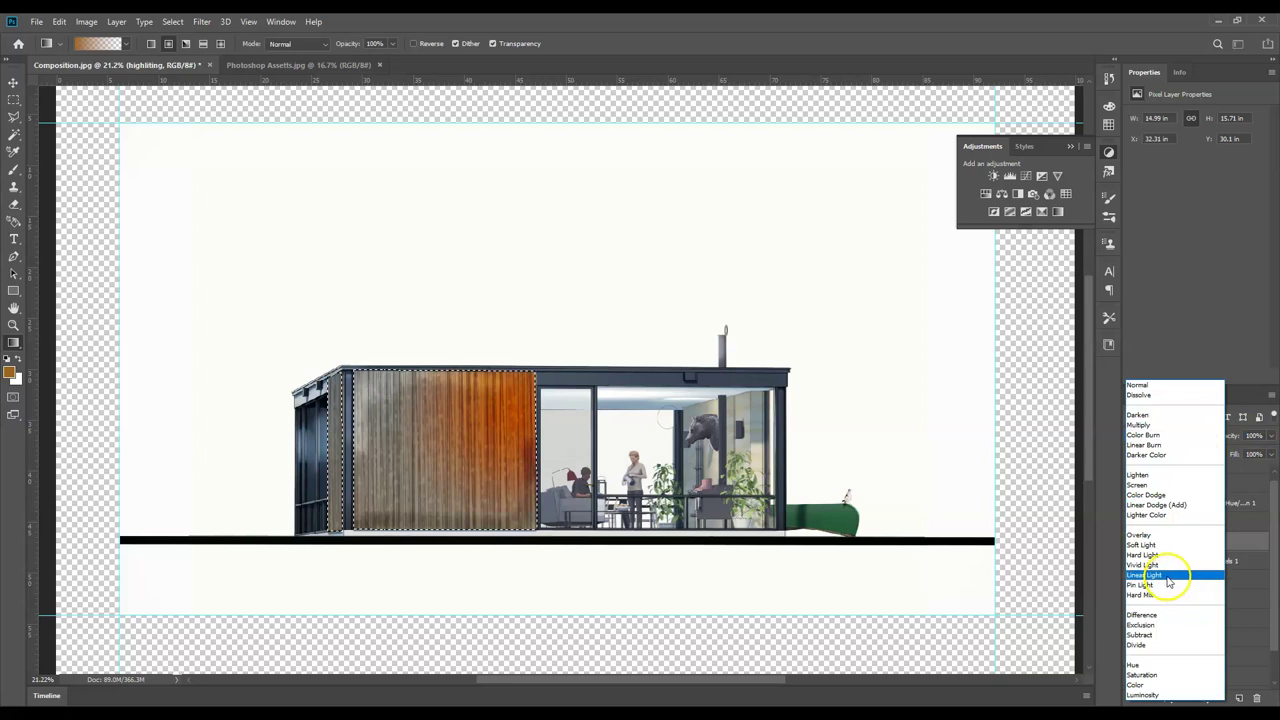
left_click(1168, 578)
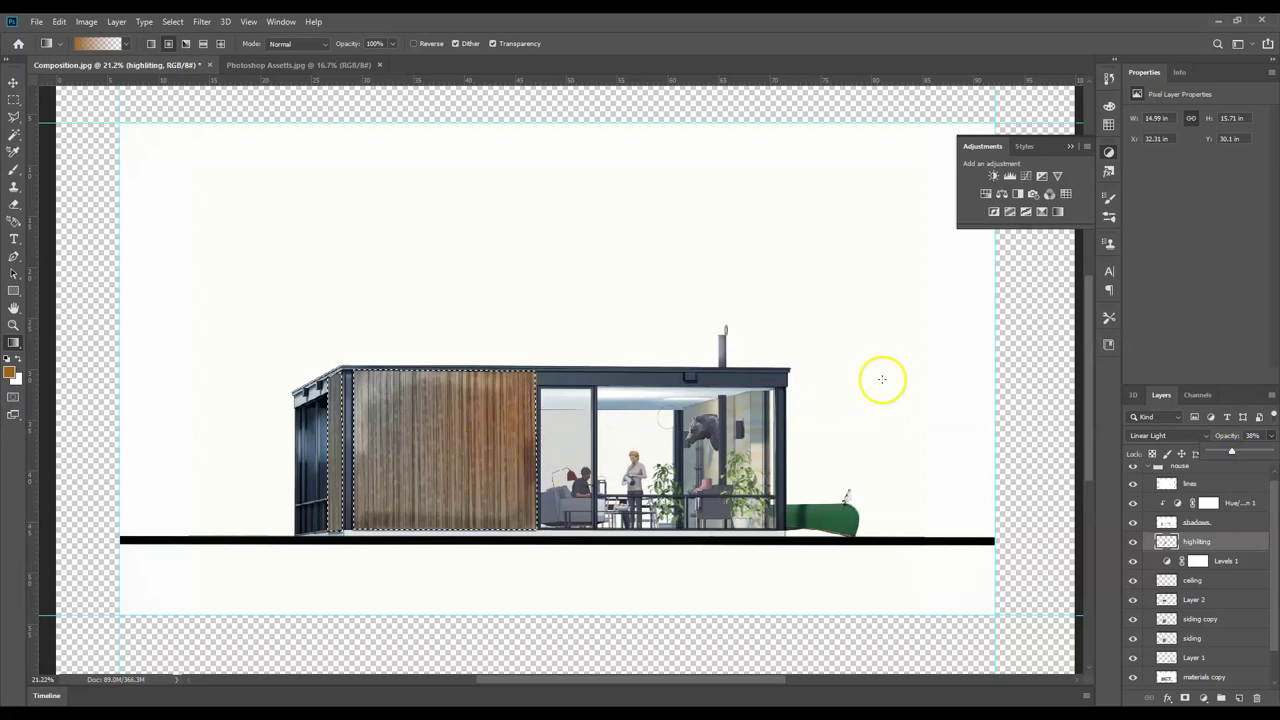
left_click_drag(1234, 451, 1231, 452)
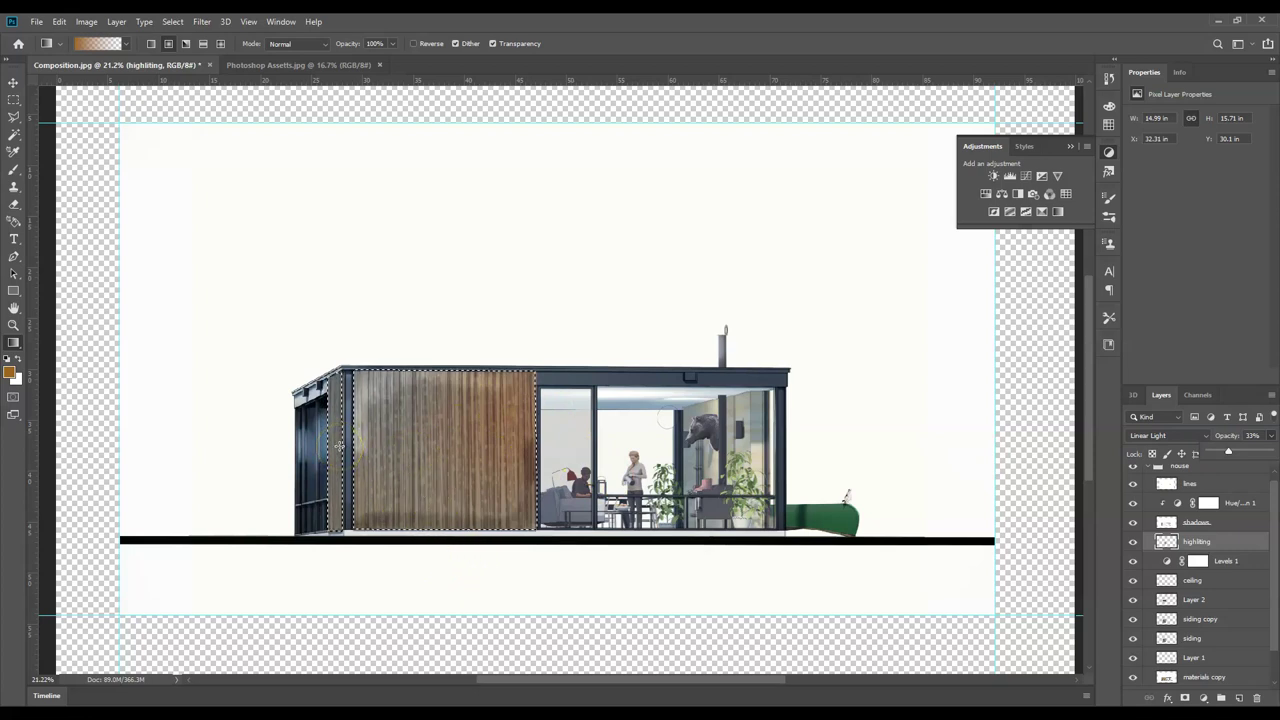
key("v")
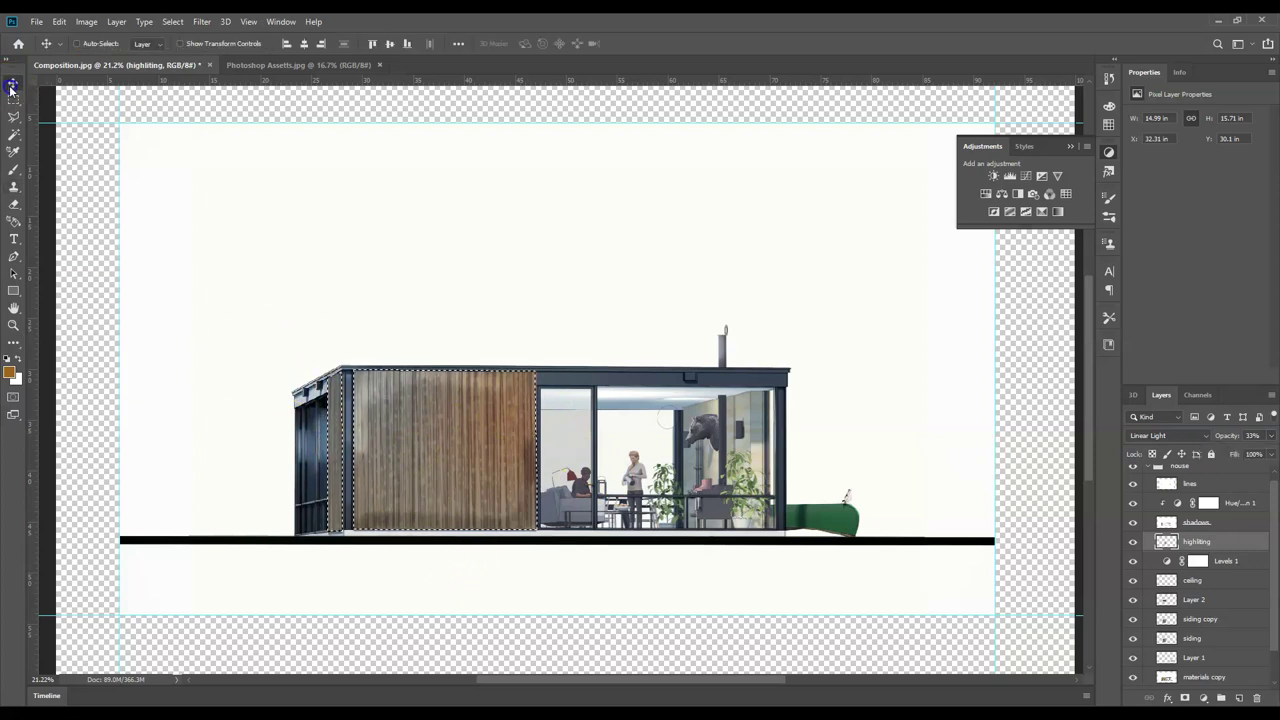
key("ctrl+d")
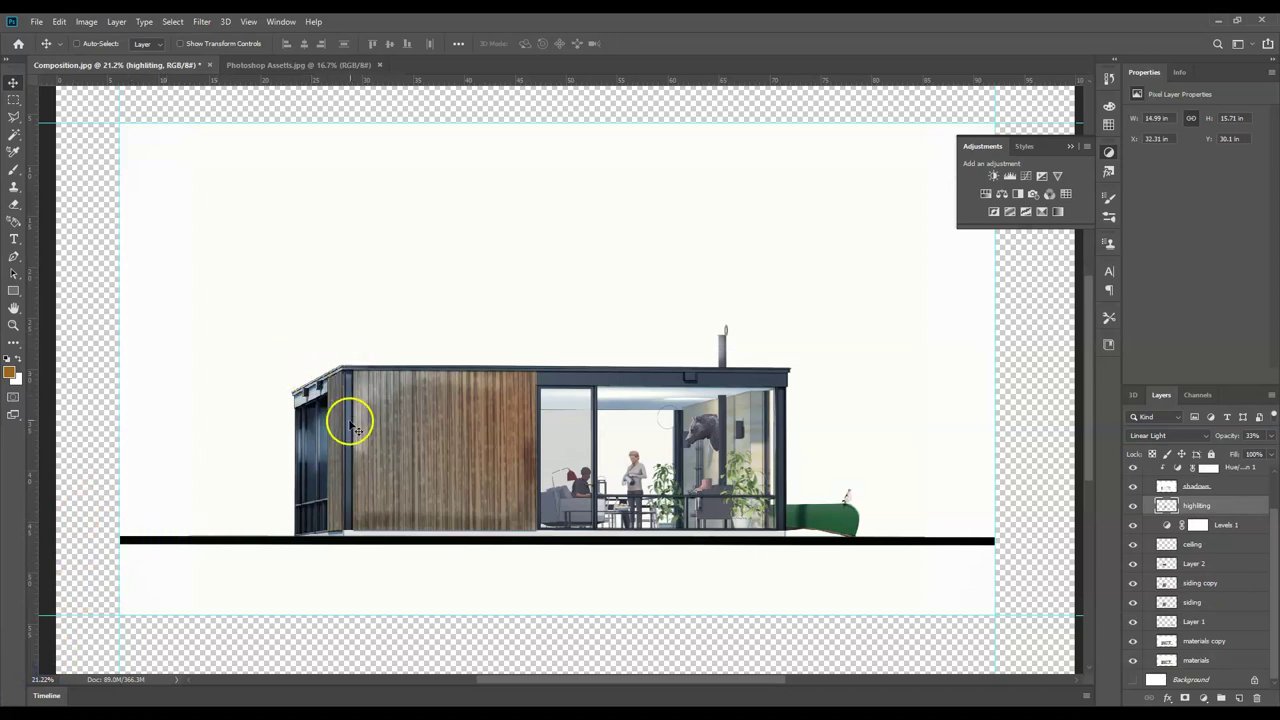
- Create a layer named "highliting 2" above highliting and load the siding copy's outline as a selection
left_click(1238, 698)
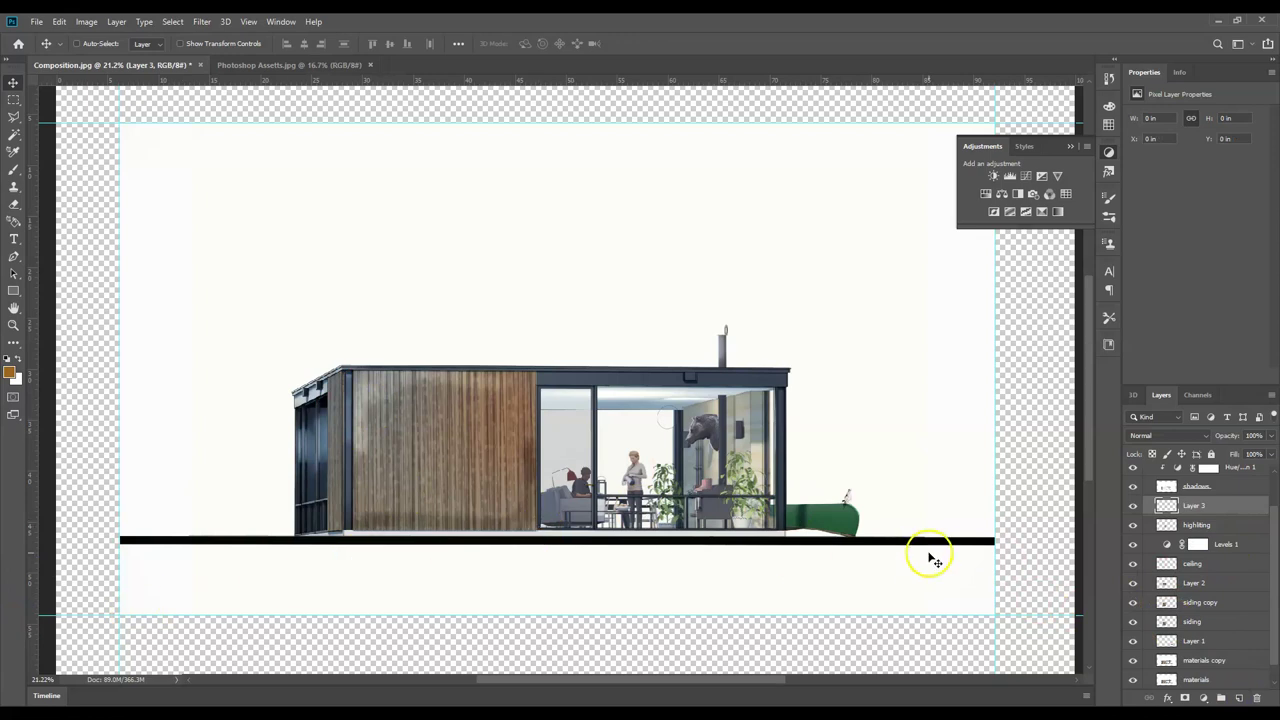
left_click(1194, 503)
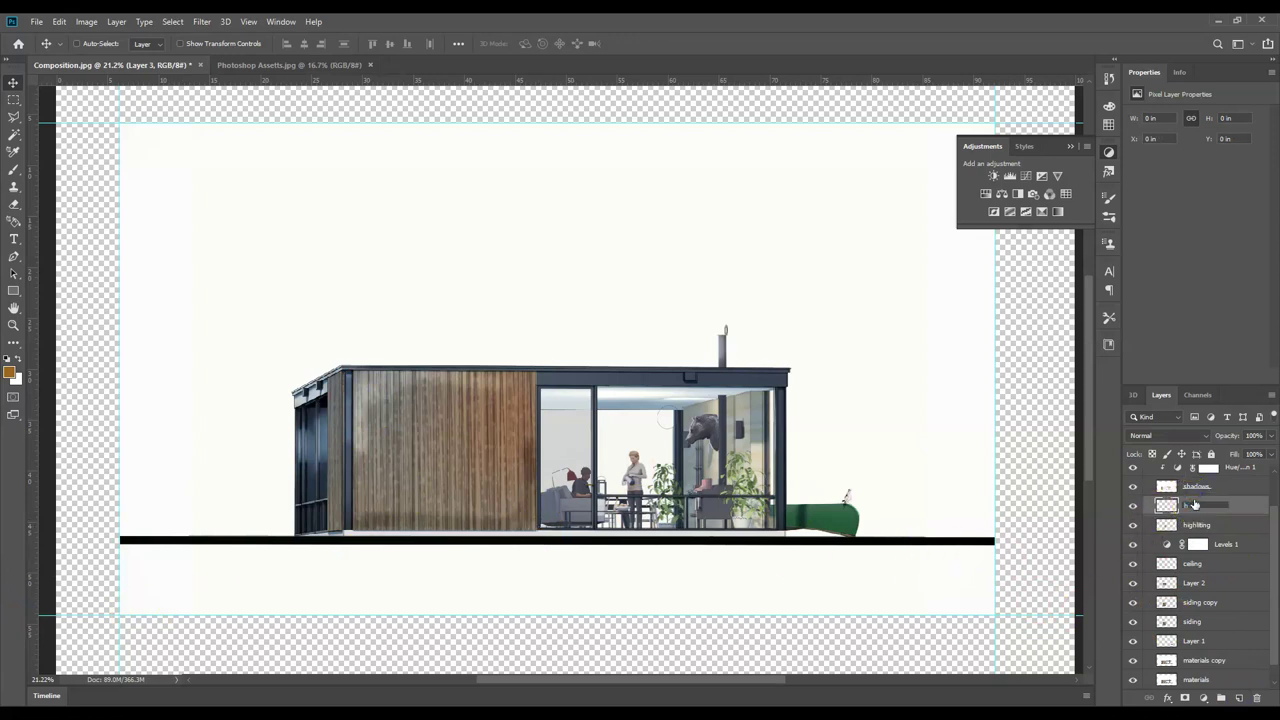
type("highliting 2")
key("Return")
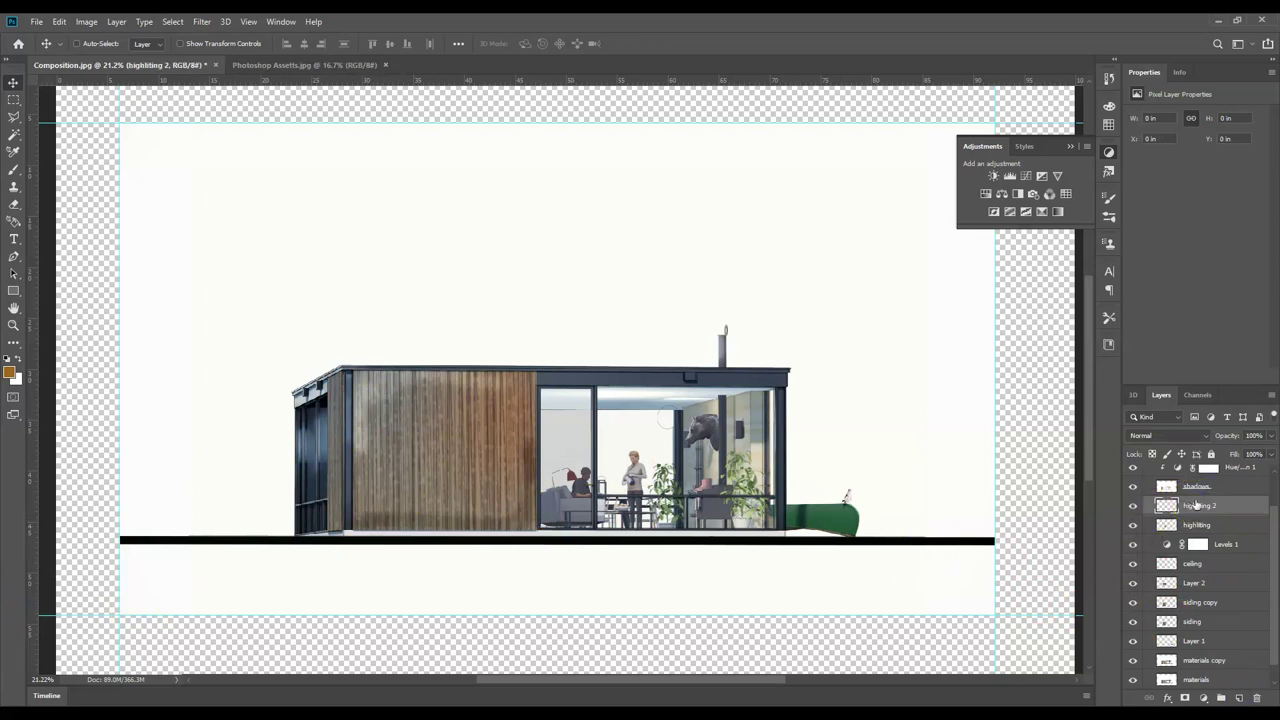
left_click_drag(1196, 506, 1168, 601)
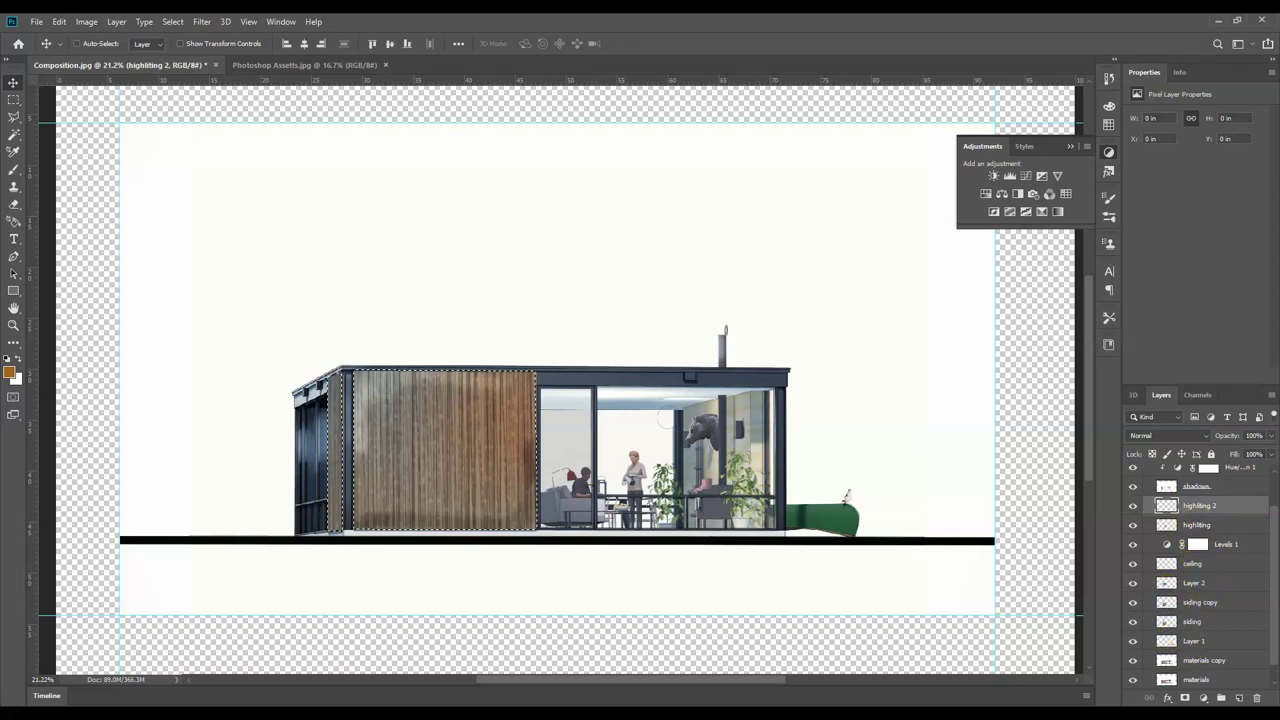
- Apply a brown-to-transparent gradient across the selected wood siding on the highliting 2 layer, set to Linear Light at 28% opacity, and deselect
left_click(15, 345)
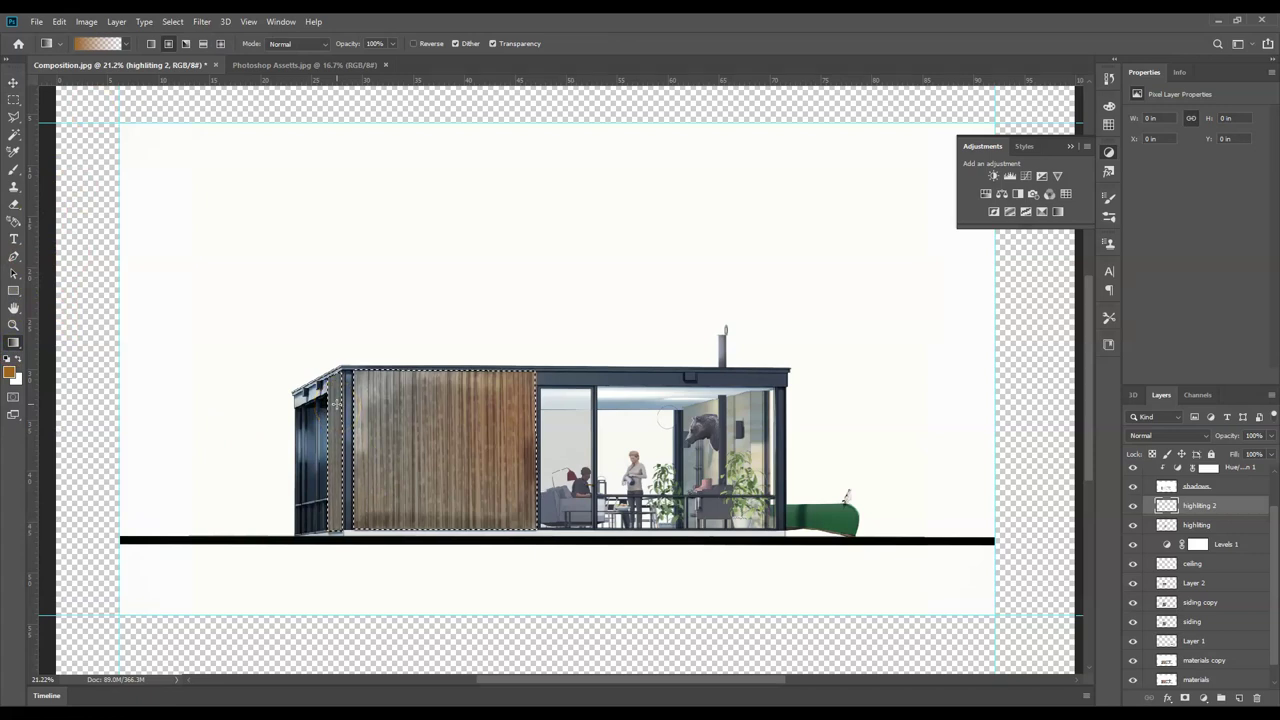
left_click_drag(339, 479, 440, 479)
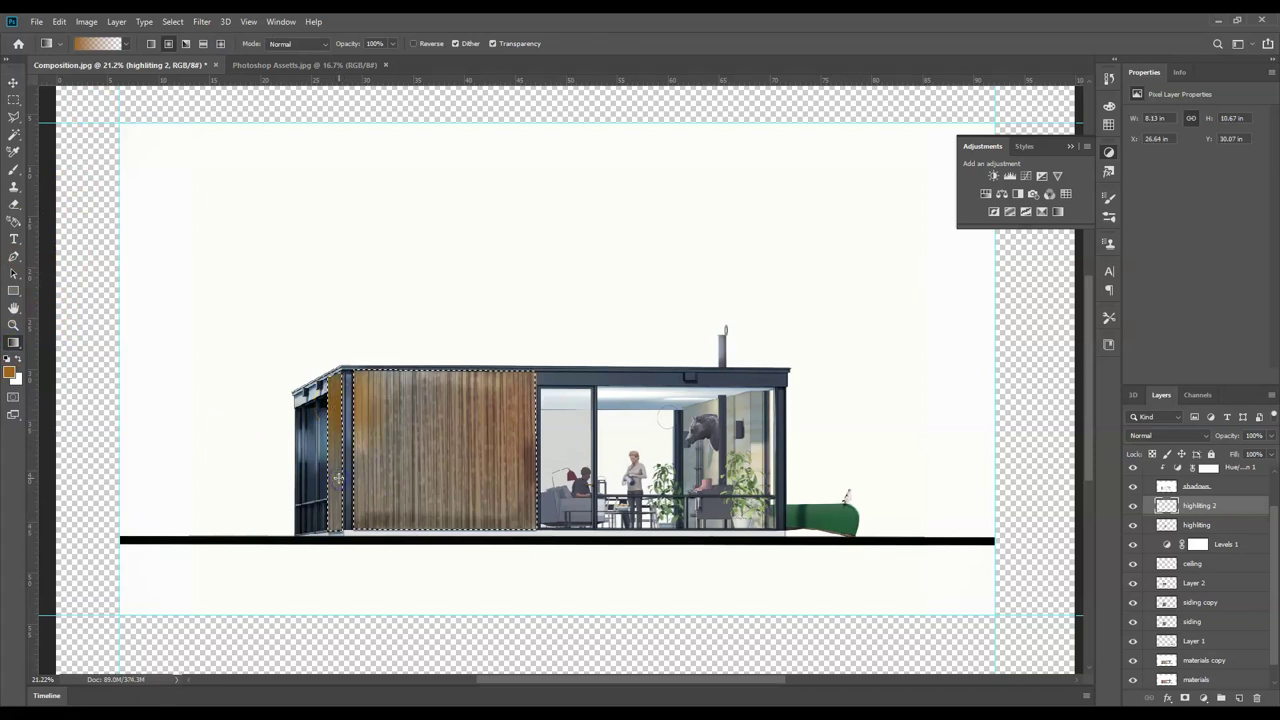
left_click(1196, 440)
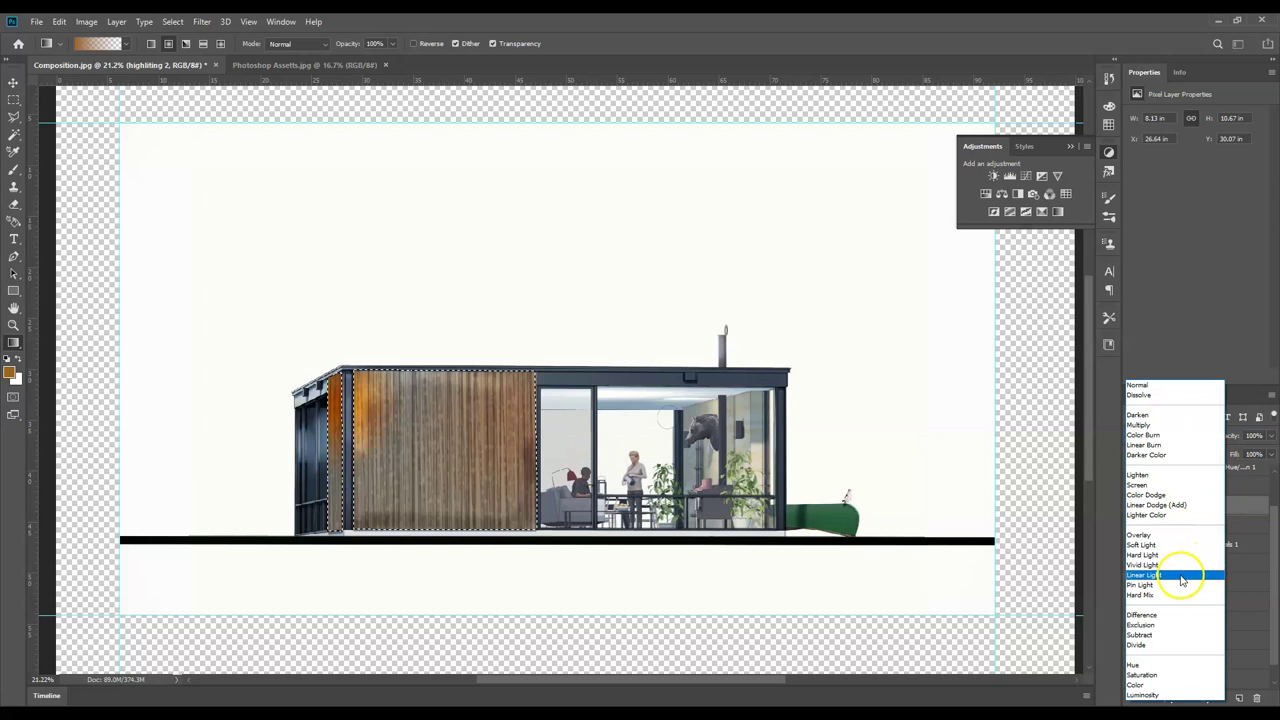
left_click(1180, 576)
left_click(1270, 436)
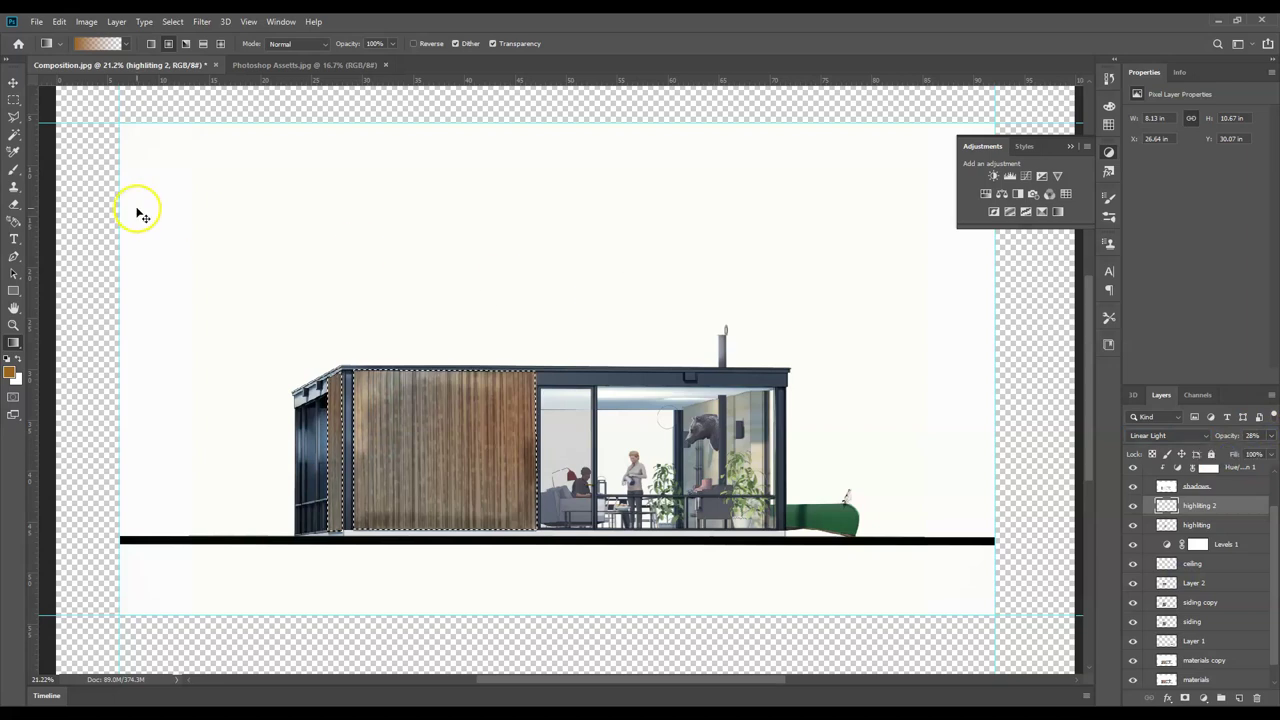
key("ctrl+d")
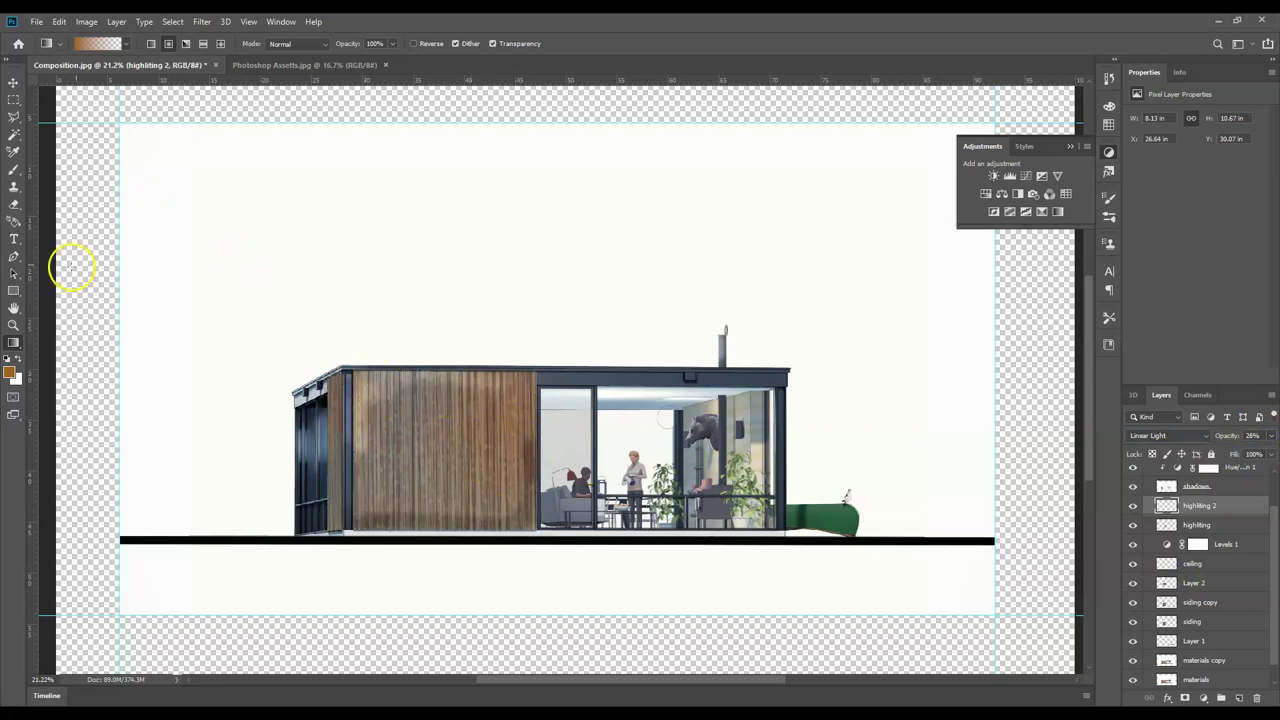
- Outline the area of the siding highlight beside the corner post with the Polygonal Lasso
left_click(13, 116)
left_click(344, 369)
left_click(344, 464)
left_click(408, 485)
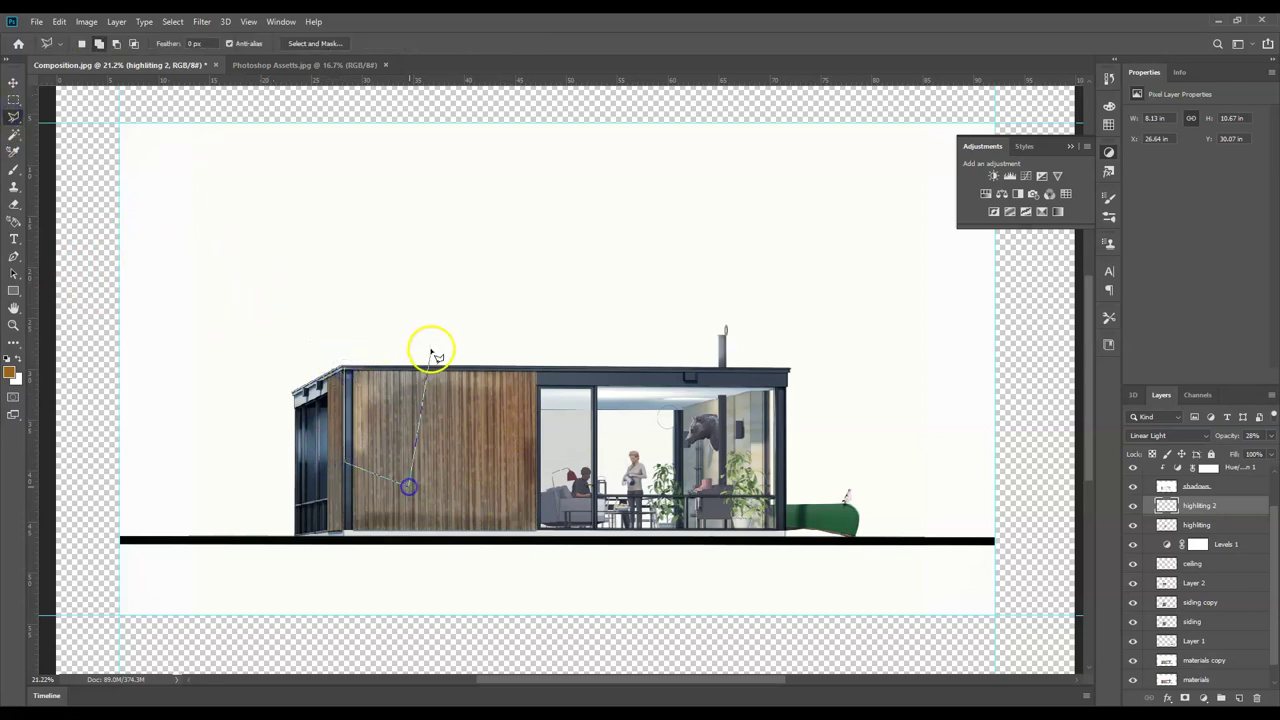
left_click(427, 336)
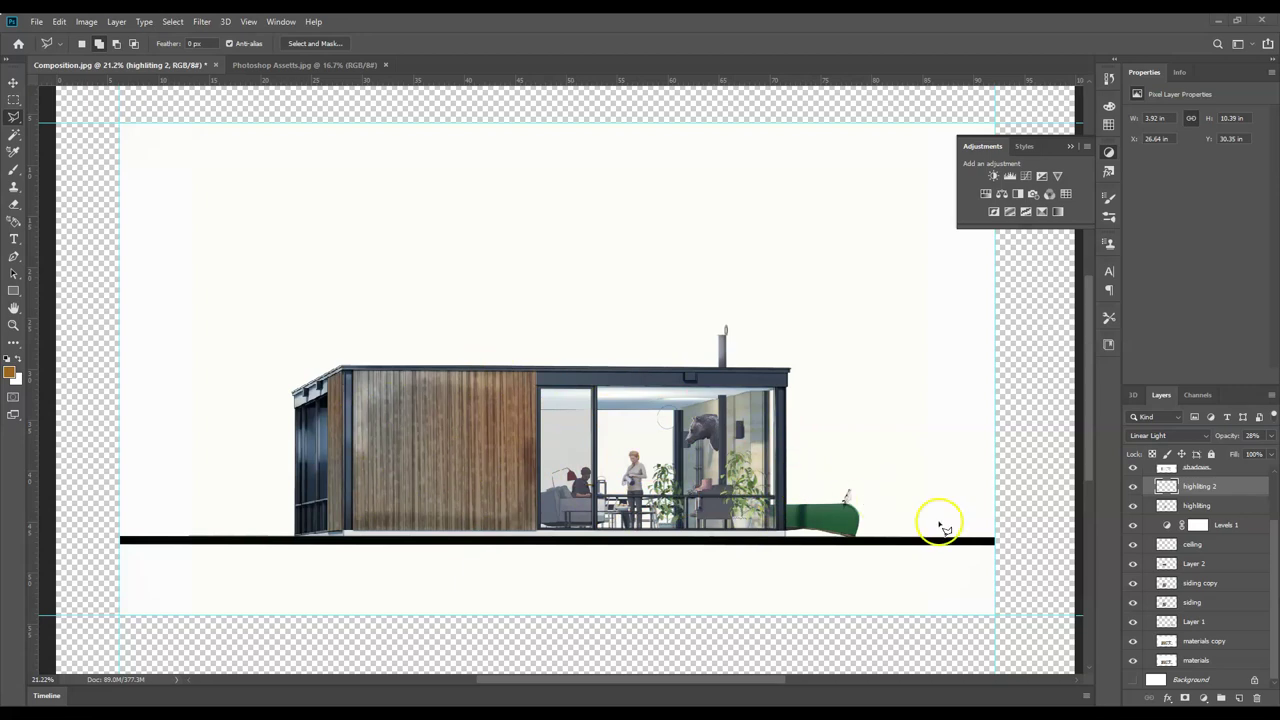
- Create a new layer above the lines layer in the house group and name it fire
scroll(1240, 580, "up", 2)
scroll(1238, 575, "up", 2)
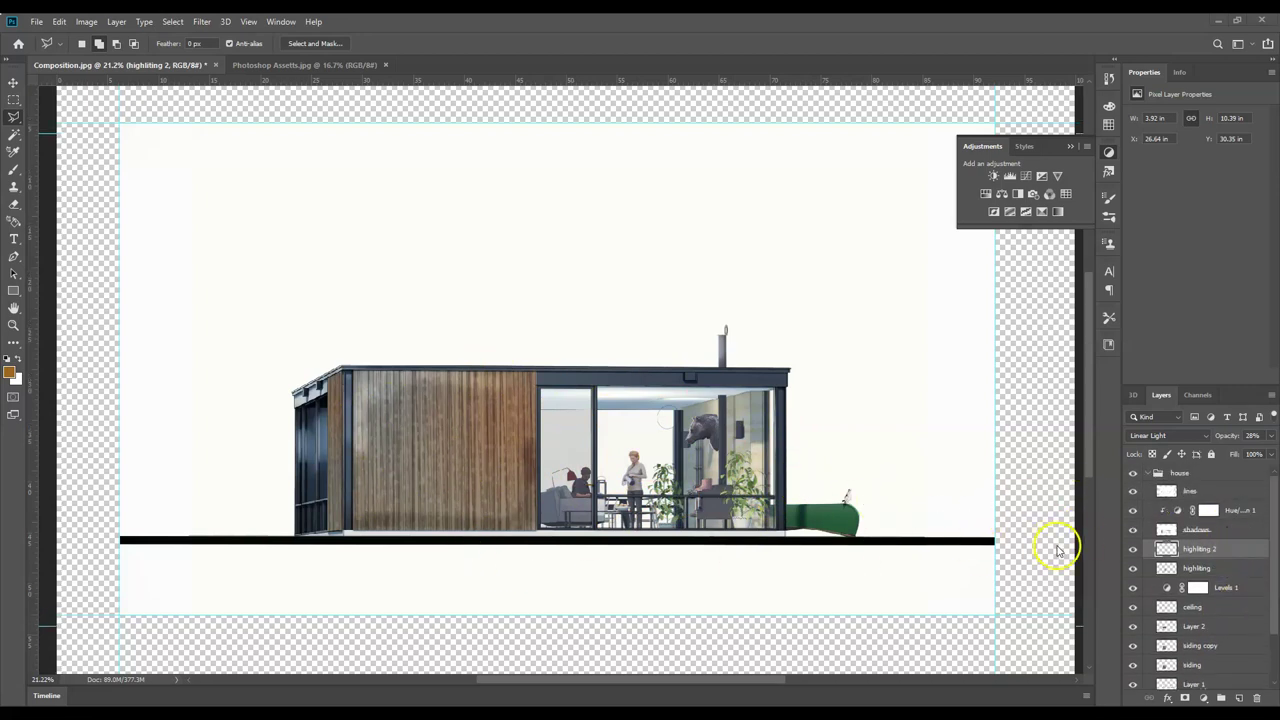
scroll(1000, 547, "up", 1)
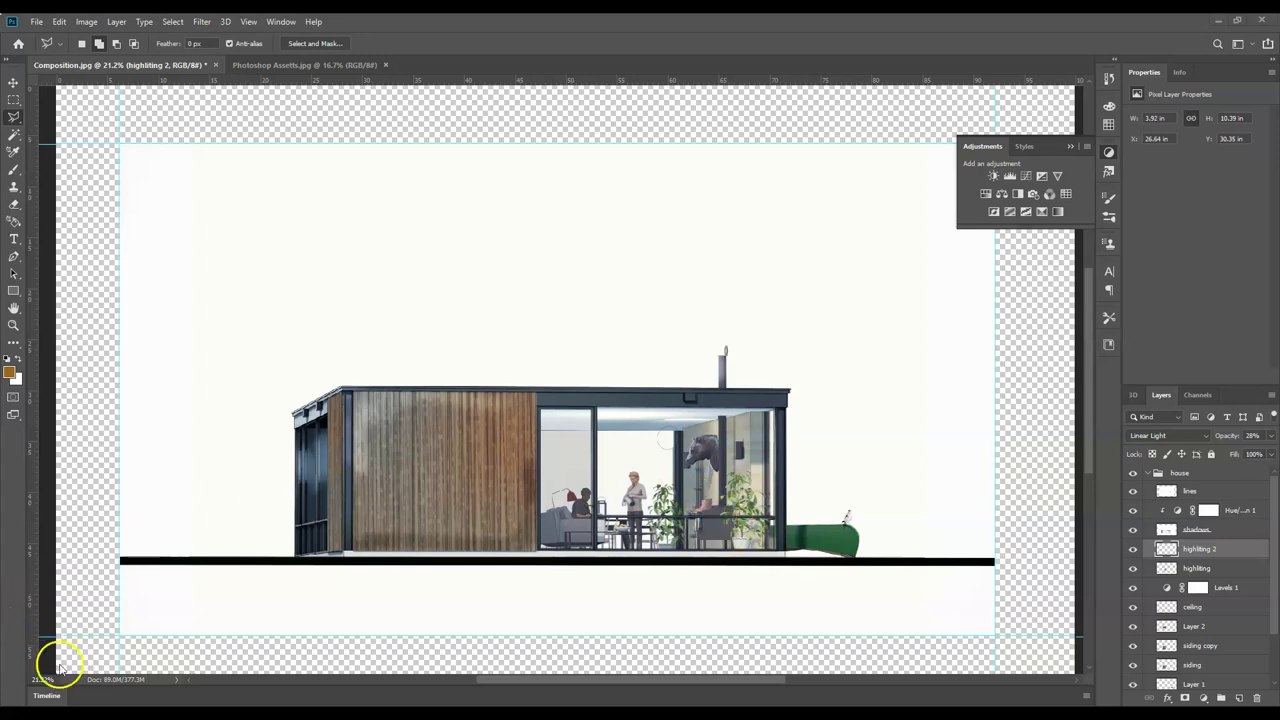
scroll(1223, 548, "up", 3)
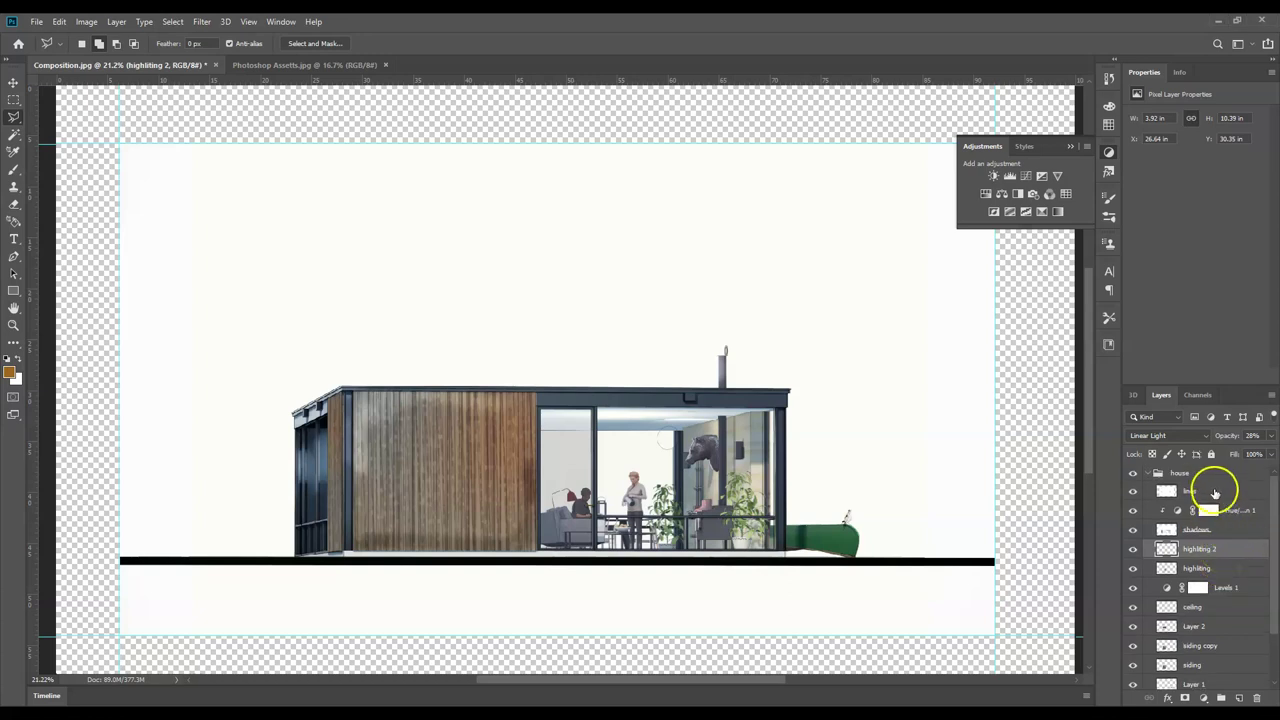
left_click(1214, 492)
left_click(1239, 698)
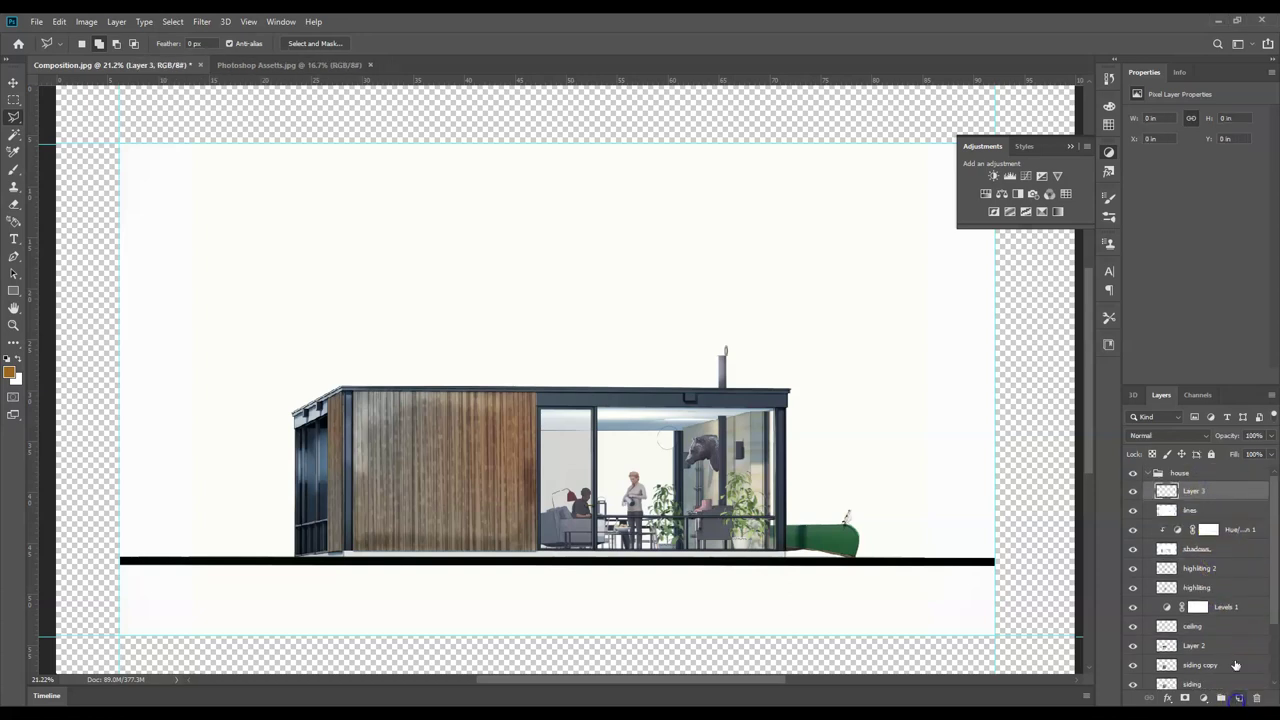
double_click(1196, 490)
type("fire")
key("Return")
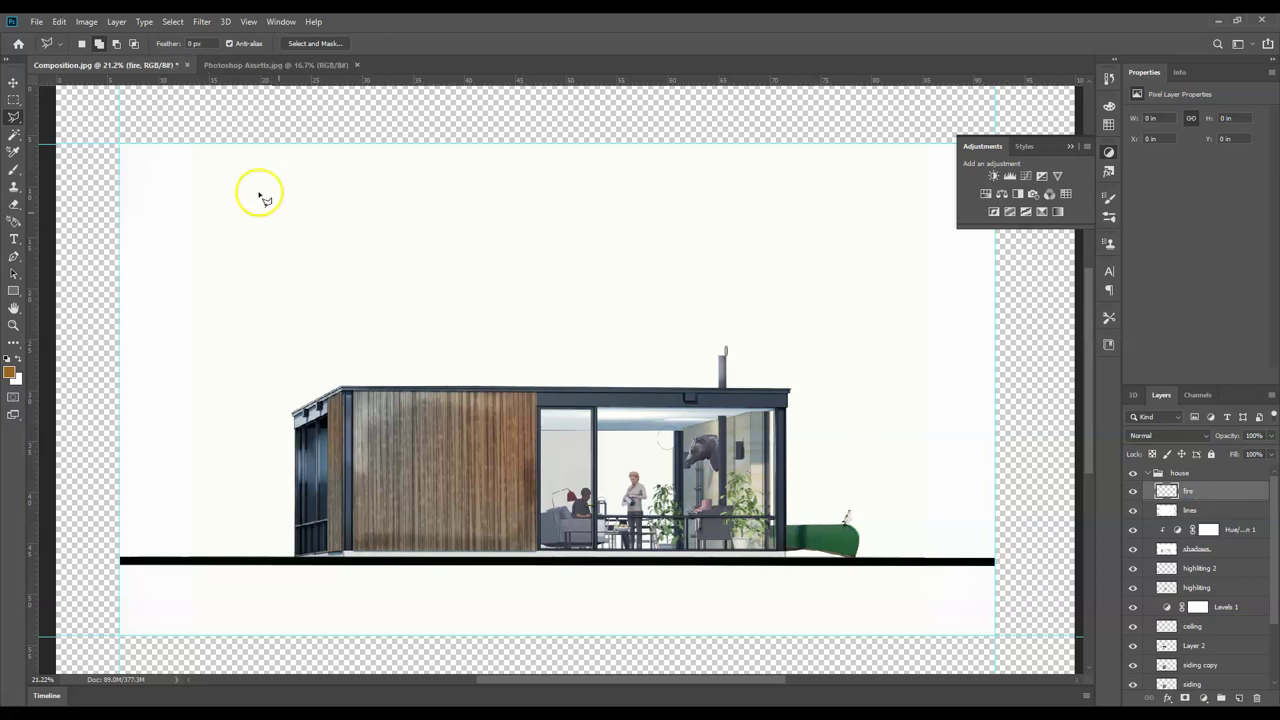
- Make a circular selection around the fireplace with the Elliptical Marquee and feather it by 100 pixels
left_click(13, 99)
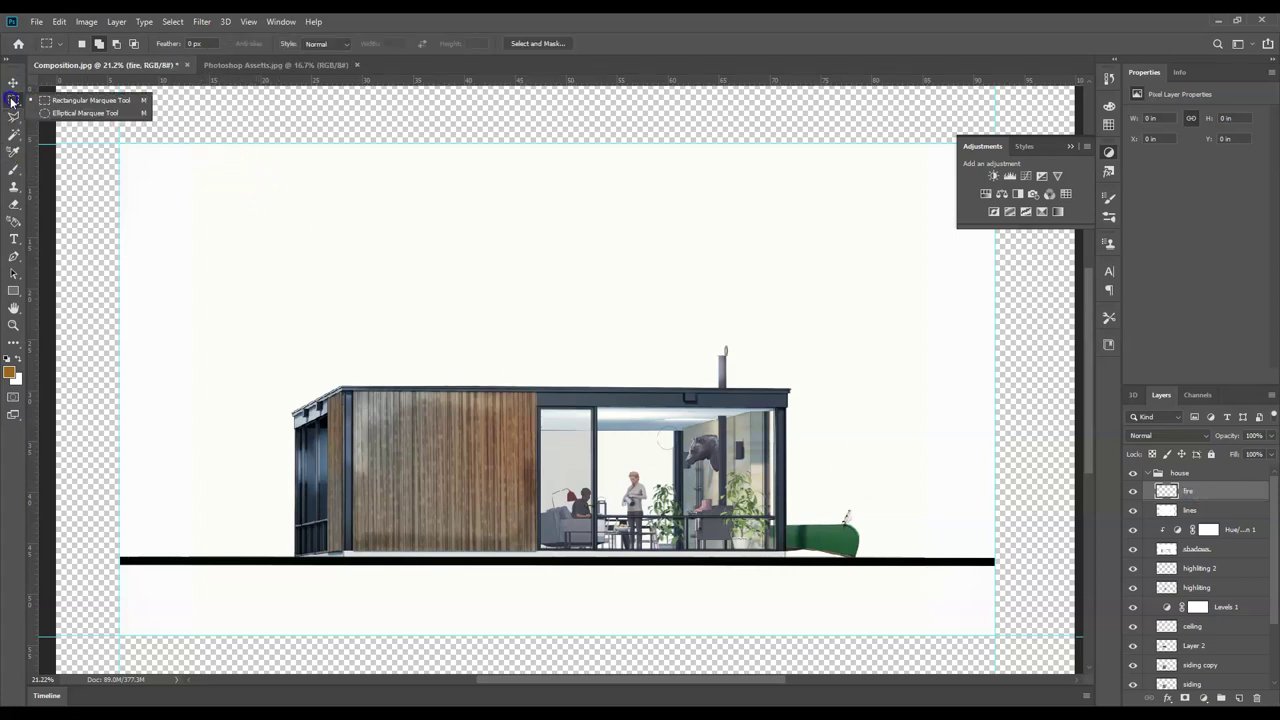
left_click(40, 114)
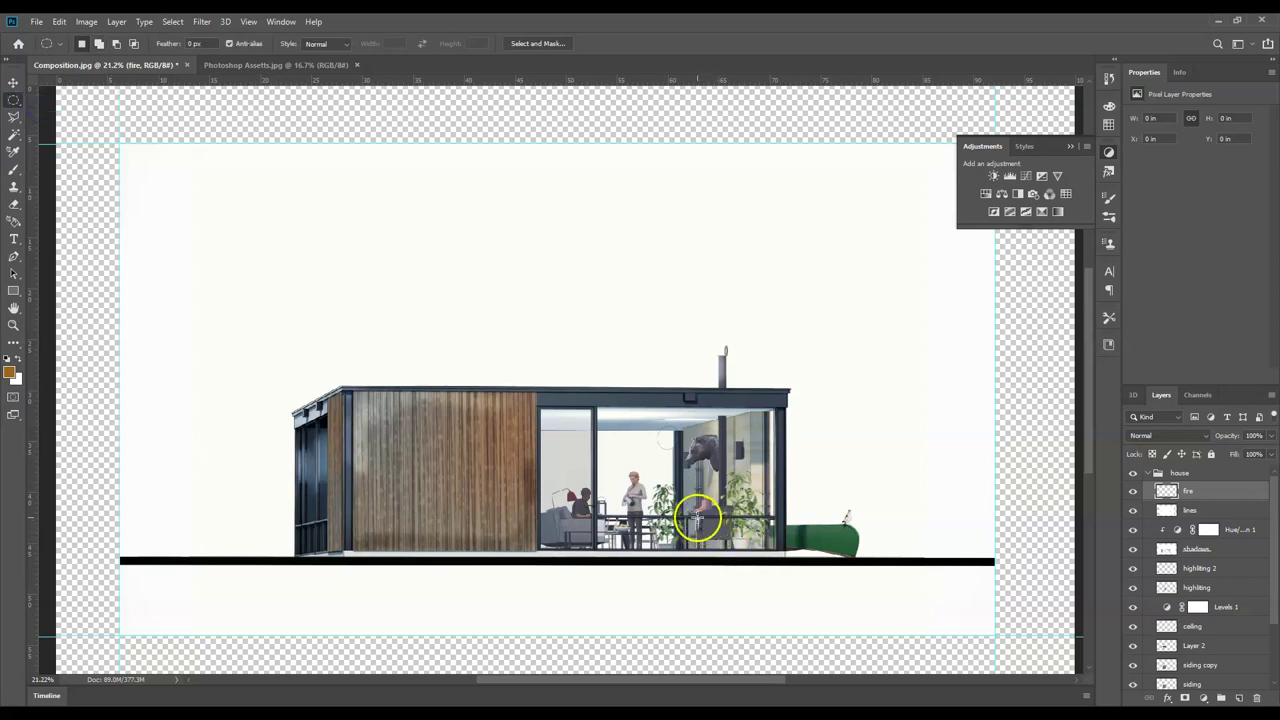
left_click_drag(698, 519, 722, 544)
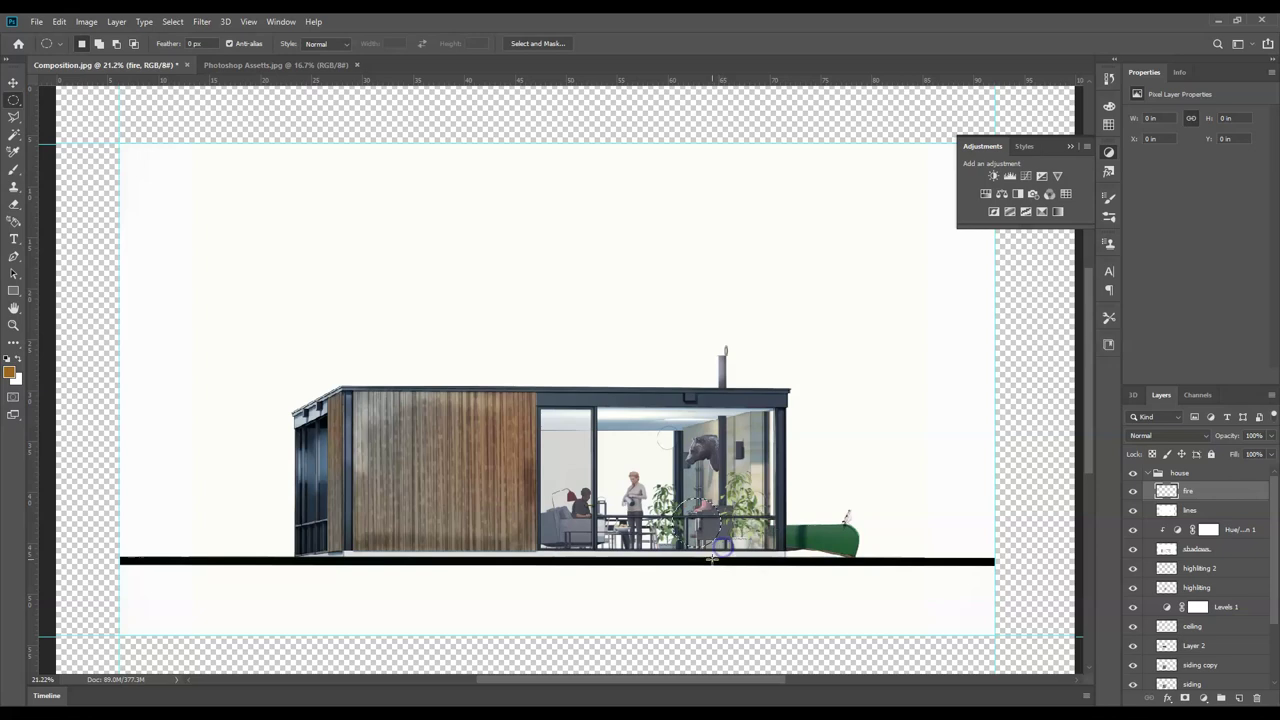
scroll(710, 530, "up", 4)
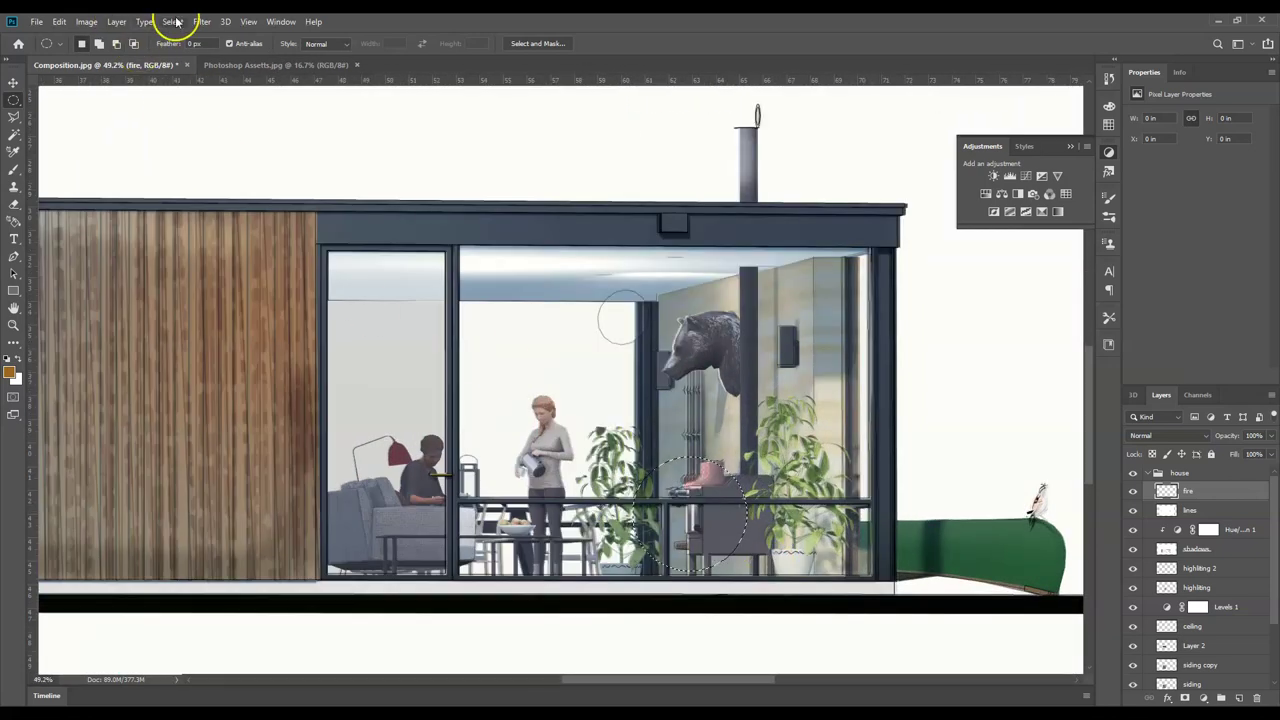
left_click(175, 21)
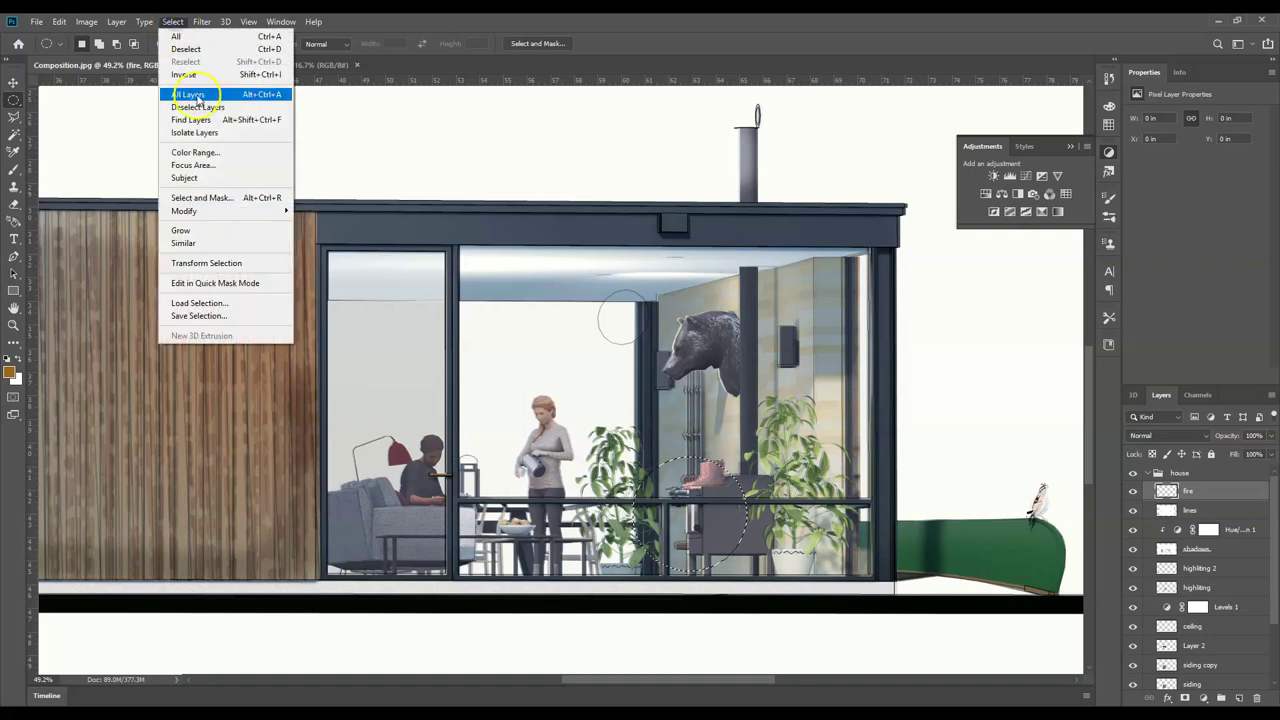
mouse_move(284, 210)
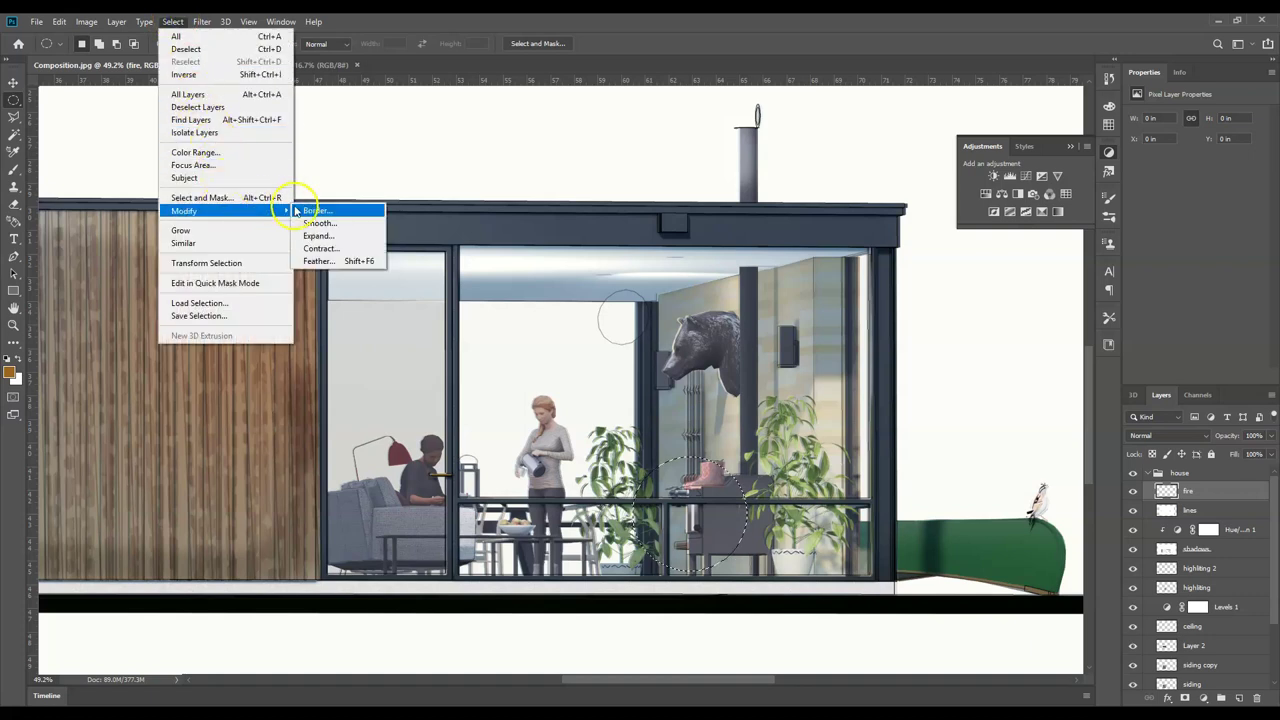
left_click(345, 262)
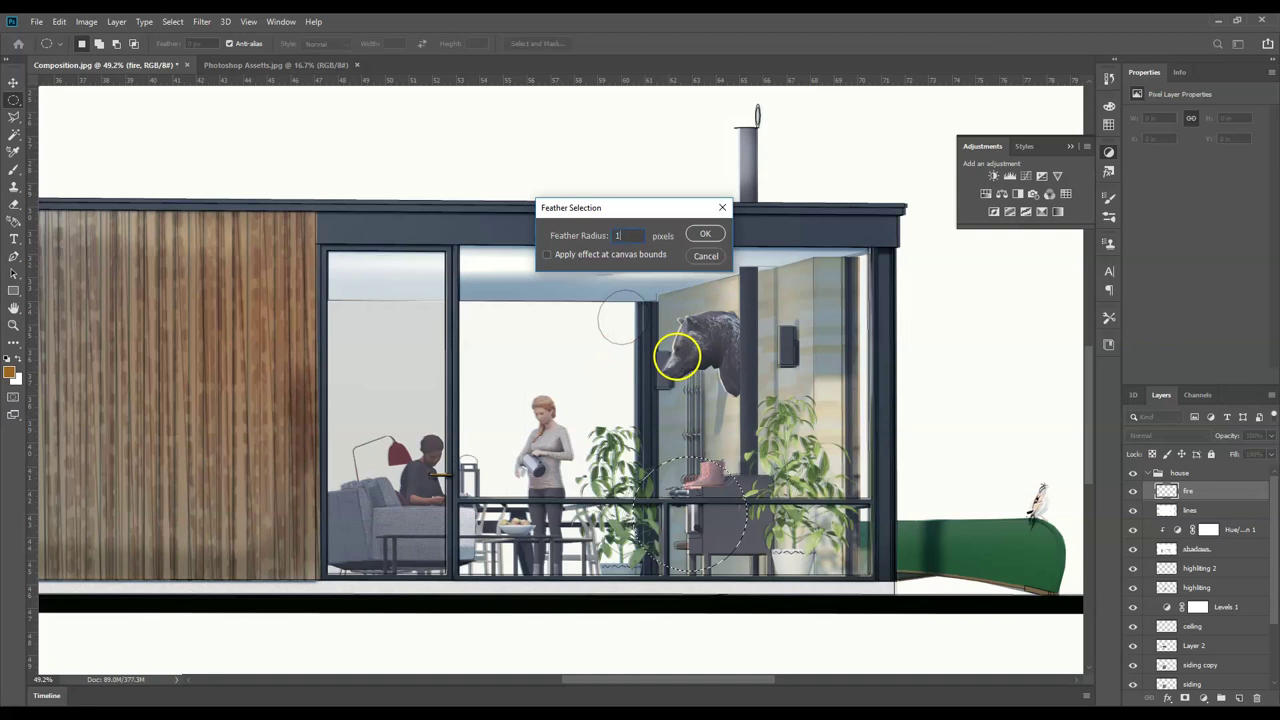
type("100")
left_click(705, 234)
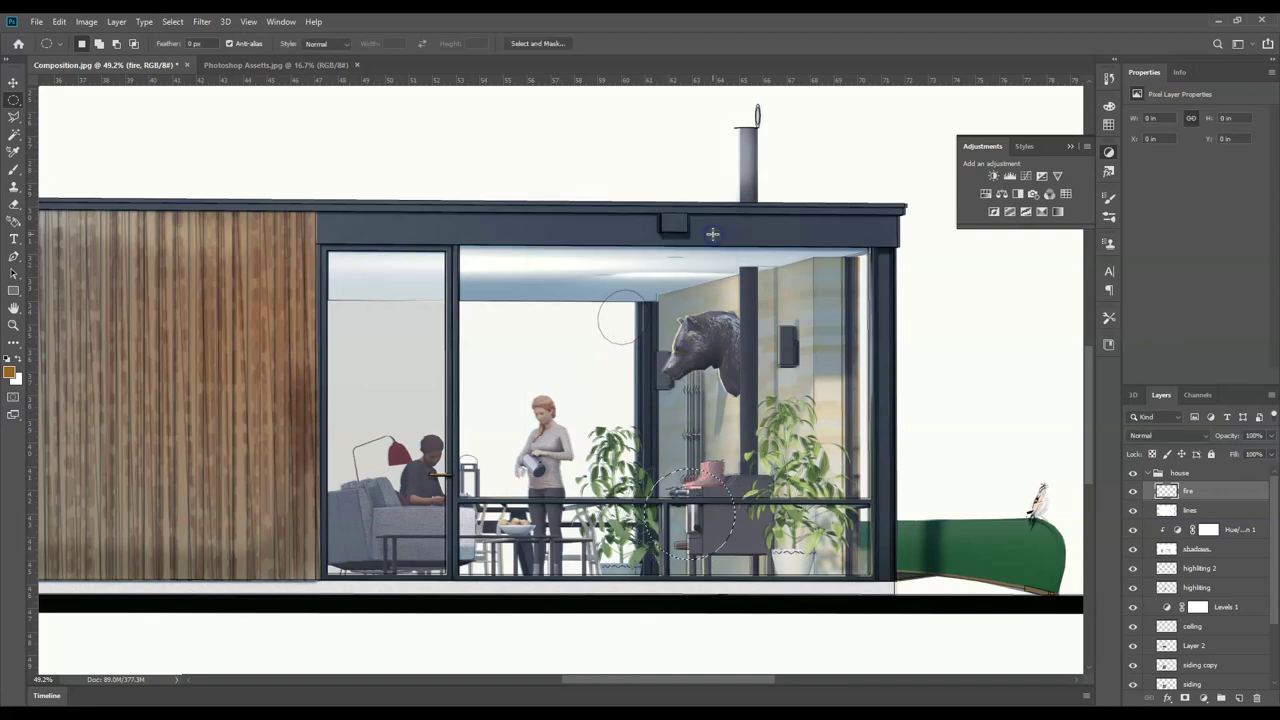
- Set the foreground color to the pale warm yellow fff4d2
left_click(12, 372)
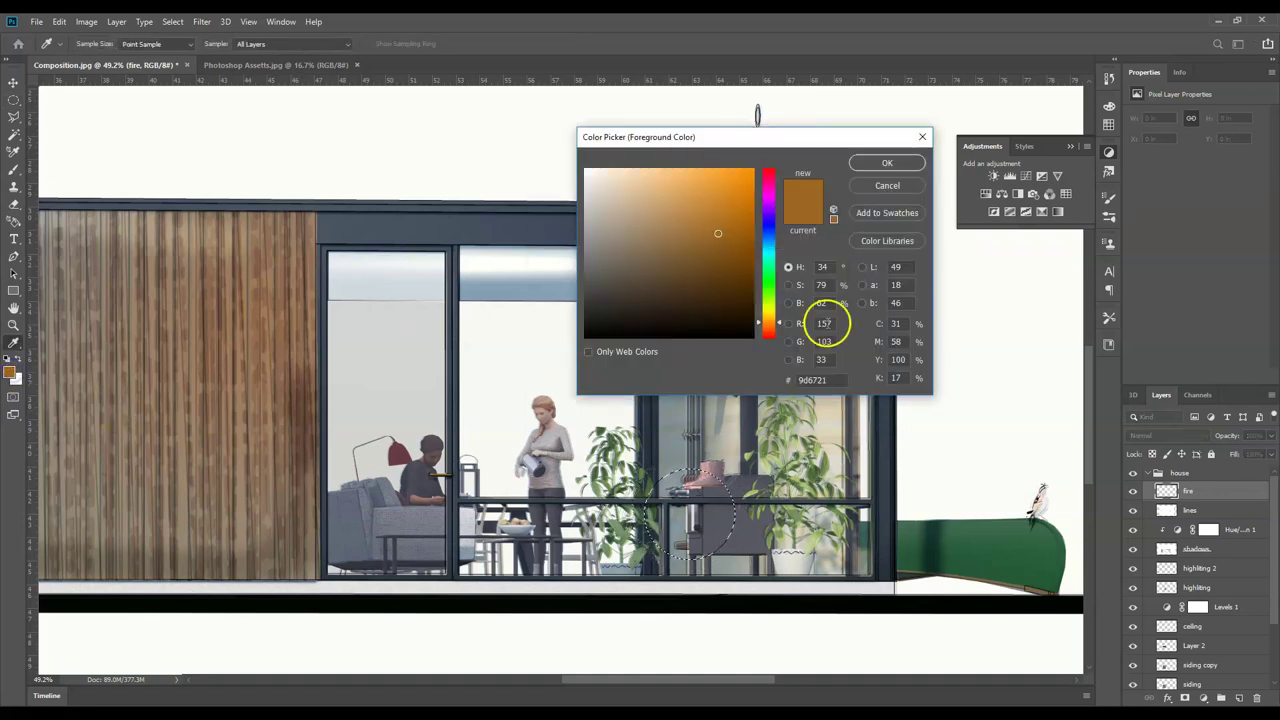
left_click(769, 315)
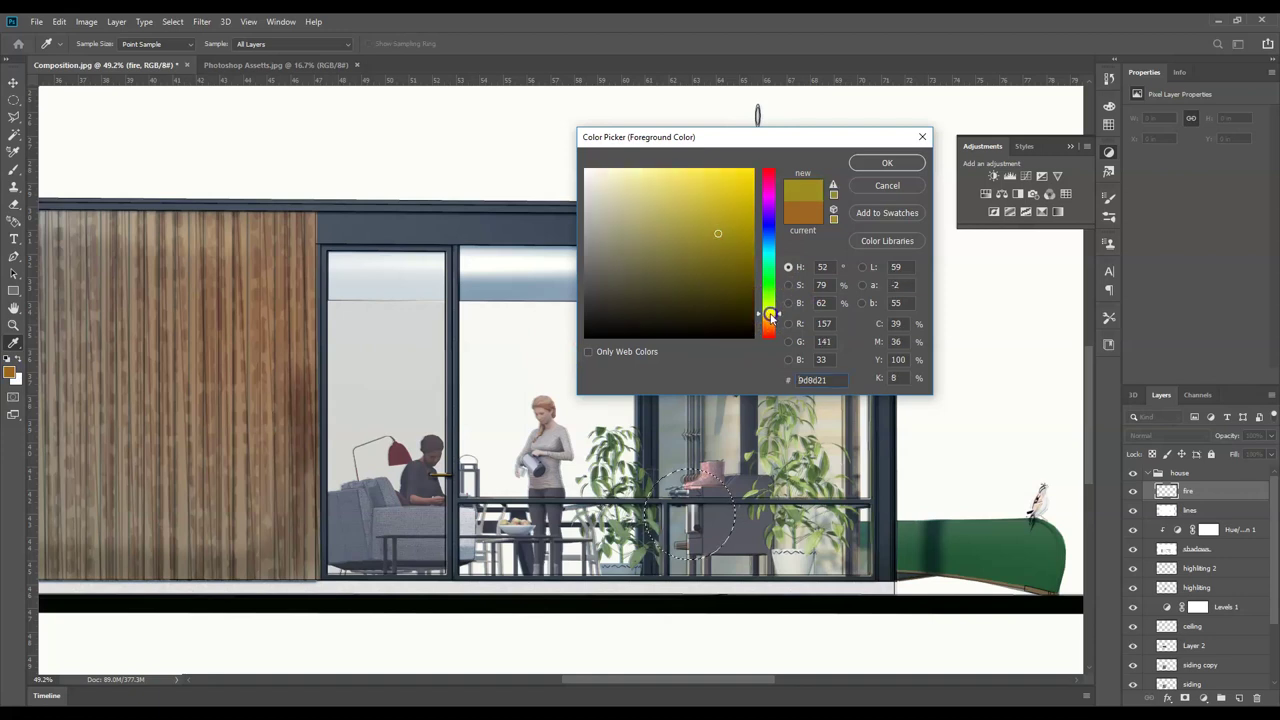
left_click(769, 318)
mouse_move(700, 228)
left_mouse_down()
mouse_move(606, 174)
mouse_move(607, 161)
left_mouse_up()
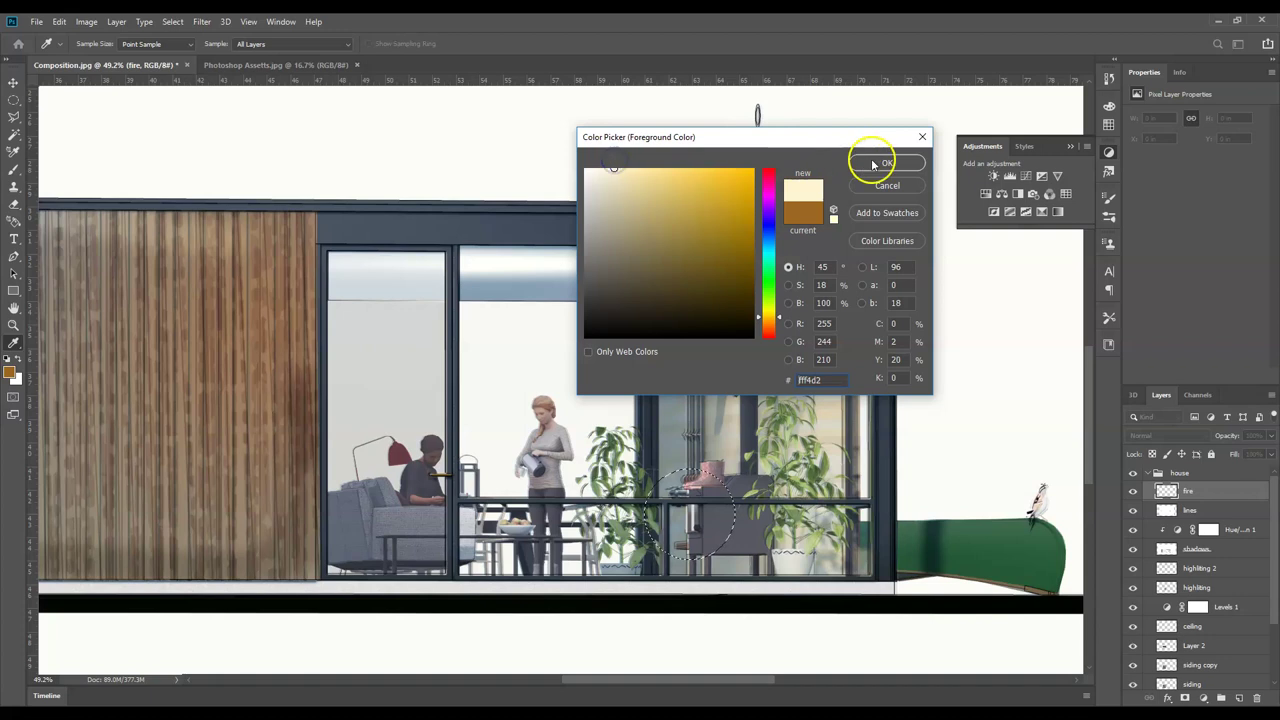
left_click(887, 163)
- Fill the feathered fireplace selection with the foreground color, deselect, and set the fire layer's opacity to 85%
left_click(58, 21)
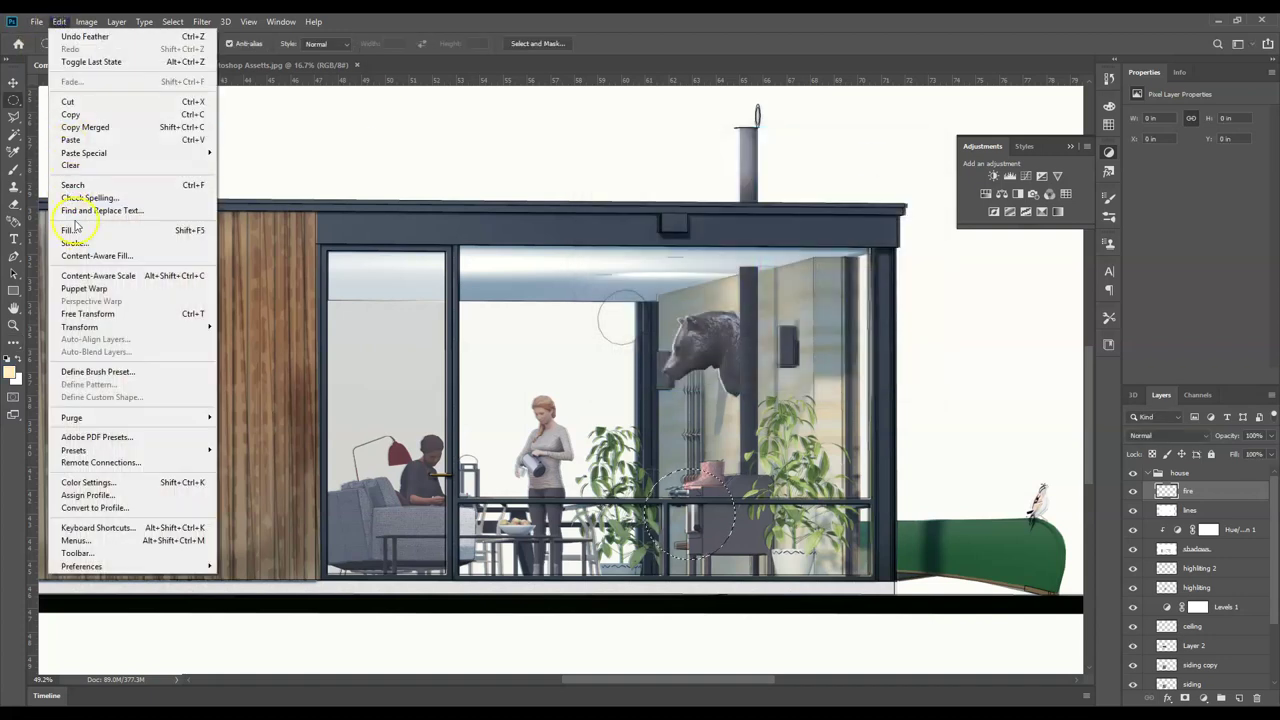
left_click(71, 229)
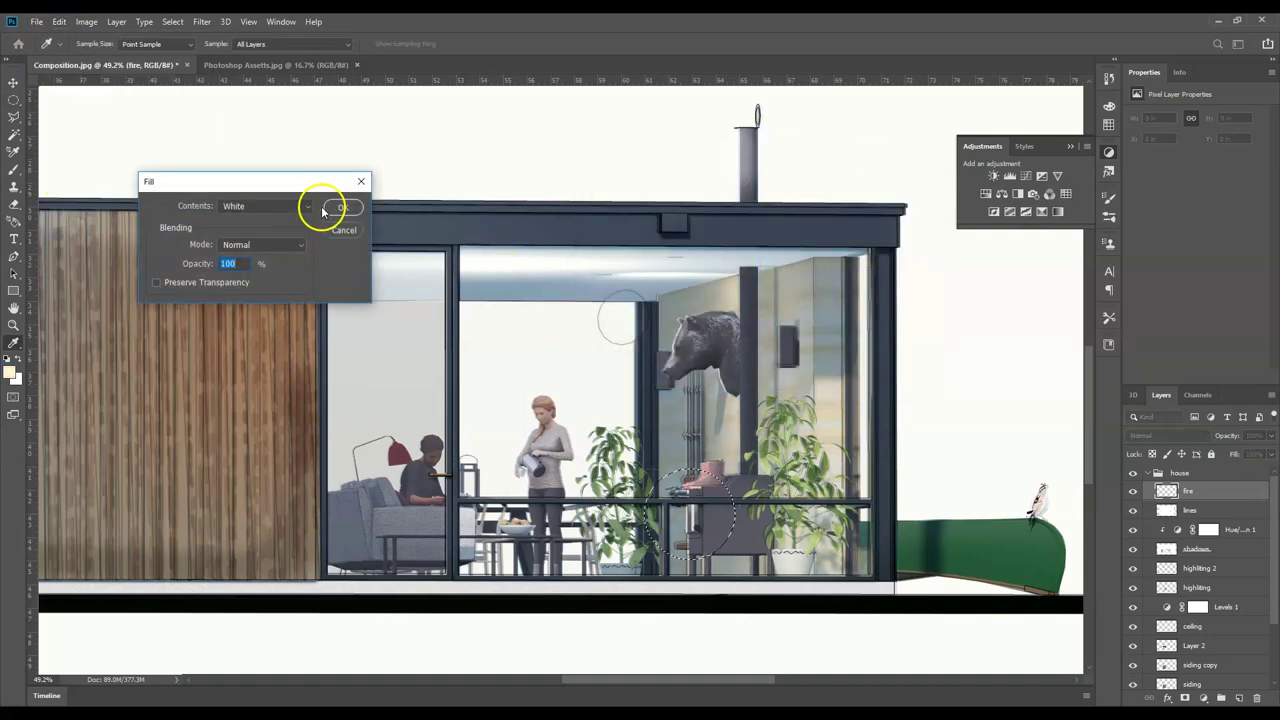
left_click(307, 207)
left_click(289, 222)
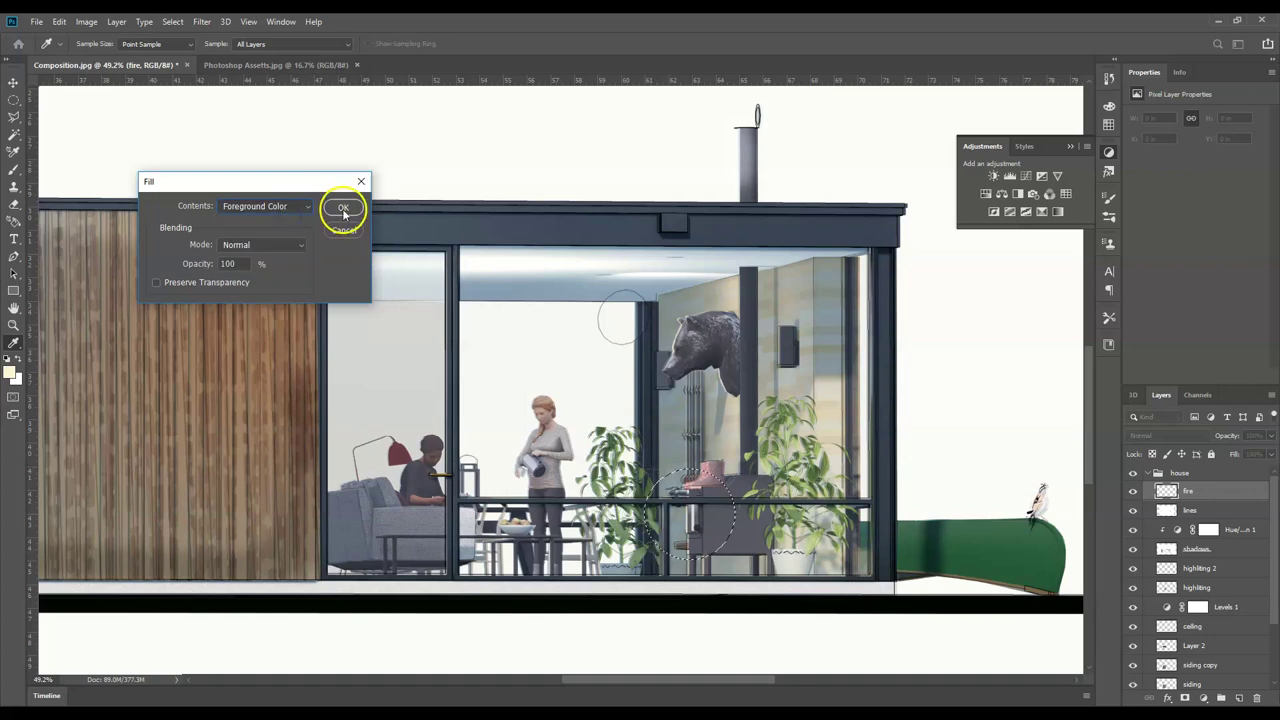
left_click(342, 208)
key("m")
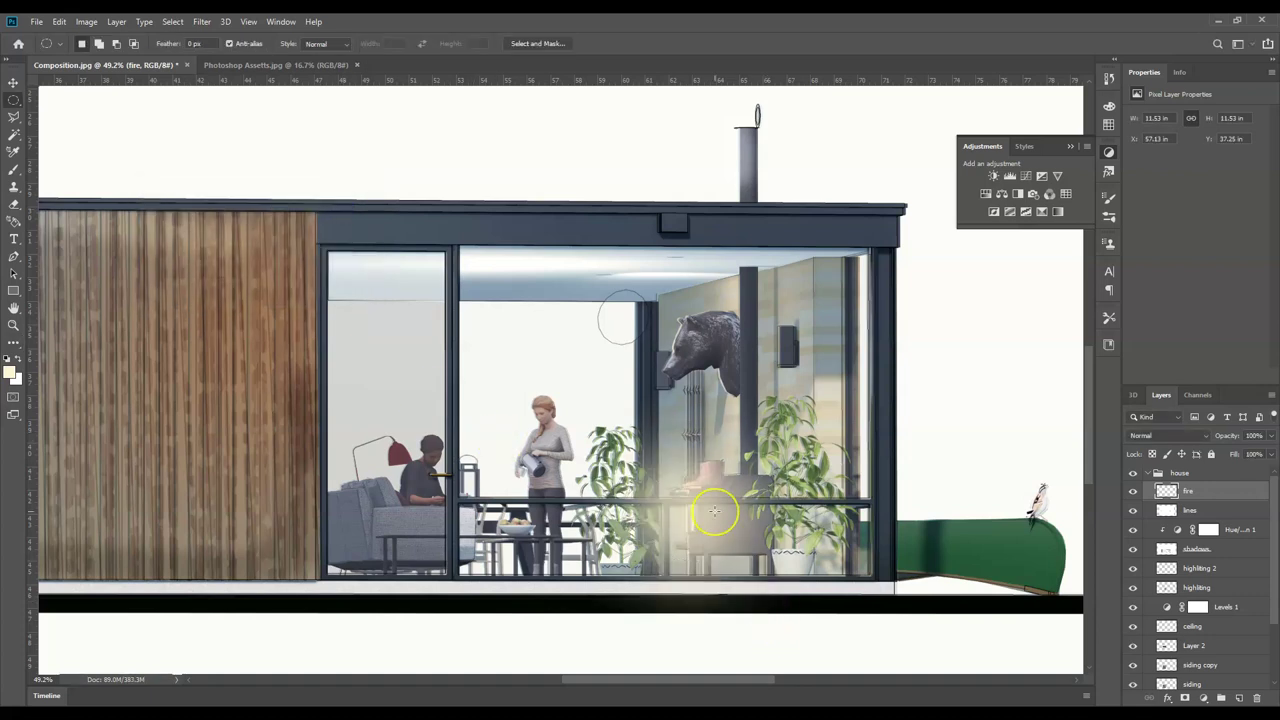
left_click(1270, 437)
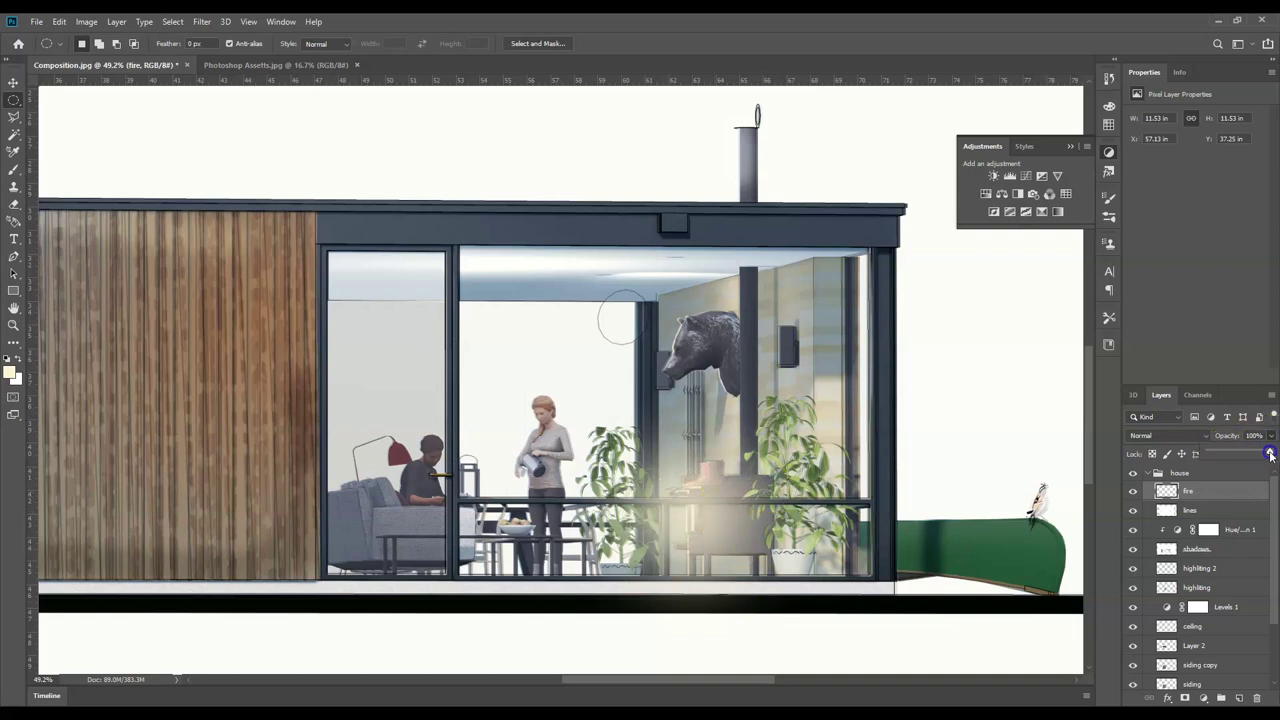
left_click_drag(1264, 455, 1263, 456)
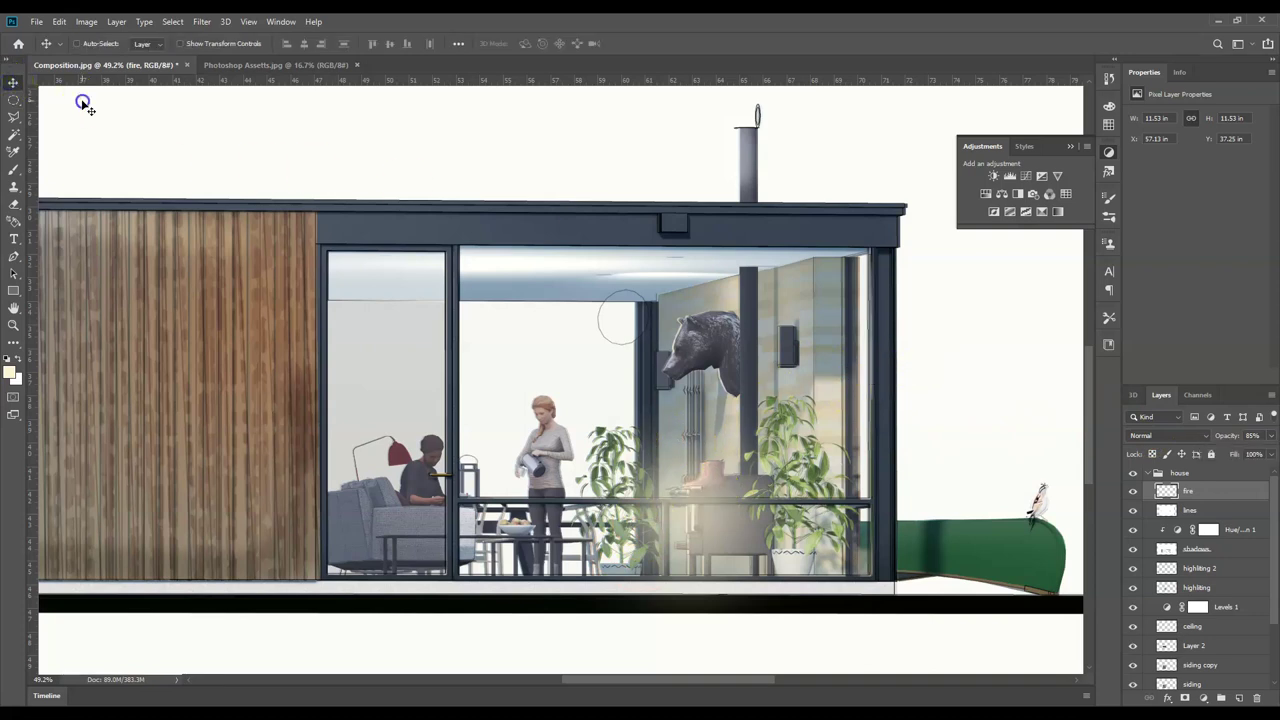
- Outline the horizontal window rail in front of the fireplace with the Polygonal Lasso, erase the fire glow over it and deselect
left_click(13, 116)
scroll(578, 500, "up", 3)
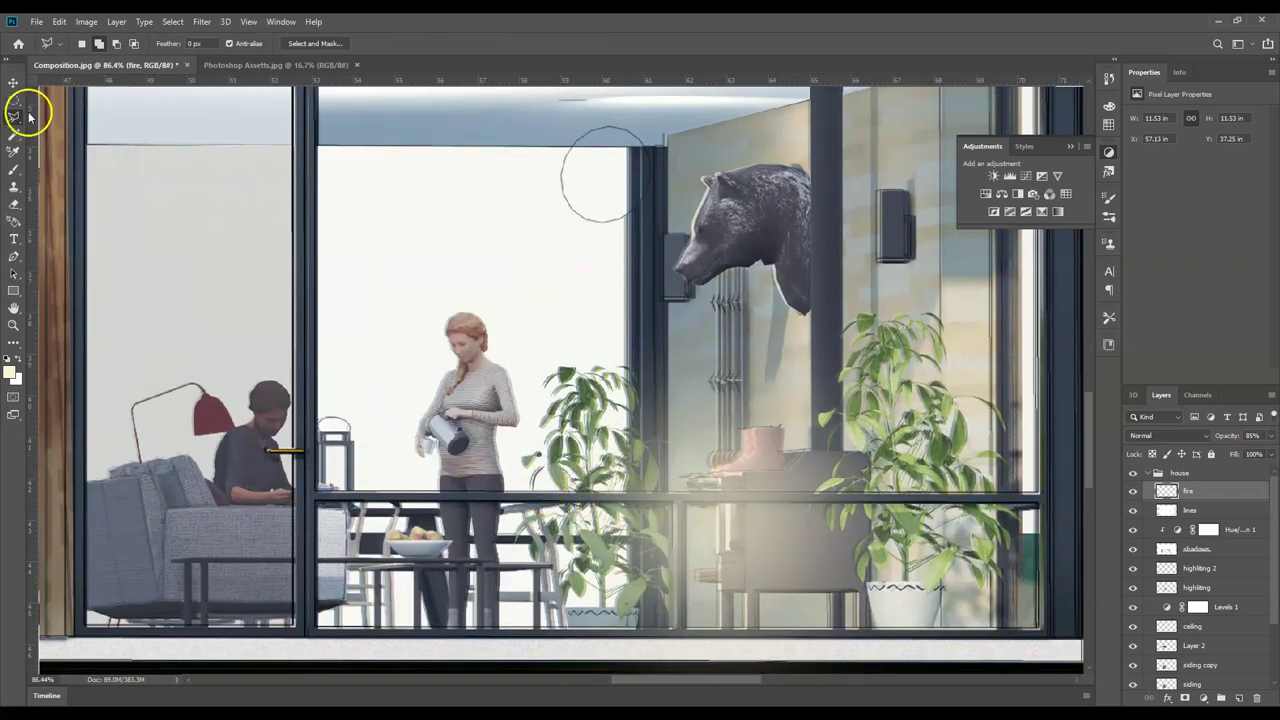
left_click(1006, 491)
left_click(529, 509)
left_click(453, 502)
left_click(454, 499)
left_click(469, 500)
key("ctrl+d")
- Outline the short vertical mullion below the window rail and erase the fire glow over it
left_click(677, 630)
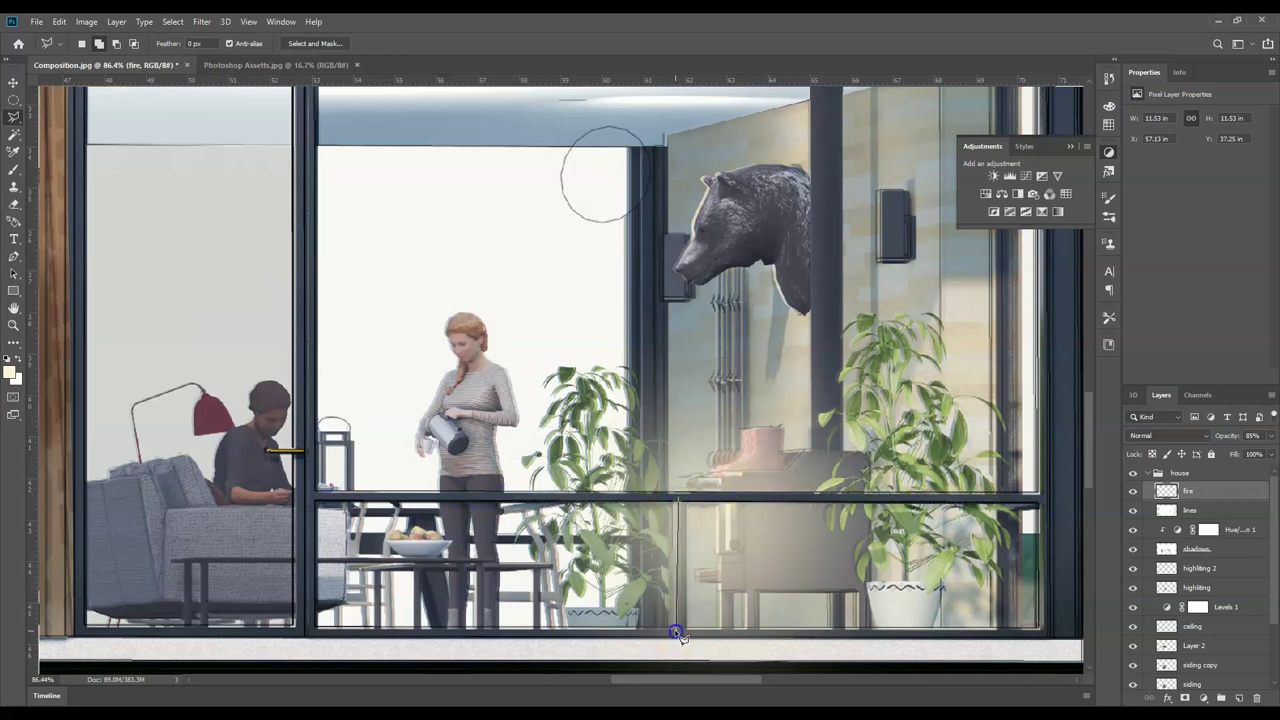
left_click(685, 630)
left_click(688, 497)
left_click(690, 499)
- Outline the bottom window frame beneath the fireplace and erase the fire glow over it
left_click(660, 591)
left_click(571, 623)
left_click(1031, 608)
left_click(1050, 630)
left_click(1041, 630)
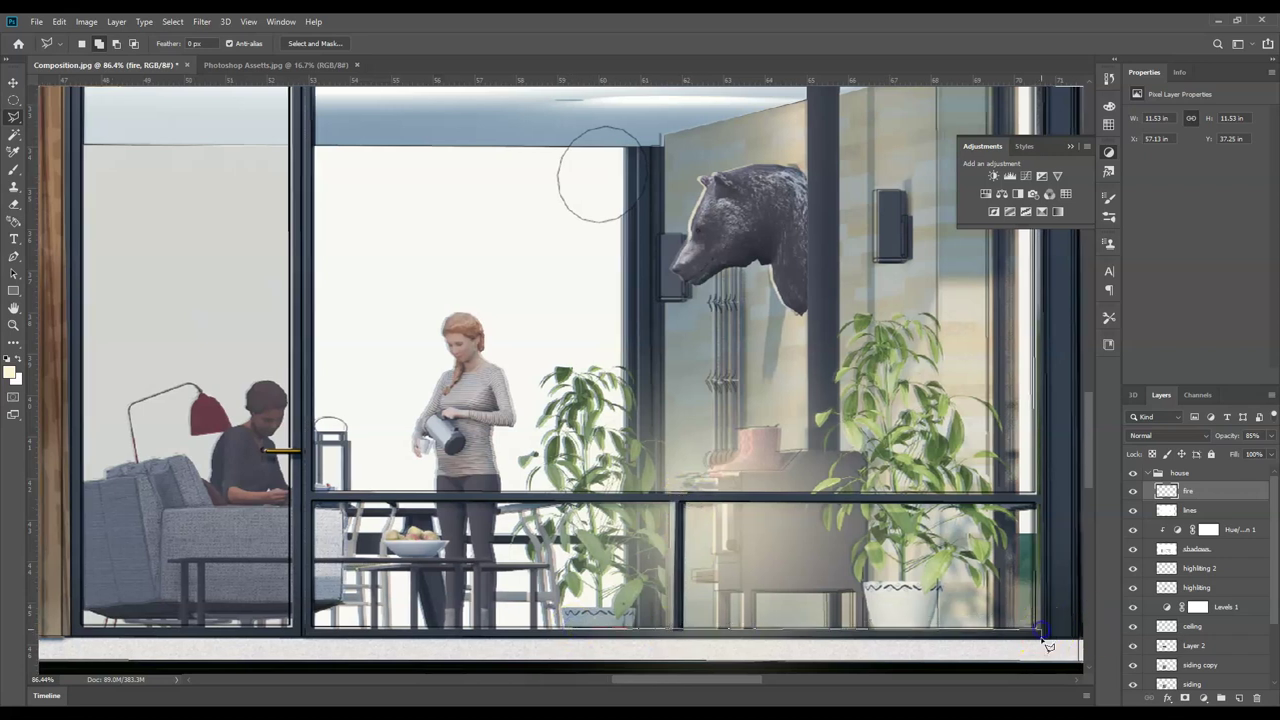
left_click(558, 637)
left_click(563, 640)
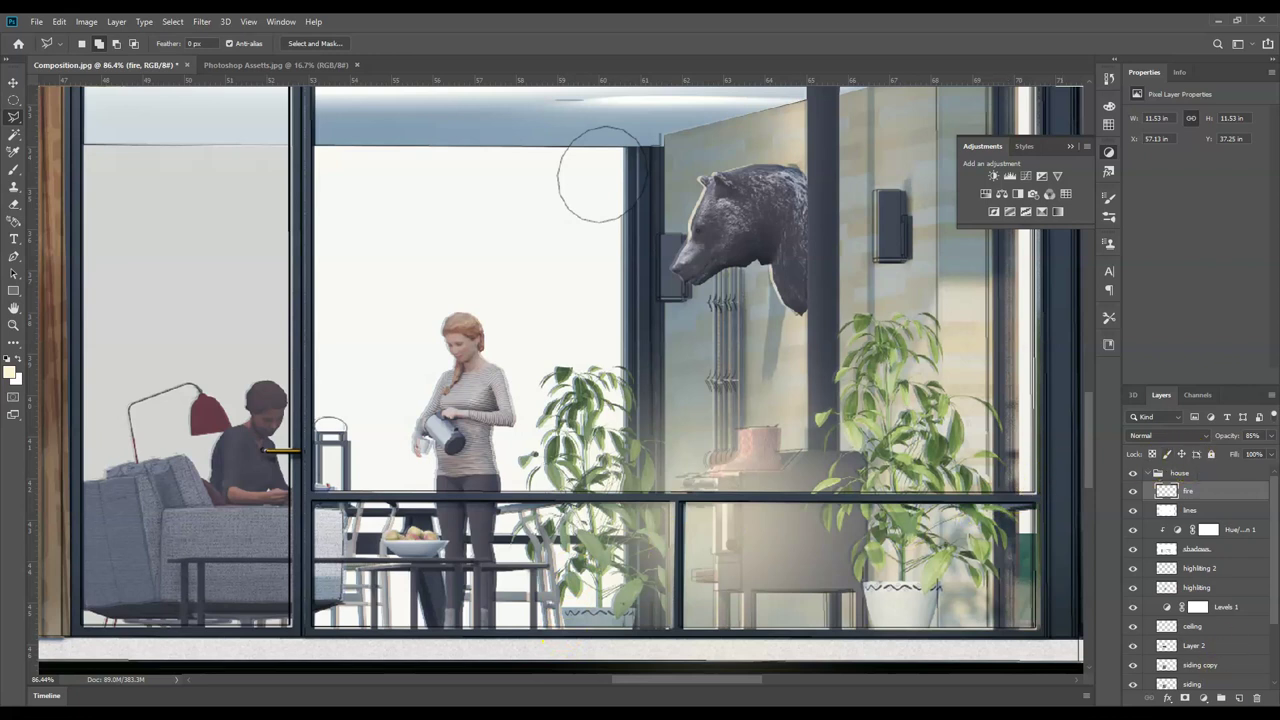
- Create a new layer above the fire layer and name it fire highting
left_click(1239, 699)
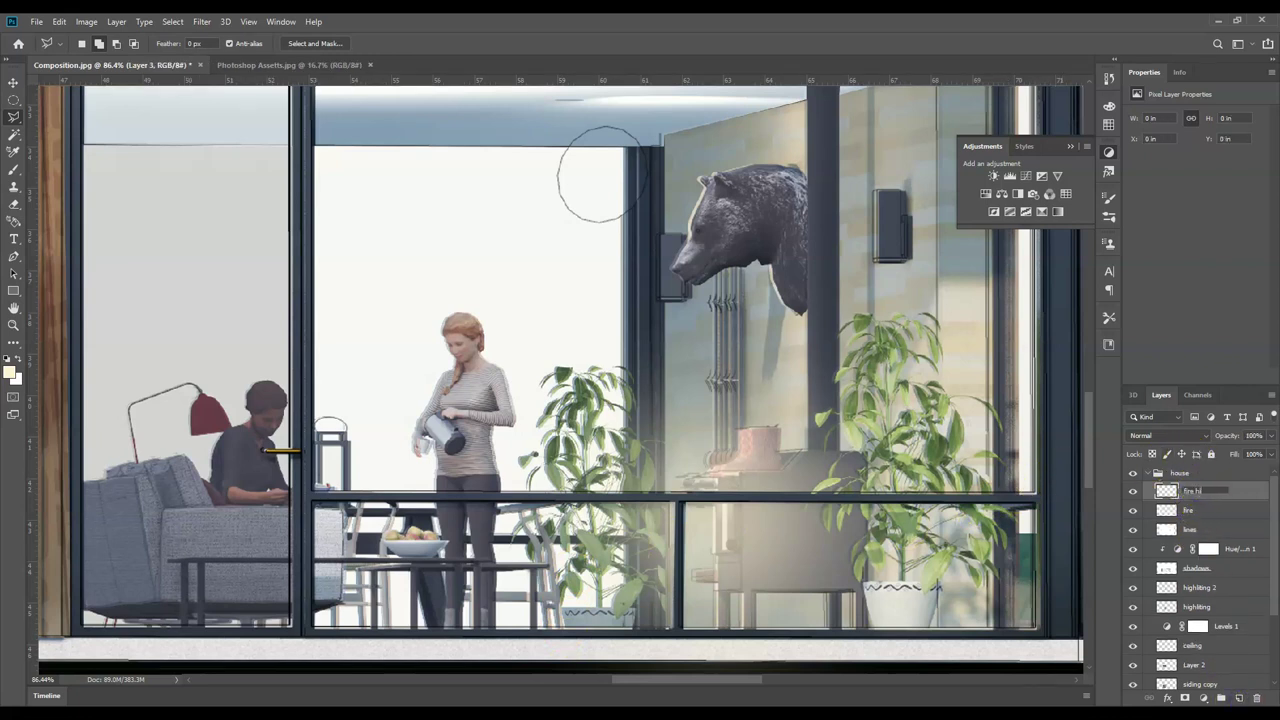
type("ng")
key("Return")
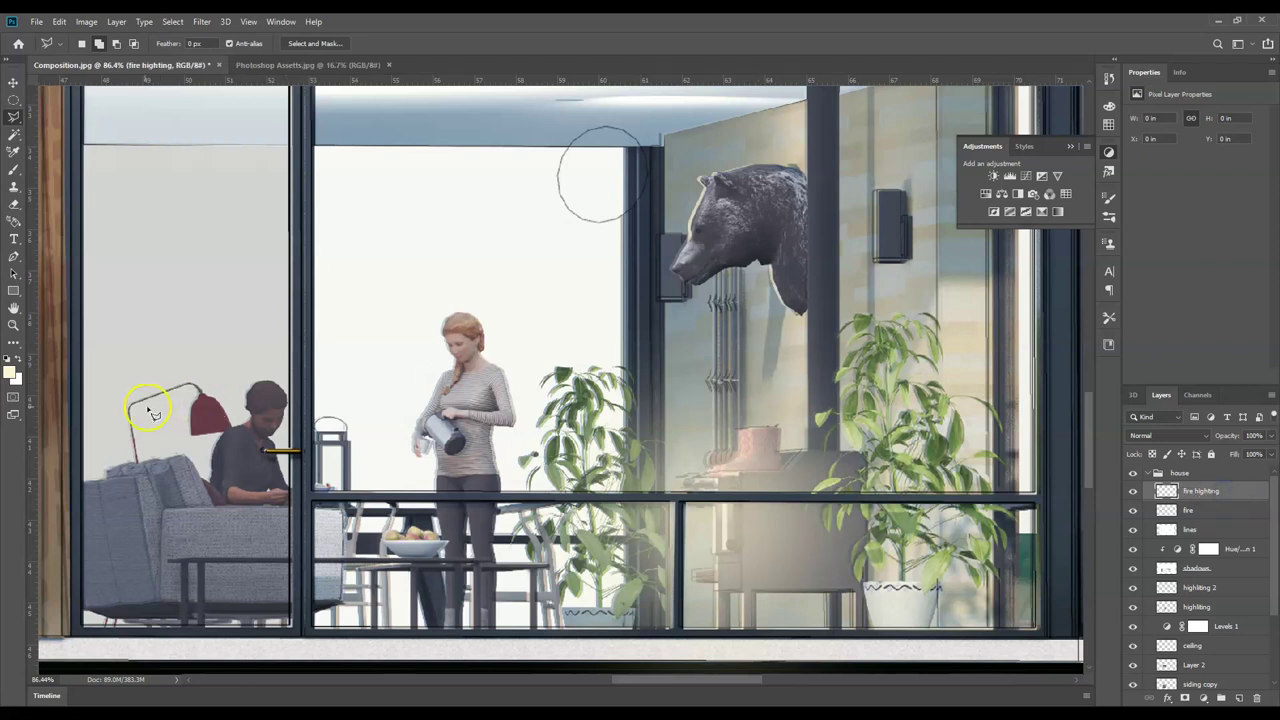
- Paint small near-white highlights on the fireplace top below the boots with a 15 px Hard Round brush, and set the layer's opacity to 30%
left_click(13, 372)
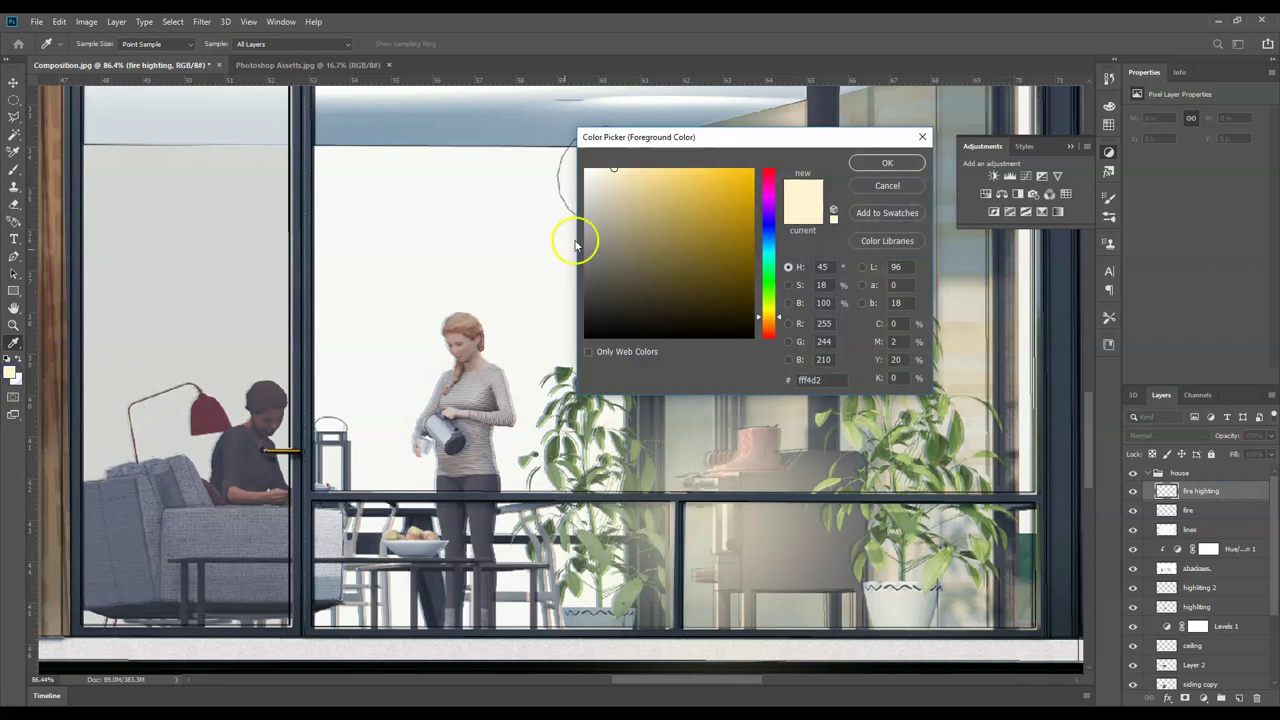
left_click(887, 163)
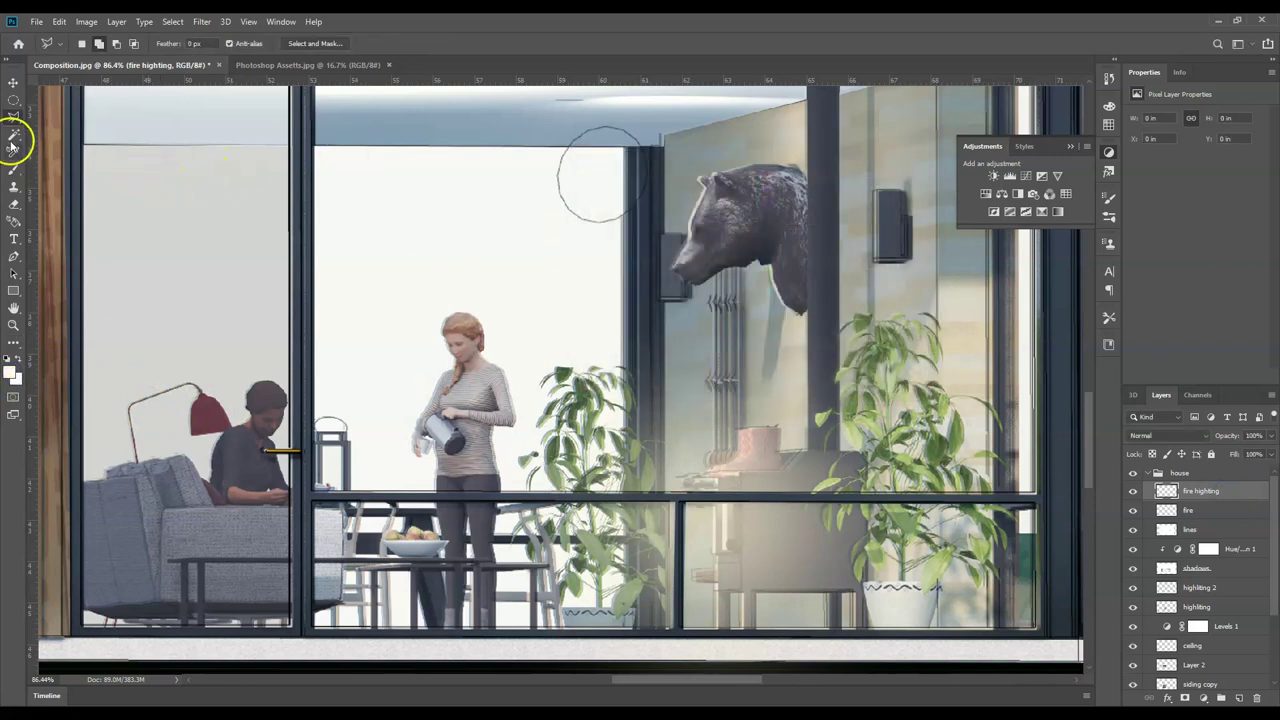
left_click(13, 169)
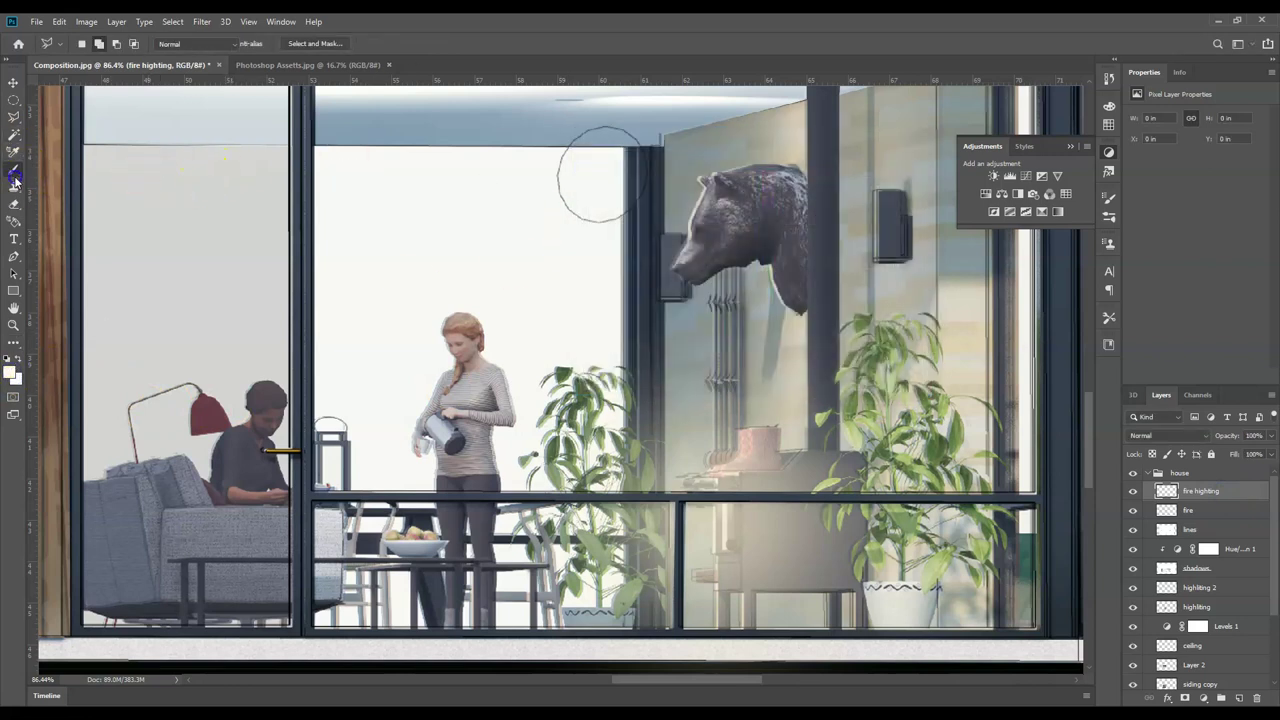
left_click(99, 45)
left_click(77, 90)
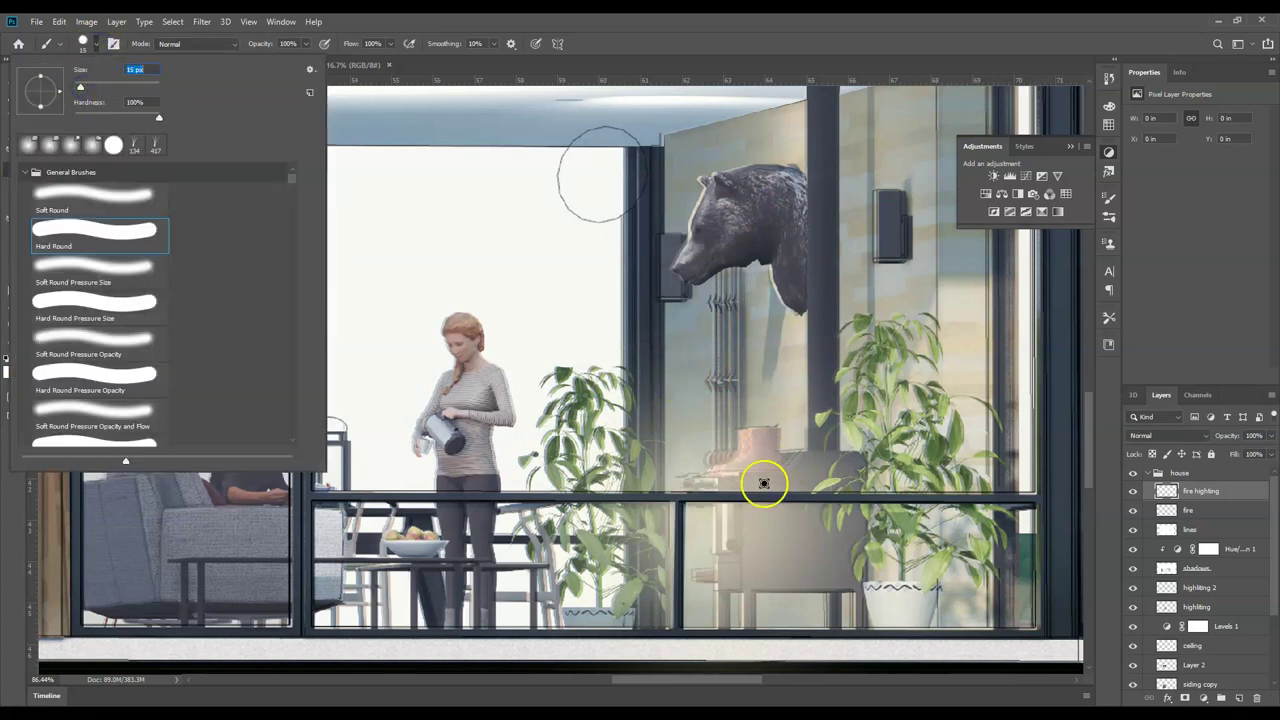
left_click(731, 463)
left_click(727, 476)
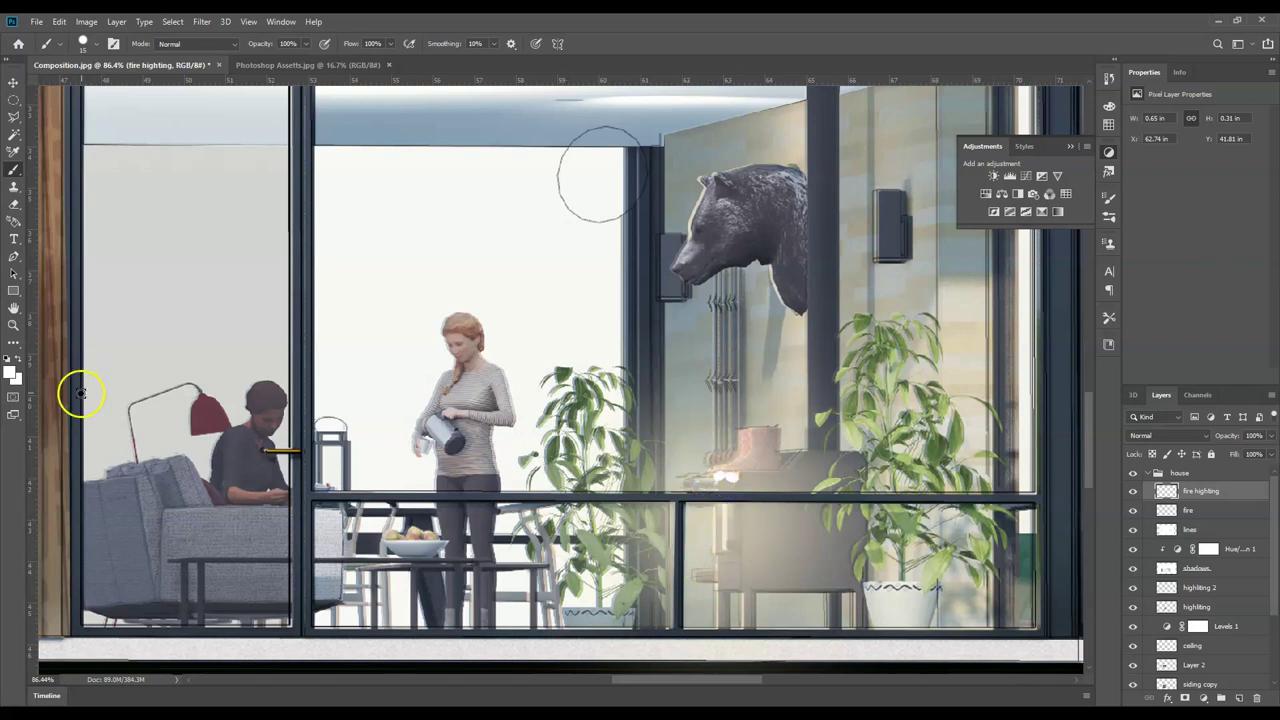
left_click(1272, 437)
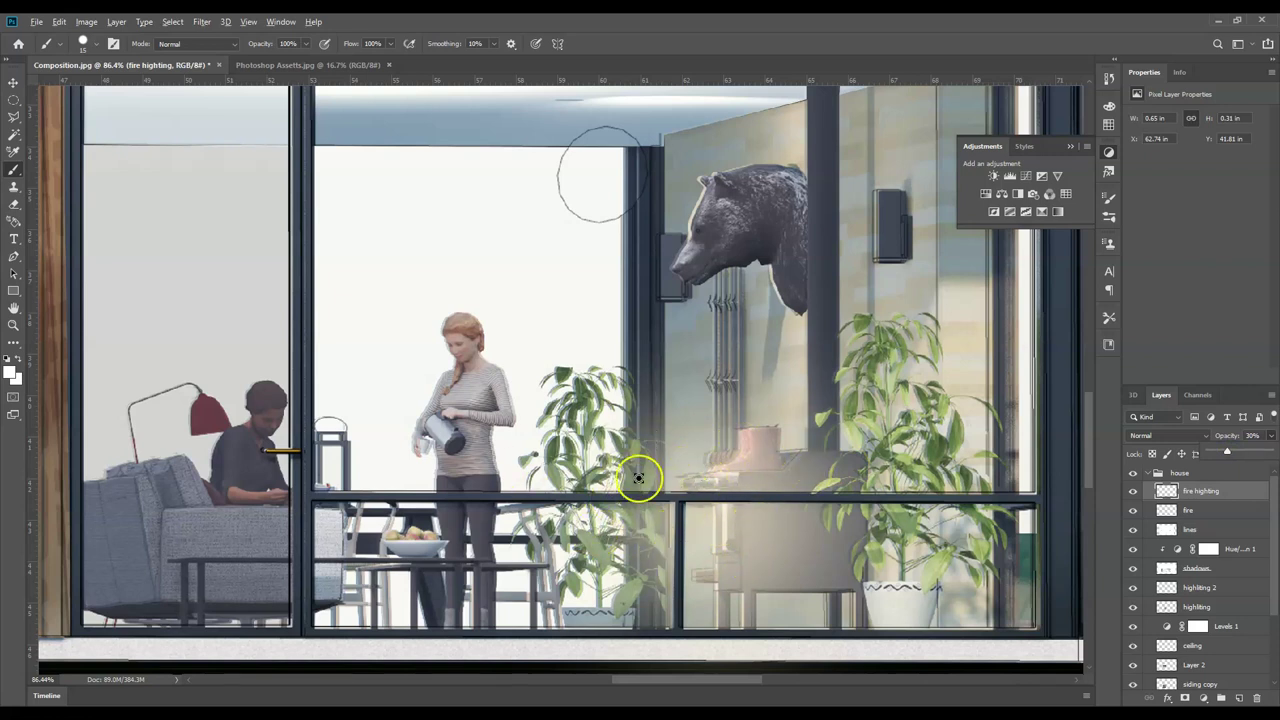
- Outline the glass door pane below the ceiling line with the Polygonal Lasso
scroll(640, 472, "down", 2)
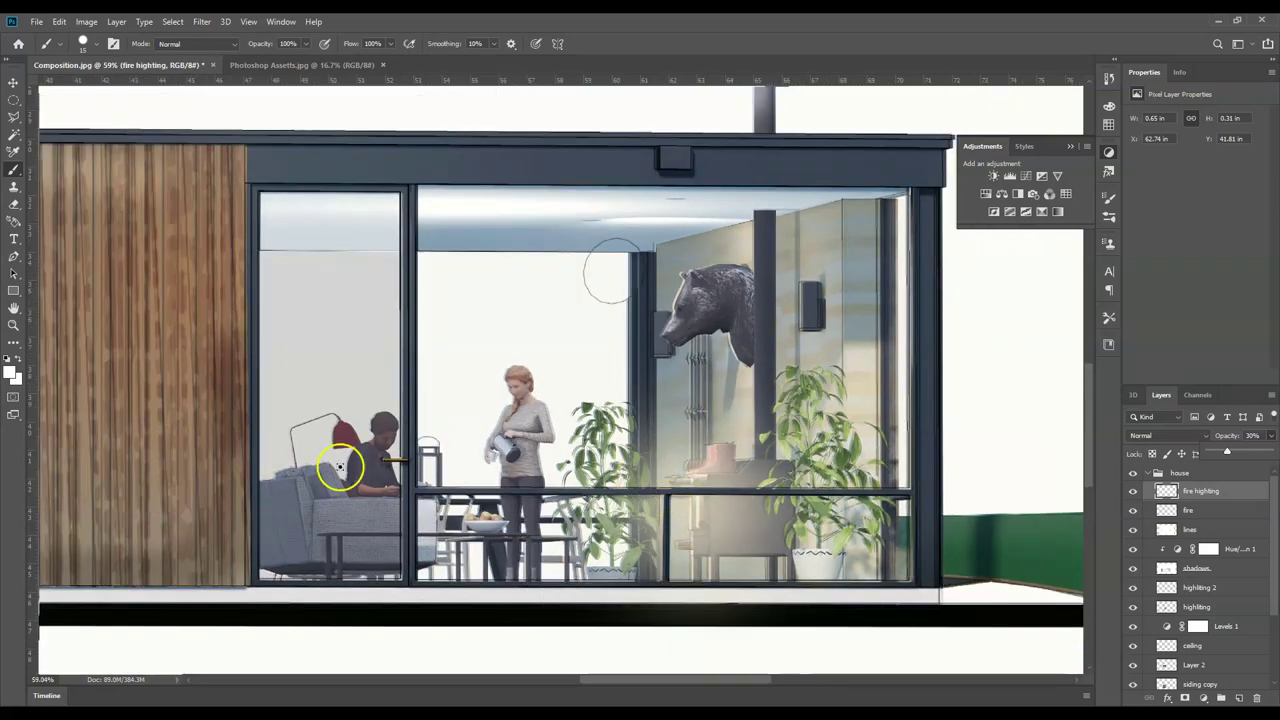
scroll(646, 429, "down", 1)
scroll(650, 428, "down", 2)
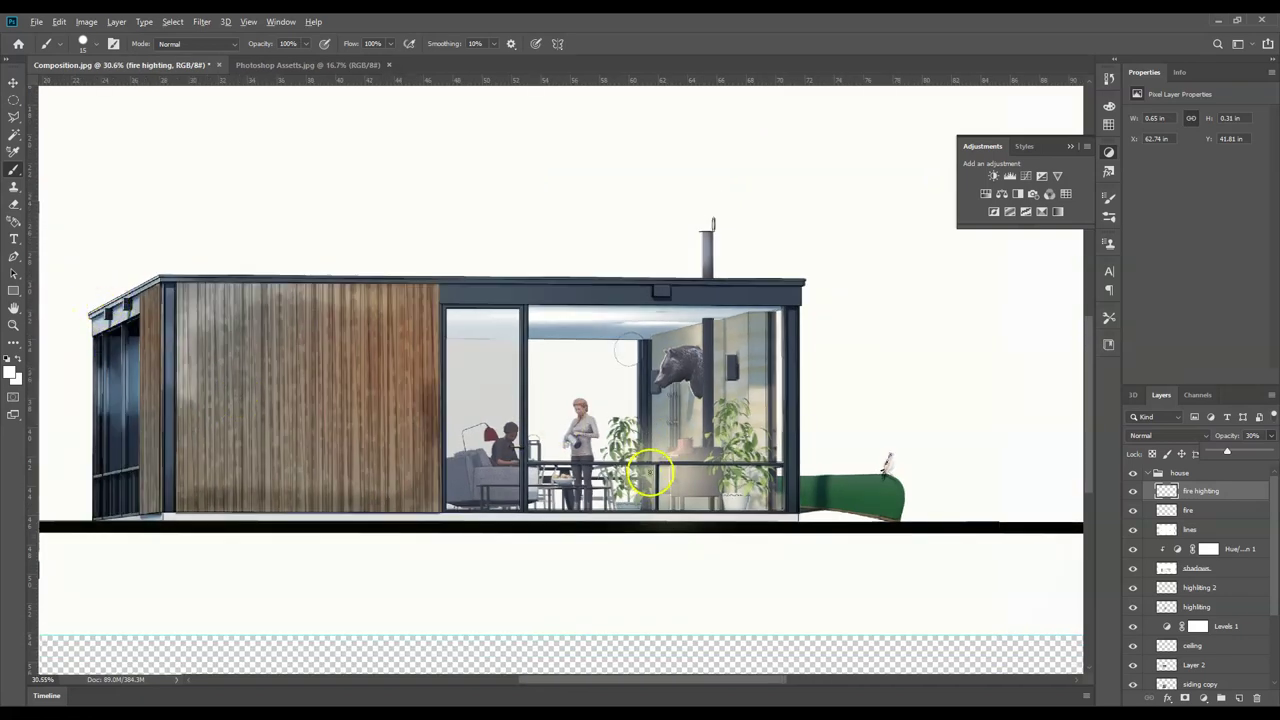
scroll(650, 473, "up", 3)
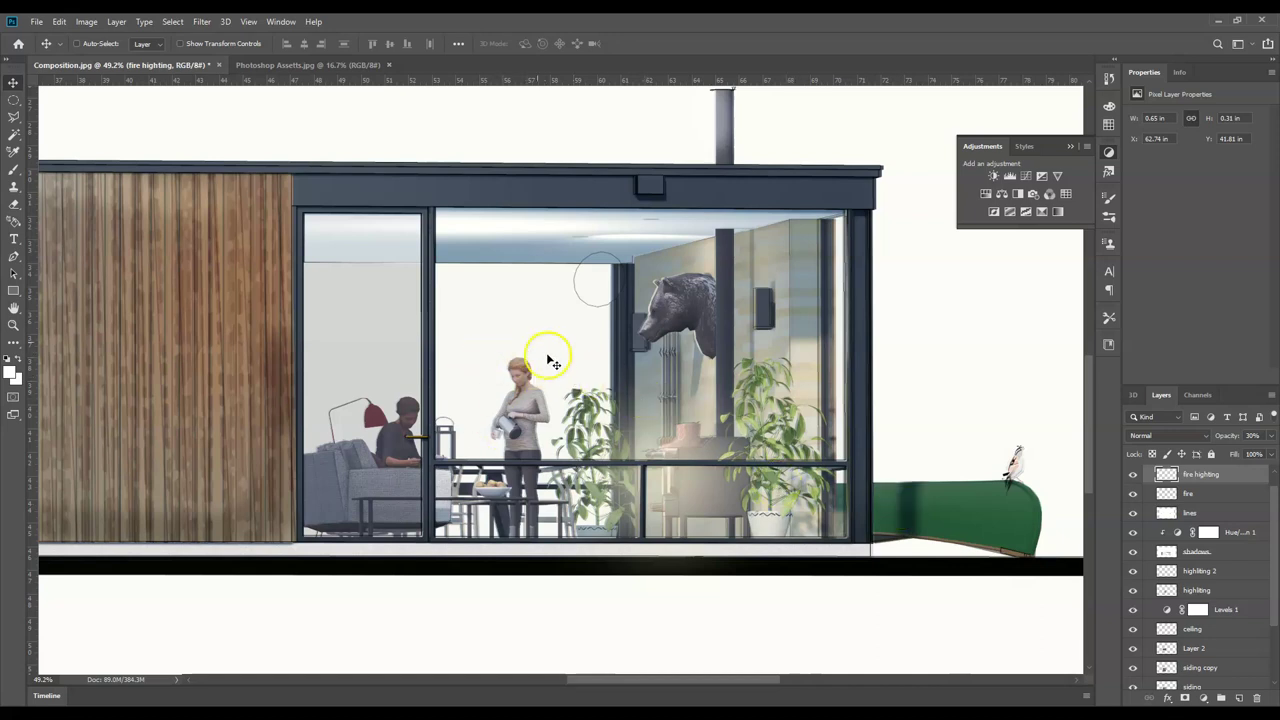
scroll(1225, 512, "up", 1)
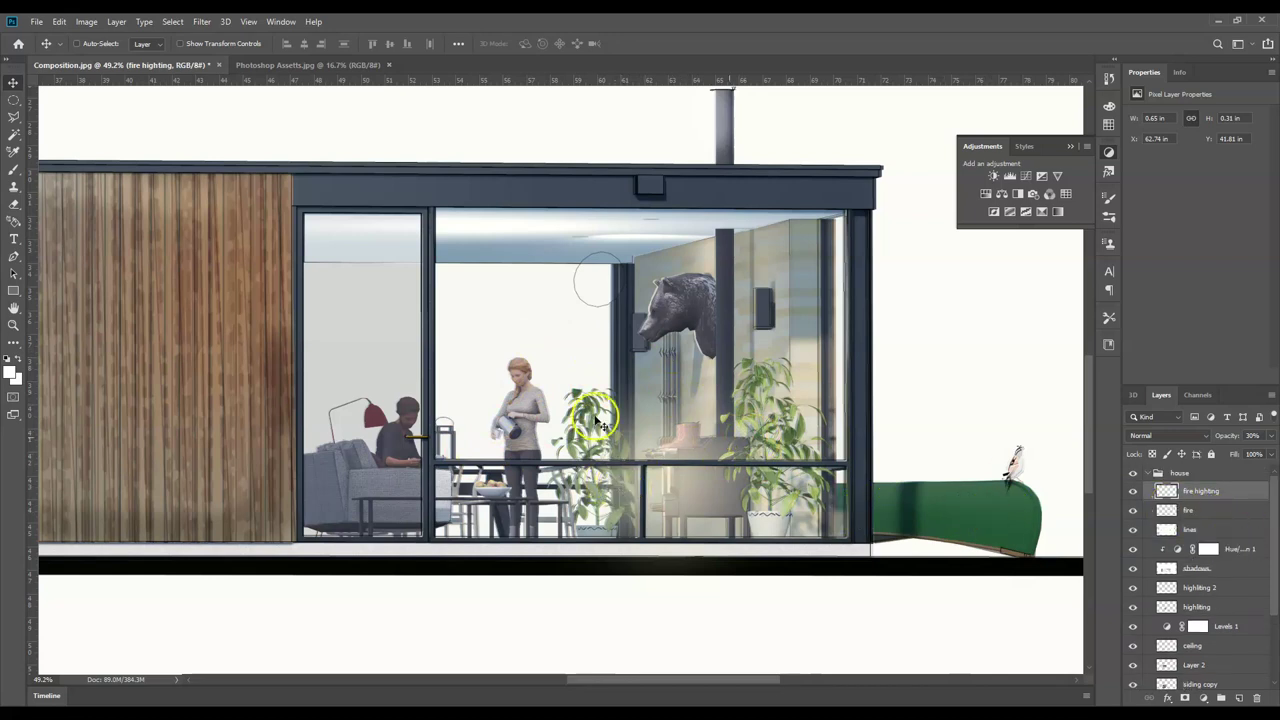
left_click(9, 119)
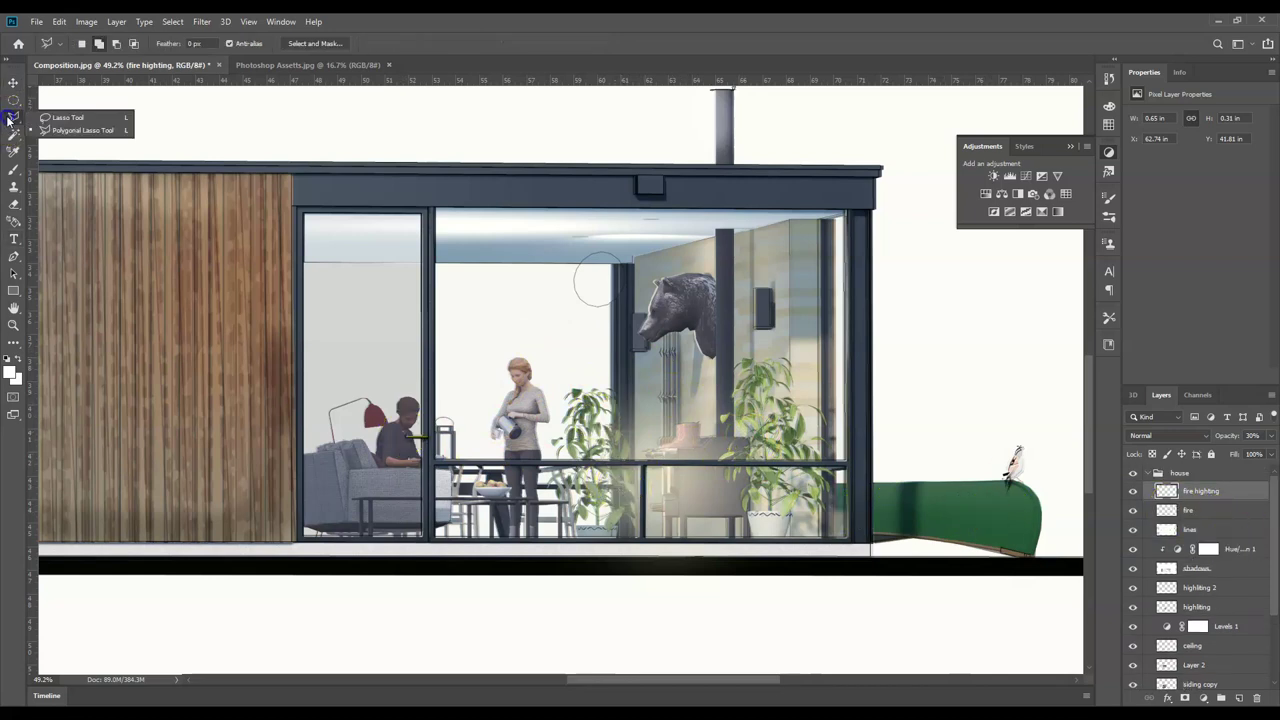
left_click(80, 130)
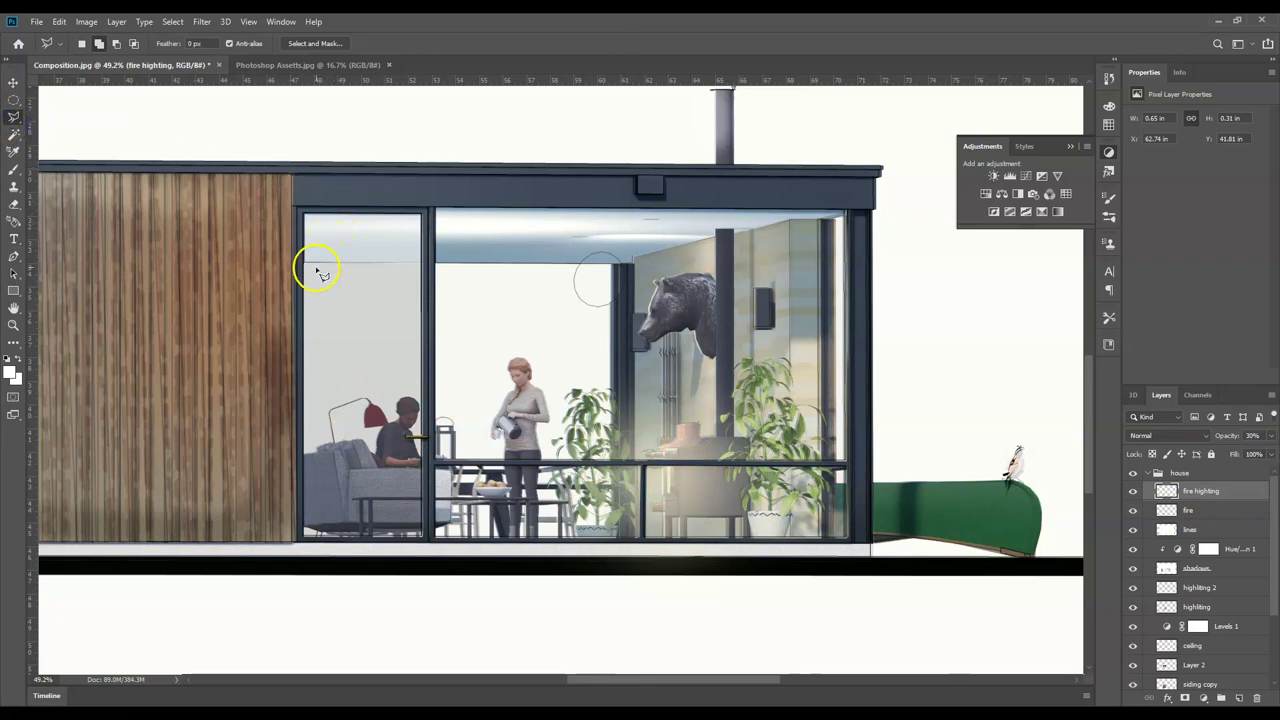
left_click(423, 267)
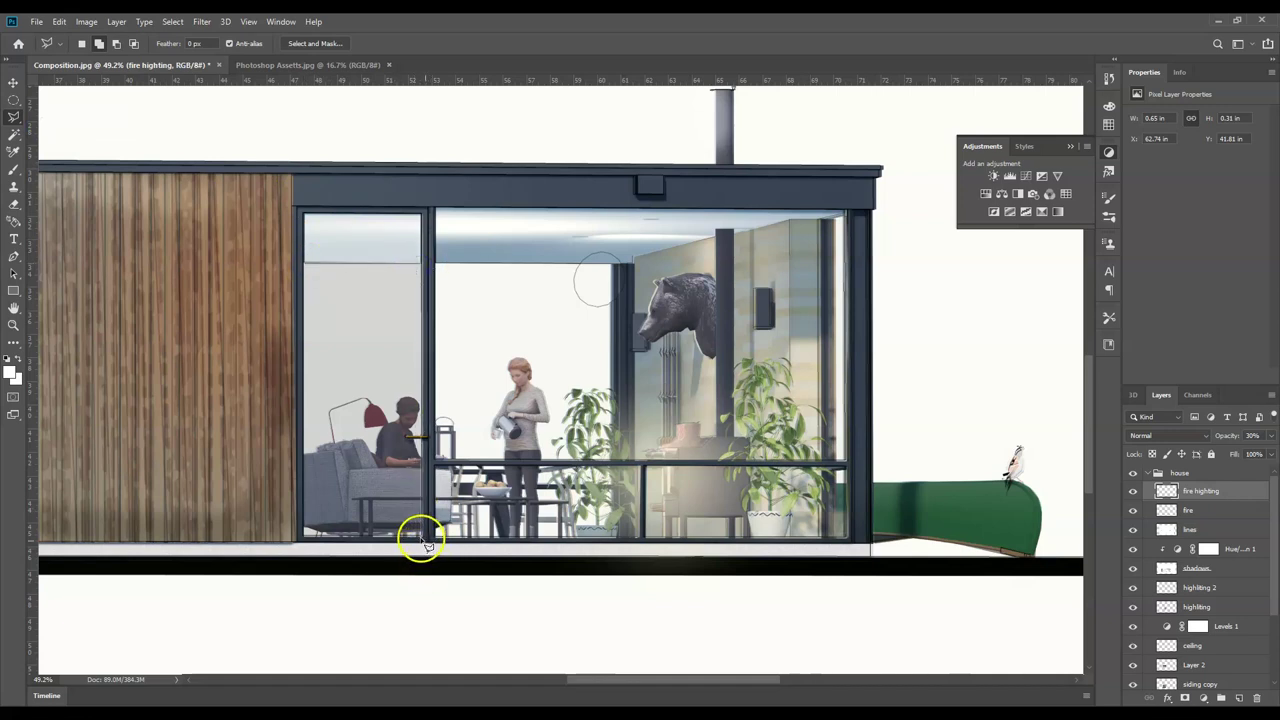
double_click(307, 538)
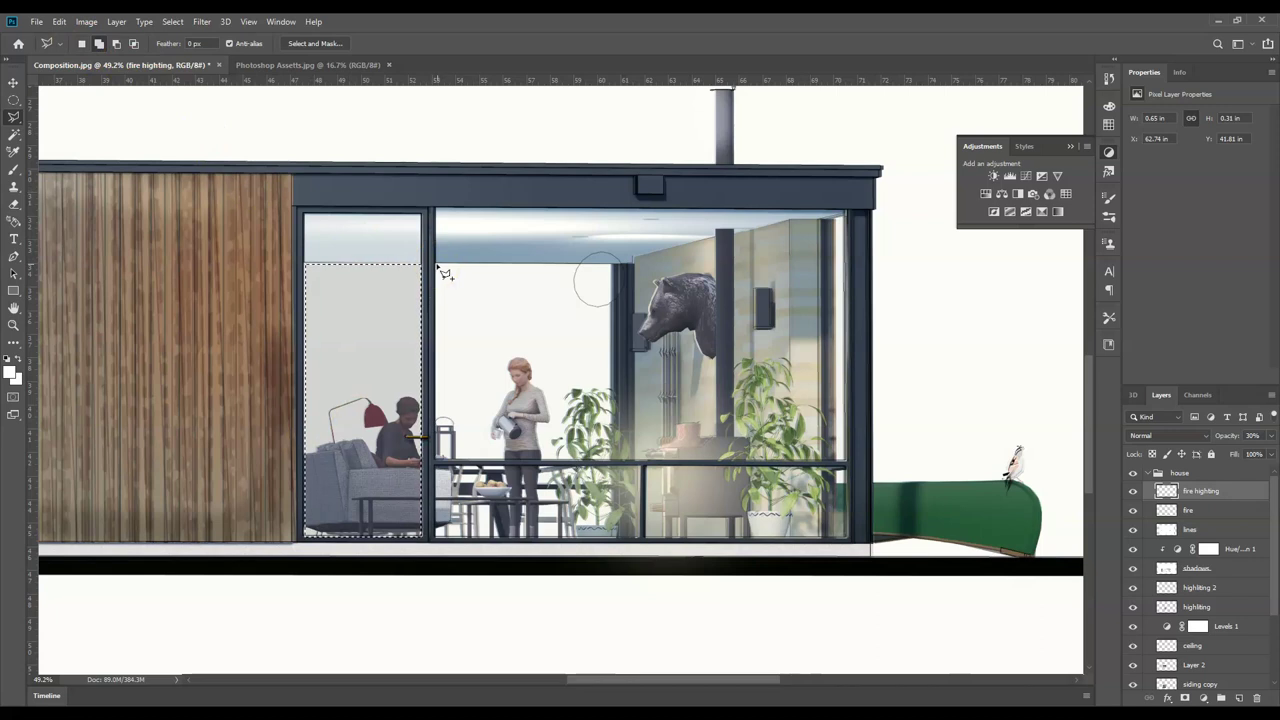
- Add the large upper window area to the selection, following the ceiling edge, the sloping stone wall top and the horizontal rail
left_click_drag(470, 270, 642, 268)
left_click(721, 240)
left_click(788, 214)
left_click(822, 221)
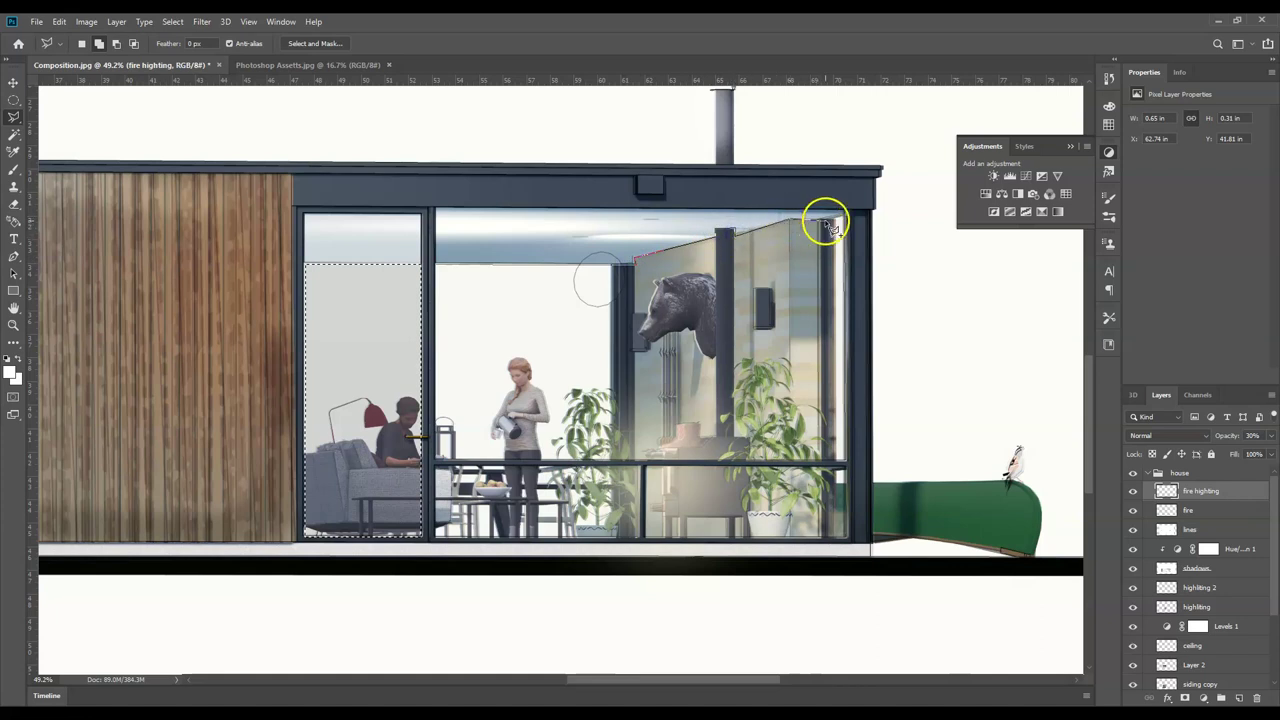
left_click(824, 461)
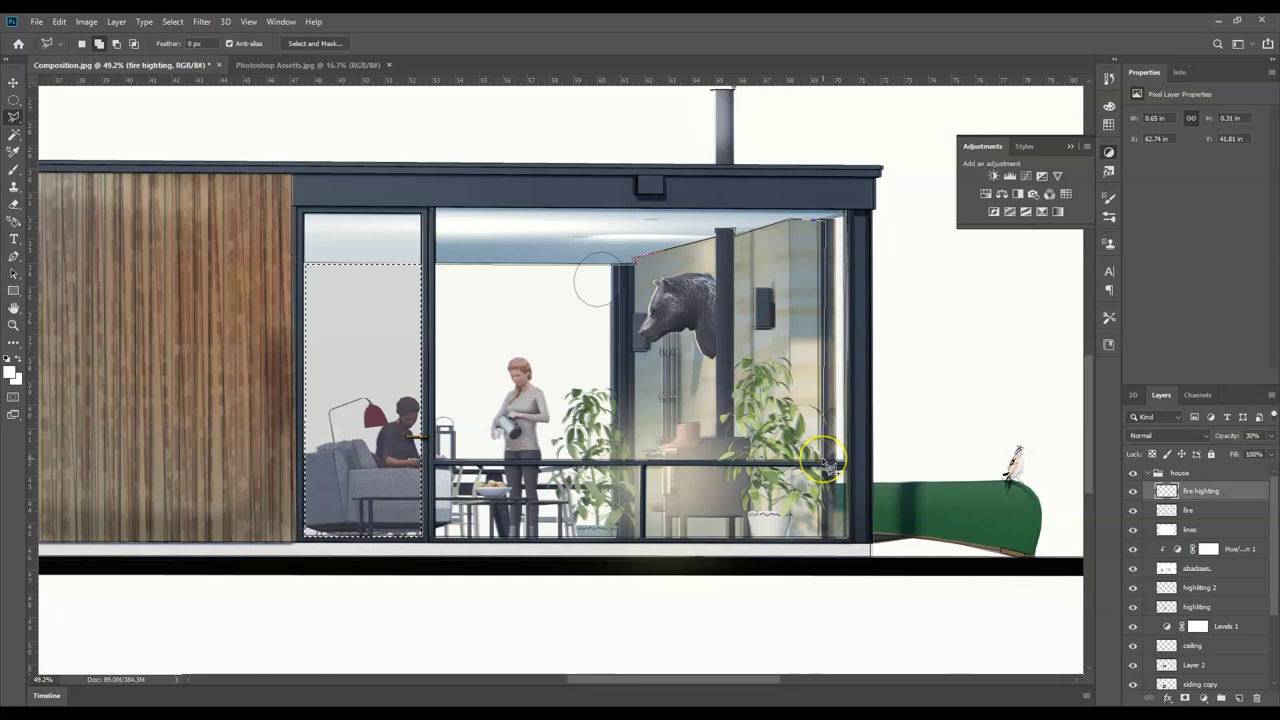
left_click(527, 482)
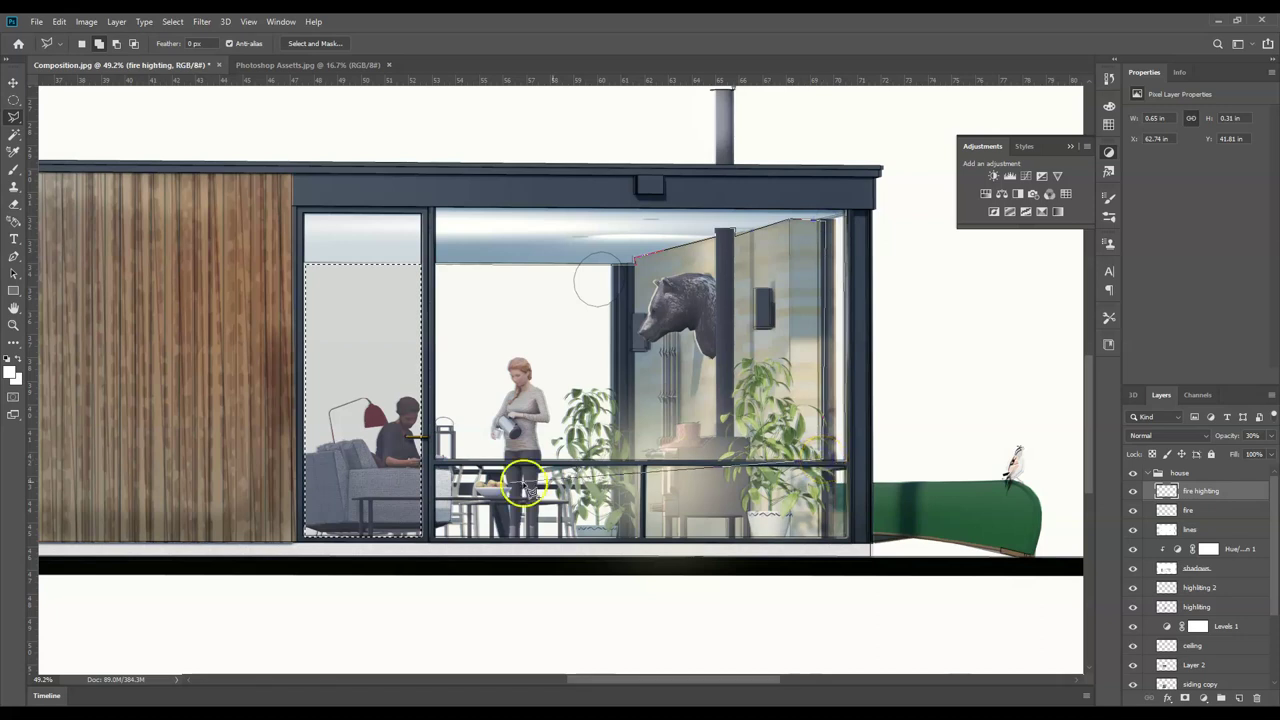
left_click(440, 462)
double_click(438, 461)
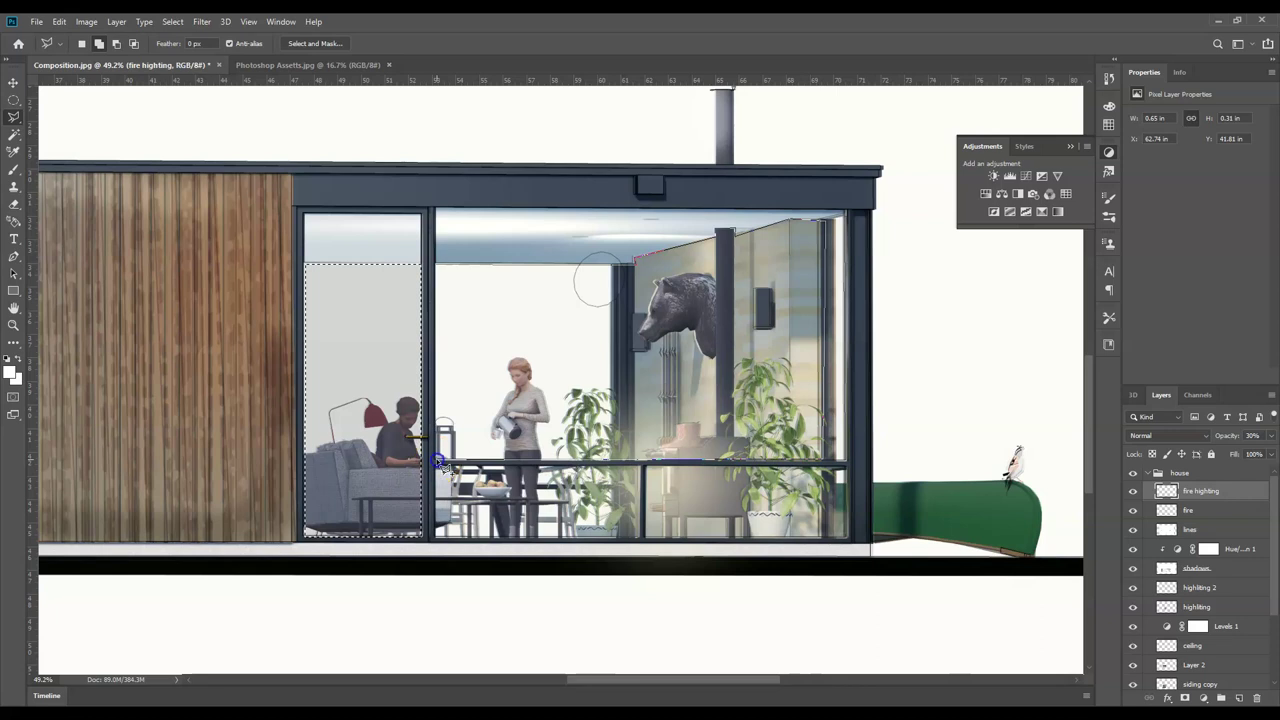
left_click(437, 266)
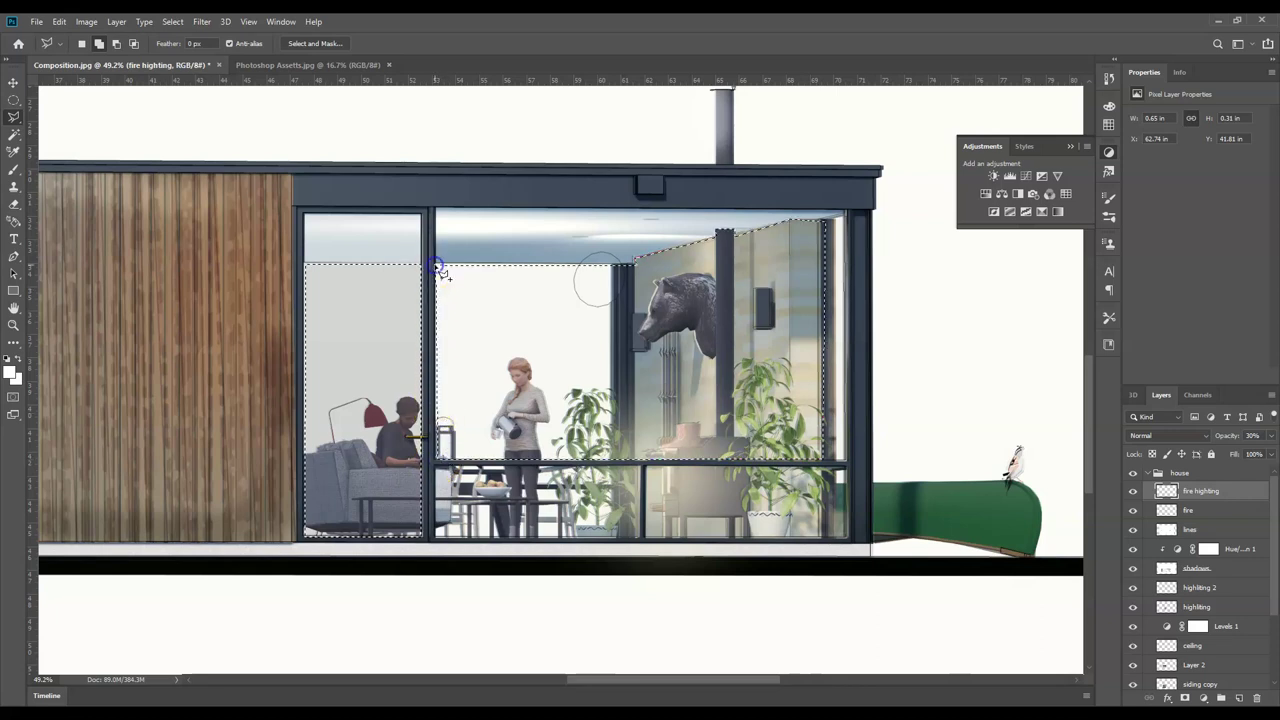
- Add the two lower window panes beneath the horizontal rail to the selection
left_click(436, 469)
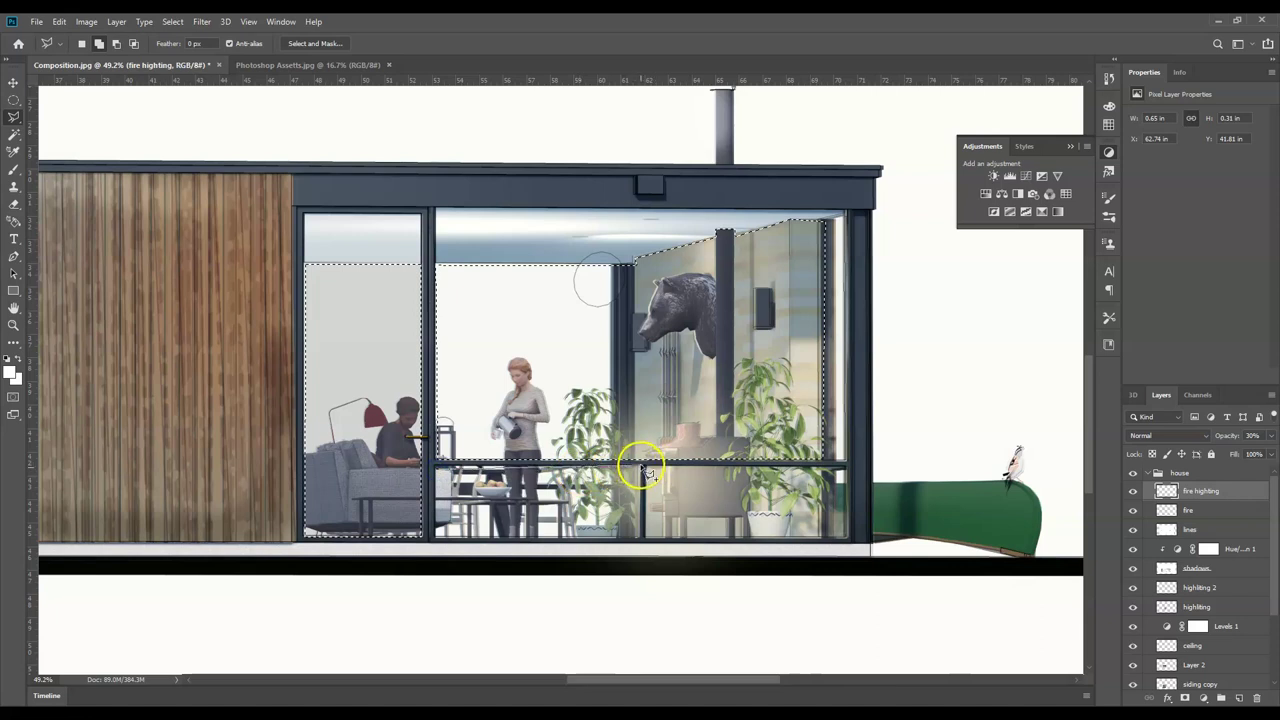
left_click(645, 544)
left_click(440, 543)
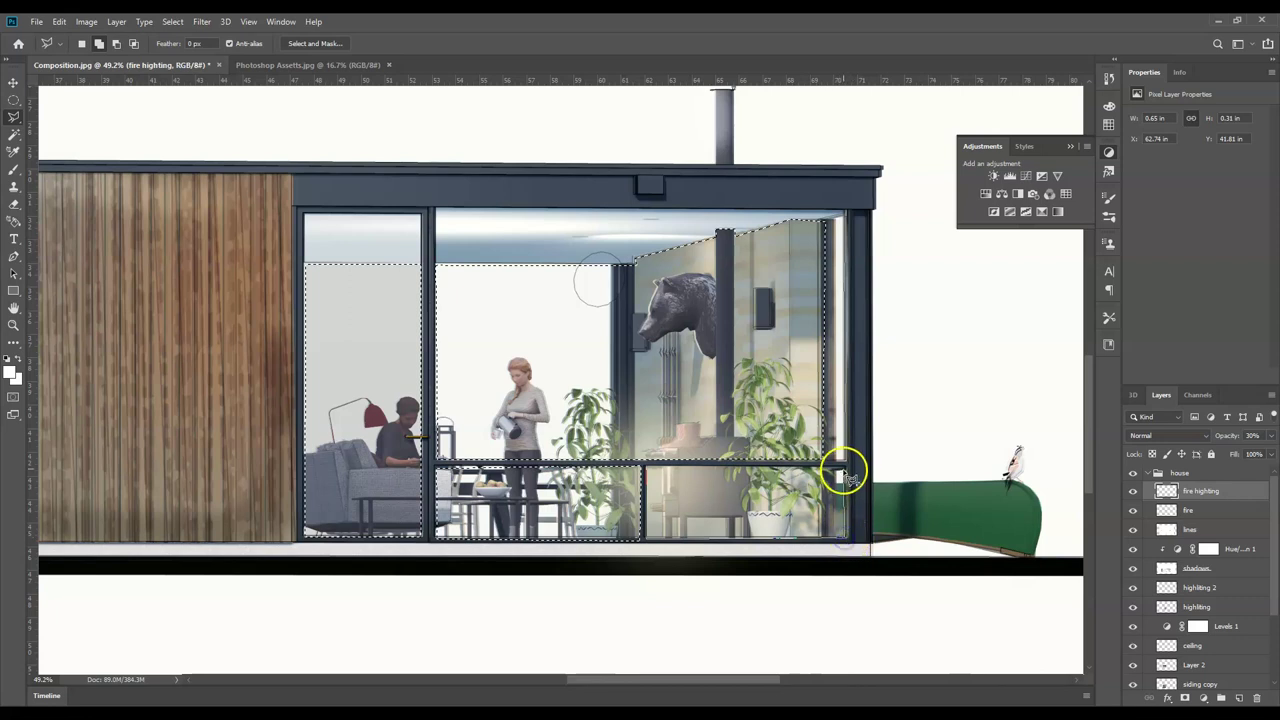
left_click(650, 470)
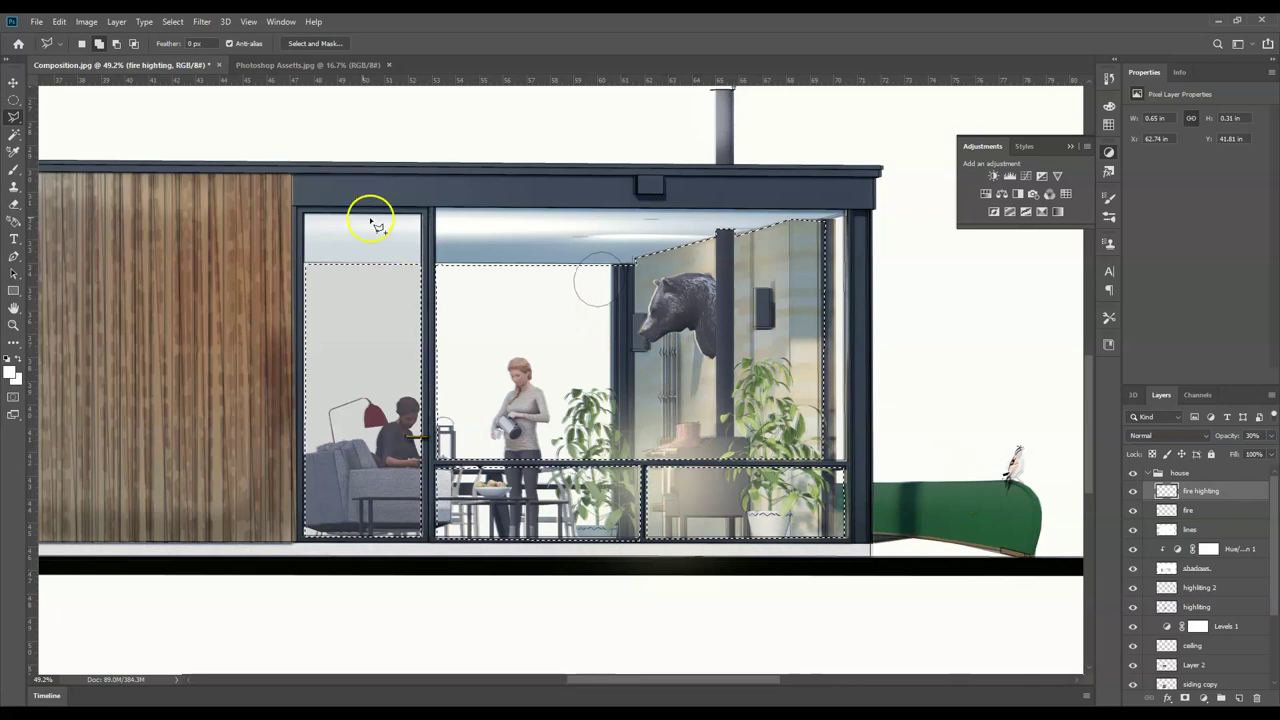
- Copy the selected window areas from the materials layer to a new layer above the lines layer, and name it interior
scroll(1199, 578, "down", 3)
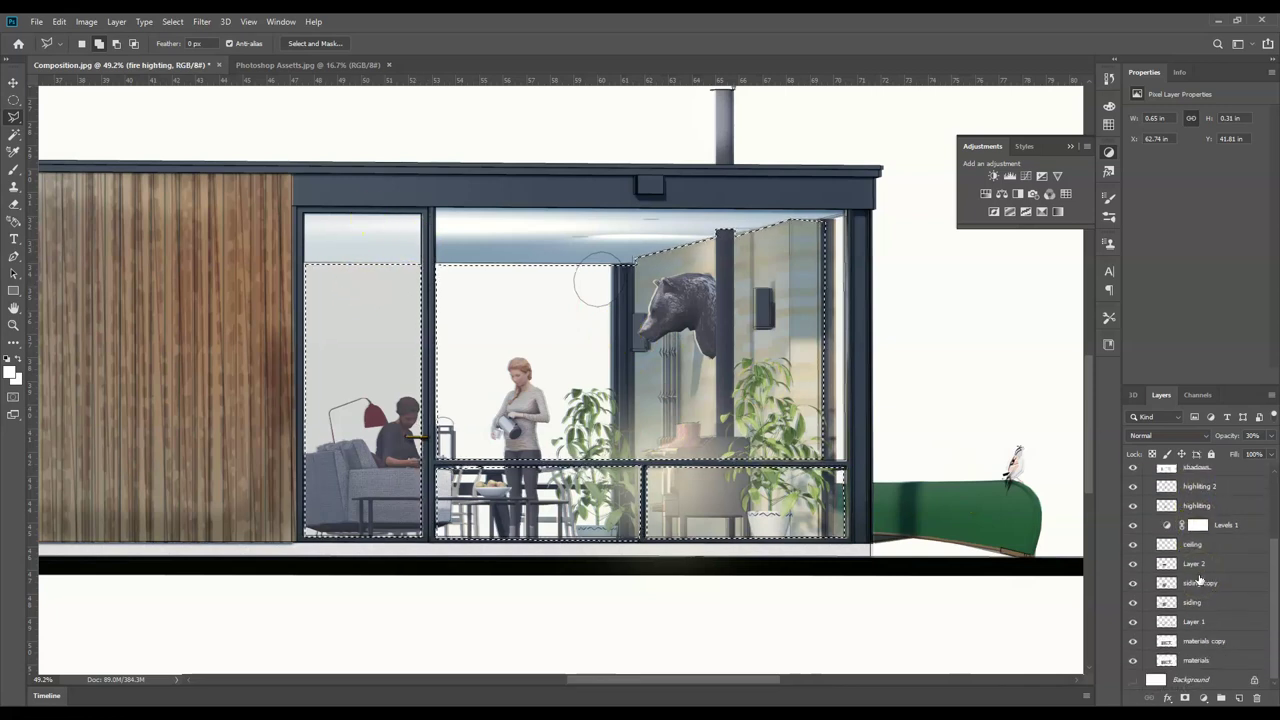
left_click(1208, 660)
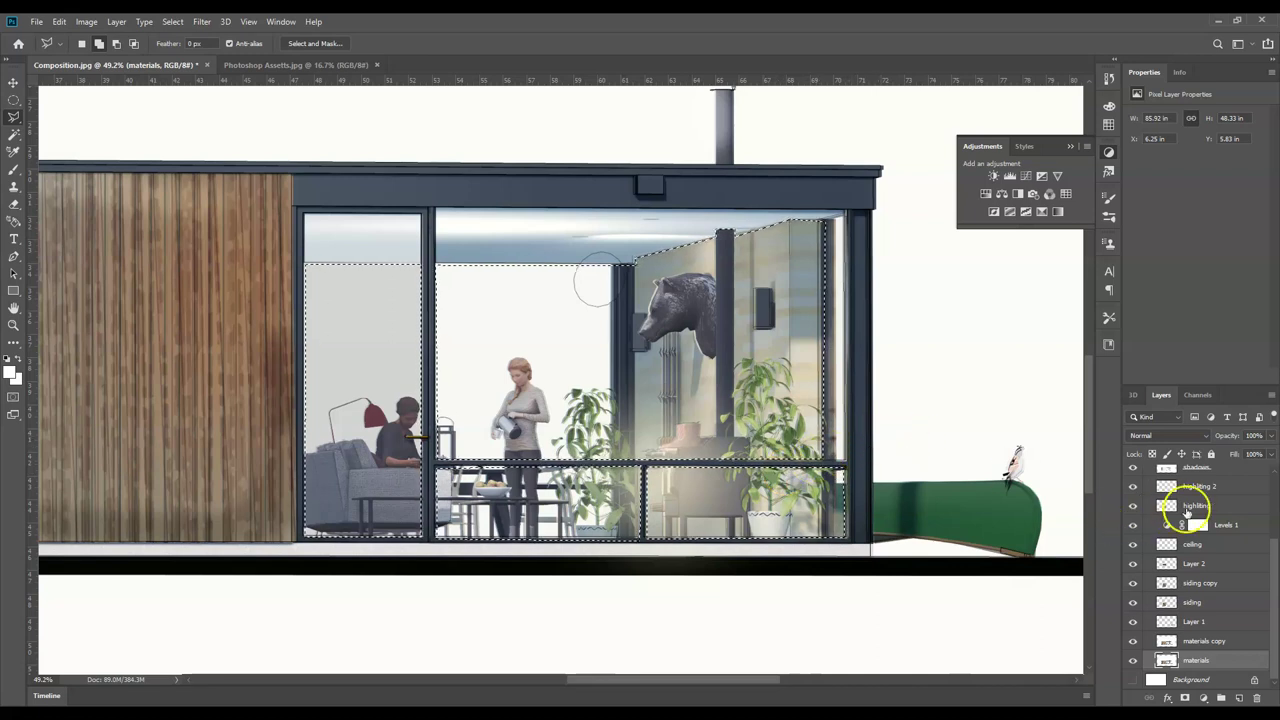
scroll(1227, 583, "up", 2)
scroll(1227, 580, "up", 2)
left_click(1220, 529)
key("ctrl+j")
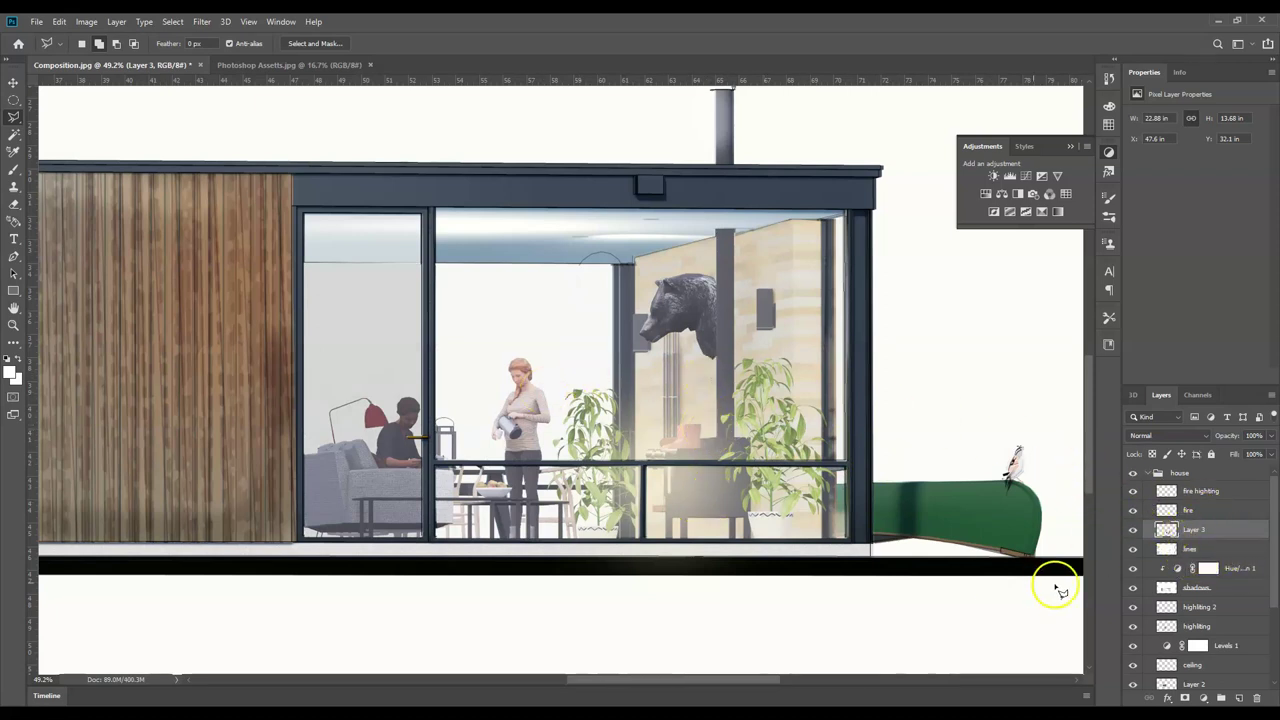
left_click(1195, 535)
type("interior")
key("Return")
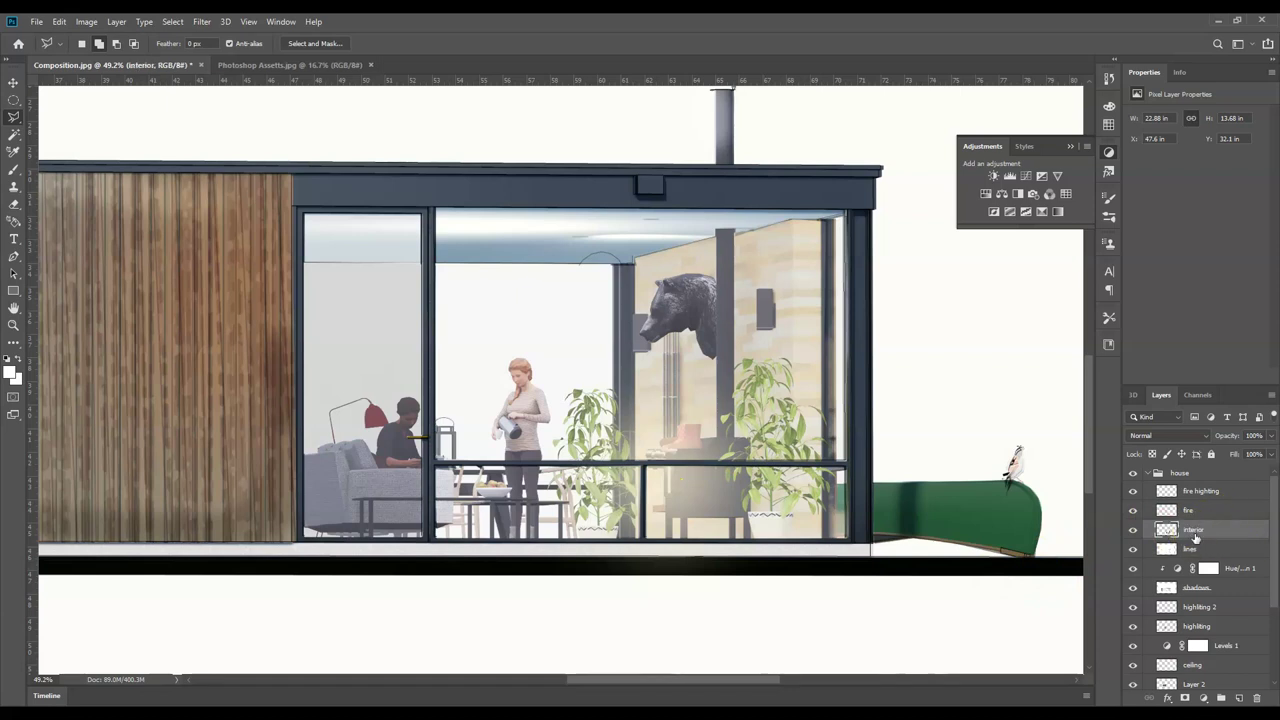
- Open the Filter Gallery for the interior layer, try Sprayed Strokes and switch the effect to Dark Strokes
left_click(197, 21)
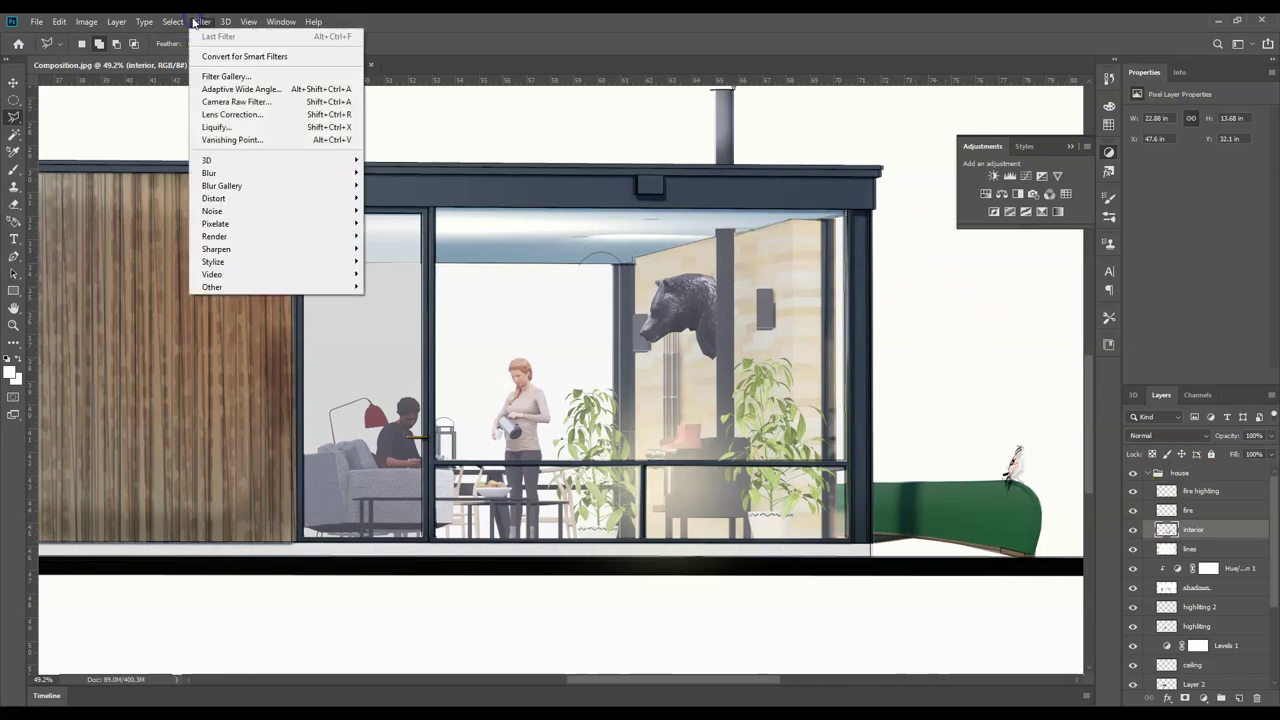
left_click(212, 76)
mouse_move(724, 484)
left_mouse_down()
mouse_move(497, 291)
mouse_move(469, 209)
mouse_move(474, 274)
left_mouse_up()
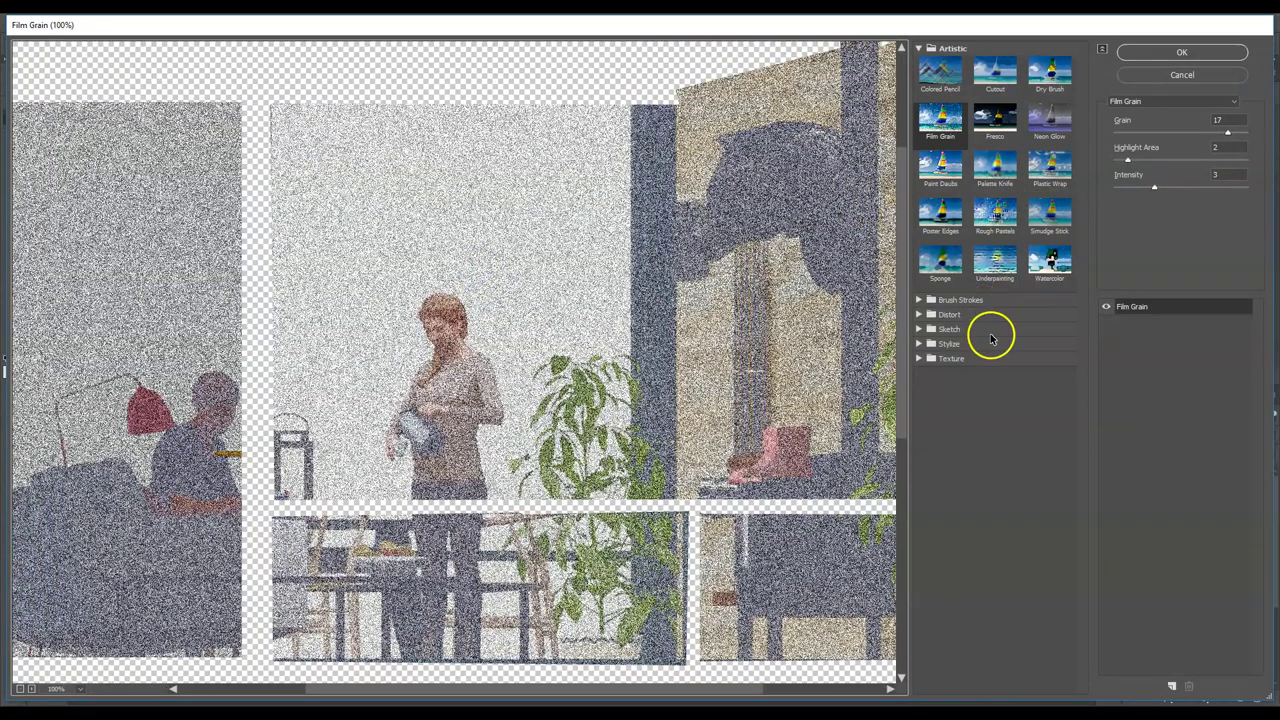
left_click(975, 302)
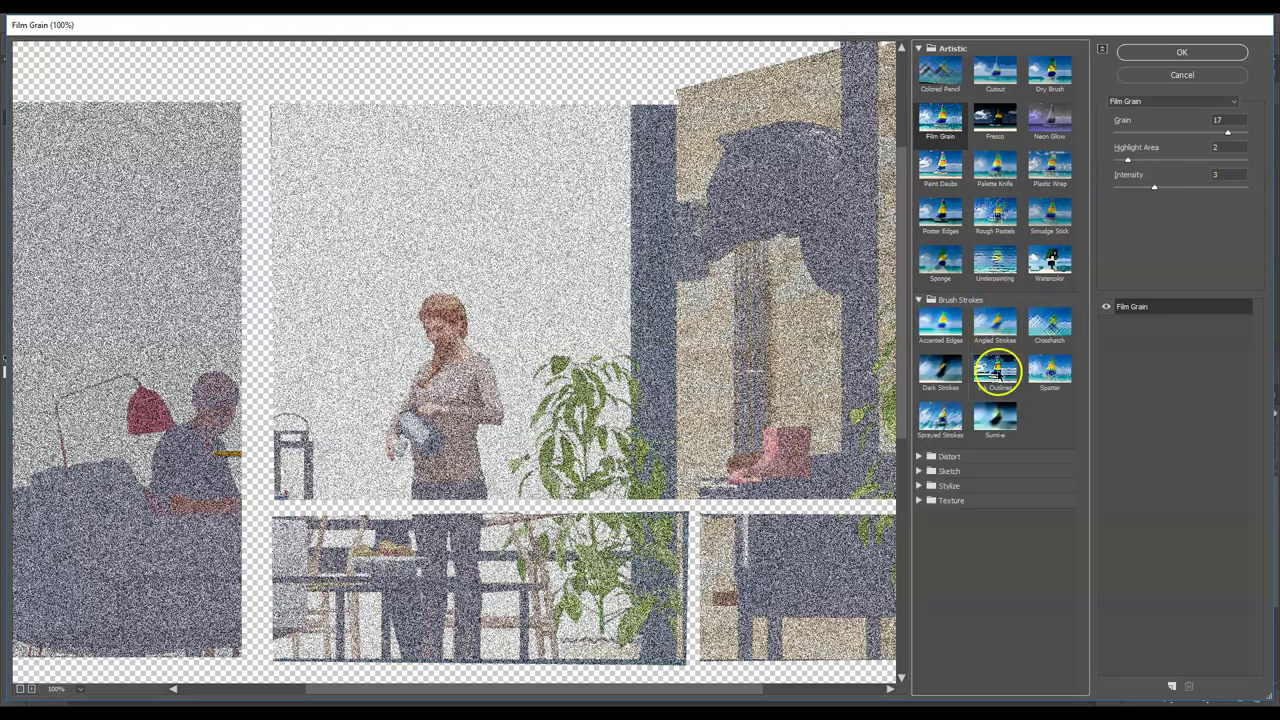
left_click(950, 416)
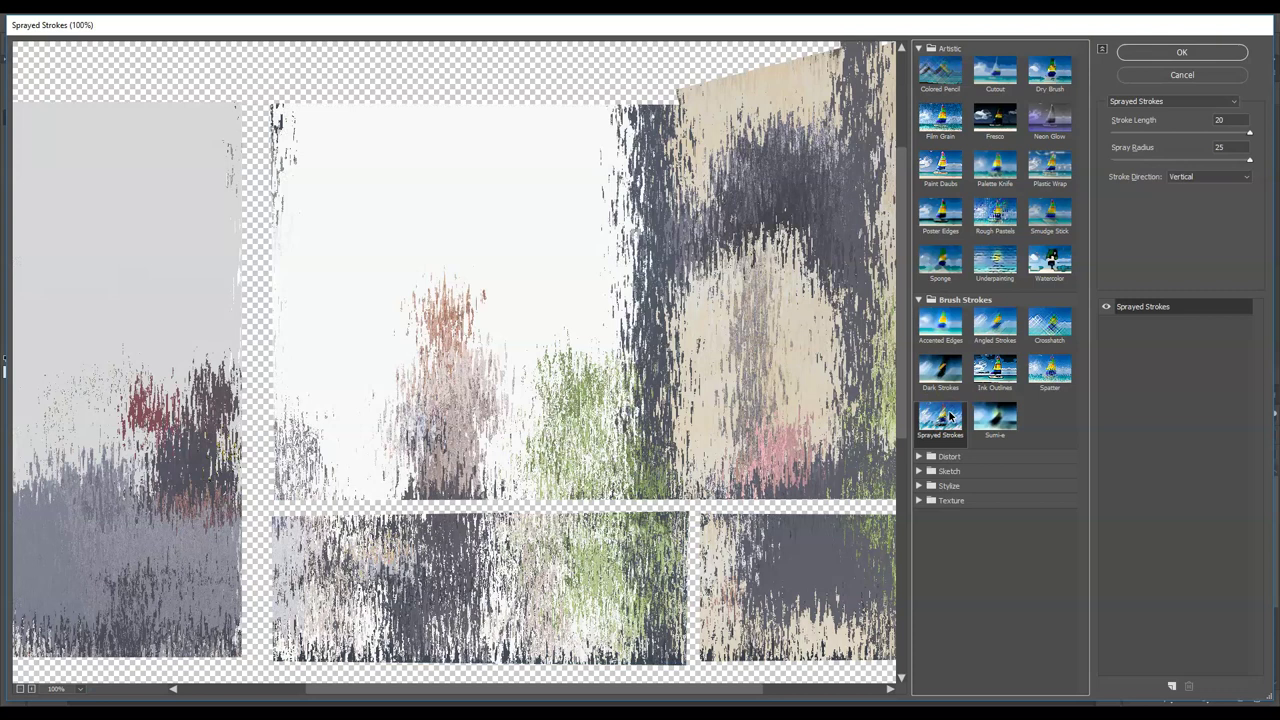
left_click(942, 372)
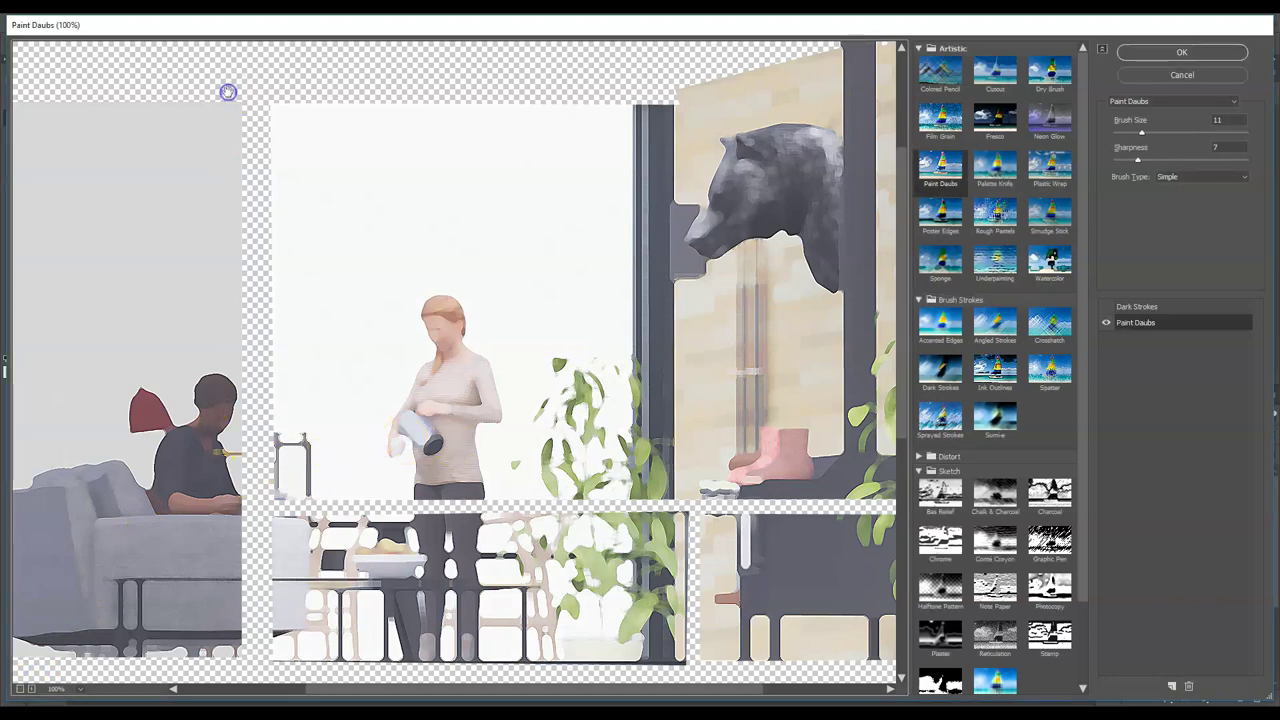
- Apply Paint Daubs with brush size 11 and sharpness 7 together with Dark Strokes at balance 2, black intensity 2 and white intensity 8
left_click(597, 355)
left_click(1167, 331)
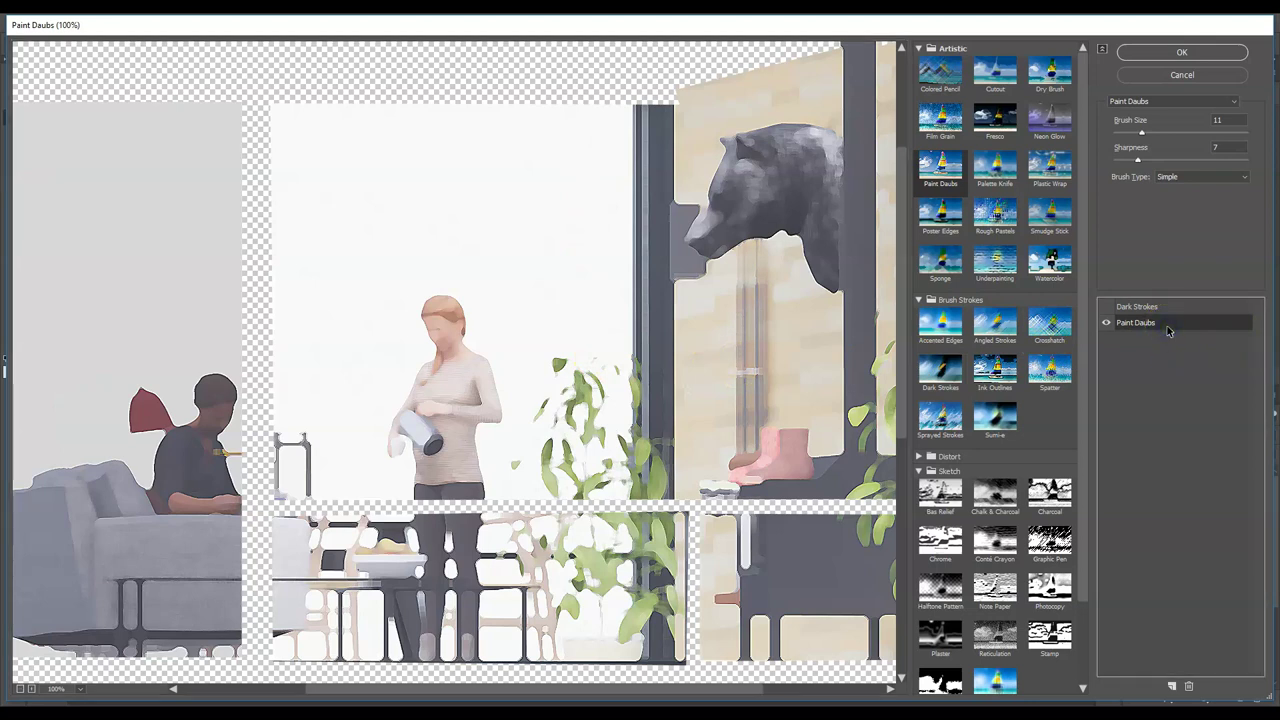
left_click_drag(1108, 120, 1186, 141)
left_click(1107, 307)
left_click(1160, 307)
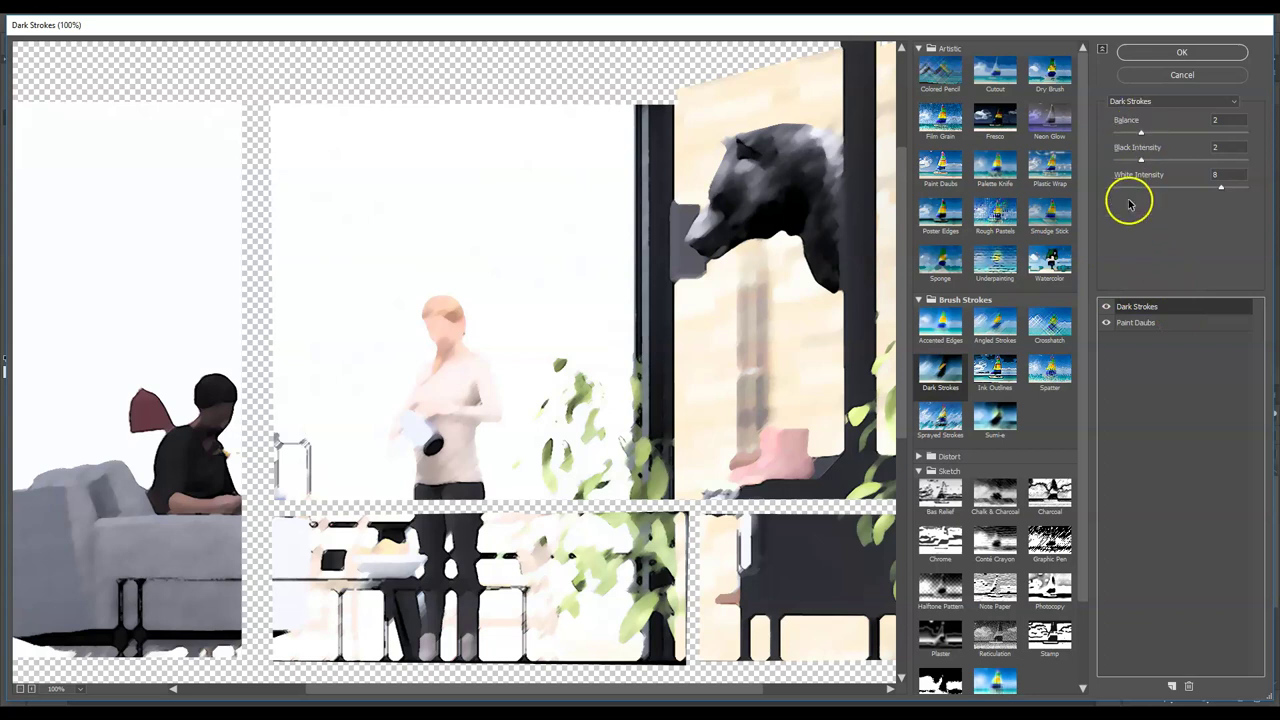
left_click(1159, 52)
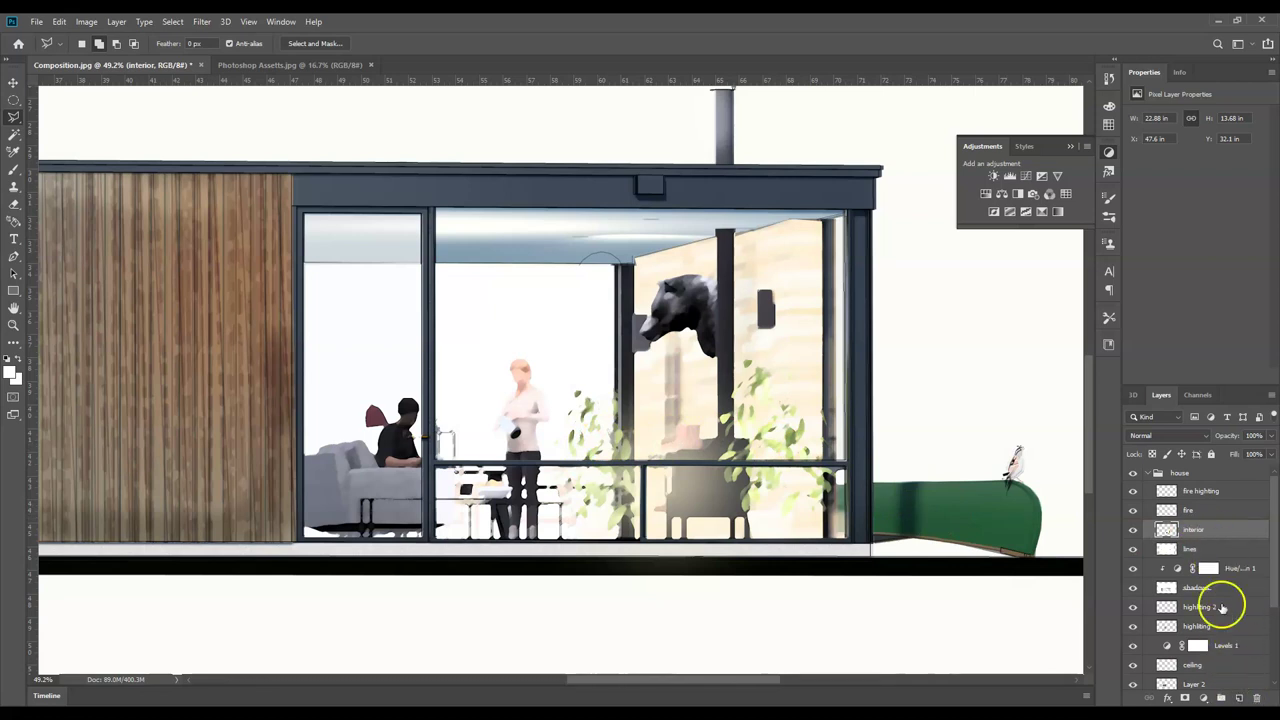
left_click(1237, 697)
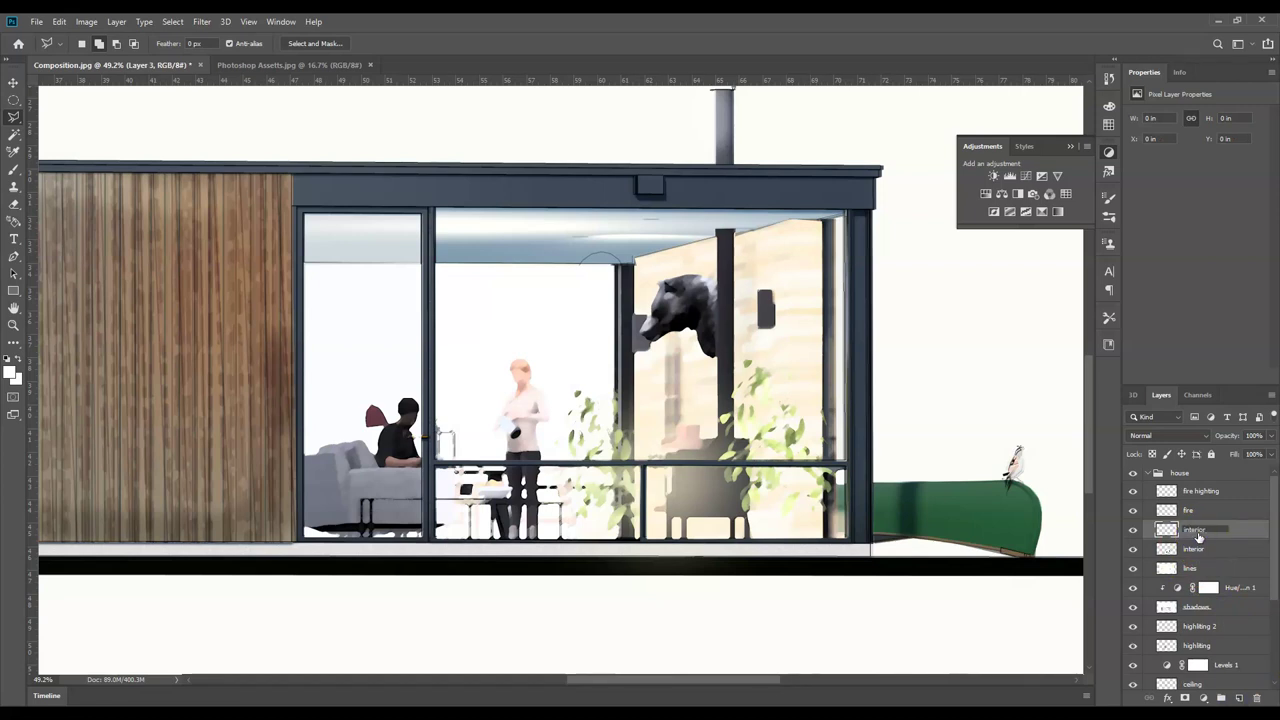
left_click(1234, 529)
left_click(1258, 697)
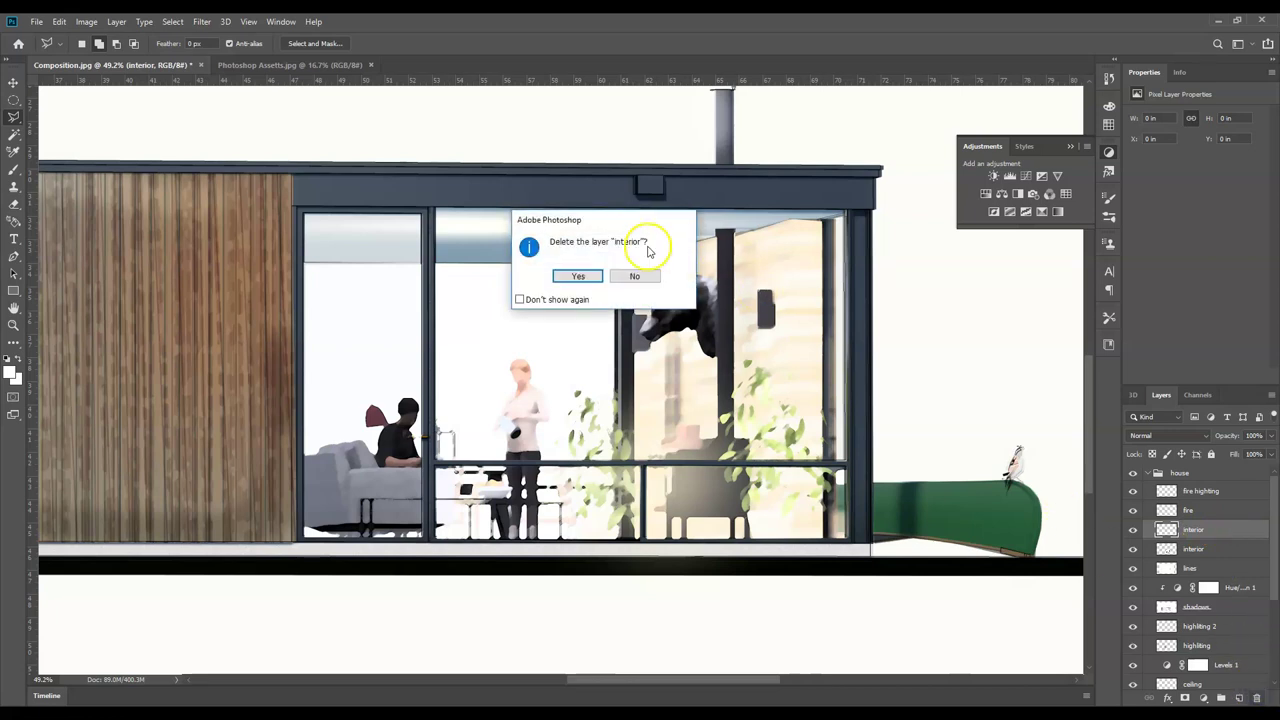
left_click(591, 273)
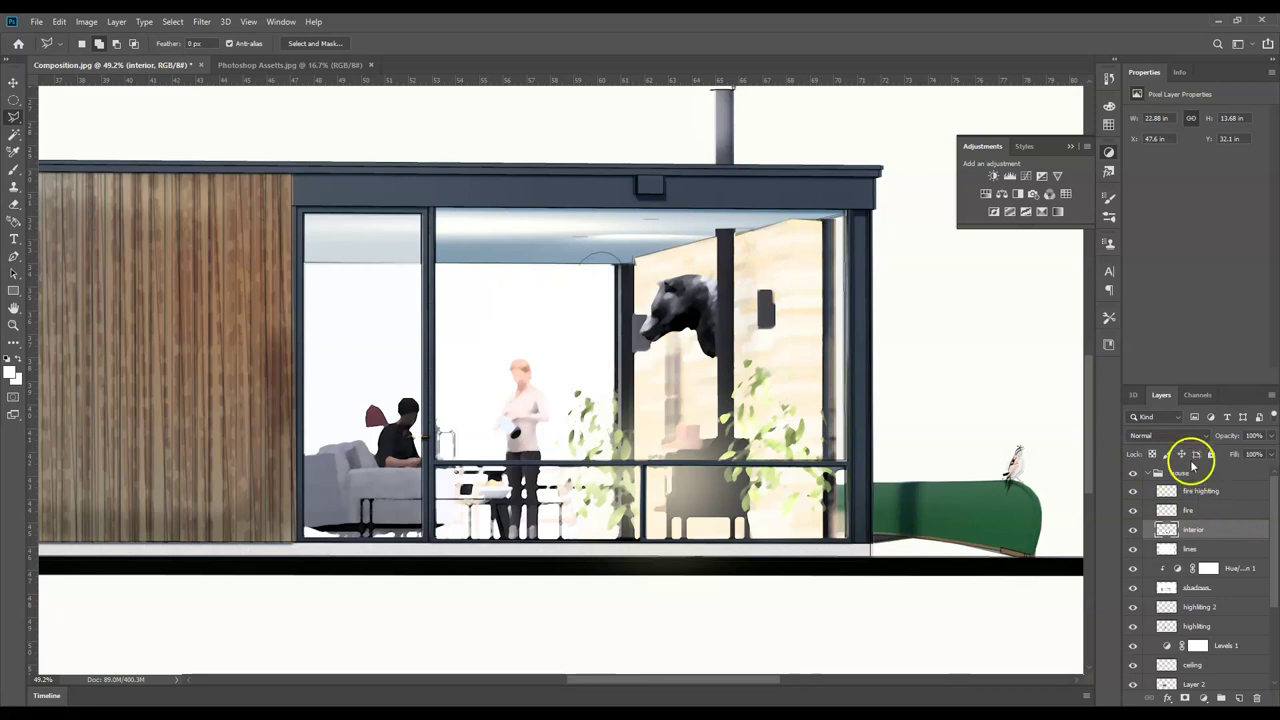
- Add a Levels adjustment clipped to the interior layer, with midtones at 1.30 and the output white level at 176
left_click(1010, 176)
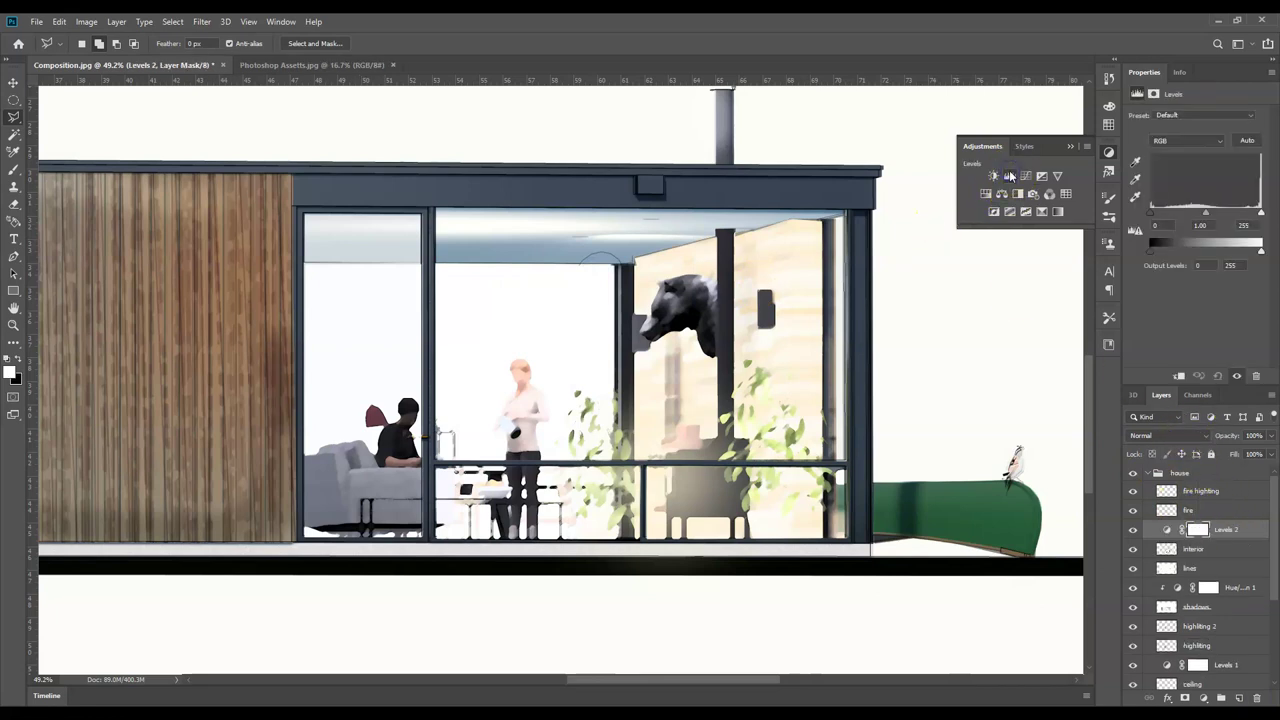
left_click(1178, 376)
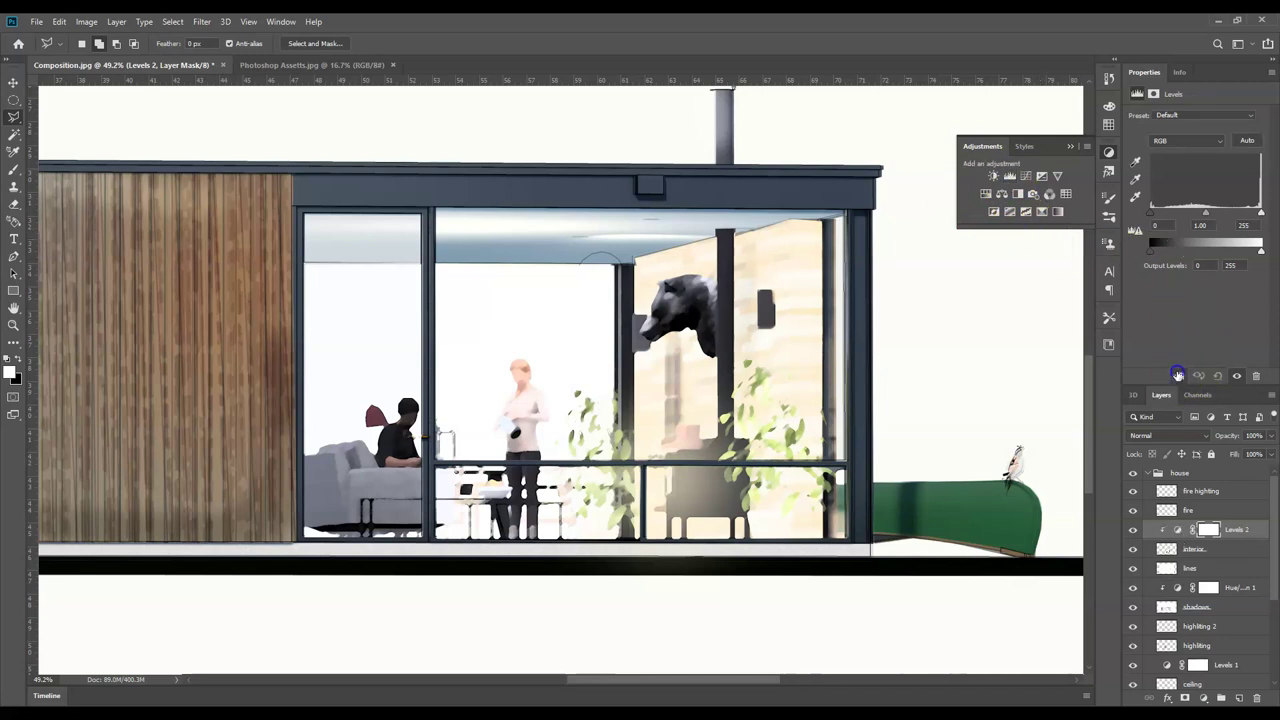
left_click_drag(1152, 213, 1241, 213)
left_click(1262, 213)
left_click(1234, 222)
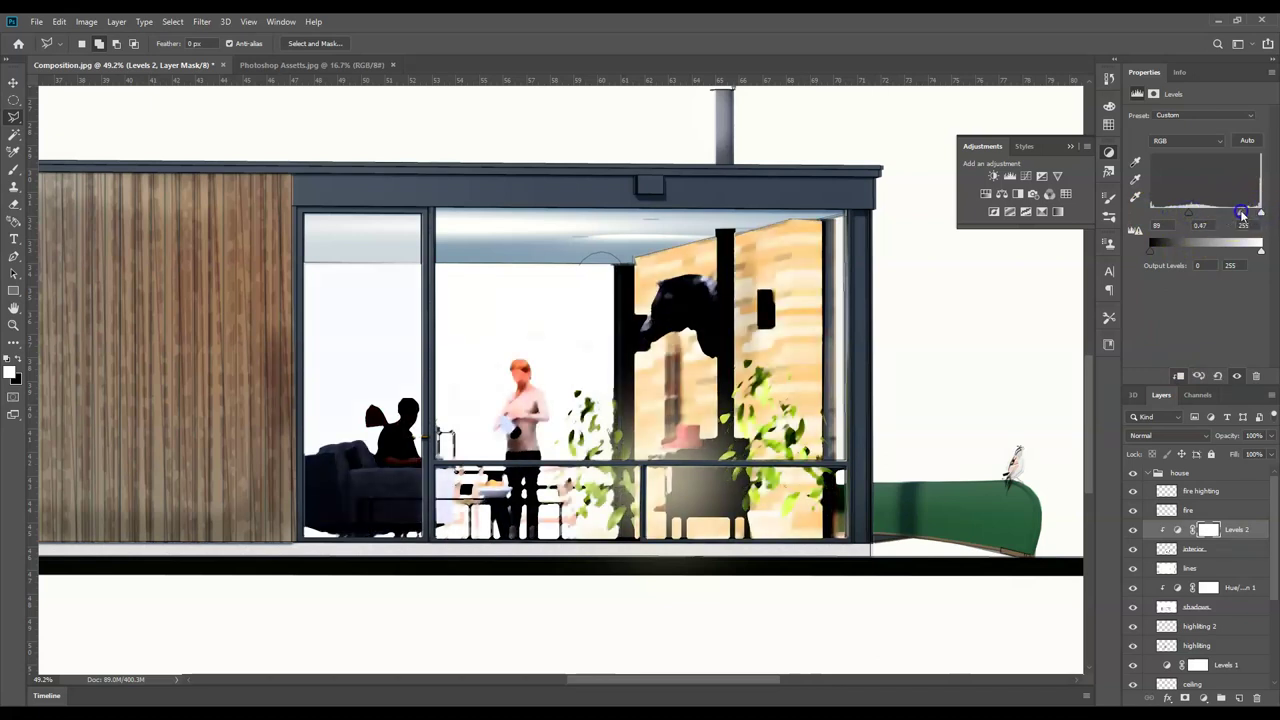
left_click(1189, 214)
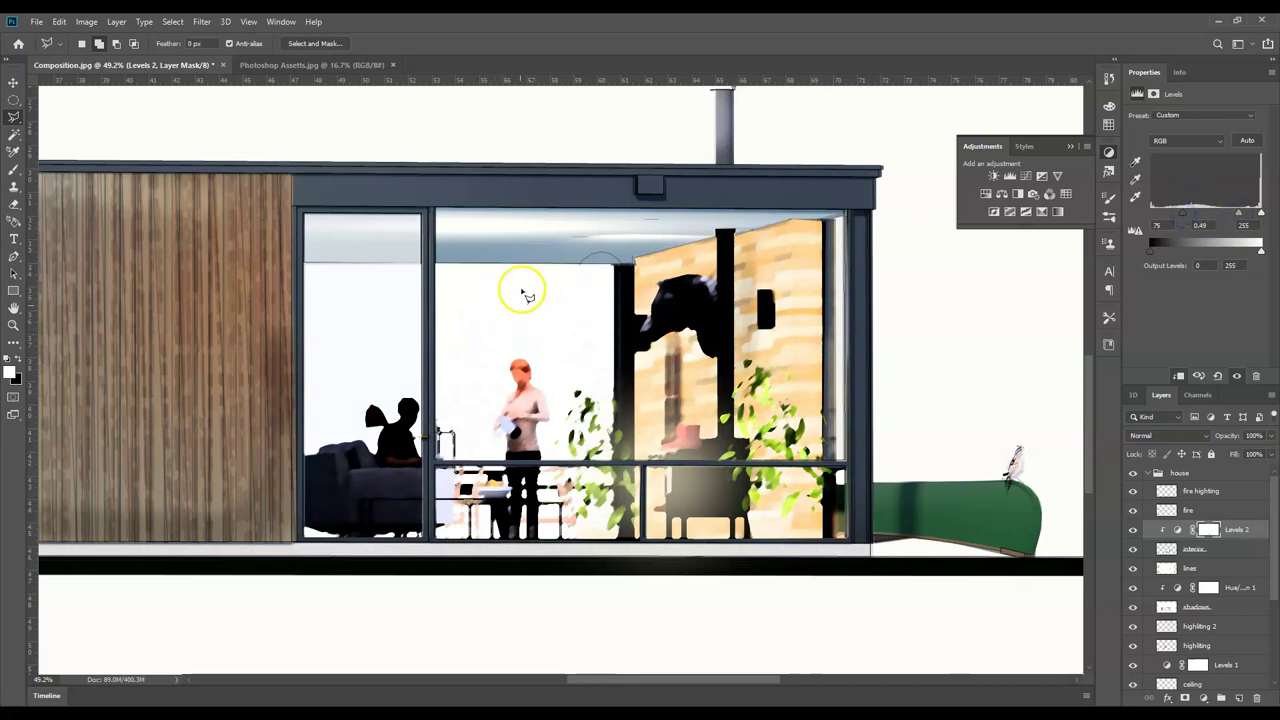
left_click(1184, 216)
left_click_drag(1195, 214, 1150, 213)
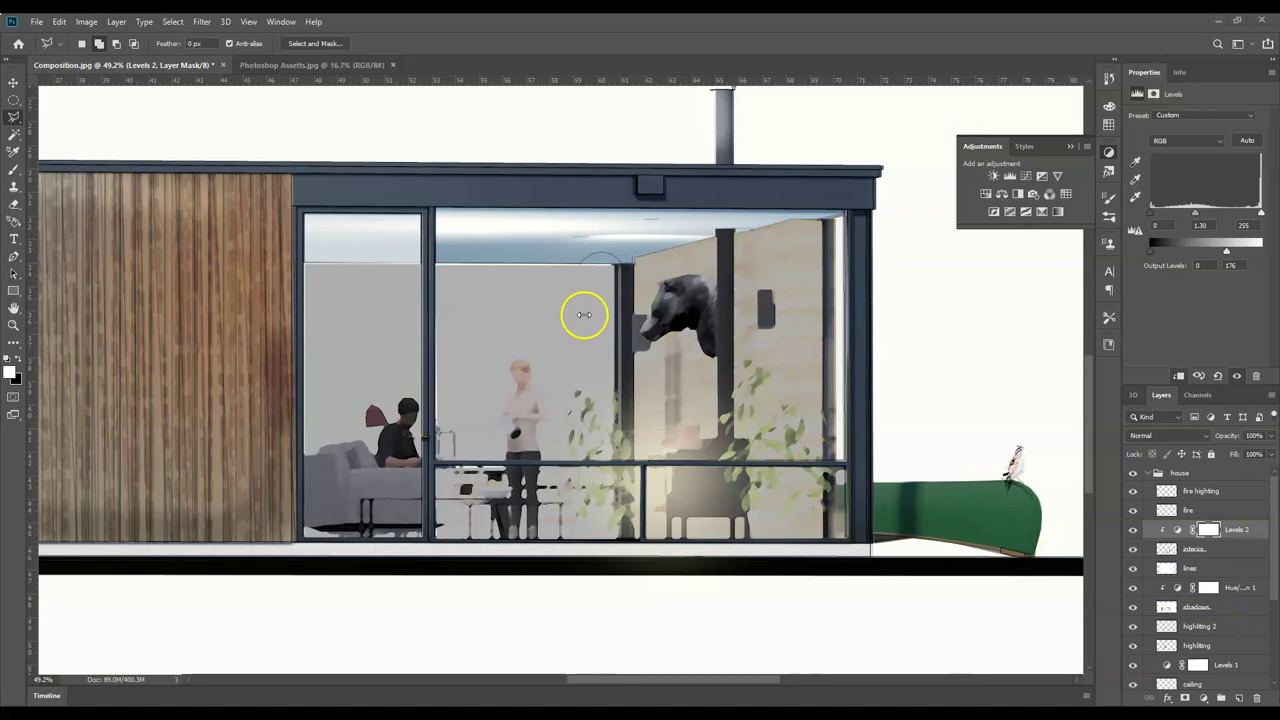
- Move the lines and shadows layers, together with their Hue/Saturation adjustment, above the Levels adjustment of the interior layer
left_click(1234, 567)
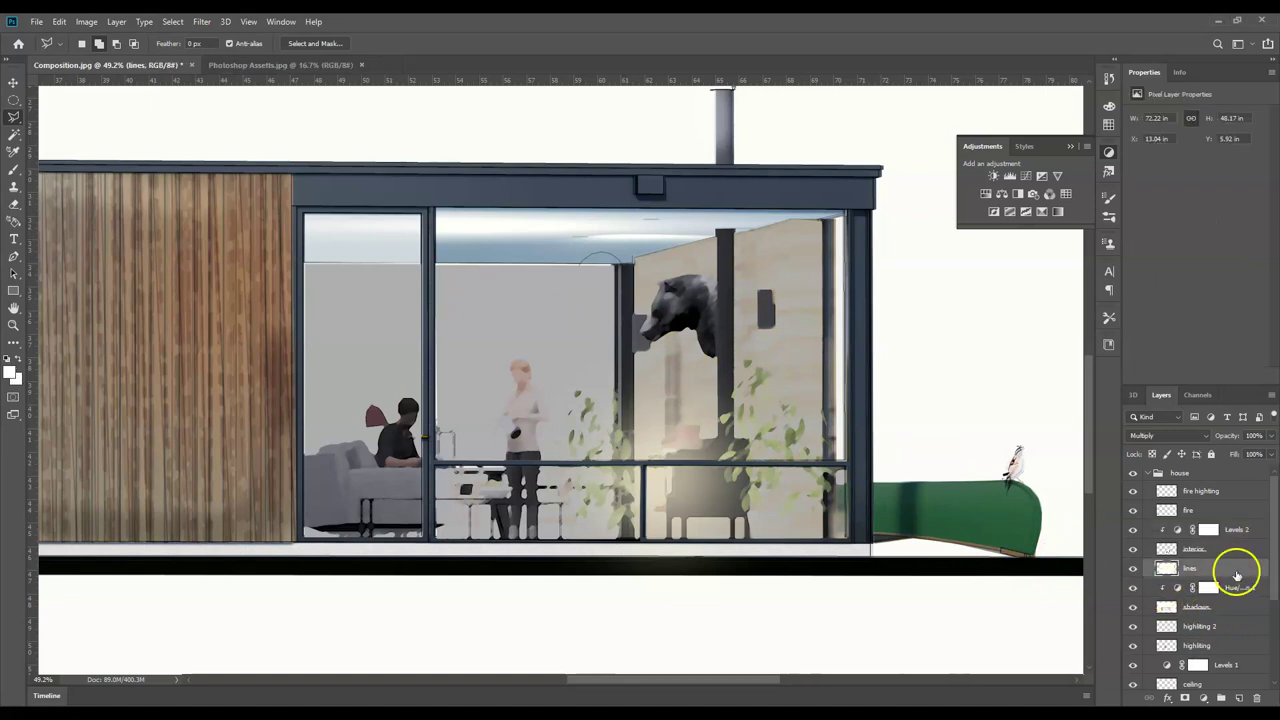
left_click(1235, 606, "shift")
left_click_drag(1235, 606, 1205, 540)
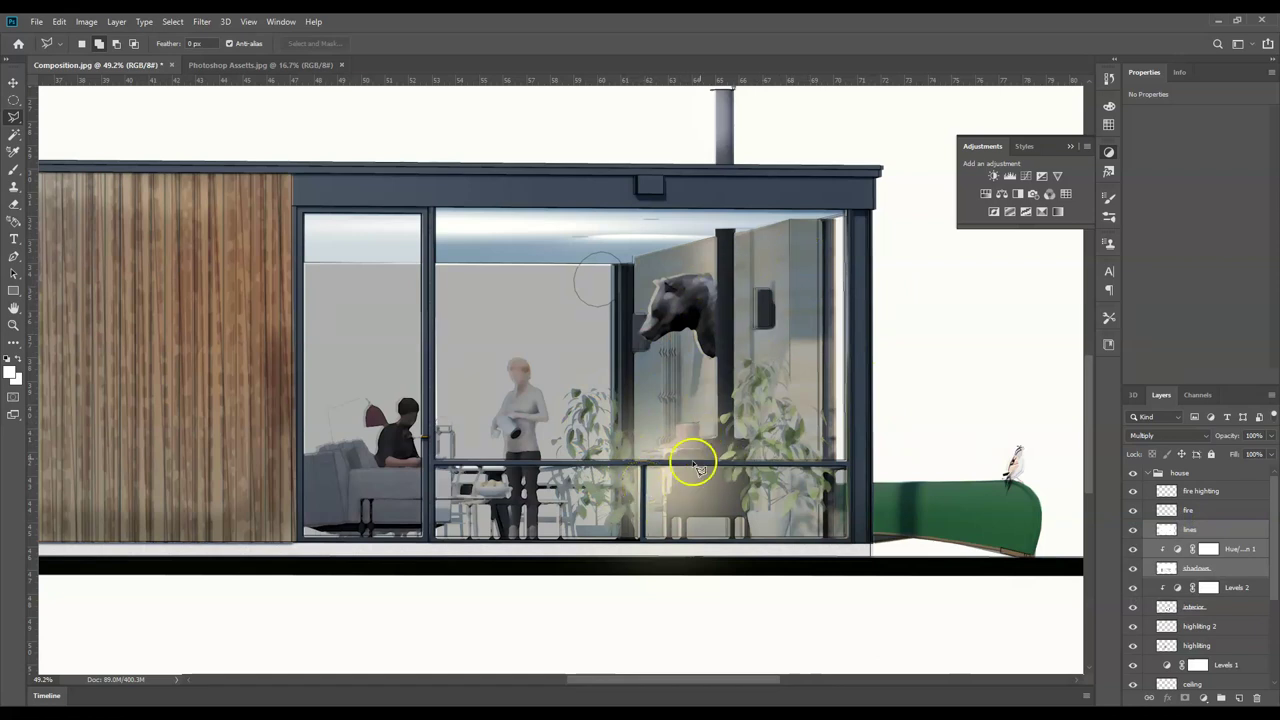
scroll(810, 338, "down", 3)
scroll(812, 350, "down", 1)
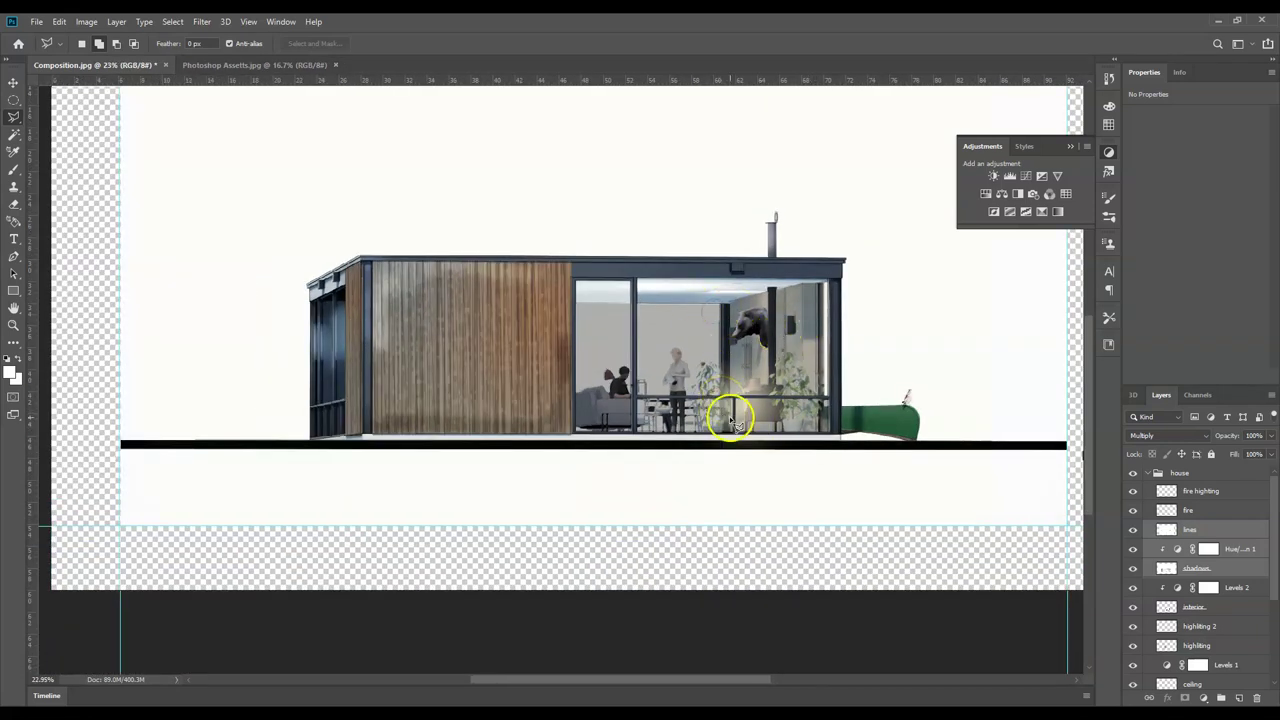
scroll(620, 444, "up", 1)
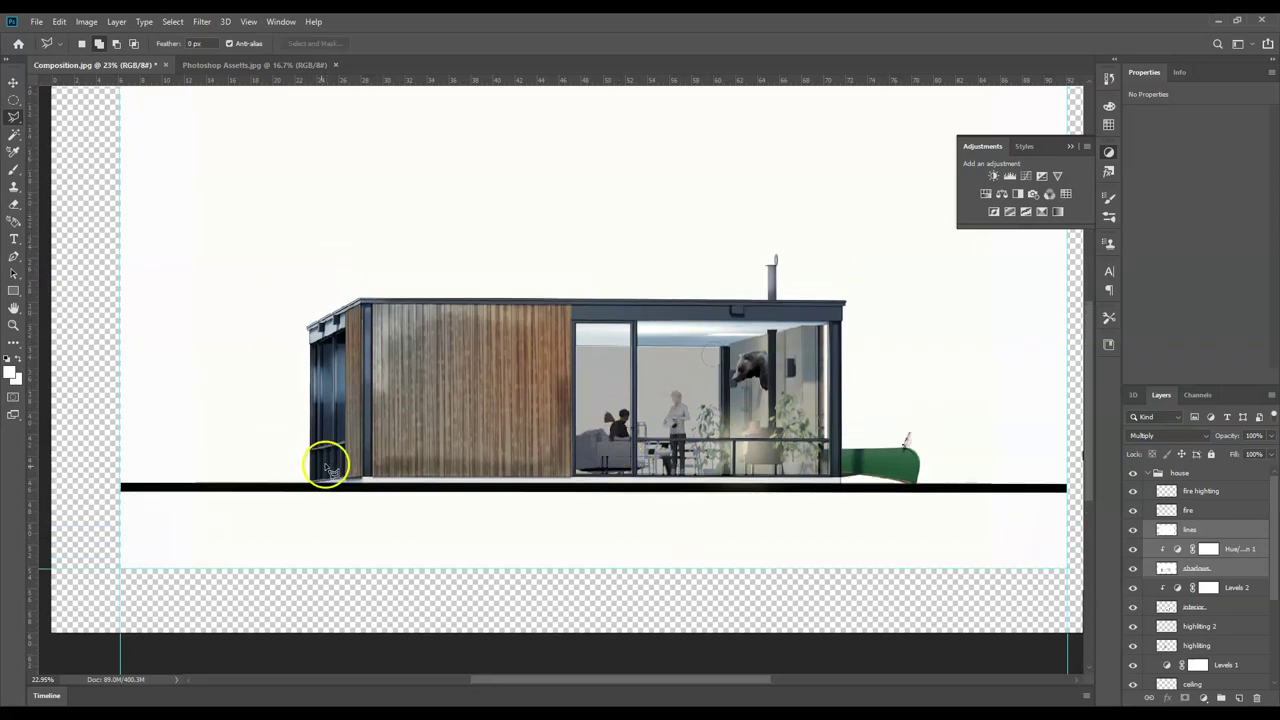
- Select the grey window background with a non-contiguous Magic Wand sampling all layers, and subtract rectangles over the wood siding, roof and chimney
key("w")
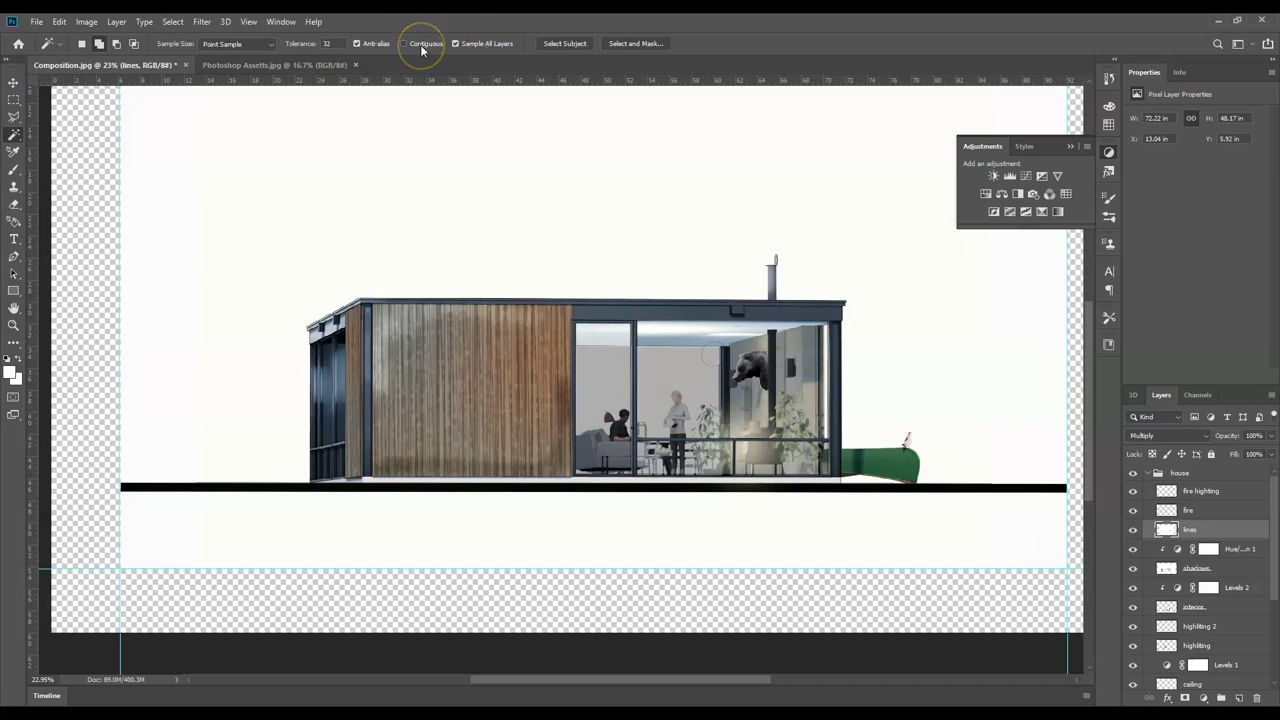
left_click(605, 372)
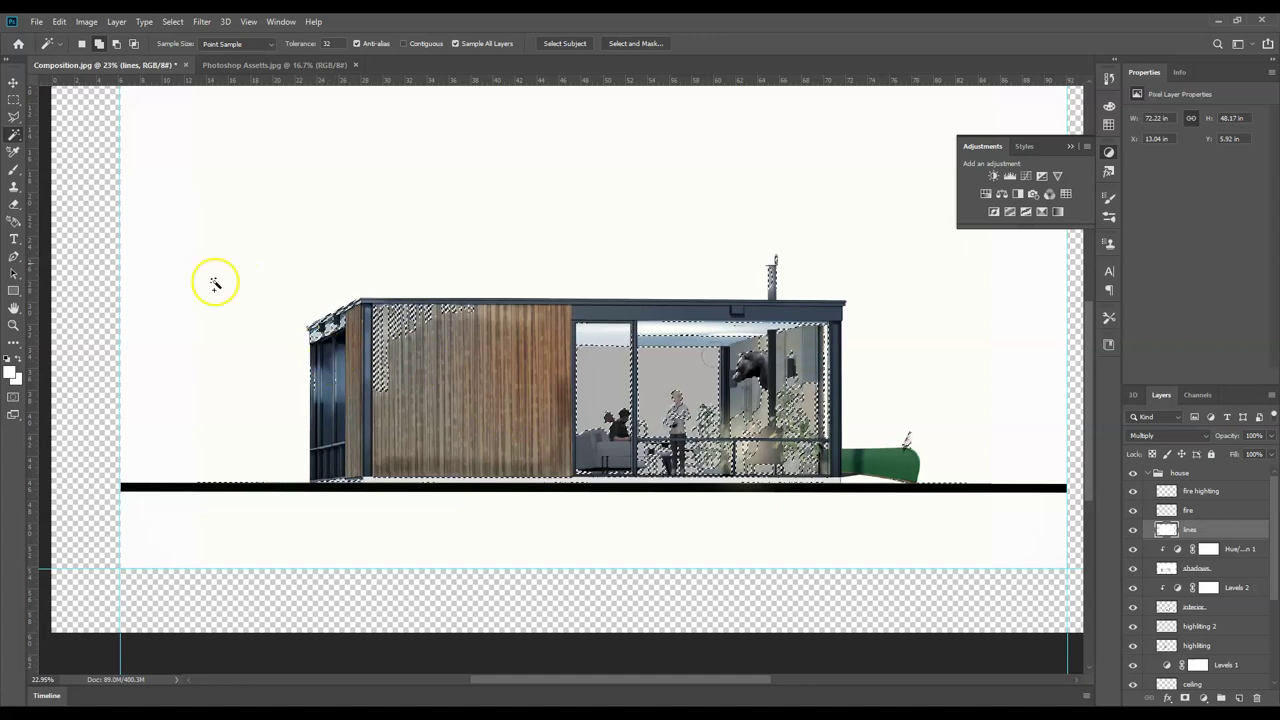
left_click(13, 99)
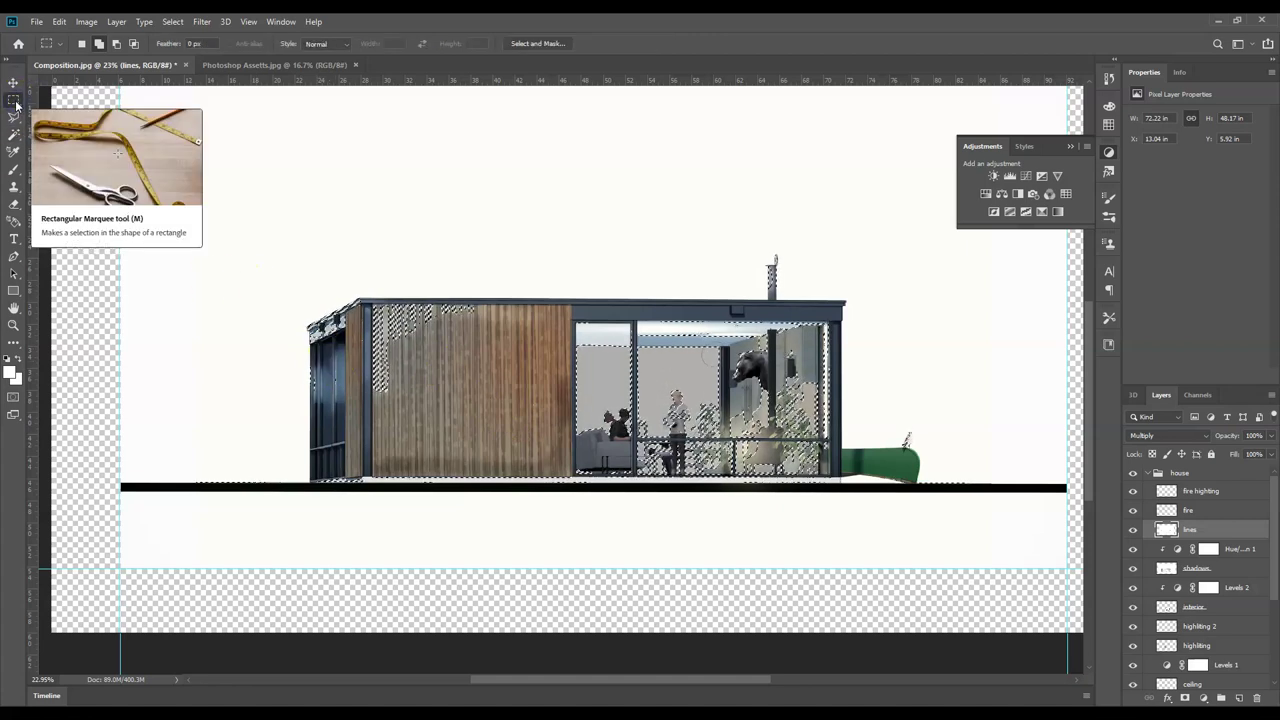
left_click(117, 43)
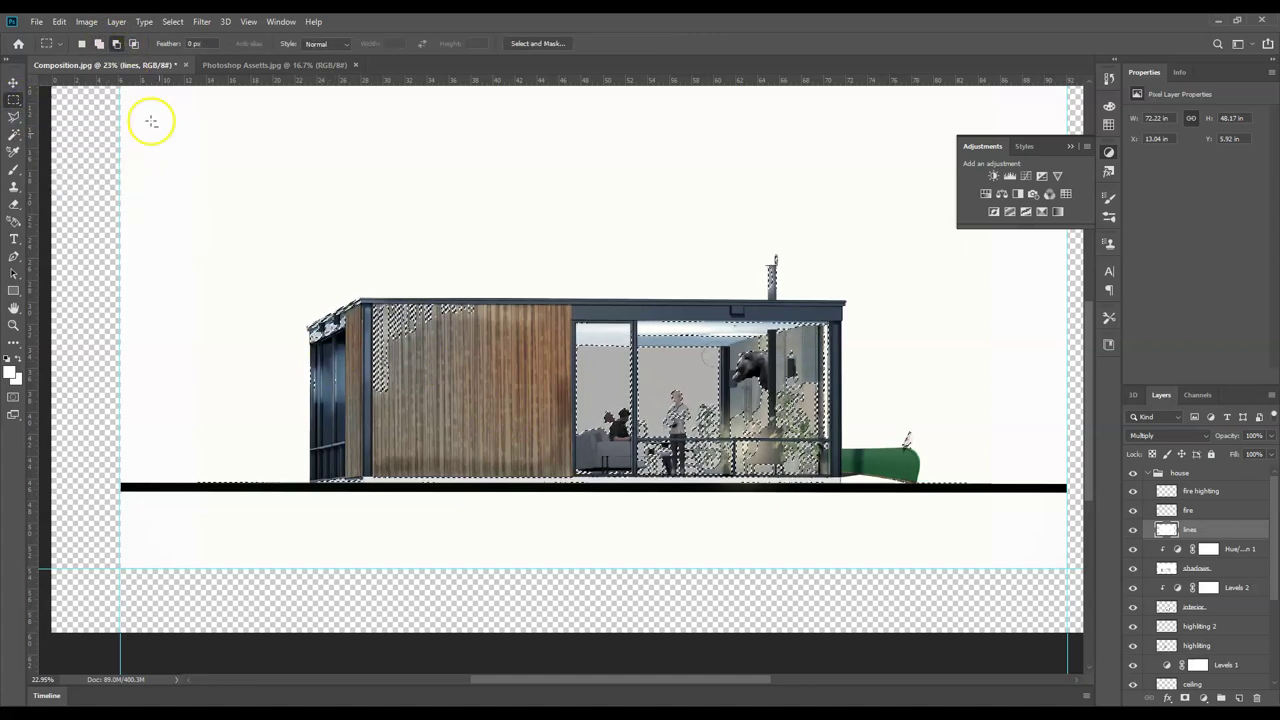
left_click_drag(225, 241, 483, 521)
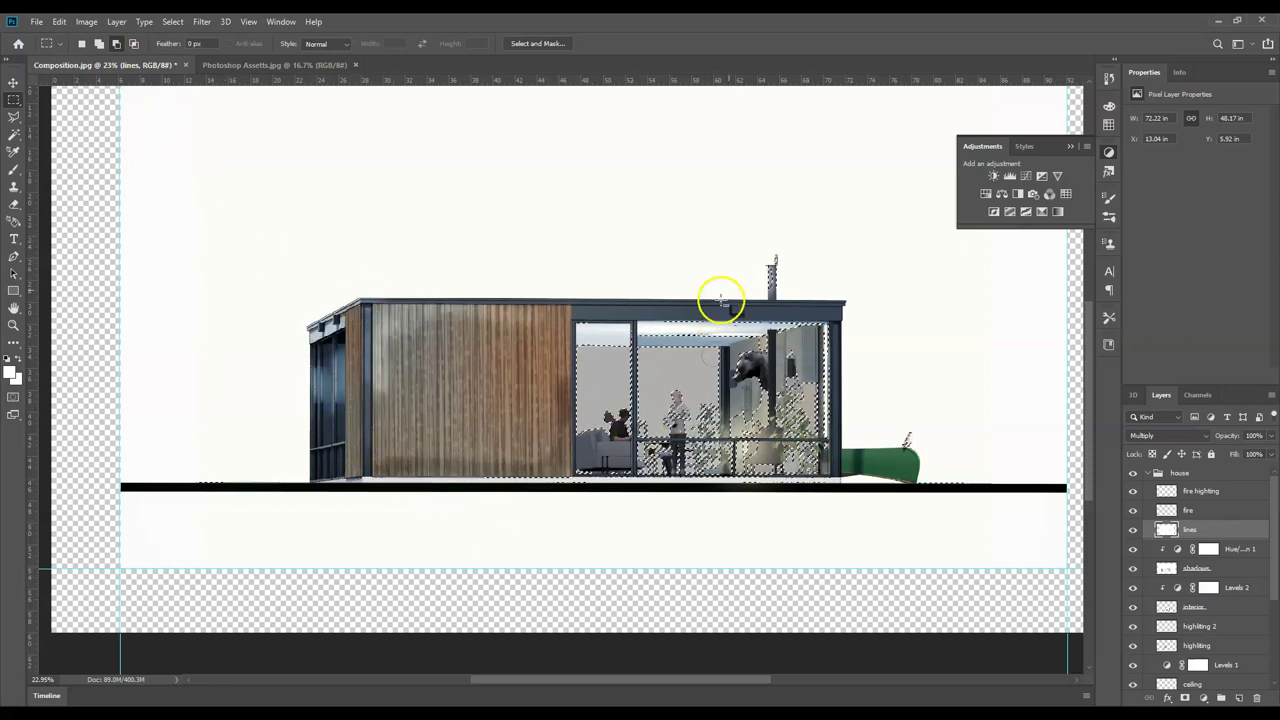
left_click_drag(503, 171, 804, 336)
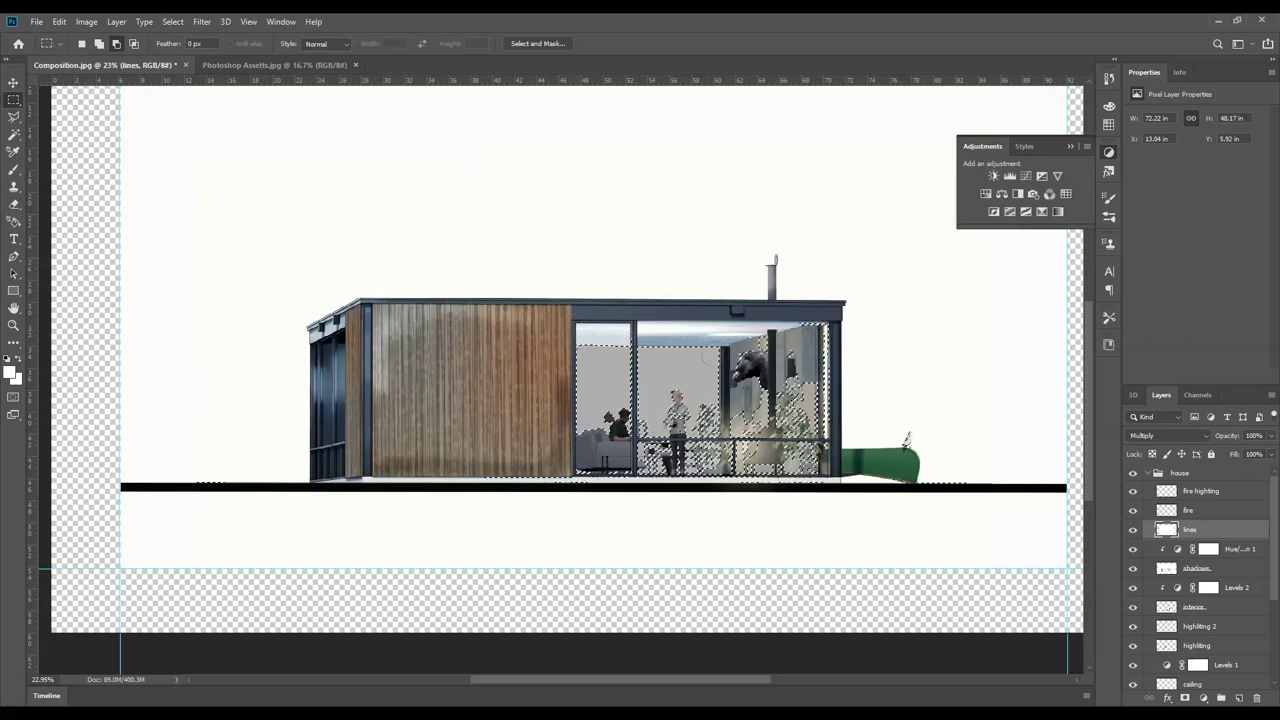
- Subtract the fireplace wall and the area around the house's far corner from the selection with the Polygonal Lasso
left_click(13, 120)
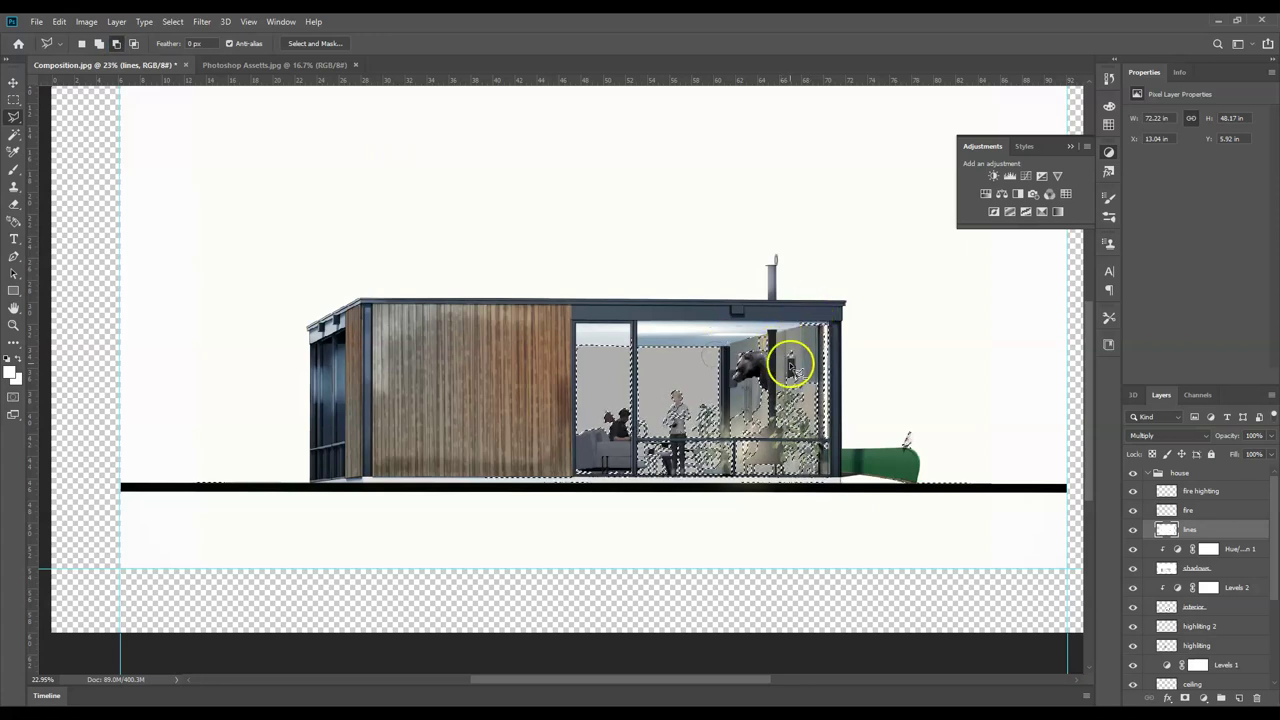
scroll(786, 443, "up", 5)
left_click_drag(659, 248, 682, 470)
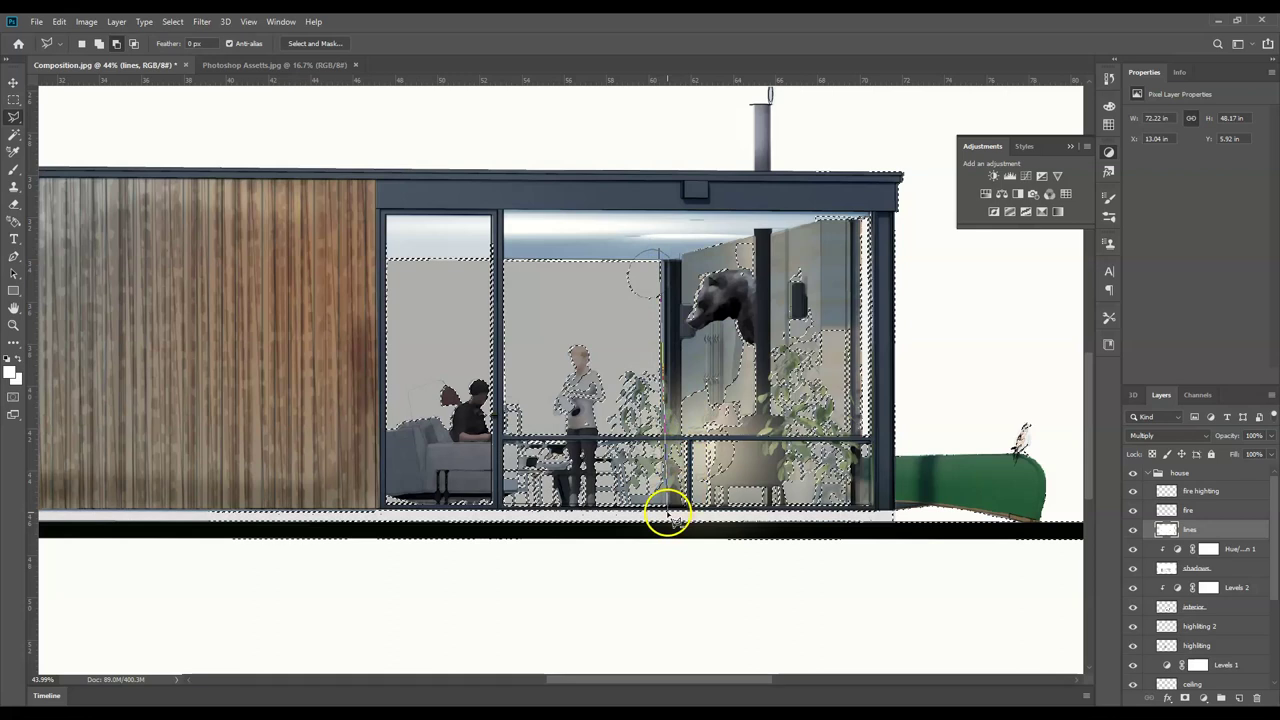
mouse_move(668, 521)
left_mouse_down()
mouse_move(1056, 563)
mouse_move(1069, 441)
mouse_move(1059, 359)
mouse_move(929, 181)
mouse_move(921, 140)
left_mouse_up()
- Clear the selected window background from the interior, materials copy and materials layers, and deselect
key("Delete")
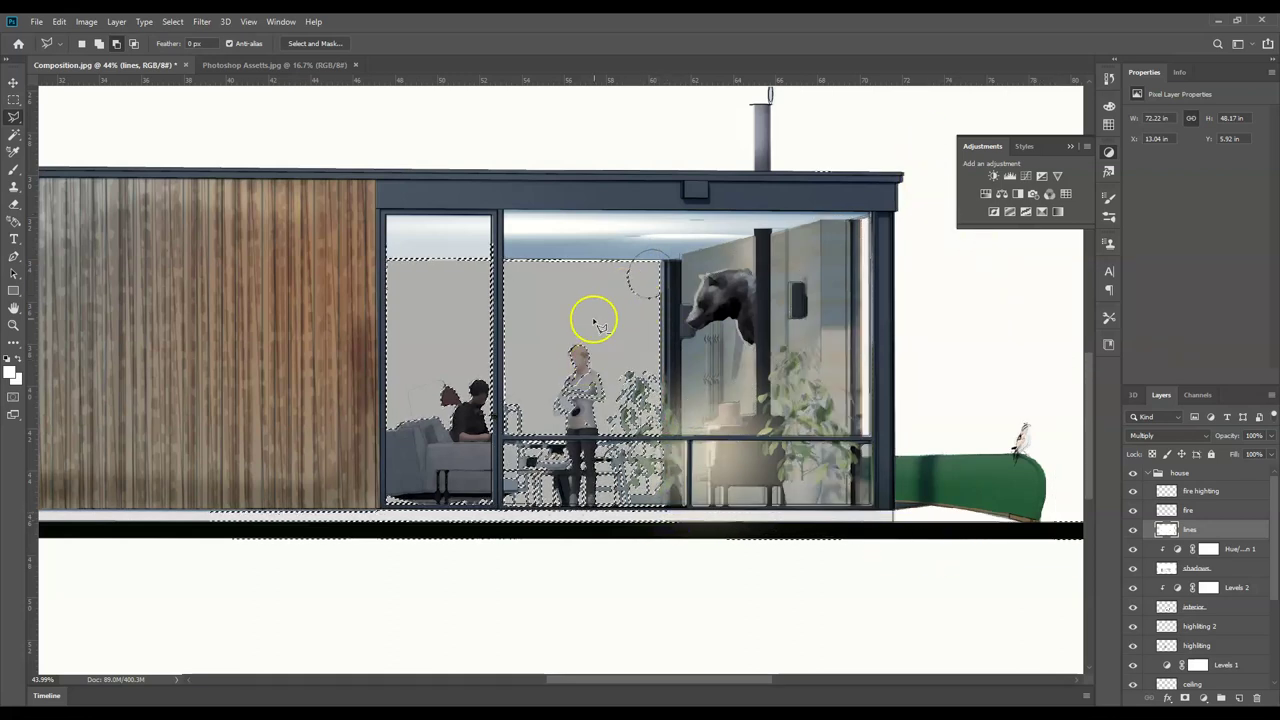
key("ctrl+d")
scroll(905, 605, "down", 1)
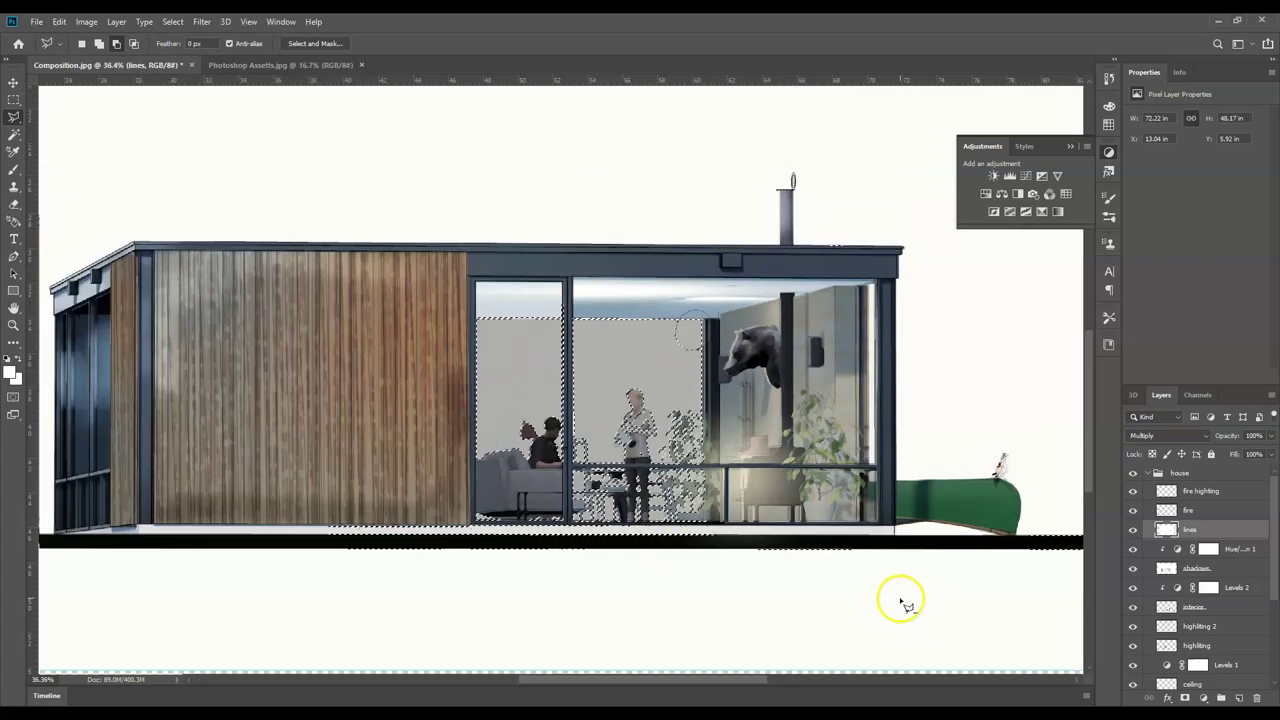
left_click(1222, 607)
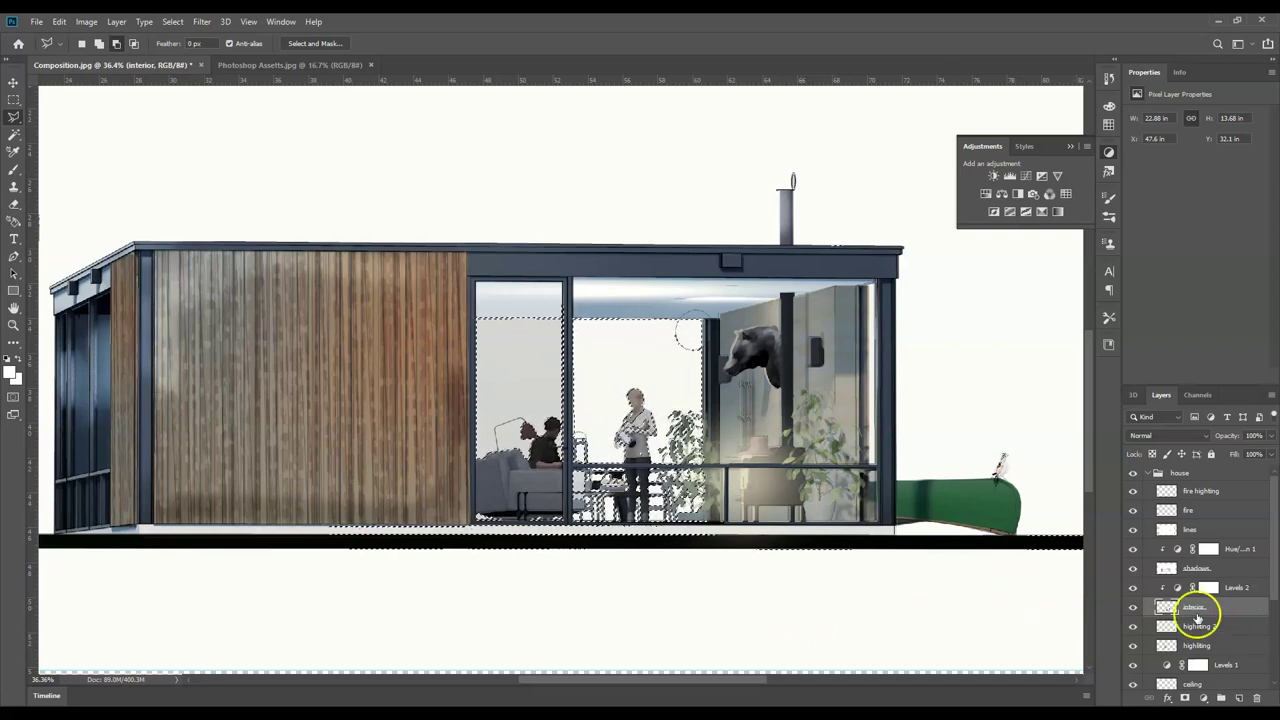
scroll(1200, 608, "down", 5)
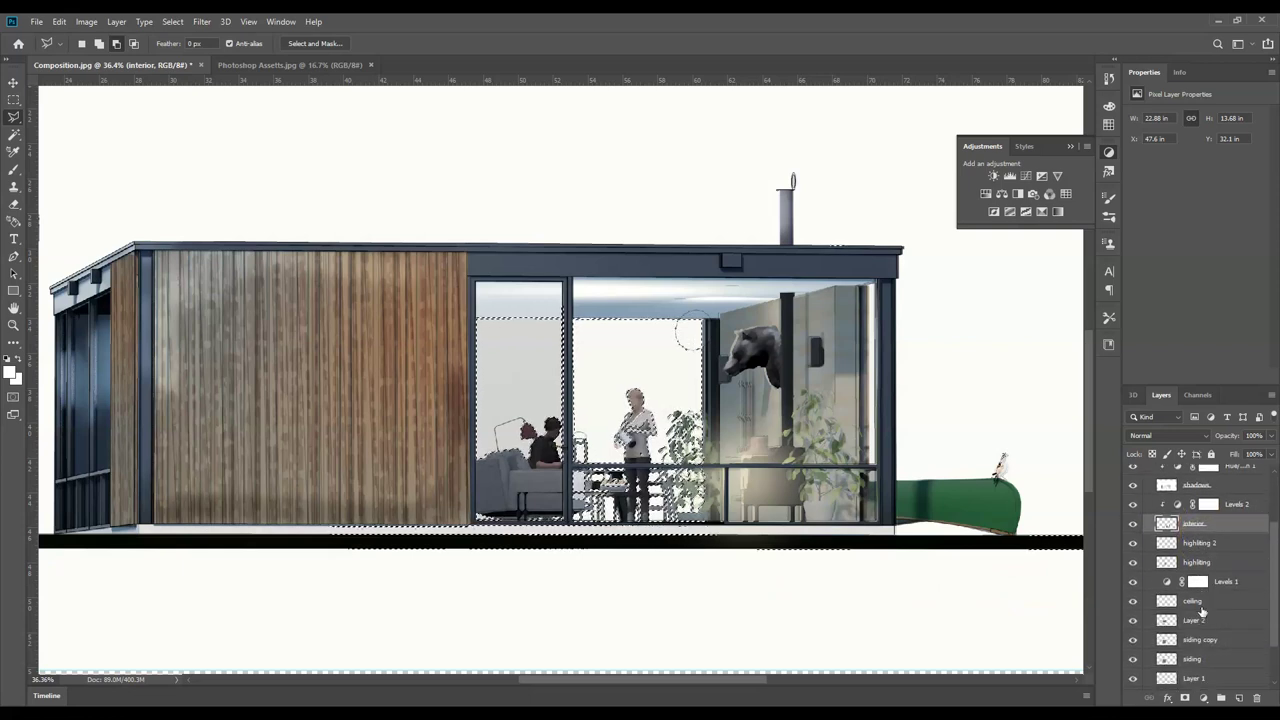
left_click(1234, 648)
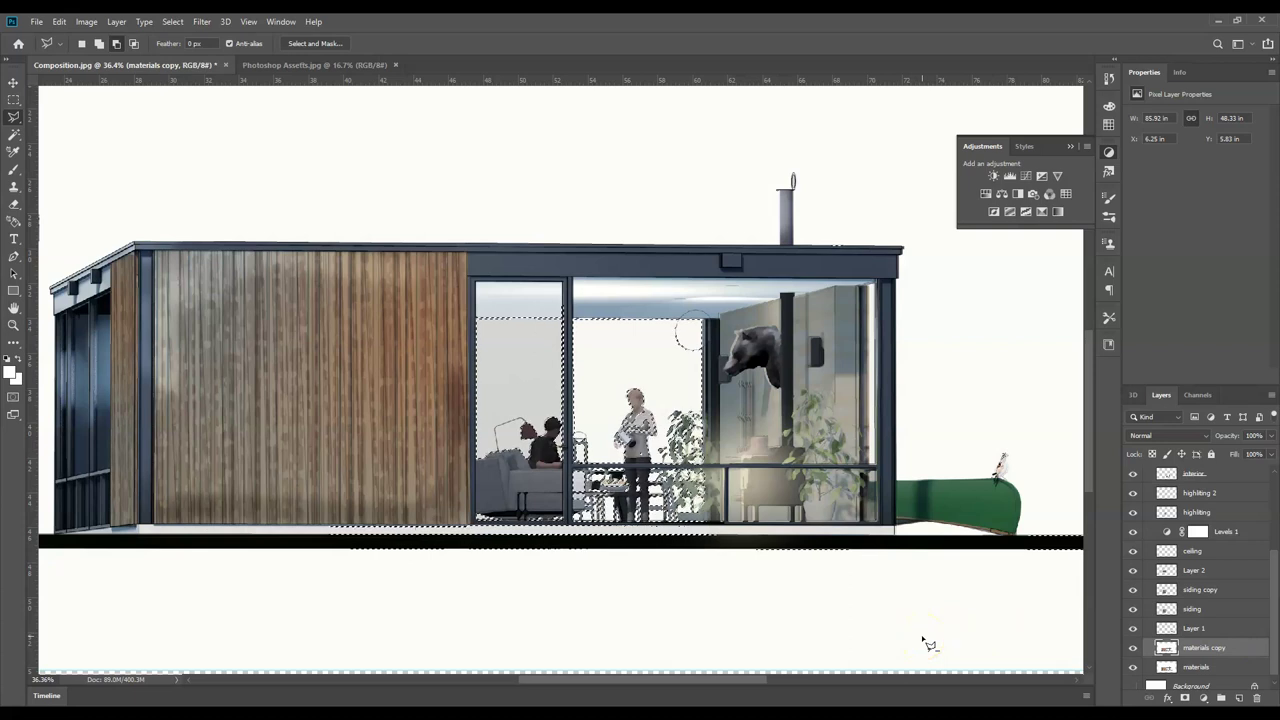
left_click(1200, 666)
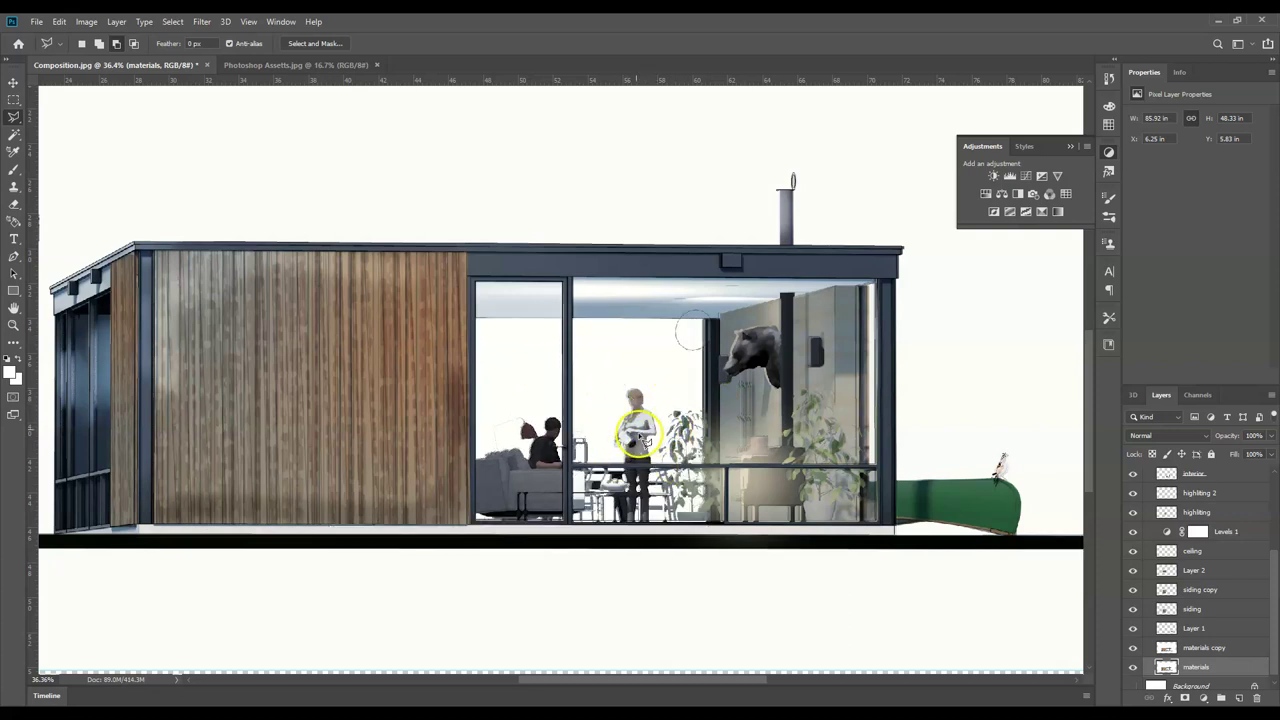
- Undo the clearing to compare the standing figure, and clear the selected background from the materials layer again and deselect
scroll(650, 426, "up", 3)
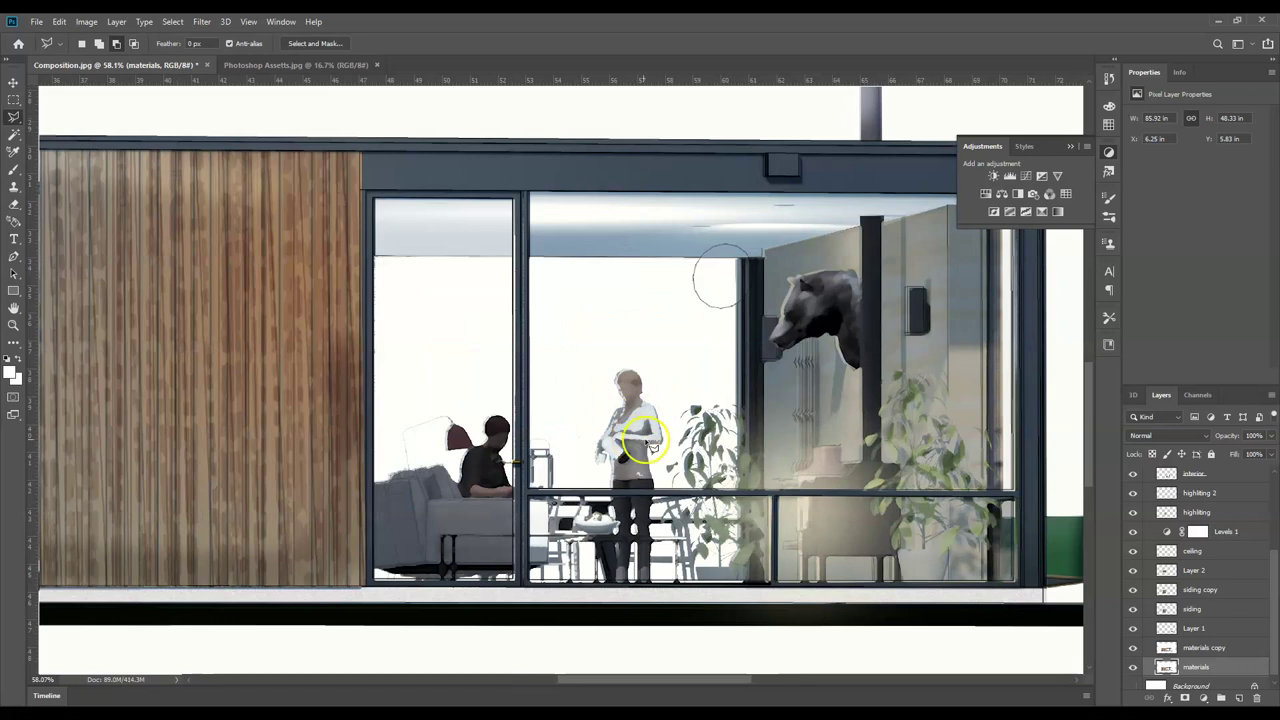
left_click(663, 433)
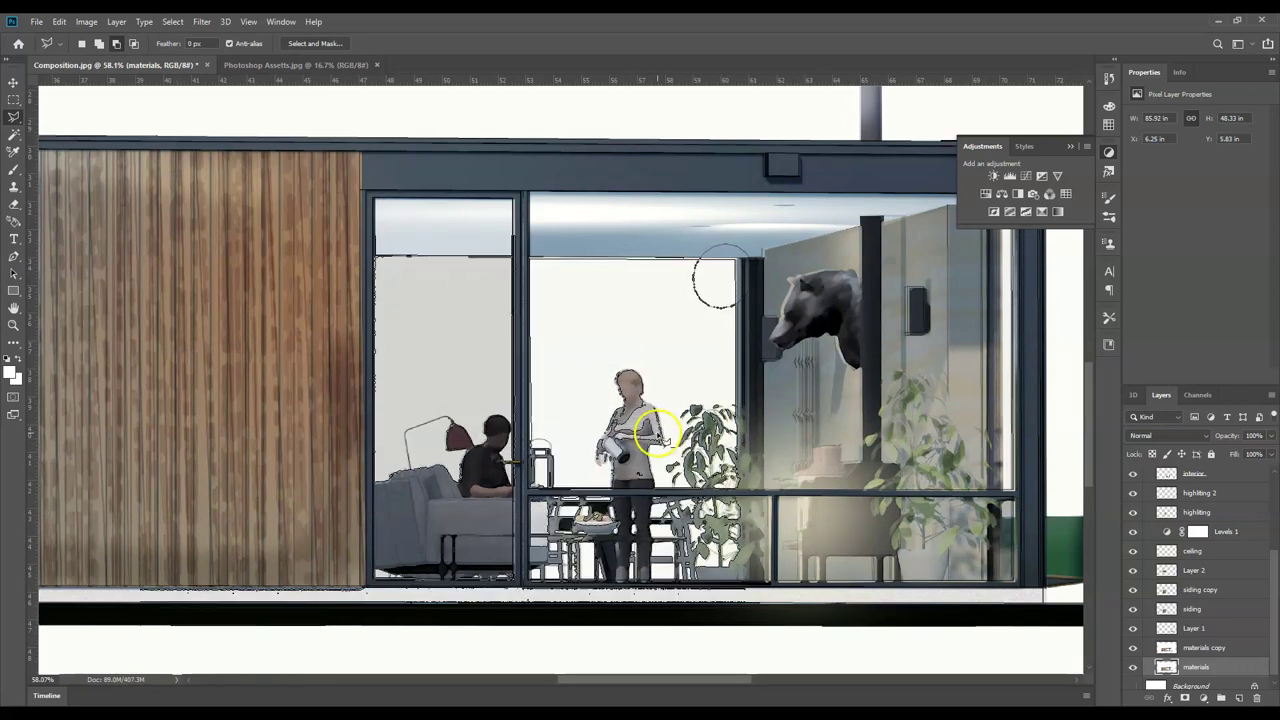
left_click(655, 421)
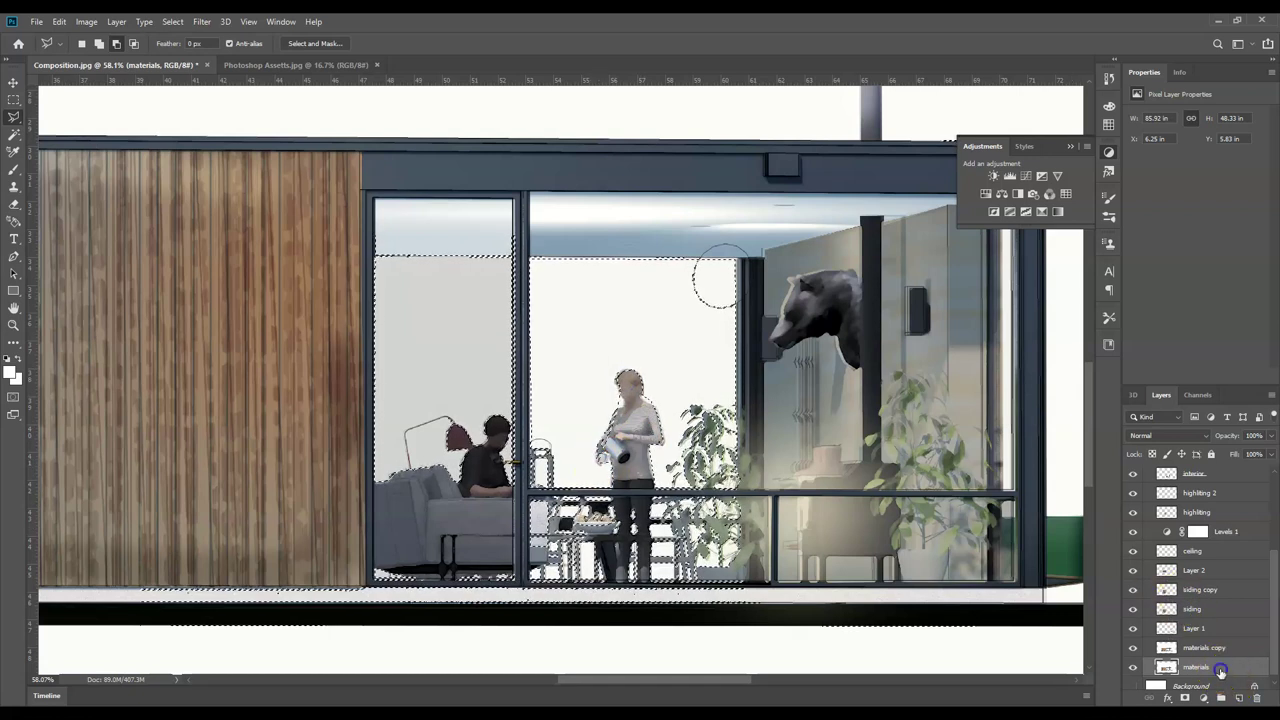
key("Delete")
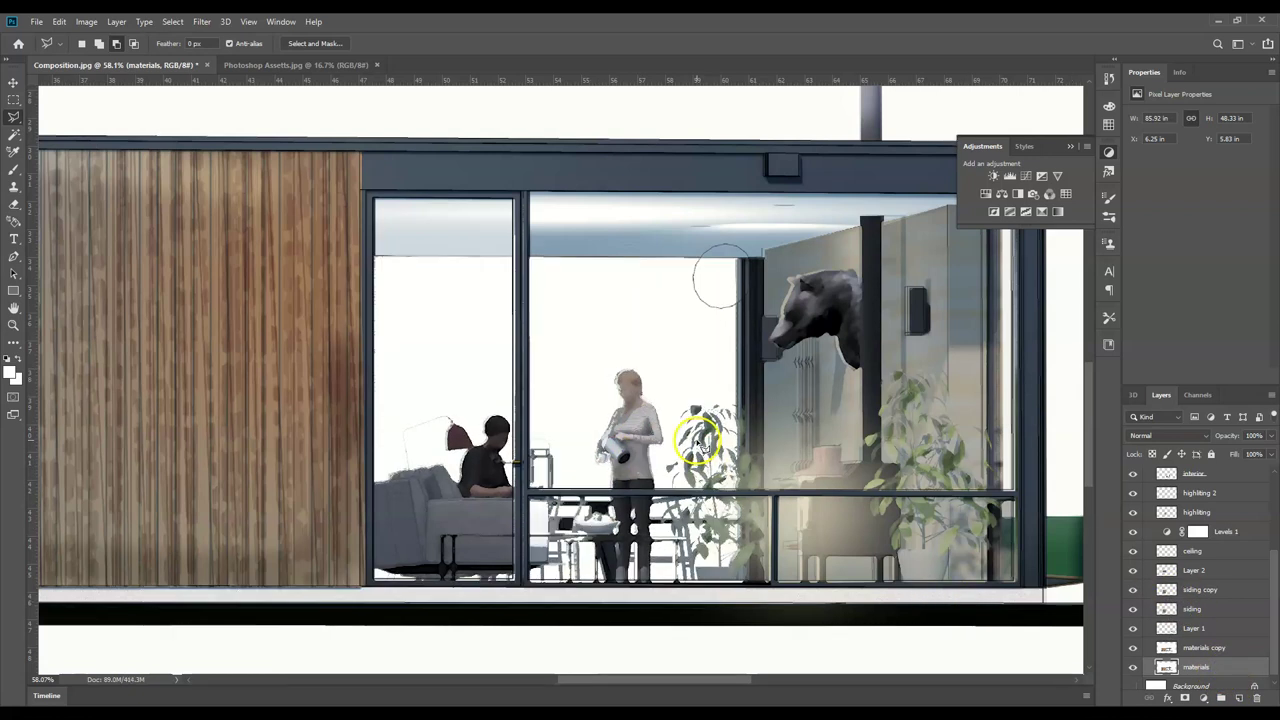
- Darken the interior by lowering the output white level of its clipped Levels adjustment to 122
scroll(648, 412, "down", 3)
scroll(567, 412, "down", 2)
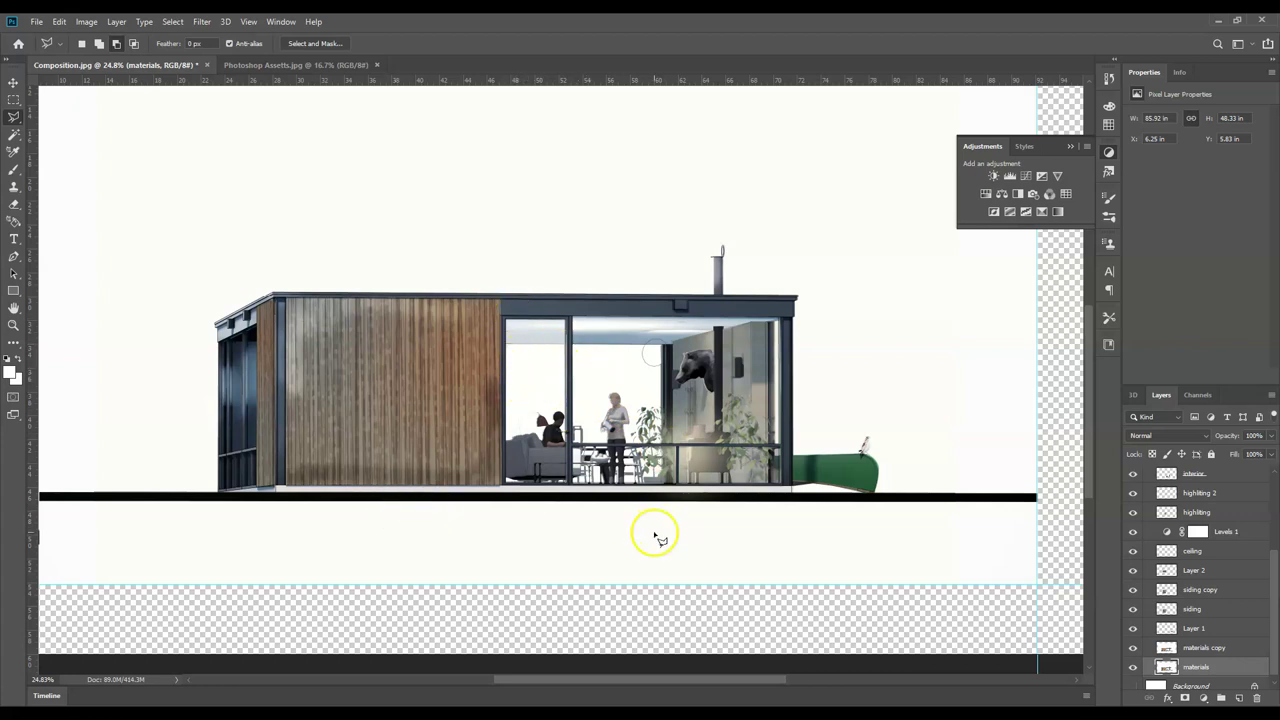
scroll(863, 535, "down", 2)
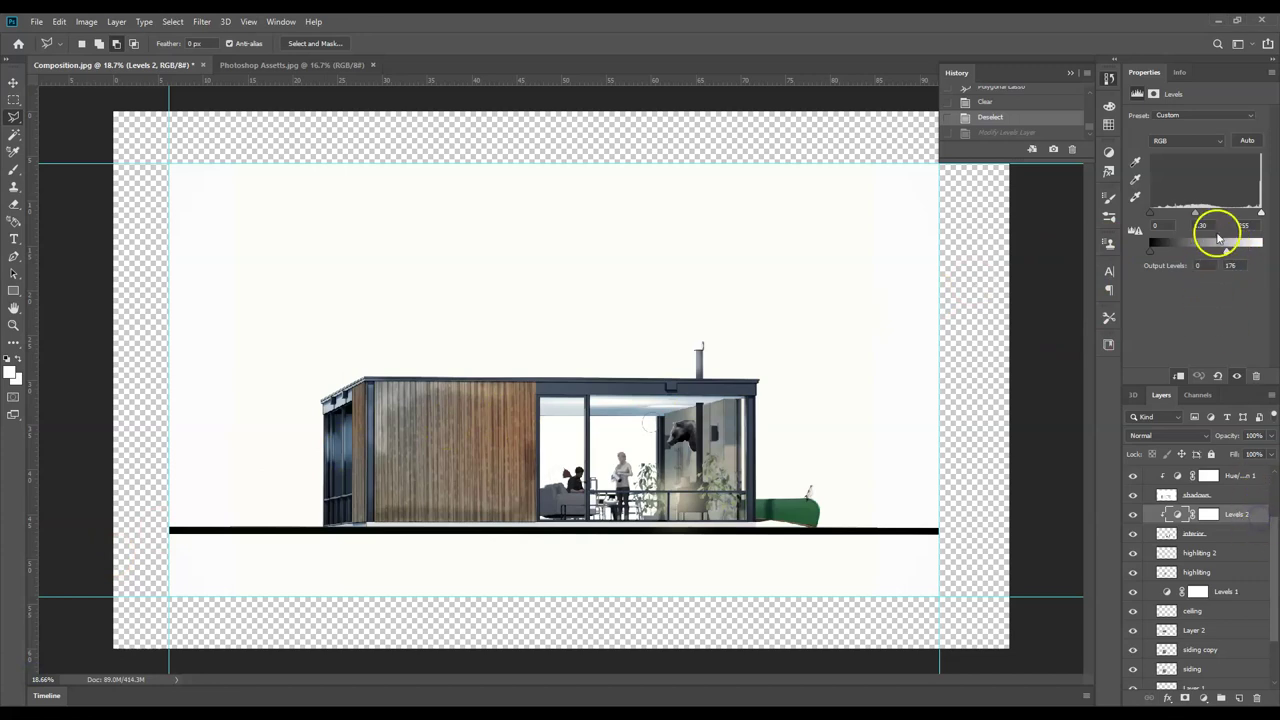
left_click_drag(1227, 252, 1199, 251)
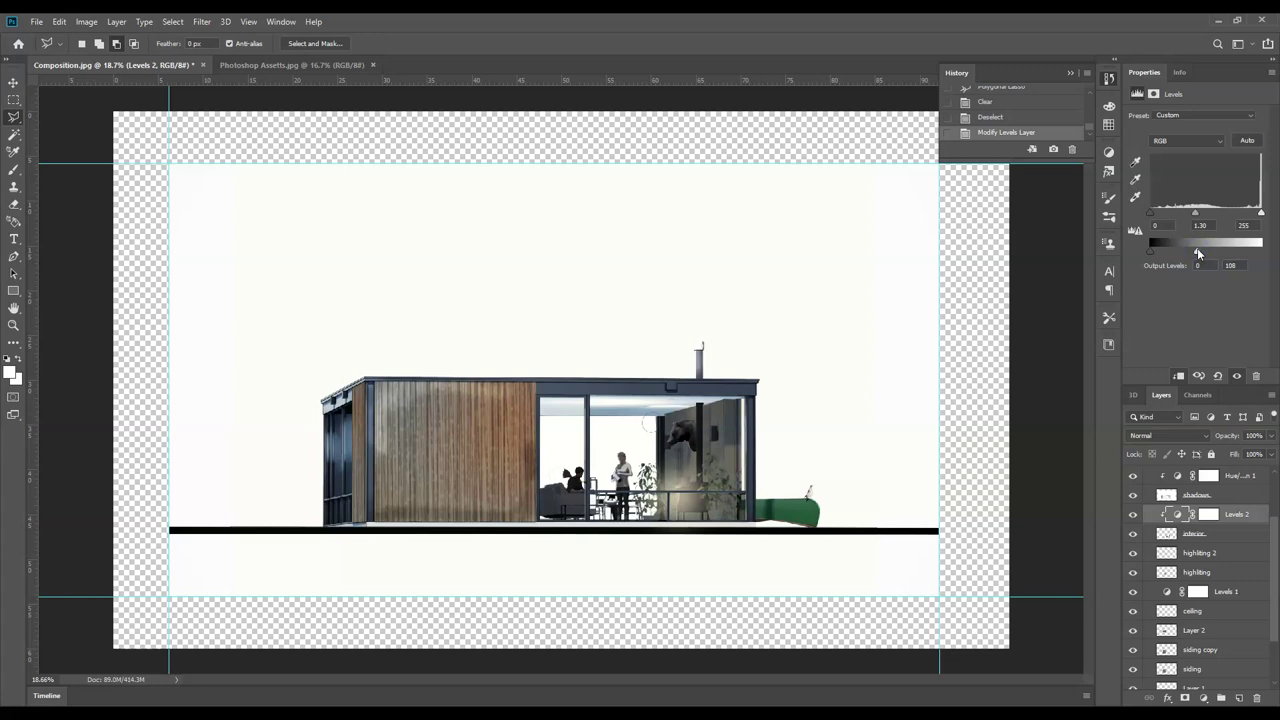
left_click_drag(1199, 253, 1204, 250)
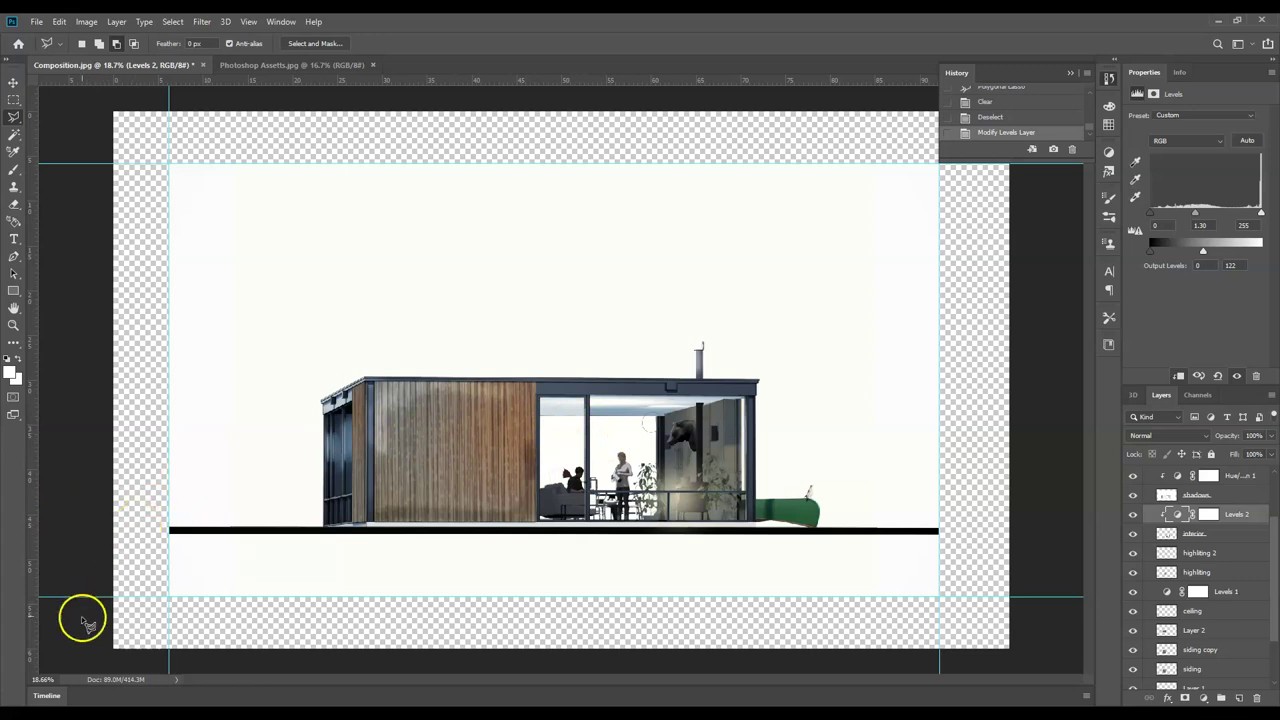
- Open the image IMG_20191016_120121.jpg alongside the composition
left_click(32, 678)
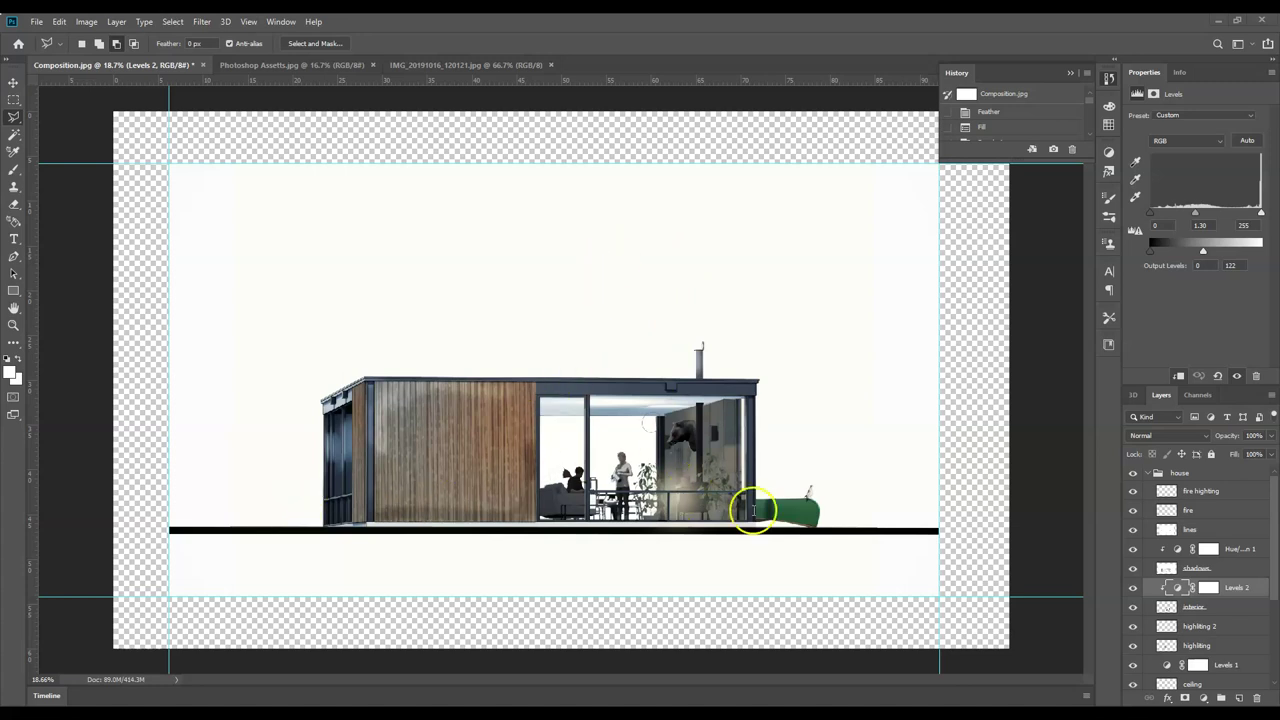
- Select the foreground grass in IMG_20191016_120121.jpg with the Polygonal Lasso, following the lawn below the path and enclosing the image's lower edge
left_click(414, 64)
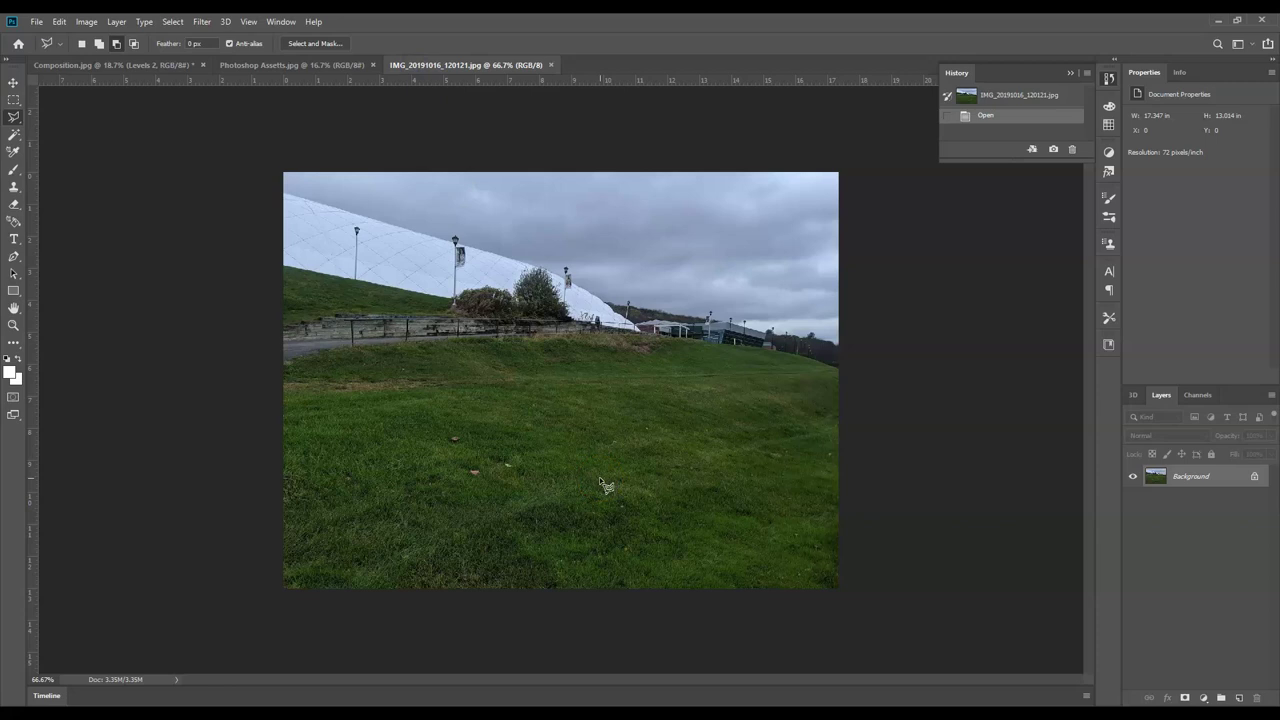
mouse_move(566, 534)
left_mouse_down()
mouse_move(494, 540)
mouse_move(480, 563)
mouse_move(486, 551)
mouse_move(268, 484)
left_mouse_up()
left_click(13, 99)
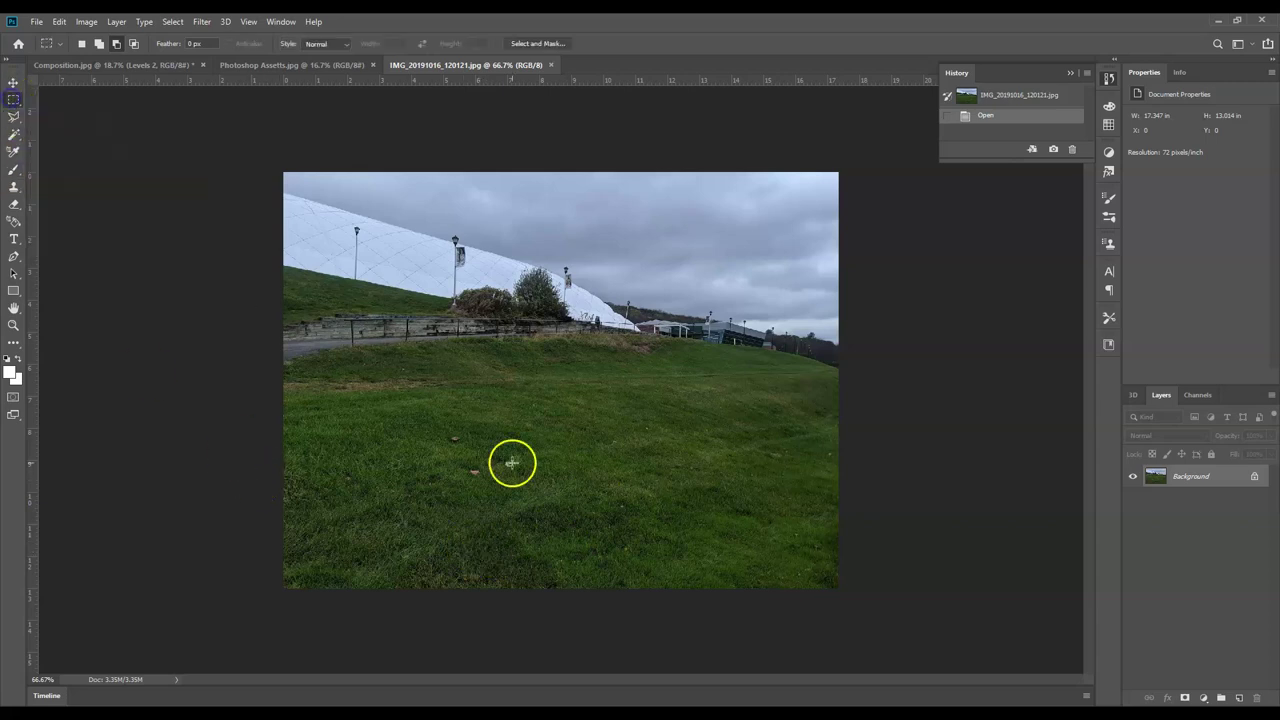
left_click(13, 116)
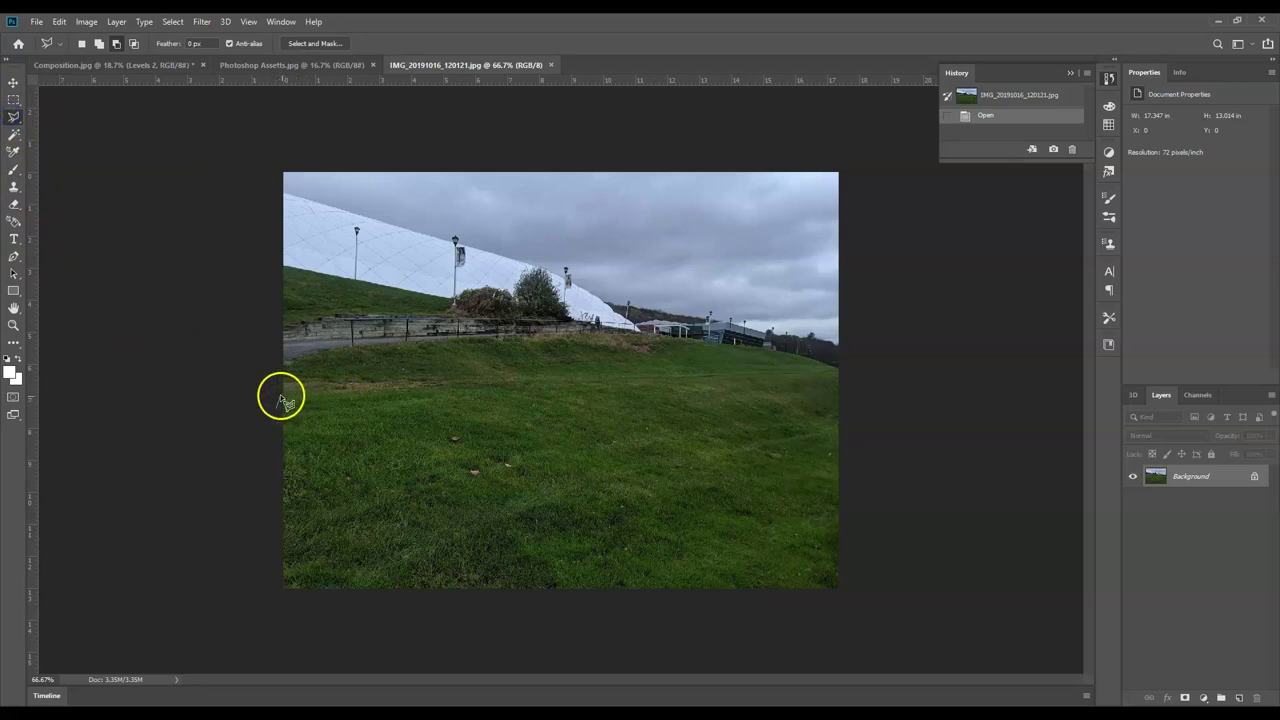
left_click(355, 394)
left_click(520, 380)
left_click(706, 377)
left_click(868, 371)
left_click(866, 560)
left_click(838, 620)
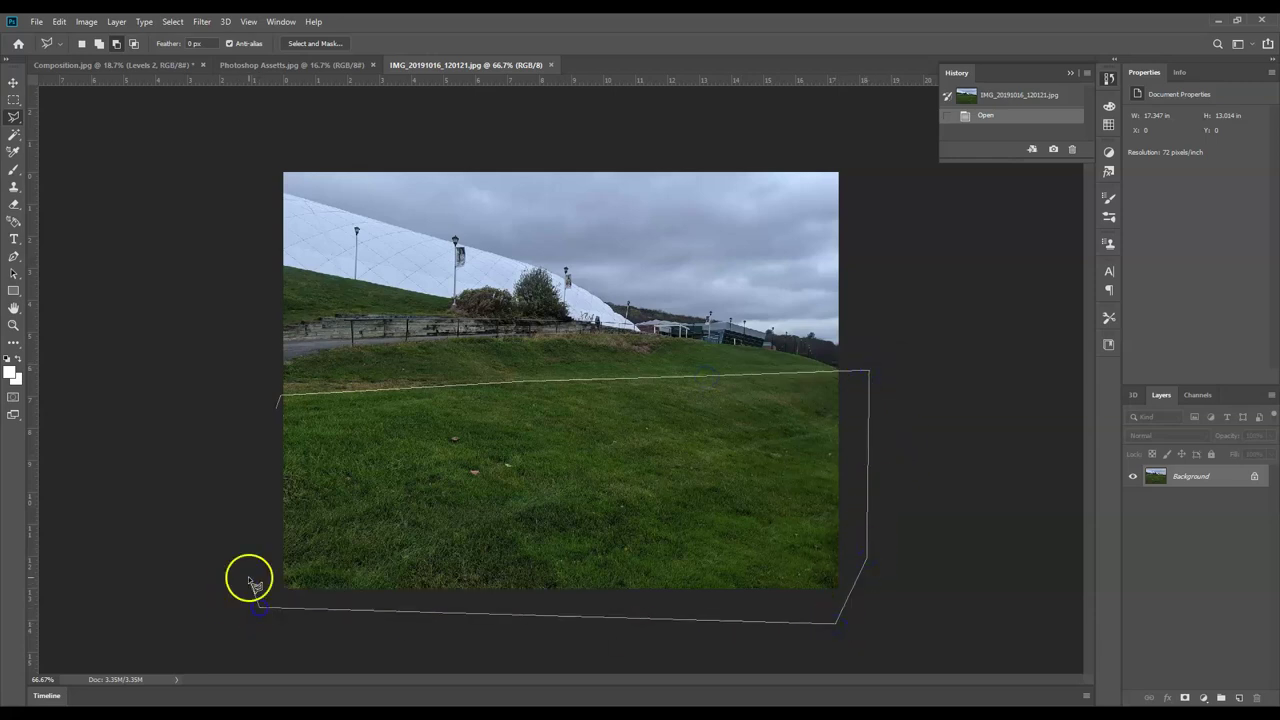
double_click(254, 582)
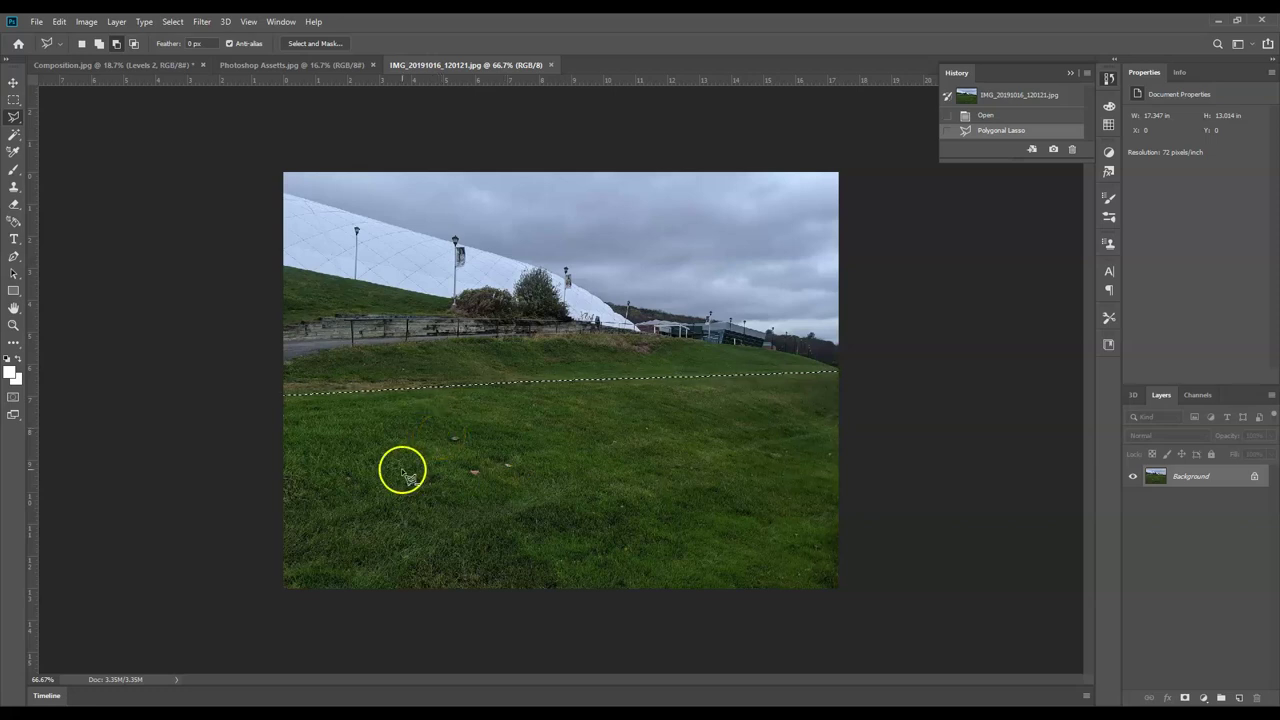
- Return to the Composition document and create a layer group named "grass" above the house group
left_click(143, 67)
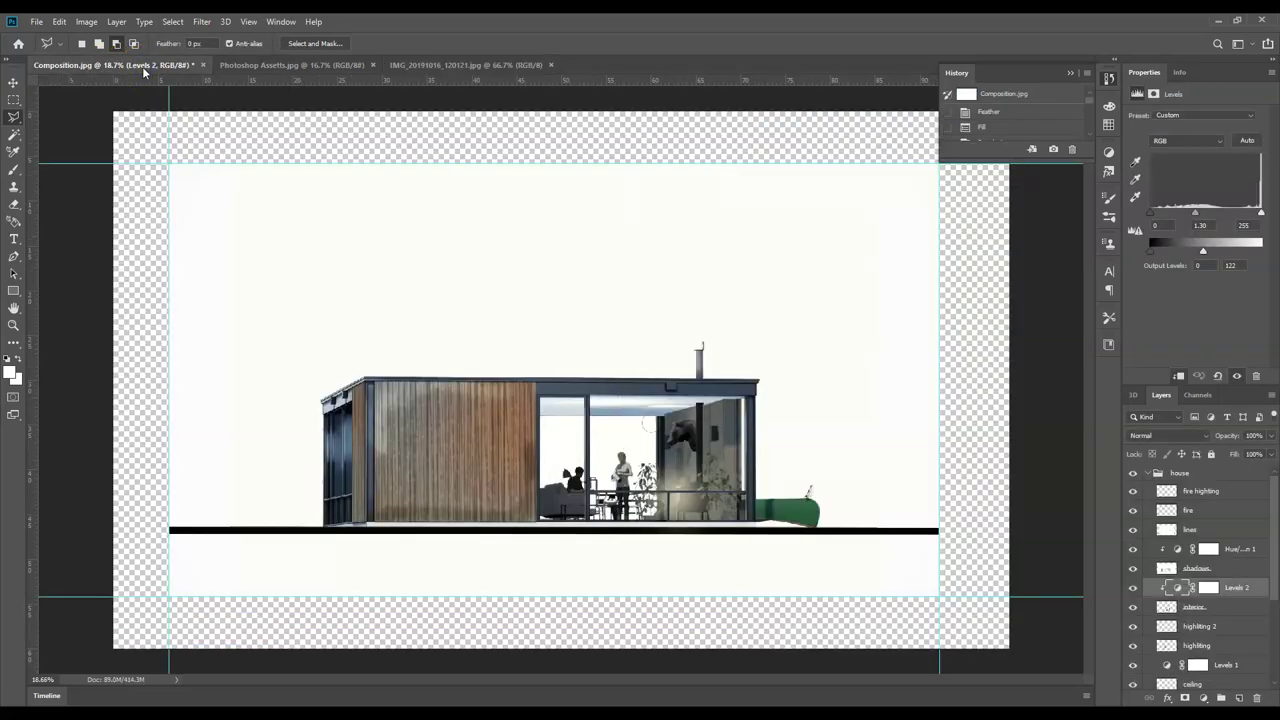
scroll(1217, 580, "down", 5)
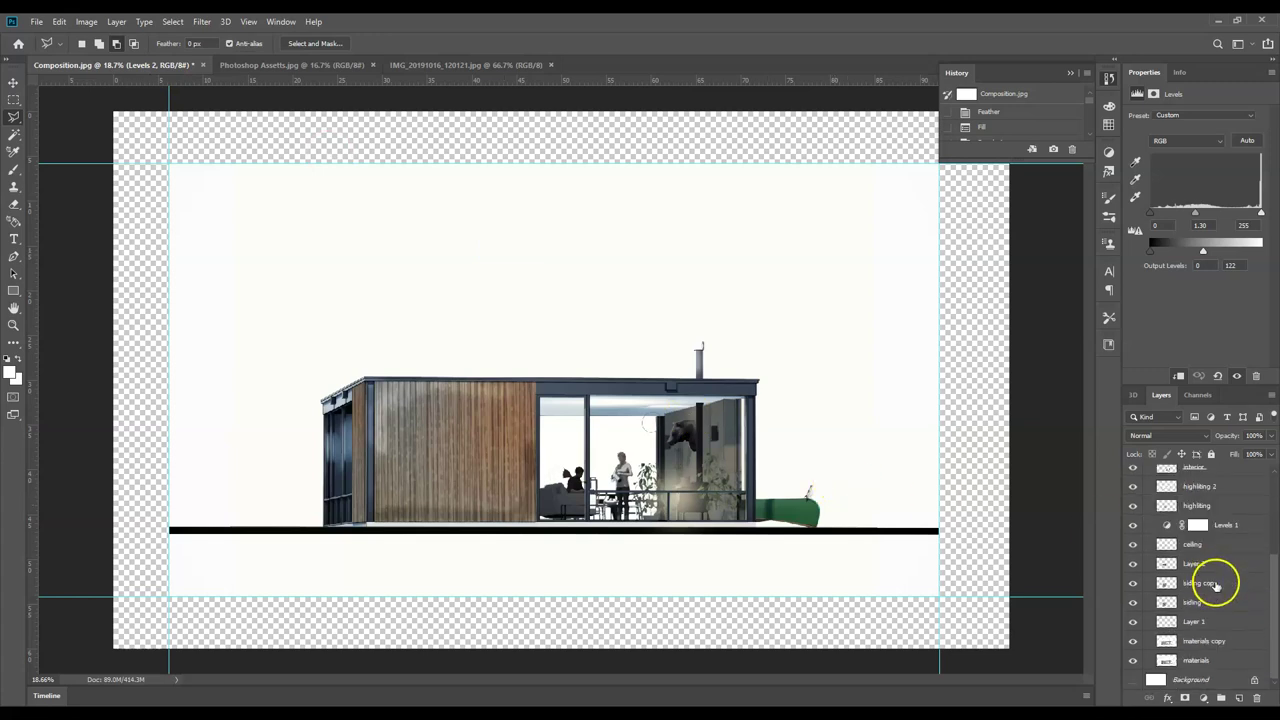
left_click(1200, 679)
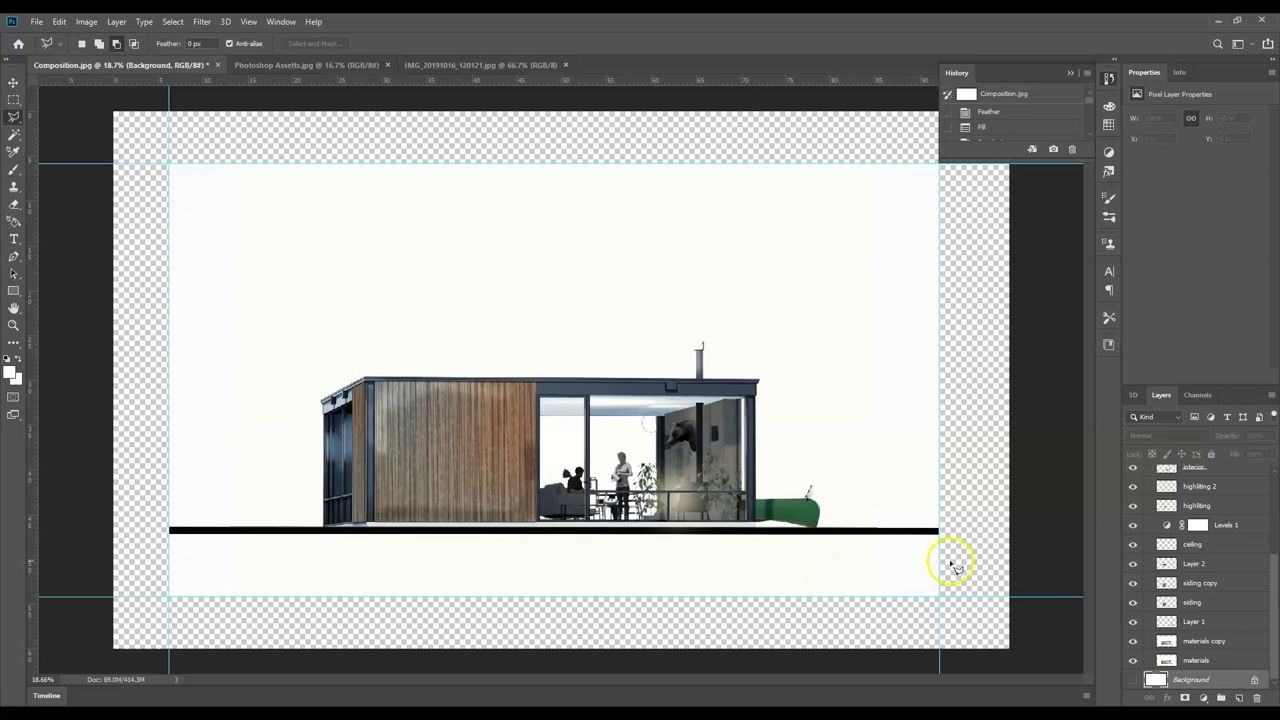
scroll(1178, 570, "up", 3)
scroll(1187, 587, "up", 2)
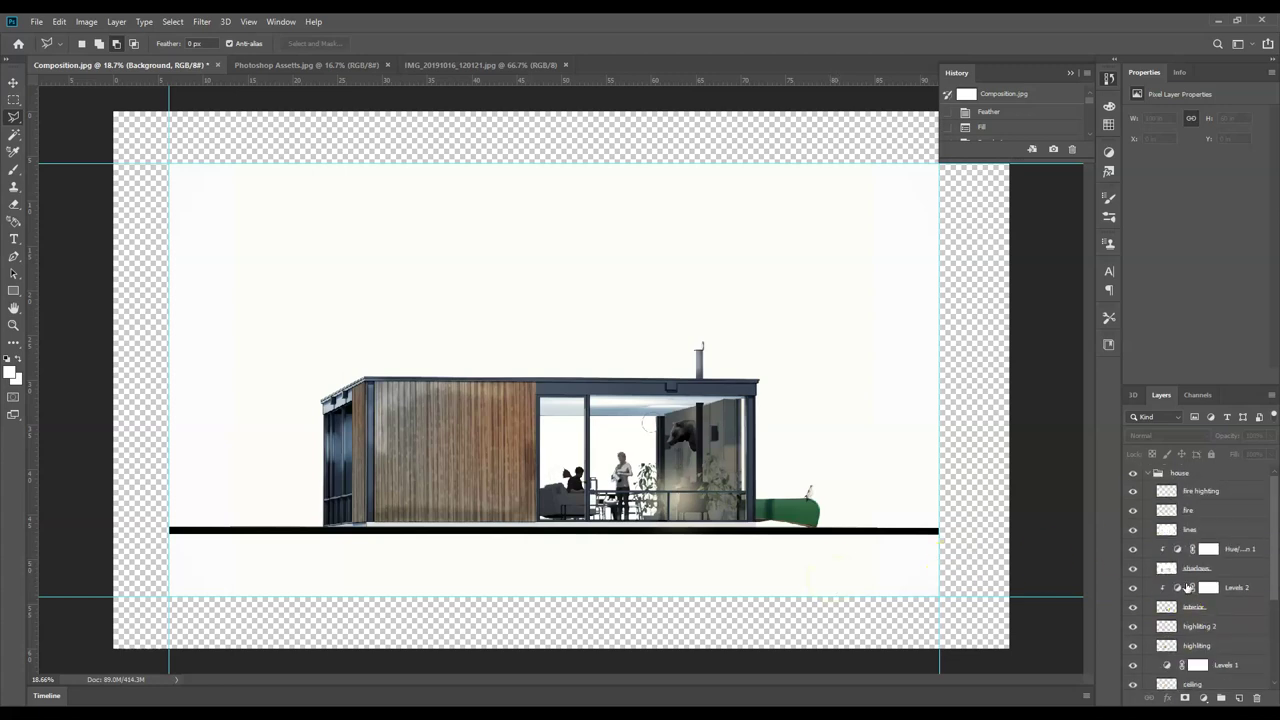
left_click(1222, 471)
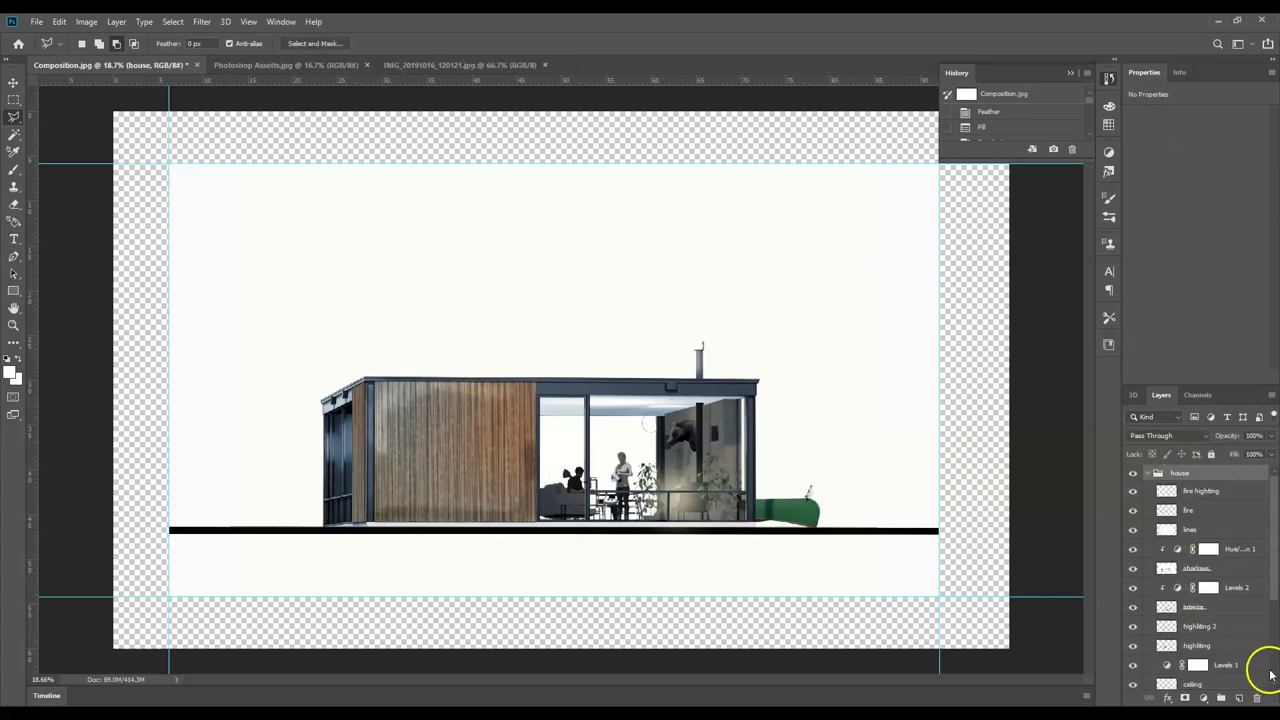
left_click(1221, 703)
double_click(1188, 474)
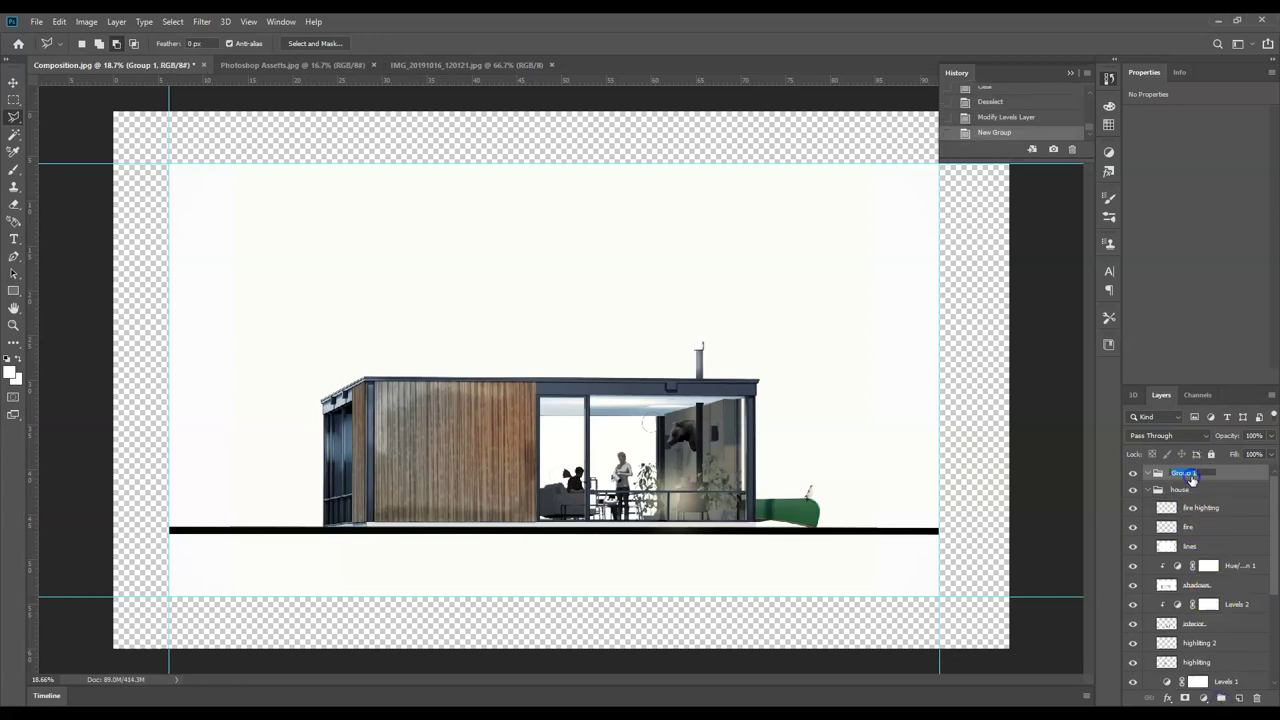
type("grass")
key("Return")
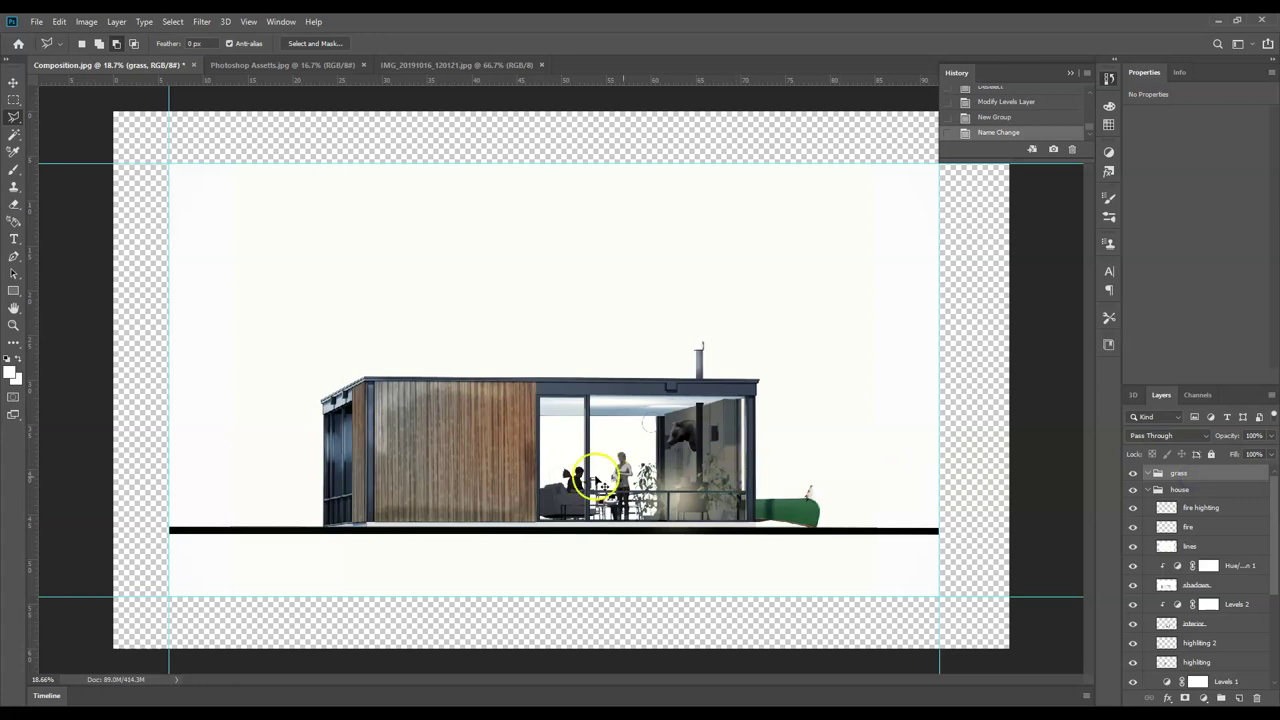
- Paste the copied grass into the grass group and move it below the house to the canvas's lower edge
key("ctrl+v")
left_click(13, 82)
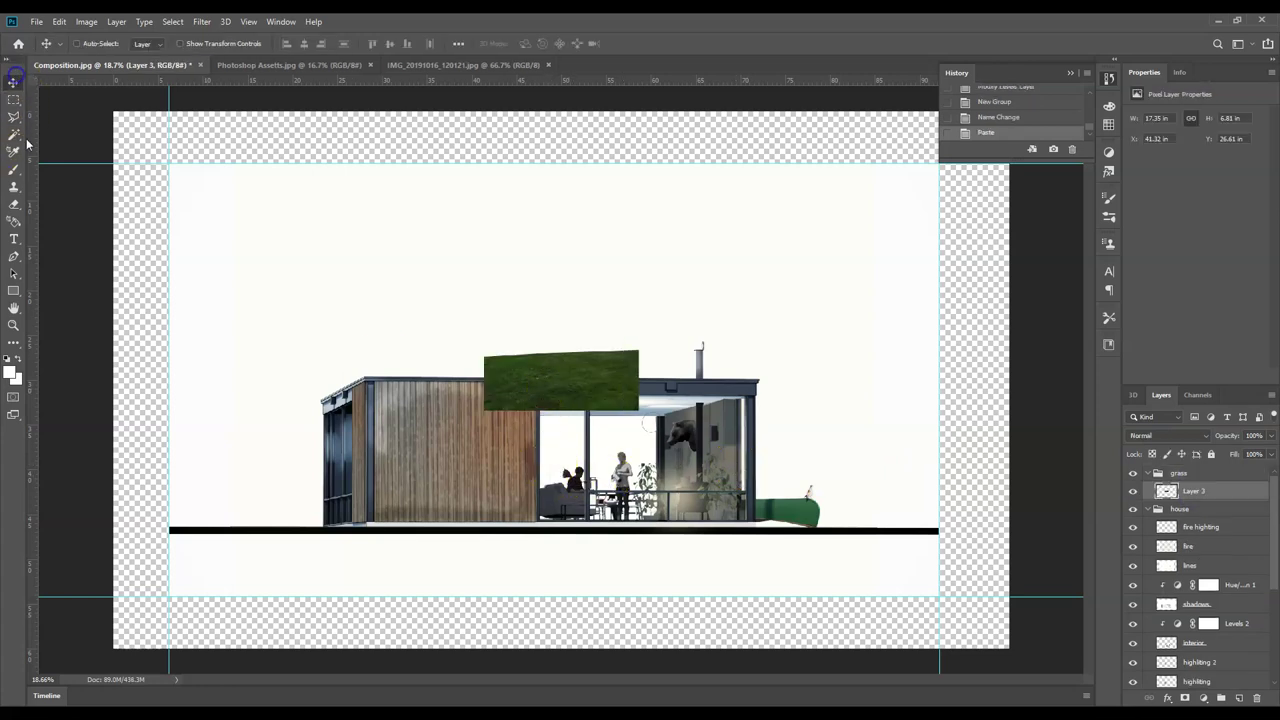
left_click_drag(541, 370, 426, 606)
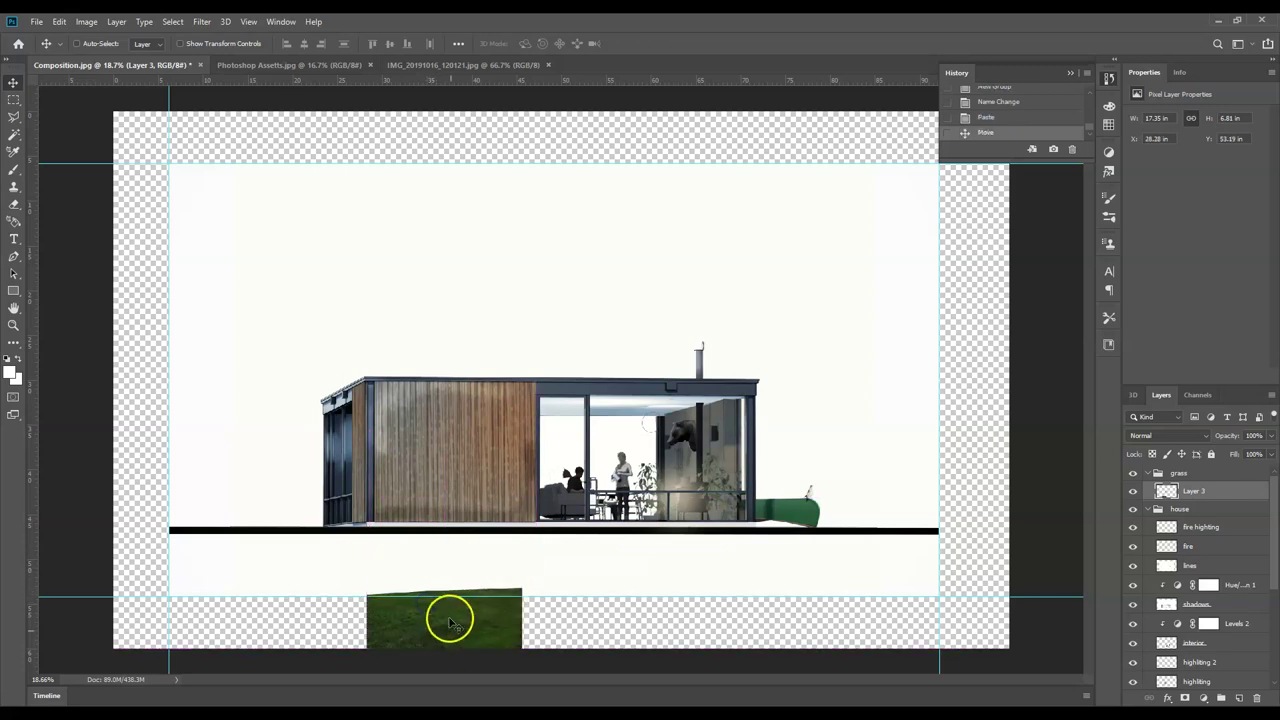
- Stretch the grass with Free Transform to 502.32% width and 155.10% height, spanning the drawing between the two vertical guides
key("ctrl+t")
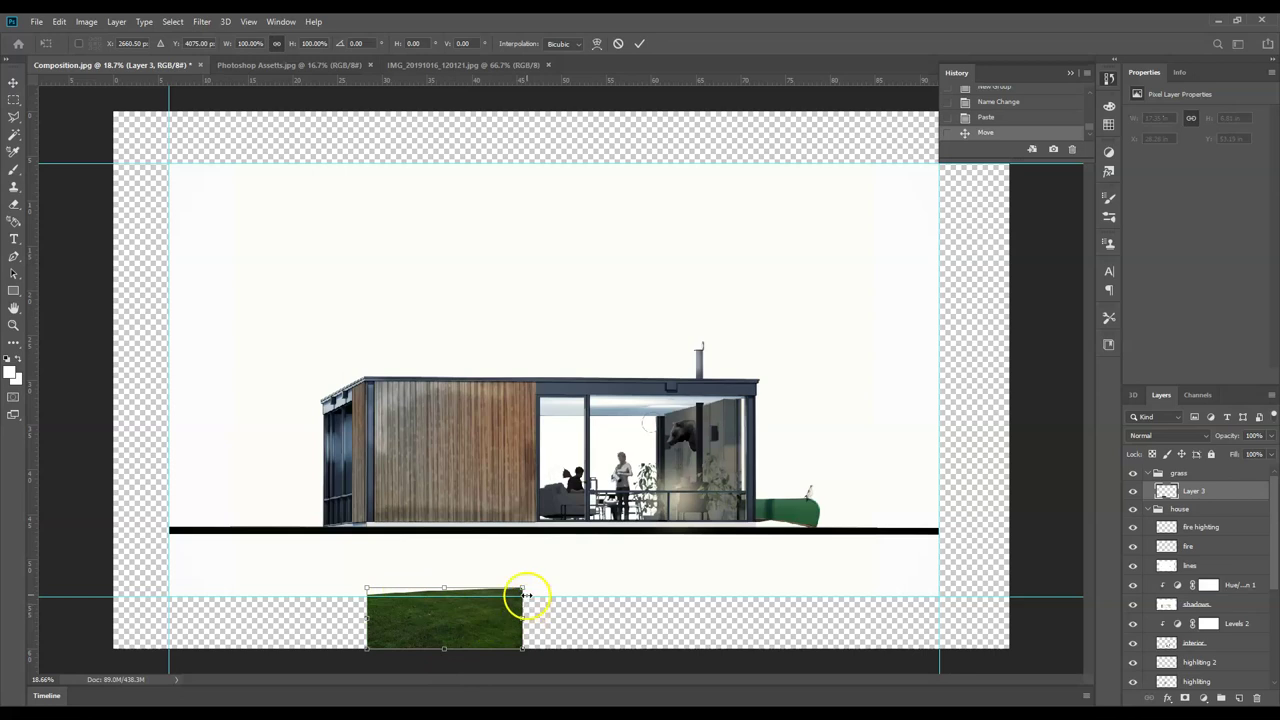
left_click_drag(522, 588, 607, 548)
left_click_drag(603, 603, 937, 579)
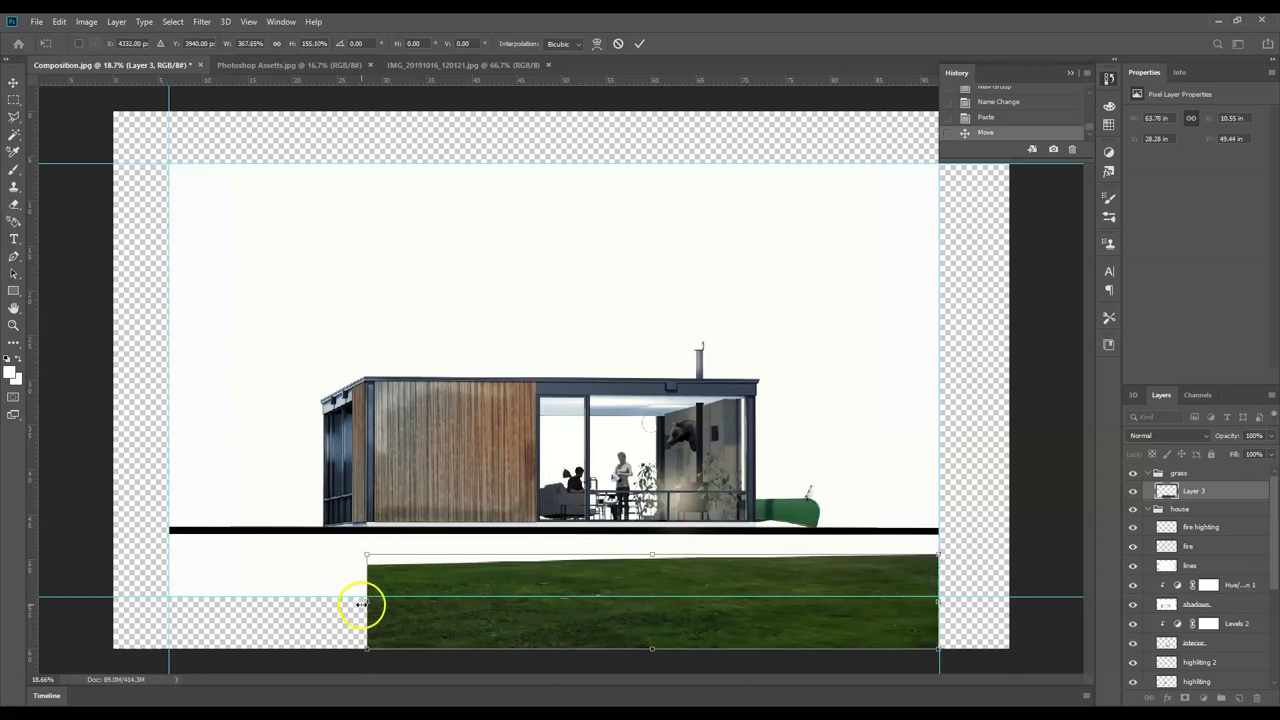
left_click_drag(363, 604, 155, 606)
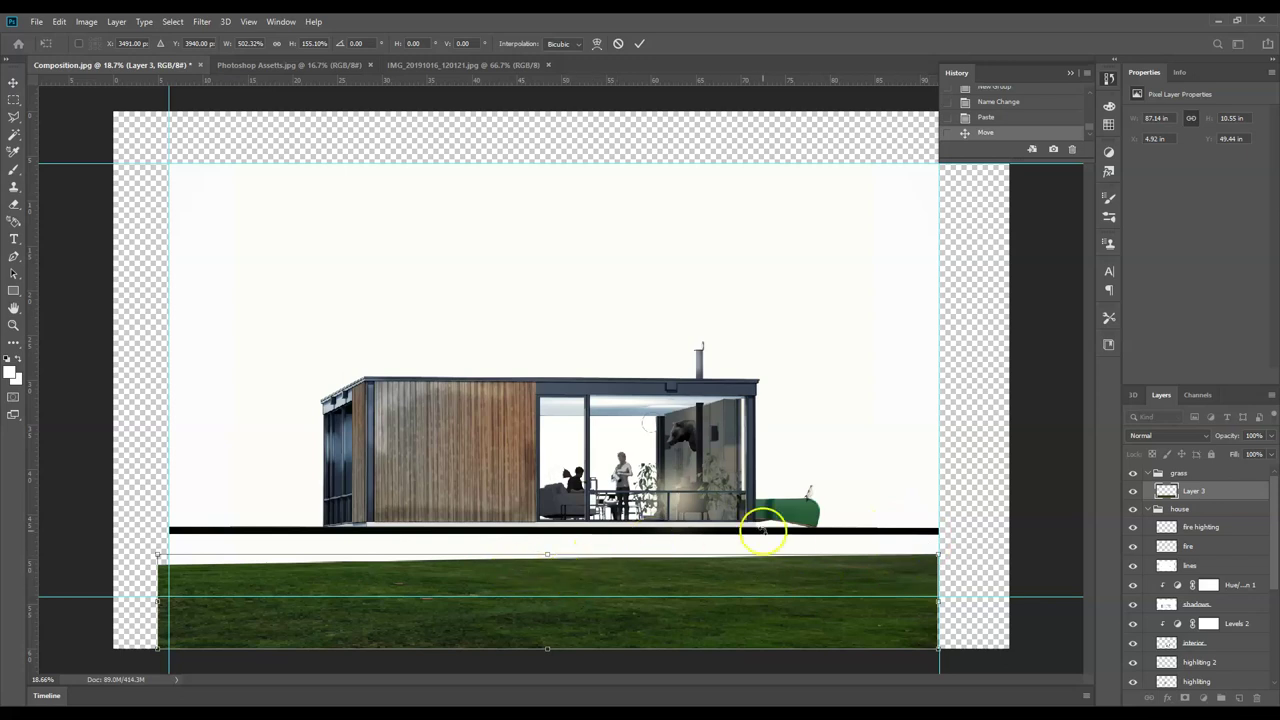
- Link the grass's proportions so its height is also 502.32%, move it down below the ground line, and apply the transform
key("ctrl+0")
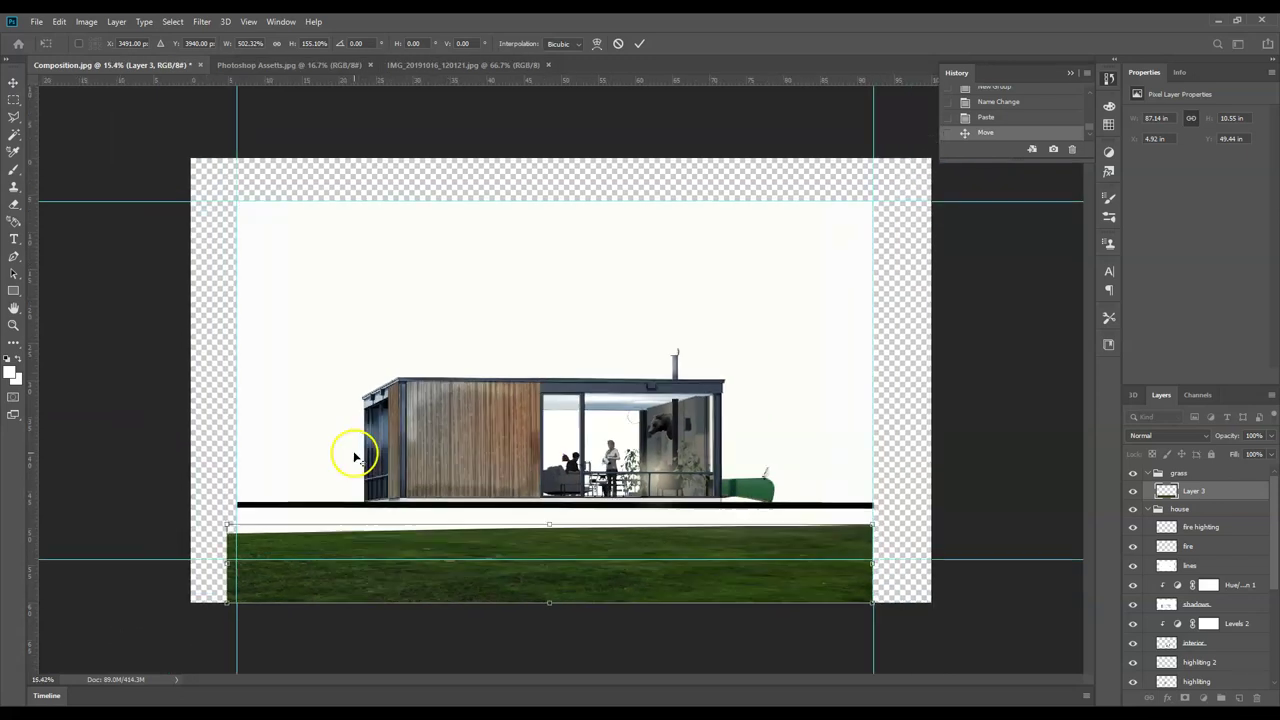
left_click(277, 43)
left_click_drag(737, 465, 737, 552)
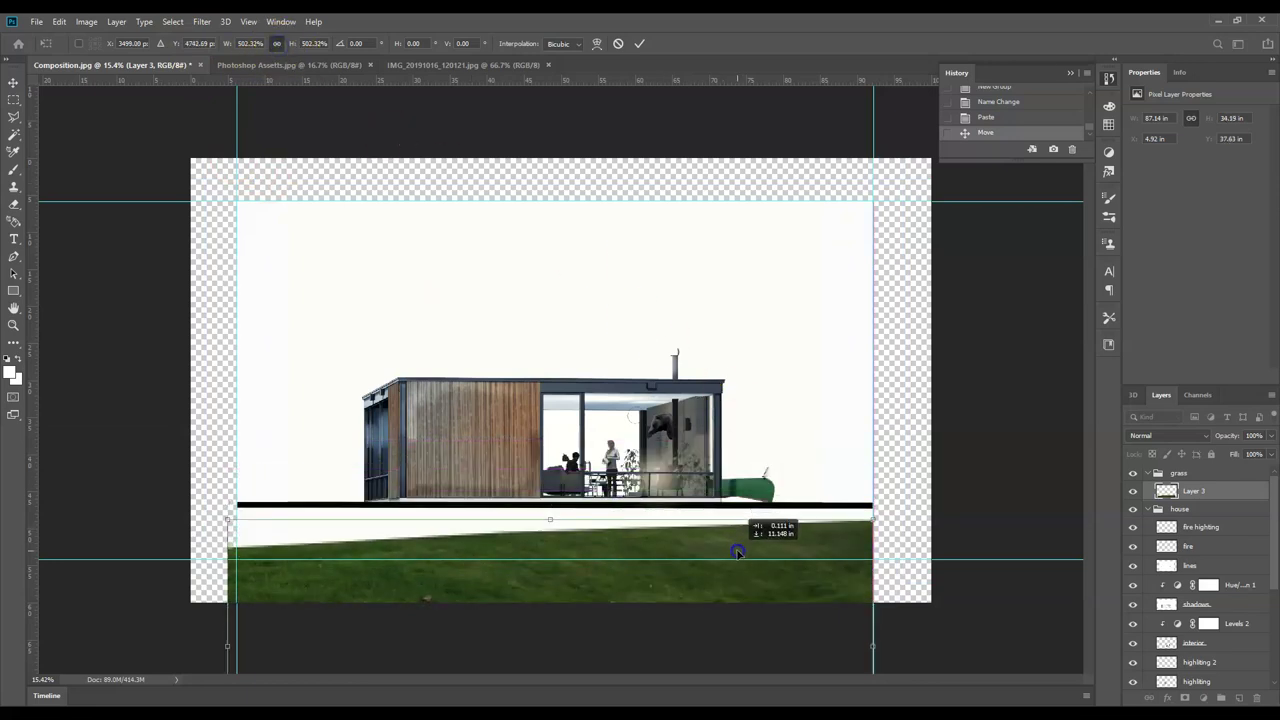
left_click_drag(738, 552, 735, 547)
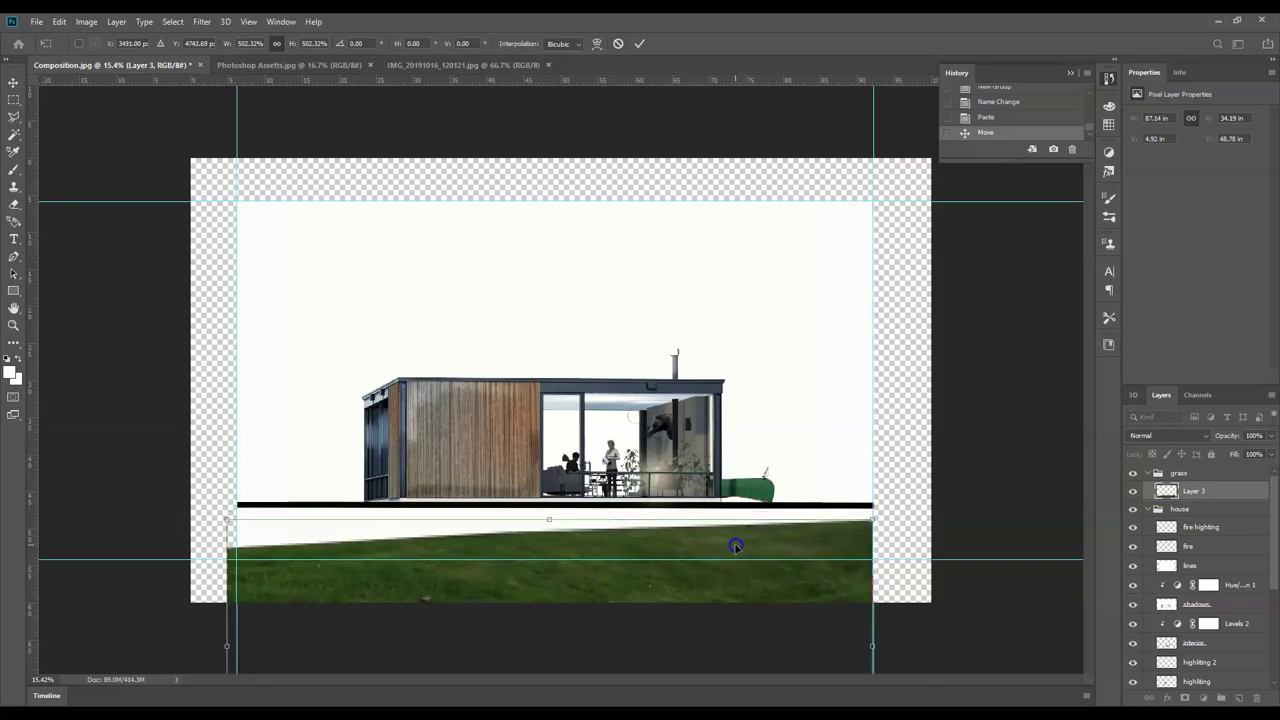
key("Return")
left_click(596, 527)
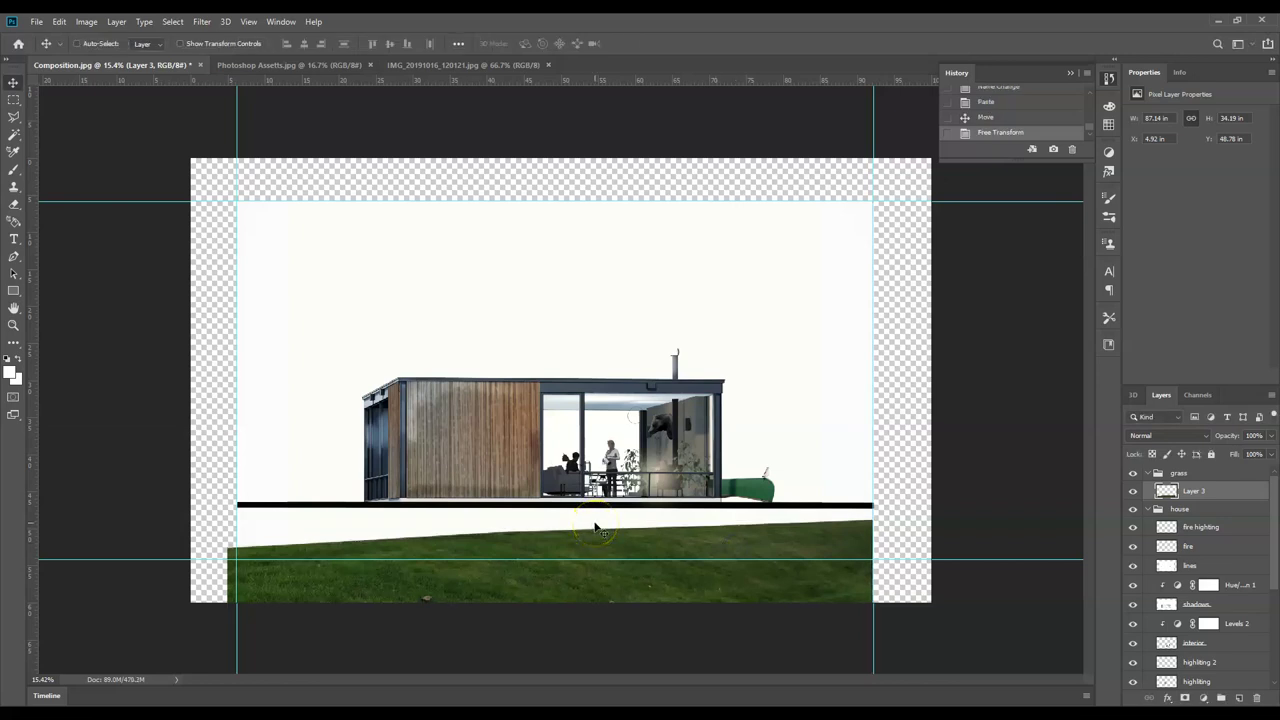
left_click(447, 551)
left_click(470, 550)
- Switch to the Illustrator Assetts file in Illustrator and add a new layer named "stone wall" above the wood layer
key("alt+Tab")
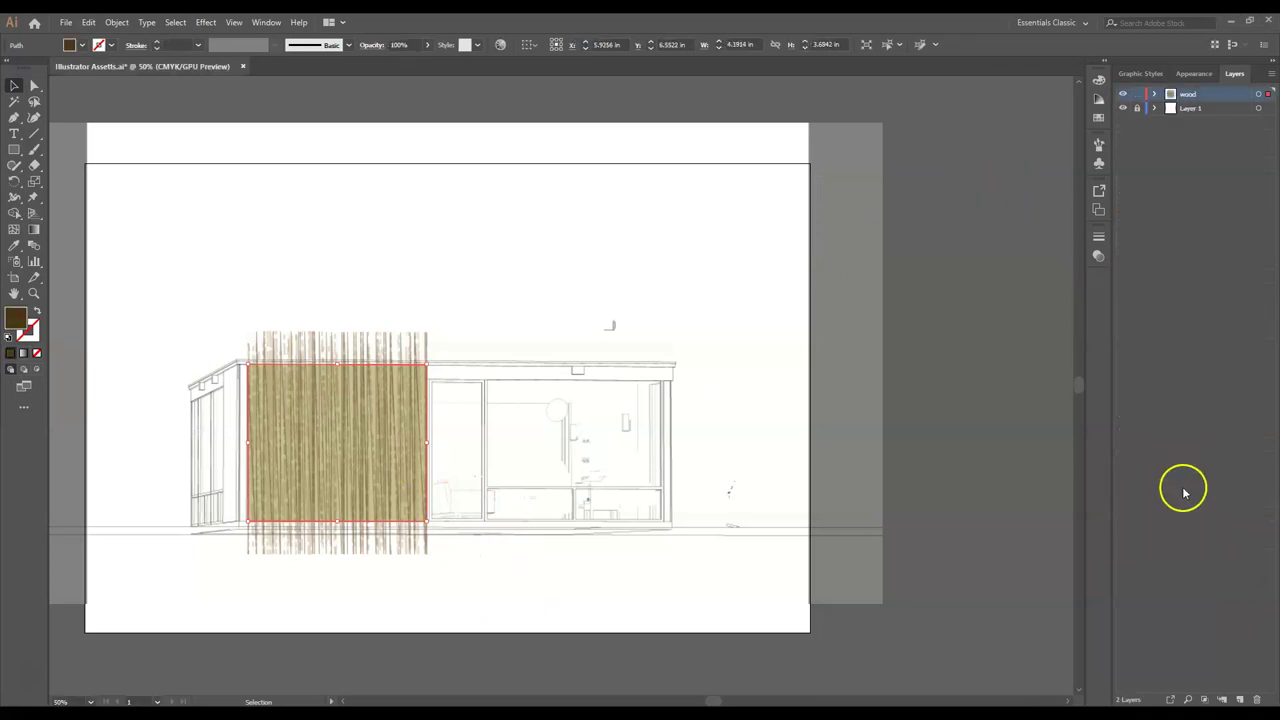
left_click(1240, 699)
double_click(1195, 94)
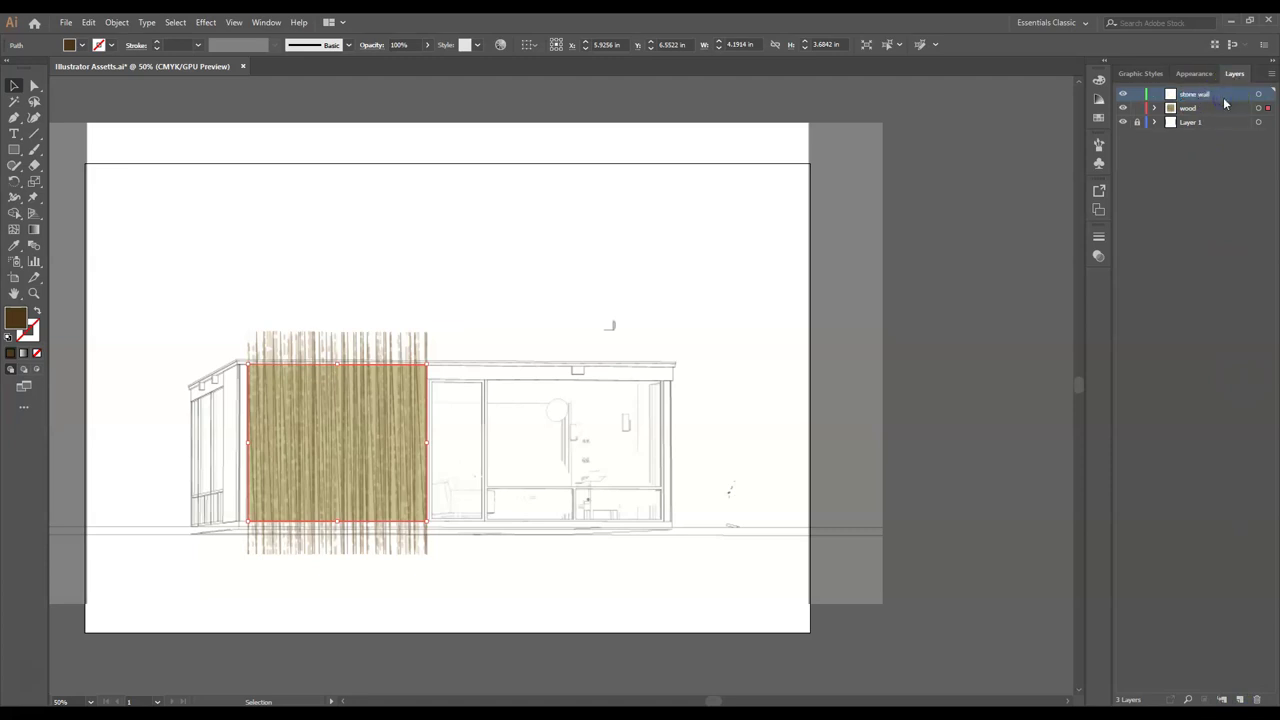
key("Return")
left_click(1222, 699)
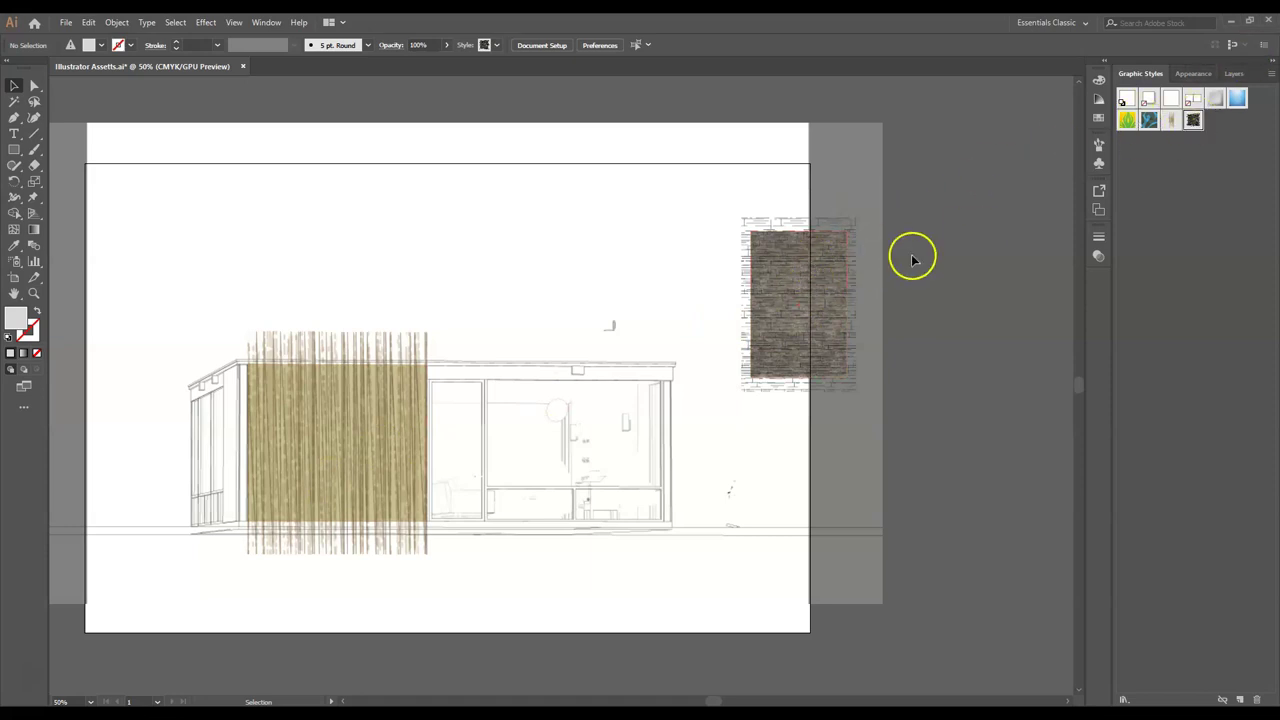
- Select the stone wall rectangle and examine the three lowest fills in its appearance, including their opacity and effects
left_click(794, 286)
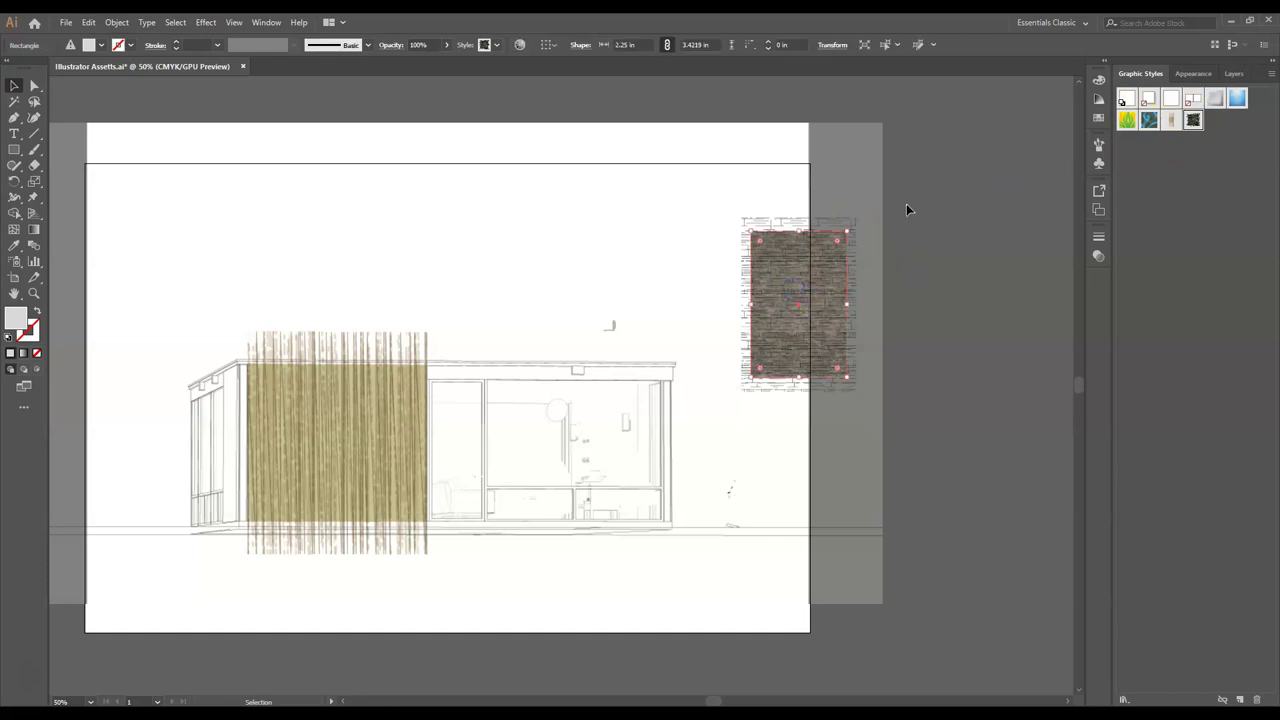
left_click(1194, 74)
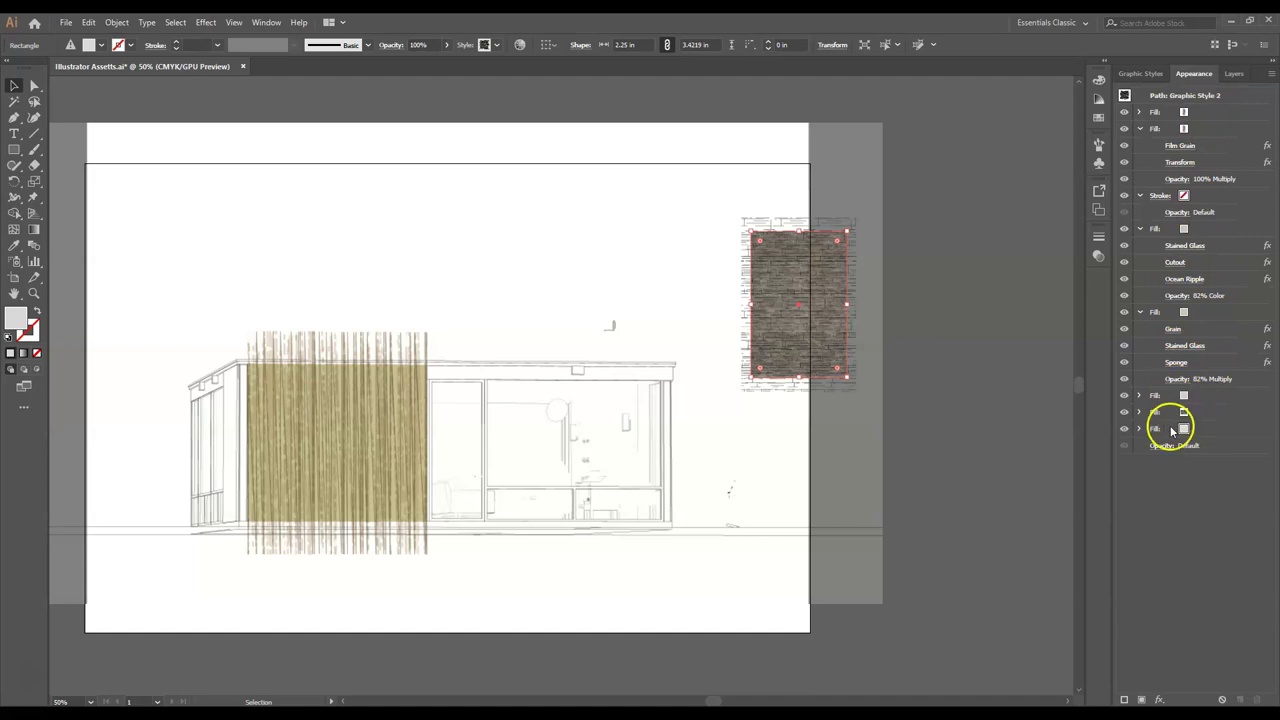
left_click(1222, 434)
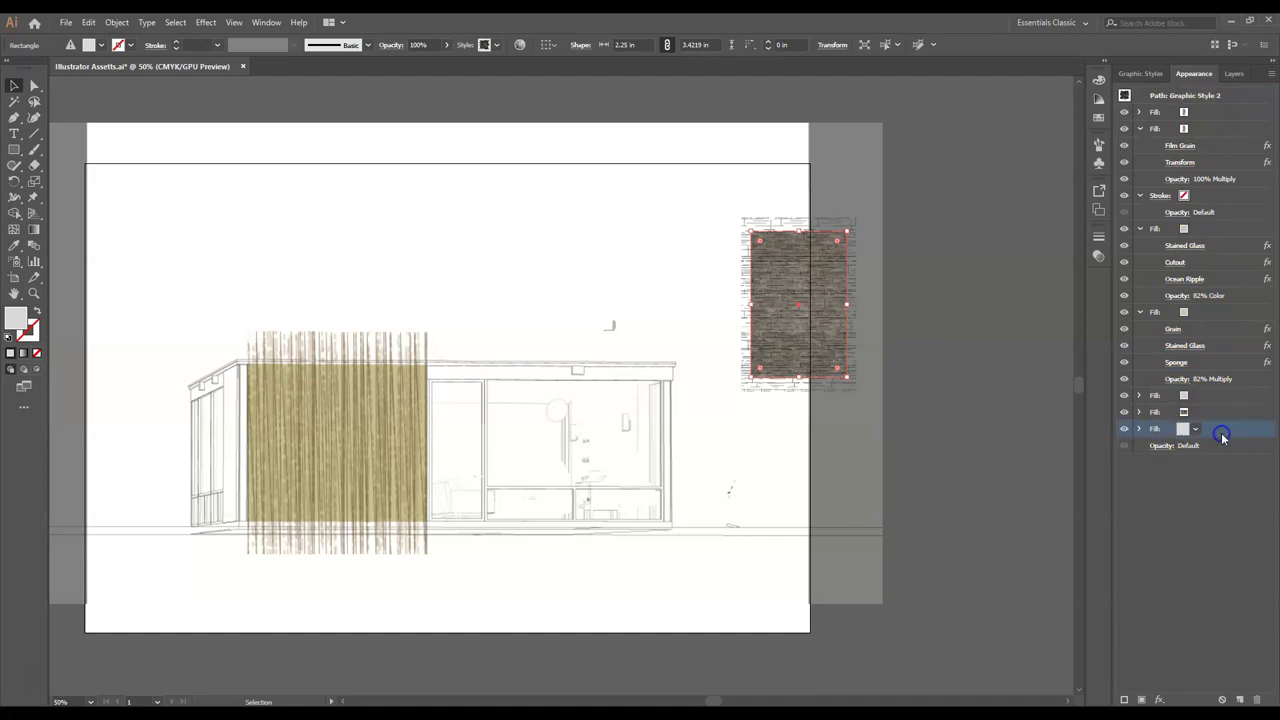
left_click(1138, 430)
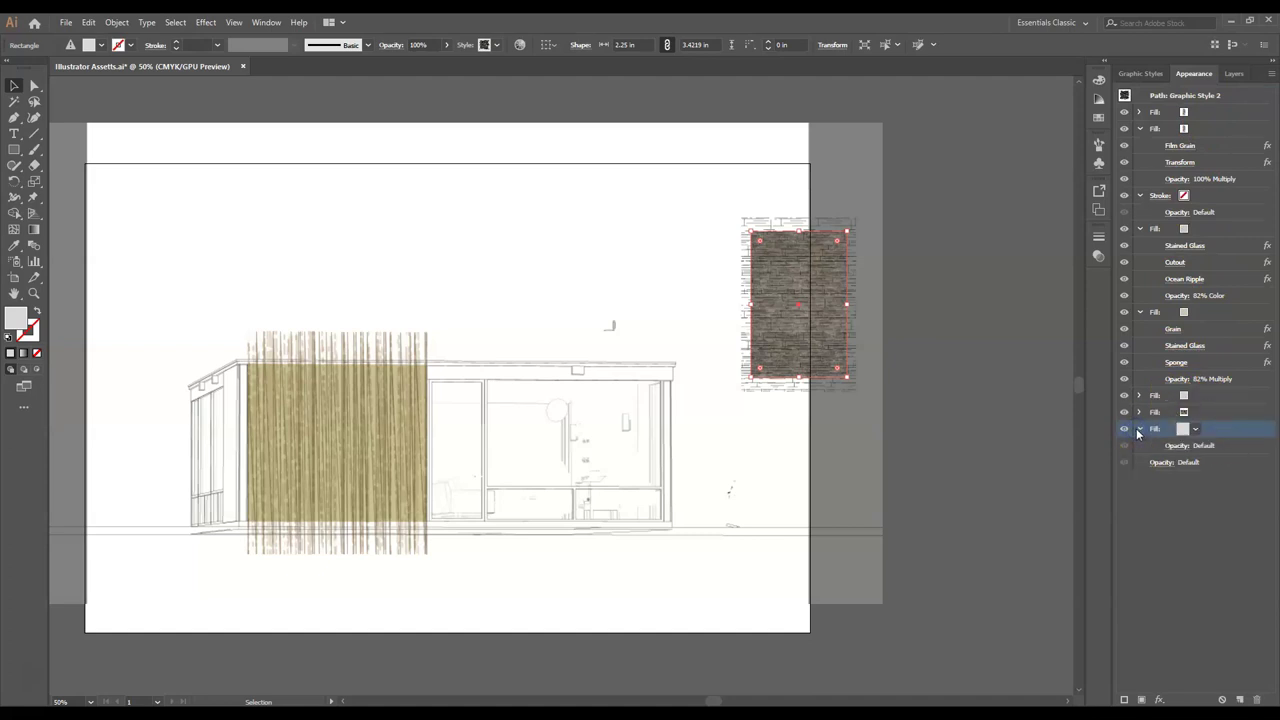
left_click(1215, 412)
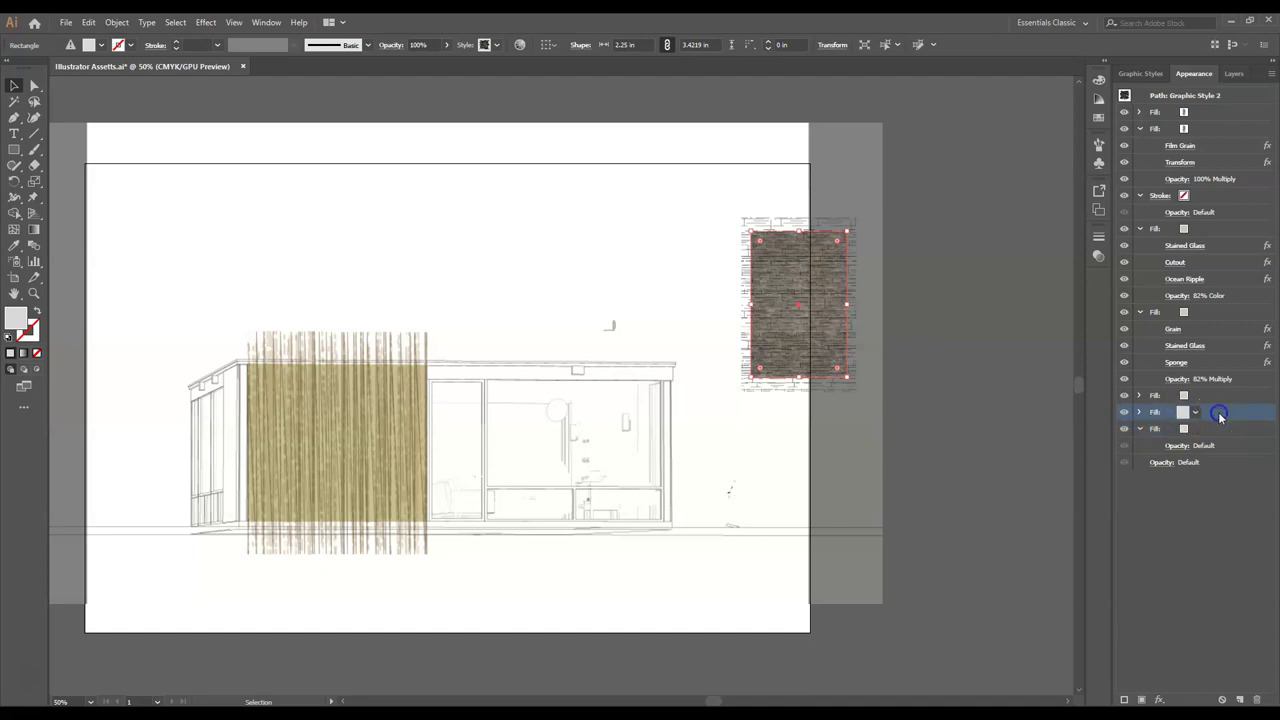
left_click(1139, 413)
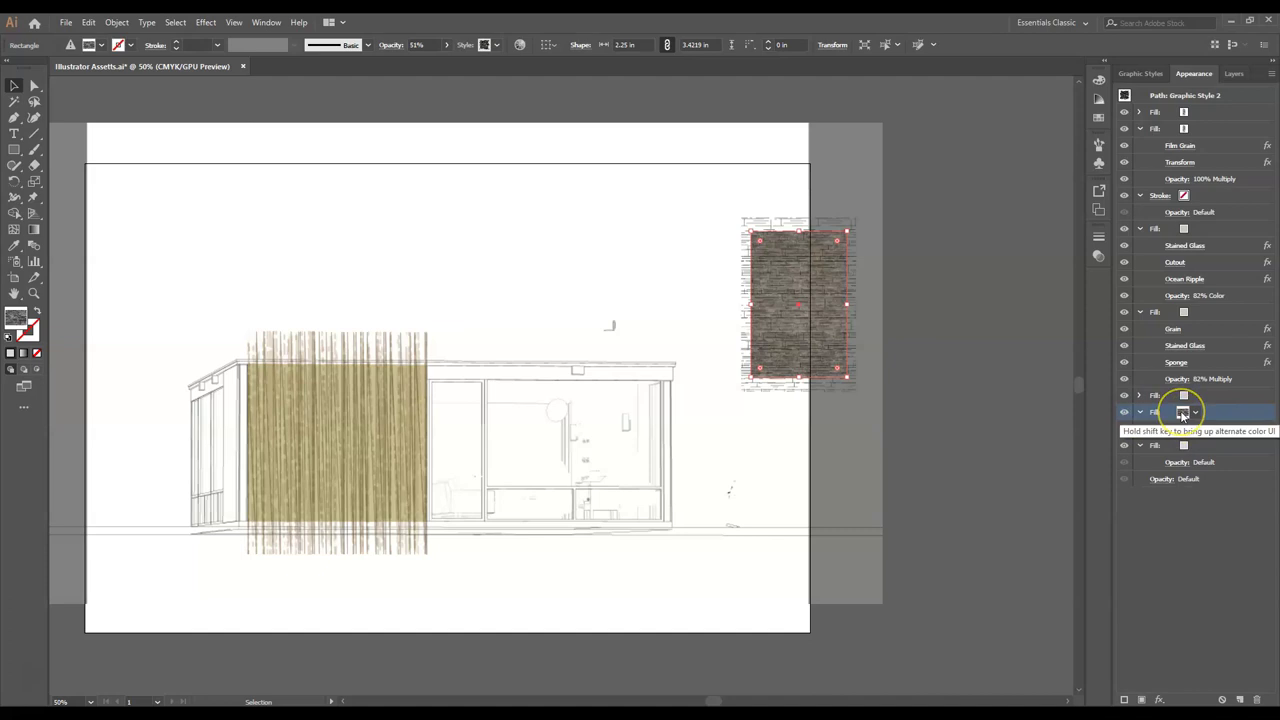
left_click(1180, 425)
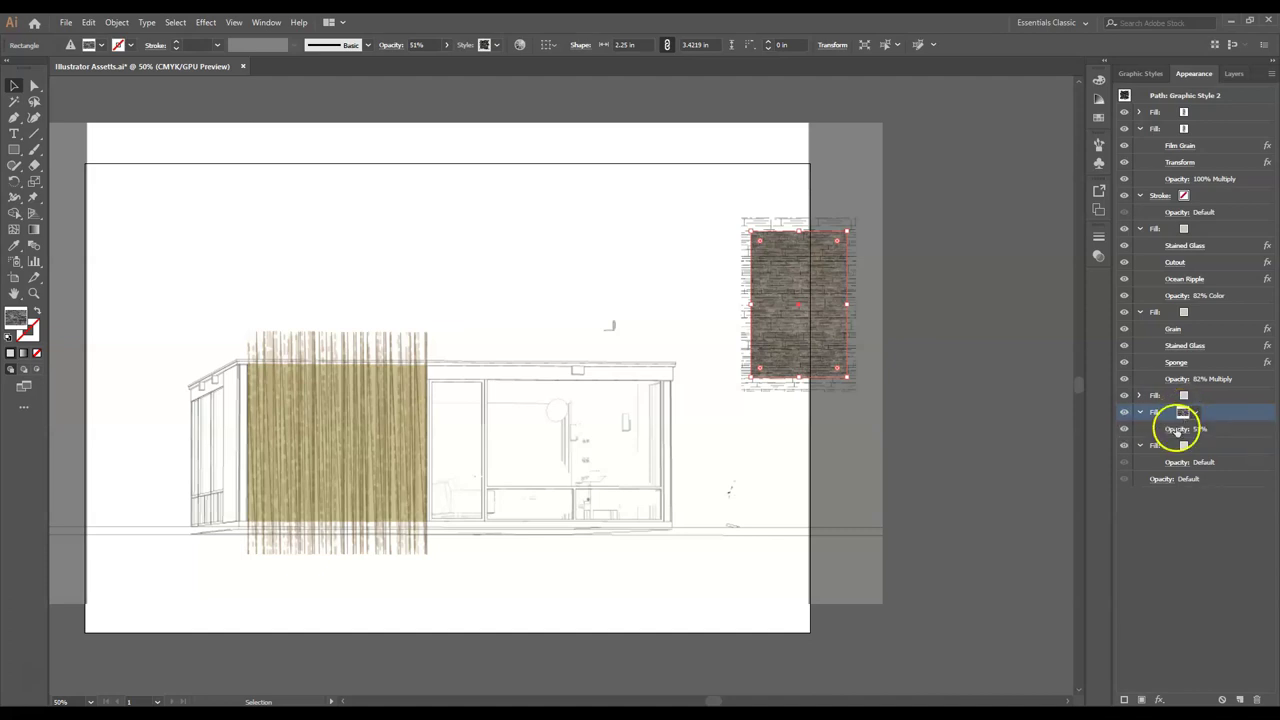
left_click(1141, 400)
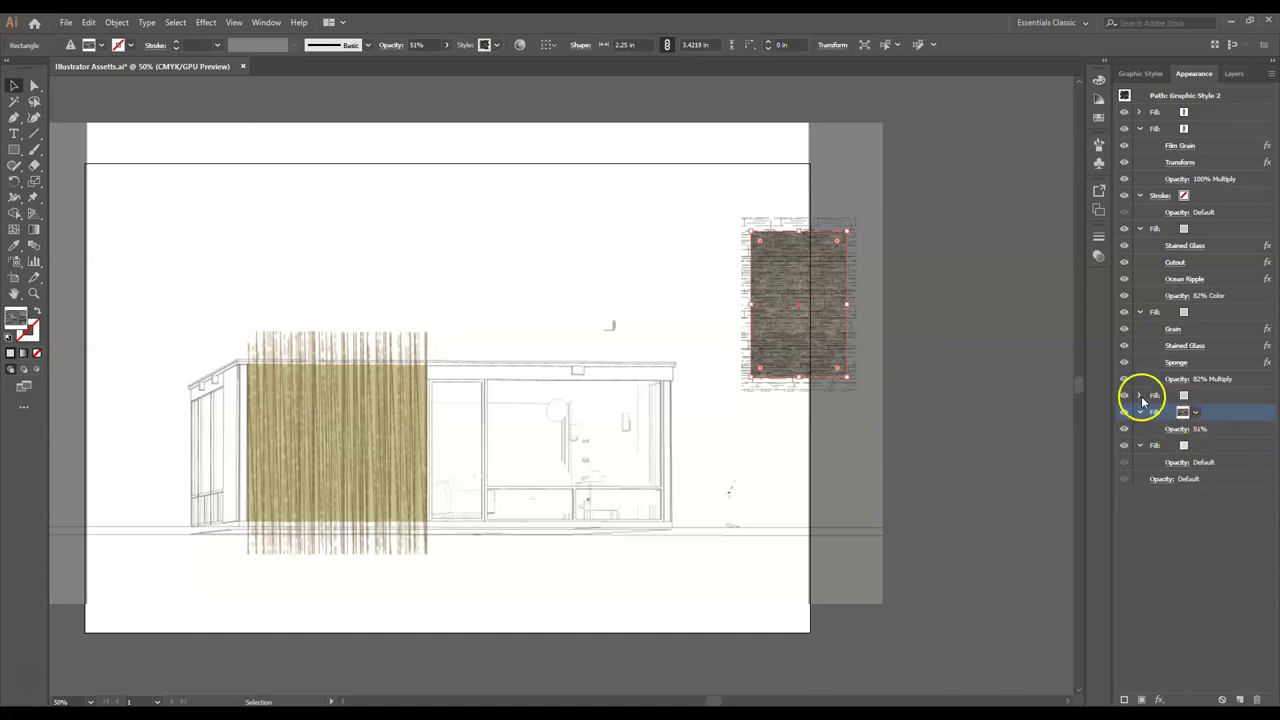
left_click(1215, 395)
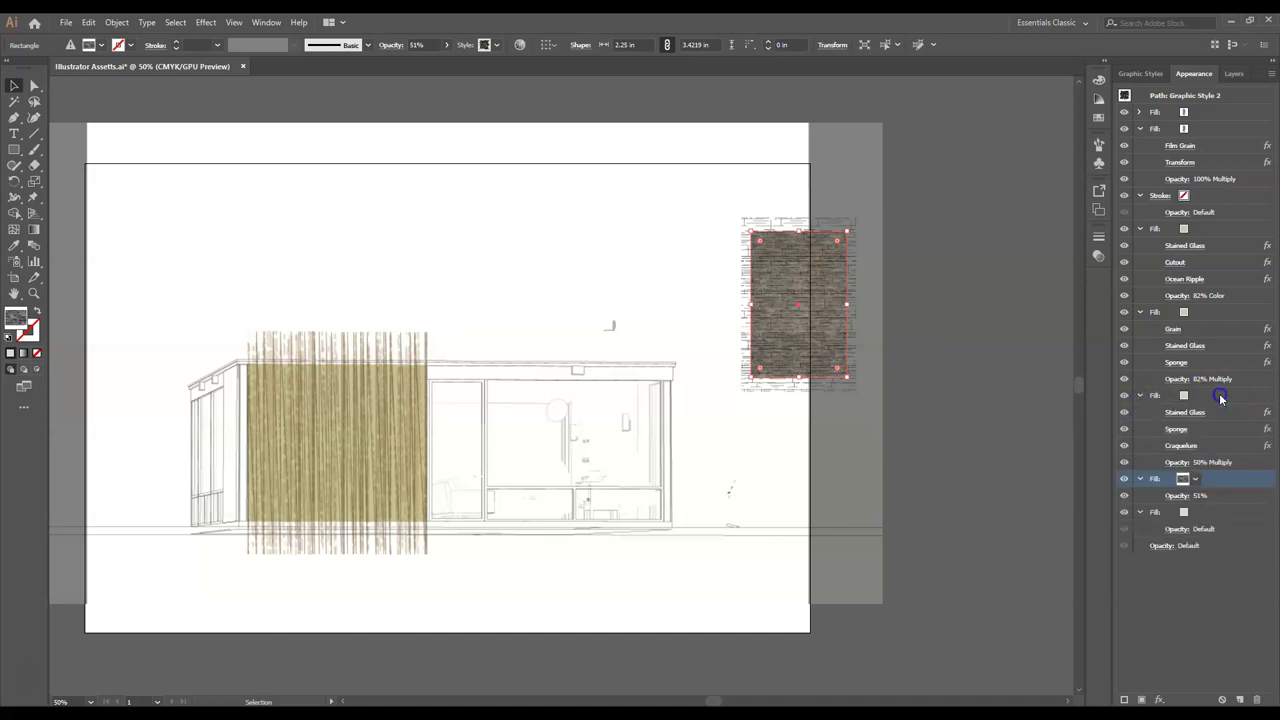
left_click(1187, 395)
left_click(1188, 410)
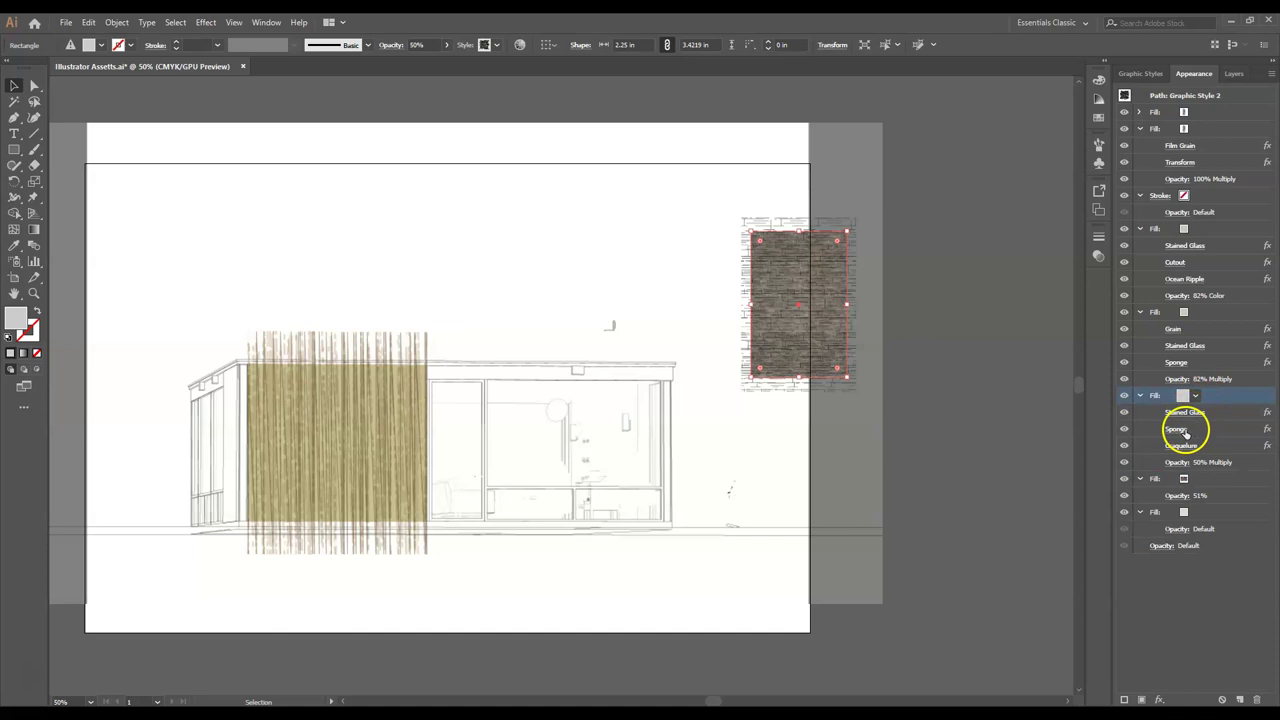
left_click(1186, 452)
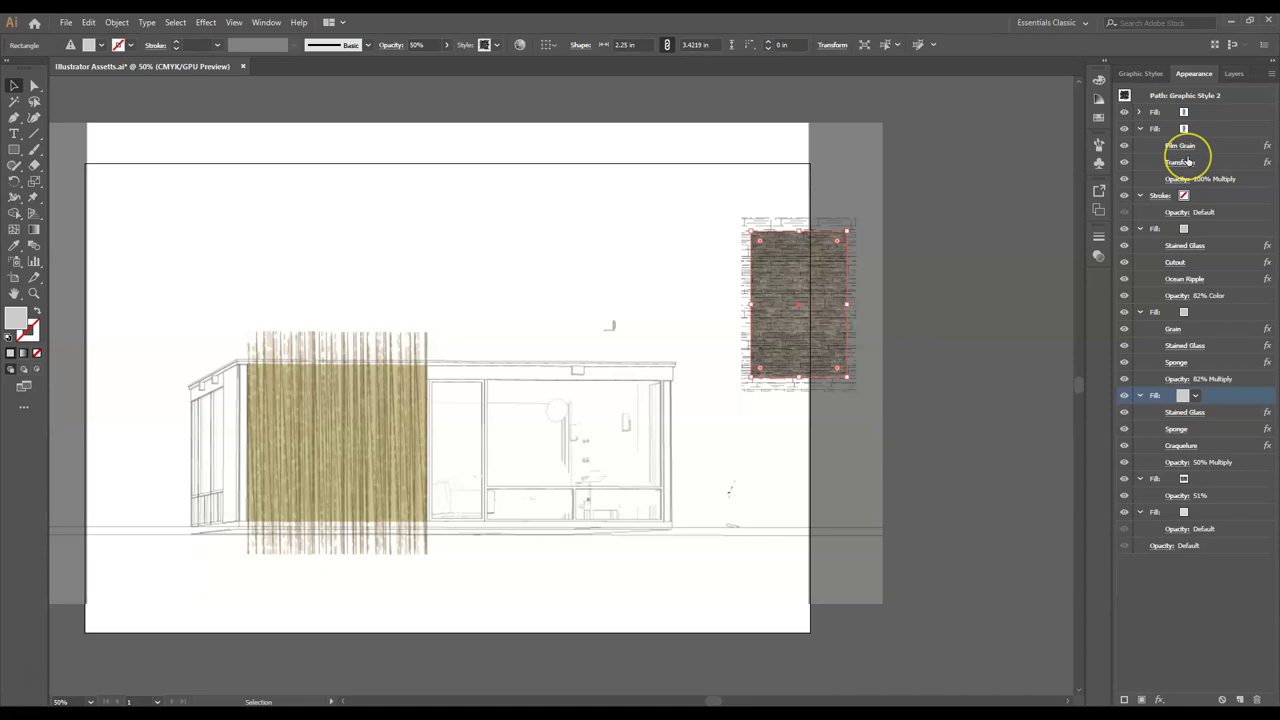
- Isolate the stone rectangle's lowest fill, and reveal the 51% stone pattern and the 50% Multiply fill above it to examine their contributions
left_click(1139, 112)
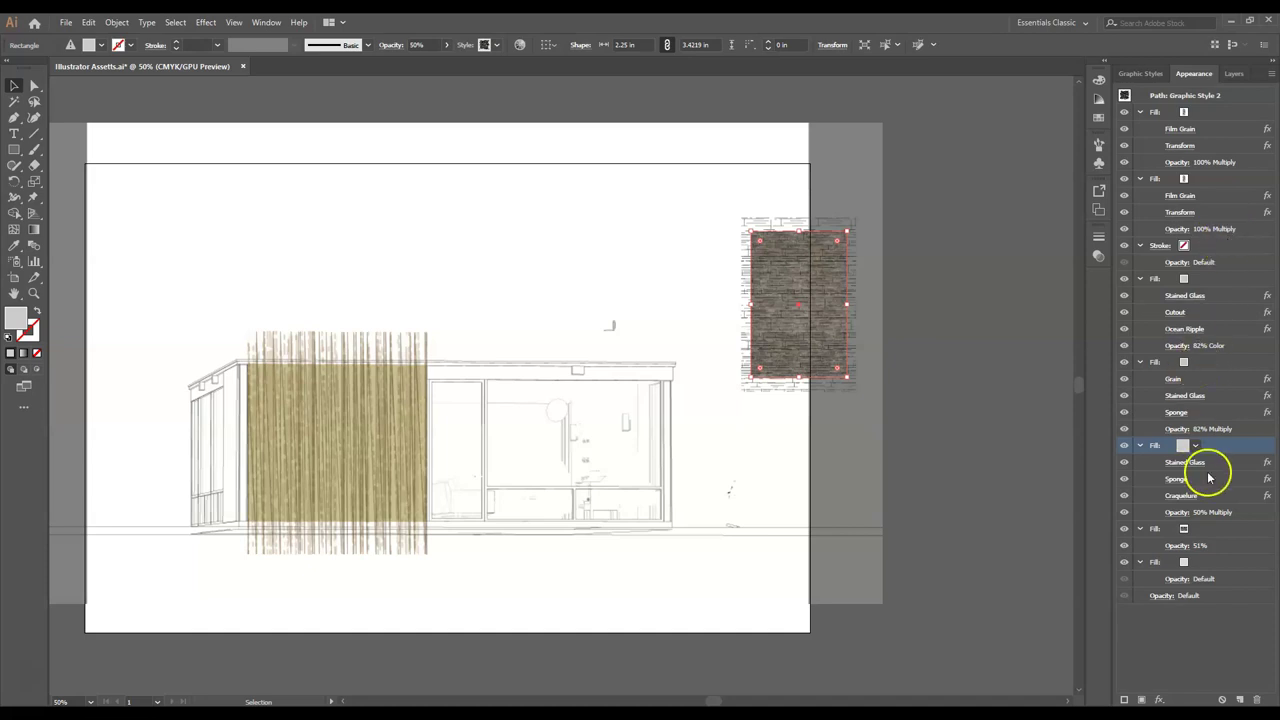
left_click(1124, 114)
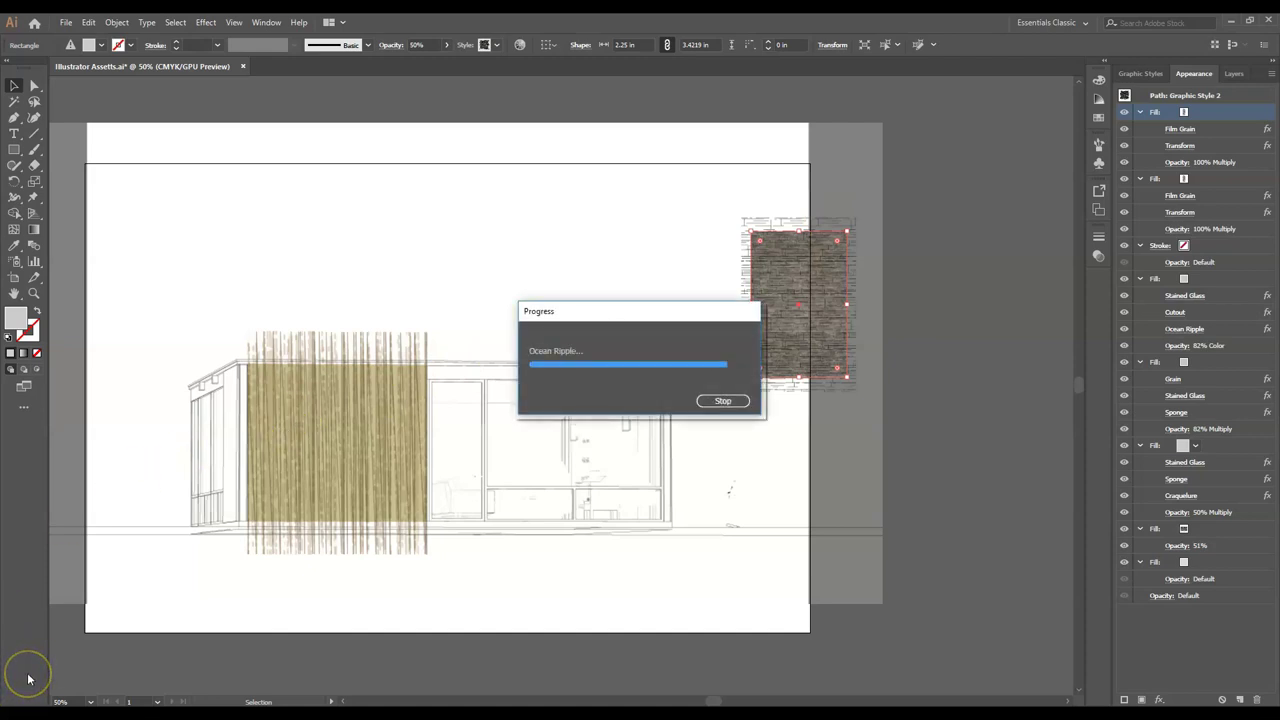
key("ctrl+z")
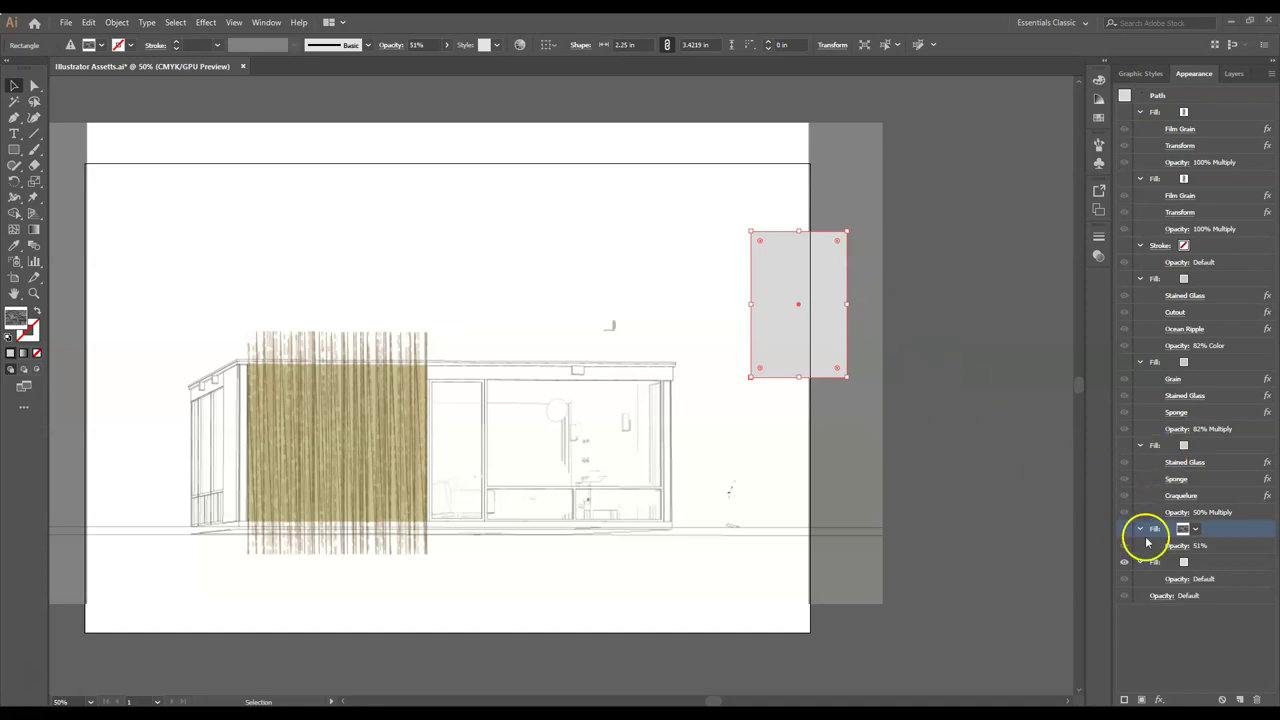
left_click(1229, 563)
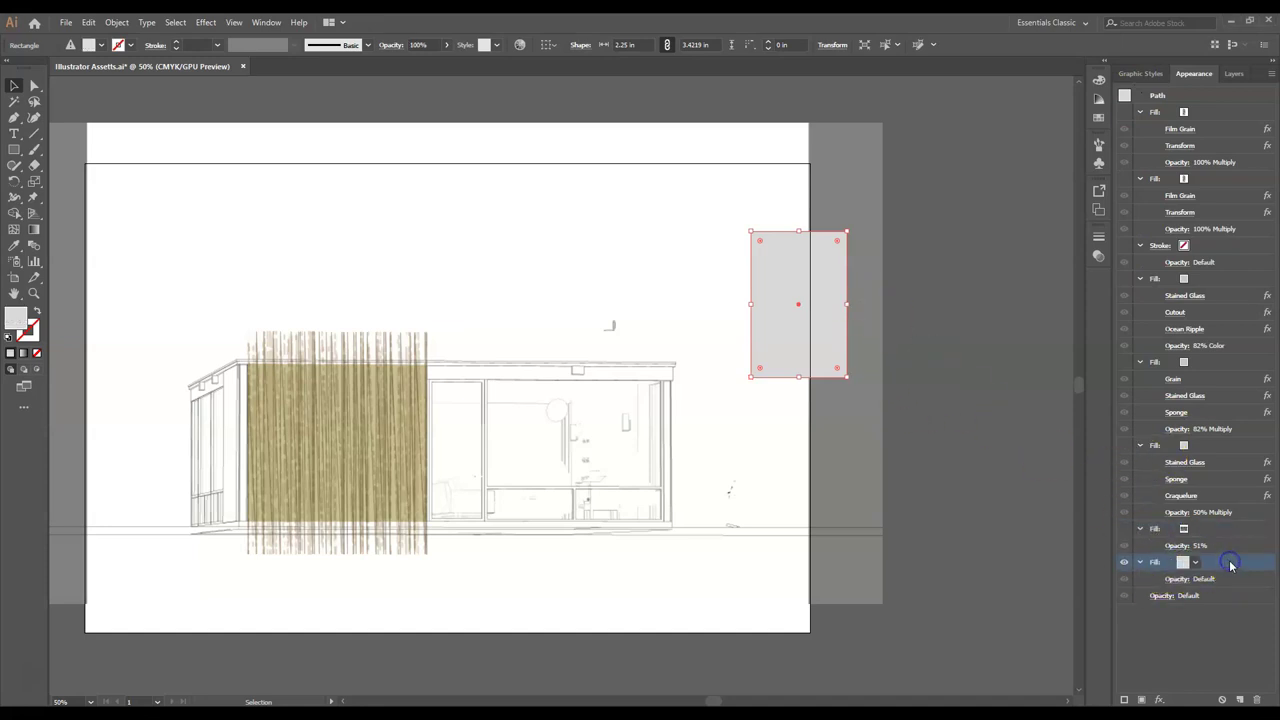
left_click(1126, 530)
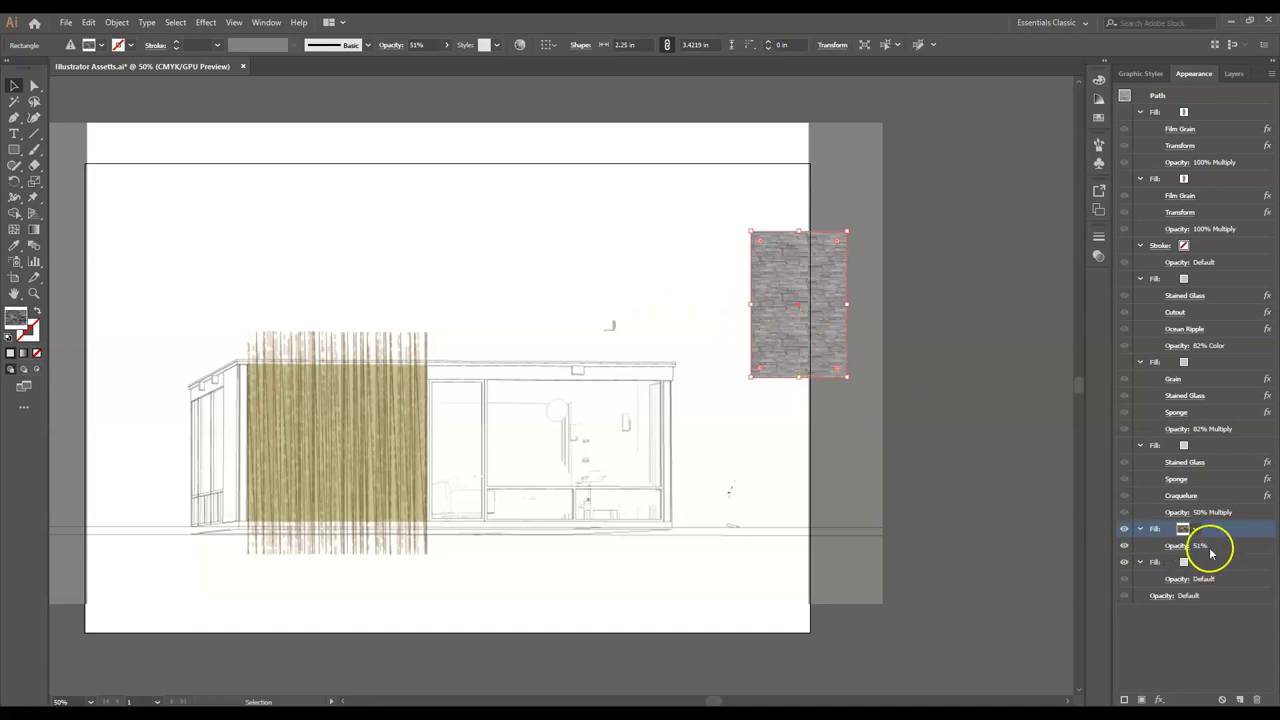
left_click(1127, 449)
left_click(1125, 447)
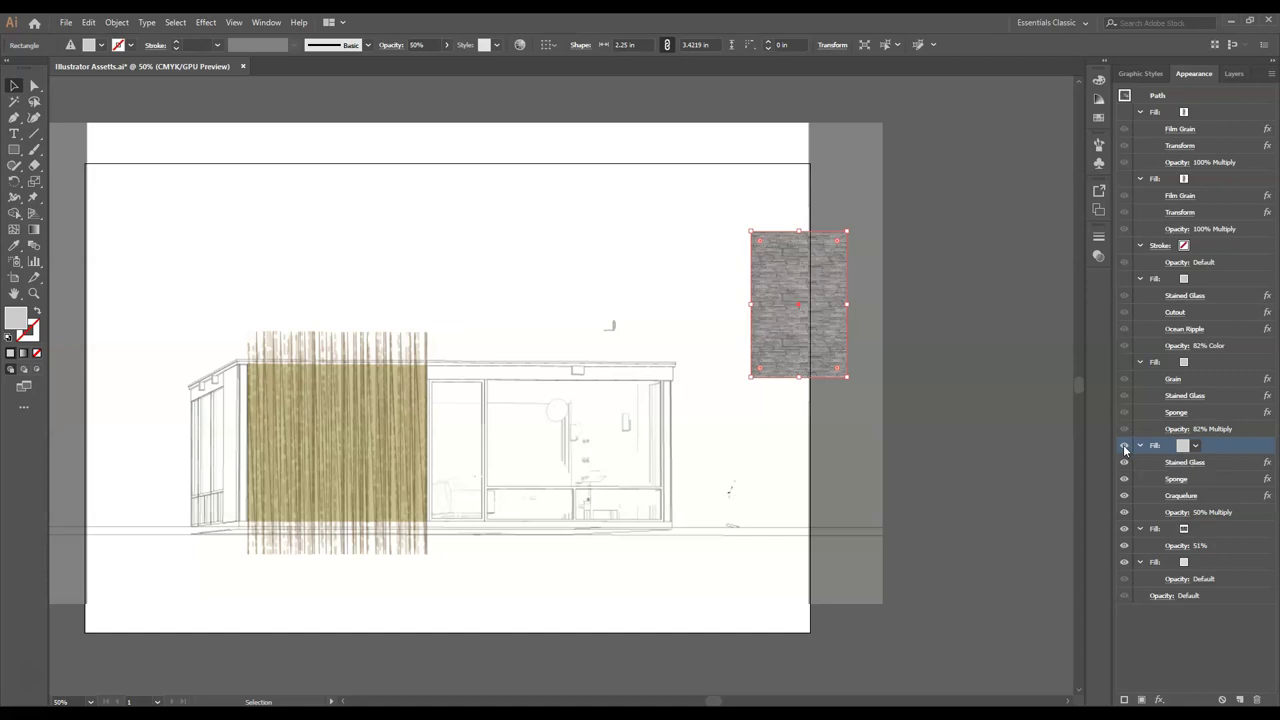
- Reveal the 82% Multiply fill and the 82% Color fill on the stone rectangle to examine how each alters the texture
left_click(1124, 362)
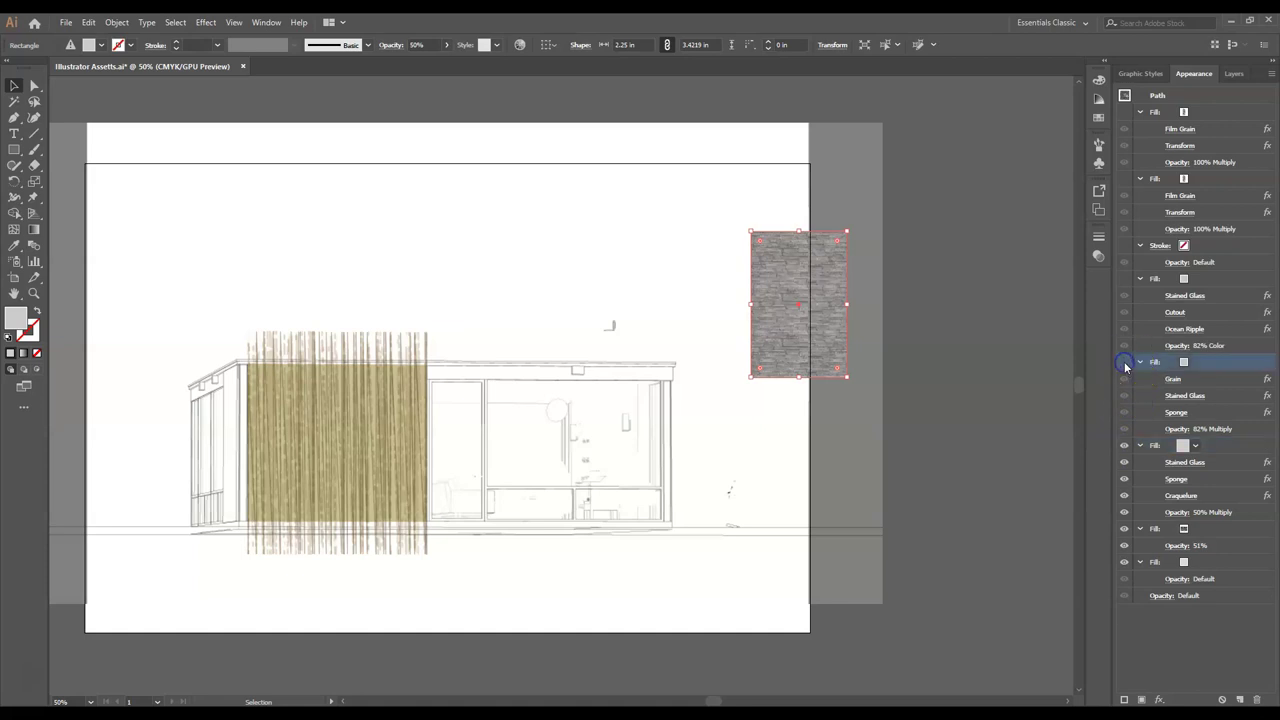
left_click(1124, 361)
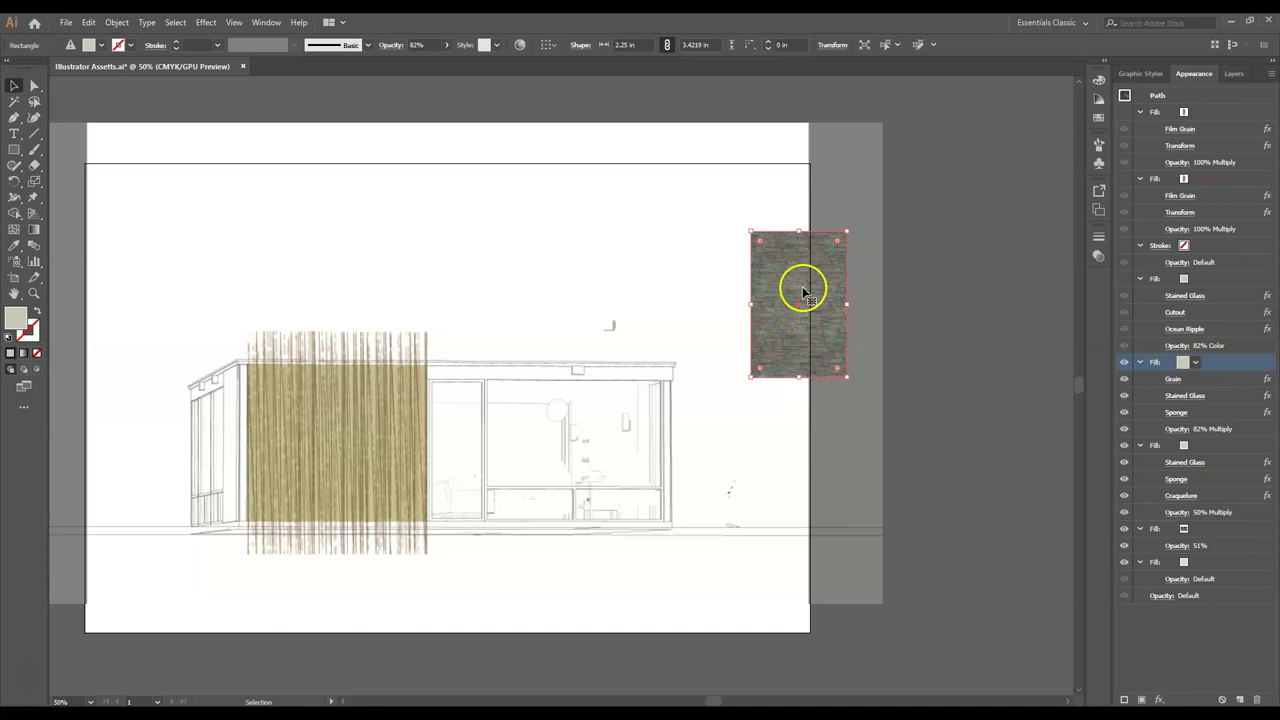
left_click(1123, 284)
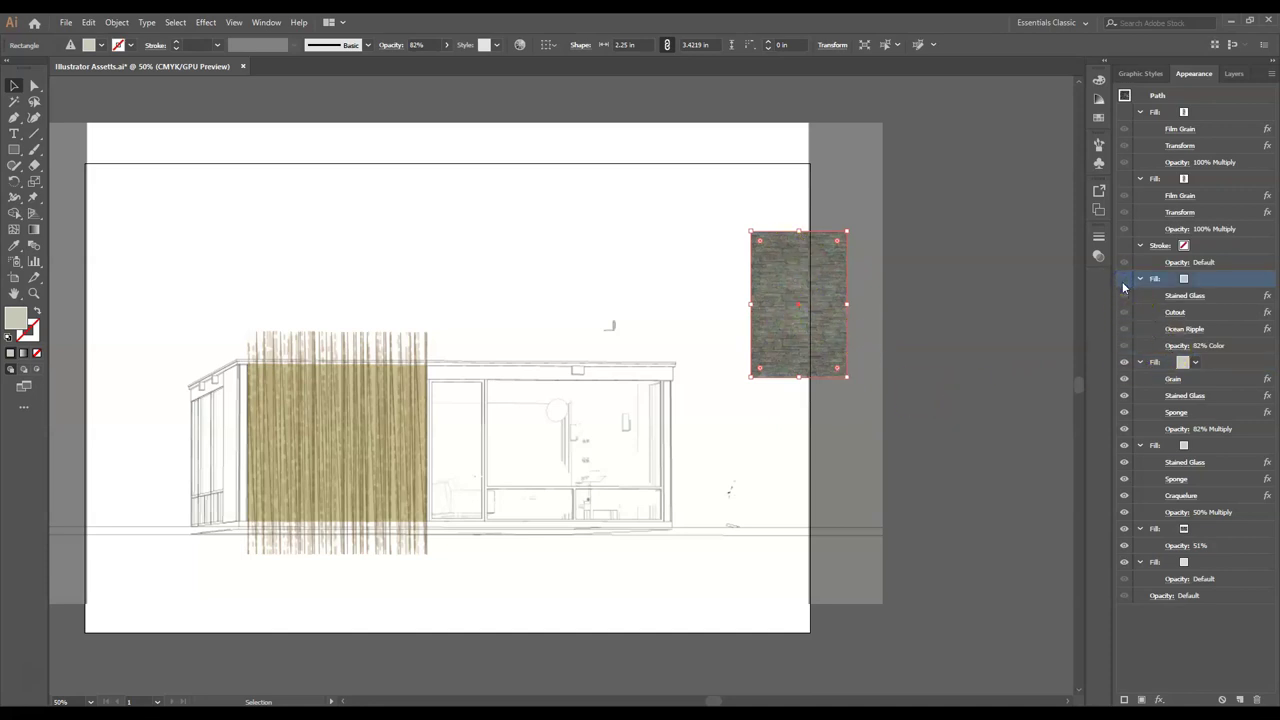
left_click(1123, 286)
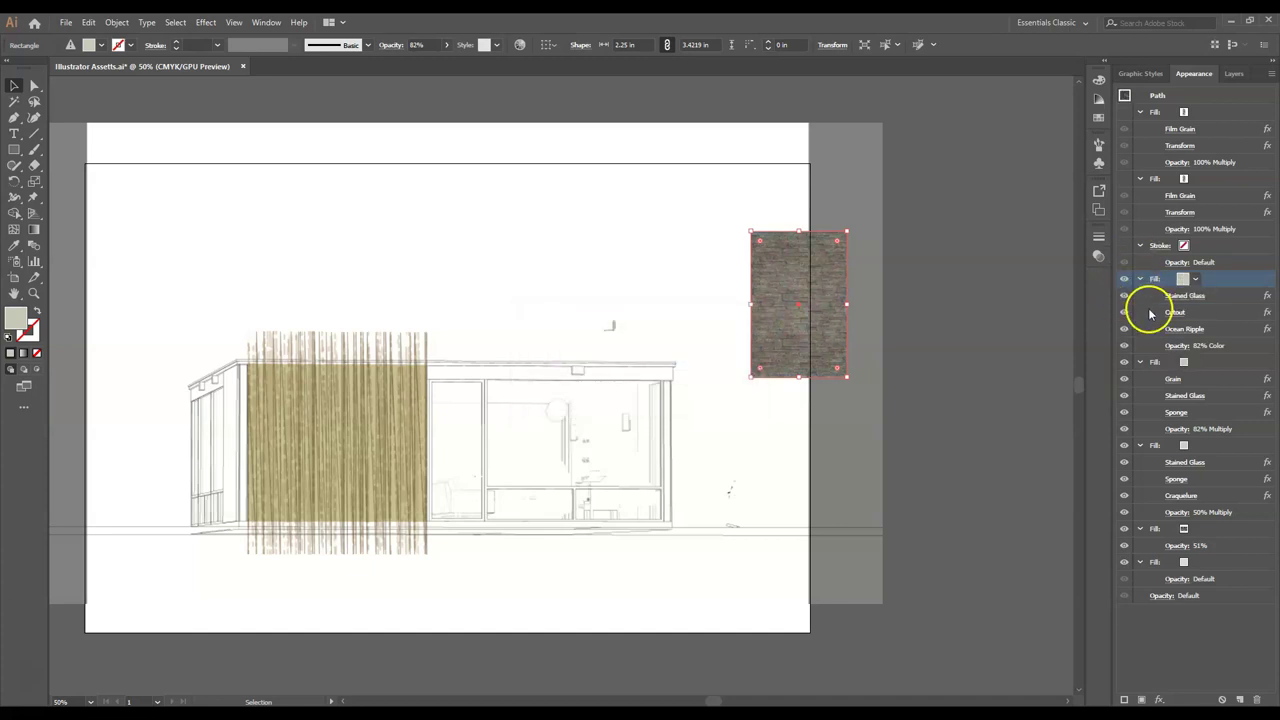
- Reveal the two uppermost Film Grain fills one at a time and examine the brick joint lines they add around the stone rectangle
left_click(1126, 184)
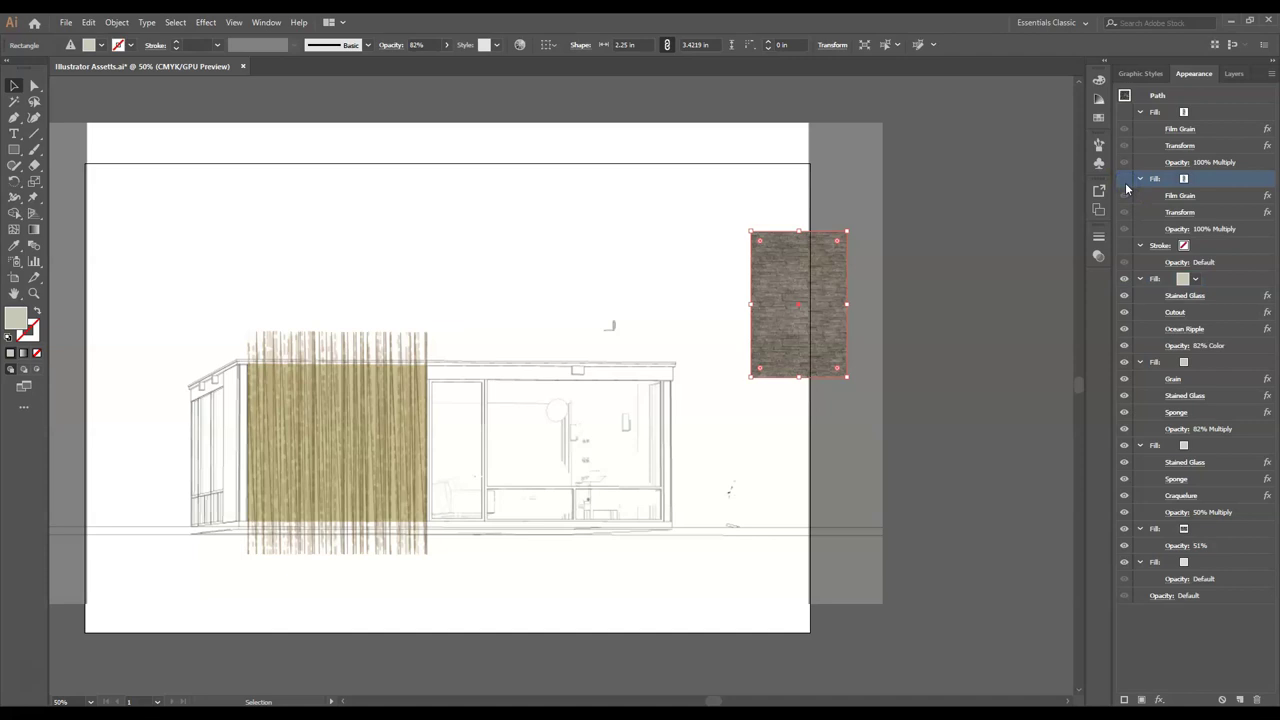
left_click(1125, 182)
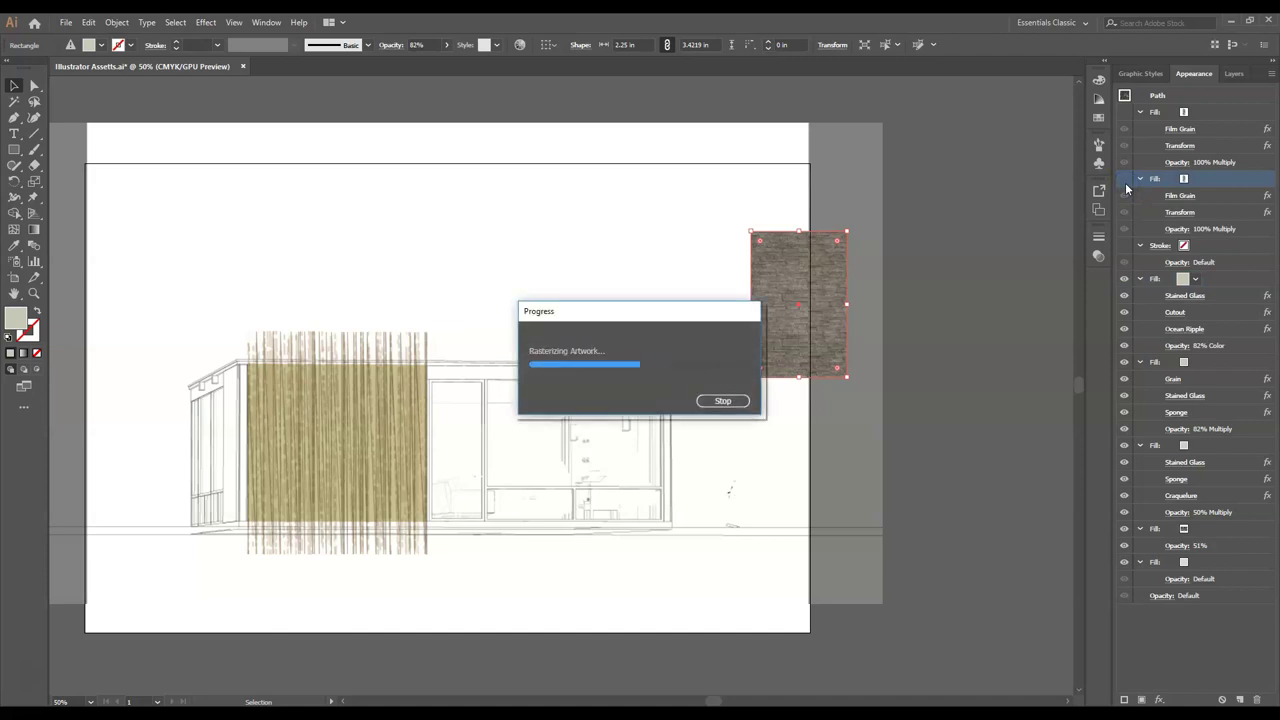
left_click(1208, 180)
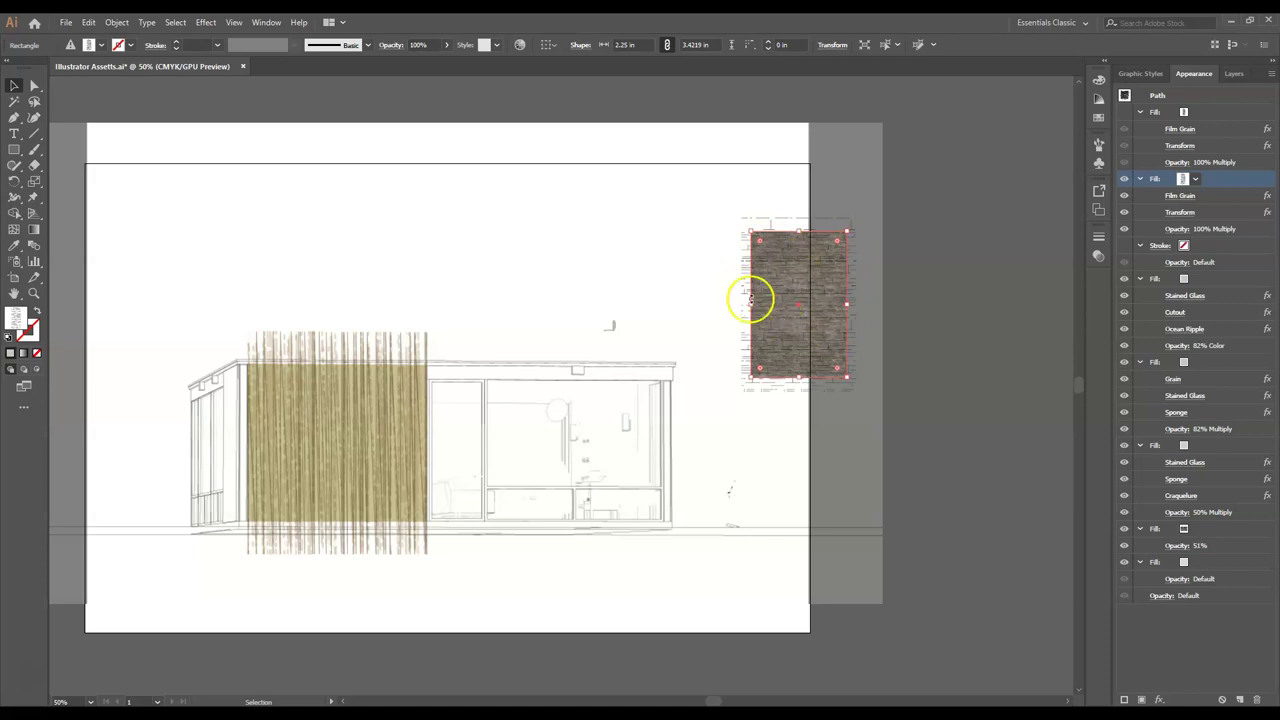
left_click(1119, 116)
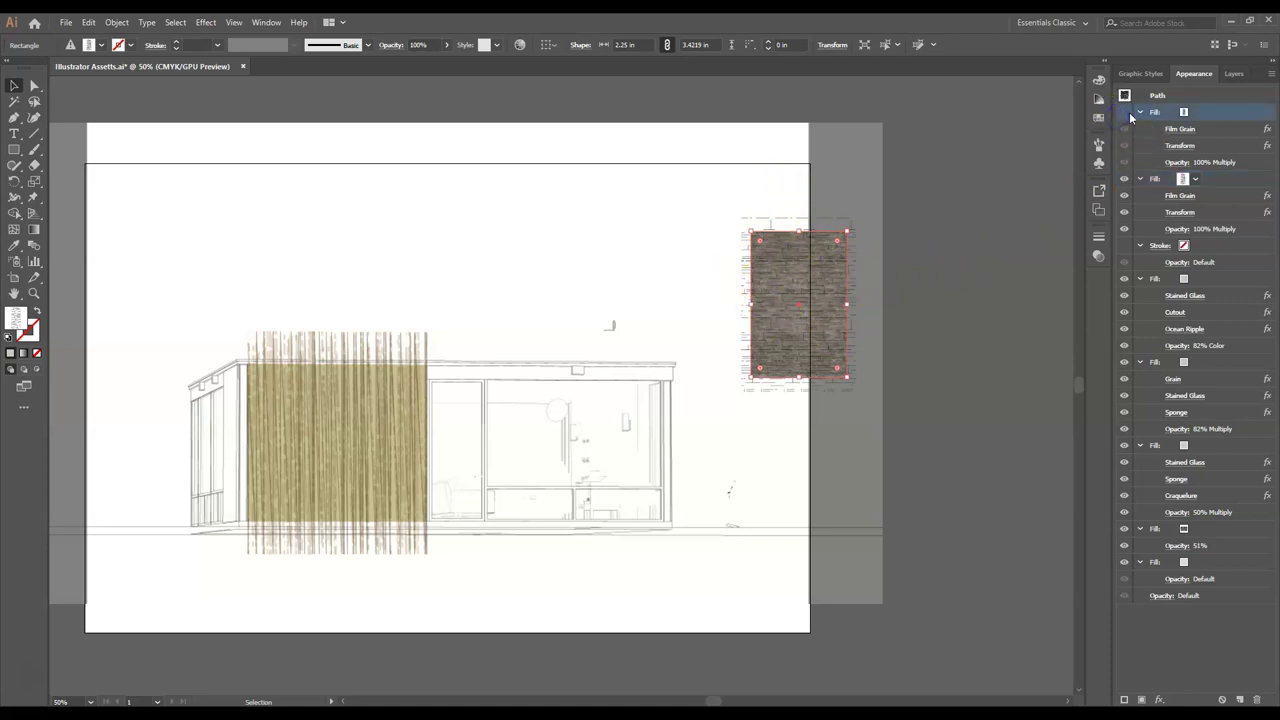
left_click(1127, 112)
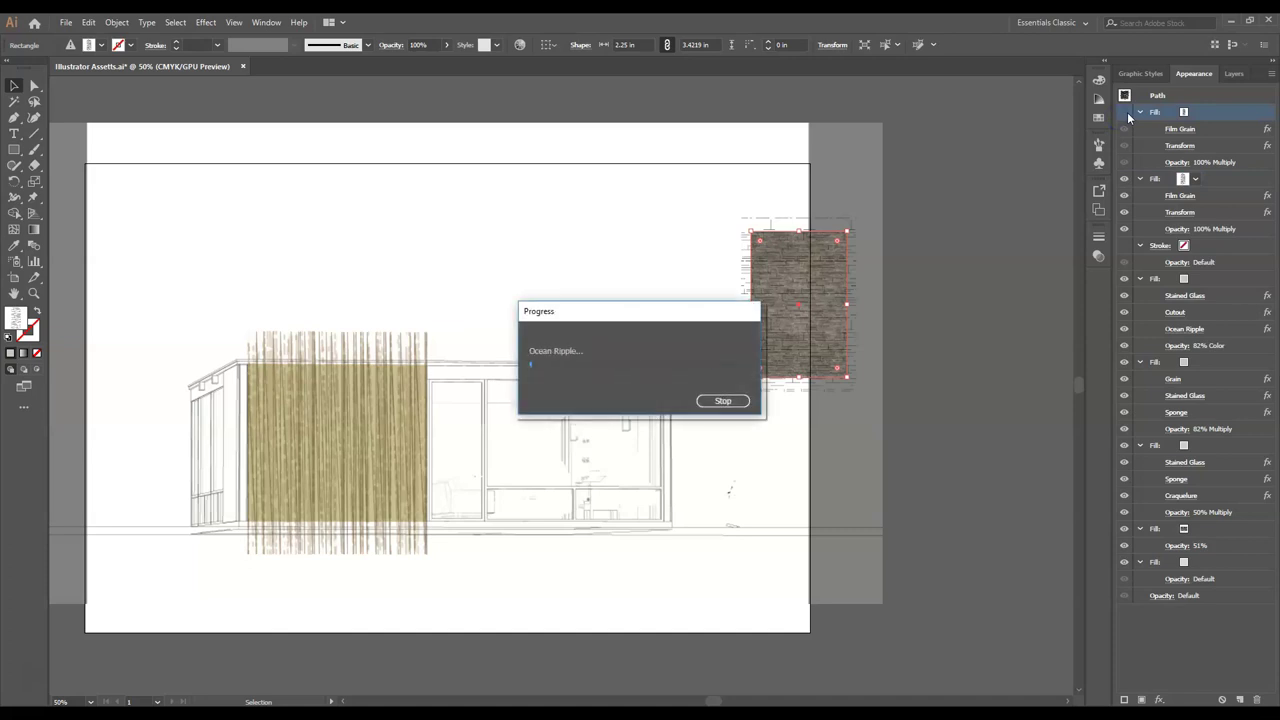
left_click(903, 277)
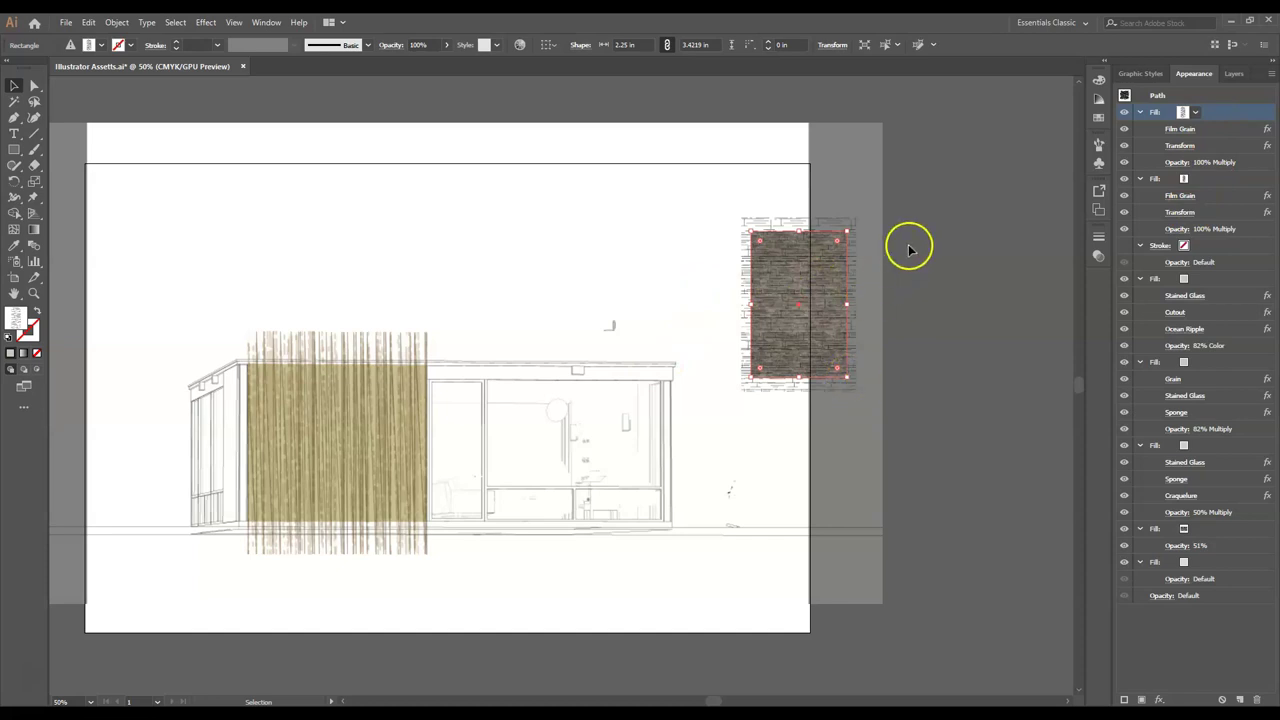
- Delete the sample stone rectangle and draw a wide one across the artboard's base, about 17.44 in wide and 2.76 in high
key("Delete")
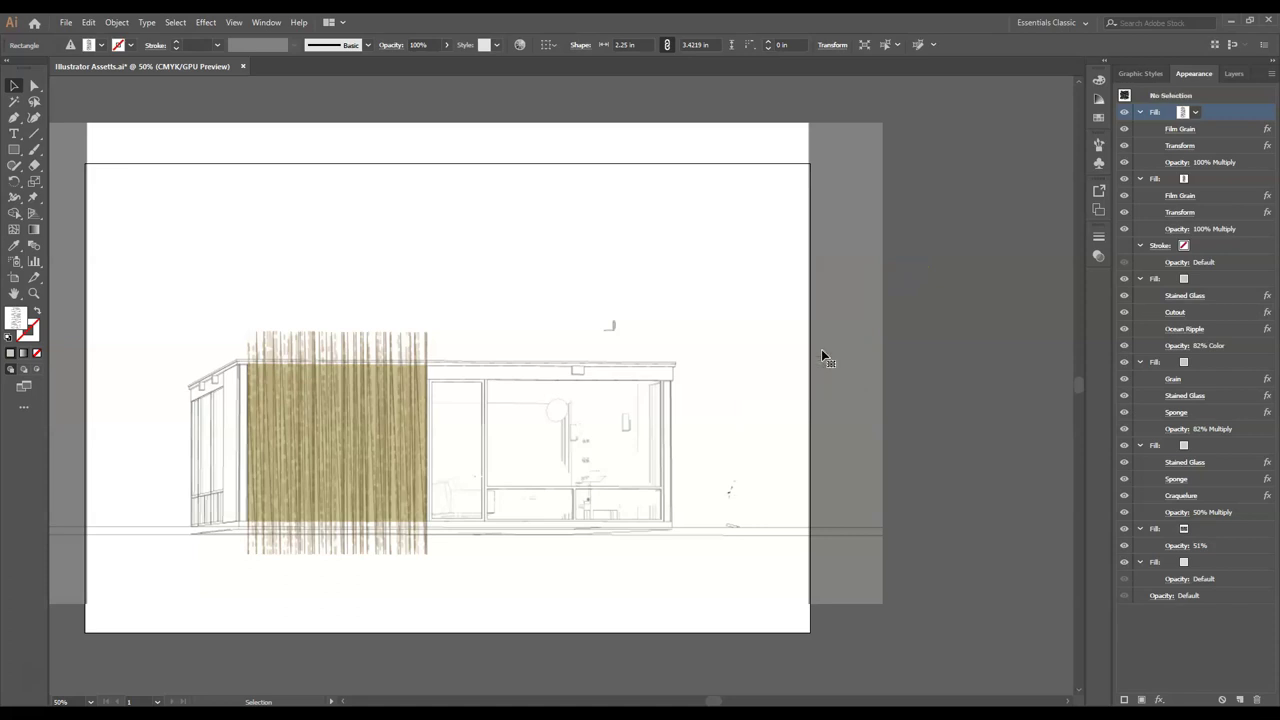
left_click(14, 117)
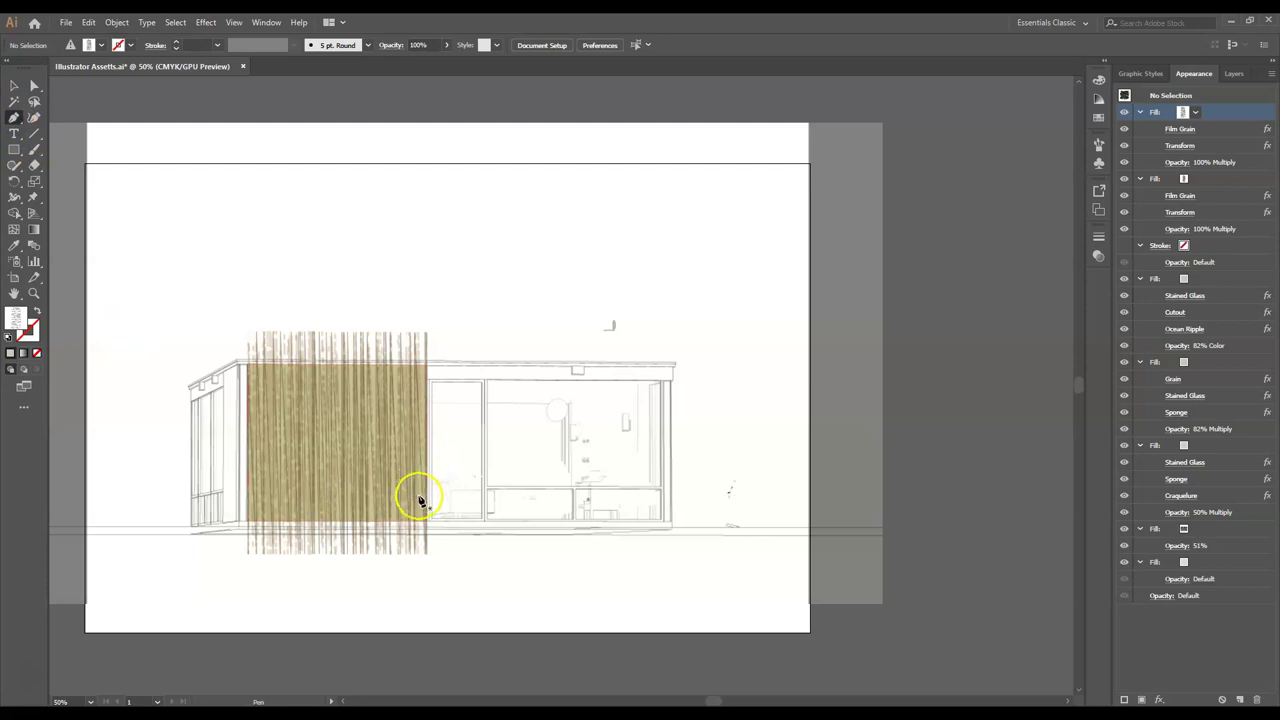
left_click(14, 149)
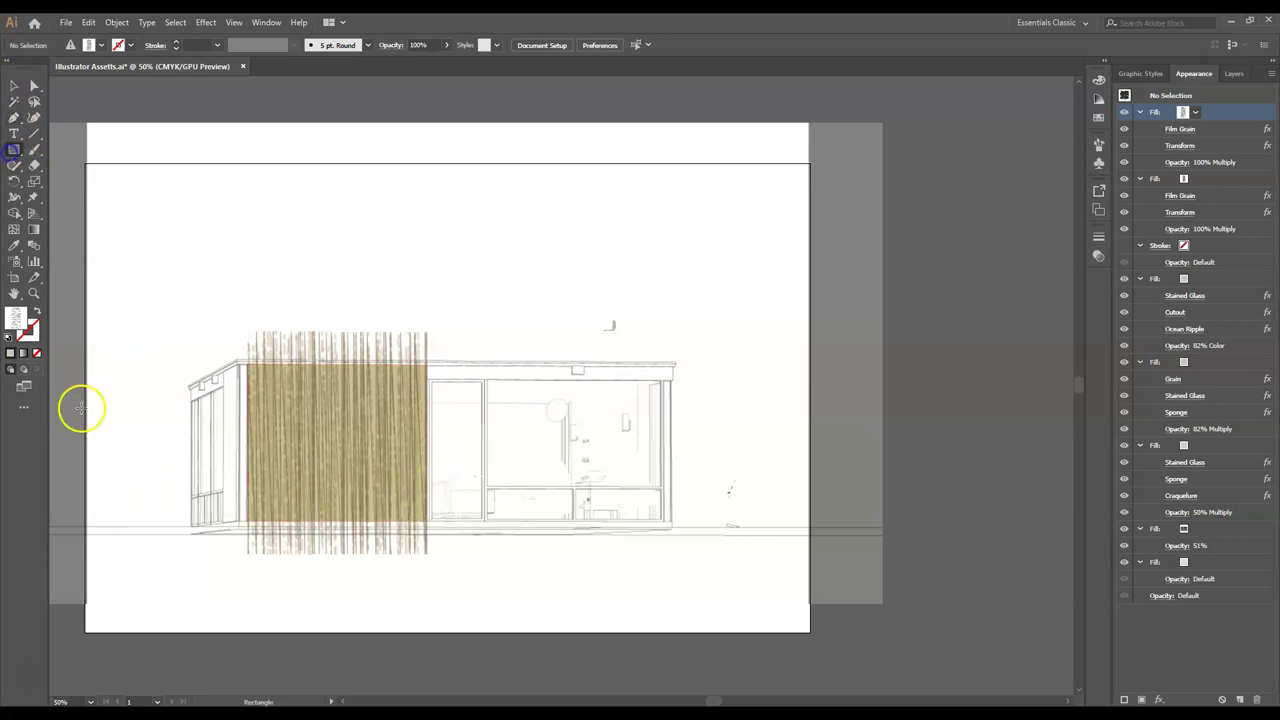
mouse_move(68, 516)
left_mouse_down()
mouse_move(300, 626)
mouse_move(632, 661)
mouse_move(814, 631)
left_mouse_up()
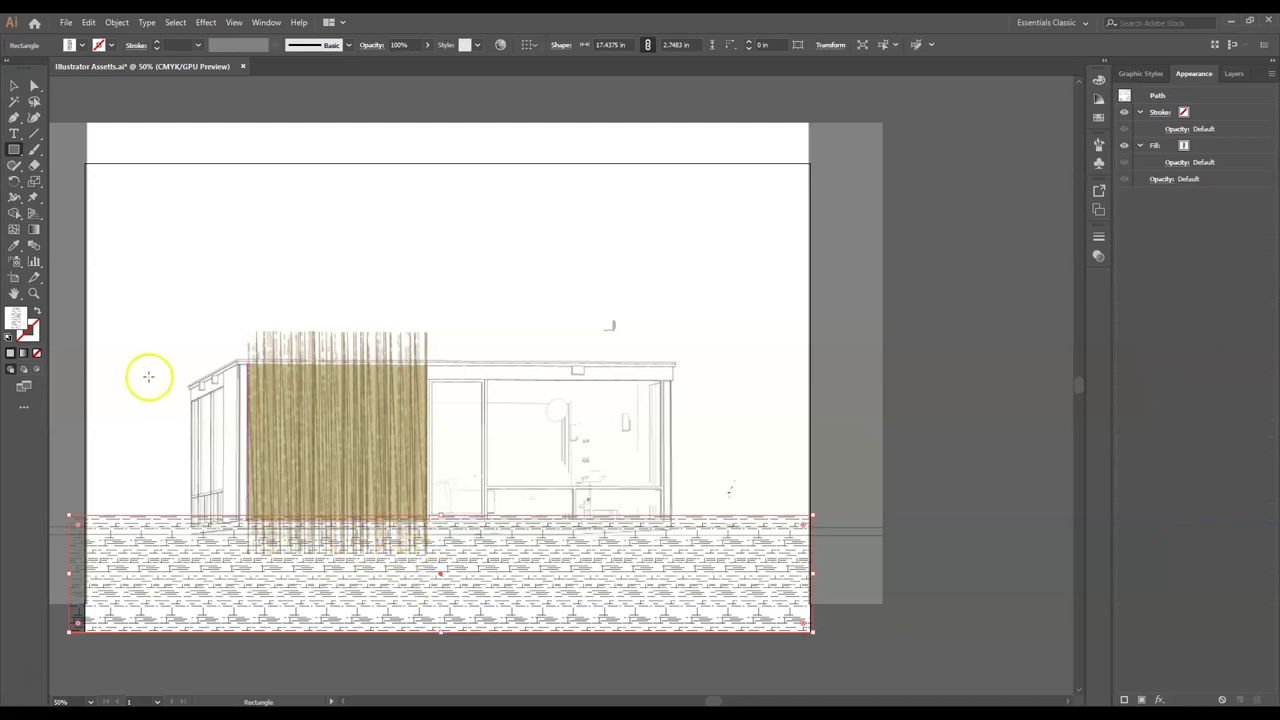
left_click(14, 86)
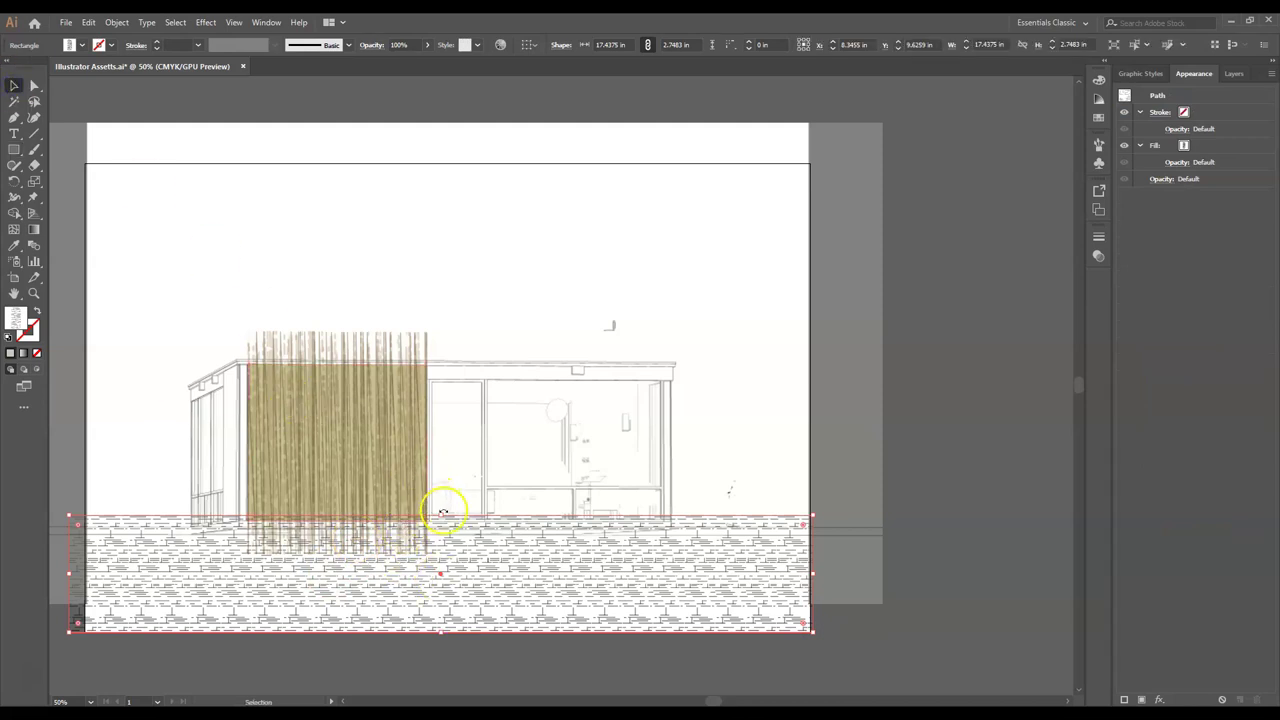
left_click_drag(441, 517, 444, 532)
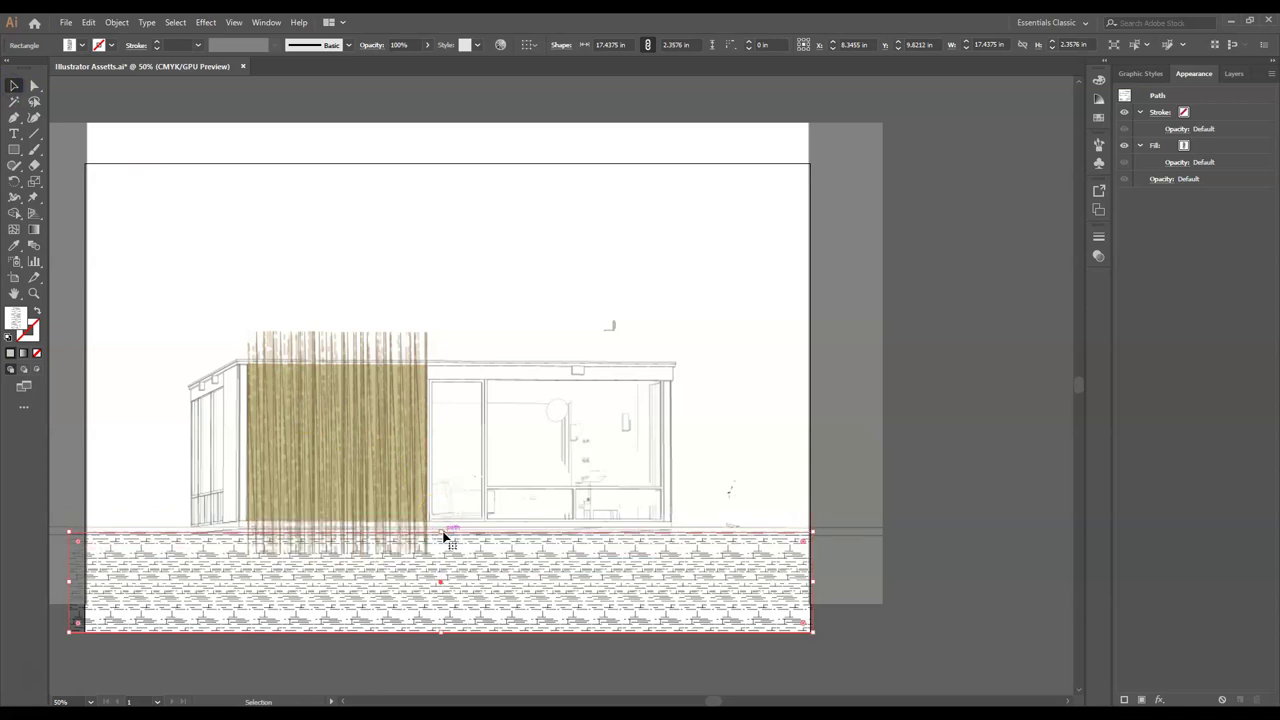
left_click_drag(441, 531, 437, 517)
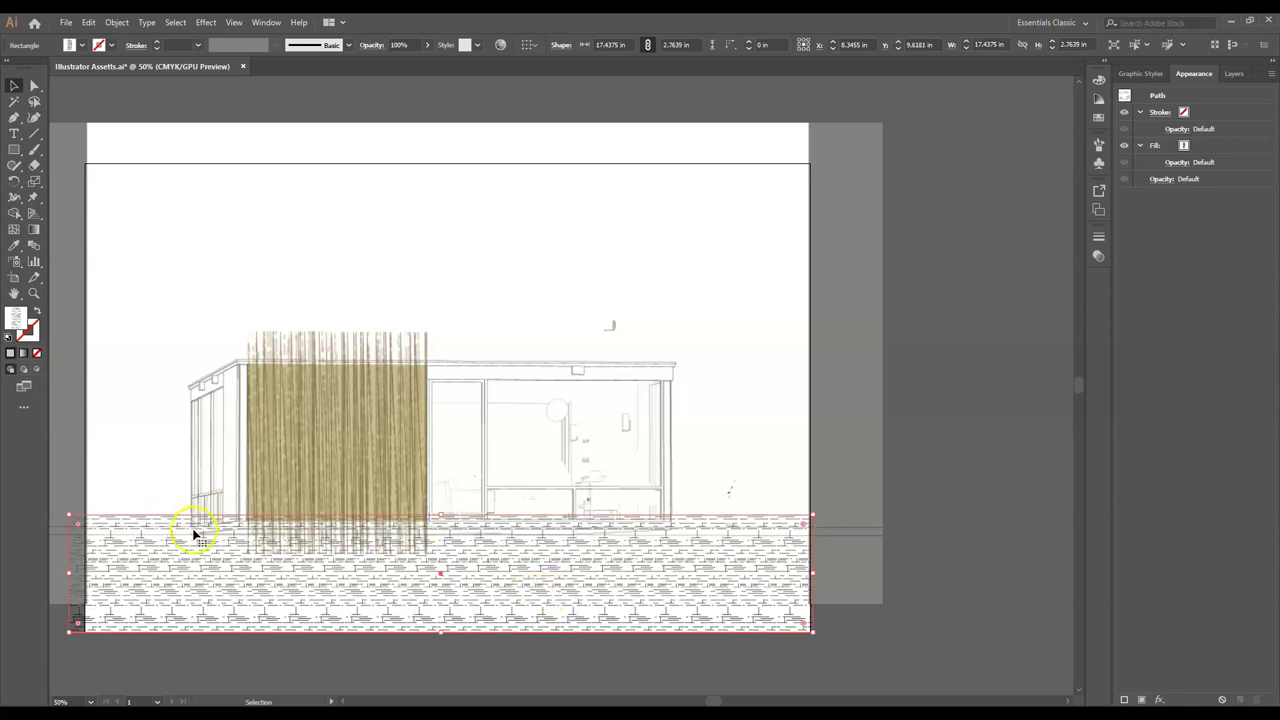
- Move the wide rectangle from the wood layer into the stones sublayer at the same position, and lock the wood layer
left_click(1234, 73)
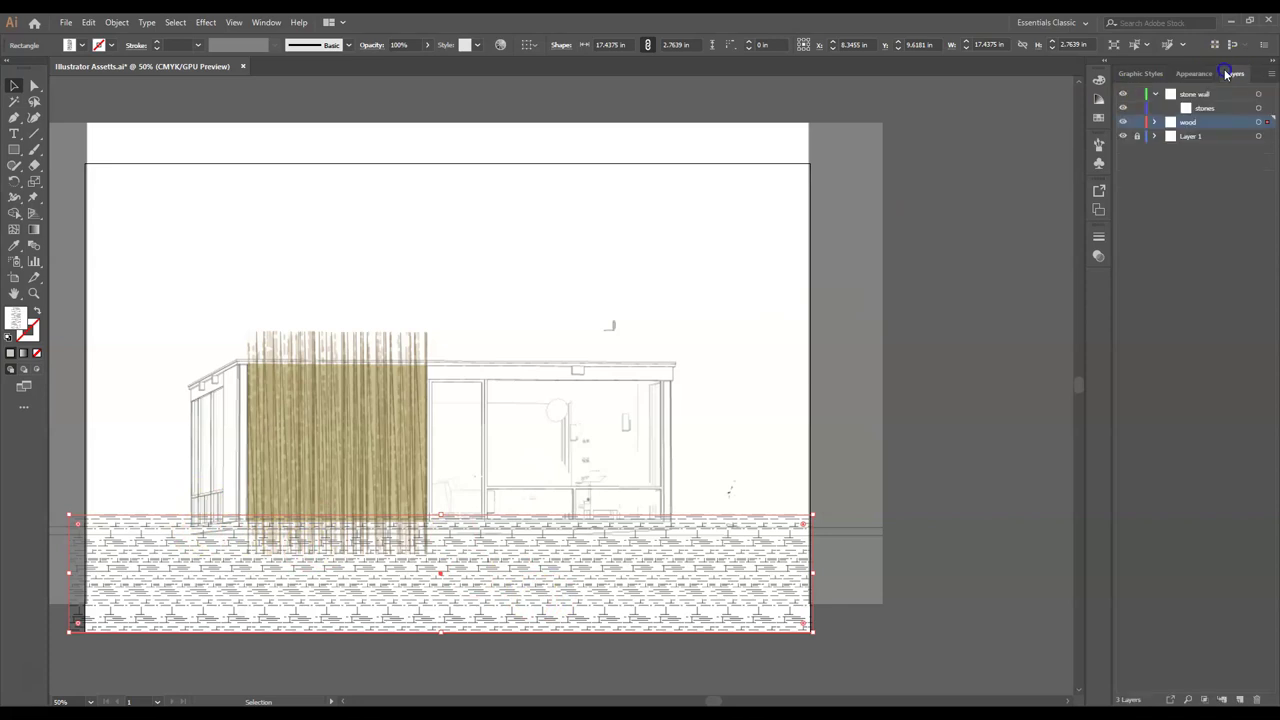
left_click(1218, 125)
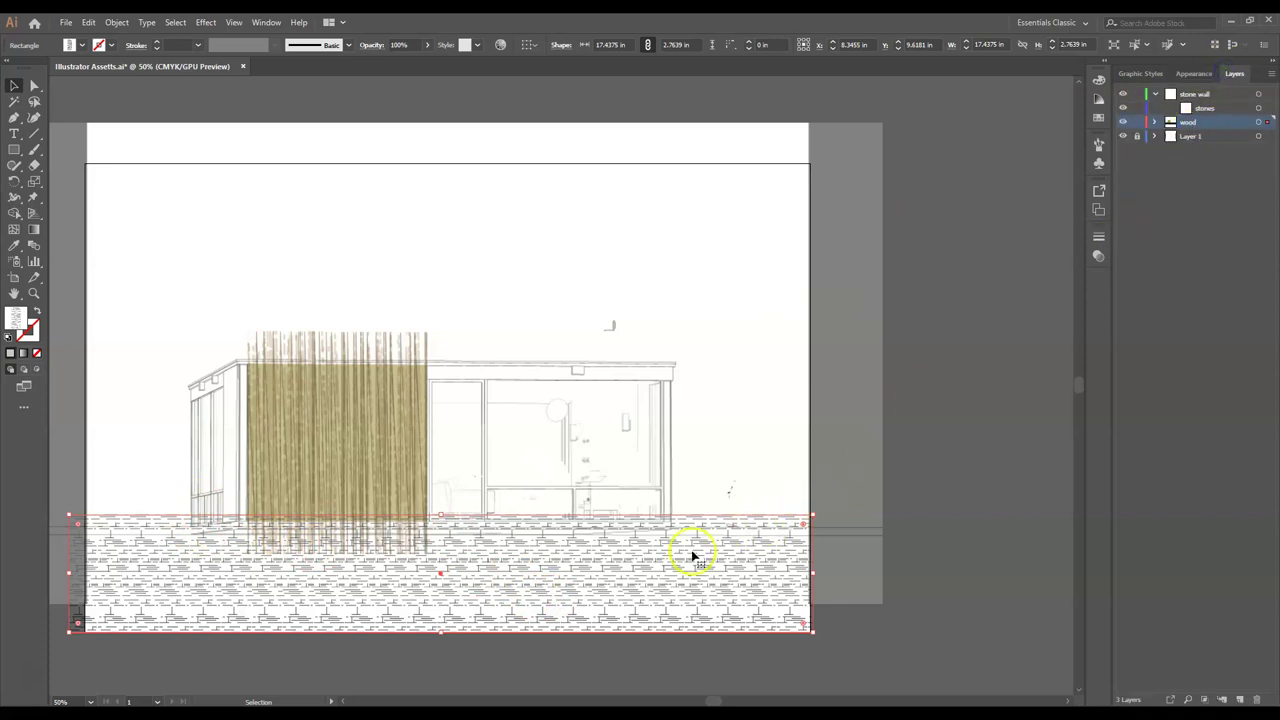
key("Delete")
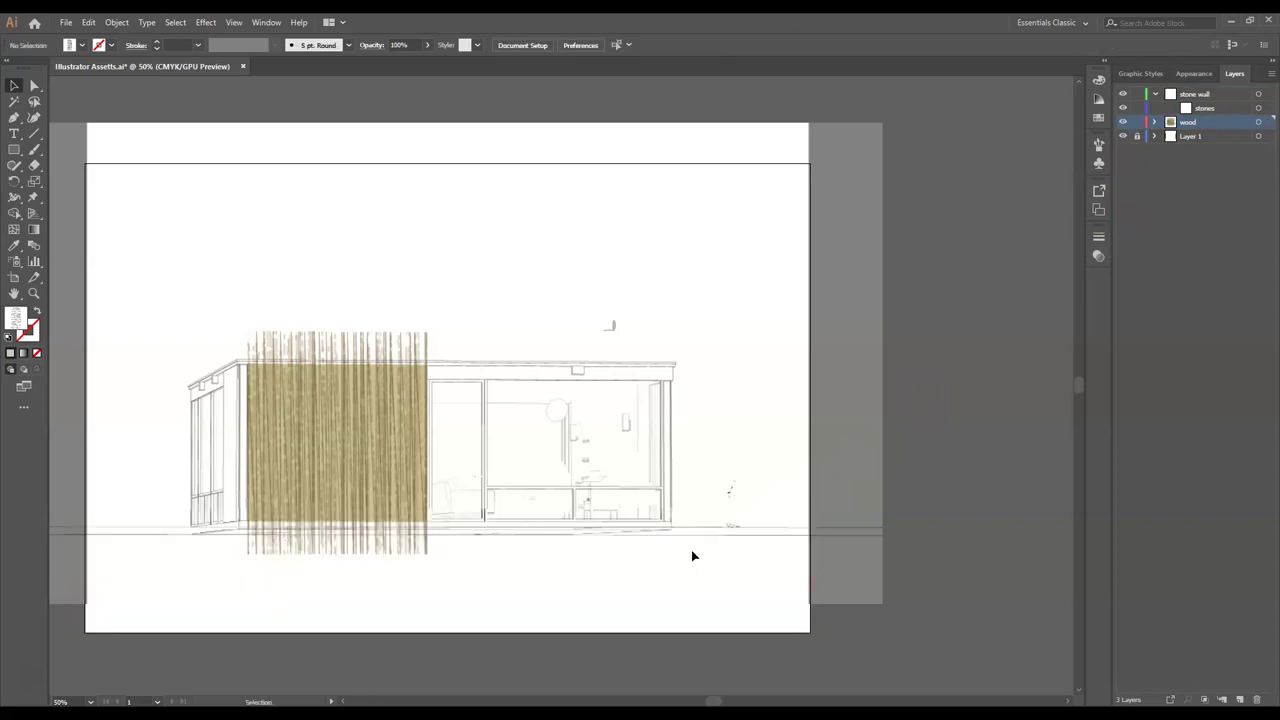
left_click(1137, 121)
left_click(1224, 106)
key("ctrl+z")
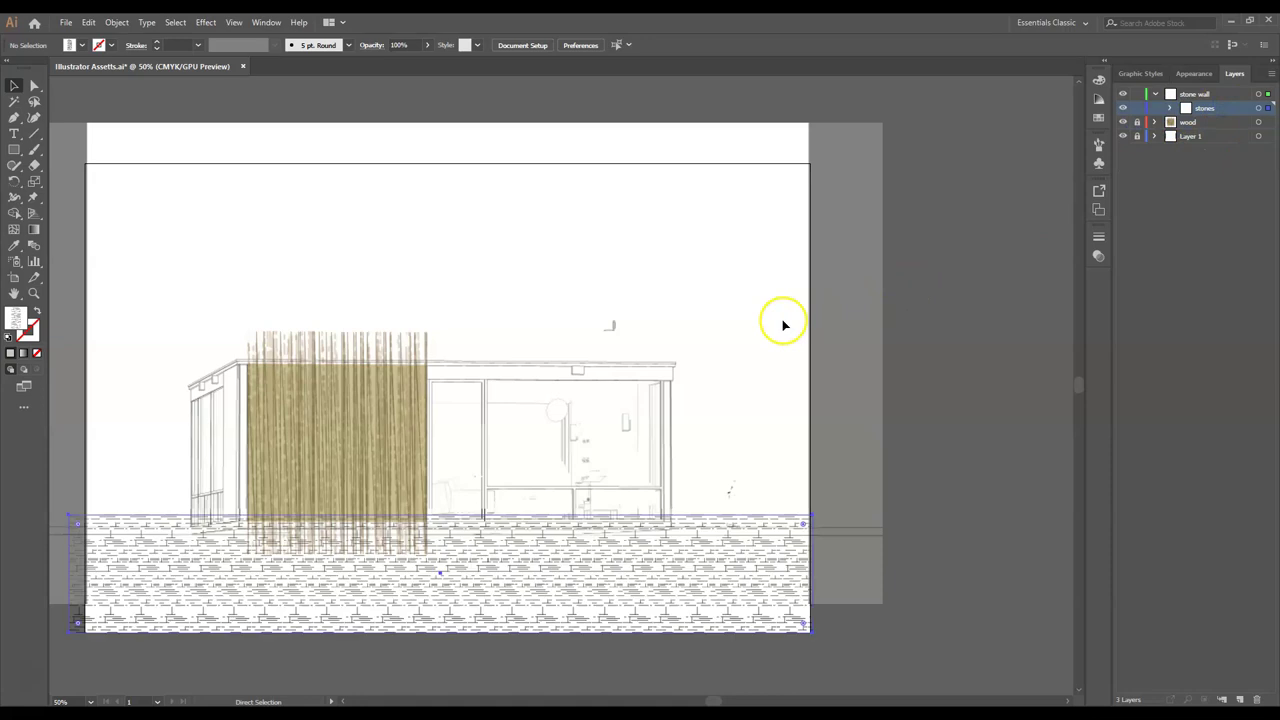
- Apply the saved stone wall graphic style to the wide rectangle and lock the stones sublayer
left_click(1213, 107)
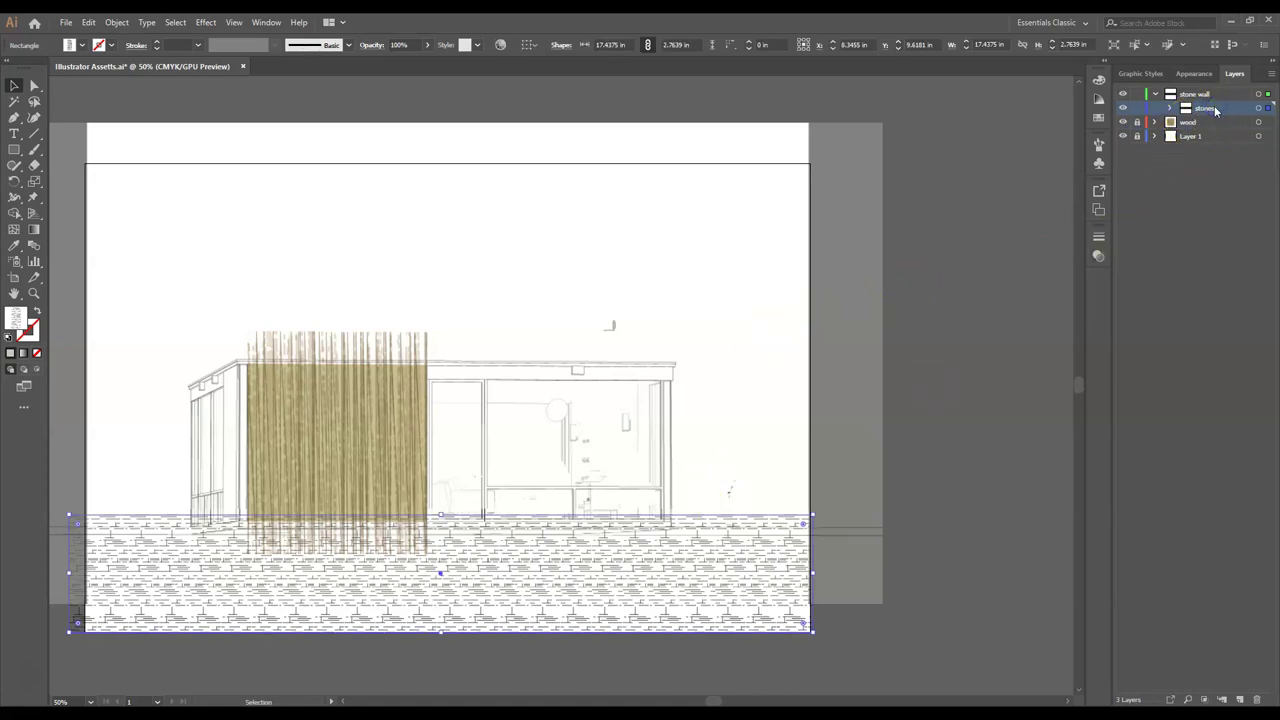
left_click(1134, 75)
left_click(1193, 120)
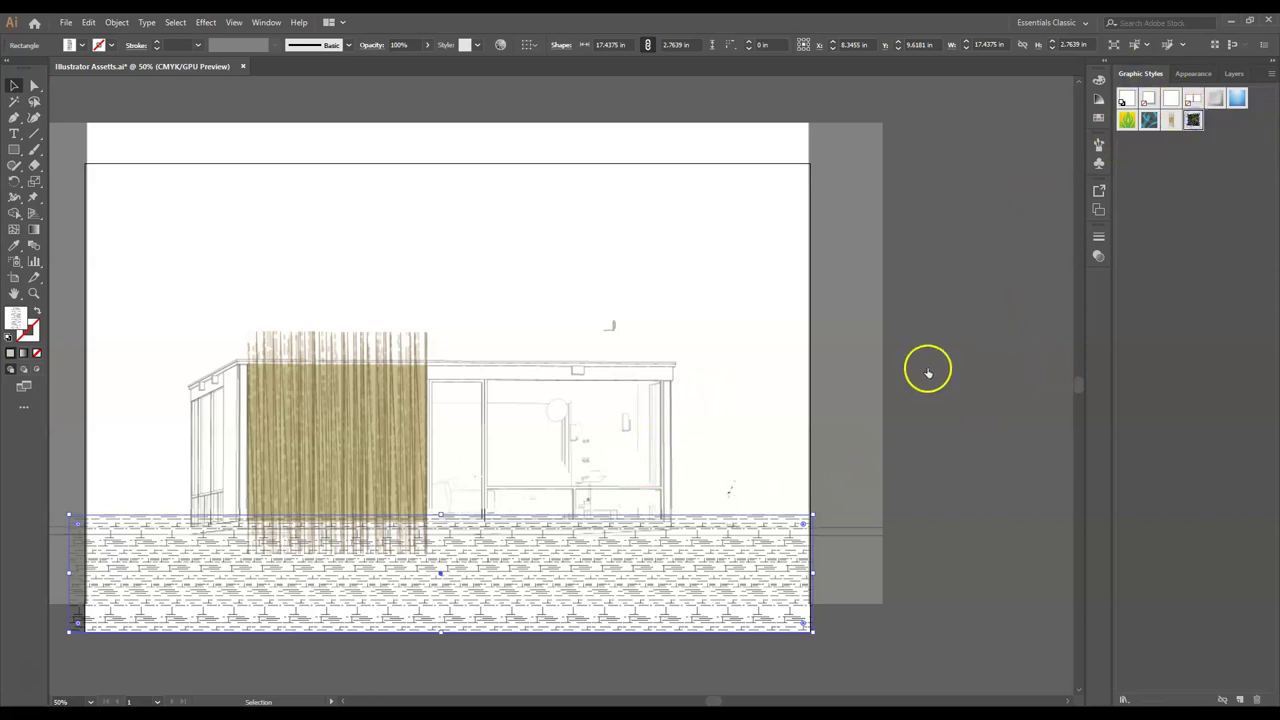
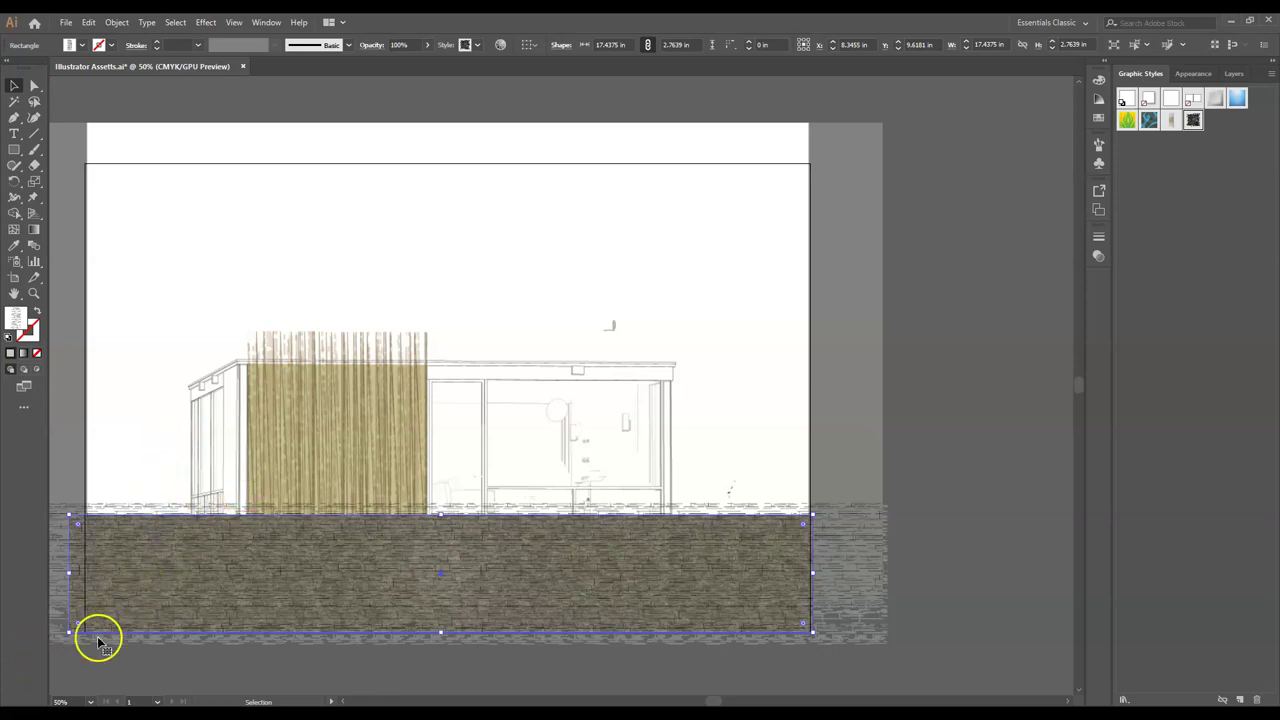
key("F7")
left_click(60, 630)
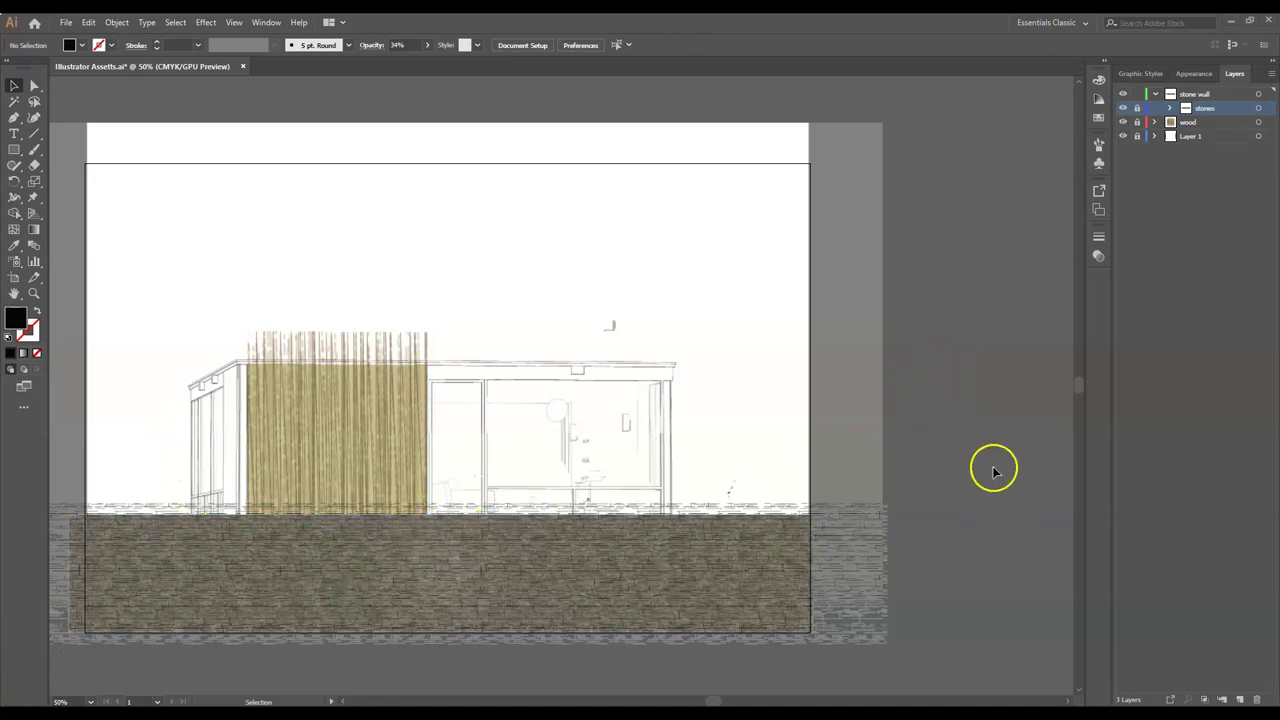
- Add a new sublayer named "shadows" inside the stone wall layer, above the stones sublayer
left_click(1240, 700)
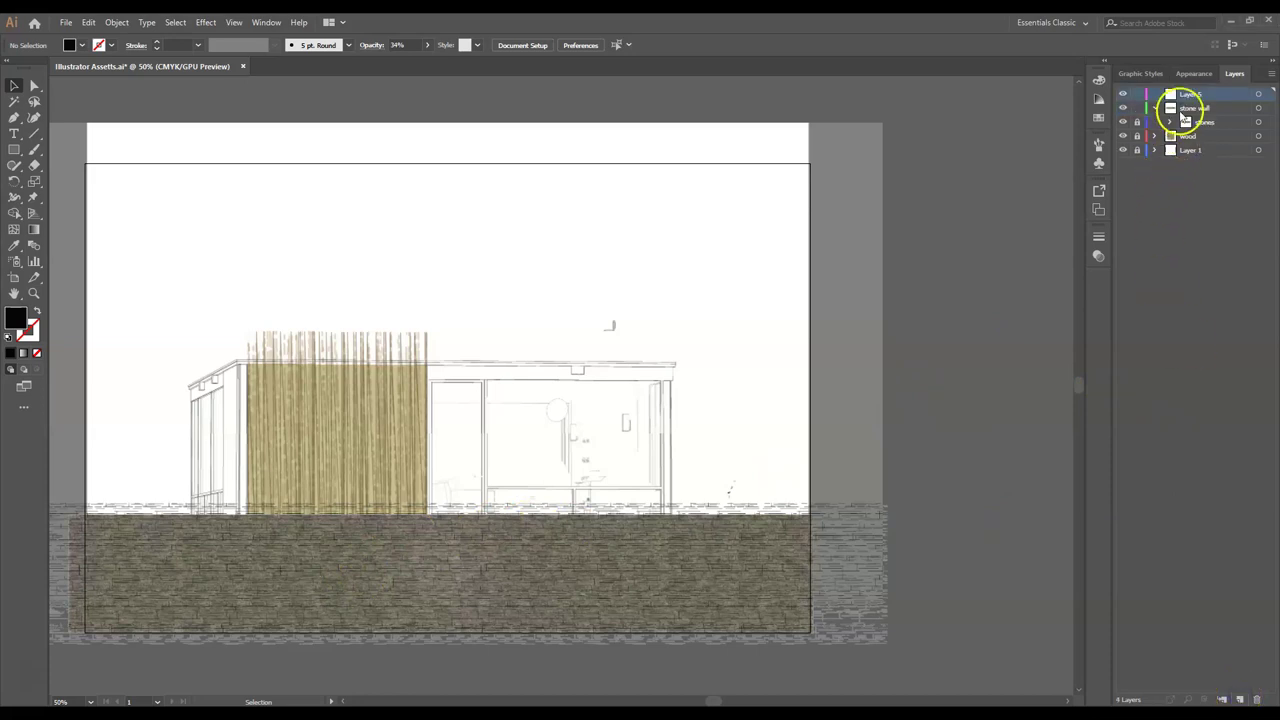
left_click_drag(1194, 114, 1208, 117)
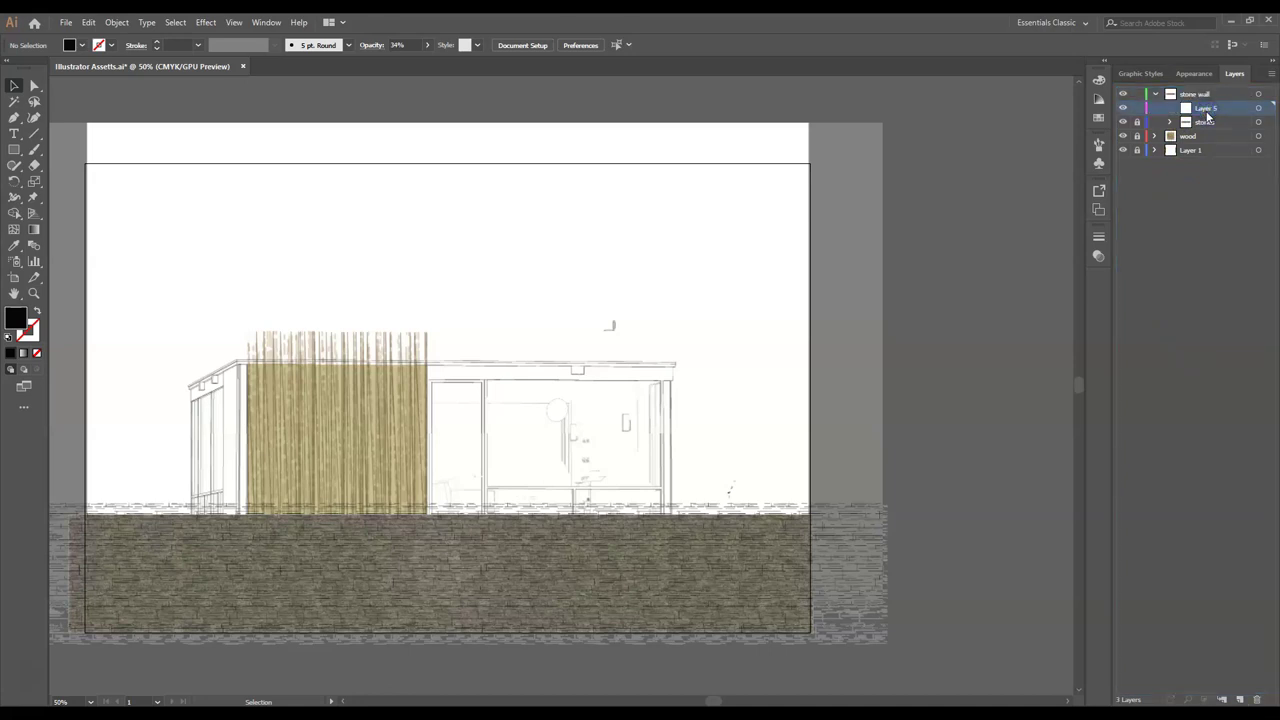
double_click(1205, 111)
key("Return")
- Draw a black rectangle on the shadows sublayer that exactly covers the stone wall, about 17.44 in wide and 2.76 in high
left_click(14, 149)
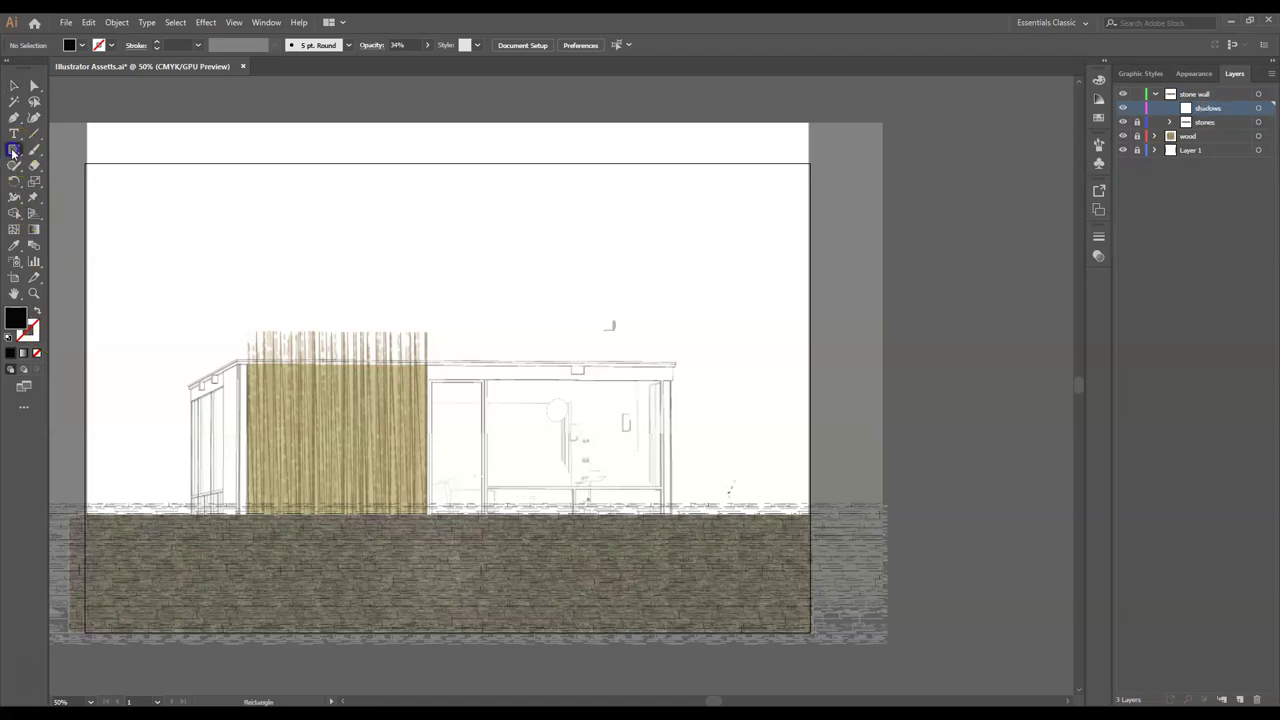
left_click_drag(68, 516, 813, 632)
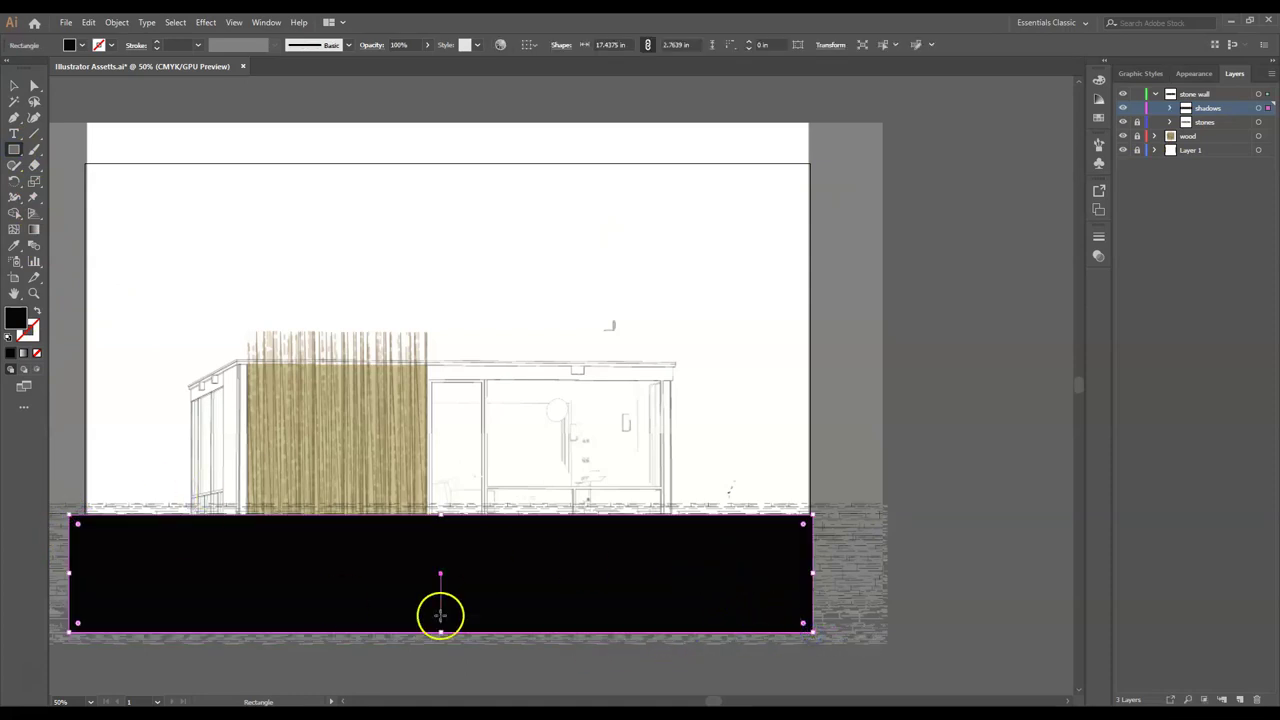
- Add a Scribble effect to the black shadow rectangle with a 0° angle and a 0.02 in stroke width
left_click(205, 22)
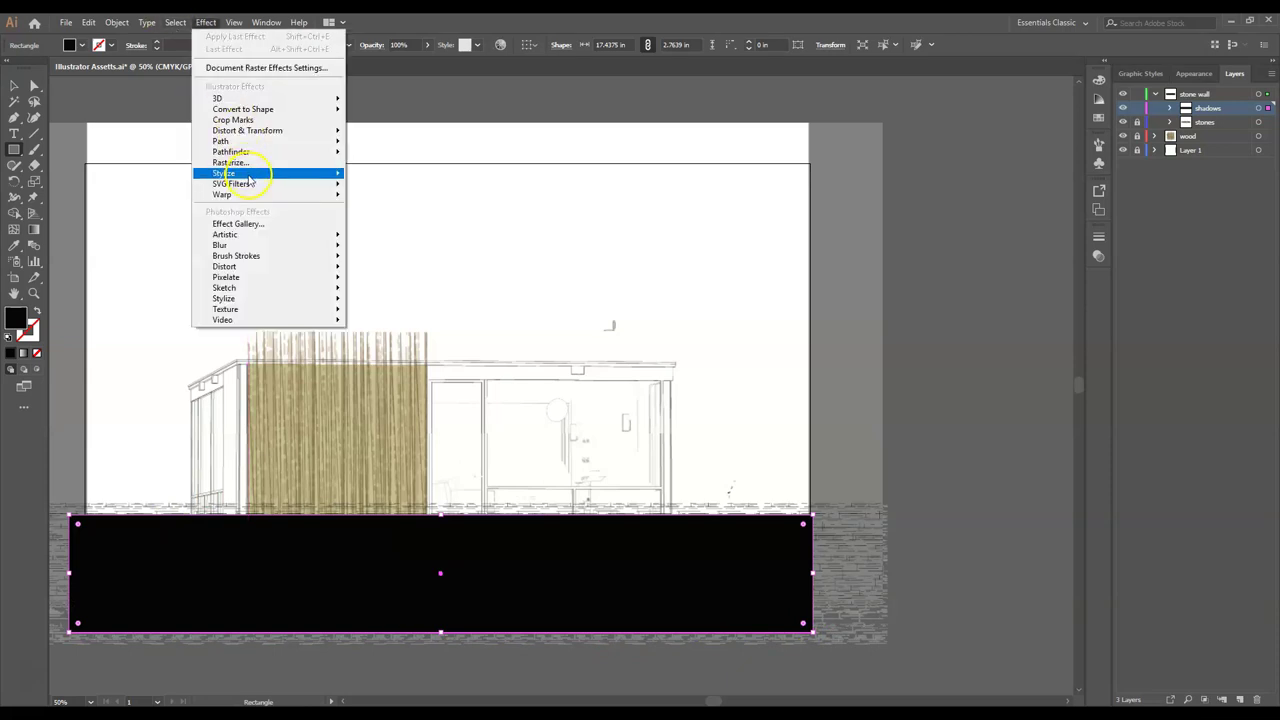
mouse_move(250, 173)
left_click(413, 247)
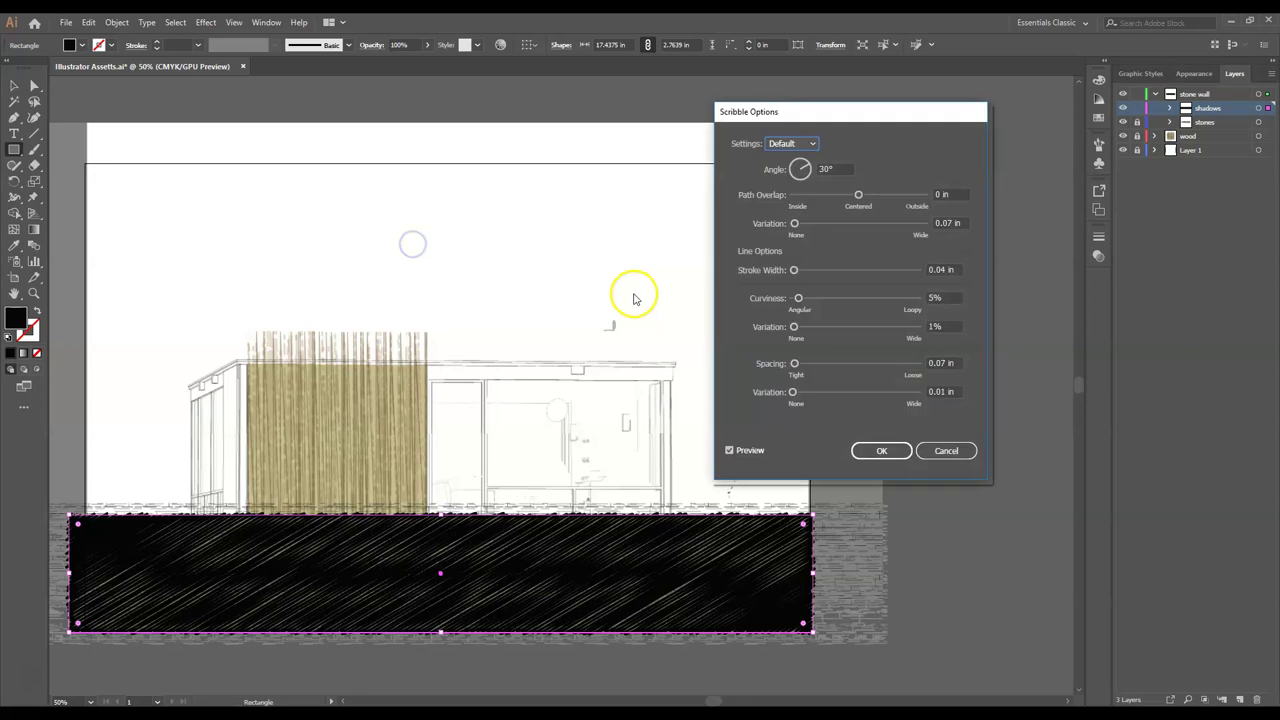
left_click(958, 221)
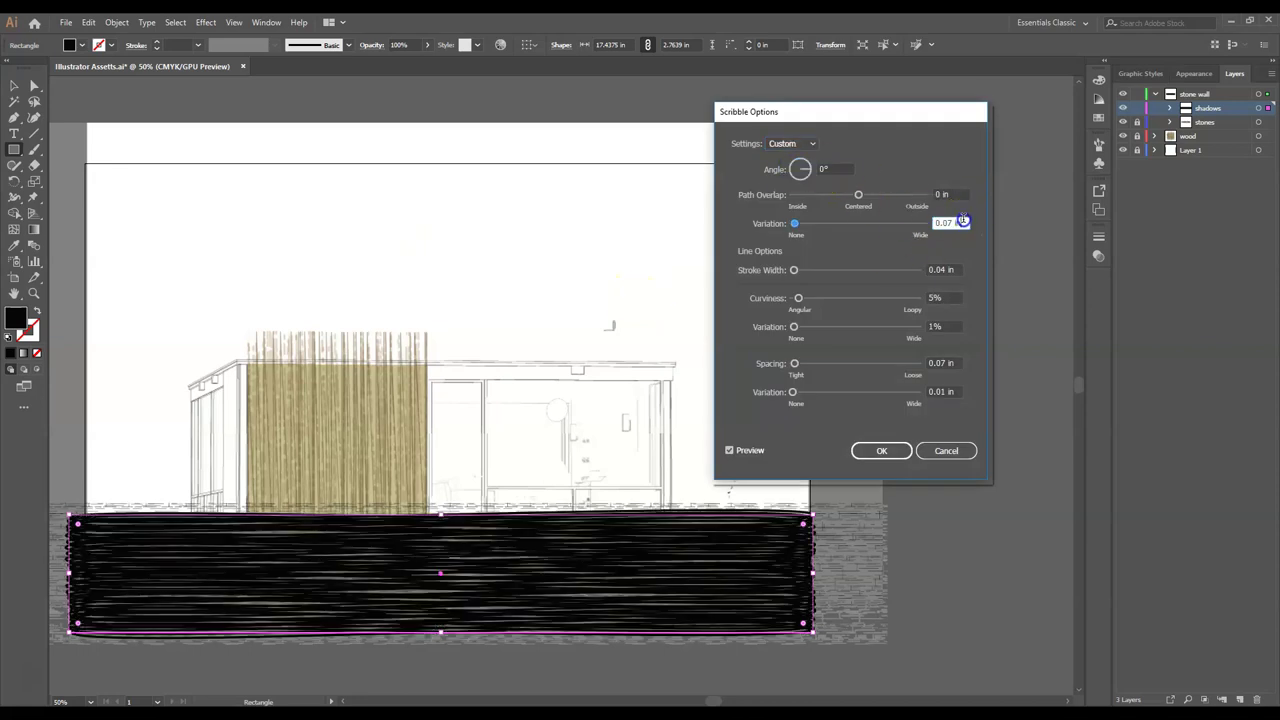
left_click(943, 268)
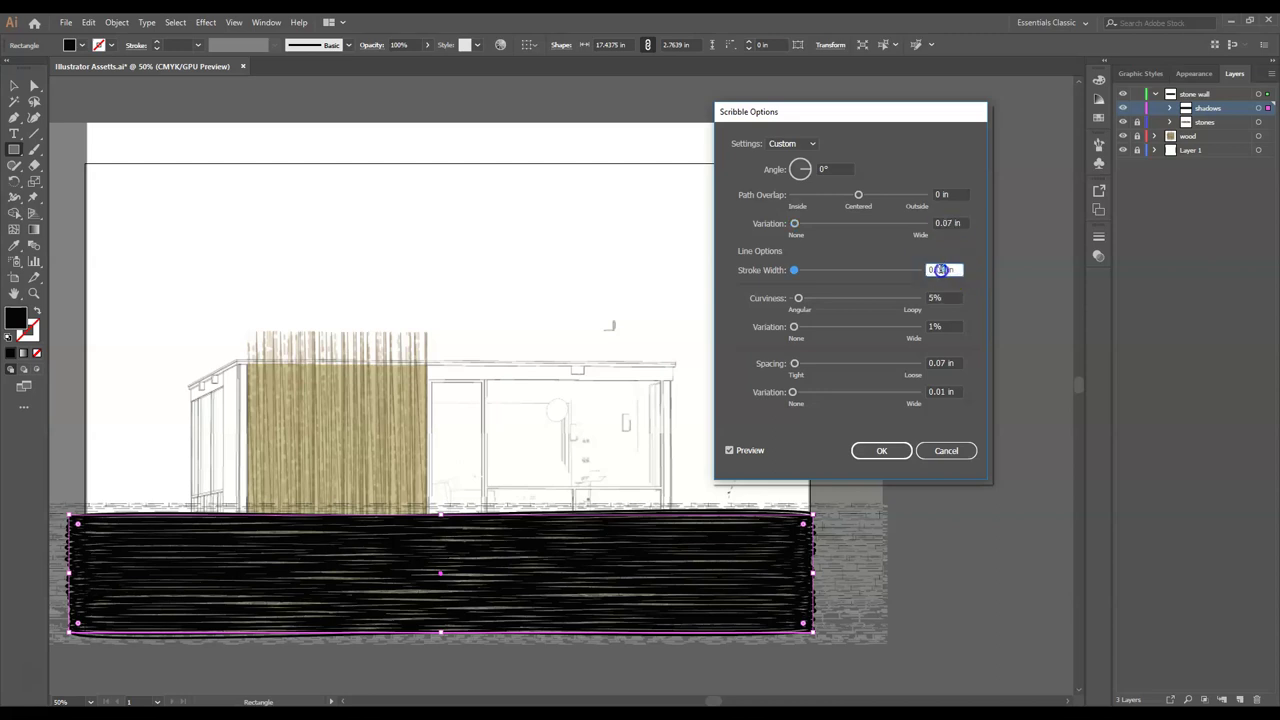
type("0.02")
left_click(950, 296)
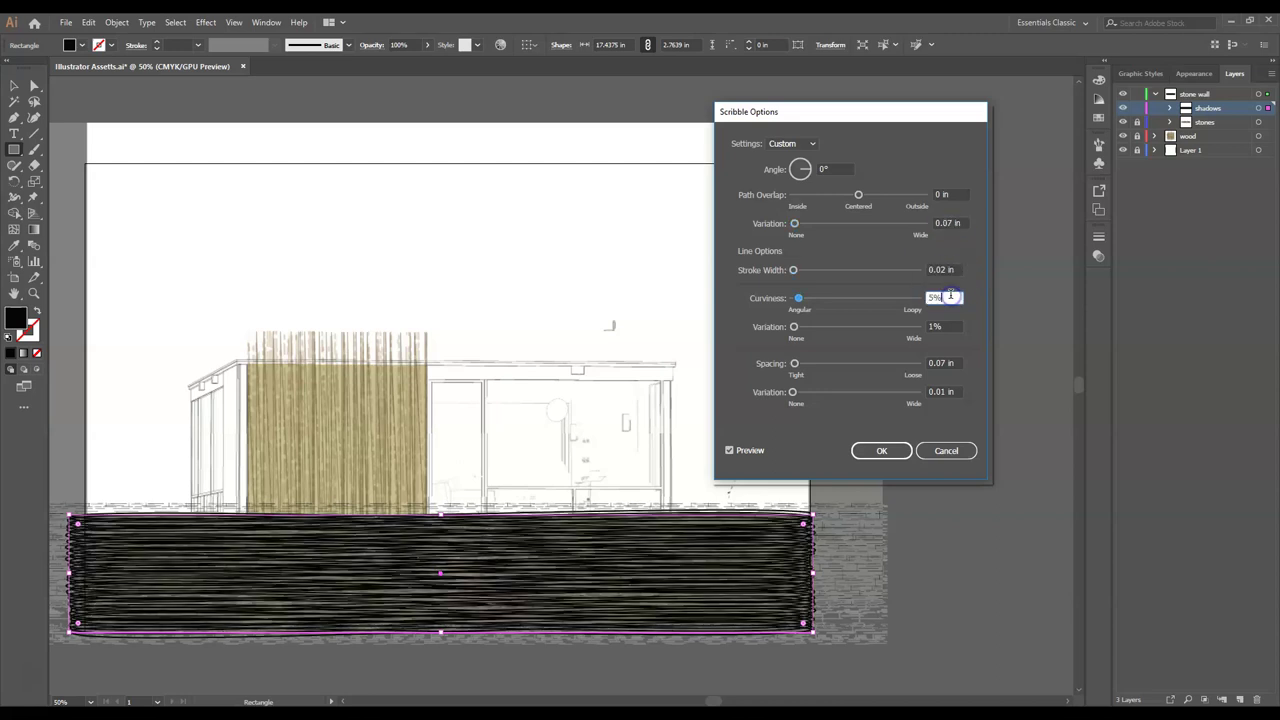
- Set the scribble spacing to 0.01 in and its spacing variation to 0.19 in, and apply the effect
left_click(948, 326)
left_click(942, 364)
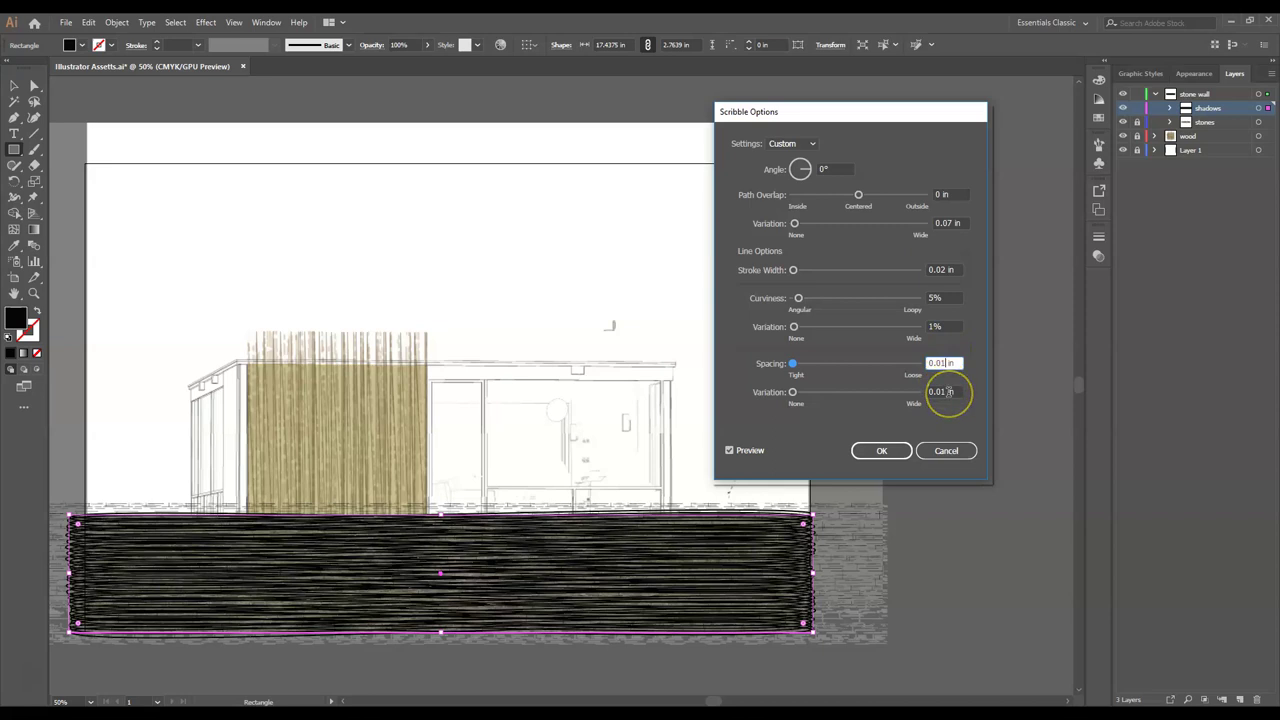
left_click(942, 392)
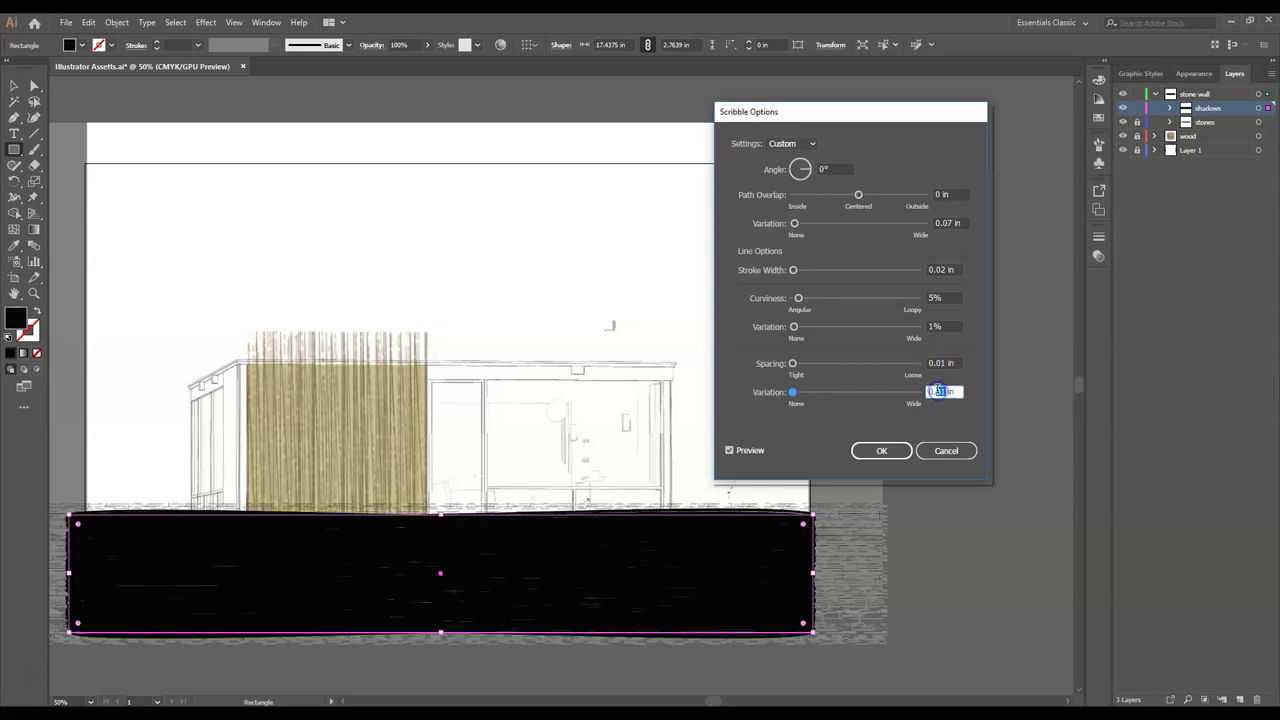
left_click(950, 364)
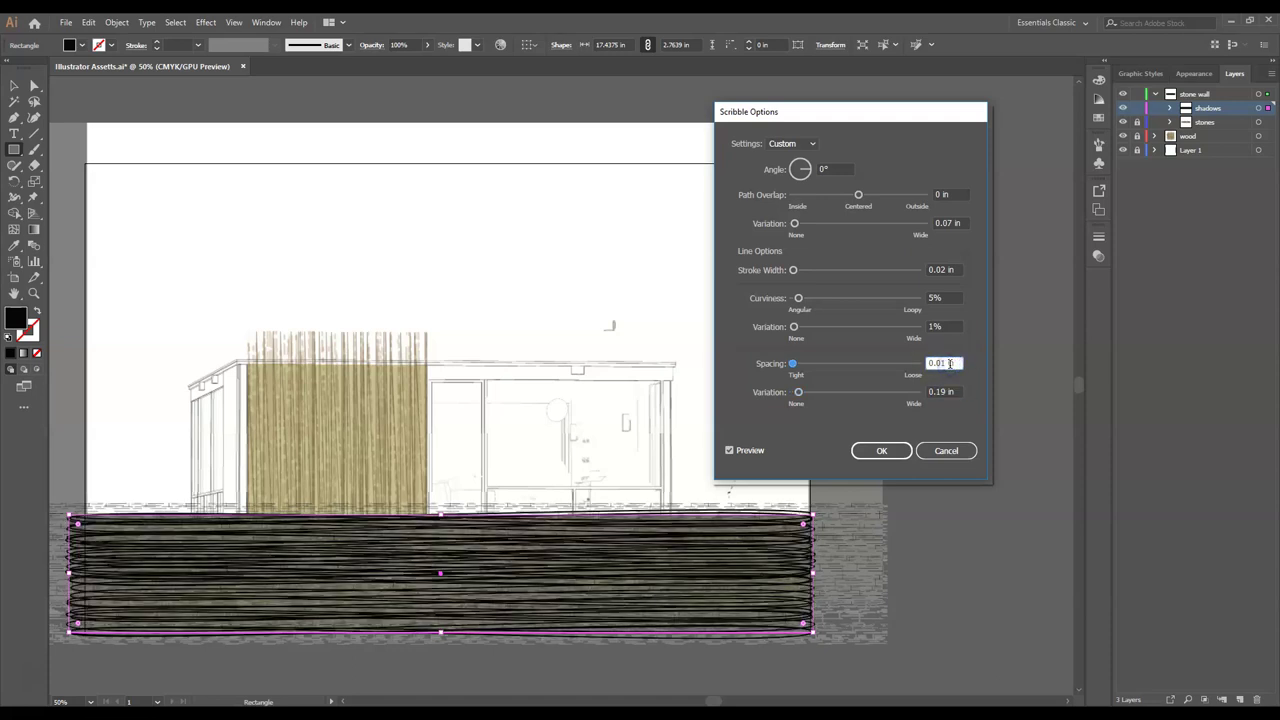
left_click(900, 450)
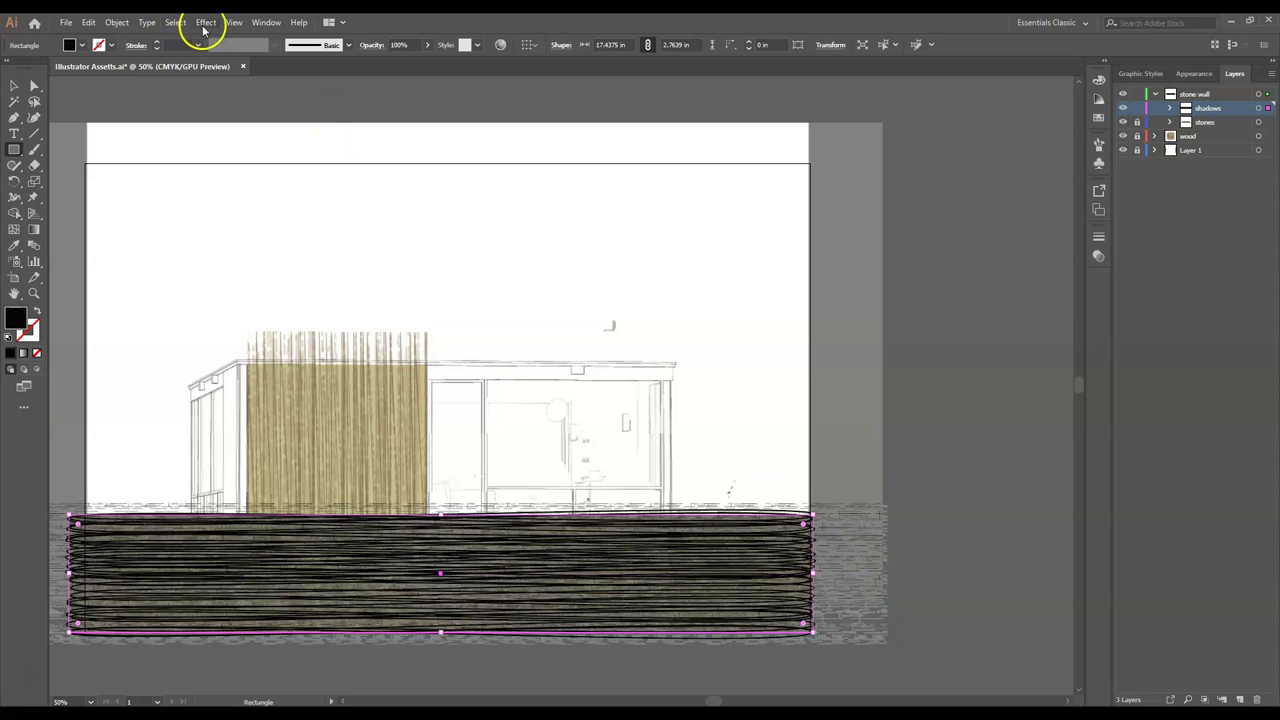
- Add a Feather effect to the scribbled shadow rectangle over the stone wall
left_click(204, 24)
mouse_move(250, 173)
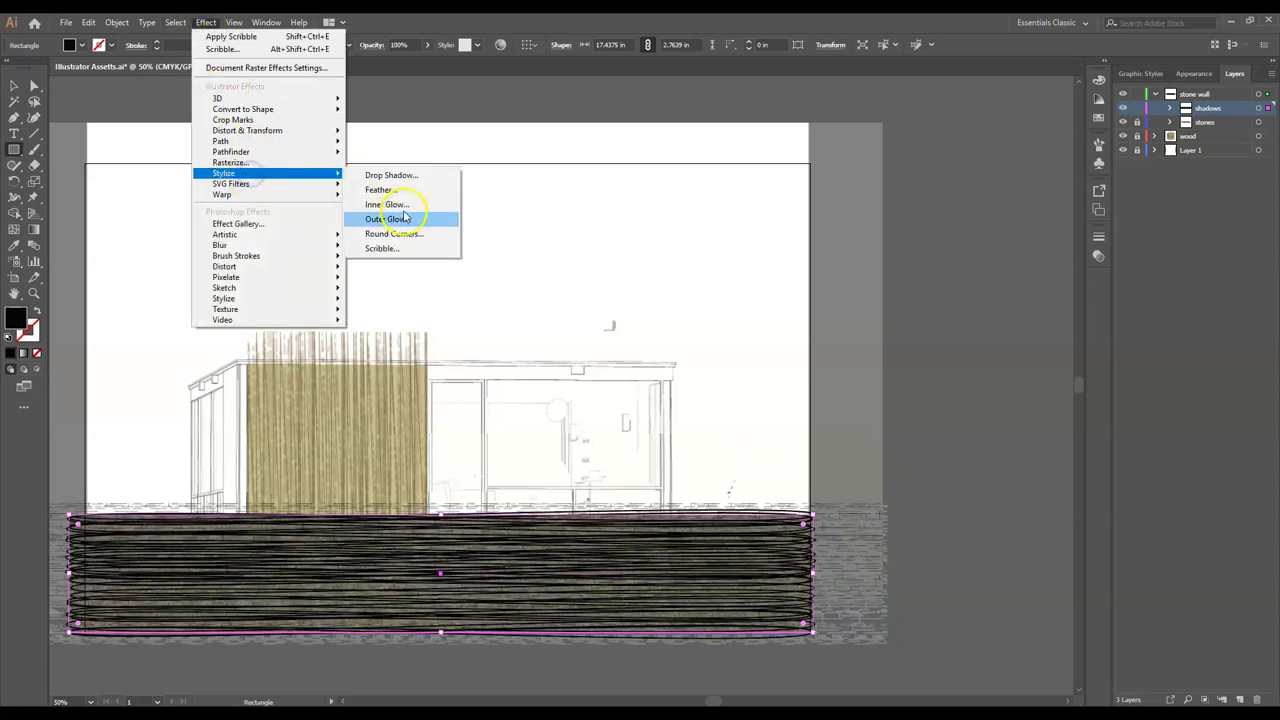
left_click(380, 189)
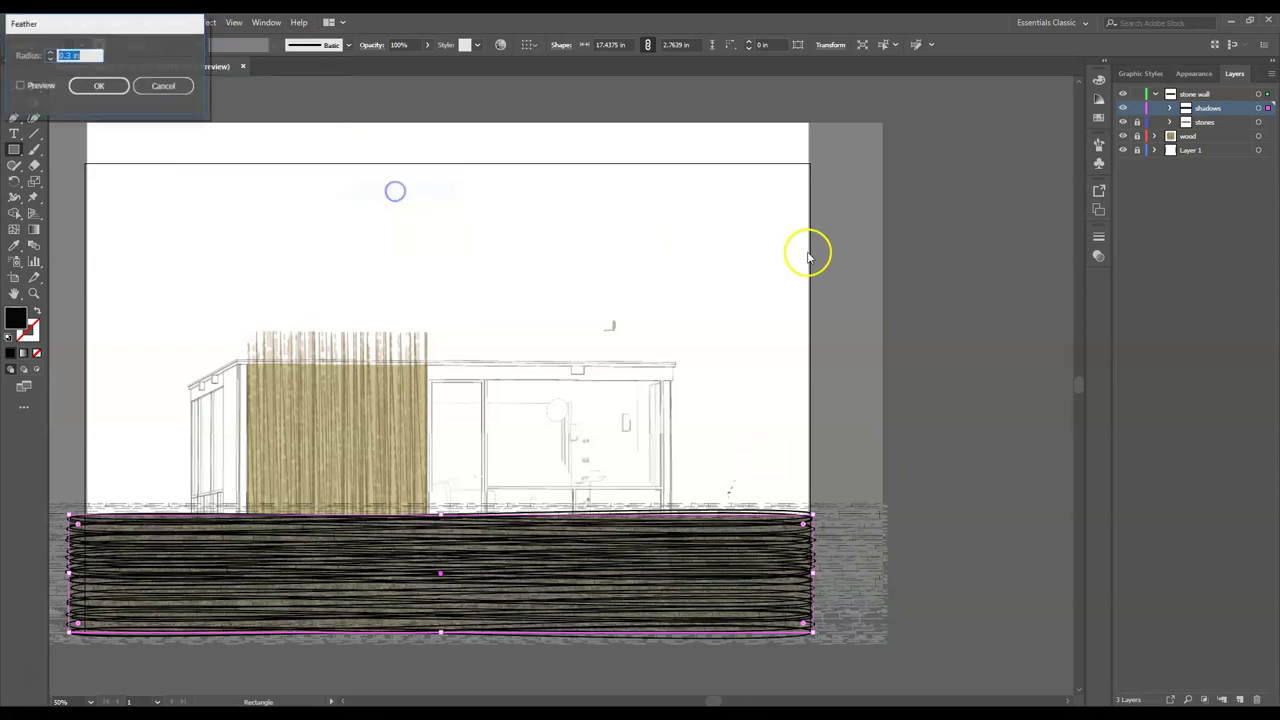
left_click(104, 86)
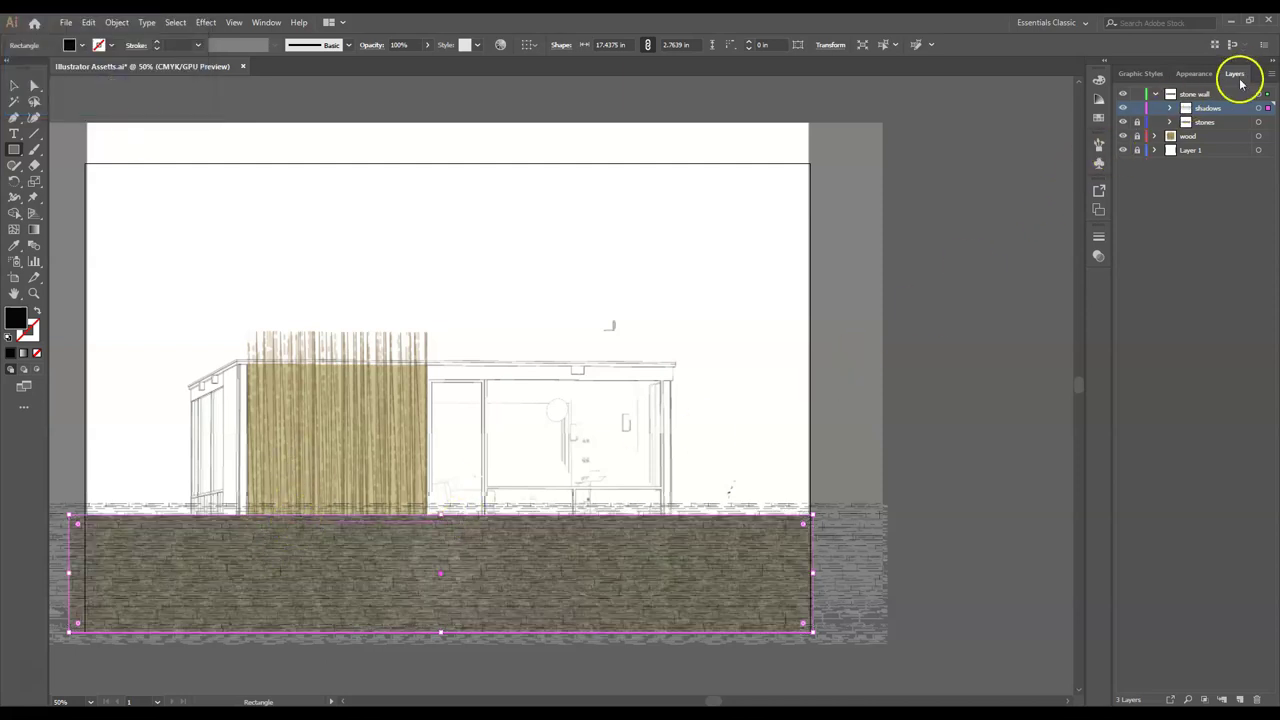
- Compare the stone wall with and without the shadows sublayer, and move the shadow rectangle straight up, clear of the wall
left_click(1122, 109)
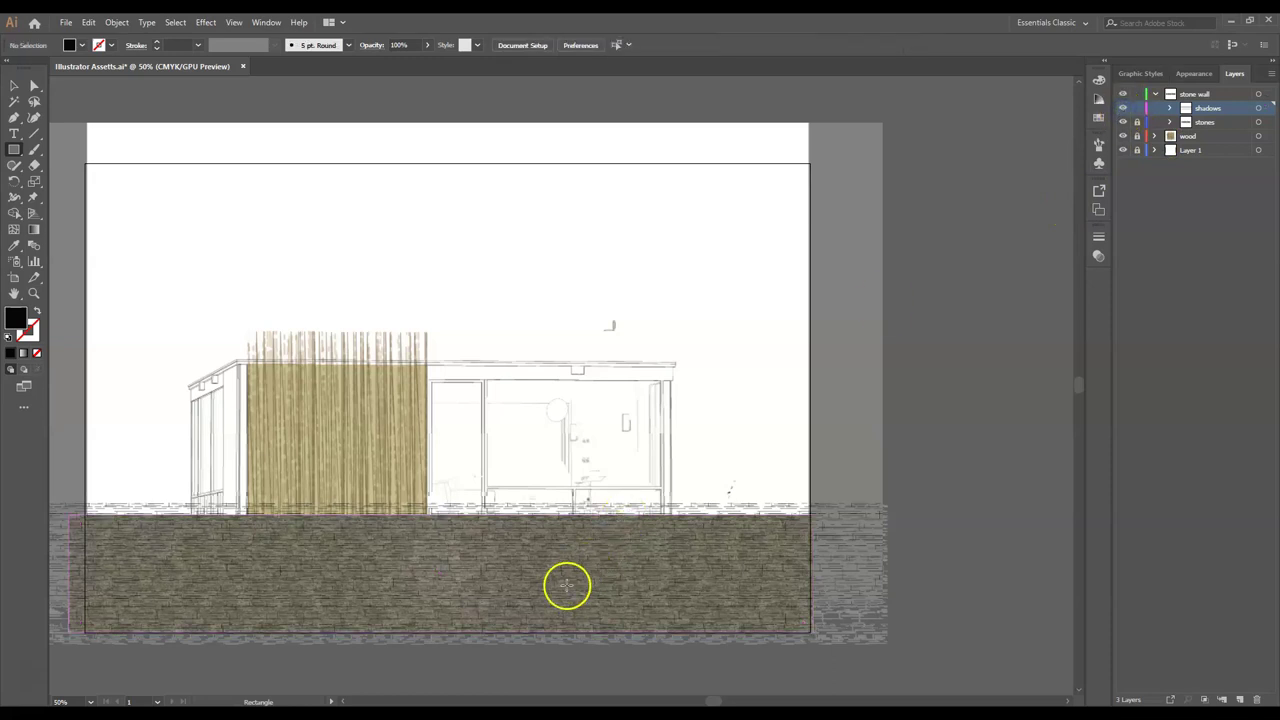
left_click(14, 86)
left_click(284, 600)
left_click(1122, 109)
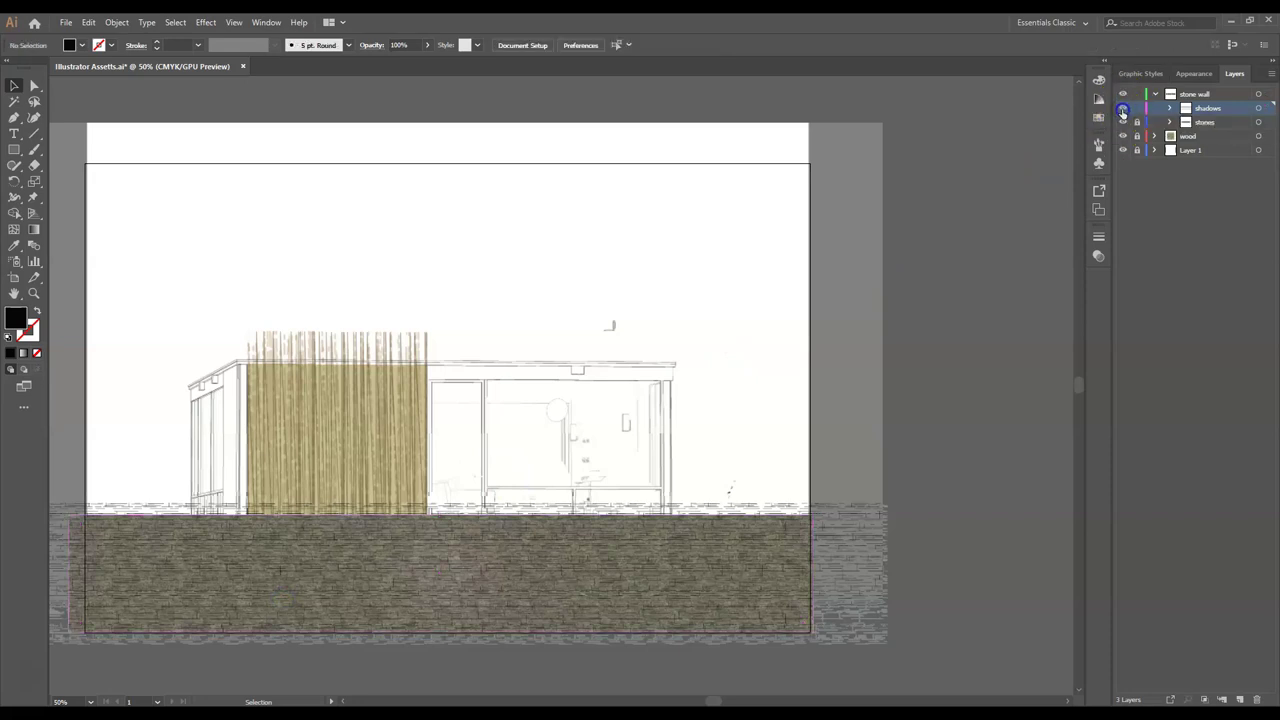
left_click_drag(317, 557, 318, 325)
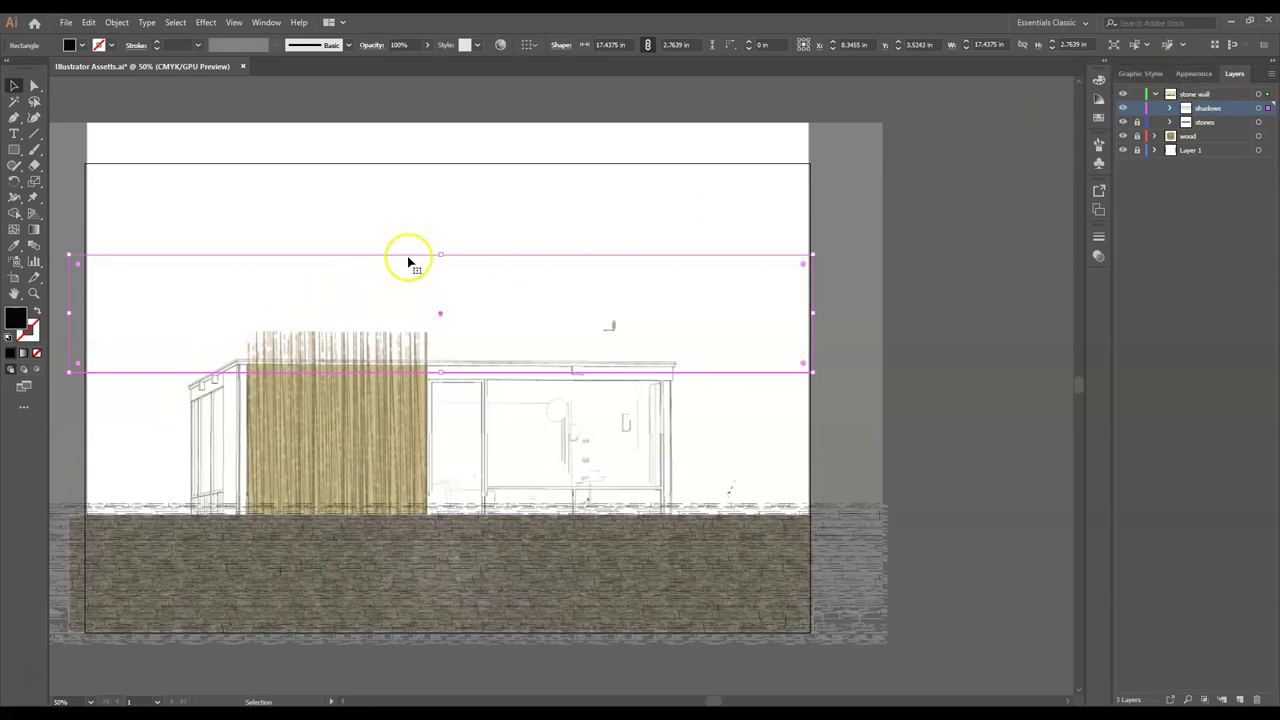
- Try a Feather radius of 0.35 in on the shadow rectangle with the preview on
left_click(1206, 76)
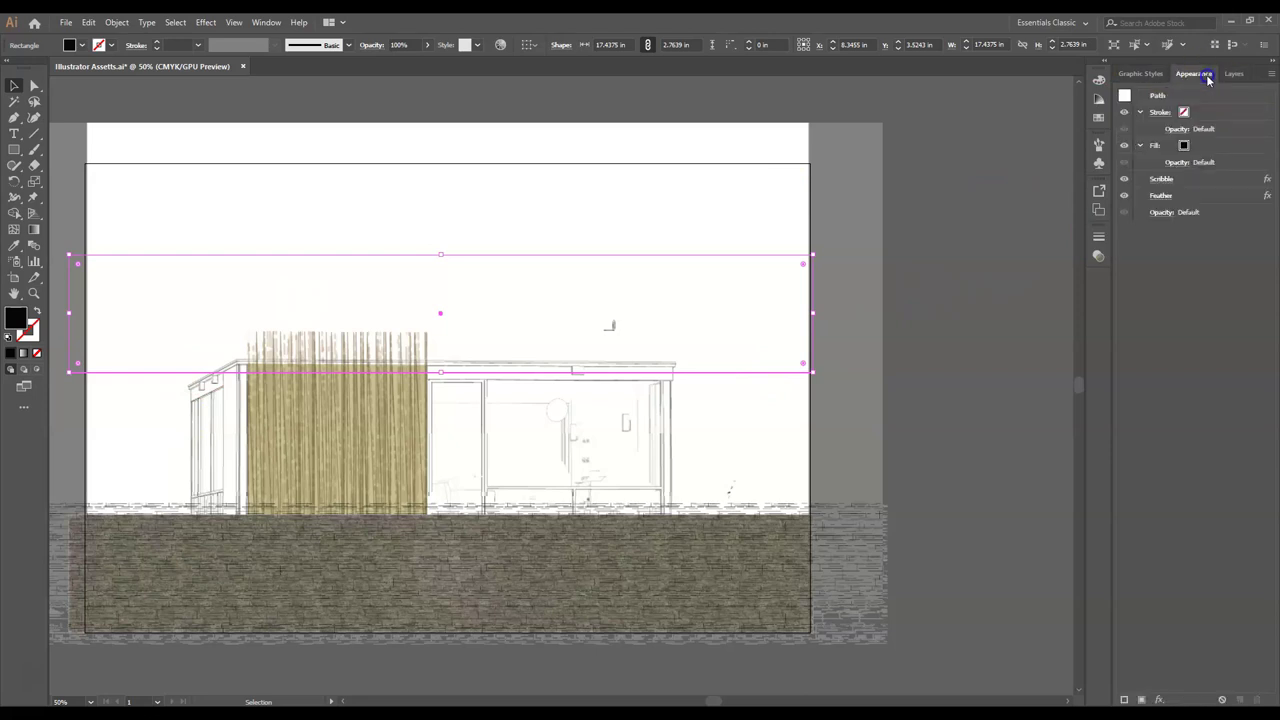
left_click(1194, 197)
left_click(1152, 197)
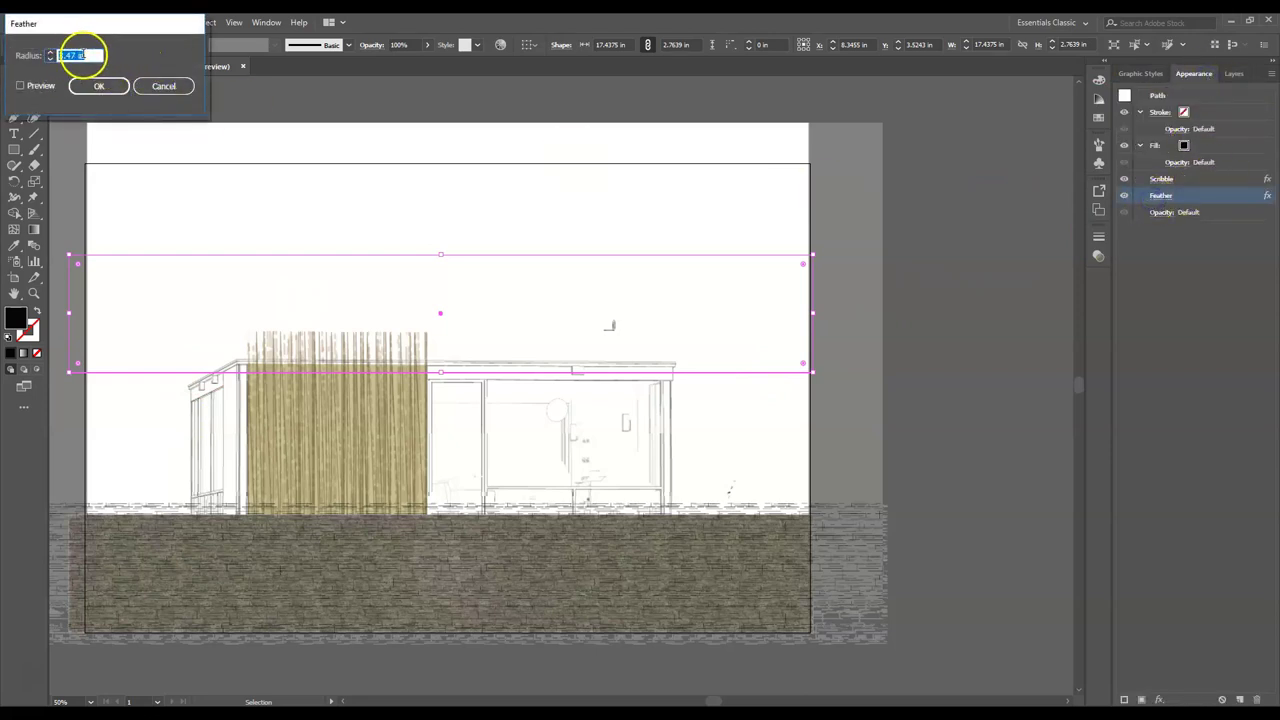
key("Up")
key("Up")
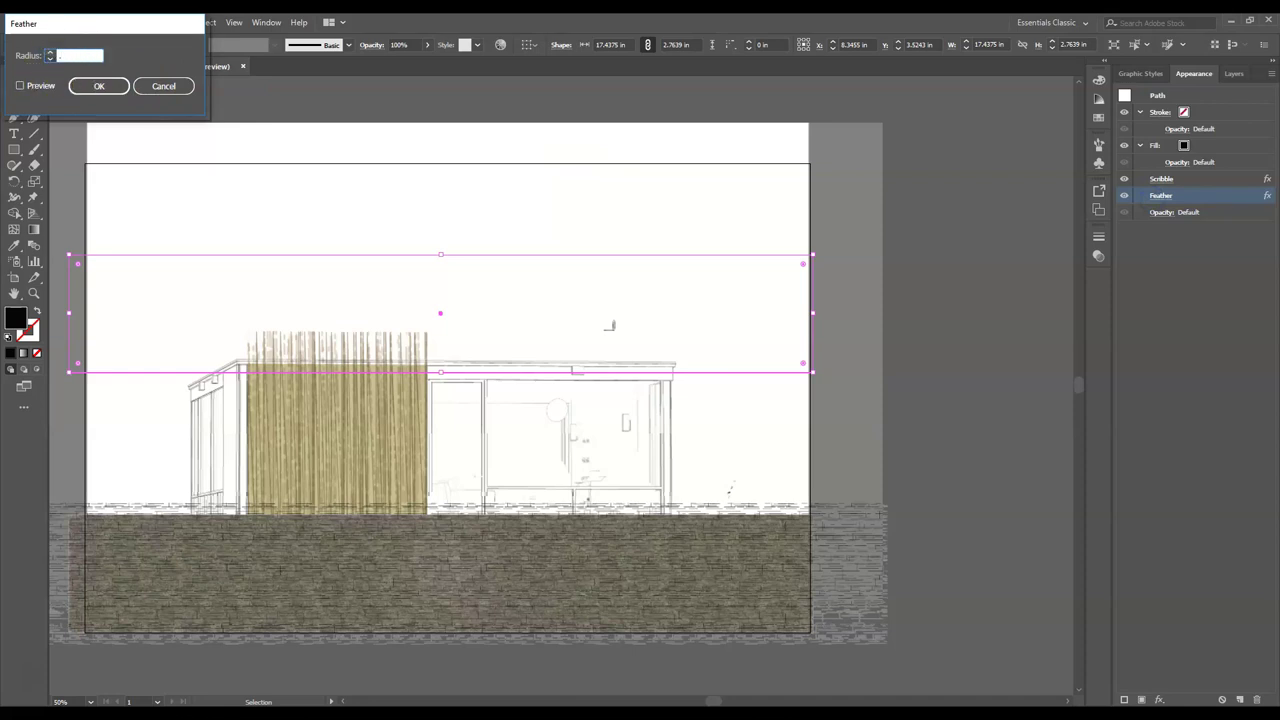
left_click(46, 86)
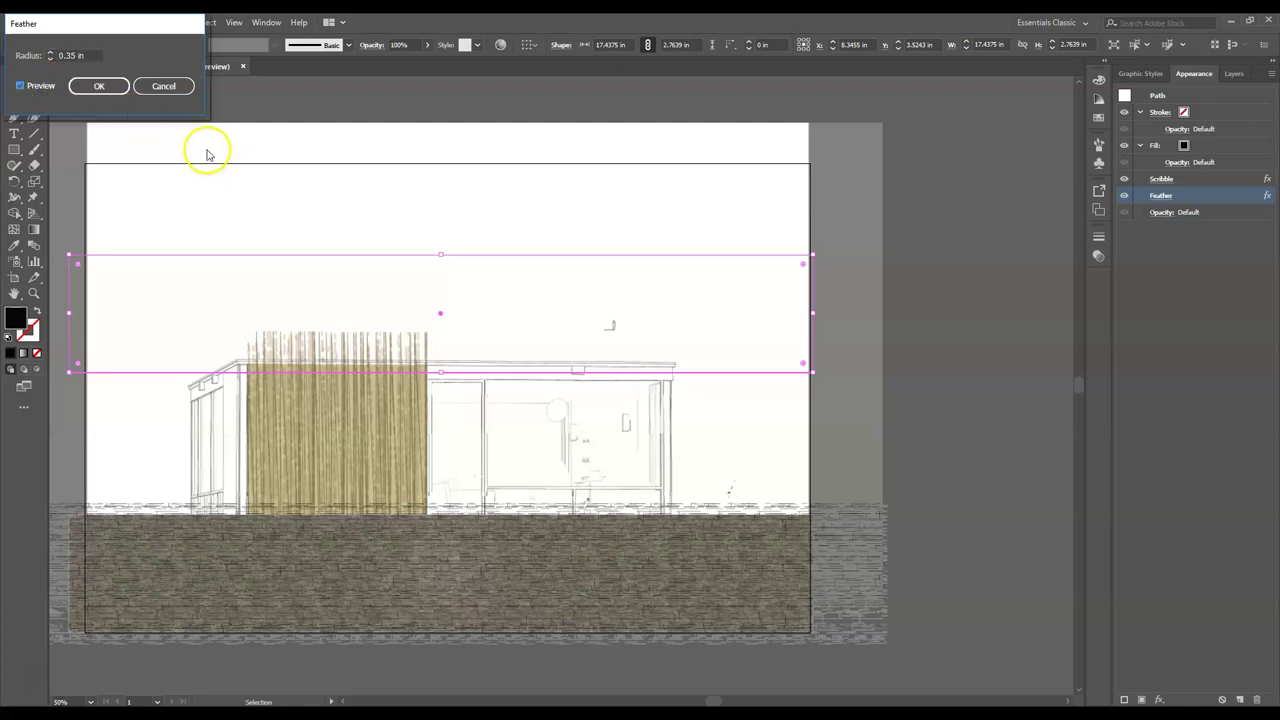
double_click(75, 55)
left_click(74, 54)
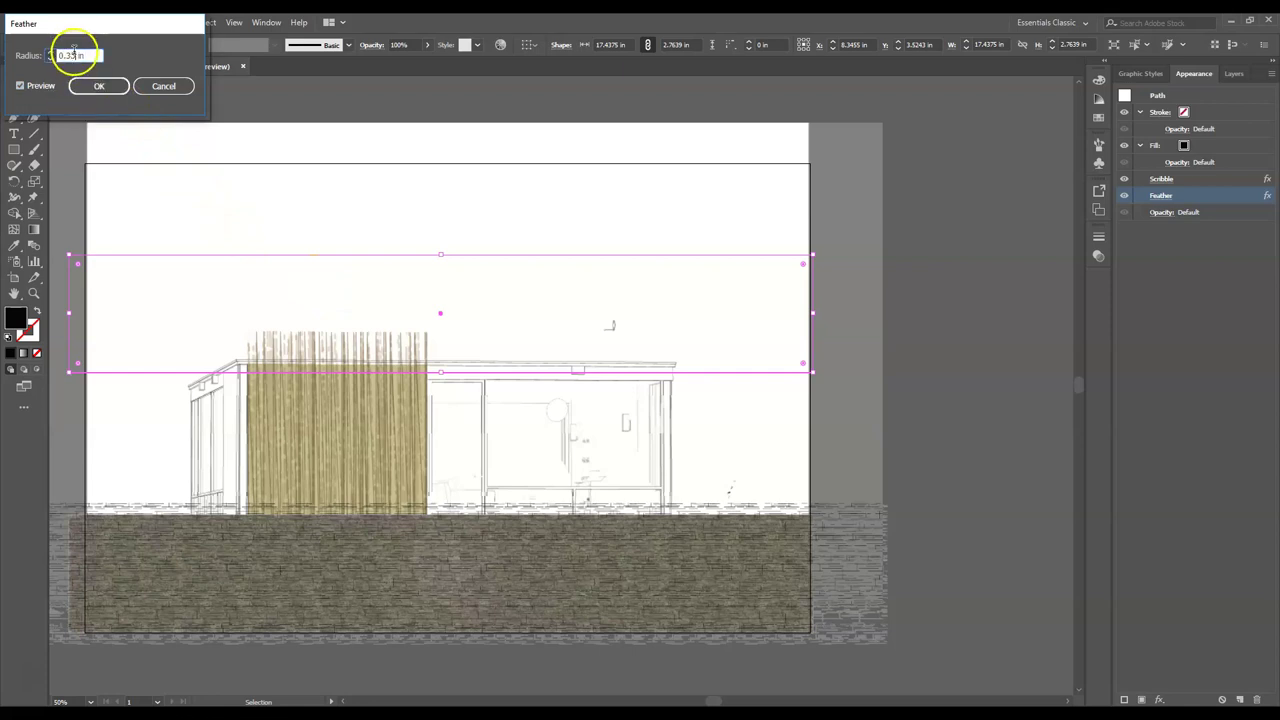
double_click(65, 55)
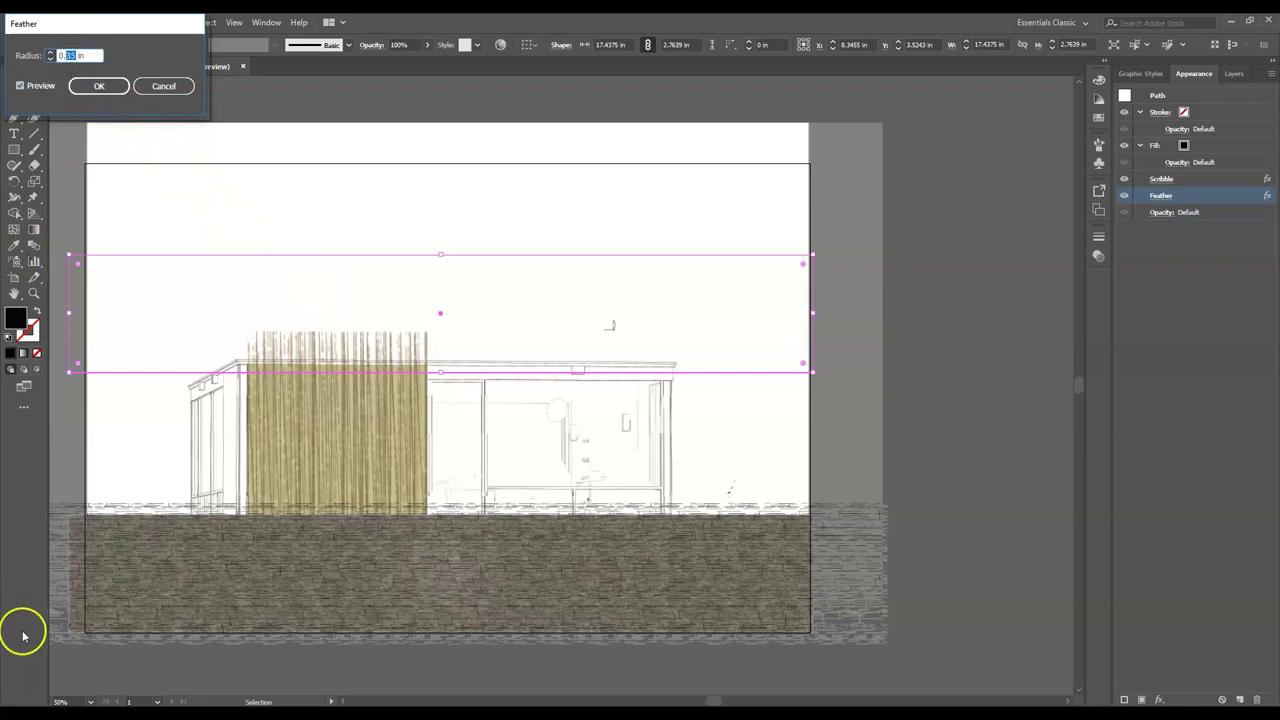
type("3.43")
- Set the shadow rectangle's Feather radius to 0.03 in and move the rectangle back down over the stone wall
left_click(75, 55)
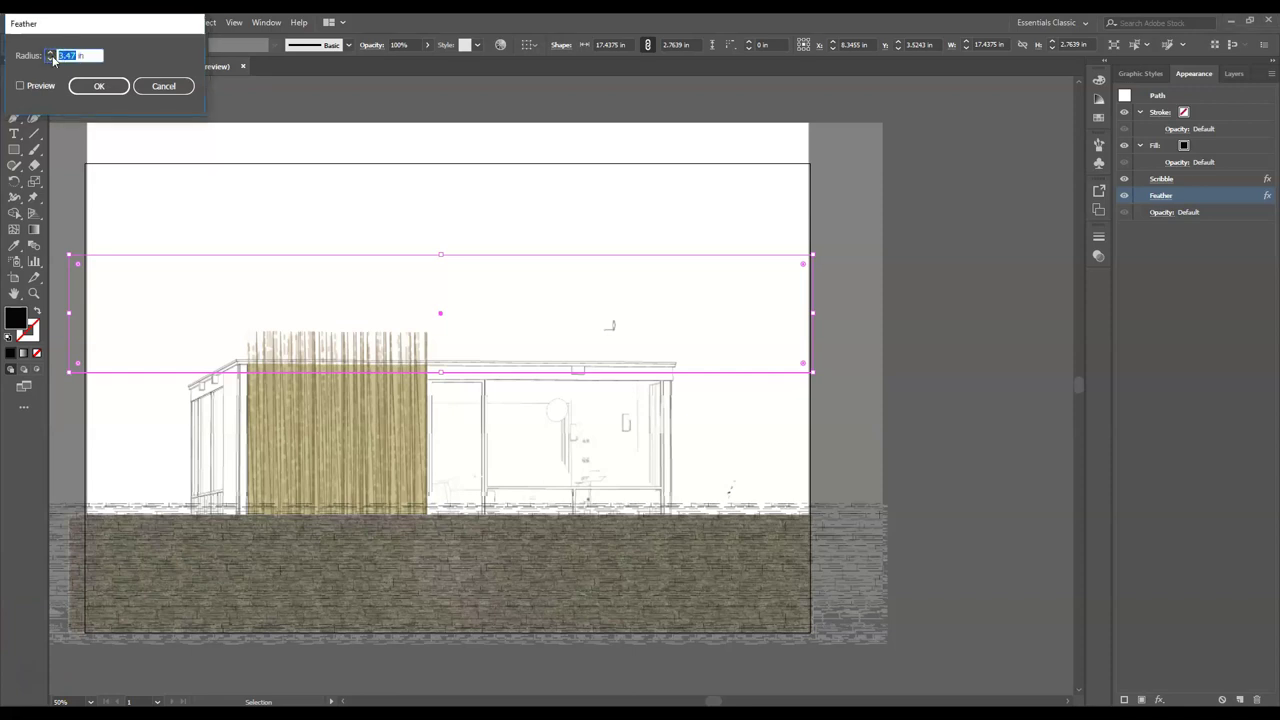
left_click(80, 55)
left_click(52, 88)
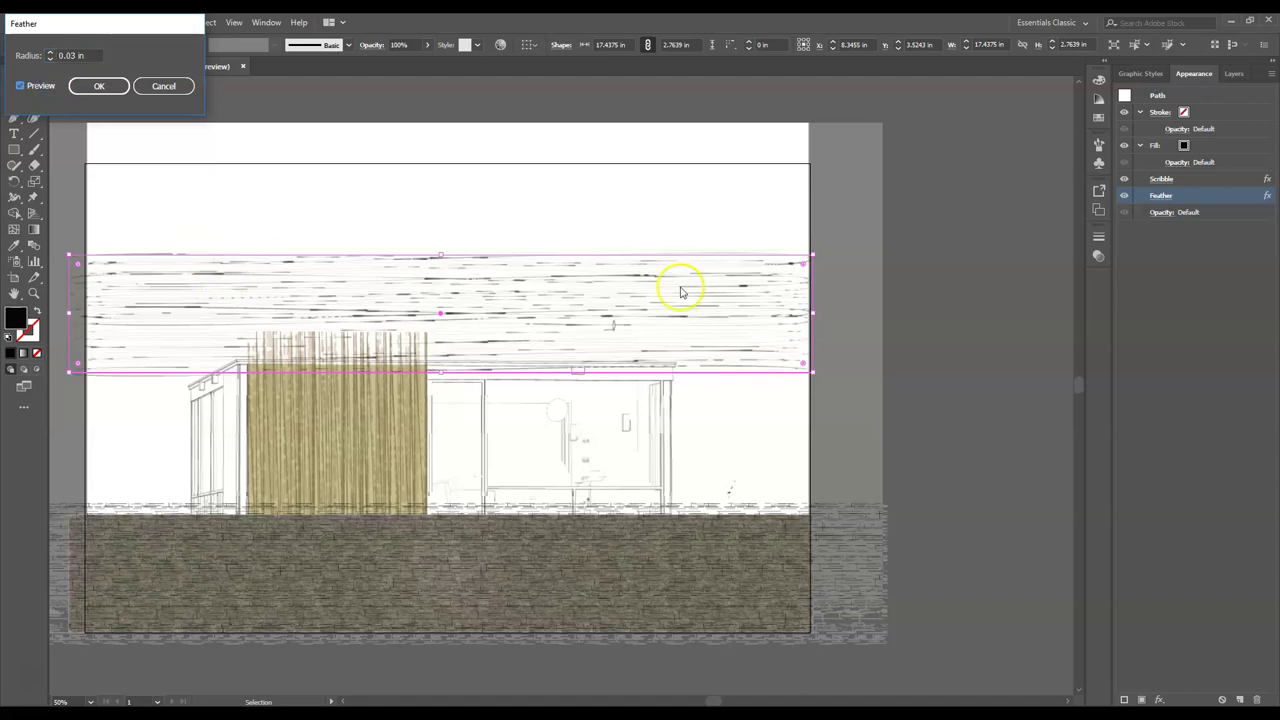
left_click(97, 86)
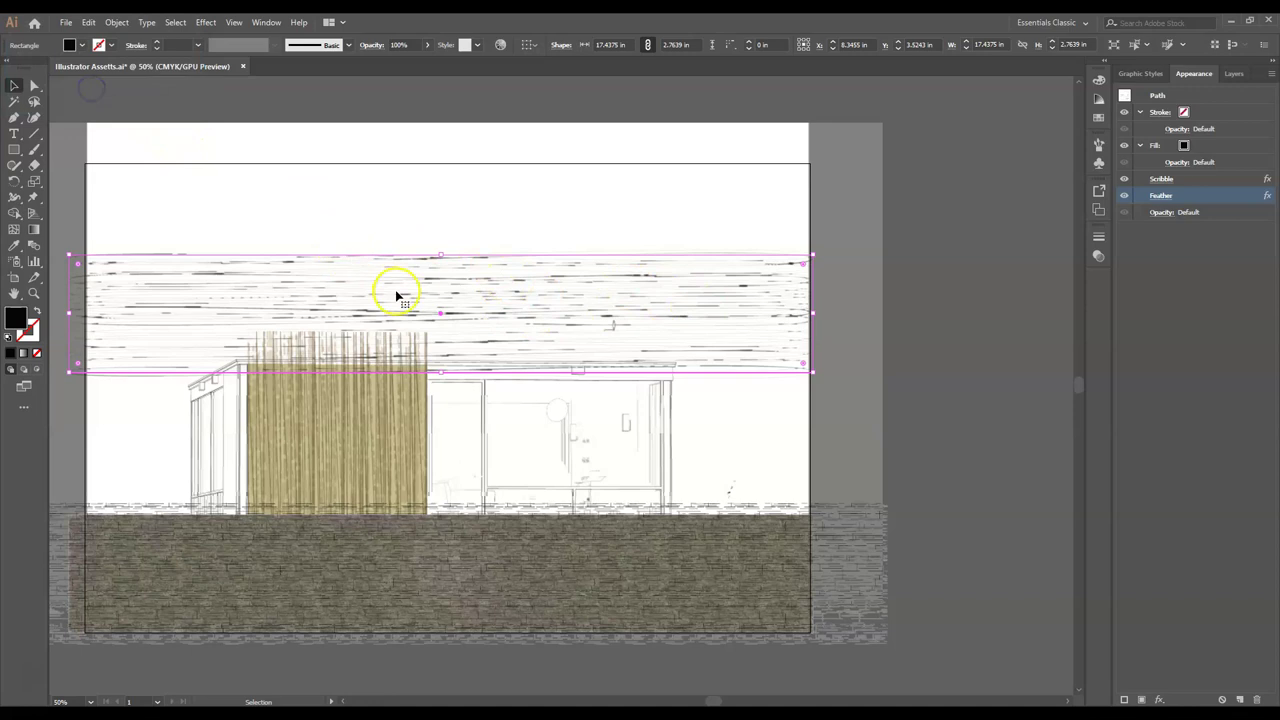
left_click_drag(400, 293, 400, 550)
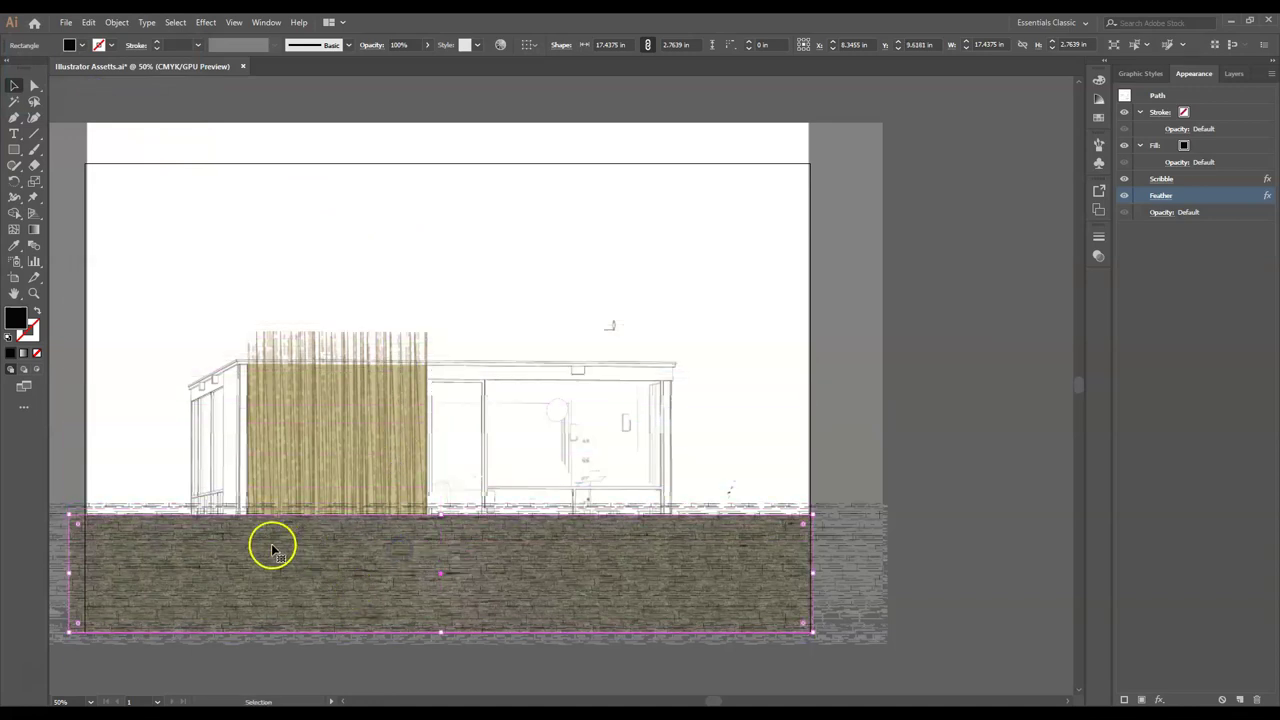
- Set the shadow rectangle's overall opacity to 50% and deselect it
left_click(1161, 212)
left_click(1145, 237)
type("5")
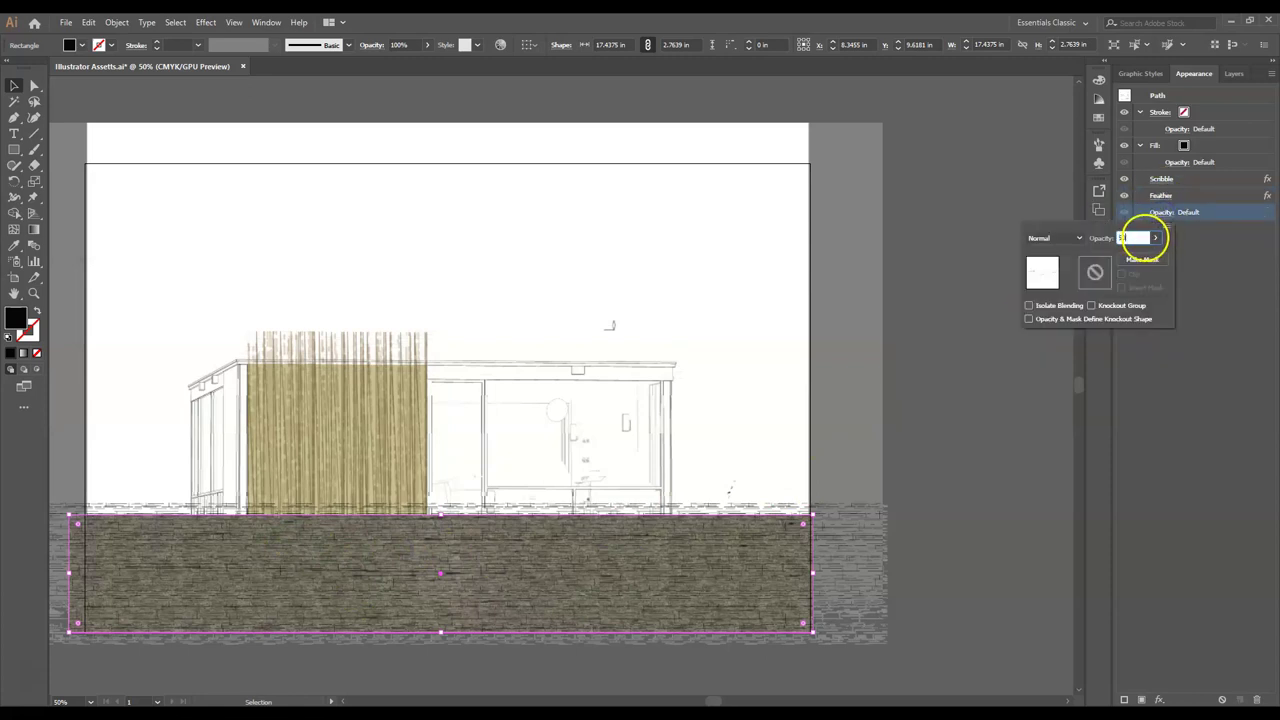
type("0")
key("Return")
left_click(910, 325)
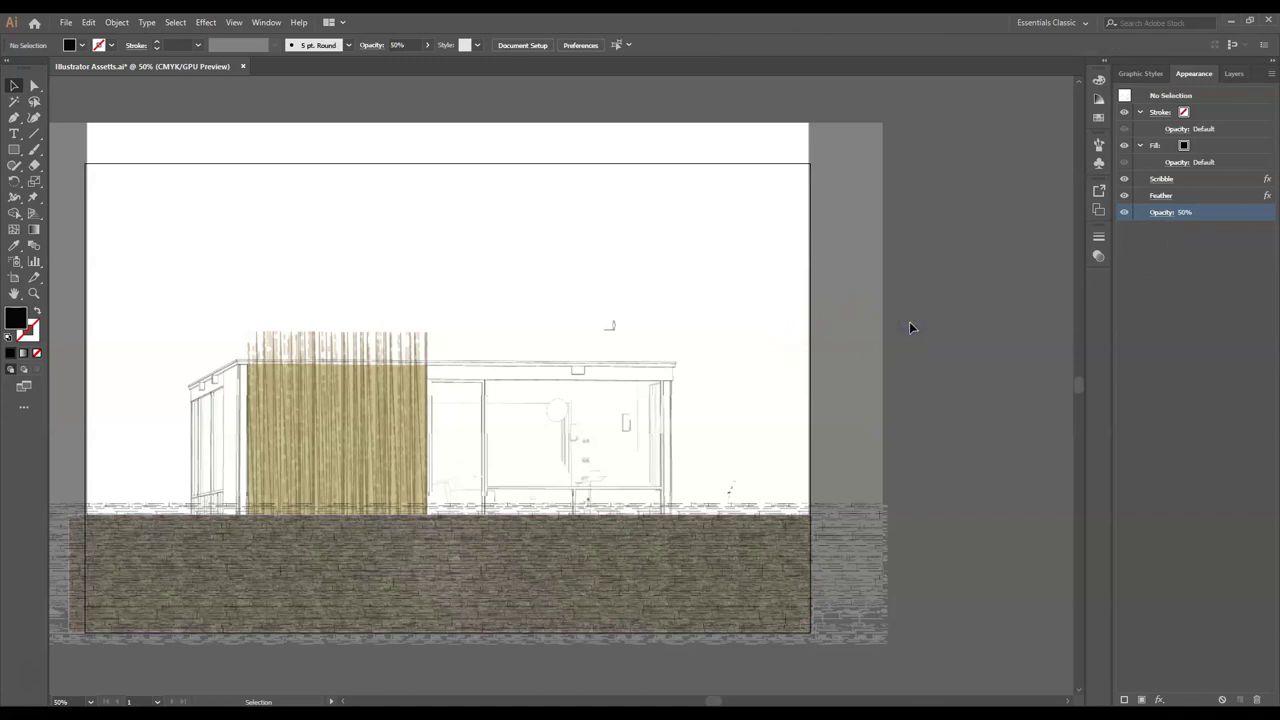
- Copy the shadow rectangle and switch to the house composition in Photoshop
left_click(607, 572)
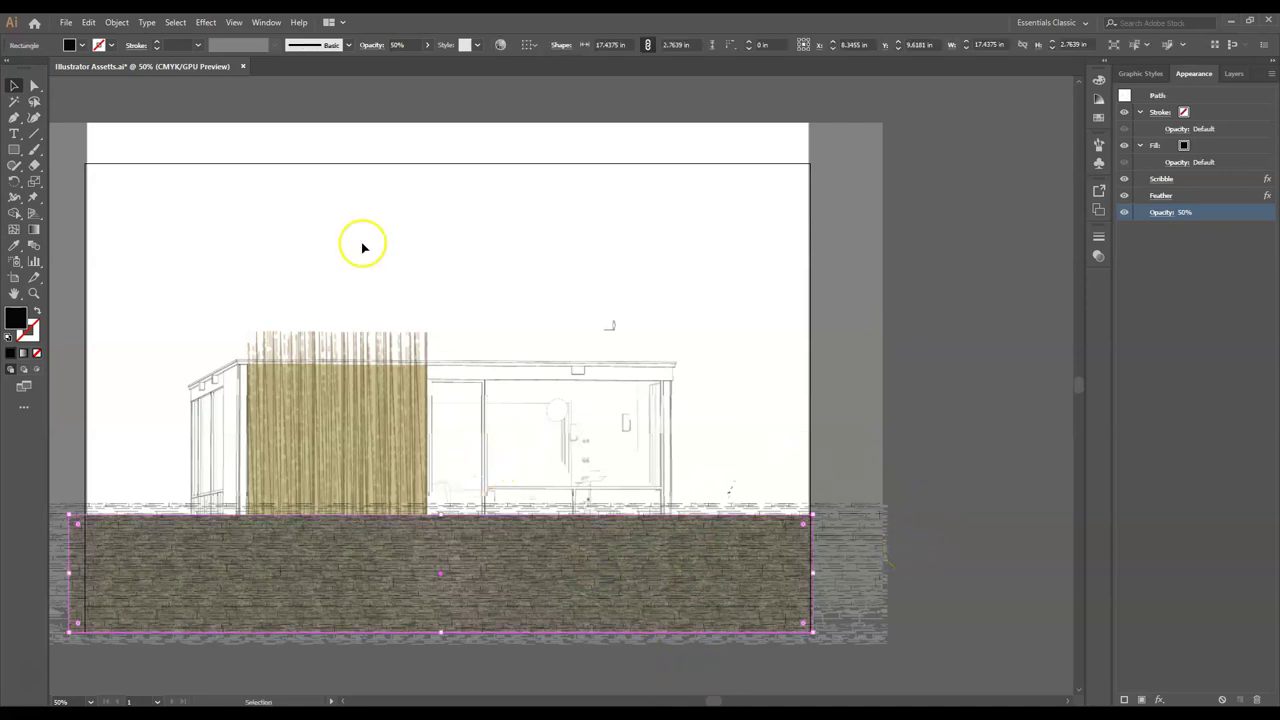
mouse_move(451, 660)
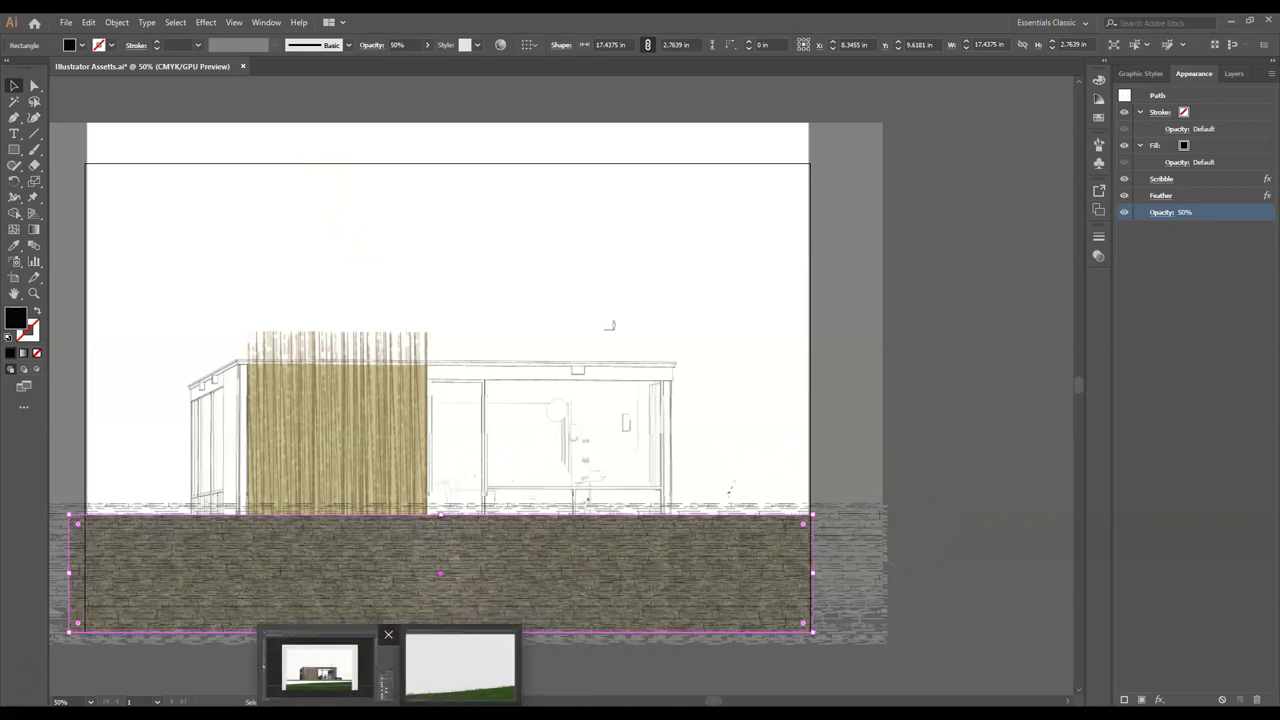
left_click(320, 668)
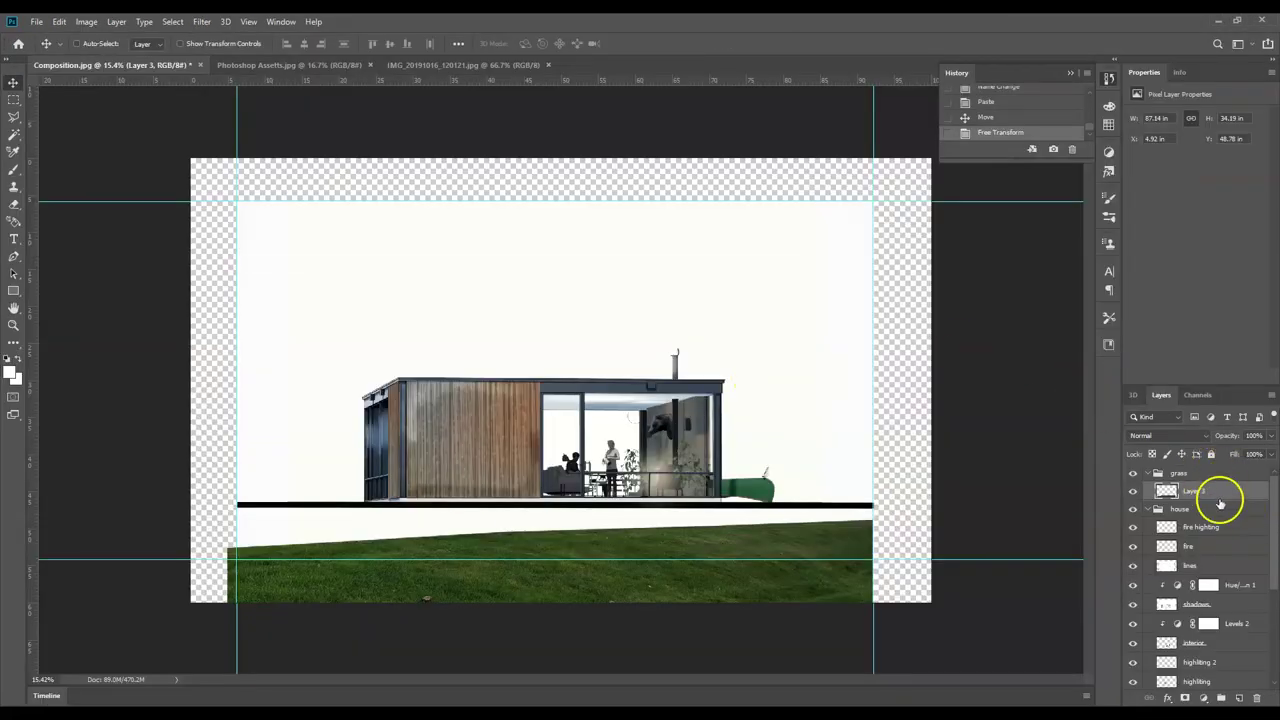
- Add a new group named "stone" directly above the house group
left_click(1210, 509)
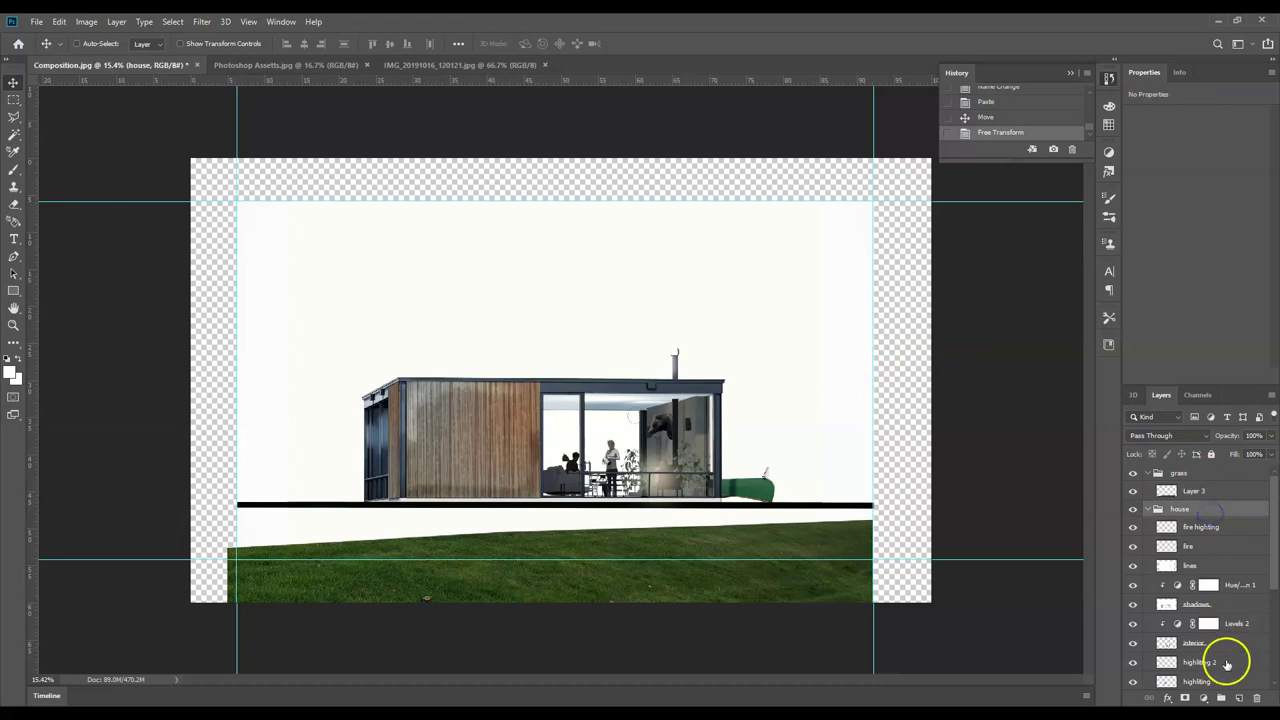
left_click(1221, 698)
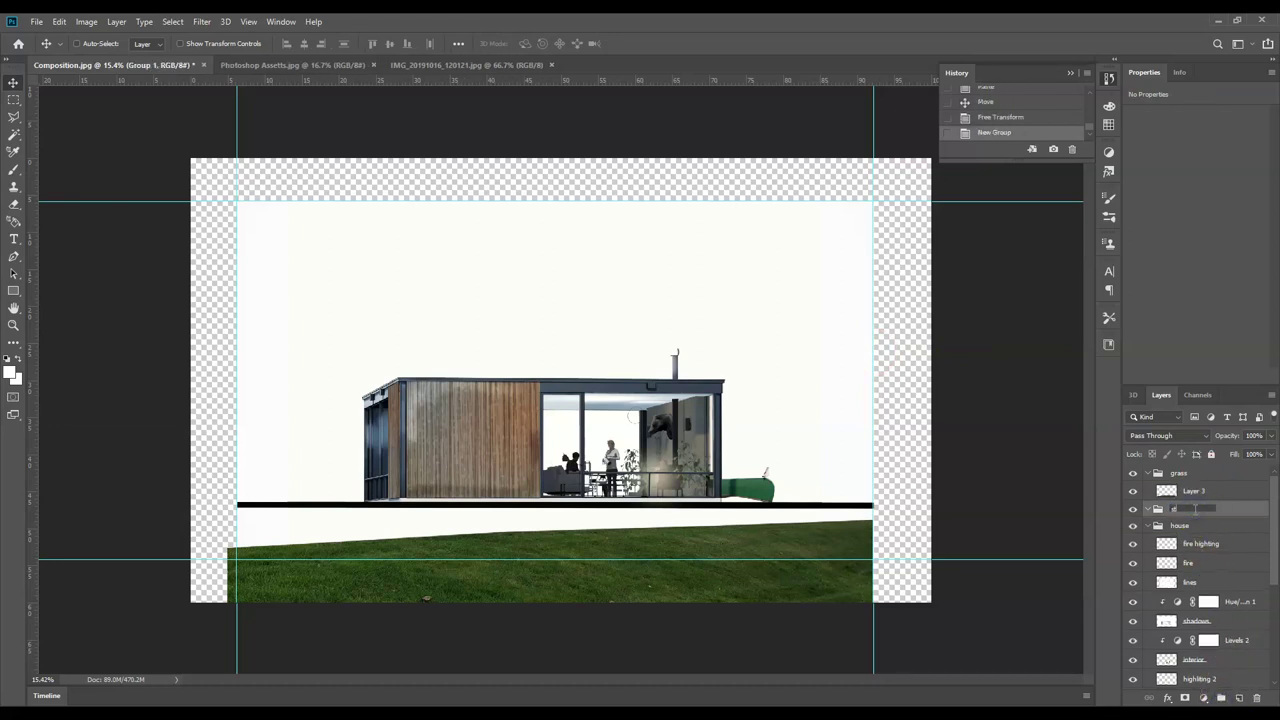
key("Return")
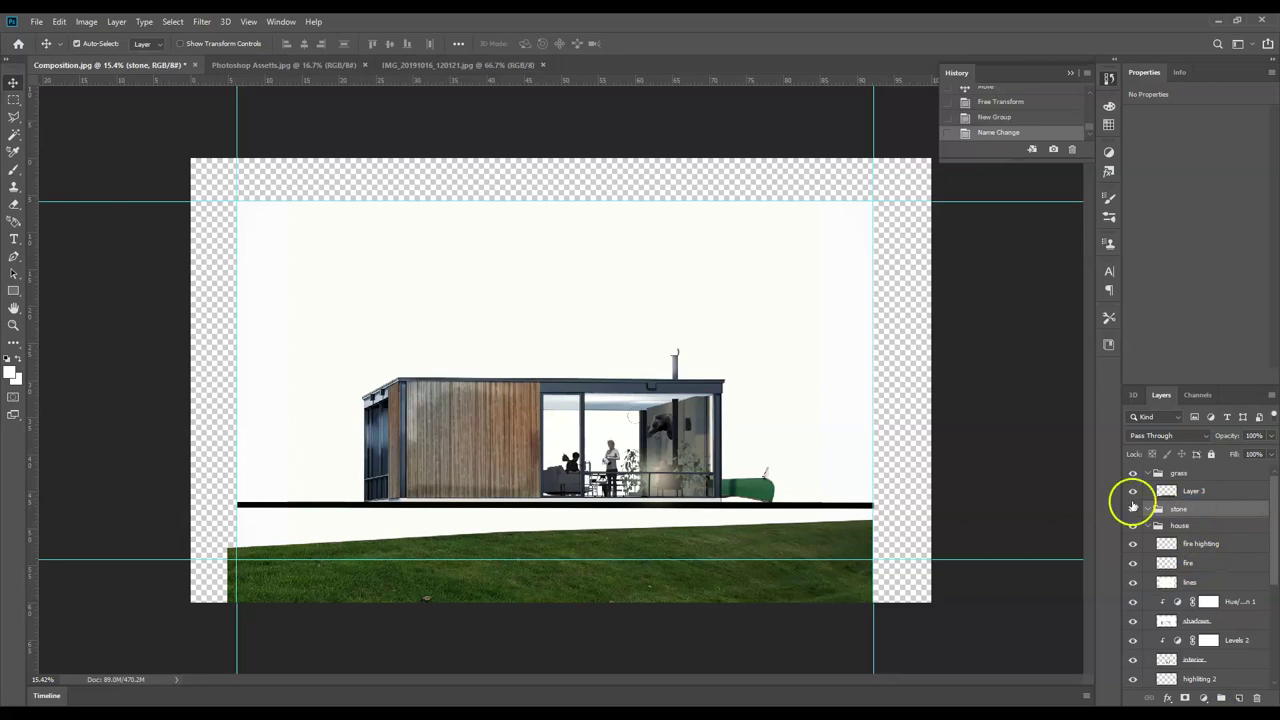
- Paste the shadow rectangle as pixels and scale it to about 90.4 by 15.6 in across the ground below the house
key("ctrl+v")
left_click(681, 209)
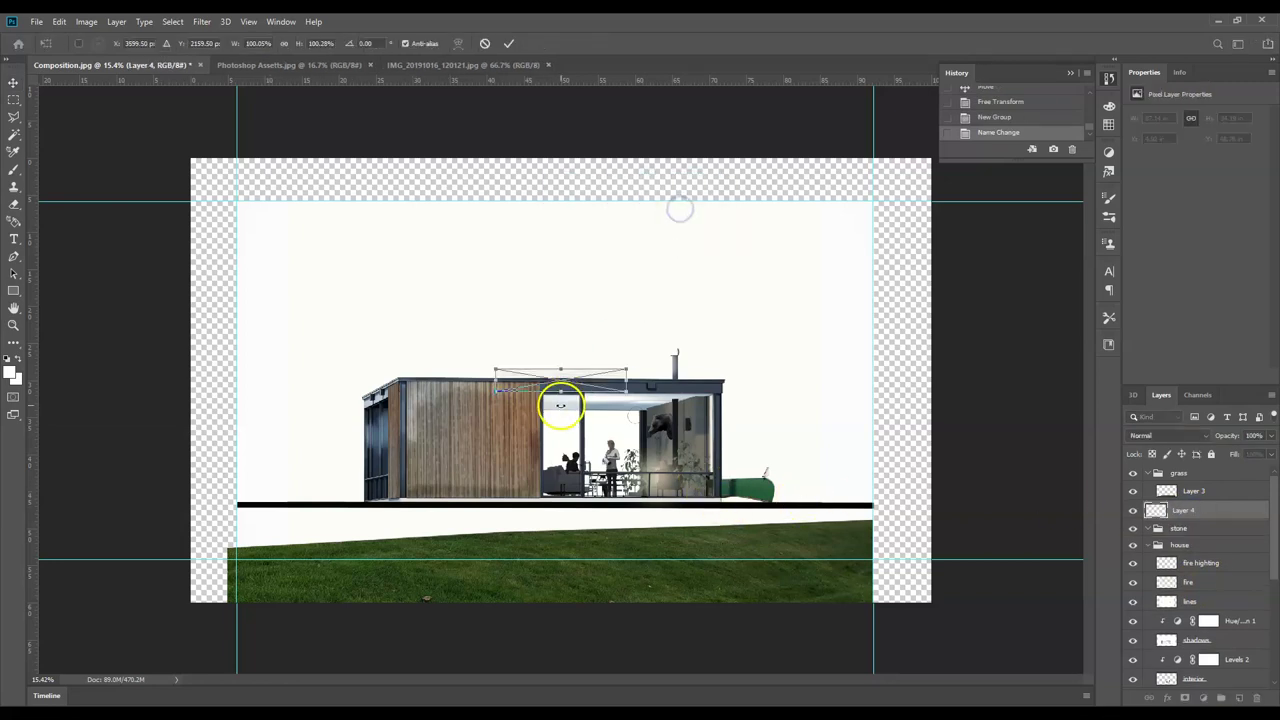
left_click_drag(549, 381, 265, 510)
left_click_drag(343, 519, 880, 624)
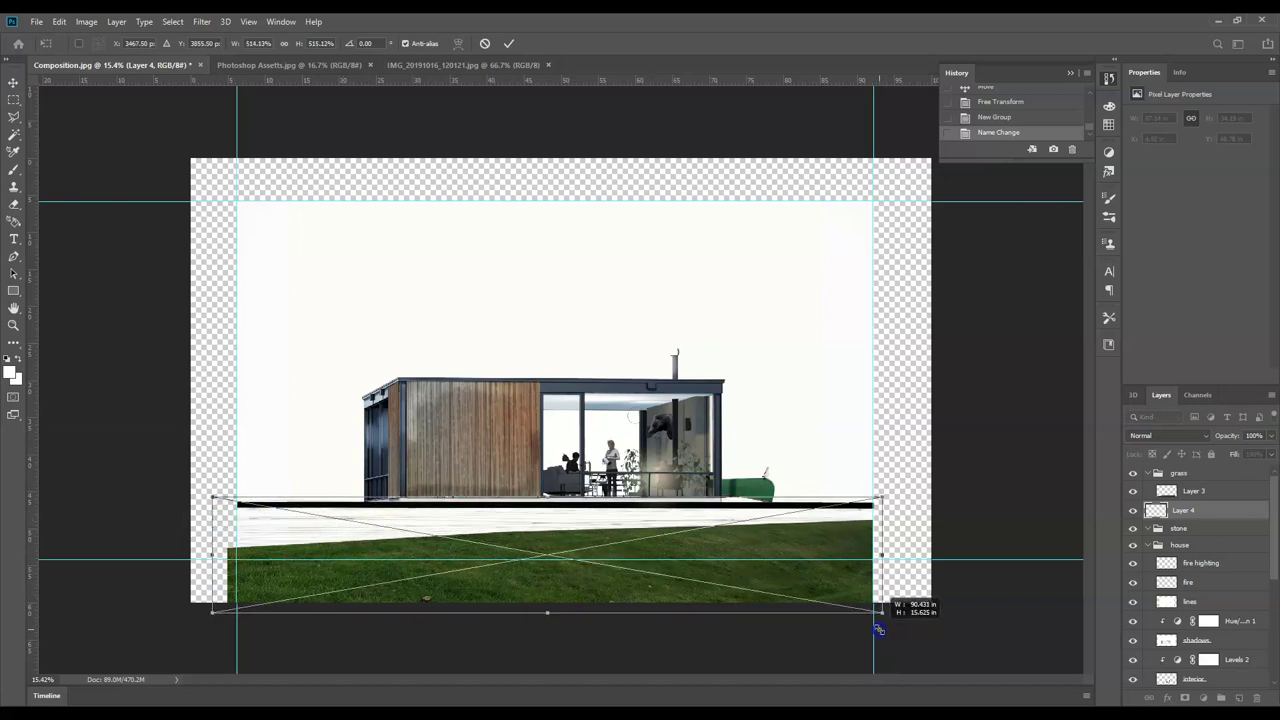
double_click(451, 525)
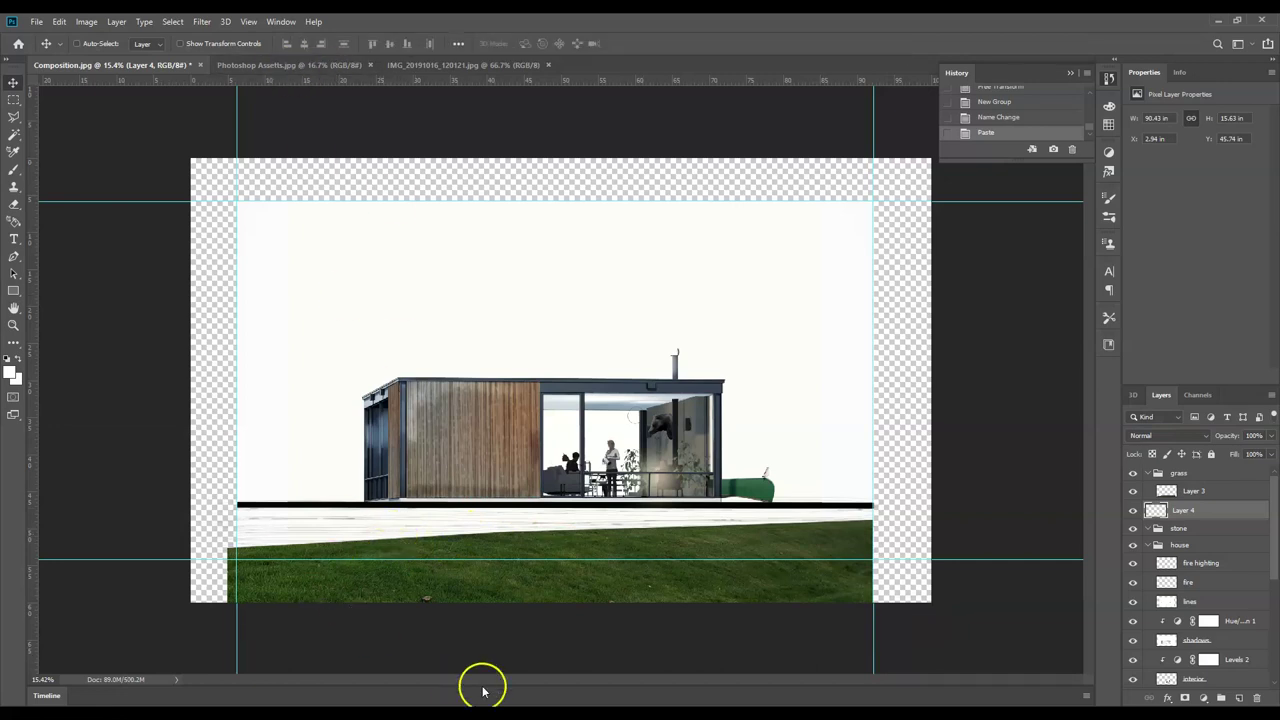
- Switch to Illustrator, lock the shadows layer, copy the stone wall rectangle, and return to the Photoshop composition
key("alt+Tab")
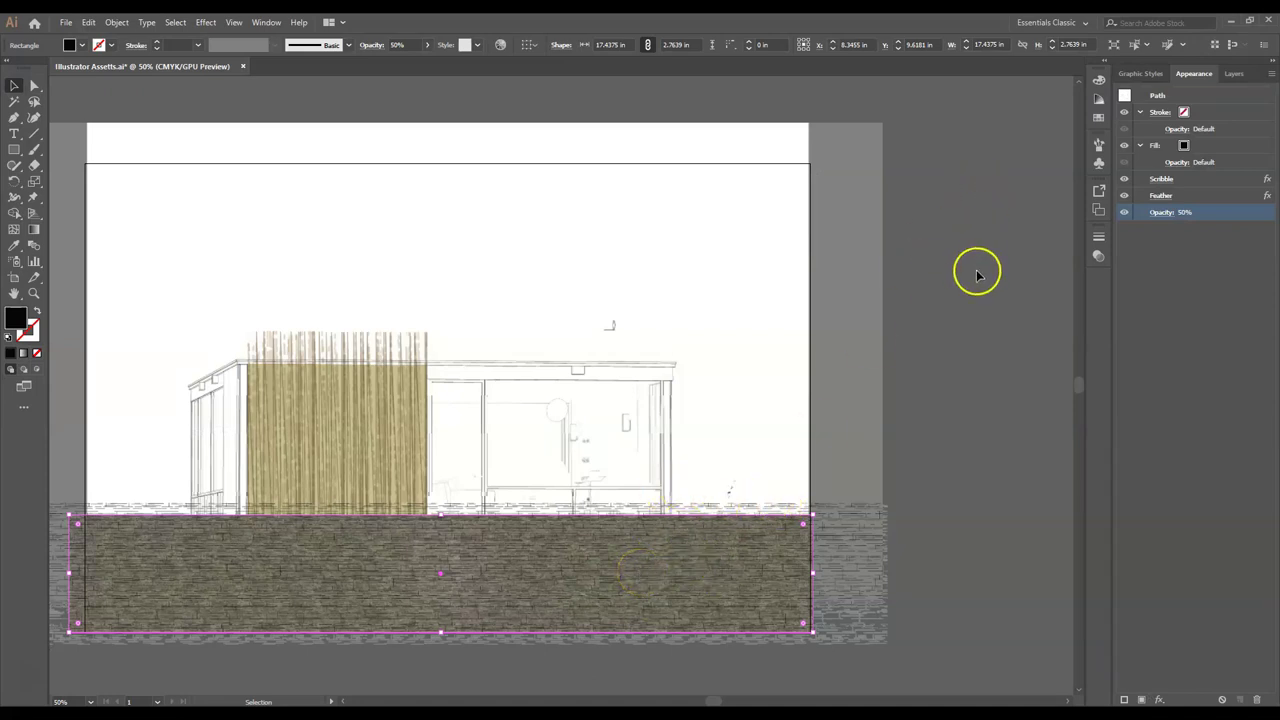
left_click(1236, 74)
left_click(1137, 108)
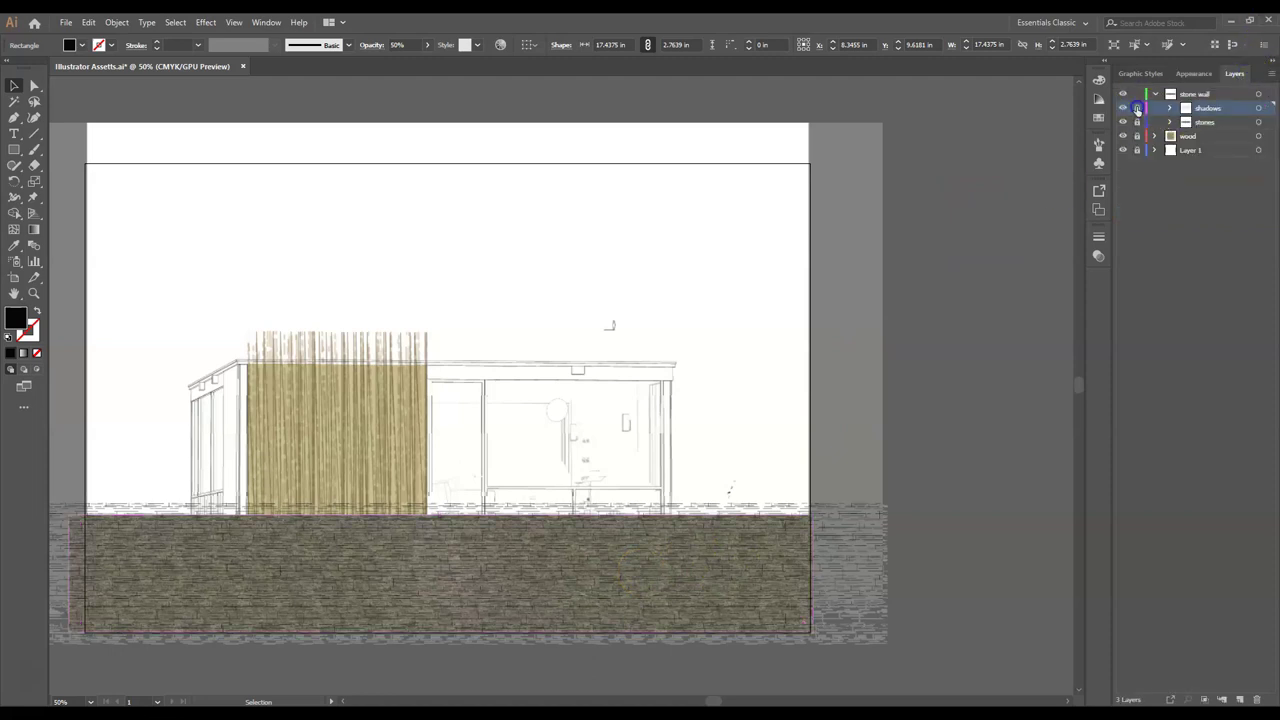
left_click(560, 556)
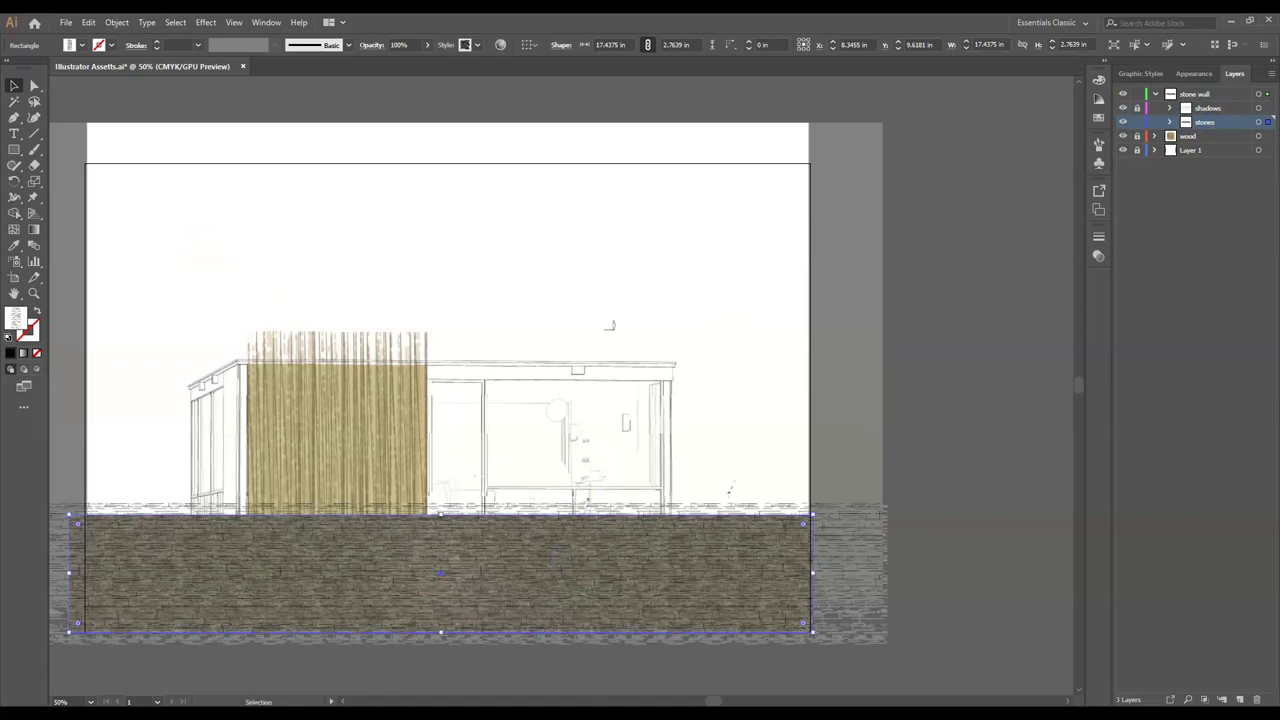
left_click(322, 665)
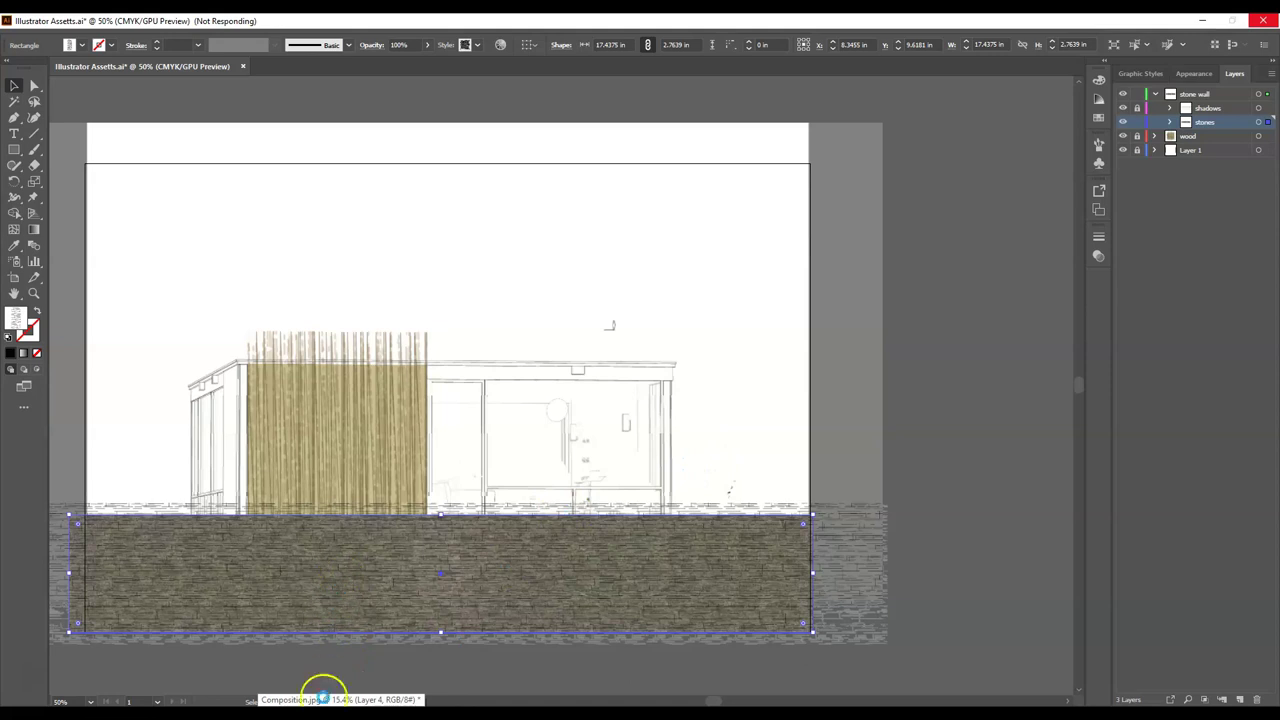
left_click(372, 516)
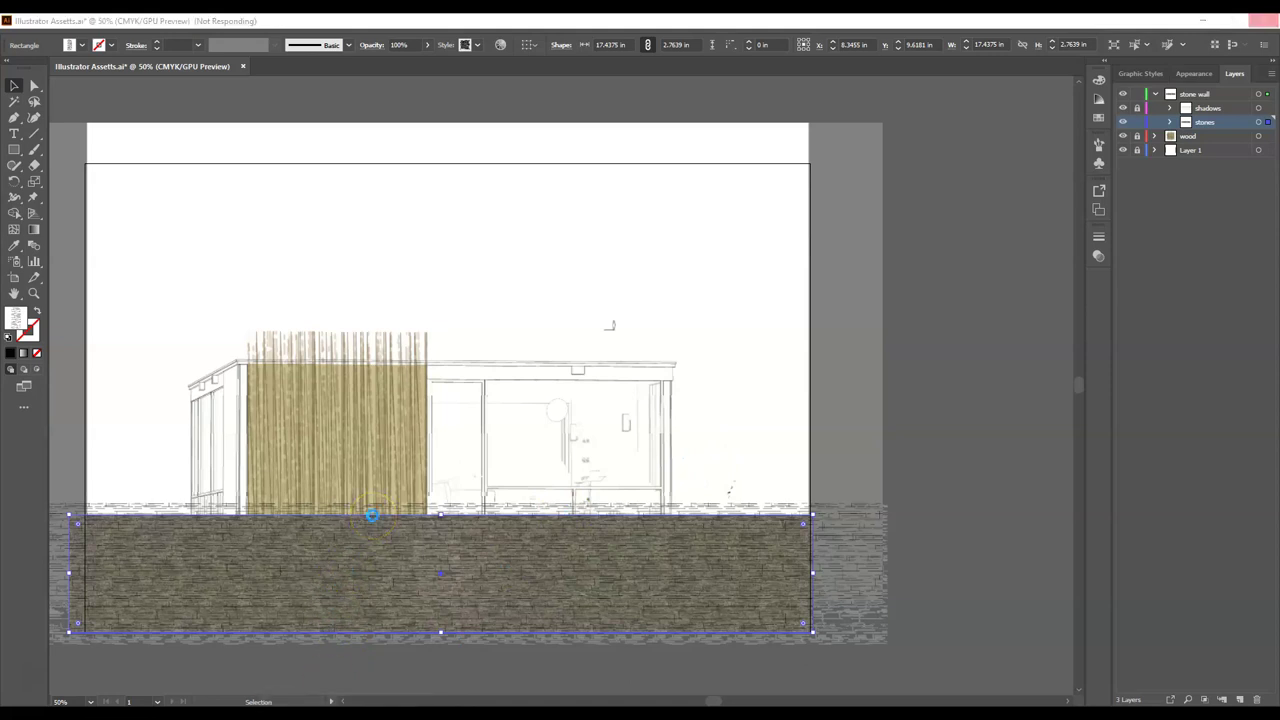
key("alt+Tab")
- Paste the stone wall as pixels and scale it to about 107 in wide so it spans the ground below the house
key("ctrl+t")
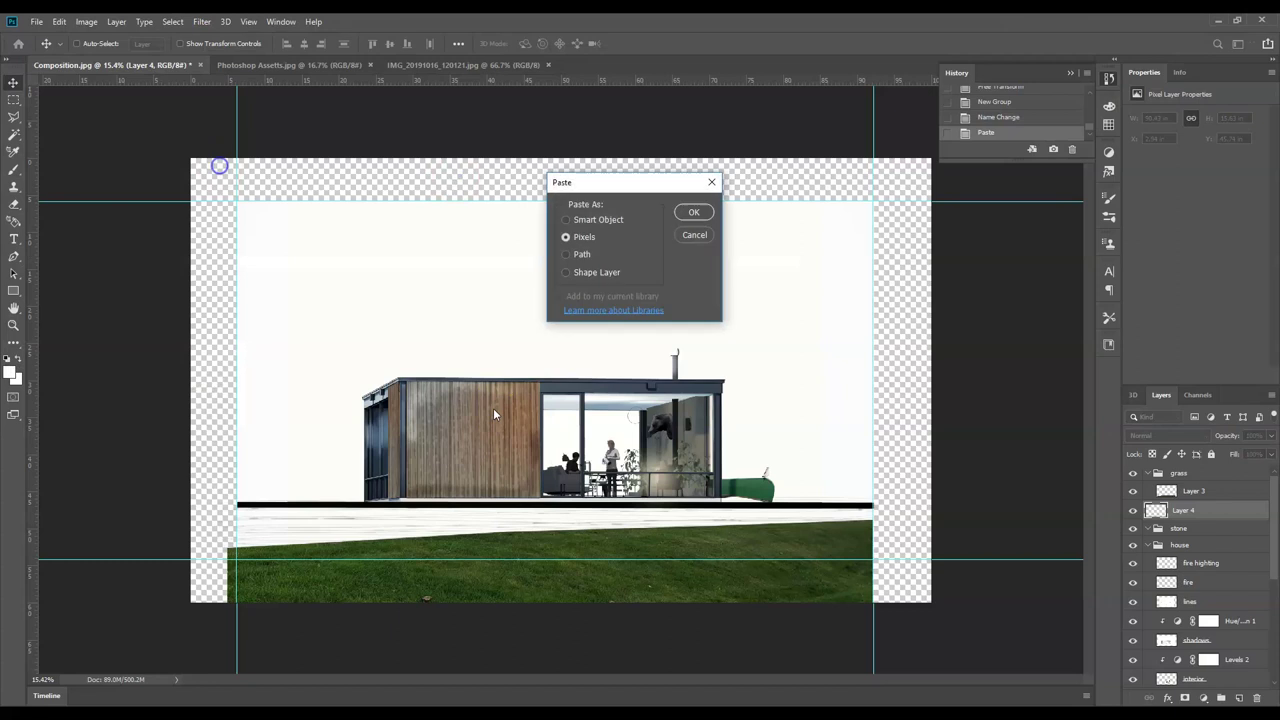
left_click(699, 213)
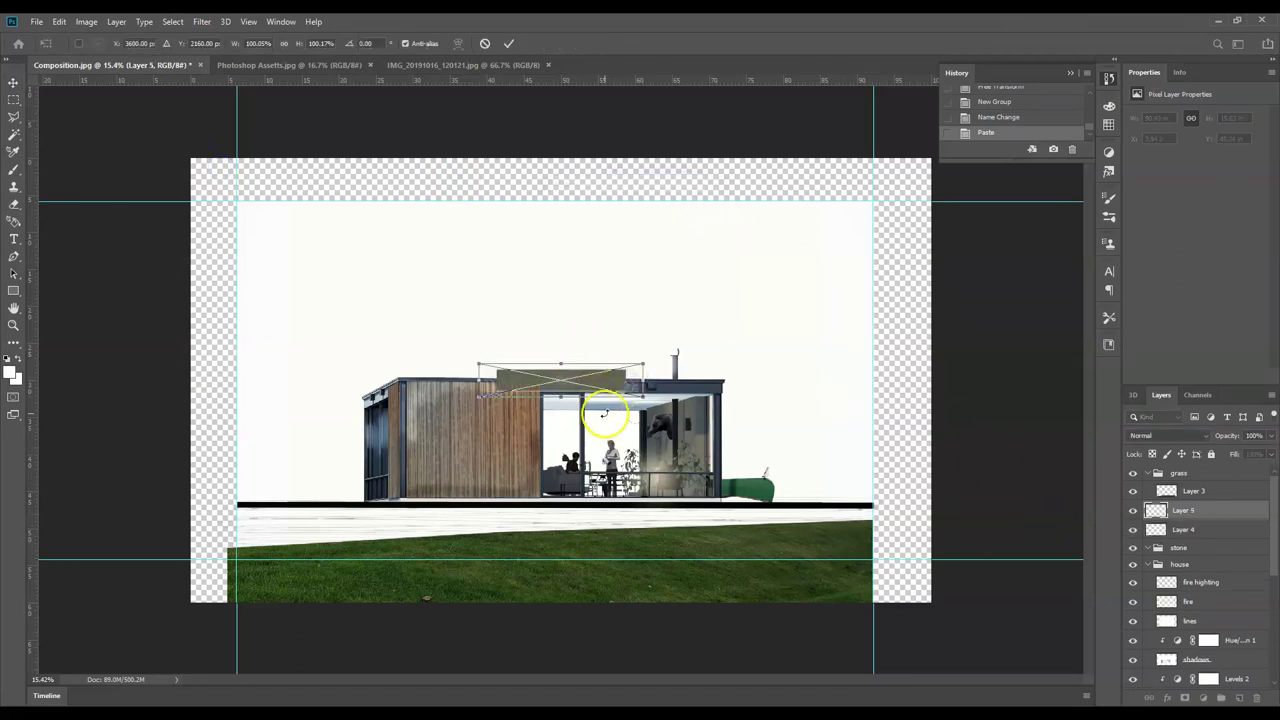
left_click_drag(558, 377, 302, 505)
left_click_drag(387, 529, 891, 629)
left_click_drag(609, 514, 469, 524)
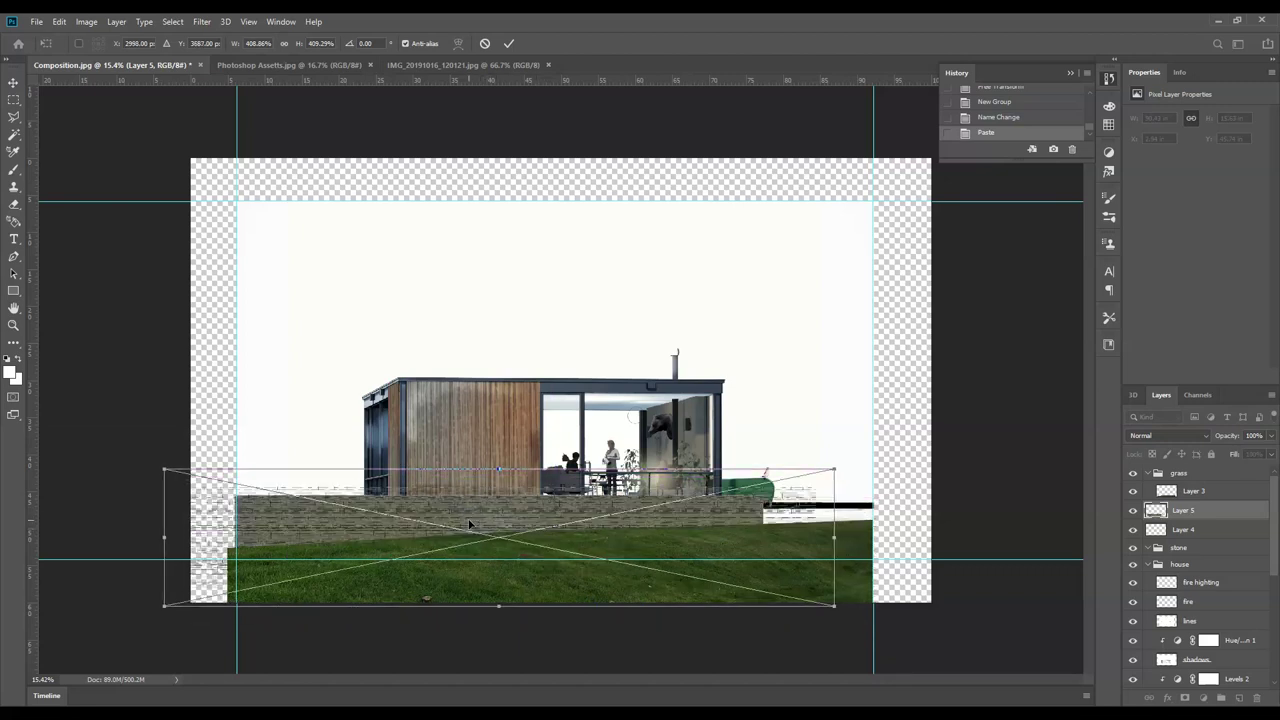
left_click_drag(834, 605, 951, 663)
left_click_drag(480, 497, 457, 519)
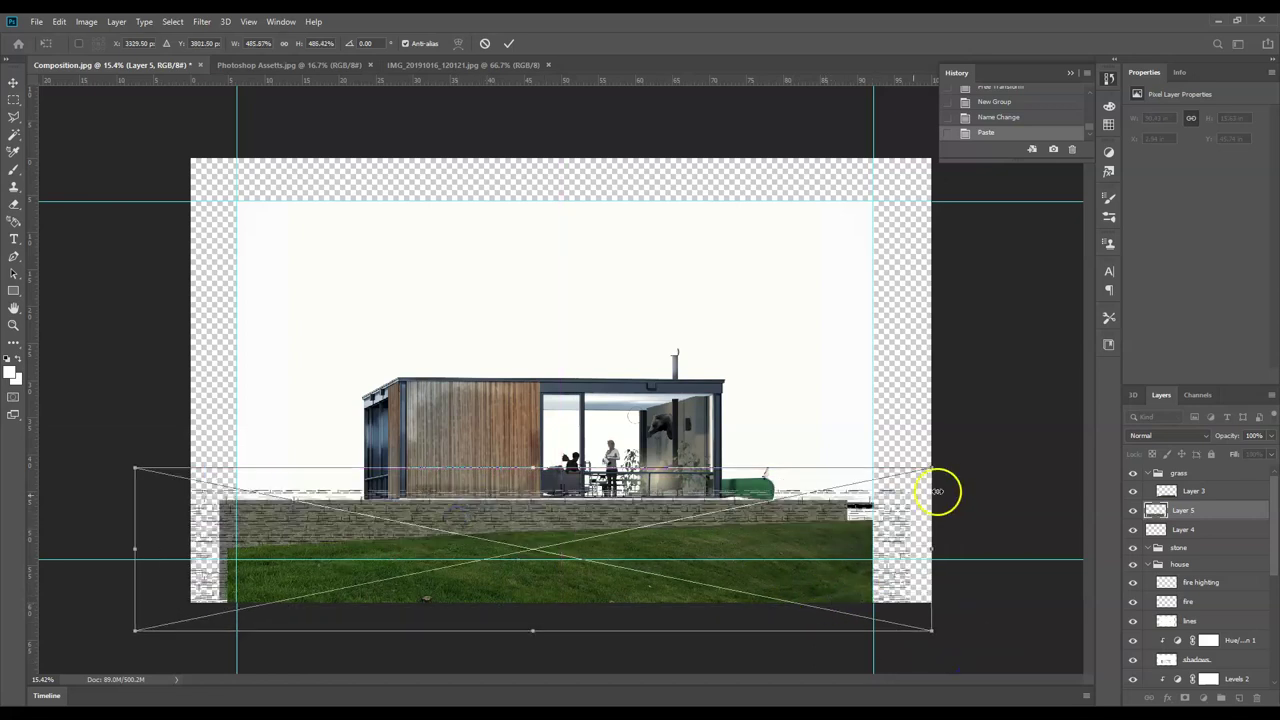
left_click_drag(932, 468, 840, 520)
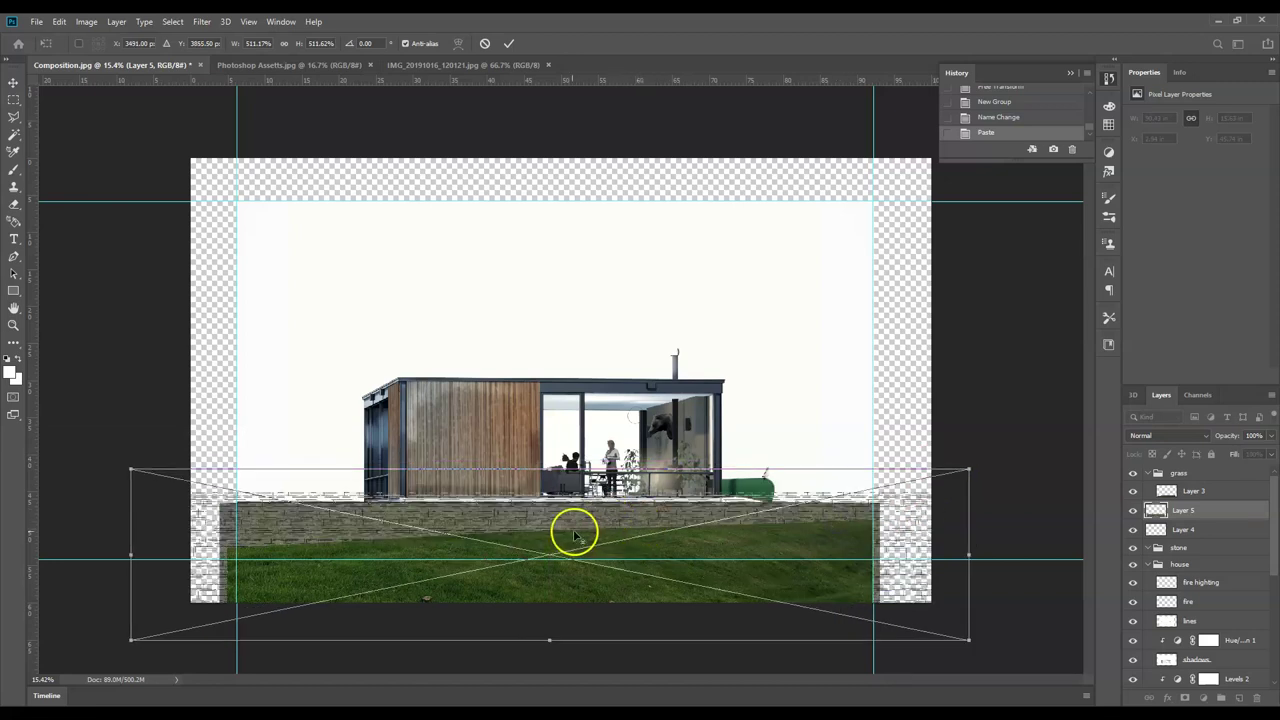
- Commit the stone wall's placement and move it up so the wall's solid top edge meets the base of the house
scroll(574, 531, "up", 3)
scroll(535, 532, "up", 1)
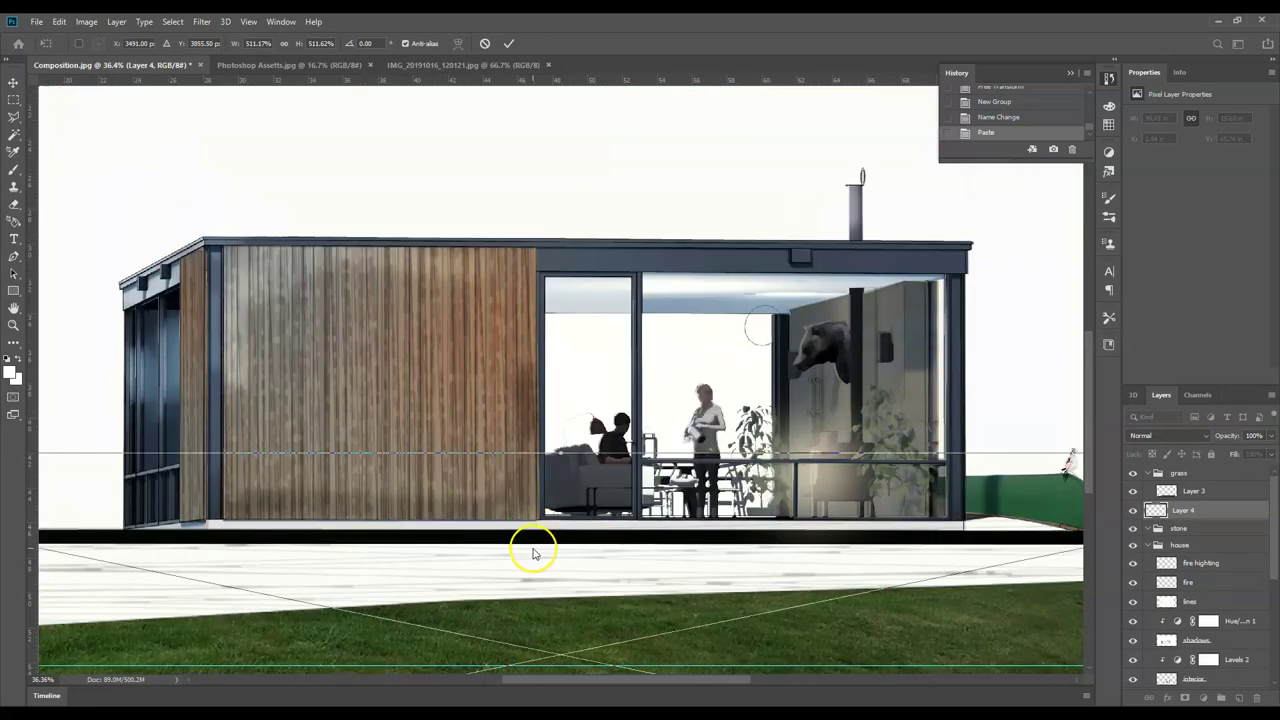
key("alt+space")
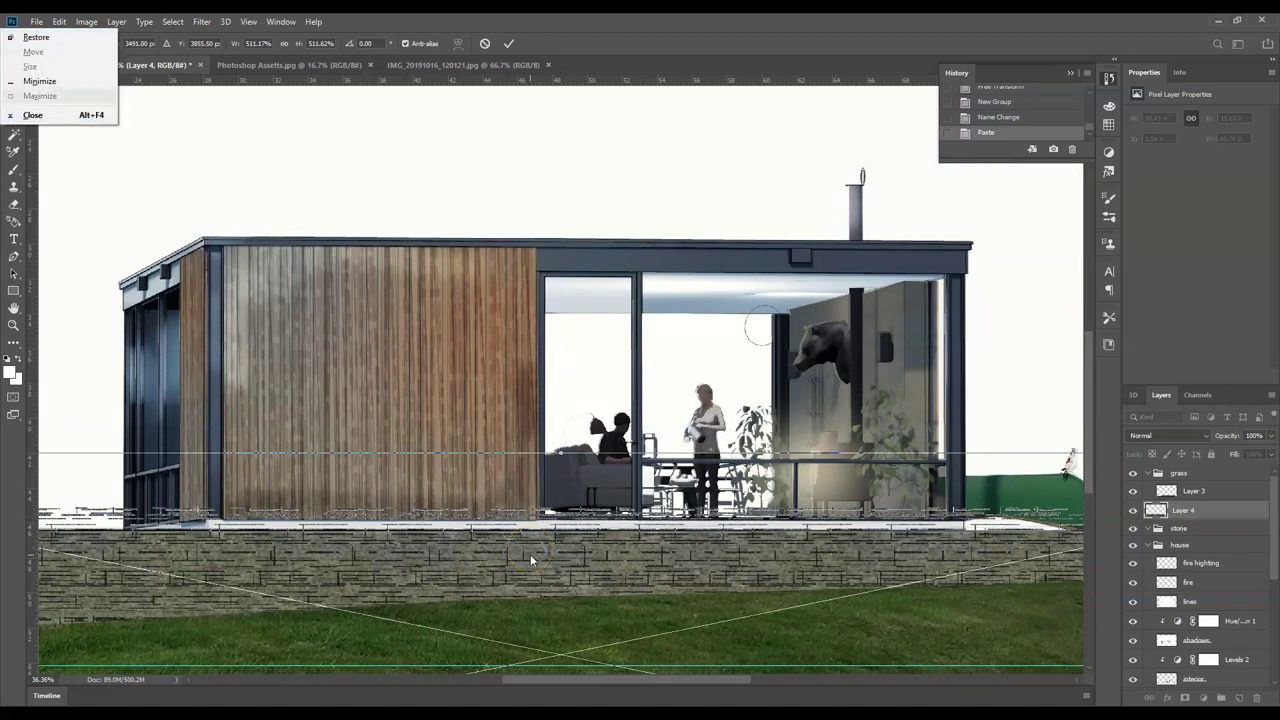
key("Escape")
key("ctrl+v")
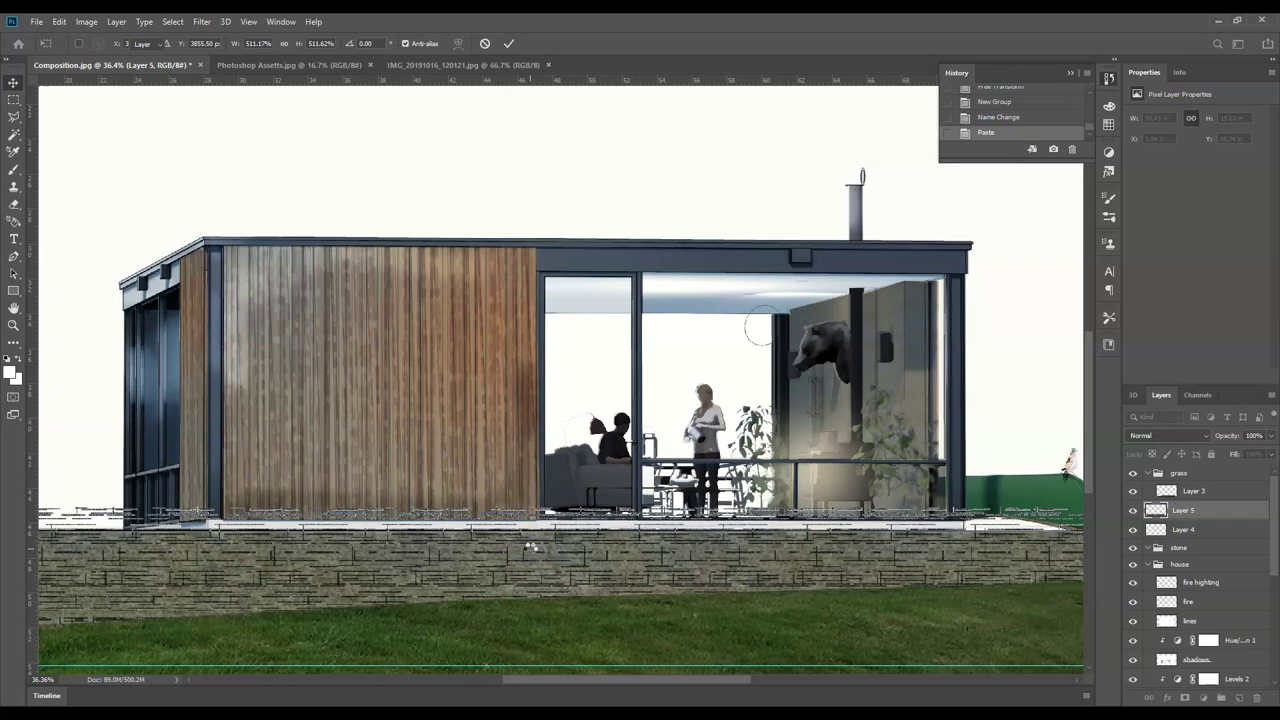
key("Return")
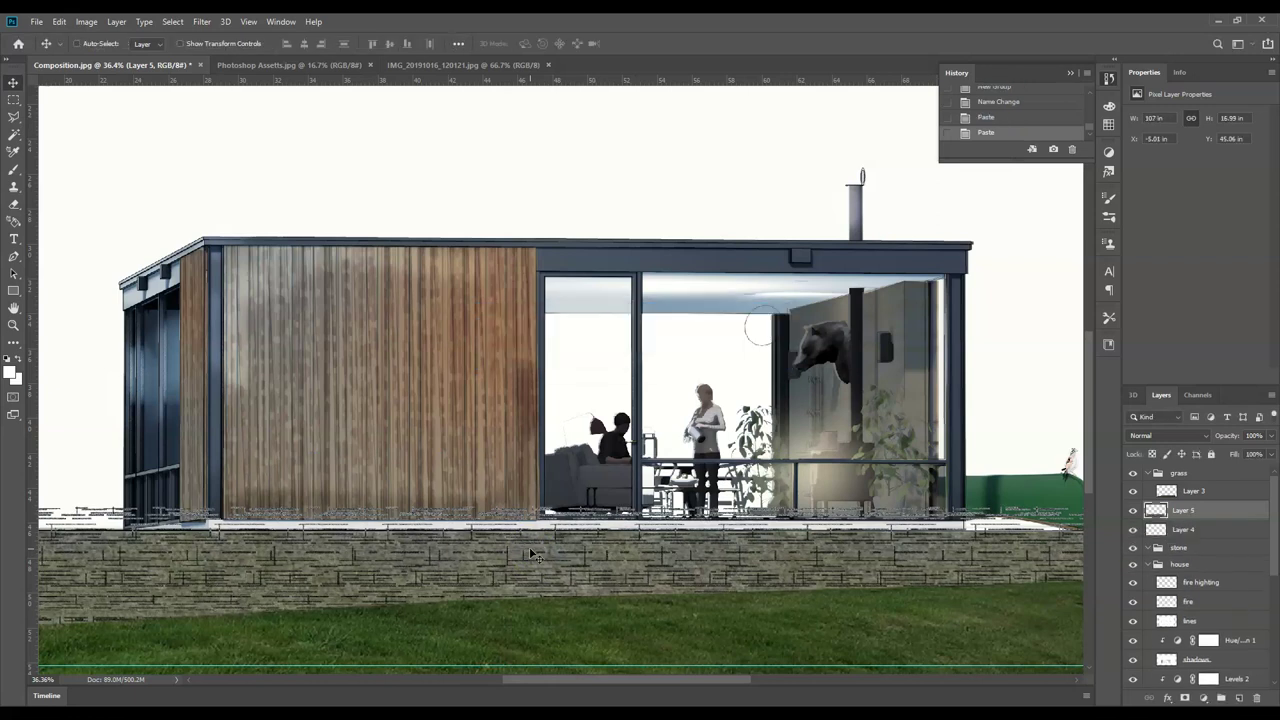
left_click_drag(526, 553, 523, 543)
left_click_drag(524, 539, 522, 538)
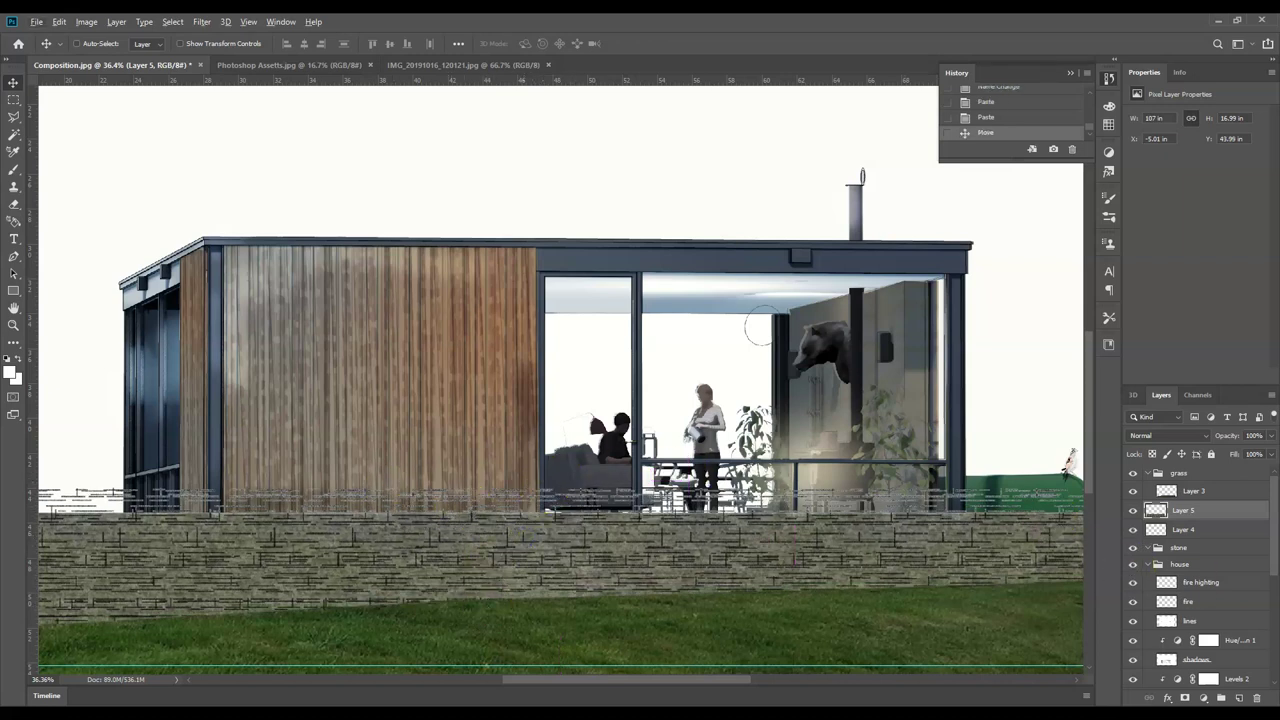
- Place the shadow layer above the stone wall layer and move both layers into the "stone" group
left_click(1203, 532)
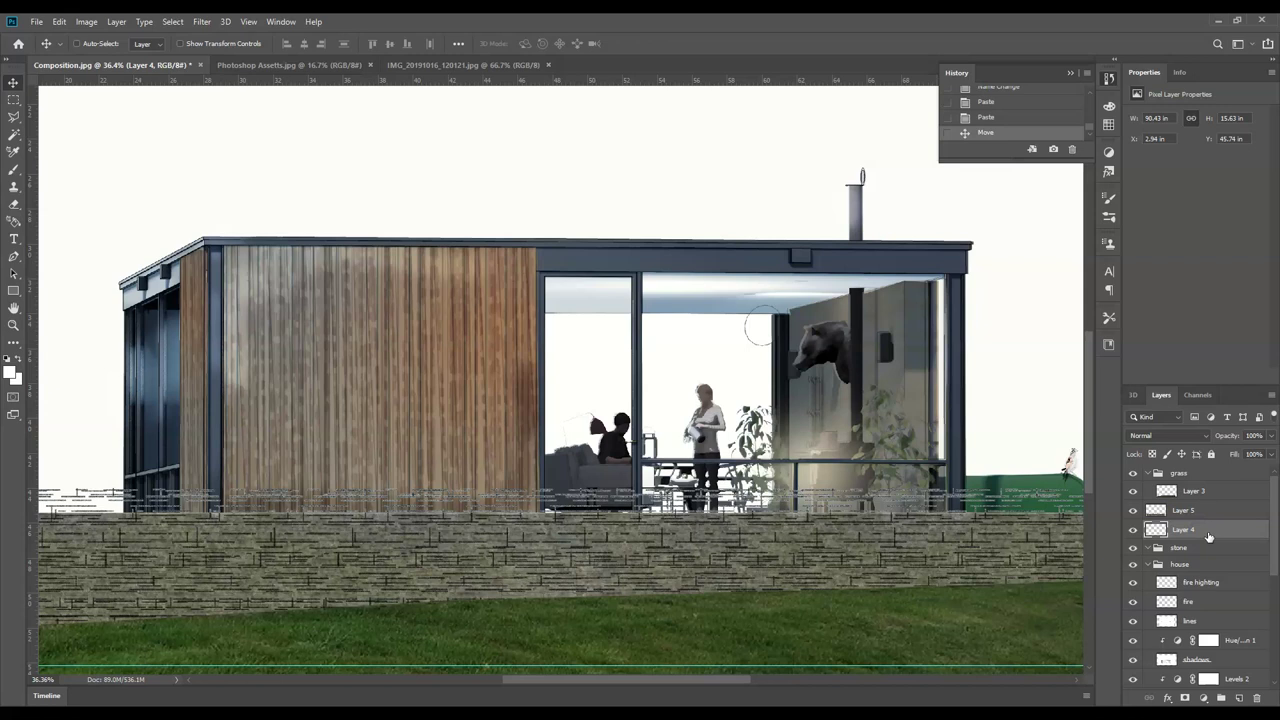
left_click_drag(1209, 532, 1207, 503)
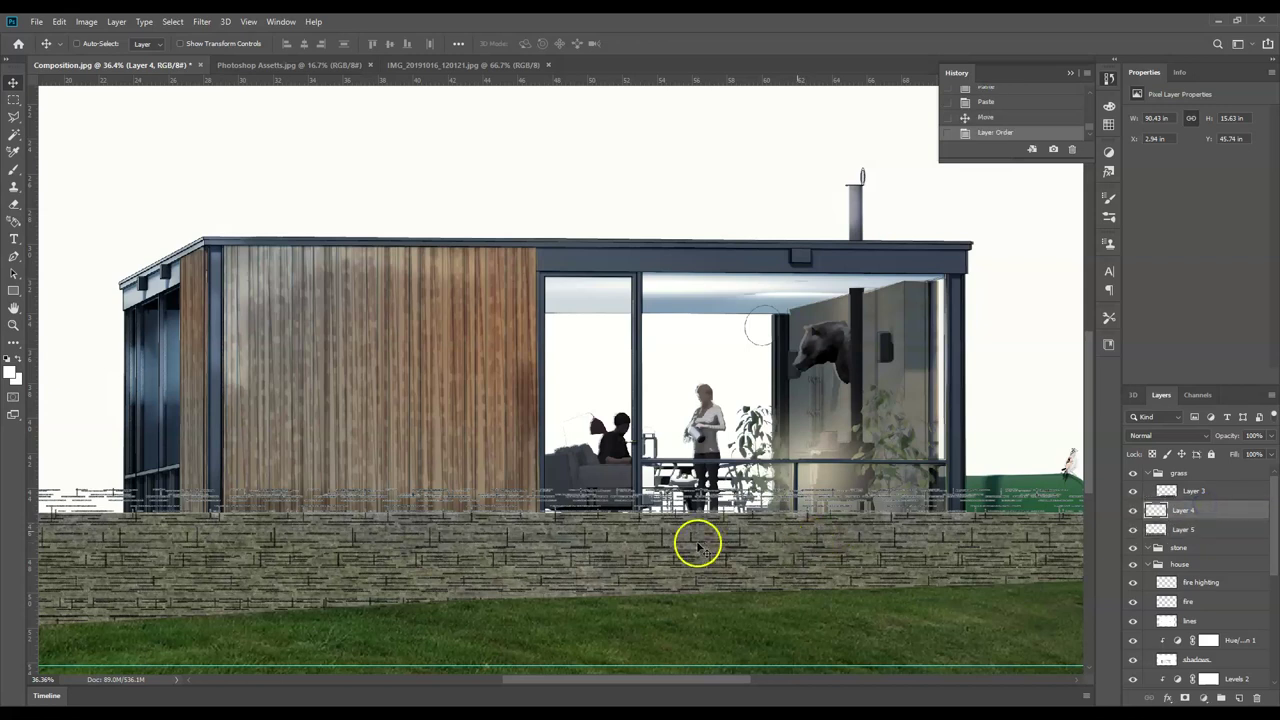
left_click(1221, 529, "shift")
left_click_drag(1221, 529, 1196, 549)
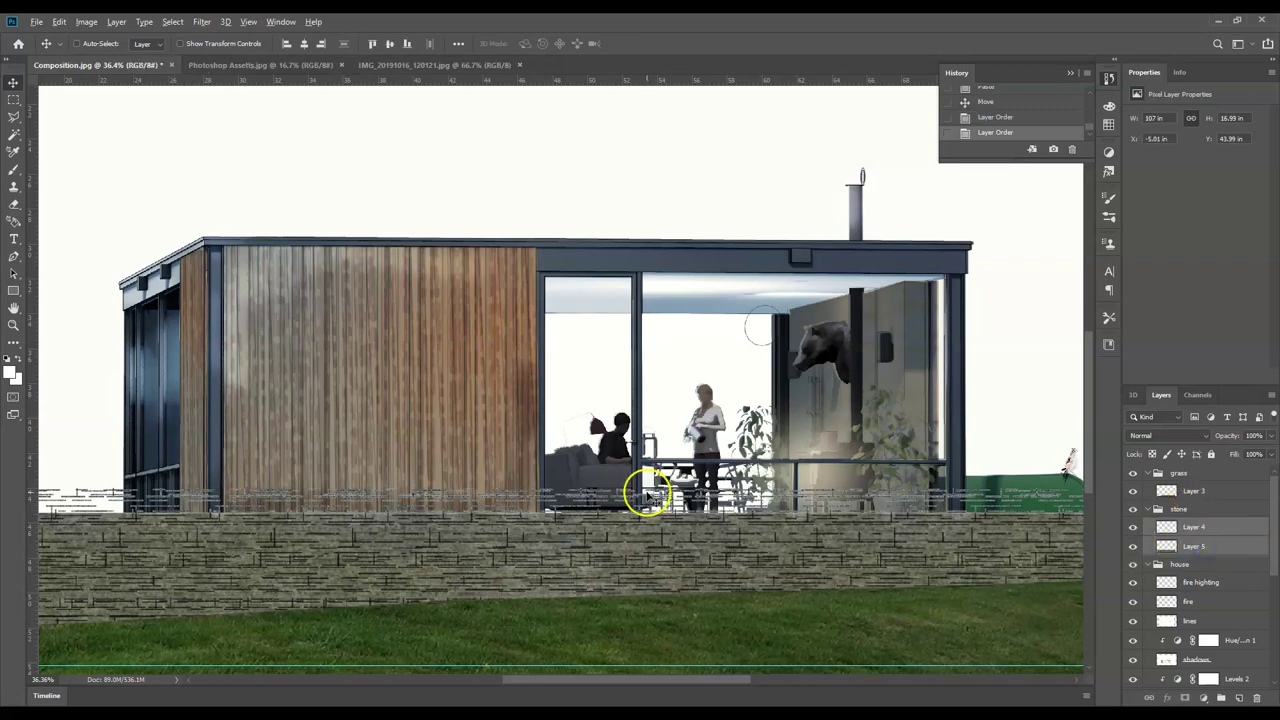
- Select the excess stone lines above the wall's top edge with the Polygonal Lasso, delete them from Layer 5, and deselect
scroll(648, 493, "down", 3)
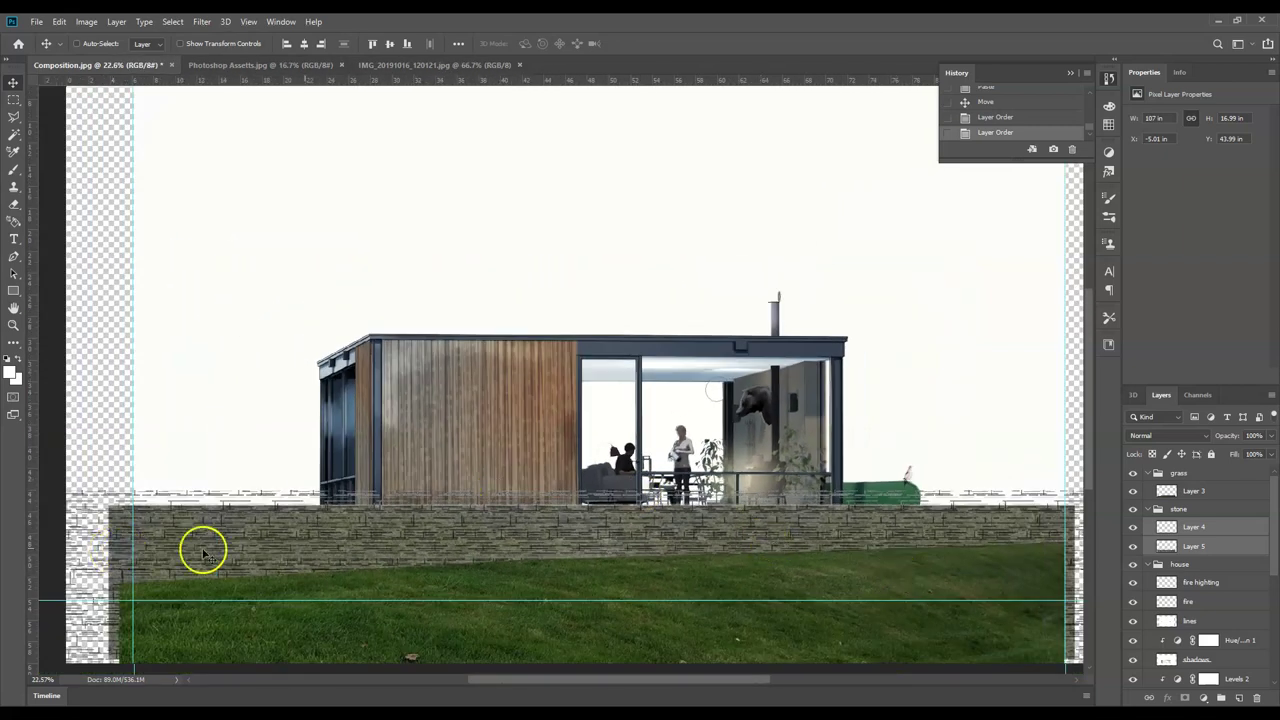
left_click(1221, 552)
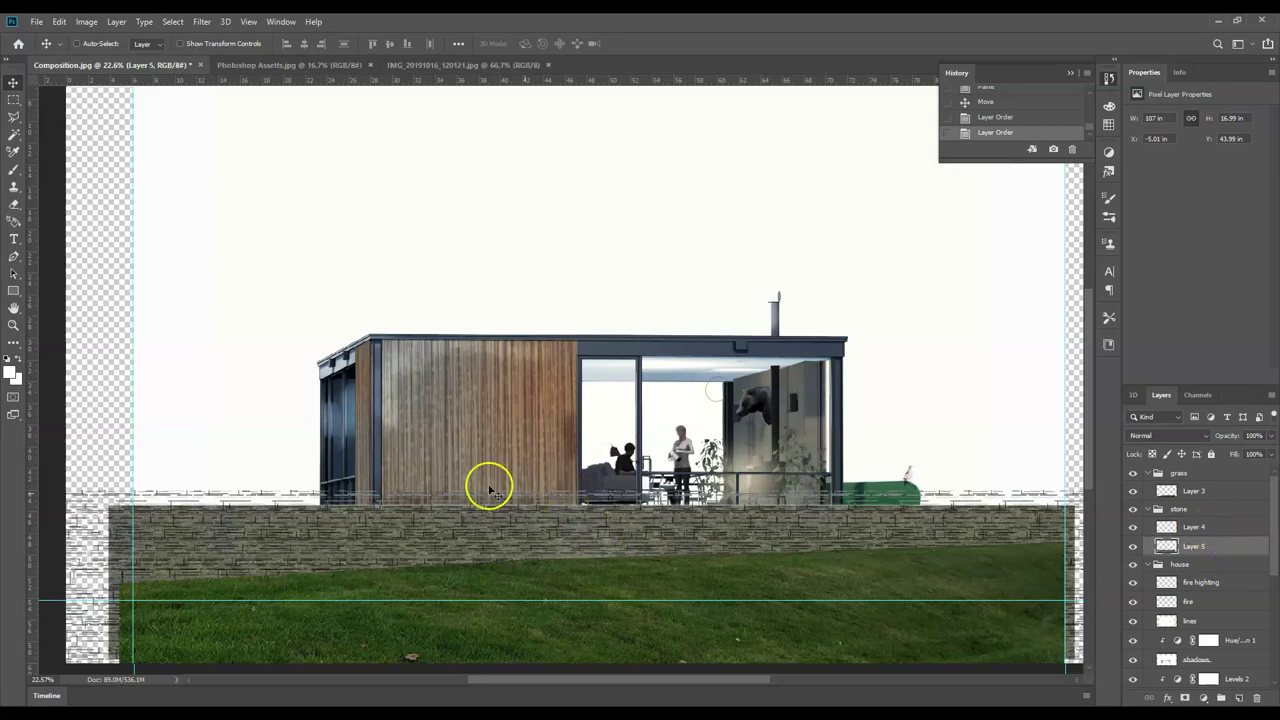
left_click(13, 117)
mouse_move(105, 510)
left_mouse_down()
mouse_move(731, 486)
mouse_move(1083, 512)
left_mouse_up()
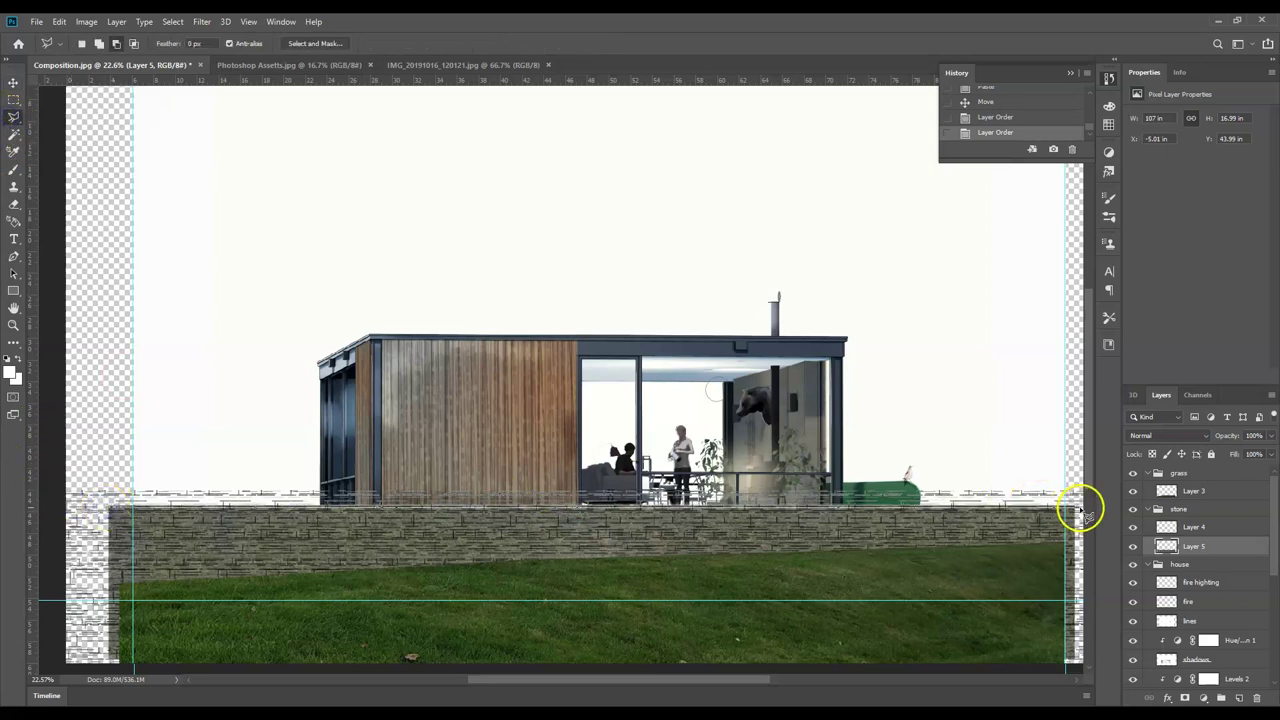
left_click(1077, 477)
double_click(72, 462)
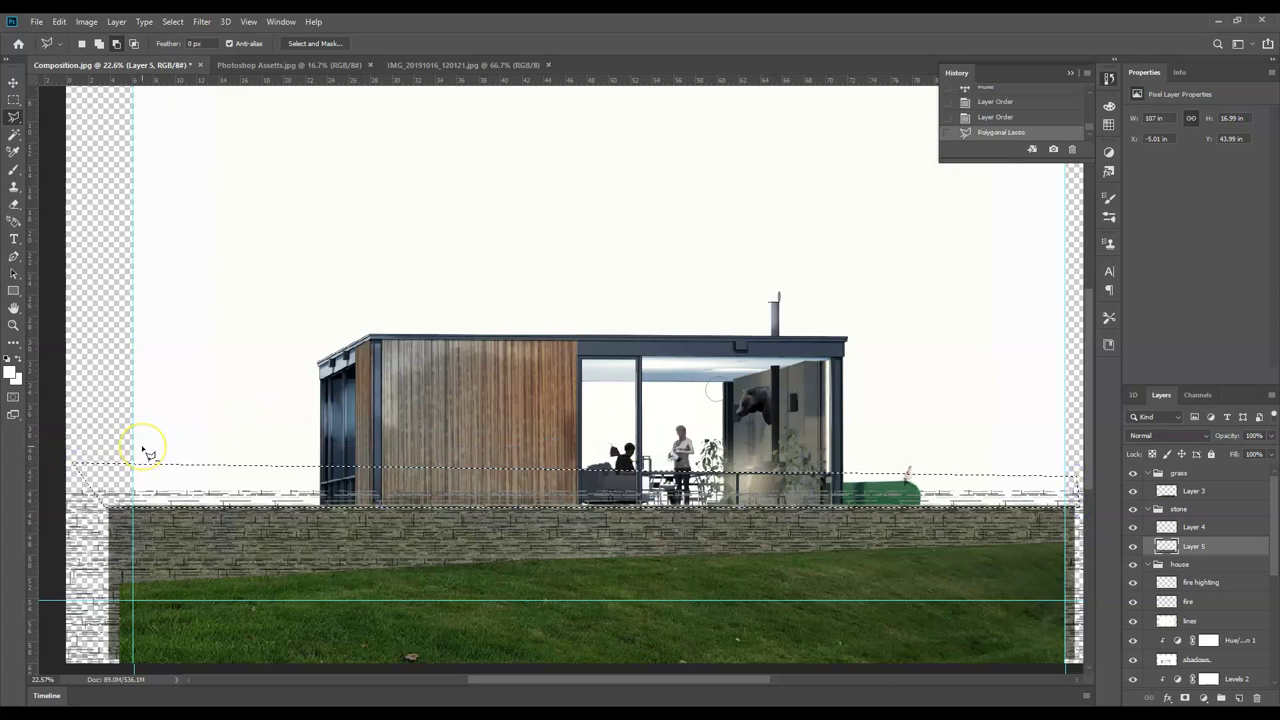
key("Delete")
key("ctrl+d")
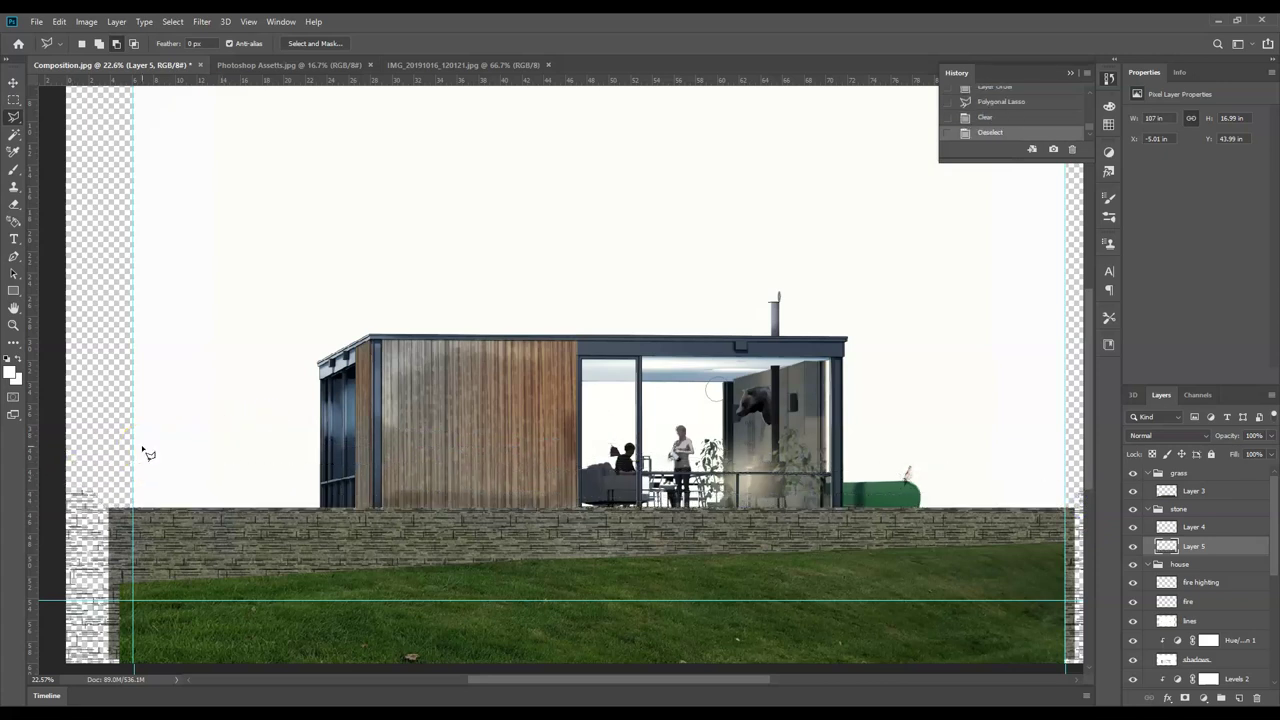
- Rename the stone wall layer as "stone" and the shadow layer above it as "shadows"
scroll(257, 480, "down", 2)
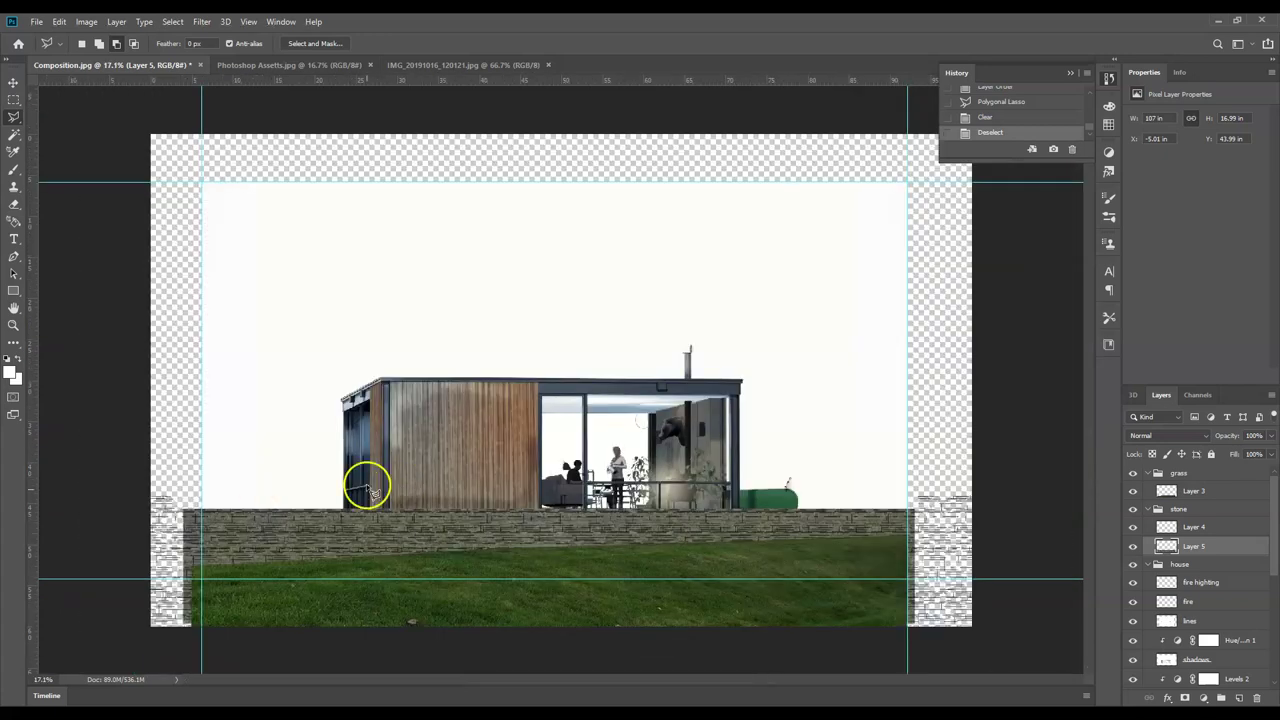
double_click(1197, 546)
type("stone")
key("Return")
double_click(1195, 528)
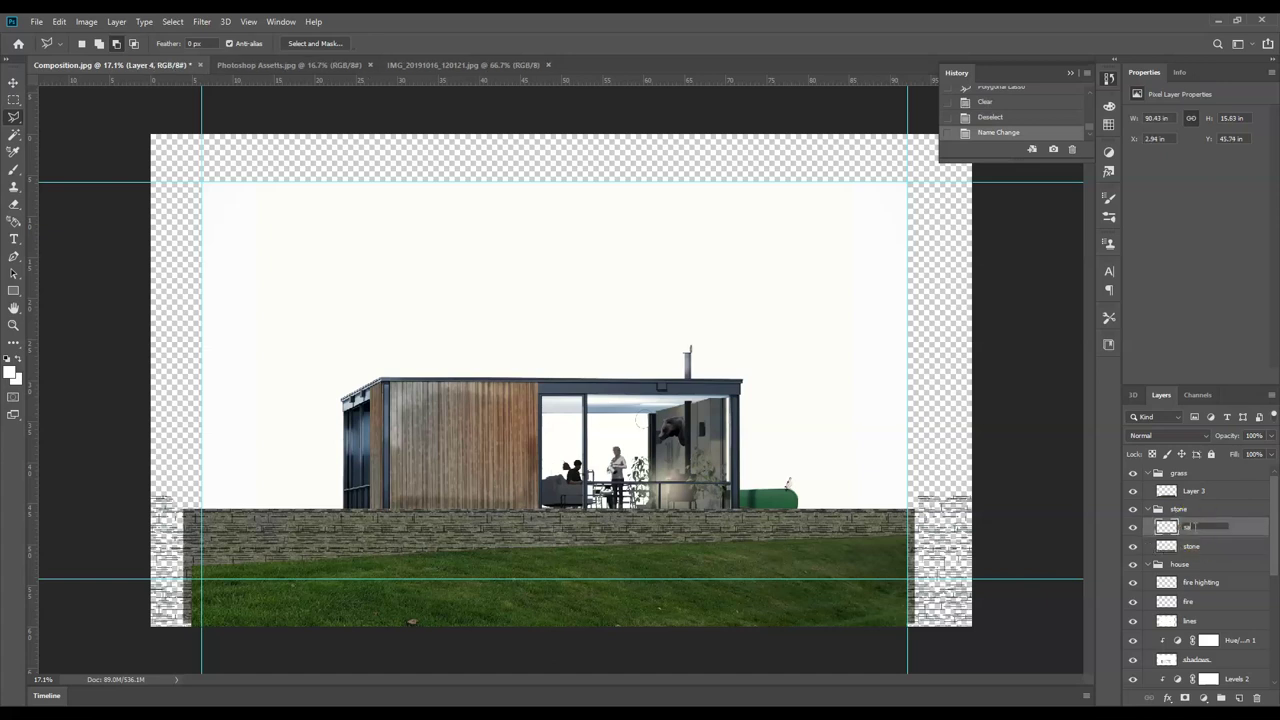
type("shadows")
key("Return")
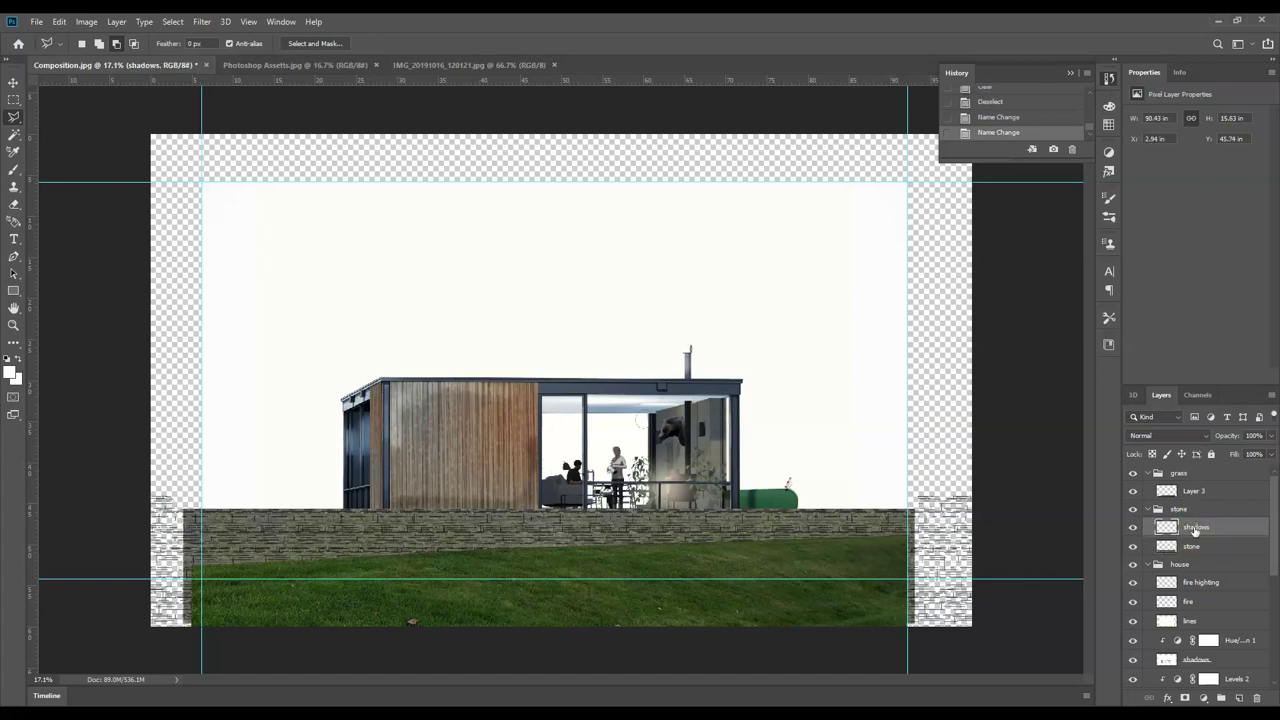
- Duplicate the "stone" layer within the composition as "stone copy"
left_click(1207, 547)
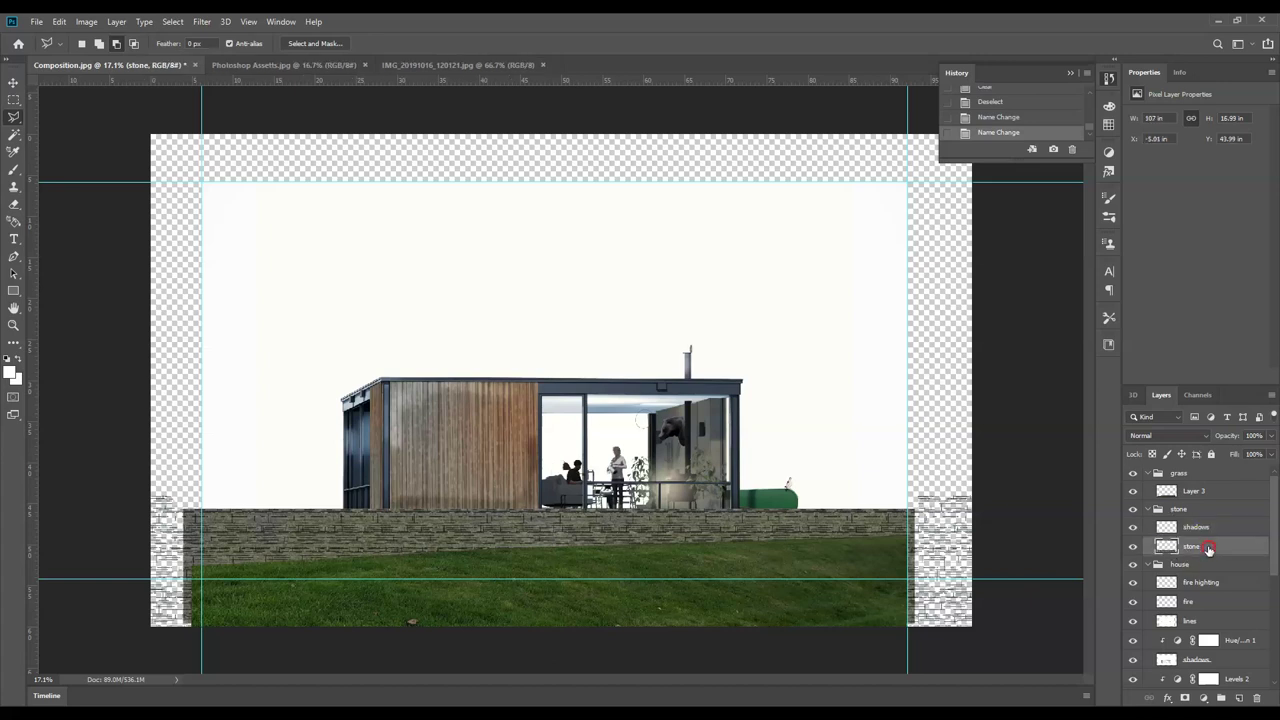
right_click(1208, 549)
left_click(1094, 211)
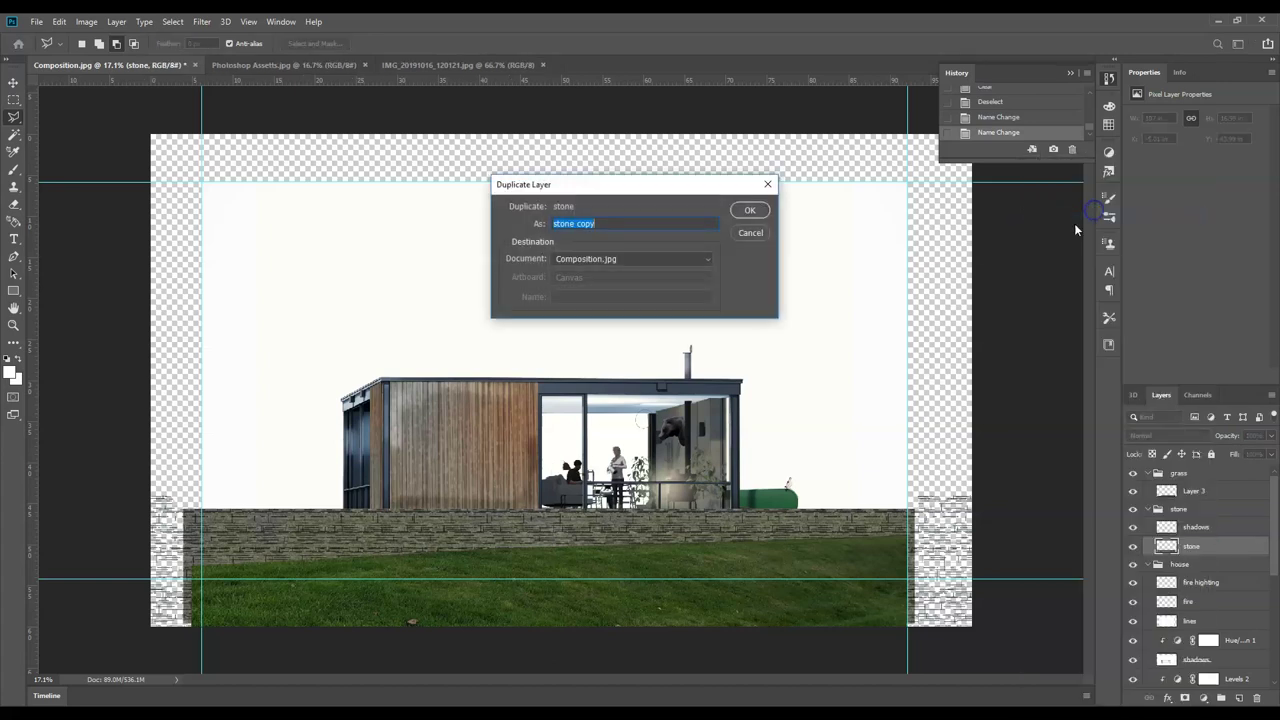
left_click(749, 210)
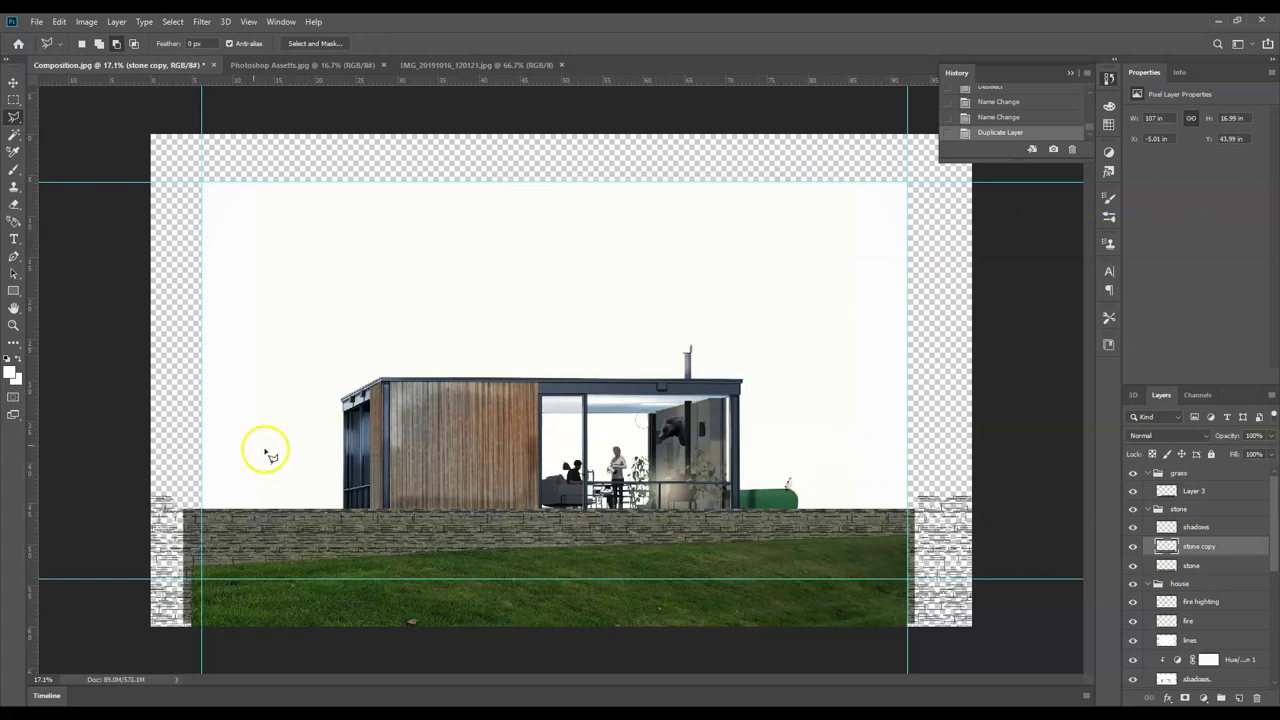
- Darken patches along the stone wall on the "stone copy" layer with the Burn tool, using the Midtones range at 52% exposure
key("i")
left_click(11, 341)
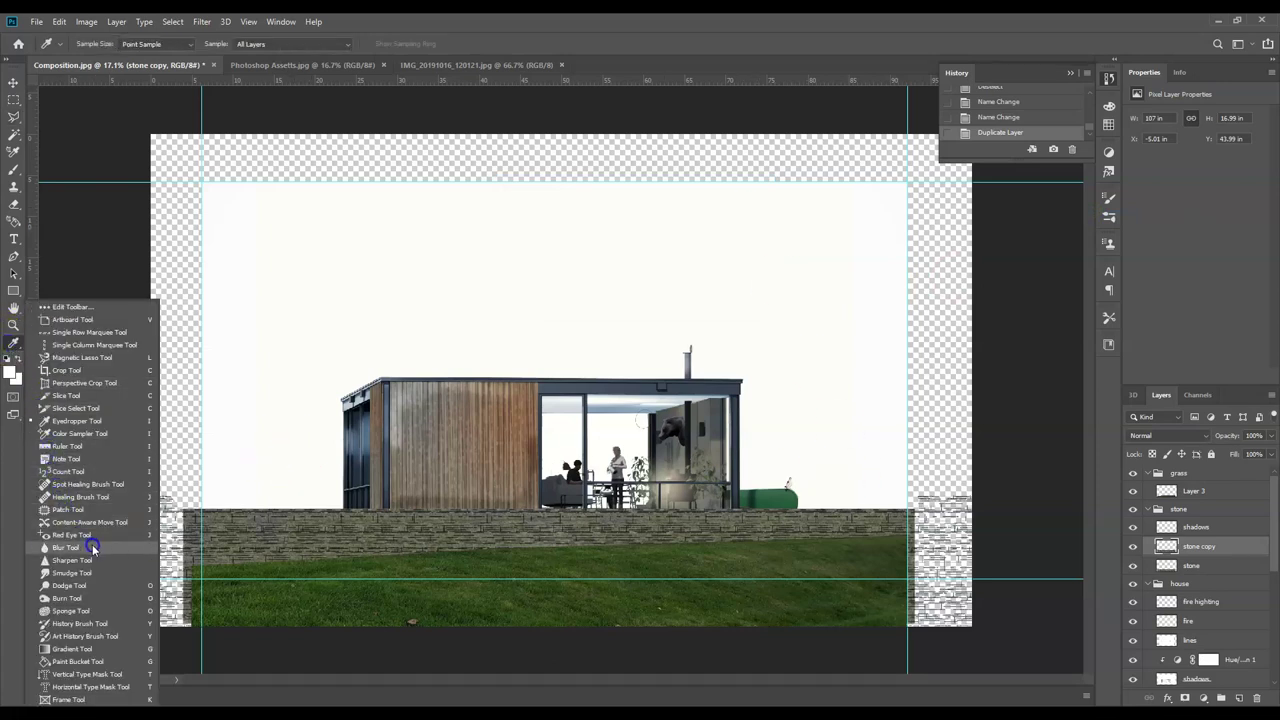
left_click(90, 598)
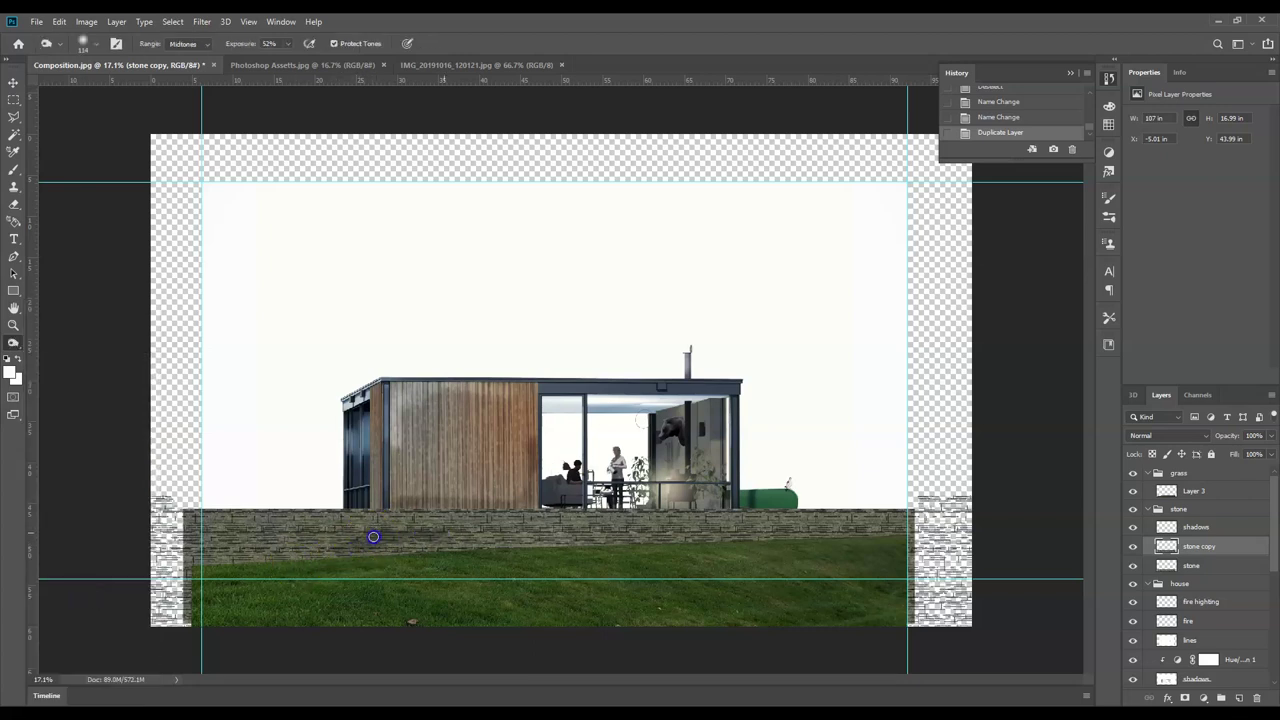
left_click_drag(654, 567, 589, 545)
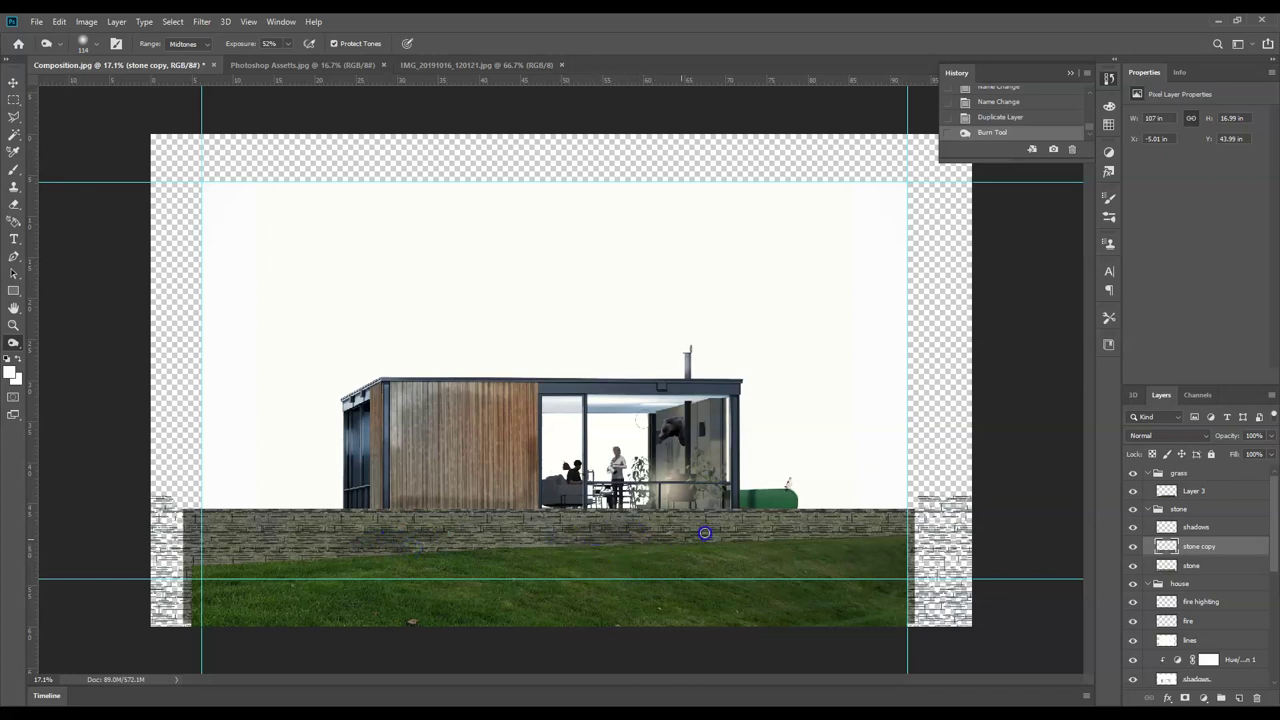
mouse_move(173, 545)
left_mouse_down()
mouse_move(360, 517)
mouse_move(366, 597)
mouse_move(397, 534)
mouse_move(375, 551)
mouse_move(329, 540)
mouse_move(814, 517)
mouse_move(539, 530)
mouse_move(600, 523)
mouse_move(563, 546)
mouse_move(423, 540)
mouse_move(289, 530)
mouse_move(274, 526)
mouse_move(291, 517)
mouse_move(229, 491)
mouse_move(417, 402)
mouse_move(218, 529)
mouse_move(183, 449)
left_mouse_up()
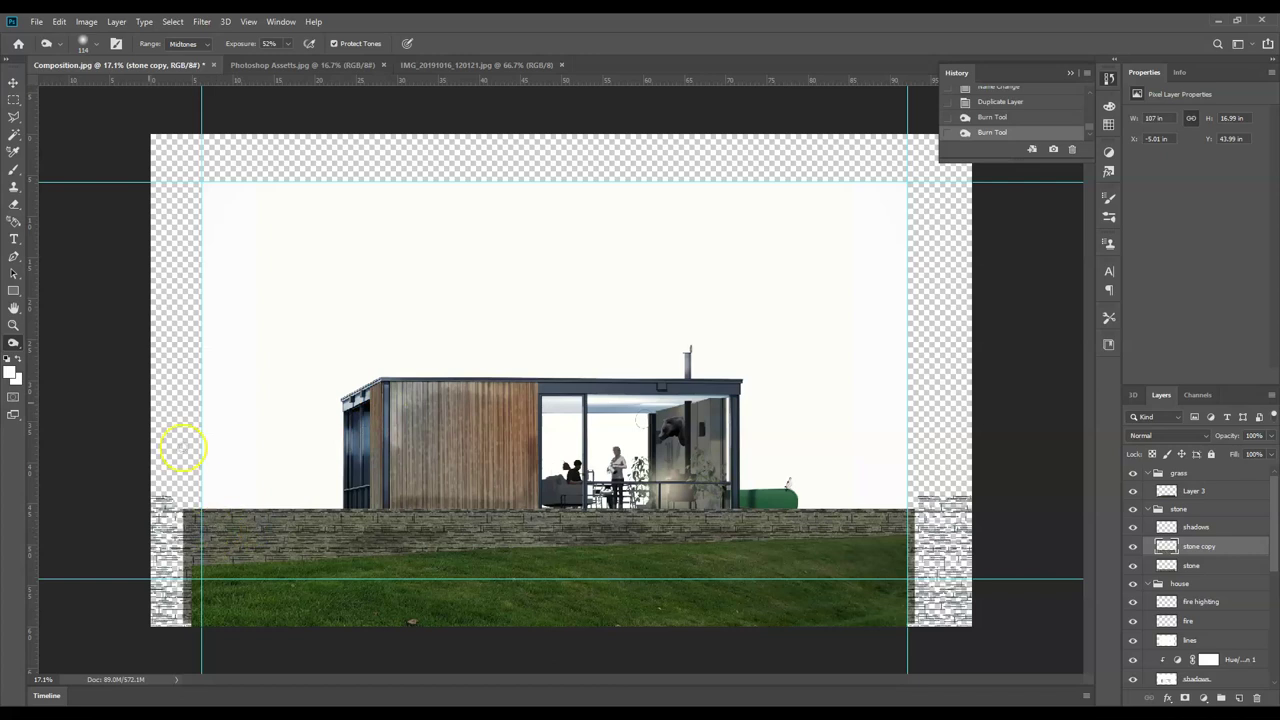
- Try to saturate the left end of the stone wall with the Sponge tool in Saturate mode at 100% flow
left_click(15, 343)
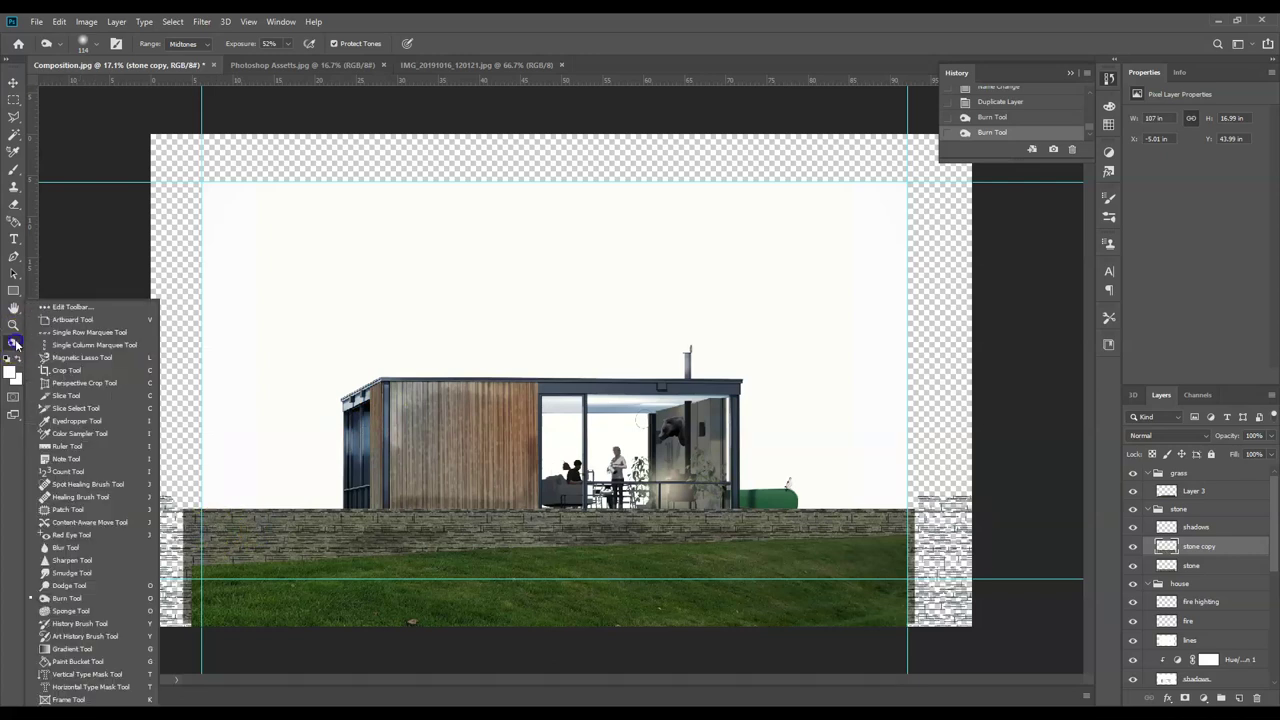
left_click(64, 609)
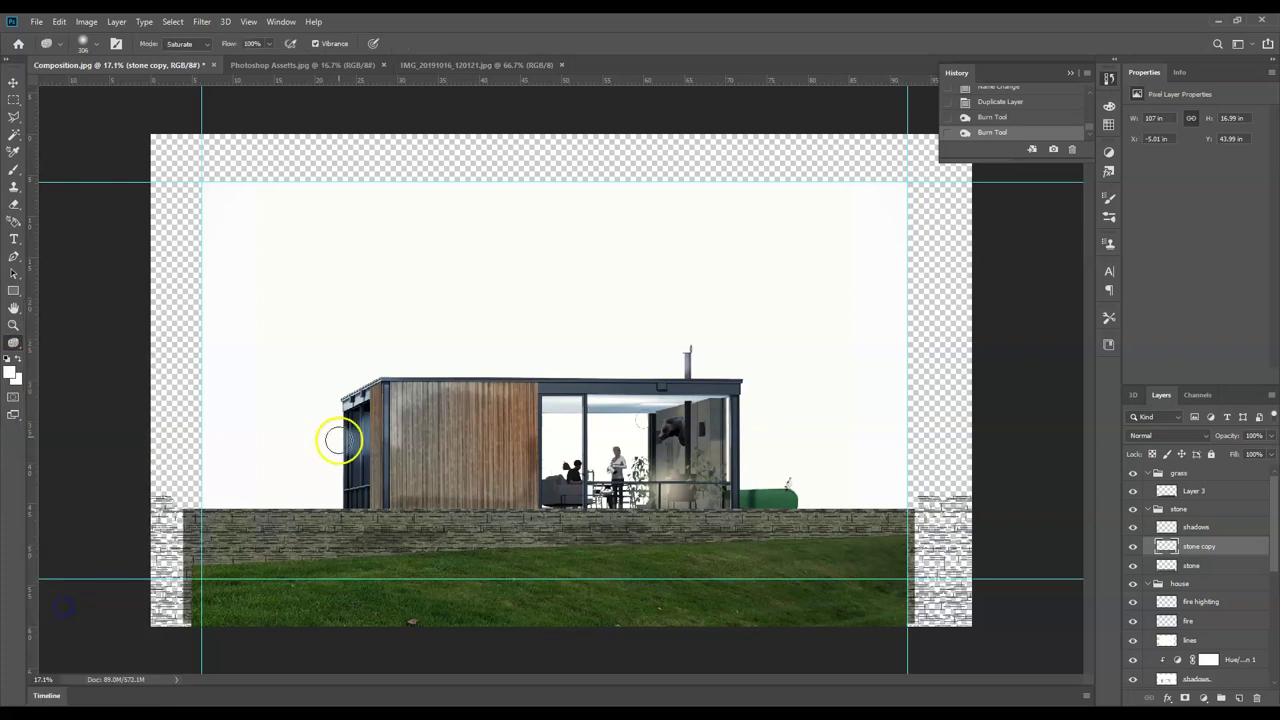
left_click(218, 532)
left_click_drag(209, 522, 310, 517)
left_click_drag(222, 541, 220, 542)
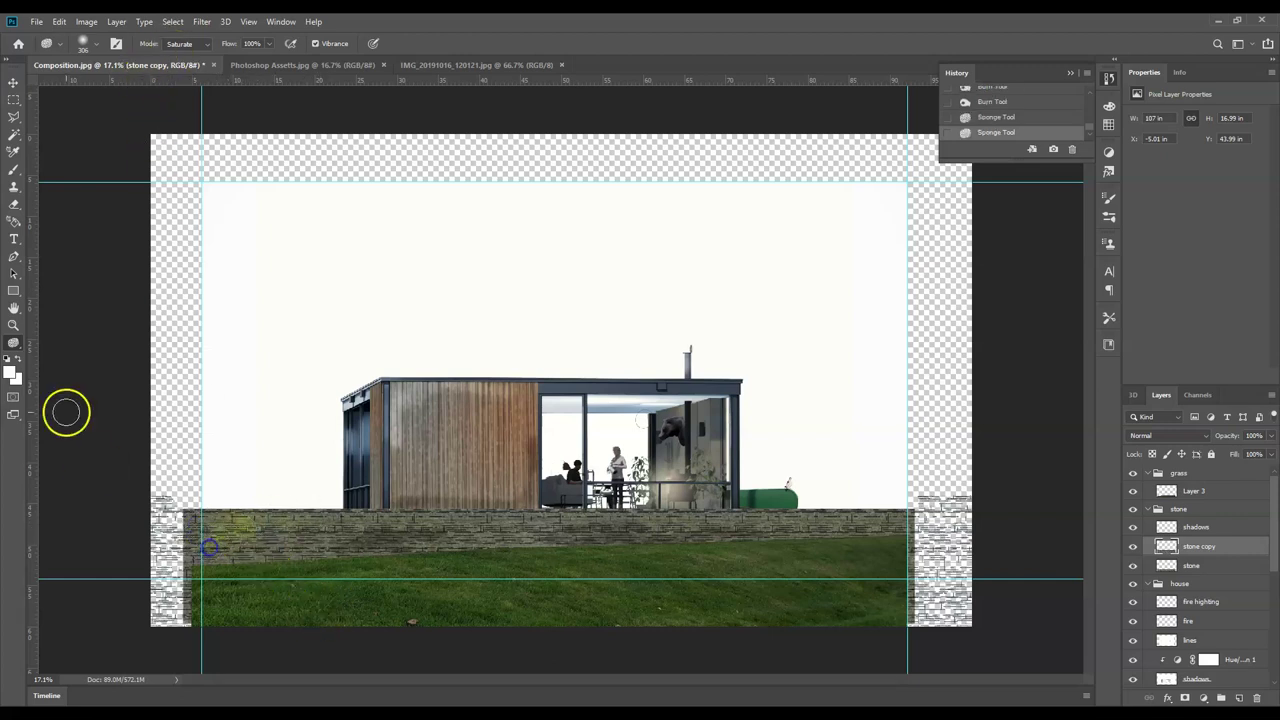
- Try to lighten the saturated left end of the wall with the Dodge tool, raising the exposure to 50%
left_click(13, 343)
mouse_move(13, 343)
left_mouse_down()
mouse_move(90, 422)
mouse_move(96, 594)
mouse_move(88, 585)
left_mouse_up()
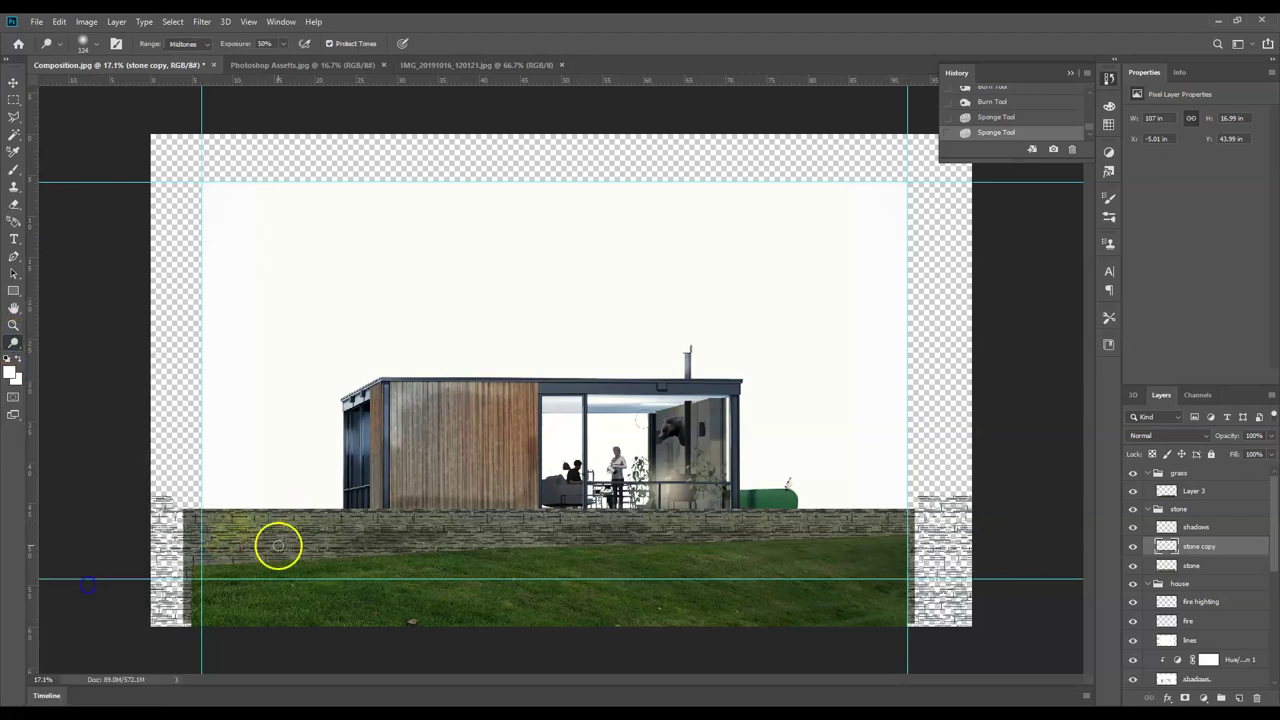
mouse_move(219, 514)
left_mouse_down()
mouse_move(279, 510)
mouse_move(197, 517)
mouse_move(204, 558)
mouse_move(213, 520)
mouse_move(211, 531)
mouse_move(271, 518)
mouse_move(225, 552)
mouse_move(234, 542)
mouse_move(203, 520)
mouse_move(201, 554)
mouse_move(564, 530)
mouse_move(247, 525)
mouse_move(298, 509)
mouse_move(227, 510)
mouse_move(240, 545)
left_mouse_up()
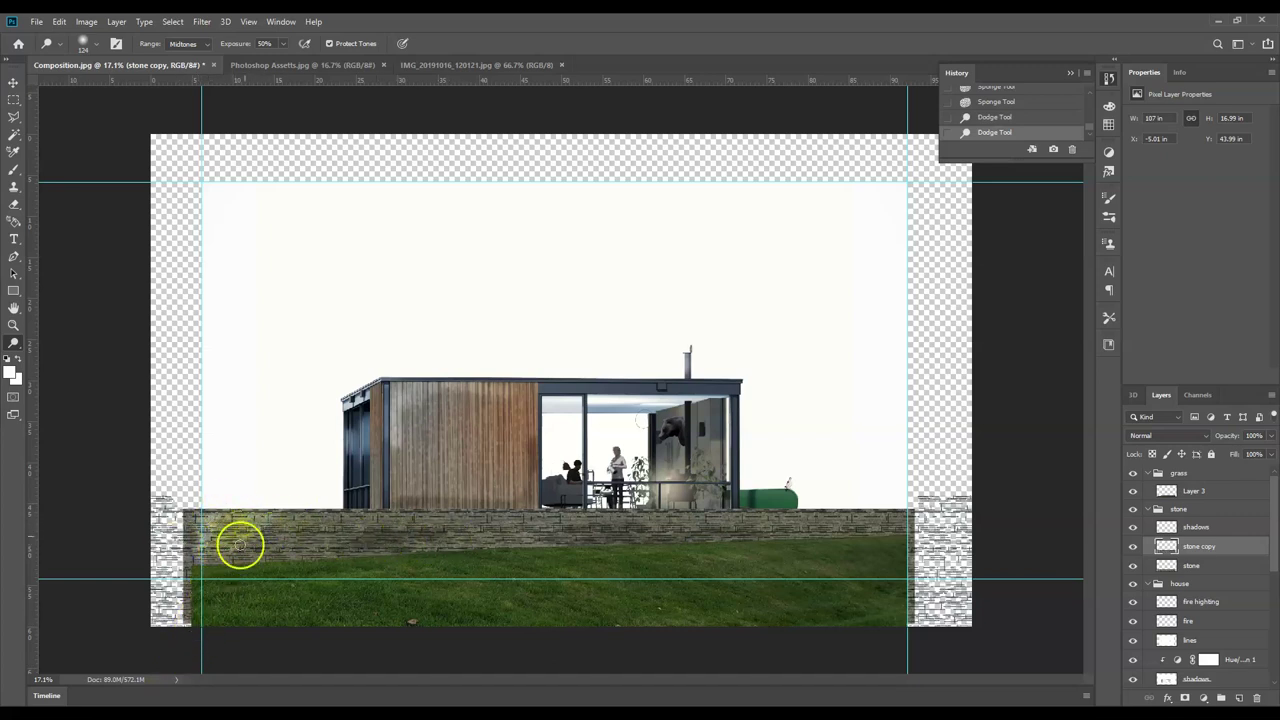
- Revert the composition's history to the last Burn stroke, discarding the Sponge and Dodge strokes
left_click(15, 345)
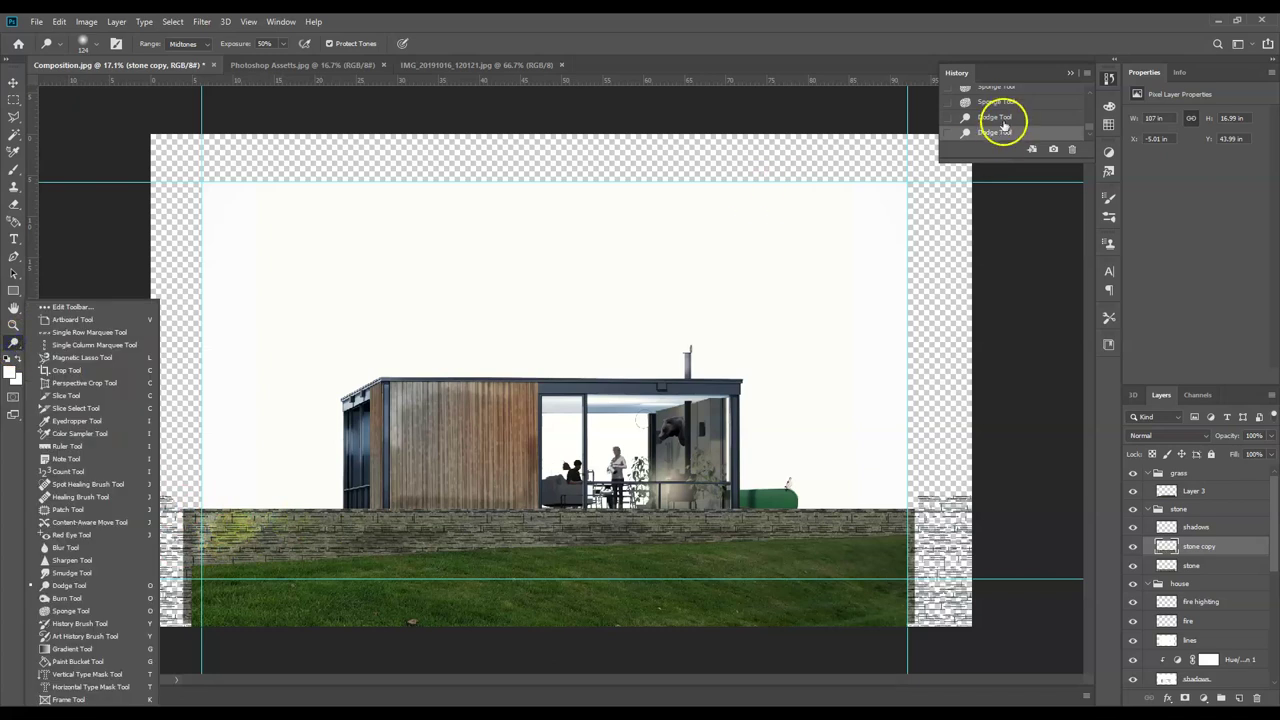
scroll(1006, 120, "up", 1)
left_click(1016, 92)
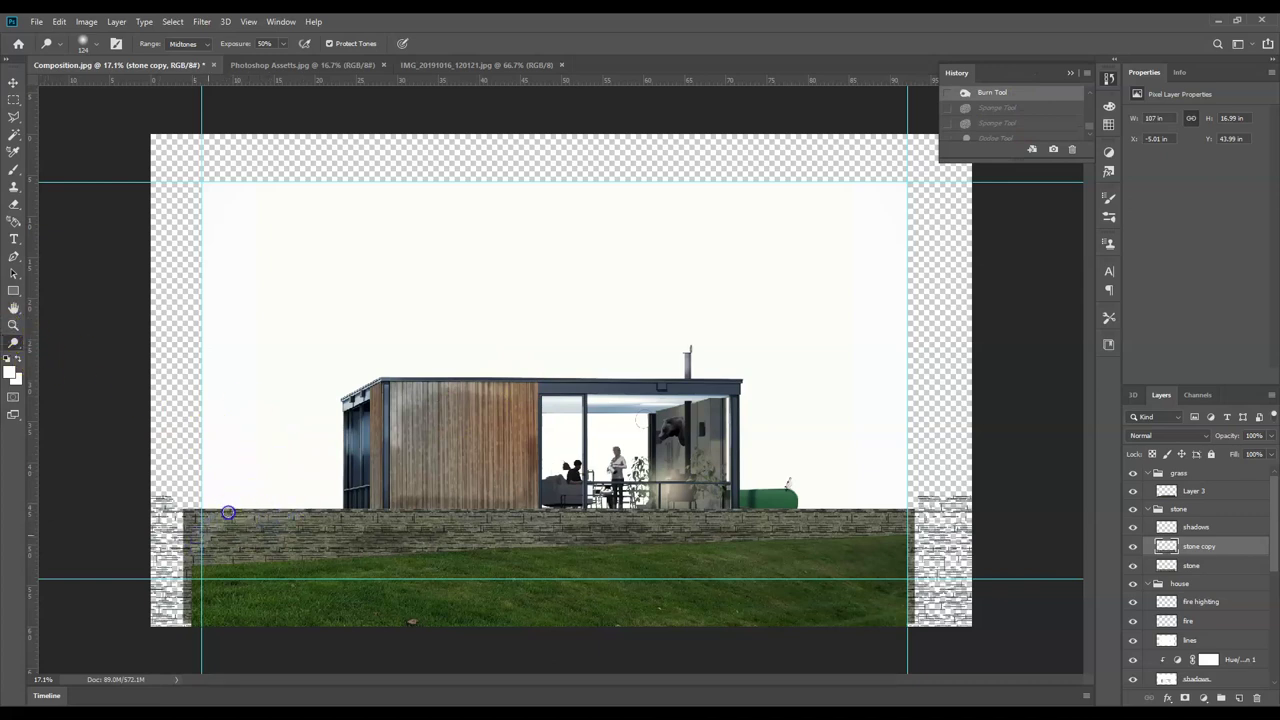
- Lighten the wall's left end with the Dodge tool at 50% exposure and darken parts of the wall with the Burn tool at 52%
left_click_drag(202, 551, 280, 518)
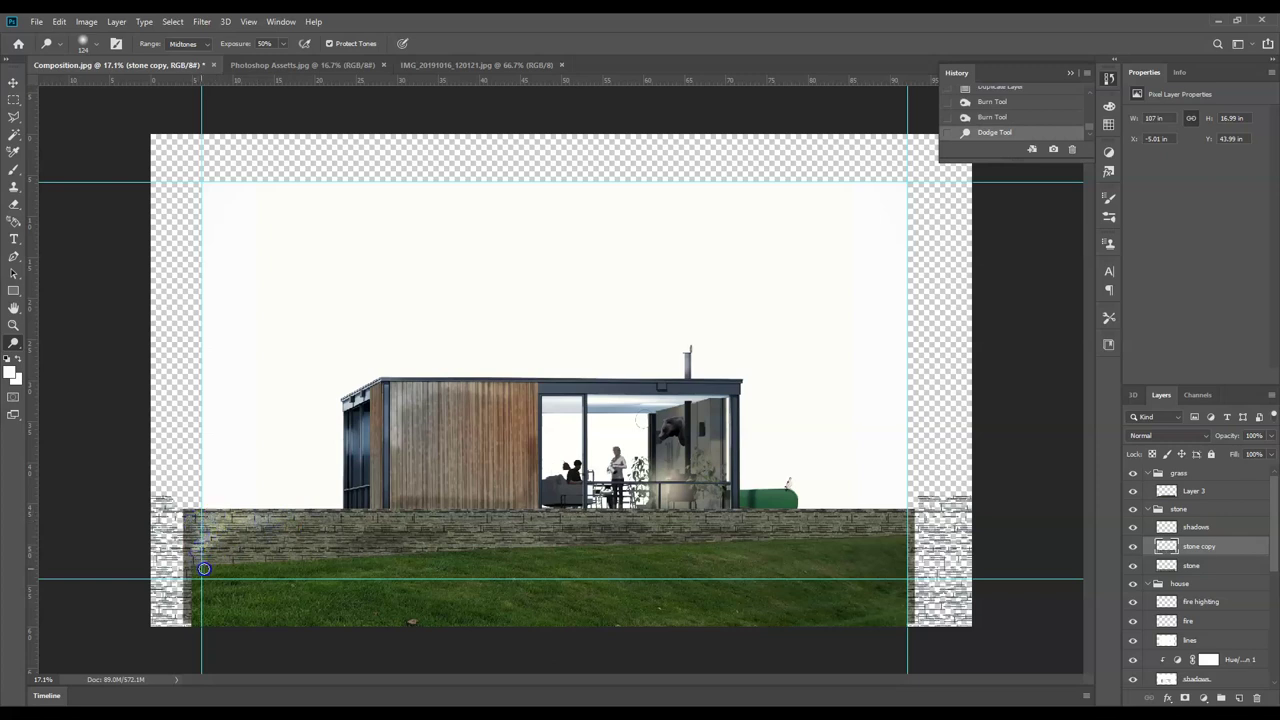
left_click_drag(209, 568, 97, 606)
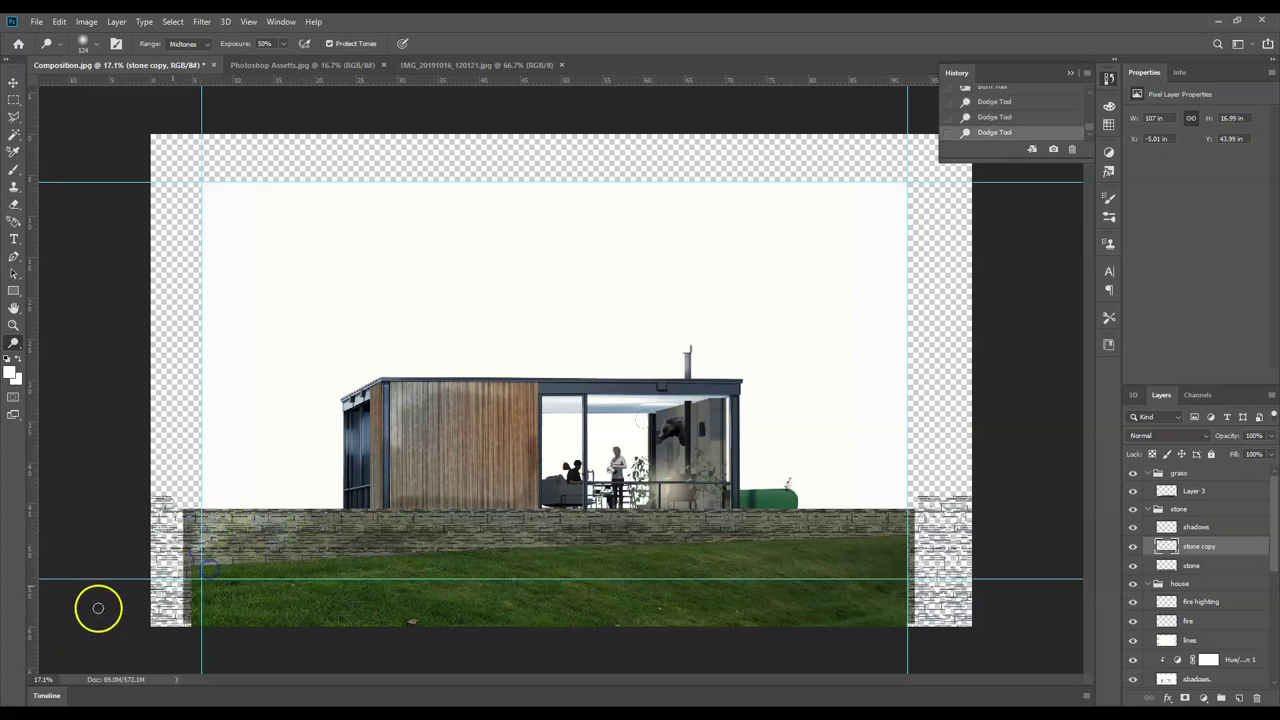
right_click(17, 345)
left_click(92, 598)
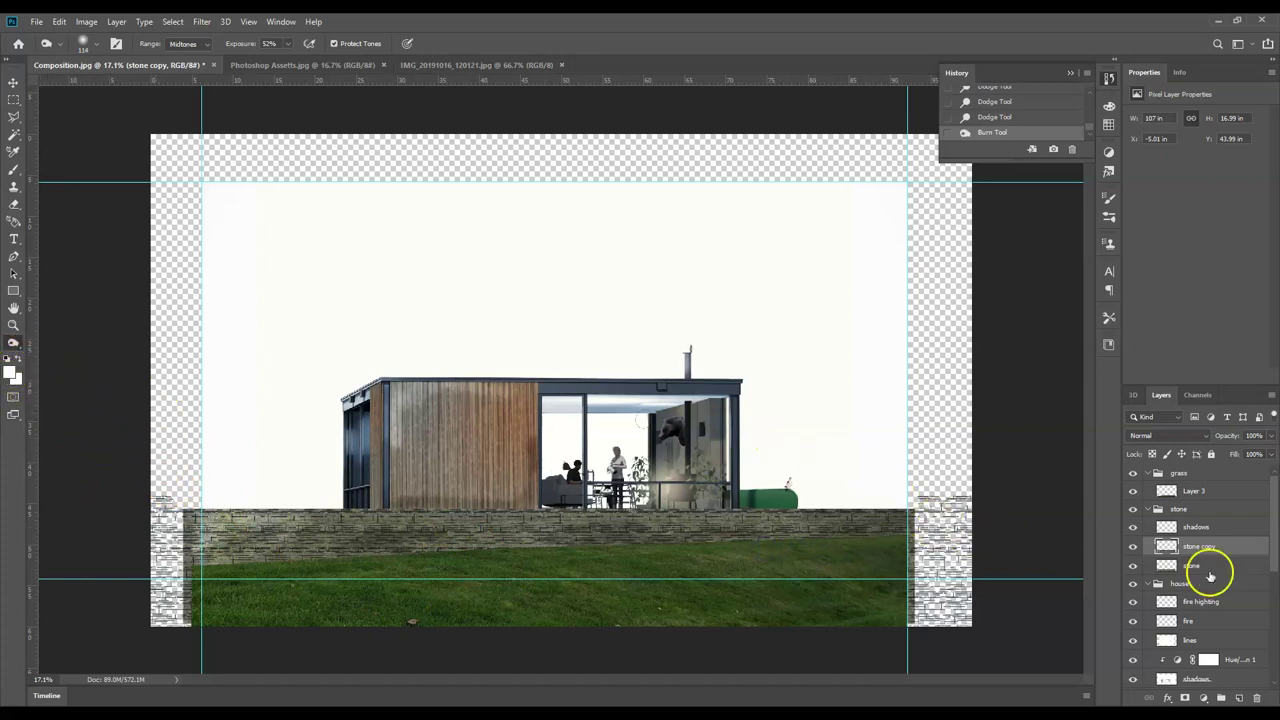
- Create a new layer above "stone copy" and set the foreground color to brown 7f662b
left_click(1238, 699)
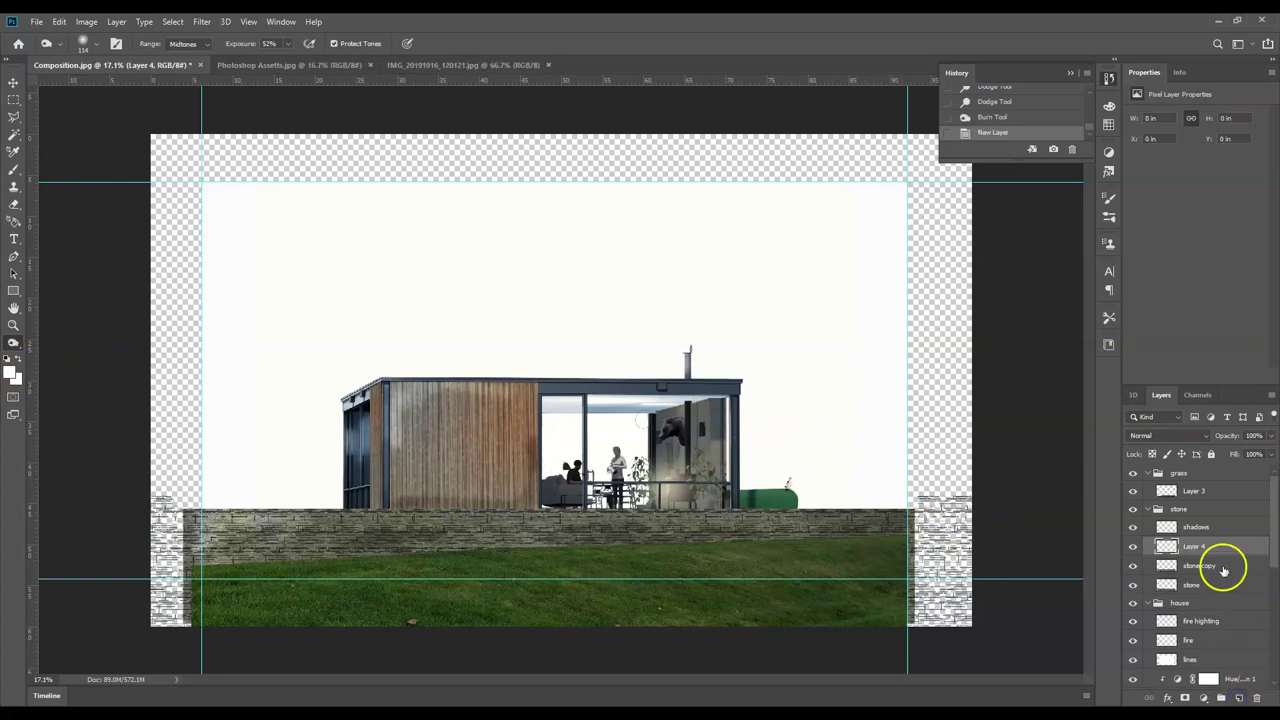
left_click(13, 374)
mouse_move(644, 327)
left_mouse_down()
mouse_move(714, 263)
mouse_move(703, 189)
mouse_move(671, 173)
mouse_move(712, 185)
left_mouse_up()
left_click_drag(766, 303, 768, 318)
left_click_drag(720, 258, 697, 253)
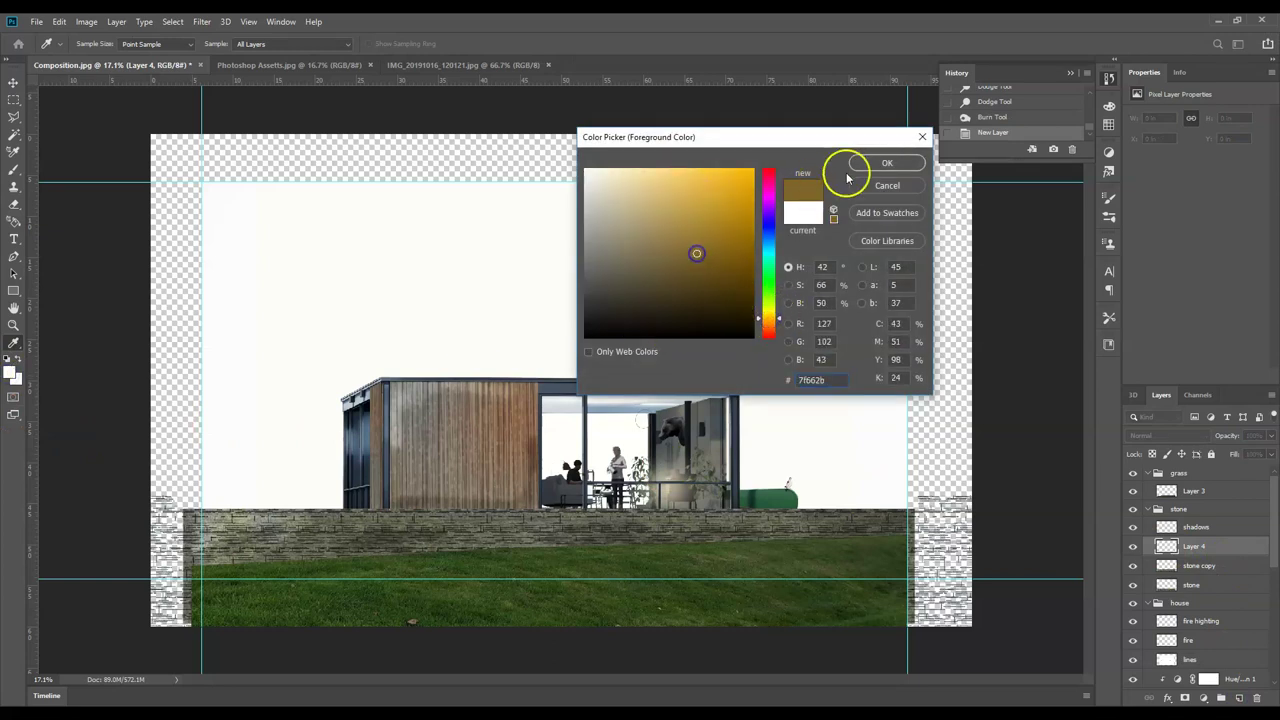
left_click(884, 163)
key("o")
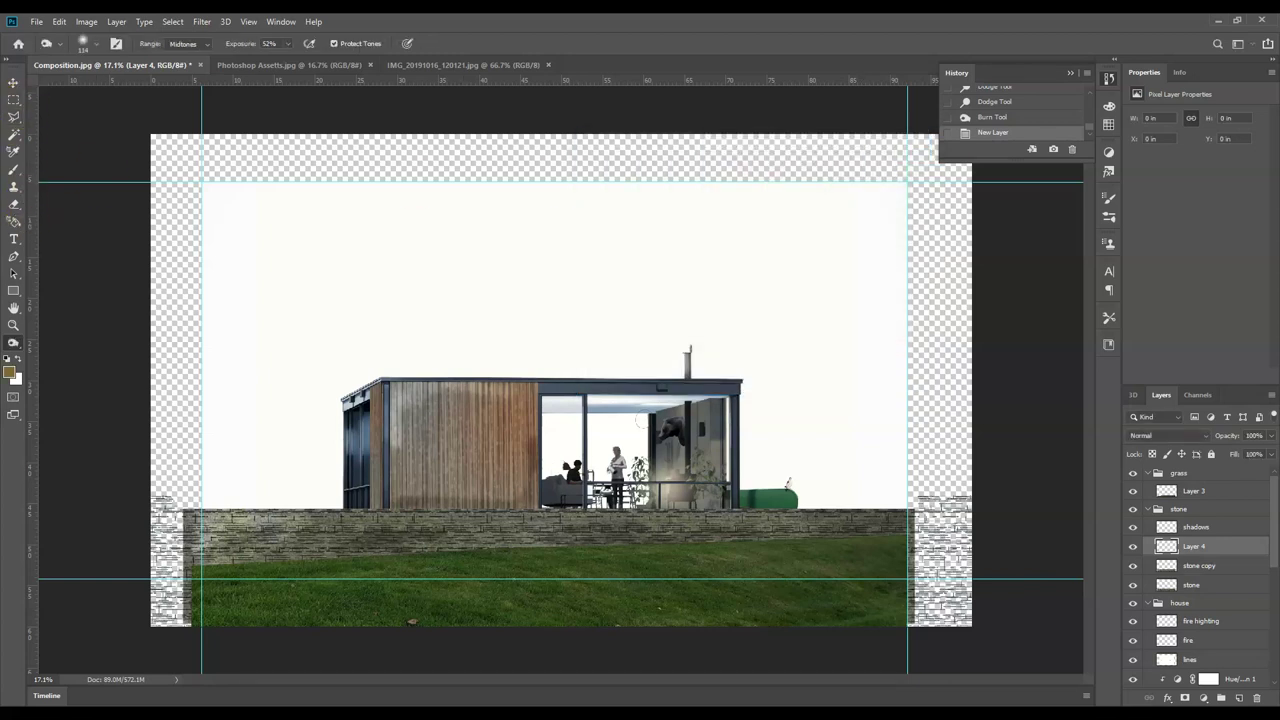
- Load the "stone copy" outline as a selection and draw a brown-to-transparent radial gradient over the wall's left end on Layer 4
left_click(1166, 566, "ctrl")
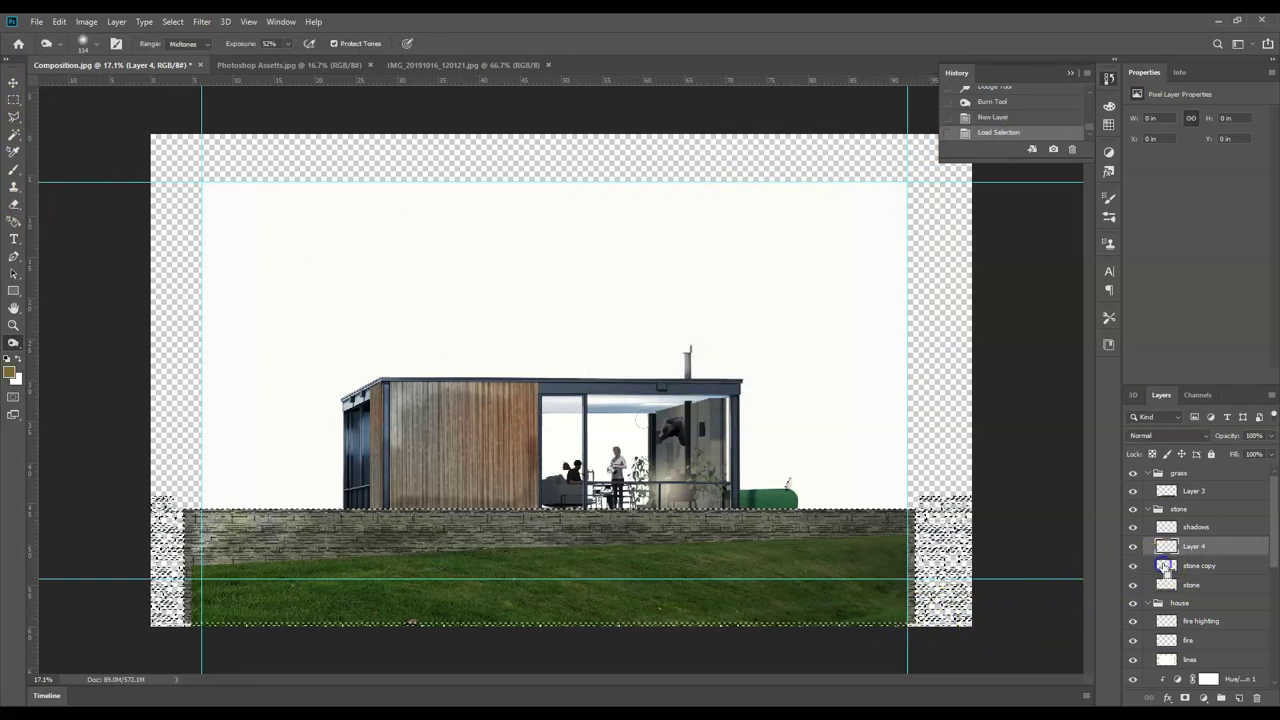
right_click(12, 343)
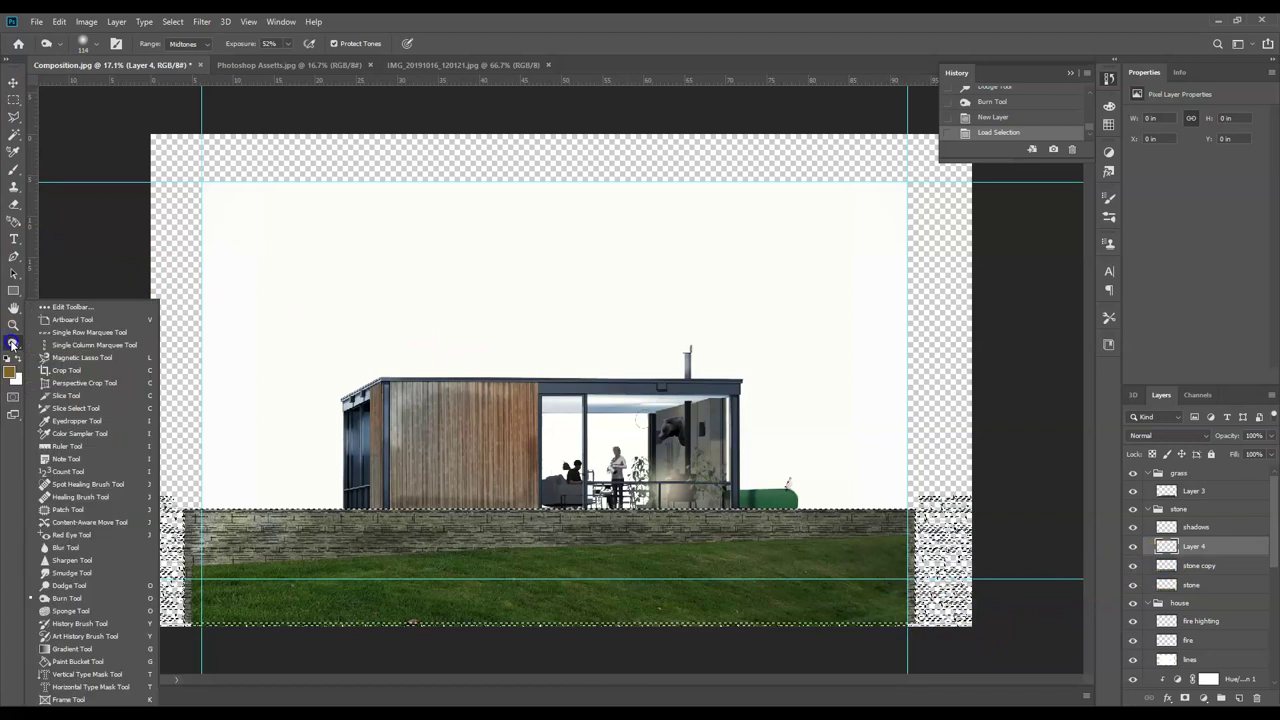
left_click(80, 643)
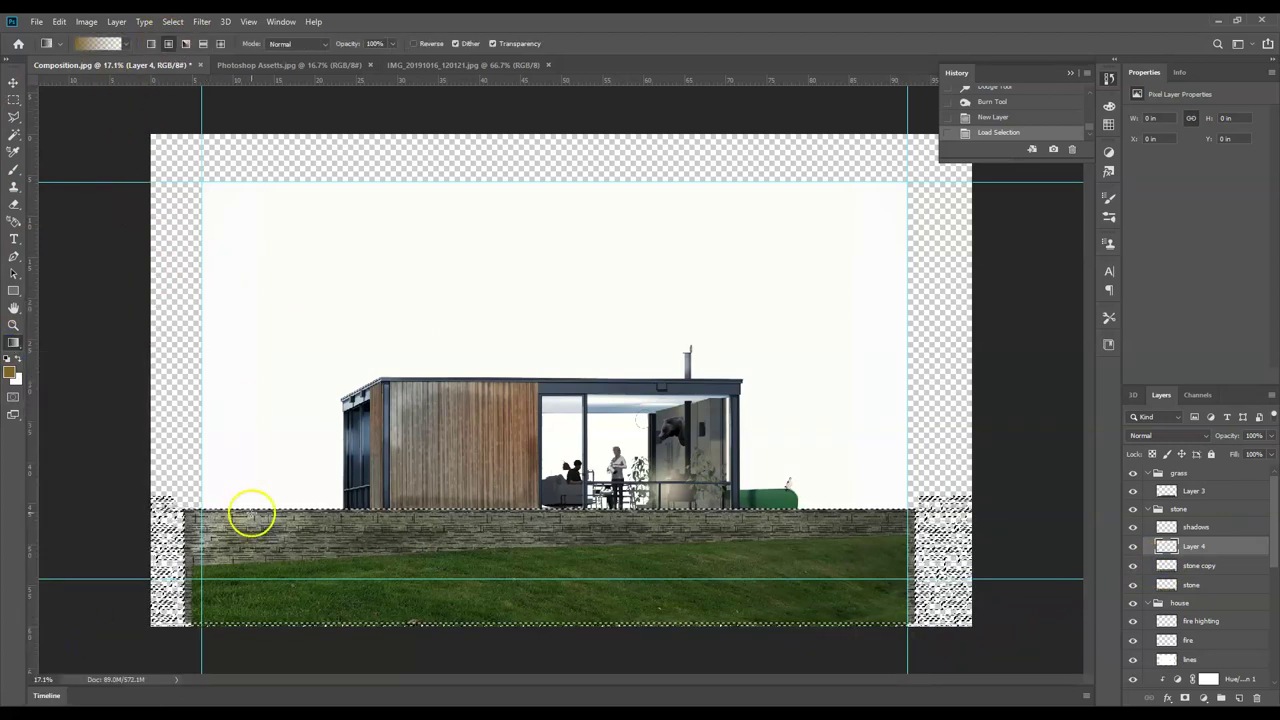
left_click_drag(314, 569, 315, 572)
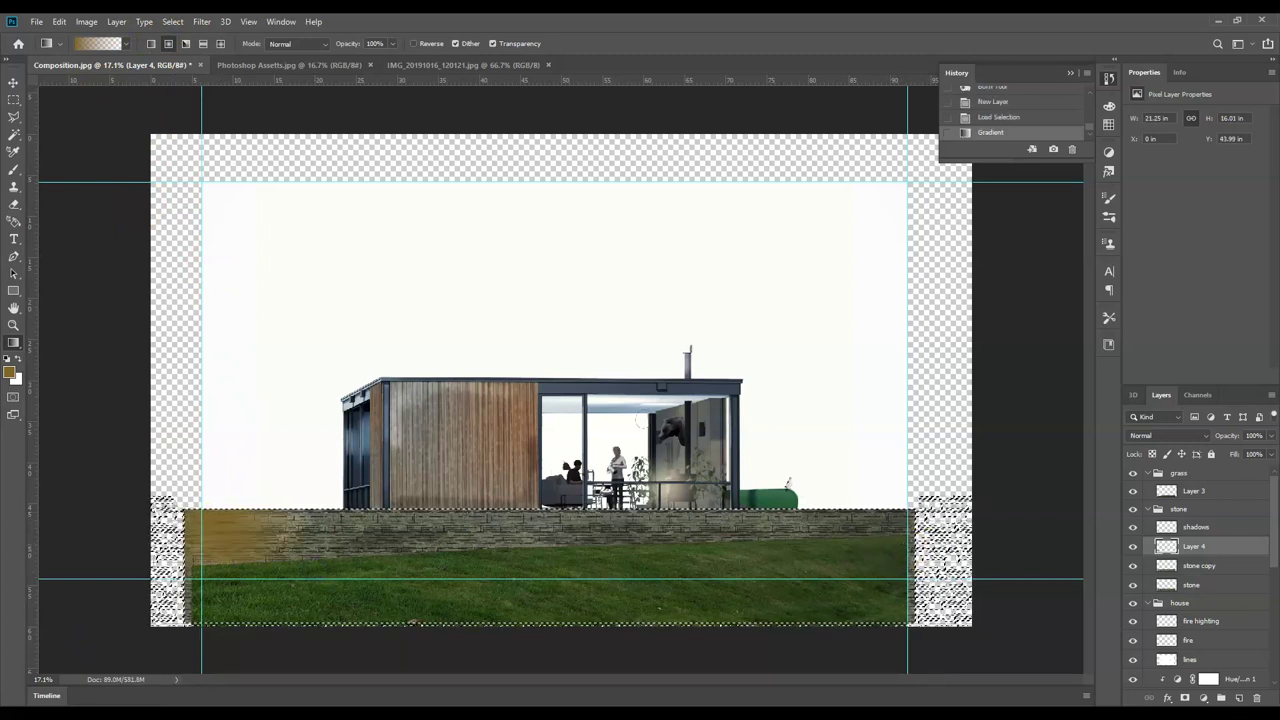
- Set Layer 4's blend mode to Linear Light and its opacity to 40%, and deselect the wall outline
left_click(1168, 435)
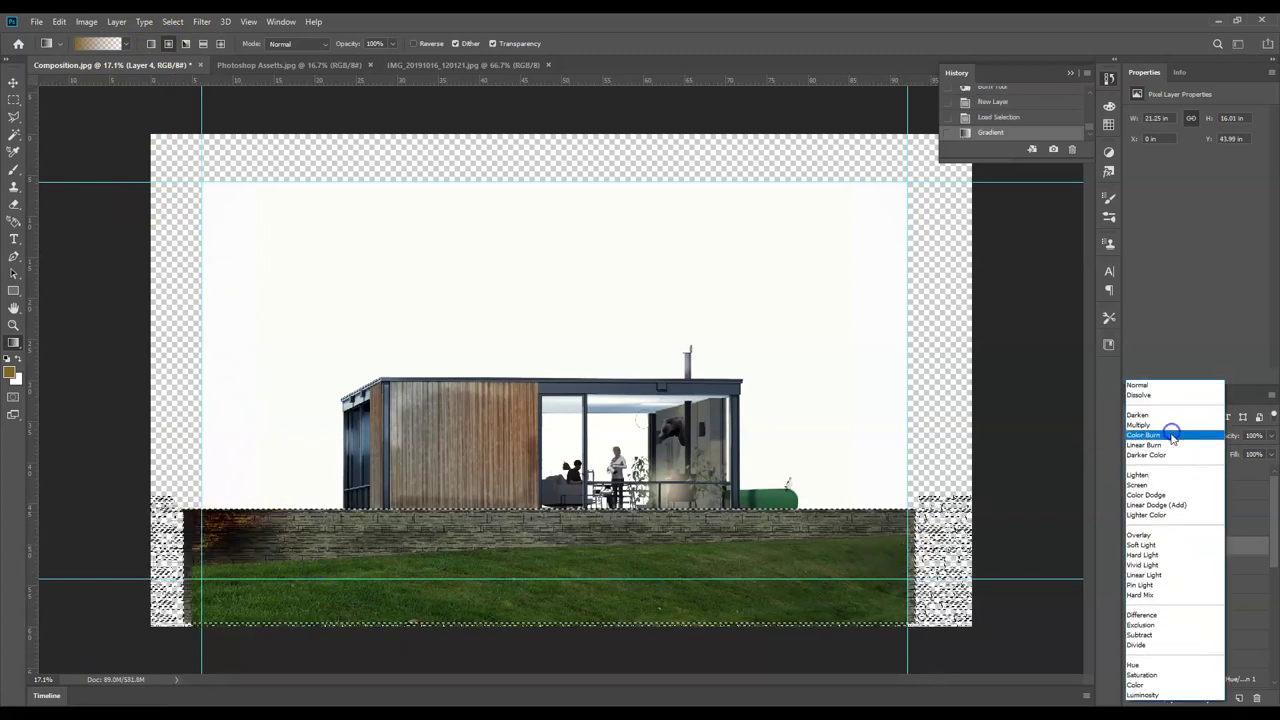
left_click(1185, 575)
left_click(1272, 437)
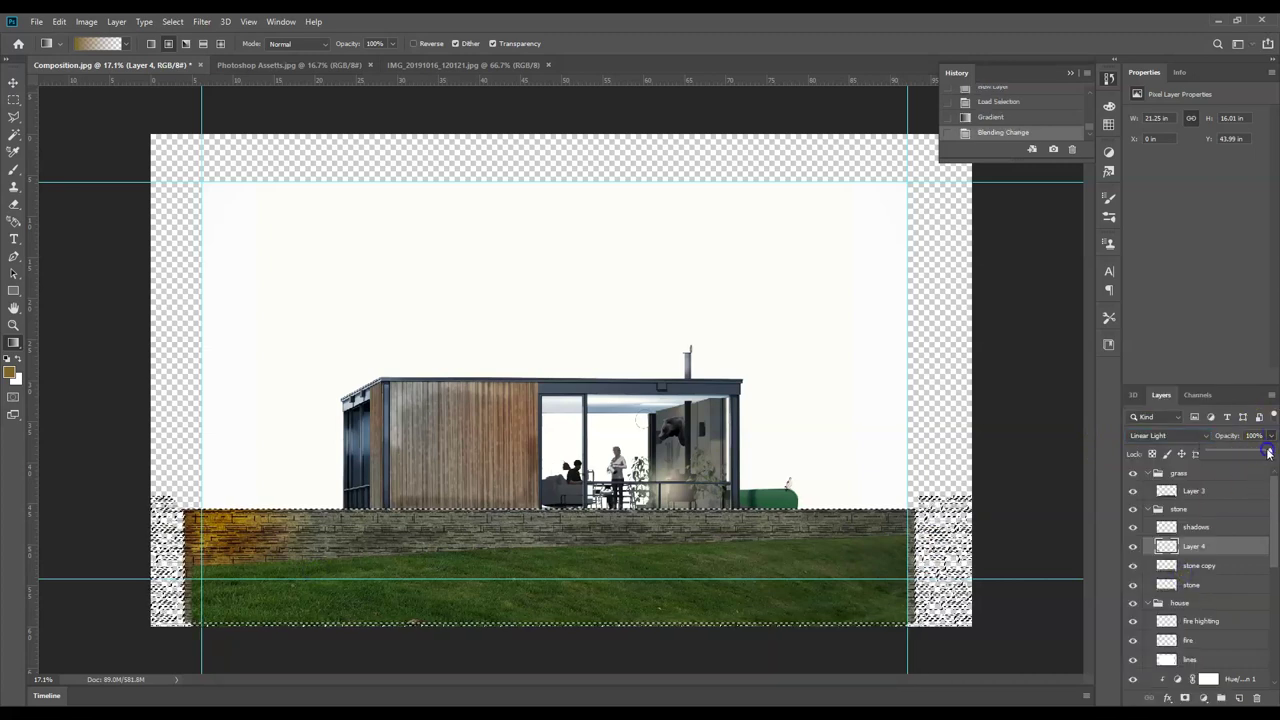
left_click_drag(1246, 454, 1236, 457)
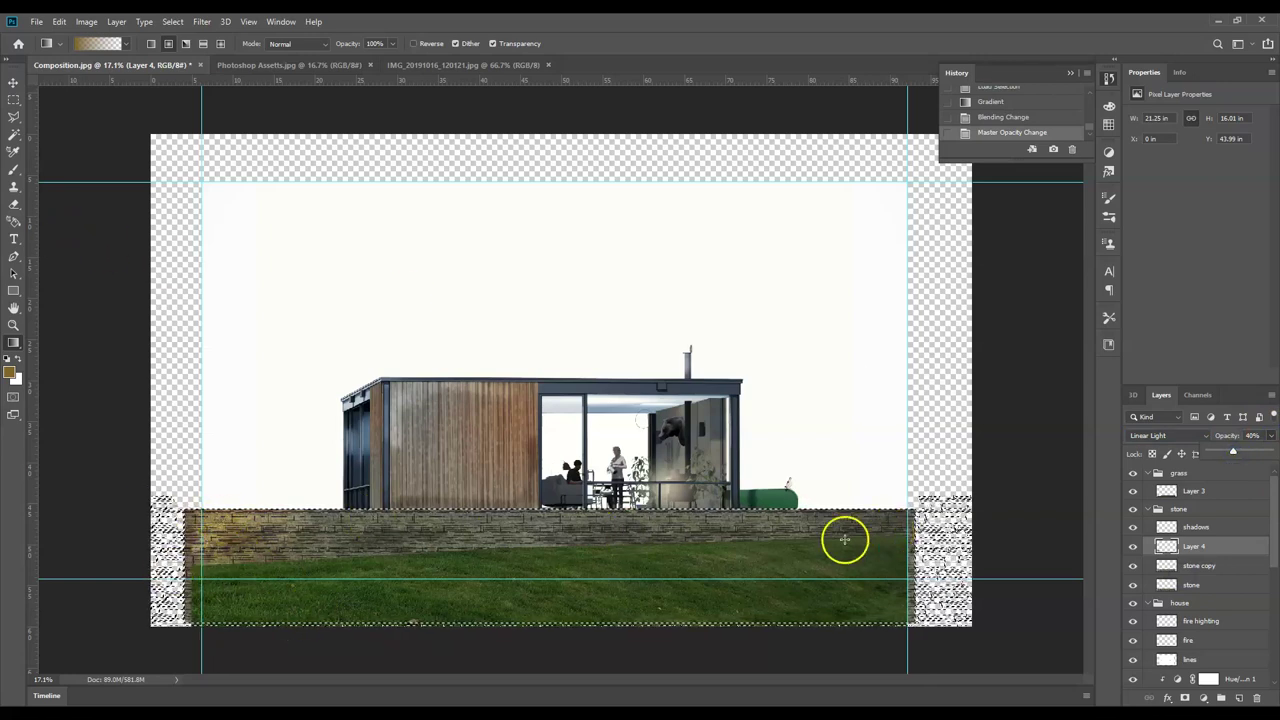
left_click(13, 83)
key("ctrl+d")
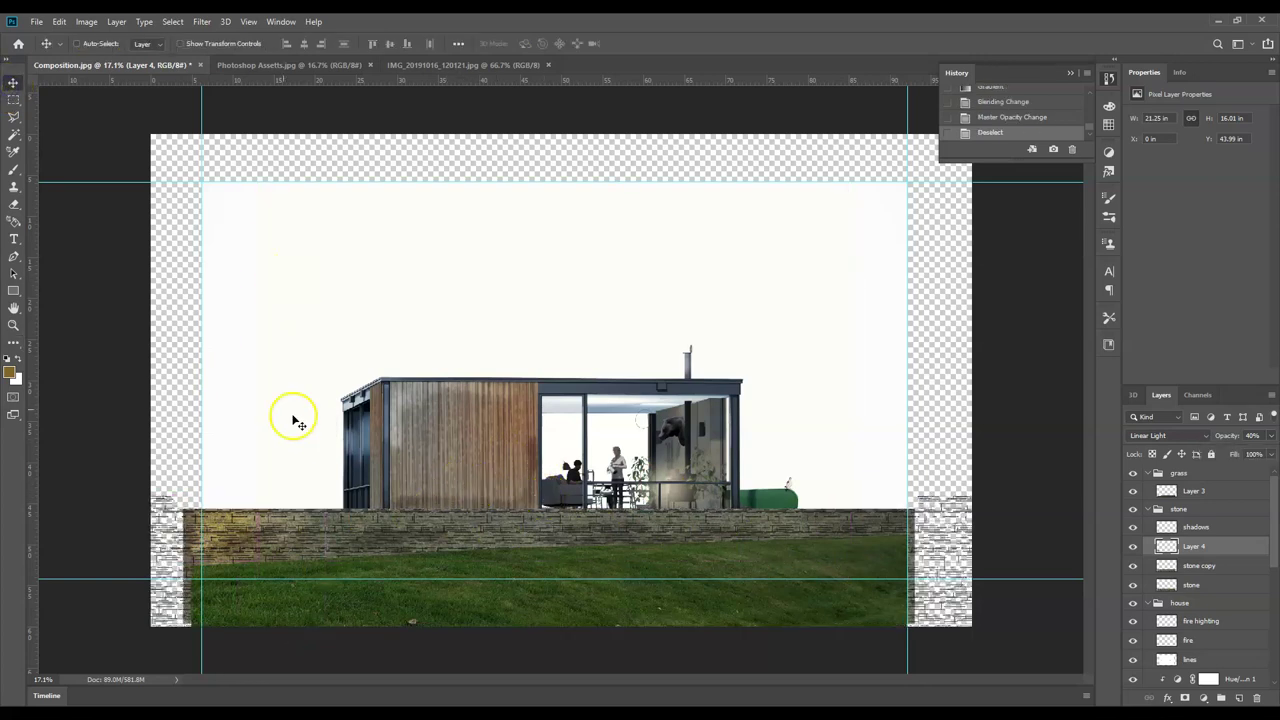
key("ctrl+z")
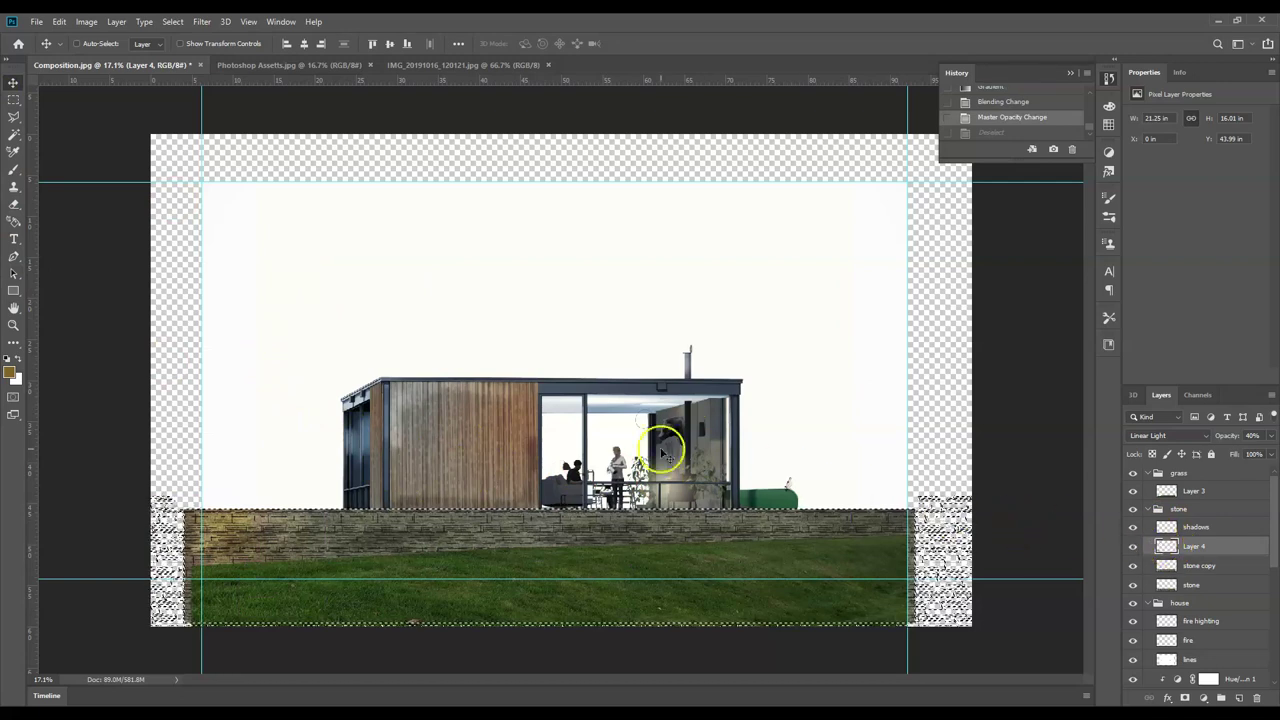
key("ctrl+shift+z")
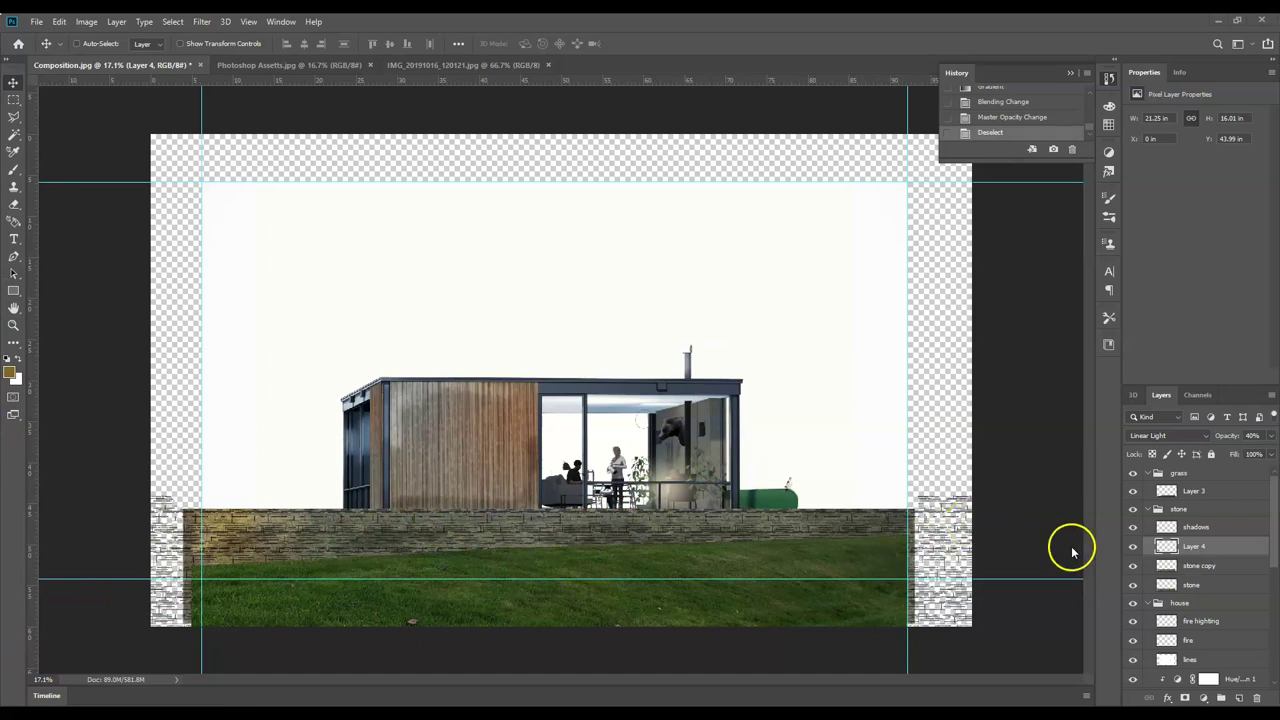
- Move the grass on Layer 3 up and slightly right over the wall's base, to about X 5.58 in, Y 46.51 in
left_click(1237, 496)
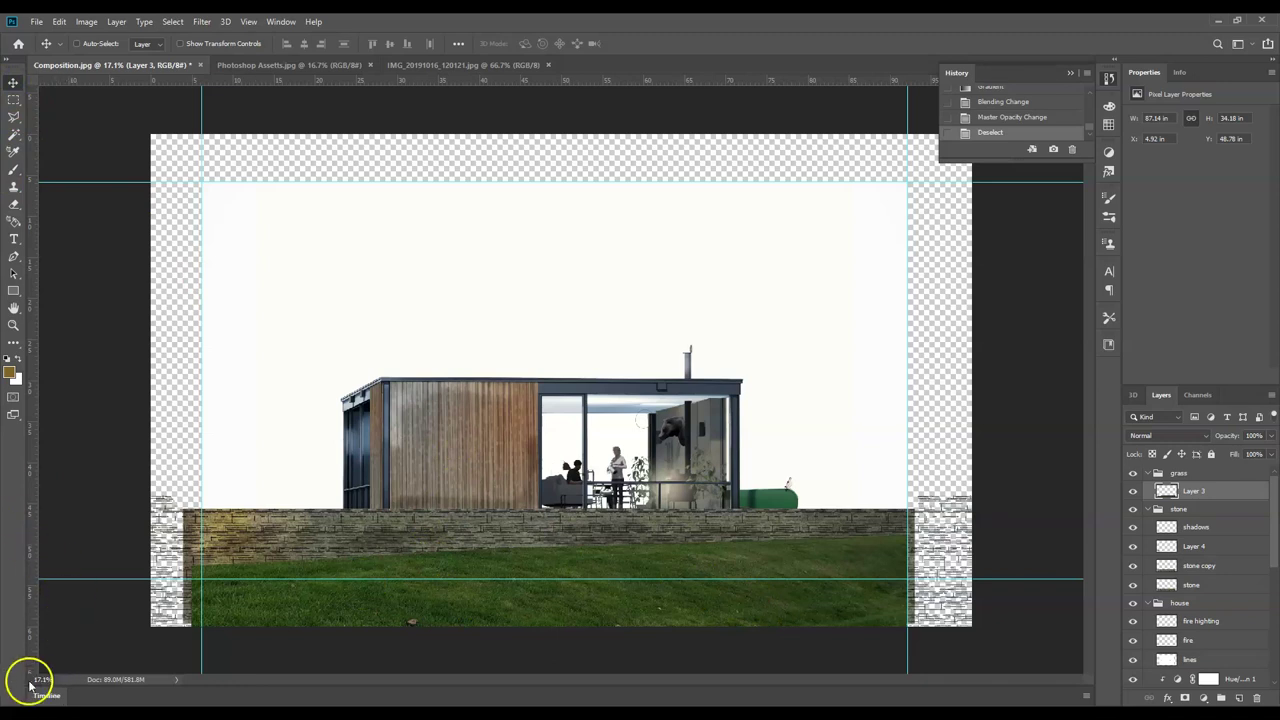
mouse_move(389, 590)
left_mouse_down()
mouse_move(400, 594)
mouse_move(400, 578)
left_mouse_up()
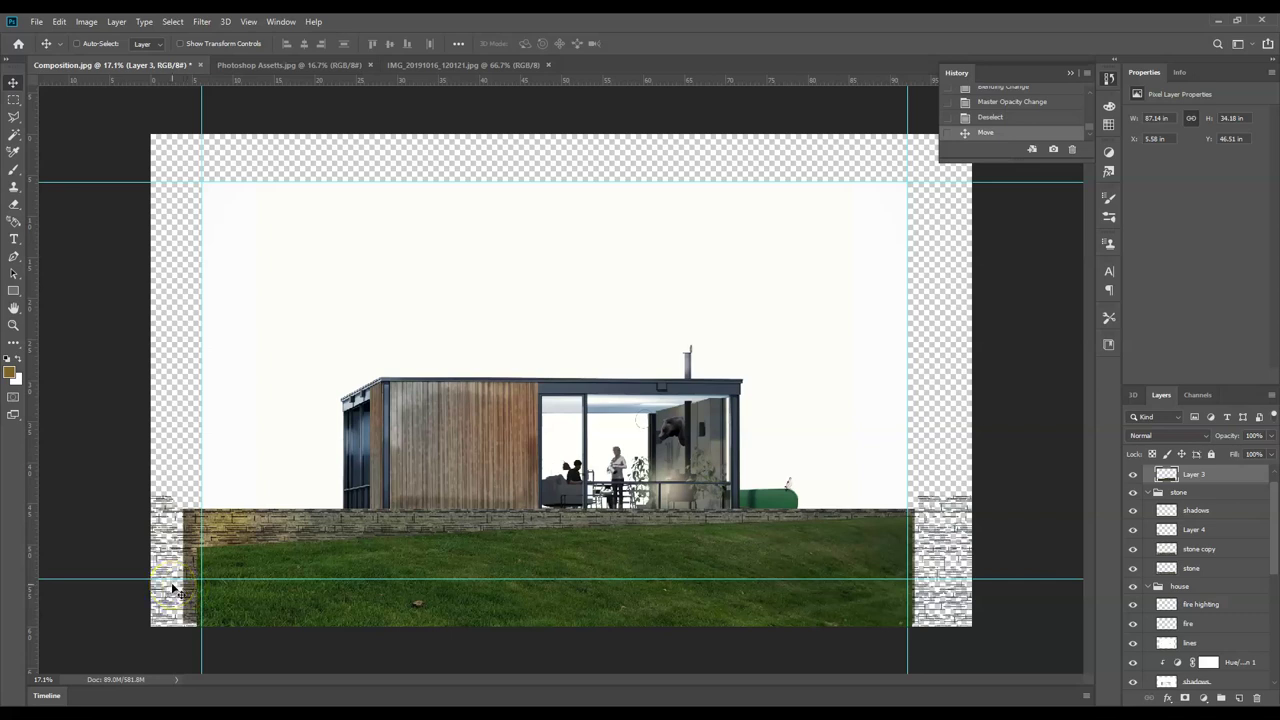
left_click(316, 550)
left_click(419, 543)
- Add a Hue/Saturation adjustment clipped to the grass on Layer 3, with hue +75 and saturation -35
left_click(1205, 478)
left_click(1212, 474)
left_click(1108, 153)
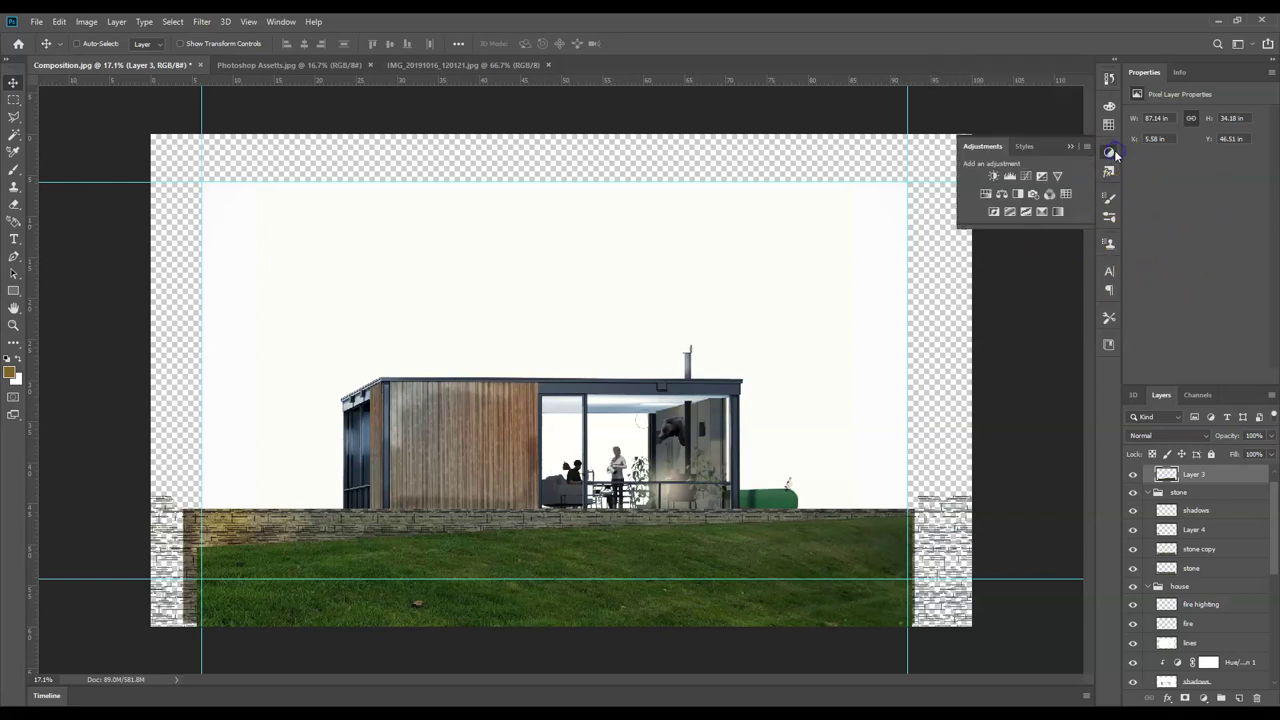
left_click(983, 194)
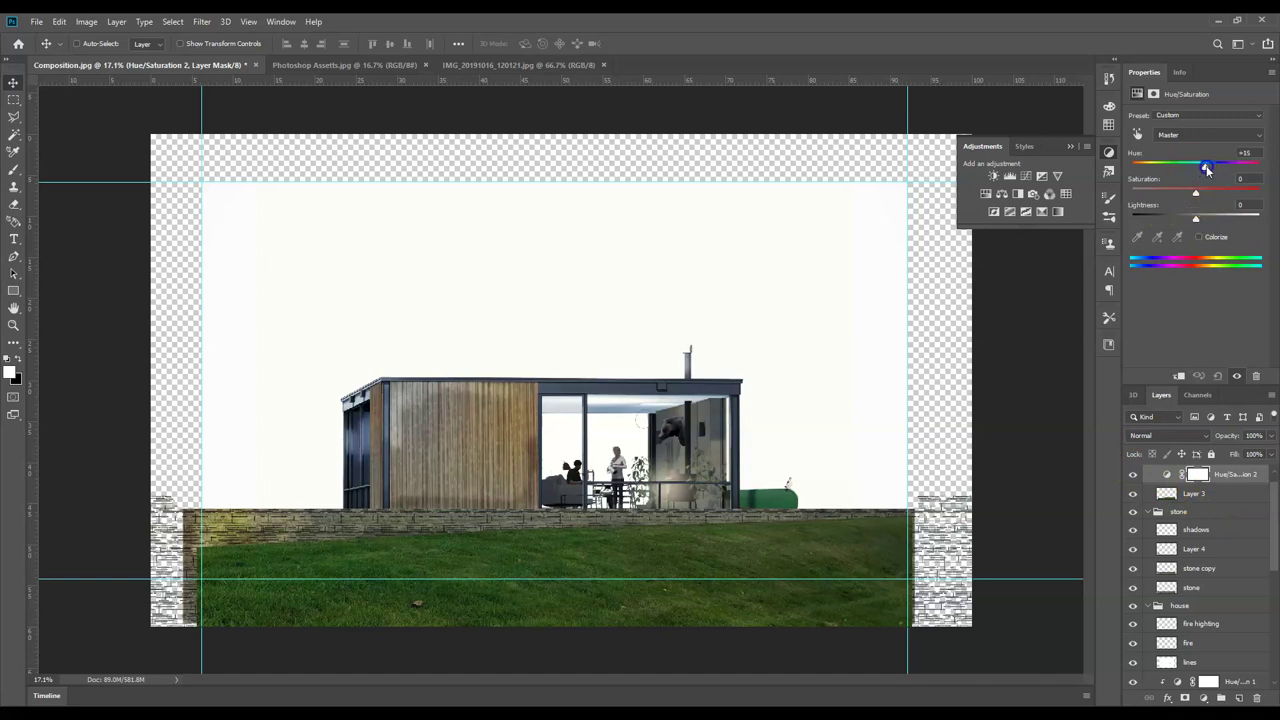
left_click_drag(1207, 165, 1213, 166)
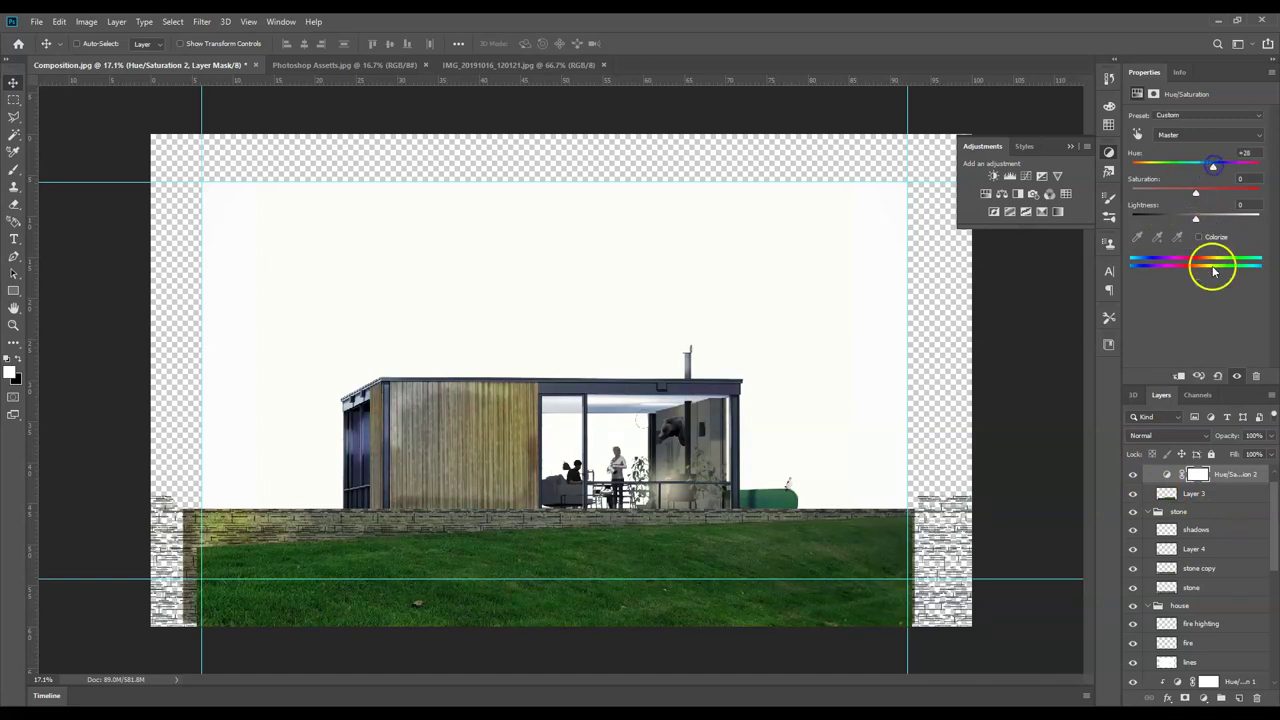
left_click(1178, 375)
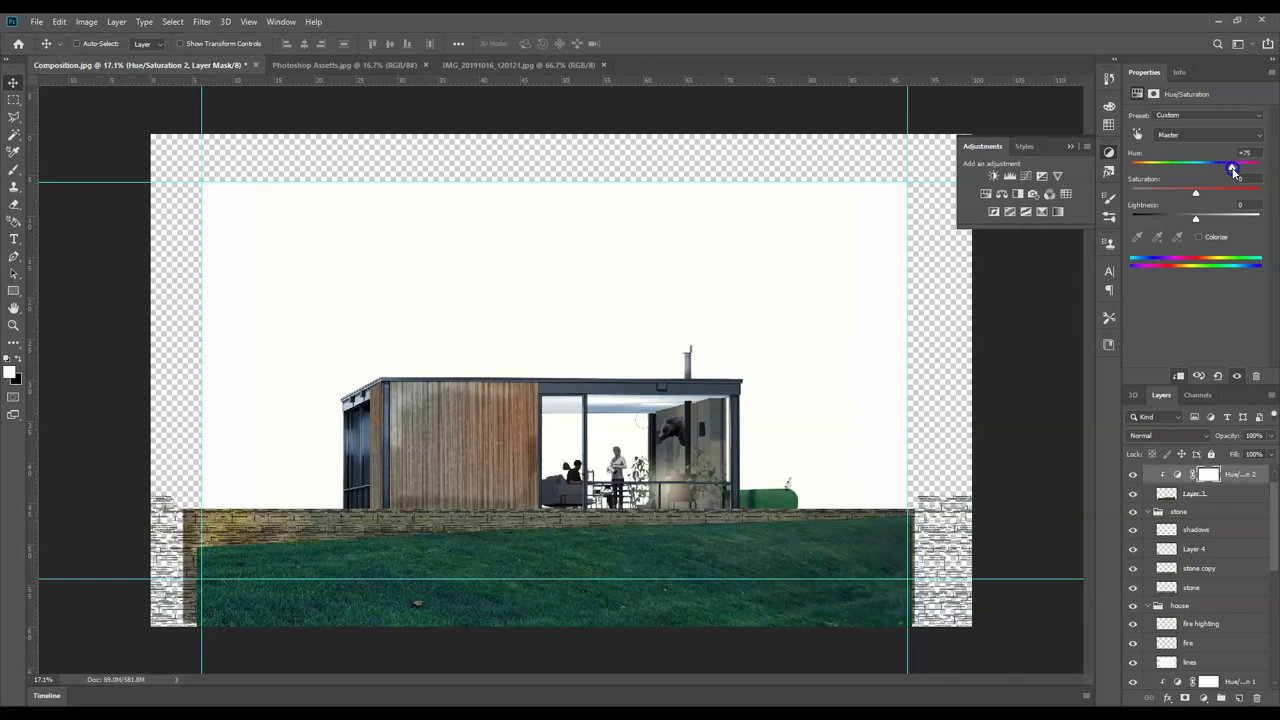
left_click_drag(1195, 193, 1180, 200)
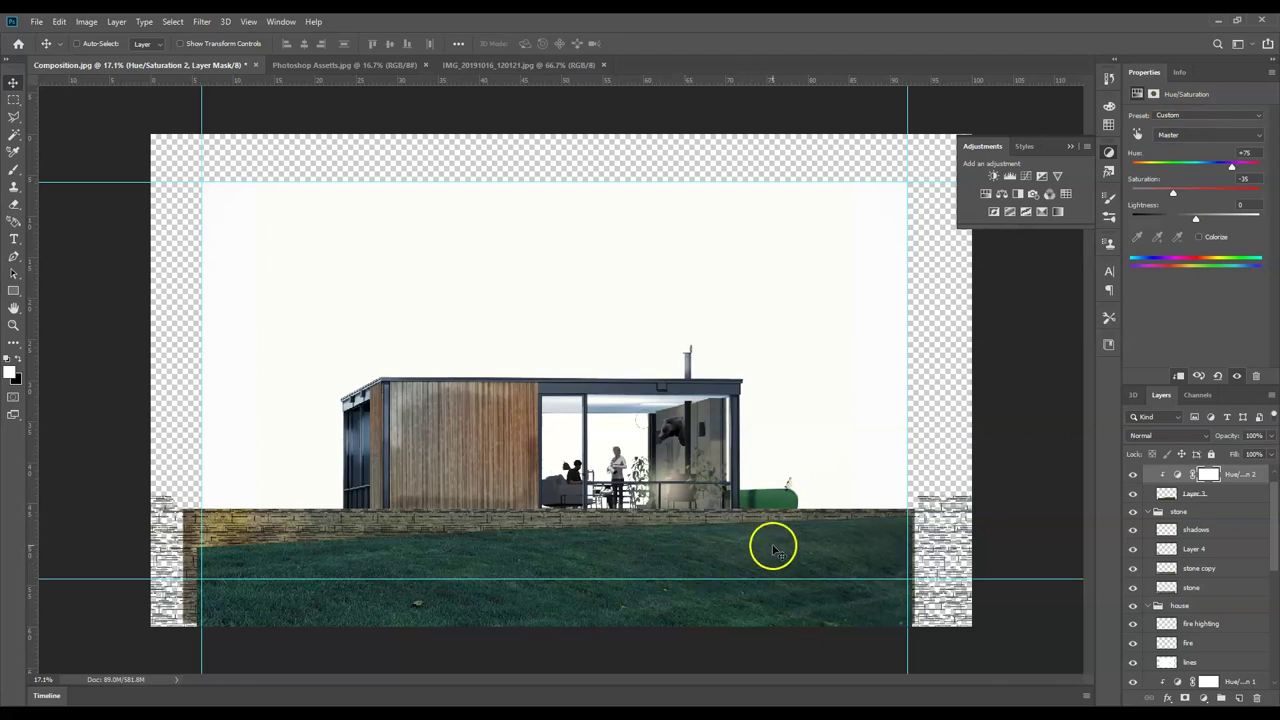
left_click(1215, 497)
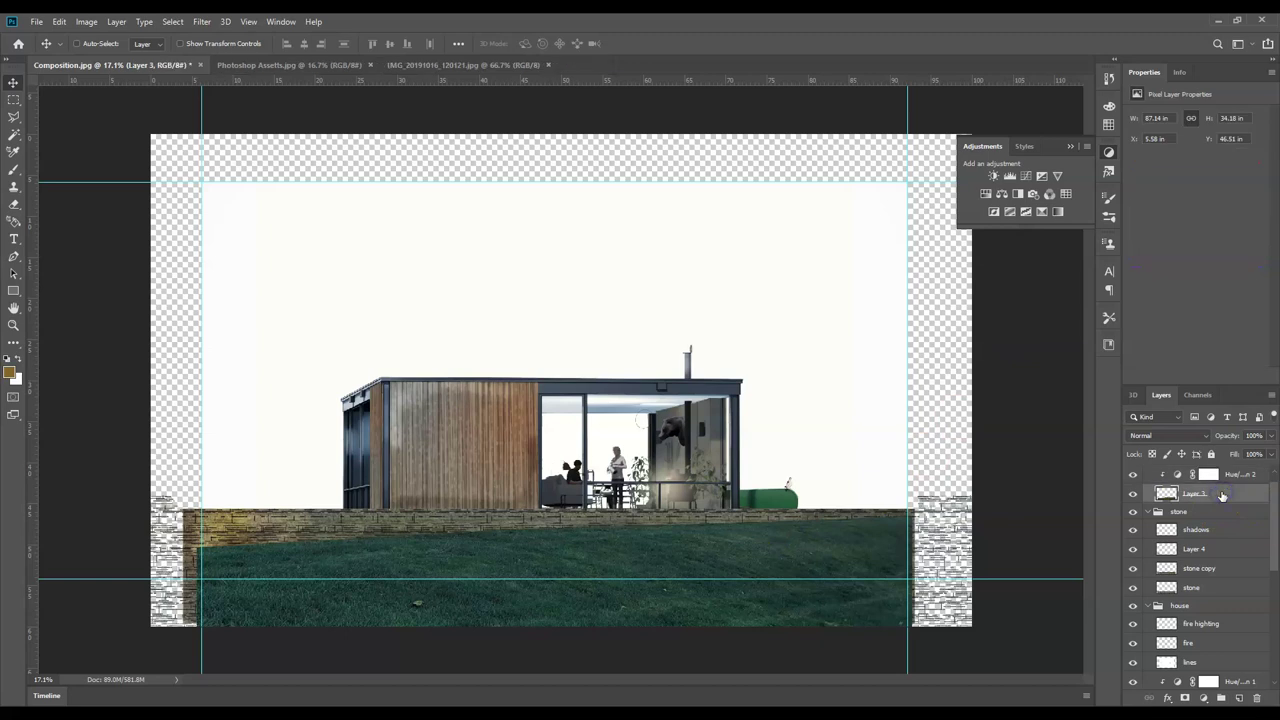
- Add a new layer above the grass's Hue/Saturation adjustment and restore the Legacy Brushes set while using the Clone Stamp tool
left_click(1244, 479)
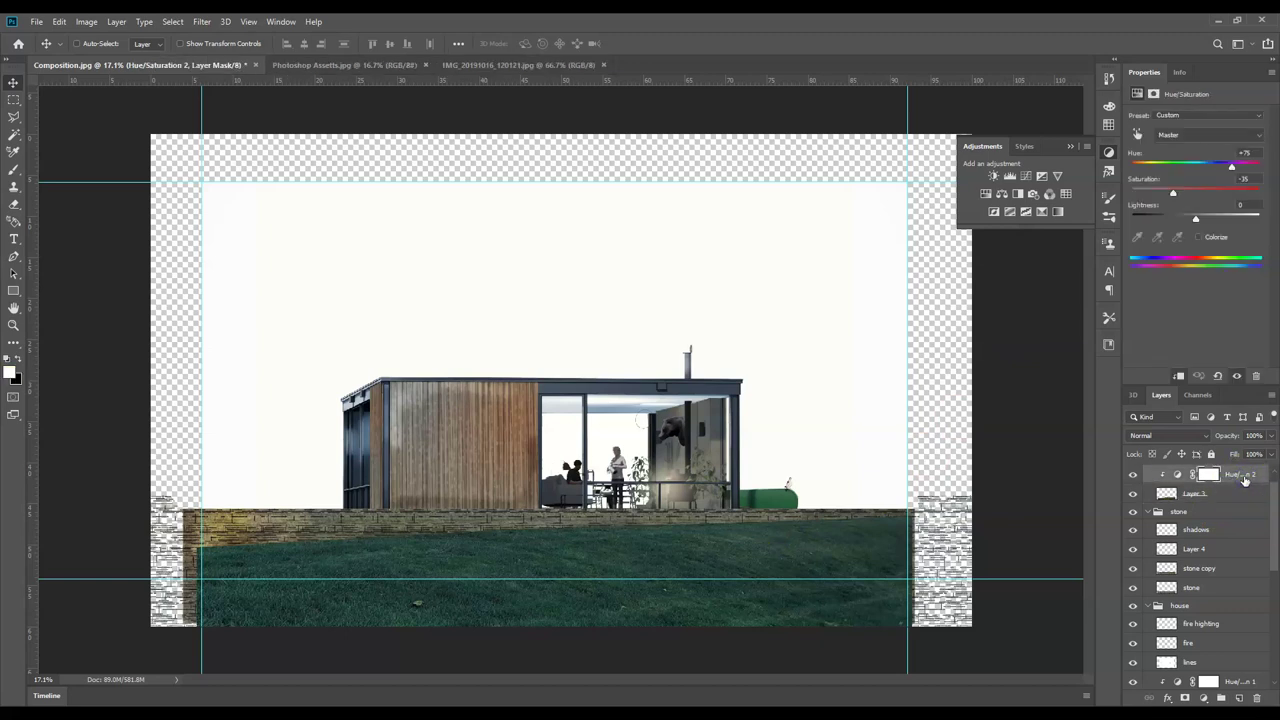
left_click(1240, 698)
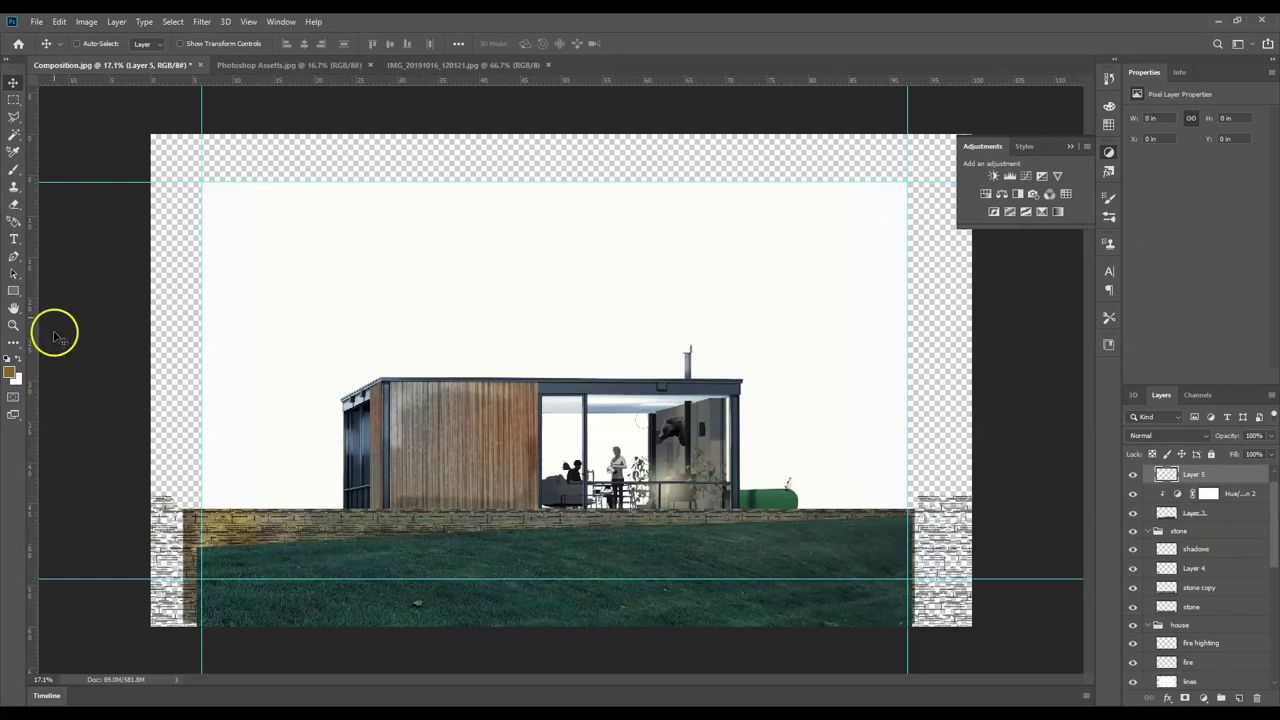
left_click(13, 192)
left_click(96, 44)
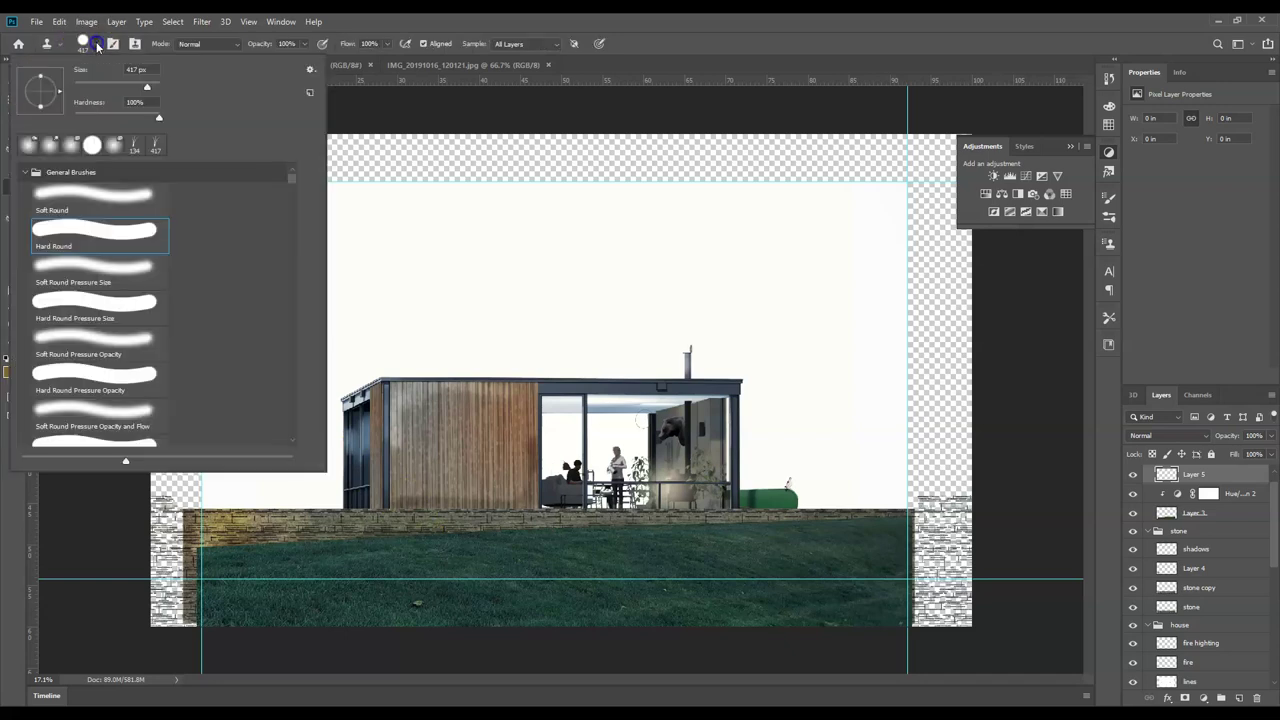
left_click(310, 69)
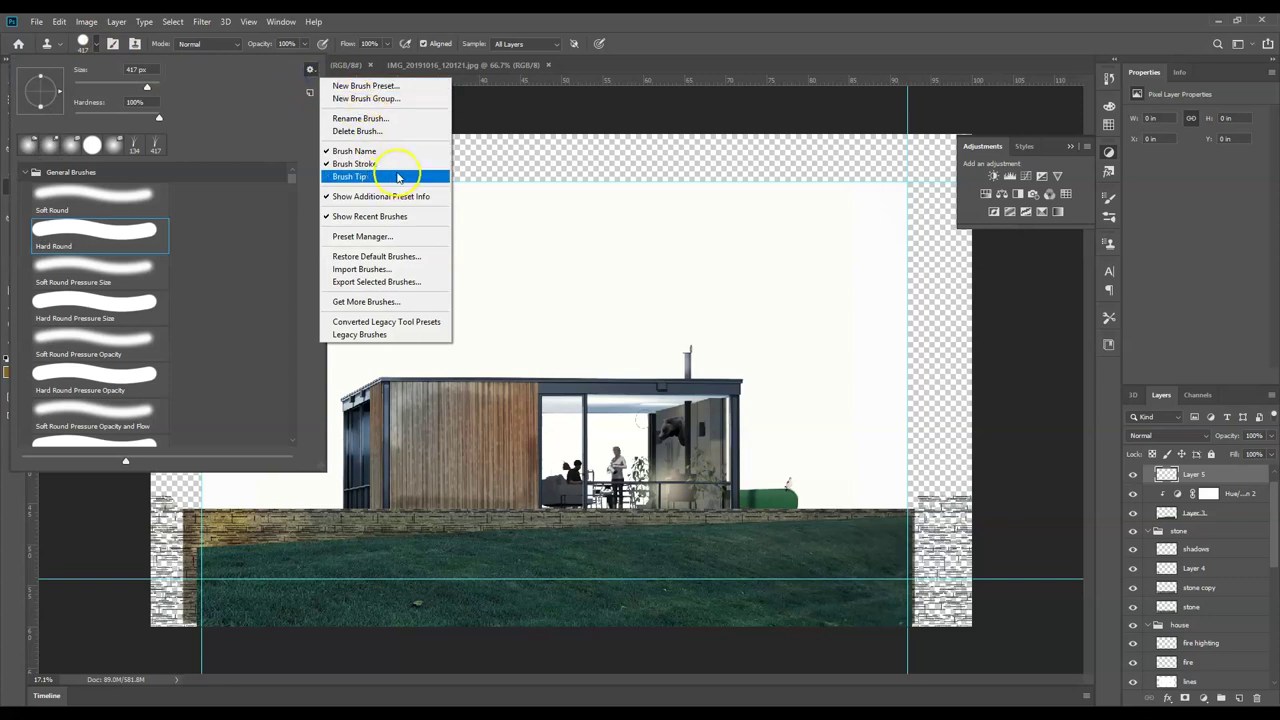
left_click(368, 335)
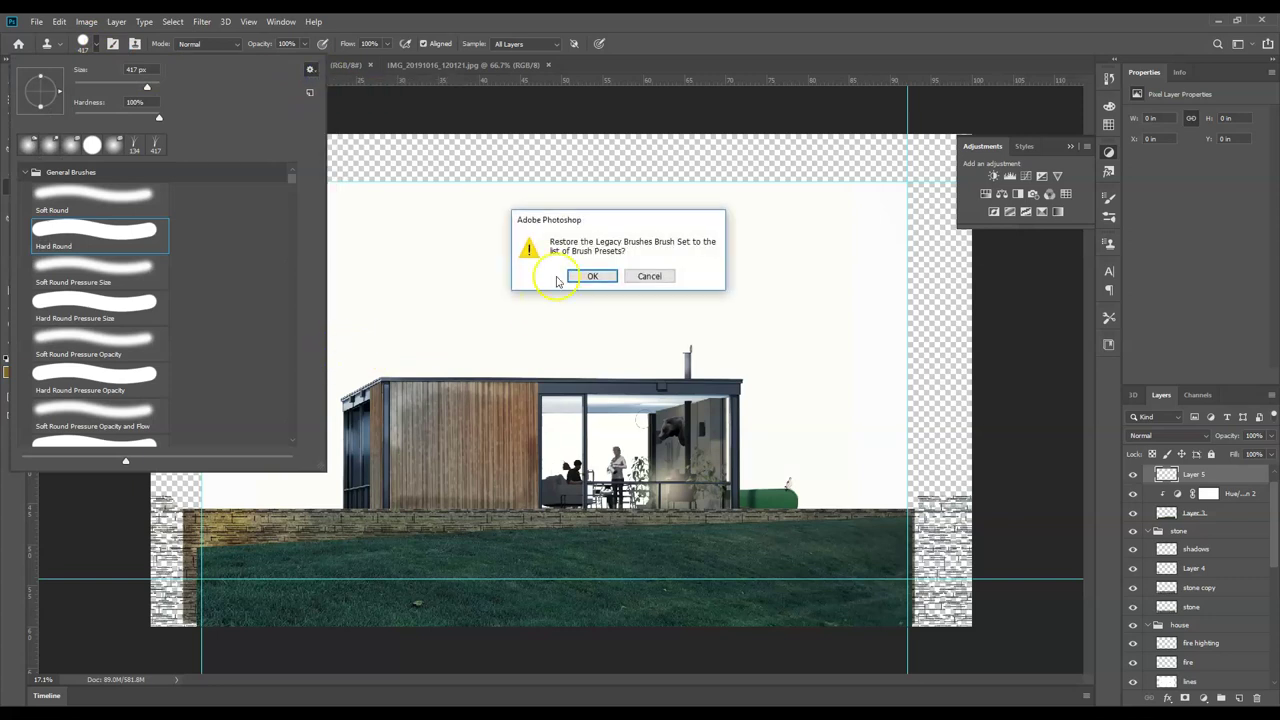
left_click(609, 281)
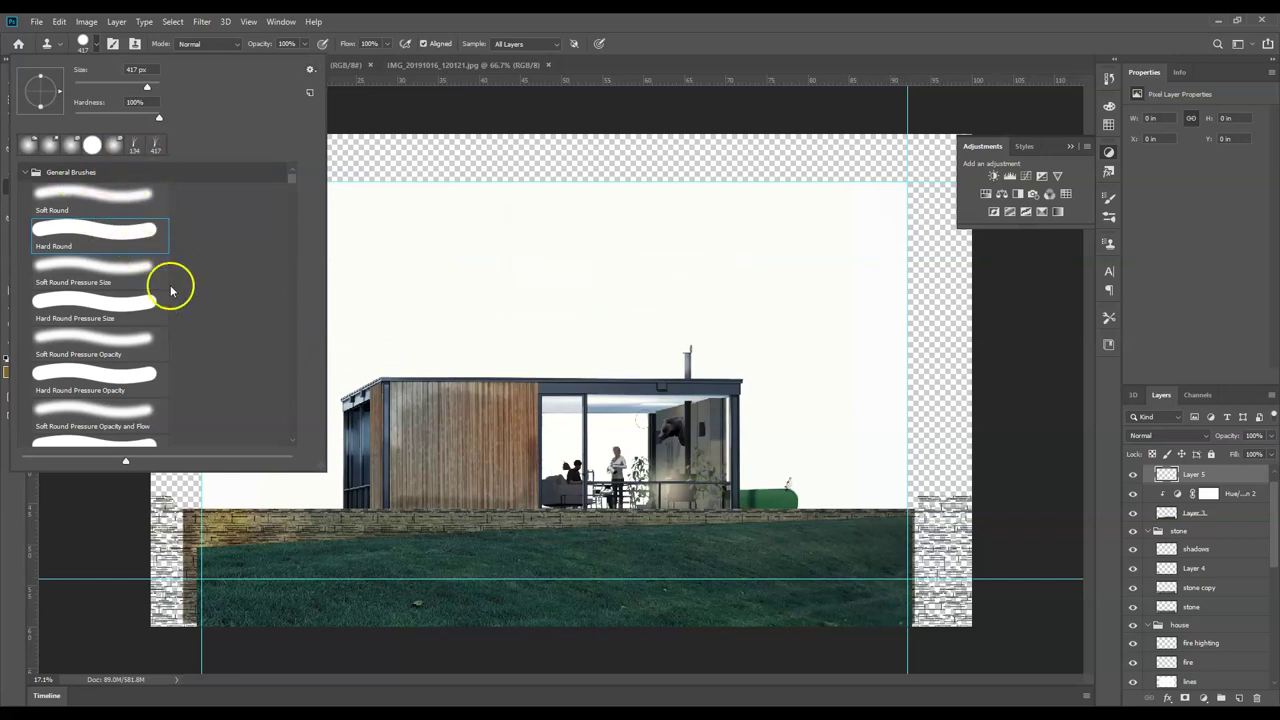
- Choose the legacy Grass brush at 134 px as the Clone Stamp tip
scroll(171, 288, "down", 3)
scroll(175, 295, "down", 3)
left_click_drag(294, 186, 292, 297)
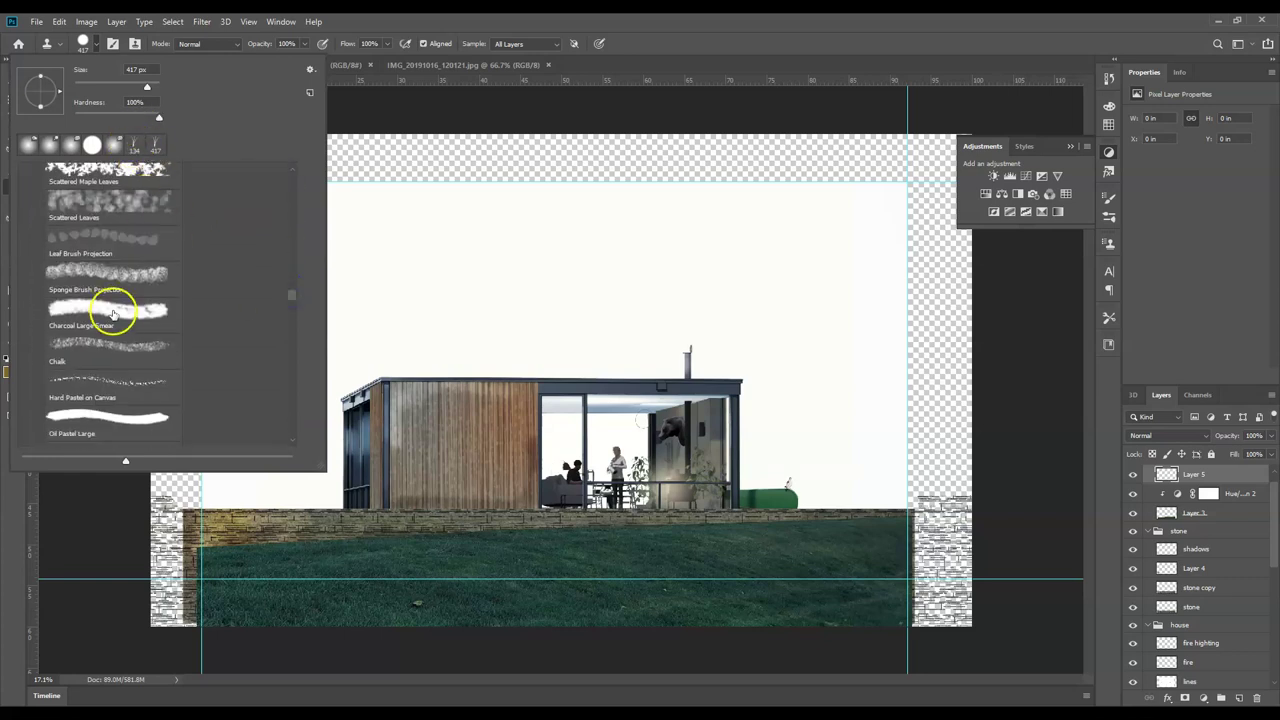
scroll(112, 312, "down", 4)
scroll(120, 327, "down", 4)
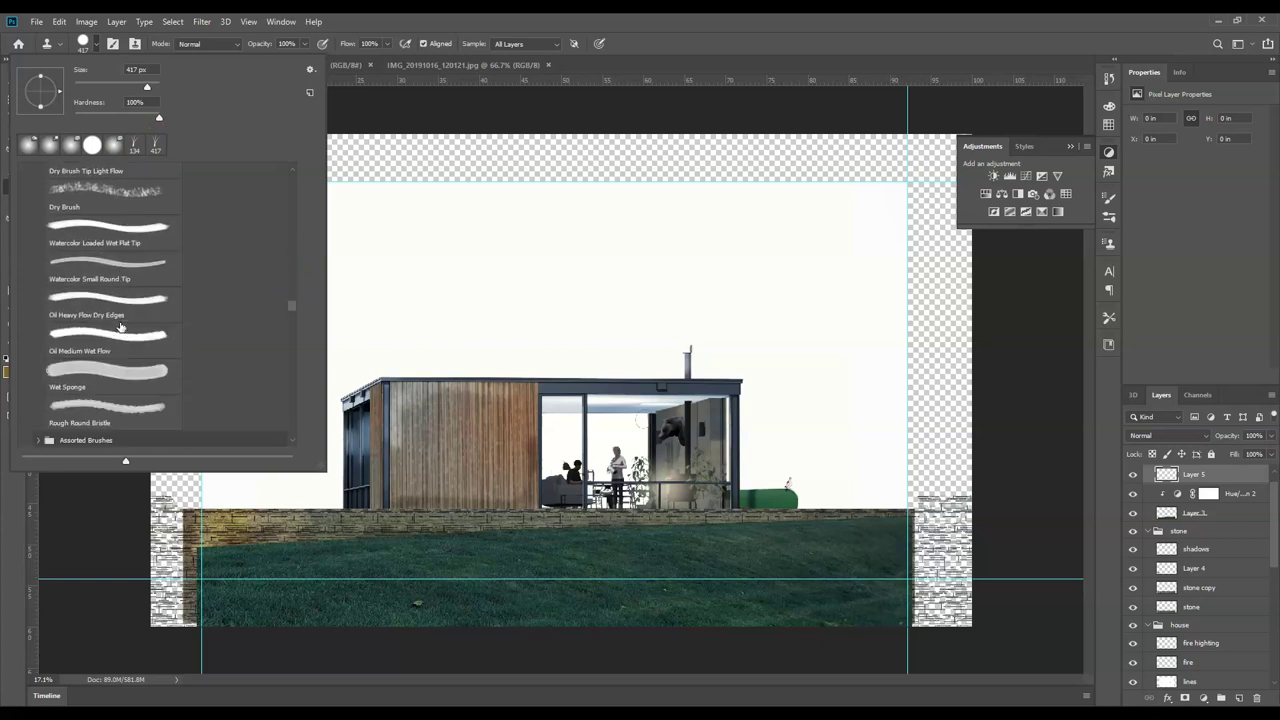
left_click_drag(288, 313, 293, 290)
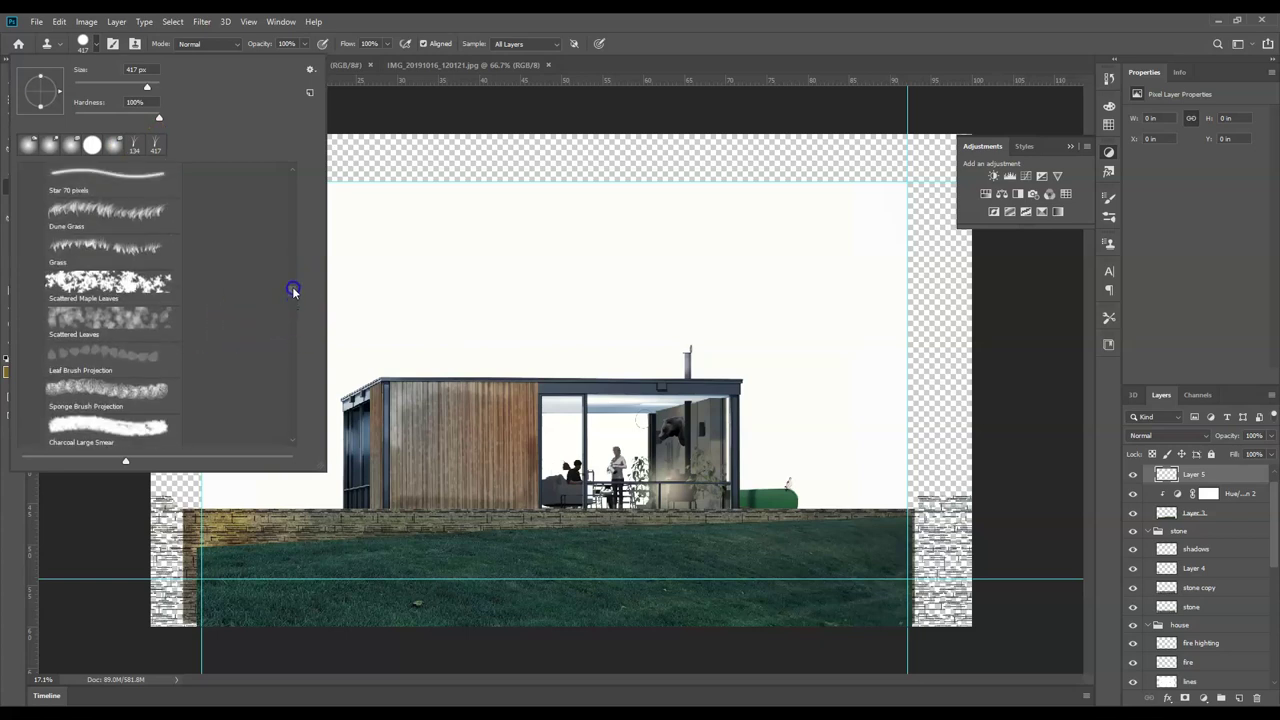
left_click(120, 255)
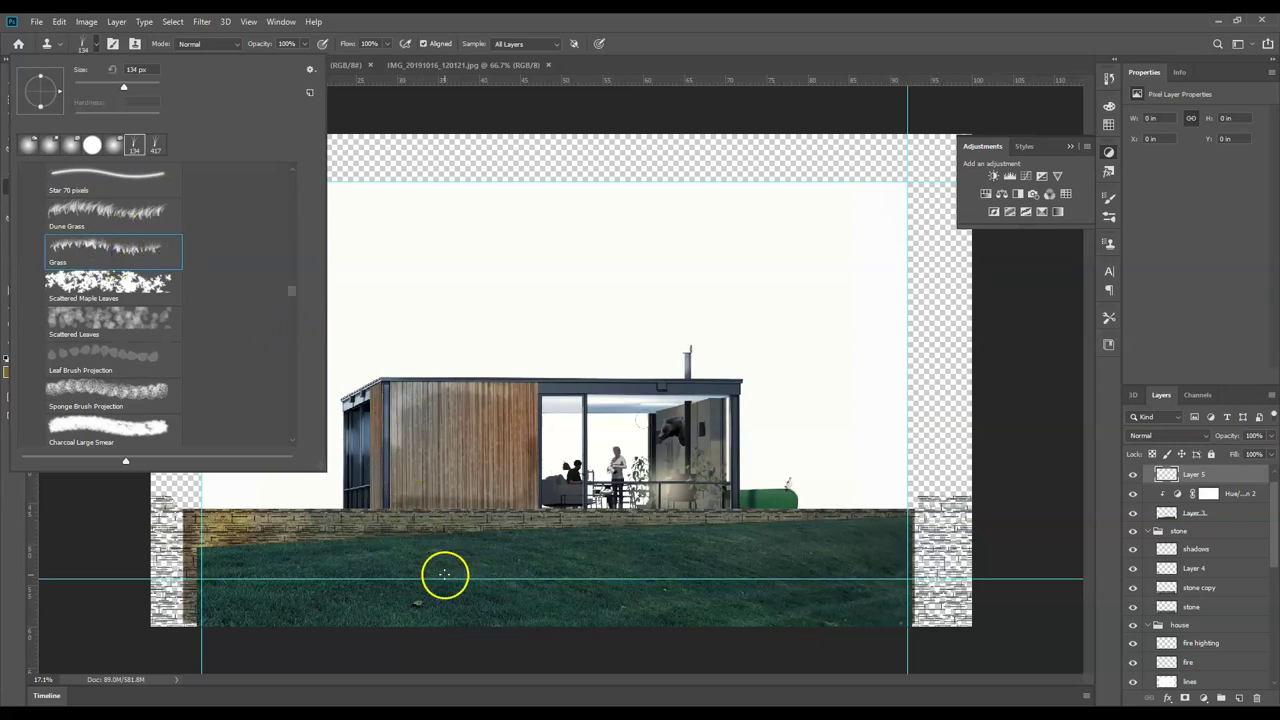
left_click(372, 562)
mouse_move(346, 319)
left_mouse_down()
mouse_move(426, 327)
mouse_move(537, 310)
left_mouse_up()
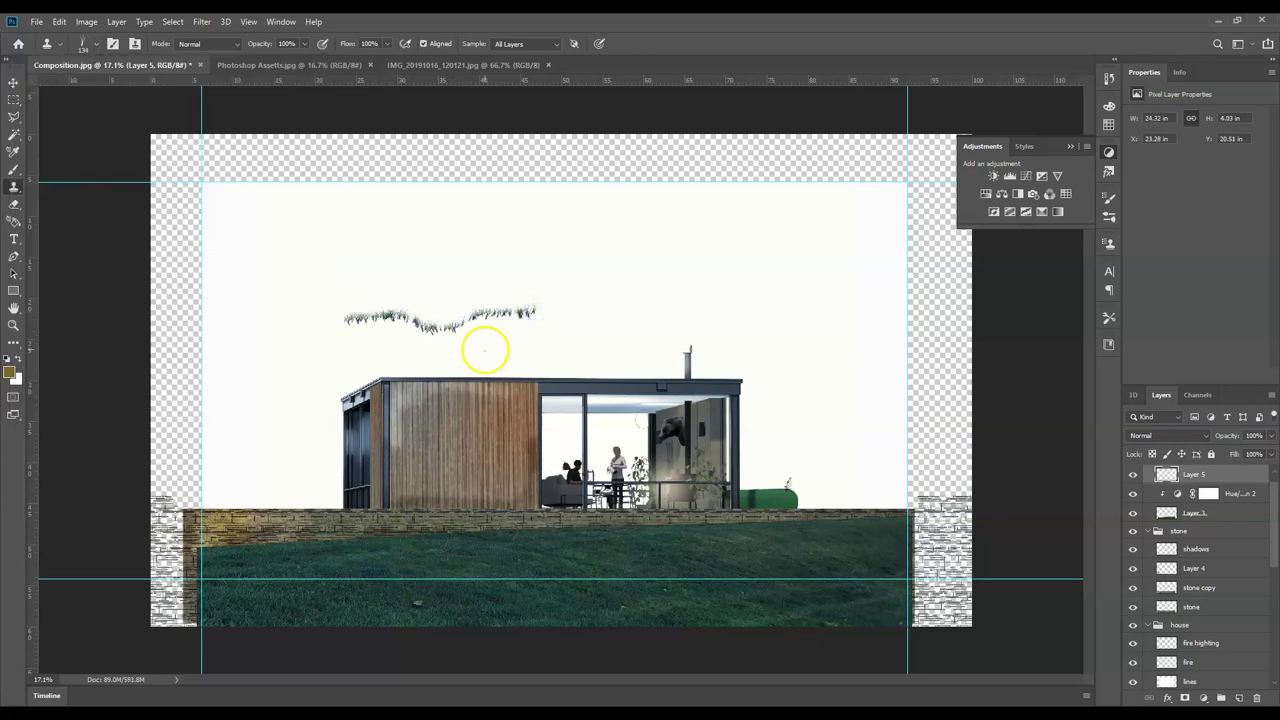
key("ctrl+z")
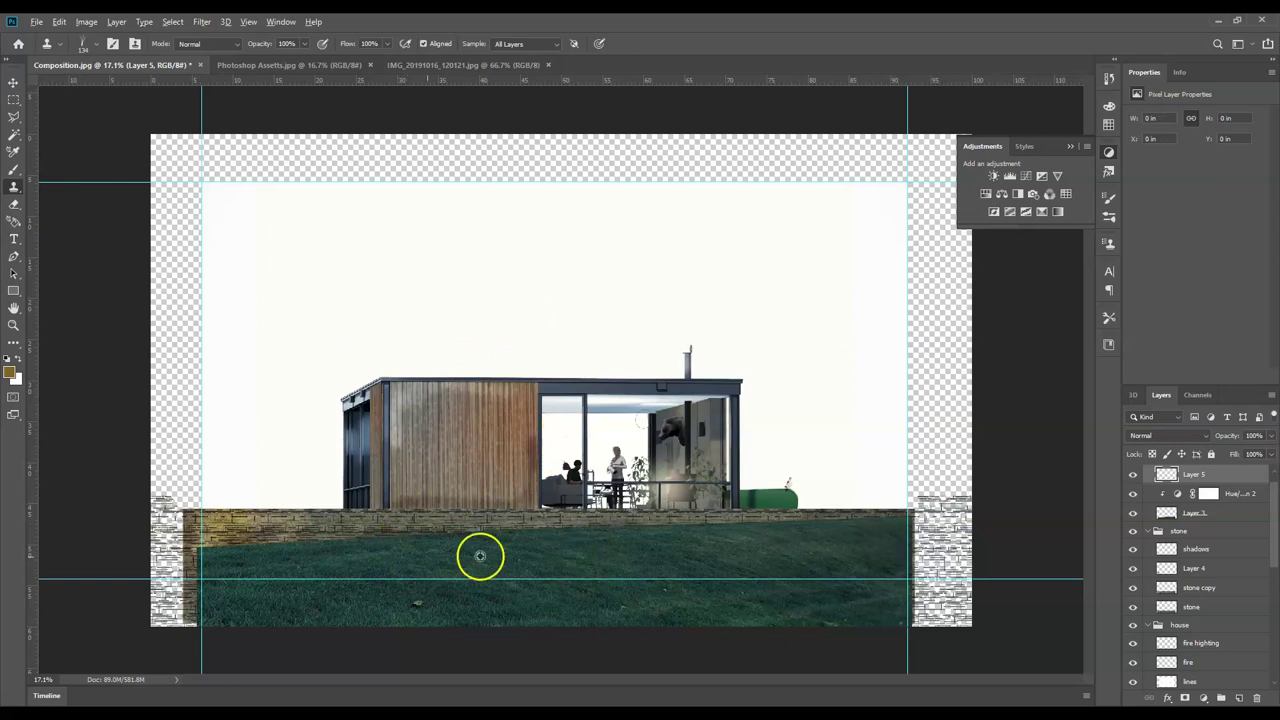
- Clone grass blades on Layer 5 along the wall's base, from its left end to beneath the wood-clad facade
scroll(195, 565, "up", 5)
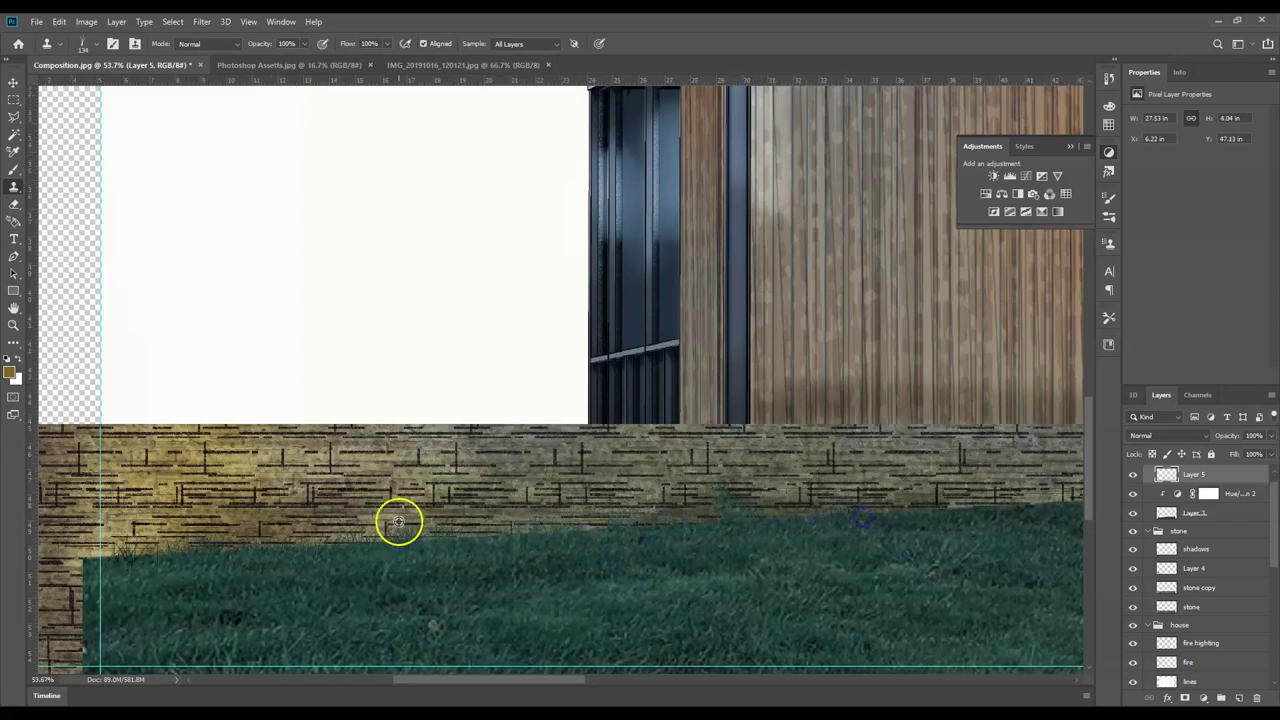
scroll(397, 520, "down", 3)
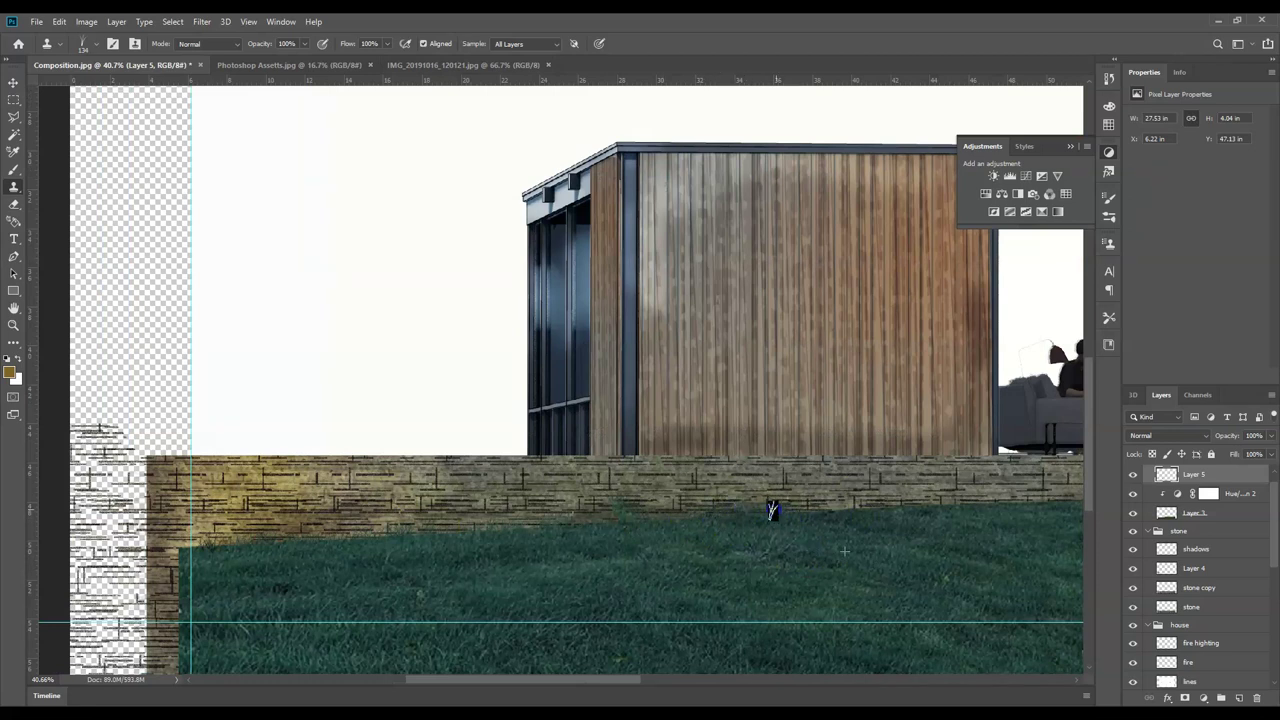
scroll(449, 537, "down", 2)
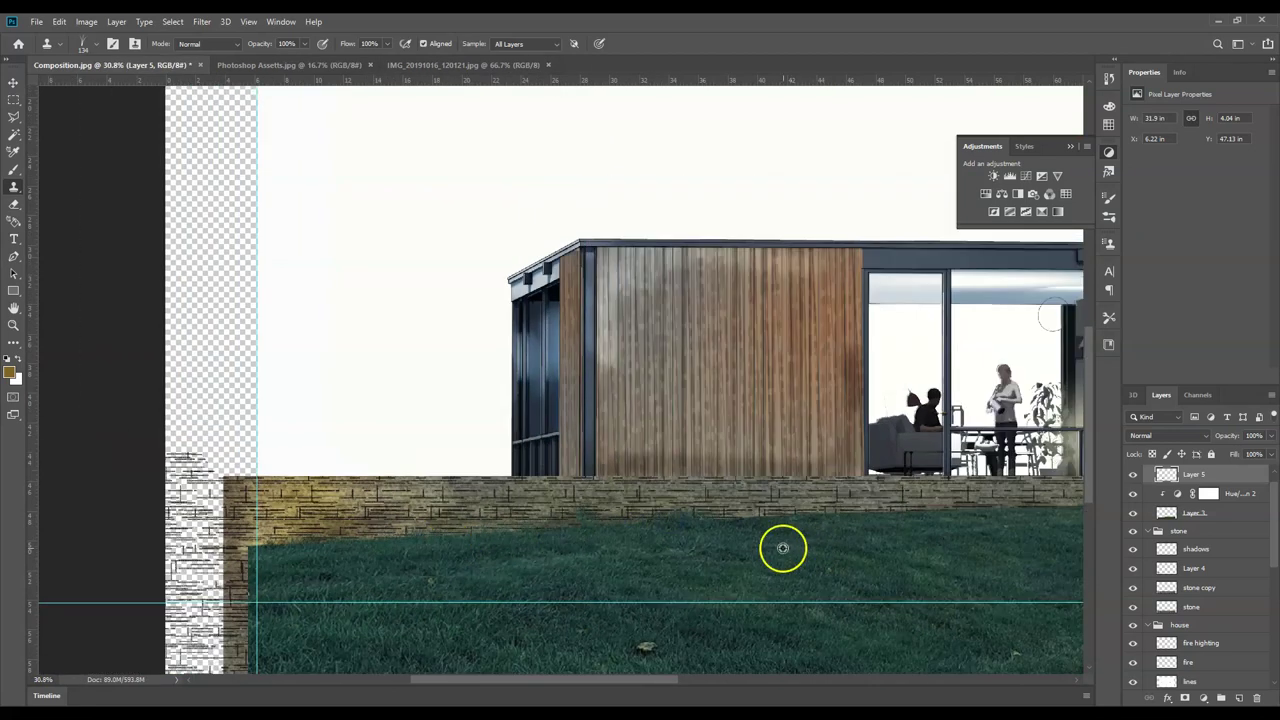
scroll(790, 545, "up", 2)
left_click_drag(846, 534, 774, 518)
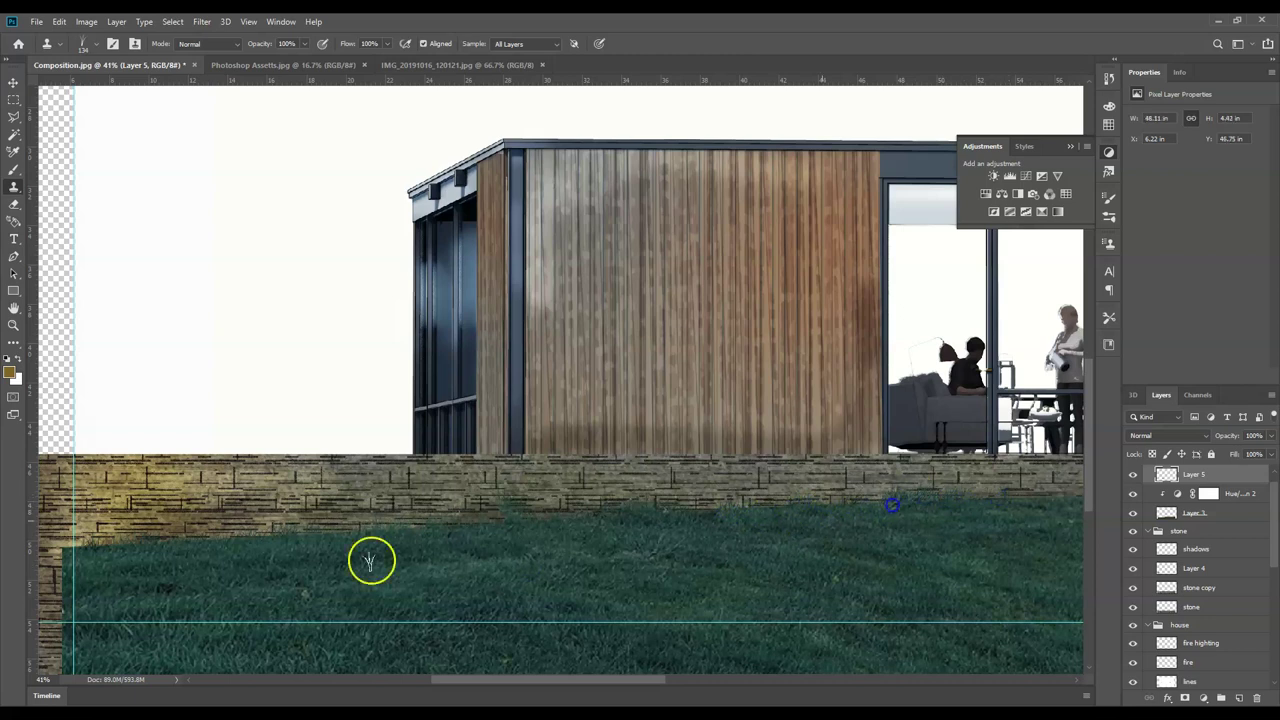
- Continue cloning grass blades on Layer 5 along the wall's base, from beneath the glazed room to the right end
scroll(303, 534, "down", 3)
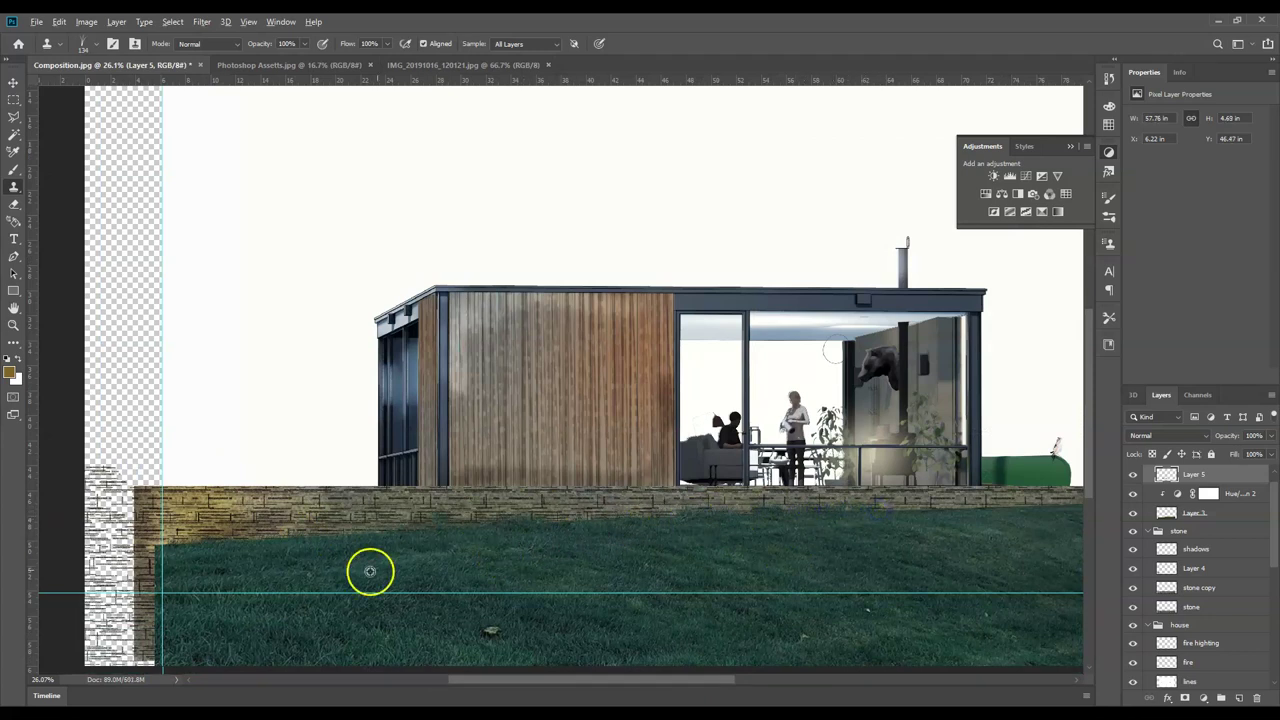
scroll(414, 543, "down", 2)
scroll(734, 546, "up", 3)
scroll(865, 574, "up", 2)
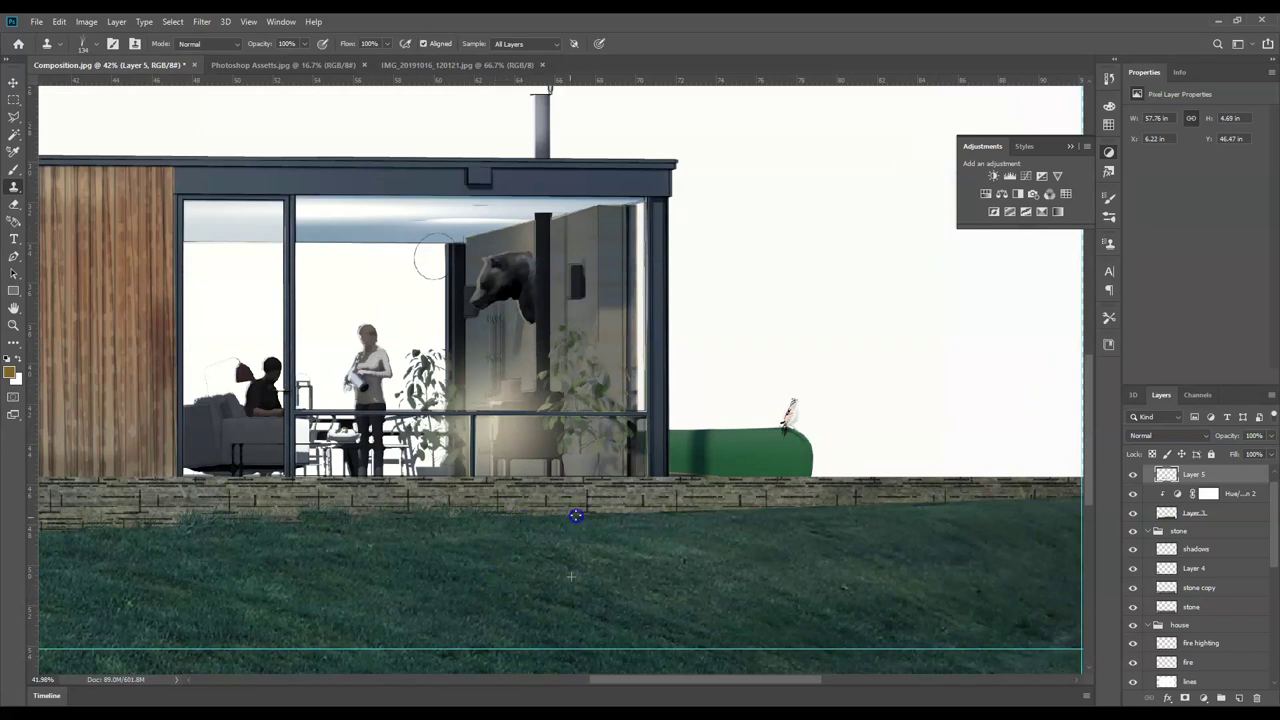
left_click_drag(567, 511, 647, 510)
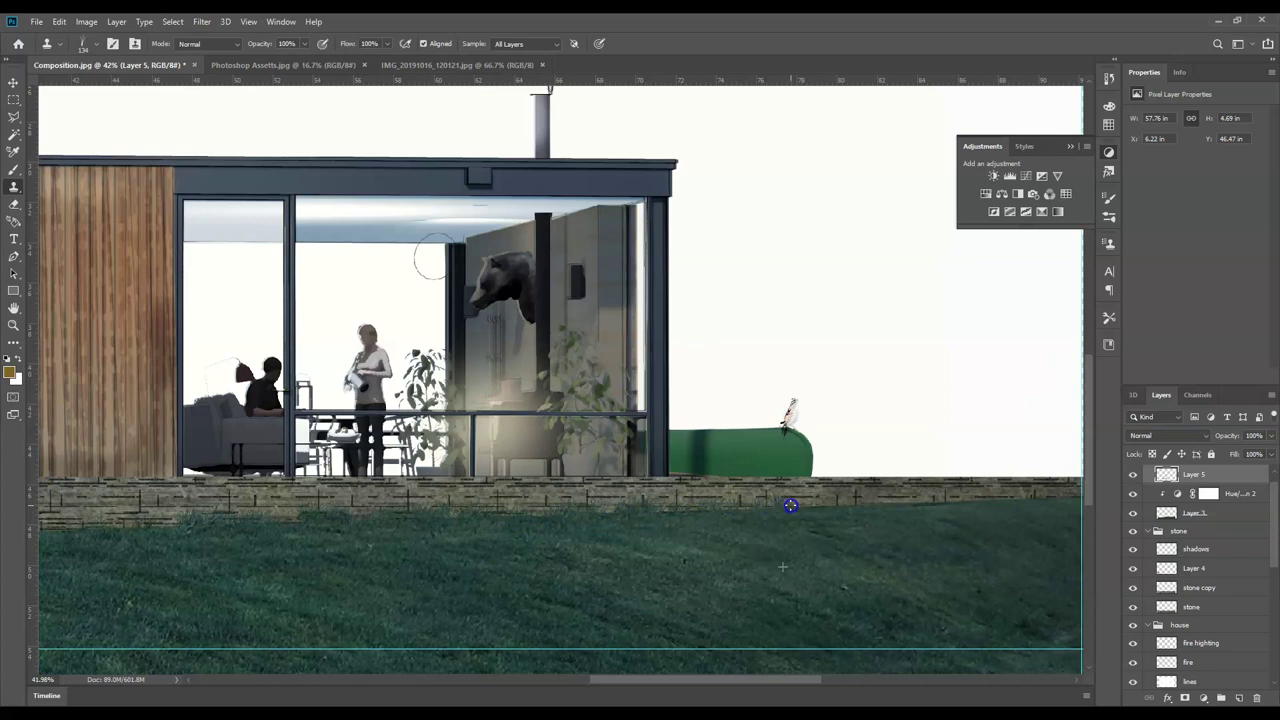
scroll(608, 546, "down", 2)
left_click(643, 546, "alt")
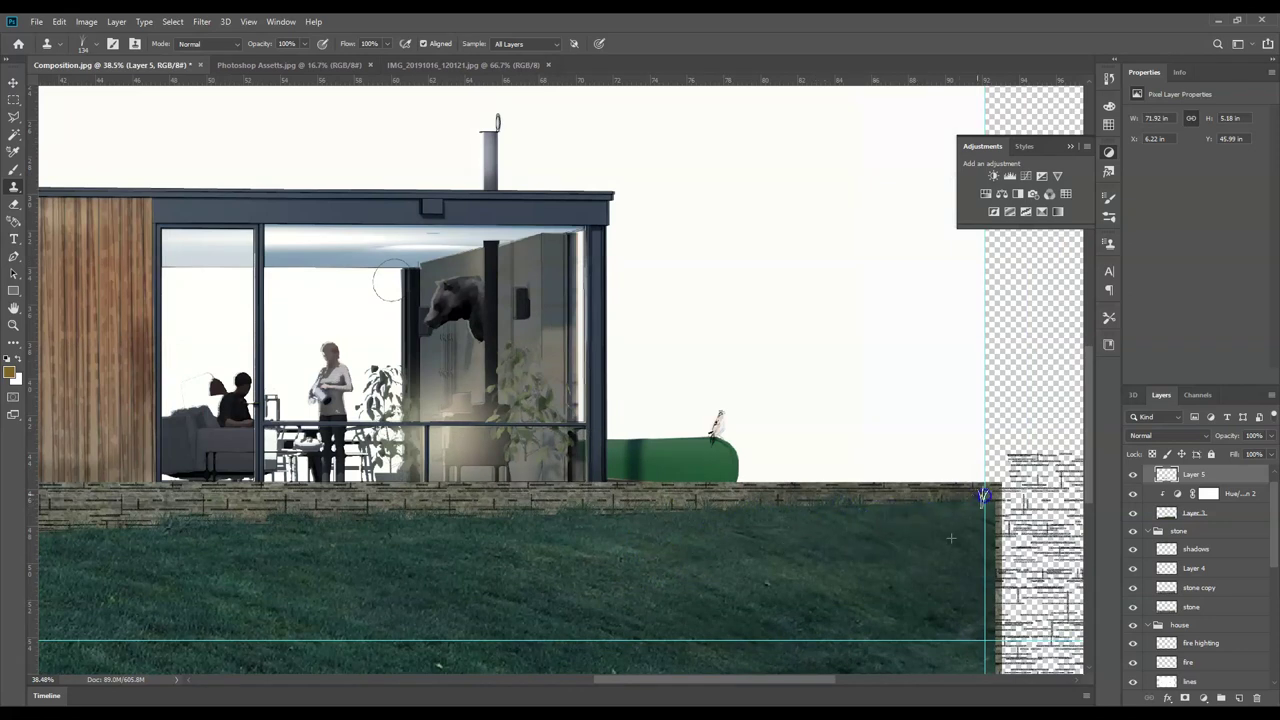
scroll(651, 514, "down", 5)
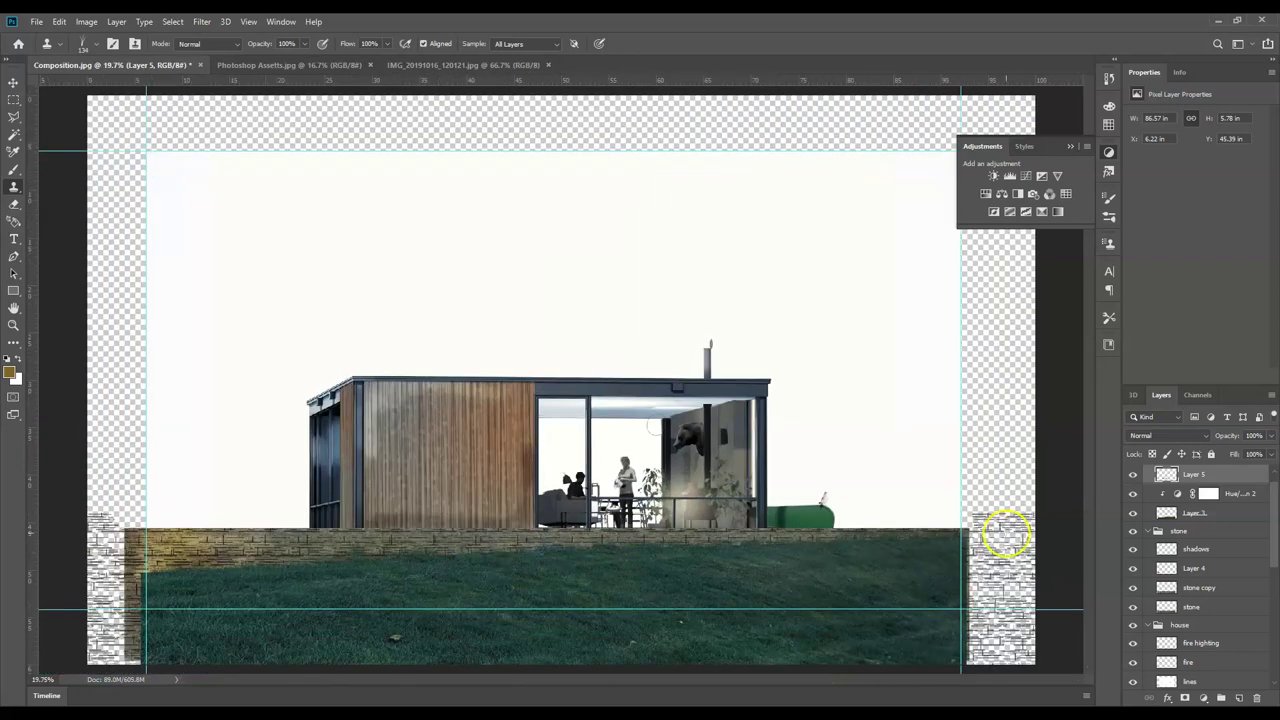
- Darken the right and middle parts of the grass on Layer 3 with the Burn tool at 193 px, midtones, 52% exposure
left_click(1238, 514)
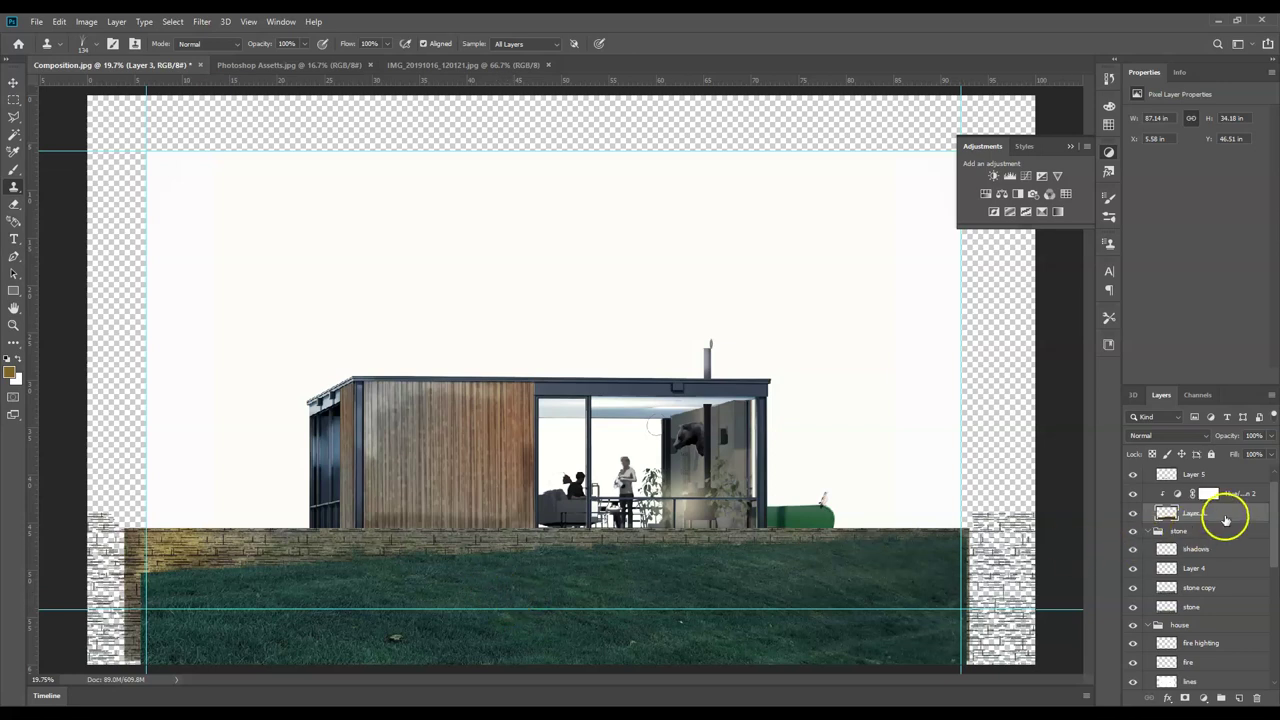
left_click(14, 342)
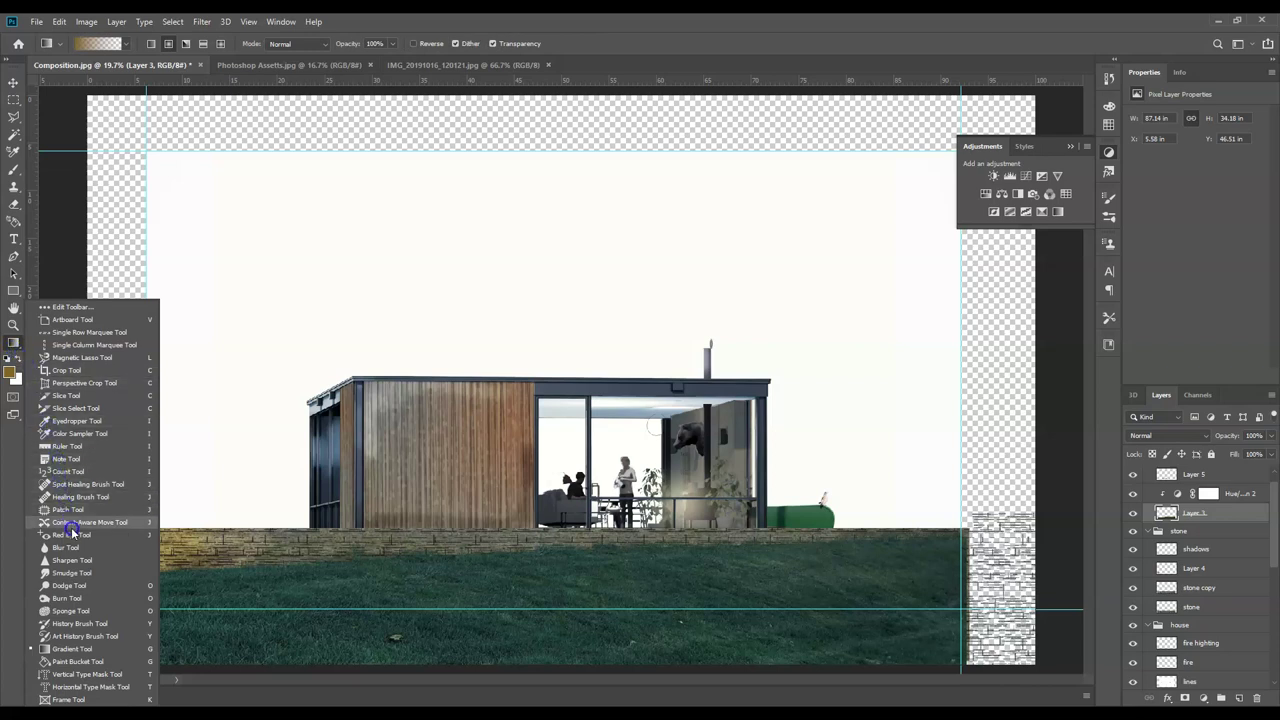
left_click(86, 598)
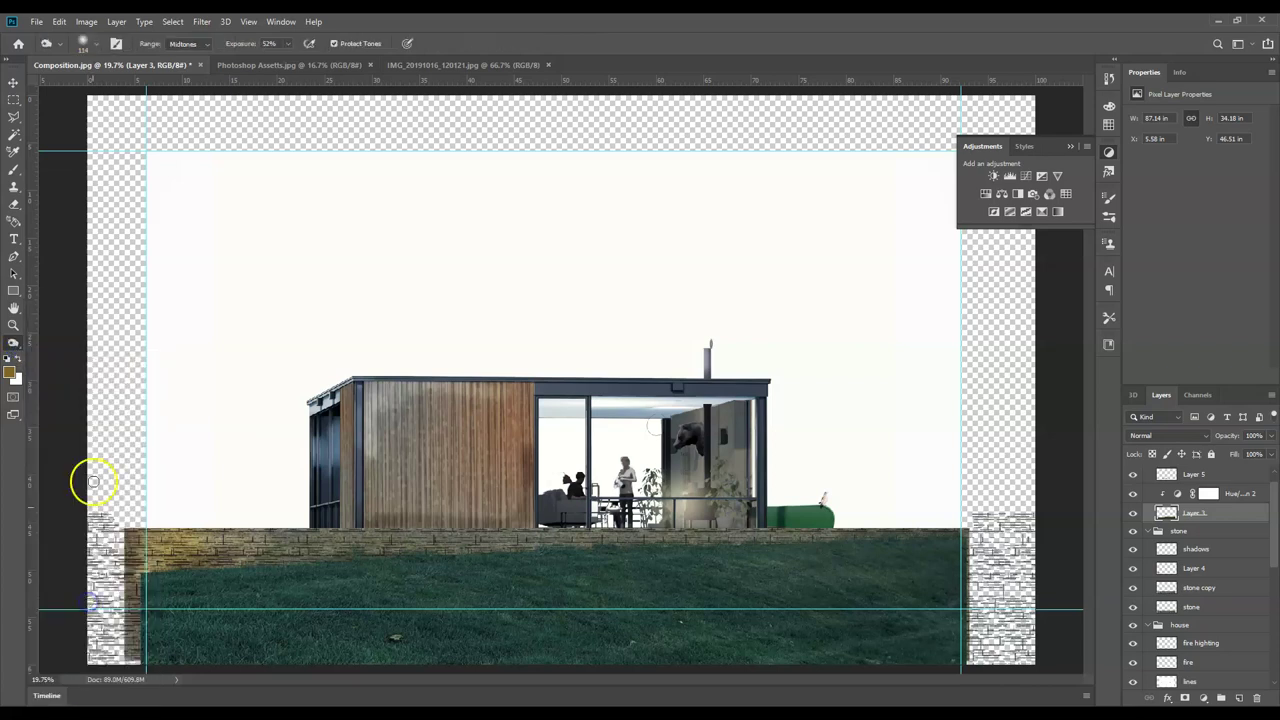
left_click(95, 43)
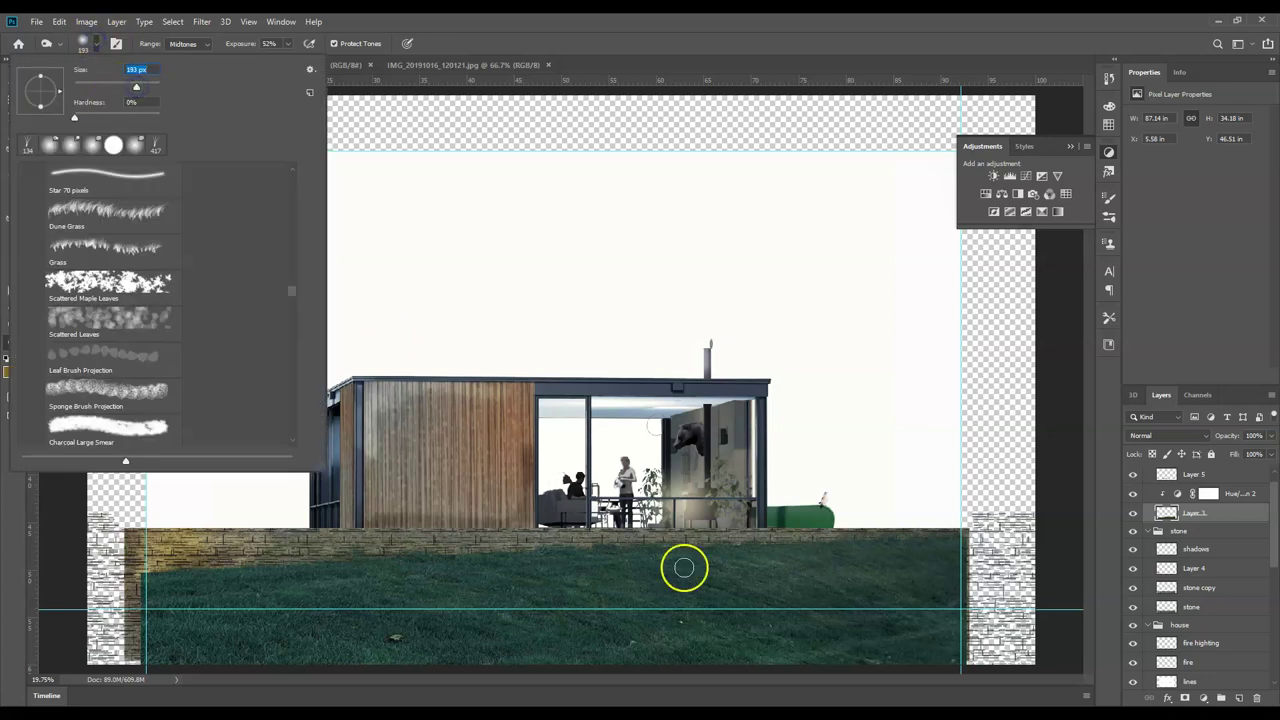
left_click(936, 604)
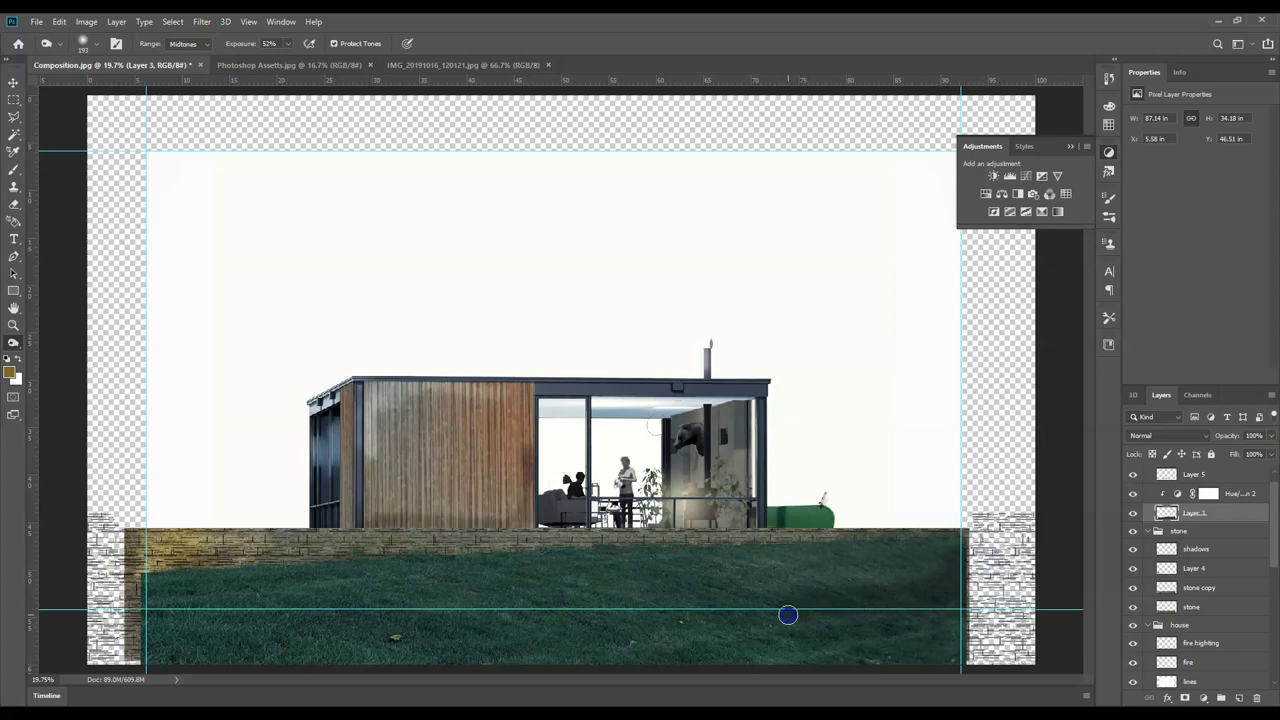
left_click(560, 581)
left_click(598, 579)
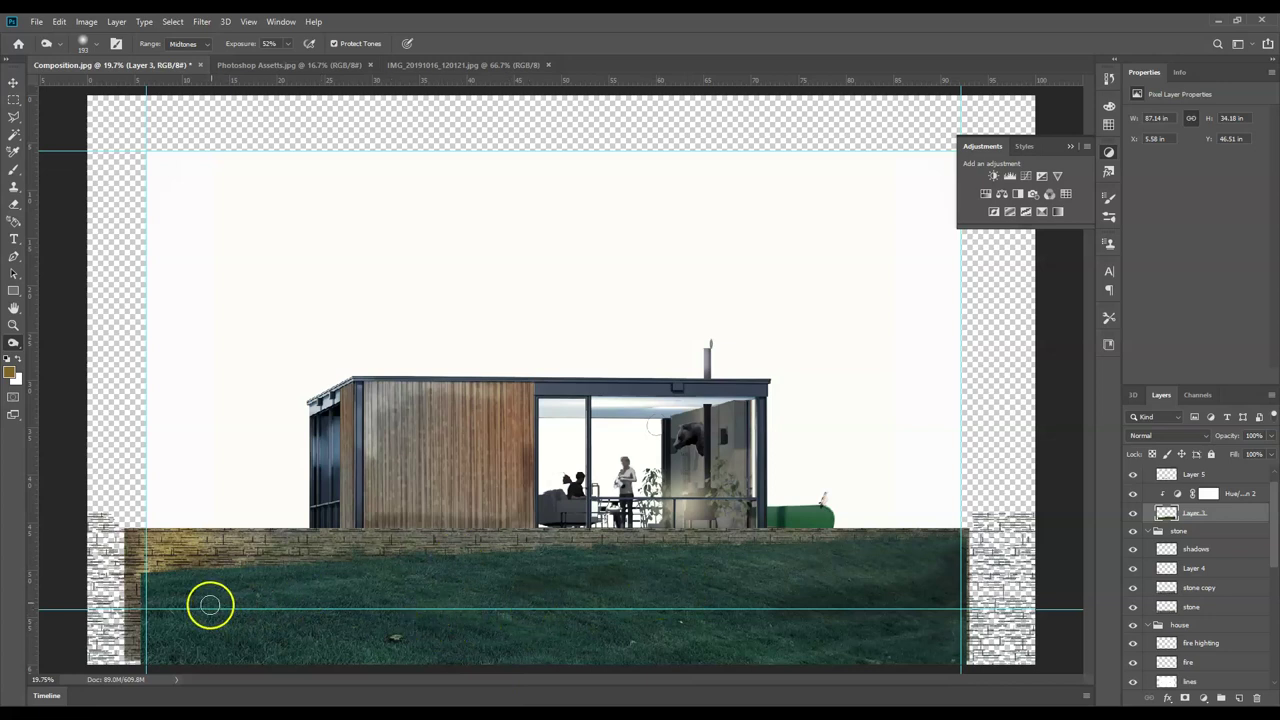
- Reduce the Burn brush to 94 px and darken the upper left part of the grass below the wall
left_click(88, 44)
left_click_drag(134, 87, 123, 87)
left_click(314, 591)
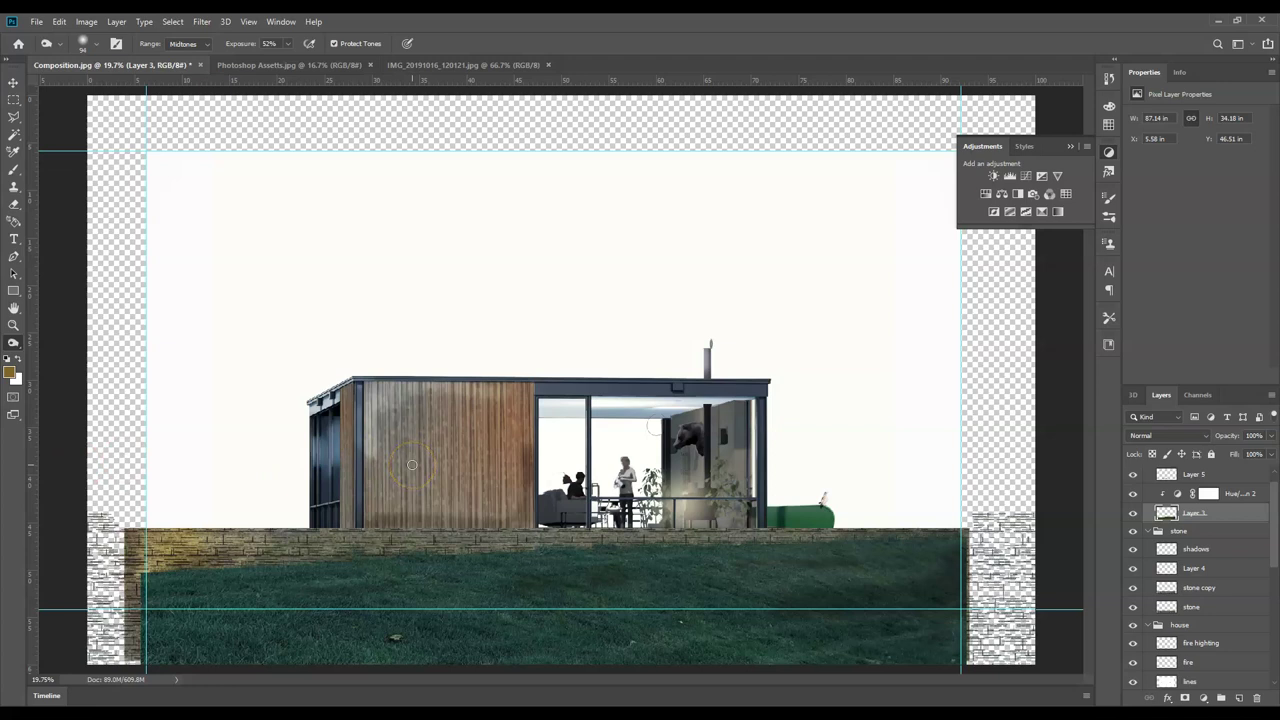
left_click(166, 604)
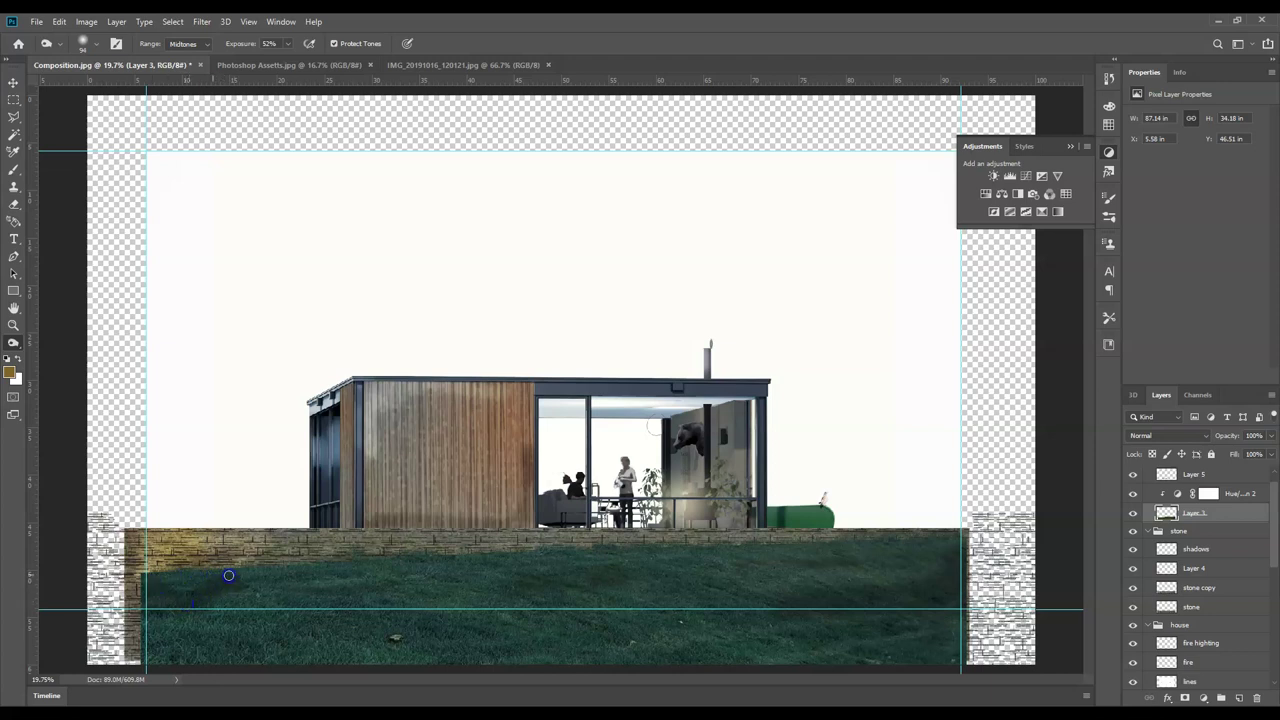
mouse_move(282, 510)
left_mouse_down()
mouse_move(250, 603)
mouse_move(353, 594)
mouse_move(168, 588)
mouse_move(212, 601)
left_mouse_up()
mouse_move(292, 602)
left_mouse_down()
mouse_move(277, 629)
mouse_move(226, 603)
mouse_move(309, 593)
mouse_move(371, 623)
mouse_move(237, 600)
mouse_move(419, 609)
left_mouse_up()
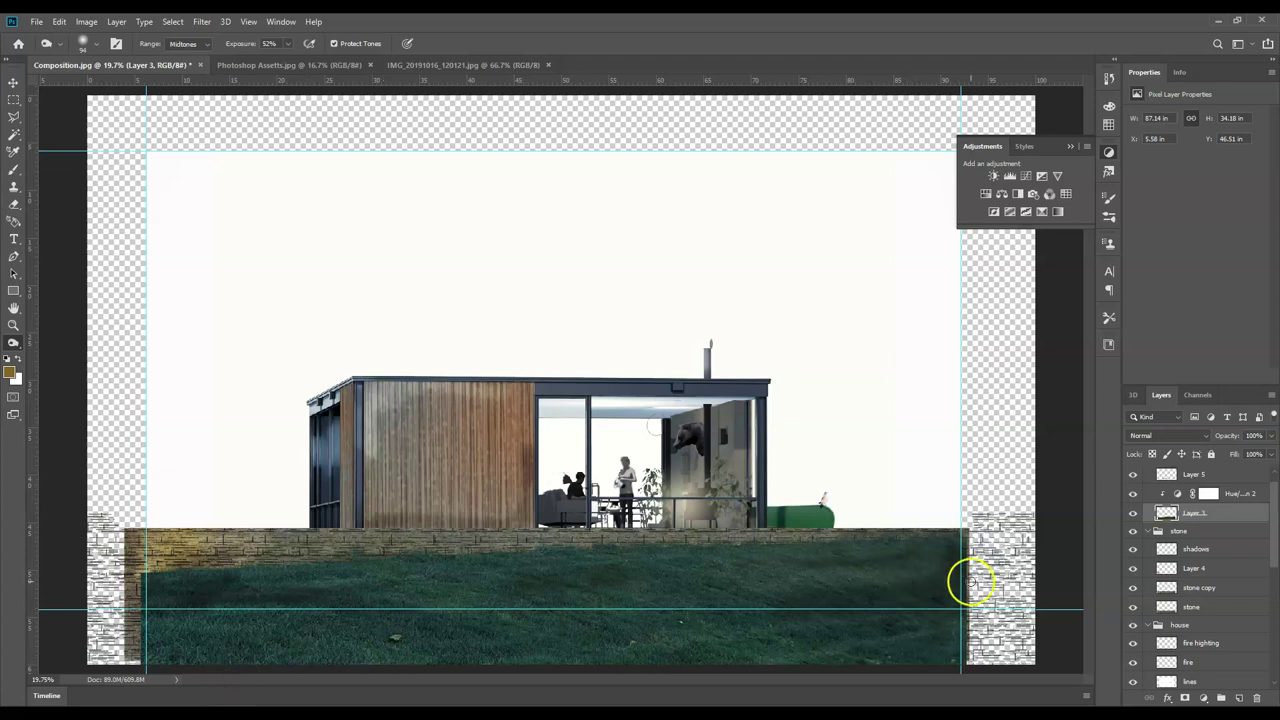
- Group Layer 5, the Hue/Saturation adjustment and Layer 3 as "grass", and add a layer named "frost" at the top of the group
scroll(1231, 505, "up", 1)
left_click(1234, 498)
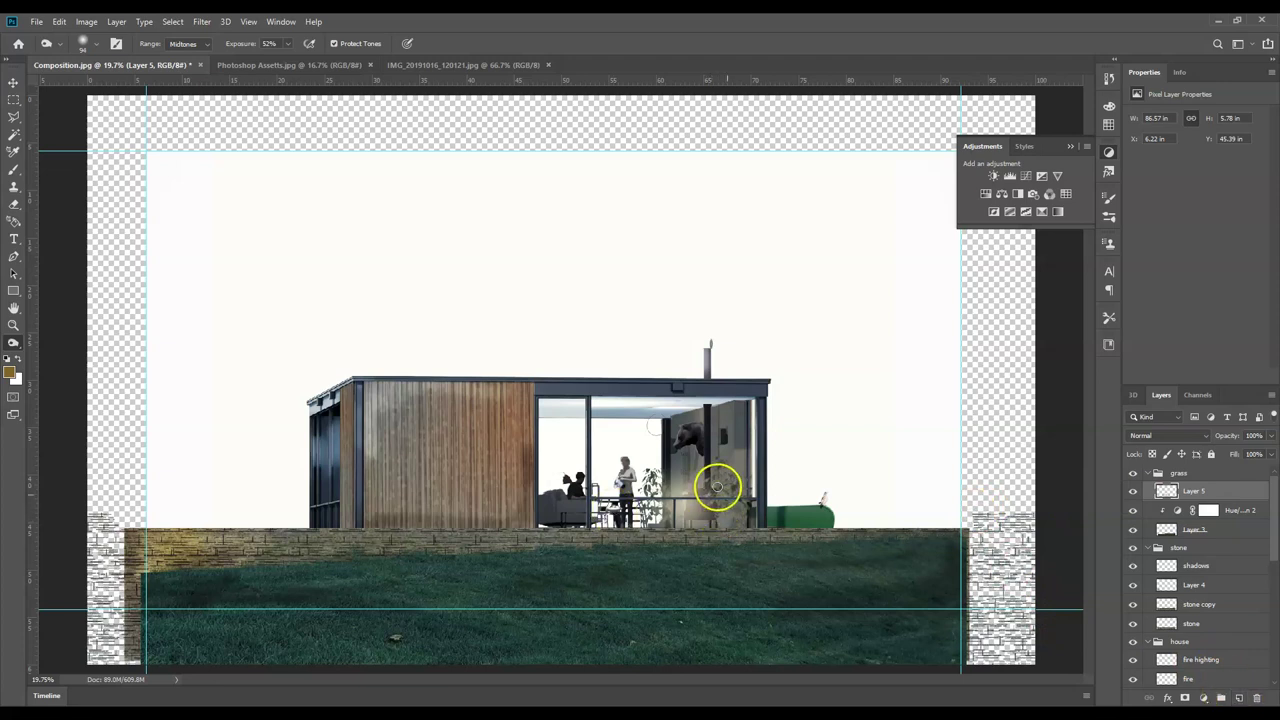
left_click(1239, 698)
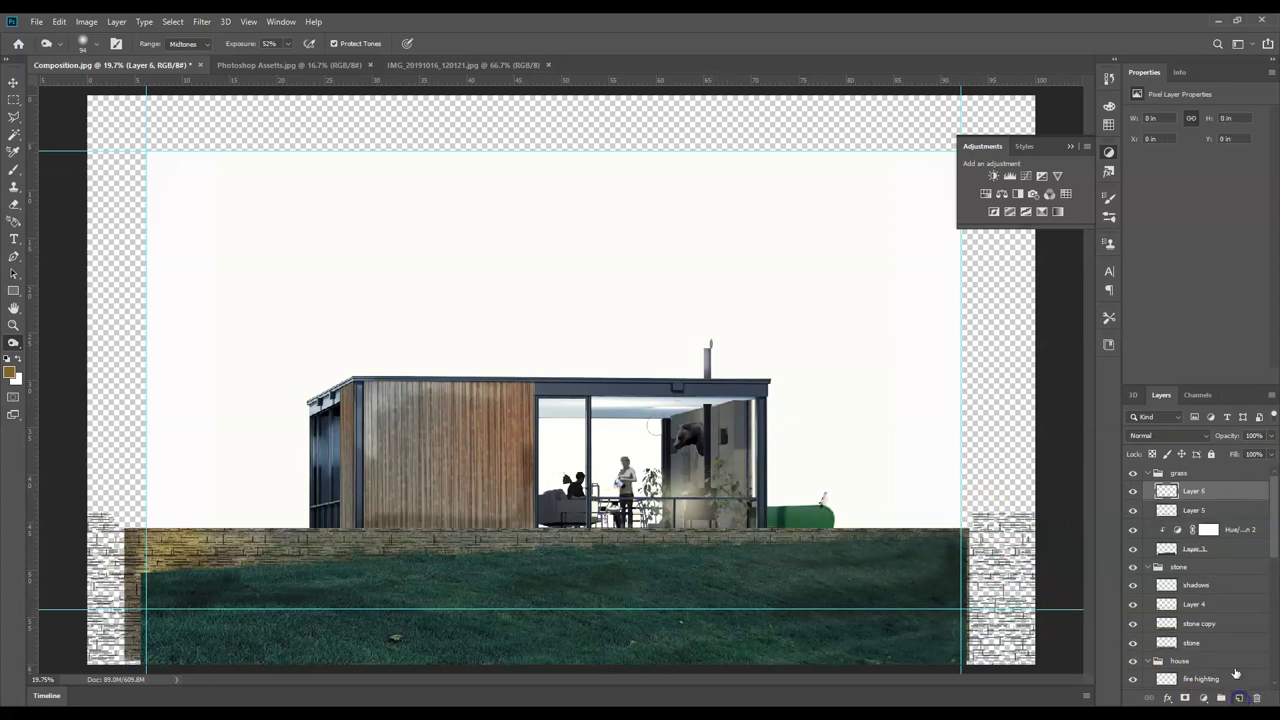
double_click(1196, 491)
key("Return")
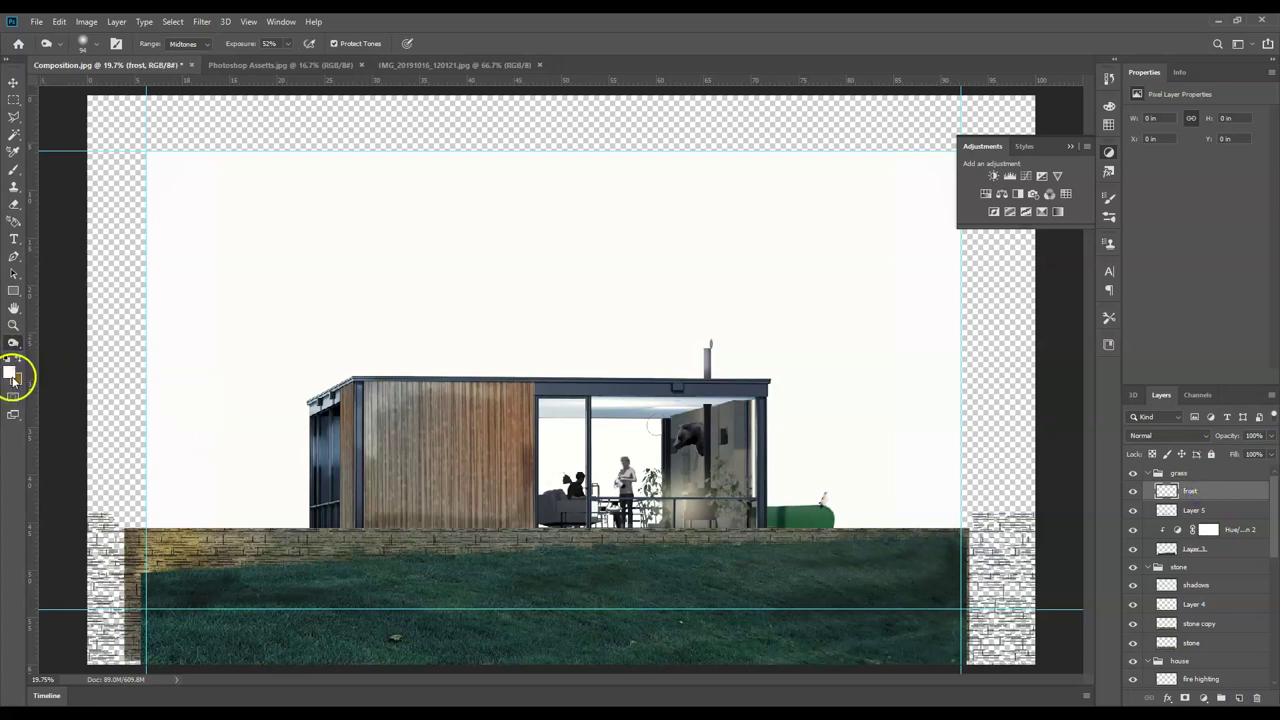
left_click(100, 43)
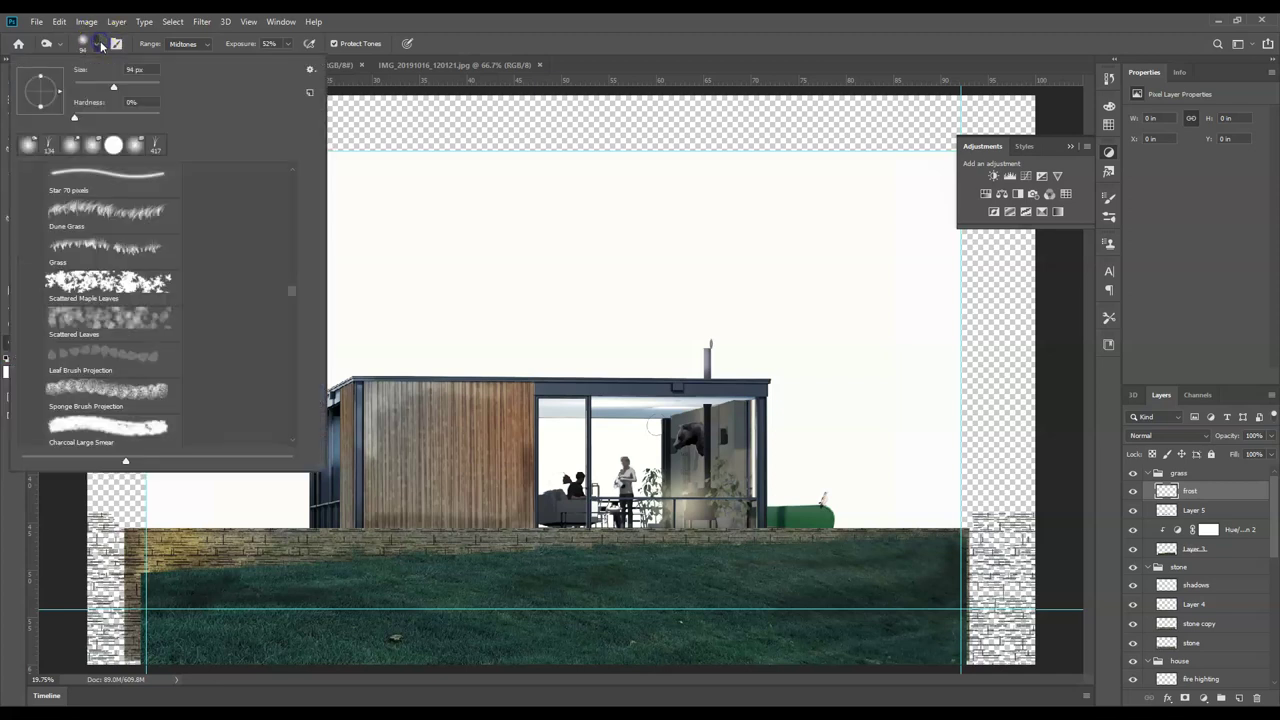
scroll(142, 282, "down", 3)
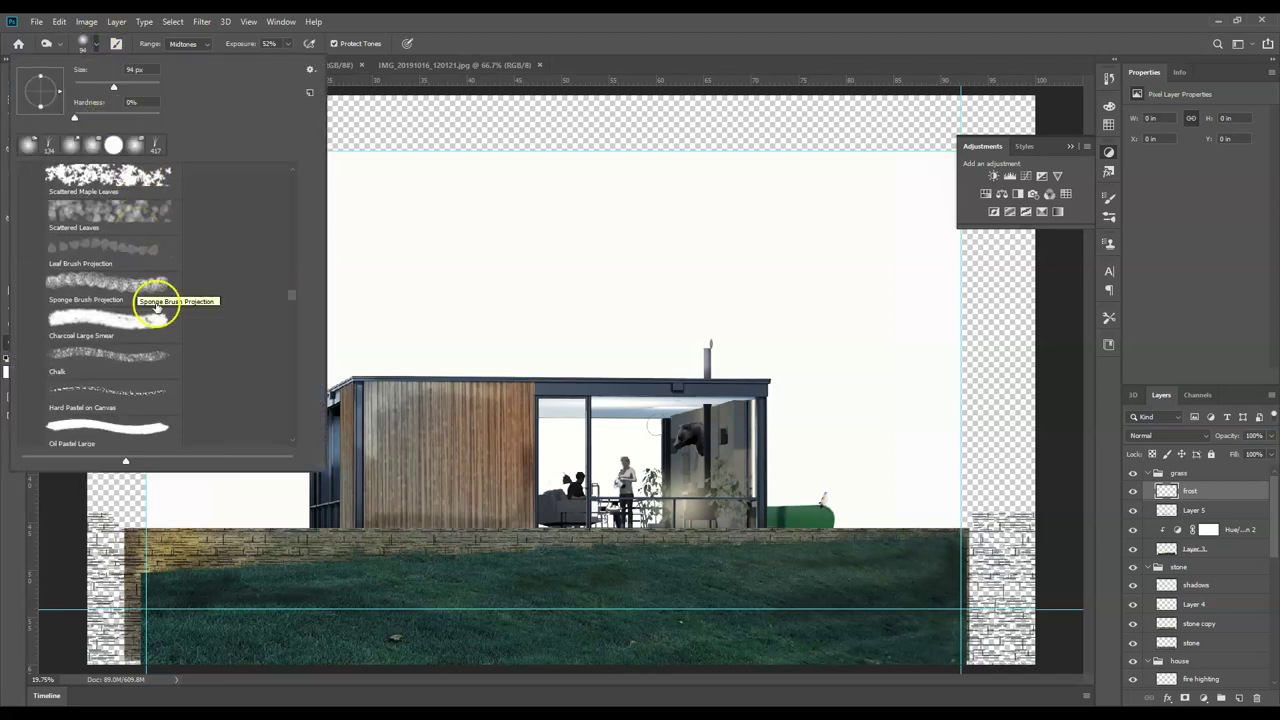
scroll(160, 295, "down", 2)
scroll(163, 294, "up", 3)
left_click(121, 407)
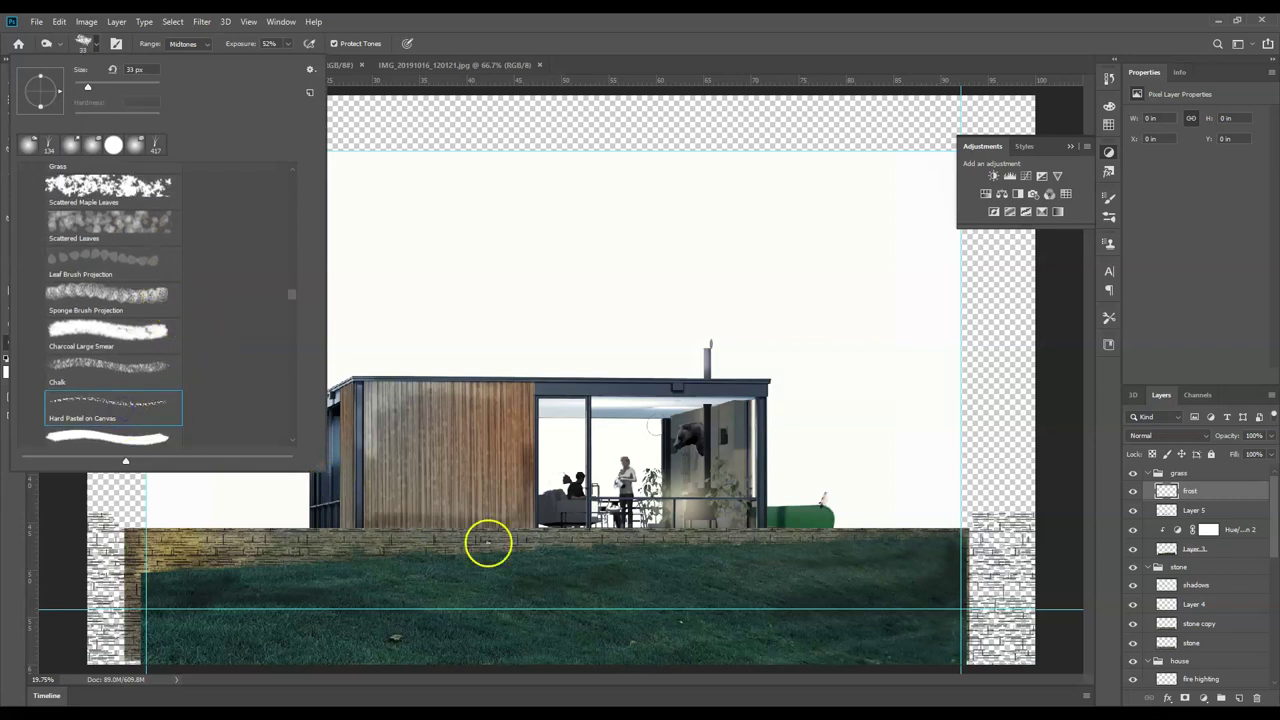
left_click_drag(88, 88, 134, 88)
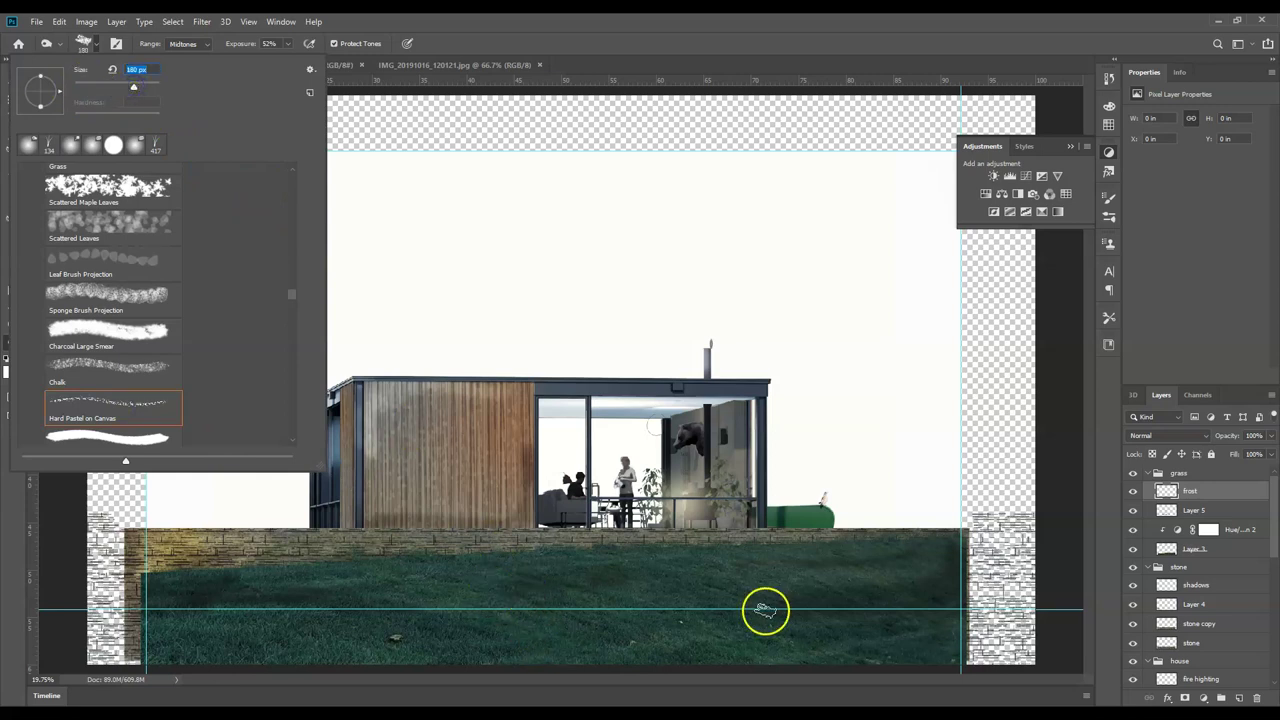
key("Return")
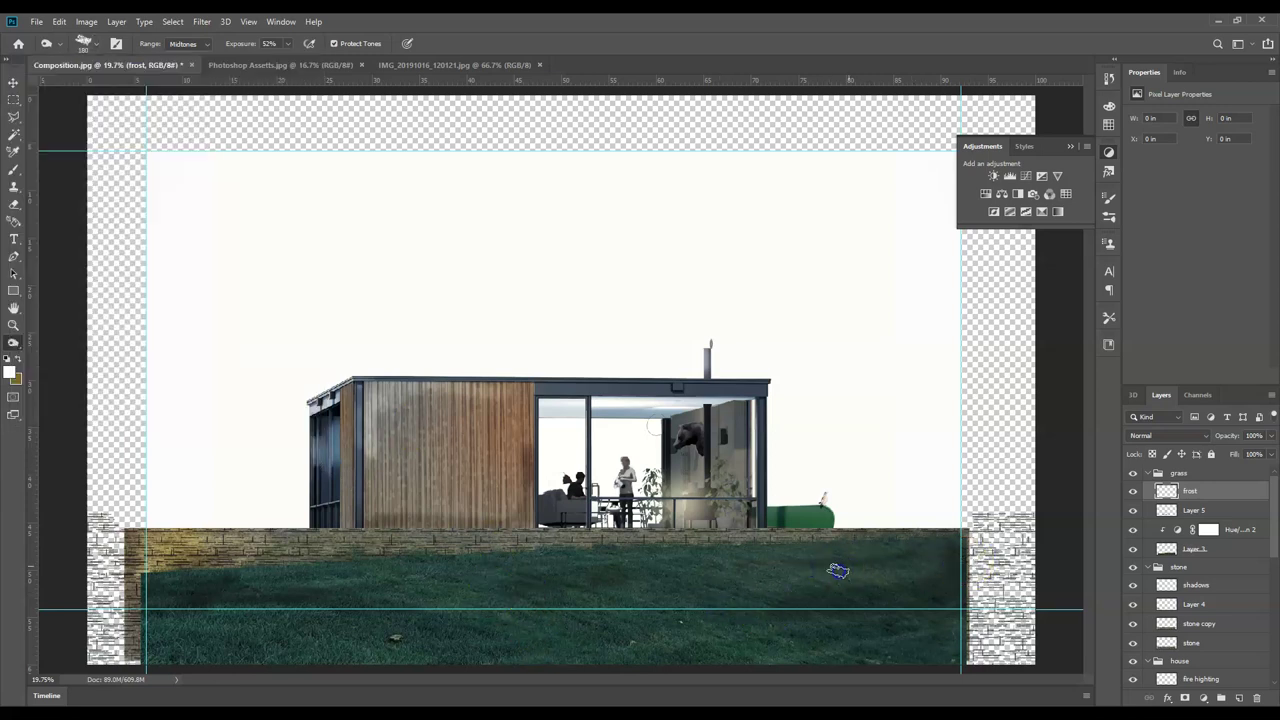
left_click(937, 569)
left_click(1257, 487)
left_click_drag(606, 594, 497, 612)
- Switch to the Brush tool and choose the Airbrush Soft Low Density Grainy preset for painting frost
left_click(14, 169)
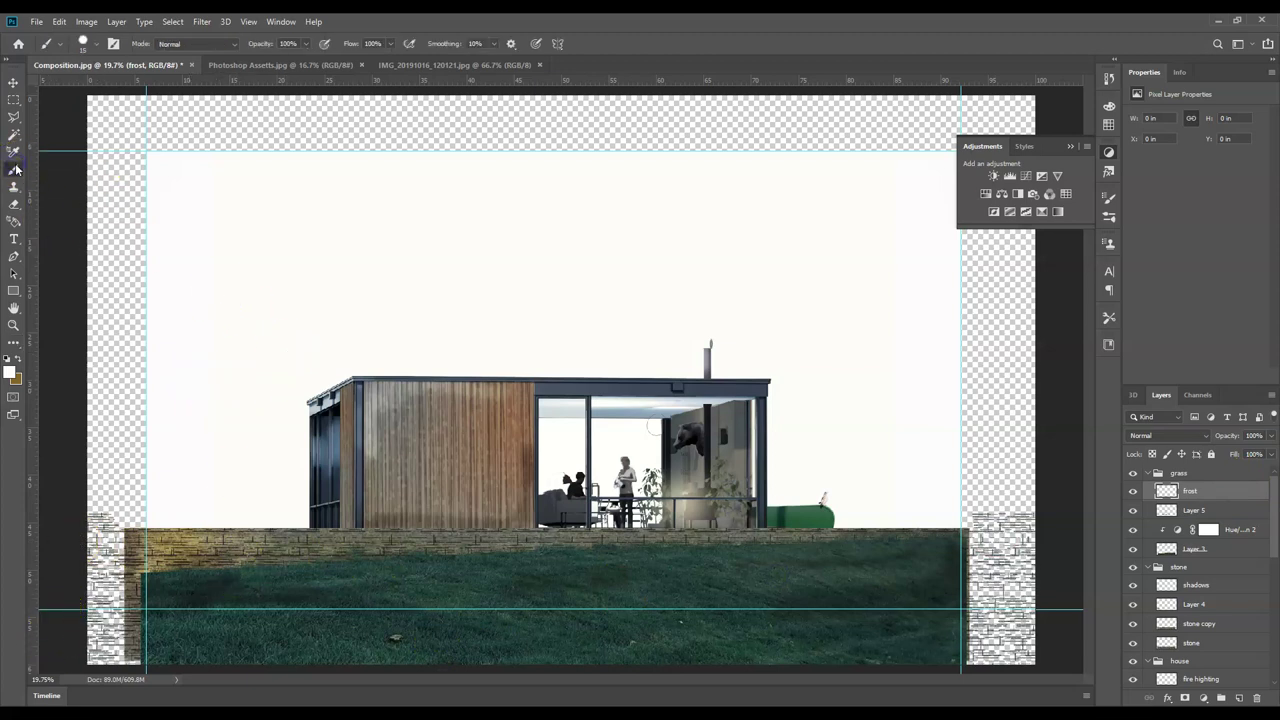
left_click(83, 43)
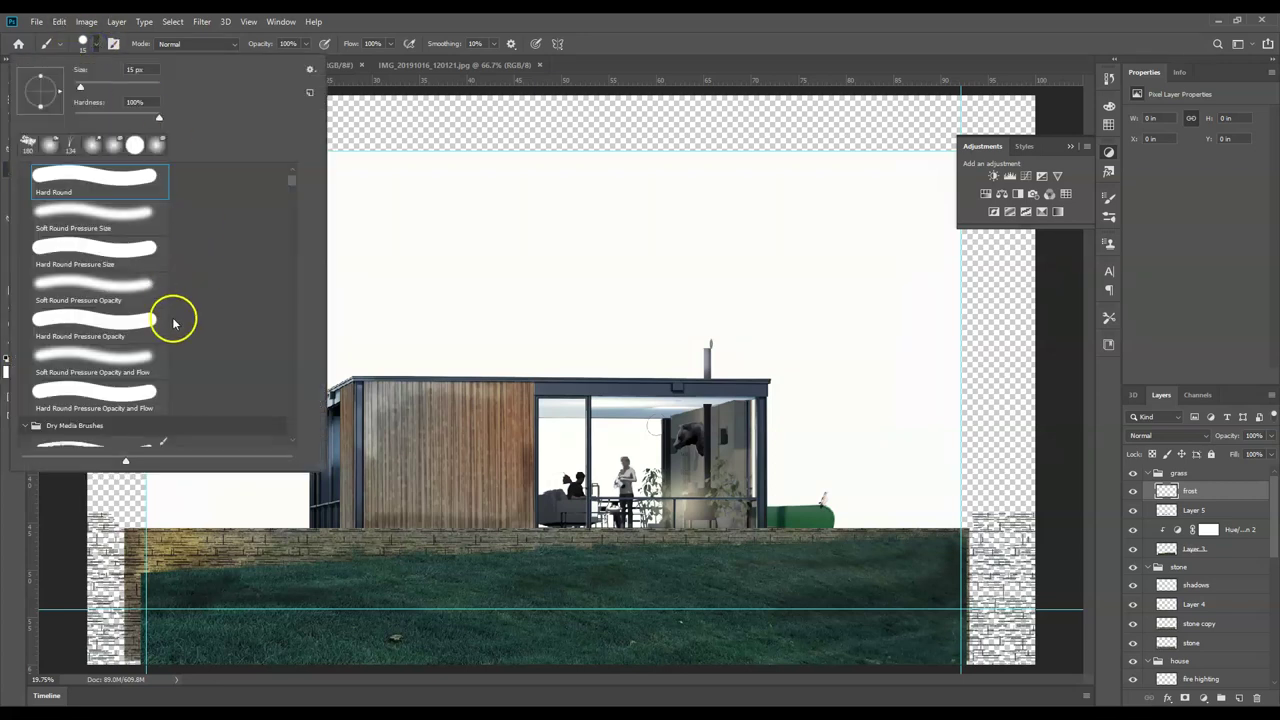
scroll(145, 325, "down", 3)
scroll(142, 328, "down", 6)
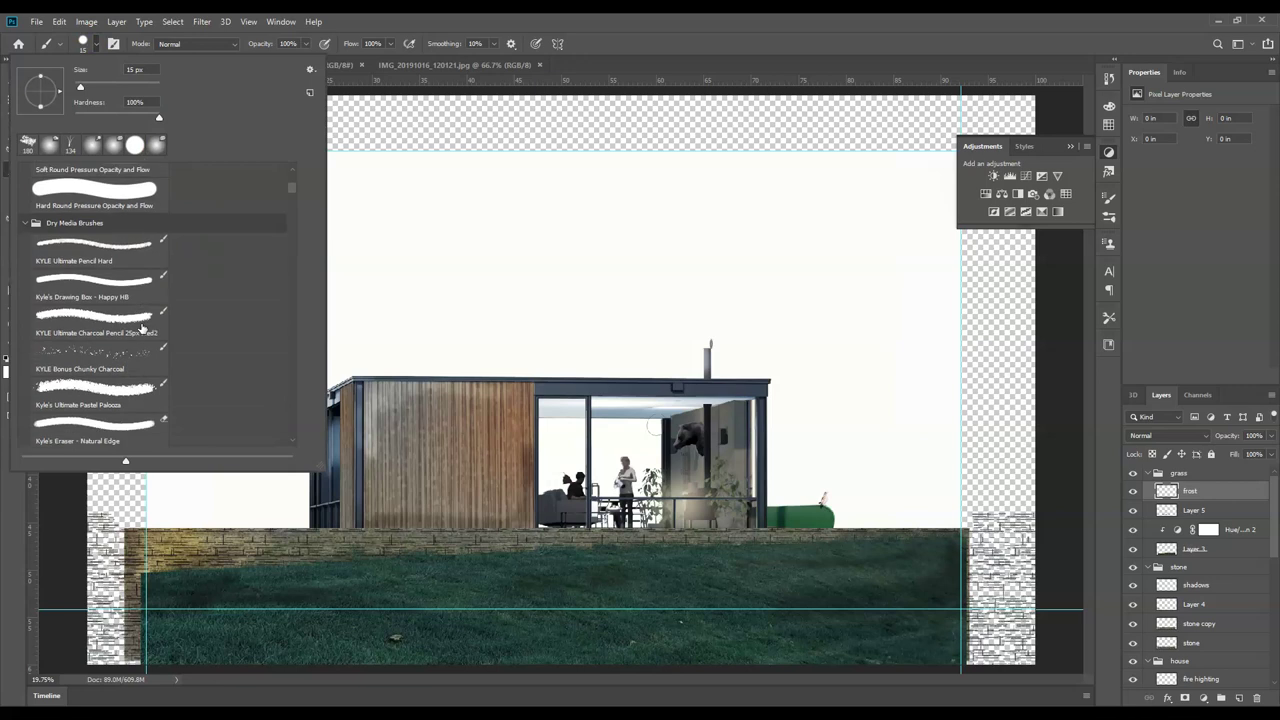
scroll(142, 328, "down", 8)
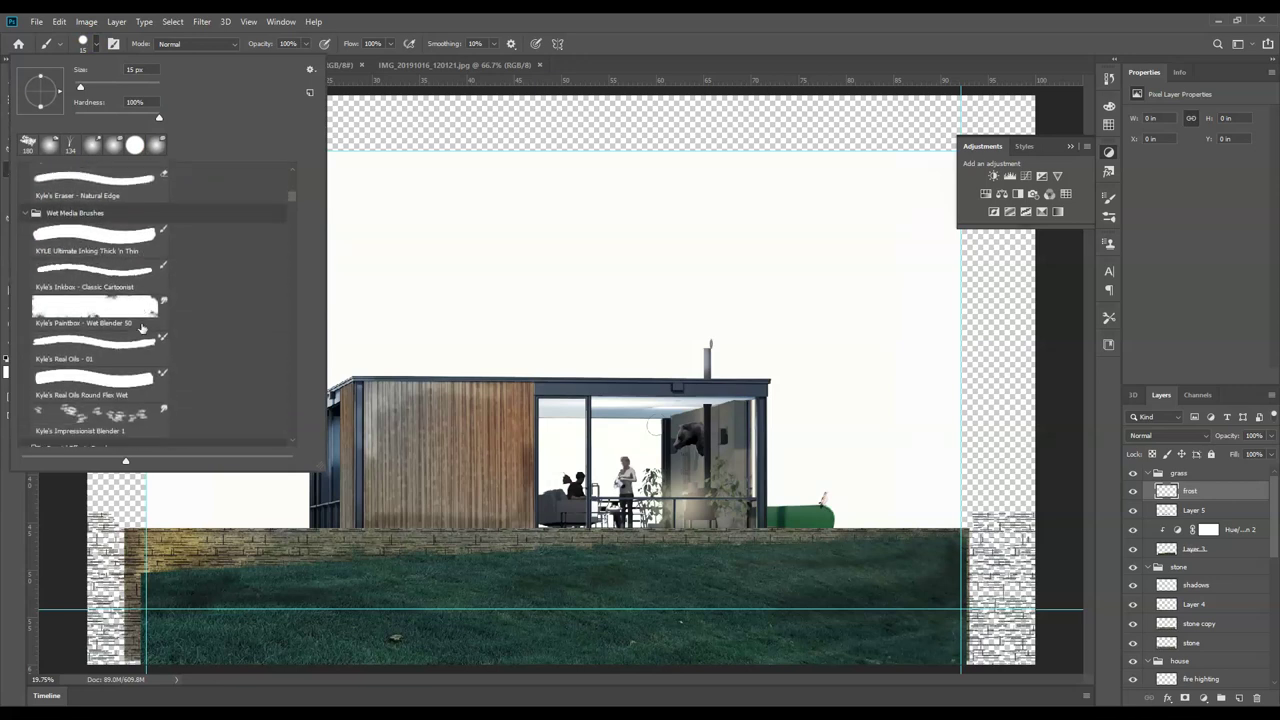
left_click(152, 337)
scroll(153, 339, "down", 5)
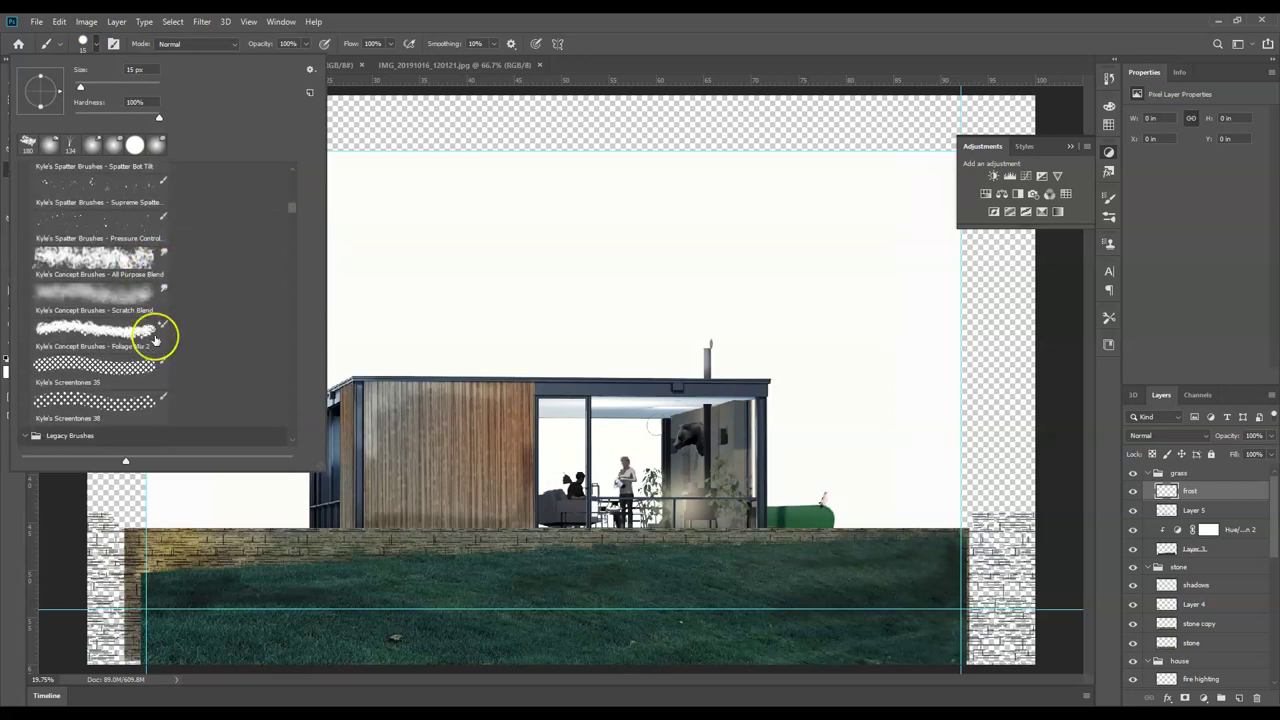
mouse_move(306, 209)
left_mouse_down()
mouse_move(291, 209)
mouse_move(294, 249)
left_mouse_up()
left_click(70, 292)
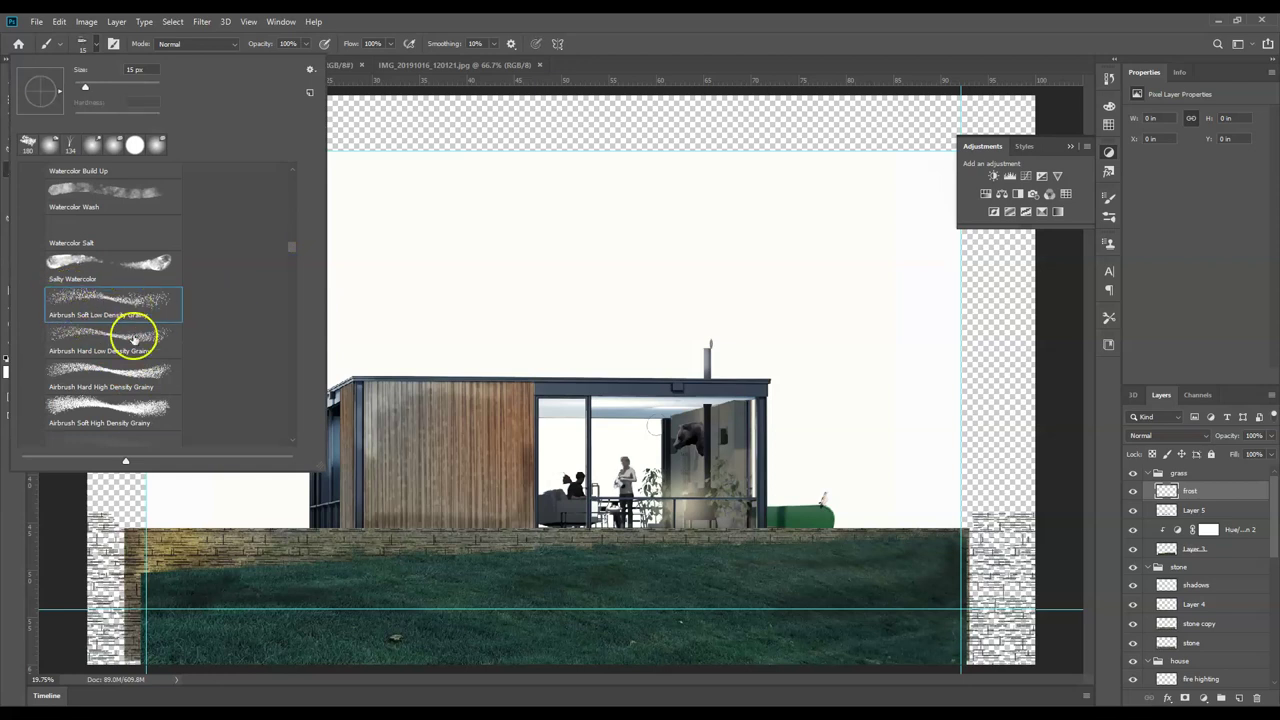
left_click(408, 90)
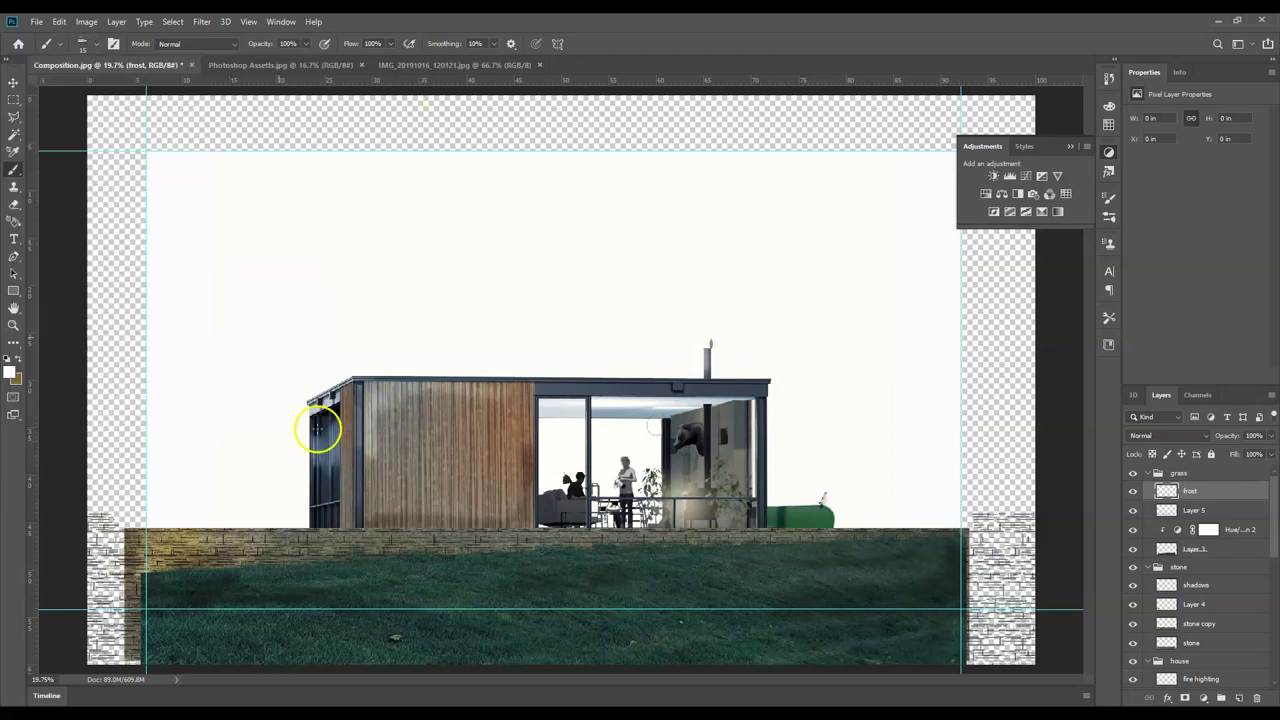
- Try a white frost stroke on the grass at 66 px and undo it
left_click(94, 42)
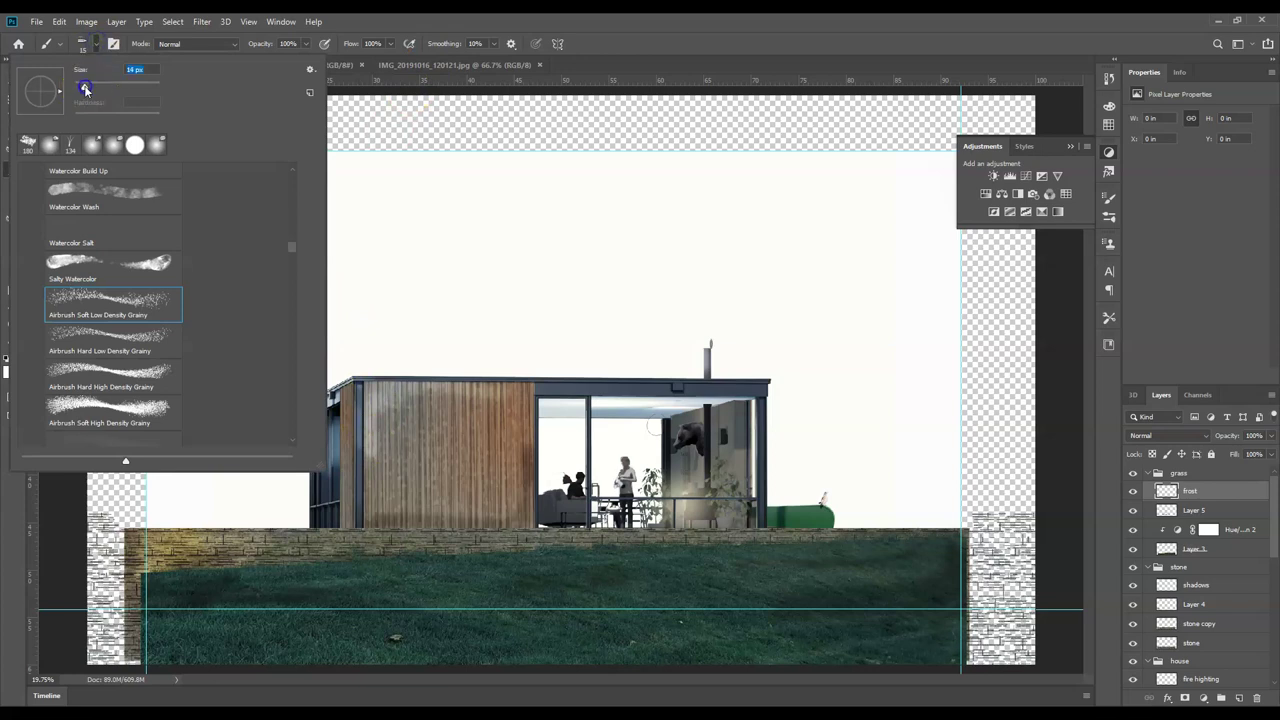
left_click(817, 564)
left_click_drag(730, 586, 800, 572)
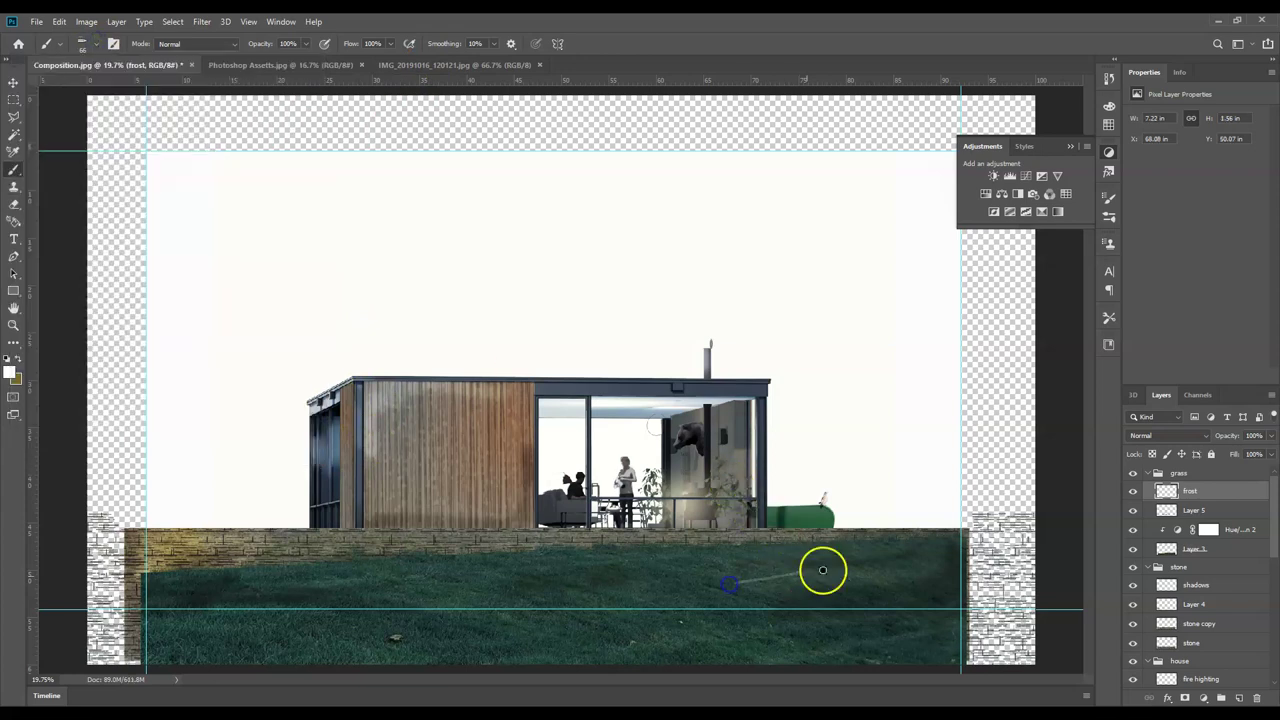
key("ctrl+z")
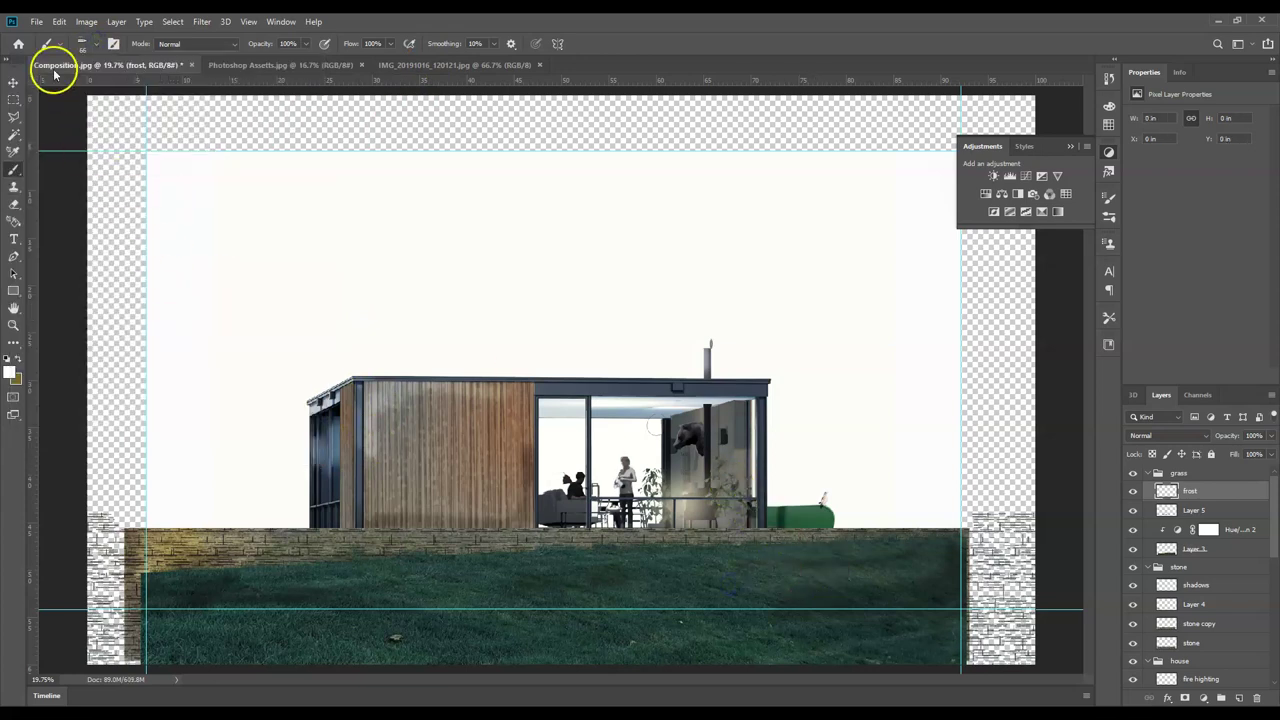
- Set the brush size to 300 px and paint scattered white frost patches across the grass on the frost layer
left_click(94, 44)
left_click_drag(129, 86, 166, 88)
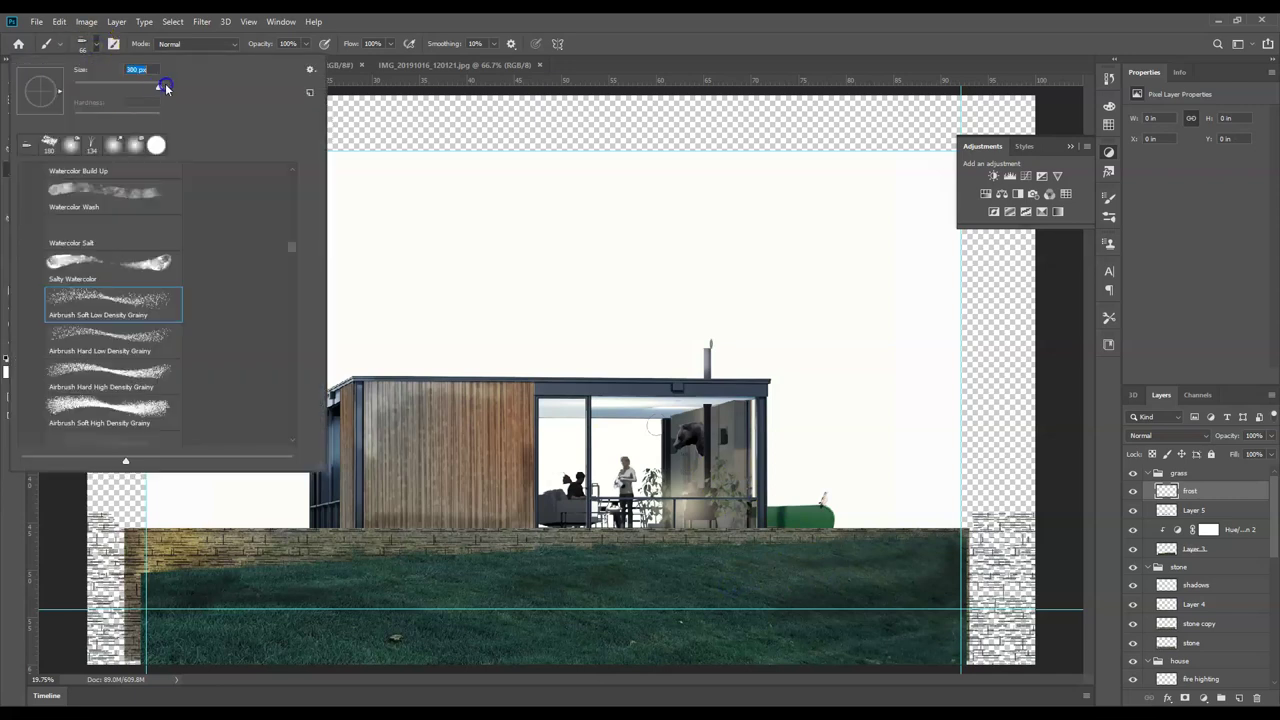
left_click(823, 566)
mouse_move(823, 566)
left_mouse_down()
mouse_move(583, 588)
mouse_move(347, 579)
mouse_move(453, 589)
mouse_move(190, 560)
mouse_move(590, 582)
mouse_move(433, 571)
mouse_move(836, 557)
mouse_move(677, 608)
mouse_move(281, 642)
mouse_move(680, 629)
mouse_move(533, 645)
mouse_move(643, 629)
mouse_move(820, 636)
mouse_move(722, 603)
mouse_move(611, 601)
mouse_move(633, 573)
mouse_move(804, 577)
mouse_move(803, 560)
mouse_move(839, 552)
mouse_move(955, 543)
mouse_move(760, 601)
mouse_move(848, 582)
mouse_move(925, 601)
mouse_move(903, 623)
mouse_move(923, 600)
mouse_move(881, 612)
mouse_move(926, 566)
mouse_move(820, 566)
mouse_move(873, 567)
mouse_move(560, 654)
mouse_move(719, 617)
left_mouse_up()
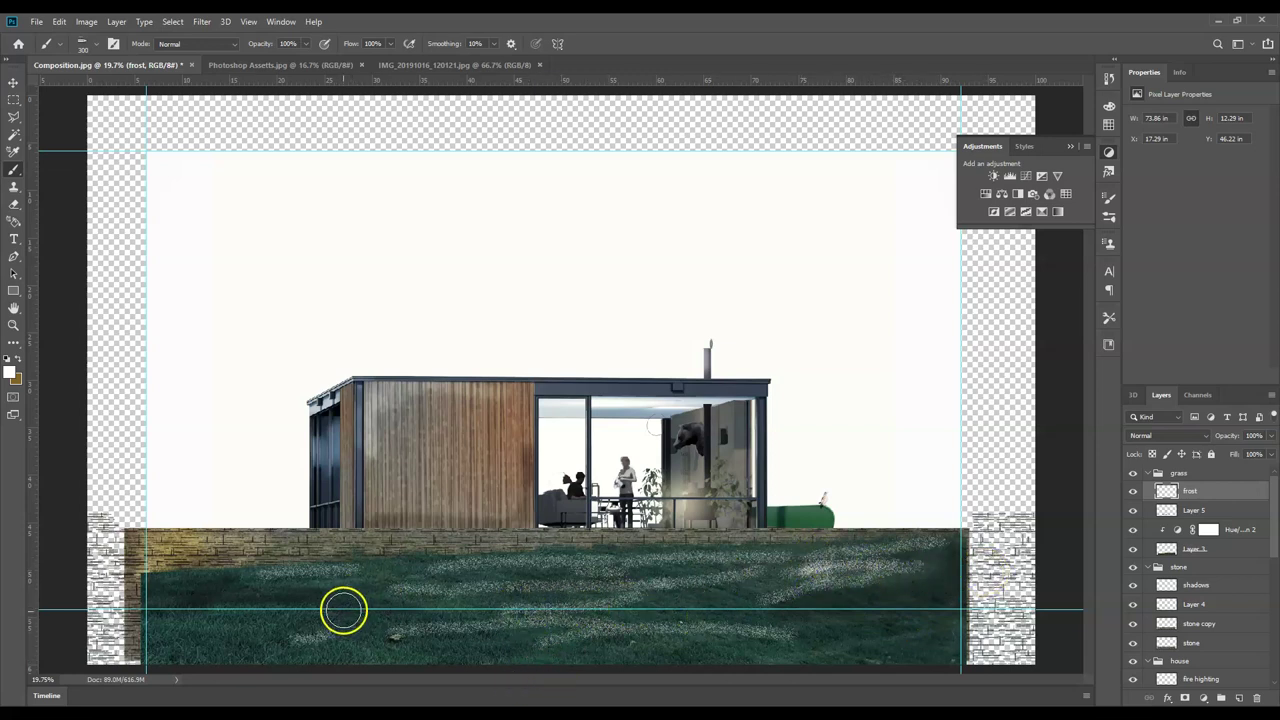
left_click_drag(248, 585, 340, 583)
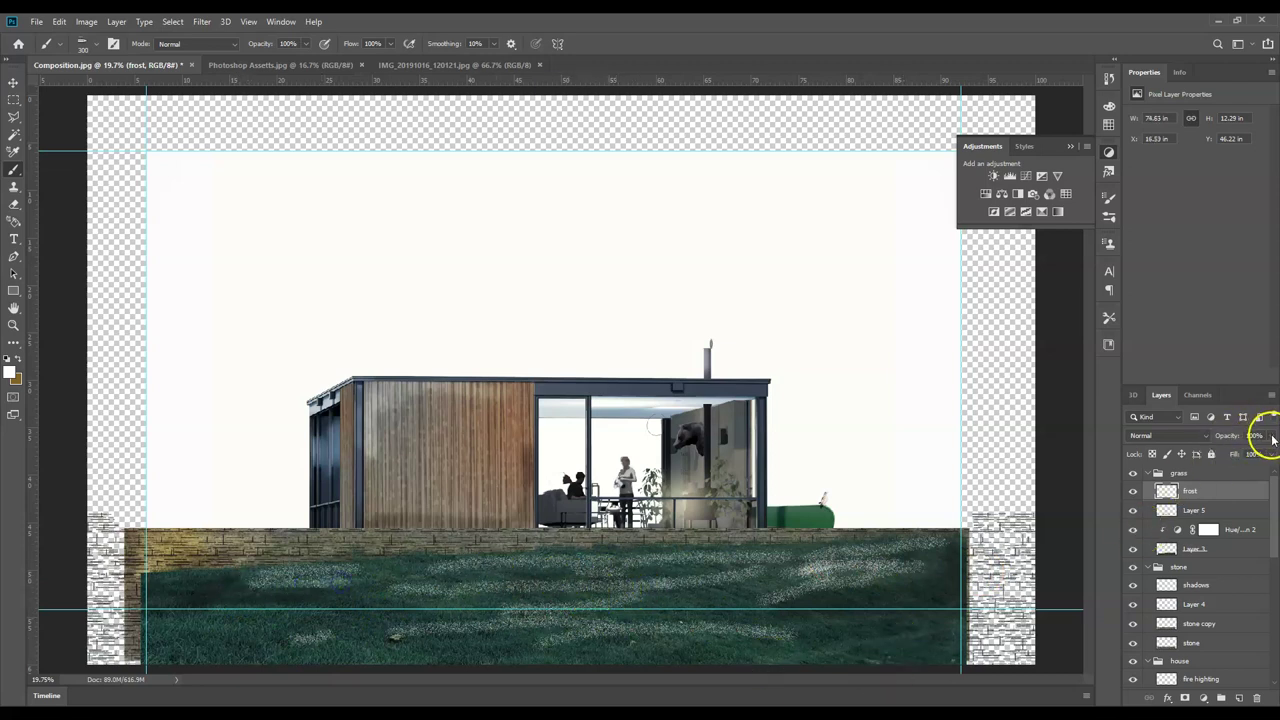
- Lower the frost layer's opacity to 34% and toggle its visibility off and on to compare the effect
left_click_drag(1251, 451, 1249, 451)
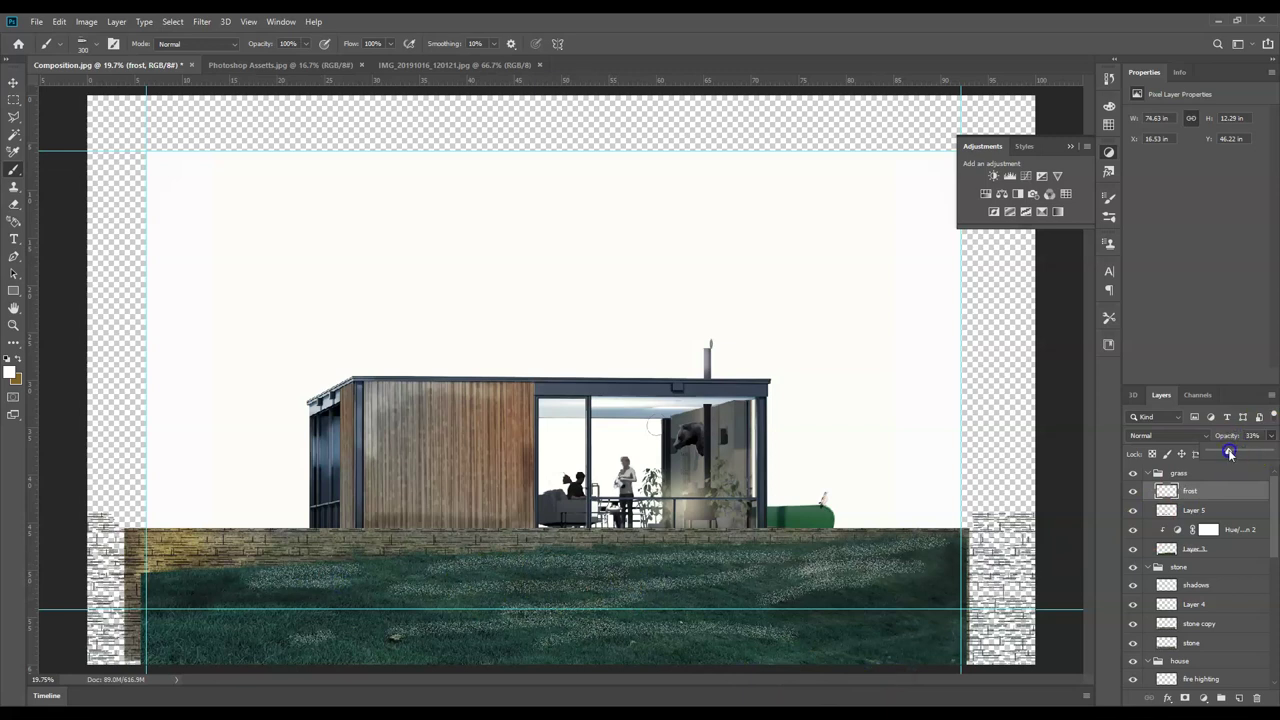
left_click_drag(1229, 453, 1229, 454)
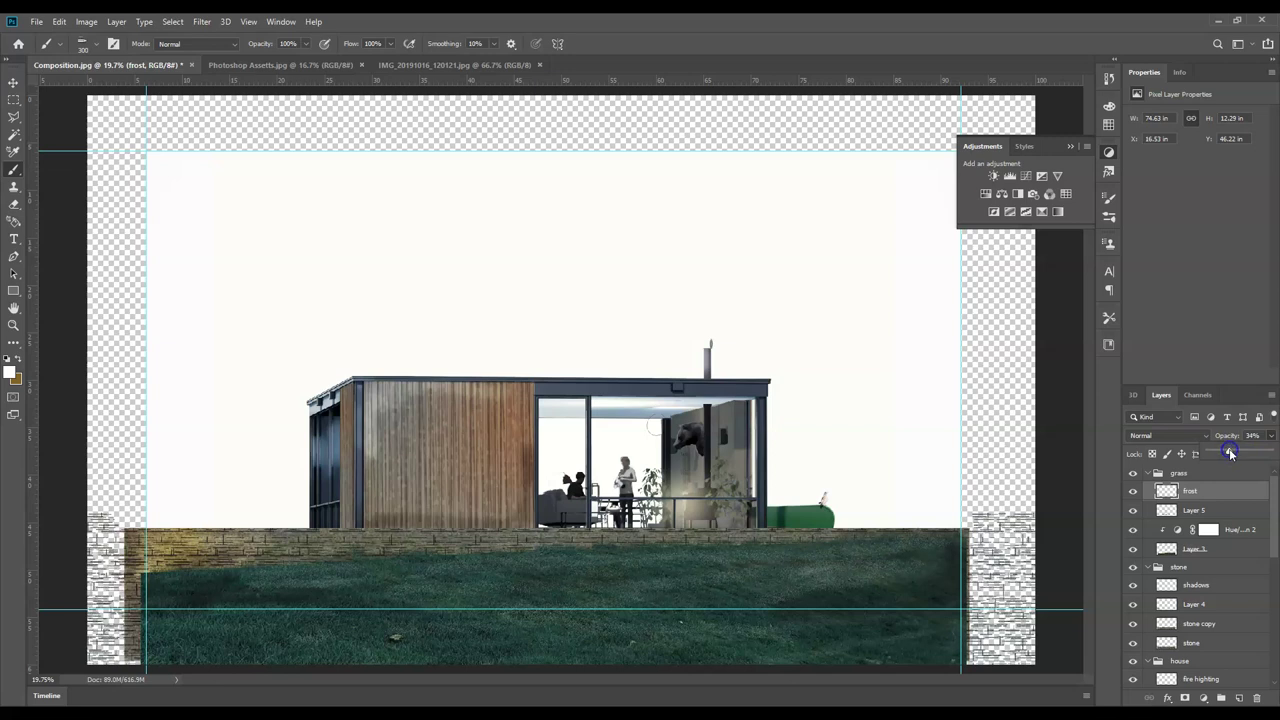
left_click(1133, 490)
left_click(1133, 491)
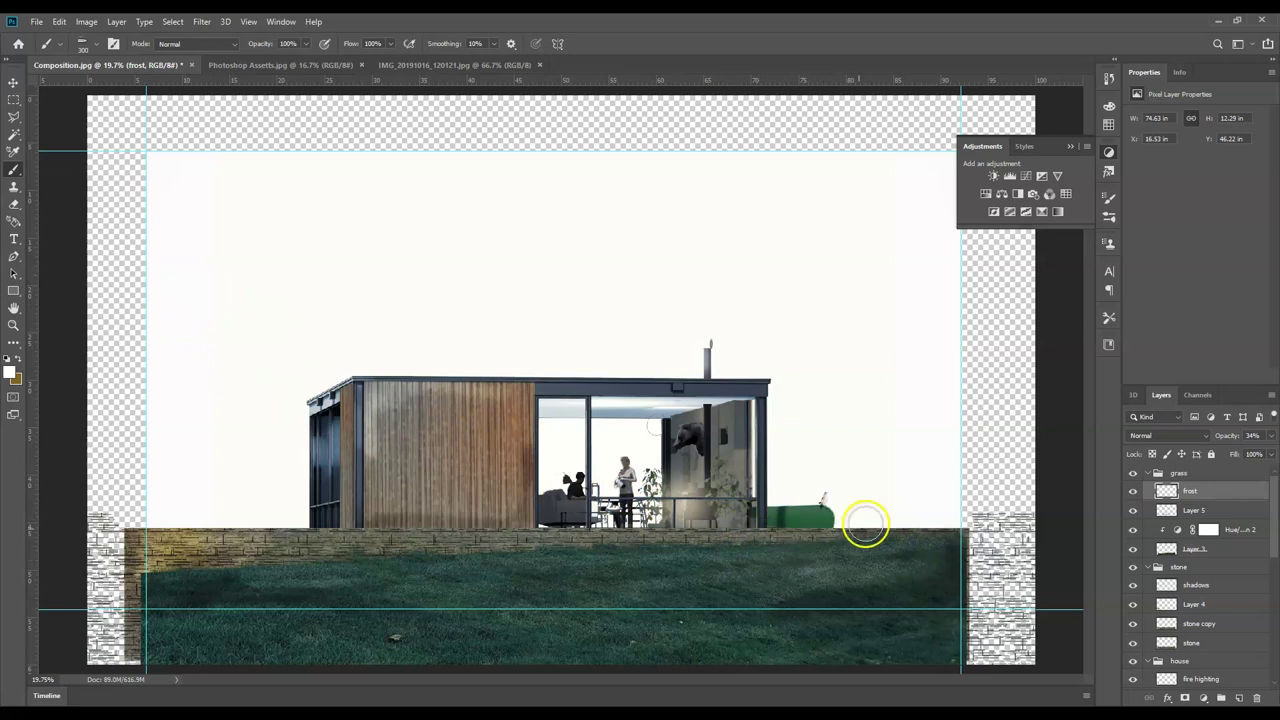
mouse_move(850, 465)
left_mouse_down()
mouse_move(814, 545)
mouse_move(883, 512)
mouse_move(795, 531)
mouse_move(976, 594)
mouse_move(884, 584)
mouse_move(934, 575)
left_mouse_up()
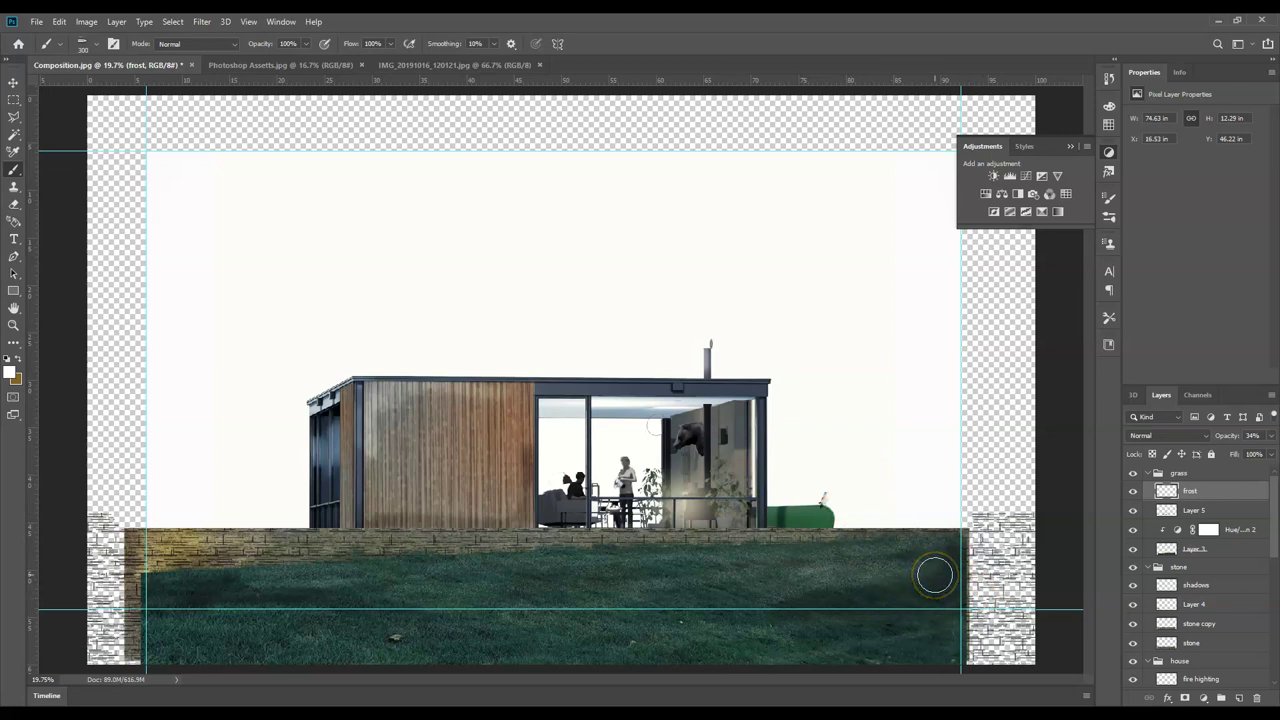
left_click(553, 604)
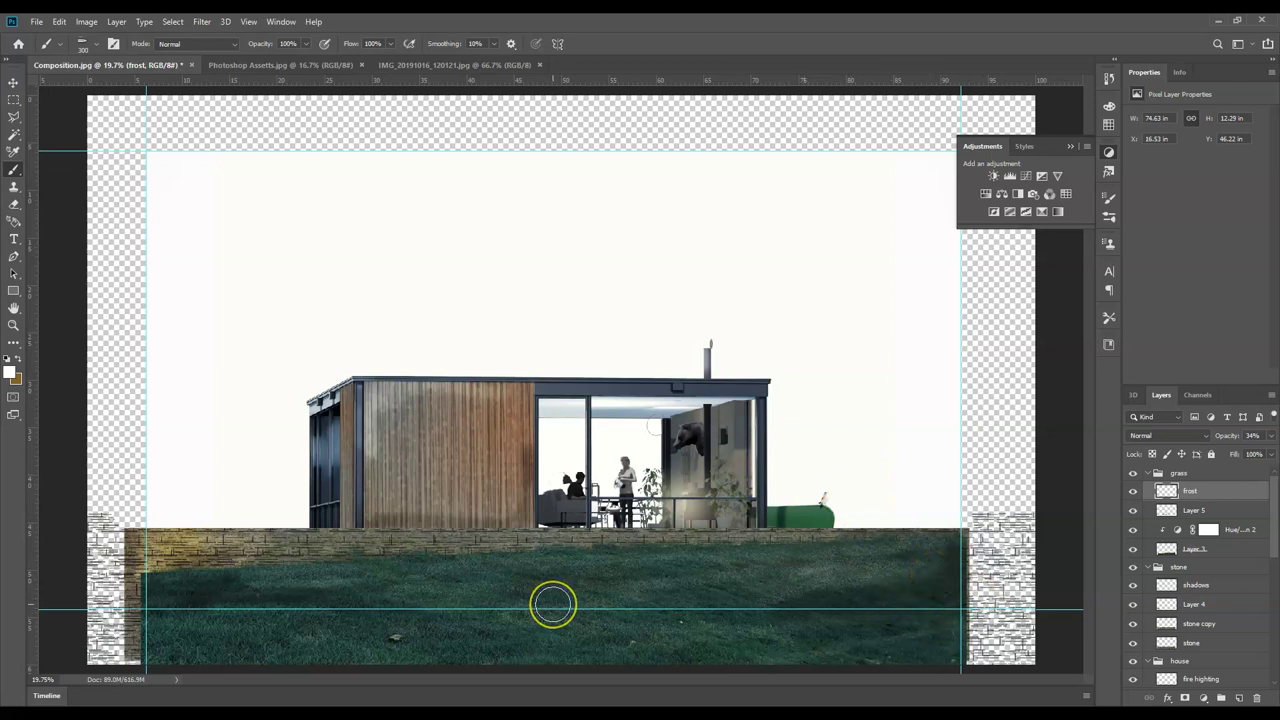
left_click_drag(554, 596, 431, 566)
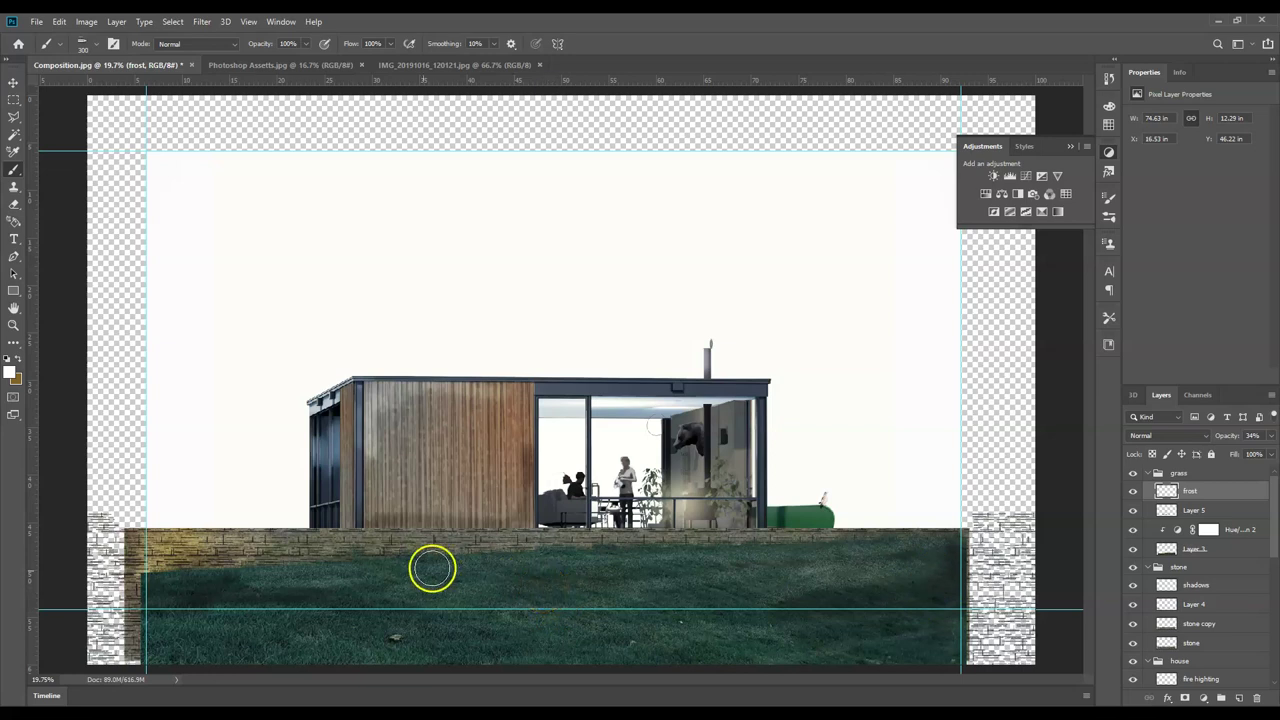
left_click(30, 680)
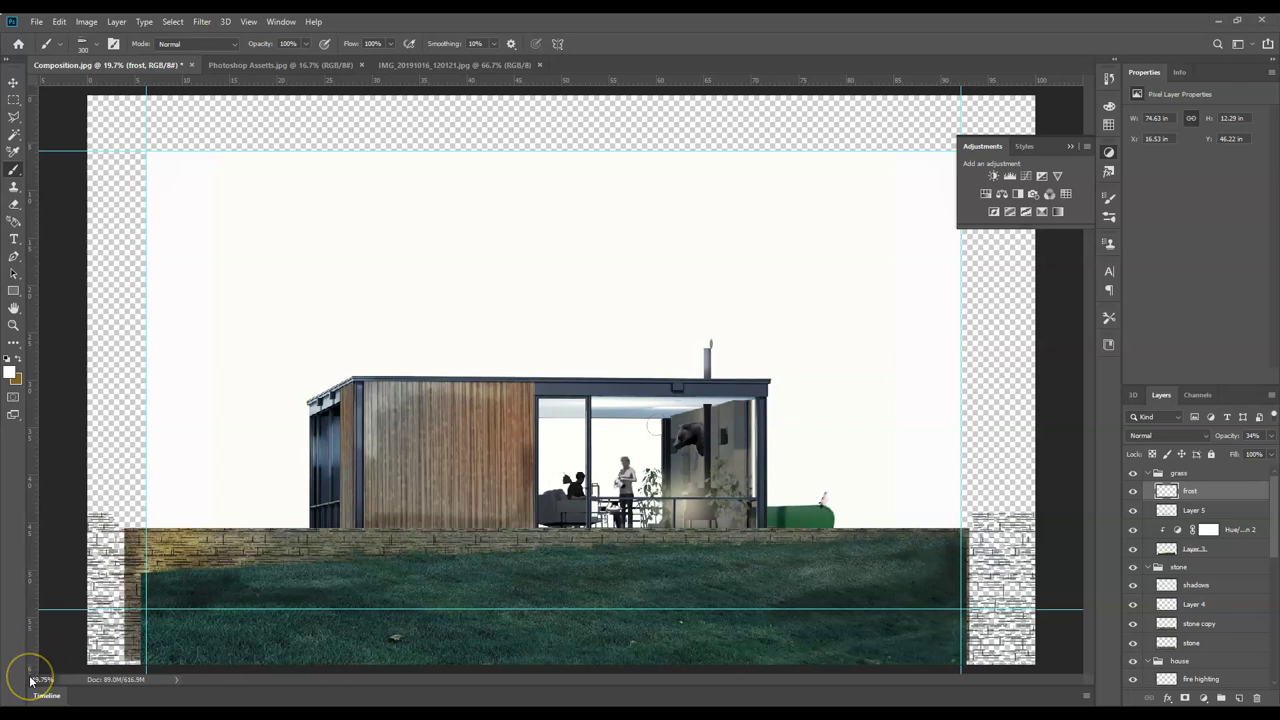
- Switch to Illustrator Assetts.ai in Illustrator, deselect the stone wall rectangle after viewing its appearance settings, and show the document's layers
mouse_move(135, 593)
left_mouse_down()
mouse_move(150, 552)
mouse_move(144, 524)
mouse_move(420, 511)
mouse_move(898, 518)
mouse_move(291, 531)
mouse_move(399, 517)
mouse_move(583, 534)
mouse_move(516, 690)
left_mouse_up()
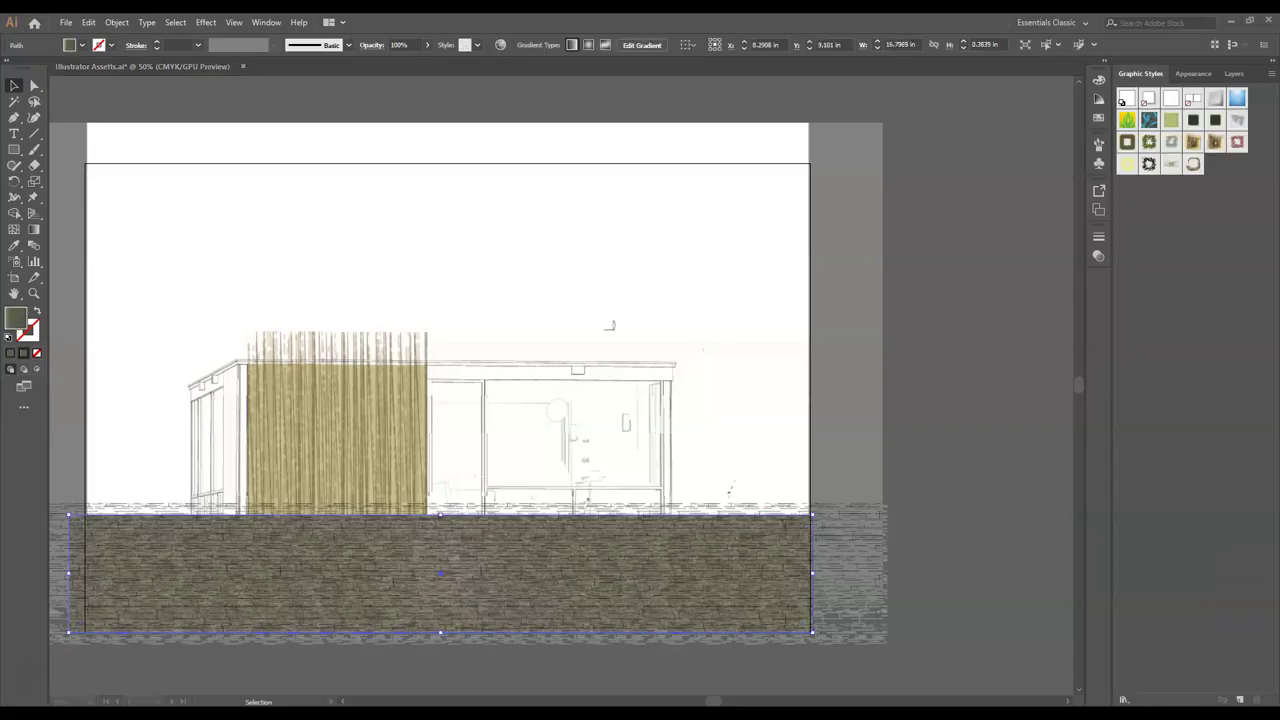
left_click(560, 571)
left_click(1190, 75)
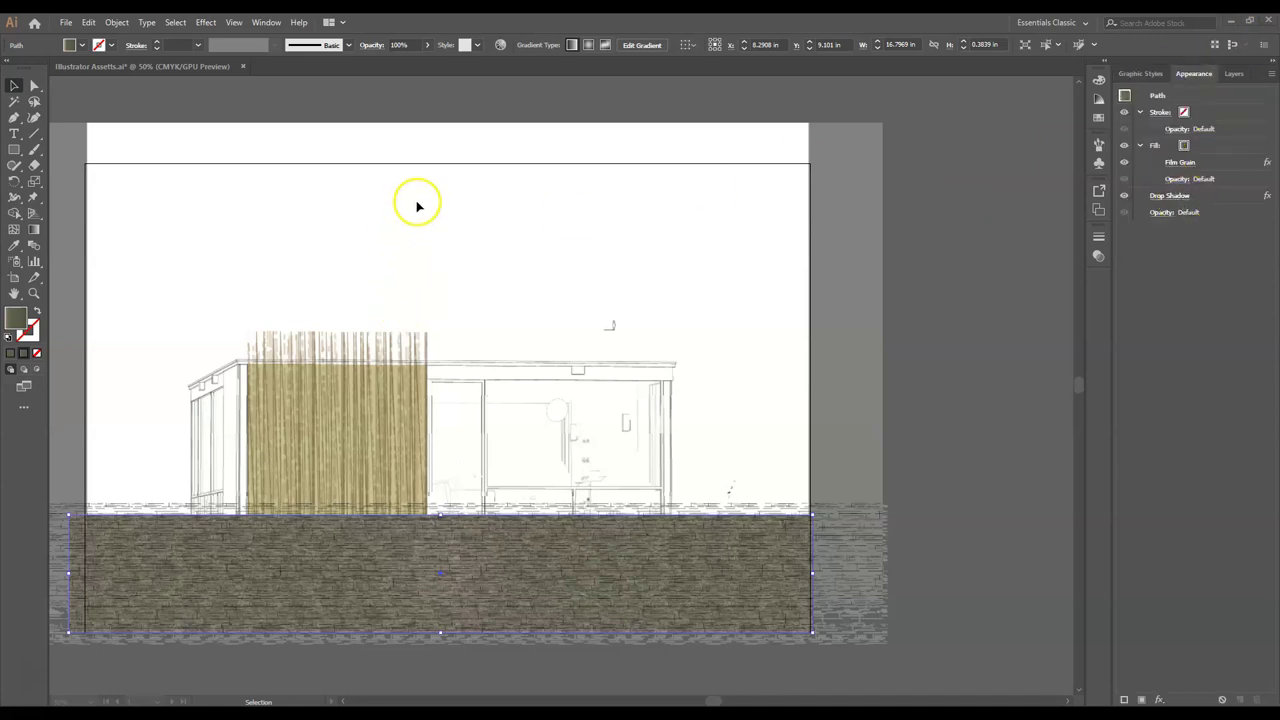
left_click(414, 157)
left_click(749, 101)
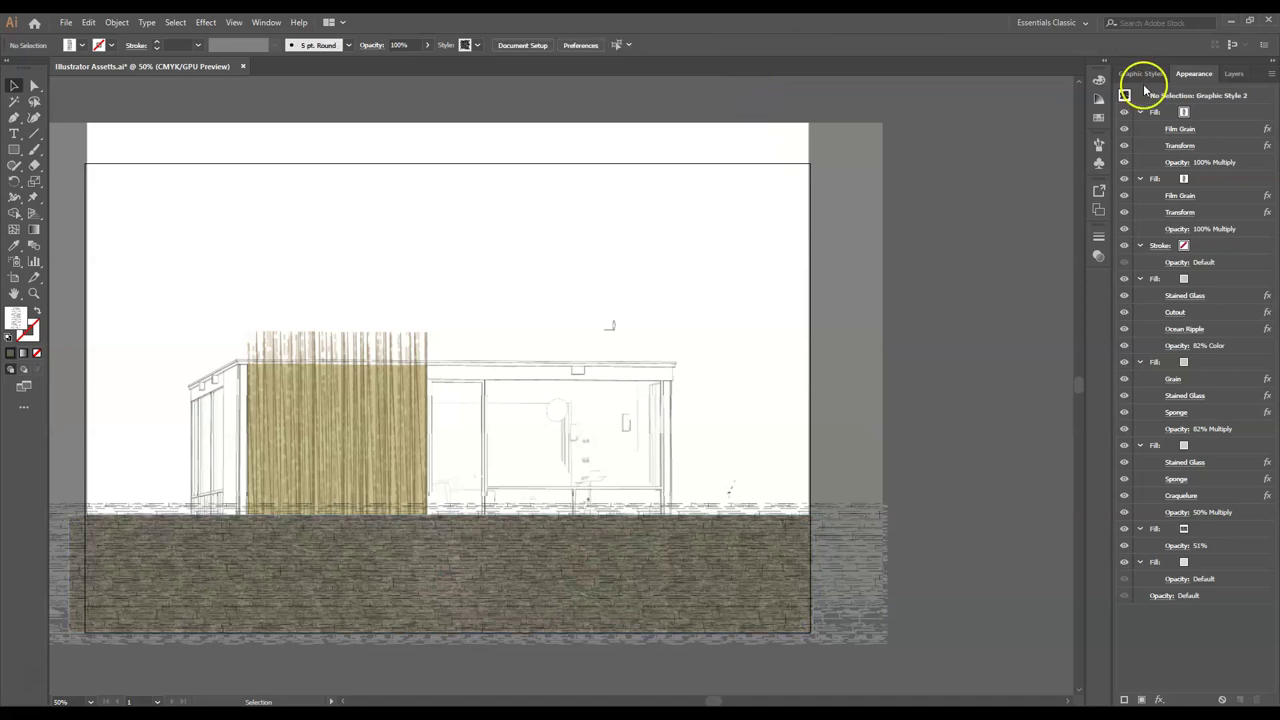
left_click(1232, 73)
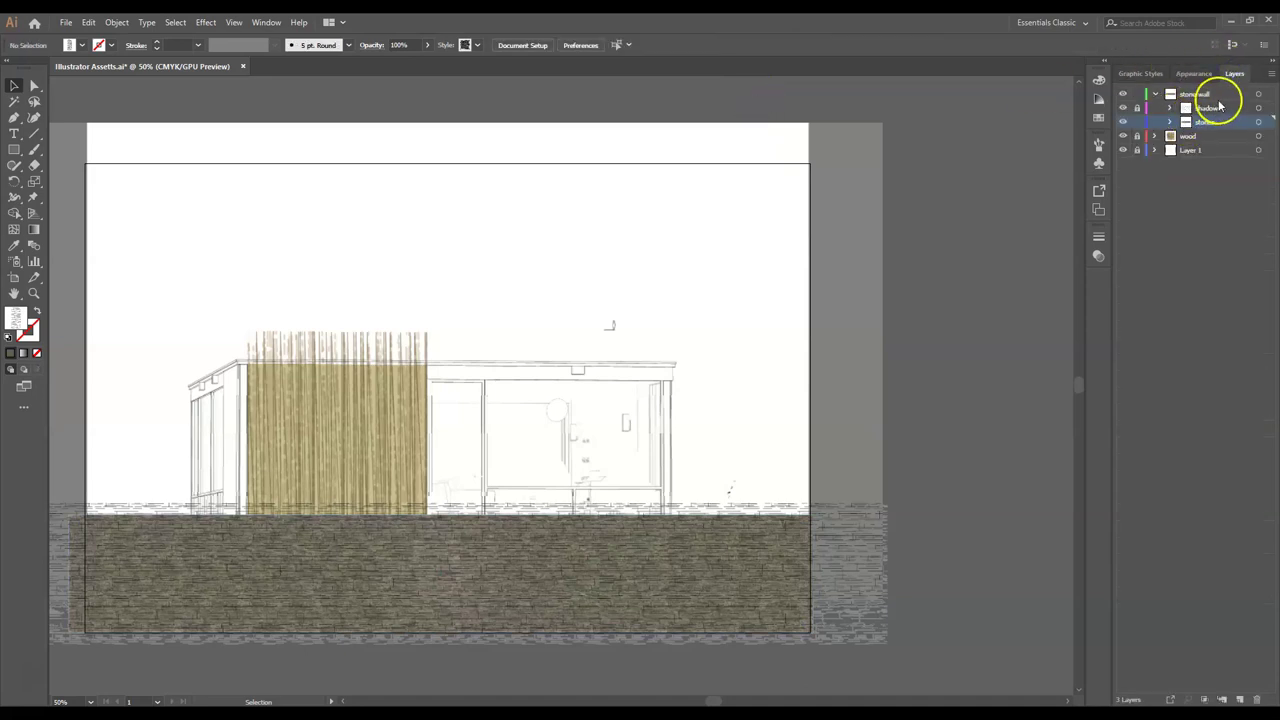
- Create a layer named "top" above shadows and draw a rectangle about 17.37 by 0.28 in along the stone wall's upper edge
left_click(1219, 107)
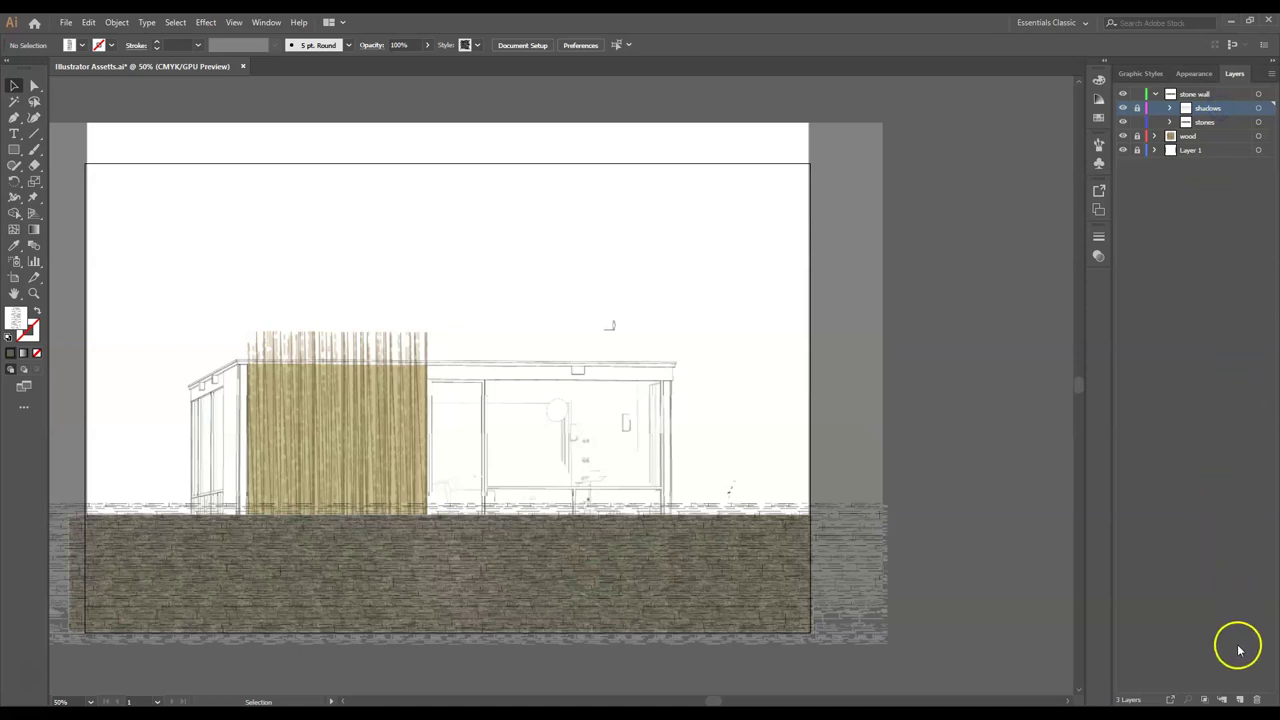
left_click(1240, 699)
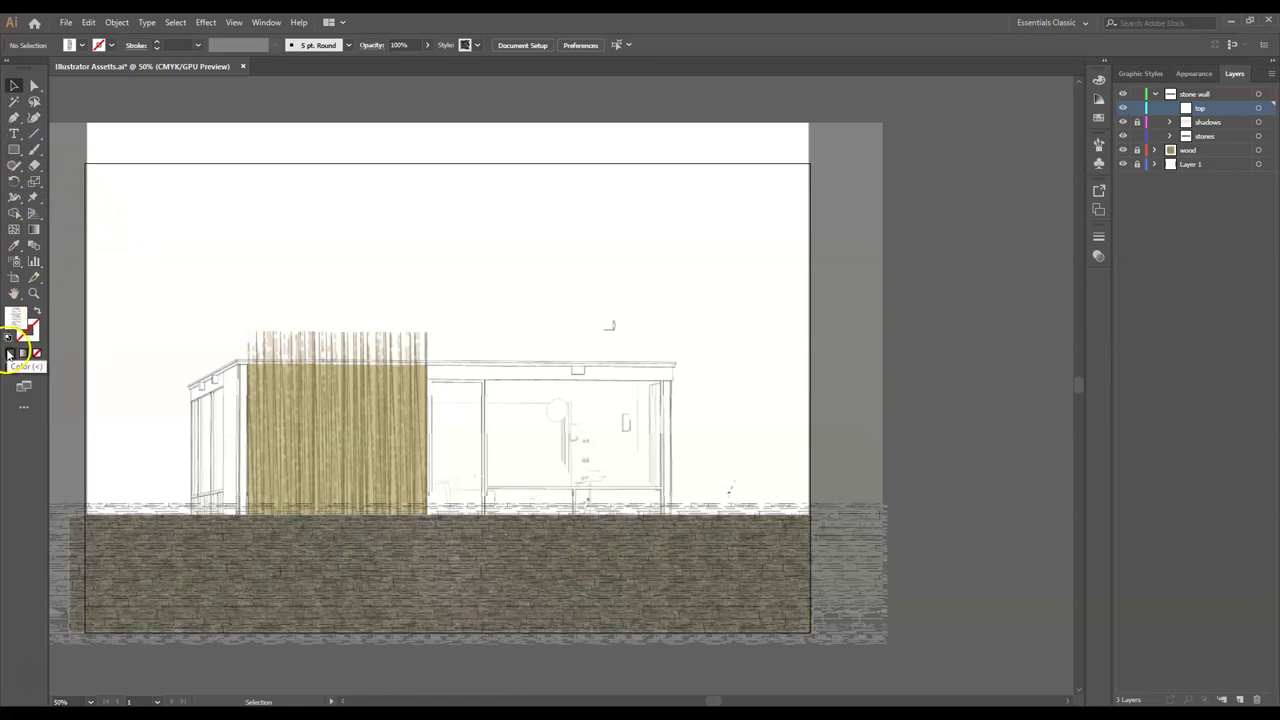
left_click(10, 150)
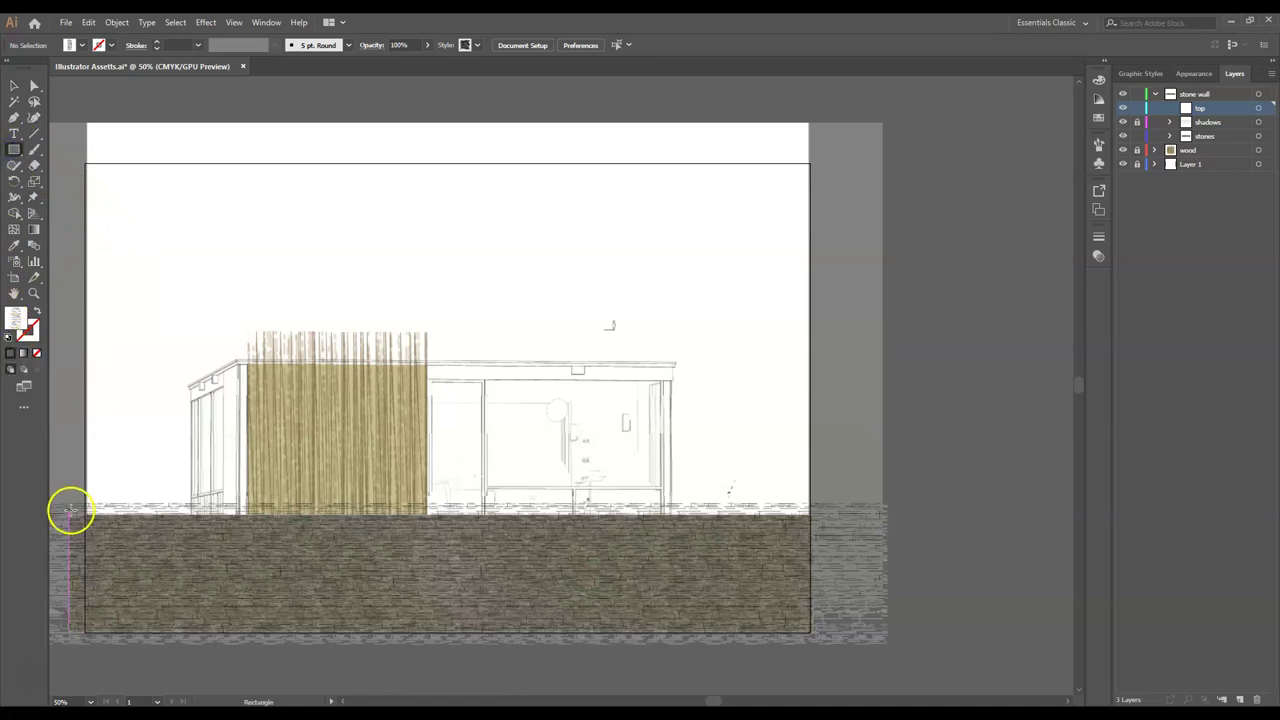
mouse_move(68, 505)
left_mouse_down()
mouse_move(443, 529)
mouse_move(813, 514)
left_mouse_up()
- Try a stone pattern swatch and the default white-to-black gradient as the fill of the thin rectangle
left_click(30, 339)
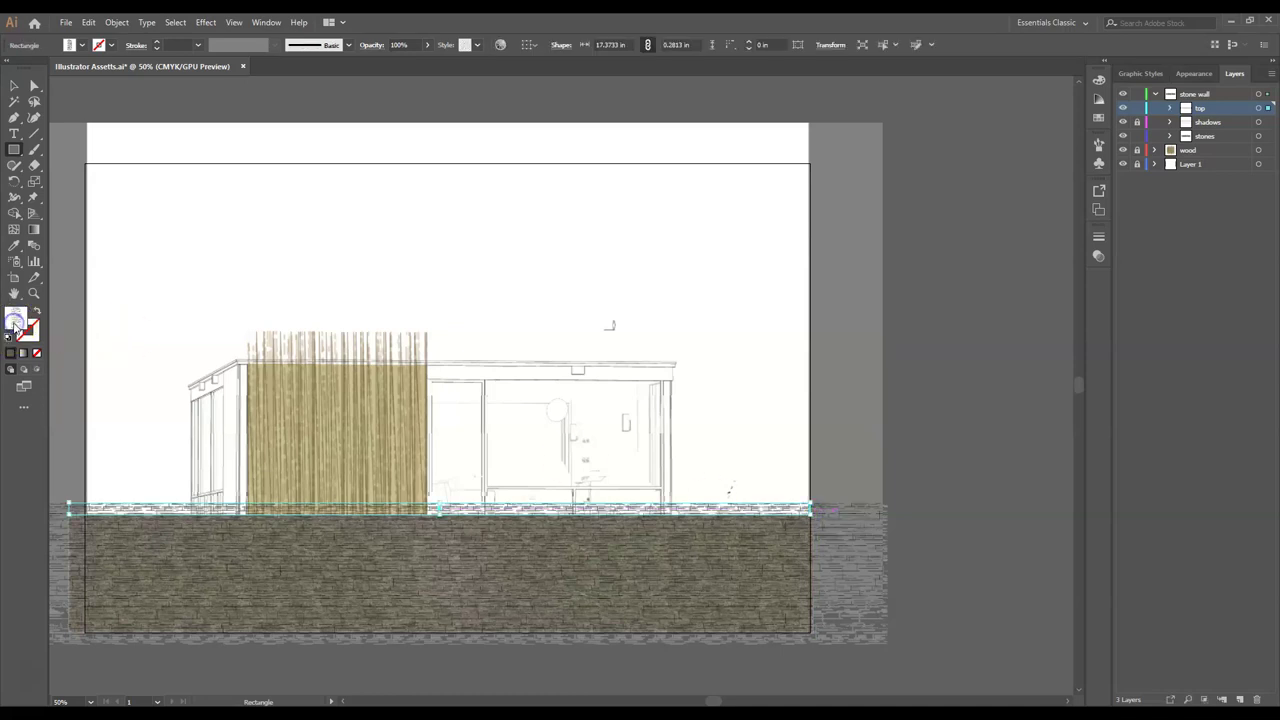
left_click(1098, 118)
left_click(979, 140)
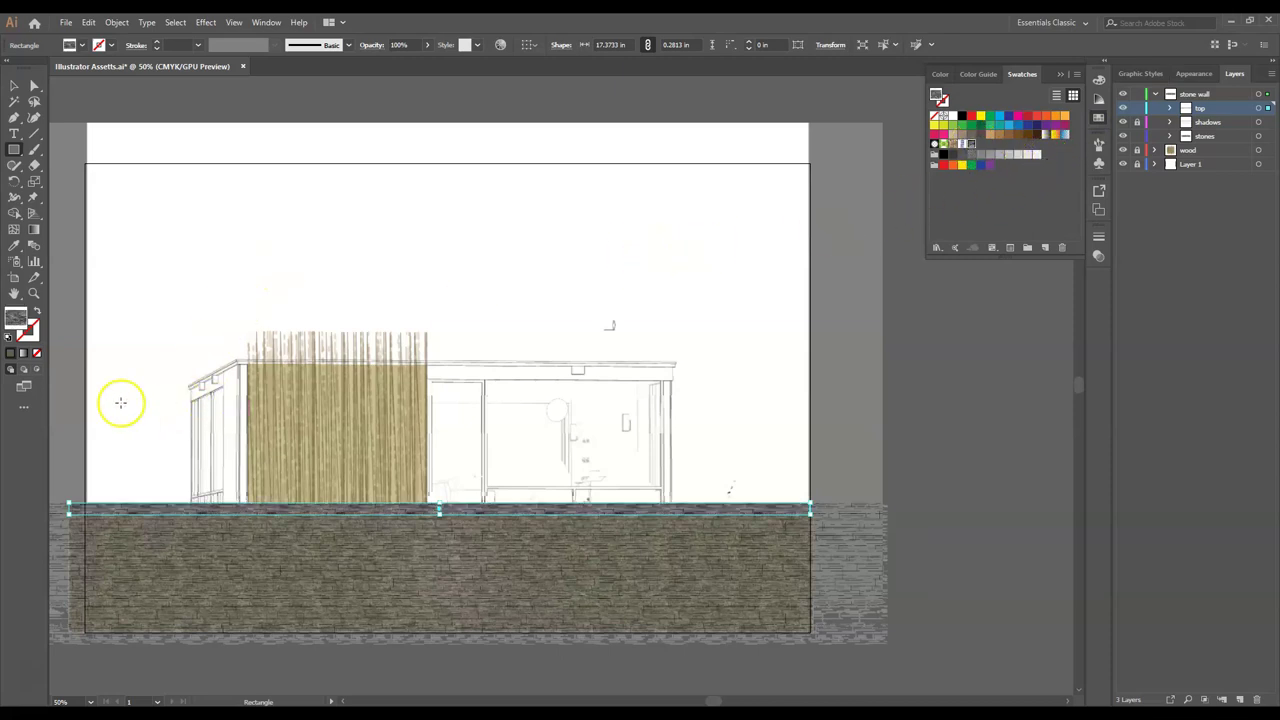
left_click(24, 354)
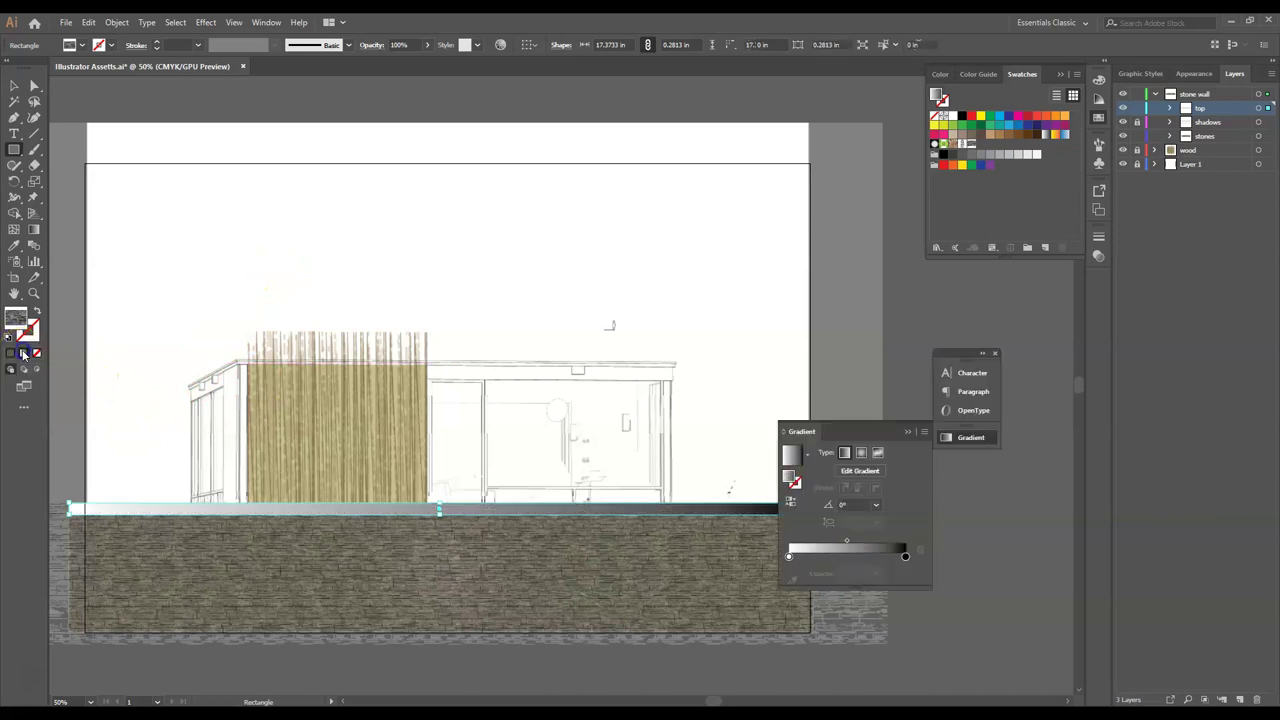
- Fill the thin top rectangle with the tan-to-olive gradient taken from the stone wall's base shape
key("v")
left_click(45, 655)
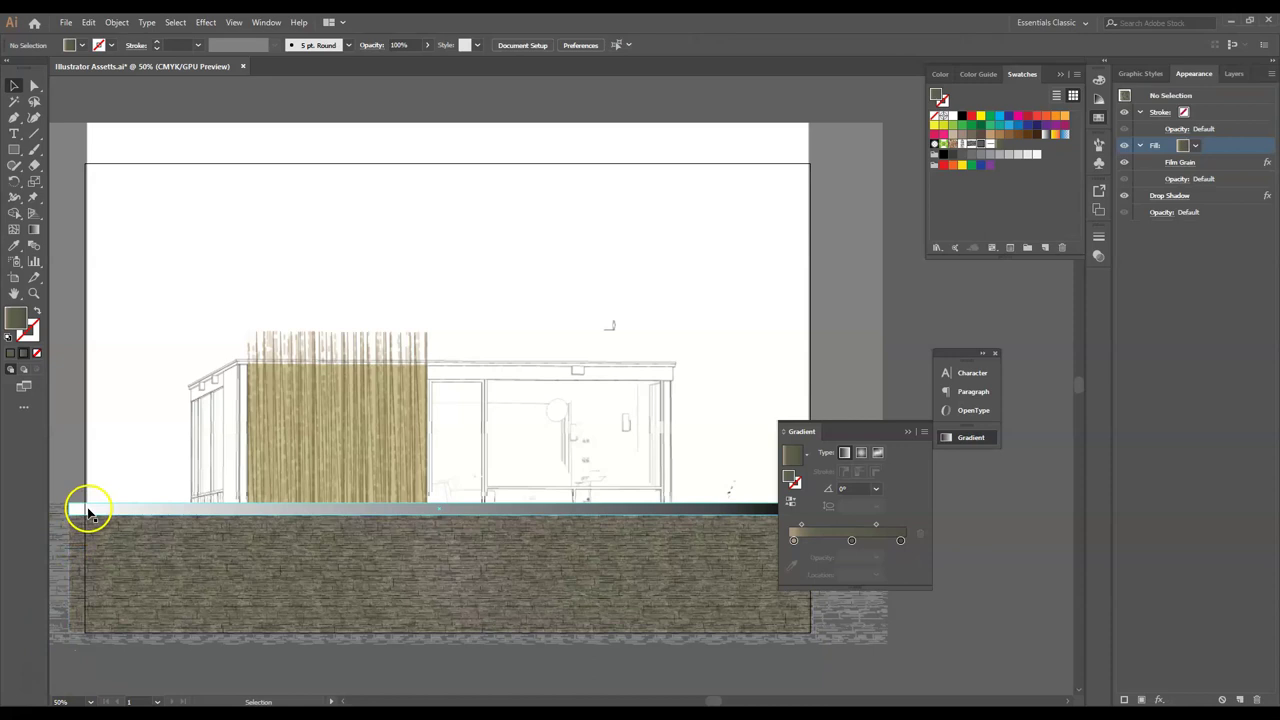
left_click(430, 510)
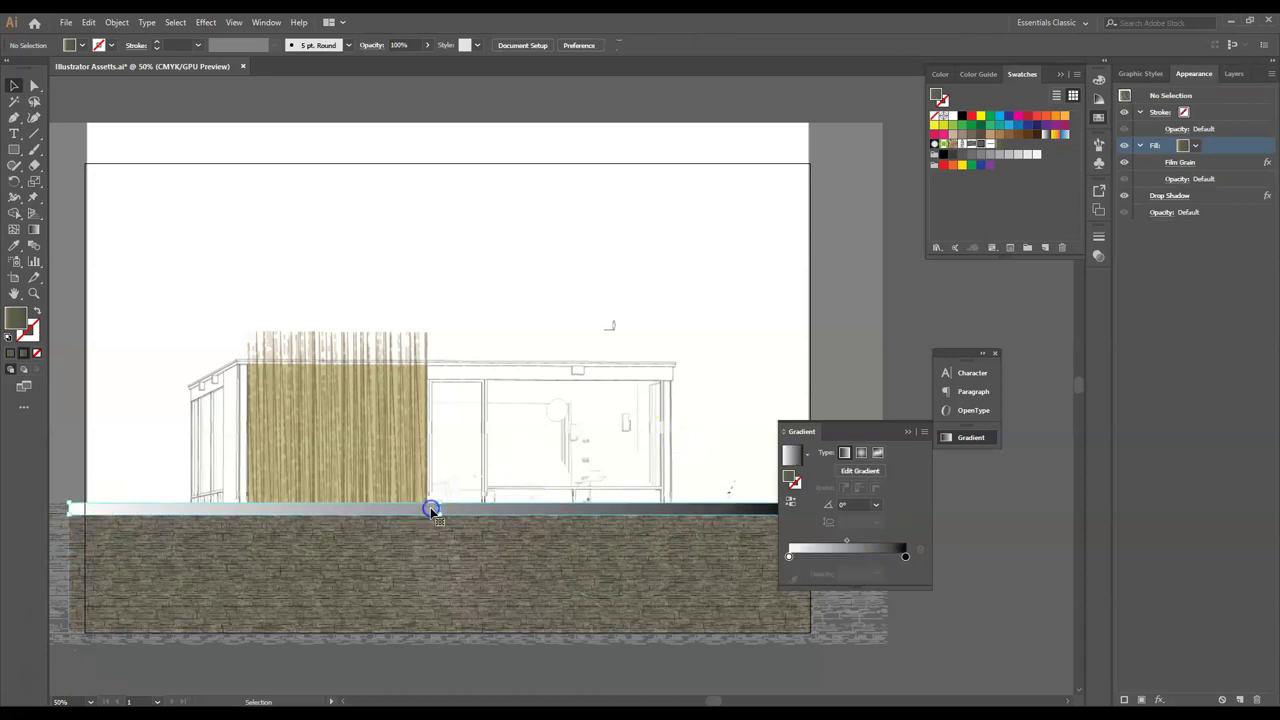
left_click(999, 144)
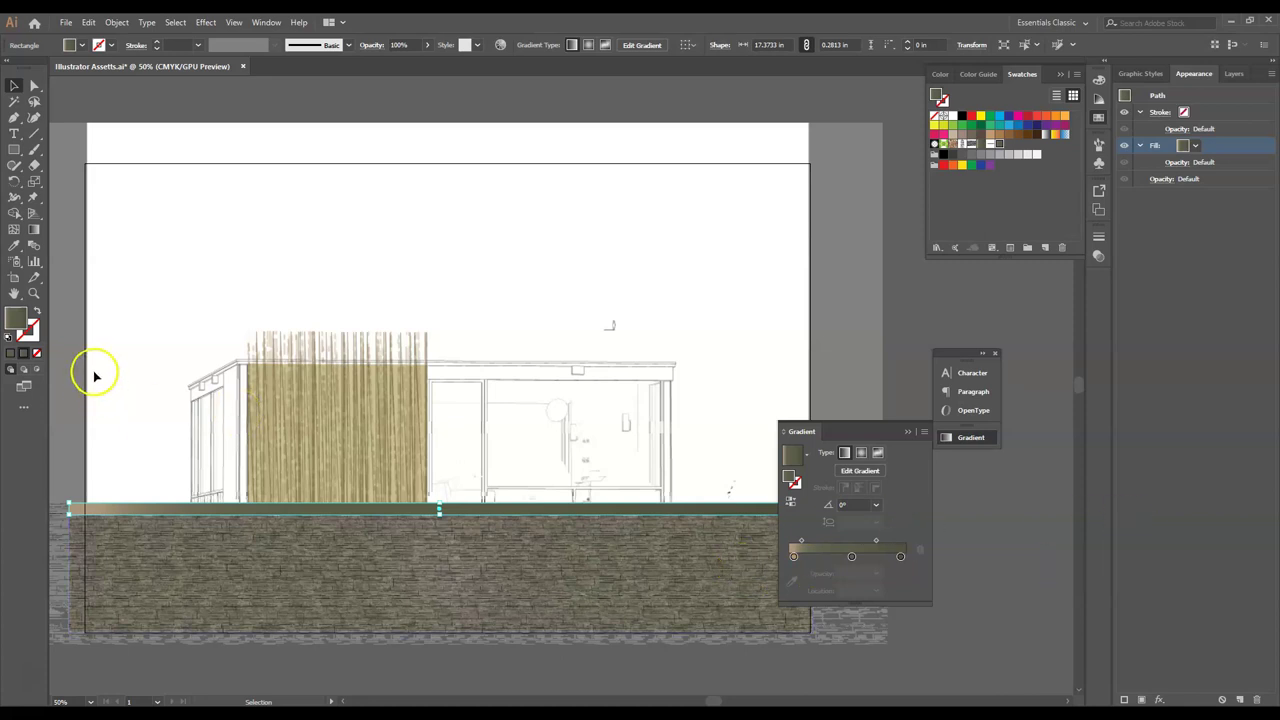
- Apply the Film Grain effect to the thin rectangle's gradient fill with Grain 5 and Highlight Area 12
left_click(207, 22)
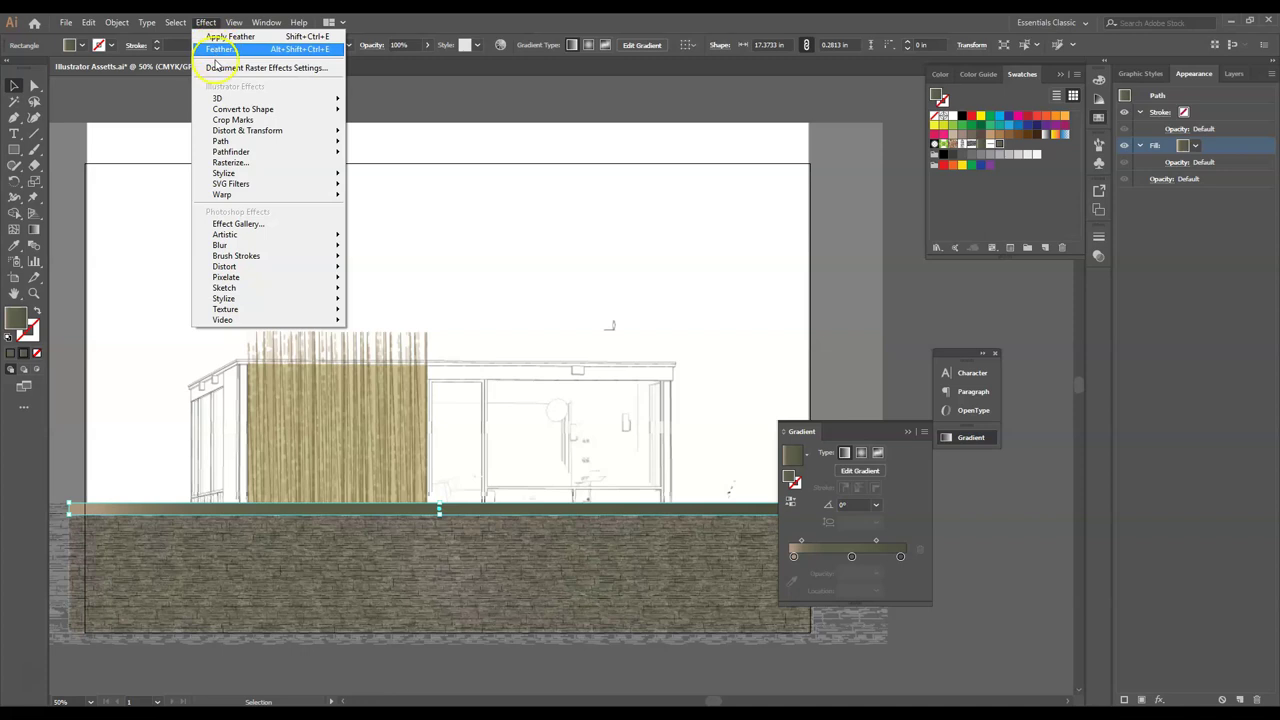
mouse_move(277, 274)
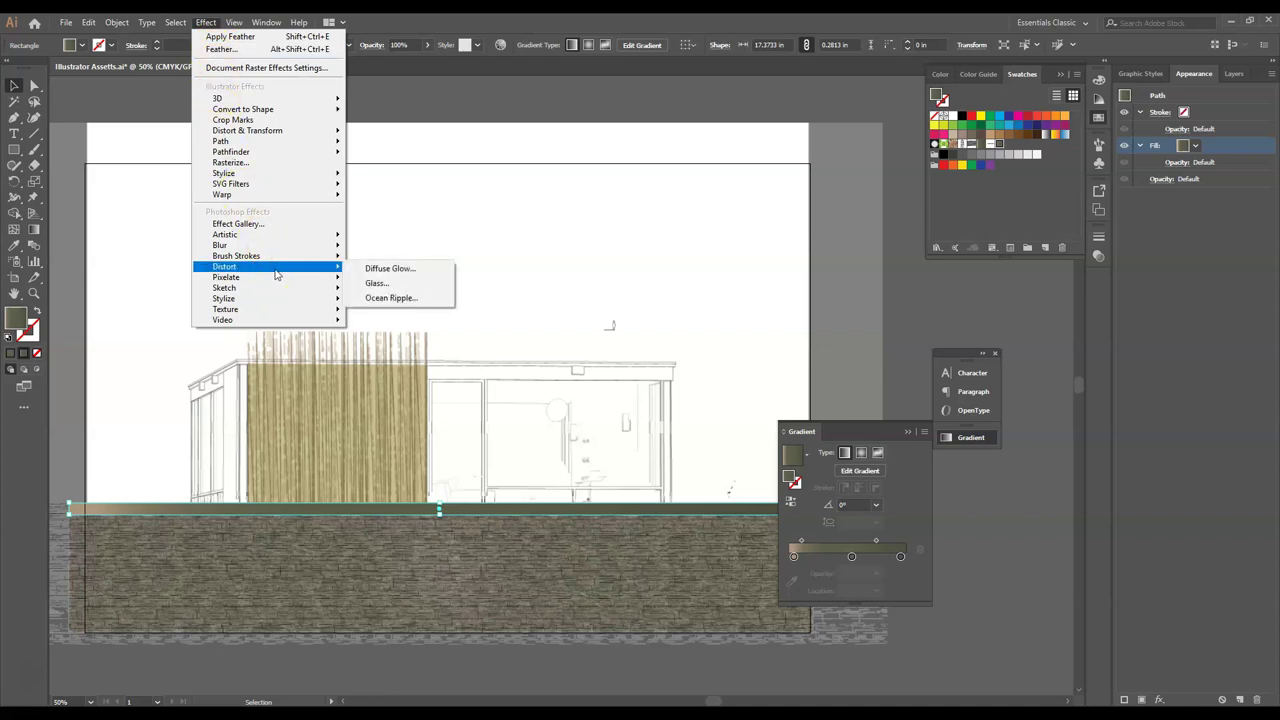
mouse_move(267, 240)
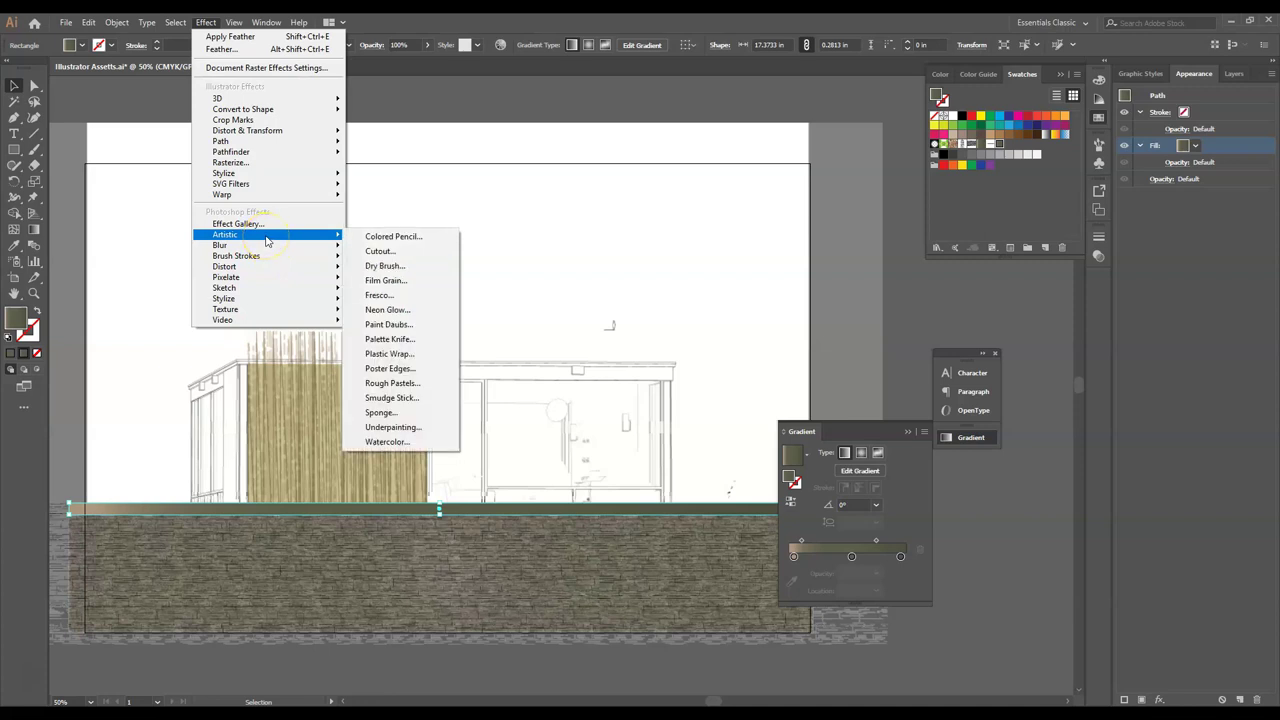
left_click(401, 280)
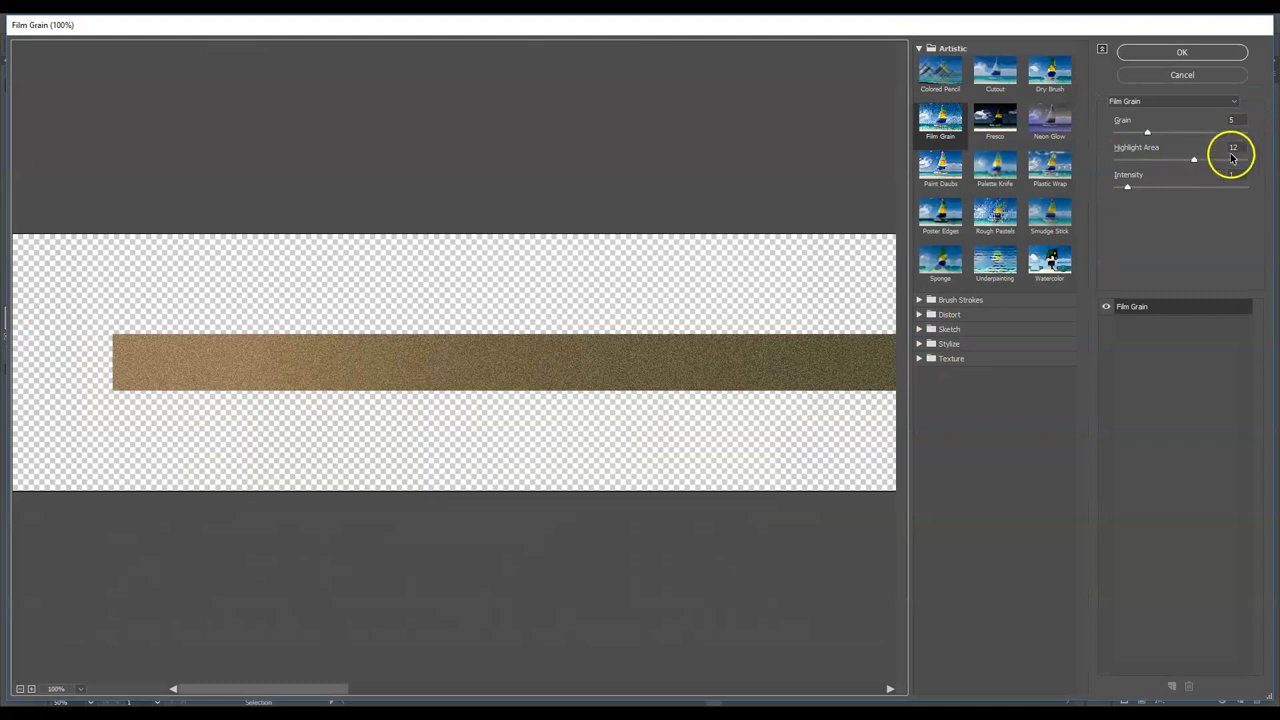
left_click(1178, 50)
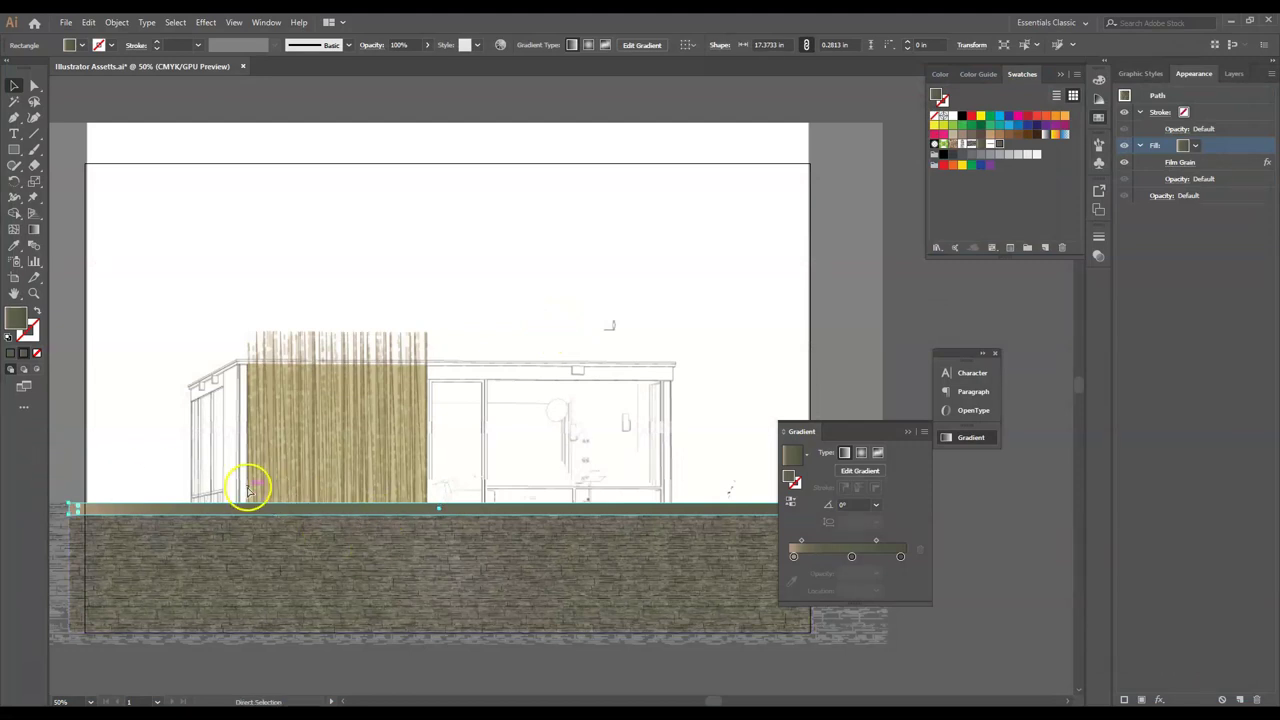
key("v")
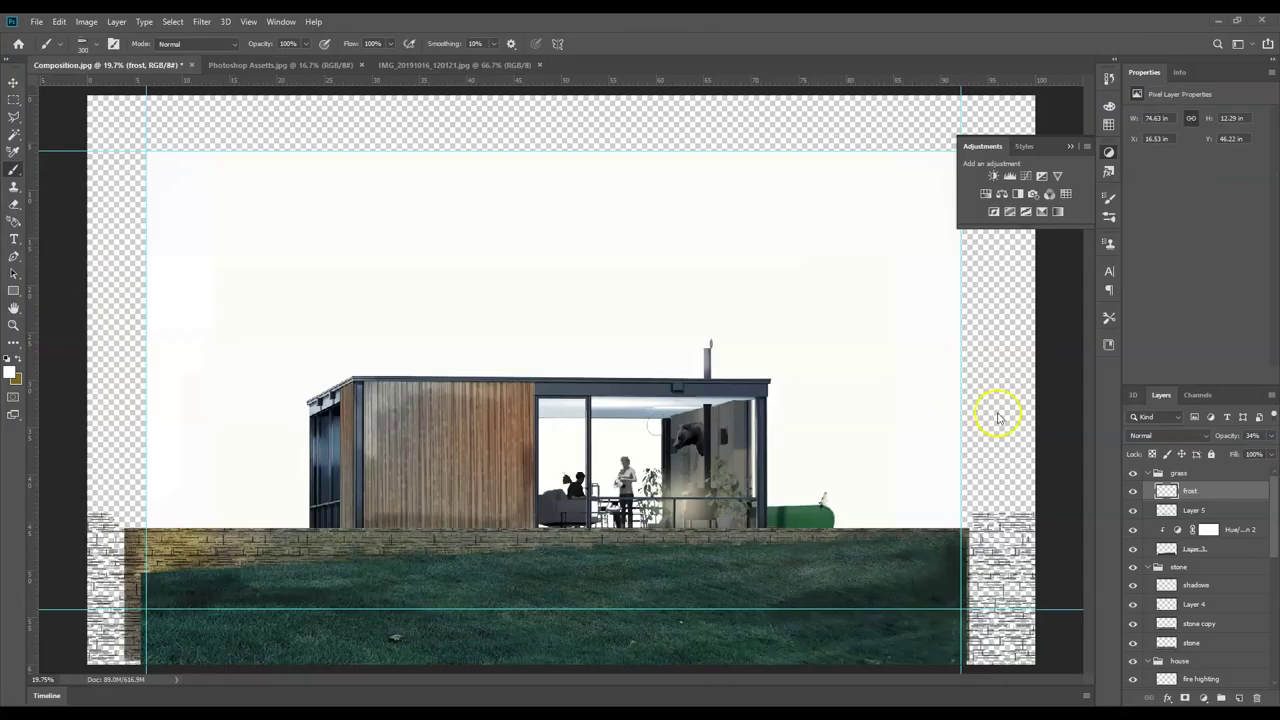
- In Photoshop, paste the copied strip into Composition.jpg as pixels above the shadows layer of the stone group
key("alt+shift+j")
left_click(1218, 607)
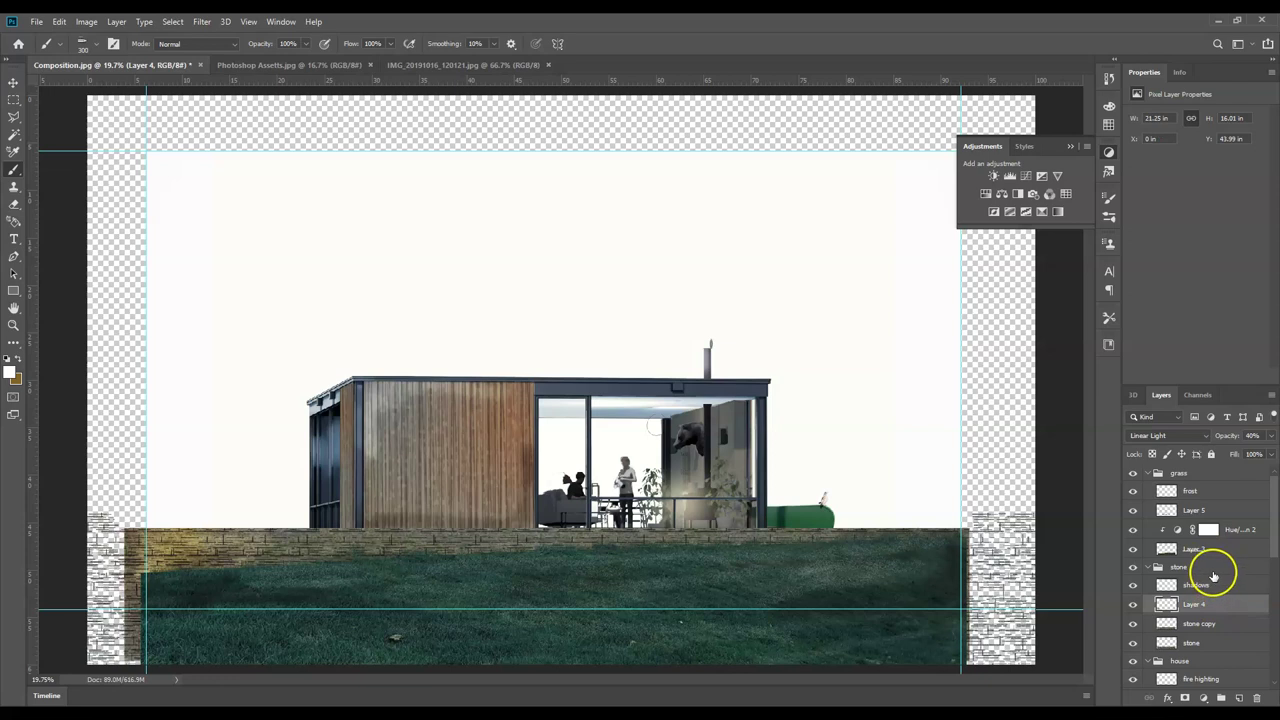
scroll(1213, 575, "down", 1)
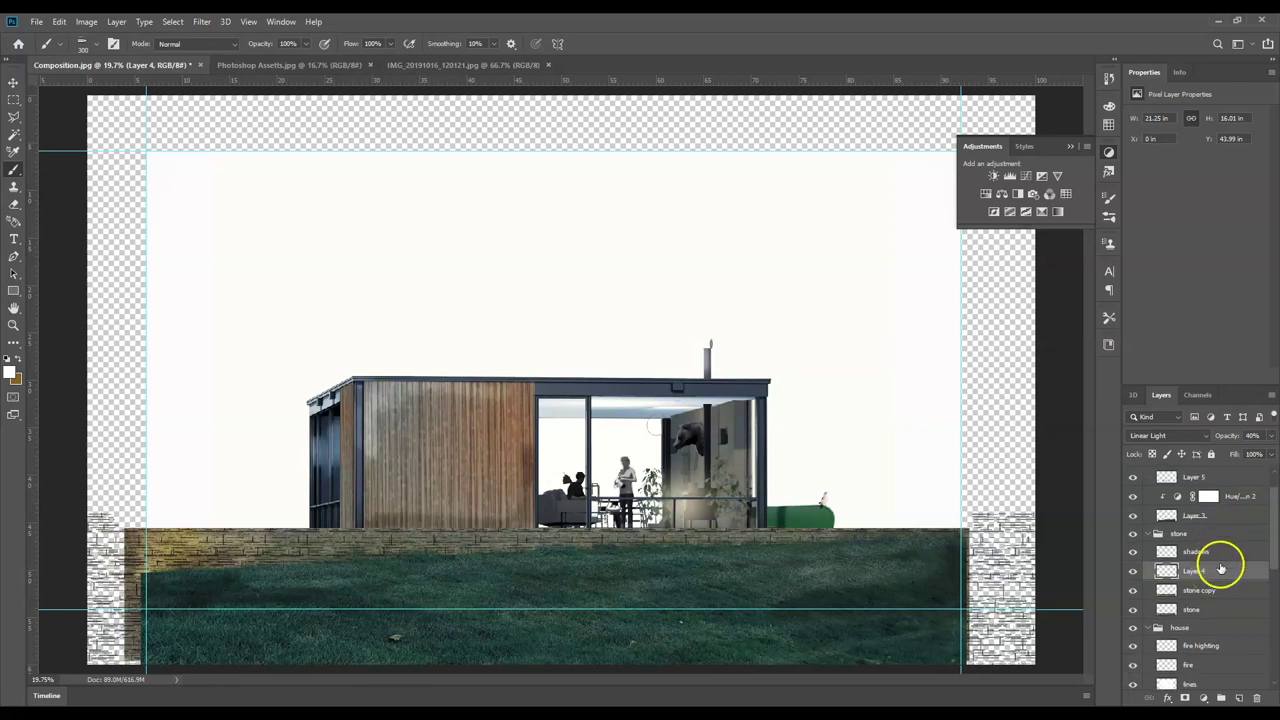
left_click(1225, 556)
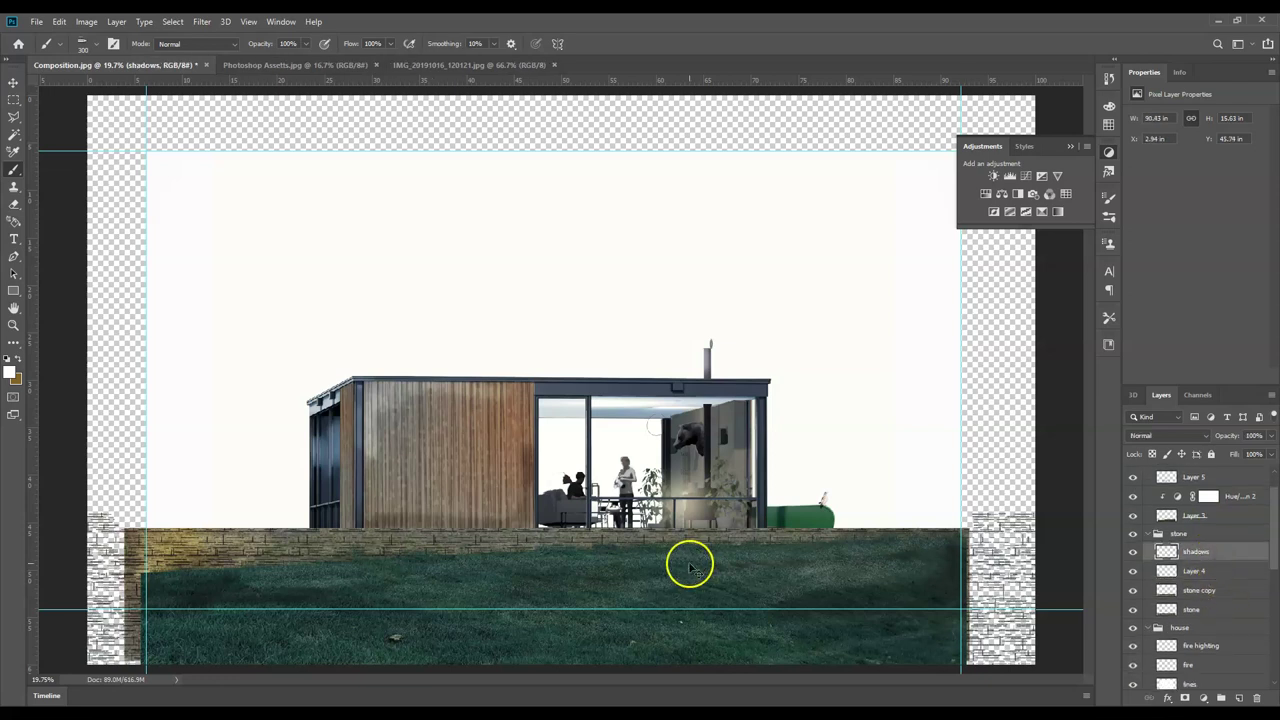
key("ctrl+v")
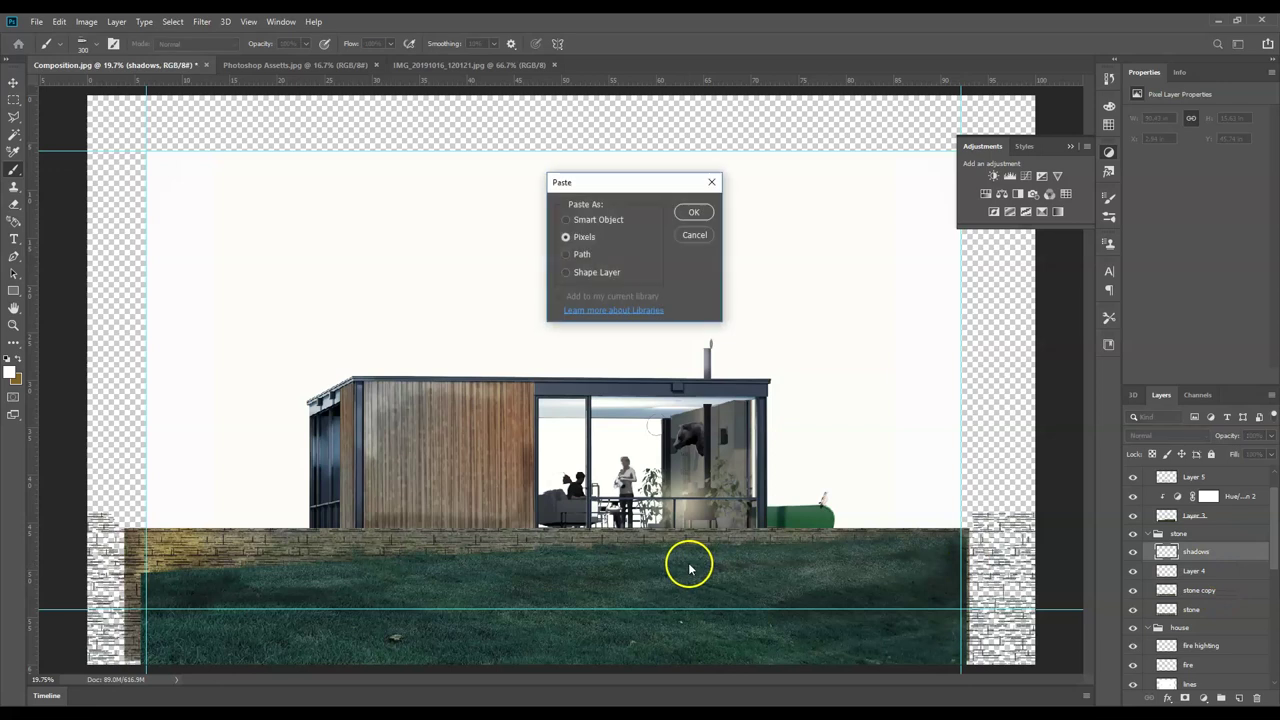
left_click(684, 207)
- Move the pasted strip onto the stone wall's top and scale it to about 505% width and 482% height to span the wall
left_click_drag(494, 377, 152, 528)
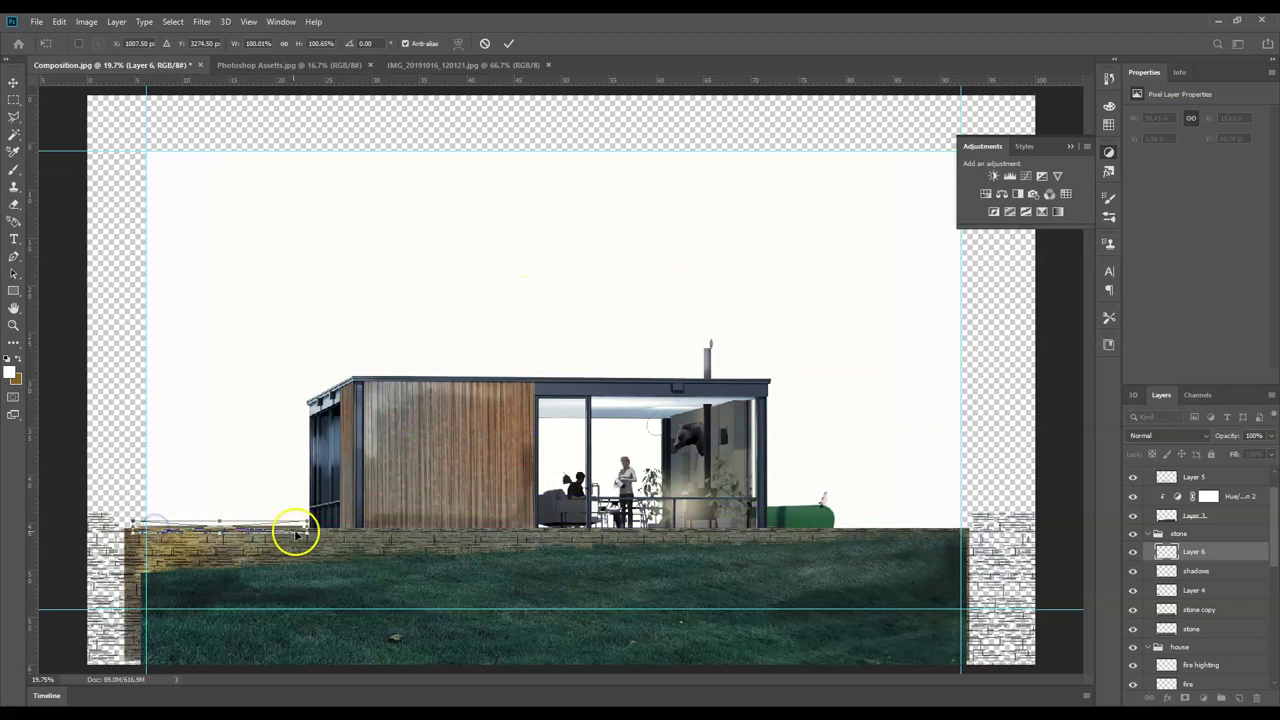
mouse_move(309, 535)
left_mouse_down()
mouse_move(914, 560)
mouse_move(966, 578)
left_mouse_up()
left_click(247, 580)
left_click_drag(247, 580, 203, 524)
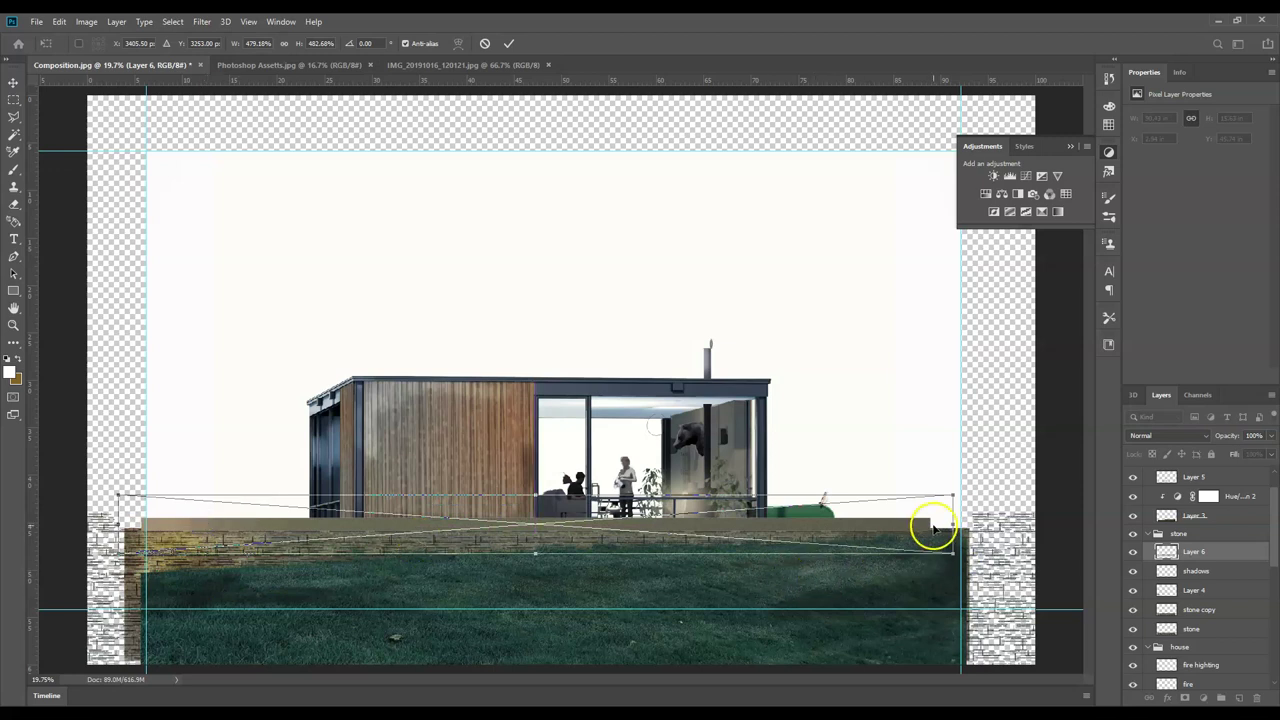
left_click_drag(951, 522, 997, 524)
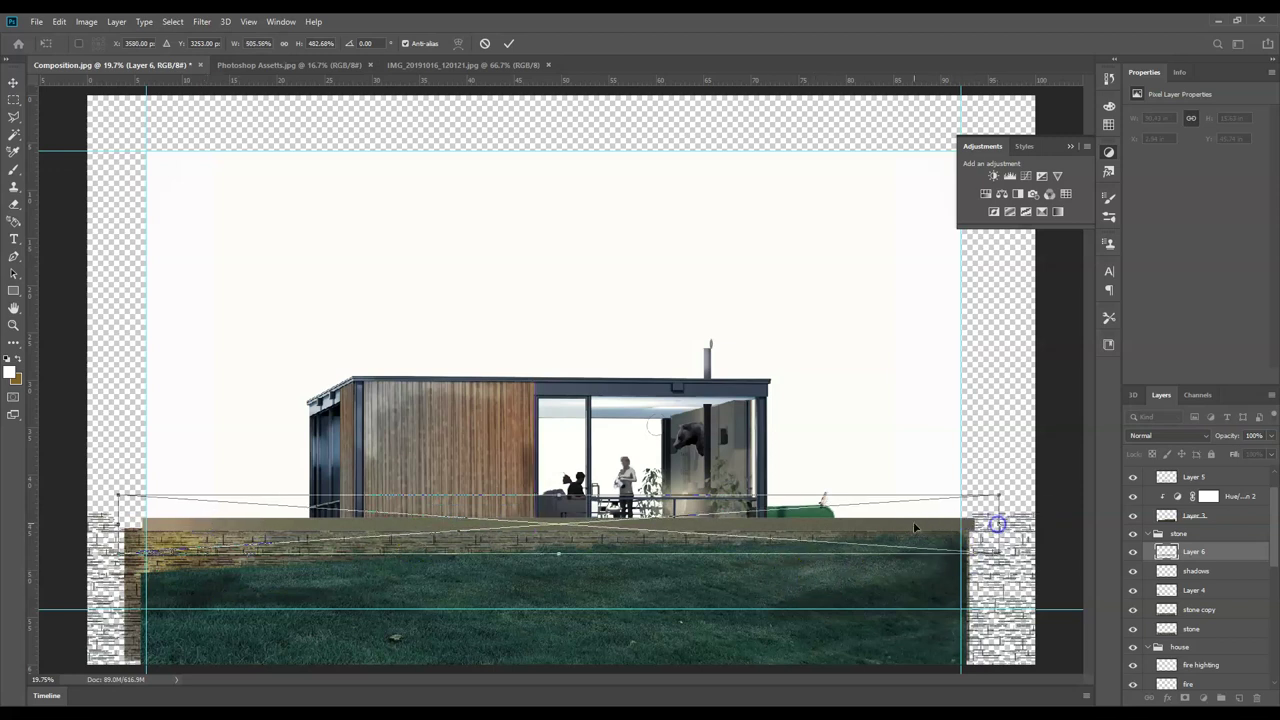
- Flatten the strip to about 241% height and align it with the stone wall's upper edge beneath the house
scroll(290, 540, "up", 2)
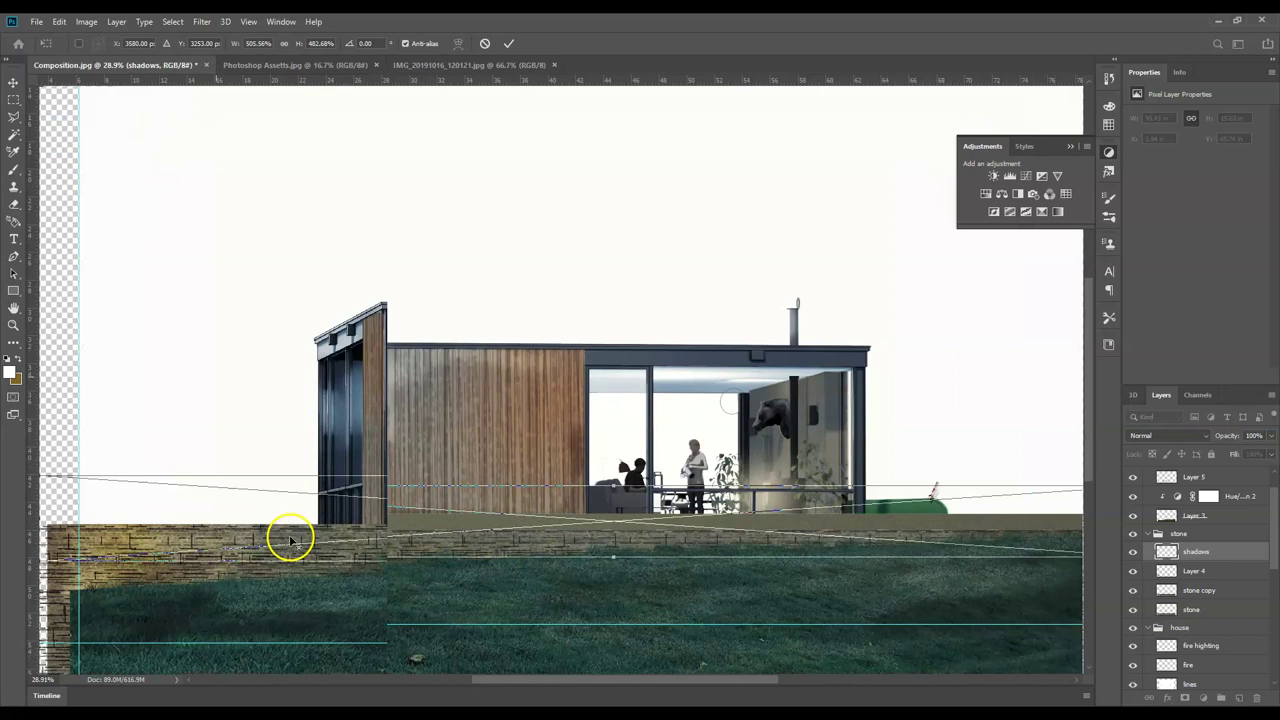
scroll(290, 540, "up", 1)
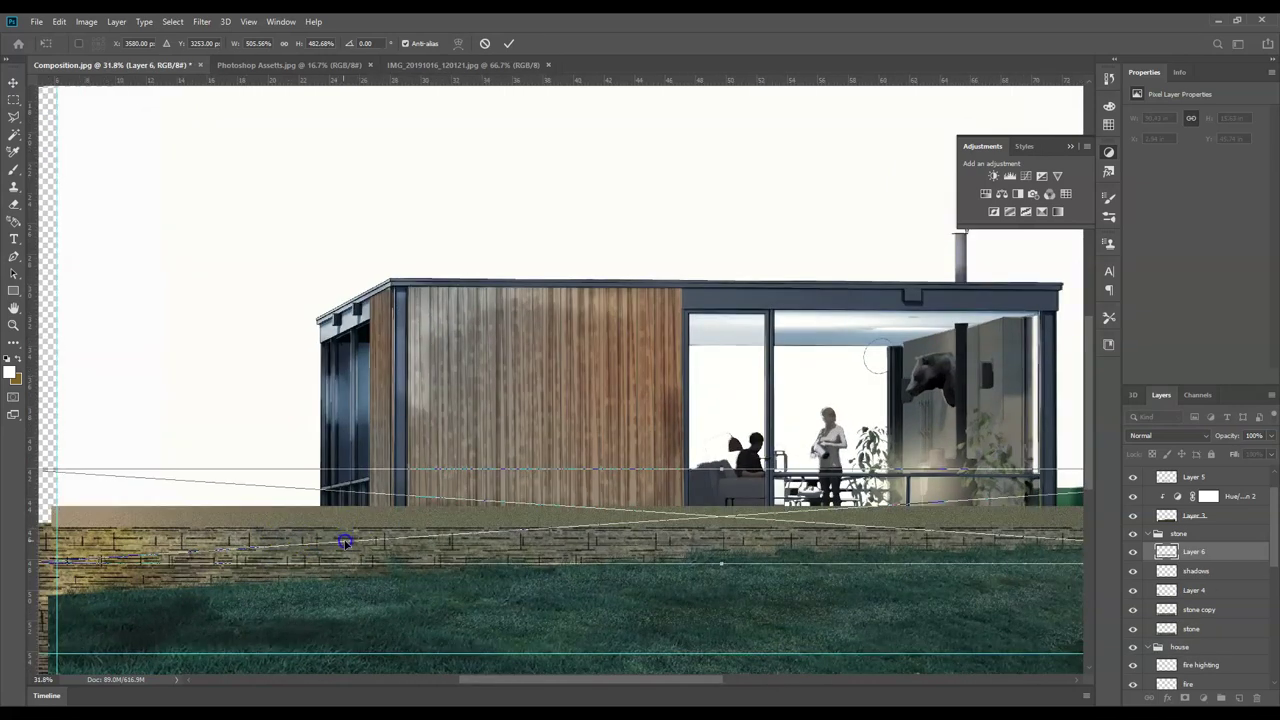
left_click_drag(330, 518, 330, 529)
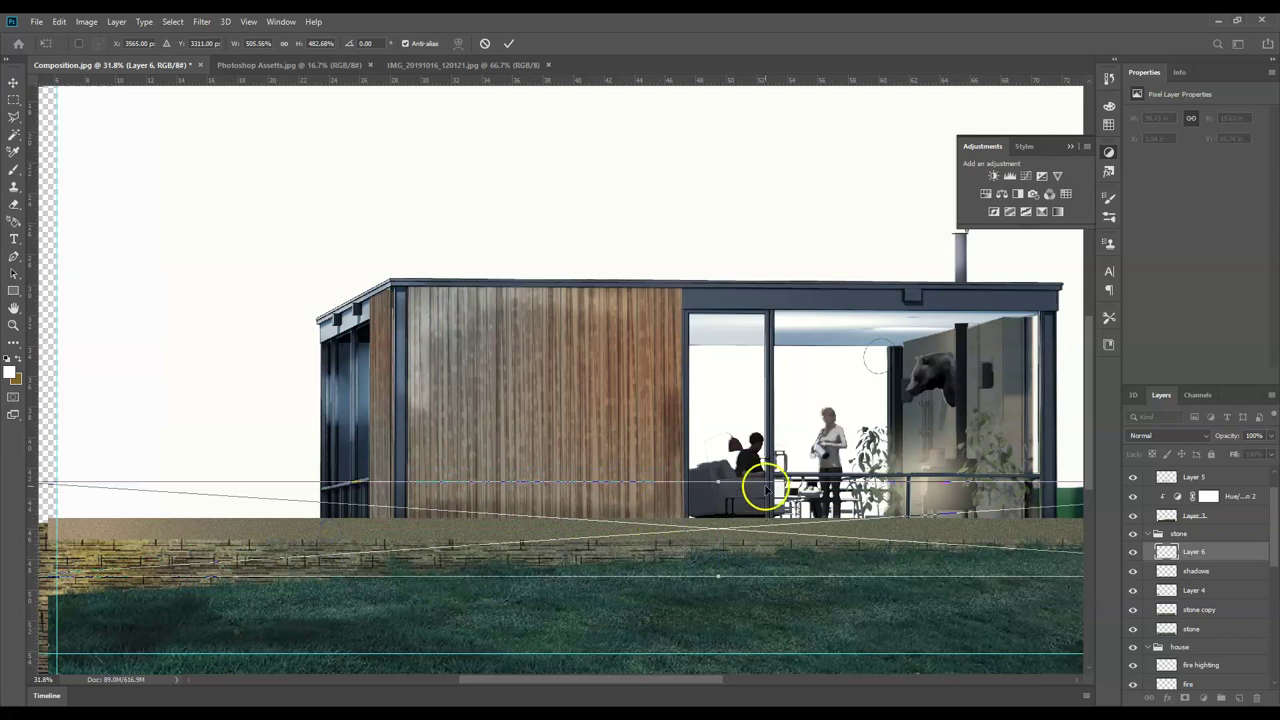
left_click_drag(719, 480, 723, 526)
left_click_drag(303, 549, 305, 528)
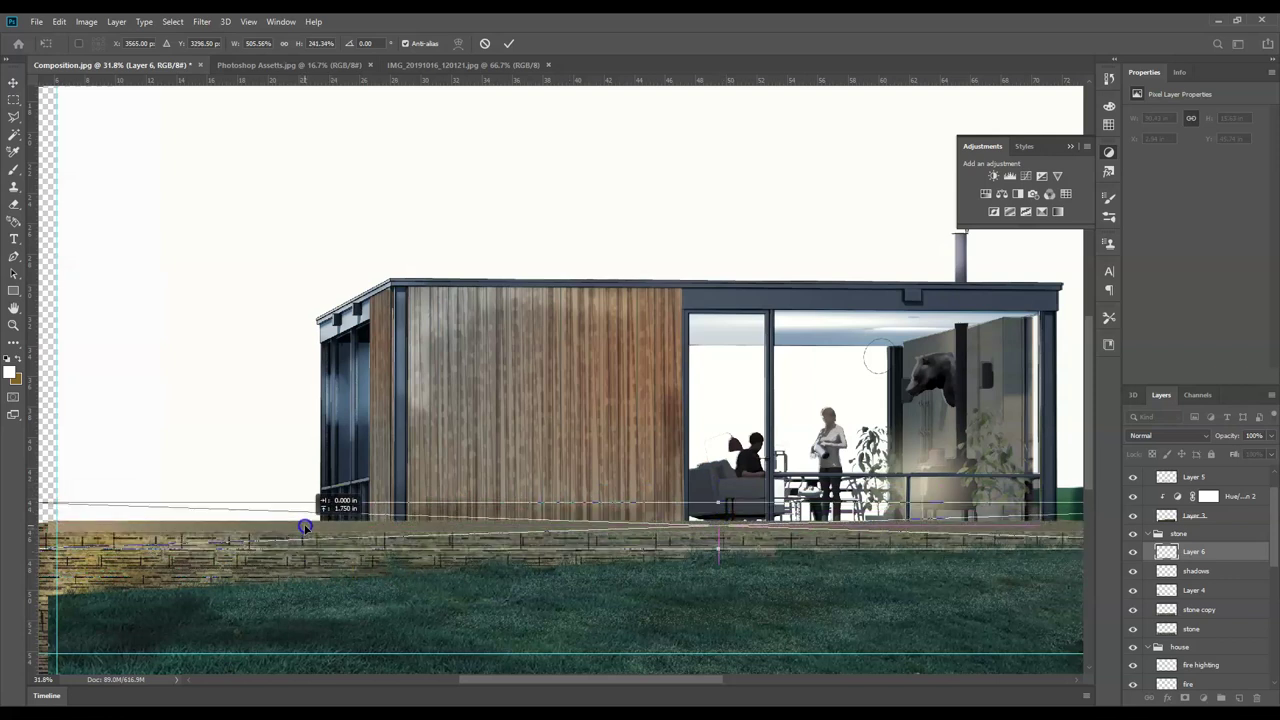
key("b")
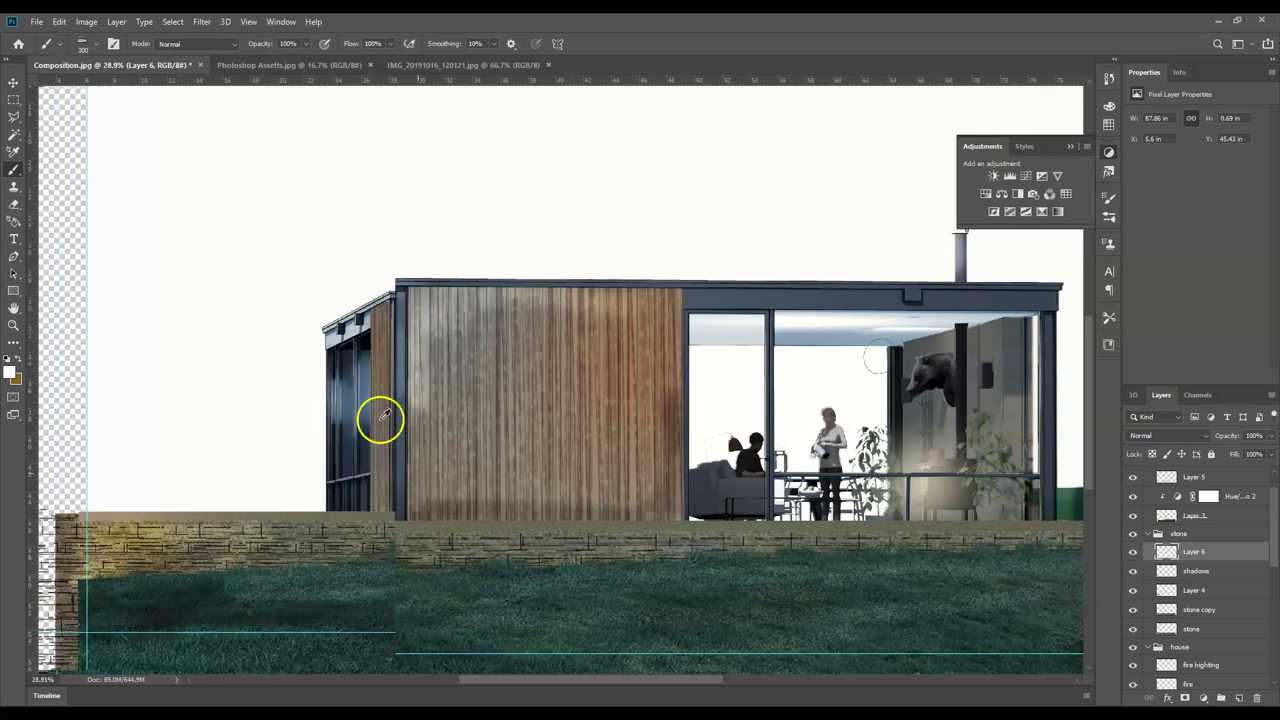
- Add a new layer directly above the shadows layer and name it "edge shadow"
scroll(383, 420, "down", 2)
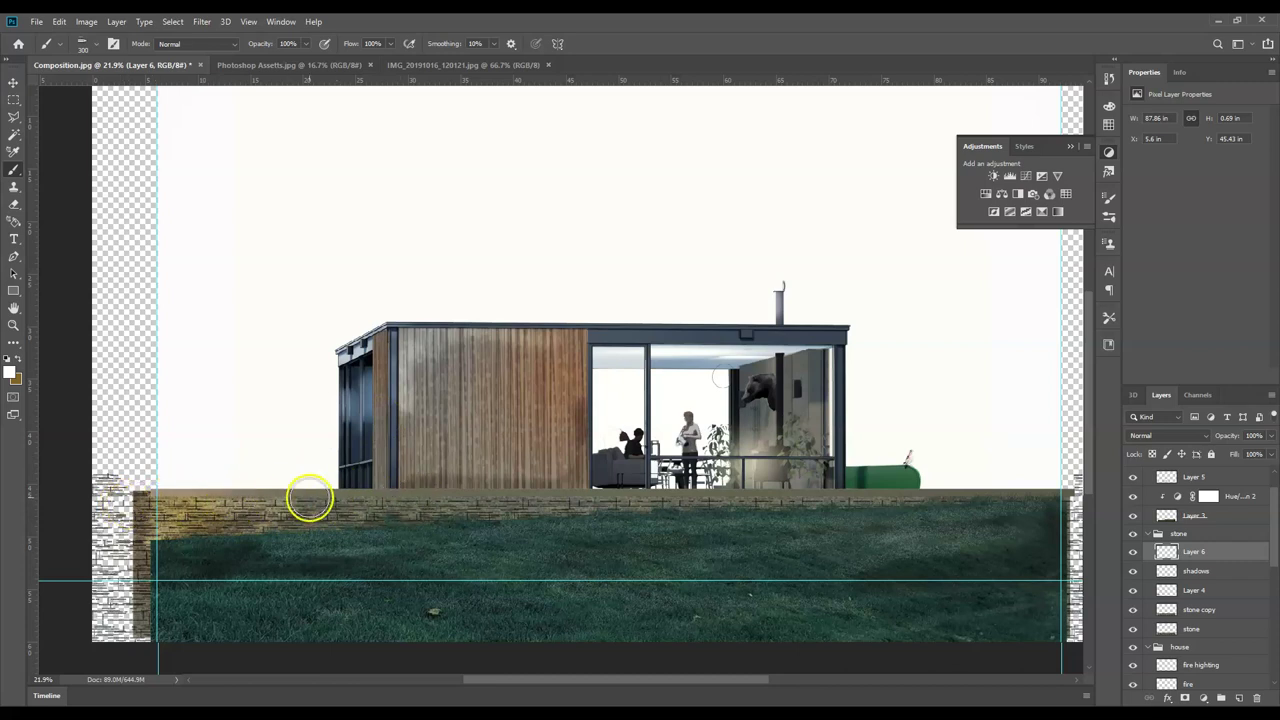
left_click(1214, 572)
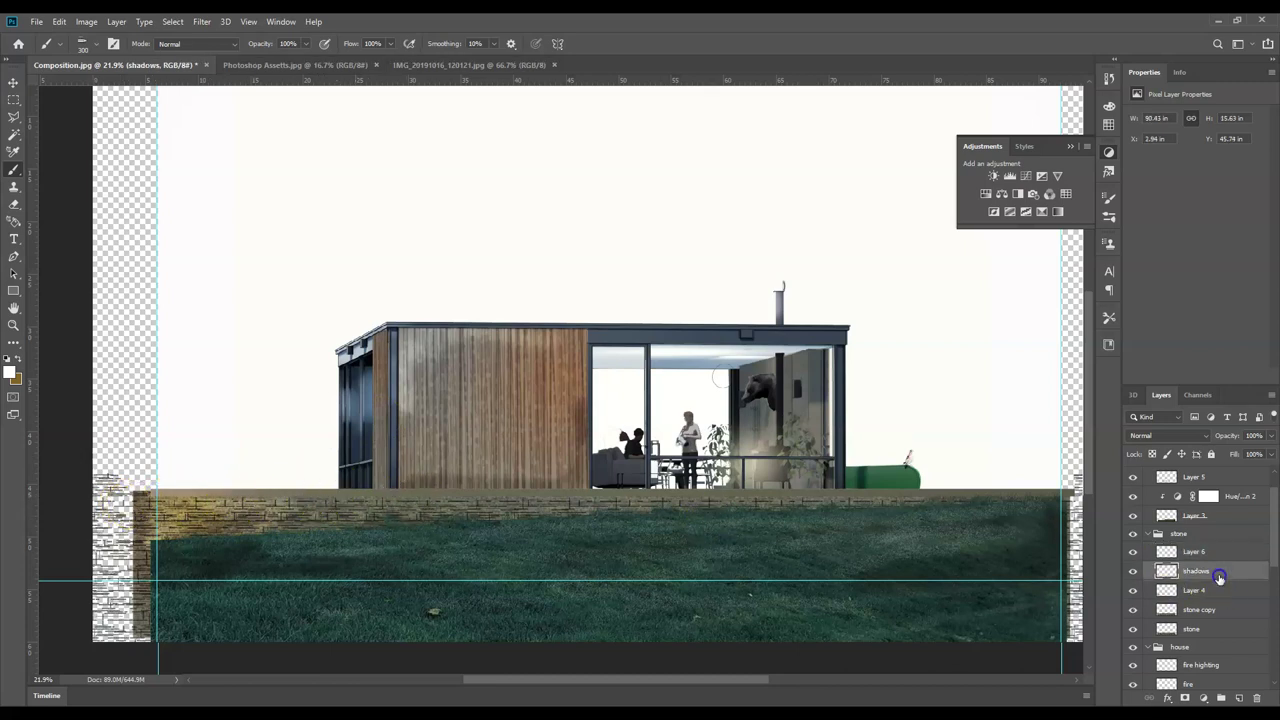
left_click(1241, 699)
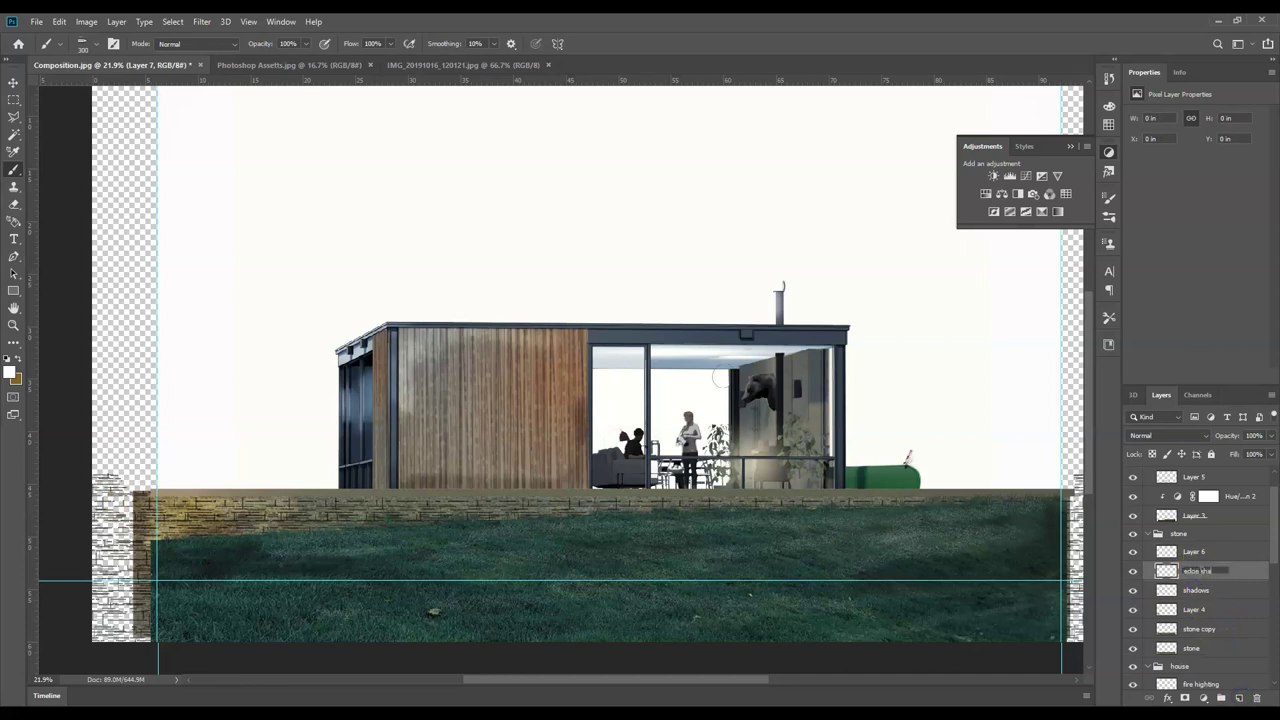
type("w")
key("Return")
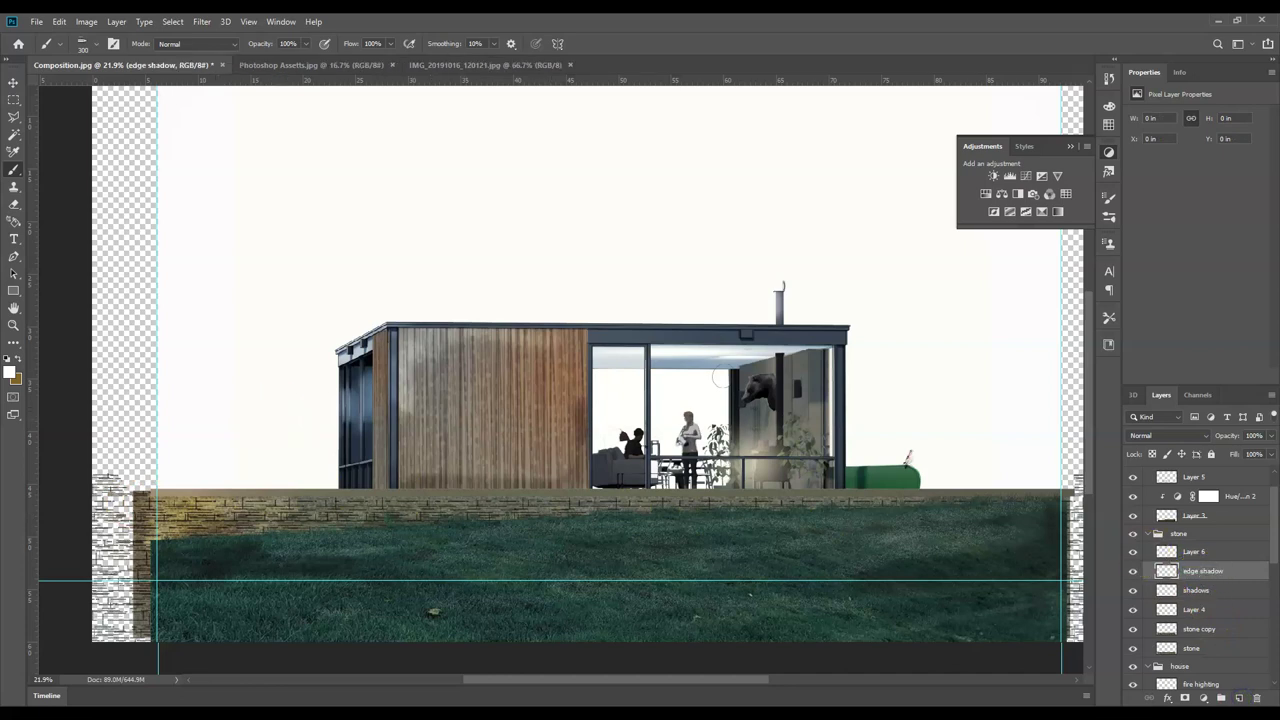
- Set the foreground color to black
left_click(8, 375)
left_click_drag(629, 266, 646, 363)
left_click(855, 213)
left_click(886, 163)
- Switch to the Brush tool with the Hard Round preset and set its size to 59 px
key("b")
left_click(97, 44)
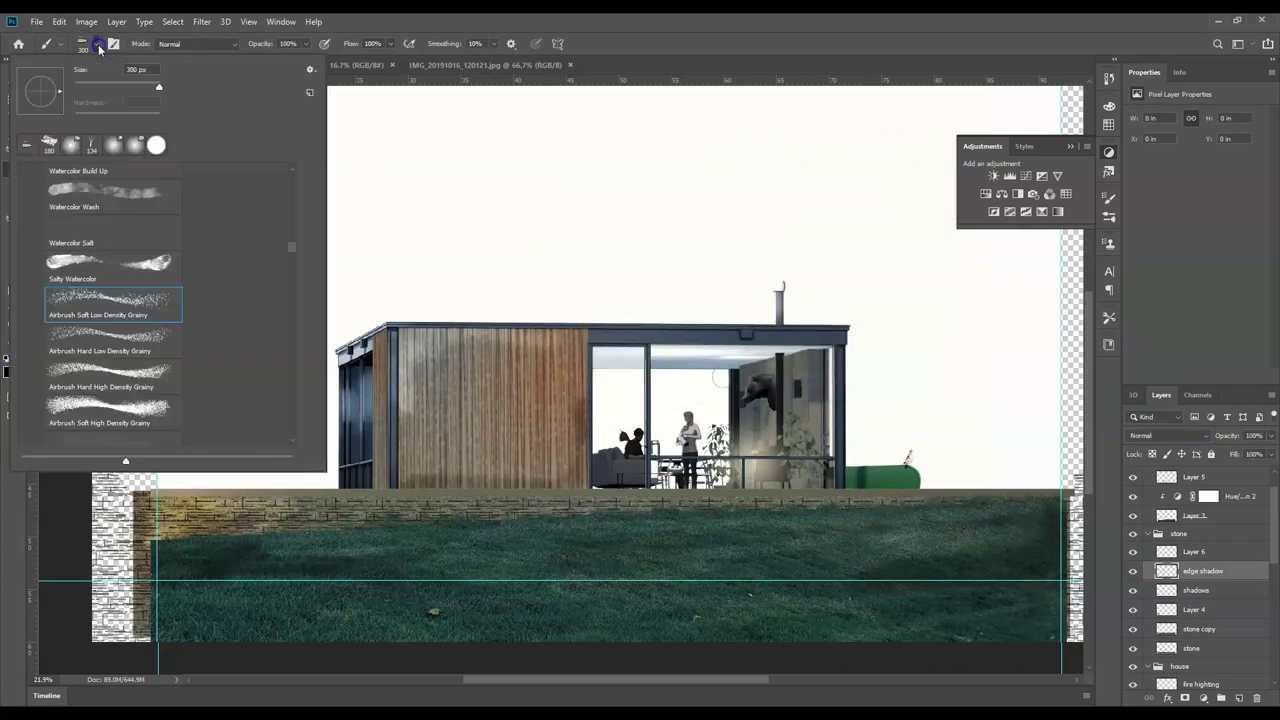
left_click(156, 145)
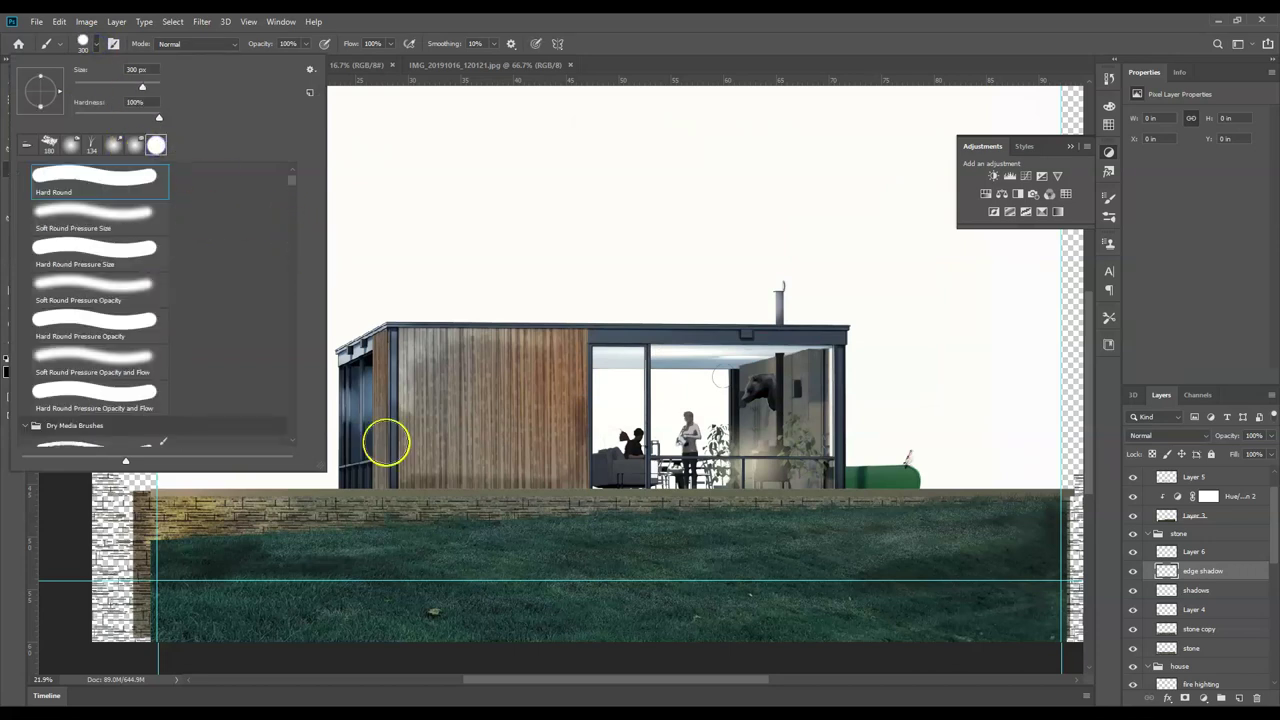
left_click_drag(142, 87, 90, 90)
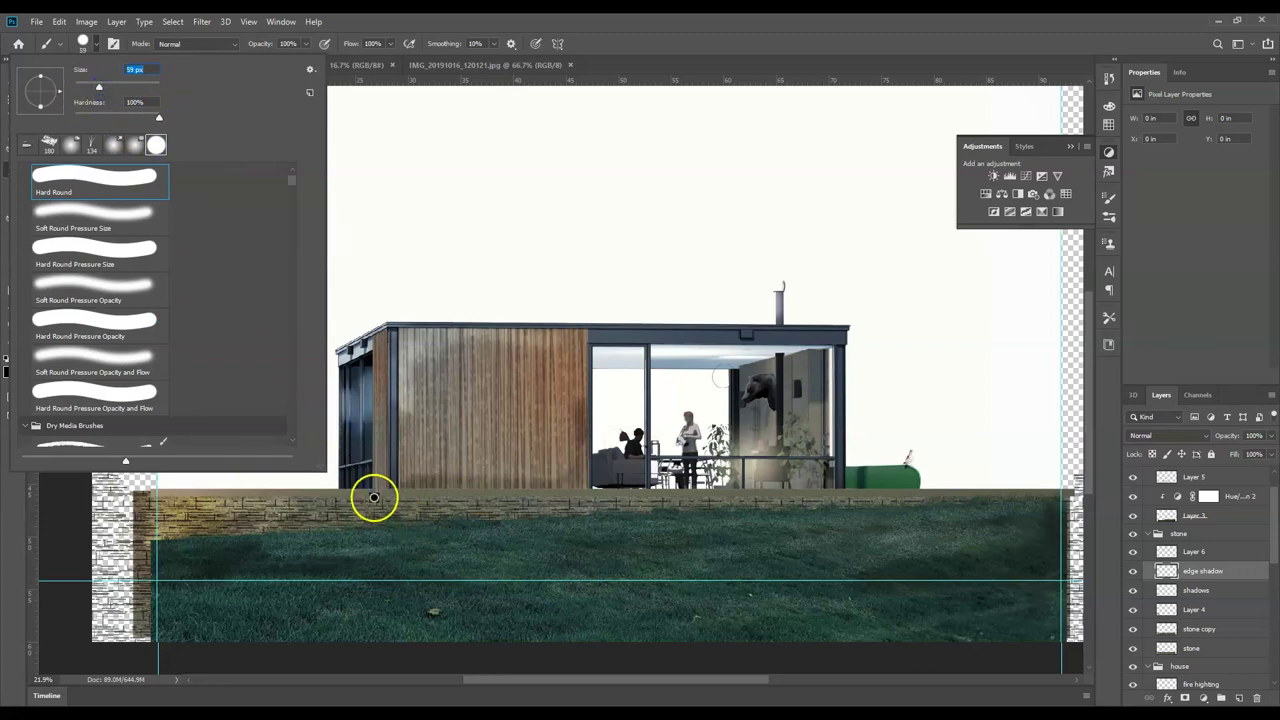
- Paint a straight black line along the cap's lower edge across the whole stone wall and lower the edge shadow layer's opacity to 29%
left_click(151, 496)
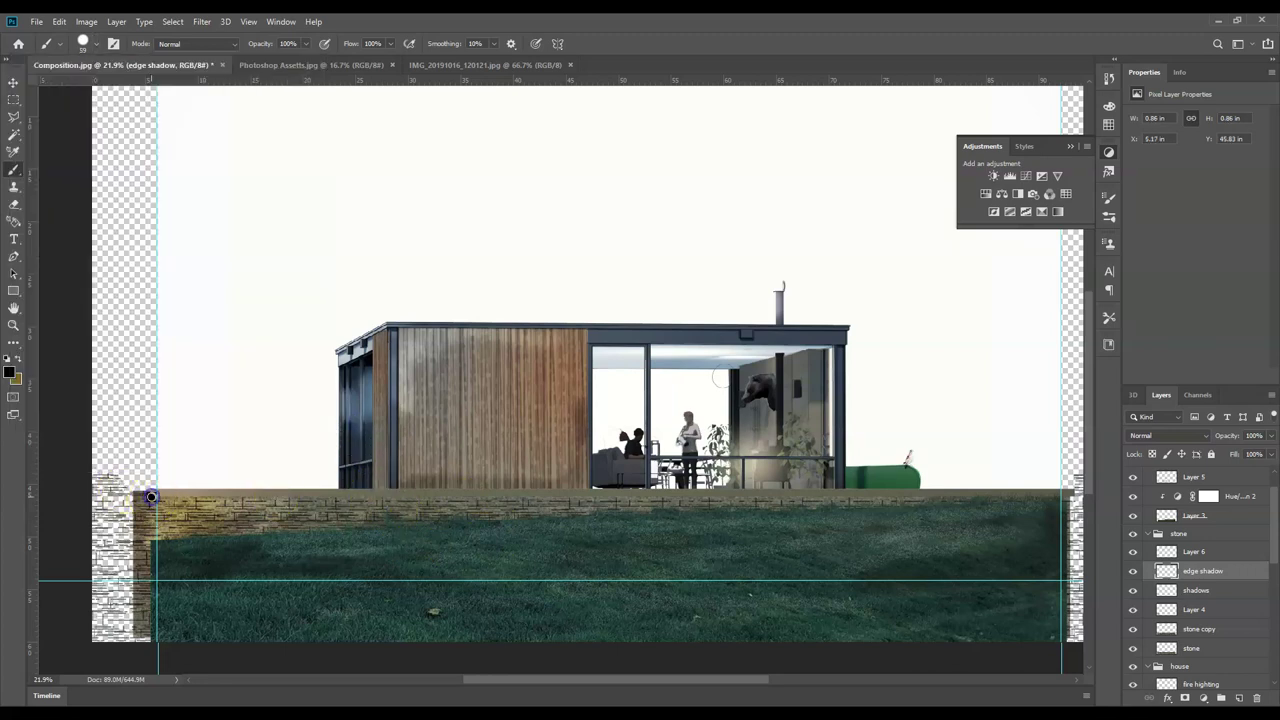
left_click(1063, 497, "shift")
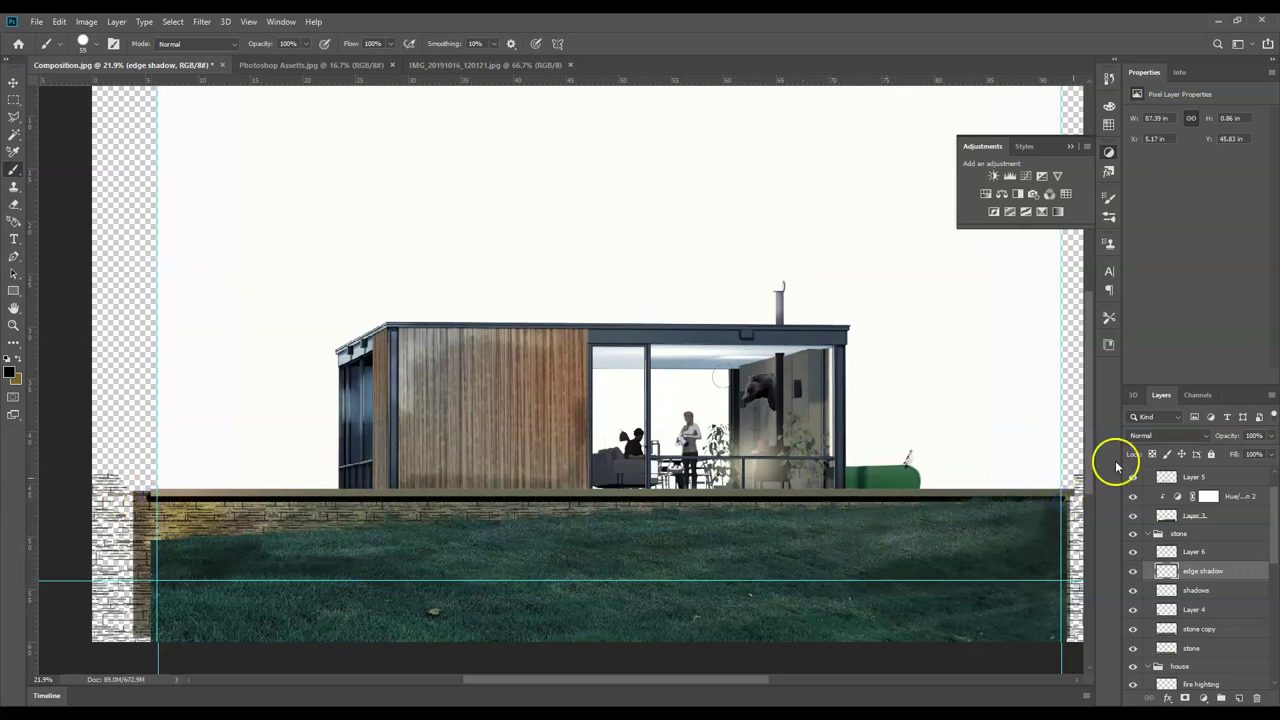
left_click(1272, 438)
left_click_drag(1237, 452, 1228, 455)
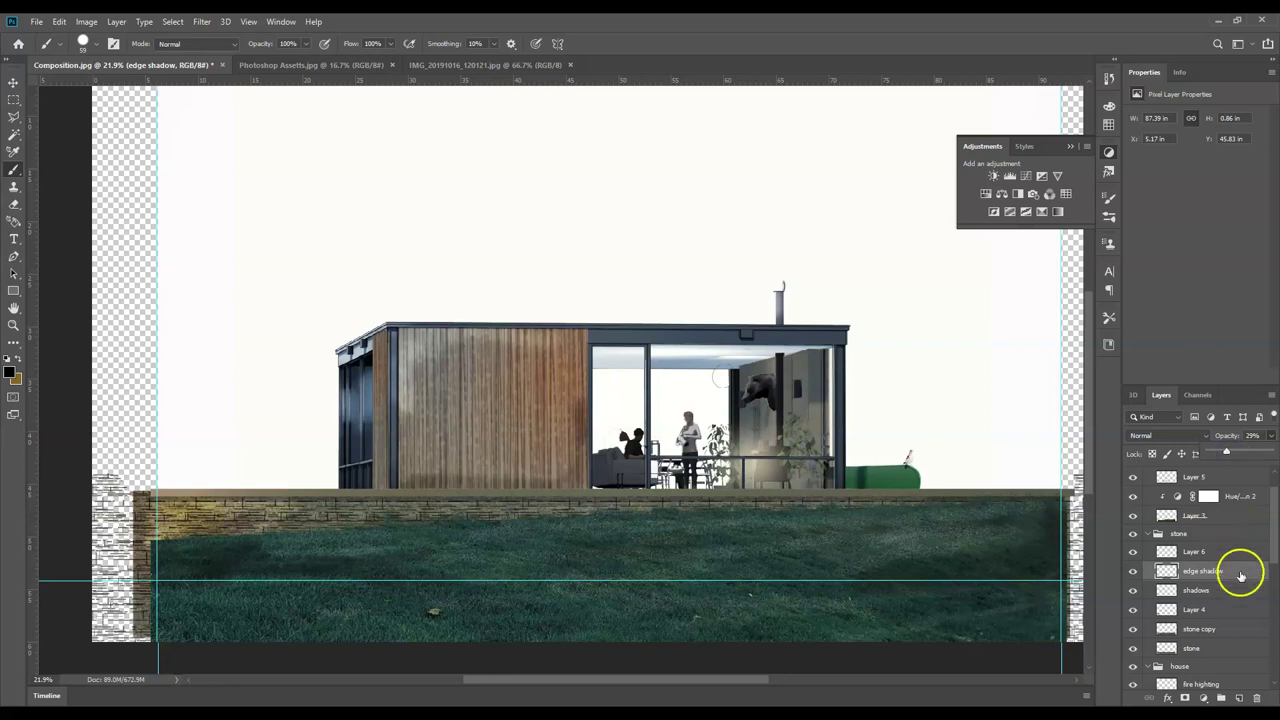
- Rename Layer 6 as "topper"
left_click(1232, 555)
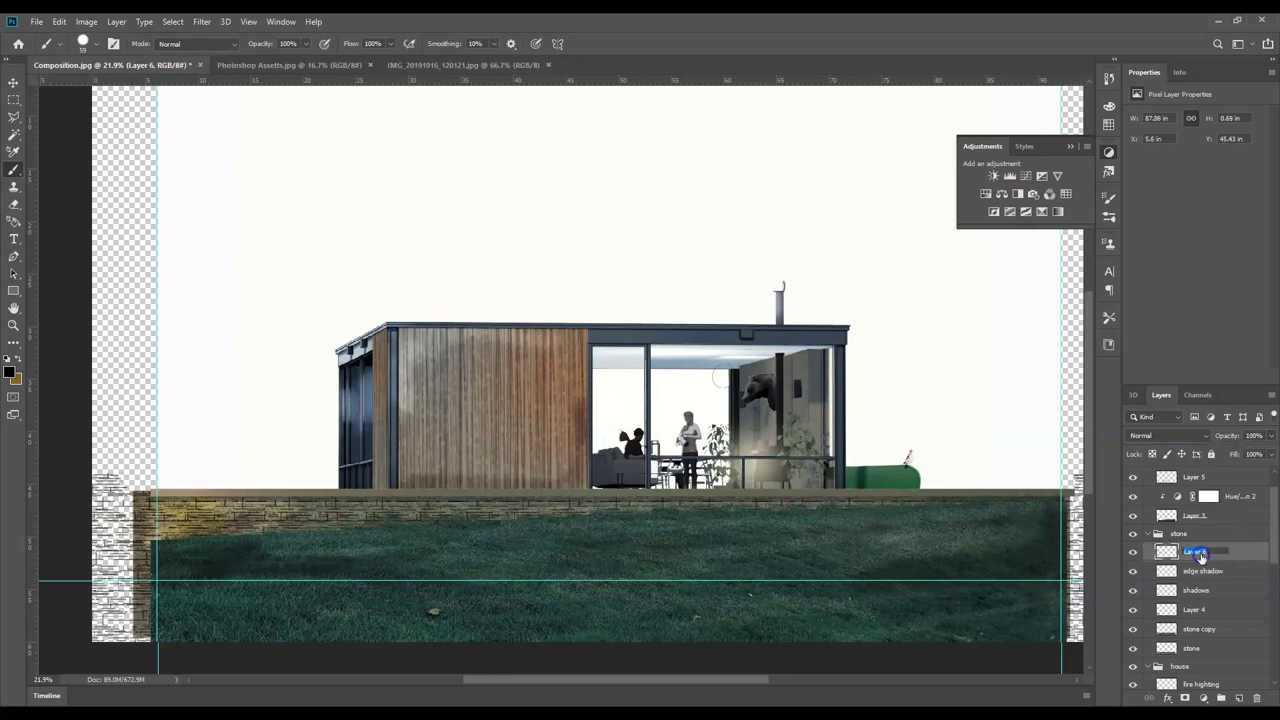
type("r")
key("Return")
- Add a new layer directly above the topper layer and name it "joints"
left_click(1210, 553)
left_click(1237, 697)
double_click(1197, 552)
type("joints")
key("Return")
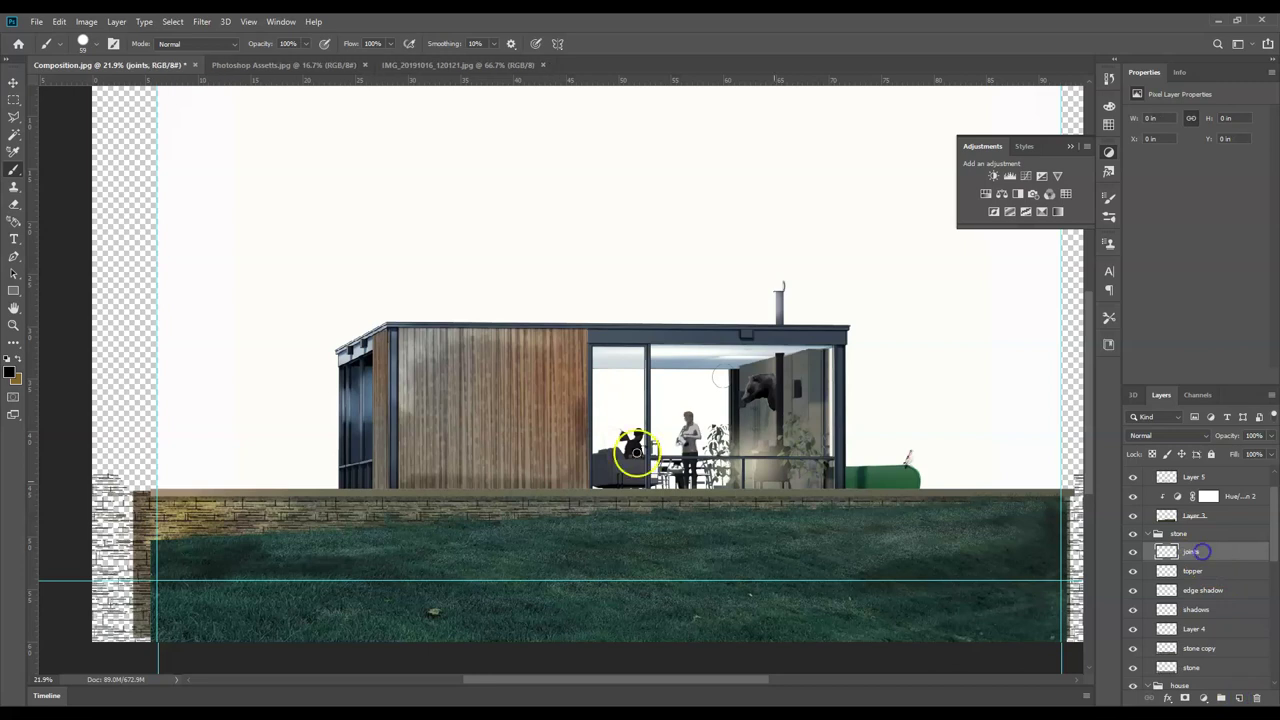
- With a 4 px hard round brush, draw a vertical joint line about 0.78 in tall across the wall's cap, left of the house
left_click(88, 44)
left_click_drag(101, 91, 92, 89)
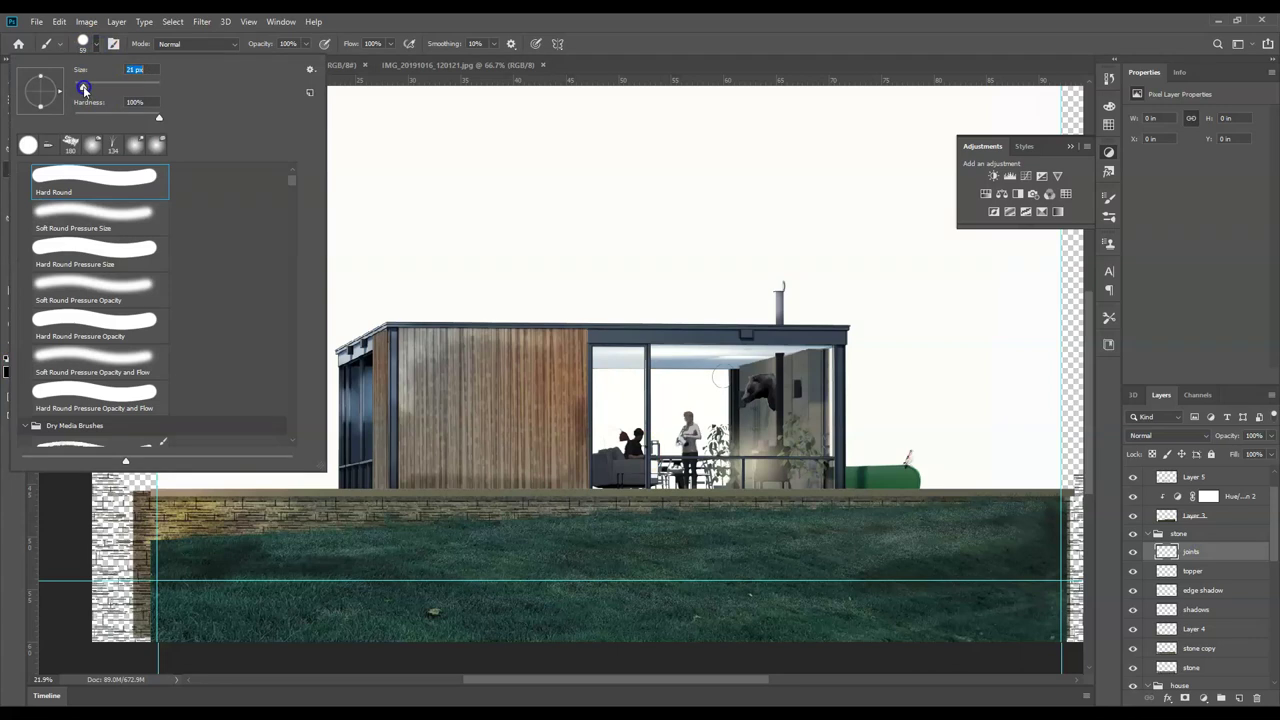
left_click_drag(79, 89, 75, 88)
left_click(466, 77)
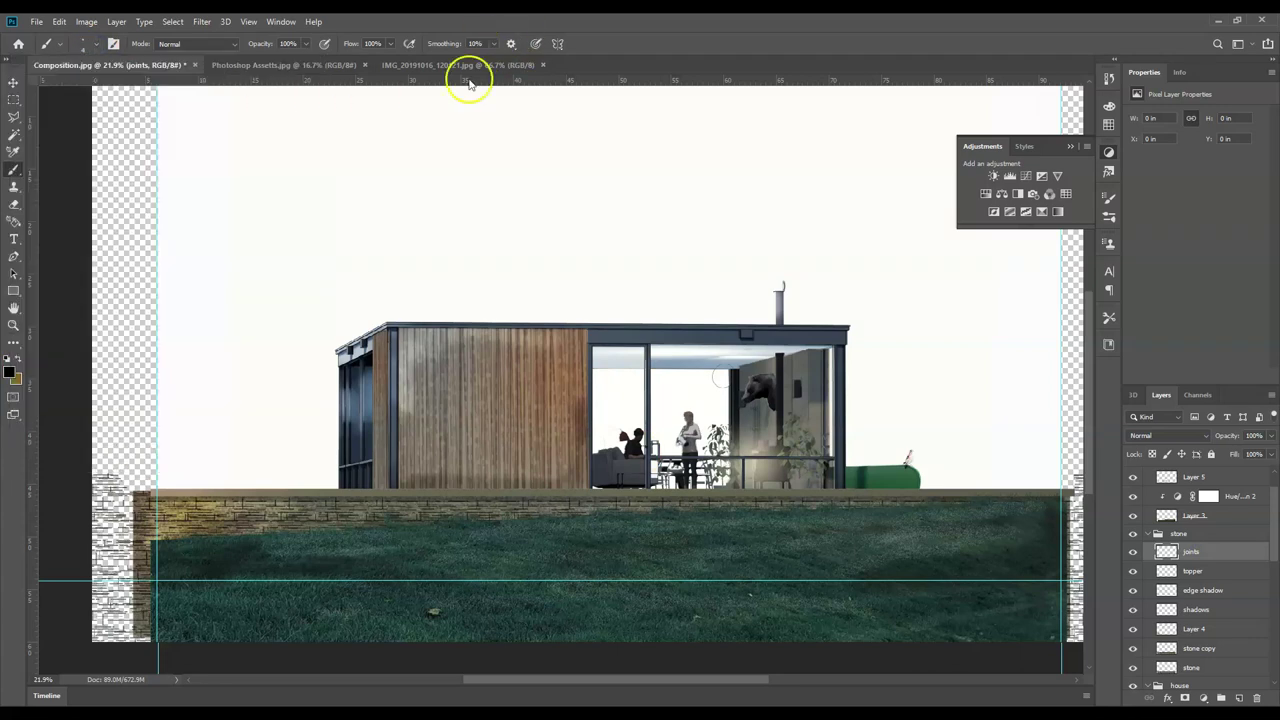
scroll(275, 533, "up", 5)
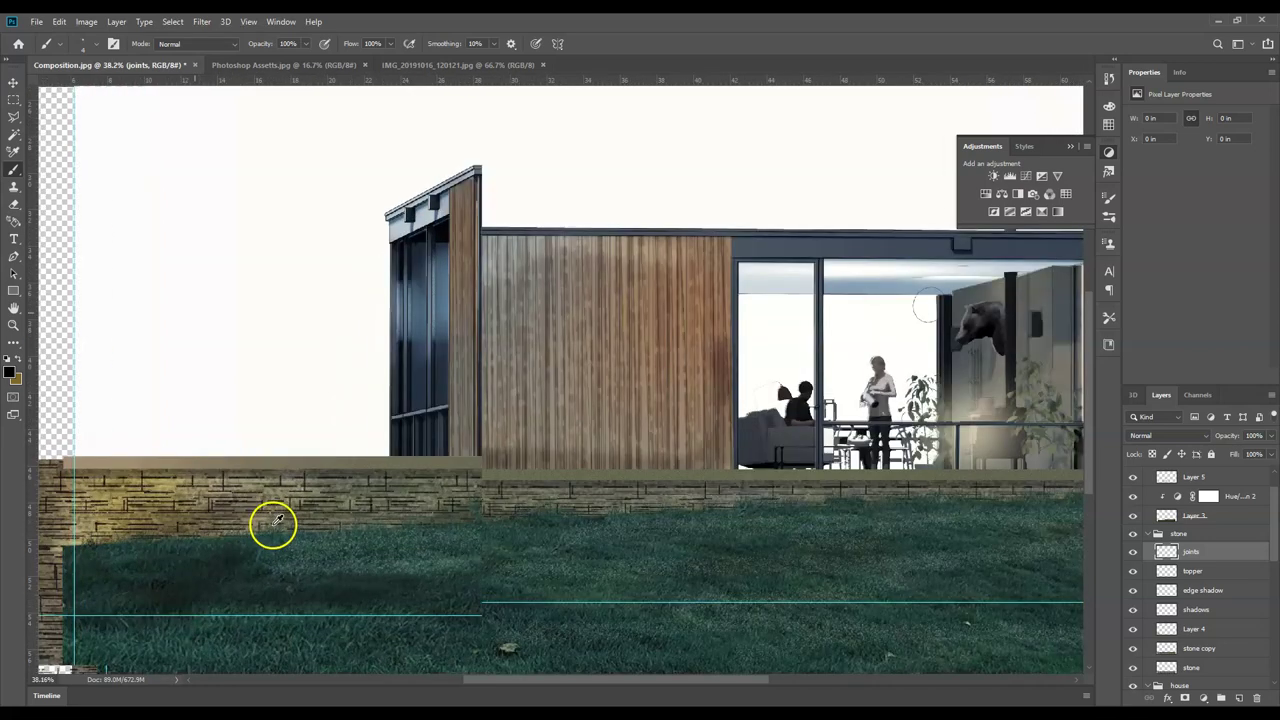
left_click(276, 405)
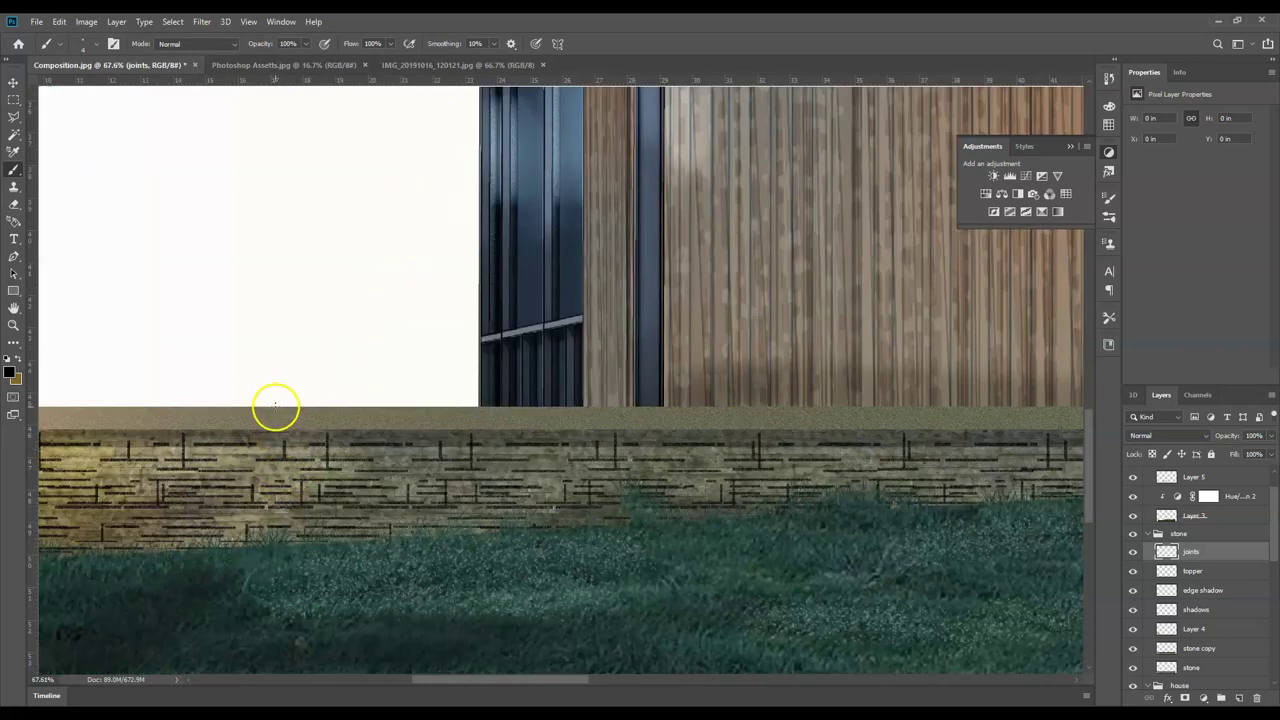
left_click(275, 430, "shift")
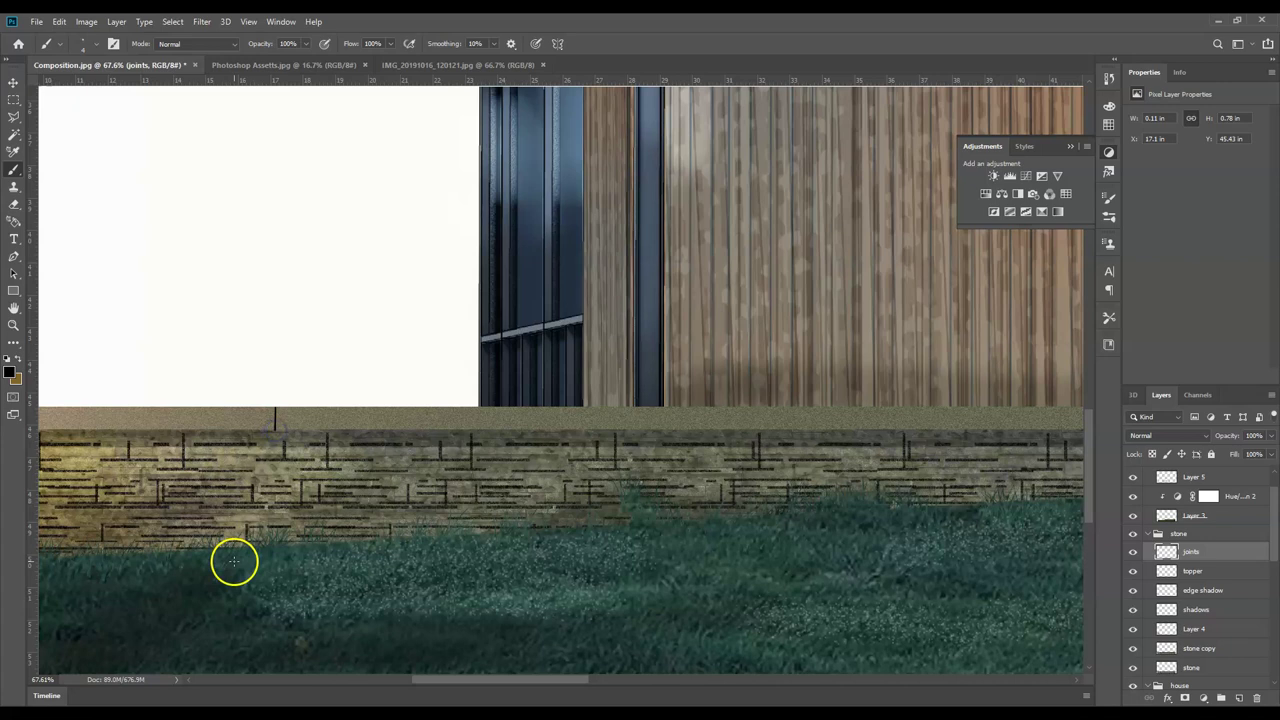
- Draw more vertical joint lines across the cap, spaced along the wall from the wood-clad facade to its right end
scroll(137, 503, "down", 2)
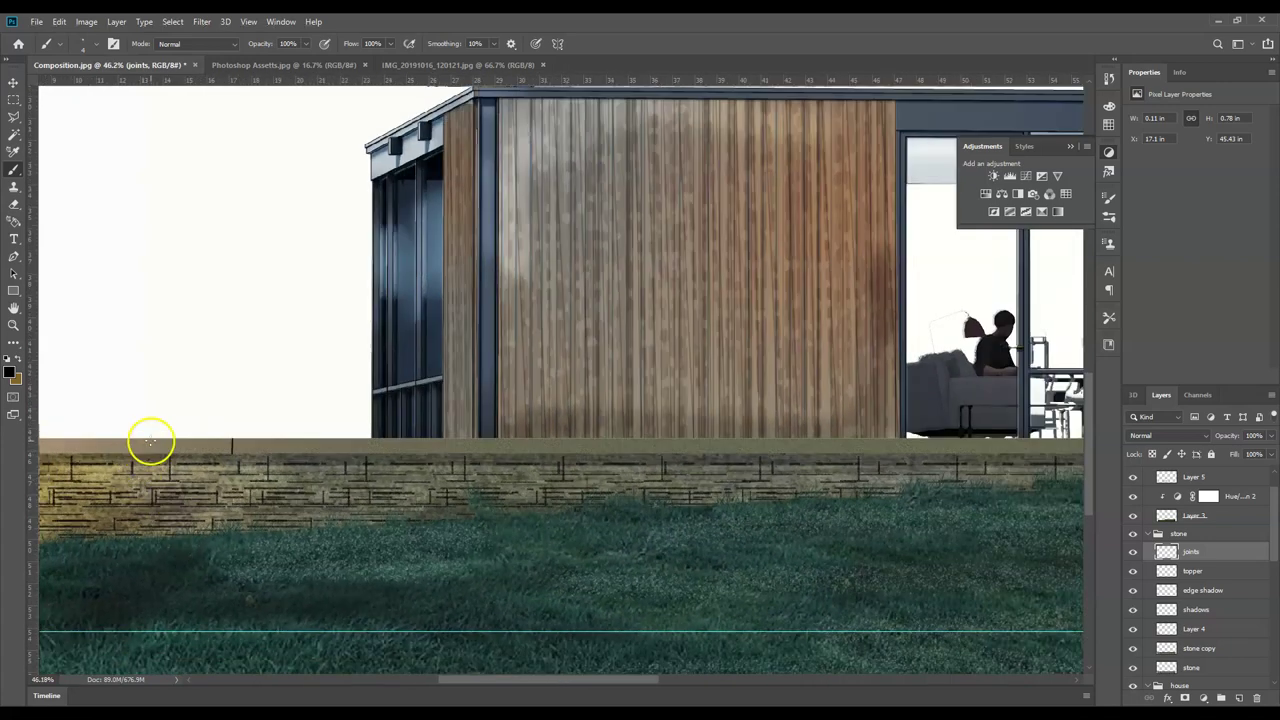
left_click(530, 440, "shift")
left_click_drag(597, 443, 533, 437)
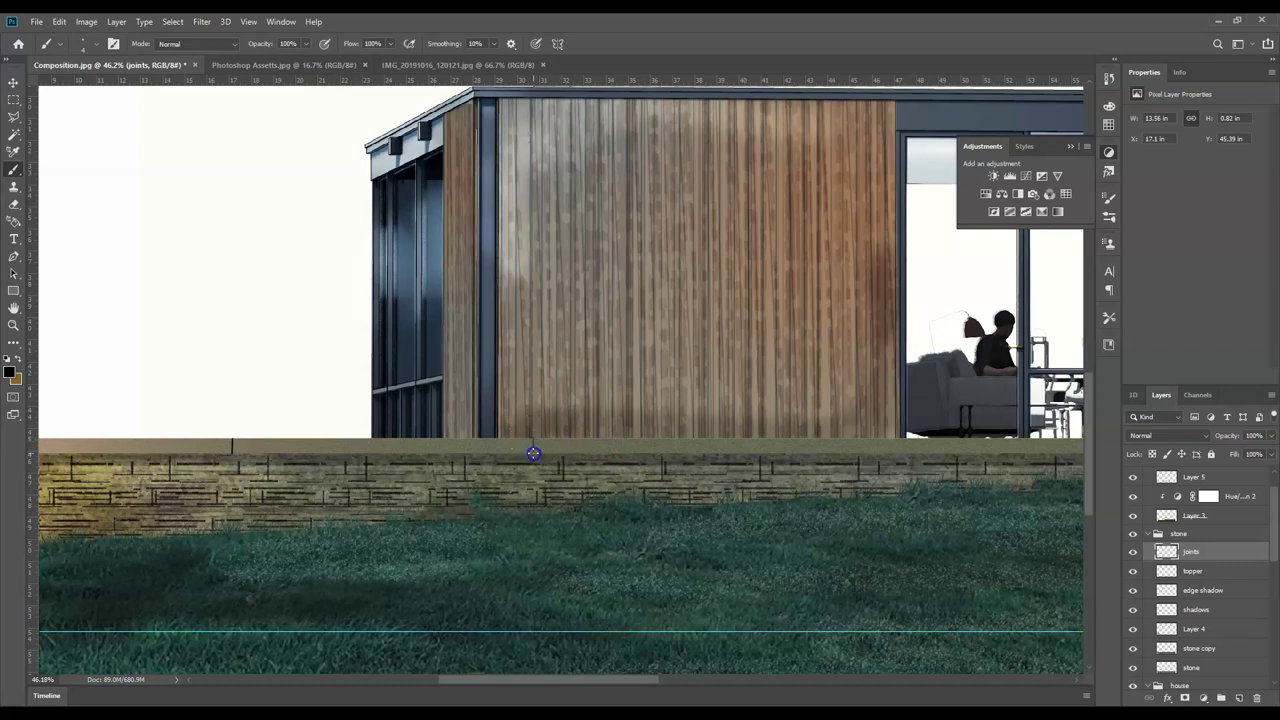
left_click_drag(934, 460, 920, 438)
left_click_drag(651, 678, 792, 681)
left_click_drag(826, 449, 802, 445)
left_click_drag(717, 678, 814, 679)
left_click(816, 441, "shift")
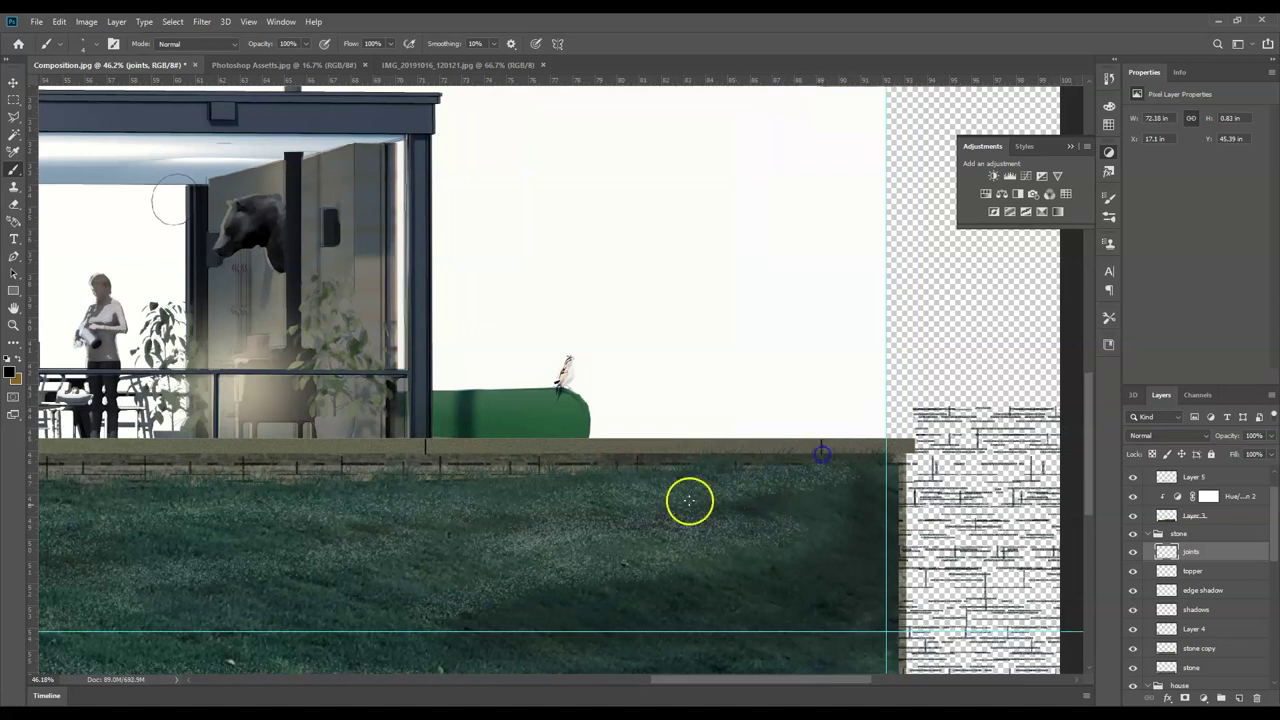
- Lower the joints layer's opacity to 45%
scroll(860, 494, "down", 4)
scroll(823, 511, "down", 1)
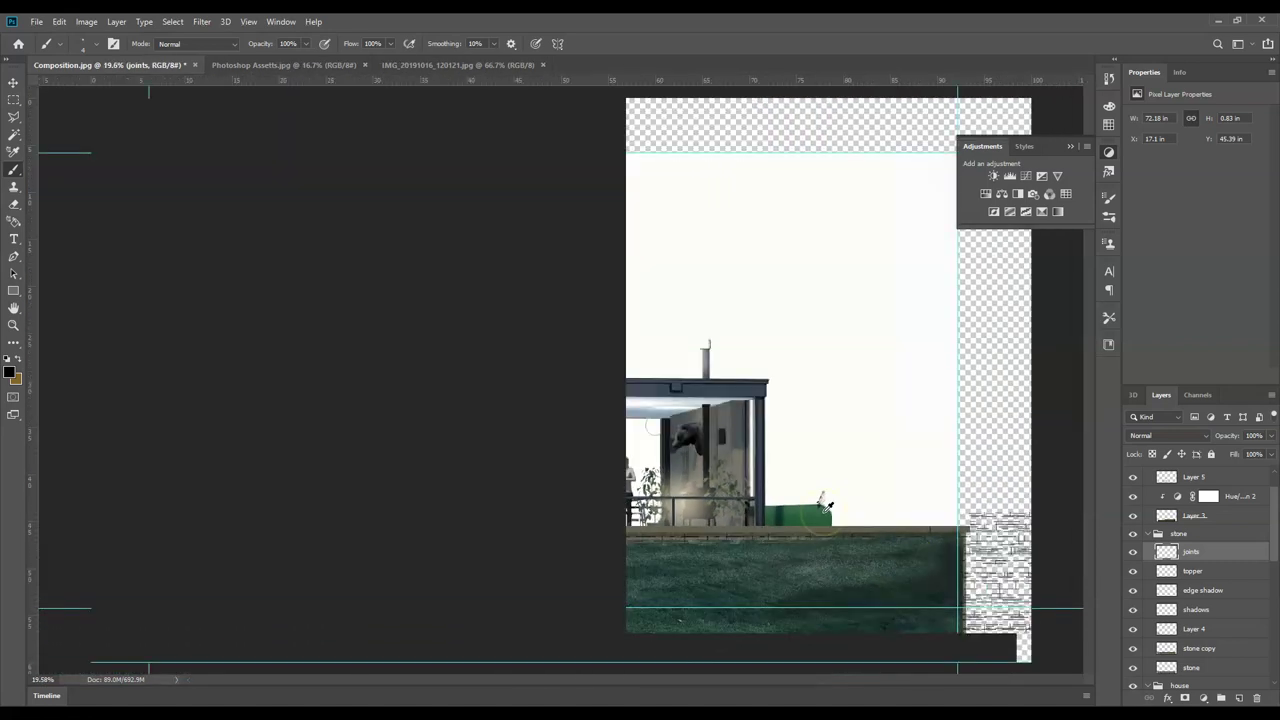
left_click(1272, 436)
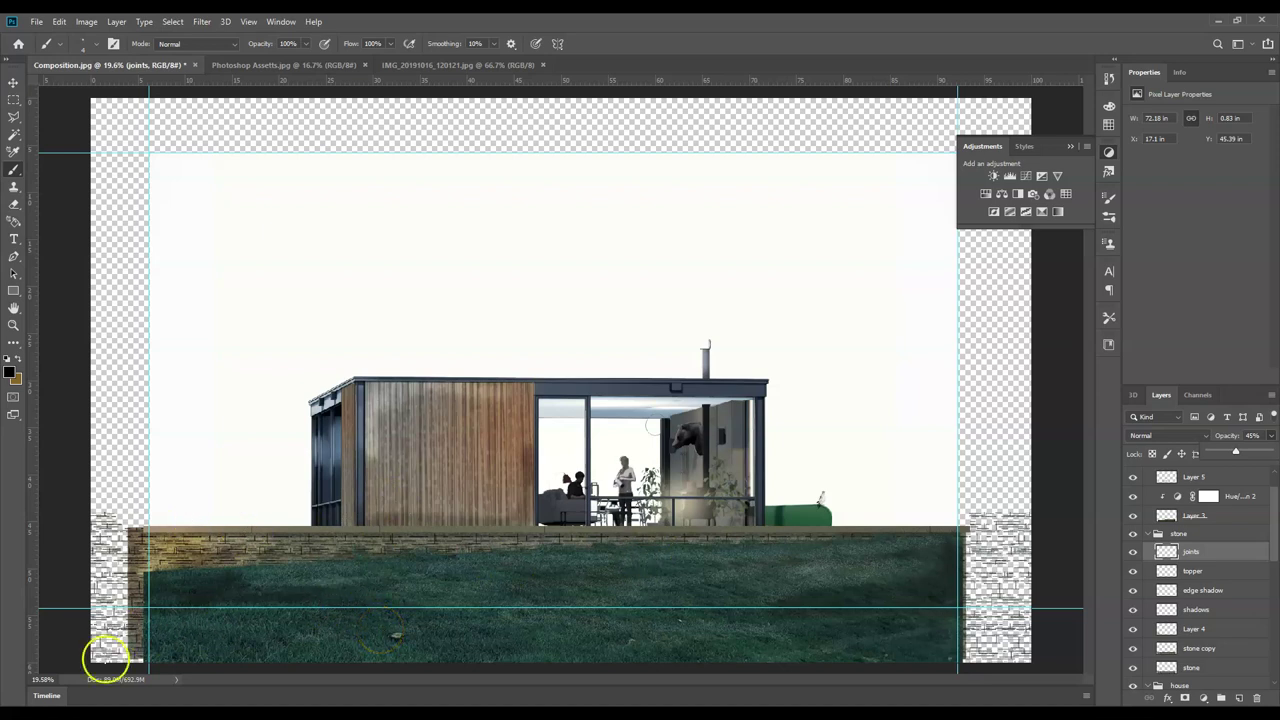
- Undo the layer reordering and the addition of the Hue/Saturation layer
key("ctrl+z")
key("ctrl+z")
mouse_move(150, 545)
left_mouse_down()
mouse_move(171, 531)
mouse_move(286, 551)
mouse_move(197, 580)
mouse_move(268, 556)
left_mouse_up()
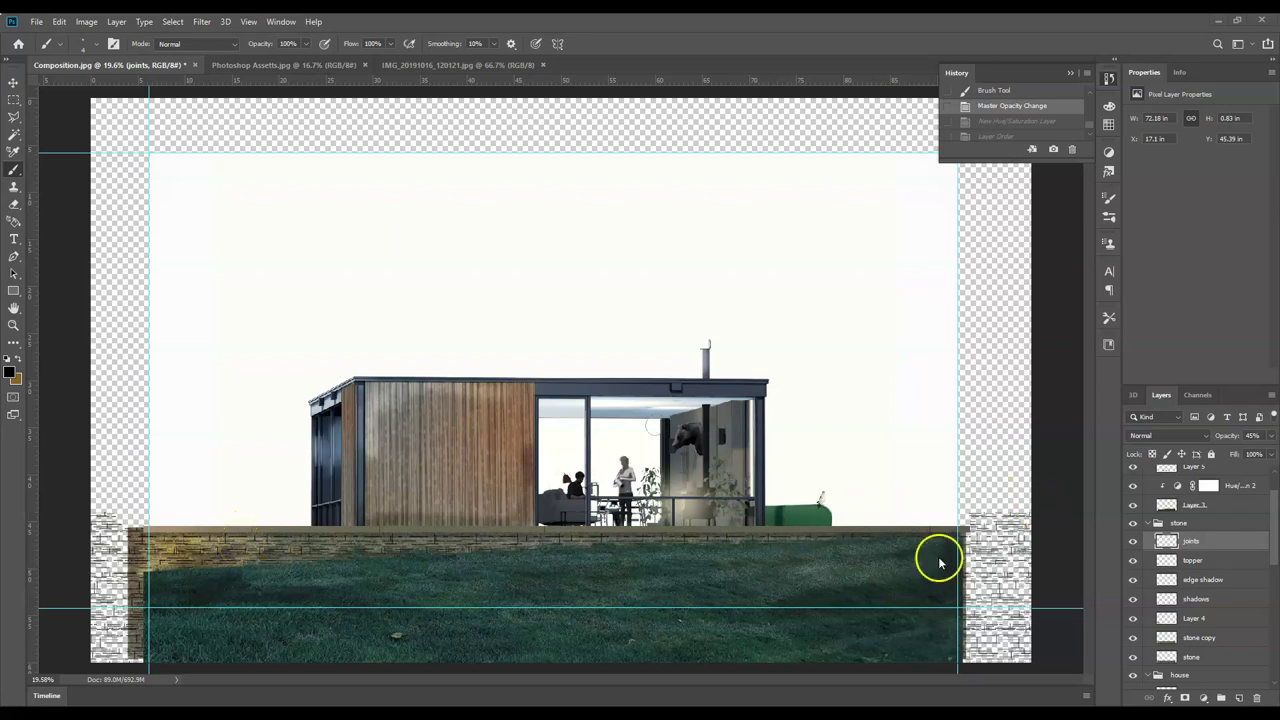
- Add a Hue/Saturation adjustment layer directly above the stone group and clip it to that group
left_click(1205, 524)
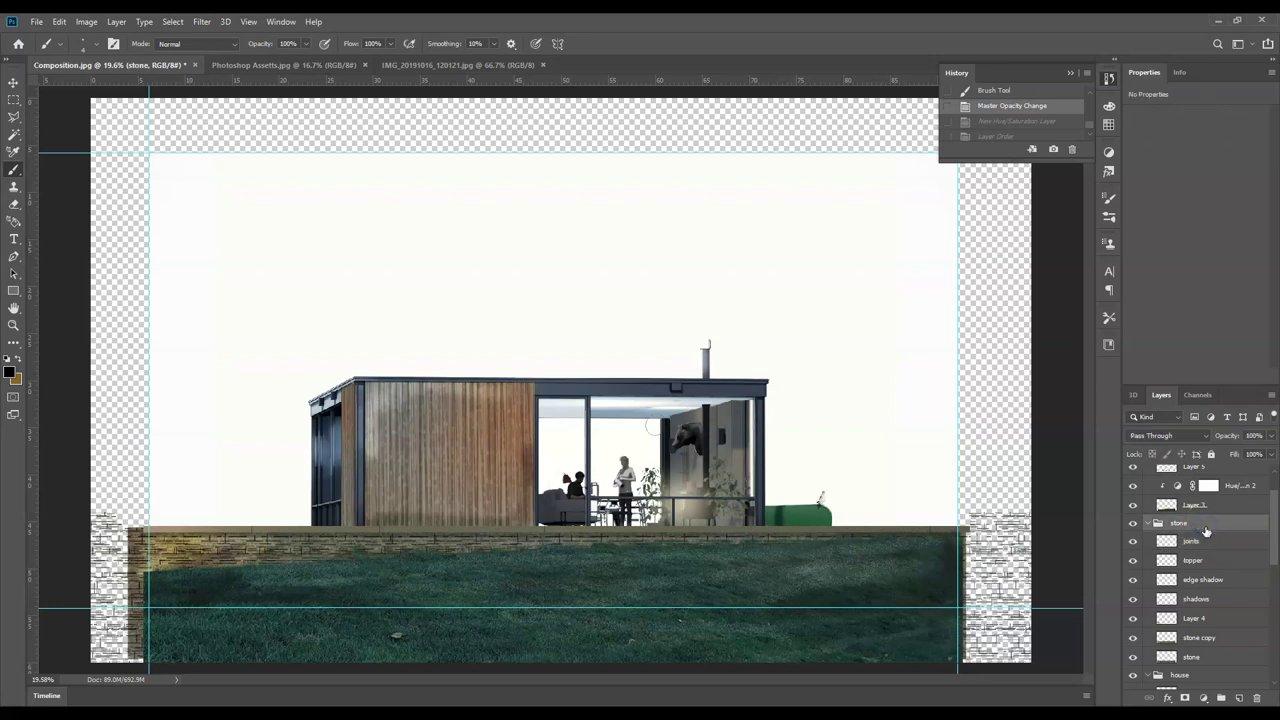
left_click(1108, 153)
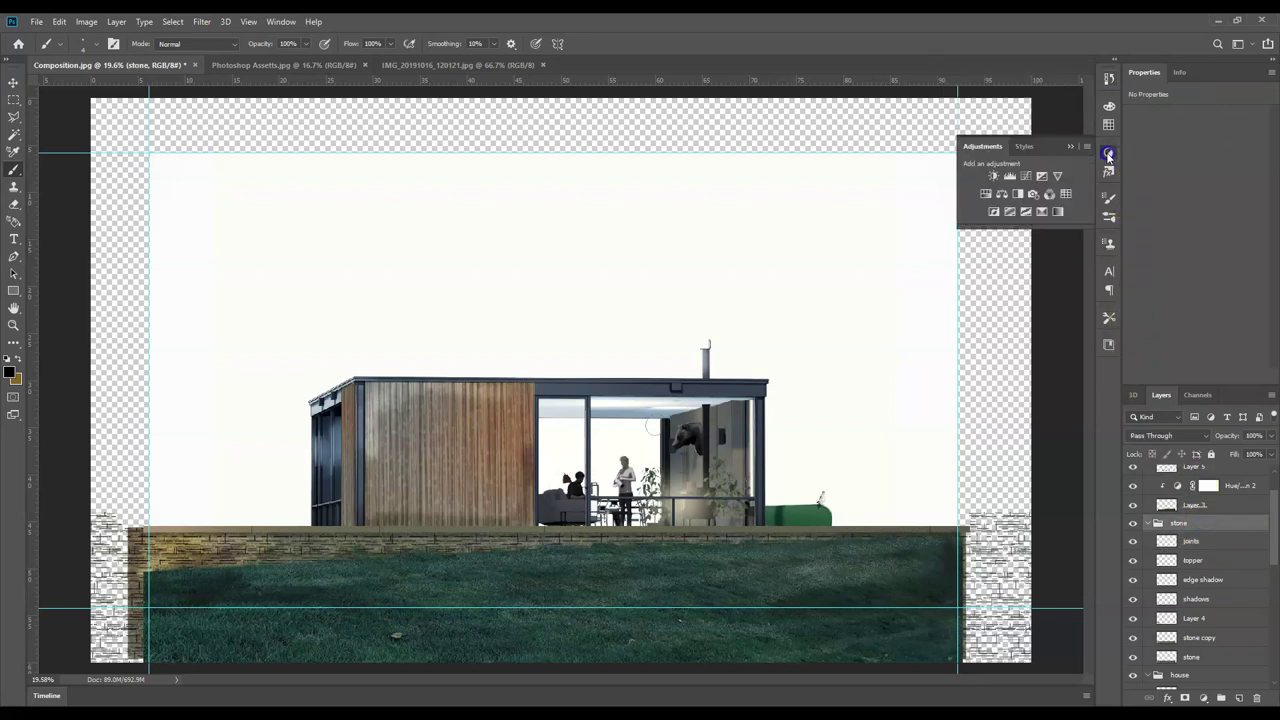
left_click(987, 196)
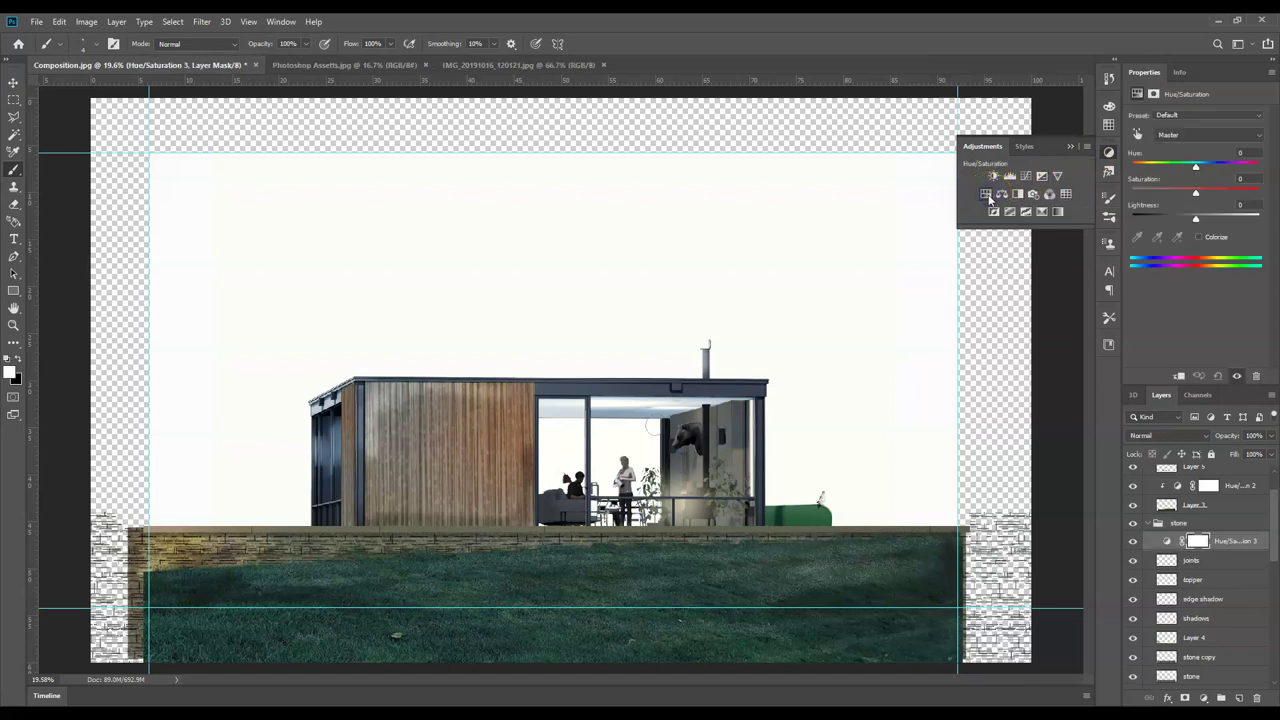
left_click_drag(1169, 543, 1221, 519)
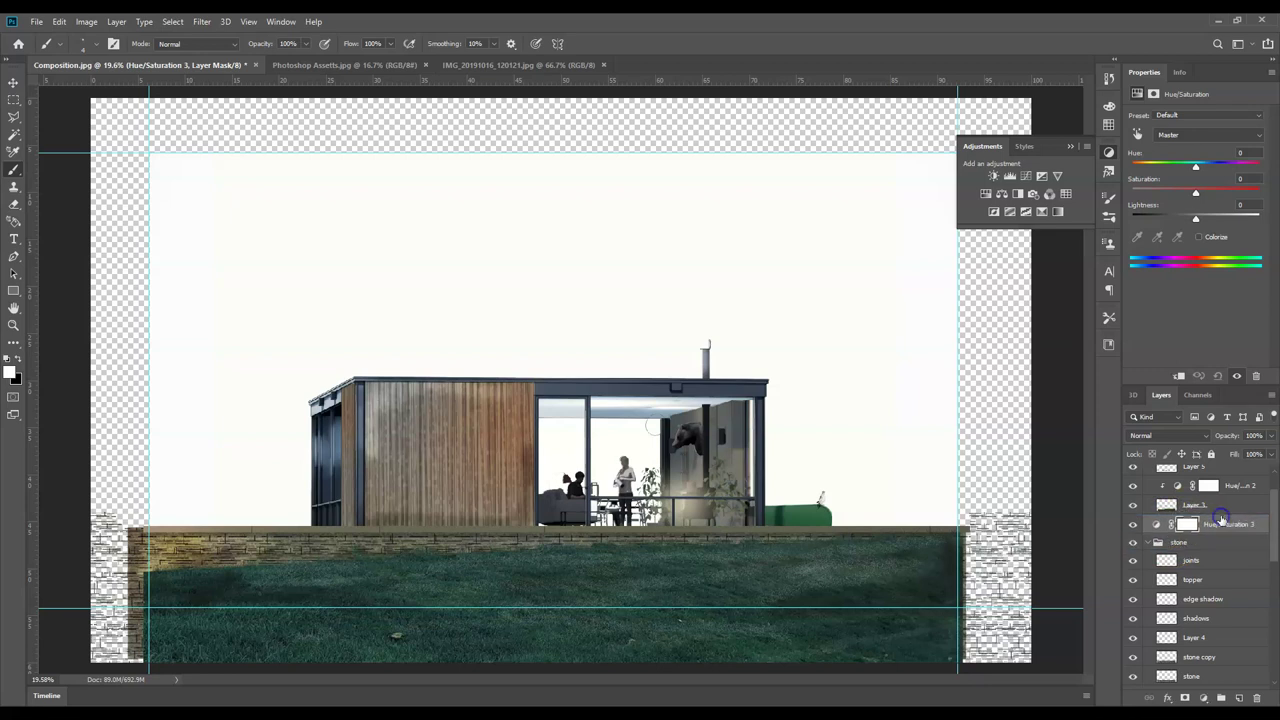
left_click(1177, 376)
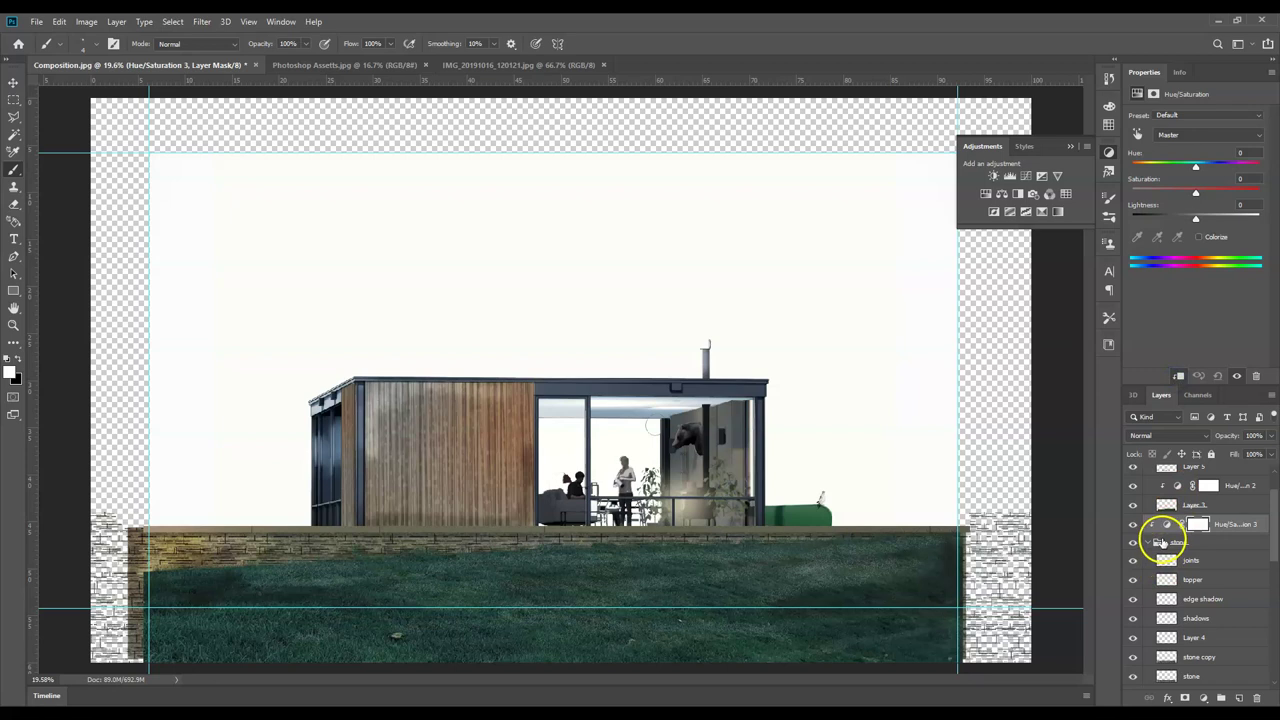
- Shift the stone group's color with hue +144, saturation -65 and lightness -9 in the clipped adjustment
left_click_drag(1195, 192, 1185, 217)
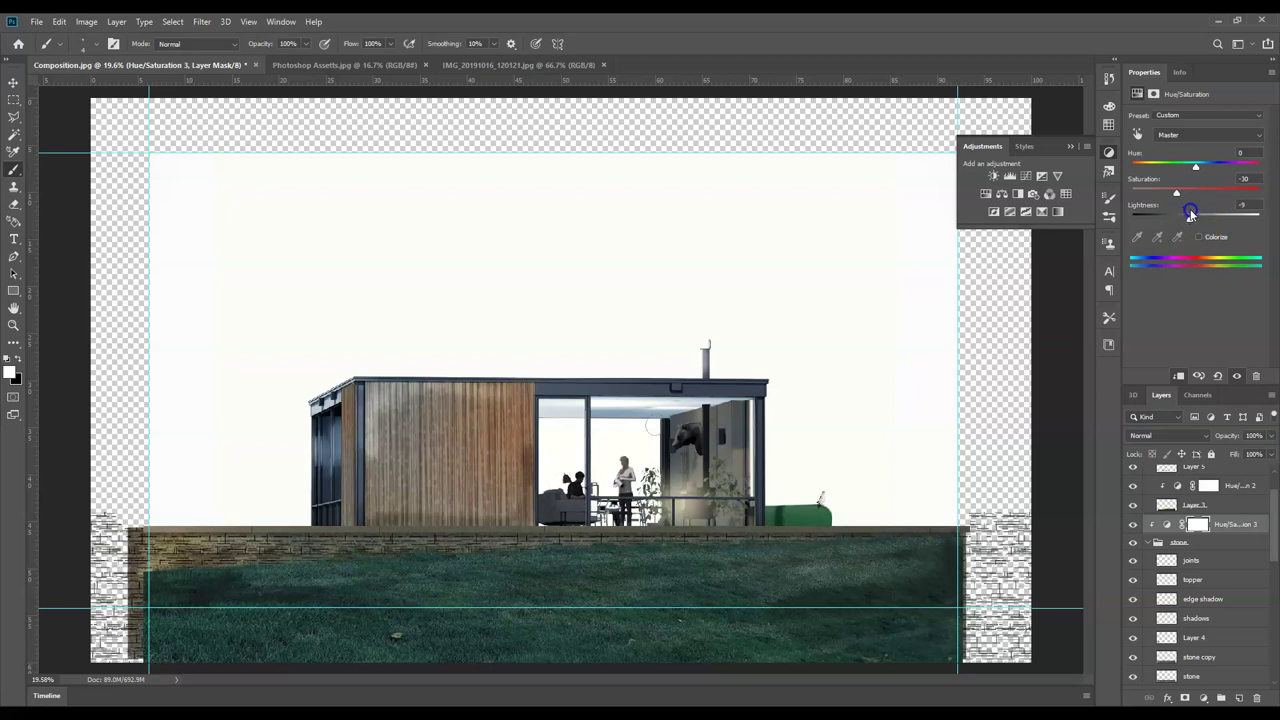
left_click_drag(1177, 197, 1172, 196)
left_click(1212, 163)
left_click_drag(1196, 168, 1259, 168)
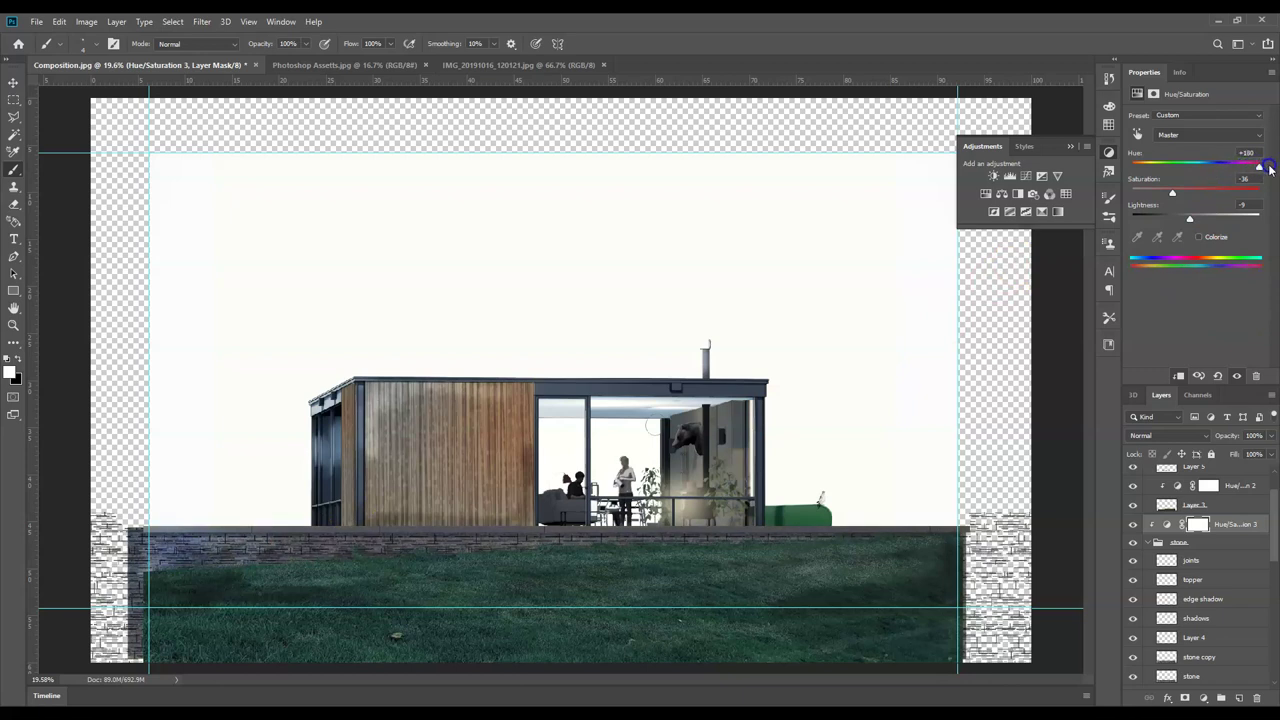
left_click_drag(1172, 191, 1165, 191)
left_click_drag(1249, 166, 1218, 170)
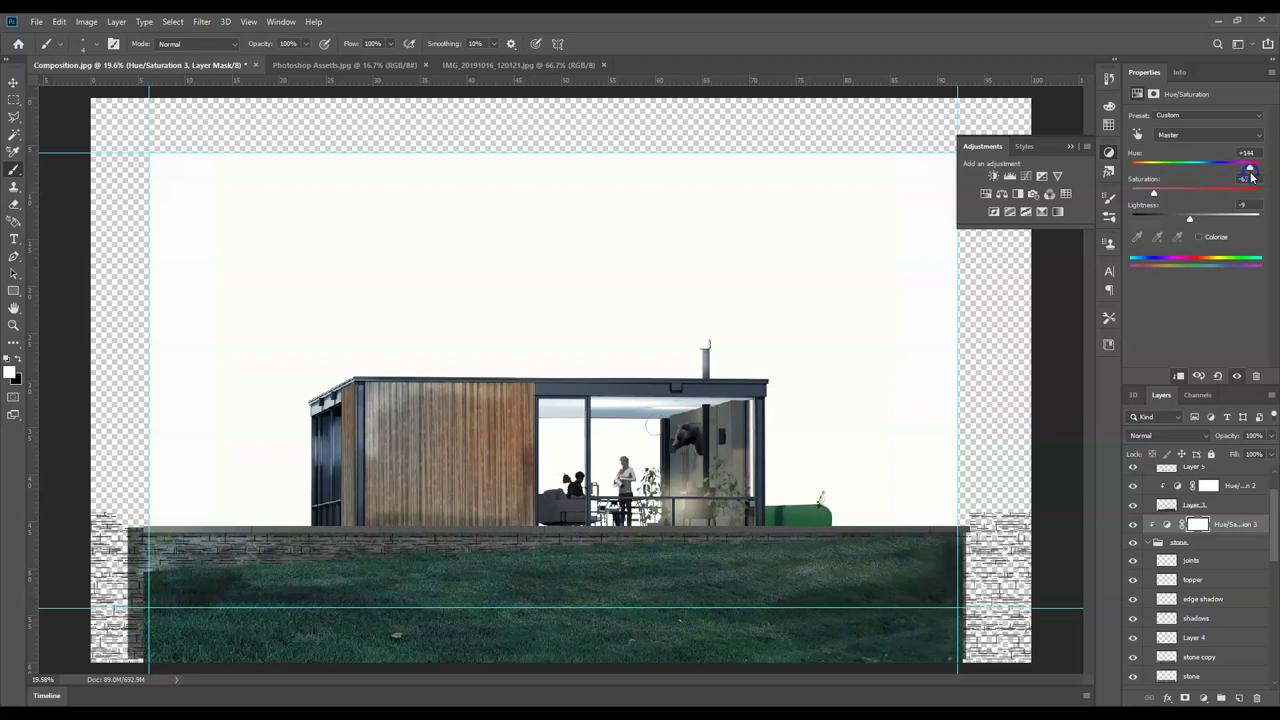
left_click(1153, 193)
left_click_drag(226, 497, 160, 556)
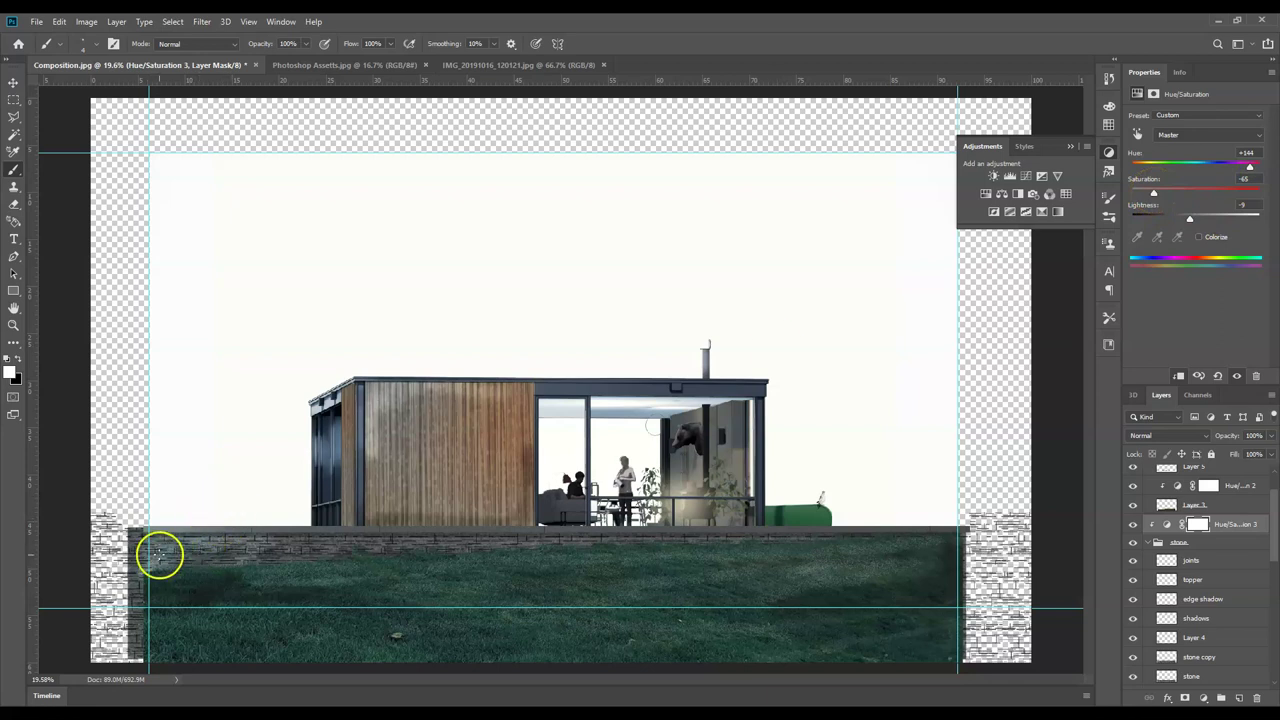
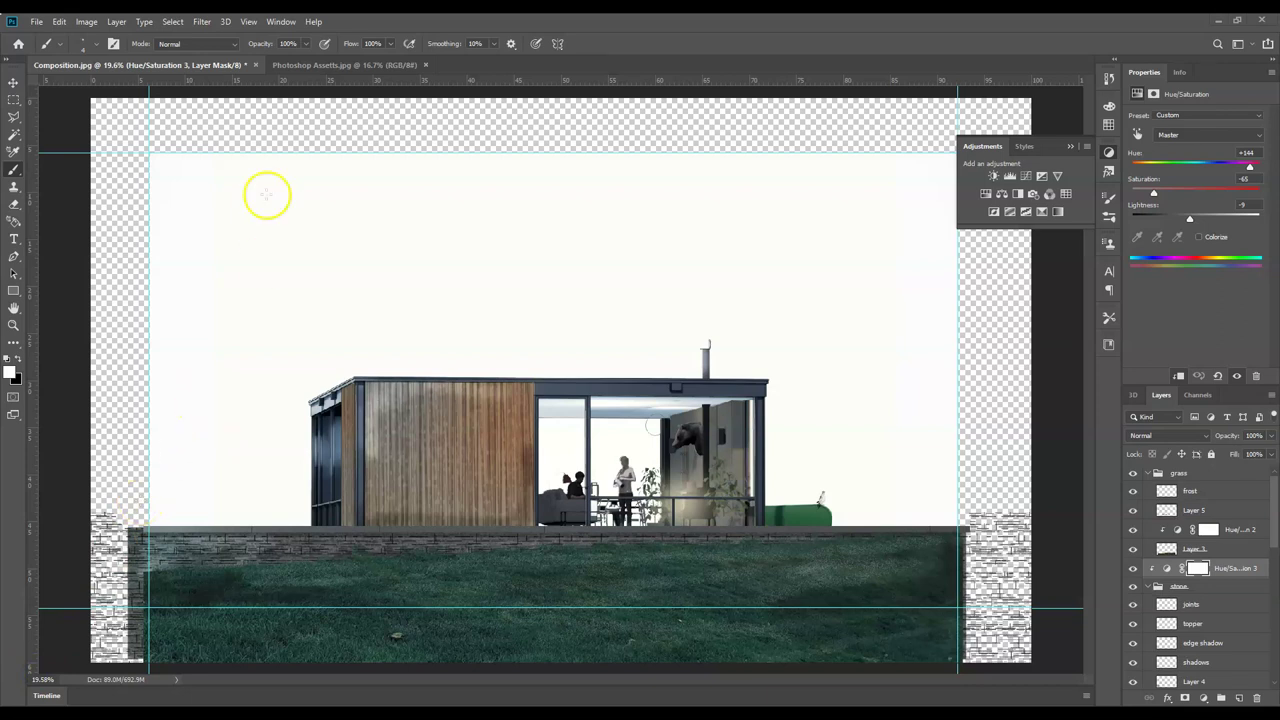
- Switch to the Photoshop Assetts.jpg document and add a new layer above its background
left_click(313, 73)
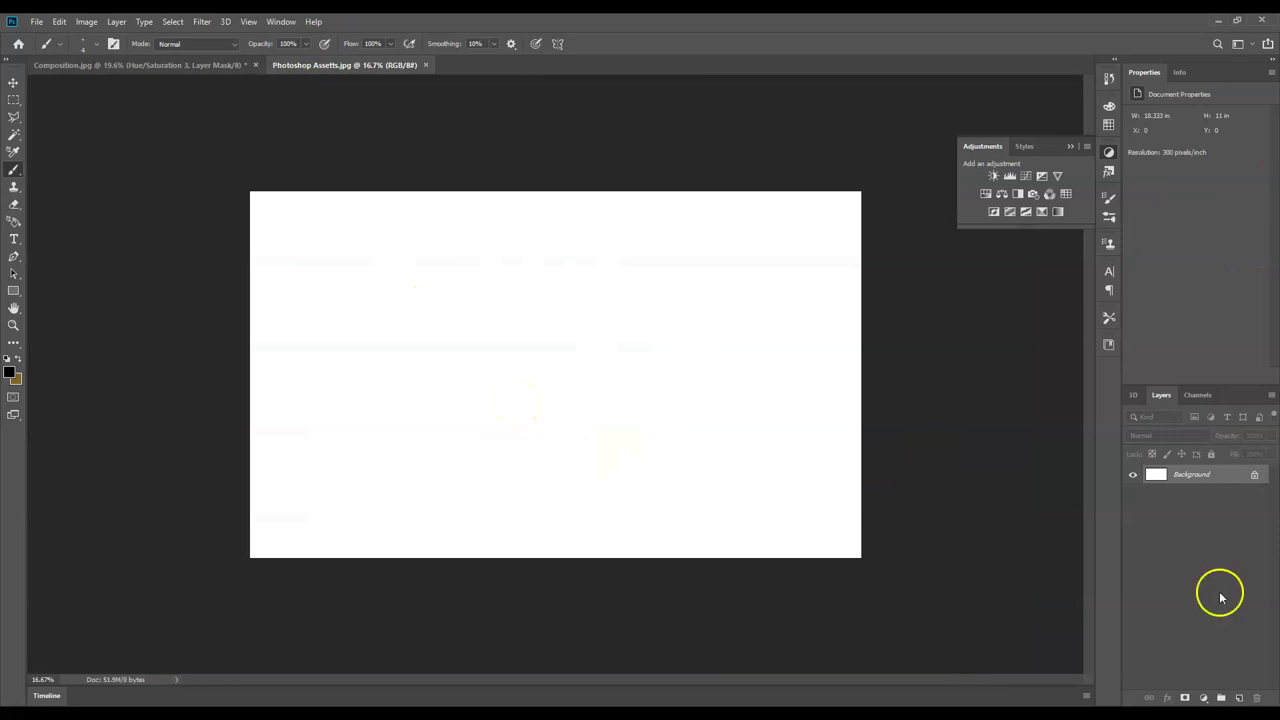
left_click(1240, 698)
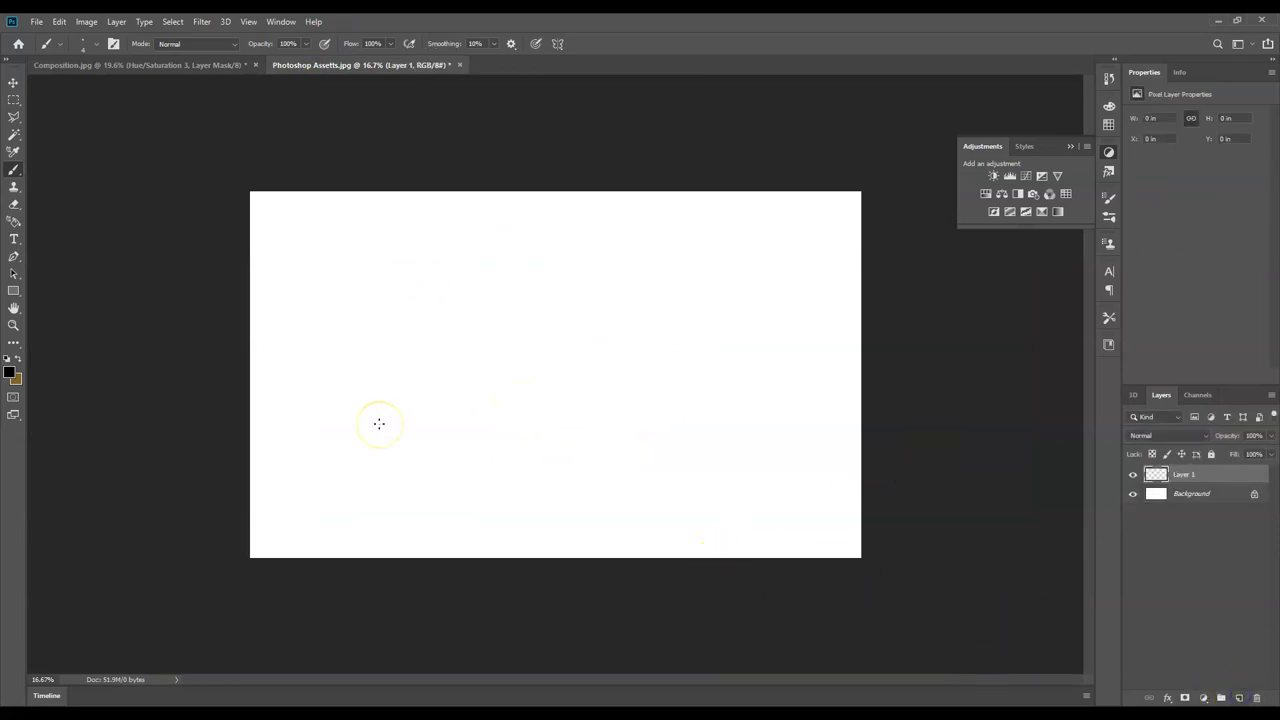
left_click(369, 378)
- Set the foreground color to a bright, saturated orange with a hue of 34°
left_click(11, 372)
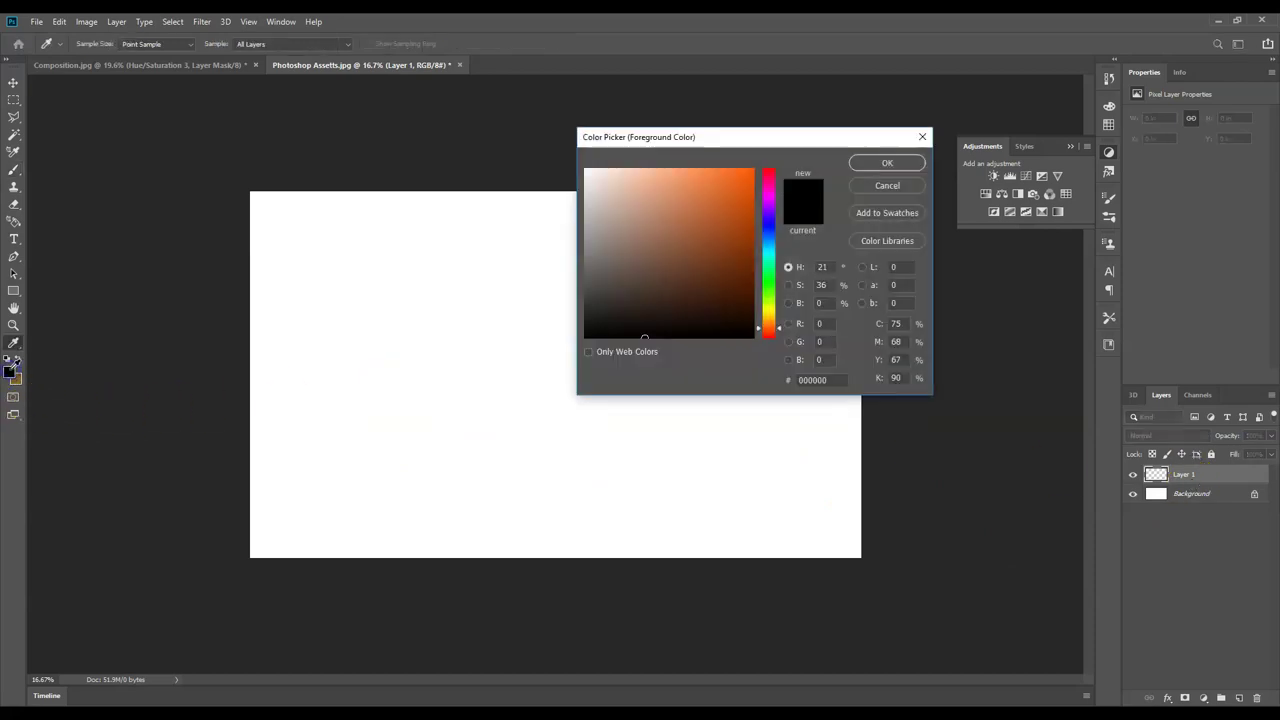
left_click(771, 323)
left_click_drag(773, 325, 766, 326)
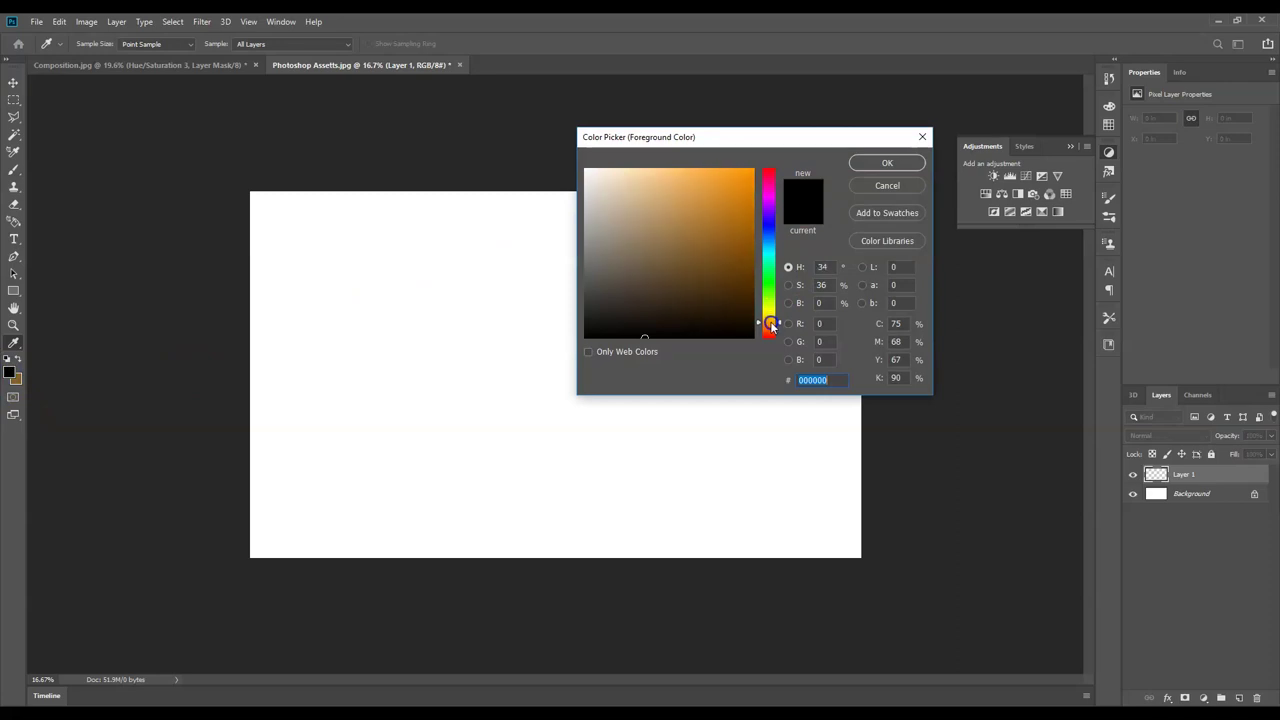
left_click_drag(734, 209, 743, 166)
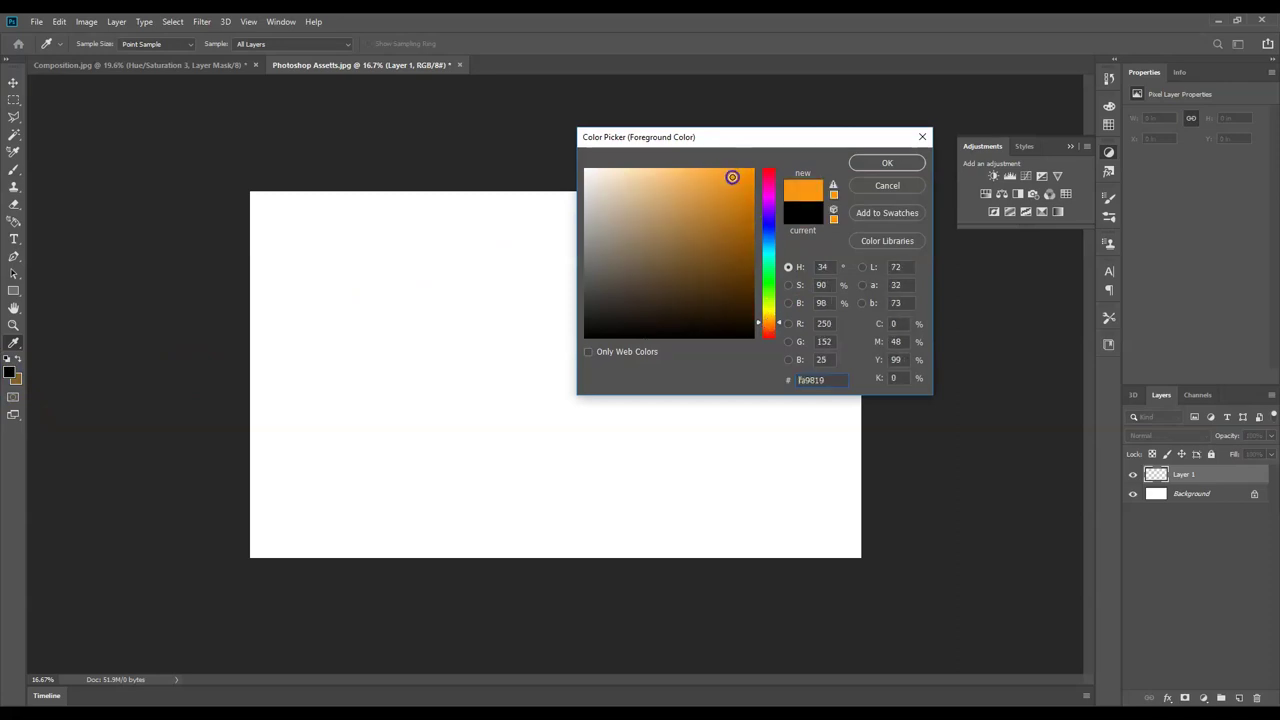
left_click(903, 163)
- Set the background color to a light, pale orange in the same hue range as the orange foreground color
left_click(18, 382)
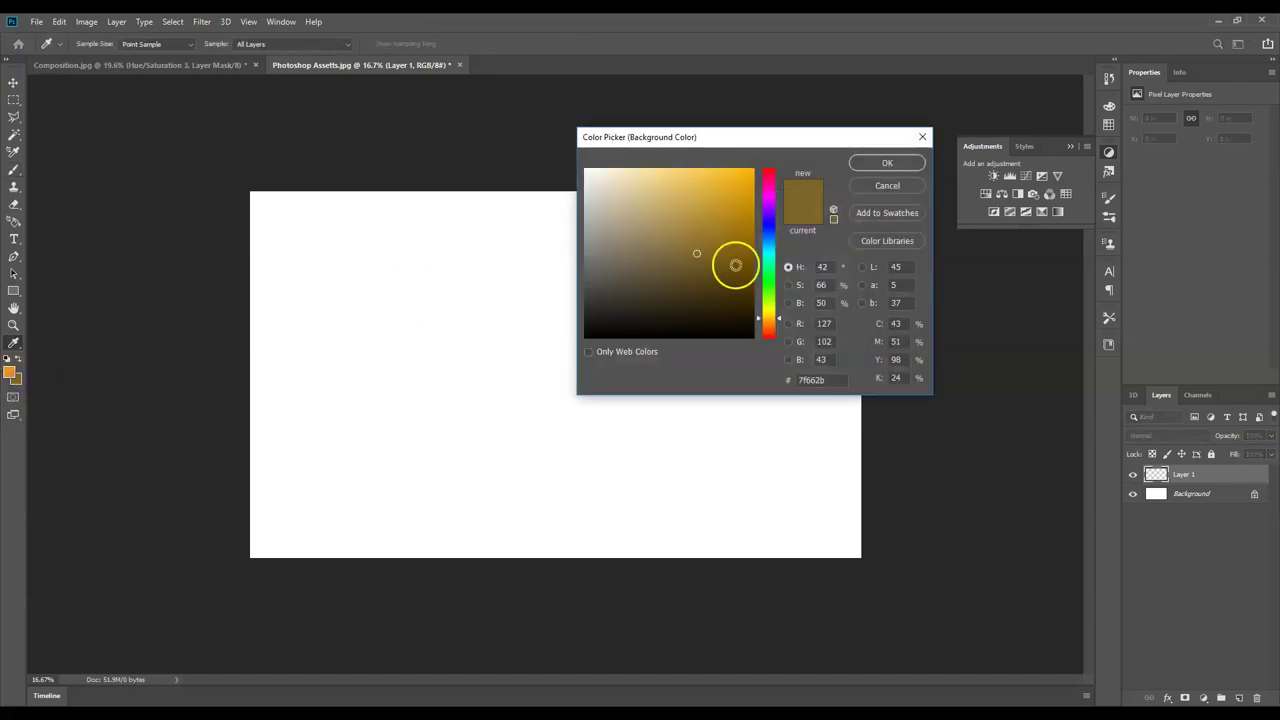
left_click_drag(701, 206, 657, 182)
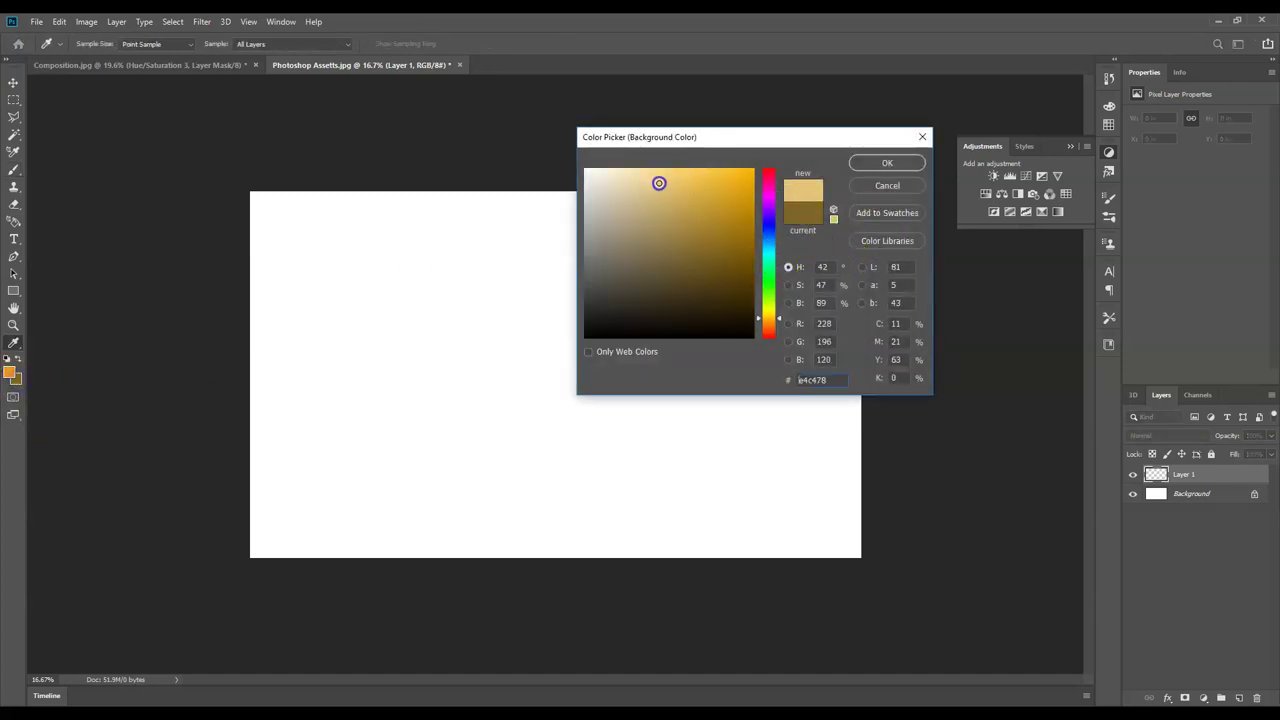
left_click(766, 324)
left_click_drag(766, 326, 768, 327)
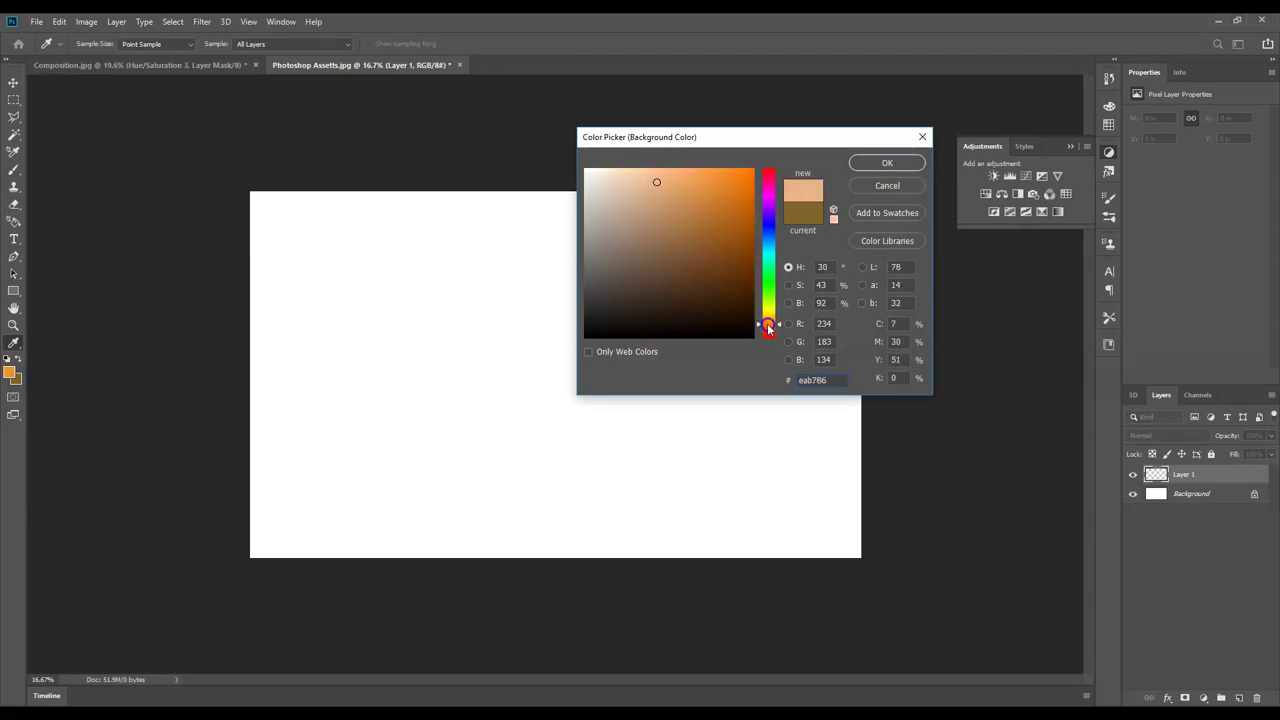
left_click(765, 326)
left_click(867, 163)
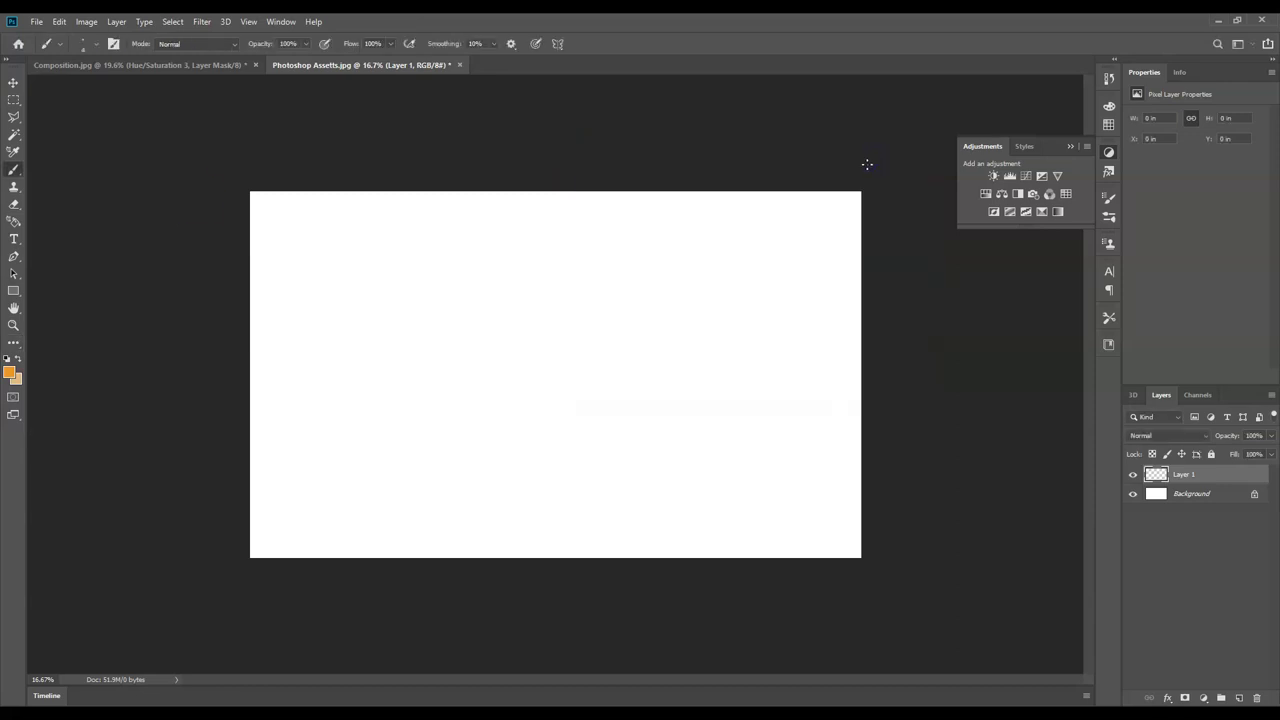
- Set up the Gradient tool with the Foreground to Background preset and the linear style
left_click(13, 343)
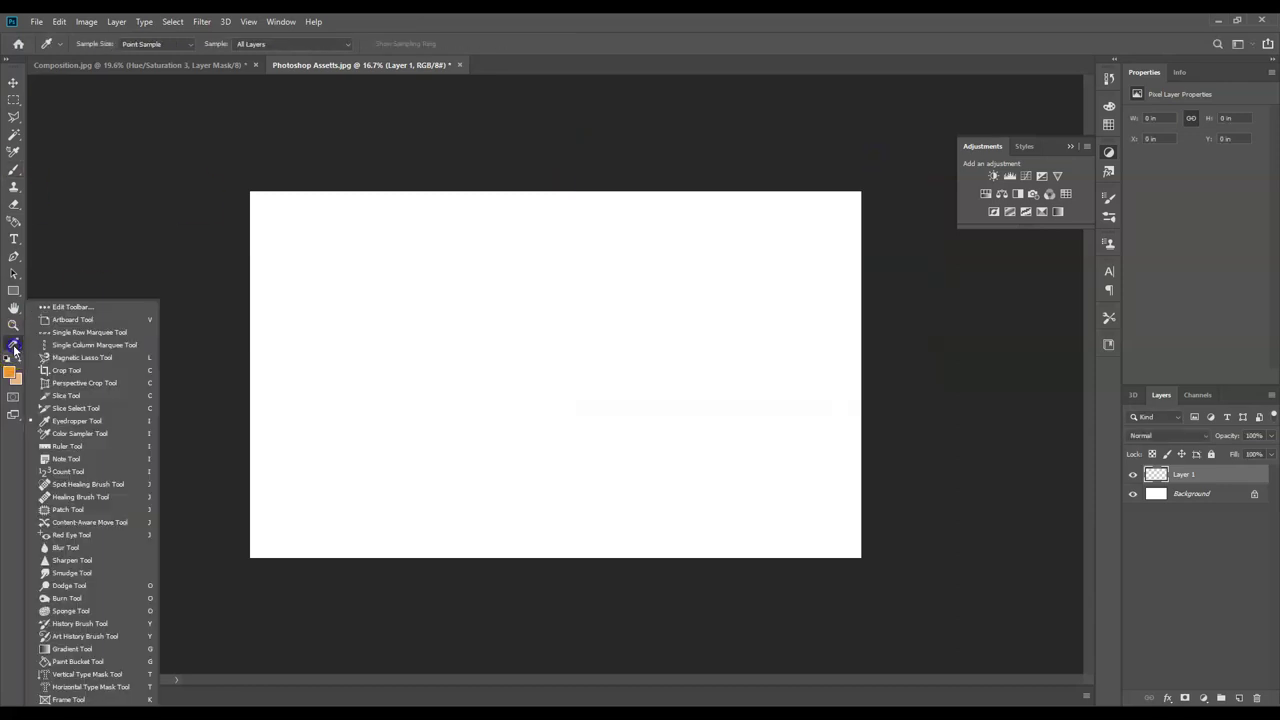
left_click(79, 650)
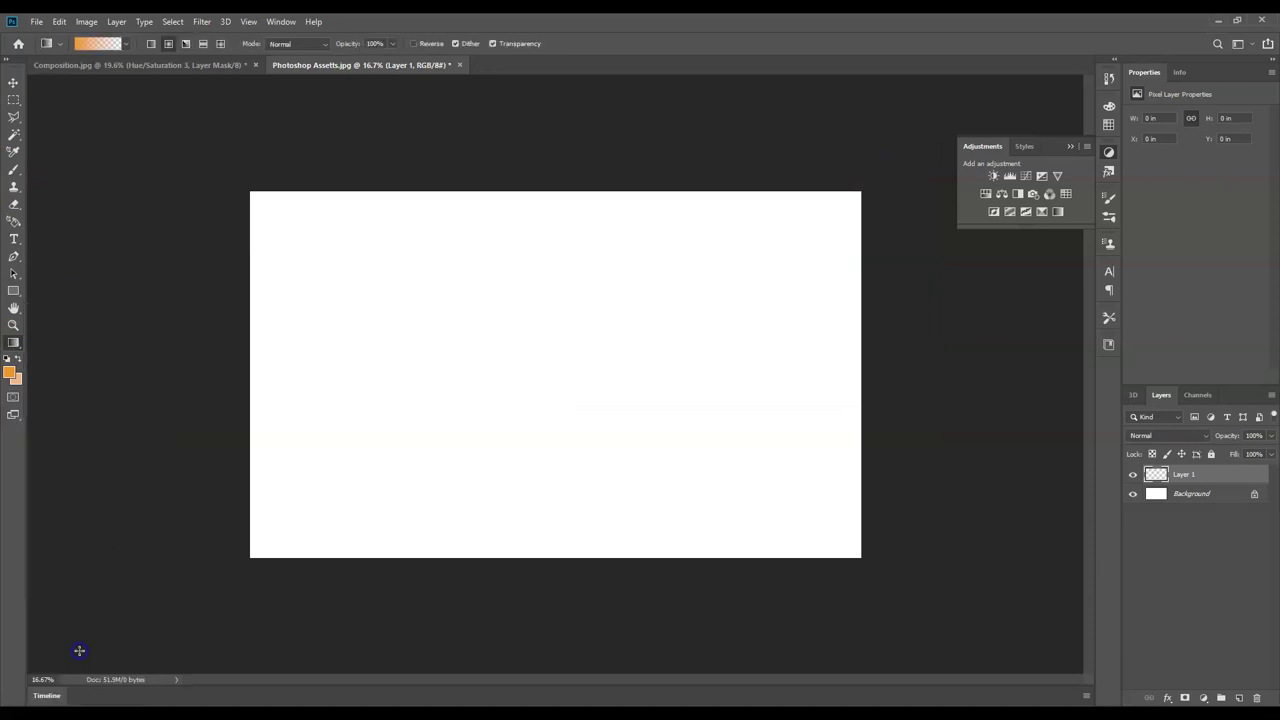
left_click(112, 46)
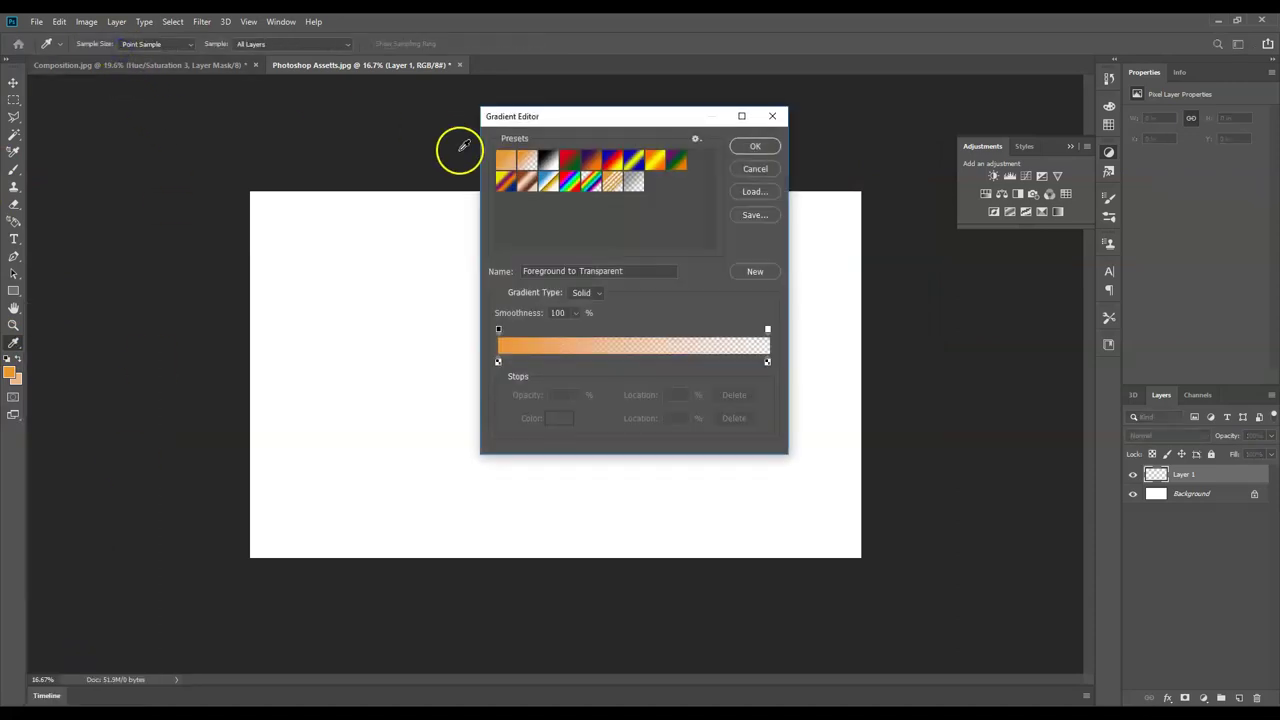
left_click(503, 159)
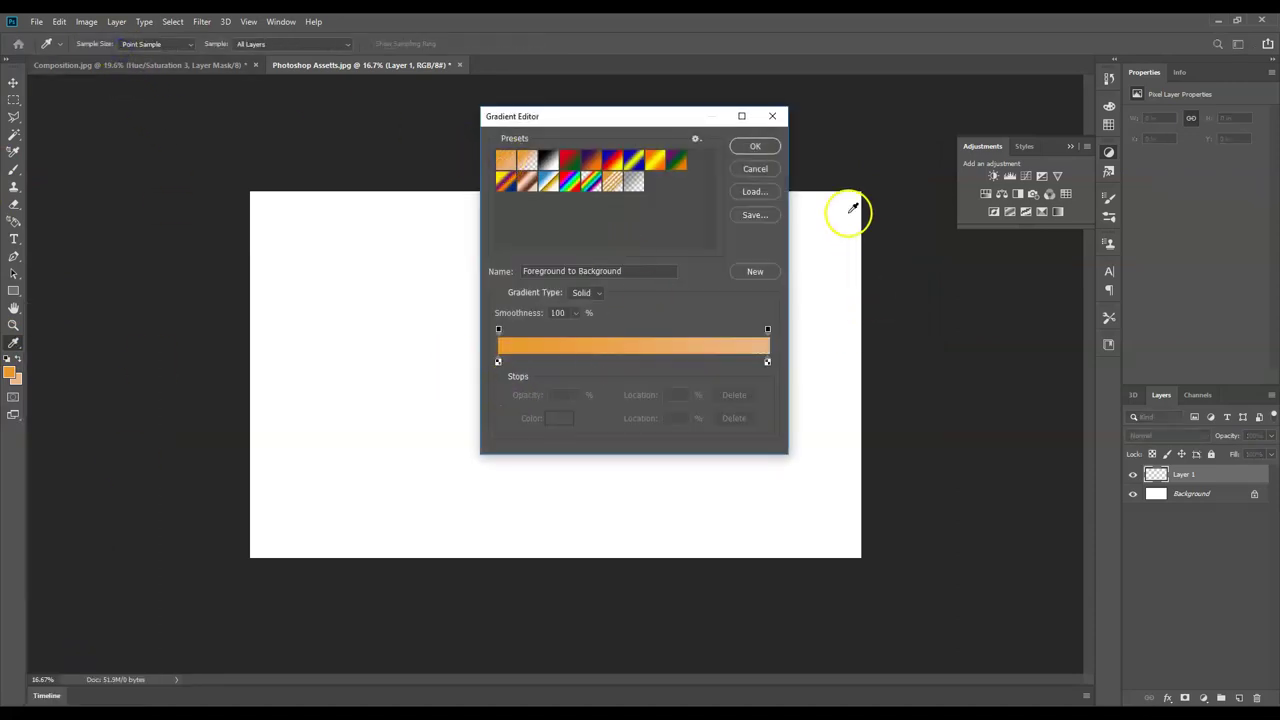
left_click(755, 146)
left_click(153, 45)
- Fill the empty layer with a vertical linear gradient running from saturated orange at the bottom to pale orange at the top
left_click(537, 215)
left_click_drag(562, 207, 544, 538)
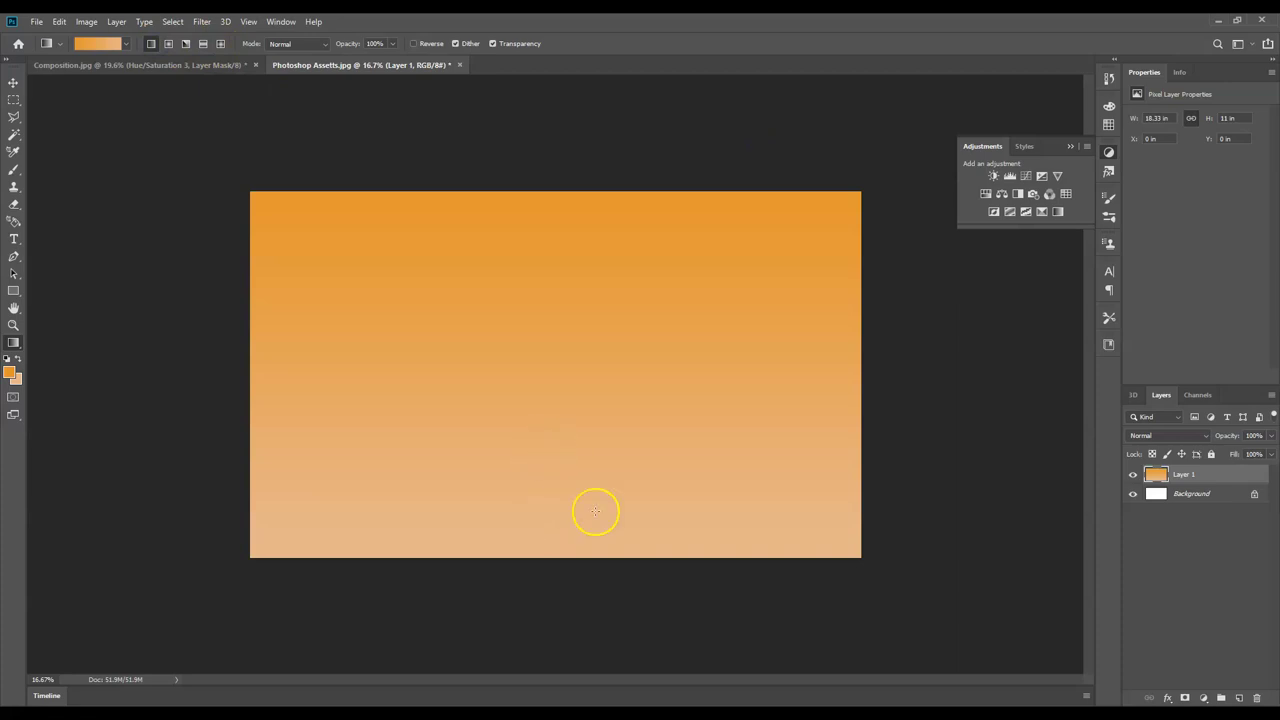
left_click_drag(585, 541, 578, 295)
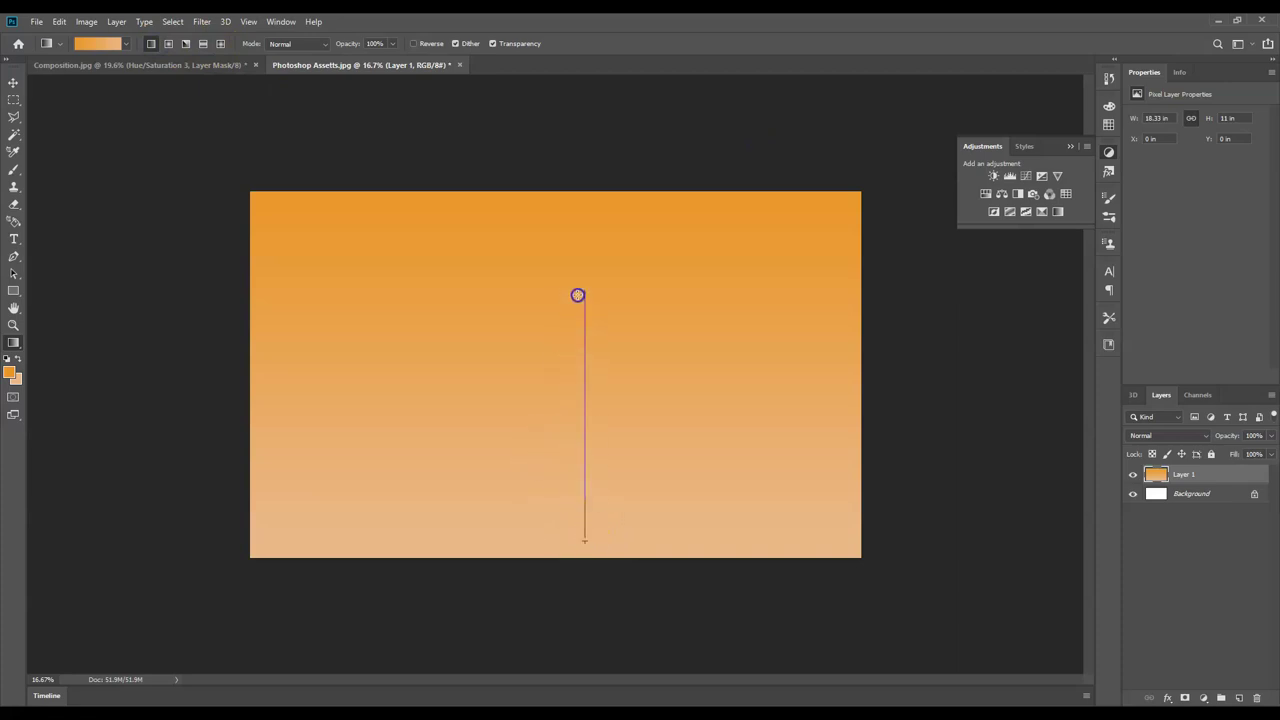
left_click_drag(578, 218, 578, 218)
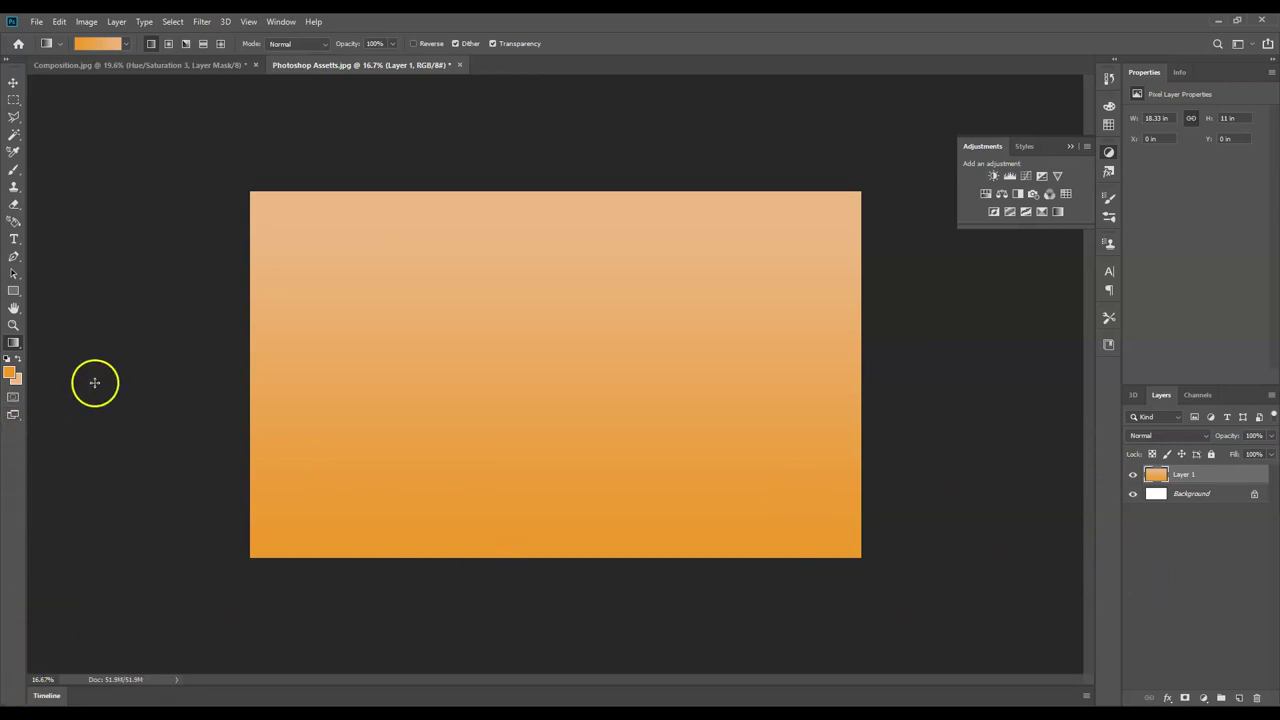
- Add a new layer above the gradient and choose the Scattered Maple Leaves brush from the legacy default brushes
left_click(1240, 698)
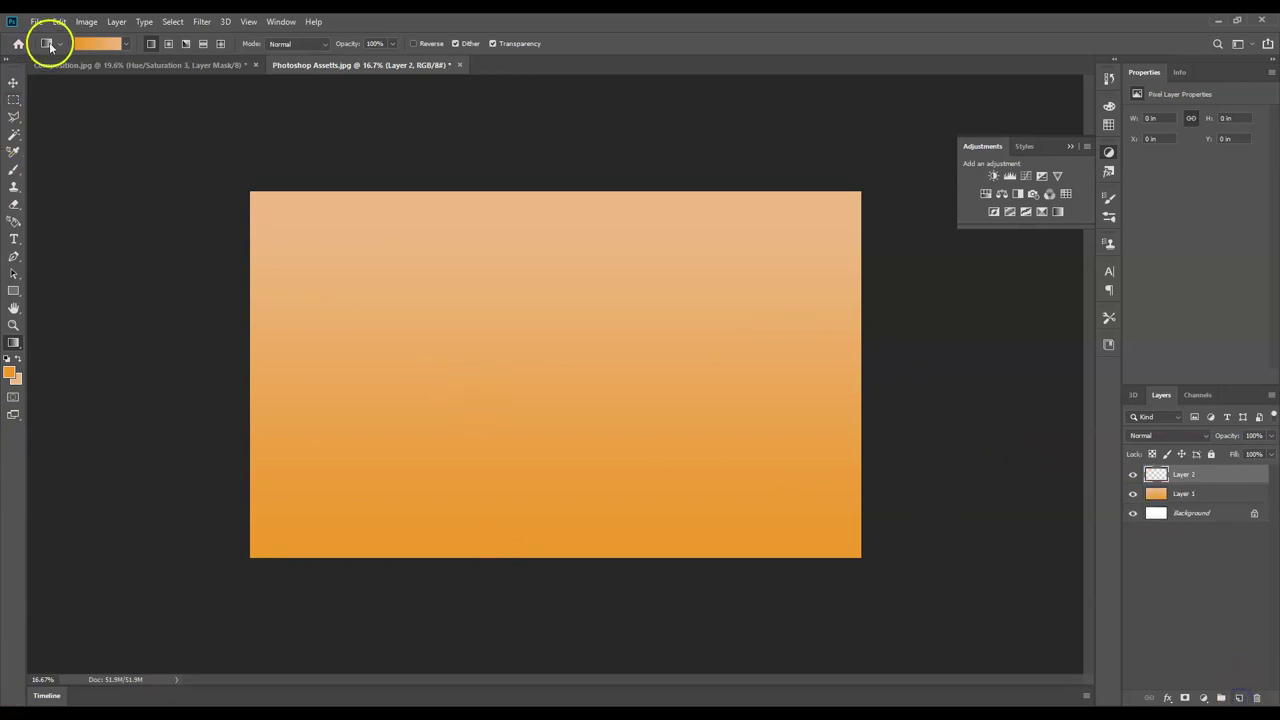
left_click(13, 170)
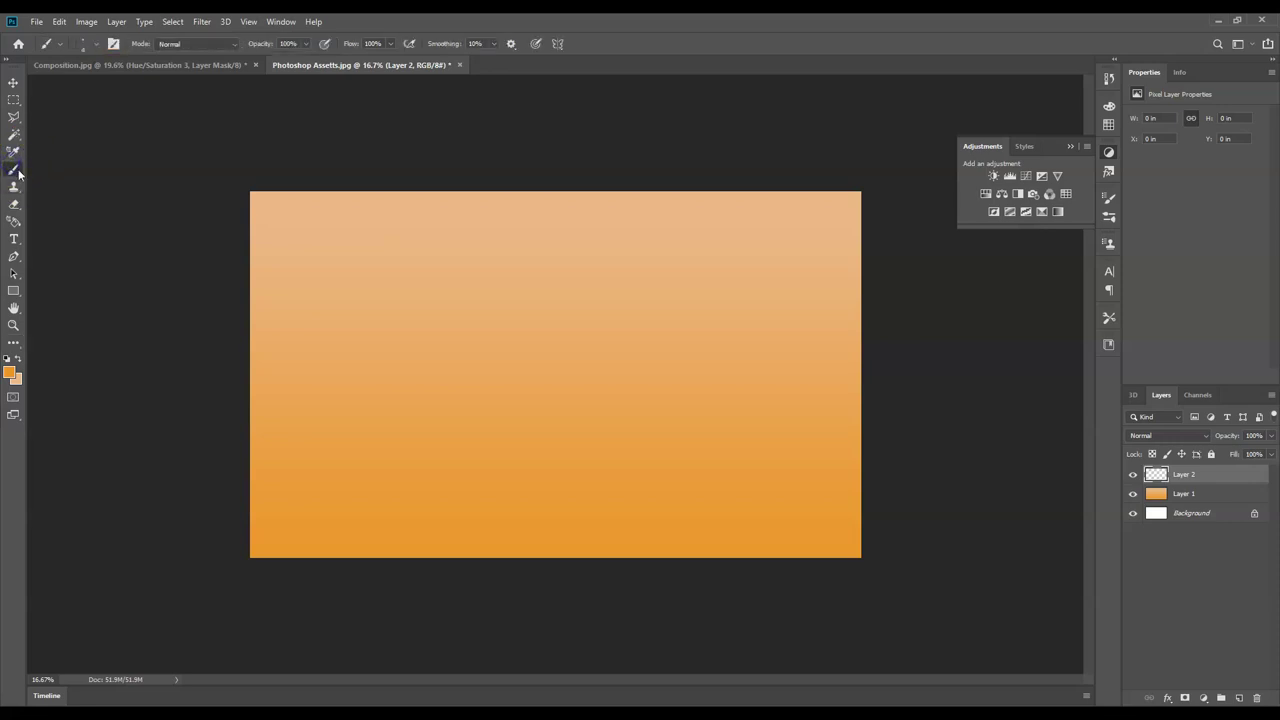
left_click(98, 44)
scroll(120, 229, "down", 5)
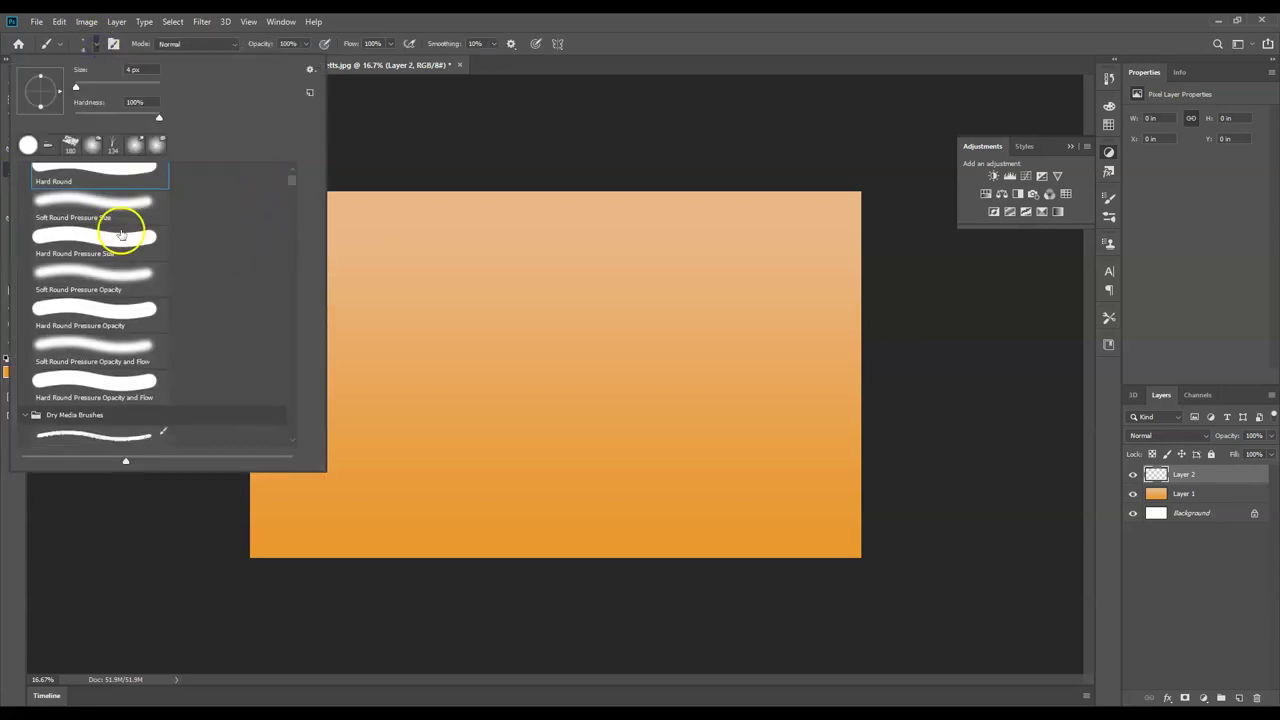
scroll(150, 300, "down", 10)
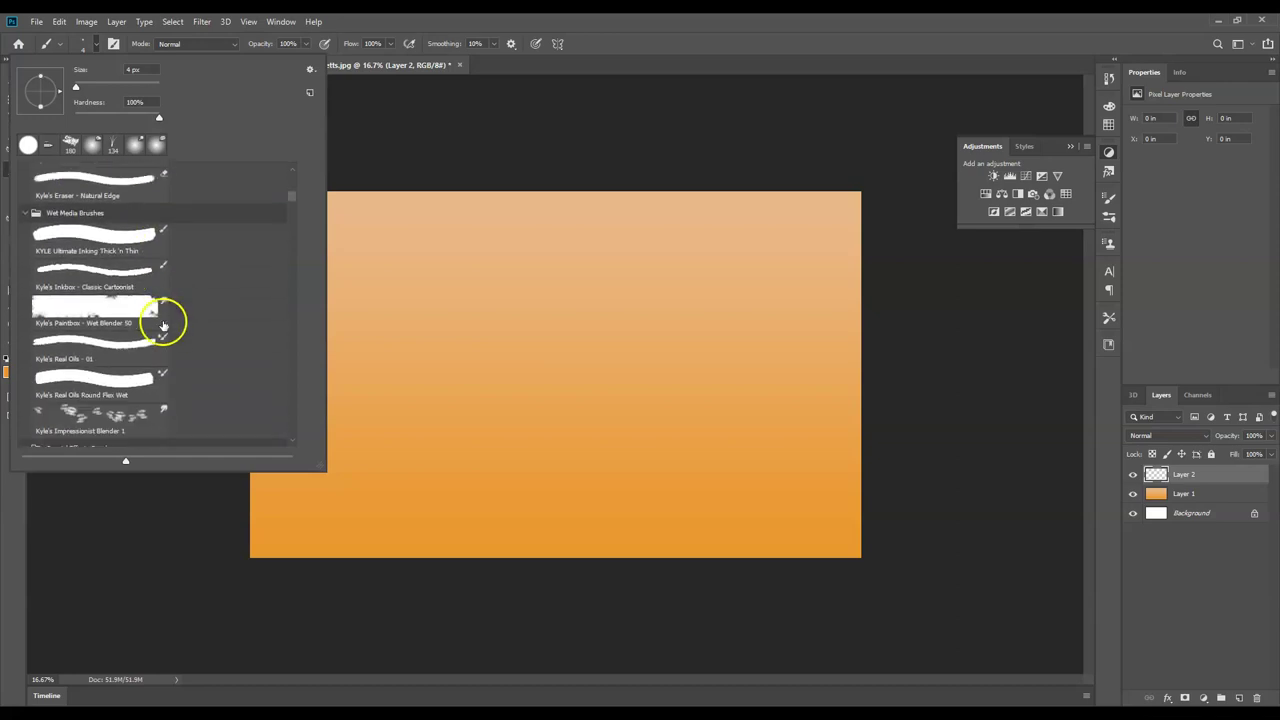
scroll(175, 340, "down", 8)
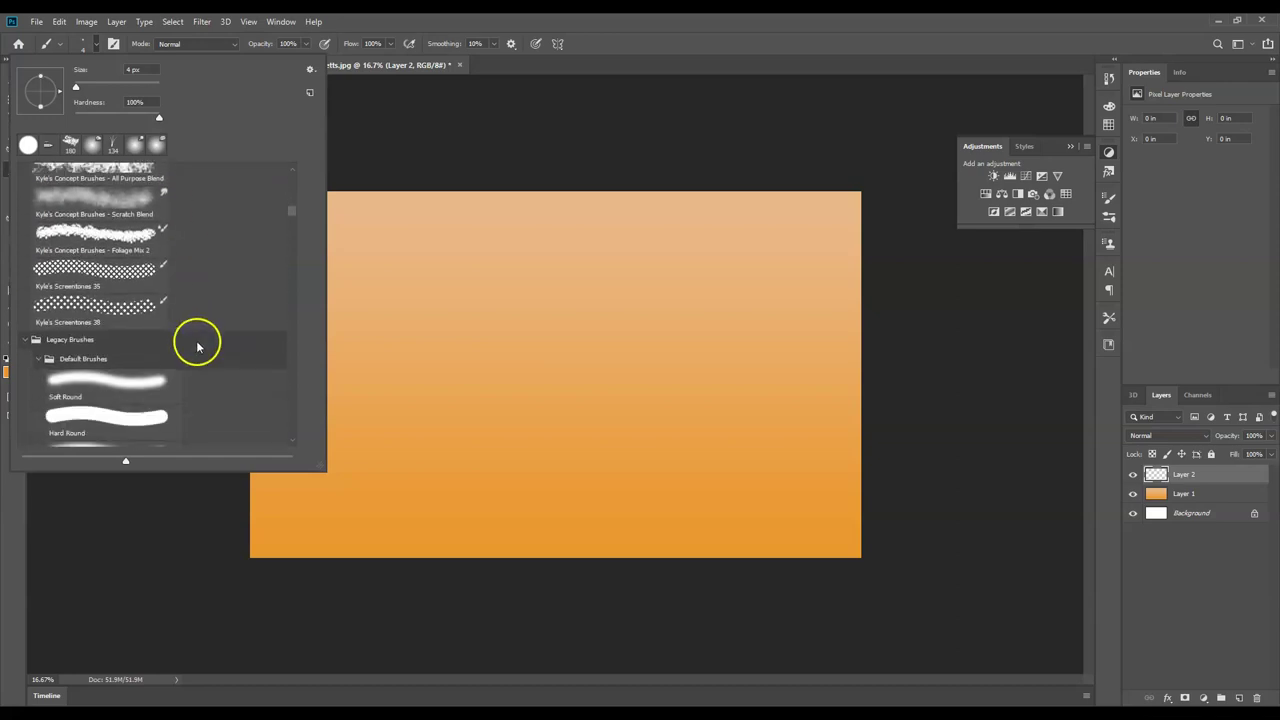
left_click_drag(291, 214, 290, 272)
scroll(135, 352, "down", 8)
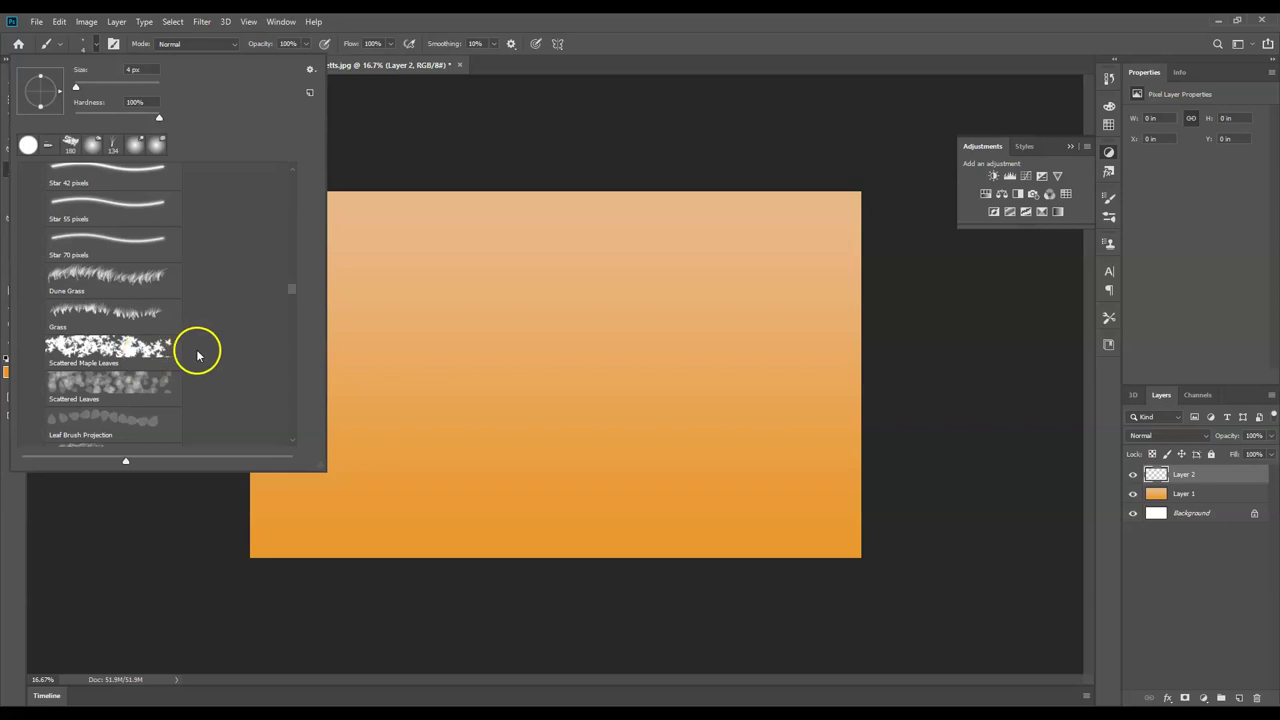
left_click(123, 360)
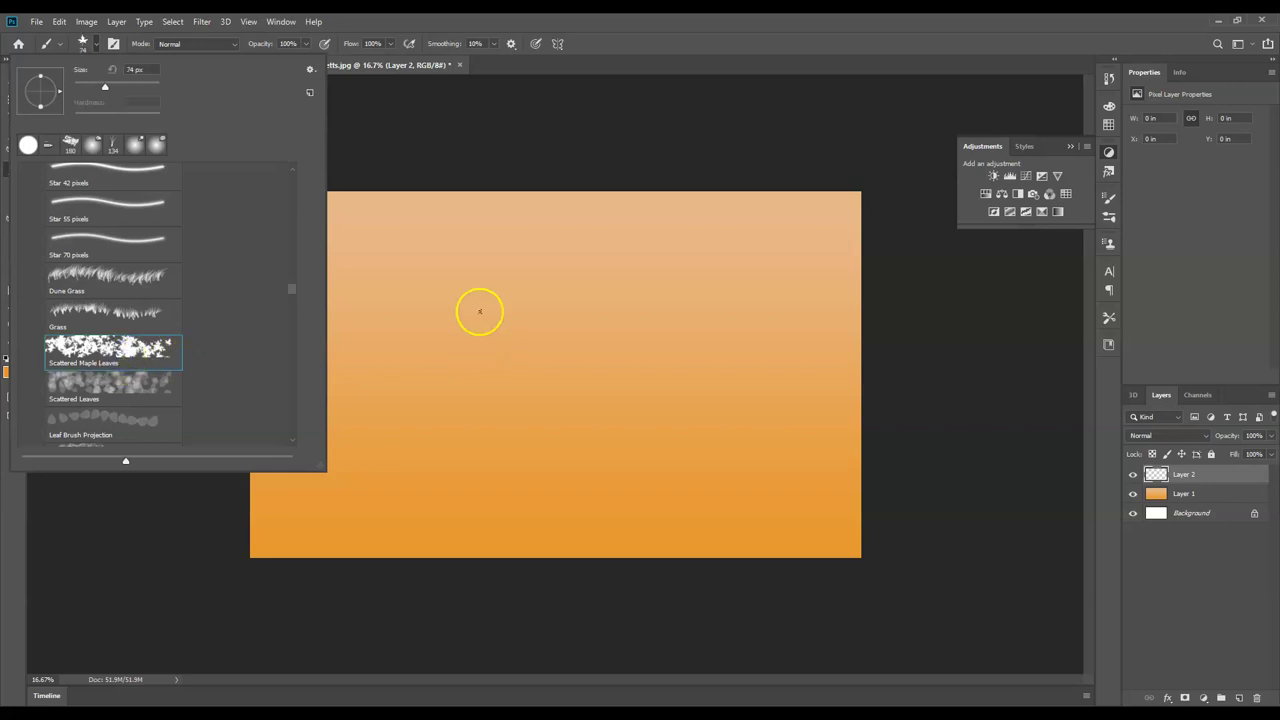
- Enlarge the maple leaf brush and paint scattered leaves across the whole canvas on the new layer
left_click(479, 311)
left_click(95, 44)
left_click(96, 44)
left_click(96, 44)
left_click(489, 397)
mouse_move(489, 397)
left_mouse_down()
mouse_move(403, 430)
mouse_move(345, 411)
mouse_move(365, 342)
mouse_move(442, 354)
mouse_move(481, 295)
mouse_move(360, 233)
mouse_move(297, 252)
left_mouse_up()
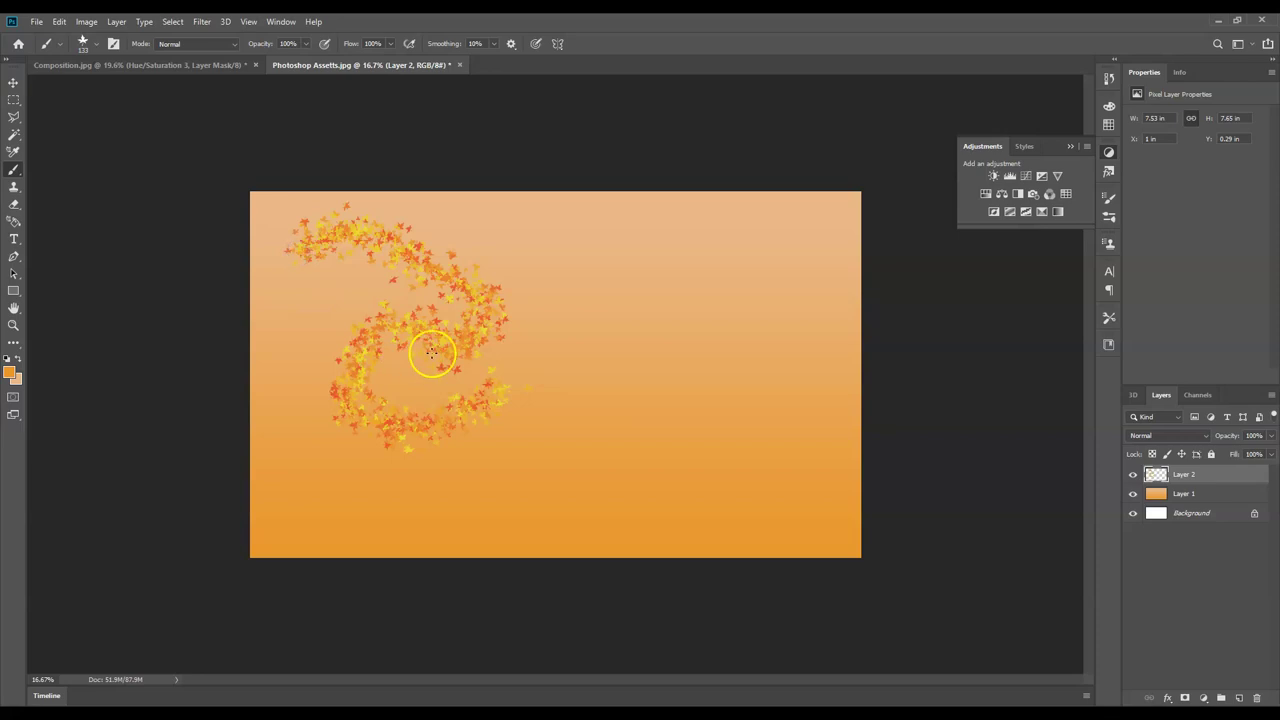
mouse_move(327, 306)
left_mouse_down()
mouse_move(297, 323)
mouse_move(254, 486)
mouse_move(294, 314)
mouse_move(355, 200)
mouse_move(817, 209)
mouse_move(823, 354)
mouse_move(751, 555)
mouse_move(256, 528)
mouse_move(797, 449)
mouse_move(314, 383)
mouse_move(494, 297)
mouse_move(763, 263)
mouse_move(363, 263)
mouse_move(289, 303)
mouse_move(471, 482)
mouse_move(977, 531)
mouse_move(740, 380)
mouse_move(500, 394)
mouse_move(422, 246)
mouse_move(857, 234)
mouse_move(714, 351)
mouse_move(586, 489)
mouse_move(380, 543)
mouse_move(350, 532)
left_mouse_up()
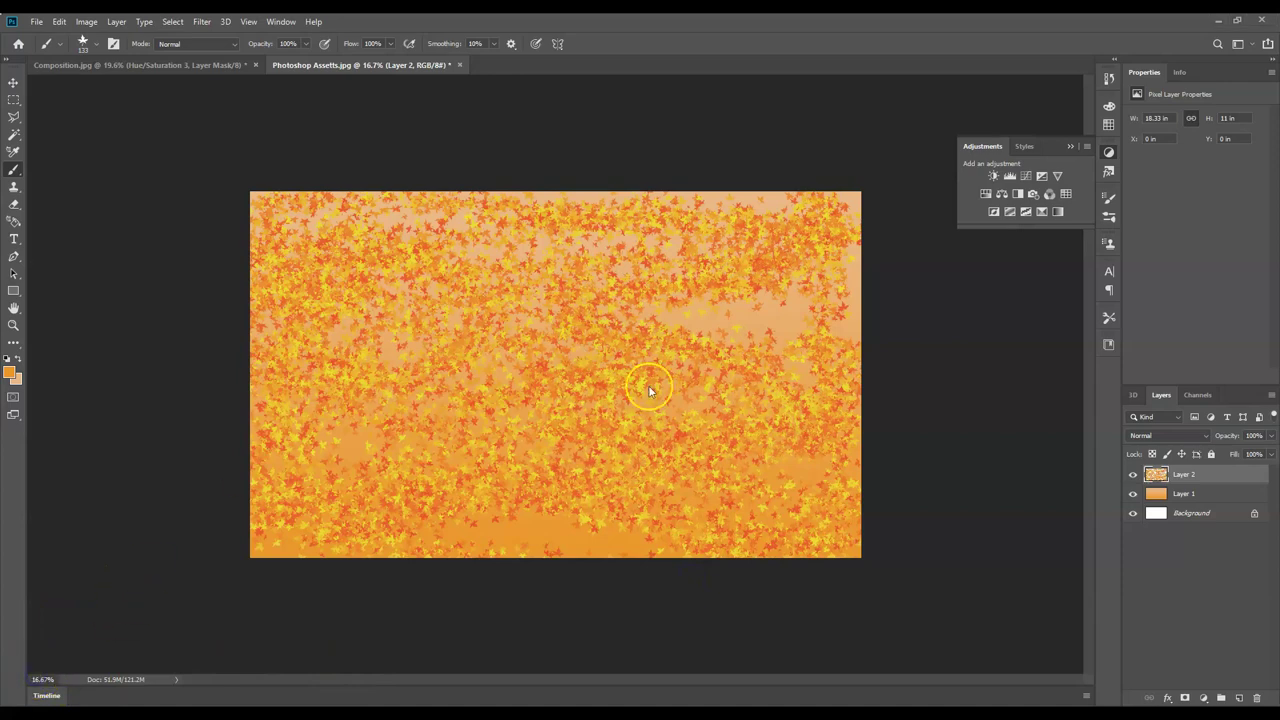
- Adjust the leaf layer's Hue/Saturation with saturation -15 and a raised lightness, and set its blend mode to Soft Light
left_click(1206, 441)
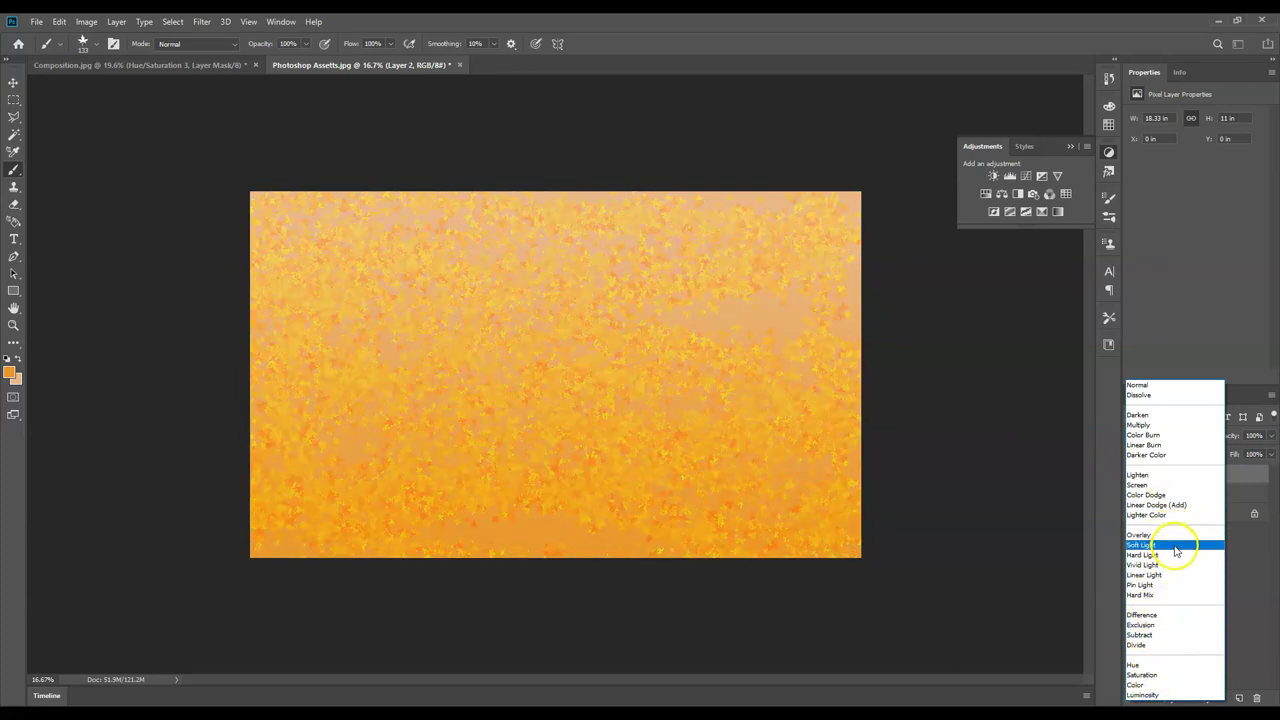
left_click(1258, 552)
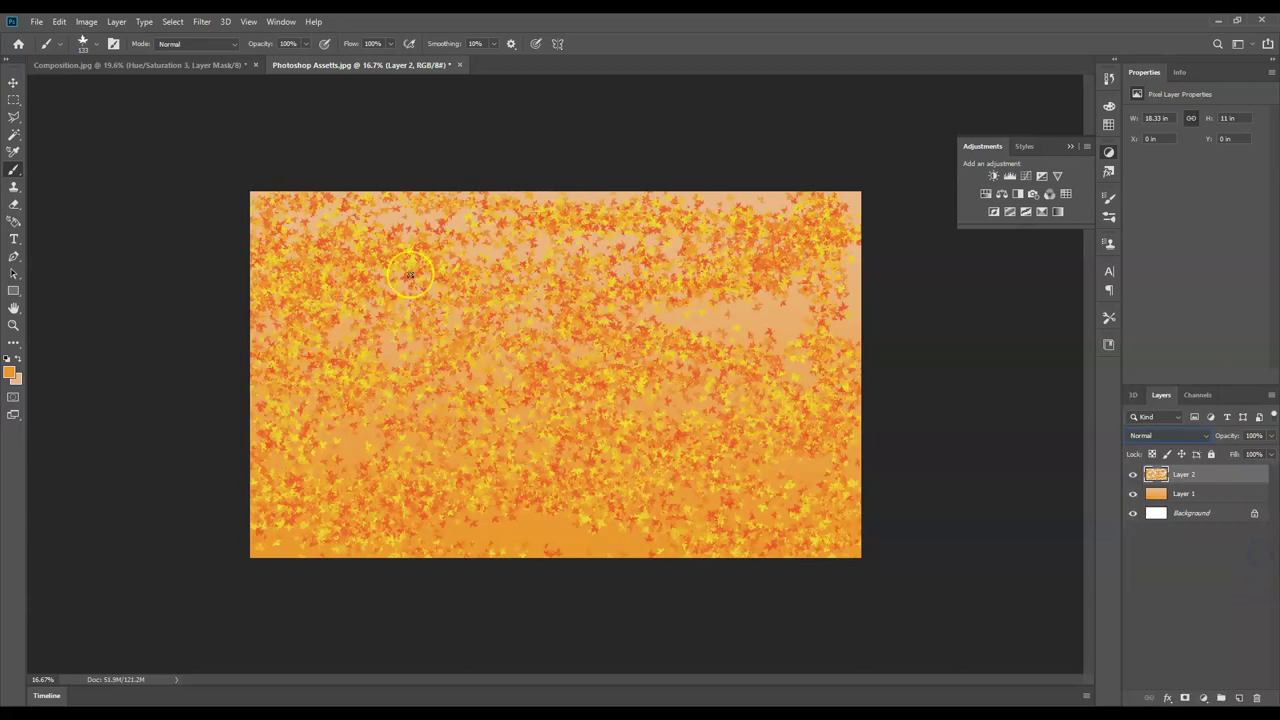
left_click(86, 21)
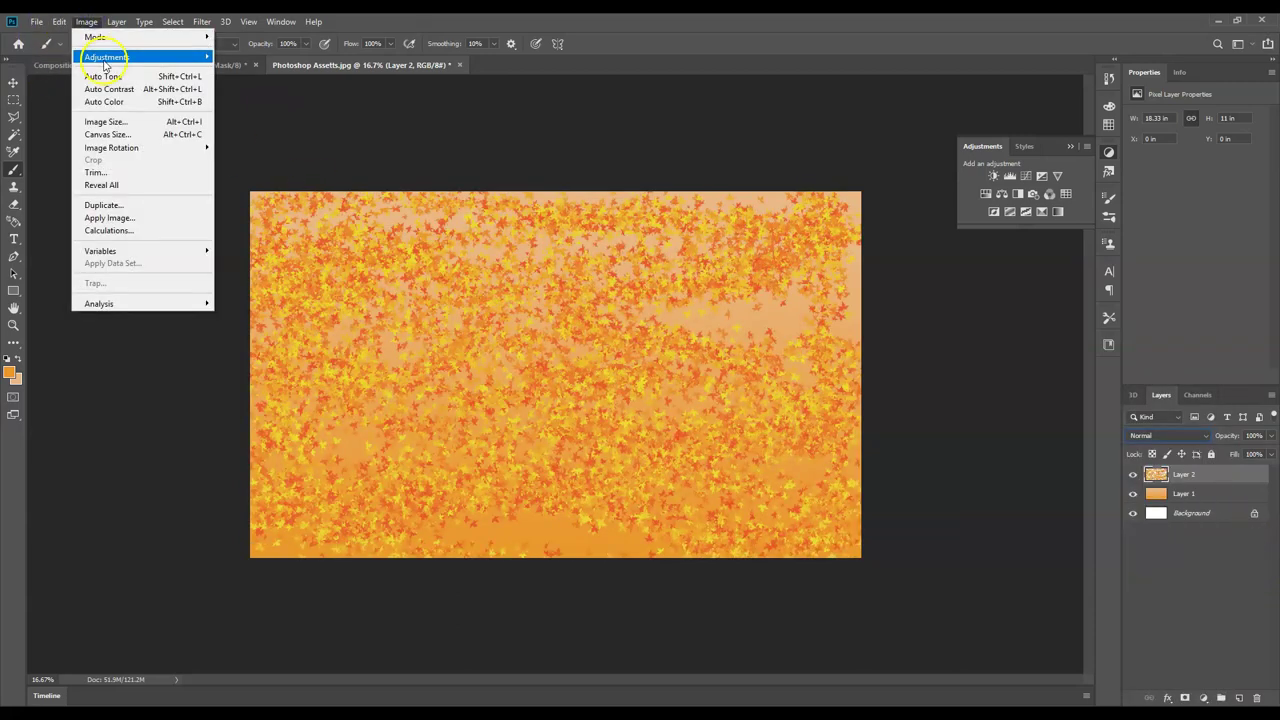
mouse_move(120, 56)
left_click(309, 127)
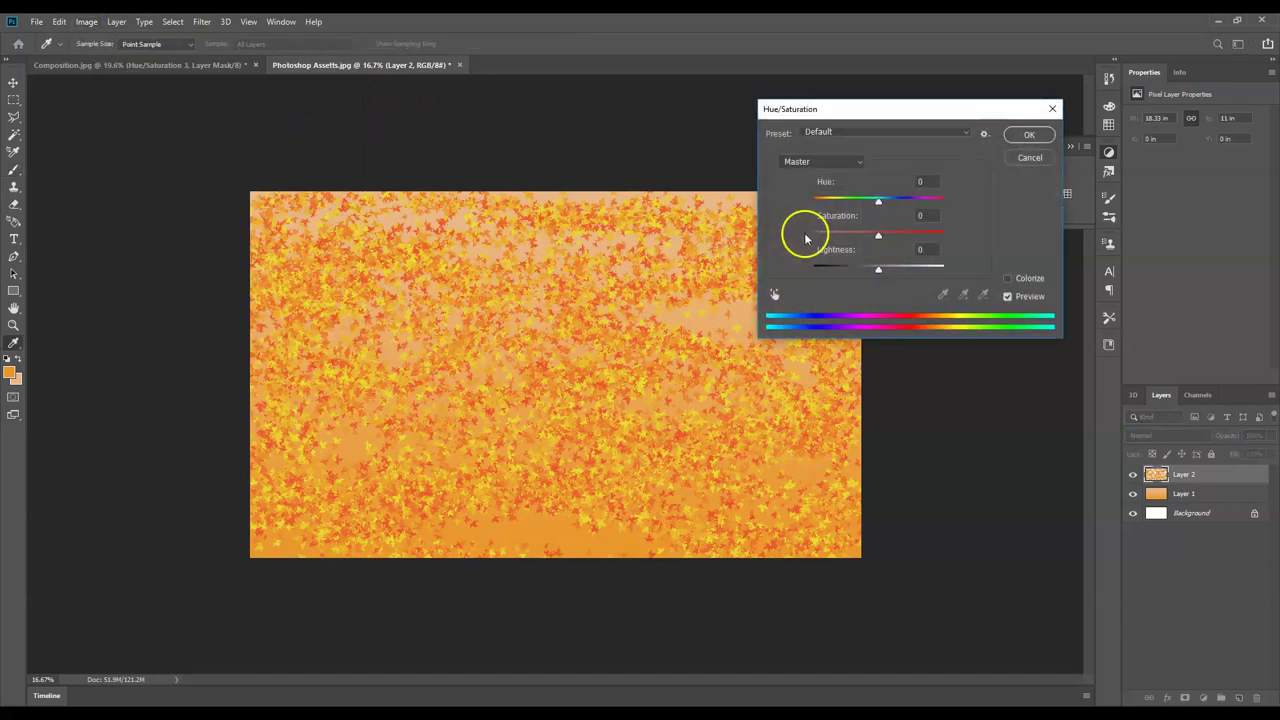
mouse_move(876, 238)
left_mouse_down()
mouse_move(855, 237)
mouse_move(868, 278)
mouse_move(897, 266)
mouse_move(881, 236)
left_mouse_up()
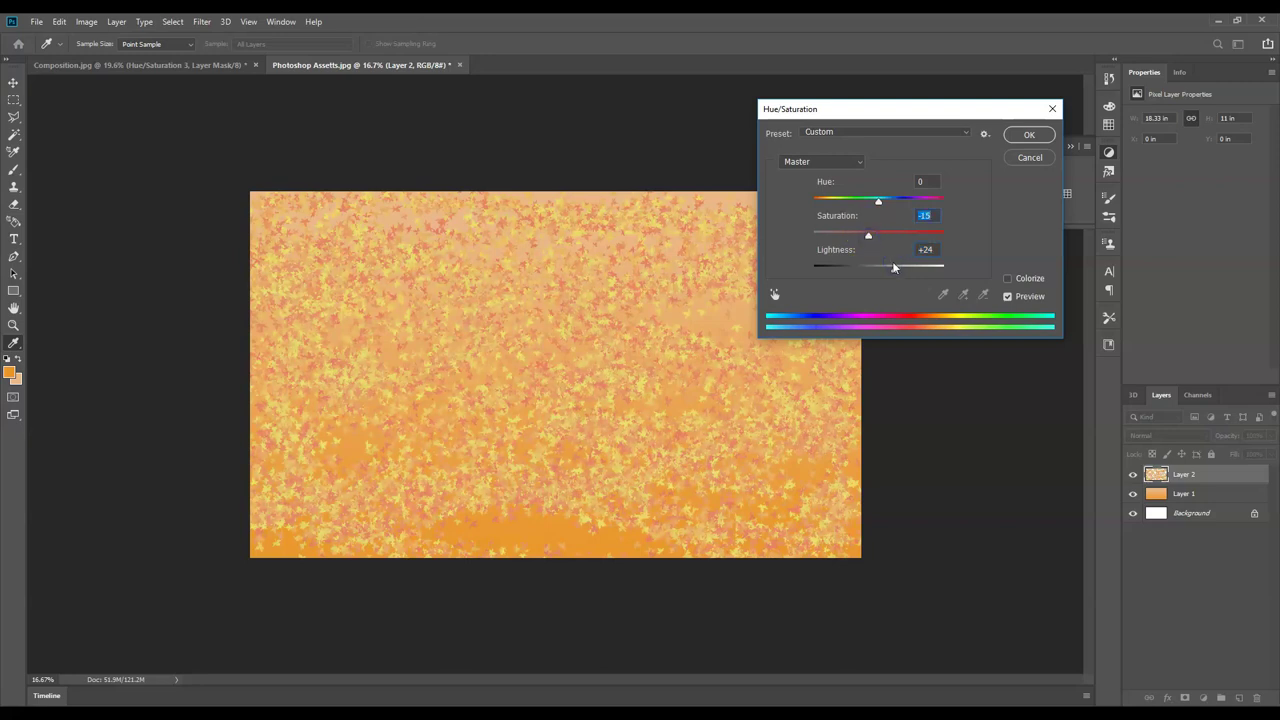
left_click_drag(893, 267, 900, 272)
left_click(1032, 136)
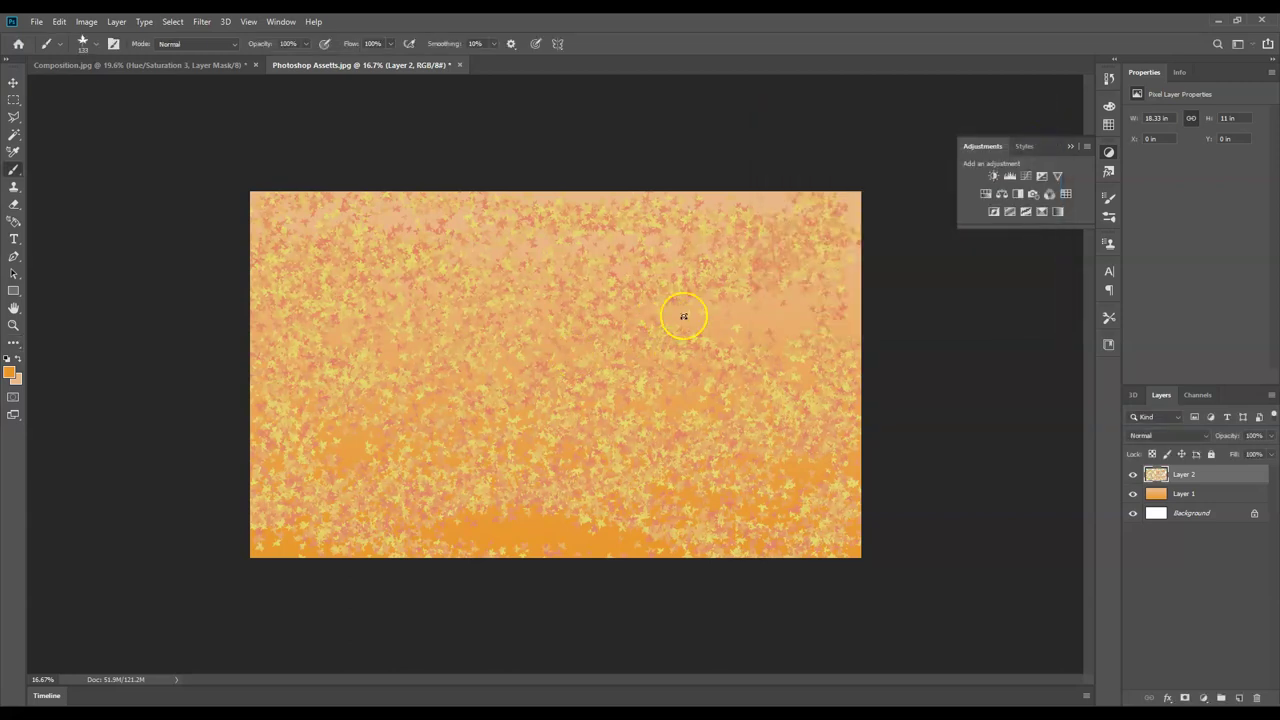
left_click(1160, 435)
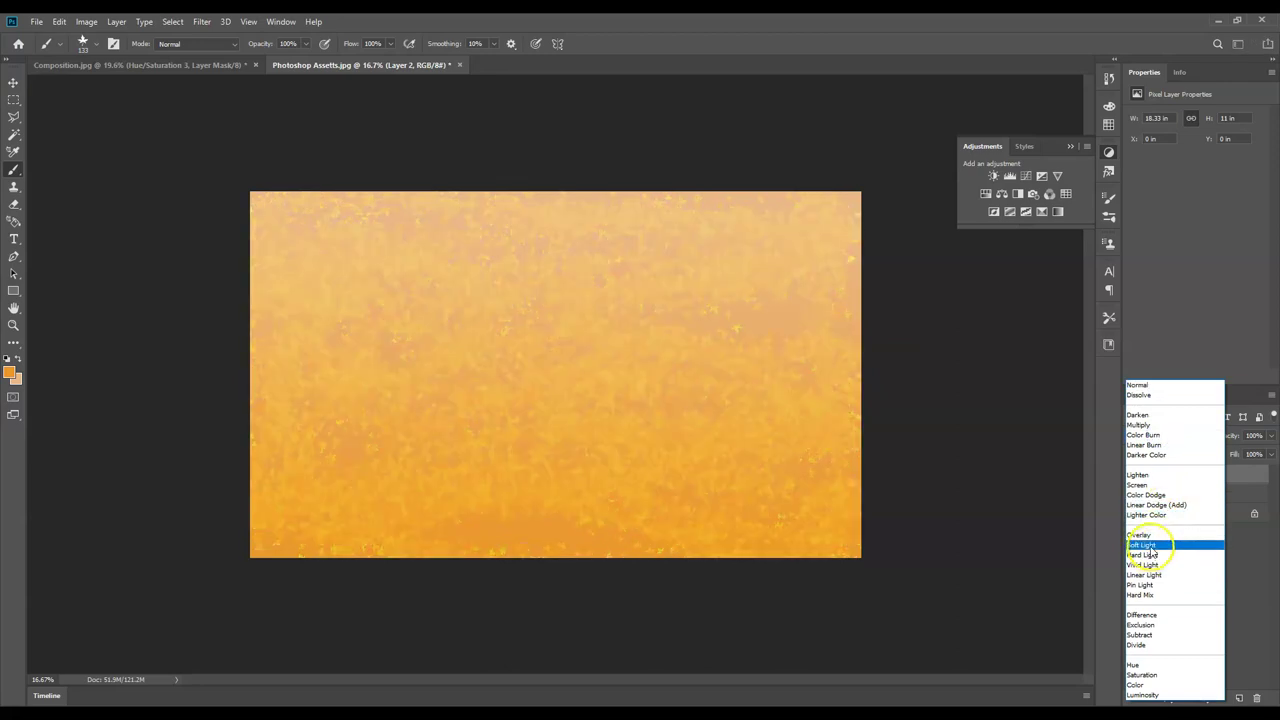
left_click(1151, 546)
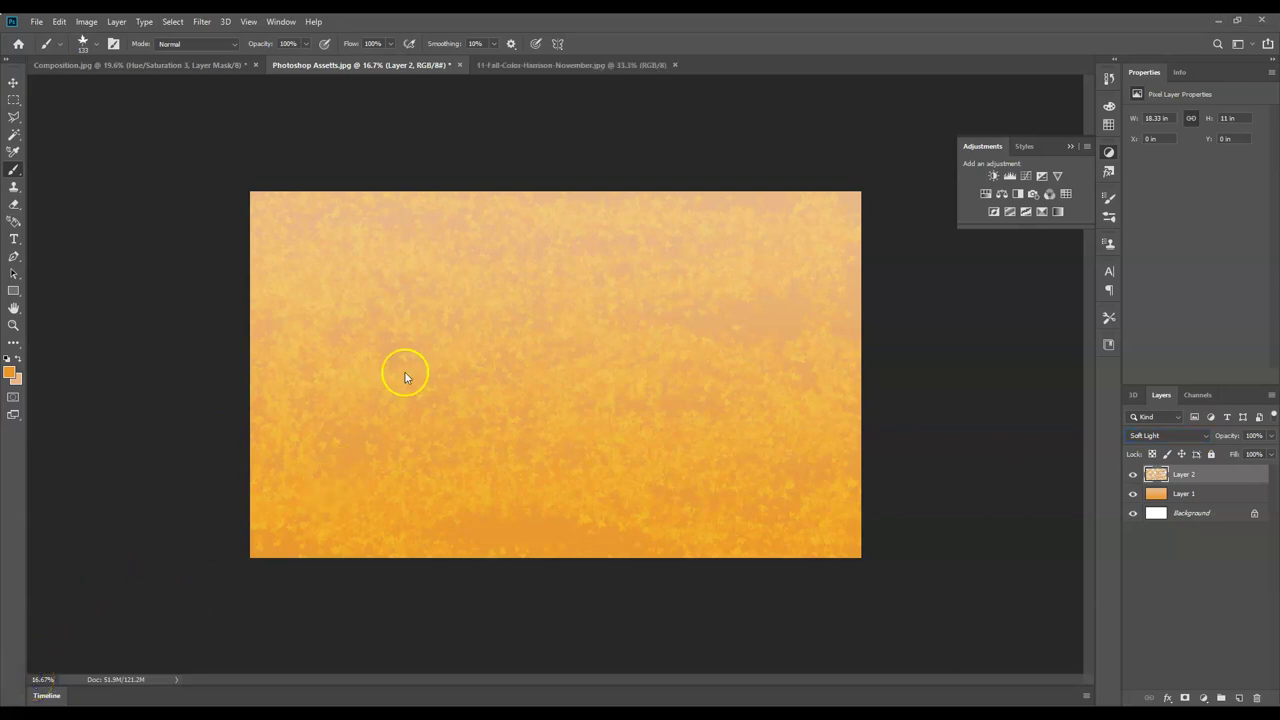
- In the autumn tree photo document, select a rectangular area of foliage in the upper middle and define it as a pattern
left_click(490, 65)
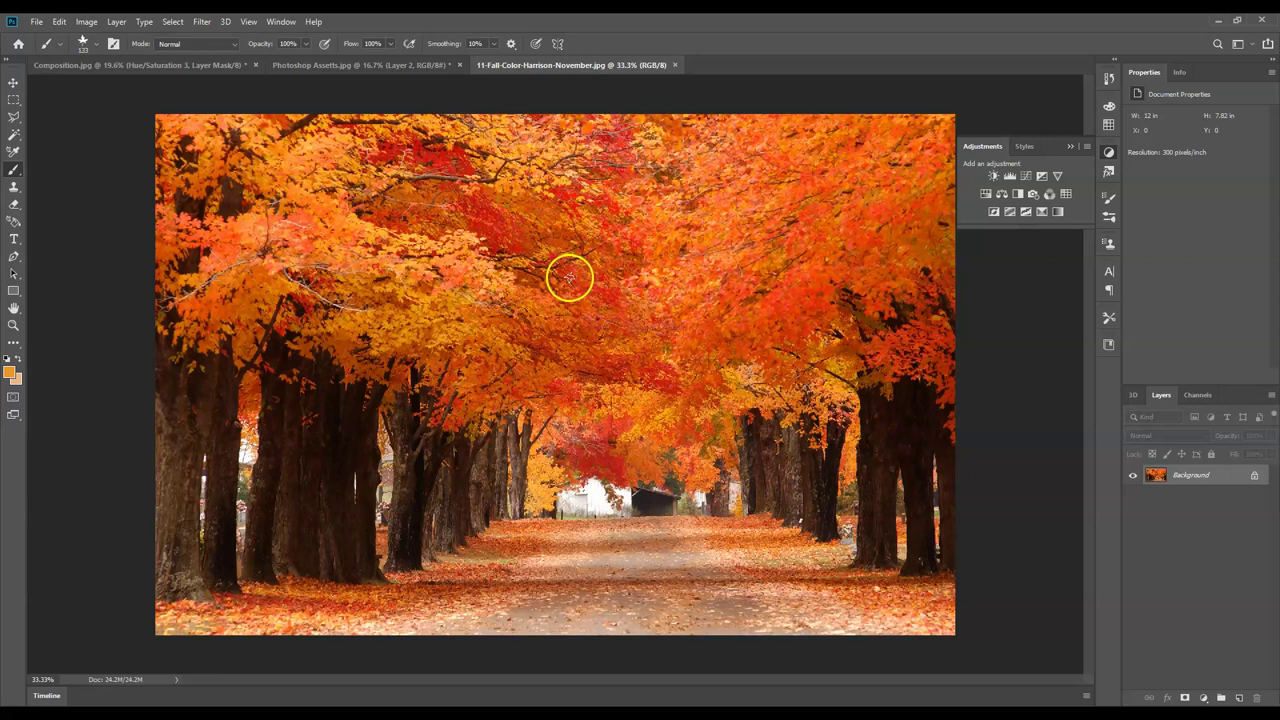
key("m")
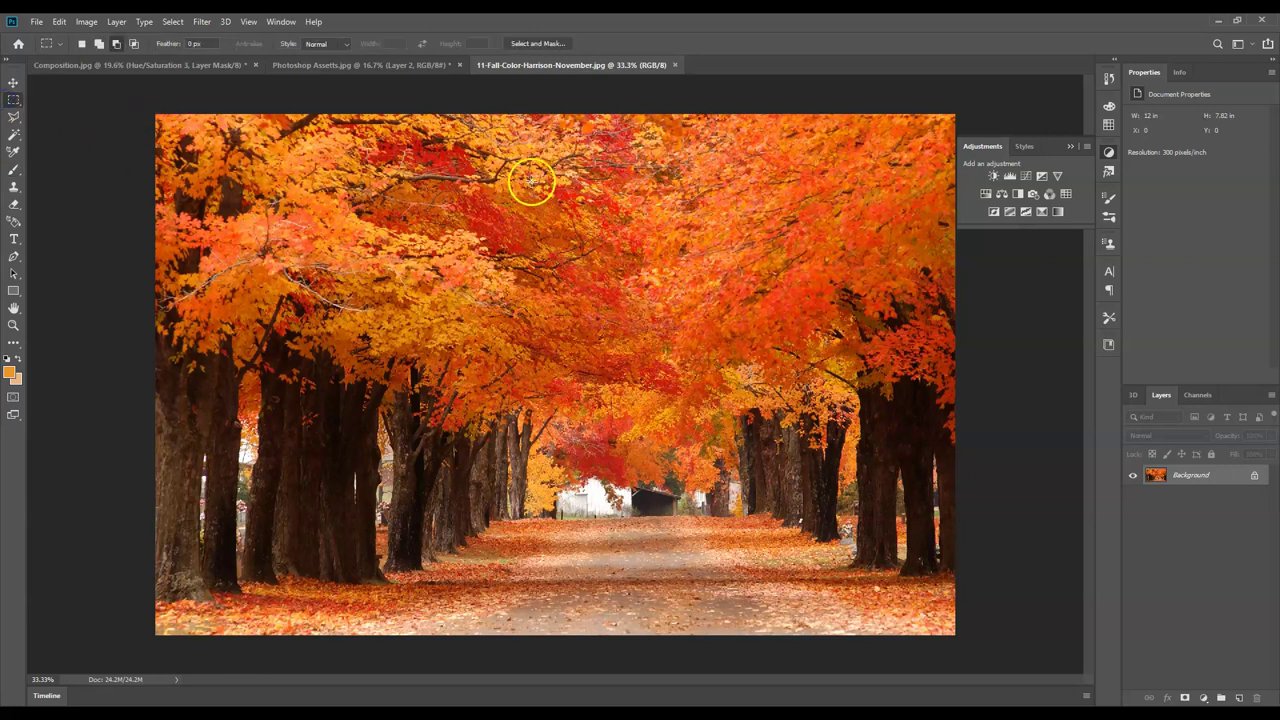
left_click_drag(517, 138, 791, 279)
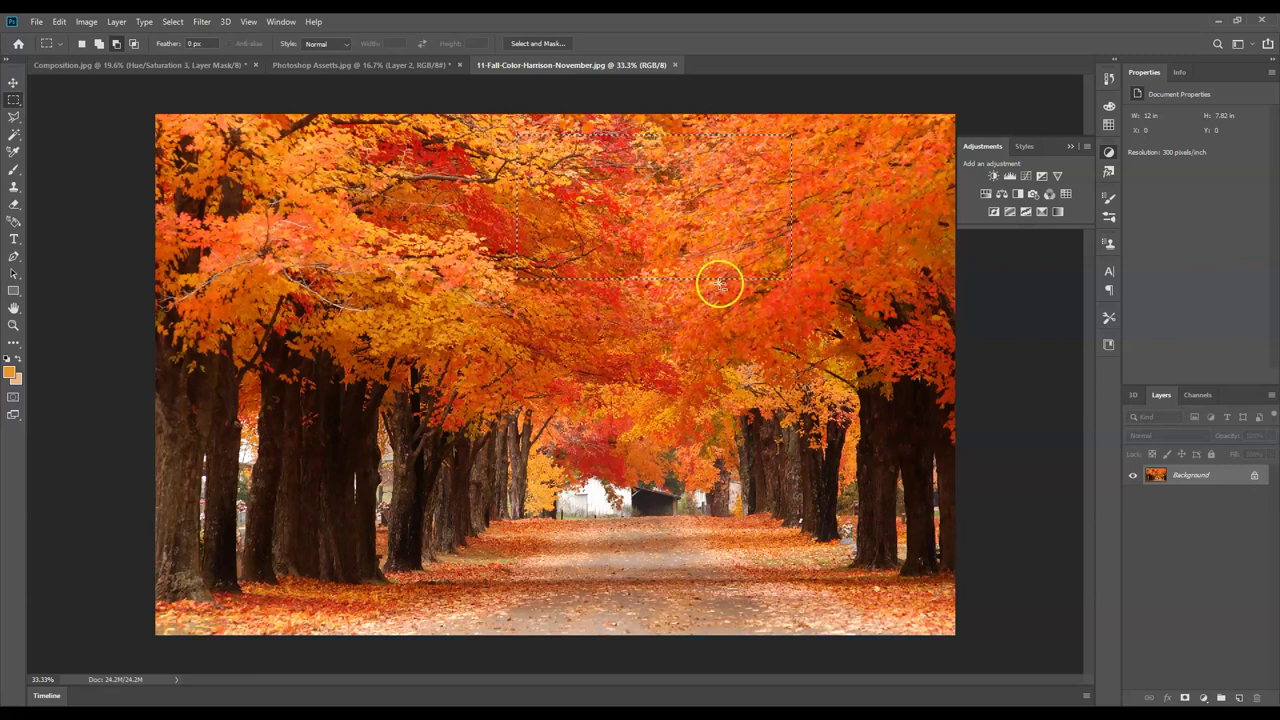
left_click(56, 21)
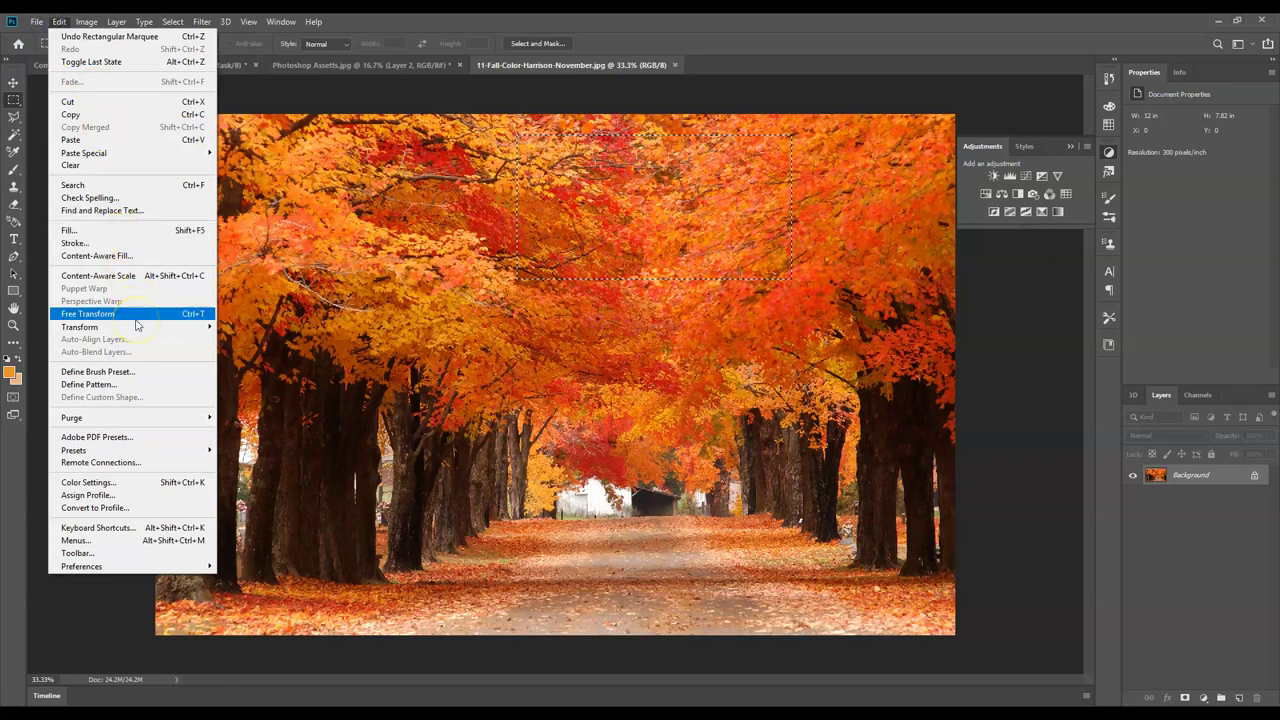
left_click(143, 384)
left_click(770, 233)
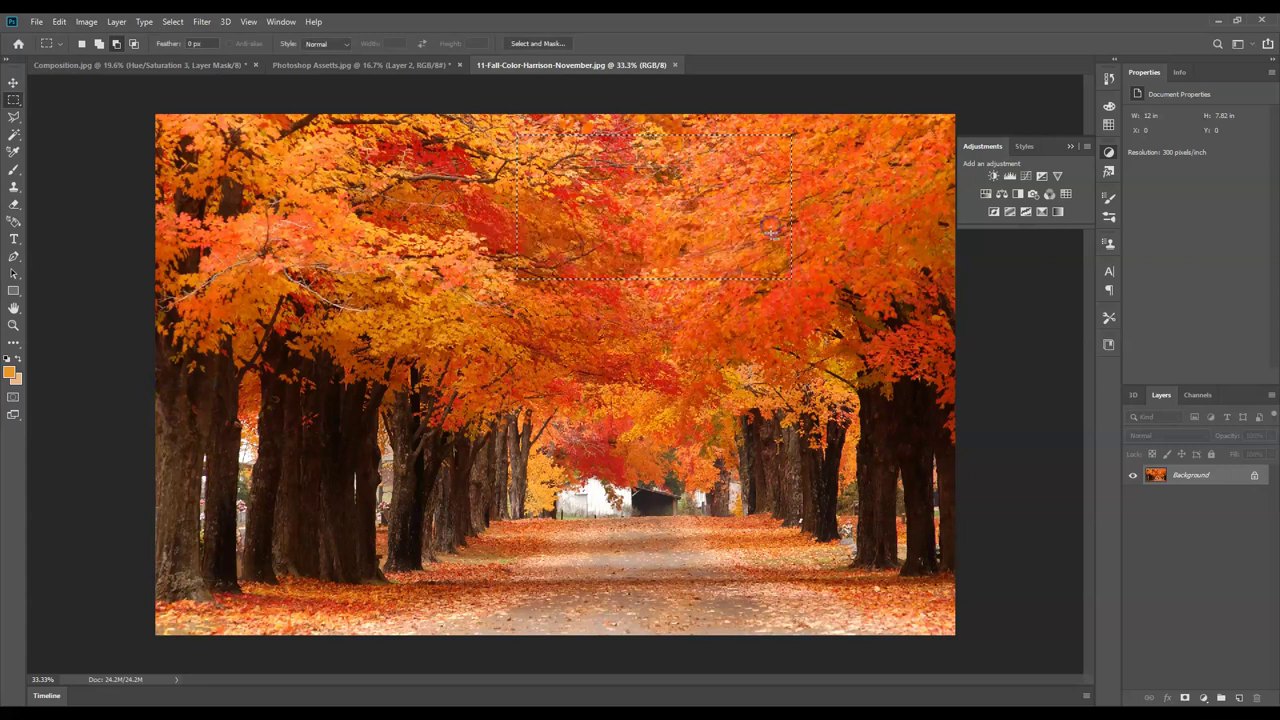
- Return to the Photoshop Assetts.jpg document and add a new layer above the leaf layer
left_click(346, 68)
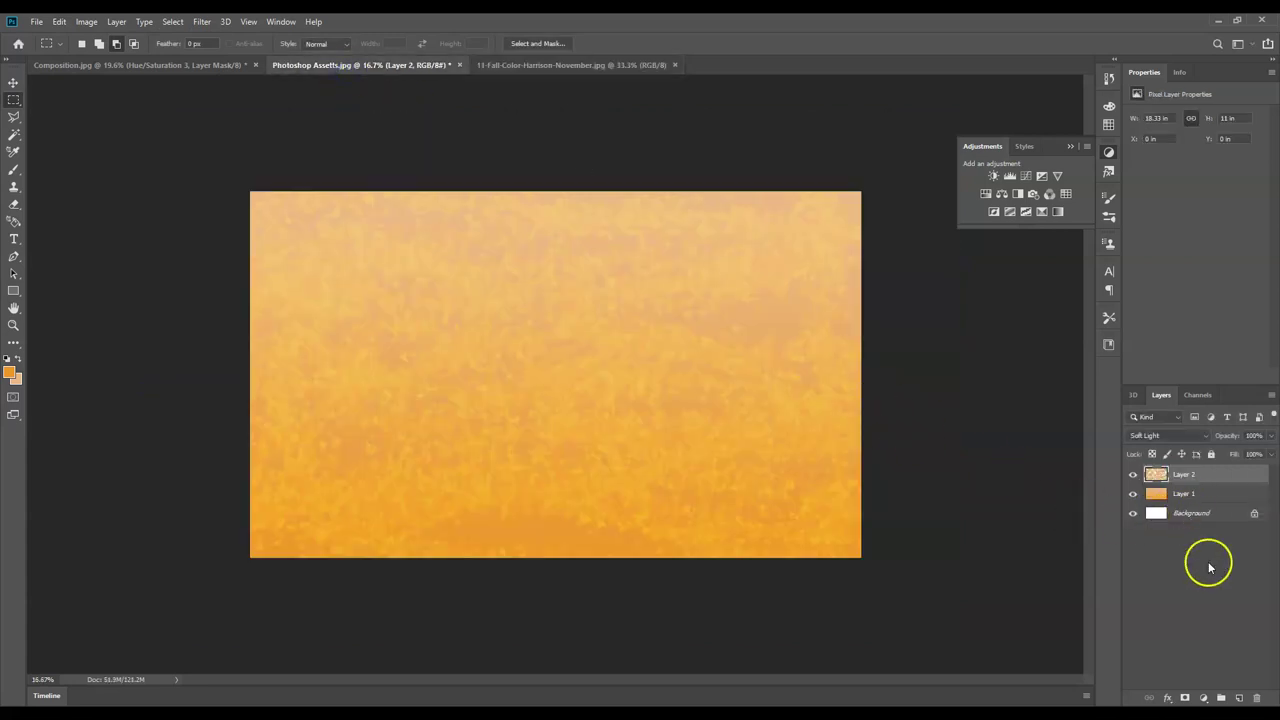
left_click(1239, 698)
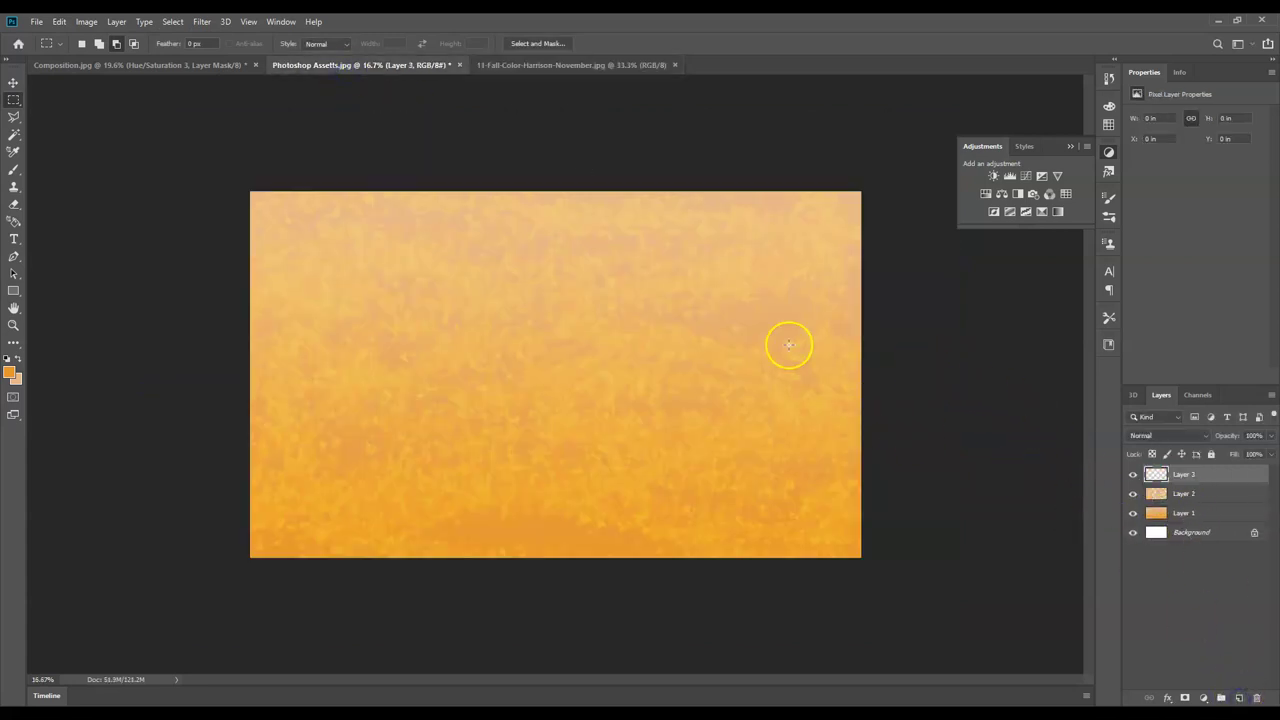
- Try filling the entire new layer with the foliage pattern defined from the tree photo
left_click(60, 21)
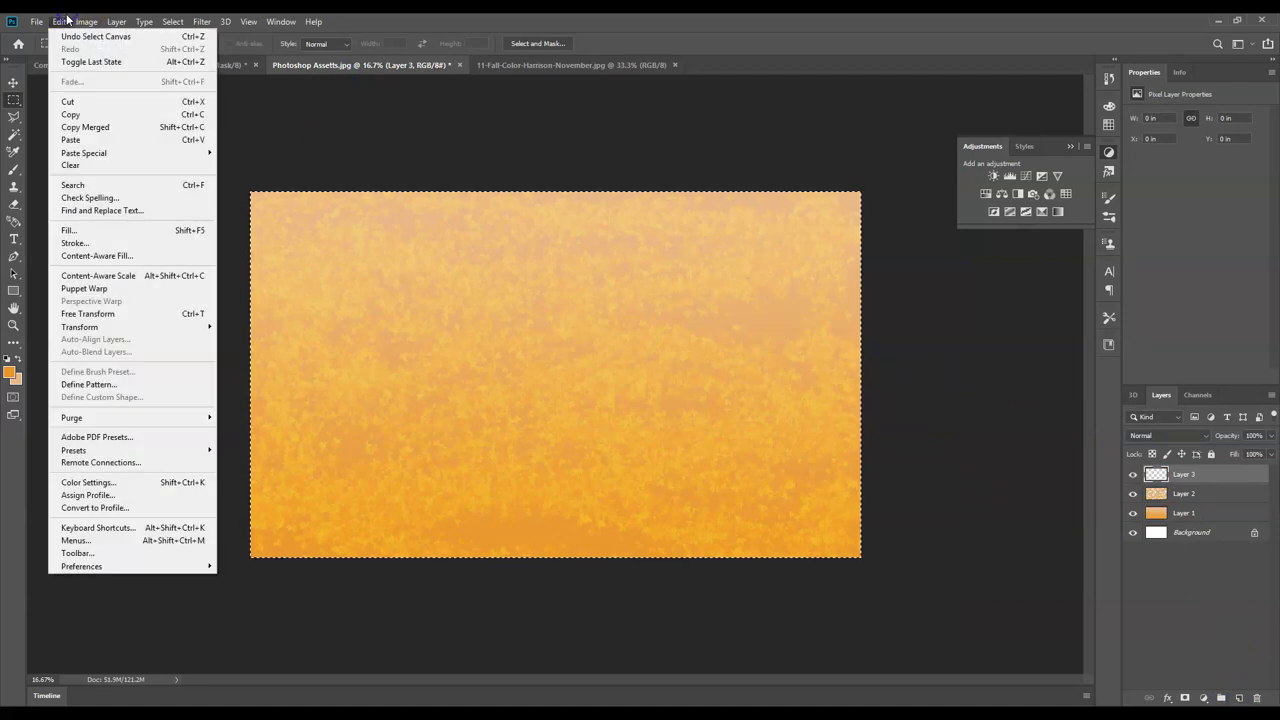
left_click(88, 231)
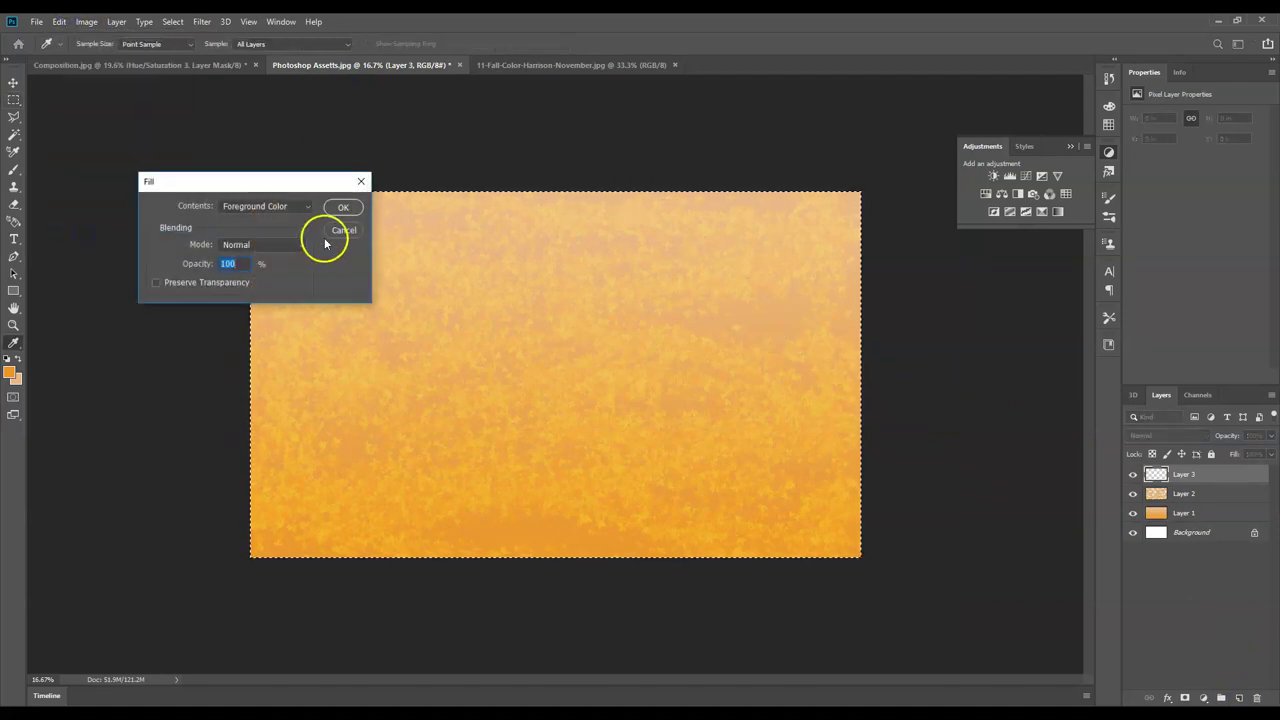
left_click(306, 243)
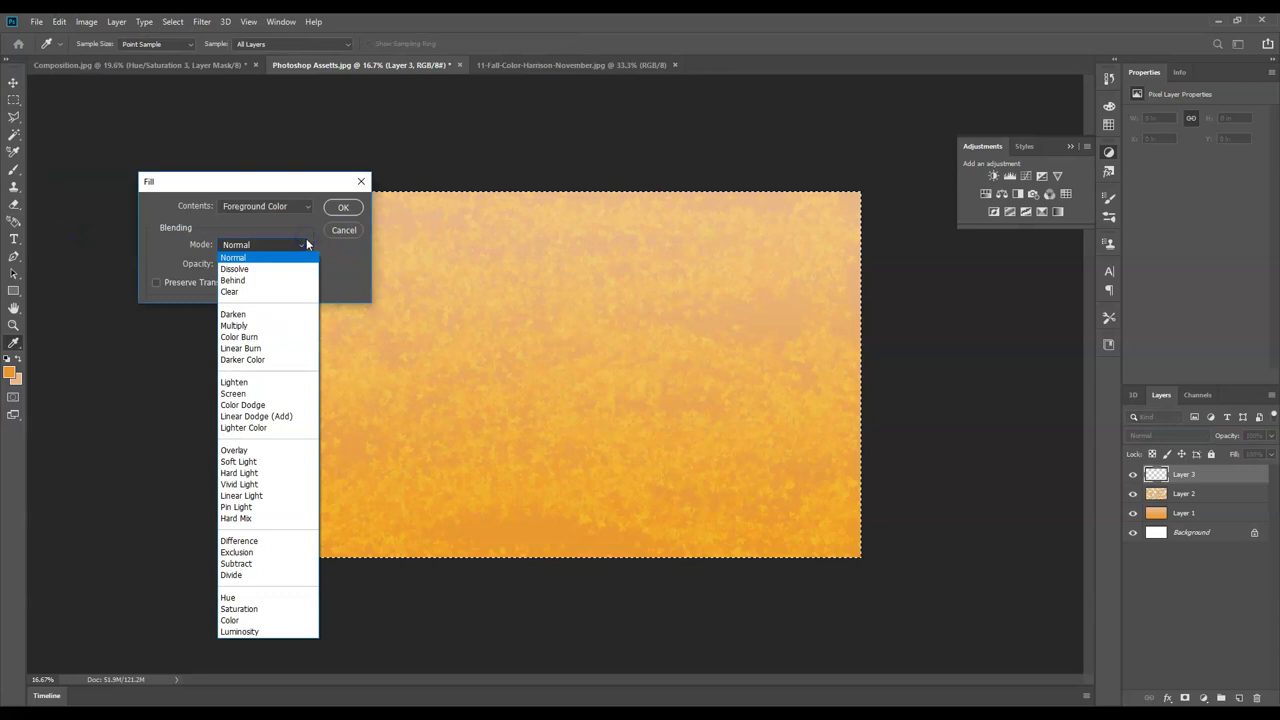
left_click(280, 207)
left_click(280, 207)
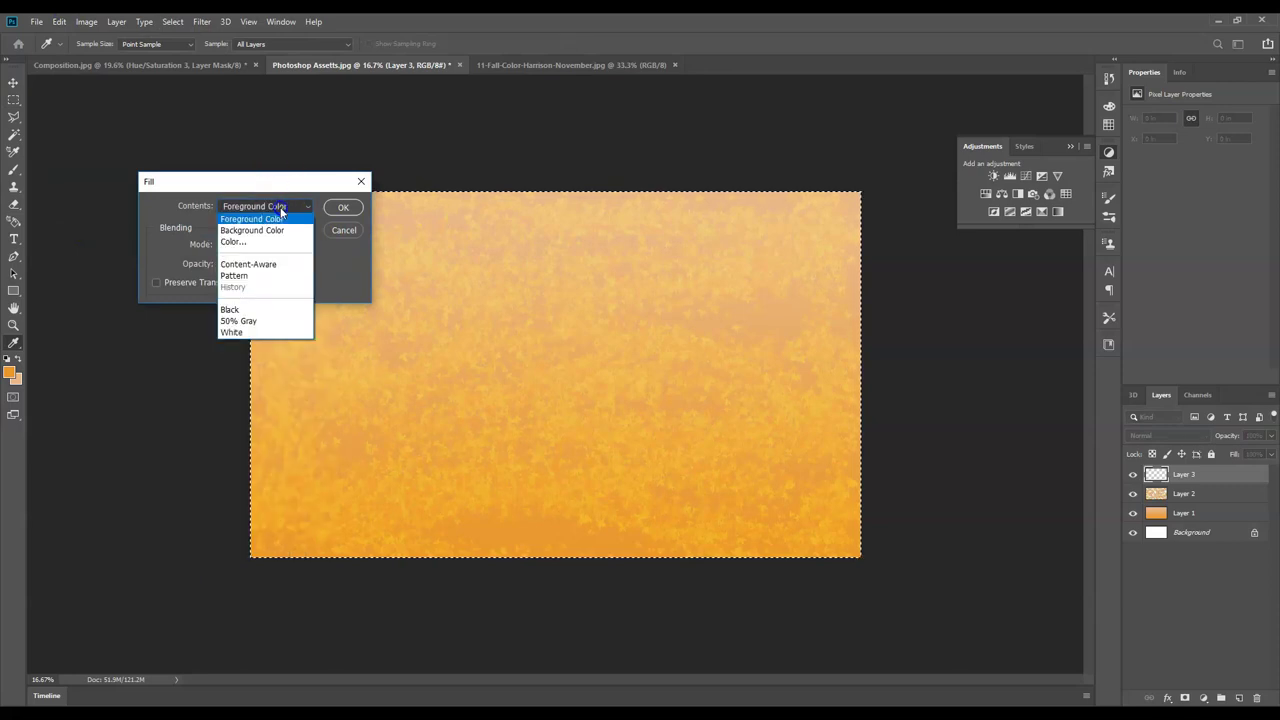
left_click(255, 275)
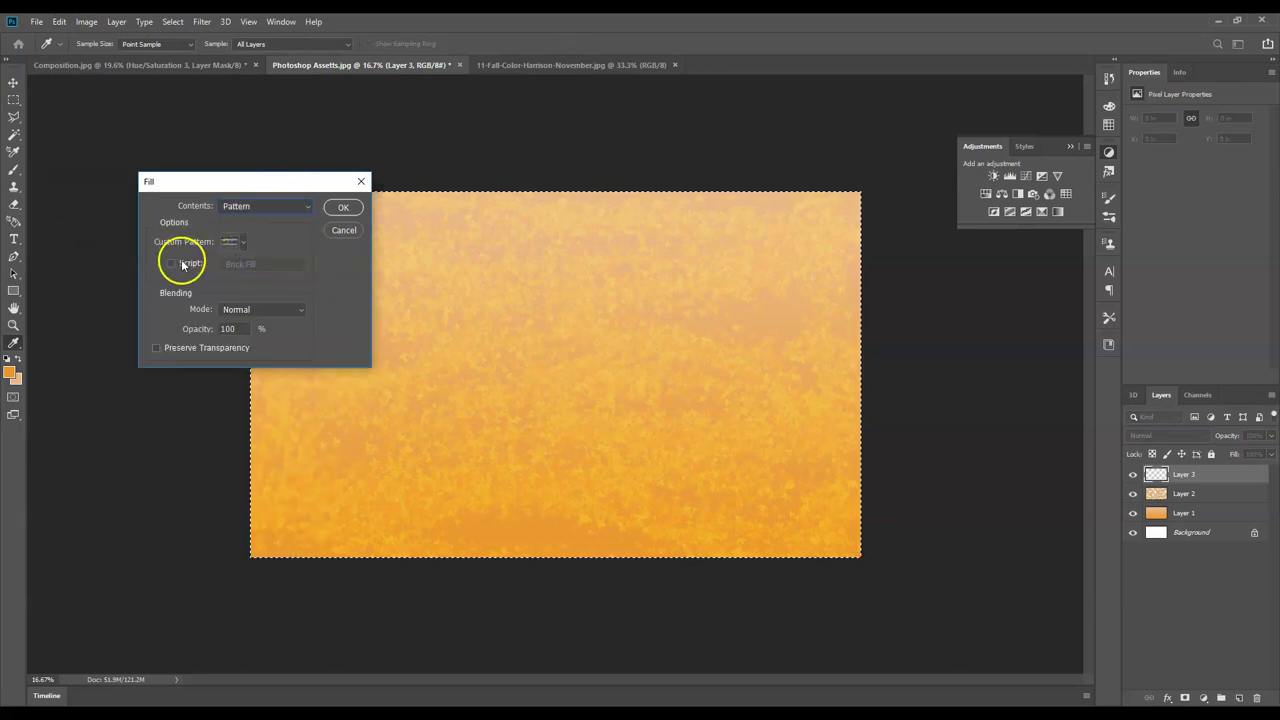
left_click(232, 241)
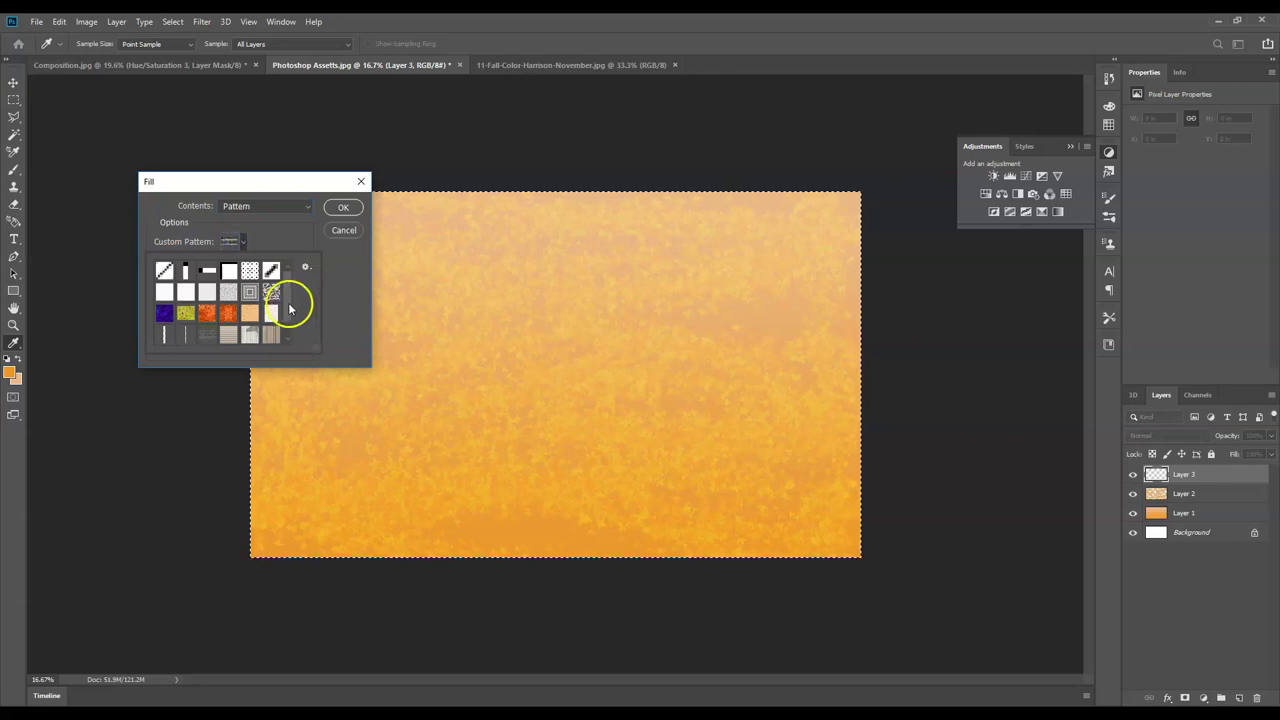
left_click_drag(289, 310, 288, 332)
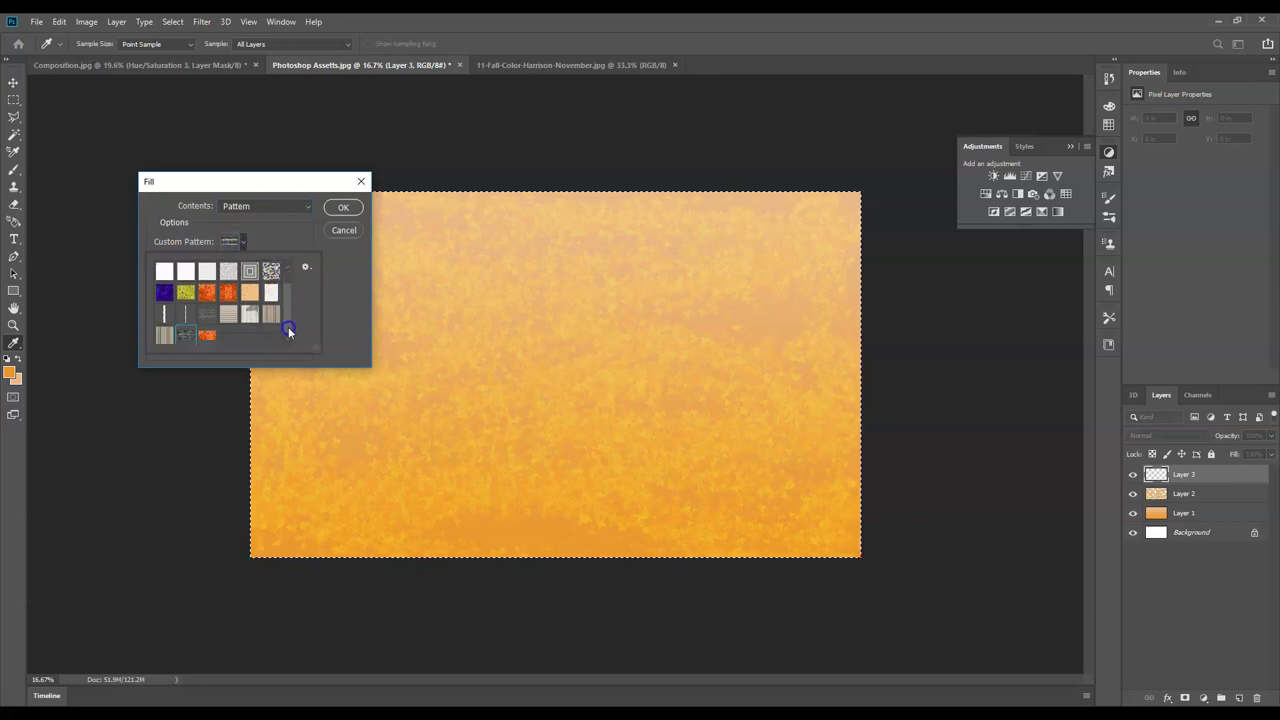
left_click(345, 208)
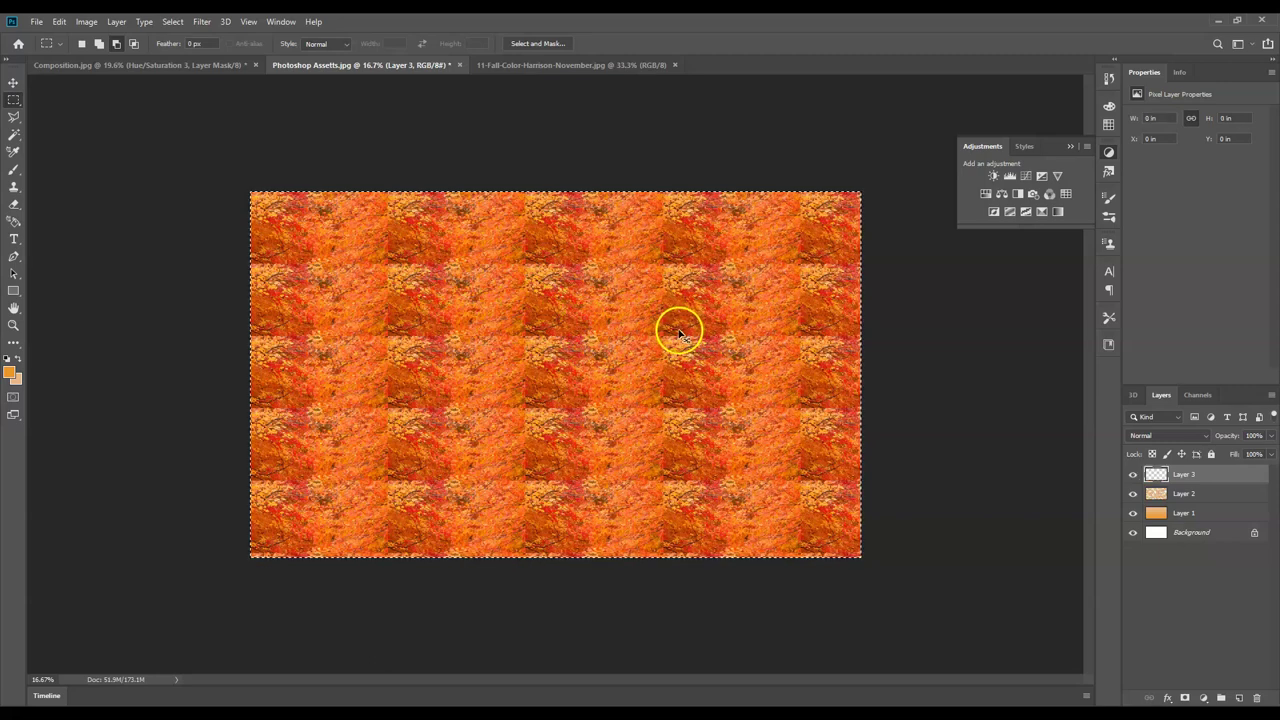
key("Delete")
- Copy a large, nearly square area of foliage from the upper middle of the autumn tree photo and paste it into Photoshop Assetts.jpg
left_click(490, 65)
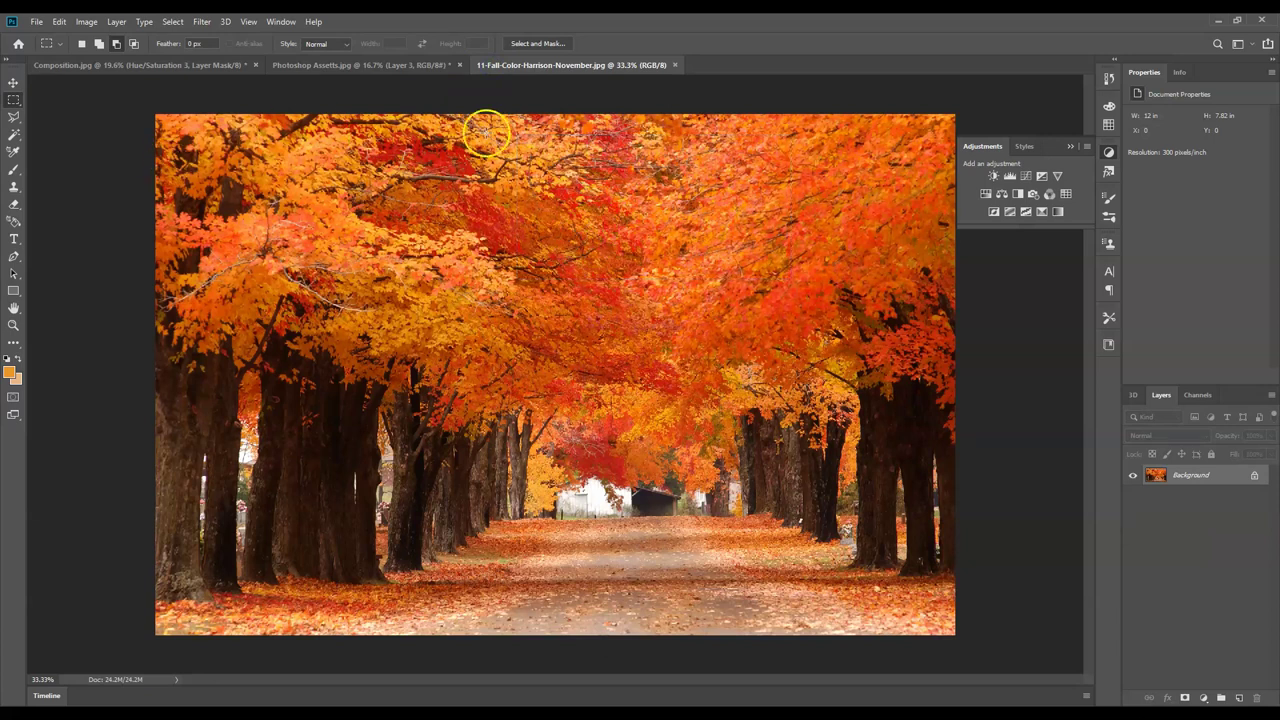
left_click_drag(516, 119, 787, 363)
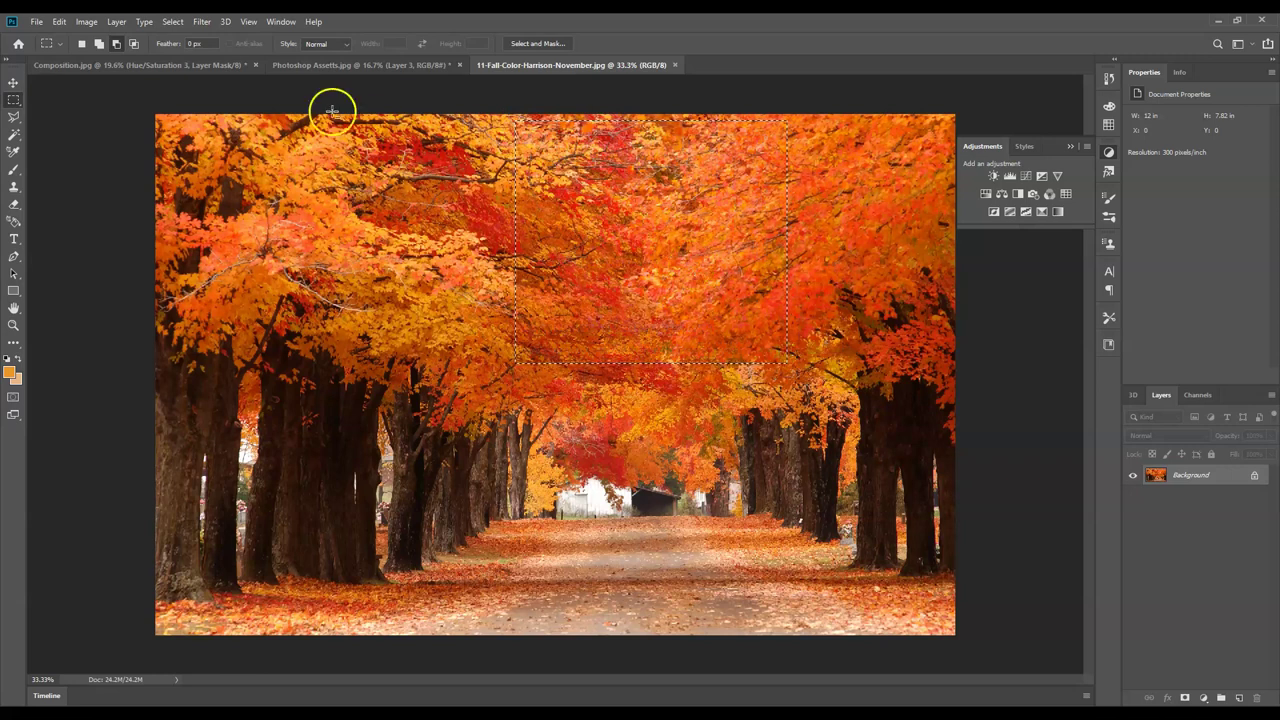
left_click(364, 67)
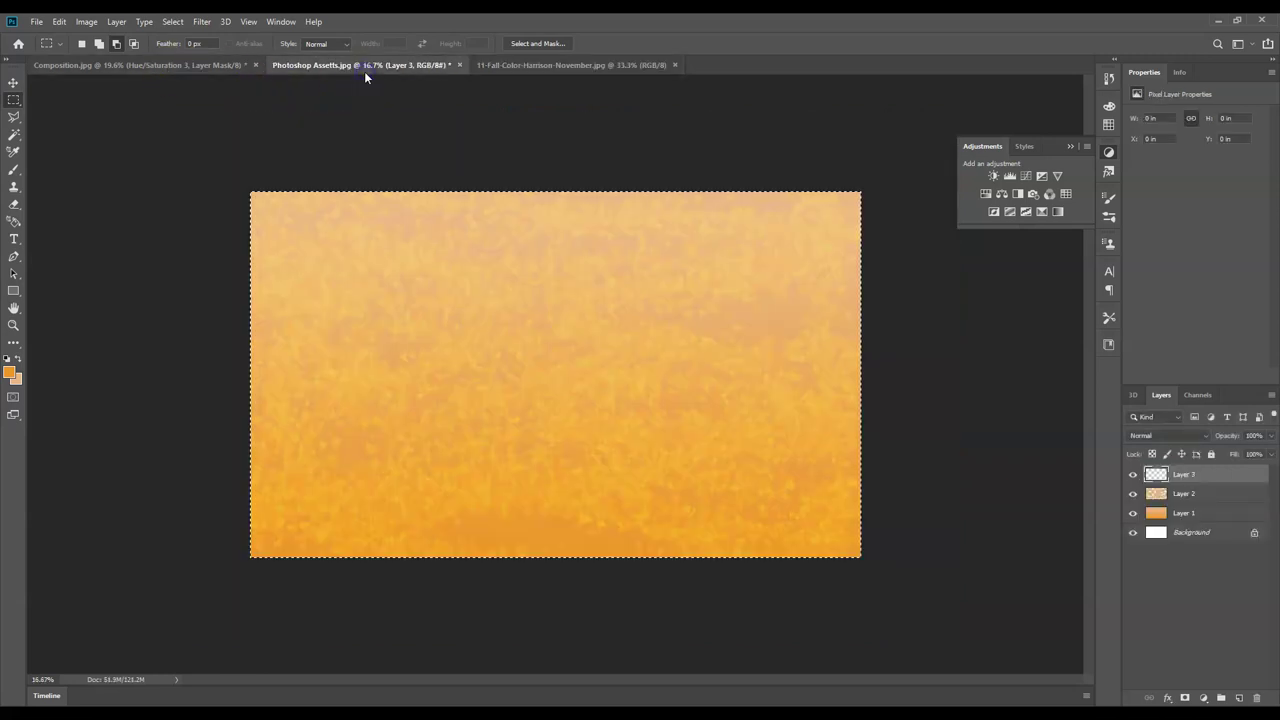
key("ctrl+v")
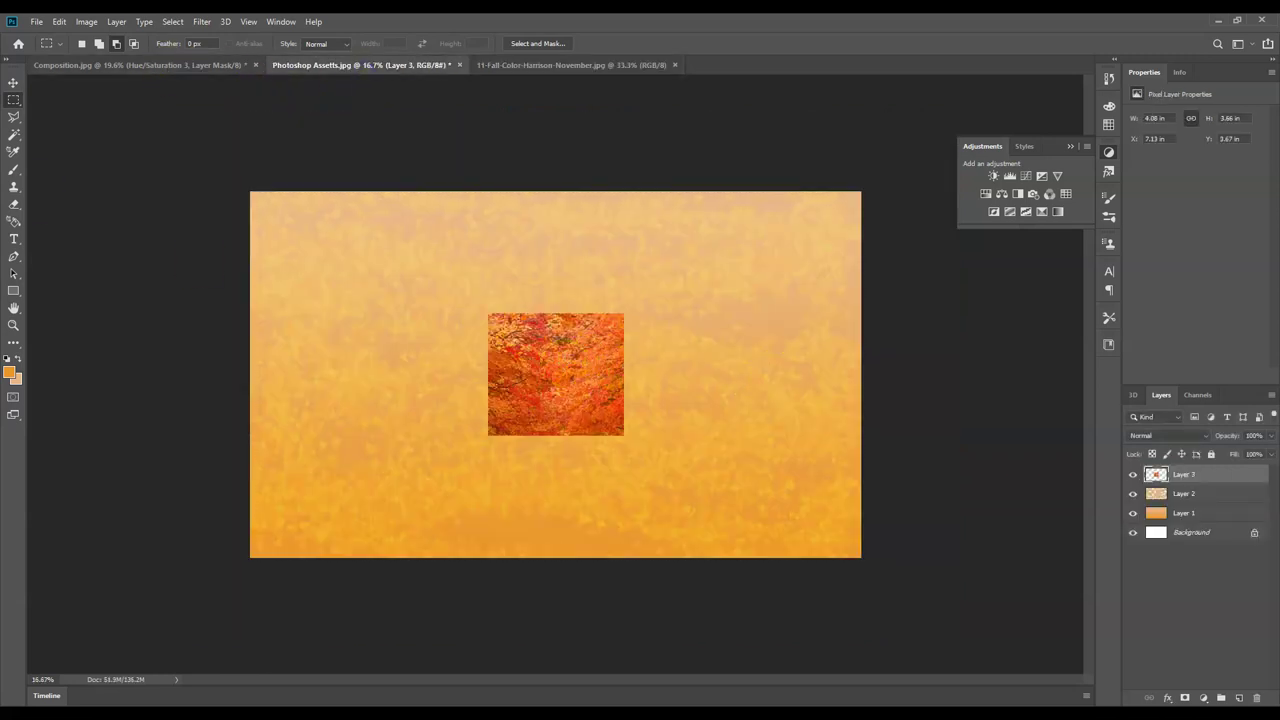
- Move the pasted foliage into the canvas's upper-left corner and enlarge it proportionally to about 7.41 by 6.64 in
left_click(12, 83)
left_click_drag(551, 371, 308, 250)
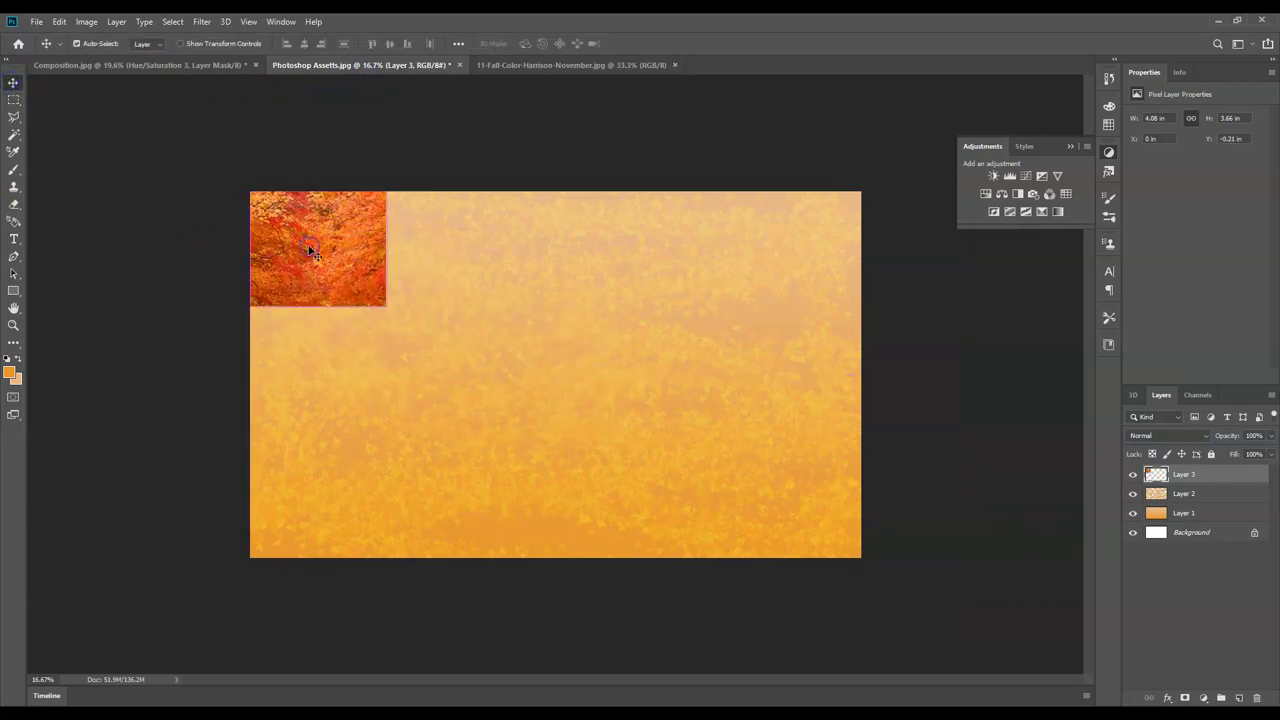
key("ctrl+v")
key("Delete")
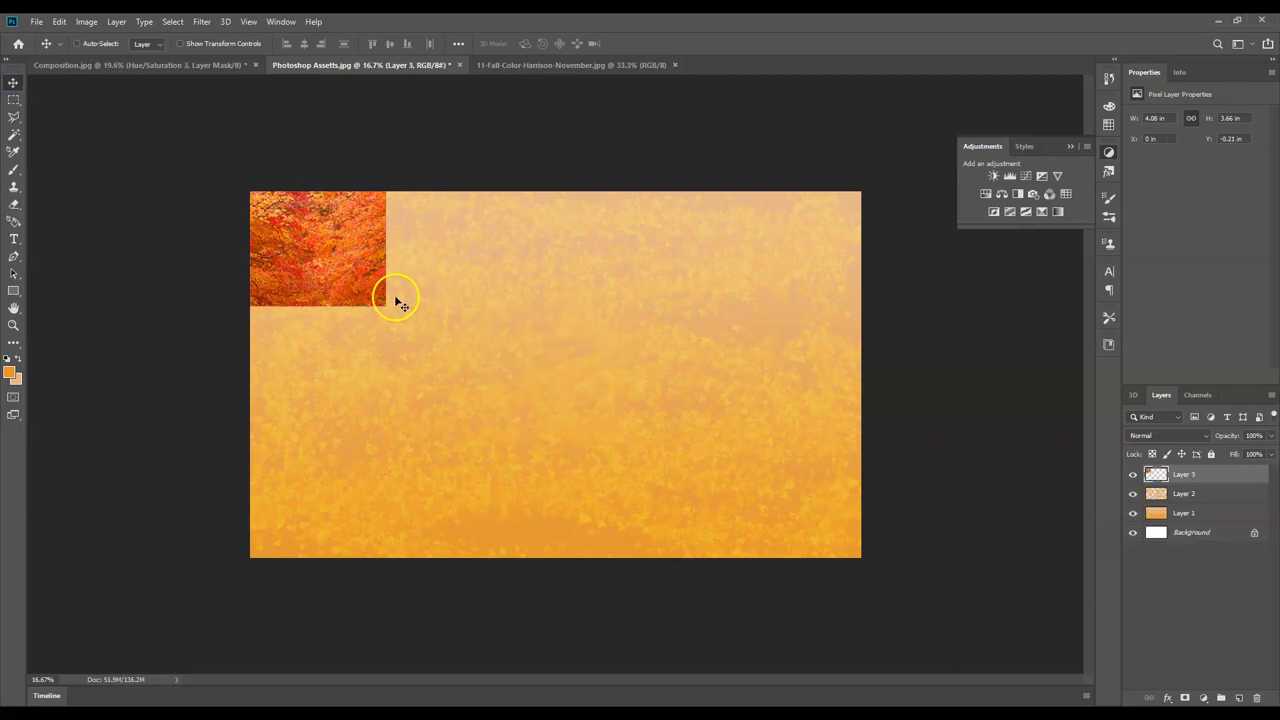
key("ctrl+t")
left_click_drag(388, 309, 483, 423)
double_click(412, 332)
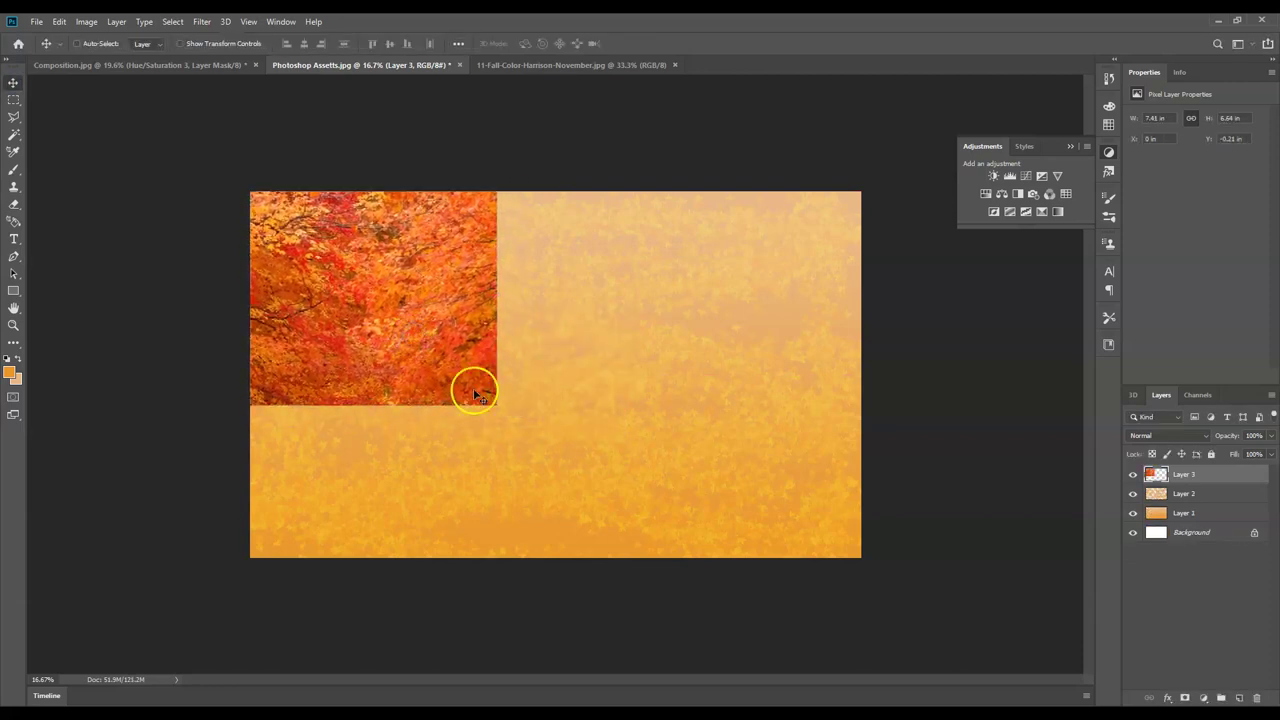
- Select the enlarged foliage patch from its layer's outline and define it as a pattern
left_click(1156, 476, "ctrl")
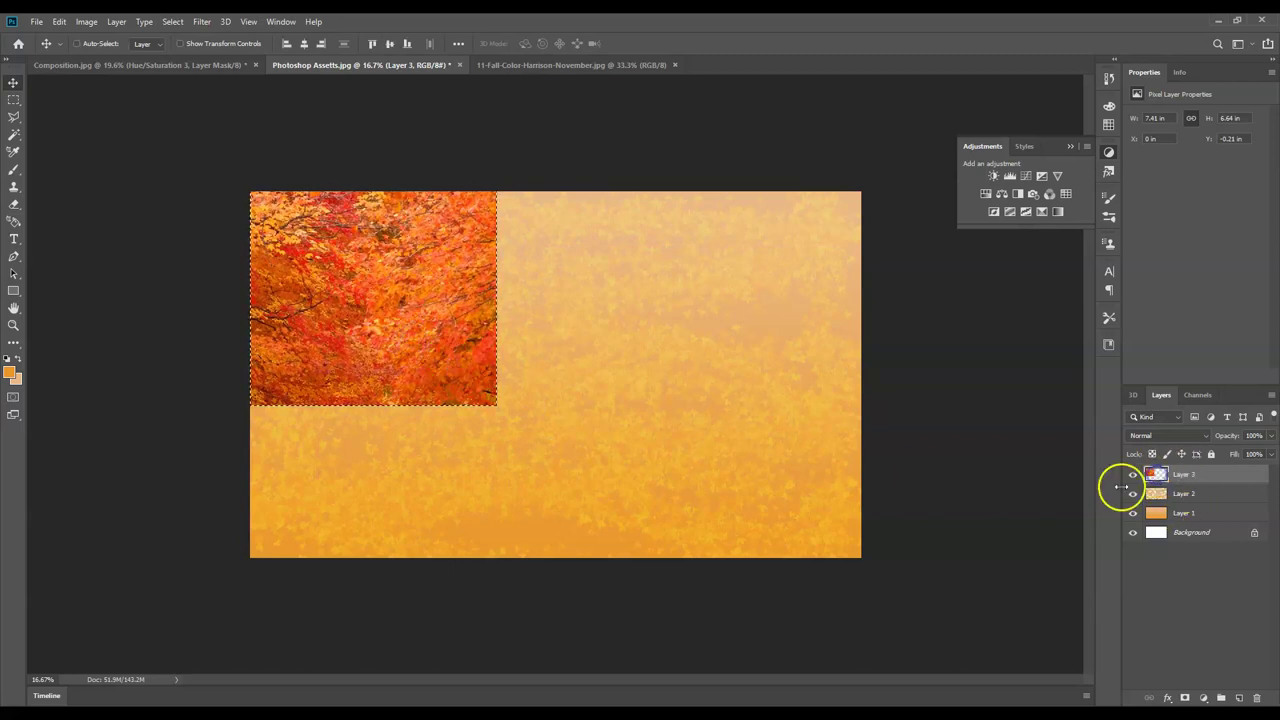
left_click(59, 21)
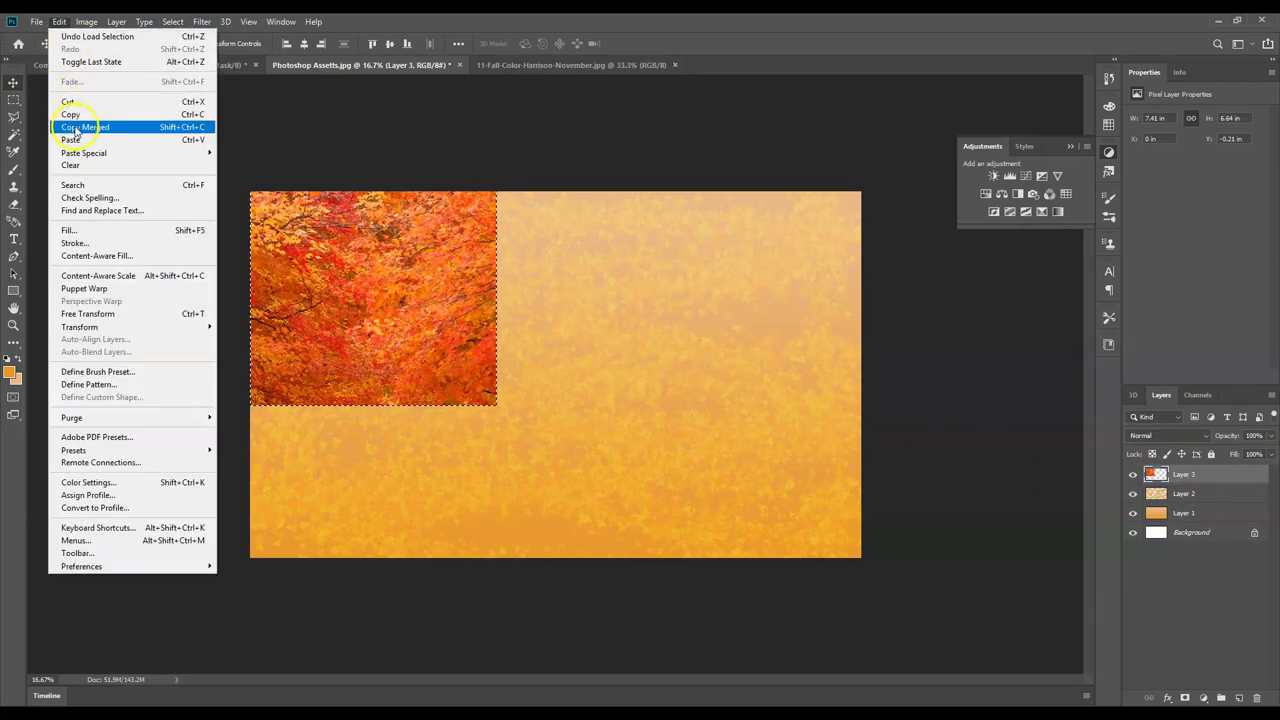
left_click(89, 384)
left_click(771, 233)
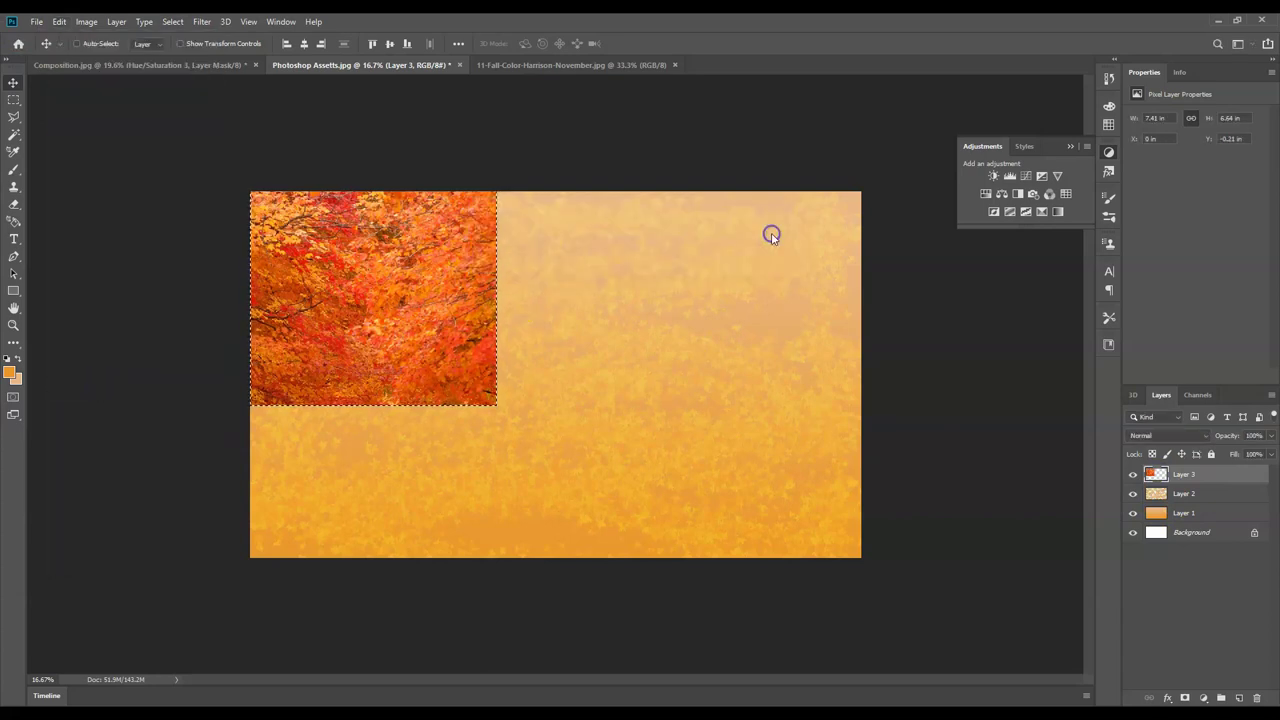
- Fill the whole canvas on the foliage patch's layer with the newly defined pattern, in Normal mode at 100% opacity
key("ctrl+a")
left_click(59, 21)
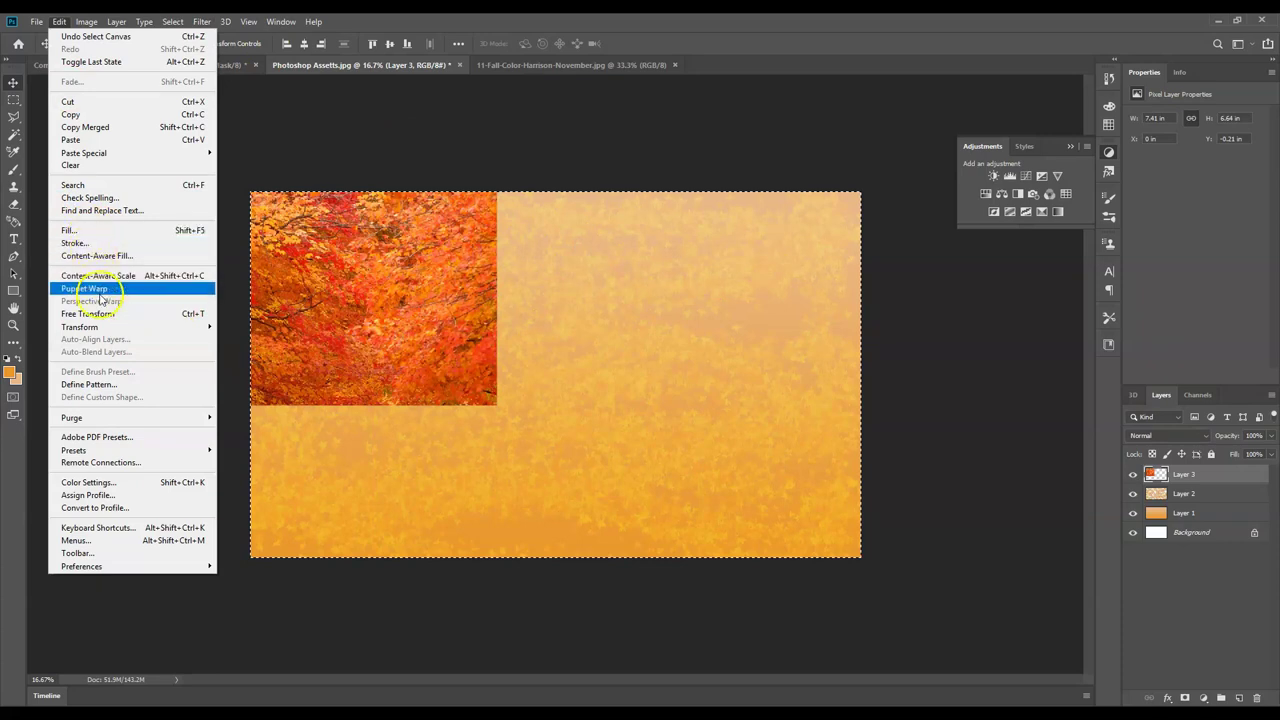
left_click(69, 230)
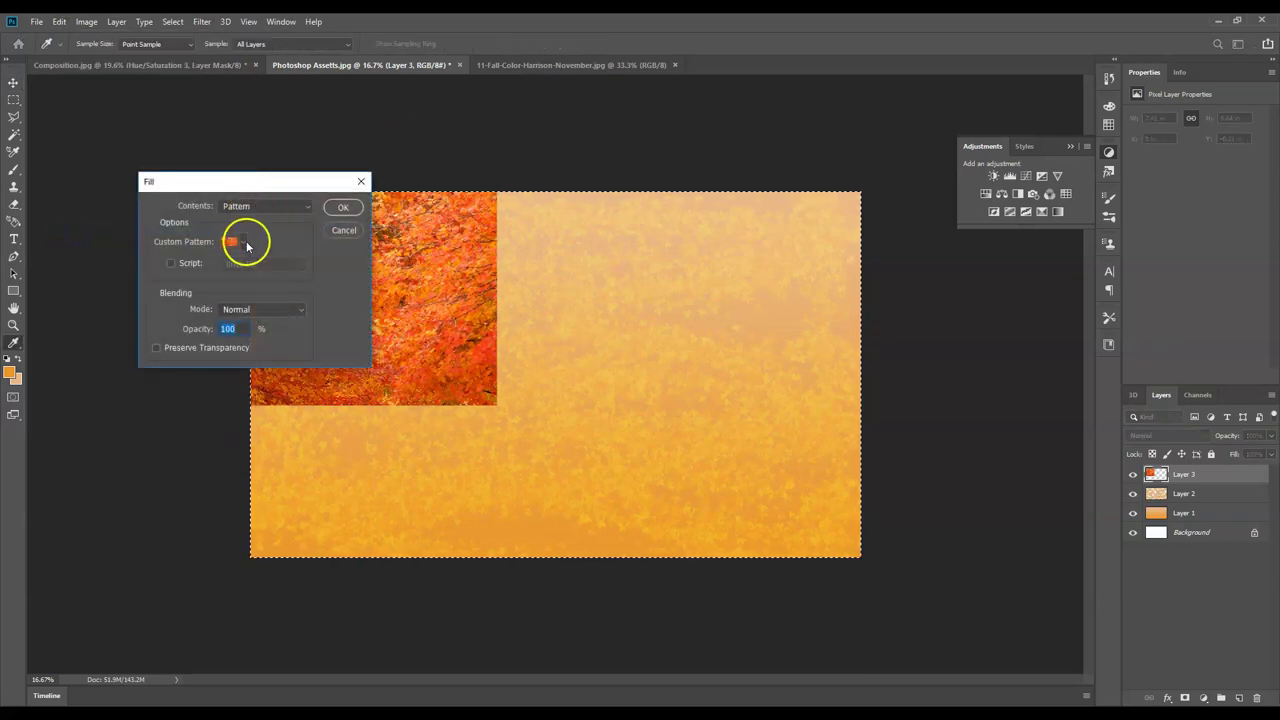
left_click(246, 241)
left_click(231, 338)
left_click(340, 208)
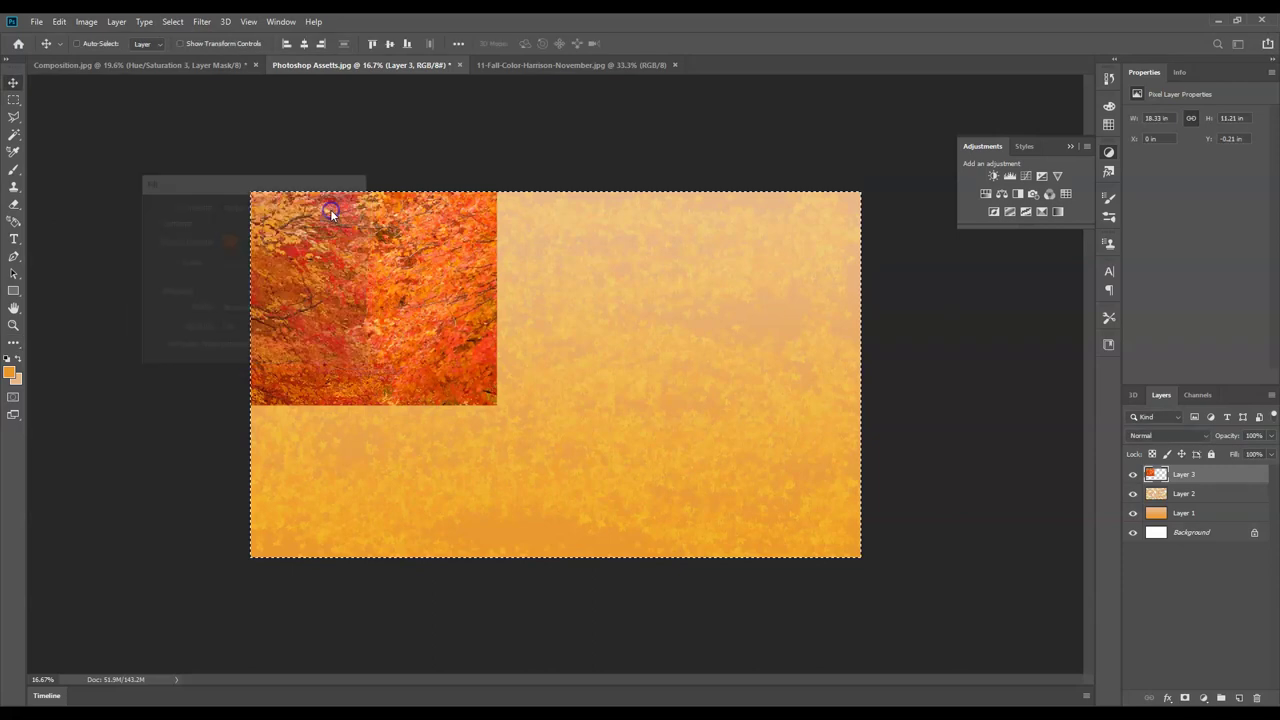
- Set the foliage pattern layer's opacity to 48% and compare the image with the layer hidden and shown
key("v")
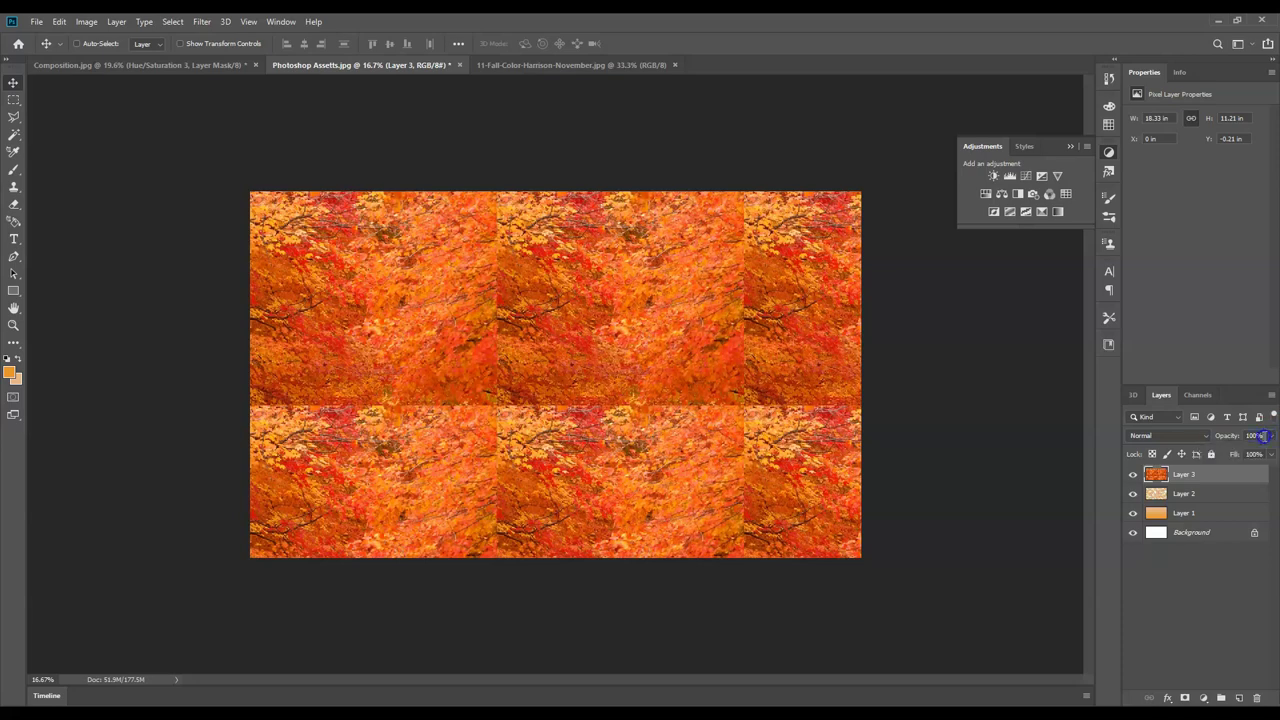
type("48")
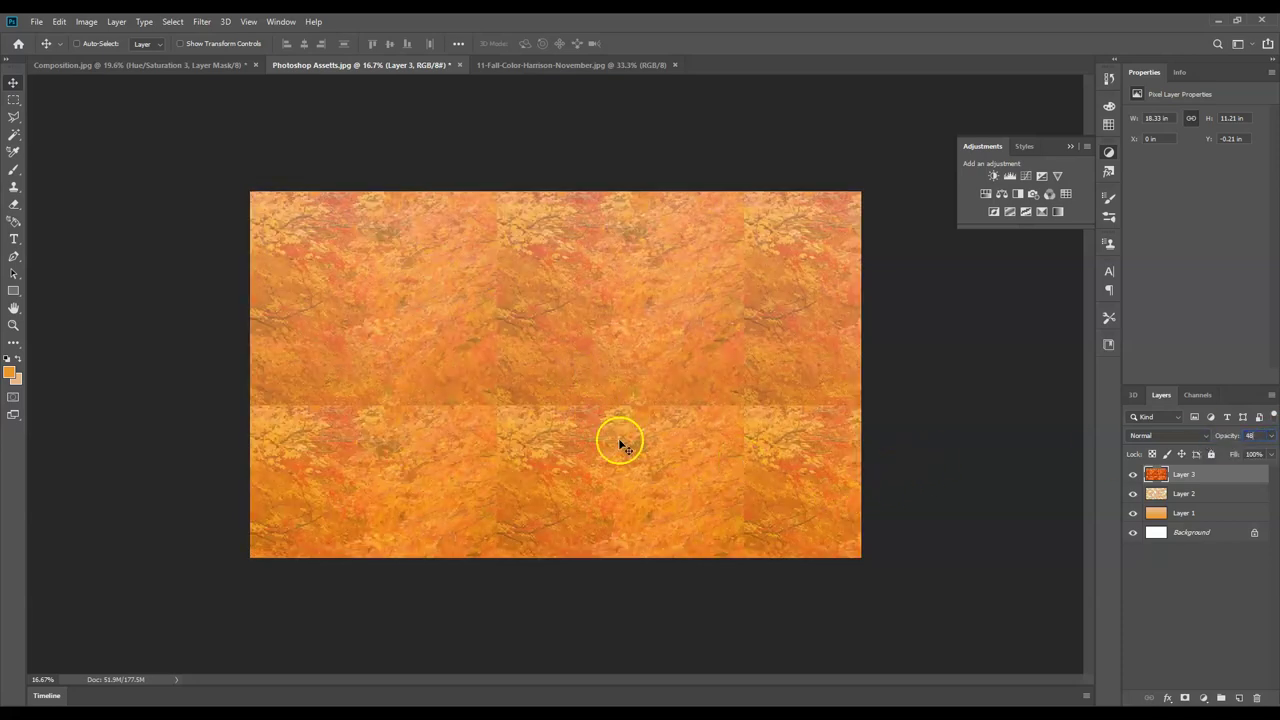
key("Return")
left_click(1133, 476)
left_click(1133, 476)
- Duplicate the foliage pattern layer and shift the copy slightly right and down, to about X 0.88 in and Y 0.75 in
right_click(1213, 485)
left_click(1080, 212)
left_click(750, 210)
left_click_drag(476, 390, 449, 382)
left_click_drag(541, 350, 550, 346)
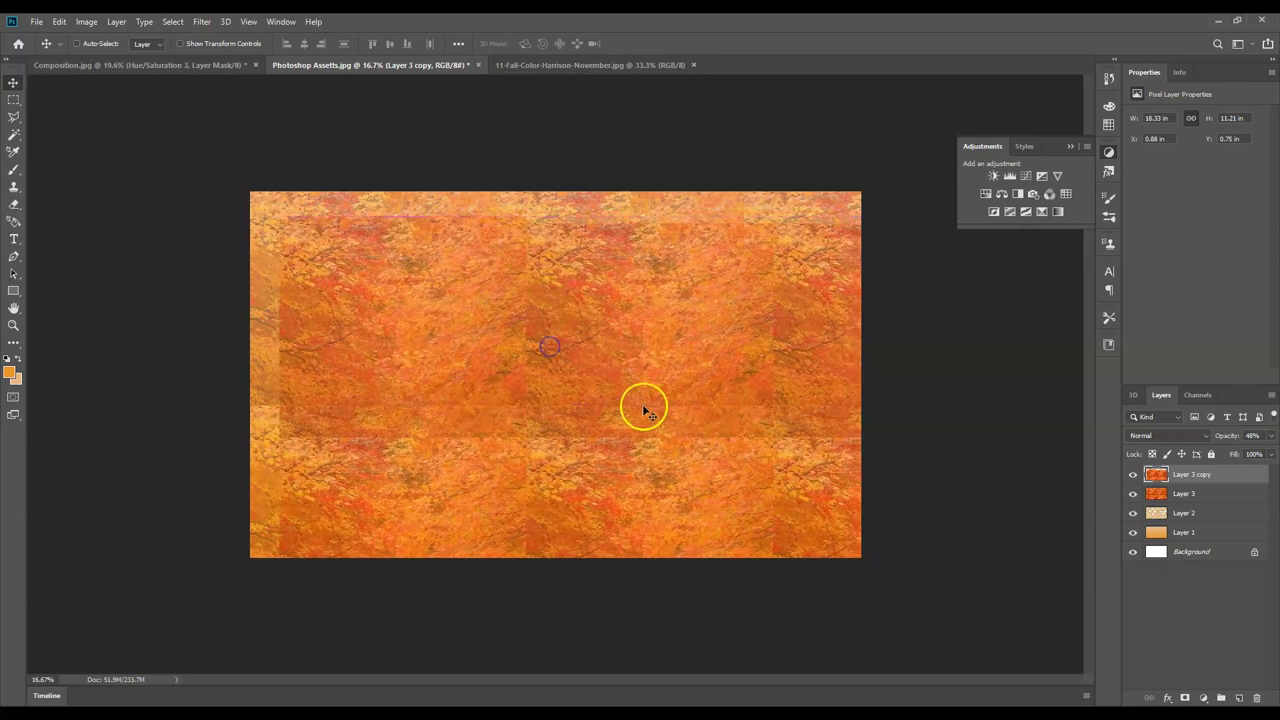
- Set the duplicated foliage layer's blend mode to Lighten and flatten the image
left_click(1160, 436)
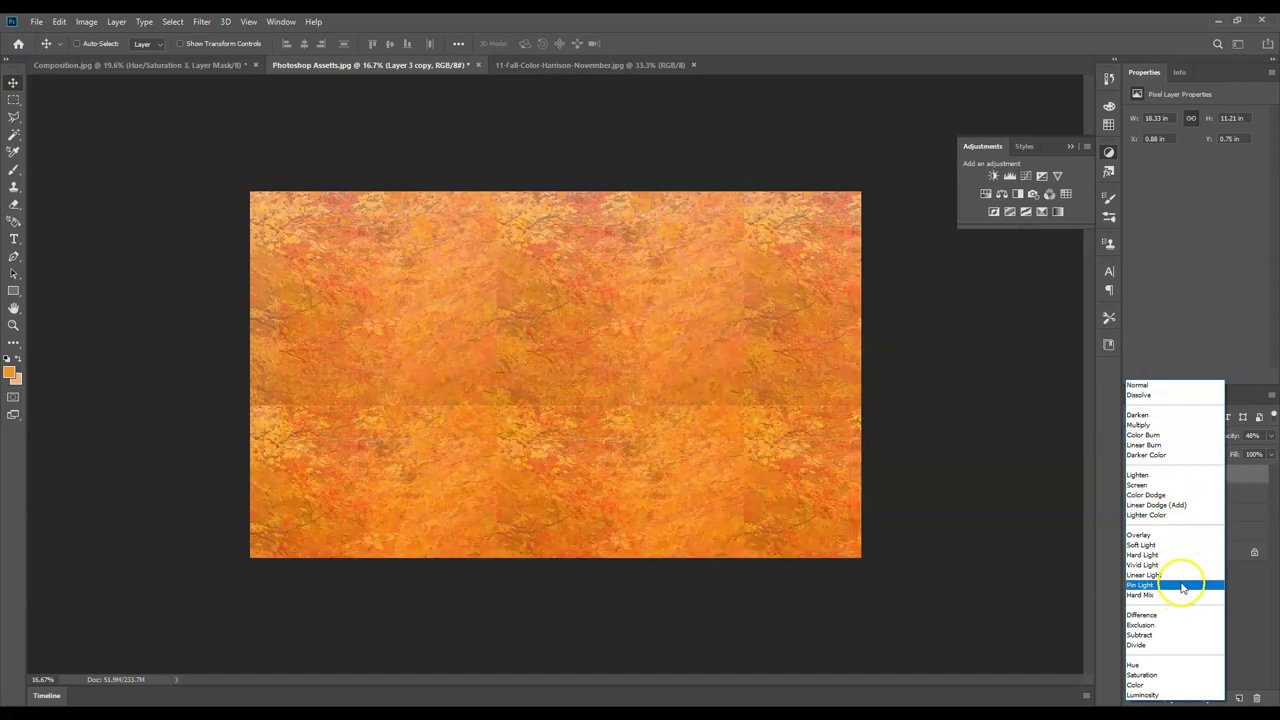
left_click(1146, 477)
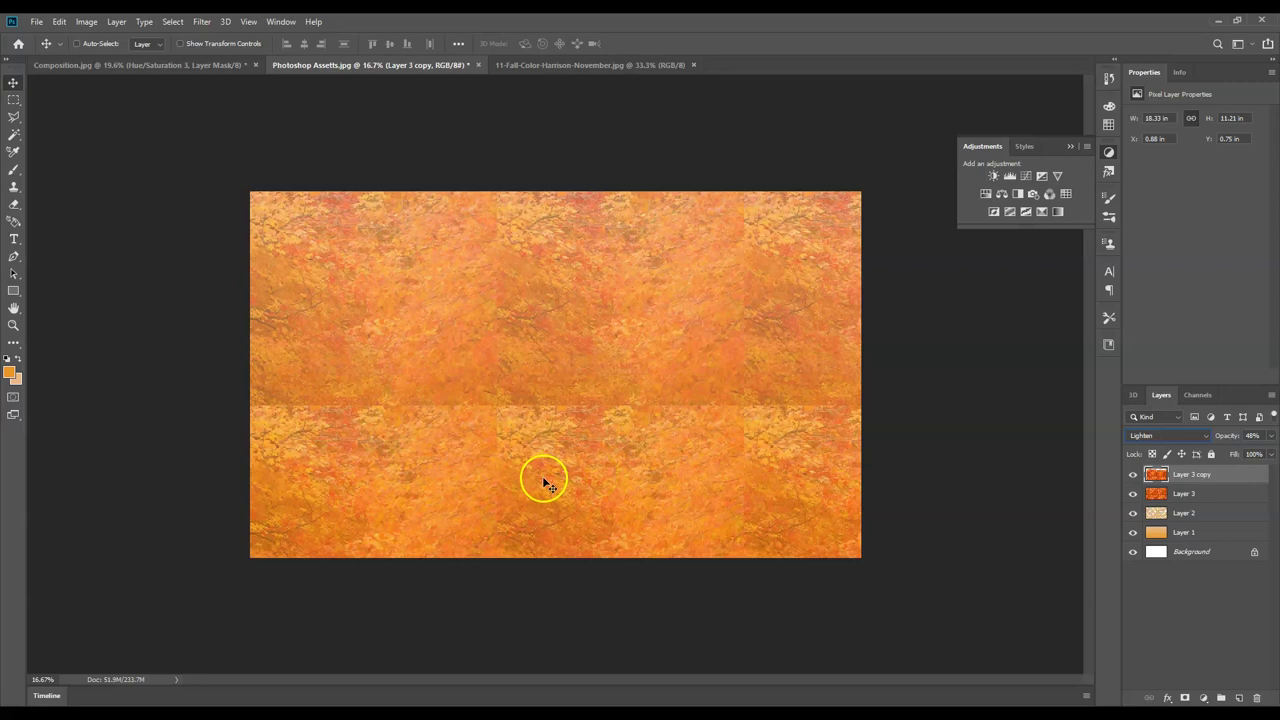
left_click(34, 22)
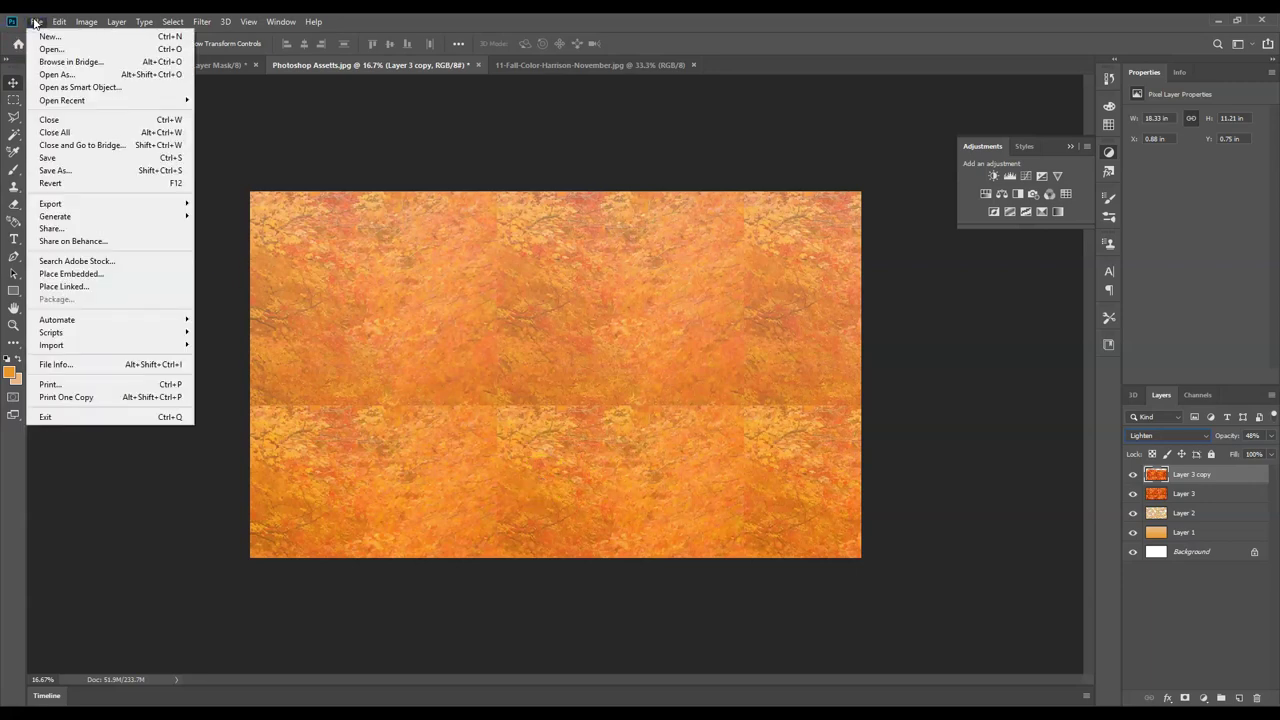
mouse_move(126, 24)
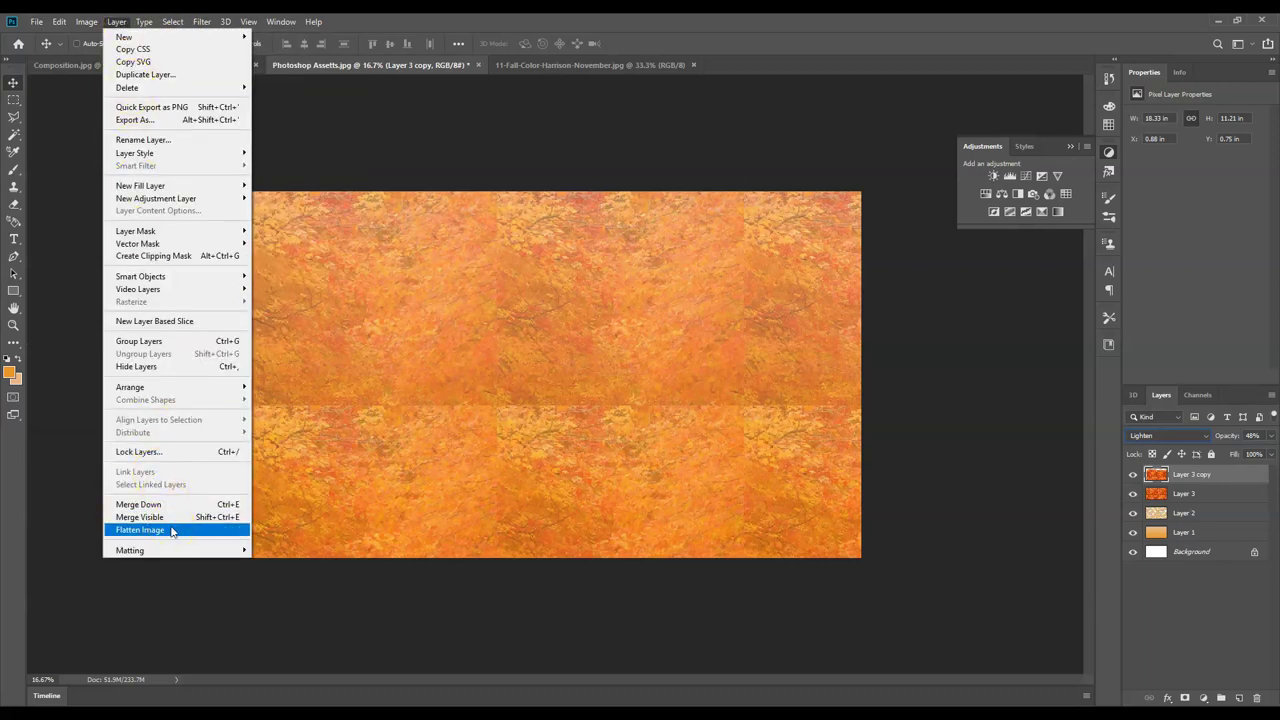
left_click(172, 531)
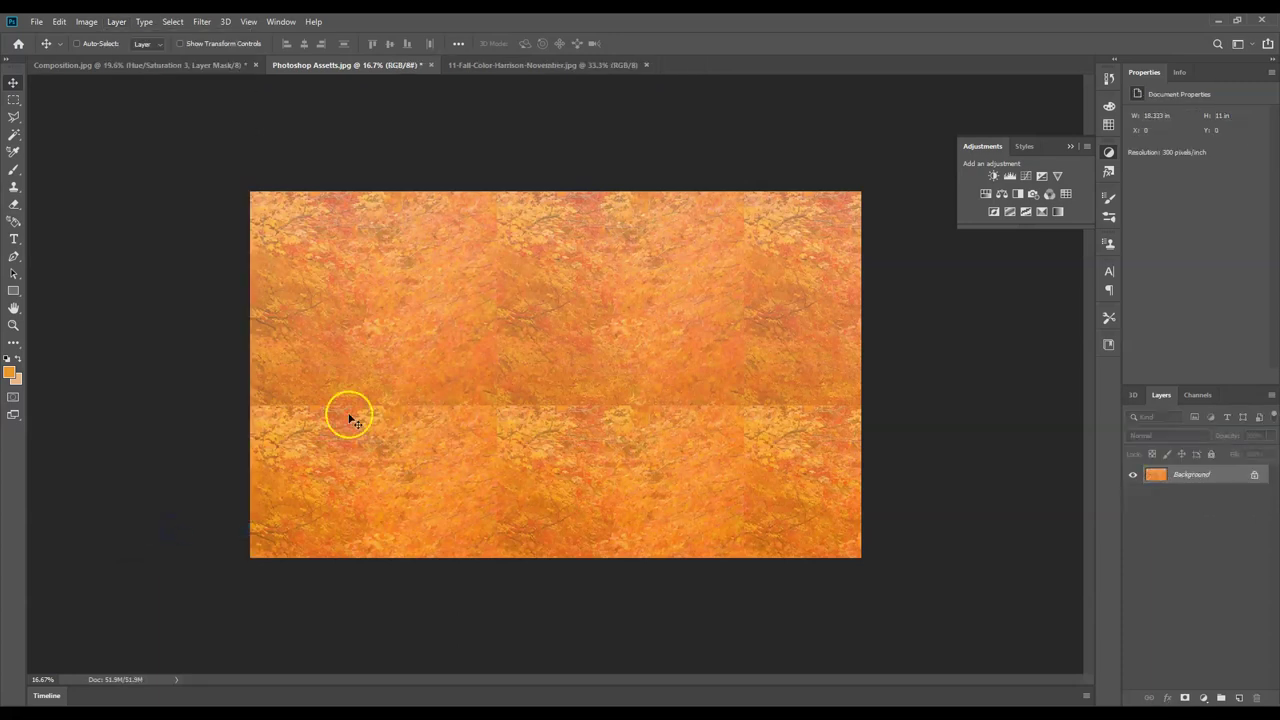
- Copy the whole flattened foliage image onto a new layer directly above Background in Composition.jpg and move it toward the canvas's upper-left corner
key("ctrl+a")
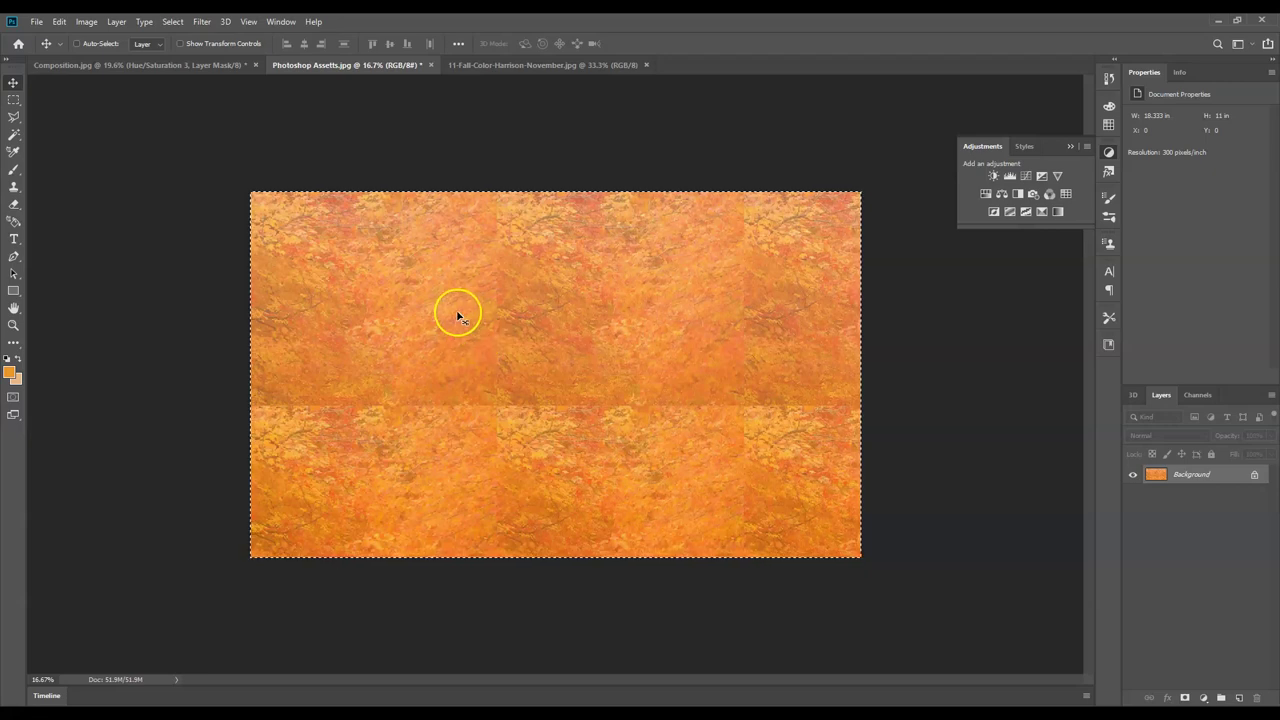
left_click(175, 65)
scroll(1160, 585, "down", 8)
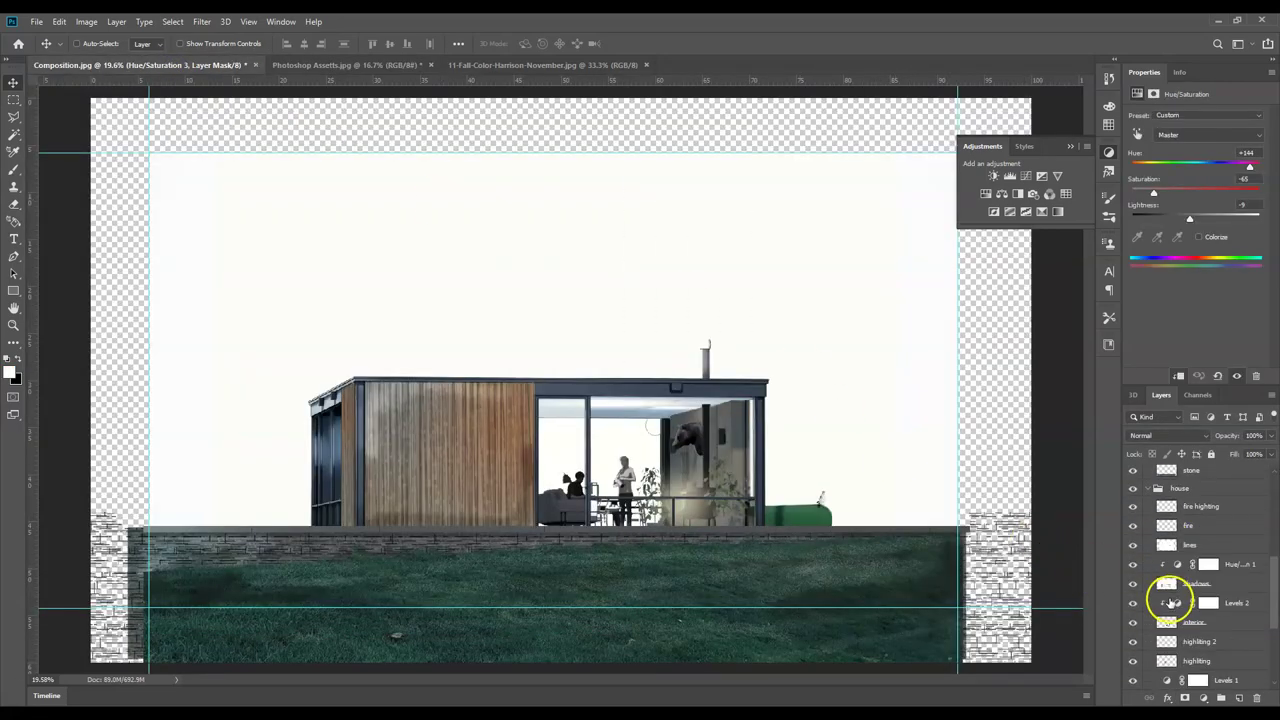
left_click(1191, 679)
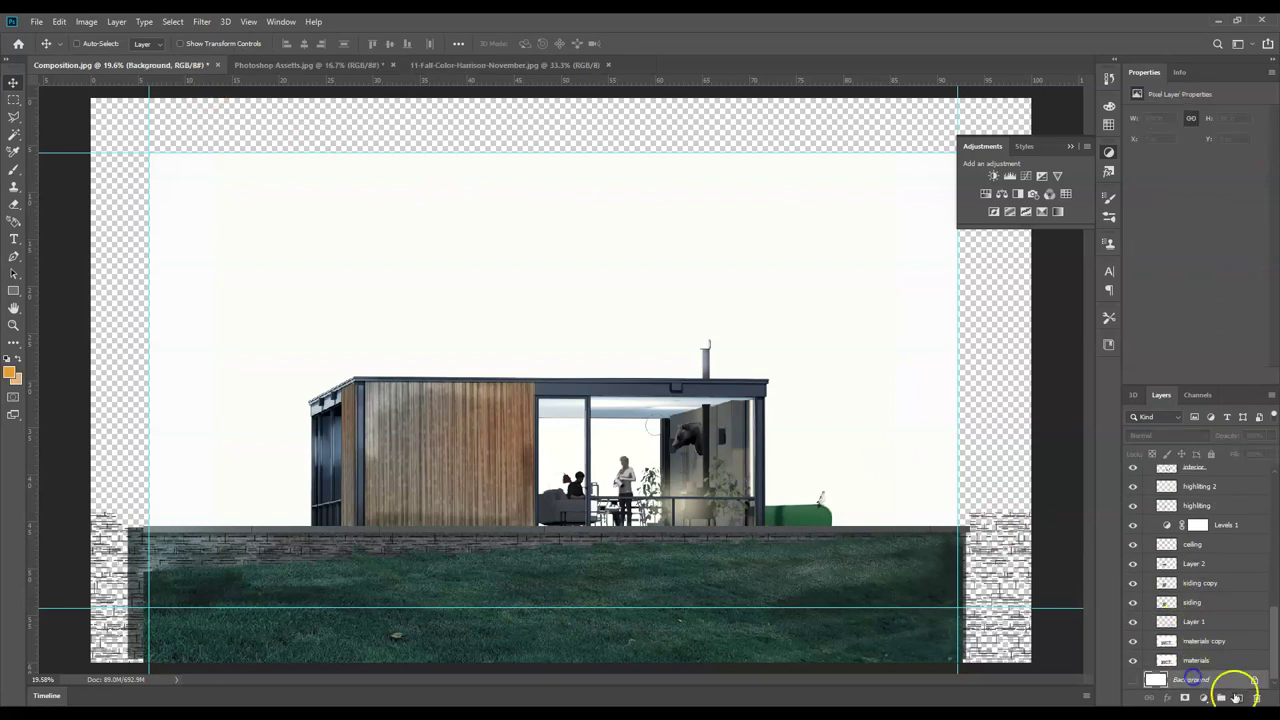
left_click(1238, 698)
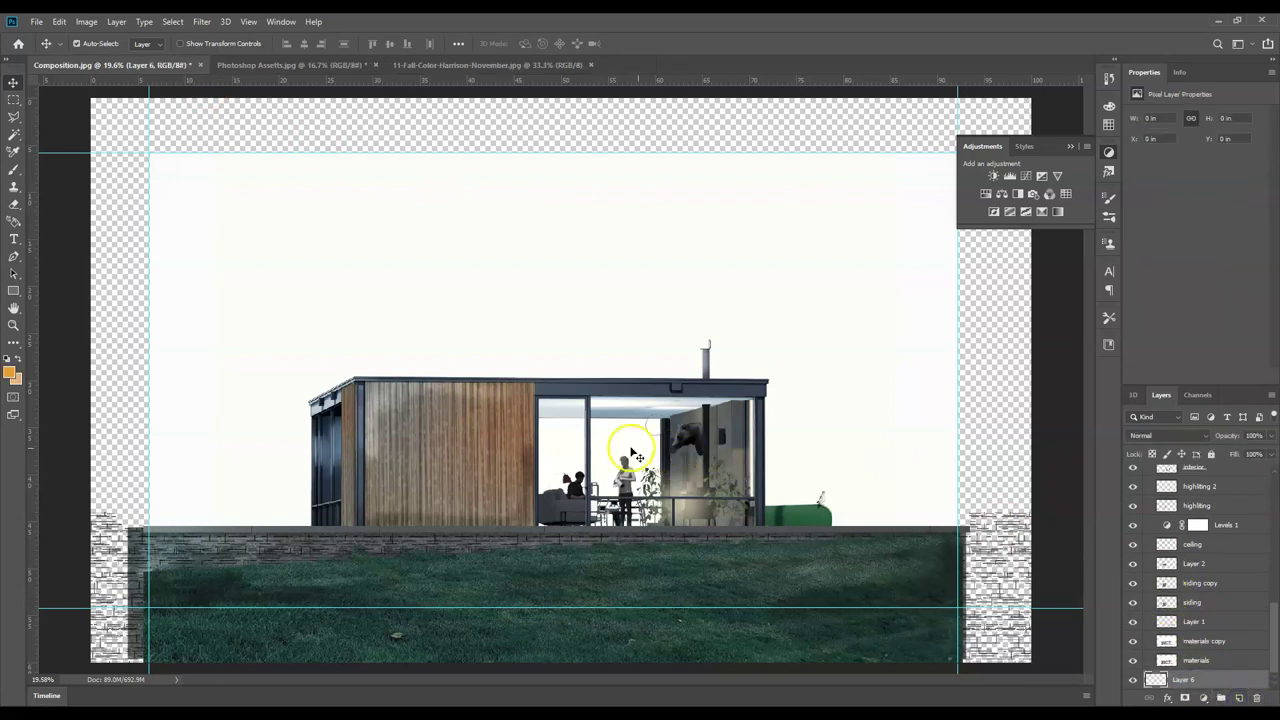
key("ctrl+v")
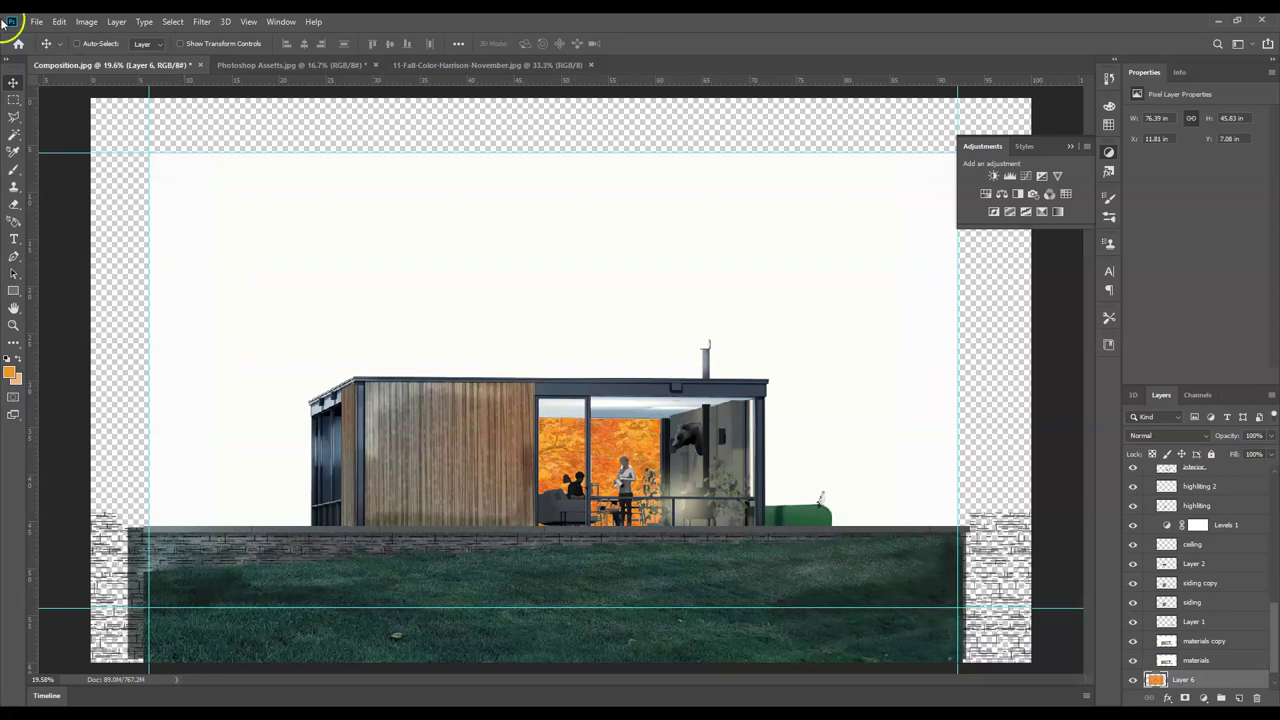
left_click_drag(651, 451, 560, 409)
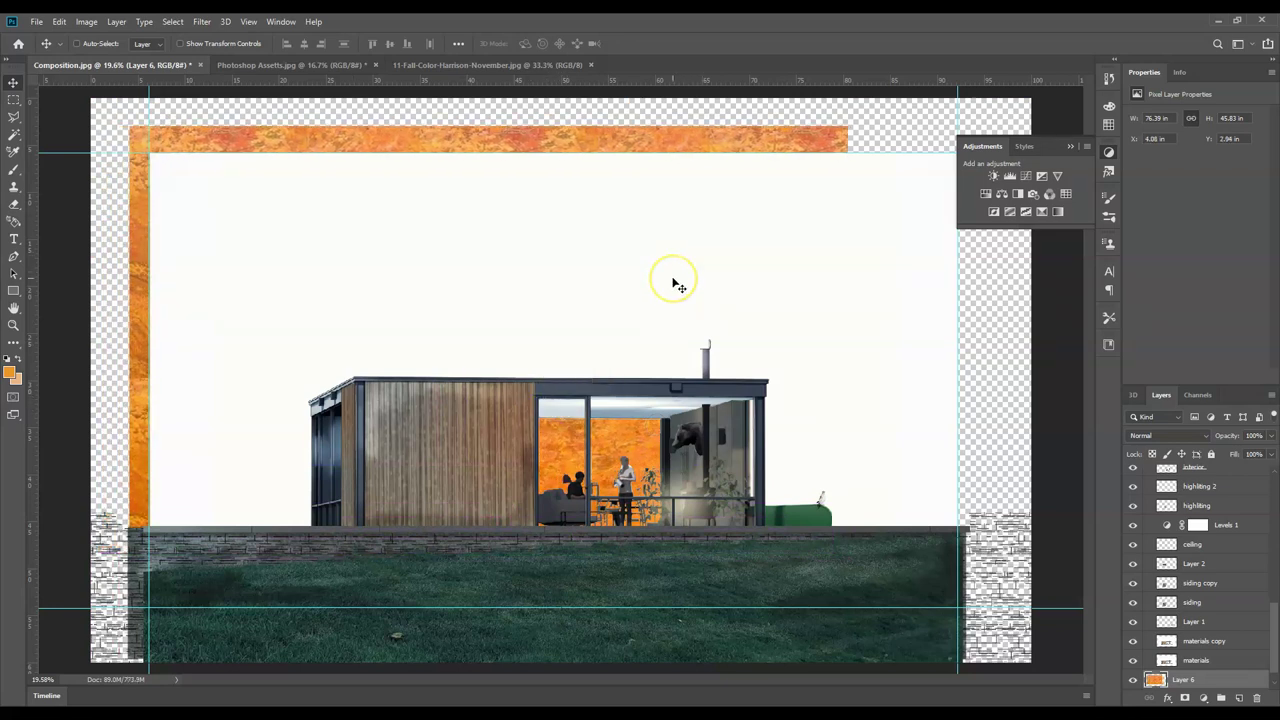
- Scale the foliage layer up to about 89.9 × 53.9 in so it spans past both vertical side guides
scroll(655, 280, "down", 1)
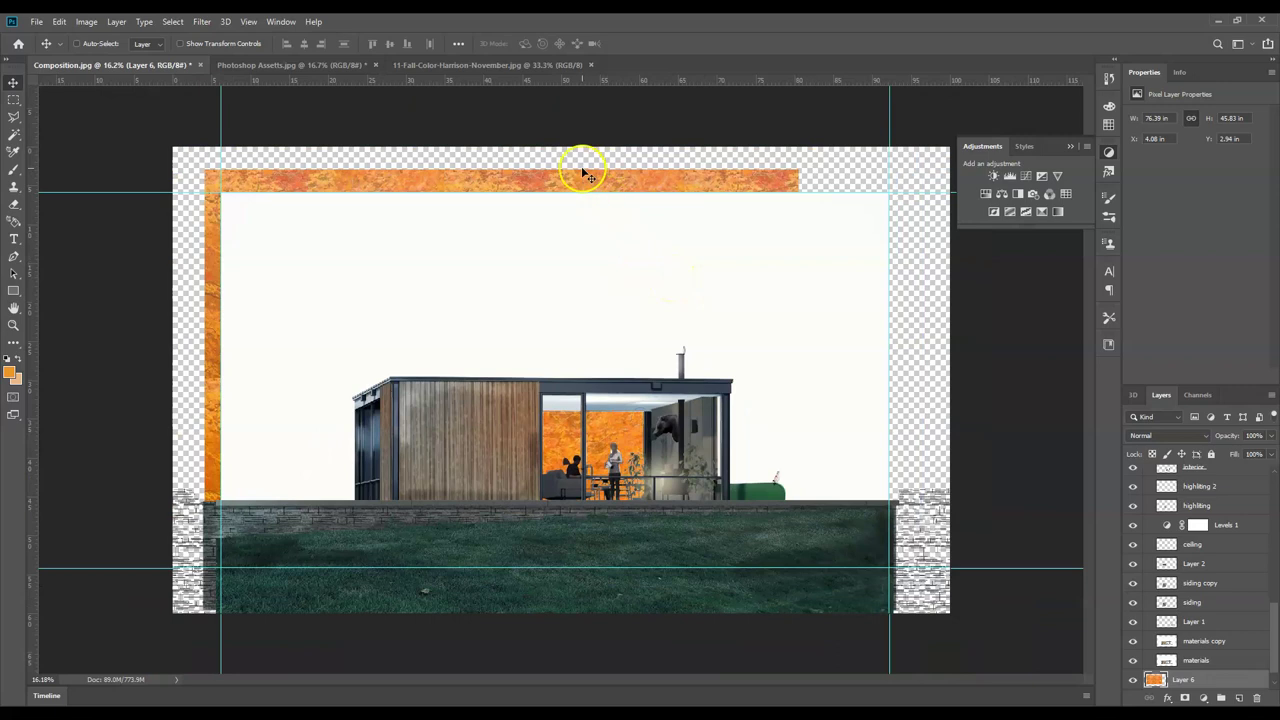
key("ctrl+t")
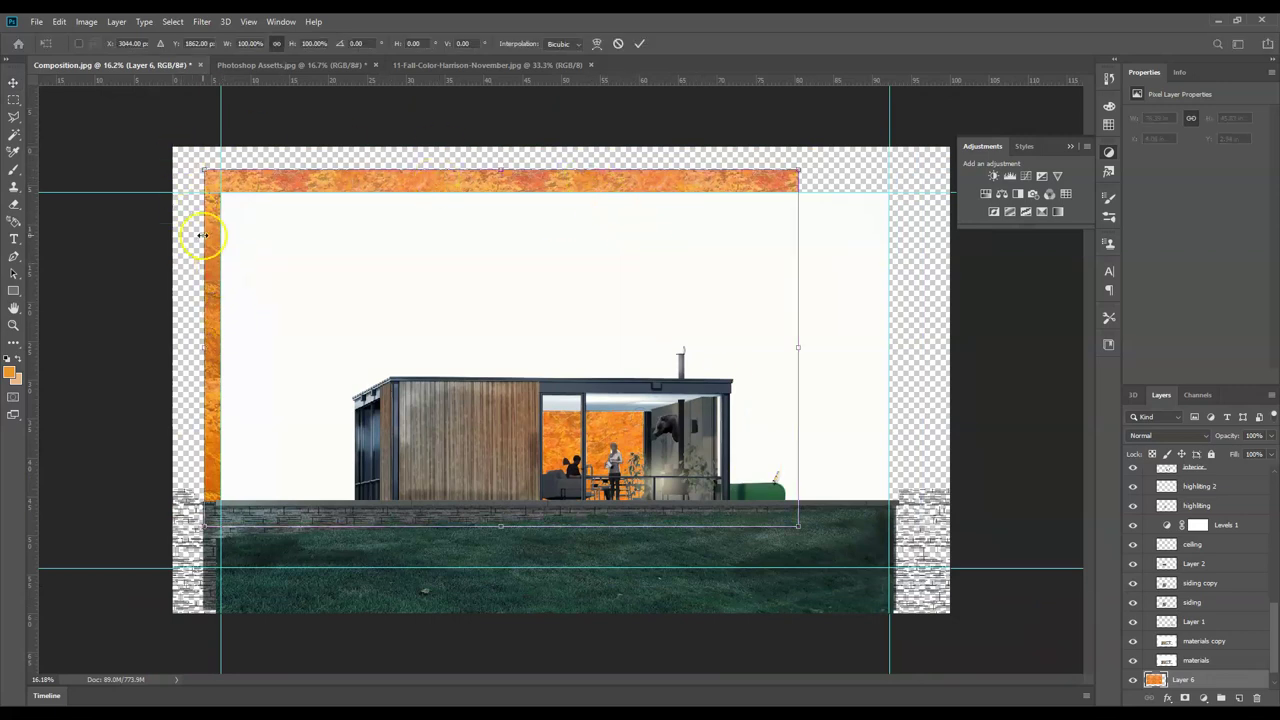
left_click_drag(799, 528, 903, 588)
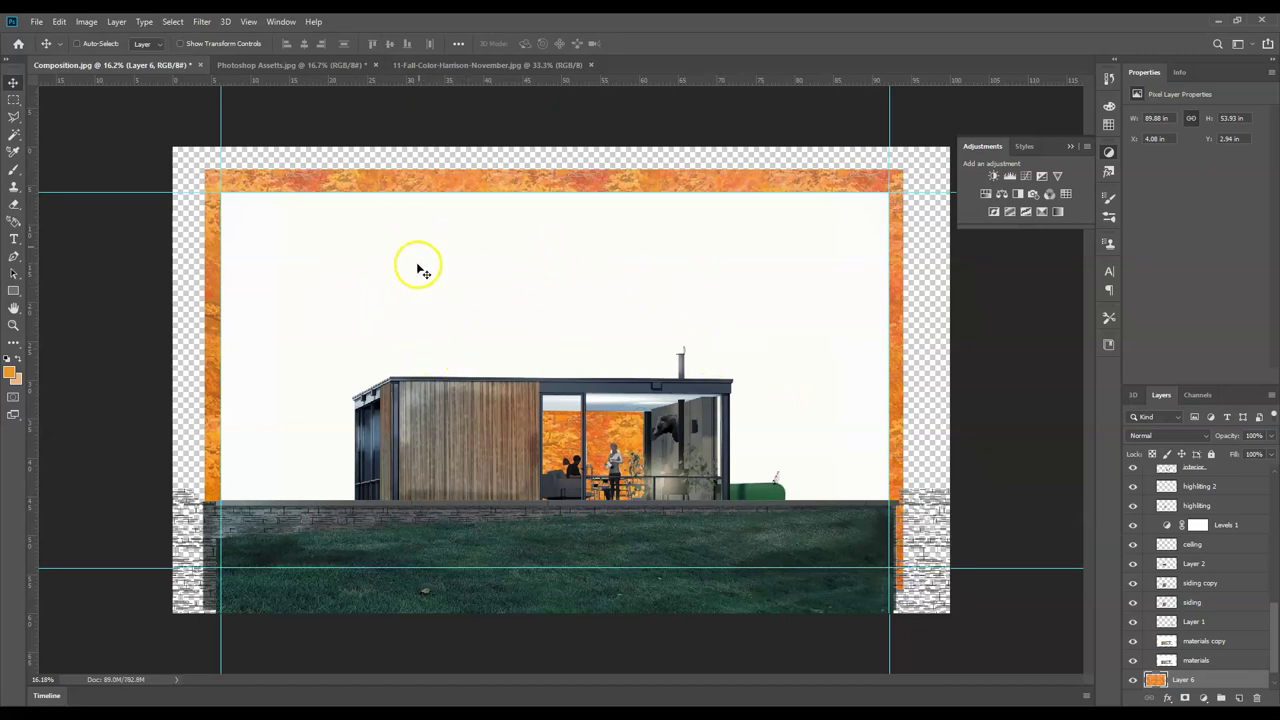
- On the materials layer, select the white sky around the house and the narrow white strip inside the glazing with the Magic Wand
scroll(1206, 551, "up", 10)
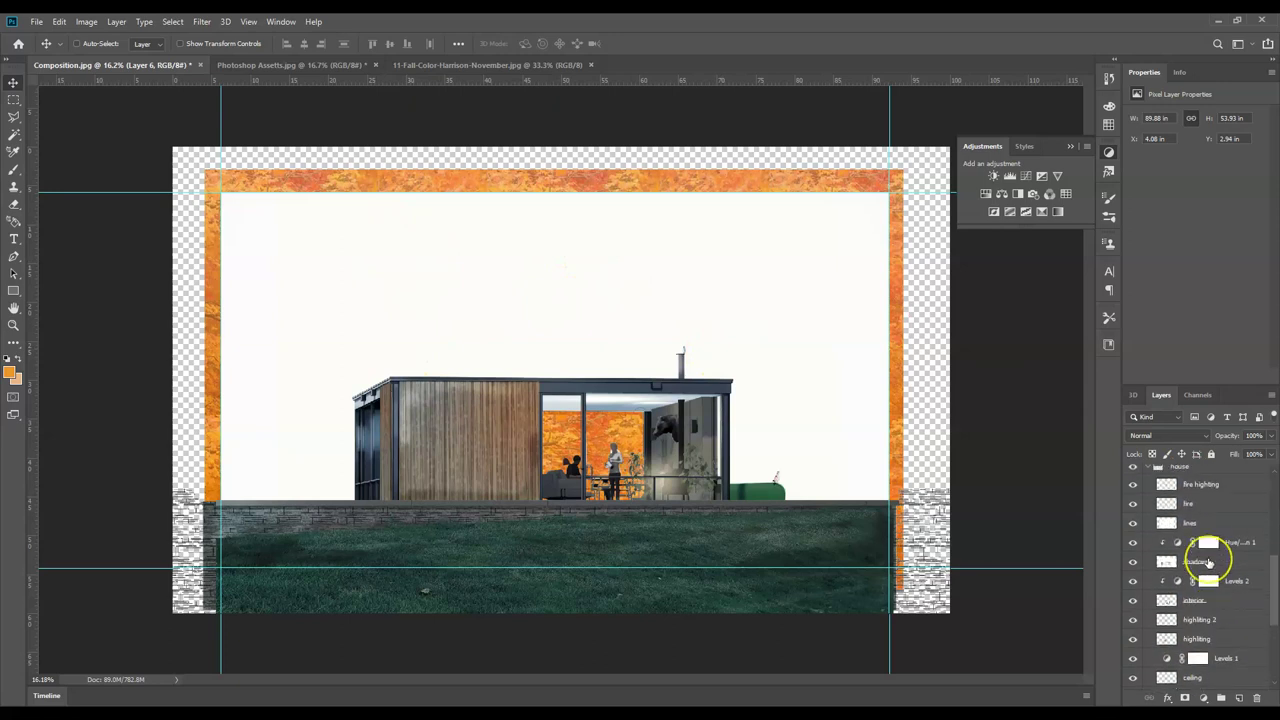
scroll(1208, 563, "up", 3)
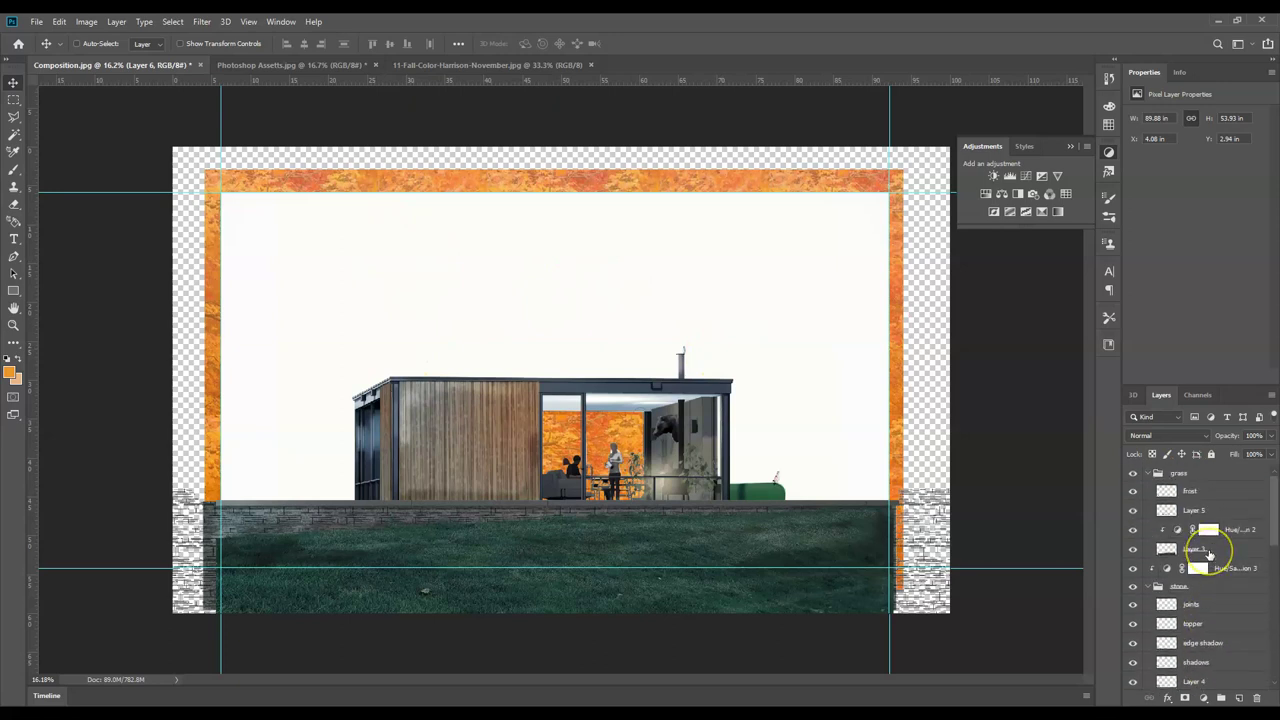
scroll(1209, 553, "down", 2)
scroll(1209, 555, "down", 8)
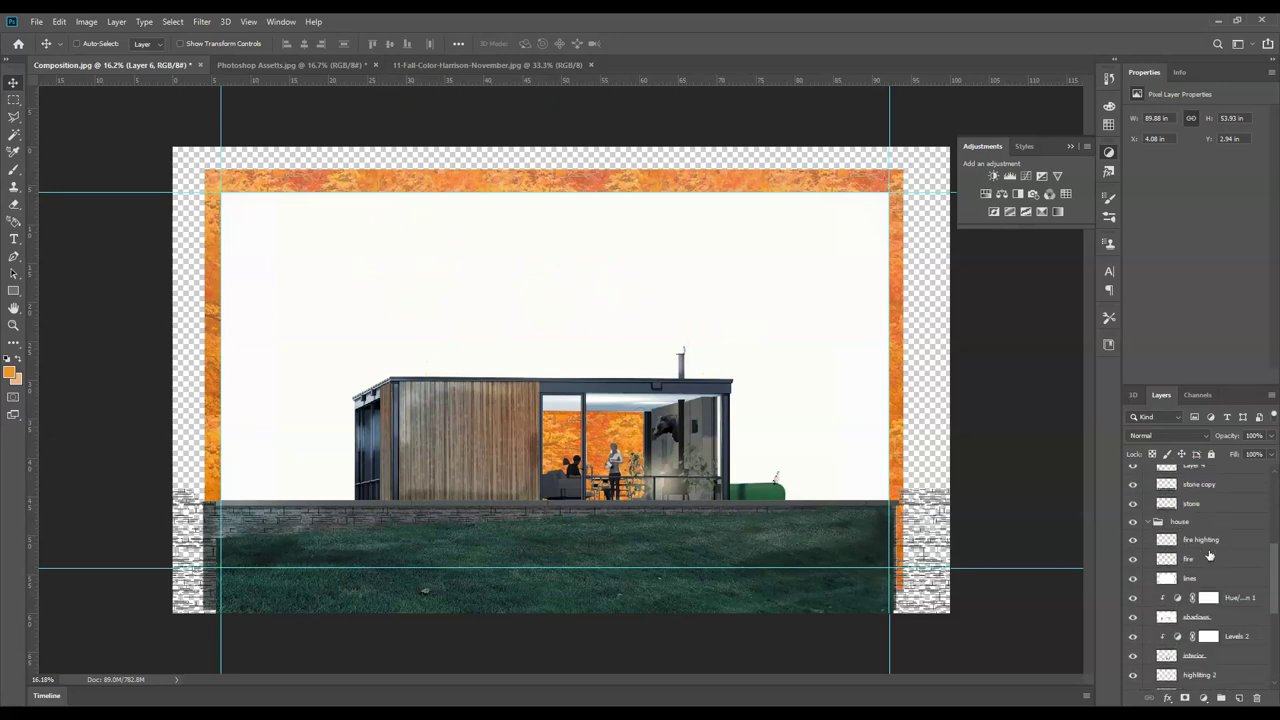
scroll(1209, 524, "down", 6)
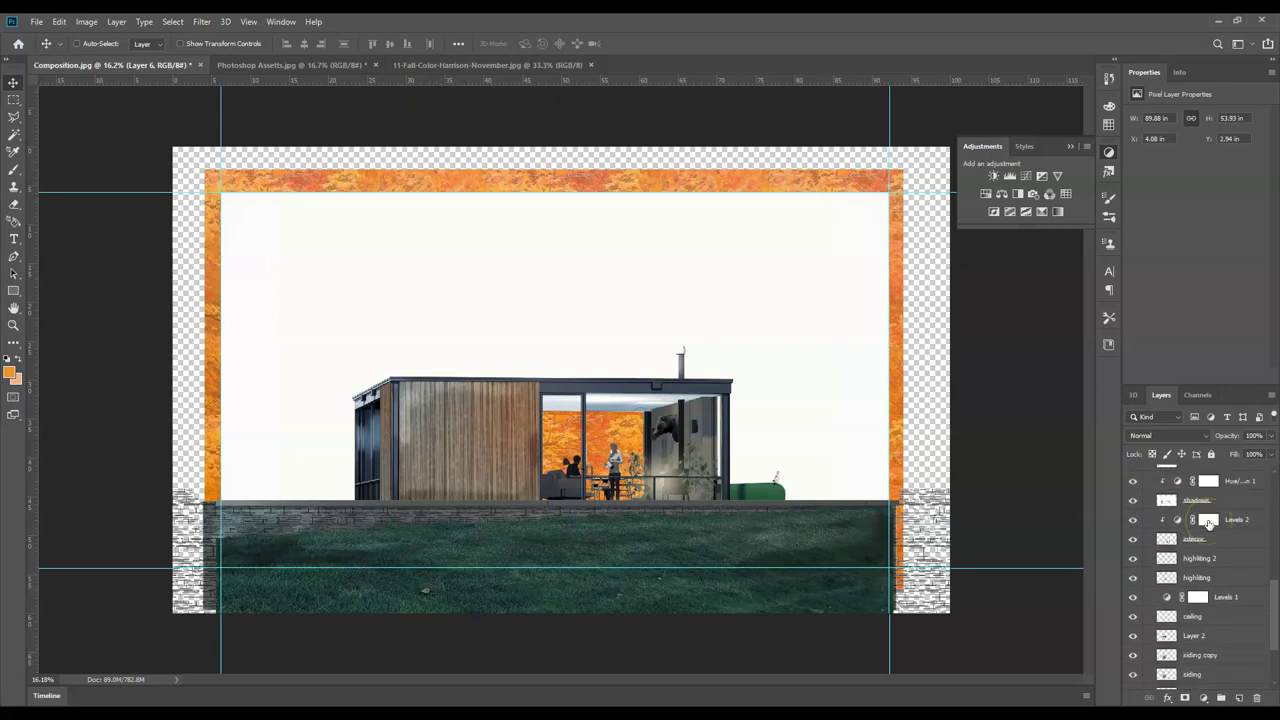
left_click(1214, 664)
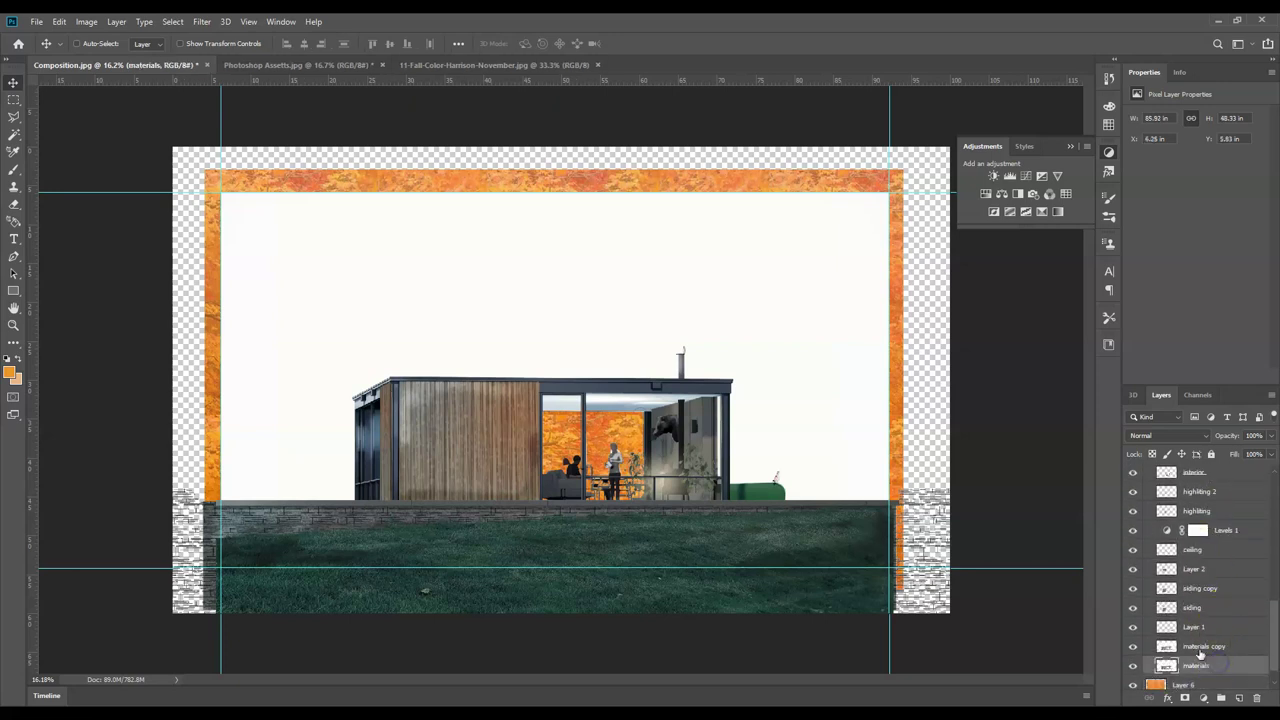
left_click(15, 135)
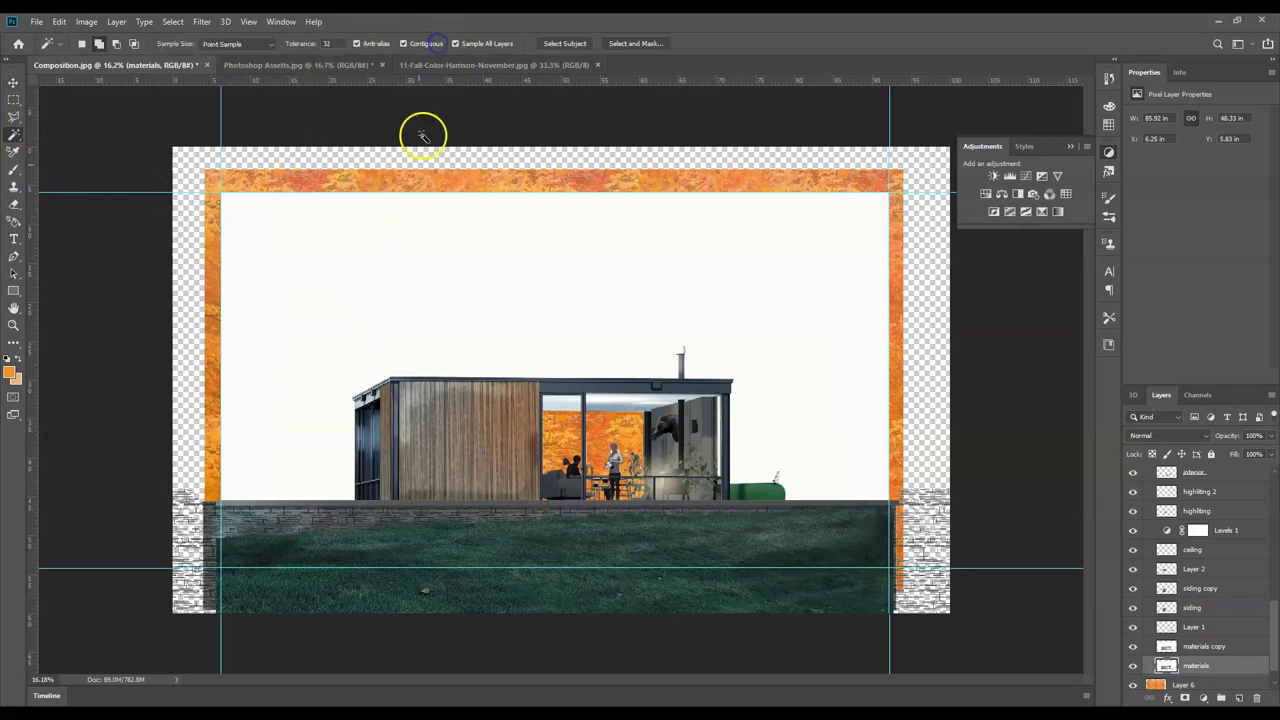
left_click(346, 270)
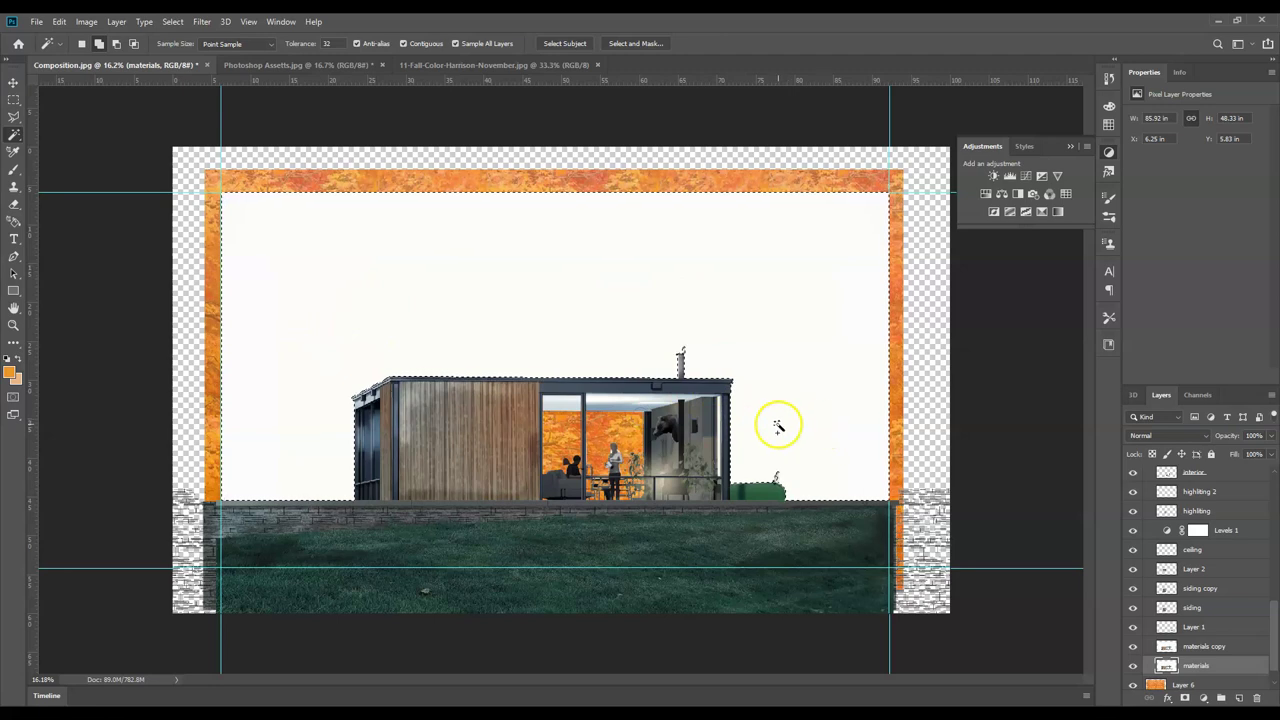
scroll(714, 451, "up", 3)
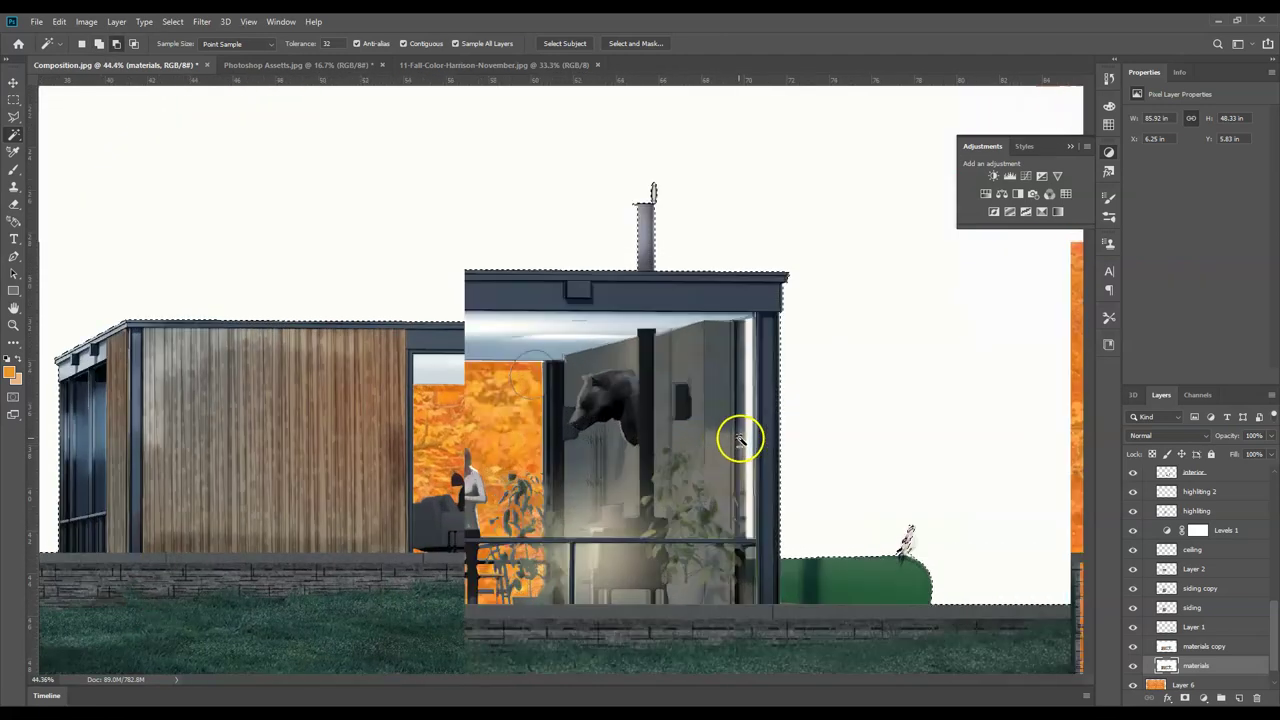
scroll(740, 440, "up", 3)
left_click(754, 404)
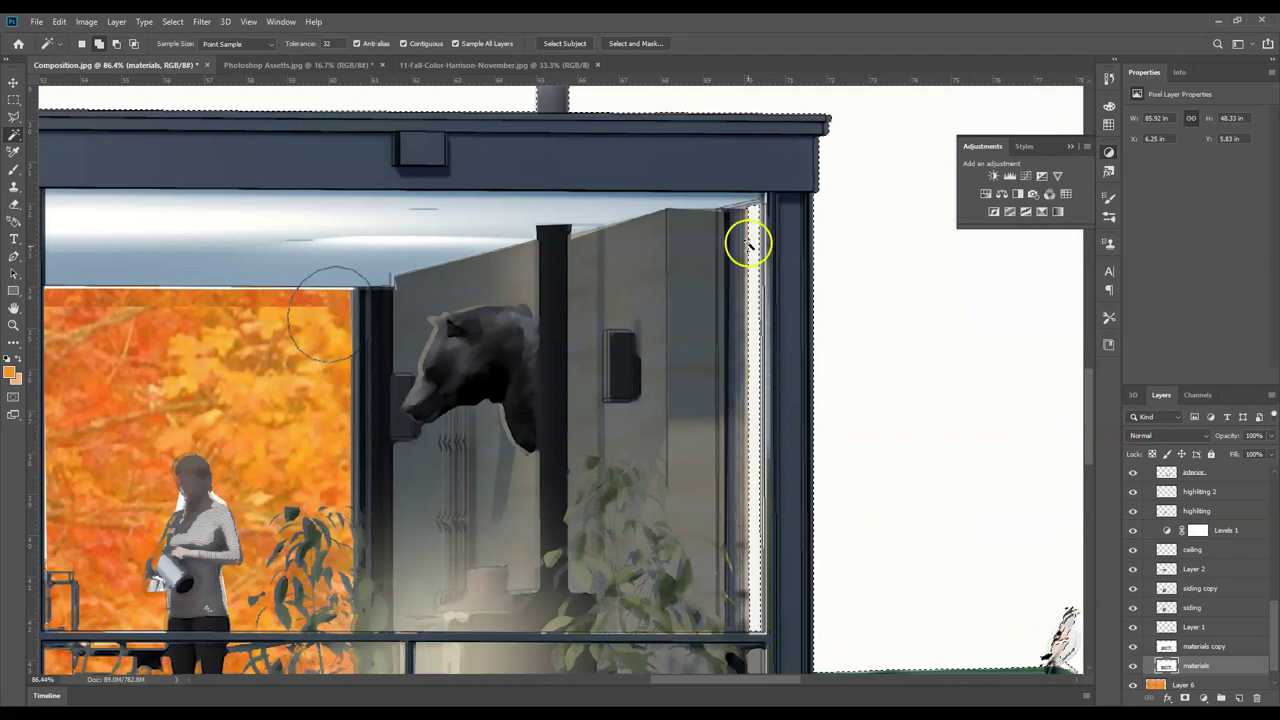
- Delete the selected white areas from both the materials and materials copy layers and clear the selection
scroll(794, 487, "down", 2)
scroll(795, 487, "down", 3)
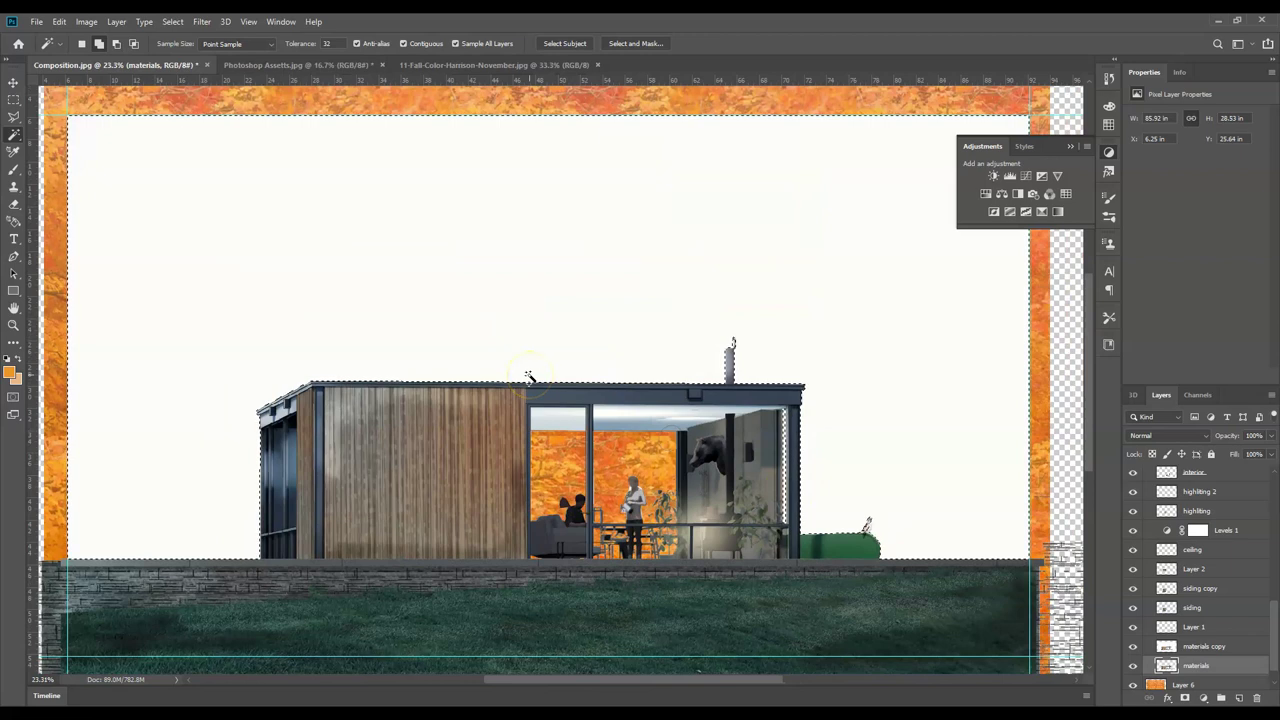
left_click(1202, 647)
key("Delete")
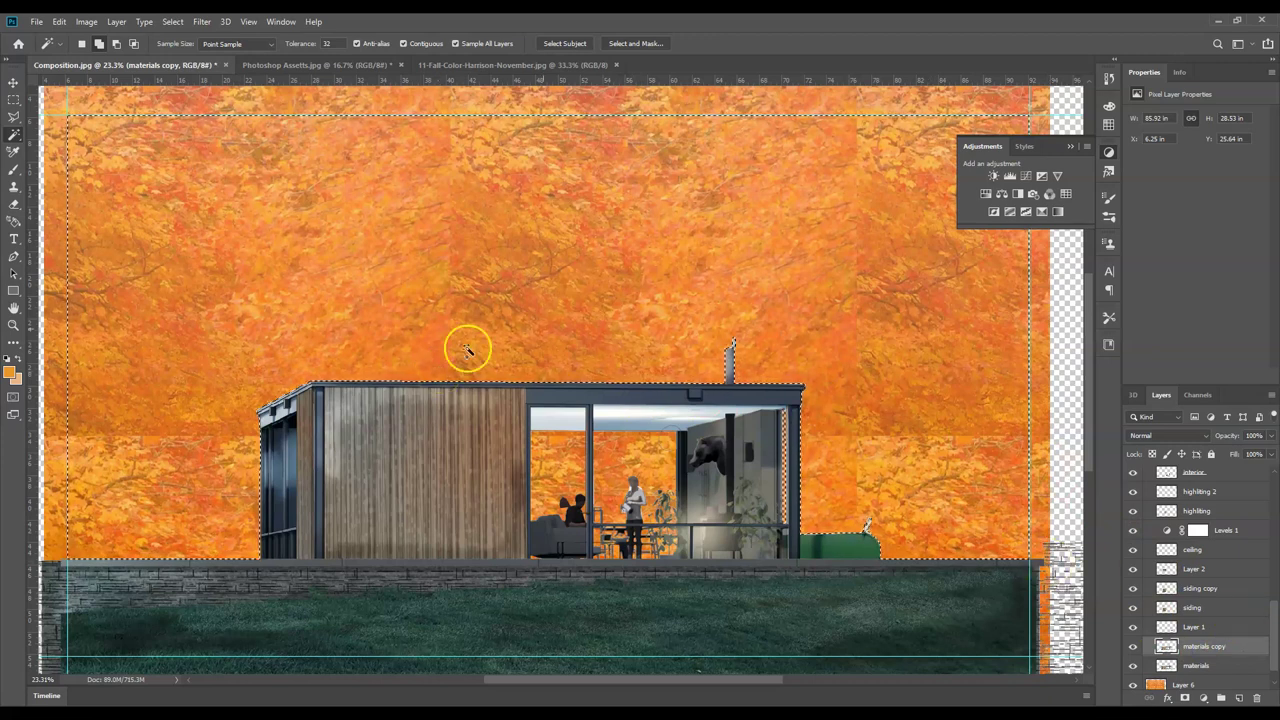
key("ctrl+d")
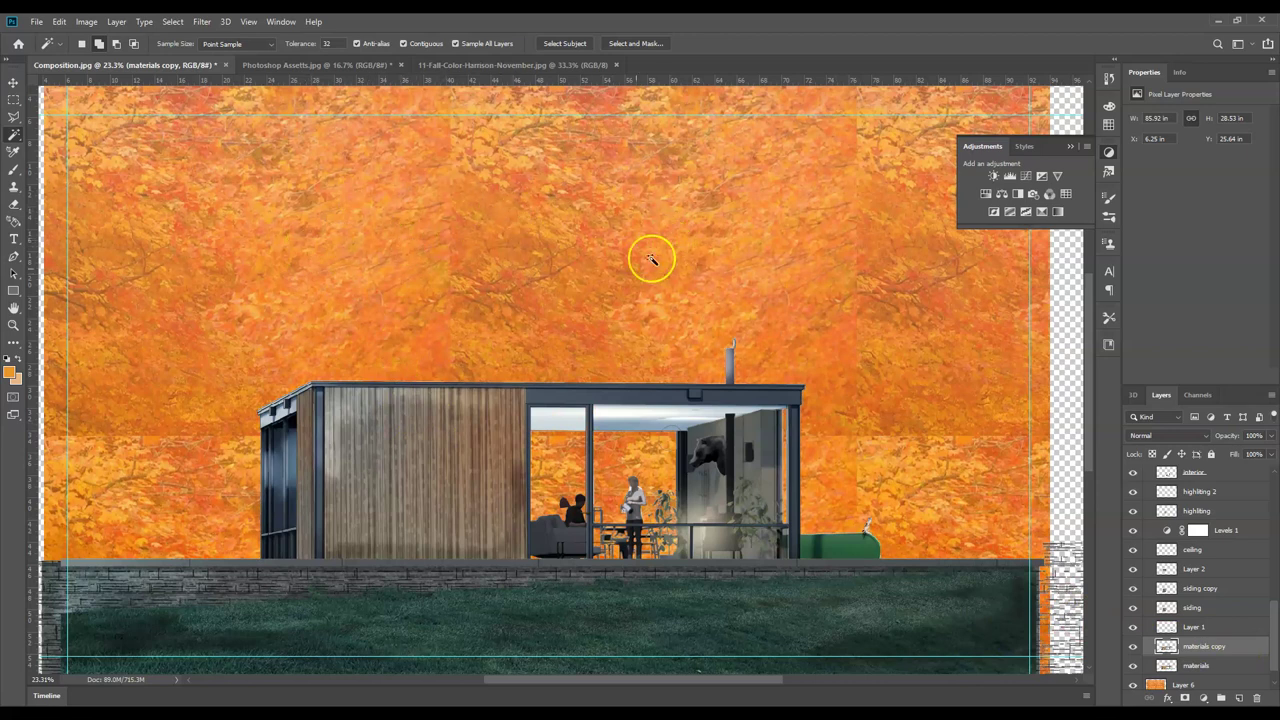
key("ctrl+minus")
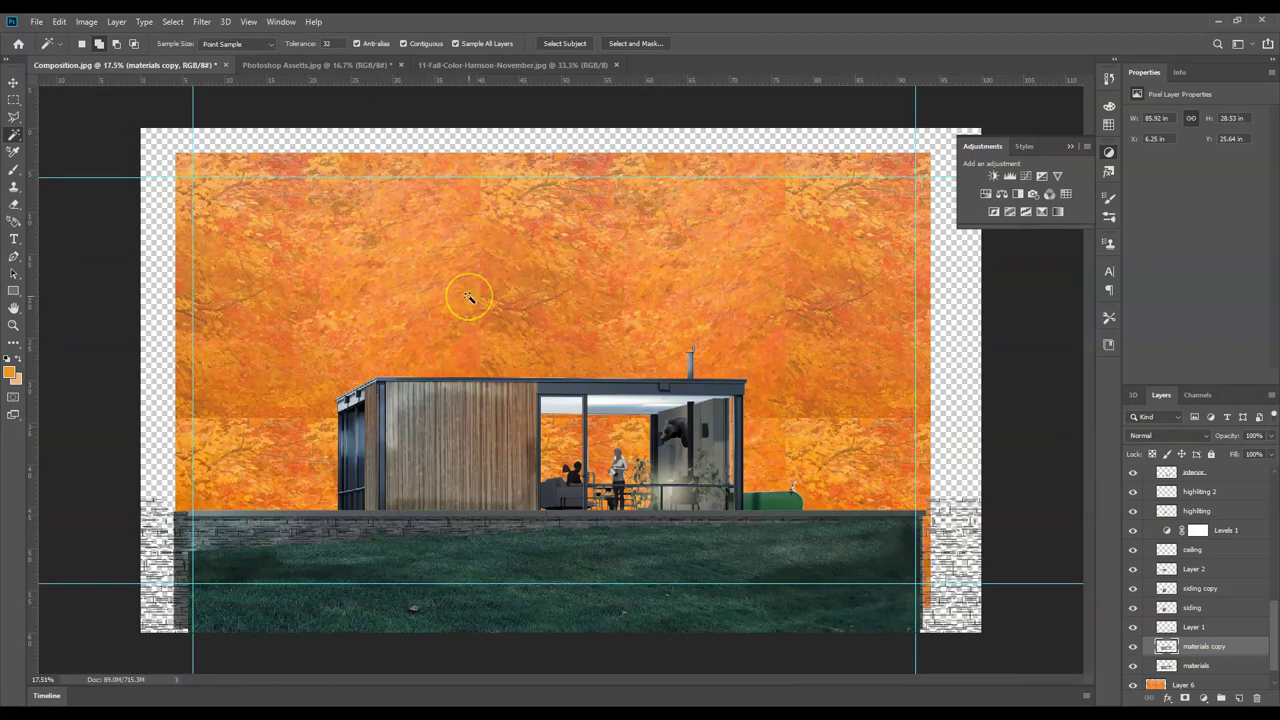
mouse_move(474, 300)
left_mouse_down()
mouse_move(491, 309)
mouse_move(424, 309)
left_mouse_up()
left_click_drag(423, 309, 445, 311)
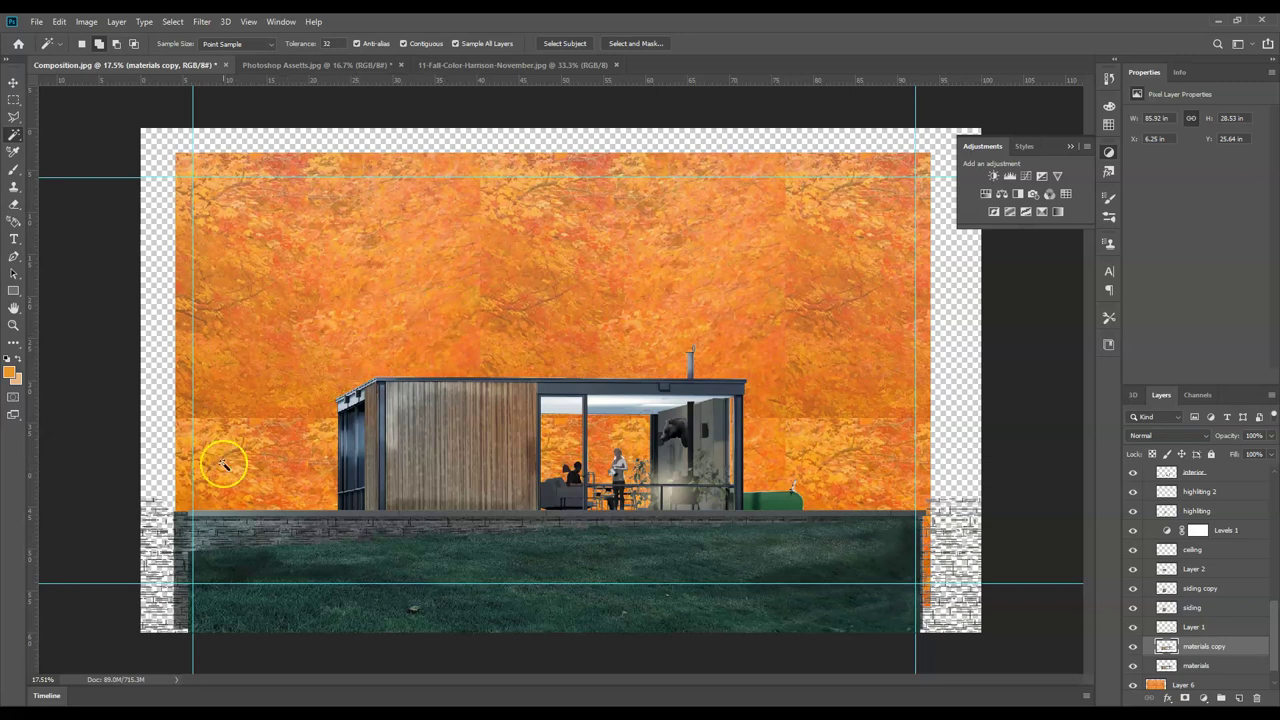
left_click(35, 690)
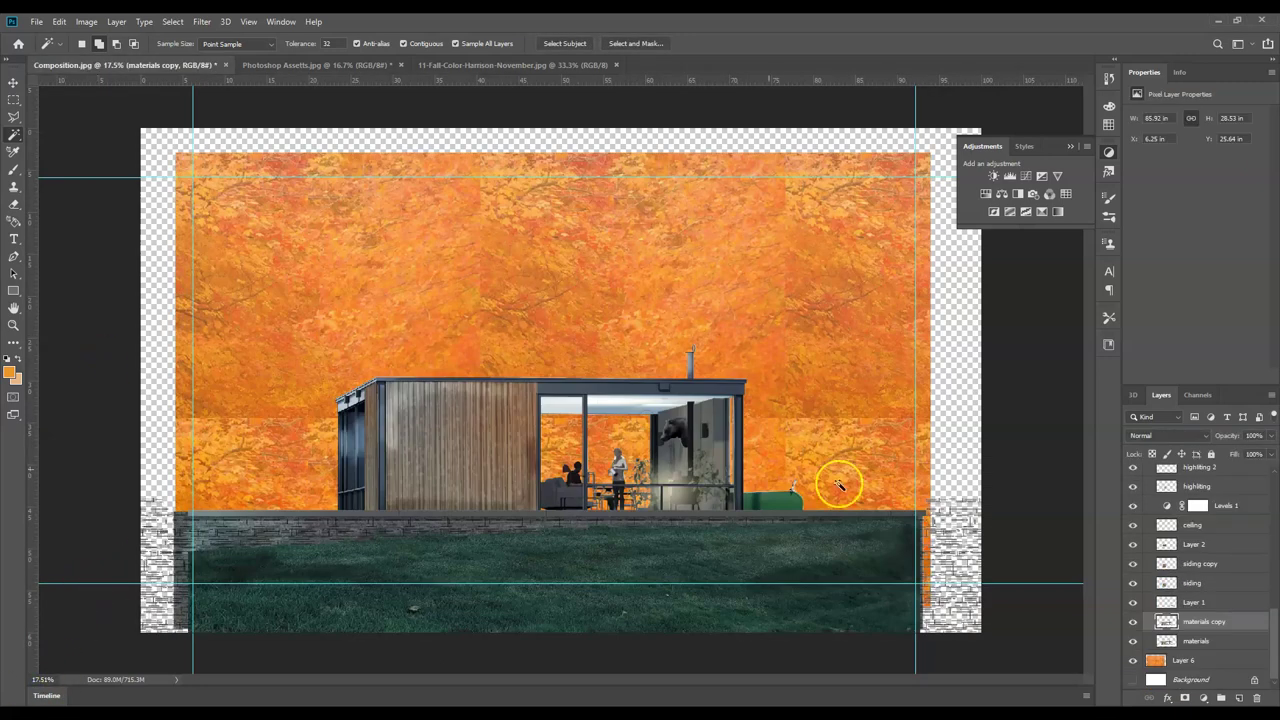
- Create a layer group named background above the foliage layer and move the foliage layer into it
left_click(1184, 661)
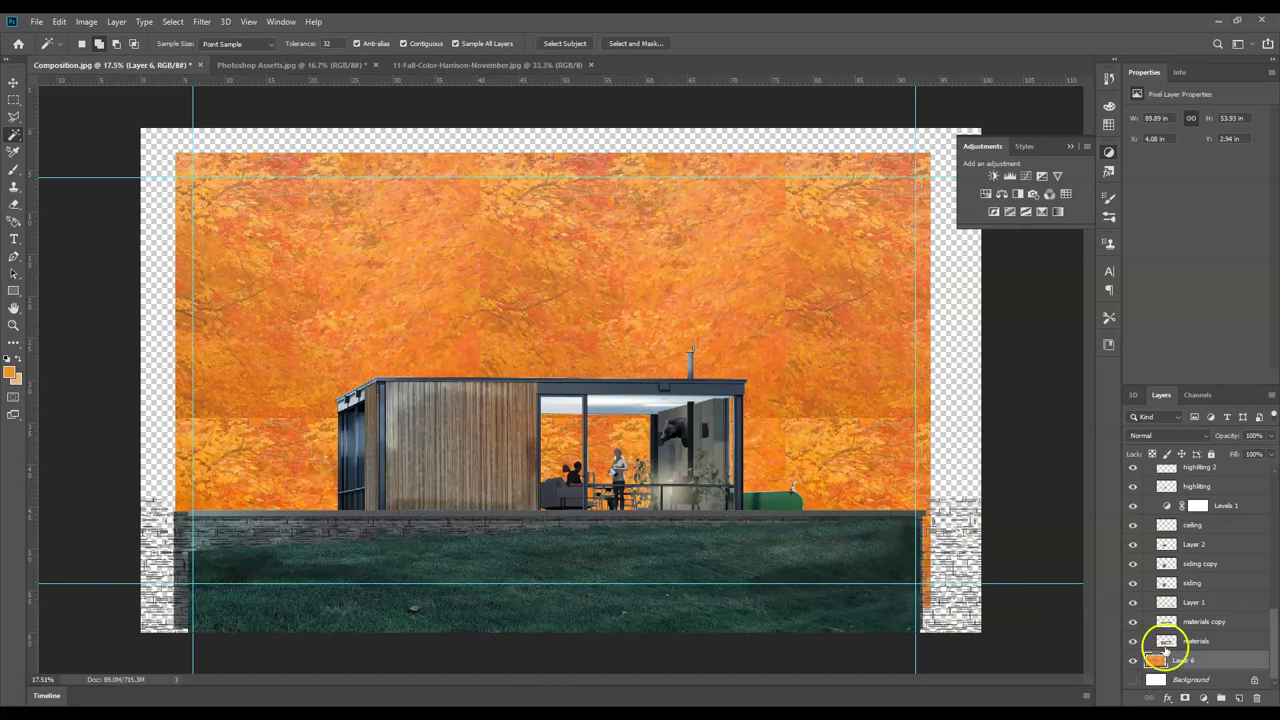
left_click(1220, 700)
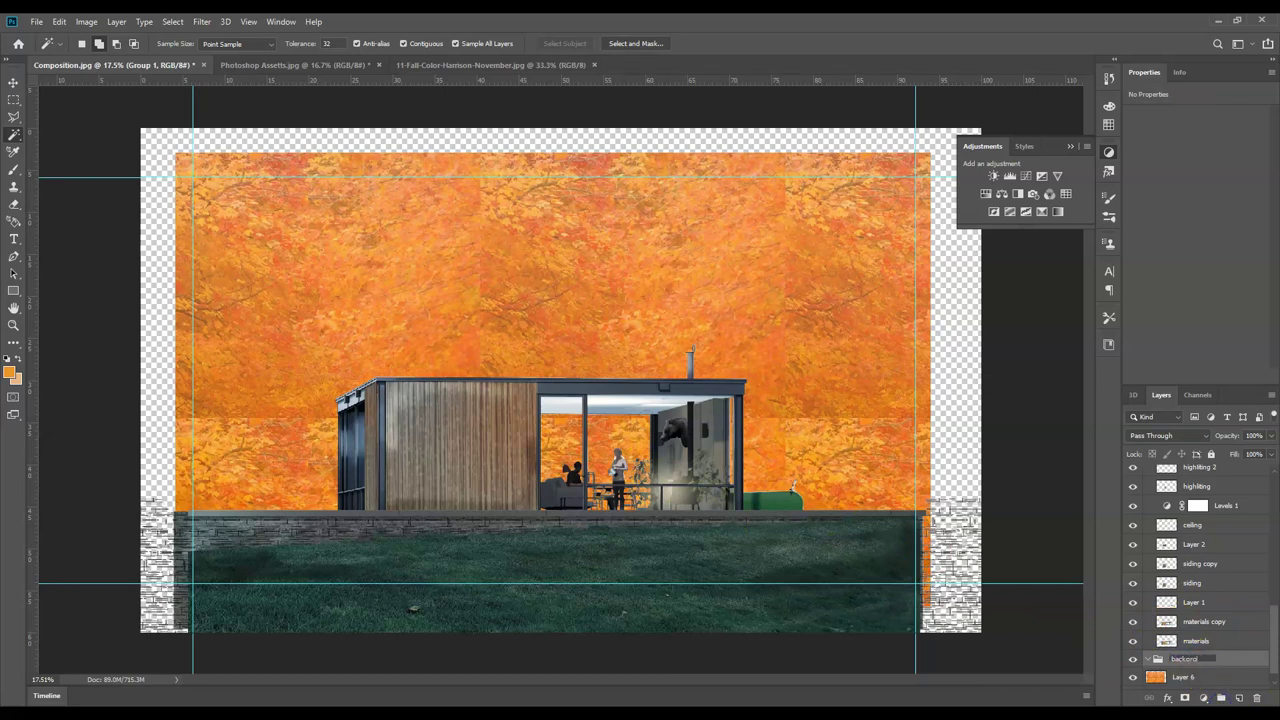
key("Return")
left_click_drag(1193, 677, 1189, 663)
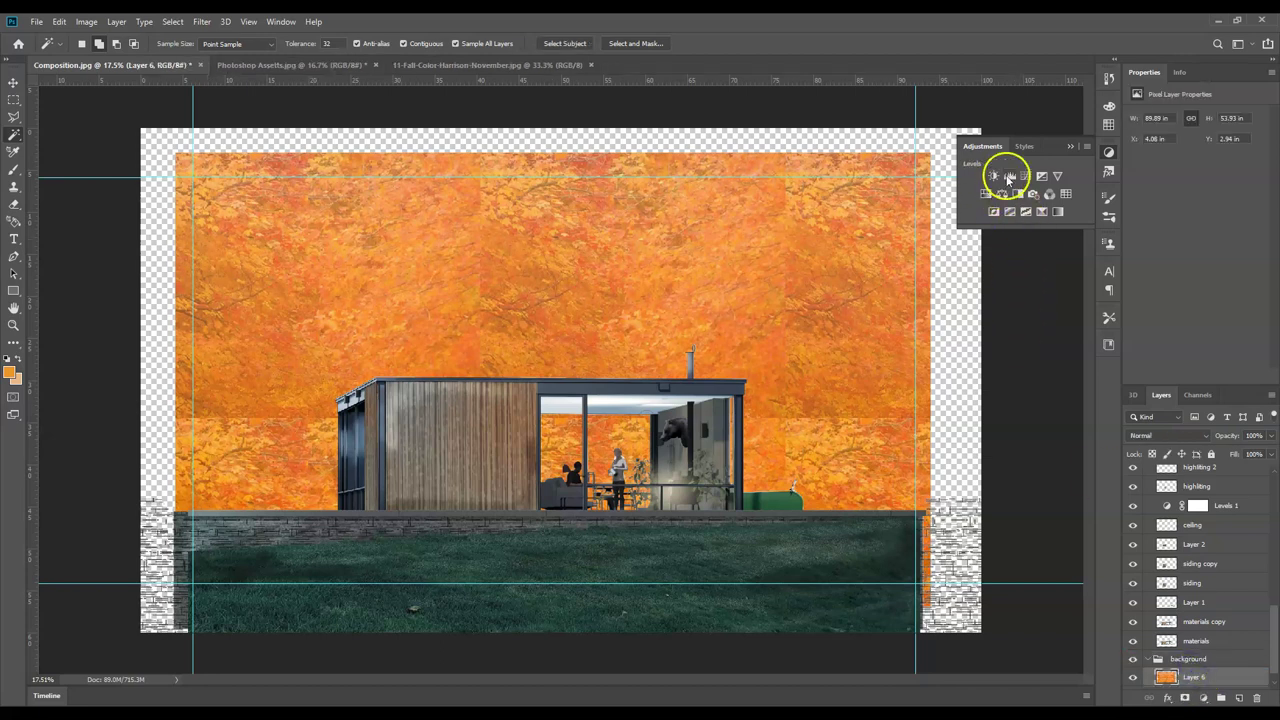
- Add a Levels adjustment above the foliage layer with black input 18, midtone 1.70 and white input 211
left_click(1009, 178)
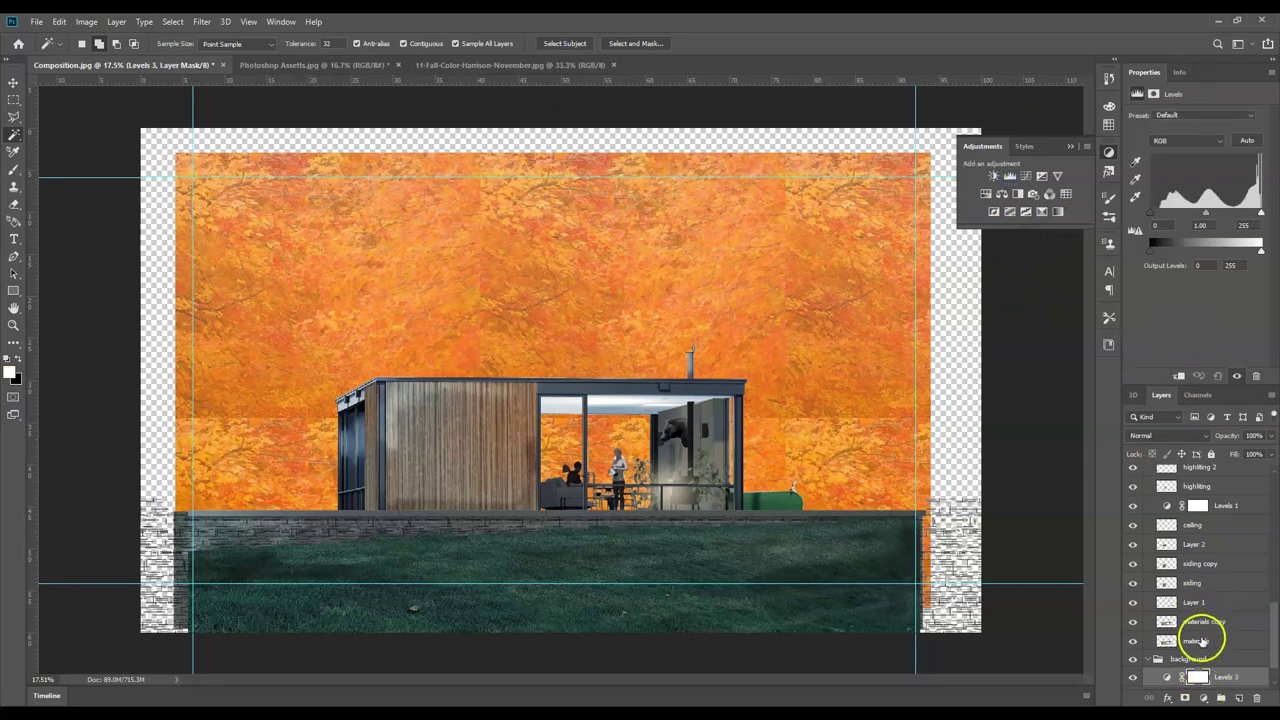
scroll(1200, 643, "down", 2)
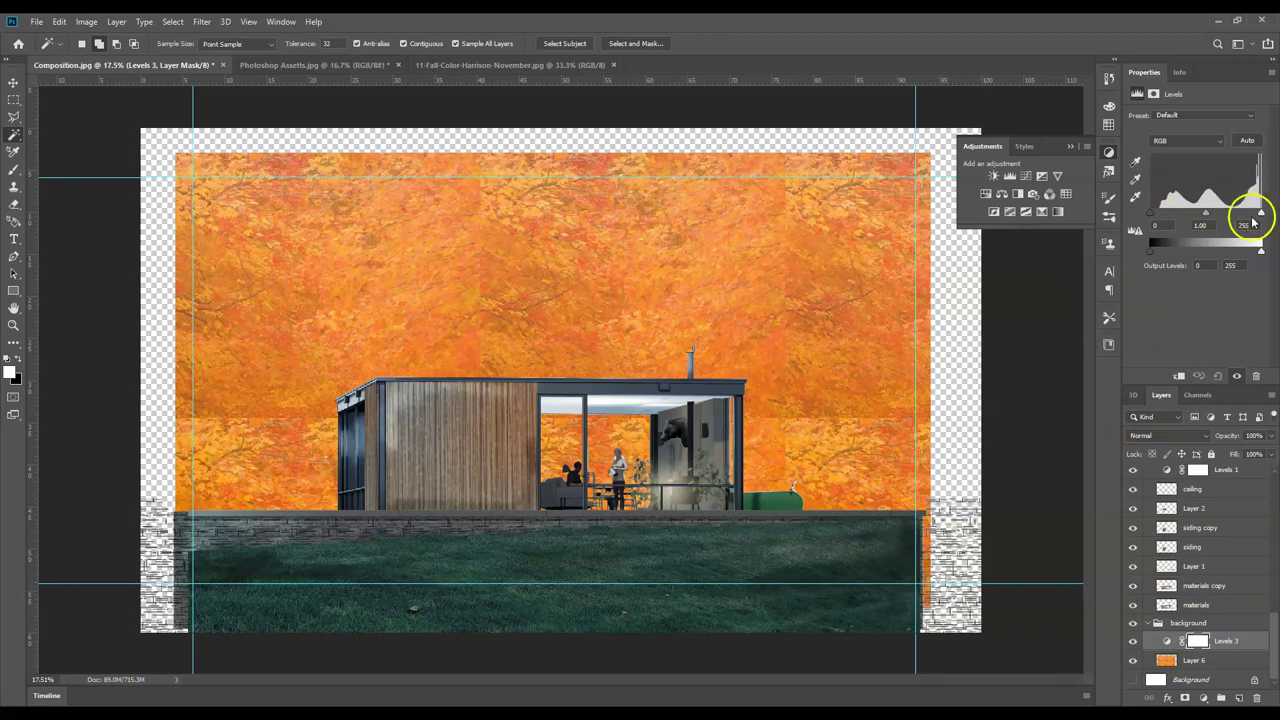
mouse_move(1150, 214)
left_mouse_down()
mouse_move(1173, 213)
mouse_move(1149, 214)
left_mouse_up()
left_click_drag(1261, 213, 1176, 219)
left_click(1192, 218)
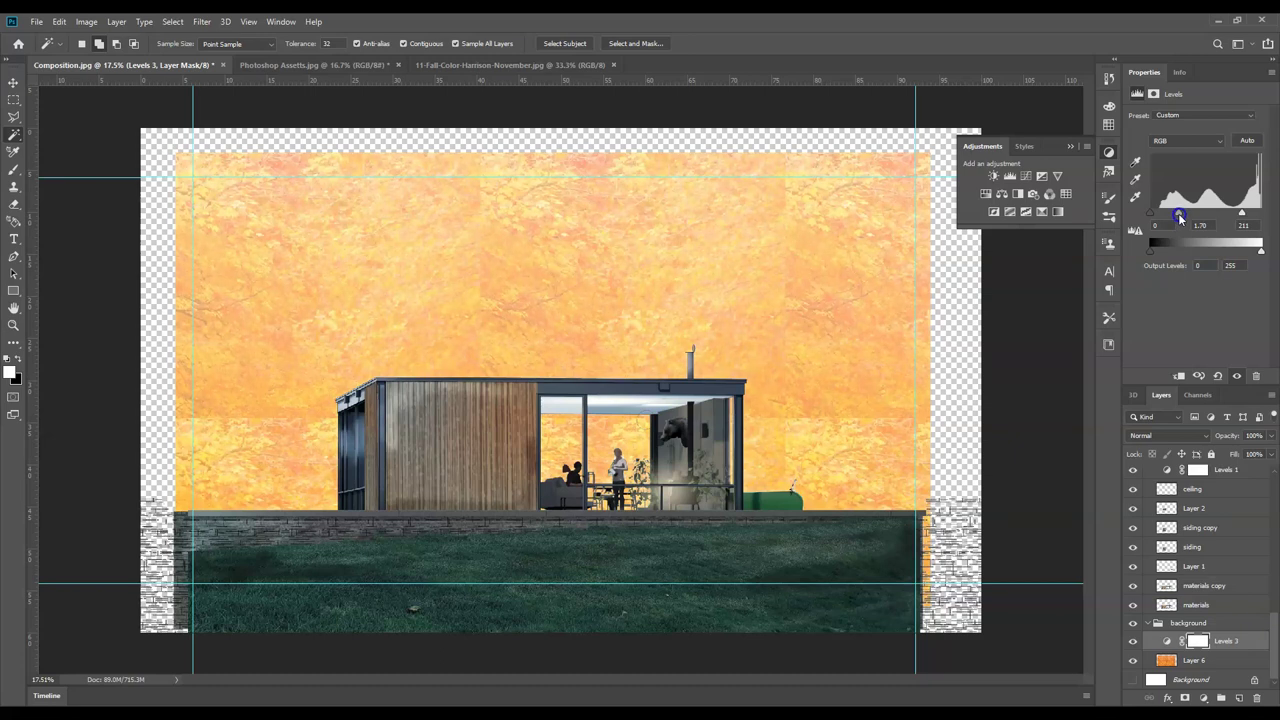
left_click_drag(1154, 214, 1163, 214)
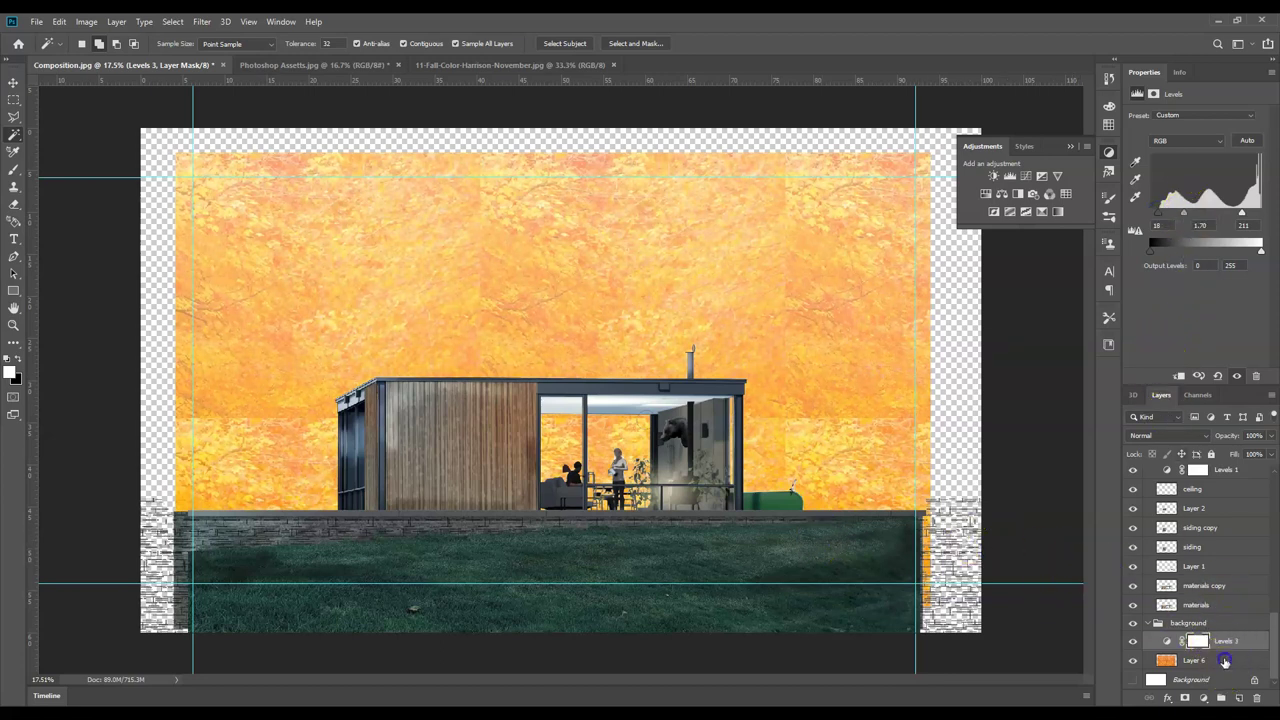
- Lighten patches of the foliage above the house with a 291 px Dodge tool set to Midtones and 50% exposure
left_click(1224, 661)
left_click(12, 345)
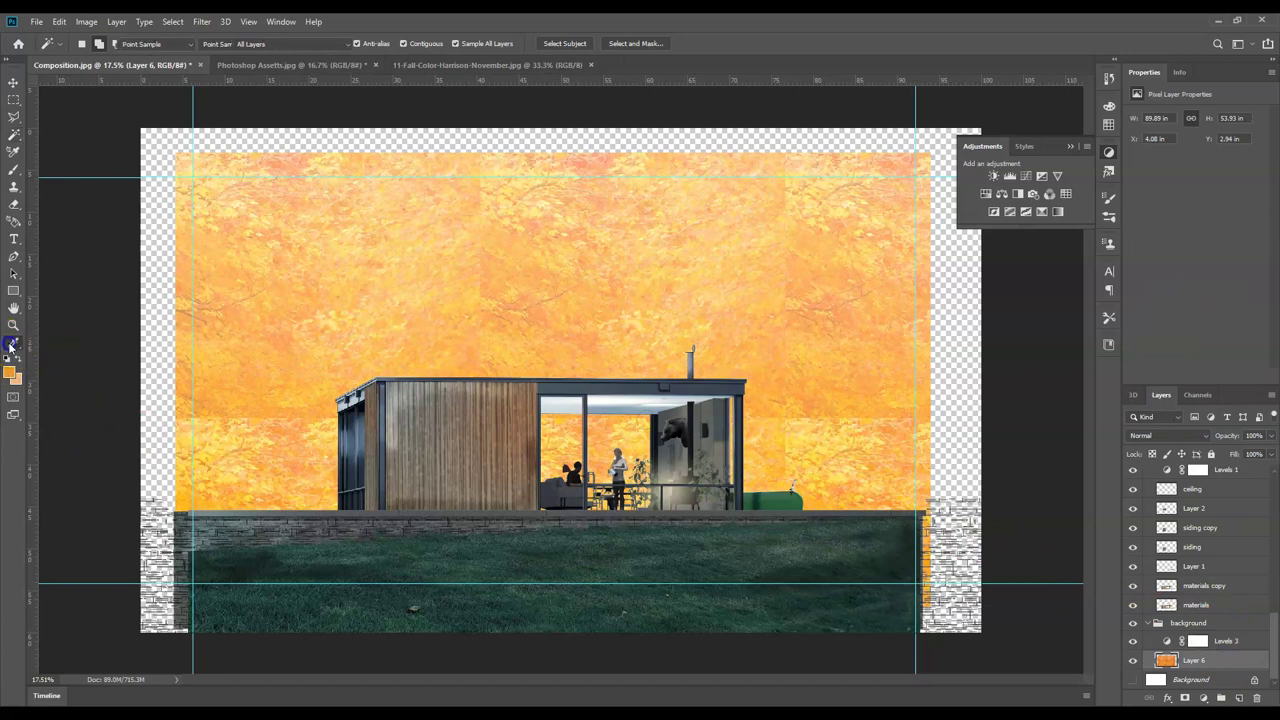
left_click(12, 345)
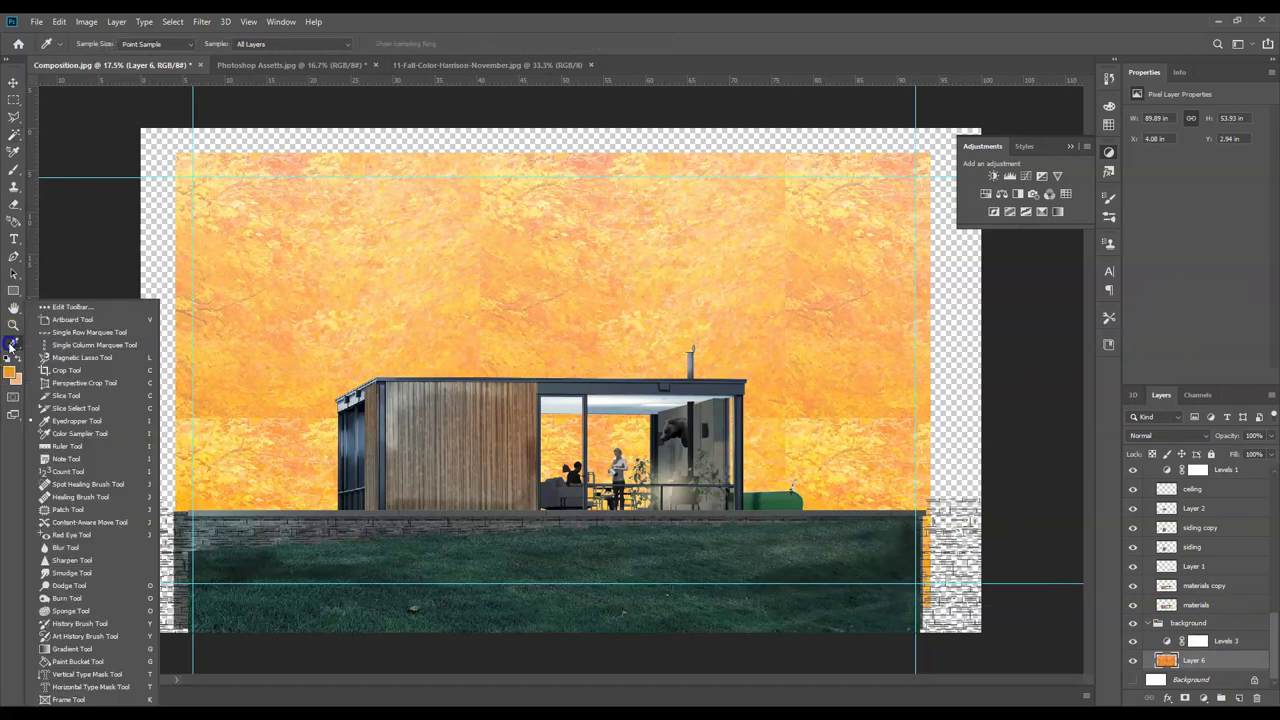
left_click(92, 587)
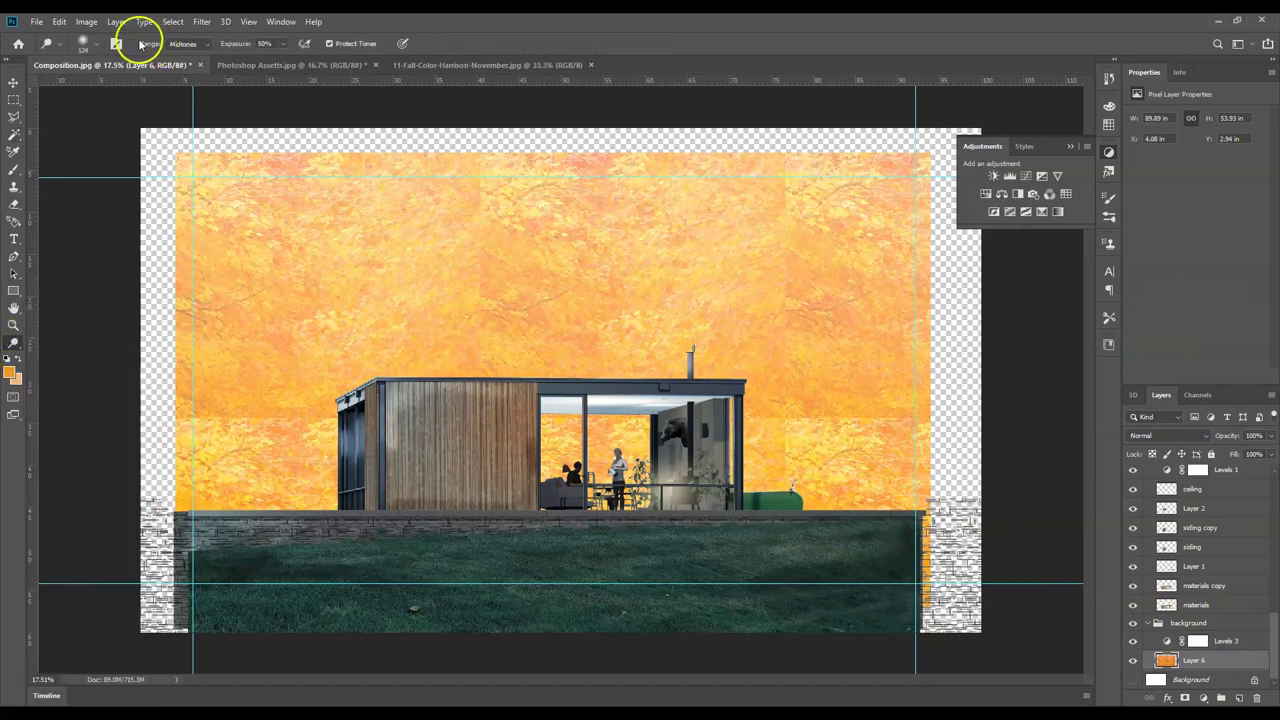
left_click(90, 44)
left_click_drag(124, 86, 140, 86)
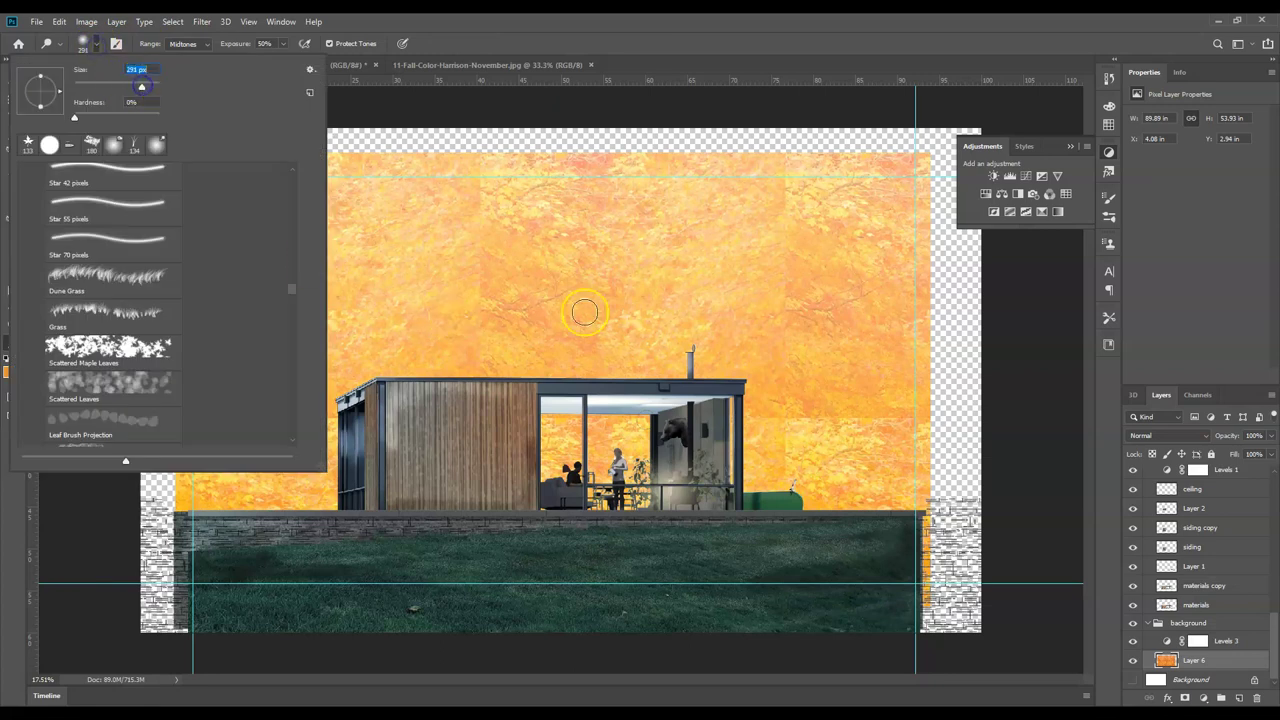
left_click(776, 266)
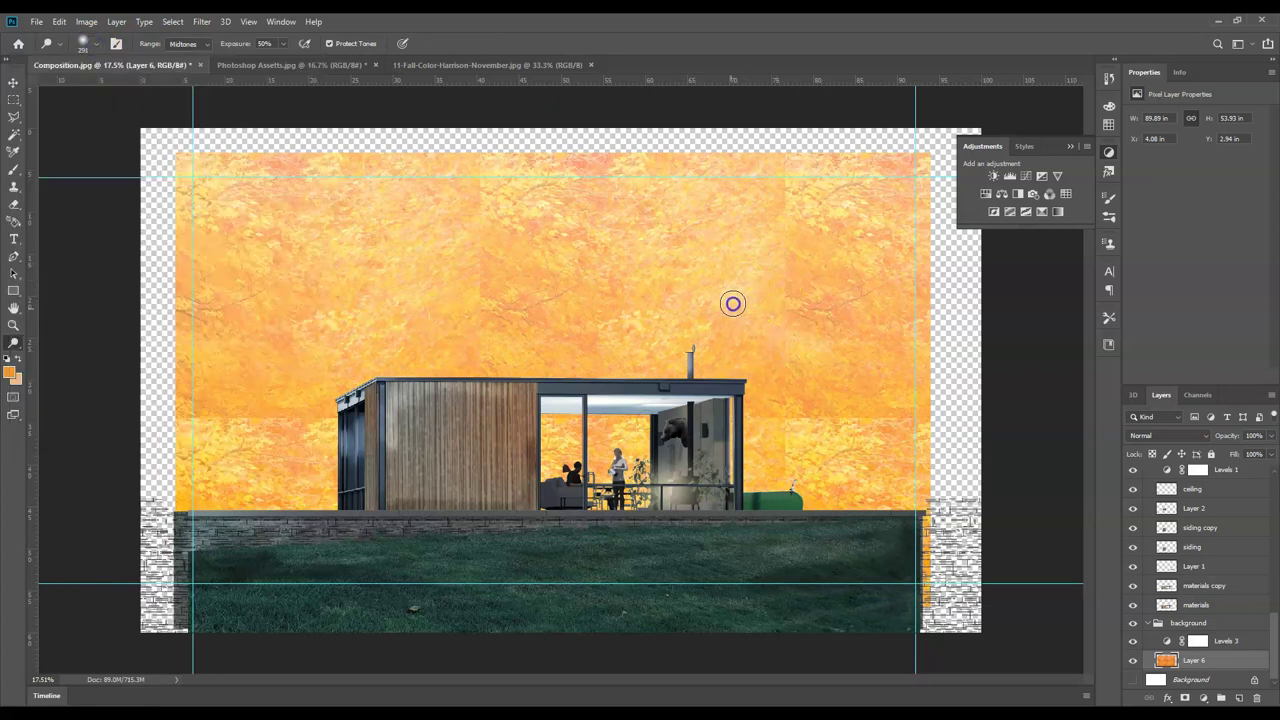
mouse_move(760, 289)
left_mouse_down()
mouse_move(754, 241)
mouse_move(841, 395)
mouse_move(762, 385)
mouse_move(804, 322)
mouse_move(757, 280)
mouse_move(687, 250)
left_mouse_up()
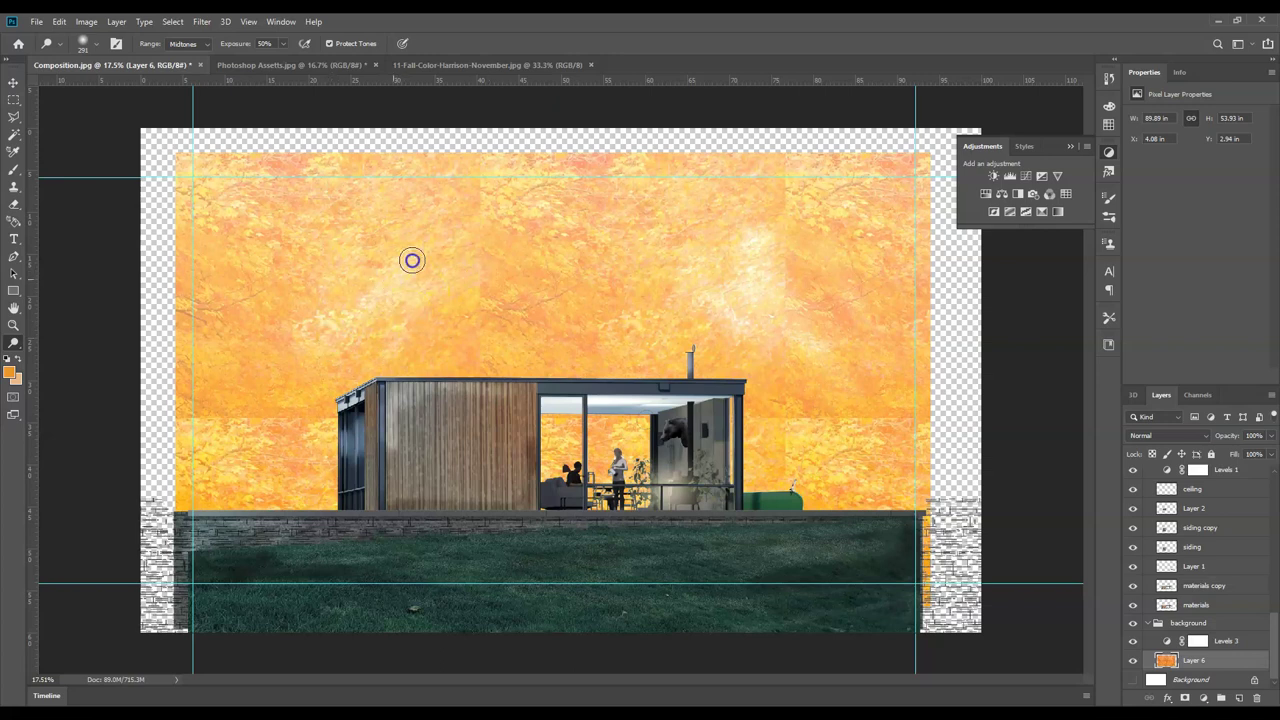
left_click(380, 228)
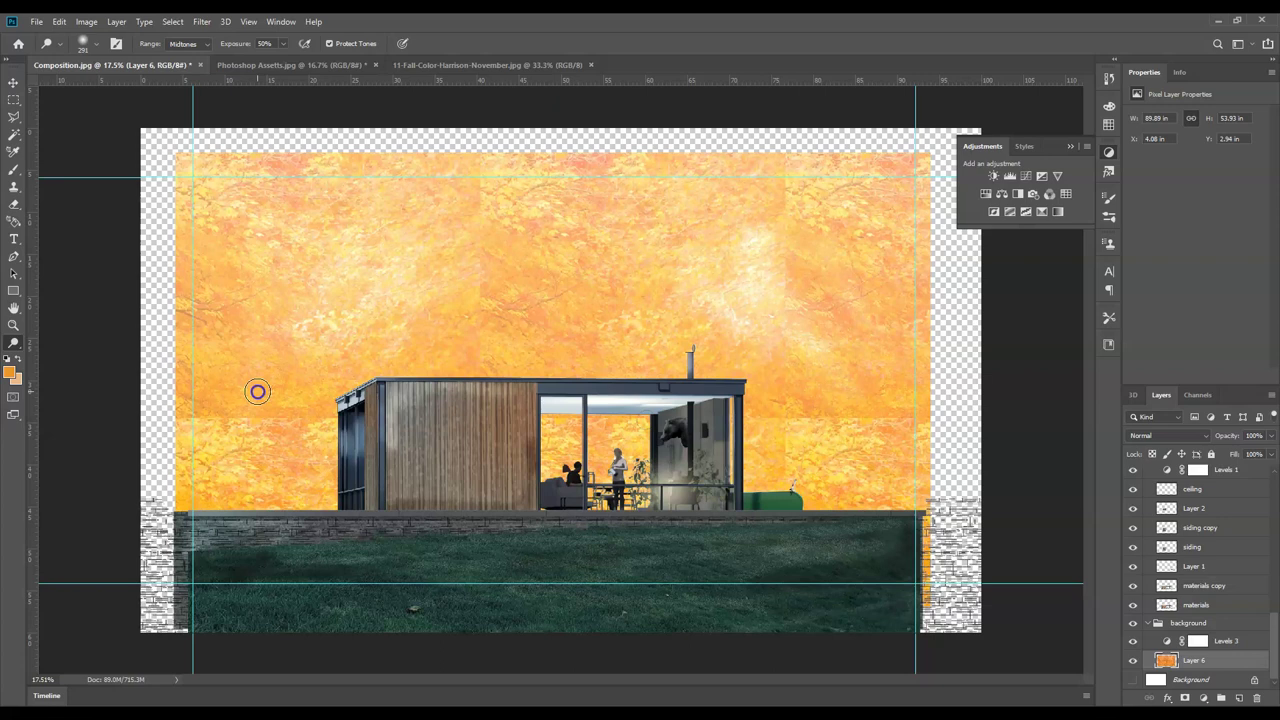
left_click(1055, 511)
- Set up the Burn tool with a 199 px Soft Round Pressure Size brush and burn the foliage near the upper-right corner
left_click(13, 343)
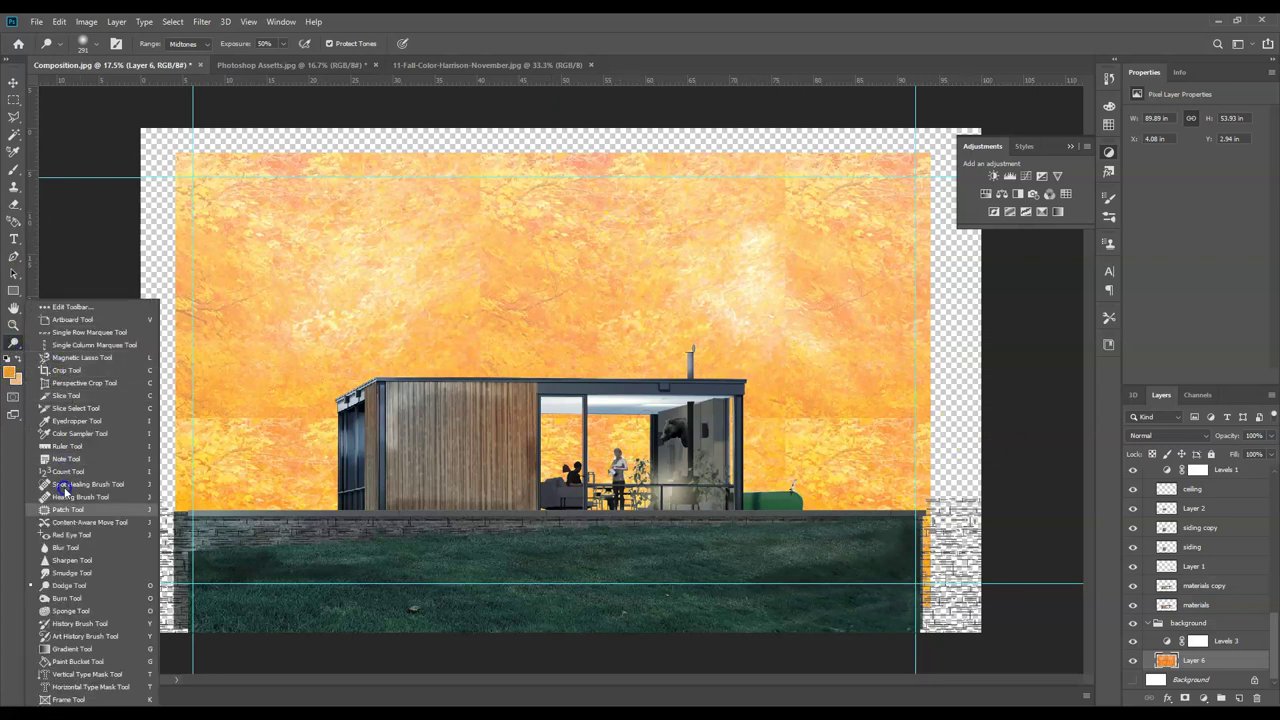
left_click(70, 598)
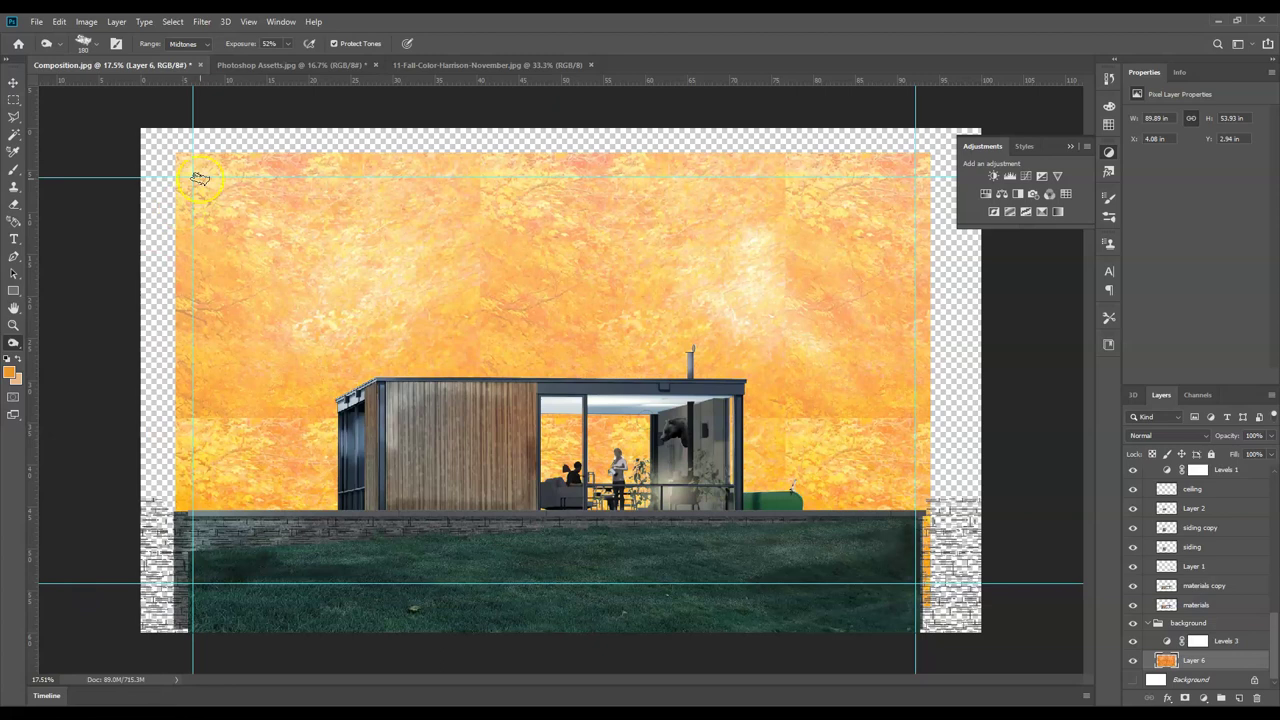
left_click(99, 45)
left_click(70, 145)
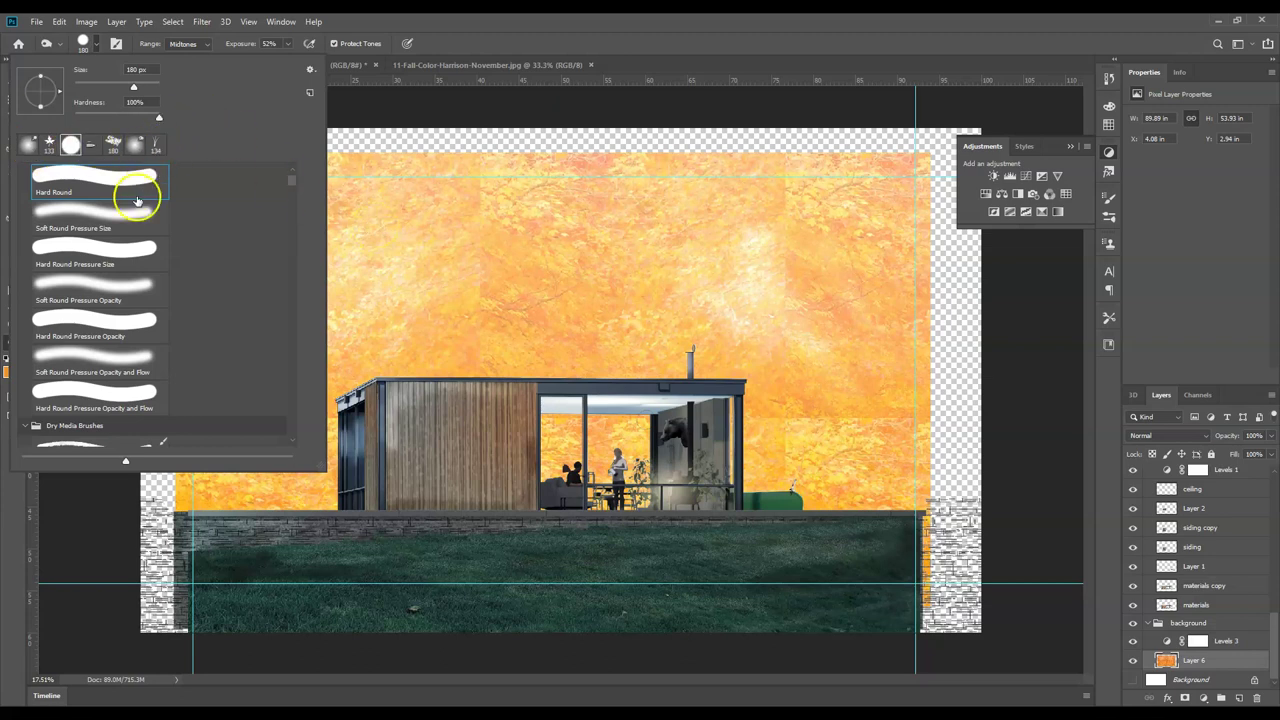
left_click(120, 210)
left_click_drag(133, 87, 136, 90)
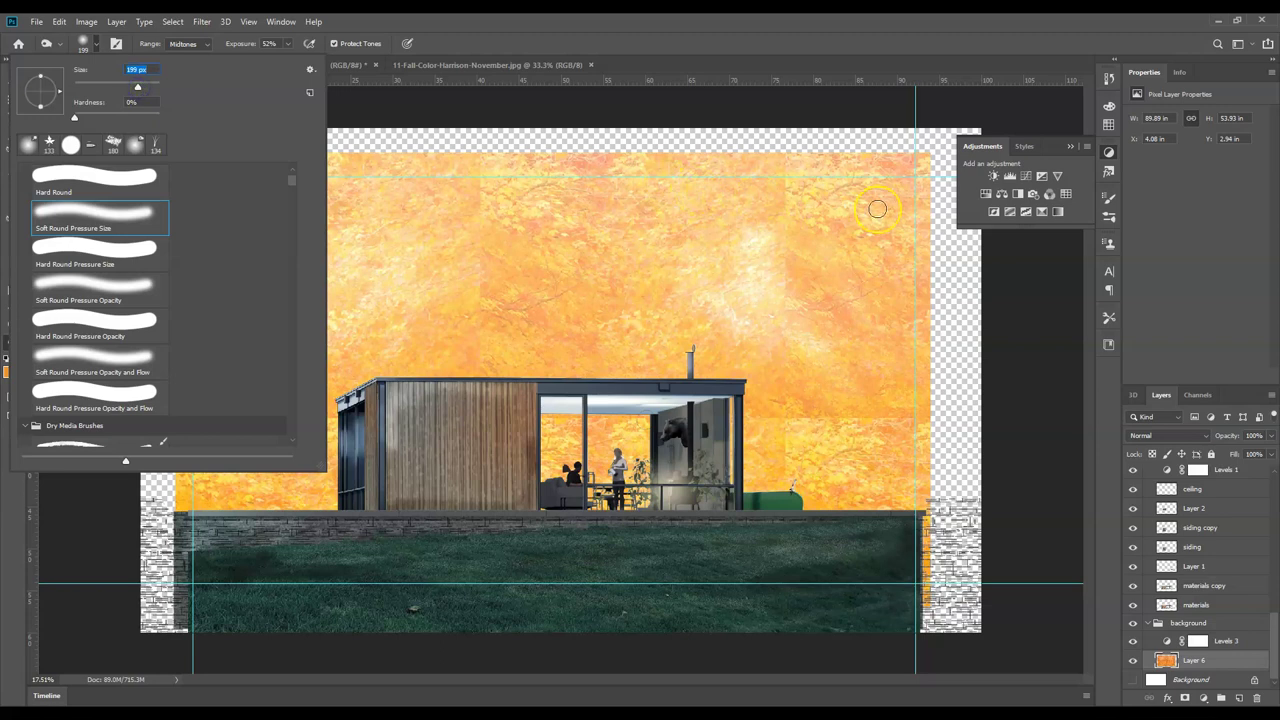
key("Return")
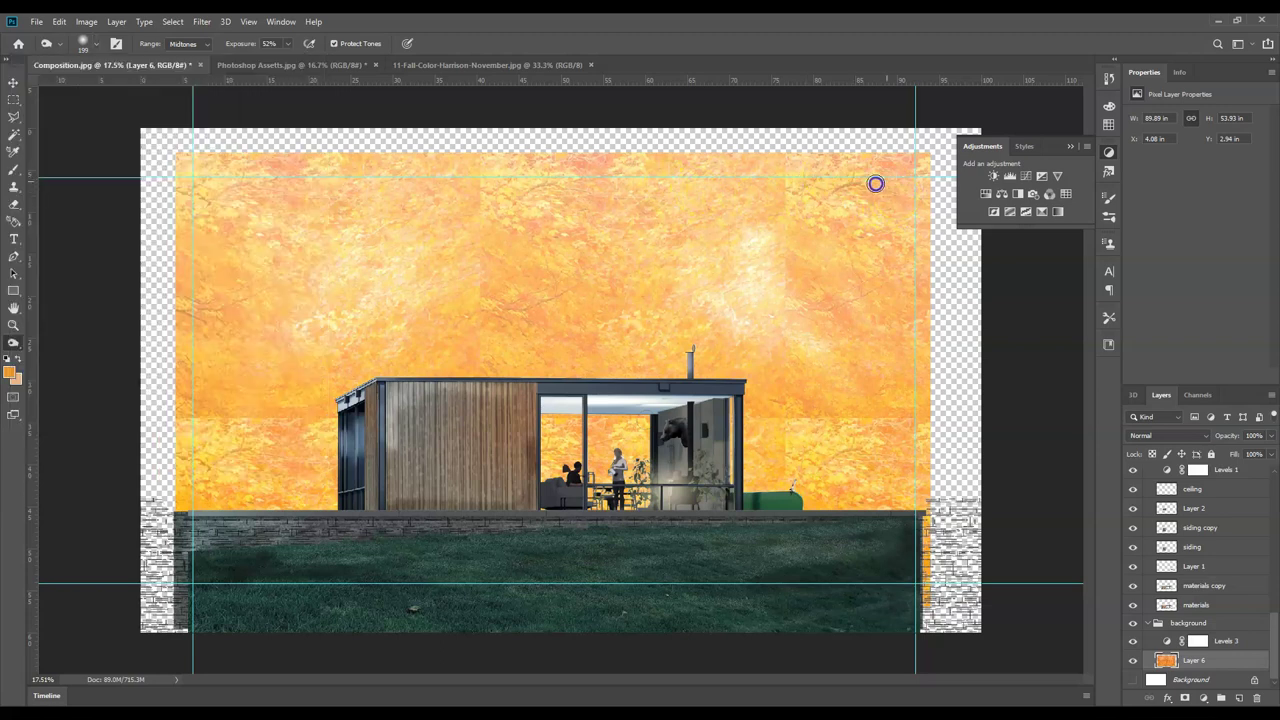
left_click(9, 342)
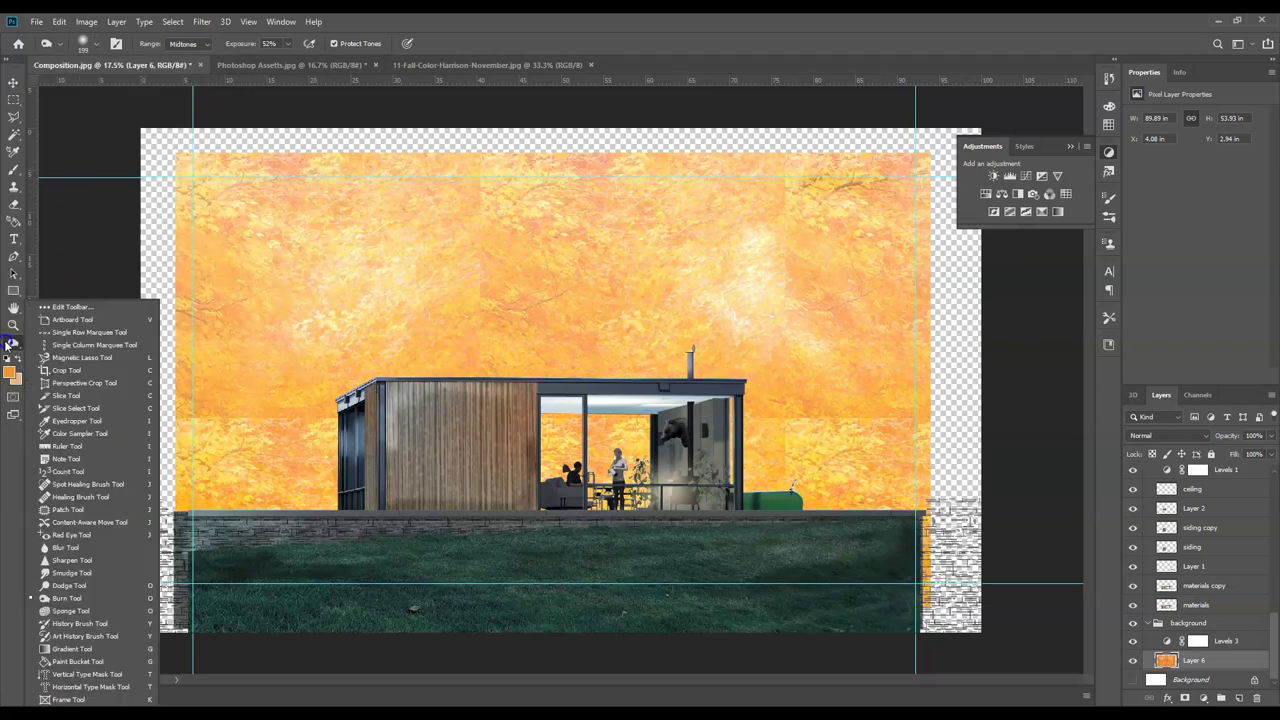
left_click(82, 595)
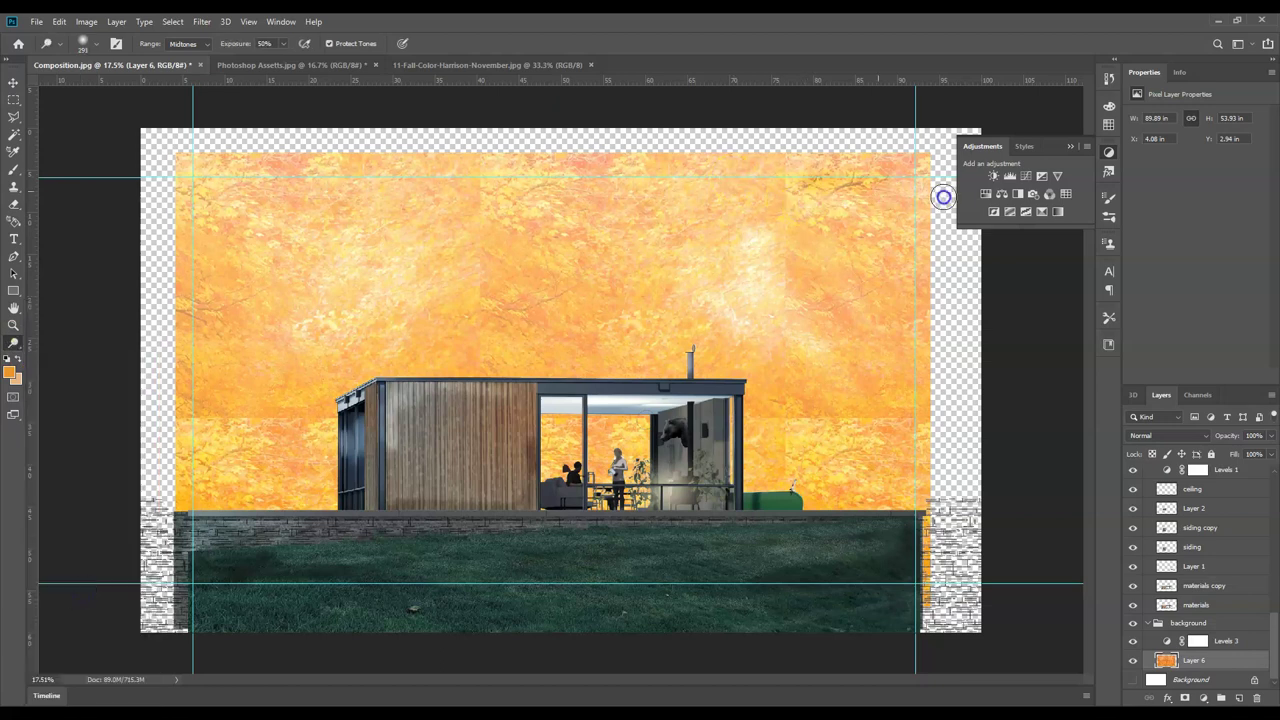
left_click(13, 342)
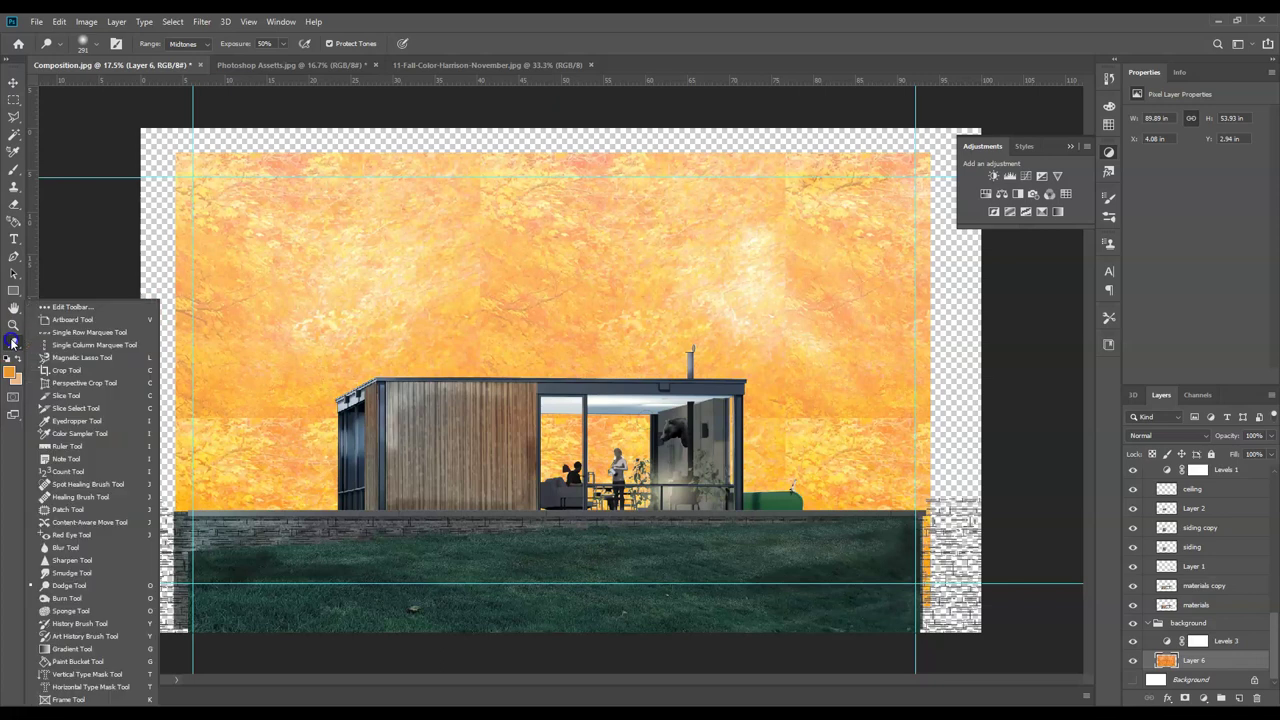
left_click(90, 598)
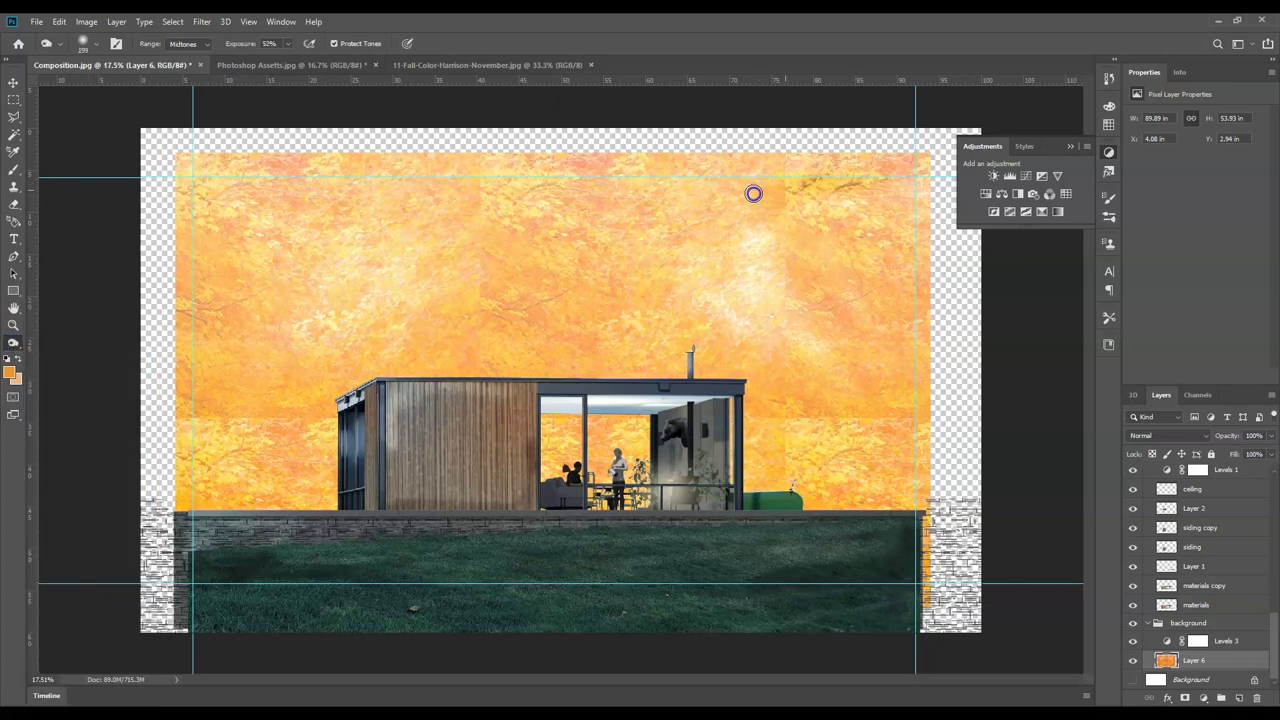
- Darken the foliage along its upper, left and right edges with the 199 px Burn tool set to Midtones and 52% exposure
mouse_move(894, 163)
left_mouse_down()
mouse_move(926, 212)
mouse_move(906, 274)
mouse_move(921, 314)
left_mouse_up()
mouse_move(905, 169)
left_mouse_down()
mouse_move(831, 143)
mouse_move(900, 174)
mouse_move(722, 159)
left_mouse_up()
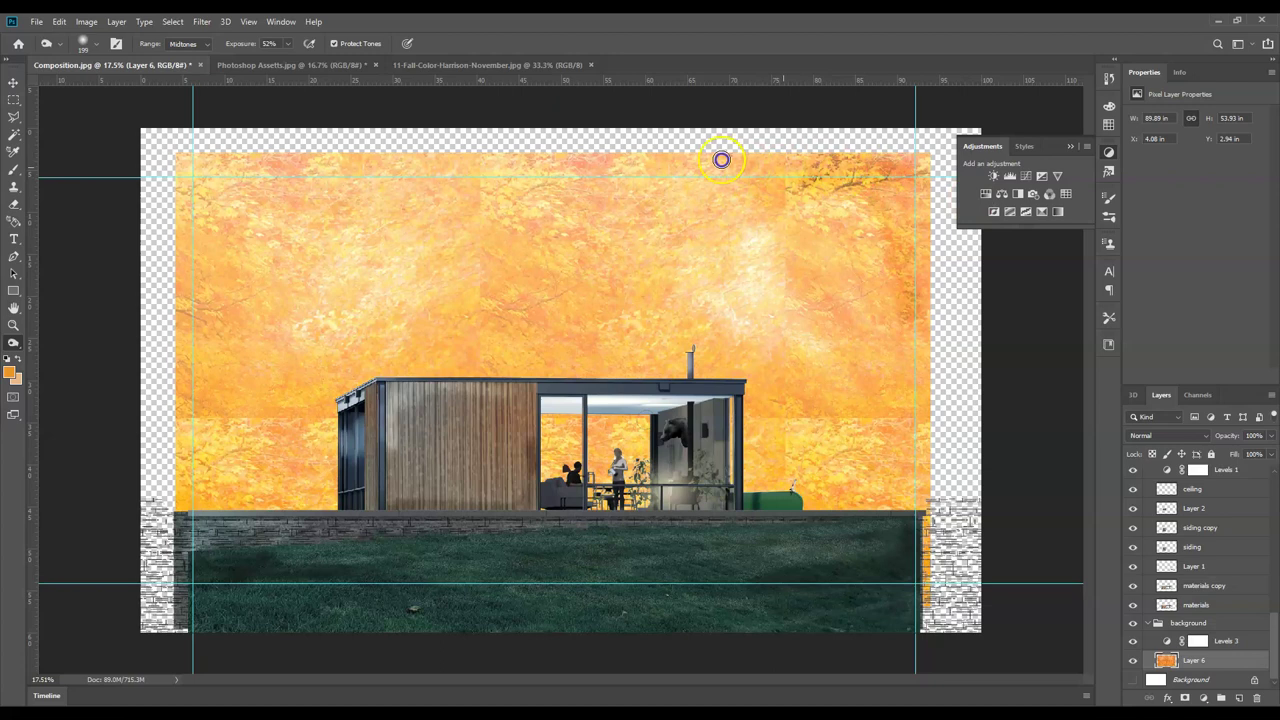
left_click(511, 161)
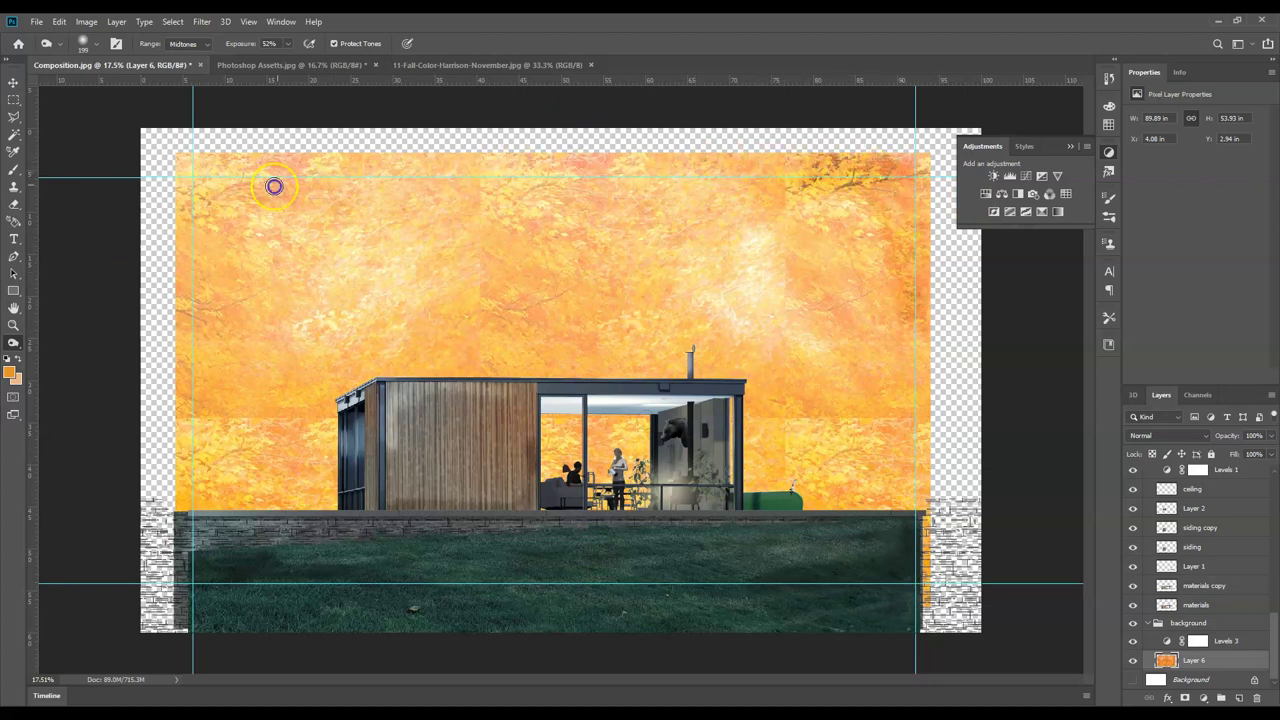
left_click(371, 166)
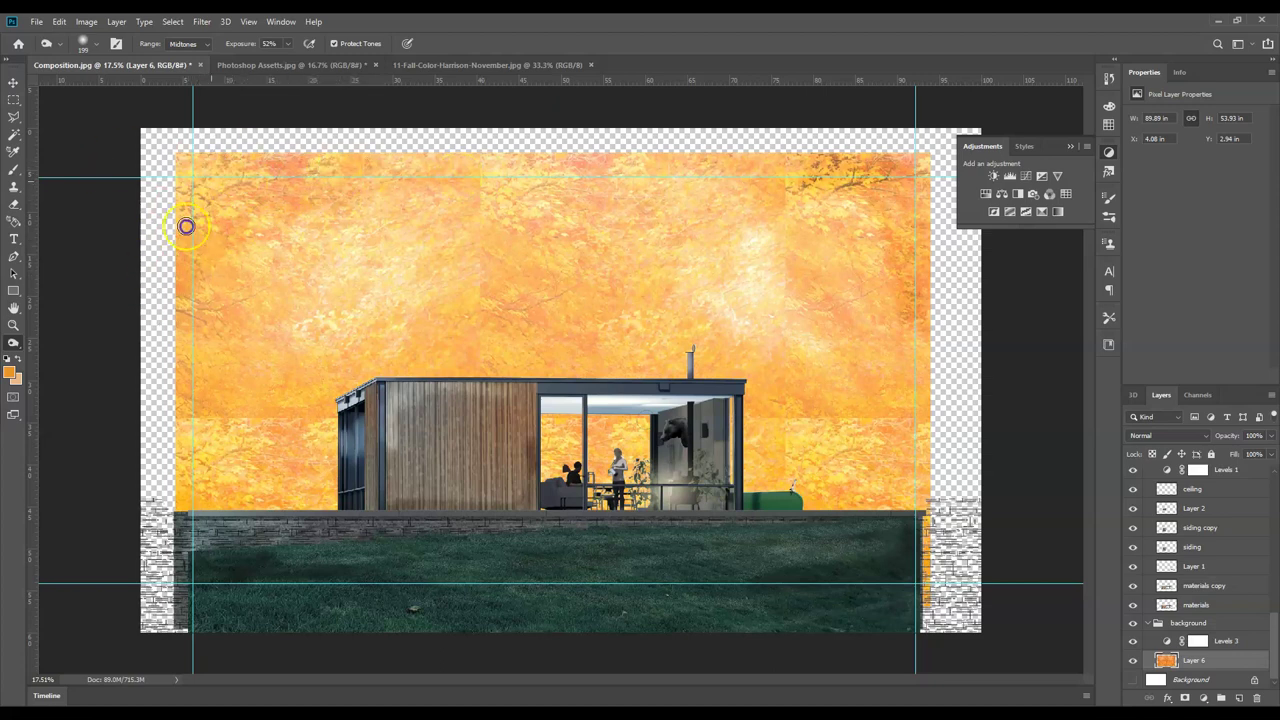
left_click(331, 153)
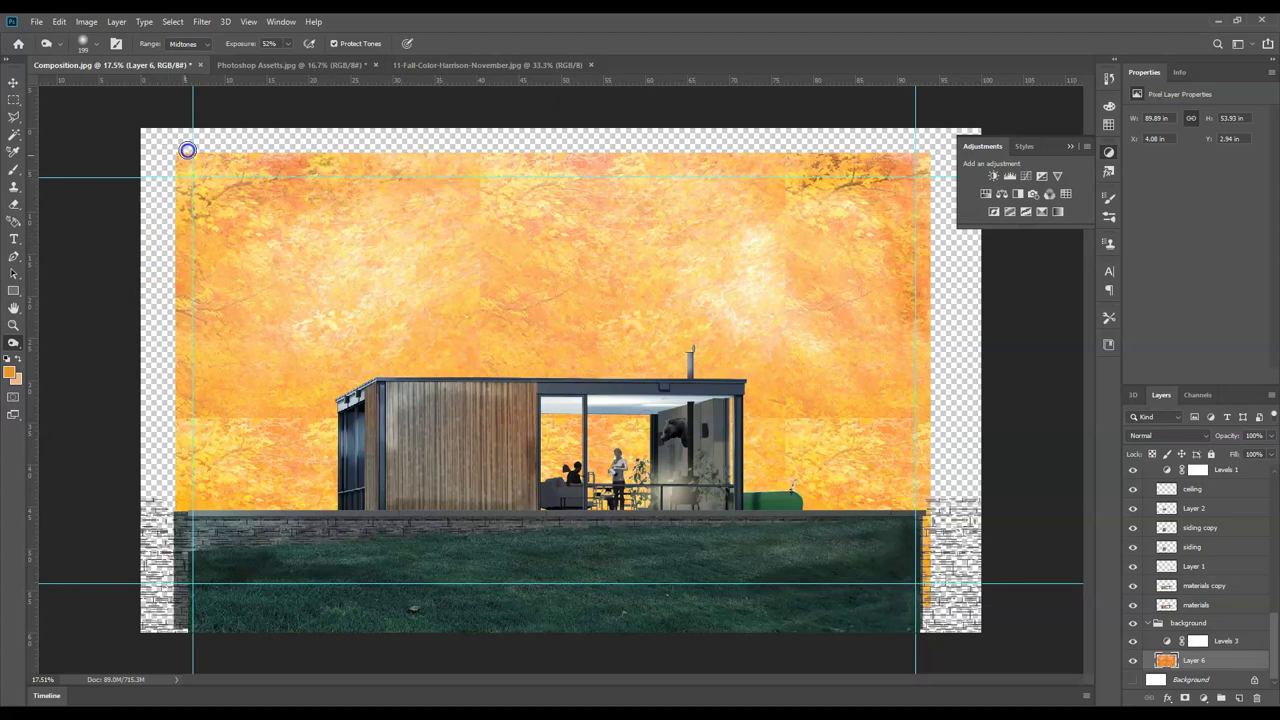
left_click(150, 461)
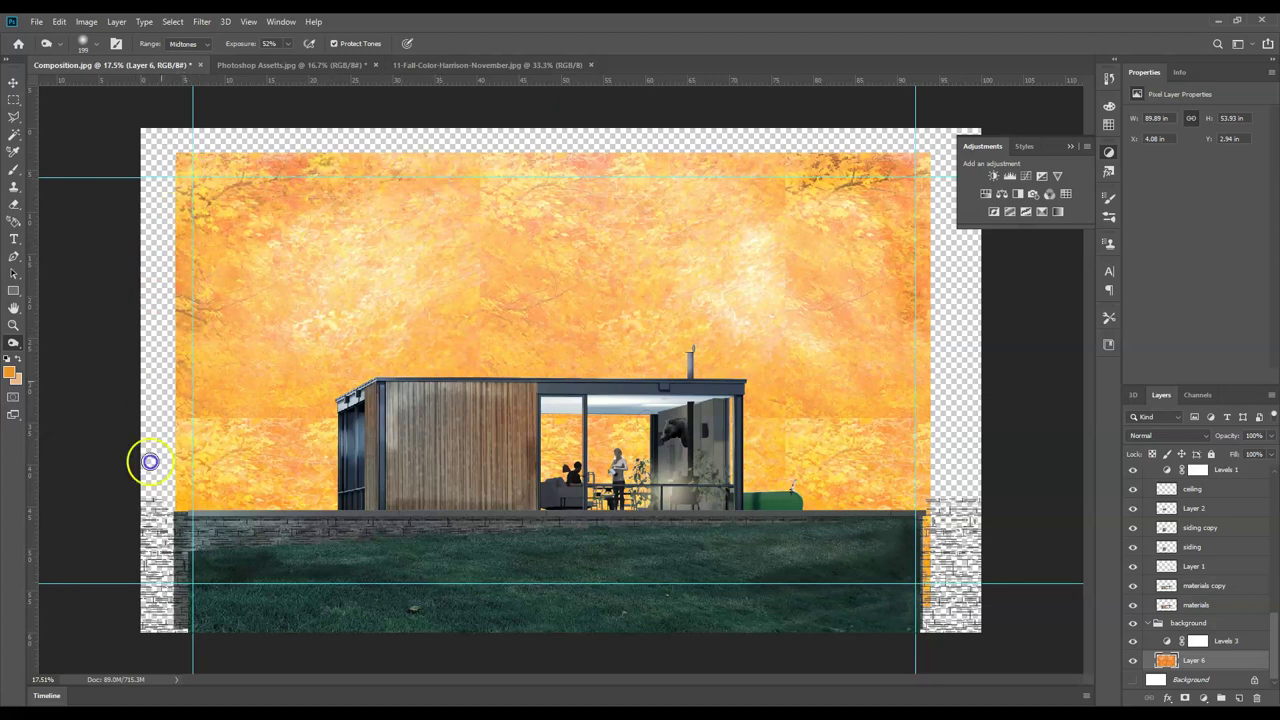
left_click(195, 428)
left_click(866, 358)
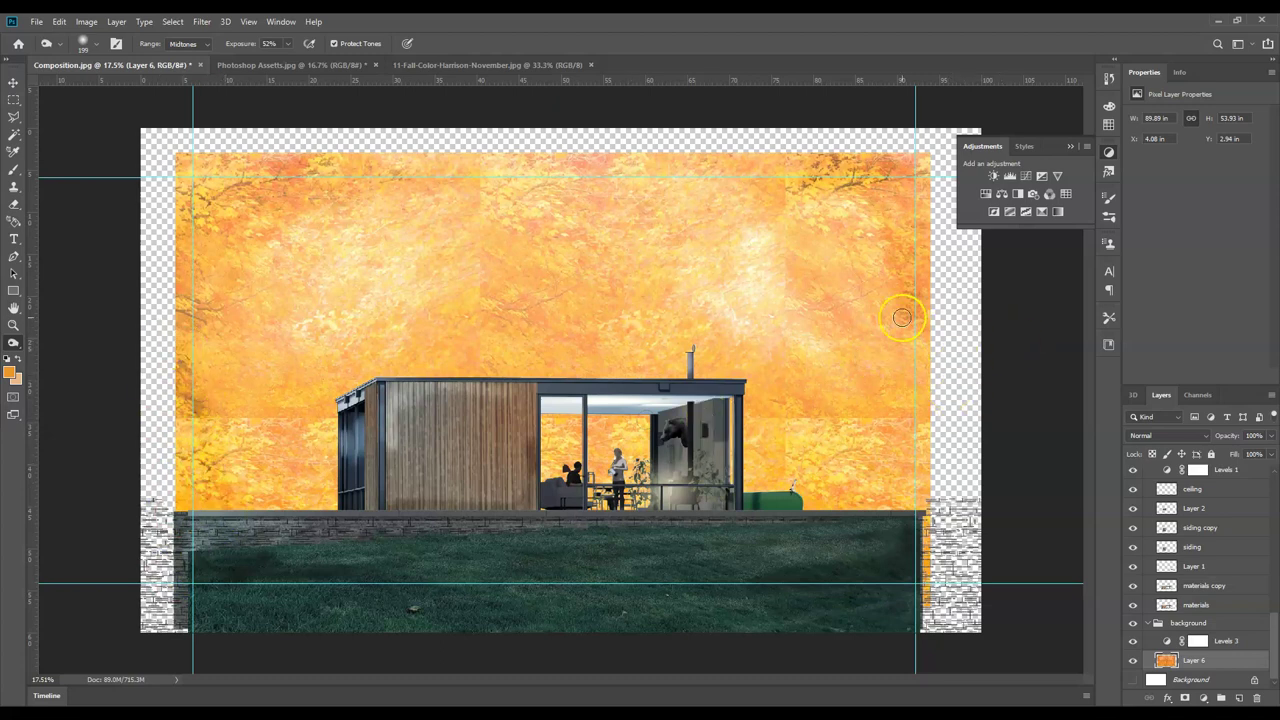
mouse_move(889, 466)
left_mouse_down()
mouse_move(894, 437)
mouse_move(883, 512)
left_mouse_up()
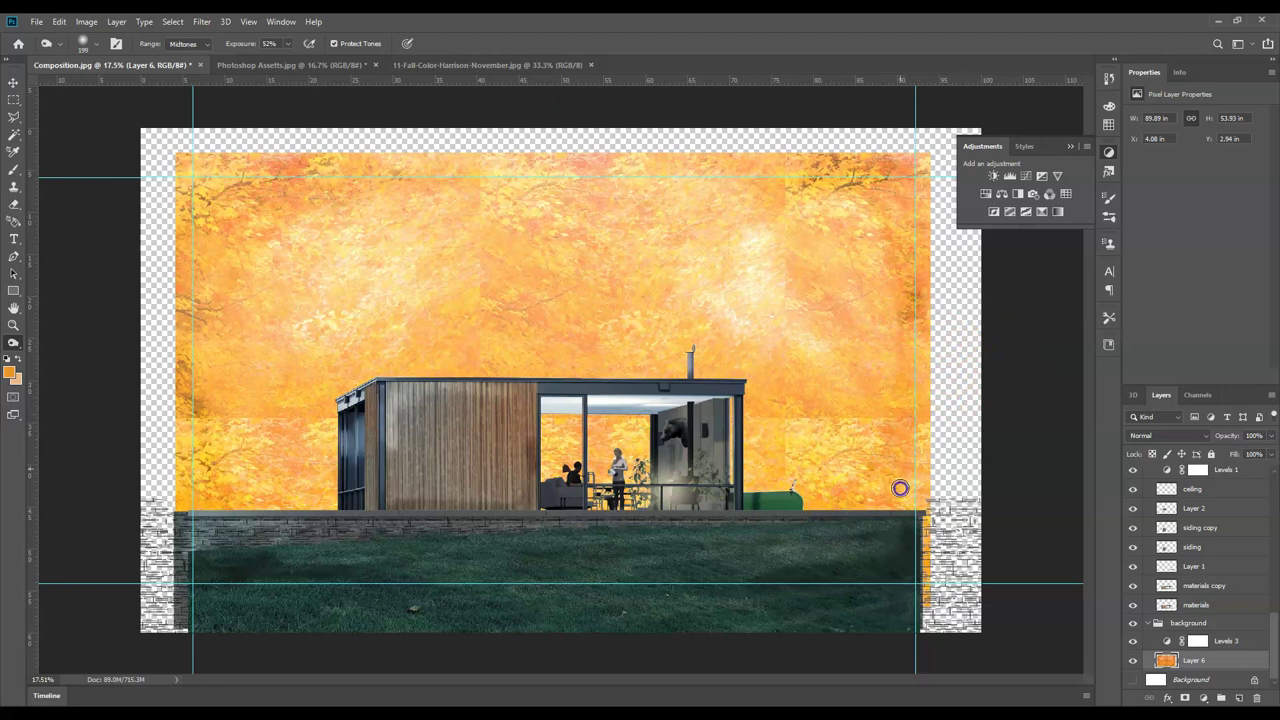
mouse_move(994, 446)
left_mouse_down()
mouse_move(1000, 479)
mouse_move(1032, 387)
left_mouse_up()
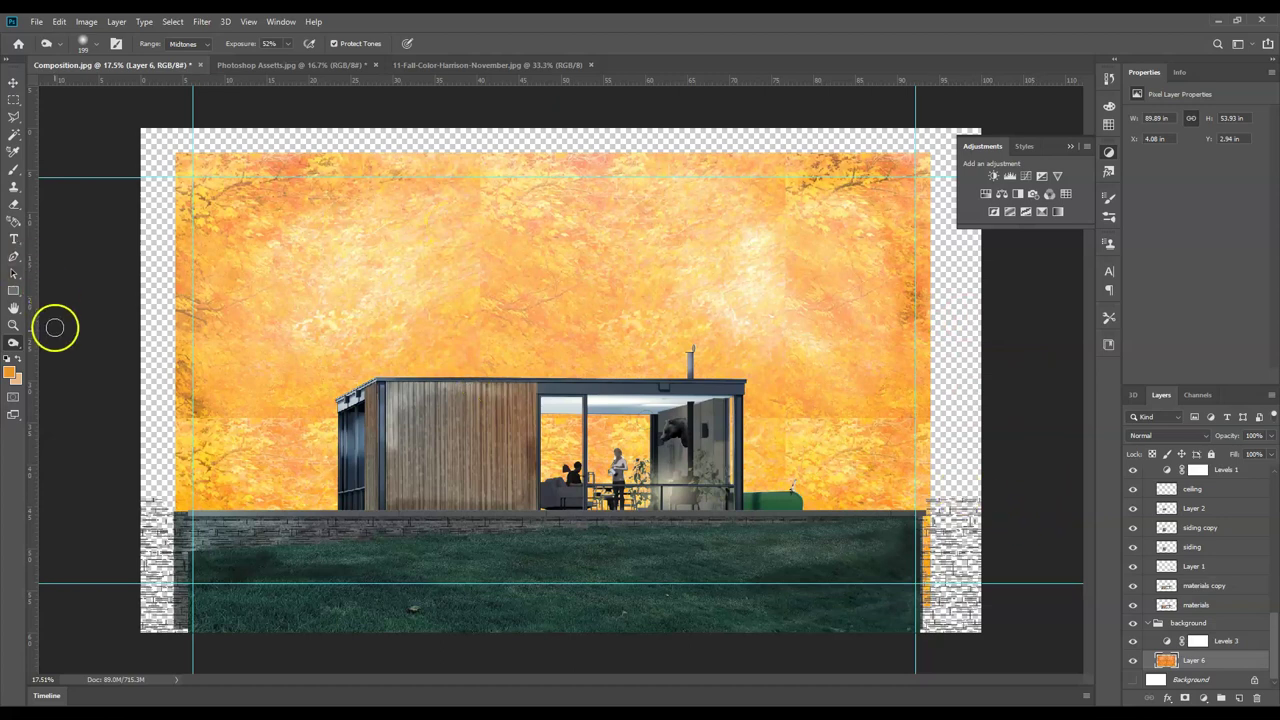
- Open the autumn woods photo, copy its forest area above the grass and paste it above the foliage layer in Composition.jpg
left_click(33, 675)
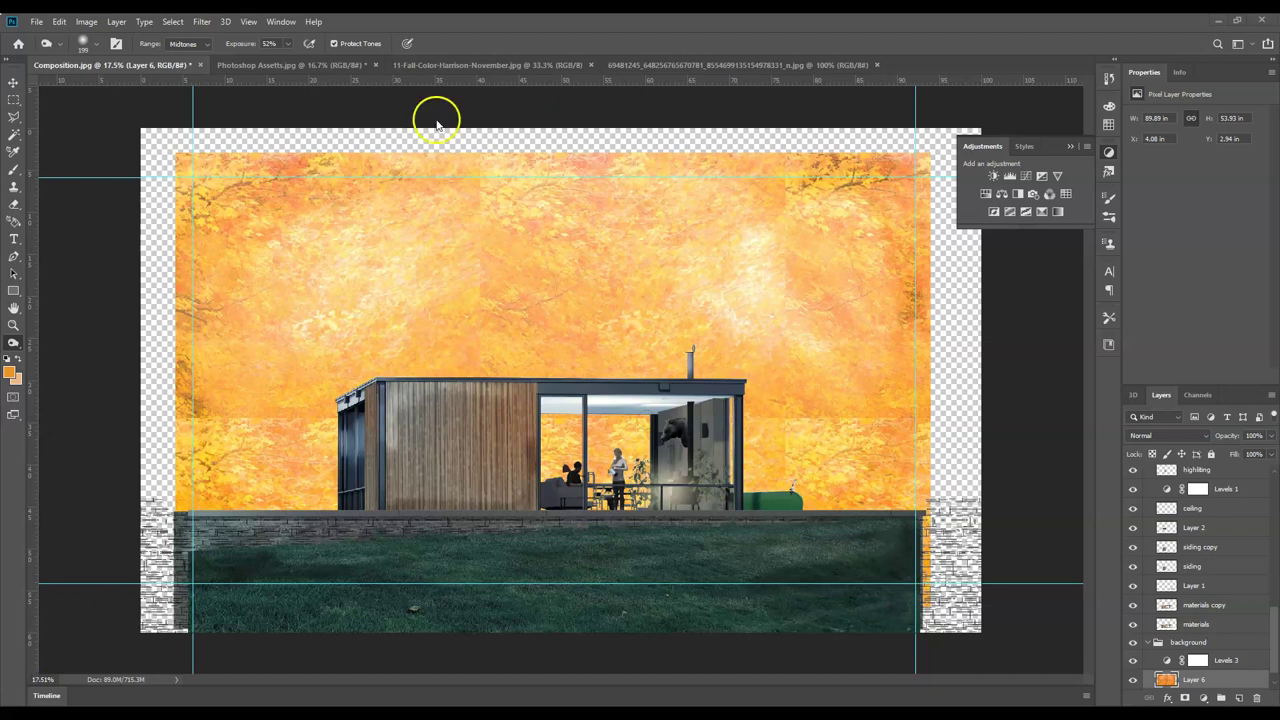
left_click(651, 65)
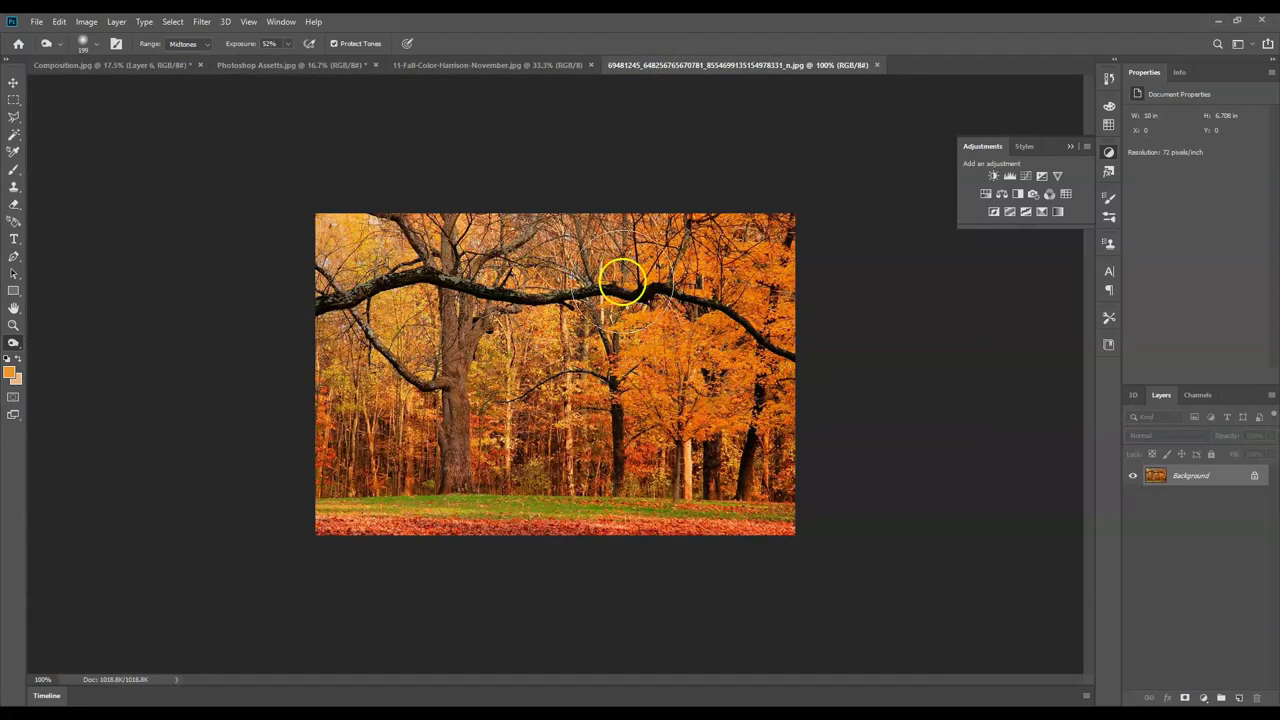
left_click(13, 99)
left_click_drag(318, 215, 808, 497)
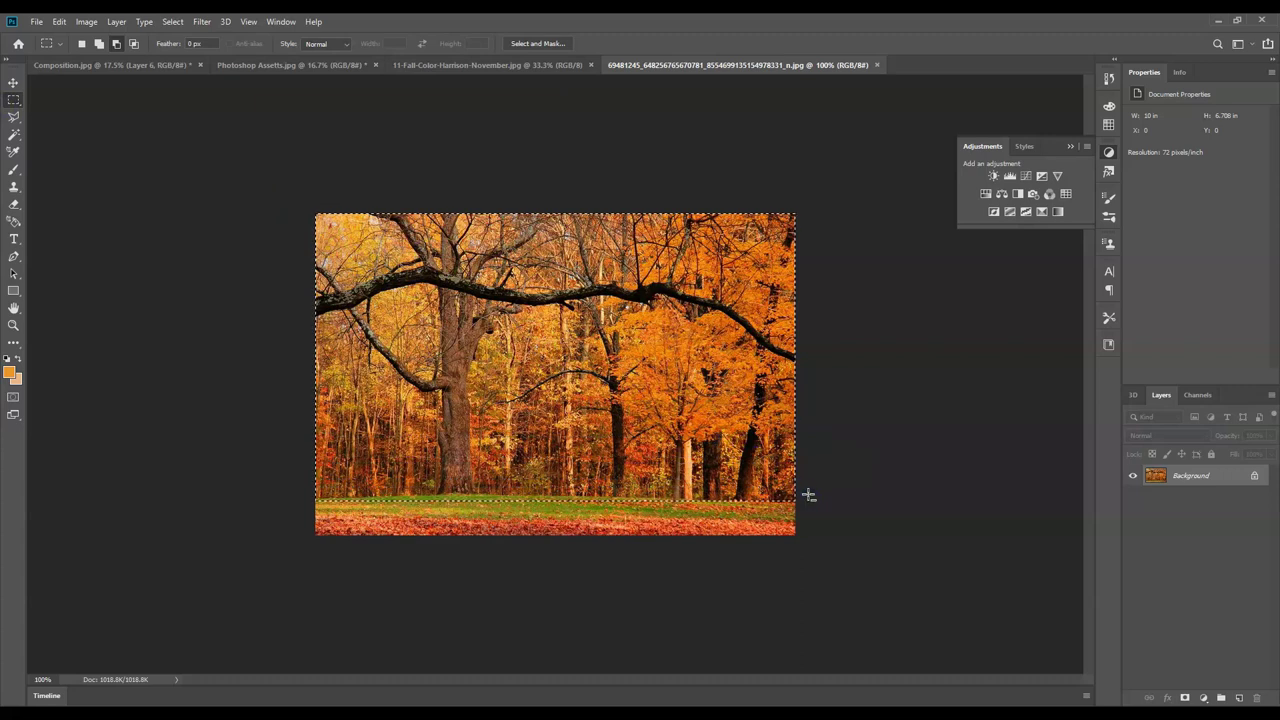
left_click(110, 65)
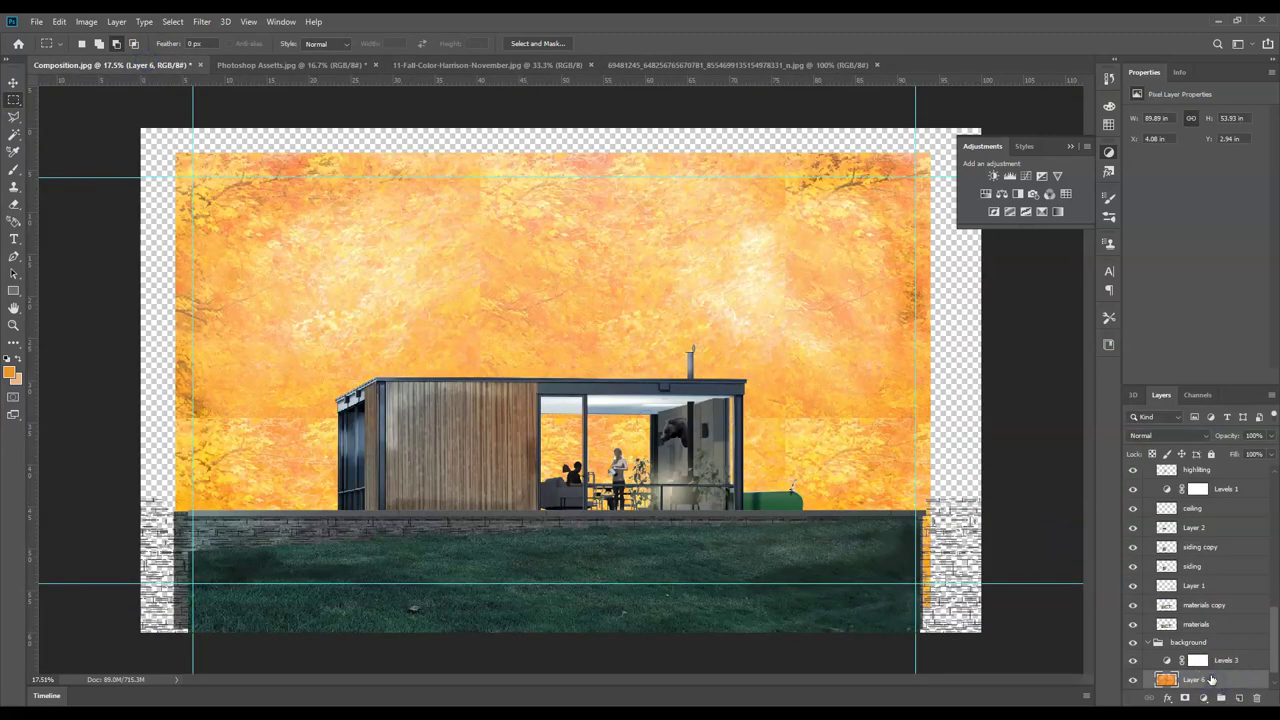
key("ctrl+v")
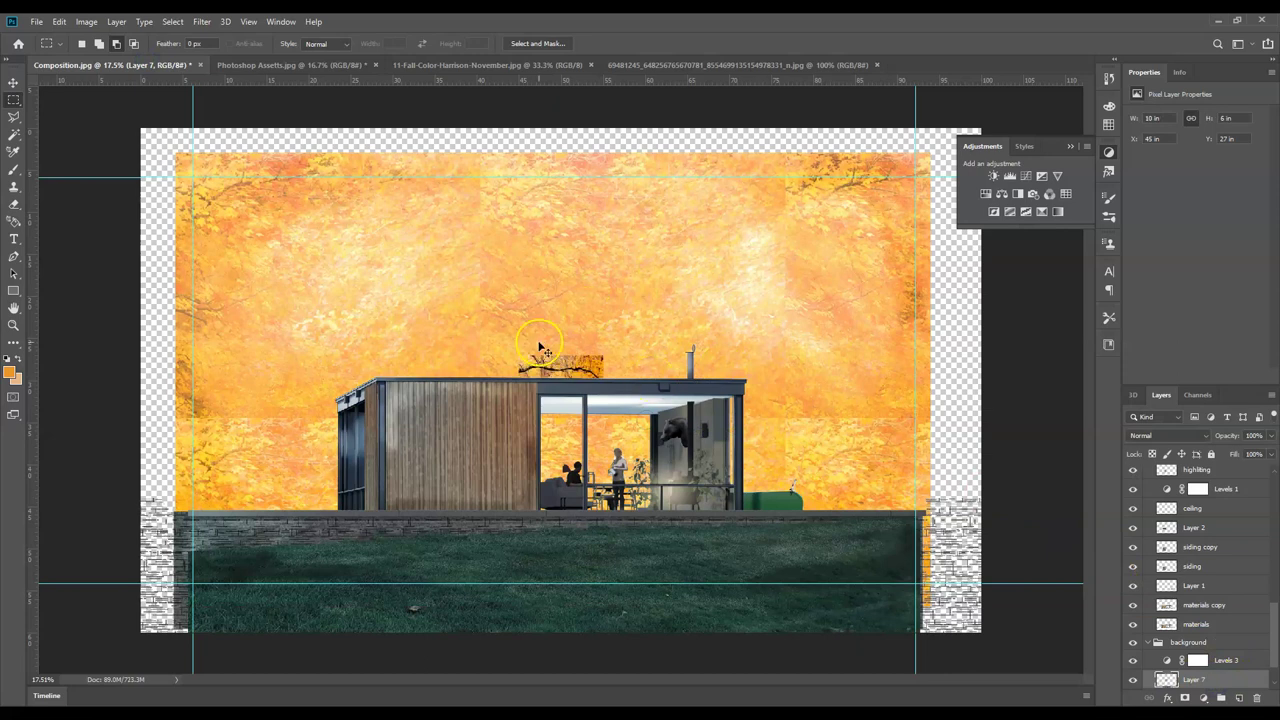
- Scale the pasted forest to about 88.79 by 53.27 in over the foliage backdrop and set its opacity to 35%
key("ctrl+t")
left_click_drag(302, 224, 930, 588)
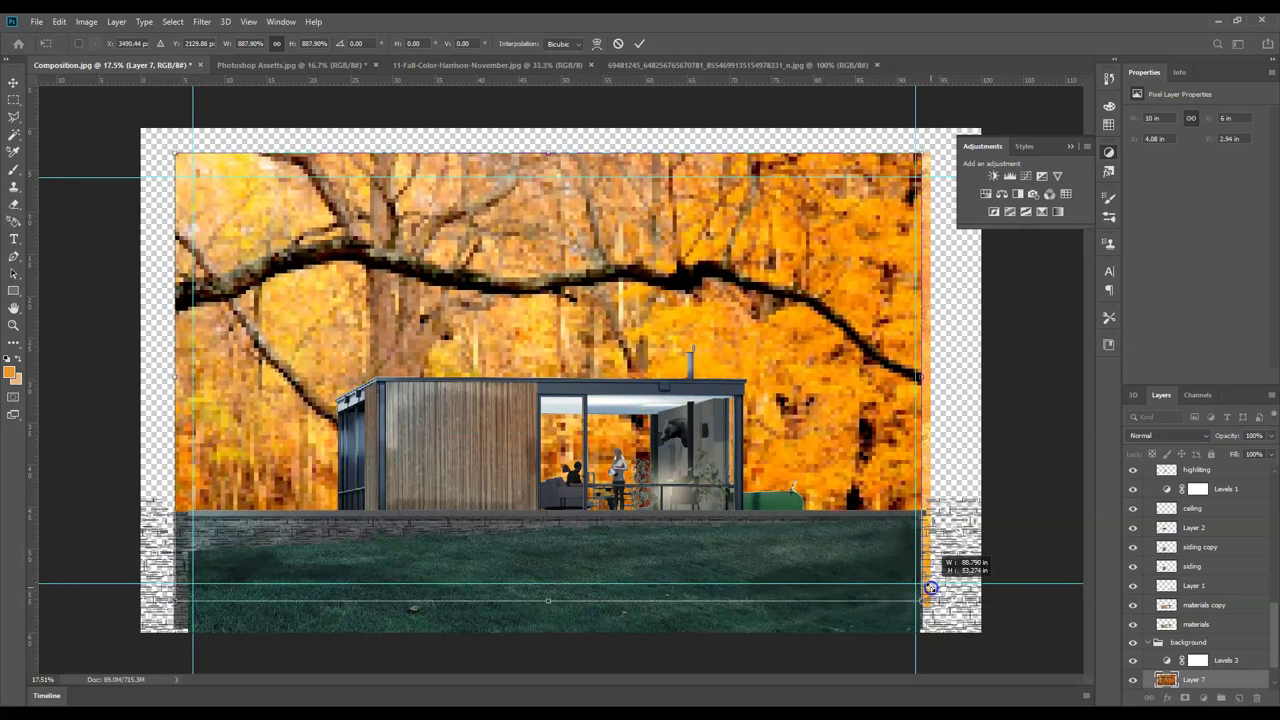
double_click(687, 329)
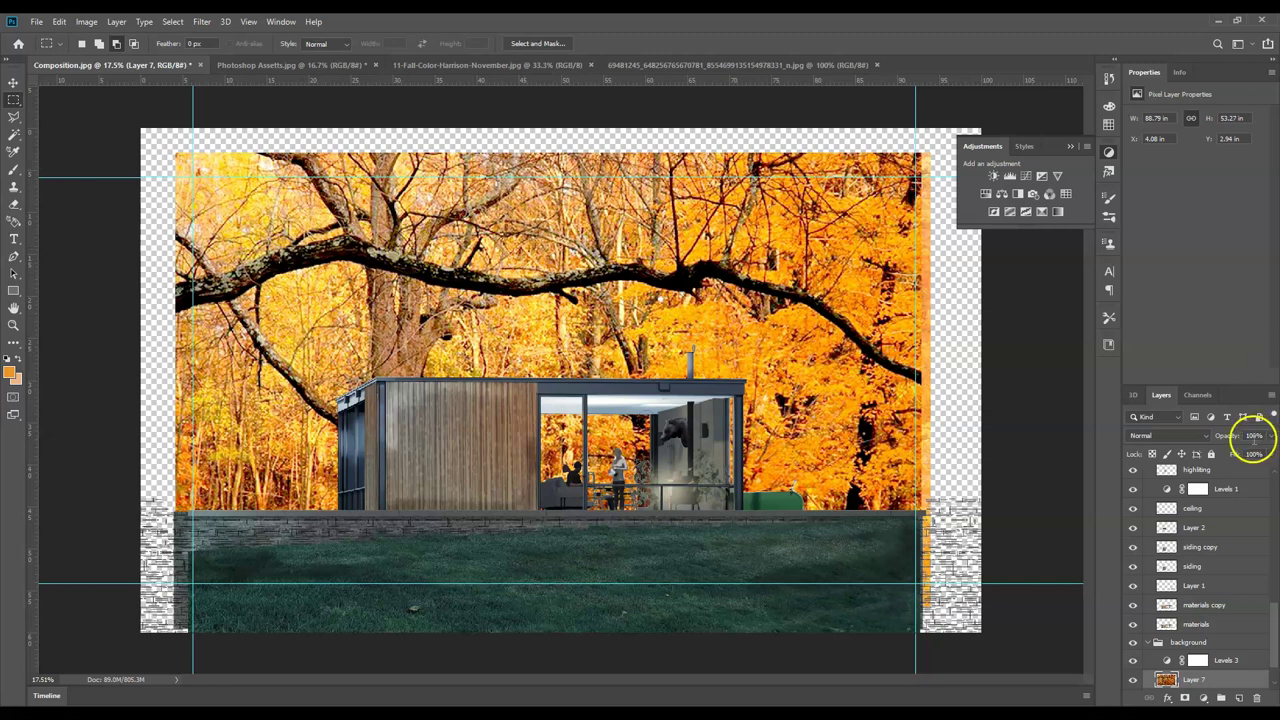
left_click(1256, 435)
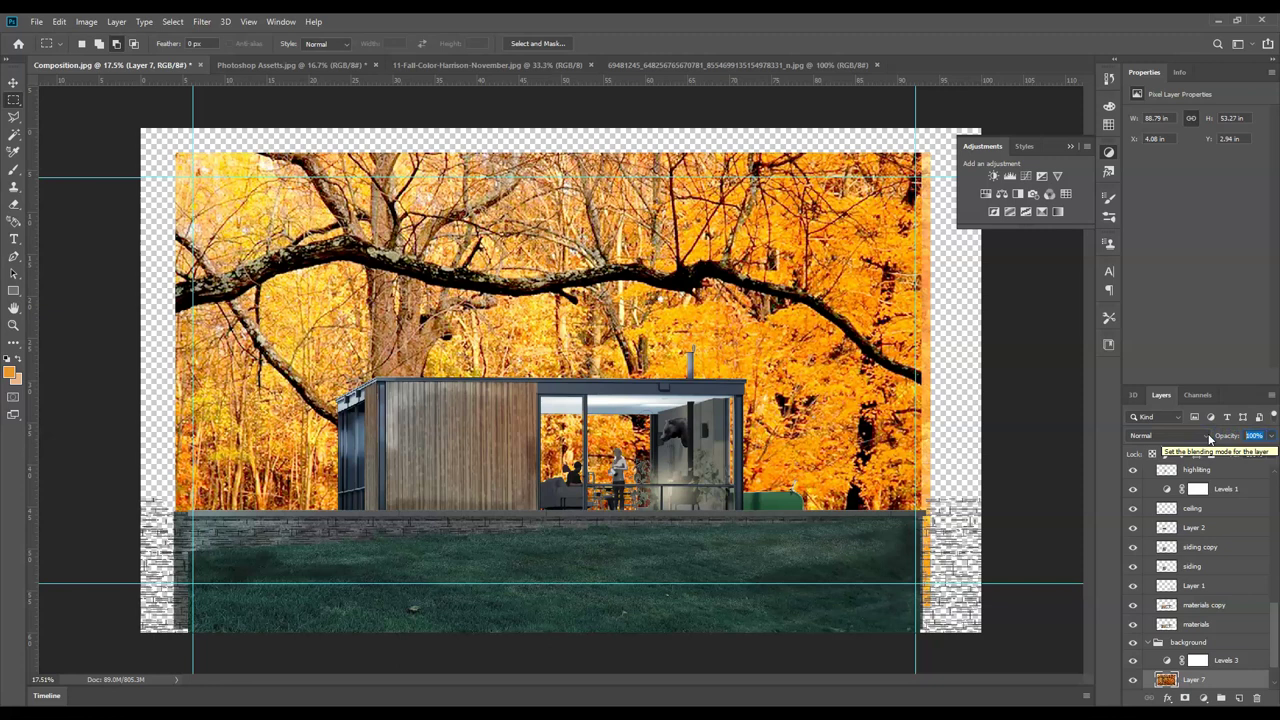
type("35")
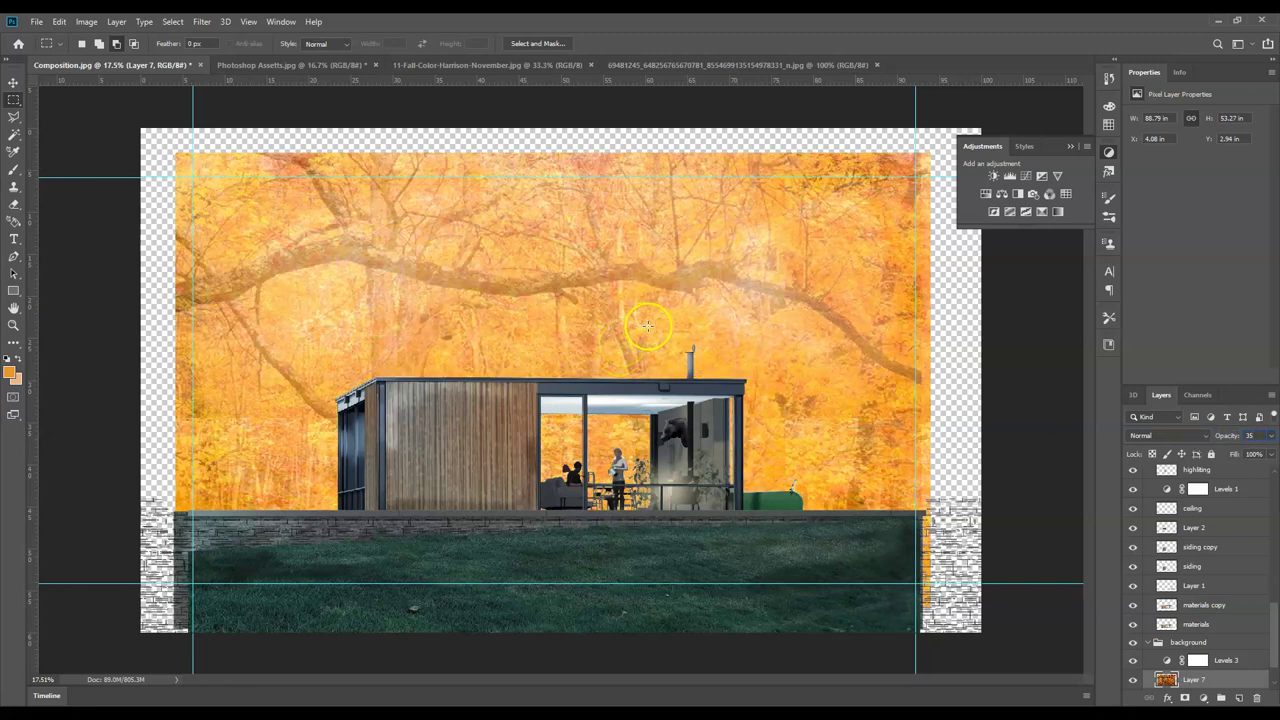
left_click(1218, 682)
right_click(1218, 682)
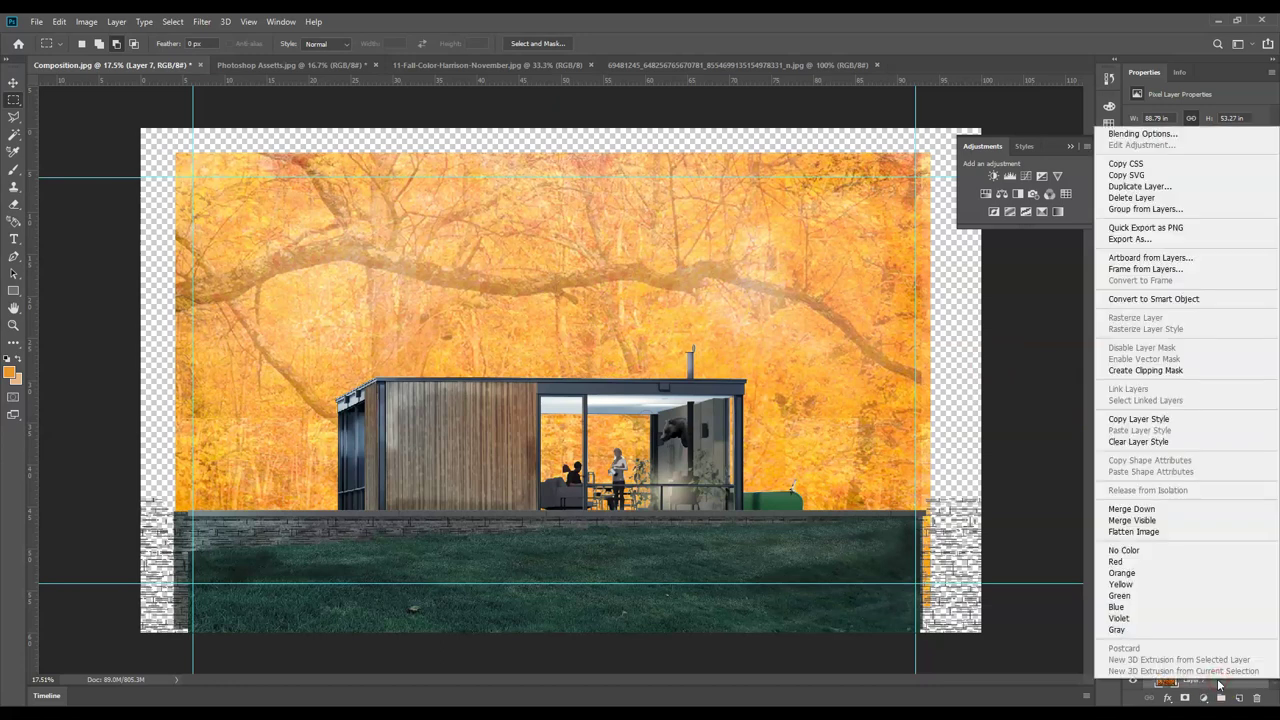
left_click(1160, 197)
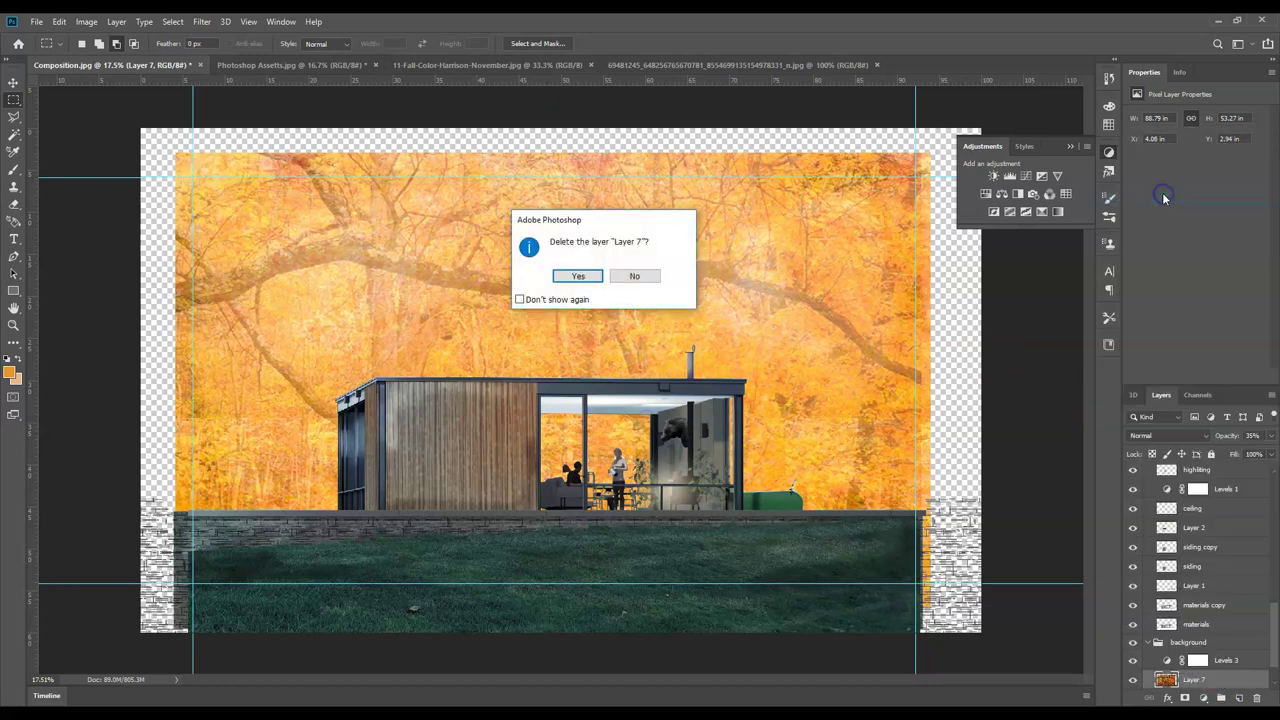
left_click(634, 276)
- Move the forest layer above the Levels 3 adjustment in the background group and duplicate it as Layer 7 copy
scroll(1200, 600, "down", 2)
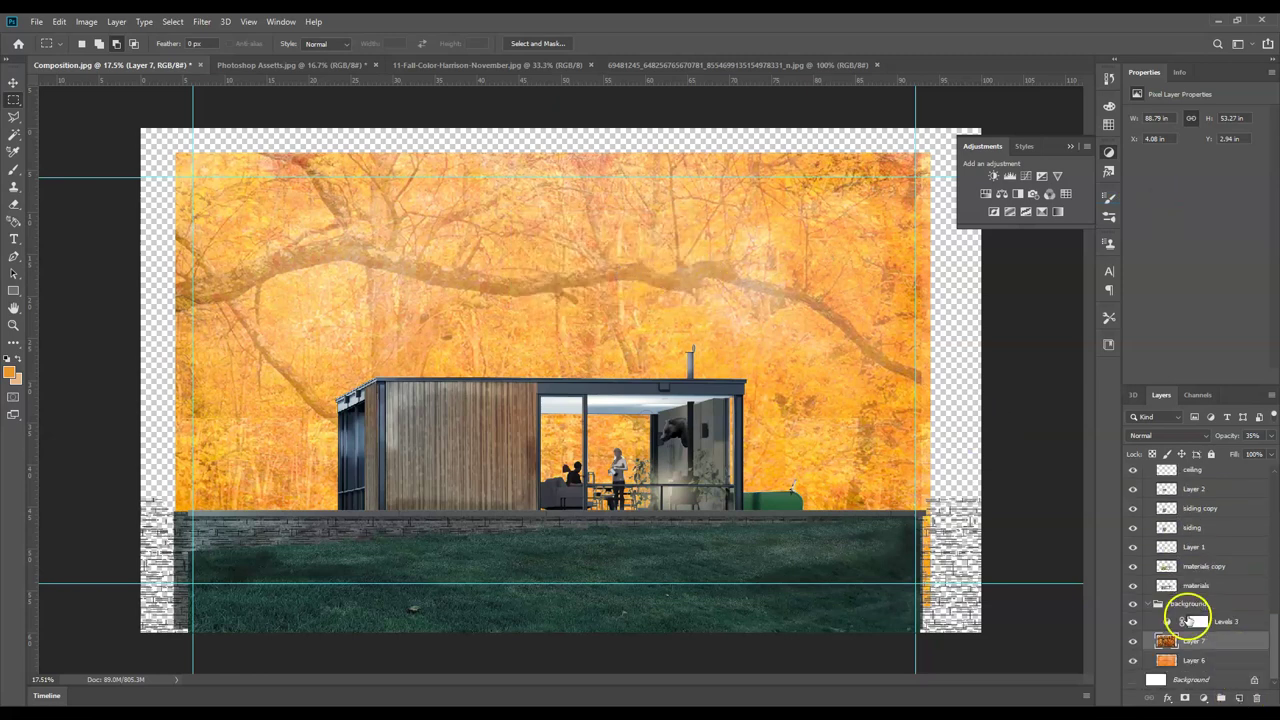
left_click_drag(1232, 614, 1218, 652)
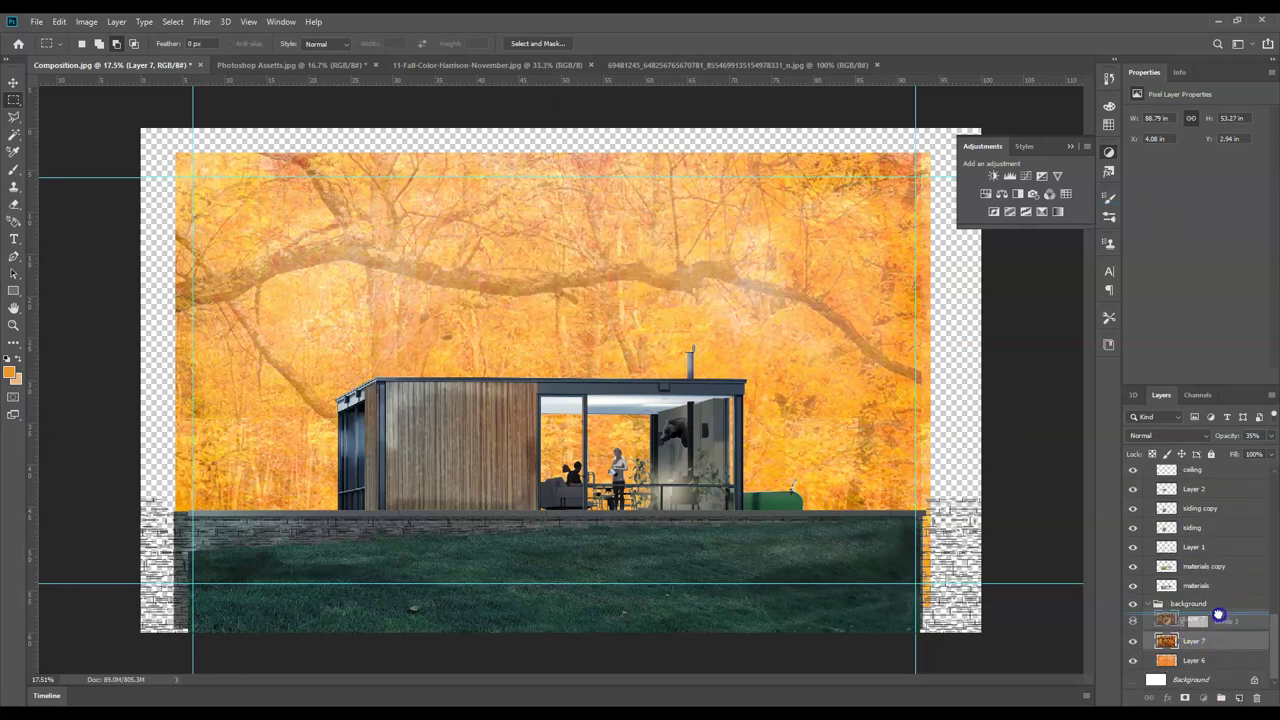
right_click(1218, 621)
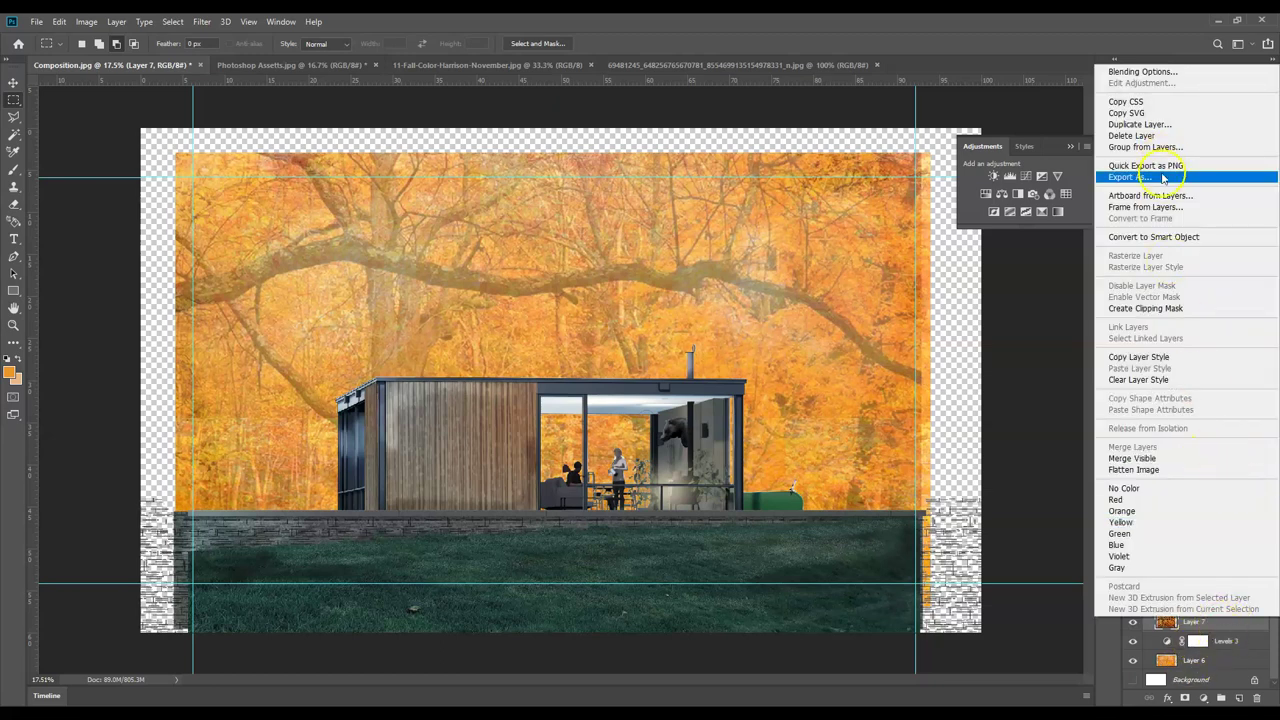
left_click(1155, 127)
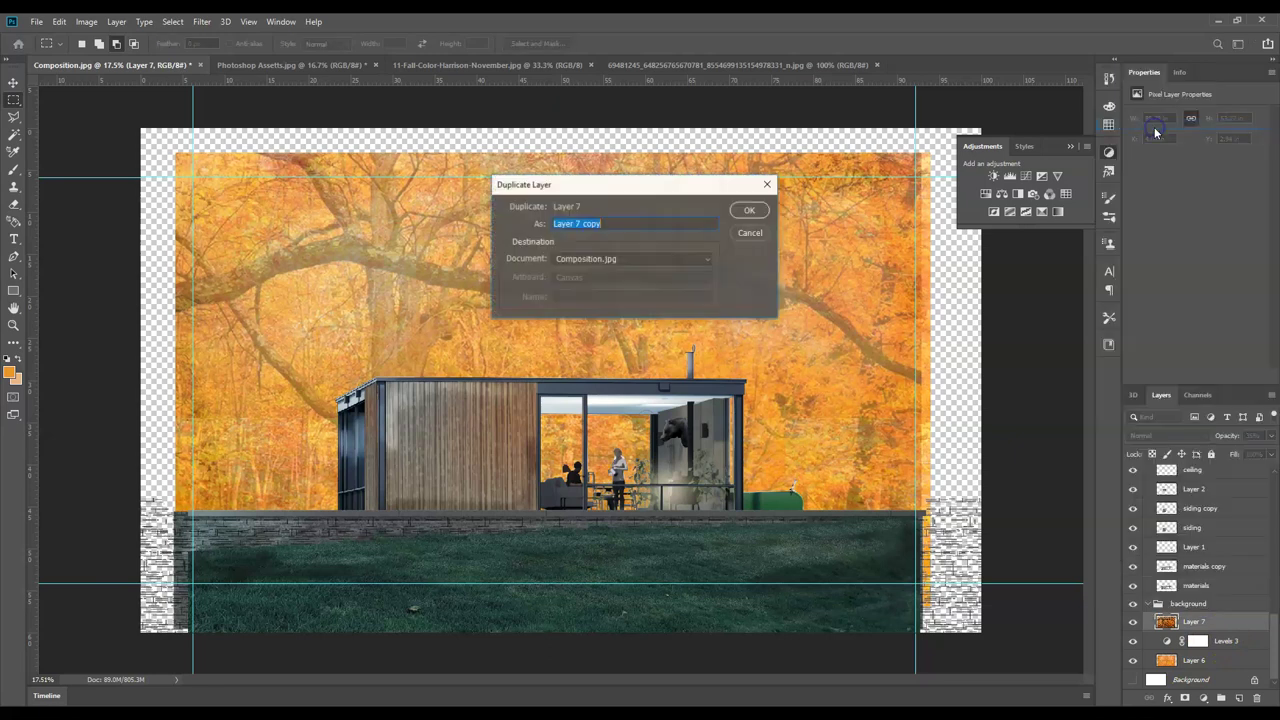
left_click(751, 207)
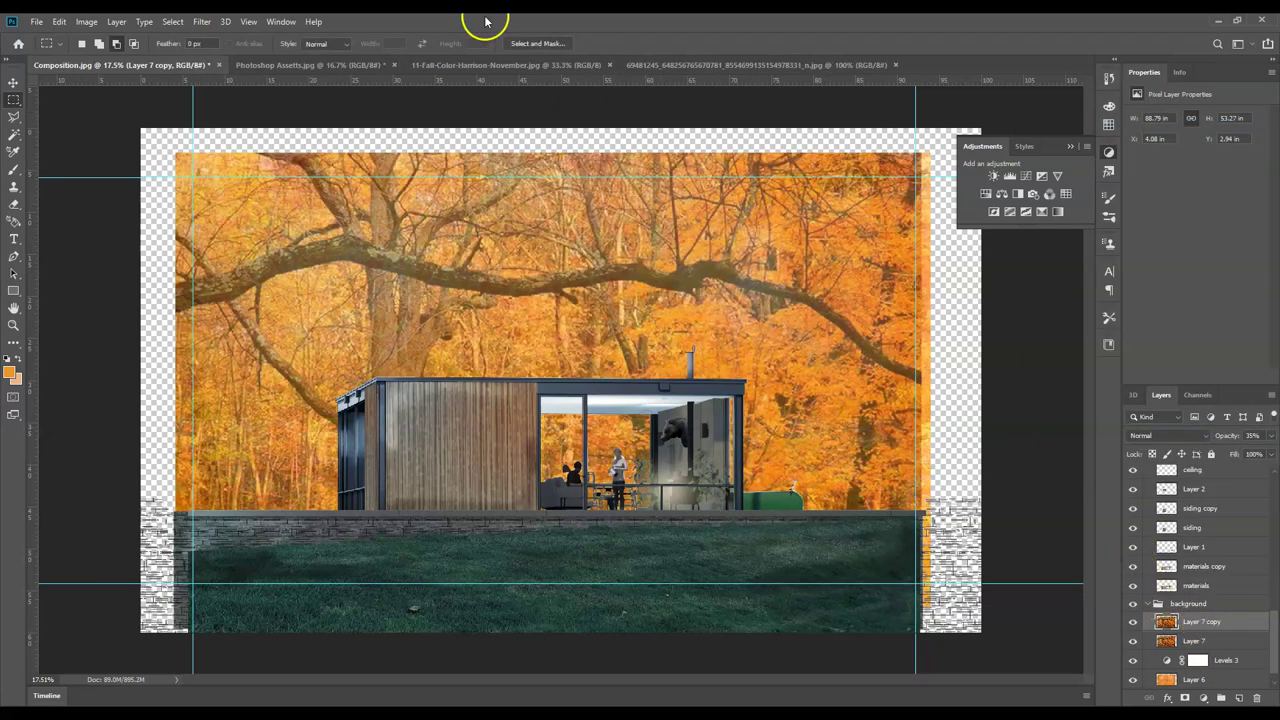
- Open the Filter Gallery for Layer 7 copy and replace the Dark Strokes effect with Paint Daubs at Brush Size 50
left_click(201, 21)
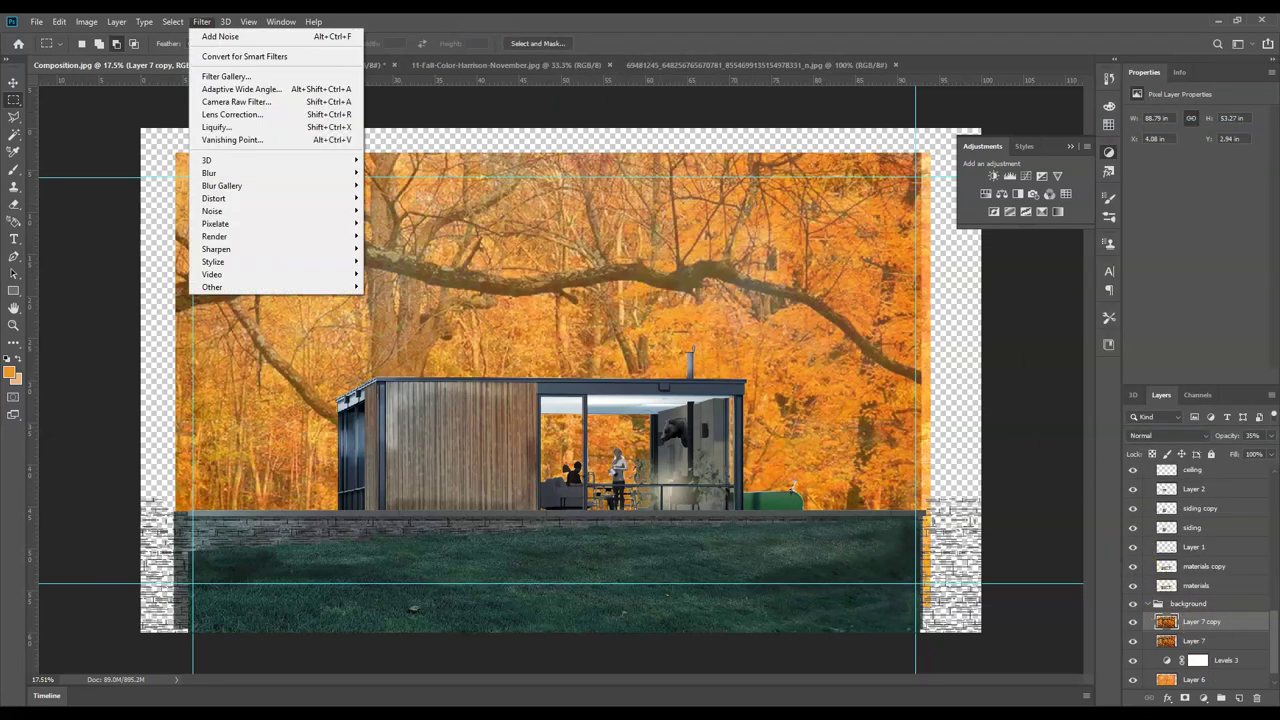
left_click(222, 77)
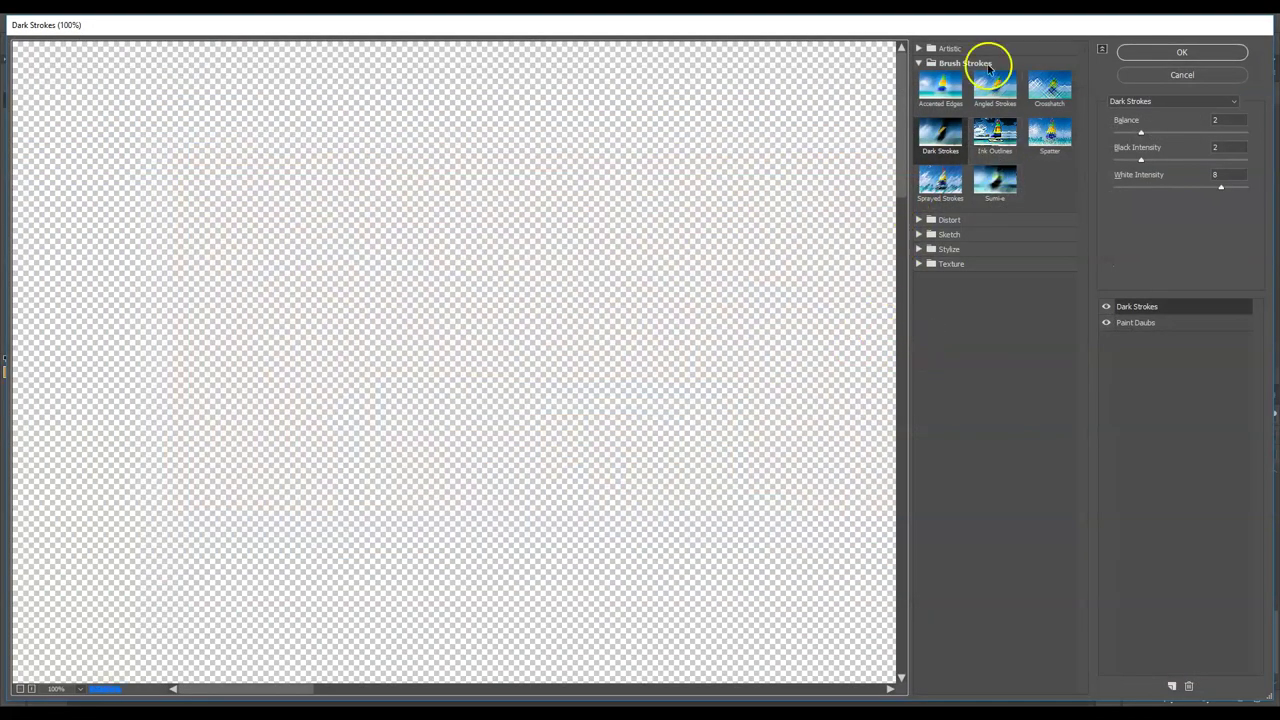
left_click(955, 48)
left_click(940, 165)
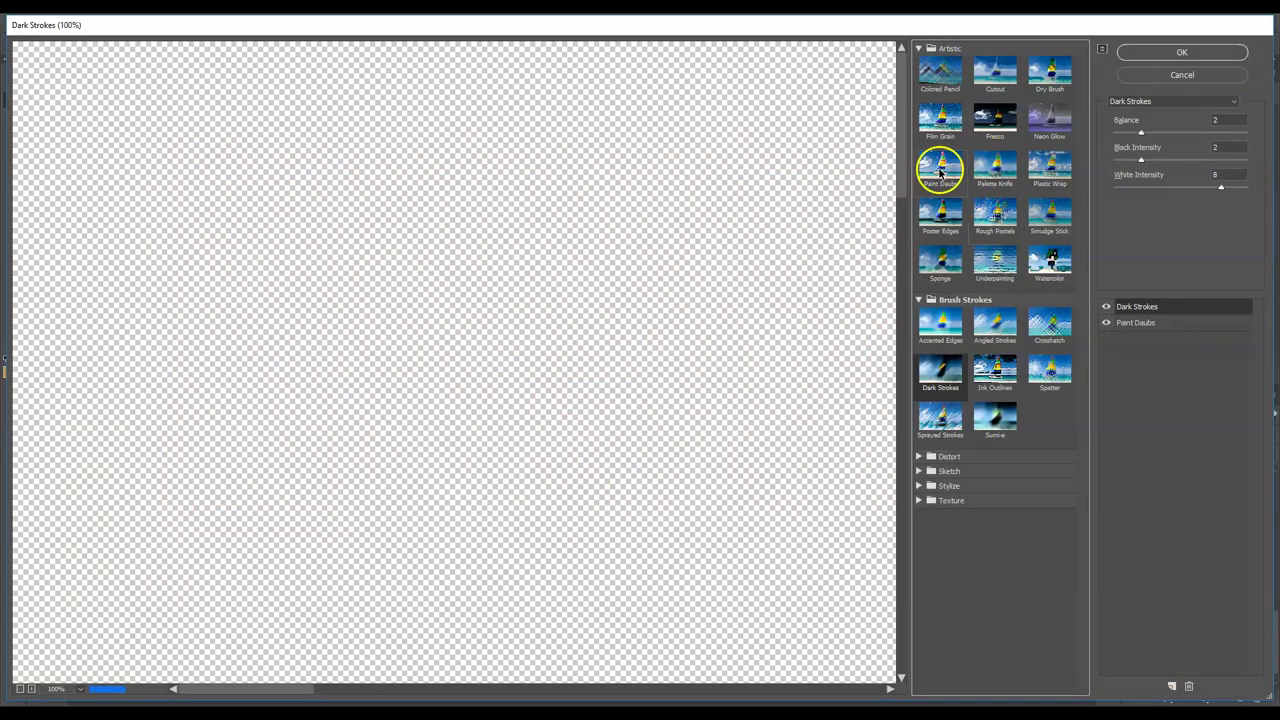
left_click_drag(463, 400, 654, 317)
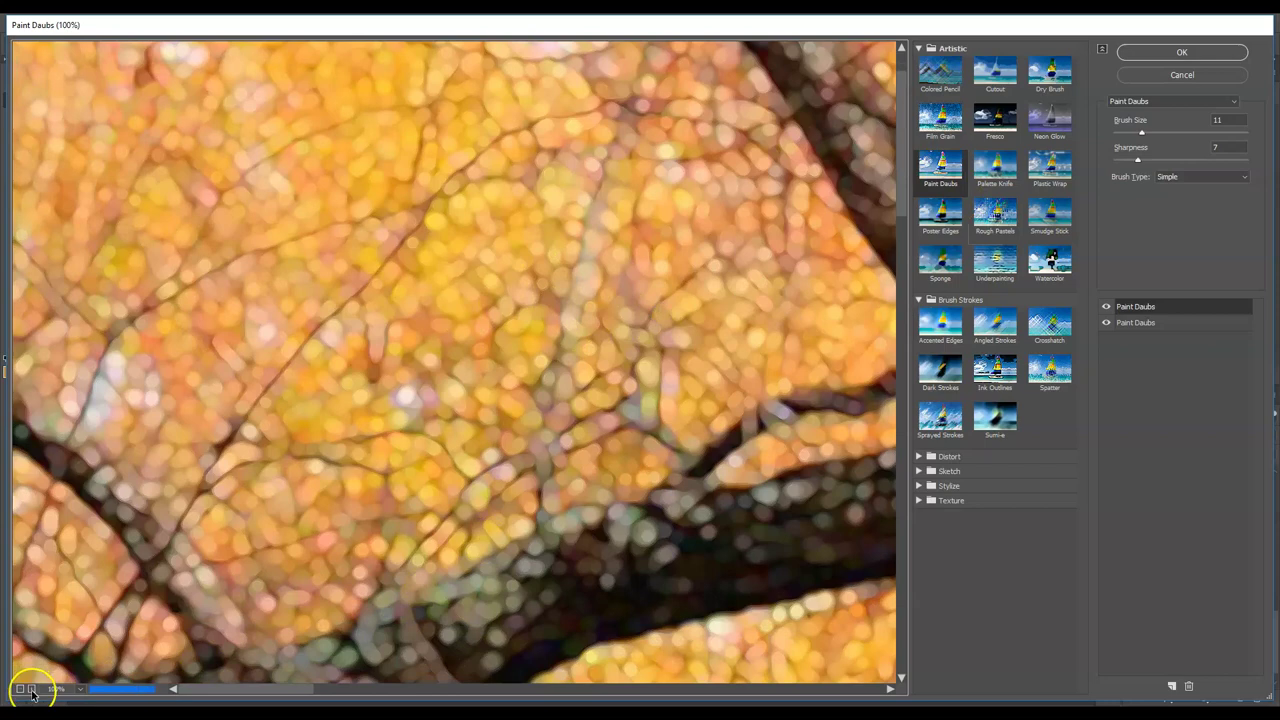
left_click(639, 433)
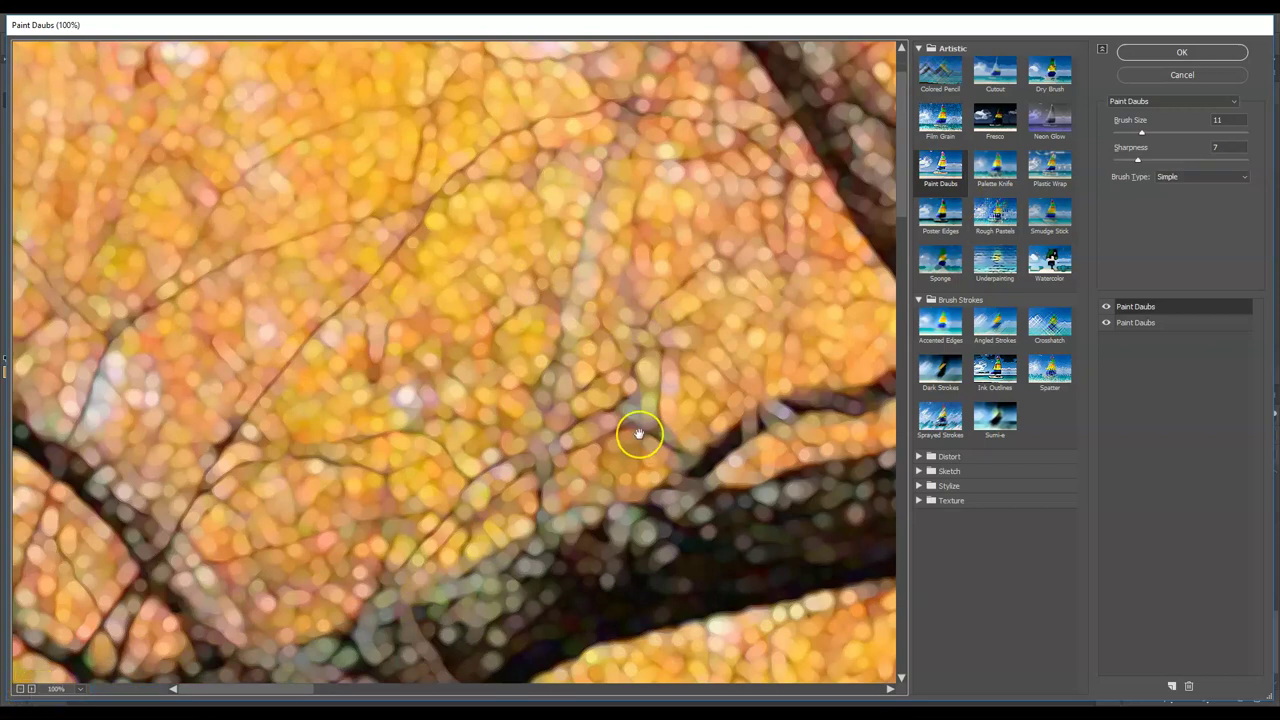
left_click(639, 433, "alt")
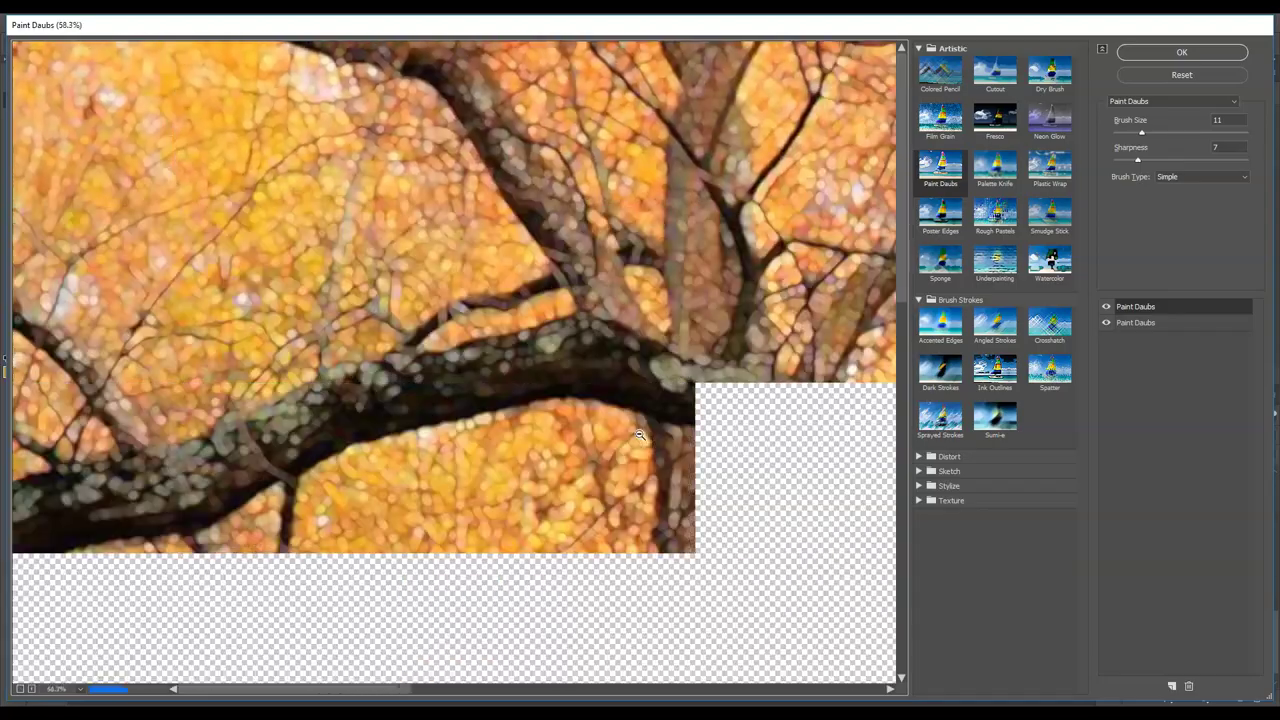
left_click(639, 434, "alt")
left_click(639, 434, "alt")
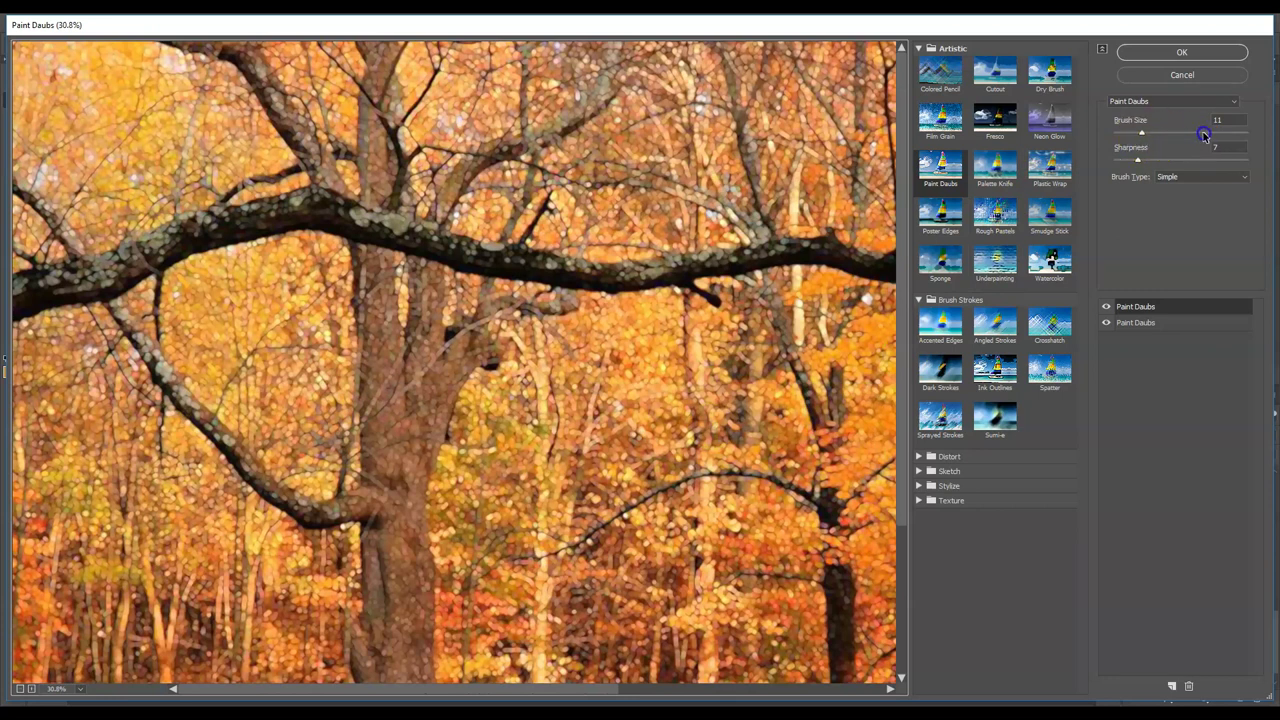
left_click_drag(1143, 137, 1273, 137)
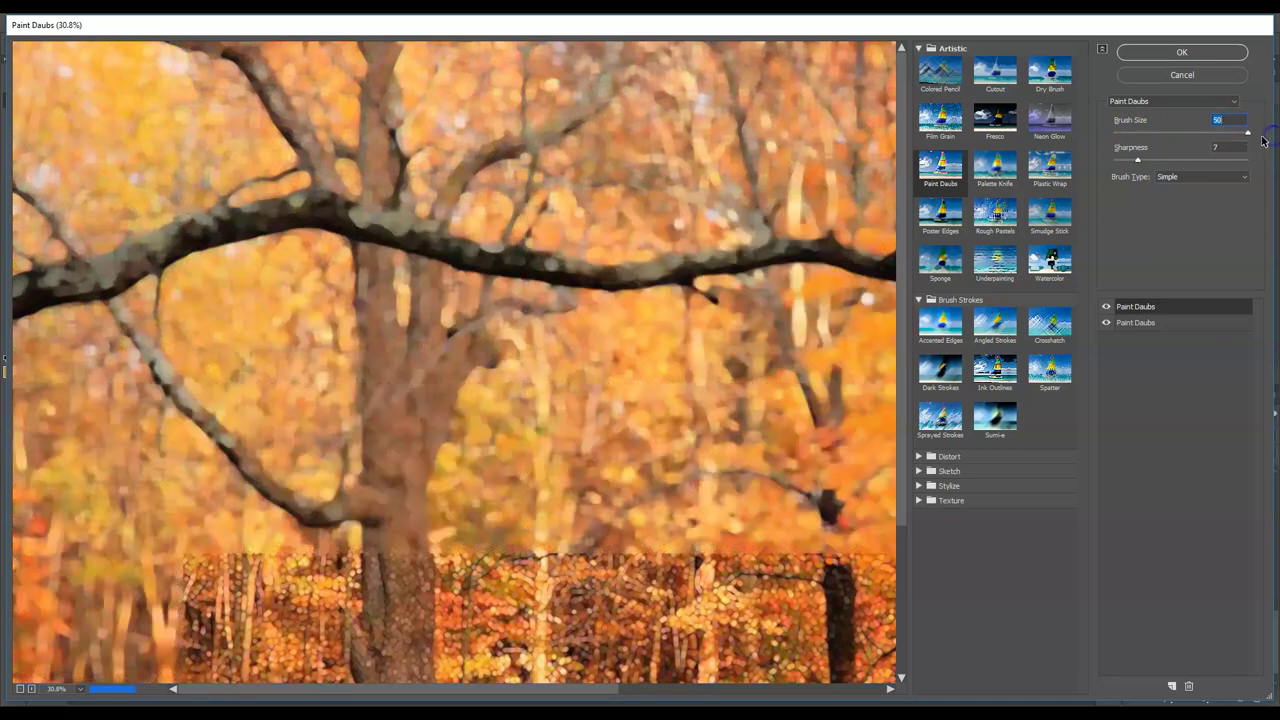
- Add an Angled Strokes effect above the Paint Daubs with Direction Balance 100 and Stroke Length 50, and apply the filters
left_click(1185, 314)
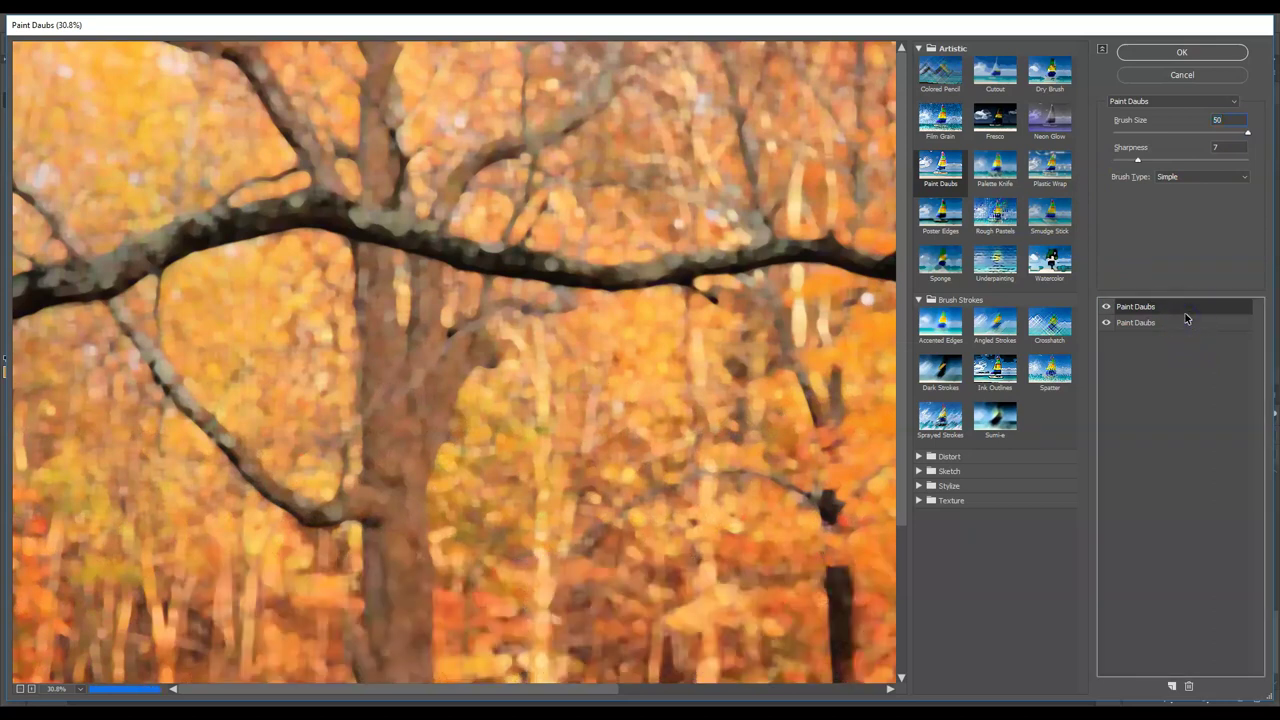
left_click(1166, 310)
left_click(1172, 686)
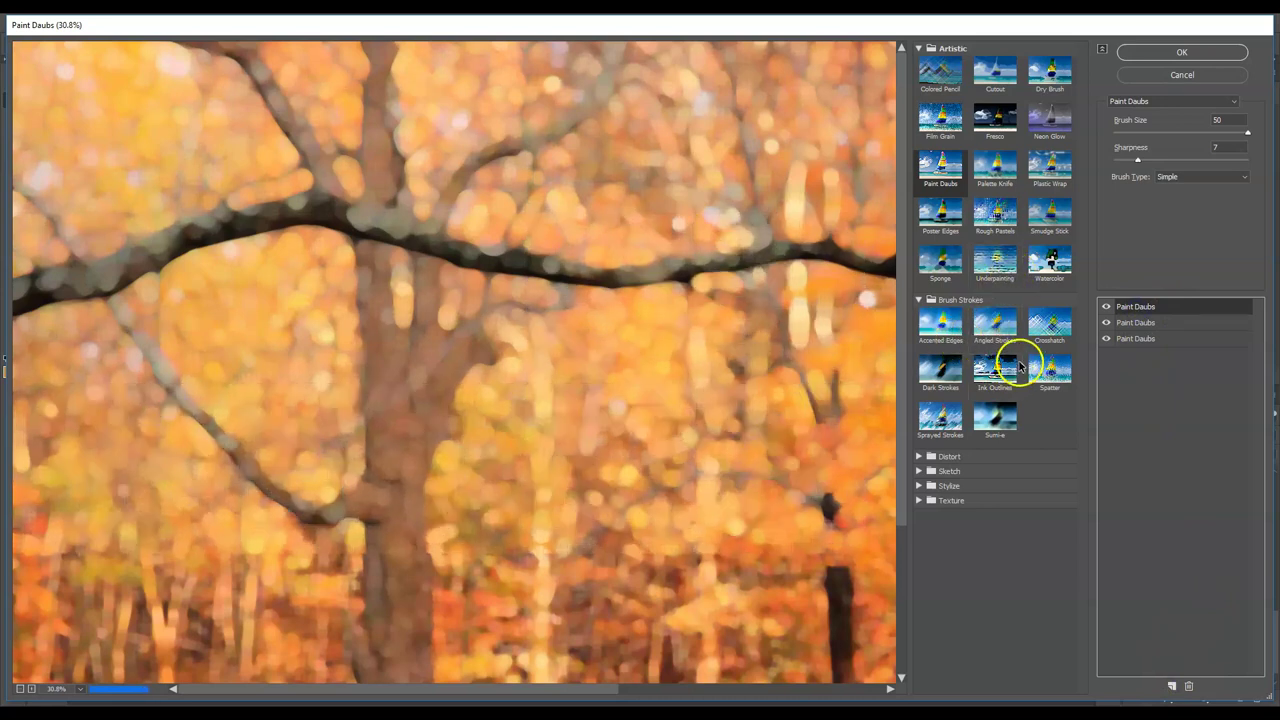
left_click(997, 323)
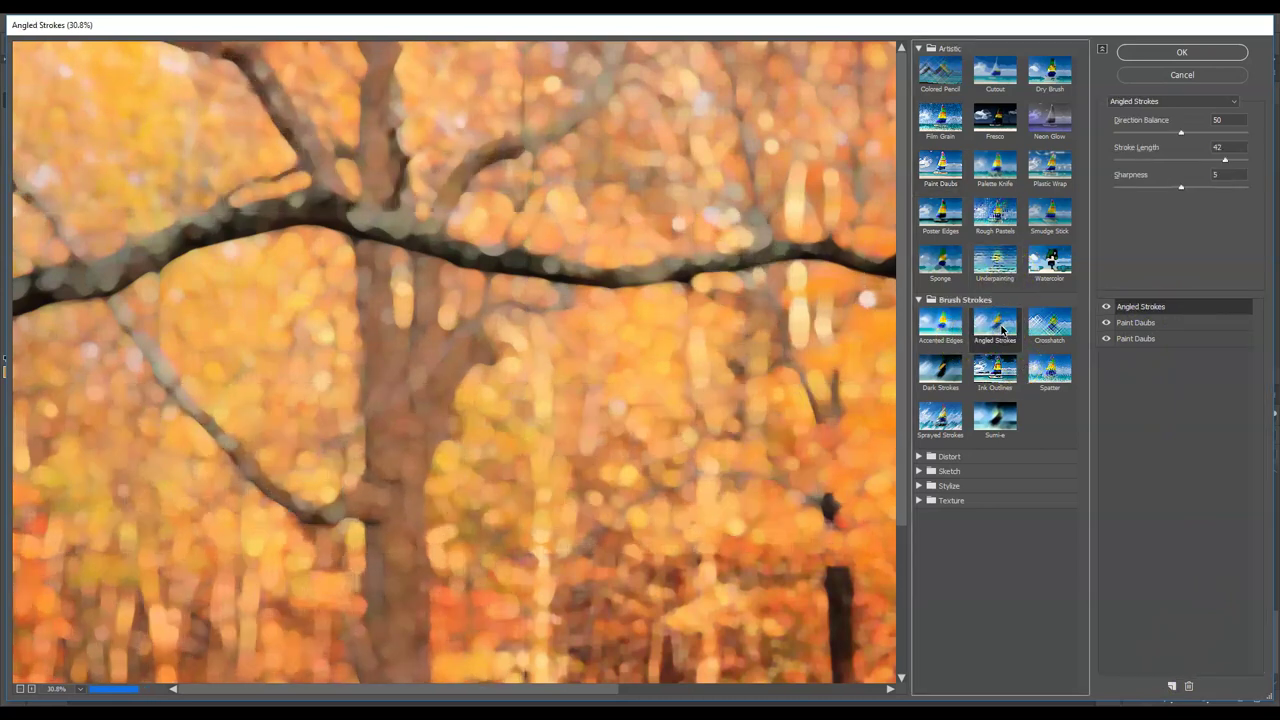
left_click_drag(1182, 131, 1239, 132)
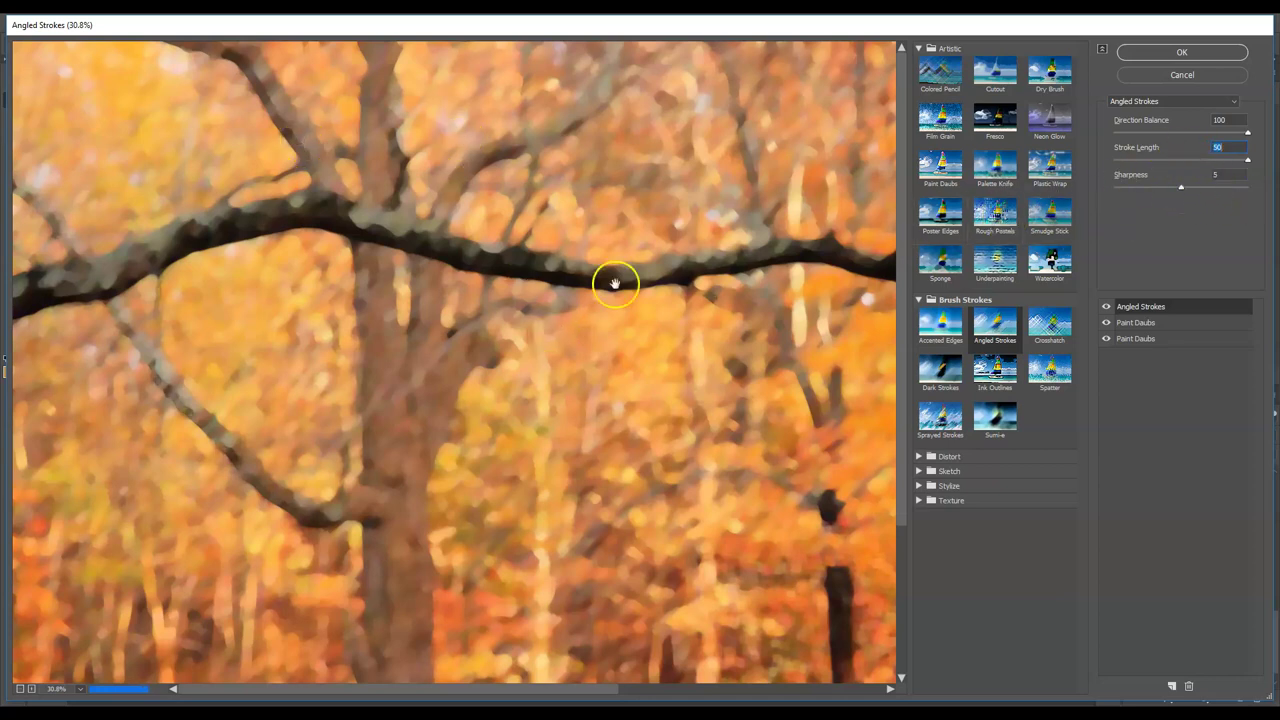
left_click(1149, 56)
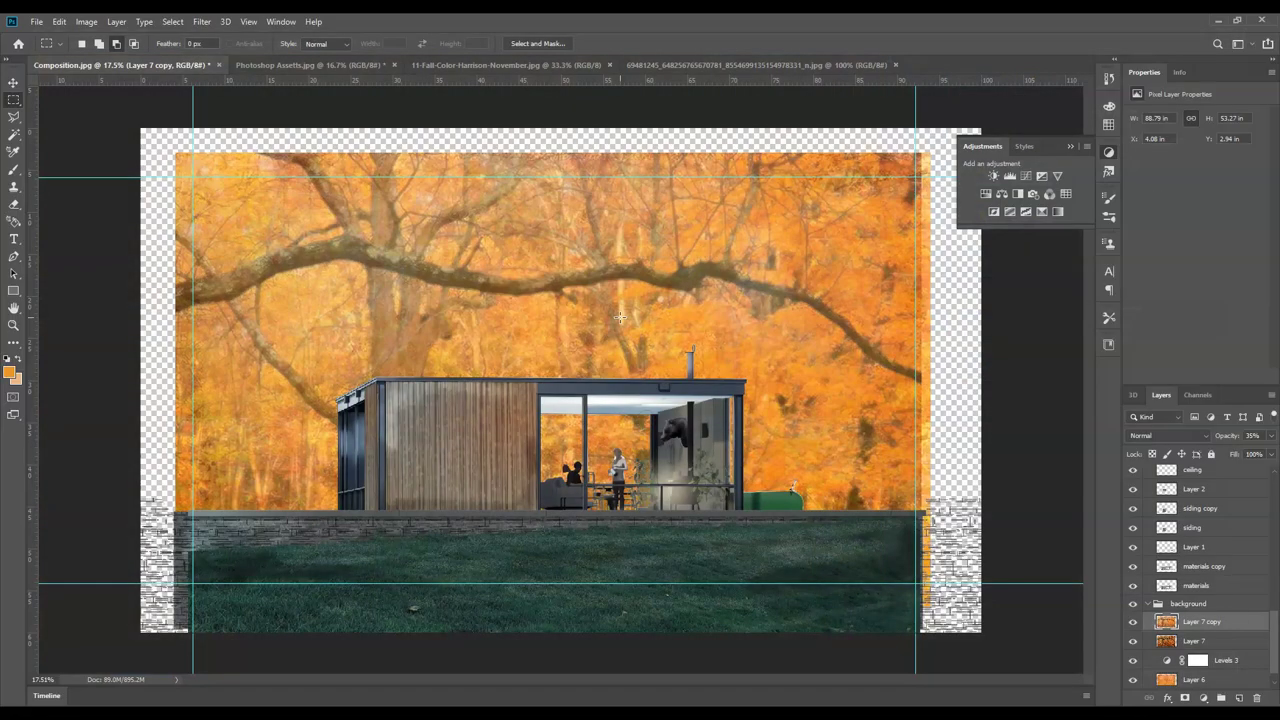
- Set Layer 7 copy's opacity to 60% and toggle its visibility to compare the backdrop with and without it
left_click(528, 303)
left_click(1271, 436)
left_click_drag(1232, 455, 1250, 452)
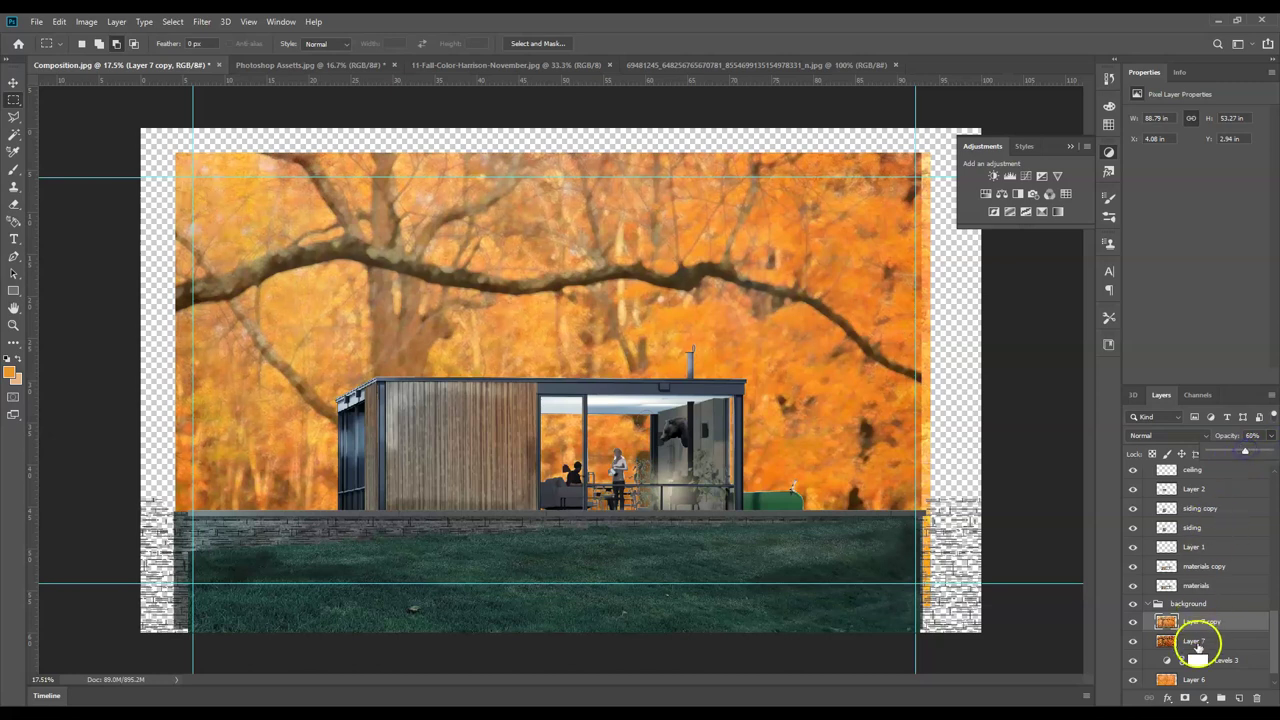
left_click(1133, 622)
left_click(1133, 623)
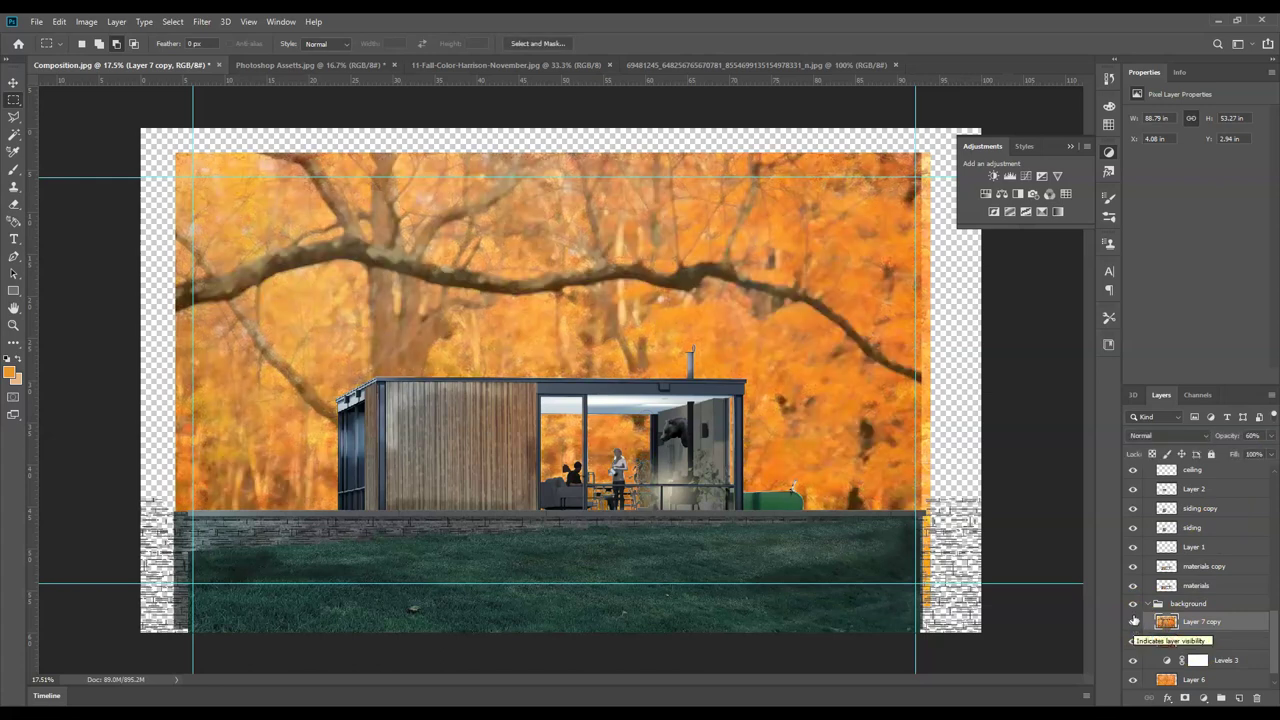
- Move the Levels 3 adjustment above Layer 7 copy in the background group
scroll(1186, 593, "down", 1)
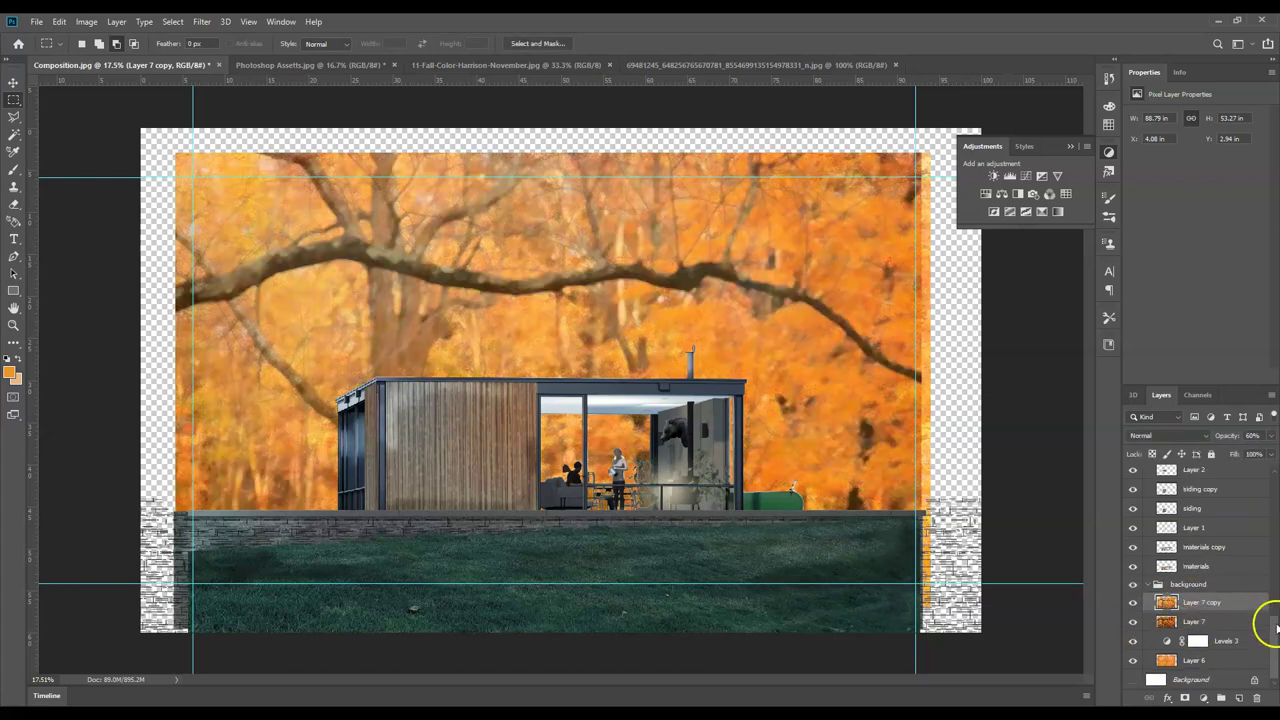
left_click(1229, 645)
left_click_drag(1229, 645, 1247, 594)
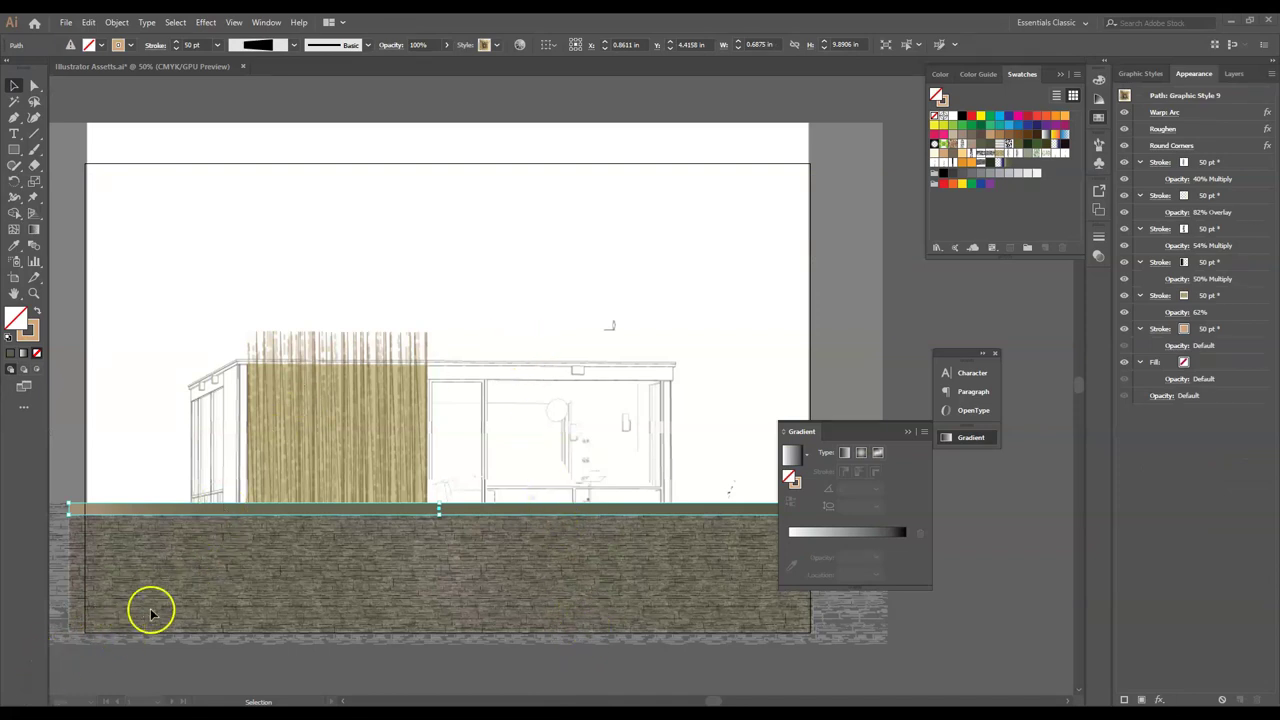
- Switch to Illustrator, deselect the horizontal path on top of the stone wall and show the appearance of the tree trunk path
left_click(189, 660)
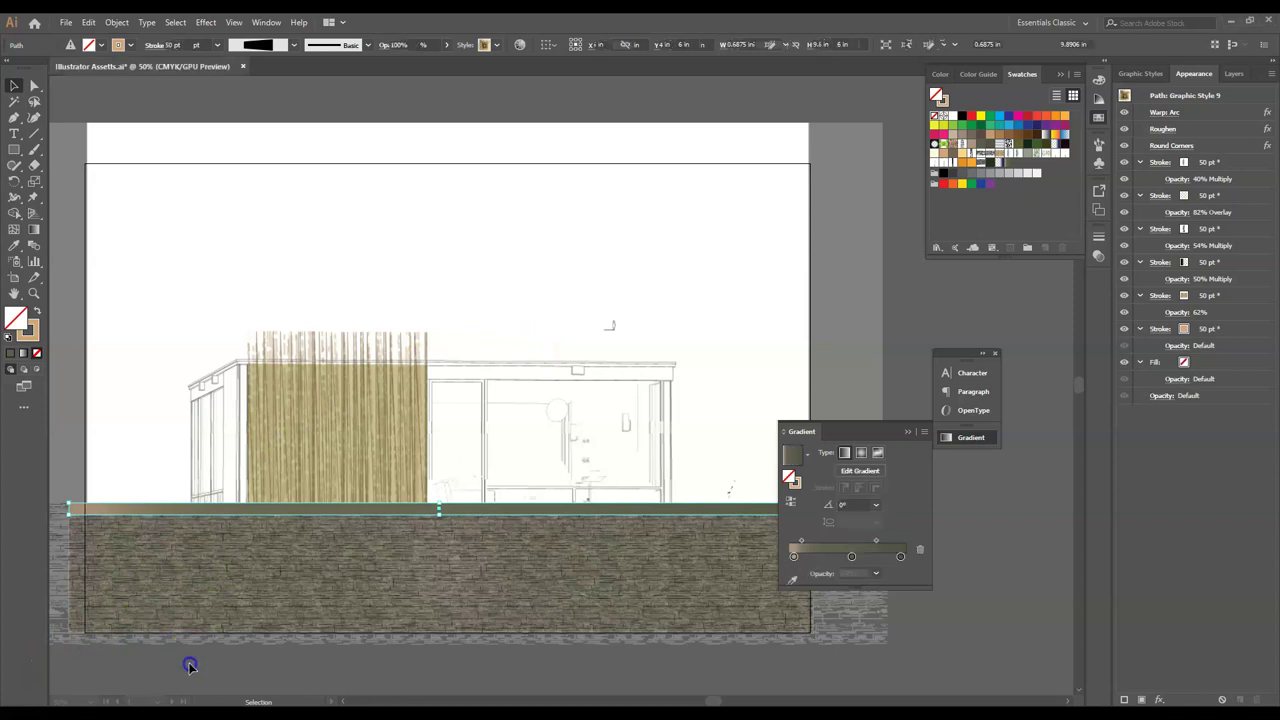
left_click(108, 660)
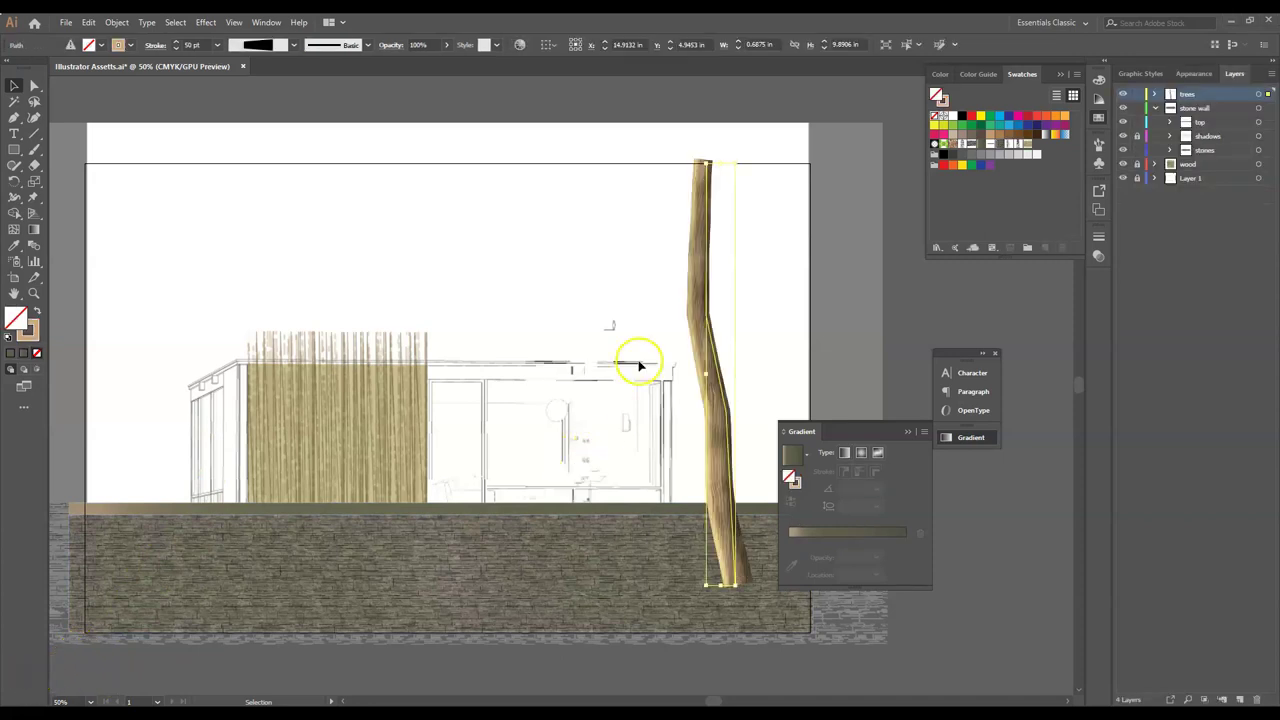
left_click_drag(708, 333, 731, 388)
left_click(1184, 74)
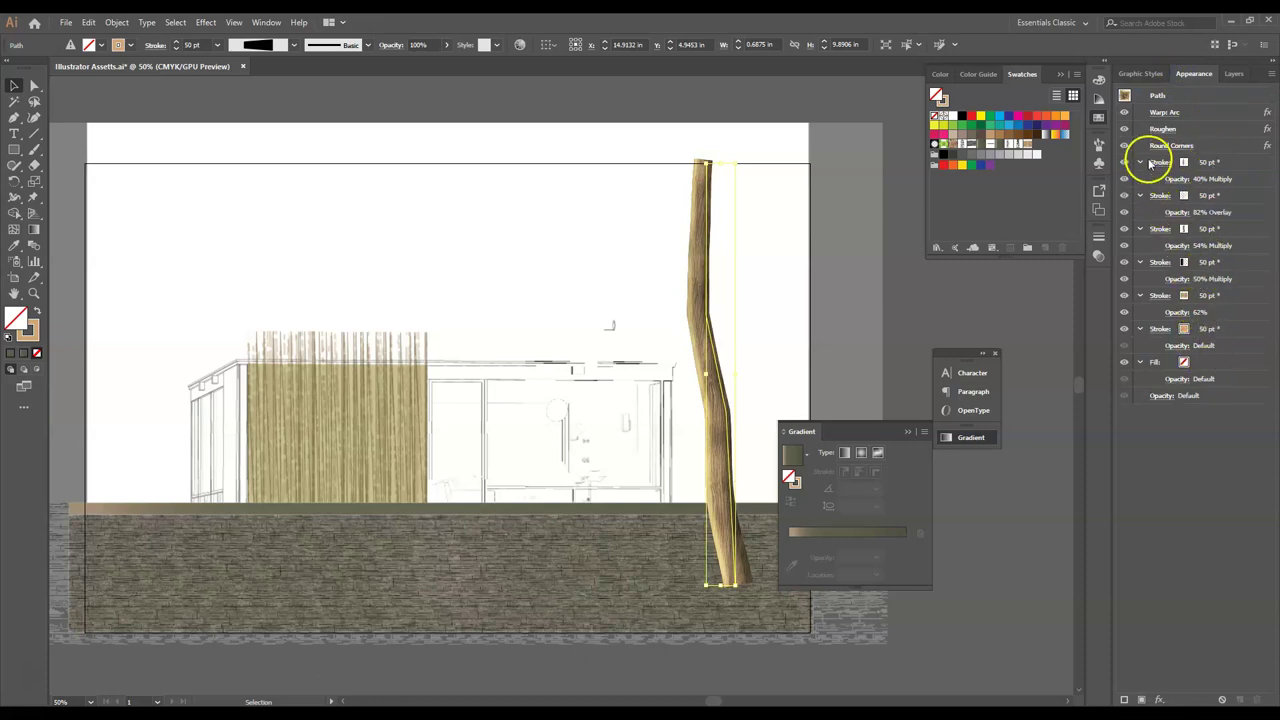
- Hide the trunk's Warp: Arc, Roughen and Round Corners effects and every stroke above its solid tan base stroke
left_click_drag(1123, 114, 1124, 177)
left_click(1124, 195)
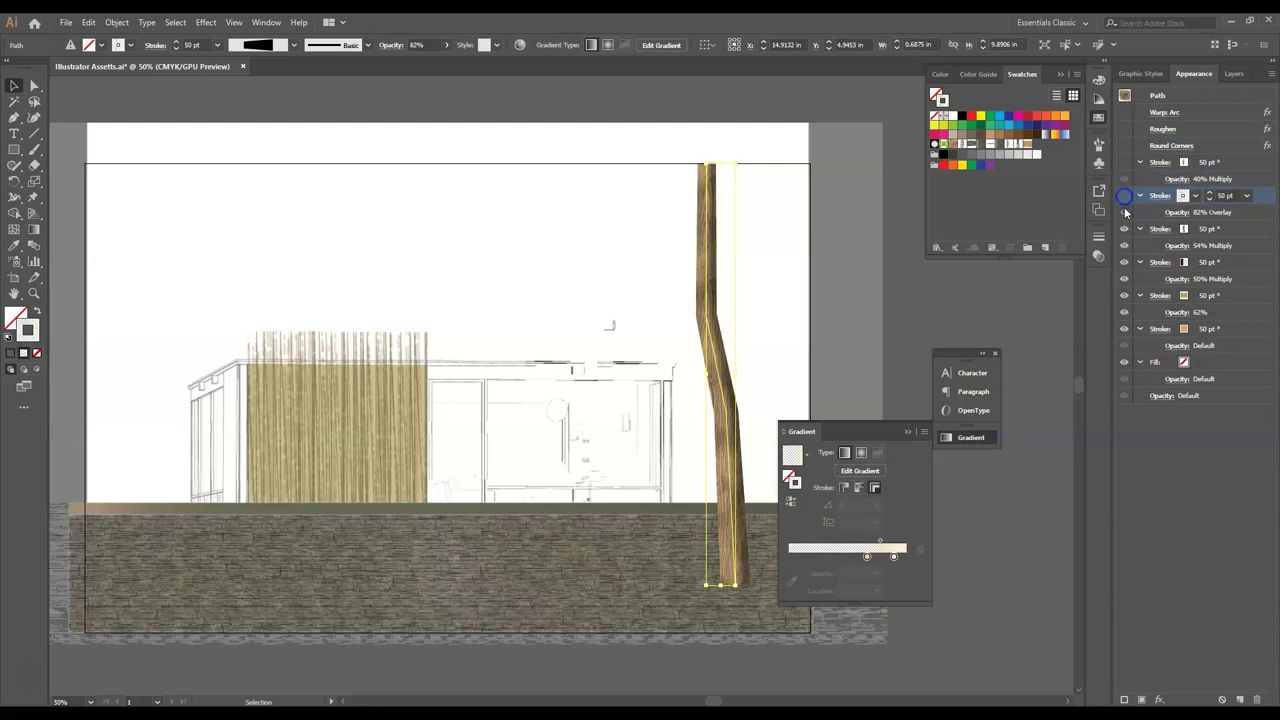
left_click(1124, 229)
left_click(1124, 245)
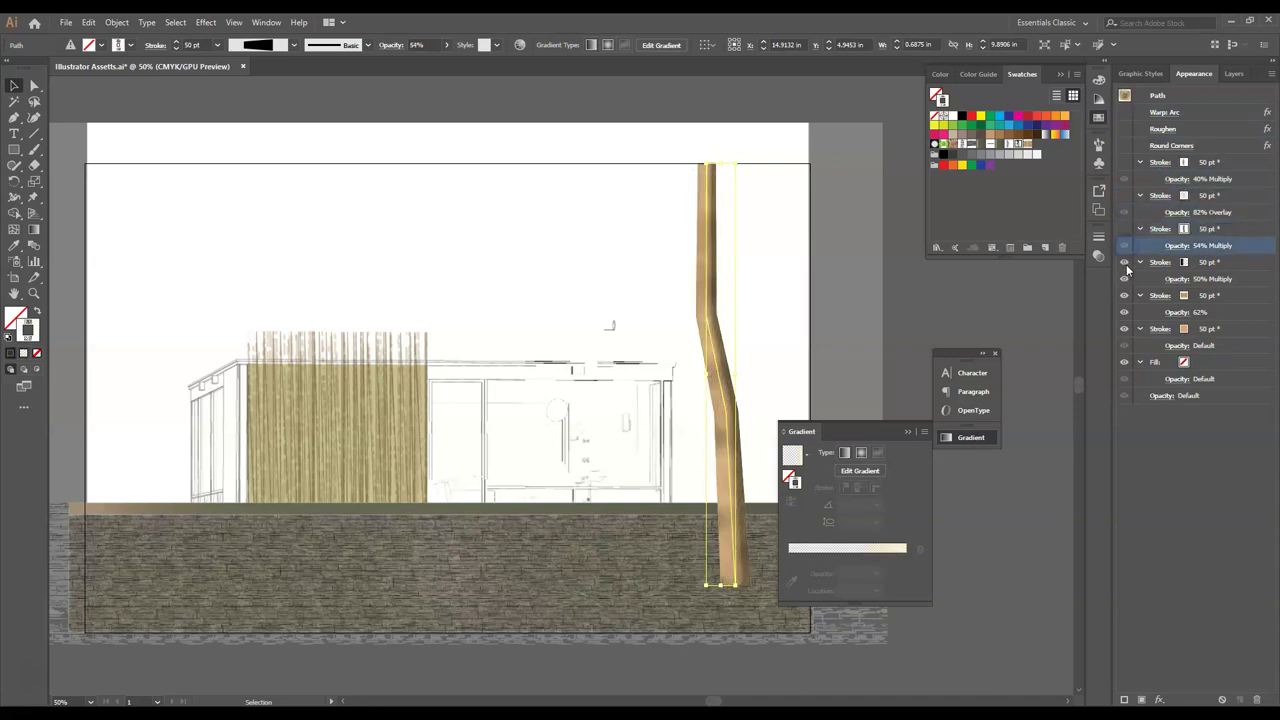
left_click(1124, 263)
left_click(1124, 296)
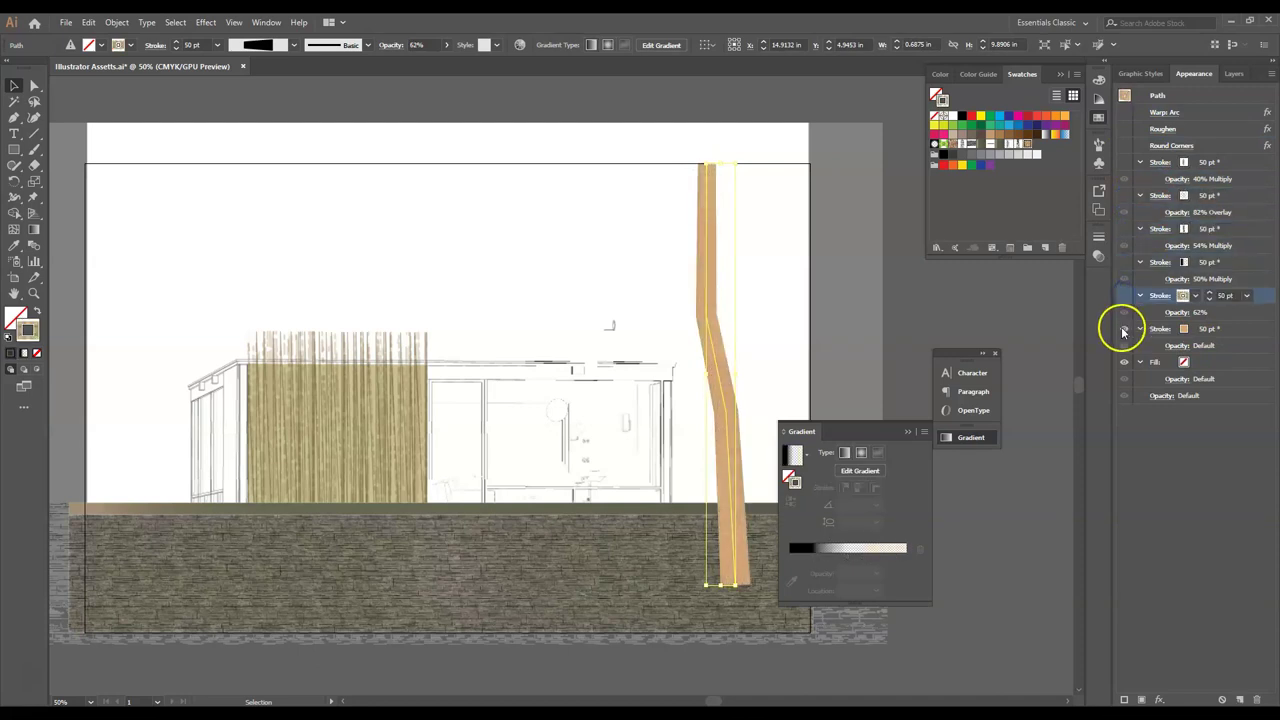
left_click(1123, 329)
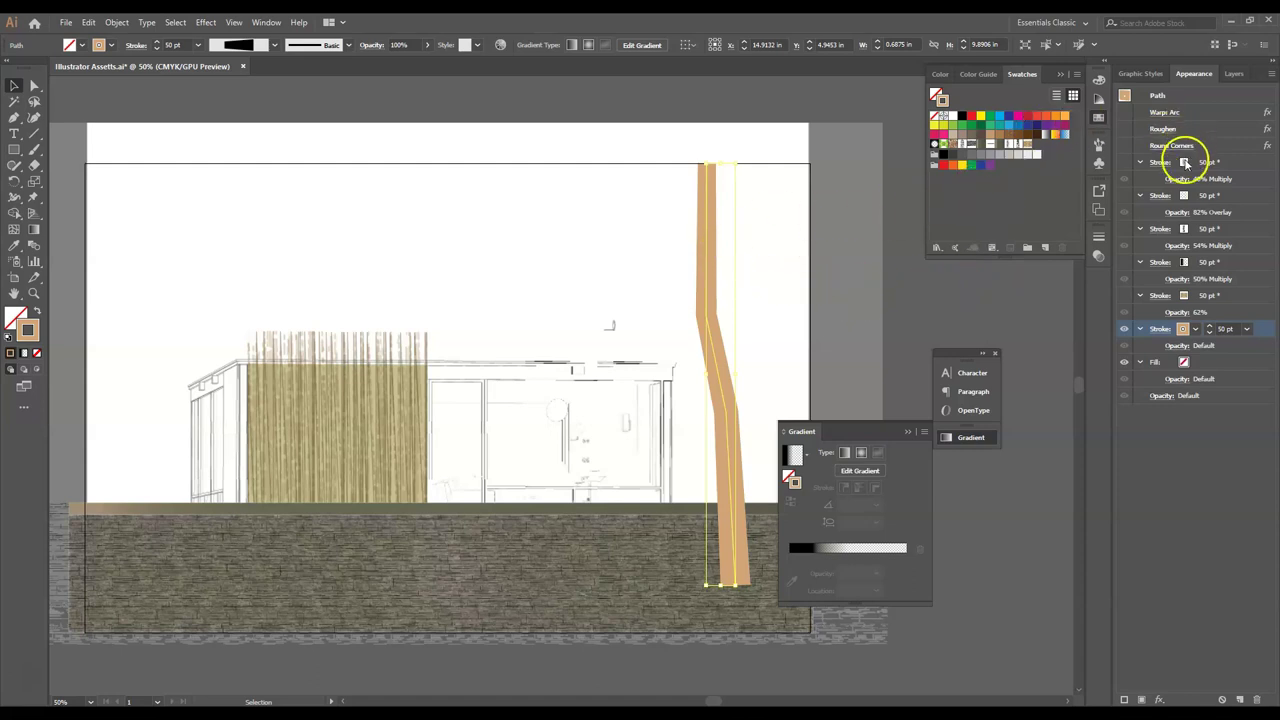
- Turn the trunk's Warp: Arc, Roughen and Round Corners effects back on and show its textured stroke at 62% opacity
left_click(1124, 129)
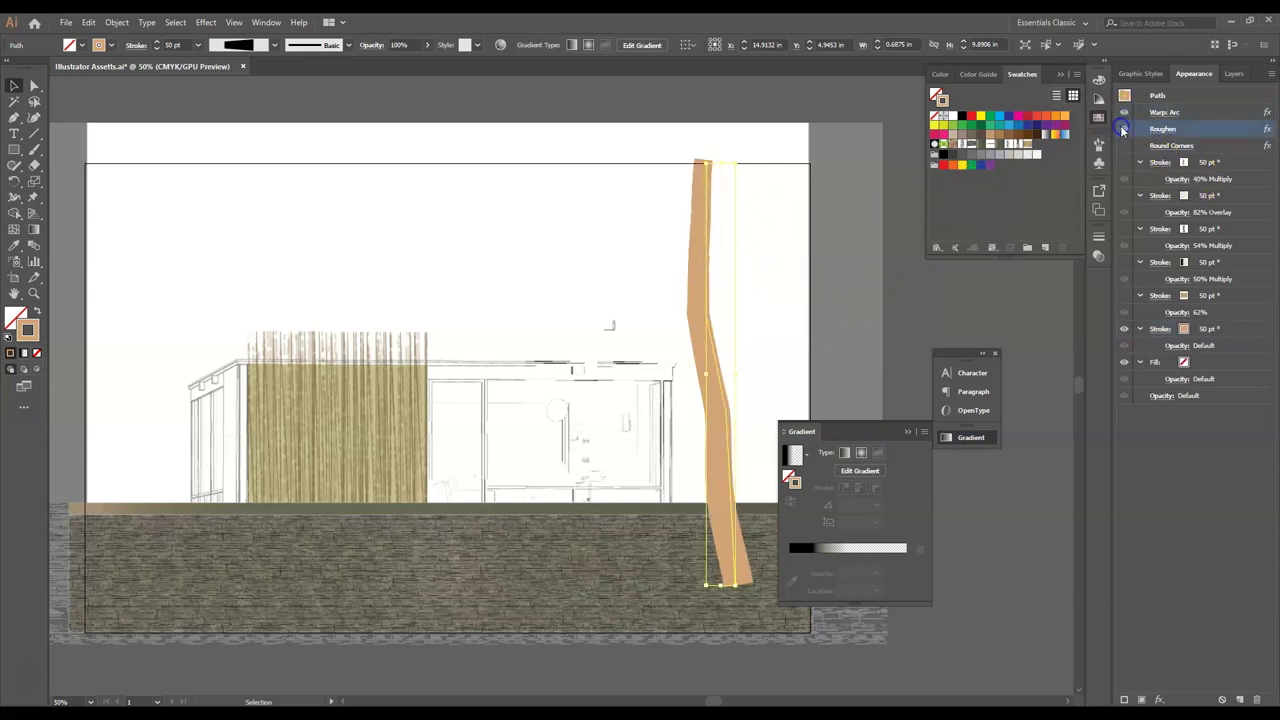
left_click(1123, 146)
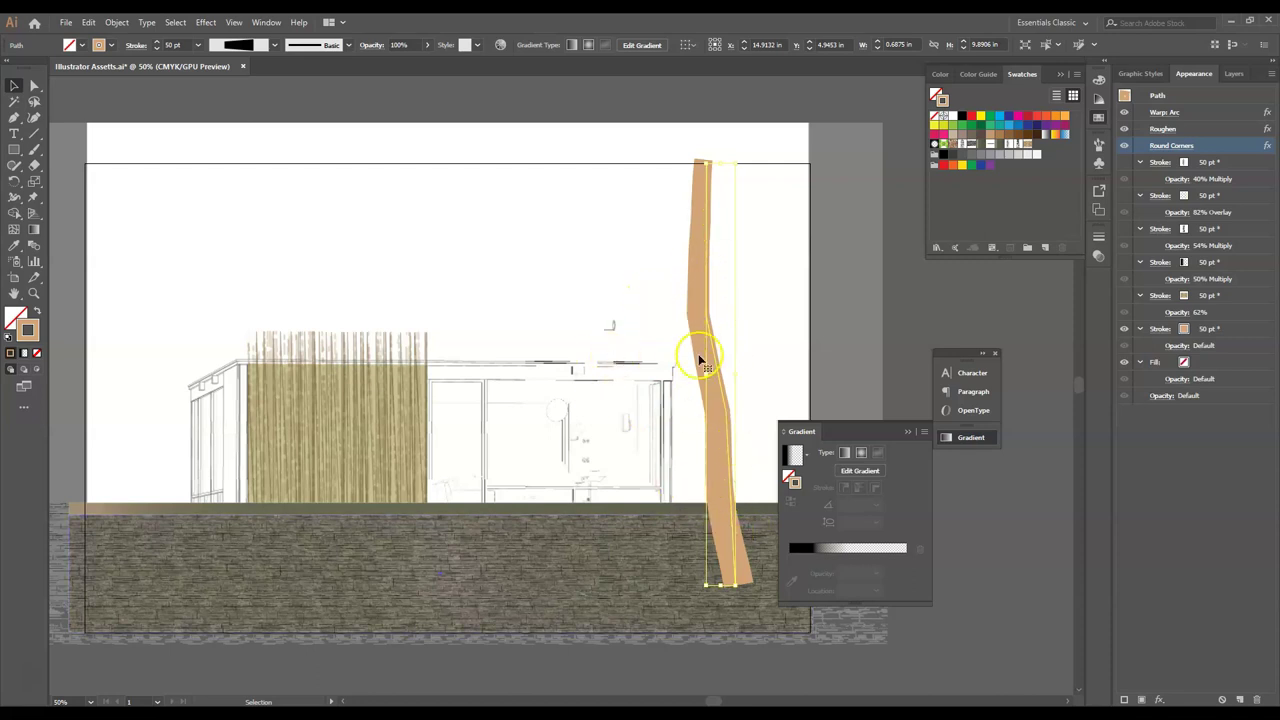
left_click(1124, 299)
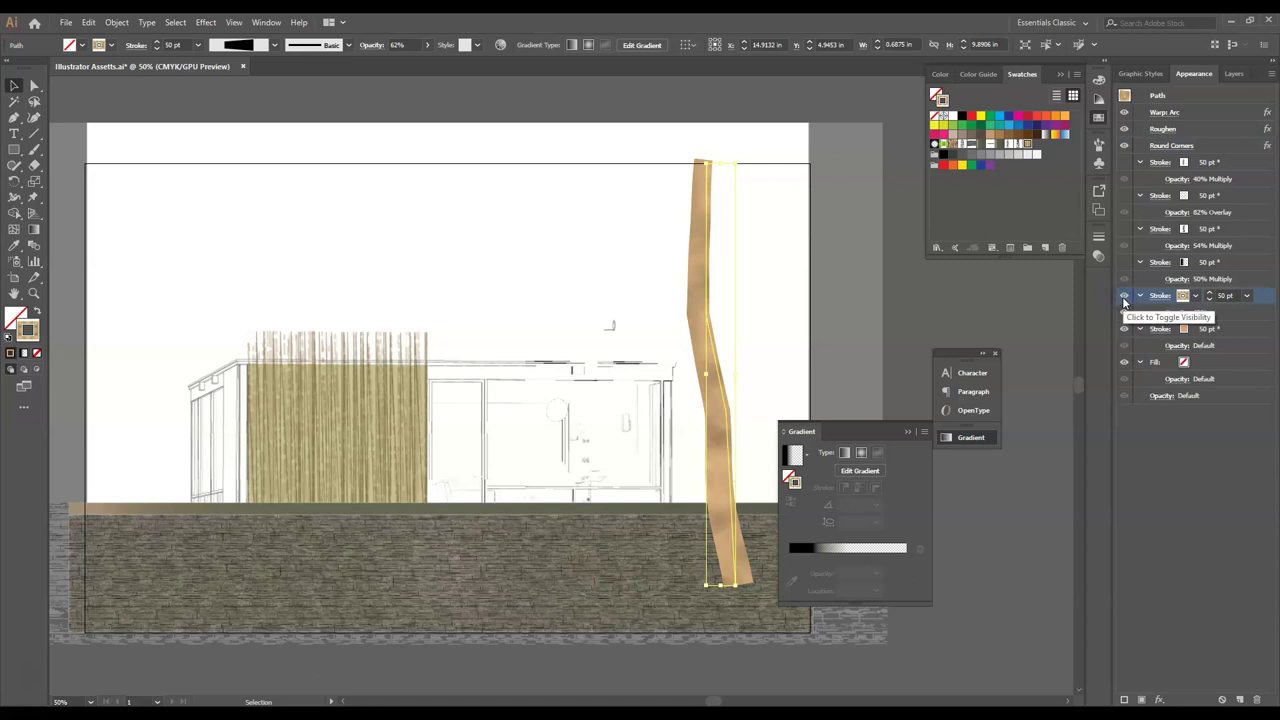
left_click(1160, 296)
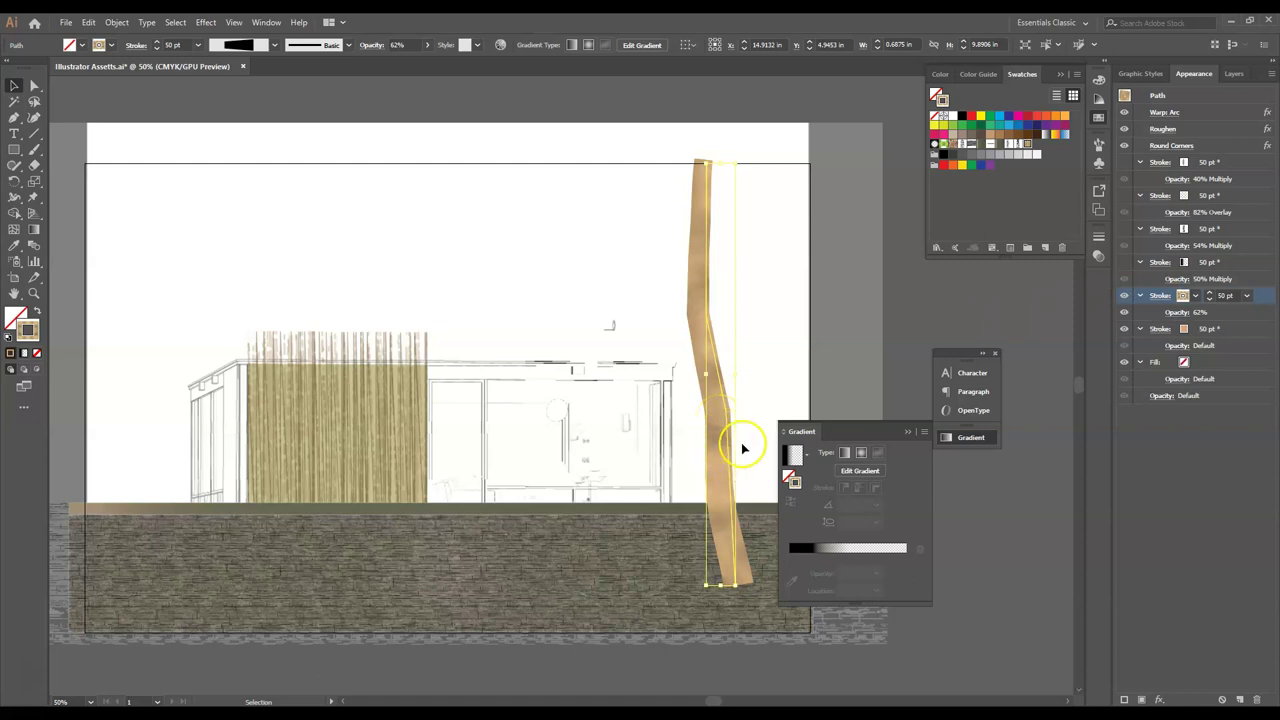
- Switch to Photoshop, open the tan texture image from the 2020 texture folder to view it, and return to Illustrator
left_click(33, 684)
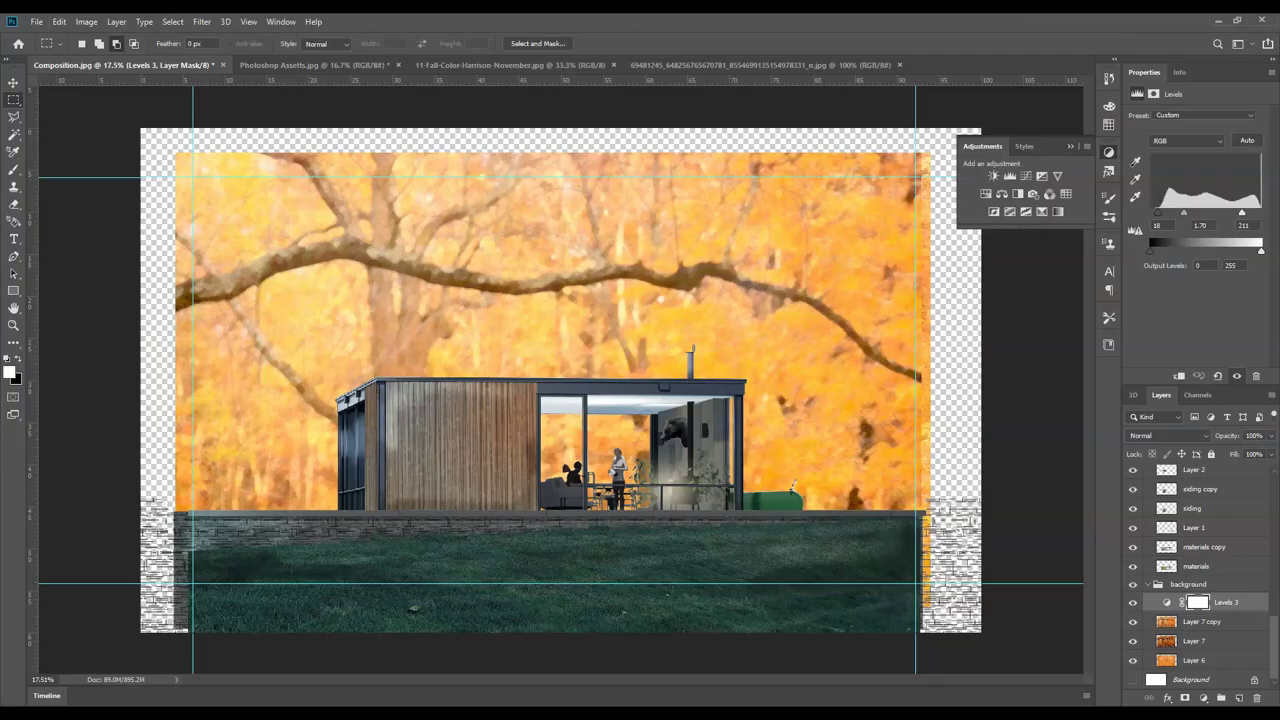
left_click(35, 21)
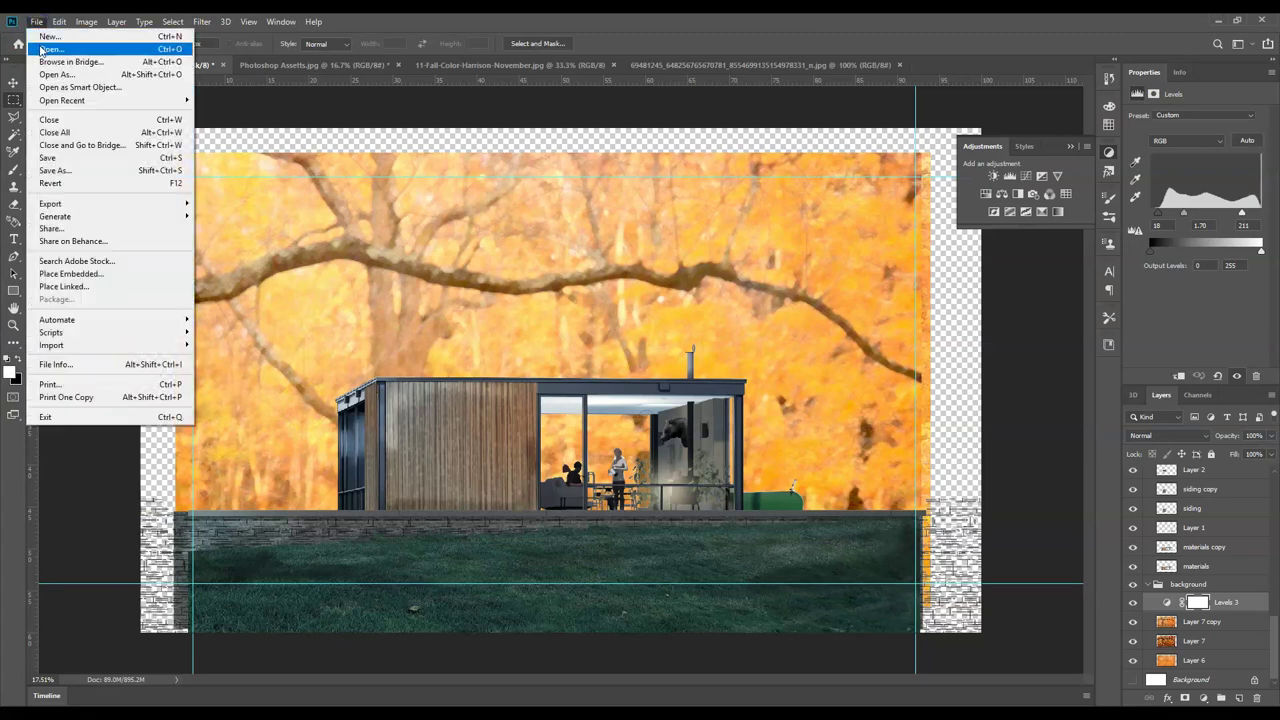
left_click(55, 50)
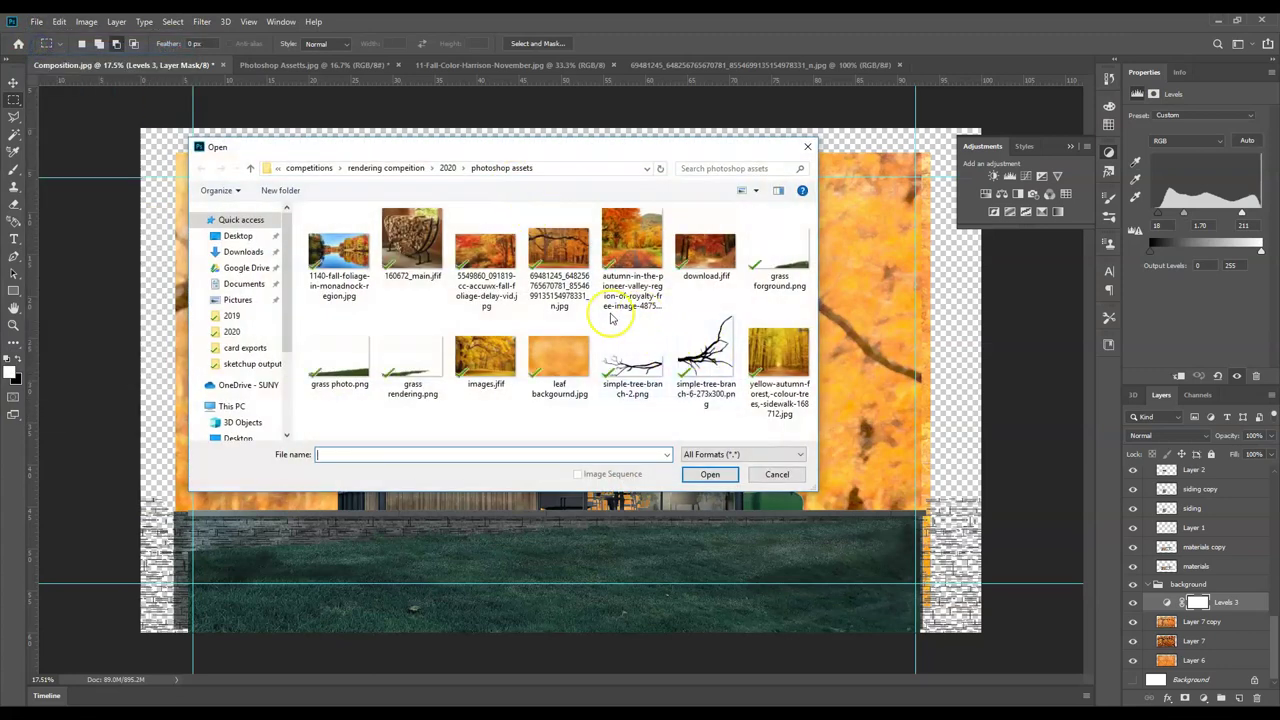
left_click(448, 168)
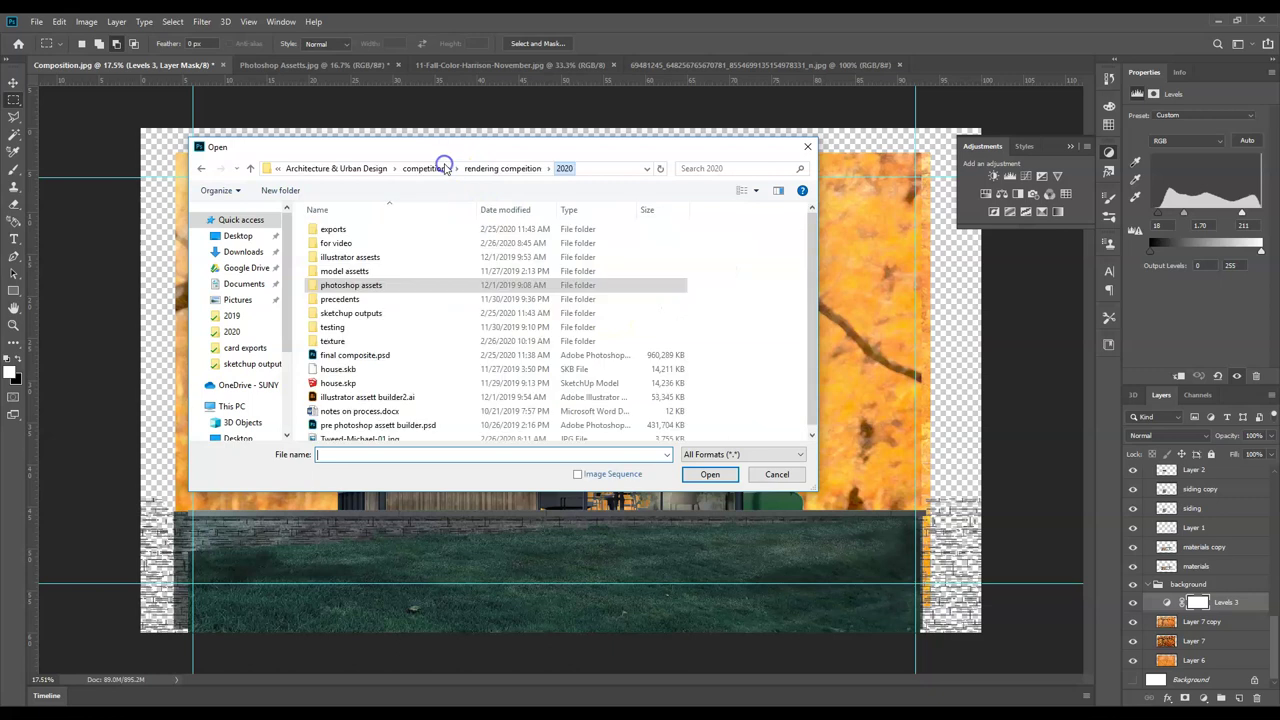
double_click(334, 341)
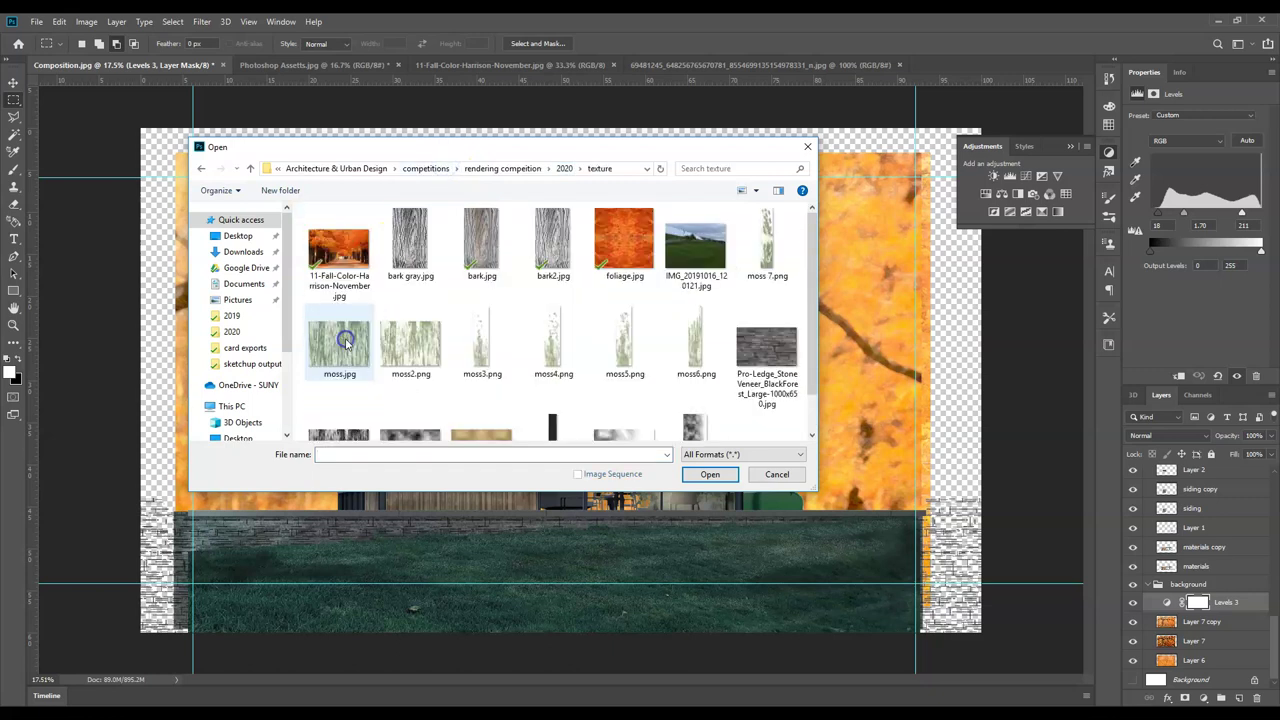
scroll(515, 278, "down", 1)
double_click(482, 405)
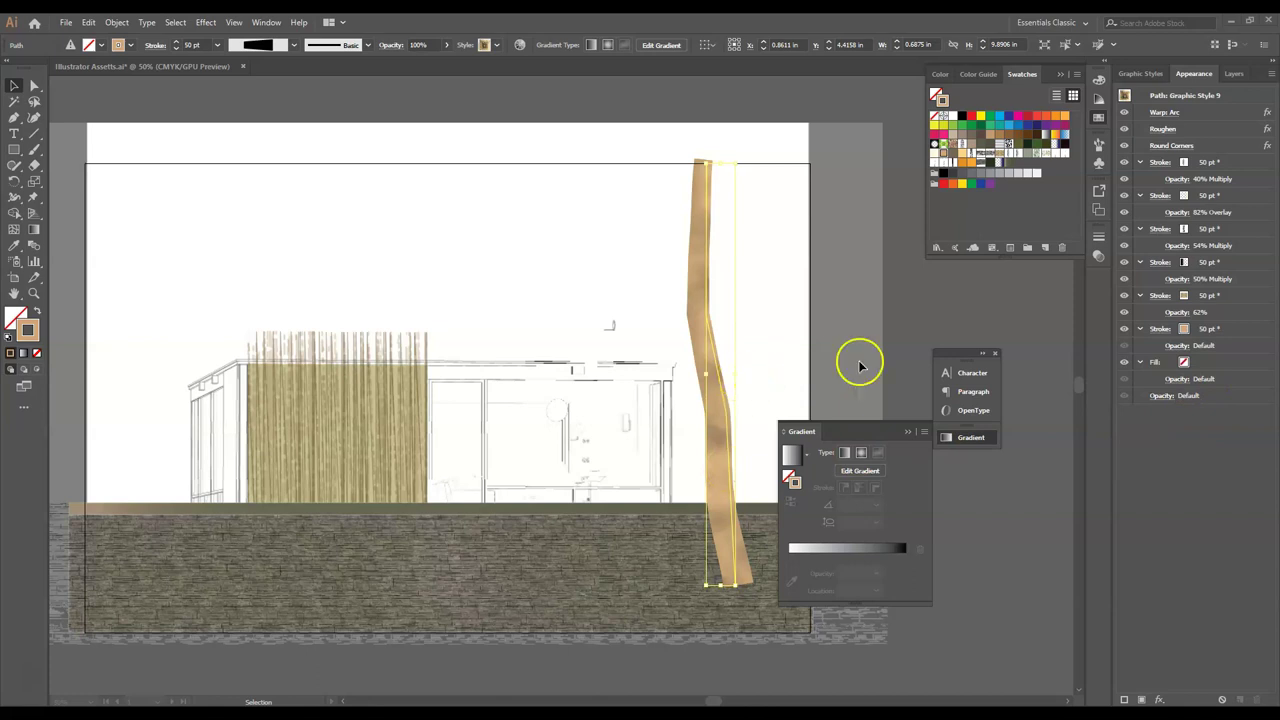
left_click(763, 372)
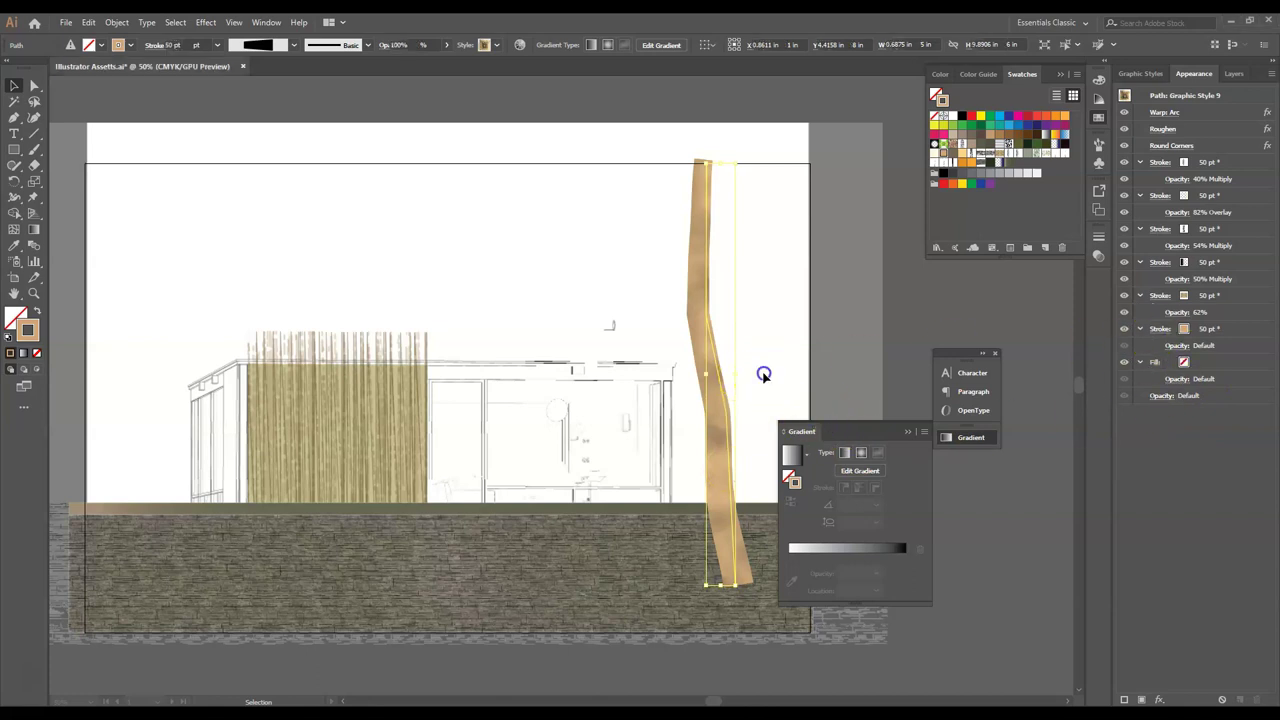
- Reselect the tree trunk, turn its 50% Multiply and 54% Multiply strokes back on and inspect the bark texture up close
left_click(666, 283)
left_click(697, 340)
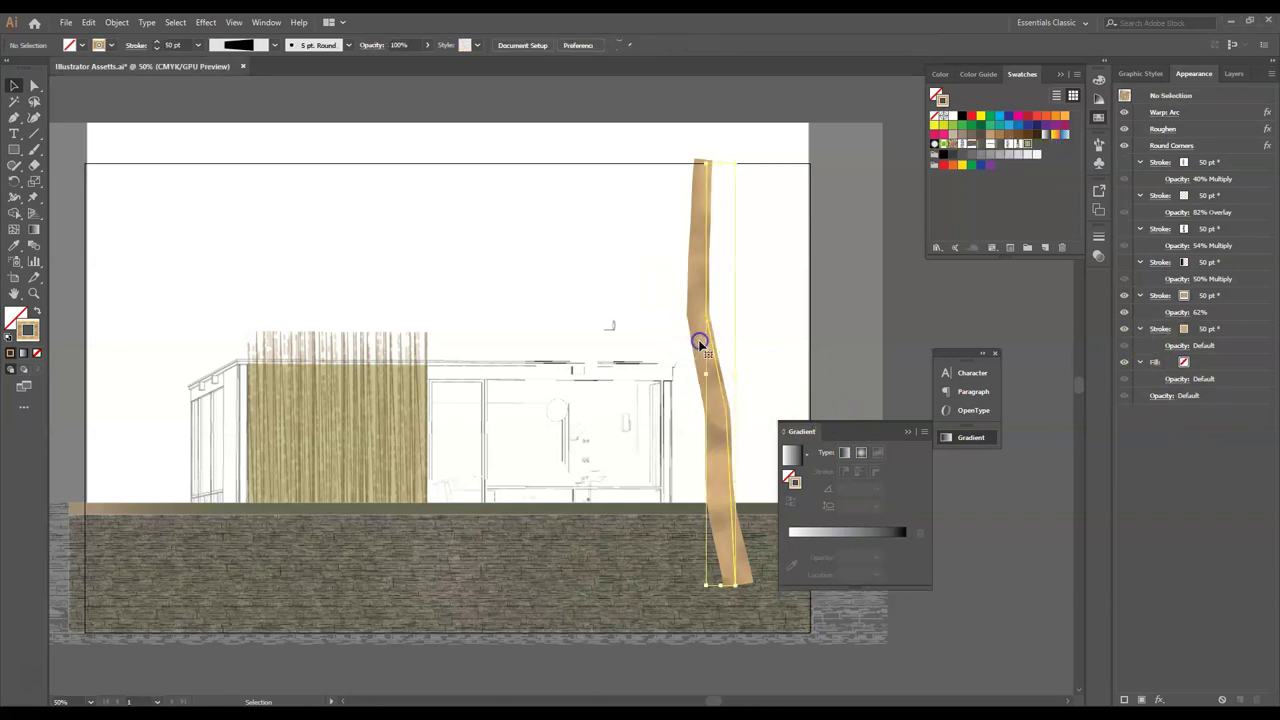
left_click(1124, 262)
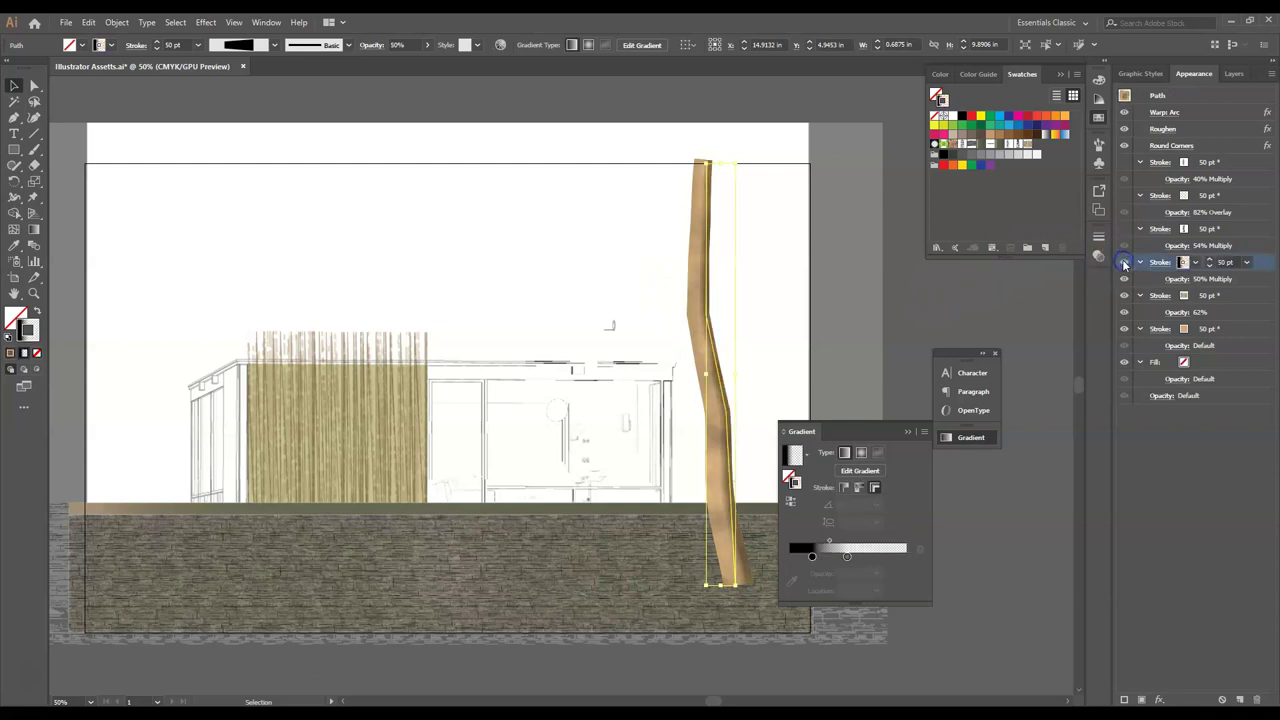
left_click(1180, 261)
left_click(1124, 229)
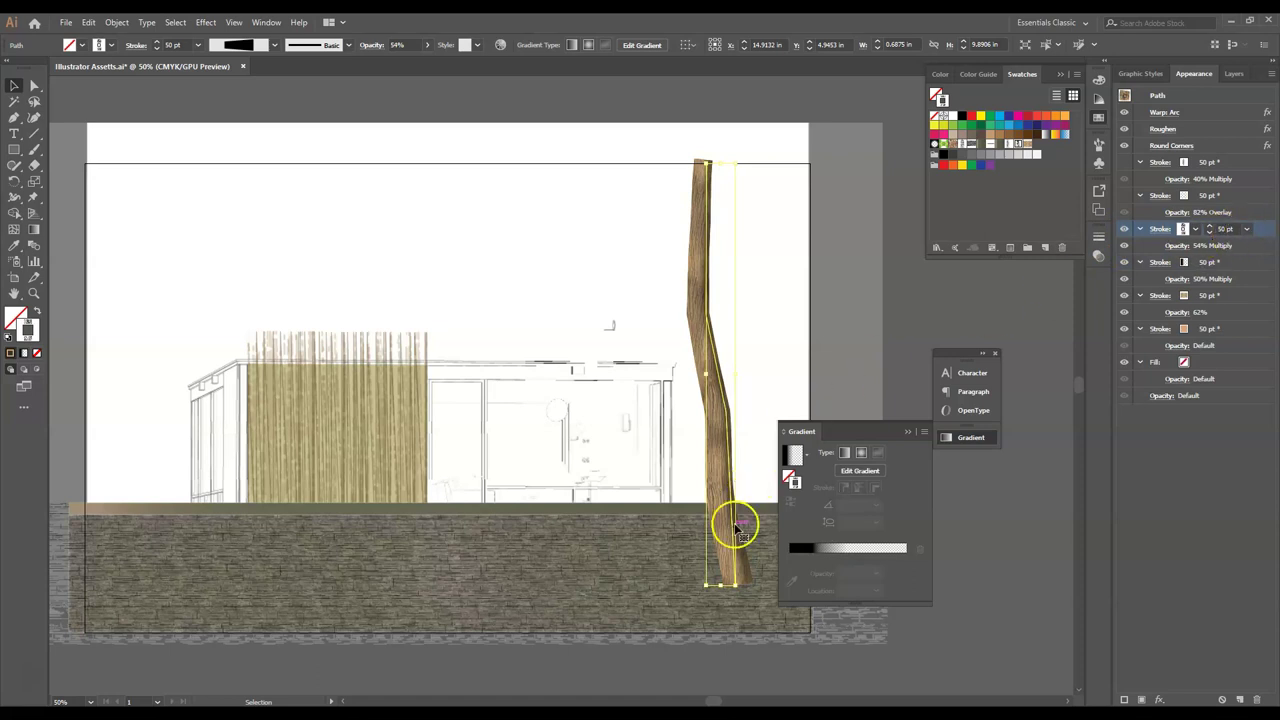
scroll(723, 449, "up", 8)
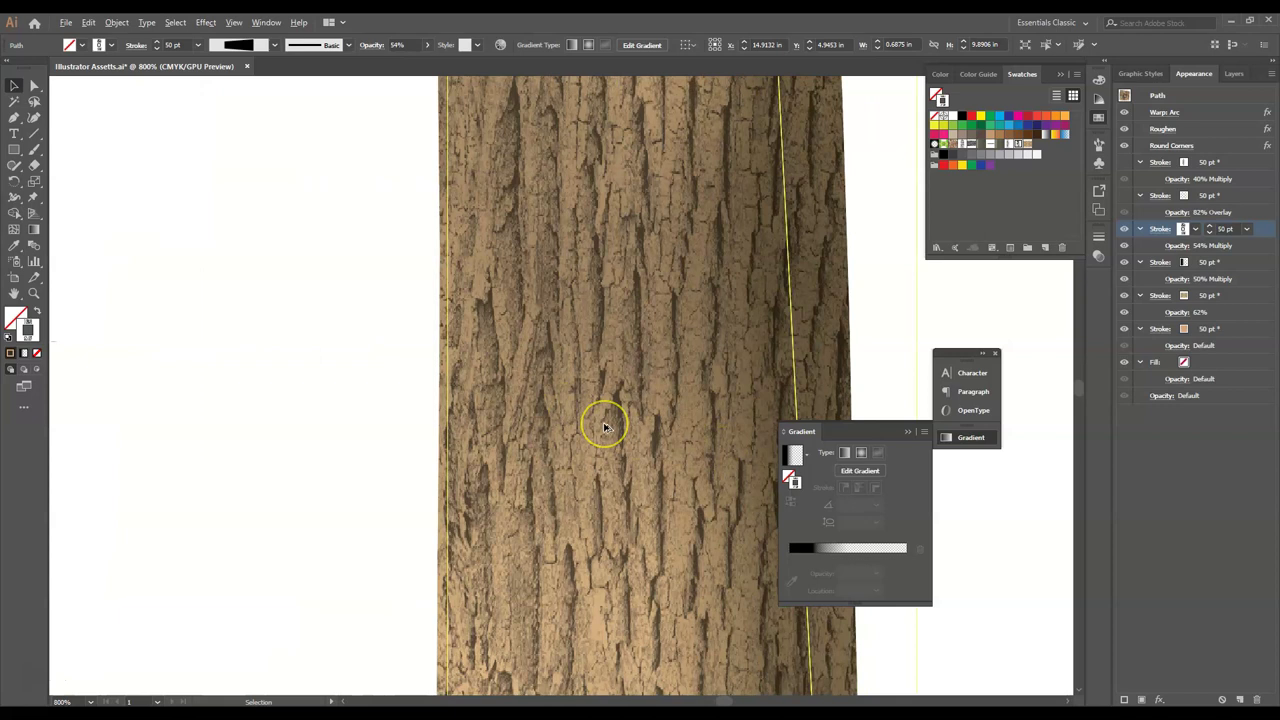
scroll(604, 428, "down", 7)
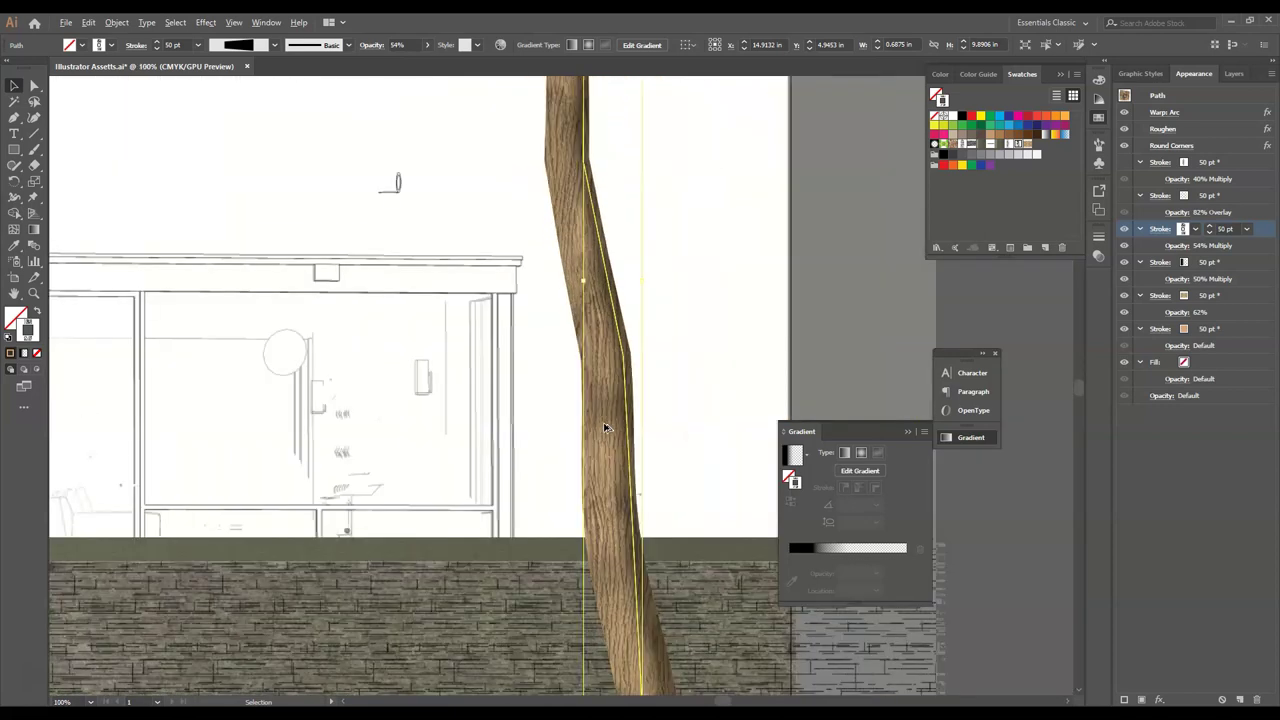
- Turn the trunk's 82% Overlay and 40% Multiply strokes back on, toggling the 40% Multiply stroke to compare its effect
left_click(1127, 196)
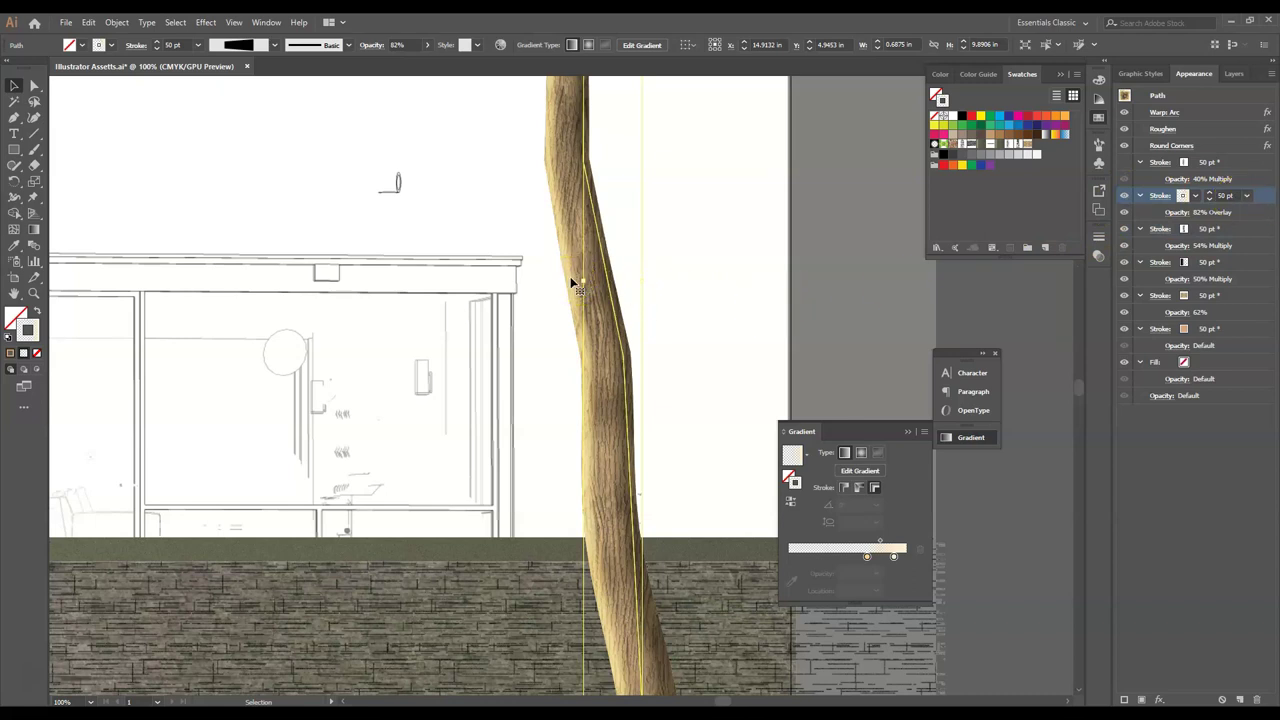
mouse_move(570, 281)
left_mouse_down()
mouse_move(611, 260)
mouse_move(660, 265)
left_mouse_up()
left_click(1123, 164)
left_click(1255, 172)
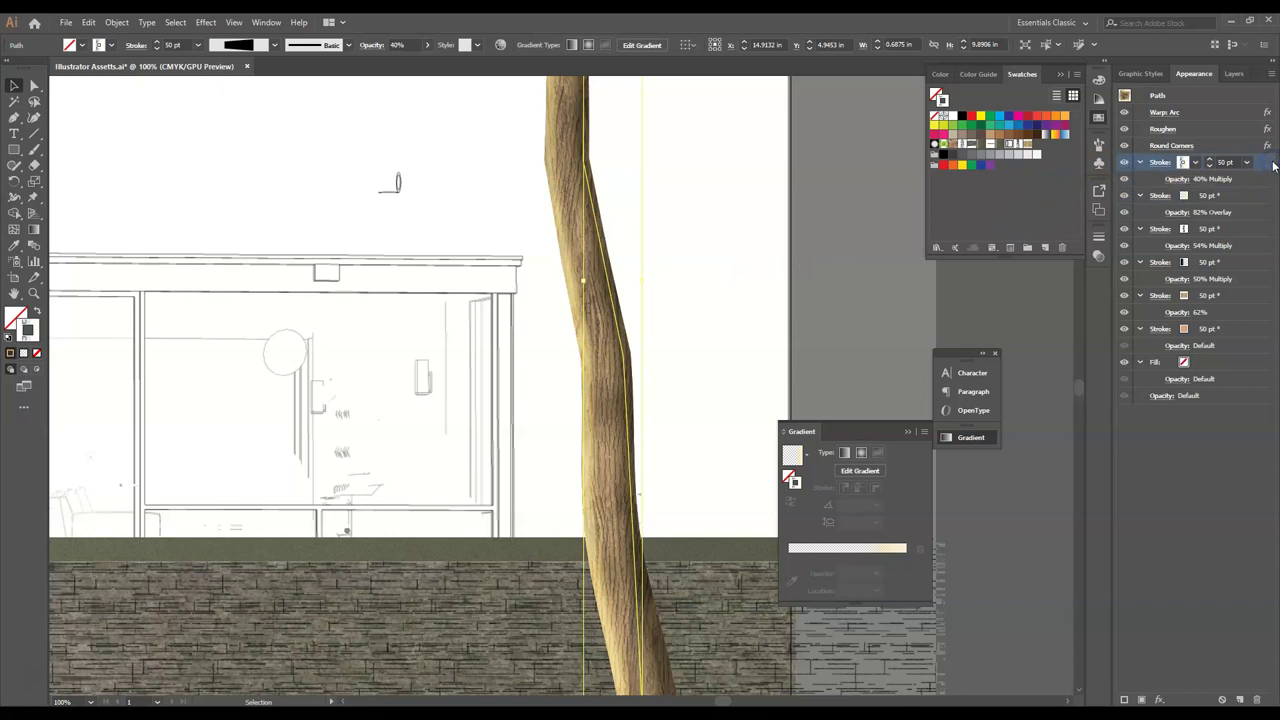
left_click(1124, 163)
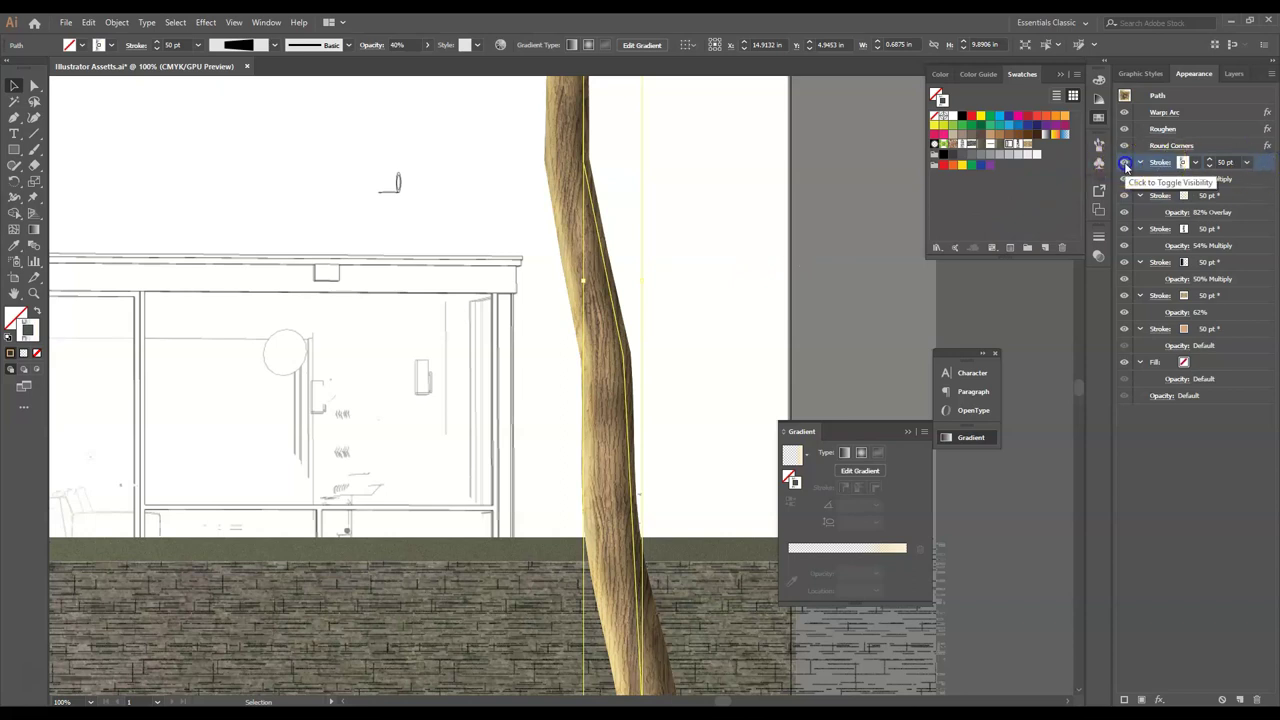
left_click(1124, 163)
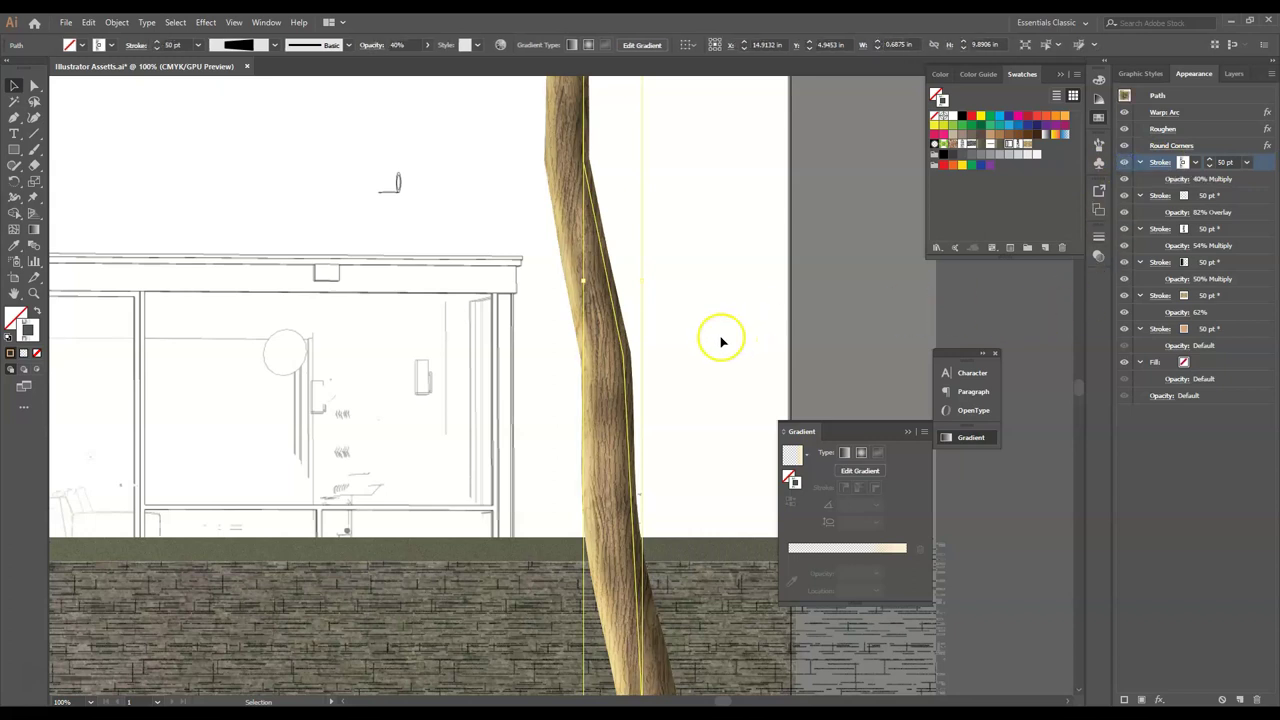
- Save the trunk's complete appearance as a new graphic style and delete the trunk from the artboard
scroll(675, 339, "down", 3)
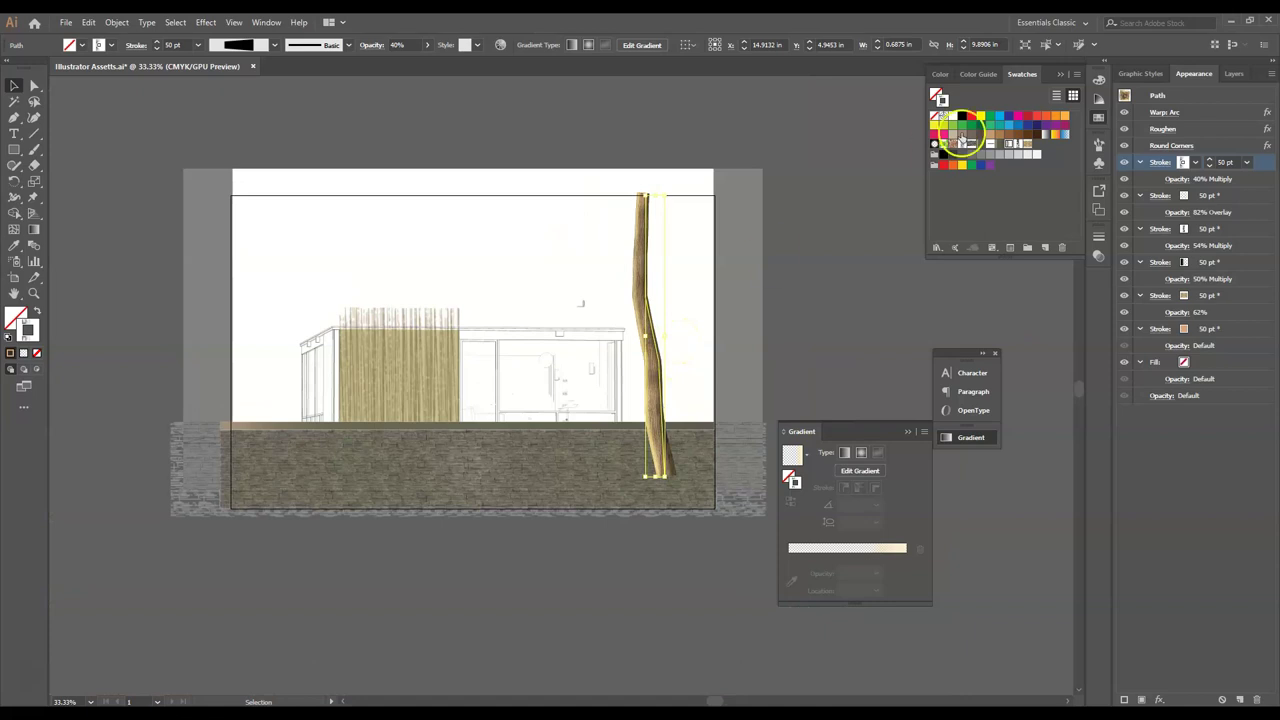
left_click(1158, 76)
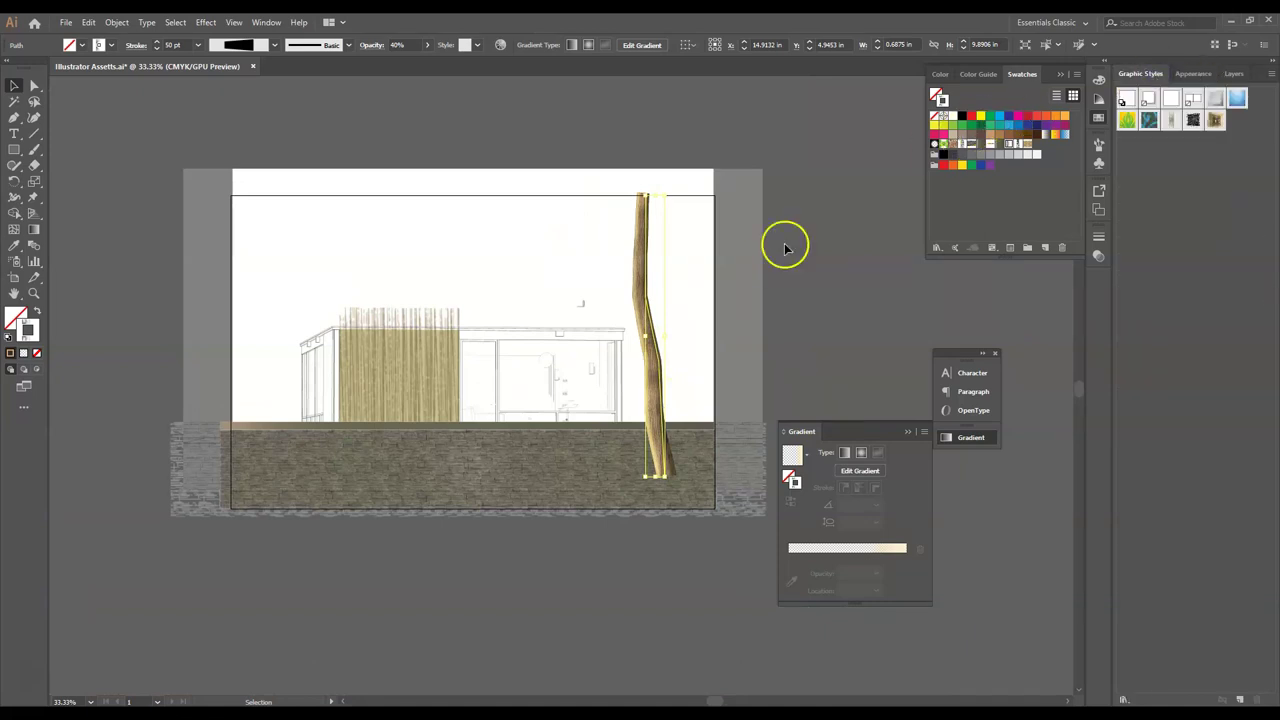
left_click_drag(655, 365, 1144, 266)
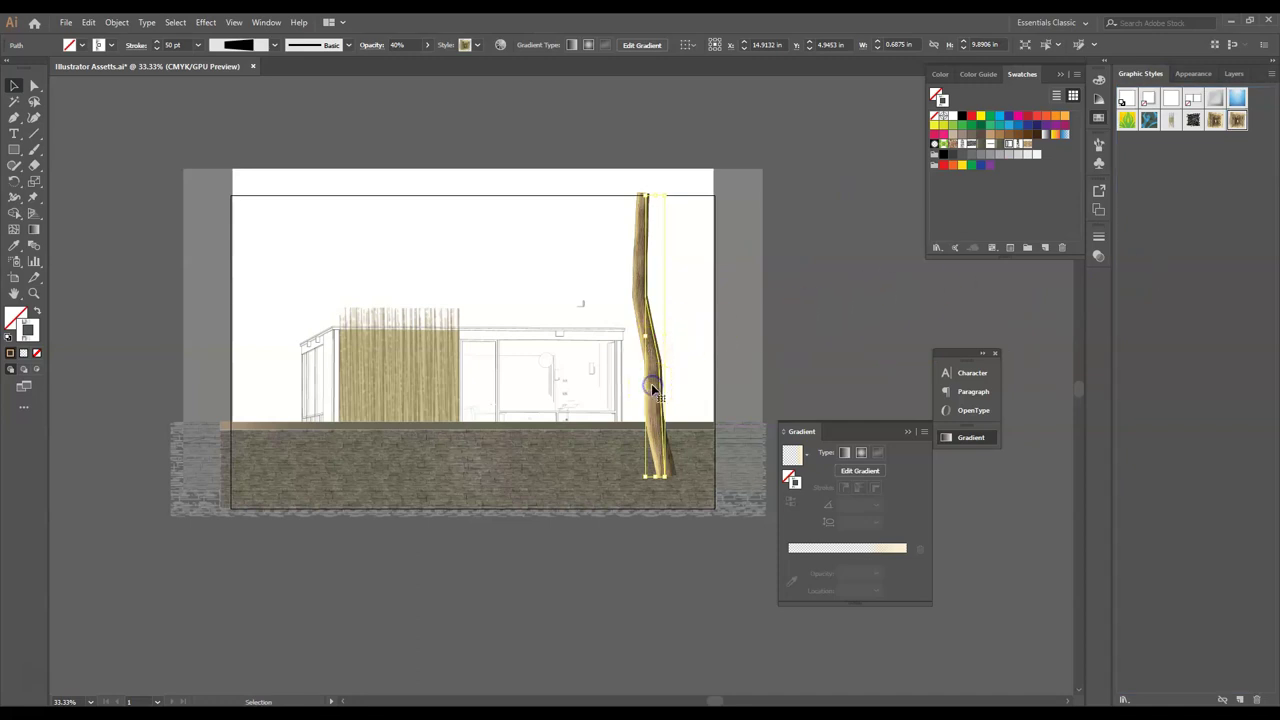
key("Delete")
left_click(103, 226)
- Draw an open four-point trunk path with the Pen tool down the artboard's left edge on the trees layer
left_click(15, 118)
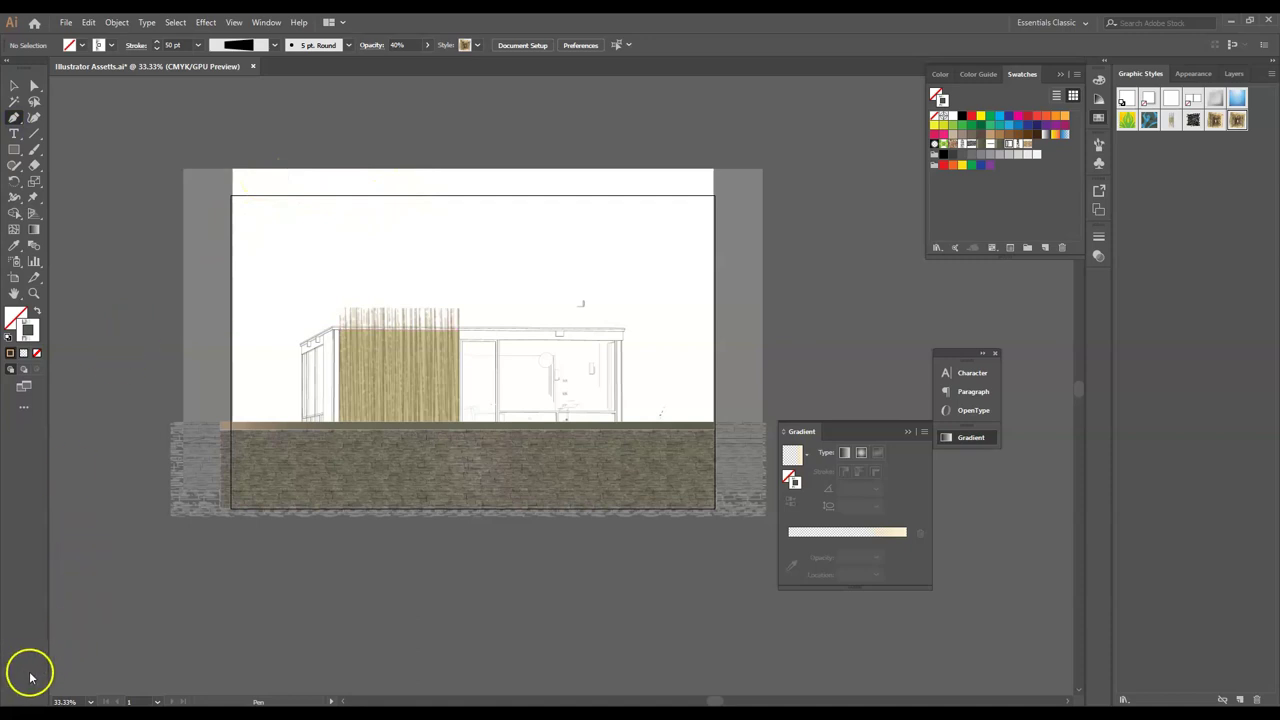
key("ctrl+v")
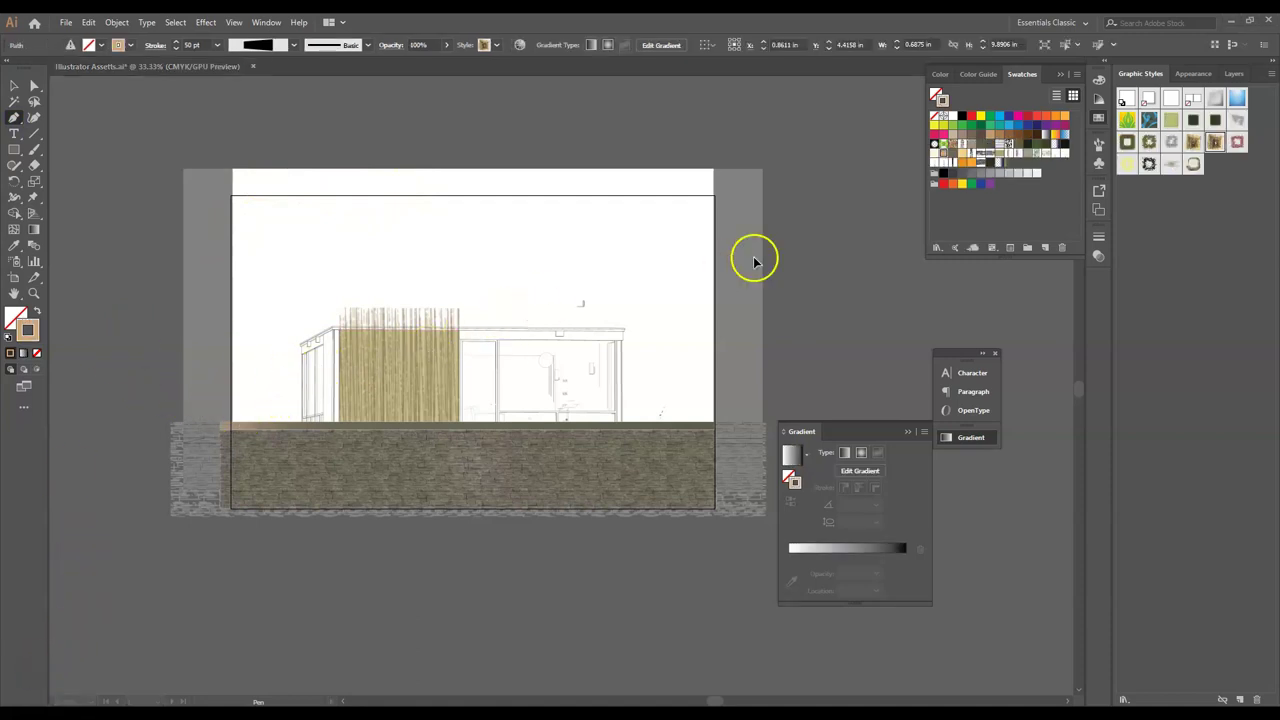
left_click(1233, 75)
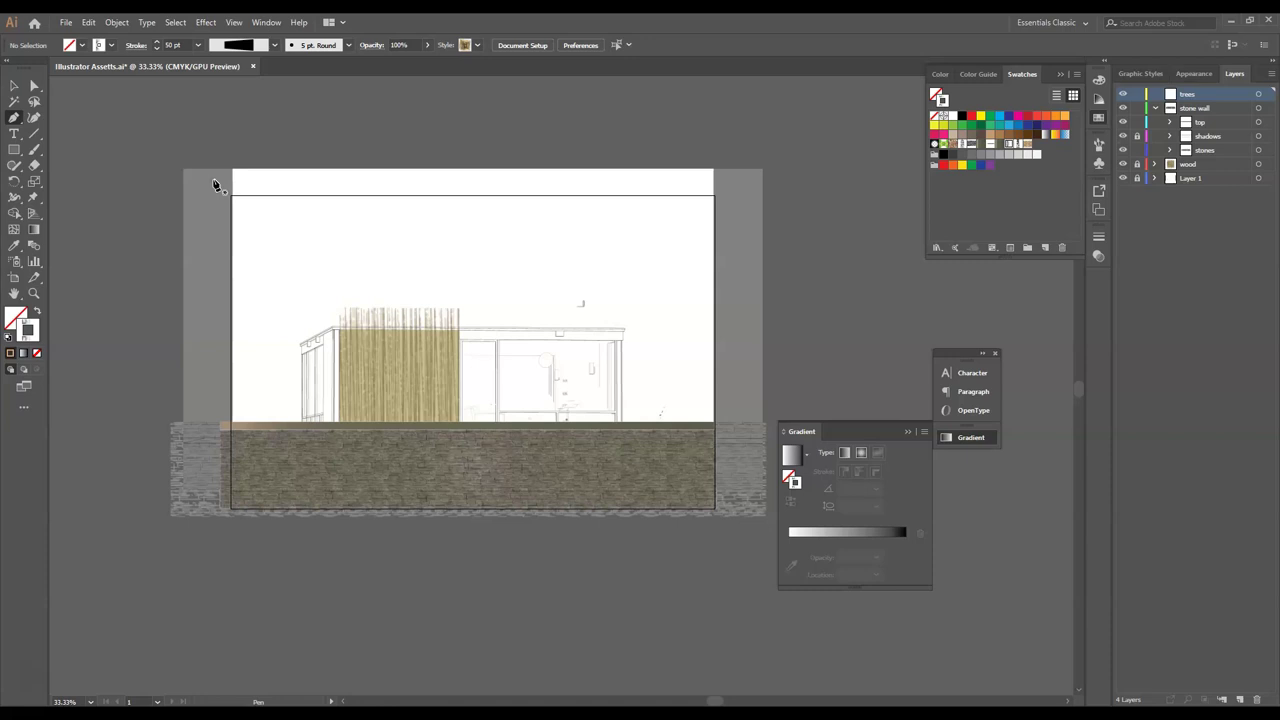
left_click(213, 184)
left_click_drag(221, 259, 243, 373)
left_click(243, 462)
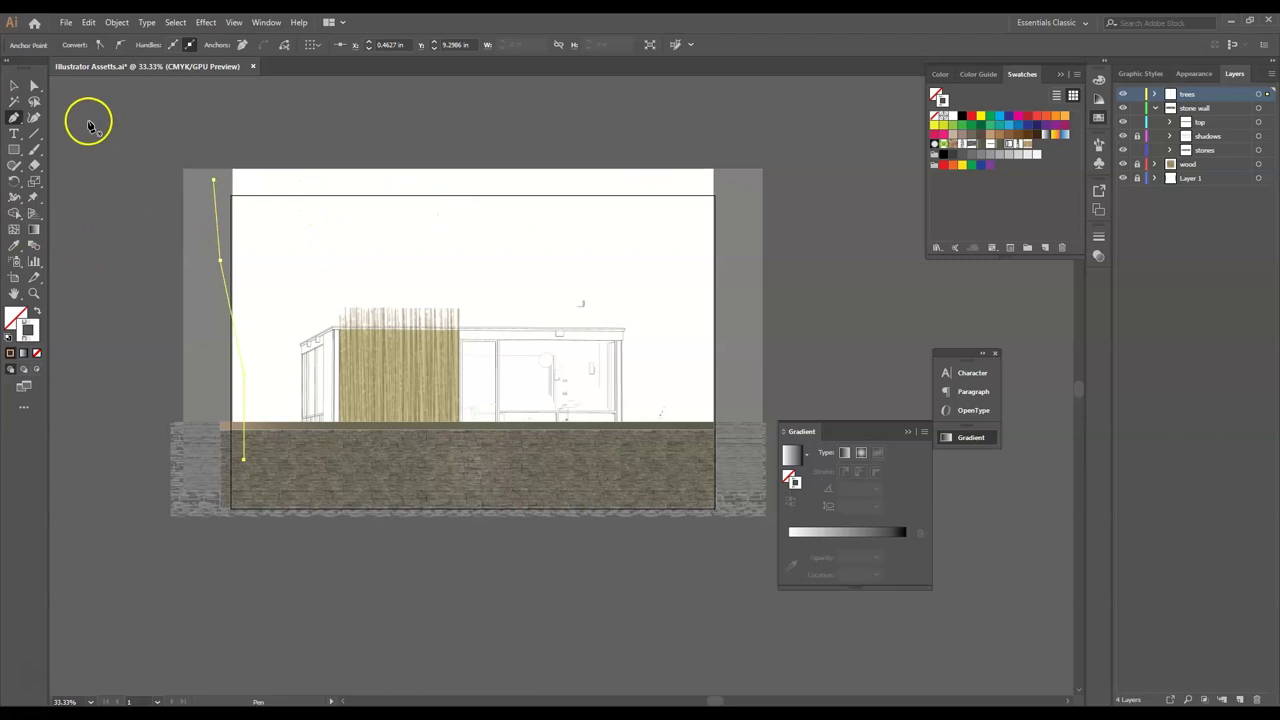
- Give the new trunk path a red 1 pt stroke with no fill and deselect it
left_click(29, 338)
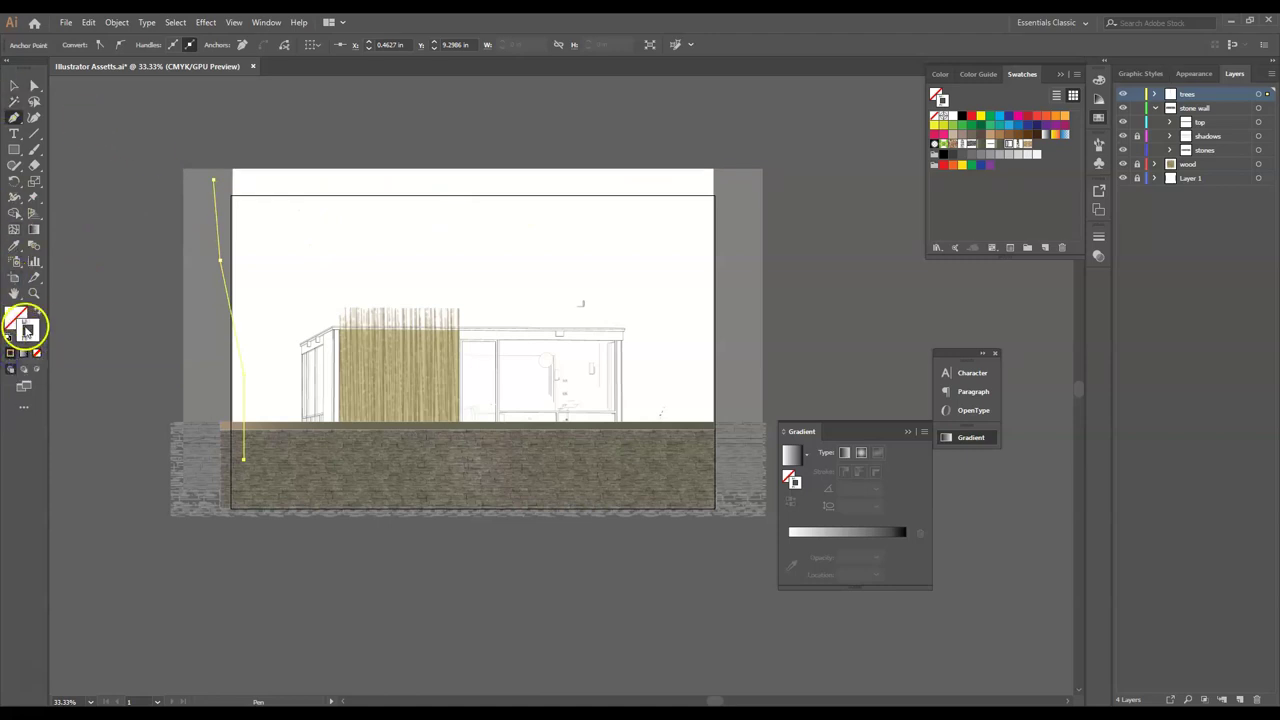
left_click(14, 85)
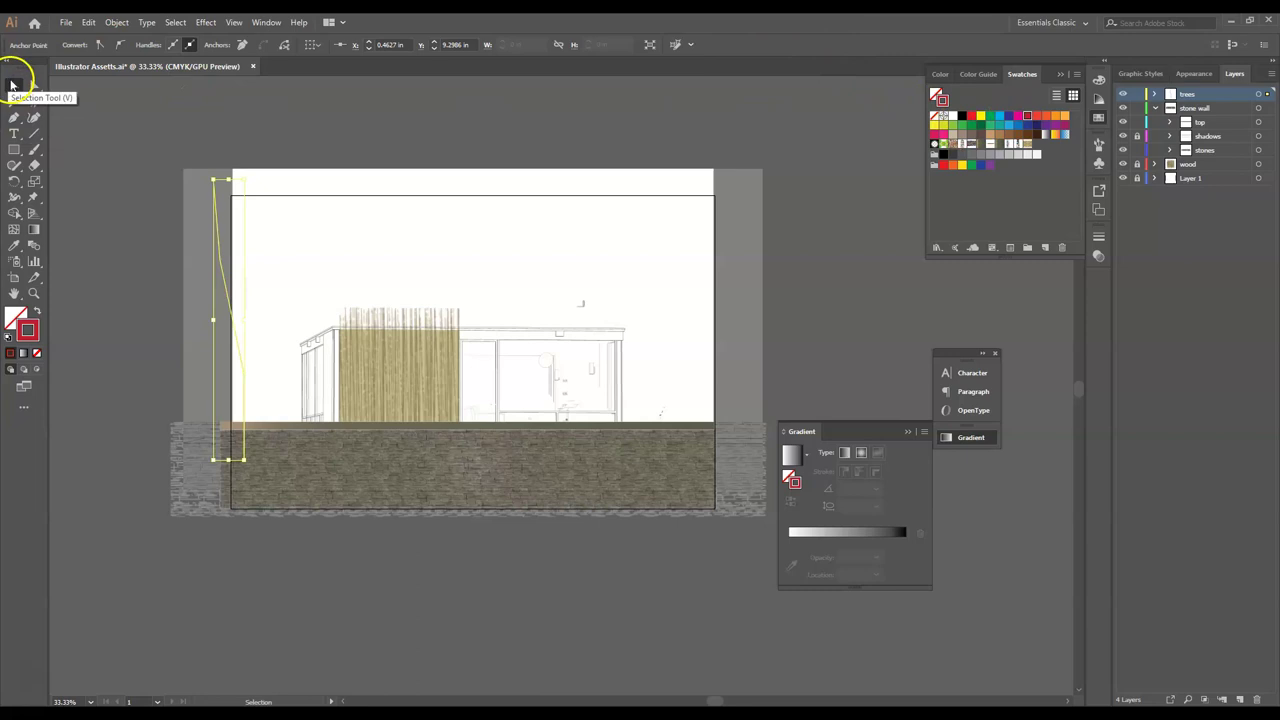
left_click(1099, 236)
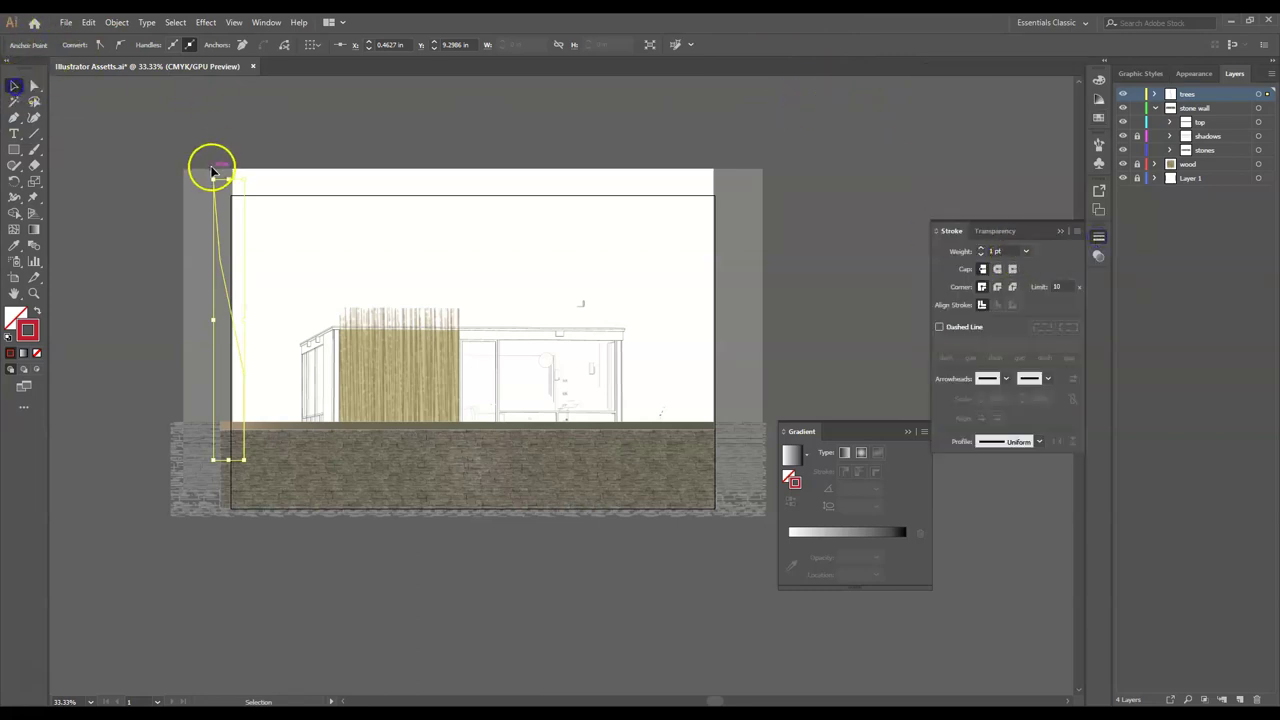
left_click(210, 170)
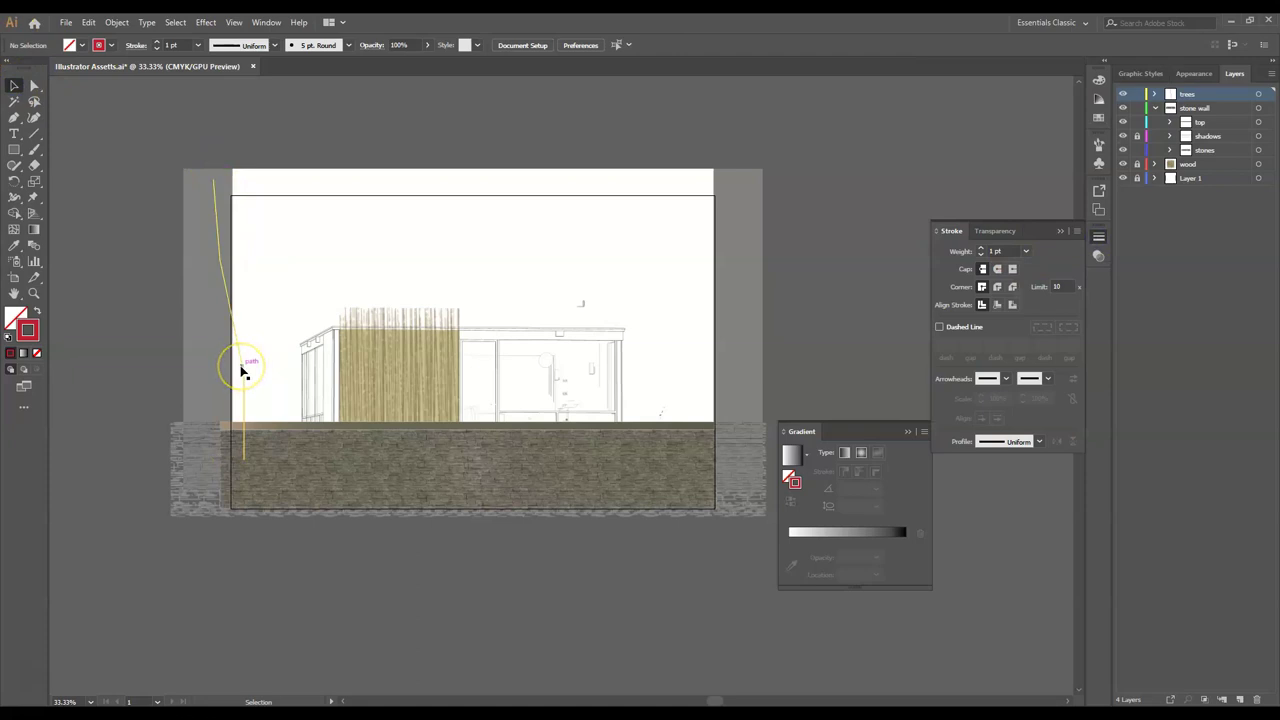
- Draw a second bent trunk path from above the artboard down past the house's left end into the stone wall
left_click(15, 121)
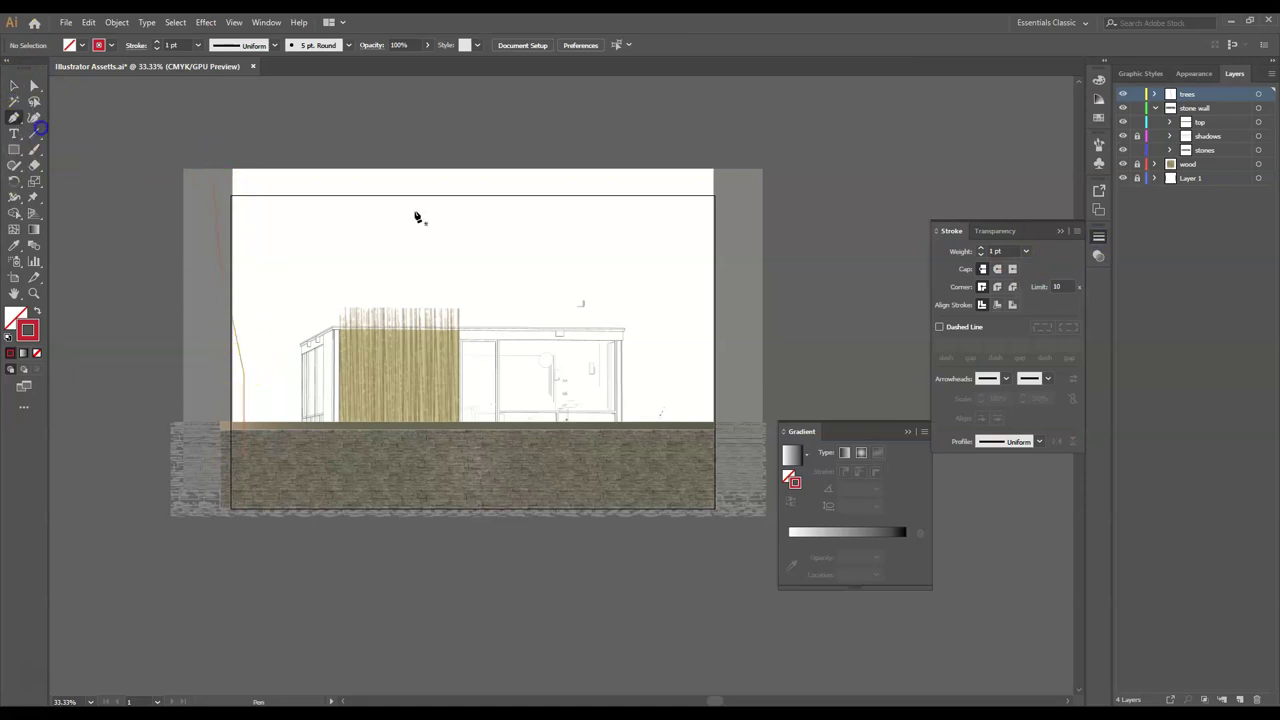
left_click(281, 186)
left_click(287, 289)
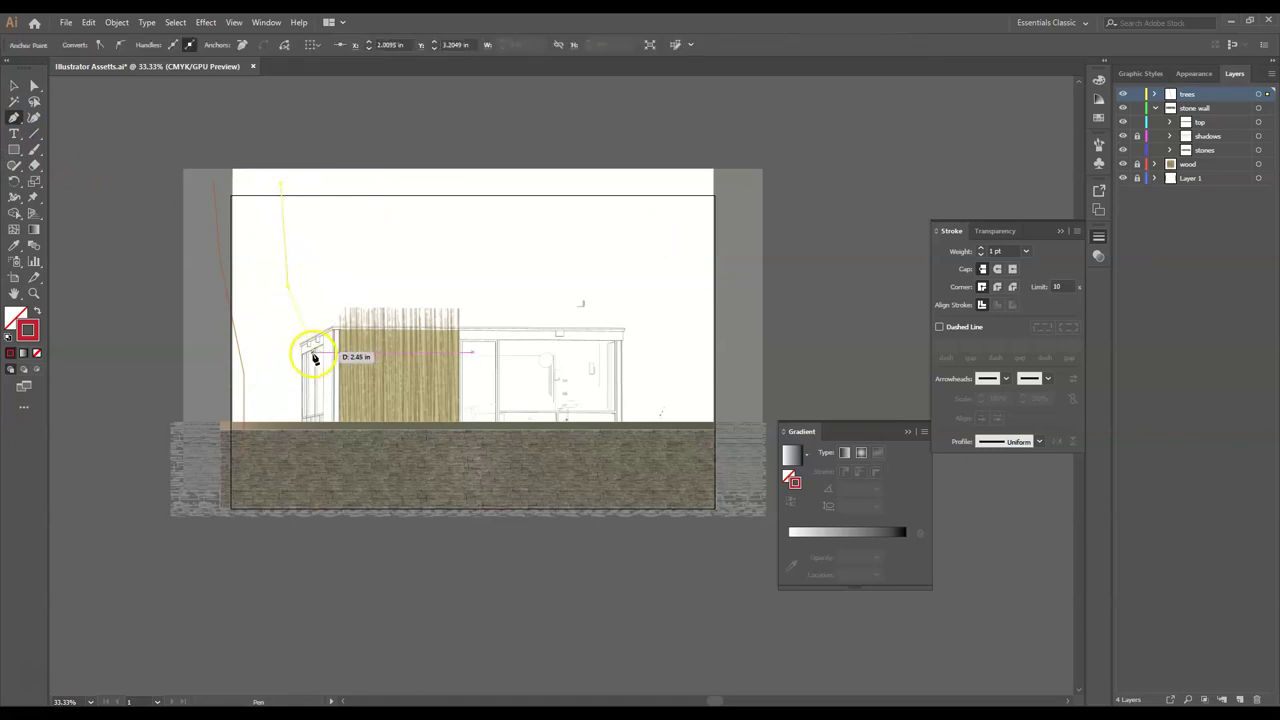
left_click(311, 449)
left_click(11, 116)
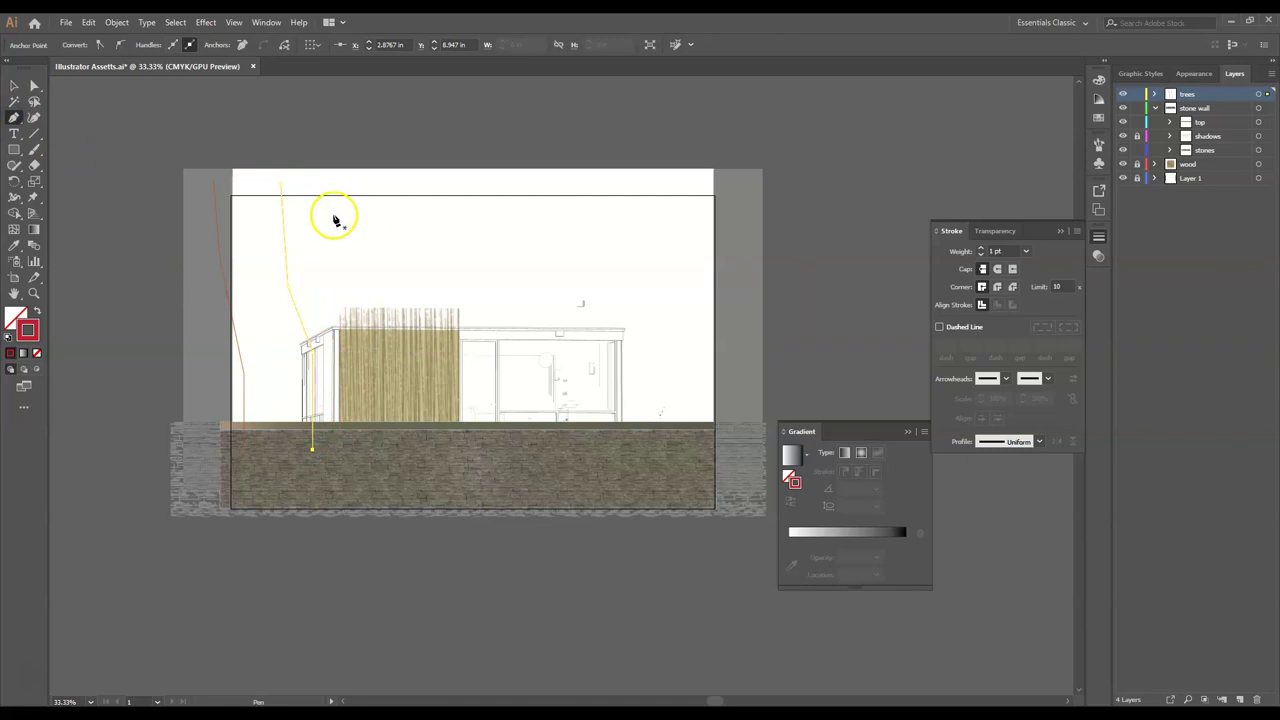
- Draw a straight branch from the upper right down to the second trunk path and deselect it
left_click(323, 215)
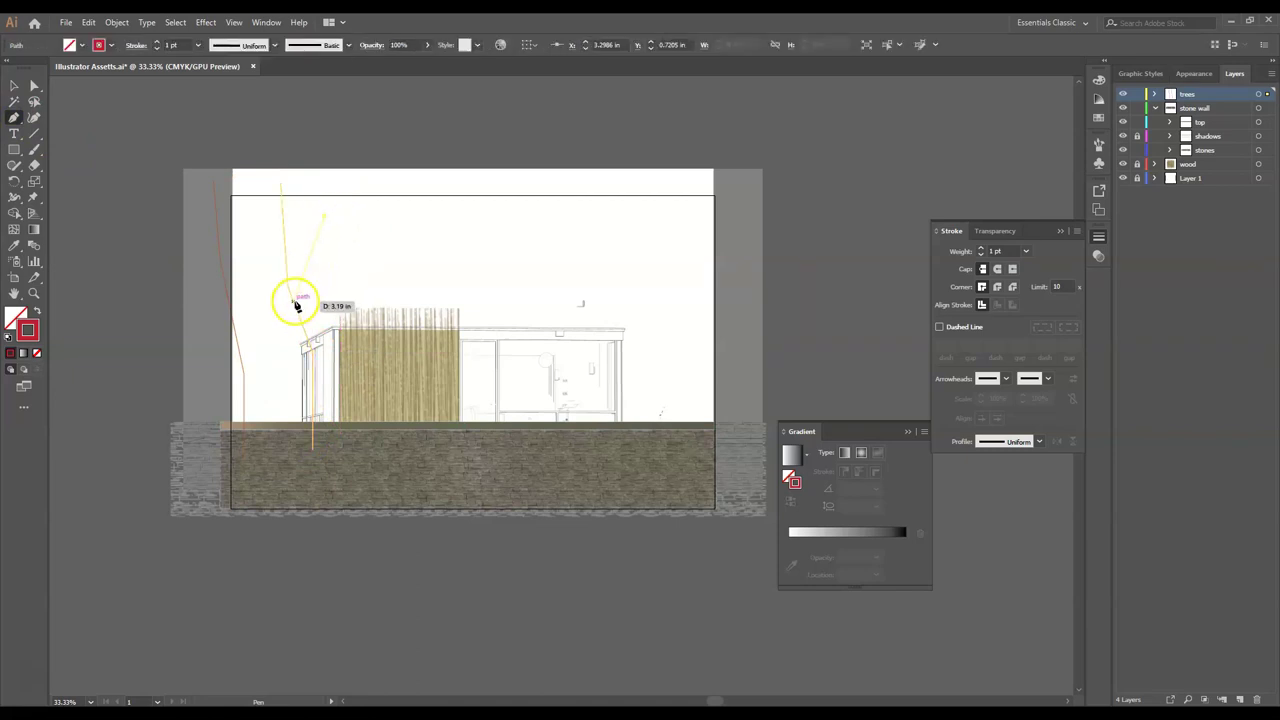
left_click(293, 299)
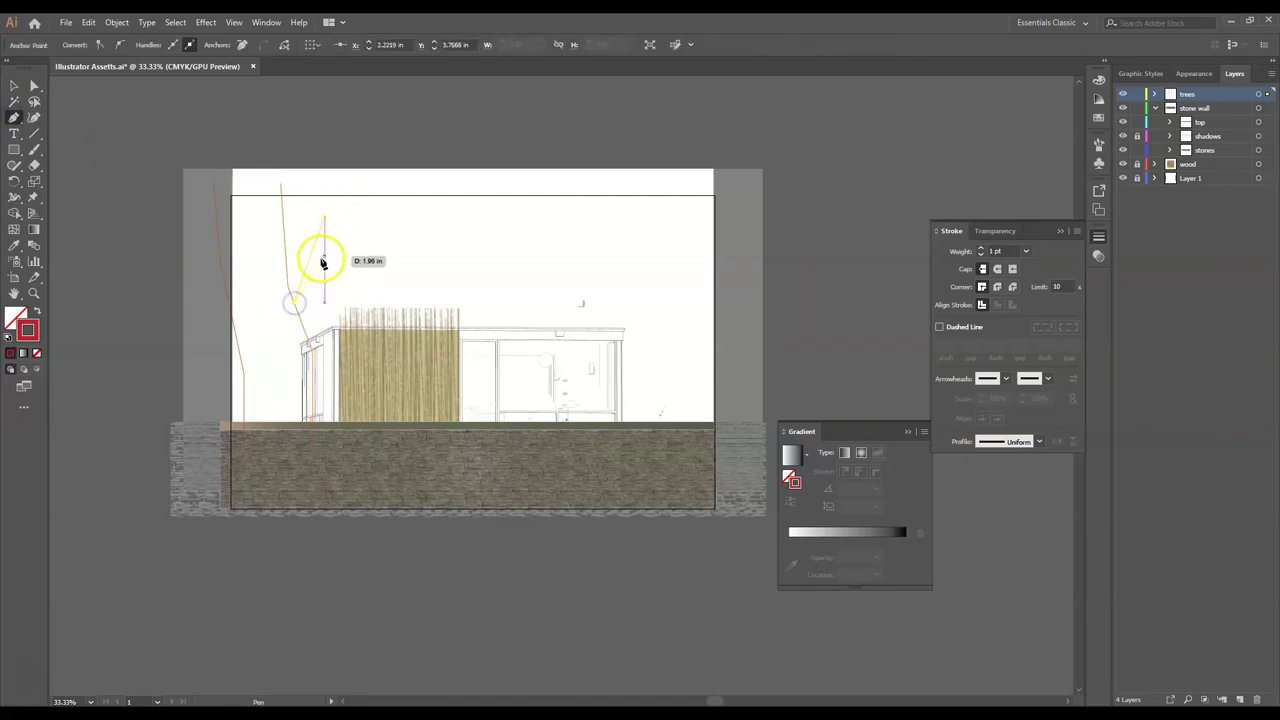
left_click(11, 88)
left_click(249, 108)
- Draw a straight slanted trunk path from the artboard's top edge down to the left part of the wood cladding
left_click(14, 118)
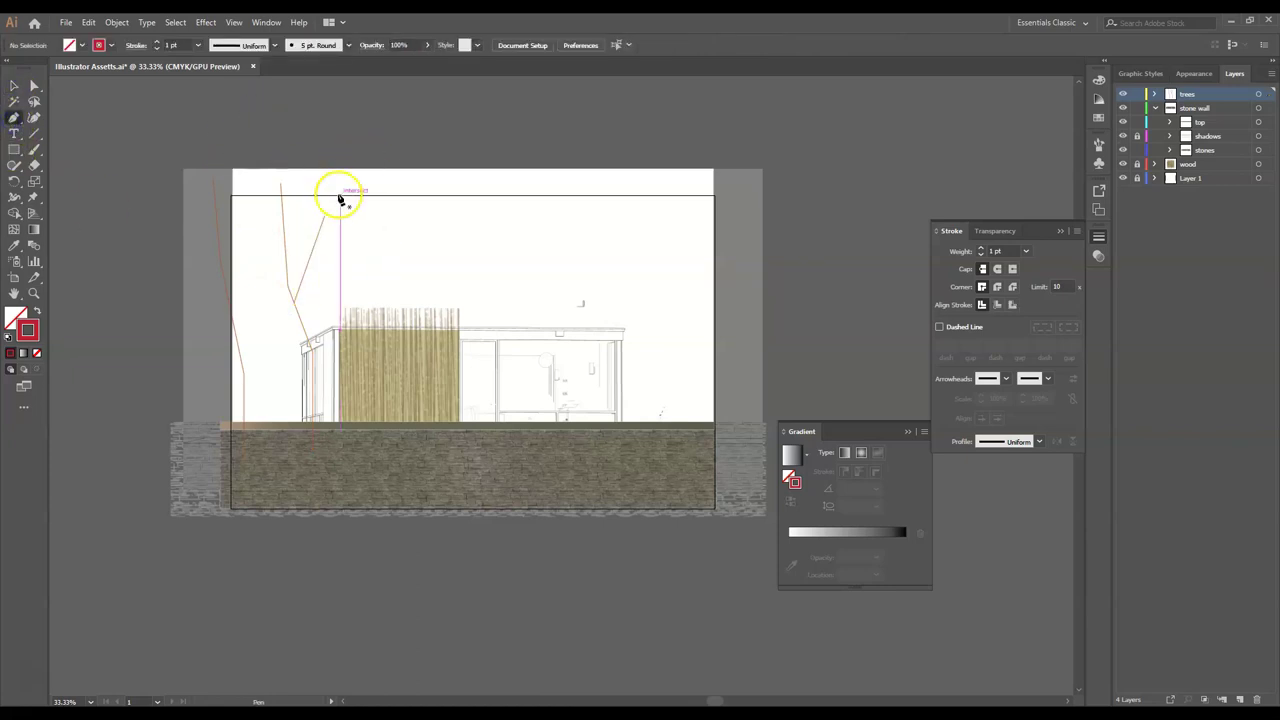
left_click(341, 197)
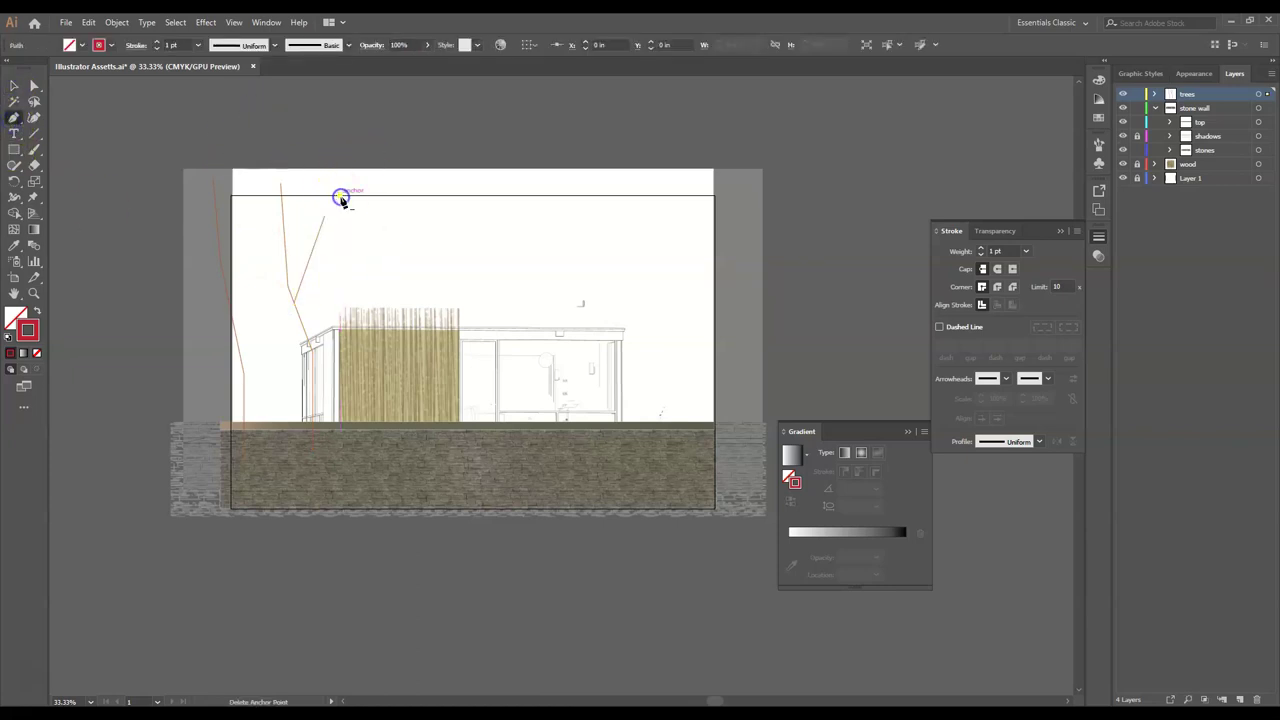
left_click(370, 350)
left_click(14, 88)
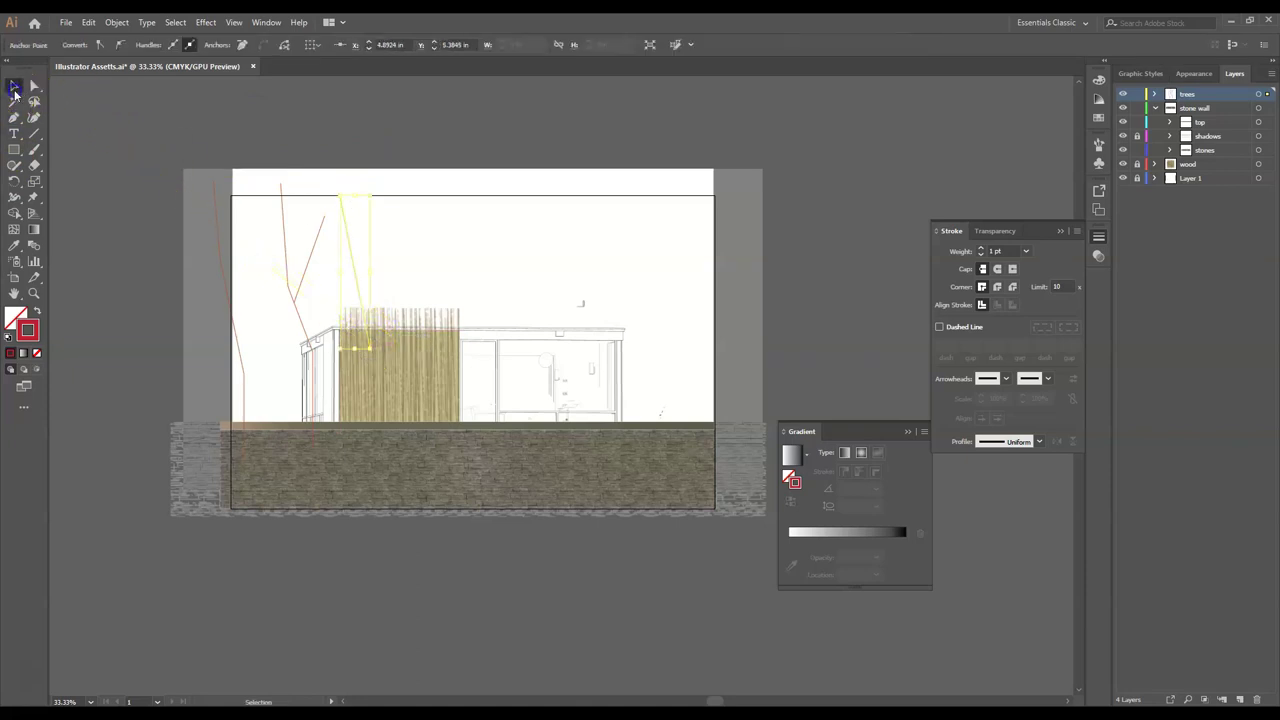
- Draw a three-point trunk path down over the right part of the wood cladding and move its top anchor above the artboard
left_click(14, 122)
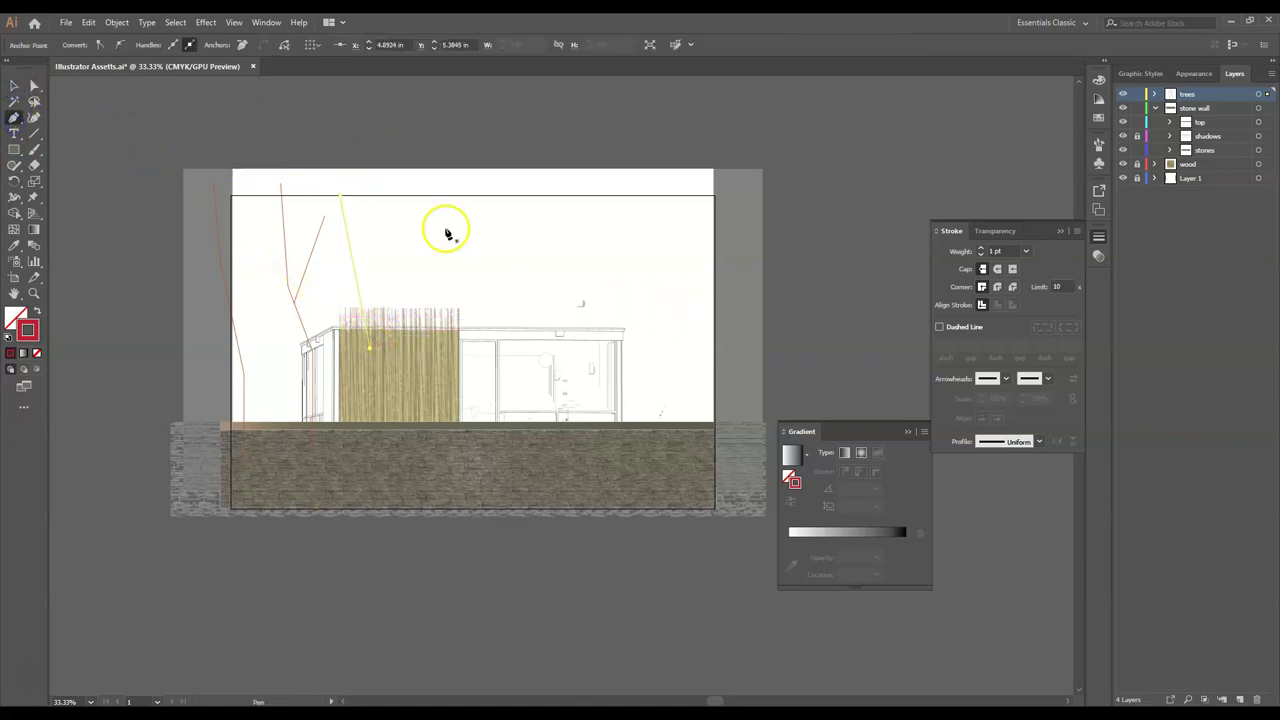
left_click(466, 204)
left_click(435, 265)
left_click(436, 408)
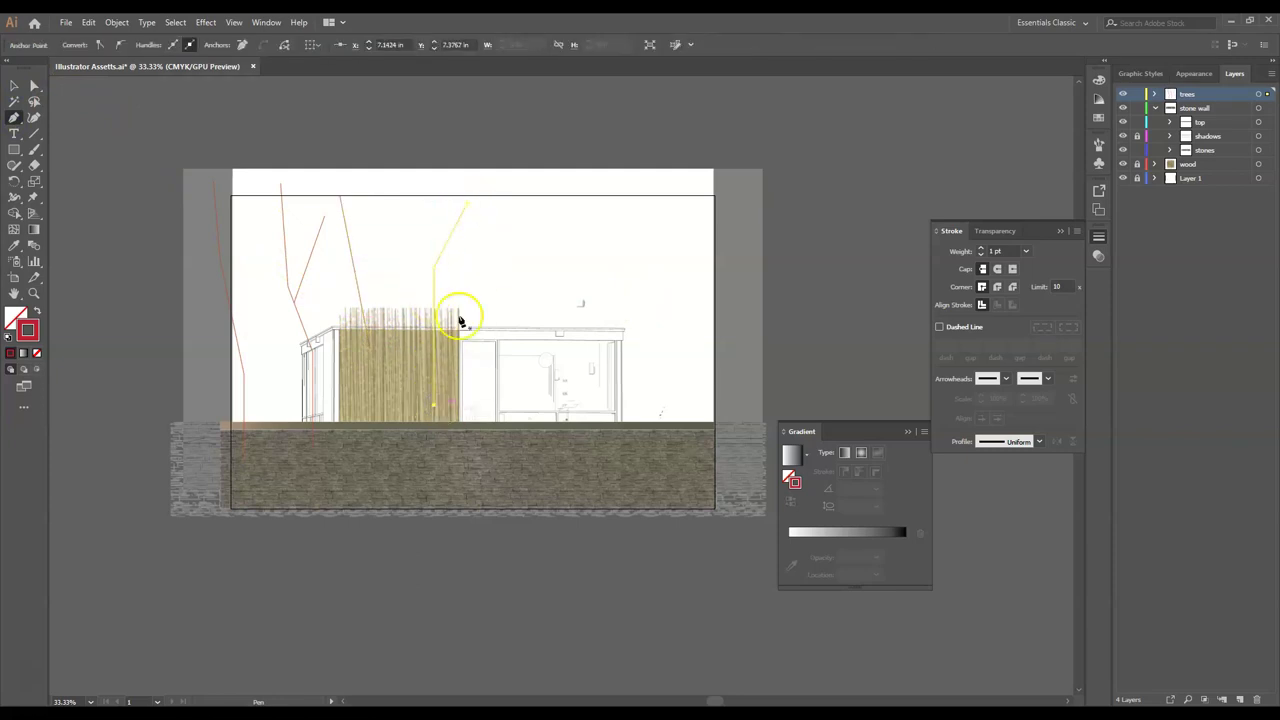
key("a")
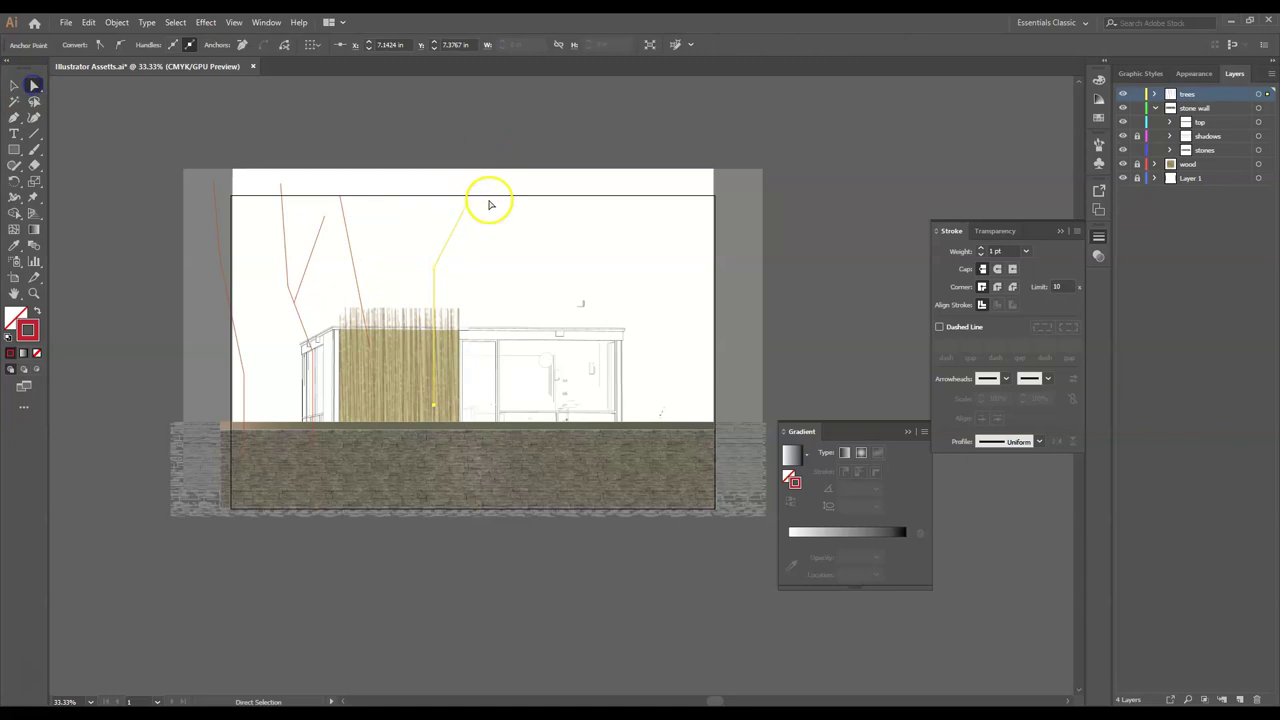
left_click_drag(471, 206, 467, 182)
left_click(540, 170)
- Draw a three-point trunk path from above the artboard down across the left part of the house's glazing into the stone wall
left_click(14, 117)
left_click(534, 180)
left_click(516, 266)
left_click_drag(535, 437, 114, 149)
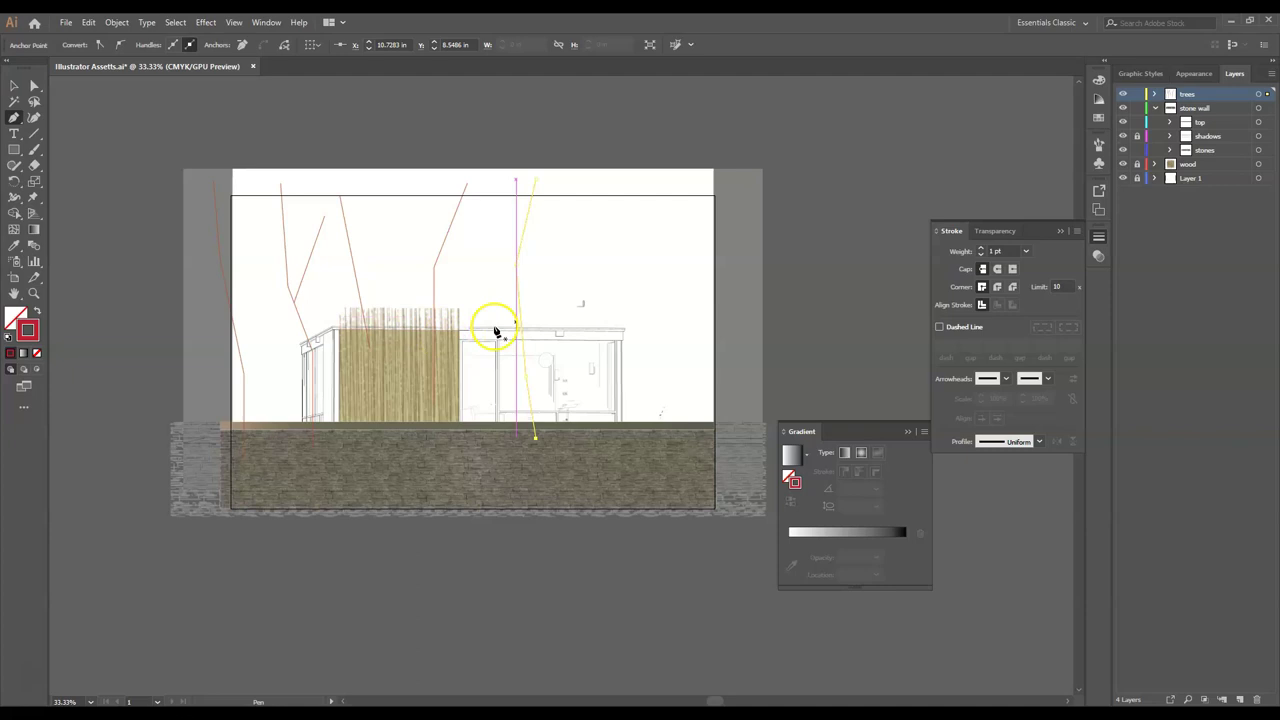
- Draw a leaning three-point trunk path crossing the previous one and ending at the base of the wood cladding
left_click(554, 234, "ctrl")
left_click(484, 277)
left_click(441, 421)
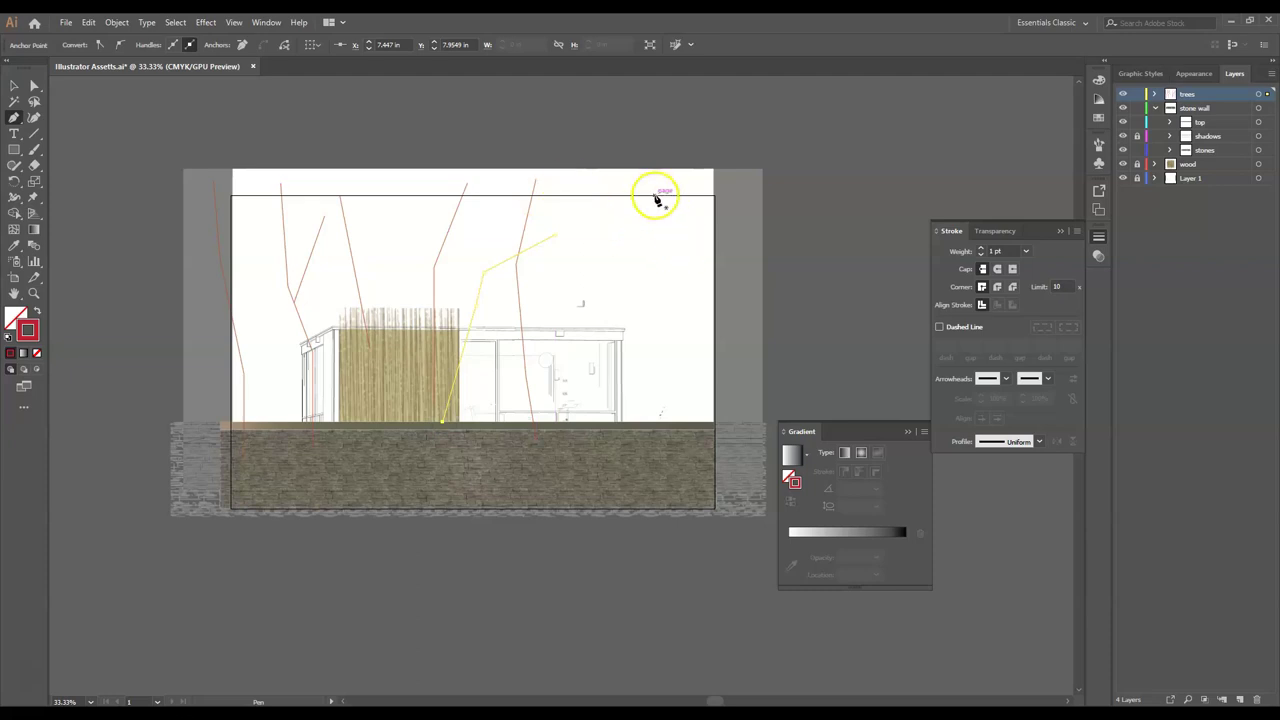
left_click(561, 181, "ctrl")
- Draw a four-point zigzag trunk path from above the artboard down through the middle of the house's glazing to the wall top
left_click(561, 181)
left_click(574, 242)
left_click(564, 308)
left_click(571, 425)
left_click(677, 186, "ctrl")
- Draw a four-point trunk path from above the artboard down past the house's right end into the stone wall
left_click(636, 190)
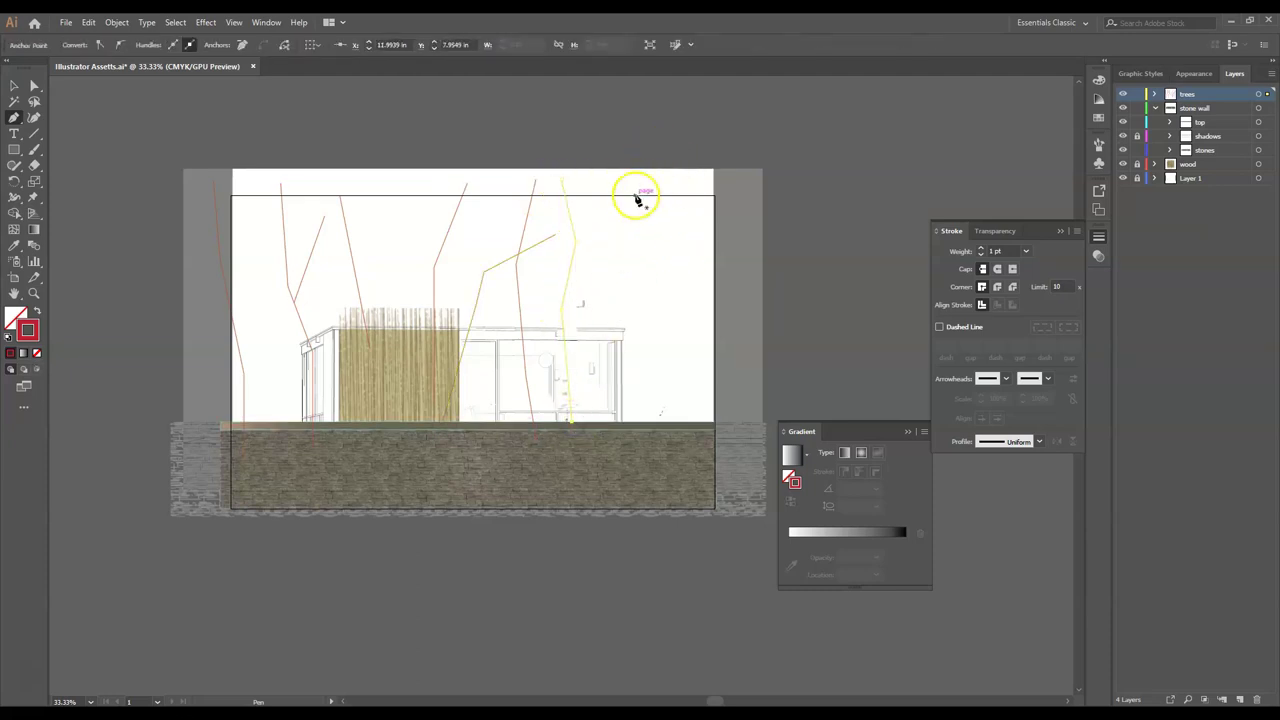
left_click(608, 273)
left_click(605, 357)
left_click(621, 467)
left_click(665, 190, "ctrl")
- Draw a three-point trunk path to the right of the house, from above the artboard down into the stone wall
left_click(663, 187)
left_click(651, 366)
left_click(666, 449)
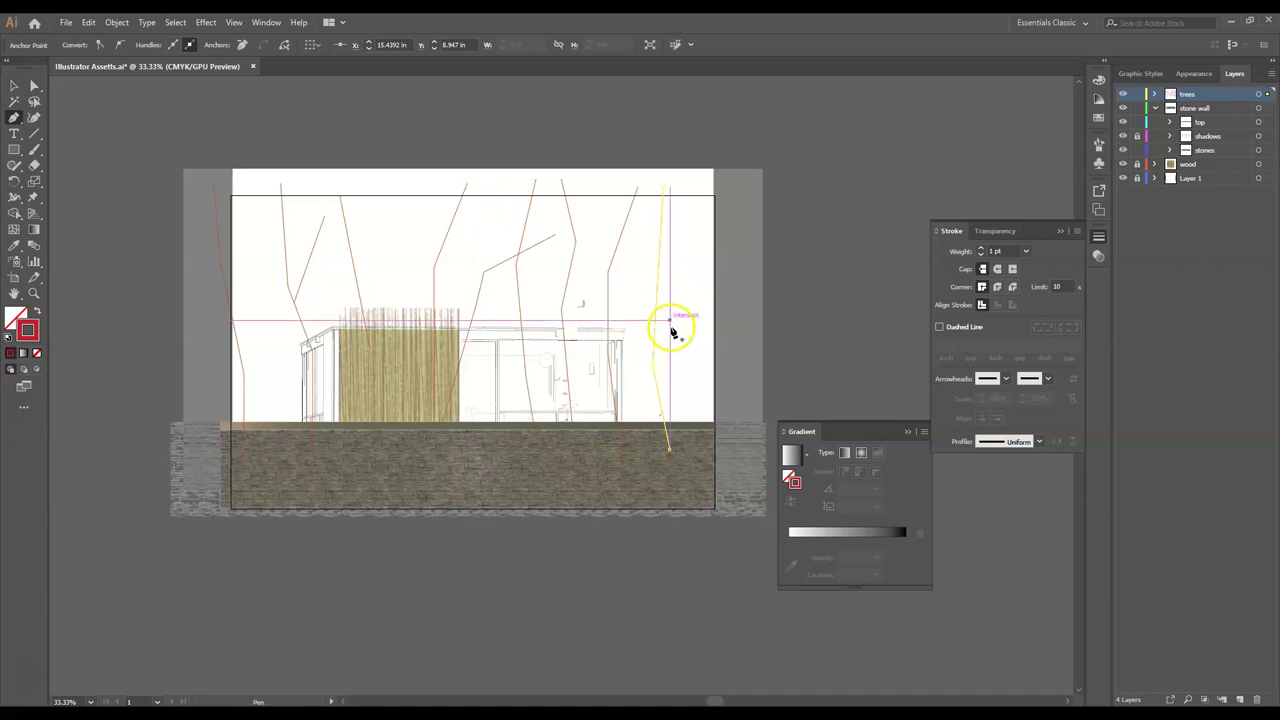
- Apply the saved tree trunk graphic style to all the drawn trunk and branch paths
left_click(14, 86)
left_click(806, 129)
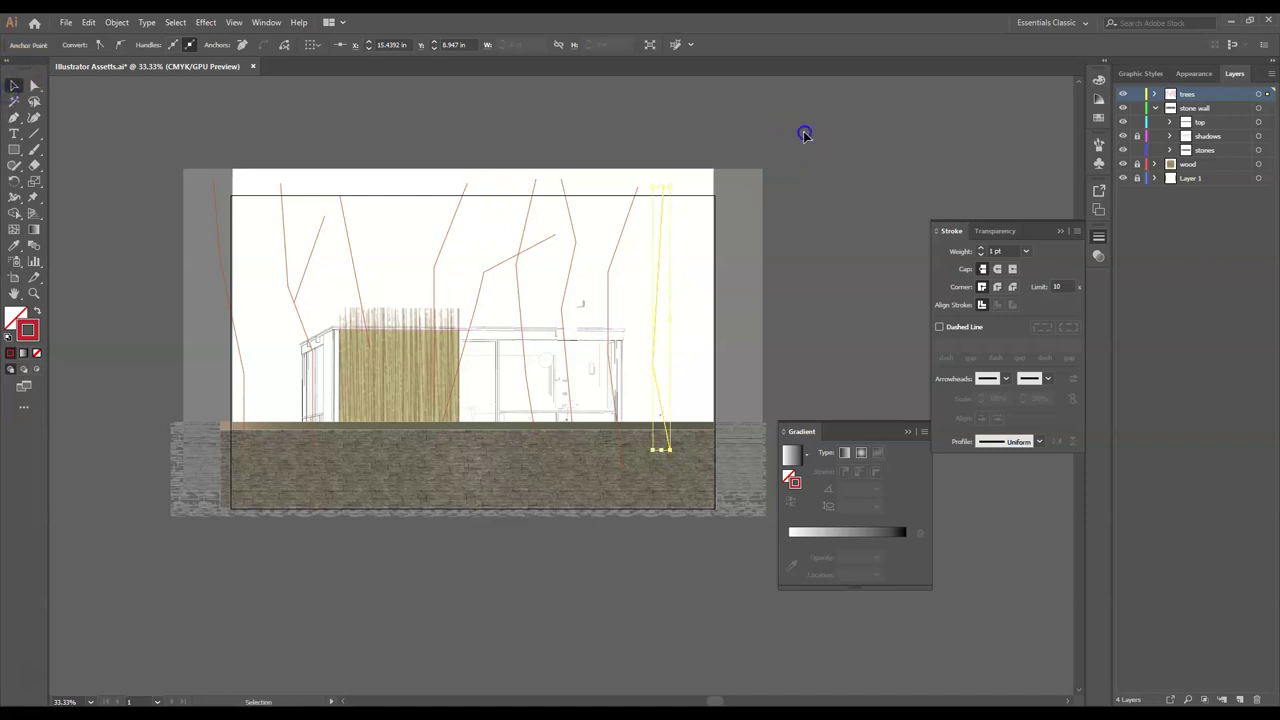
left_click(497, 222)
key("ctrl+a")
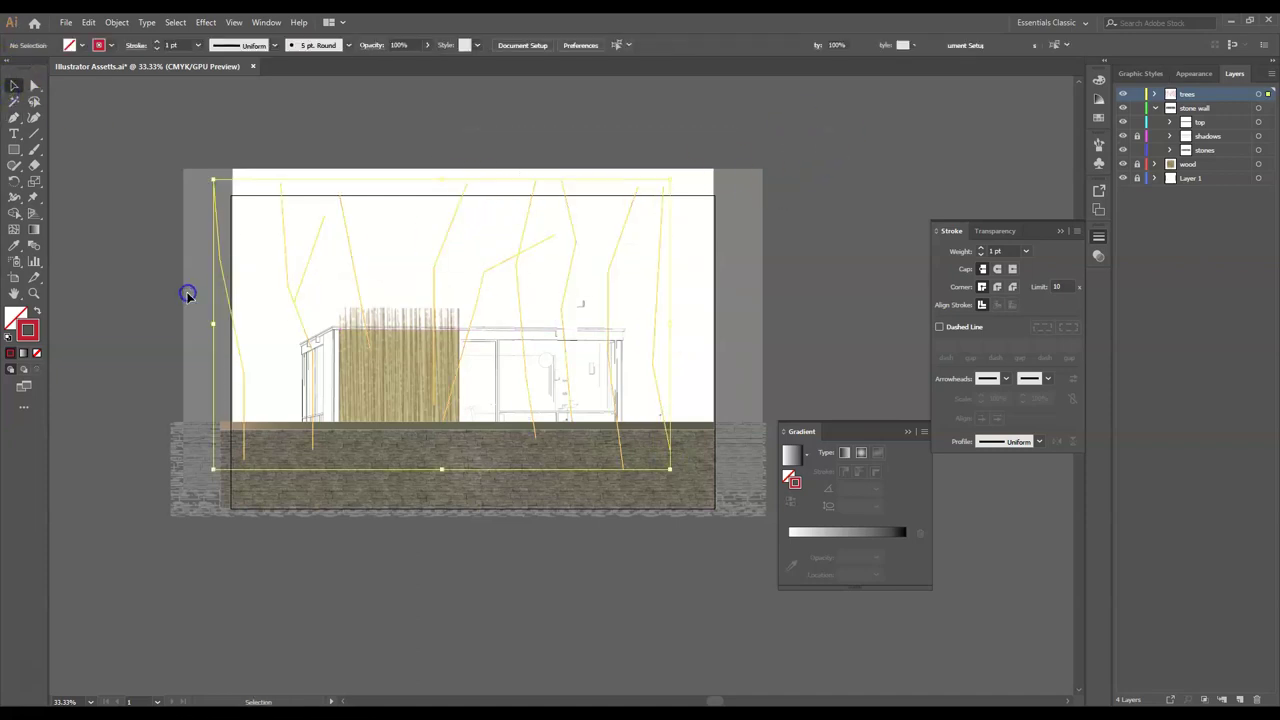
left_click(1142, 74)
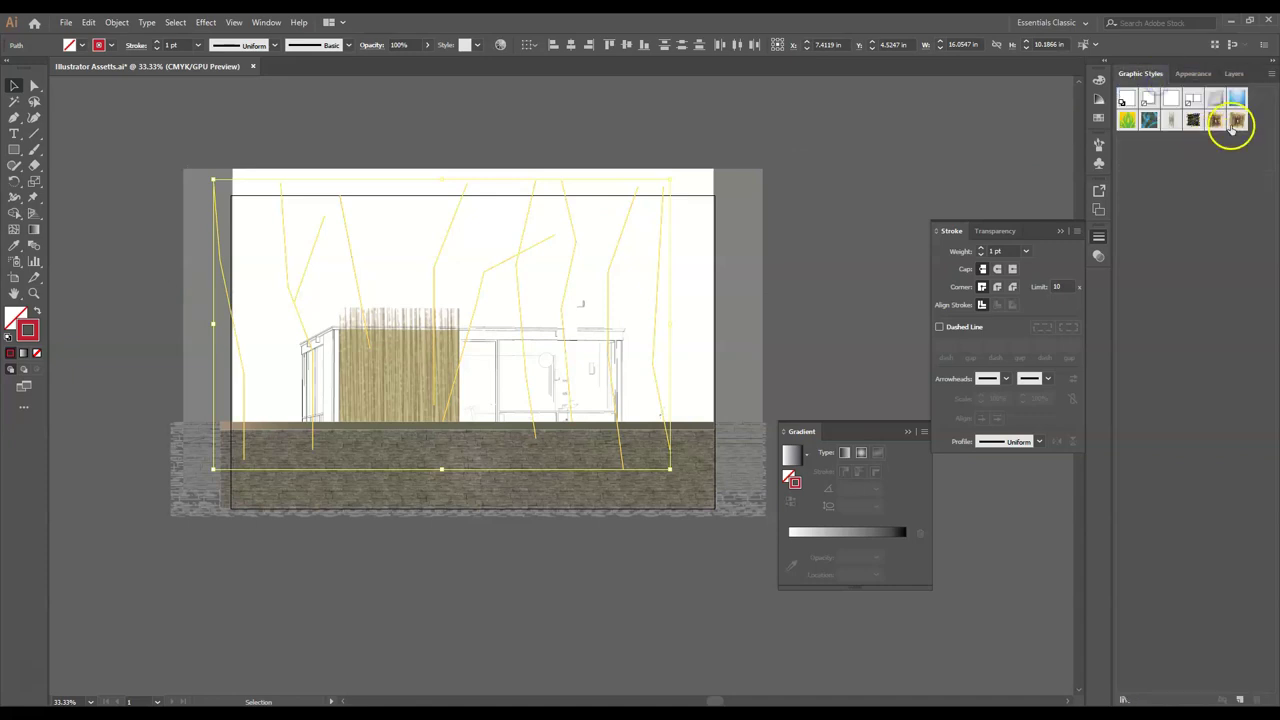
left_click(1236, 120)
left_click(90, 184)
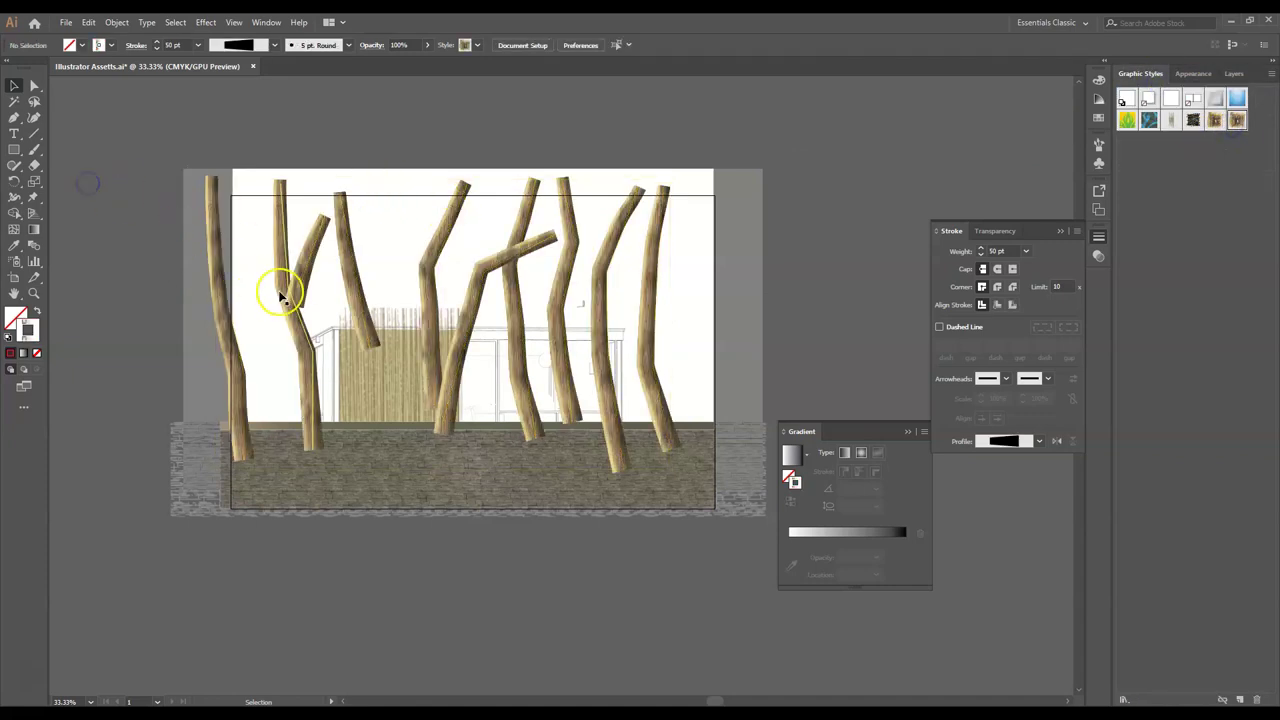
- Bring the second trunk from the artboard's left side to the front, over the base of its branch
left_click(310, 335)
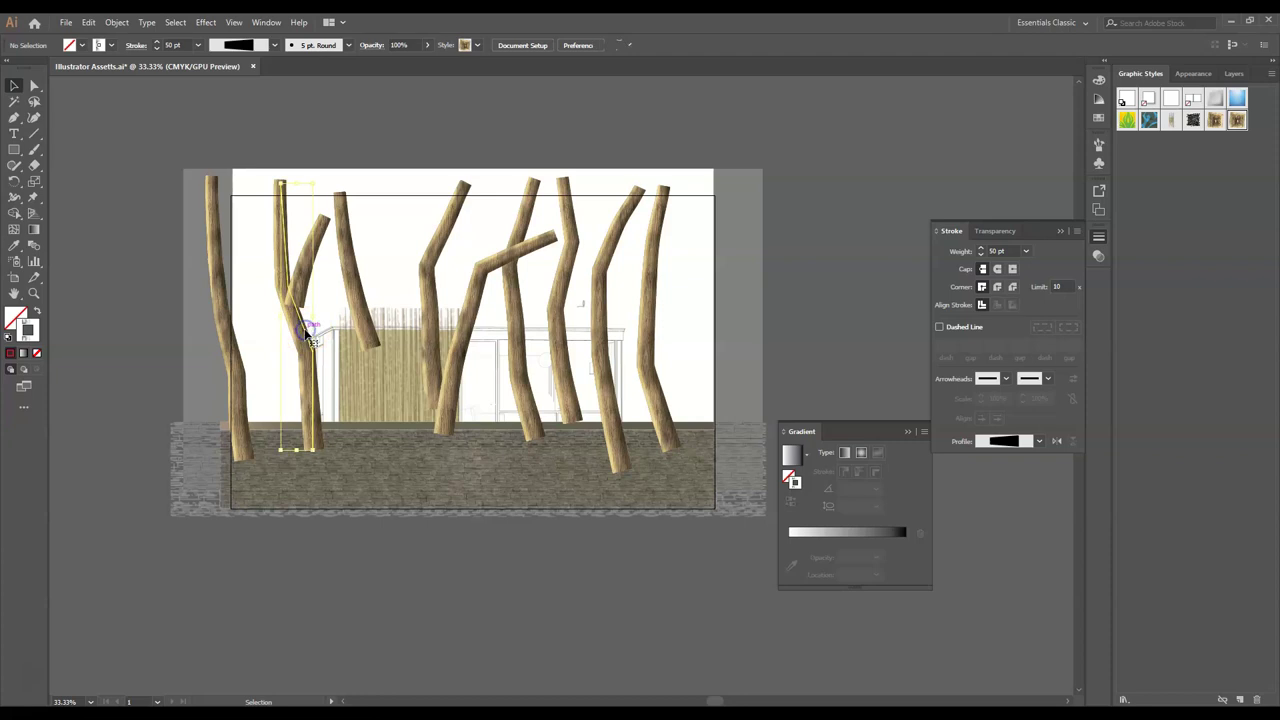
right_click(305, 330)
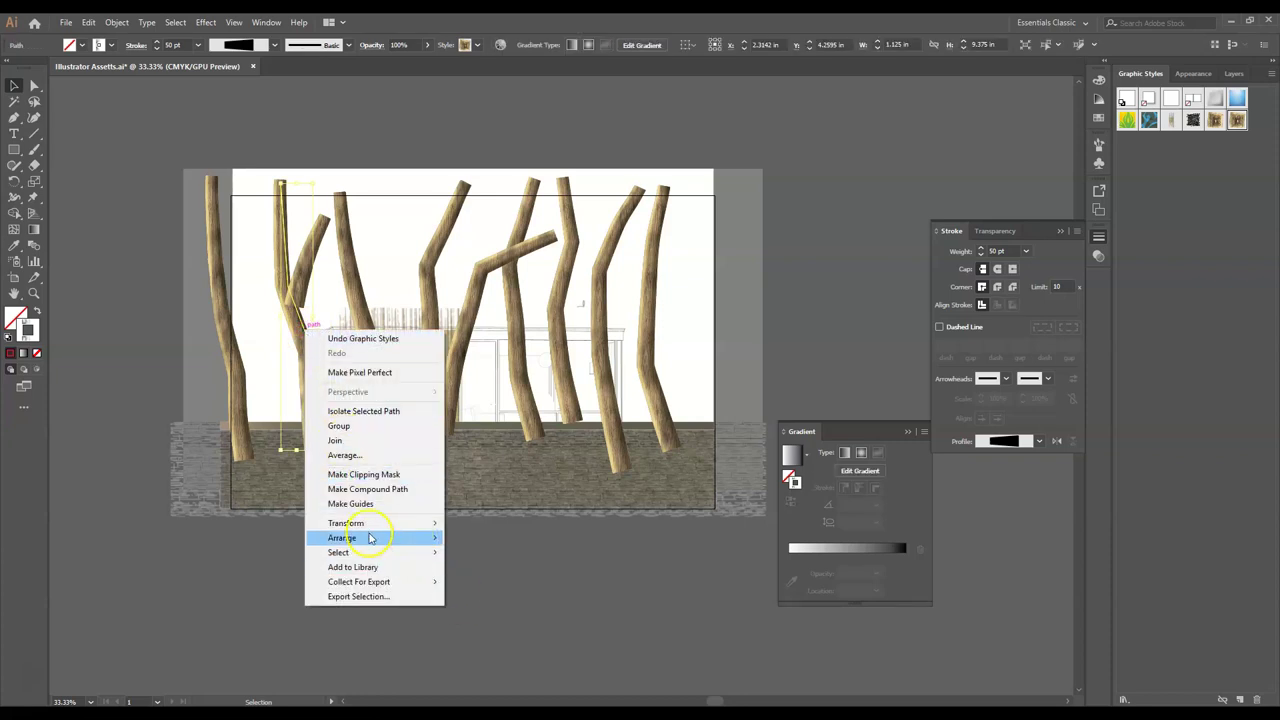
mouse_move(366, 536)
left_click(517, 538)
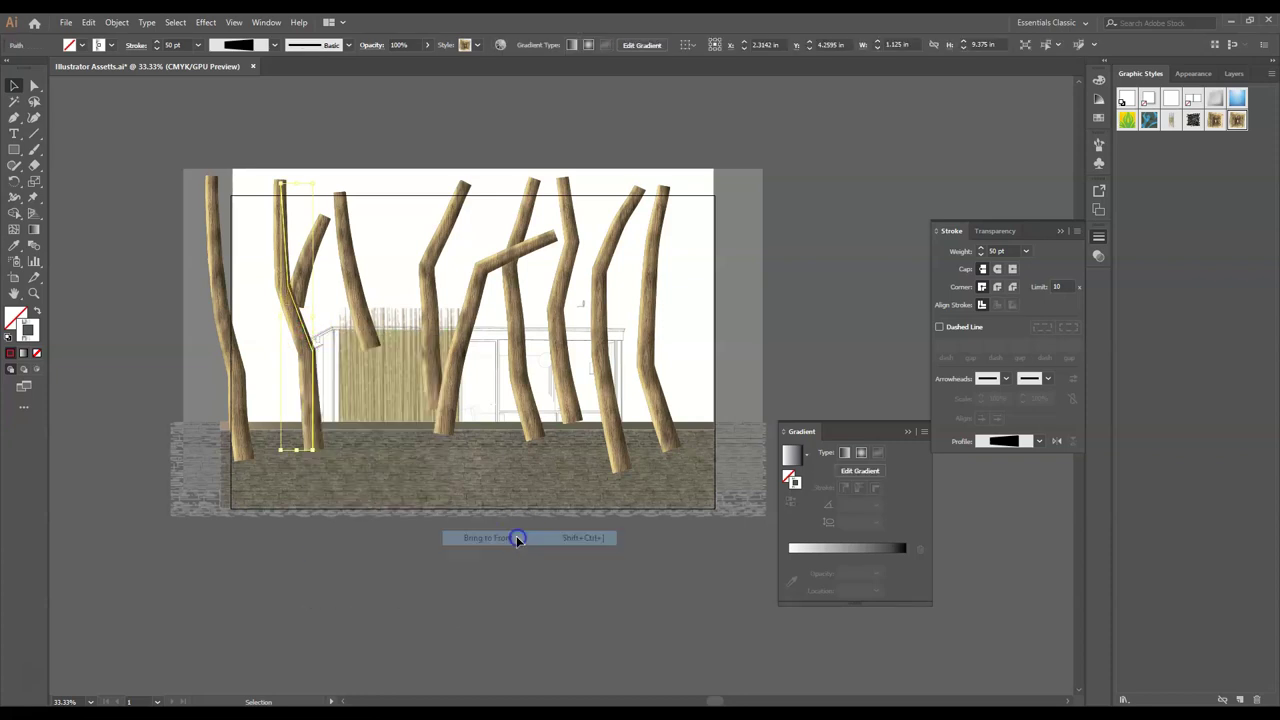
left_click(155, 320)
- Try to thin the second trunk's branch by setting its stroke weight to 20 pt
left_click(320, 238)
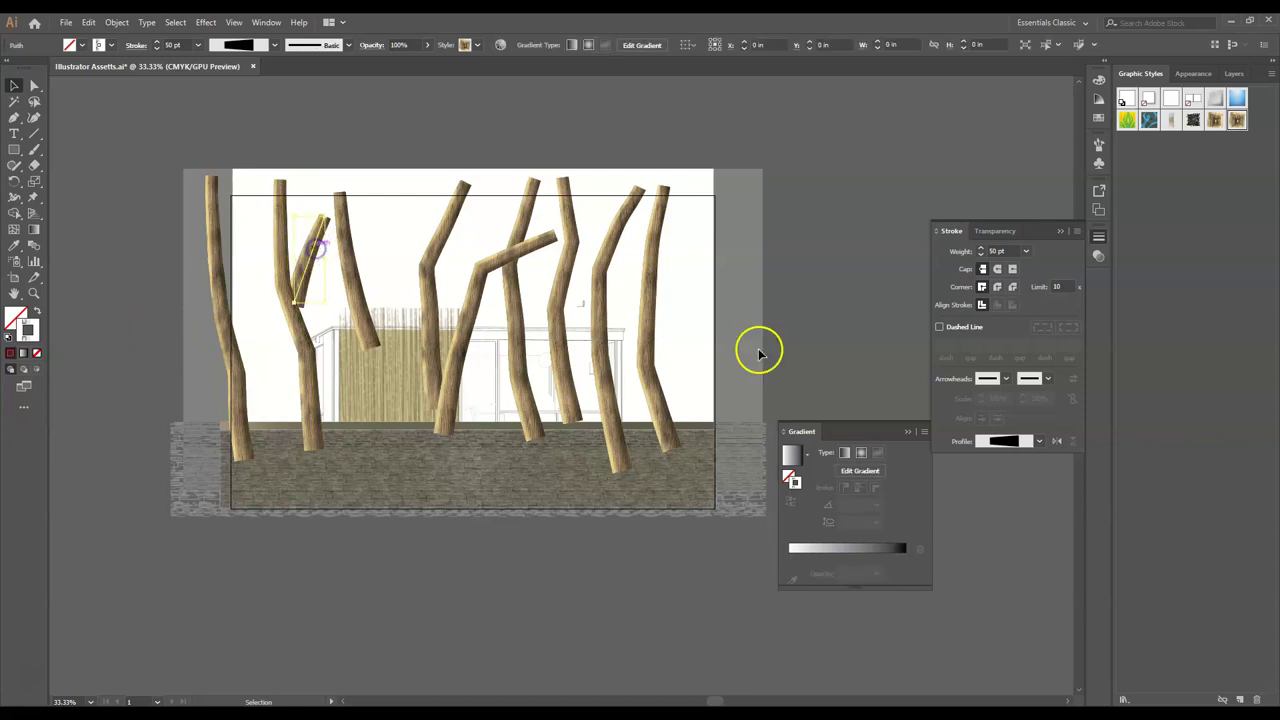
left_click(1029, 250)
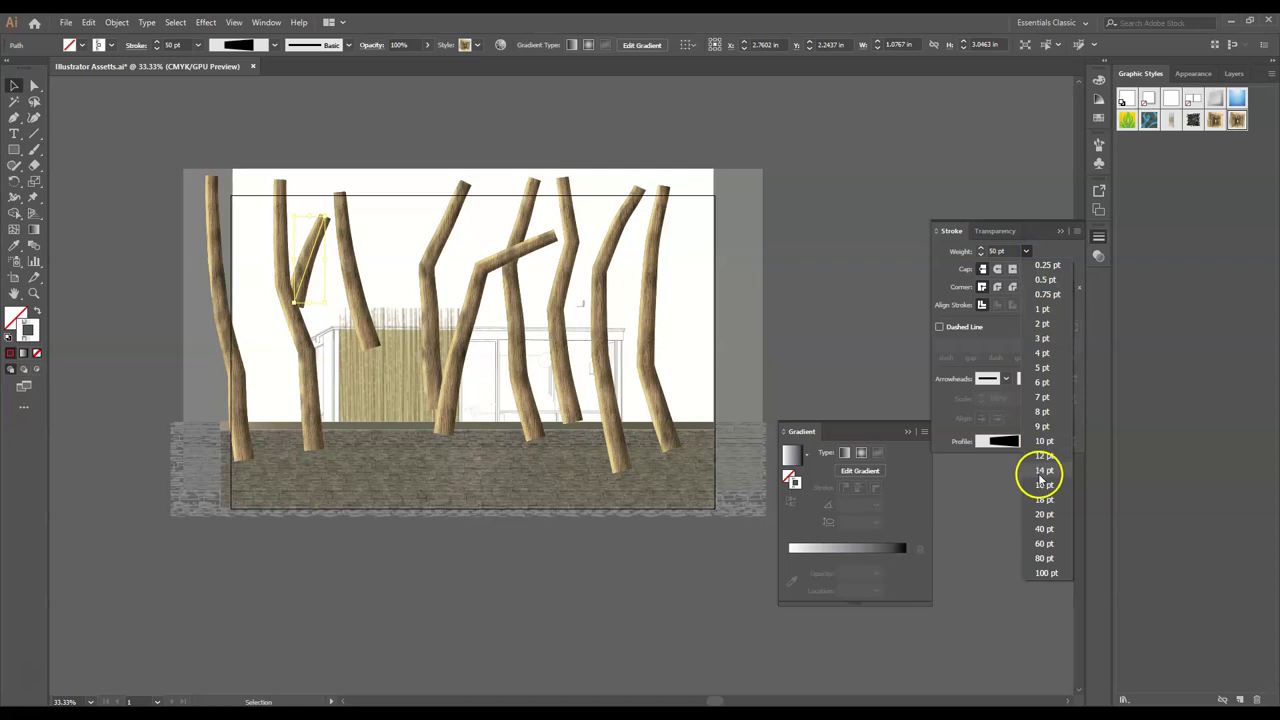
left_click(1052, 514)
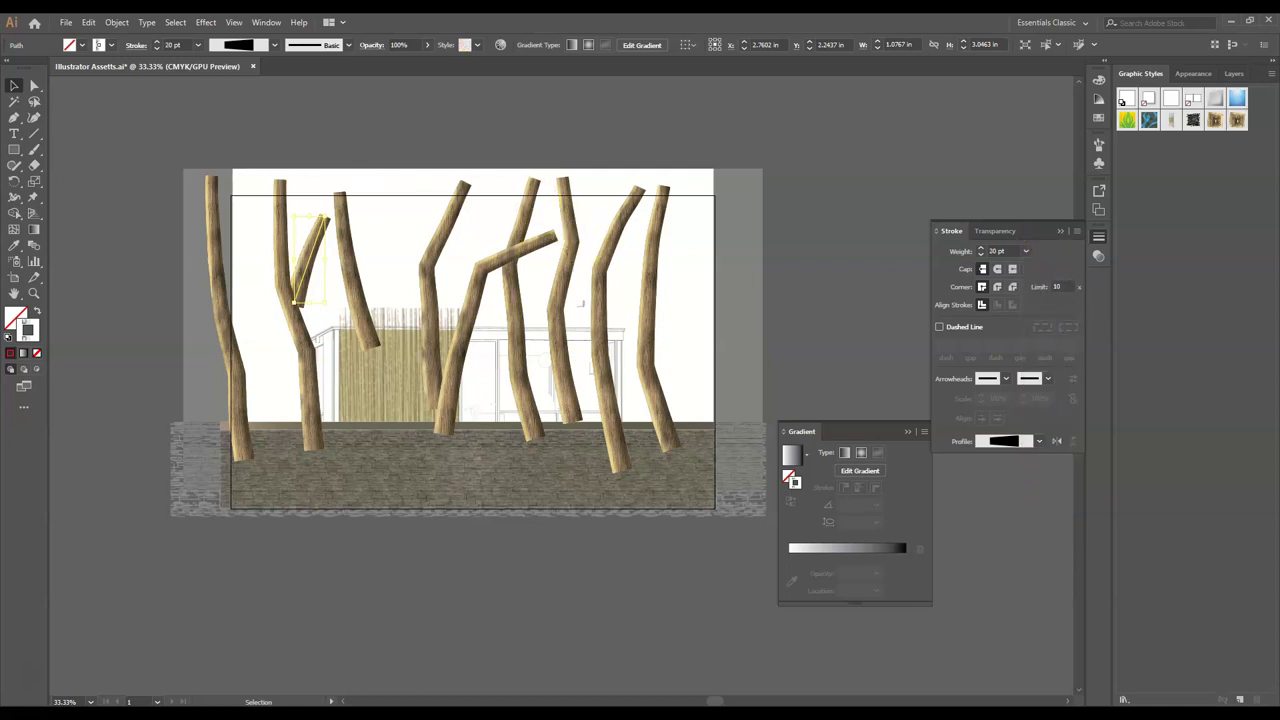
left_click(322, 262)
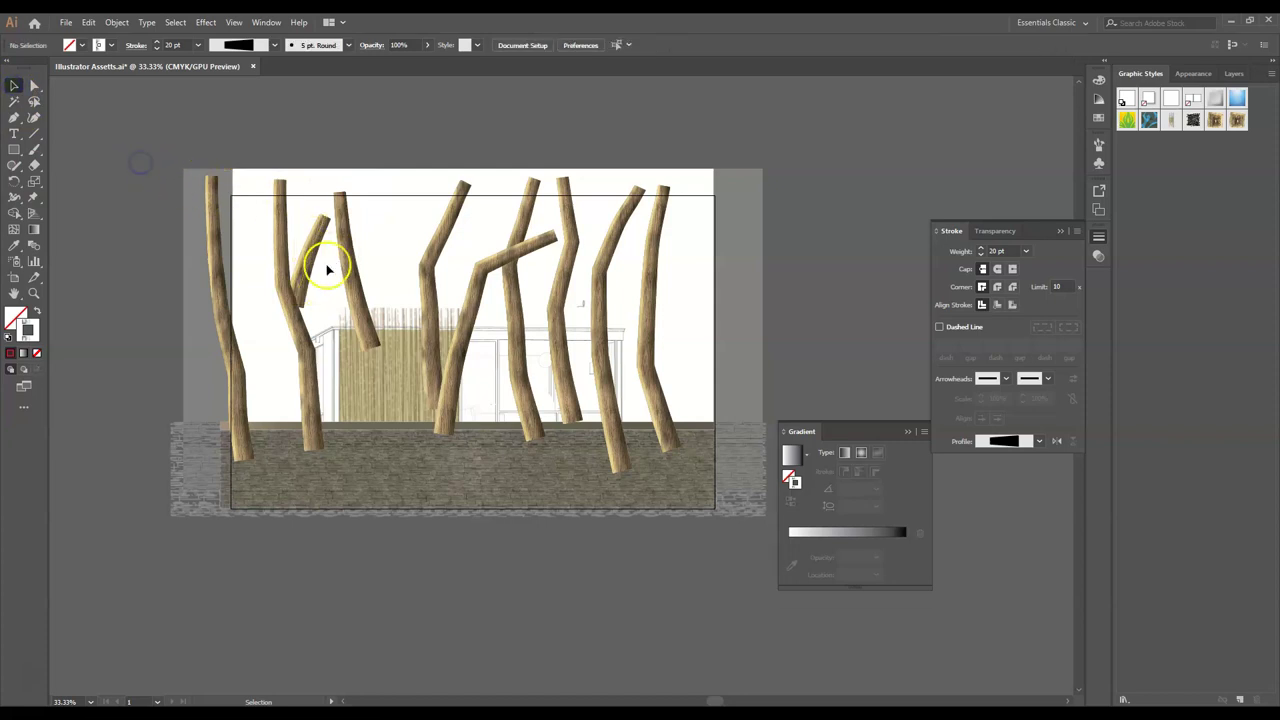
left_click(318, 243)
left_click(297, 218)
left_click(114, 191)
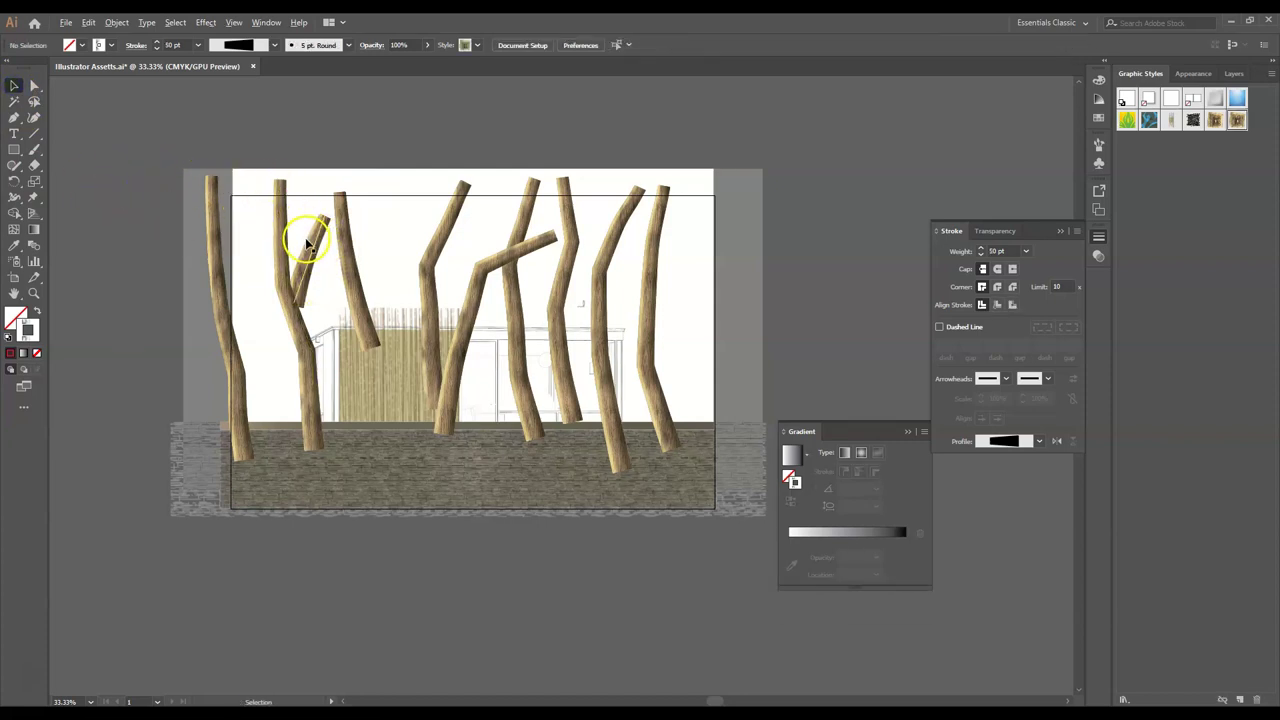
- Scale the second trunk's branch down to a stroke of about 17.8 pt and place its base against the trunk's bend
scroll(308, 243, "up", 6)
scroll(340, 289, "down", 3)
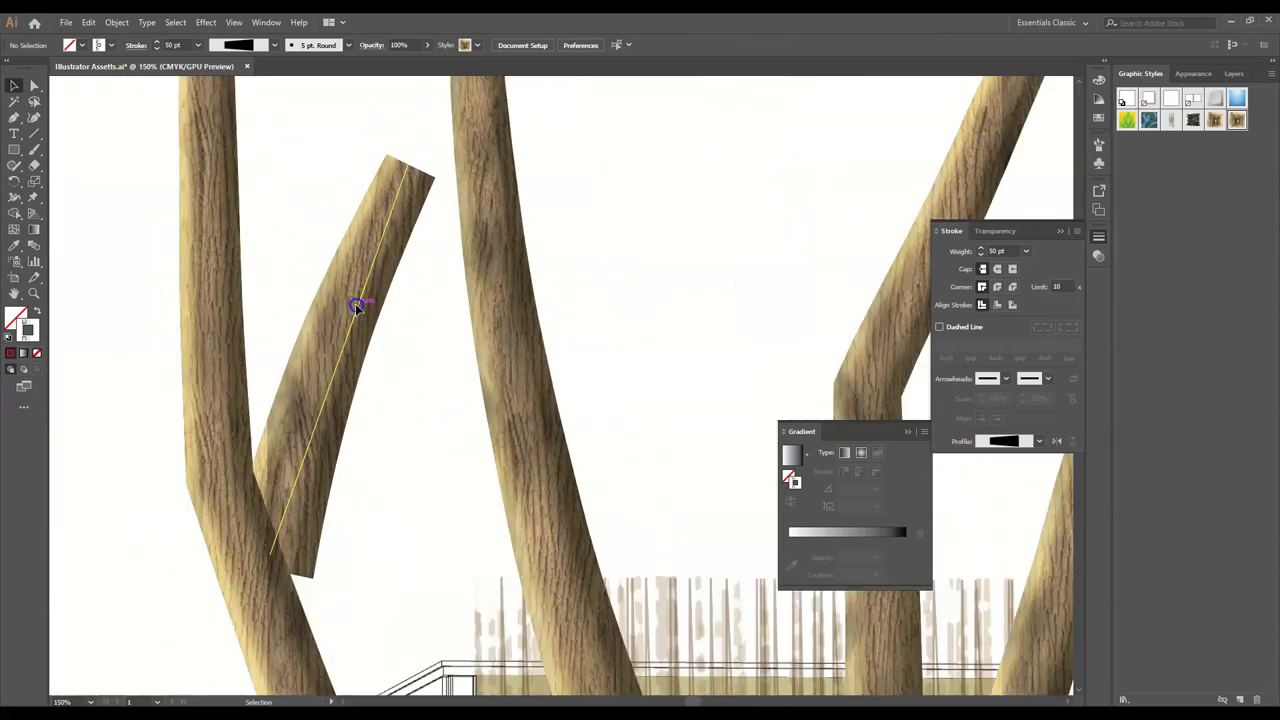
left_click(357, 305)
left_click_drag(409, 554, 319, 434)
left_click_drag(277, 271, 266, 491)
- Stretch the thin branch by moving its upper end point up toward the neighbouring trunk
left_click(34, 86)
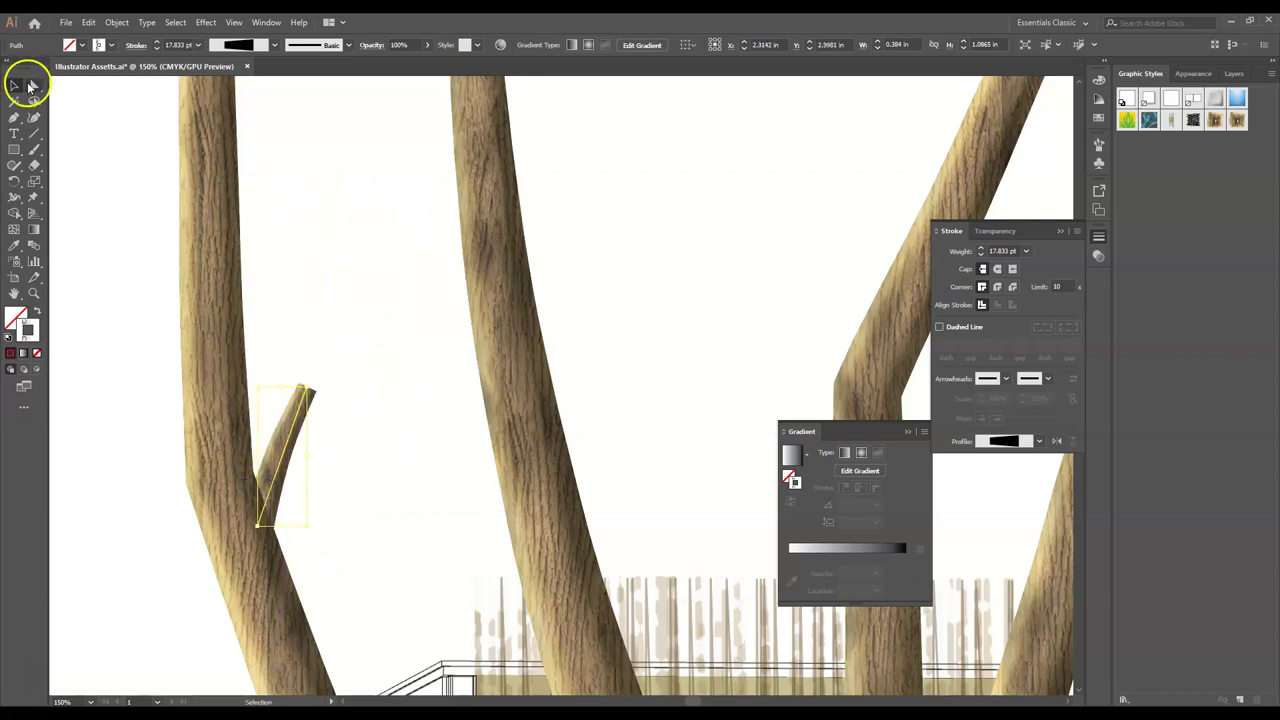
left_click_drag(311, 393, 404, 130)
left_click(423, 438)
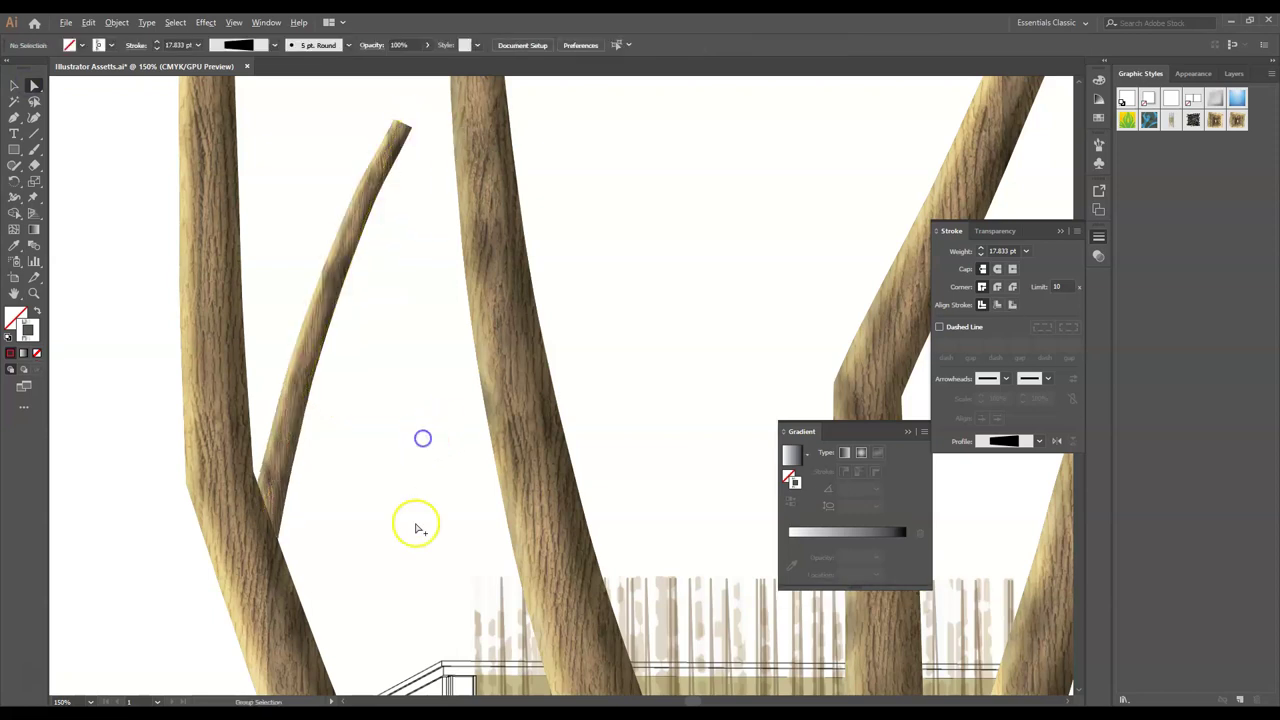
scroll(417, 528, "down", 4)
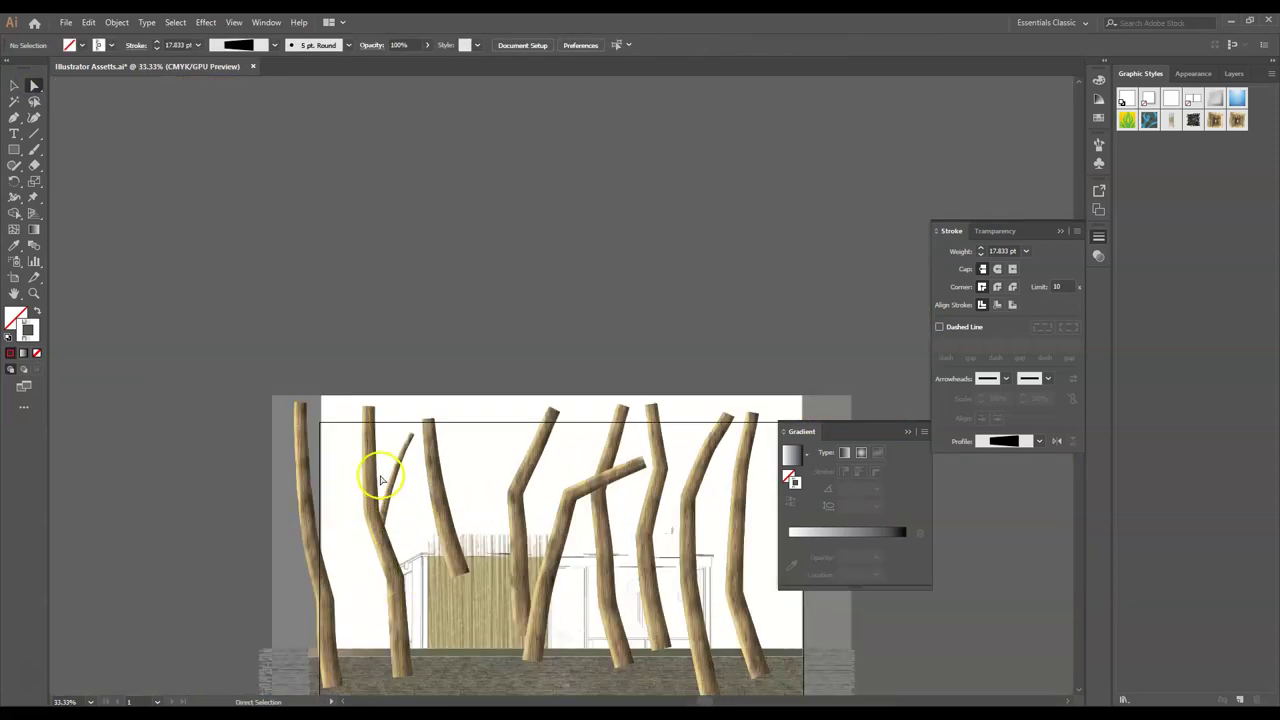
scroll(380, 474, "down", 2)
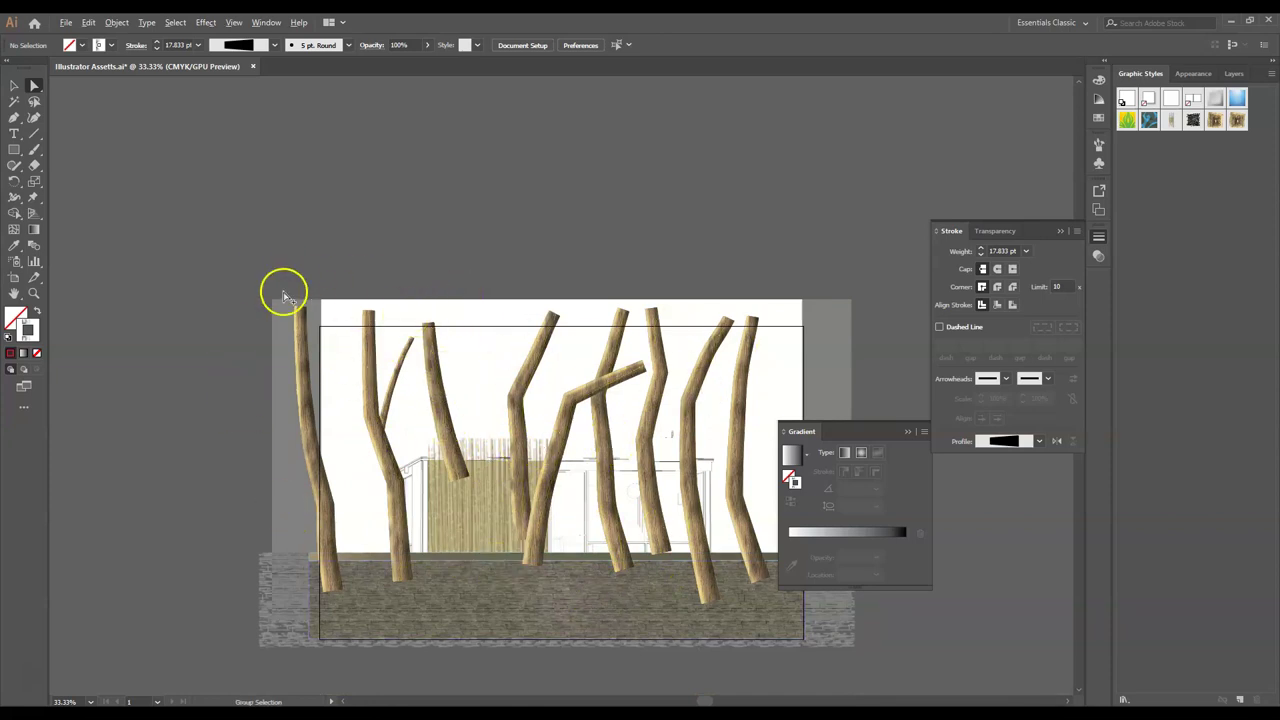
- Select all the styled trunks and the branch on the elevation and copy them for use in Photoshop
scroll(283, 289, "down", 1)
scroll(623, 434, "up", 1)
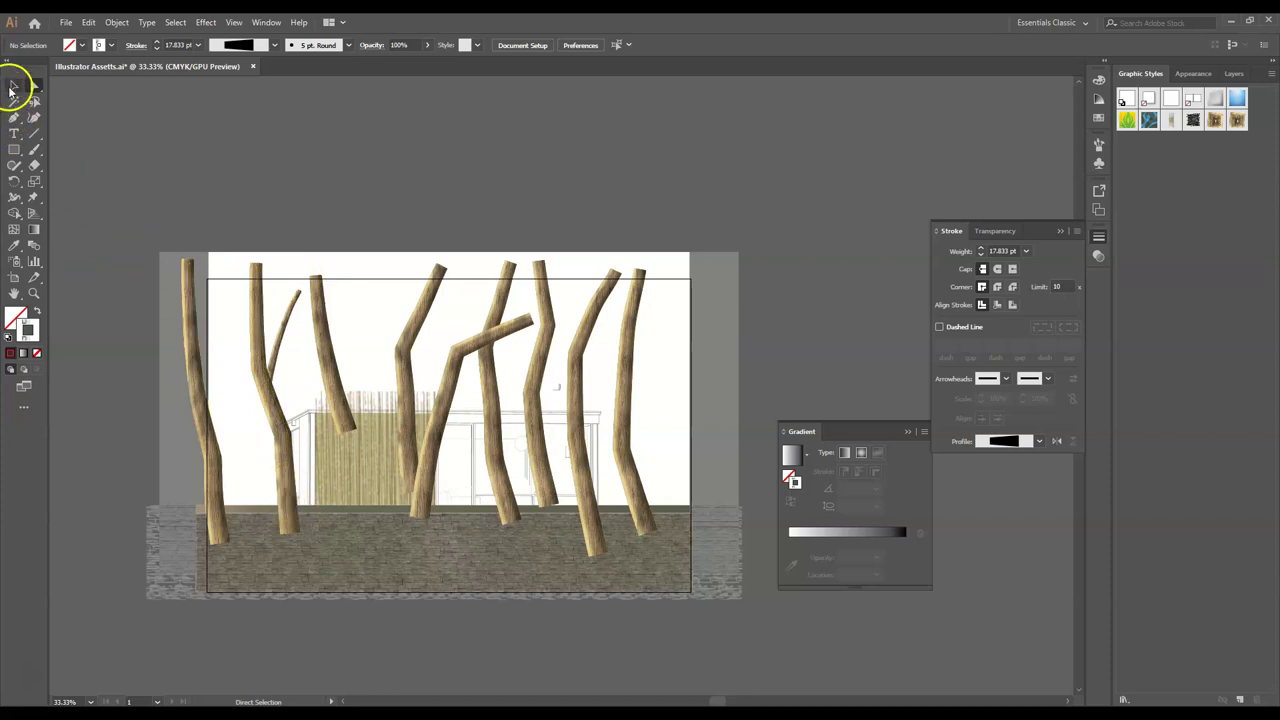
key("ctrl+a")
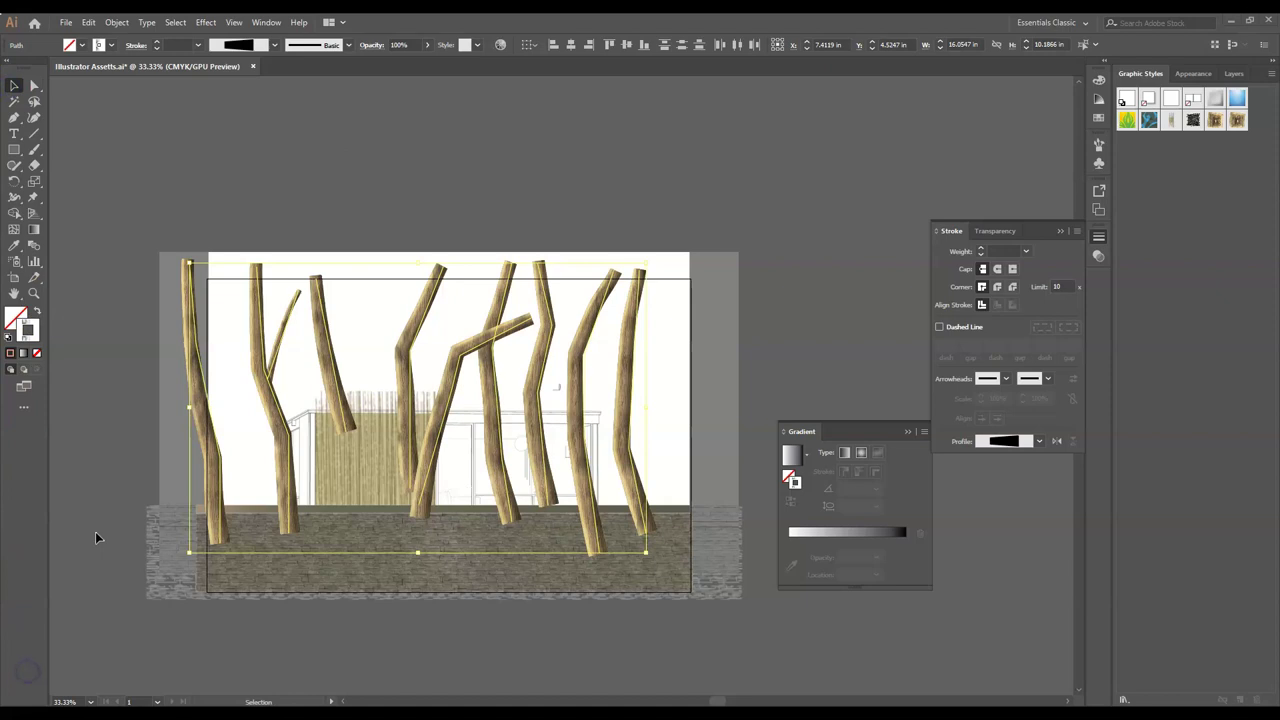
left_click(123, 197)
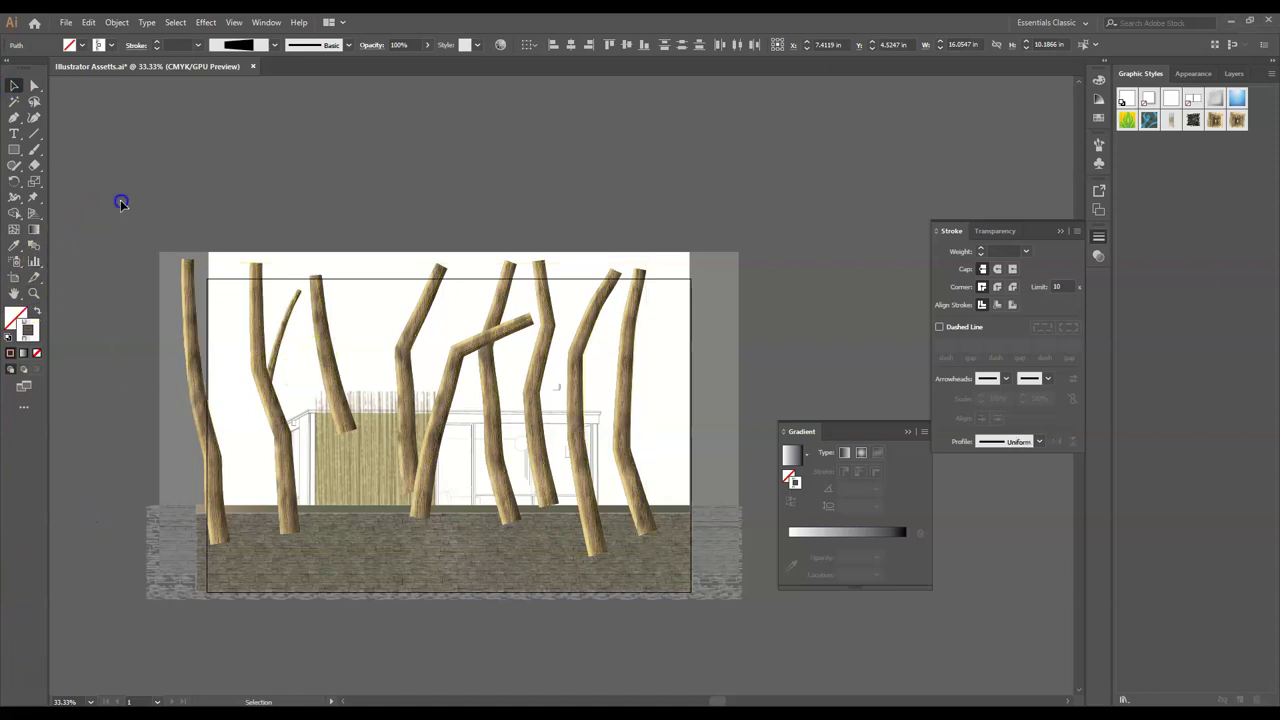
scroll(15, 493, "left", 2)
scroll(15, 493, "left", 6)
key("ctrl+a")
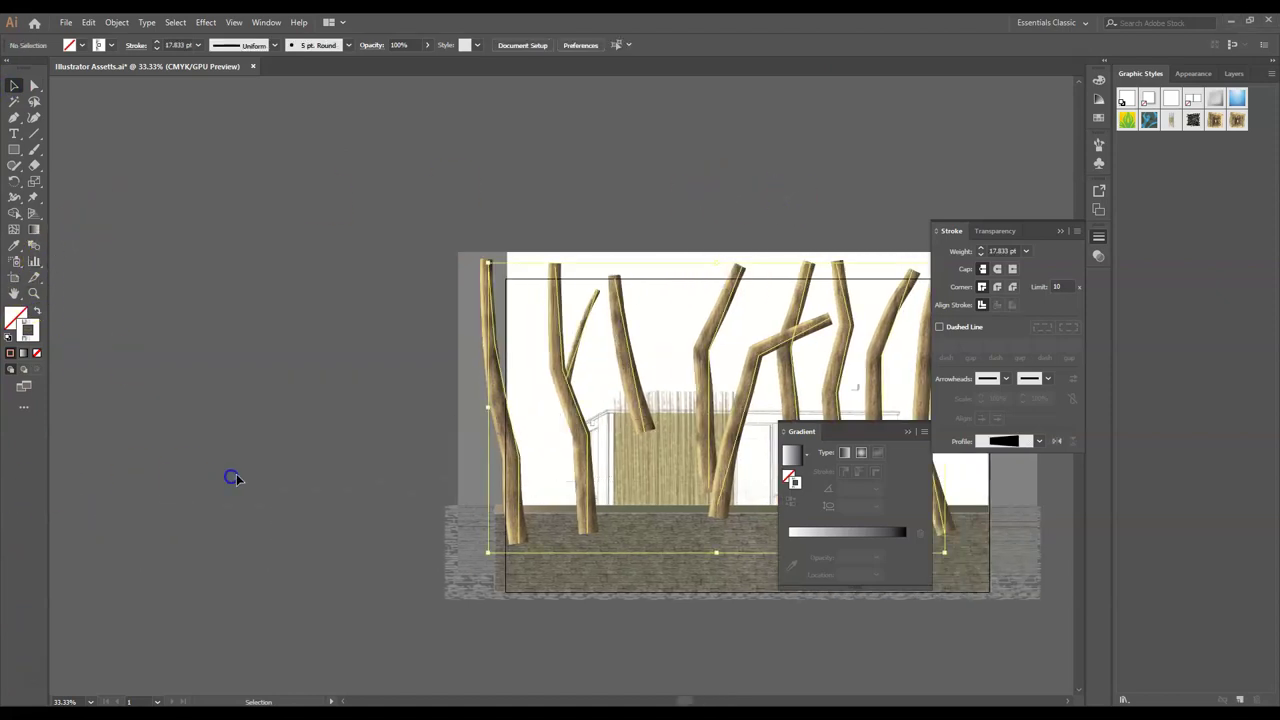
scroll(665, 655, "right", 6)
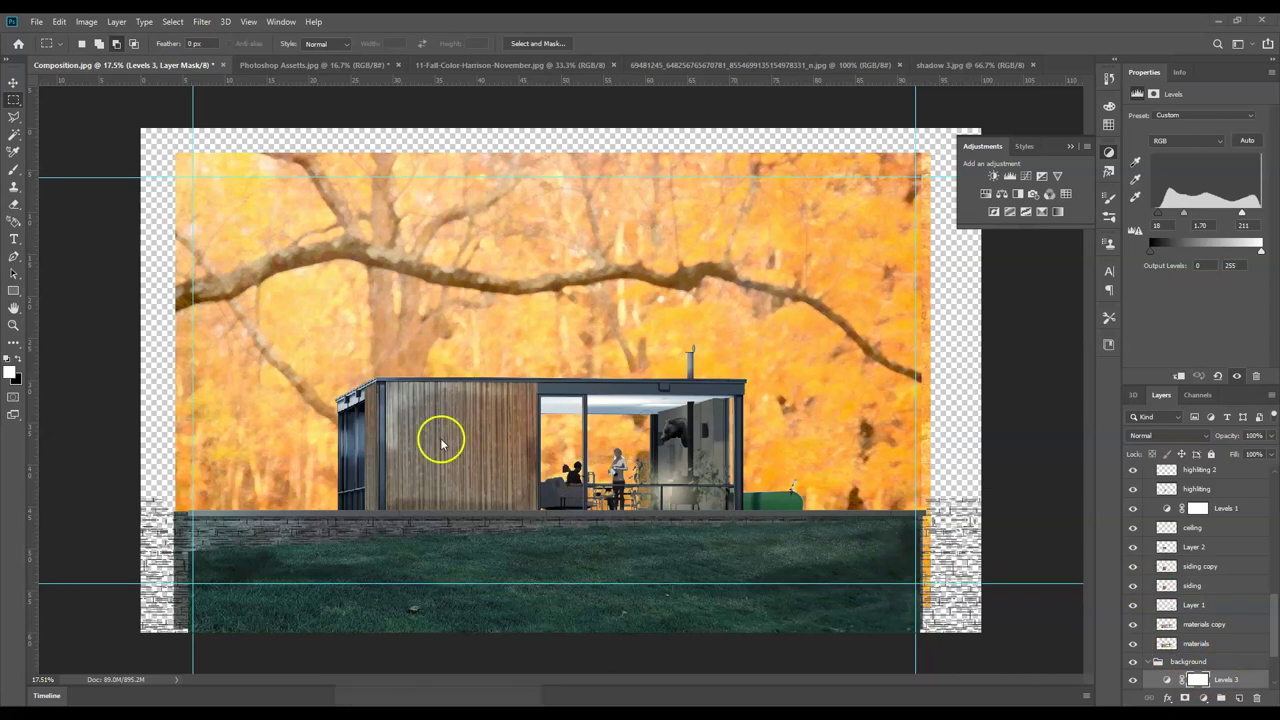
- In Photoshop's Composition.jpg, paste the trees as pixels and enlarge them to about 481% across the autumn backdrop
key("ctrl+v")
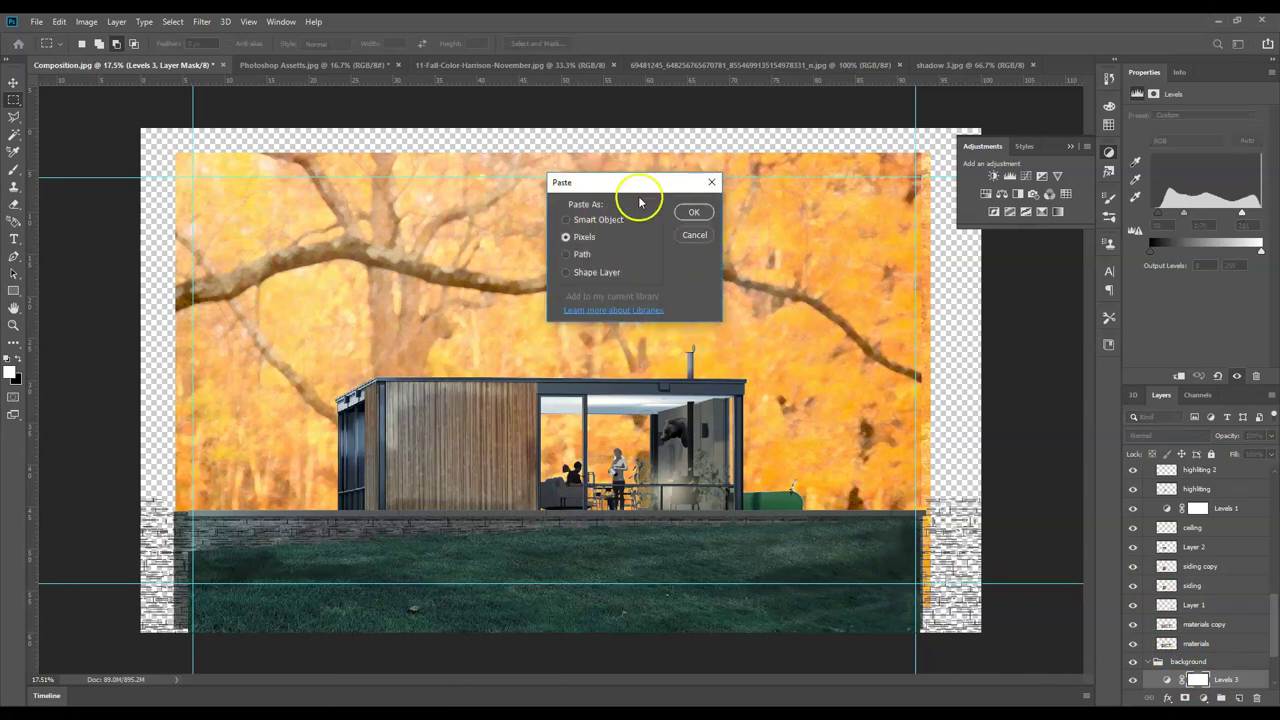
left_click(692, 211)
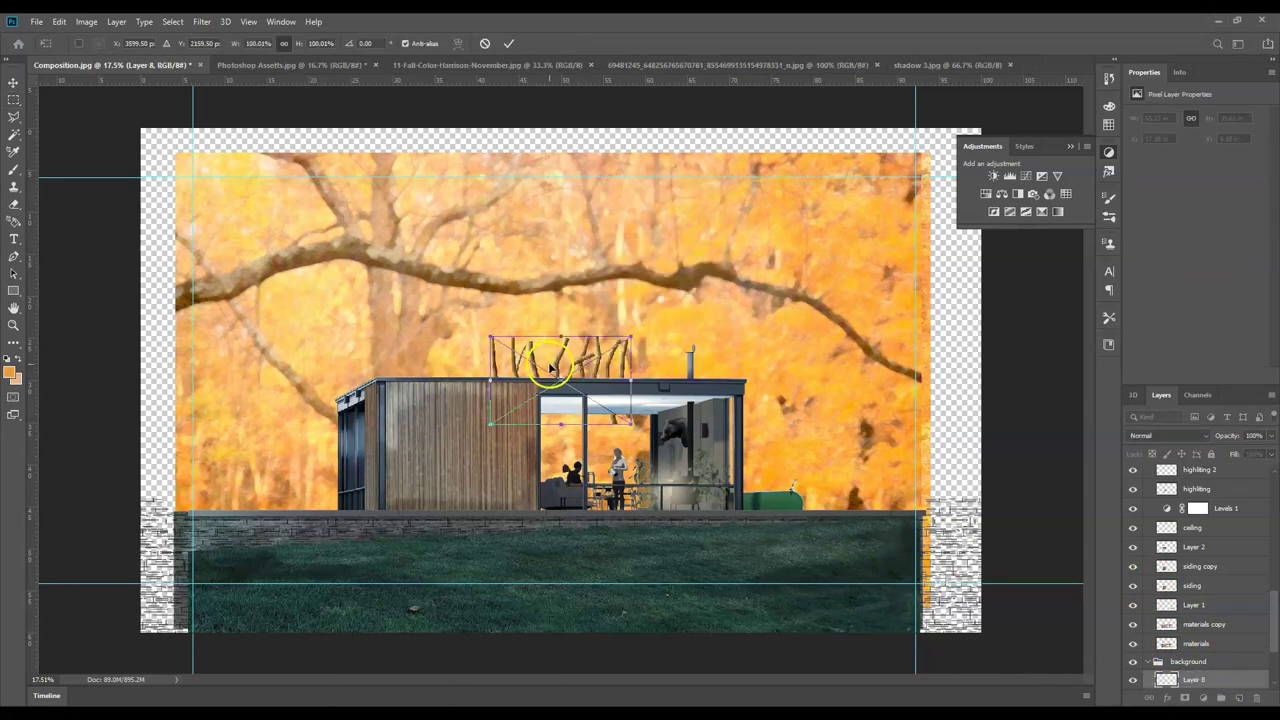
left_click_drag(534, 361, 222, 191)
left_click_drag(316, 256, 817, 653)
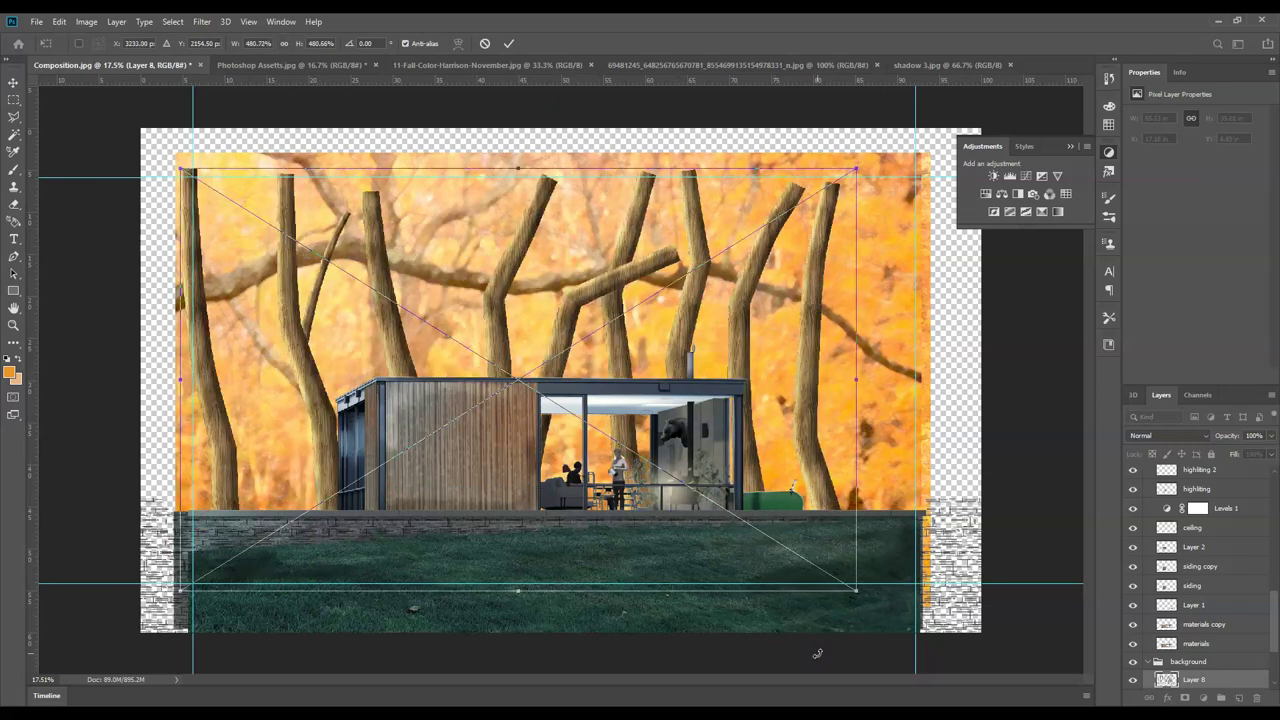
- Commit the tree placement and shift the layer behind the house to X 5.6 in, Y 4.46 in
left_click_drag(808, 375, 795, 372)
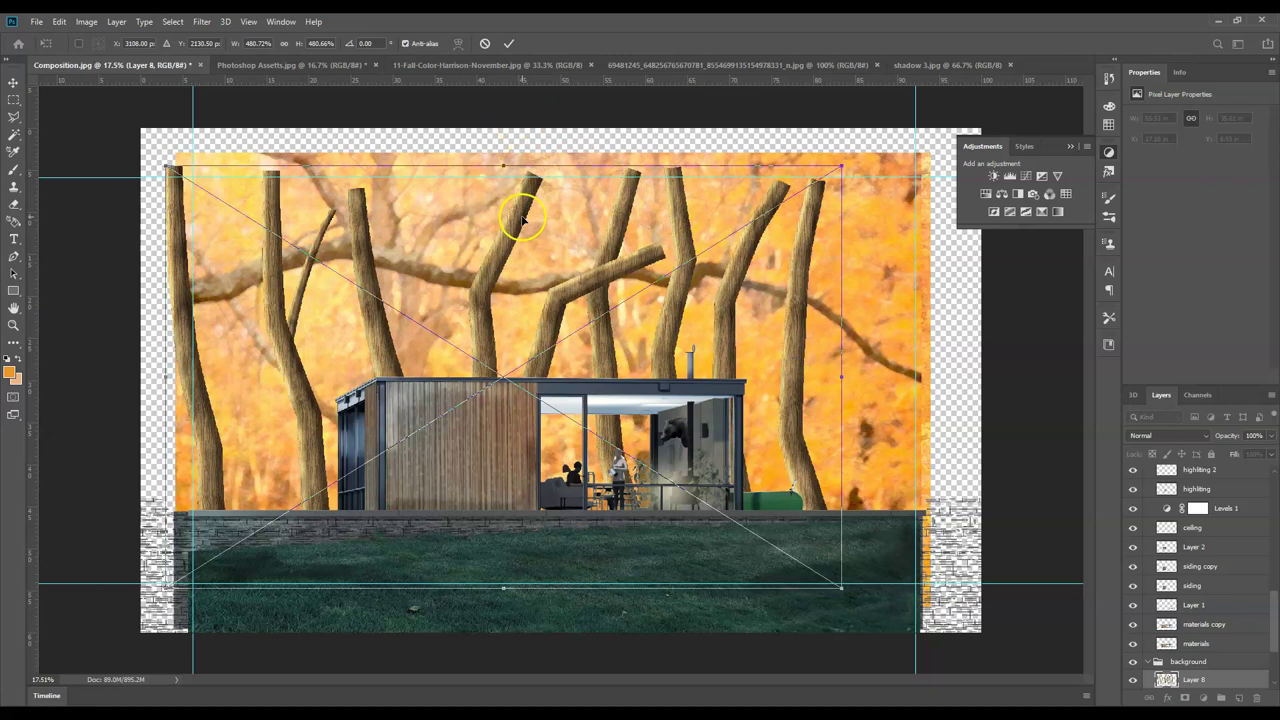
double_click(477, 277)
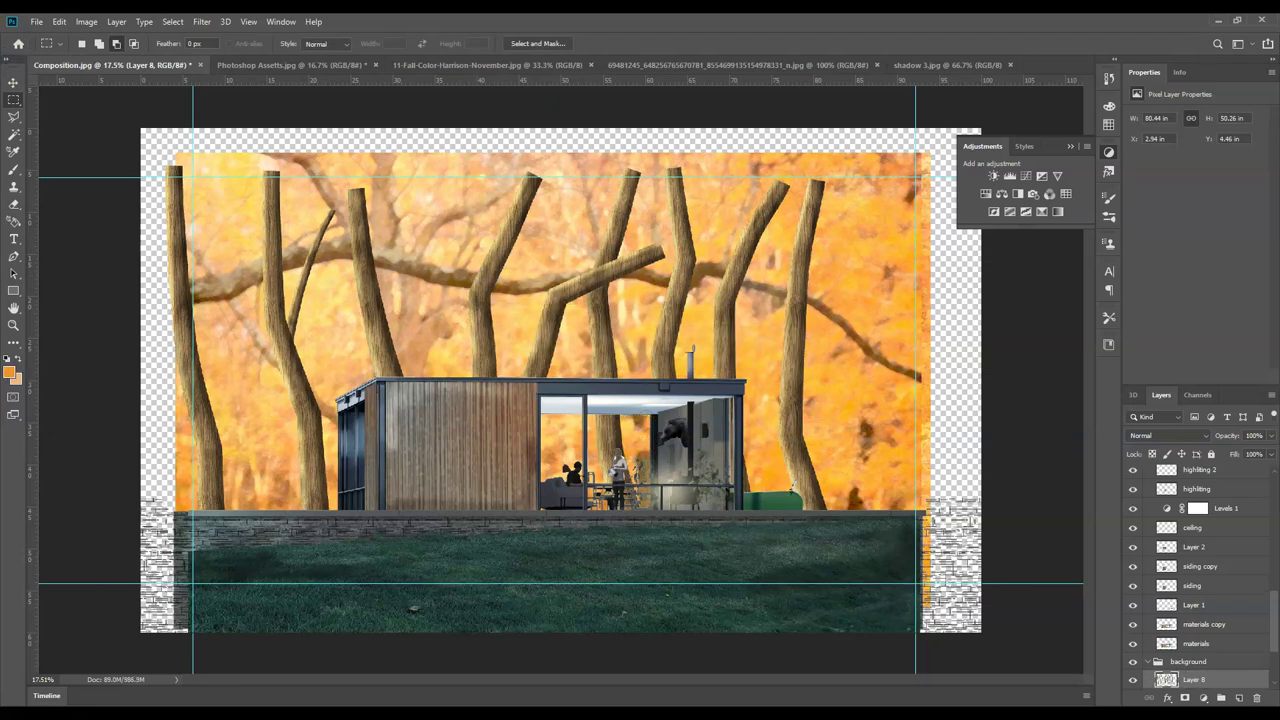
key("v")
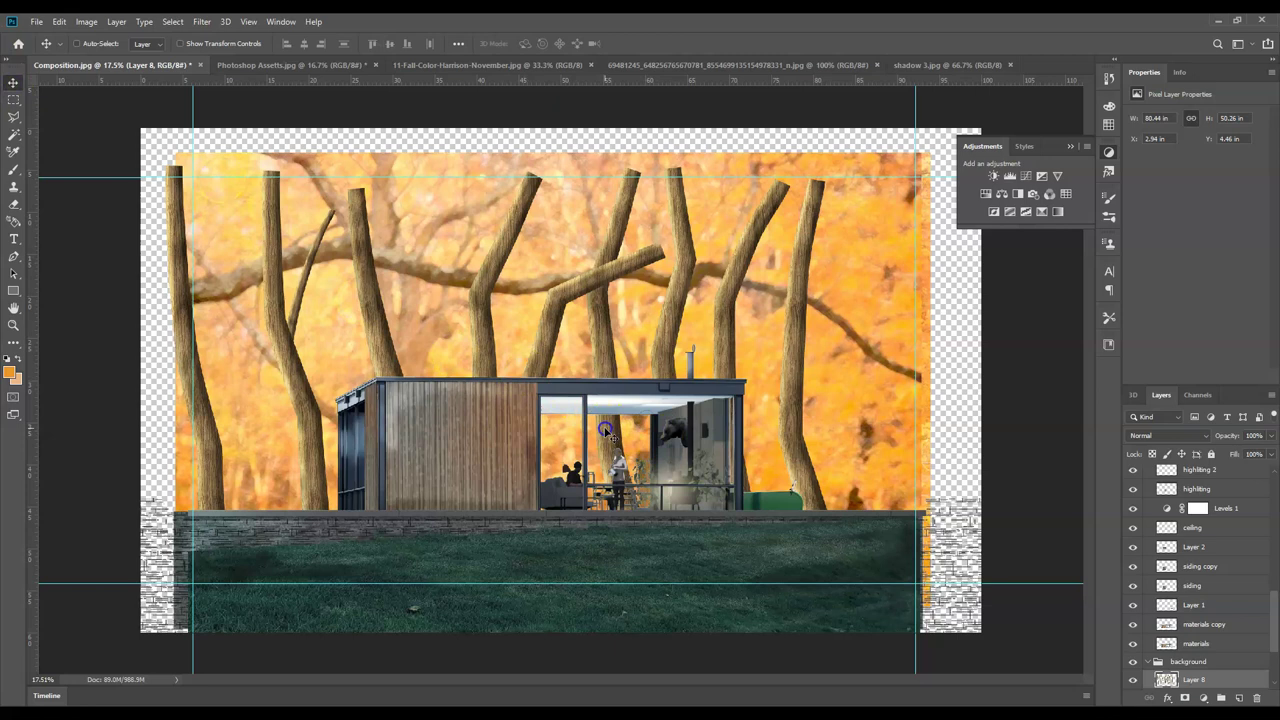
left_click_drag(606, 429, 632, 430)
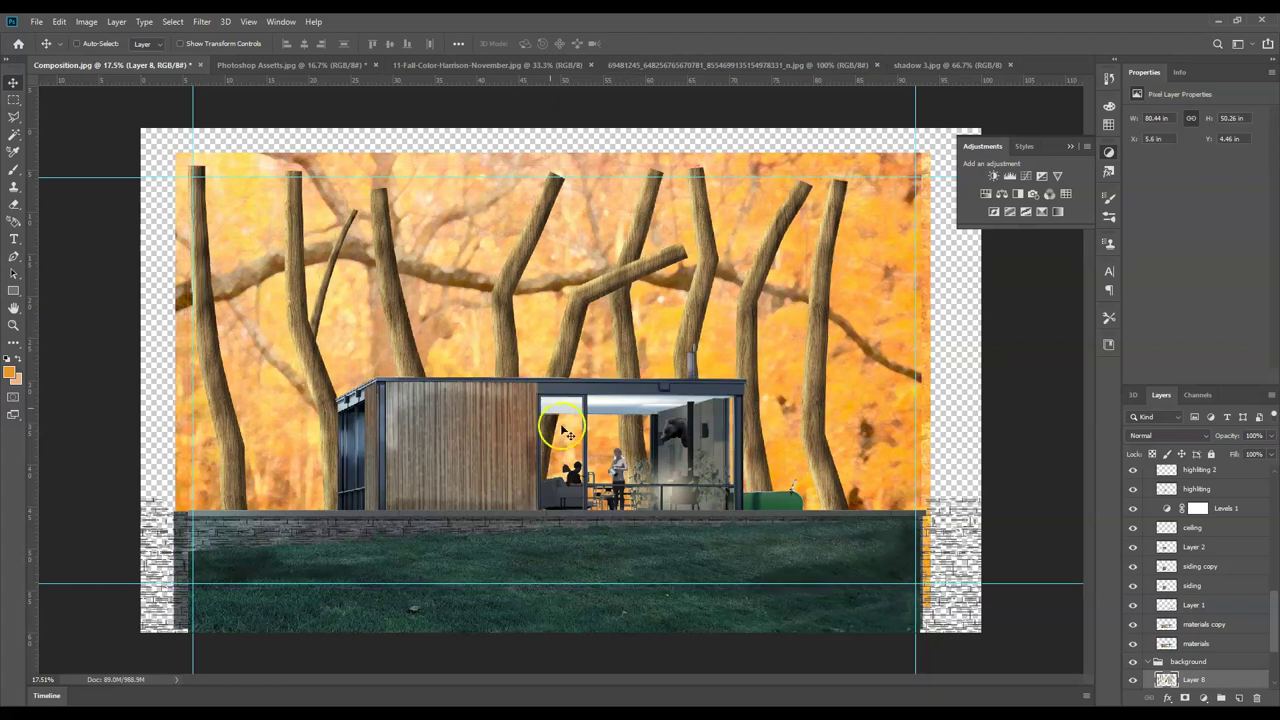
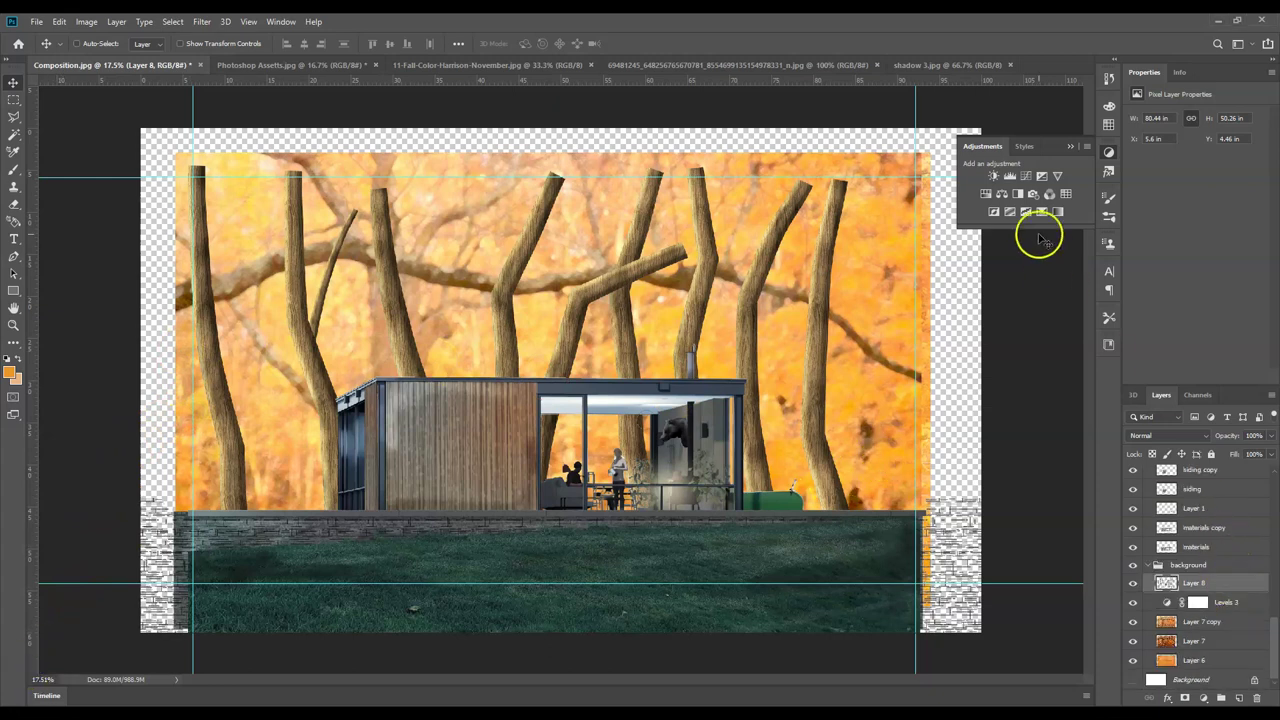
- Add a Hue/Saturation adjustment clipped to the trees layer, with saturation -37 and lightness +7
left_click(986, 194)
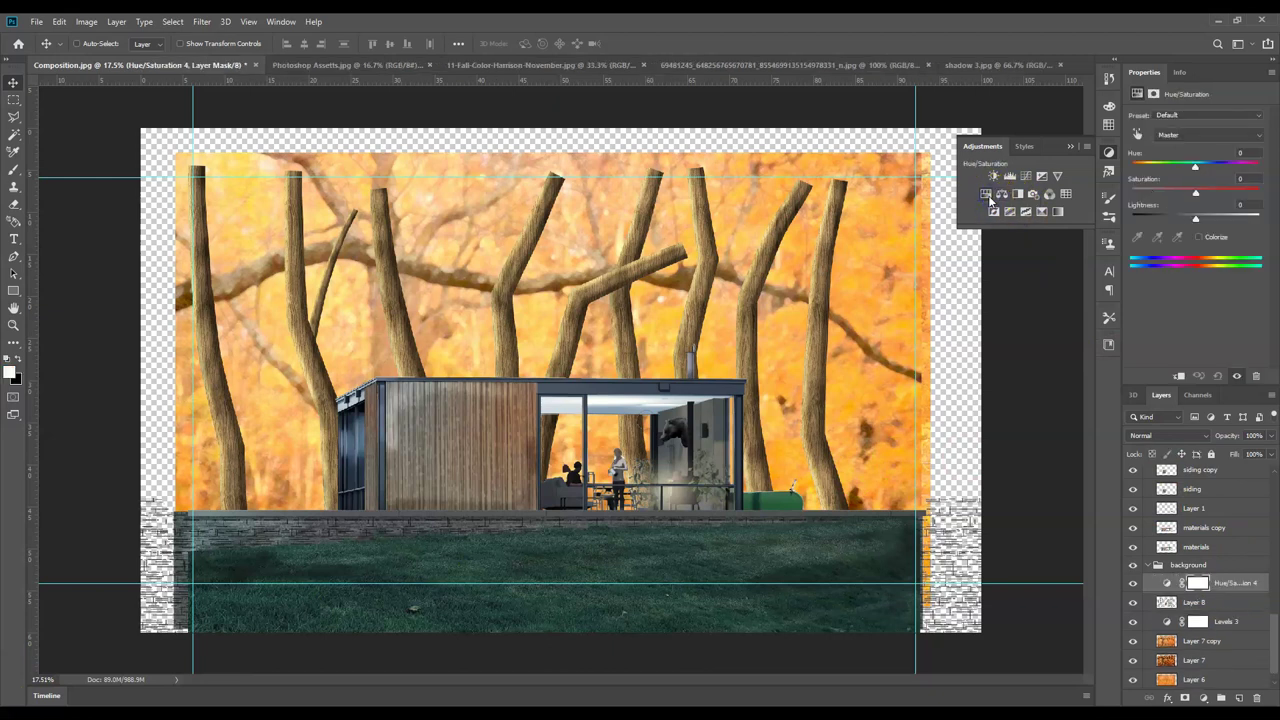
left_click(1181, 377)
left_click(1184, 376)
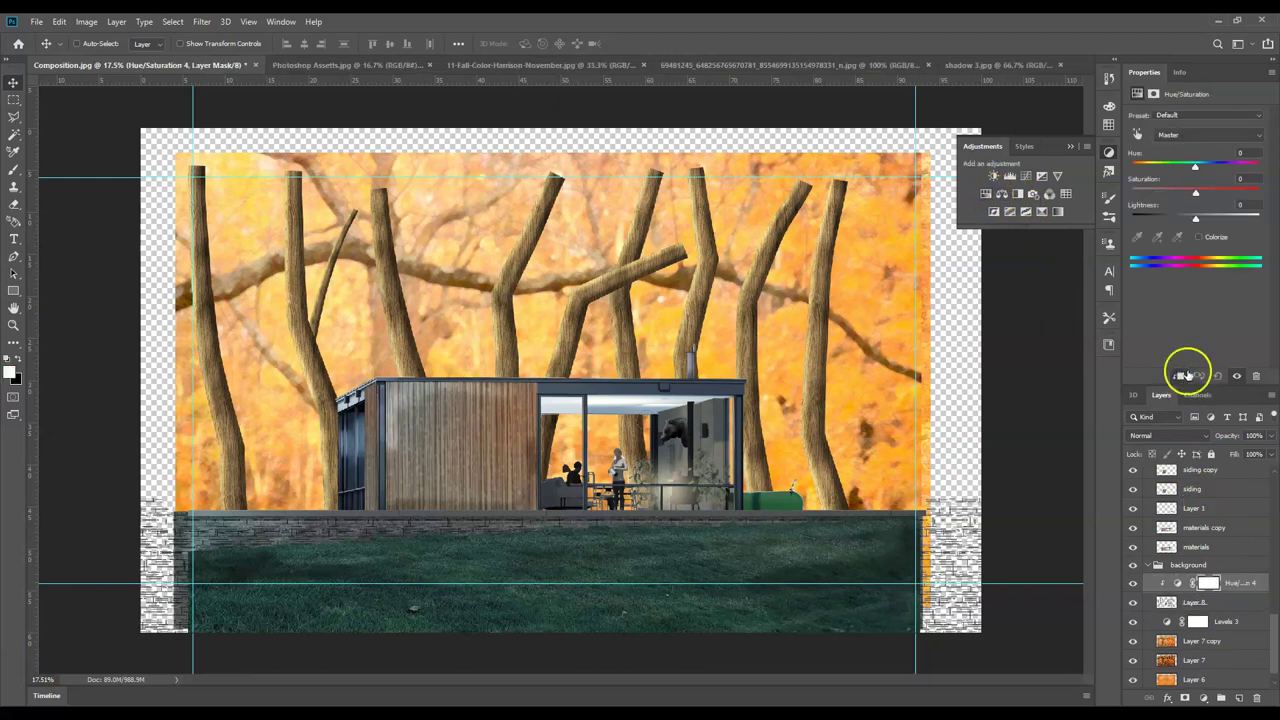
left_click_drag(1195, 192, 1185, 194)
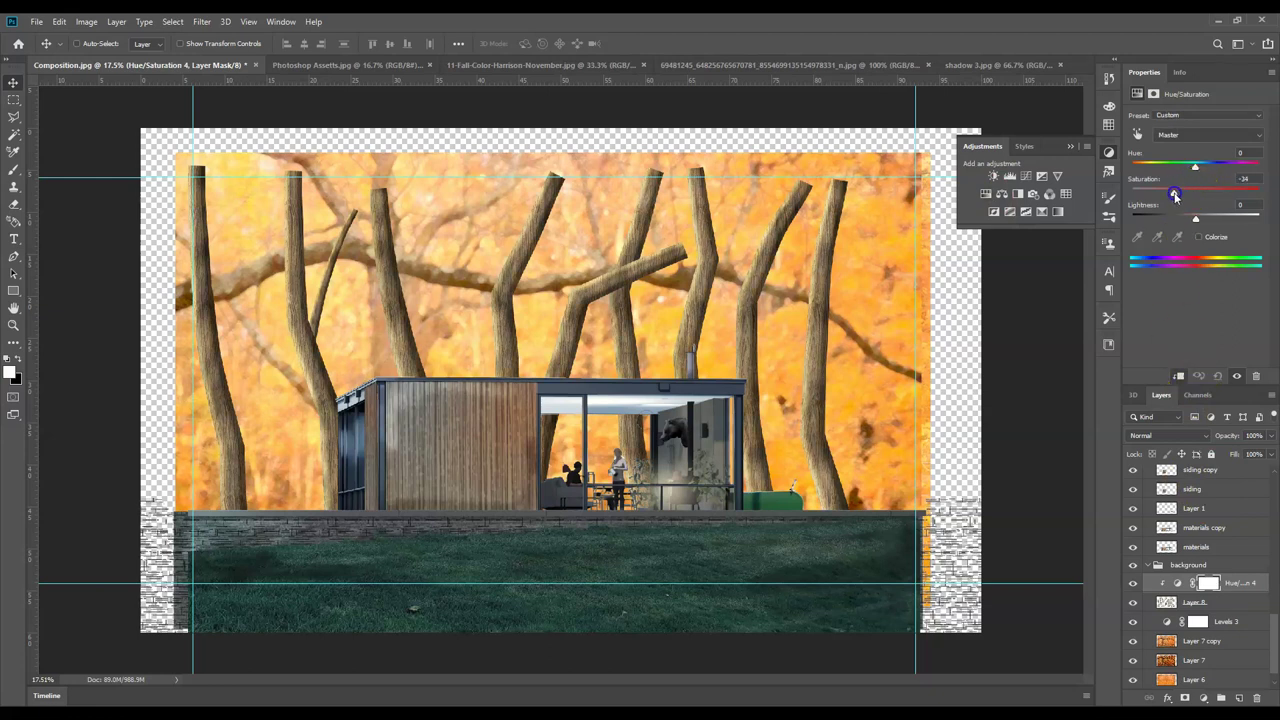
left_click_drag(1165, 193, 1167, 193)
left_click_drag(1172, 193, 1206, 219)
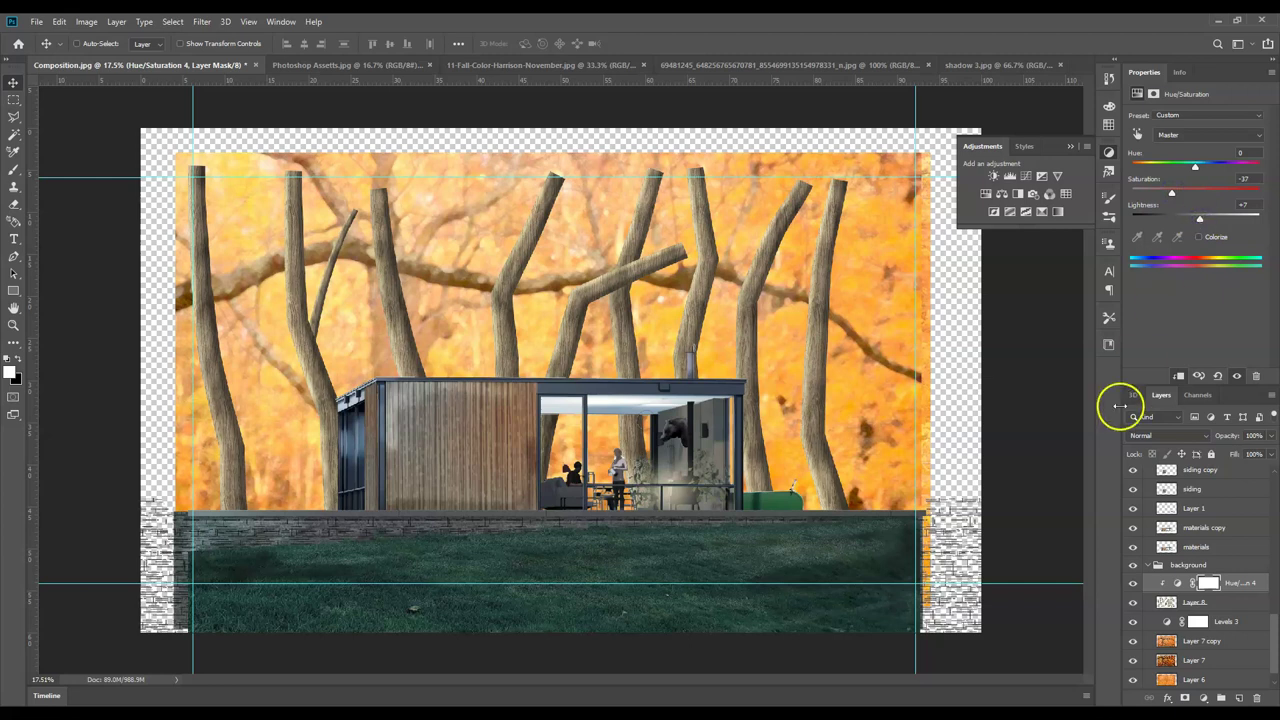
left_click(1258, 585)
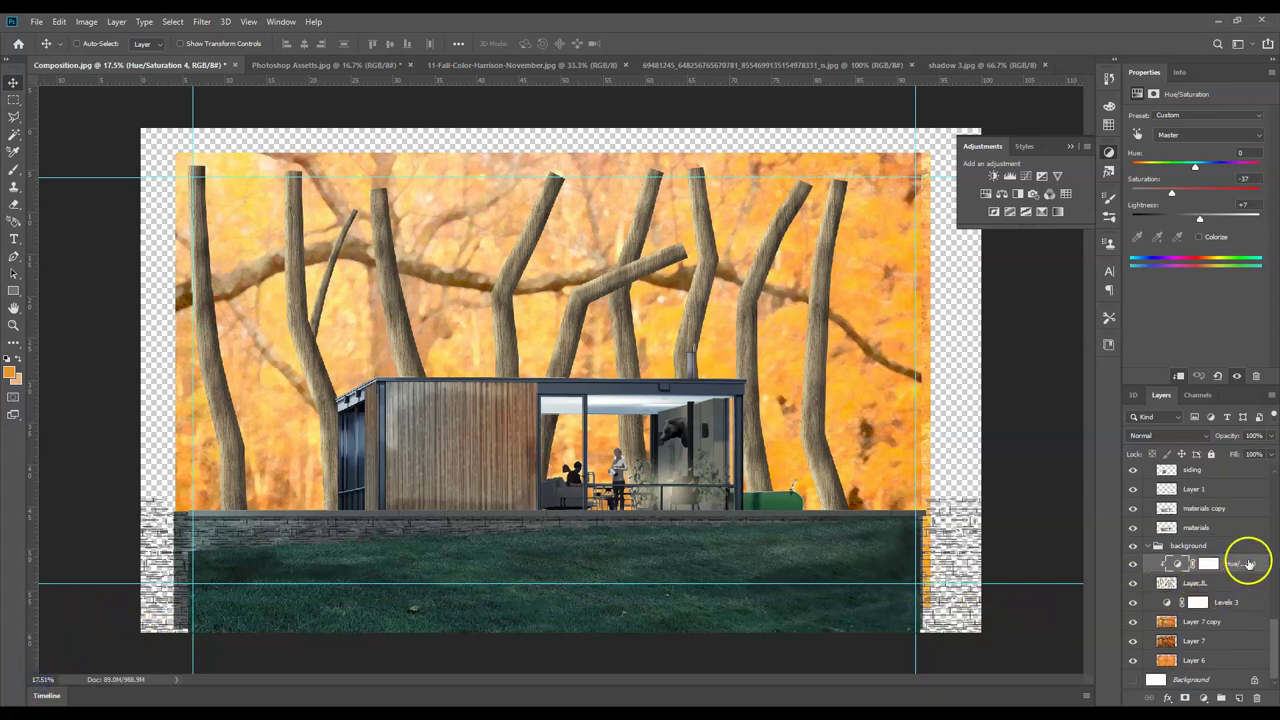
- Add a layer named fog above the trees' clipped Hue/Saturation adjustment in the background group
left_click(1239, 697)
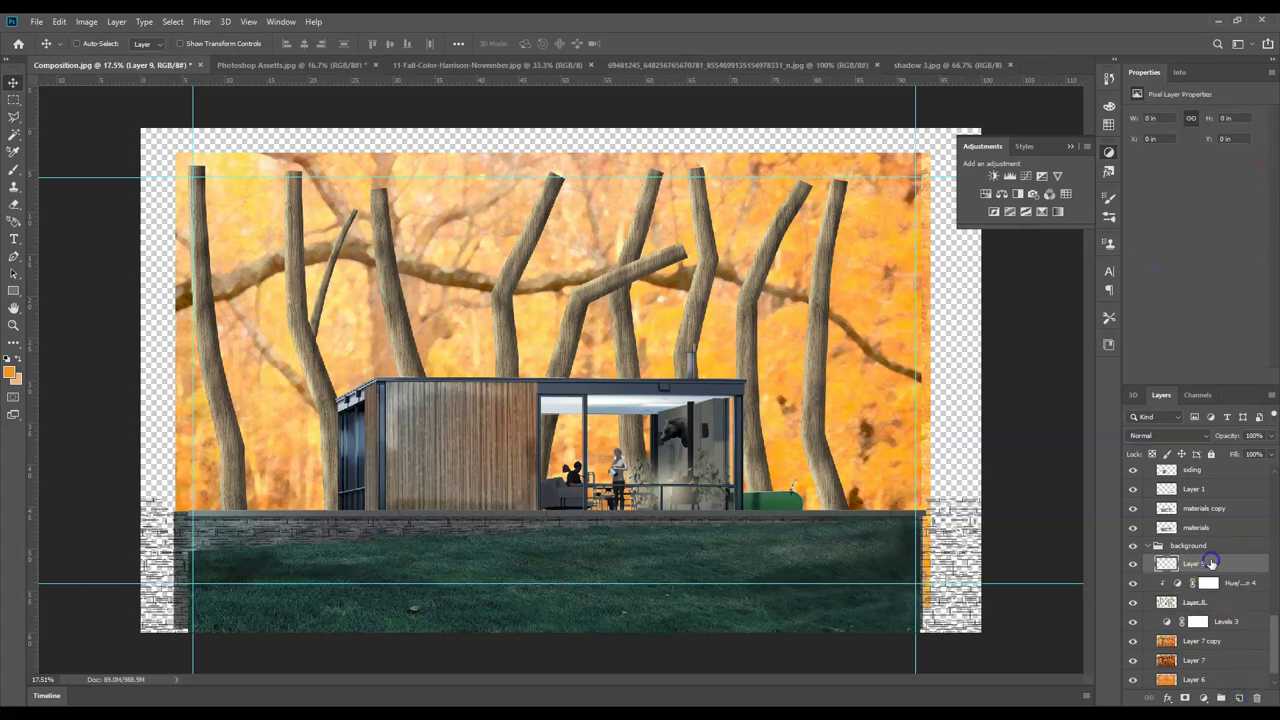
double_click(1212, 565)
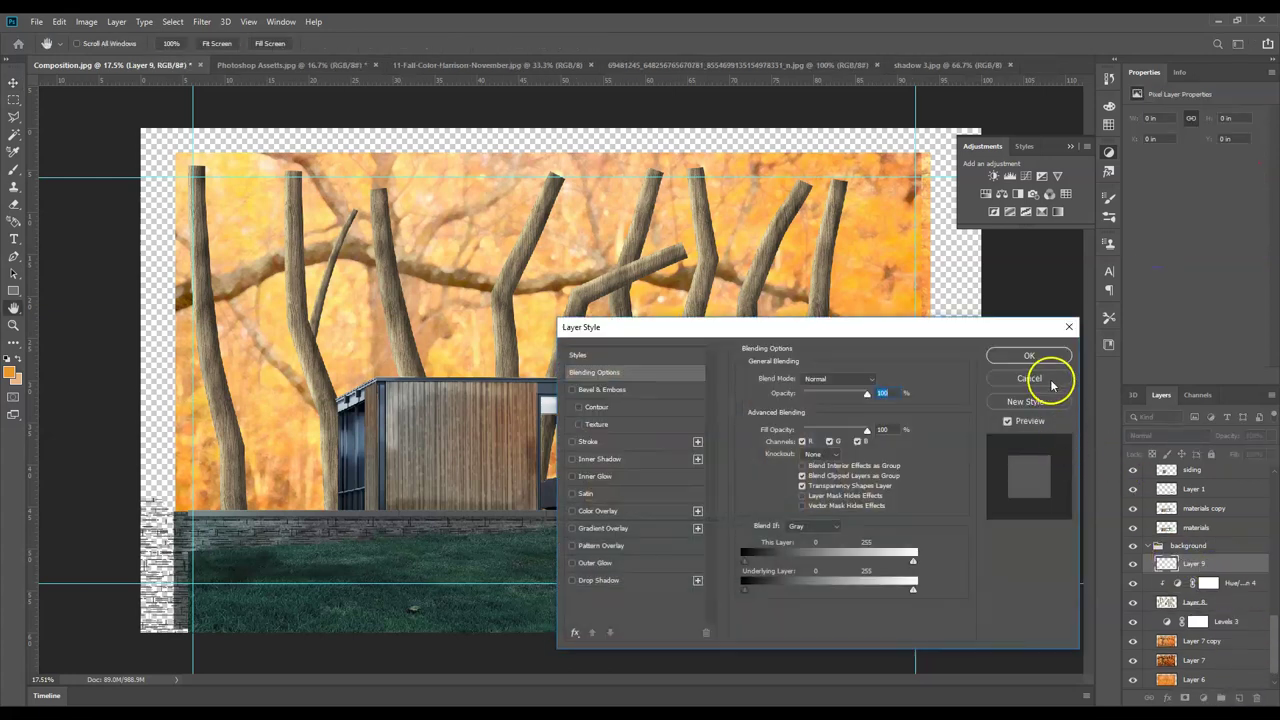
left_click(1051, 380)
double_click(1194, 563)
type("fog")
key("Return")
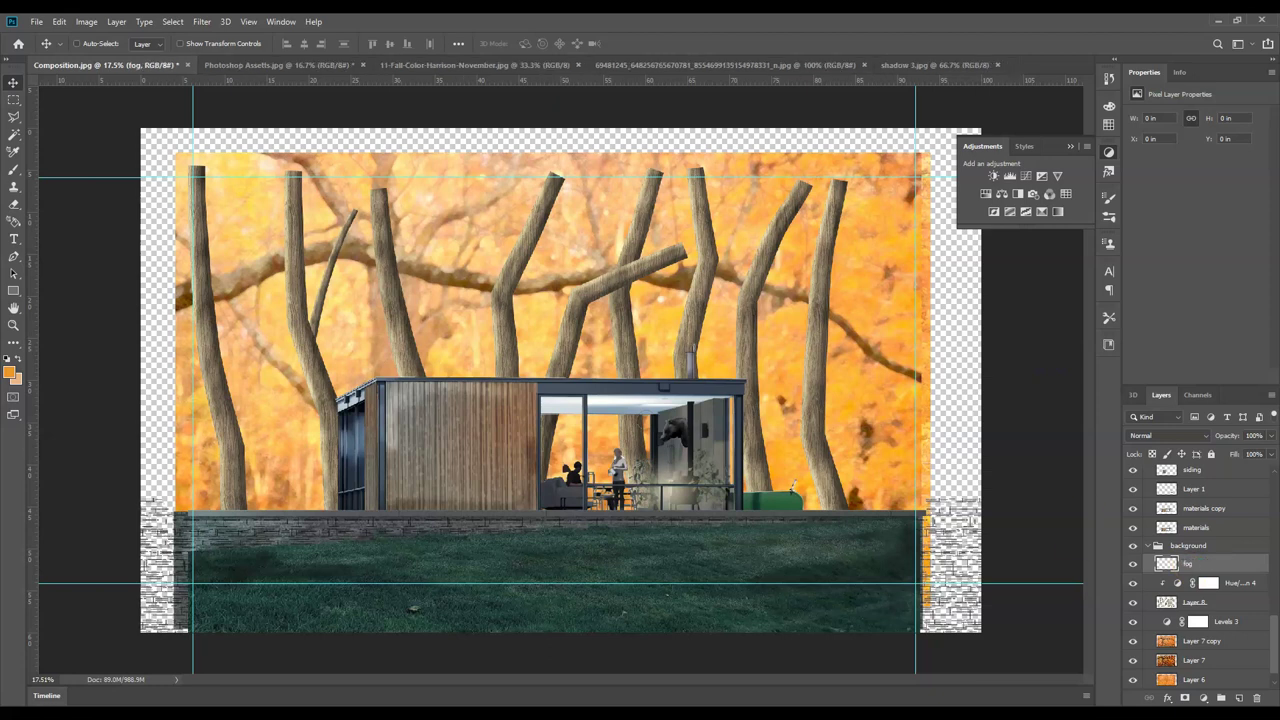
- Set the foreground colour to white and make a rectangular selection over the autumn backdrop down to the base of the house
left_click(13, 373)
left_click_drag(657, 220, 557, 153)
left_click(887, 163)
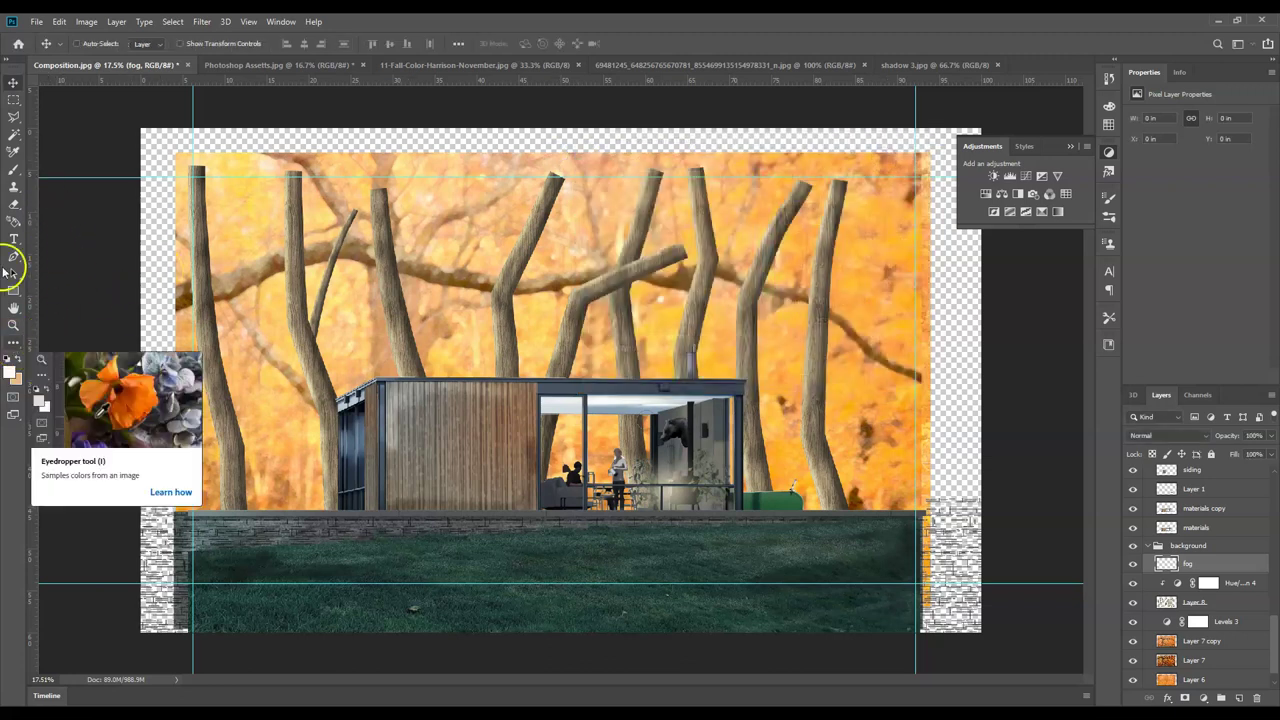
left_click(14, 100)
left_click_drag(163, 157, 940, 514)
- Choose the Gradient tool with the Foreground to Transparent preset
left_click(12, 348)
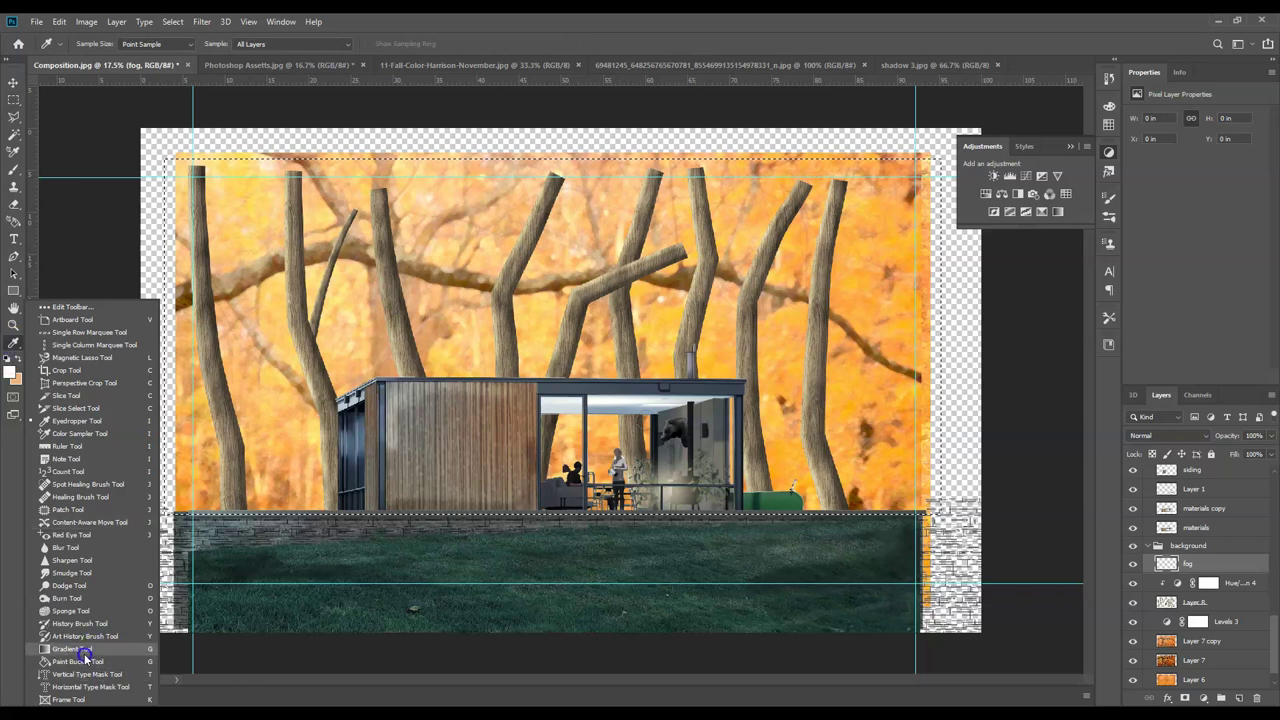
left_click(85, 652)
left_click(118, 44)
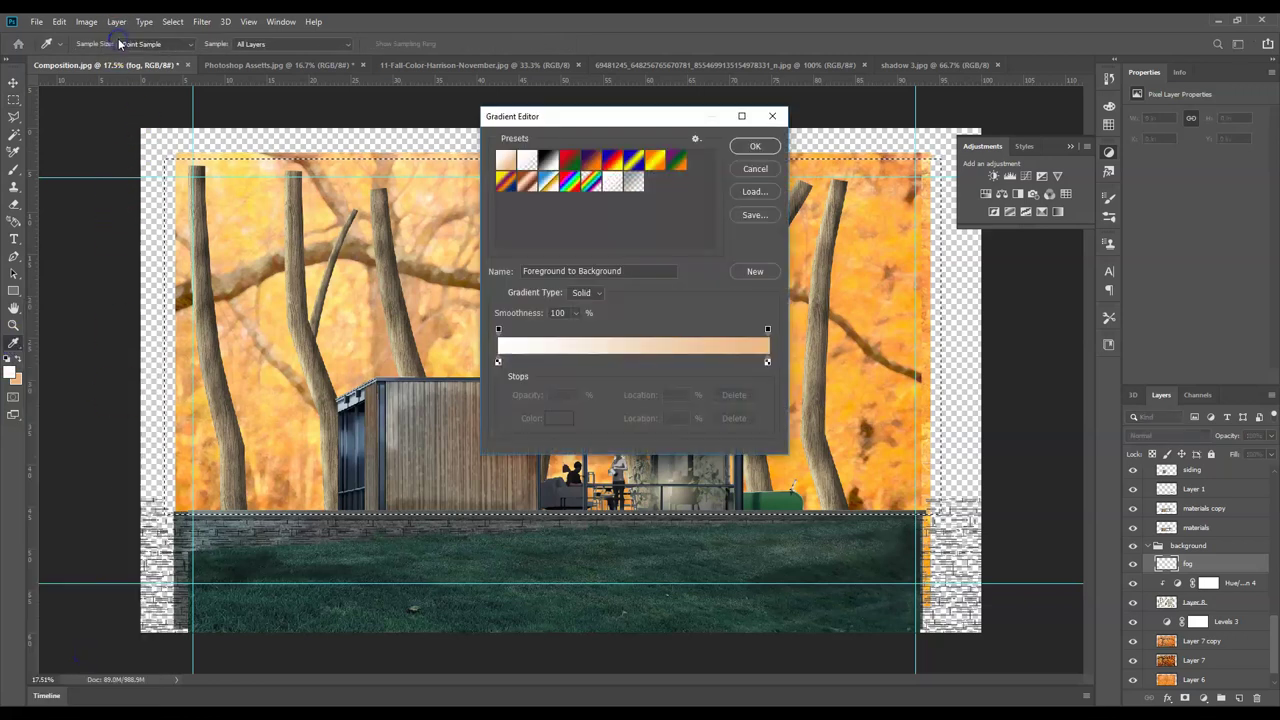
left_click(528, 162)
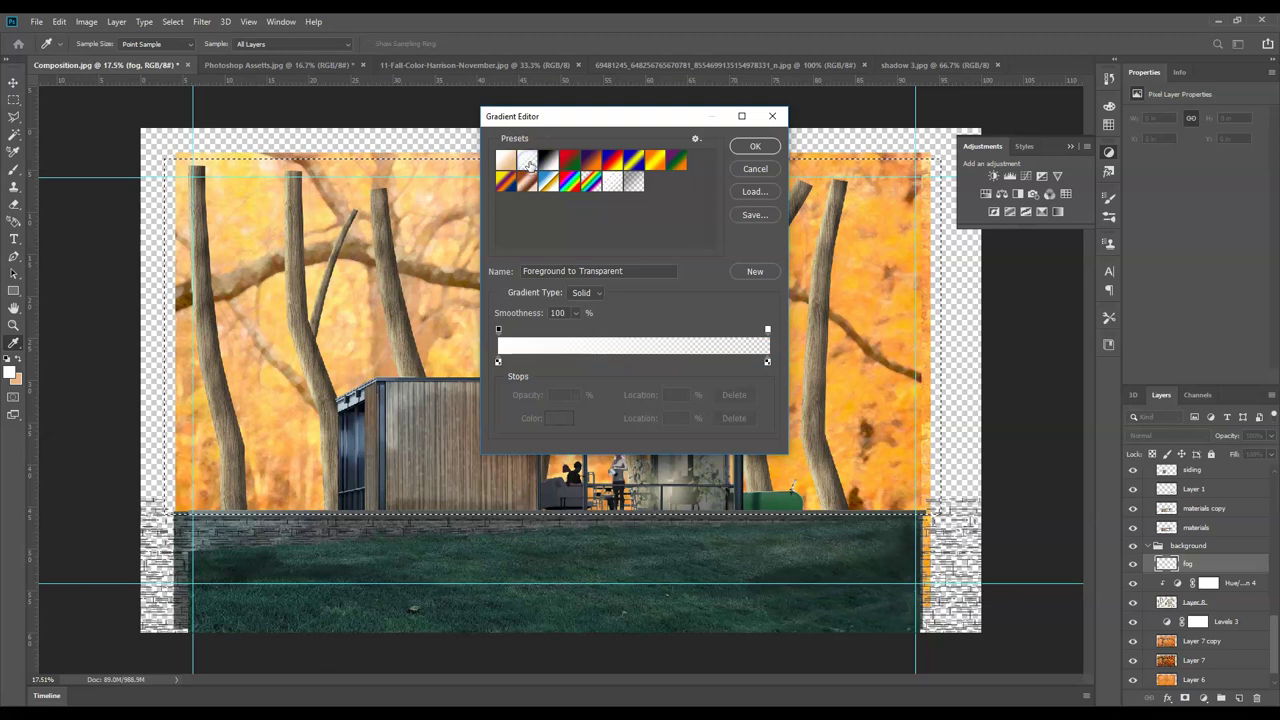
left_click(757, 146)
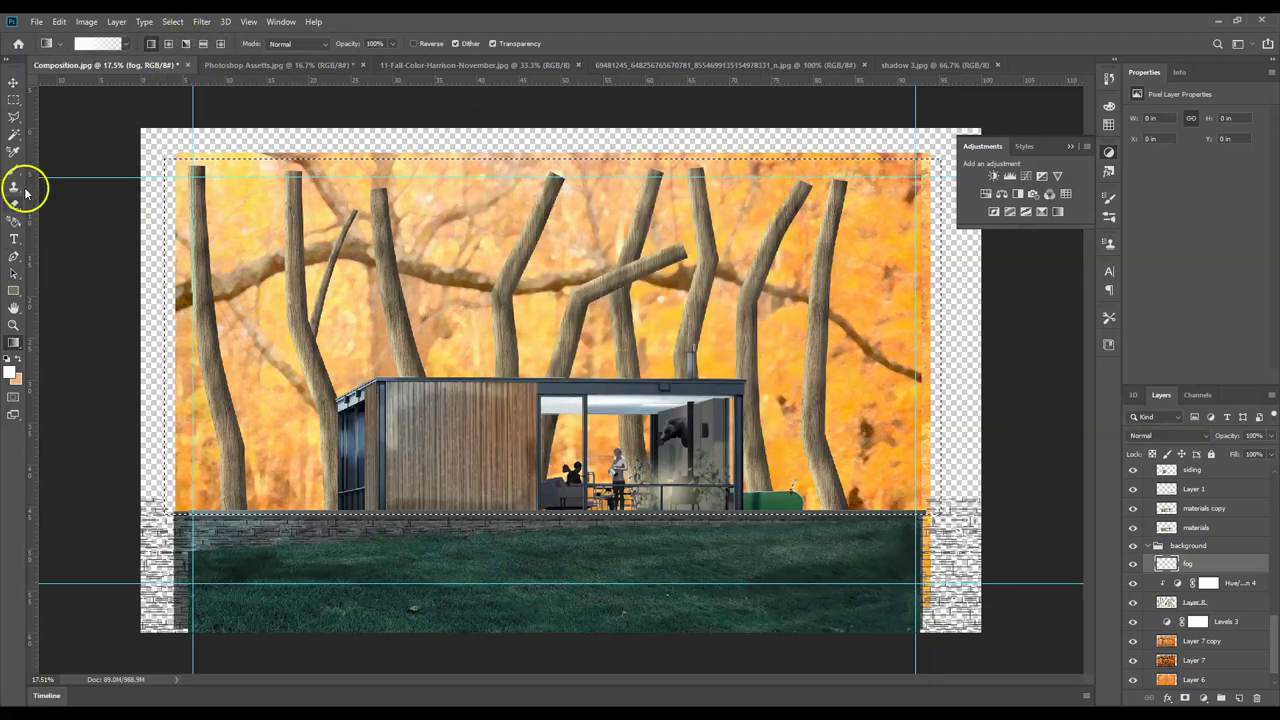
- Draw a white gradient inside the selection, dense at the base of the house and fading upward over the trunks
left_click_drag(540, 424, 537, 327)
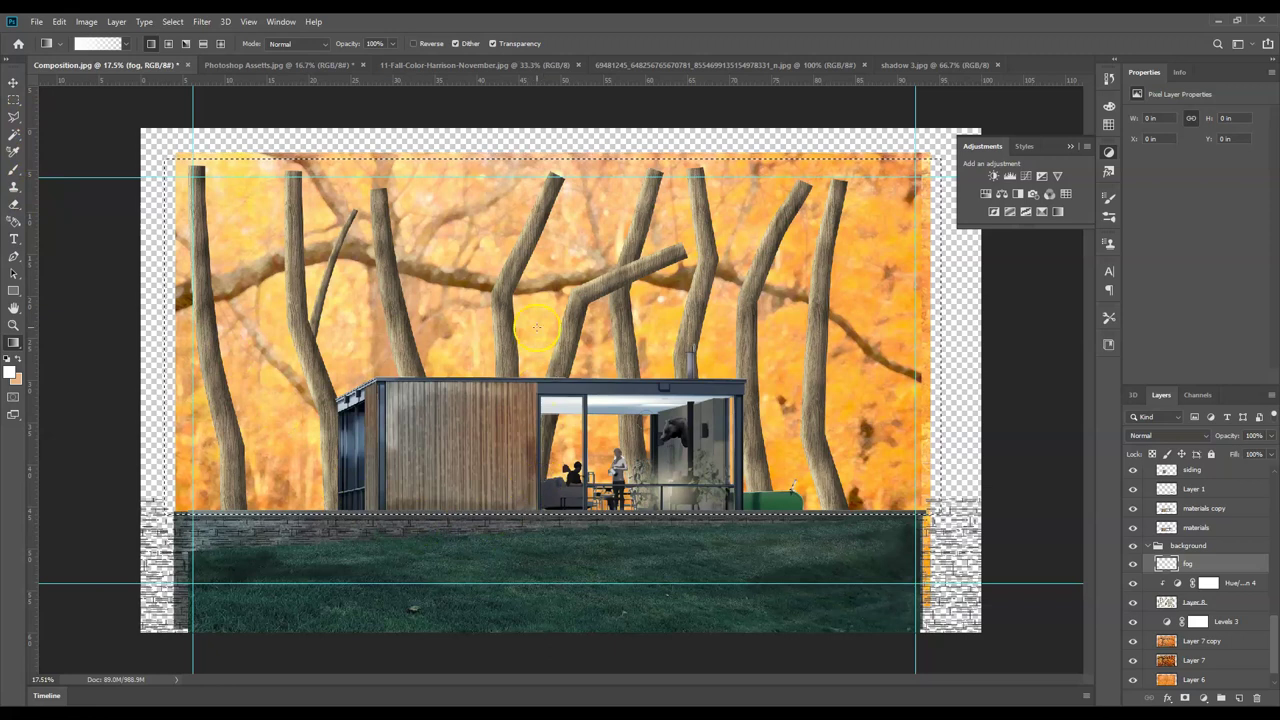
left_click_drag(523, 216, 540, 486)
key("ctrl+z")
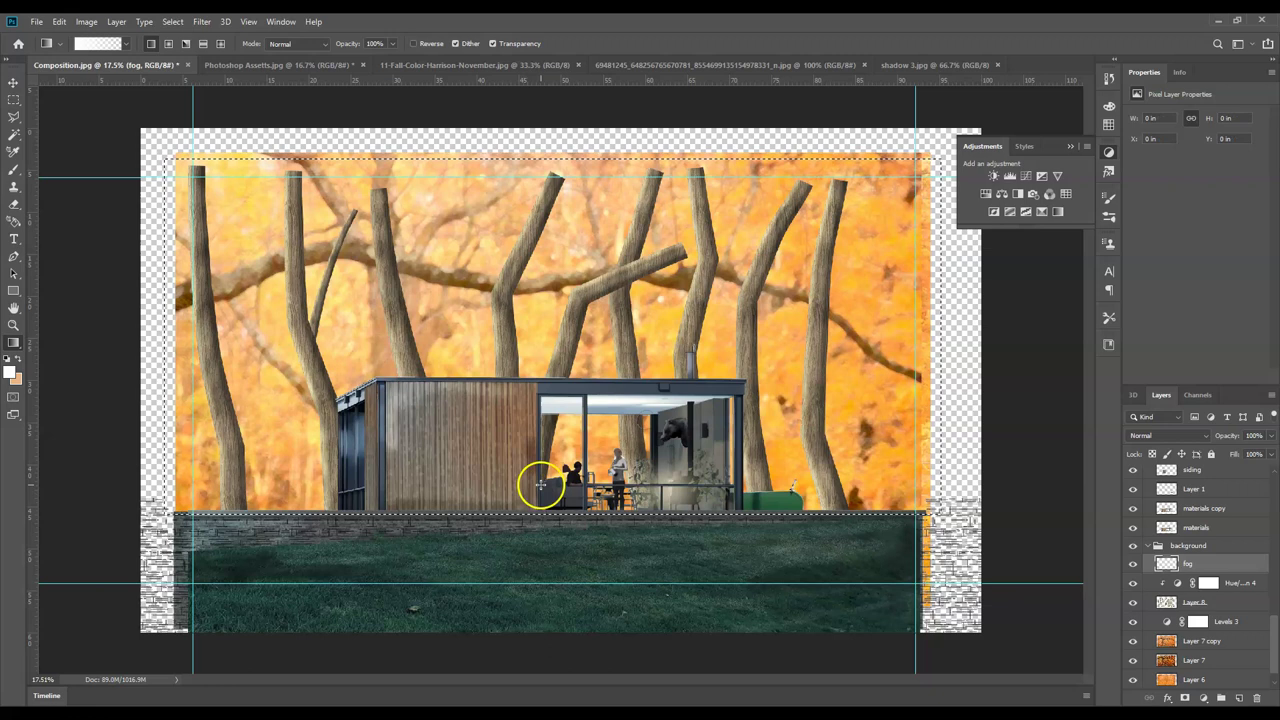
left_click_drag(515, 224, 515, 212)
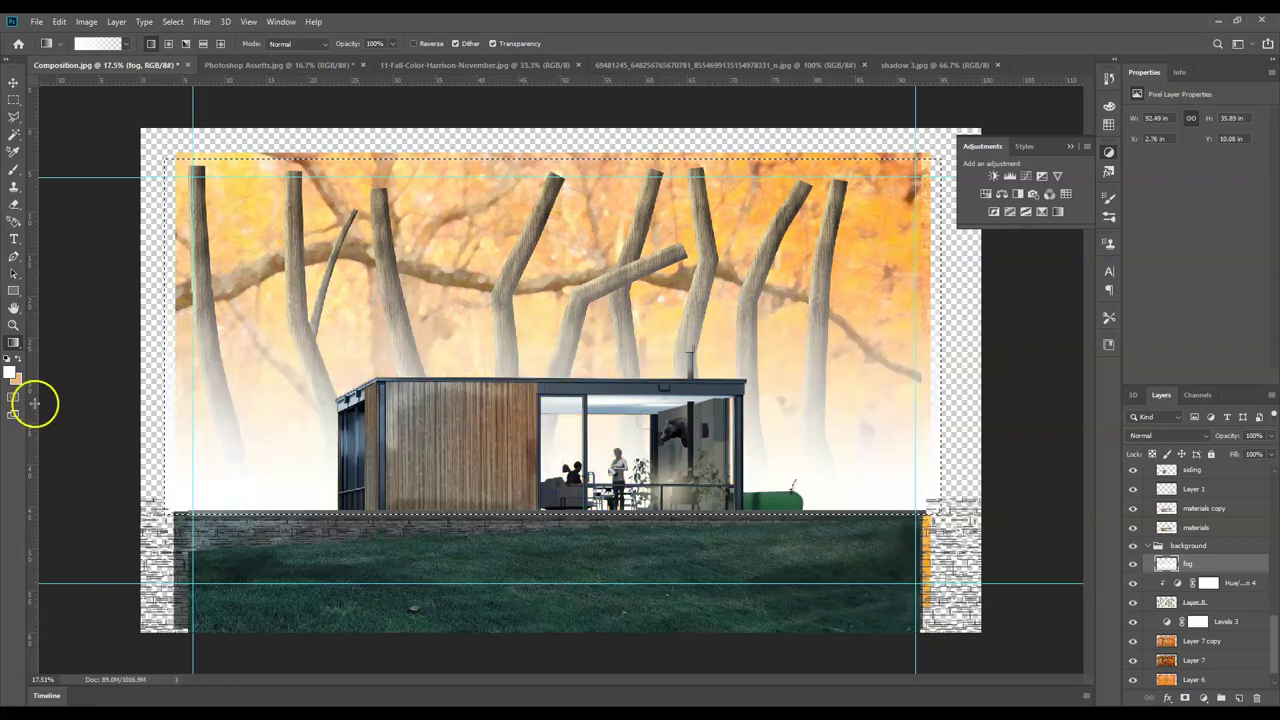
key("ctrl+d")
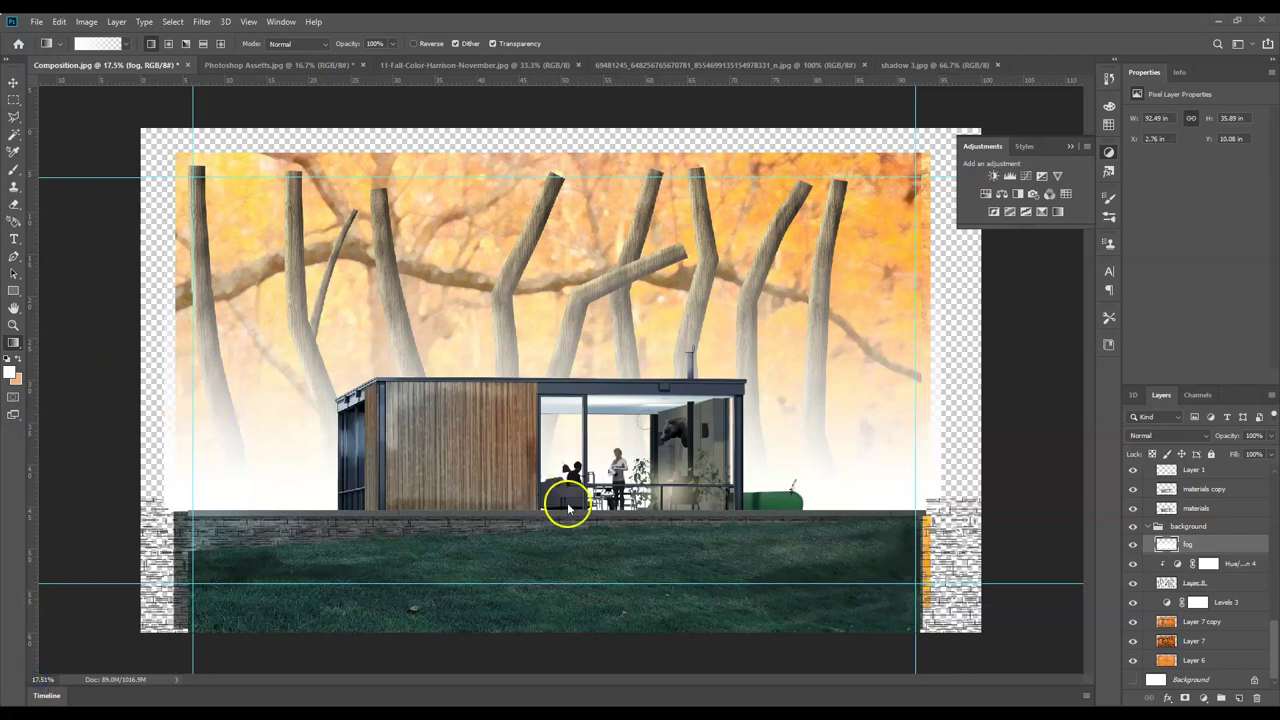
- Lower the fog layer's opacity to 53% and clear the selection
left_click(1273, 437)
left_click_drag(1251, 452, 1244, 451)
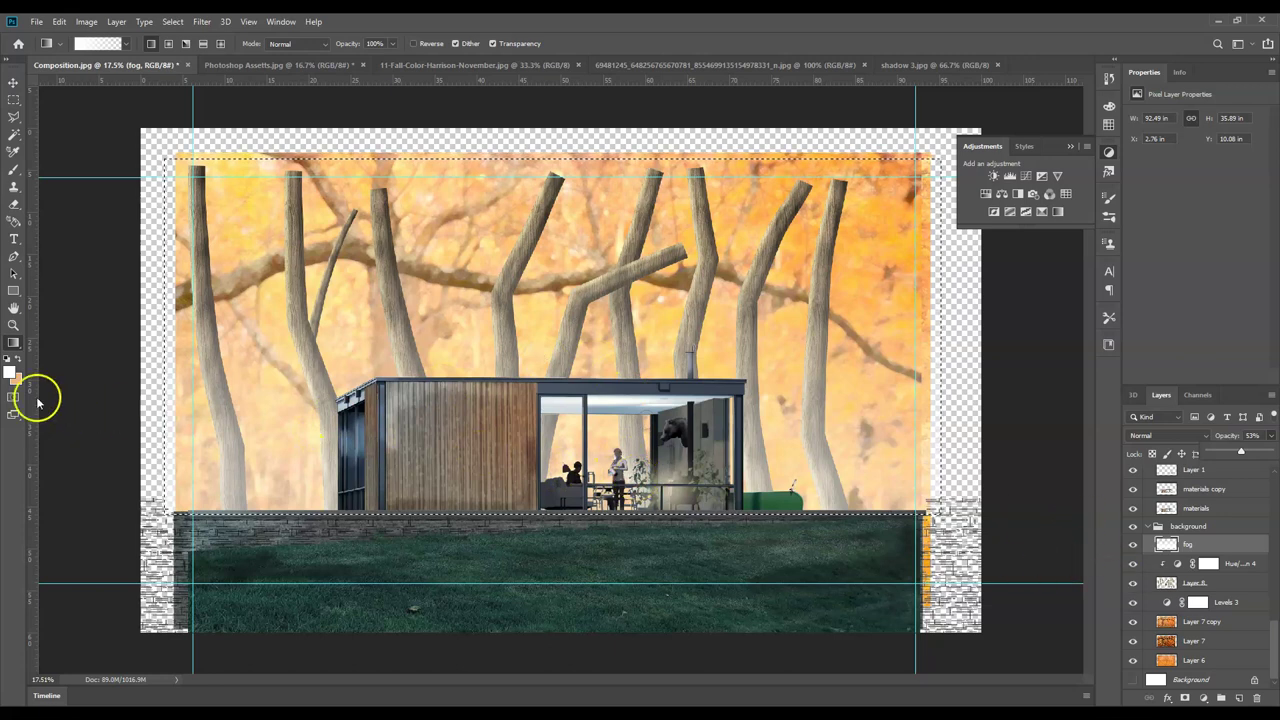
key("ctrl+d")
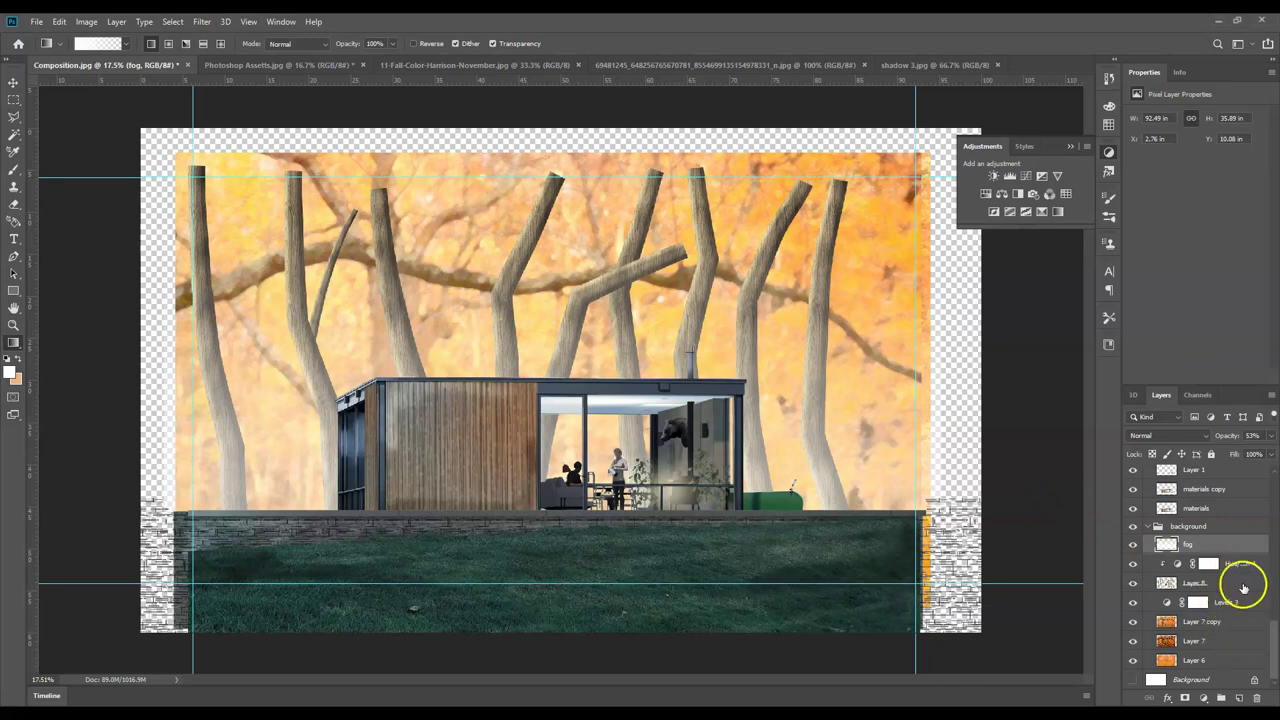
- Add a layer named leaves directly below the fog layer
left_click(1239, 698)
left_click_drag(1205, 580, 1198, 570)
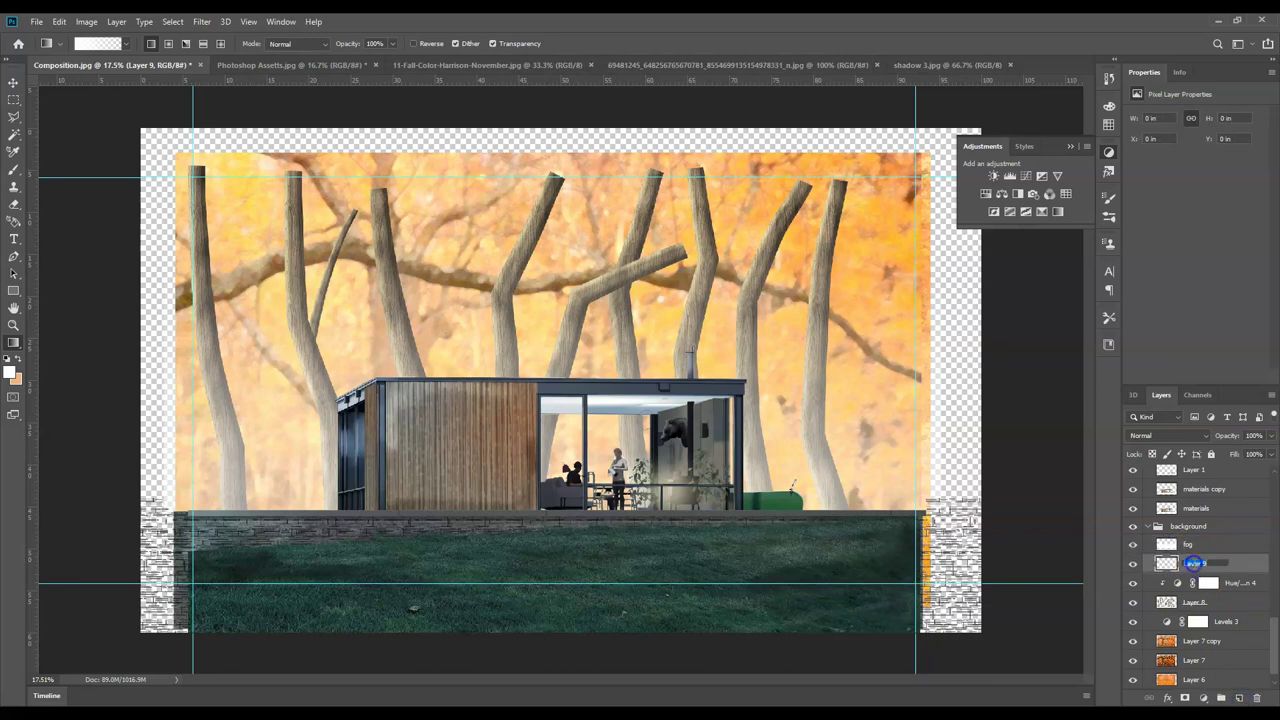
key("Return")
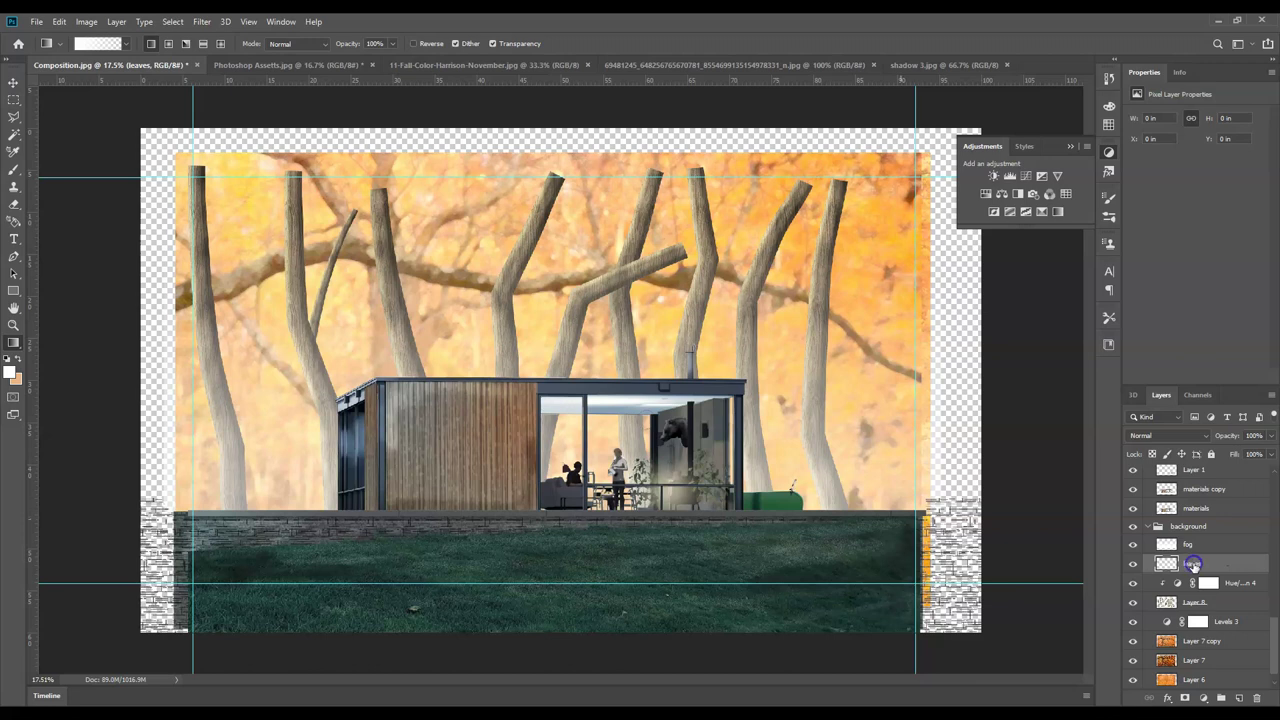
- Set the foreground colour to orange e38914 and switch to the Brush tool
left_click(14, 373)
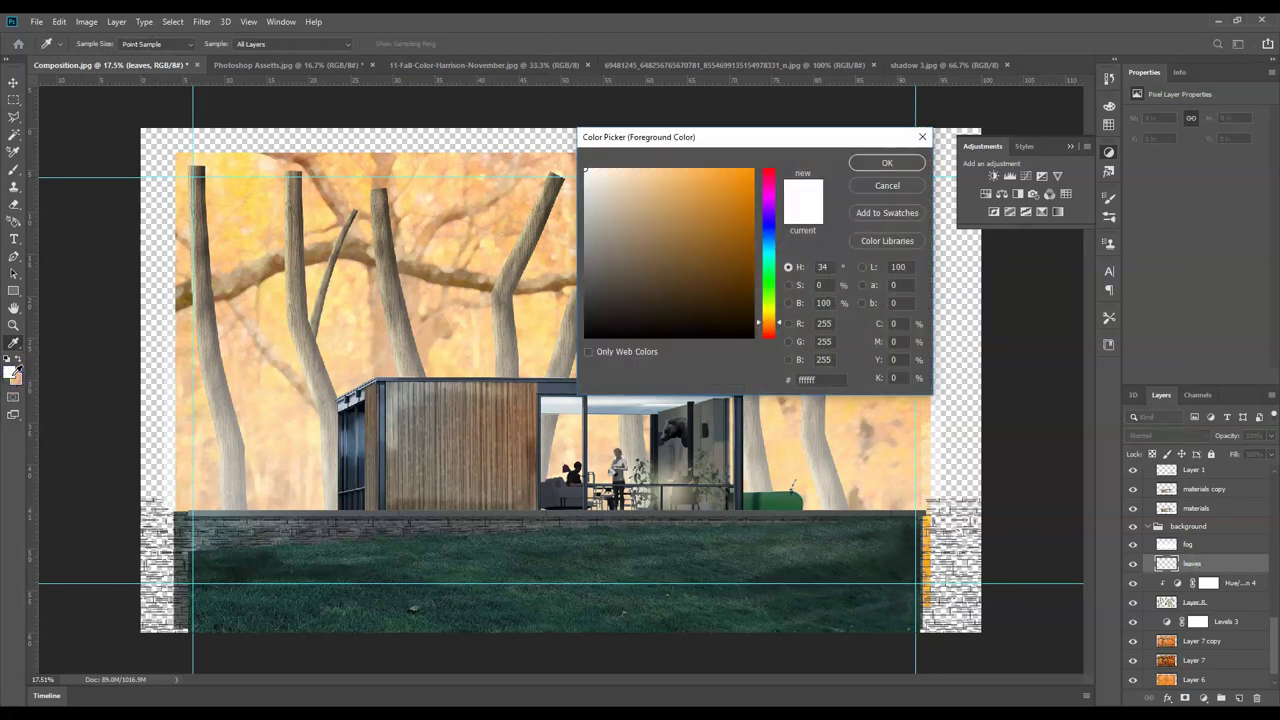
left_click_drag(715, 215, 739, 187)
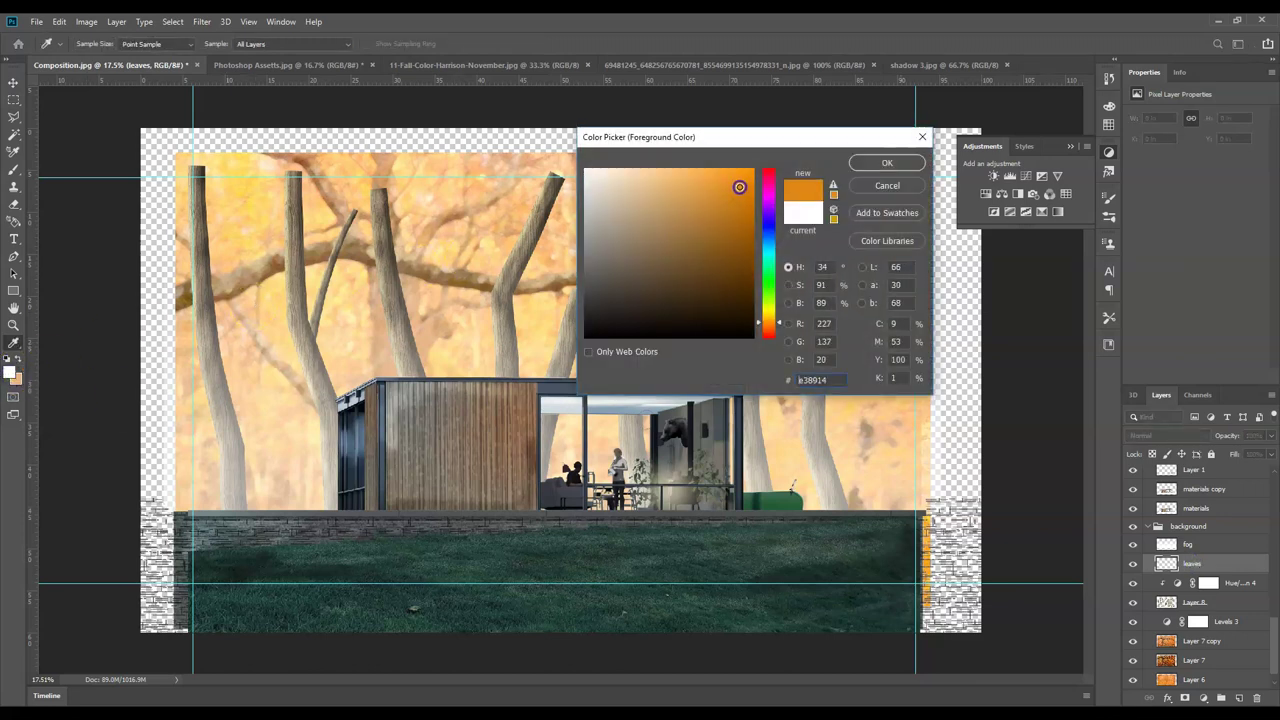
left_click(865, 166)
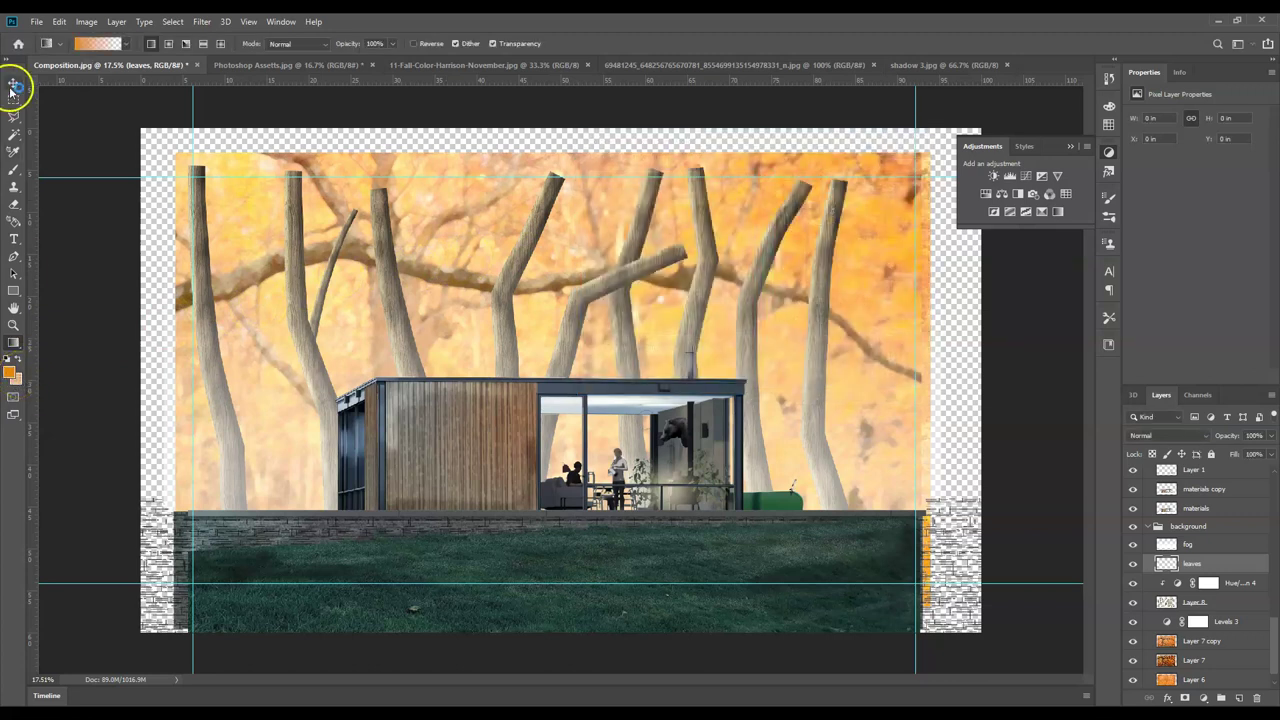
left_click(13, 170)
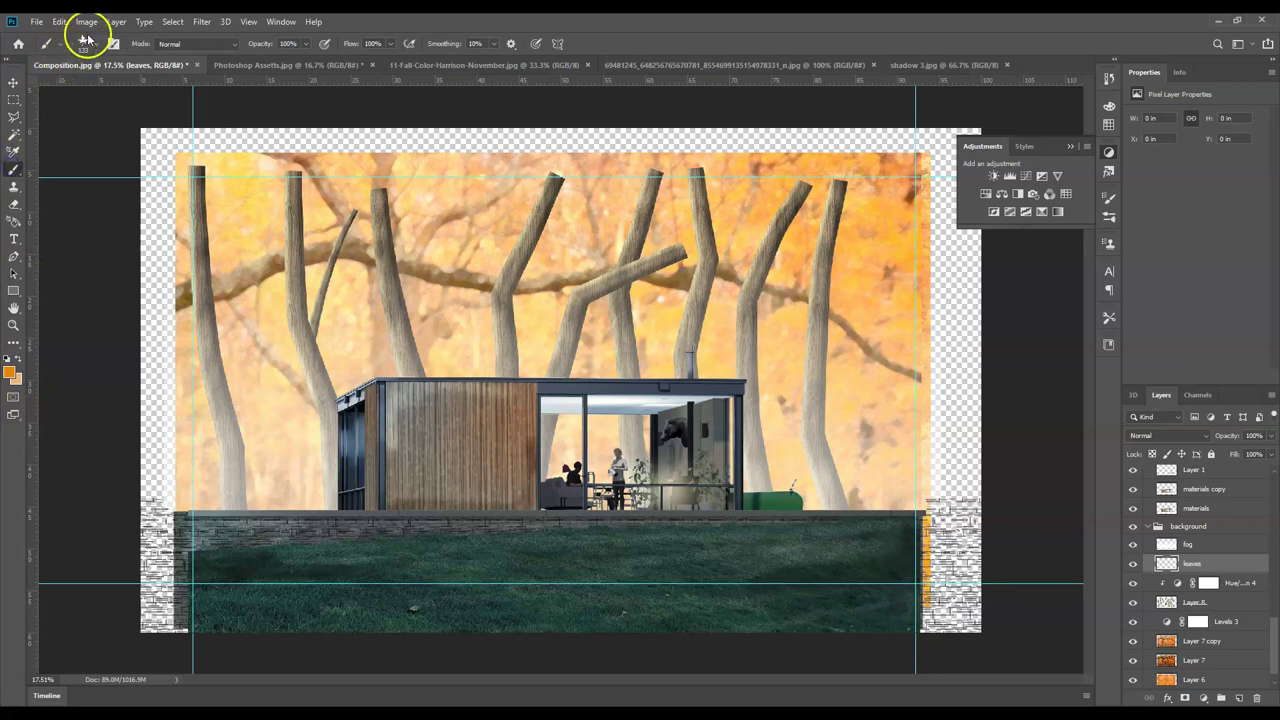
- Try a leaf brush stroke across the trunks above the house and undo it
mouse_move(391, 277)
left_mouse_down()
mouse_move(422, 261)
mouse_move(634, 256)
left_mouse_up()
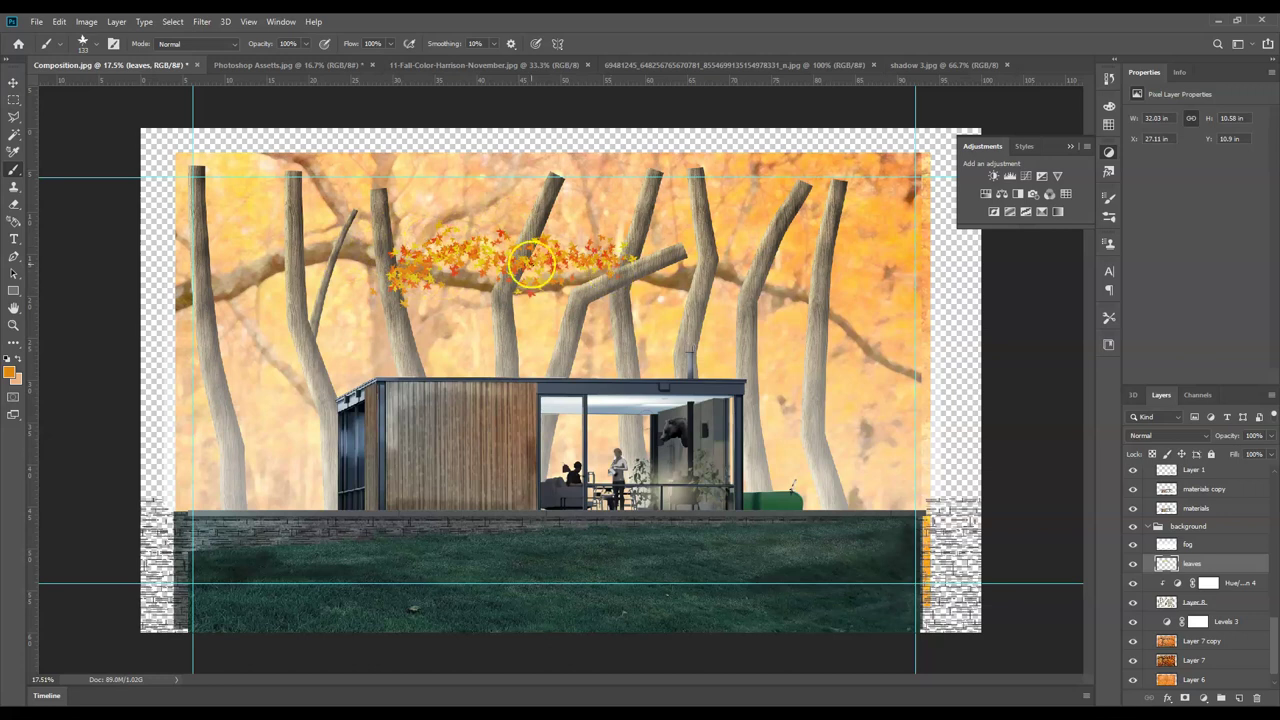
key("ctrl+z")
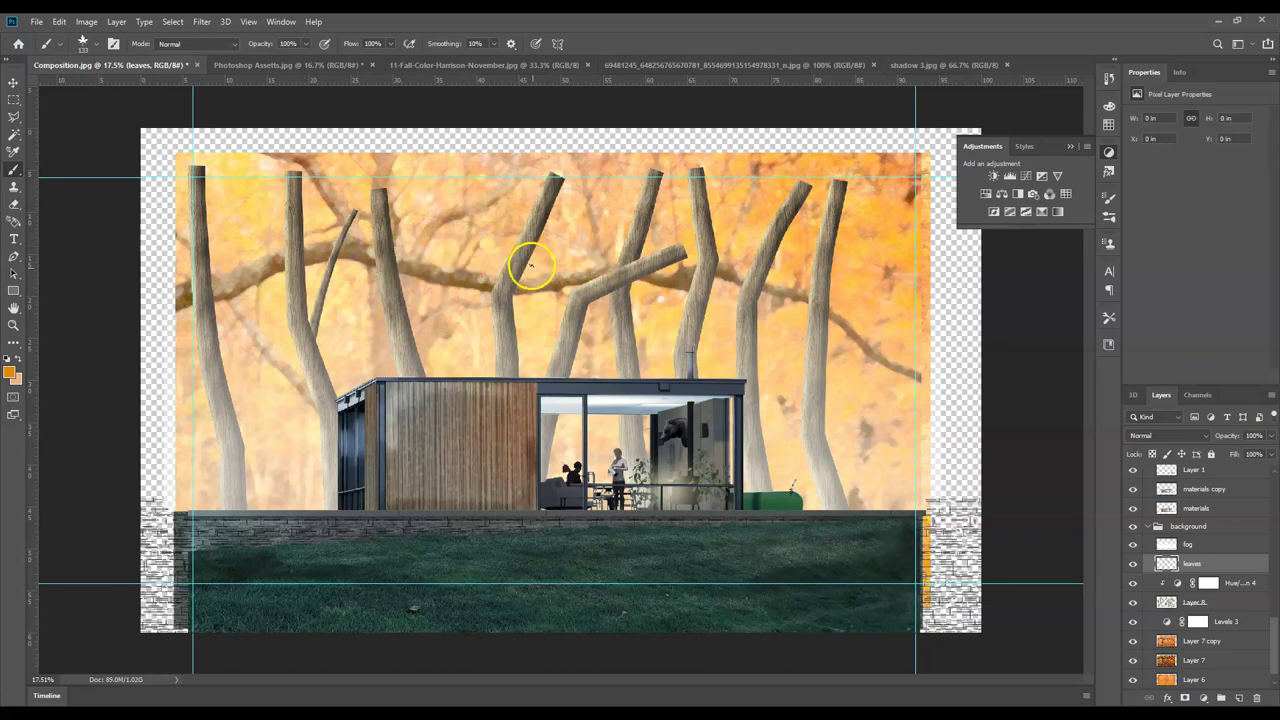
- Reduce the leaf brush's hue jitter to 3% in its Color Dynamics settings
left_click(1108, 216)
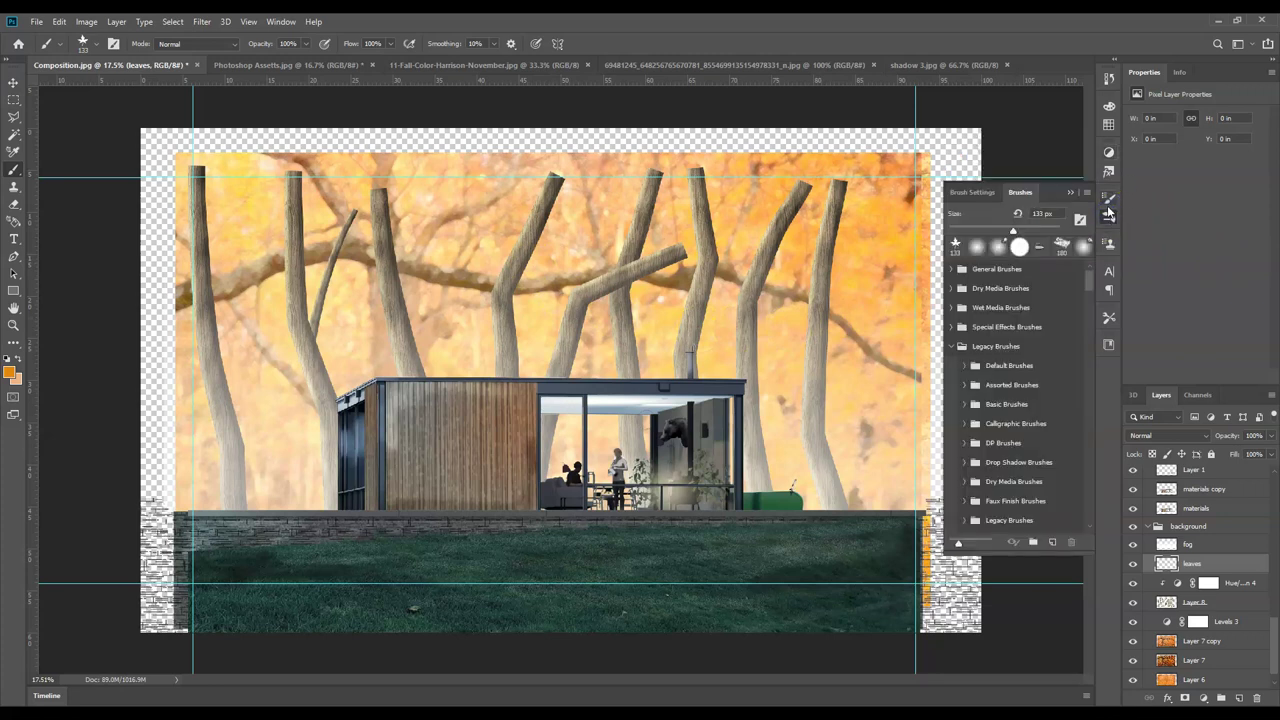
left_click(1108, 203)
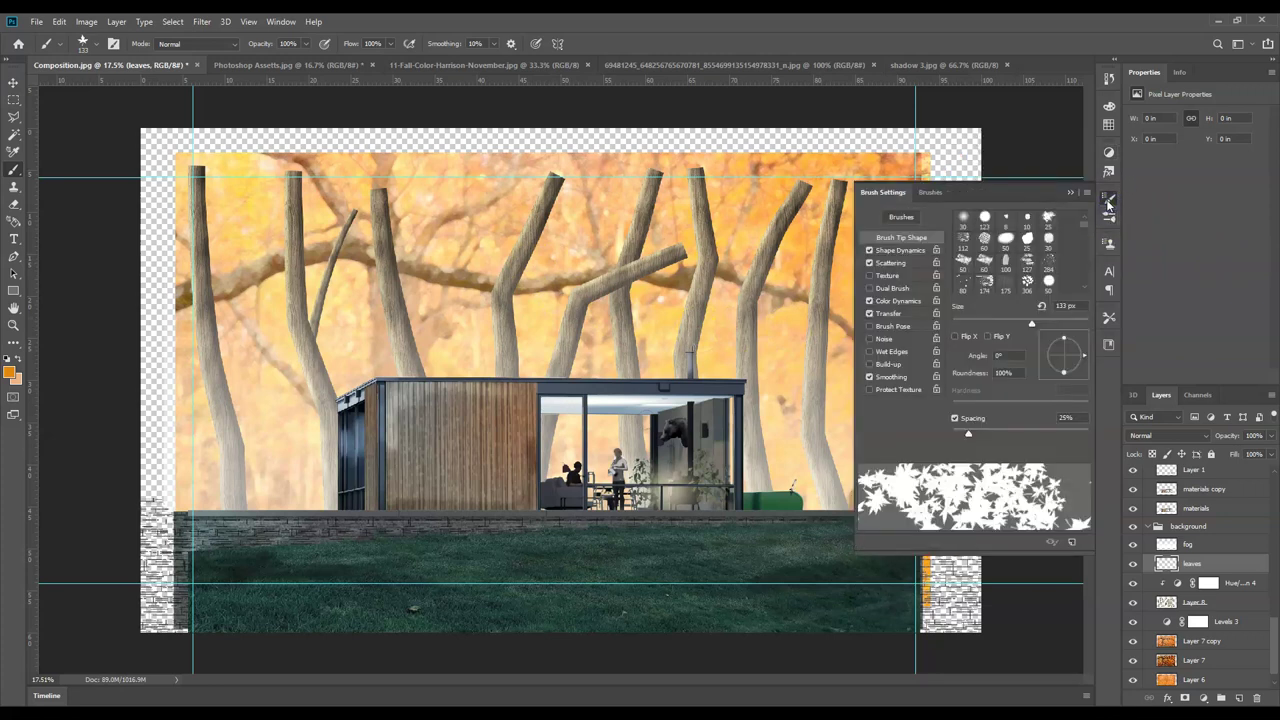
left_click(893, 310)
left_click(903, 299)
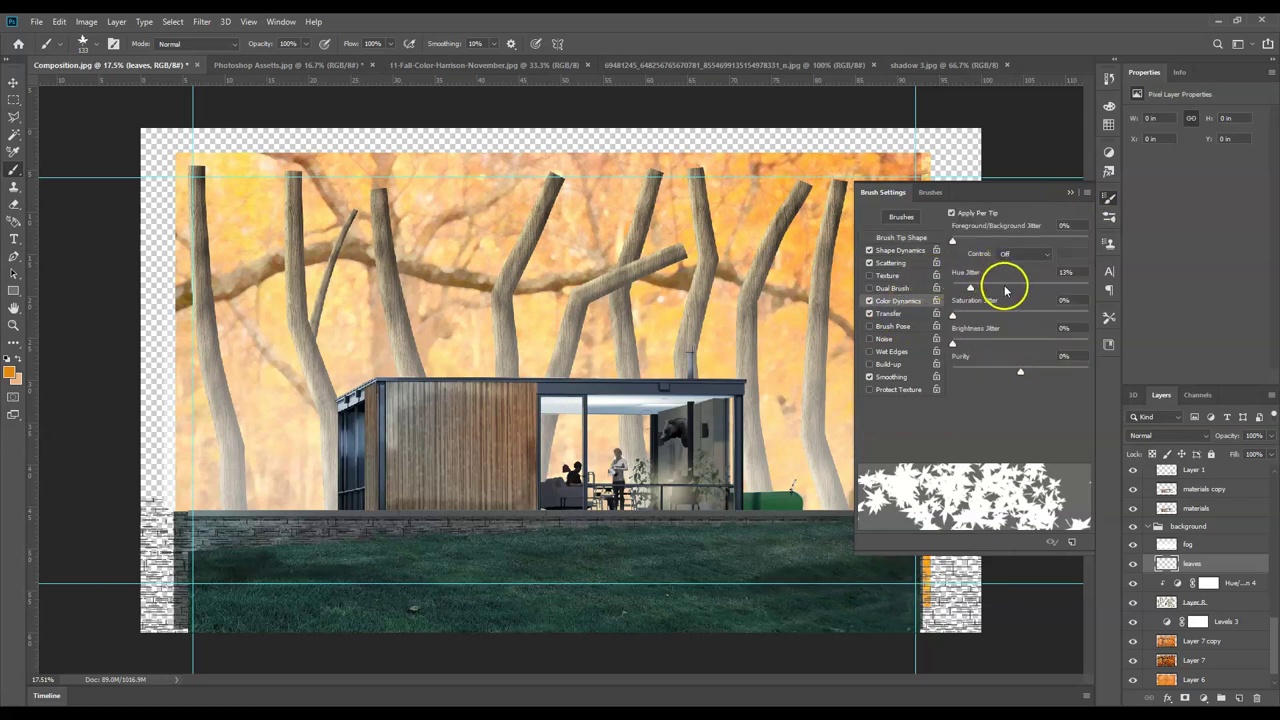
left_click_drag(971, 288, 968, 290)
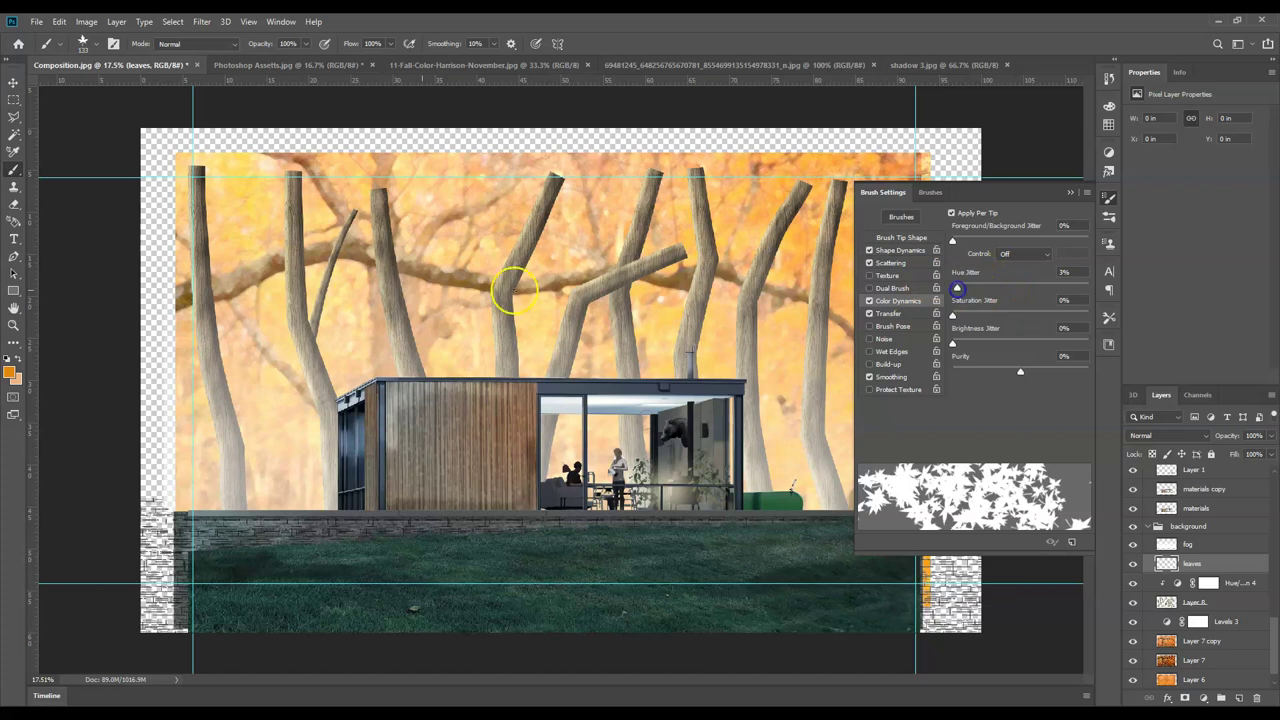
- Test the leaf brush with the reduced hue jitter along the branch above the house and undo the stroke
mouse_move(380, 271)
left_mouse_down()
mouse_move(548, 302)
mouse_move(635, 272)
left_mouse_up()
left_click_drag(953, 299, 958, 289)
key("ctrl+z")
left_click(958, 289)
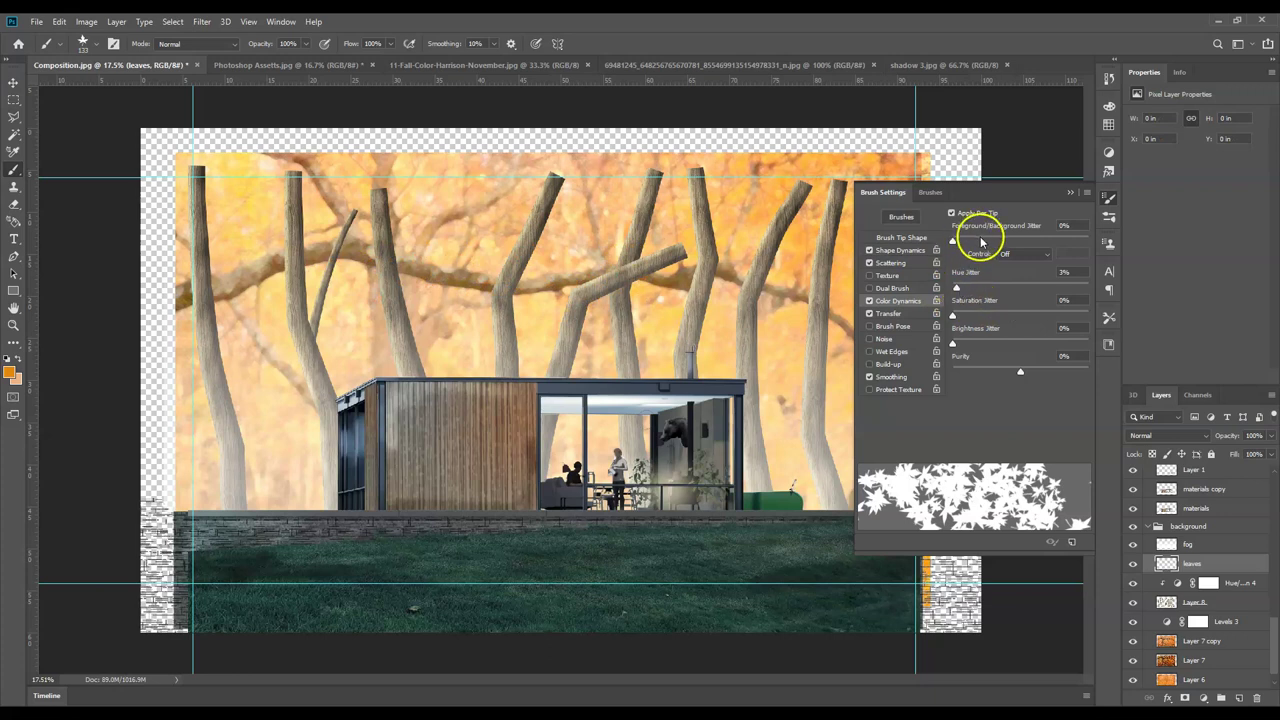
- Try a foreground/background jitter of 37% with a leaf stroke above the roof, and undo the stroke
left_click_drag(953, 241, 973, 243)
left_click_drag(453, 303, 493, 293)
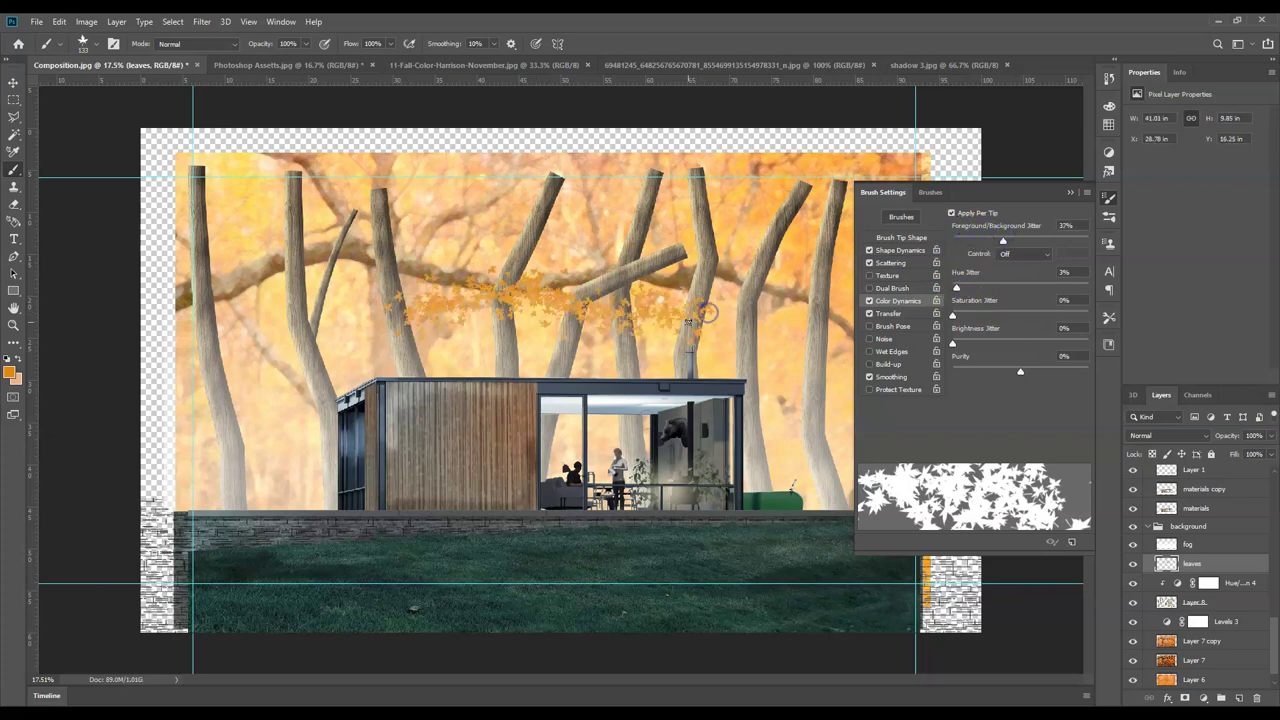
left_click(15, 381)
key("ctrl+z")
- Set foreground/background jitter to 77% and brightness jitter to 3%, and paint leaves across the trunks above the house
left_click_drag(1003, 240, 1057, 241)
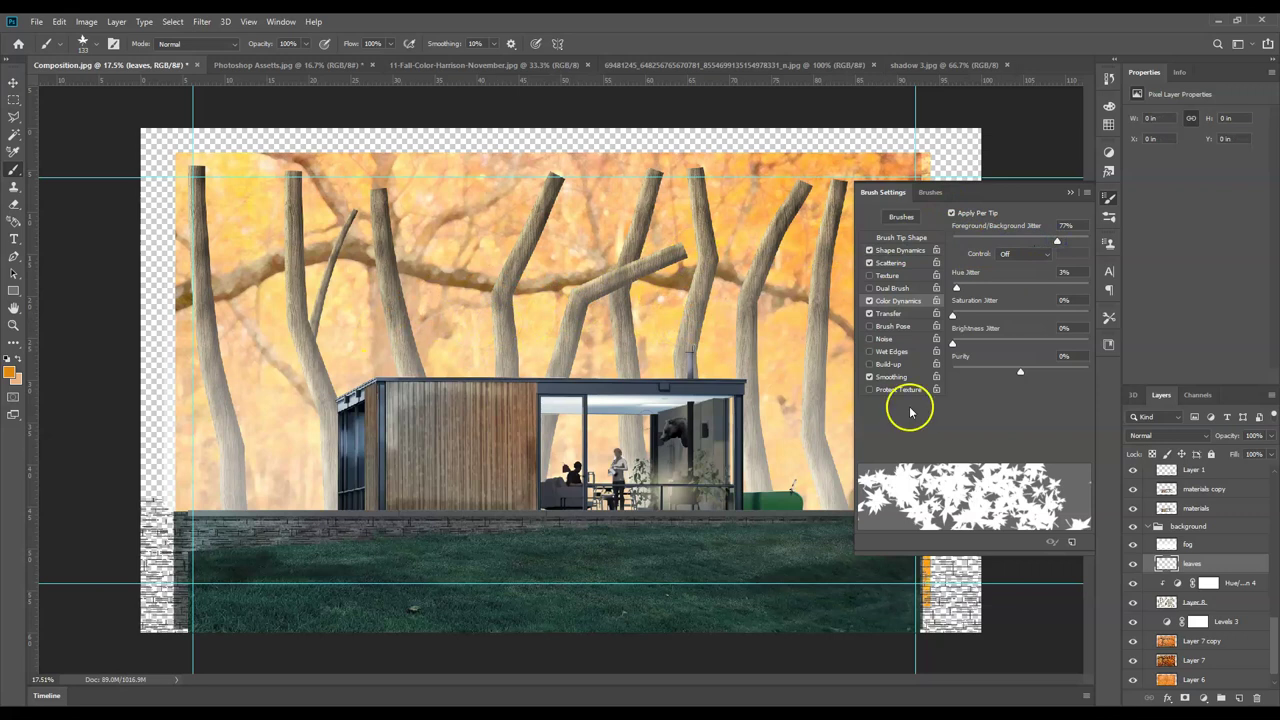
left_click_drag(952, 343, 955, 345)
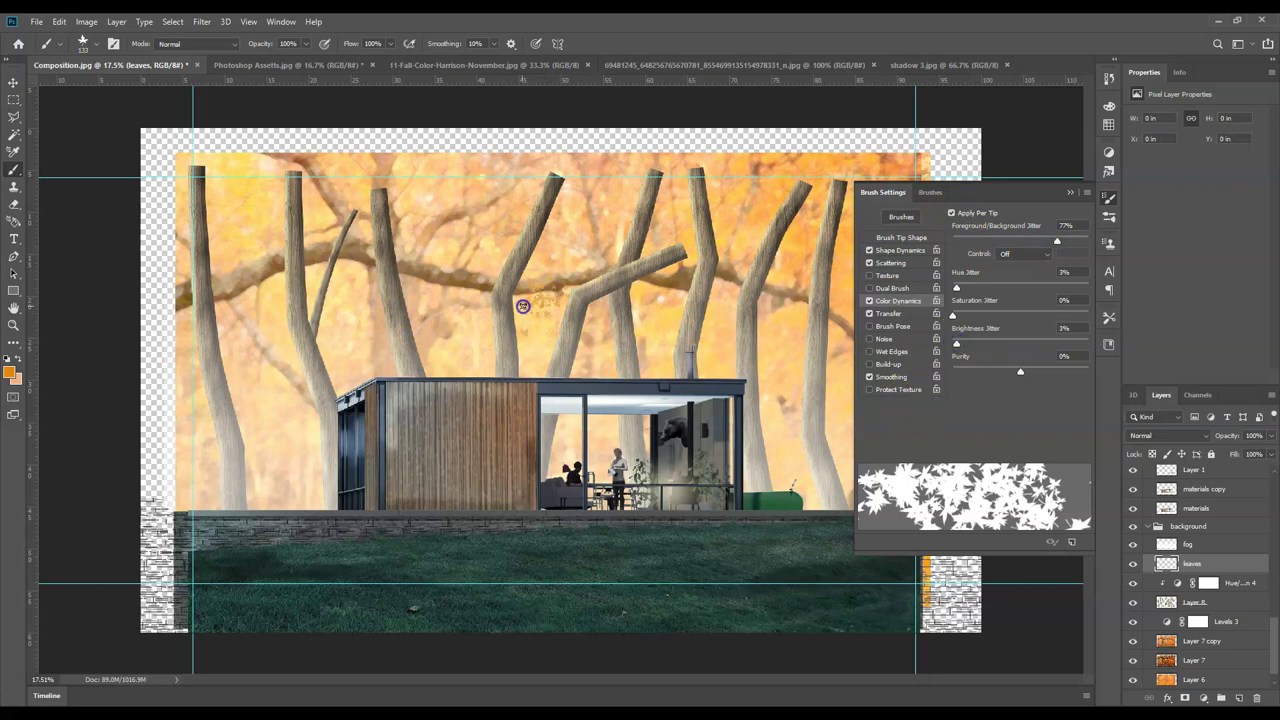
mouse_move(380, 286)
left_mouse_down()
mouse_move(452, 268)
mouse_move(531, 279)
mouse_move(615, 317)
left_mouse_up()
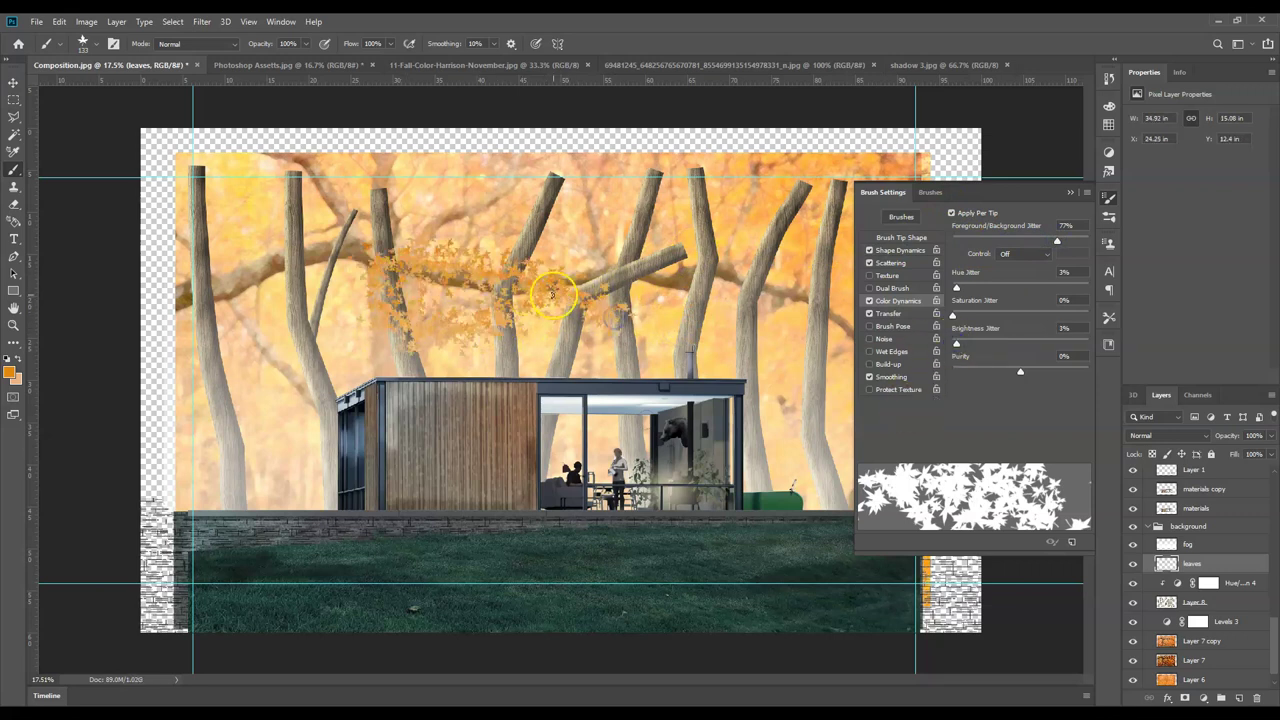
- Undo the test leaf stroke, close the brush settings and paint orange maple leaves along the branches and trunks on the leaves layer
key("ctrl+z")
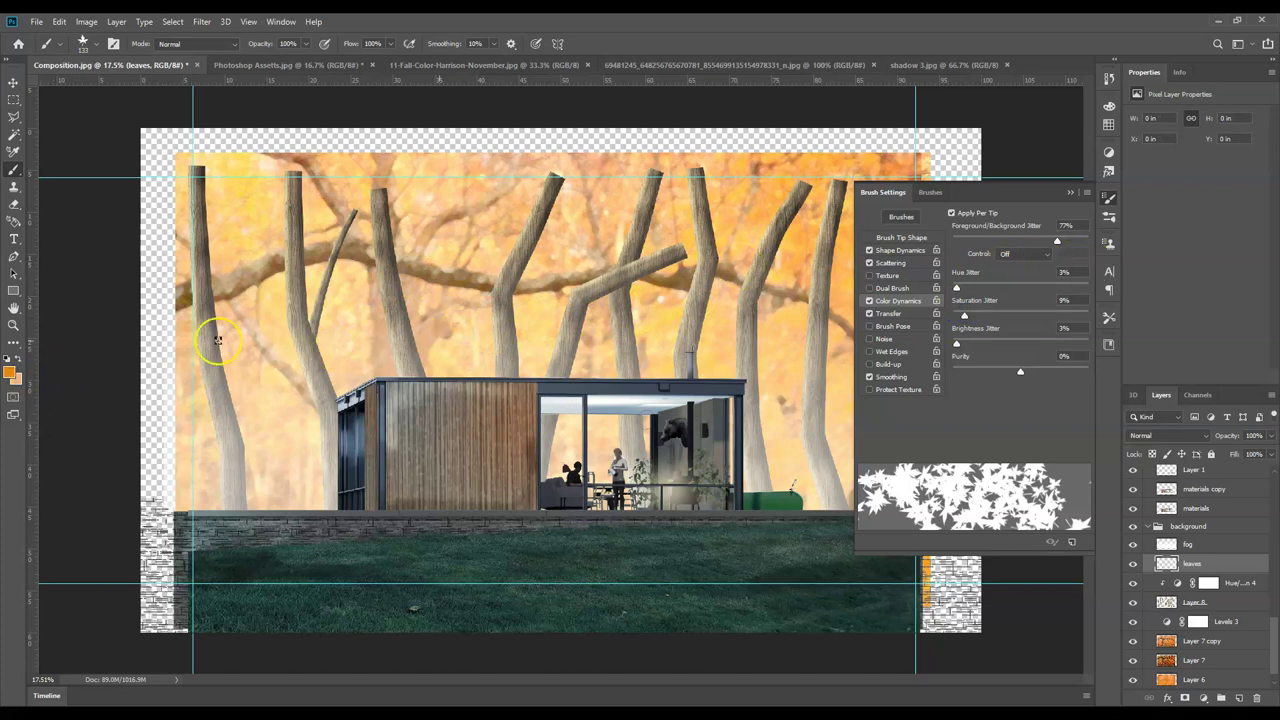
left_click(1069, 193)
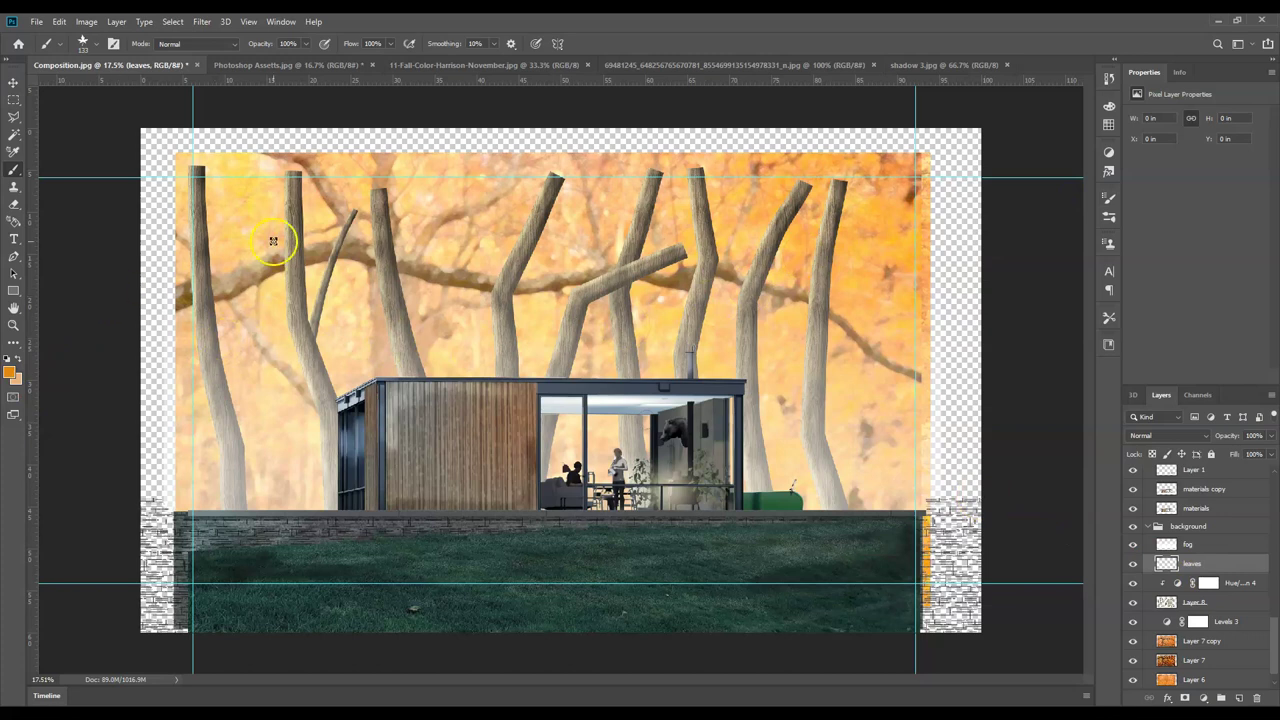
mouse_move(316, 246)
left_mouse_down()
mouse_move(300, 262)
mouse_move(257, 240)
mouse_move(336, 280)
mouse_move(474, 257)
mouse_move(408, 265)
mouse_move(497, 285)
left_mouse_up()
mouse_move(591, 285)
left_mouse_down()
mouse_move(523, 280)
mouse_move(515, 245)
mouse_move(500, 265)
mouse_move(644, 270)
left_mouse_up()
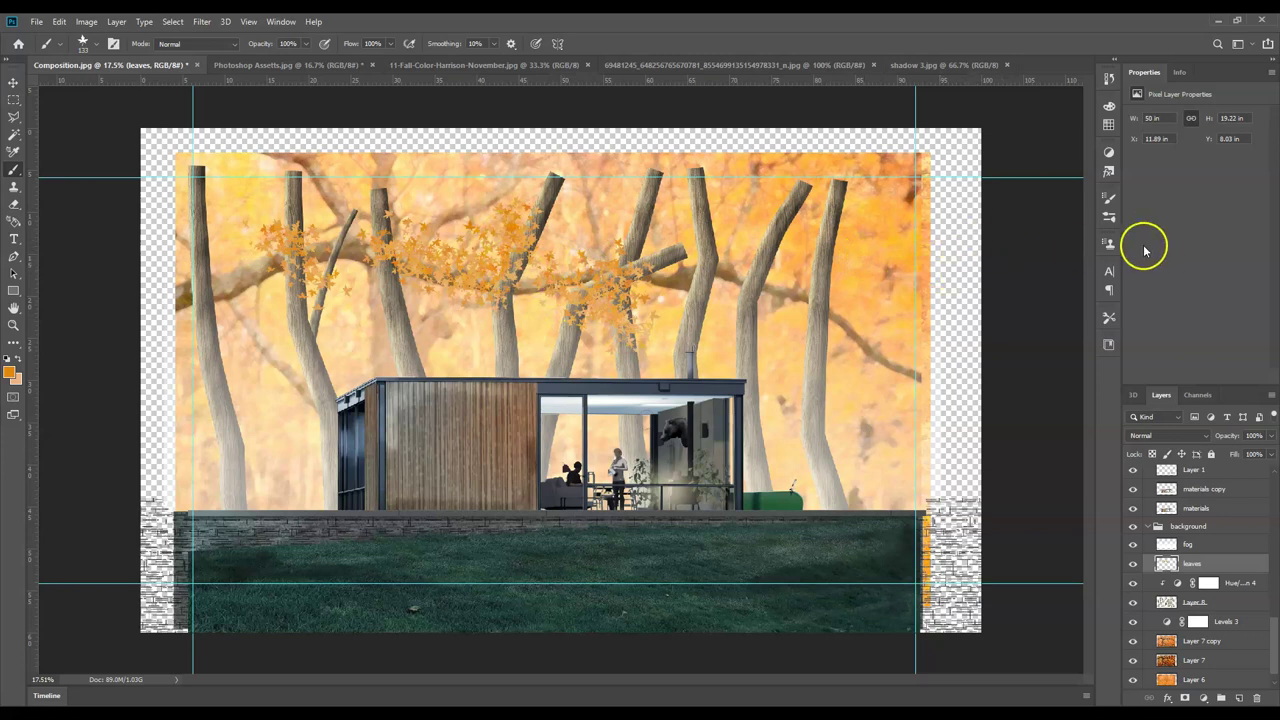
mouse_move(780, 238)
left_mouse_down()
mouse_move(826, 237)
mouse_move(826, 298)
left_mouse_up()
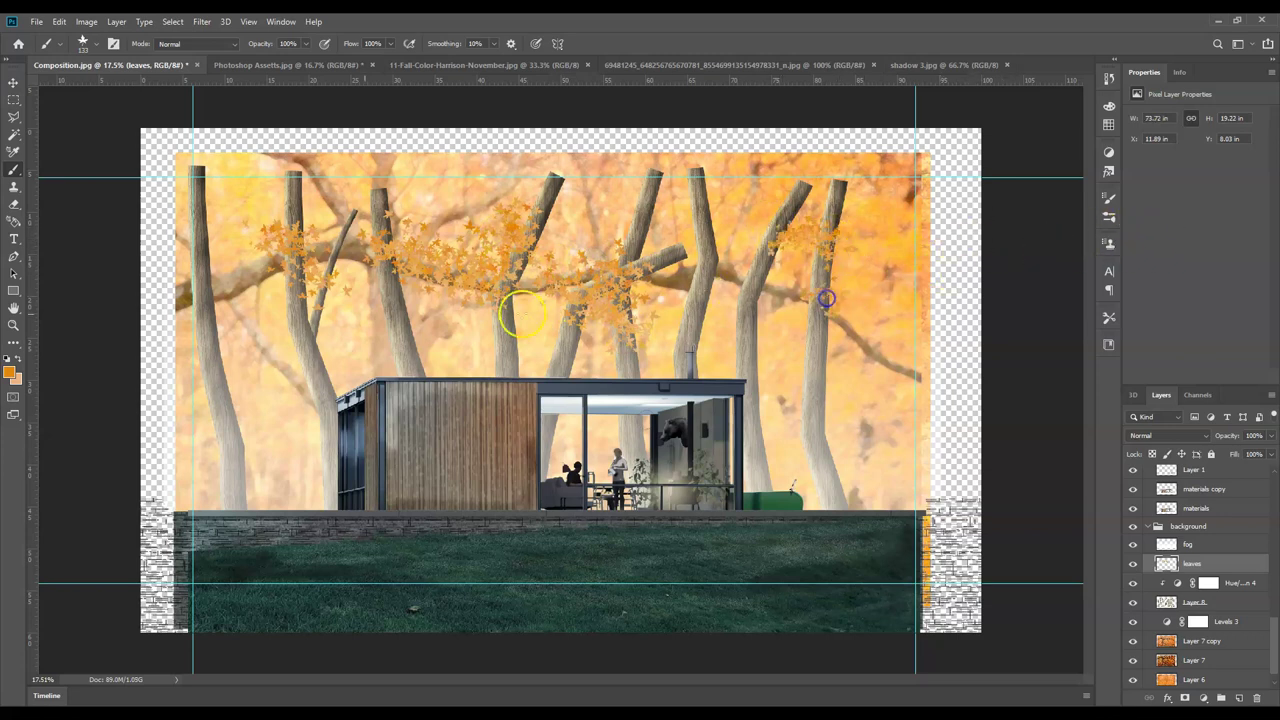
left_click_drag(250, 226, 172, 207)
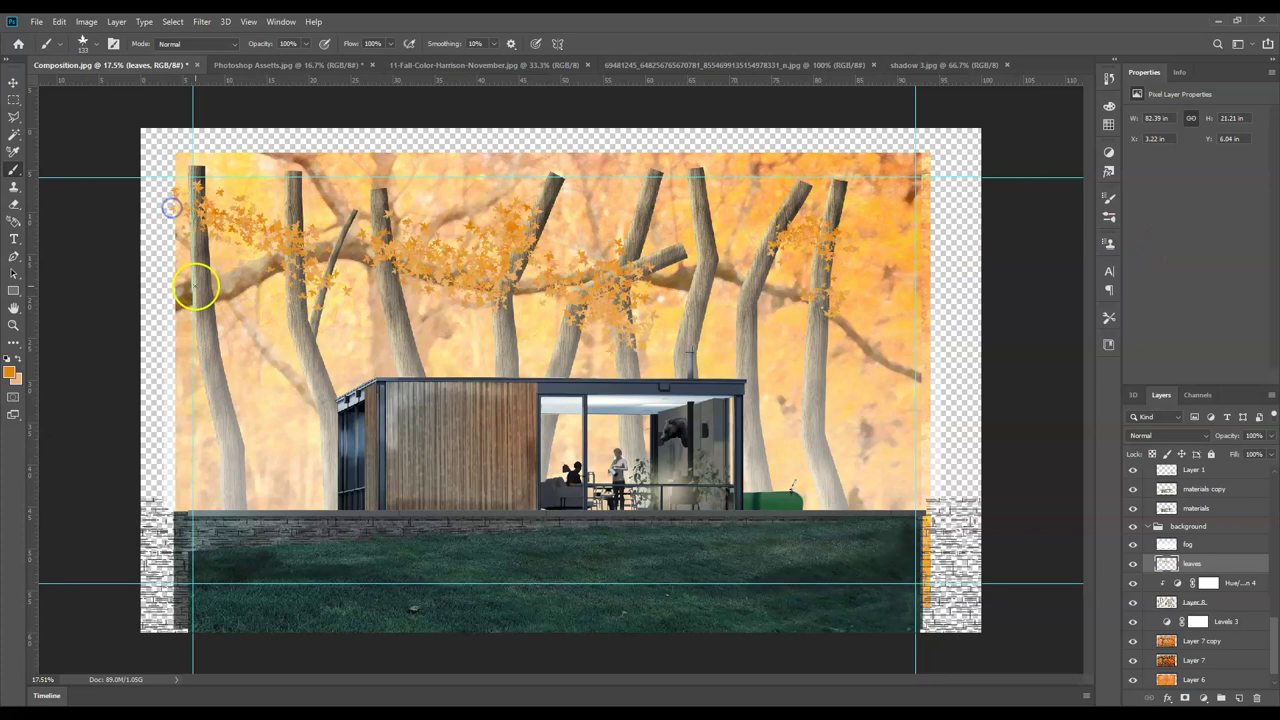
mouse_move(192, 294)
left_mouse_down()
mouse_move(203, 326)
mouse_move(186, 338)
left_mouse_up()
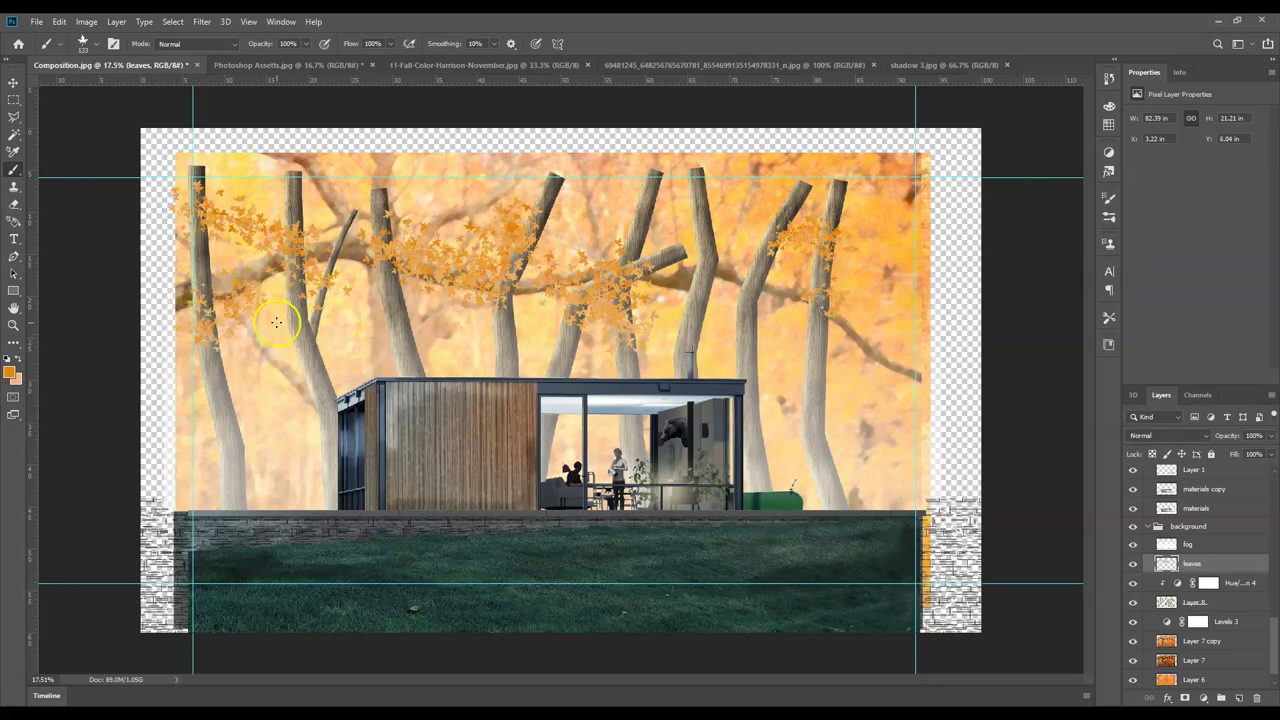
left_click_drag(530, 232, 563, 200)
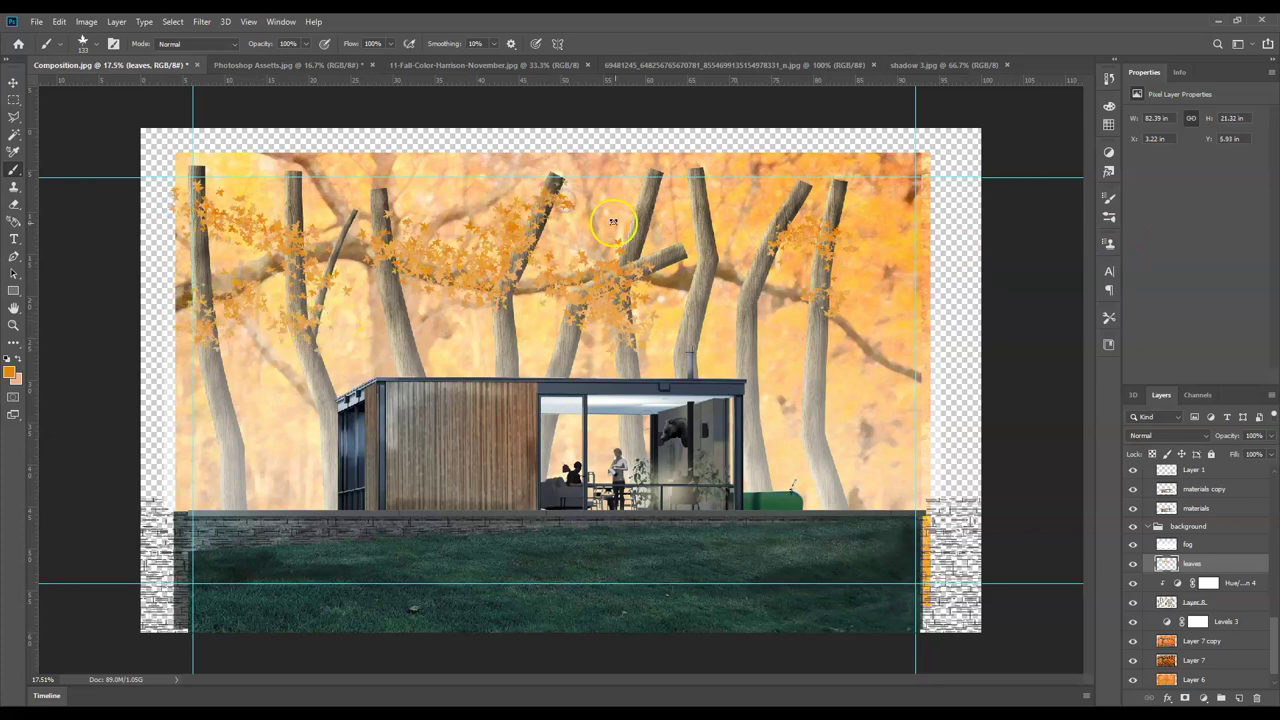
left_click_drag(648, 237, 684, 262)
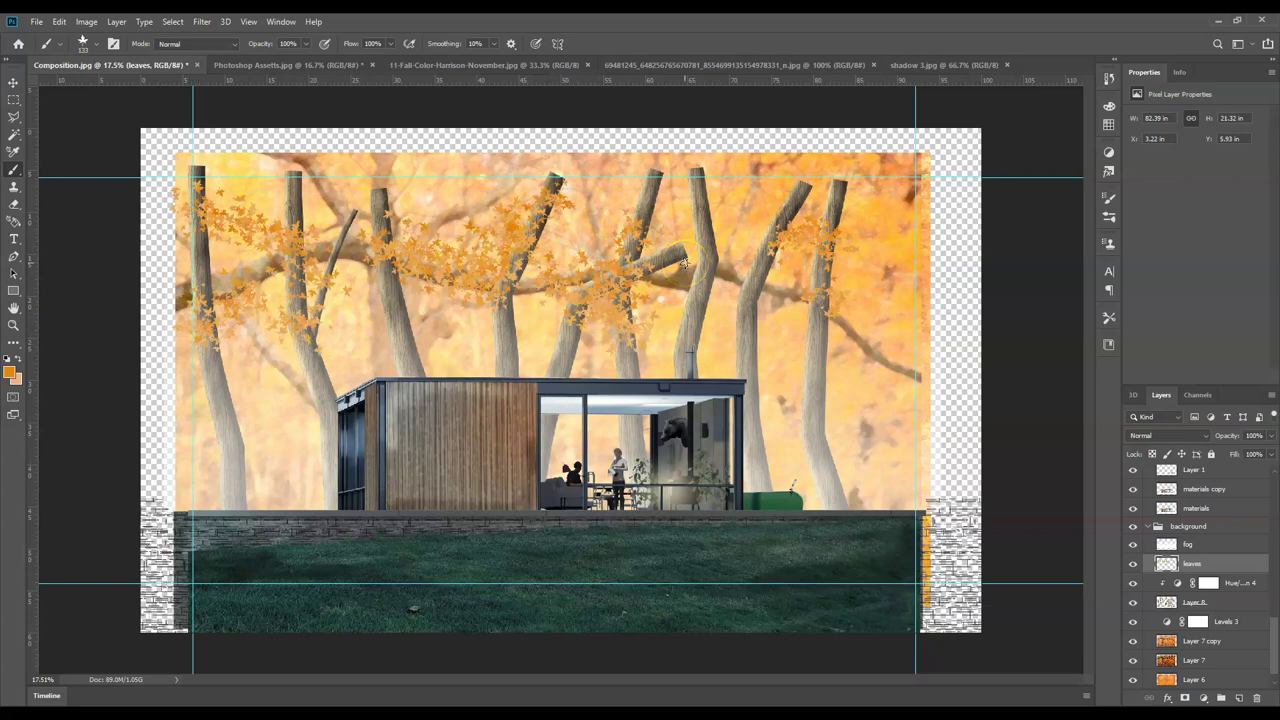
- Fill gaps in the foliage with single dabs of orange leaves around the middle and left-hand trunks
left_click(692, 291)
left_click(702, 244)
left_click(187, 292)
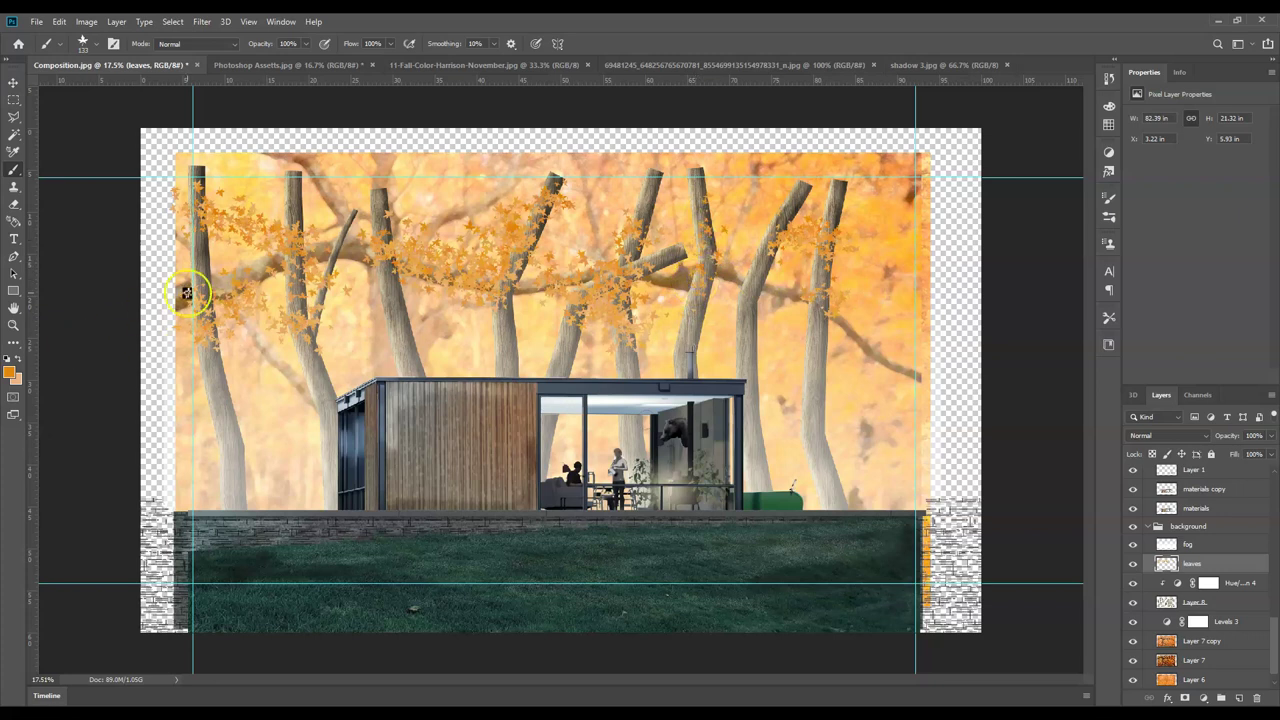
left_click(398, 281)
left_click(378, 199)
left_click(290, 259)
left_click(546, 469)
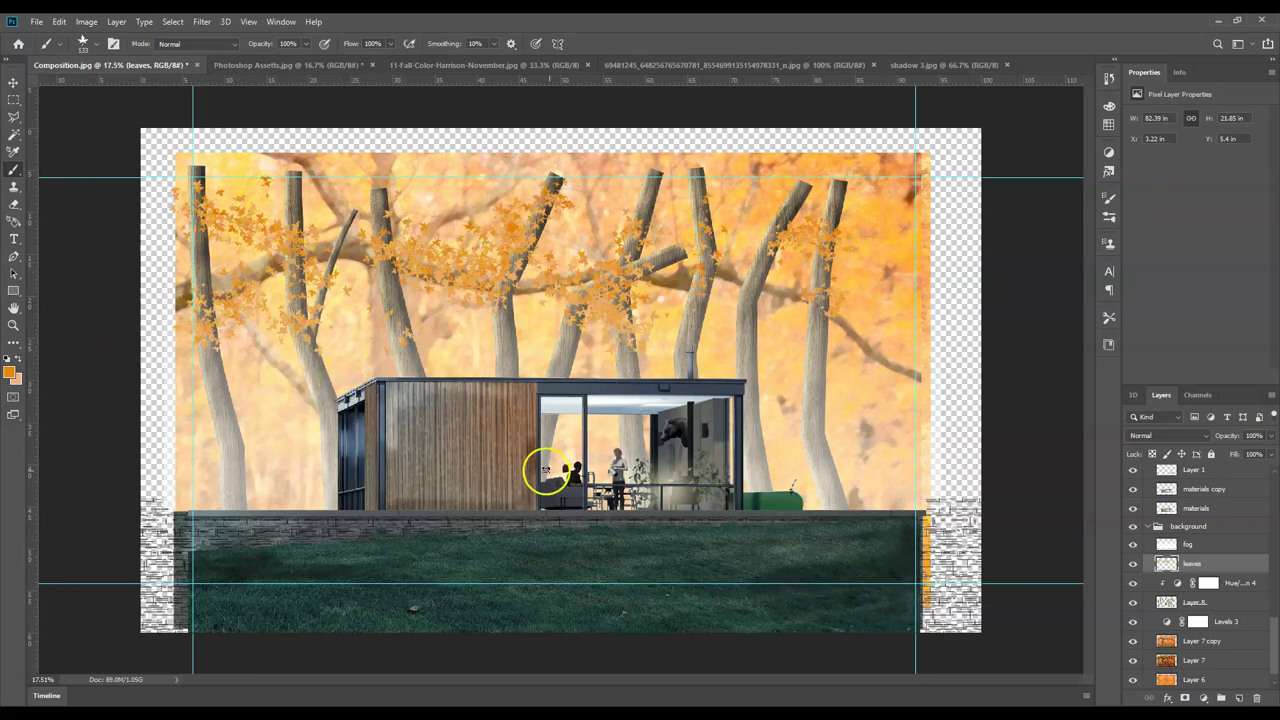
left_click(1117, 537)
left_click(593, 395)
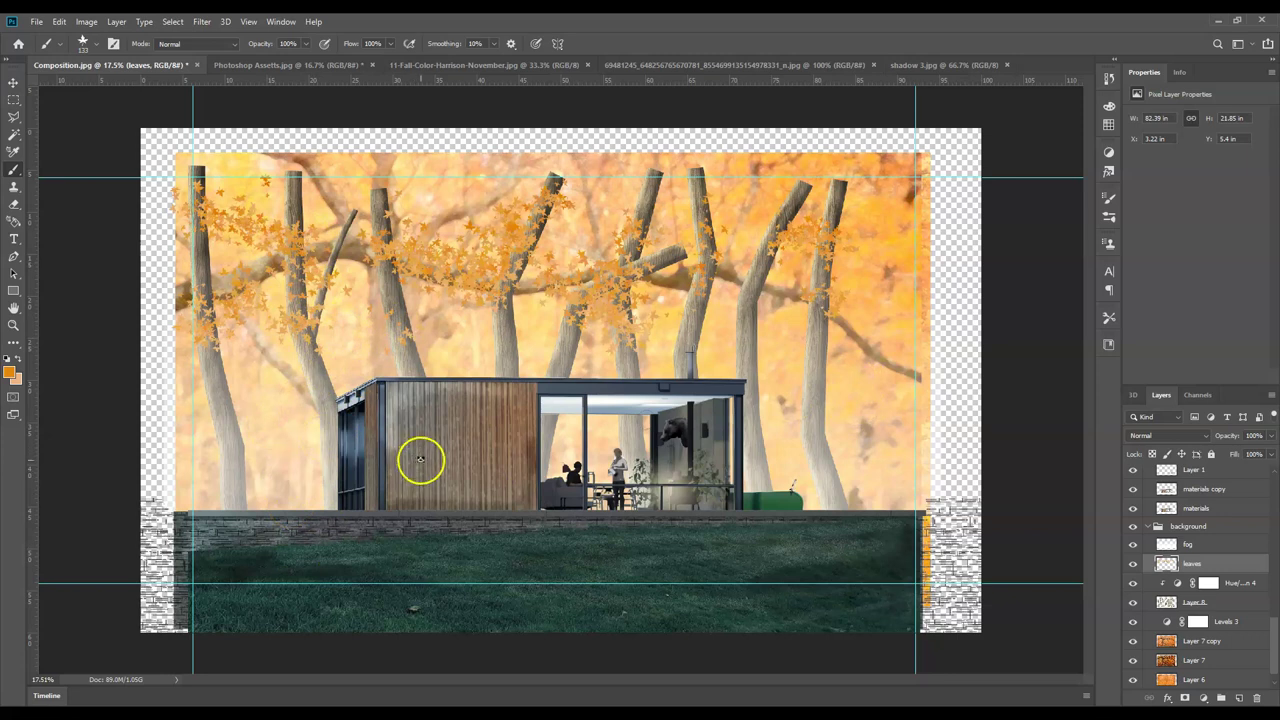
- Switch to Illustrator, lock the trees layer and create a new layer named "tree" above it
left_click(35, 680)
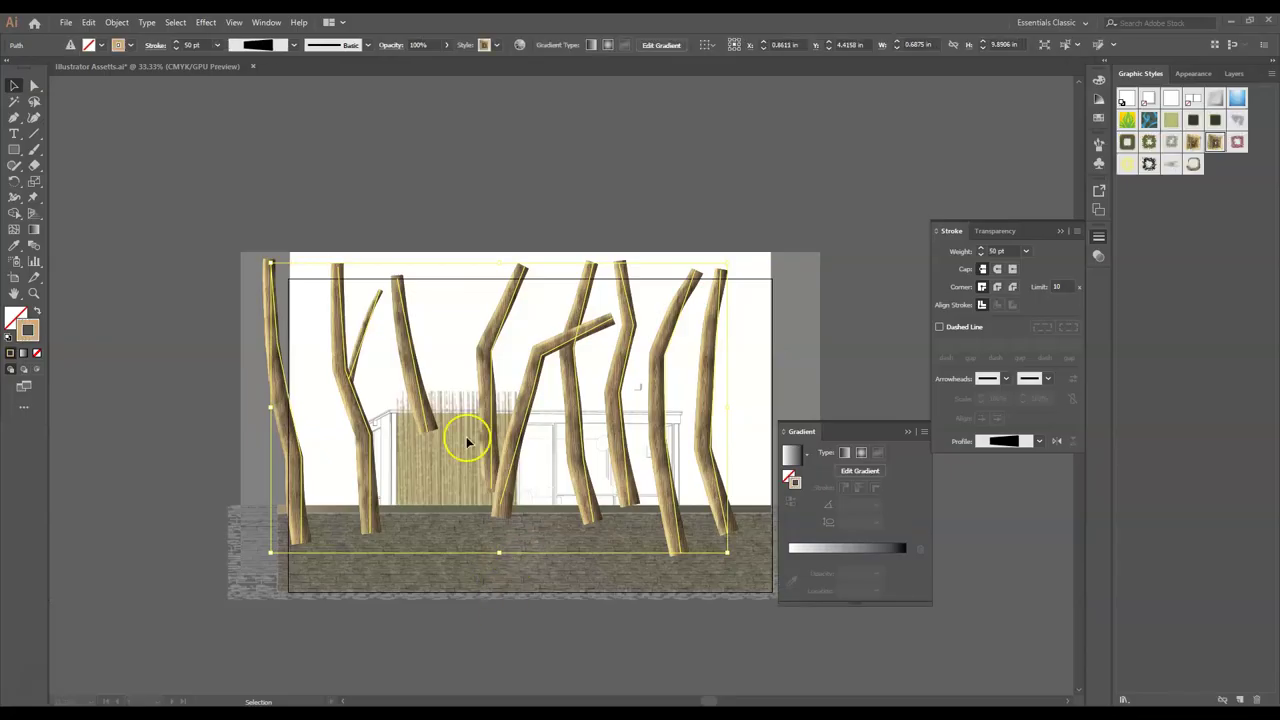
left_click(245, 194)
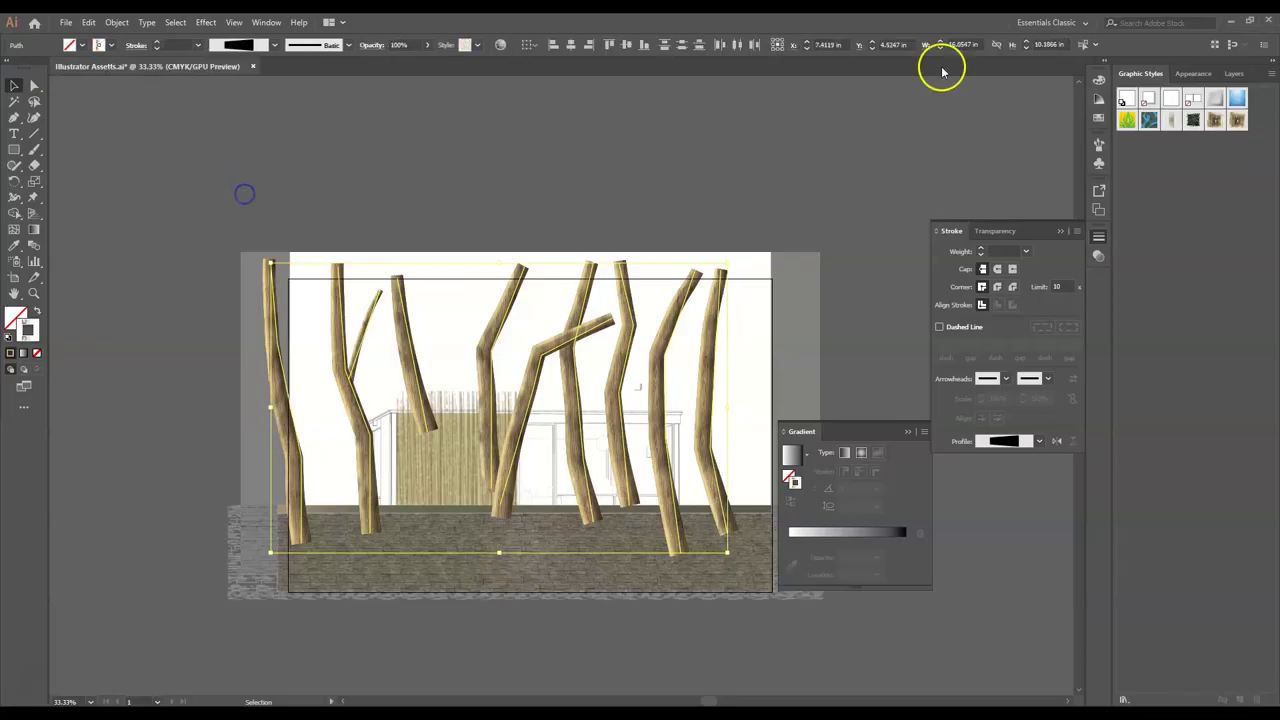
left_click(1234, 73)
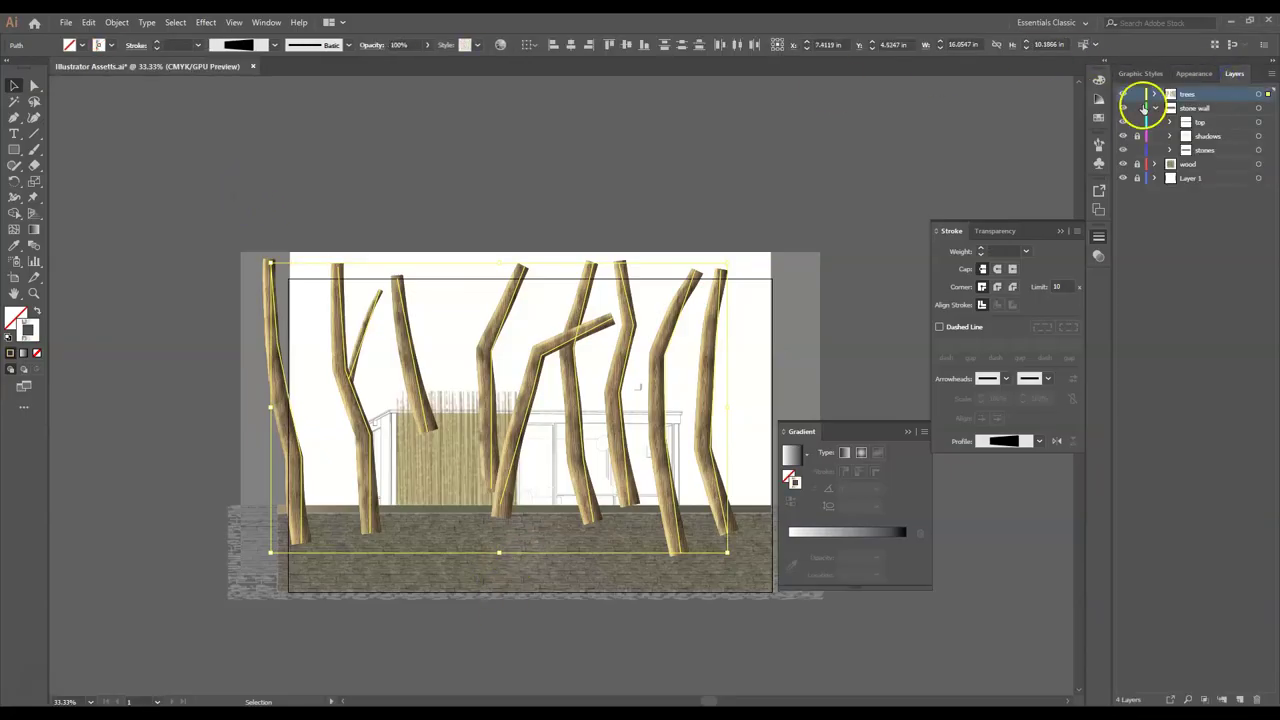
left_click(1137, 94)
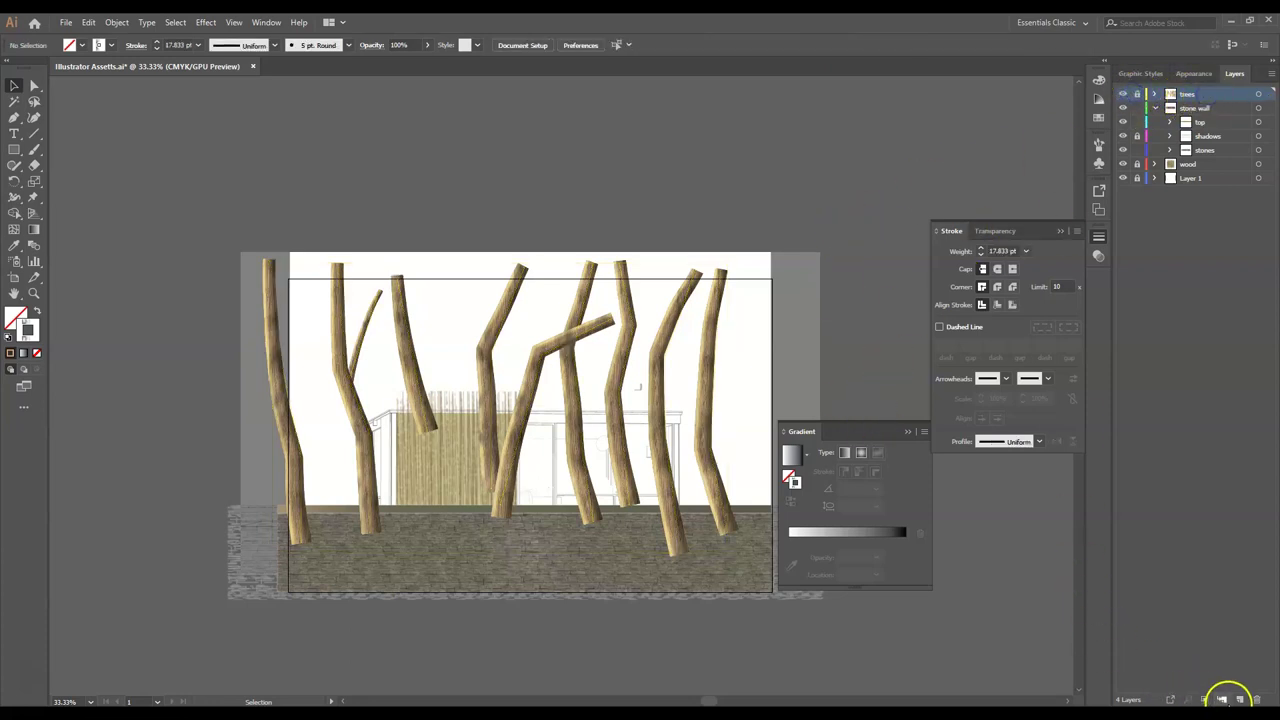
left_click(1241, 700)
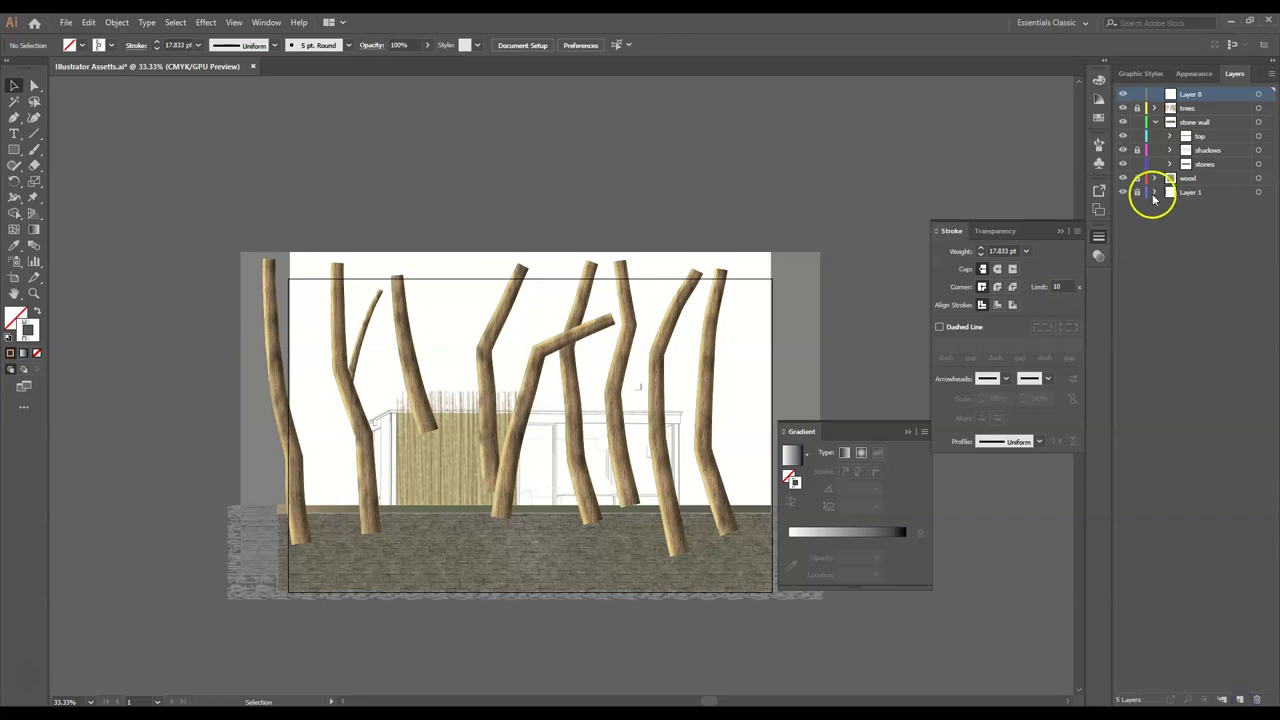
double_click(1193, 100)
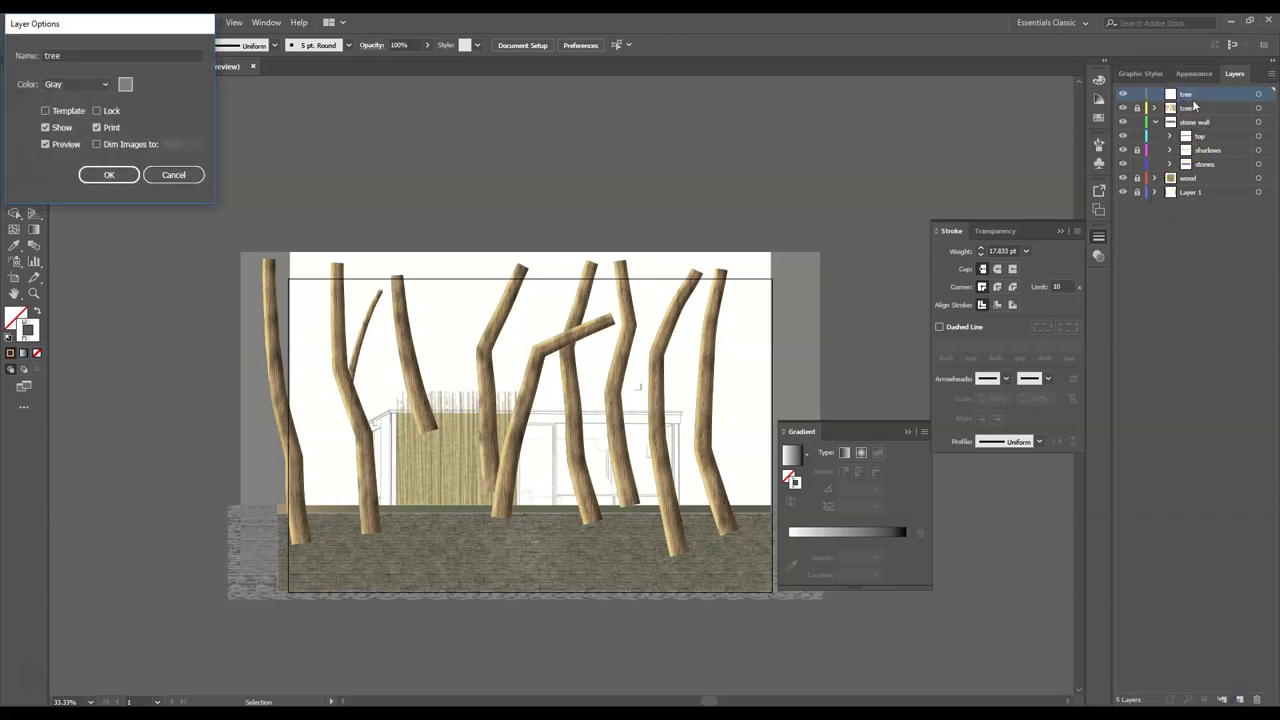
key("Return")
- Draw a bent three-point trunk path beside the rightmost tree with the Pen tool and apply the wood style Graphic Style 3
left_click(14, 117)
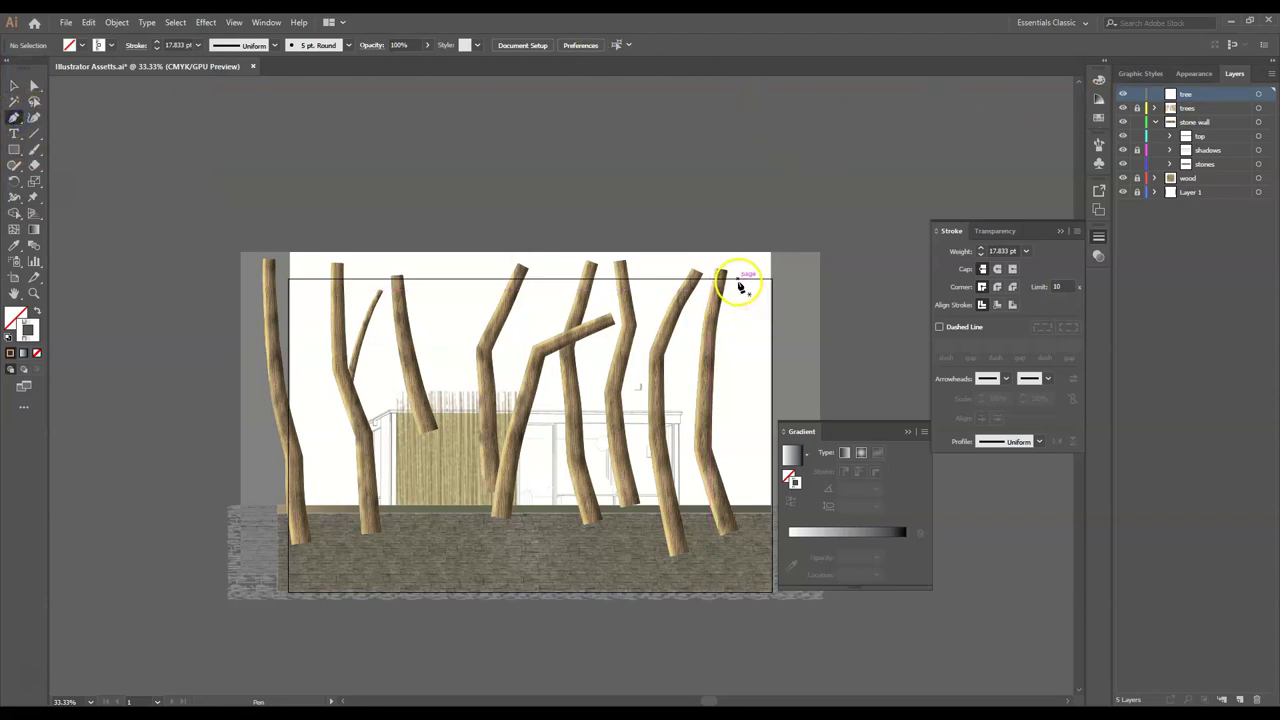
left_click(726, 278)
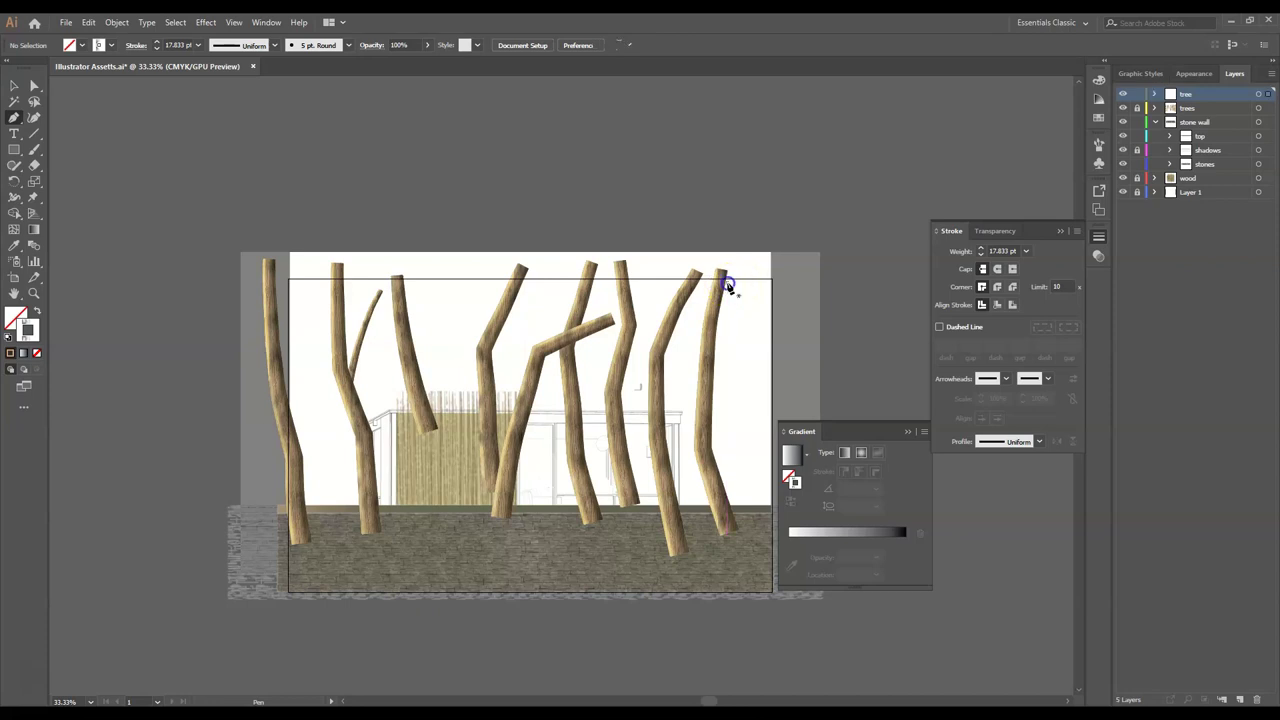
left_click(752, 350)
left_click_drag(711, 517, 847, 397)
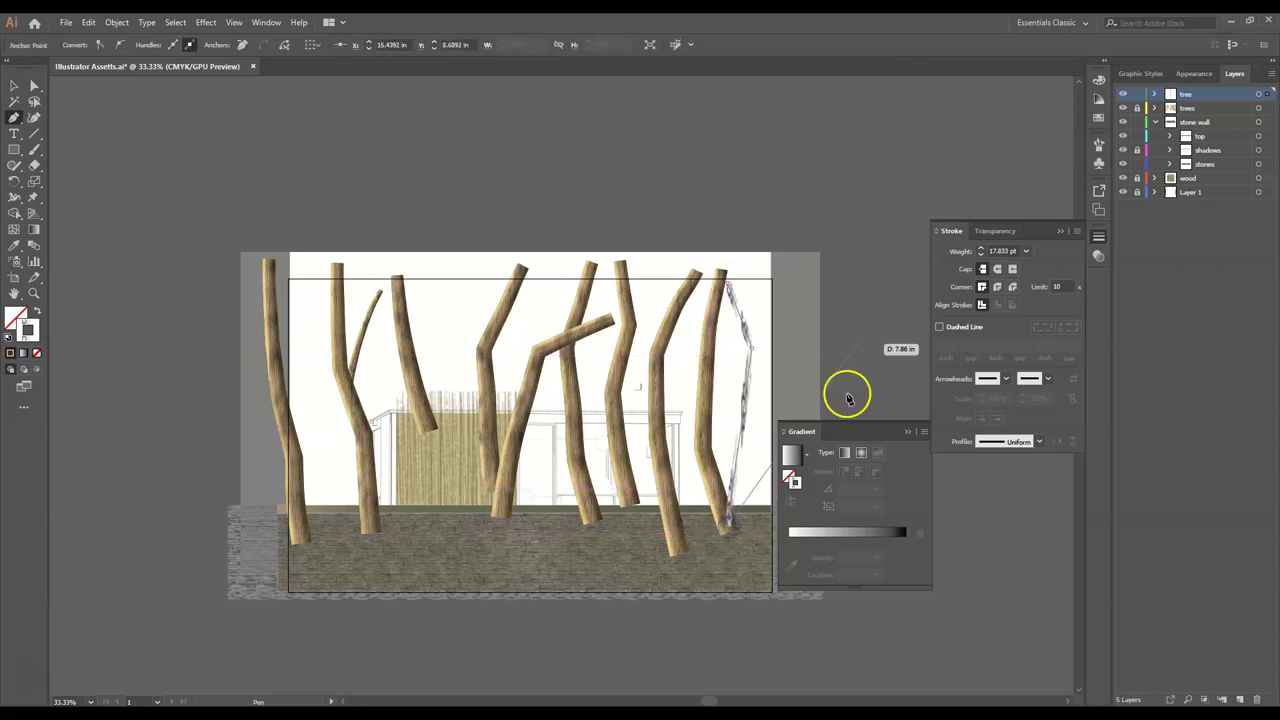
left_click(1150, 74)
left_click(1238, 120)
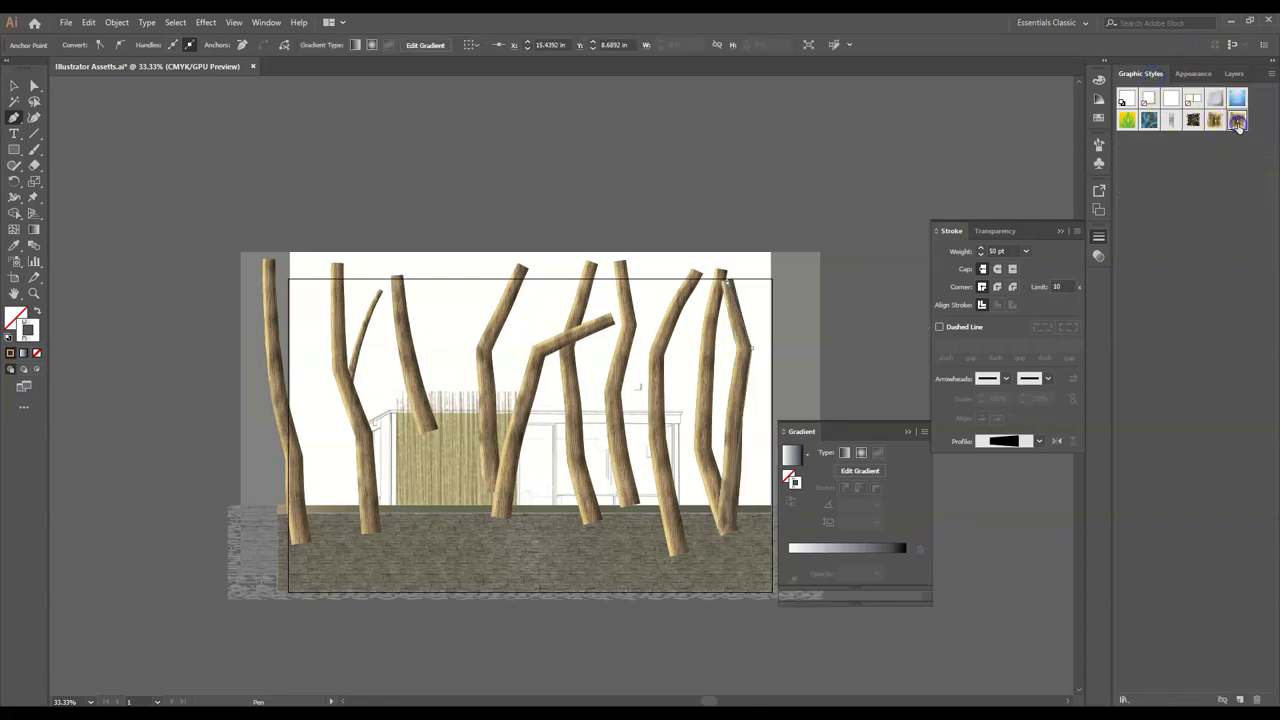
key("v")
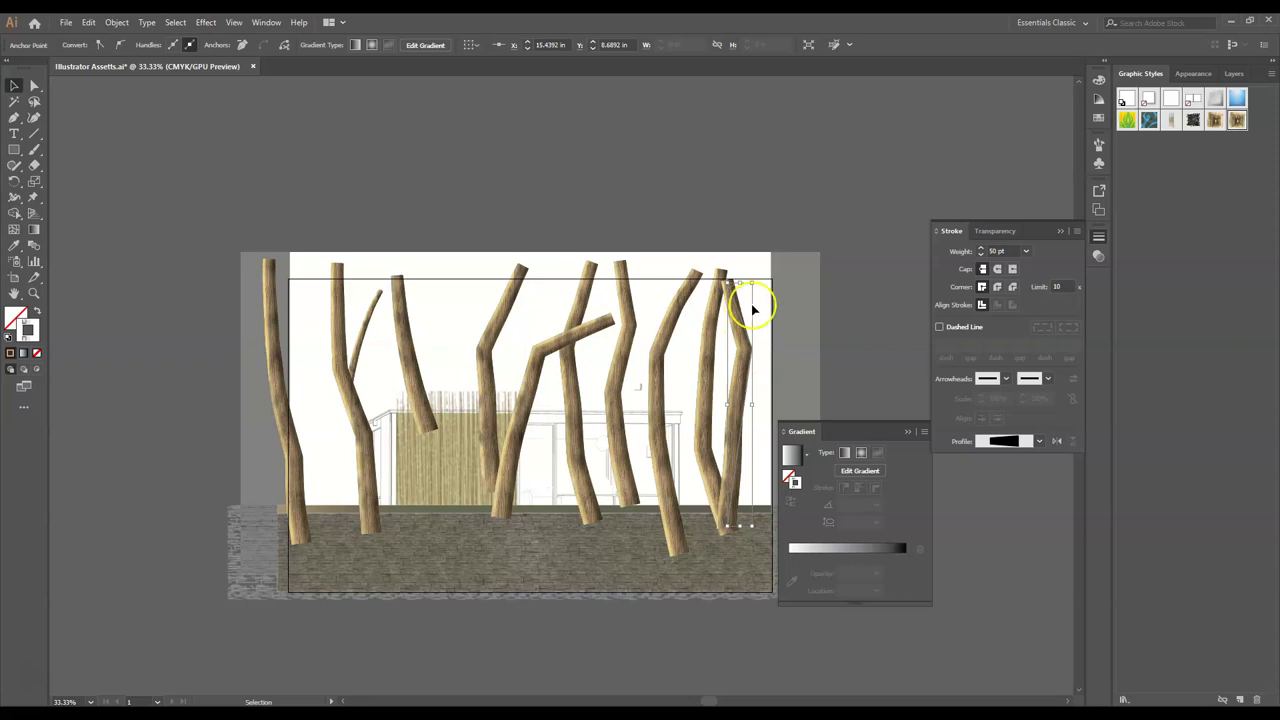
- Set the weight of the lowest stroke in the new trunk's appearance to 80 pt
left_click(1181, 74)
left_click(1245, 164)
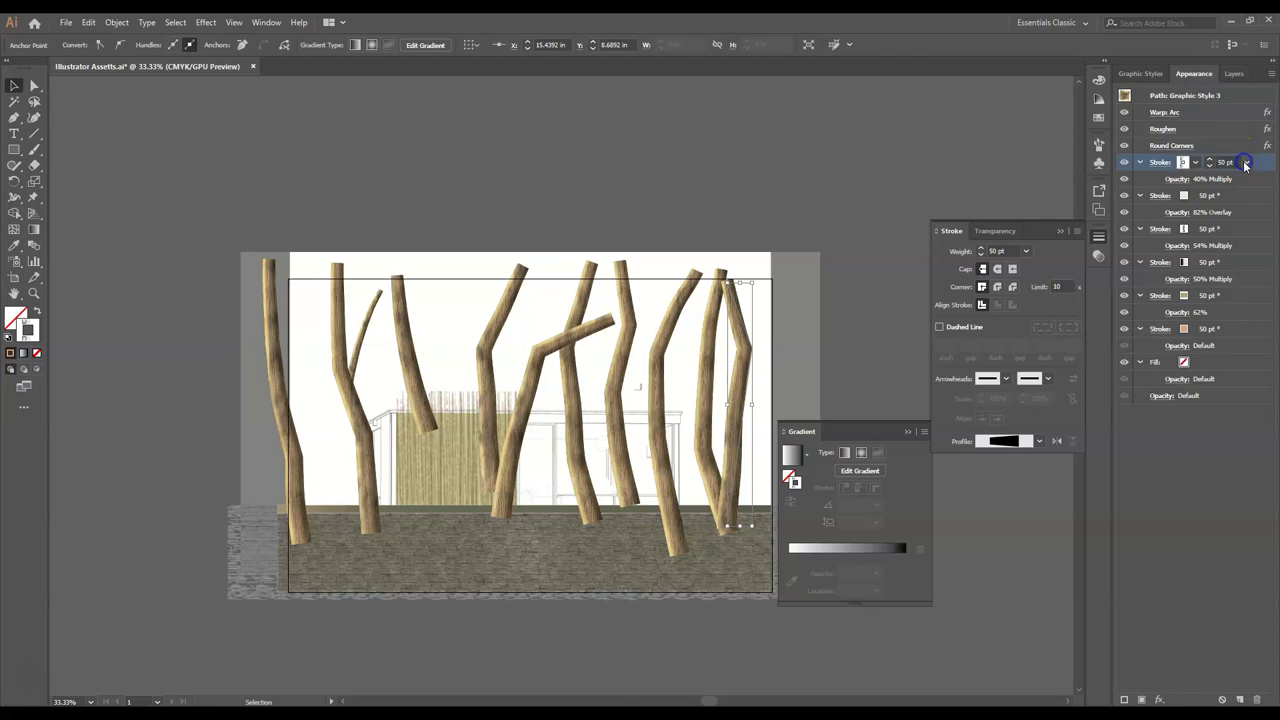
left_click(1259, 331)
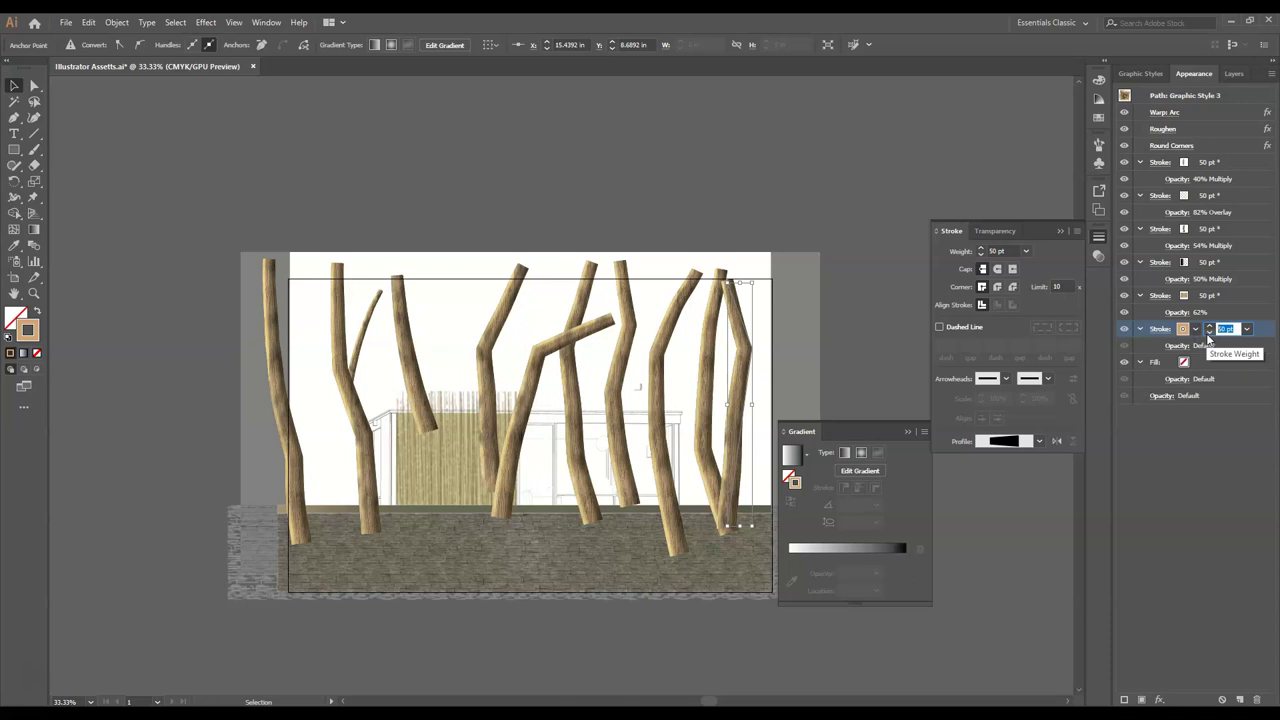
type("70")
left_click(1236, 297)
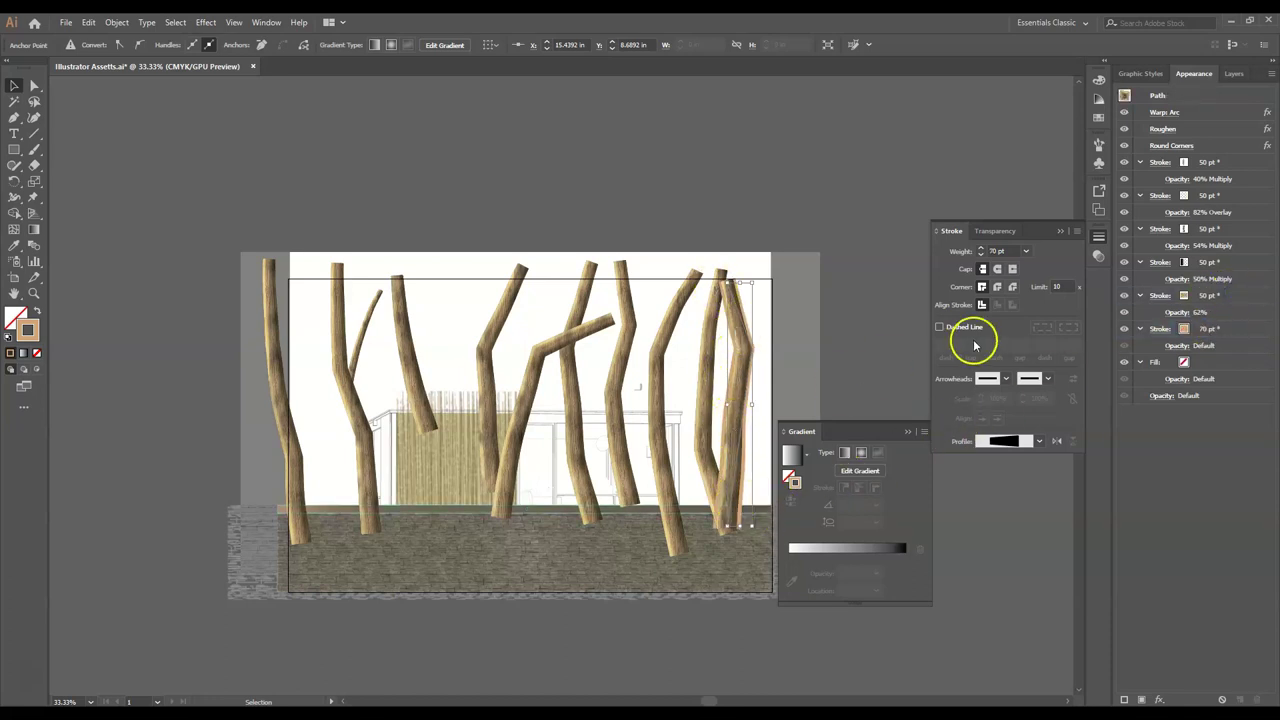
left_click(1244, 330)
left_click(1236, 328)
type("80")
key("Return")
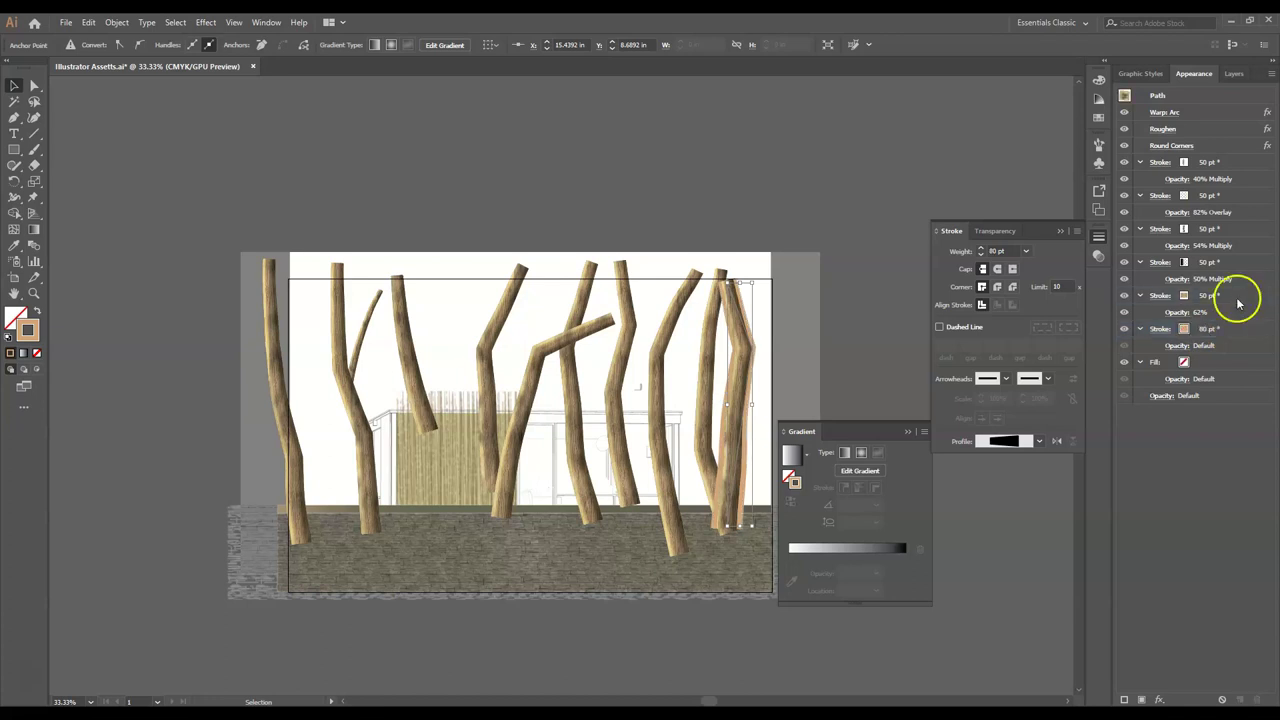
- Set the new trunk's 62% opacity stroke and its 50% Multiply stroke to a weight of 80 pt
left_click(1206, 297)
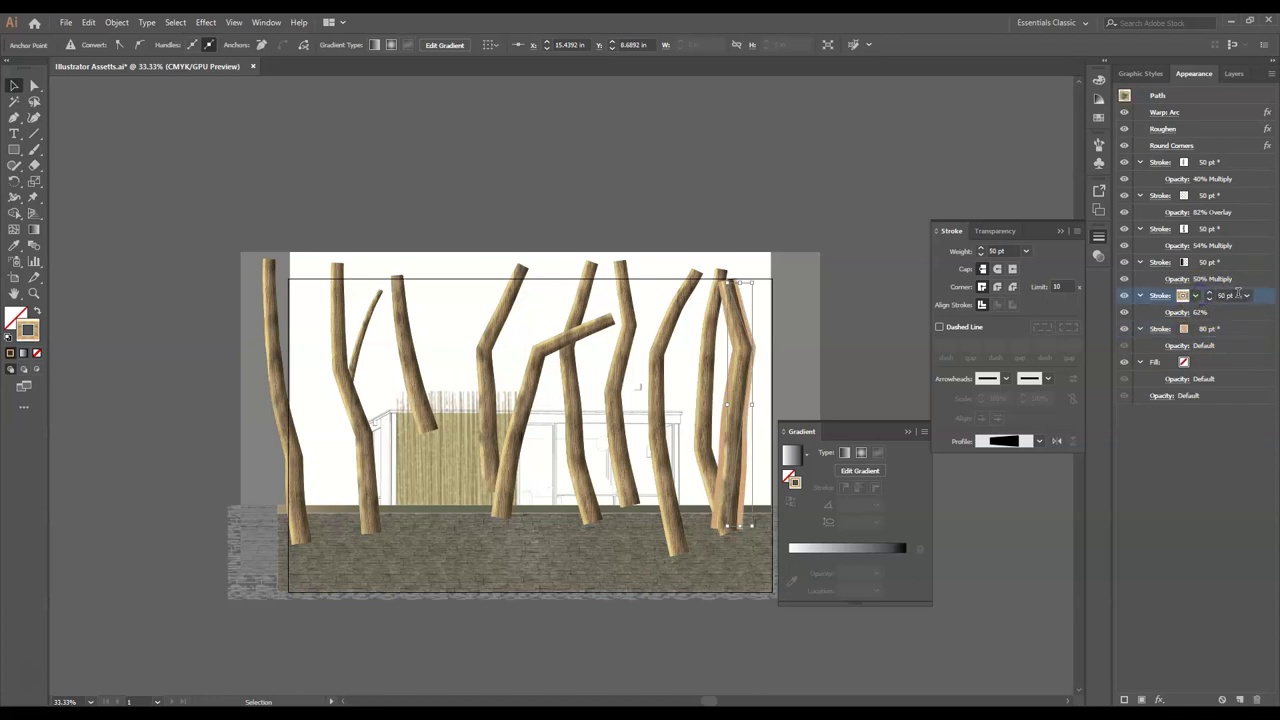
left_click(1236, 295)
left_click(1194, 264)
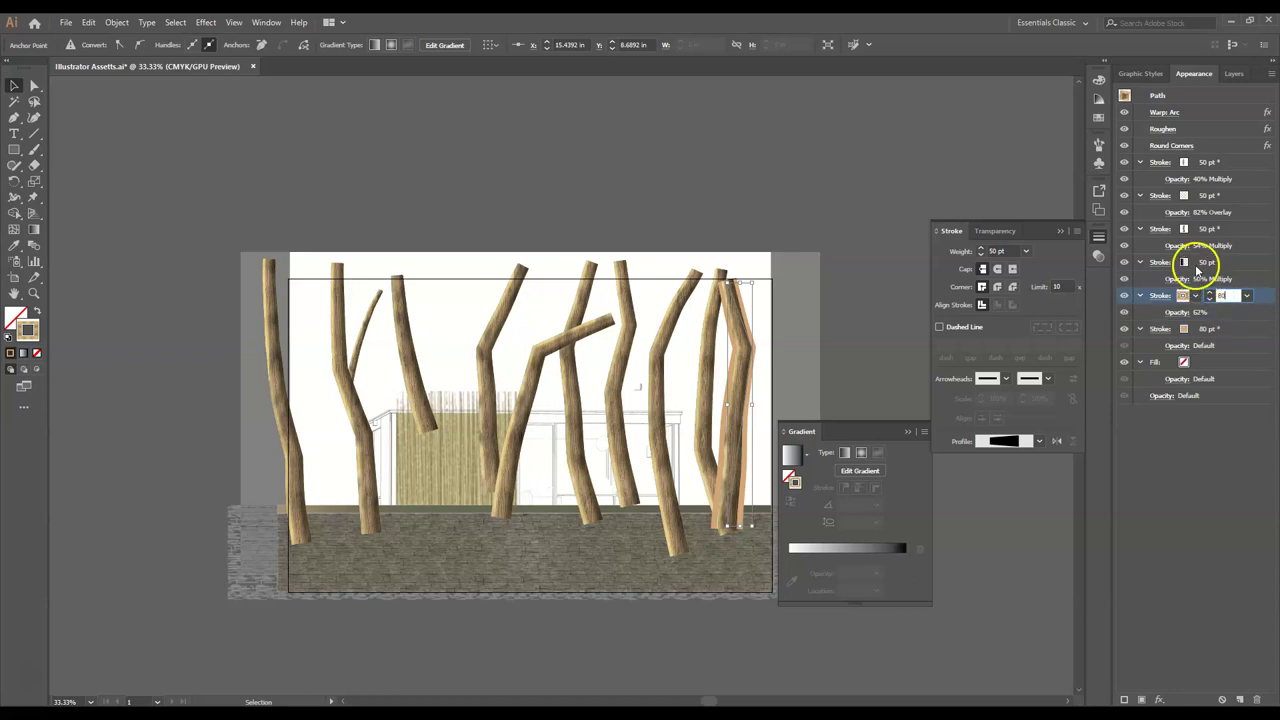
left_click(1228, 262)
type("80")
key("Return")
- Set the new trunk's three uppermost strokes (54% Multiply, 82% Overlay and 40% Multiply) to a weight of 80 pt
left_click(1208, 230)
type("80")
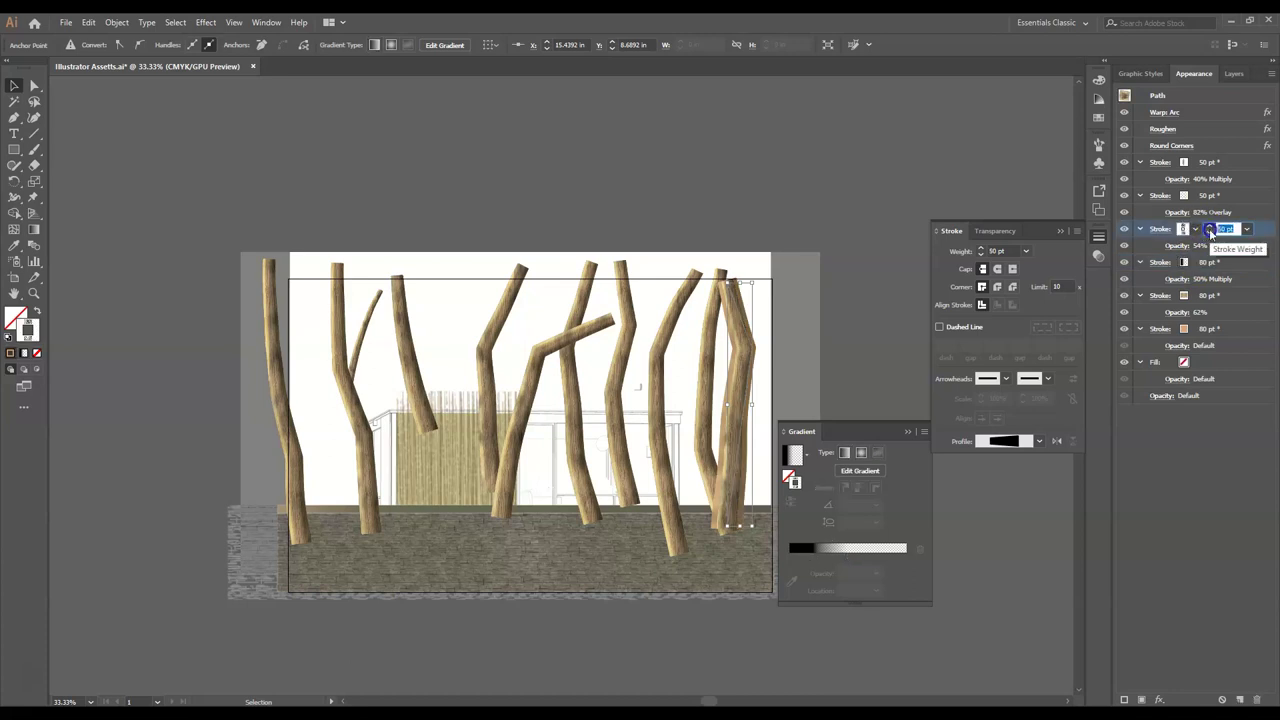
left_click(1212, 196)
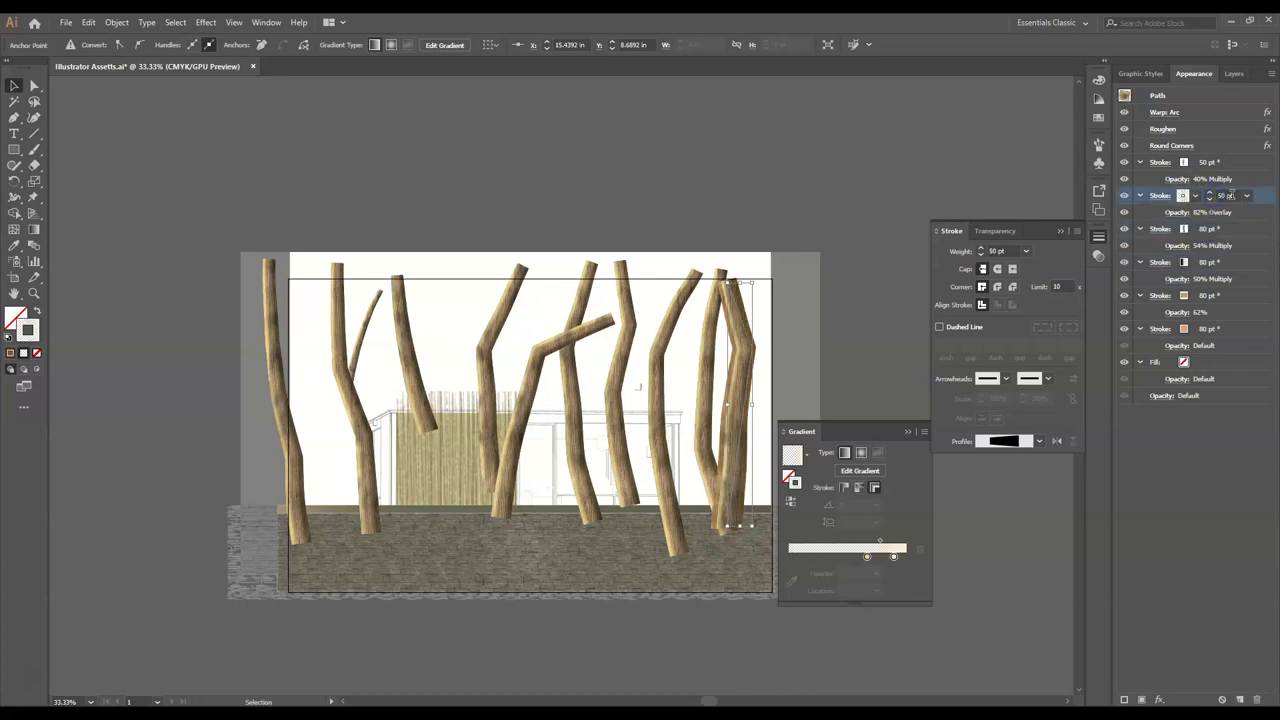
type("80")
left_click(1206, 162)
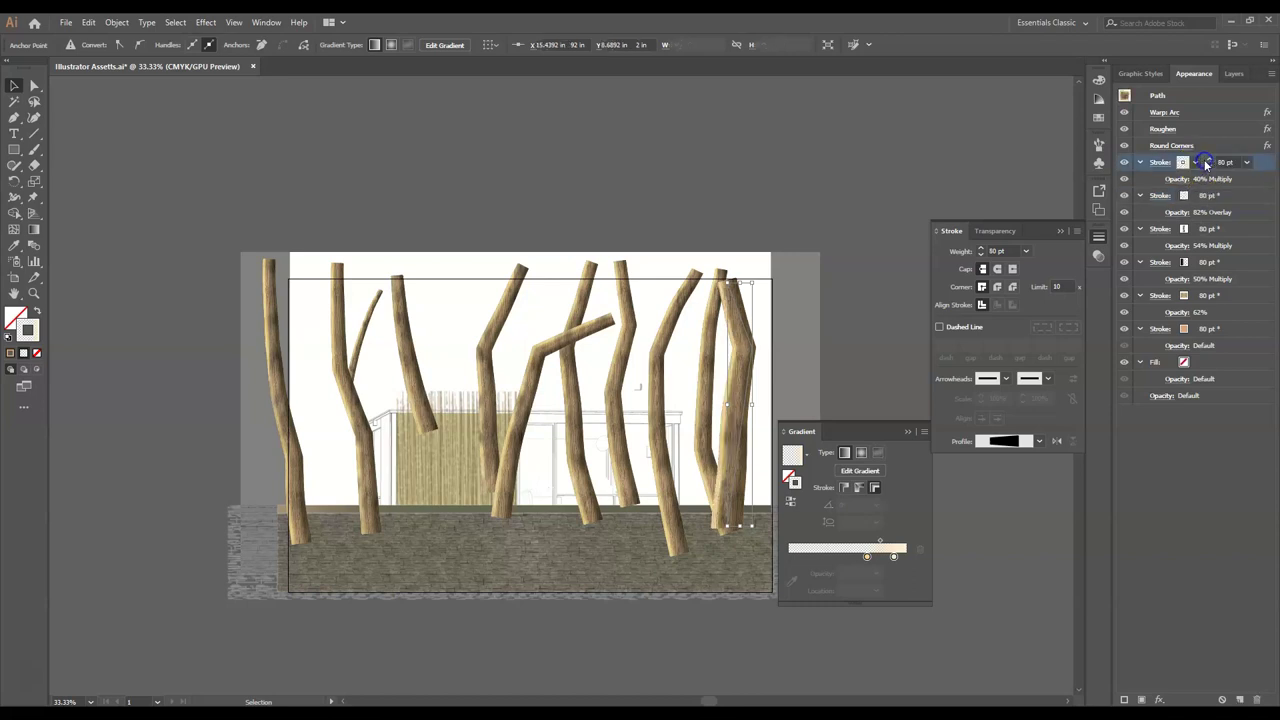
type("80")
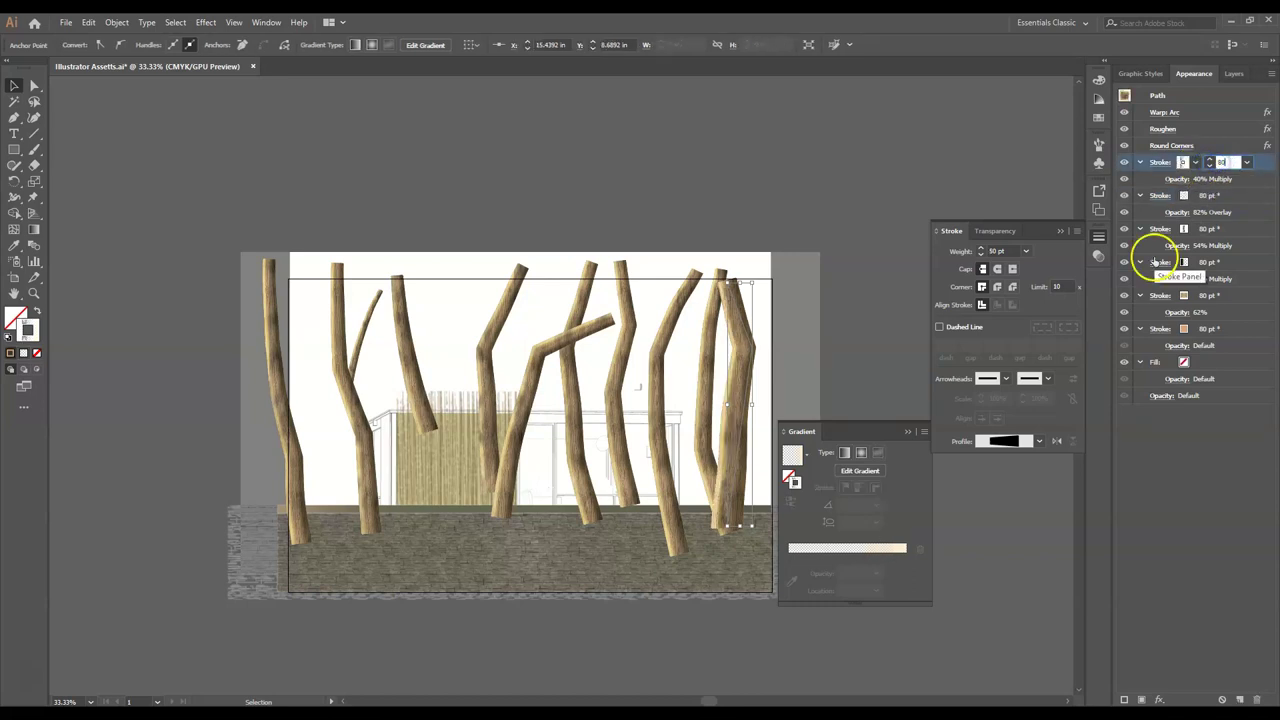
left_click(12, 85)
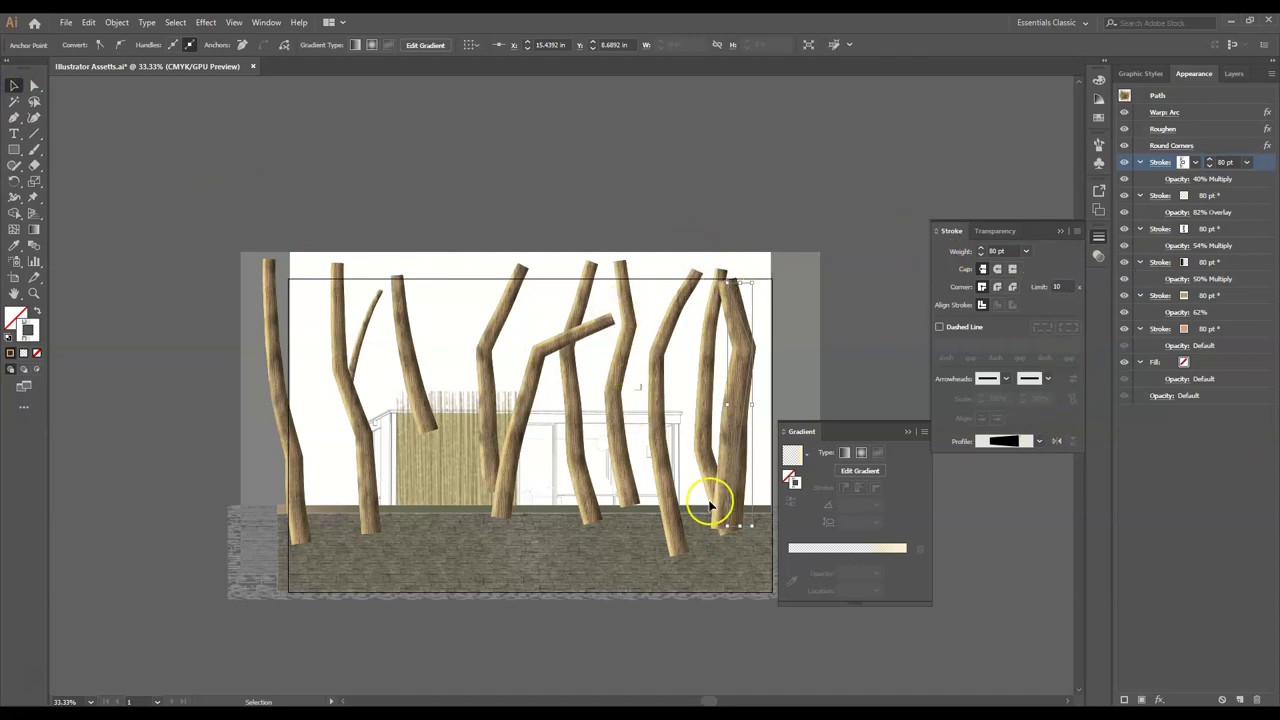
- Scale the new trunk up to a height of about 9.35 in and shift it slightly up and to the left
left_click_drag(753, 528, 779, 547)
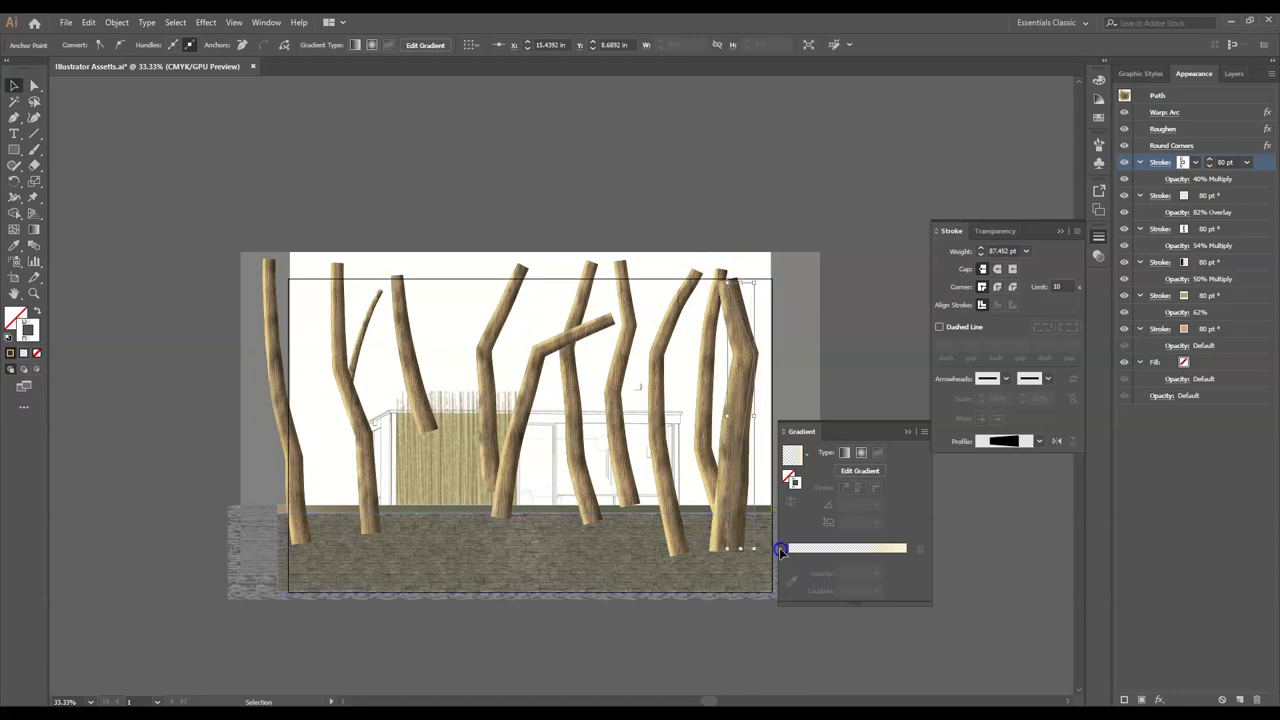
left_click(717, 478)
left_click(720, 514)
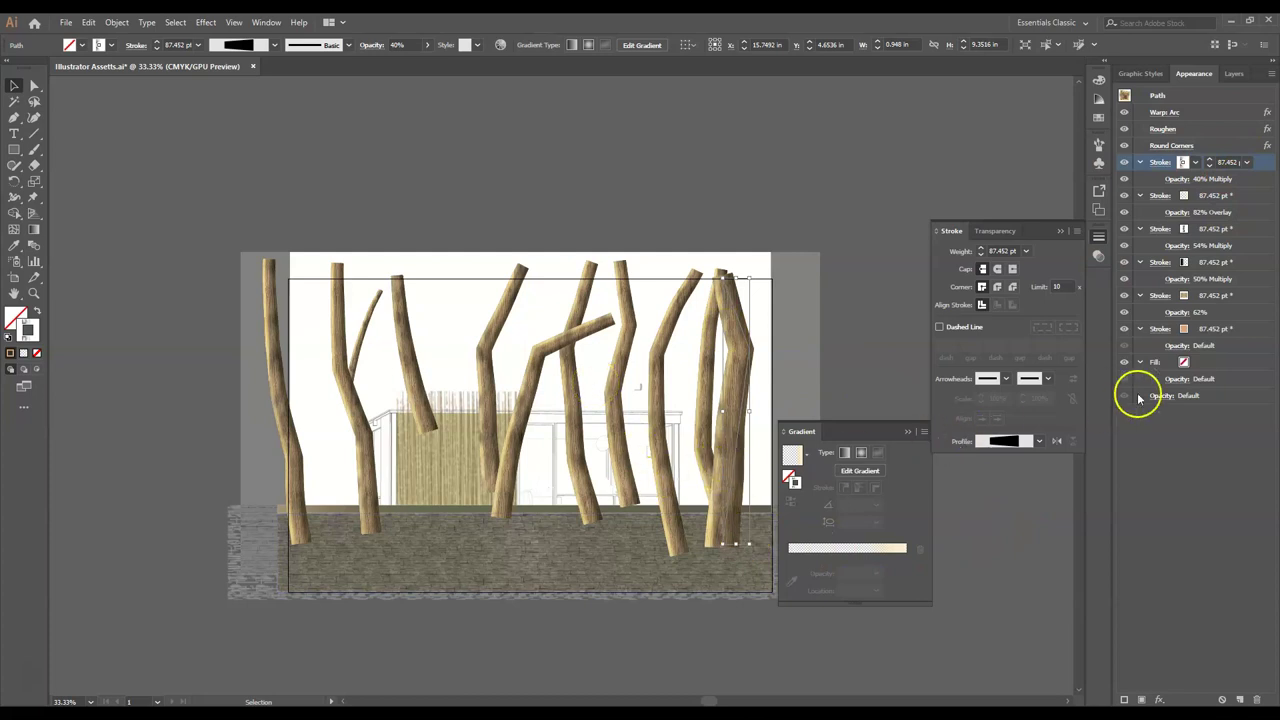
- Flare the base of the new trunk's lowest stroke to about 167 pt with the Width tool, adding a width point above the base
left_click(1245, 333)
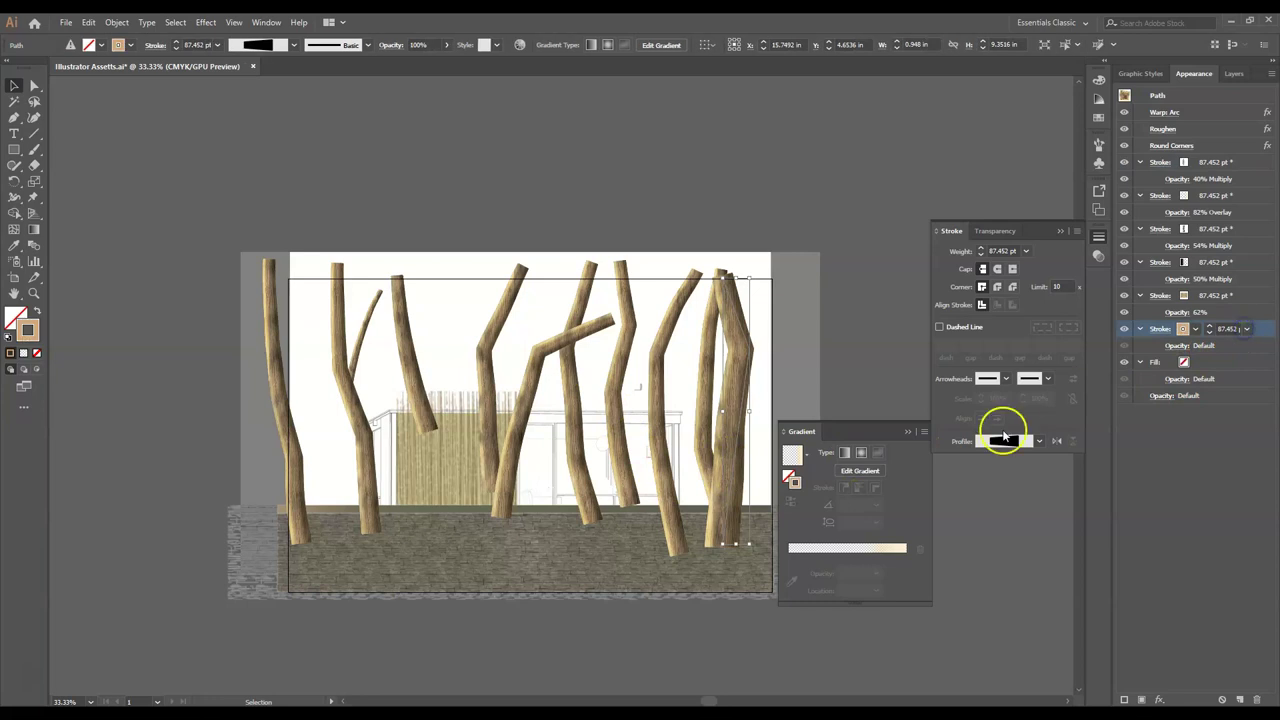
scroll(738, 518, "up", 1)
scroll(738, 518, "up", 4)
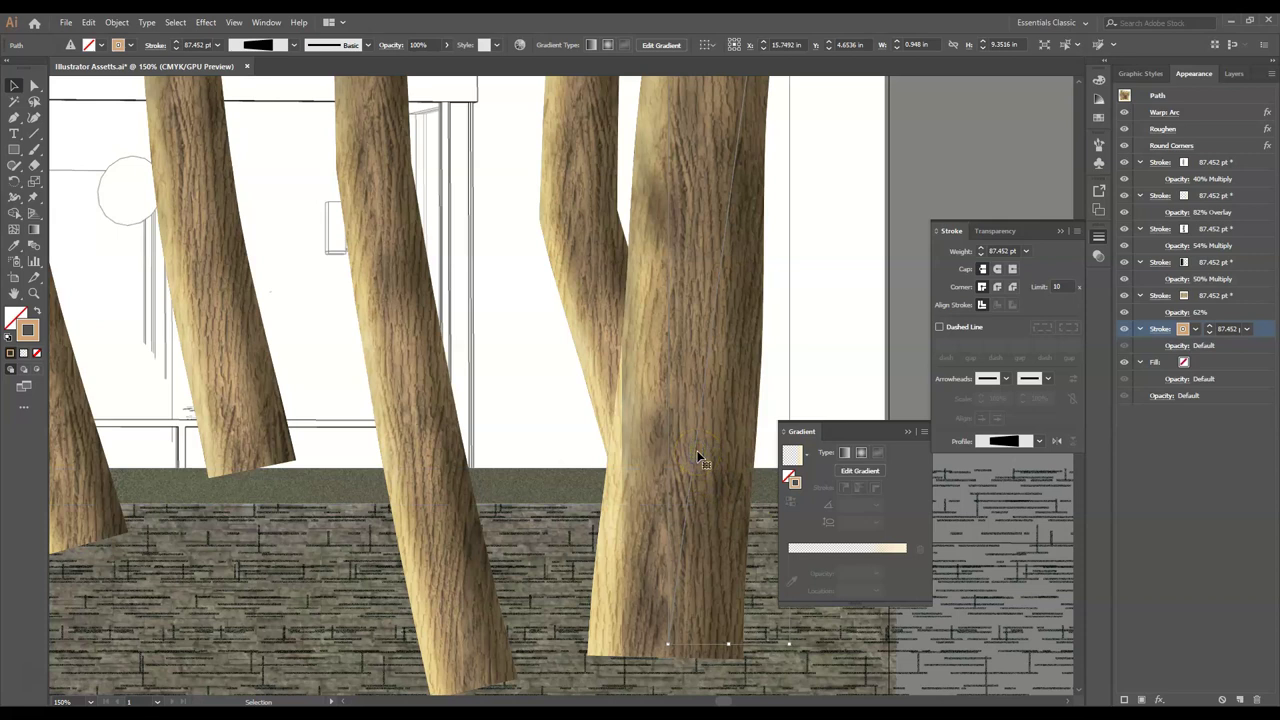
left_click(15, 201)
mouse_move(651, 441)
left_mouse_down()
mouse_move(826, 438)
mouse_move(677, 457)
mouse_move(609, 586)
mouse_move(598, 662)
mouse_move(577, 633)
mouse_move(522, 619)
left_mouse_up()
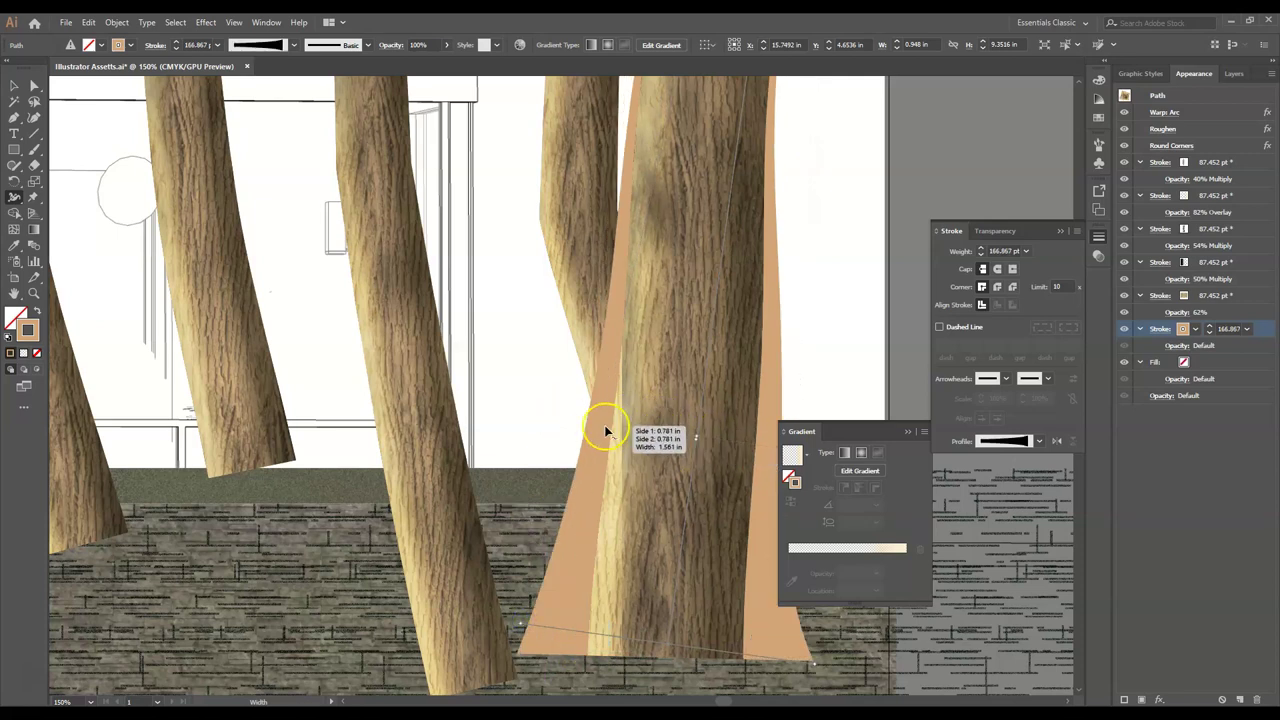
mouse_move(600, 428)
left_mouse_down()
mouse_move(583, 423)
mouse_move(600, 380)
mouse_move(686, 366)
mouse_move(700, 409)
mouse_move(634, 400)
mouse_move(594, 374)
mouse_move(607, 374)
left_mouse_up()
scroll(424, 535, "down", 3)
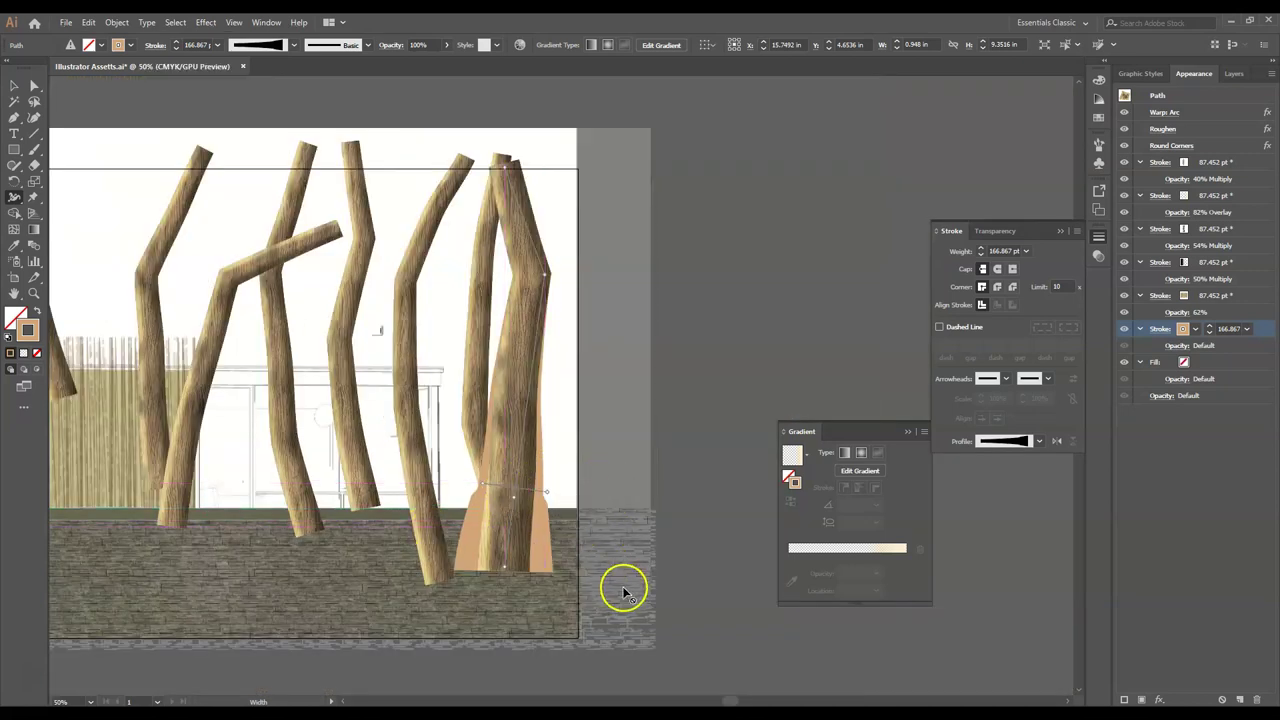
- Set the colour of the "tree" layer to Orange in its layer options
left_click(14, 86)
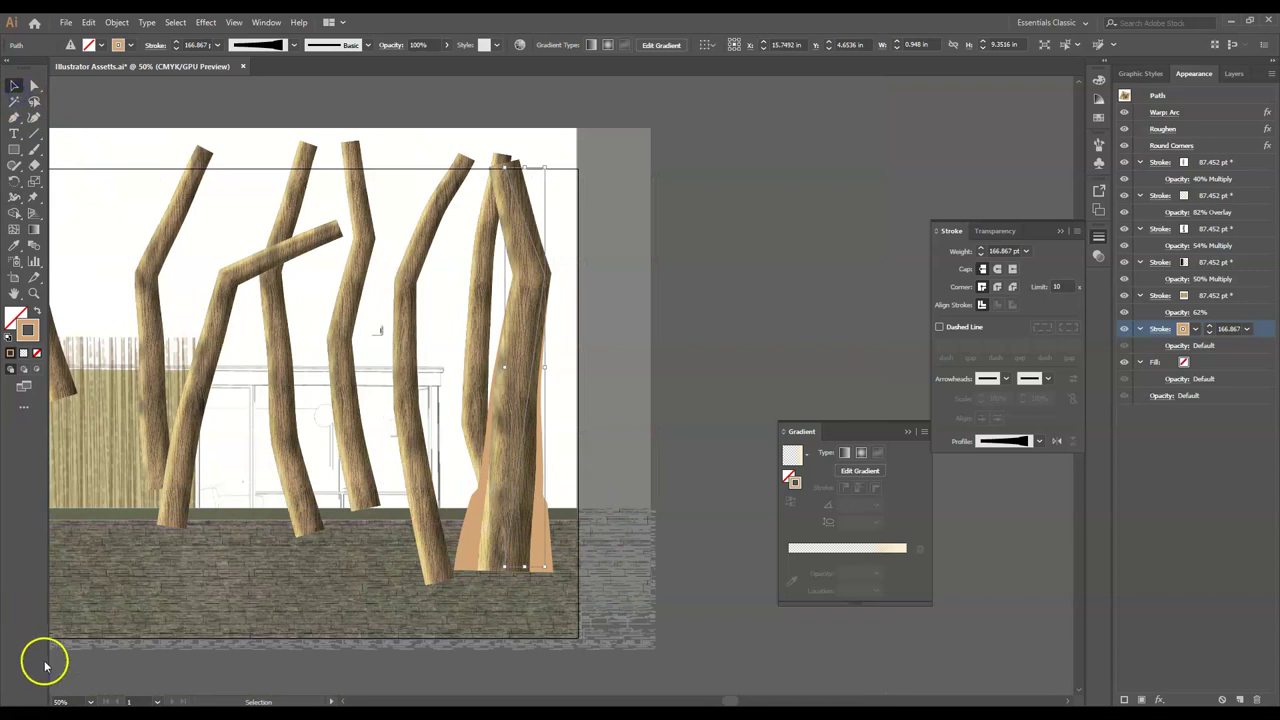
scroll(497, 503, "up", 3)
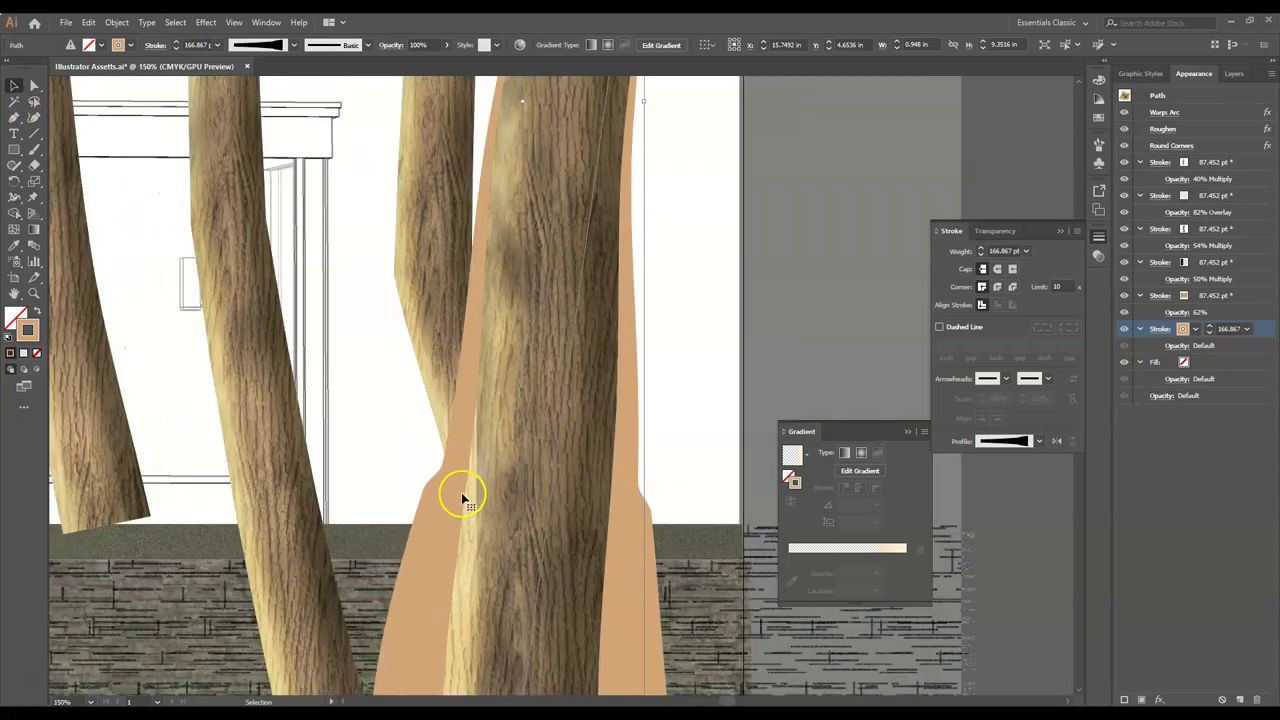
left_click(34, 86)
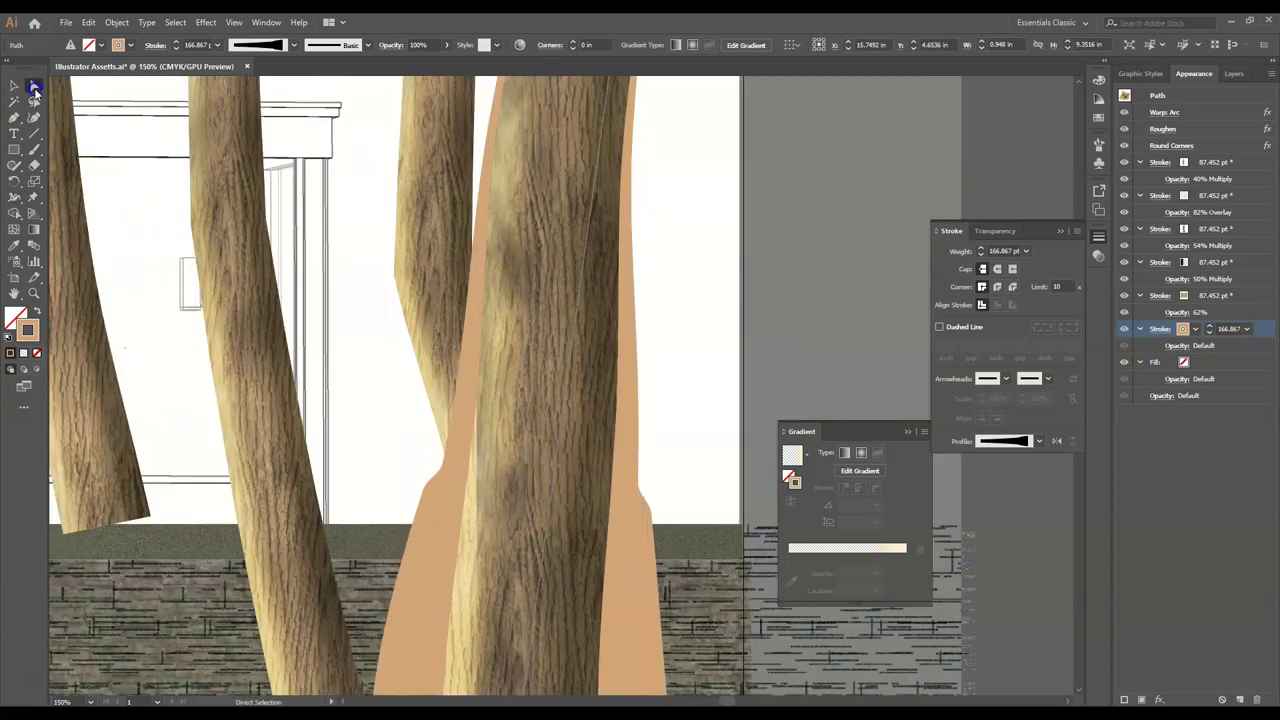
left_click(1234, 73)
double_click(1245, 97)
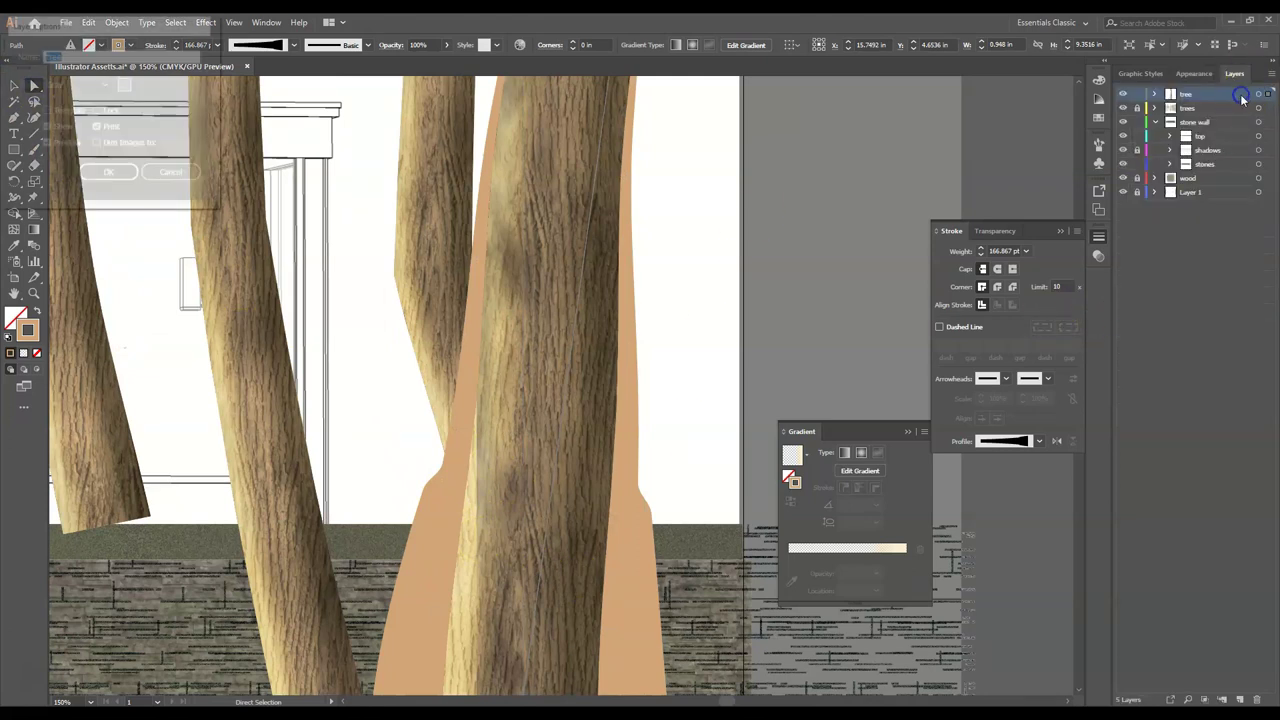
left_click(101, 85)
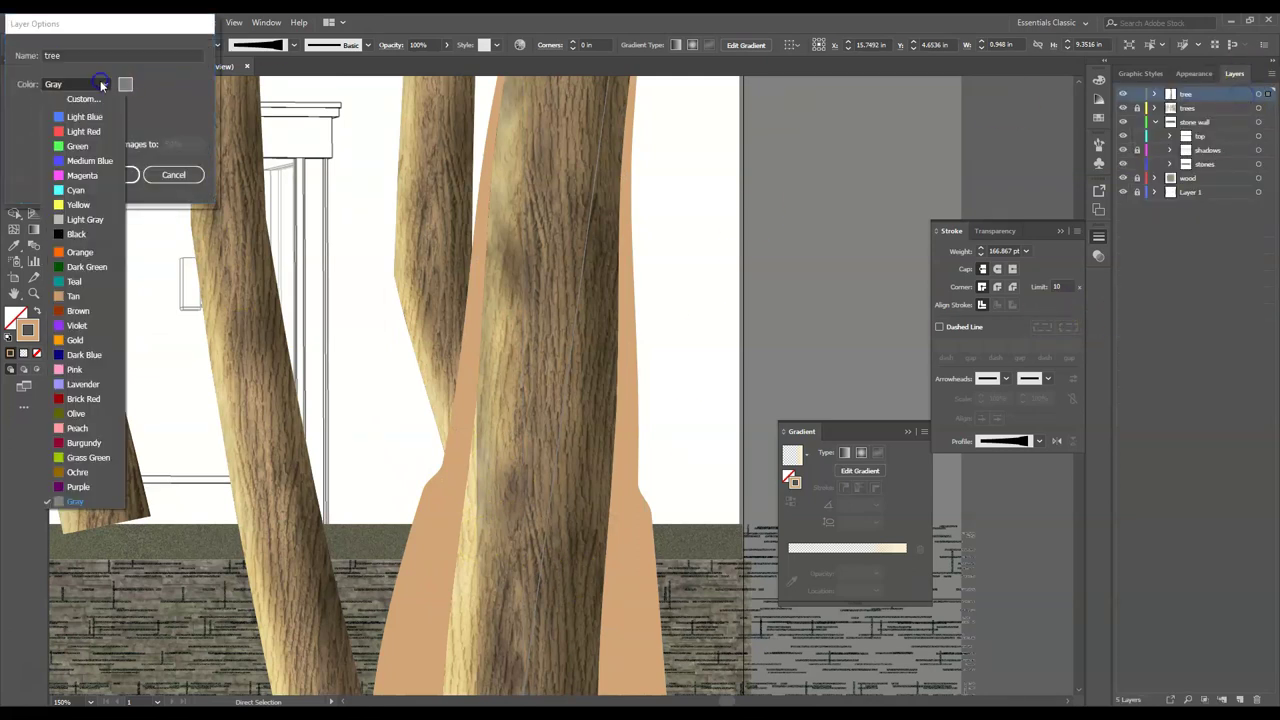
left_click(60, 257)
left_click(100, 174)
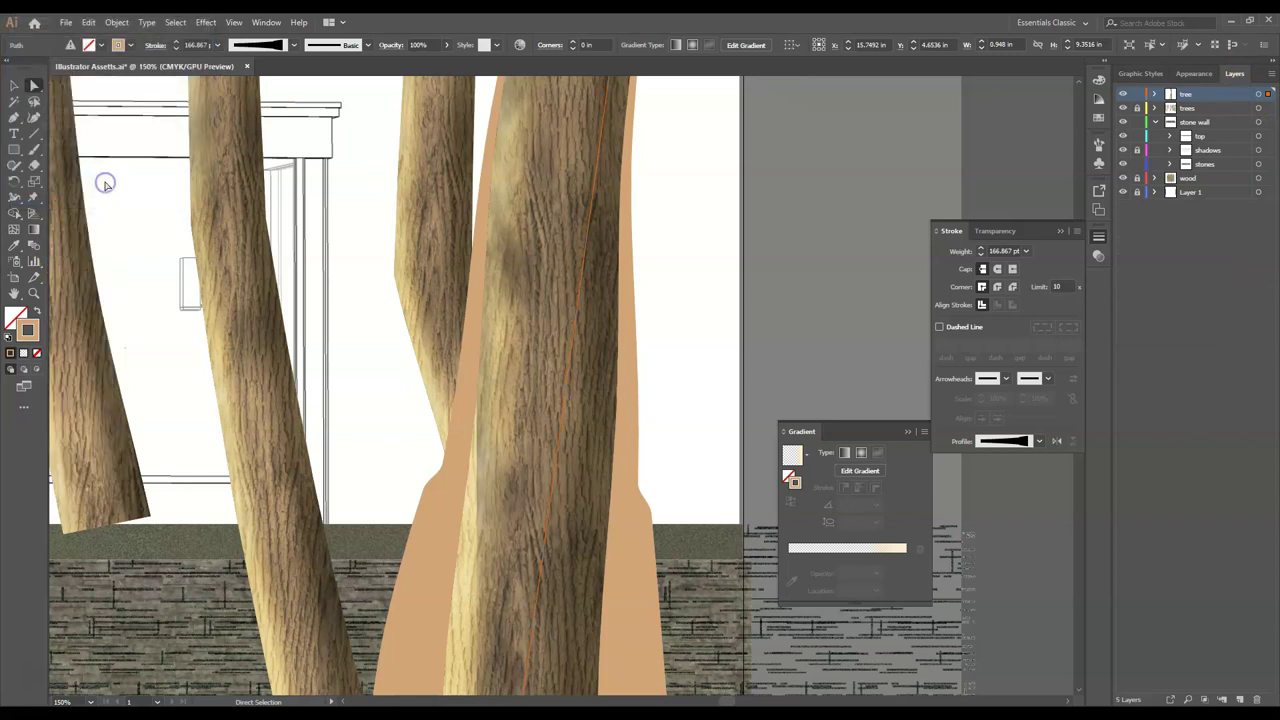
- Adjust the width points of the trunk's lowest stroke so it flares to about 1.96 in wide near the top of the stone wall
scroll(607, 463, "down", 3)
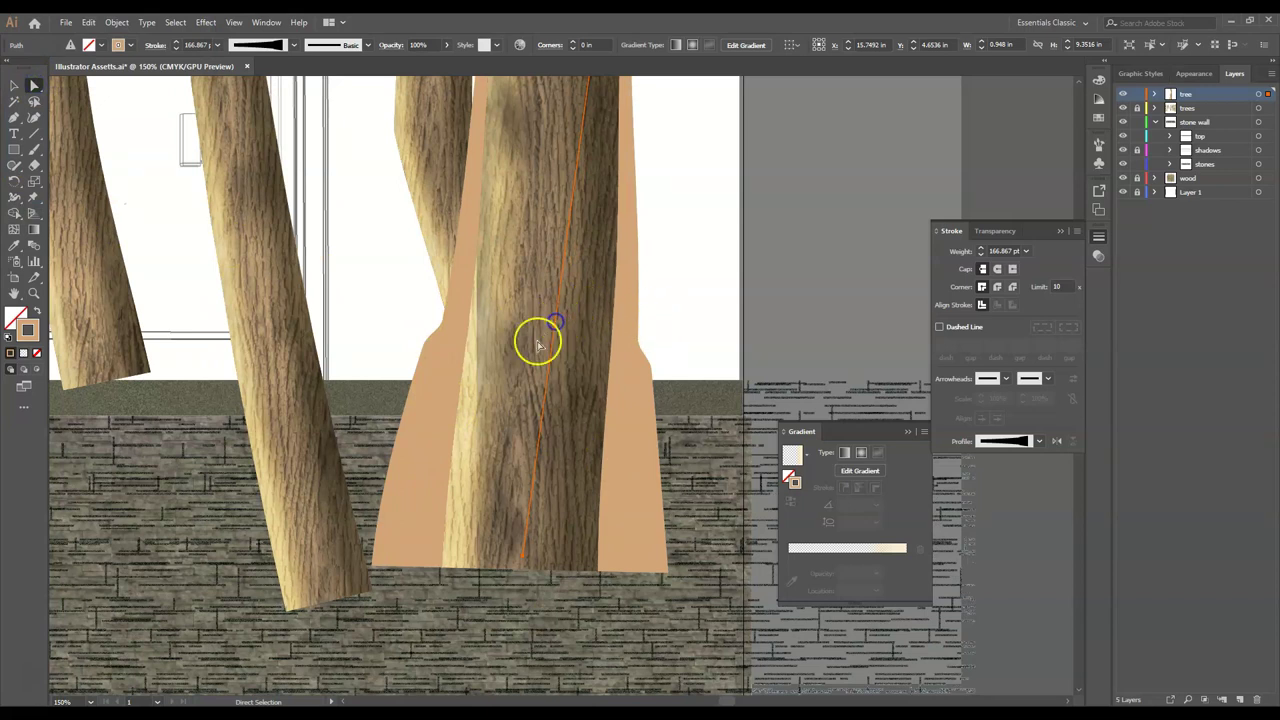
left_click(14, 199)
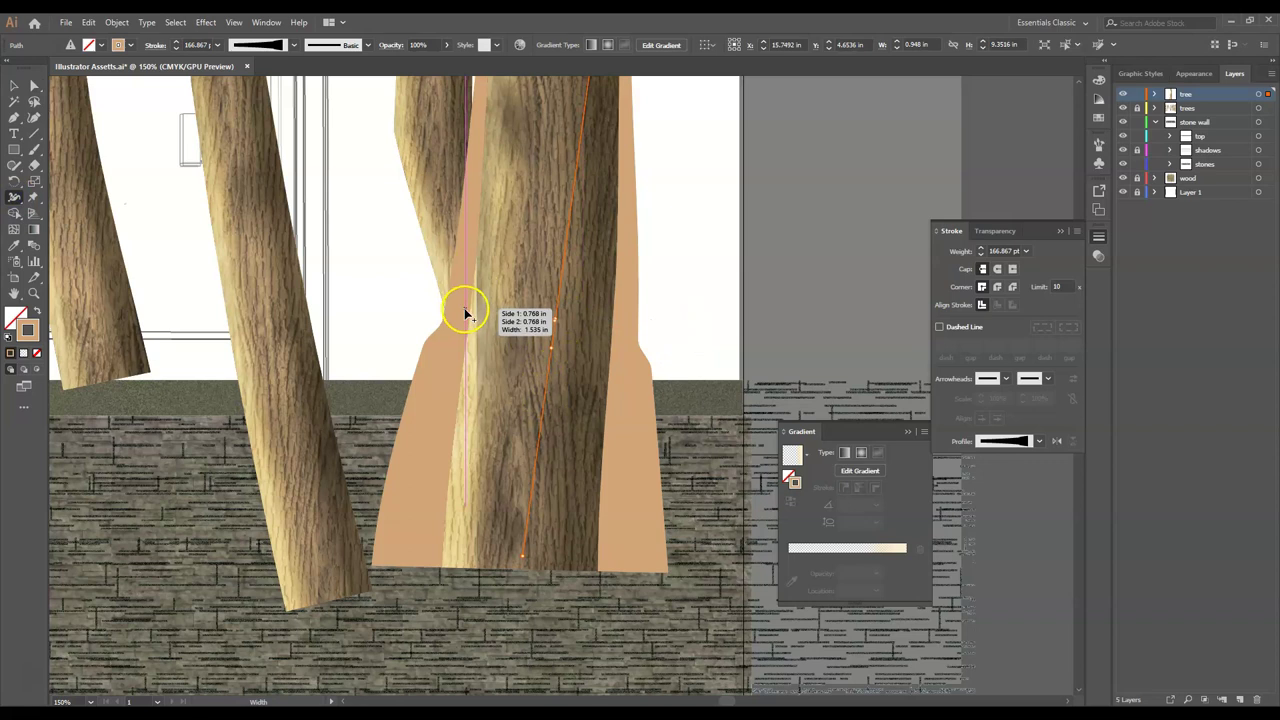
mouse_move(458, 310)
left_mouse_down()
mouse_move(444, 303)
mouse_move(542, 352)
left_mouse_up()
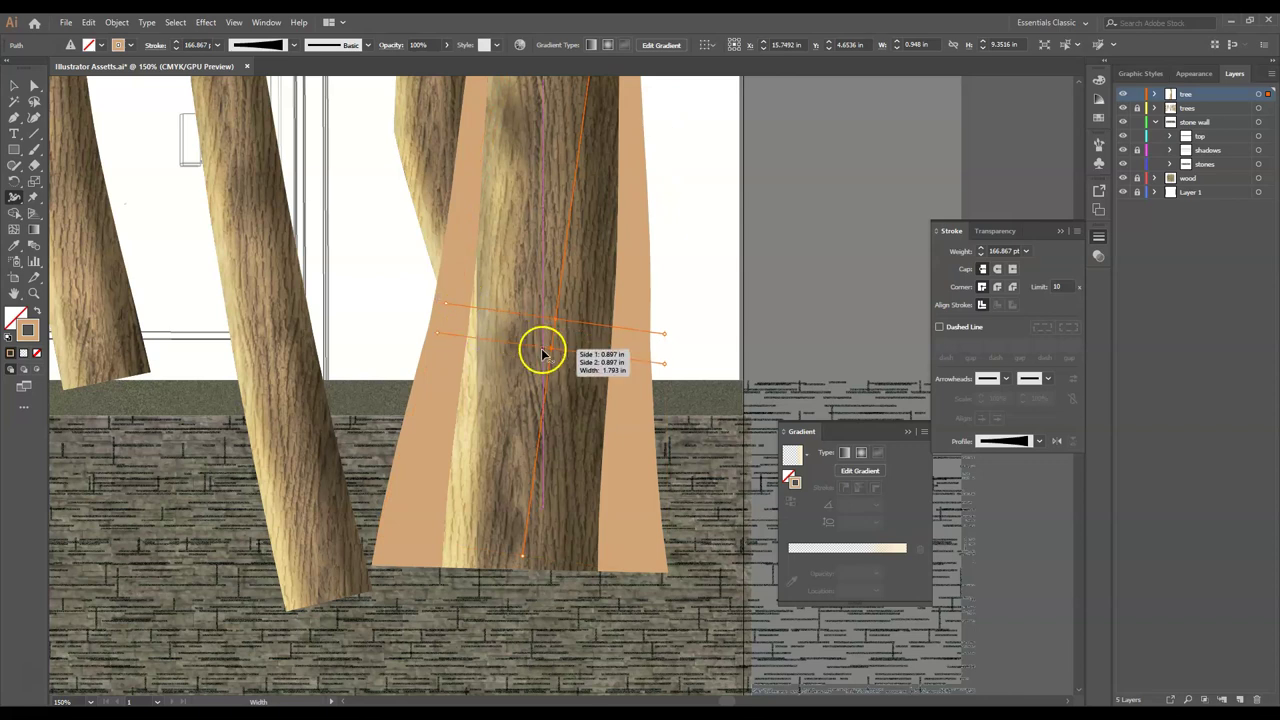
left_click_drag(440, 338, 426, 341)
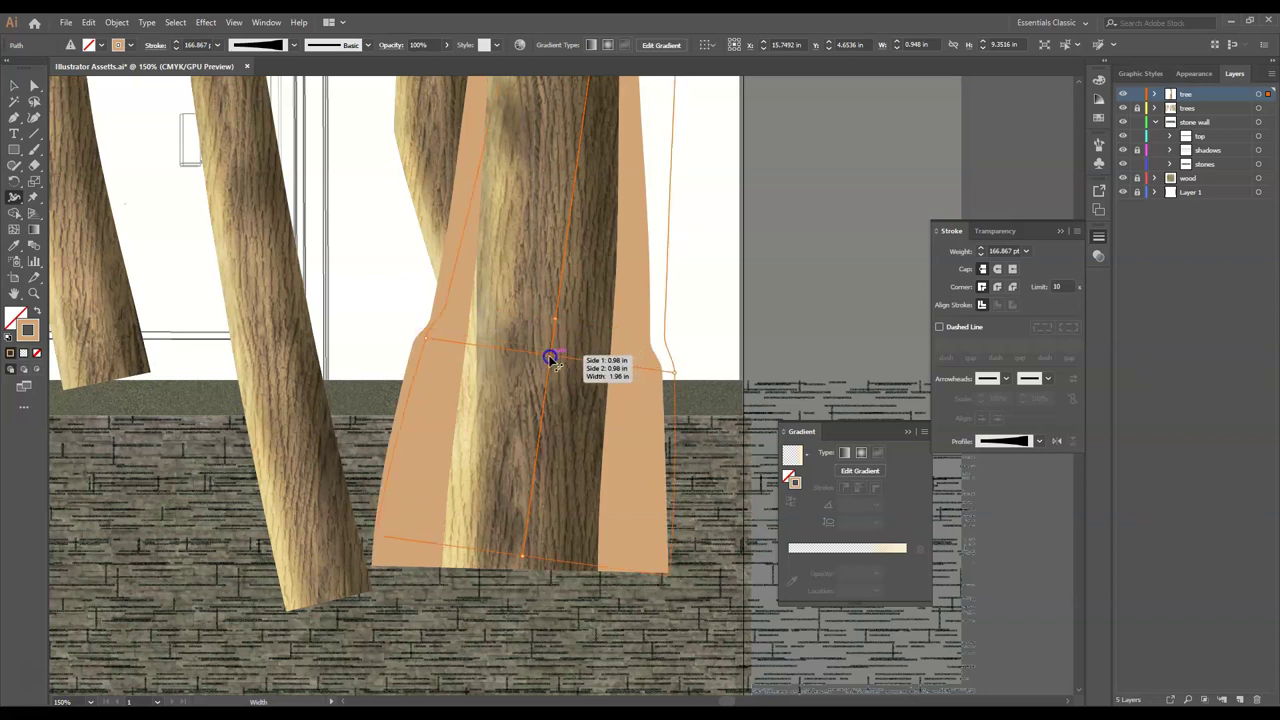
left_click_drag(552, 362, 551, 369)
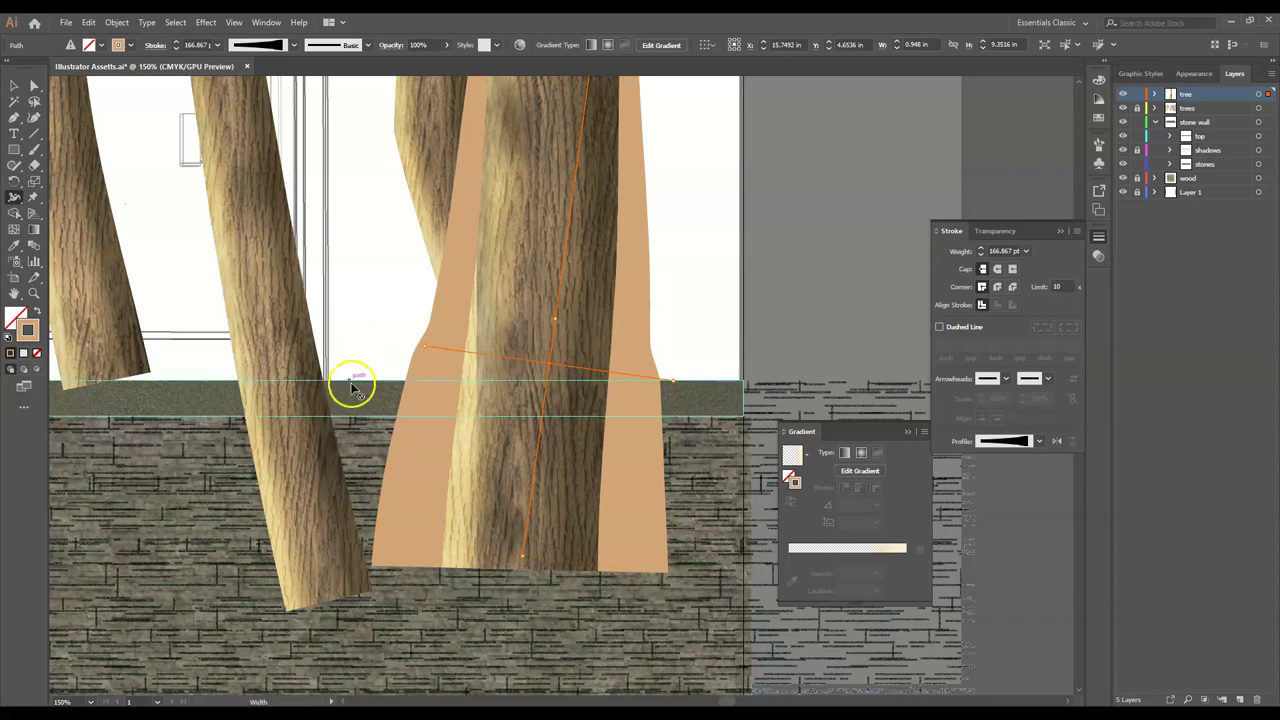
- Save the lowest stroke's custom shape as a variable width profile named Width Profile3
left_click(1040, 442)
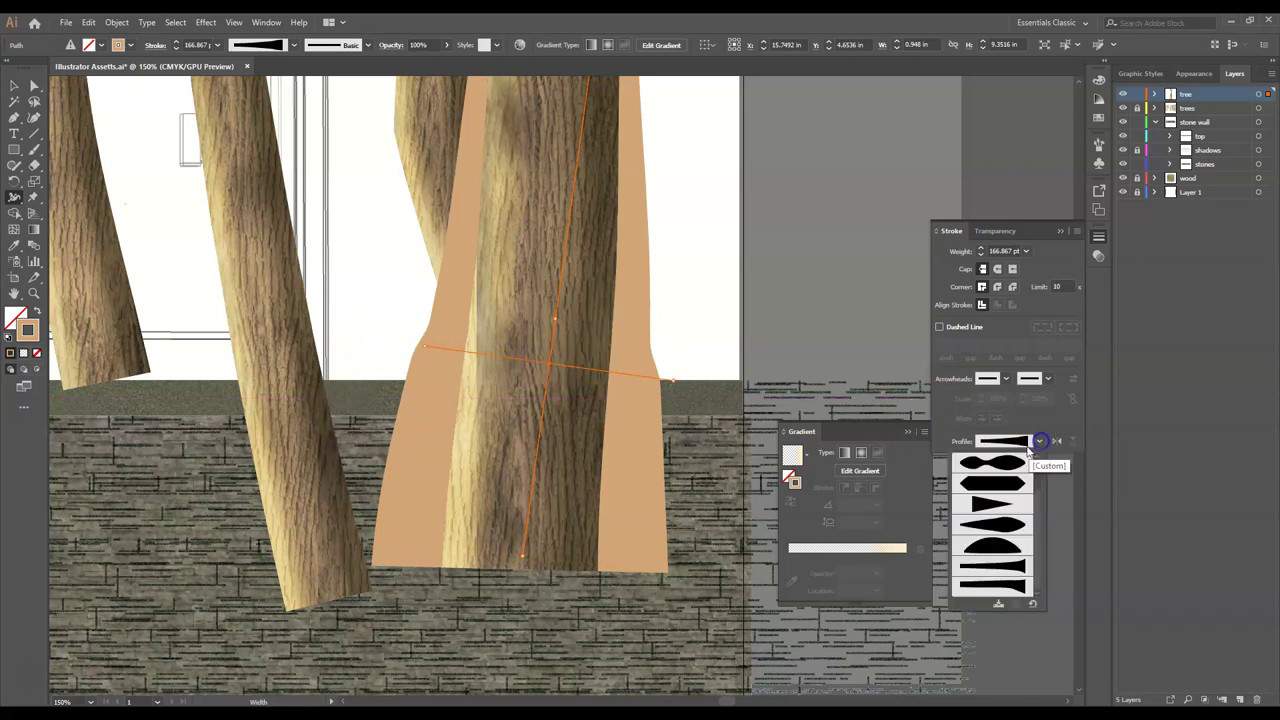
left_click(1000, 605)
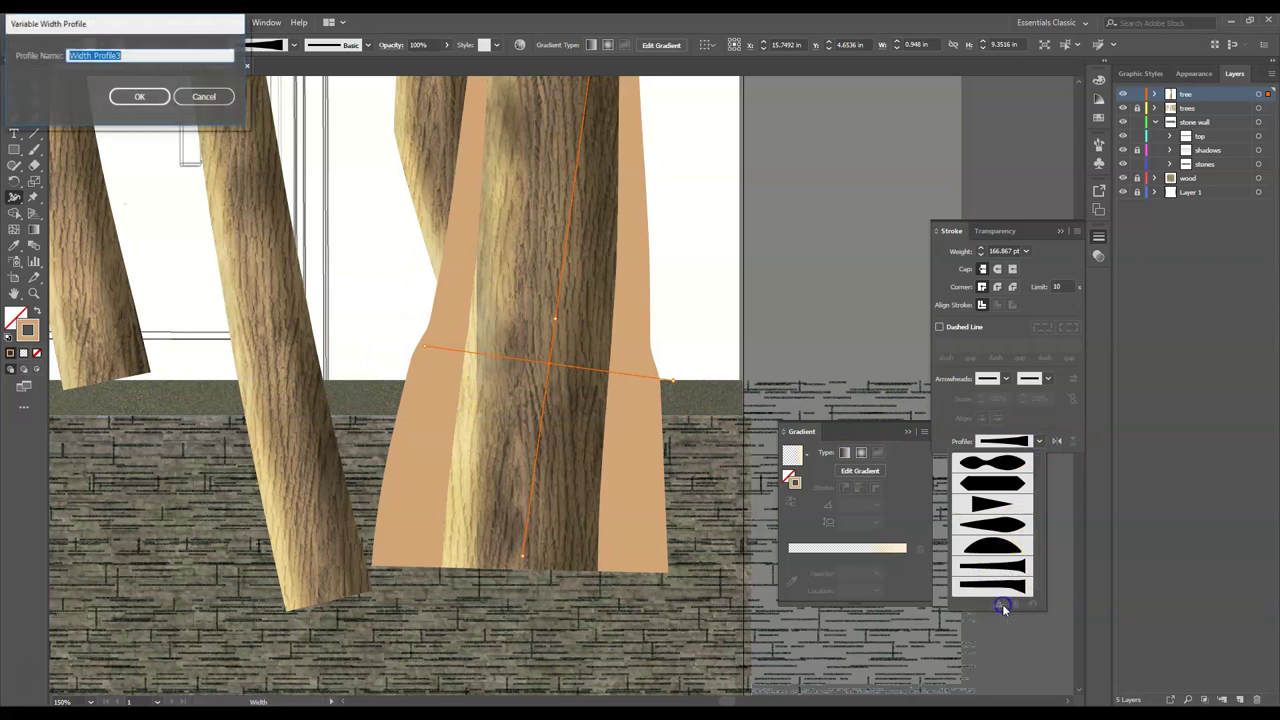
left_click(143, 97)
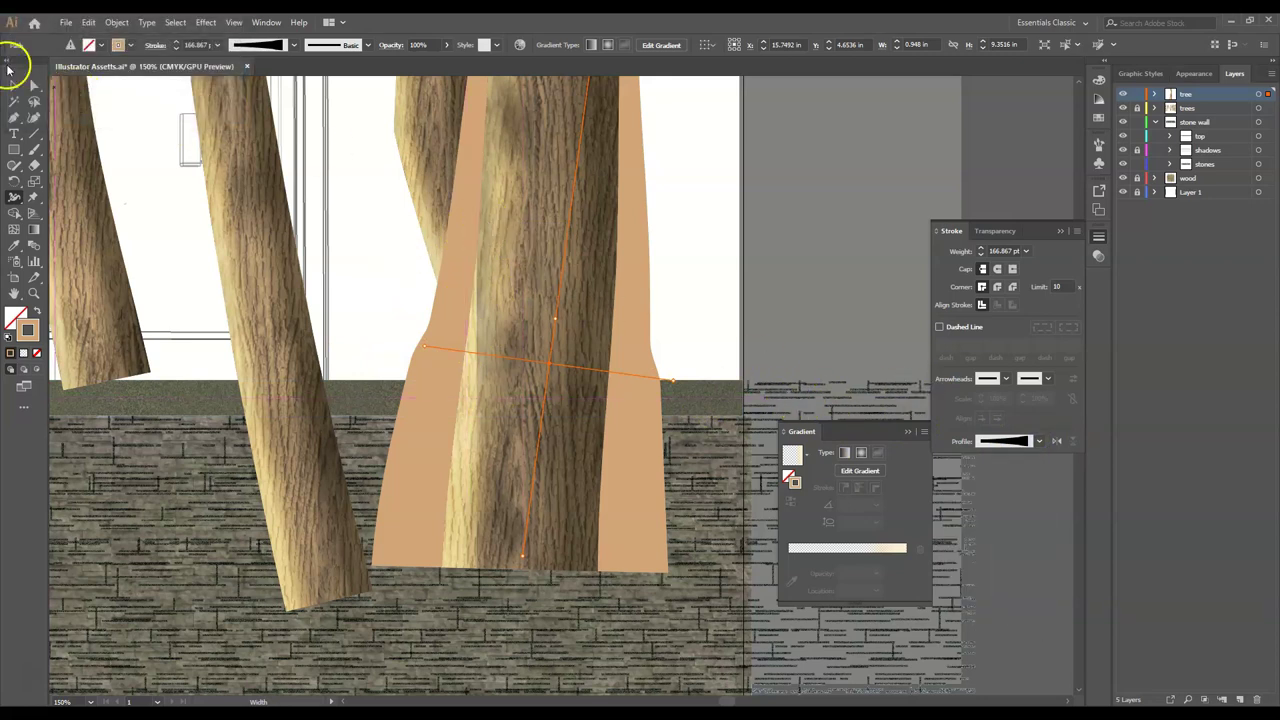
- Apply Width Profile3 to the new trunk's 62% opacity stroke and its 50% Multiply stroke
left_click(1193, 73)
left_click(1238, 297)
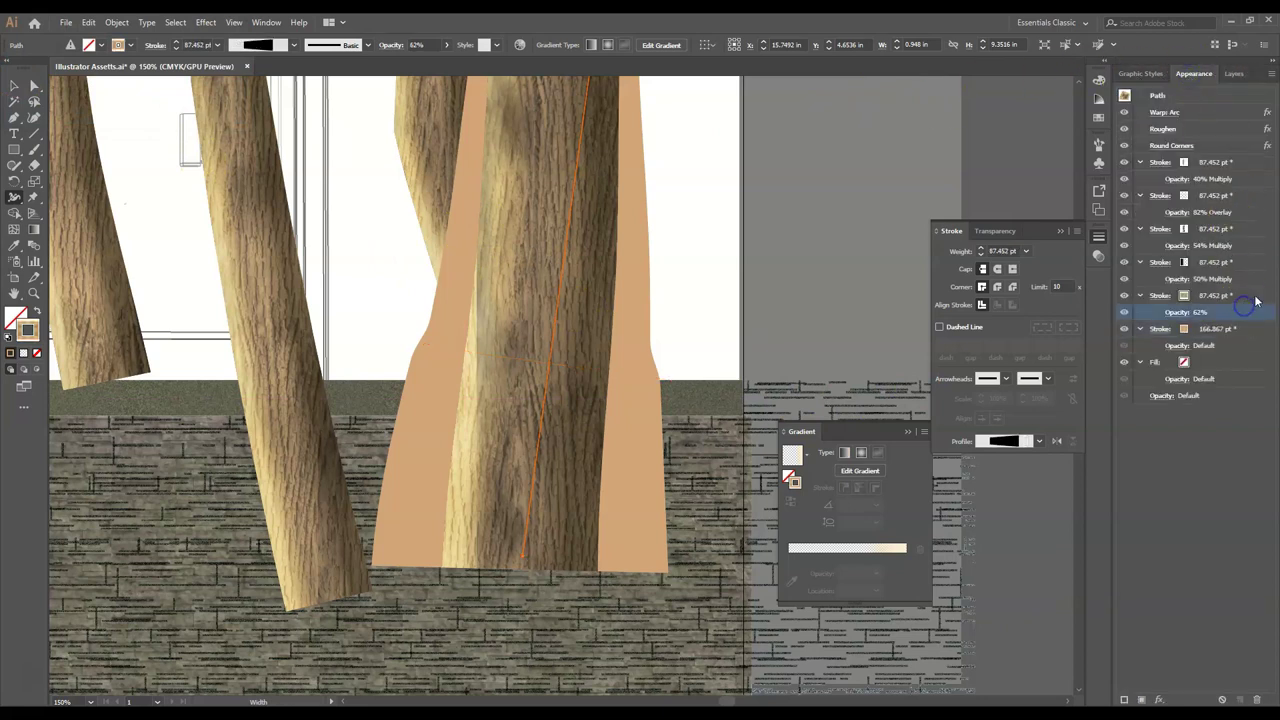
left_click(1041, 440)
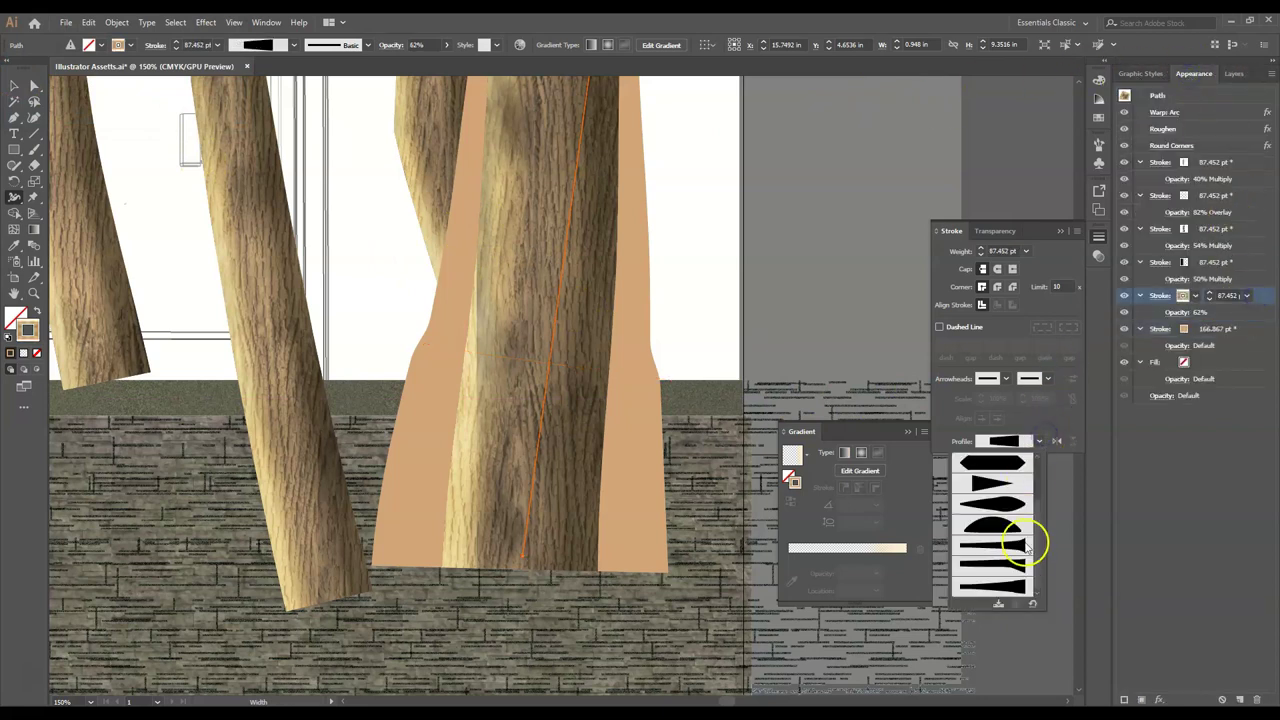
left_click(1012, 590)
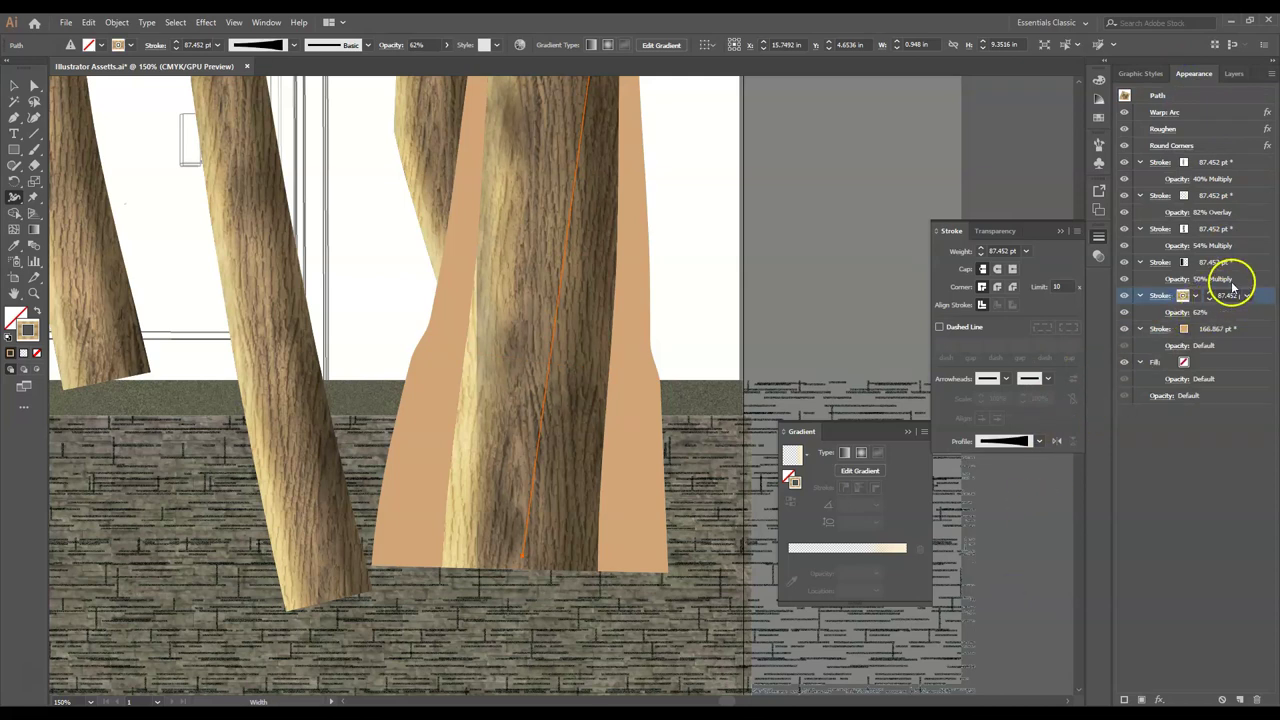
left_click(1253, 265)
left_click(1039, 442)
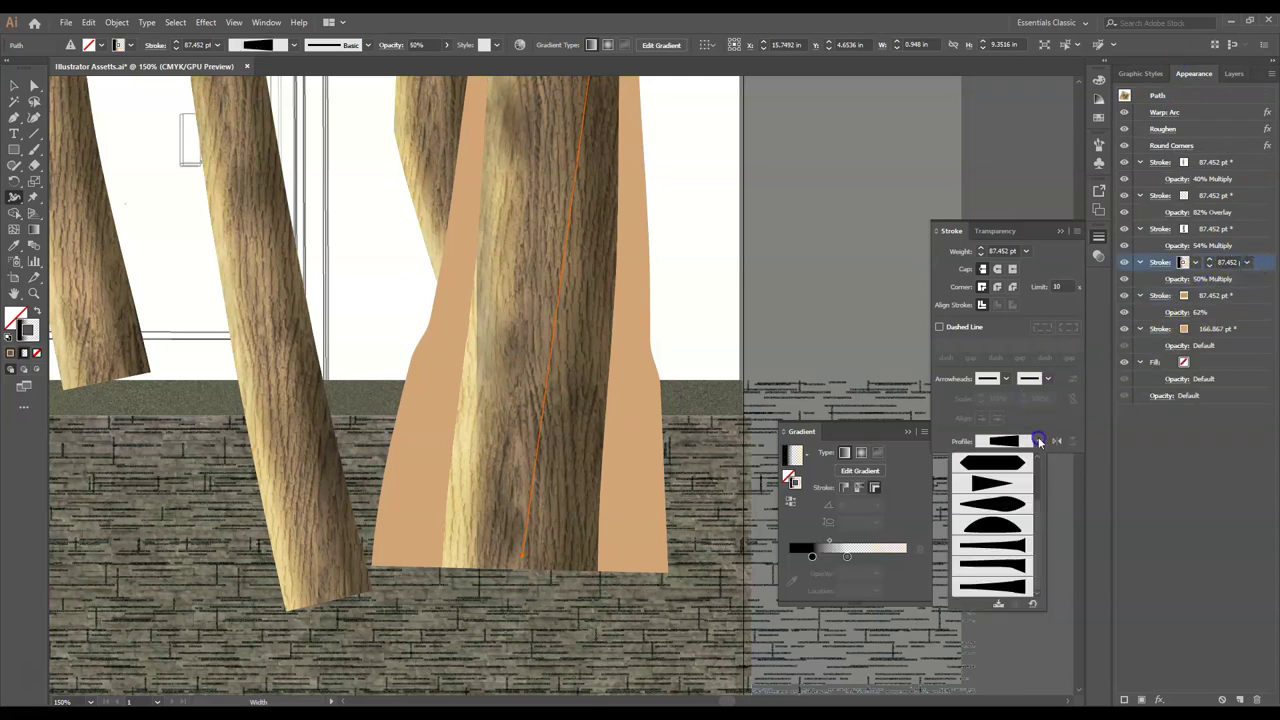
left_click(1018, 584)
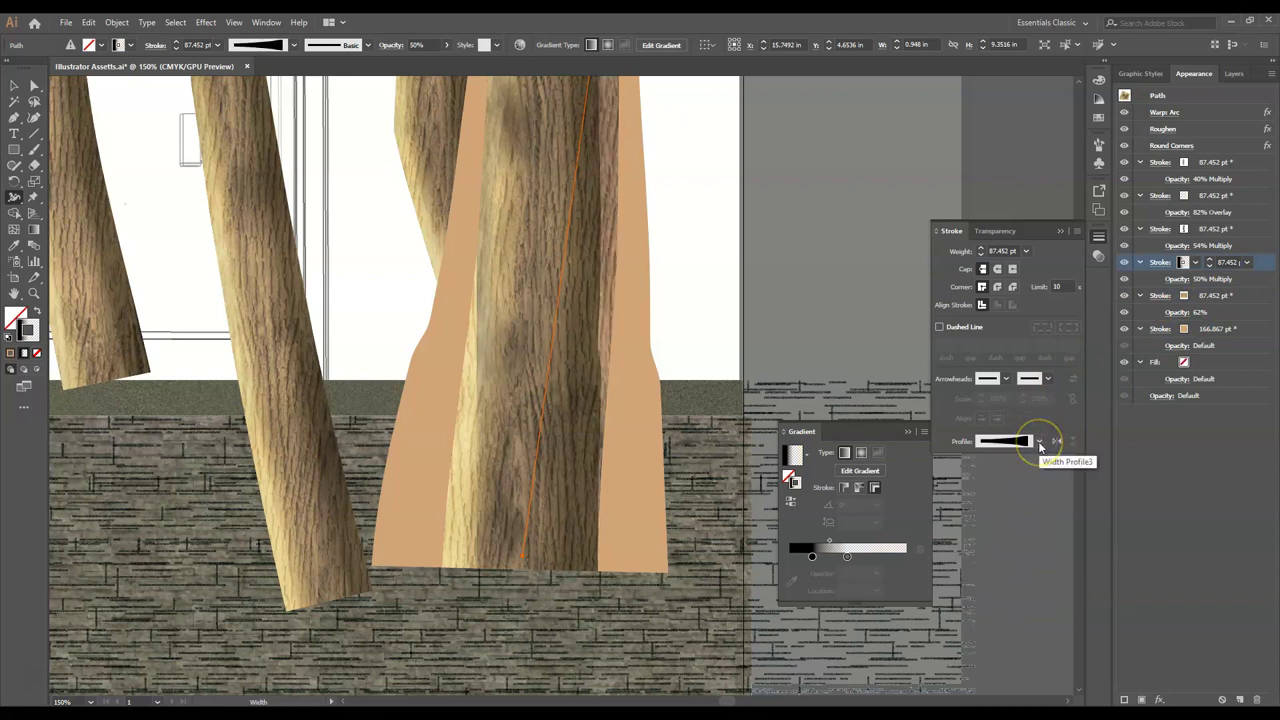
- Set the weight of the lowest stroke in the new trunk's appearance to 165 pt
left_click(1220, 336)
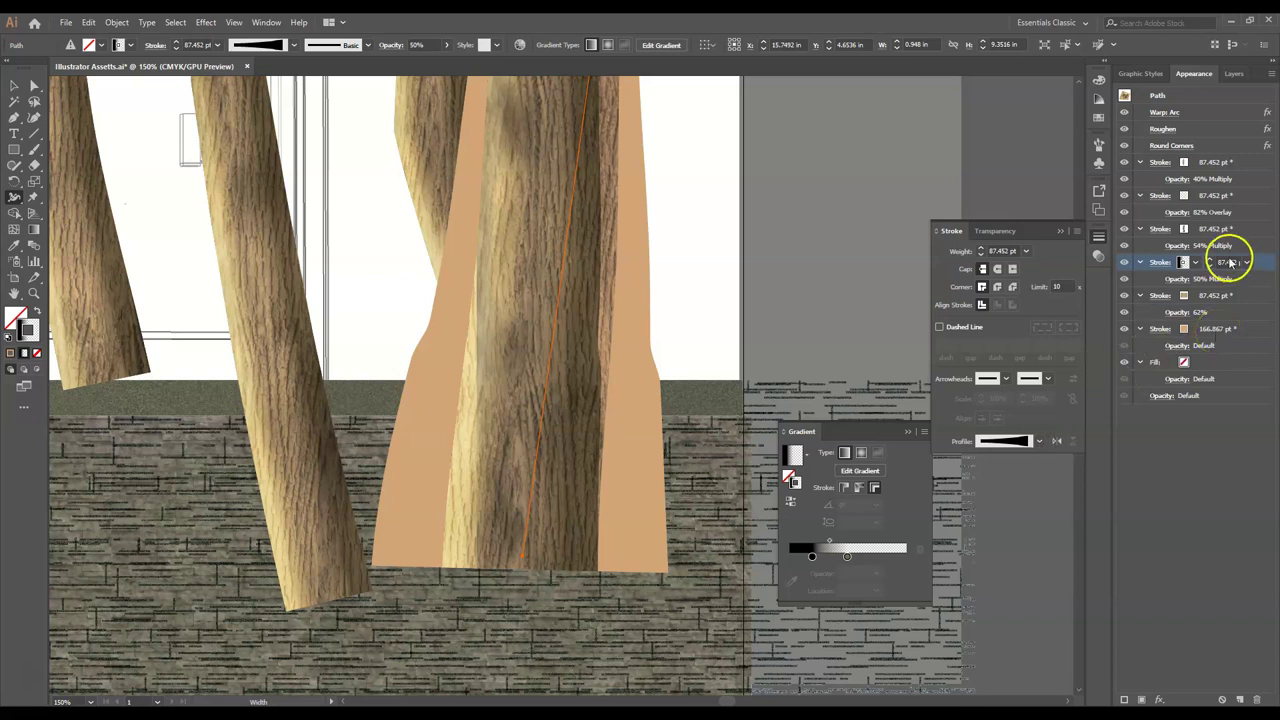
left_click(1218, 333)
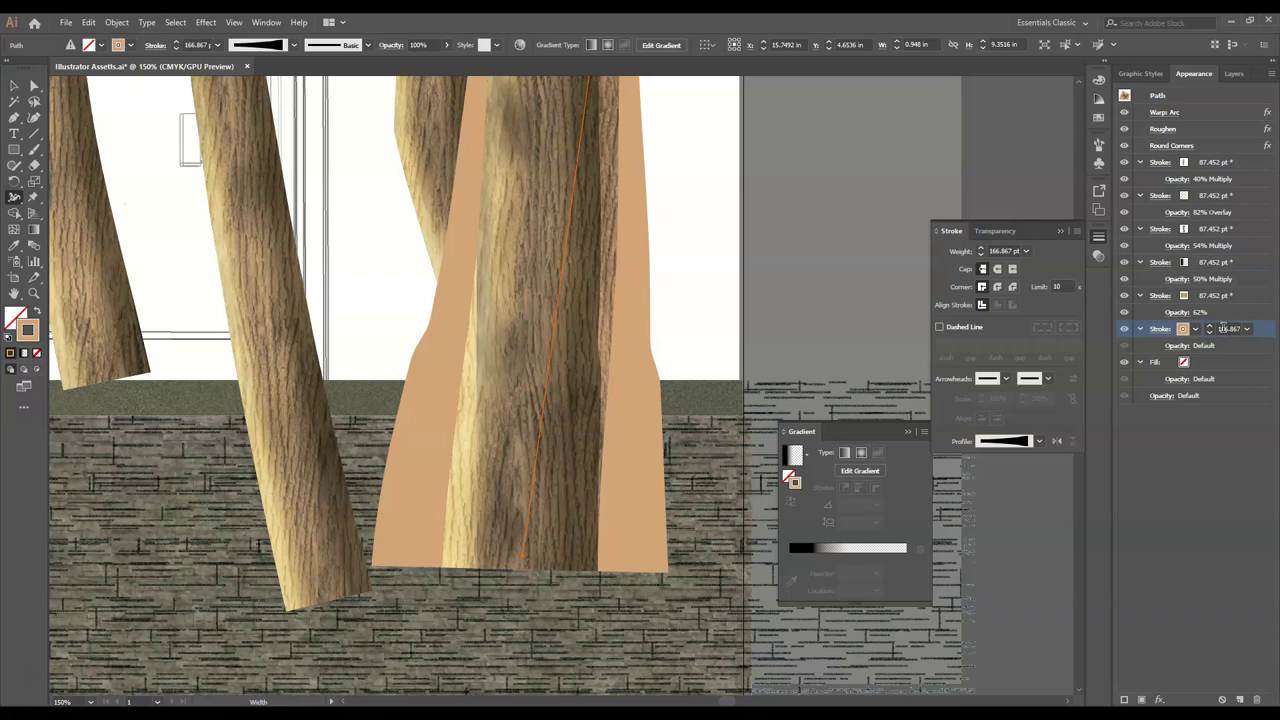
left_click(1222, 328)
type("165 pt")
key("Return")
- Set the new trunk's 62% opacity stroke and its 50% Multiply stroke to a weight of 165 pt
left_click(1217, 300)
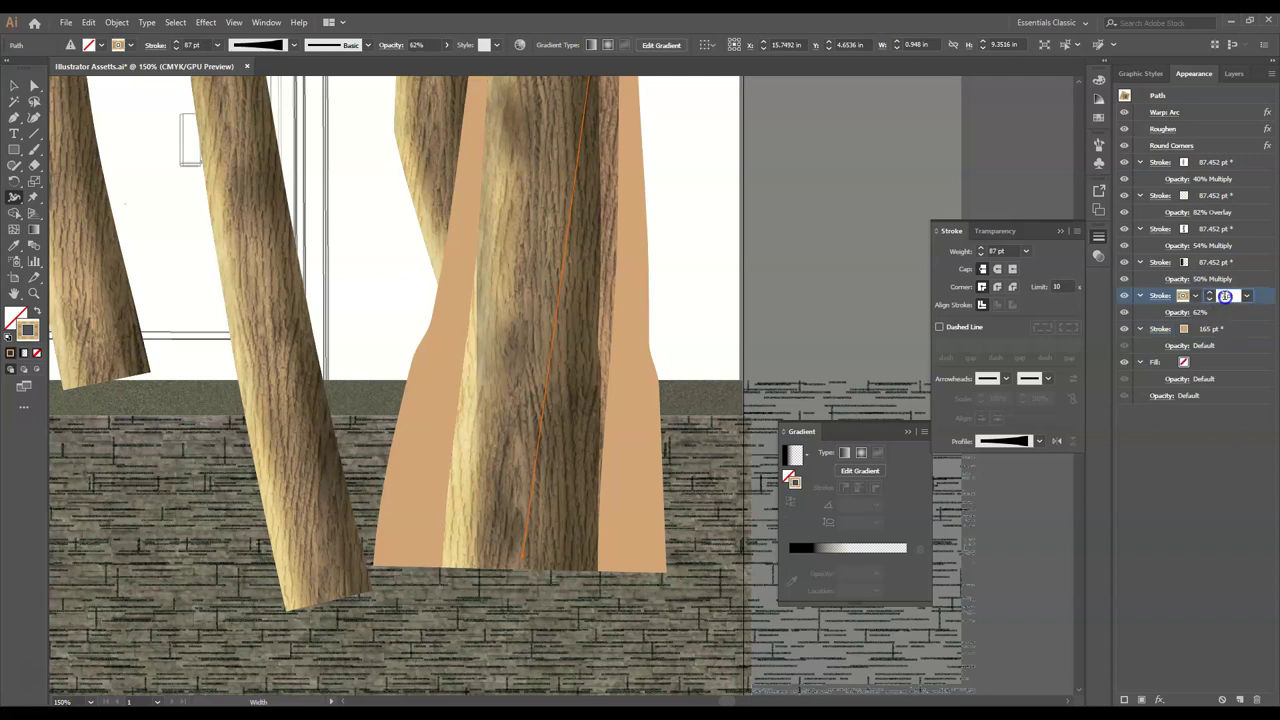
key("Return")
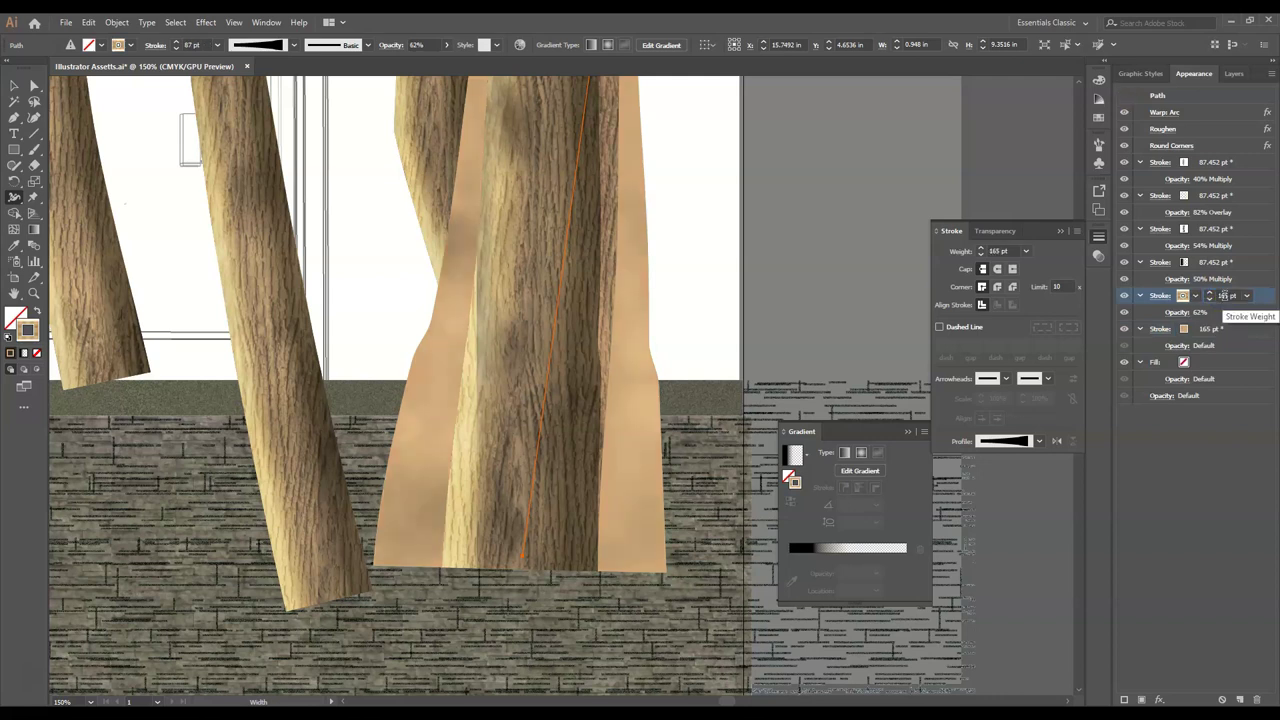
left_click(1220, 262)
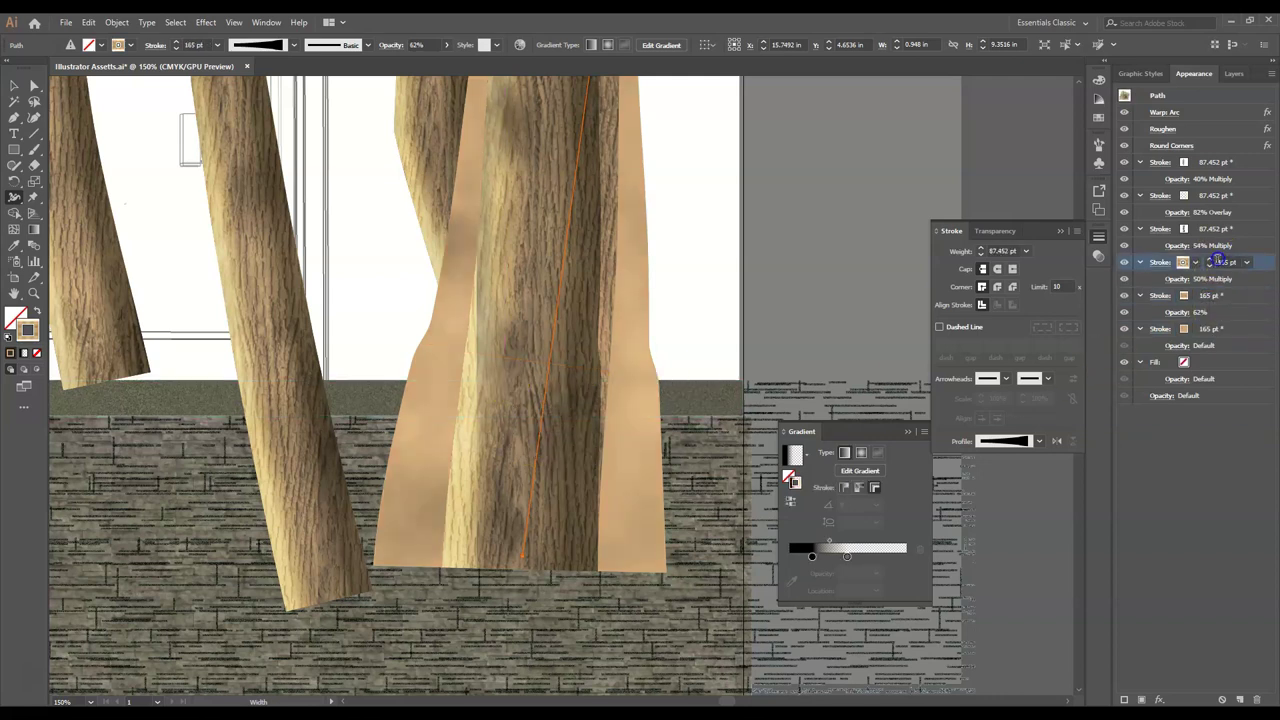
double_click(1222, 262)
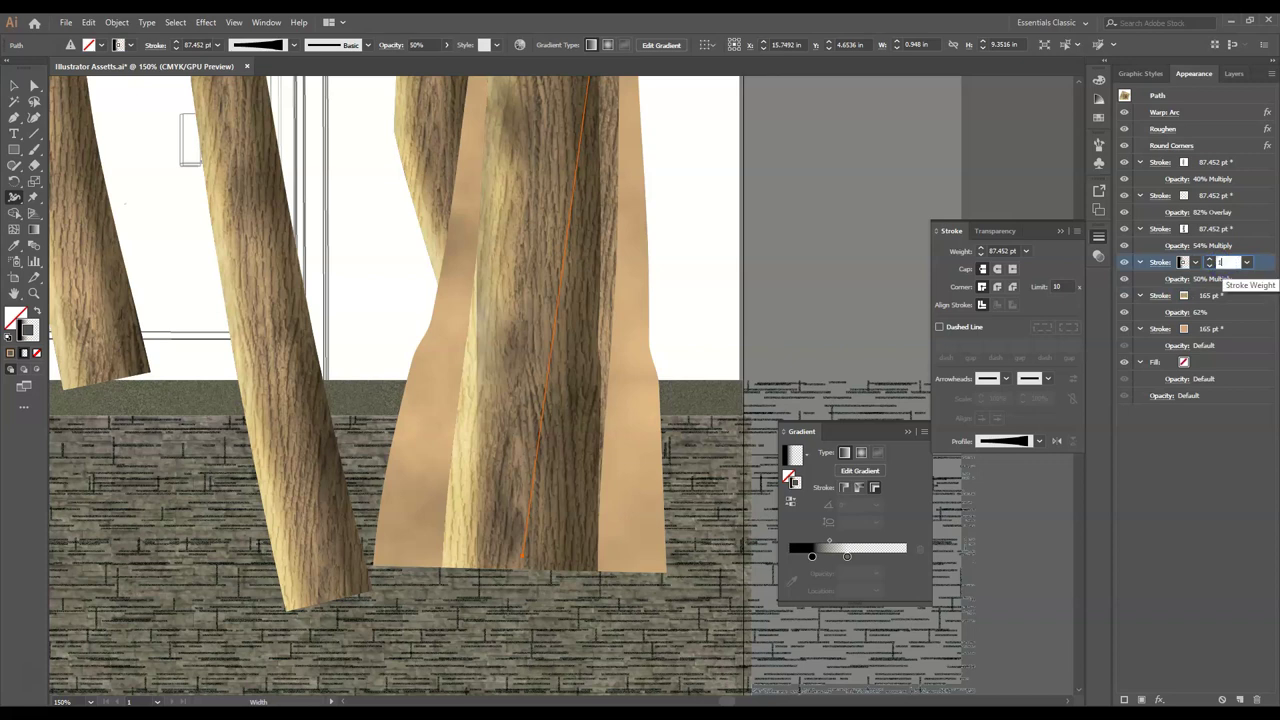
type("165")
key("Return")
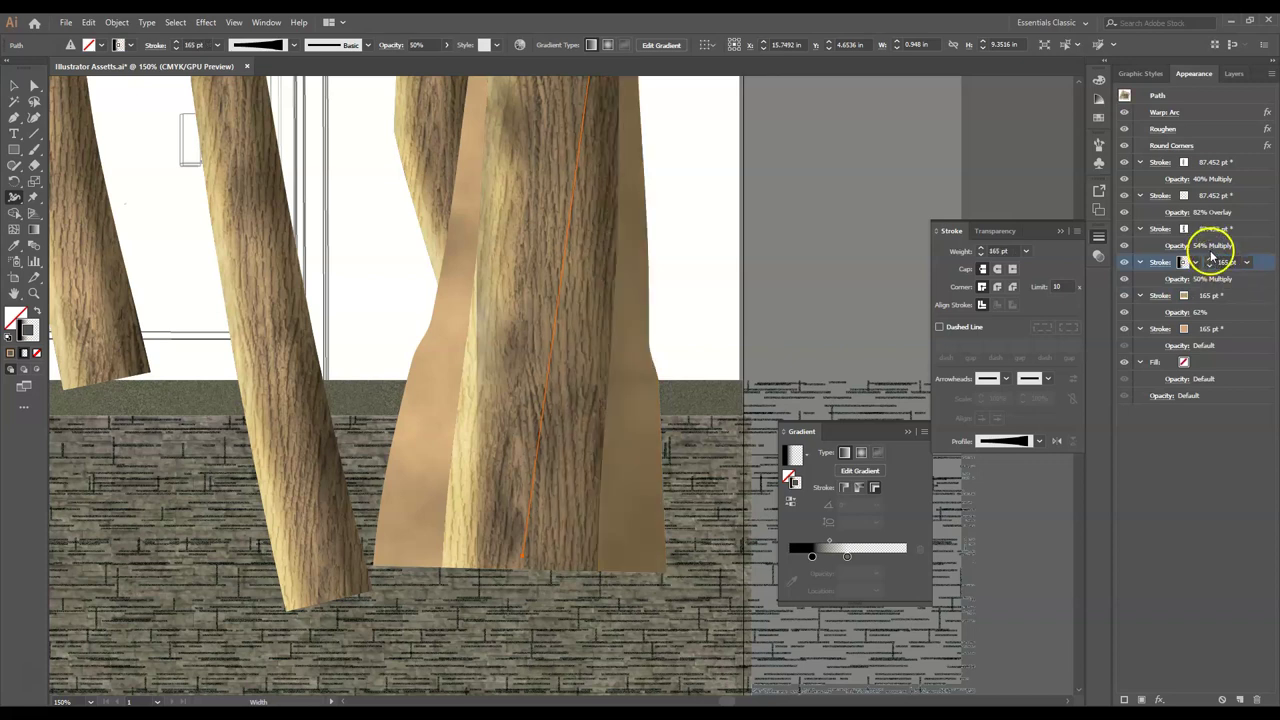
- Apply Width Profile3 to the new trunk's 54% Multiply stroke and set its weight to 165 pt
left_click(1222, 229)
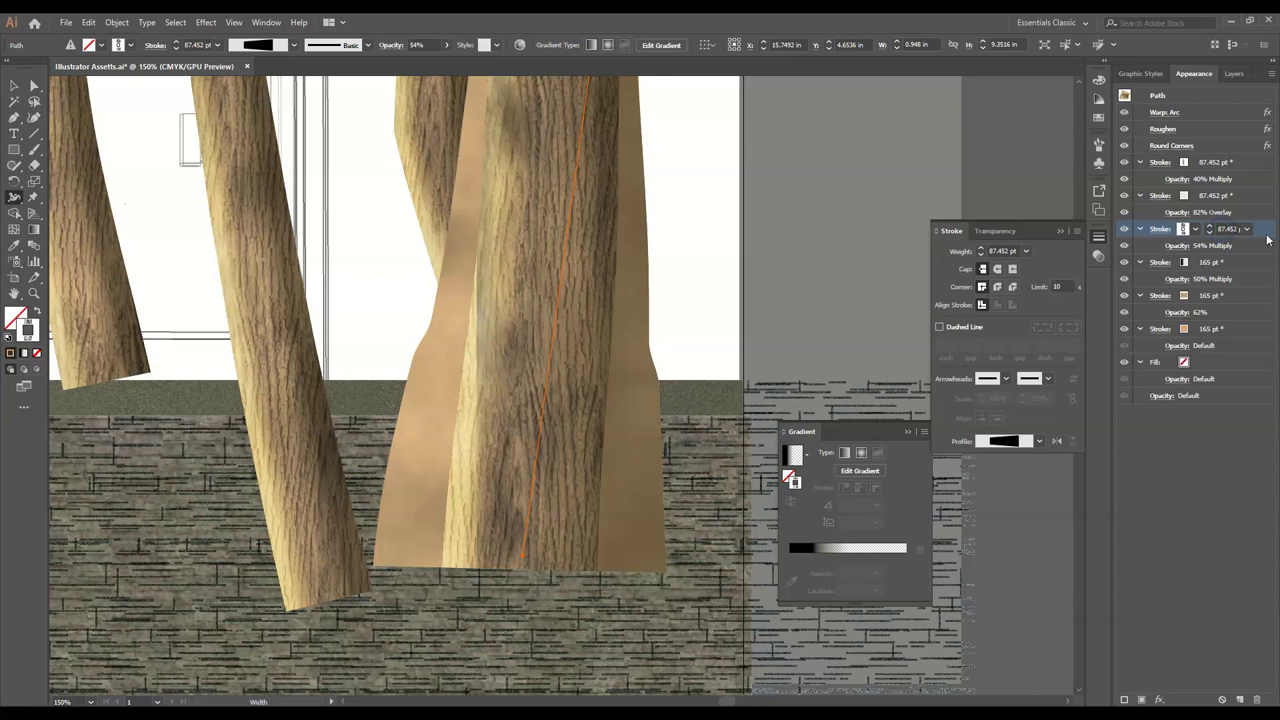
left_click(1039, 441)
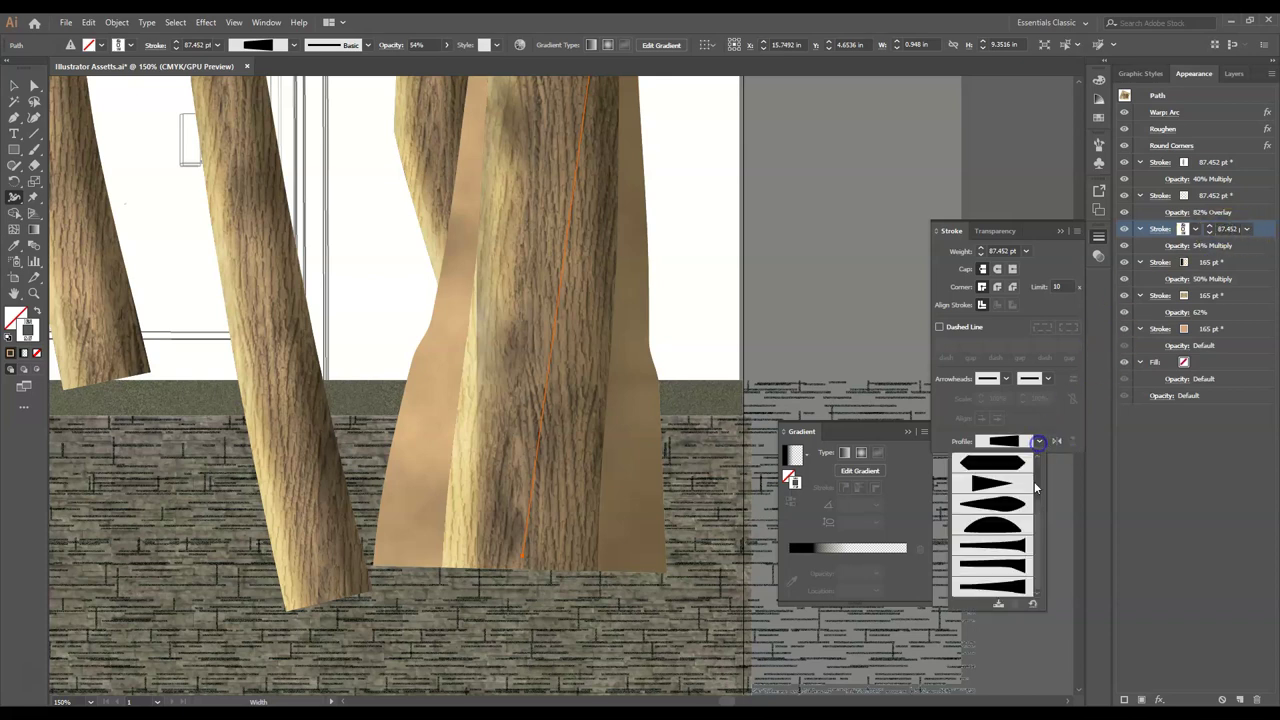
left_click(1013, 578)
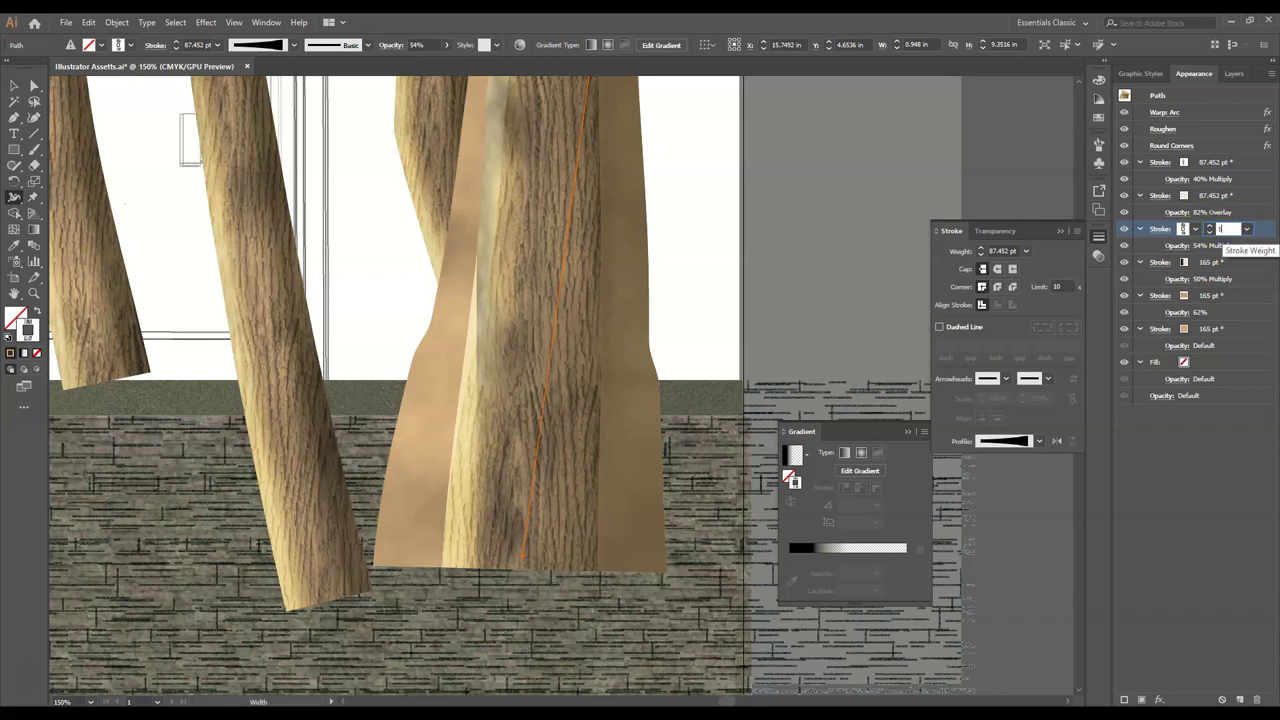
left_click(1225, 232)
type("165")
key("Return")
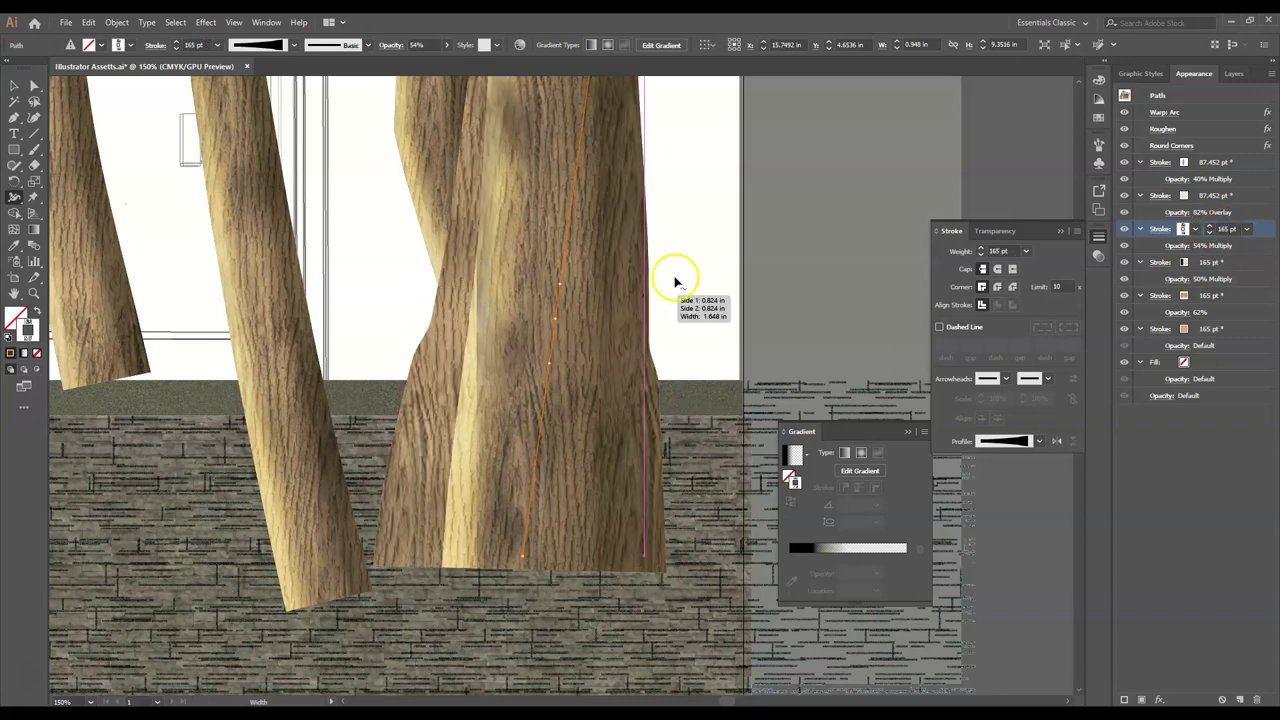
- Apply Width Profile3 to the new trunk's 82% Overlay stroke and set its weight to 165 pt
left_click(1217, 196)
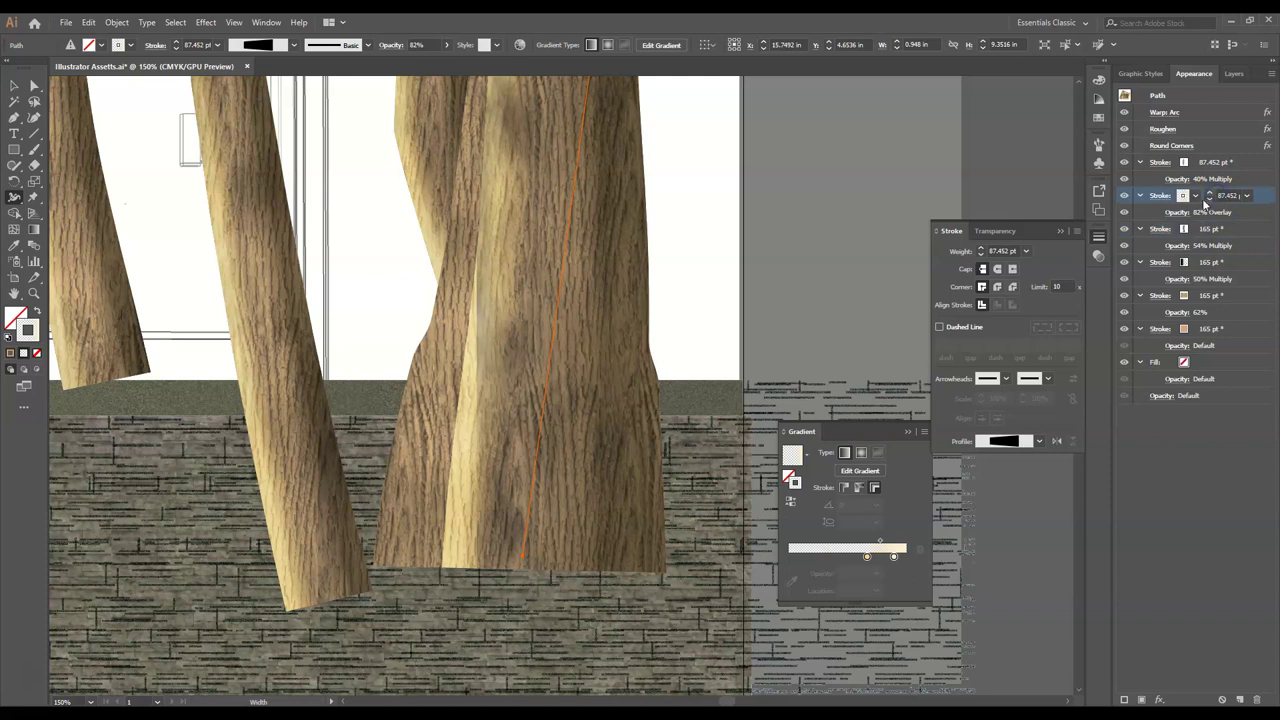
left_click(1188, 197)
left_click(1191, 199)
left_click(1025, 441)
left_click(1013, 585)
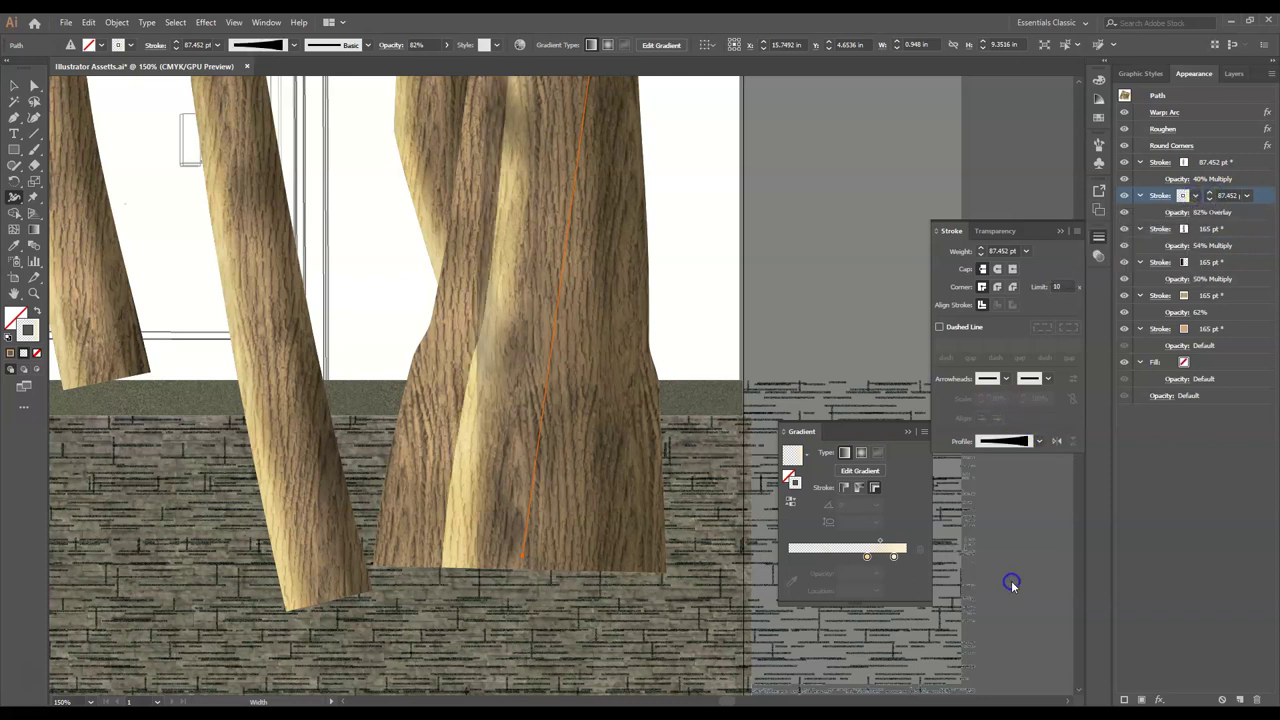
left_click(1227, 196)
key("Return")
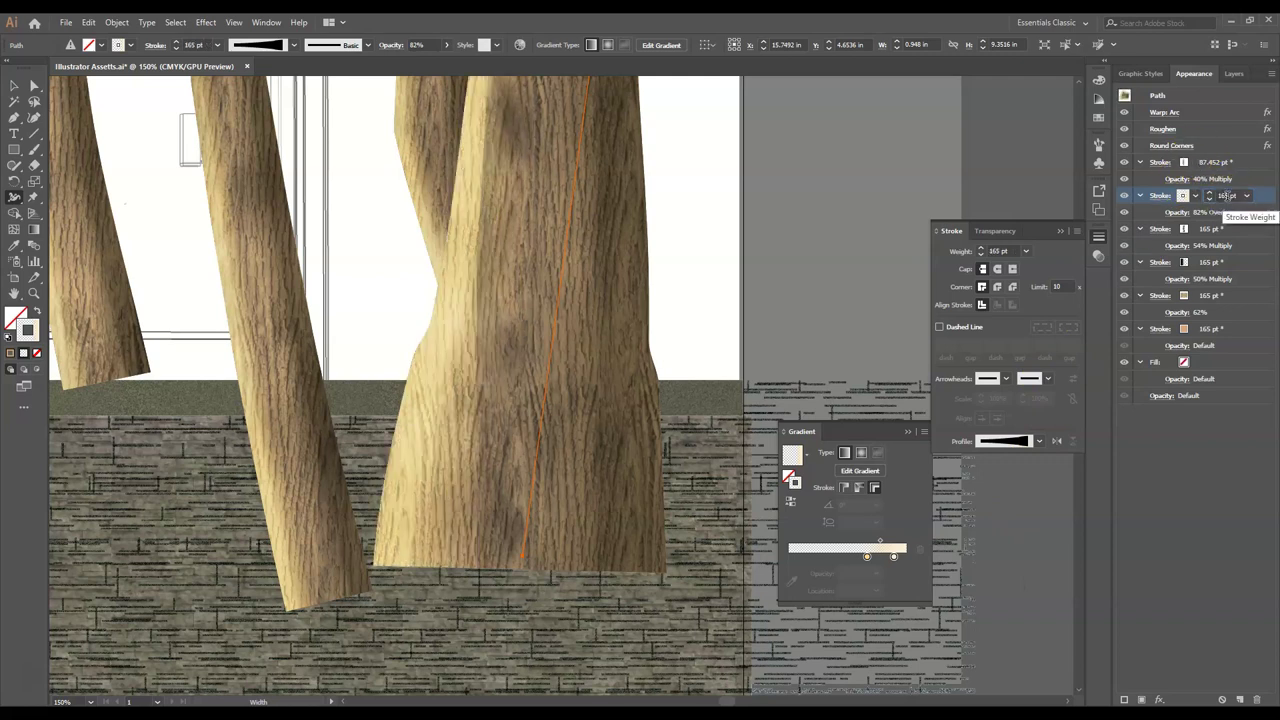
- Apply Width Profile3 to the new trunk's 40% Multiply stroke and set its weight to 165 pt
left_click(1212, 162)
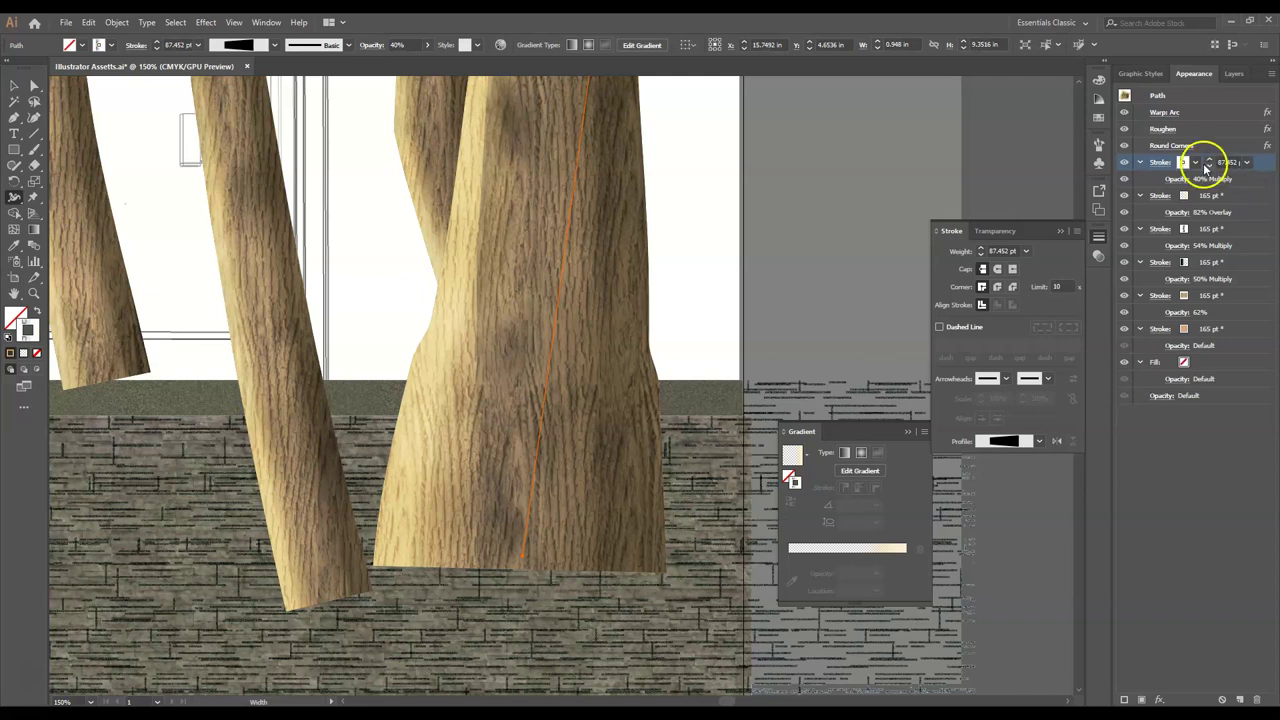
left_click(1040, 441)
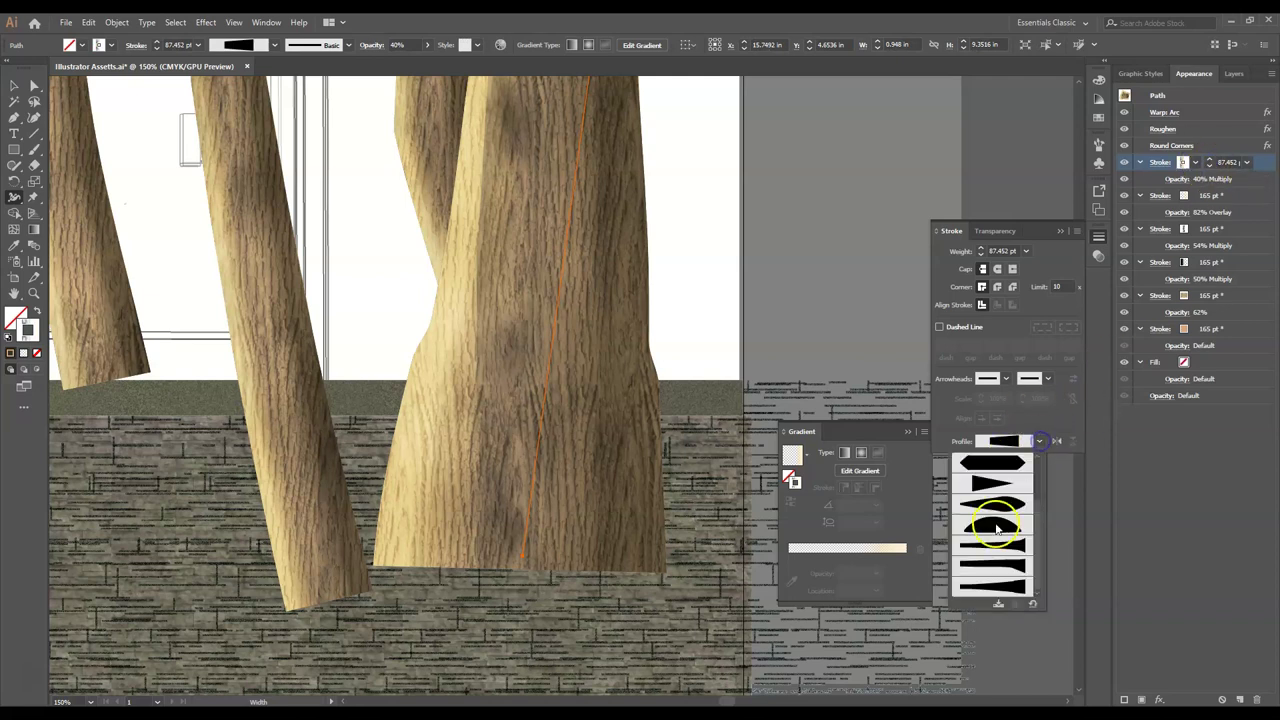
left_click(1013, 591)
left_click(1232, 162)
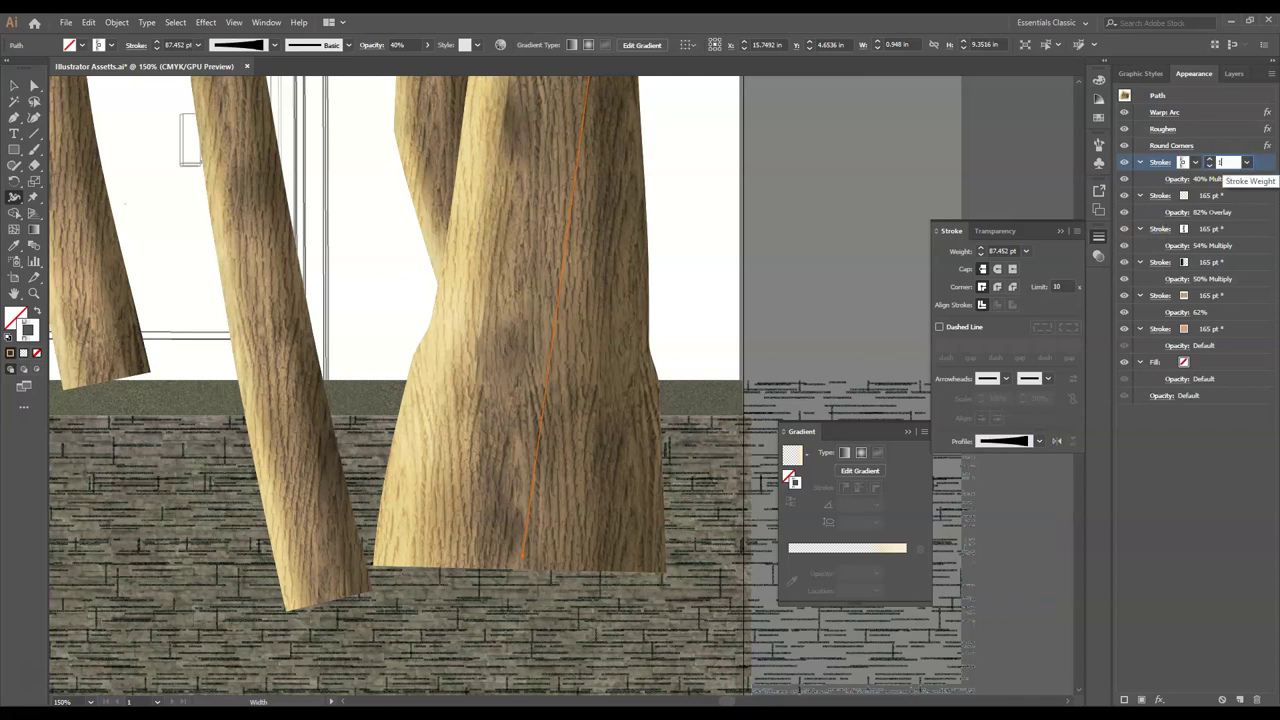
type("165")
key("Return")
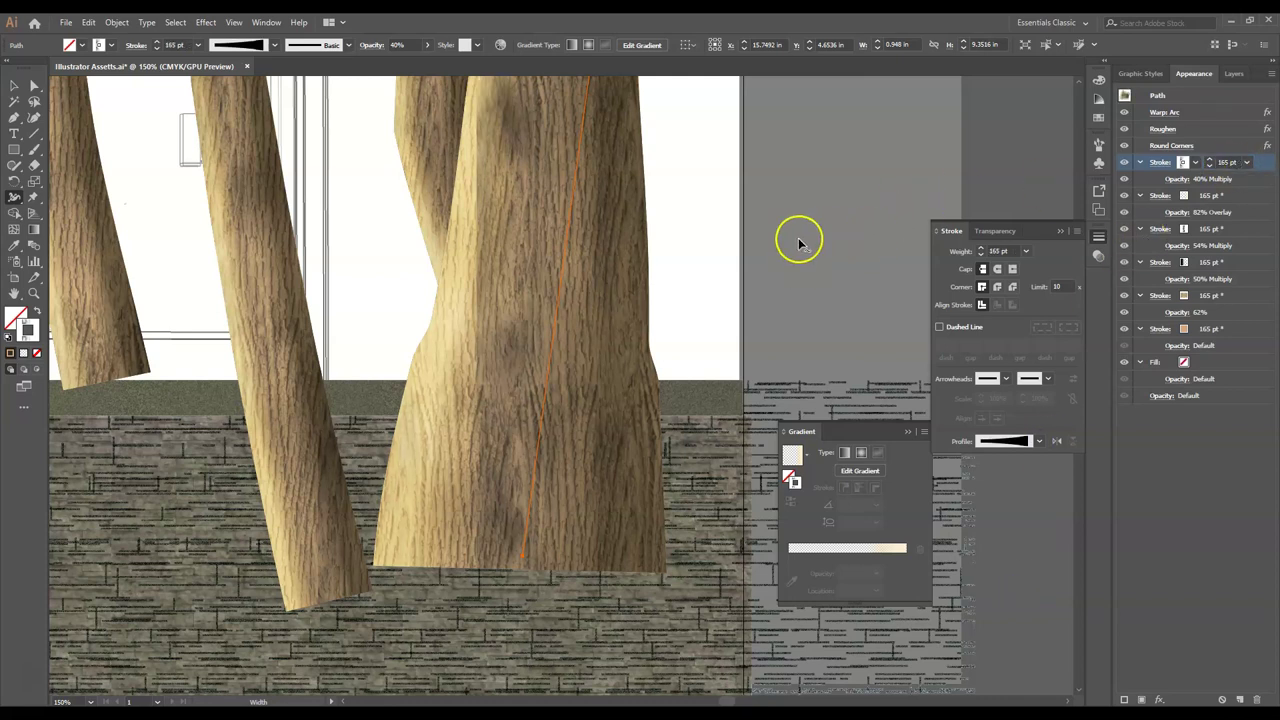
- Deselect the new trunk and examine its flared base and proportions against the other trees in the elevation
scroll(688, 249, "down", 6)
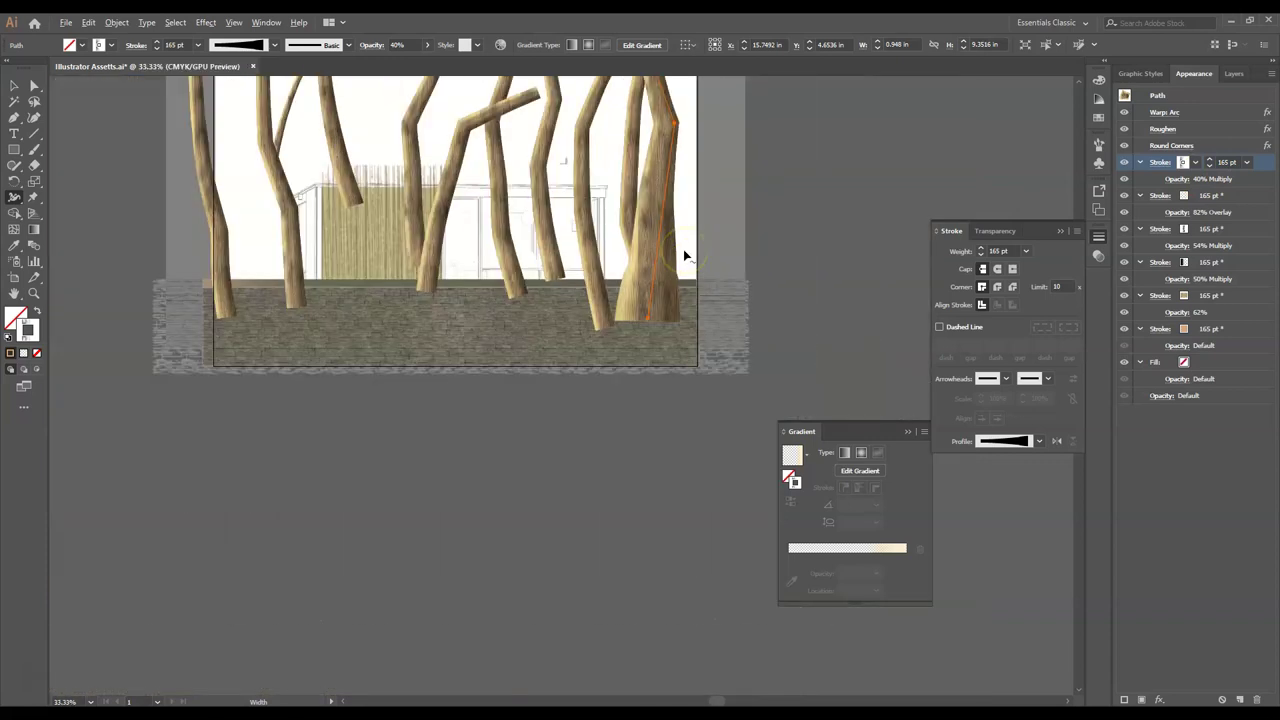
scroll(677, 310, "up", 1)
scroll(672, 303, "up", 2)
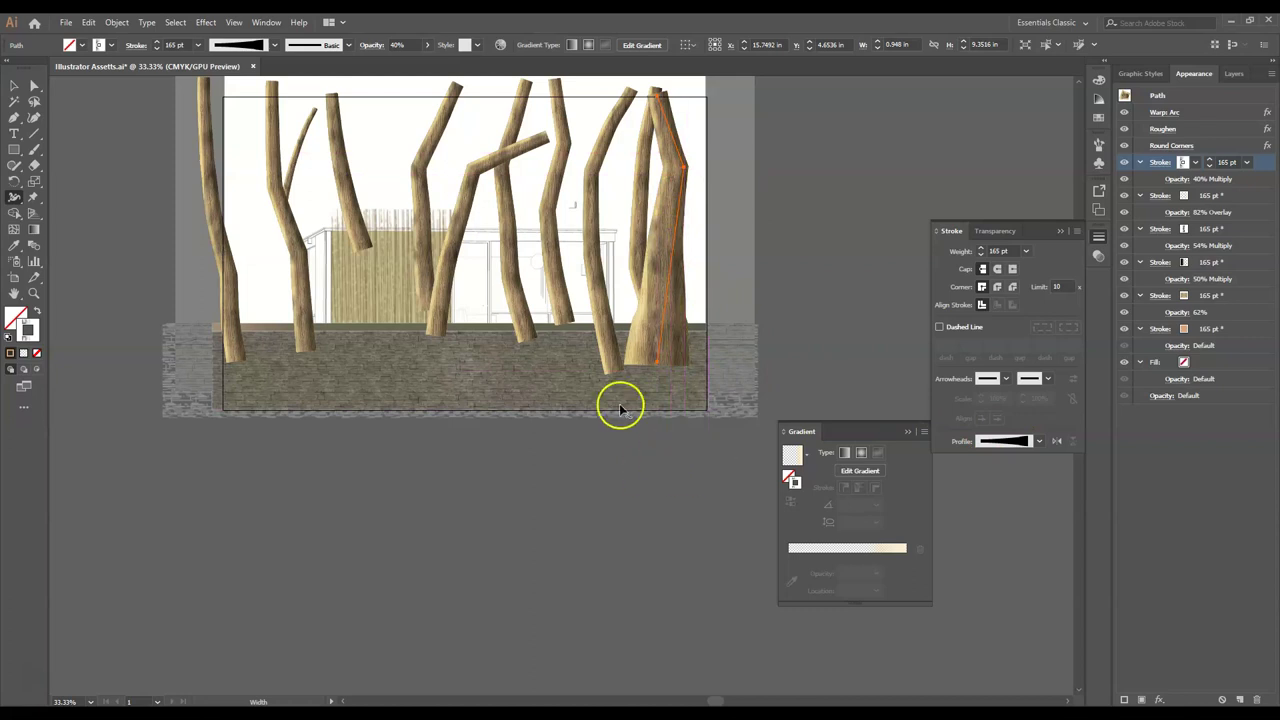
scroll(605, 367, "up", 1)
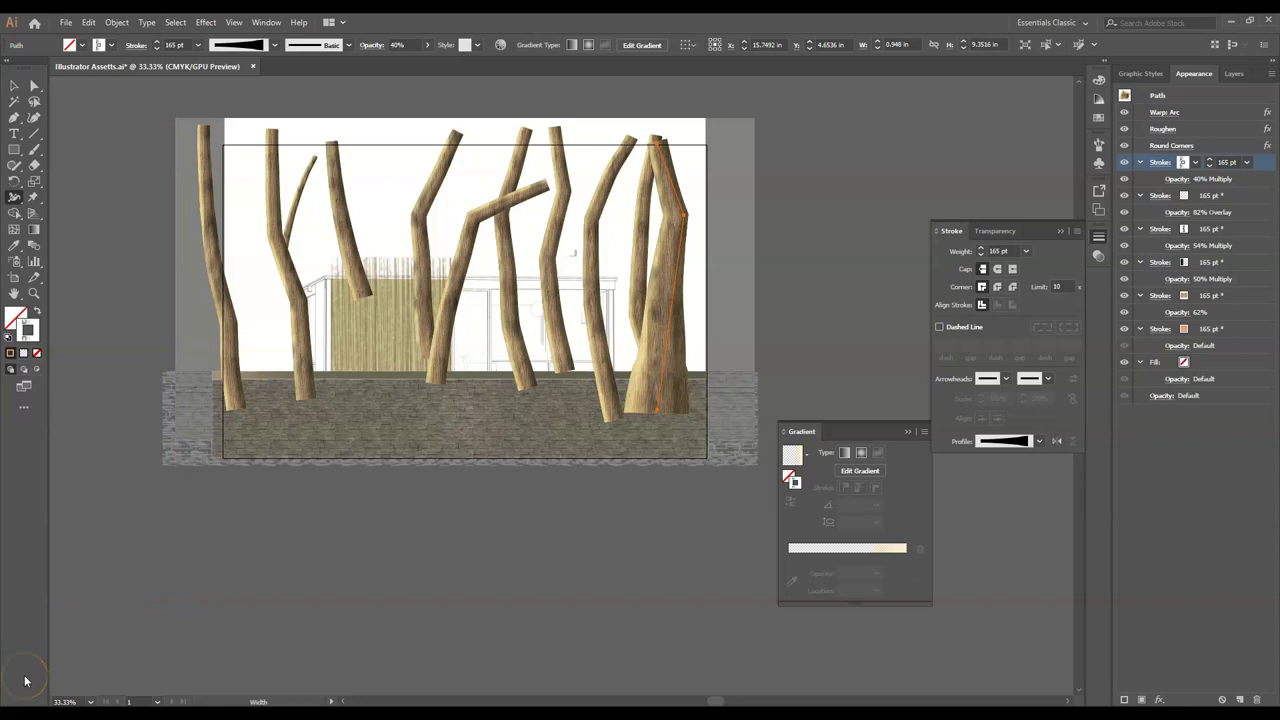
key("v")
left_click(217, 534)
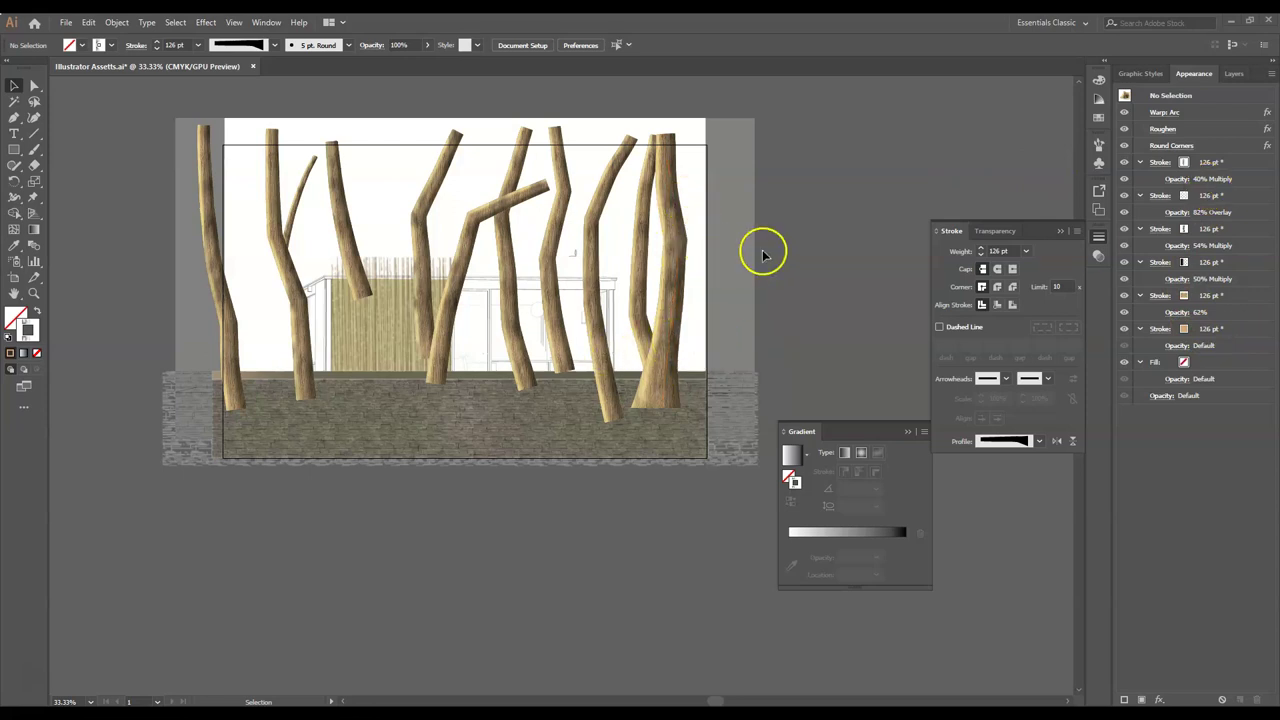
scroll(657, 243, "up", 2)
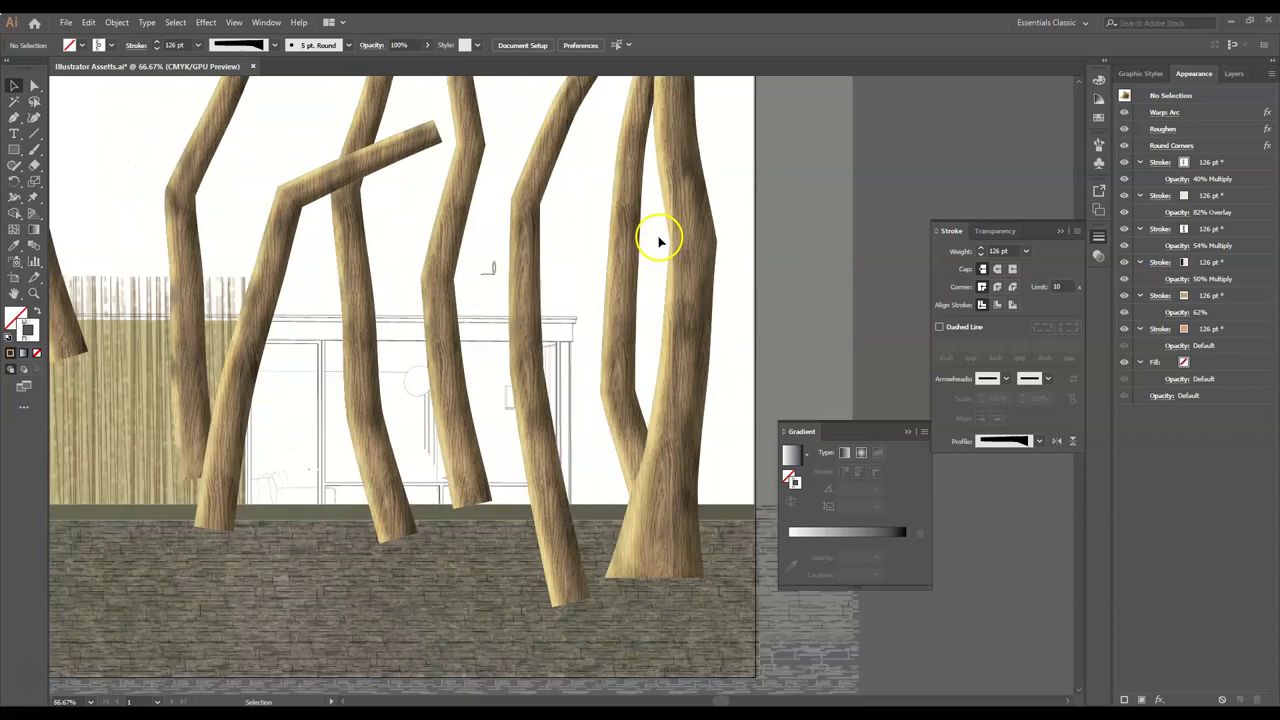
scroll(668, 265, "up", 2)
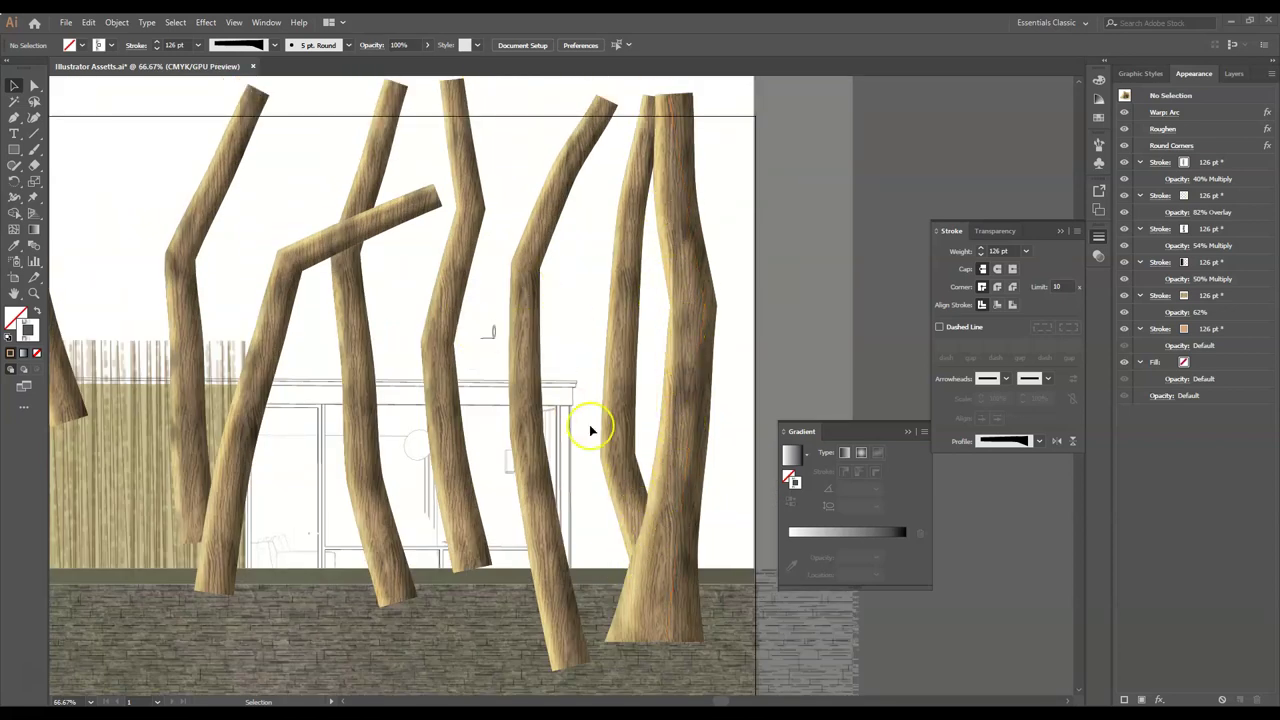
scroll(700, 458, "down", 2)
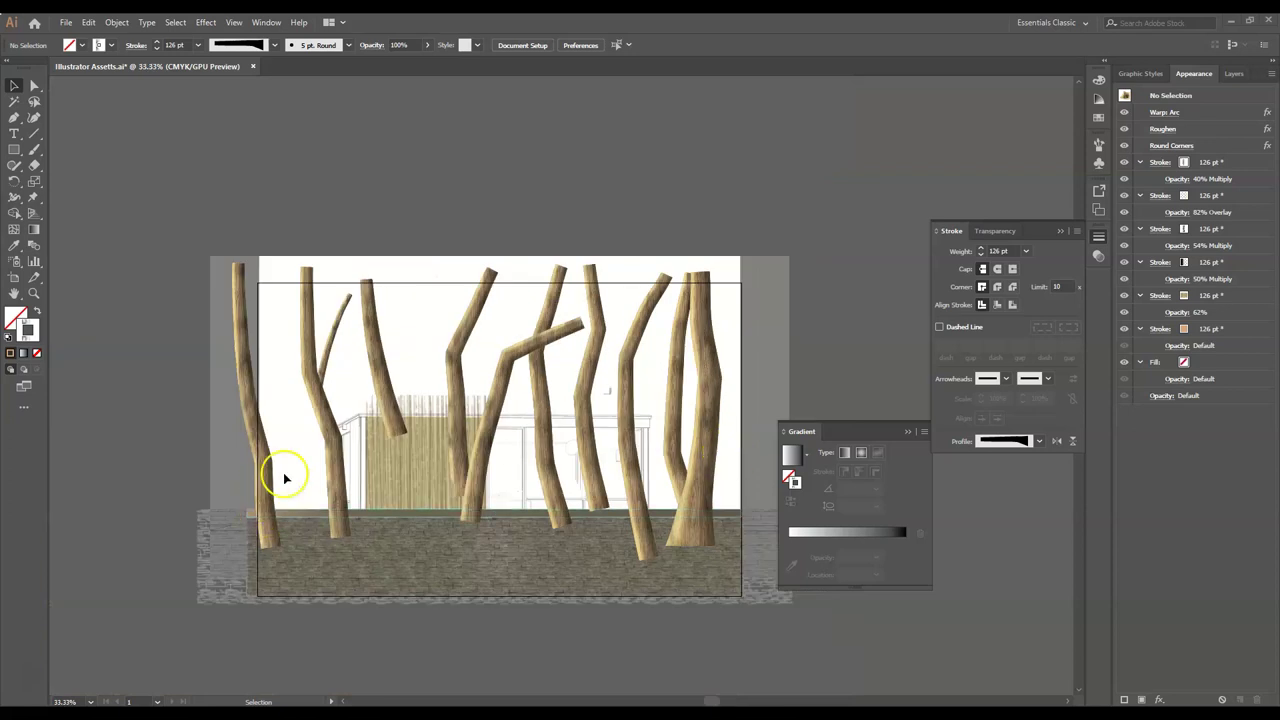
scroll(720, 480, "up", 1)
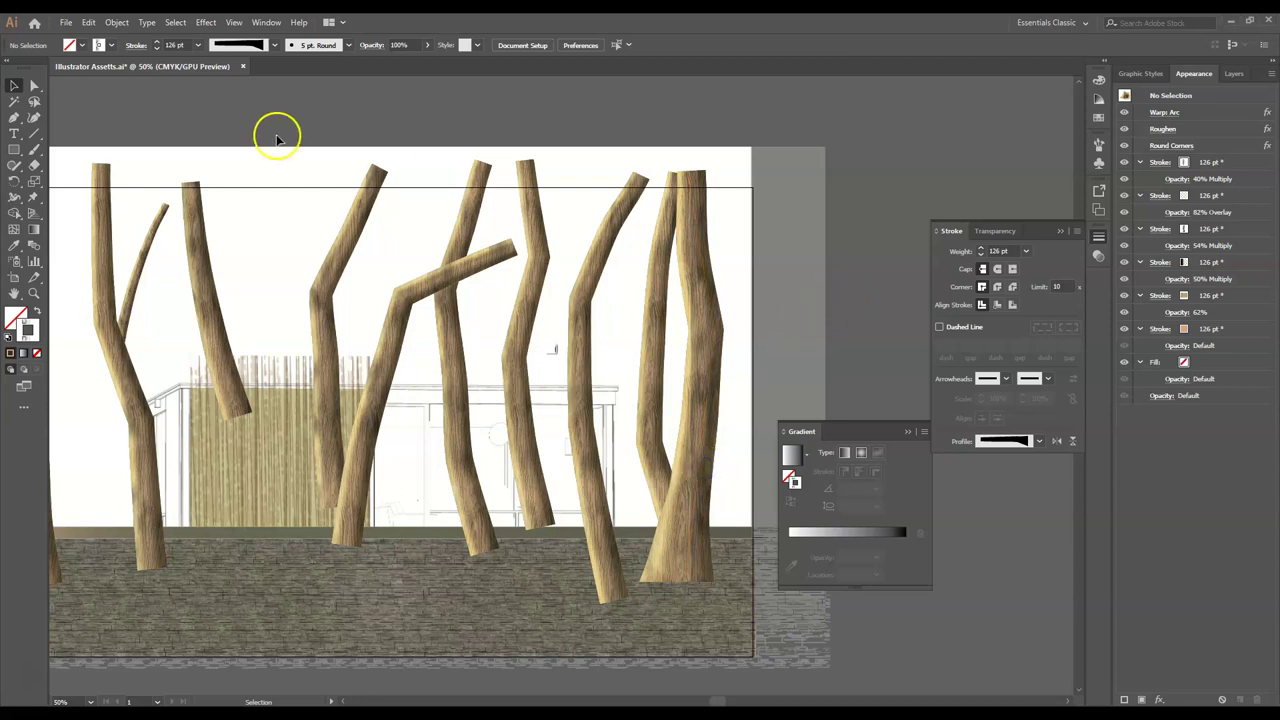
- Draw a sample rectangle of about 1.72 by 1.30 in above the artboard and display the document's swatches
left_click_drag(296, 88, 370, 143)
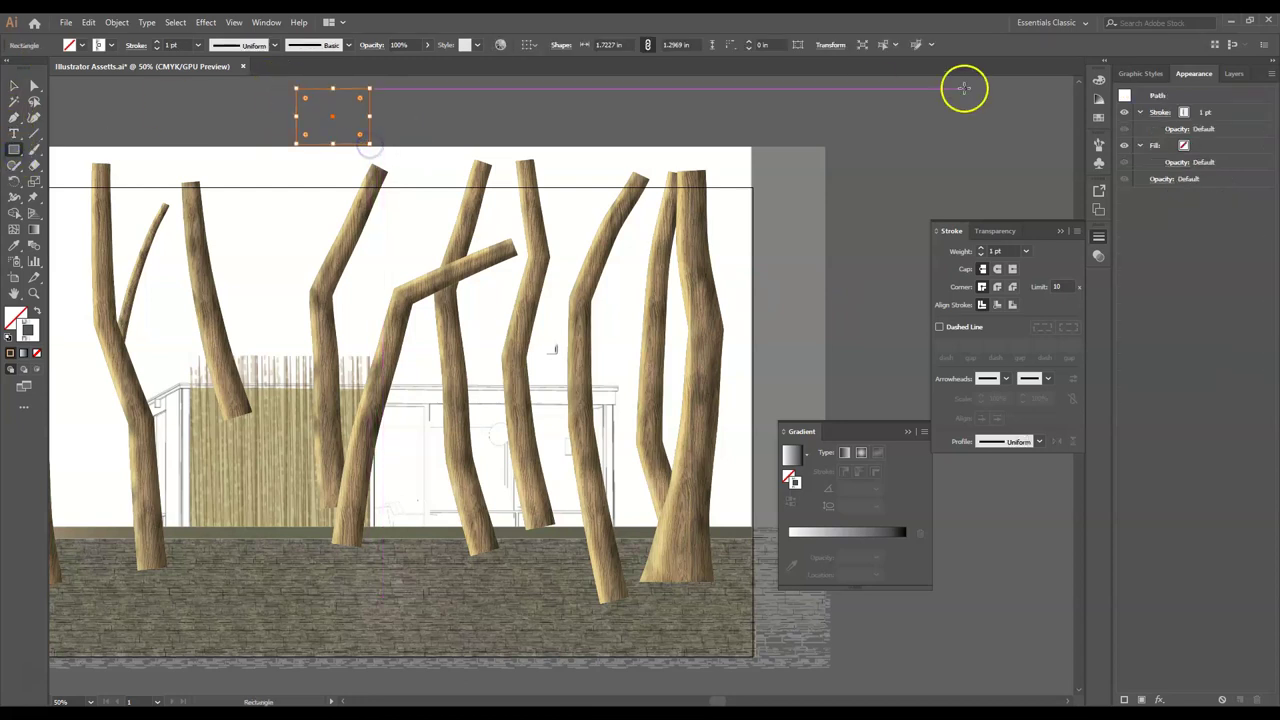
left_click(1099, 118)
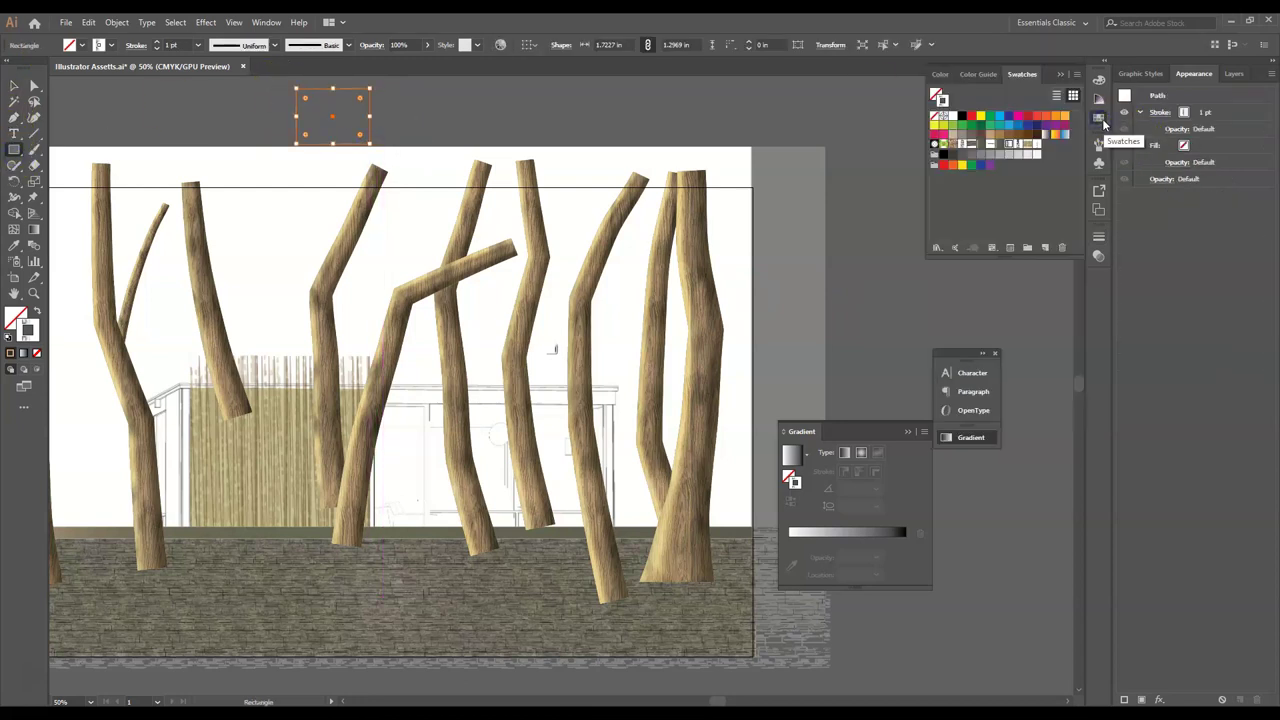
left_click(962, 137)
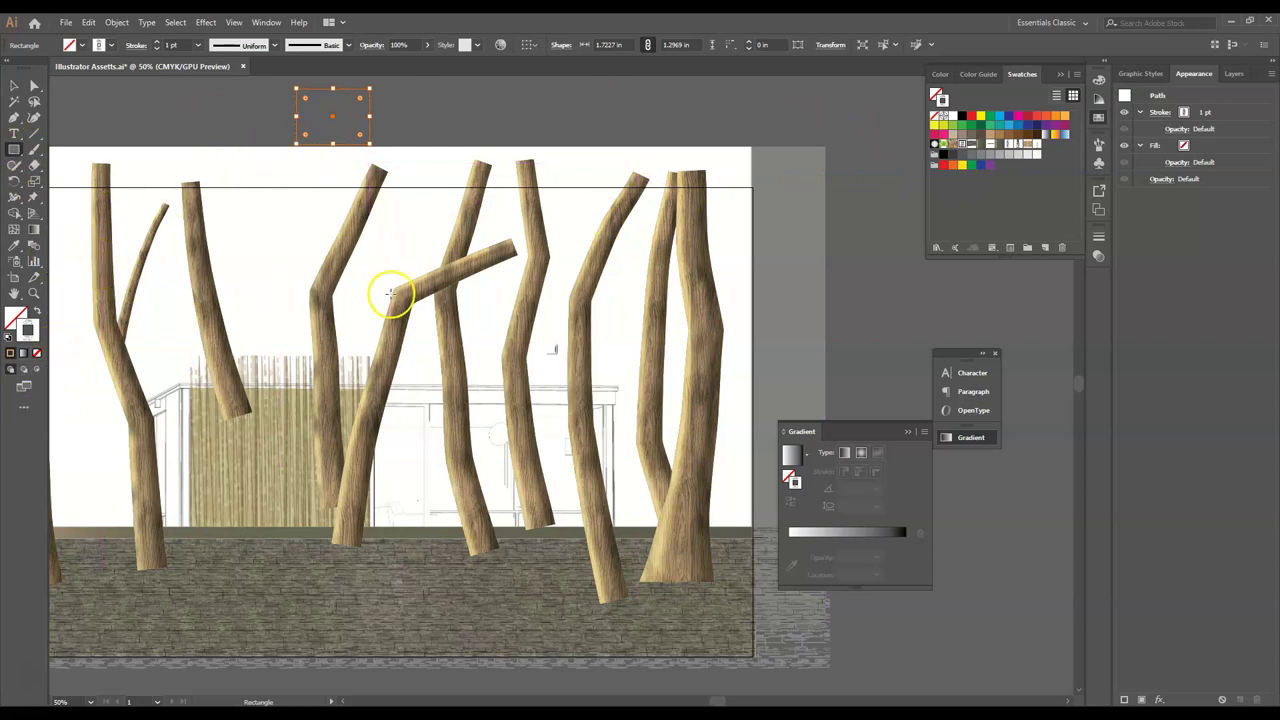
key("v")
left_click(362, 122)
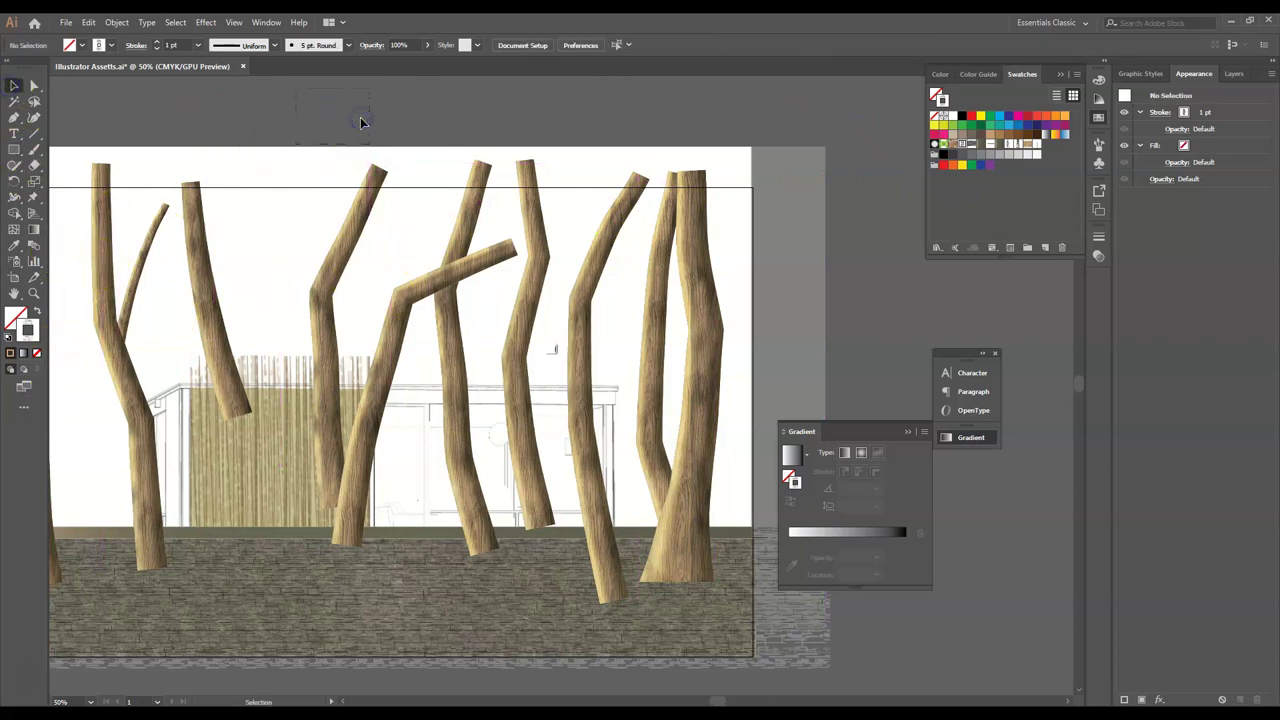
left_click(367, 117)
left_click(395, 110)
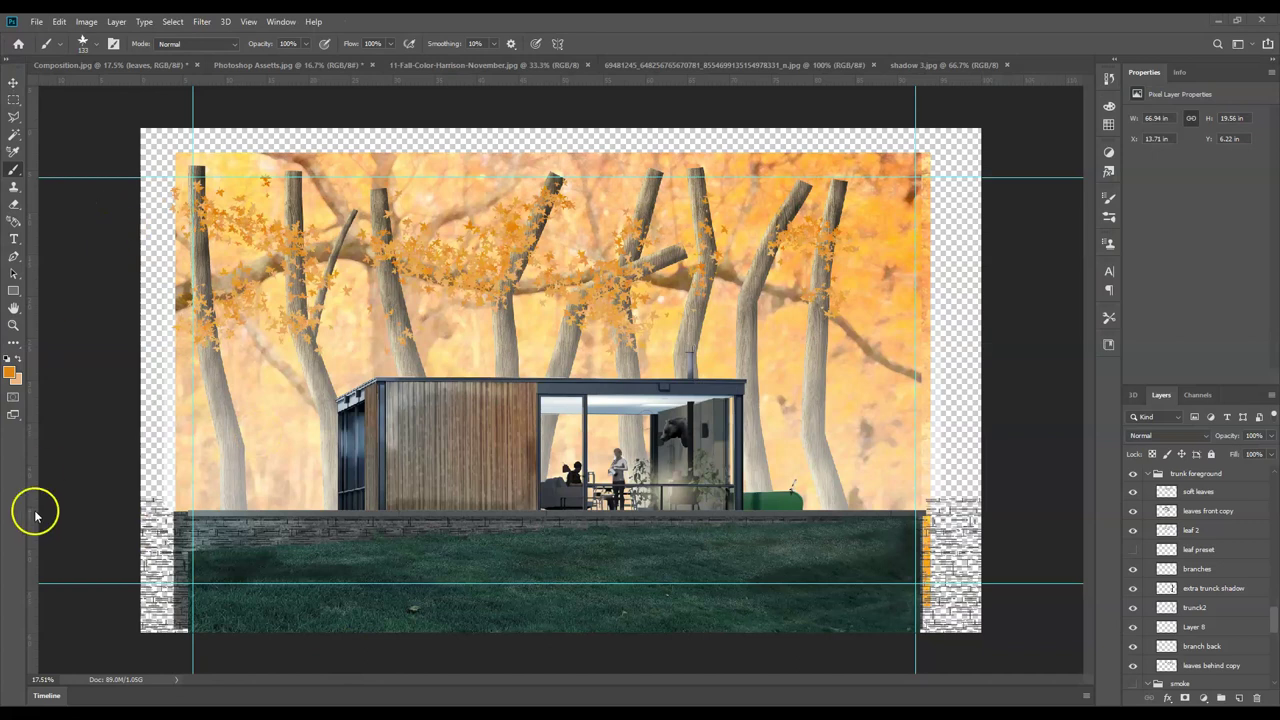
- In Photoshop, open the moss 7.png image from the texture folder to inspect it
left_click(36, 22)
left_click(42, 52)
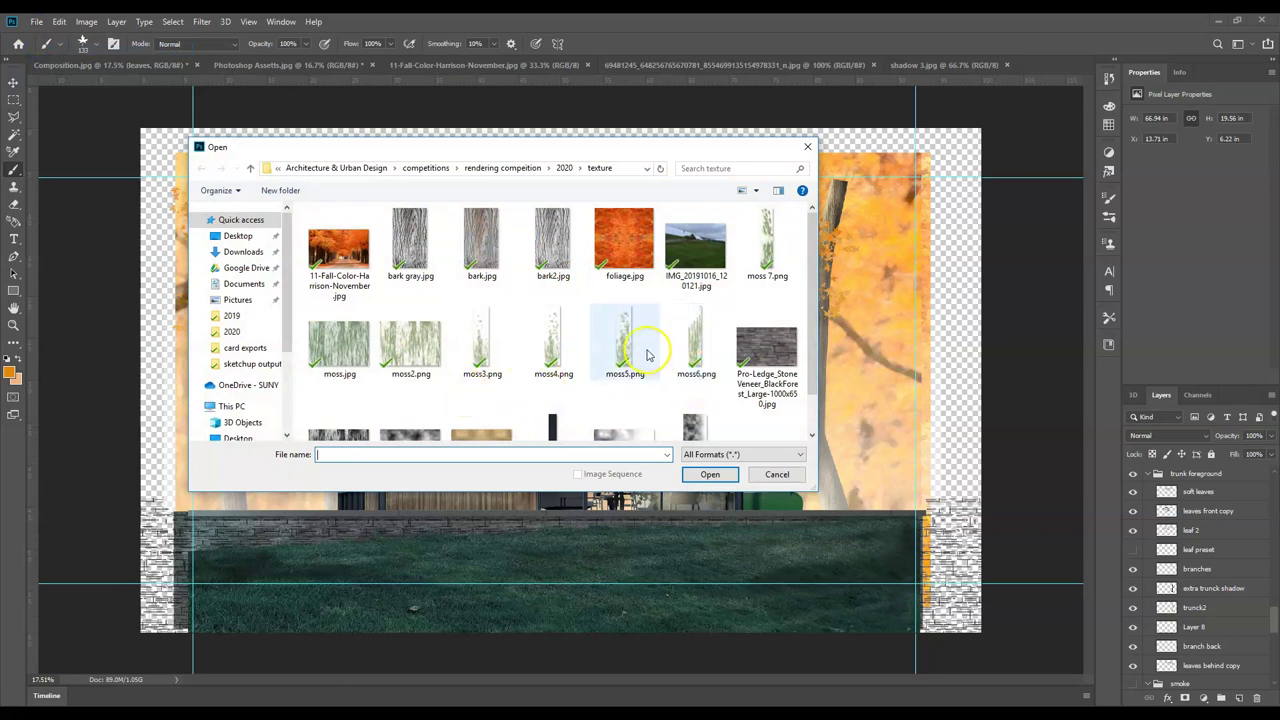
left_click(766, 250)
double_click(767, 252)
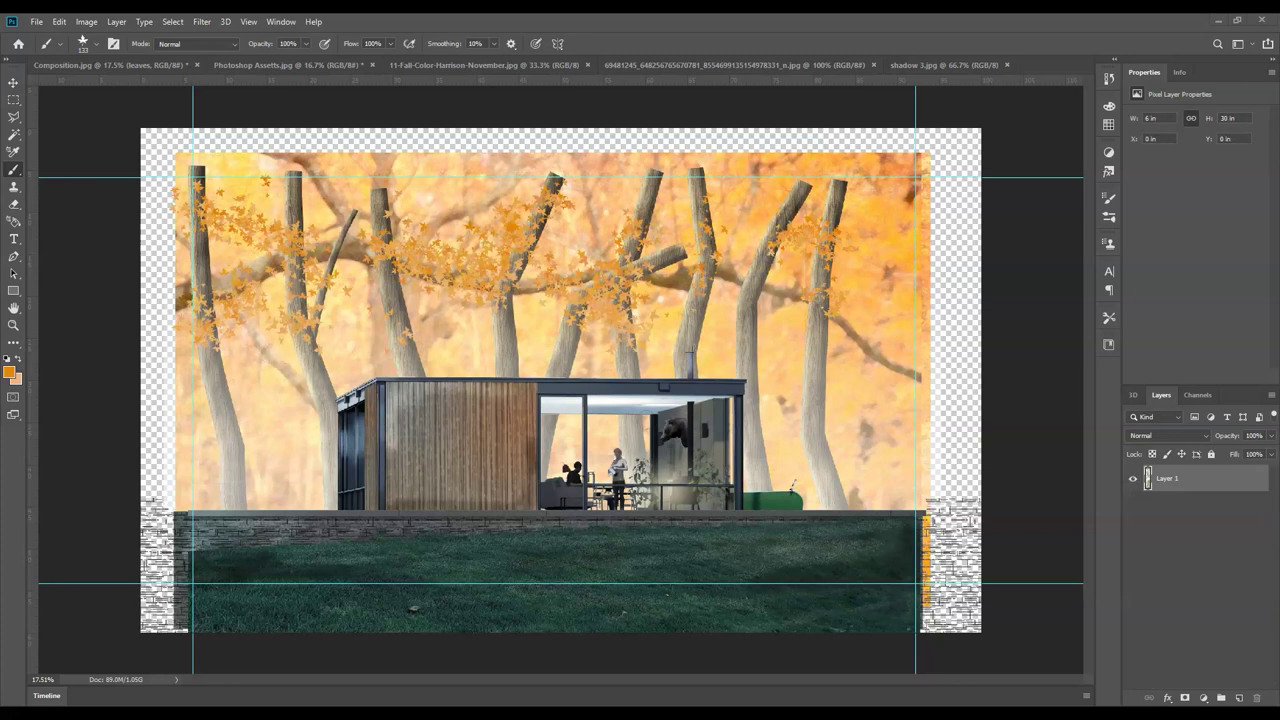
- Open moss6.png from the texture folder and move its floating window over the composition to examine the moss
left_click(30, 22)
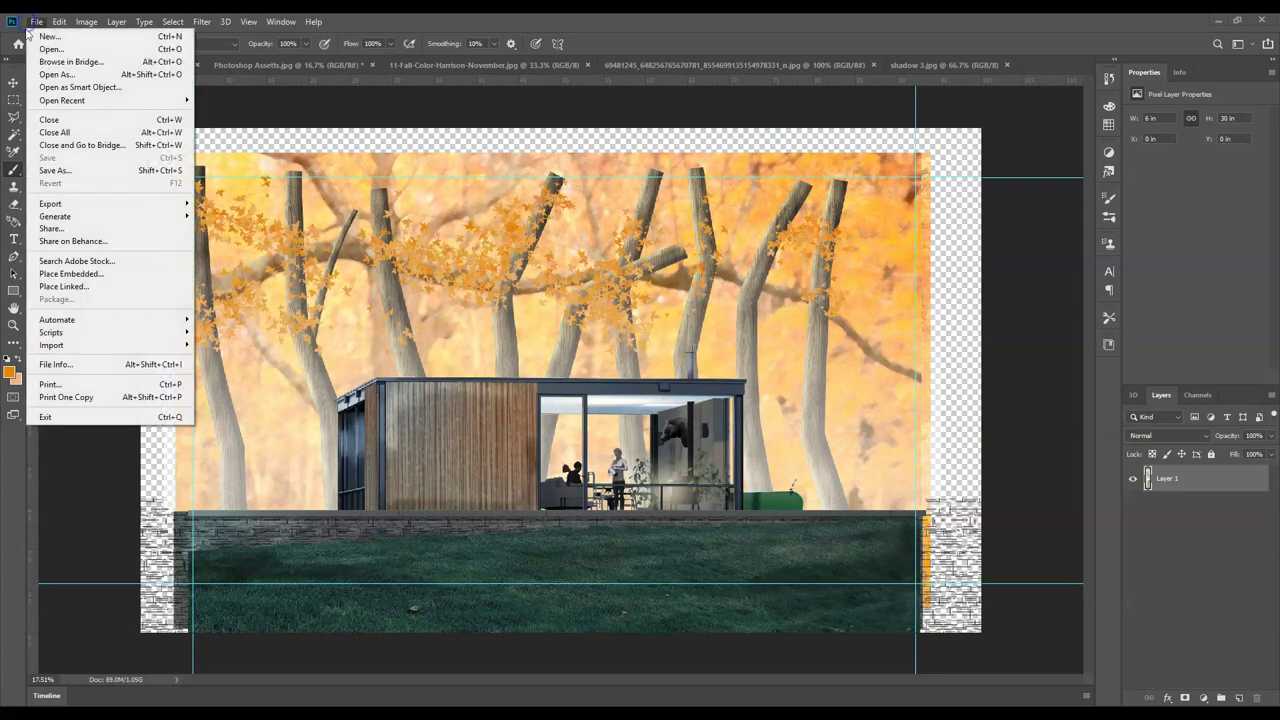
left_click(30, 49)
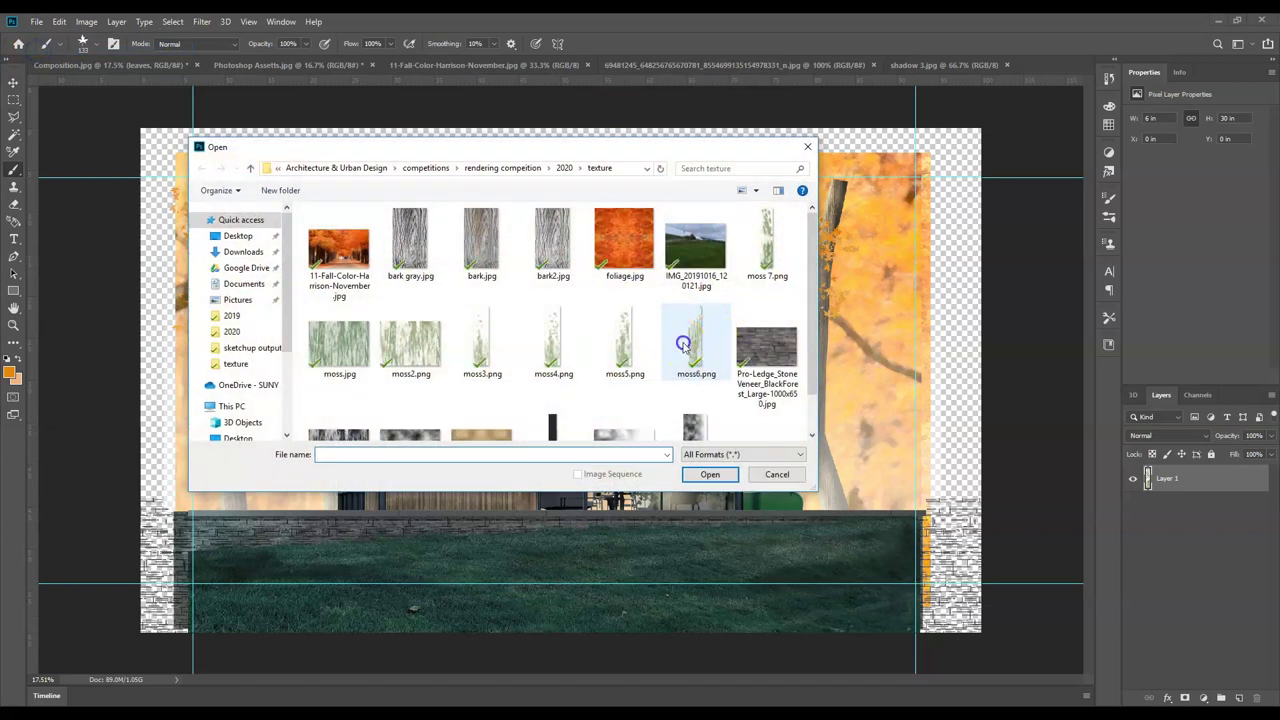
double_click(683, 344)
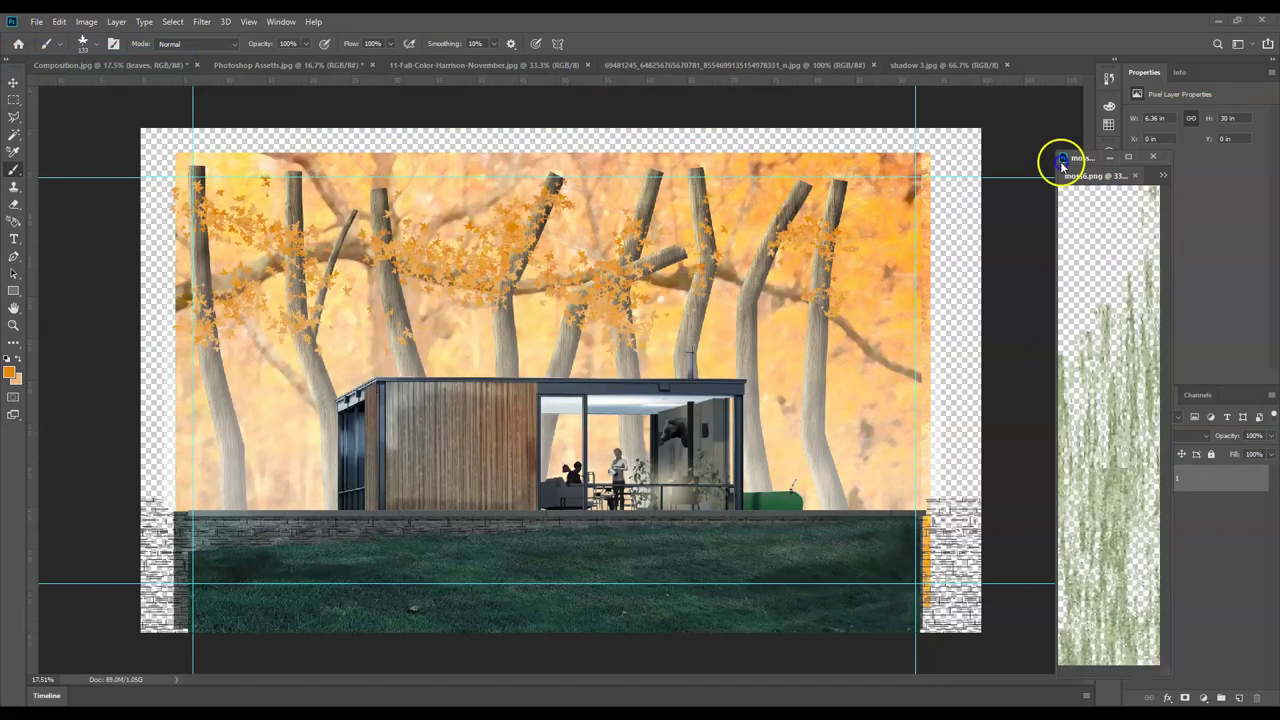
left_click_drag(1063, 163, 490, 120)
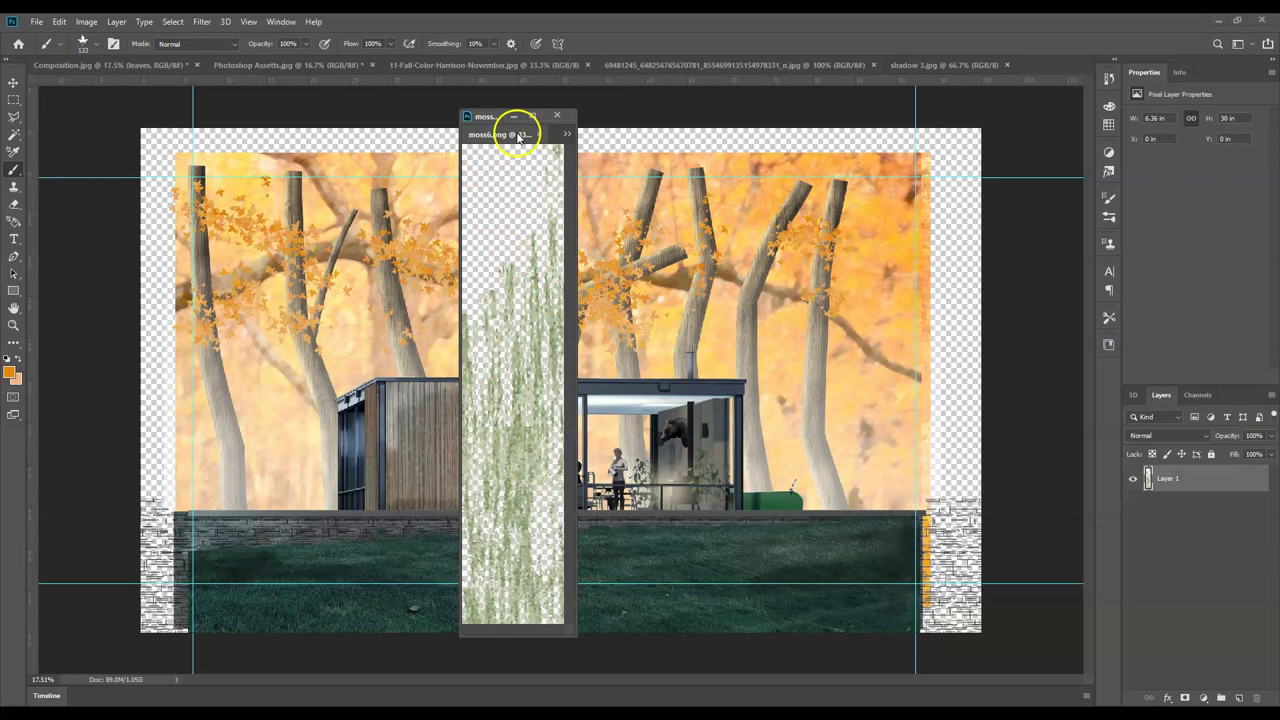
- Close the moss images, cancel closing pre photoshop assett builder.psd, and minimize its floating window
left_click(557, 115)
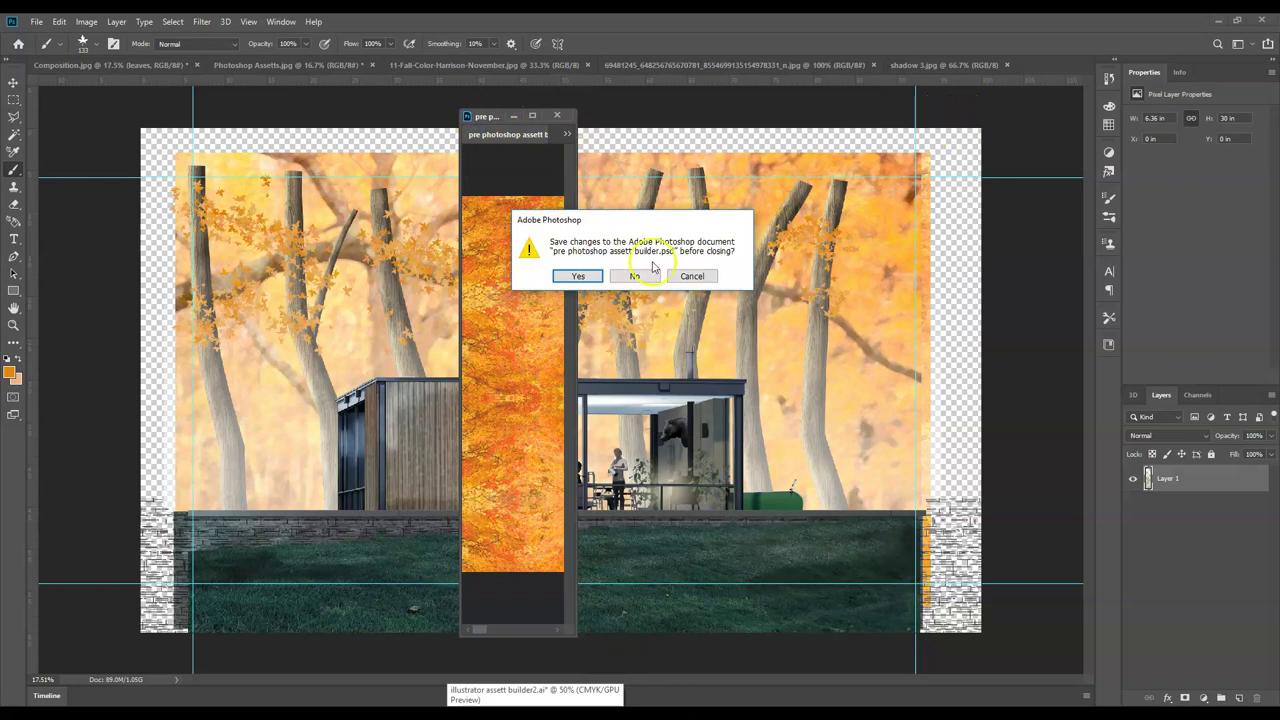
left_click(692, 276)
left_click(511, 116)
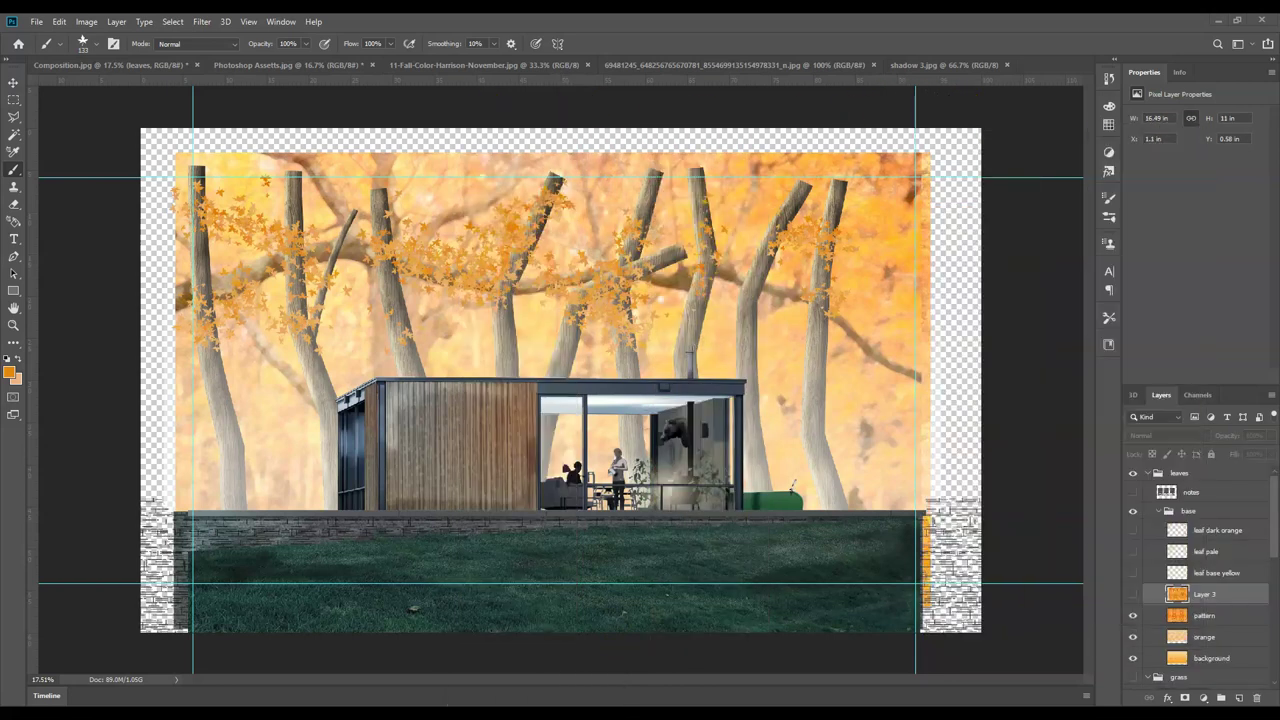
- In Illustrator, place moss6.png from the texture folder as an unlinked image, about 2.07 by 9.74 in, over the thick flared trunk
left_click(106, 434)
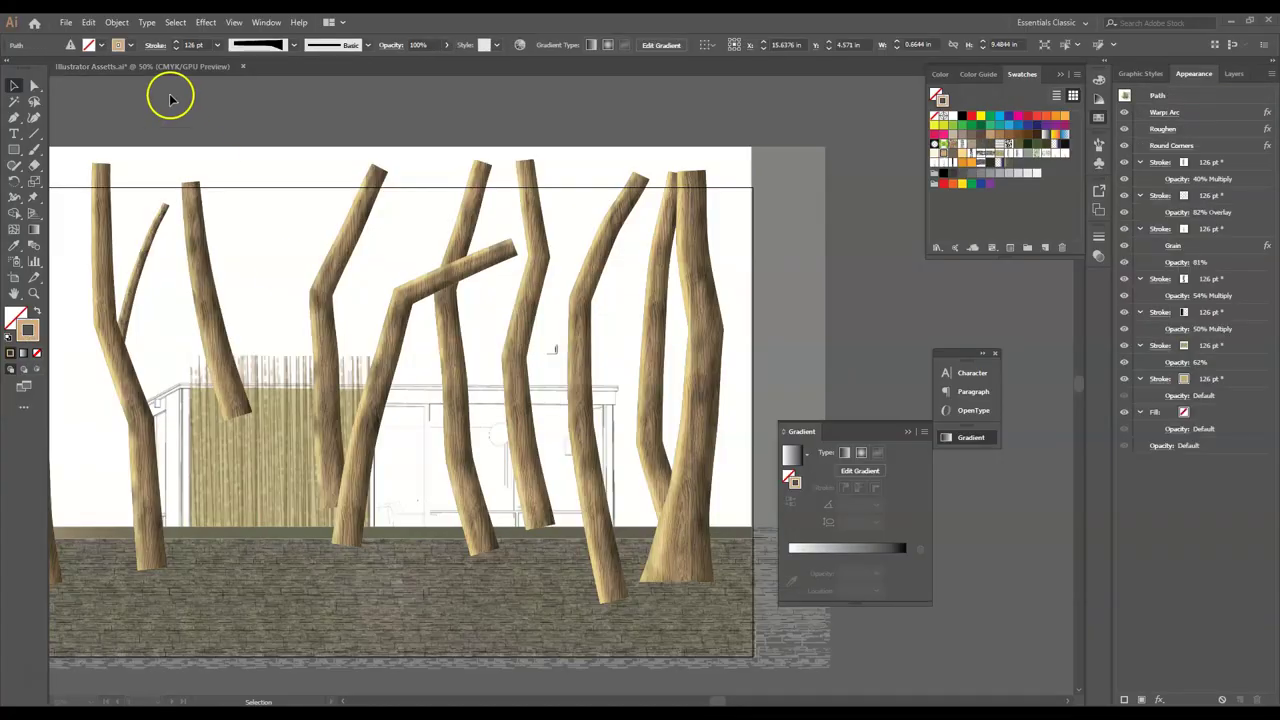
left_click(706, 237)
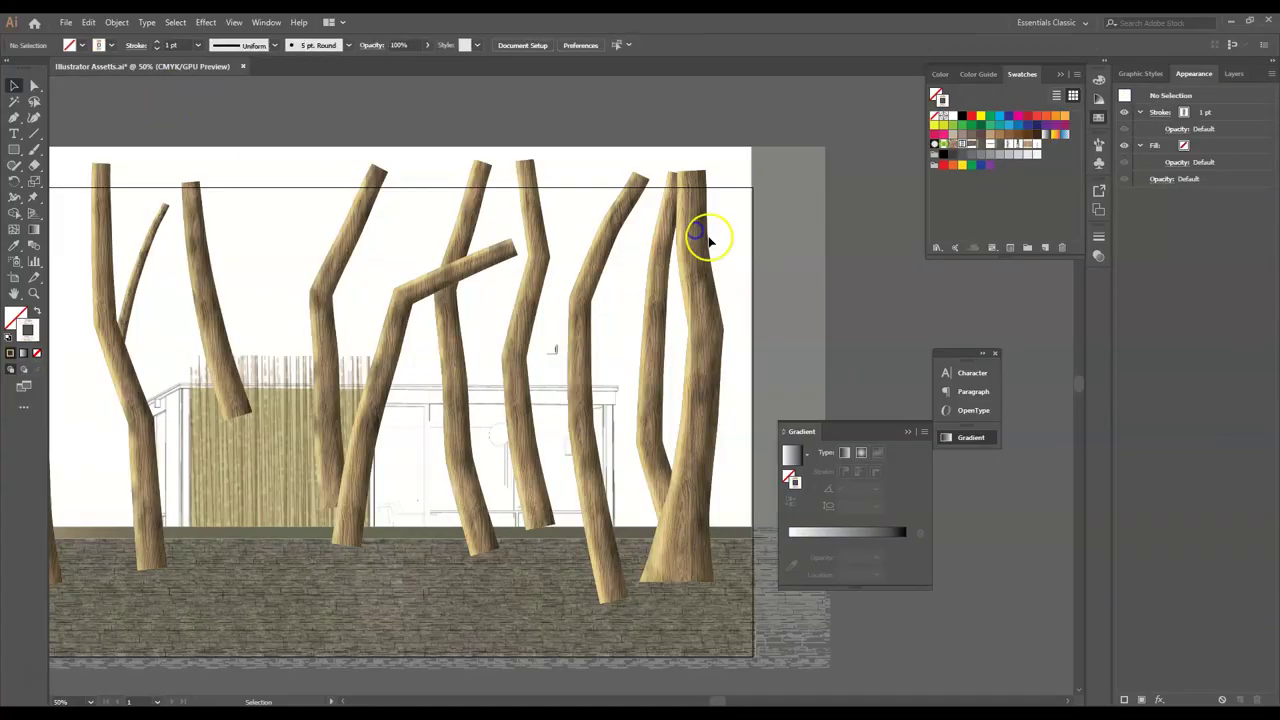
left_click(65, 22)
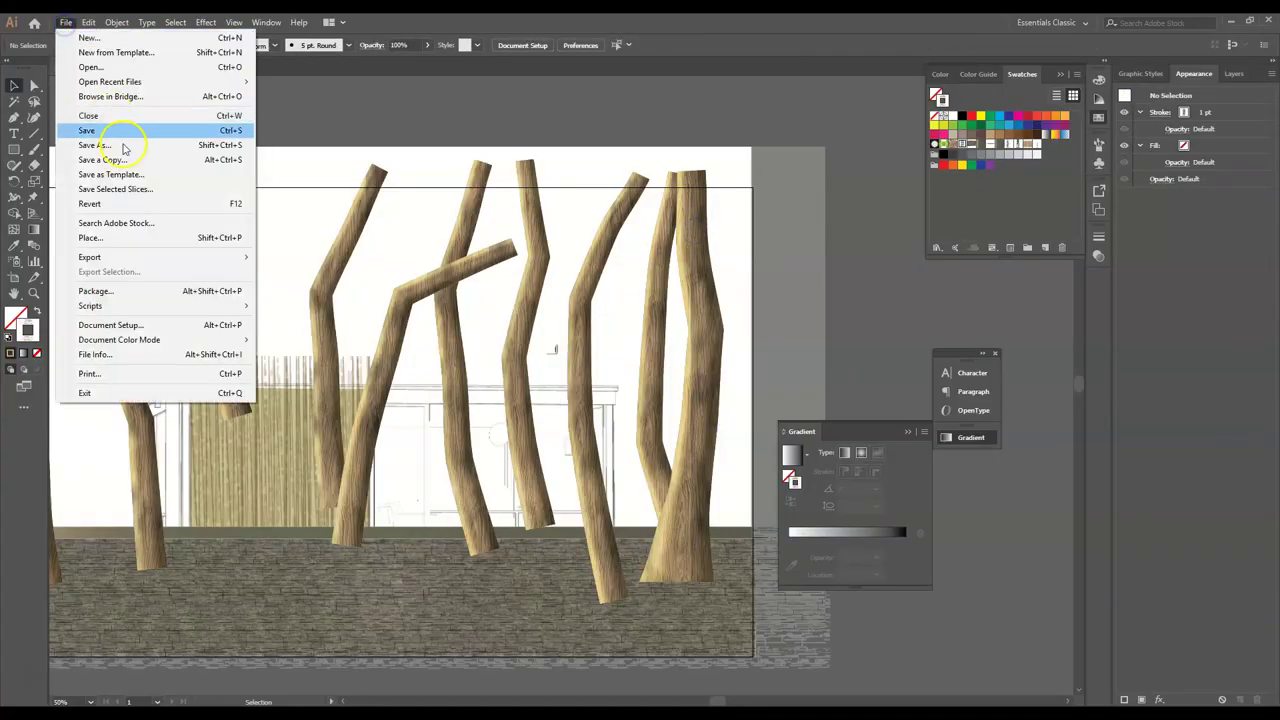
left_click(126, 240)
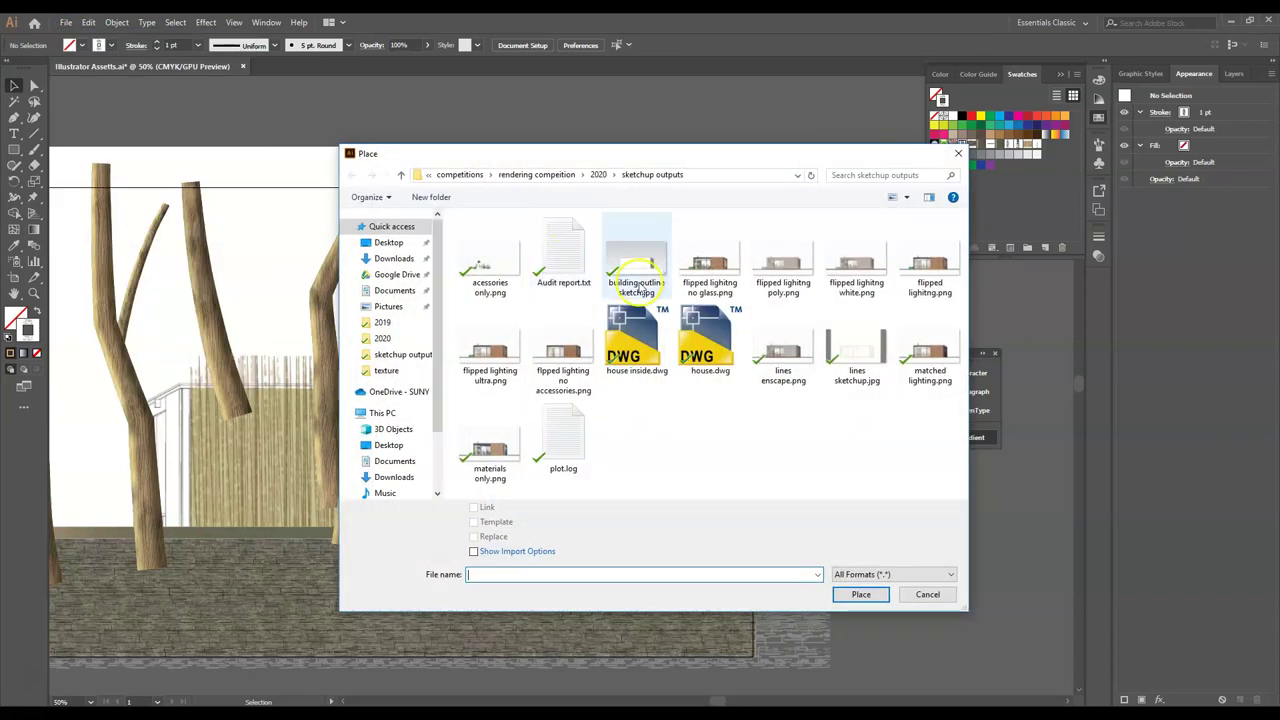
left_click(598, 175)
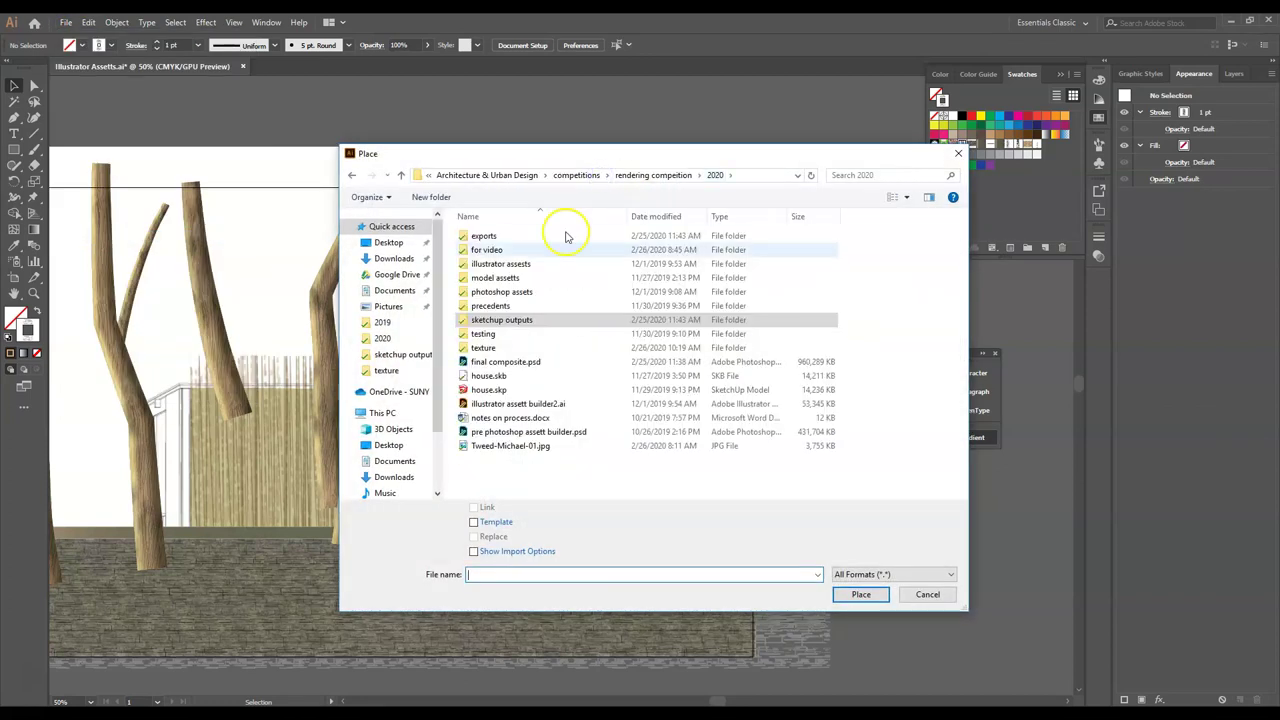
double_click(530, 348)
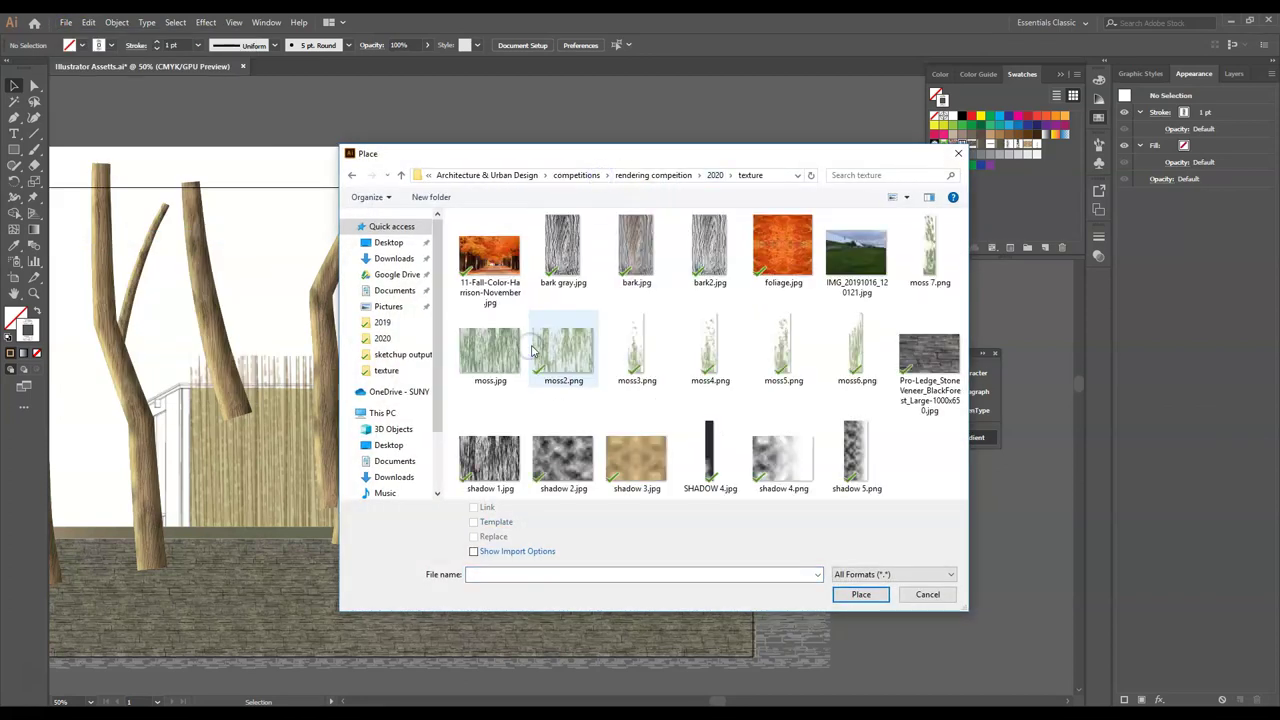
left_click(843, 333)
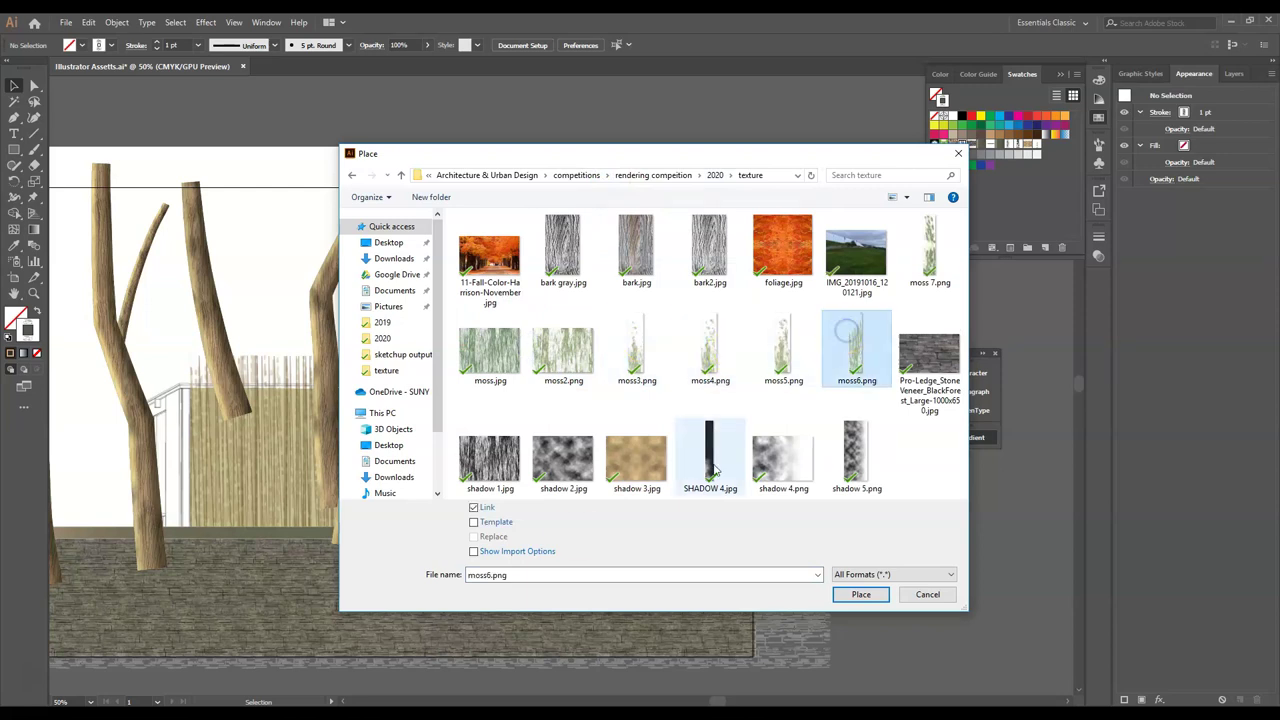
left_click(473, 507)
left_click(861, 595)
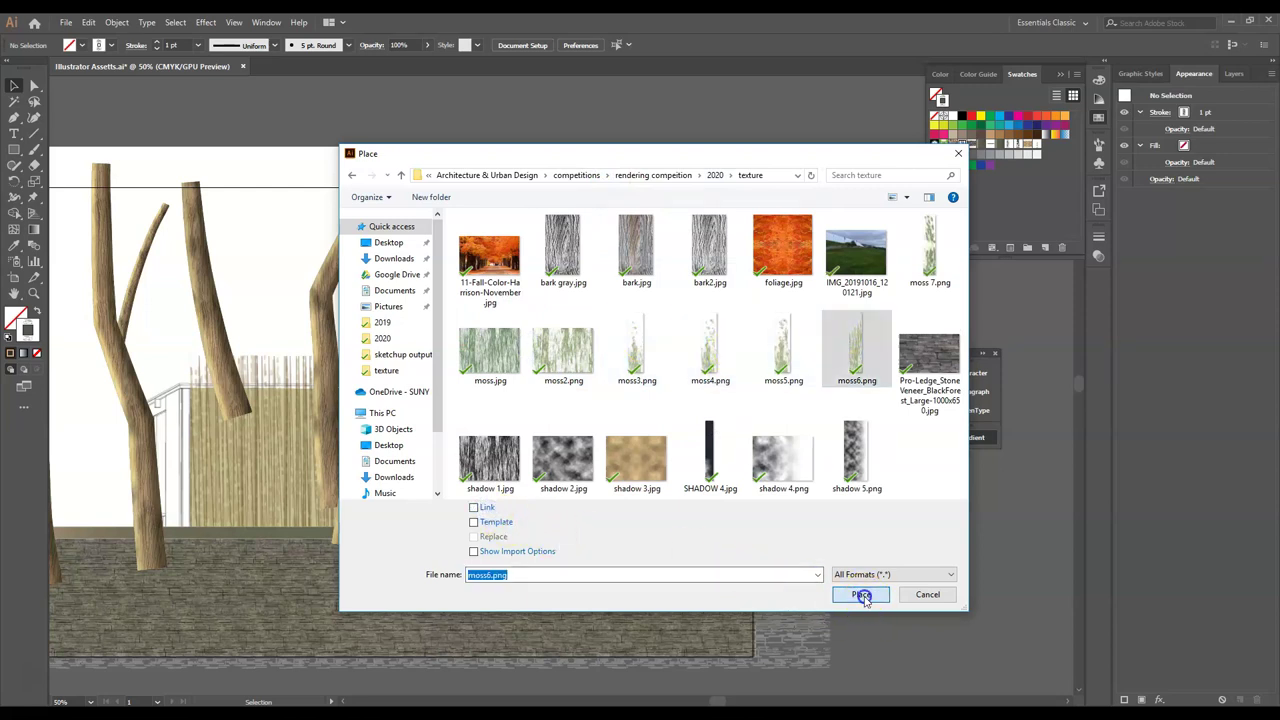
left_click_drag(641, 165, 794, 576)
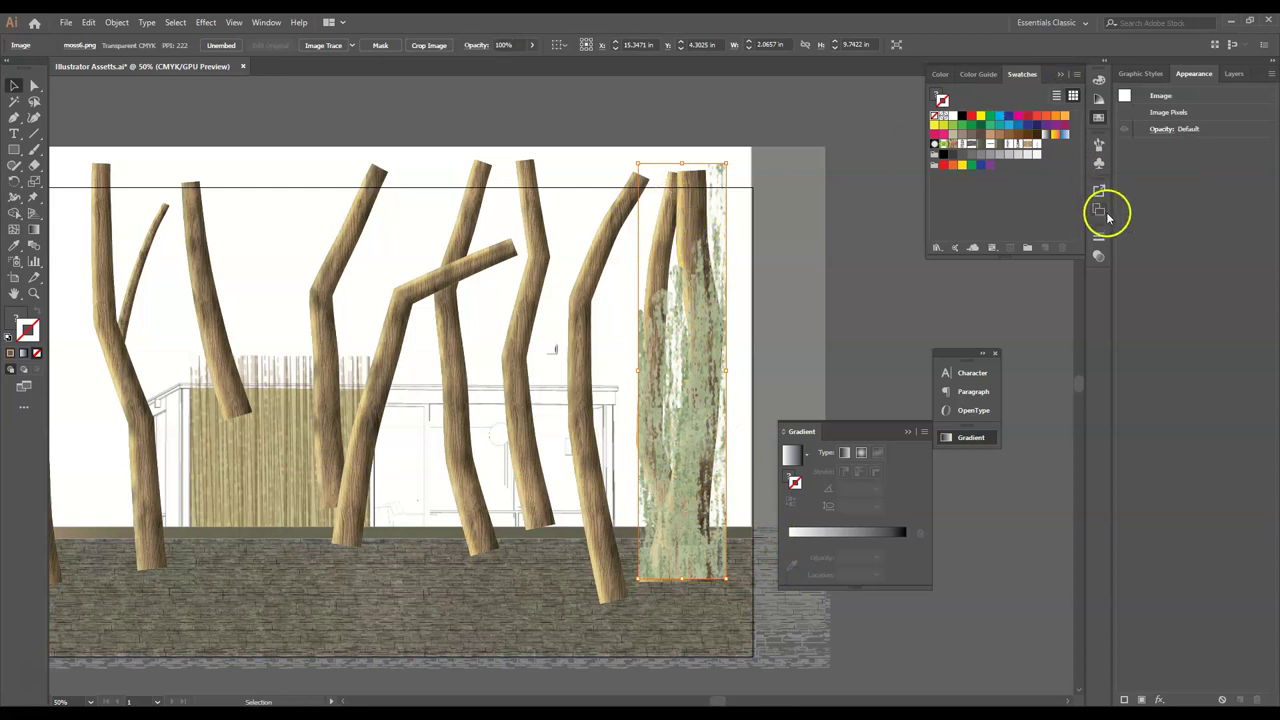
- Save the placed moss image as a pattern swatch and delete the image from the artwork
left_click_drag(699, 368, 1007, 207)
left_click(655, 390)
key("Delete")
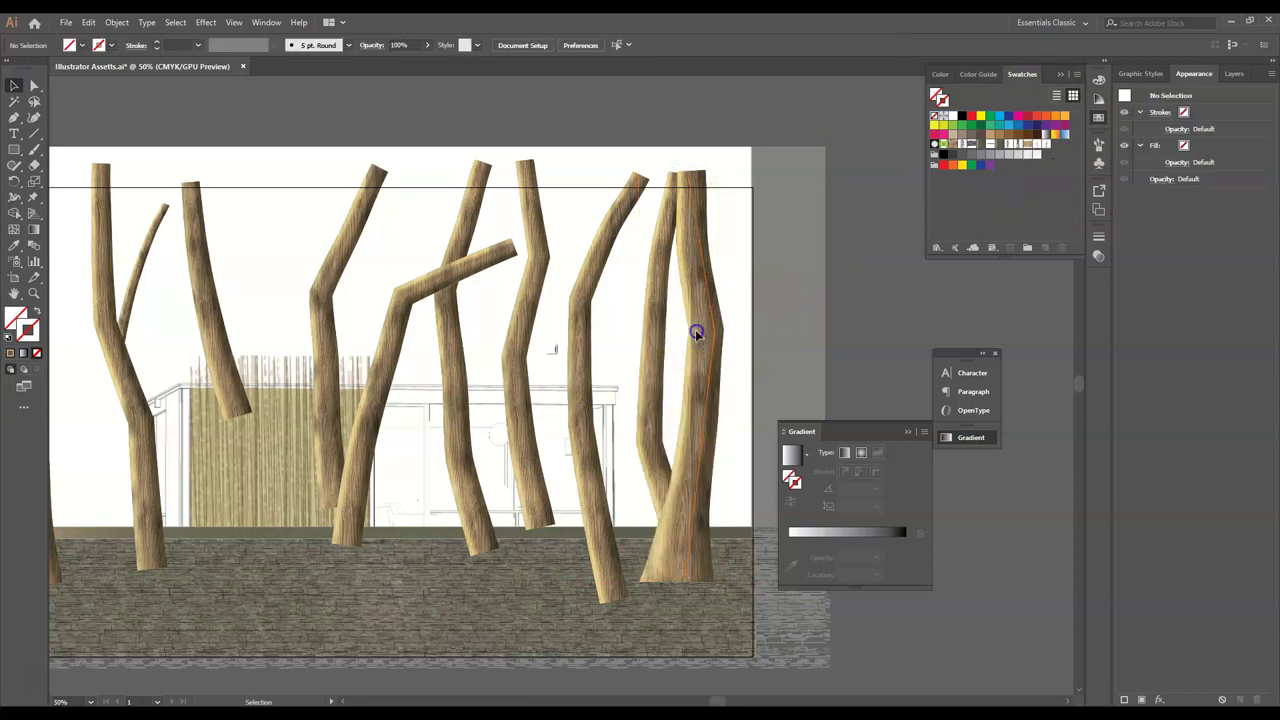
- Duplicate the 54% Multiply texture stroke of the thick flared trunk and apply the new moss pattern swatch to the copy
left_click(694, 334)
left_click(1255, 228)
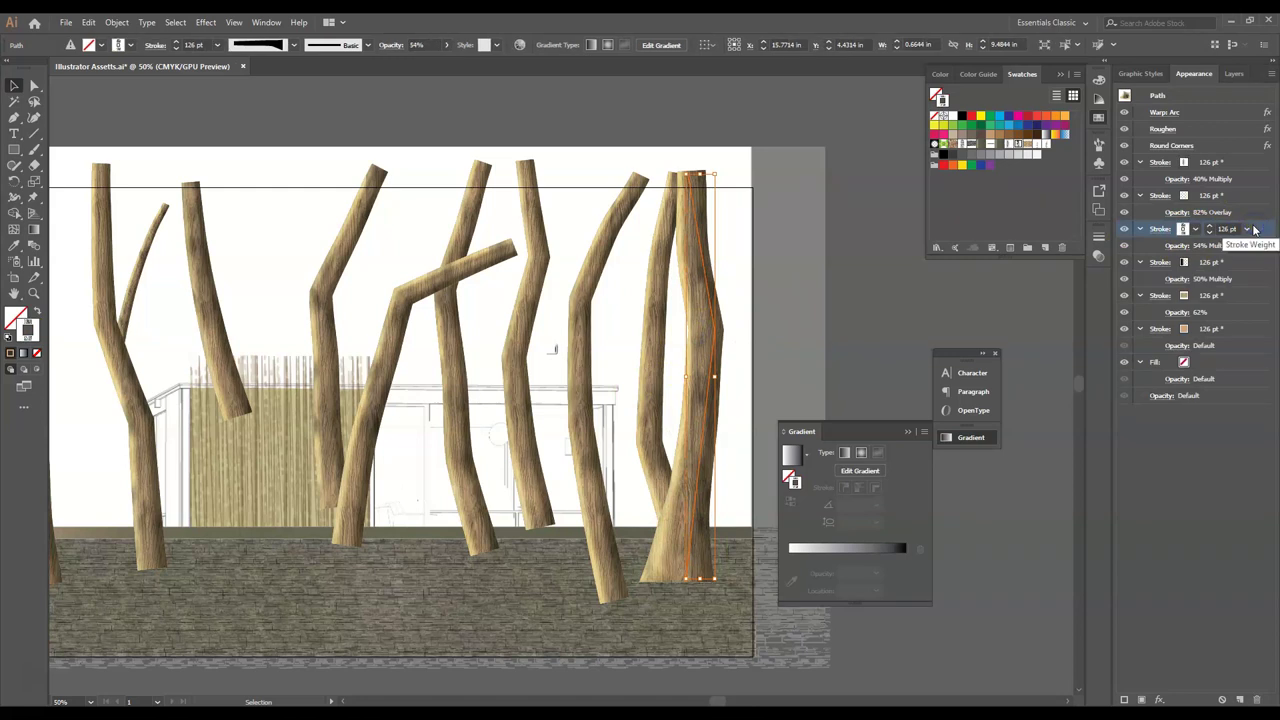
left_click(1252, 196)
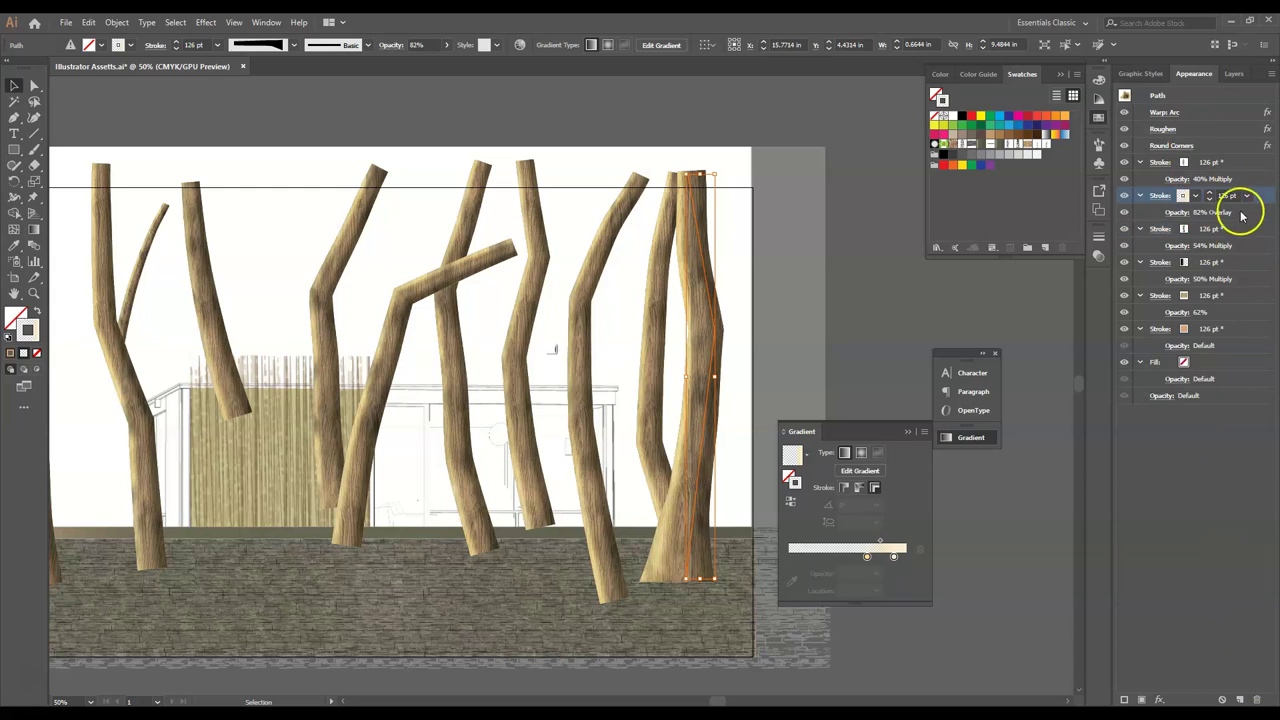
left_click(1255, 229)
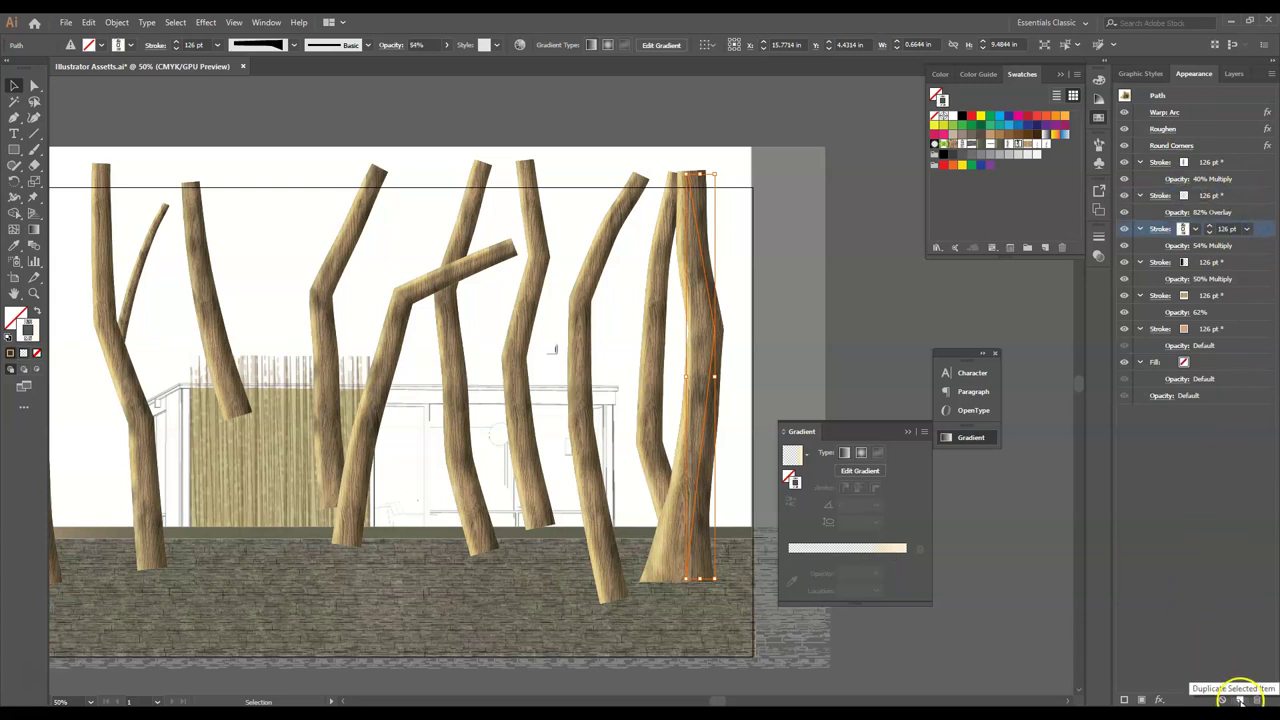
left_click(1240, 699)
left_click(1183, 229)
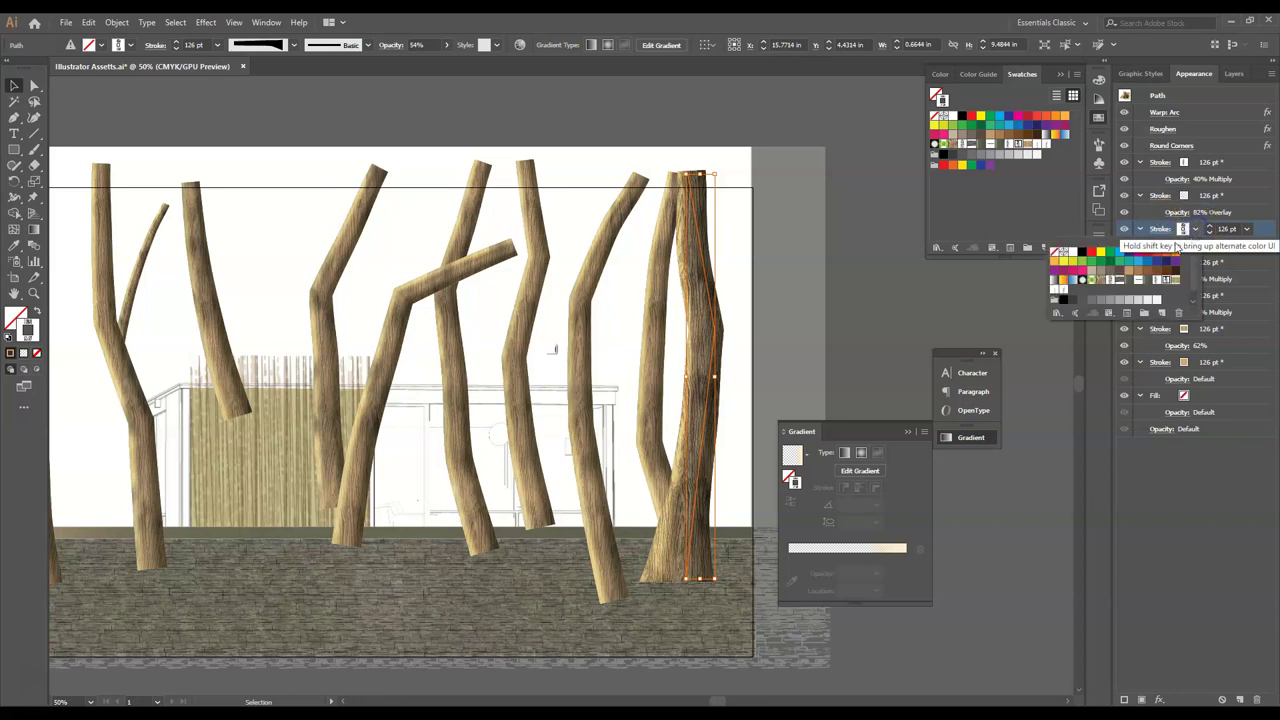
left_click(1061, 292)
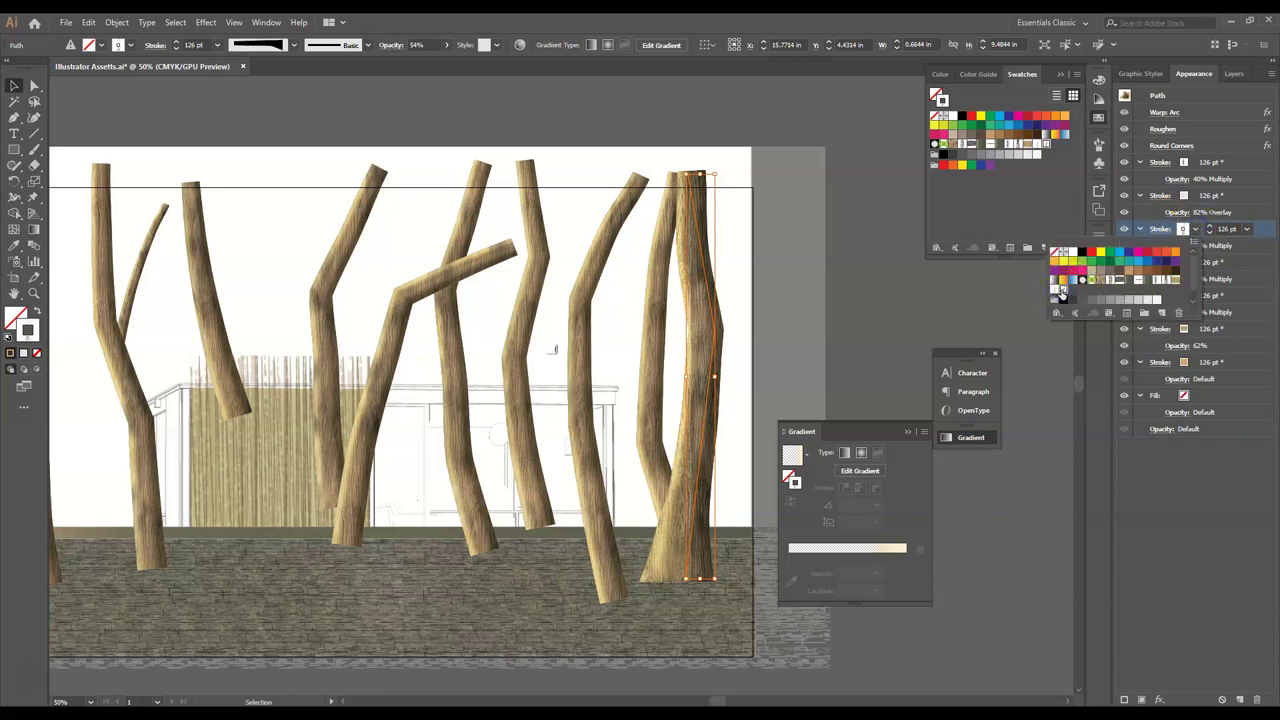
- Set the moss stroke's blending mode to Normal and its opacity to 62%
left_click(1180, 246)
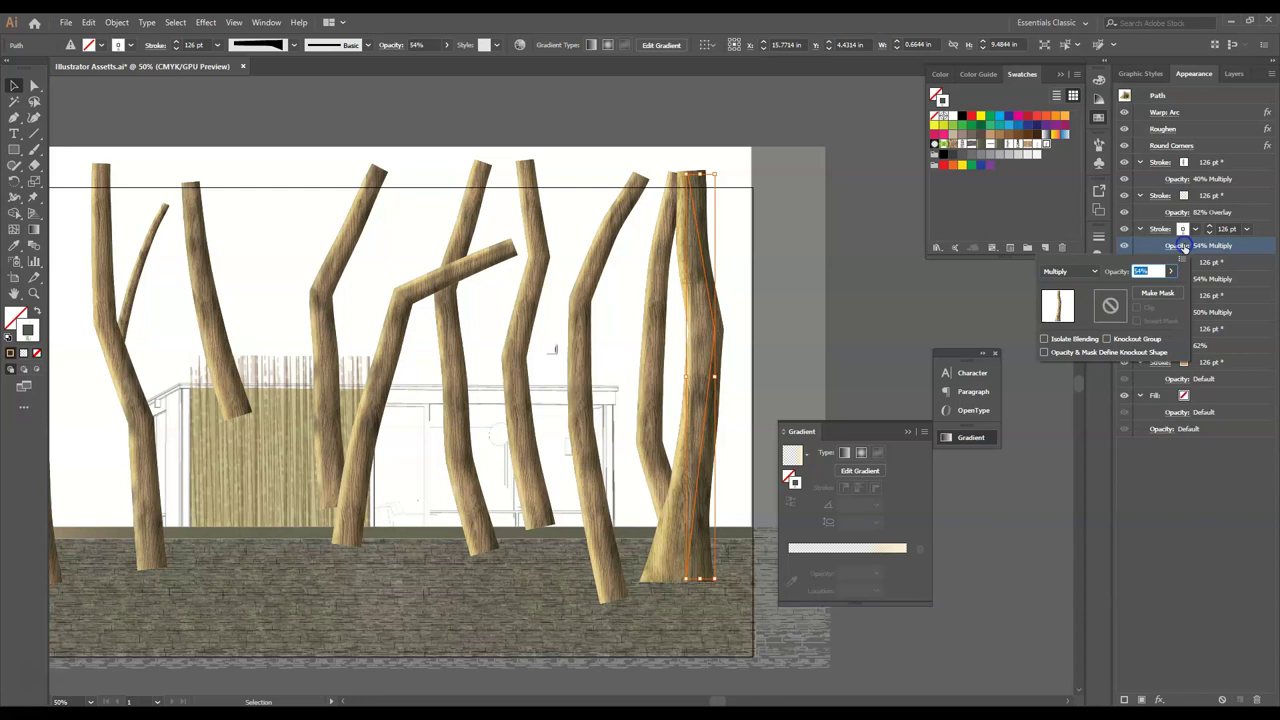
left_click(1092, 271)
left_click(1085, 288)
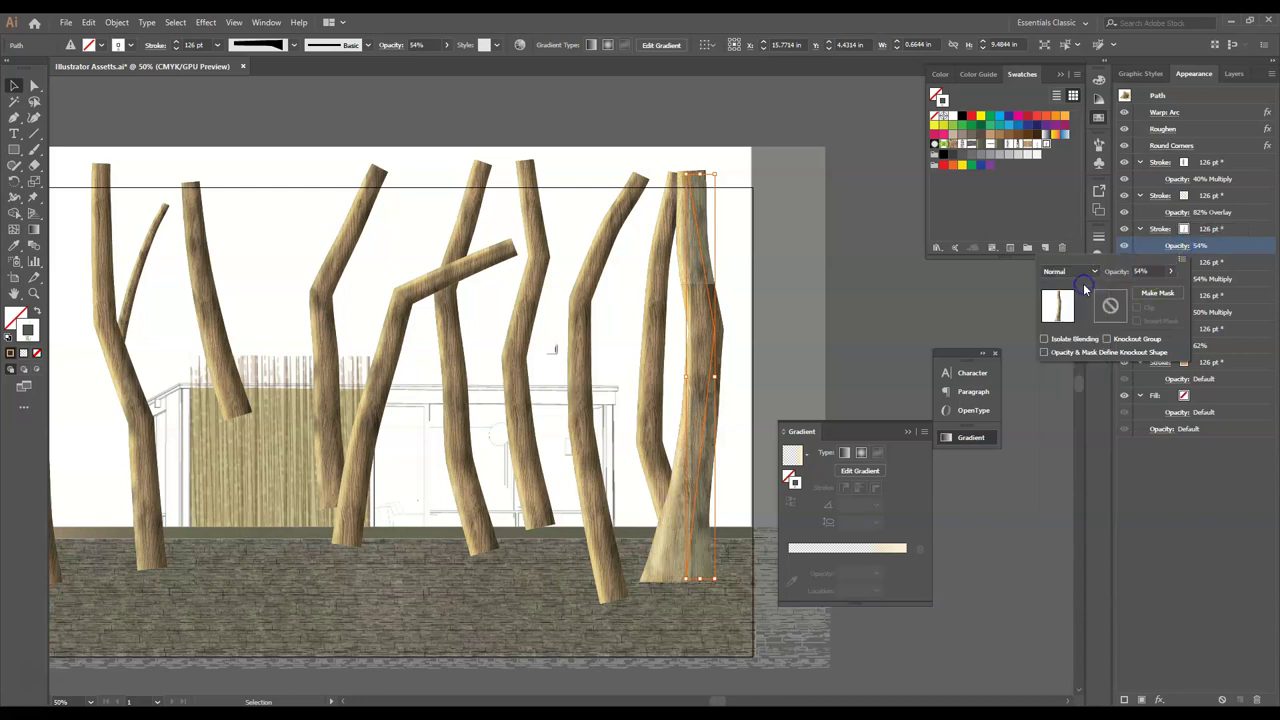
left_click(1170, 271)
mouse_move(1145, 291)
left_mouse_down()
mouse_move(1161, 291)
mouse_move(1148, 295)
left_mouse_up()
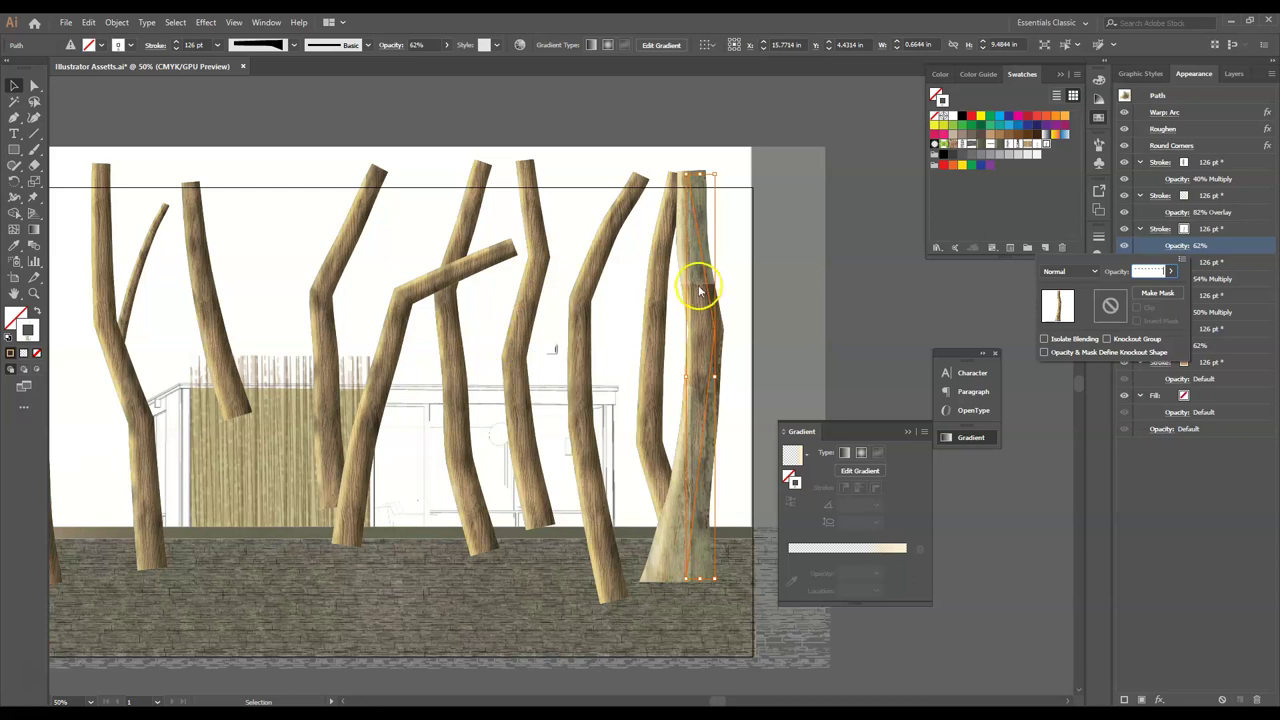
- Shift the moss pattern inside the trunk so it covers the lower part, leaving the trunk in place and selected
left_click(704, 405)
mouse_move(675, 445)
left_mouse_down()
mouse_move(700, 428)
mouse_move(700, 364)
left_mouse_up()
left_click_drag(702, 316, 701, 314)
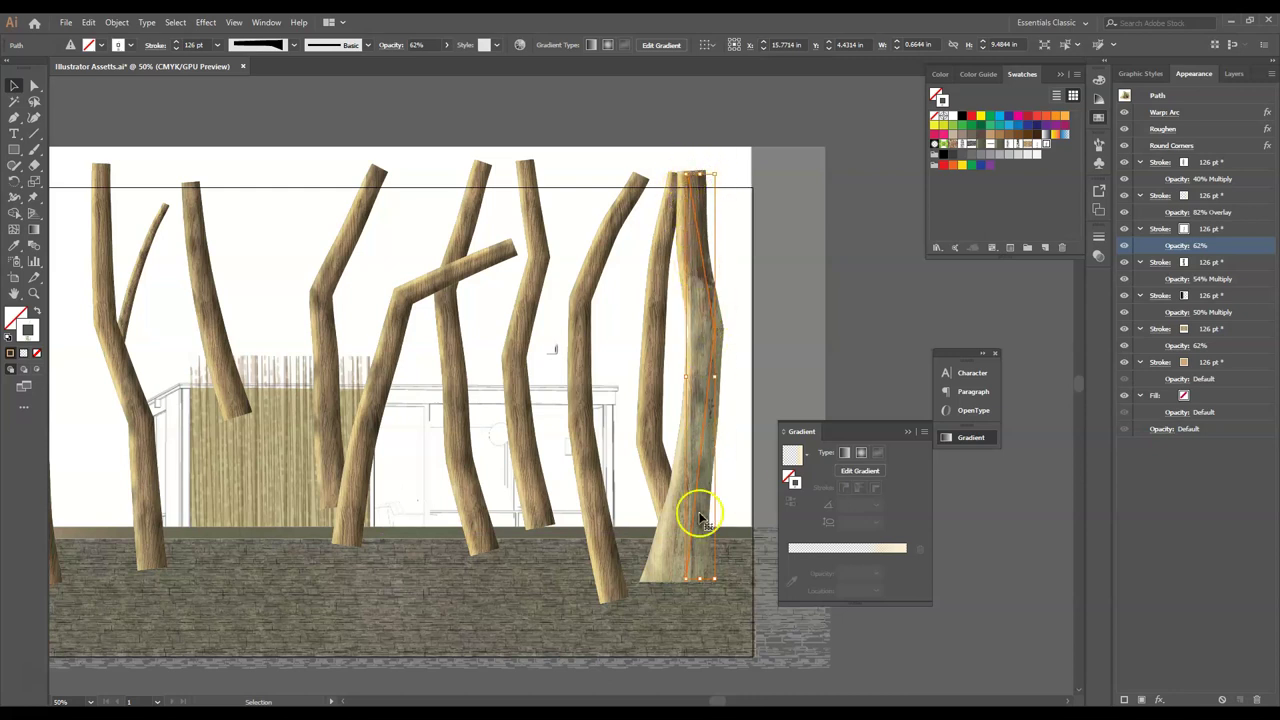
left_click(783, 251)
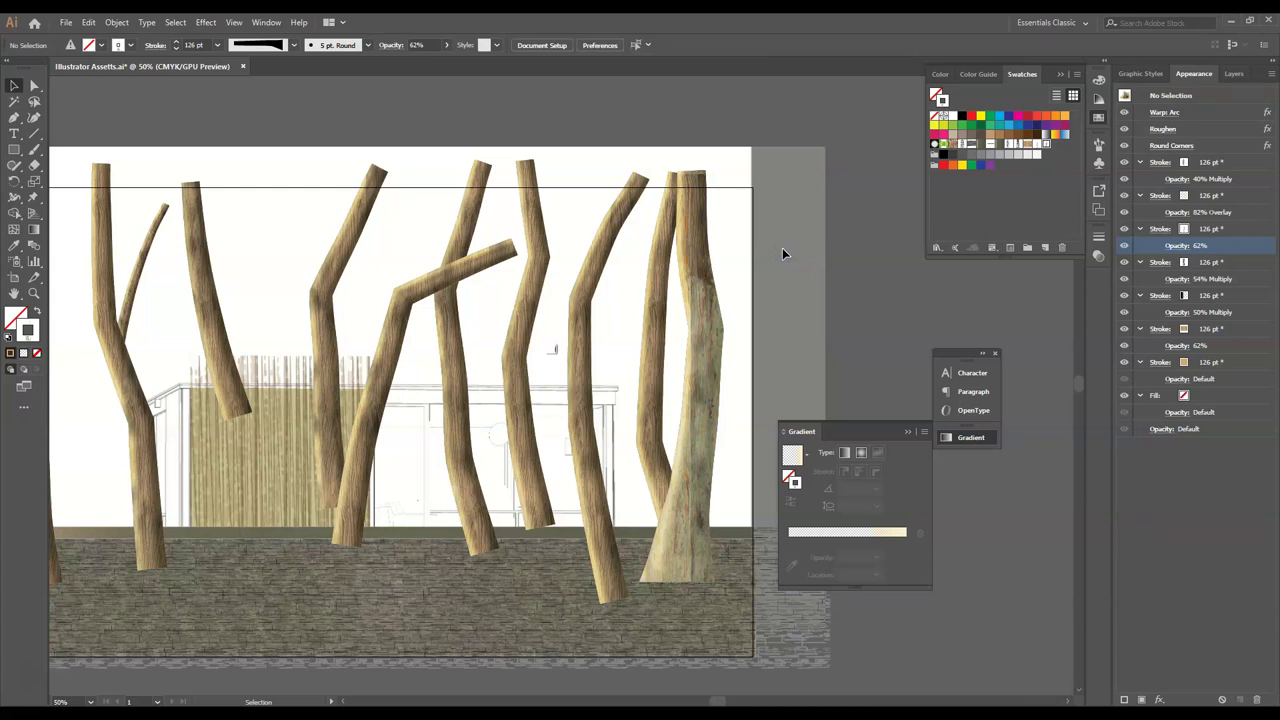
left_click(698, 290)
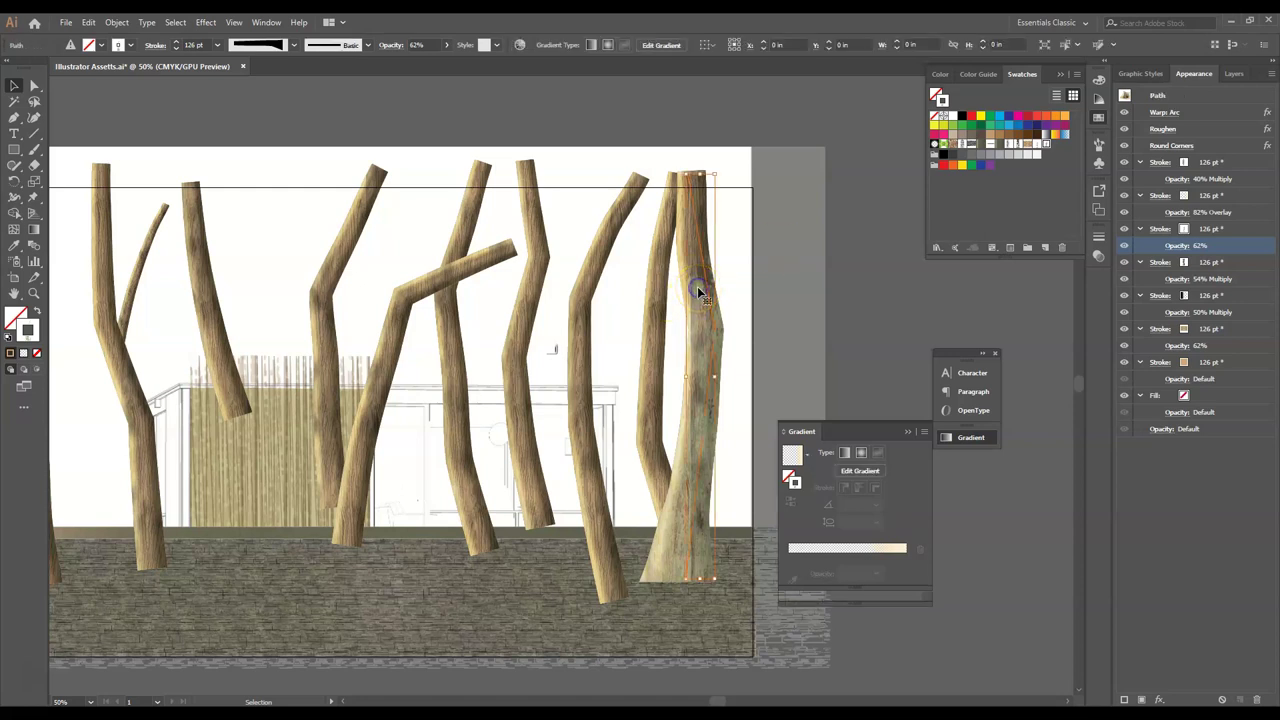
key("a")
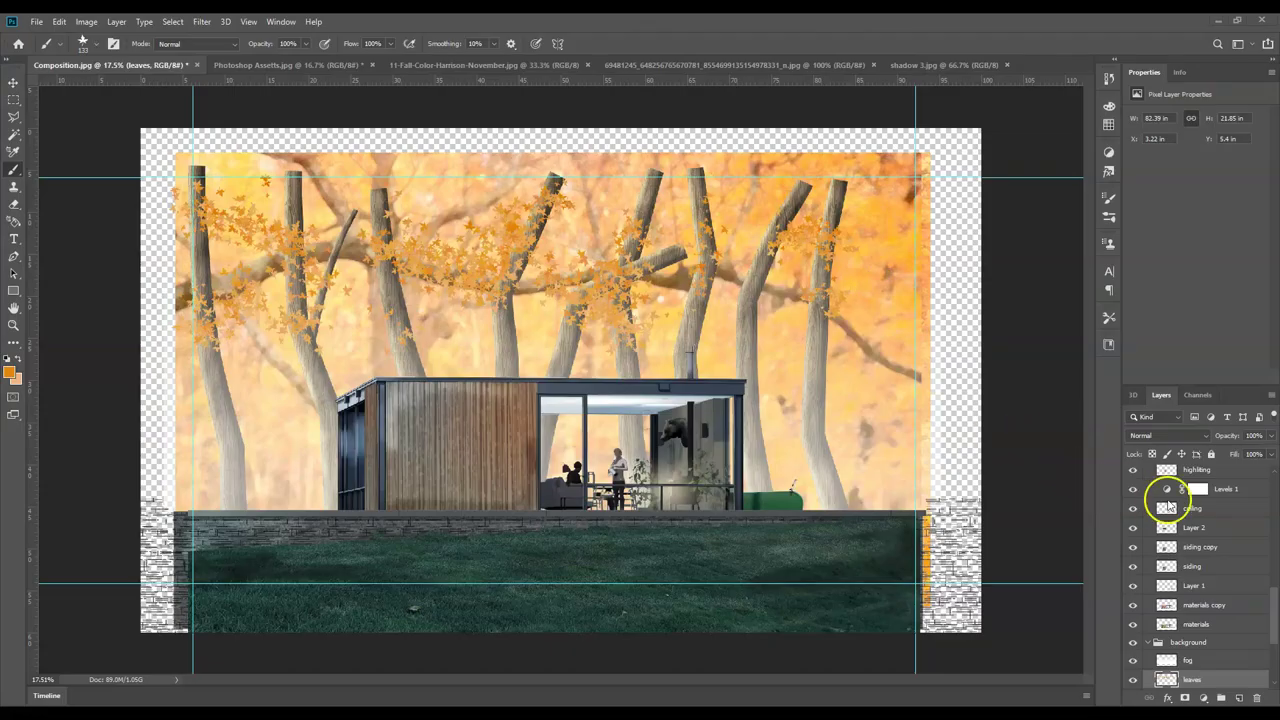
- In Photoshop's Composition.jpg, add a new layer group directly above the background group
scroll(1277, 600, "up", 3)
left_click_drag(1277, 594, 1277, 652)
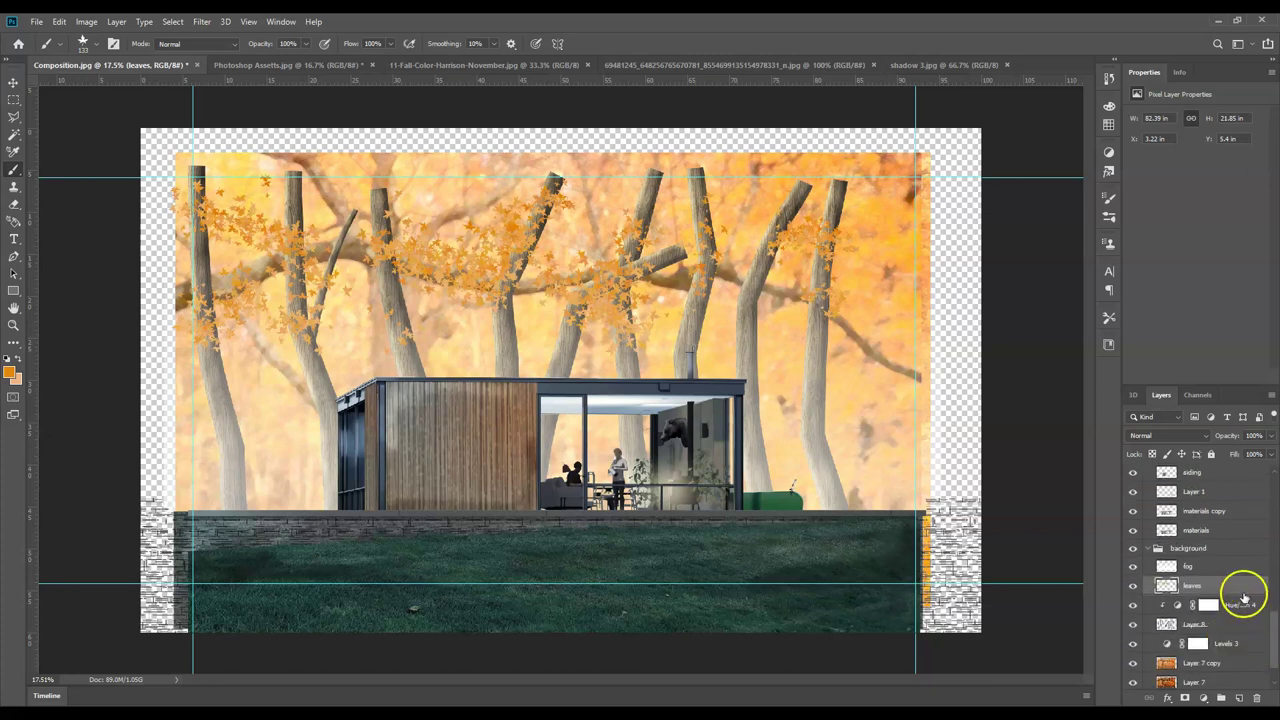
left_click(1222, 548)
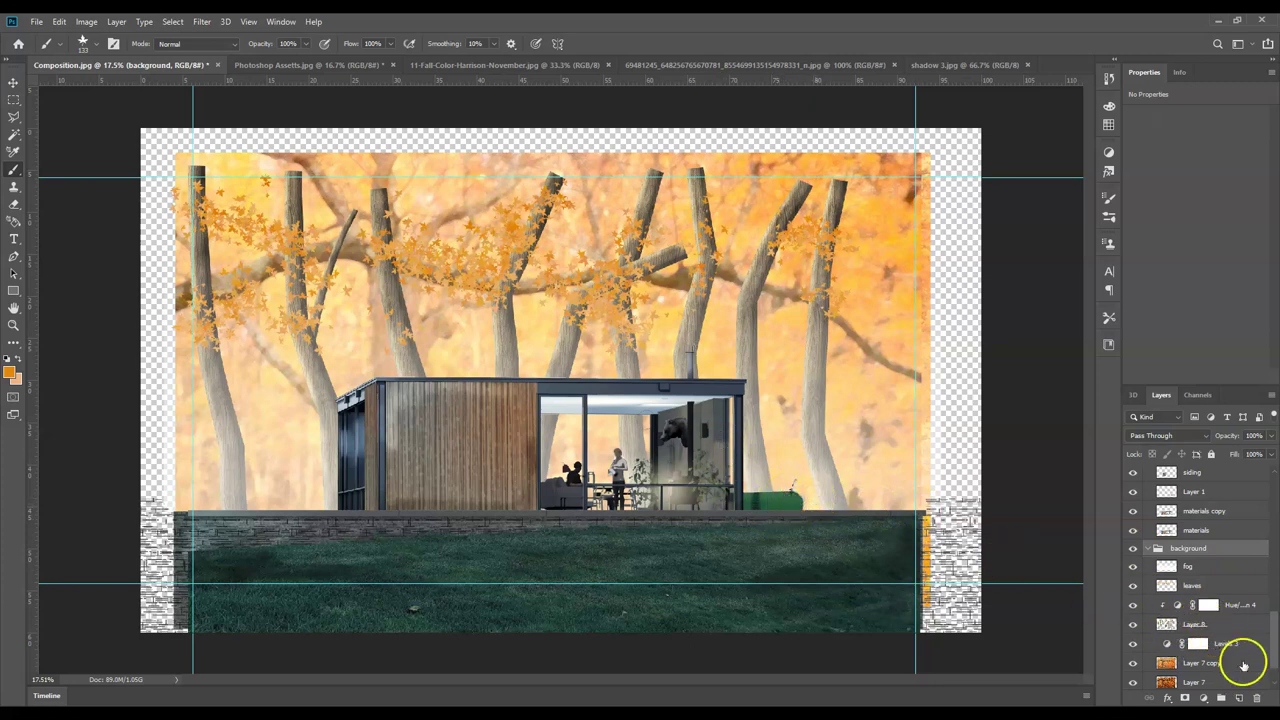
key("ctrl+v")
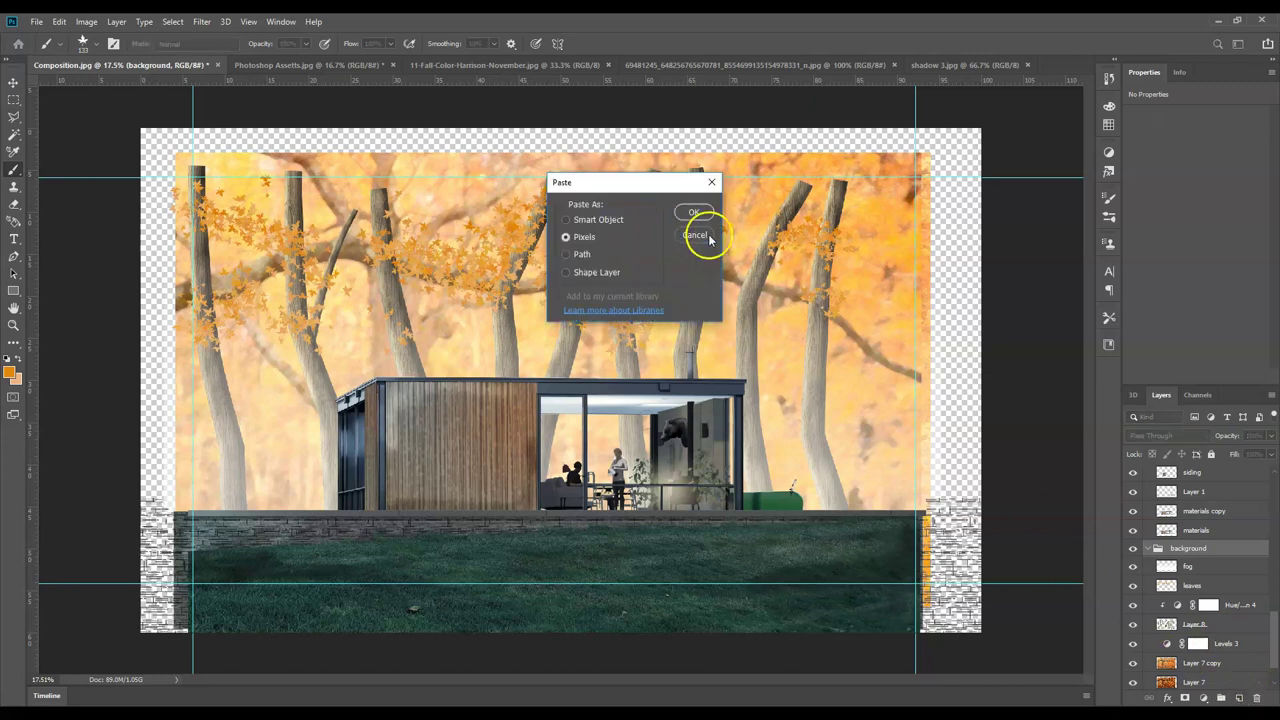
left_click(694, 235)
left_click(1220, 697)
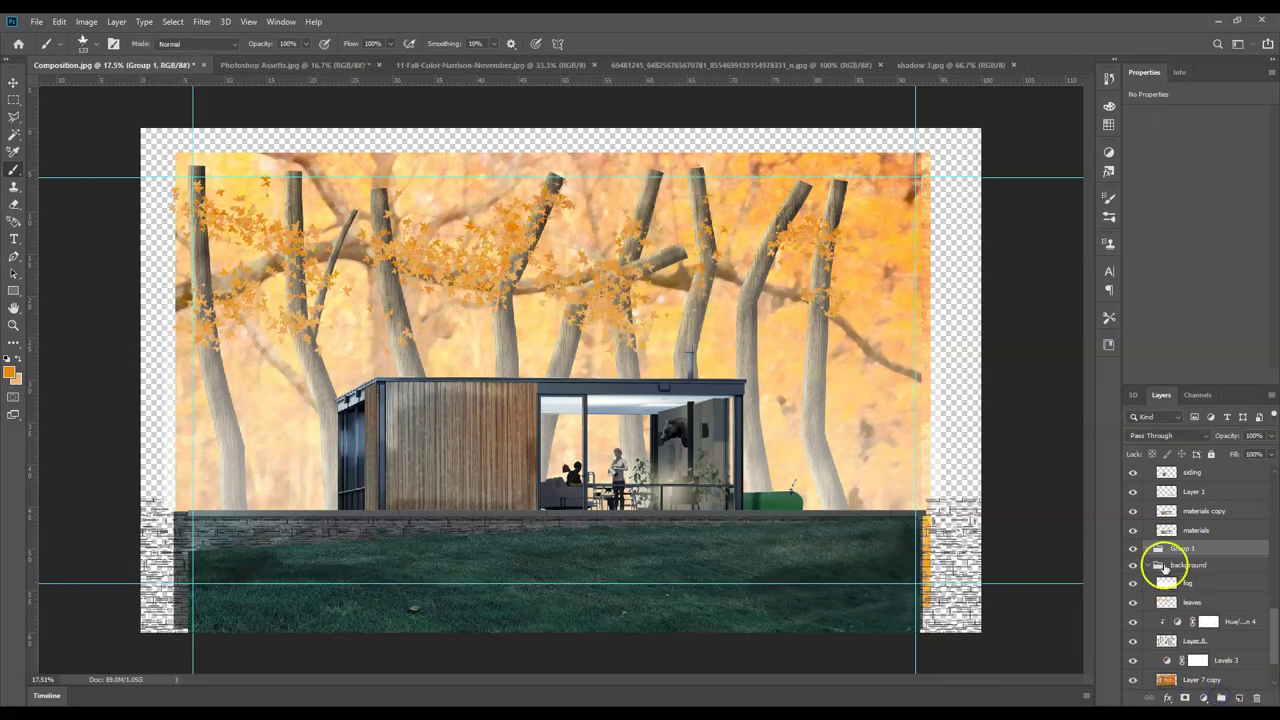
- Paste the mossy trunk as pixels, scale it to about 8.57 by 41.67 in, and stand it on the wall just right of the house
key("ctrl+v")
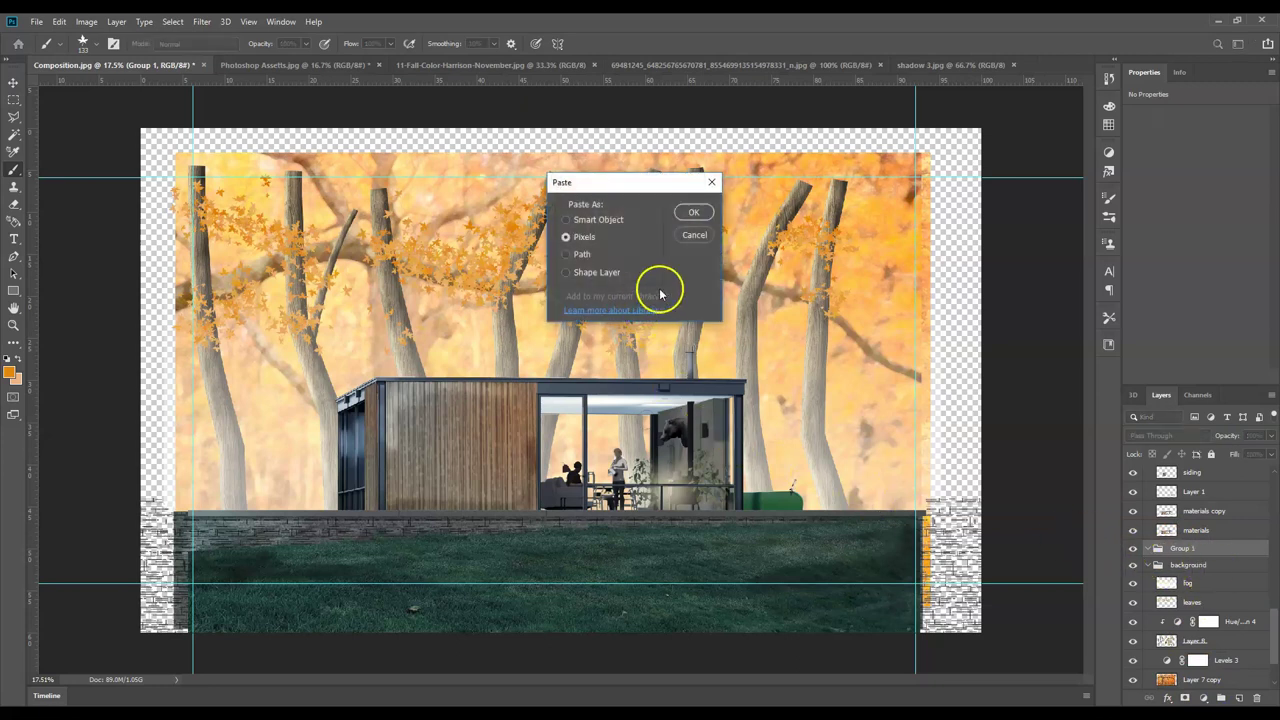
left_click(693, 212)
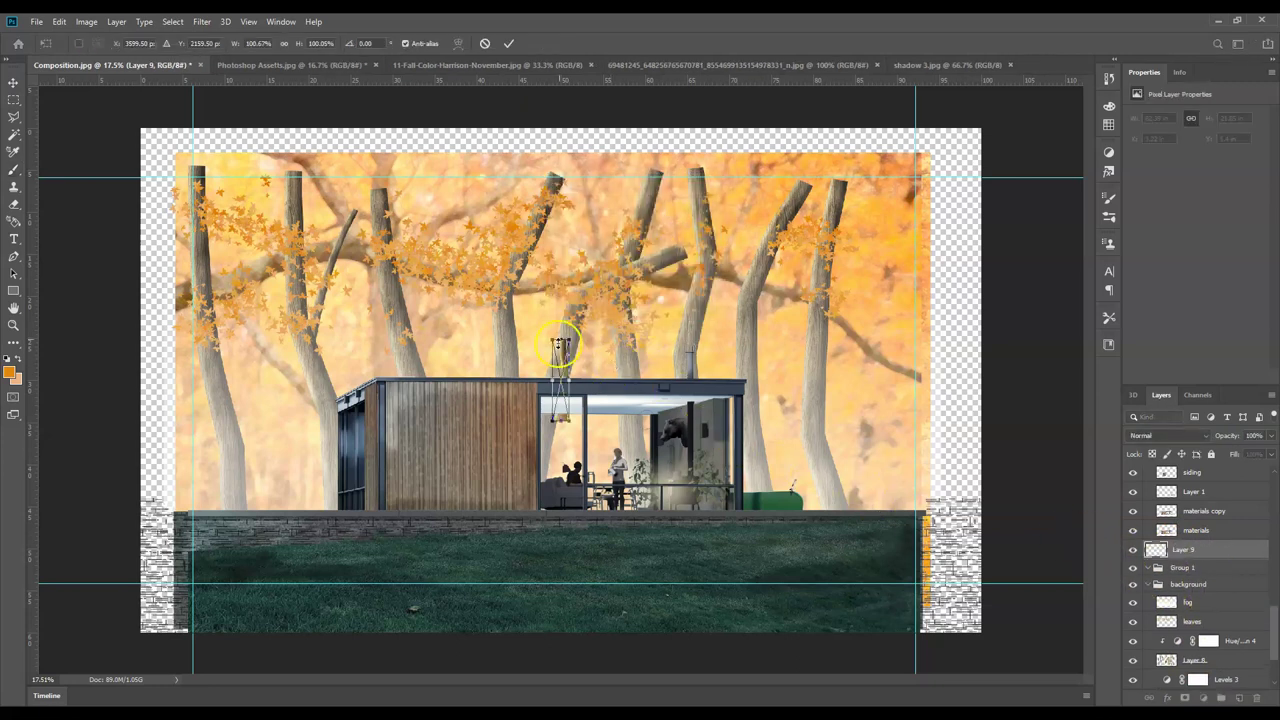
left_click_drag(565, 340, 694, 109)
left_click_drag(609, 266, 812, 368)
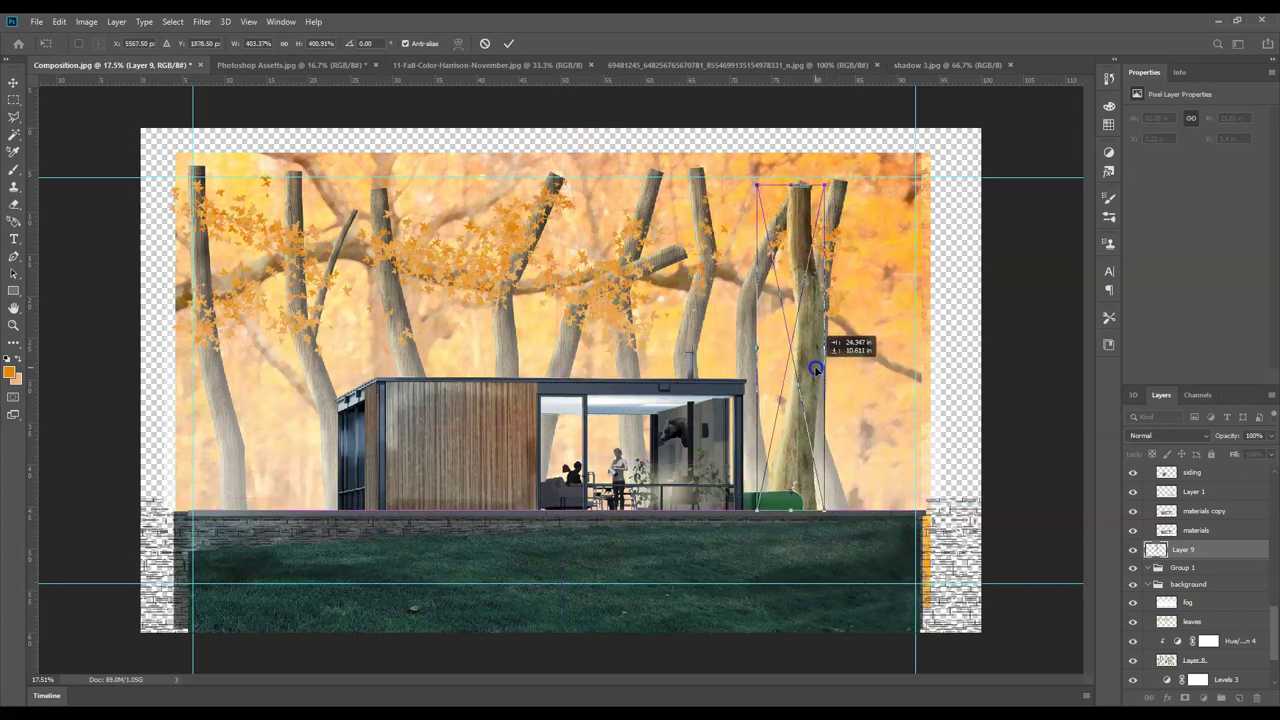
left_click_drag(826, 186, 837, 160)
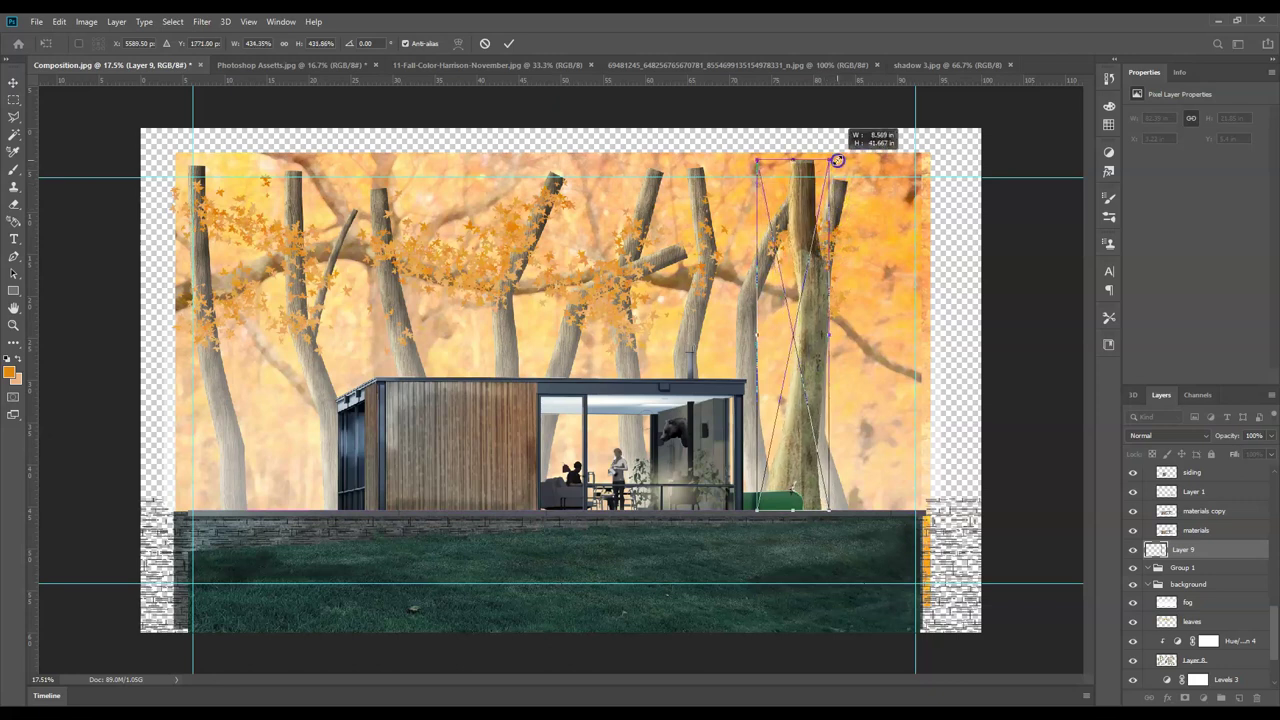
key("Return")
key("b")
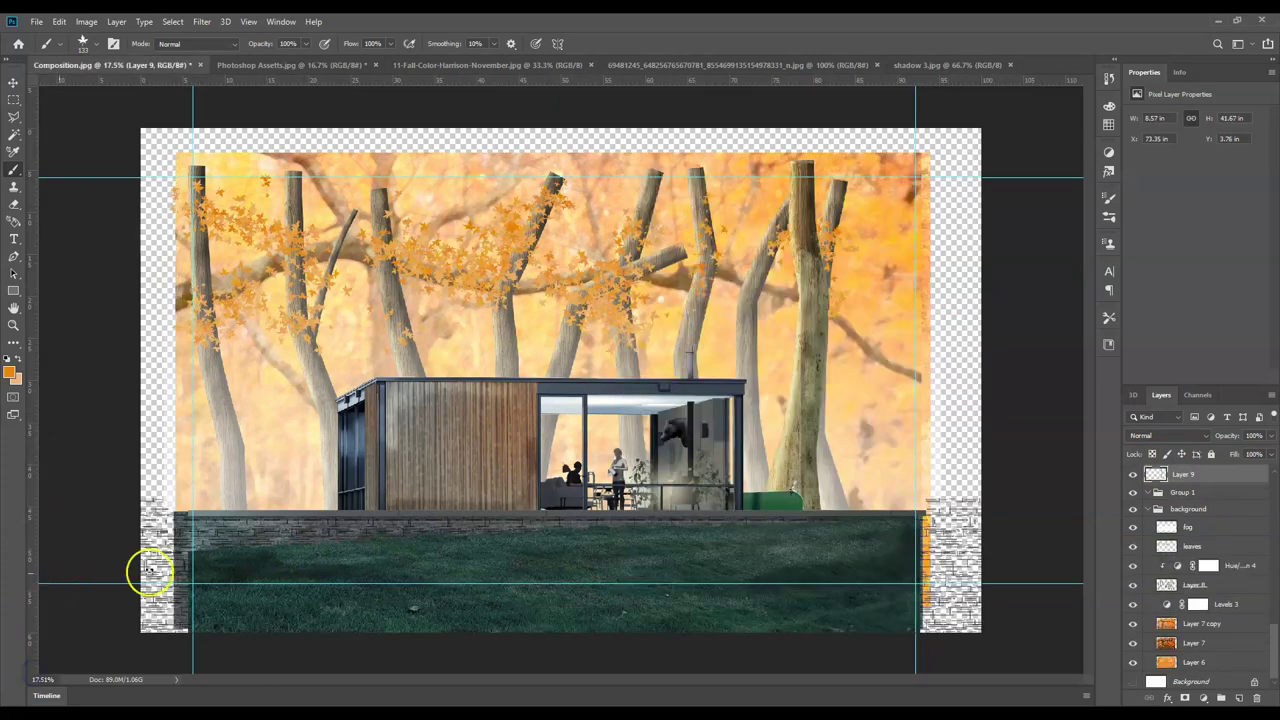
- Rename the pasted trunk's layer "tree" and move it into Group 1
scroll(1231, 482, "up", 2)
left_click(1183, 507)
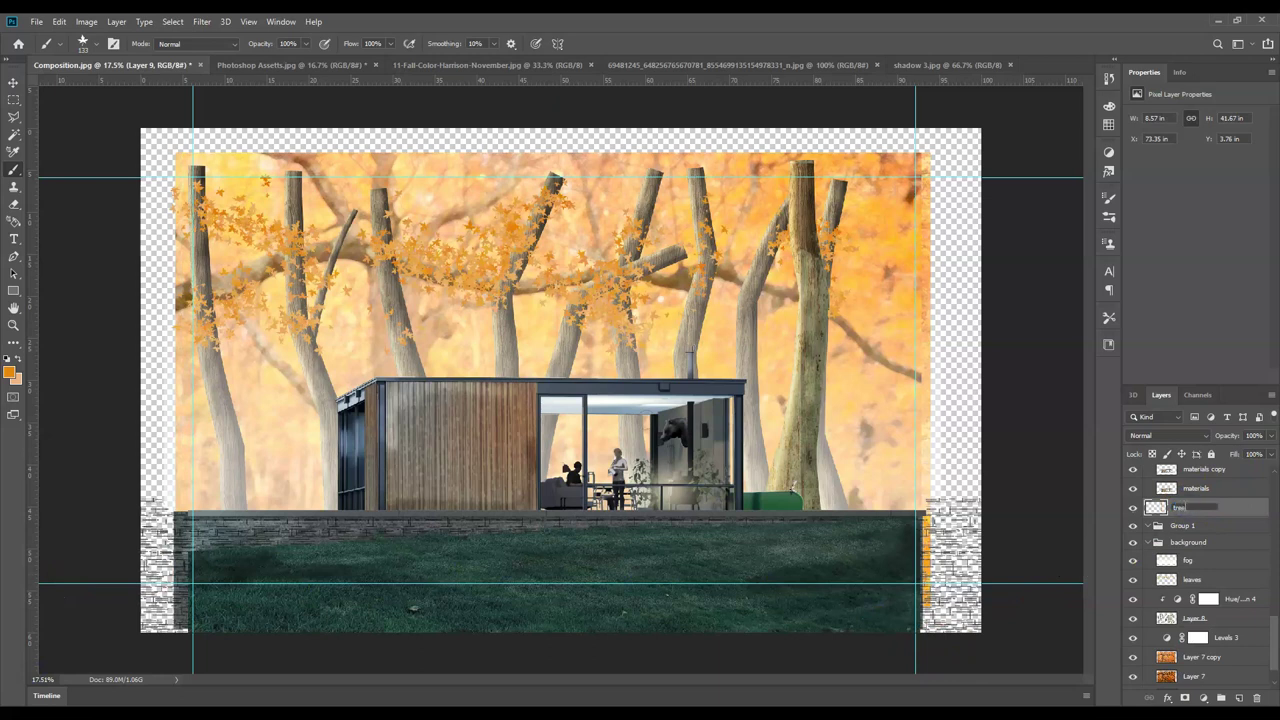
left_click_drag(1151, 505, 1183, 532)
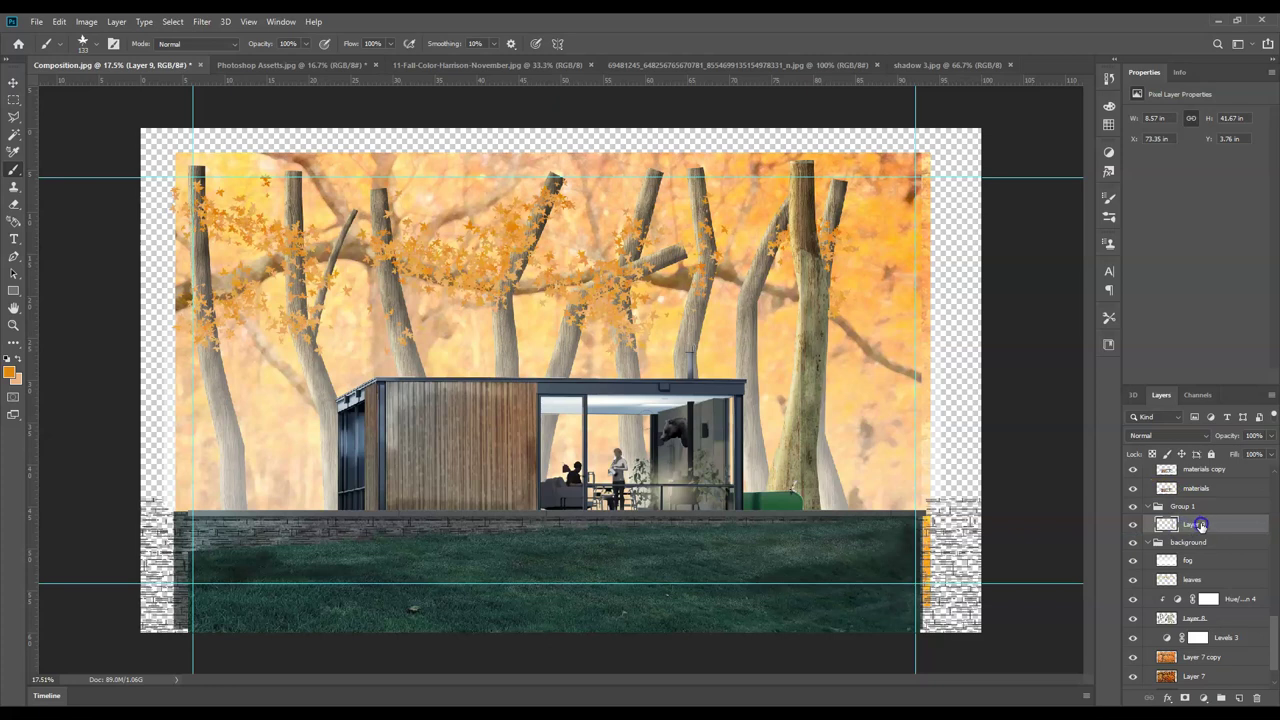
left_click(1238, 527)
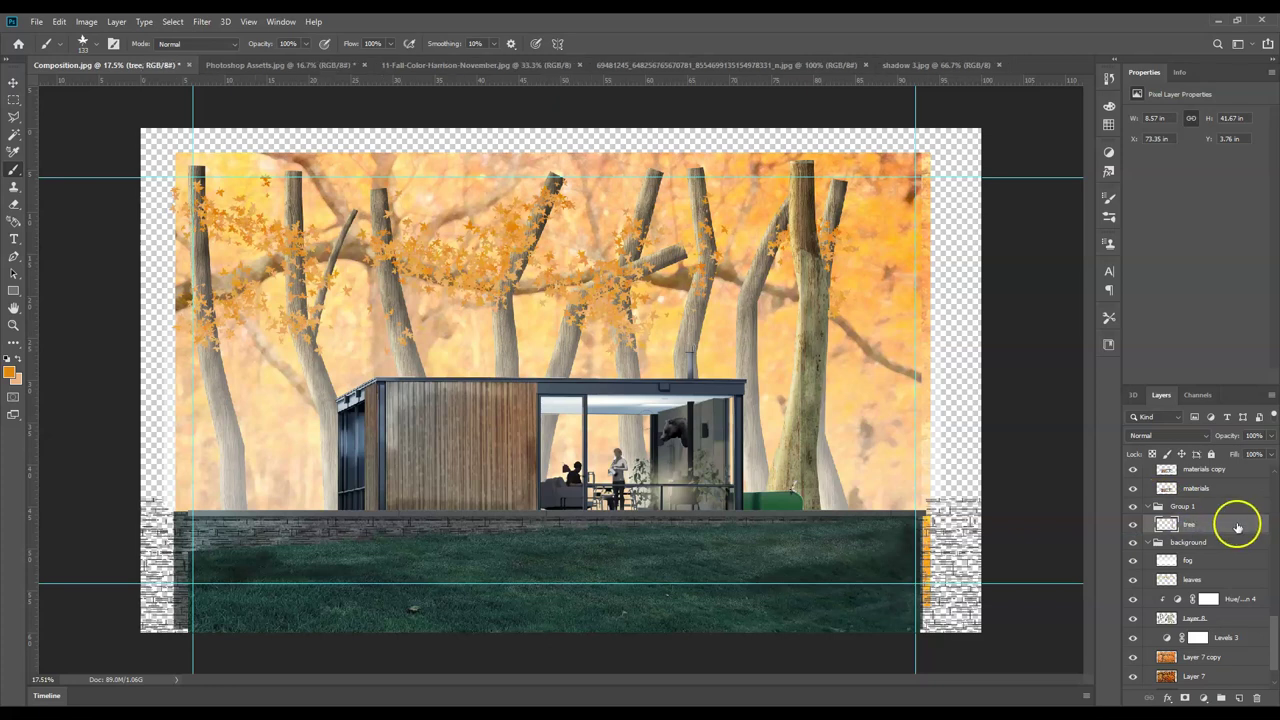
- Darken the mossy trunk on the tree layer with a Hue/Saturation adjustment, lowering its lightness to about -18
left_click(86, 21)
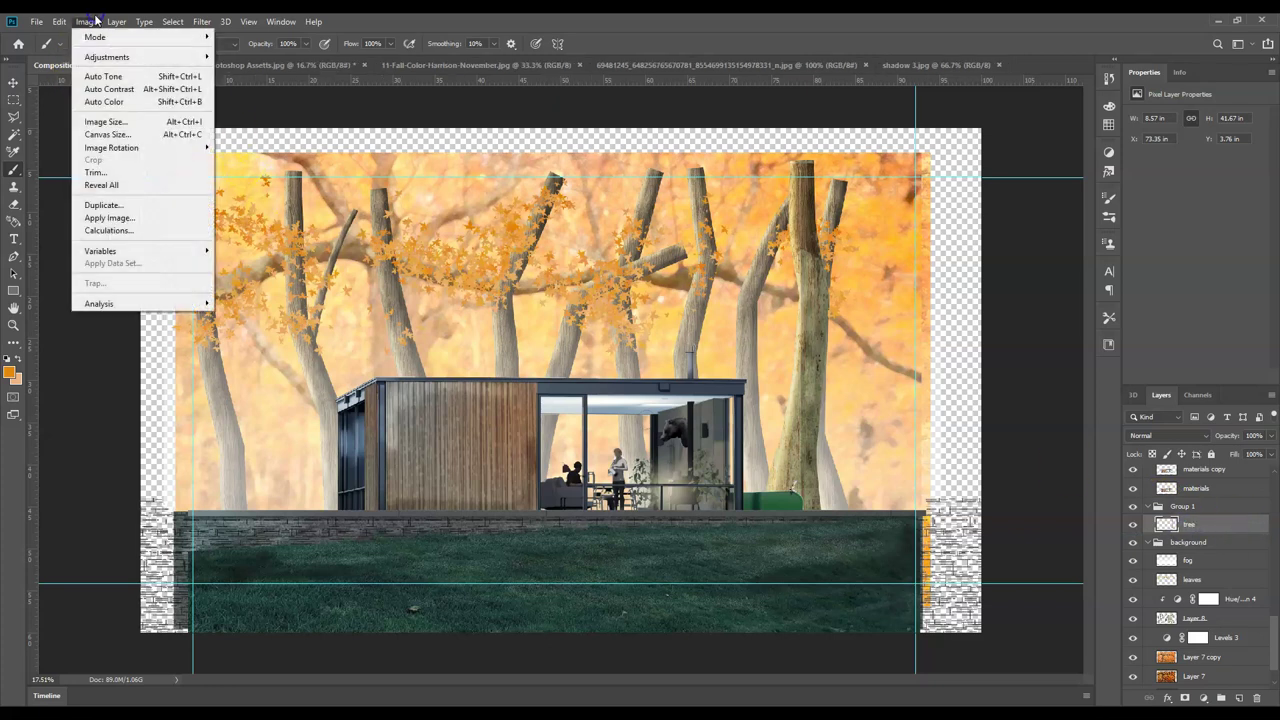
left_click(97, 57)
left_click(255, 127)
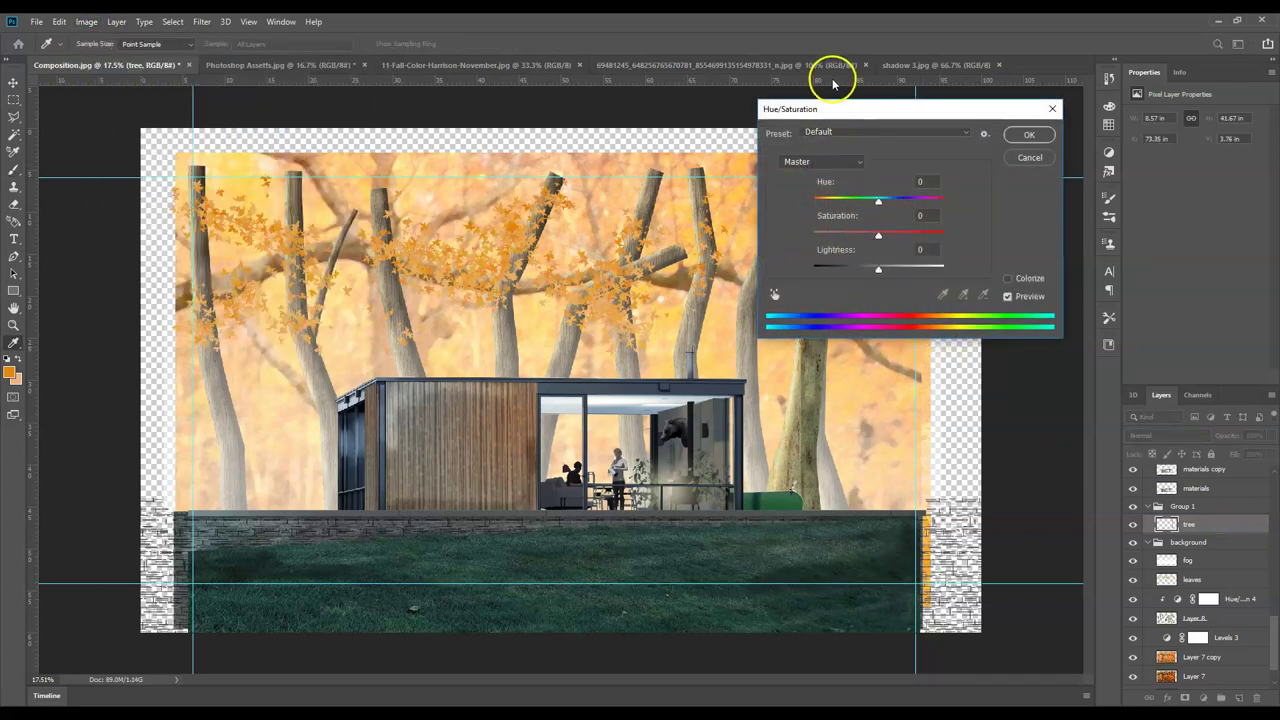
left_click_drag(837, 106, 988, 110)
left_click_drag(1029, 274, 1019, 282)
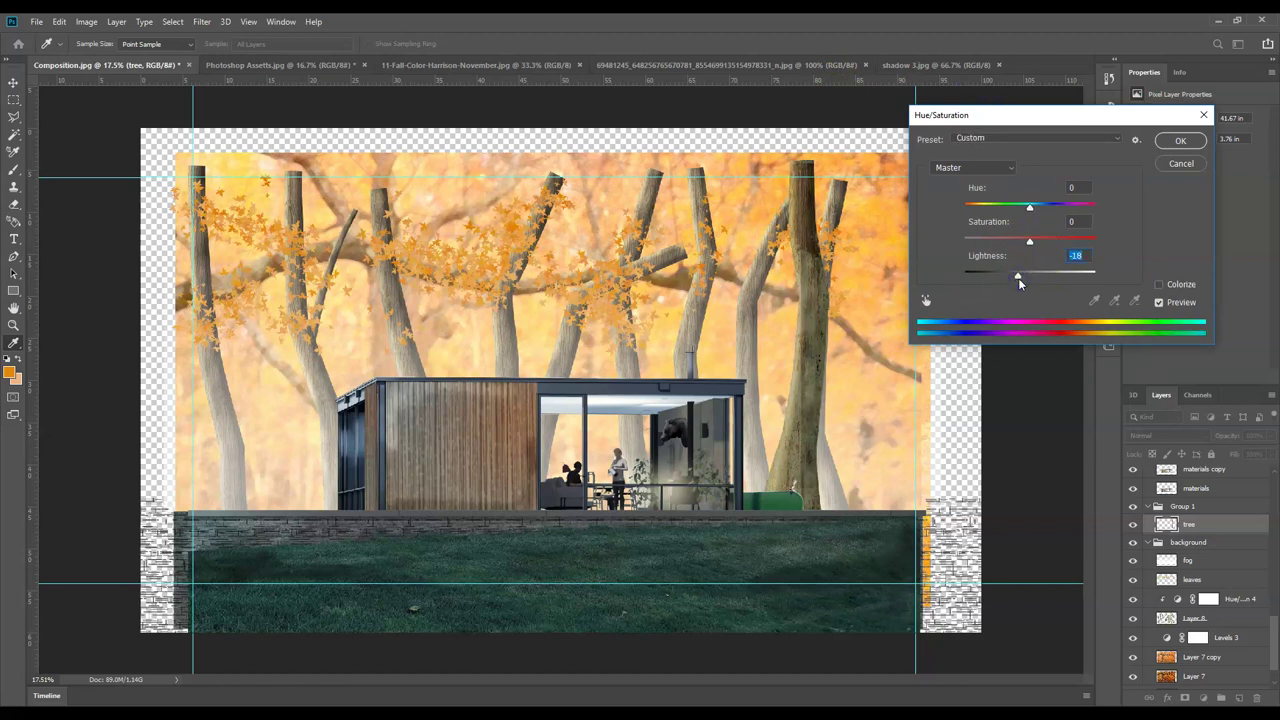
left_click_drag(1018, 278, 1016, 279)
left_click(1178, 140)
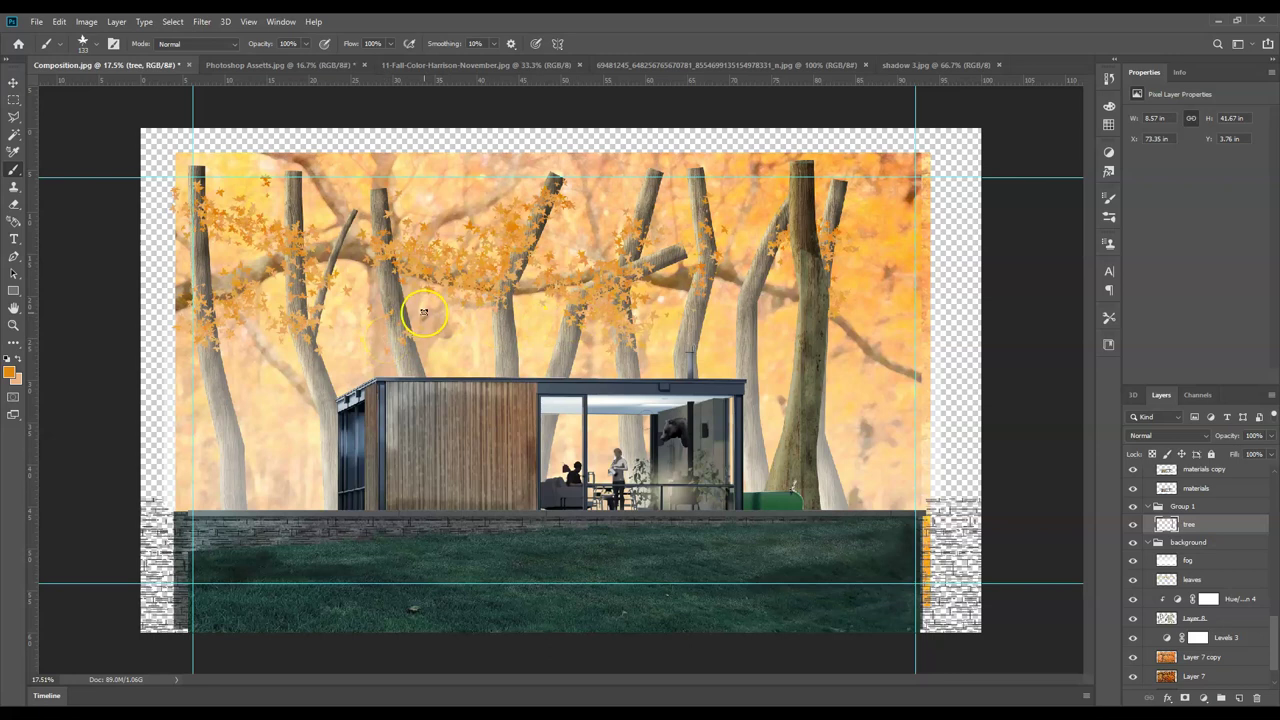
- Stretch the mossy trunk horizontally to about 113% so it is 9.68 in wide, keeping its height
key("ctrl+t")
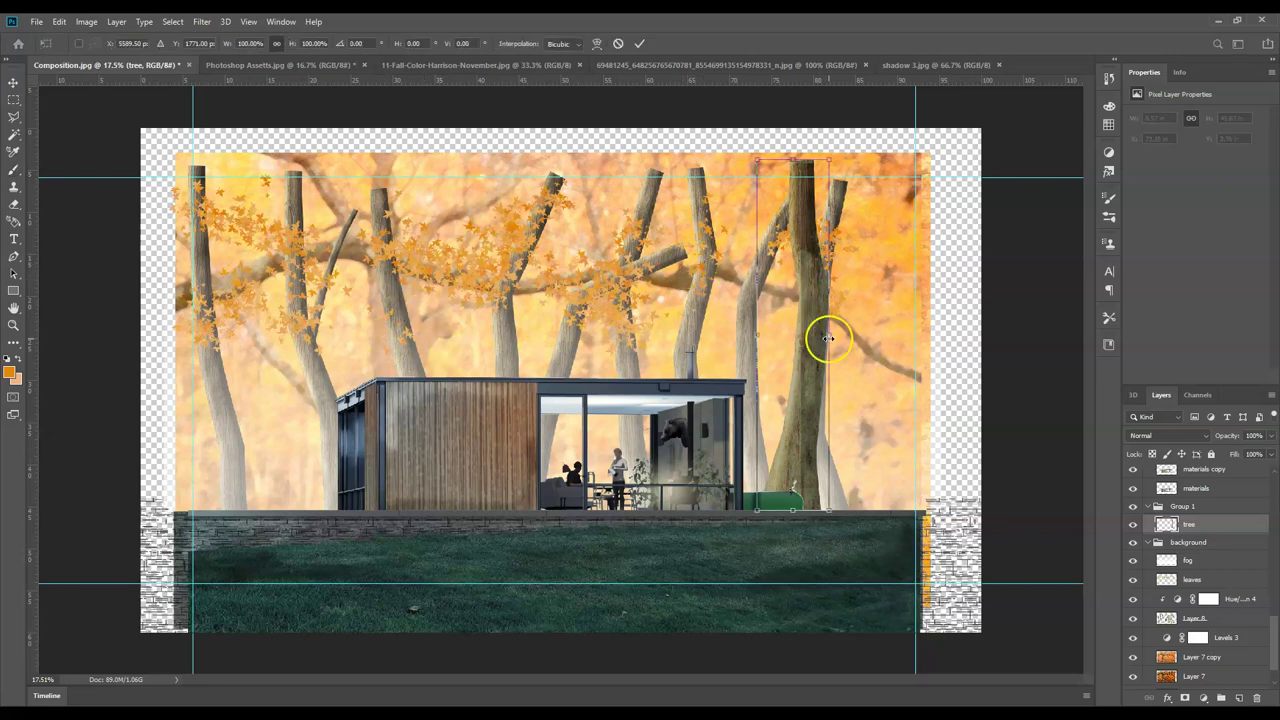
left_click_drag(829, 339, 837, 334)
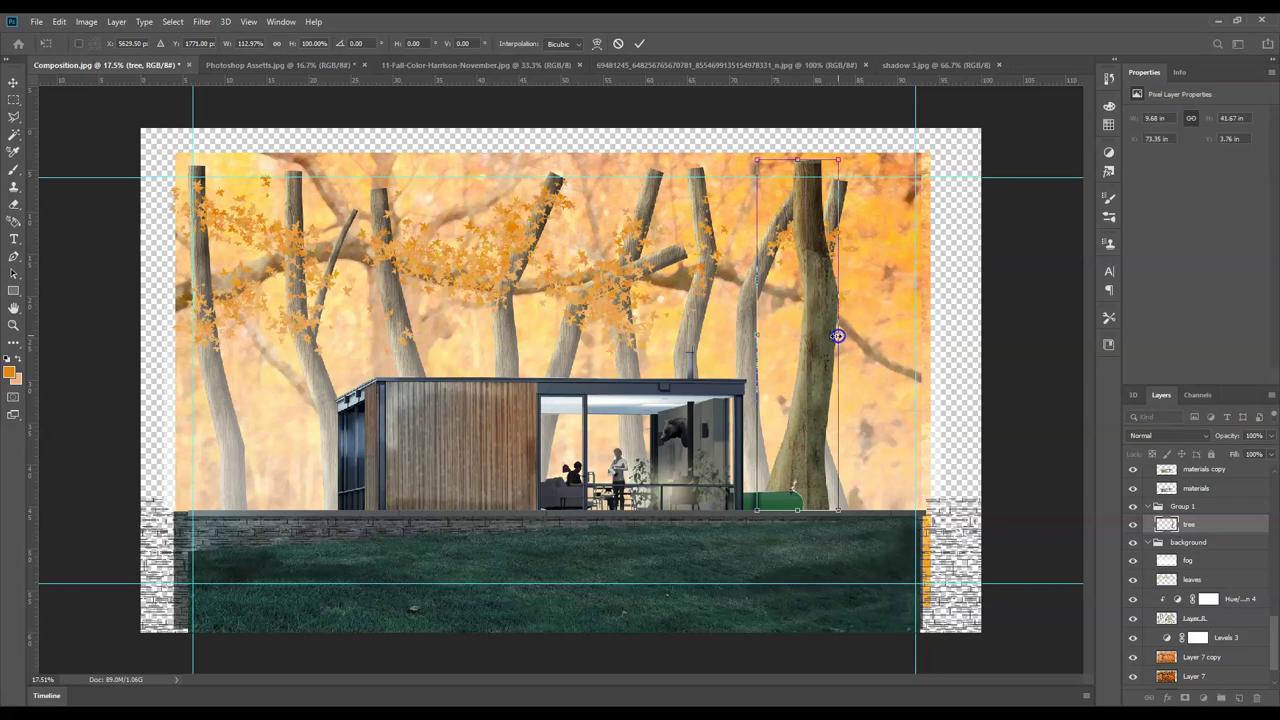
key("Return")
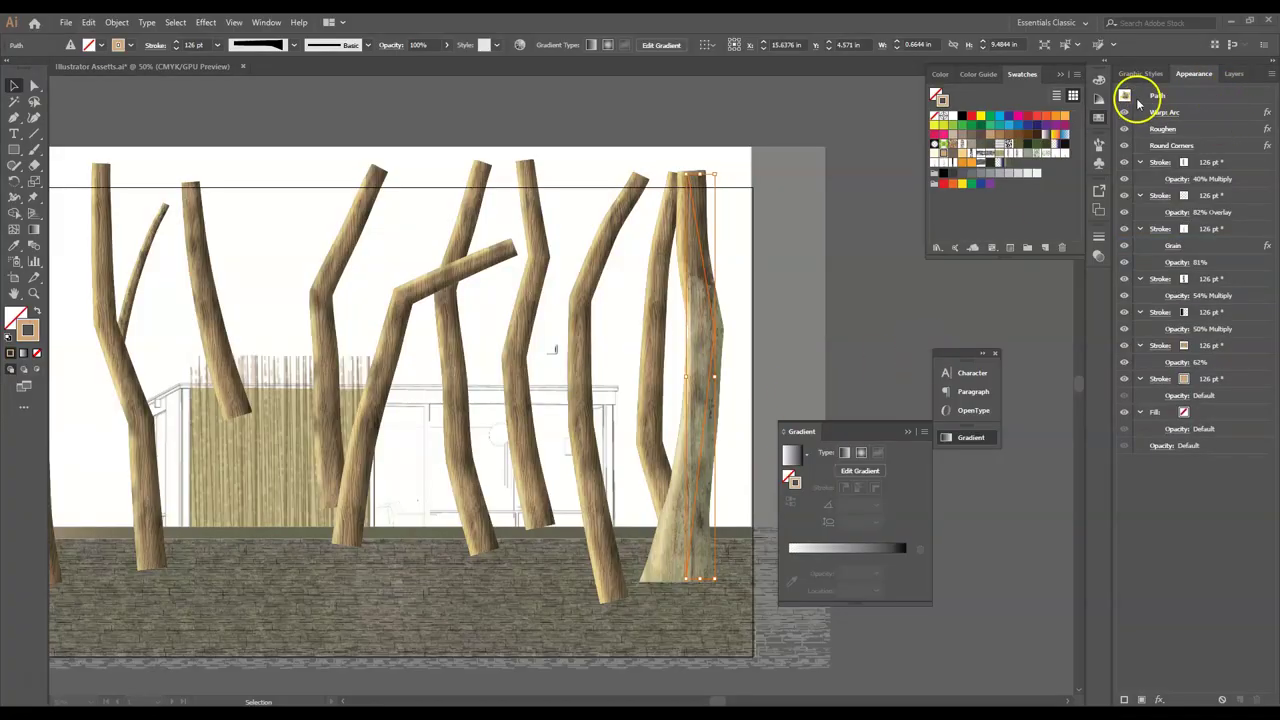
- In Illustrator, deselect the trunk, lock the tree layer and add a new layer named "branches" above it
left_click(817, 271)
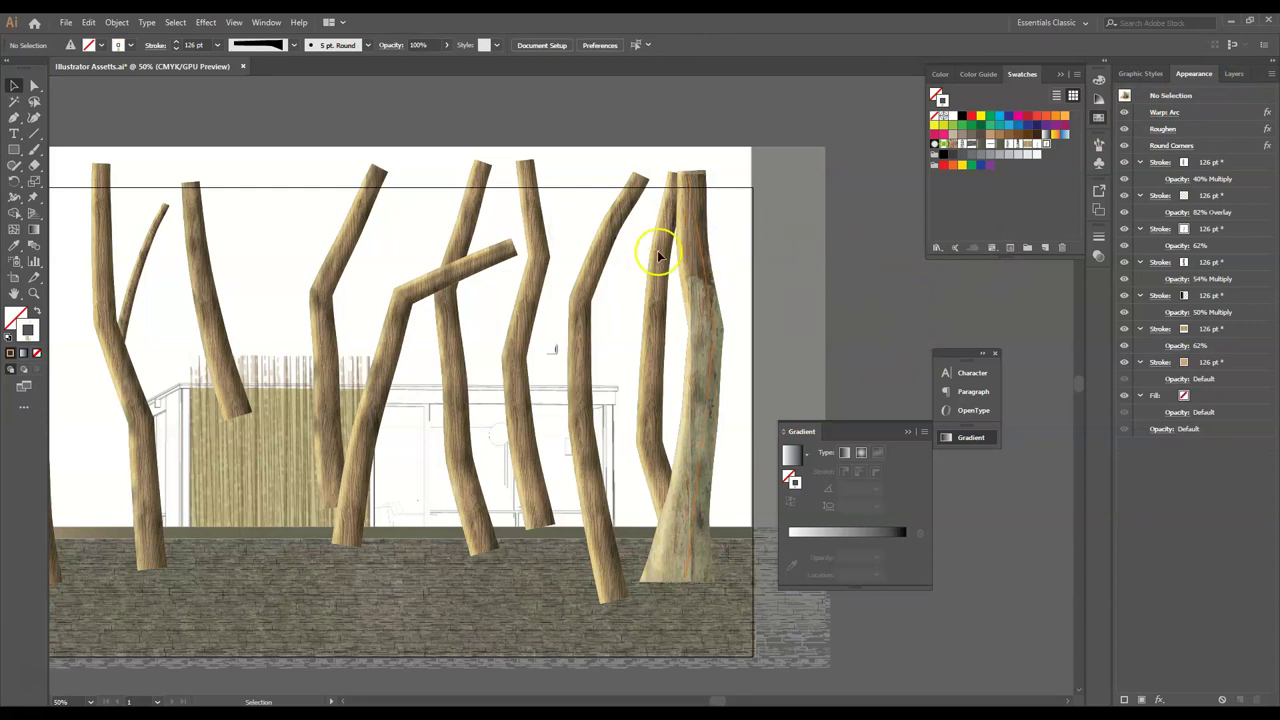
left_click(1232, 73)
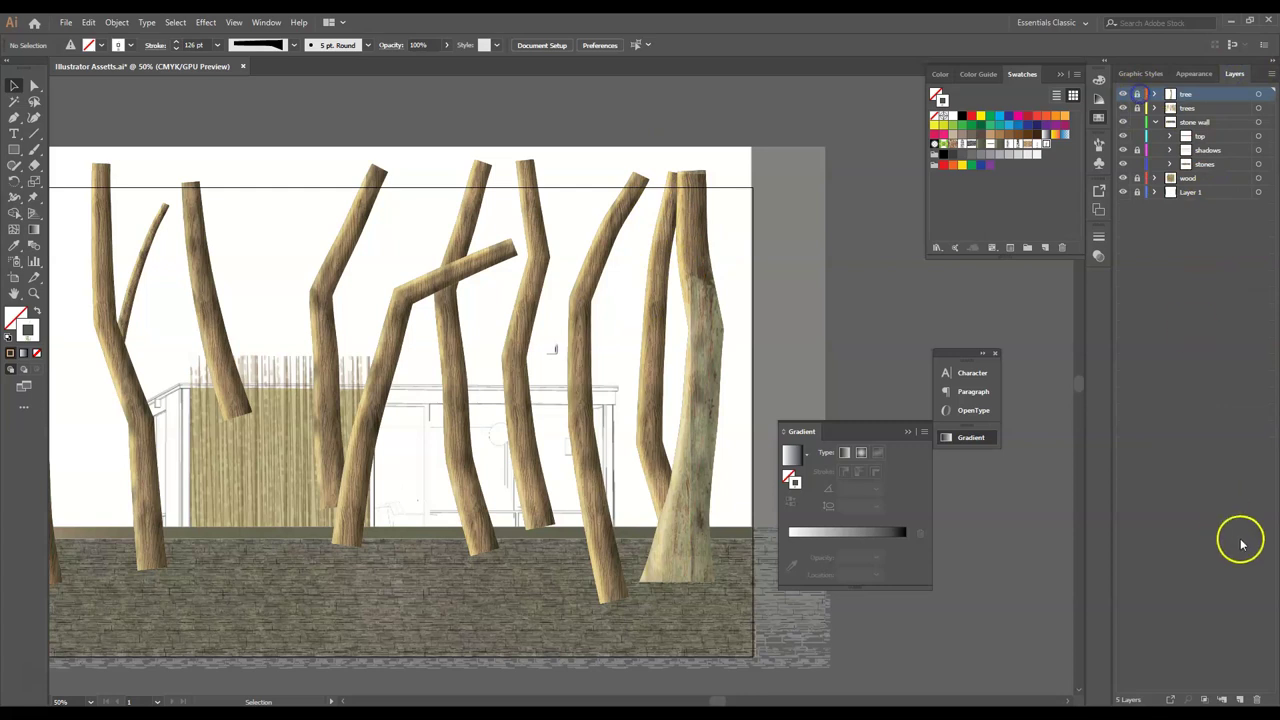
left_click(1240, 699)
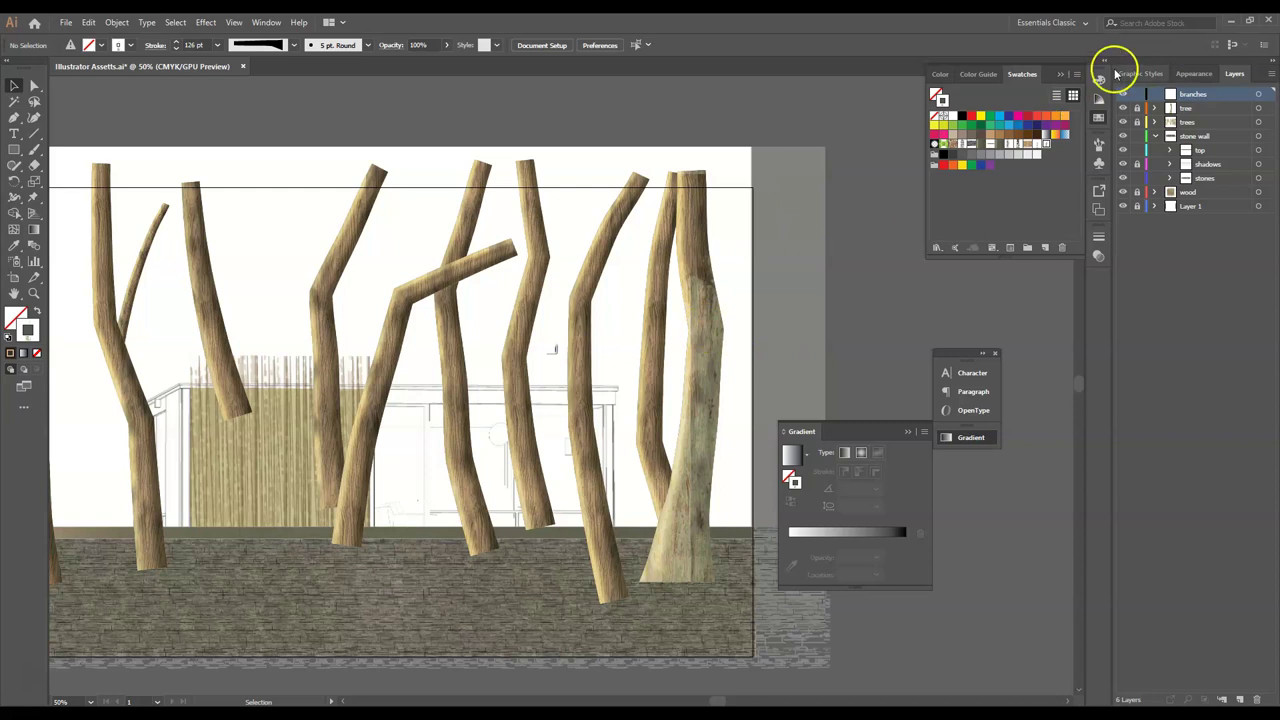
- Save the mossy trunk's appearance as a new graphic style and deselect the trunk
left_click(1140, 73)
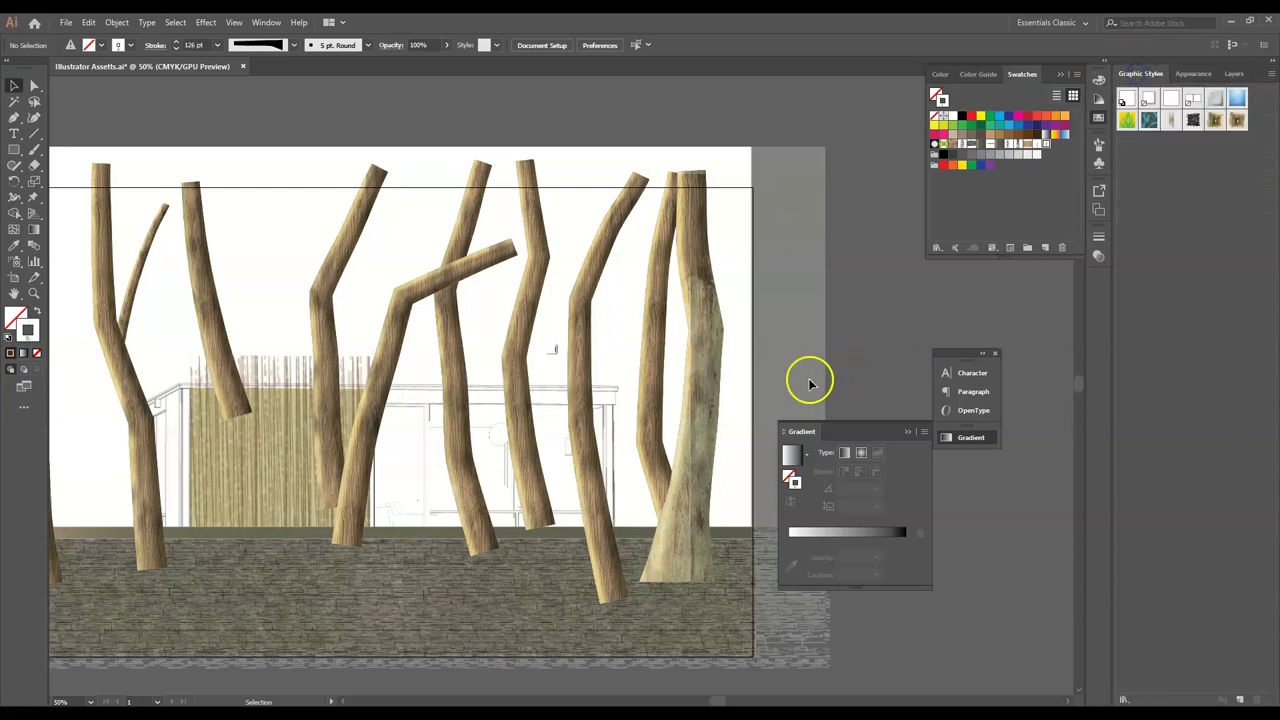
left_click_drag(712, 383, 1157, 234)
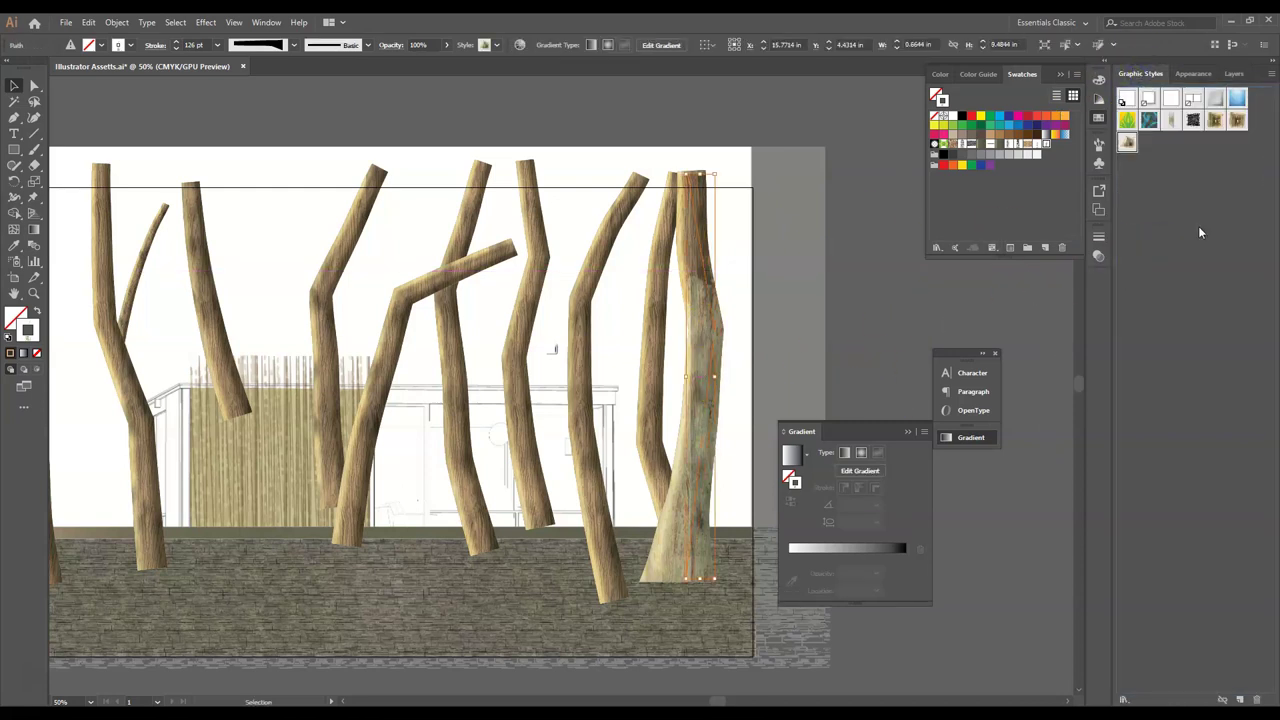
left_click(817, 228)
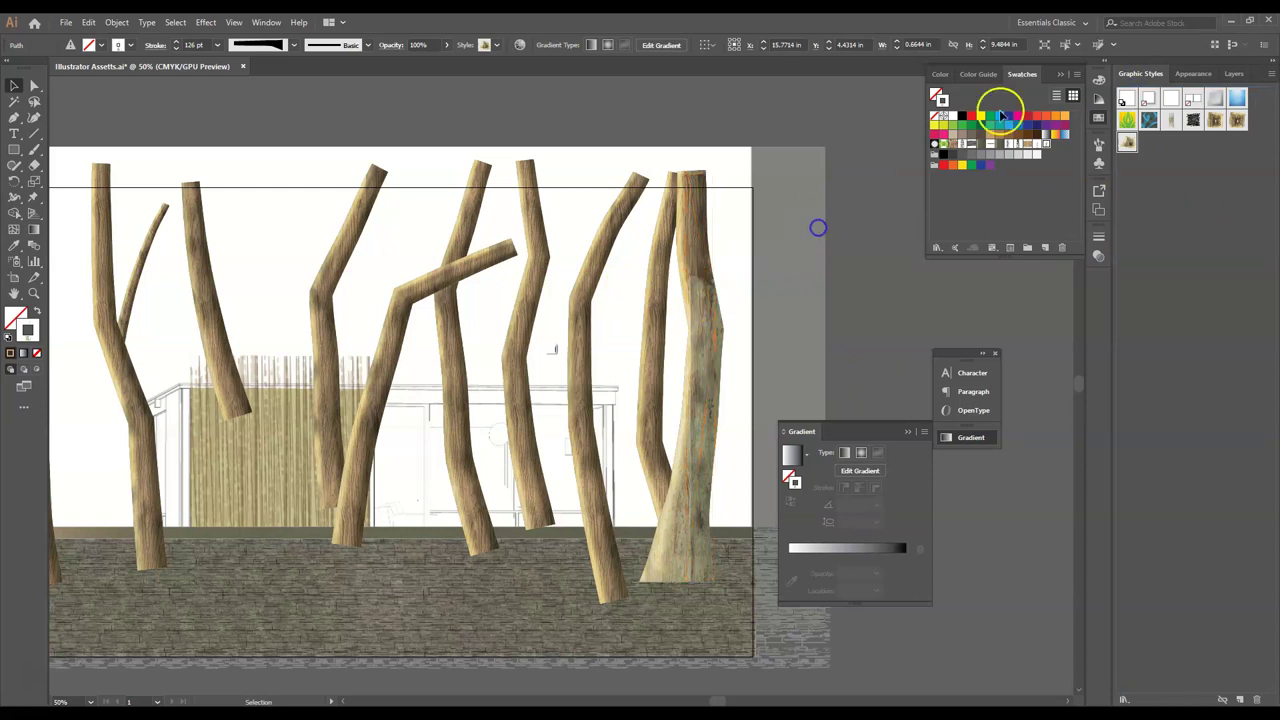
- Lock the tree layer, hide the trees layer and make the branches layer active
left_click(1193, 74)
left_click(1230, 78)
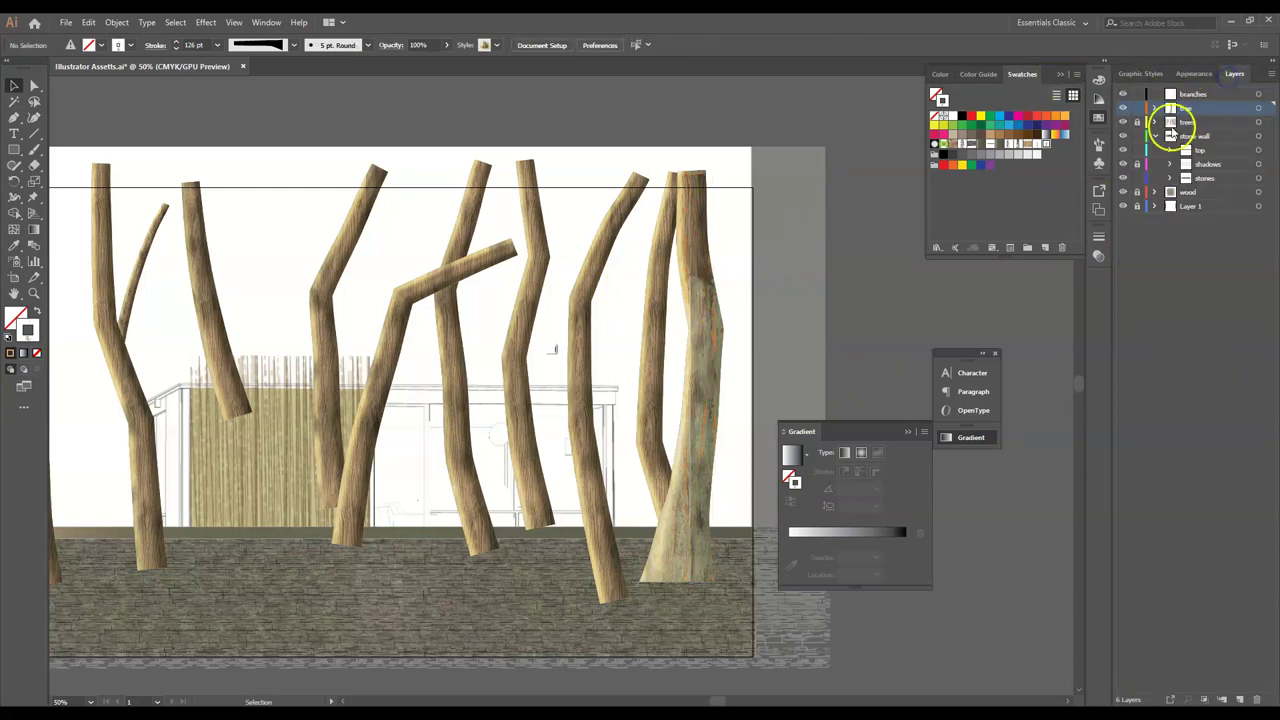
left_click(1123, 121)
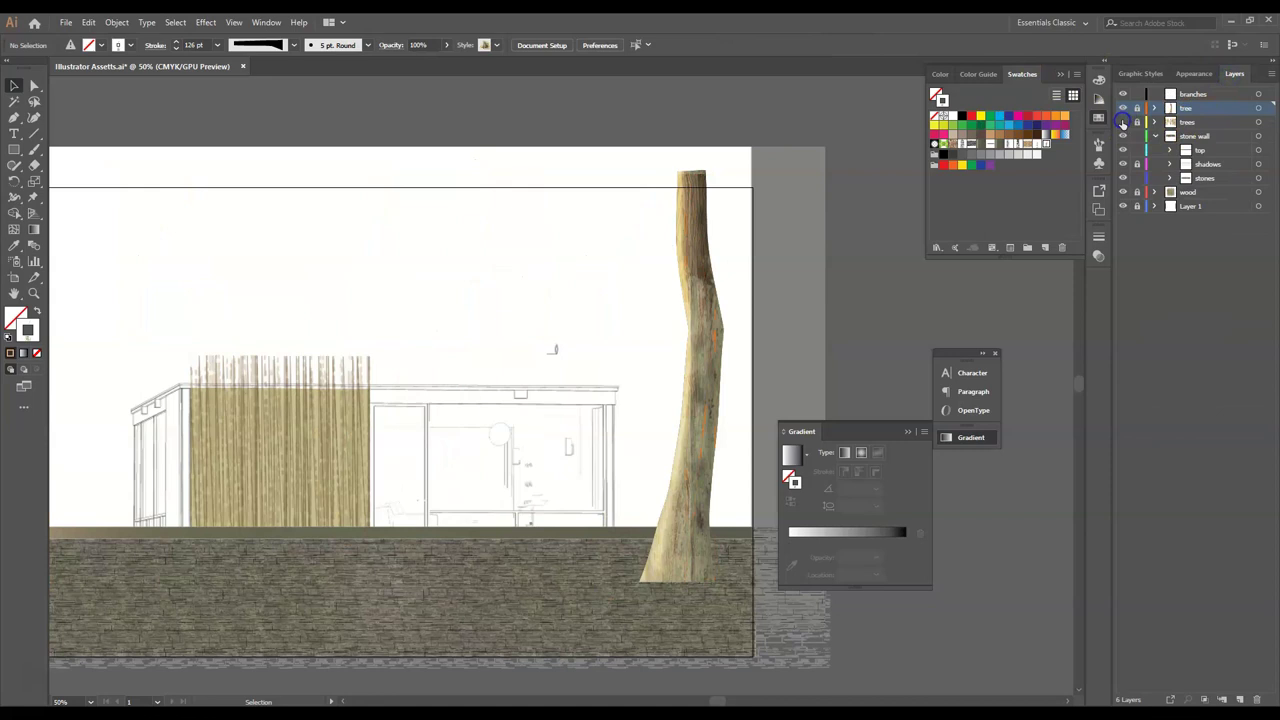
left_click(1220, 92)
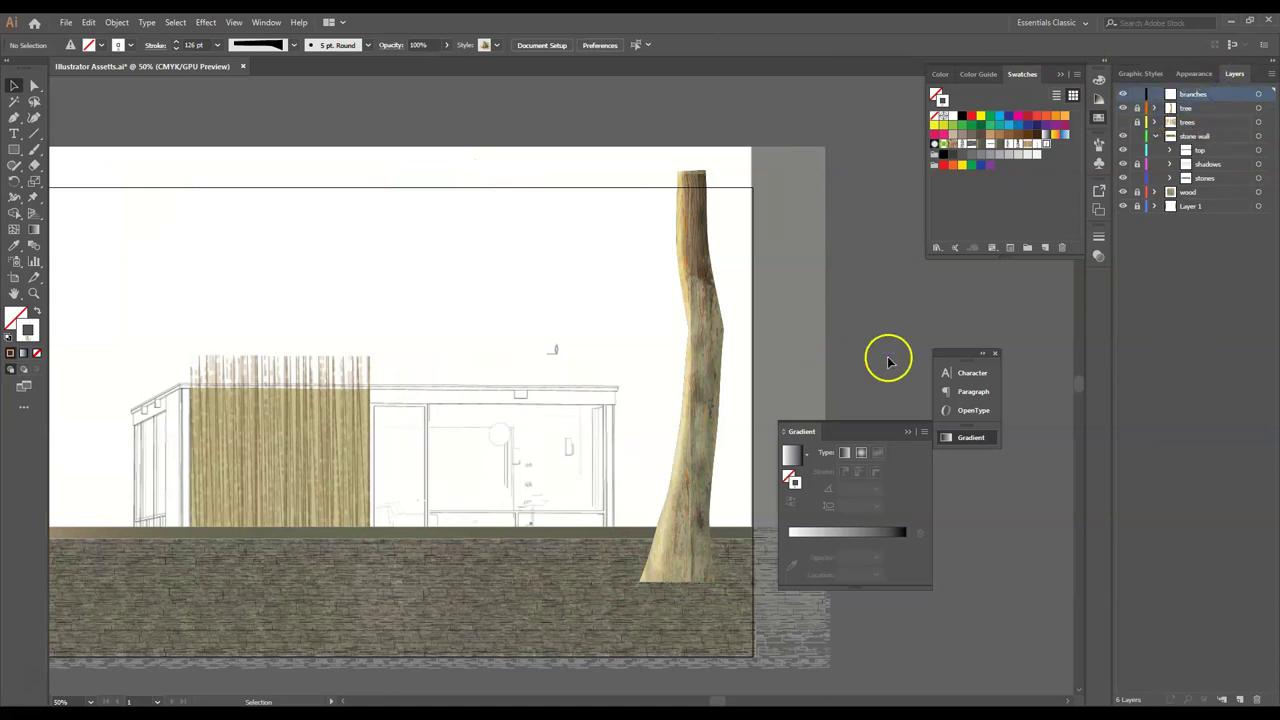
- With the Pen tool and a magenta stroke, draw a seven-point zigzag branch path from above the house's left end to the trunk's upper part
left_click(14, 117)
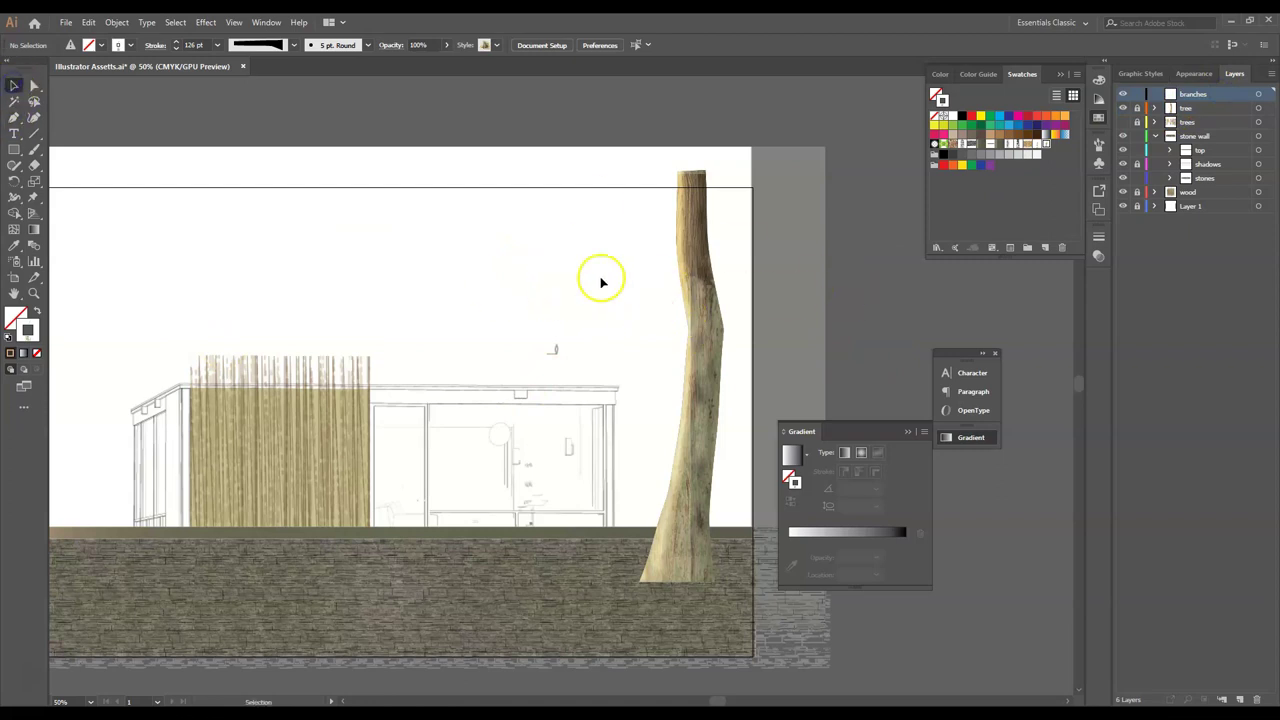
left_click(15, 119)
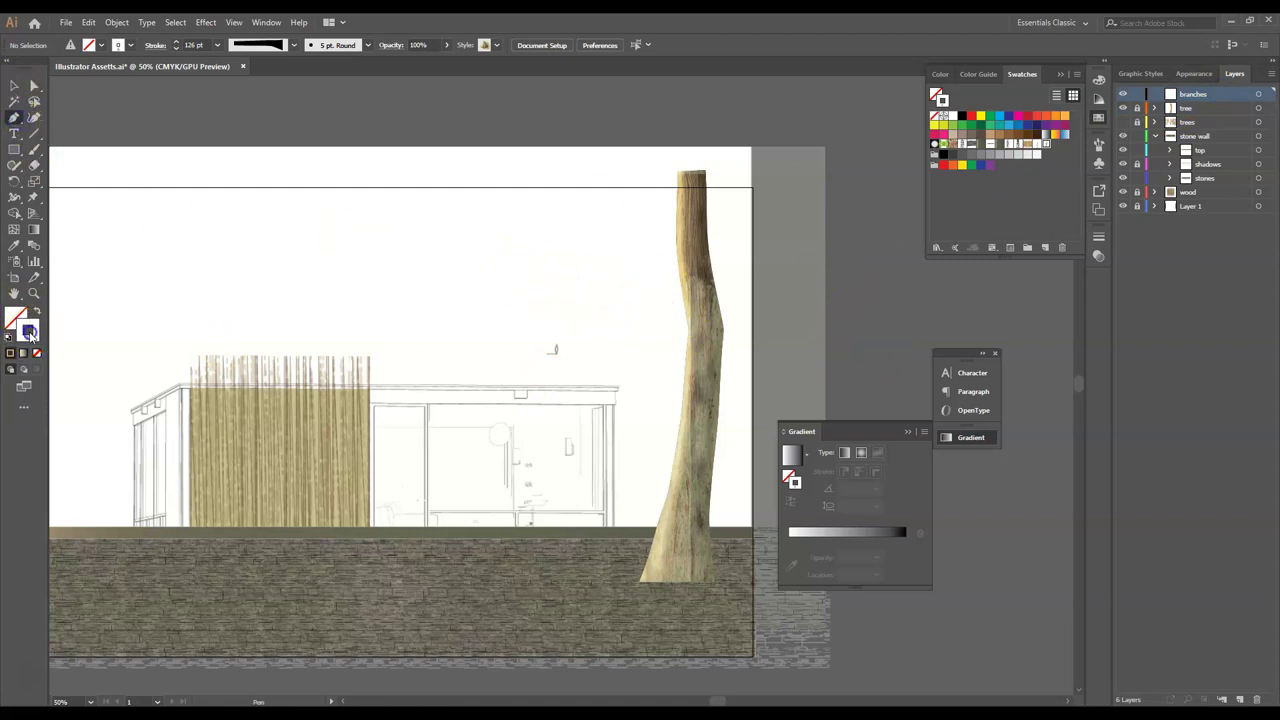
left_click(943, 135)
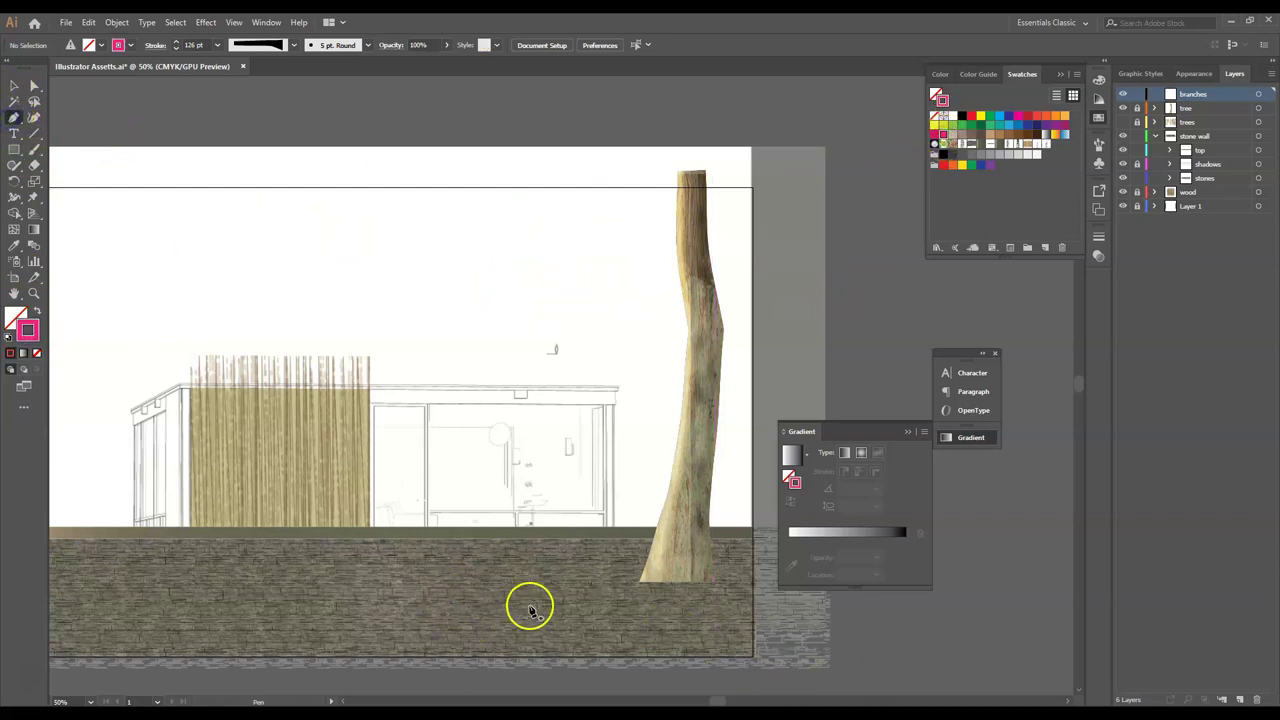
left_click(132, 313)
left_click(249, 271)
left_click(332, 281)
left_click(434, 261)
left_click(531, 277)
left_click(613, 251)
left_click(693, 210)
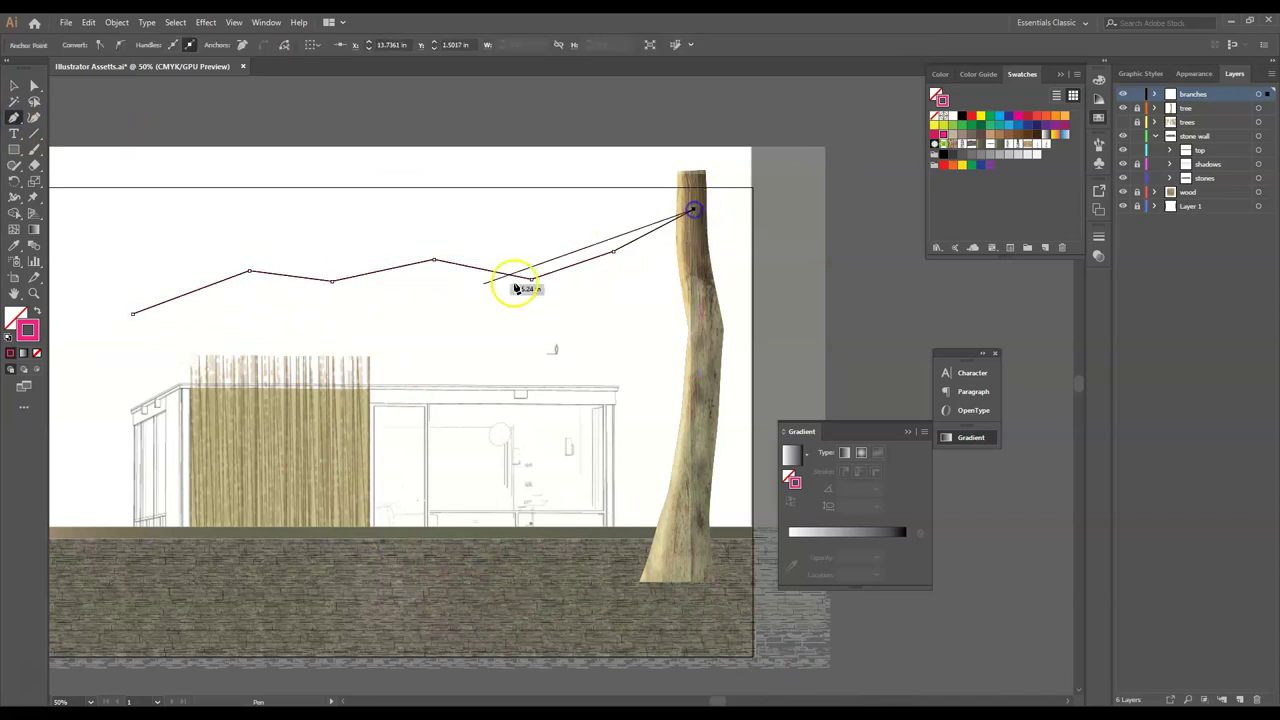
left_click(15, 122)
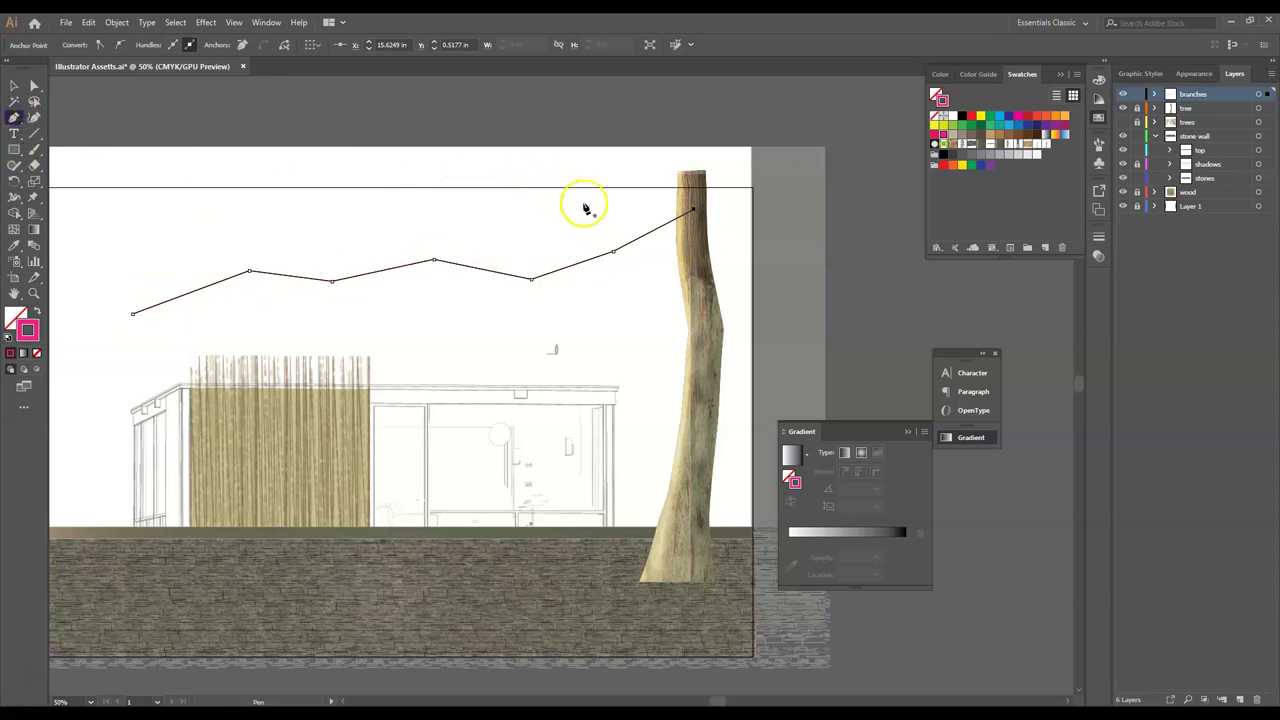
- Draw a three-point branch path leftward from near the trunk's top, plus a short diagonal branch path rising on its right side
left_click(680, 193)
left_click(471, 227)
left_click(400, 296)
left_click(14, 119)
left_click_drag(711, 292, 55, 142)
left_click(14, 87)
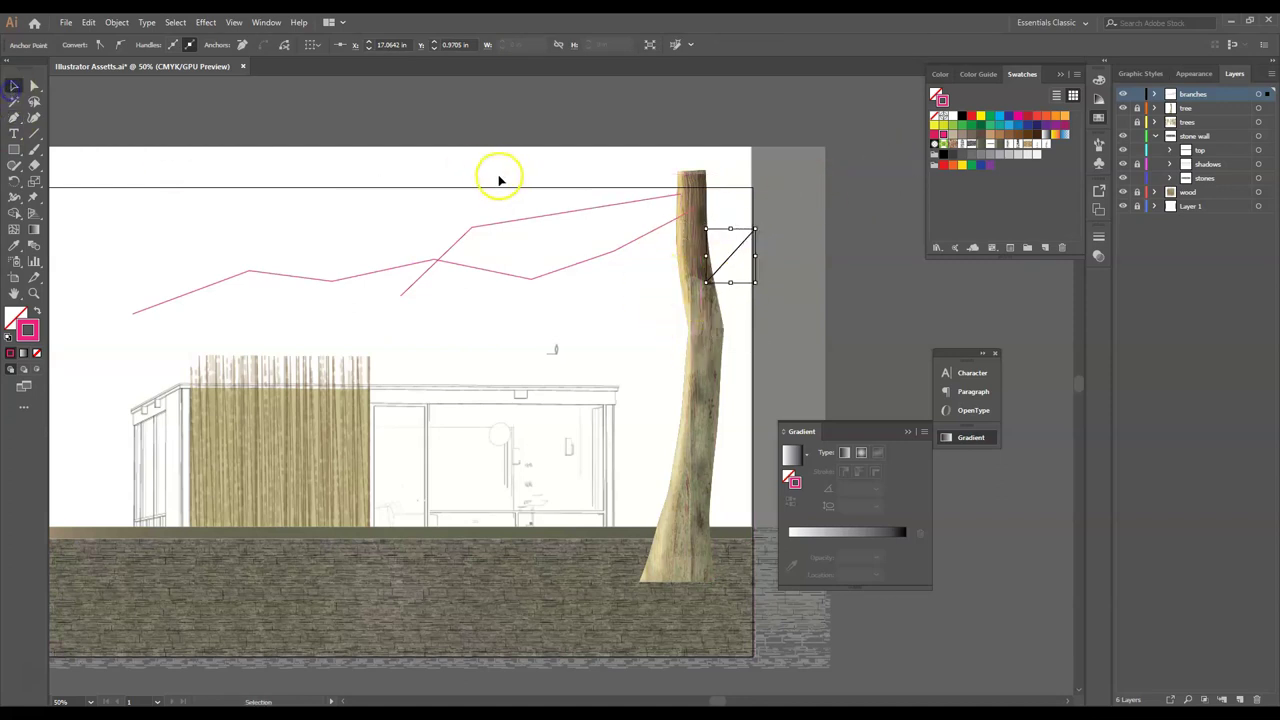
- Select all three branch paths and apply the saved mossy trunk graphic style to them
left_click(443, 143)
left_click(575, 266)
left_click(535, 217, "shift")
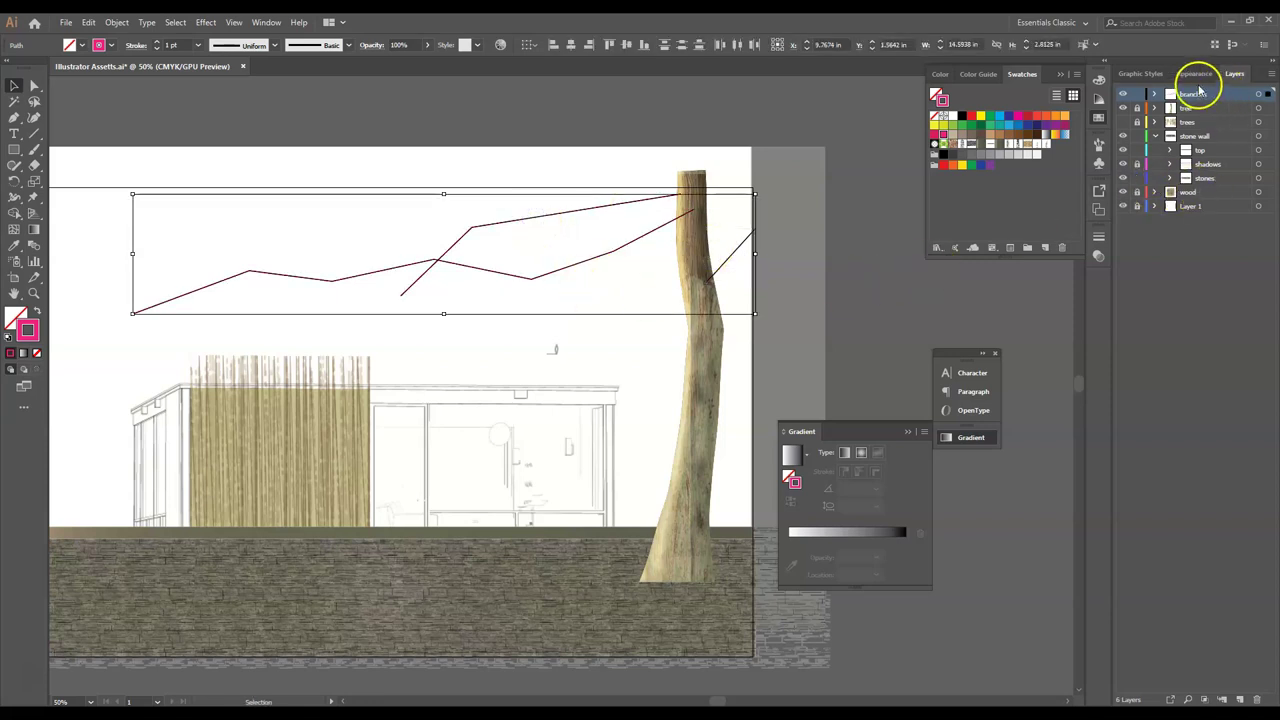
left_click(1140, 73)
left_click(1129, 145)
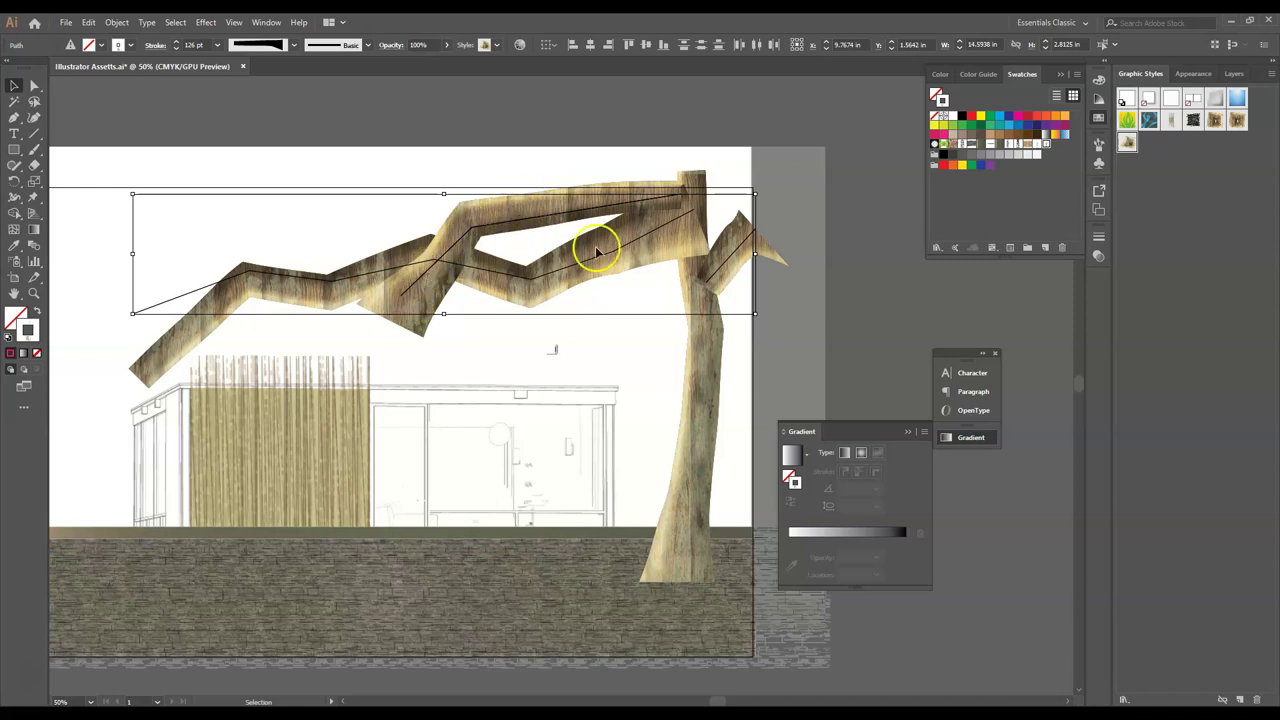
left_click(342, 132)
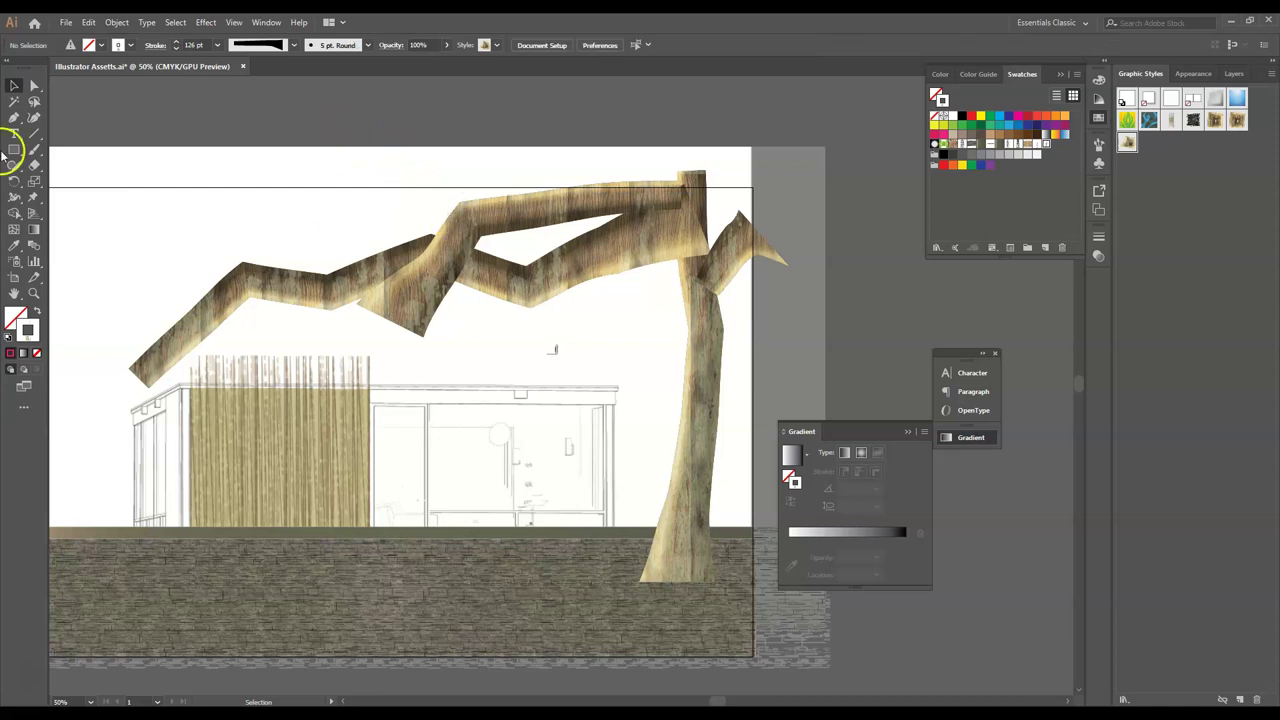
- Draw a separate four-point arched branch path above the house's left part and apply the mossy trunk graphic style to it
left_click(14, 118)
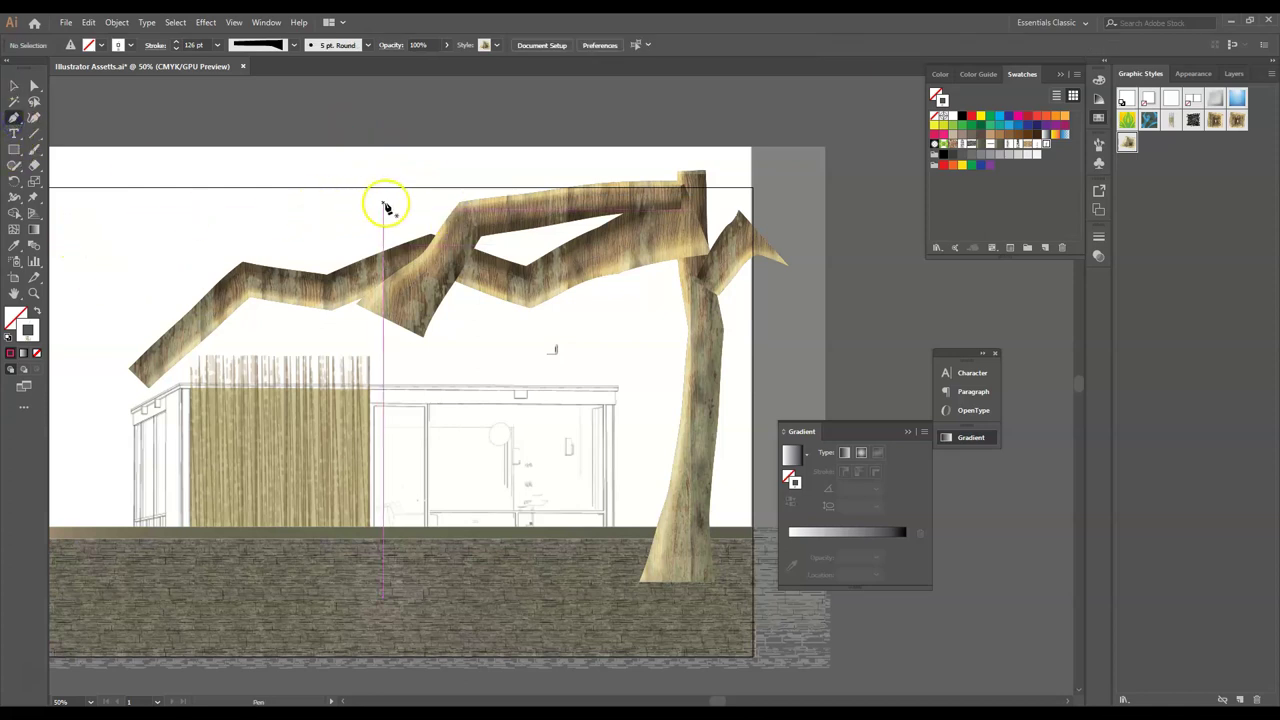
left_click(386, 202)
left_click(209, 194)
left_click(89, 245)
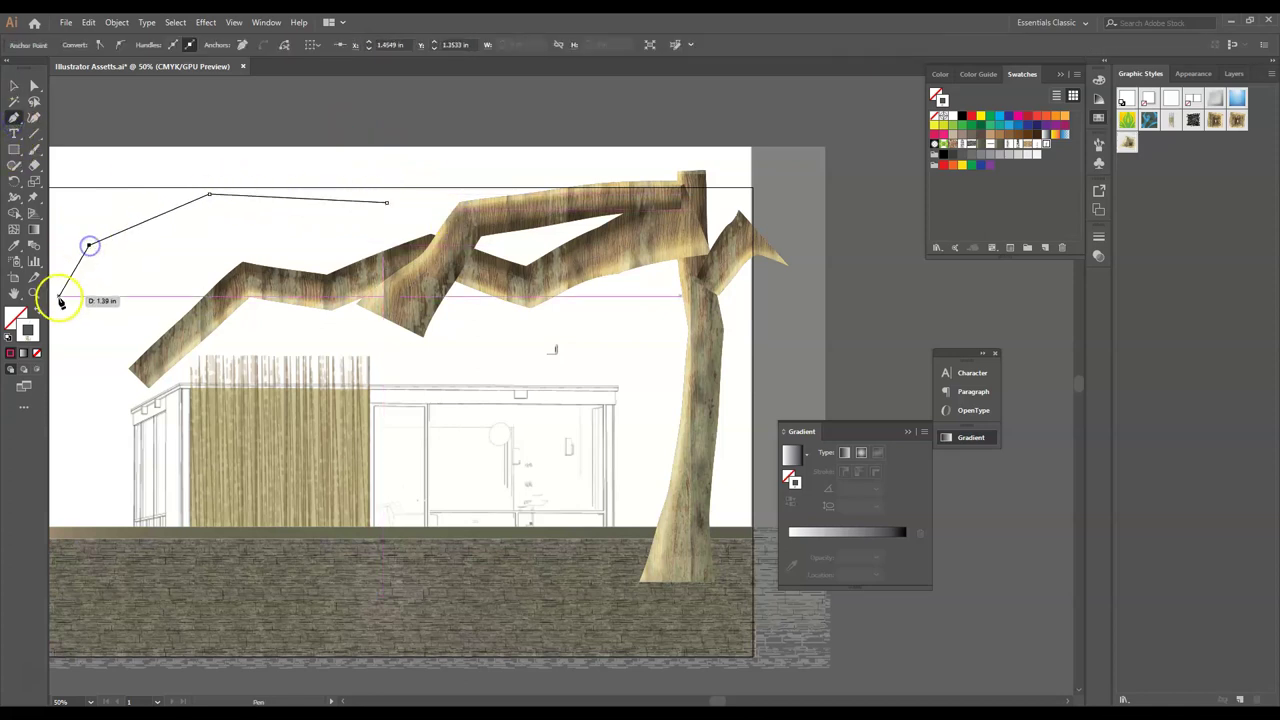
left_click(60, 300)
left_click(13, 89)
left_click(1128, 140)
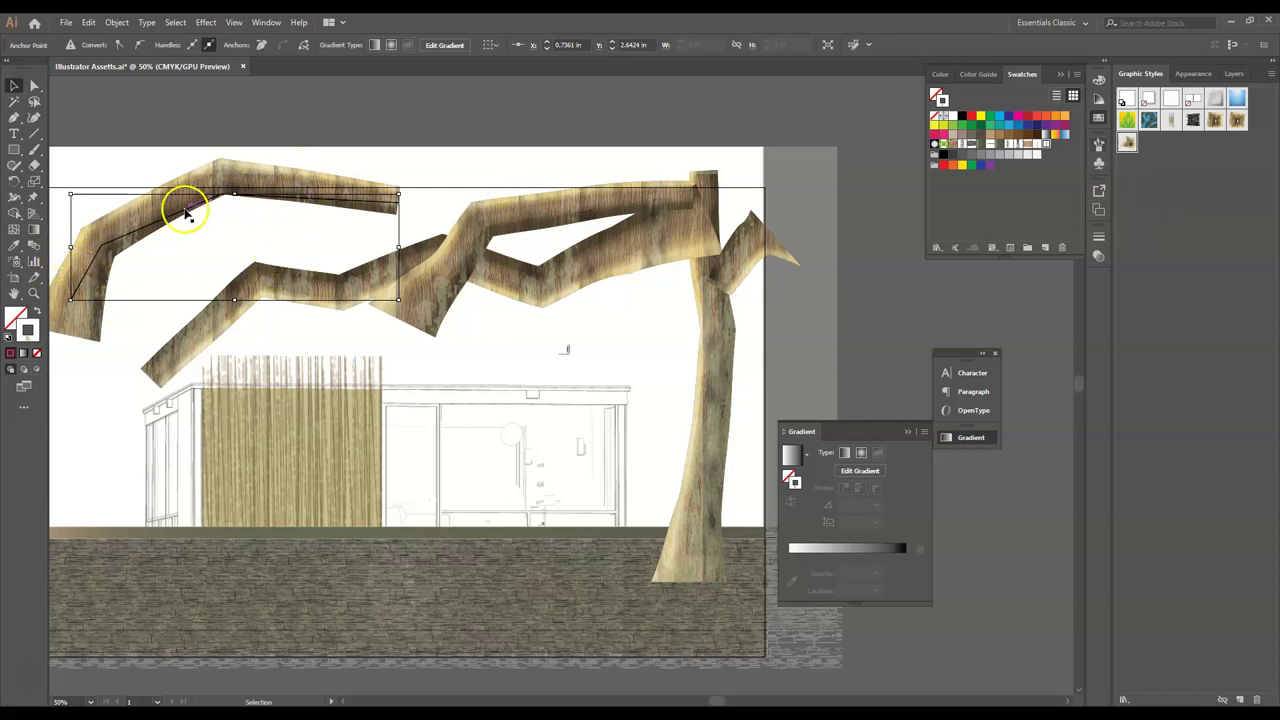
- Delete the two long branches attached to the trunk and the short branch on its right side
left_click(522, 142)
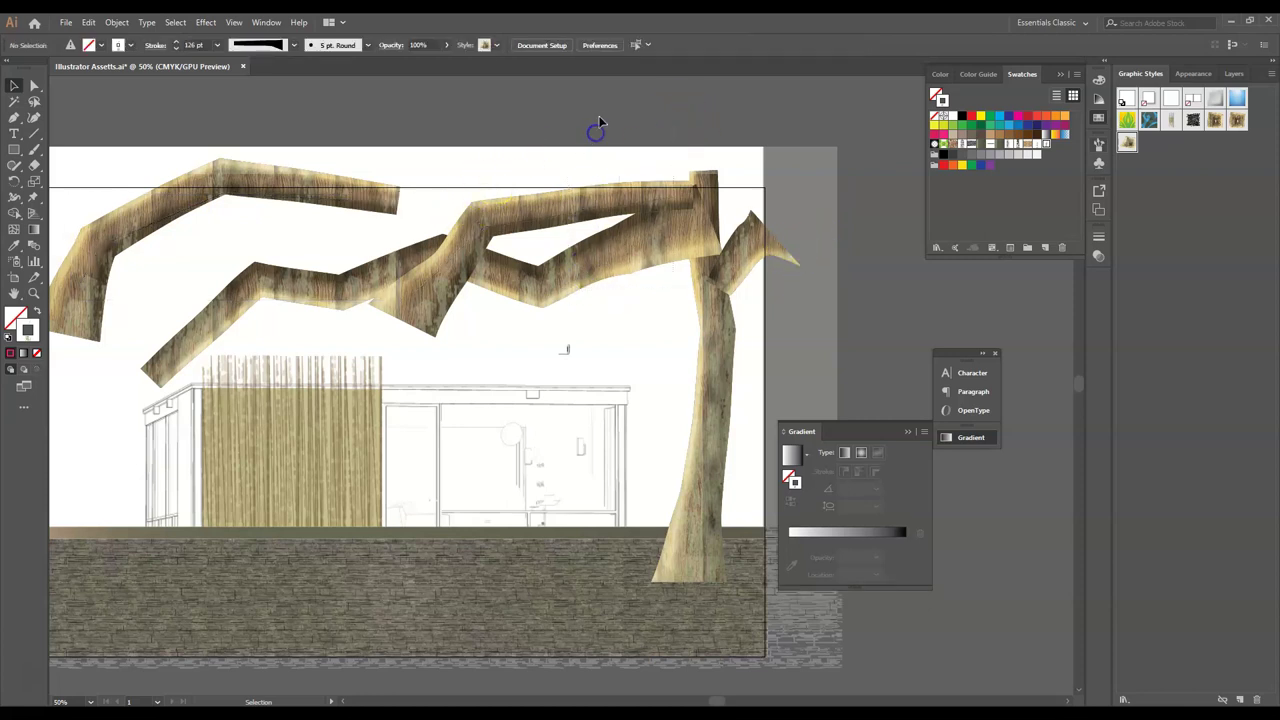
left_click(559, 302)
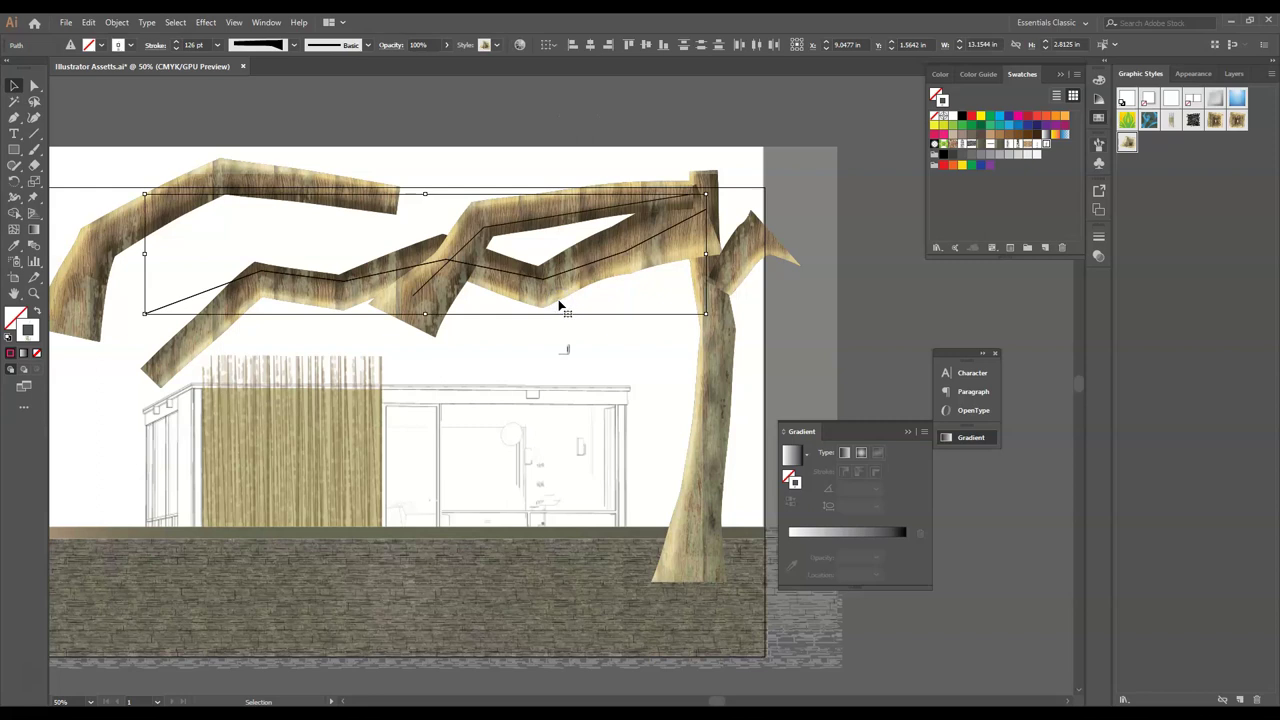
key("Delete")
left_click(786, 234)
key("Delete")
- Move the arched branch toward the trunk and try reflecting it across the horizontal and vertical axes with preview on
left_click(243, 185)
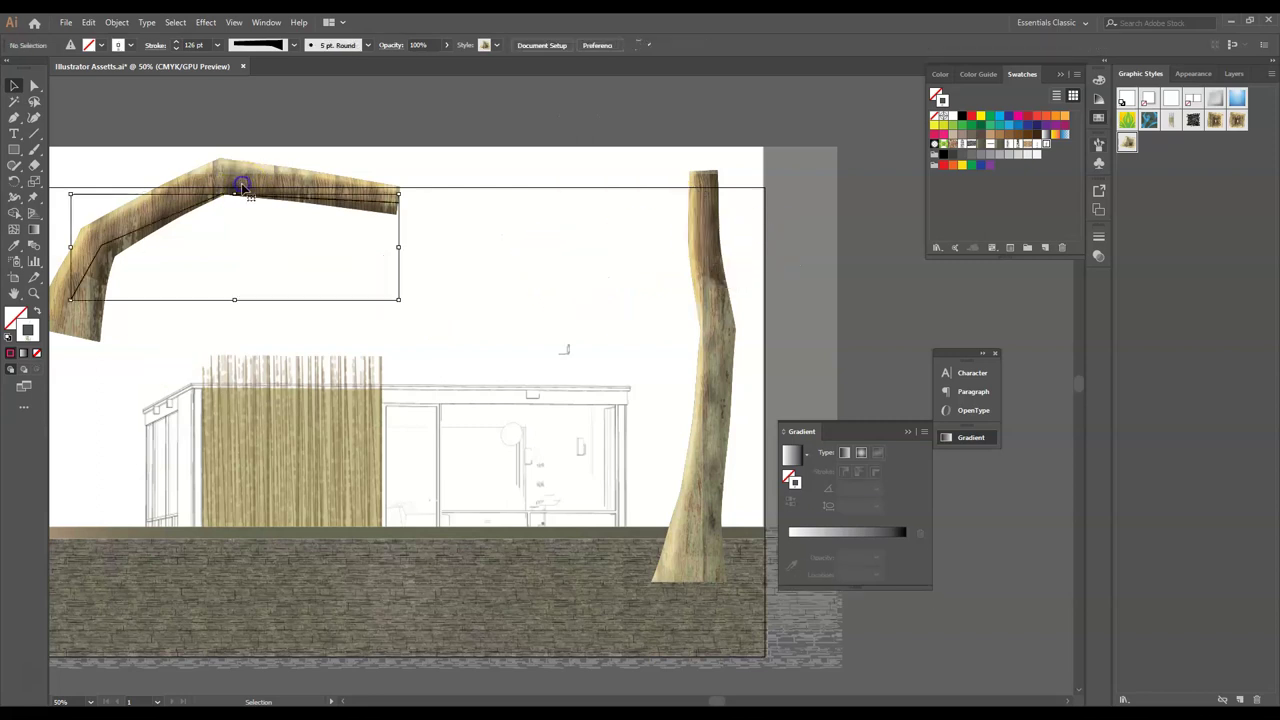
left_click_drag(151, 223, 330, 228)
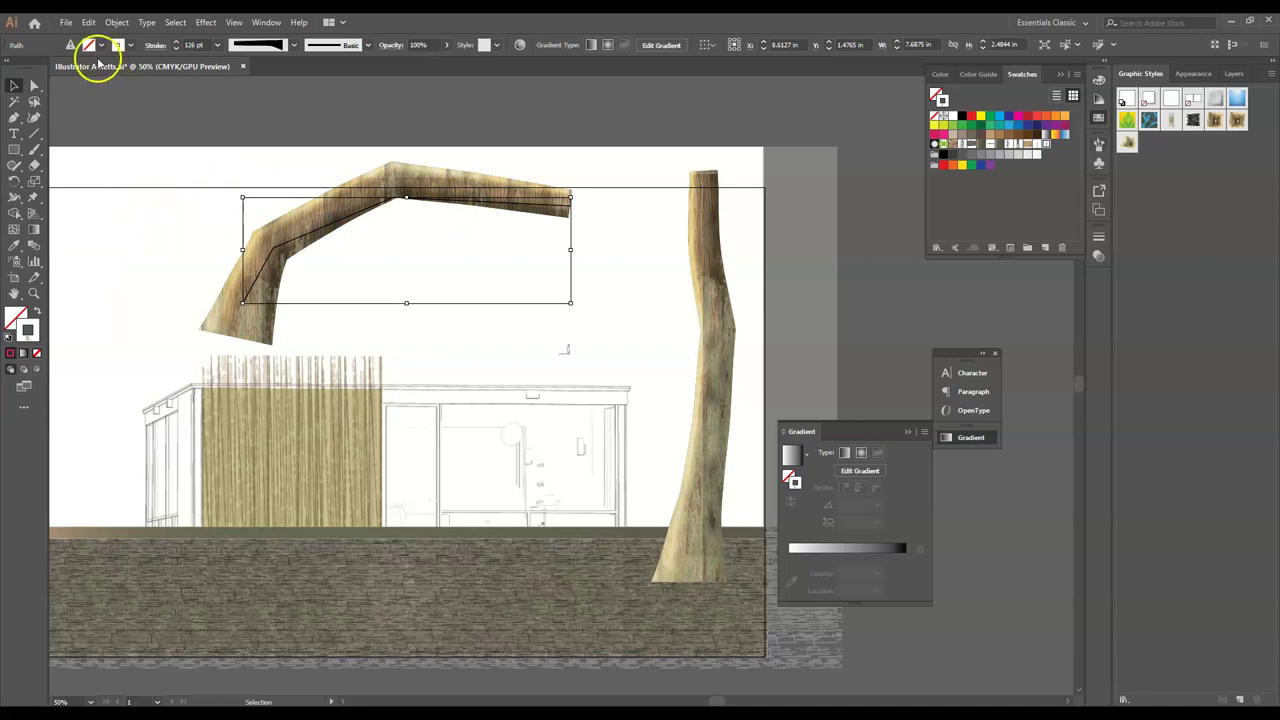
left_click(116, 22)
mouse_move(116, 37)
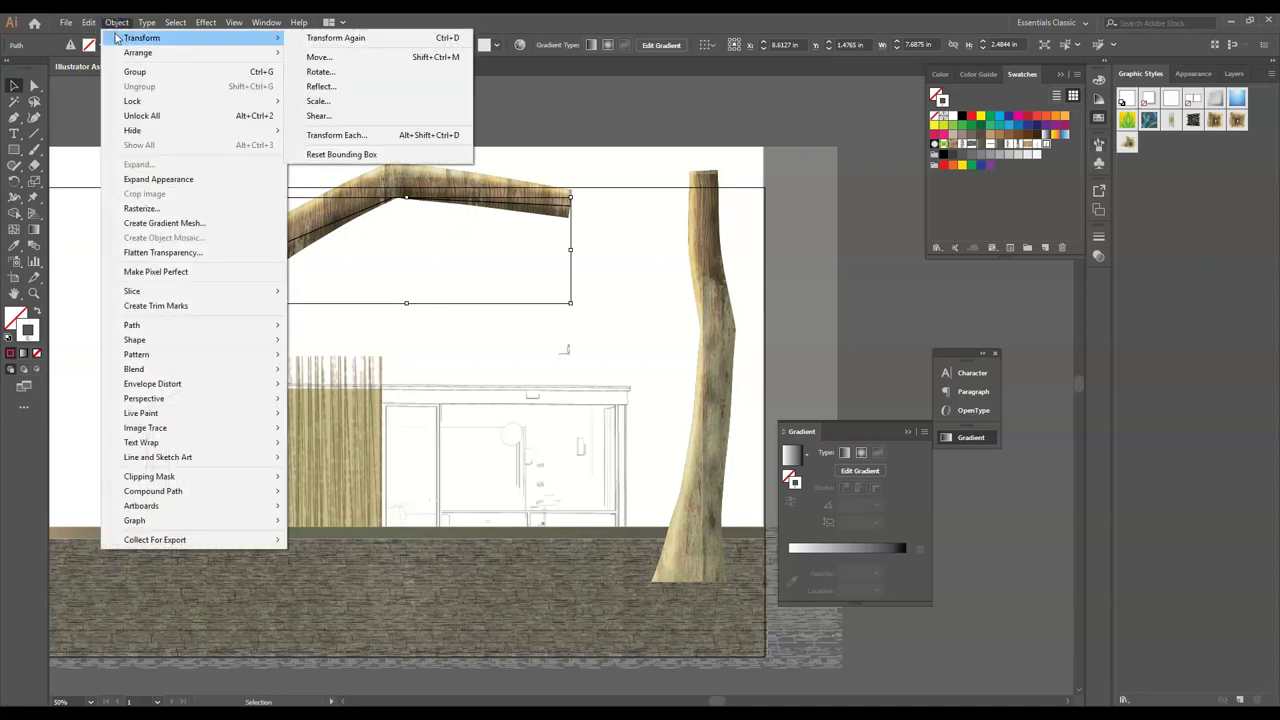
left_click(343, 88)
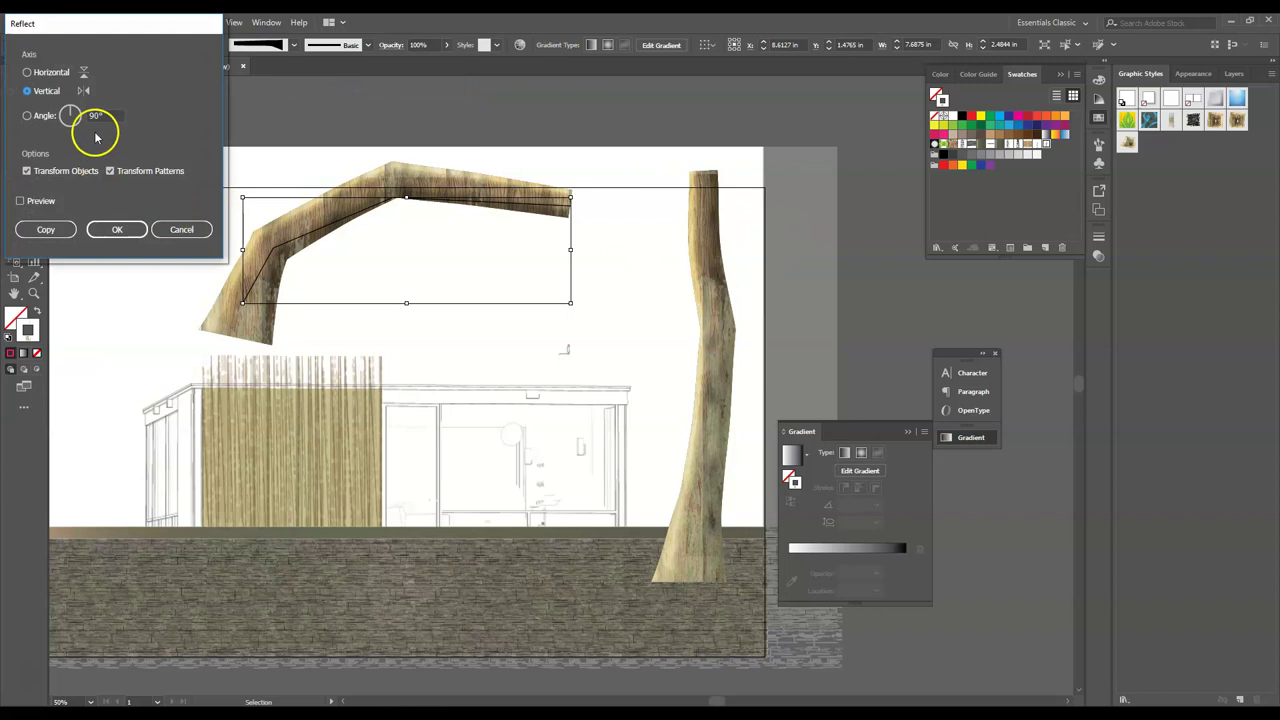
left_click(55, 73)
left_click(20, 201)
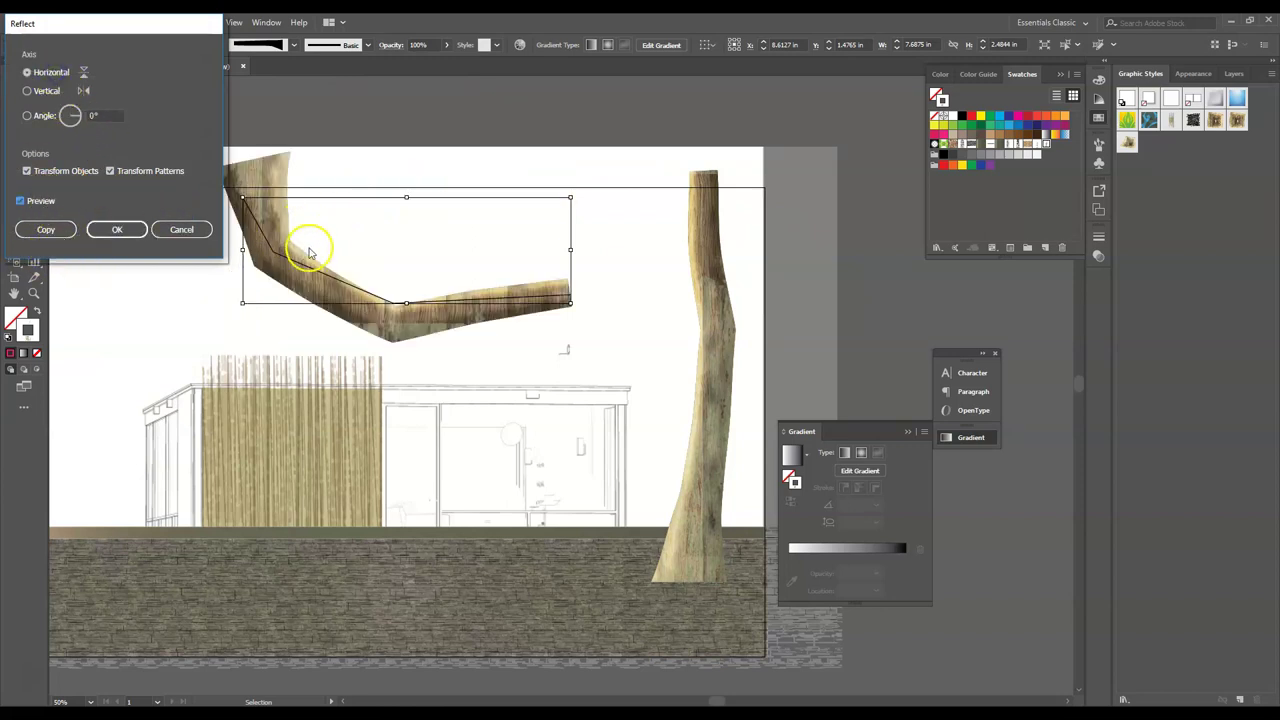
left_click(113, 229)
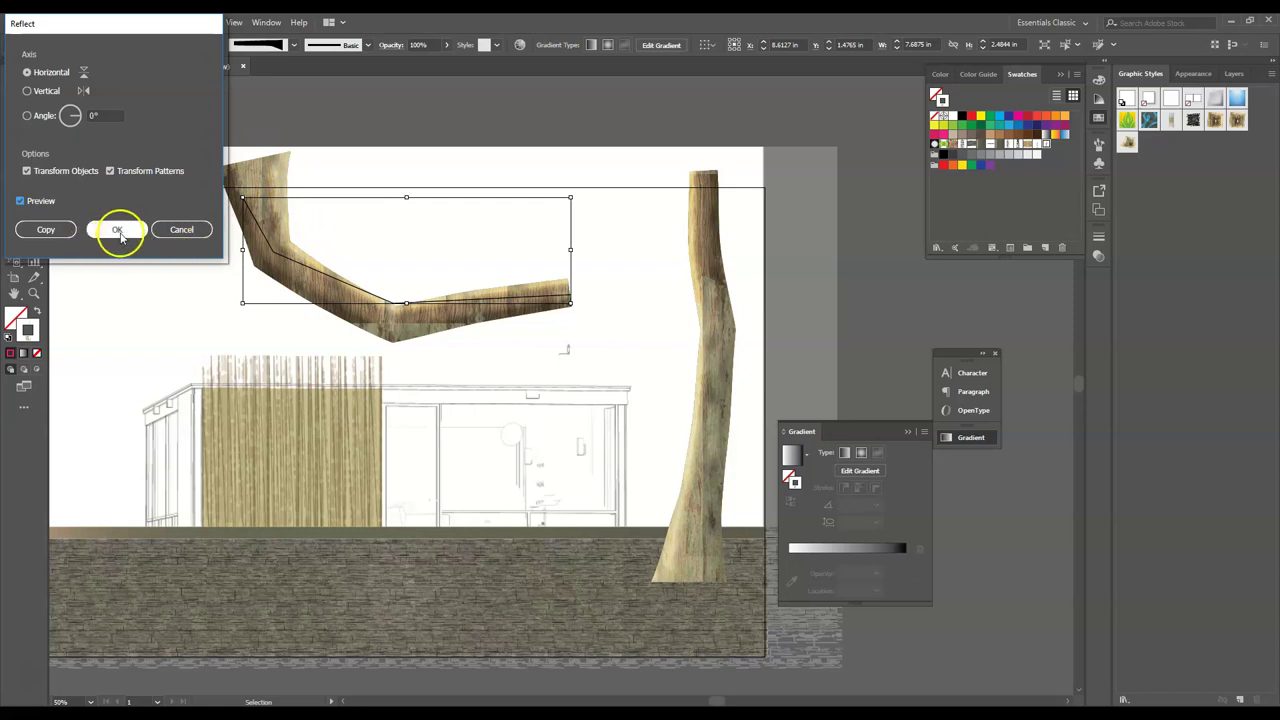
left_click(37, 202)
left_click(37, 202)
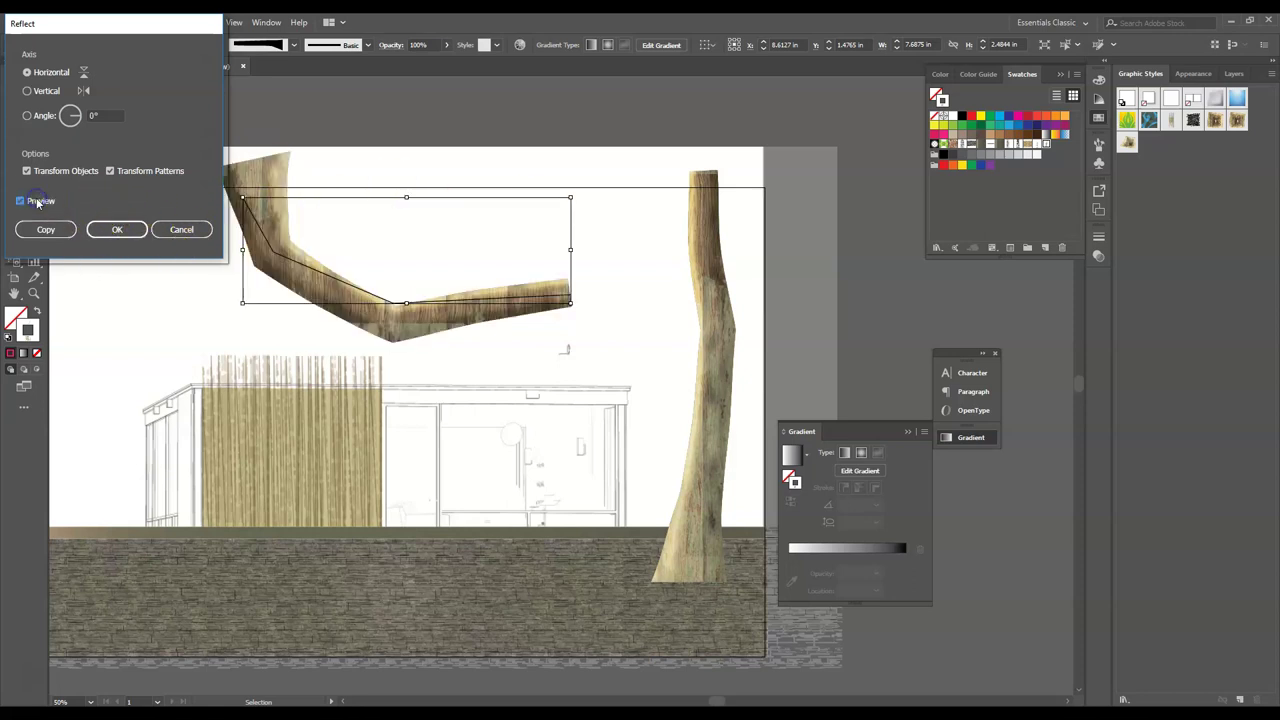
left_click(34, 90)
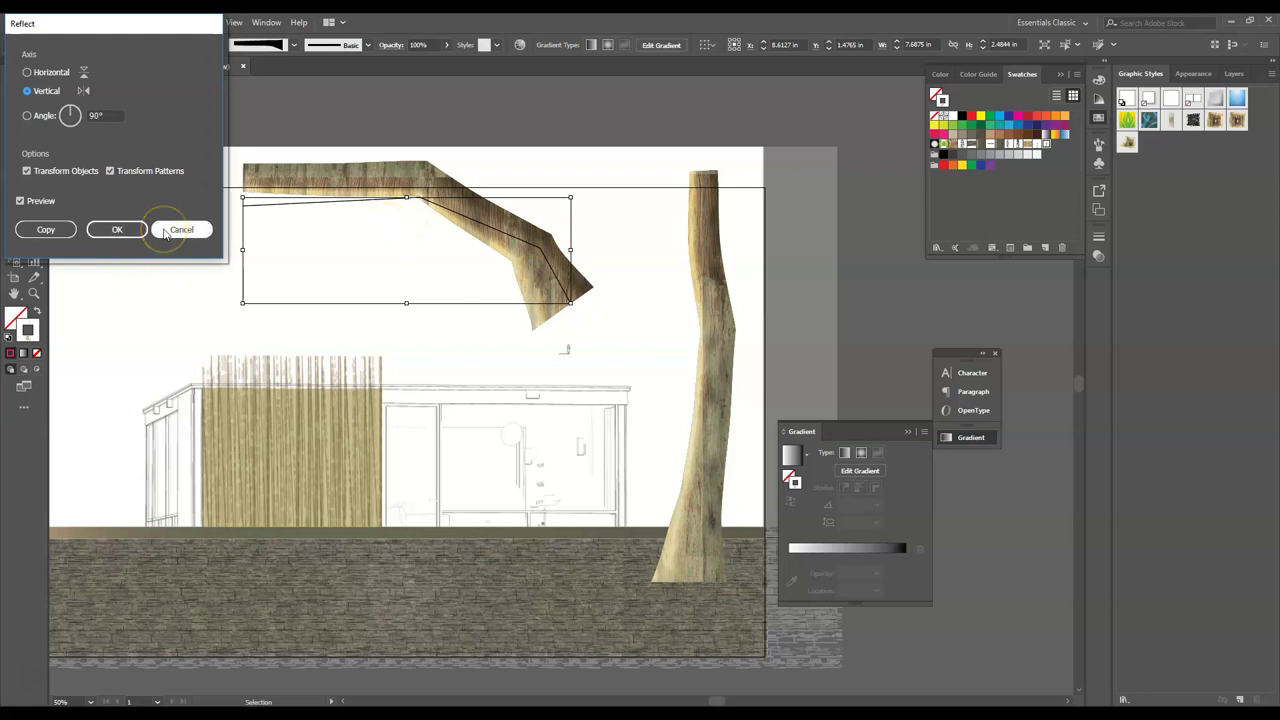
left_click(165, 231)
- Delete the thick arched branch above the house
left_click(12, 90)
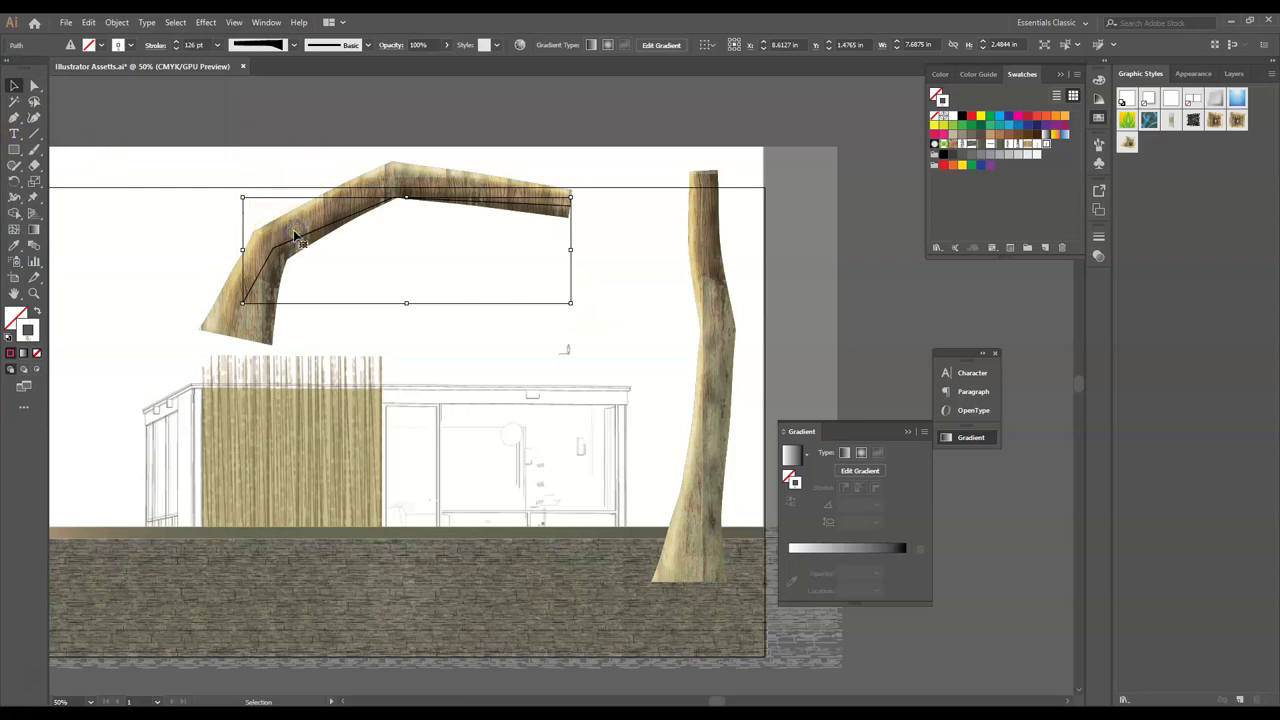
key("Delete")
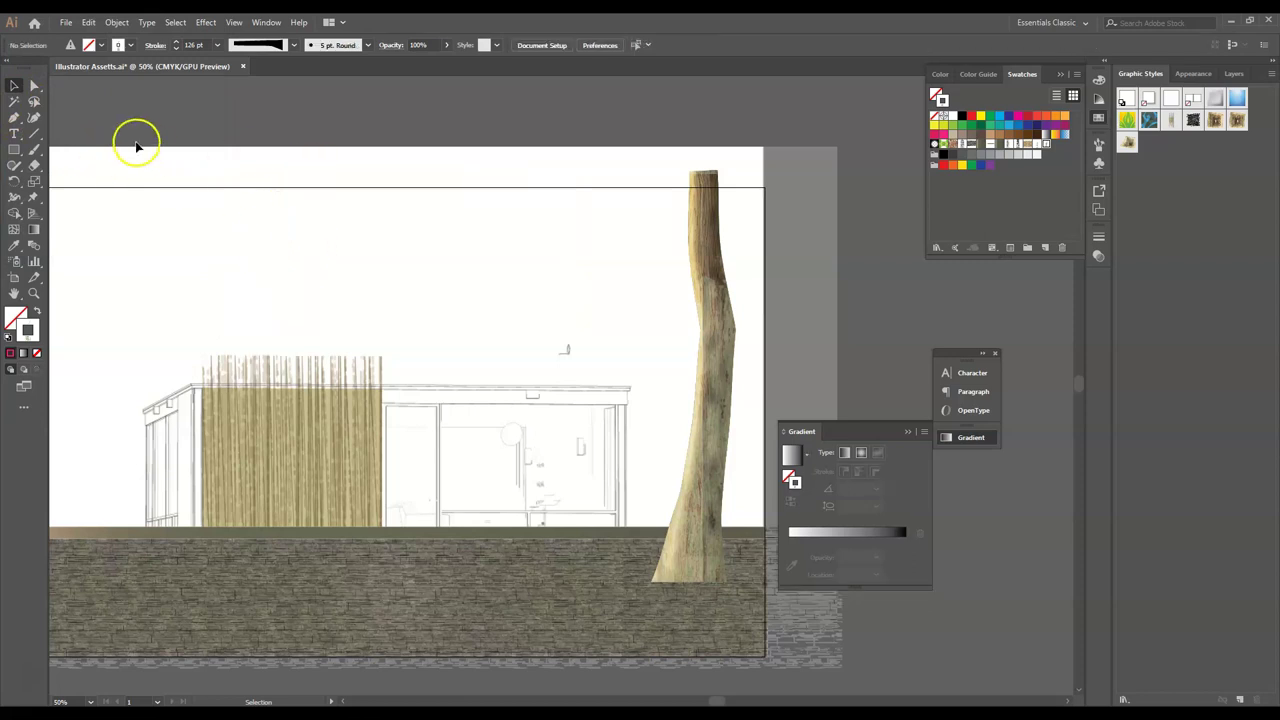
- Try a branch drawn outward from the trunk's upper right side with the mossy trunk graphic style, and remove it
left_click(15, 117)
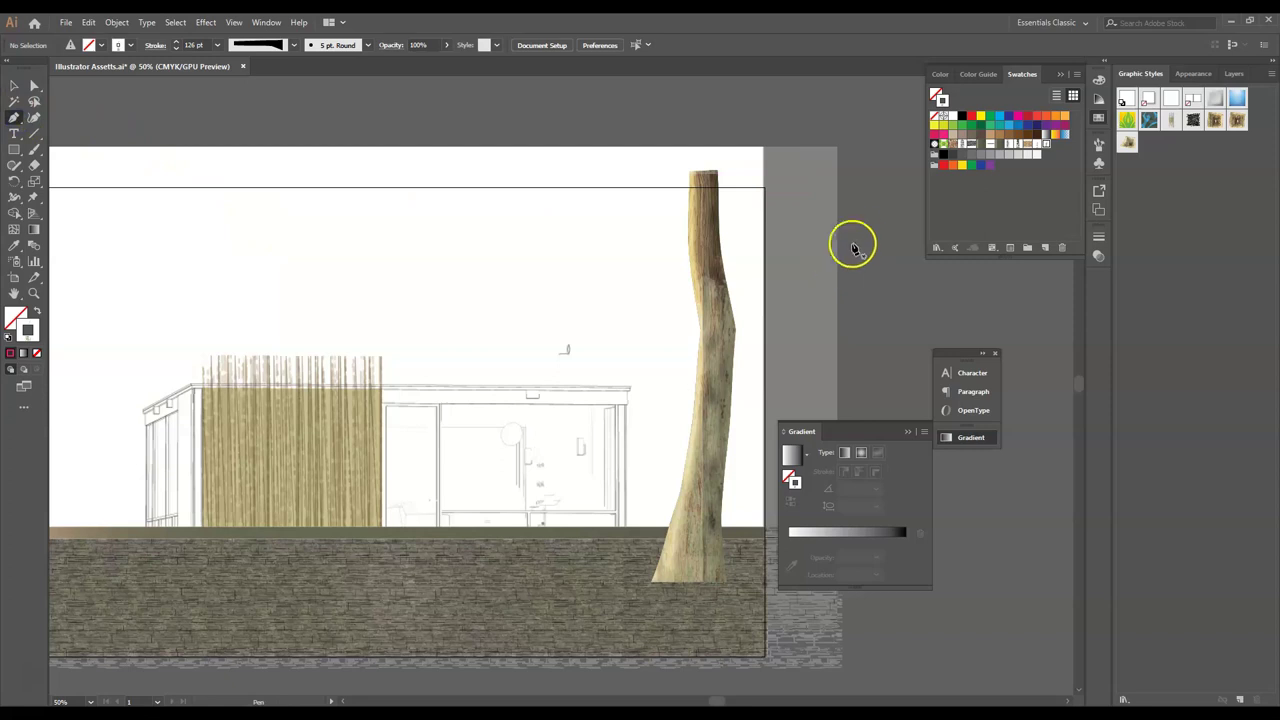
left_click(863, 222)
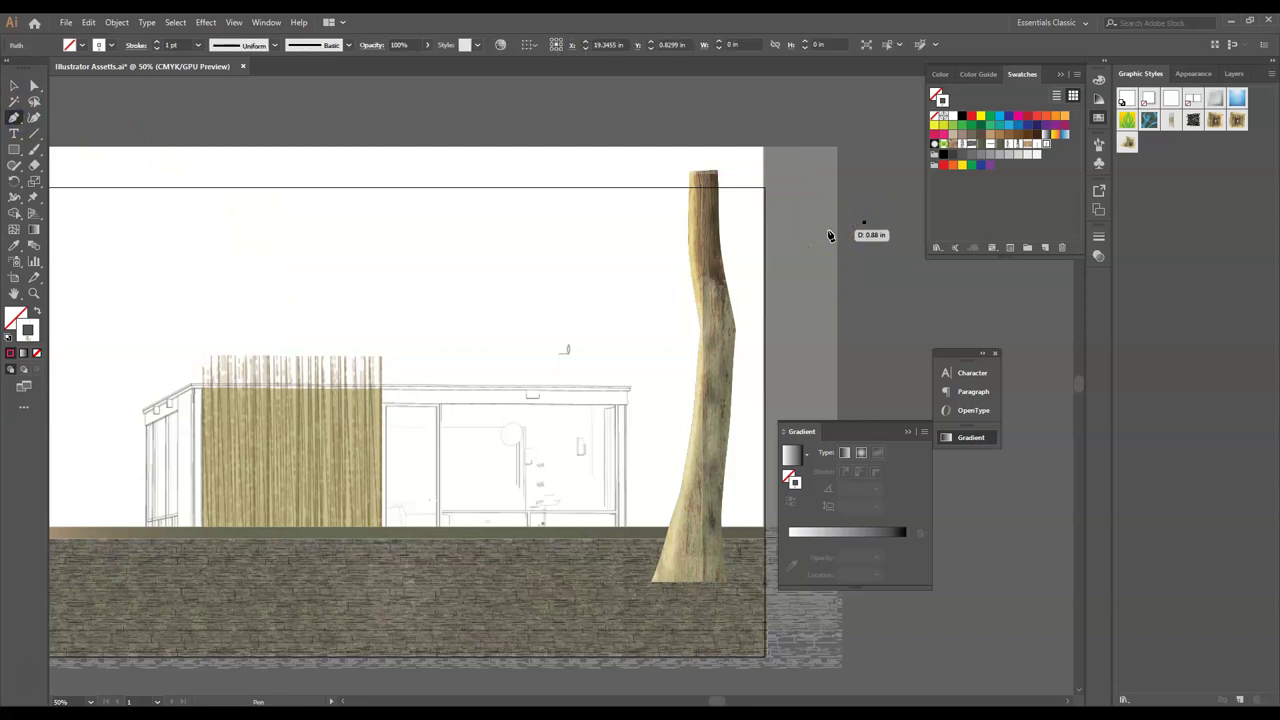
left_click(711, 252)
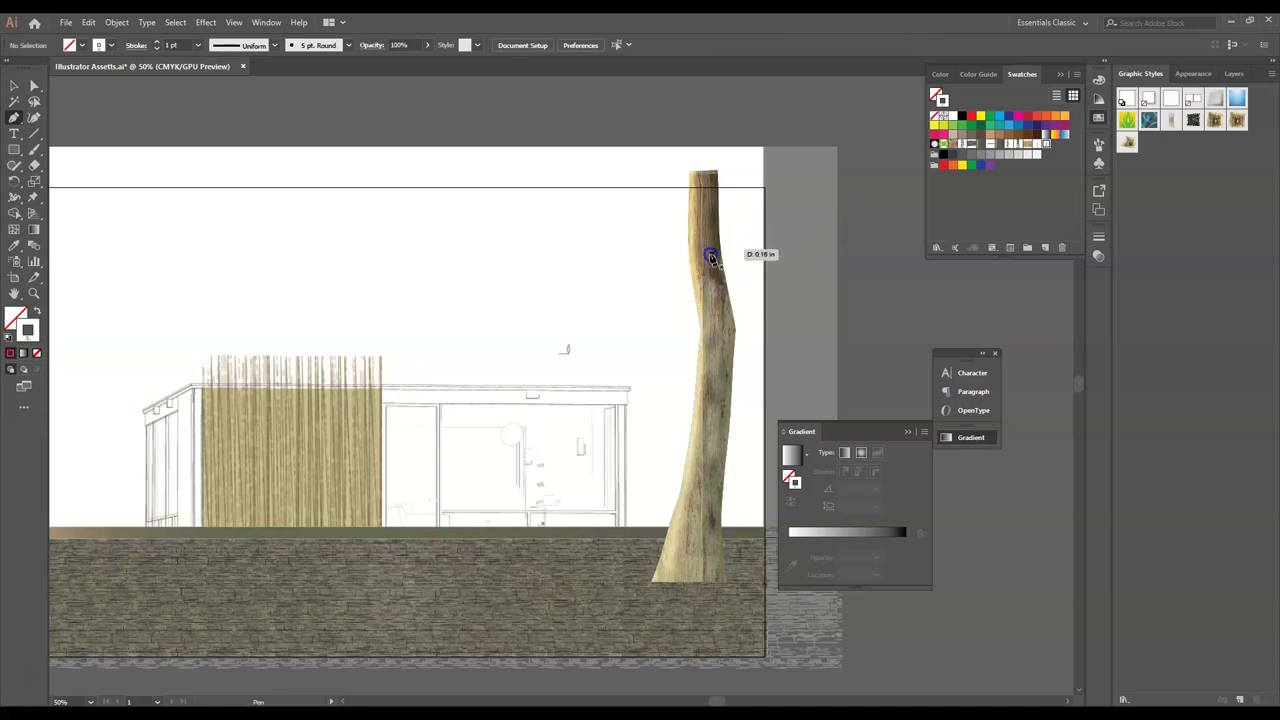
left_click(846, 189)
left_click(14, 86)
left_click(1127, 141)
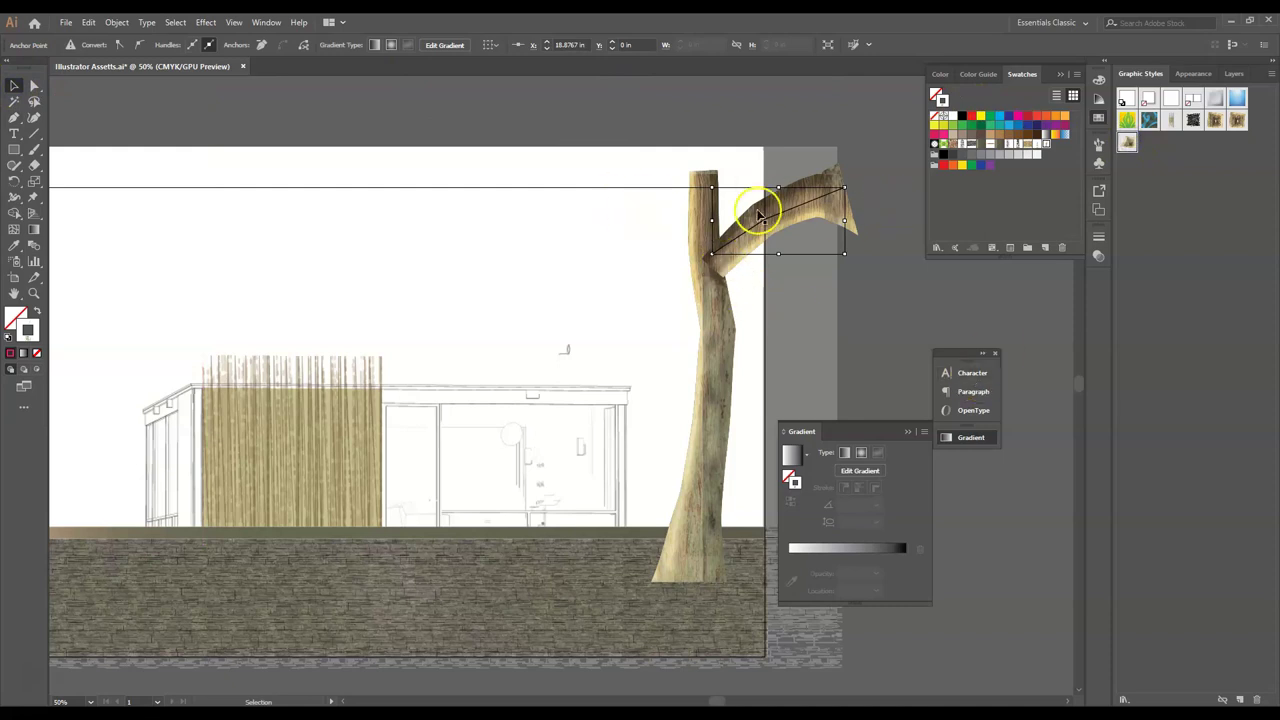
left_click_drag(748, 235, 594, 250)
left_click_drag(615, 262, 729, 248)
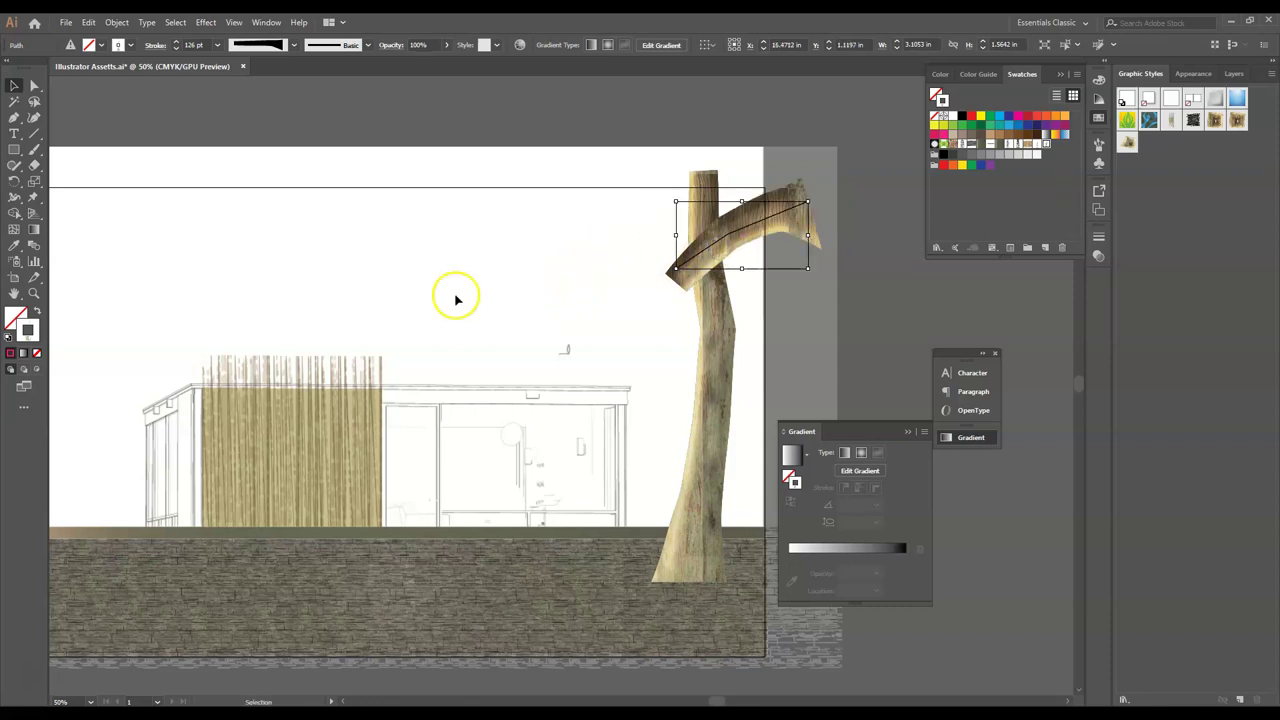
key("Delete")
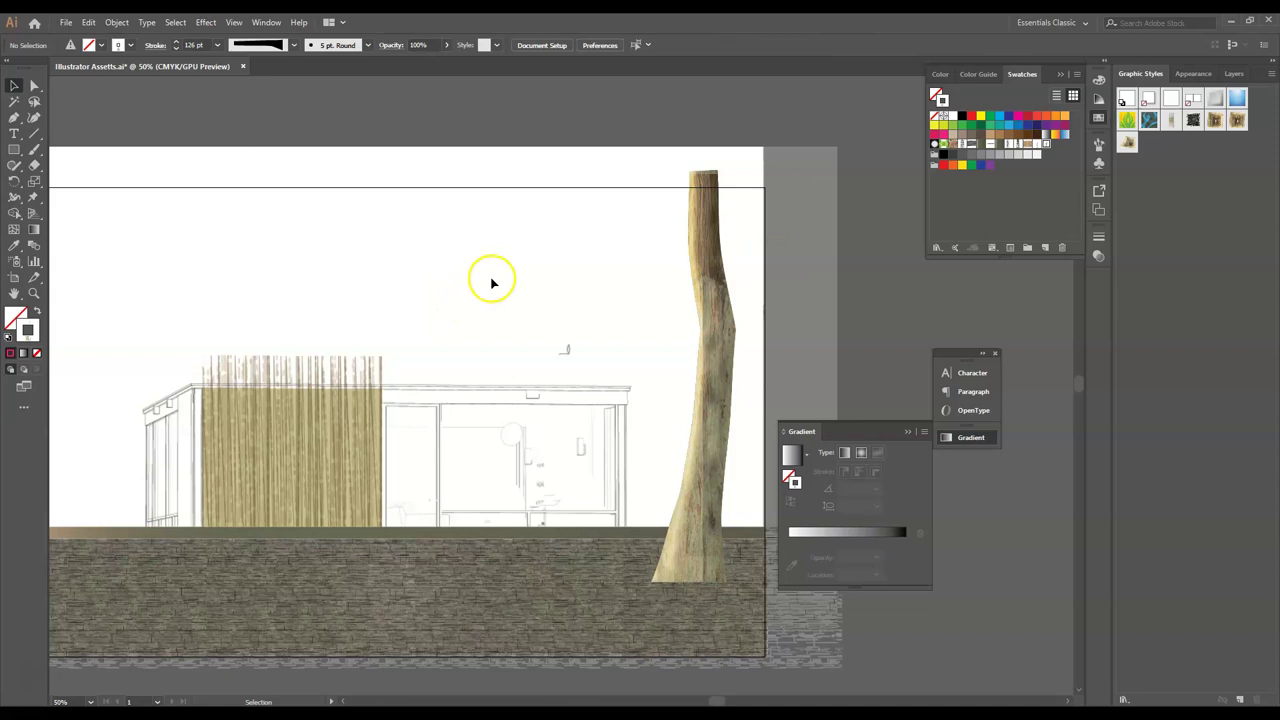
- Draw a three-point branch path from the upper right down into the trunk and apply the mossy trunk graphic style to it
left_click(14, 117)
left_click(837, 198)
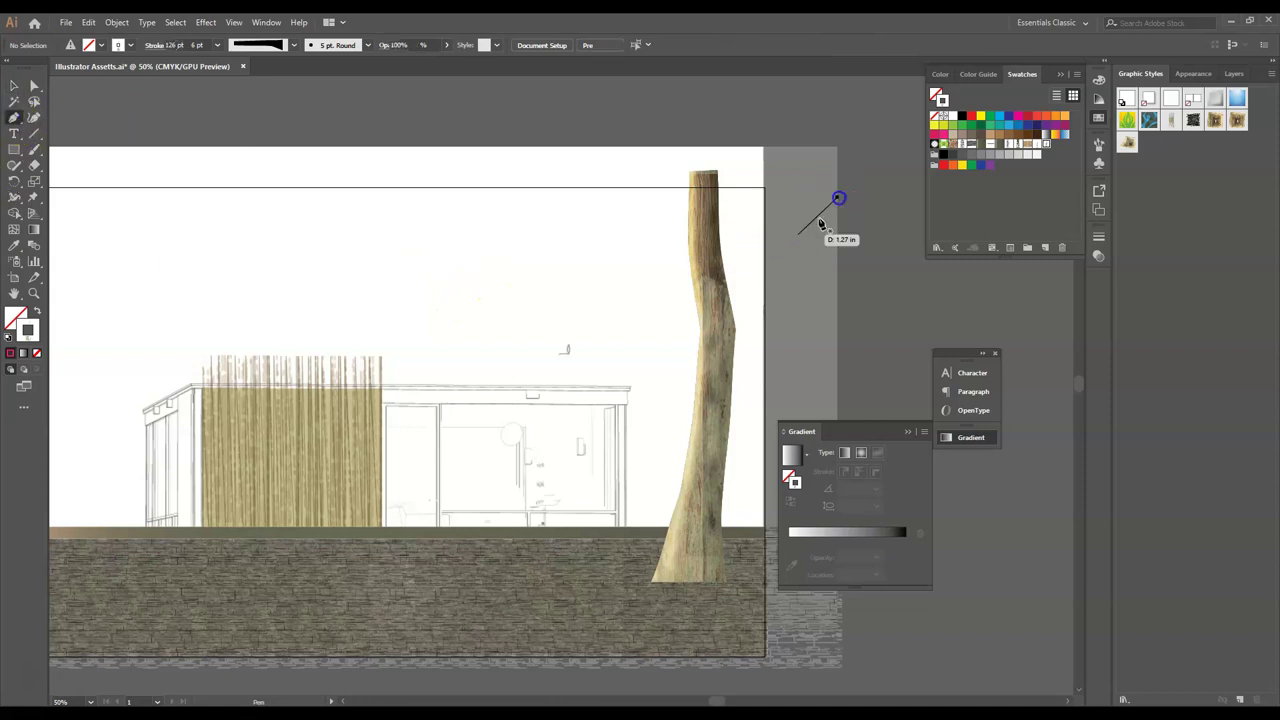
left_click_drag(750, 277, 712, 268)
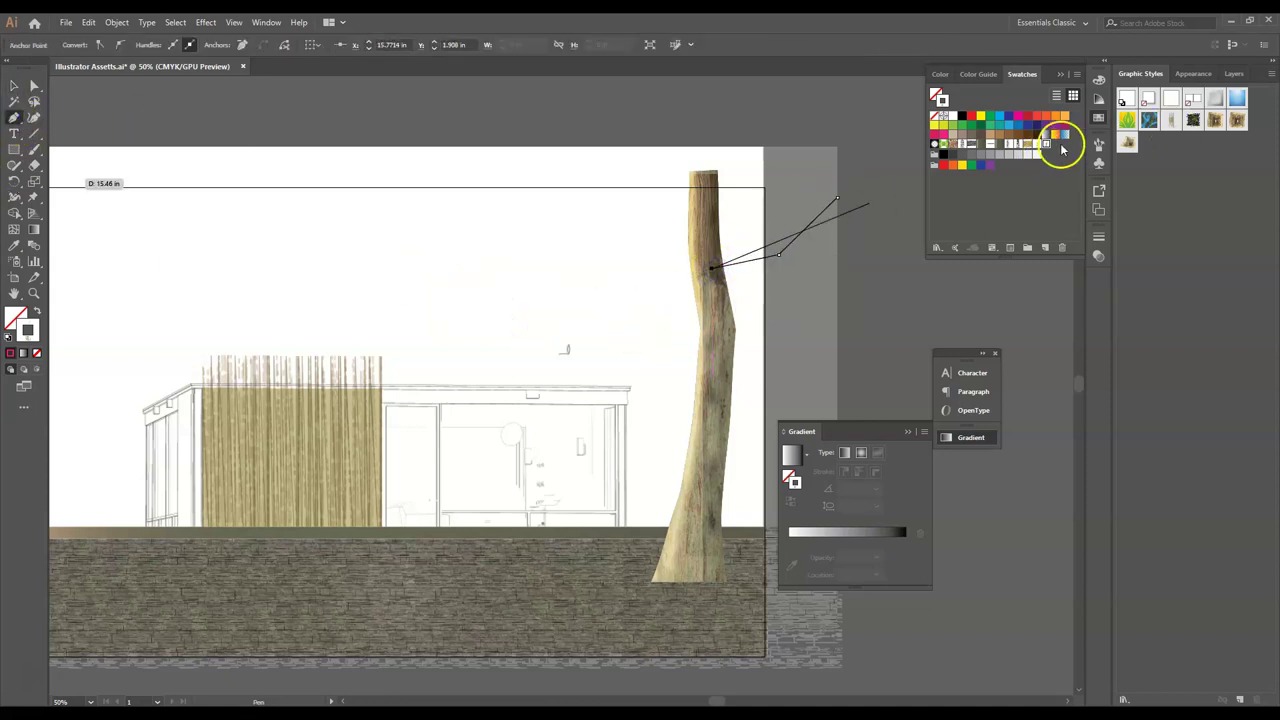
left_click(1128, 141)
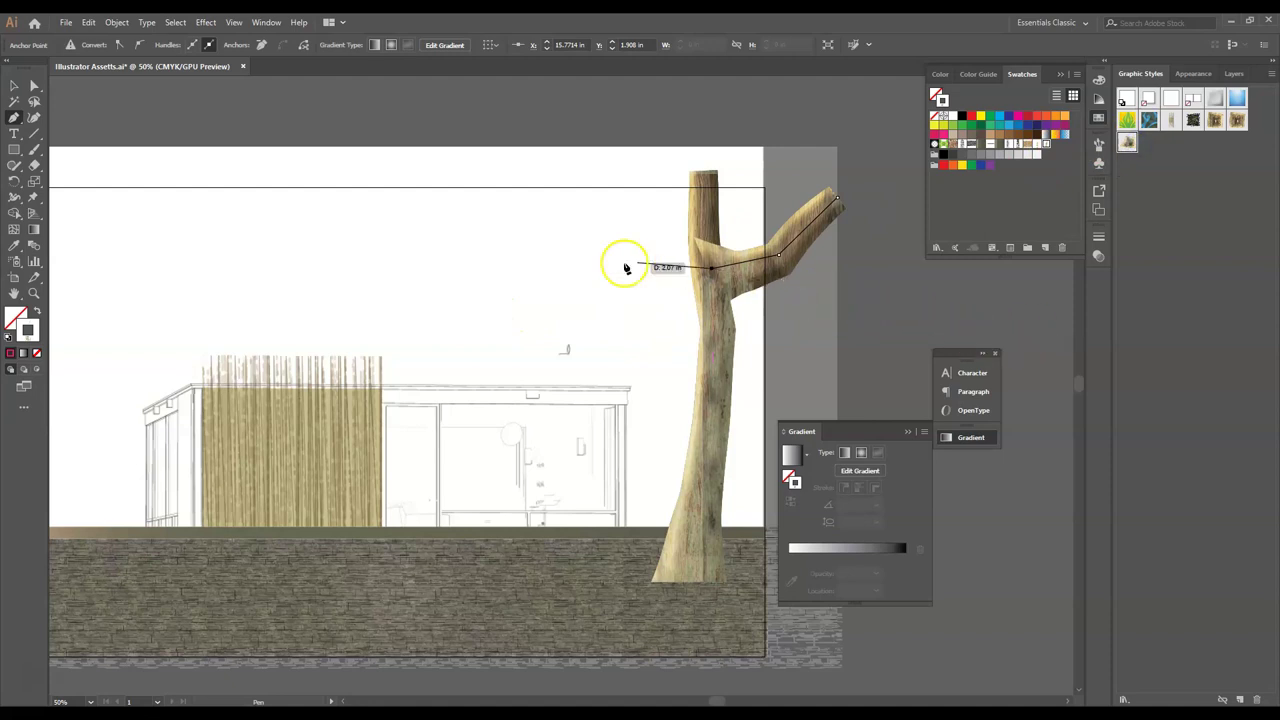
- Set all strokes in the new right-hand branch's appearance to 40 pt
left_click(14, 85)
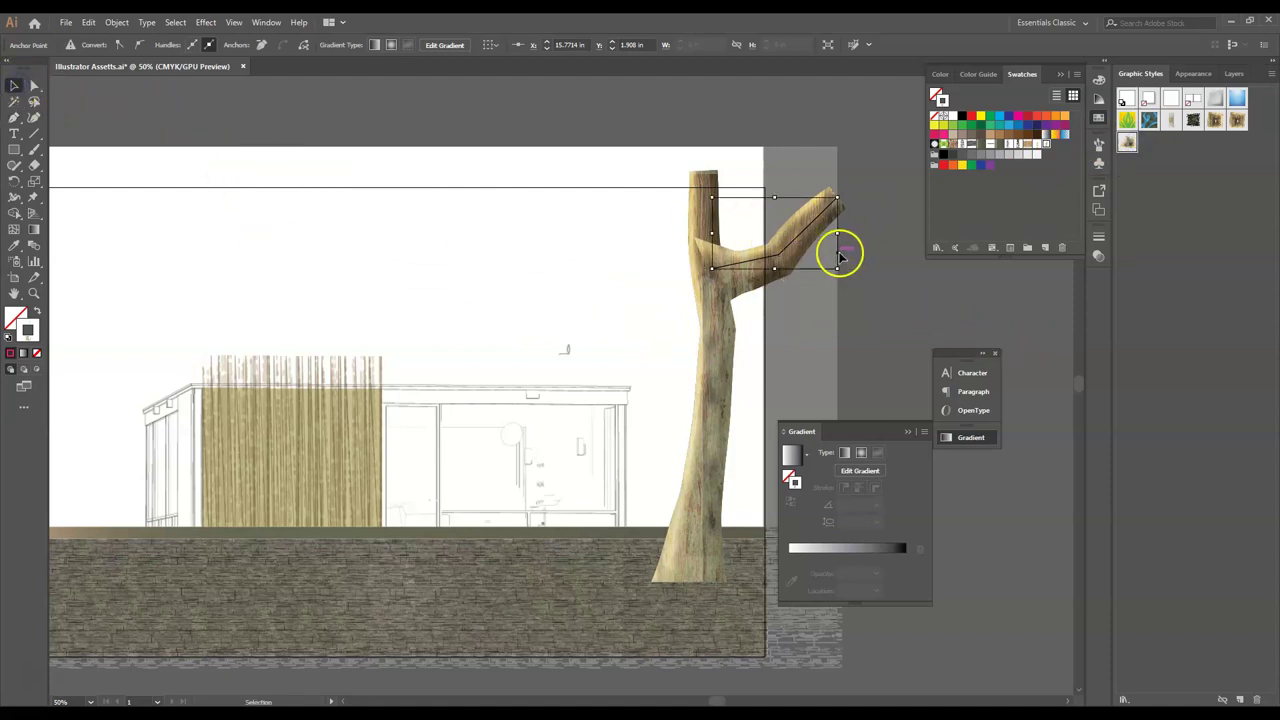
left_click(1202, 76)
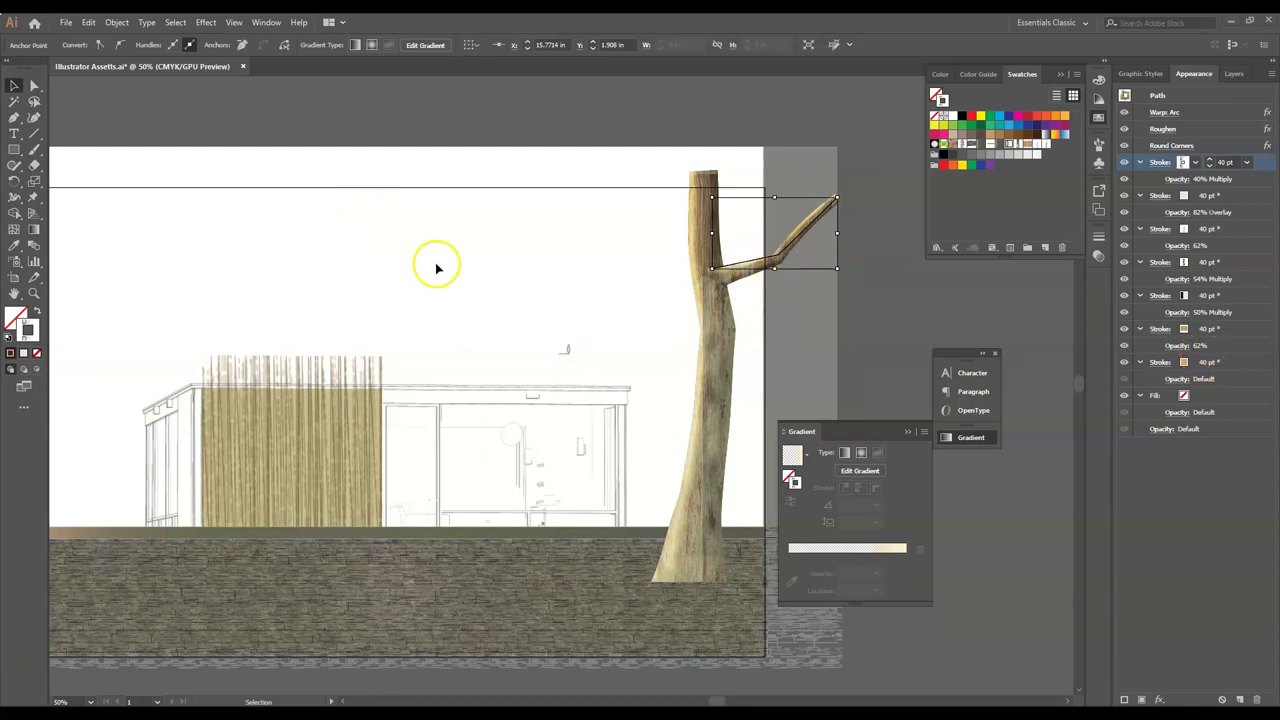
left_click(537, 270)
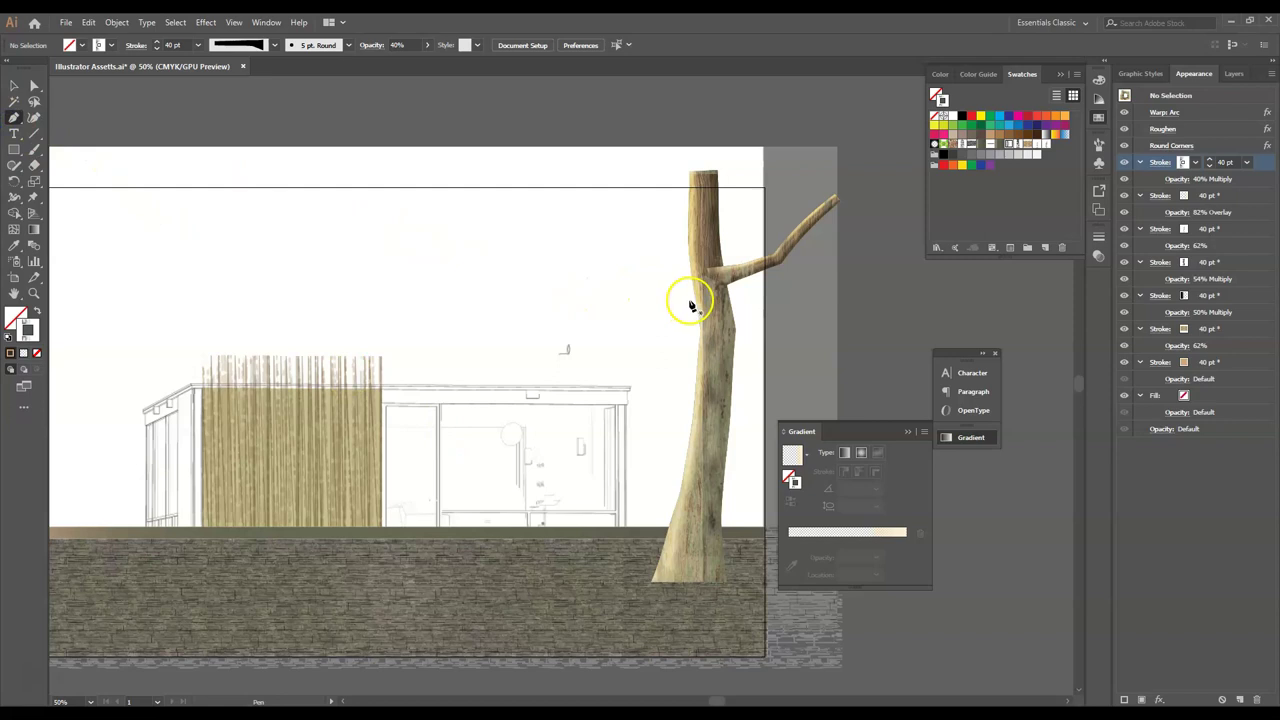
- Draw a four-point arched branch path from the trunk's left side leftward above the house roof
left_click_drag(710, 355, 698, 302)
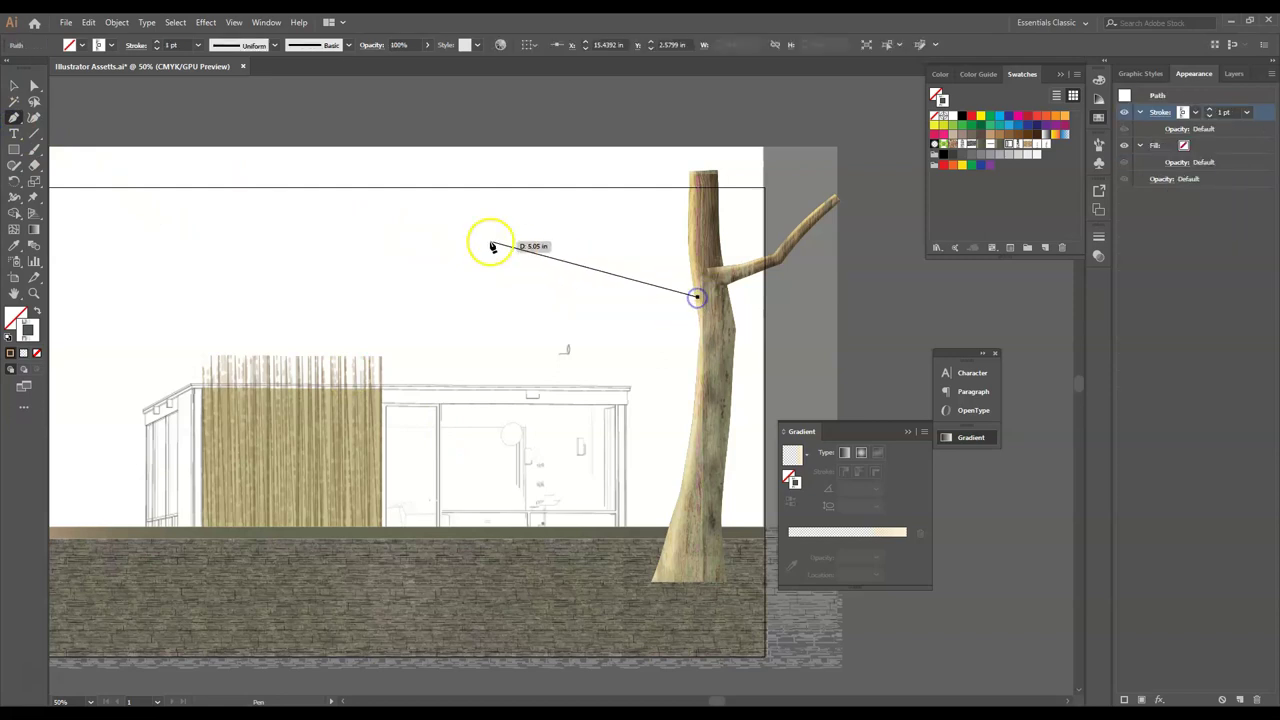
left_click(490, 242)
left_click(332, 293)
left_click(246, 315)
left_click(15, 86)
left_click(717, 157)
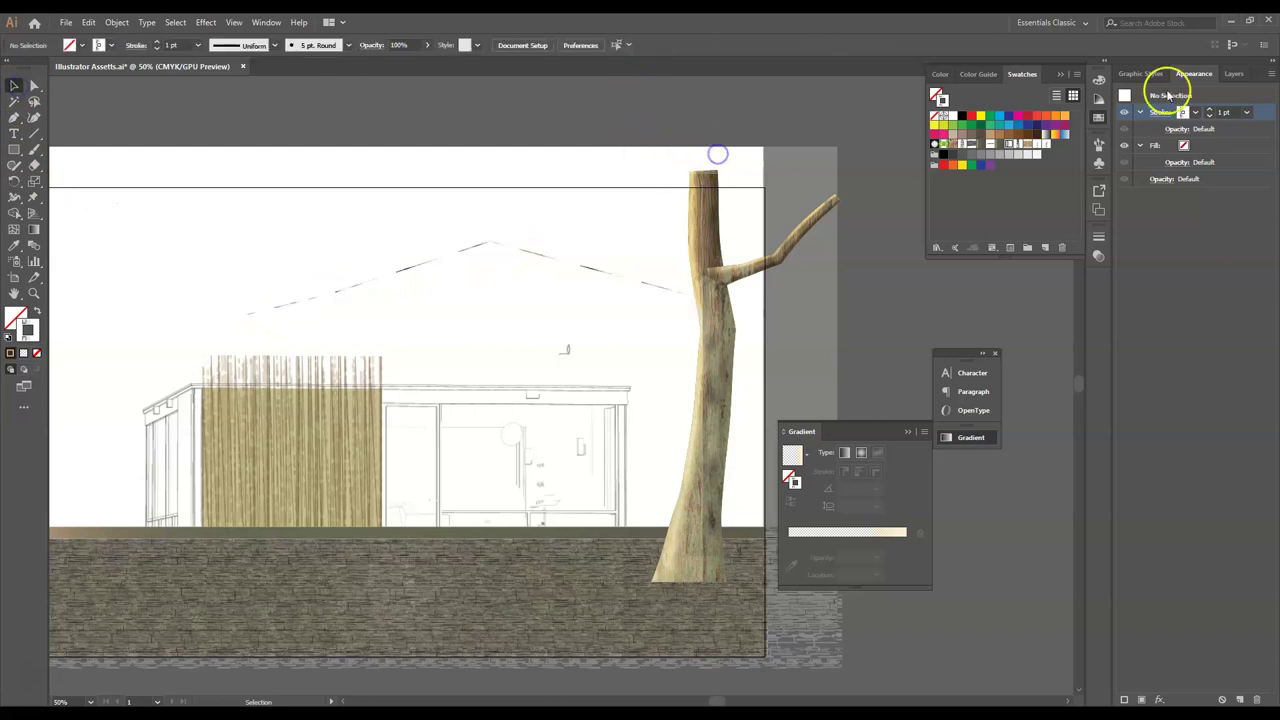
- Save the 40 pt right-hand branch's appearance as a new graphic style and apply it to the arched path above the house
left_click(1150, 76)
left_click_drag(777, 251, 1163, 180)
left_click(651, 286)
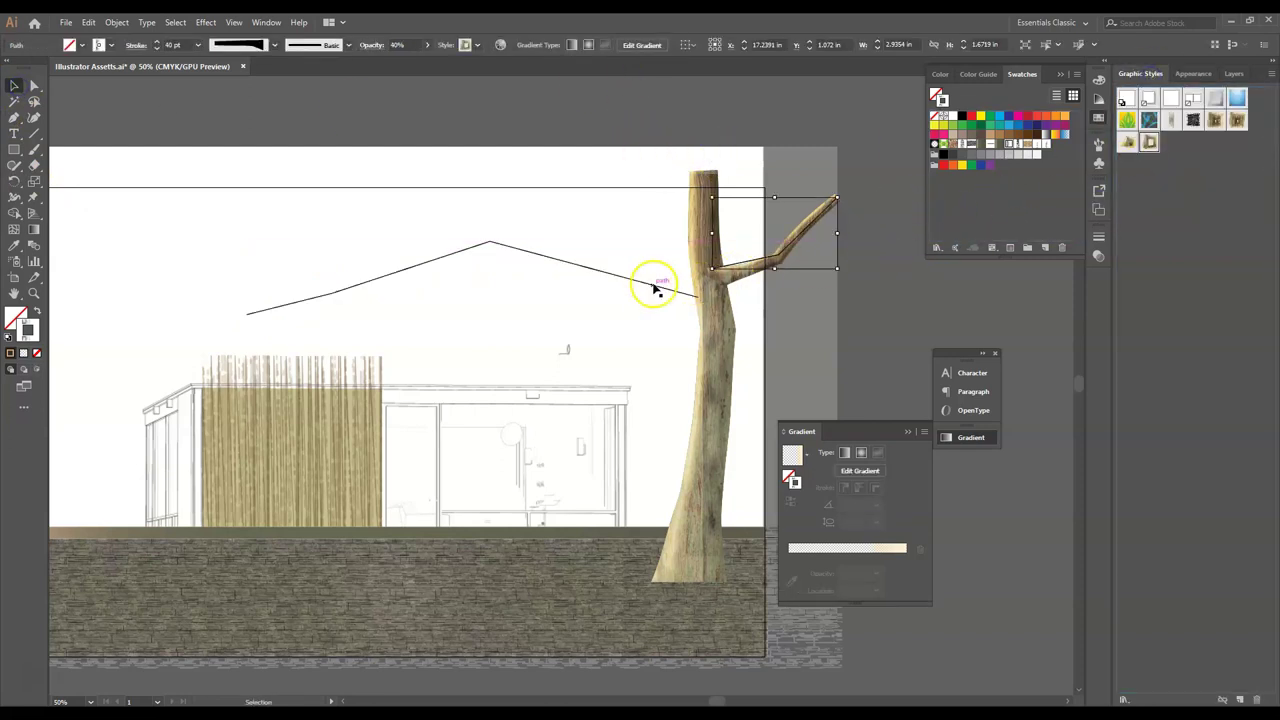
left_click(591, 268)
left_click(1149, 141)
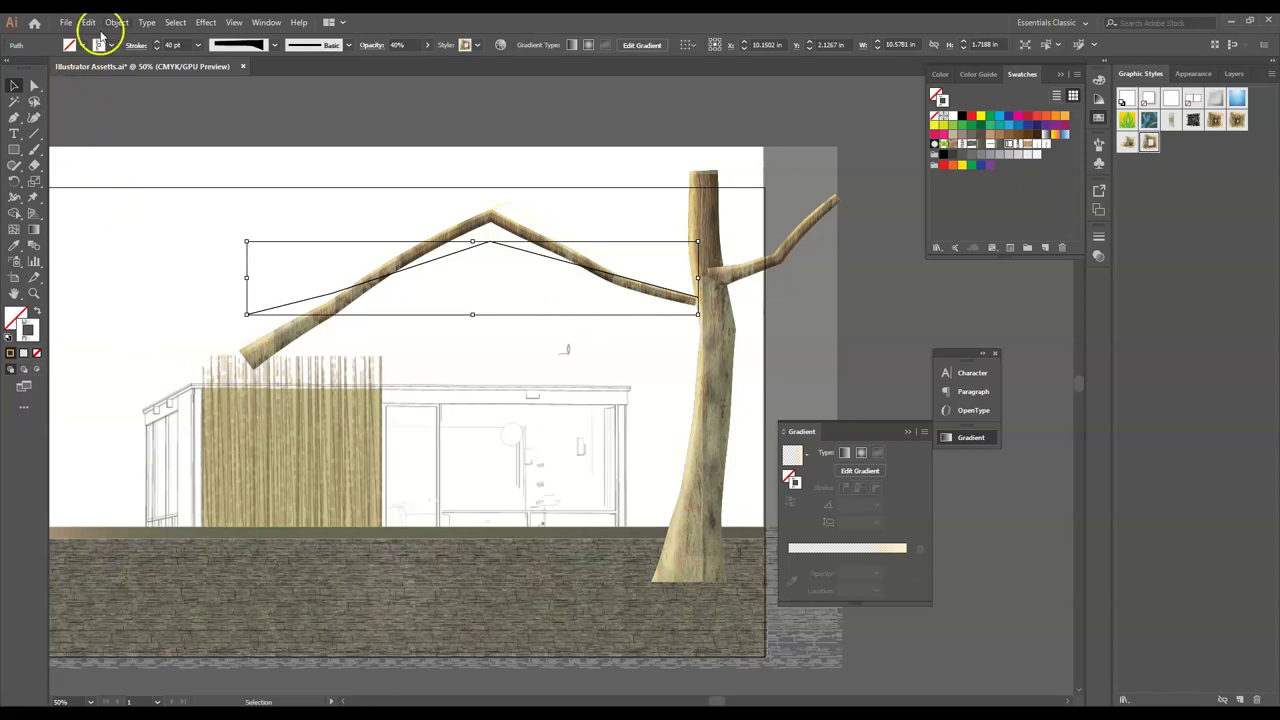
- Reflect the arched branch across the vertical axis so its thick end meets the trunk
left_click(111, 23)
mouse_move(115, 37)
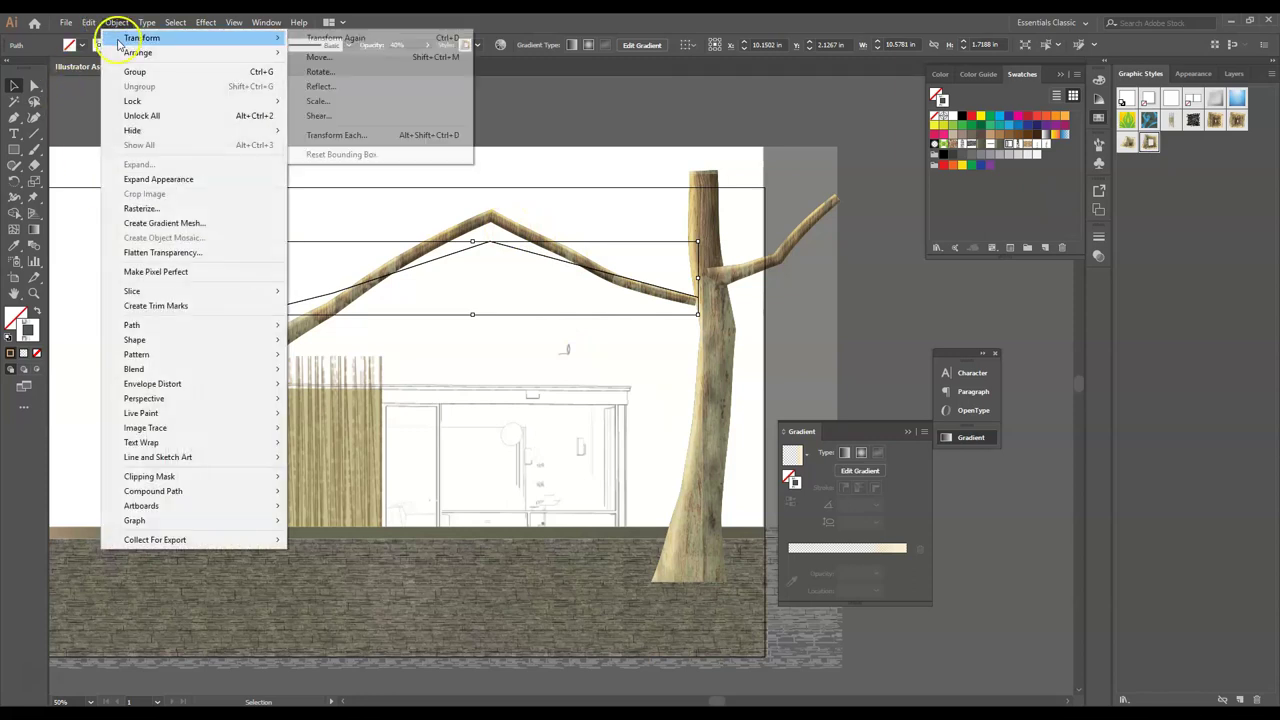
left_click(338, 86)
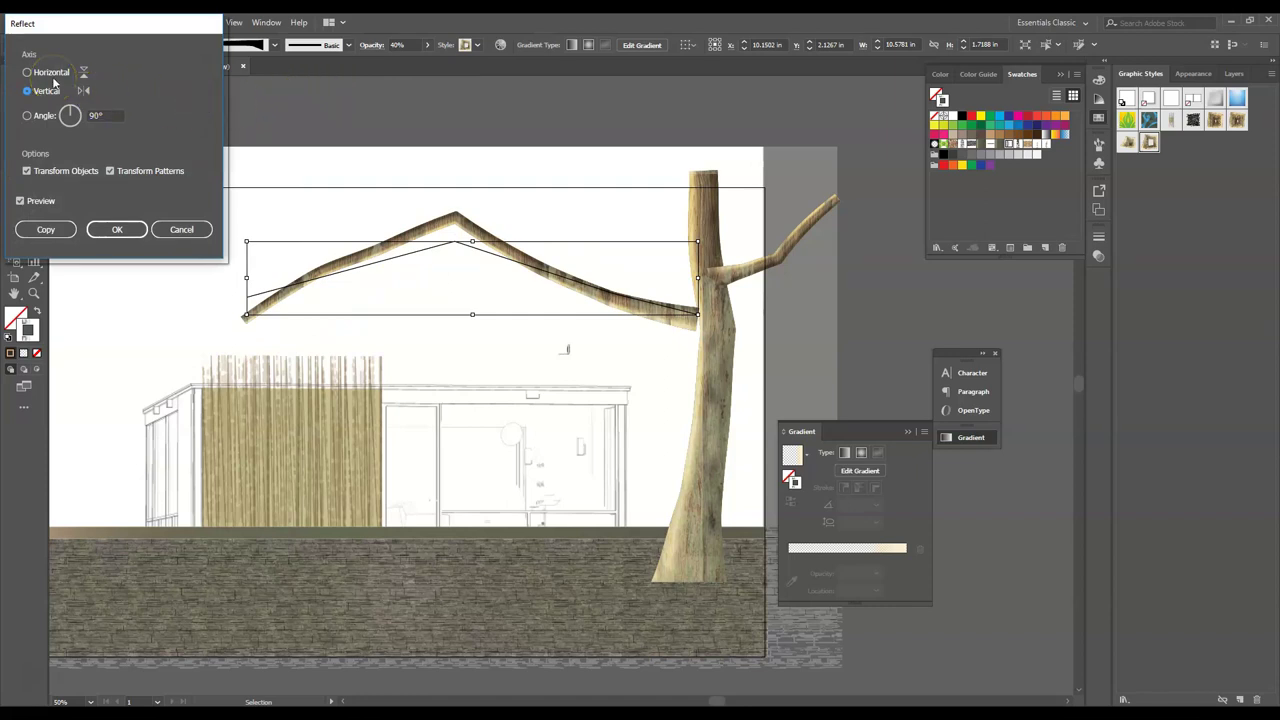
left_click(125, 231)
left_click(229, 180)
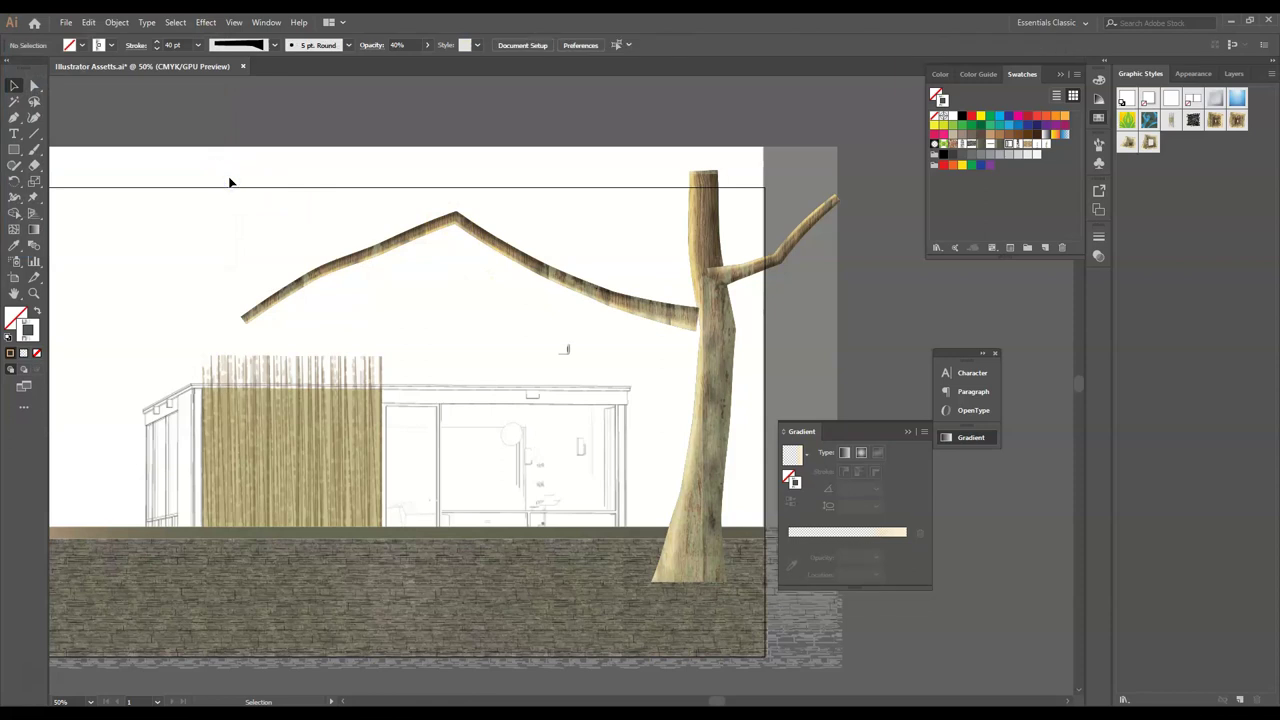
- Try reflecting the arched branch across the horizontal axis
left_click(326, 274)
left_click(116, 22)
mouse_move(122, 37)
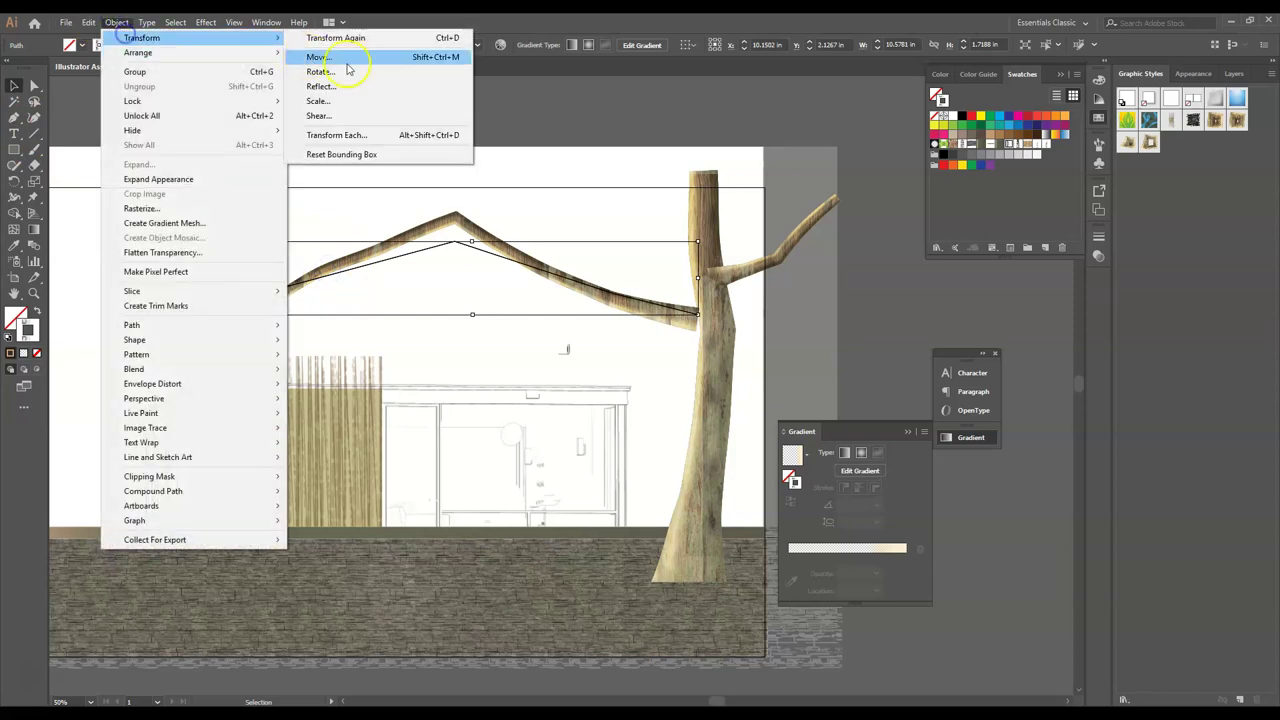
left_click(354, 86)
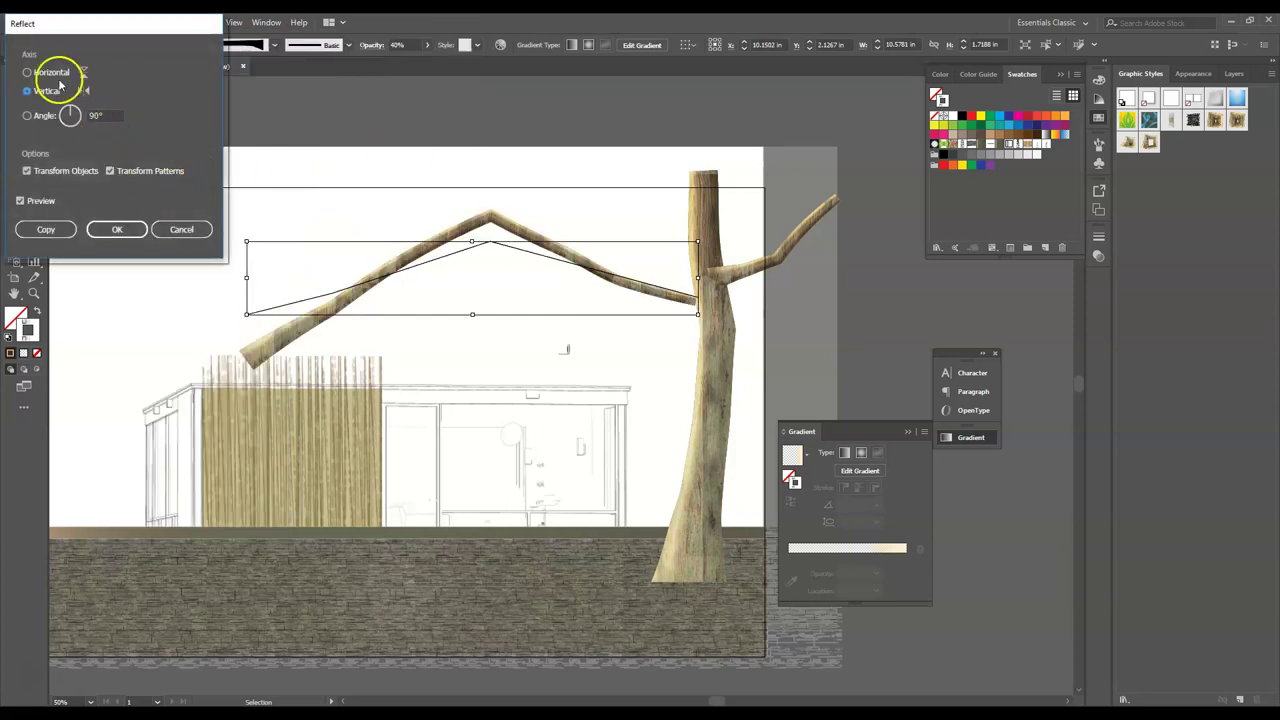
left_click(50, 73)
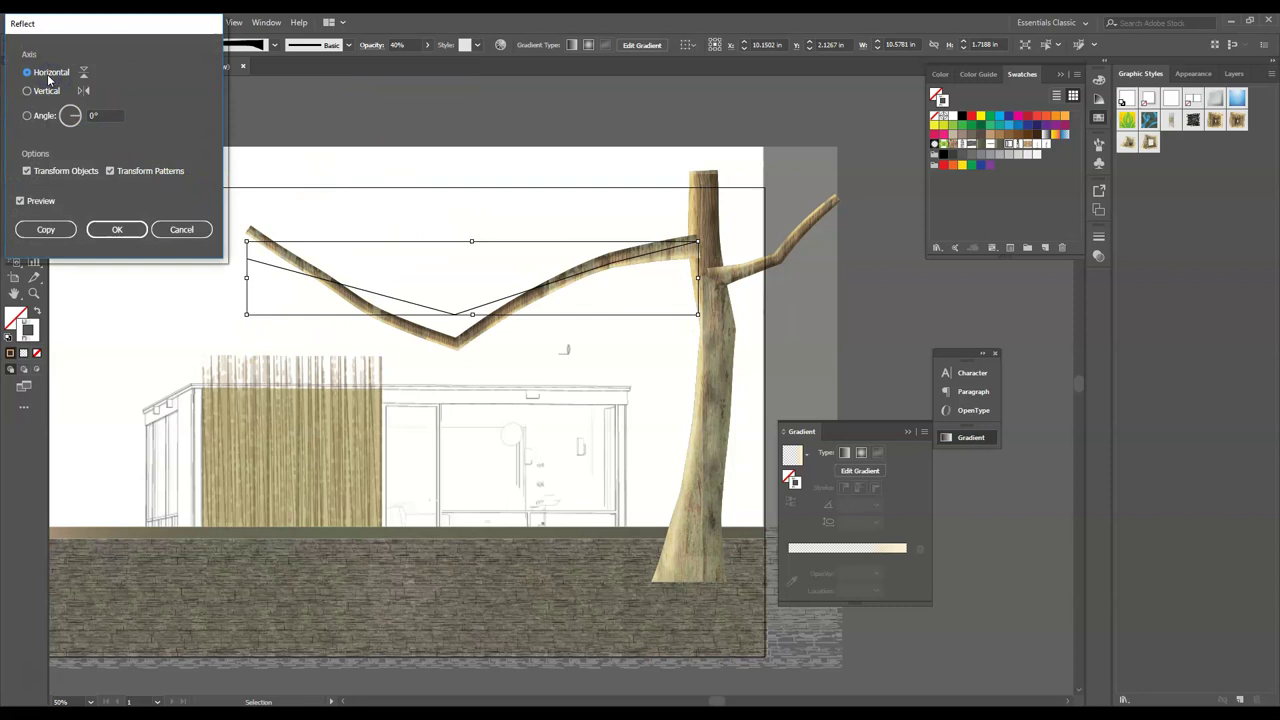
left_click(171, 229)
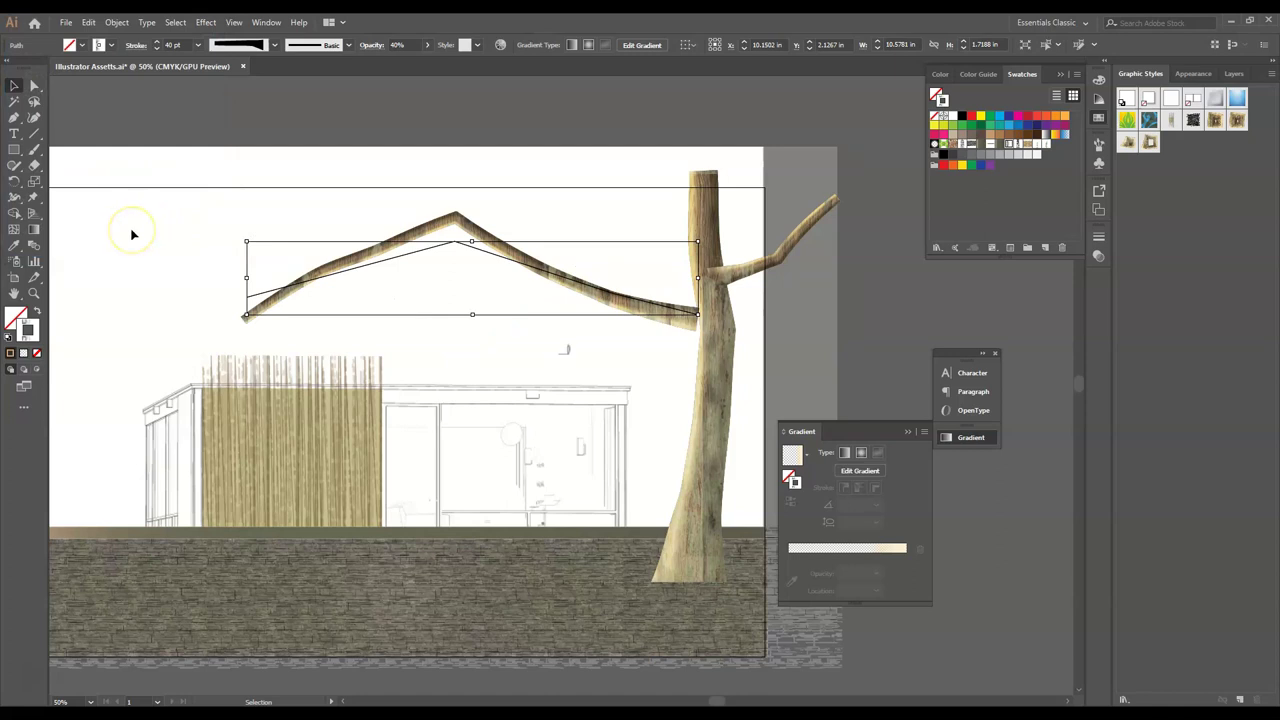
left_click(131, 234)
- Draw a three-point arched branch path above the existing long branch, starting left of the trunk and extending leftward
left_click(14, 117)
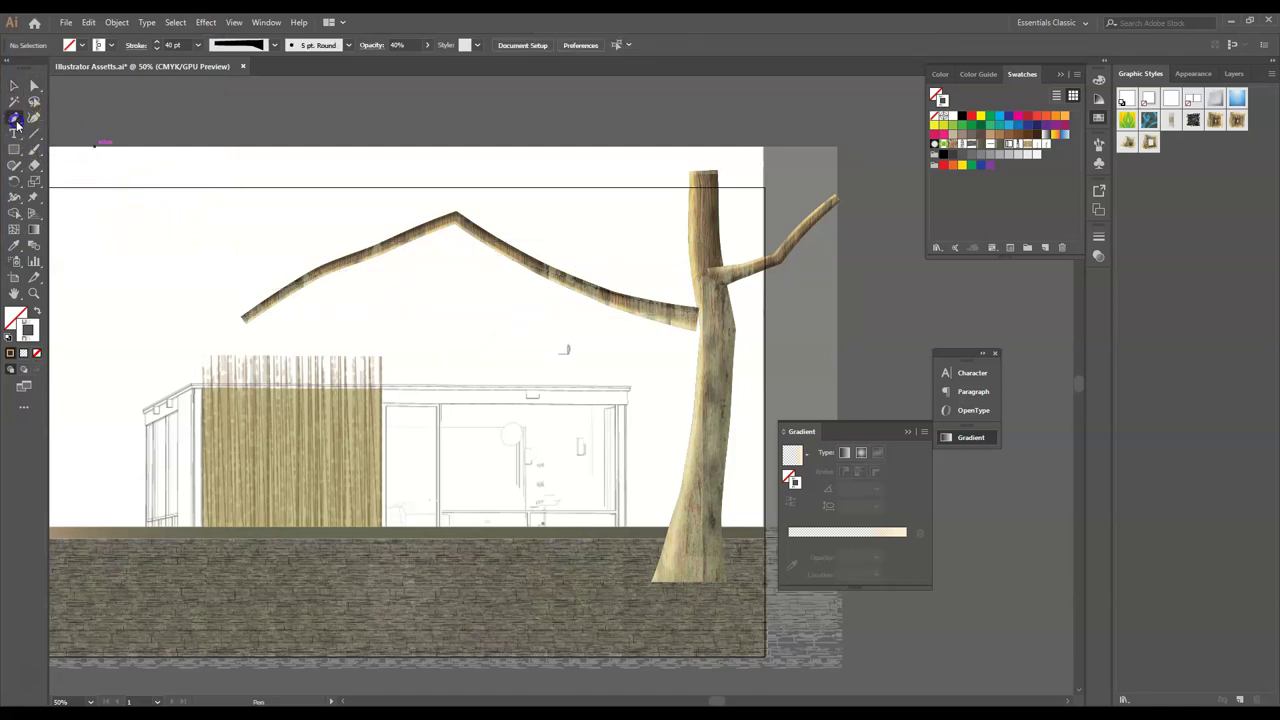
left_click(629, 233)
left_click(393, 166)
left_click(148, 241)
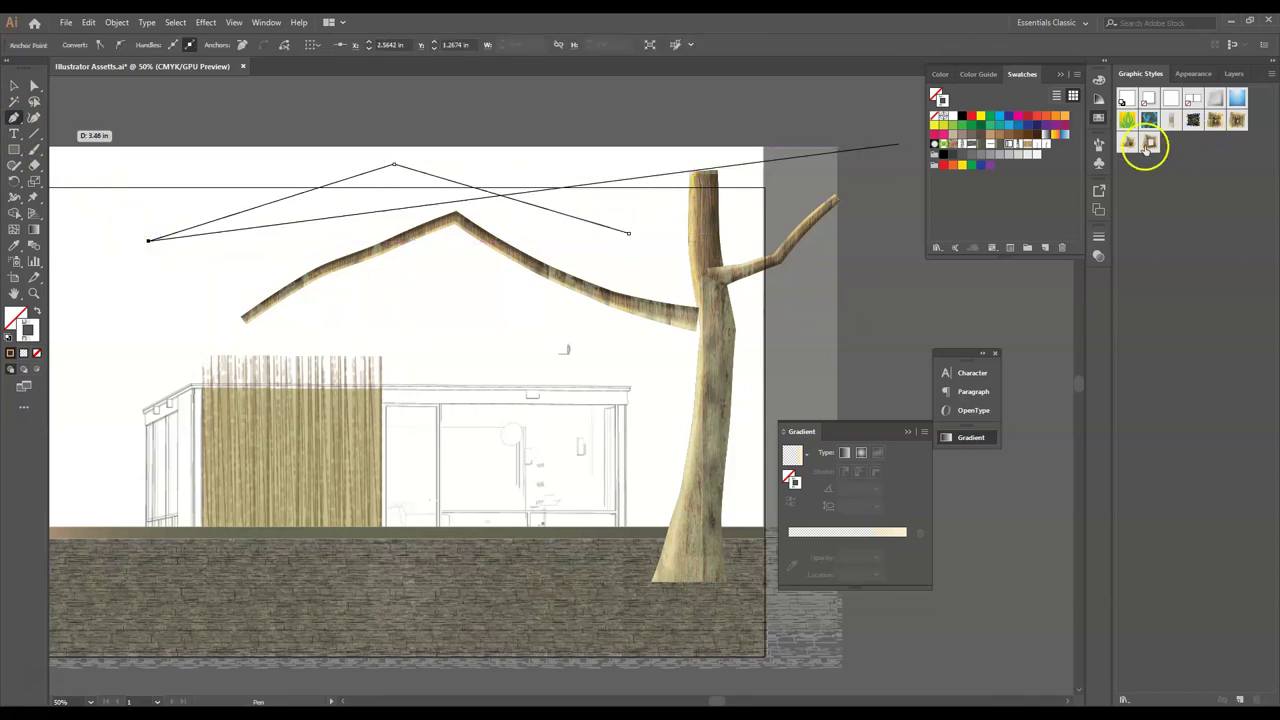
- Apply the 40 pt branch graphic style to the upper arched path and try reflecting it across the vertical axis
left_click(1150, 143)
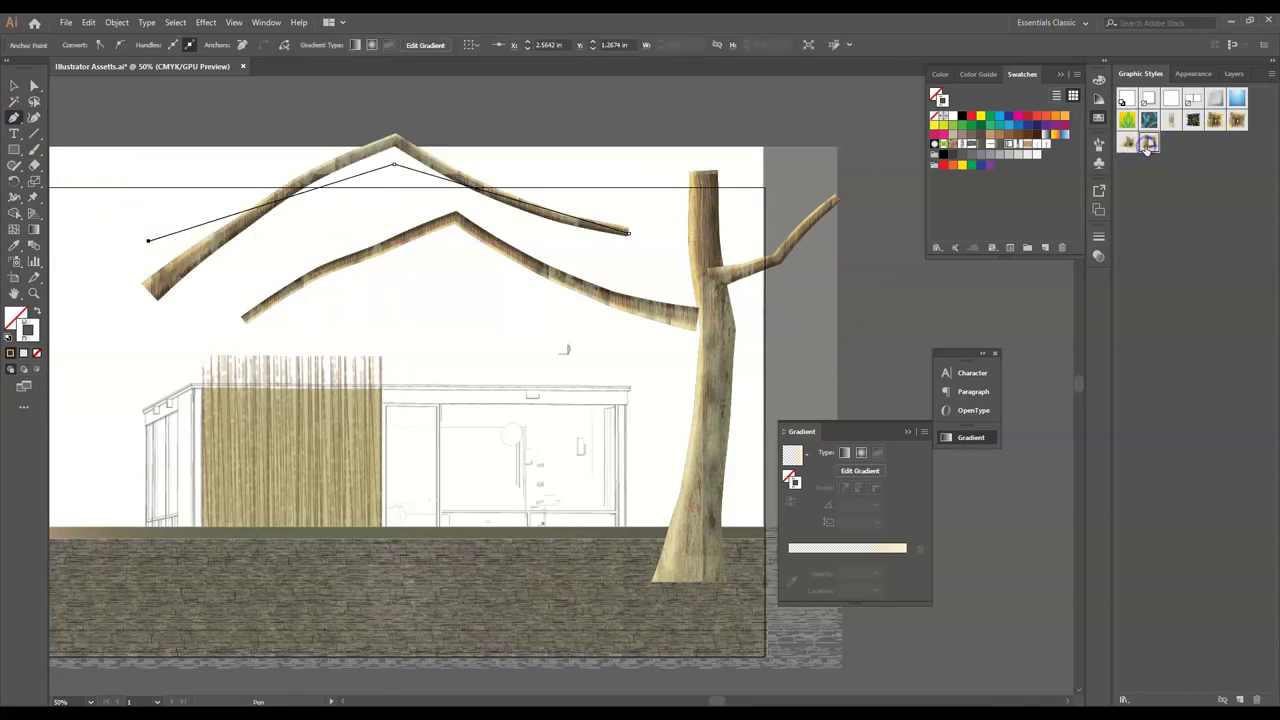
left_click(116, 22)
mouse_move(141, 37)
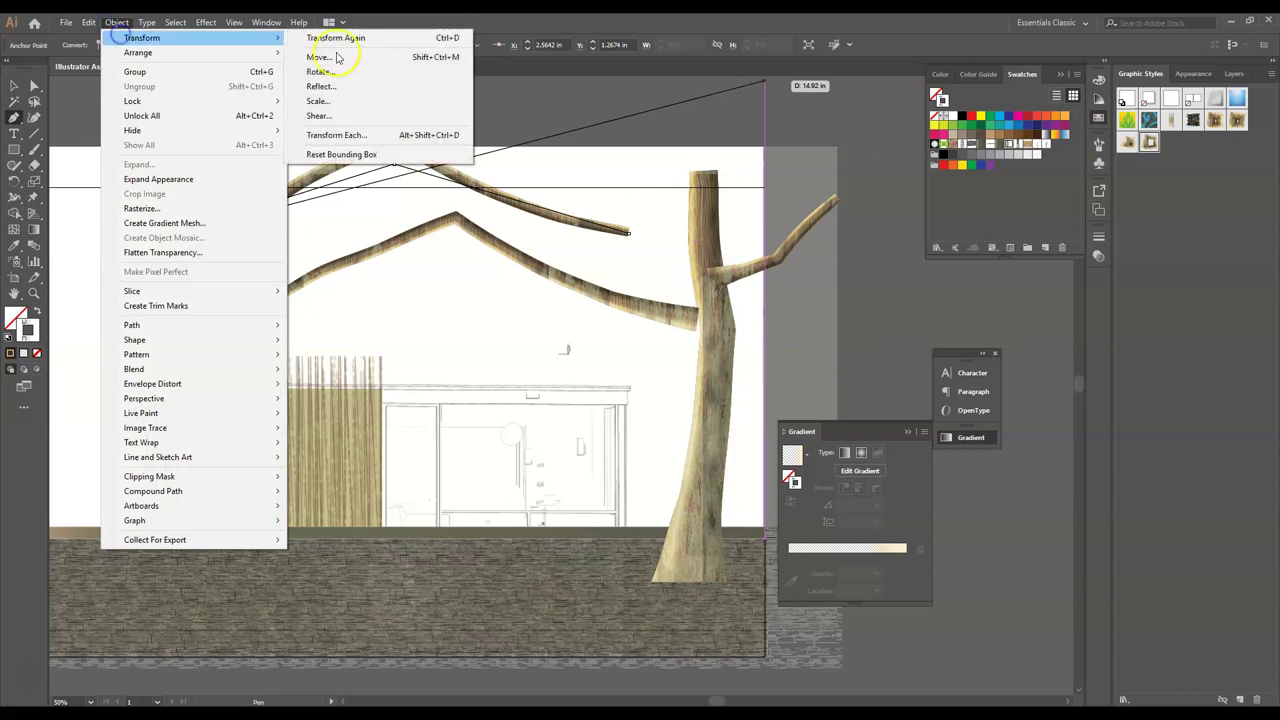
left_click(366, 86)
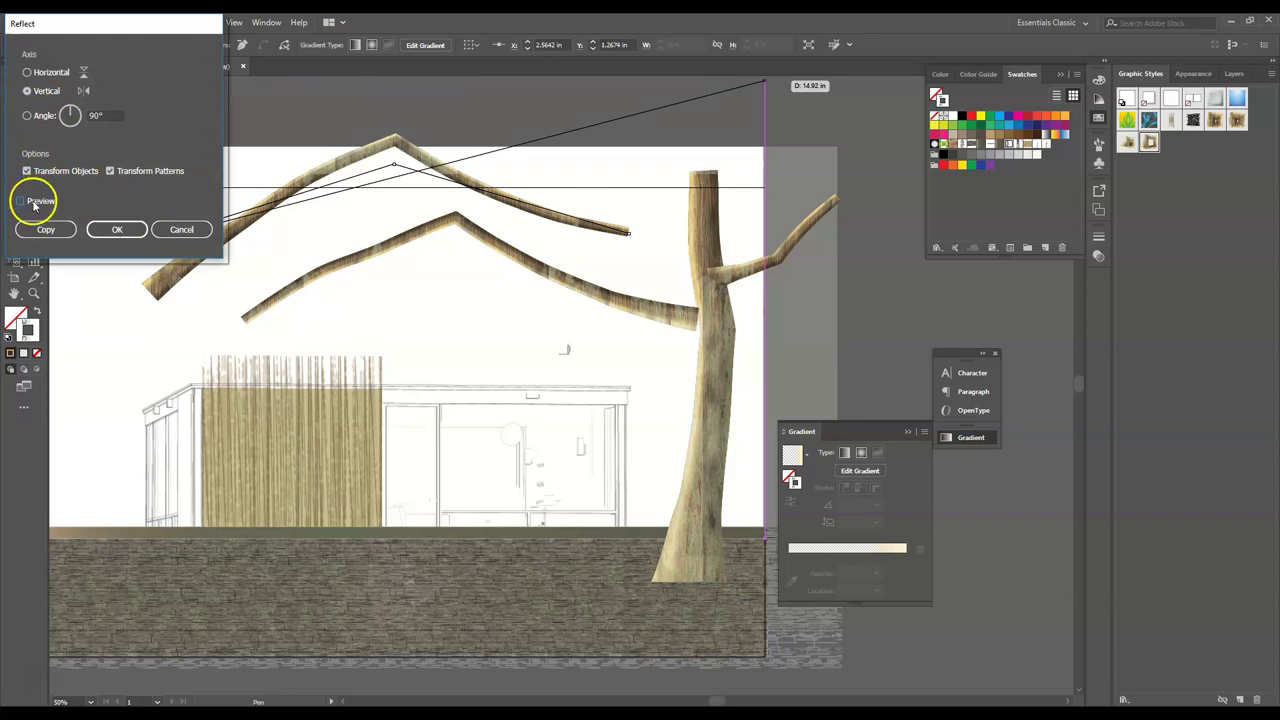
left_click(114, 229)
left_click(12, 88)
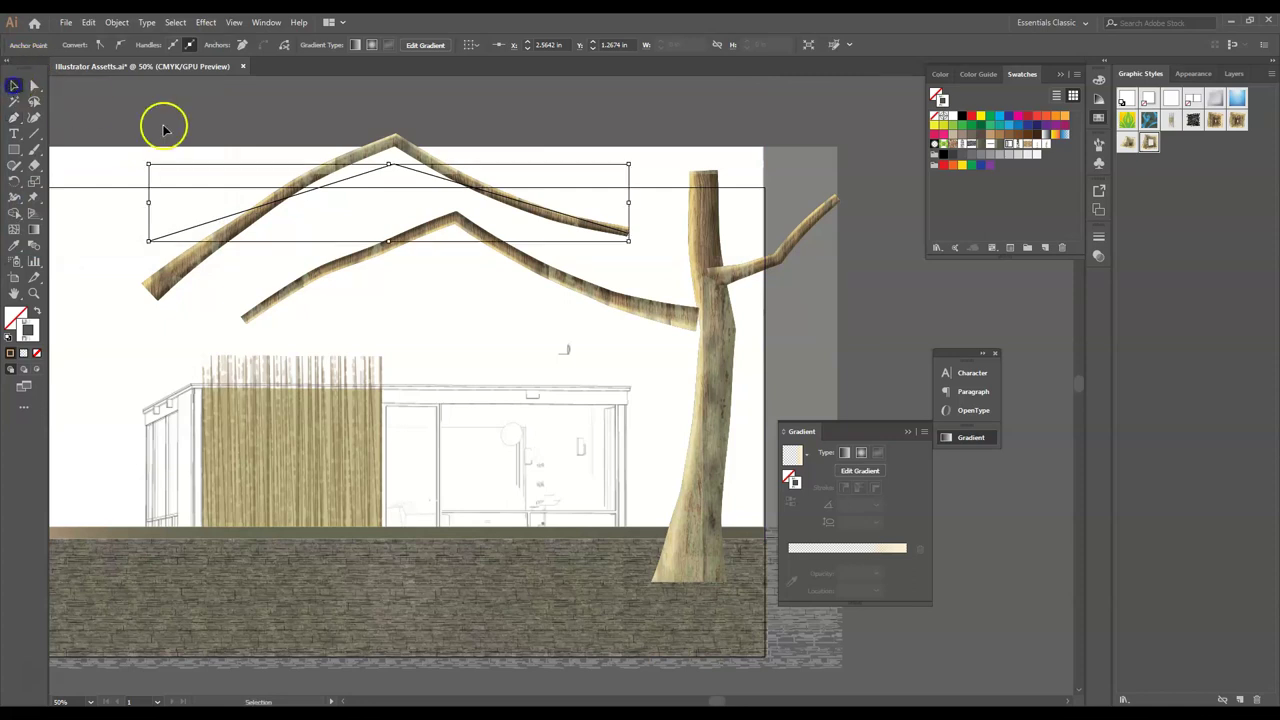
- Delete both arched branches above the house, leaving only the trunk and its short right-hand branch
left_click(162, 123)
left_click(245, 222)
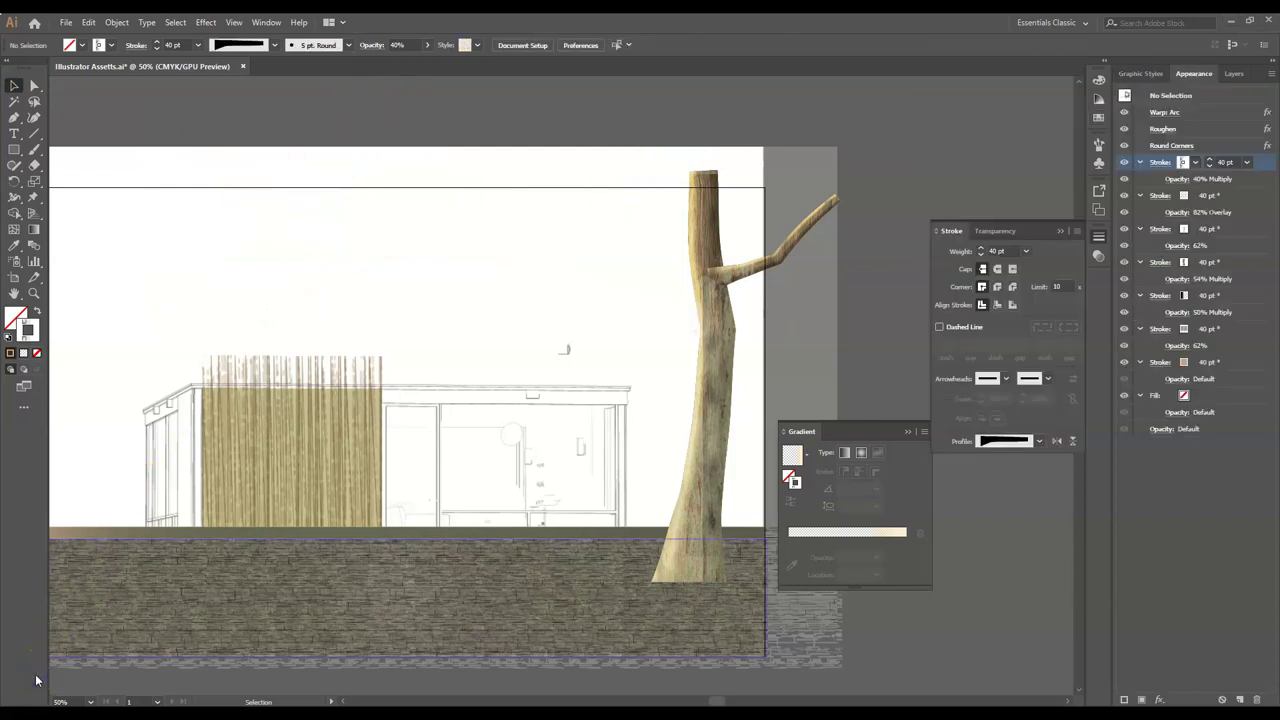
left_click(180, 470)
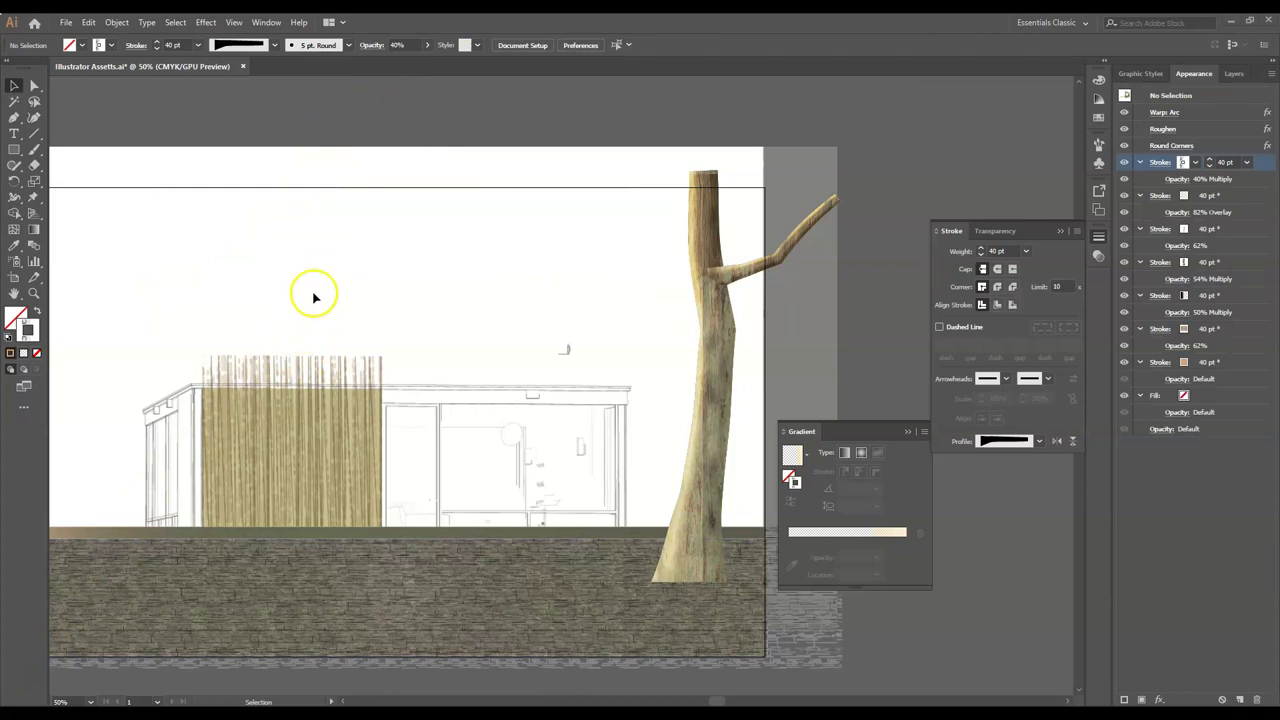
- Draw a four-point branch path from the trunk leftward above the house roof and apply the 40 pt branch graphic style
left_click(15, 119)
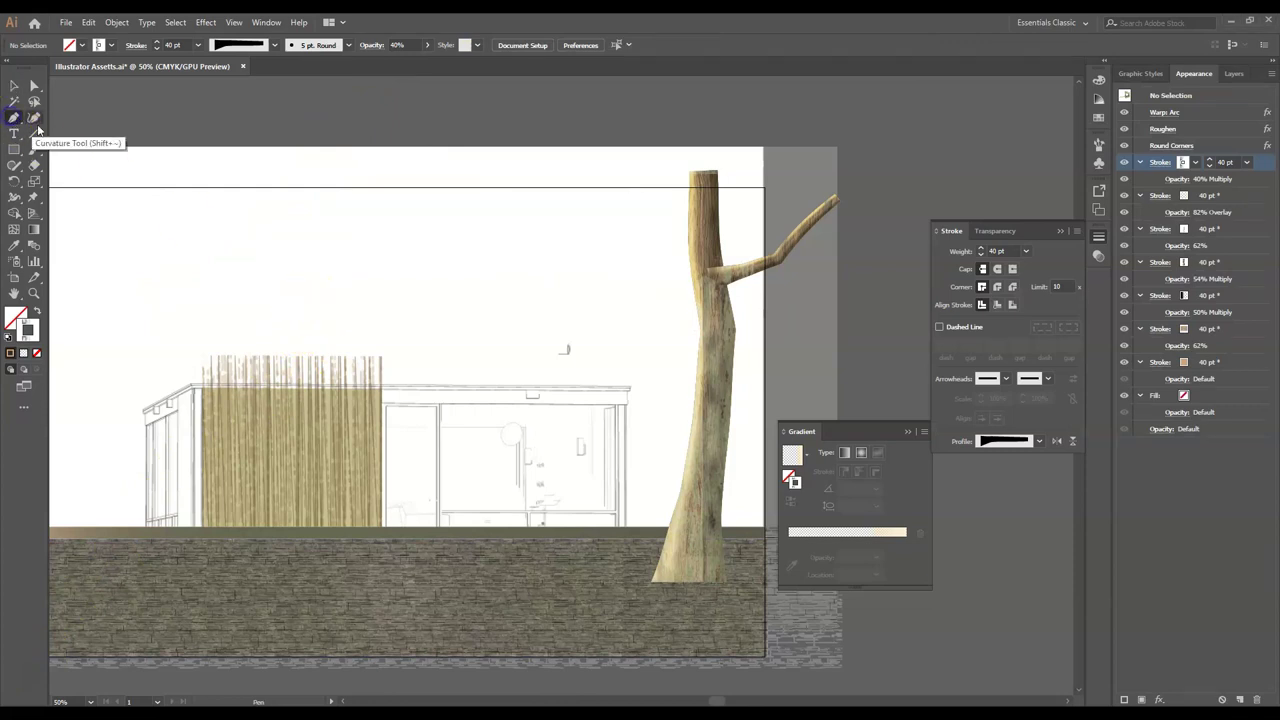
left_click(696, 318)
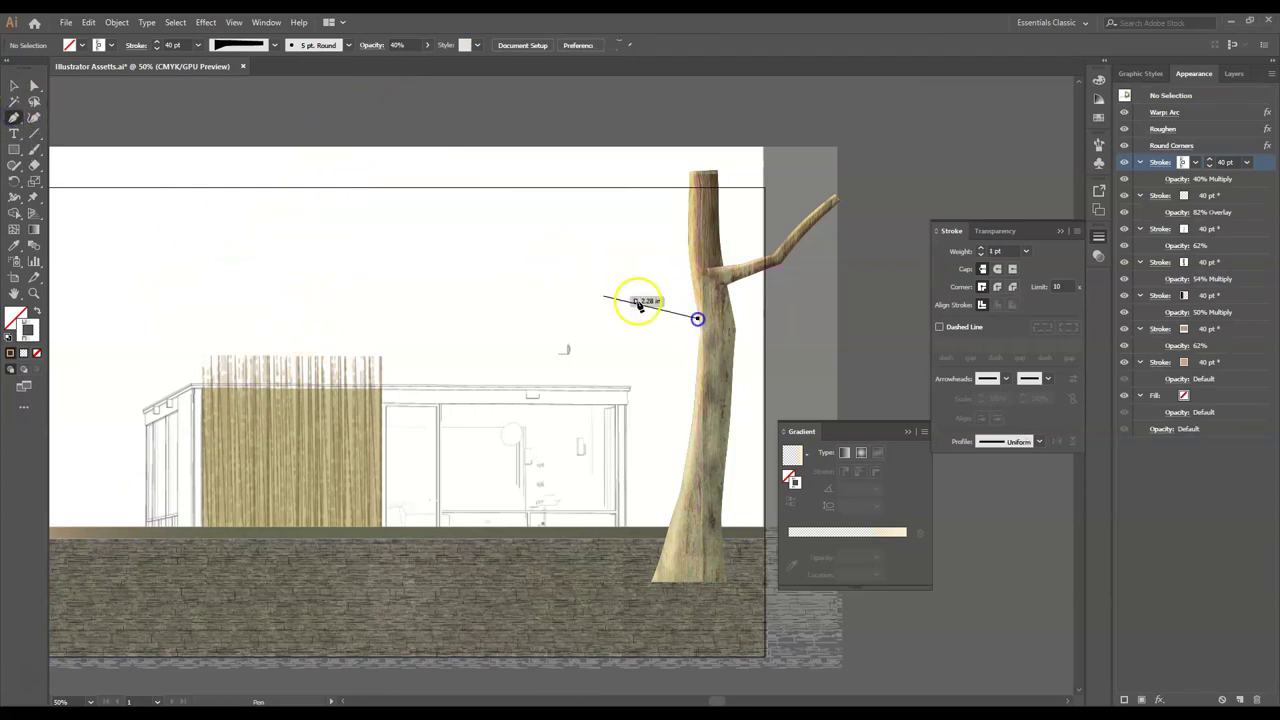
left_click_drag(546, 286, 410, 288)
left_click(410, 287)
left_click(180, 335)
left_click(62, 210)
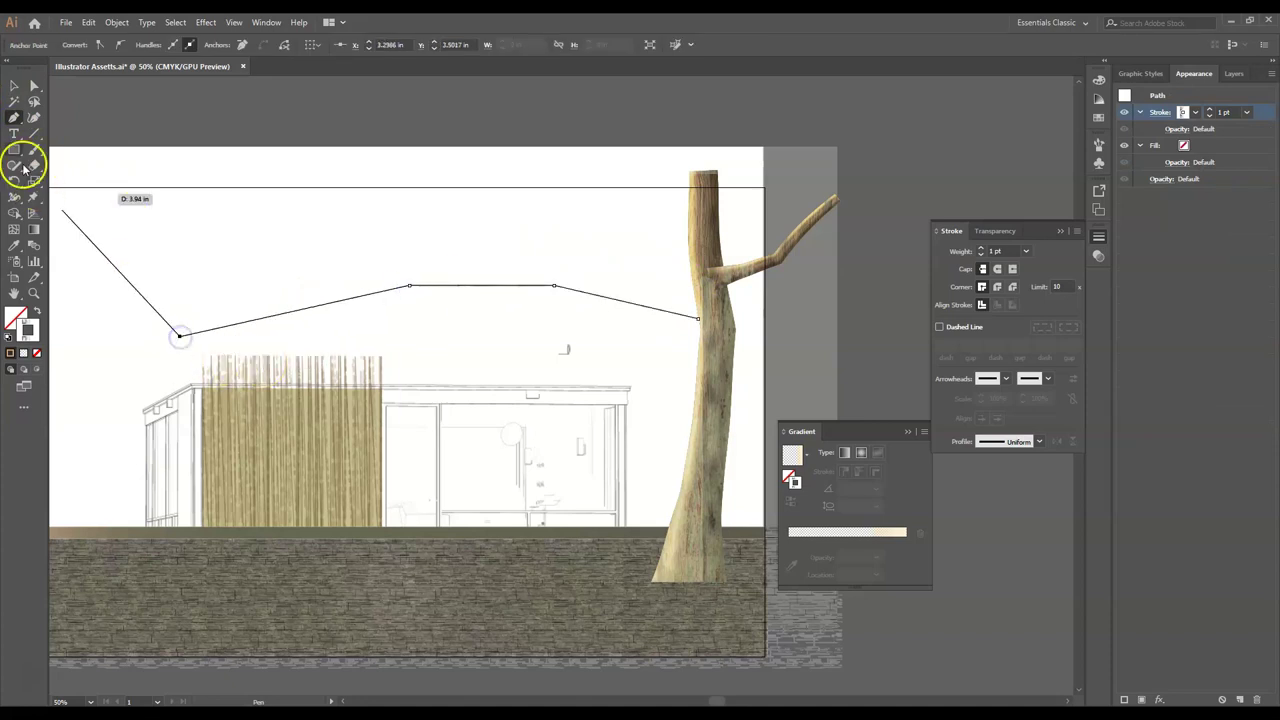
left_click(12, 85)
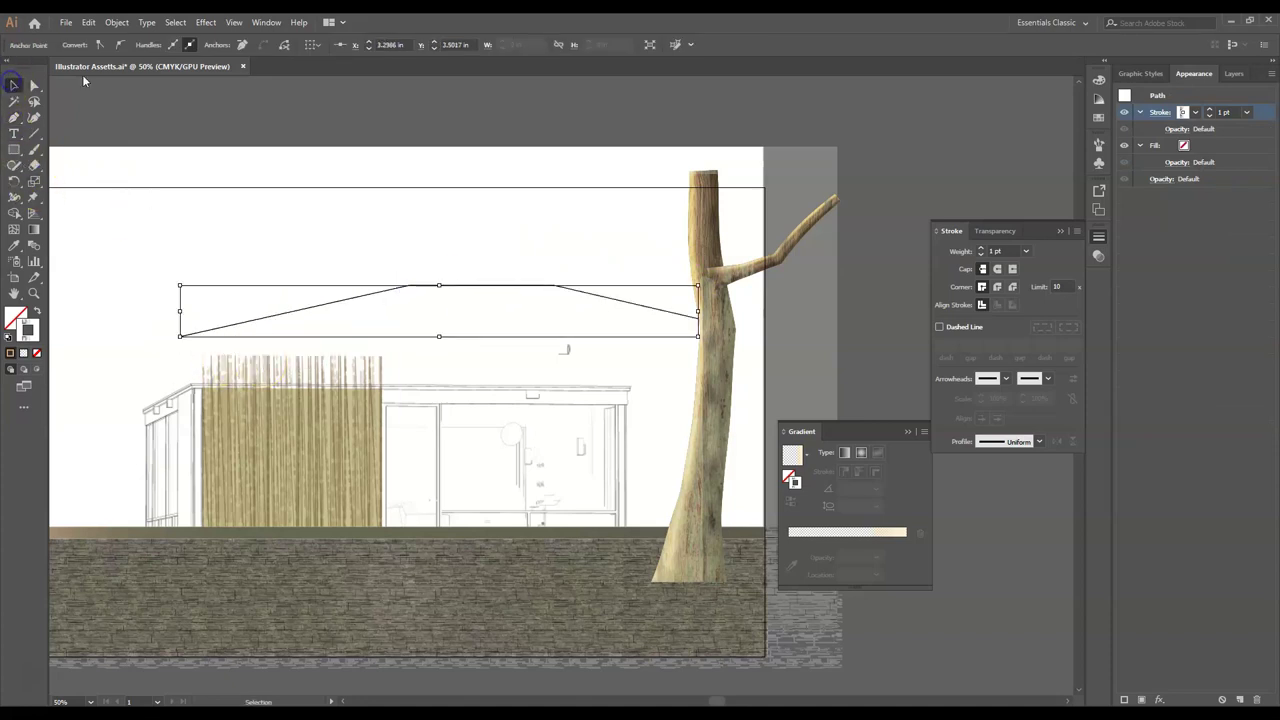
left_click(1140, 73)
left_click(1148, 145)
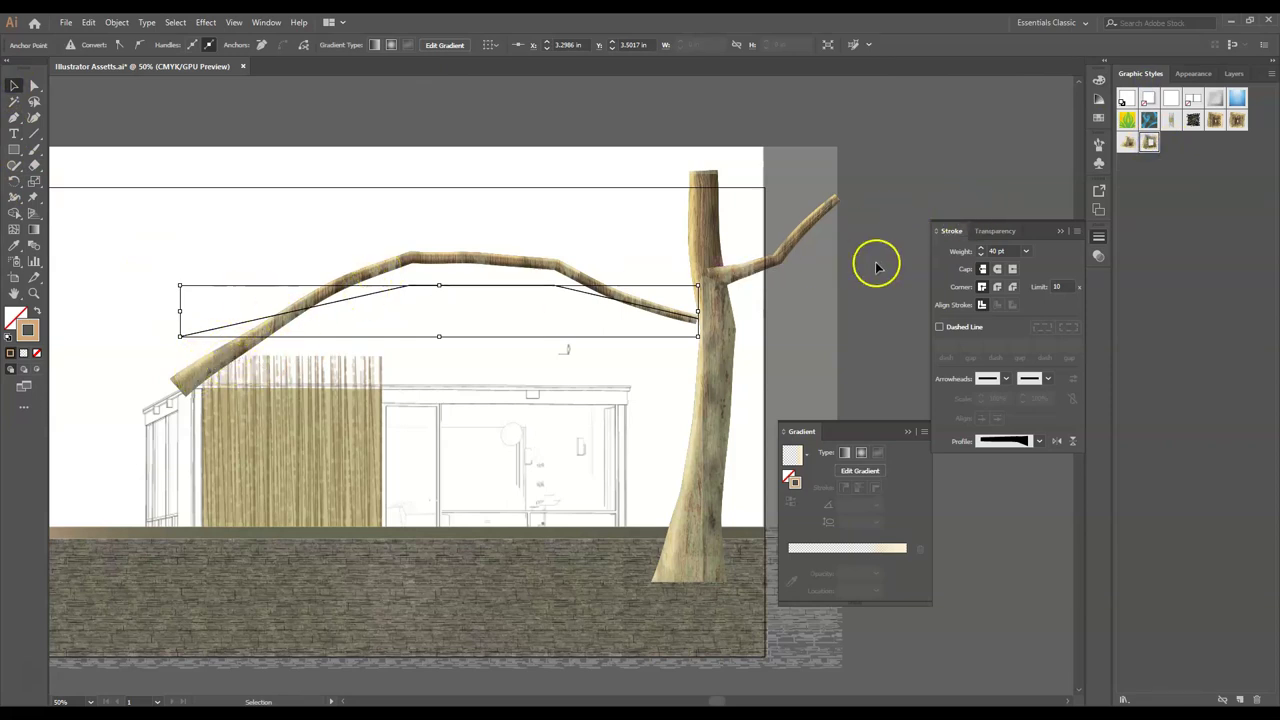
- Flip the width profile of every 40 pt stroke on the arched branch so its thick end meets the trunk
left_click(1193, 73)
left_click(1250, 365)
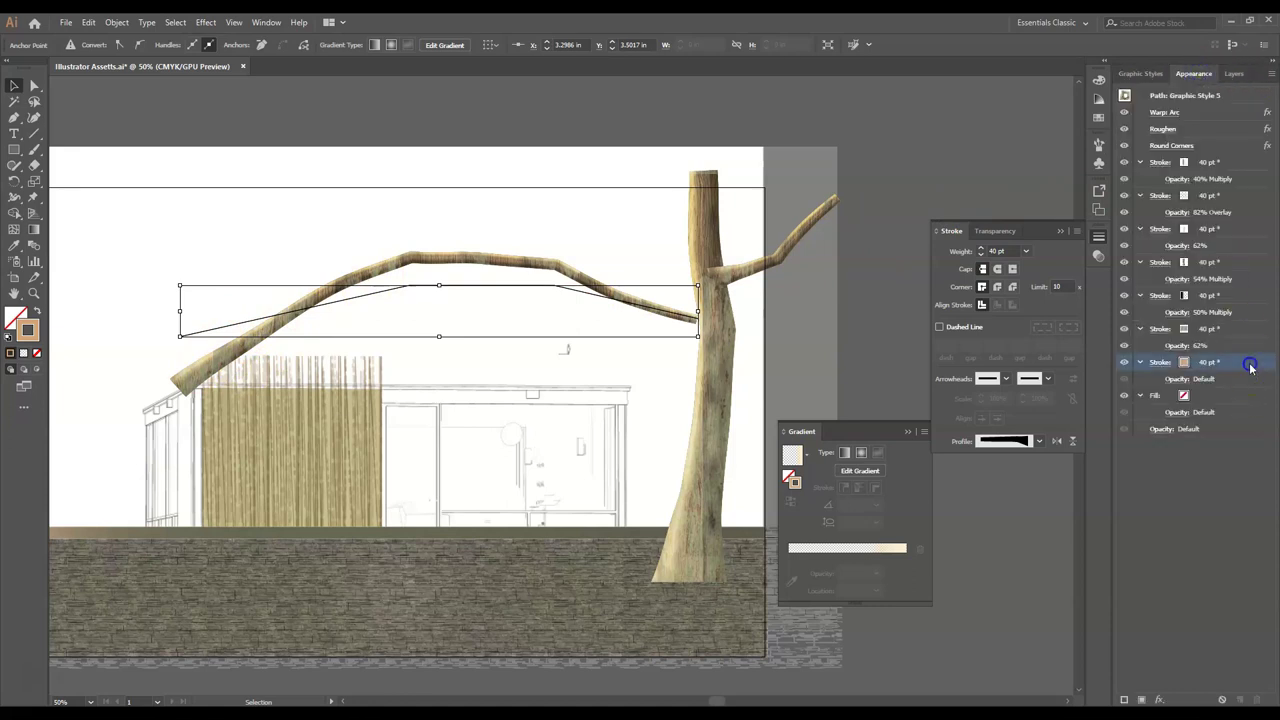
left_click(1057, 442)
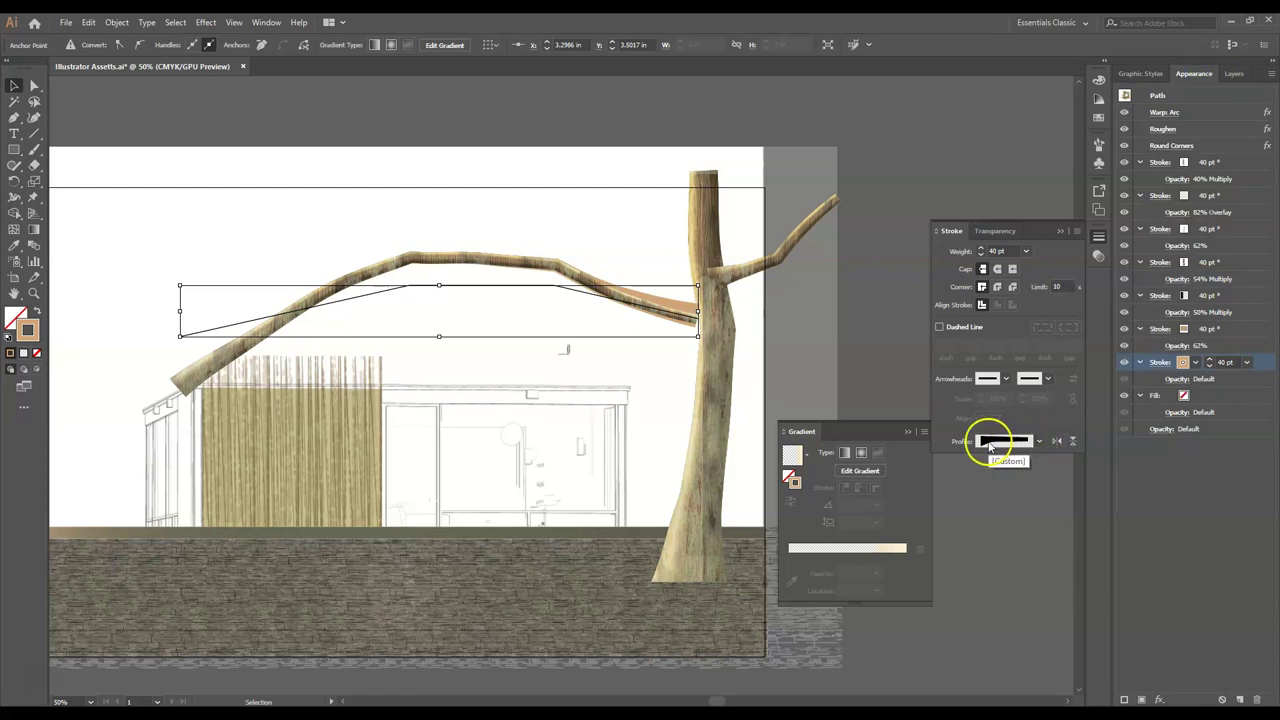
left_click_drag(1190, 362, 1250, 335)
left_click(1249, 296)
mouse_move(1230, 296)
left_mouse_down()
mouse_move(1251, 263)
mouse_move(1234, 234)
mouse_move(1242, 195)
left_mouse_up()
left_click(1058, 441)
left_click(1057, 441)
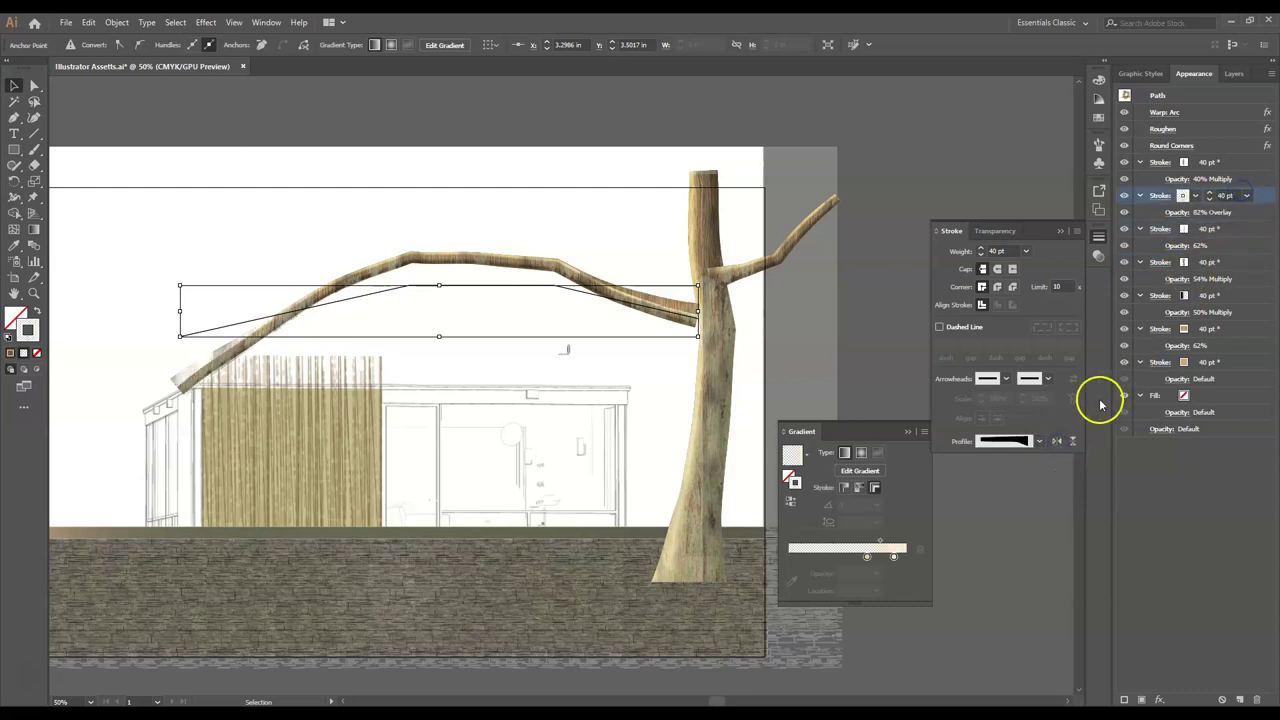
left_click(1057, 441)
left_click(1230, 162)
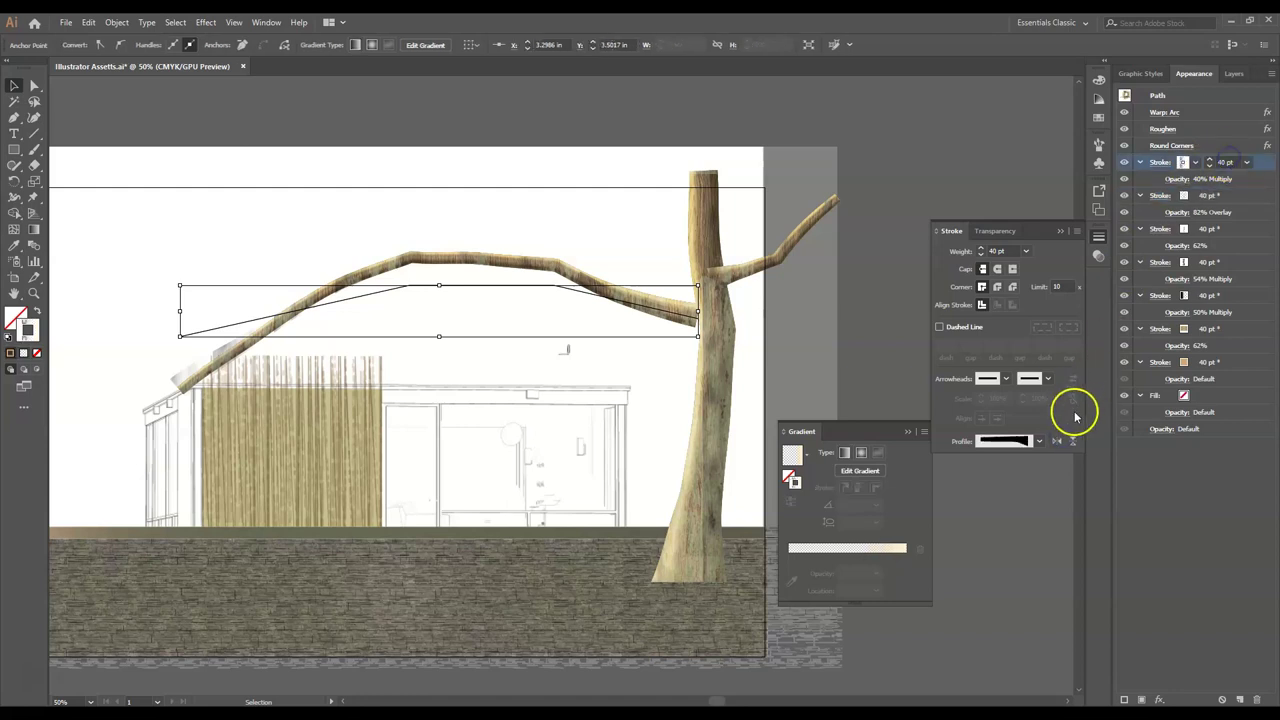
left_click(1057, 441)
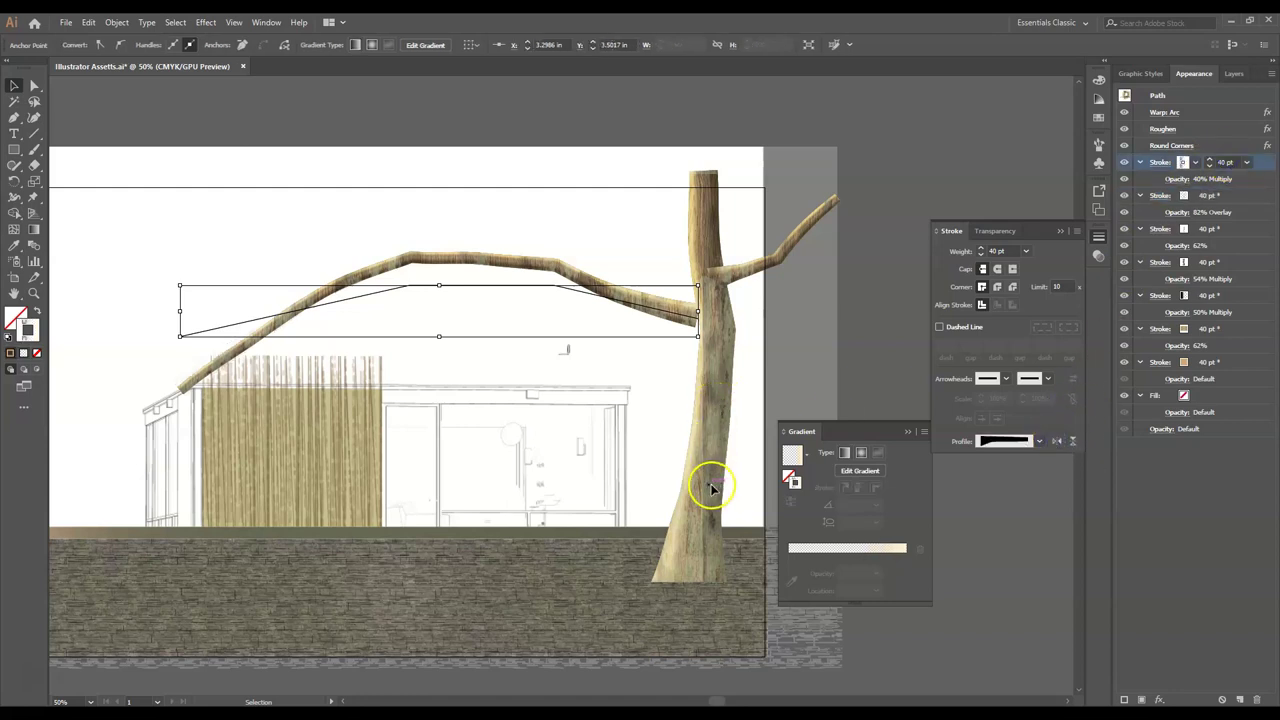
- Save the flipped branch's appearance as a new graphic style and deselect the branch
left_click(1135, 73)
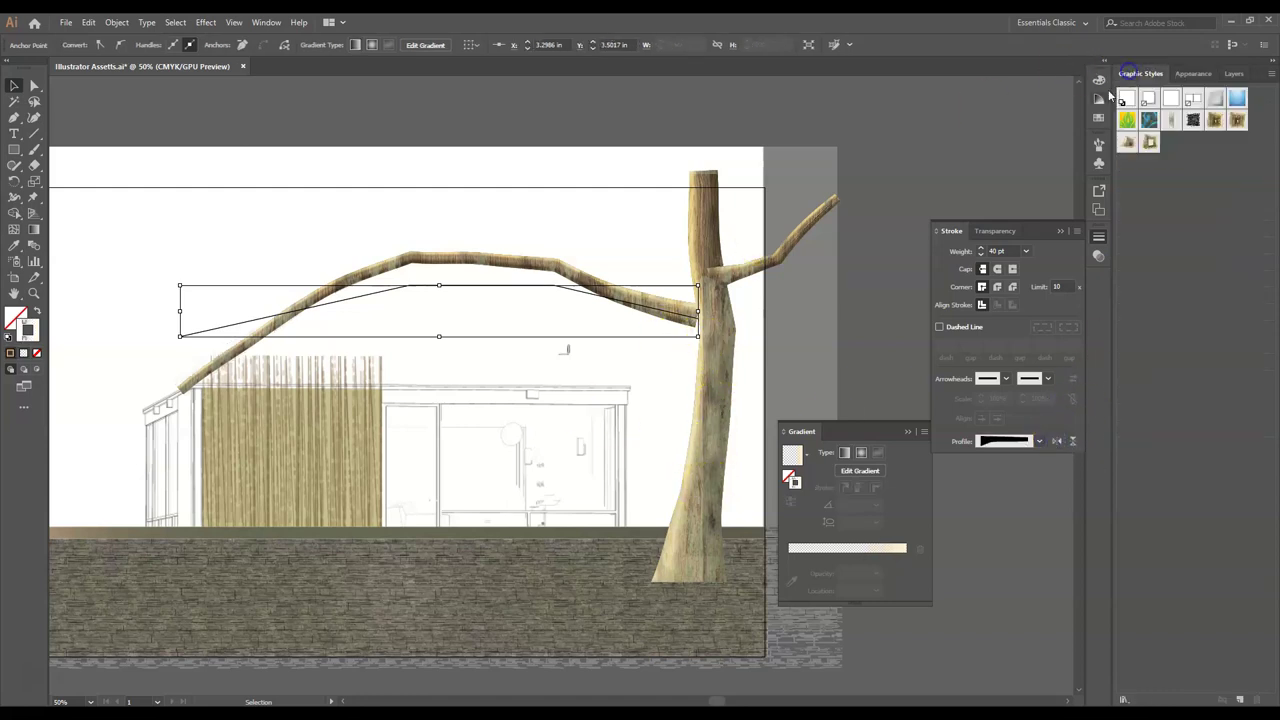
left_click_drag(494, 262, 1177, 220)
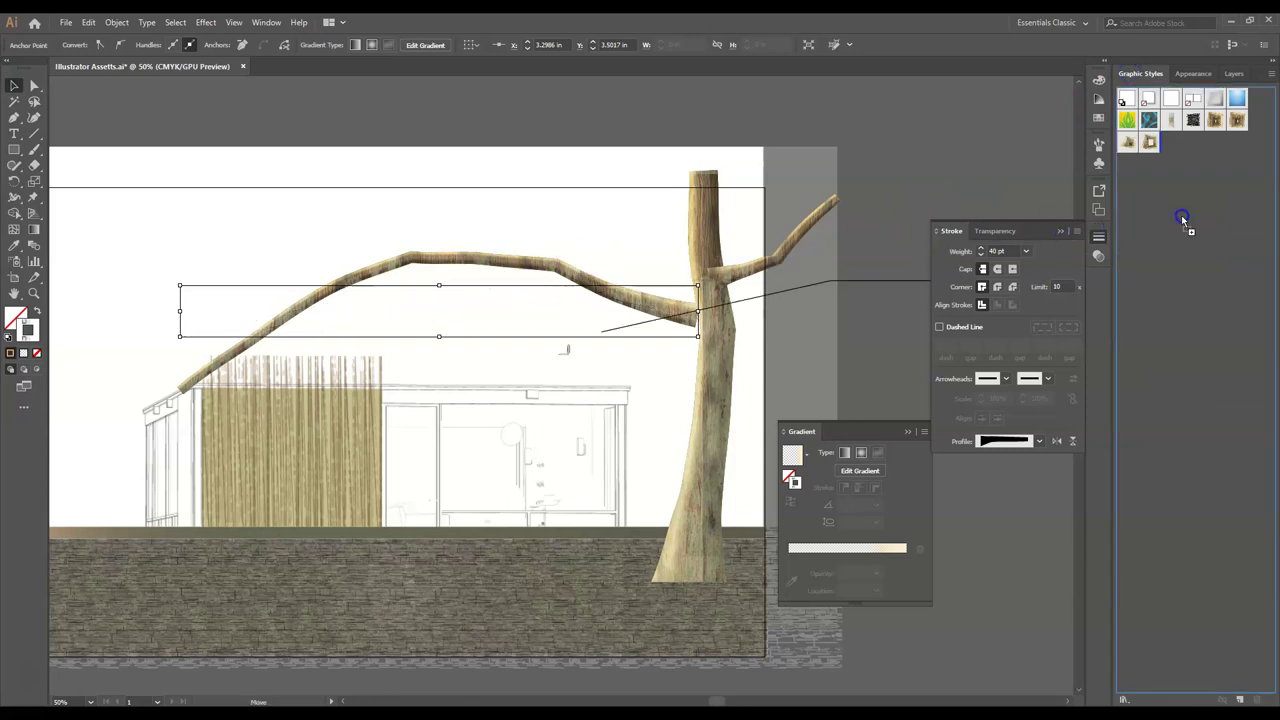
left_click(374, 222)
- Draw a five-point branch path from the upper trunk leftward with an upturned tip and apply the flipped-profile branch graphic style
left_click(15, 117)
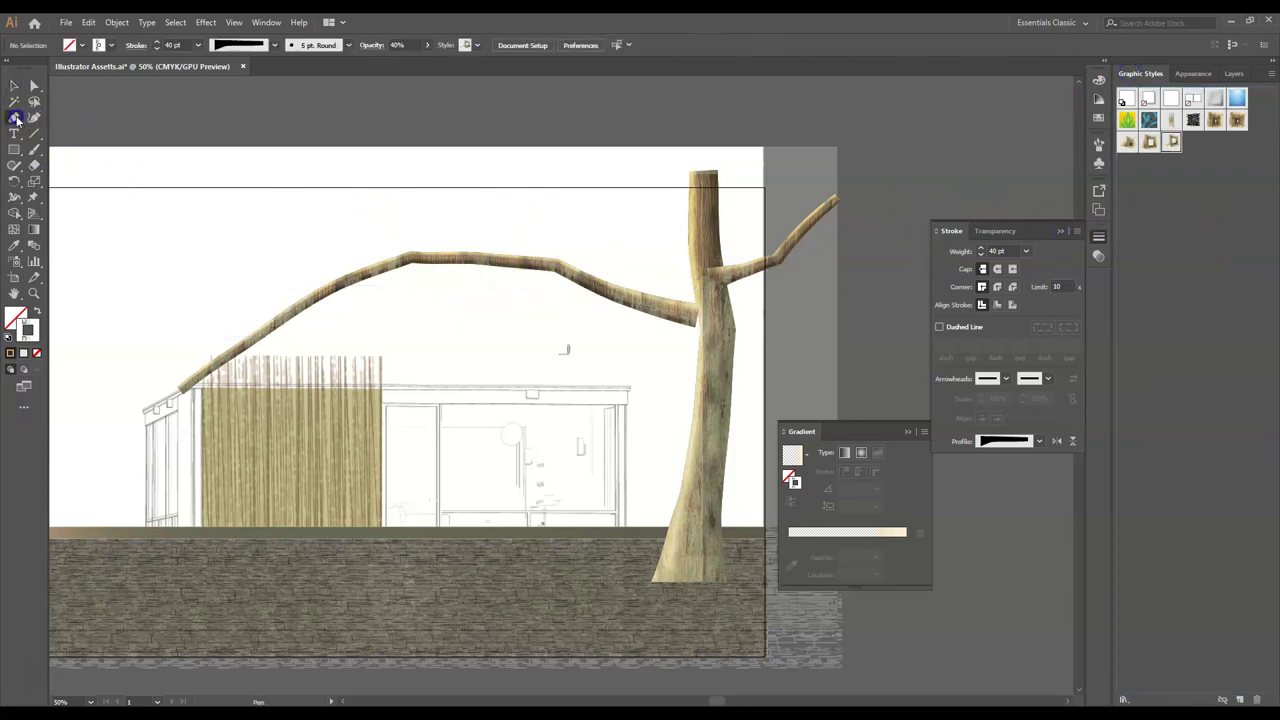
left_click(689, 237)
left_click(583, 207)
left_click(465, 198)
left_click(350, 200)
left_click(277, 165)
left_click(1172, 143)
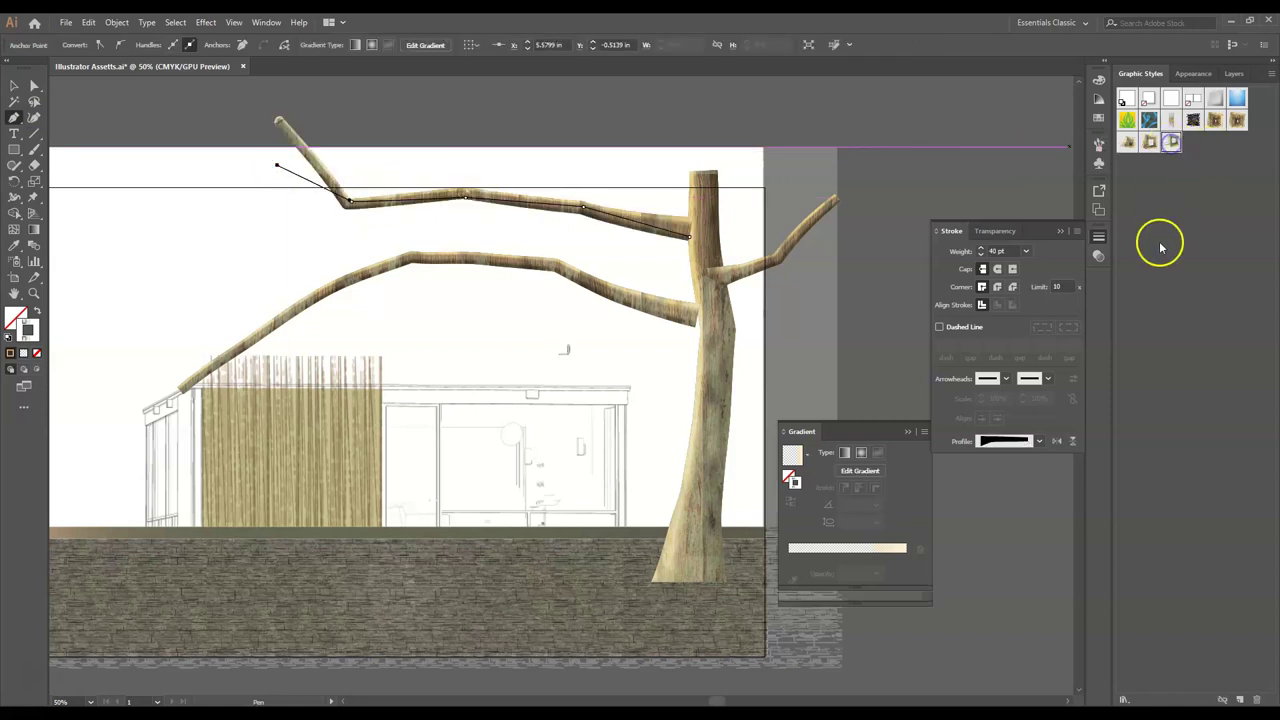
left_click(17, 86)
left_click(134, 206)
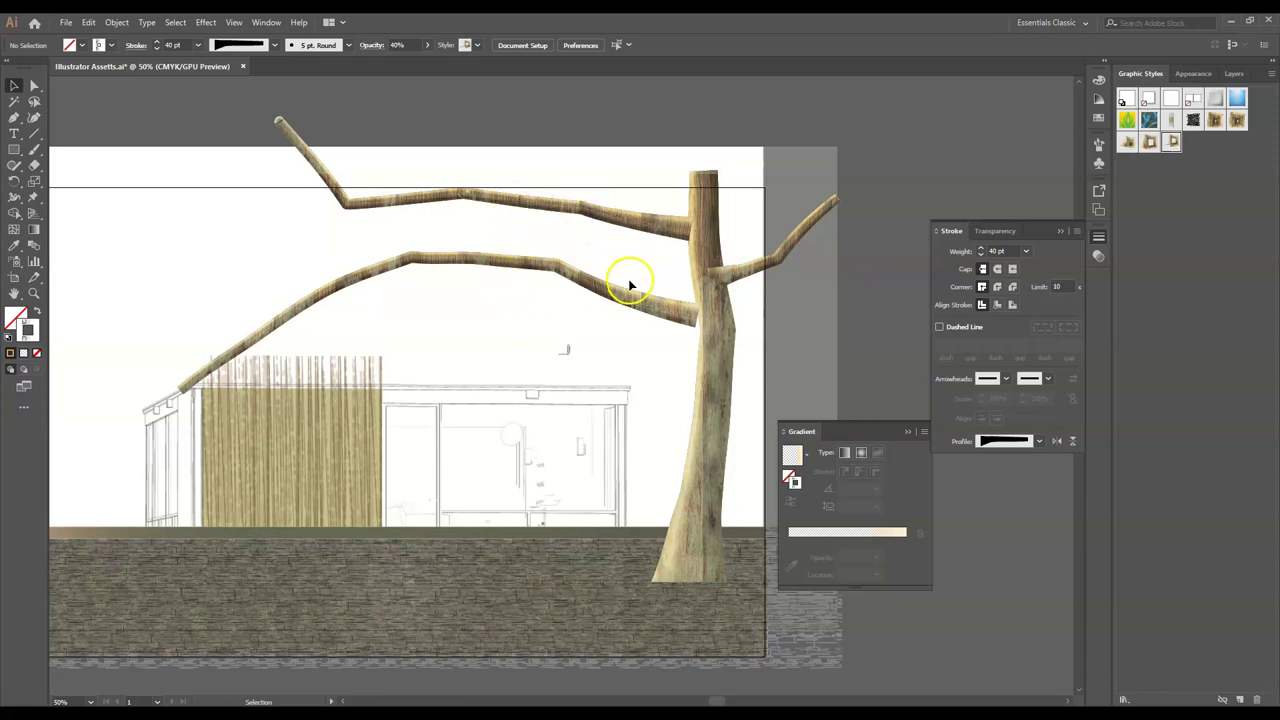
- Copy the three branches and paste them as pixels into Composition.jpg in Photoshop, above the tree layer
left_click(790, 248)
left_click(586, 209, "shift")
left_click(574, 274, "shift")
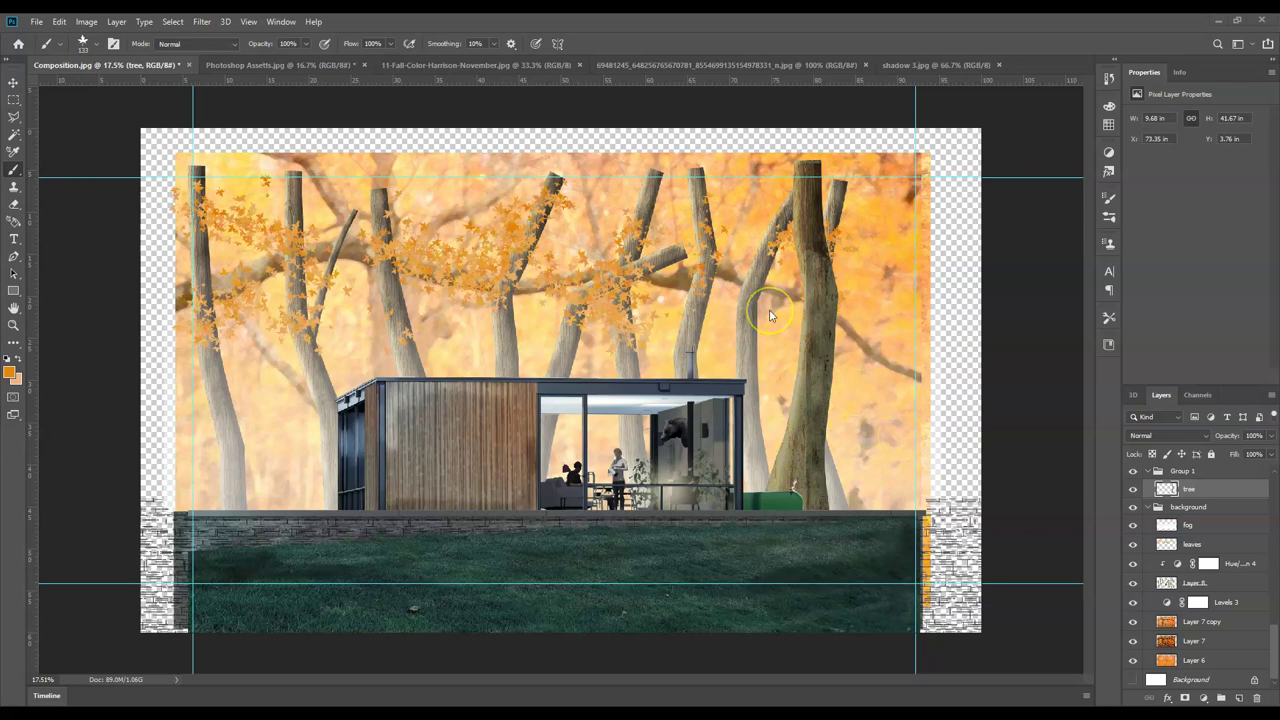
key("ctrl+v")
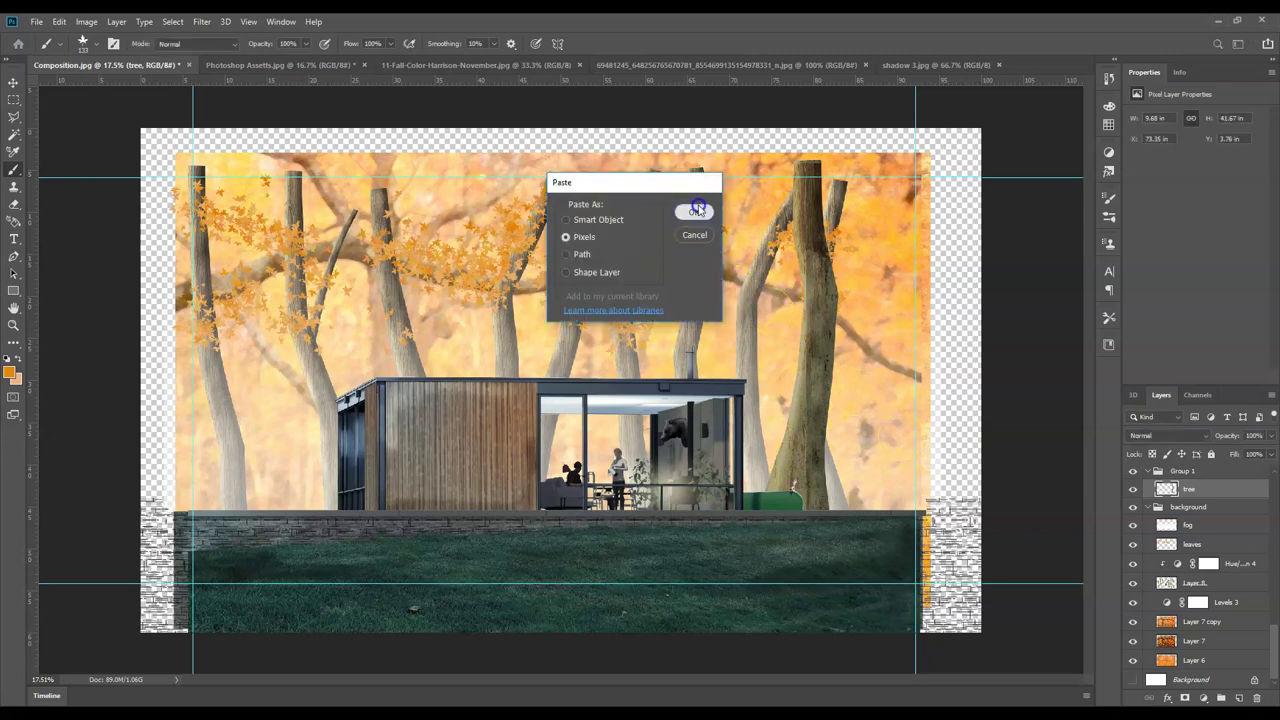
left_click(694, 212)
- Scale the pasted branches to about 54.6 in wide by 22.9 in high and position them against the mossy trunk
left_click_drag(582, 388, 1008, 659)
left_click_drag(794, 408, 707, 283)
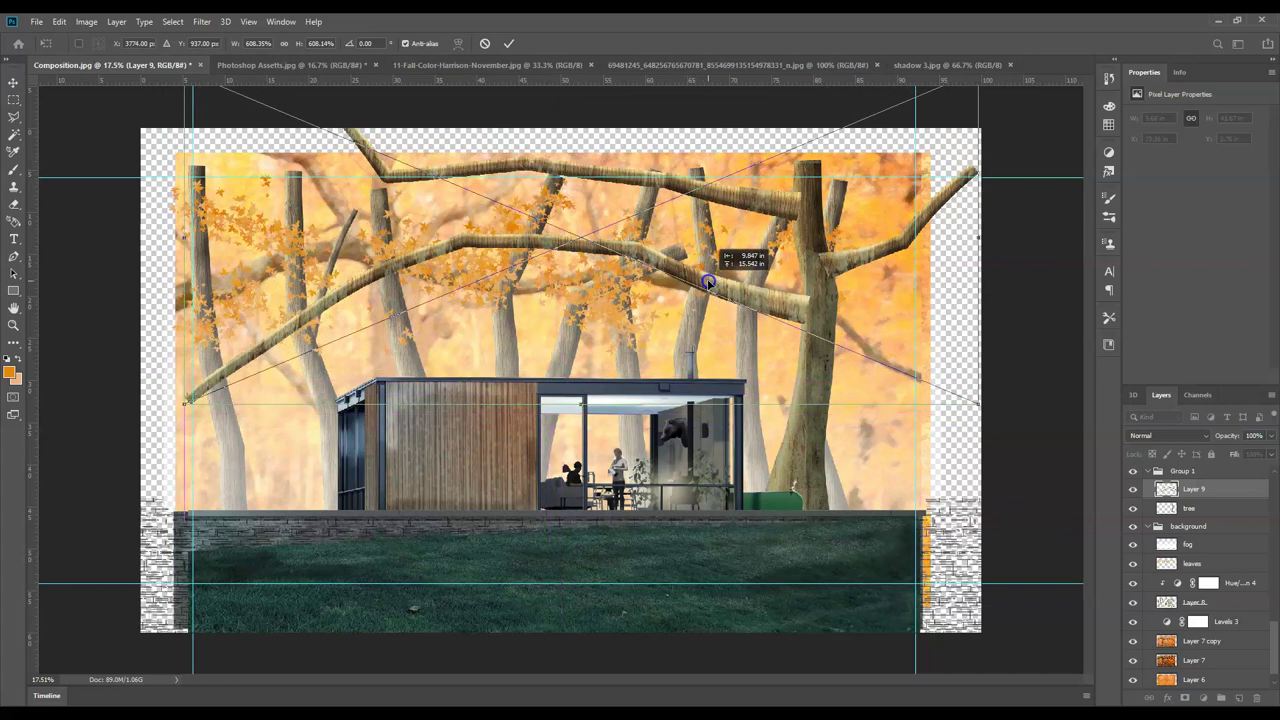
left_click_drag(707, 283, 707, 284)
left_click_drag(186, 402, 406, 287)
left_click_drag(483, 257, 467, 293)
left_click_drag(397, 346, 501, 309)
left_click_drag(508, 301, 511, 318)
key("Return")
- Outline the upper and right-hand branches on Layer 9 with the Polygonal Lasso and cut them from the layer
key("b")
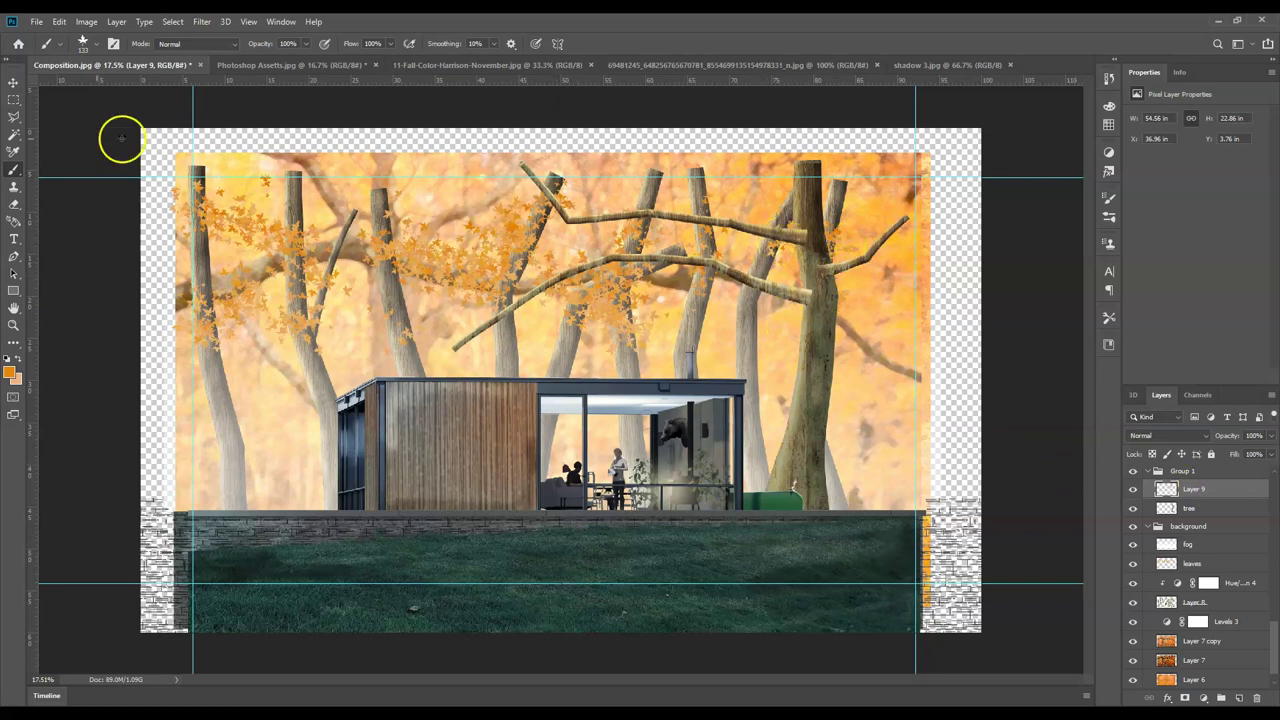
left_click(13, 117)
mouse_move(494, 157)
left_mouse_down()
mouse_move(530, 226)
mouse_move(733, 228)
mouse_move(743, 247)
mouse_move(828, 279)
mouse_move(901, 285)
mouse_move(937, 190)
mouse_move(643, 162)
left_mouse_up()
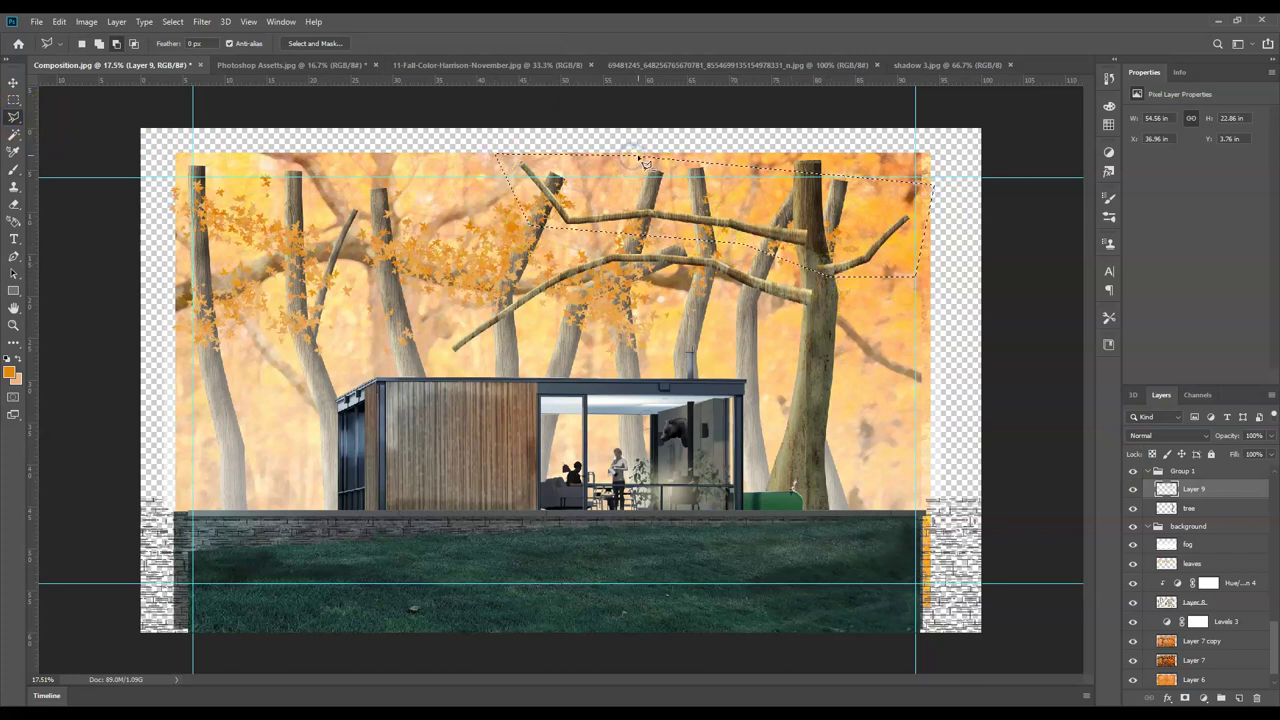
key("Delete")
key("ctrl+d")
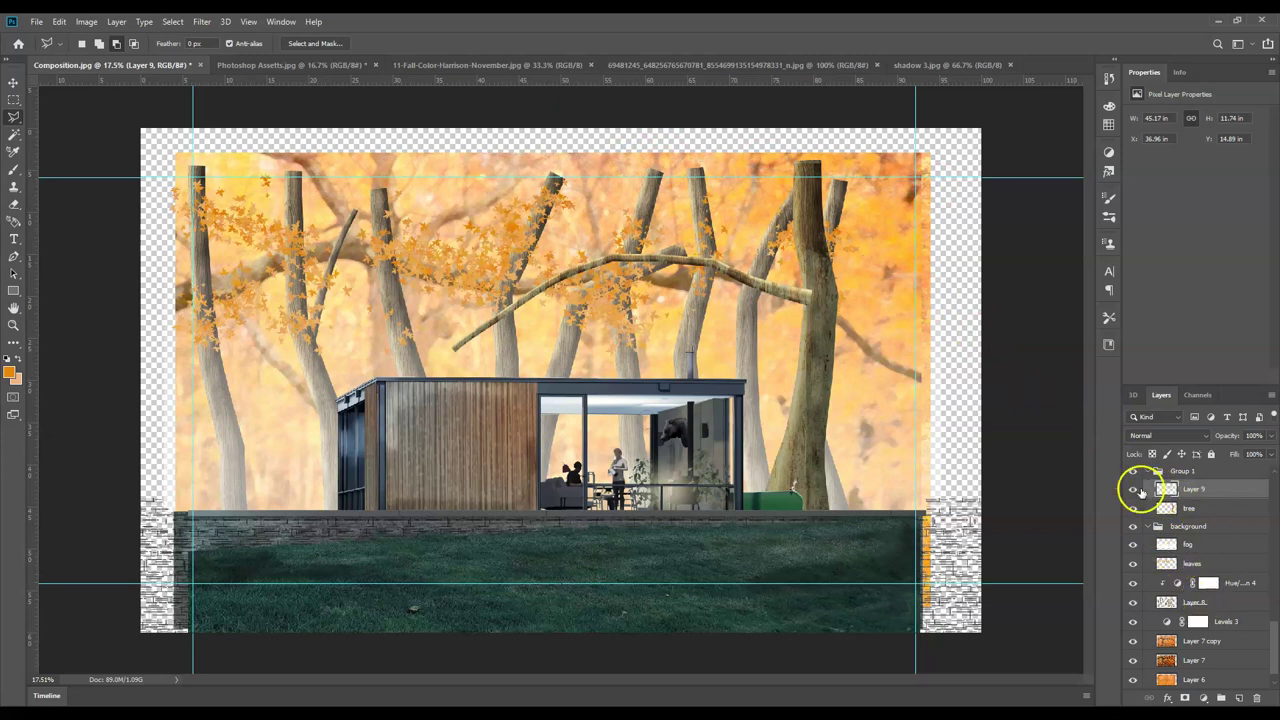
- Paste the cut branches on a new layer beneath the tree layer and move them so they emerge from behind the trunk
key("ctrl+j")
left_click_drag(1215, 505, 1217, 541)
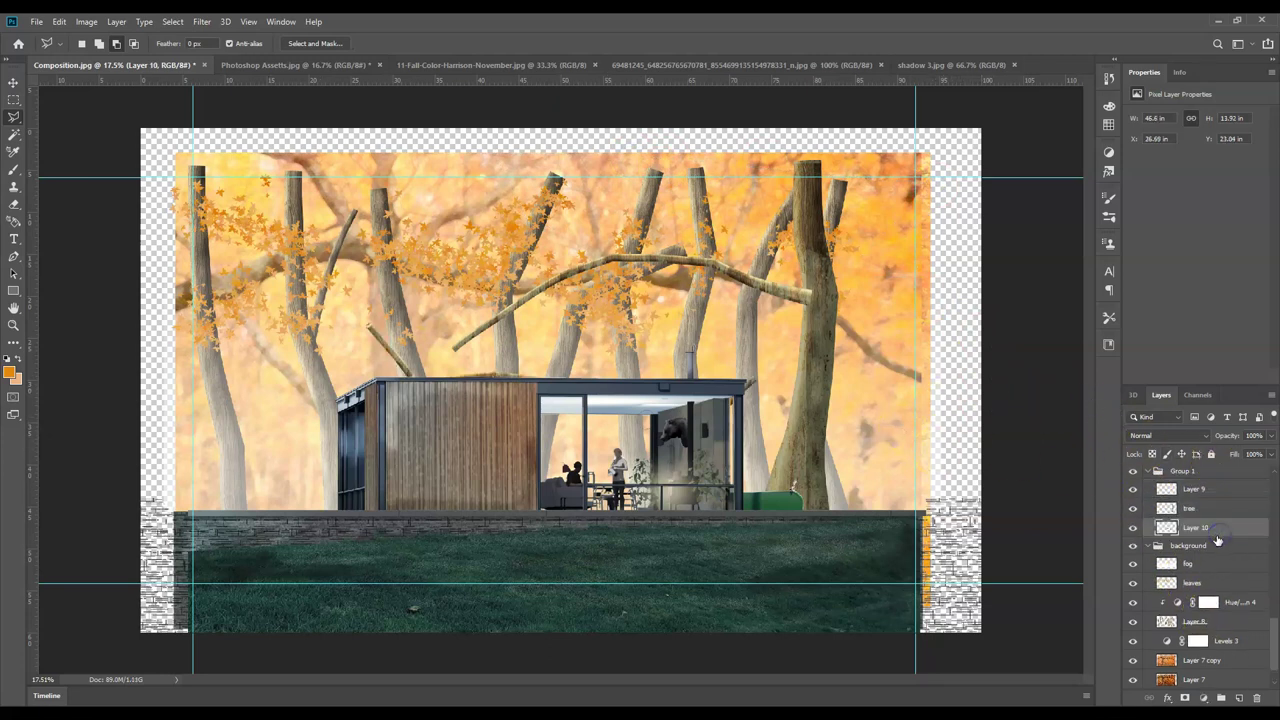
left_click(13, 82)
mouse_move(430, 375)
left_mouse_down()
mouse_move(490, 212)
mouse_move(546, 181)
mouse_move(548, 197)
mouse_move(550, 162)
mouse_move(548, 190)
left_mouse_up()
left_click(841, 374)
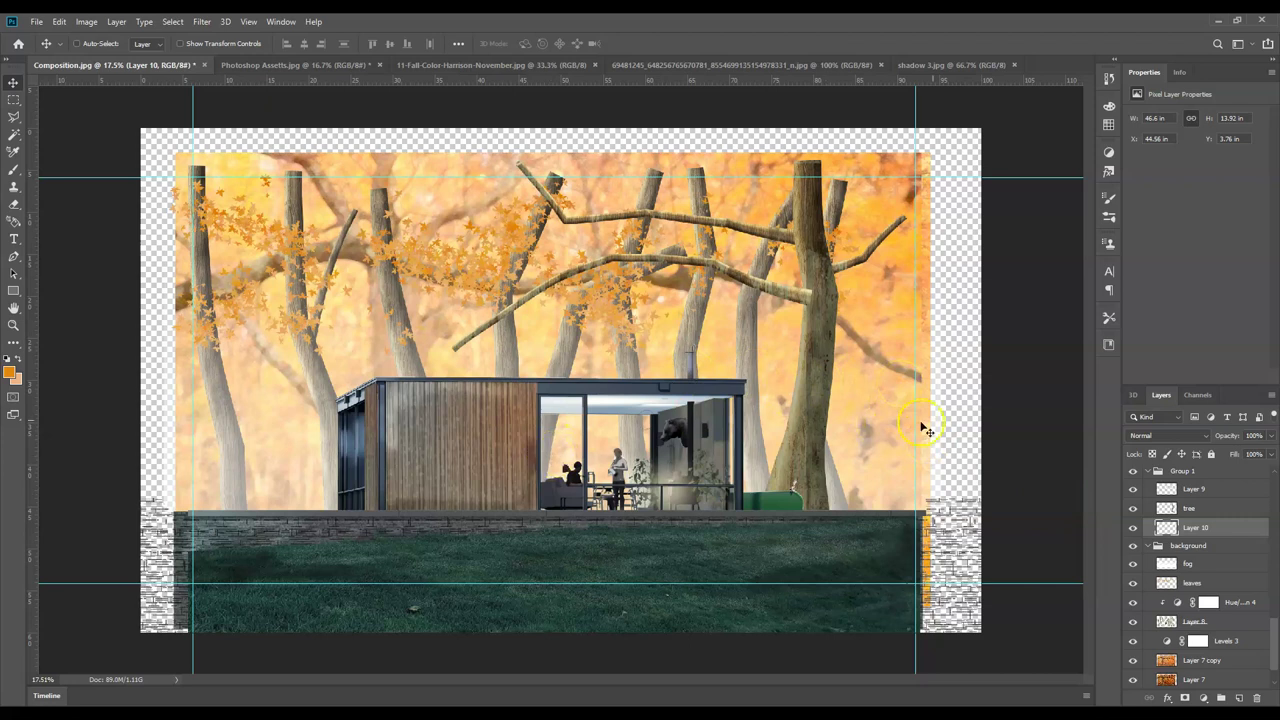
- Add a new layer above Layer 9 and set the foreground colour to black
left_click(1242, 490)
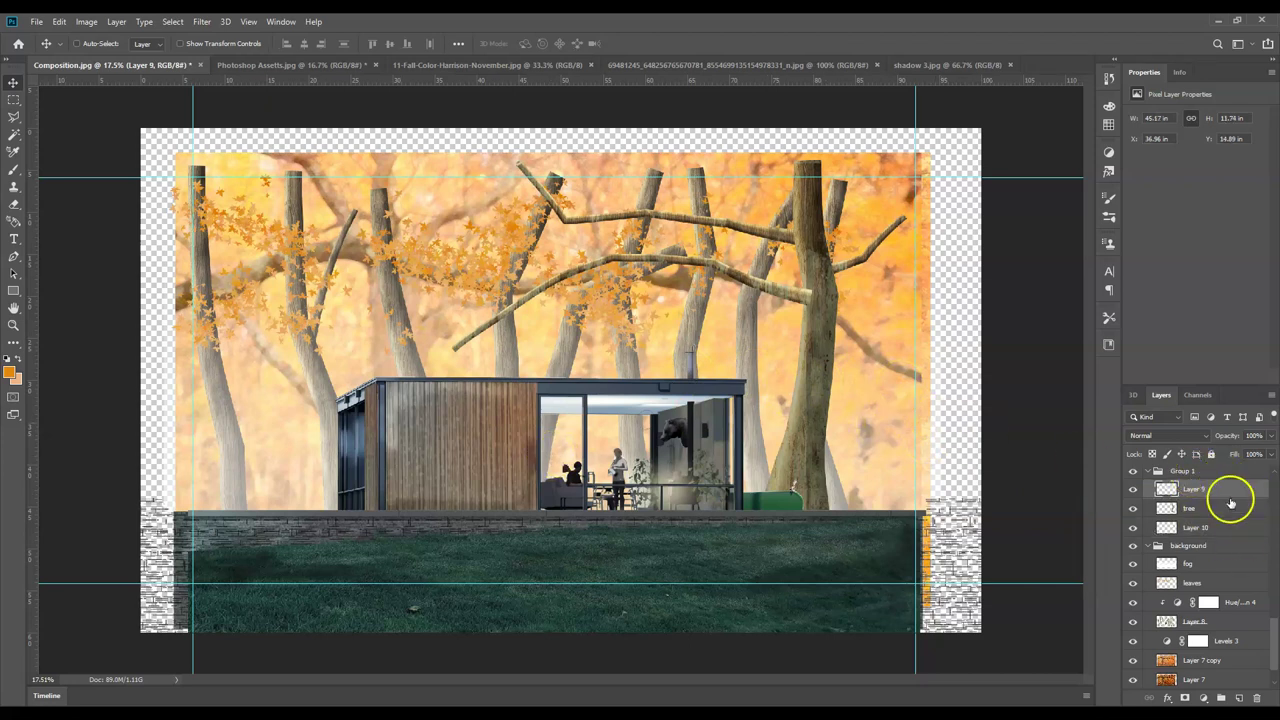
left_click(1239, 698)
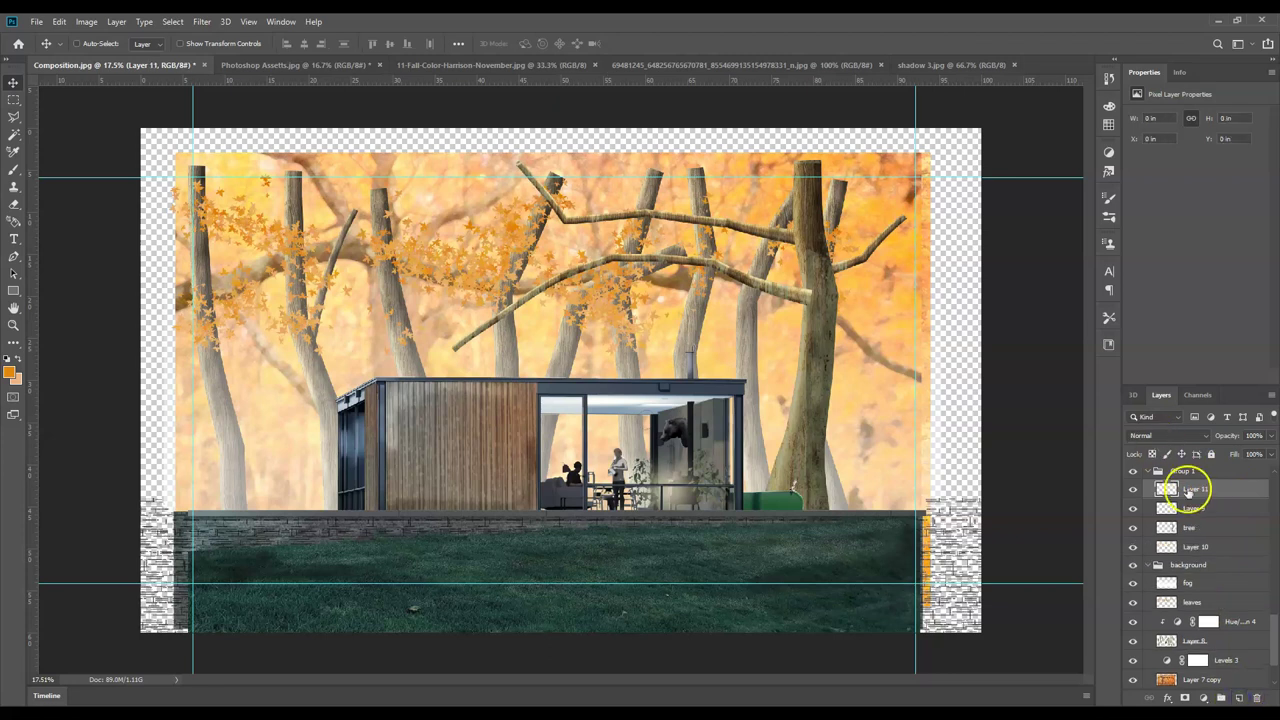
left_click(10, 372)
left_click_drag(729, 229, 706, 346)
left_click(897, 161)
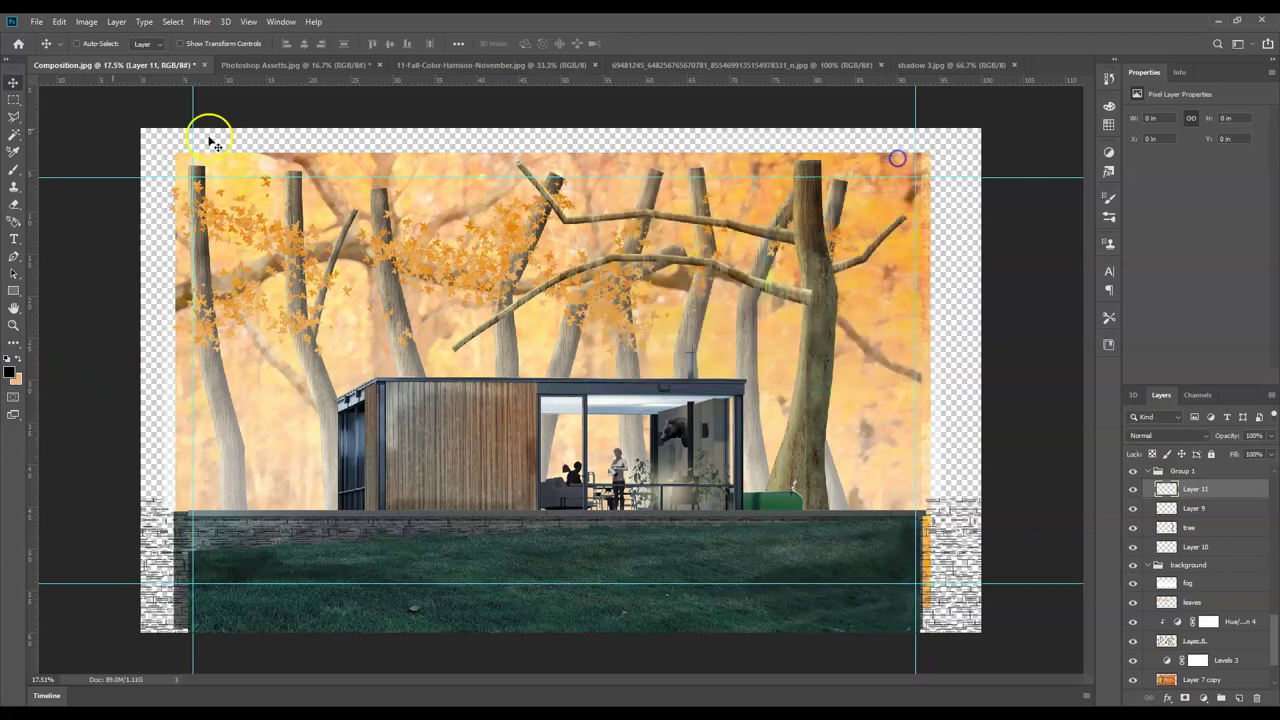
- Choose the Hard Round Pressure Opacity and Flow brush at 15 px for painting on Layer 11
left_click(14, 170)
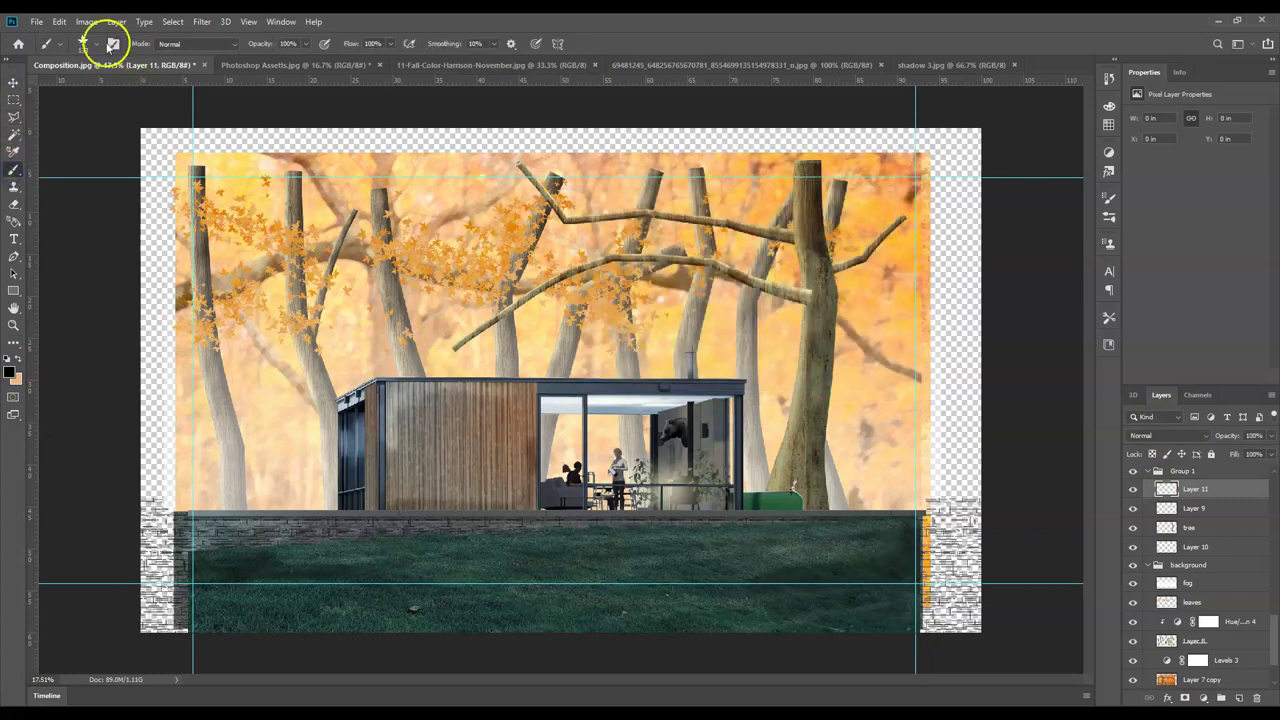
left_click(96, 45)
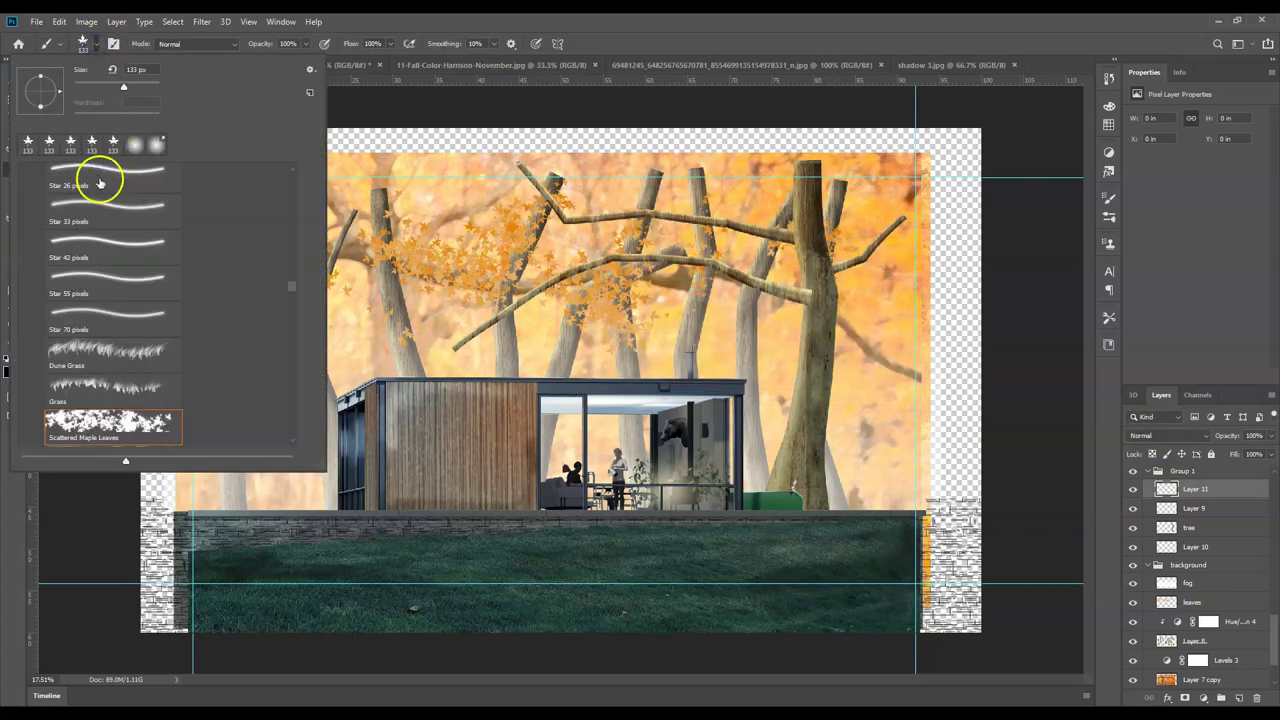
scroll(106, 177, "up", 2)
left_click_drag(288, 282, 289, 157)
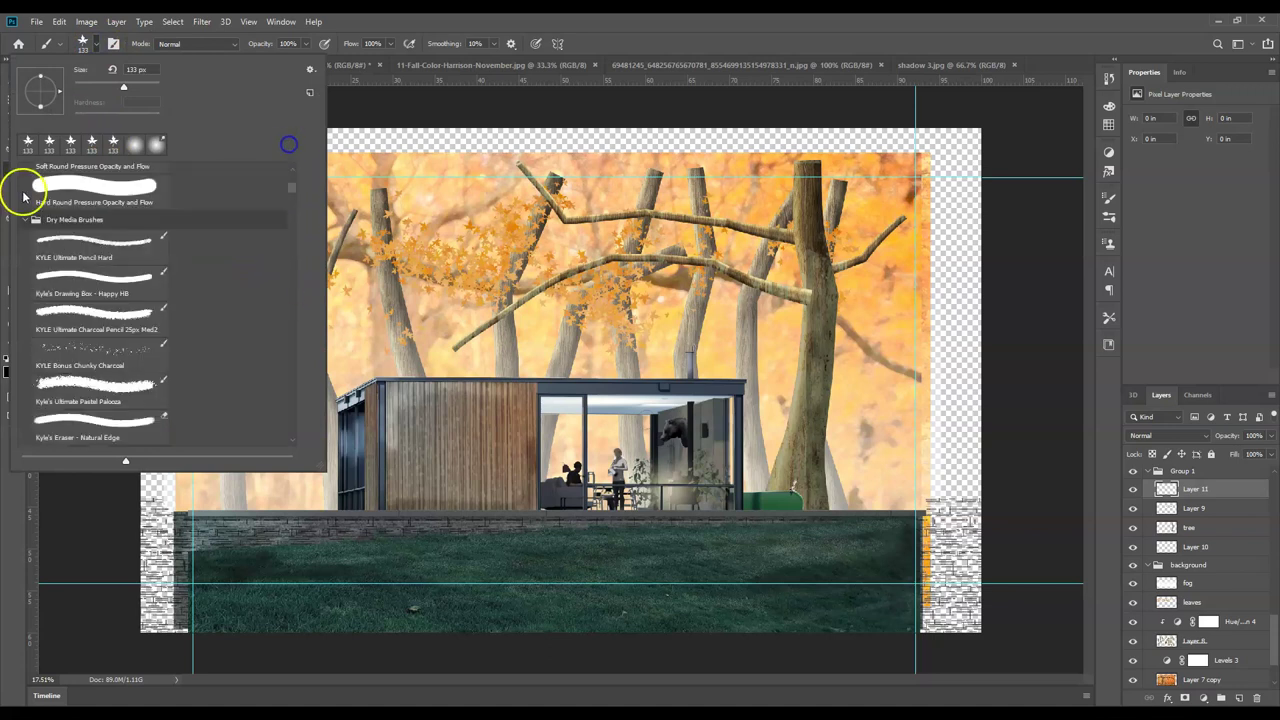
left_click(30, 190)
left_click_drag(123, 88, 125, 90)
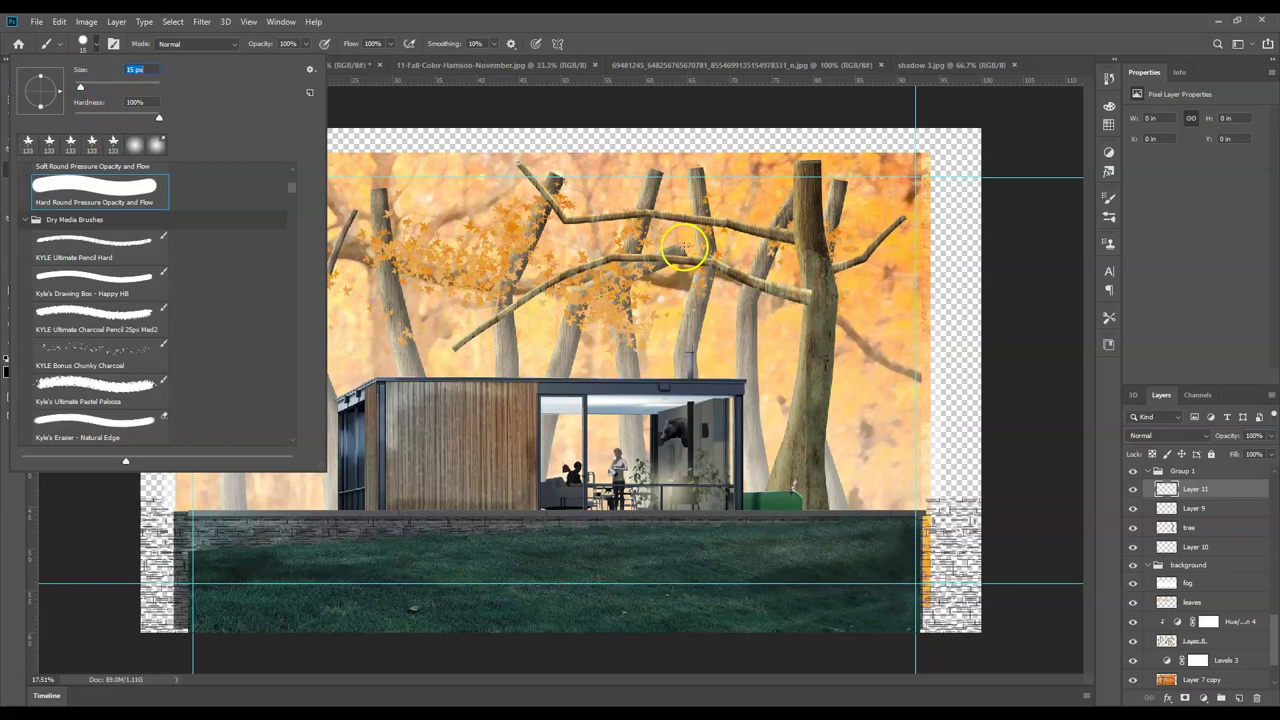
key("Return")
- Paint small black shading marks on Layer 11 where the lower branch meets the mossy trunk and set the layer's opacity to 32%
scroll(831, 311, "up", 5)
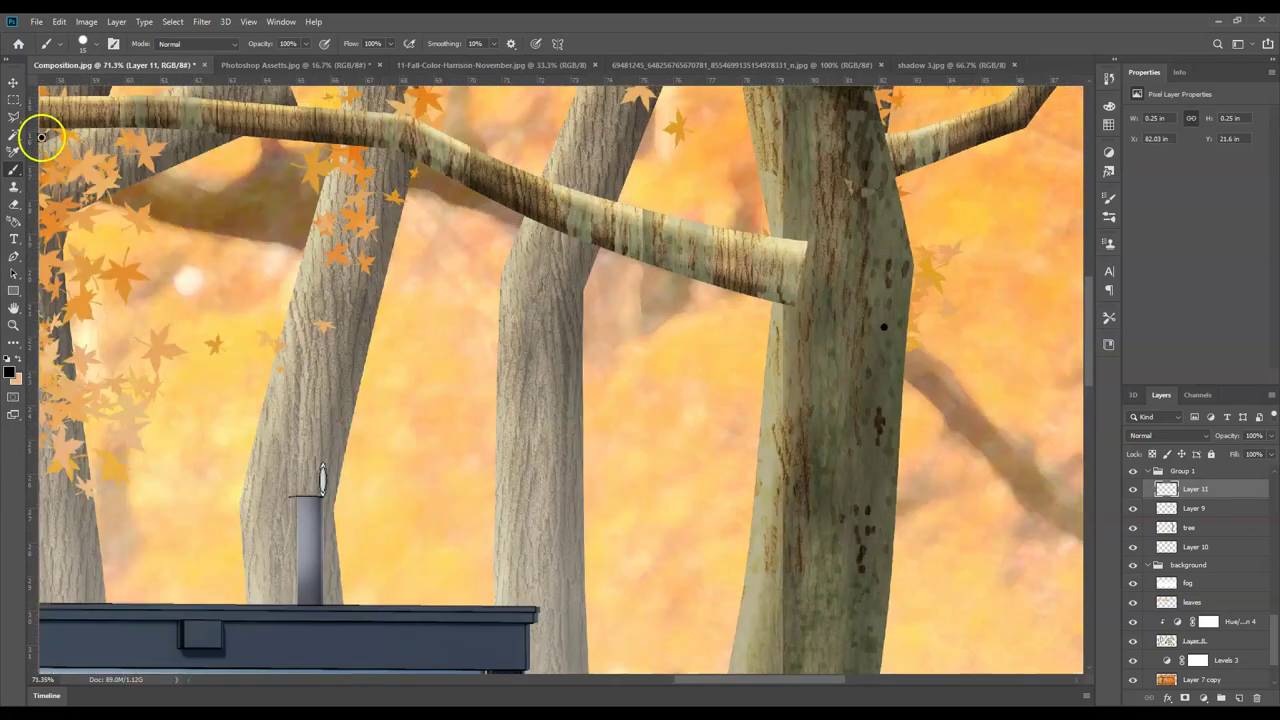
left_click(856, 285)
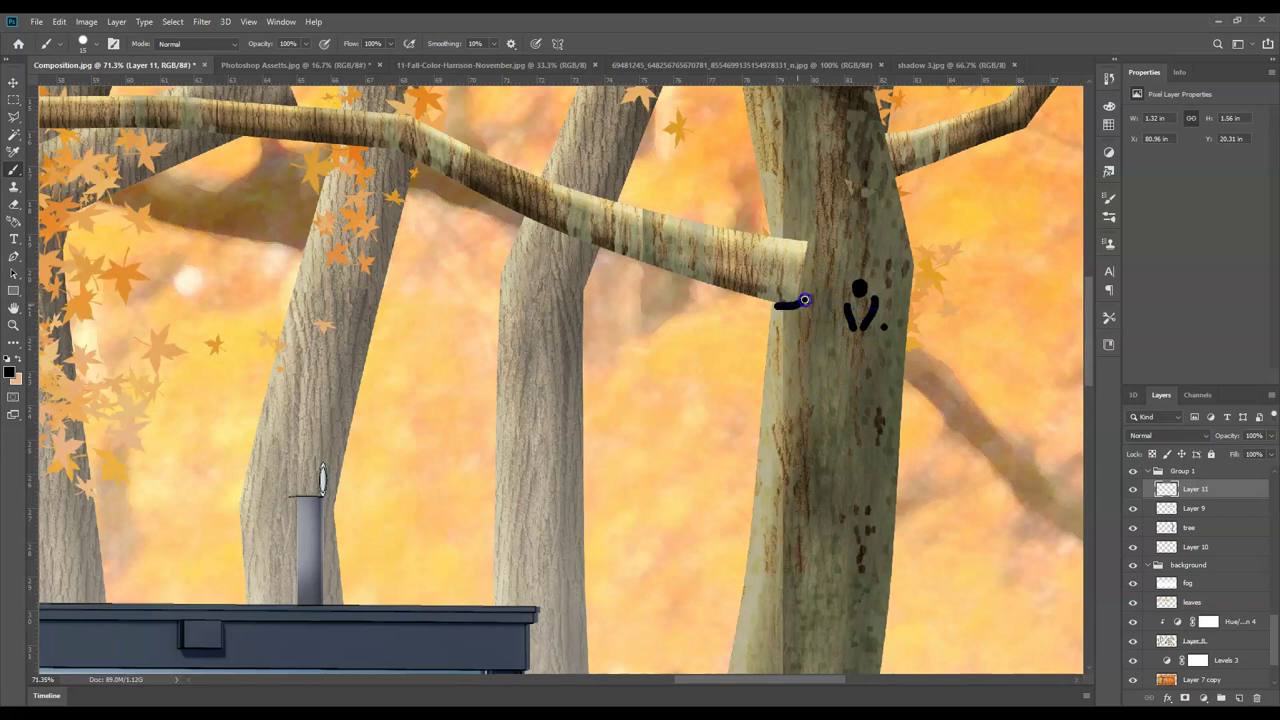
left_click_drag(818, 276, 779, 310)
left_click(1270, 437)
left_click_drag(1270, 453, 1235, 454)
scroll(829, 400, "down", 8)
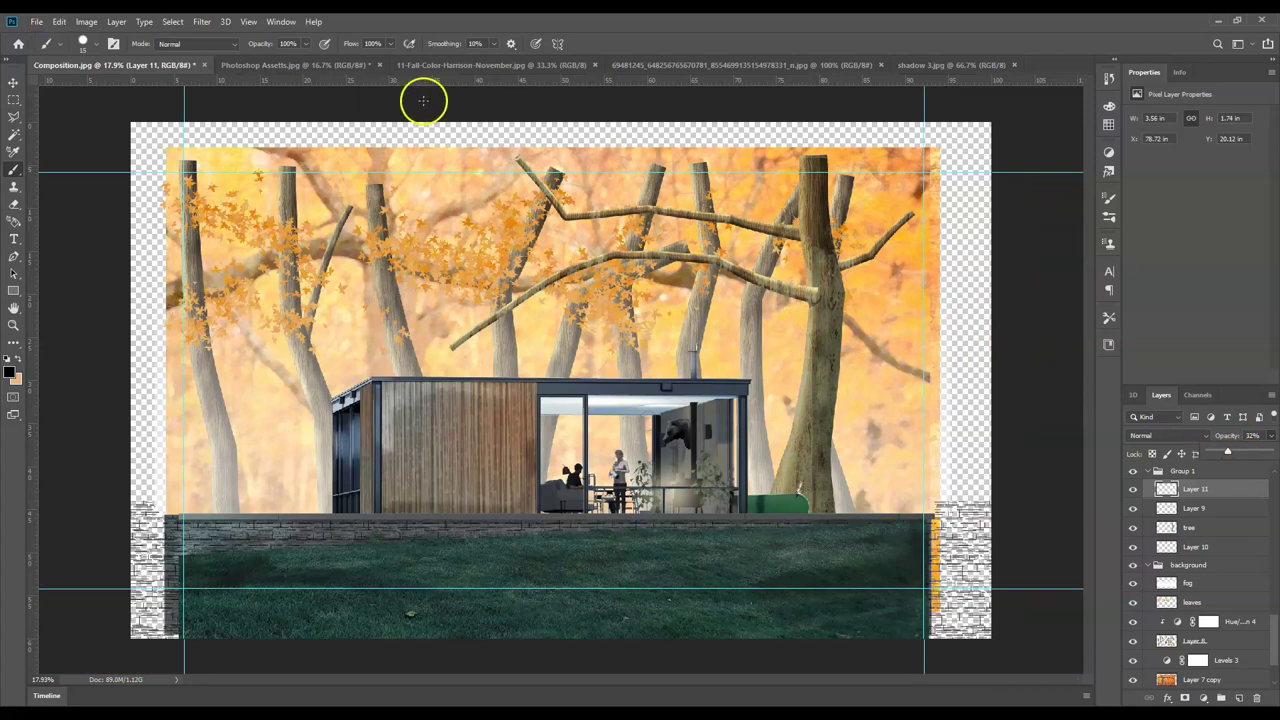
- Apply the basic Blur filter to the shading marks on Layer 11
left_click(201, 21)
mouse_move(226, 176)
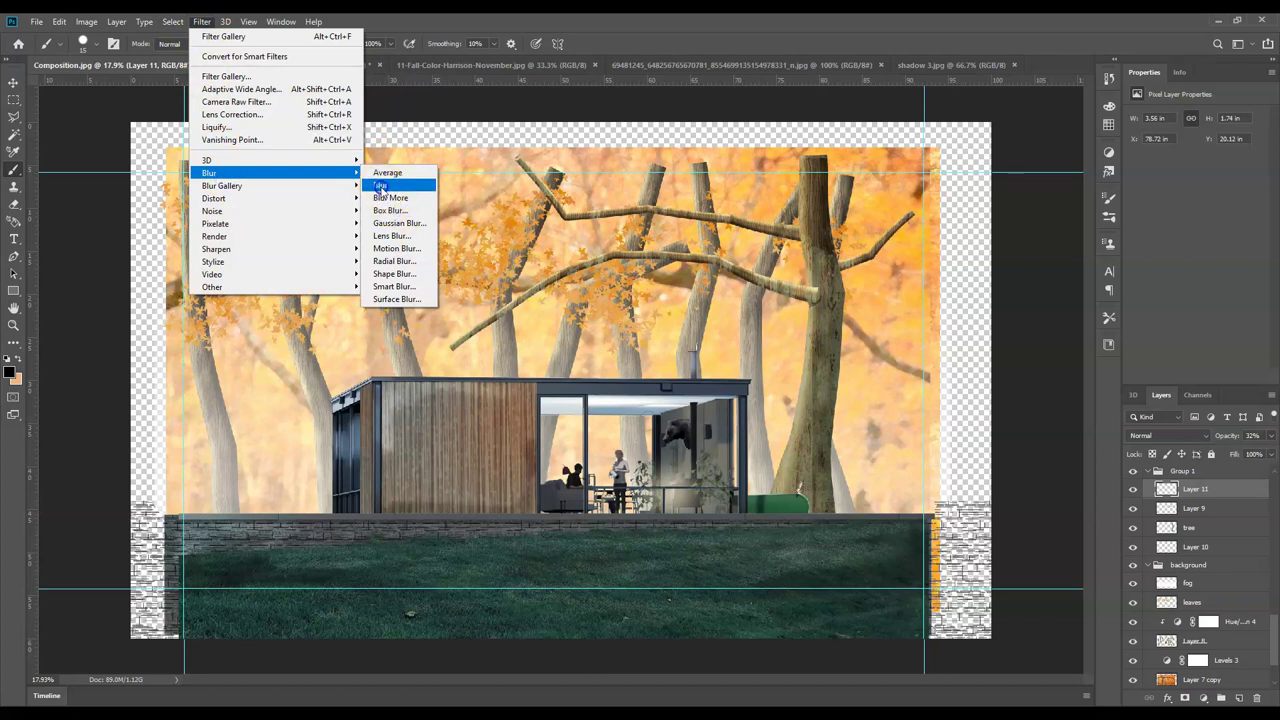
left_click(381, 189)
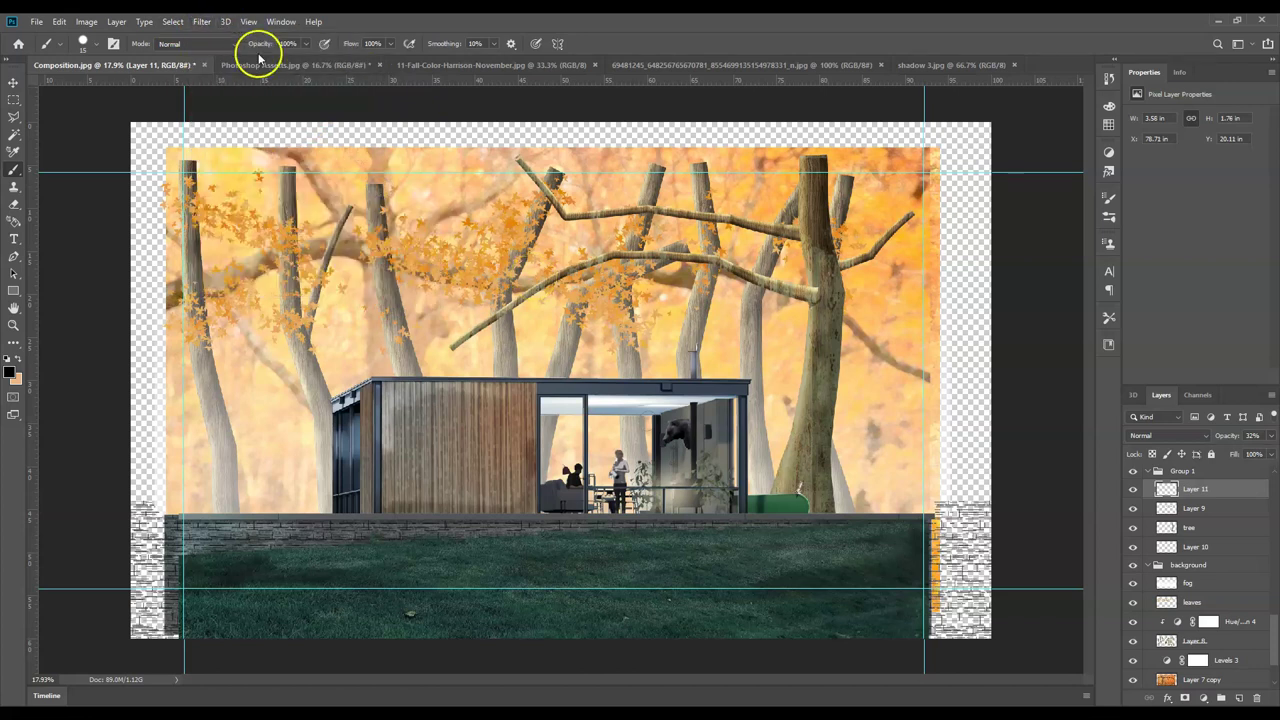
- Soften the shading marks on Layer 11 with a Gaussian Blur, checking the filter preview and lowering the preset radius
left_click(201, 21)
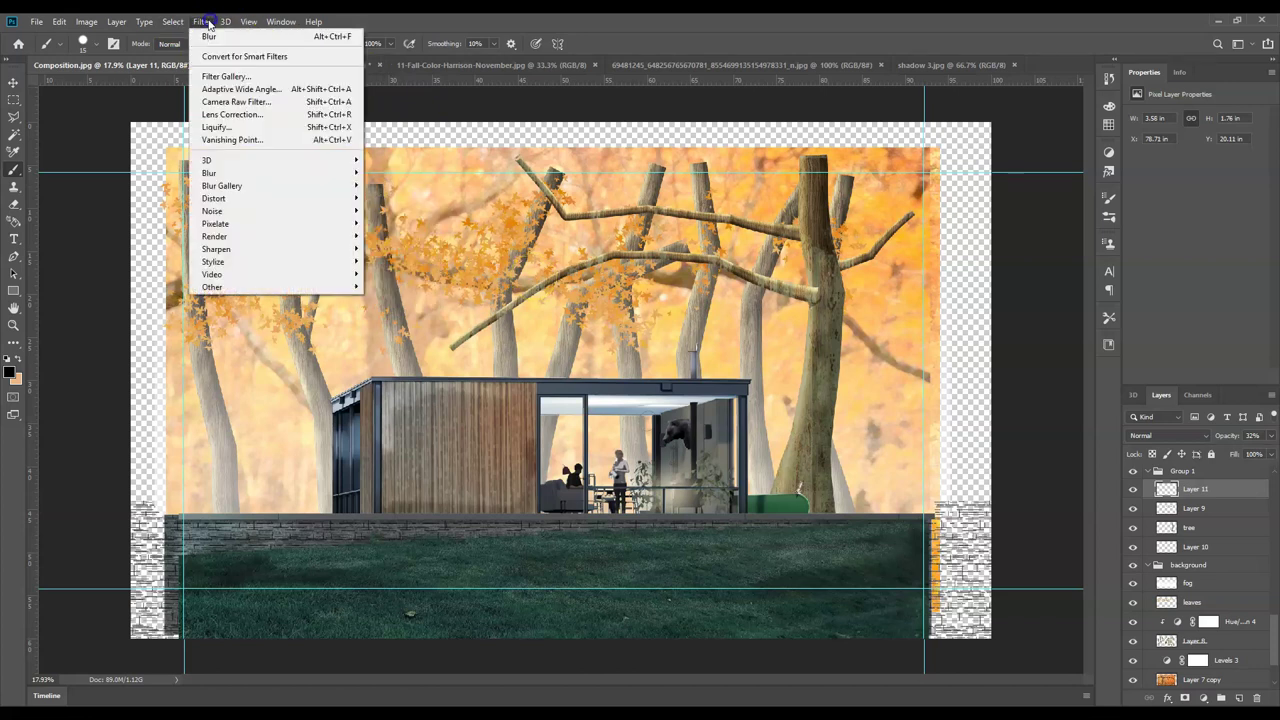
left_click(232, 175)
left_click(415, 223)
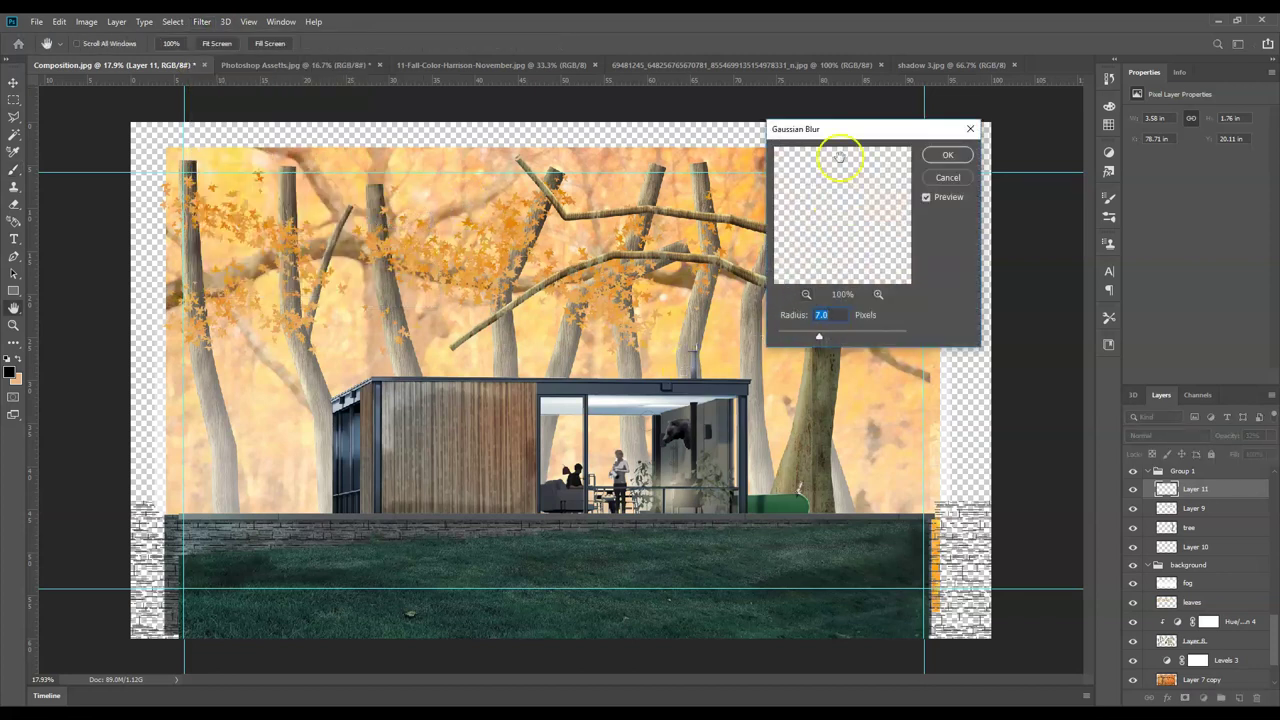
left_click(797, 174)
left_click(806, 294)
left_click(805, 294)
left_click(805, 294)
left_click(805, 294)
left_click(805, 294)
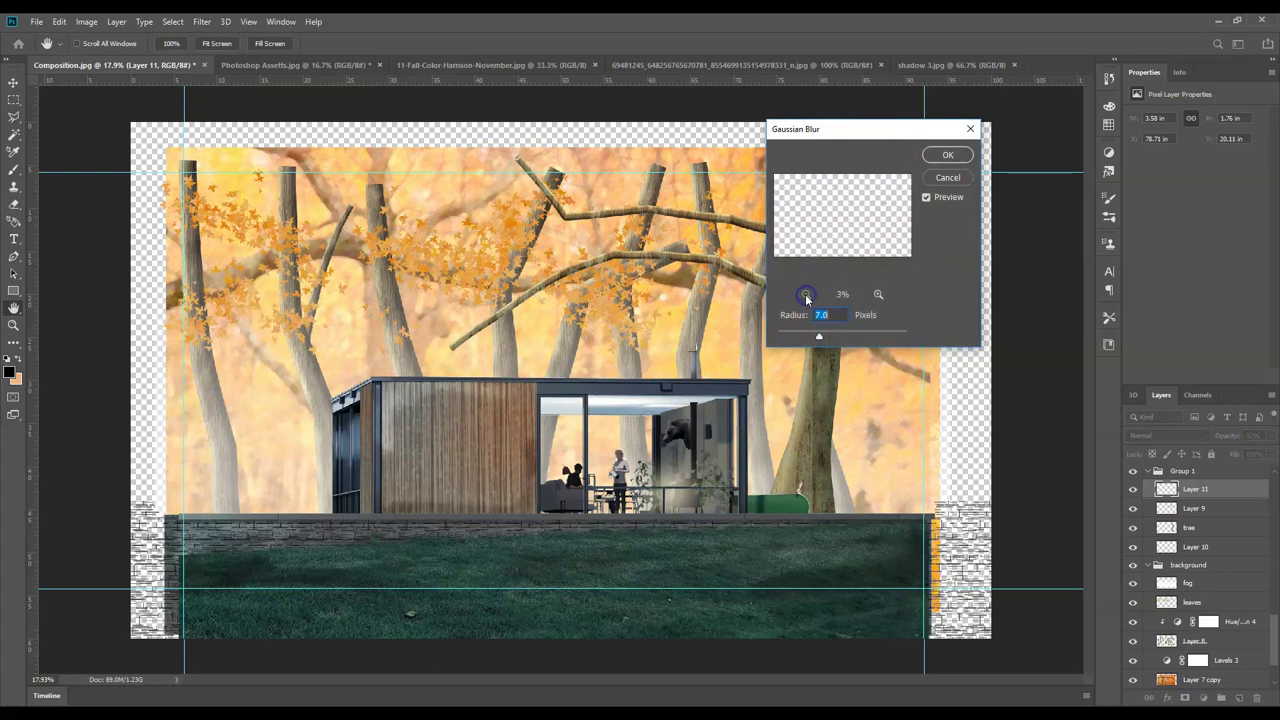
left_click(877, 292)
left_click(877, 292)
left_click(877, 292)
left_click(877, 292)
left_click_drag(882, 215, 826, 229)
left_click(820, 313)
left_click_drag(819, 336, 812, 340)
left_click(924, 160)
key("b")
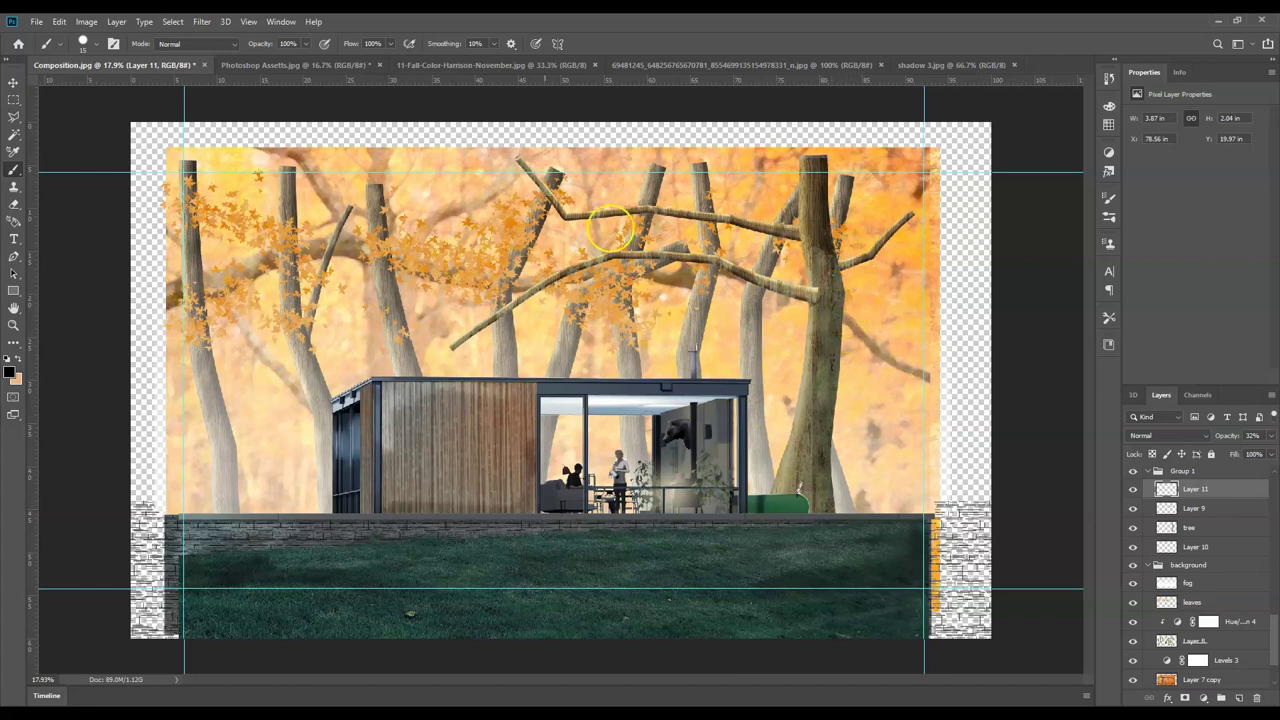
- Select the shading marks on the trunk beside the branch joint and scale them to about 129% wide by 139% high
left_click(13, 100)
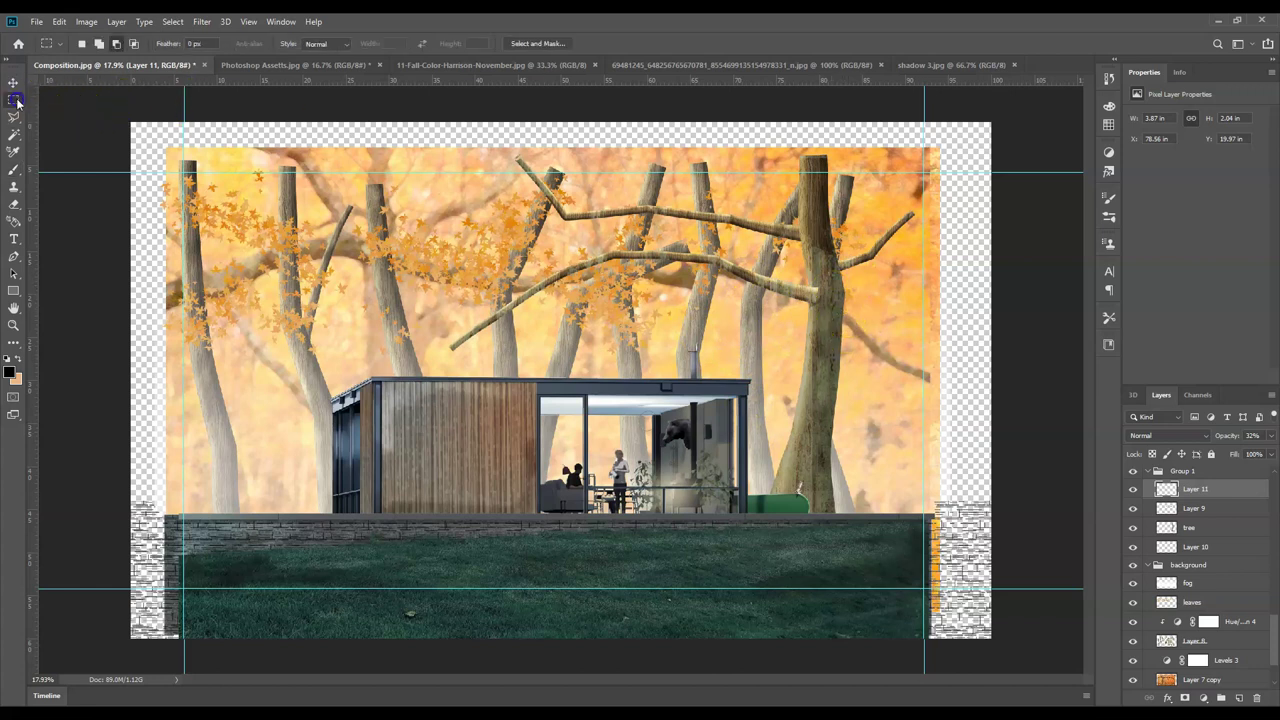
left_click_drag(825, 292, 856, 349)
key("ctrl+t")
left_click(836, 312)
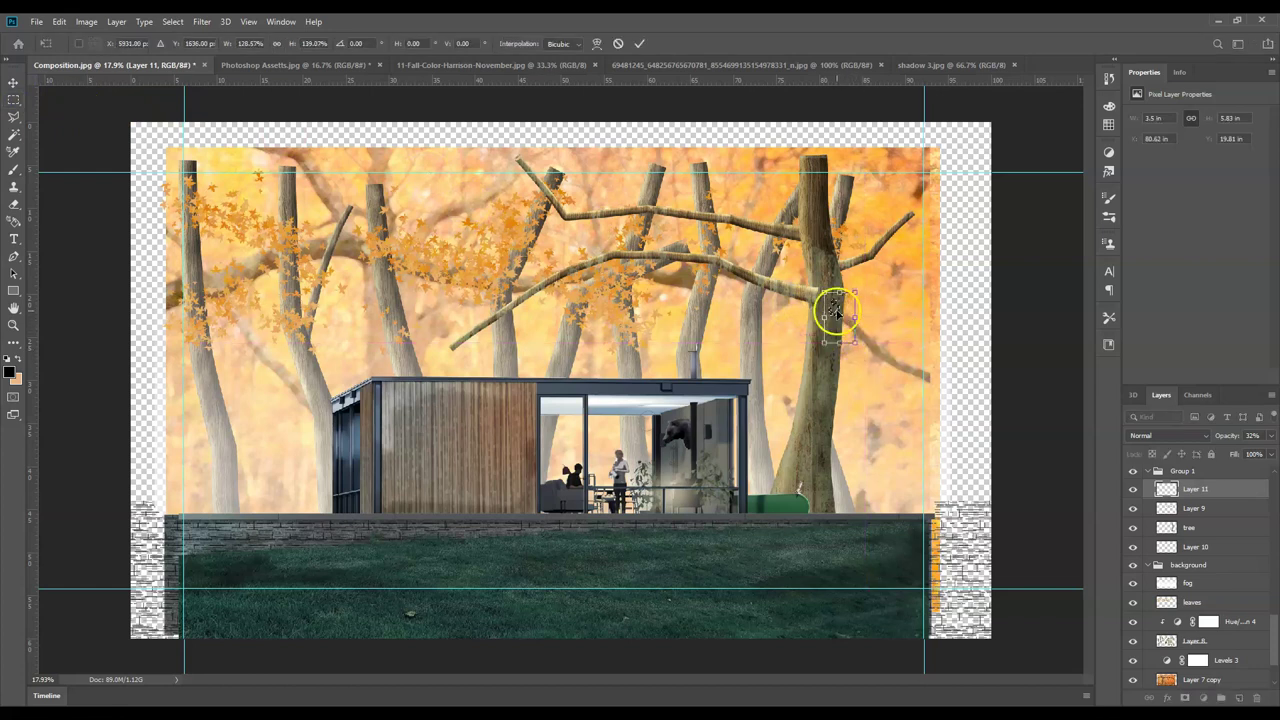
key("Return")
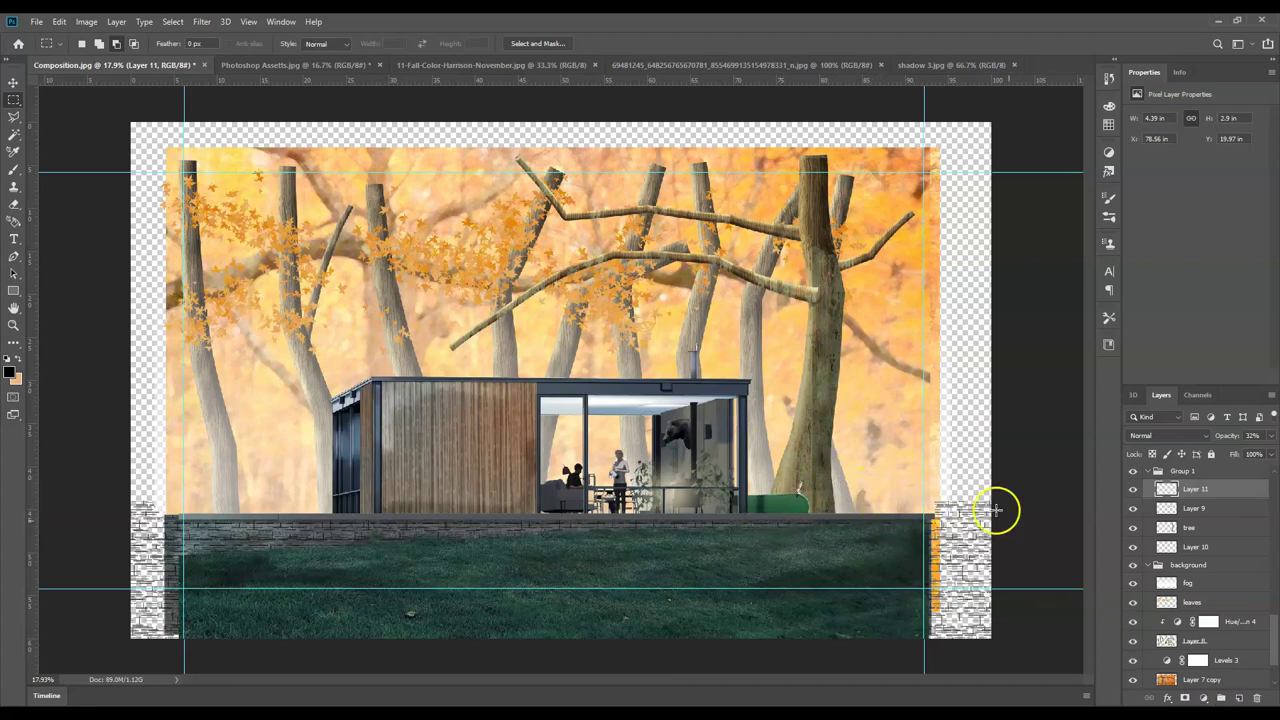
- Add a new layer above Layer 11 and set the foreground colour to a dark olive green close to #303b06
left_click(1240, 698)
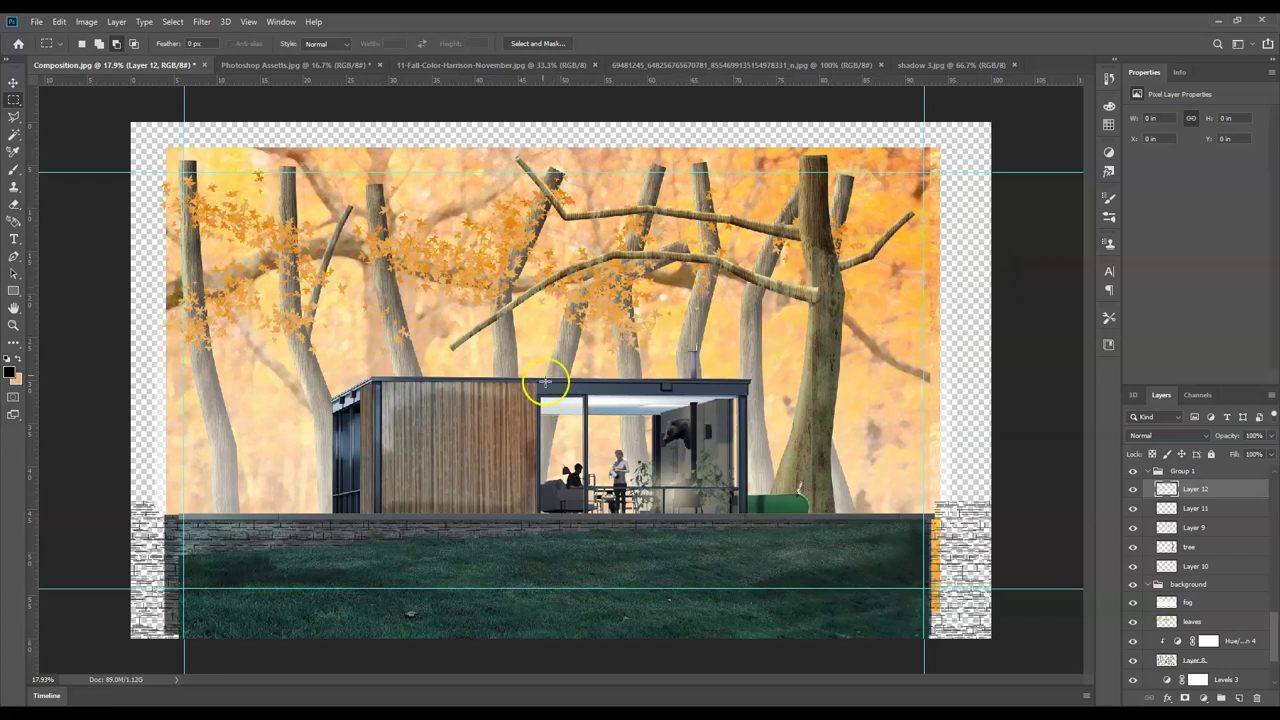
left_click(10, 372)
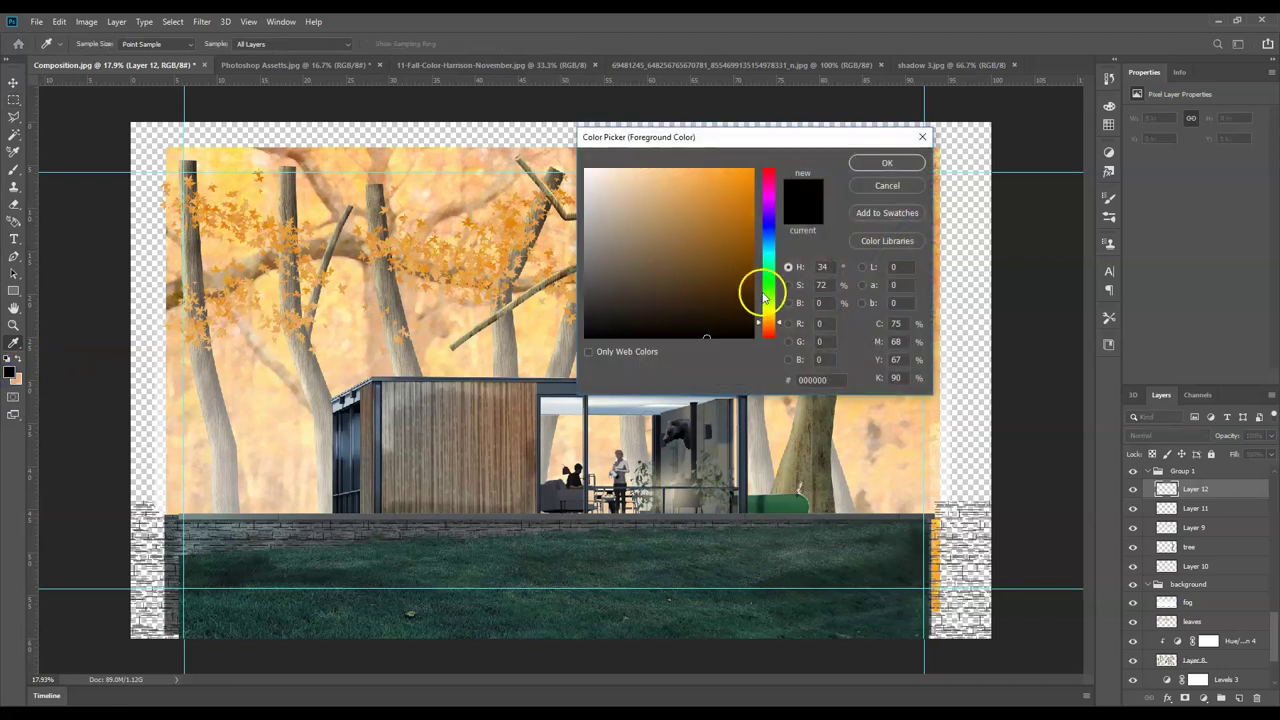
left_click(769, 297)
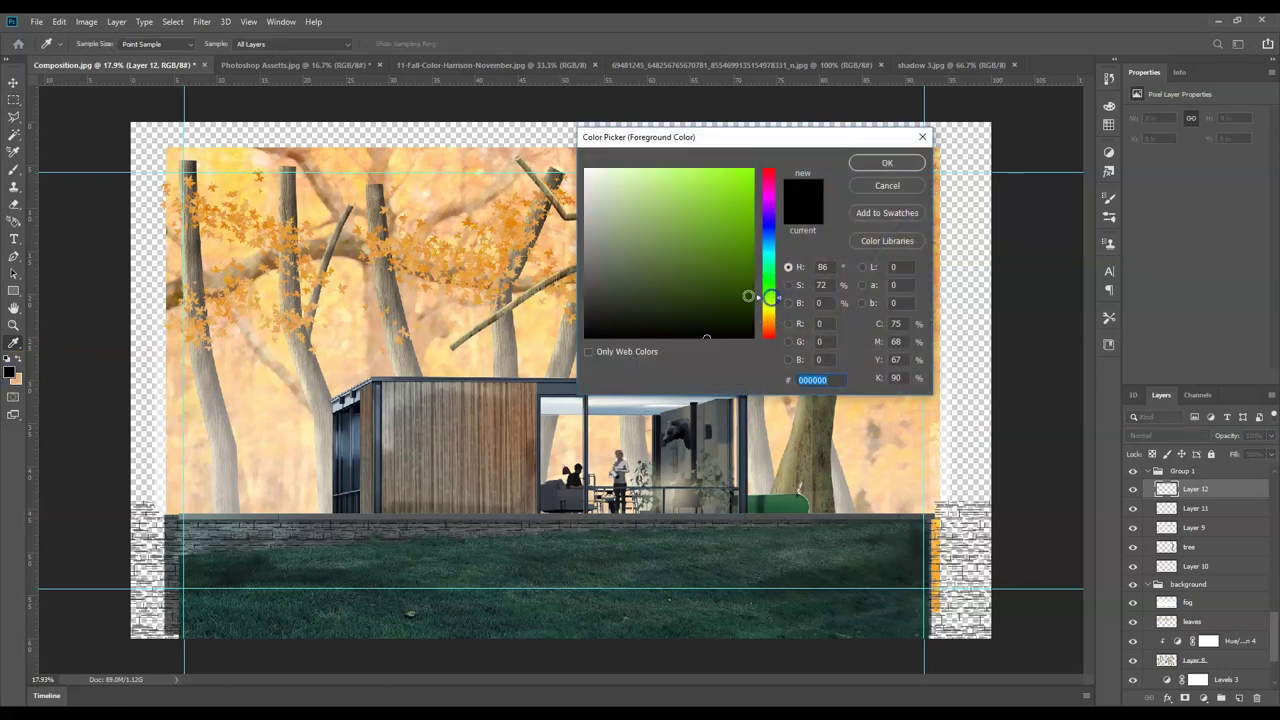
left_click(737, 296)
left_click(769, 304)
left_click(735, 299)
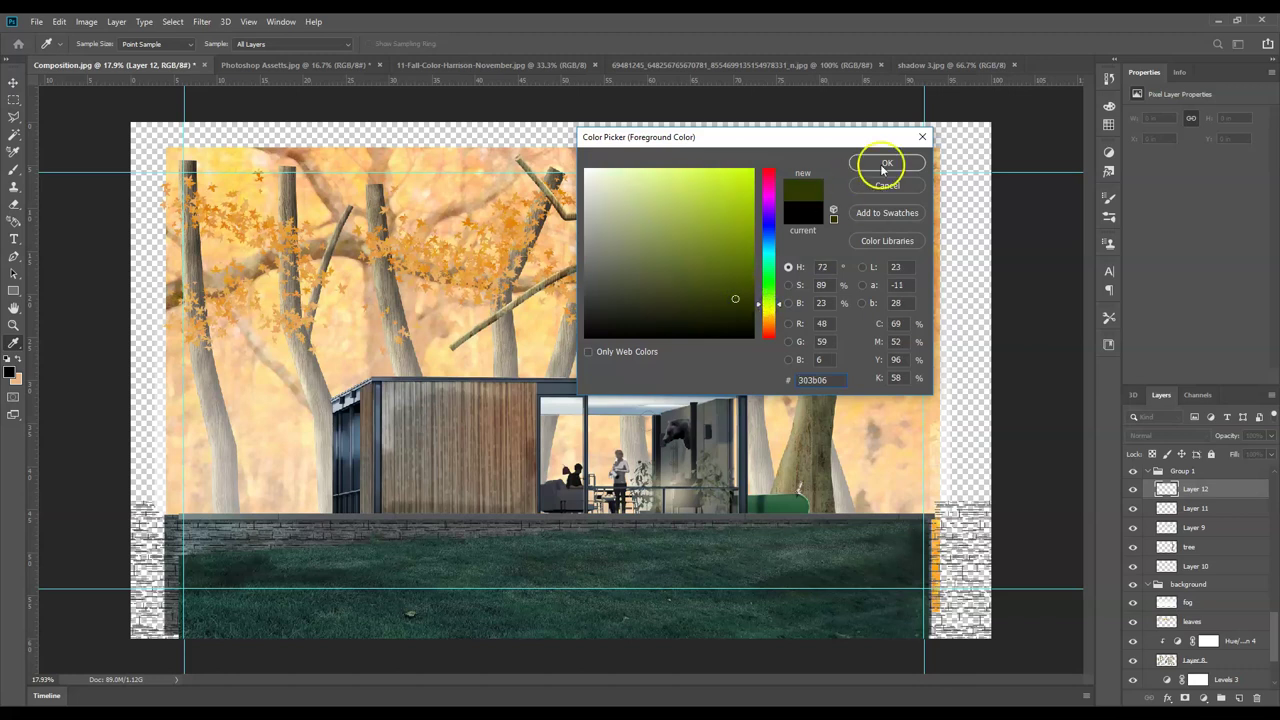
left_click(733, 302)
left_click(875, 160)
key("m")
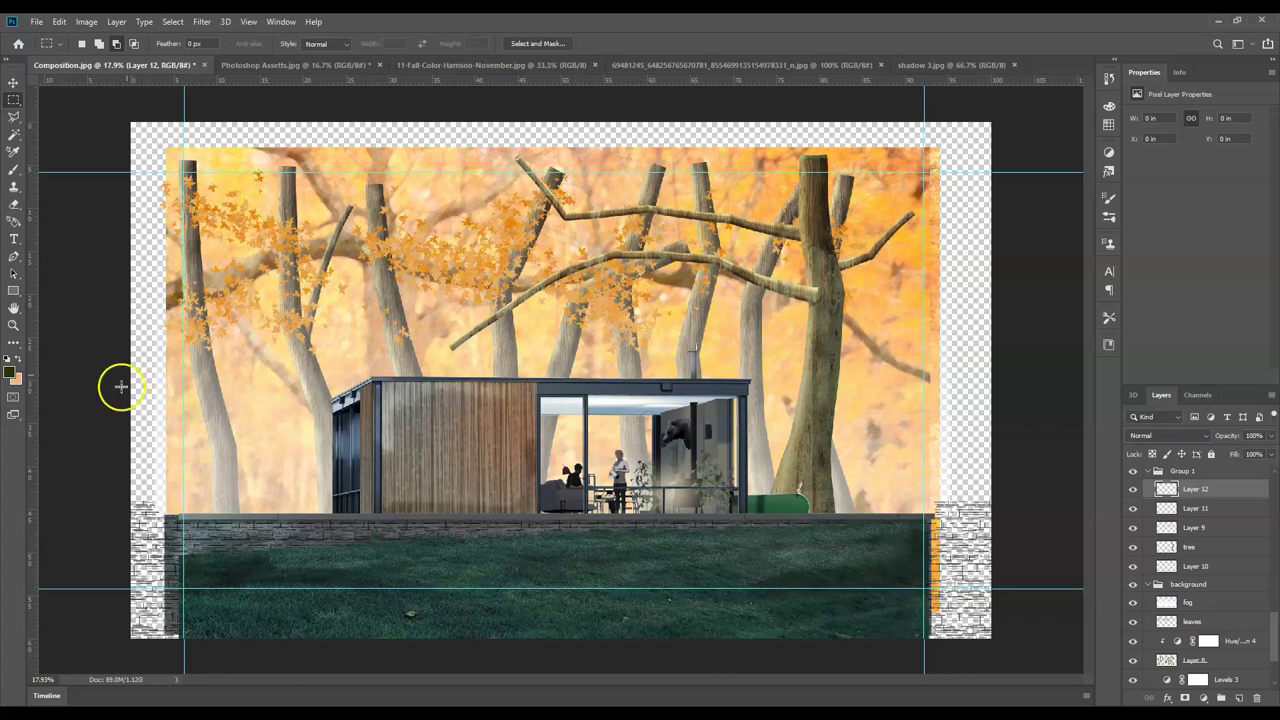
- Set the background colour to a mid olive green around #6e722e
left_click(16, 377)
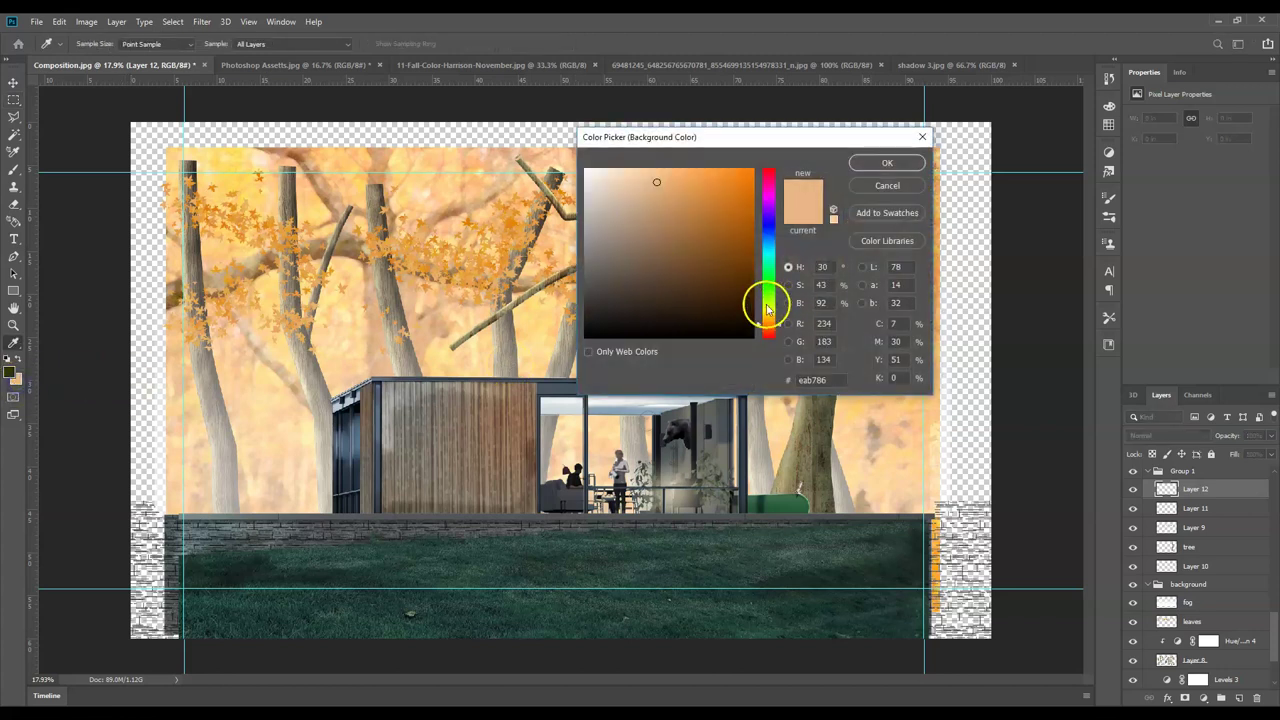
left_click(767, 308)
mouse_move(604, 211)
left_mouse_down()
mouse_move(697, 228)
mouse_move(690, 286)
mouse_move(675, 265)
mouse_move(685, 262)
left_mouse_up()
left_click(771, 311)
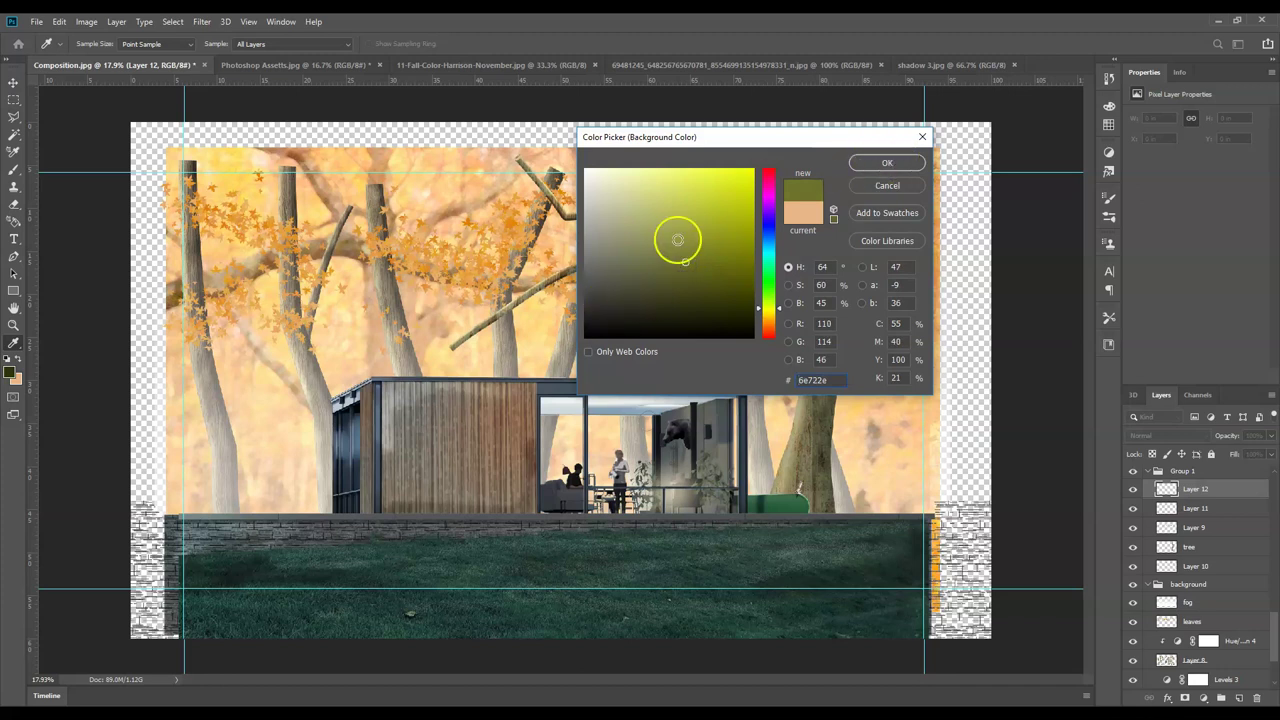
left_click(906, 155)
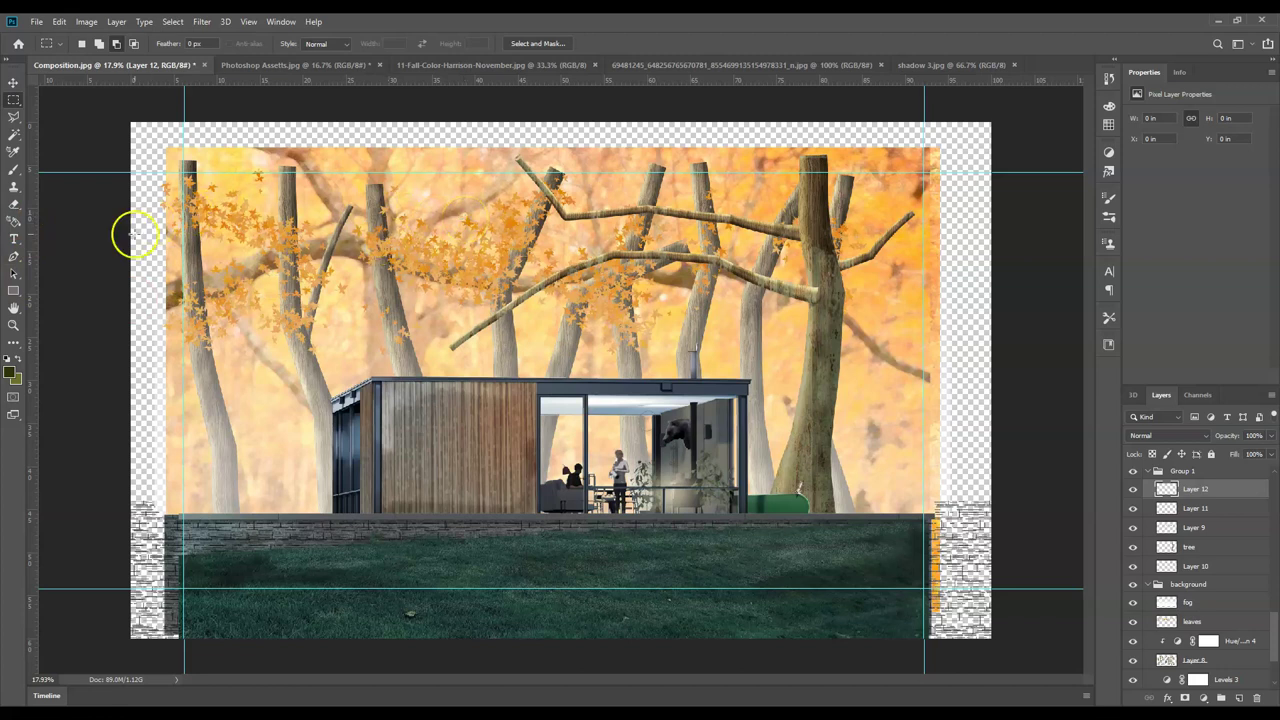
- Select the recent 133 px maple leaf brush and try a stroke of green leaves along the branches on Layer 12
left_click(13, 170)
left_click(95, 43)
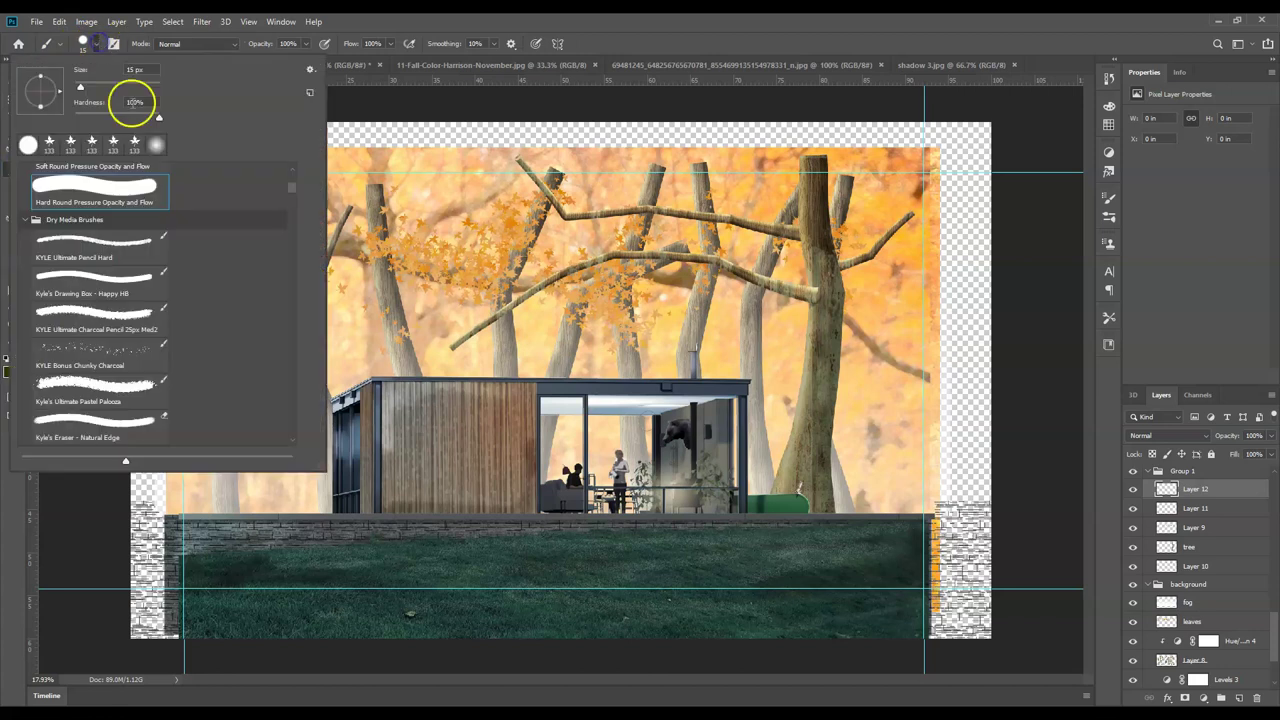
left_click(70, 145)
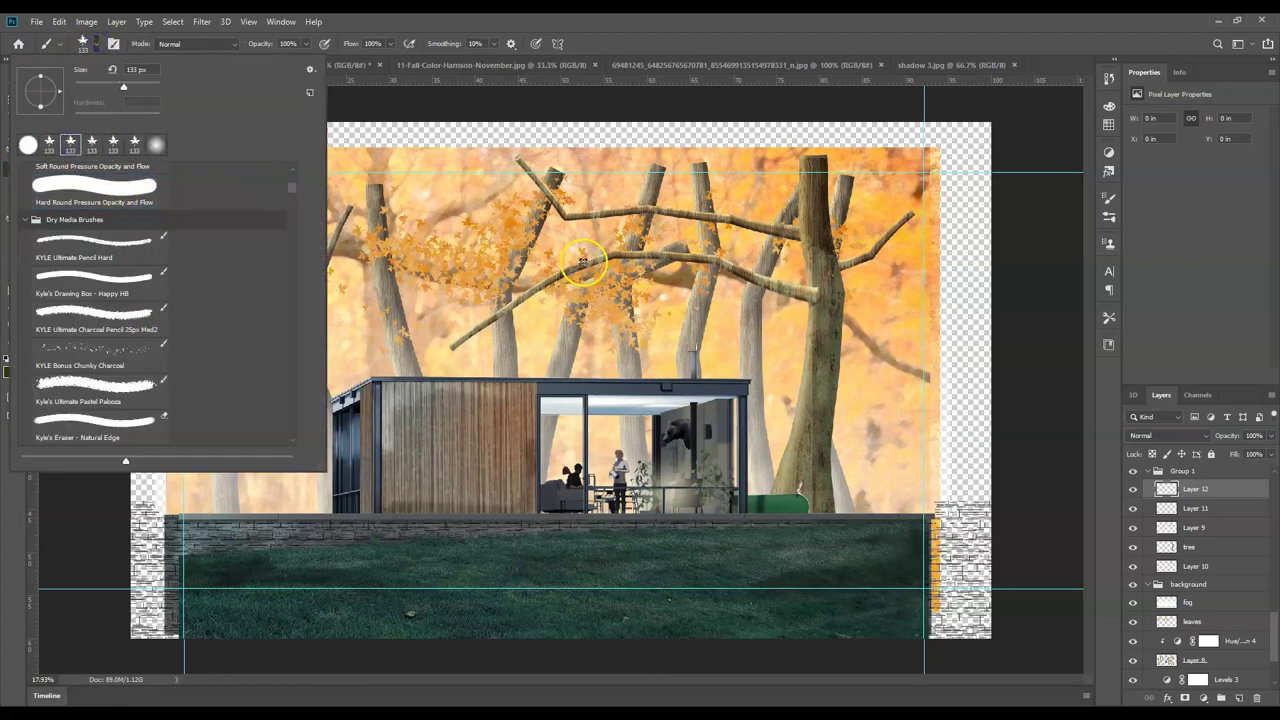
mouse_move(655, 285)
left_mouse_down()
mouse_move(531, 263)
mouse_move(418, 297)
mouse_move(608, 256)
mouse_move(866, 271)
mouse_move(877, 288)
mouse_move(623, 308)
mouse_move(748, 255)
left_mouse_up()
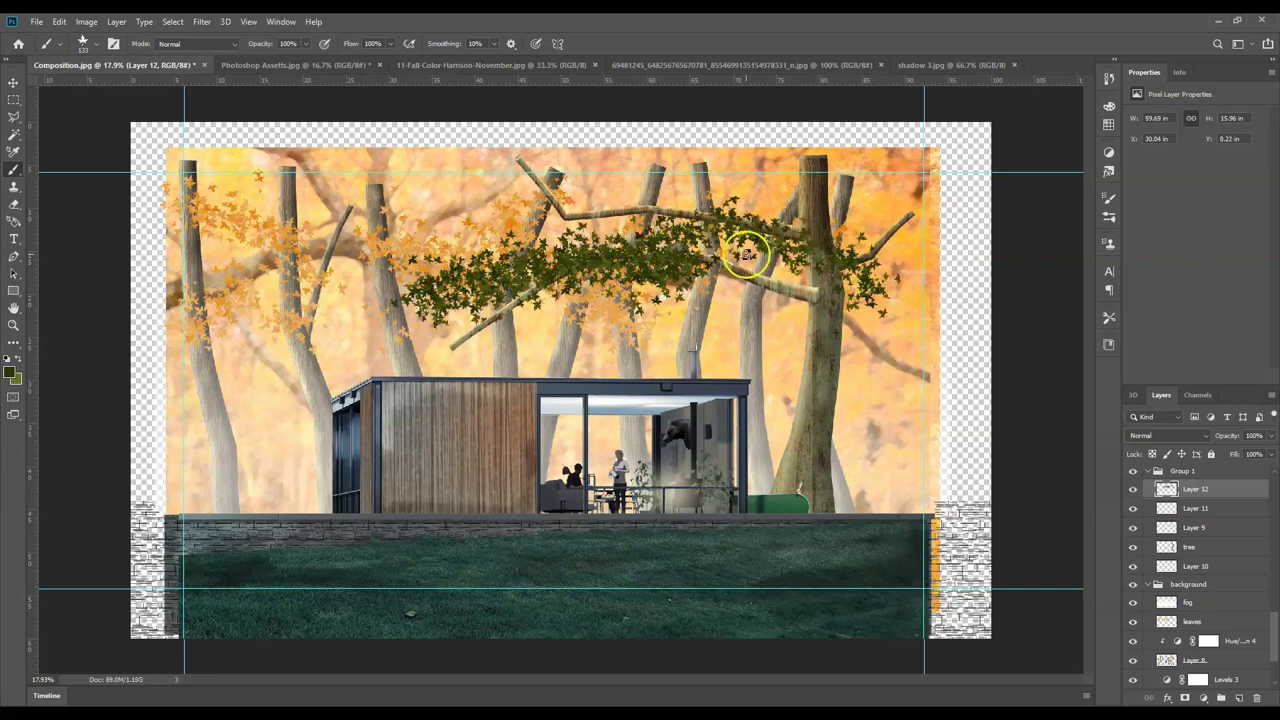
key("ctrl+z")
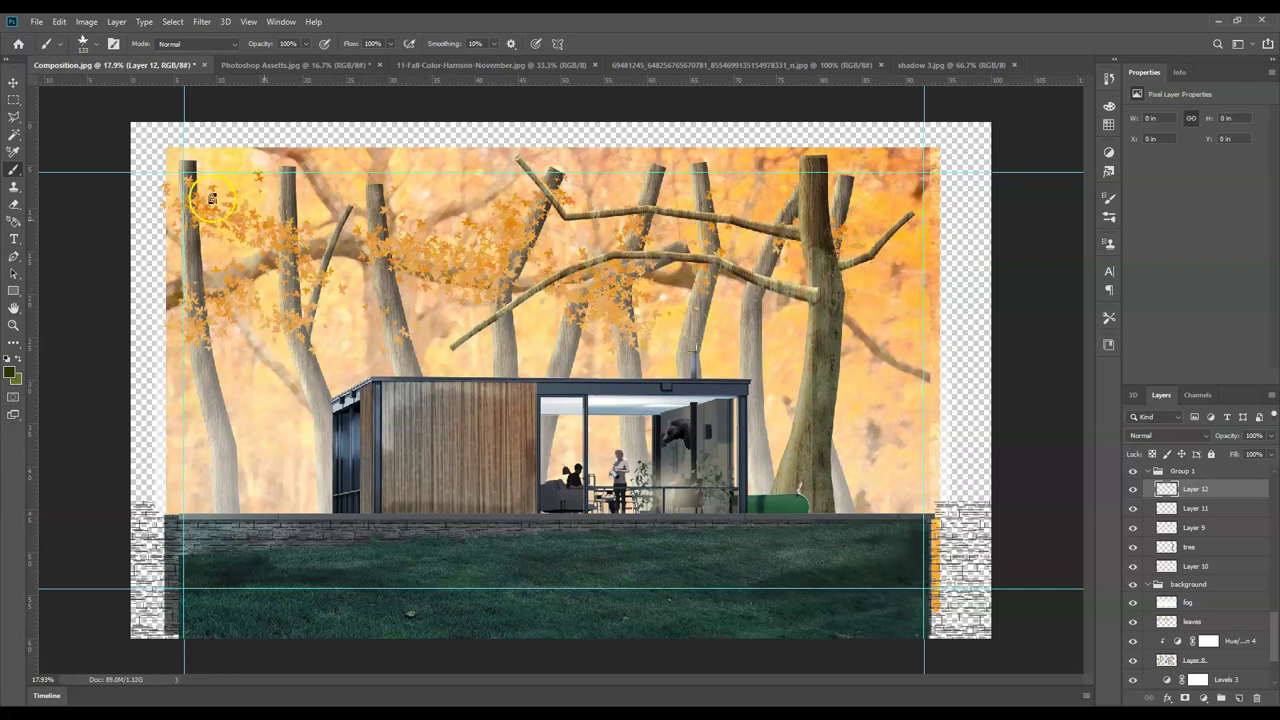
- Set the leaf brush size to 81 px and its scattering to 819% with a count of 2
left_click(88, 43)
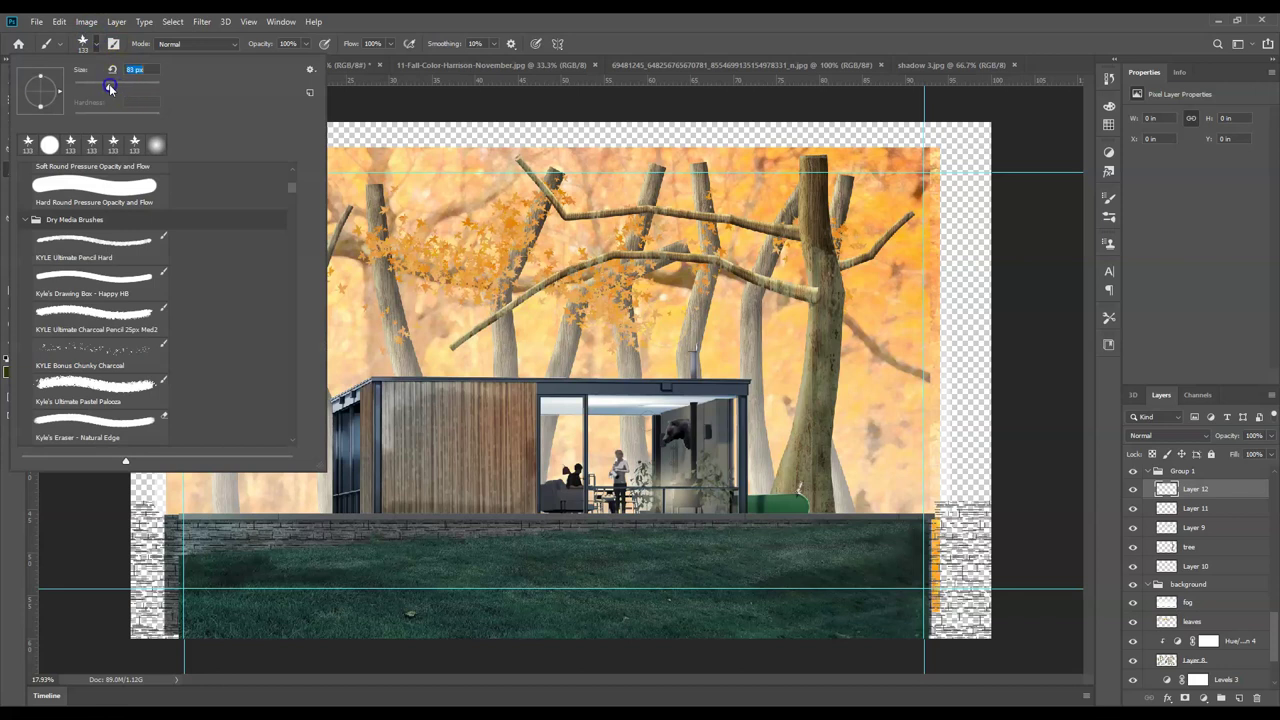
left_click(1108, 218)
left_click(1108, 218)
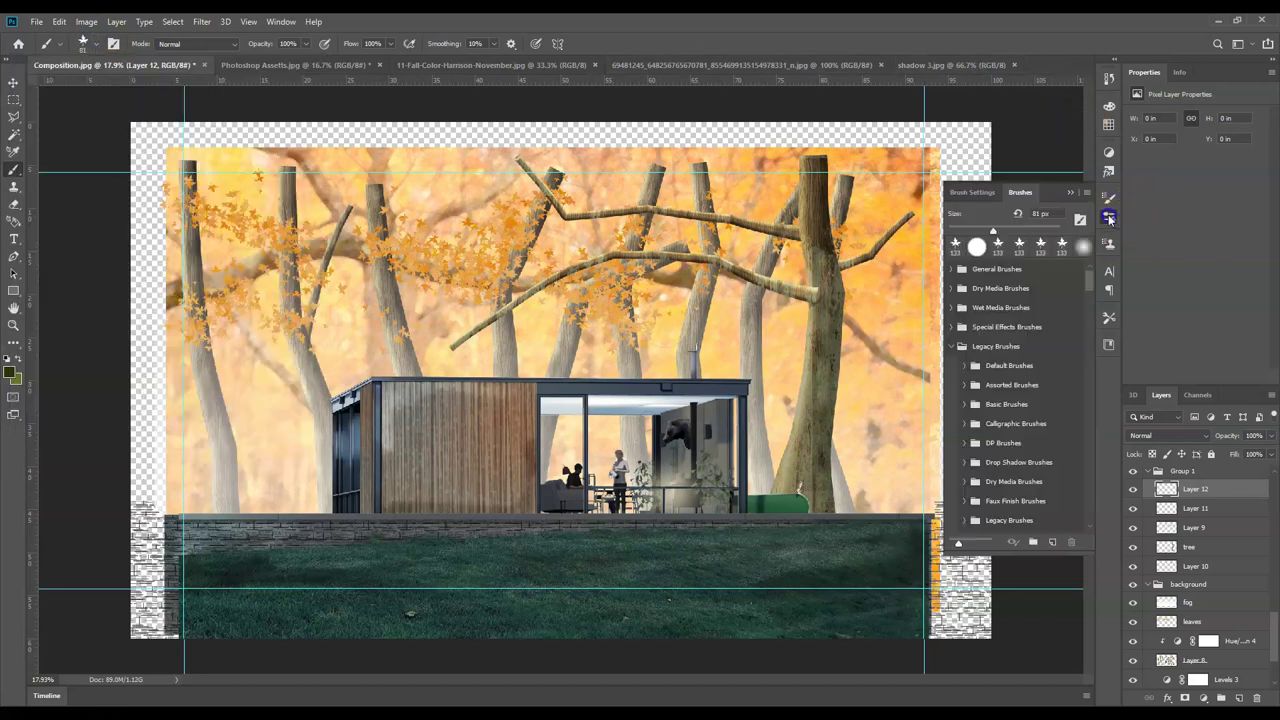
left_click(1108, 199)
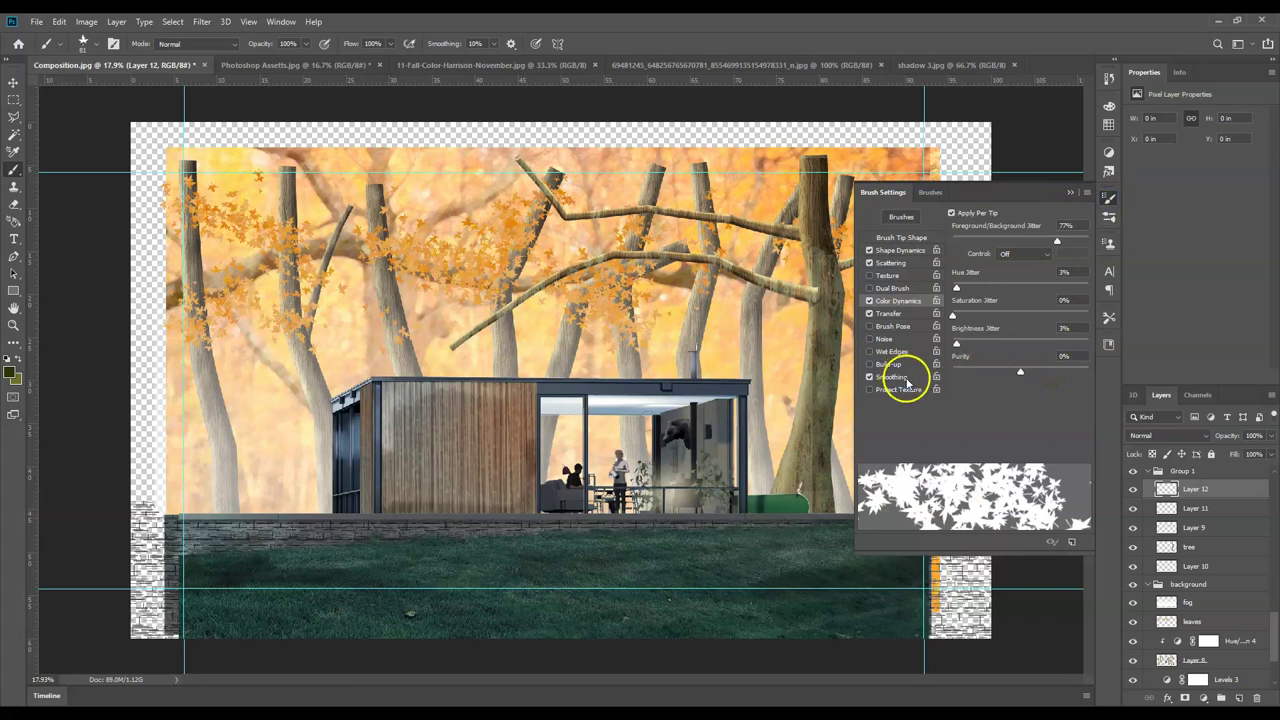
left_click(893, 263)
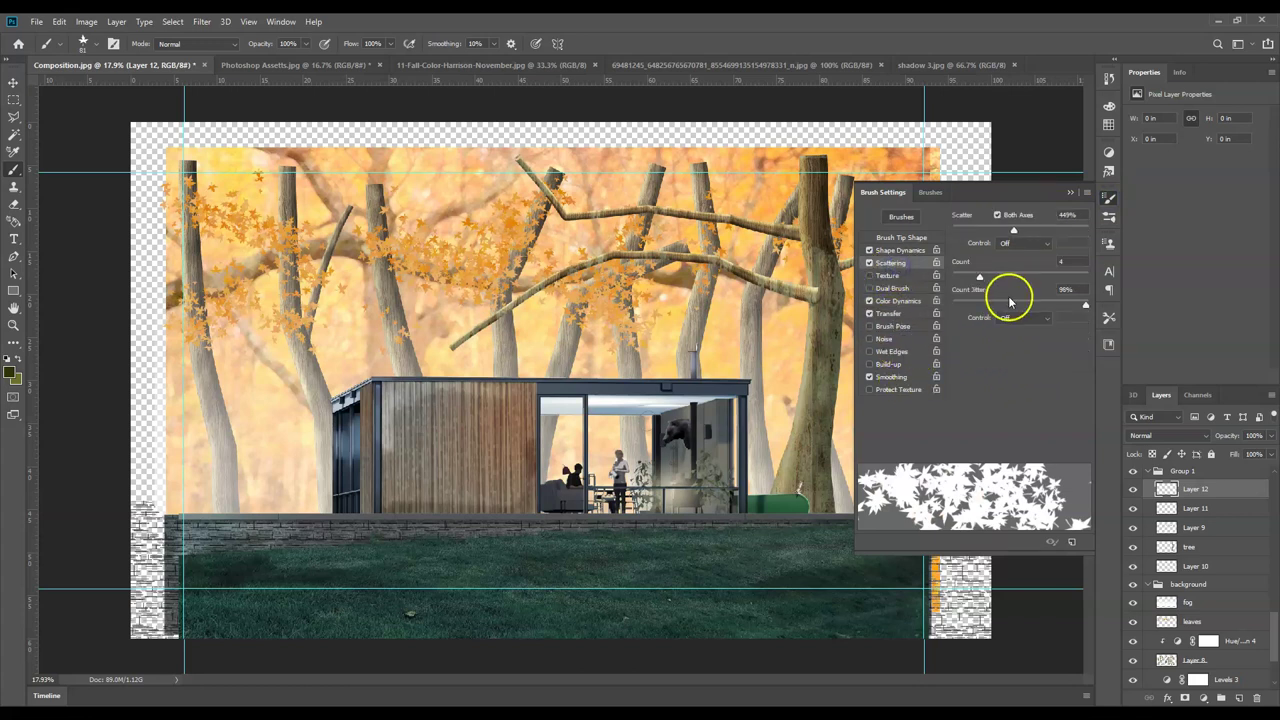
left_click_drag(980, 277, 963, 279)
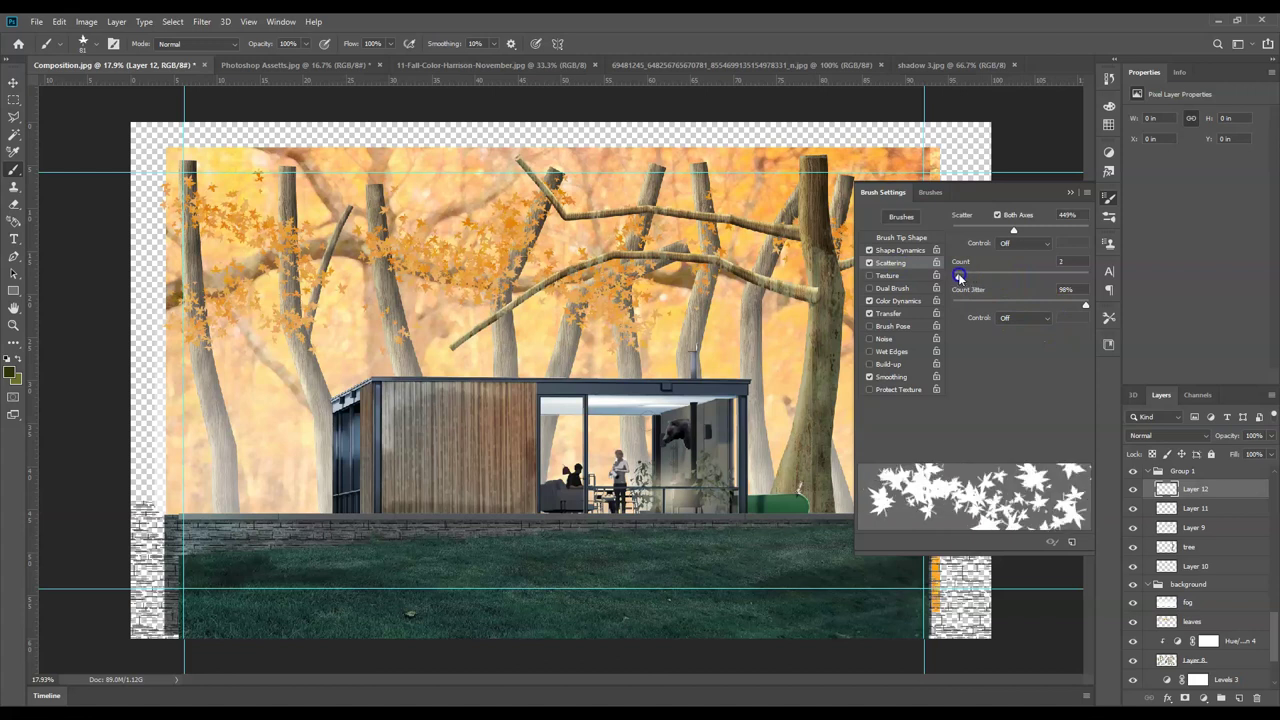
left_click_drag(1015, 228, 1063, 221)
- Try a stroke of scattered green leaves on Layer 12, undo it and enlarge the leaf brush to 102 px
mouse_move(537, 271)
left_mouse_down()
mouse_move(472, 310)
mouse_move(635, 258)
left_mouse_up()
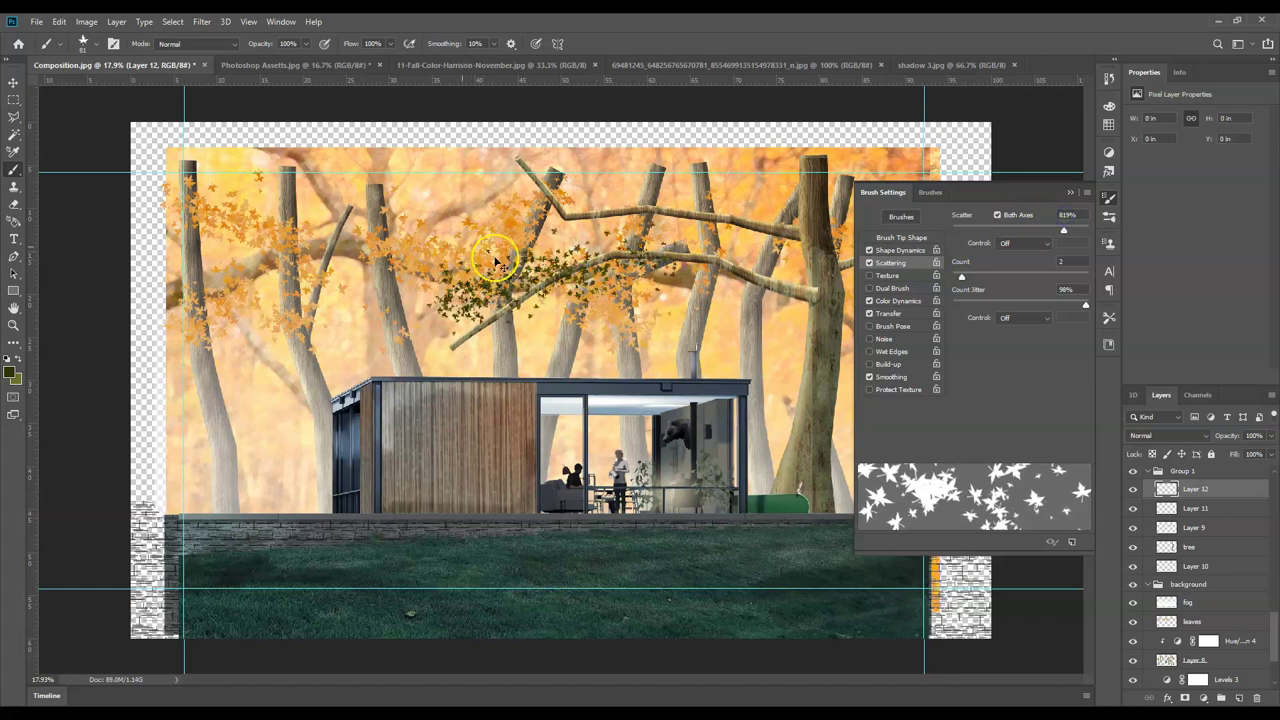
key("ctrl+z")
left_click(90, 44)
left_click_drag(109, 89, 111, 91)
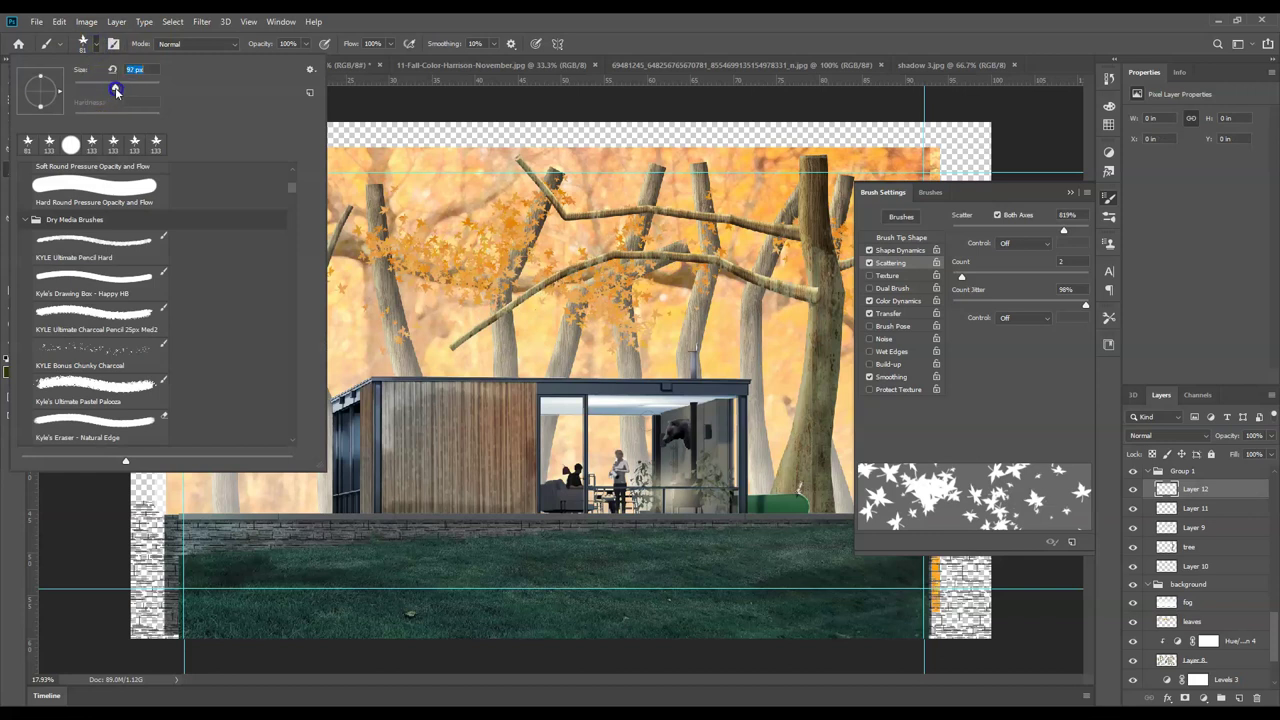
- Paint green maple leaves over the mossy tree's branches on Layer 12, spreading the canopy across the upper part of the scene
mouse_move(712, 240)
left_mouse_down()
mouse_move(546, 258)
mouse_move(459, 300)
mouse_move(577, 242)
mouse_move(416, 296)
mouse_move(558, 272)
mouse_move(387, 347)
mouse_move(369, 330)
mouse_move(403, 260)
mouse_move(368, 330)
mouse_move(388, 256)
mouse_move(313, 240)
mouse_move(306, 218)
mouse_move(351, 223)
mouse_move(354, 187)
mouse_move(235, 172)
mouse_move(225, 187)
mouse_move(574, 177)
mouse_move(548, 241)
mouse_move(705, 278)
mouse_move(704, 243)
mouse_move(599, 231)
mouse_move(590, 193)
mouse_move(871, 262)
mouse_move(566, 270)
mouse_move(331, 175)
left_mouse_up()
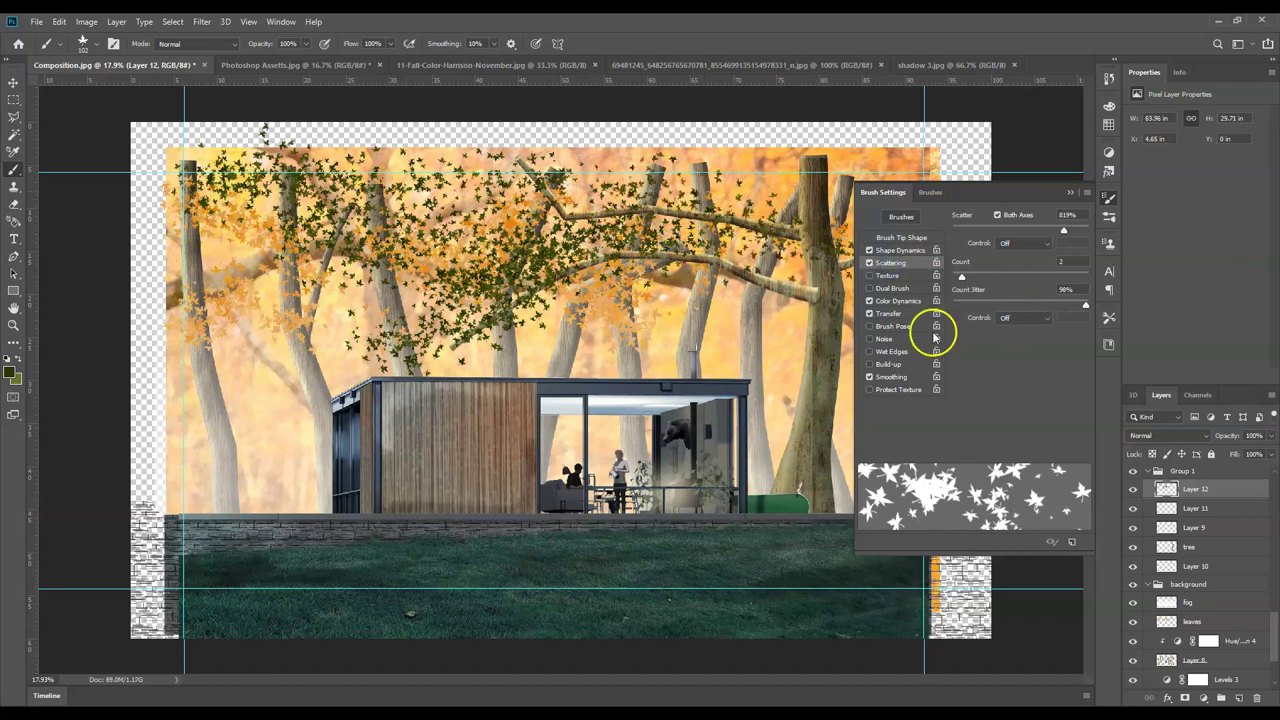
left_click(1070, 194)
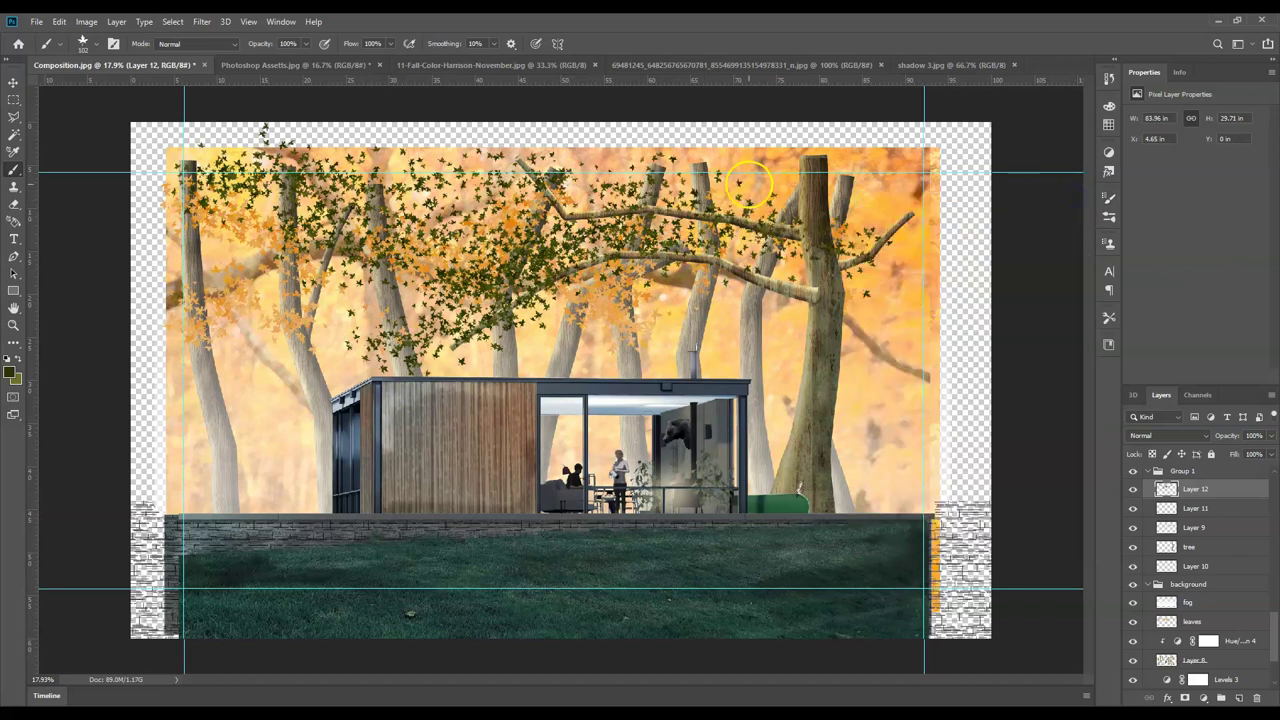
mouse_move(792, 199)
left_mouse_down()
mouse_move(595, 189)
mouse_move(596, 206)
mouse_move(792, 212)
mouse_move(729, 223)
mouse_move(754, 201)
mouse_move(677, 257)
mouse_move(815, 257)
mouse_move(760, 257)
left_mouse_up()
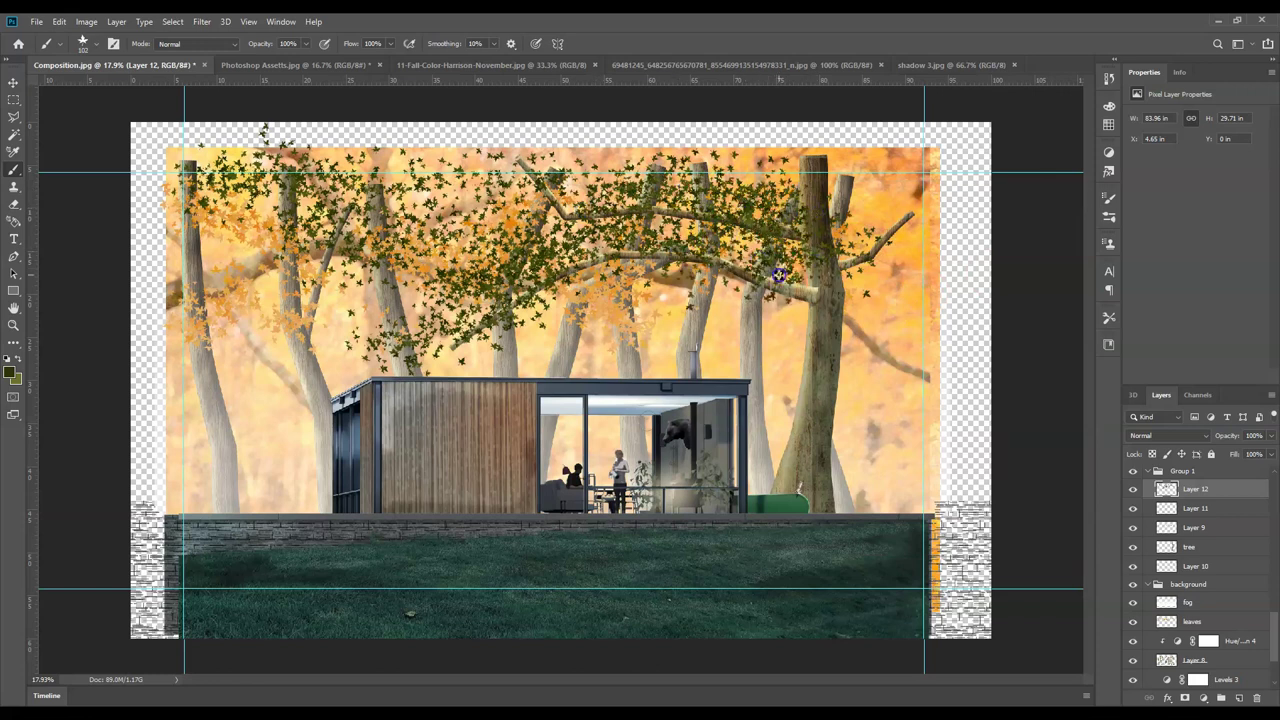
mouse_move(814, 199)
left_mouse_down()
mouse_move(862, 228)
mouse_move(878, 262)
mouse_move(888, 245)
left_mouse_up()
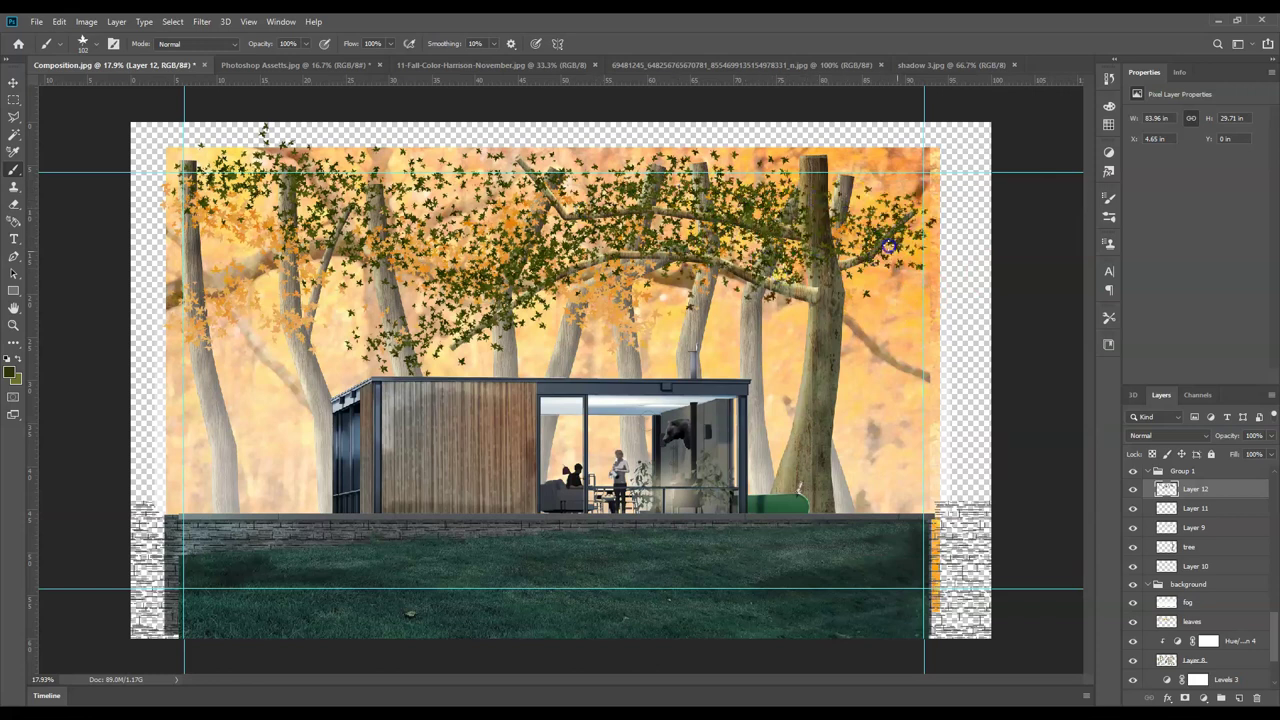
left_click(761, 313)
mouse_move(677, 294)
left_mouse_down()
mouse_move(611, 301)
mouse_move(512, 344)
mouse_move(679, 290)
mouse_move(610, 314)
mouse_move(659, 286)
mouse_move(685, 249)
mouse_move(794, 262)
mouse_move(817, 247)
mouse_move(774, 204)
mouse_move(578, 194)
left_mouse_up()
mouse_move(555, 262)
left_mouse_down()
mouse_move(618, 269)
mouse_move(644, 236)
mouse_move(702, 231)
mouse_move(698, 195)
mouse_move(783, 184)
mouse_move(926, 198)
mouse_move(832, 225)
mouse_move(857, 224)
mouse_move(878, 252)
mouse_move(830, 192)
mouse_move(879, 184)
left_mouse_up()
mouse_move(772, 327)
left_mouse_down()
mouse_move(715, 288)
mouse_move(683, 289)
mouse_move(758, 291)
mouse_move(597, 291)
mouse_move(482, 311)
mouse_move(561, 238)
mouse_move(634, 216)
left_mouse_up()
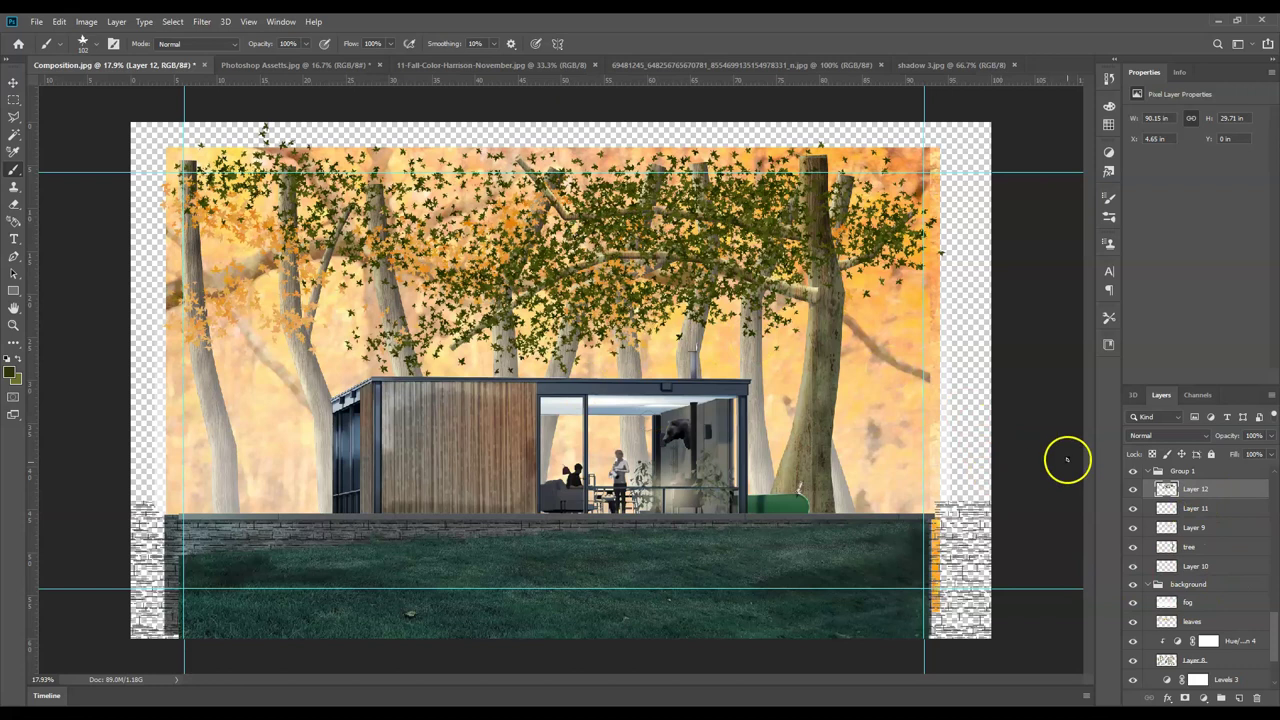
- Add a new layer above Layer 12, then rename Layer 12 as leaf 1 and the new layer as leaf 2
left_click(1240, 698)
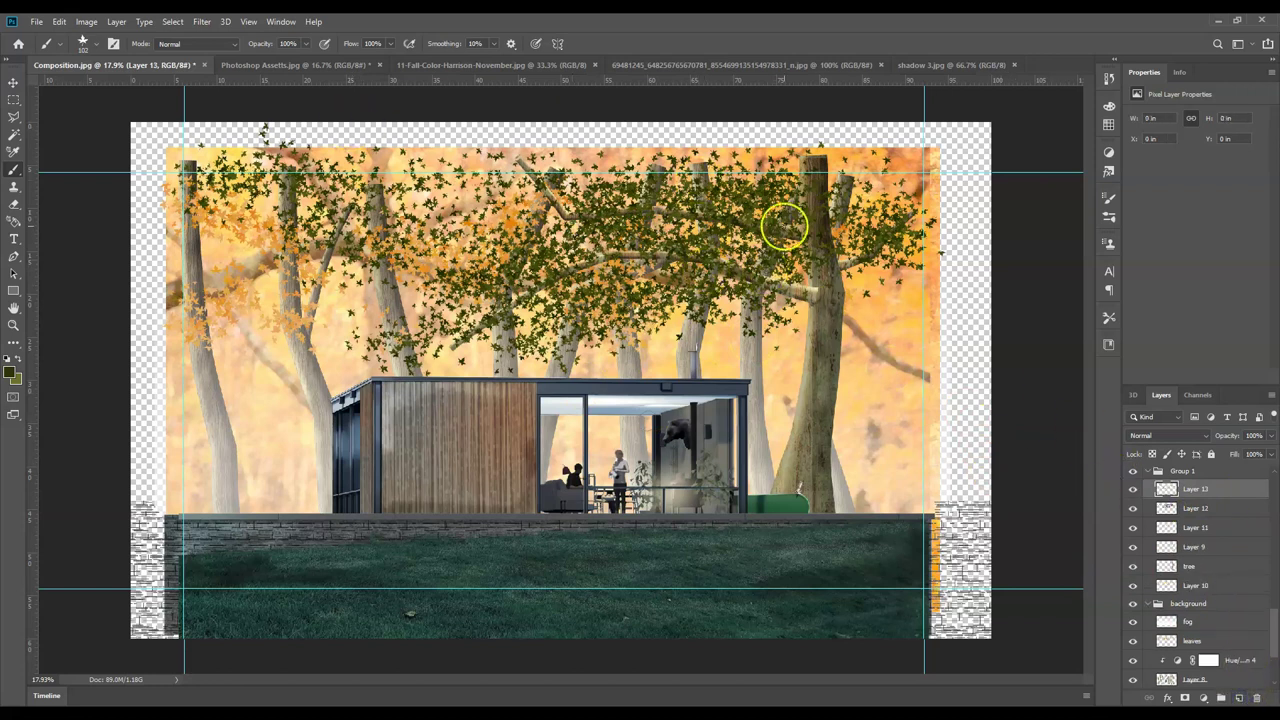
left_click(1194, 512)
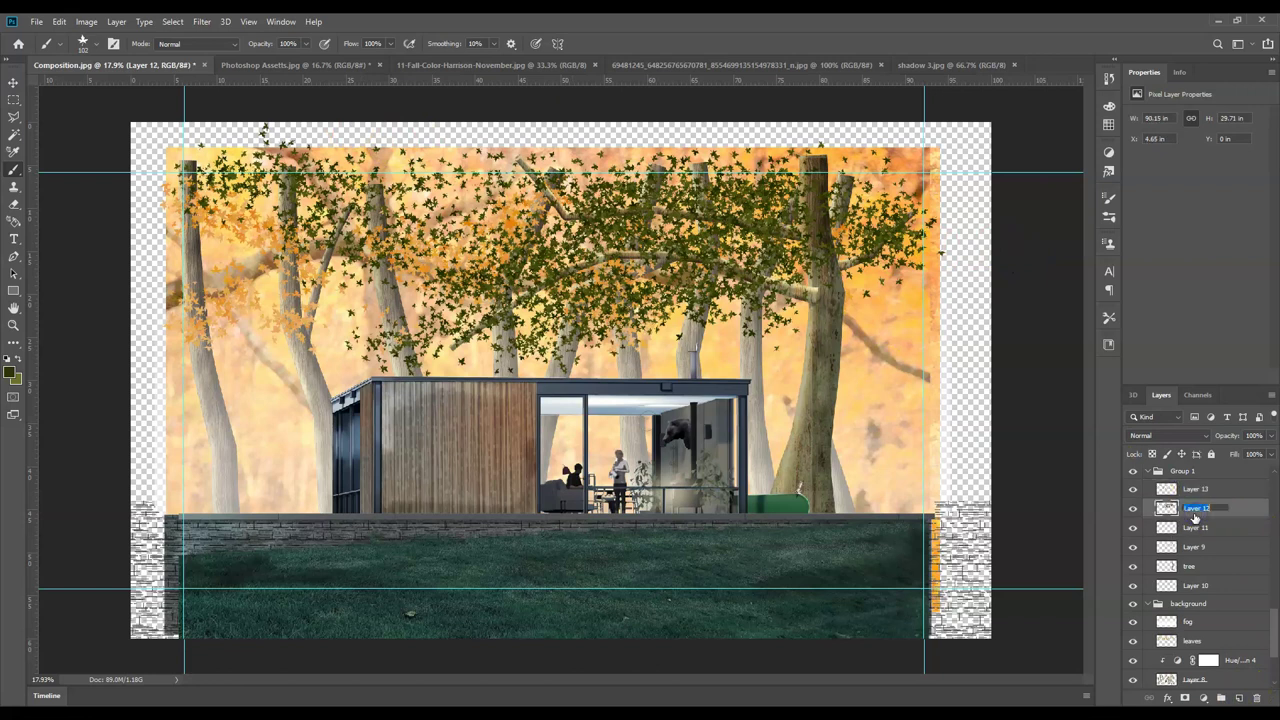
key("Return")
double_click(1190, 490)
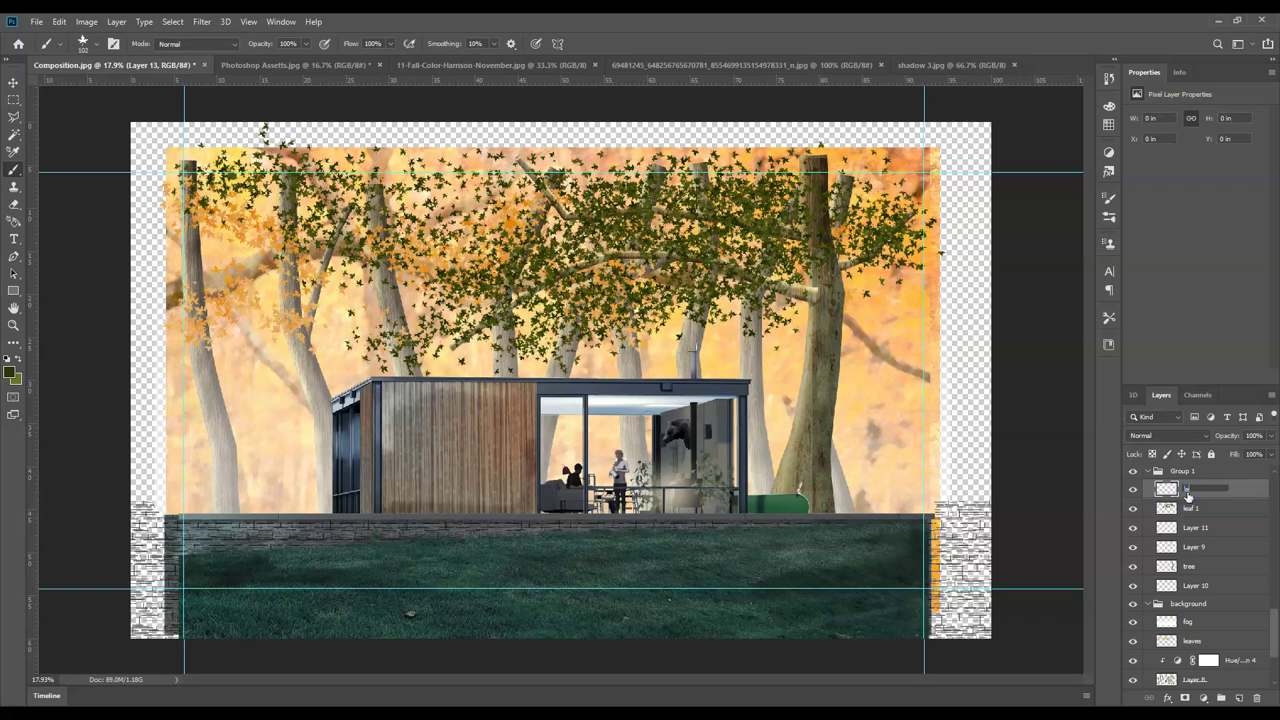
type("leaf 2")
key("Return")
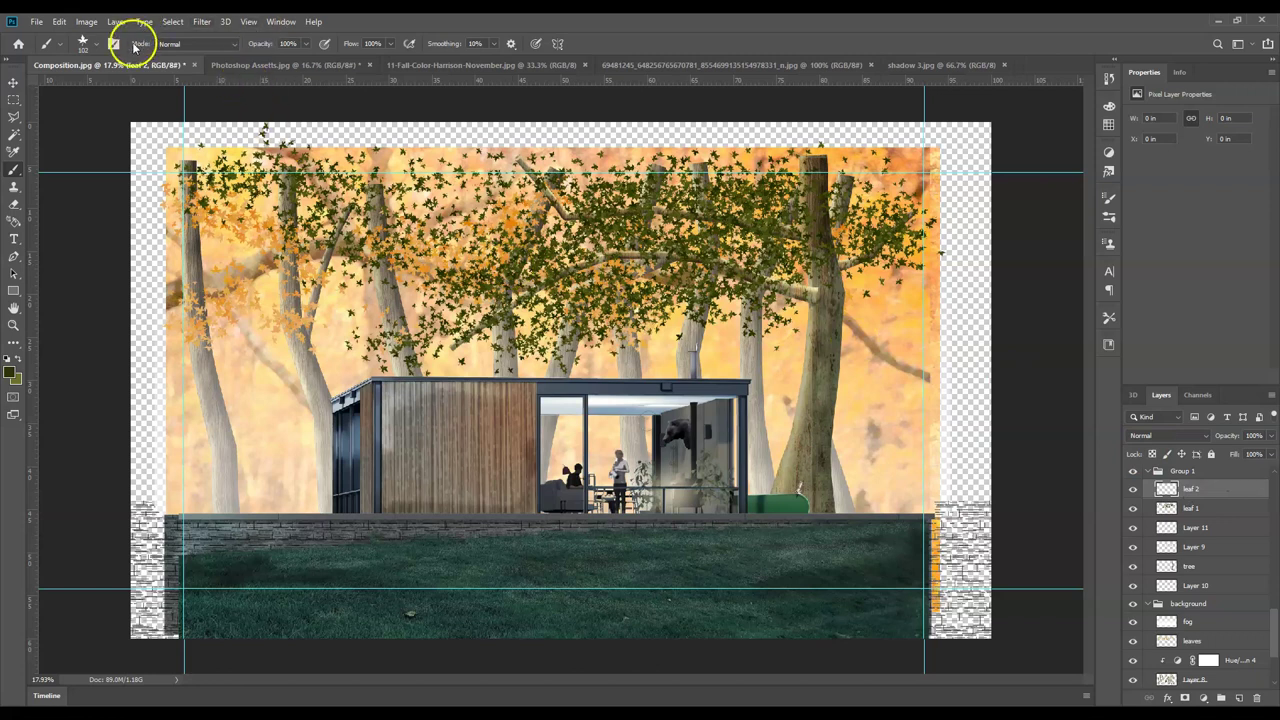
- Choose the Scattered Leaves brush preset at 95 px
left_click(97, 48)
scroll(275, 217, "down", 3)
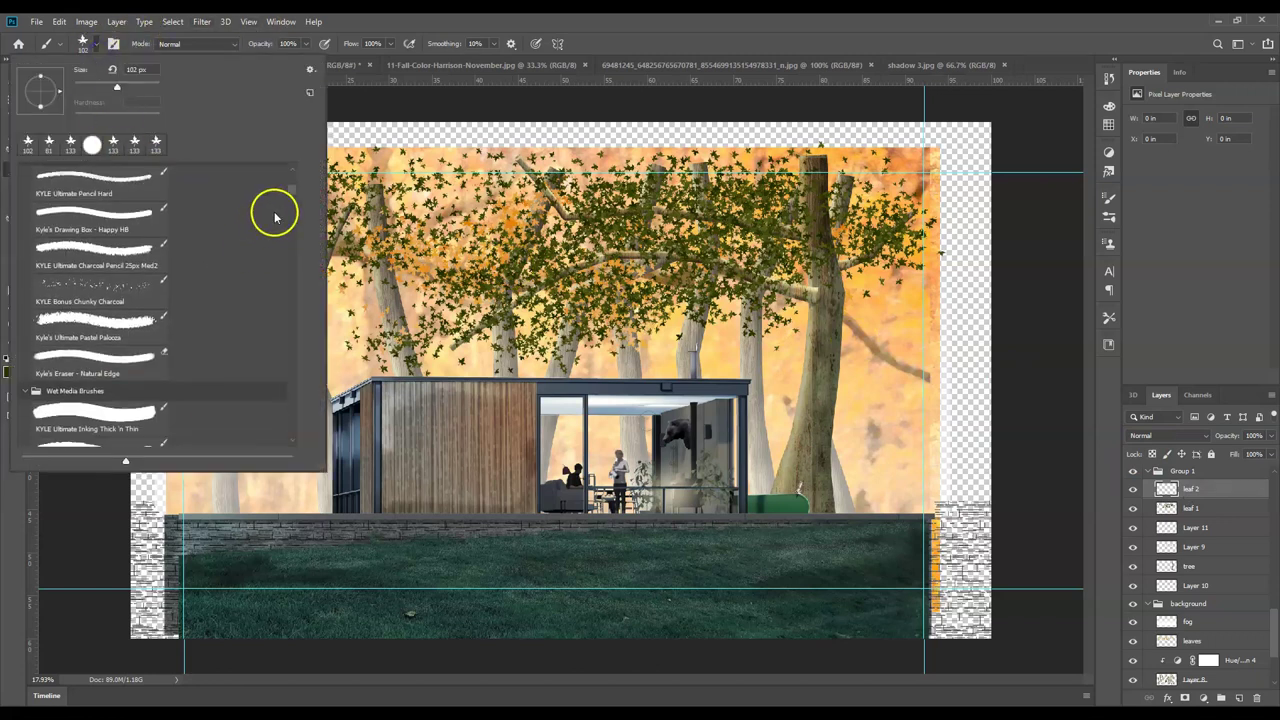
left_click_drag(294, 194, 298, 305)
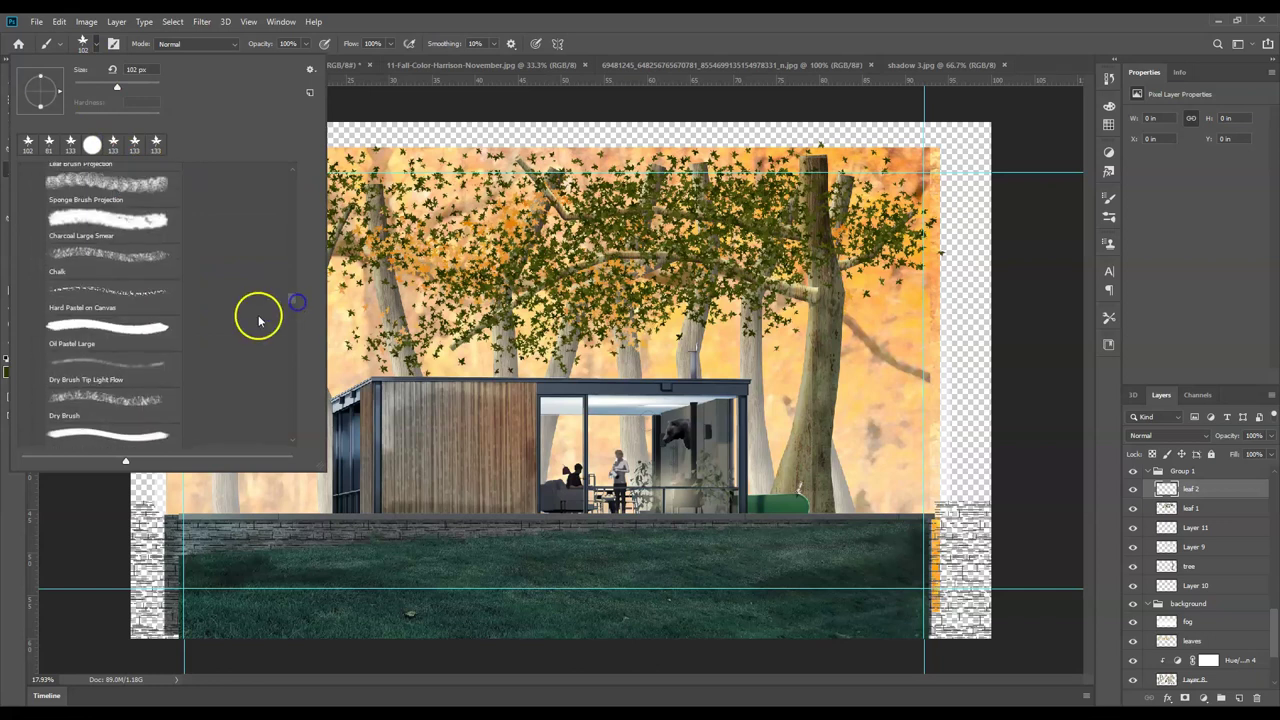
scroll(258, 318, "up", 3)
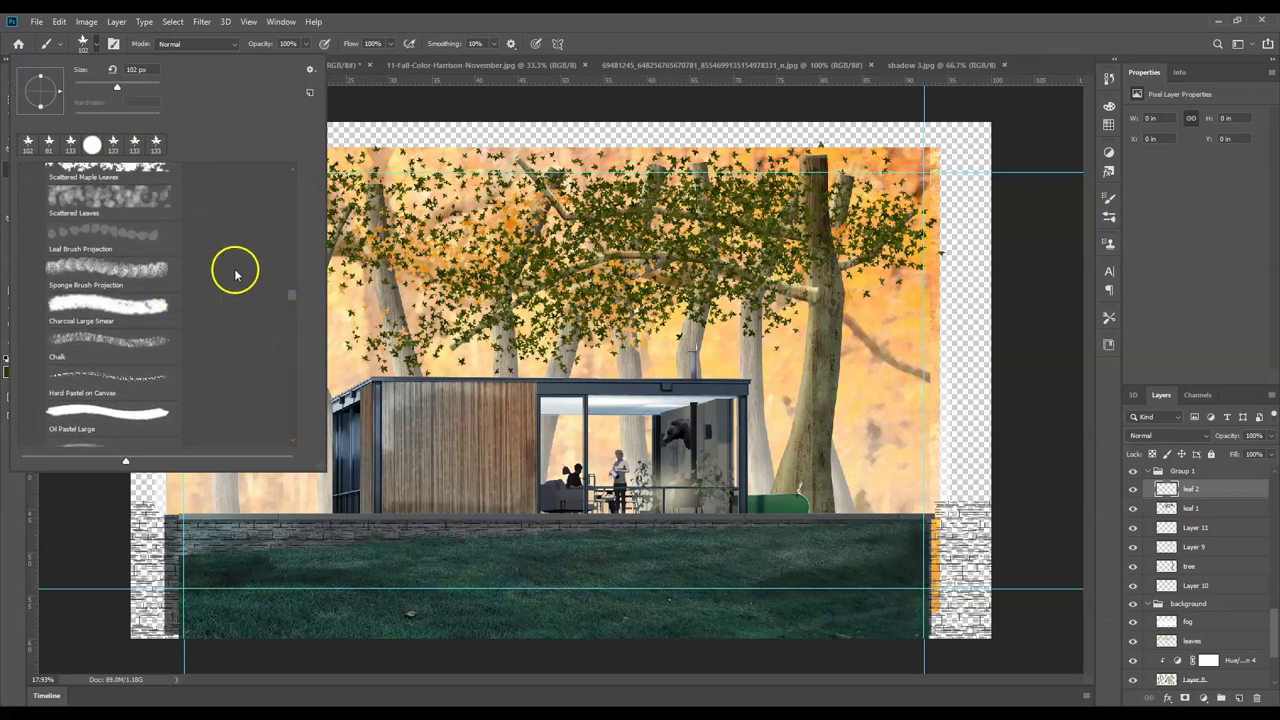
scroll(235, 274, "up", 1)
left_click(121, 252)
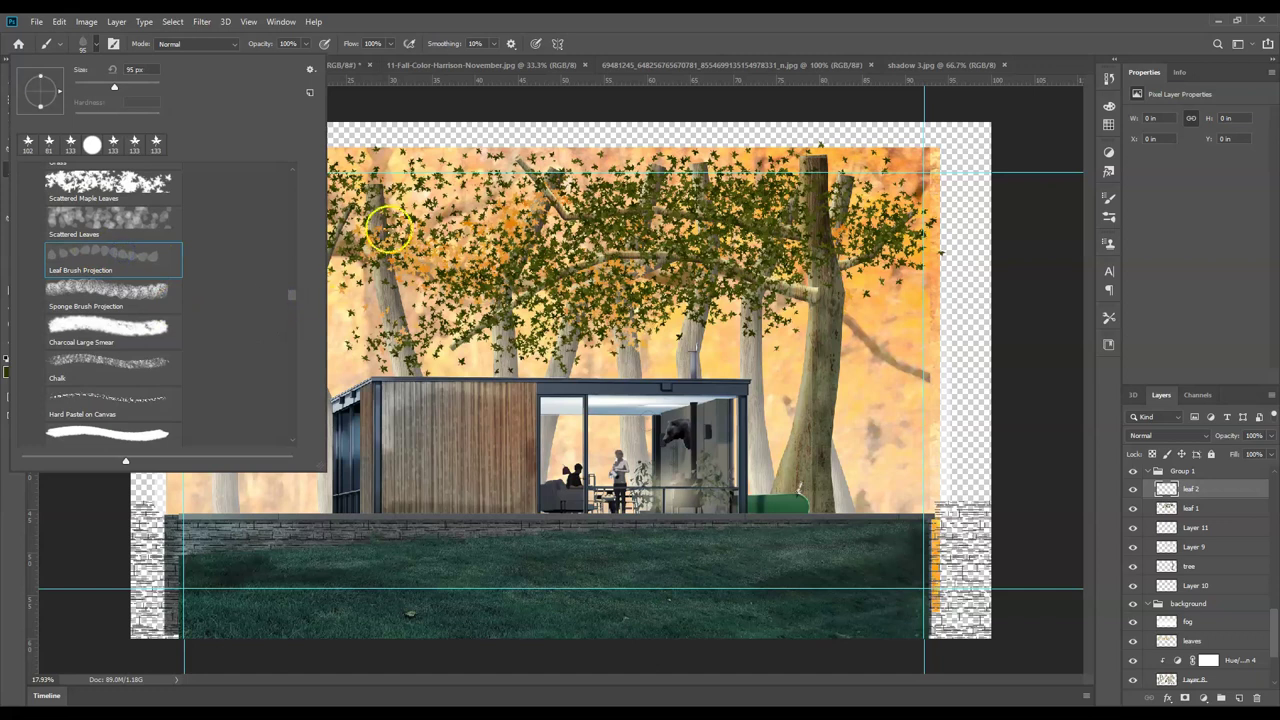
left_click(121, 219)
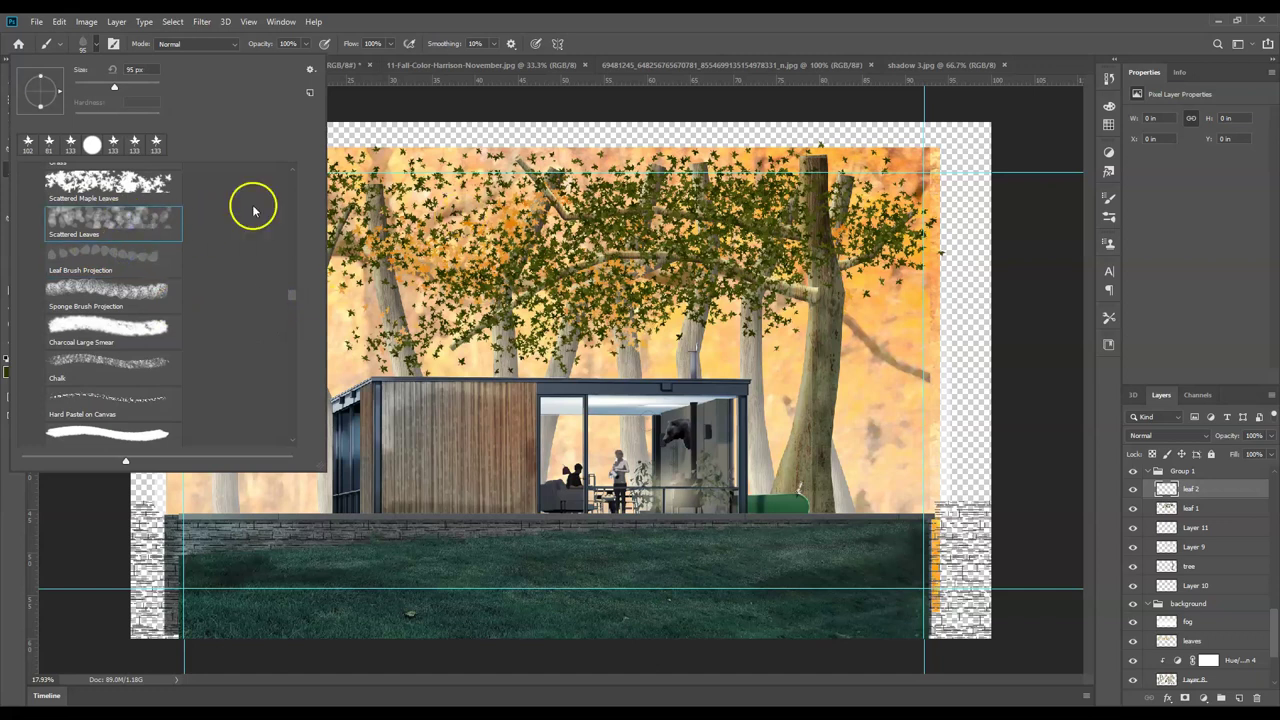
- Paint soft scattered leaves over the green canopy on the leaf 2 layer, from the mossy tree across to the far branches
left_click(625, 245)
mouse_move(590, 260)
left_mouse_down()
mouse_move(384, 265)
mouse_move(408, 264)
mouse_move(451, 297)
mouse_move(417, 348)
mouse_move(530, 287)
mouse_move(616, 274)
mouse_move(592, 301)
mouse_move(811, 234)
mouse_move(737, 238)
left_mouse_up()
mouse_move(662, 255)
left_mouse_down()
mouse_move(690, 212)
mouse_move(763, 203)
left_mouse_up()
mouse_move(899, 213)
left_mouse_down()
mouse_move(847, 224)
mouse_move(856, 258)
mouse_move(763, 307)
left_mouse_up()
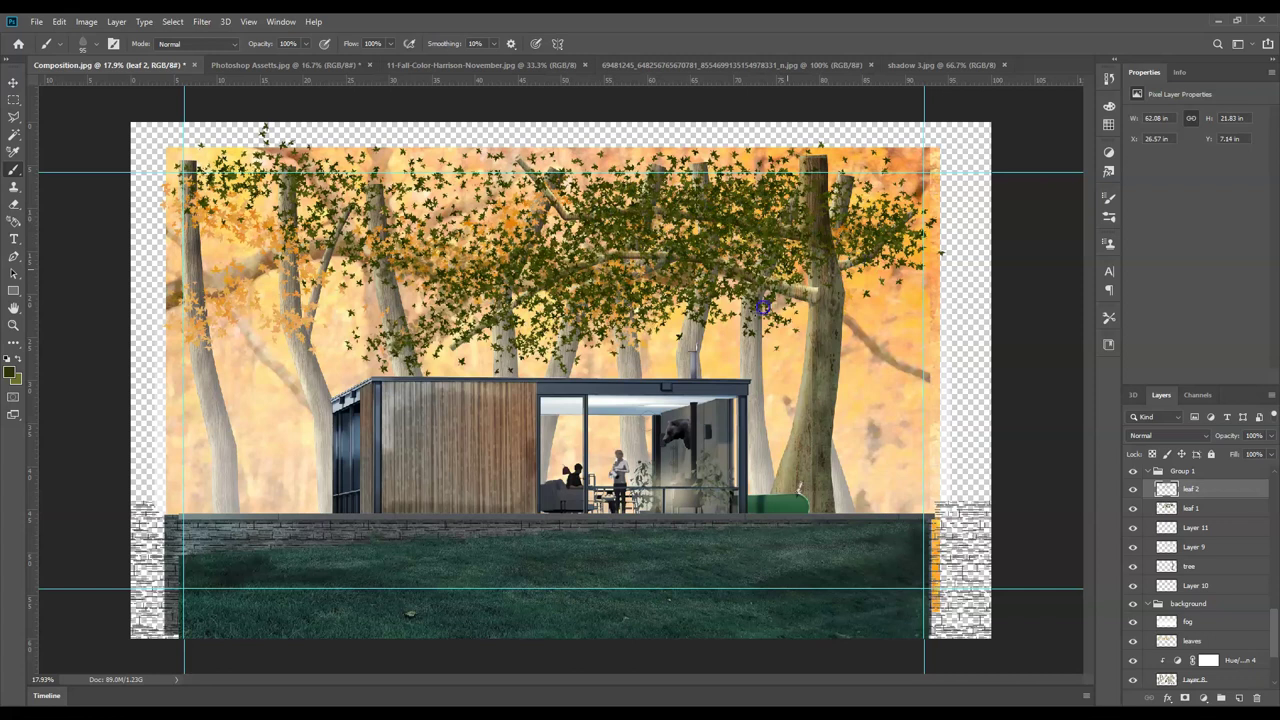
mouse_move(382, 238)
left_mouse_down()
mouse_move(262, 185)
mouse_move(410, 192)
left_mouse_up()
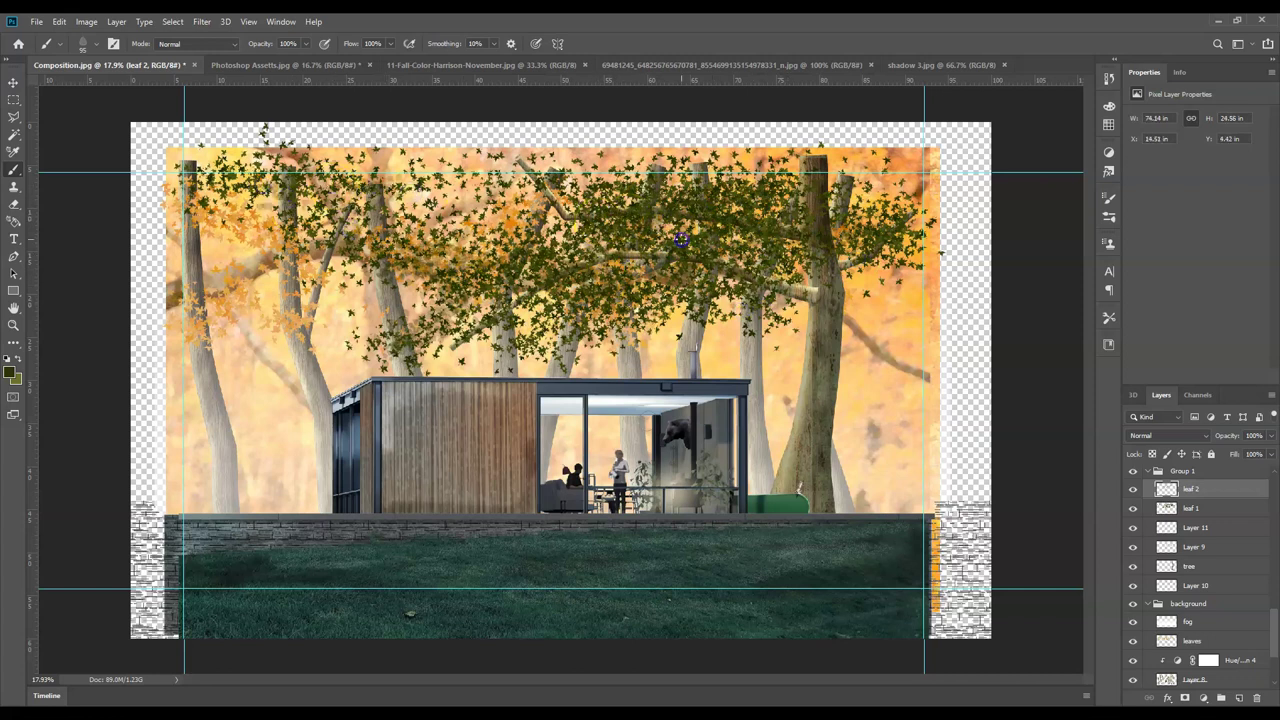
left_click(432, 270)
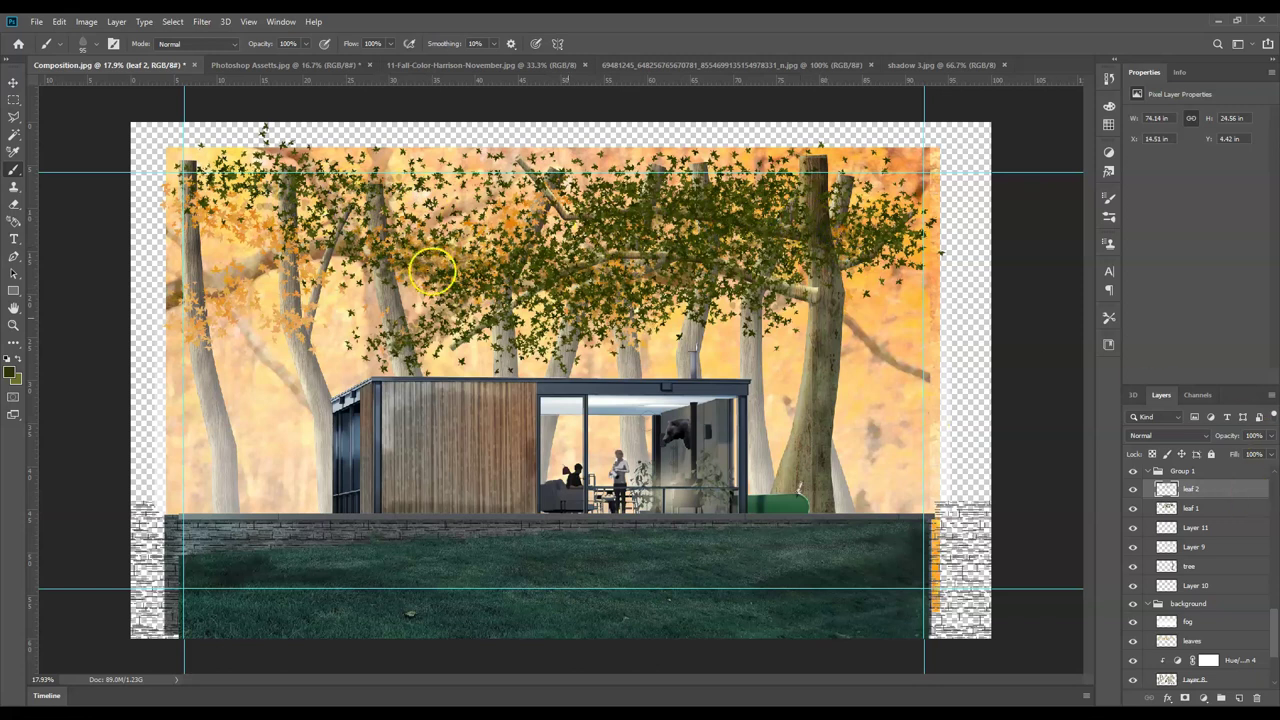
- Add a layer named leaf 3 and draw a narrow elliptical selection about 0.78 by 2.57 in beside the leftmost trunk
left_click(1240, 699)
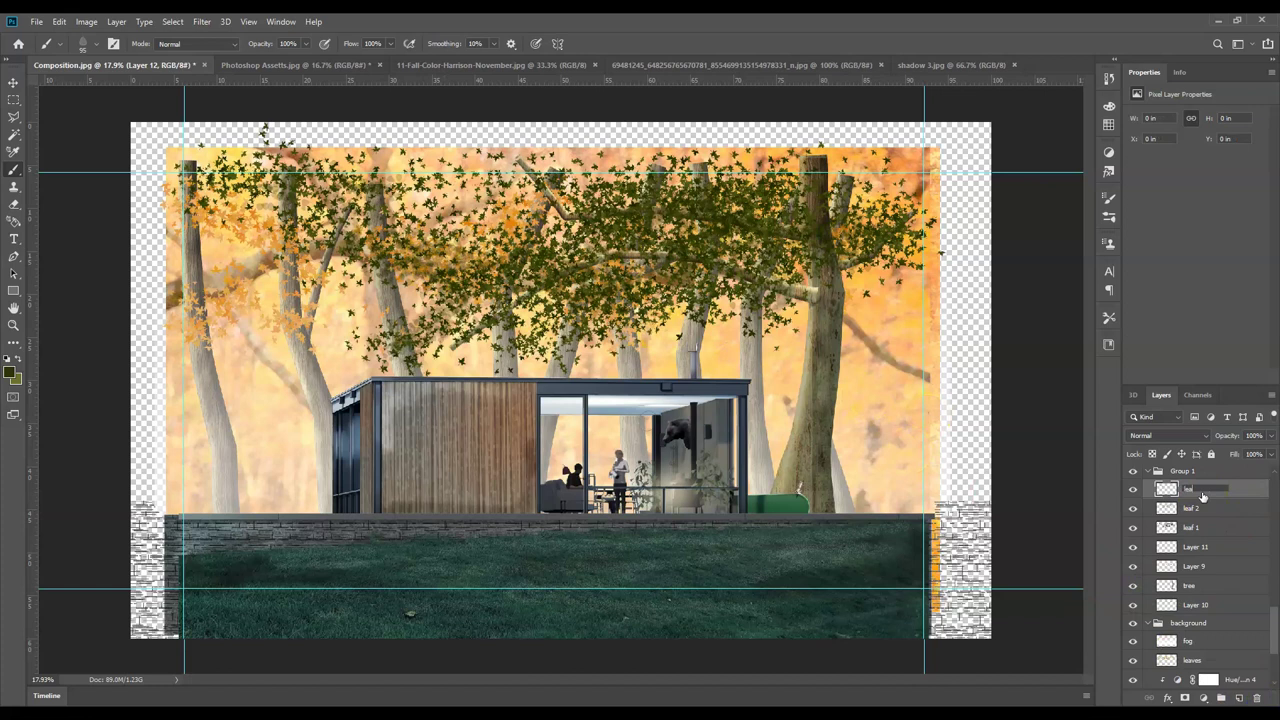
key("Return")
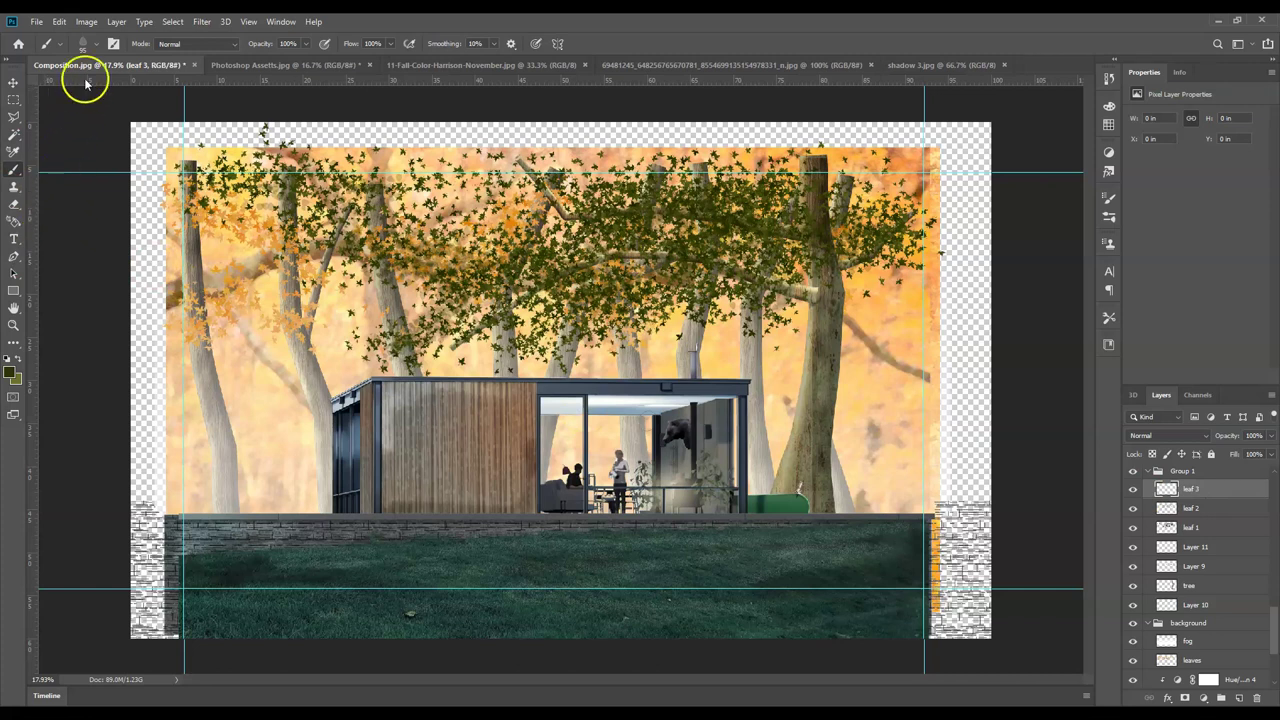
right_click(13, 103)
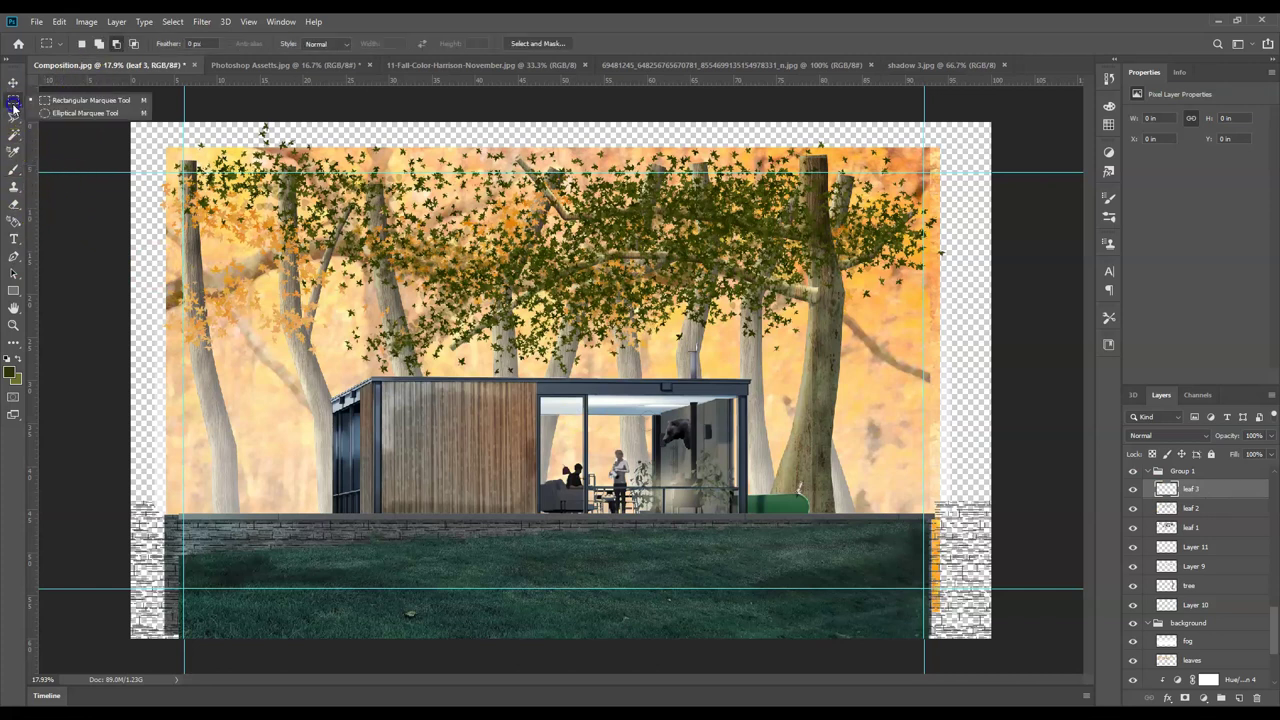
left_click(35, 112)
left_click_drag(230, 396, 237, 417)
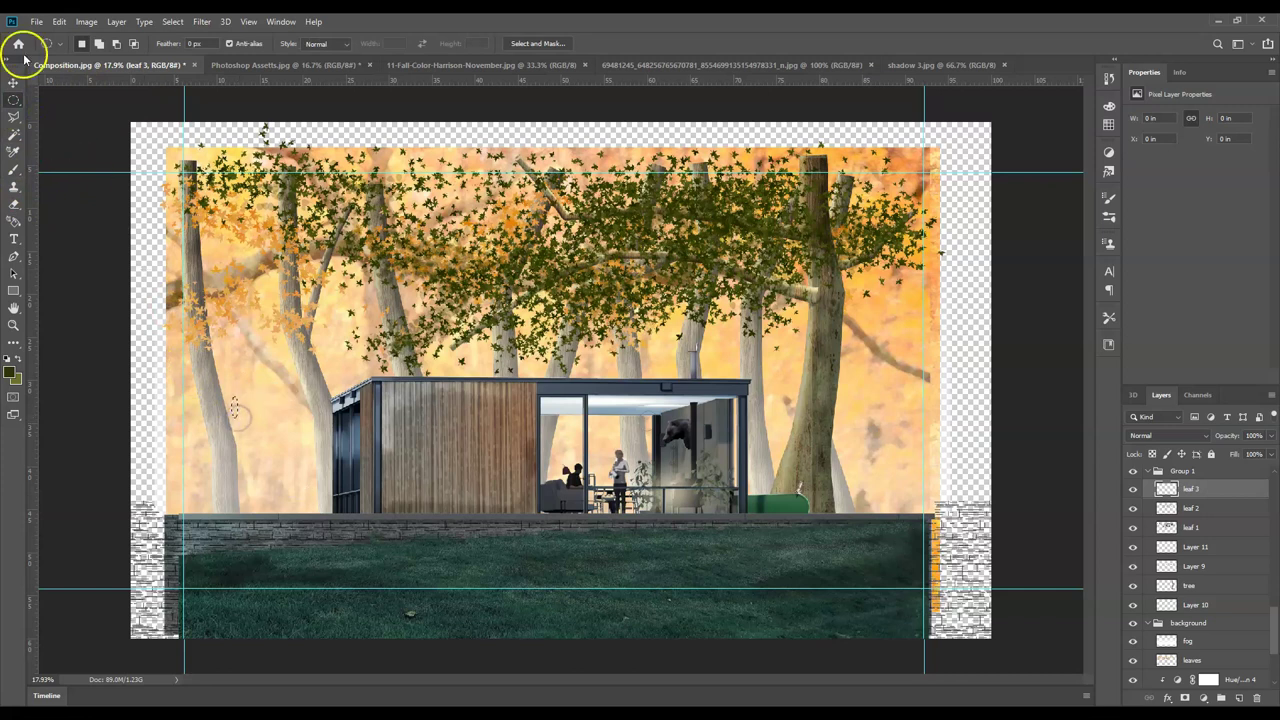
- Fill the elliptical selection with black in Normal mode at 100% opacity on the leaf 3 layer
left_click(59, 21)
left_click(100, 230)
left_click(242, 245)
left_click(250, 207)
left_click(250, 207)
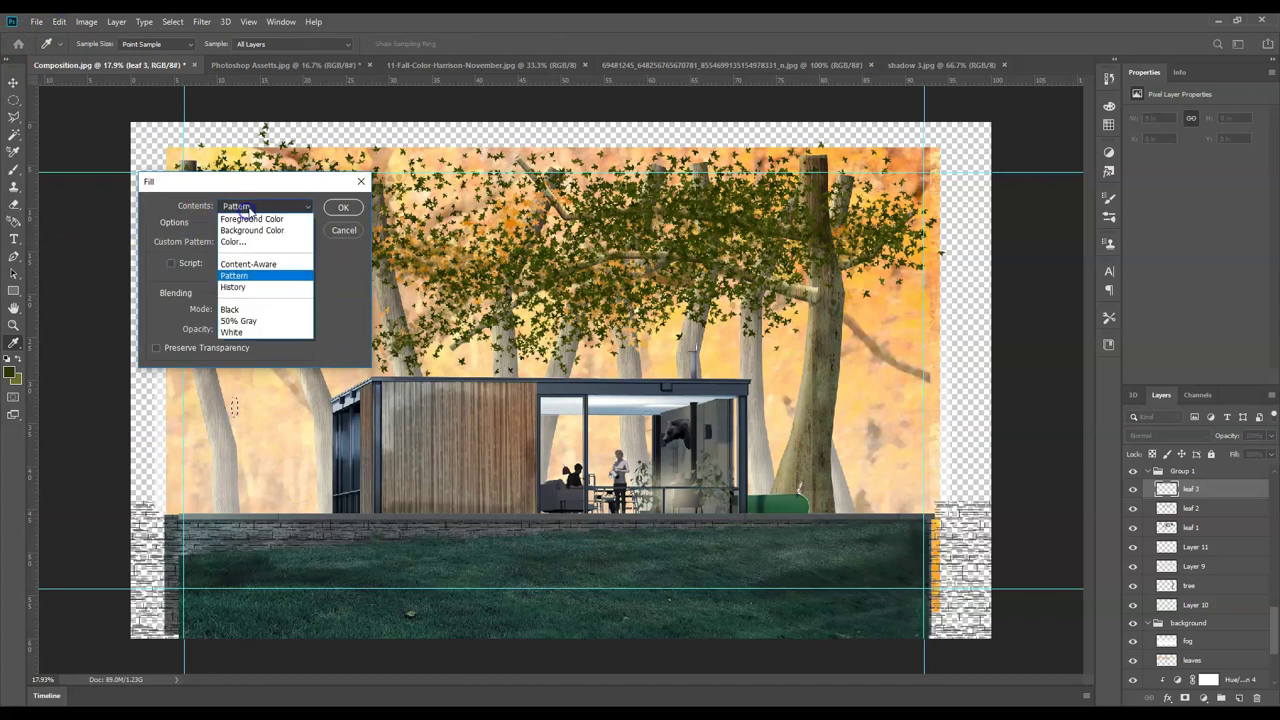
left_click(241, 311)
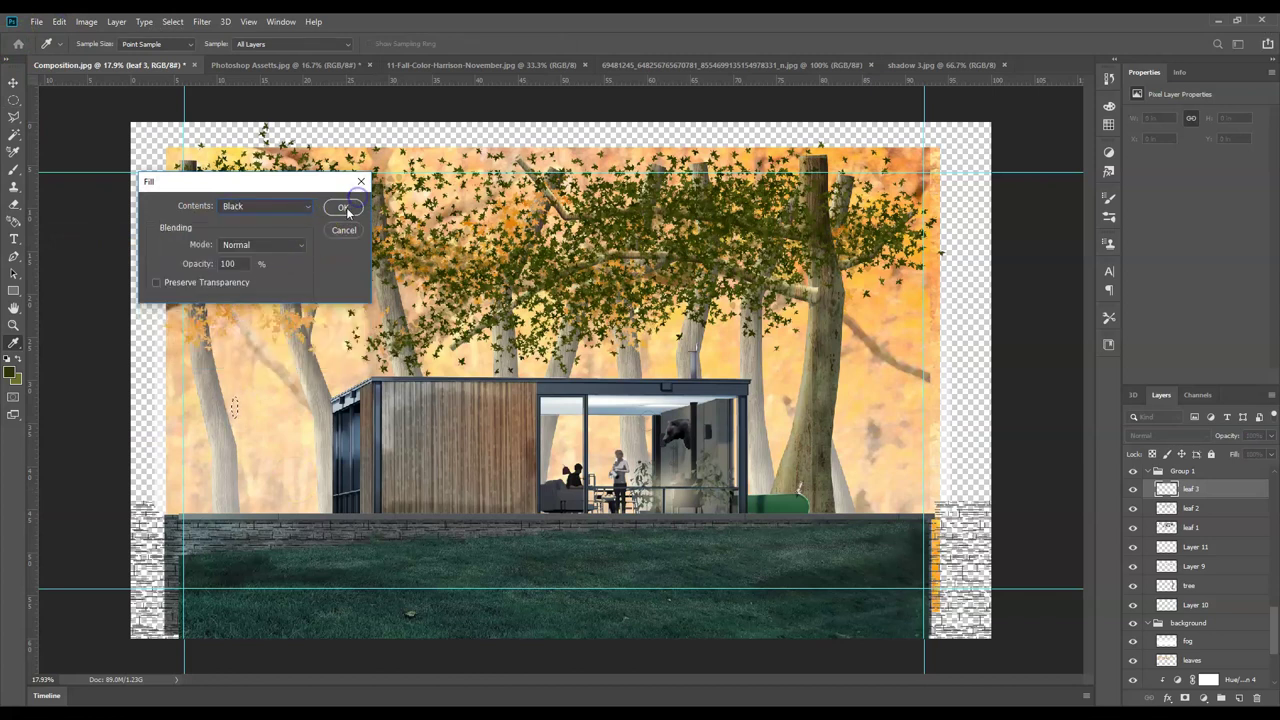
left_click(343, 208)
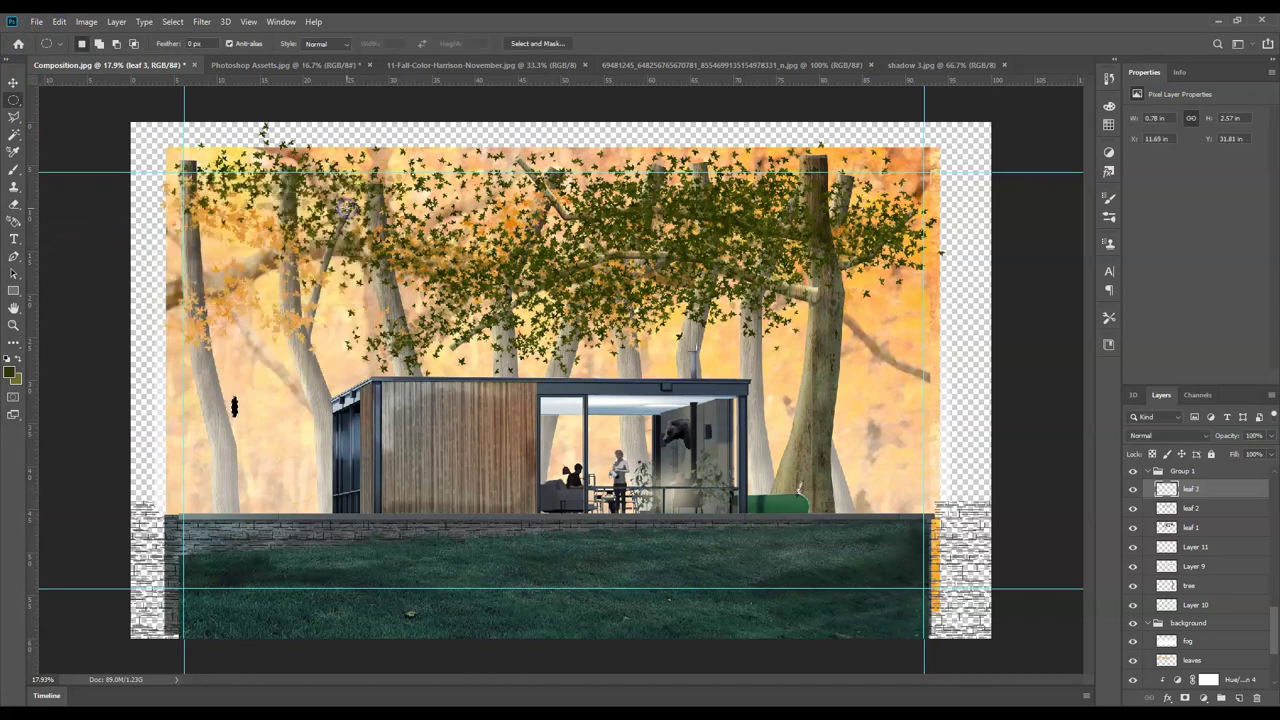
- Define the selected black ellipse as a new brush preset, keeping the suggested name
left_click(1109, 217)
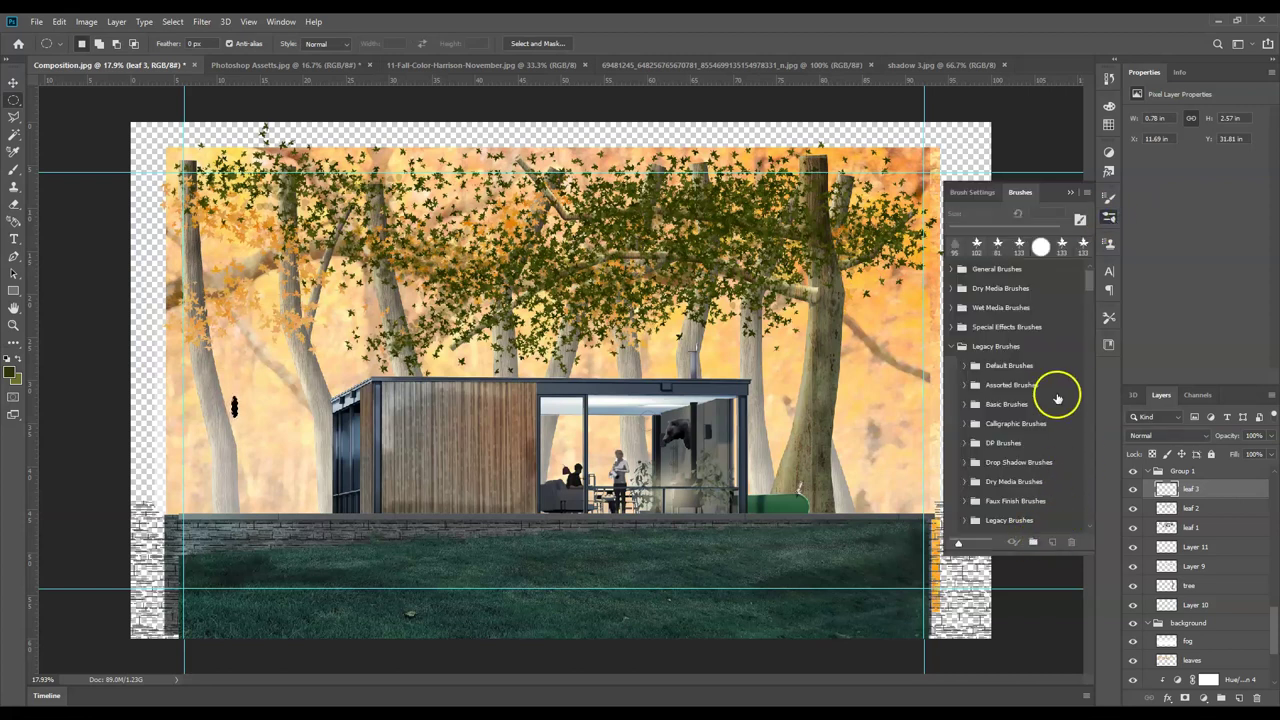
left_click(1108, 200)
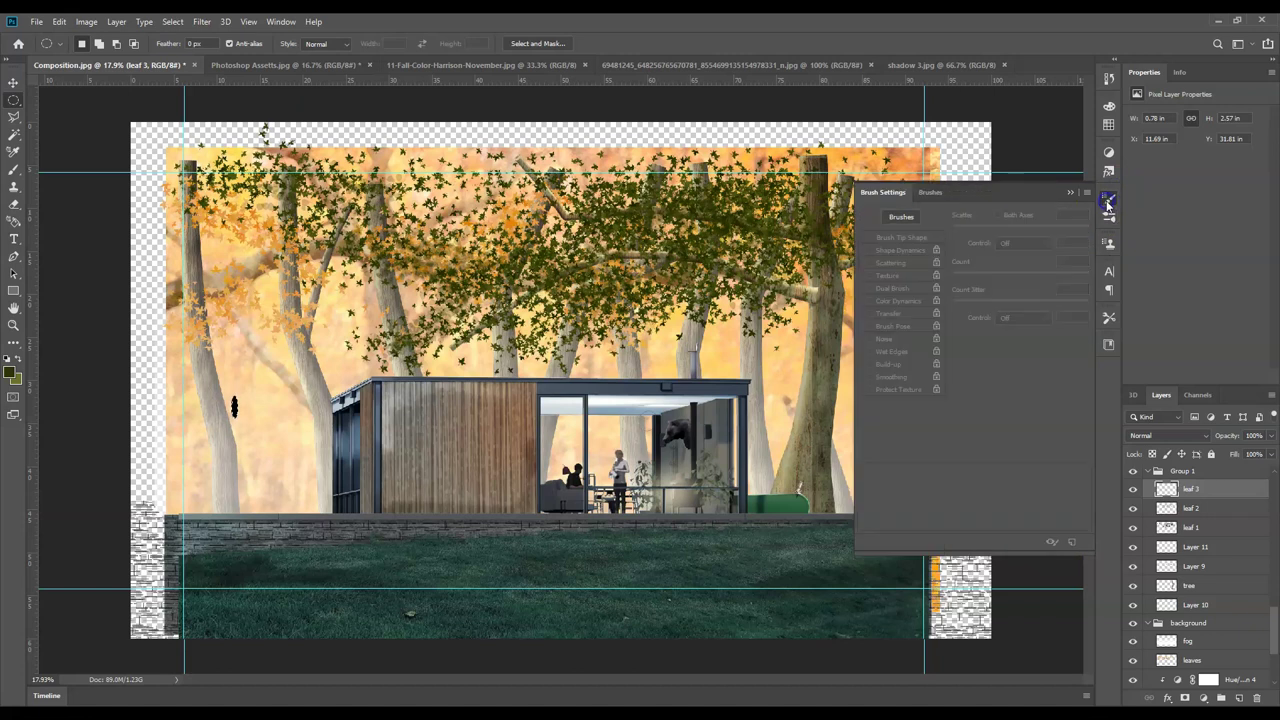
key("b")
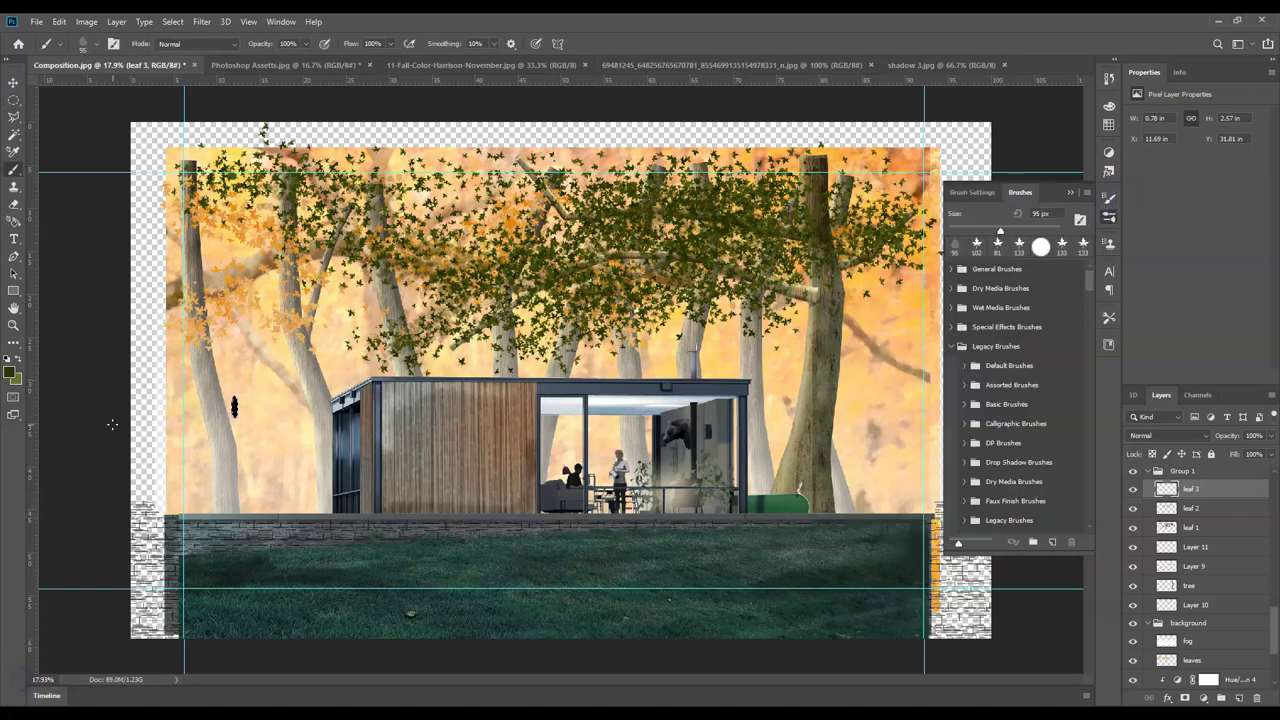
left_click(60, 21)
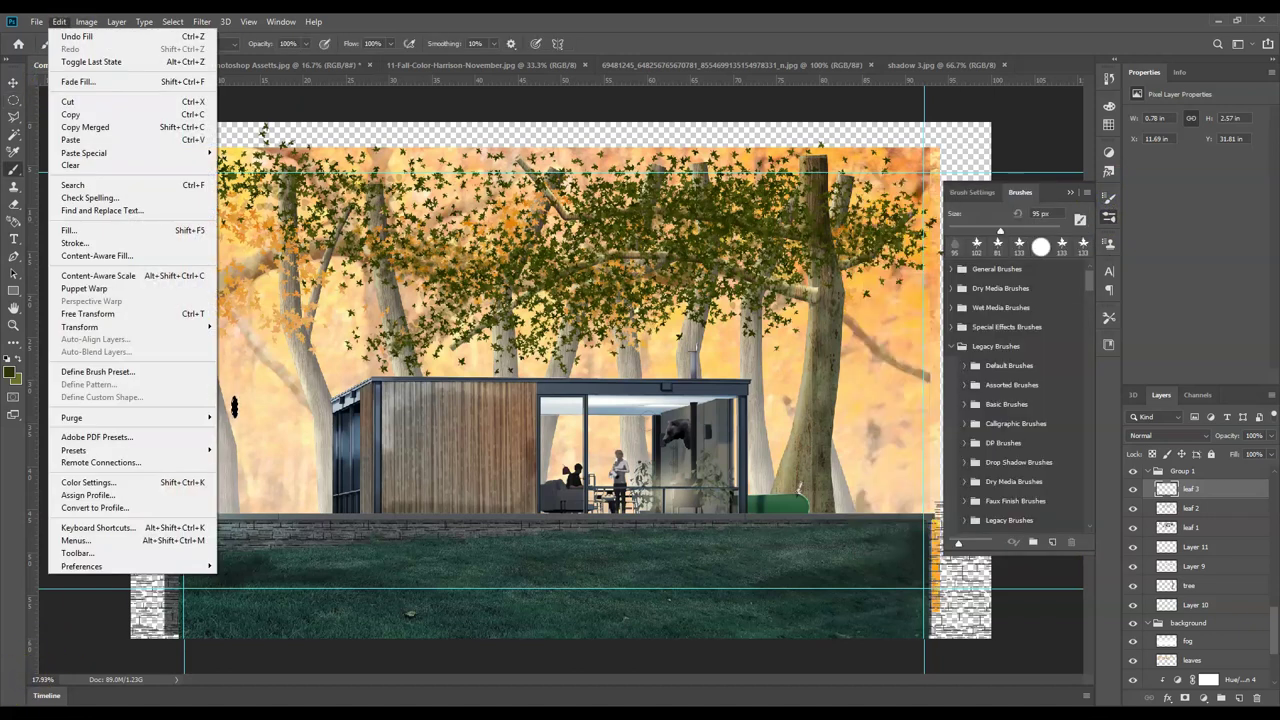
left_click(120, 371)
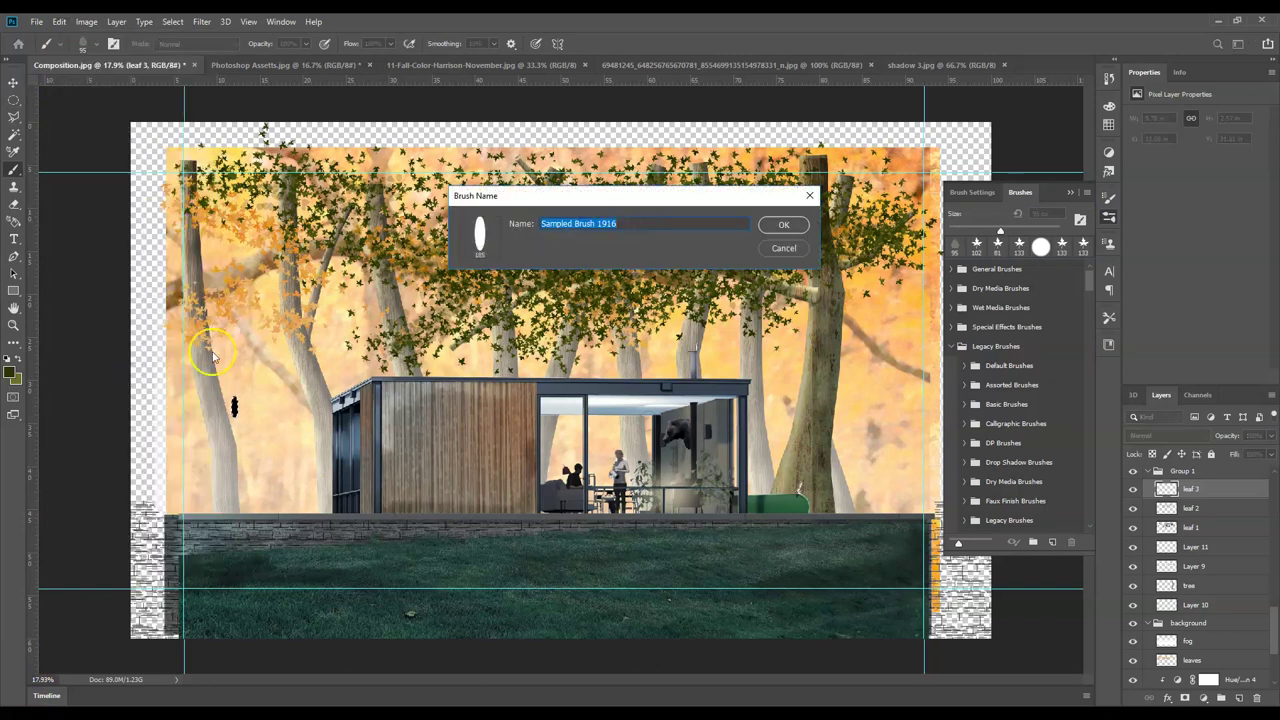
left_click(782, 224)
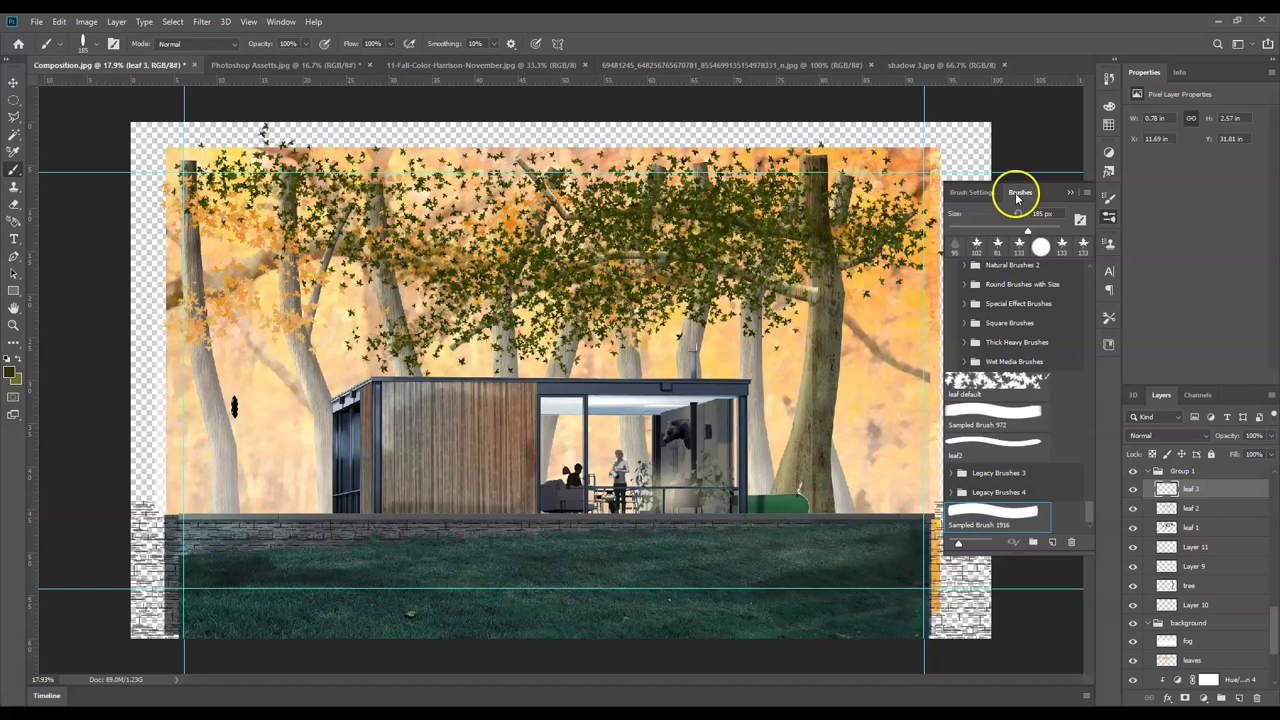
- Enable Shape Dynamics for the ellipse brush with about 5% size jitter, 13% angle jitter and 21% roundness jitter
left_click(975, 192)
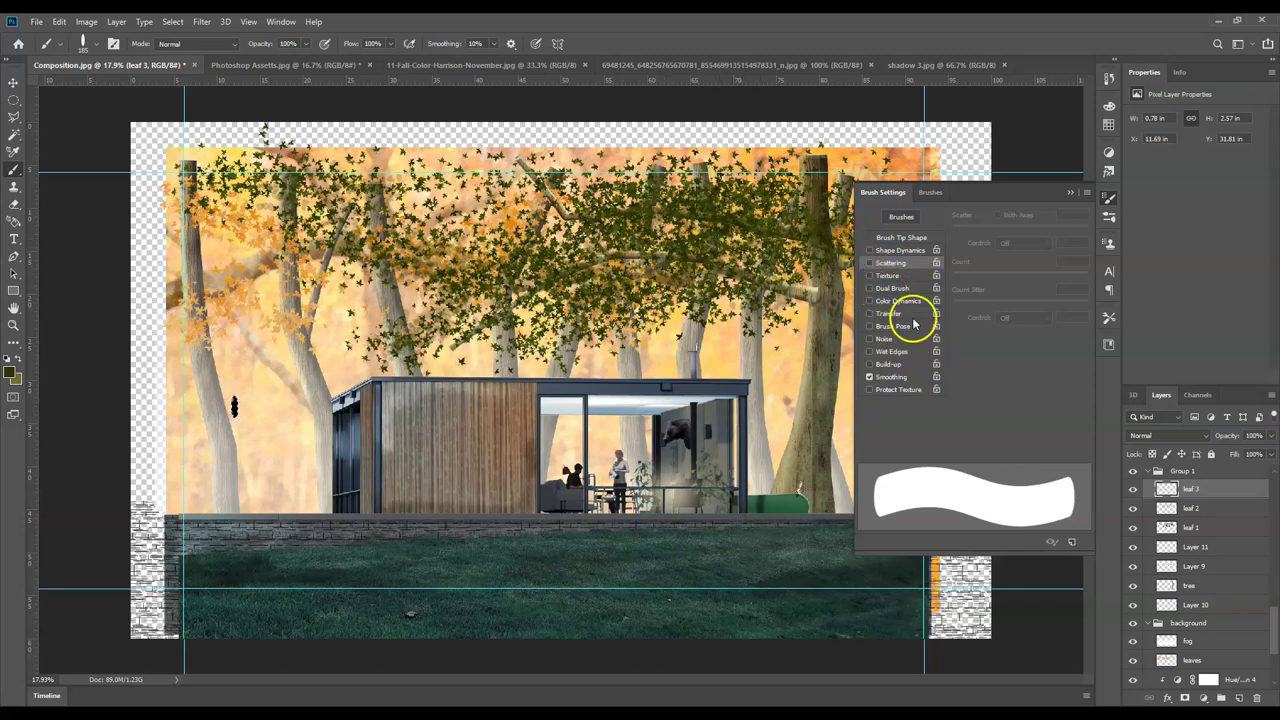
left_click(903, 250)
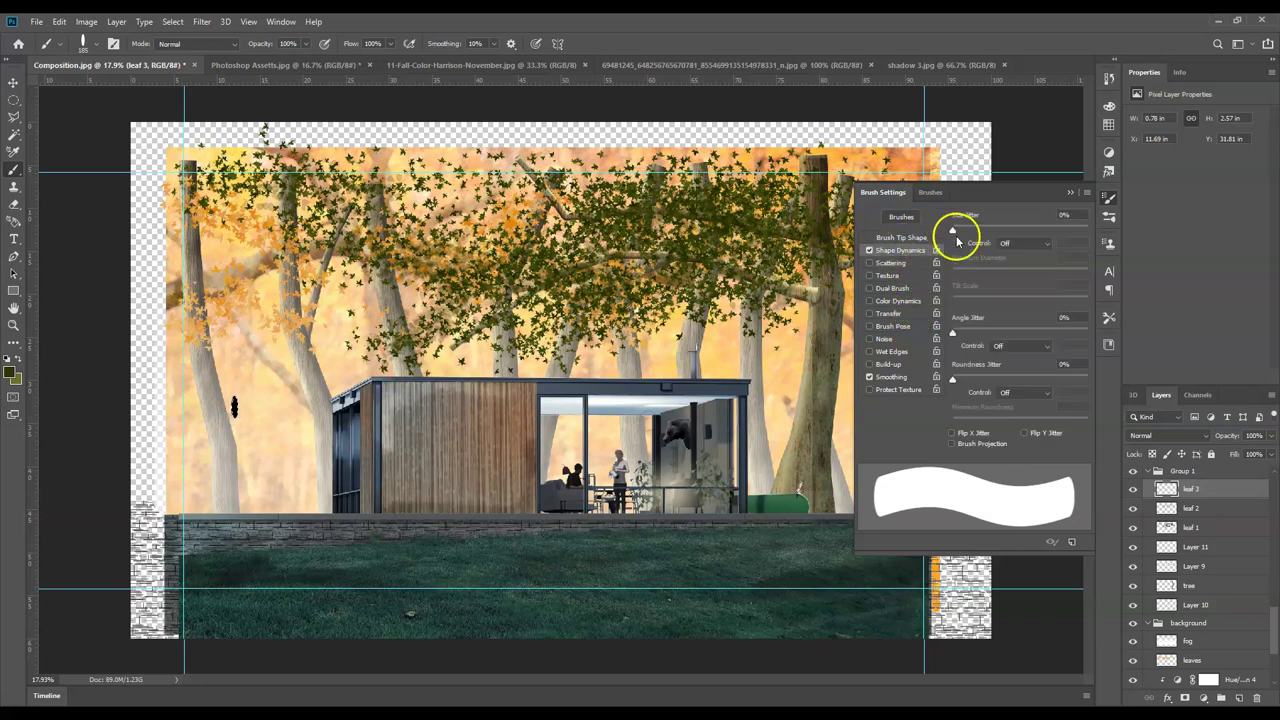
left_click_drag(955, 332, 965, 333)
left_click(954, 381)
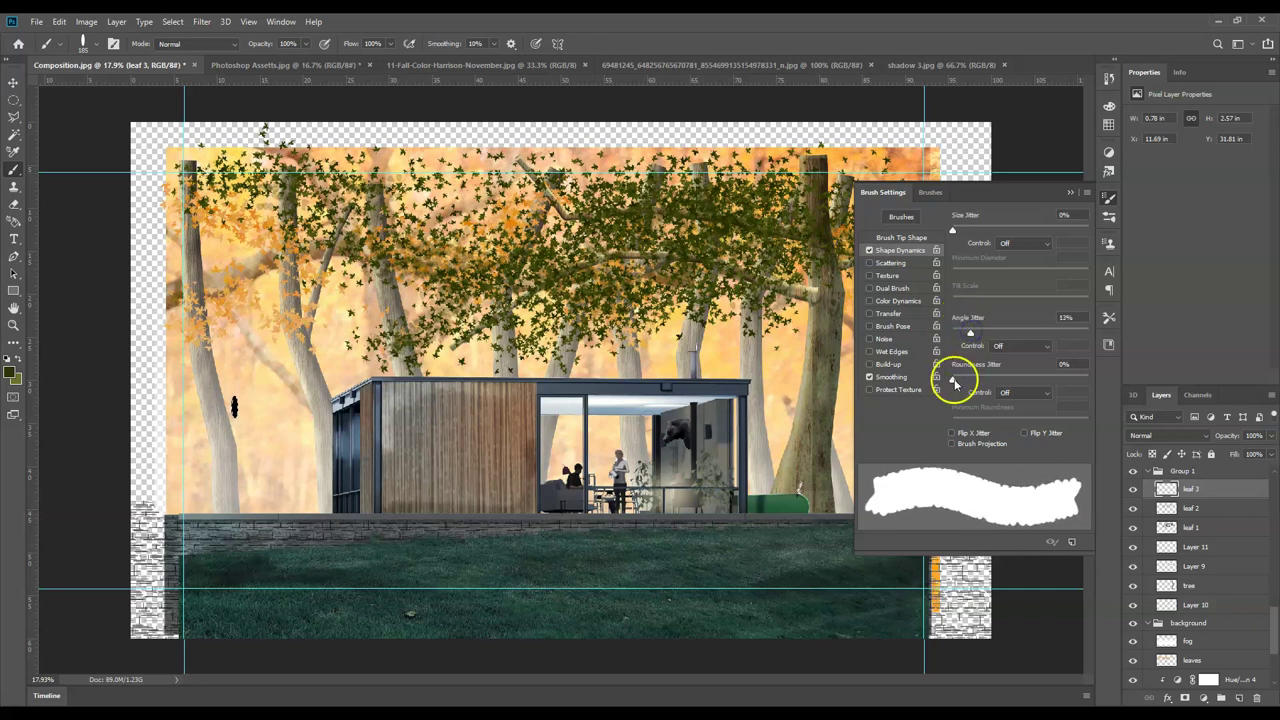
left_click_drag(957, 381, 974, 381)
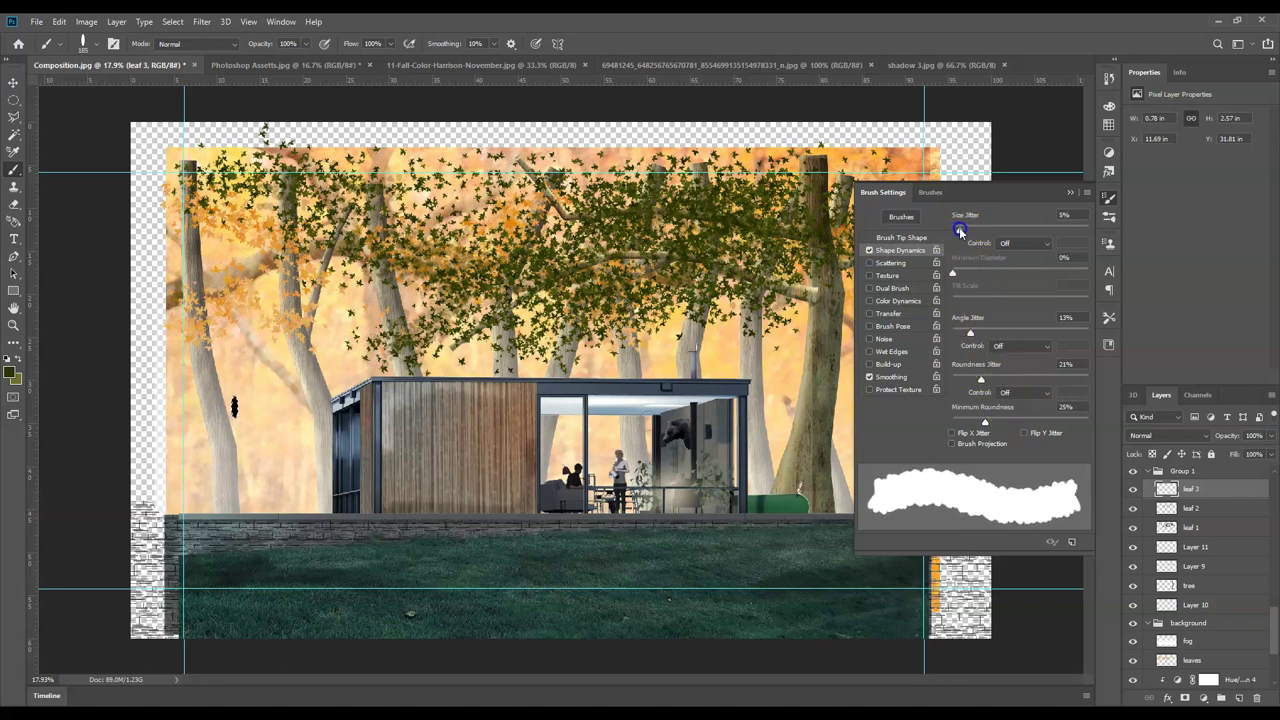
- Enable Scattering for the ellipse brush on both axes at 868%, with 28% count jitter
left_click(909, 261)
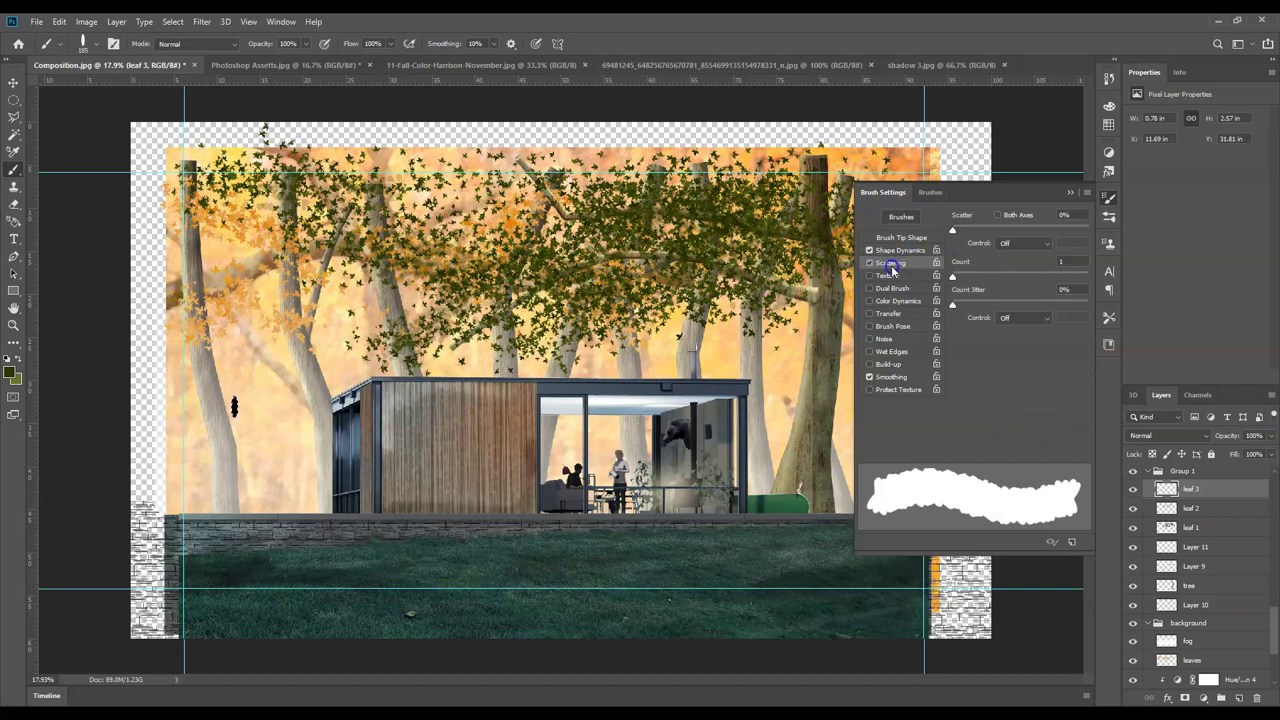
left_click_drag(955, 228, 1034, 224)
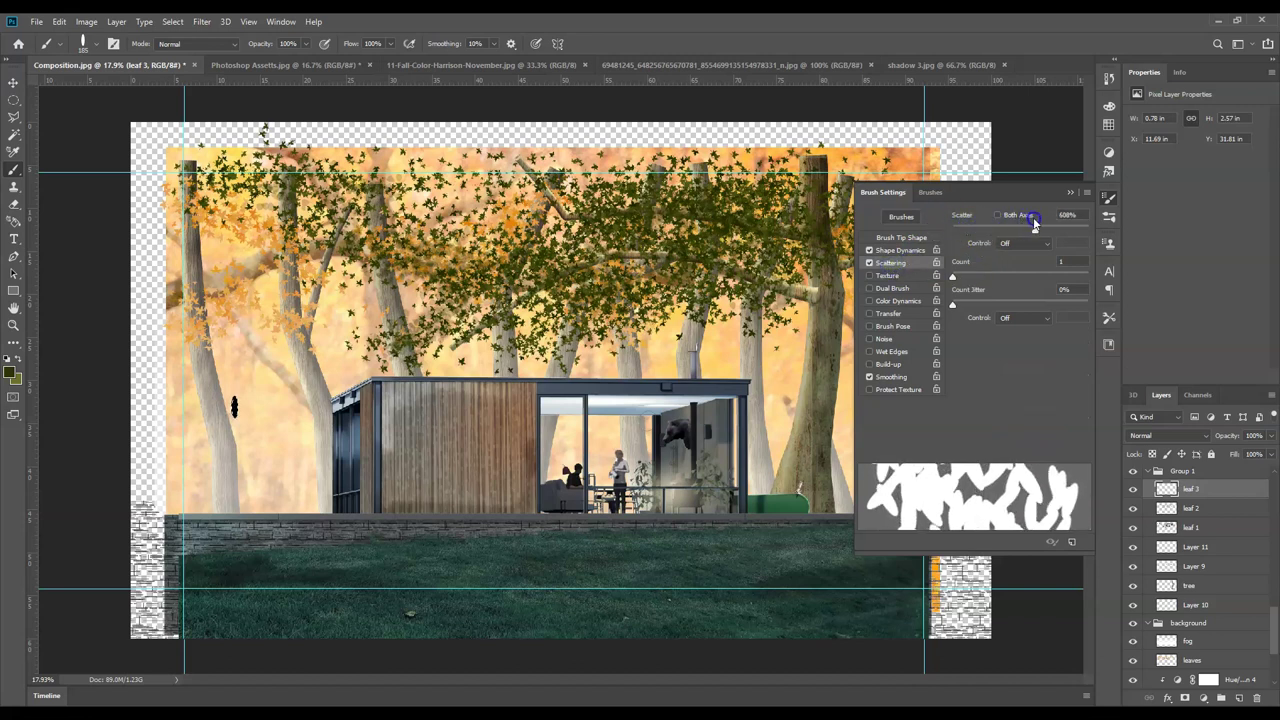
left_click(950, 310)
left_click(1021, 215)
left_click_drag(1036, 229, 1070, 241)
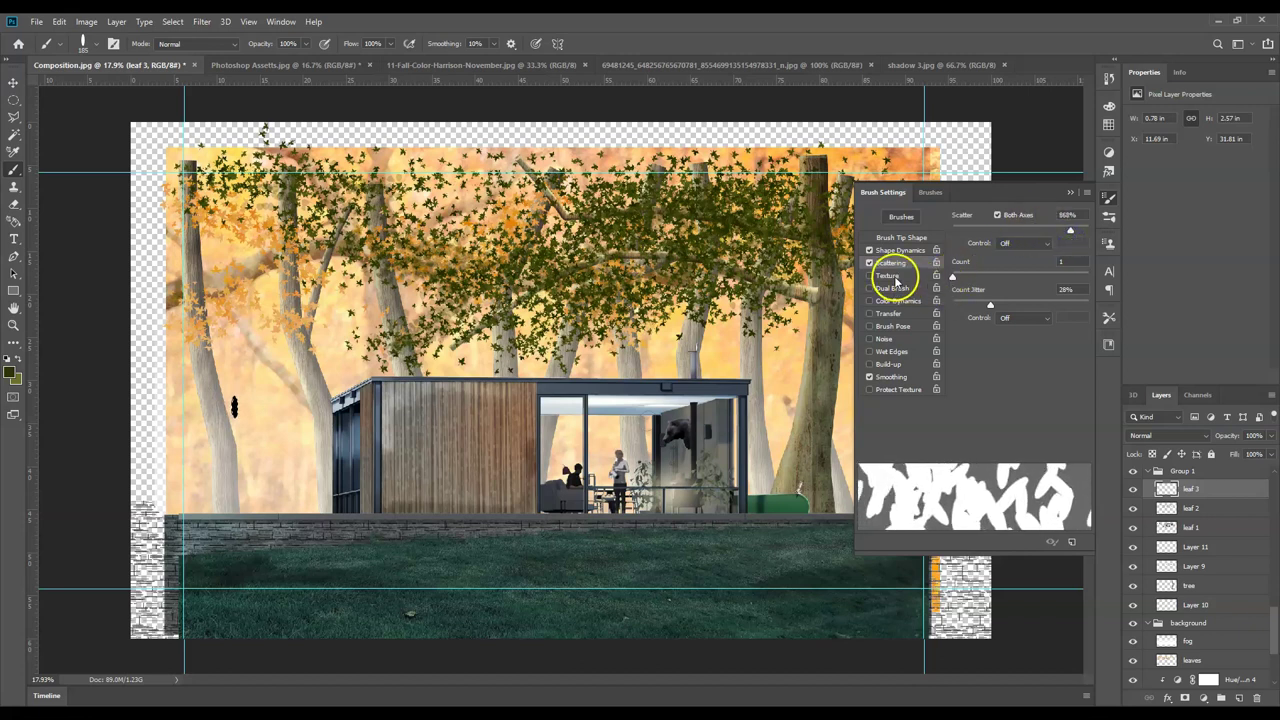
- Enable Color Dynamics for the ellipse brush per tip with 77% foreground/background, 3% hue, 4% saturation and 3% brightness jitter
left_click(900, 301)
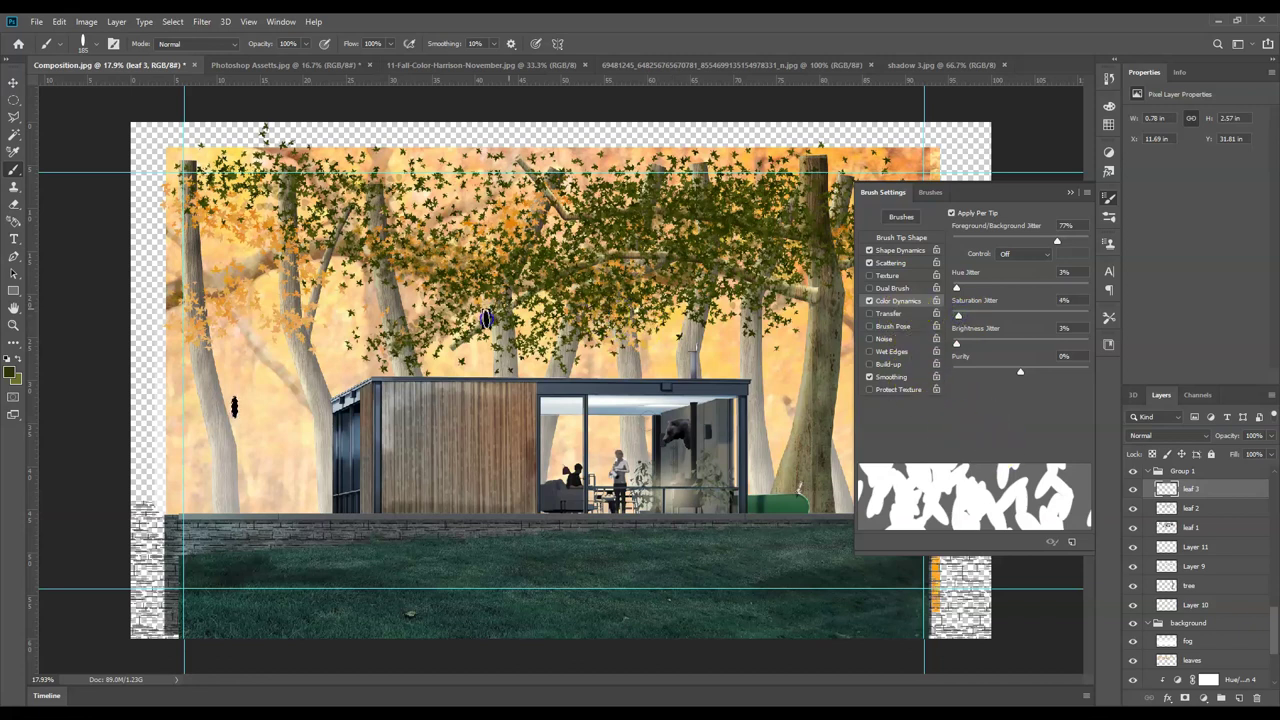
left_click(1066, 192)
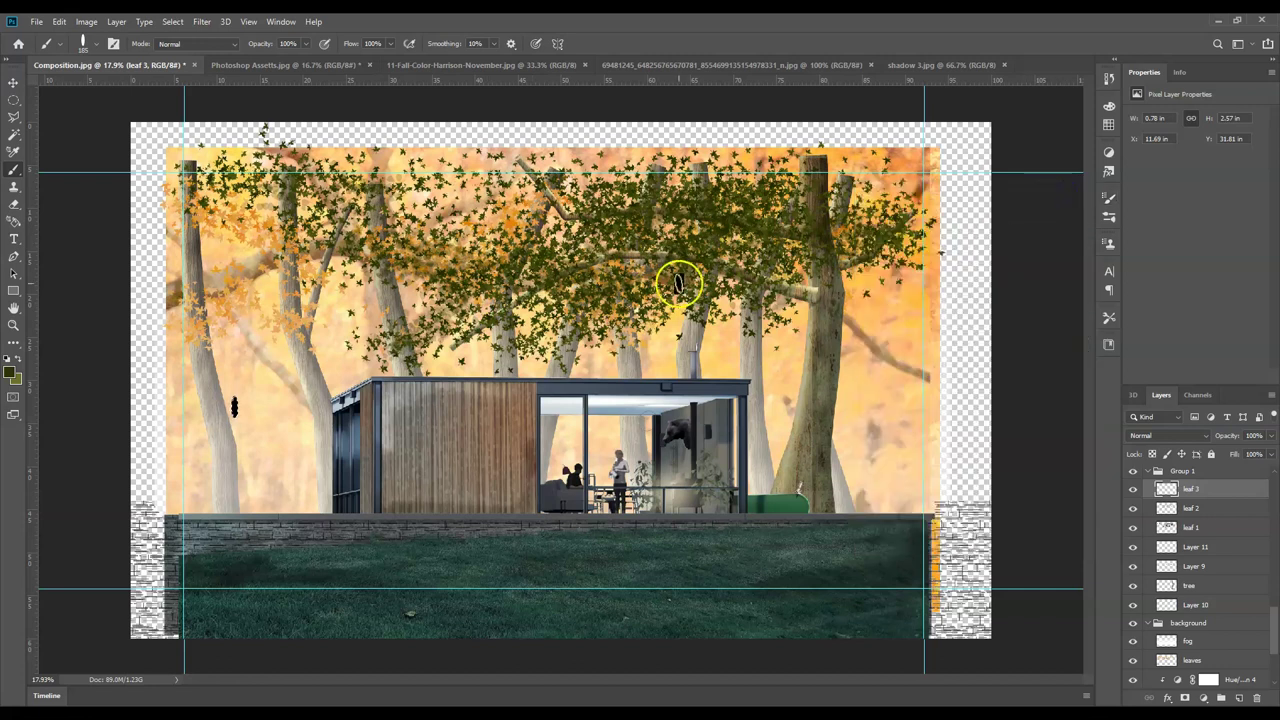
left_click(637, 303)
left_click(348, 326)
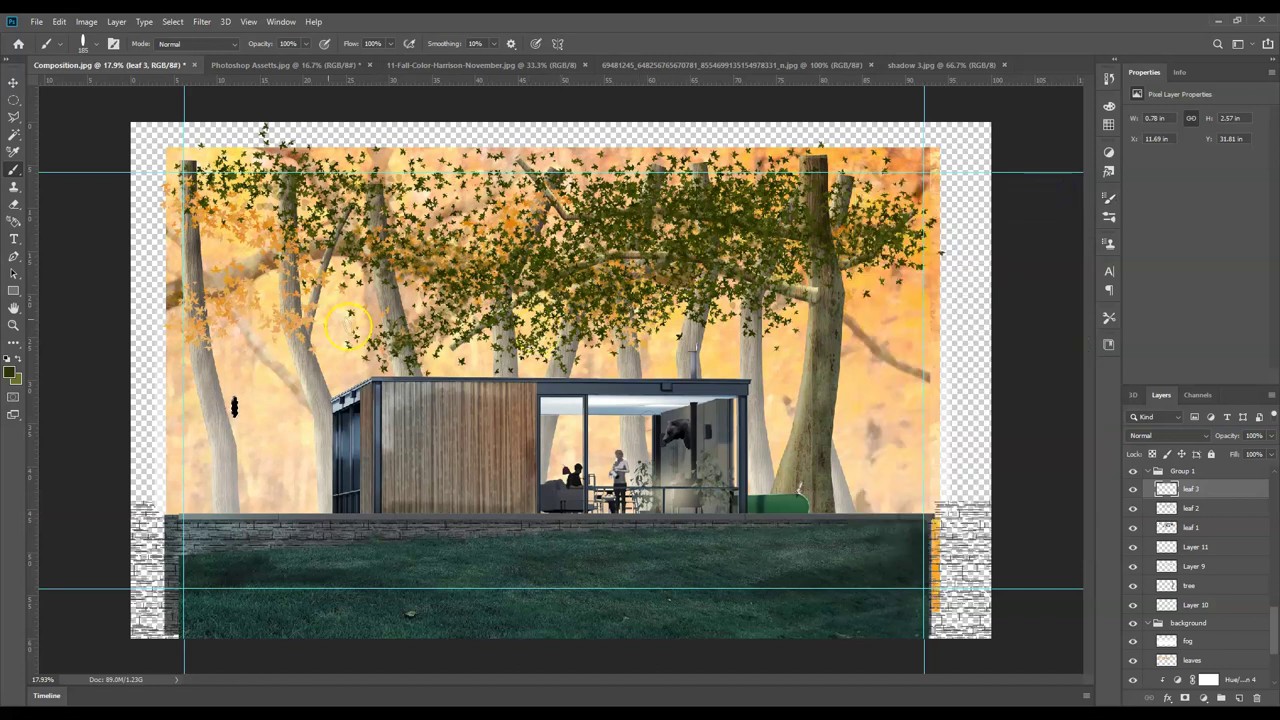
left_click(963, 414)
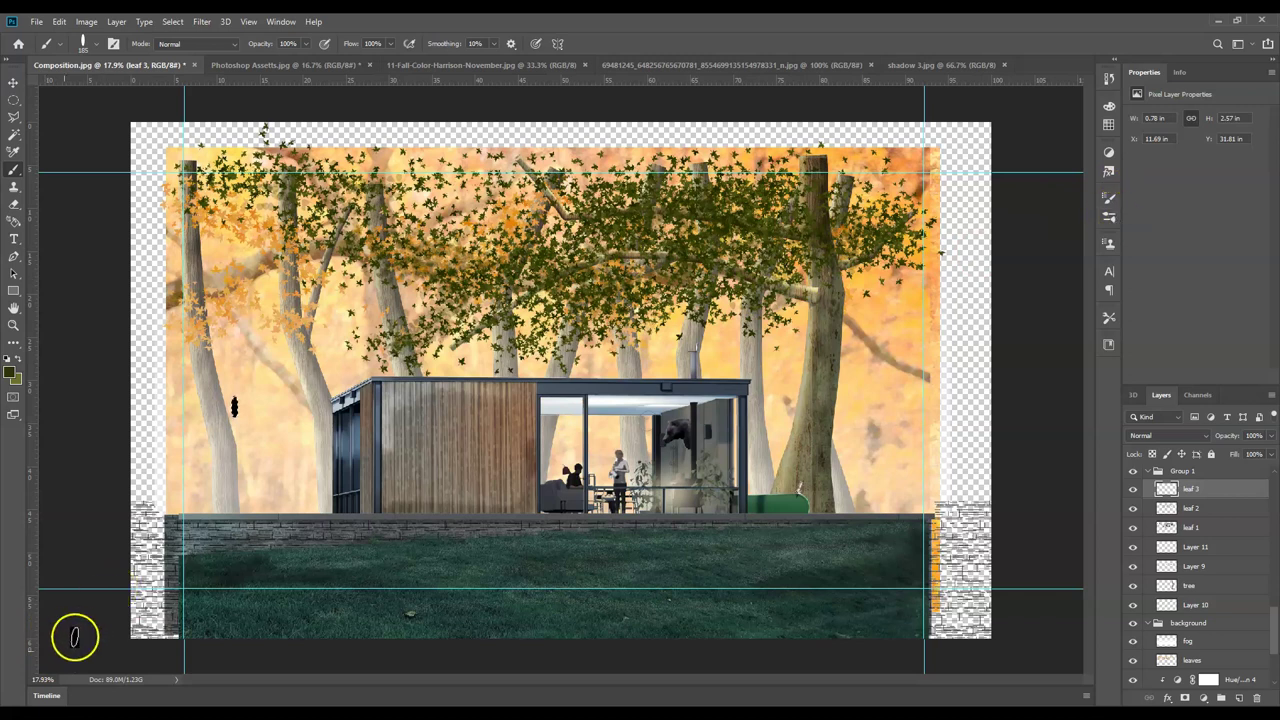
key("F5")
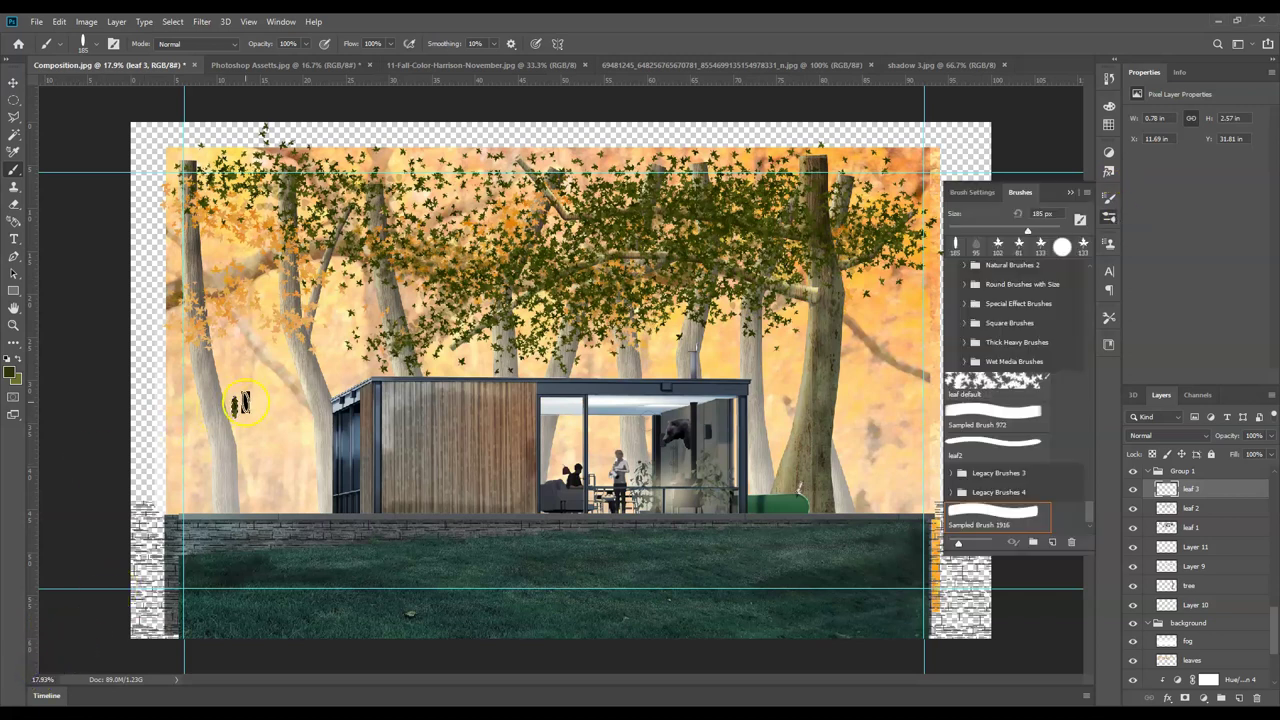
- Delete the black sample ellipse beside the leftmost trunk from the leaf 3 layer and return to the Brush tool
left_click(13, 99)
left_click_drag(212, 387, 249, 428)
key("Delete")
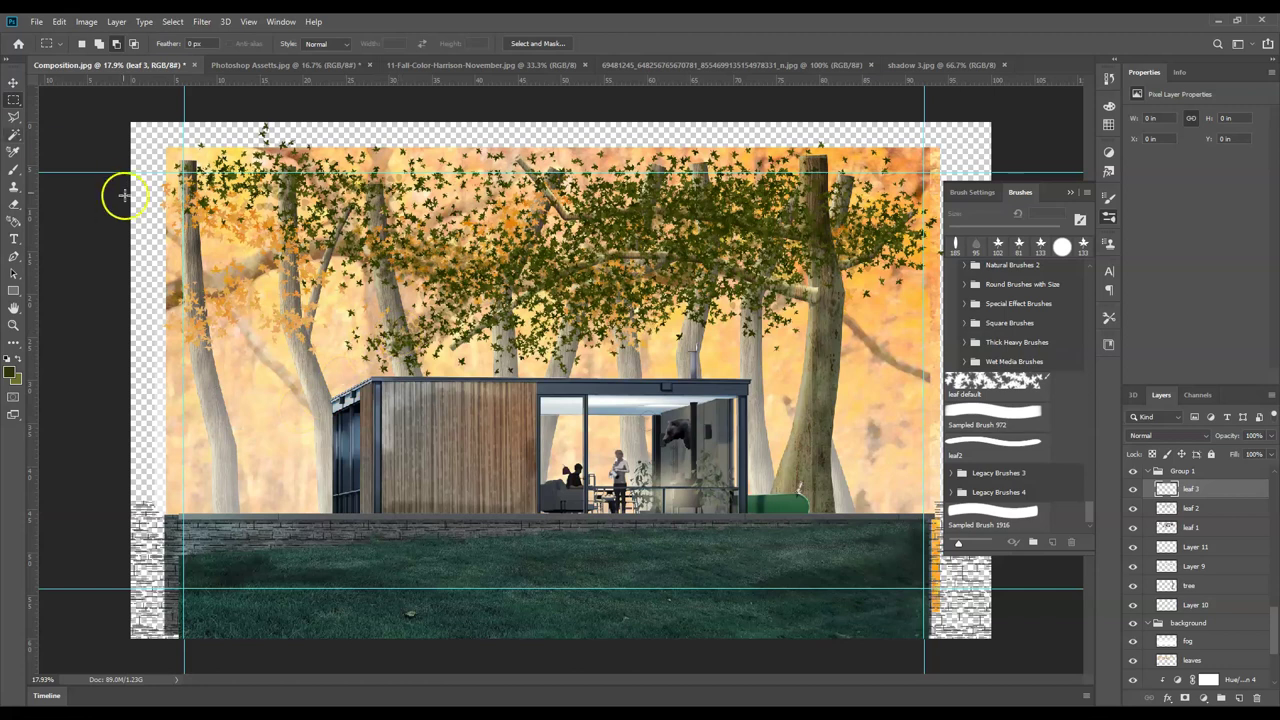
left_click(14, 168)
- Test the elliptical leaf brush over the canopy, reduce its size to 55 px and undo the trial strokes
mouse_move(406, 296)
left_mouse_down()
mouse_move(477, 286)
mouse_move(516, 307)
mouse_move(775, 245)
left_mouse_up()
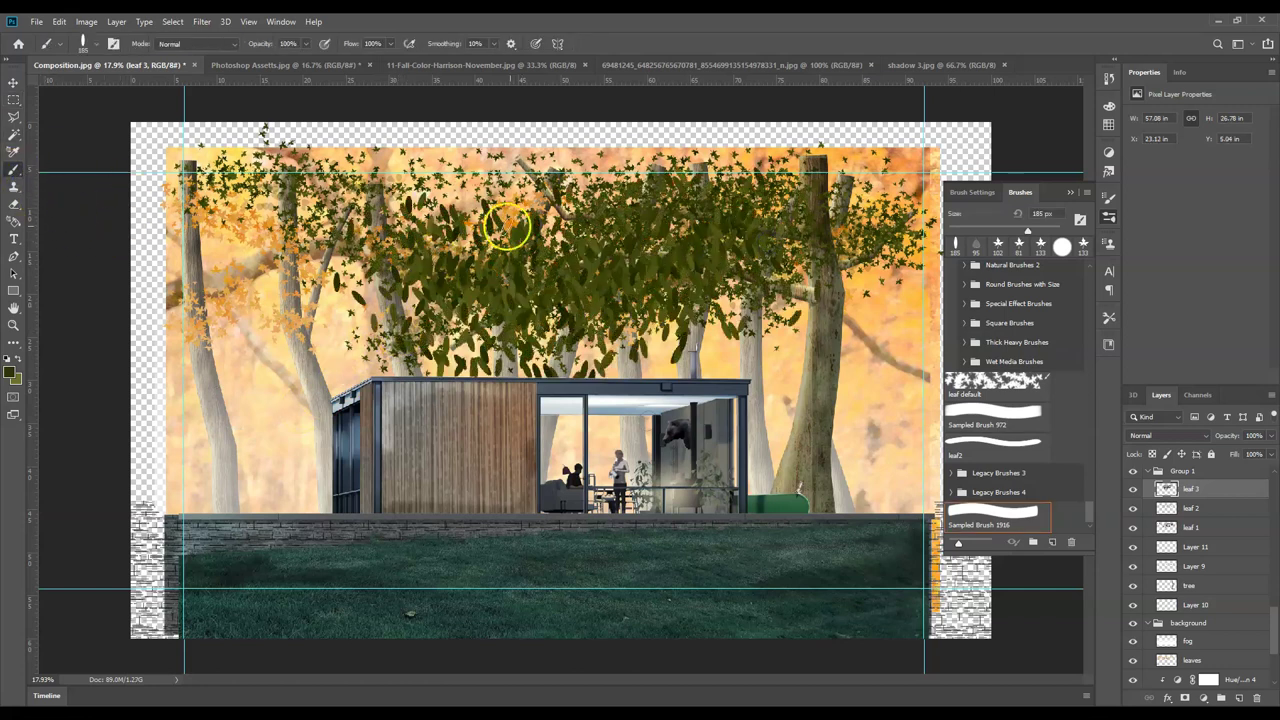
key("ctrl+z")
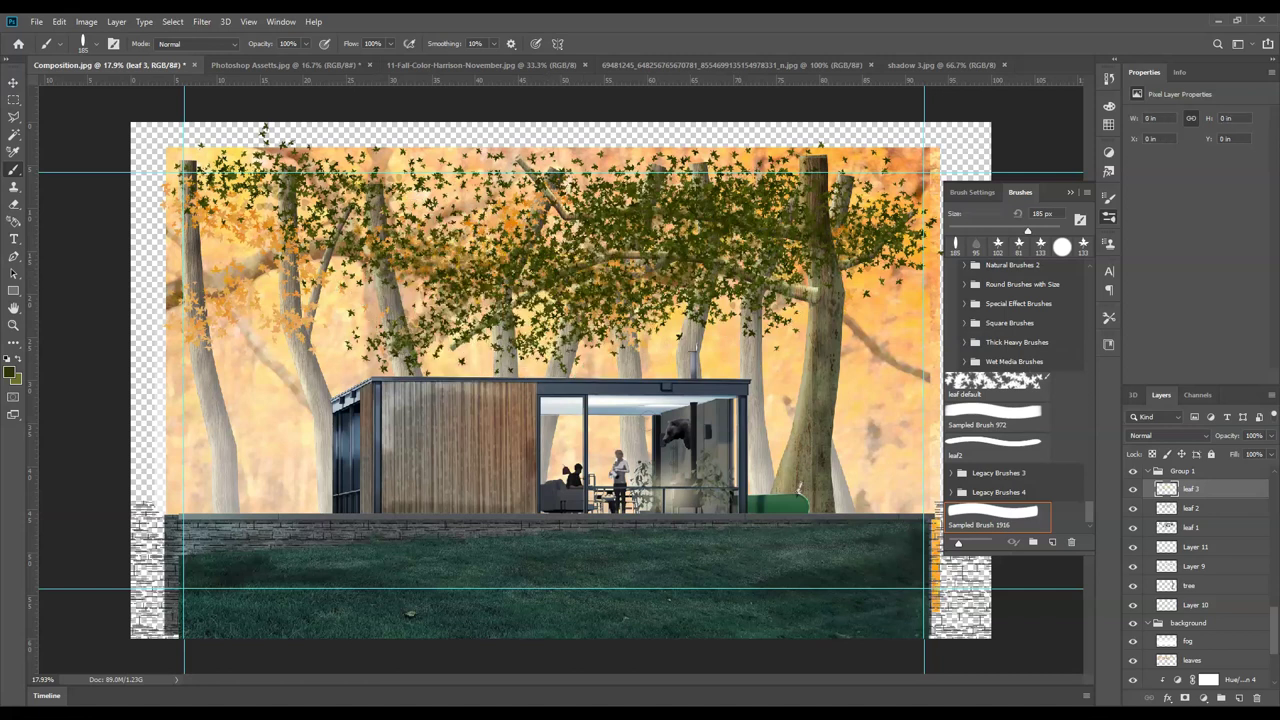
left_click(88, 43)
left_click_drag(133, 86, 109, 91)
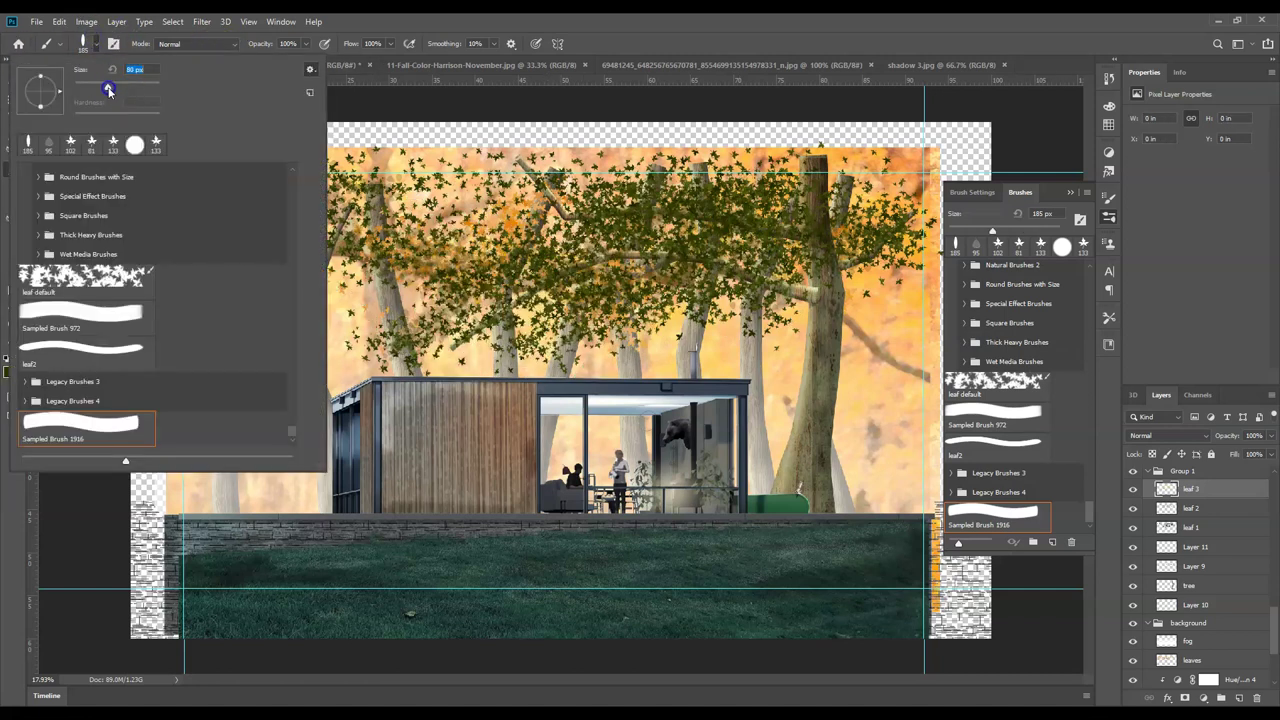
left_click(482, 239)
left_click_drag(490, 235, 645, 255)
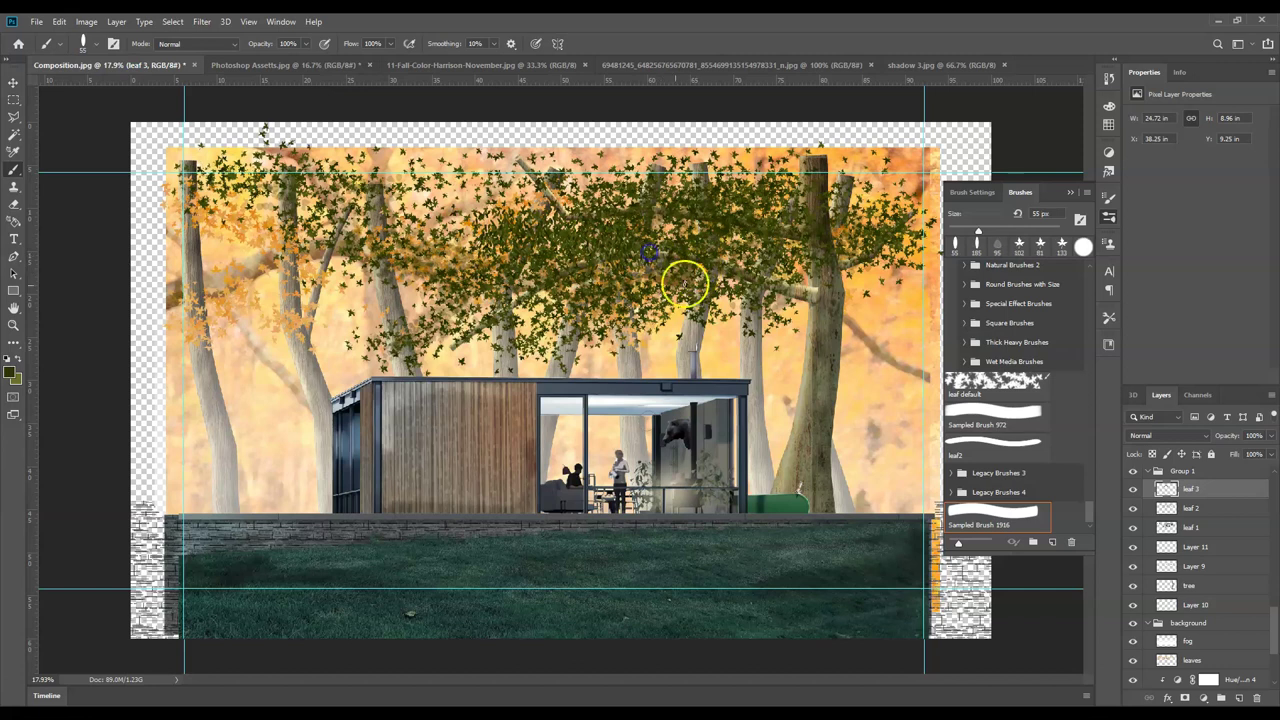
key("ctrl+z")
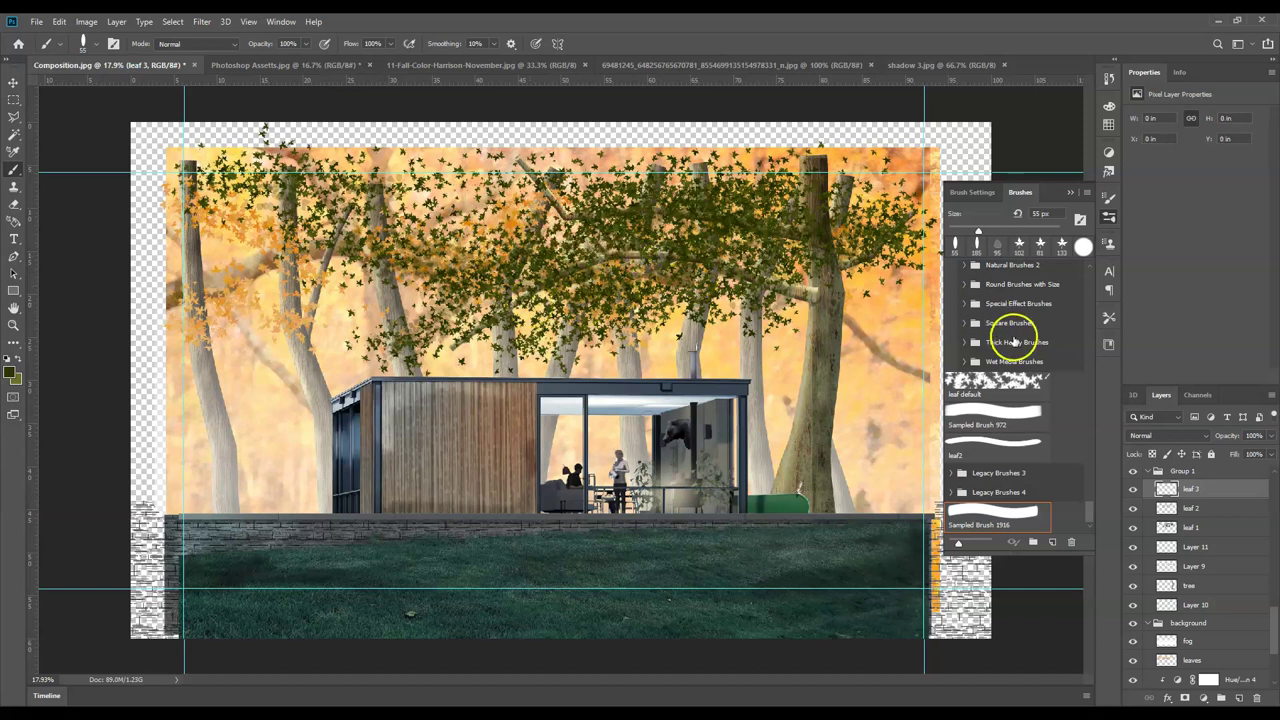
- Paint scattered elliptical leaves across the green canopy on the leaf 3 layer, reaching the mossy tree
mouse_move(501, 310)
left_mouse_down()
mouse_move(680, 290)
mouse_move(567, 226)
mouse_move(479, 295)
mouse_move(420, 243)
mouse_move(253, 199)
mouse_move(378, 262)
mouse_move(408, 340)
left_mouse_up()
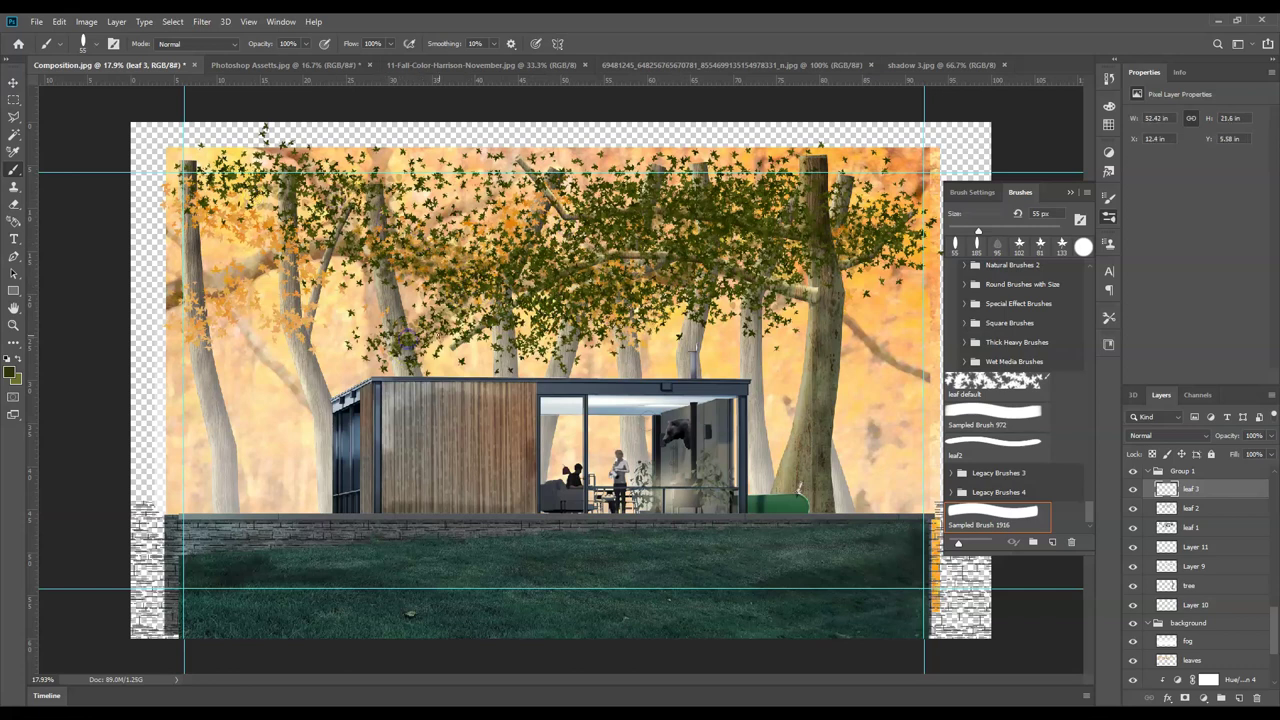
left_click(447, 433)
left_click(686, 276)
left_click(738, 247)
left_click(828, 242)
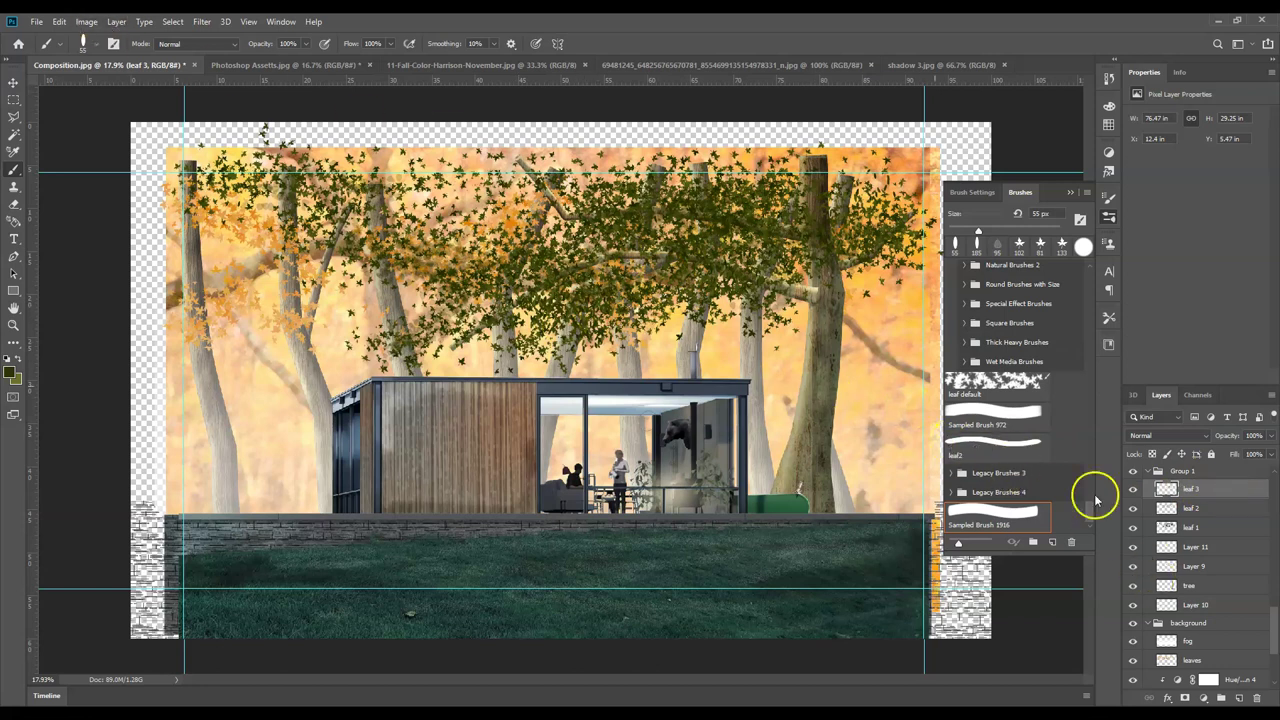
- Apply Add Noise to the leaf 3 layer at 19.66% with Gaussian distribution and Monochromatic enabled
left_click(200, 22)
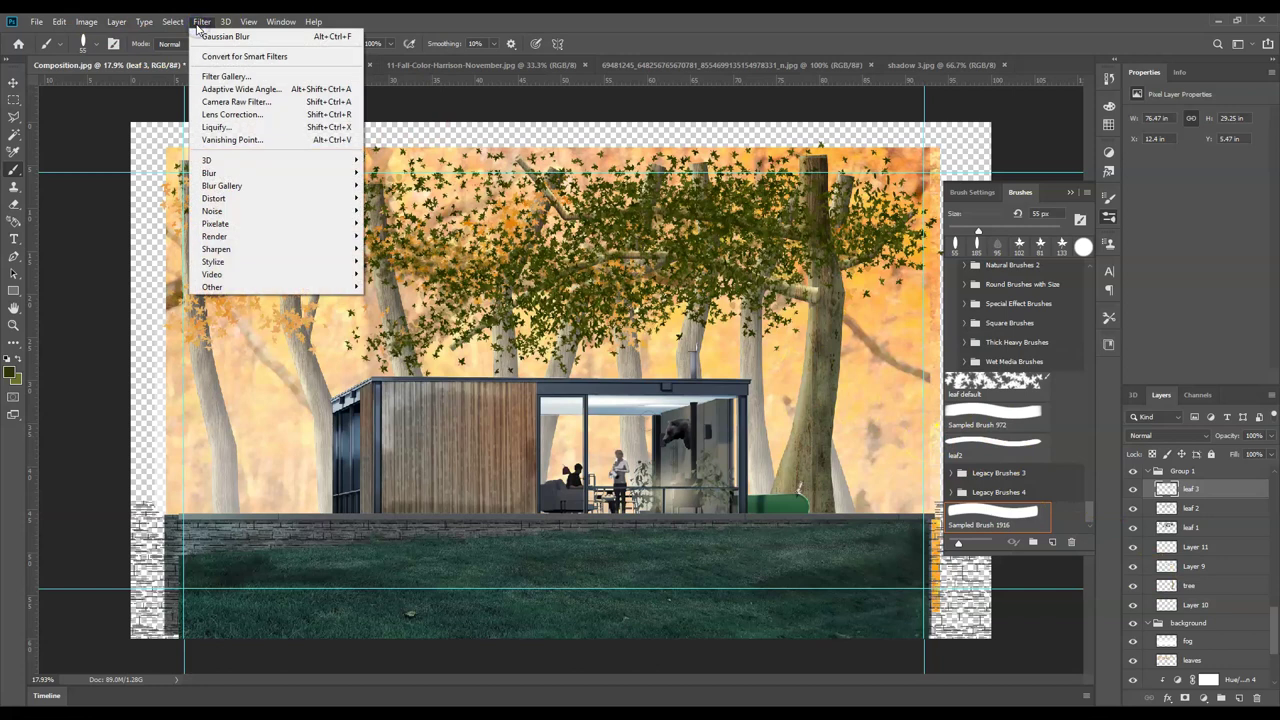
mouse_move(243, 210)
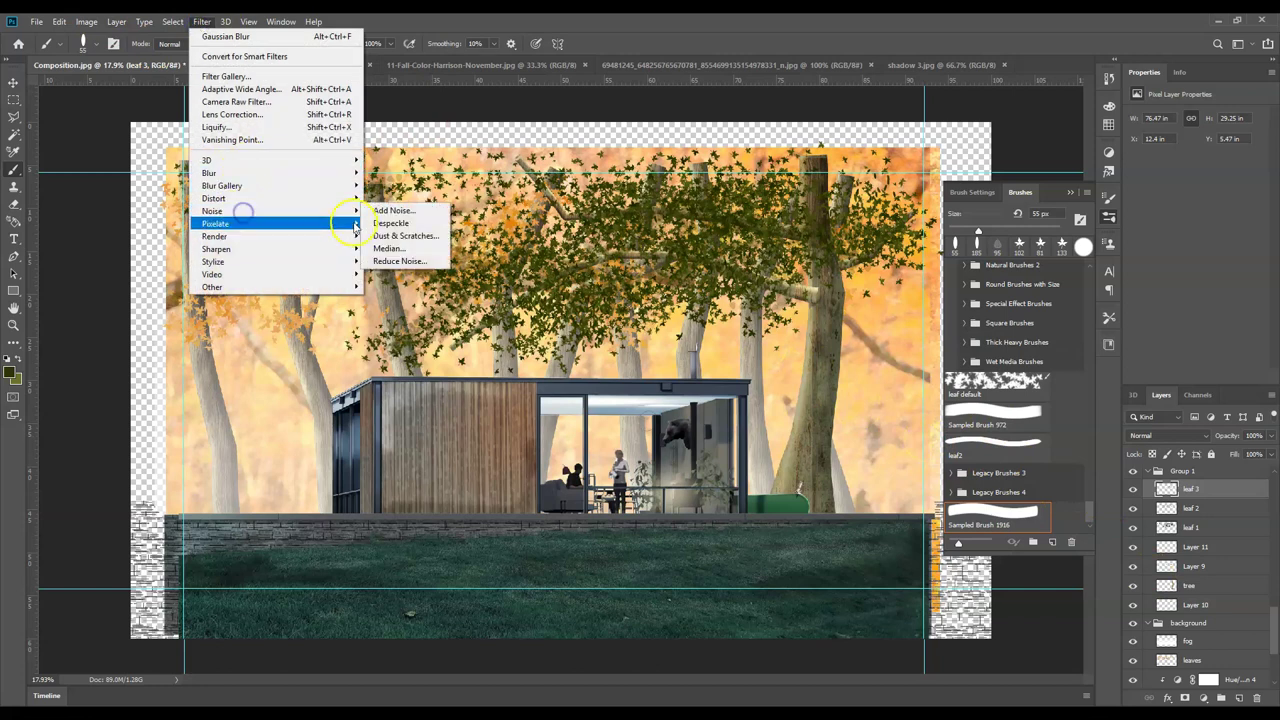
left_click(390, 212)
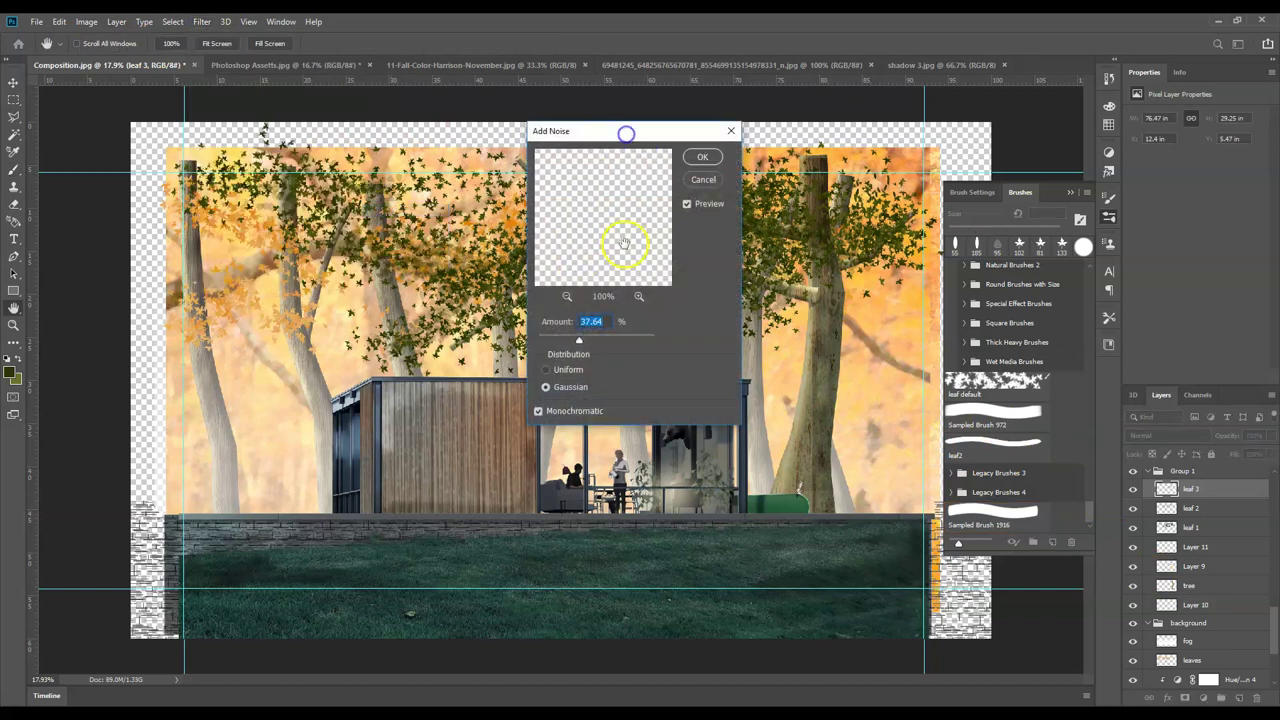
left_click(566, 297)
left_click(566, 297)
left_click(566, 297)
left_click(640, 297)
left_click(639, 297)
left_click(639, 297)
left_click(639, 297)
left_click_drag(586, 214, 611, 159)
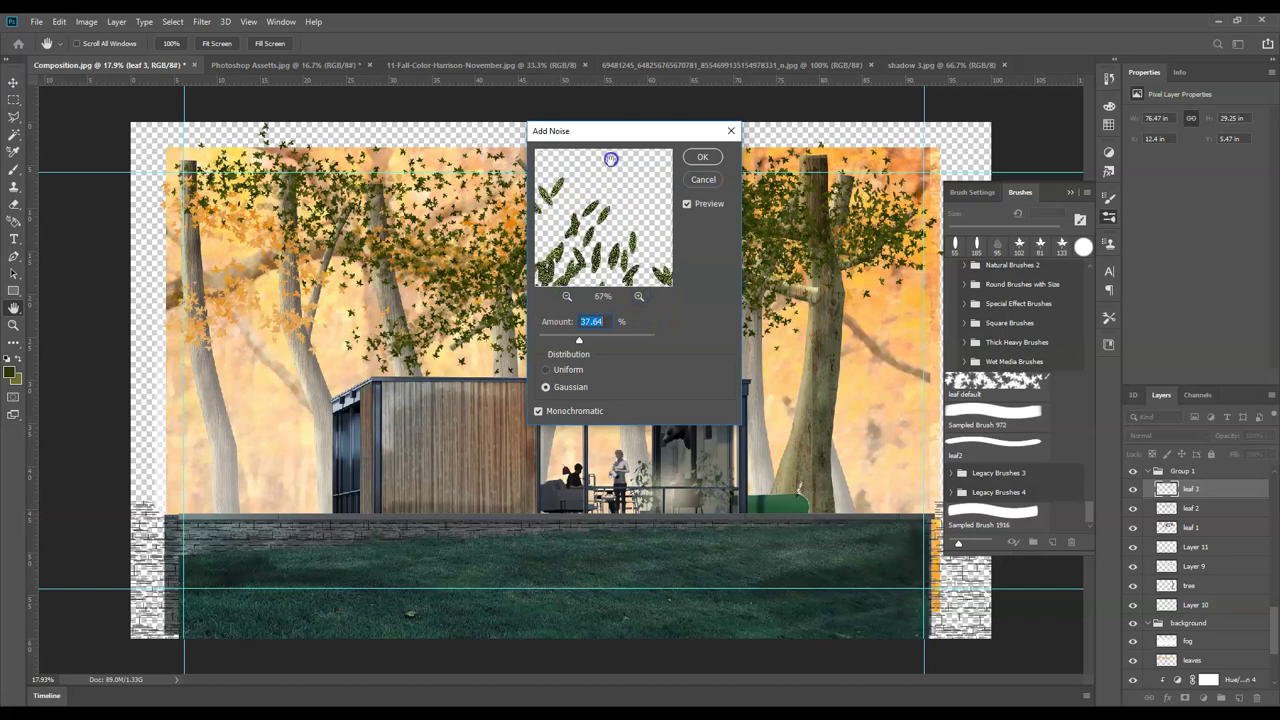
left_click(572, 414)
left_click(571, 411)
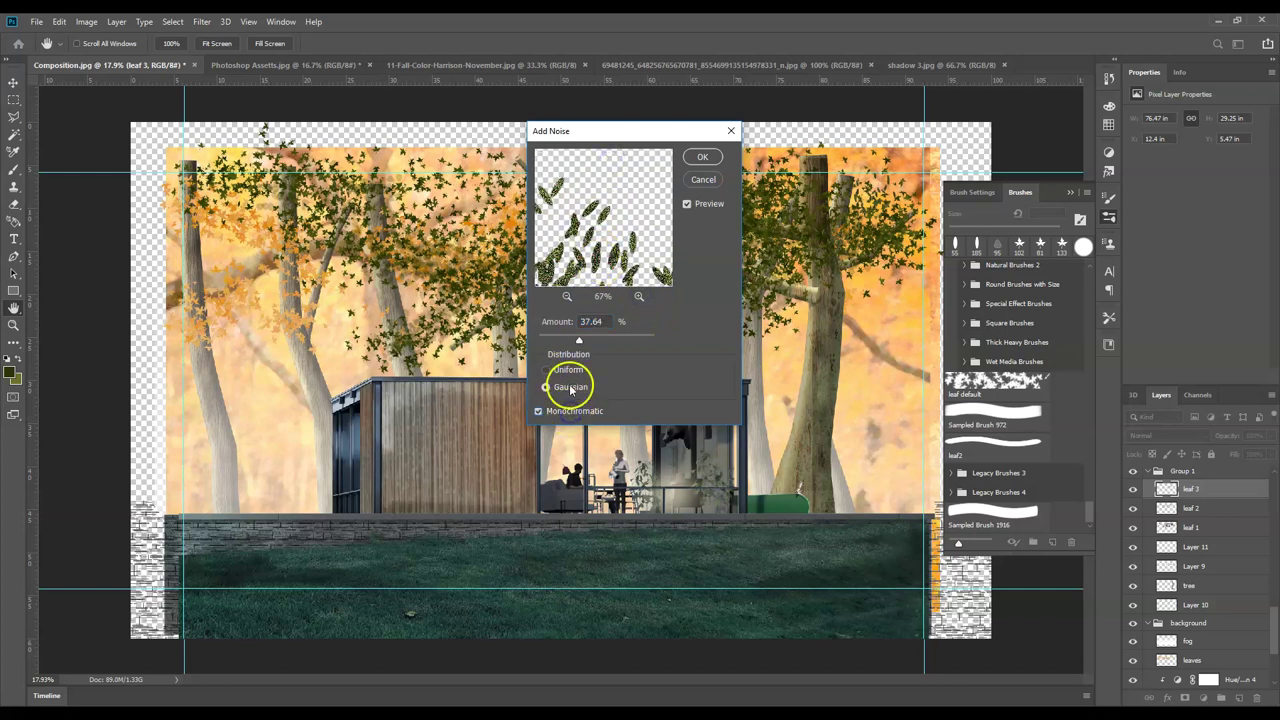
left_click_drag(578, 341, 576, 343)
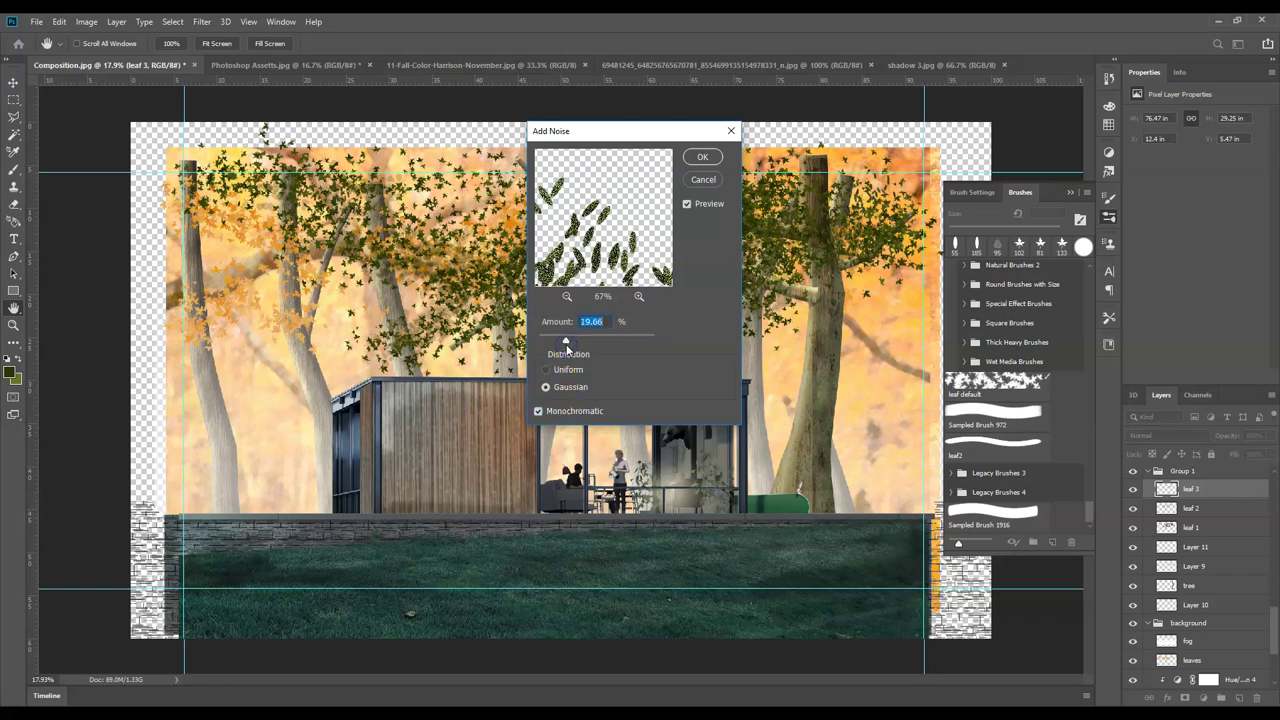
left_click(702, 157)
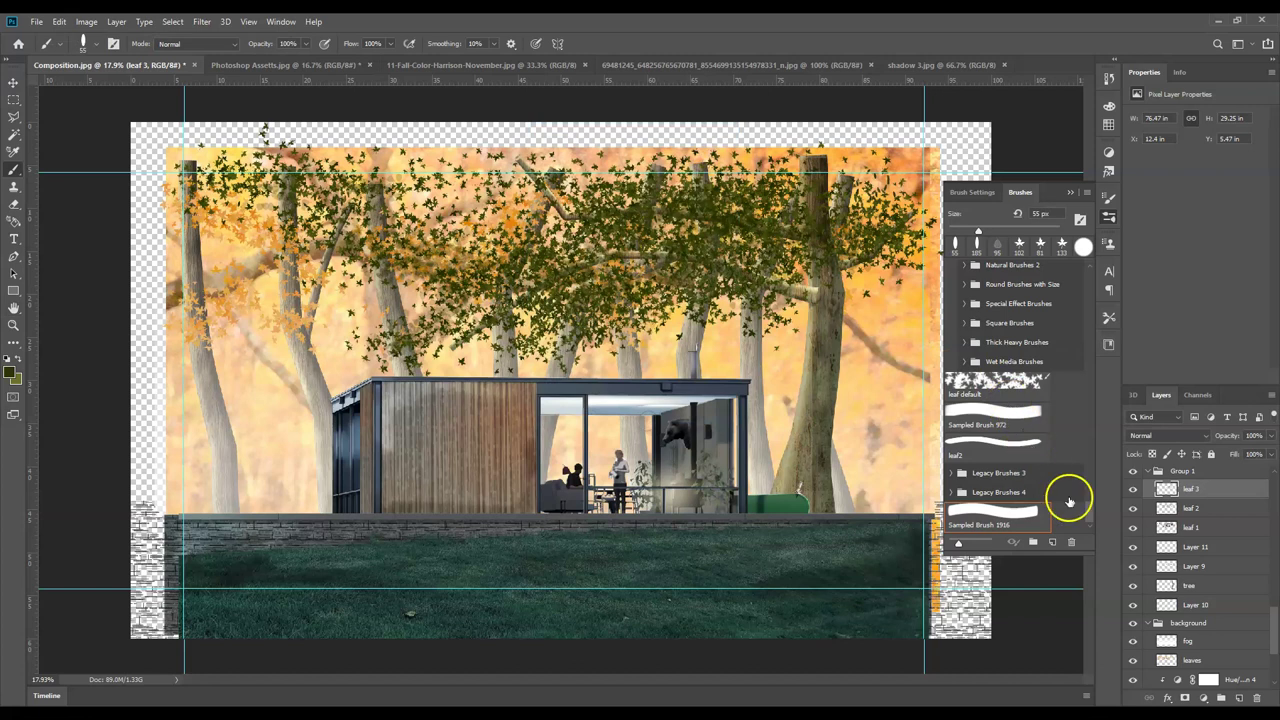
- Repeat the same Add Noise filter on the leaf 2 and leaf 1 layers
left_click(1204, 509)
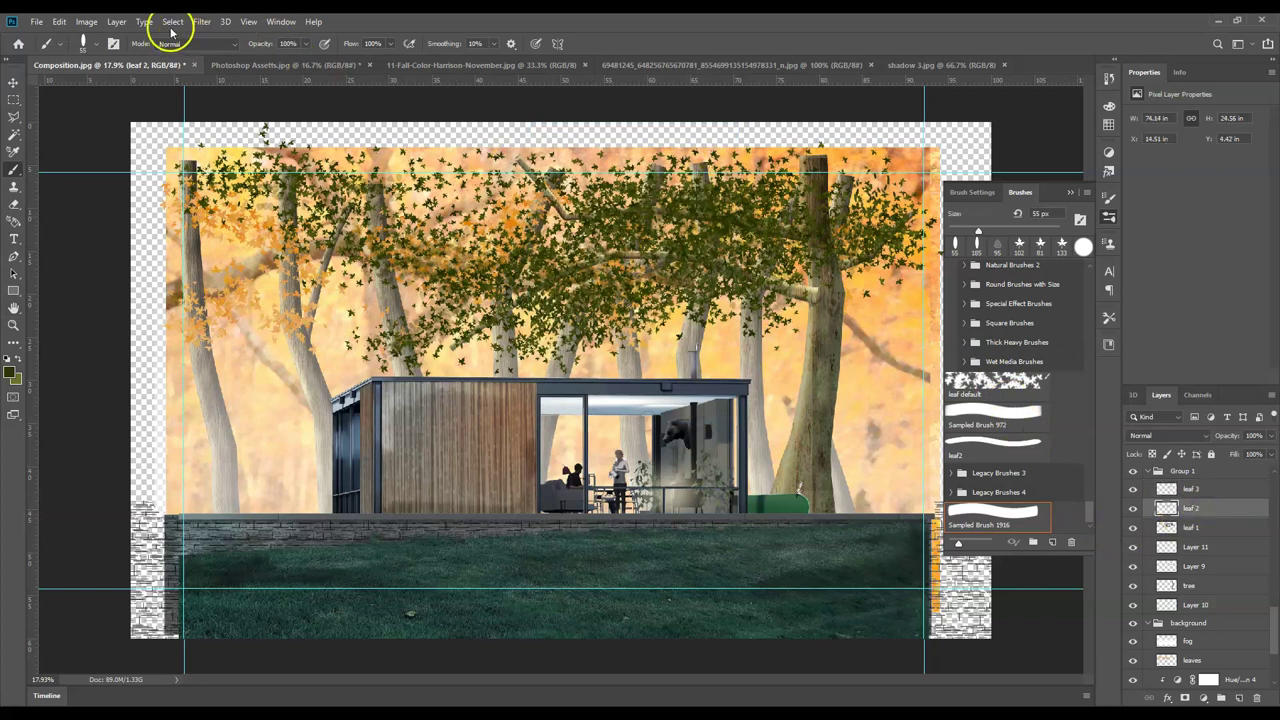
left_click(201, 21)
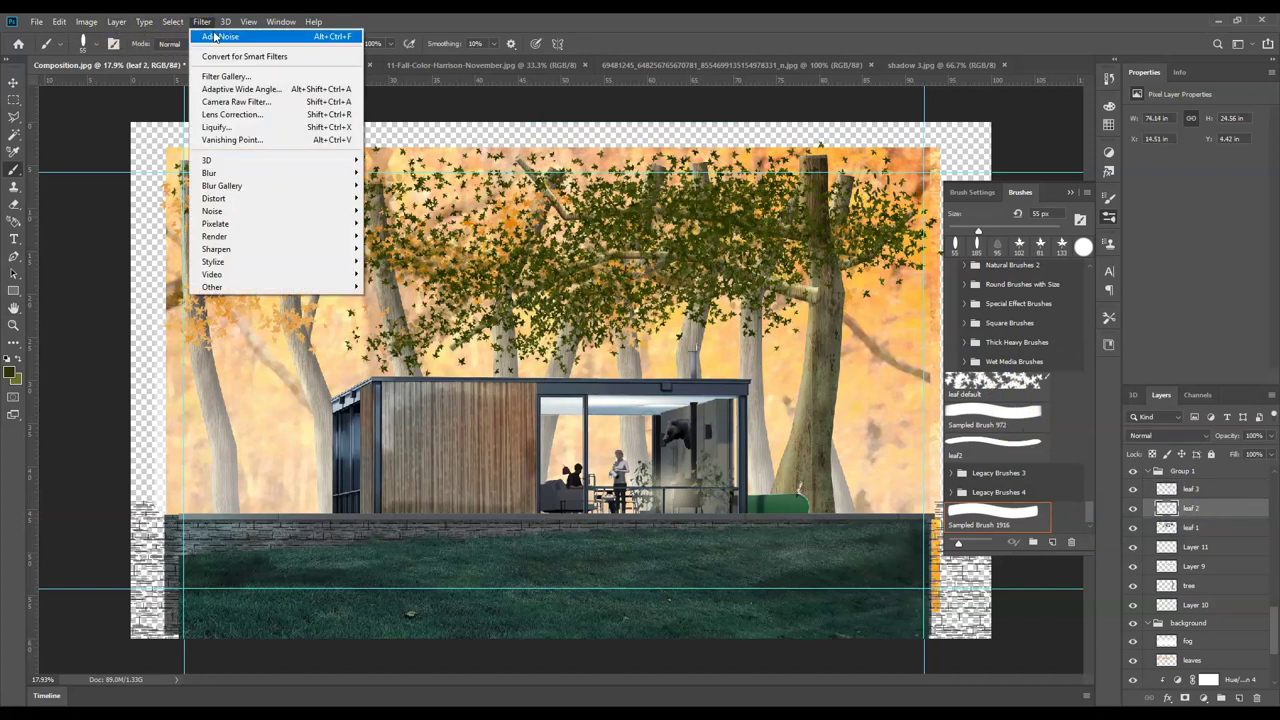
left_click(216, 36)
left_click(1193, 528)
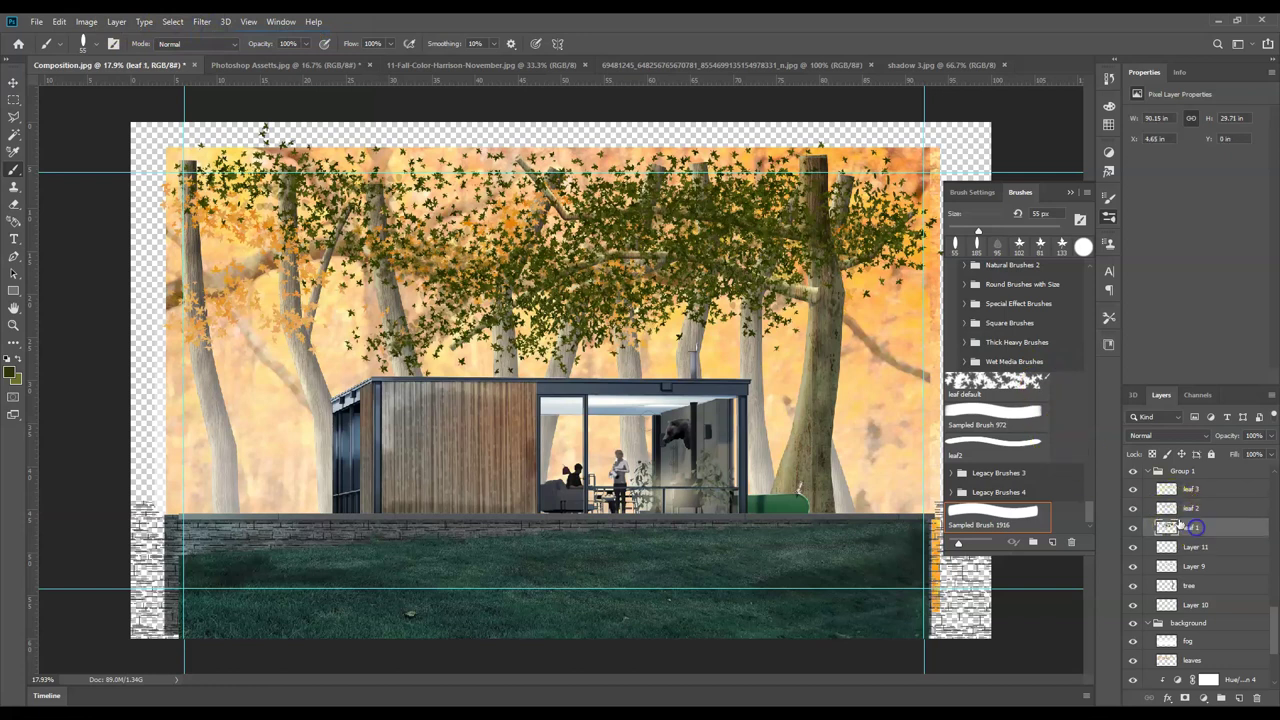
left_click(201, 21)
left_click(212, 36)
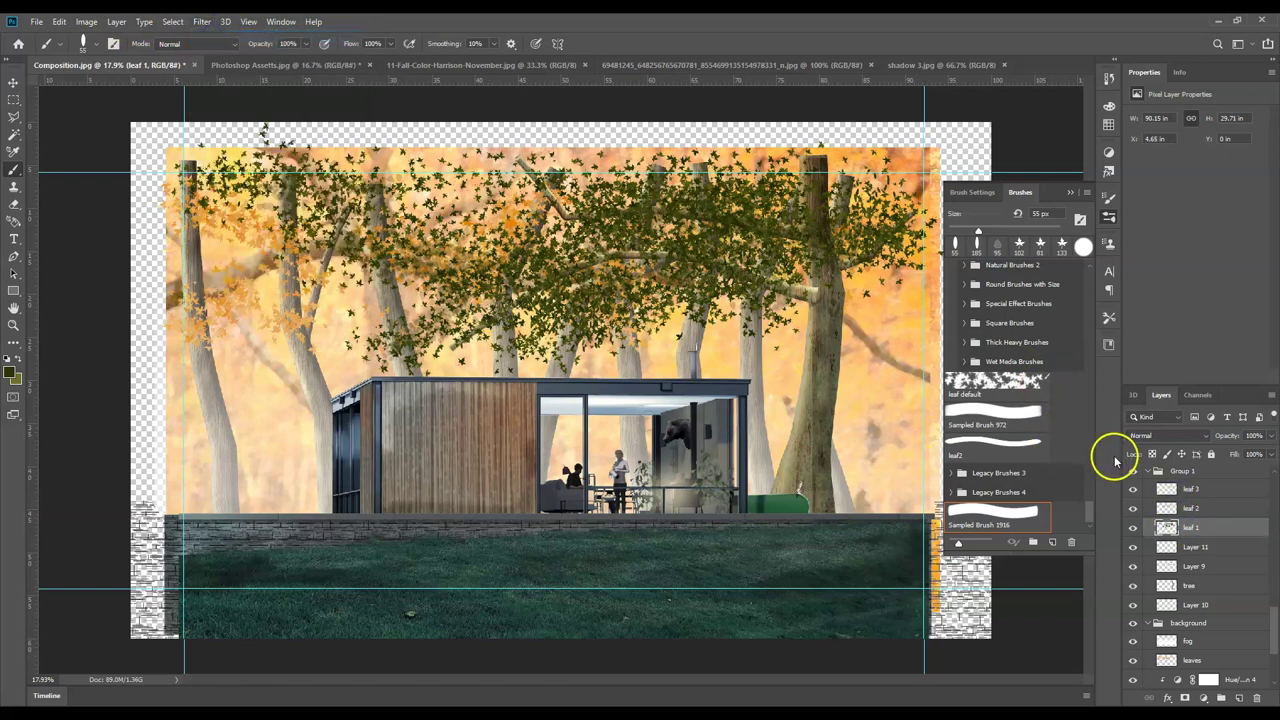
- Create a group above the leaf 3 layer and move the leaf 3, leaf 2 and leaf 1 layers into it
left_click(1243, 490)
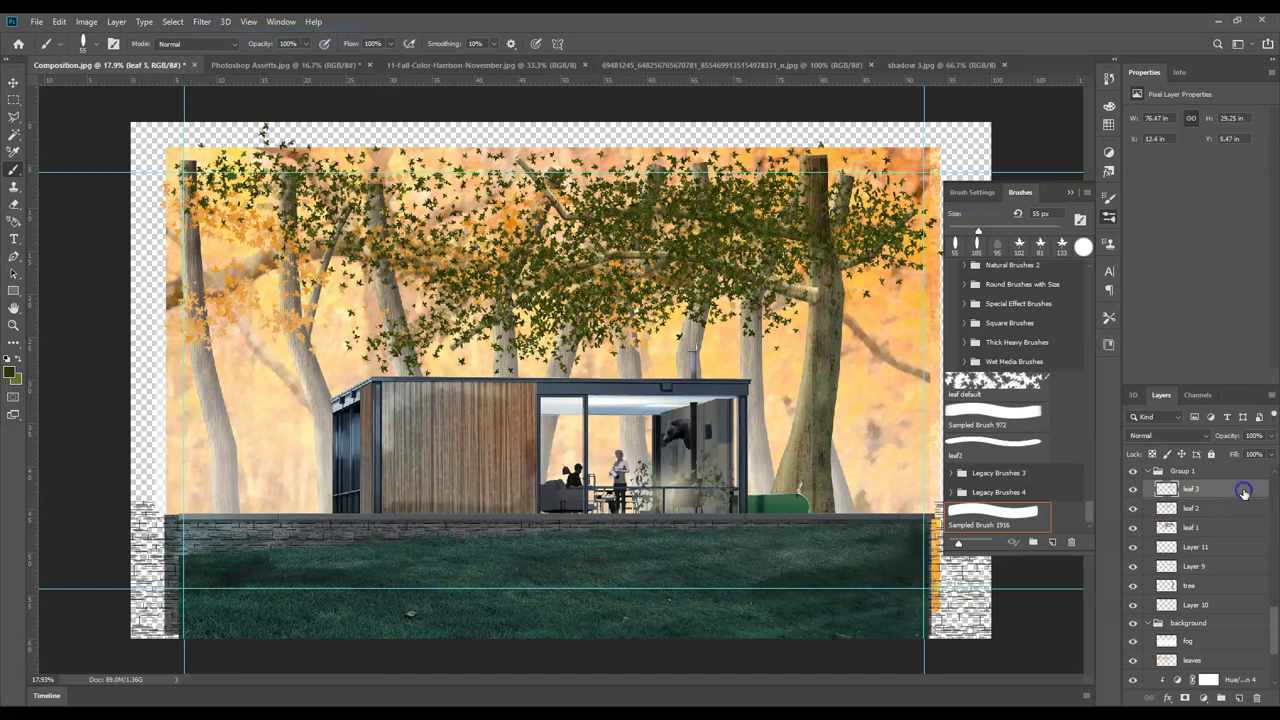
left_click(1222, 698)
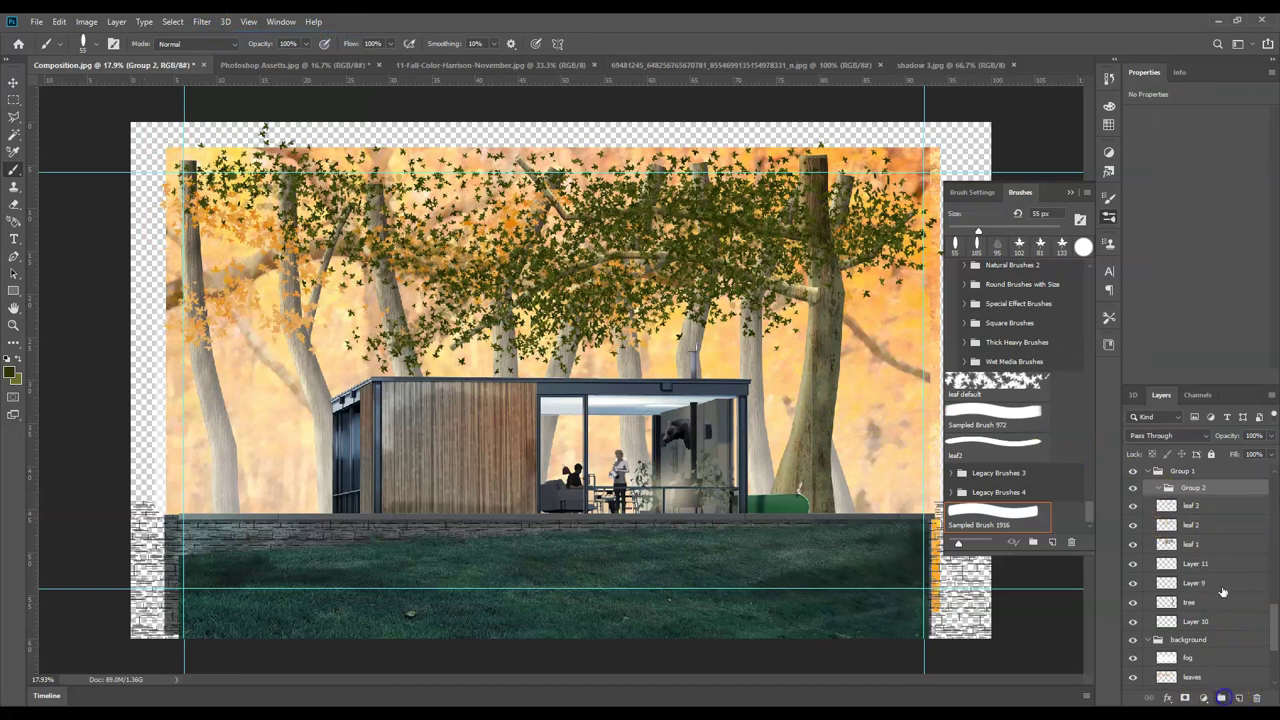
left_click(1201, 509)
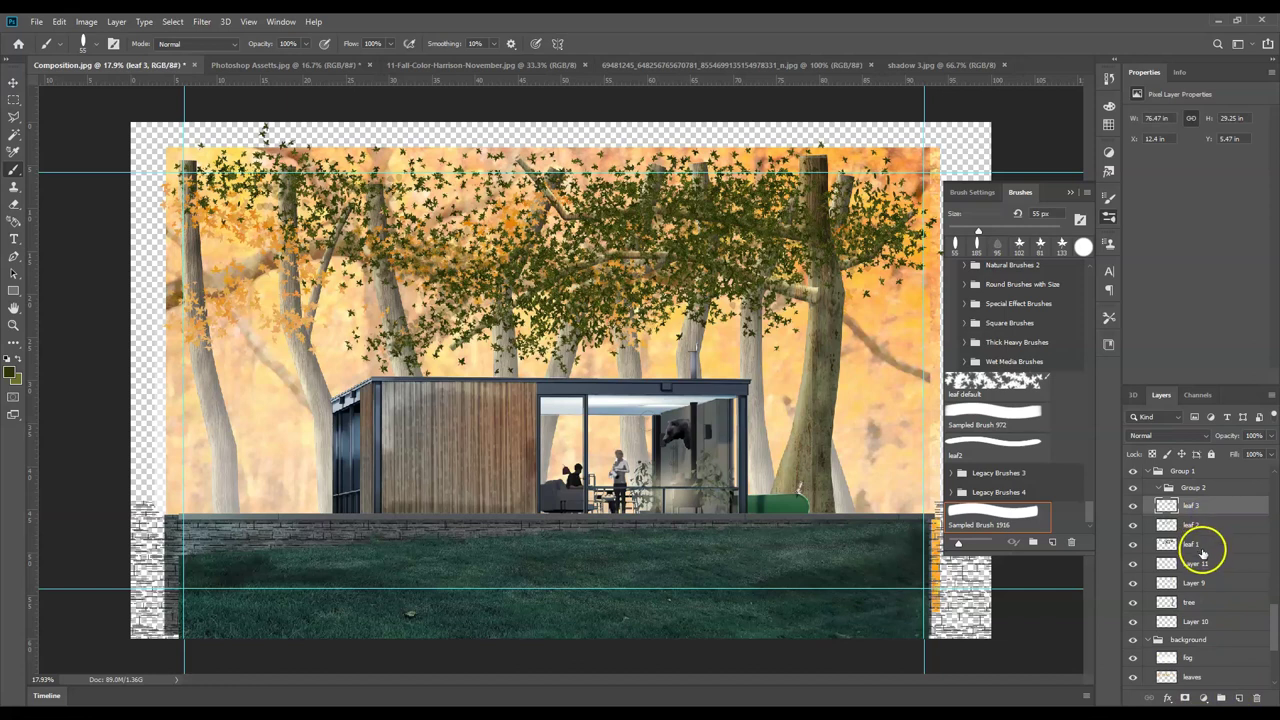
left_click(1203, 550, "shift")
left_click_drag(1194, 514, 1195, 489)
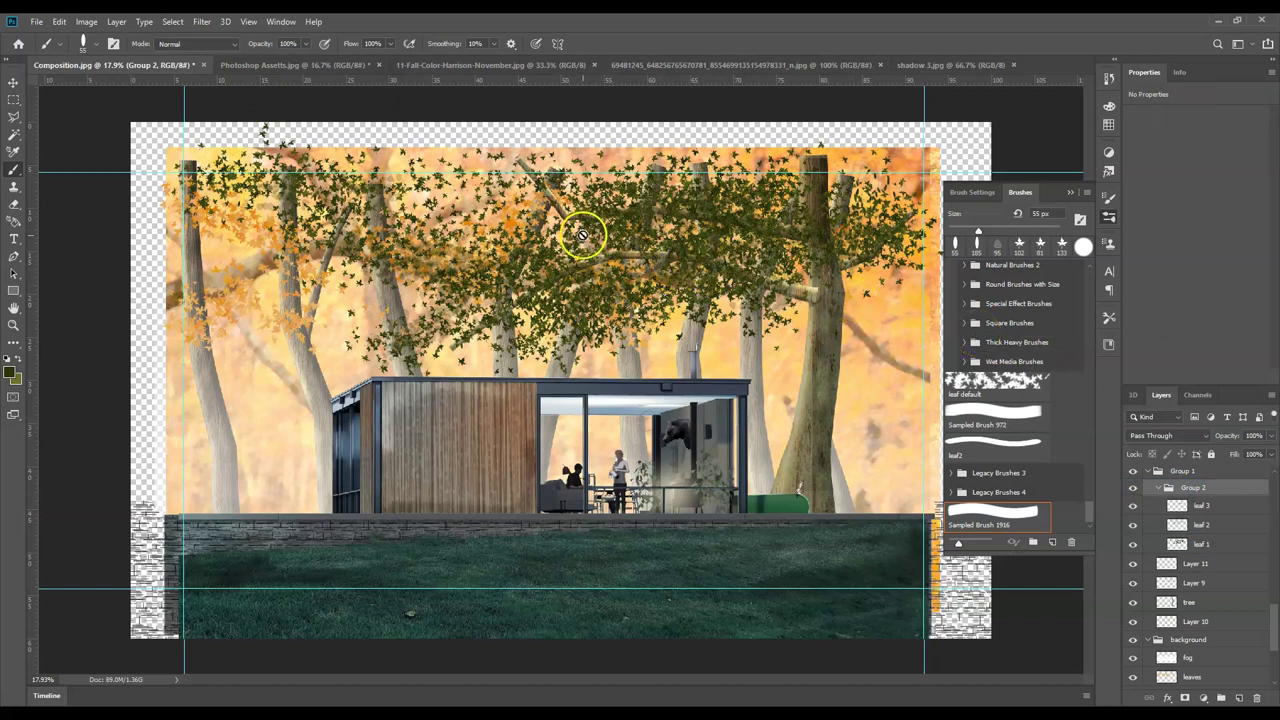
- Add a Hue/Saturation adjustment layer directly above the Group 2 leaf group and clip it to that group
key("alt+i")
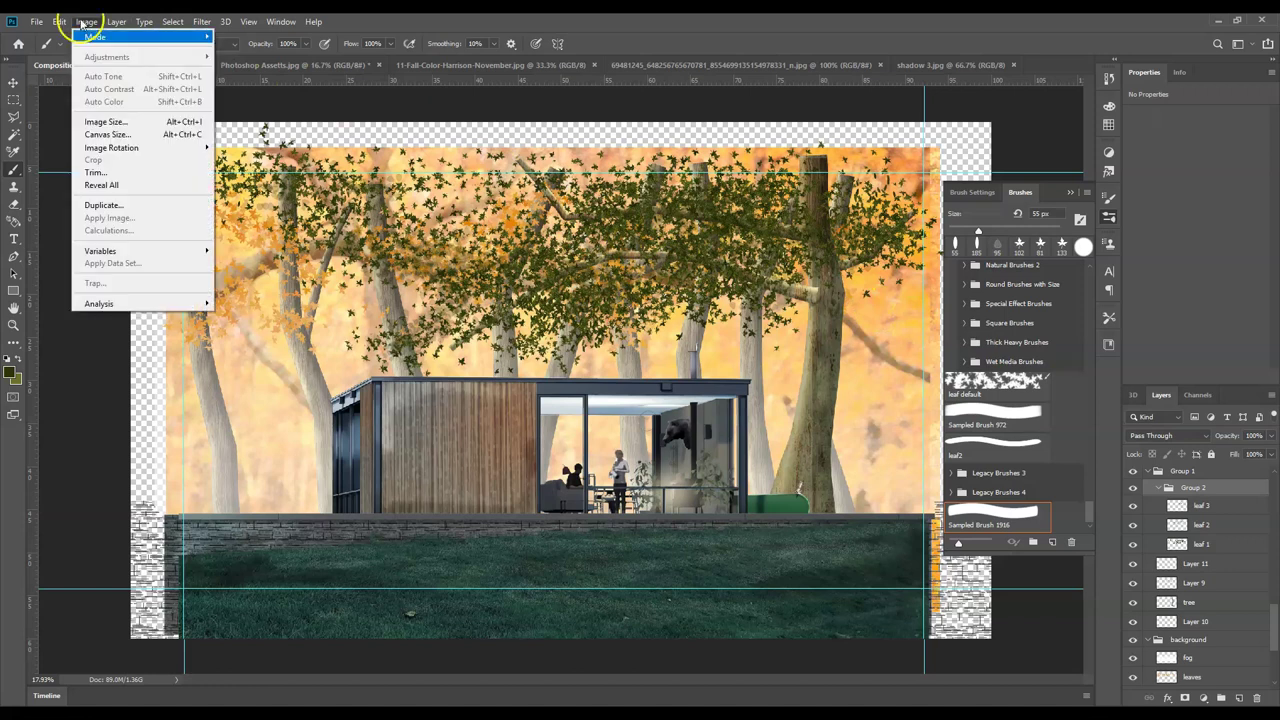
key("Escape")
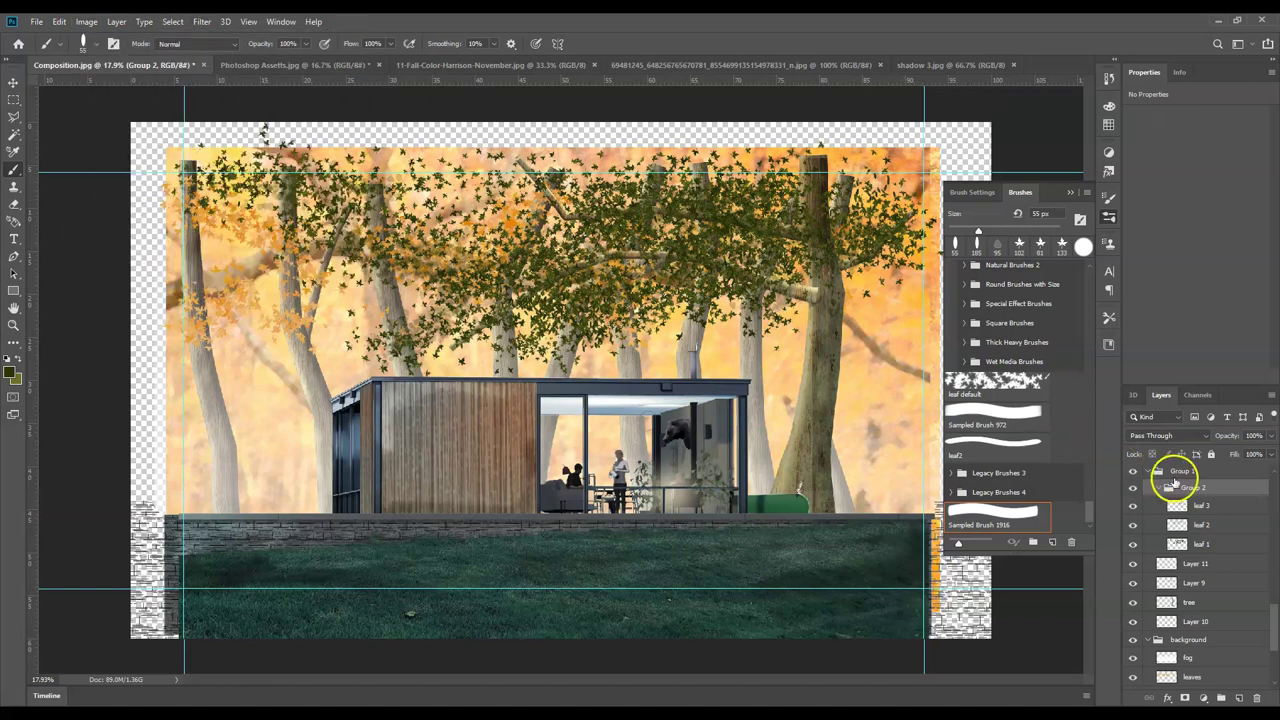
left_click(1108, 155)
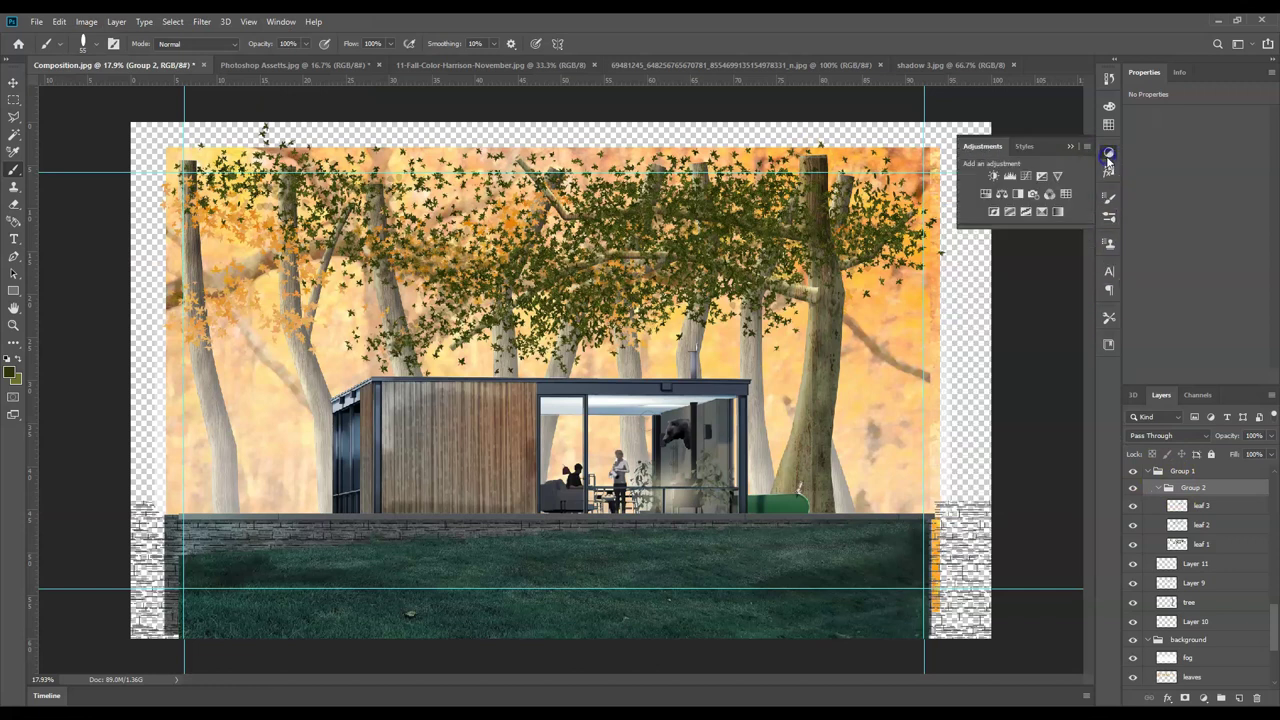
left_click(985, 193)
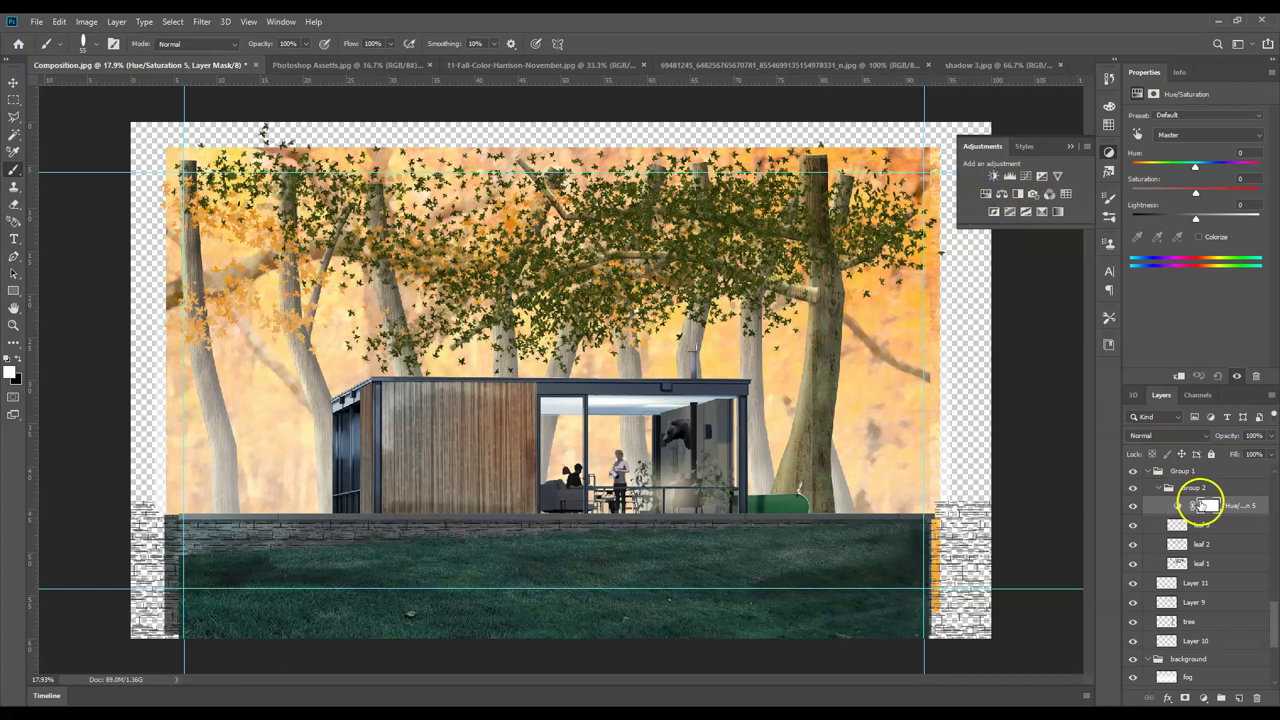
left_click_drag(1175, 506, 1170, 484)
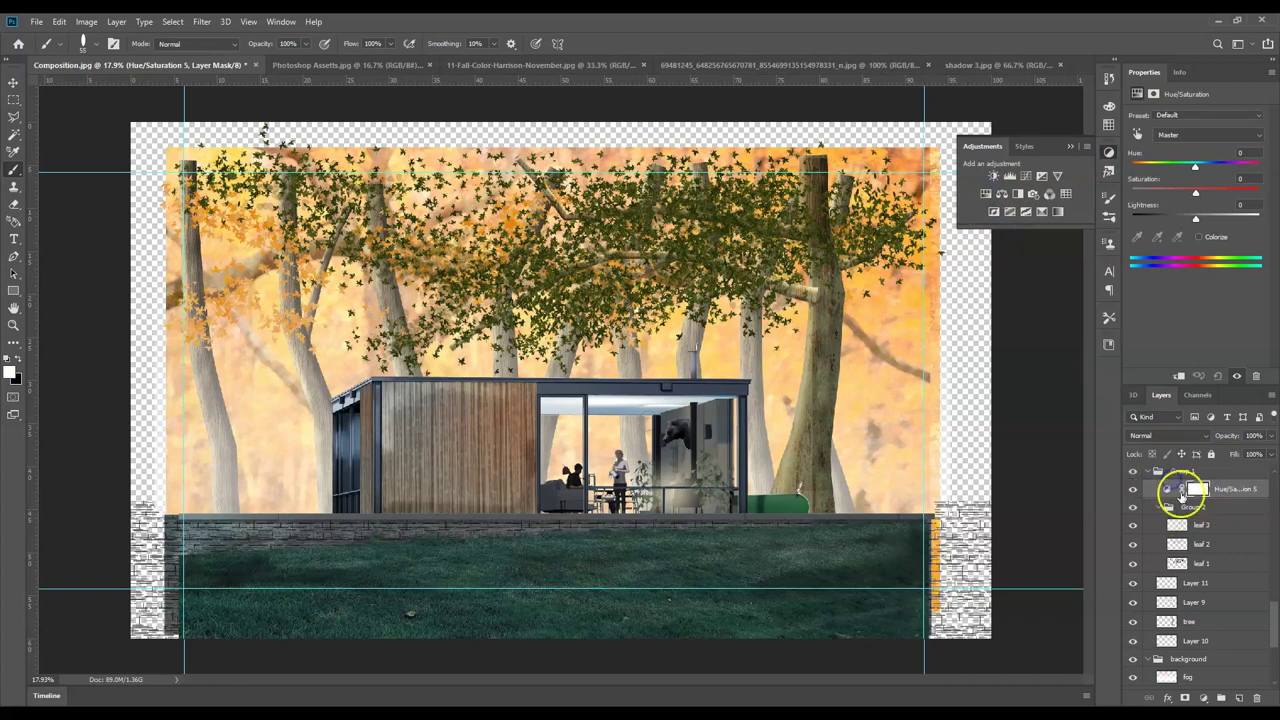
left_click(1181, 379)
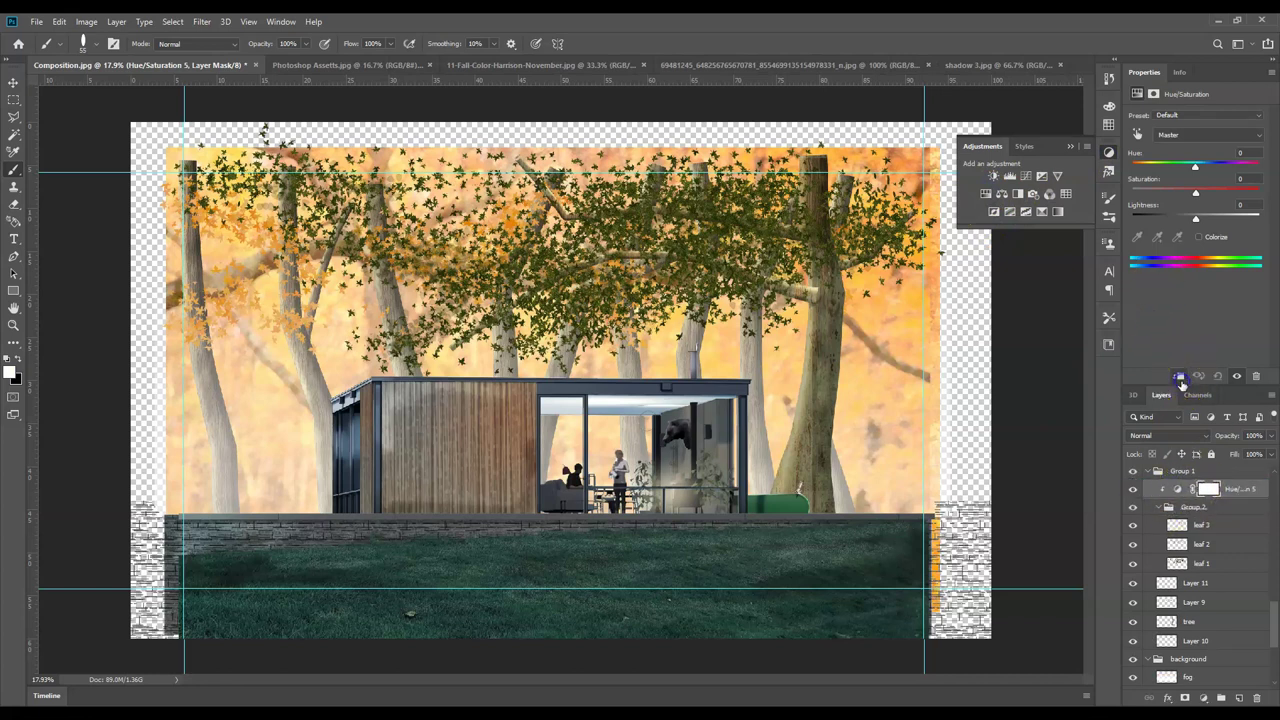
- Set the clipped leaf adjustment's hue to -17, saturation to +27 and lightness to -7
left_click_drag(1196, 166, 1188, 170)
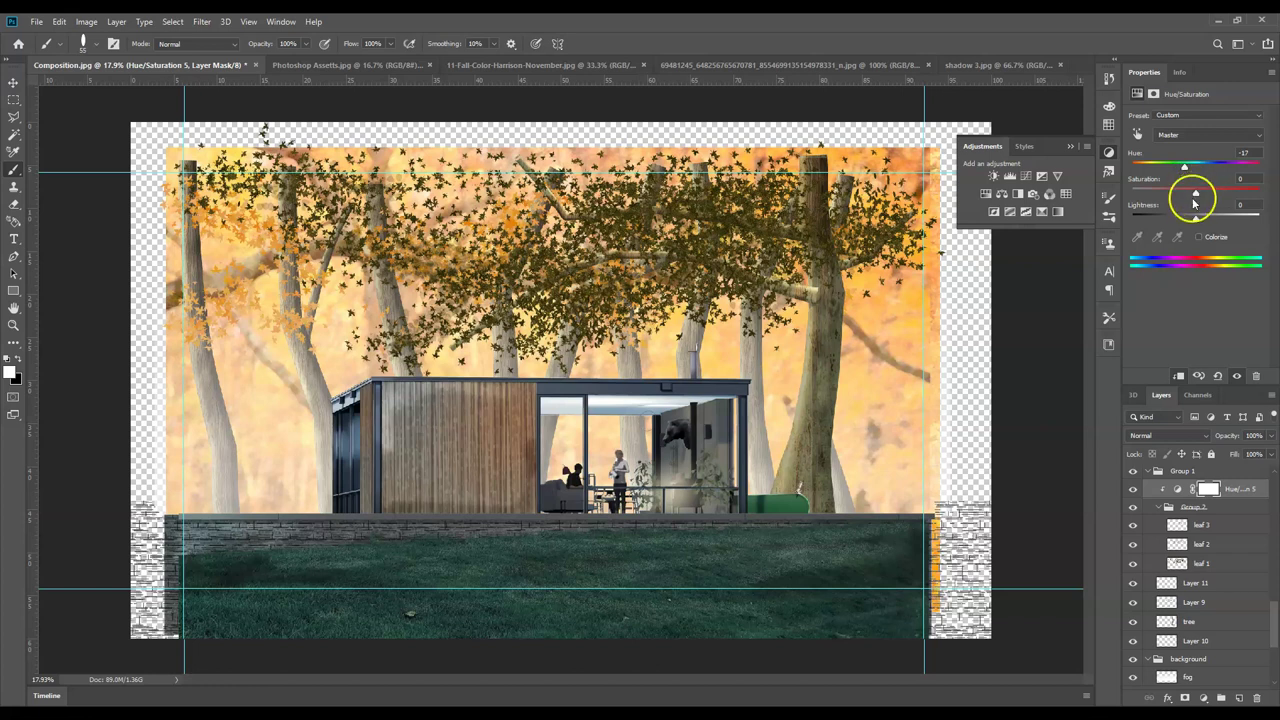
left_click_drag(1196, 191, 1209, 190)
left_click(1197, 219)
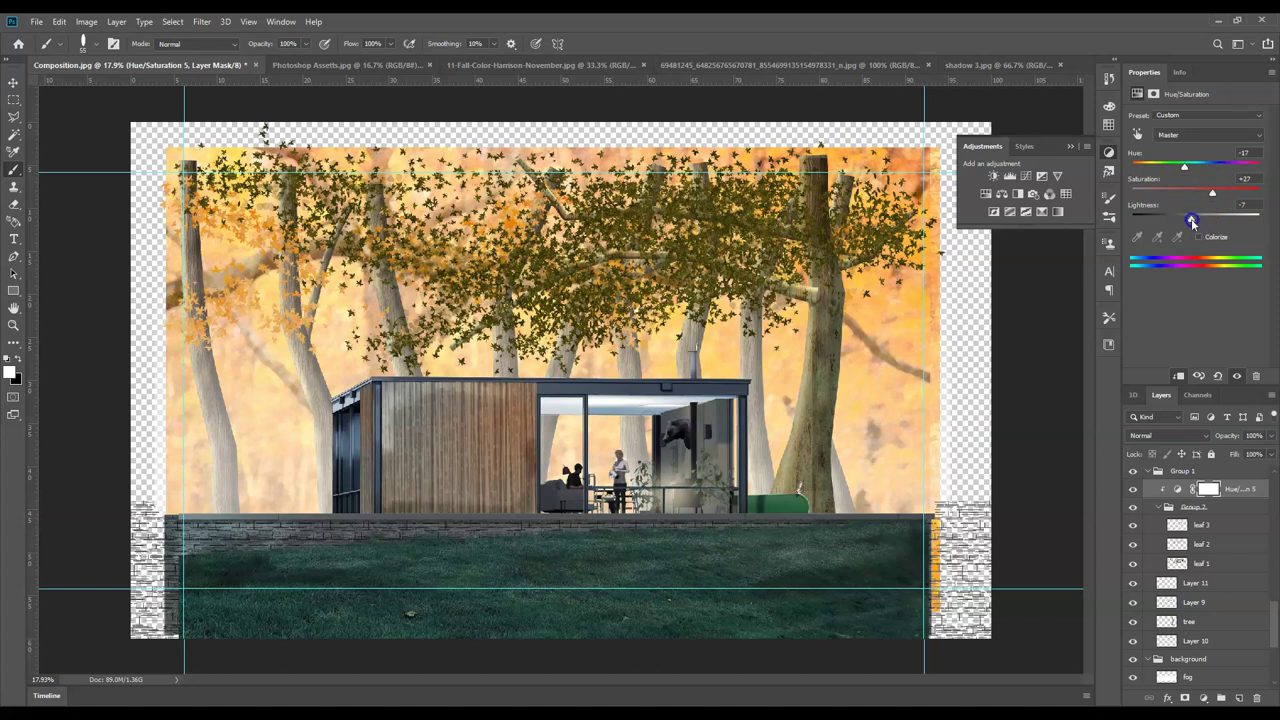
- Set the leaf group's Hue/Saturation adjustment to hue -21 and lightness -11
left_click_drag(1186, 167, 1185, 171)
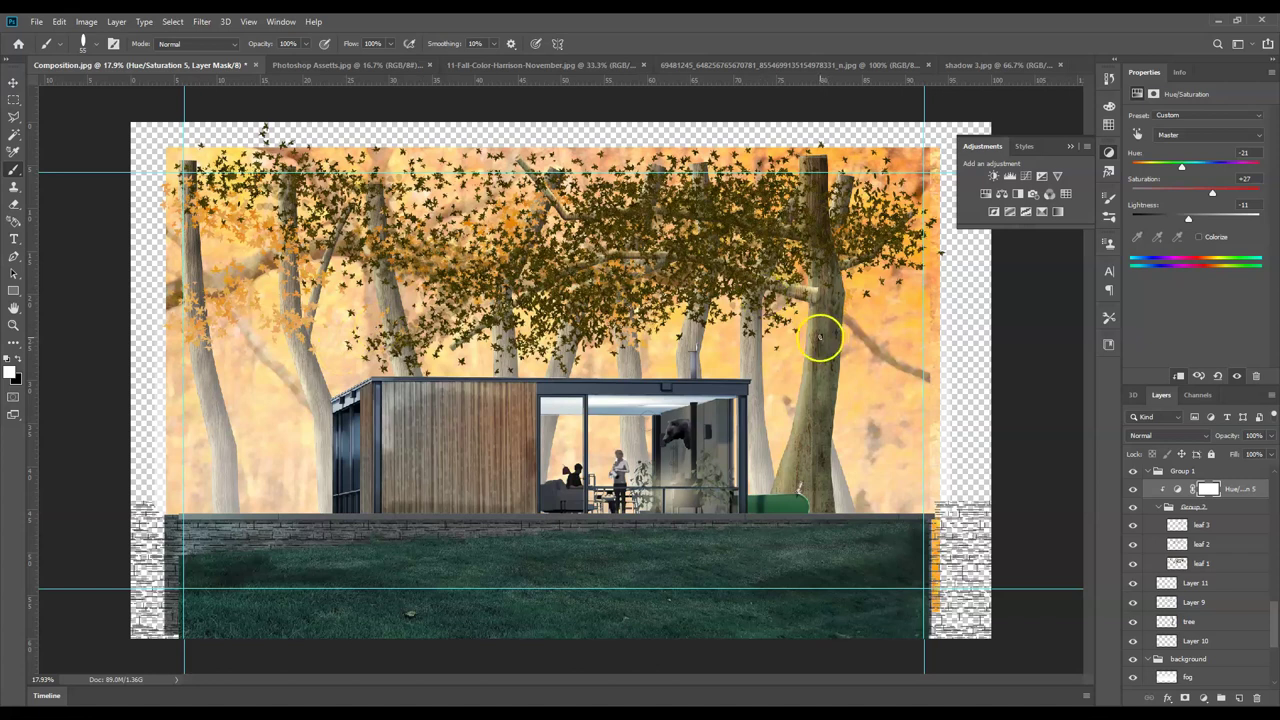
left_click(37, 677)
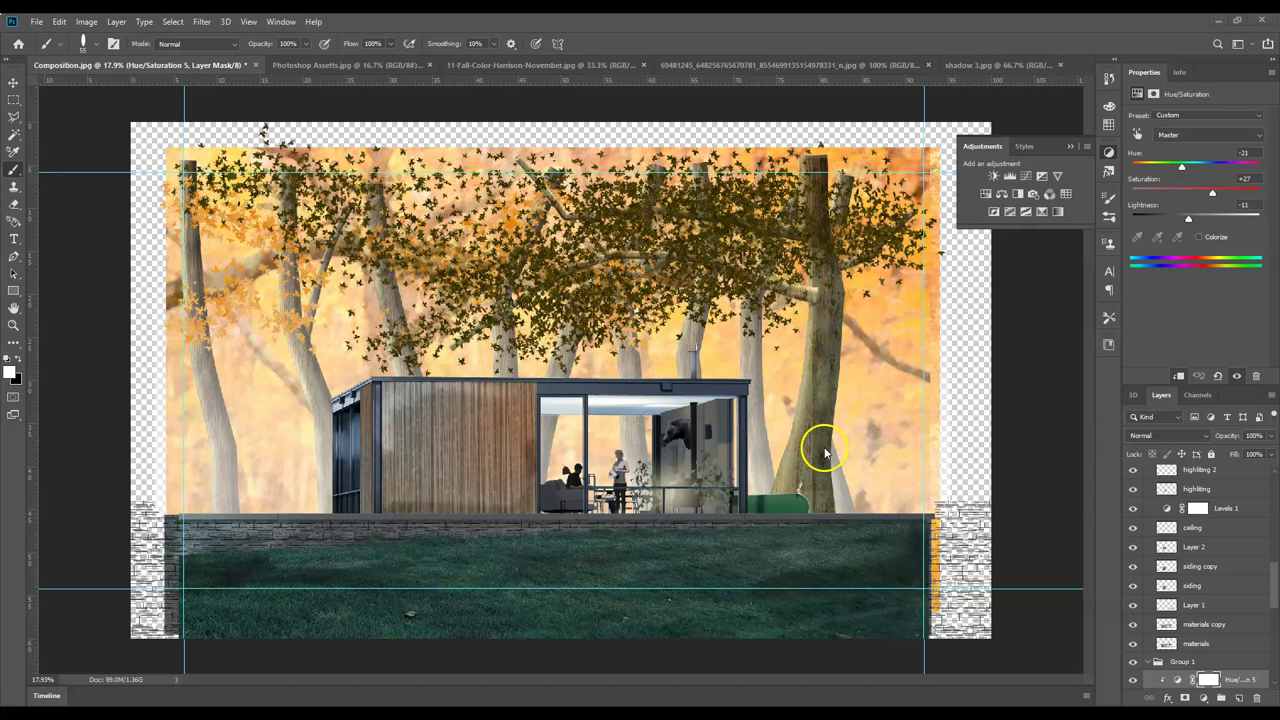
- Identify the tree trunk layer by toggling its visibility, and duplicate it as "tree copy"
scroll(1192, 582, "down", 4)
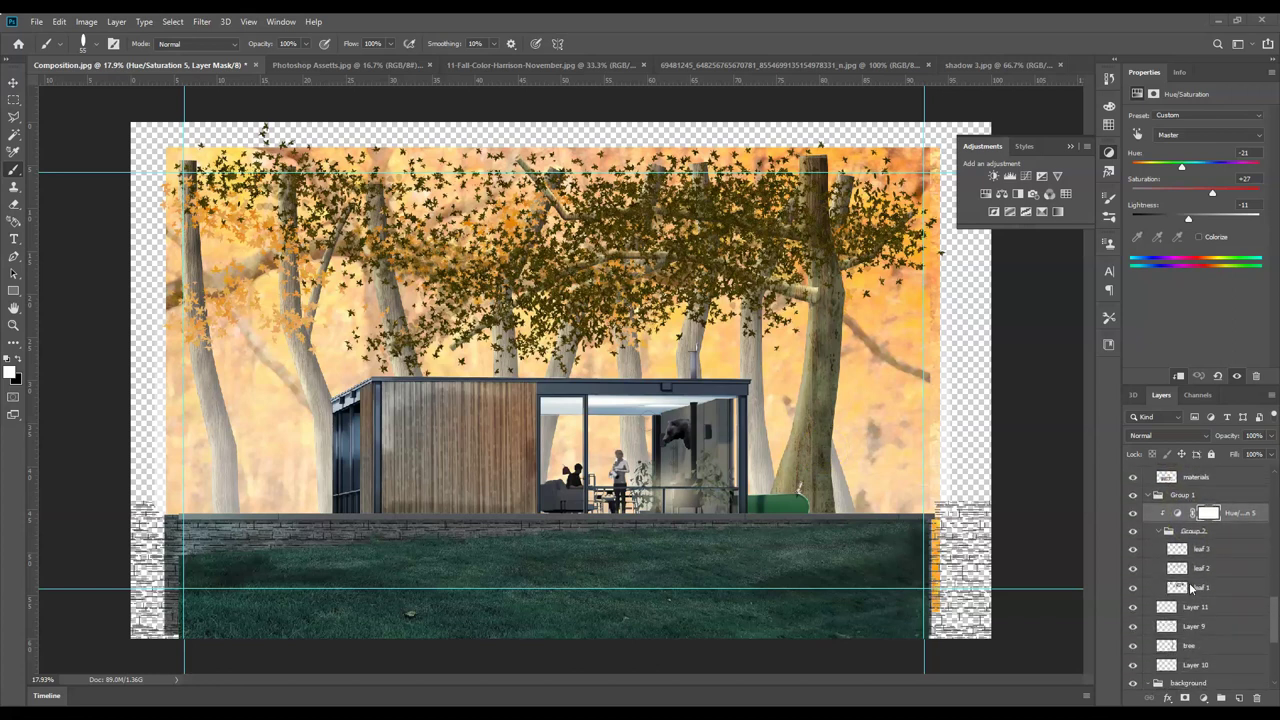
scroll(1191, 588, "down", 1)
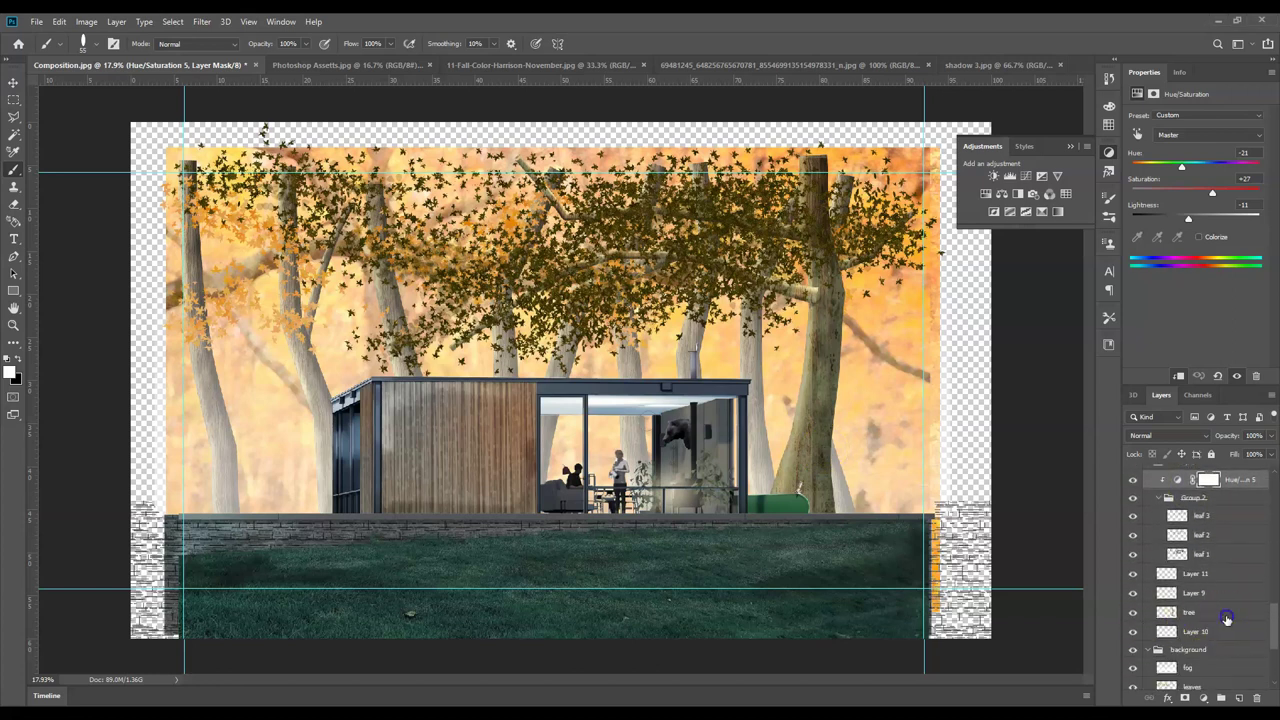
left_click(1226, 614)
left_click(1134, 614)
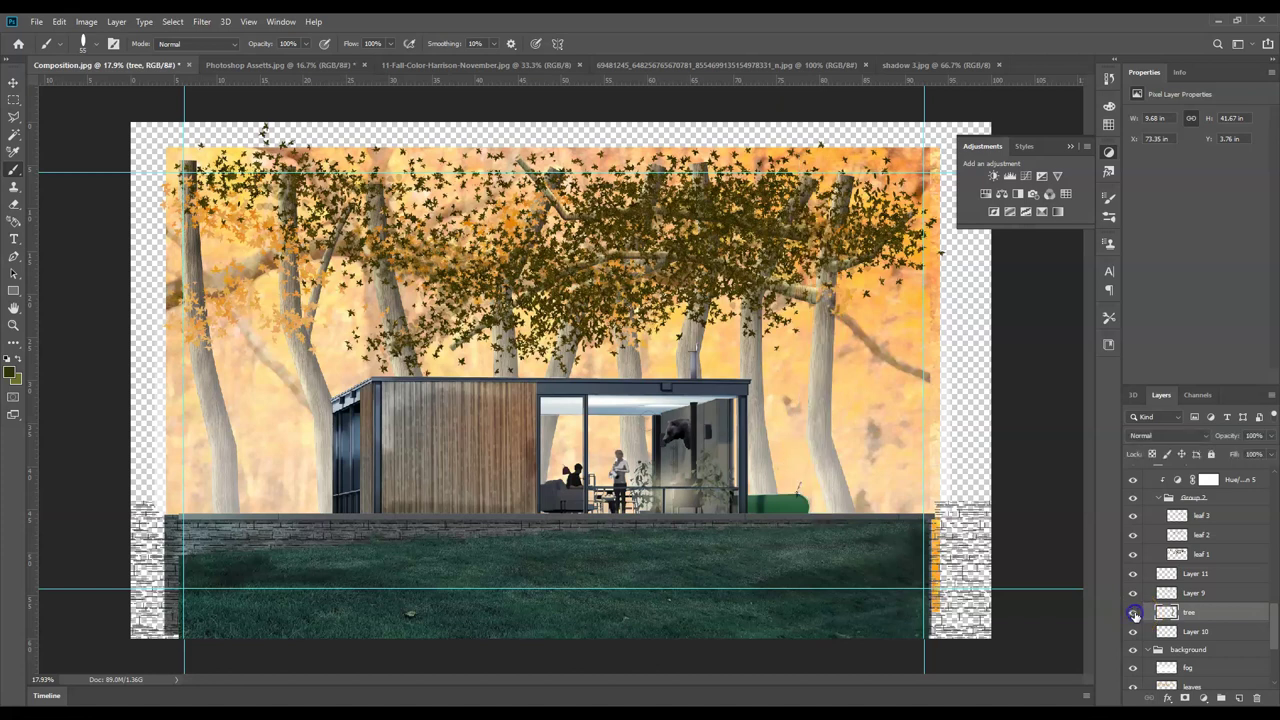
left_click(1134, 612)
right_click(1198, 610)
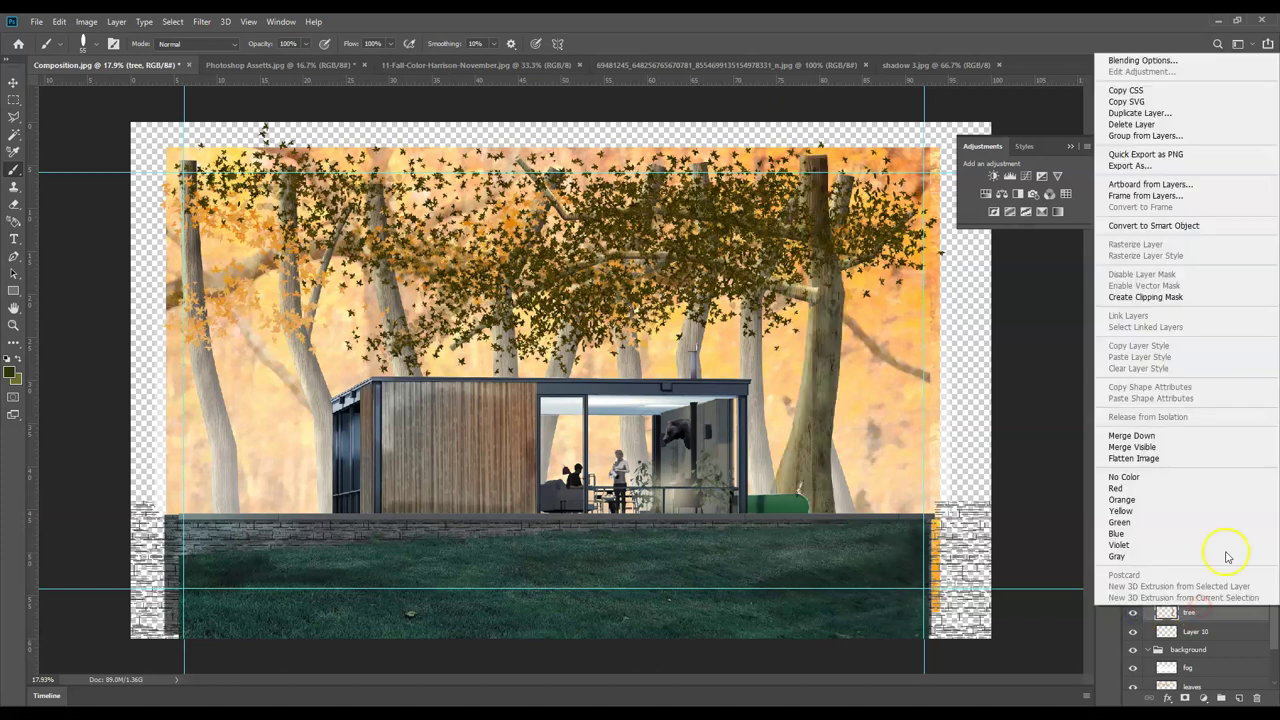
left_click(1186, 113)
left_click(750, 210)
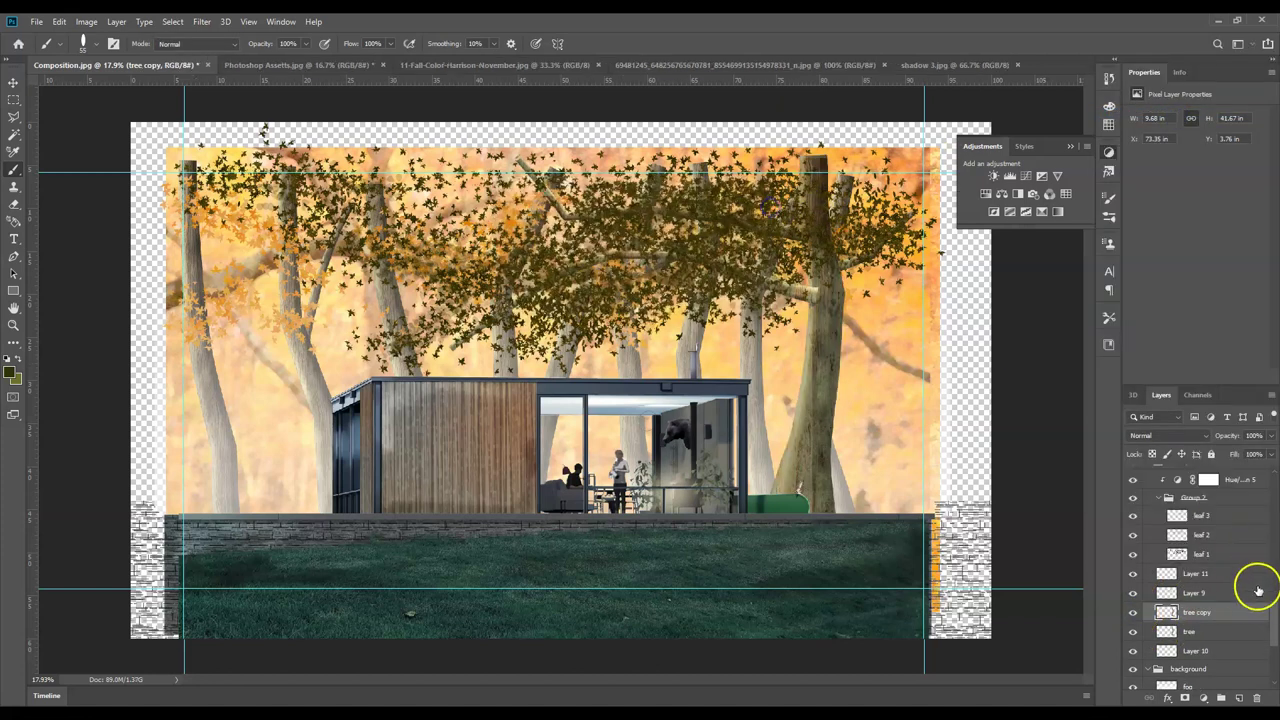
- Move the "tree copy" layer above the grass group and place the trunk in the left foreground of the composition
left_click_drag(1223, 613, 1220, 468)
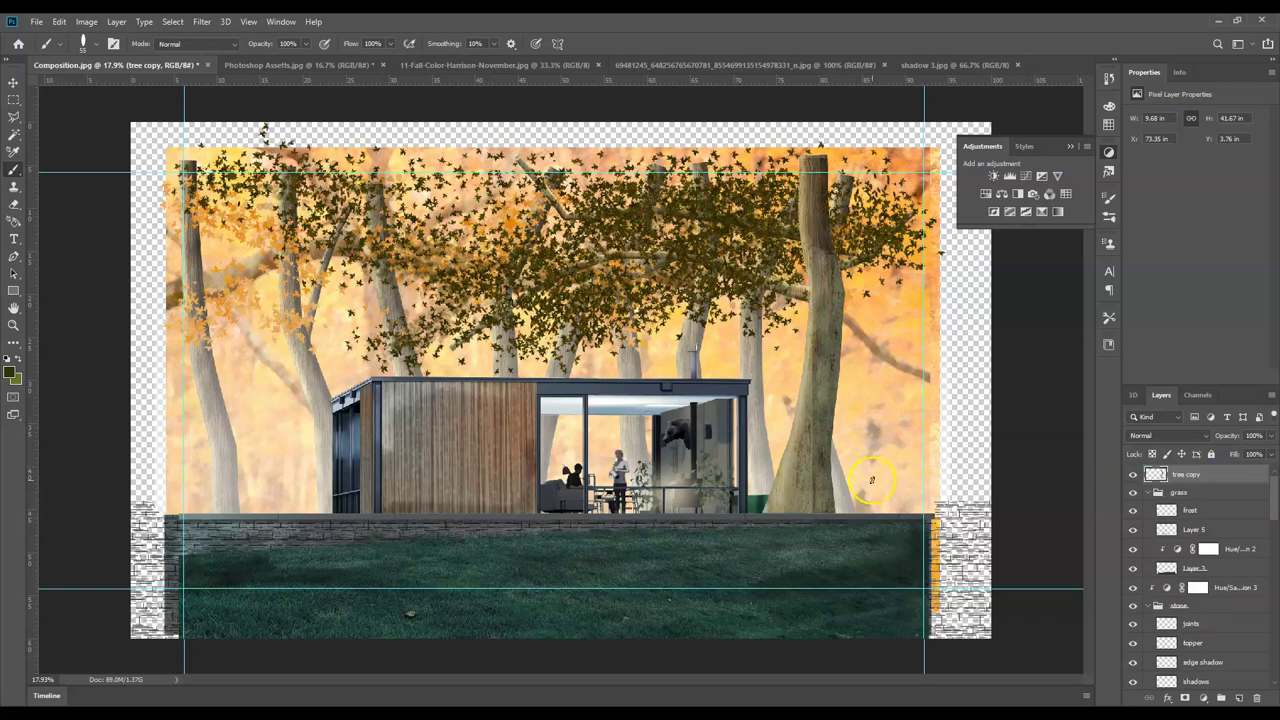
left_click(13, 82)
left_click_drag(817, 410, 244, 507)
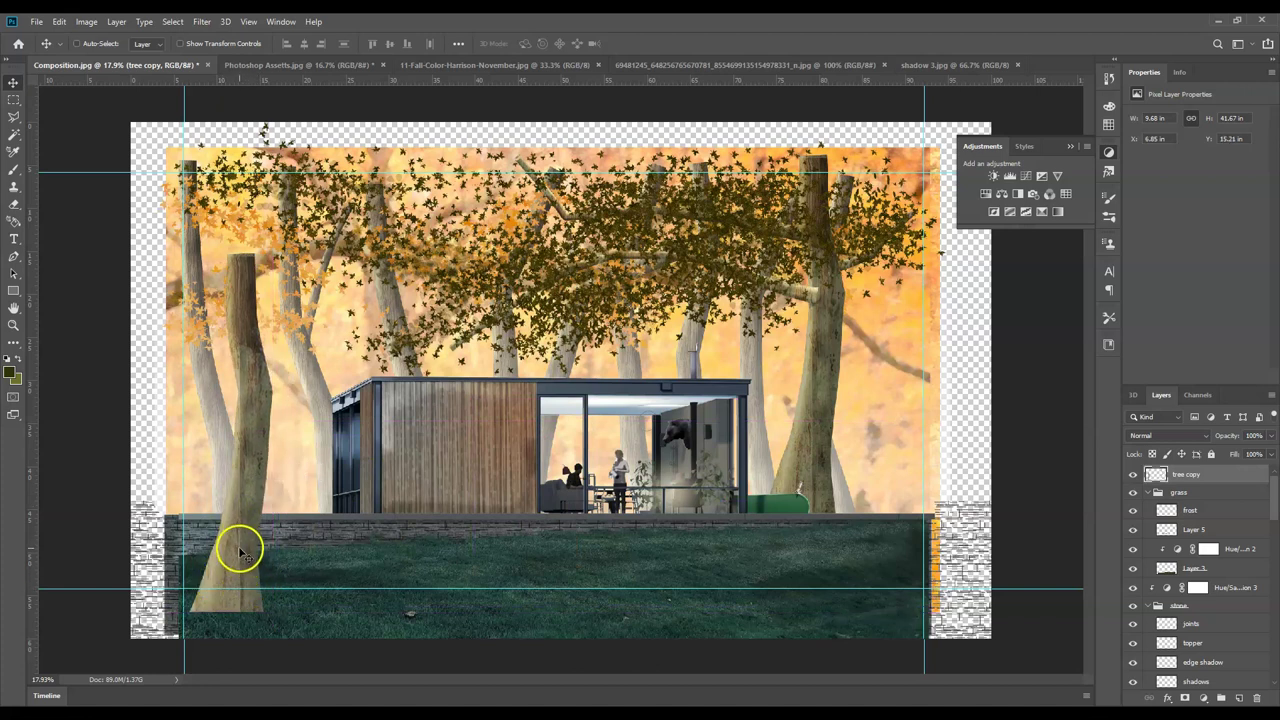
- Try to scale the copied trunk to about 139% and reposition it near the left edge of the composition
key("ctrl+t")
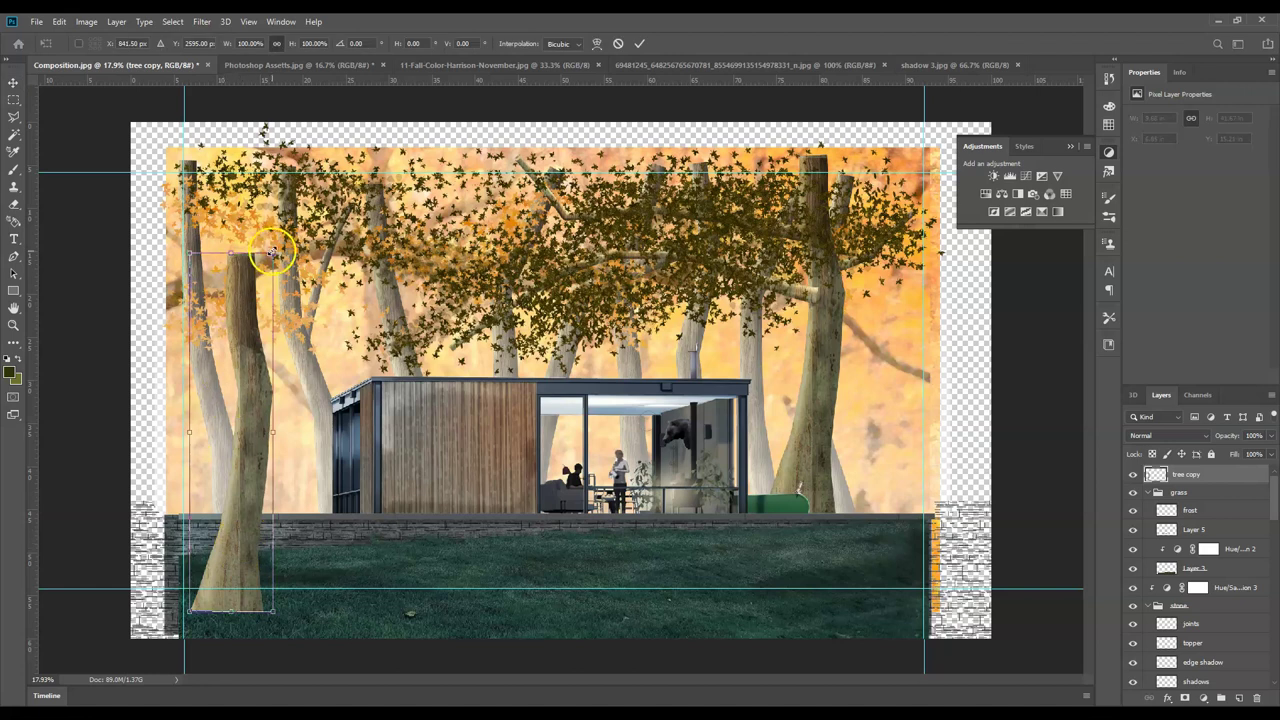
left_click_drag(275, 248, 363, 126)
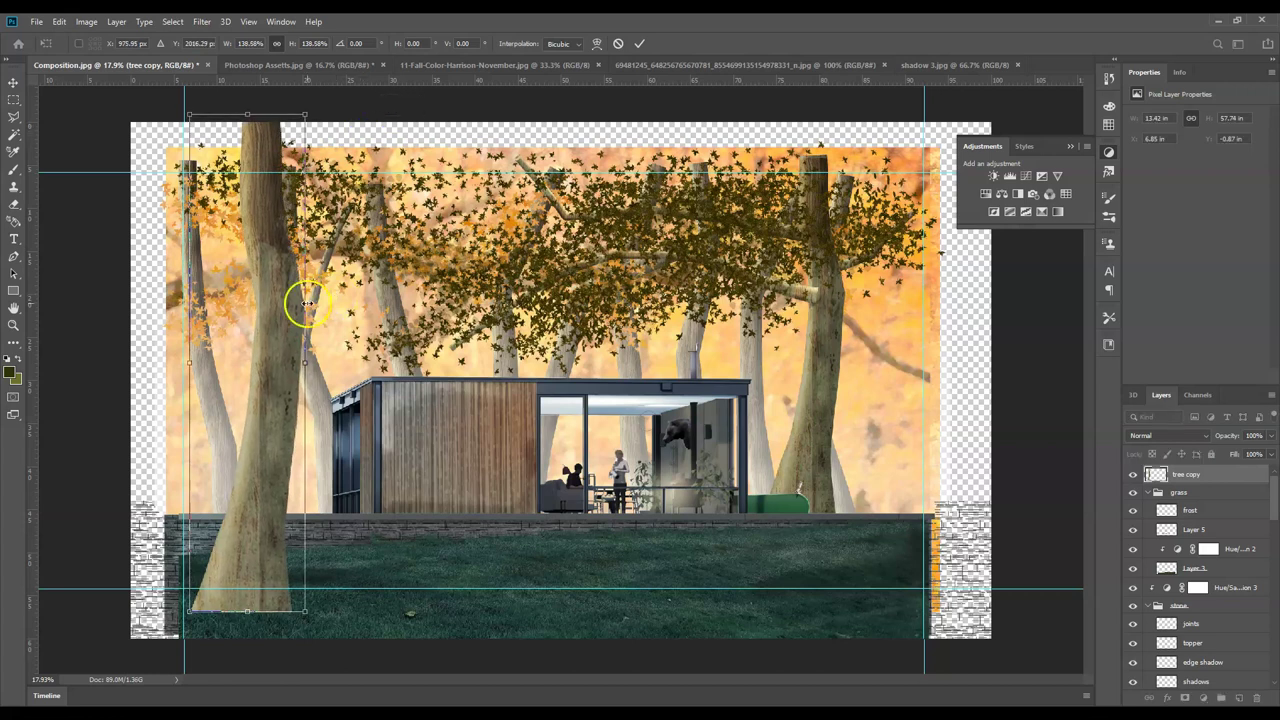
mouse_move(279, 387)
left_mouse_down()
mouse_move(286, 366)
mouse_move(266, 366)
mouse_move(259, 385)
left_mouse_up()
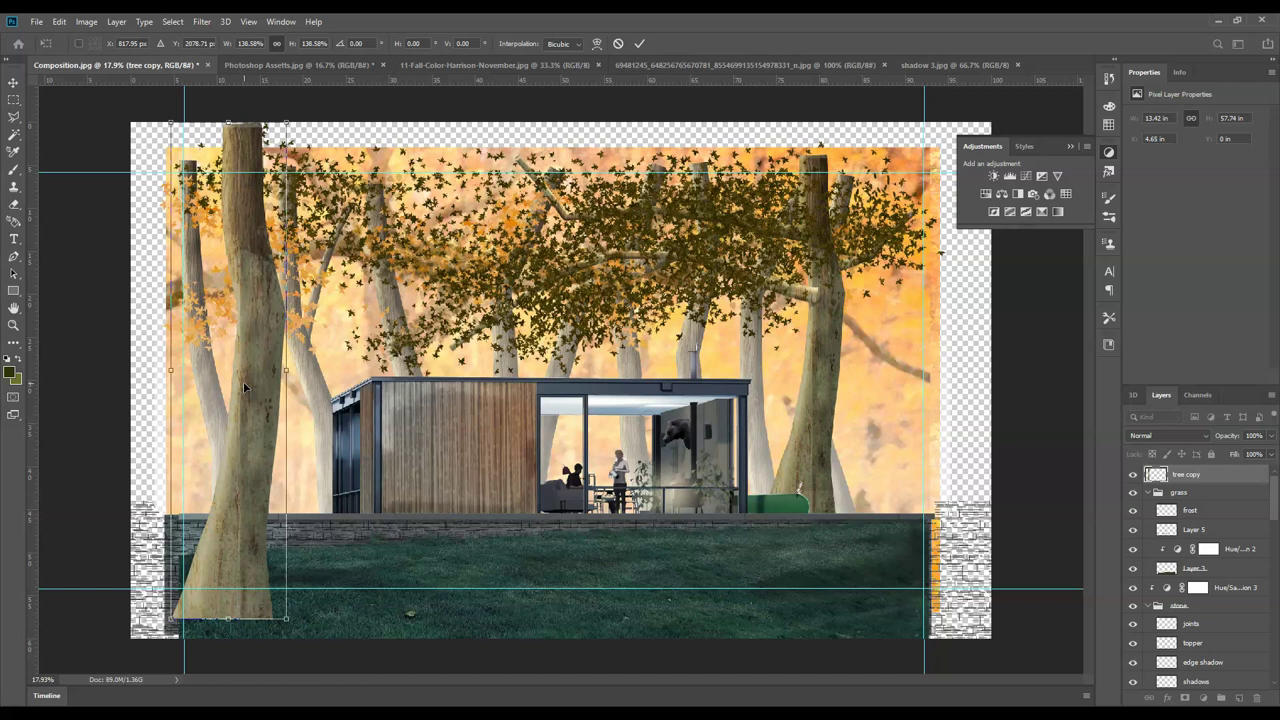
left_click_drag(243, 381, 286, 357)
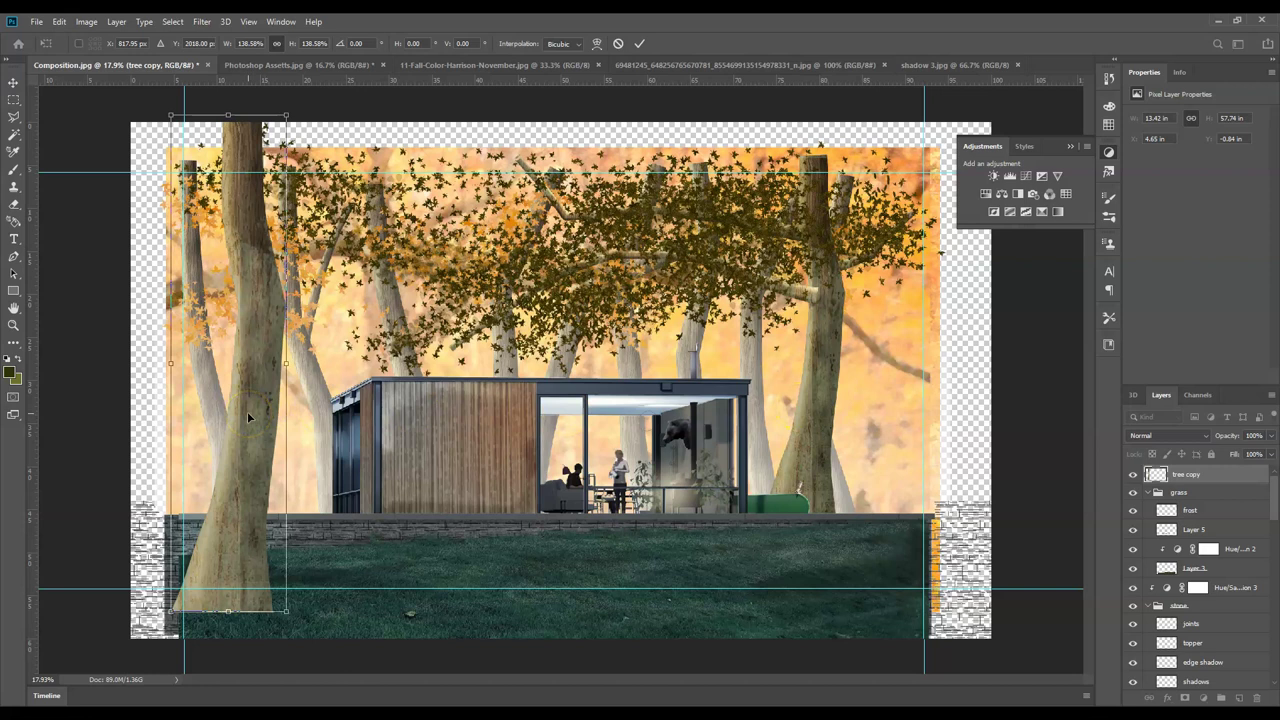
key("Return")
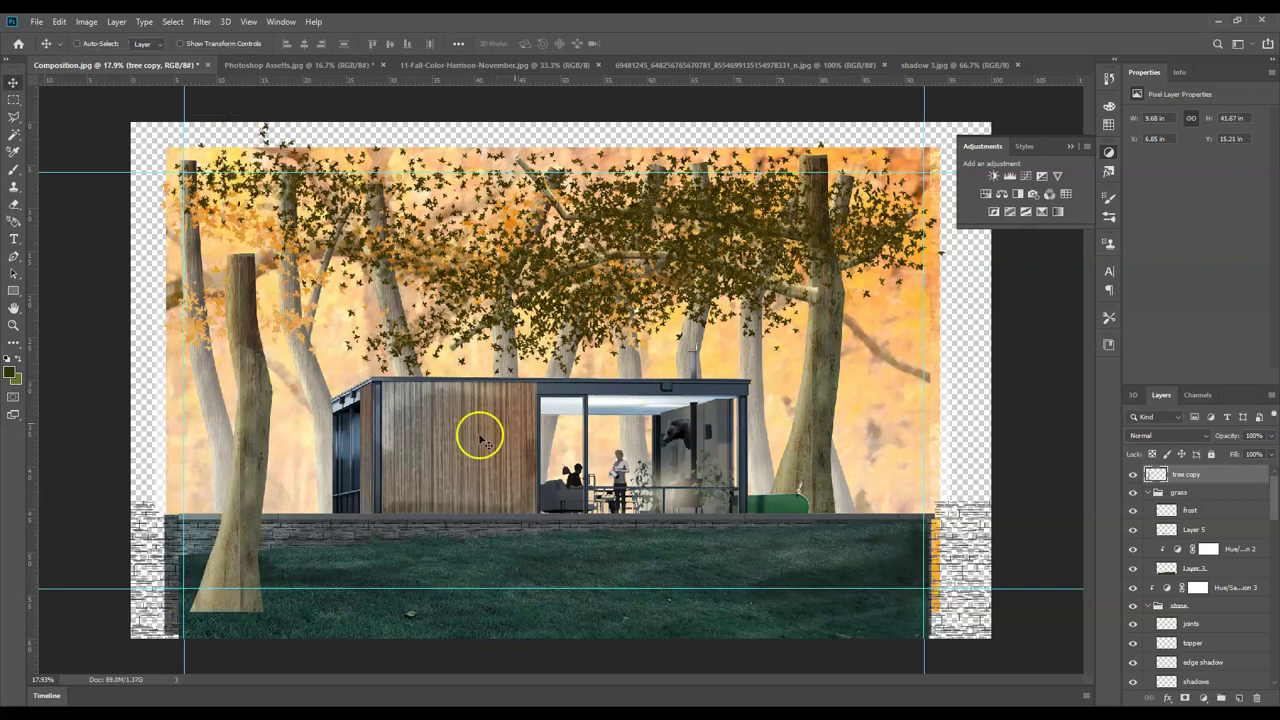
- Clear the contents of the "tree copy" layer and delete the layer
key("ctrl+a")
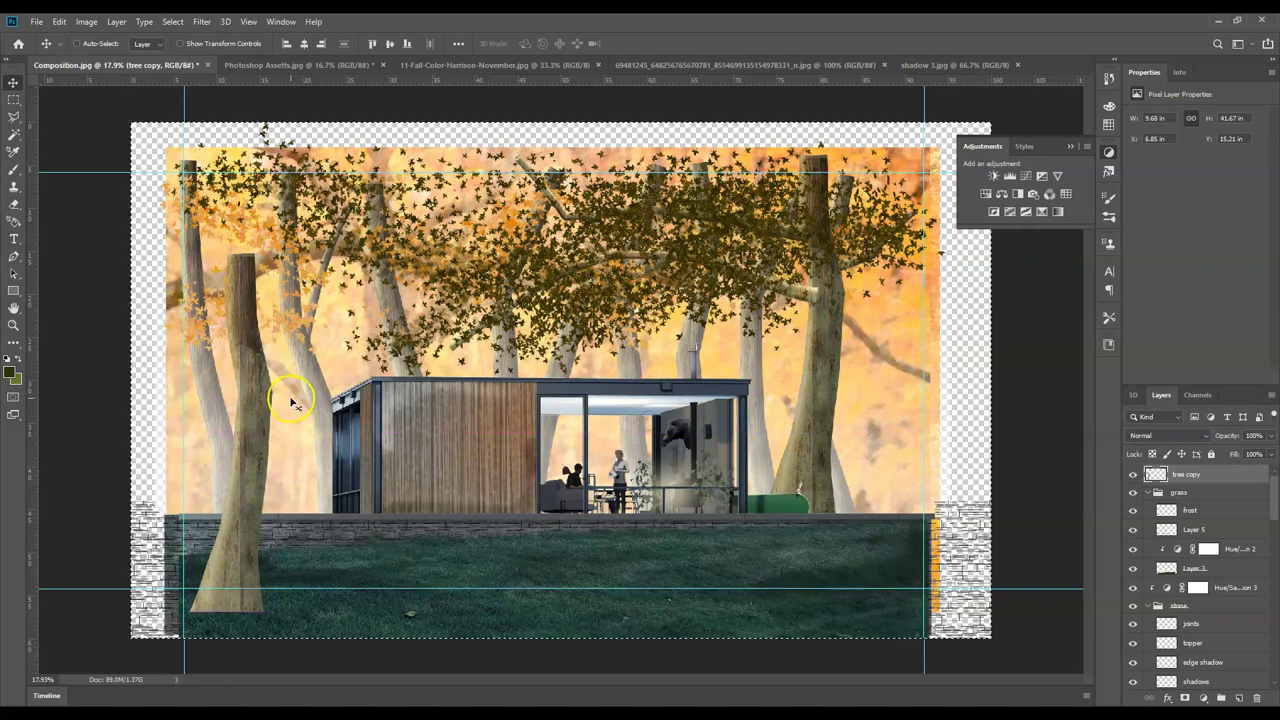
key("Delete")
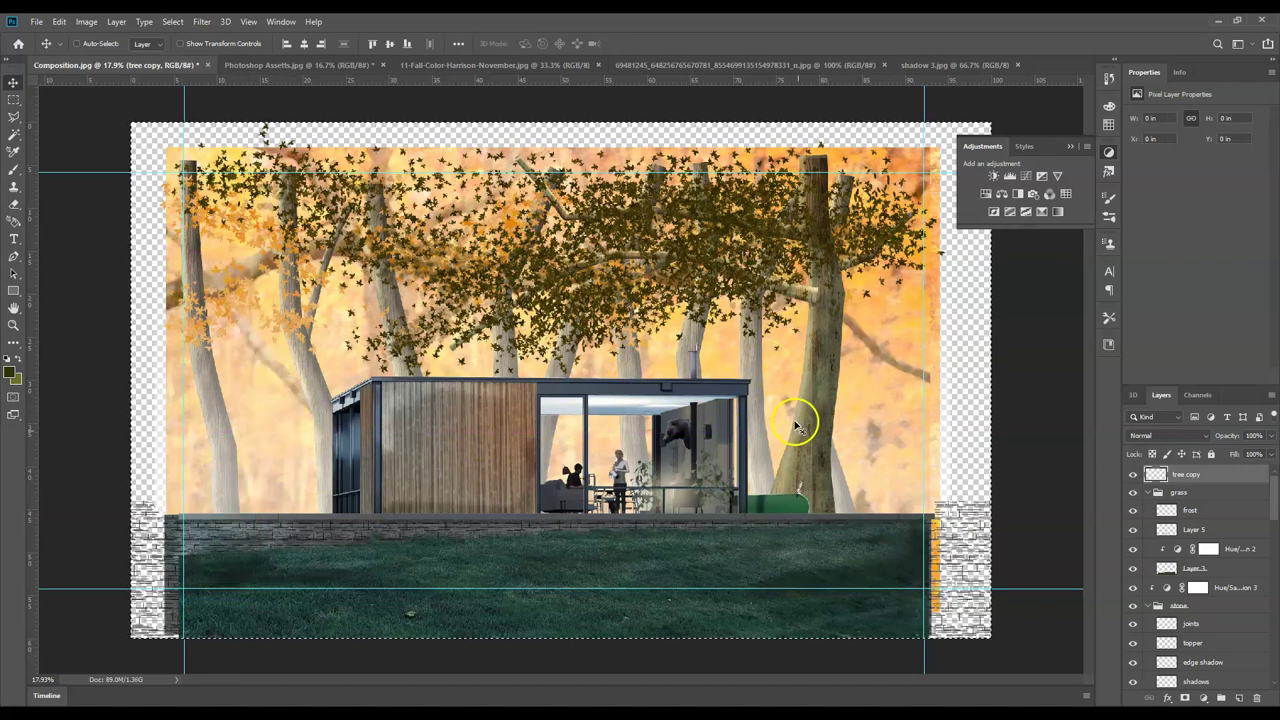
left_click(1256, 698)
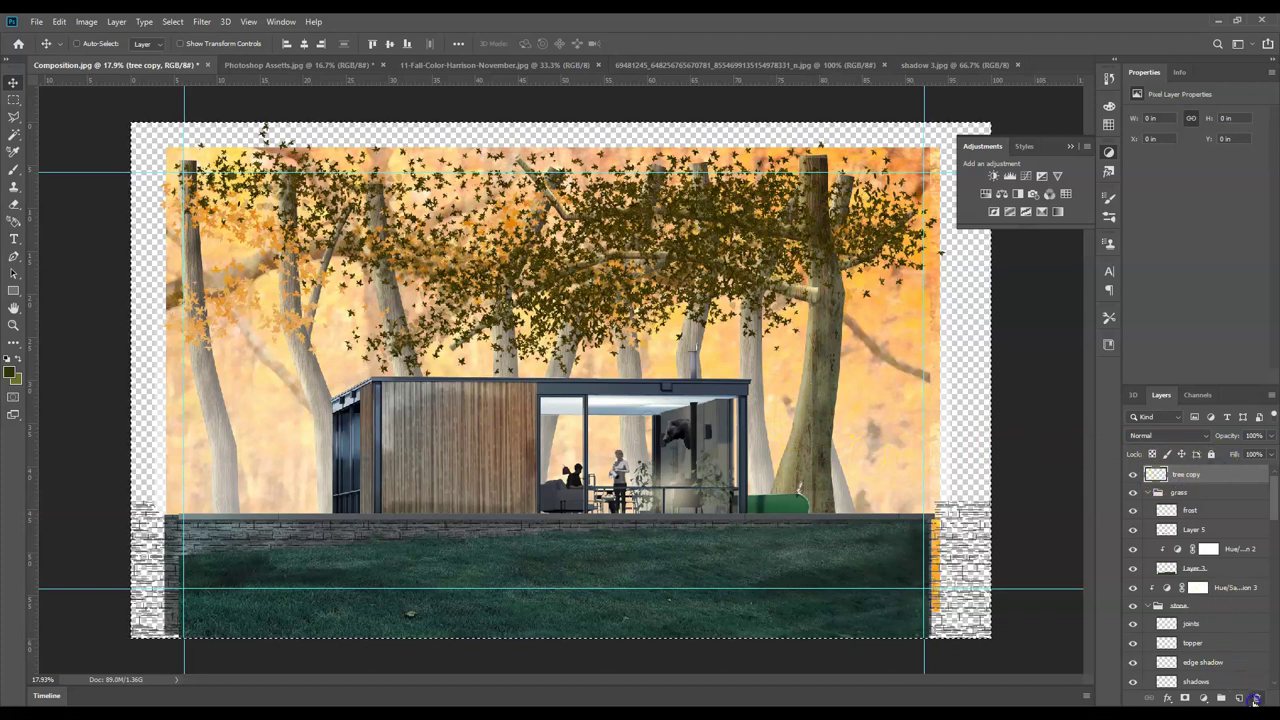
left_click(580, 276)
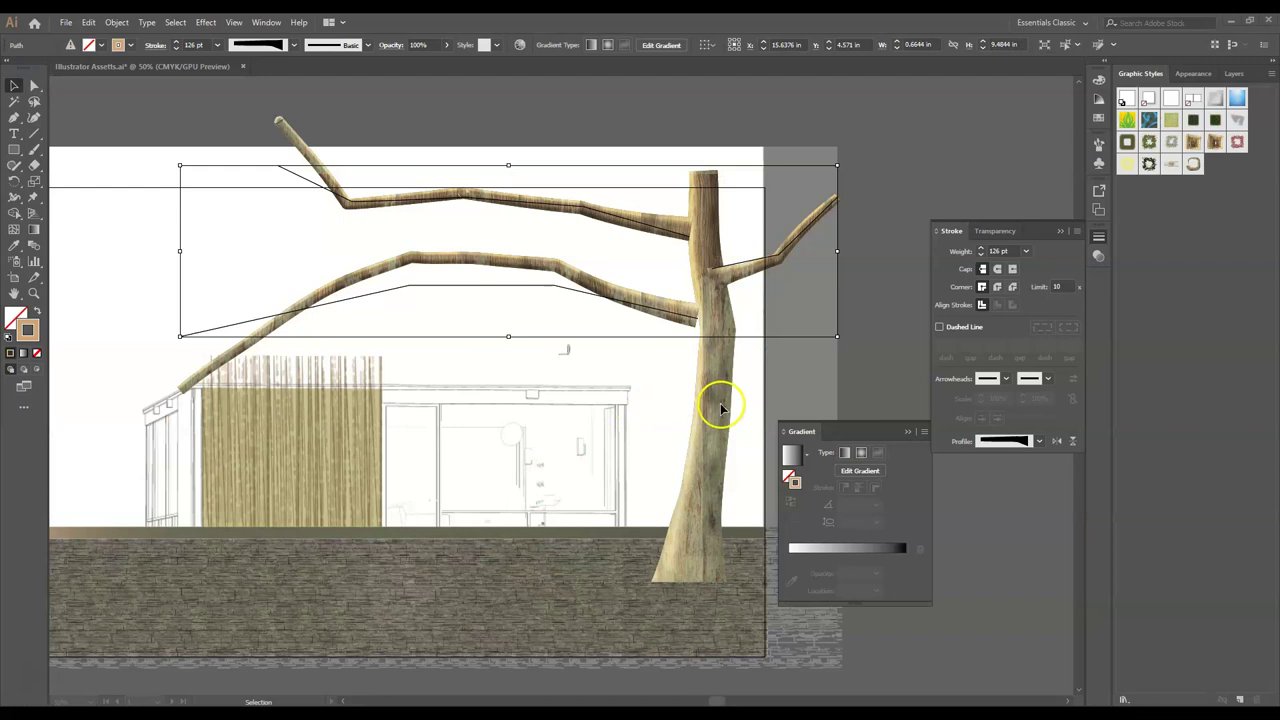
- Draw an open four-point trunk path along the left side of the artboard with the Pen tool, down to its lower edge
key("ctrl+h")
left_click(780, 388)
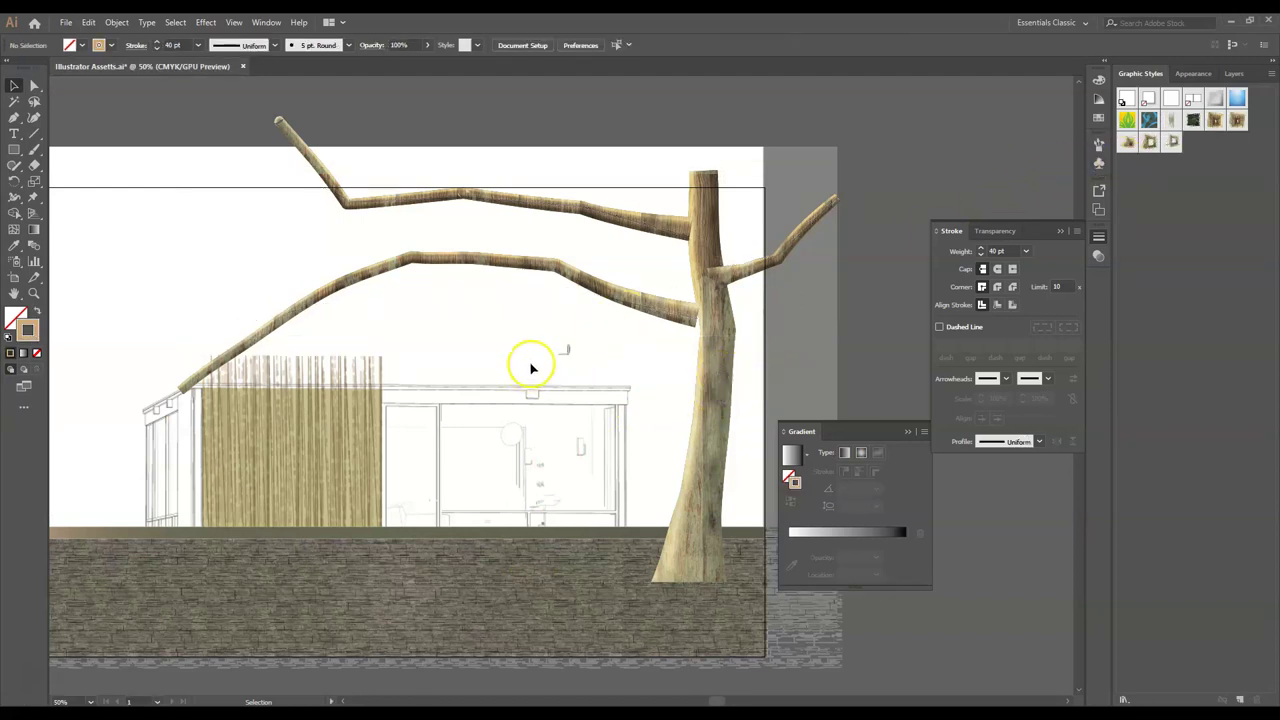
scroll(632, 334, "down", 3)
scroll(640, 338, "up", 2)
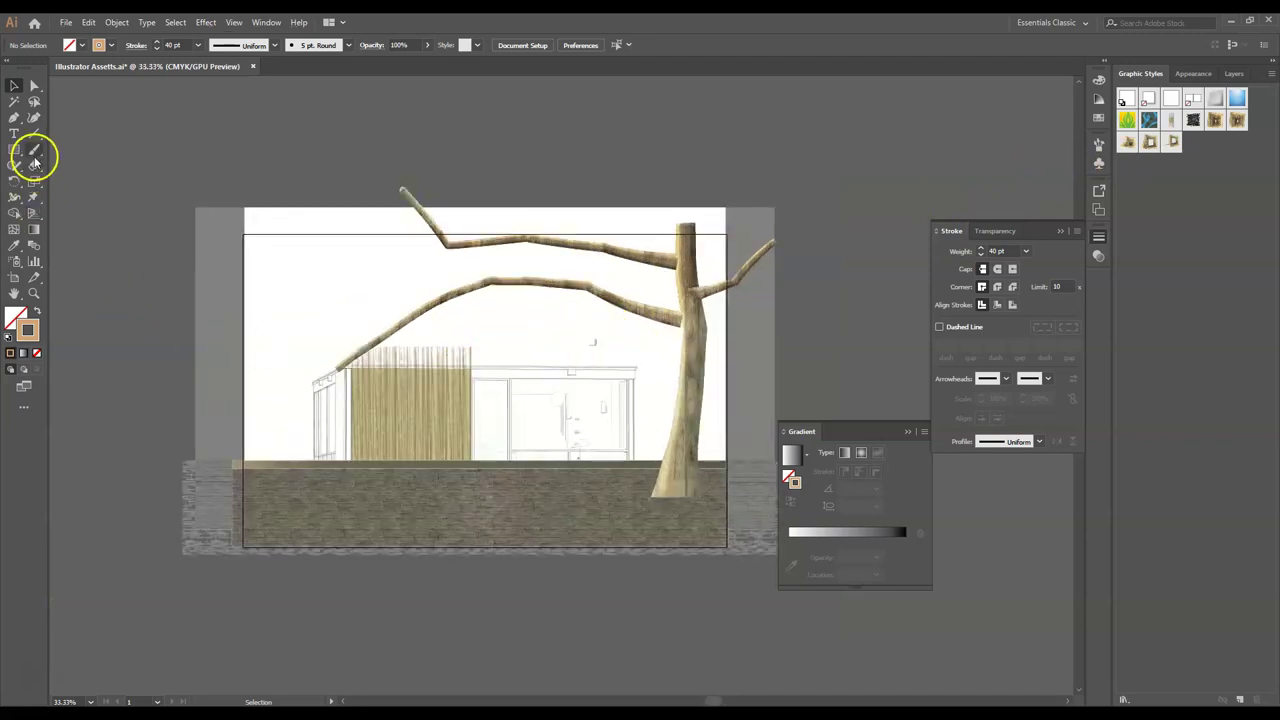
left_click(14, 118)
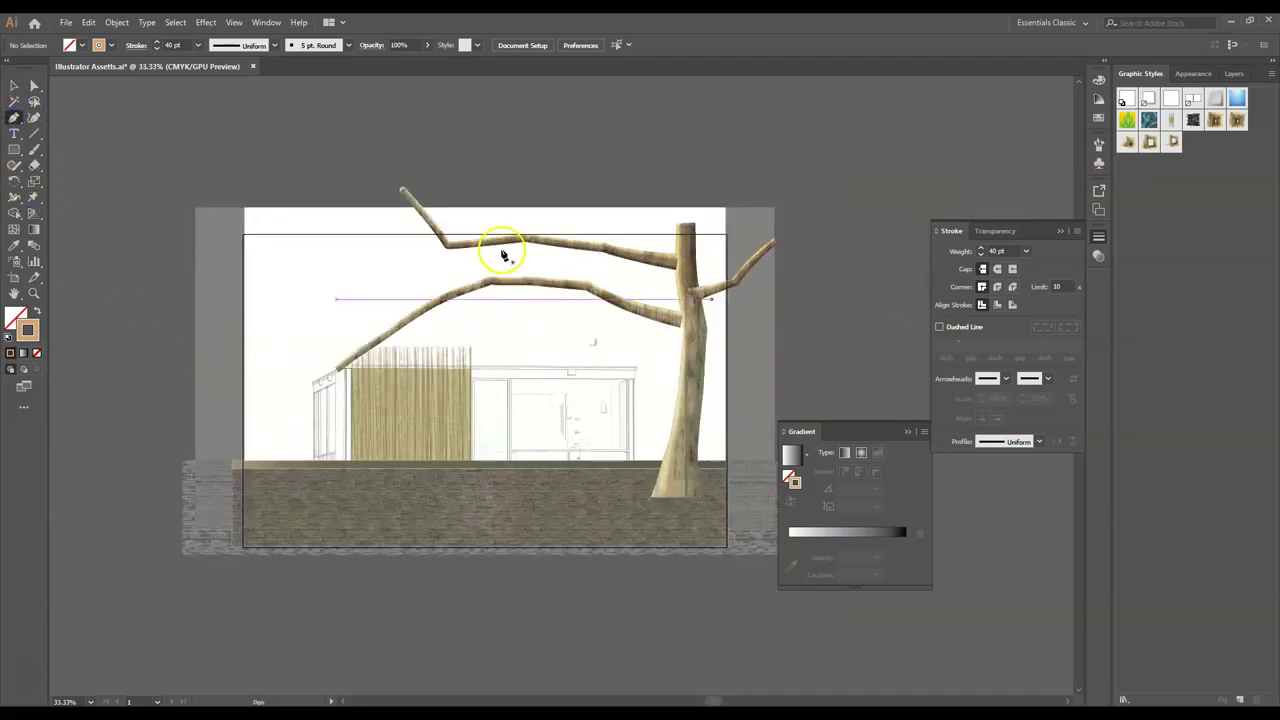
left_click(270, 228)
left_click(287, 338)
left_click(294, 440)
left_click(275, 546)
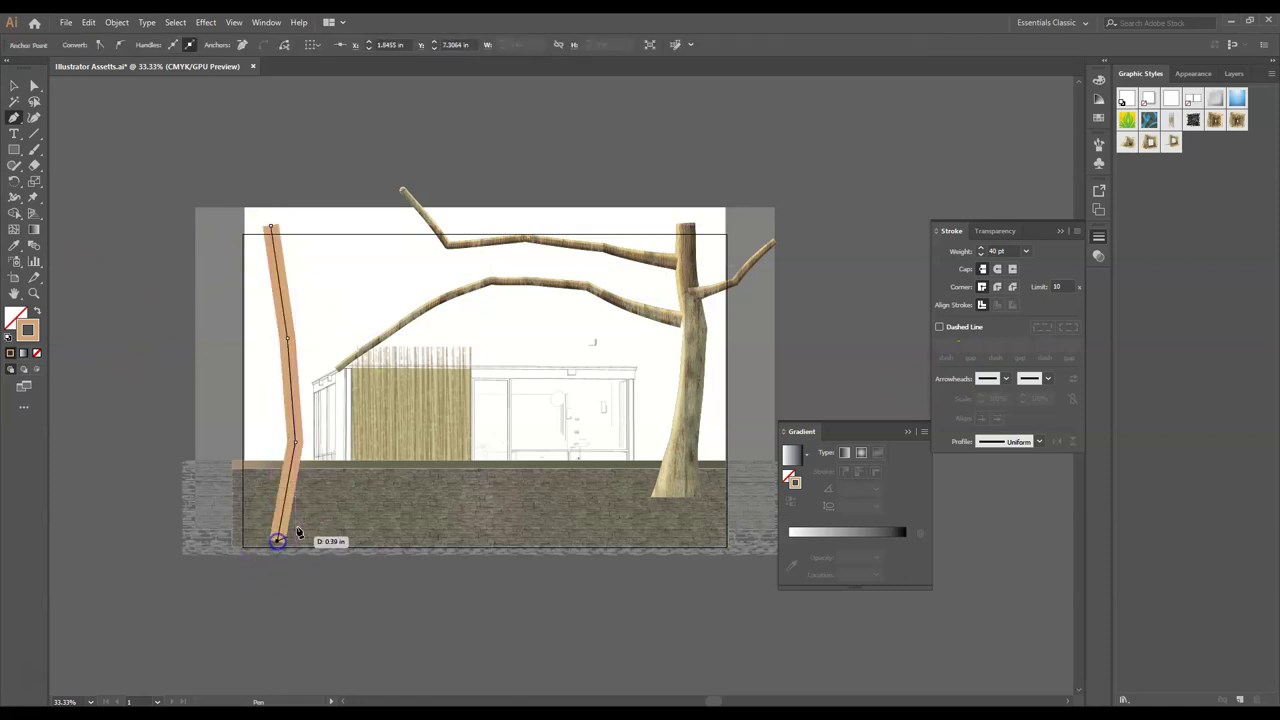
- Apply Graphic Style 4 to the new trunk path
left_click(14, 86)
left_click(1124, 144)
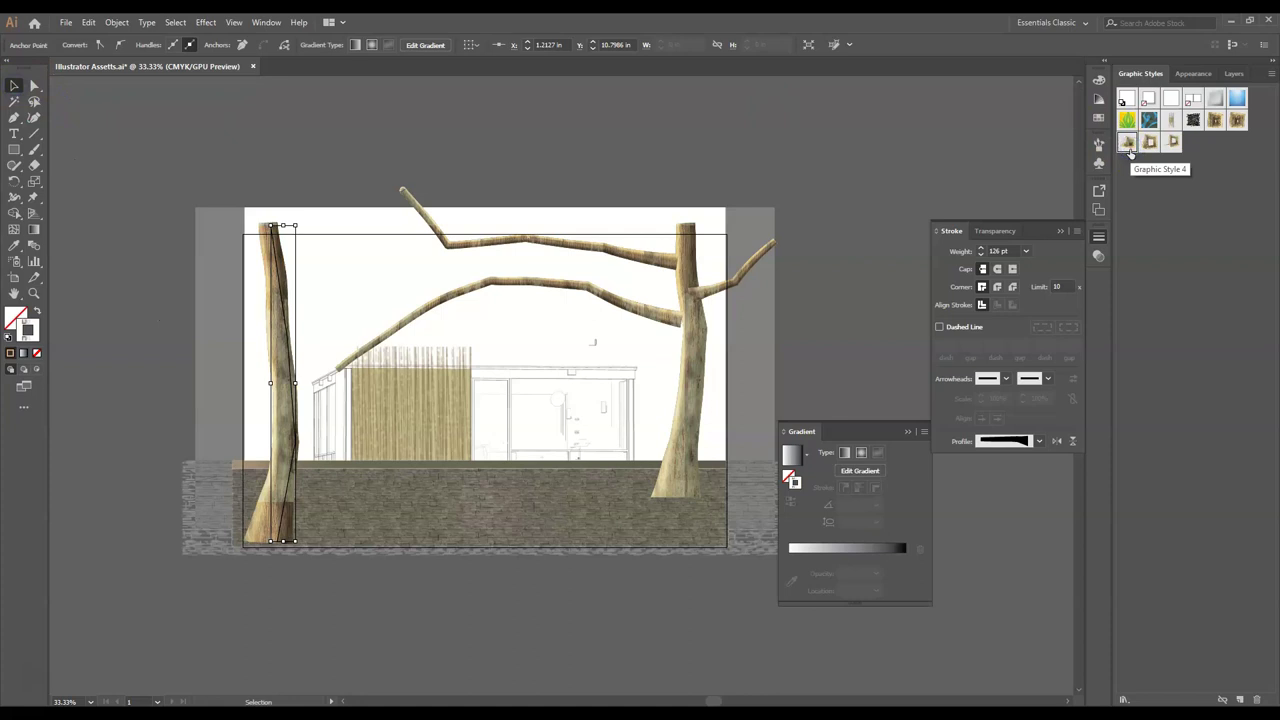
- Switch to Photoshop and try pasting the trunk as pixels, enlarged to about 1485% over the composition's left side
left_click(576, 432)
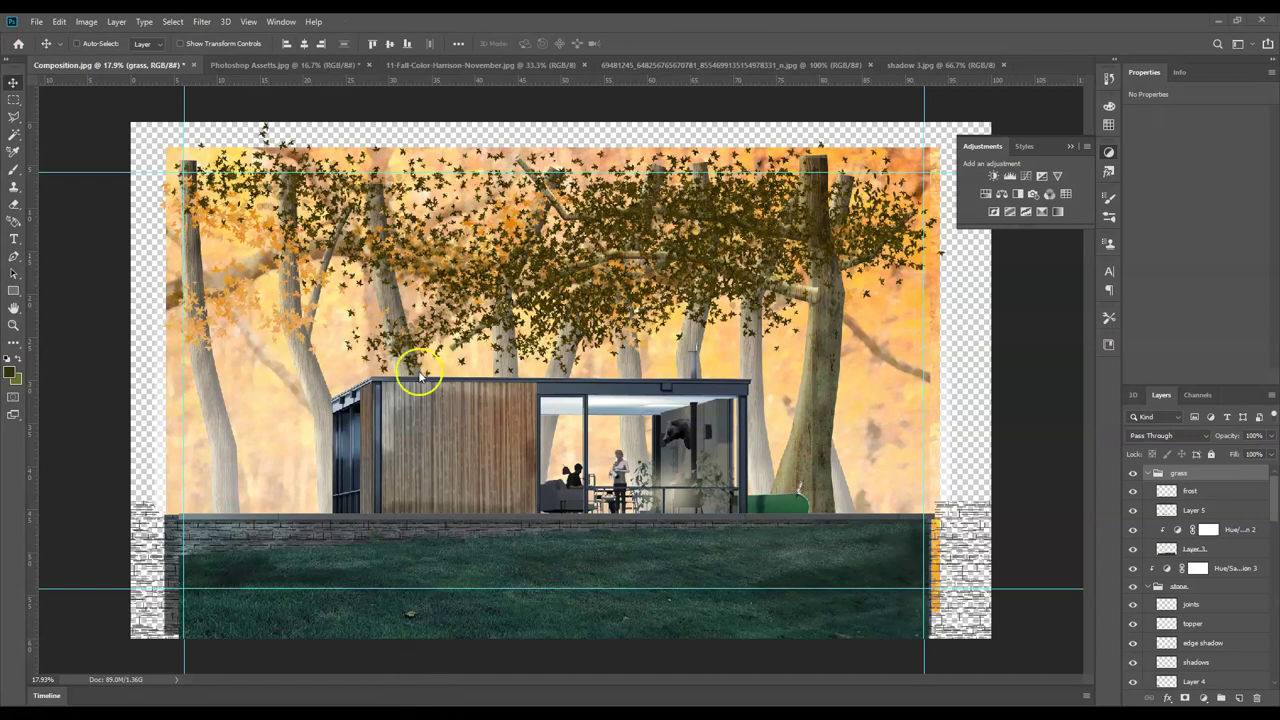
key("ctrl+a")
key("ctrl+v")
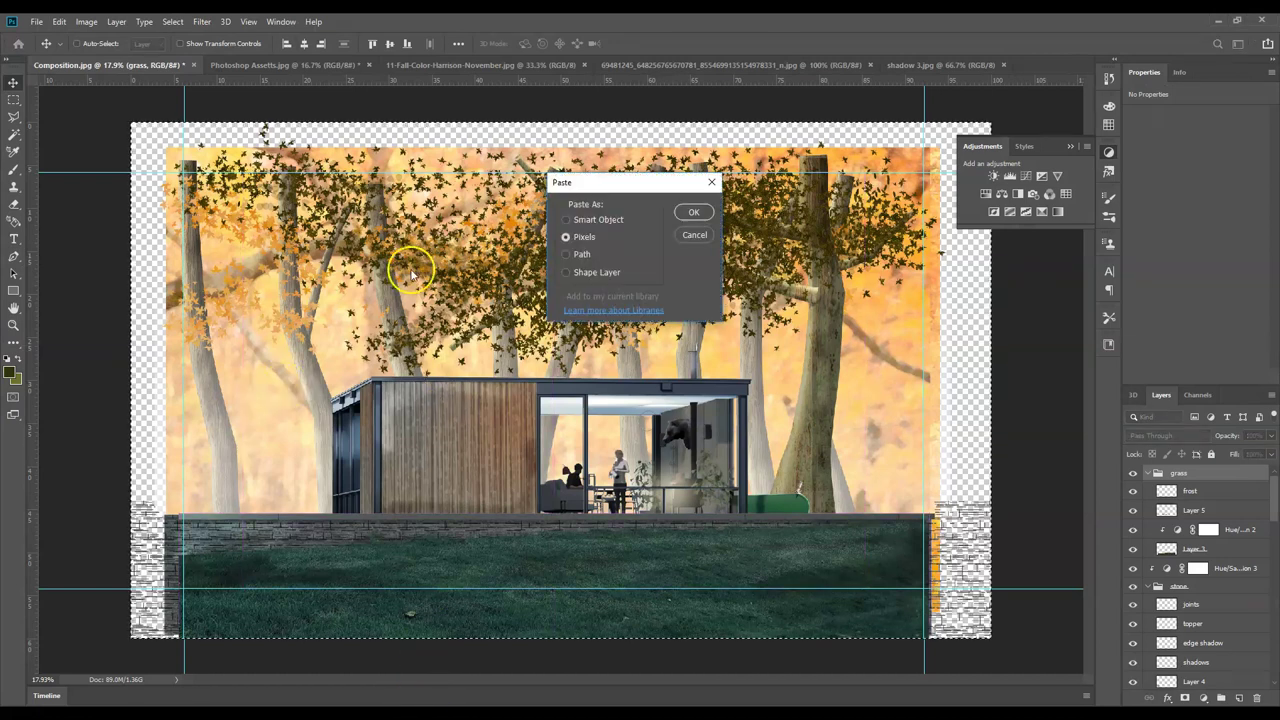
left_click(689, 225)
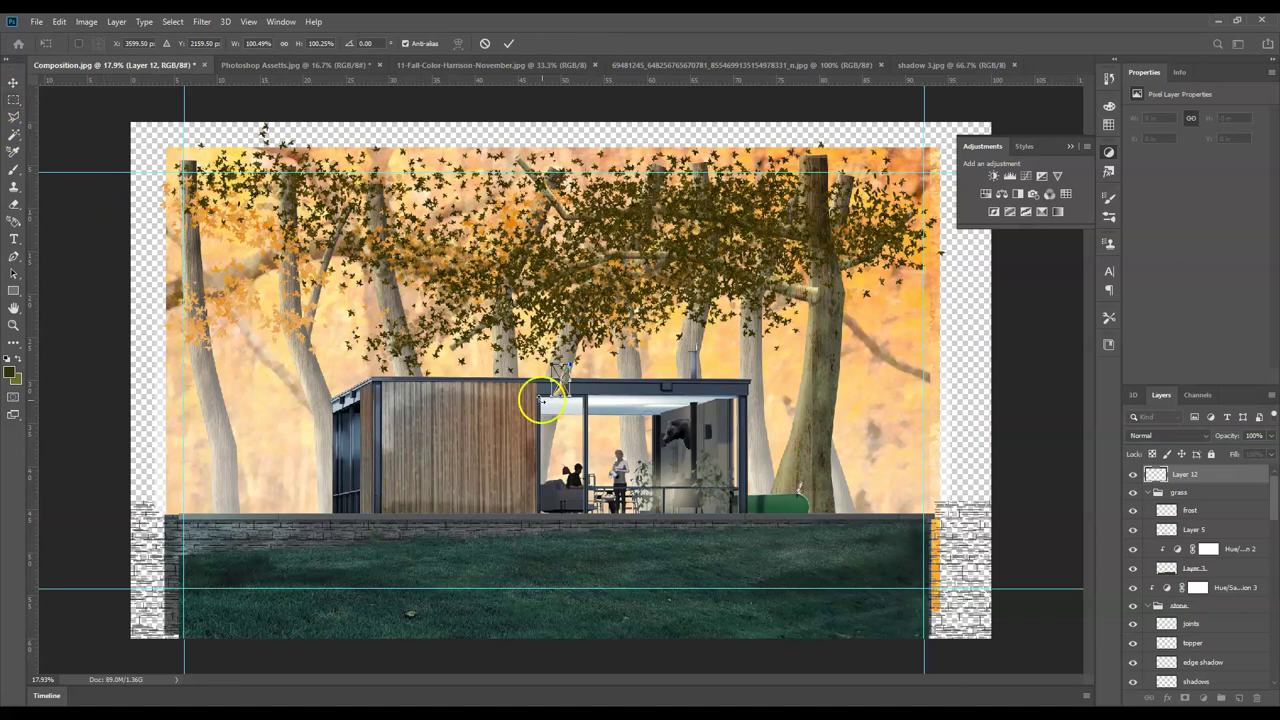
left_click_drag(572, 399, 785, 655)
left_click_drag(708, 513, 318, 478)
left_click_drag(336, 323, 418, 312)
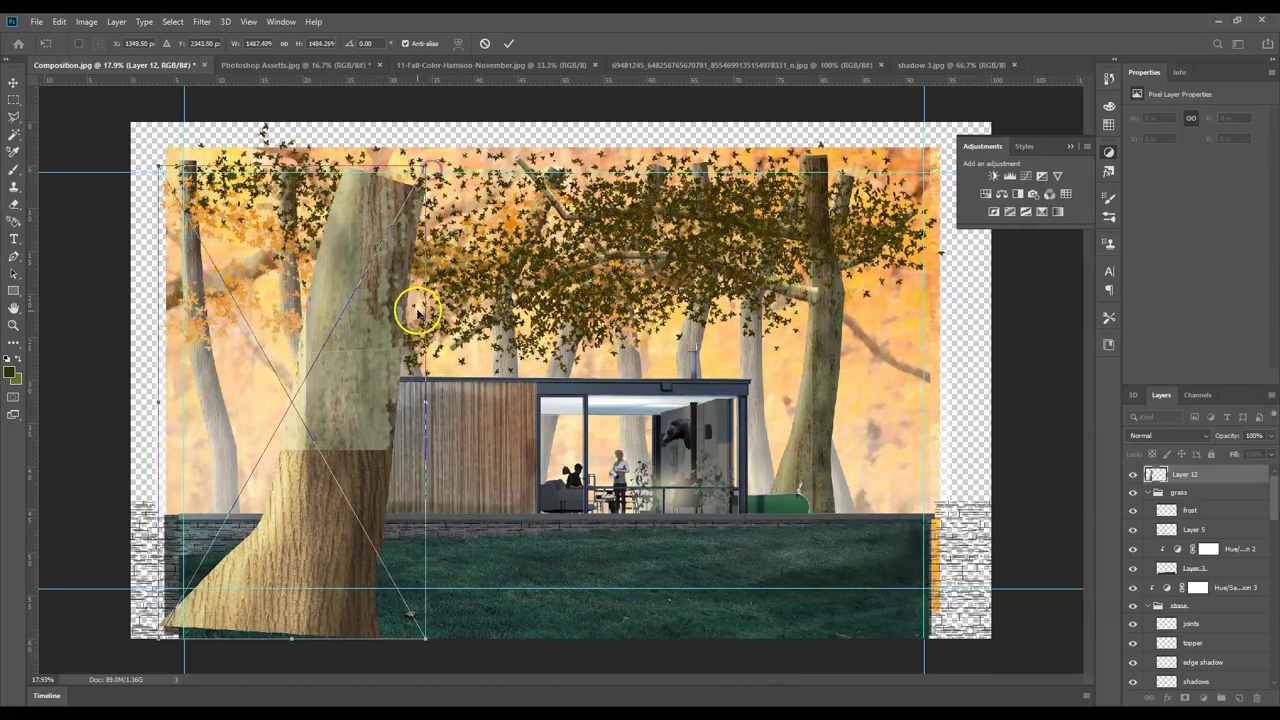
key("Escape")
key("ctrl+z")
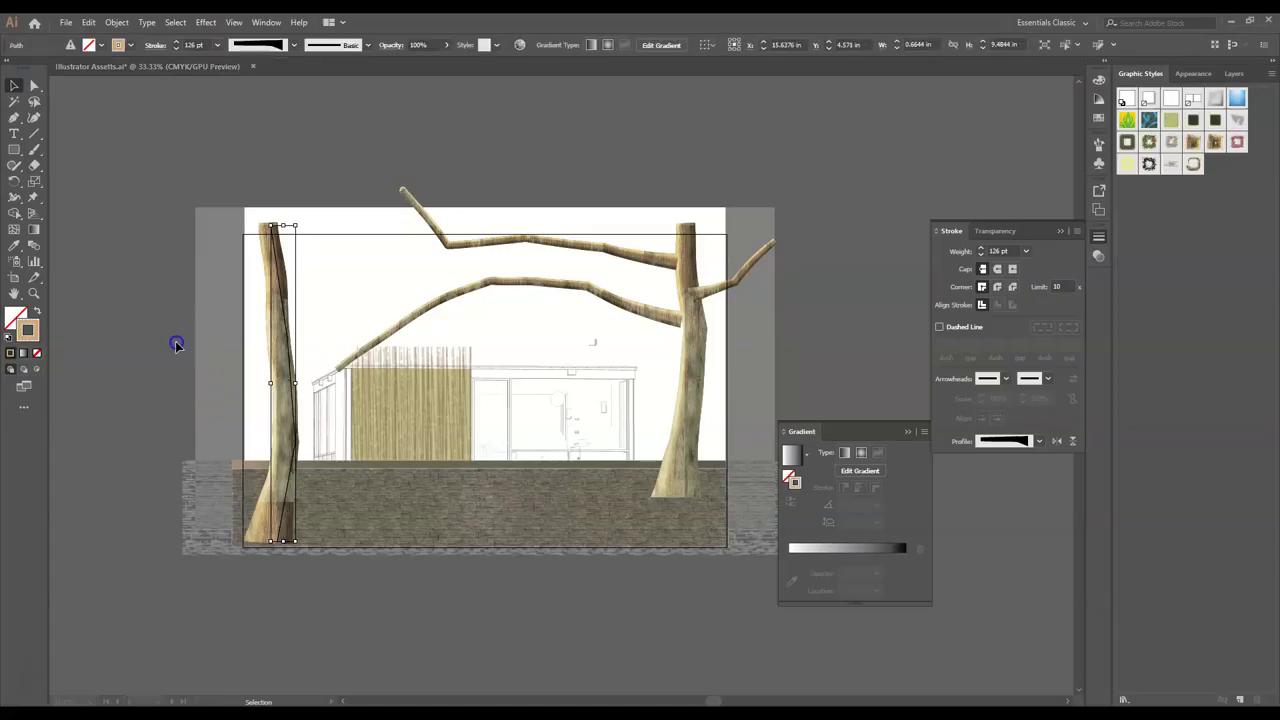
- Deselect everything and reselect the styled trunk path at the left of the artboard for copying into the composition
left_click(206, 331)
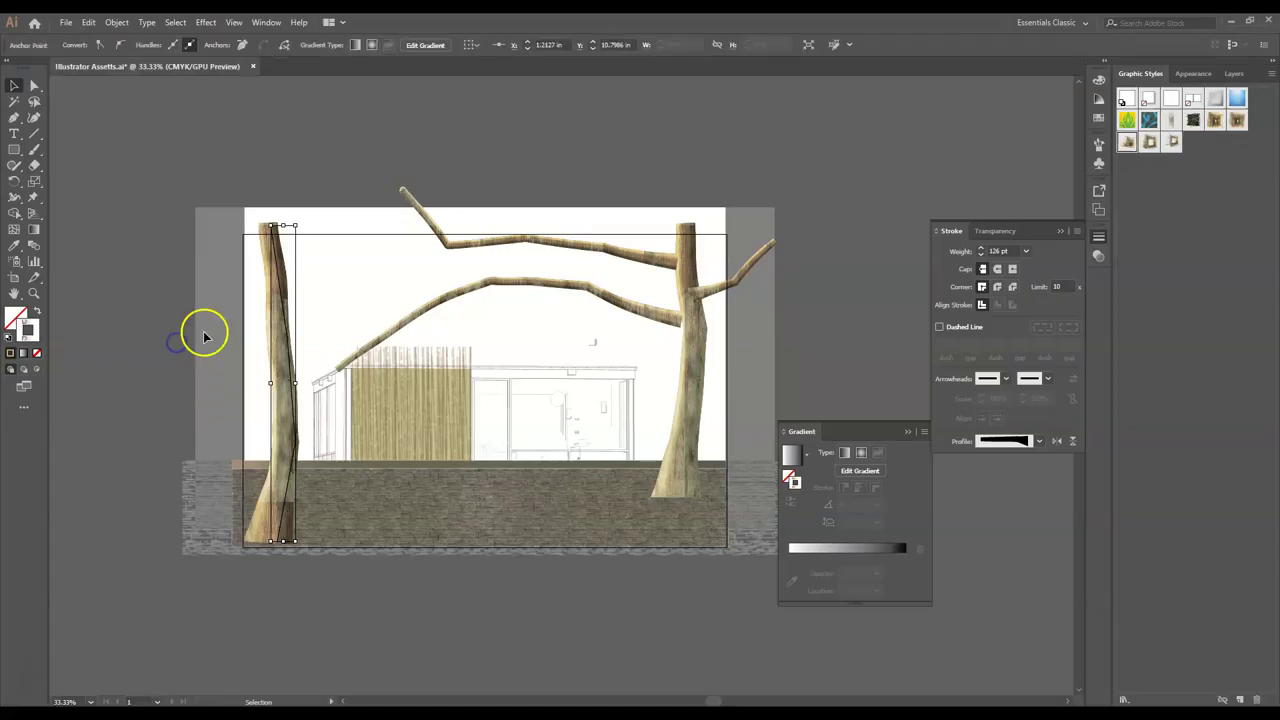
left_click(15, 86)
left_click(86, 114)
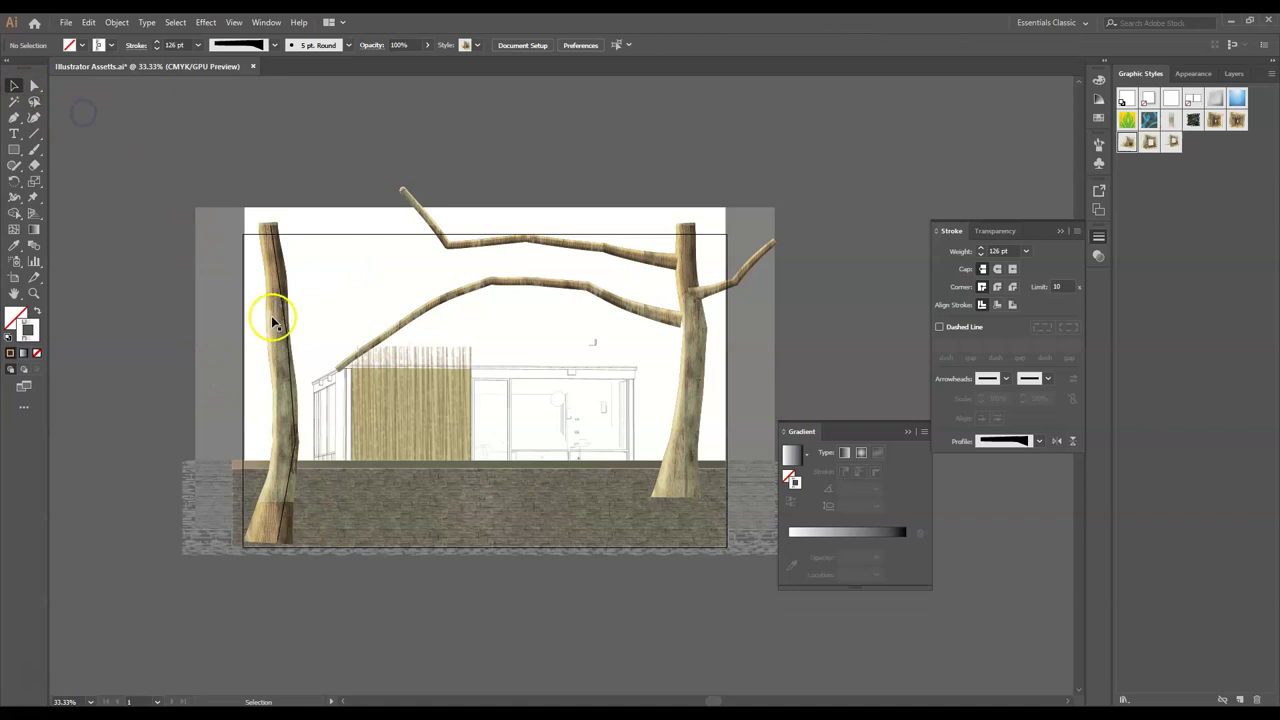
left_click(298, 440)
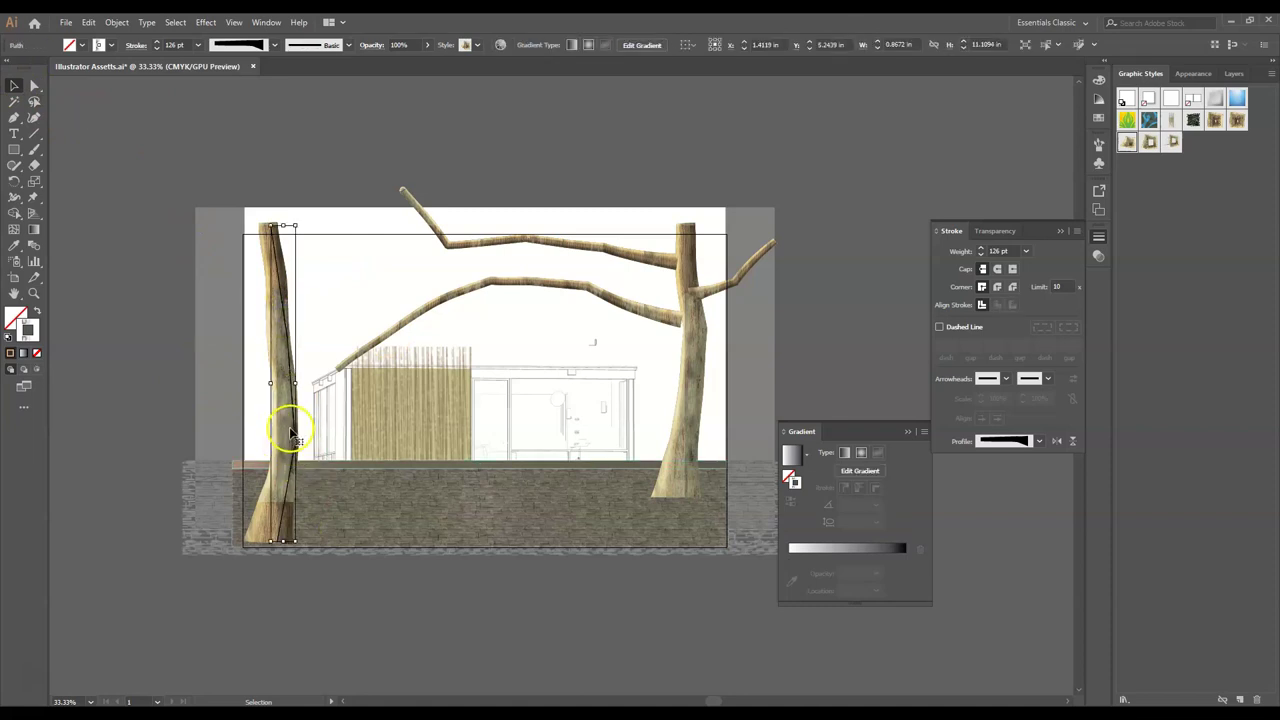
left_click(289, 432)
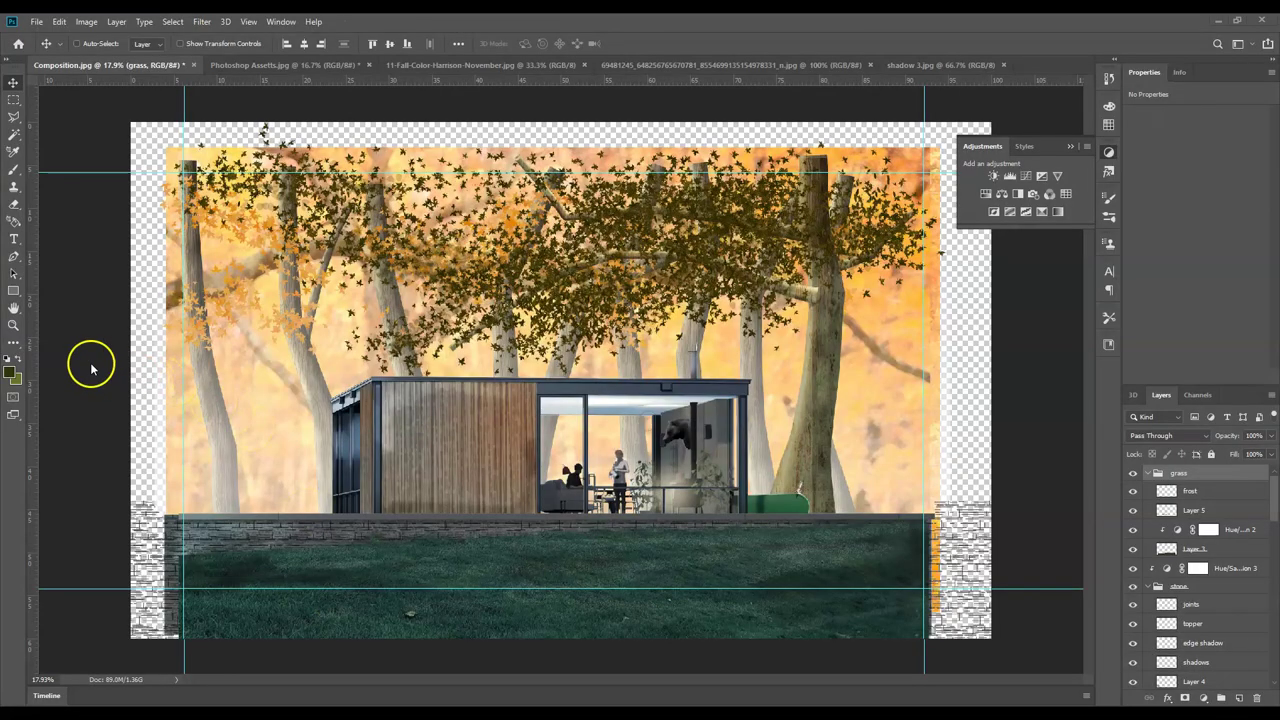
key("ctrl+a")
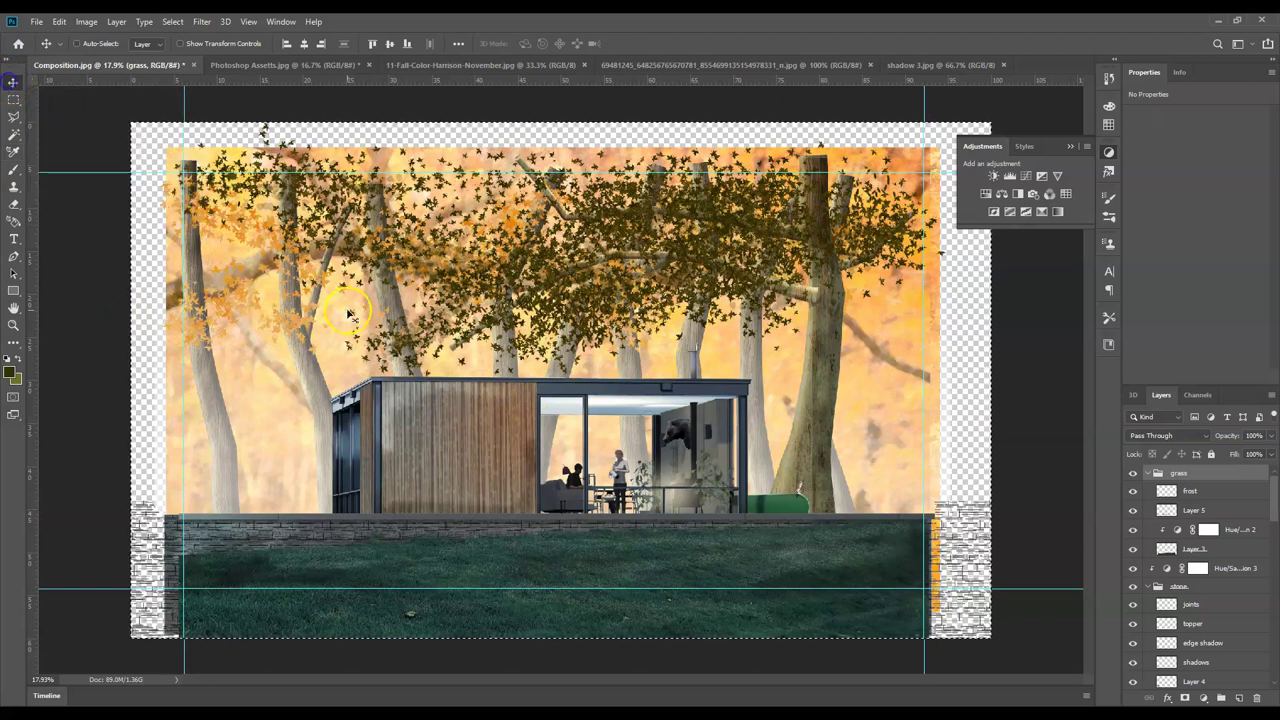
left_click_drag(441, 324, 446, 326)
left_click(621, 287)
left_click(82, 272)
key("ctrl+d")
- Paste the trunk as pixels, enlarge it to about 629% wide and 472% high, and place it along the composition's left side
key("ctrl+v")
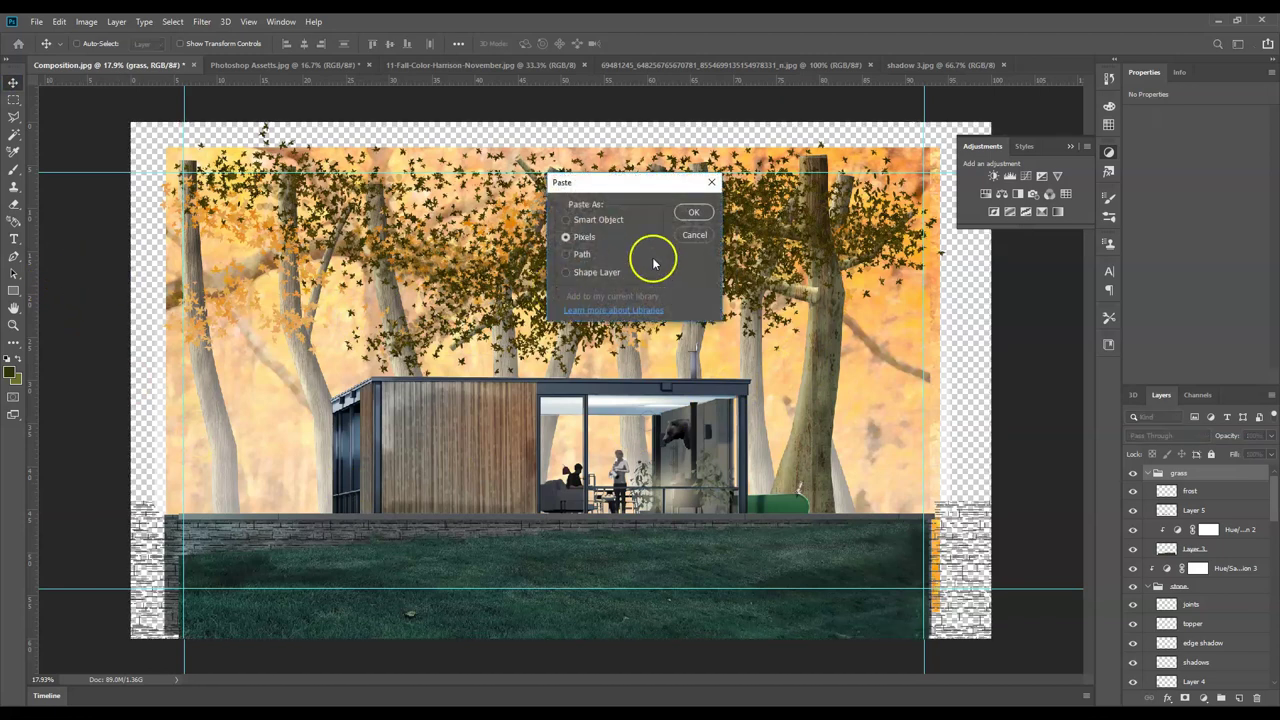
left_click(693, 211)
left_click_drag(555, 410, 198, 600)
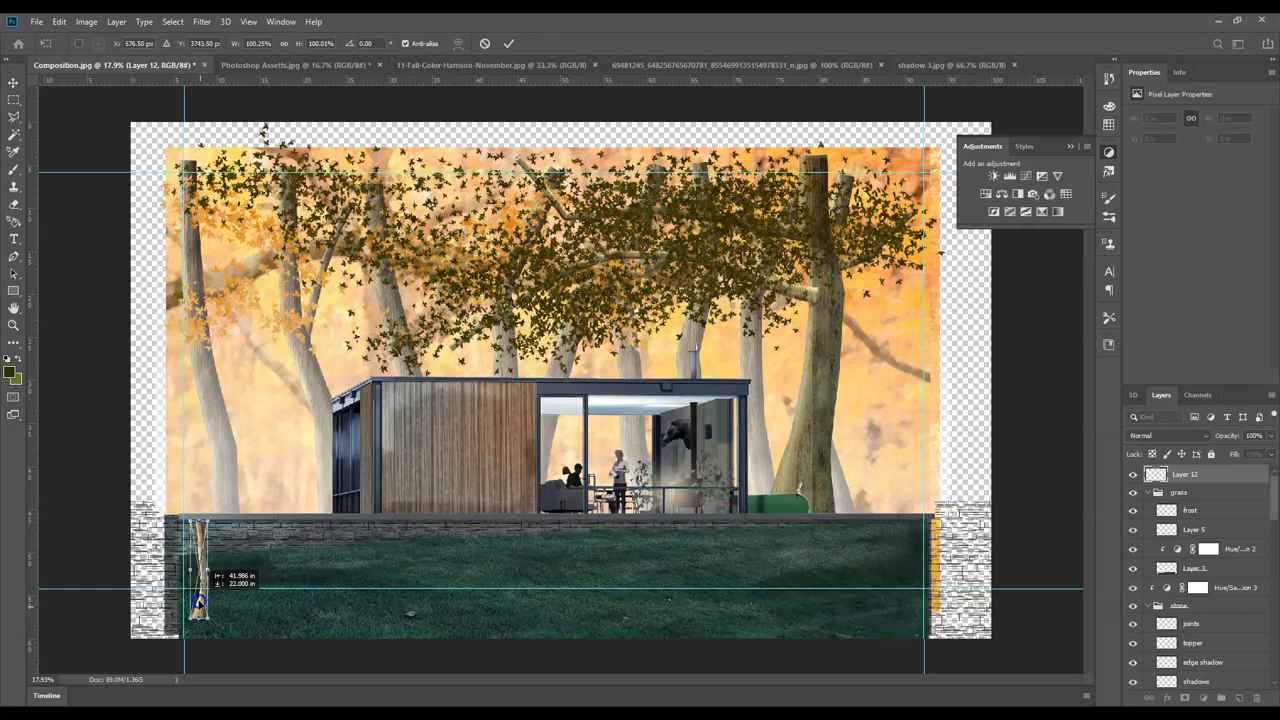
left_click_drag(206, 520, 400, 165)
left_click_drag(260, 390, 288, 387)
left_click_drag(268, 432, 250, 438)
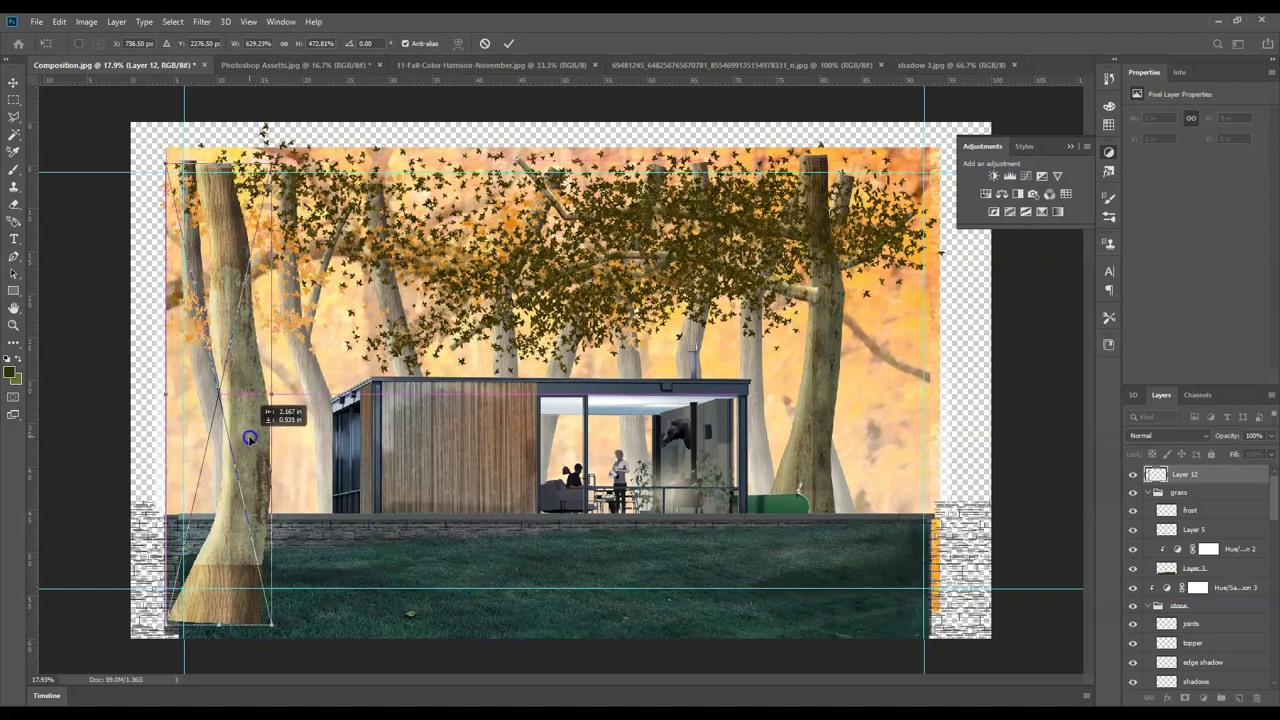
key("Return")
left_click(157, 43)
left_click(86, 21)
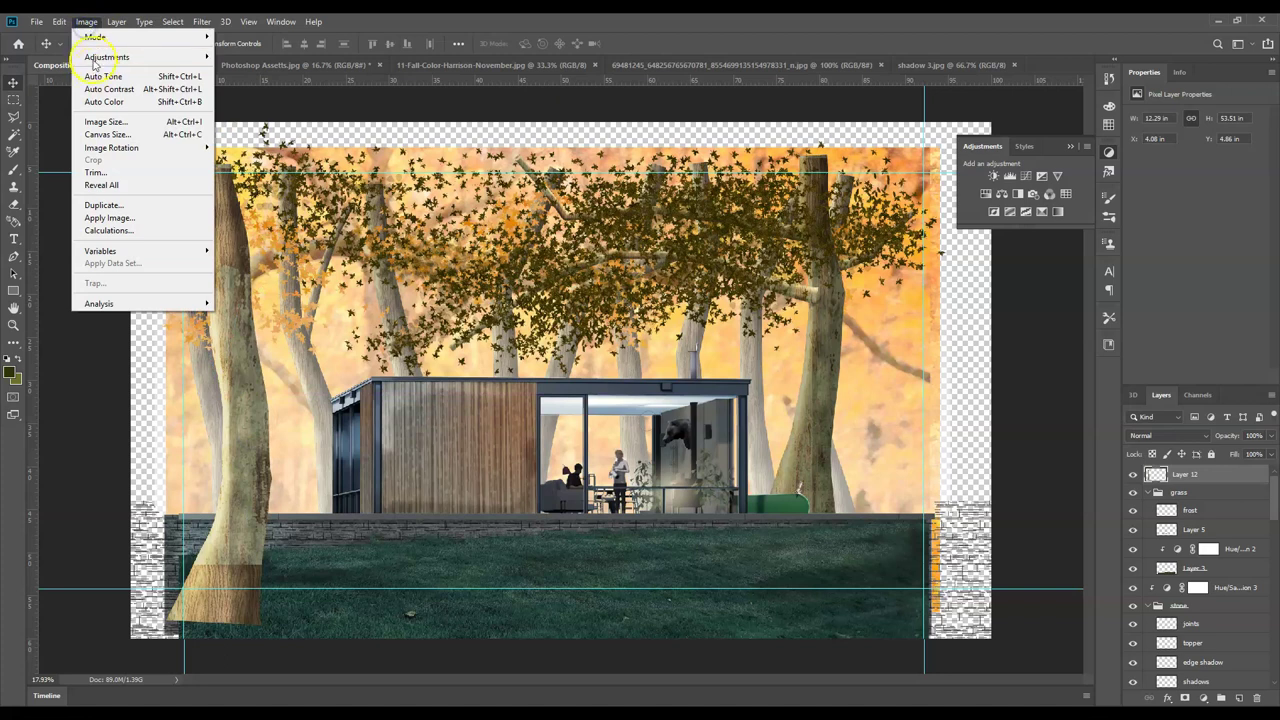
left_click(96, 56)
left_click(252, 127)
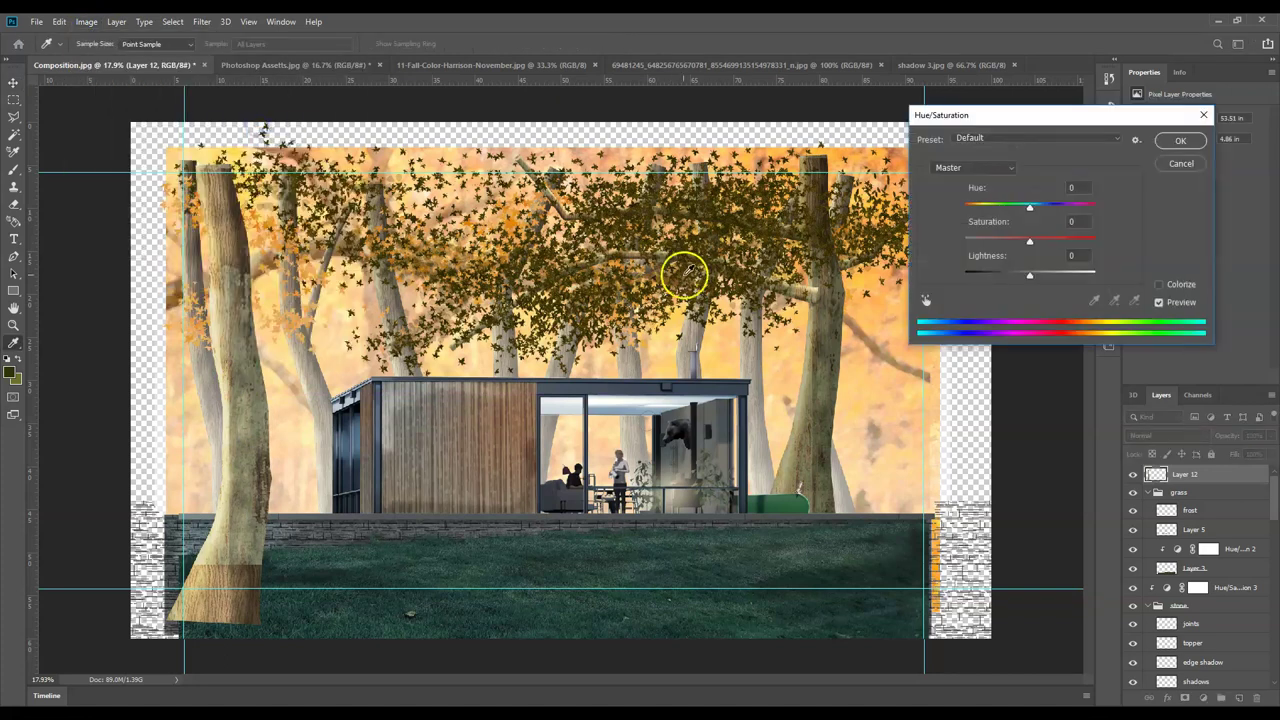
left_click_drag(1029, 273, 1012, 285)
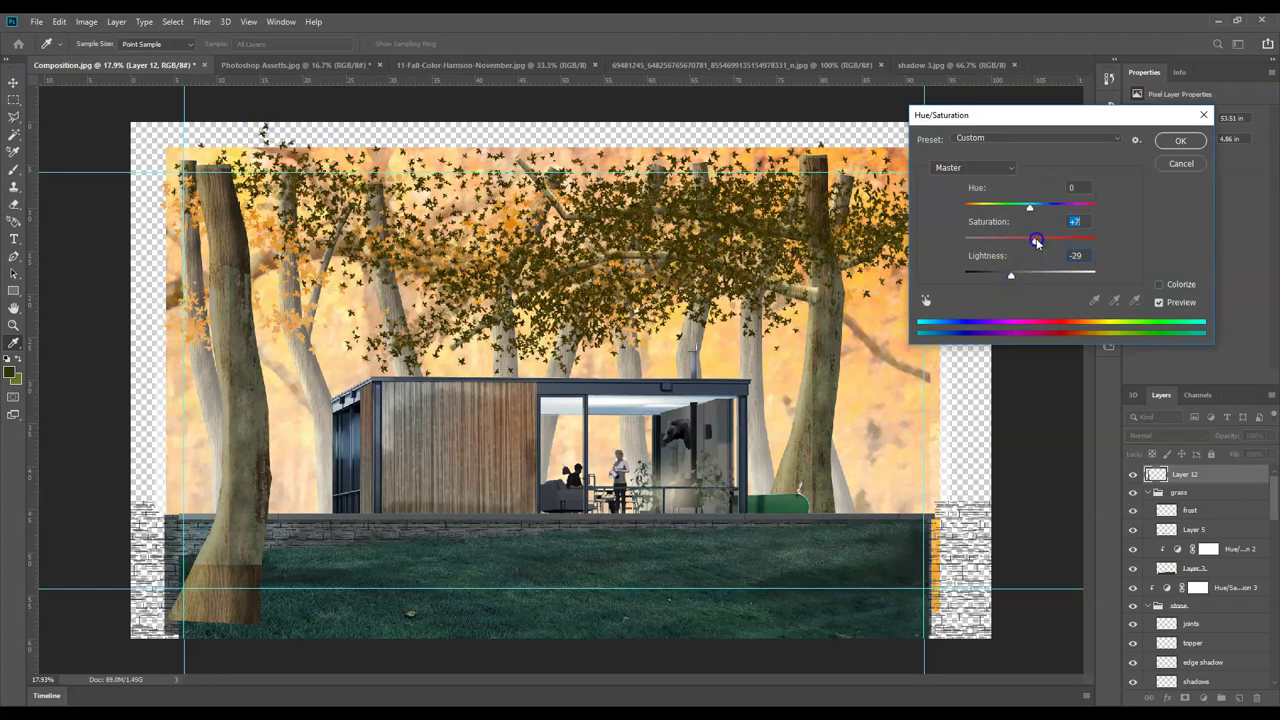
left_click(1178, 158)
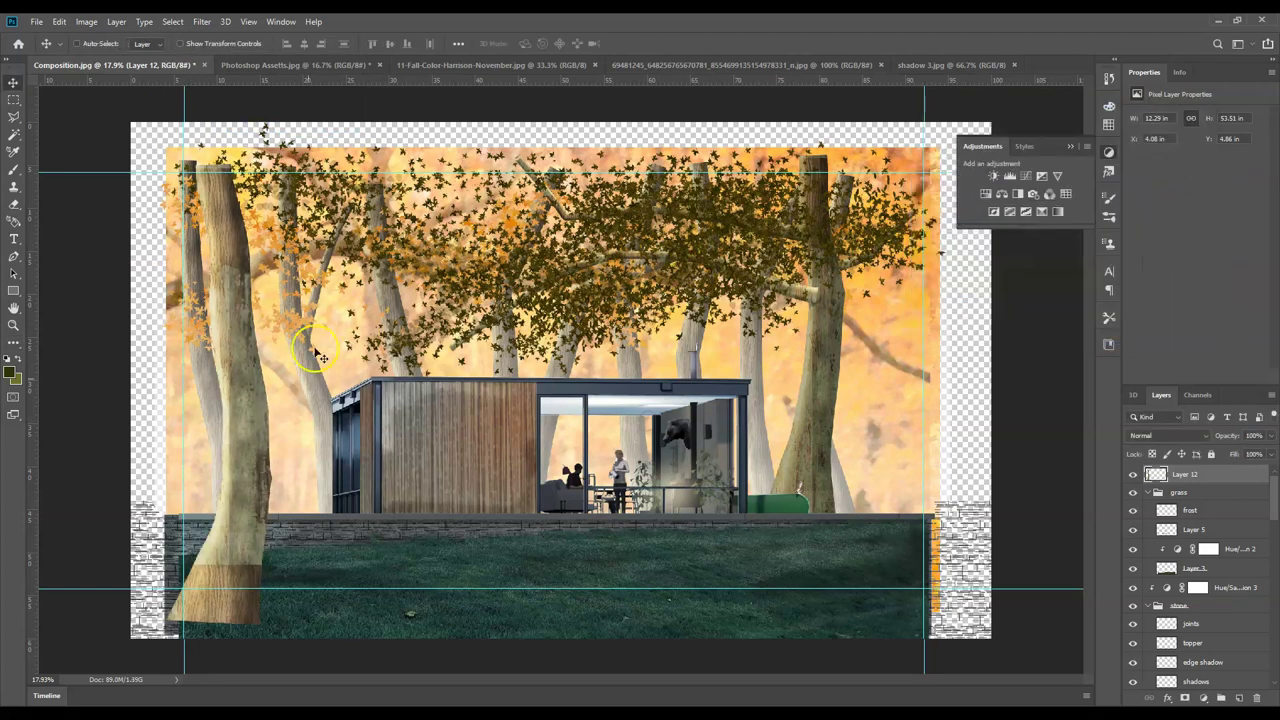
- Increase the trunk's contrast with a Levels adjustment, using input levels of 79, 0.77 and about 250
left_click(86, 21)
left_click(93, 57)
left_click(286, 69)
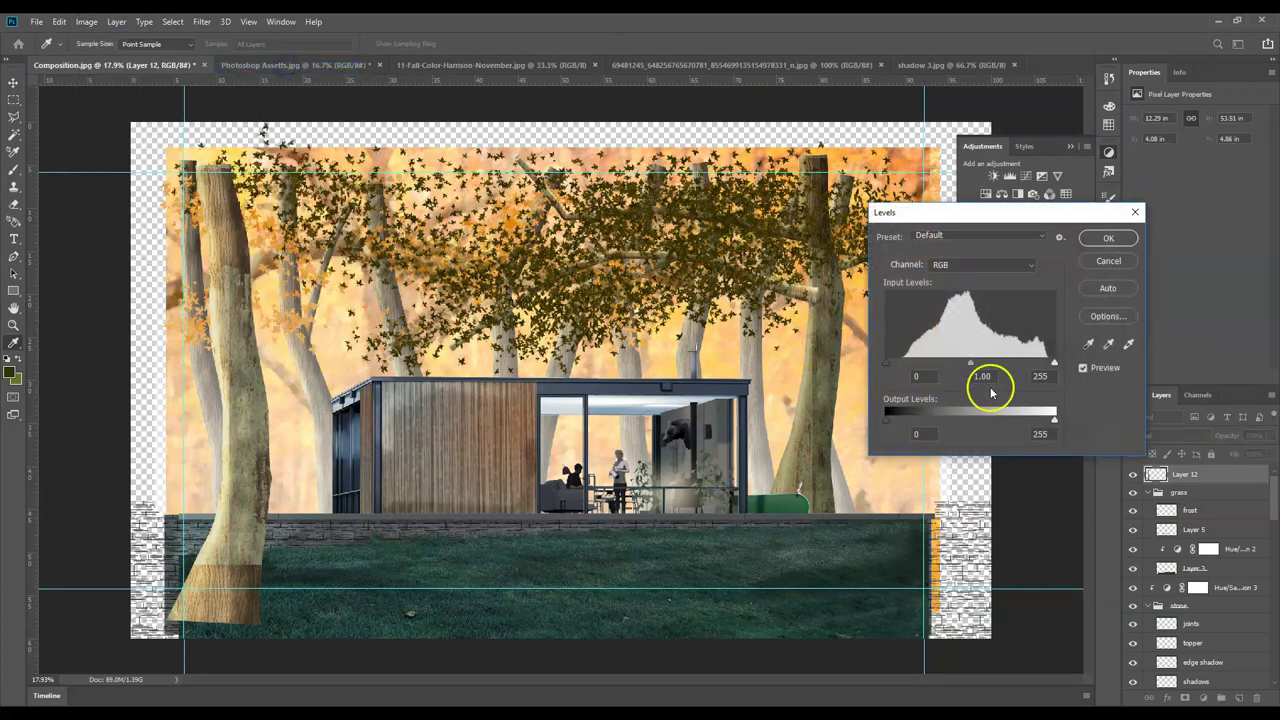
mouse_move(1056, 365)
left_mouse_down()
mouse_move(1018, 365)
mouse_move(1031, 364)
left_mouse_up()
left_click_drag(887, 363, 935, 362)
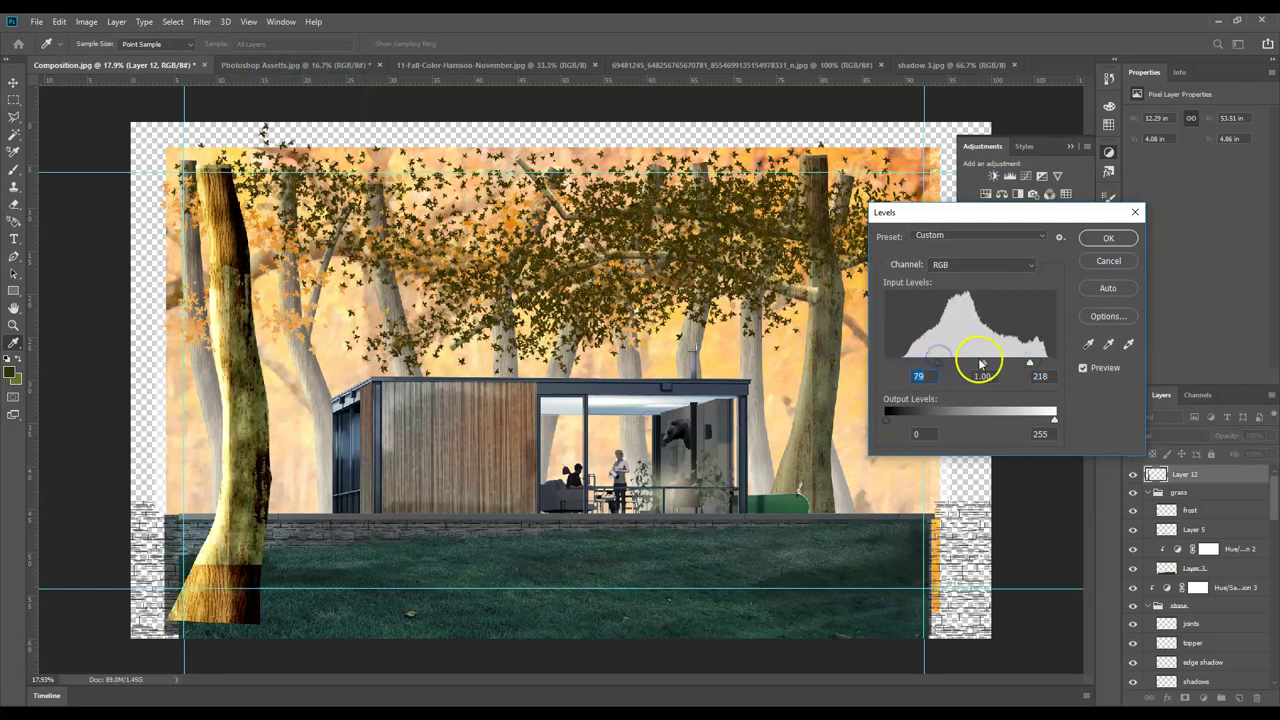
left_click_drag(971, 372, 993, 370)
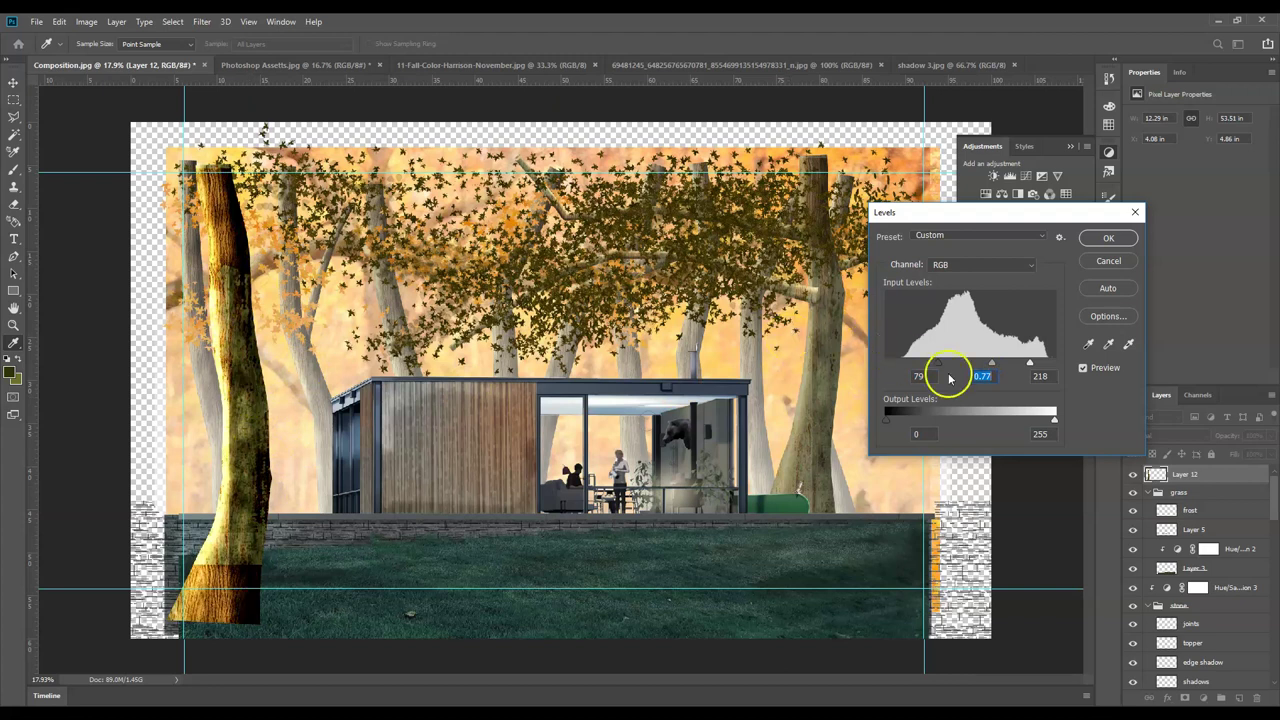
left_click_drag(1031, 364, 1052, 366)
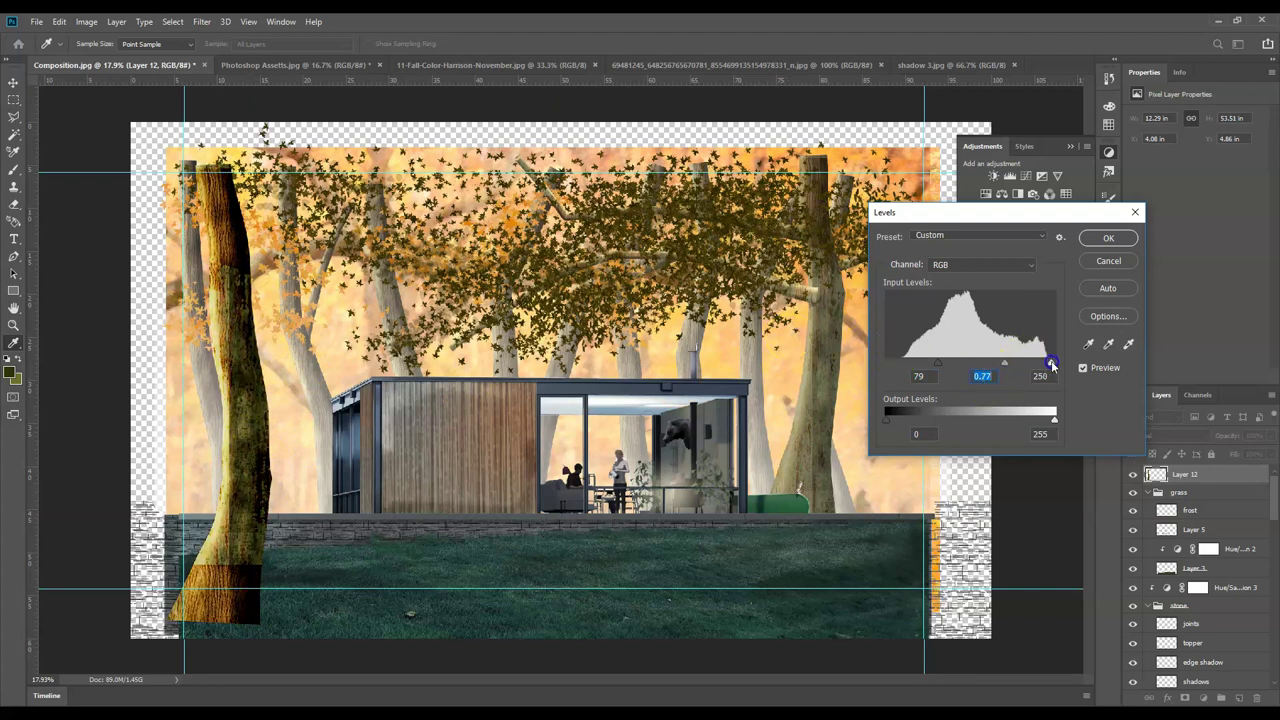
left_click(1098, 237)
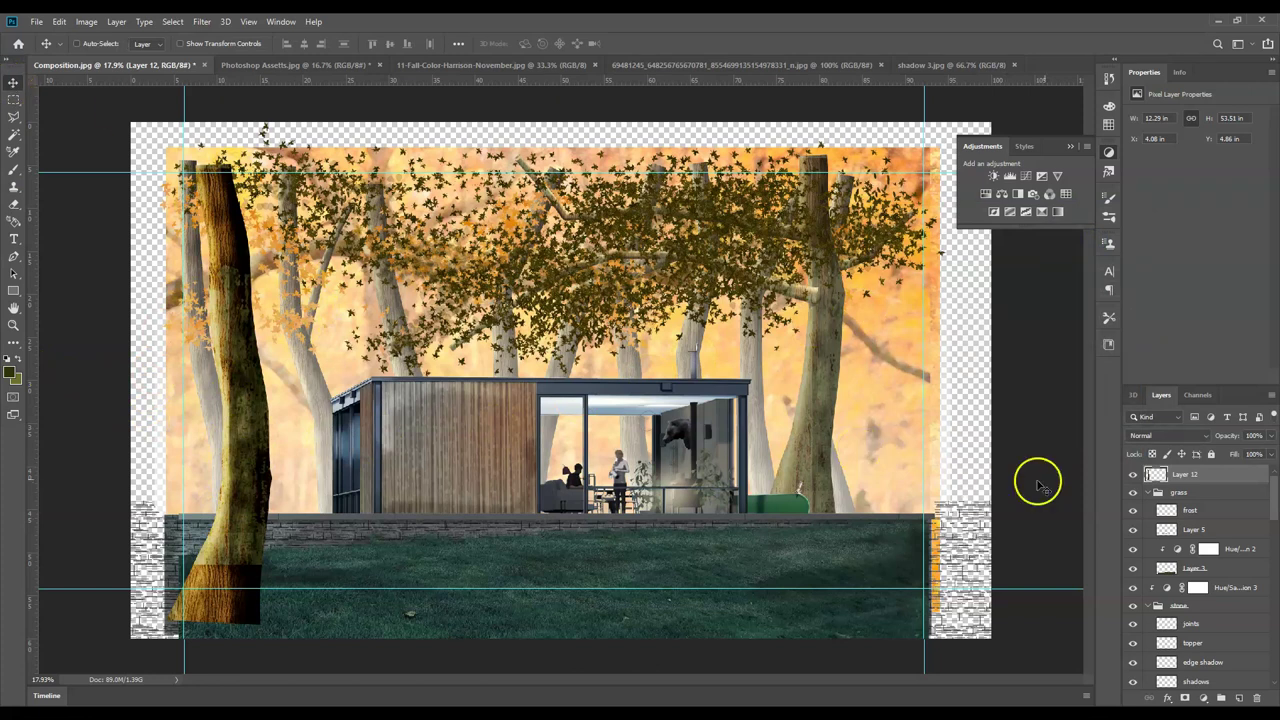
- Duplicate the trunk layer, shift the copy up and to the left, and place it beneath the original in the layer order
right_click(1222, 476)
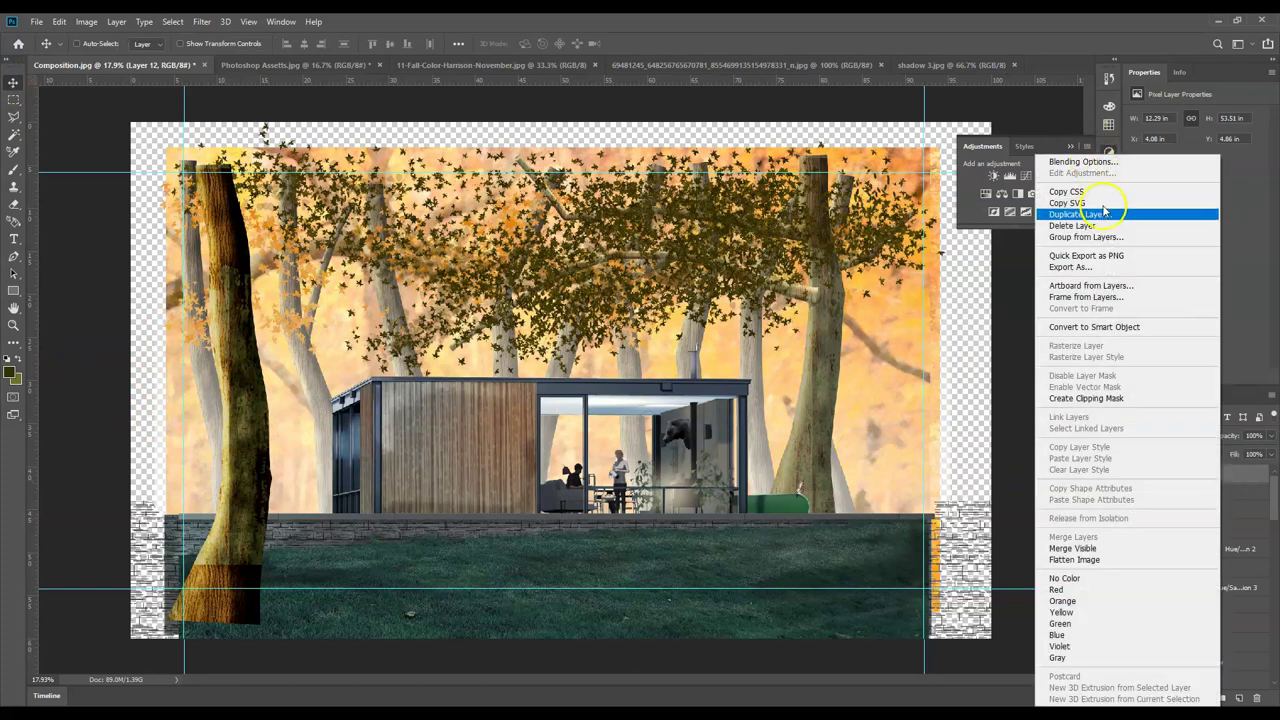
left_click(1108, 214)
left_click(745, 212)
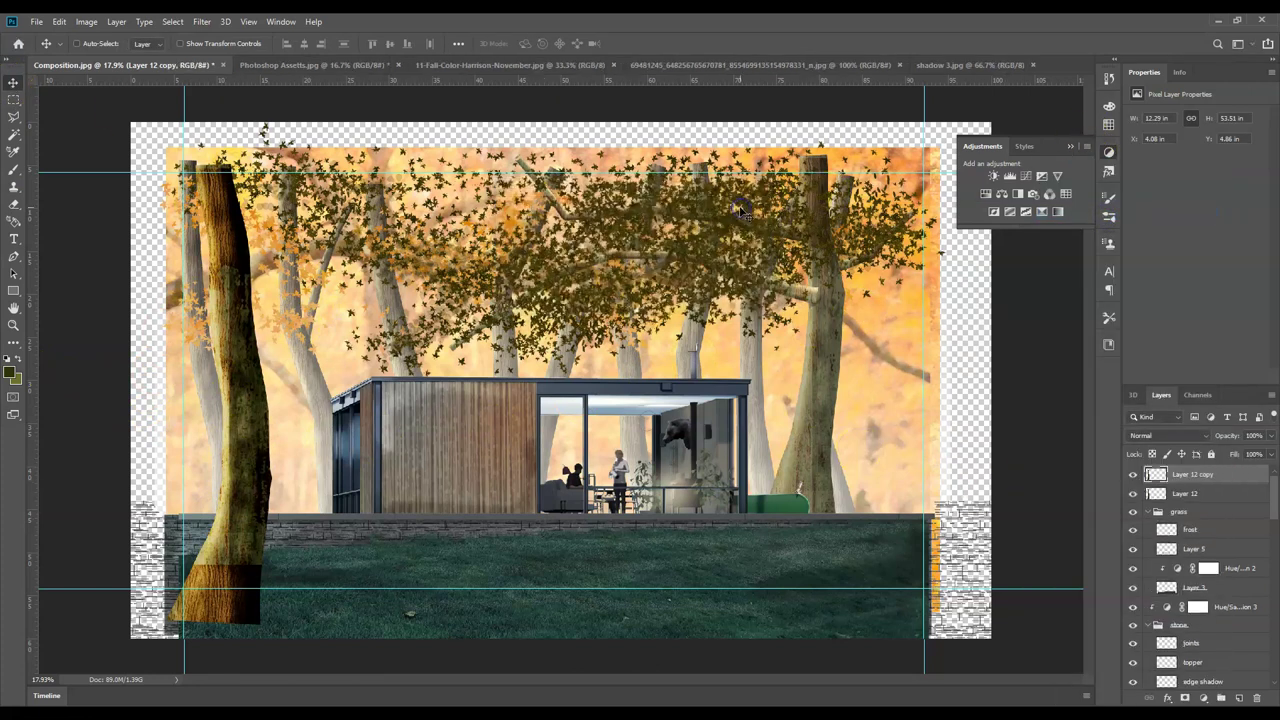
left_click_drag(240, 470, 198, 416)
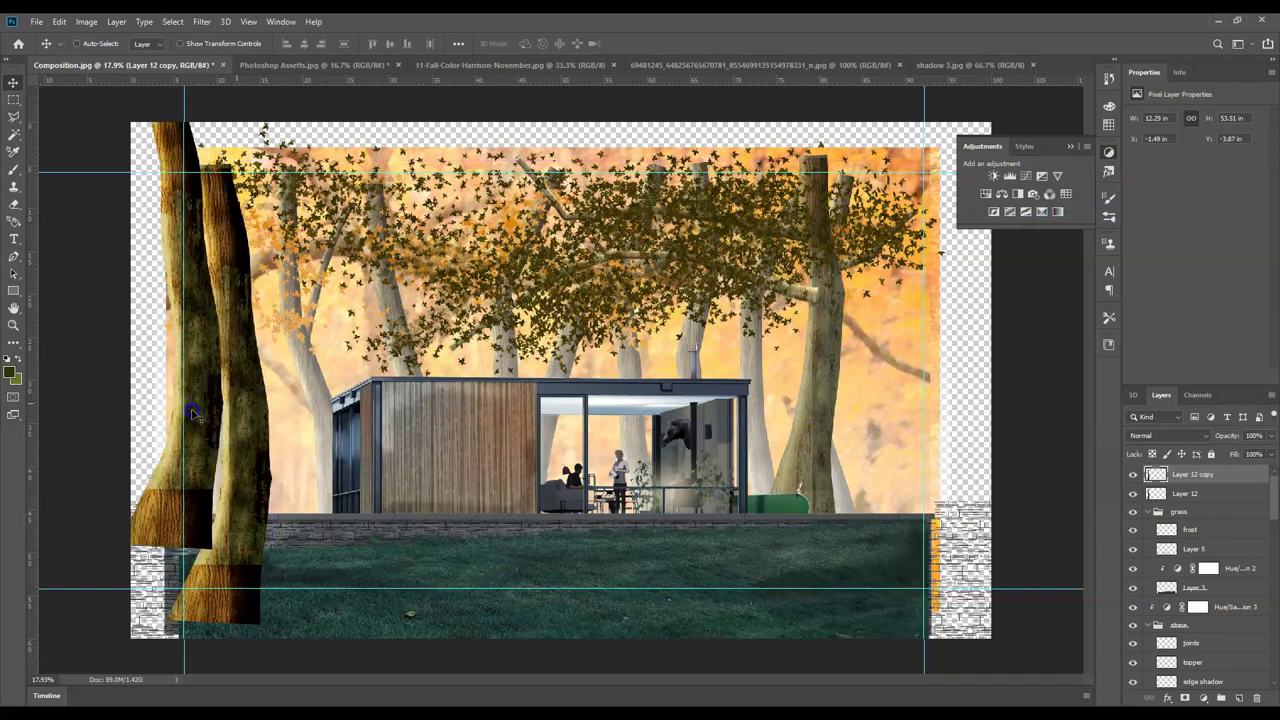
left_click_drag(1195, 488, 1199, 503)
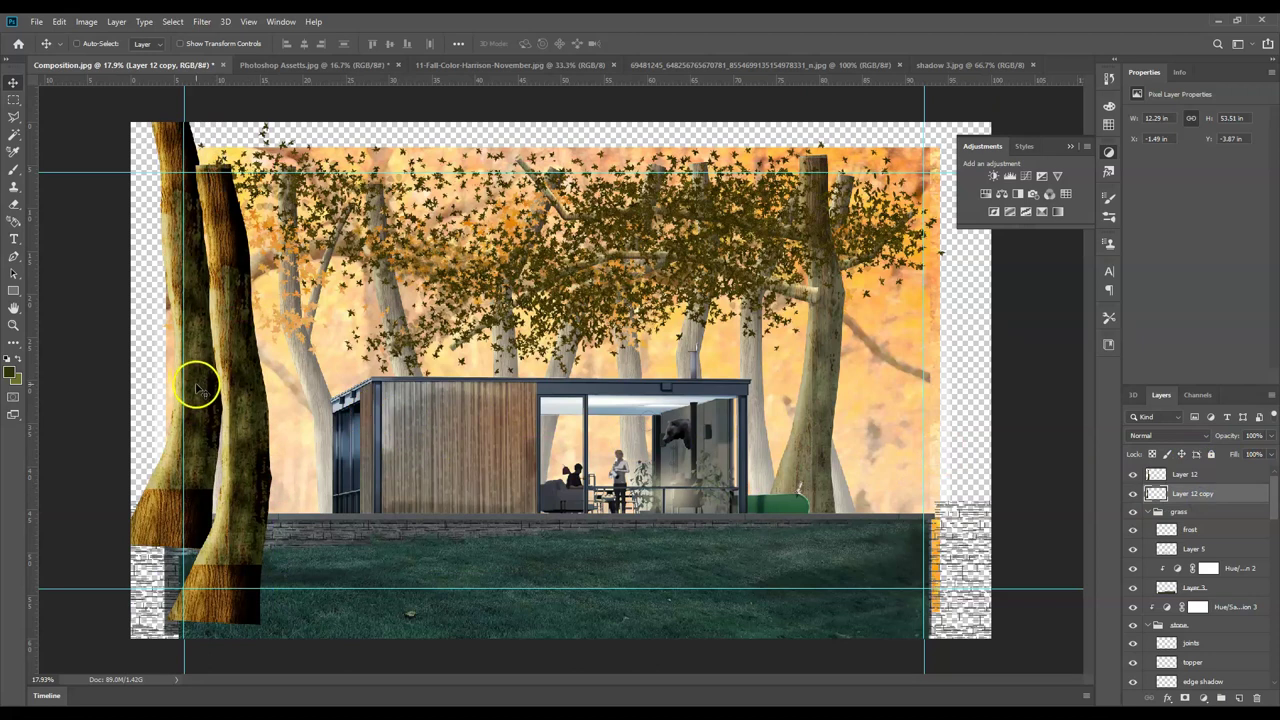
- Enlarge the trunk copy to about 113% and rotate it about -18° so it forks off the main trunk
key("ctrl+t")
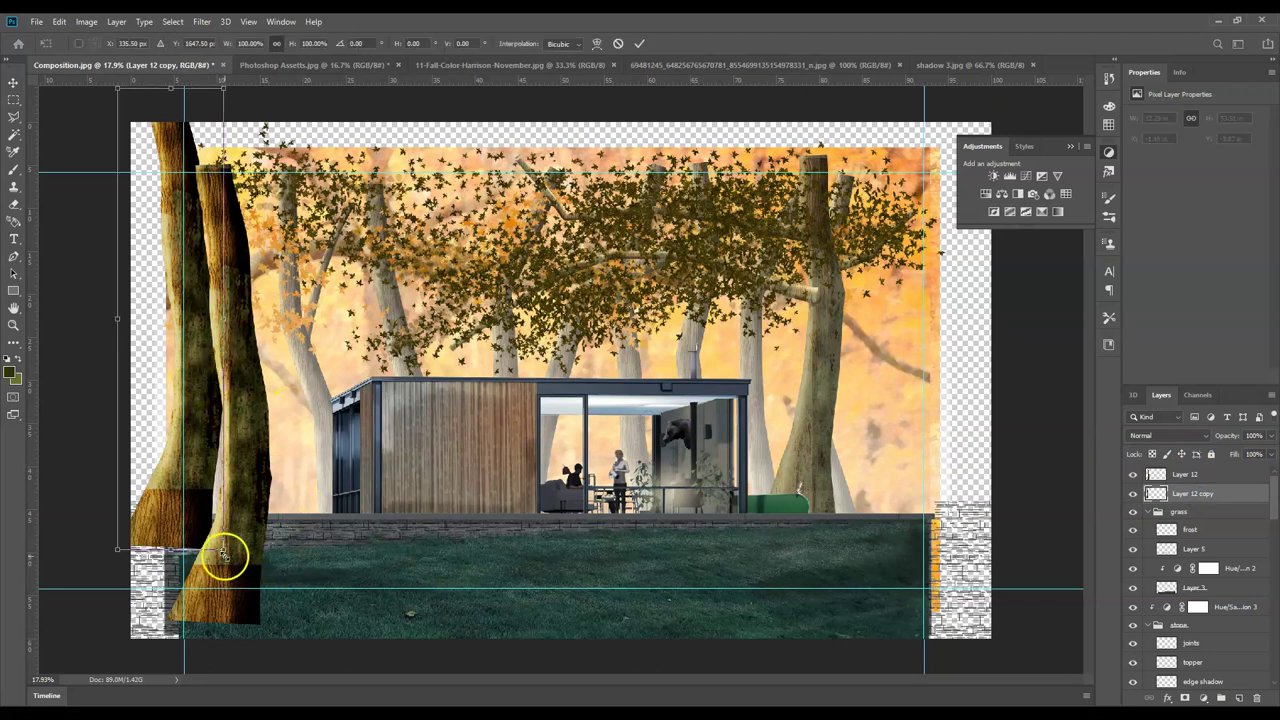
left_click_drag(229, 556, 307, 522)
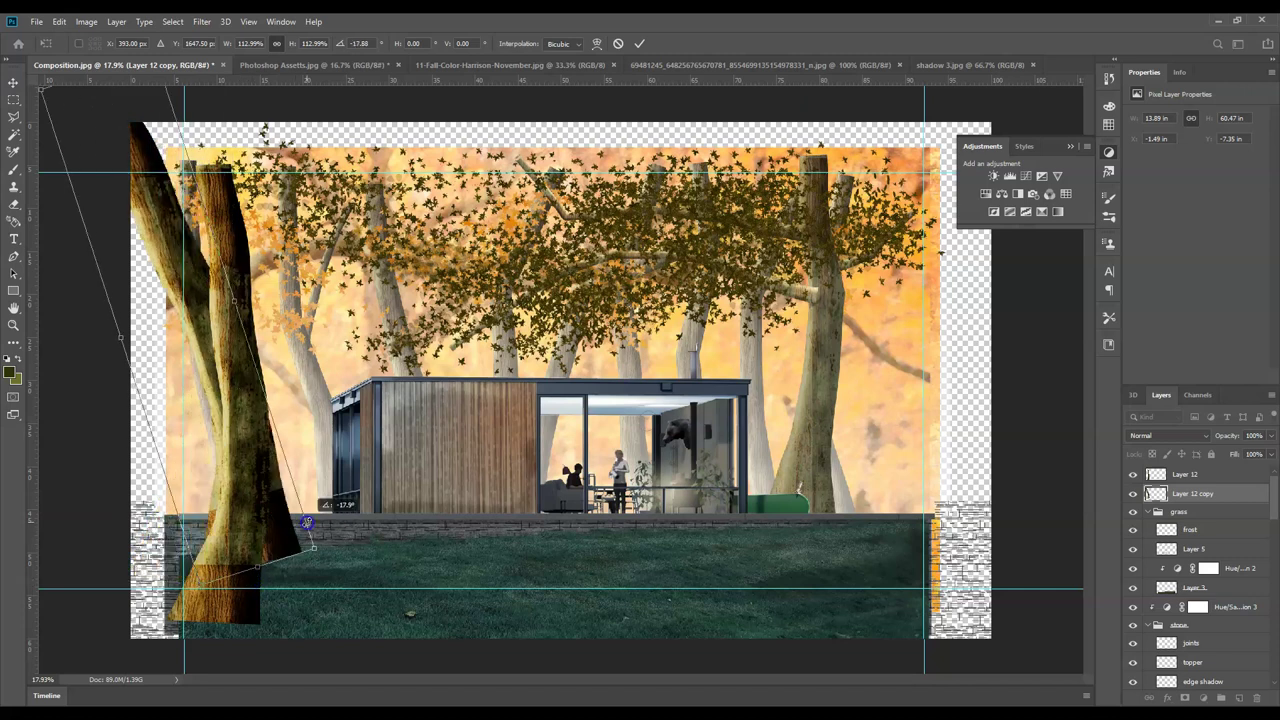
left_click_drag(233, 385, 242, 388)
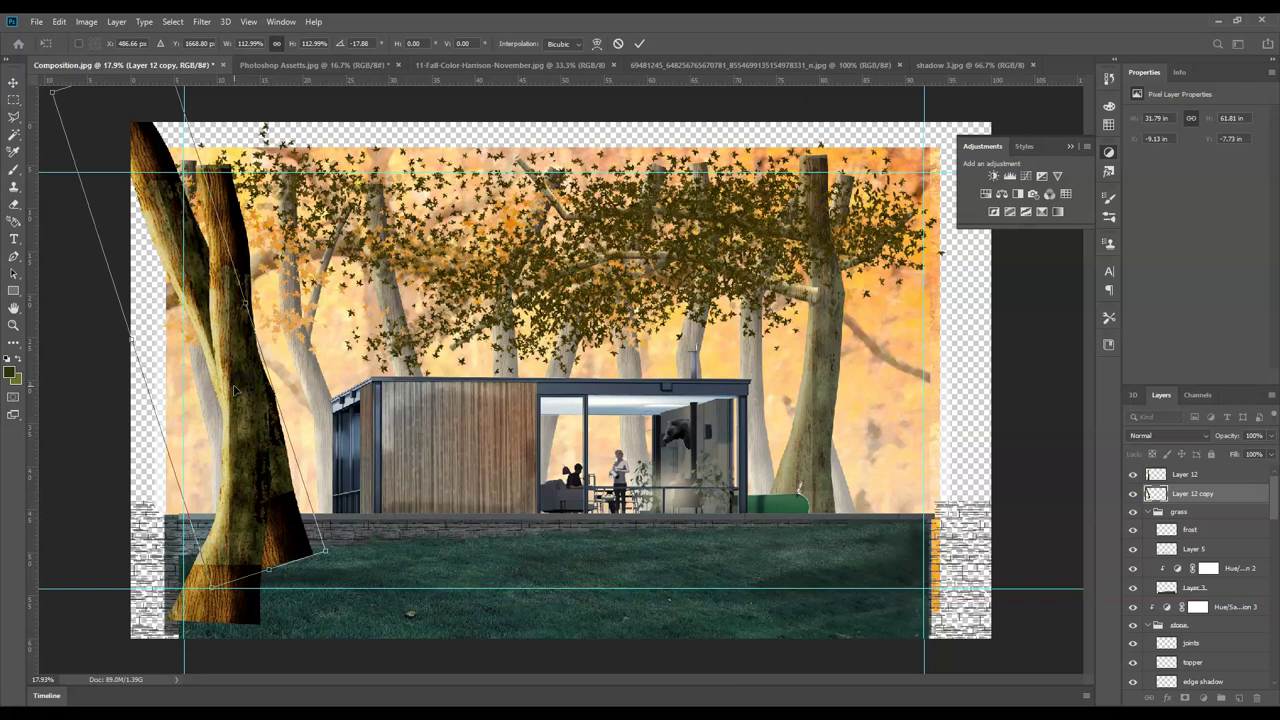
key("Return")
- Delete the copy's lower part protruding to the right of the main trunk using a Polygonal Lasso selection, and deselect
left_click(13, 116)
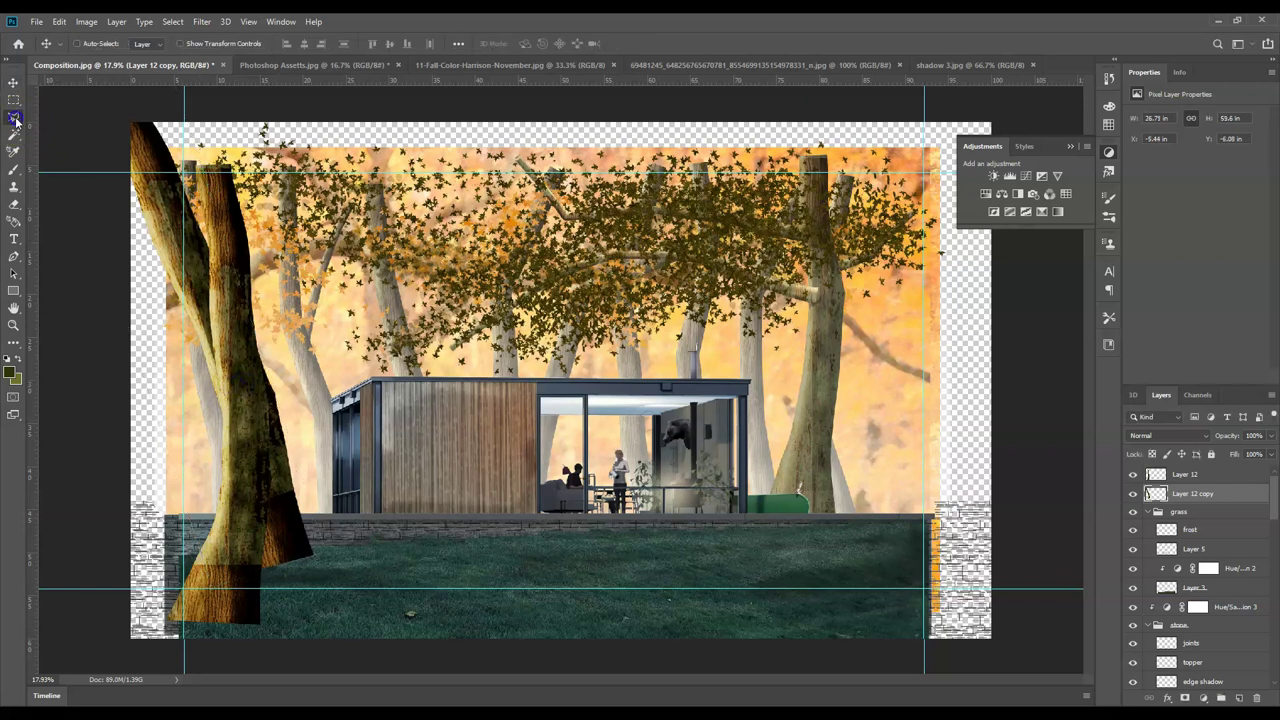
mouse_move(240, 312)
left_mouse_down()
mouse_move(241, 567)
mouse_move(259, 618)
mouse_move(464, 549)
mouse_move(440, 320)
left_mouse_up()
key("Delete")
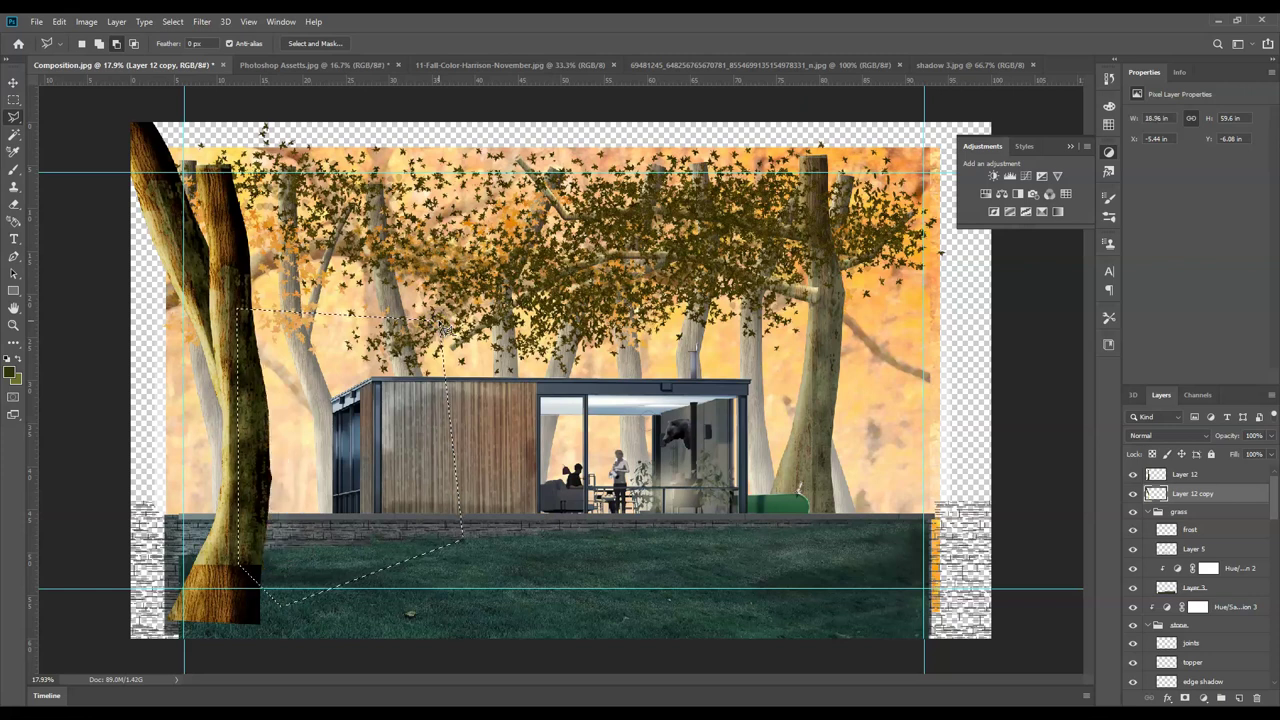
key("ctrl+d")
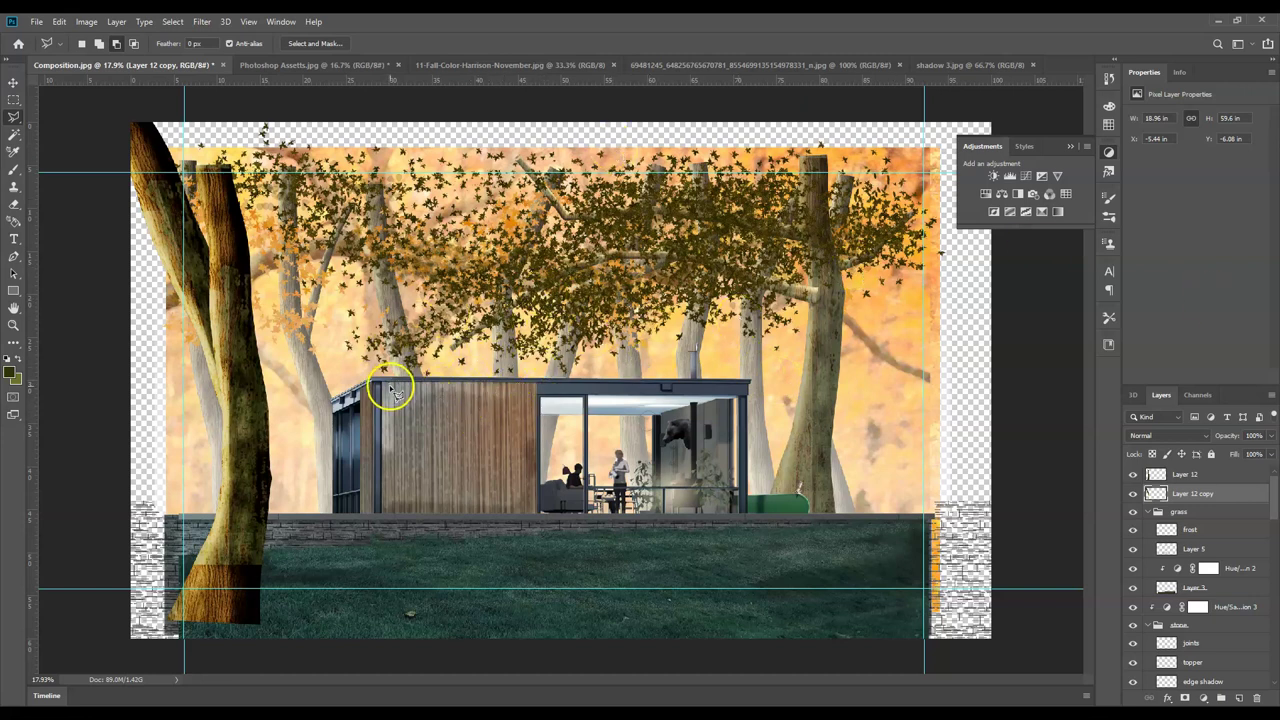
- Create a layer above the trunks and paint loose leaf sprigs over the wood-clad wall and roof edge with the 55 px brush
left_click(1203, 483)
left_click(1239, 698)
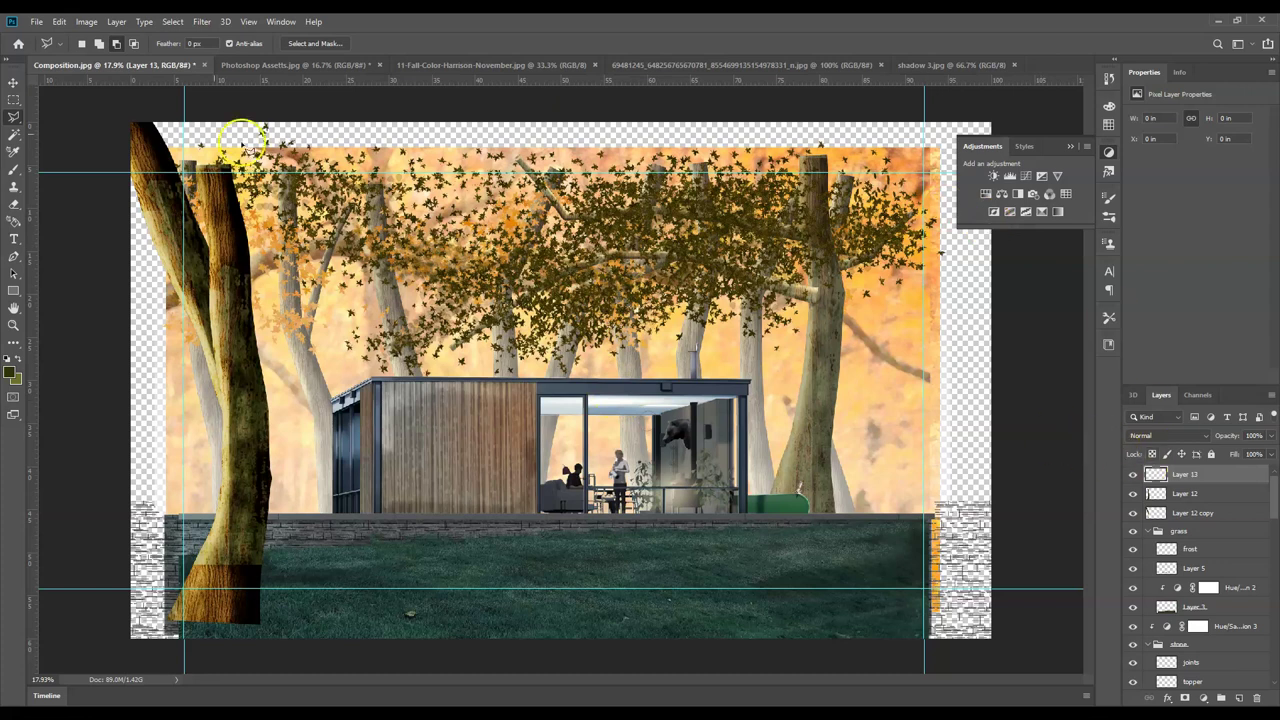
left_click(13, 82)
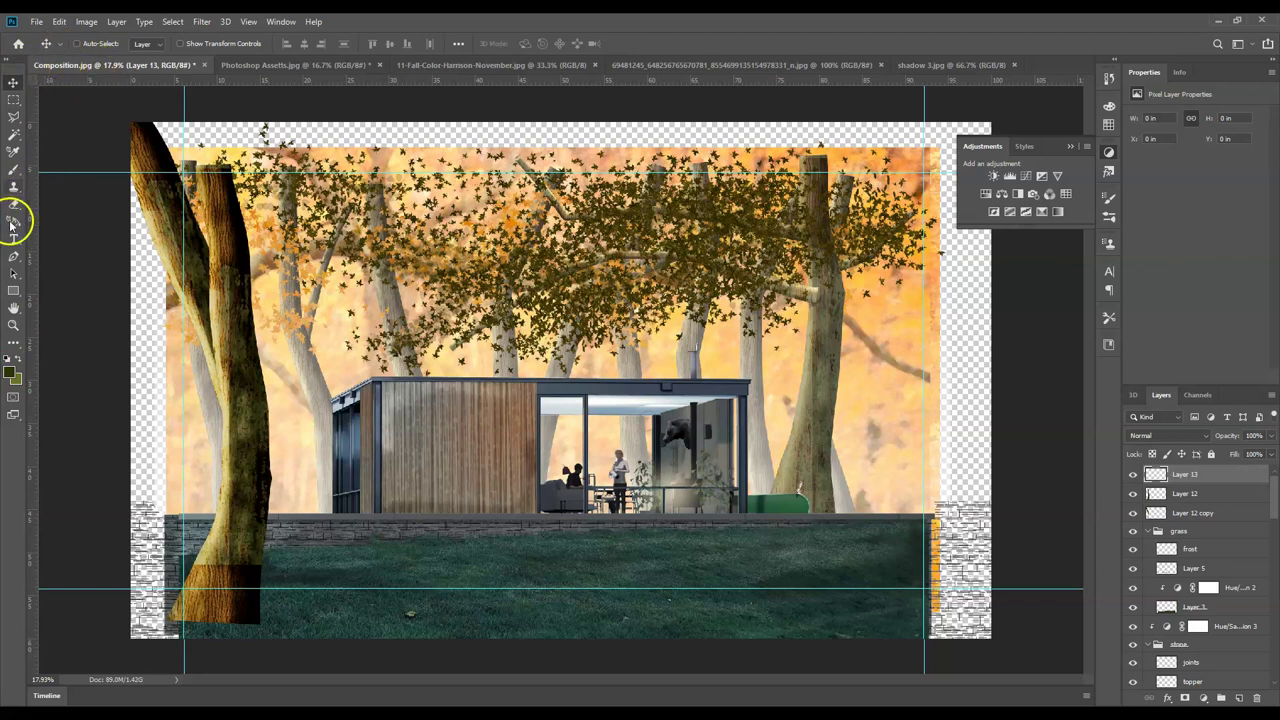
left_click(13, 168)
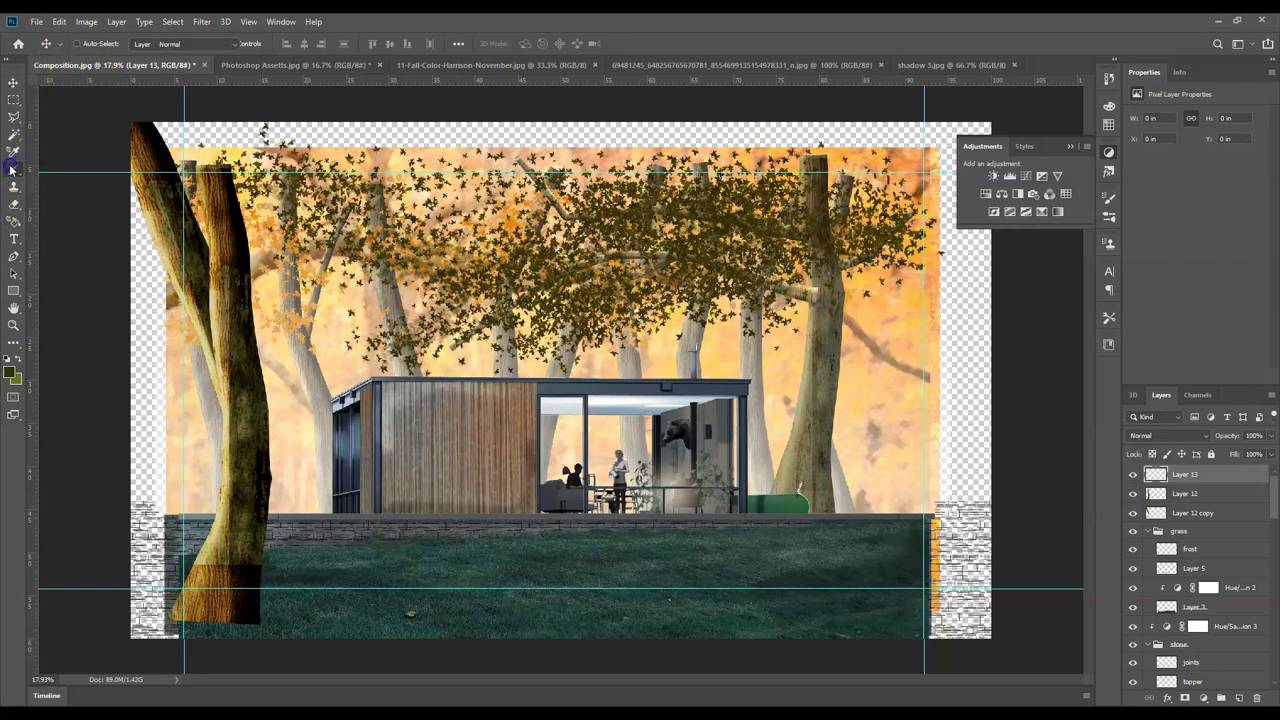
mouse_move(418, 413)
left_mouse_down()
mouse_move(456, 399)
mouse_move(520, 435)
mouse_move(443, 443)
mouse_move(638, 384)
left_mouse_up()
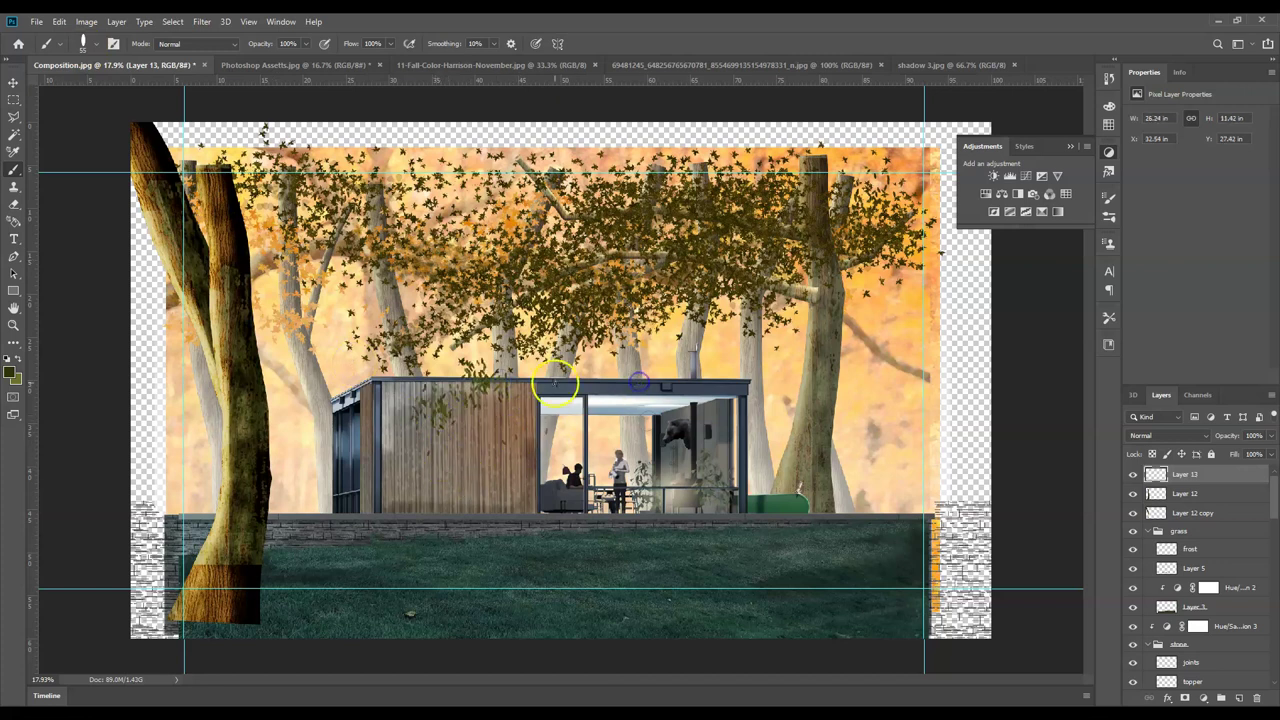
mouse_move(497, 419)
left_mouse_down()
mouse_move(457, 394)
mouse_move(480, 436)
left_mouse_up()
left_click(201, 21)
left_click(203, 22)
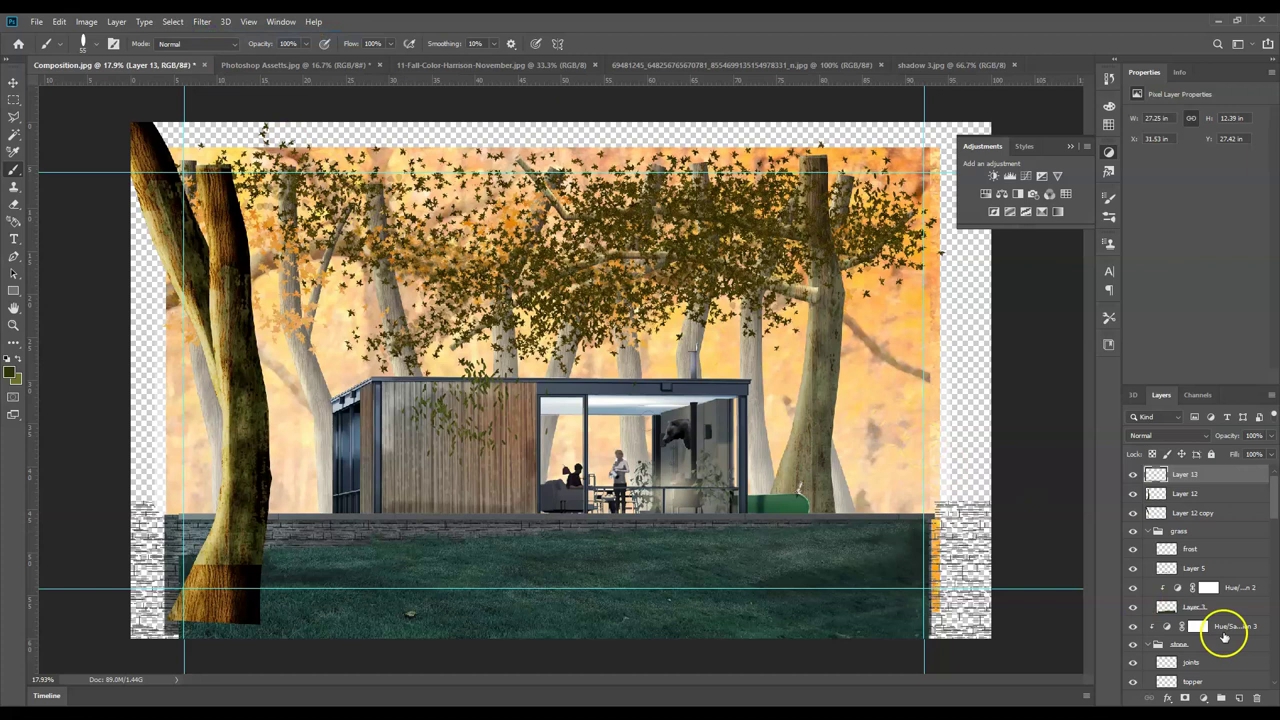
- Create another layer and paint more leaf clusters around the house's roof and wood-clad wall with the 133 px leaf brush
left_click(1239, 698)
left_click(96, 45)
left_click(92, 145)
left_click(164, 178)
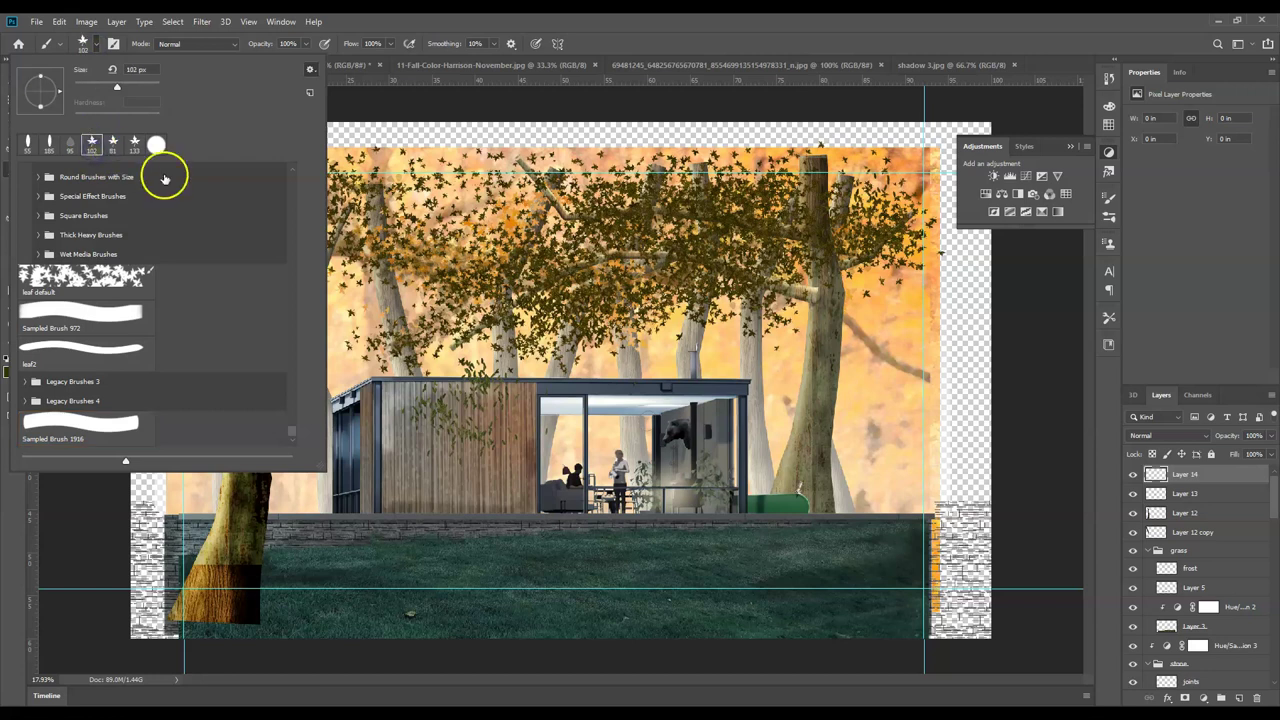
left_click(134, 145)
left_click(485, 409)
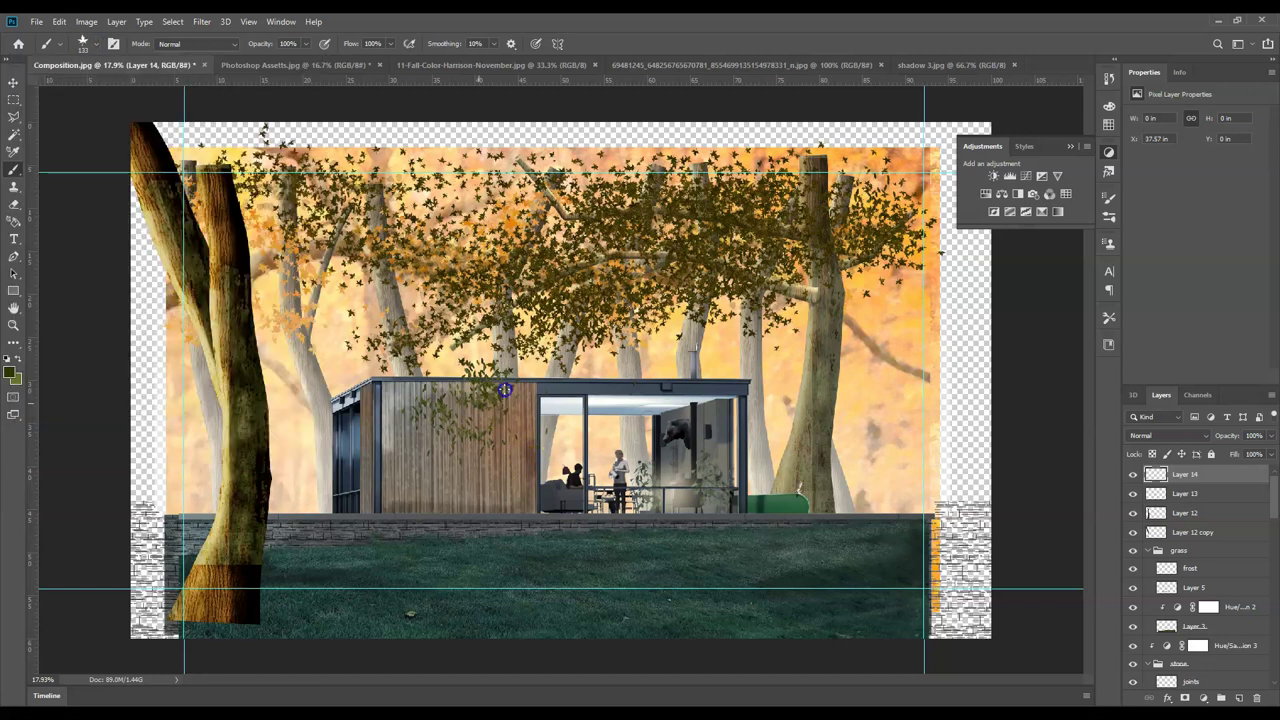
left_click(383, 430)
left_click(655, 425)
left_click_drag(655, 425, 660, 411)
left_click(595, 346)
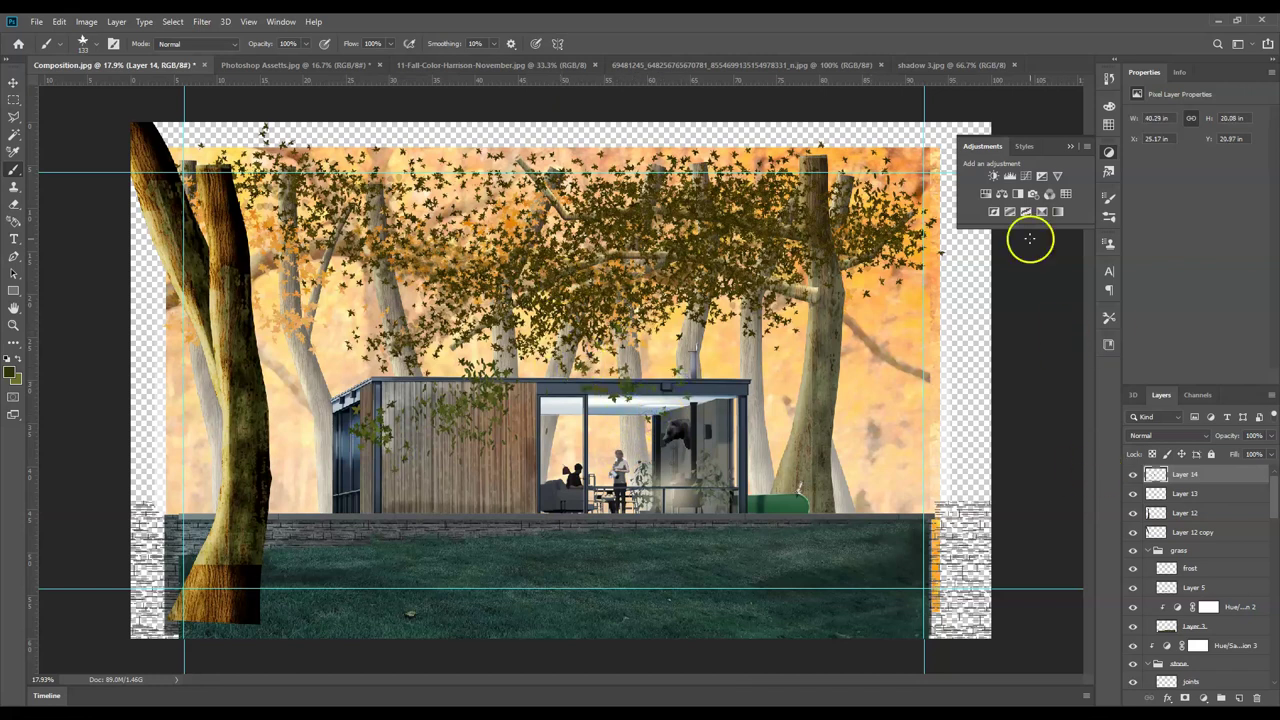
- Shift the hue of the newest leaf layer toward a warmer brown with a negative Hue value in Hue/Saturation
left_click(203, 23)
left_click(192, 42)
left_click(86, 21)
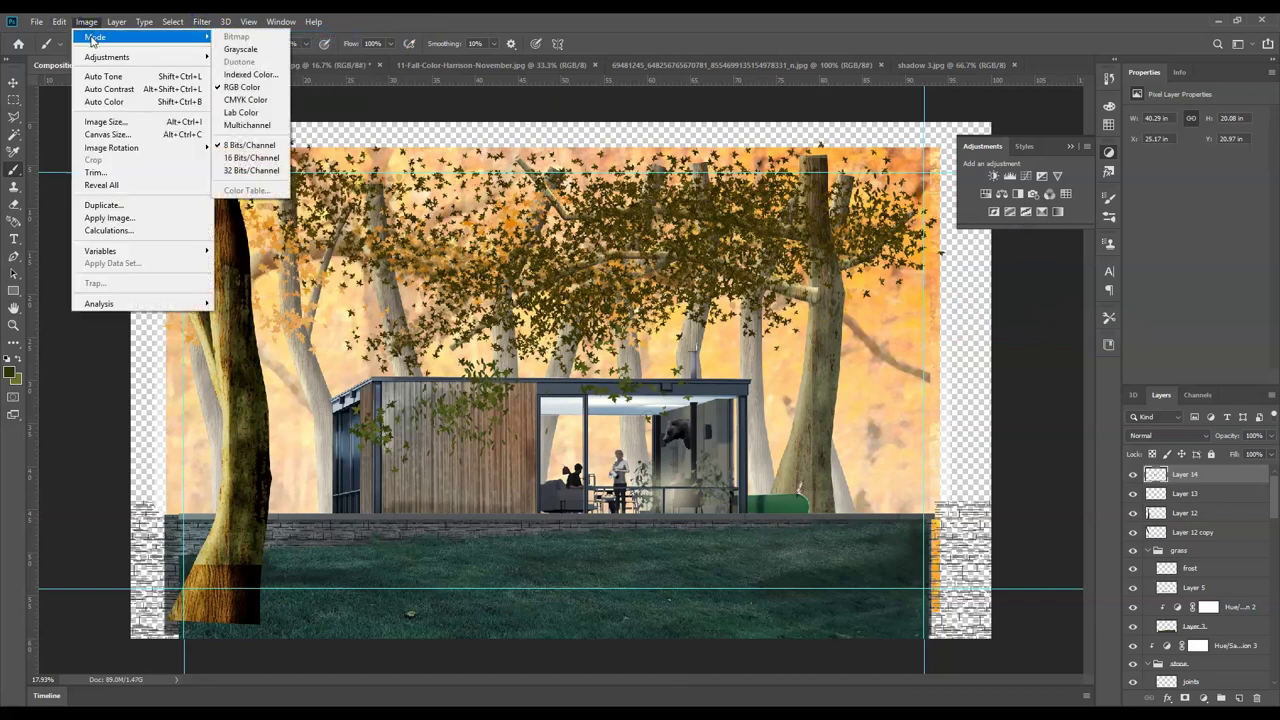
mouse_move(91, 60)
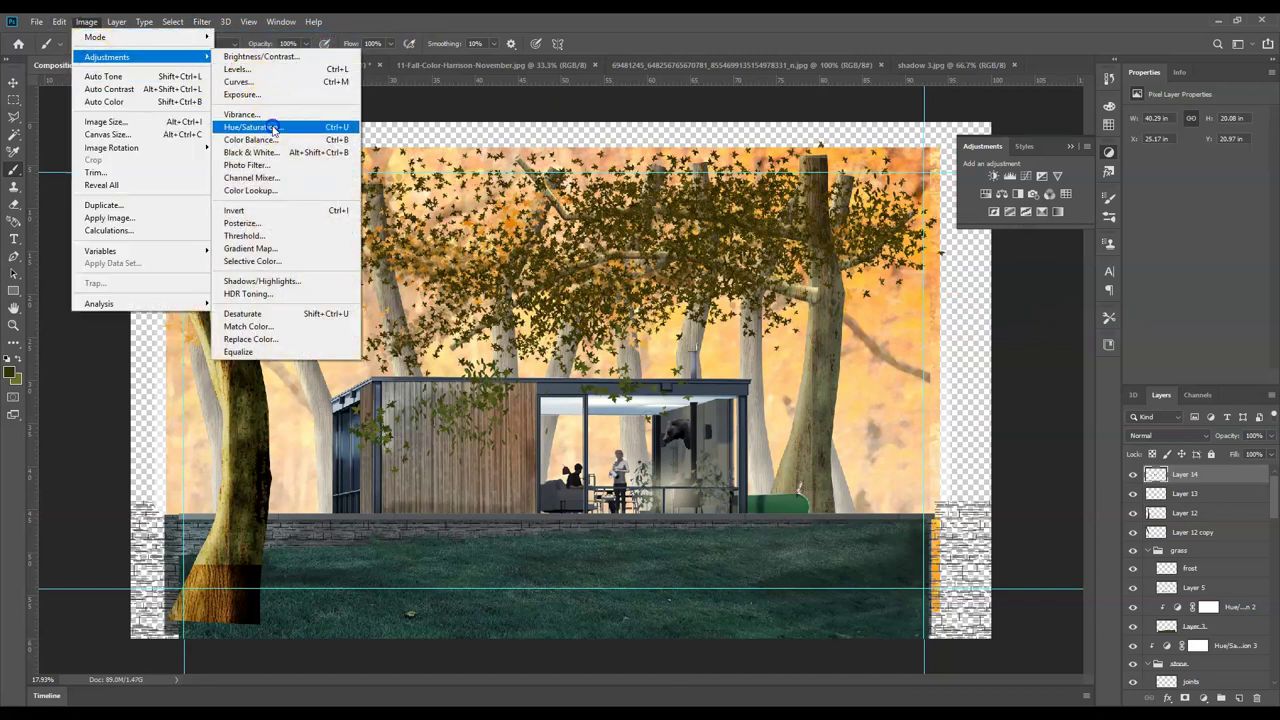
left_click(253, 127)
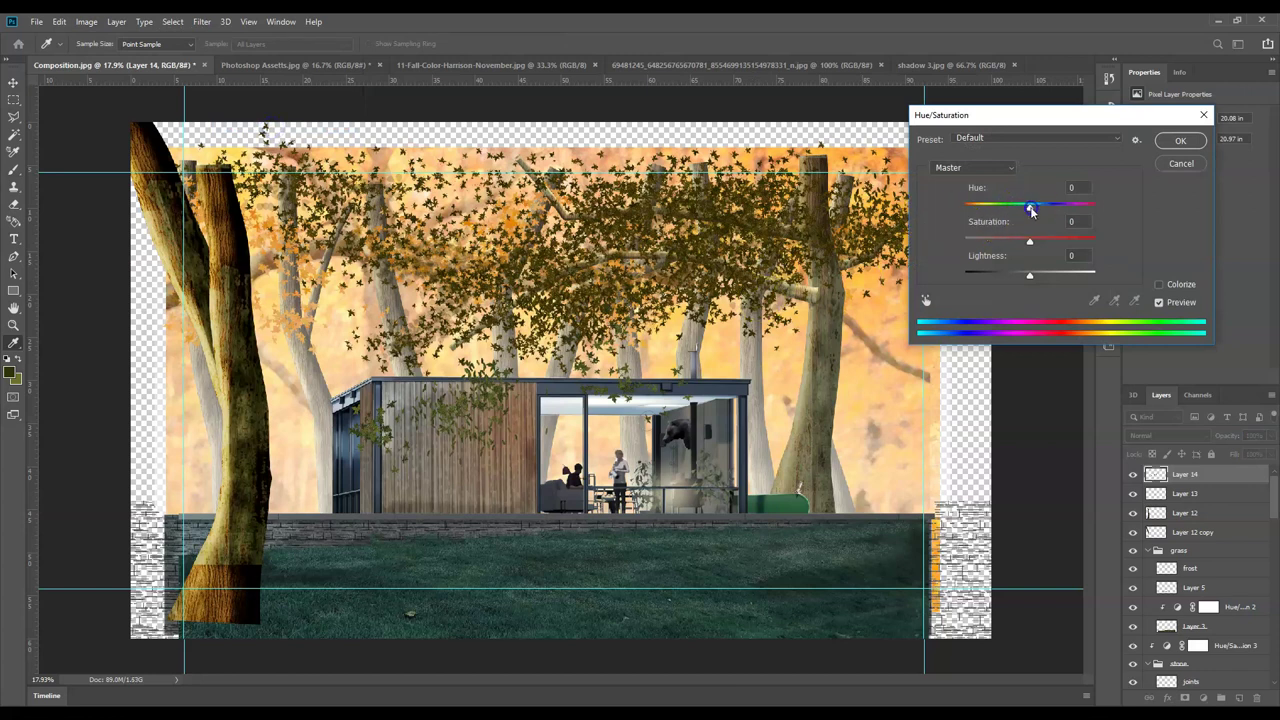
left_click_drag(1025, 215, 1017, 215)
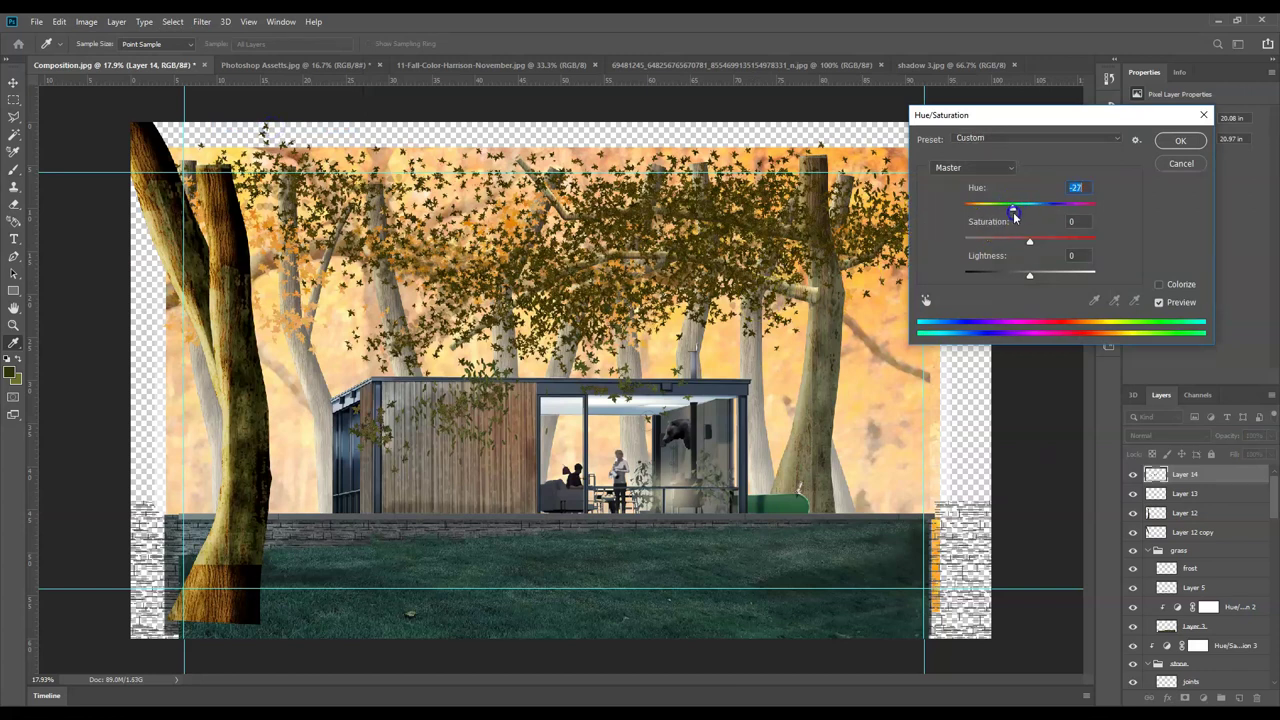
left_click(1176, 140)
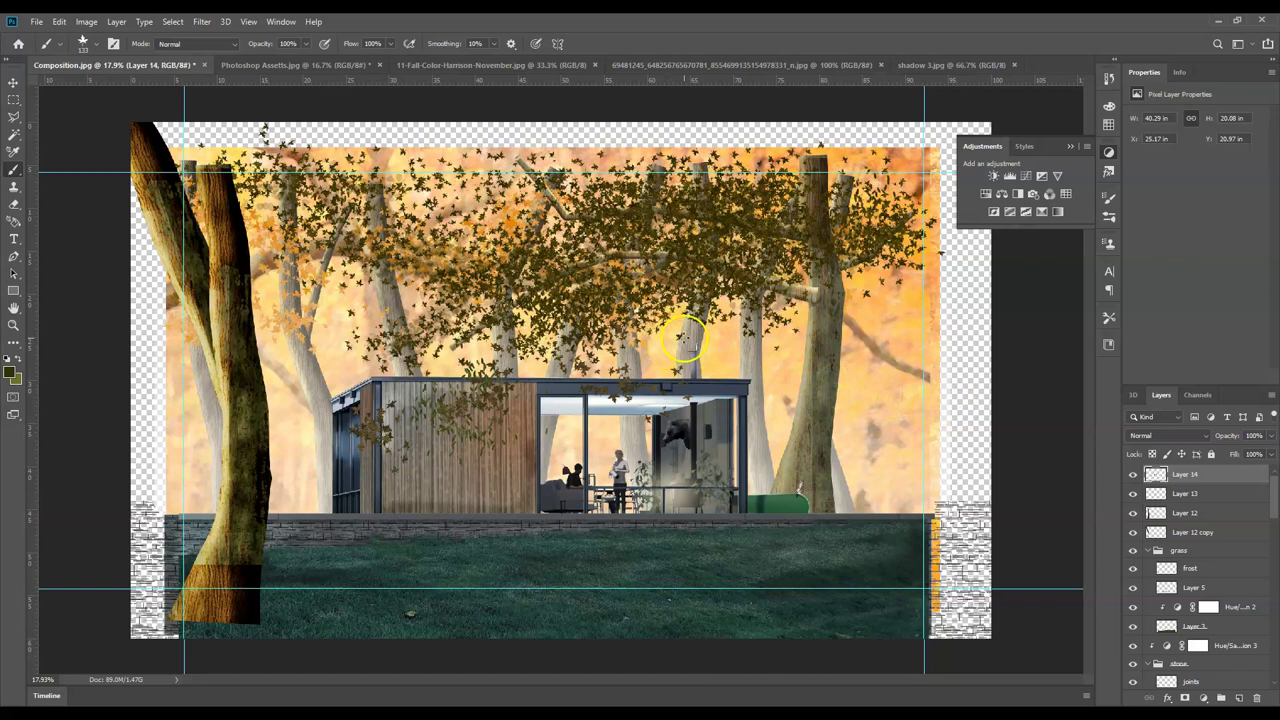
- Create a layer group named "tree effects" directly above the house group
left_click(36, 680)
scroll(1203, 544, "down", 1)
scroll(1203, 545, "down", 5)
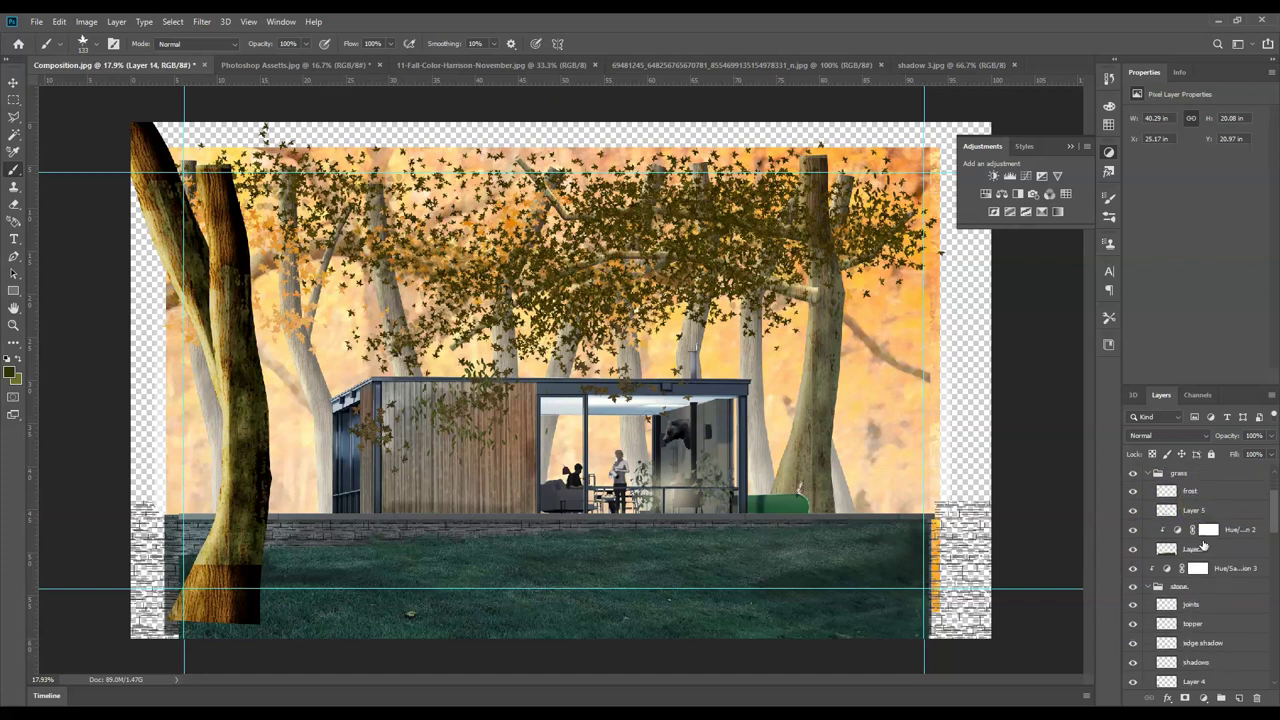
left_click(1207, 608)
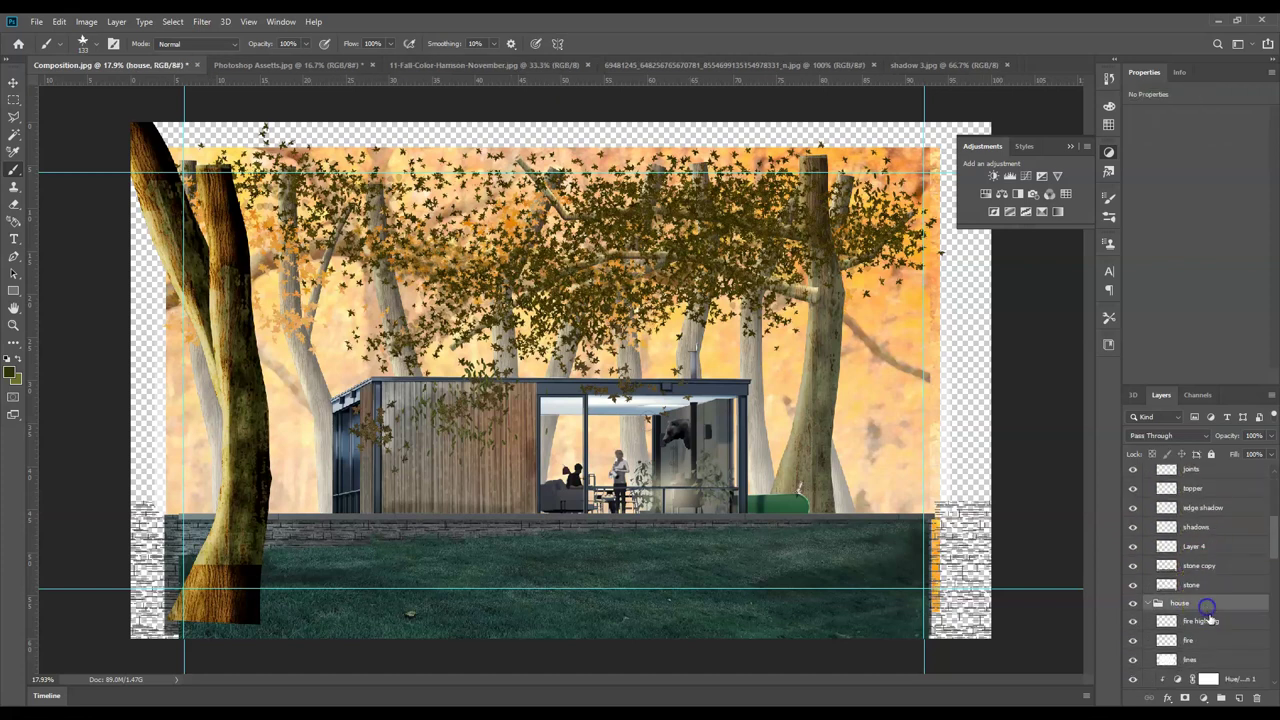
left_click(1221, 699)
double_click(1182, 604)
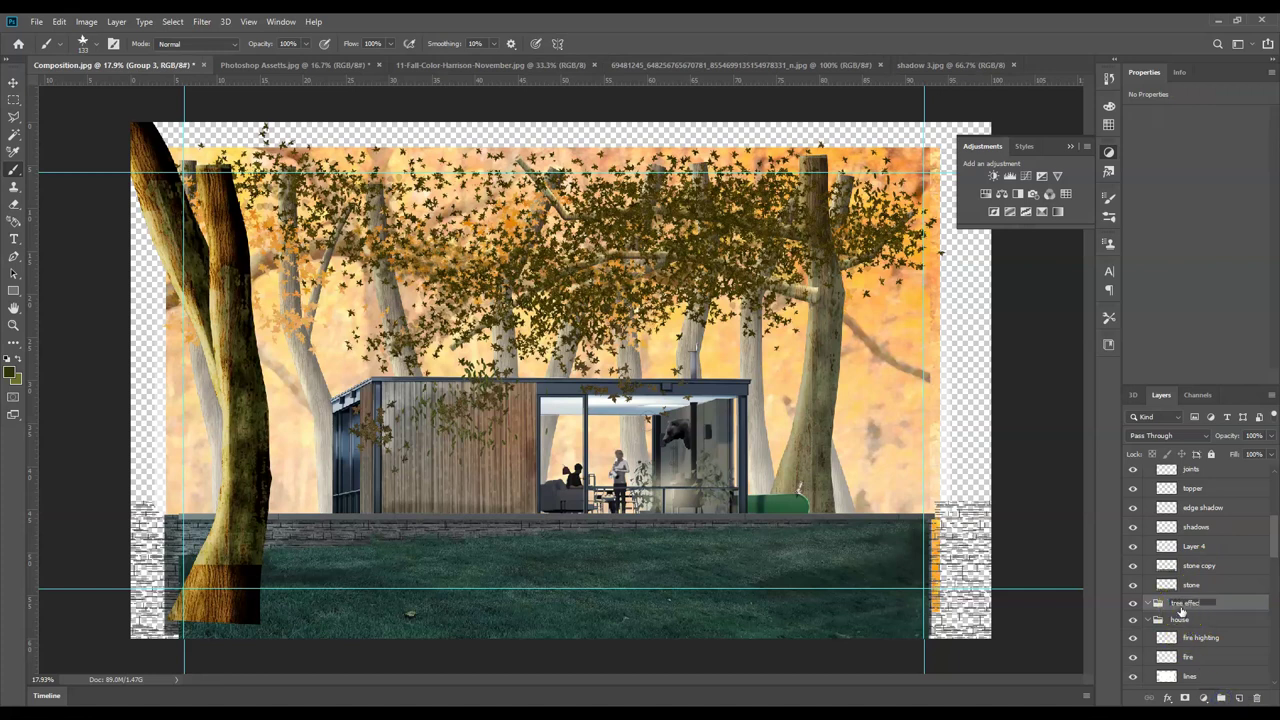
key("Return")
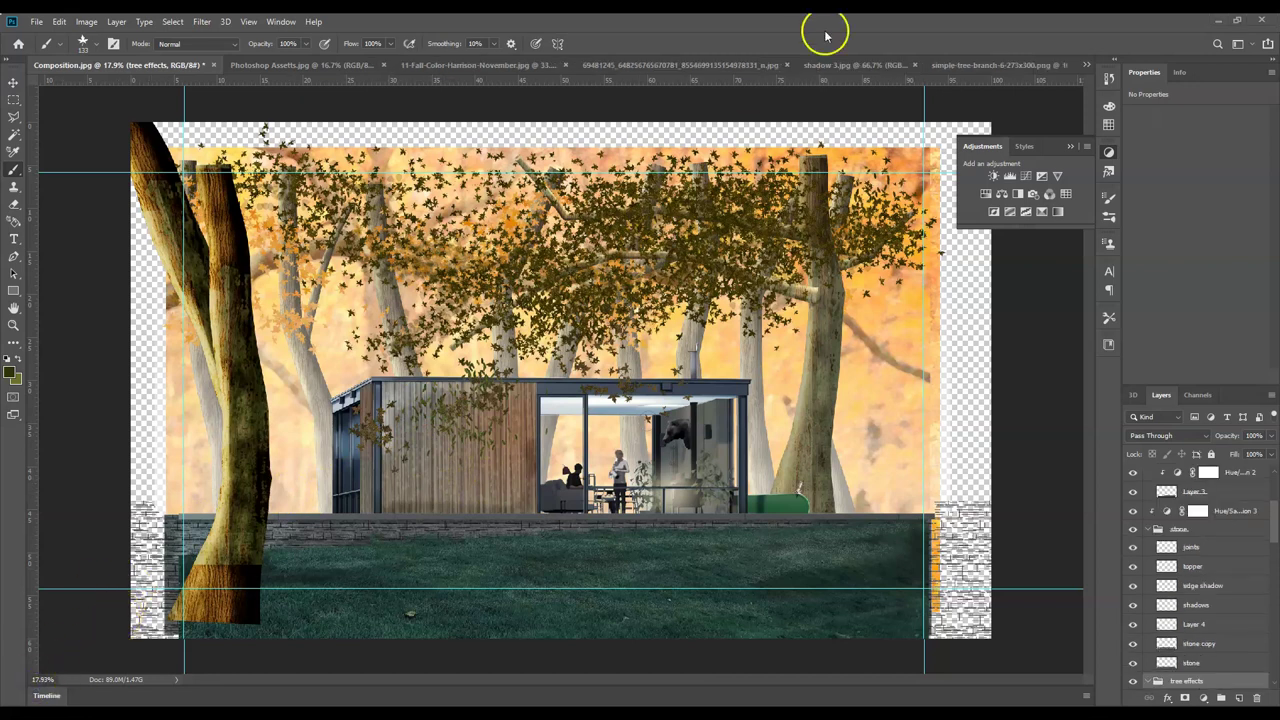
- Copy the black branch from simple-tree-branch-6-273x300.png into the tree effects group, then enlarge and rotate it over the house's wood-clad wall
left_click(953, 64)
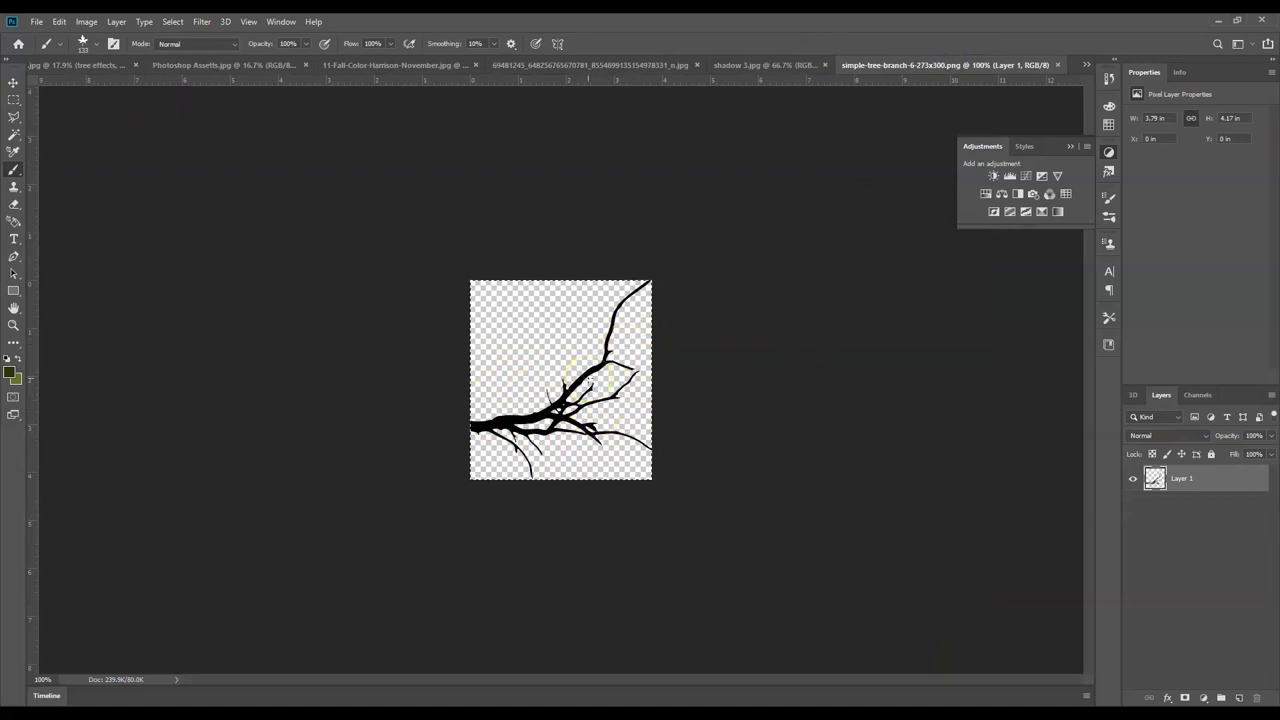
left_click(62, 64)
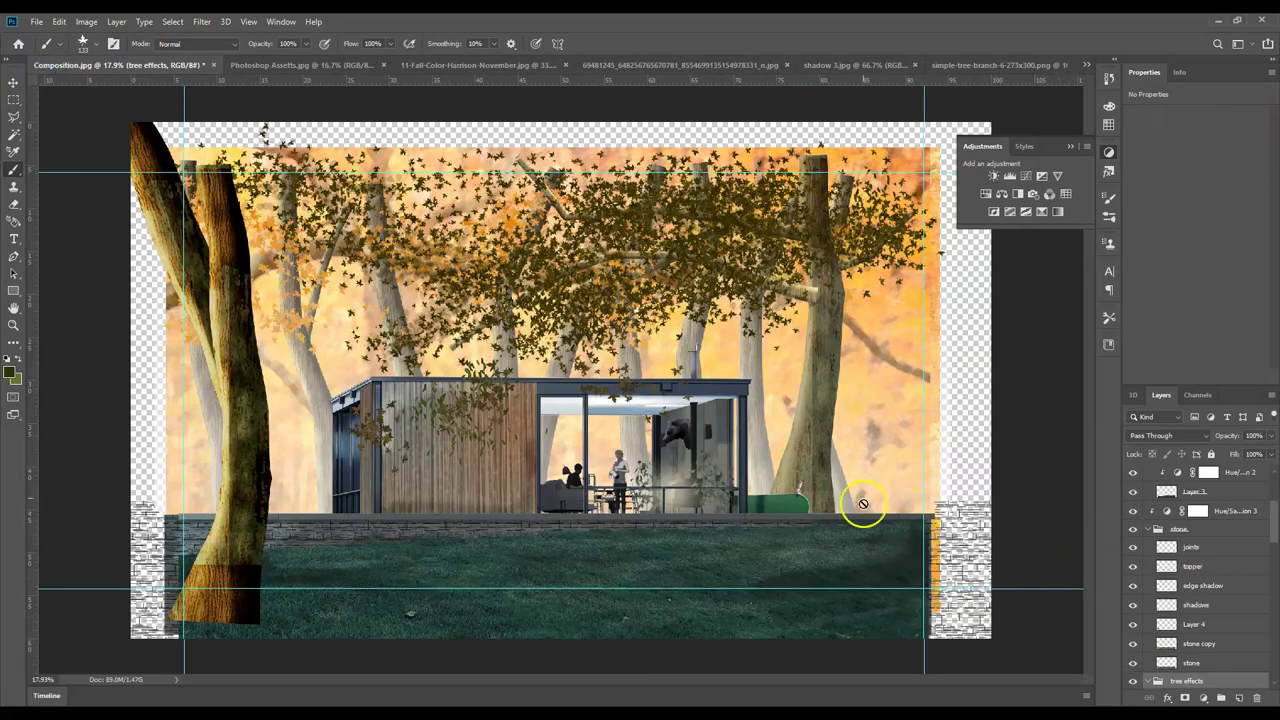
key("ctrl+shift+alt+n")
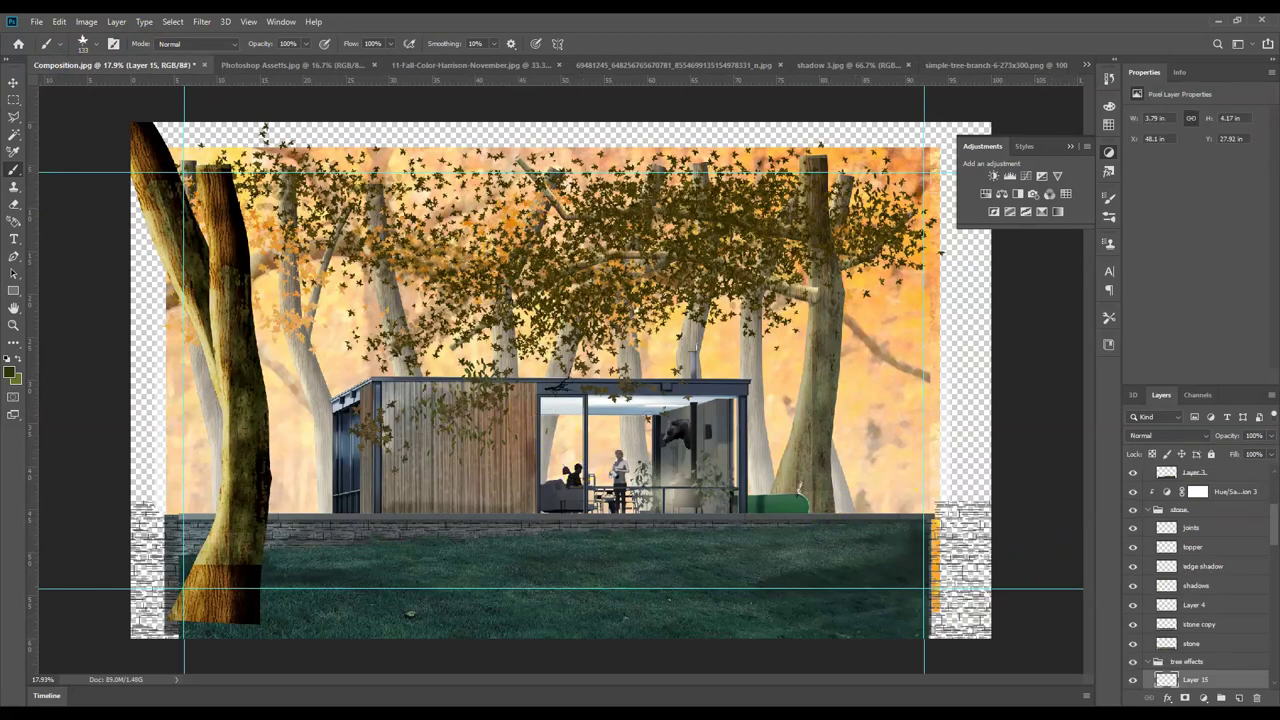
left_click(13, 82)
mouse_move(578, 388)
left_mouse_down()
mouse_move(487, 410)
mouse_move(400, 400)
mouse_move(414, 371)
mouse_move(383, 420)
mouse_move(510, 279)
mouse_move(548, 338)
mouse_move(534, 356)
left_mouse_up()
key("ctrl+t")
left_click_drag(408, 328, 420, 421)
key("Return")
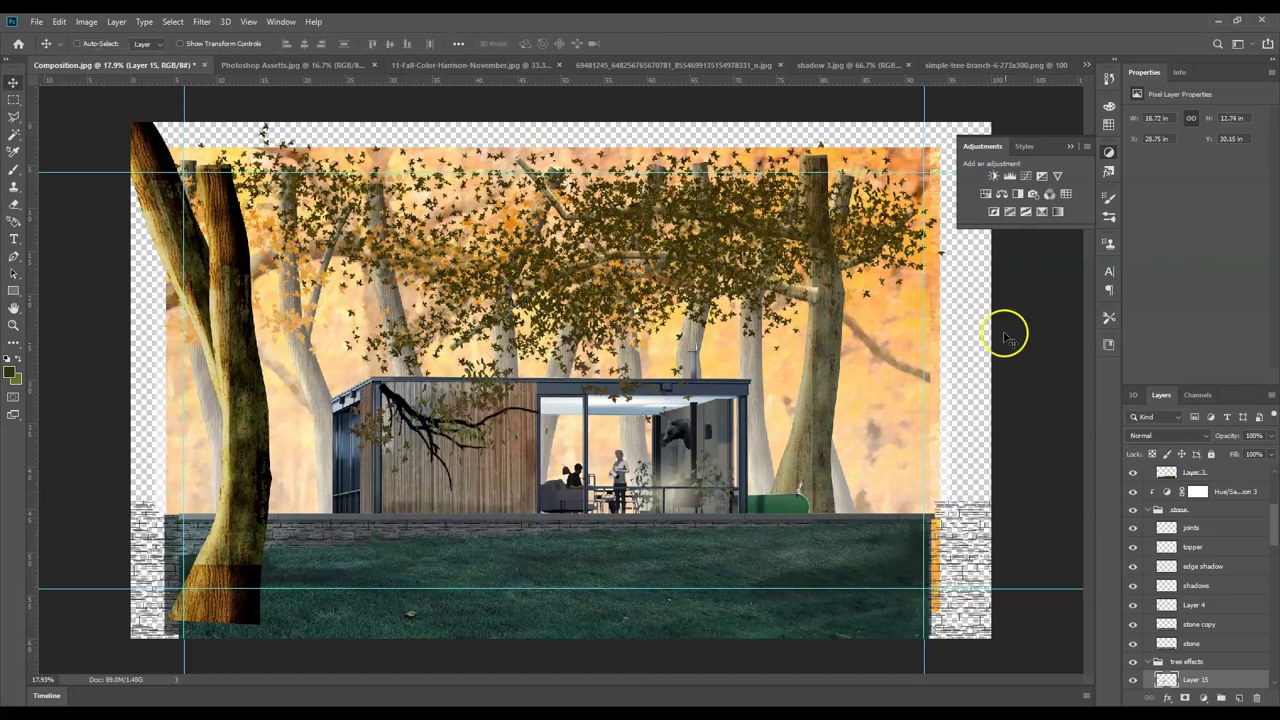
- Soften the branch into a shadow with a 10-pixel Gaussian Blur and reduce its layer opacity to 28%
left_click(1272, 437)
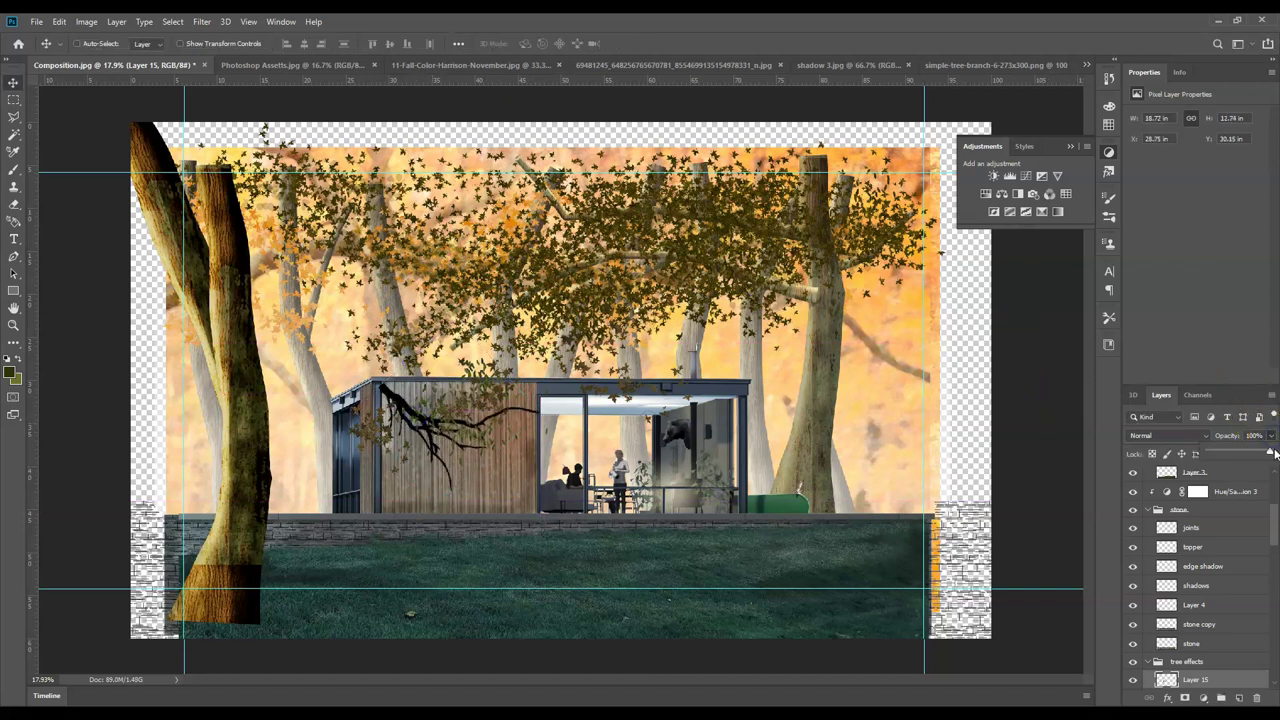
left_click_drag(1250, 455, 1238, 454)
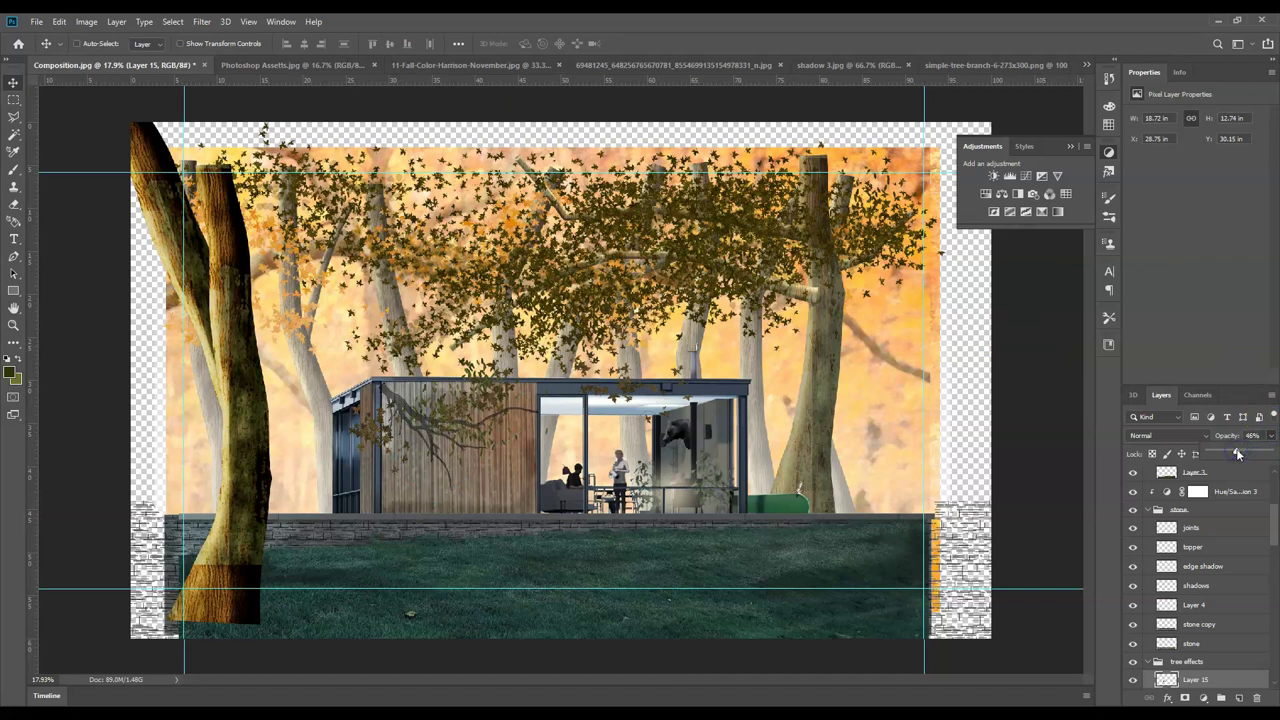
left_click(172, 21)
mouse_move(203, 21)
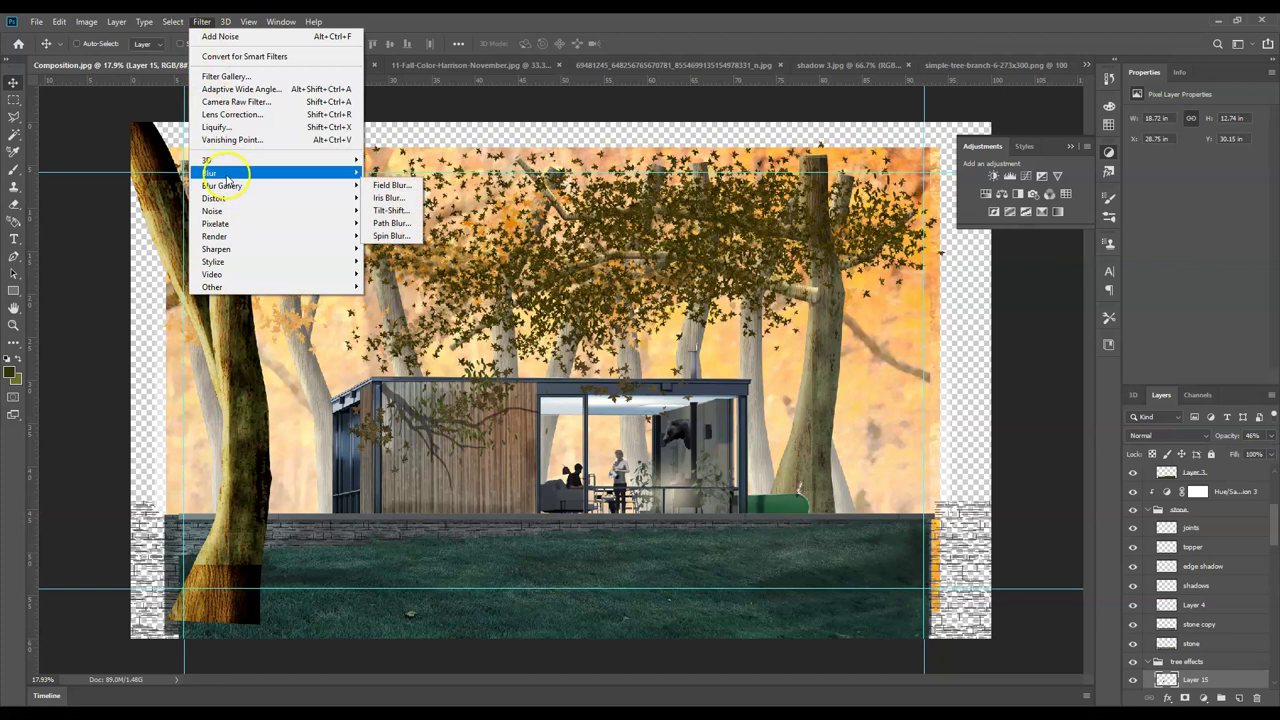
mouse_move(341, 178)
left_click(400, 223)
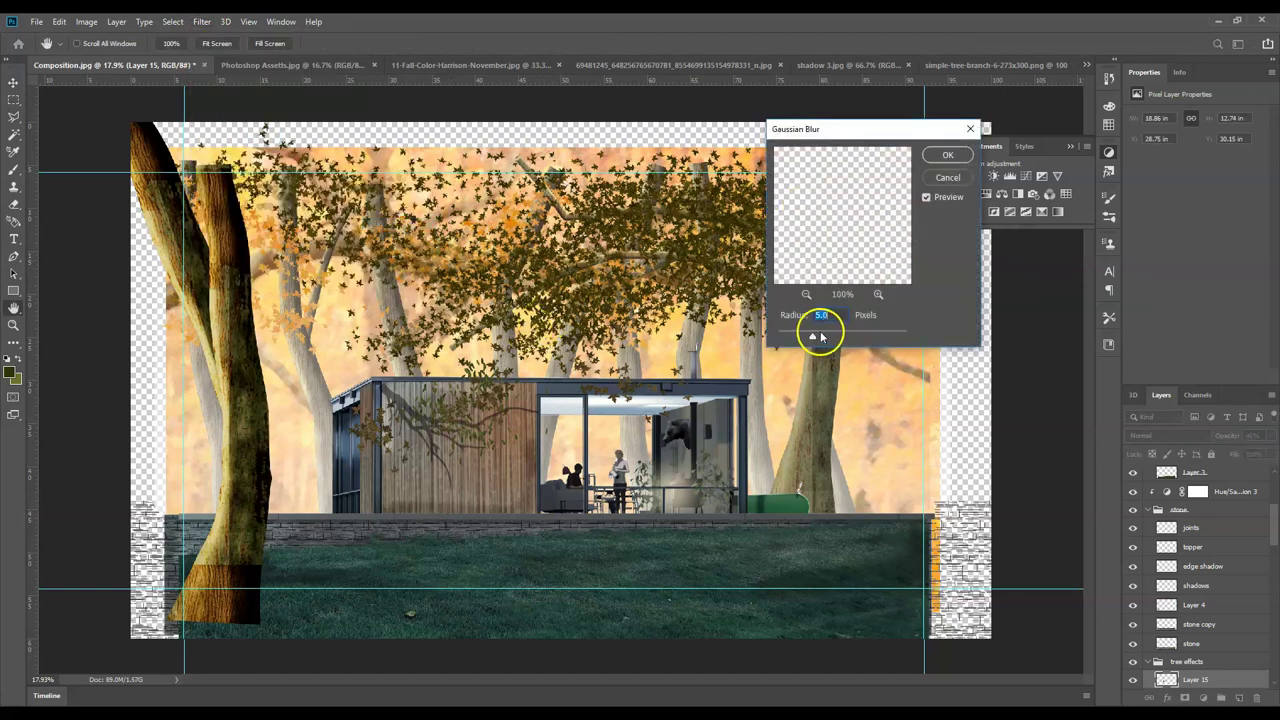
left_click_drag(812, 341, 834, 341)
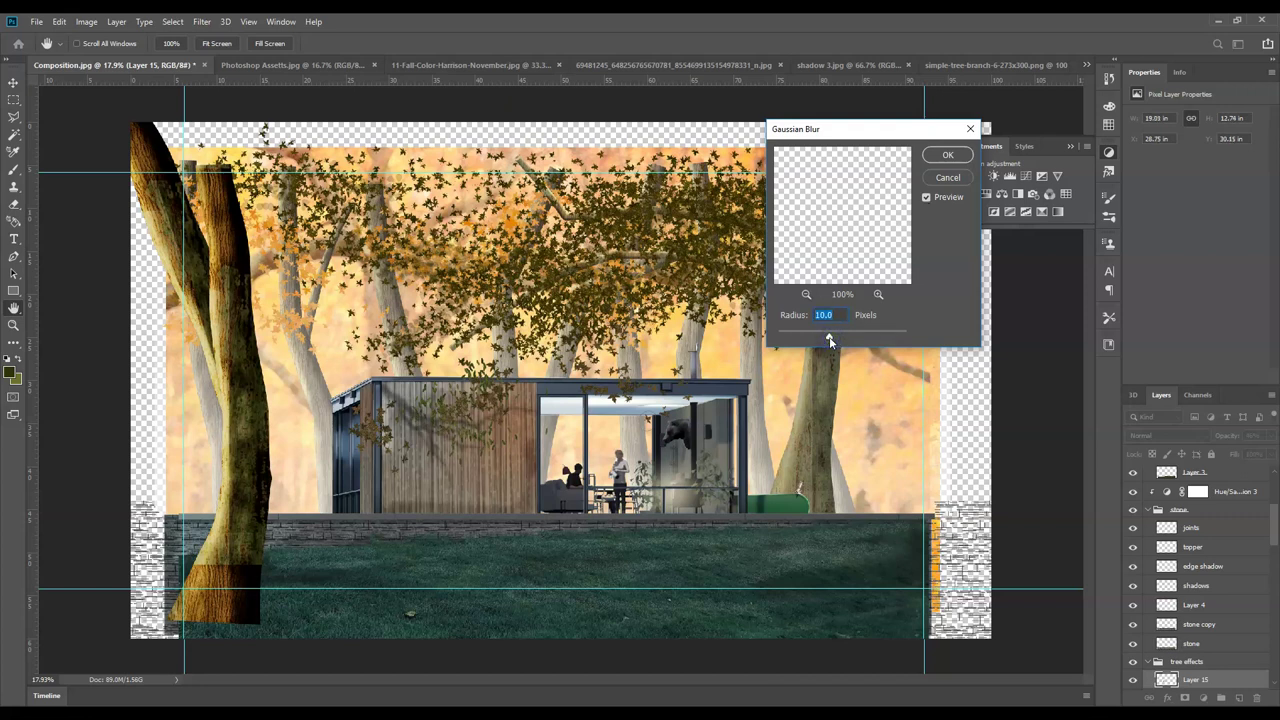
left_click(947, 155)
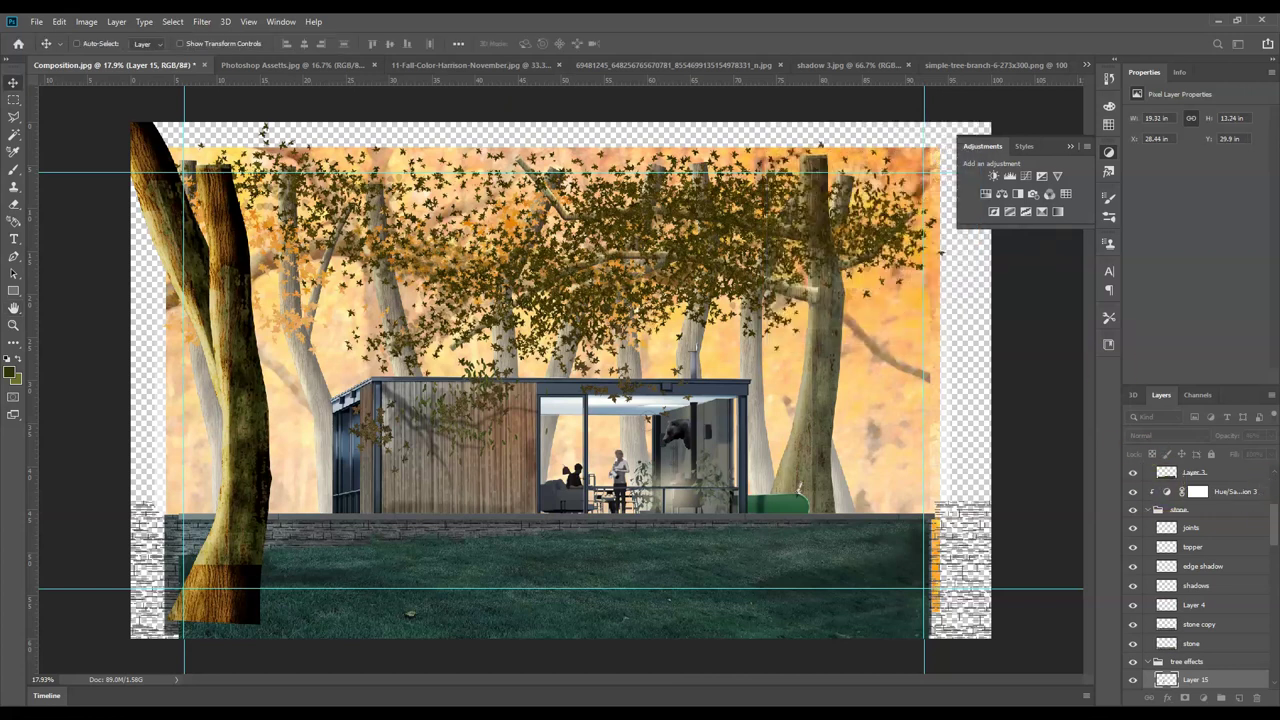
left_click_drag(1234, 454, 1227, 455)
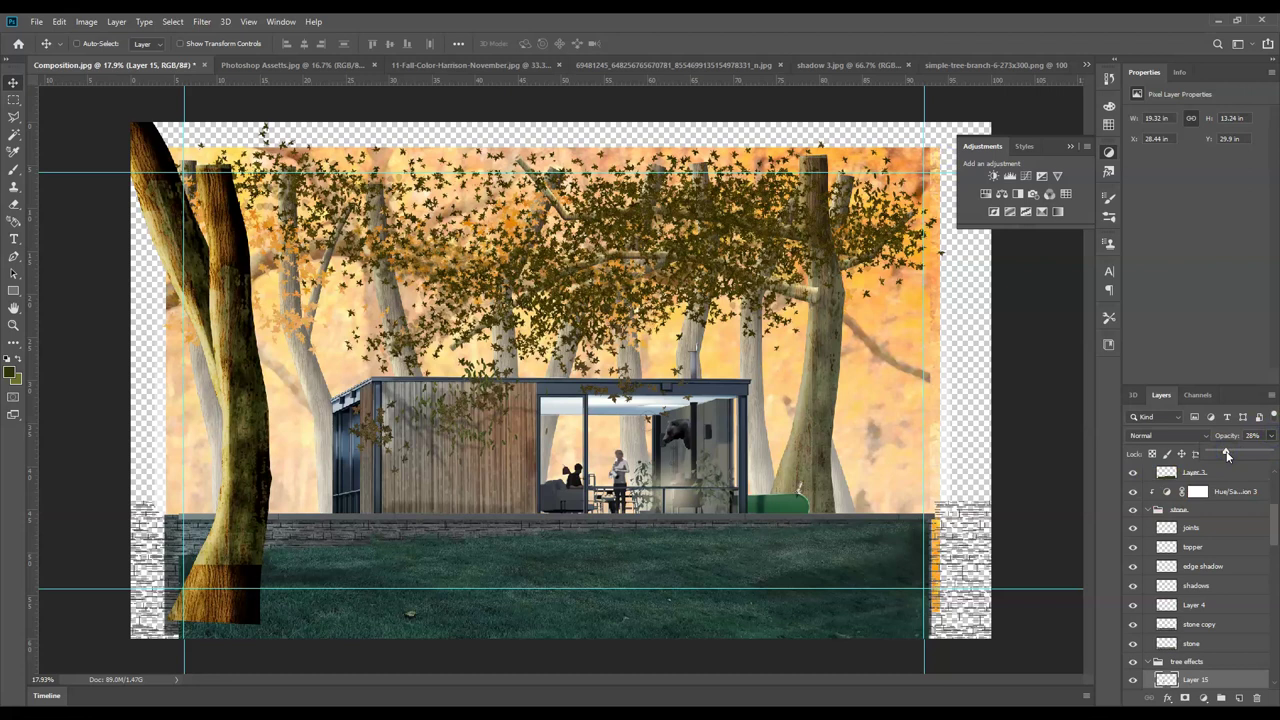
- Duplicate the blurred branch layer, then rotate and reshape the copy as a second shadow across the lower part of the wood-clad wall
scroll(1200, 662, "down", 1)
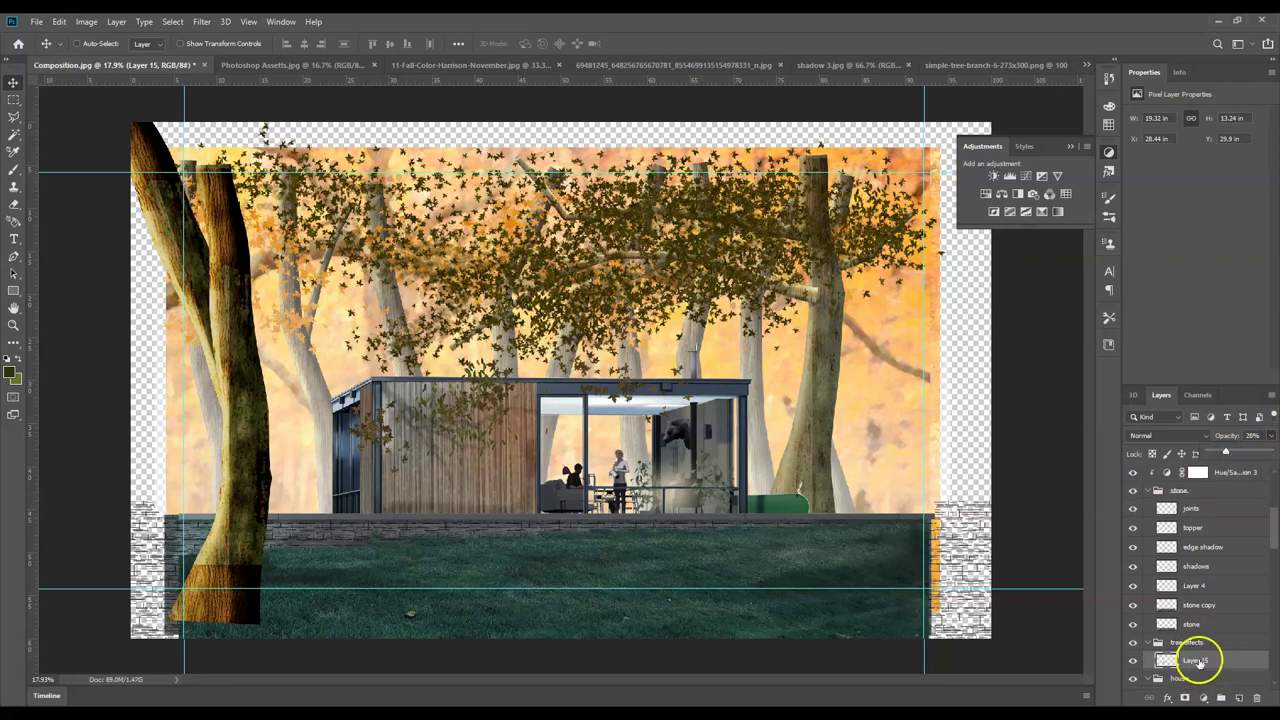
right_click(1203, 659)
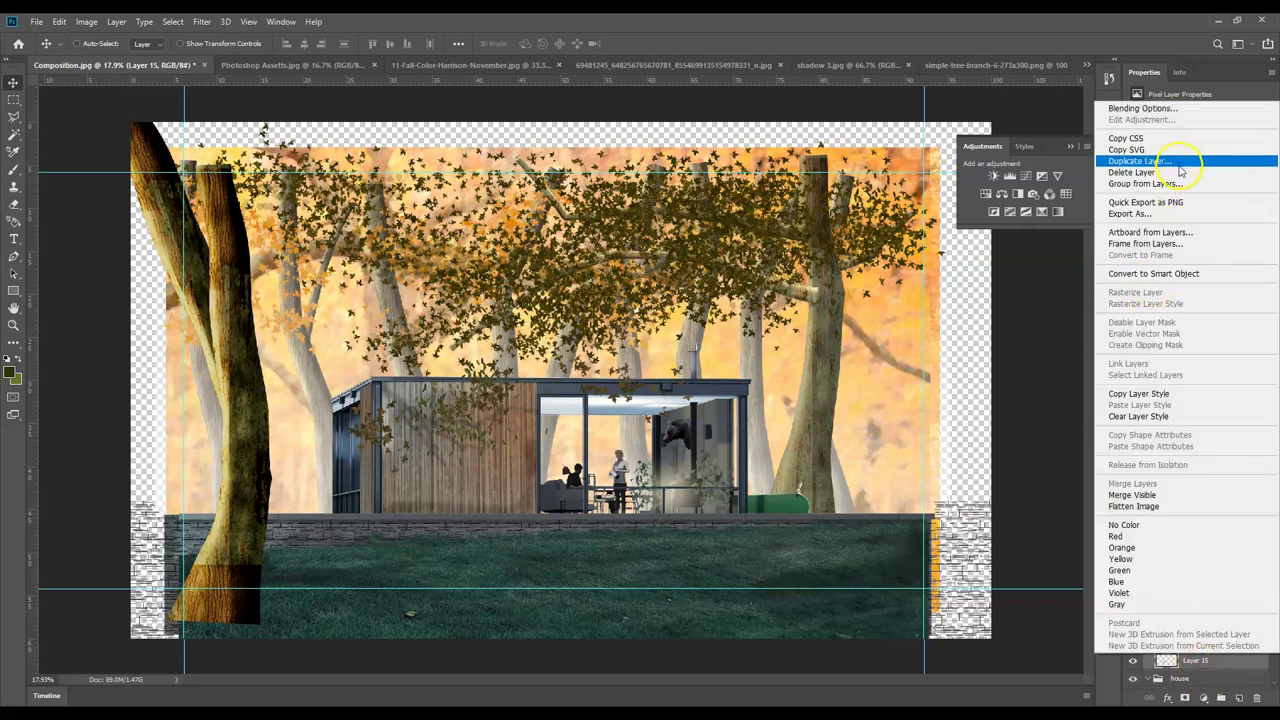
left_click(1179, 170)
left_click(734, 209)
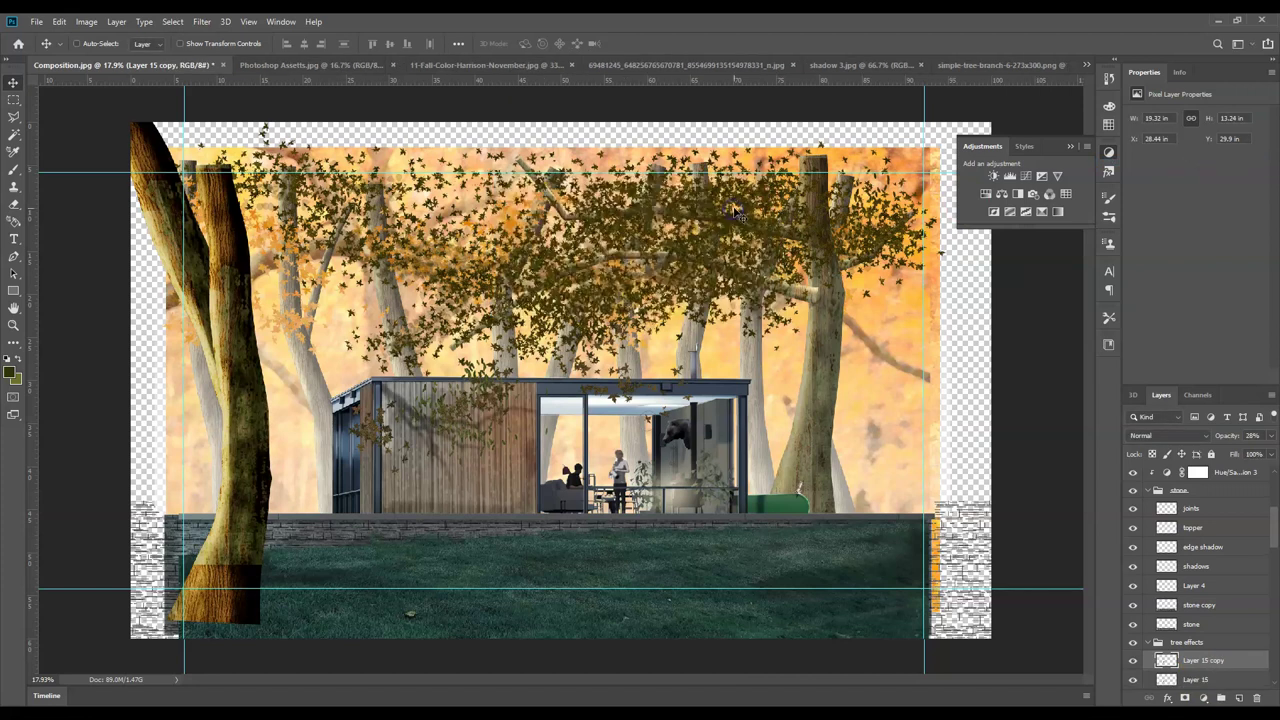
mouse_move(343, 447)
left_mouse_down()
mouse_move(449, 423)
mouse_move(608, 432)
mouse_move(543, 537)
mouse_move(486, 543)
mouse_move(546, 481)
mouse_move(506, 492)
mouse_move(557, 528)
mouse_move(548, 535)
left_mouse_up()
key("ctrl+t")
left_click(569, 509)
left_click_drag(463, 477, 442, 454)
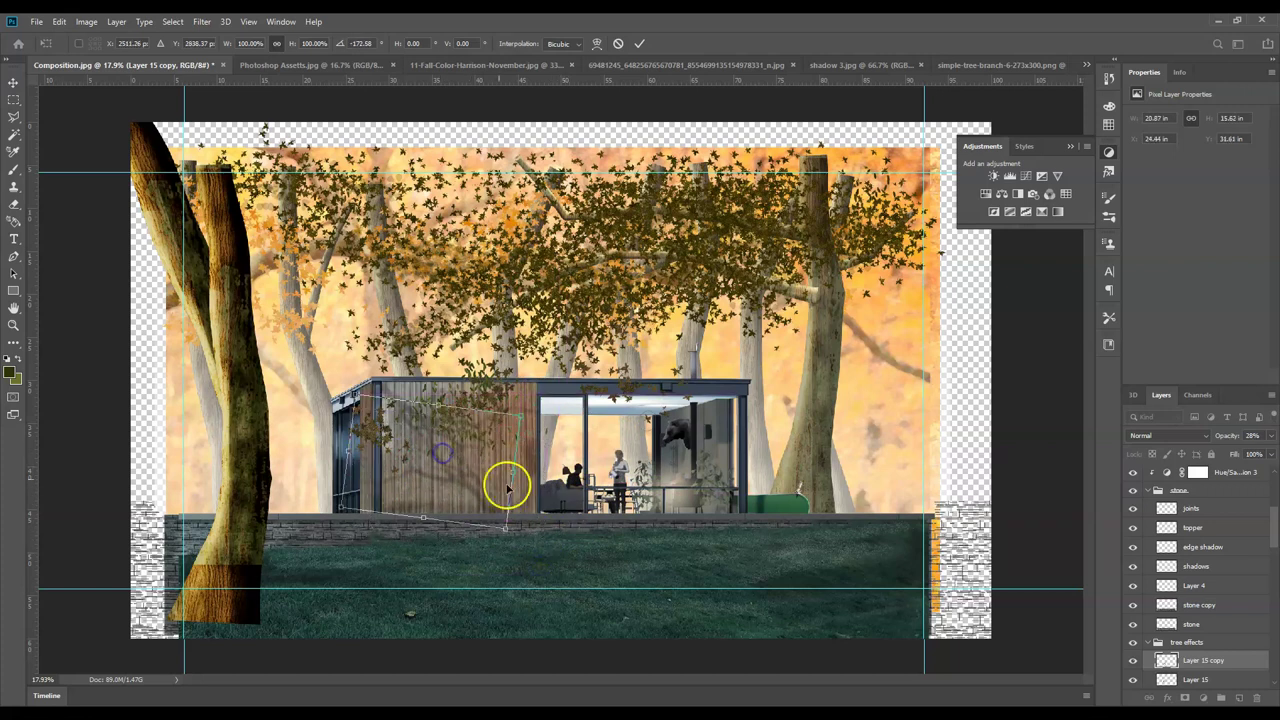
left_click_drag(517, 414, 557, 441)
double_click(492, 488)
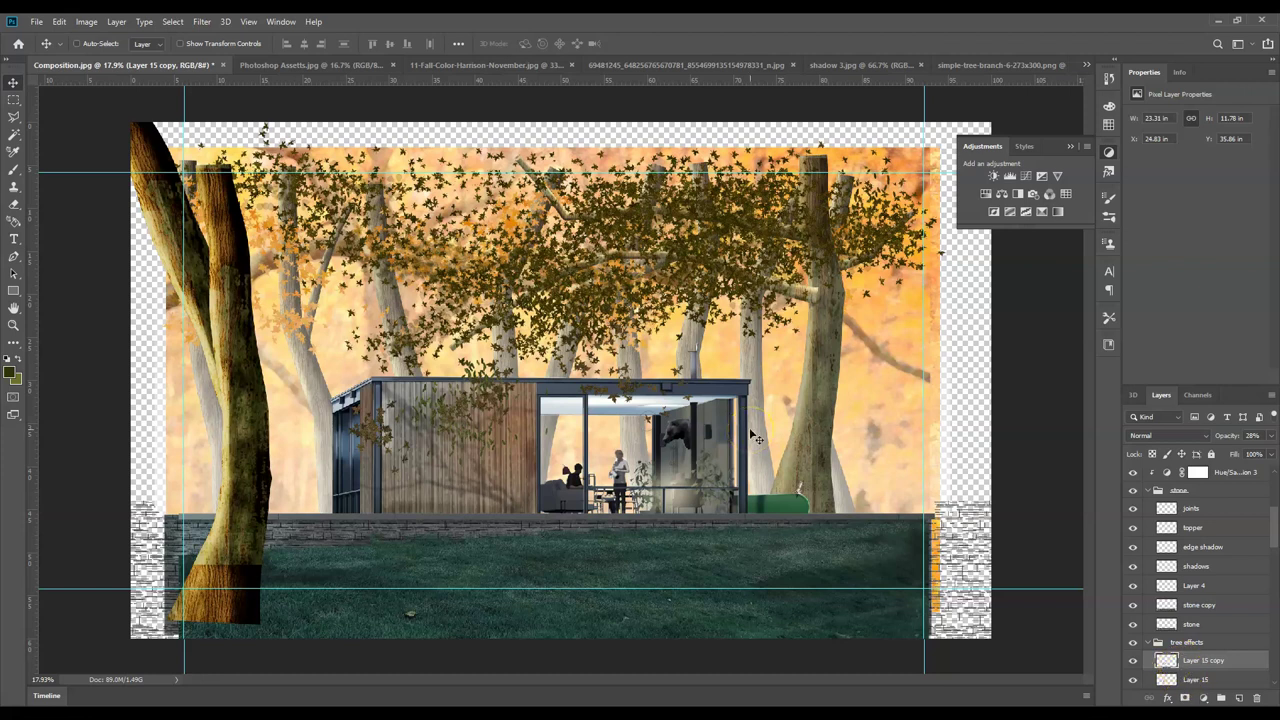
- Copy a rectangular area of forest below the long branch, beside the large trunk, from the autumn woods photo
left_click(33, 681)
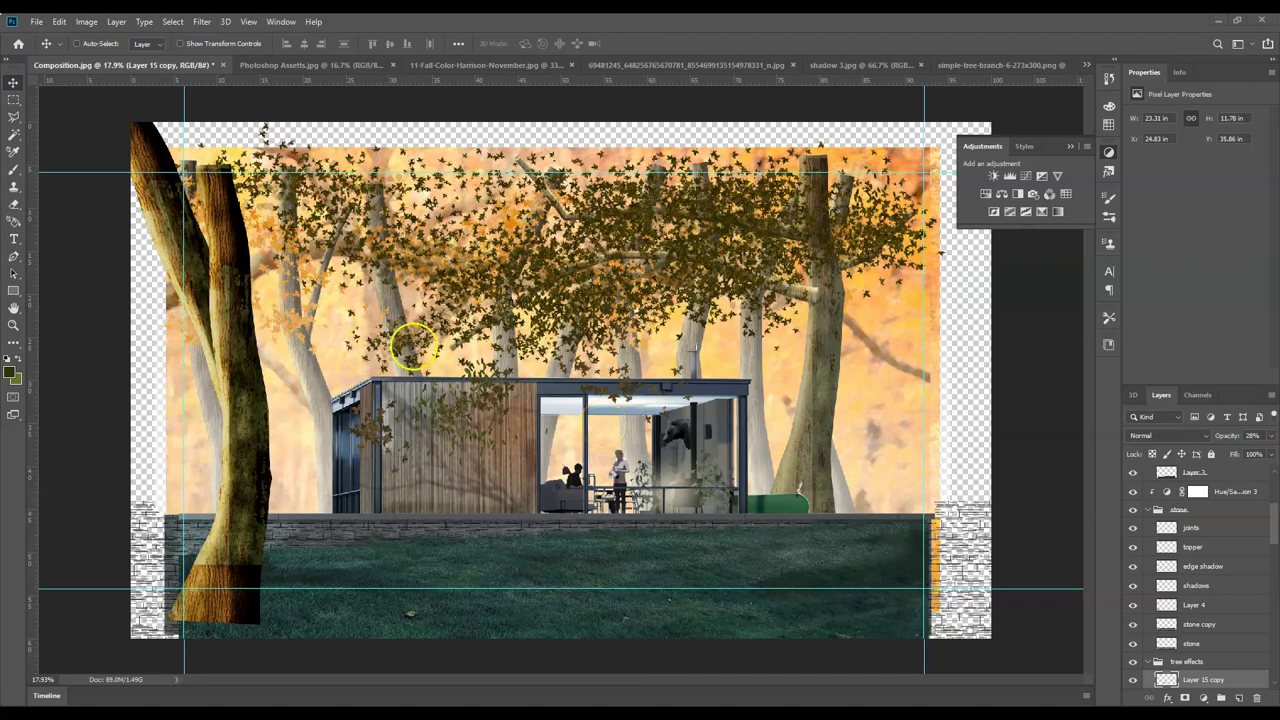
left_click(706, 66)
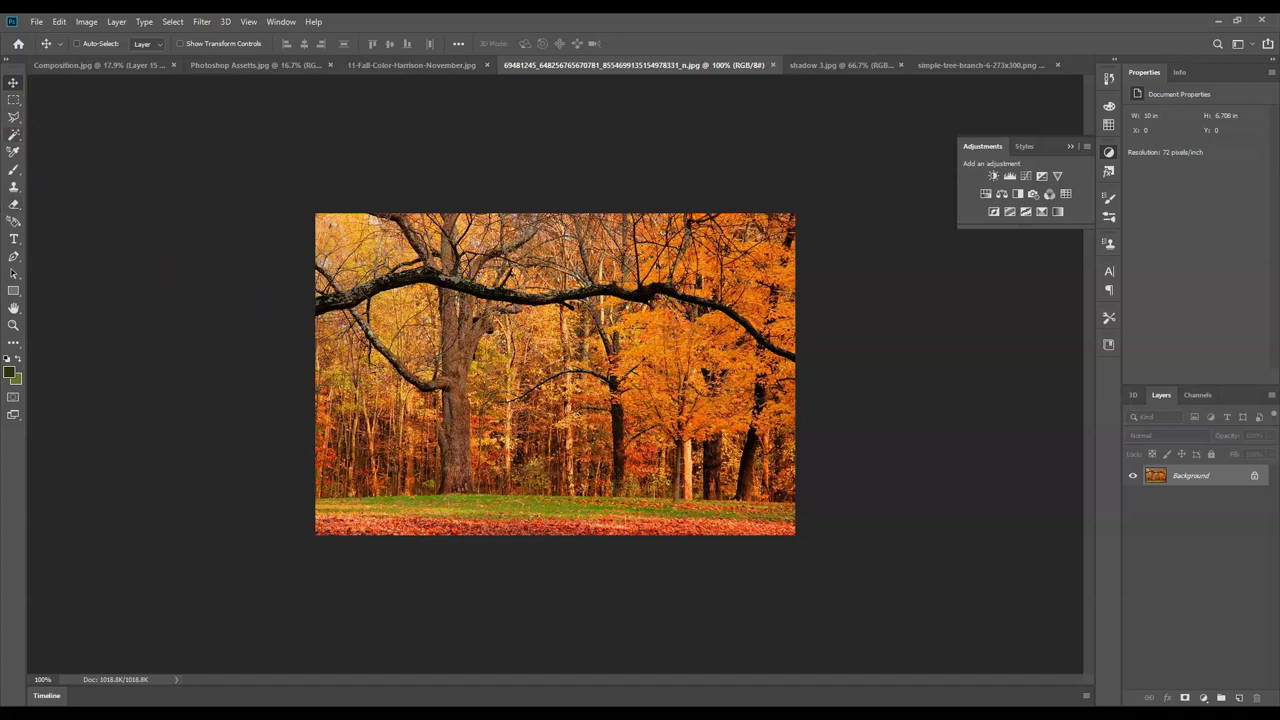
left_click(13, 99)
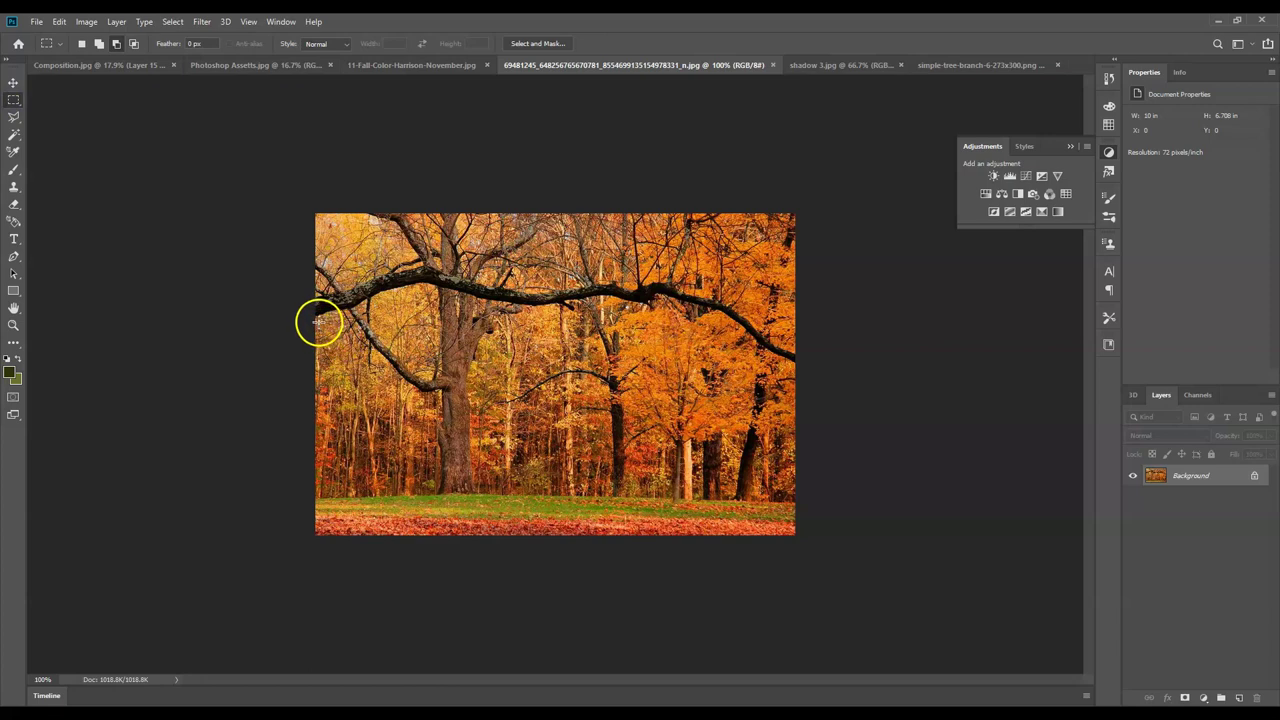
left_click_drag(318, 321, 436, 459)
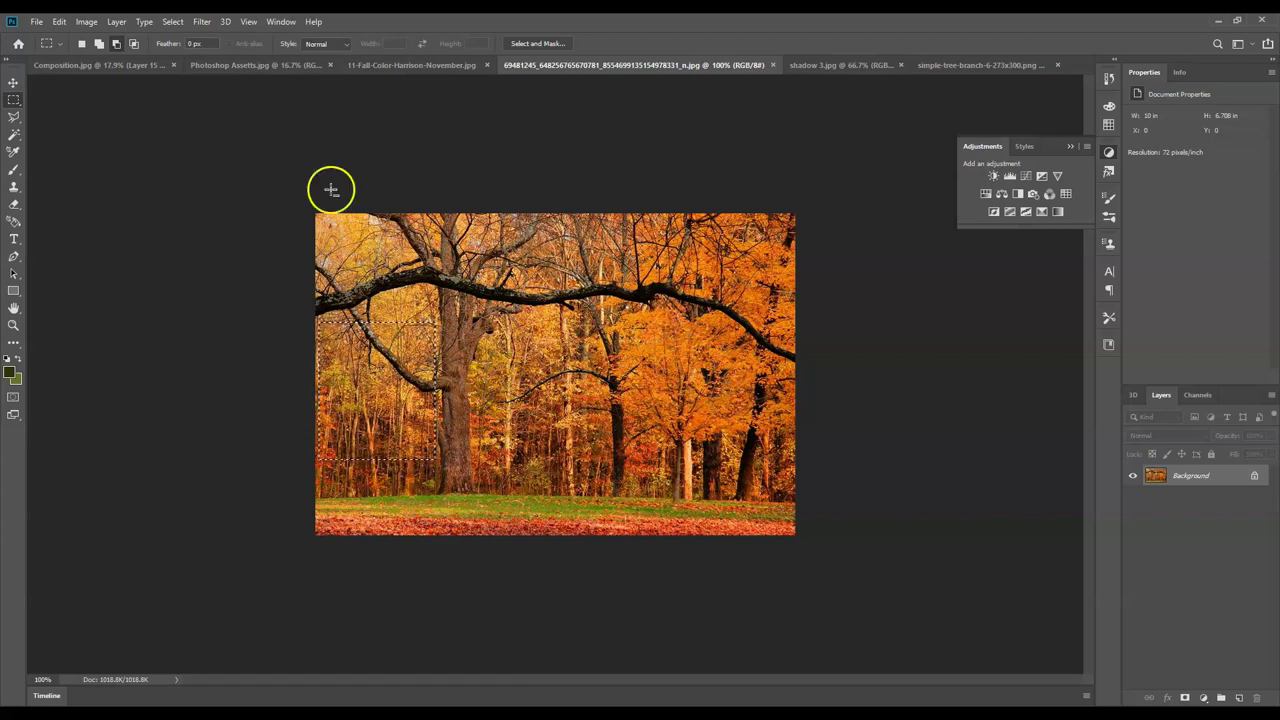
left_click(101, 64)
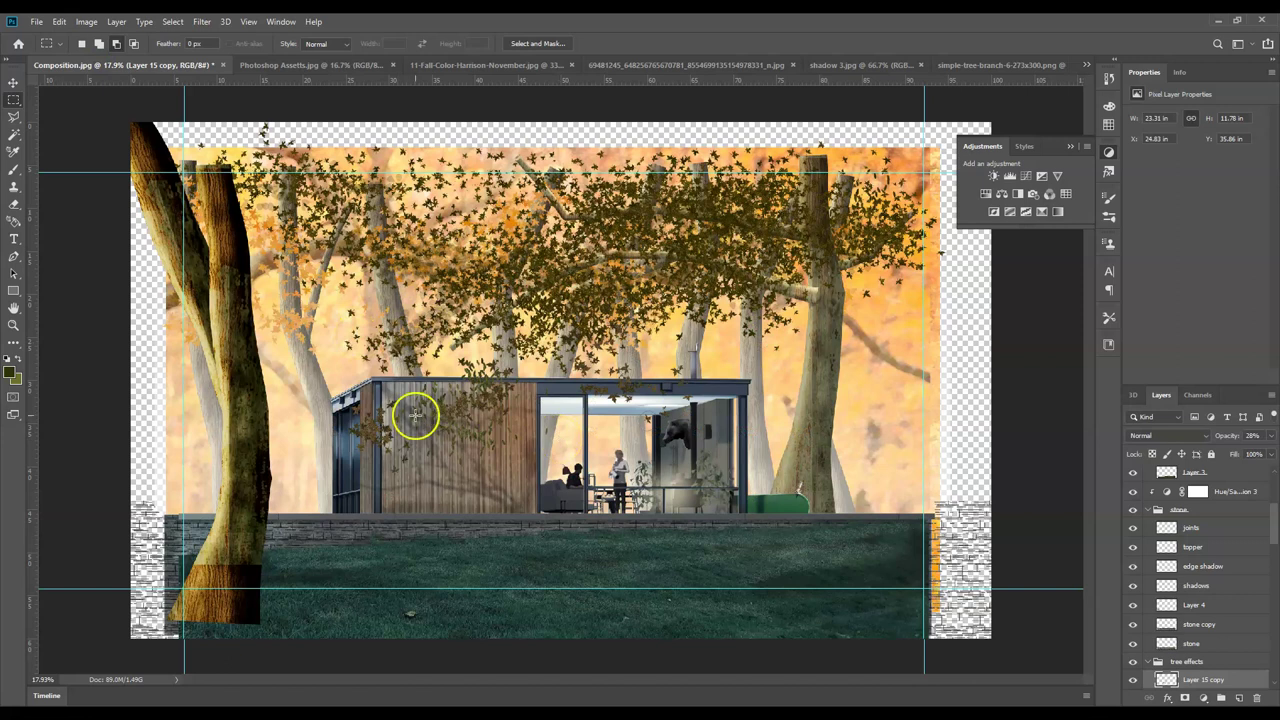
- Paste the forest piece into the composition and enlarge it to cover the dark windows at the house's left end
key("ctrl+v")
left_click(14, 84)
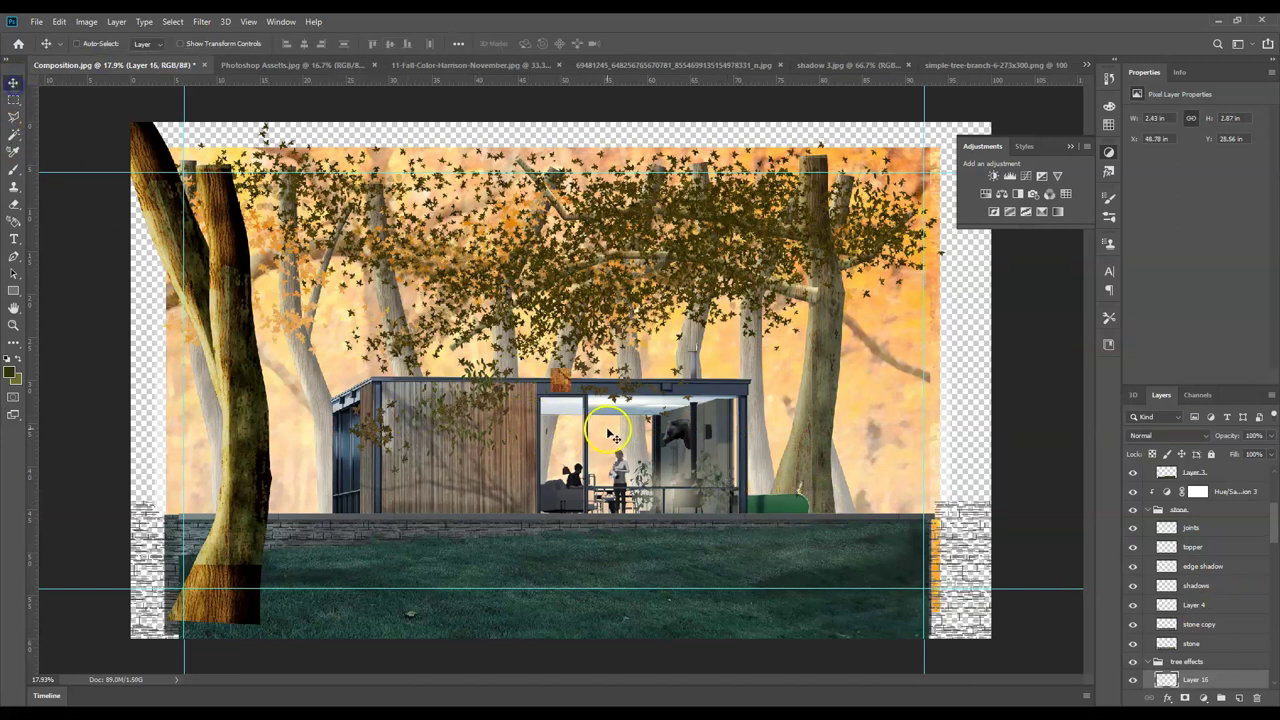
left_click_drag(560, 380, 369, 482)
key("ctrl+t")
double_click(352, 468)
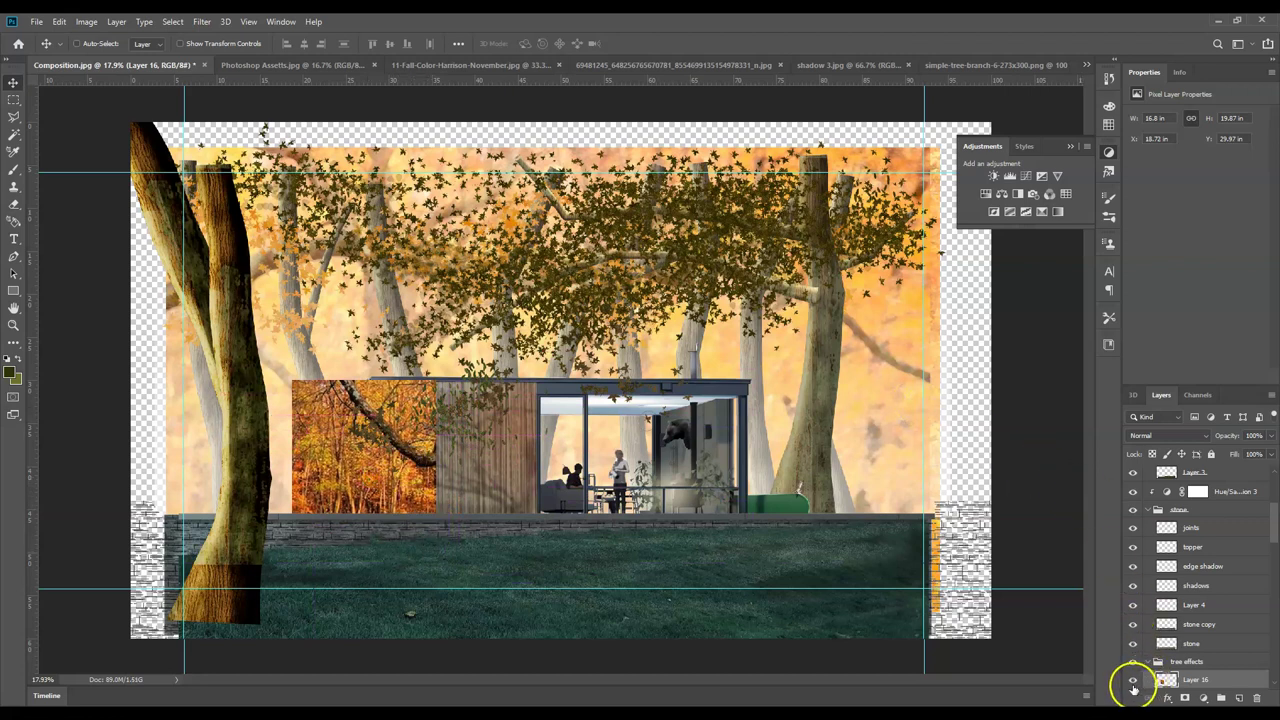
- Hide the pasted forest layer and outline the wide middle glass pane at the house's left end with the Polygonal Lasso
left_click(1133, 681)
mouse_move(436, 452)
left_mouse_down()
mouse_move(320, 471)
mouse_move(310, 546)
mouse_move(300, 391)
mouse_move(301, 424)
mouse_move(45, 158)
mouse_move(363, 243)
mouse_move(345, 235)
left_mouse_up()
scroll(301, 424, "up", 4)
scroll(301, 415, "down", 1)
left_click(13, 121)
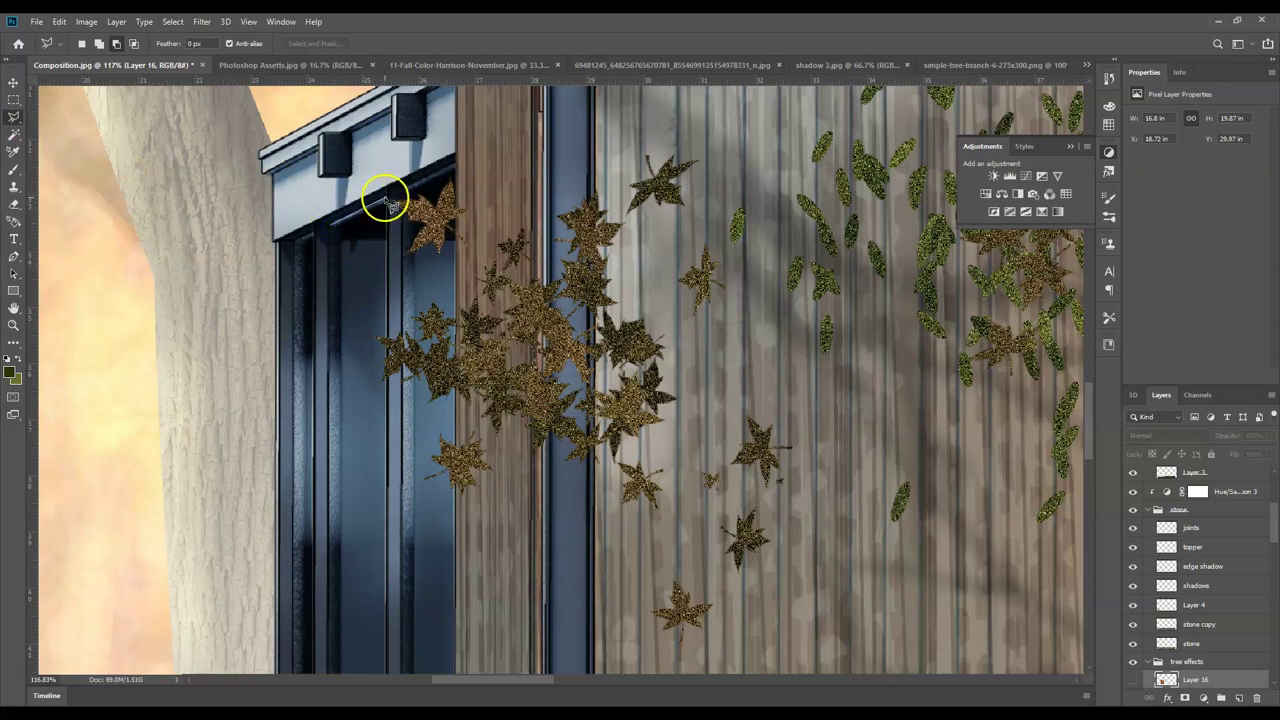
mouse_move(387, 200)
left_mouse_down()
mouse_move(384, 700)
mouse_move(390, 615)
mouse_move(326, 23)
mouse_move(347, 160)
mouse_move(294, 171)
mouse_move(322, 688)
mouse_move(263, 40)
mouse_move(286, 143)
mouse_move(298, 127)
left_mouse_up()
- Add the narrow left pane and the pane beside the wood cladding to the window selection
left_click(98, 43)
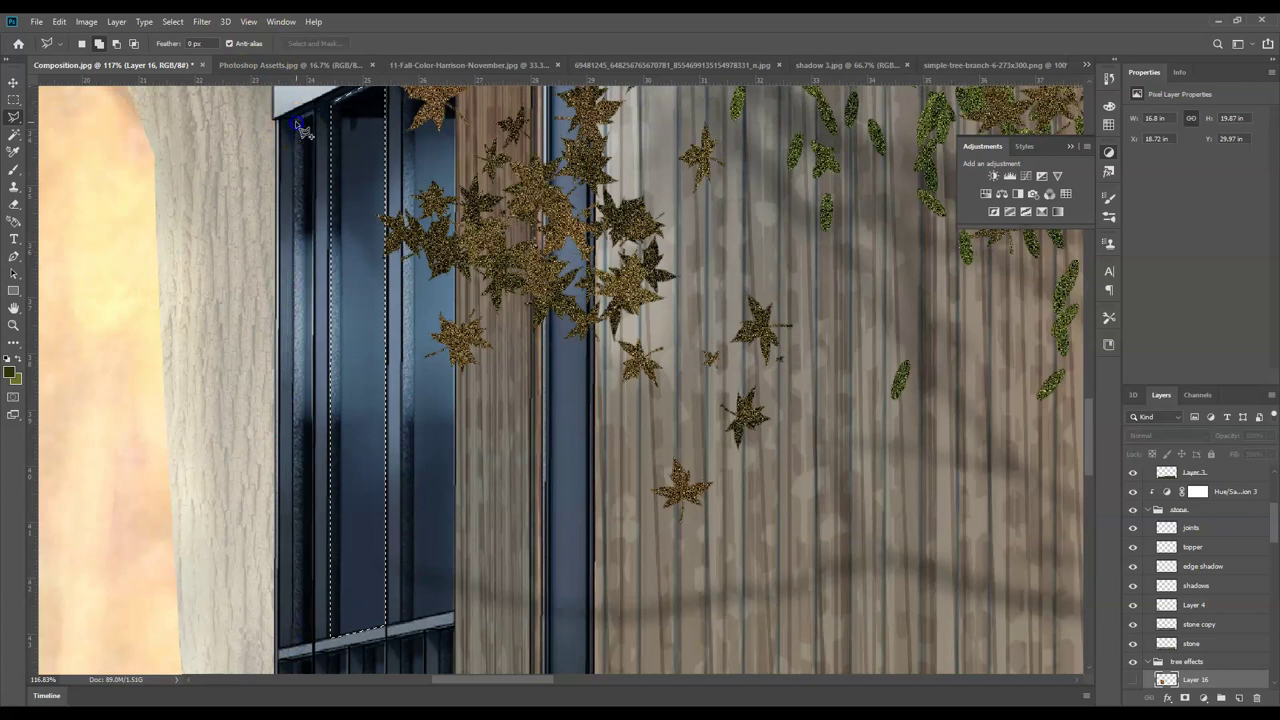
scroll(405, 195, "up", 4)
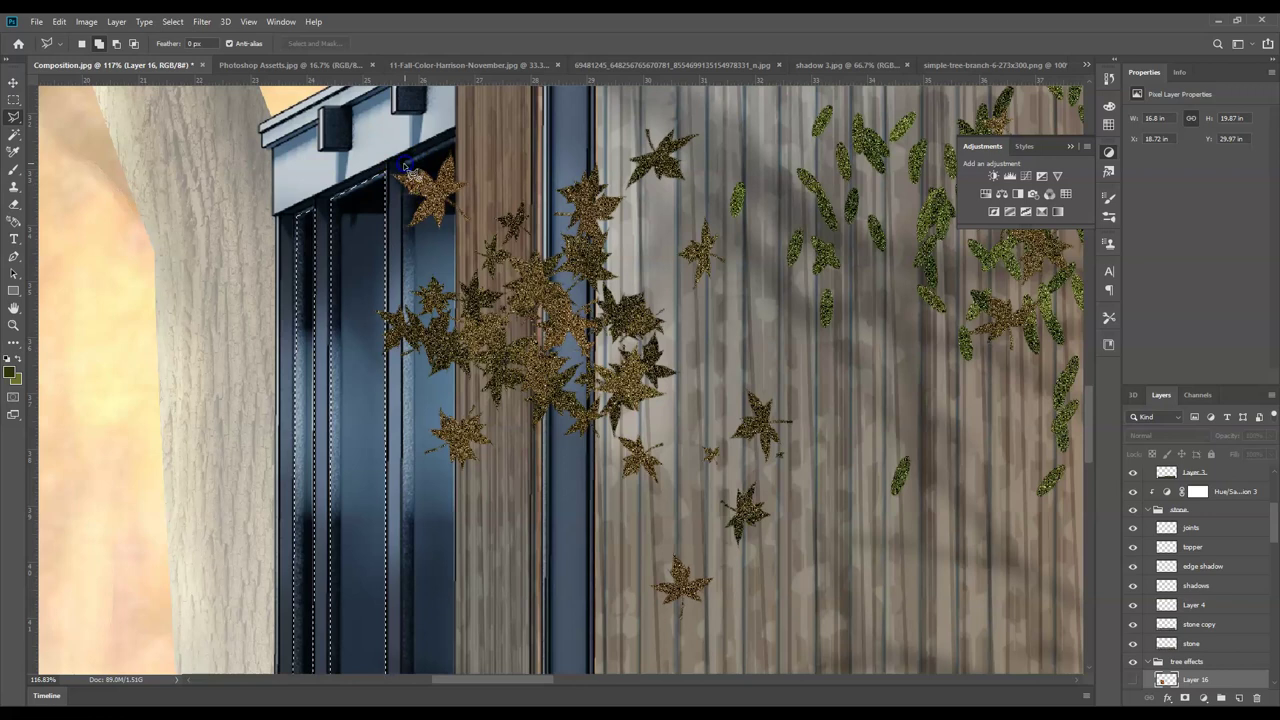
scroll(460, 600, "down", 4)
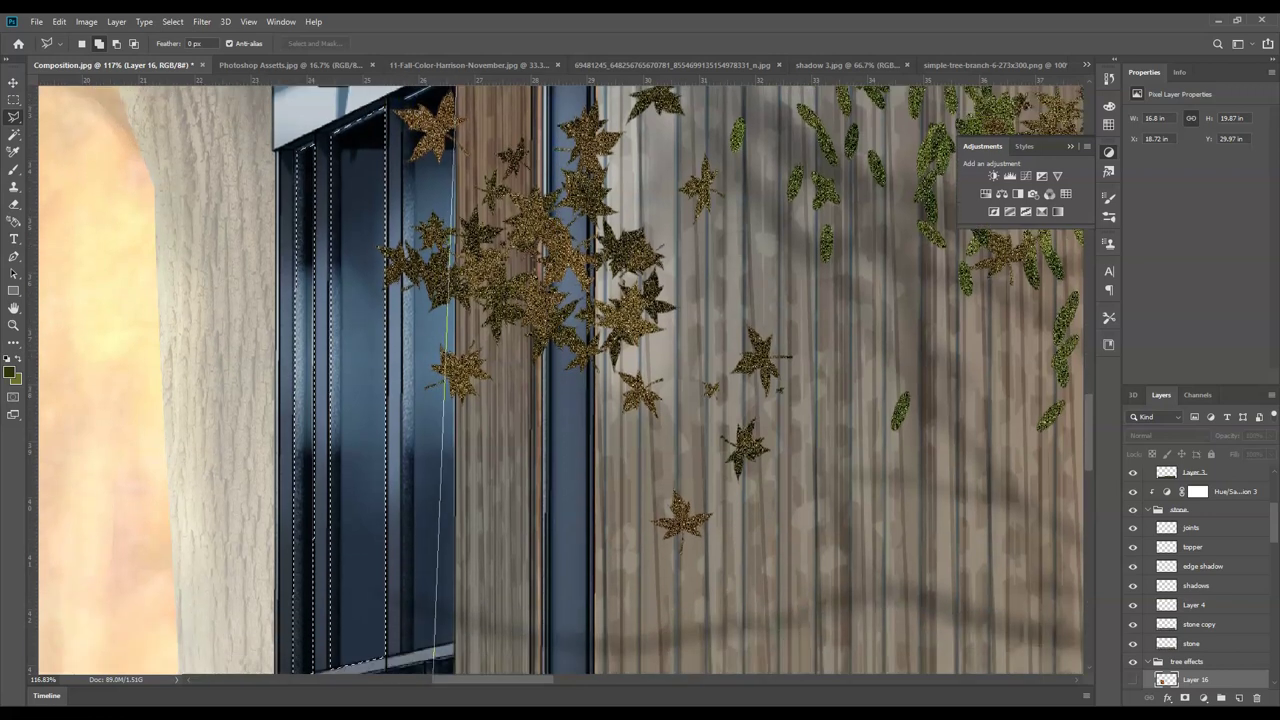
left_click(460, 625)
left_click(414, 623)
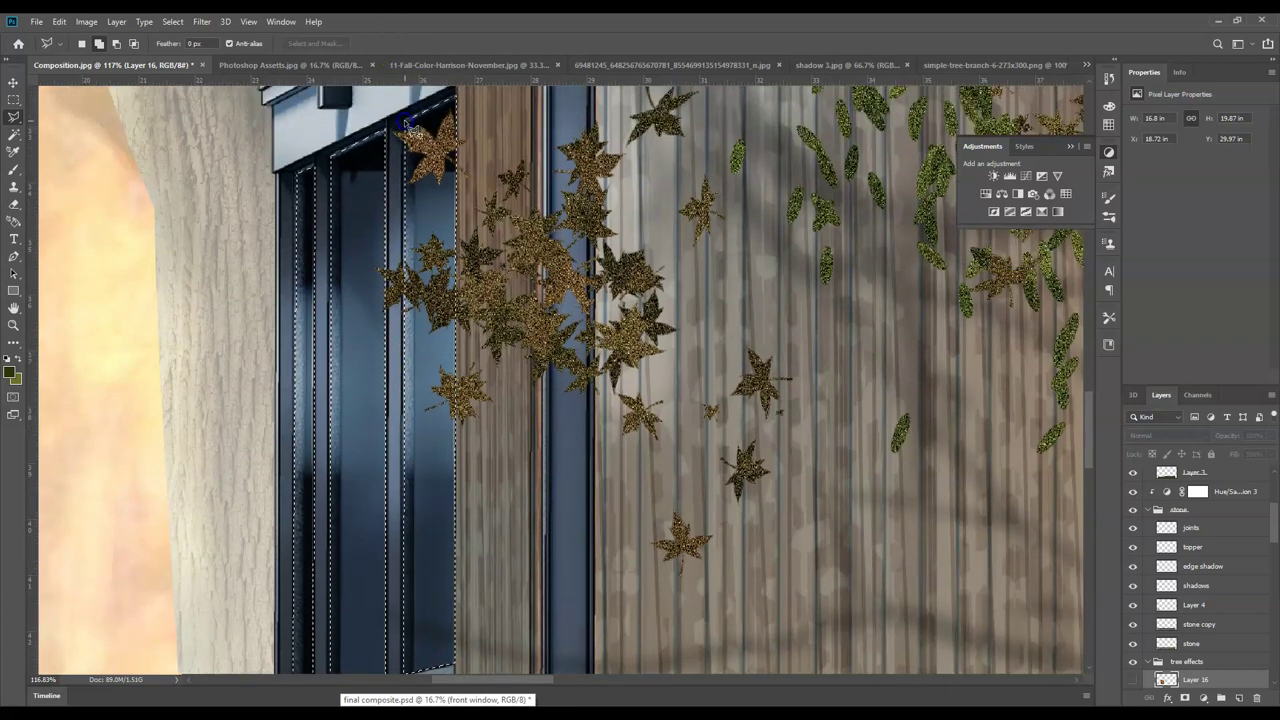
- Add the two lower glass strips between the railing bars nearest the wood cladding to the window selection
scroll(406, 343, "down", 5)
scroll(408, 405, "down", 8)
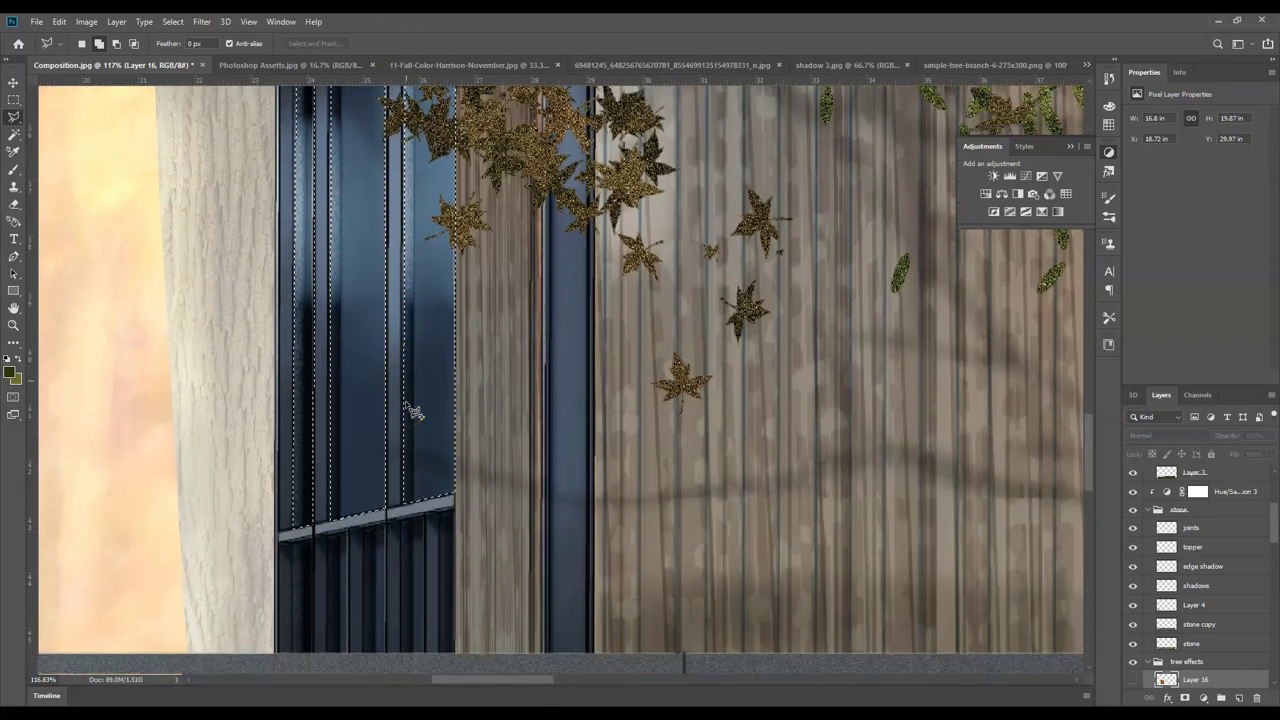
scroll(410, 400, "down", 3)
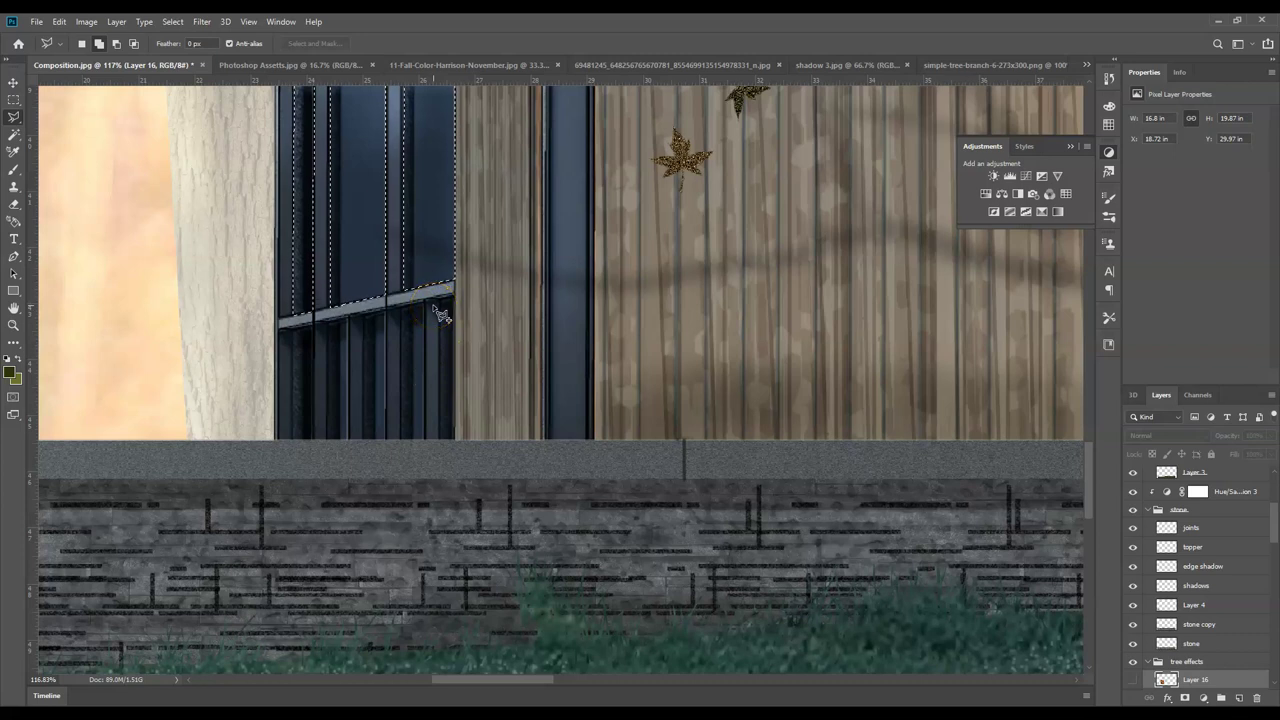
left_click(402, 304)
left_click(419, 439)
left_click(437, 302)
left_click(441, 440)
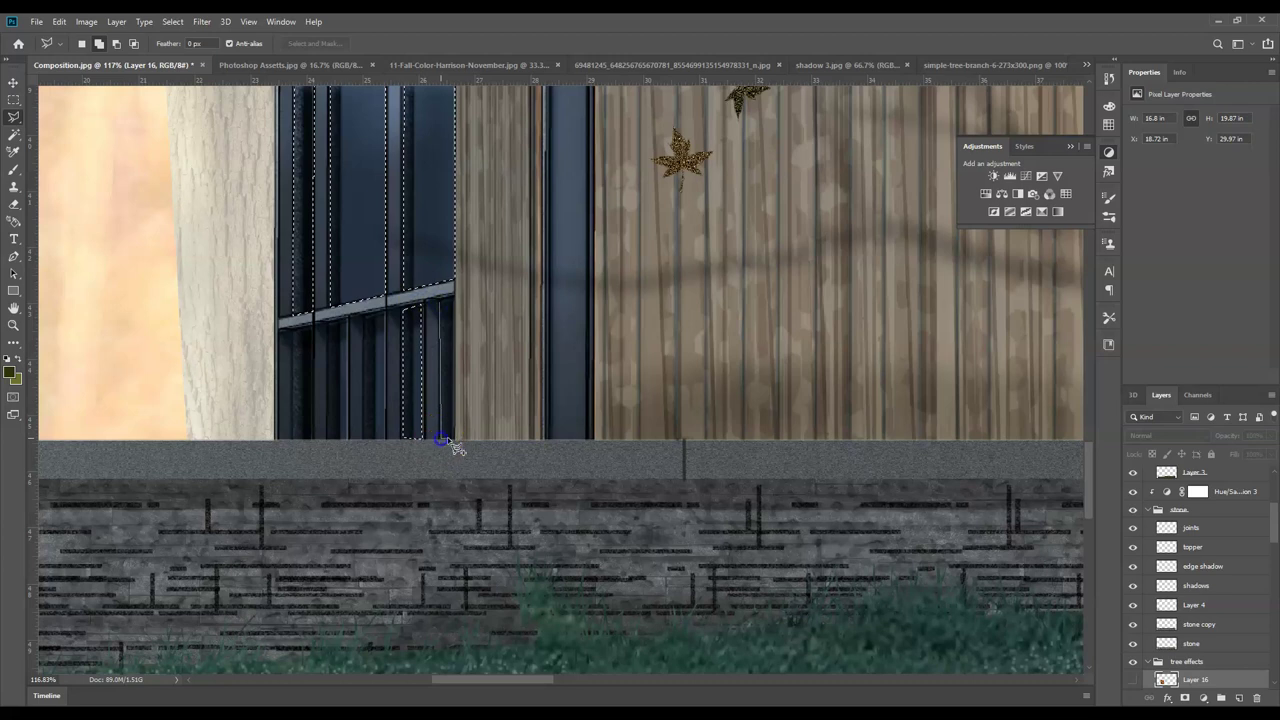
left_click(463, 314)
left_click(457, 296)
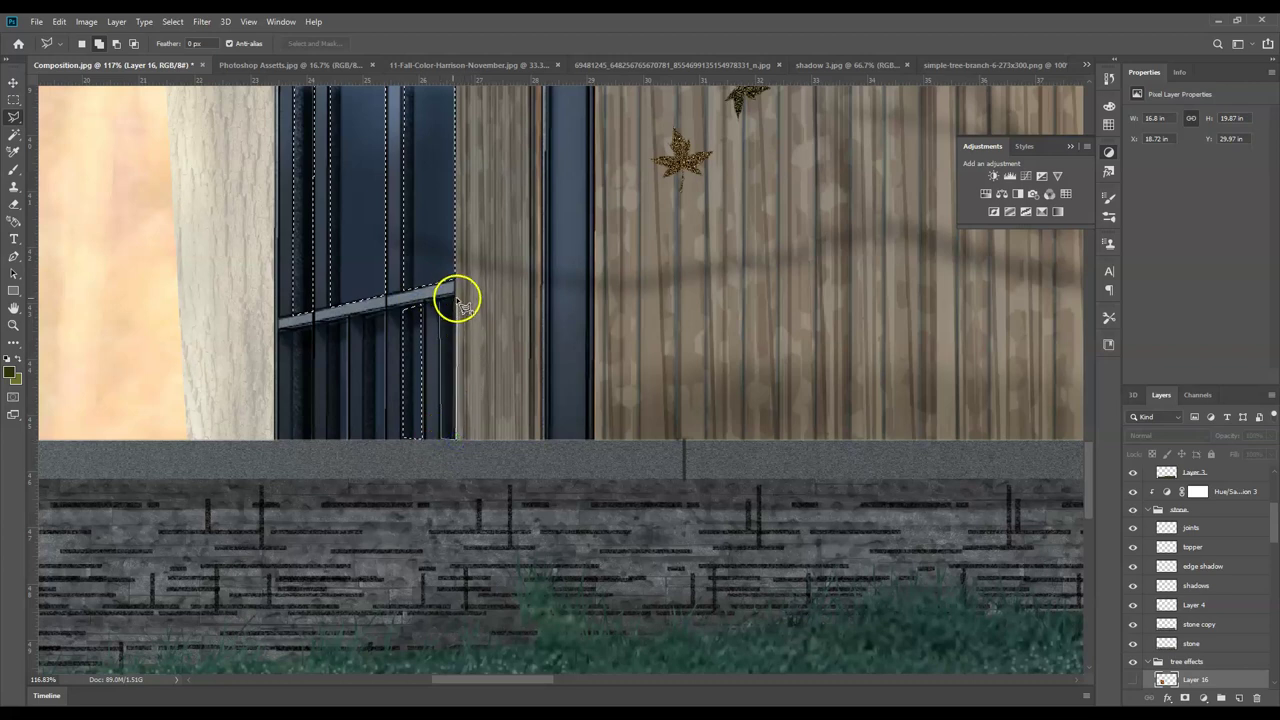
- Add the remaining lower glass strips between the railing bars of the house's left end to the window selection
left_click(391, 320)
left_click(366, 322)
left_click(366, 441)
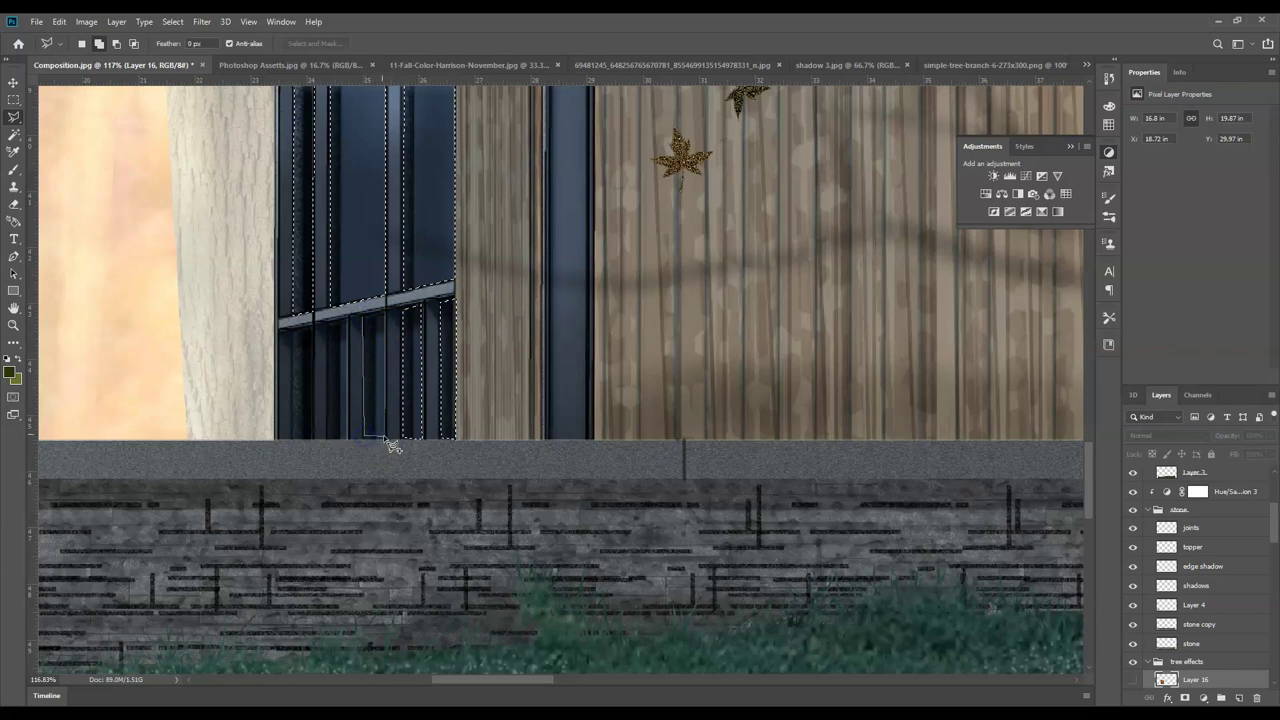
left_click(386, 440)
left_click(386, 309)
double_click(314, 325)
left_click(329, 329)
left_click(331, 437)
left_click(349, 323)
double_click(306, 334)
left_click(296, 328)
left_click(318, 336)
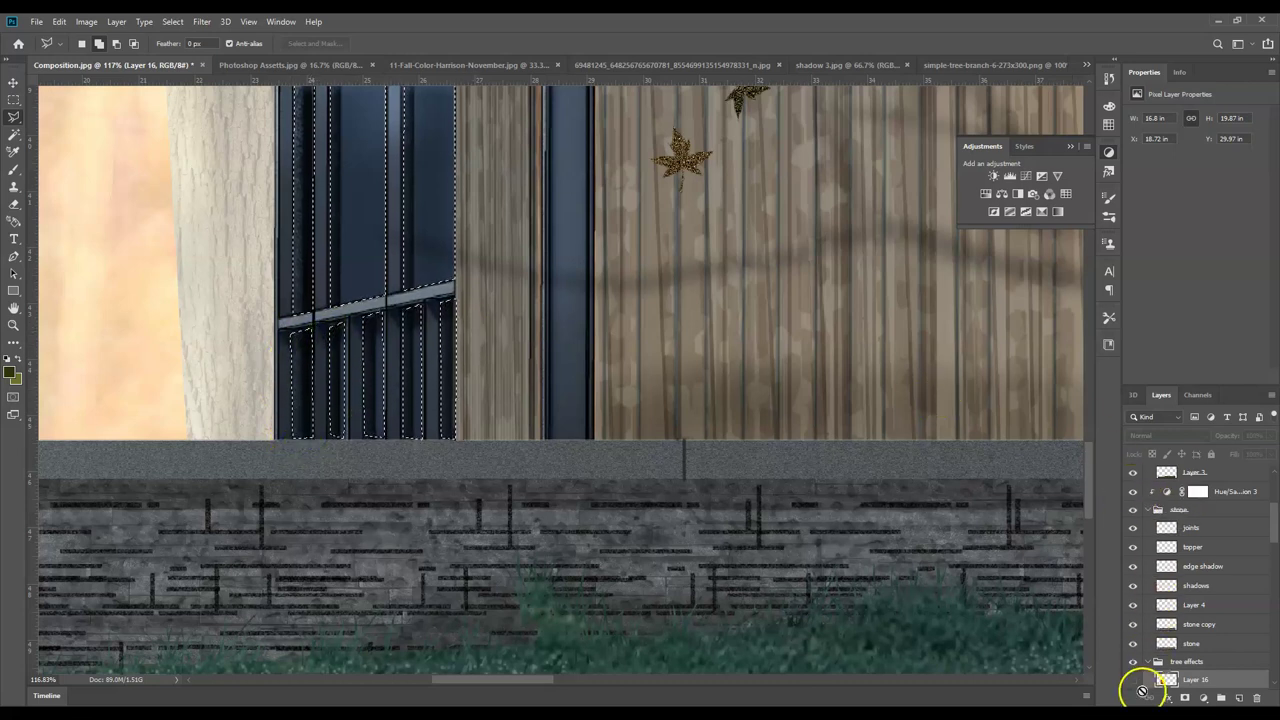
- Show the forest layer, invert the selection and delete the forest outside the window panes
left_click(1136, 682)
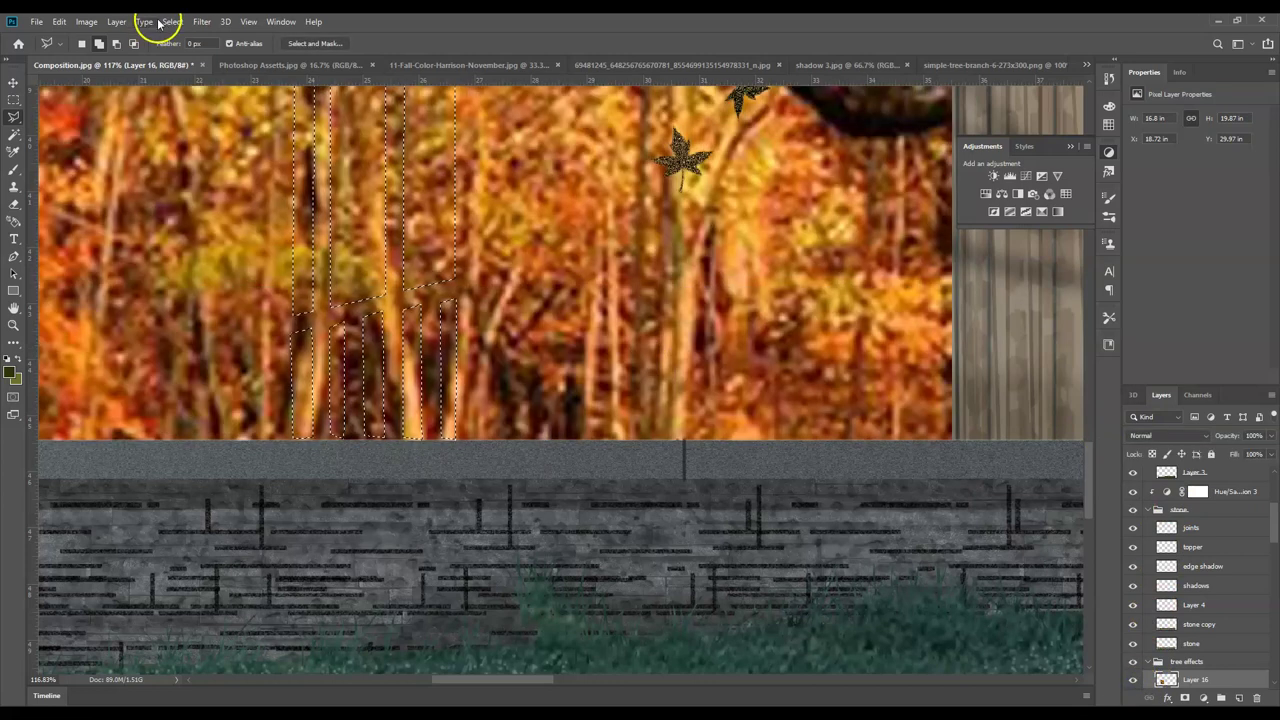
left_click(172, 22)
left_click(183, 74)
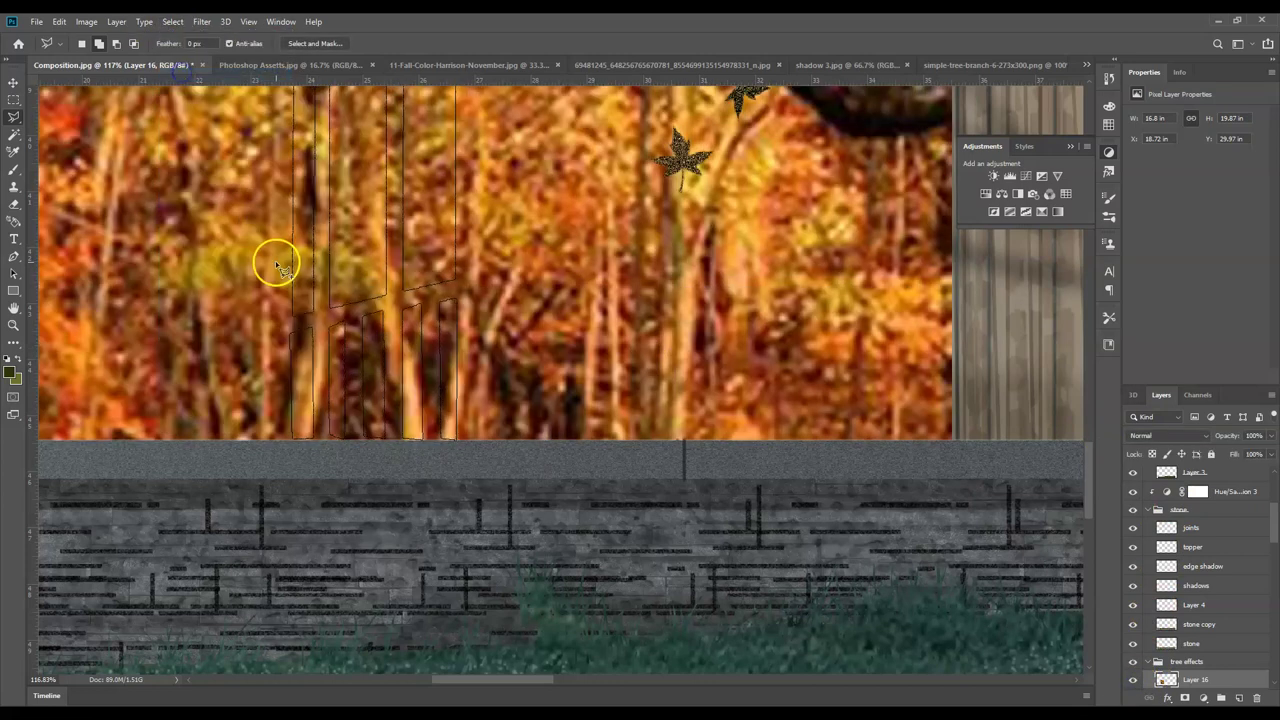
key("Delete")
key("ctrl+shift+d")
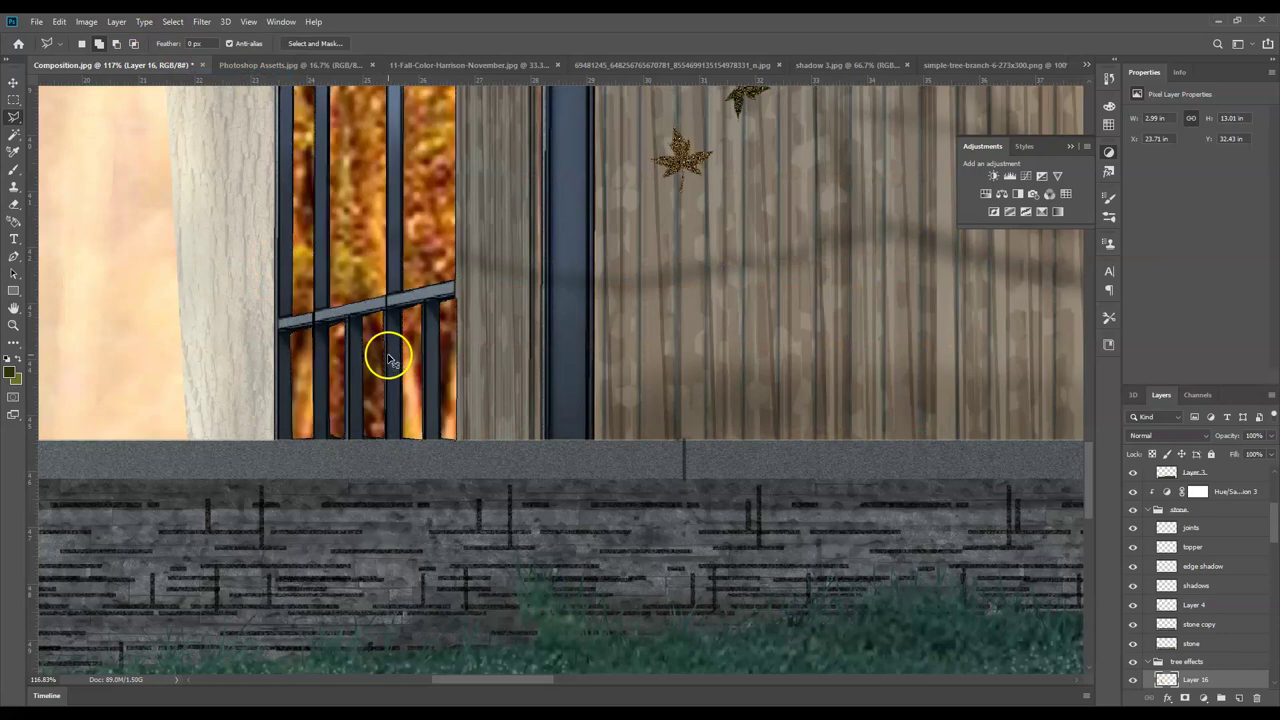
- Set the opacity of the left-end forest reflection layer to 75%
scroll(390, 360, "down", 10)
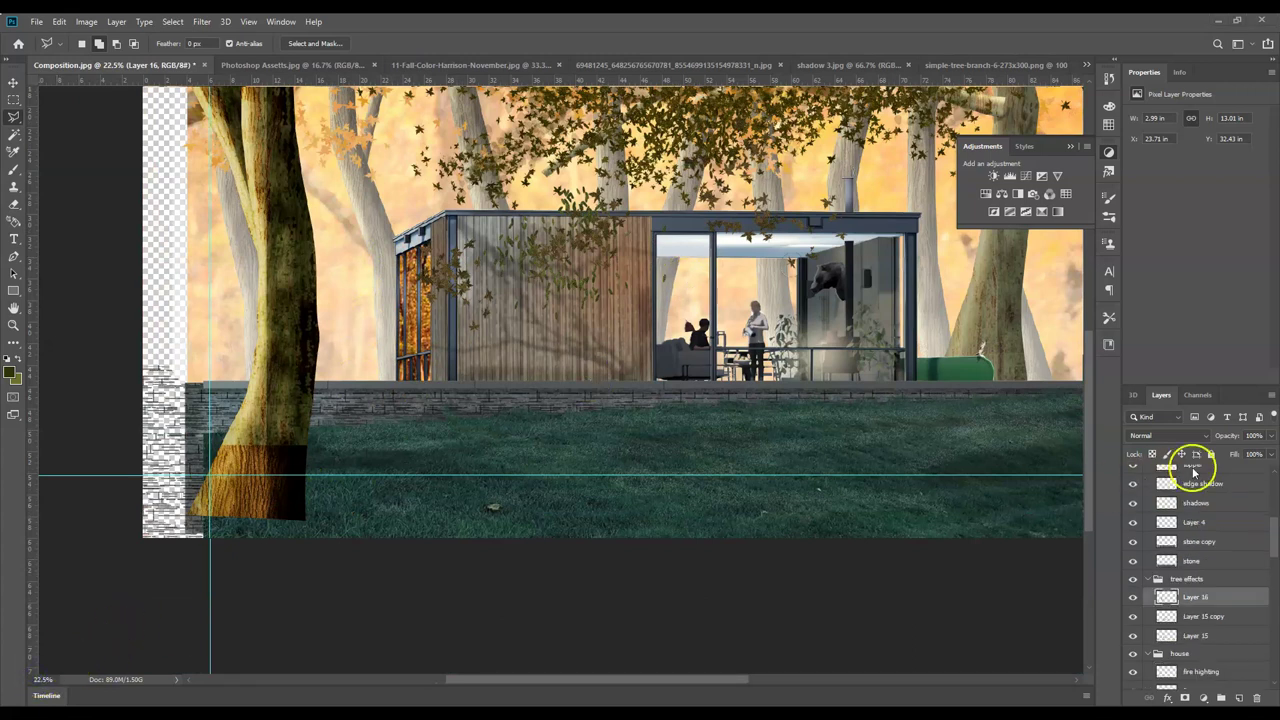
left_click_drag(1270, 456, 1259, 456)
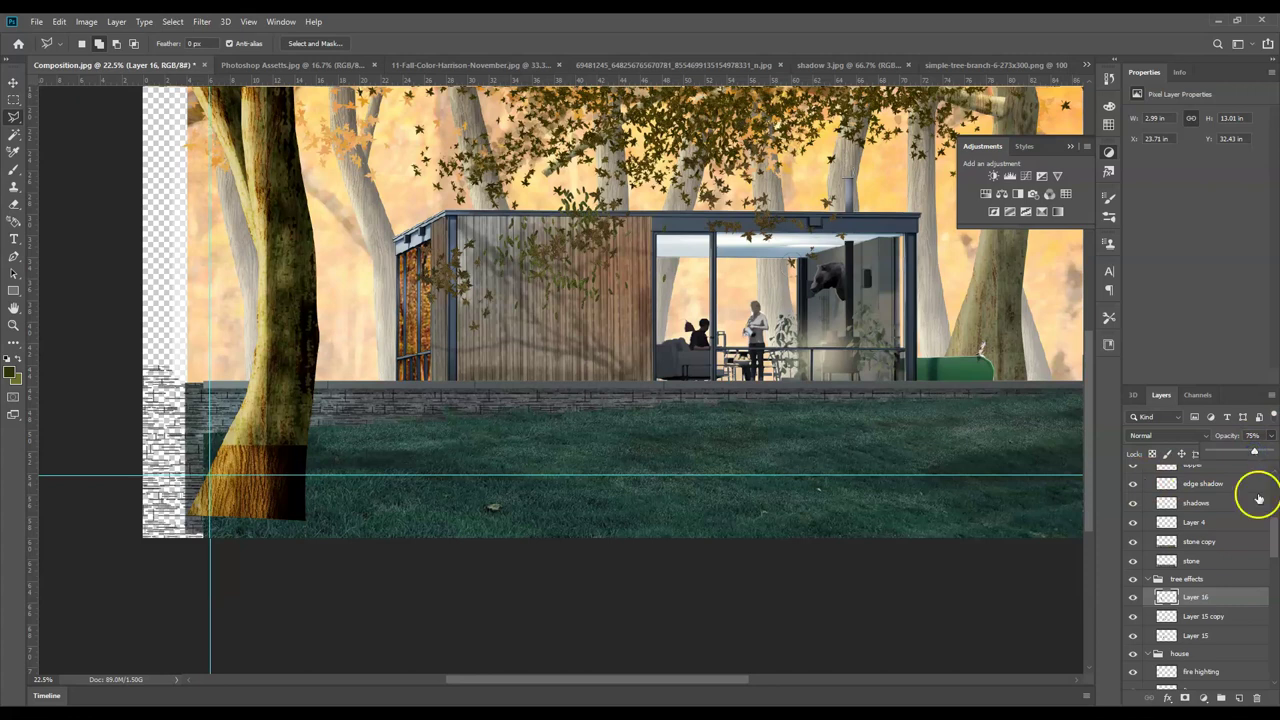
left_click(1240, 597)
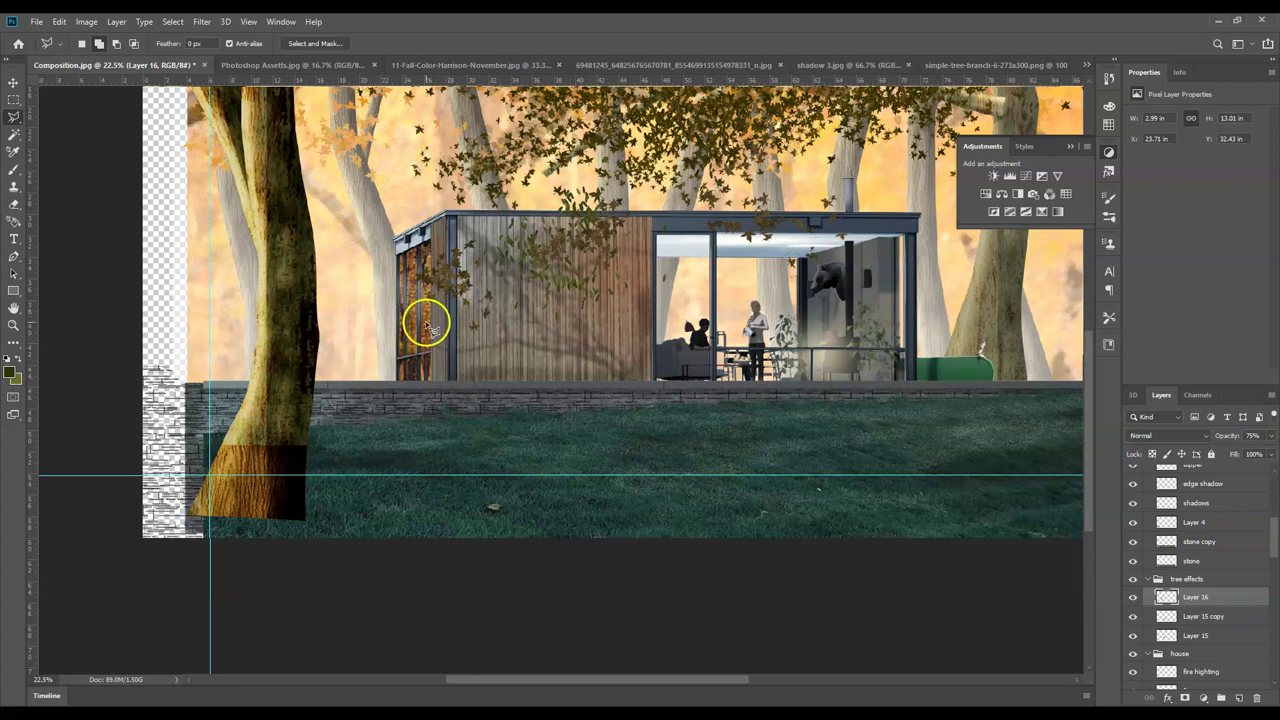
- Apply Angled Strokes (direction balance 100, stroke length 50, sharpness 5) with two Paint Daubs effects to the reflection from the Filter Gallery
left_click(204, 22)
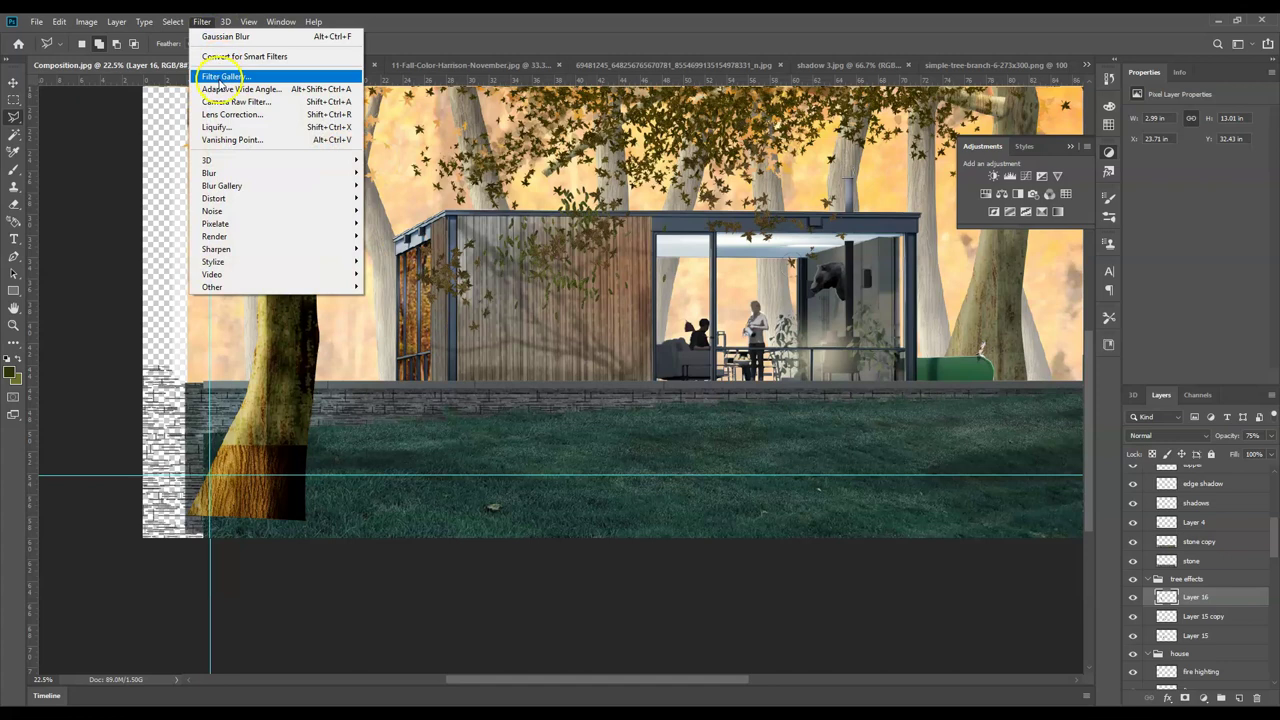
left_click(220, 76)
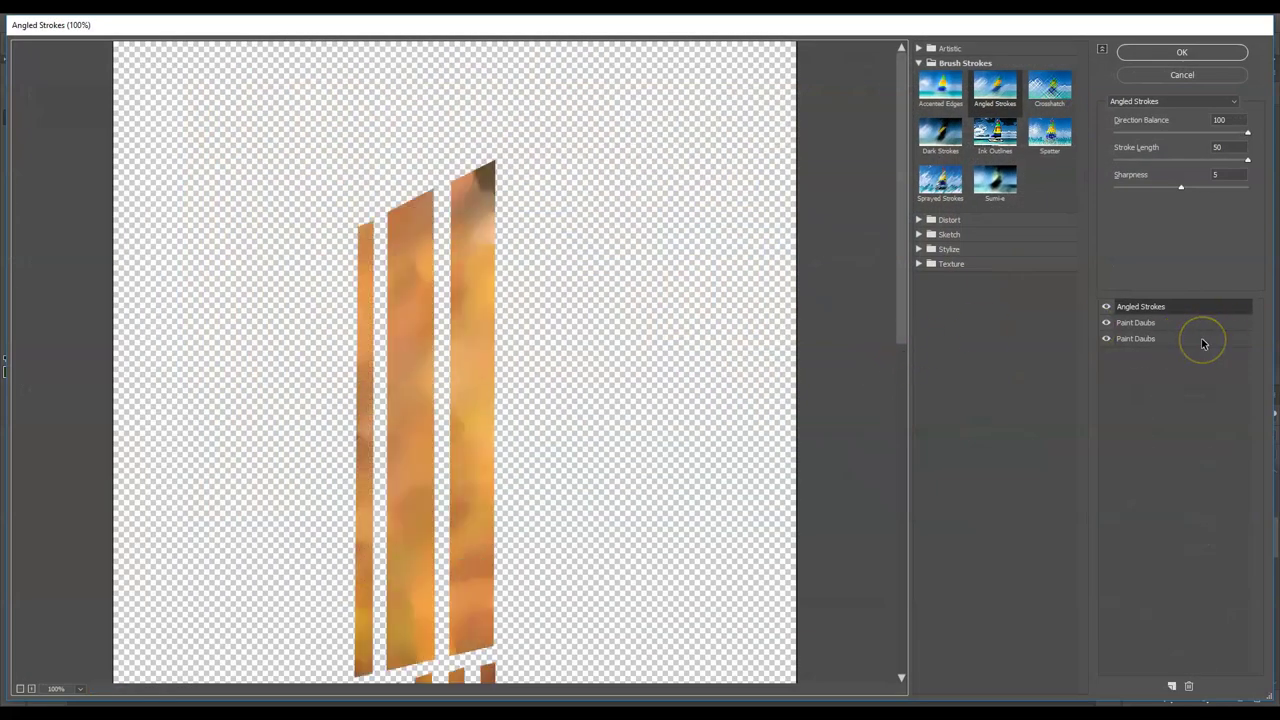
left_click(1182, 52)
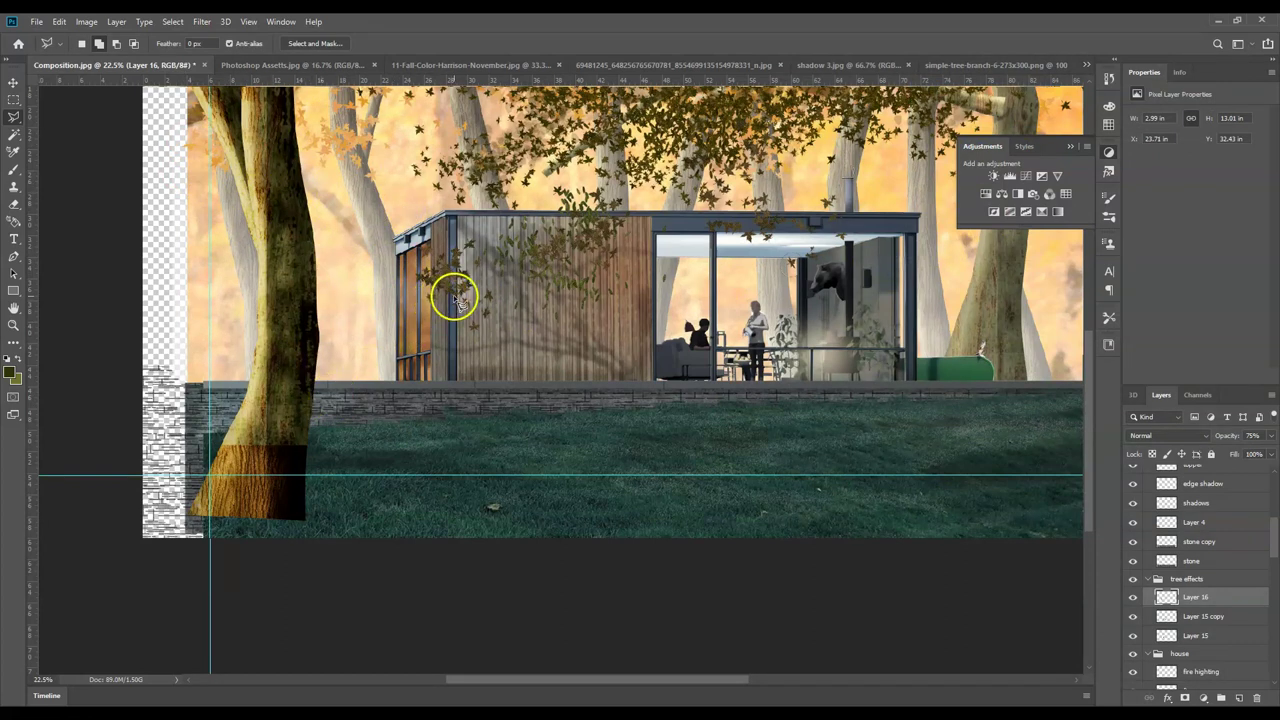
scroll(434, 277, "down", 3)
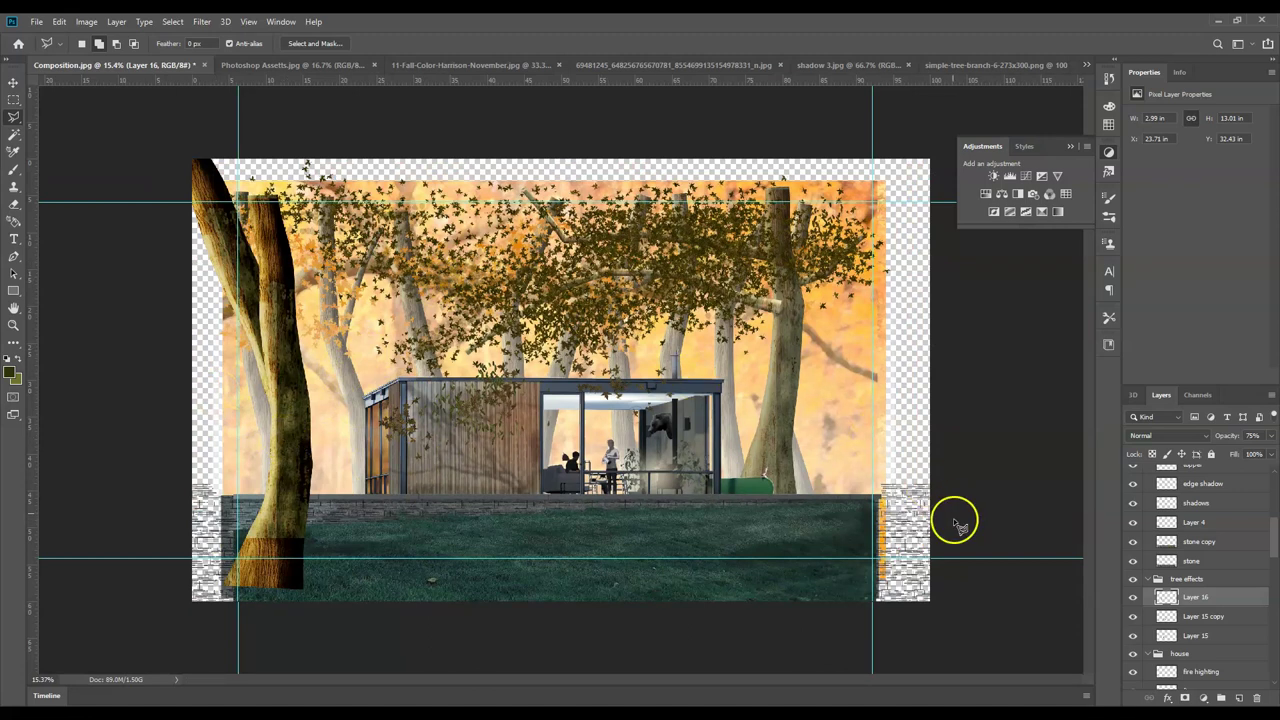
- Copy a rectangular area of orange foliage below the long branch at the right end of the autumn woods photo
left_click(591, 64)
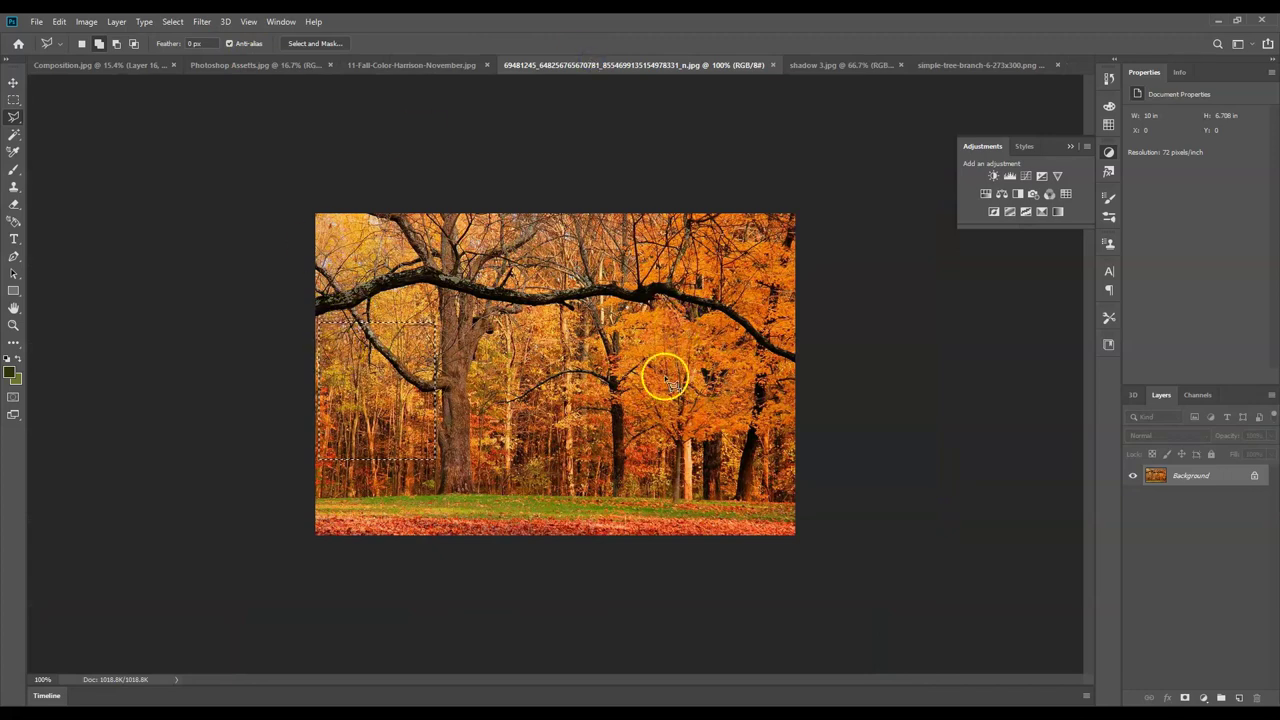
key("ctrl+d")
left_click(13, 99)
left_click_drag(623, 314, 752, 470)
- Paste the foliage into the composition and enlarge it to about 16 by 19.7 in over the right part of the house's front glazing
left_click(118, 64)
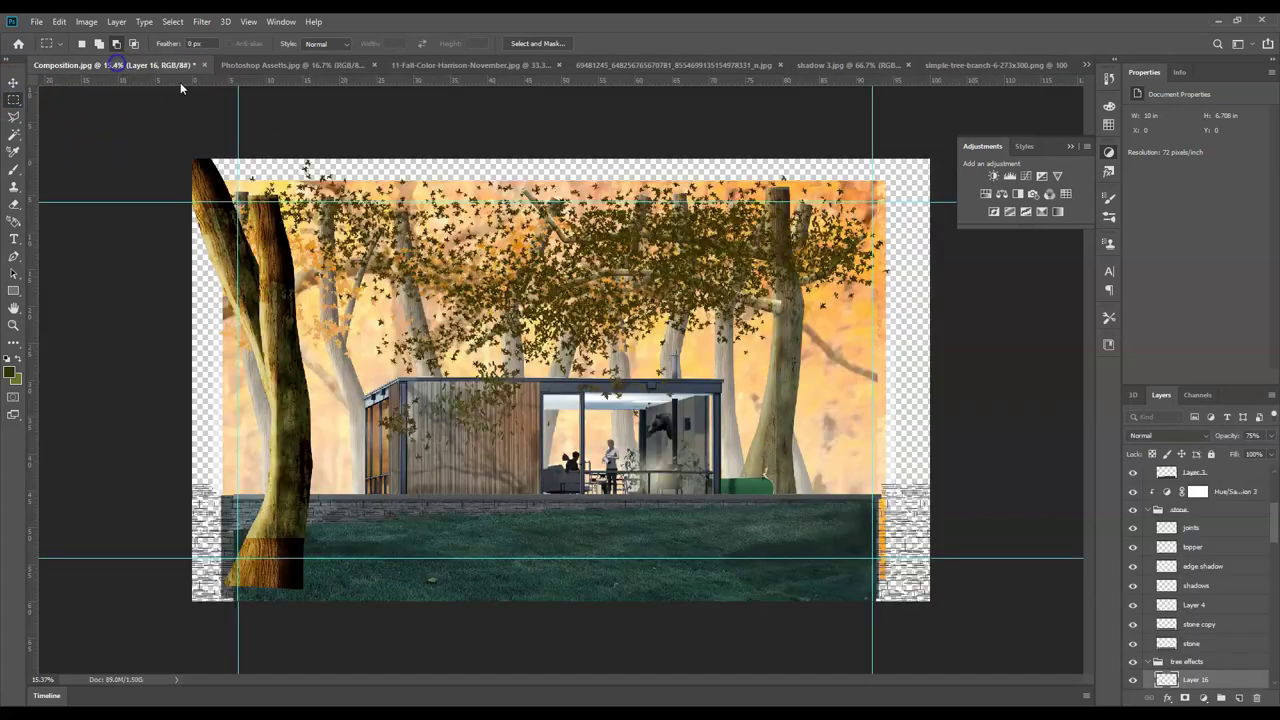
key("ctrl+v")
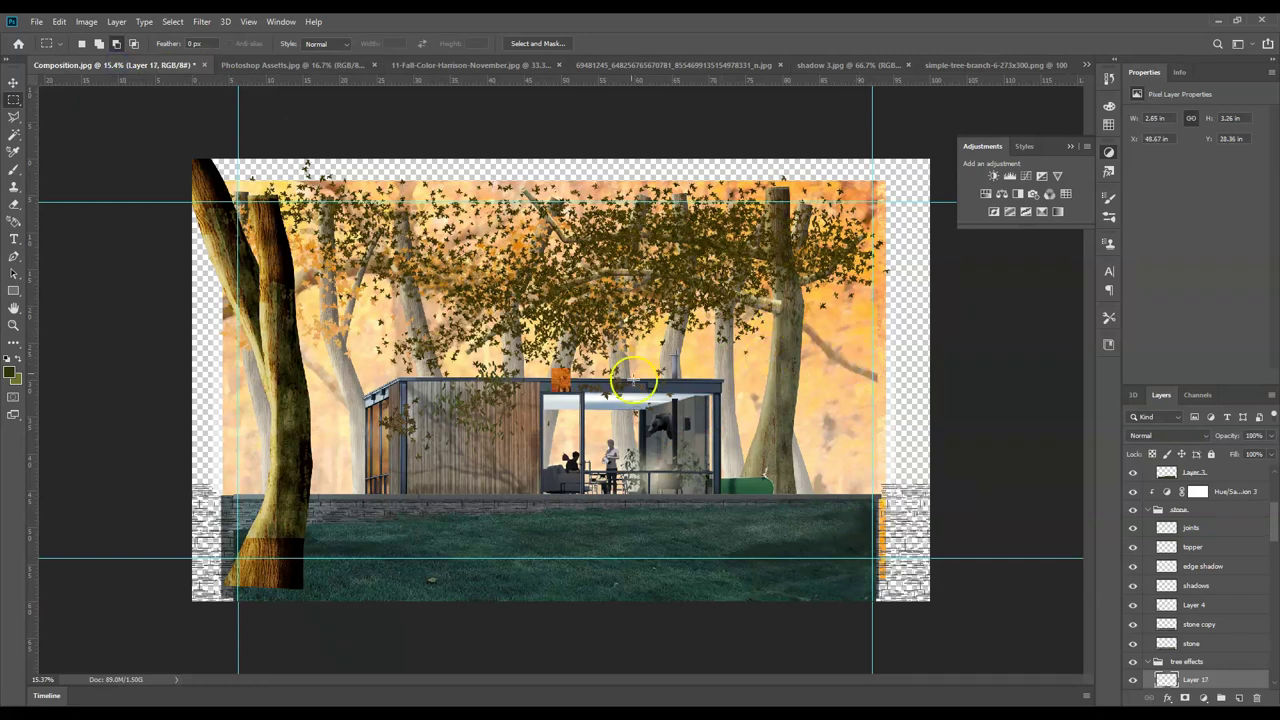
left_click(20, 86)
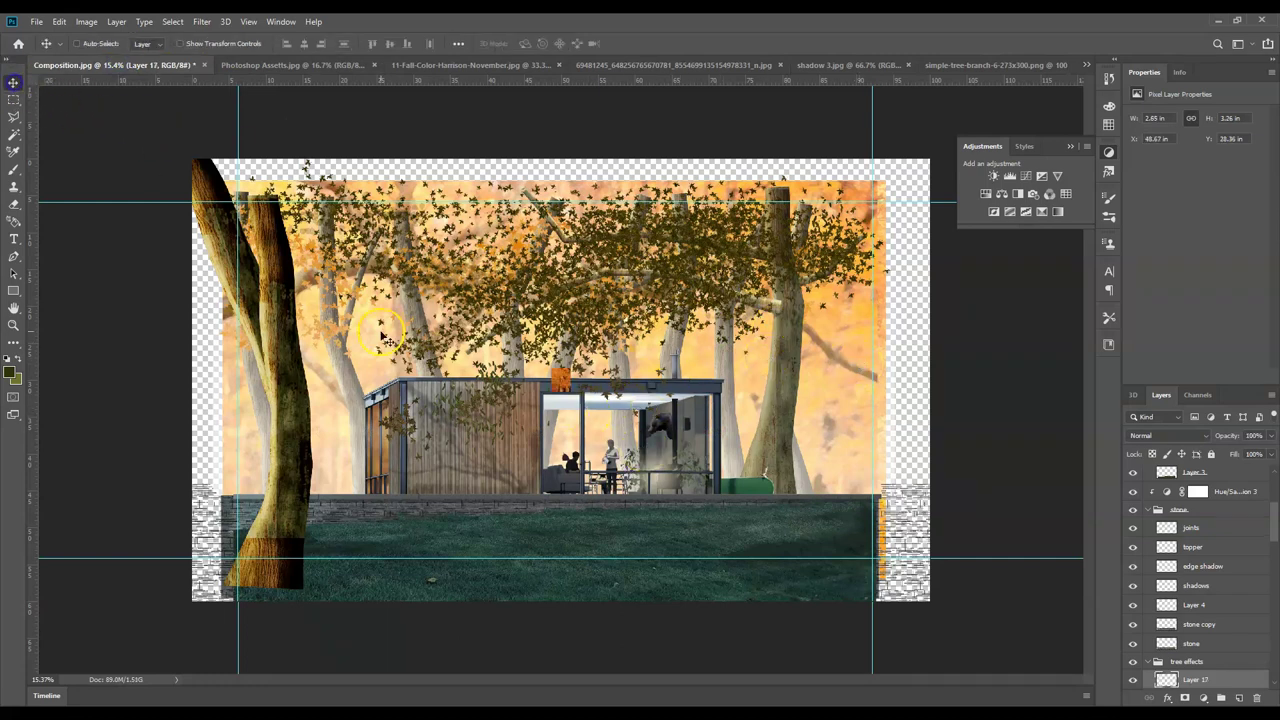
left_click_drag(559, 380, 705, 400)
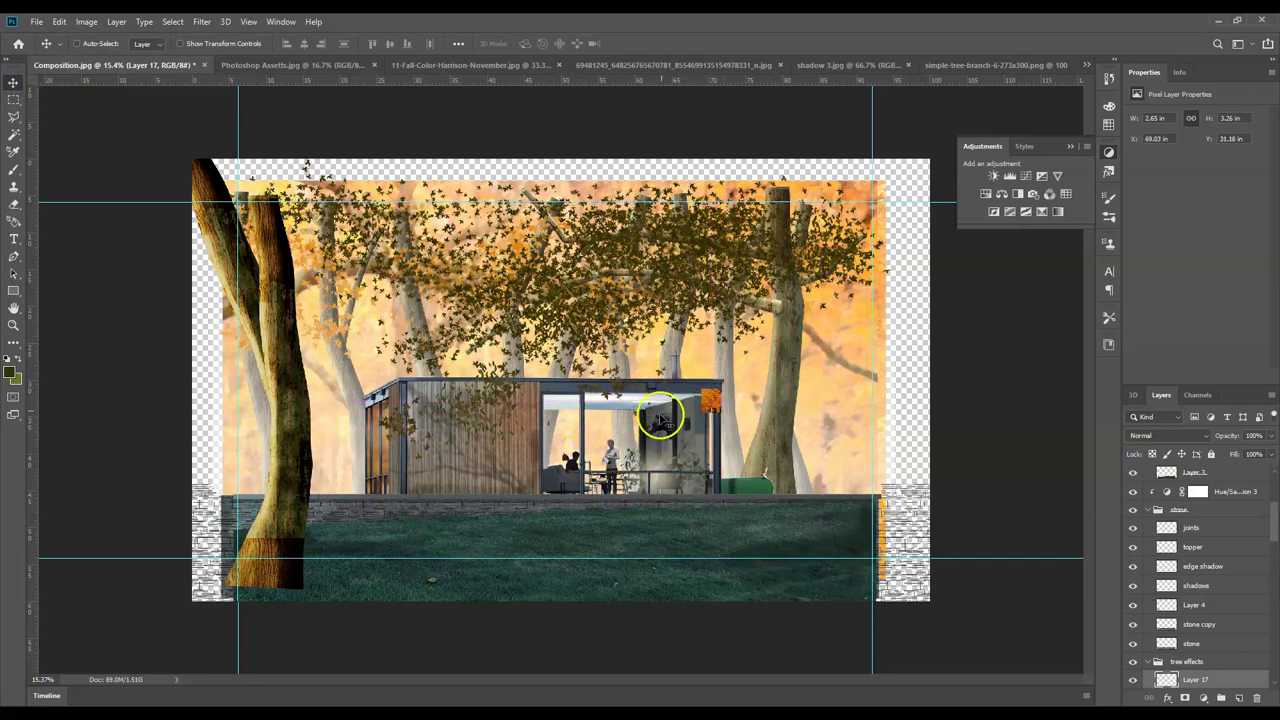
key("ctrl")
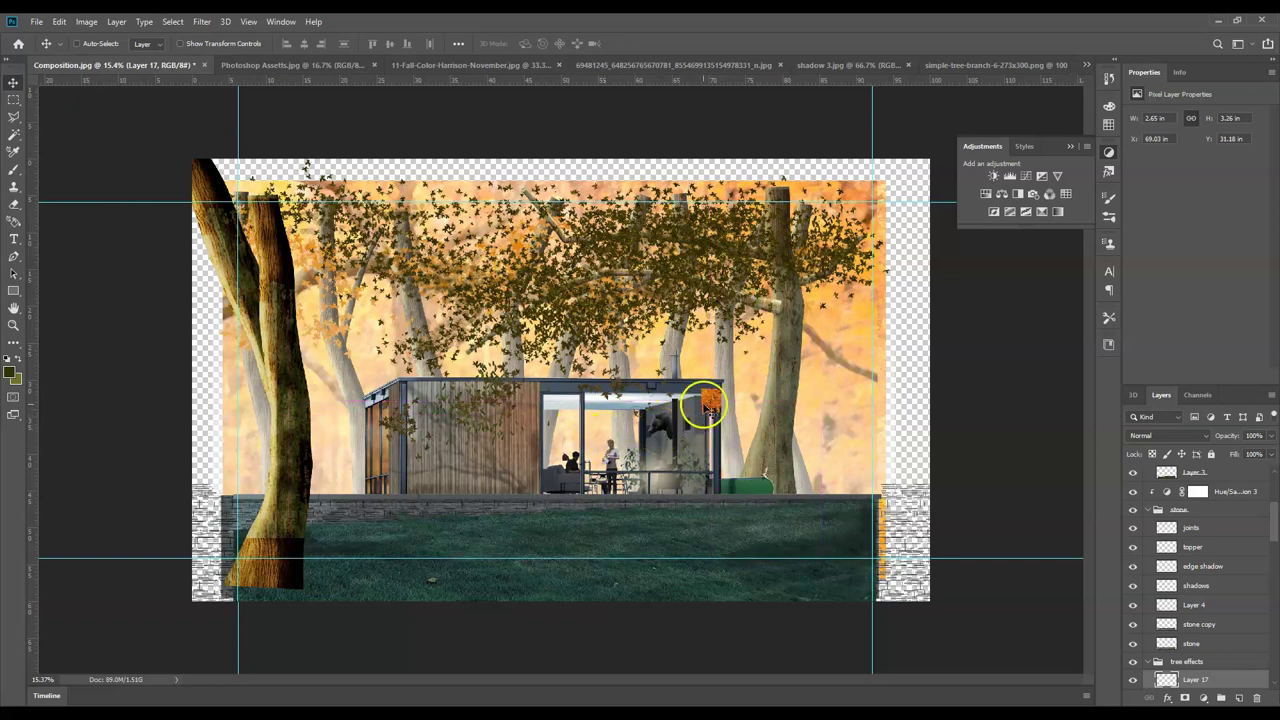
key("ctrl+t")
left_click(705, 413)
left_click_drag(690, 423, 577, 510)
left_click_drag(674, 446, 675, 412)
key("Return")
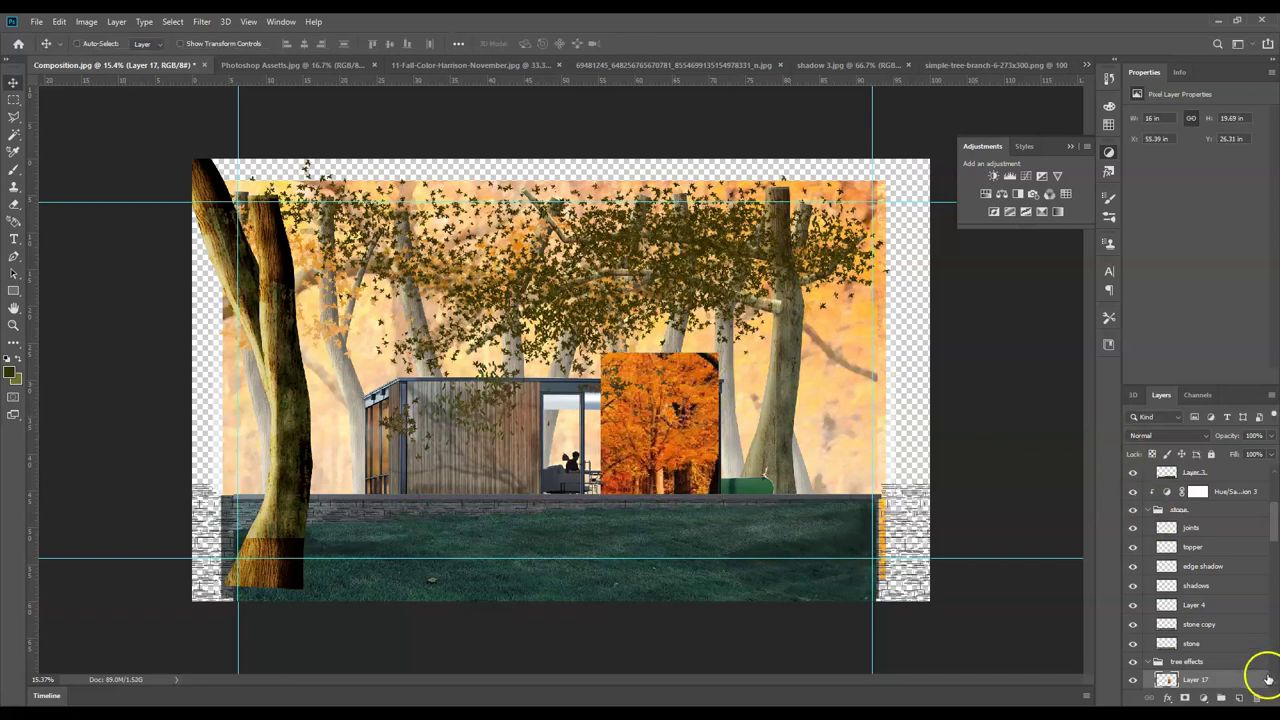
- Hide the pasted foliage layer and outline the large front glass pane and the panes below its rail with the Polygonal Lasso
left_click(1133, 680)
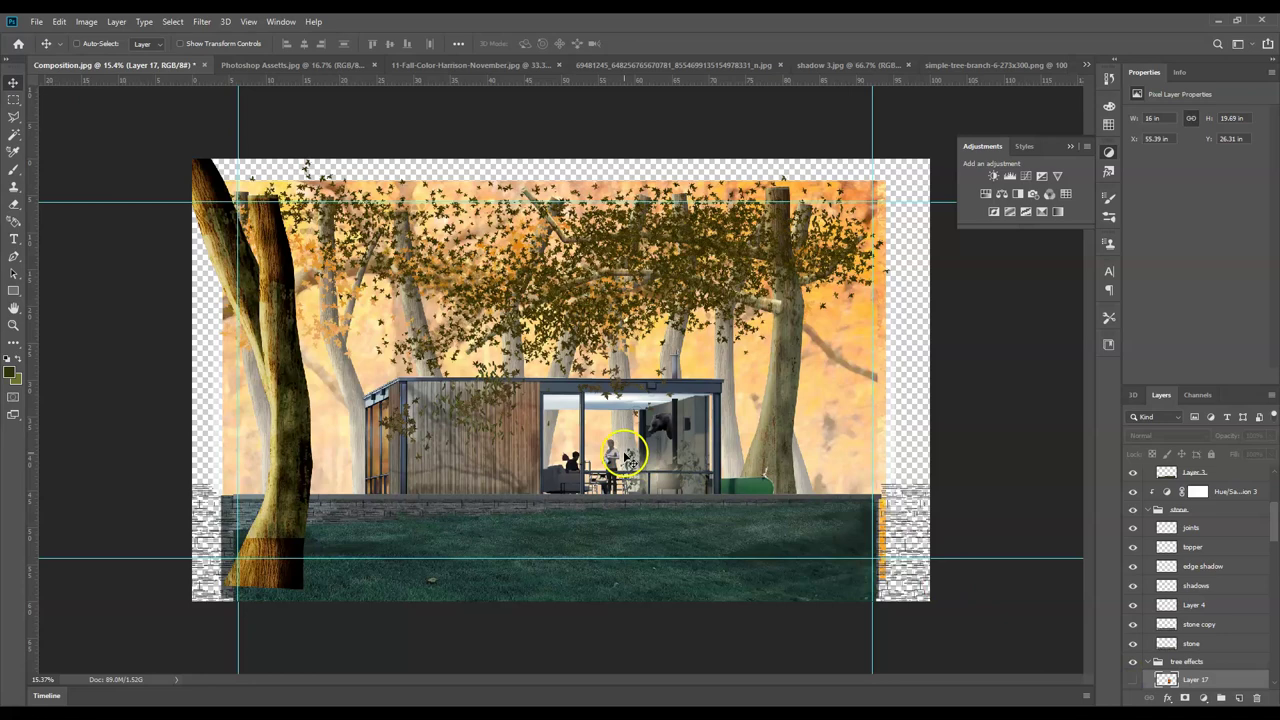
scroll(682, 456, "up", 2)
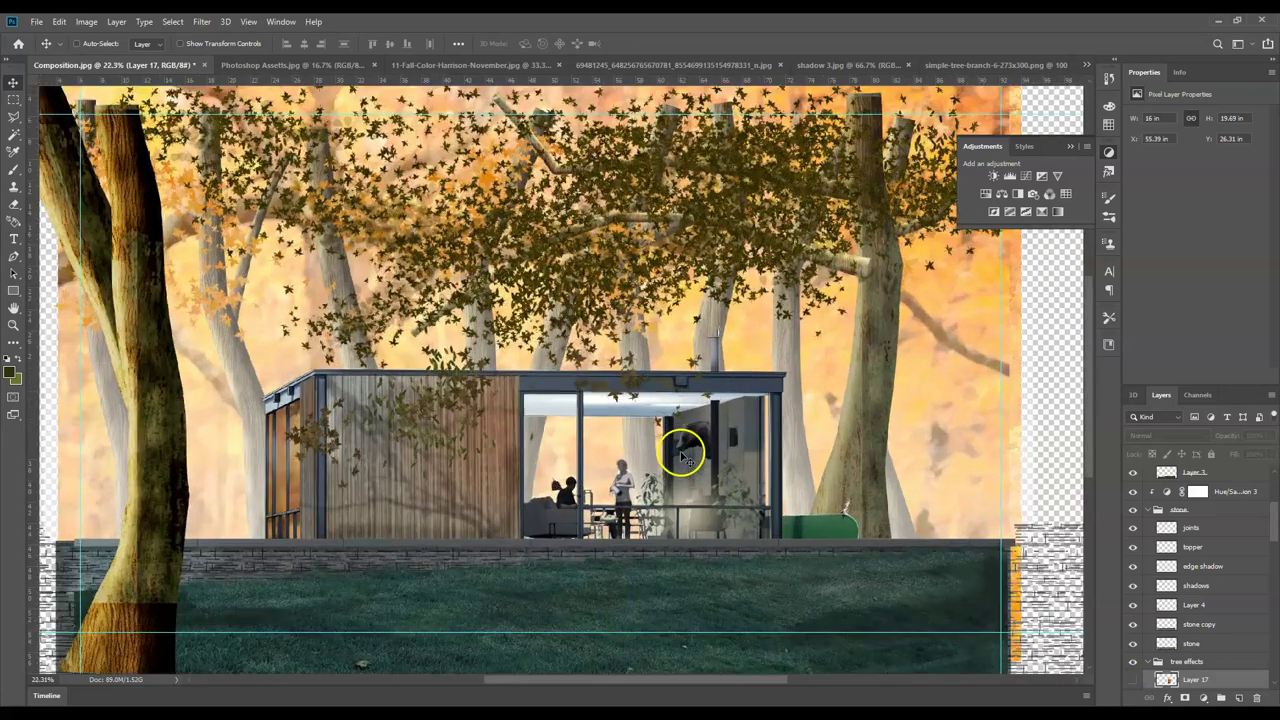
scroll(682, 456, "up", 5)
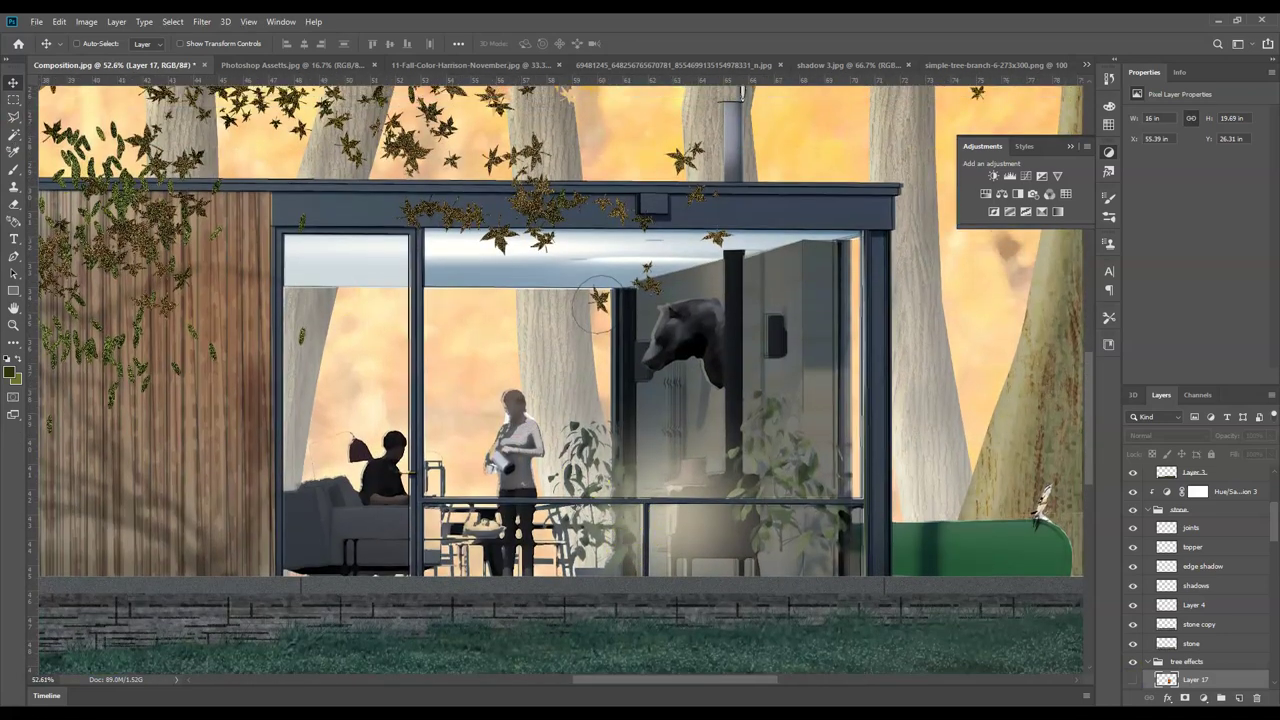
left_click(13, 116)
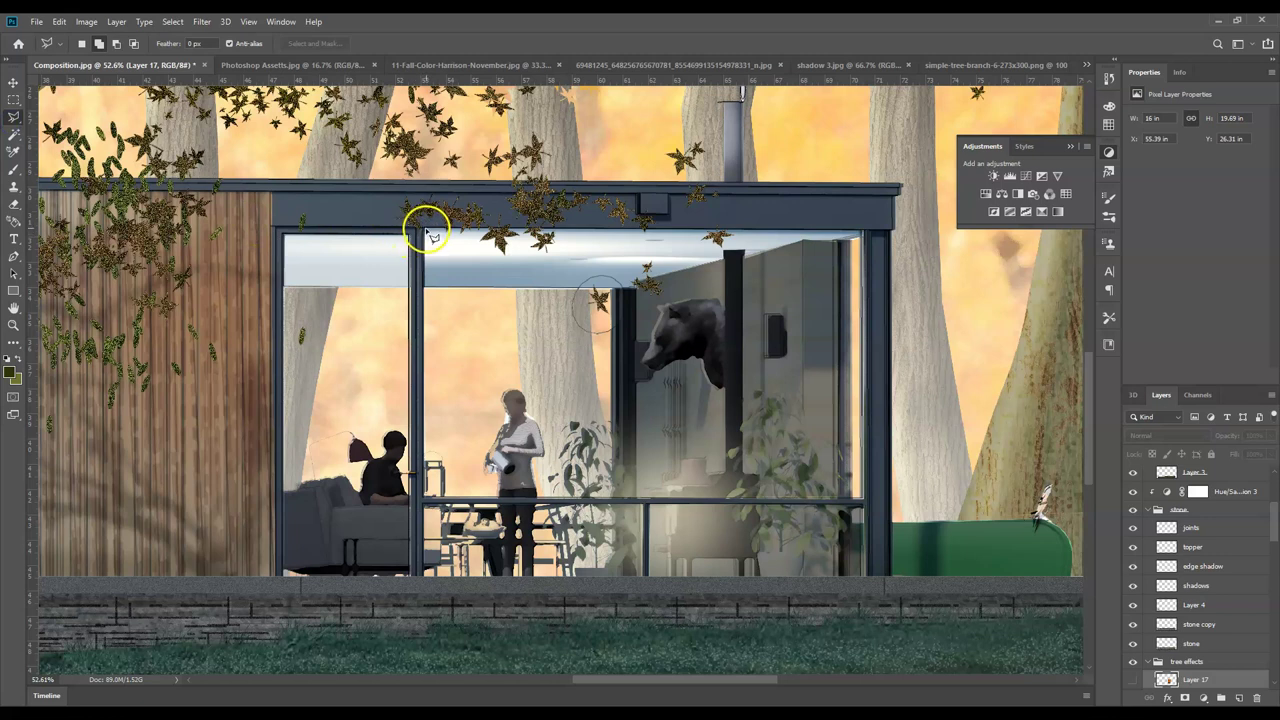
mouse_move(430, 236)
left_mouse_down()
mouse_move(868, 240)
mouse_move(851, 229)
mouse_move(849, 495)
mouse_move(420, 497)
mouse_move(416, 288)
mouse_move(443, 251)
mouse_move(545, 235)
left_mouse_up()
mouse_move(680, 568)
left_mouse_down()
mouse_move(652, 512)
mouse_move(529, 400)
mouse_move(831, 517)
mouse_move(851, 506)
mouse_move(851, 537)
mouse_move(860, 523)
mouse_move(862, 578)
mouse_move(651, 579)
mouse_move(648, 505)
left_mouse_up()
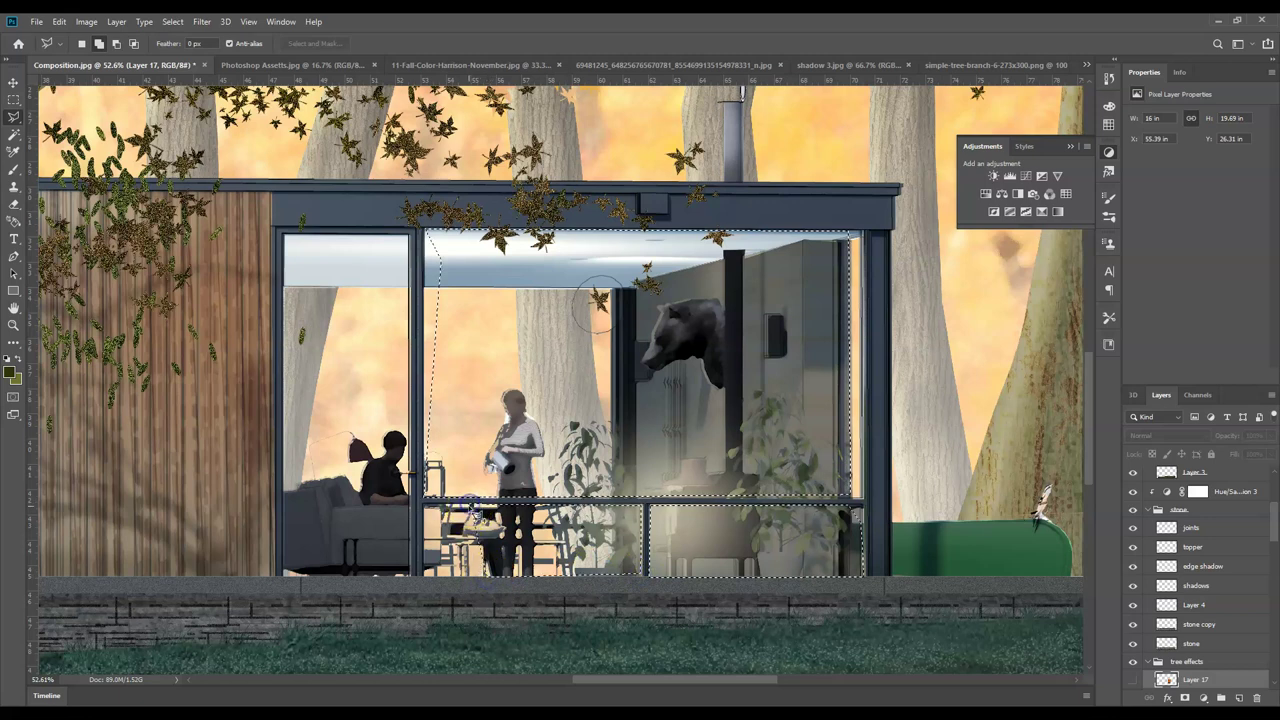
- Show the foliage layer and extend the selection along the base of the lower front panes
left_click(1133, 679)
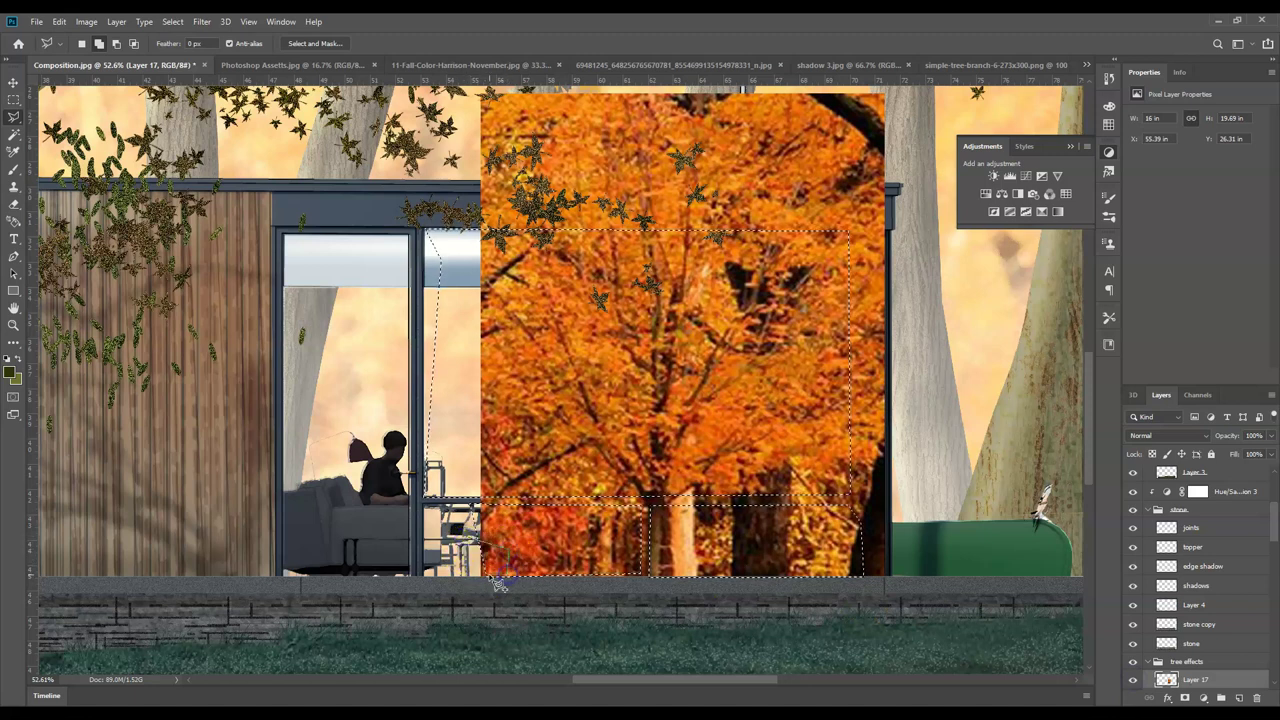
left_click(460, 555)
left_click(893, 578)
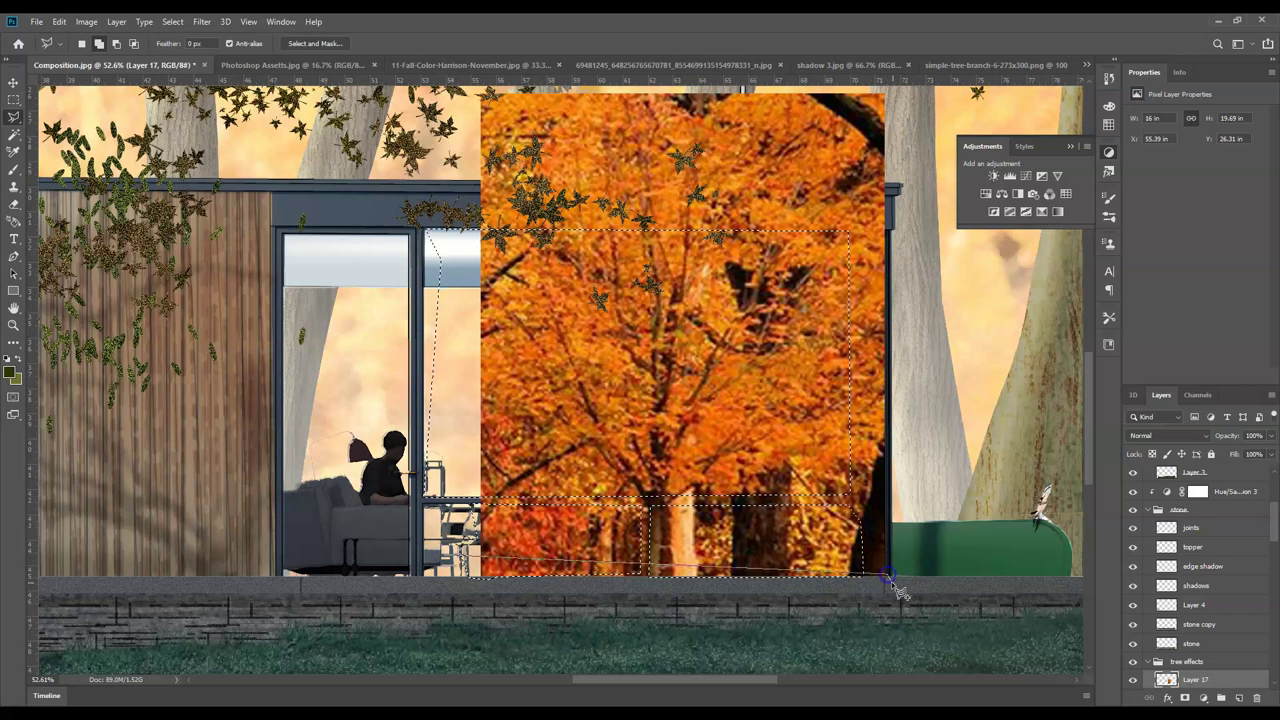
left_click(466, 615)
left_click(422, 568)
left_click(640, 555)
double_click(614, 491)
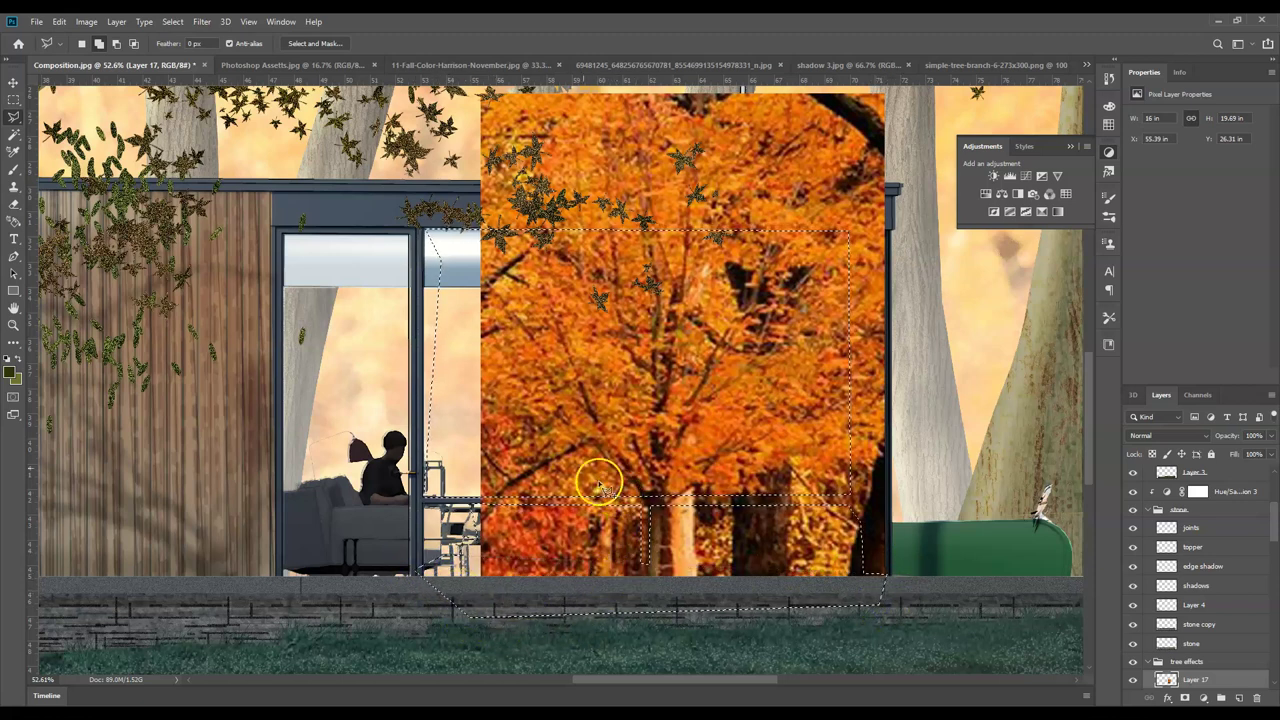
- Invert the selection, delete the foliage outside the front glass panes, and deselect
left_click(172, 21)
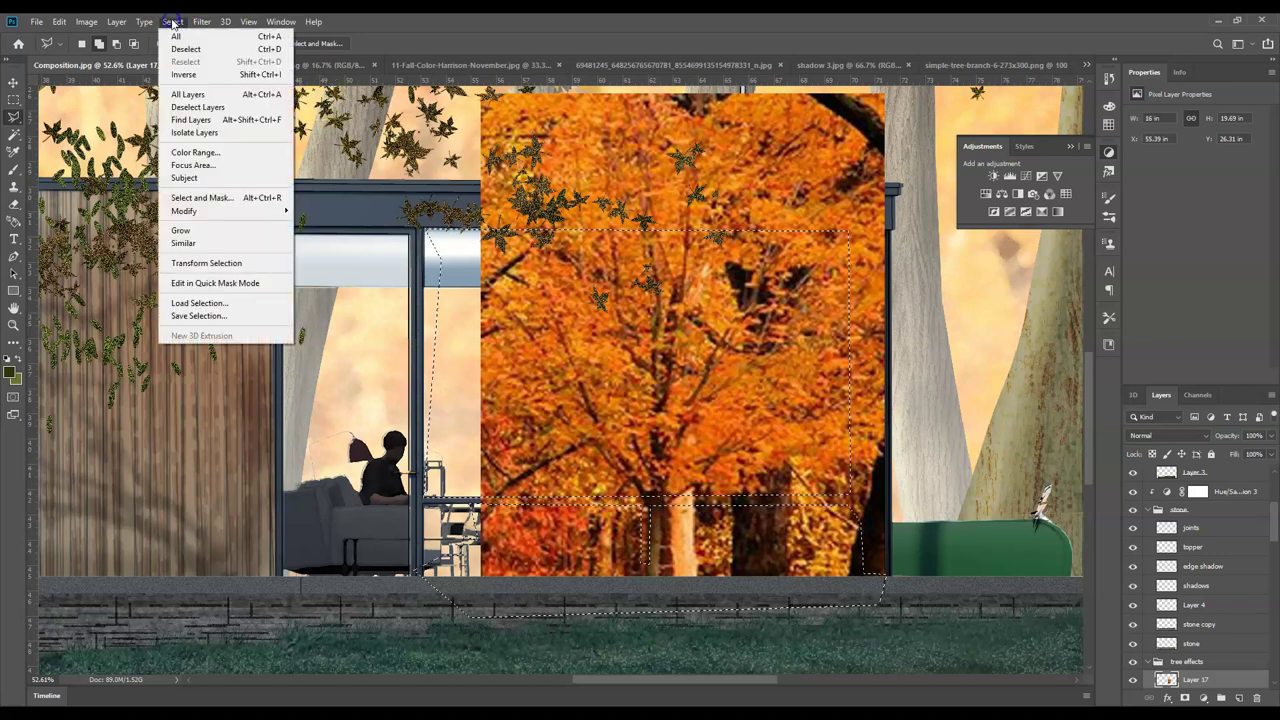
left_click(608, 455)
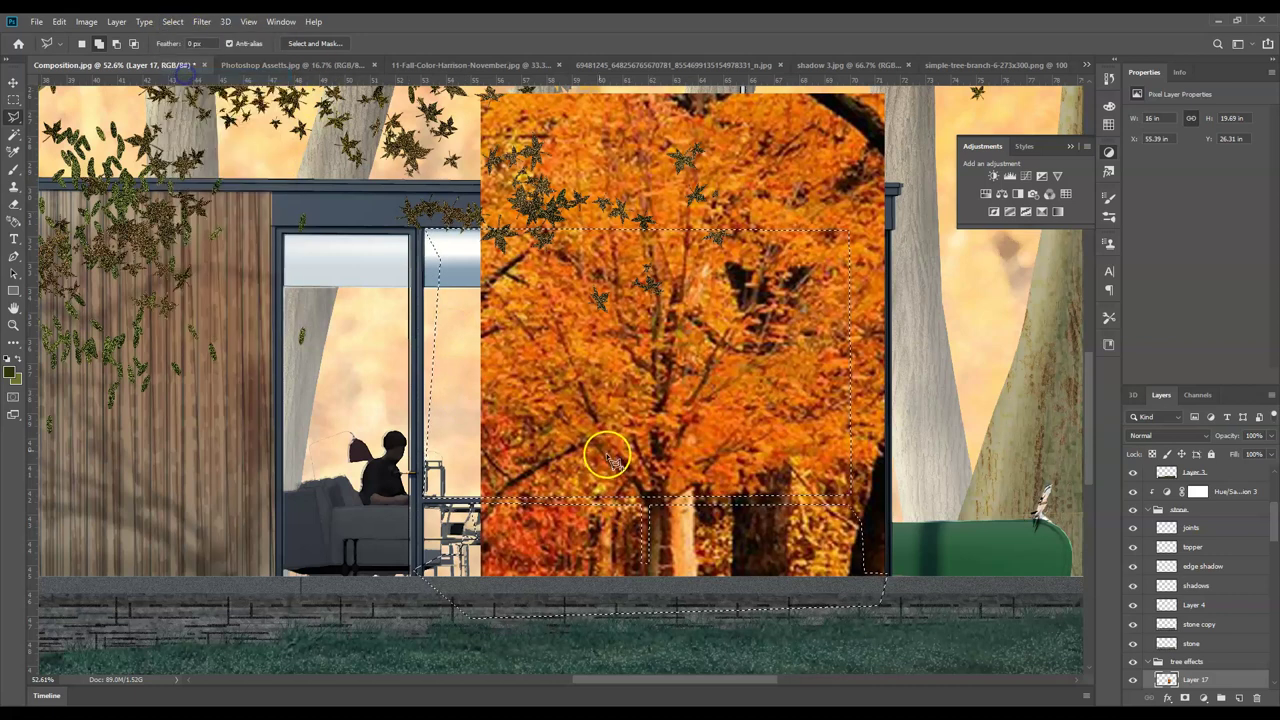
key("ctrl+shift+i")
key("Delete")
key("ctrl+d")
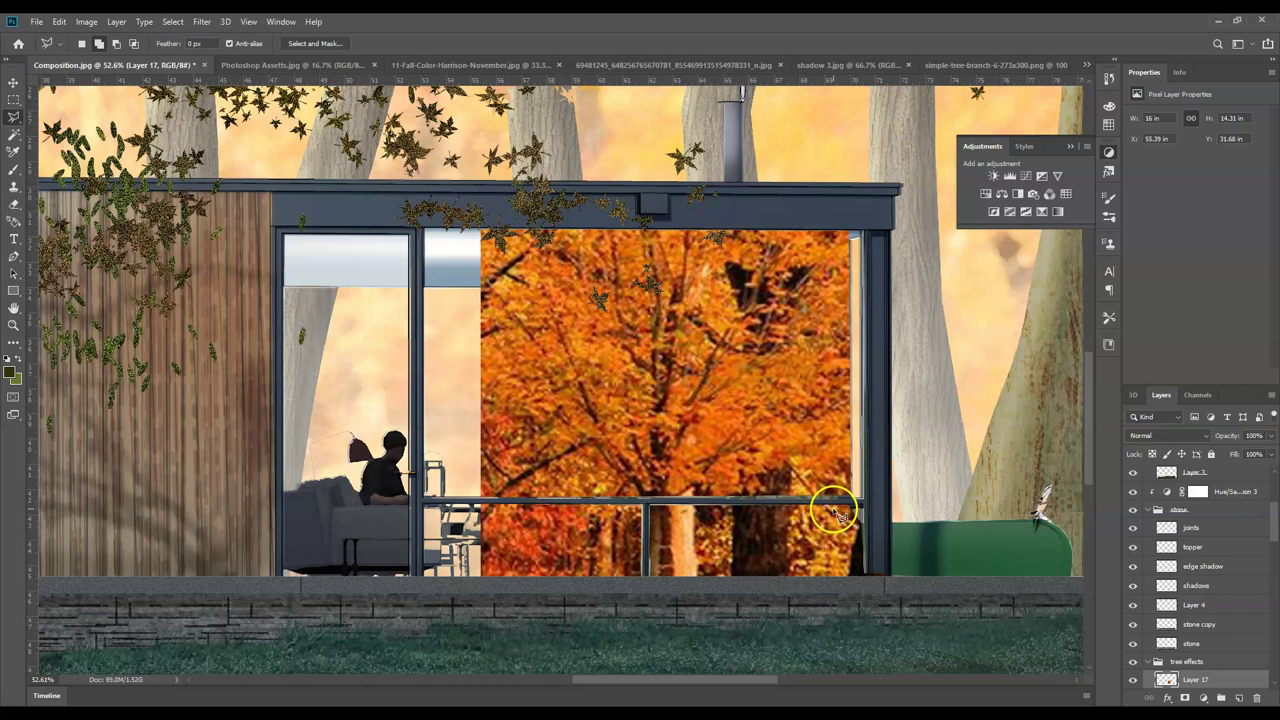
- Add a layer mask to the foliage reflection layer and try a radial gradient across it
left_click(1185, 699)
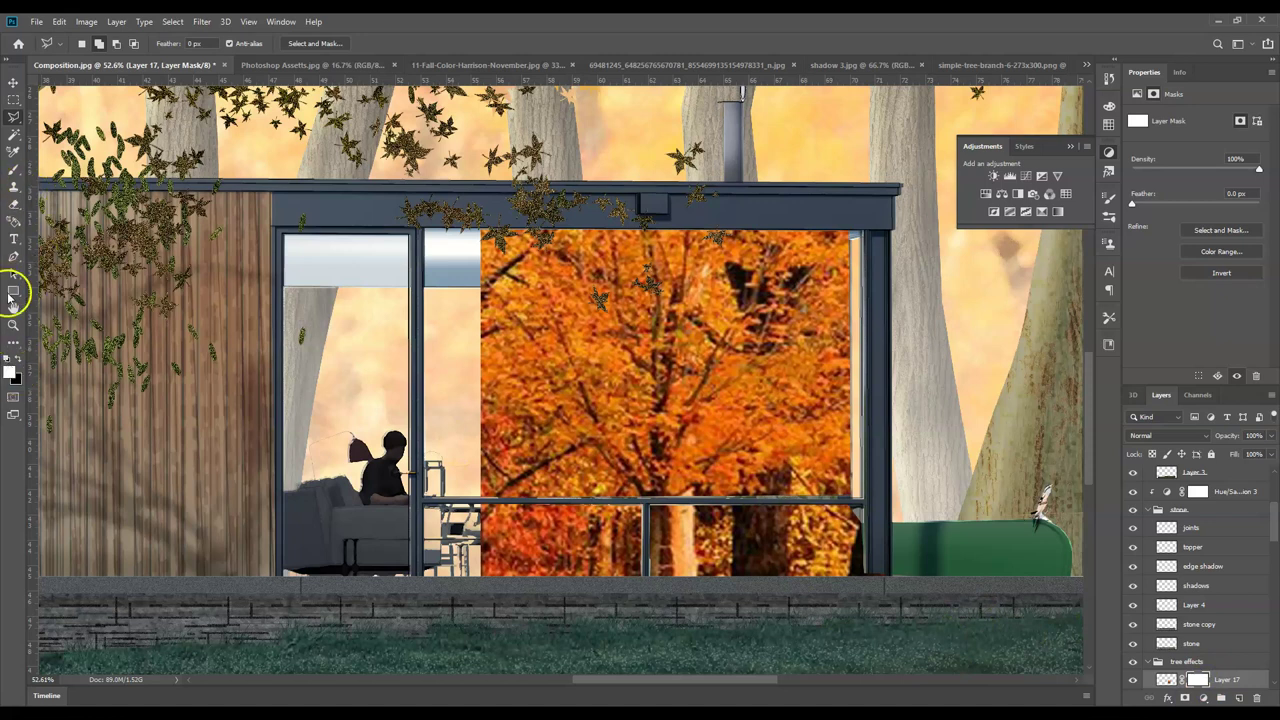
left_click(14, 342)
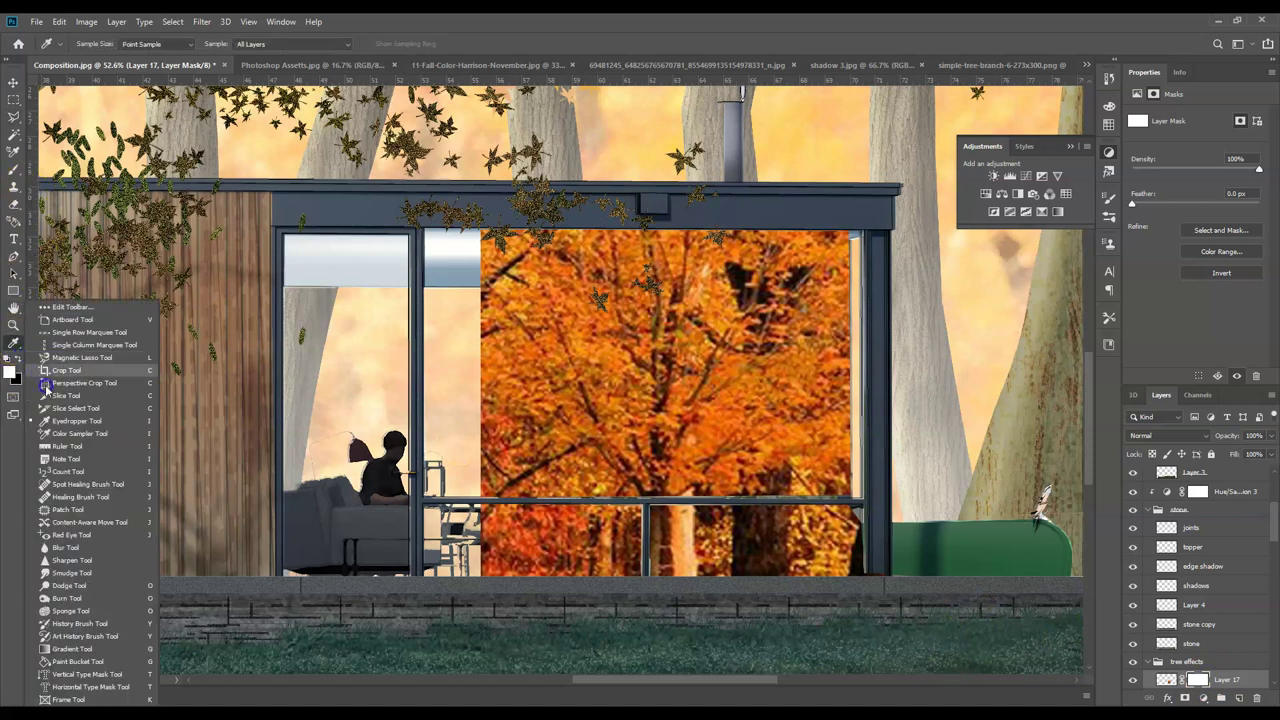
left_click(96, 648)
left_click(168, 43)
left_click_drag(782, 298, 583, 452)
left_click(1196, 679)
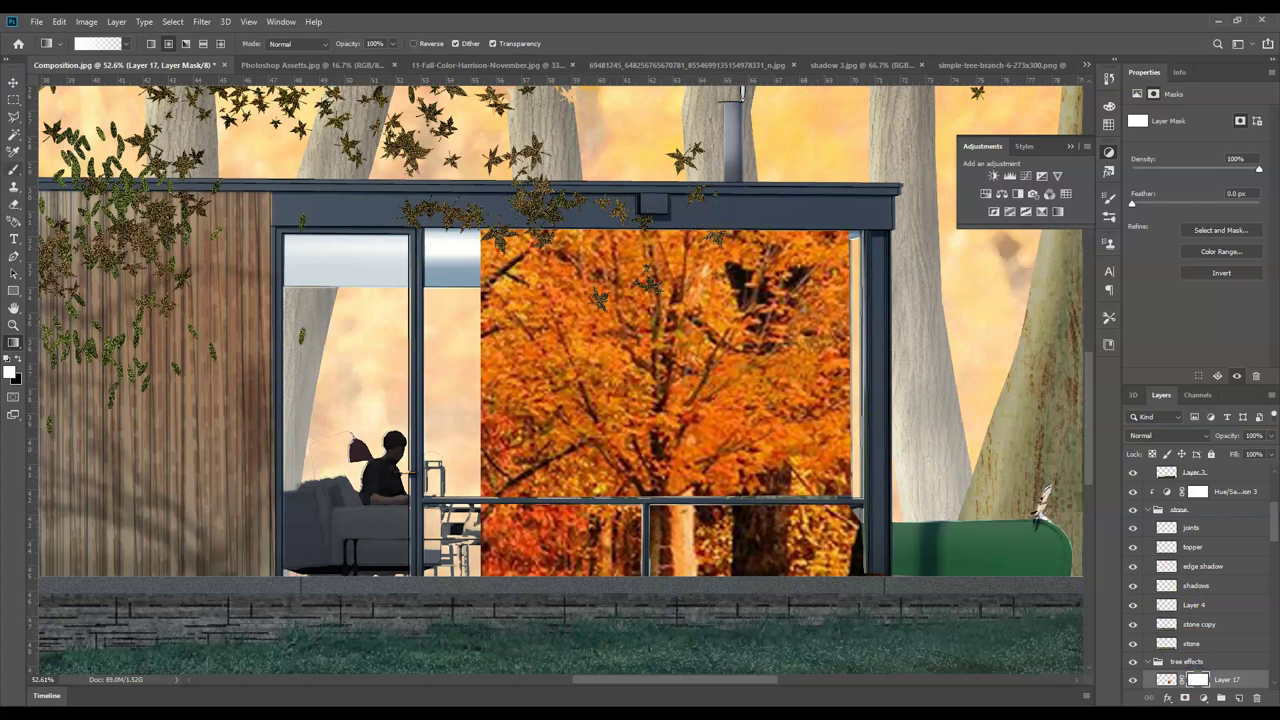
- Choose the Foreground to Background gradient and apply it on the mask, fading the foliage outward toward the edges of the glazing
left_click(12, 99)
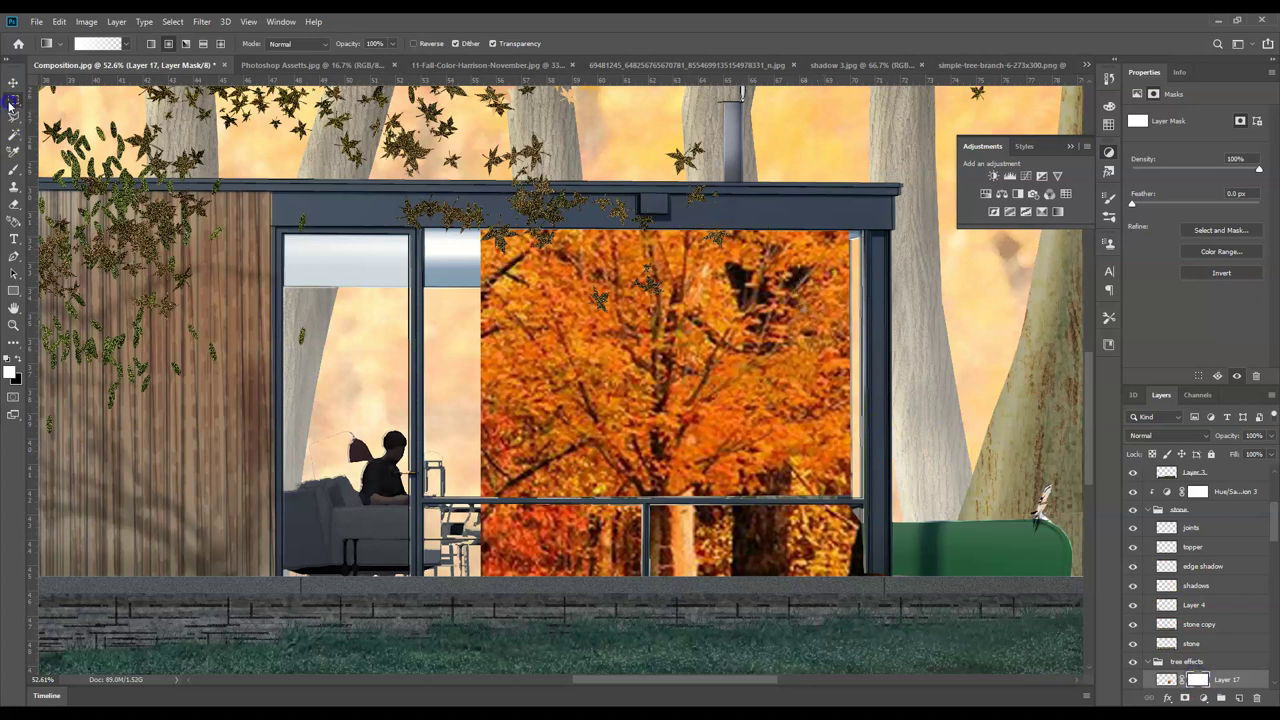
left_click(13, 343)
left_click(126, 43)
left_click(504, 157)
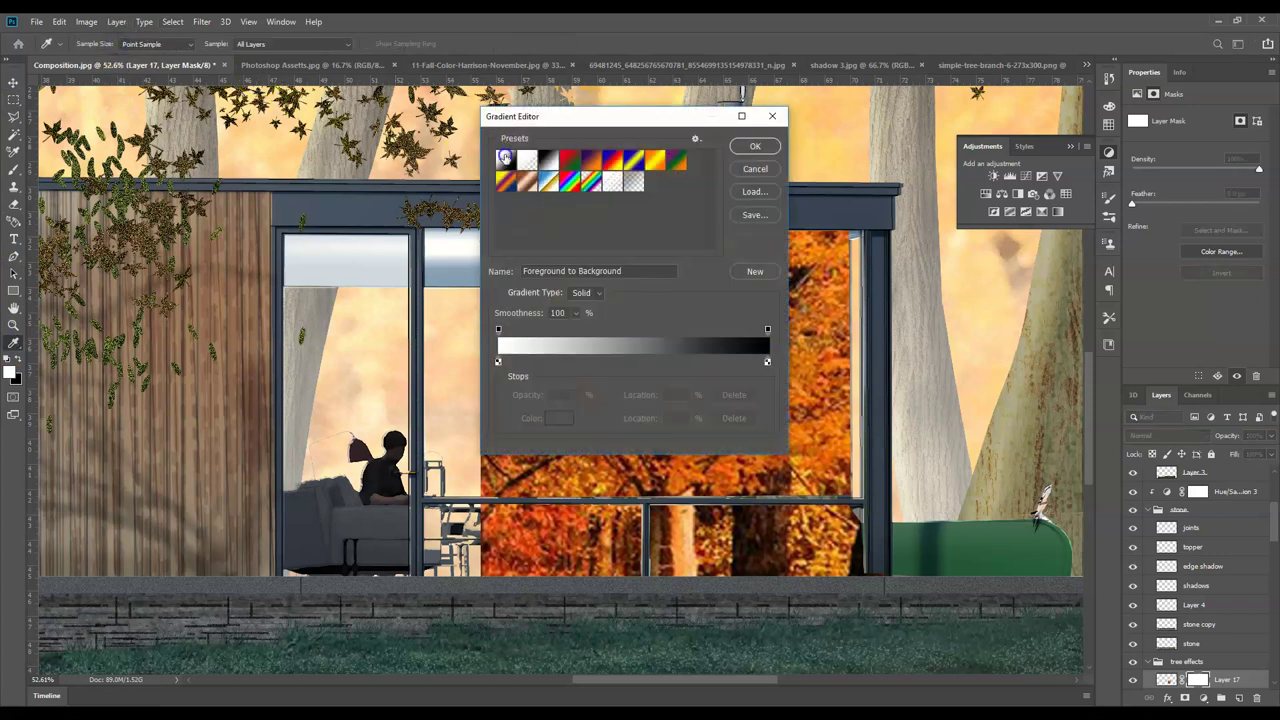
left_click(757, 147)
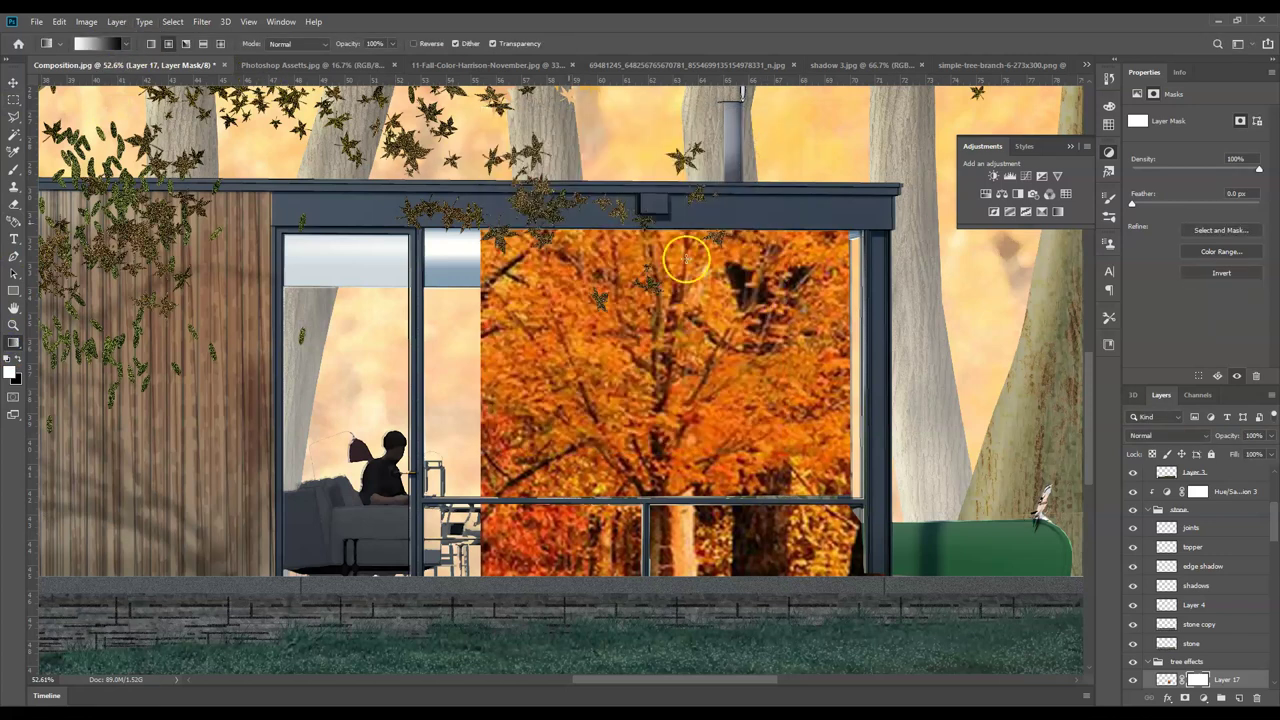
left_click_drag(623, 463, 806, 287)
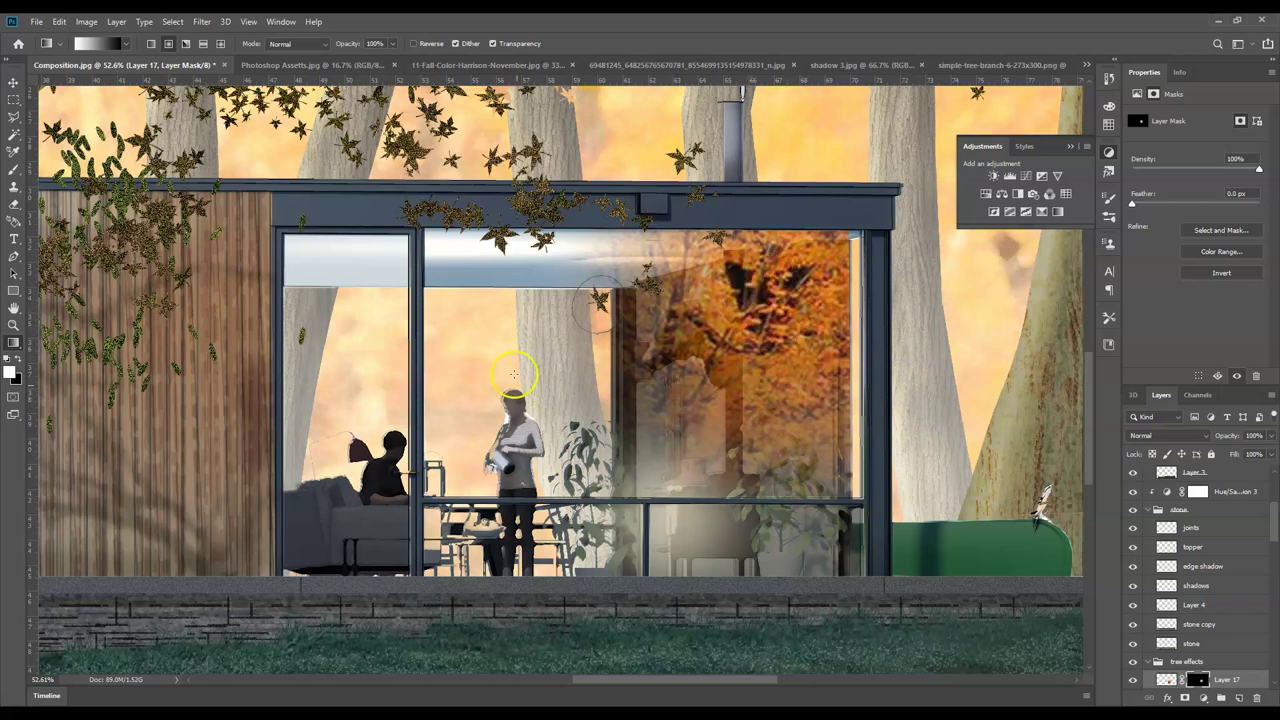
- Target the foliage layer's image instead of its mask and reapply the last Filter Gallery effect
scroll(597, 376, "down", 1)
scroll(597, 376, "down", 6)
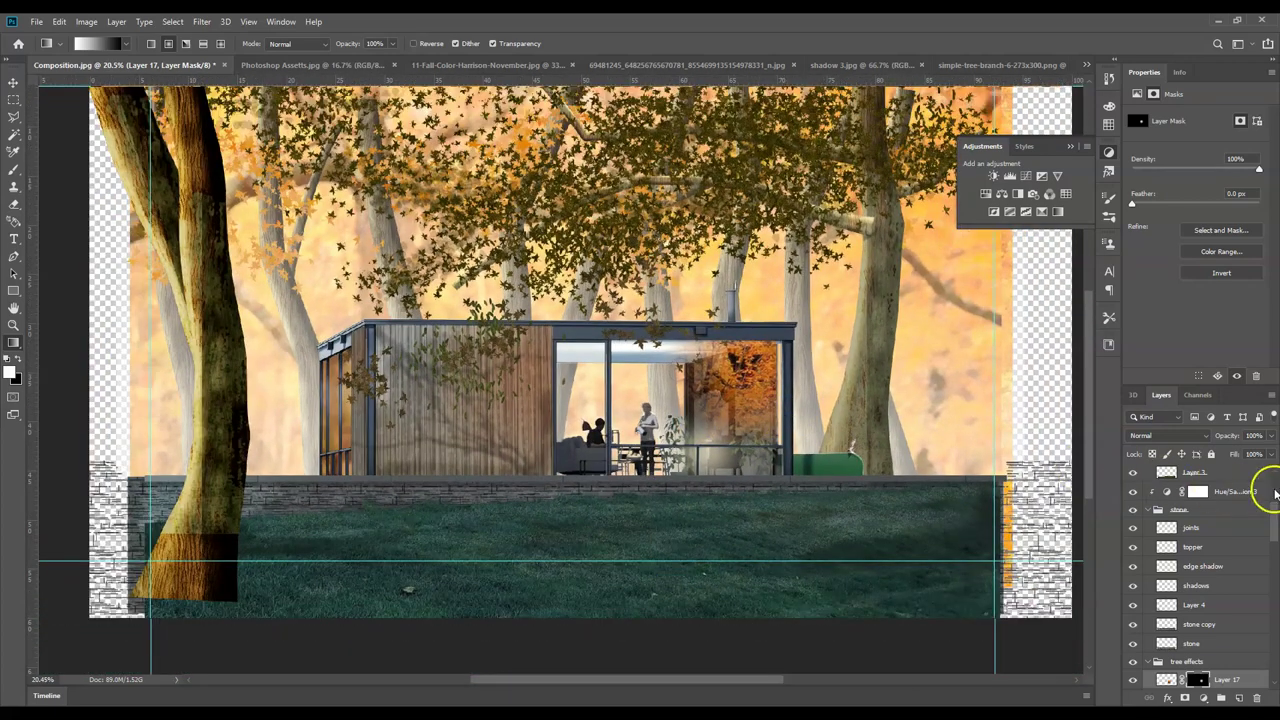
left_click(1162, 680)
left_click(201, 21)
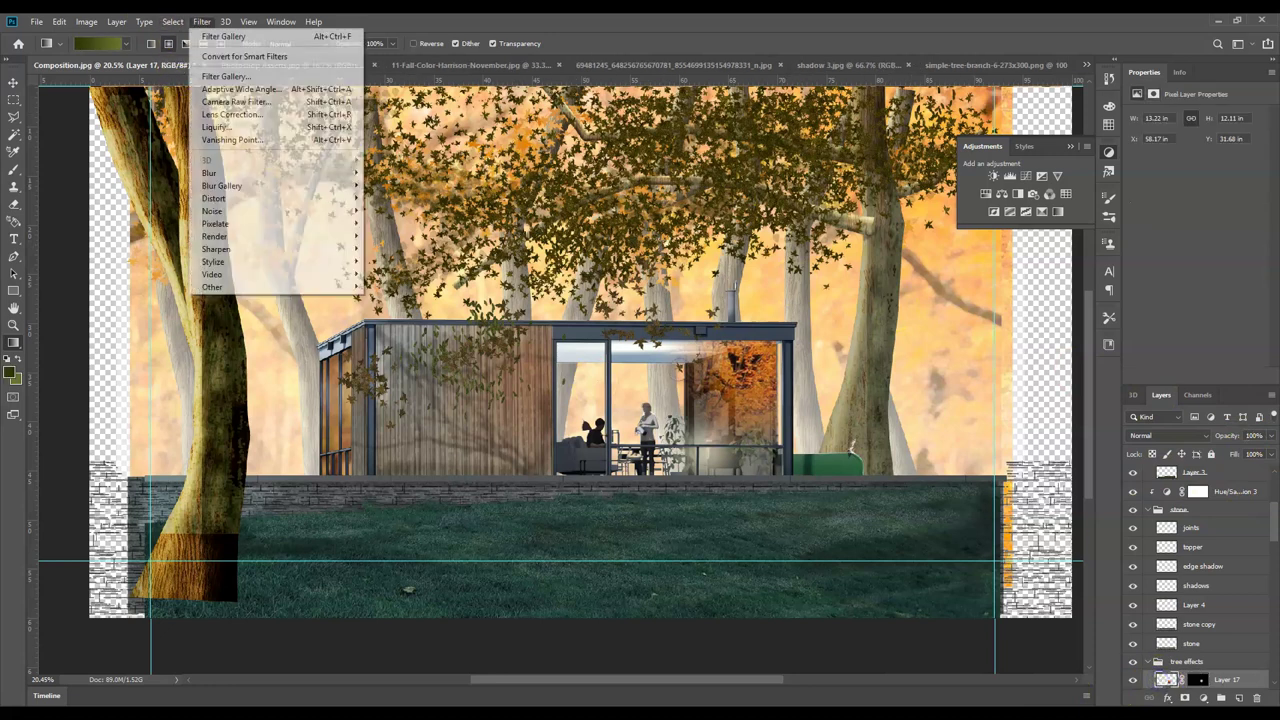
left_click(212, 36)
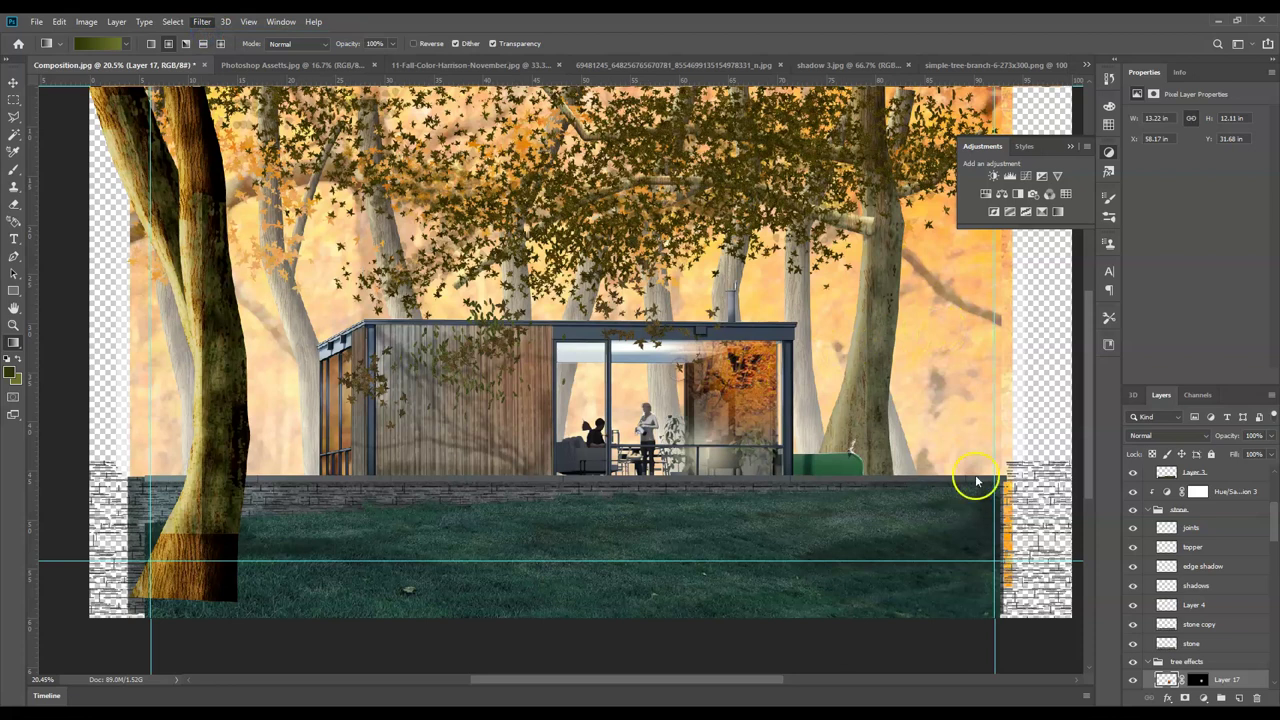
left_click(733, 370)
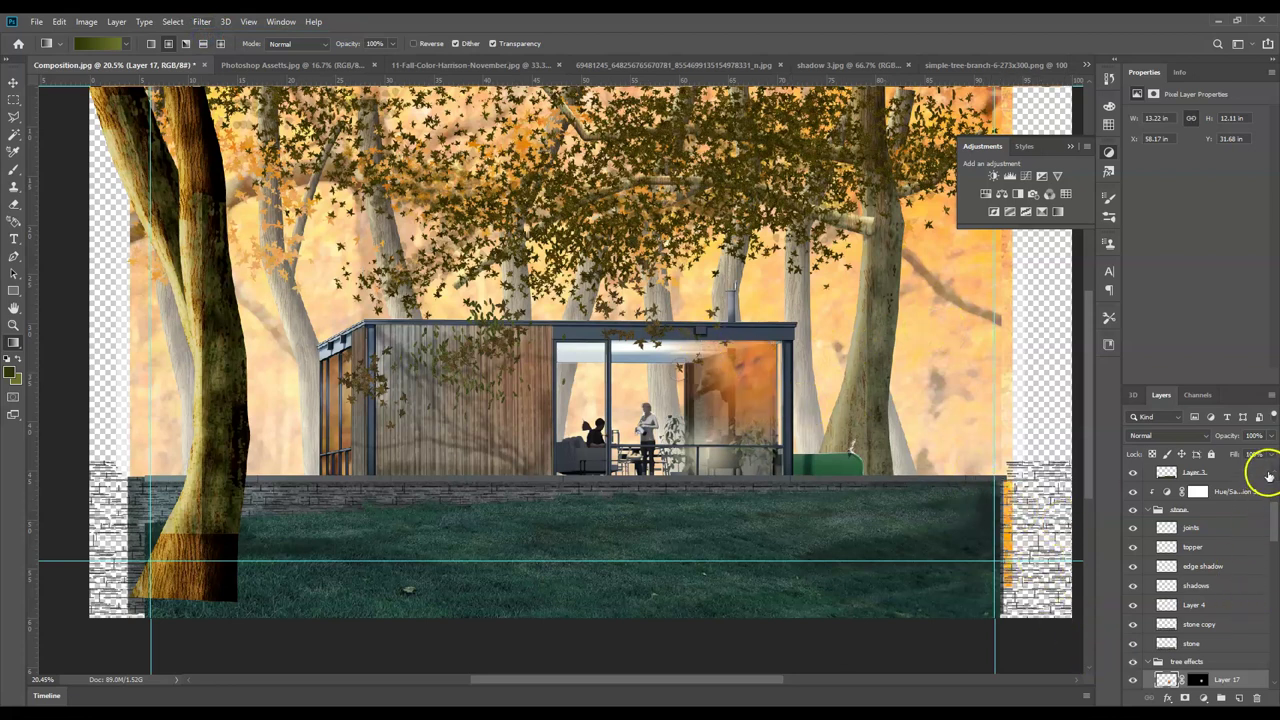
- Lower the foliage reflection layer's opacity to 46%
left_click(1271, 435)
left_click_drag(1249, 455, 1245, 455)
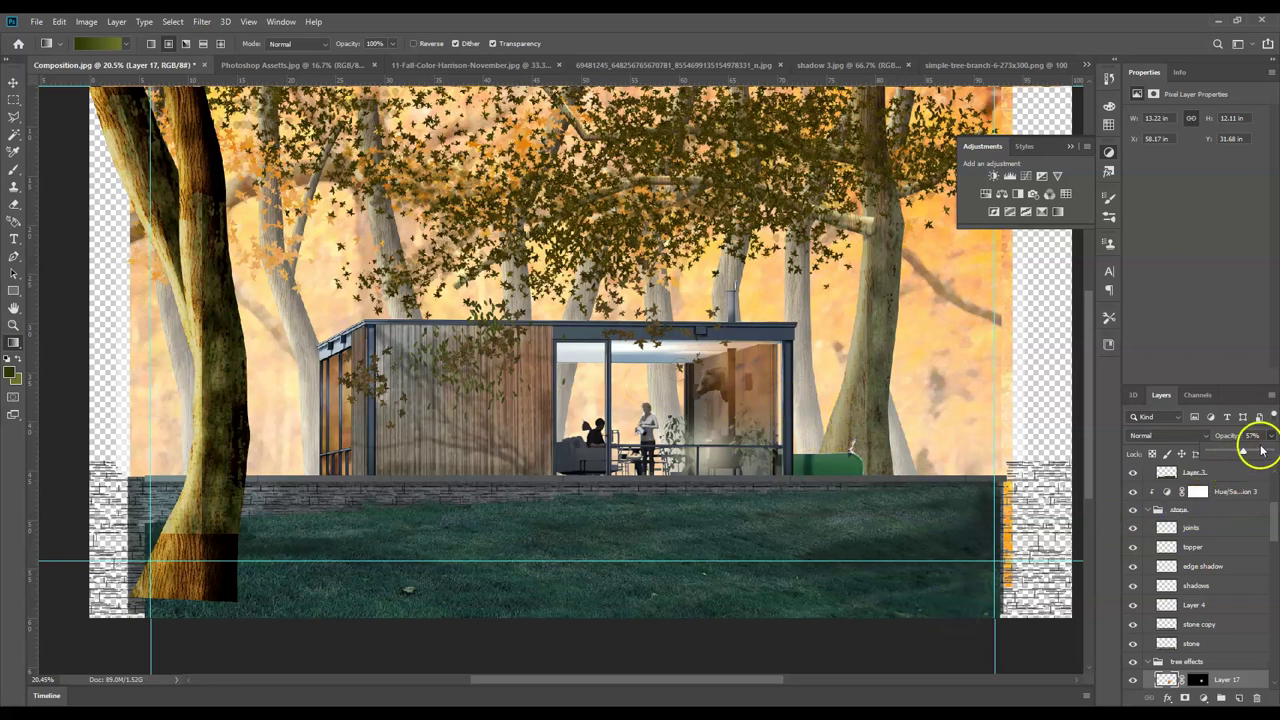
left_click_drag(1240, 455, 1237, 456)
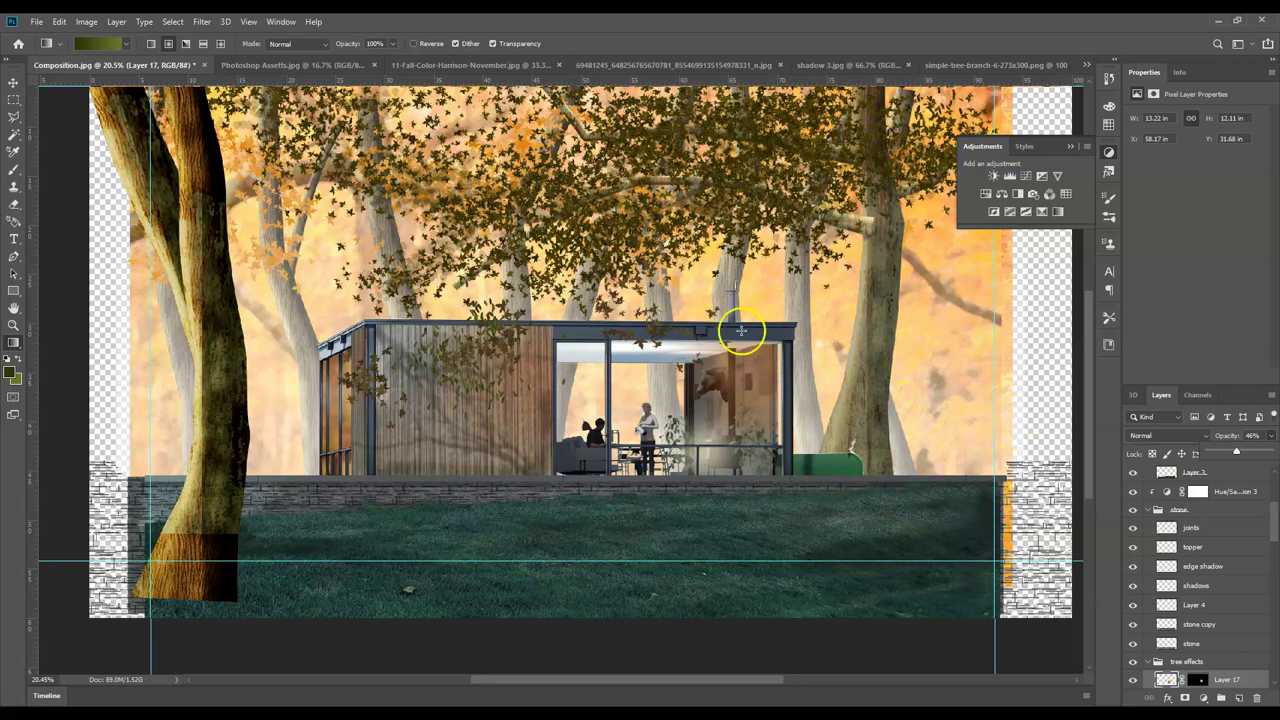
scroll(757, 371, "up", 3)
scroll(759, 373, "down", 1)
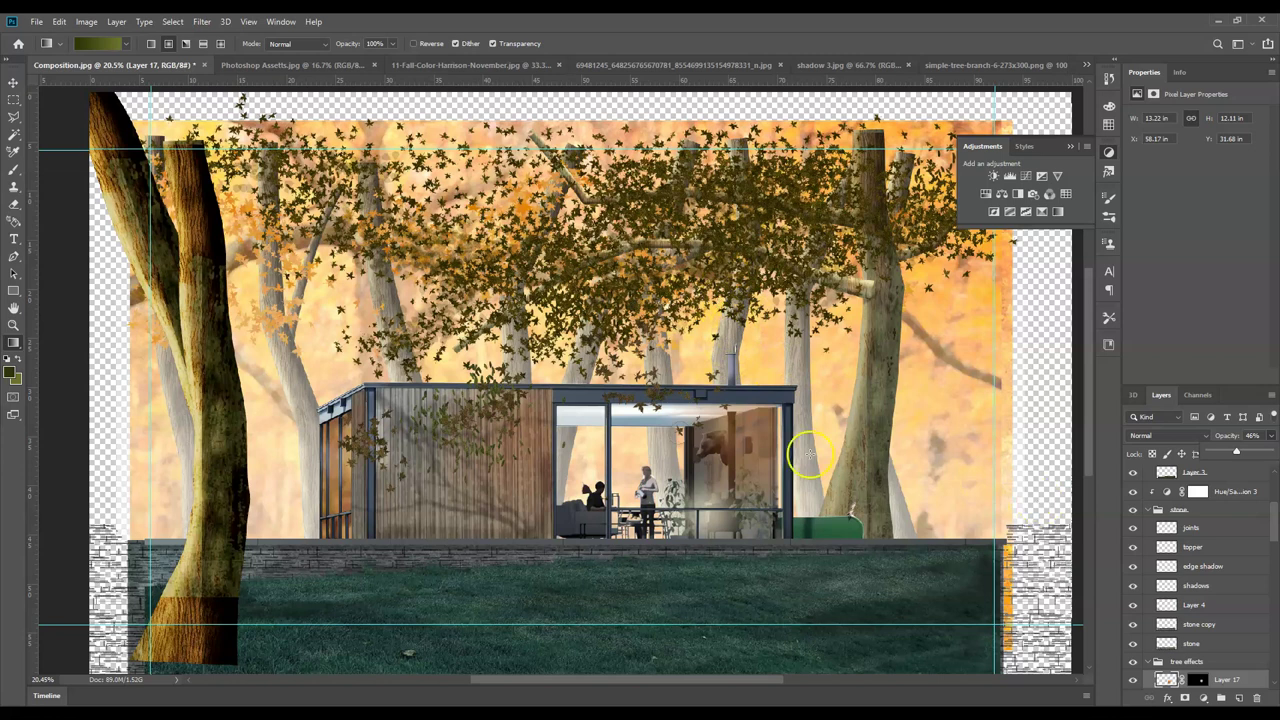
- Create a new layer at the top of the house group
scroll(1198, 535, "down", 3)
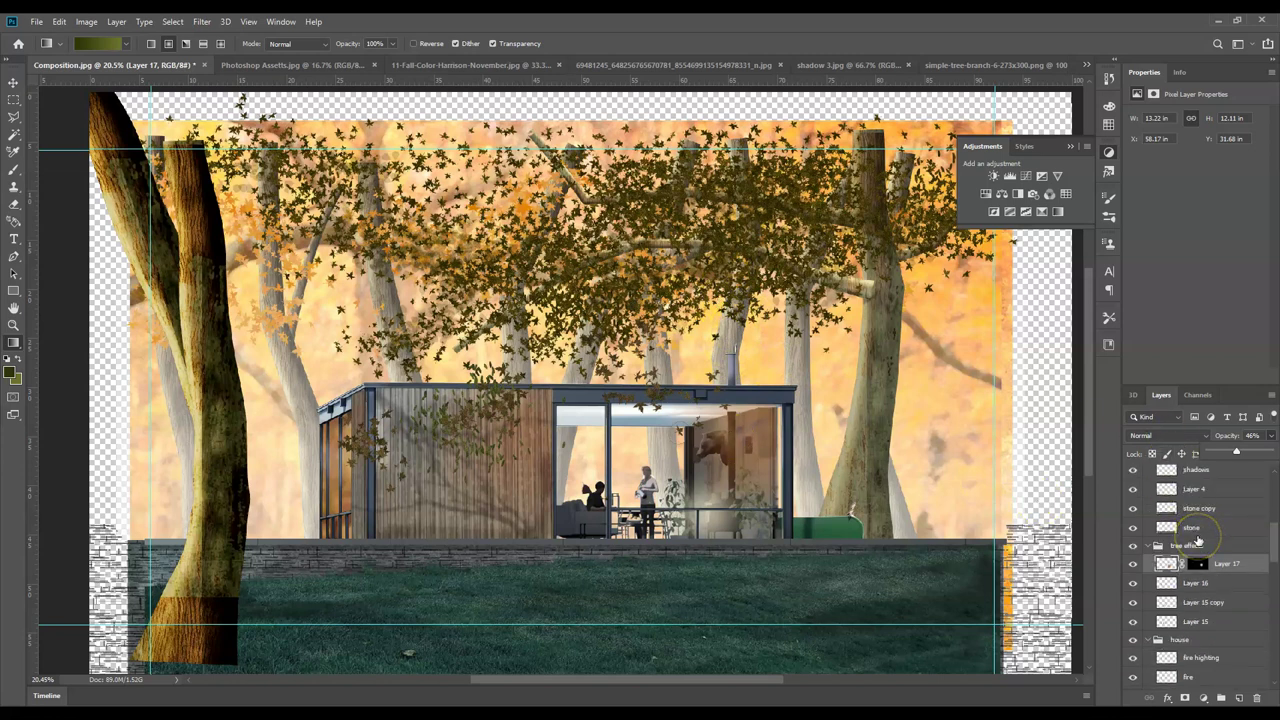
scroll(1198, 540, "down", 2)
left_click(1208, 580)
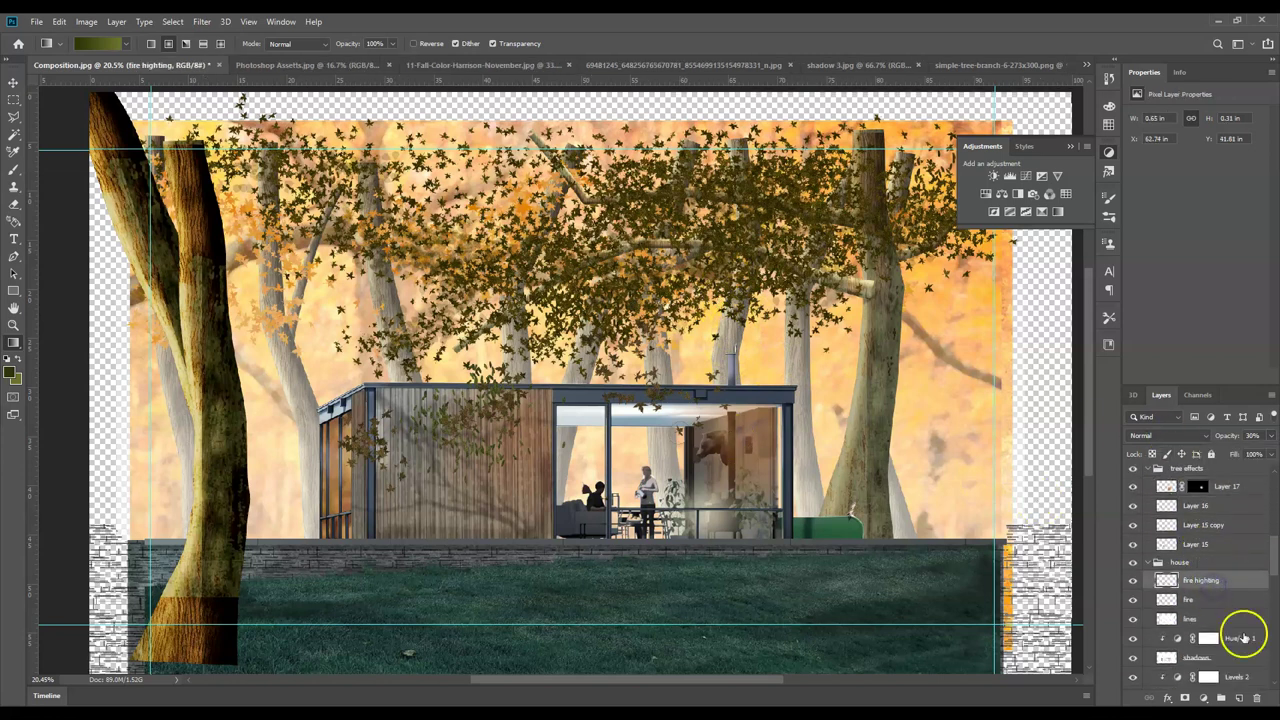
left_click(1240, 698)
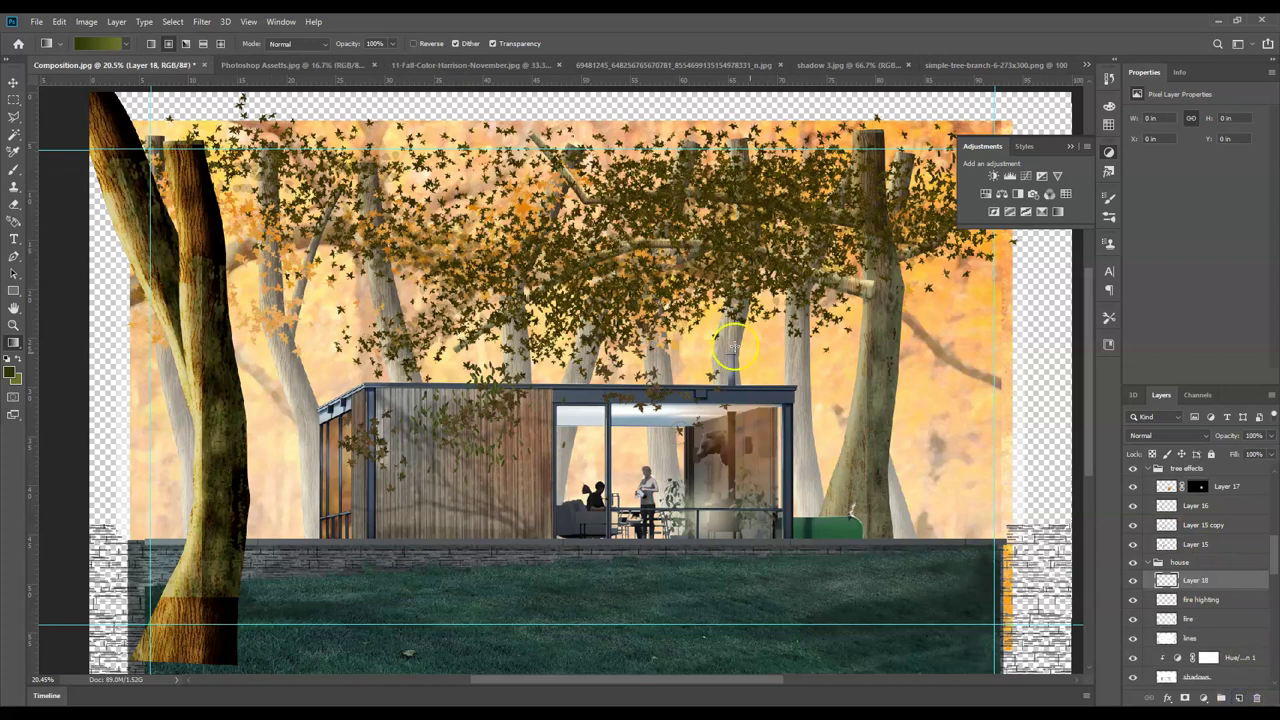
- Activate the Brush tool and set the foreground colour to light grey c5c5c5 for painting above the chimney
scroll(697, 300, "up", 4)
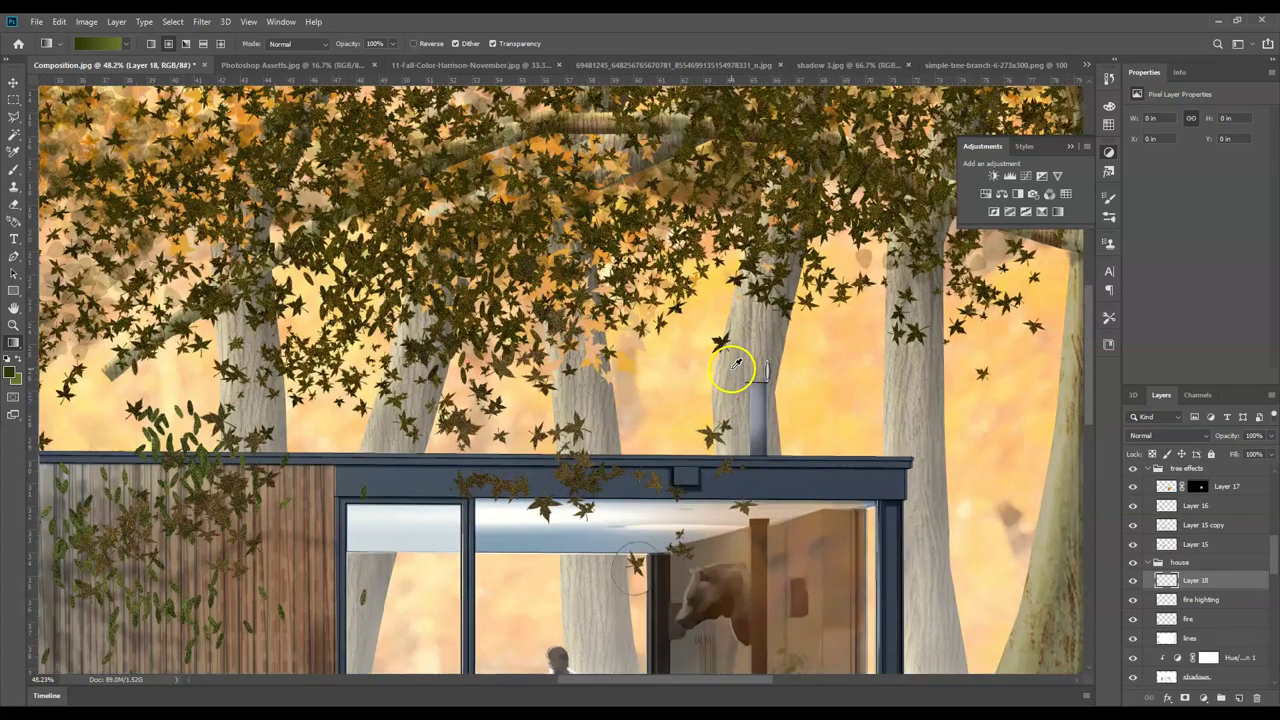
left_click(13, 172)
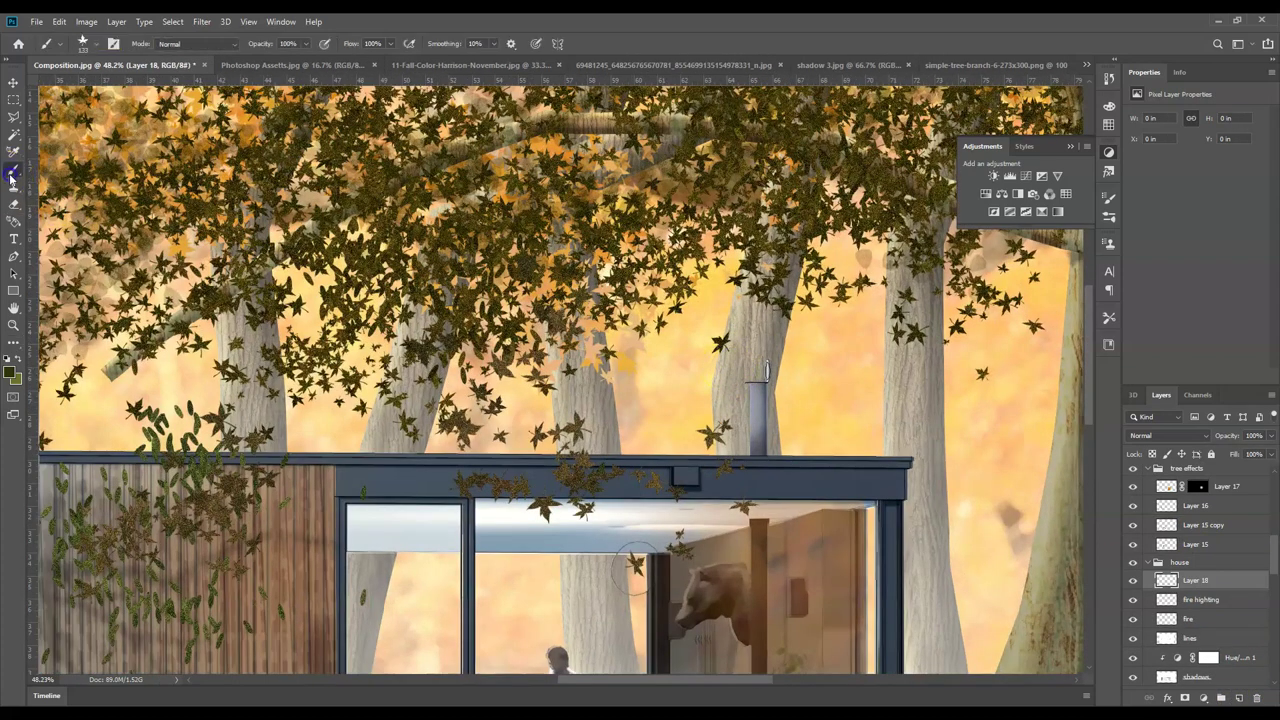
left_click(12, 376)
left_click_drag(590, 225, 575, 208)
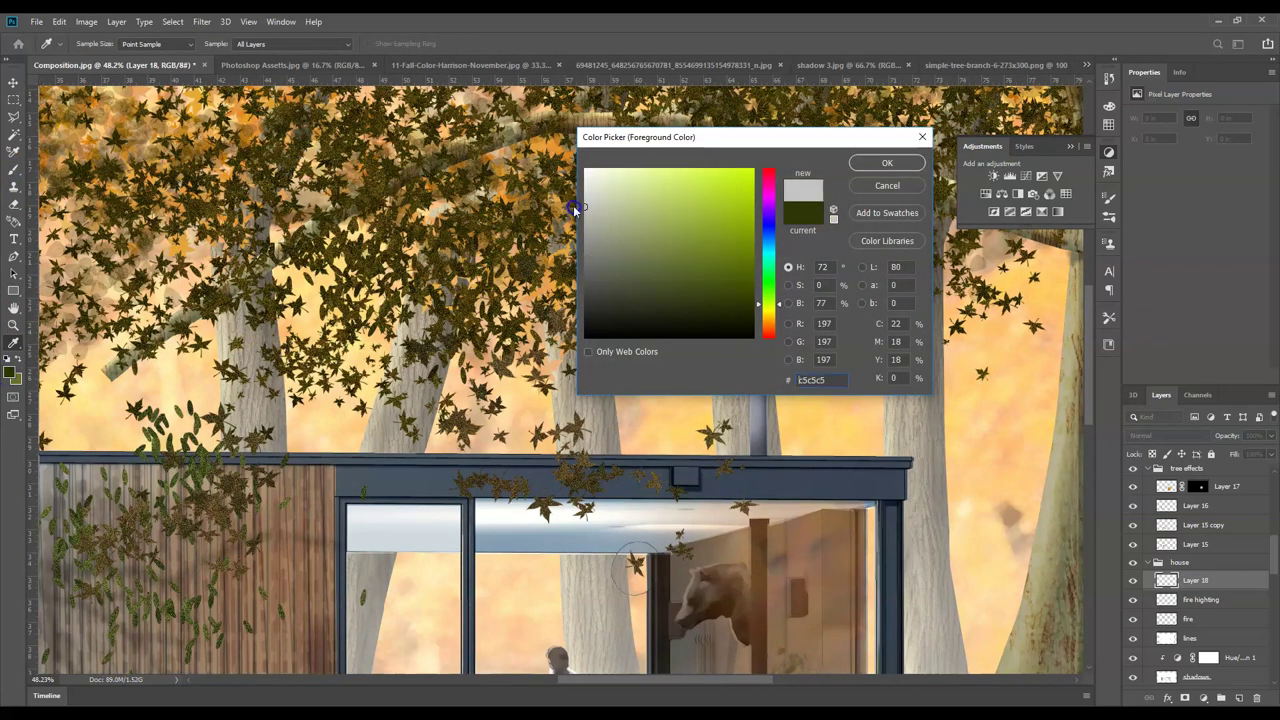
left_click(880, 162)
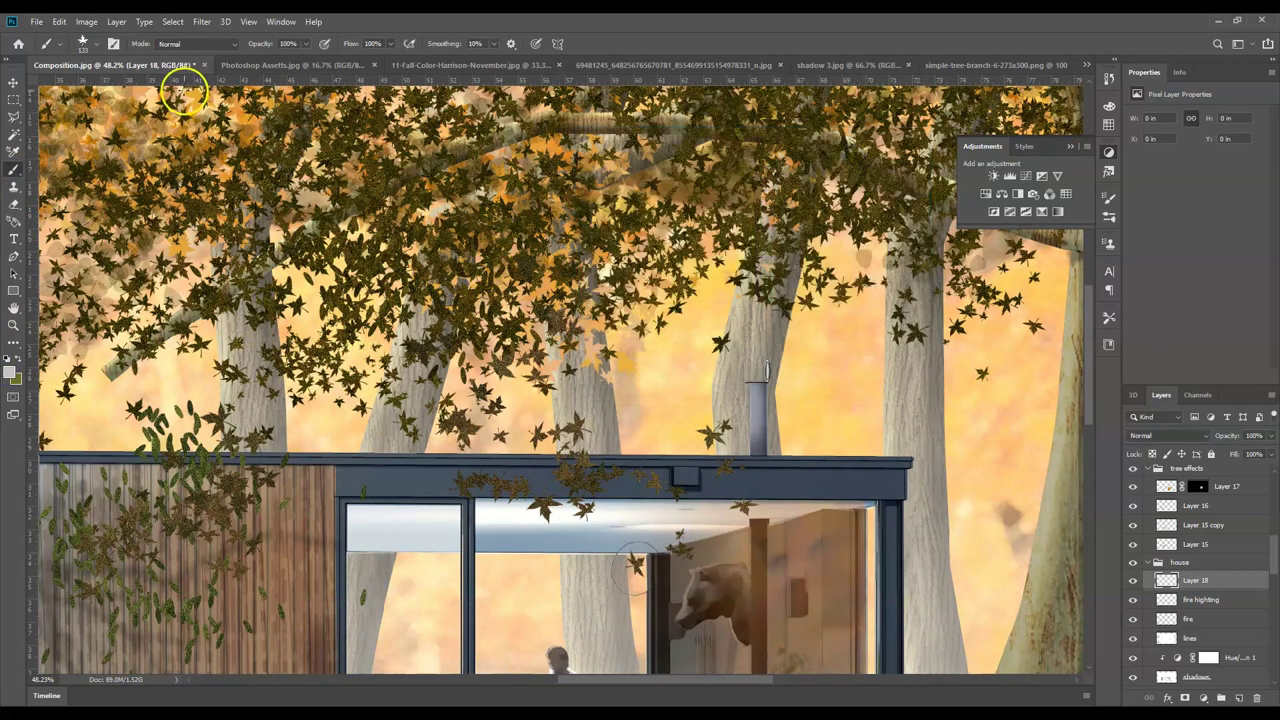
- Paint a column of smoke rising from the chimney with a 56 px Soft Round brush at 0% hardness
left_click(62, 46)
left_click(88, 44)
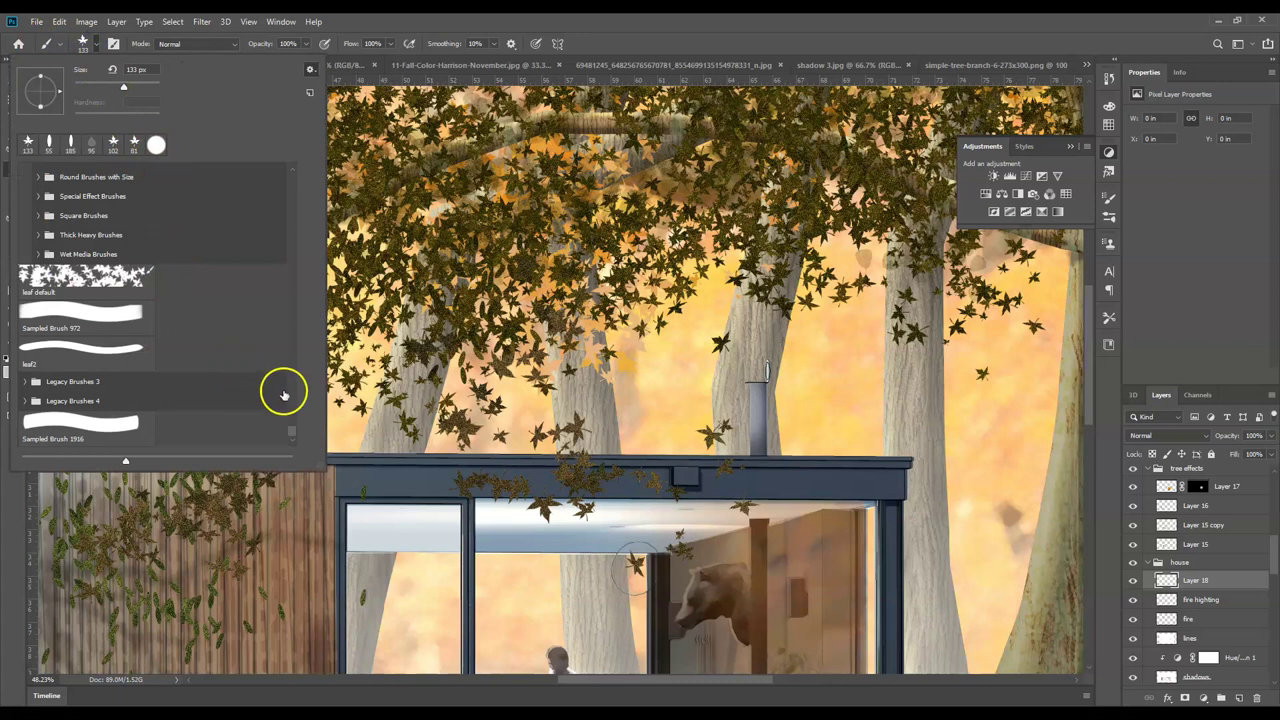
mouse_move(291, 426)
left_mouse_down()
mouse_move(300, 206)
mouse_move(289, 162)
left_mouse_up()
left_click(117, 200)
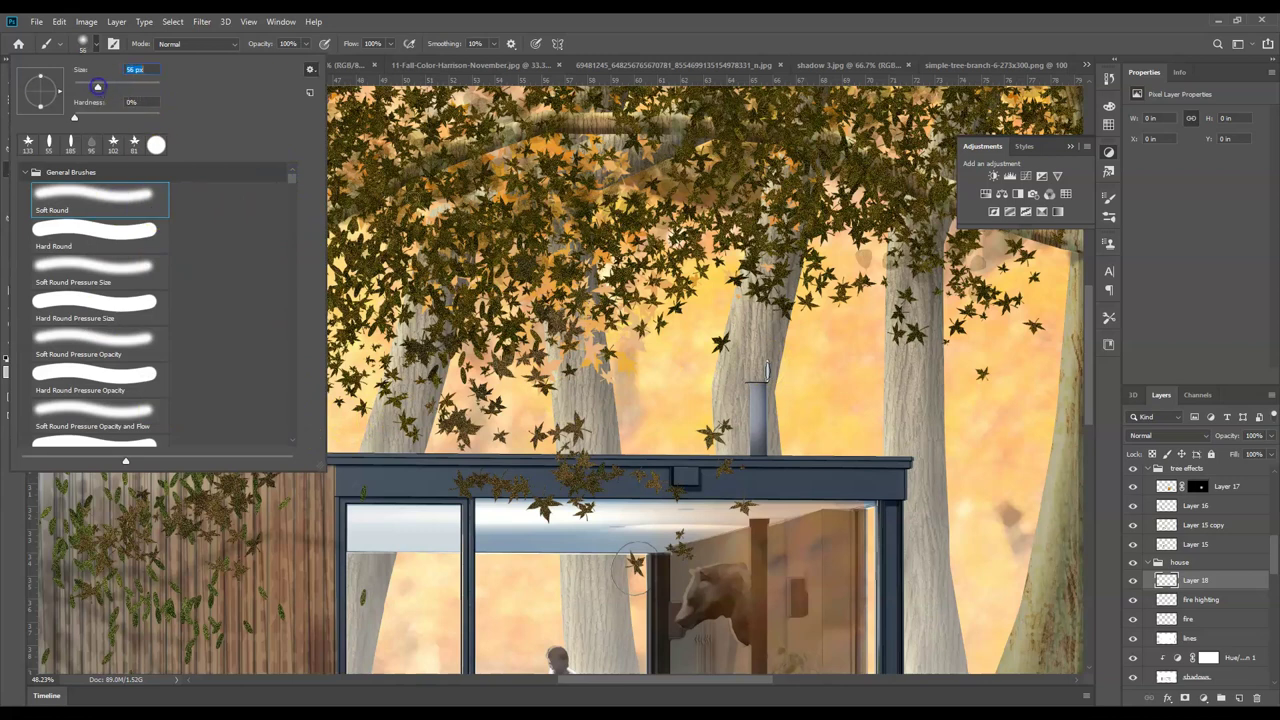
left_click(742, 373)
left_click_drag(753, 306, 752, 247)
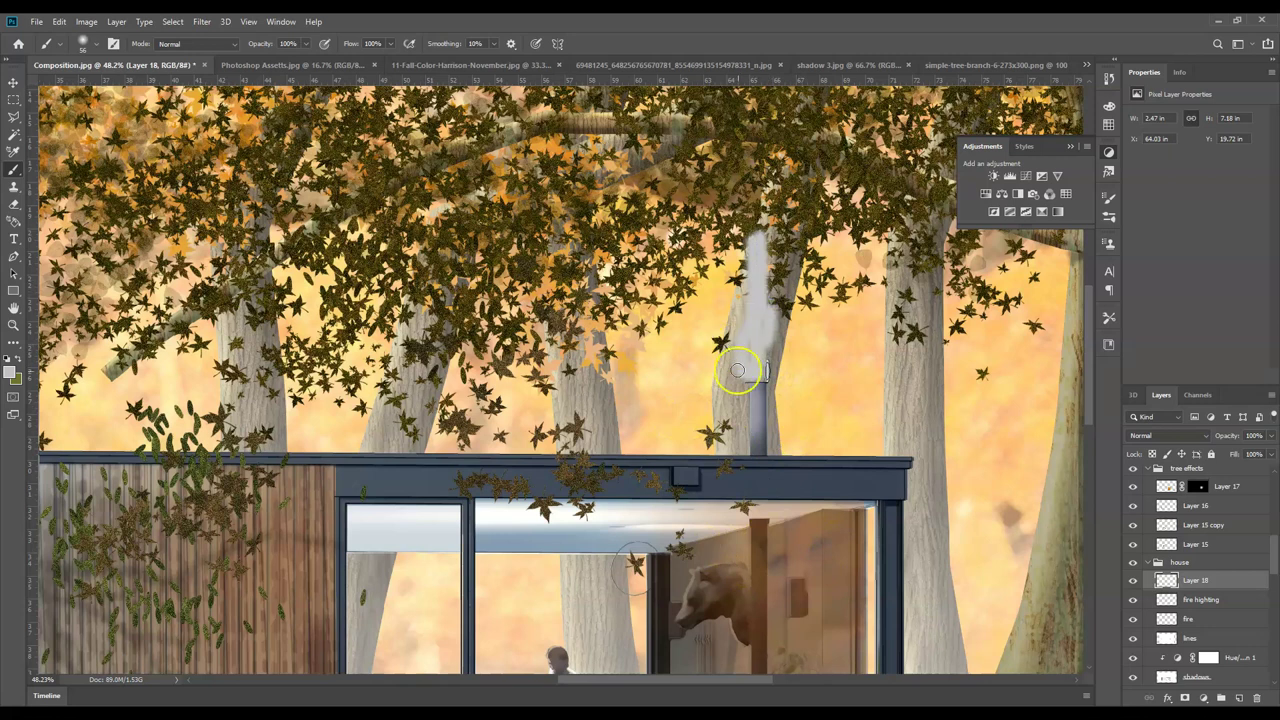
- Rename the new layer smoke and move it directly below the leaf 1 layer in Group 1
scroll(1221, 583, "down", 1)
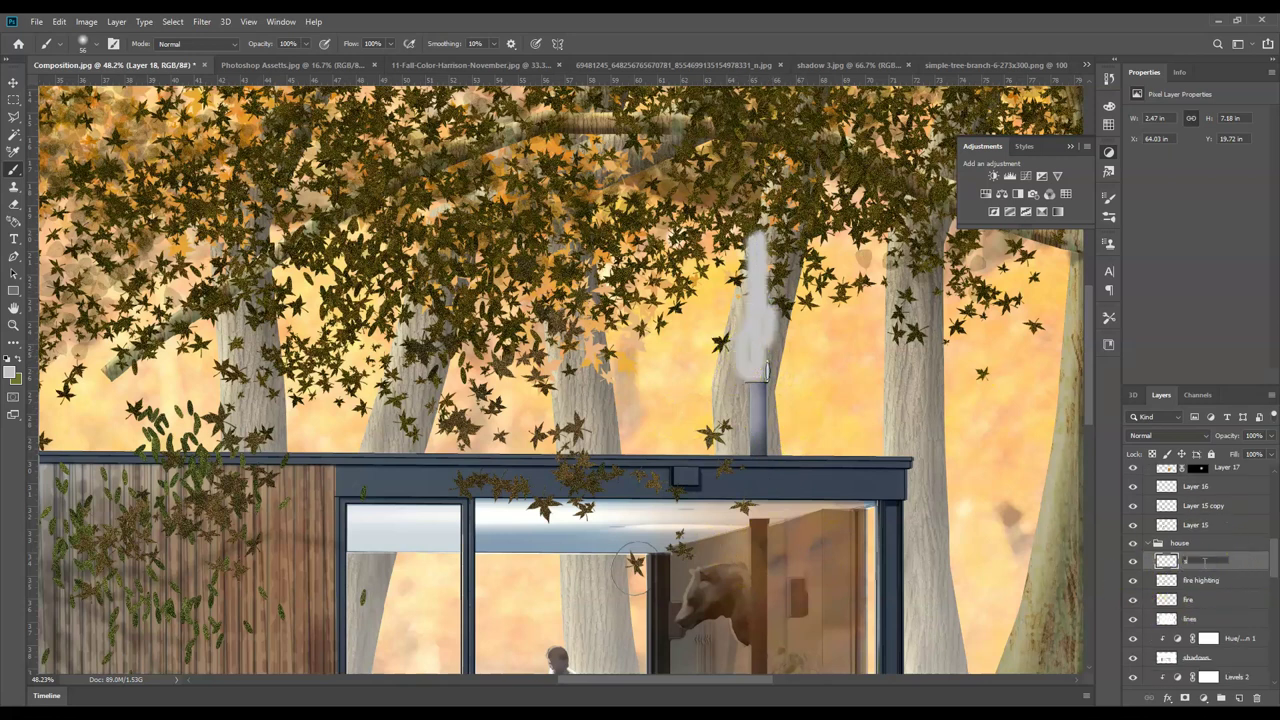
type("e")
key("Return")
left_click_drag(1204, 566, 1238, 698)
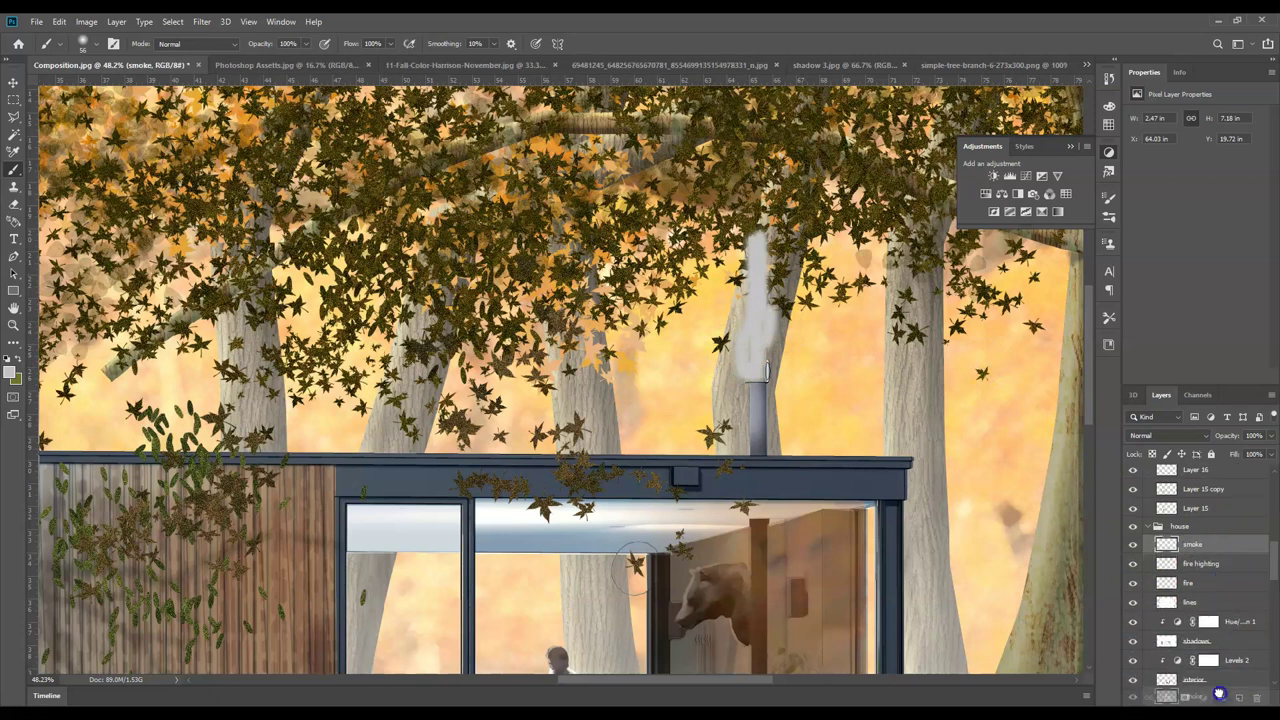
scroll(1200, 580, "down", 4)
scroll(1200, 580, "down", 8)
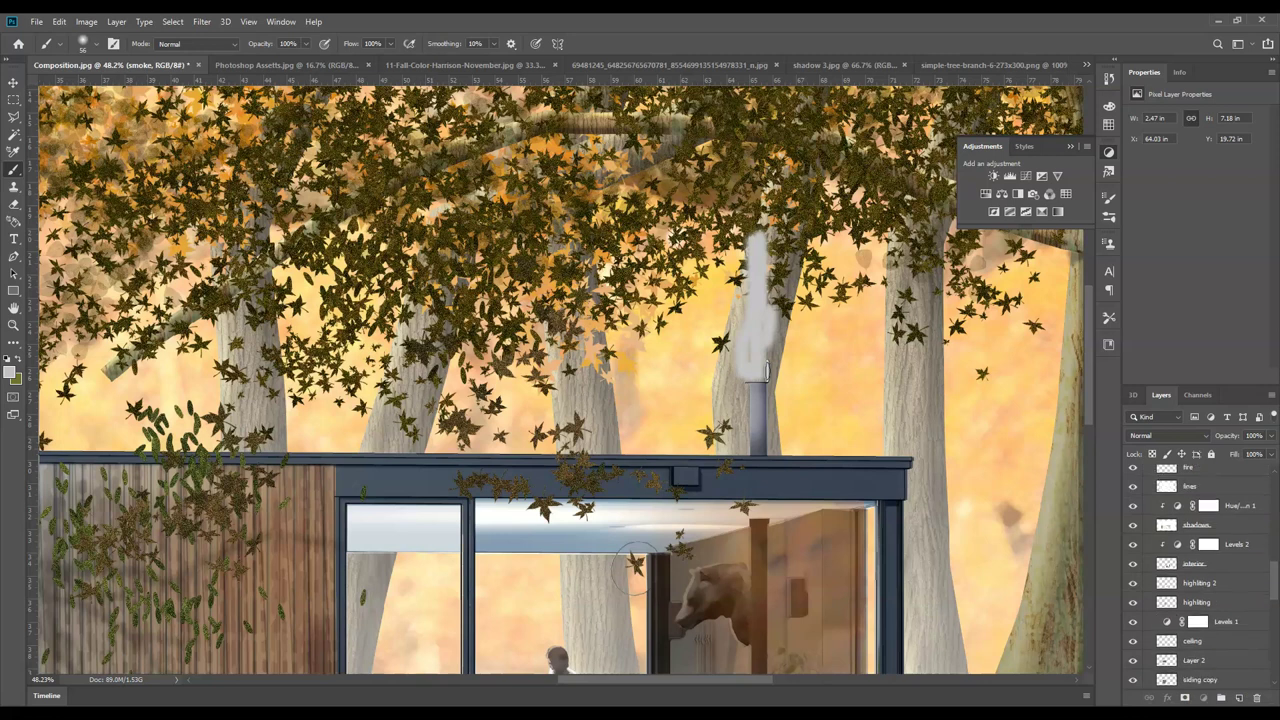
left_click_drag(1208, 472, 1240, 632)
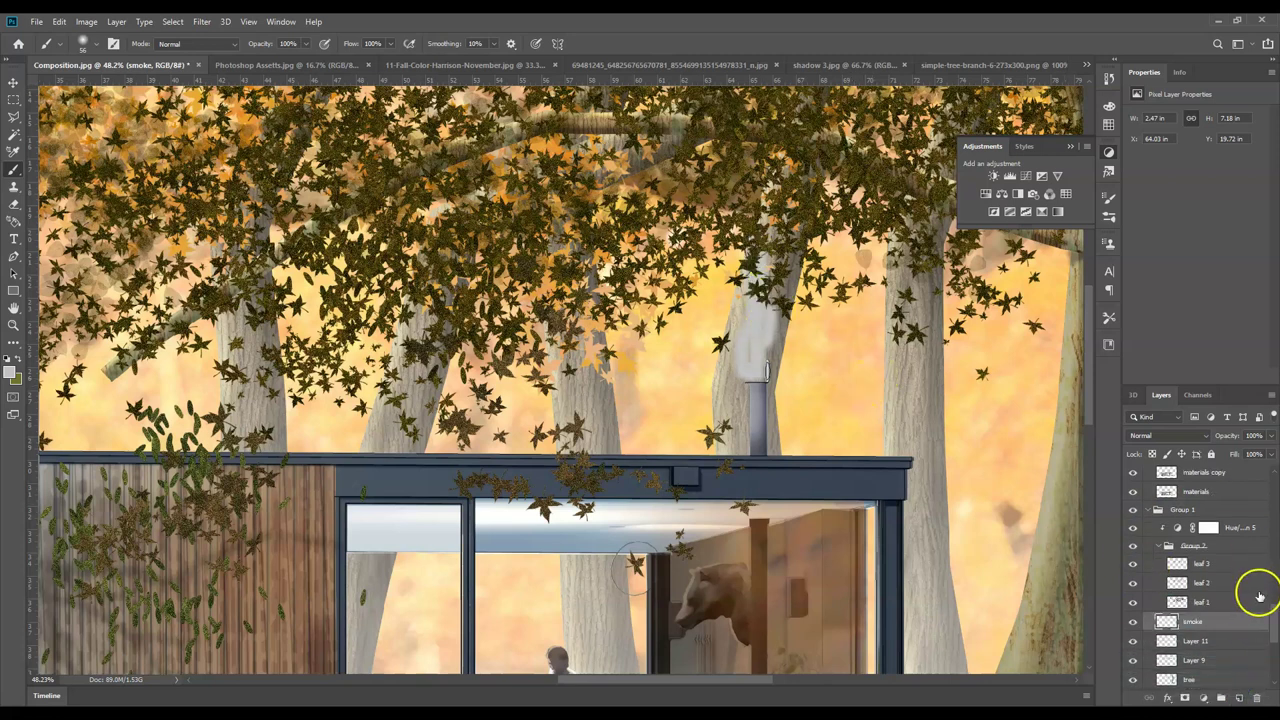
- Add monochromatic Gaussian noise to the smoke and lower its layer opacity to 74%
left_click(201, 21)
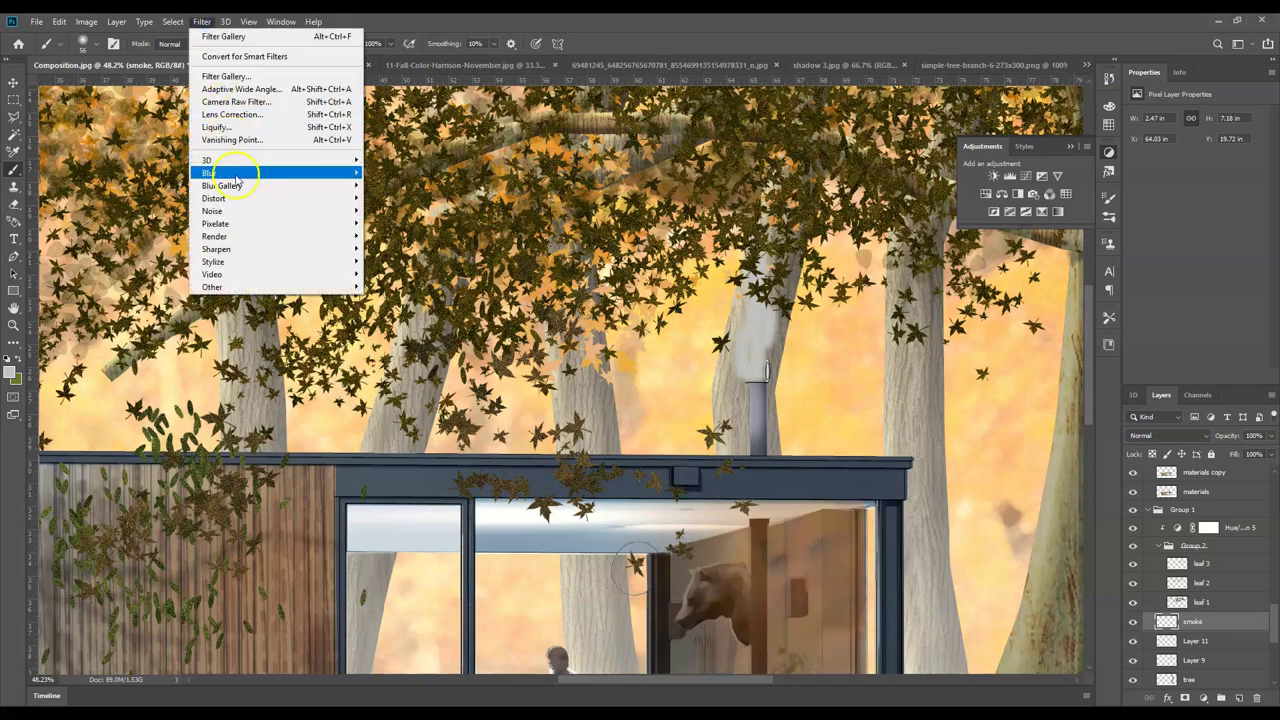
mouse_move(240, 211)
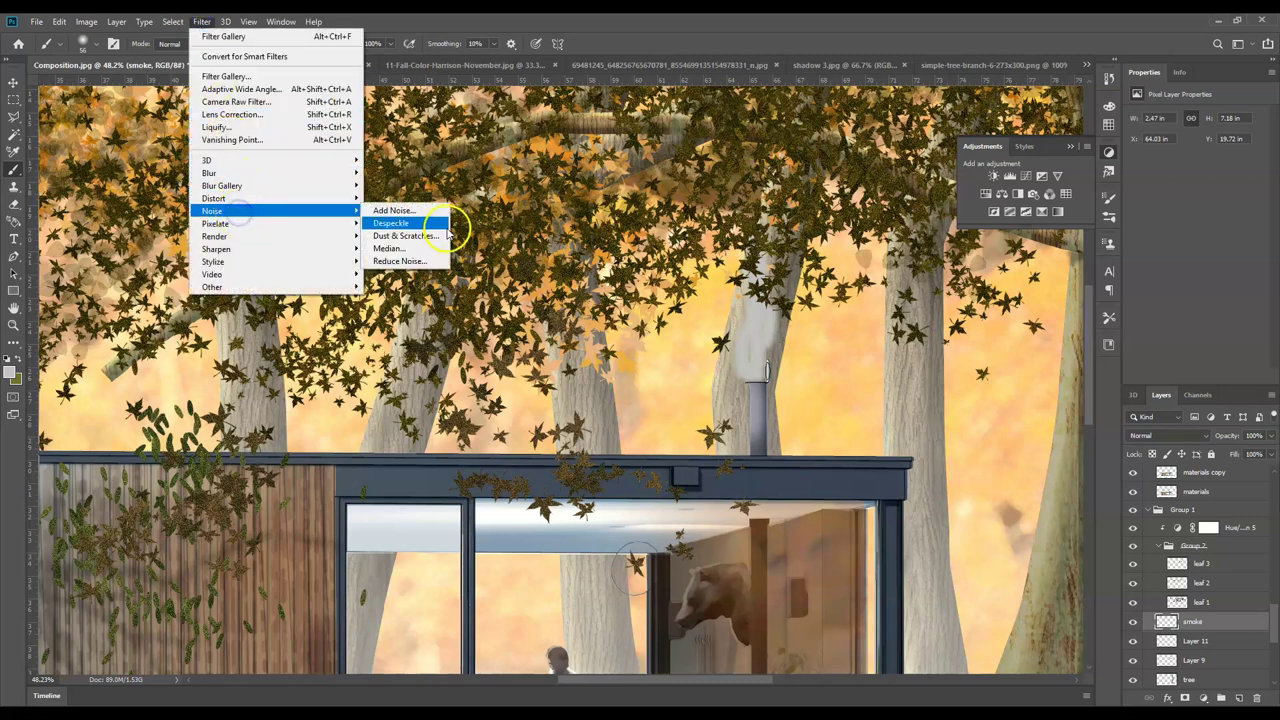
left_click(421, 211)
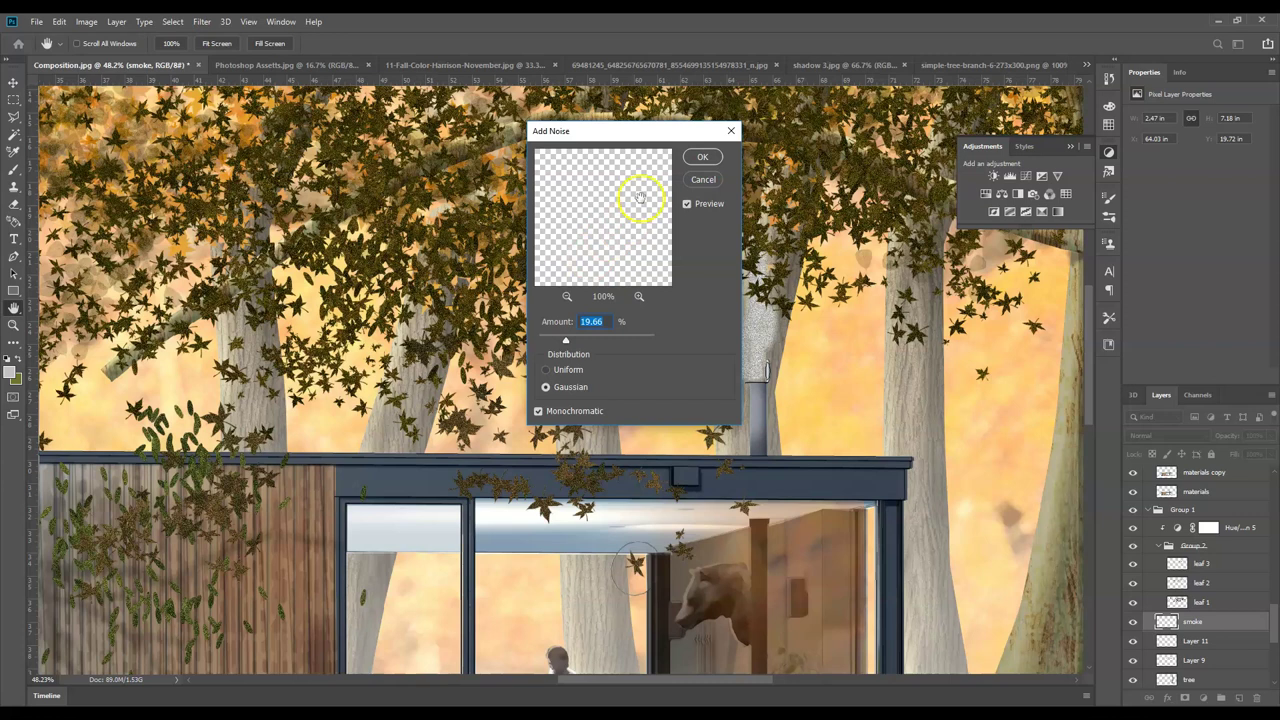
left_click_drag(565, 341, 557, 344)
left_click(704, 157)
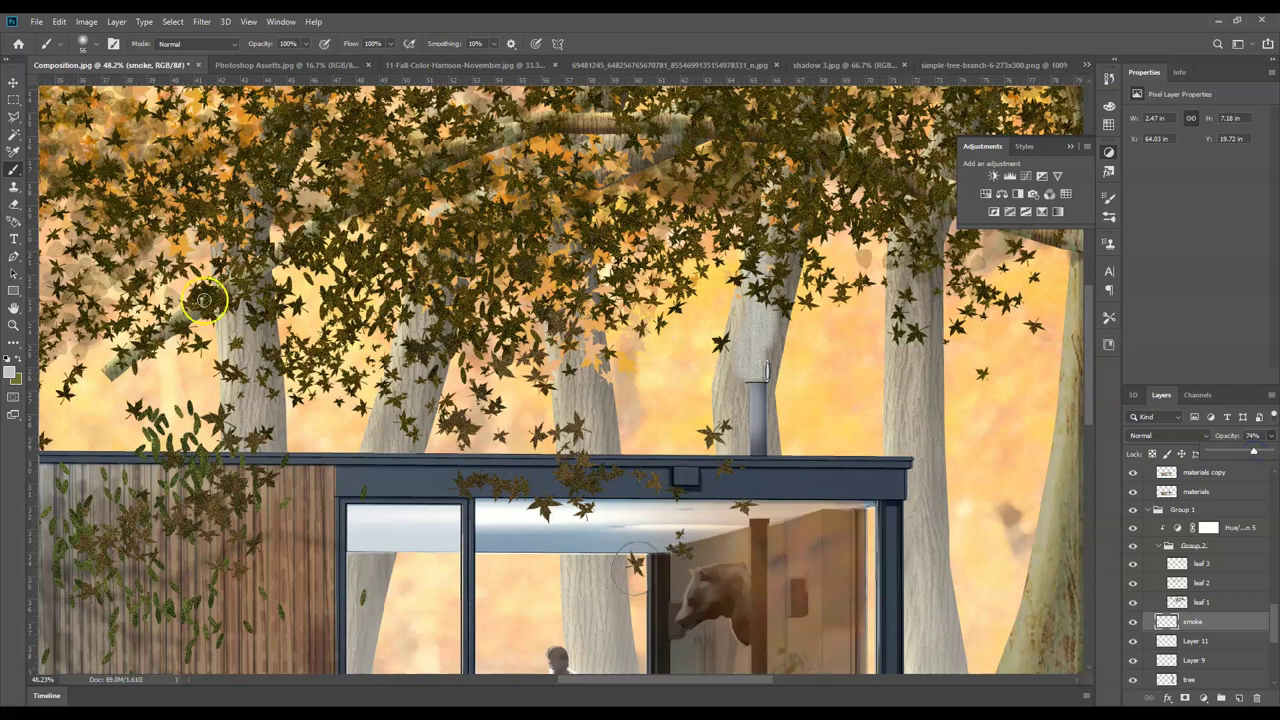
- Lighten parts of the chimney smoke with the Dodge tool using a 50 px brush
left_click(14, 340)
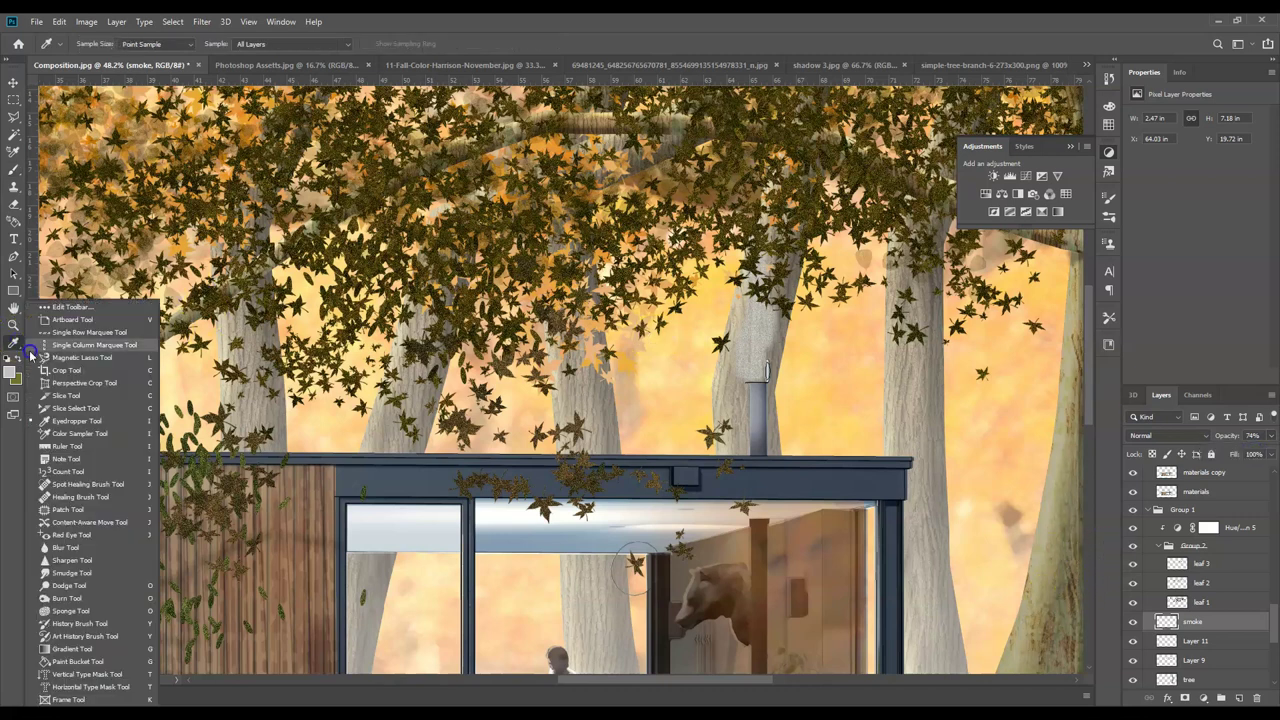
left_click(92, 586)
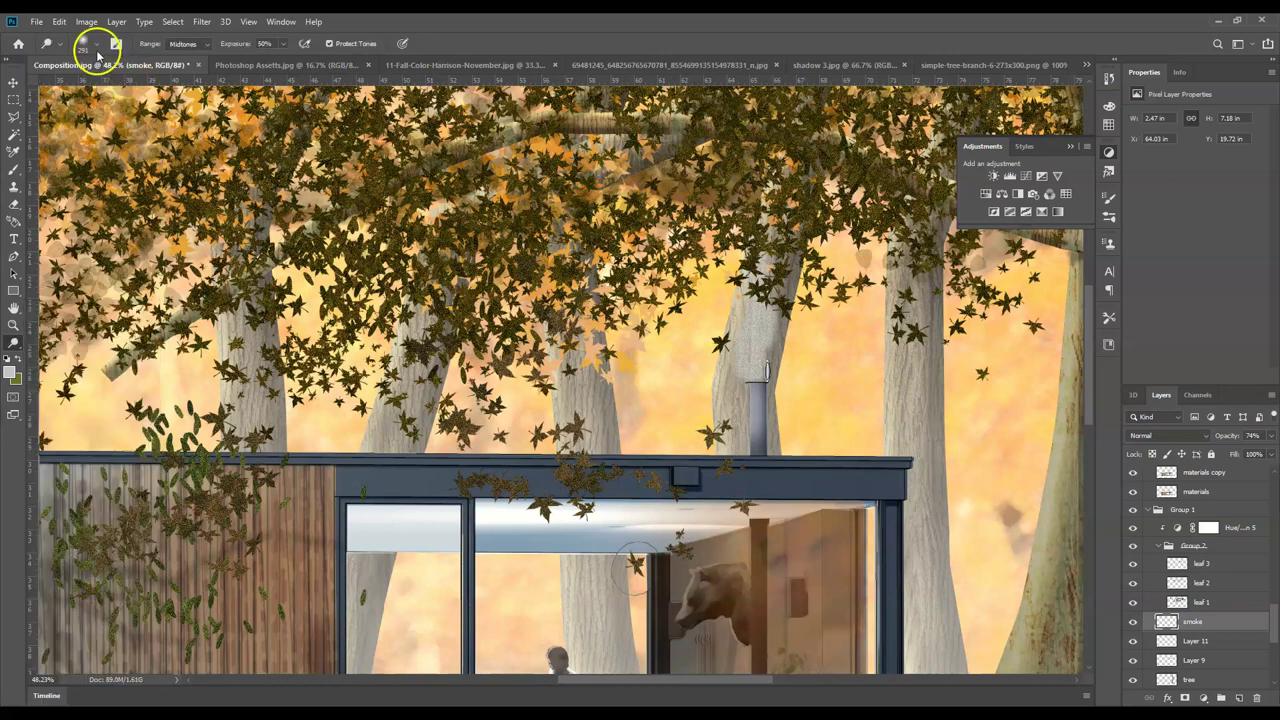
left_click(96, 52)
left_click_drag(143, 86, 96, 88)
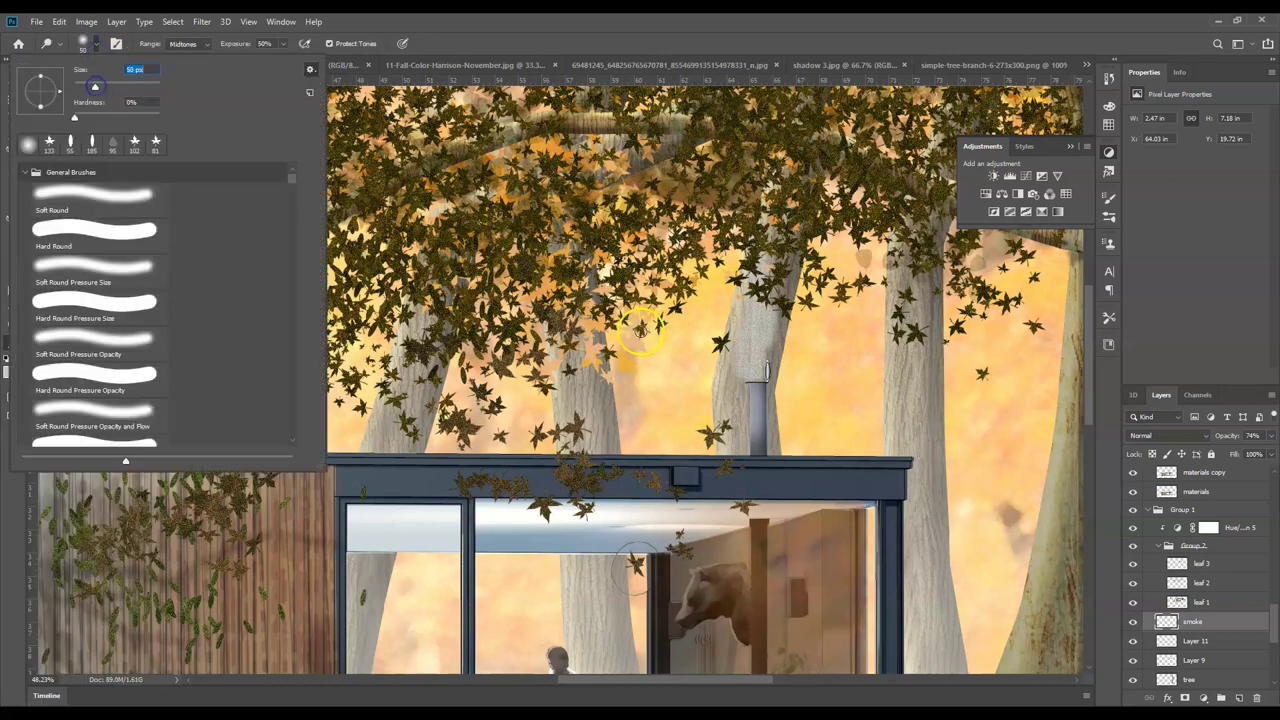
left_click(747, 343)
left_click_drag(748, 316, 754, 338)
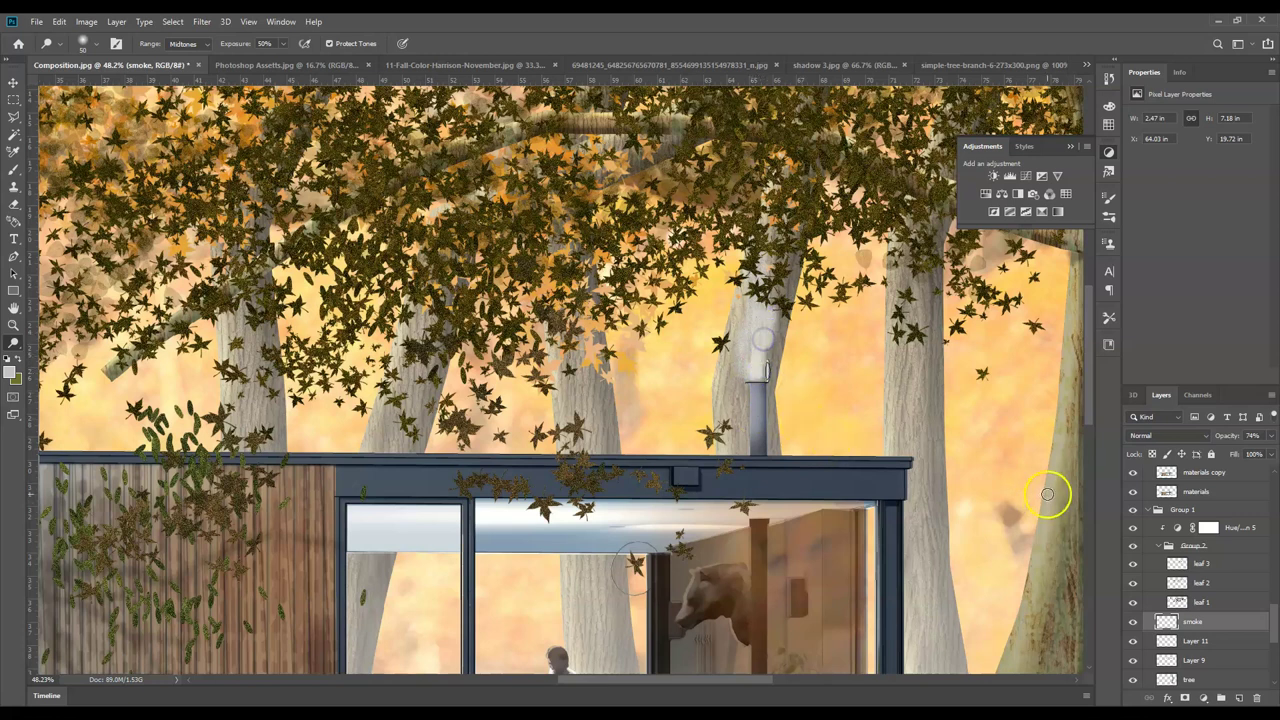
- Darken parts of the chimney smoke with the Burn tool using a 59 px brush
right_click(16, 346)
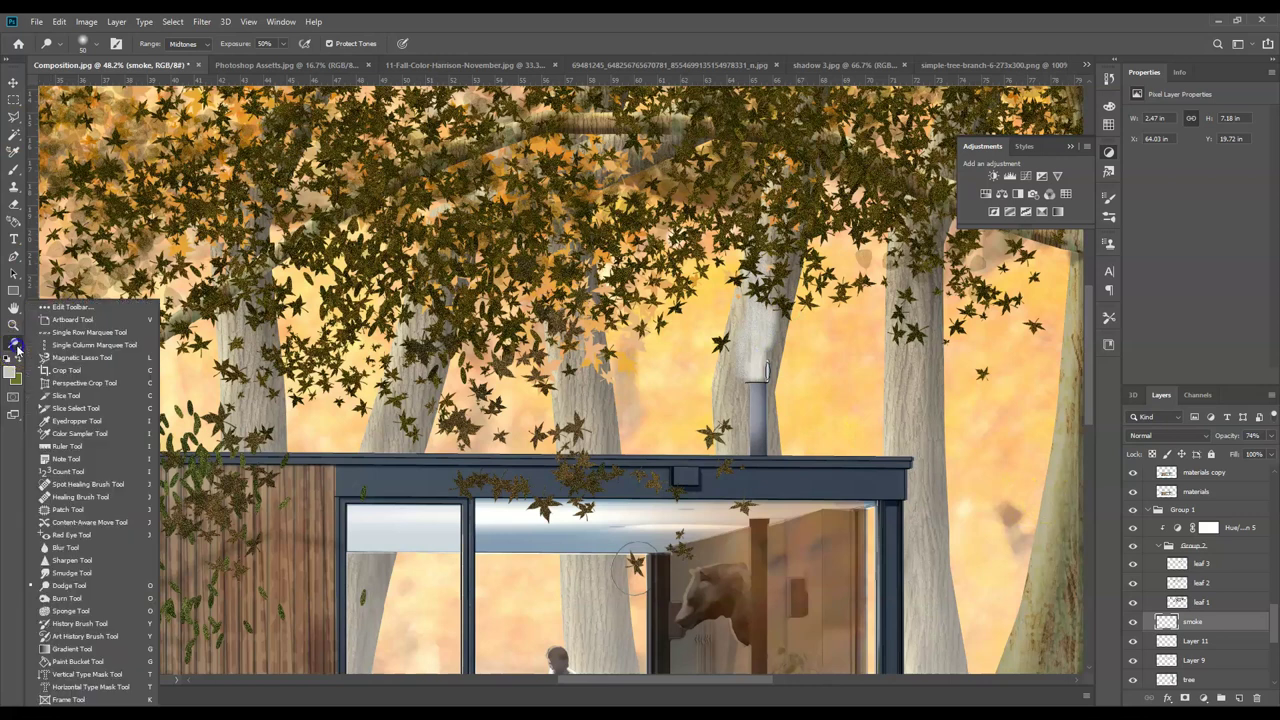
left_click(89, 598)
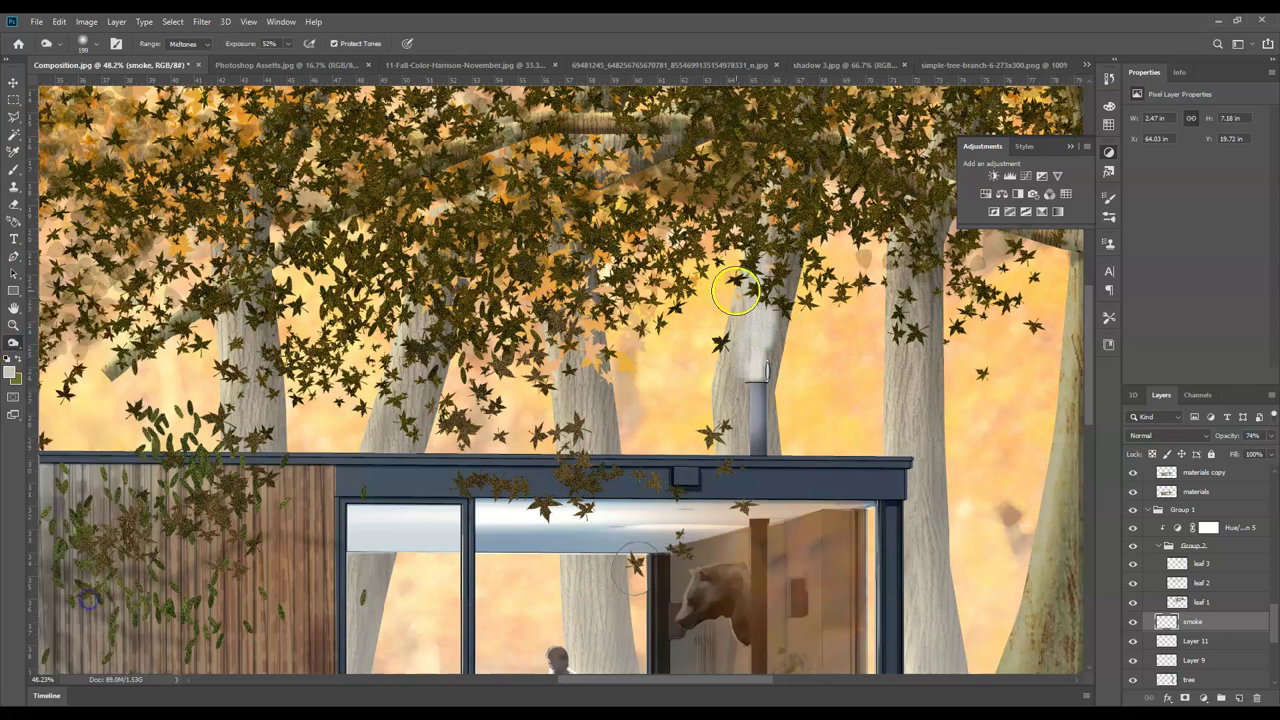
left_click(97, 50)
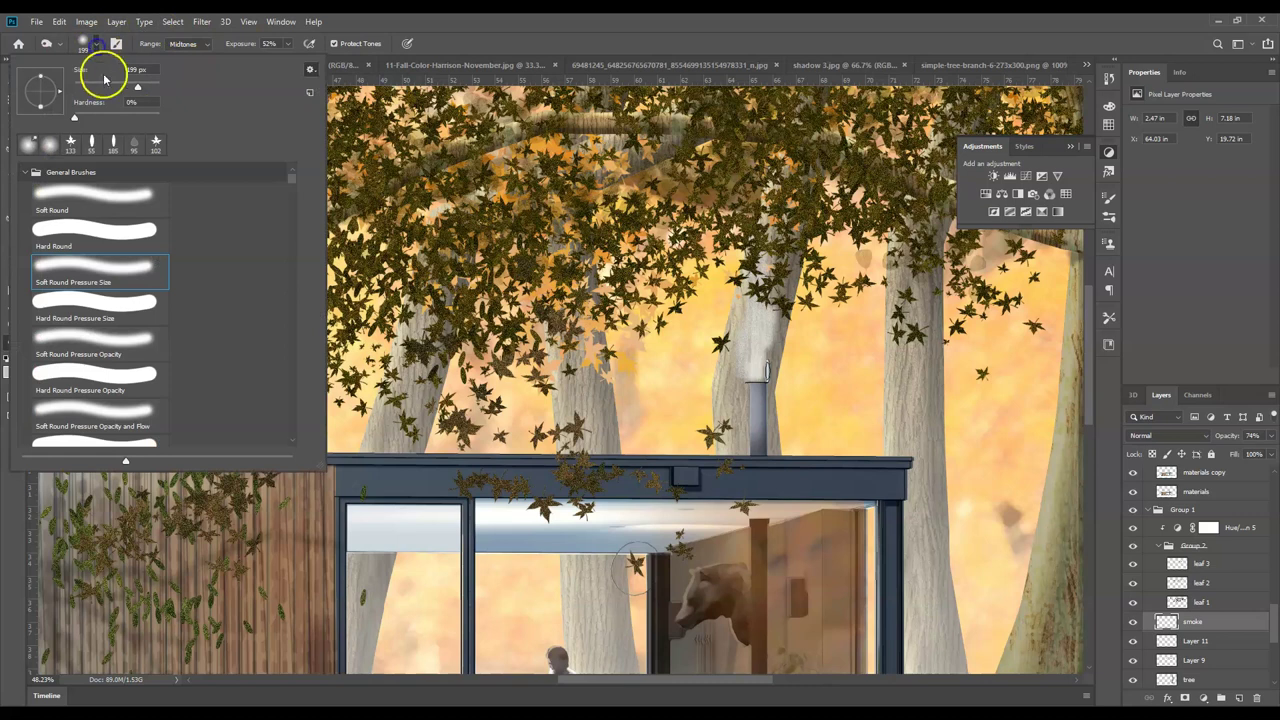
left_click_drag(129, 89, 115, 88)
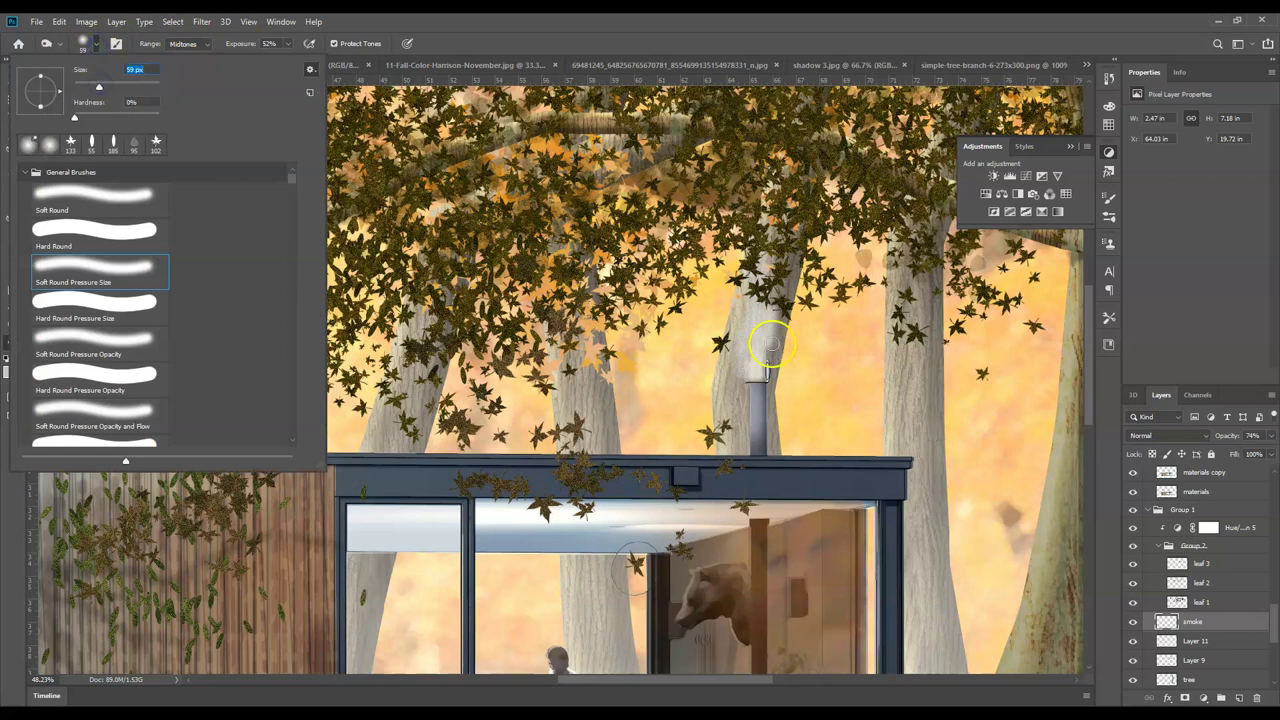
left_click(770, 345)
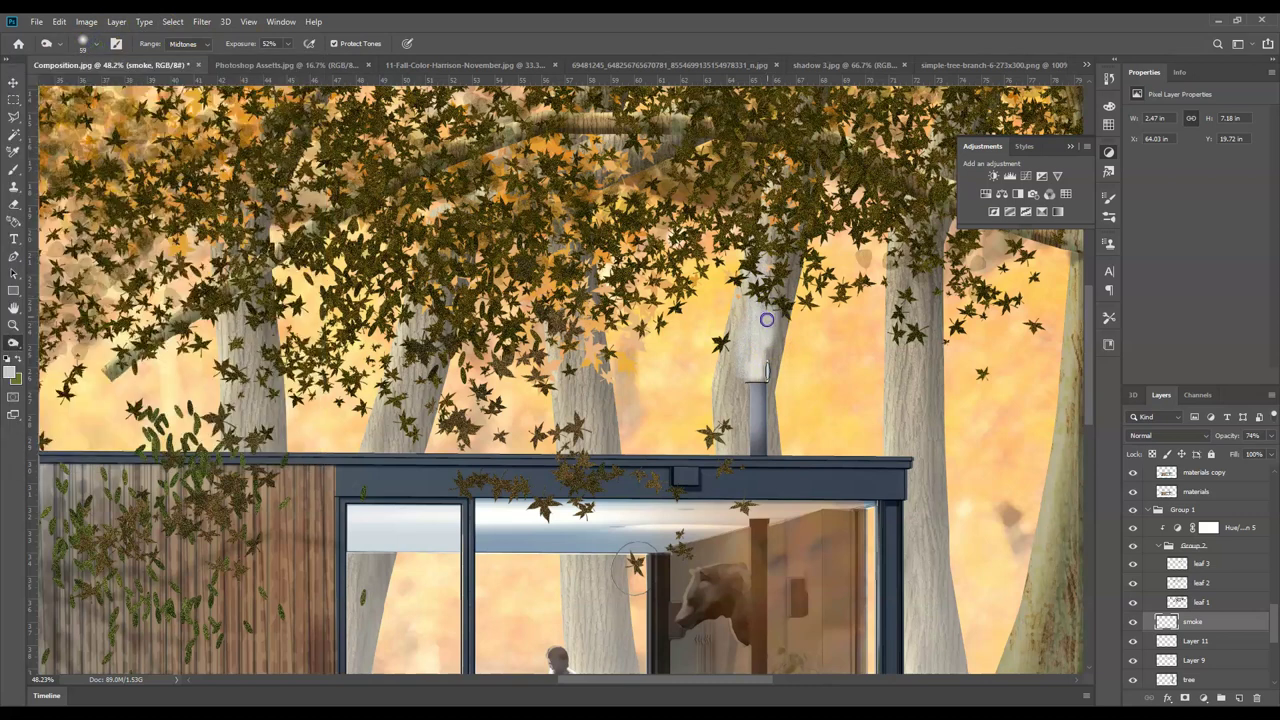
- Create a group named light rays directly above the grass group and add a new empty layer inside it
scroll(766, 396, "down", 5)
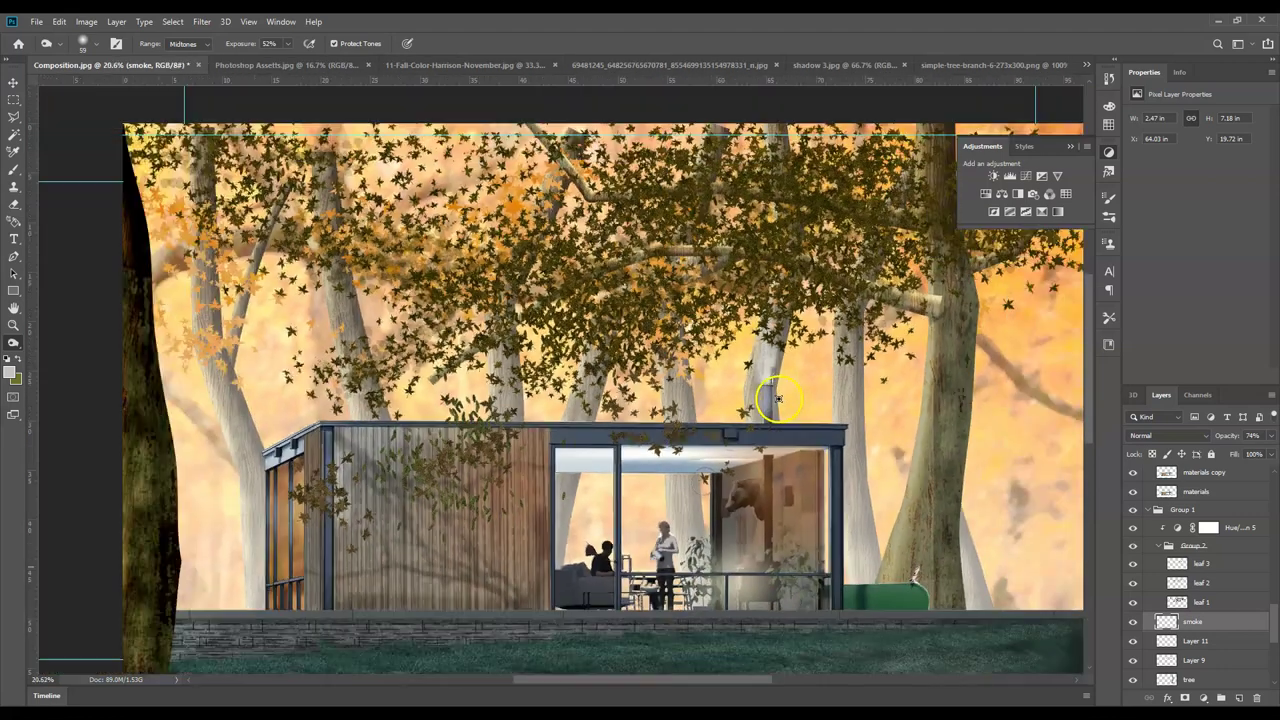
scroll(778, 398, "down", 1)
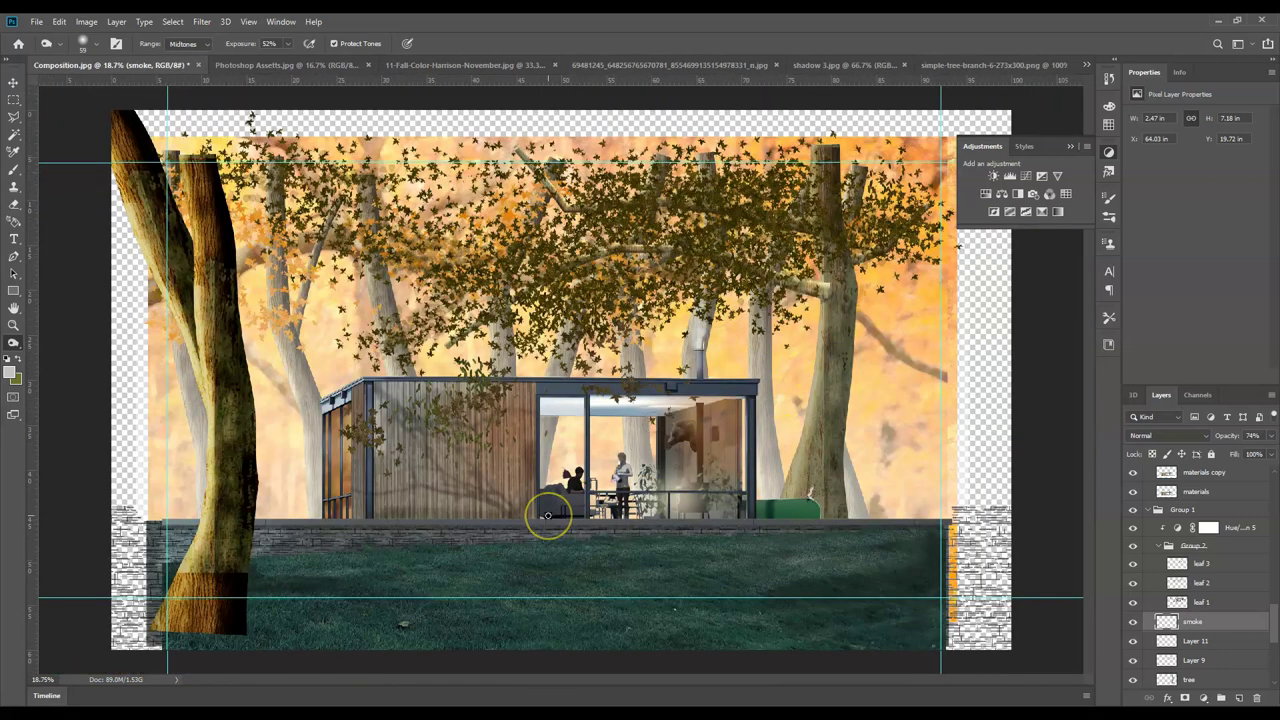
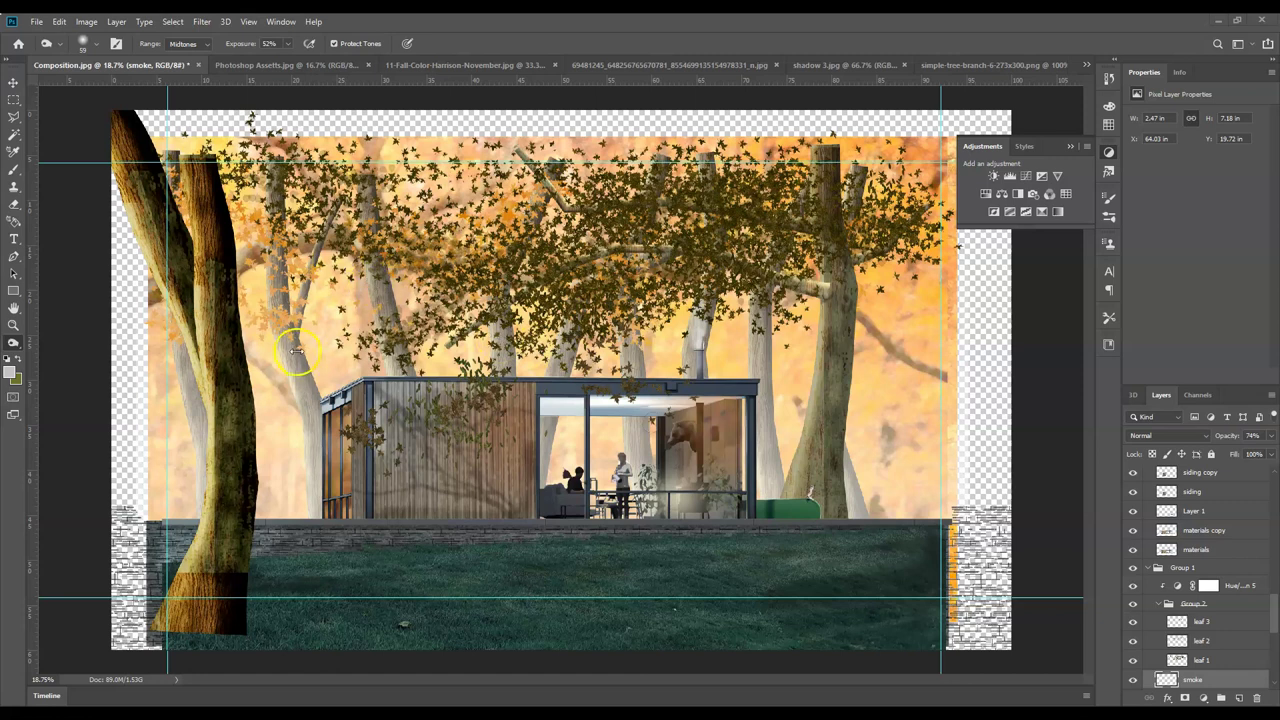
scroll(1218, 607, "up", 5)
scroll(1218, 607, "up", 5)
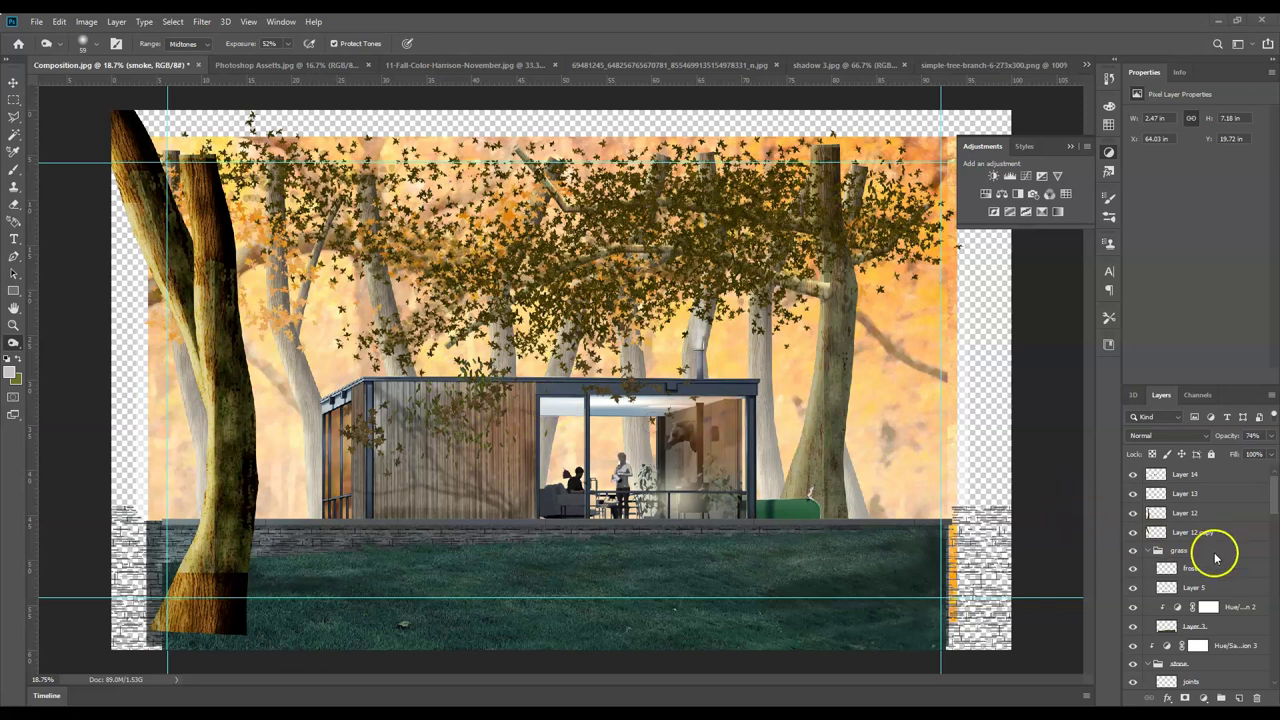
left_click(1205, 550)
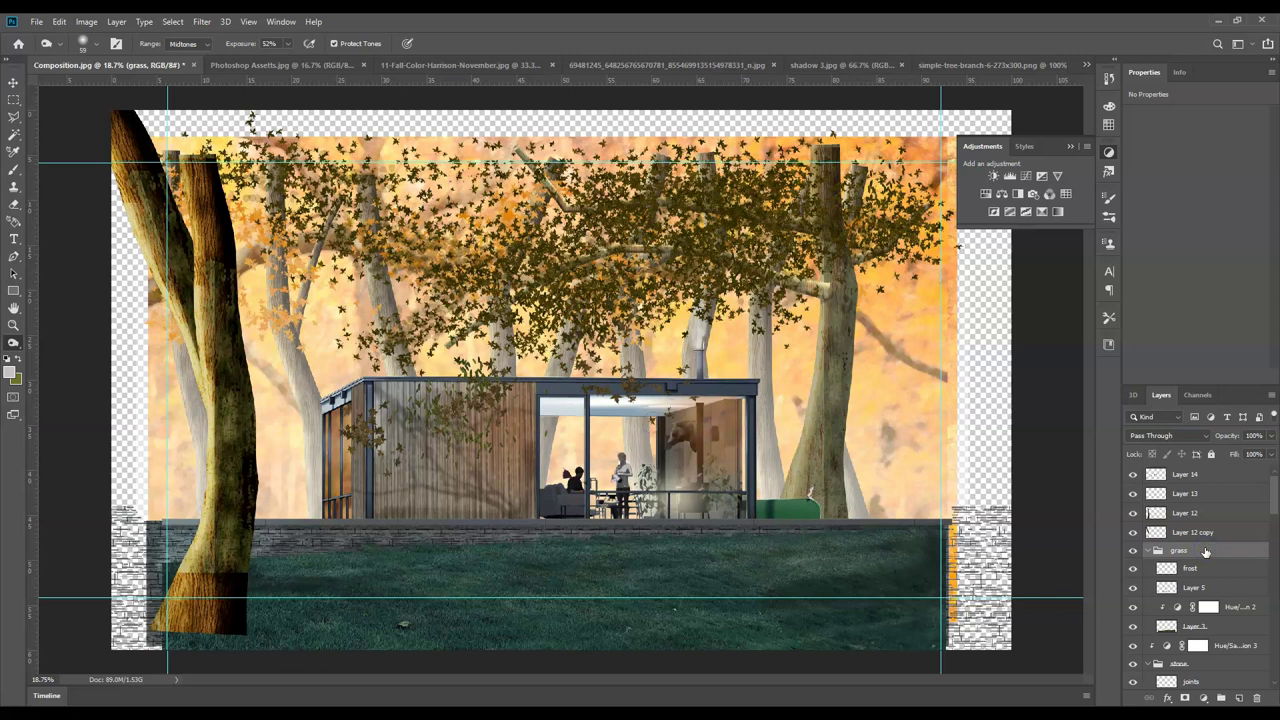
left_click(1220, 697)
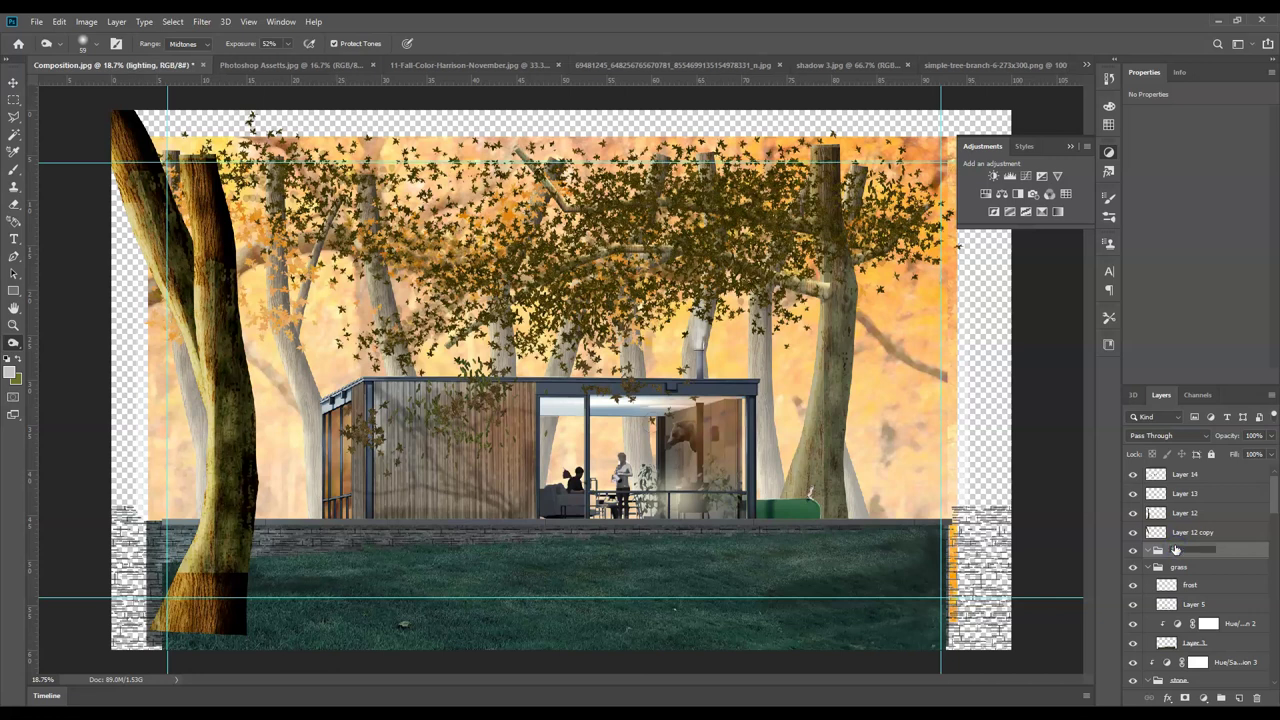
key("Return")
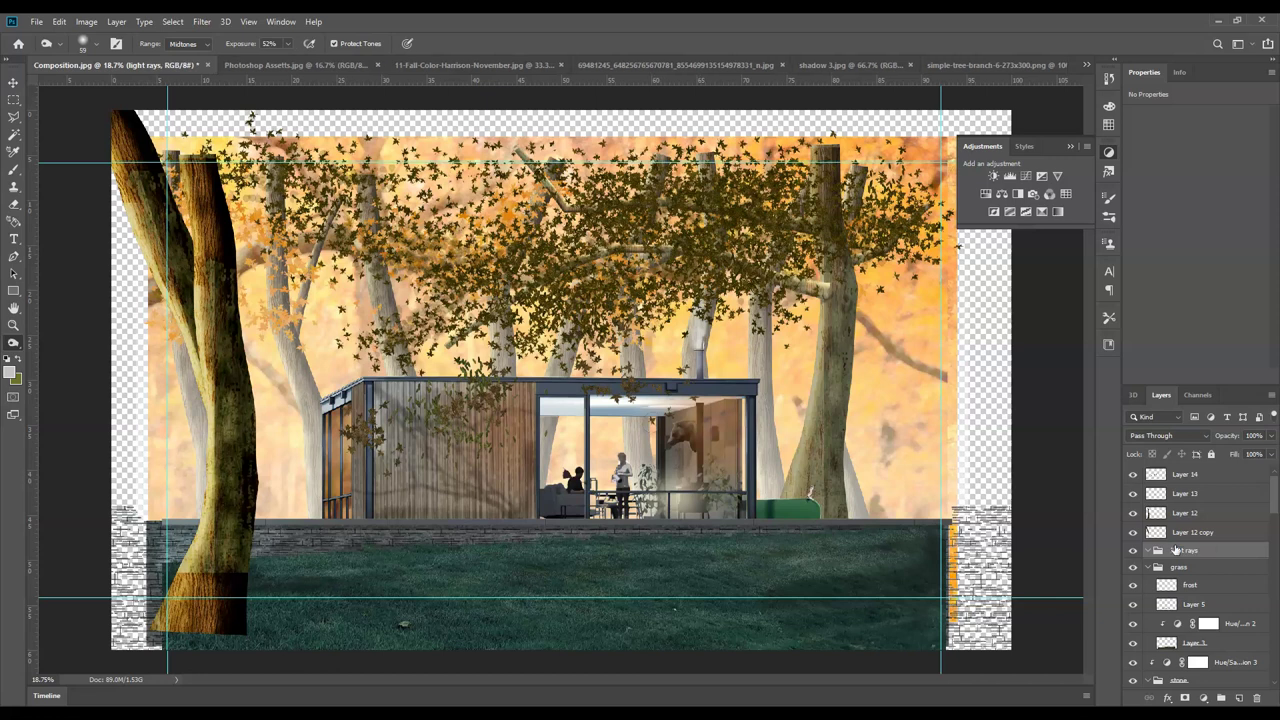
left_click(1237, 698)
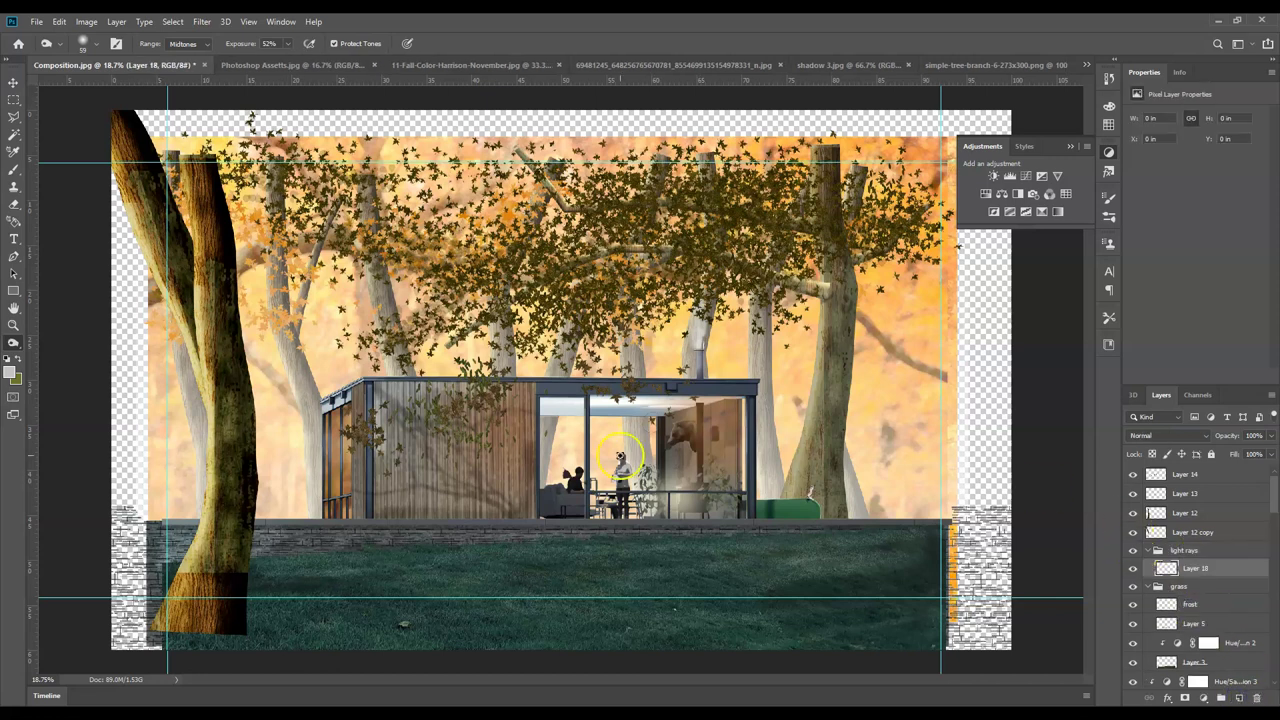
- Outline a wide diagonal light ray from the upper-left tree canopy to the left part of the roof with the Polygonal Lasso
left_click(14, 118)
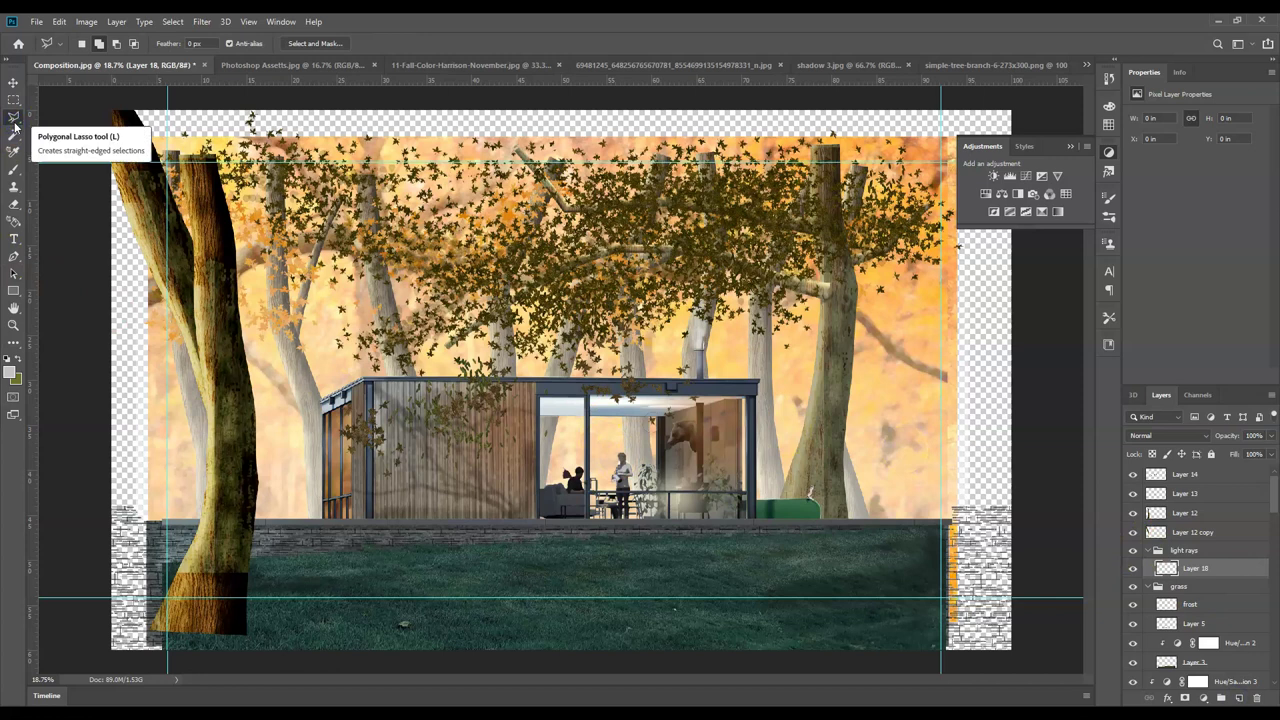
left_click(150, 179)
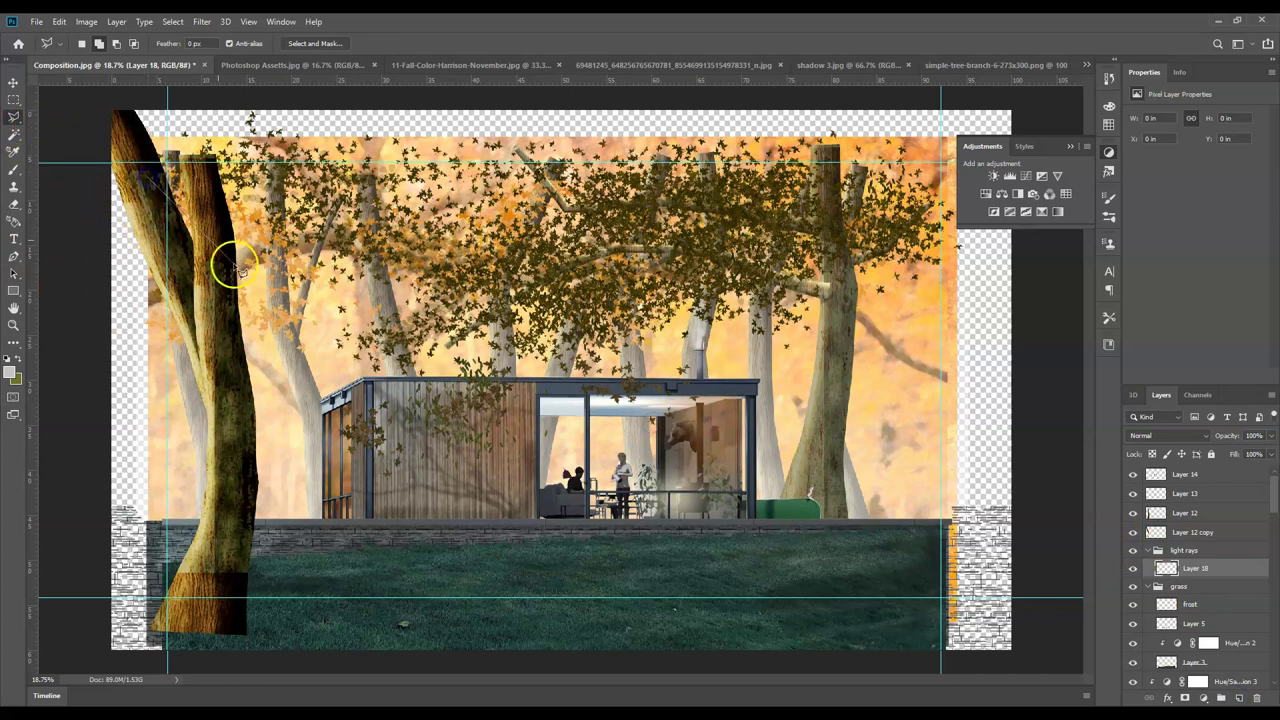
left_click(350, 380)
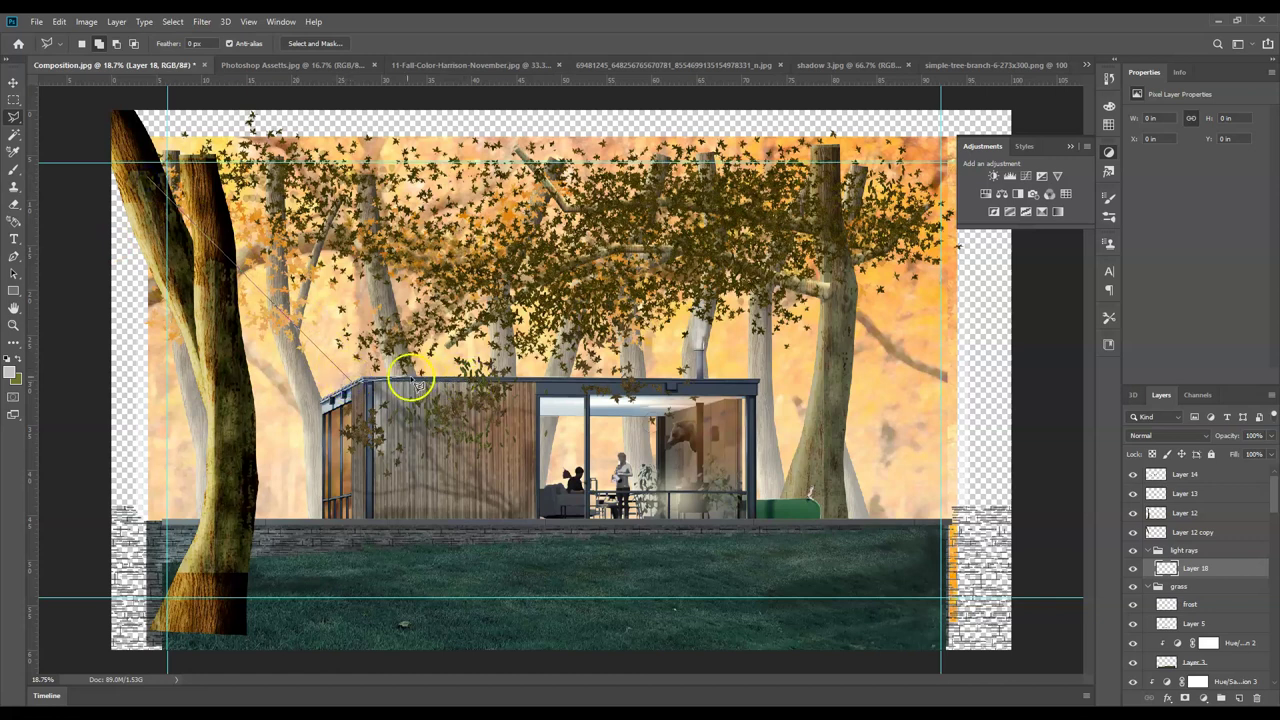
left_click(368, 381)
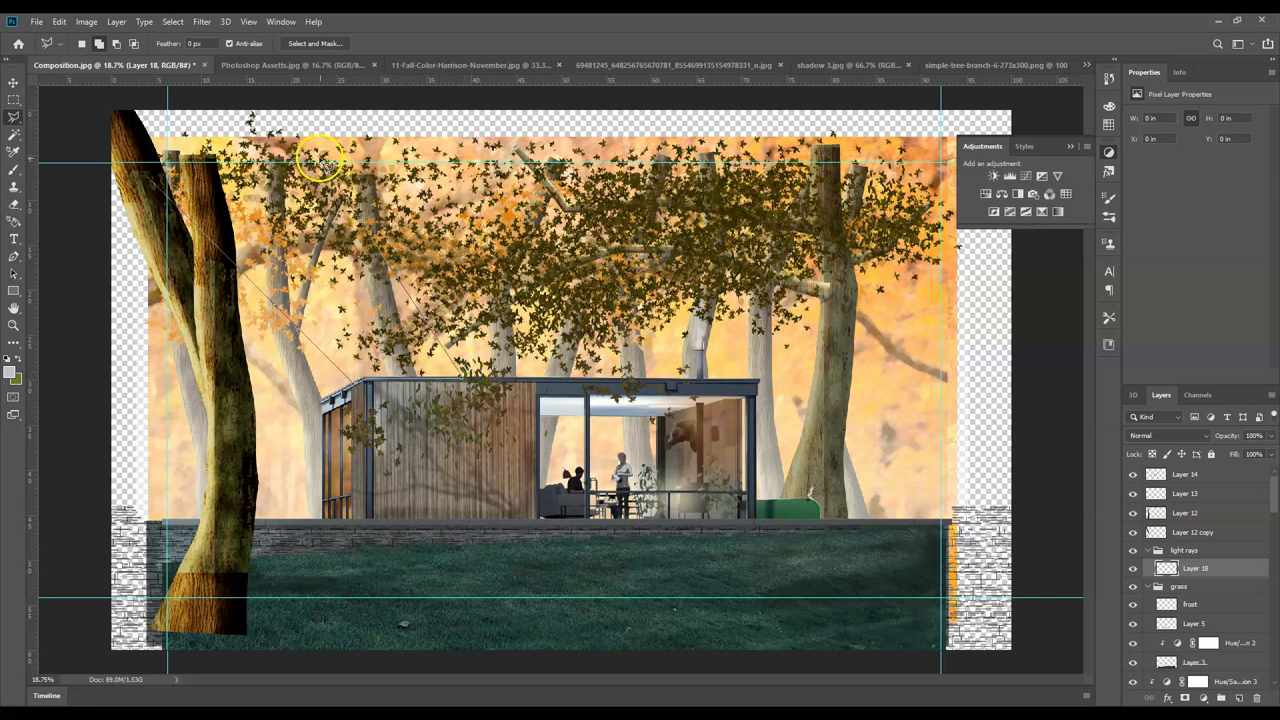
left_click(257, 140)
left_click(150, 128)
left_click(148, 172)
double_click(180, 208)
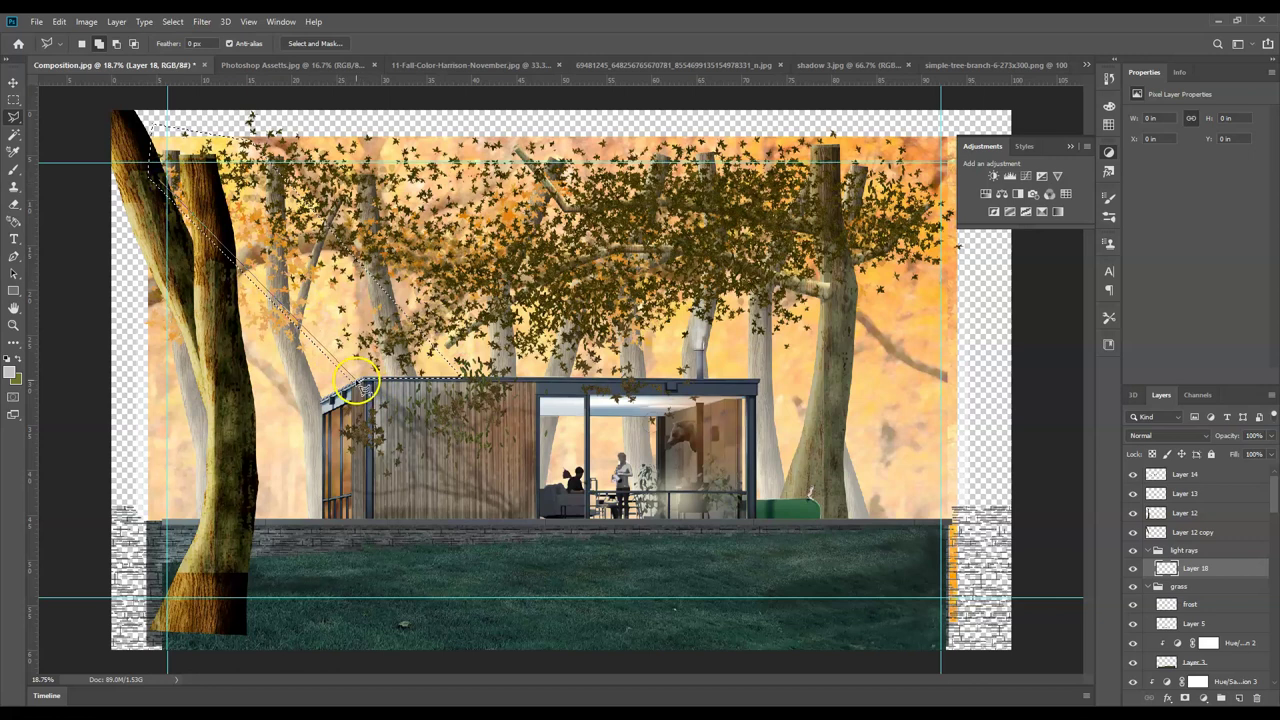
left_click(316, 424)
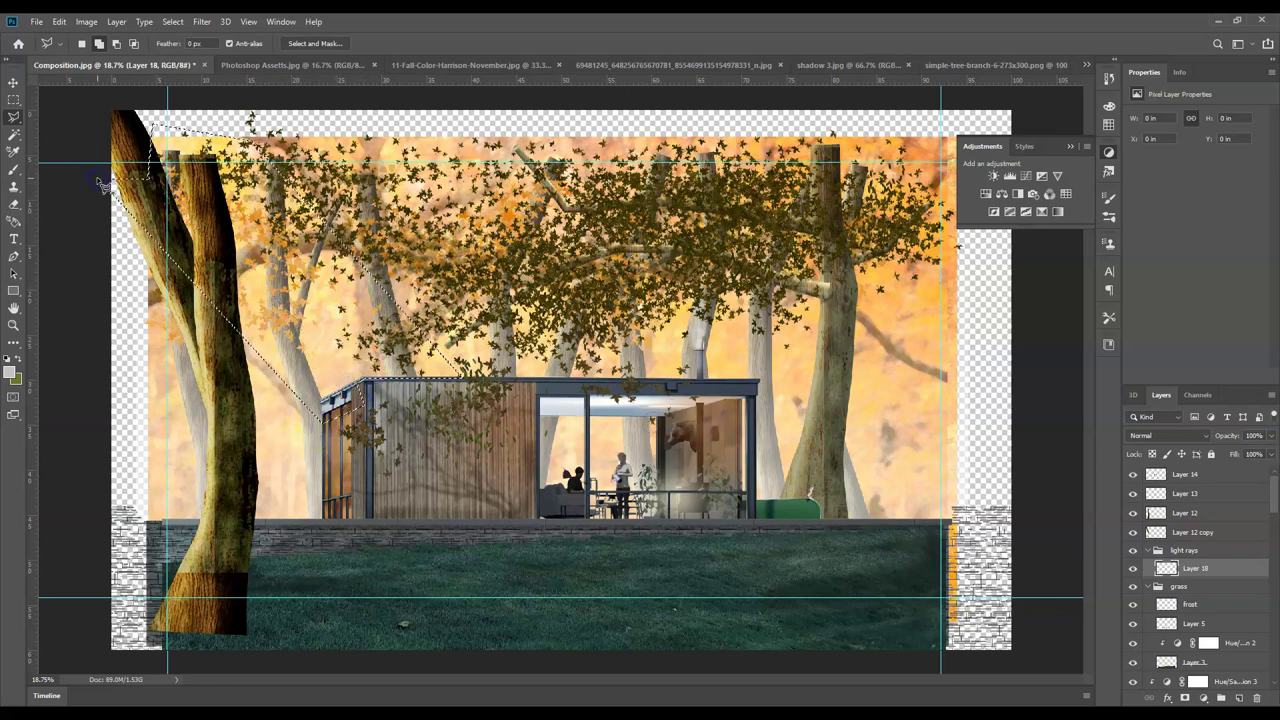
left_click(348, 392)
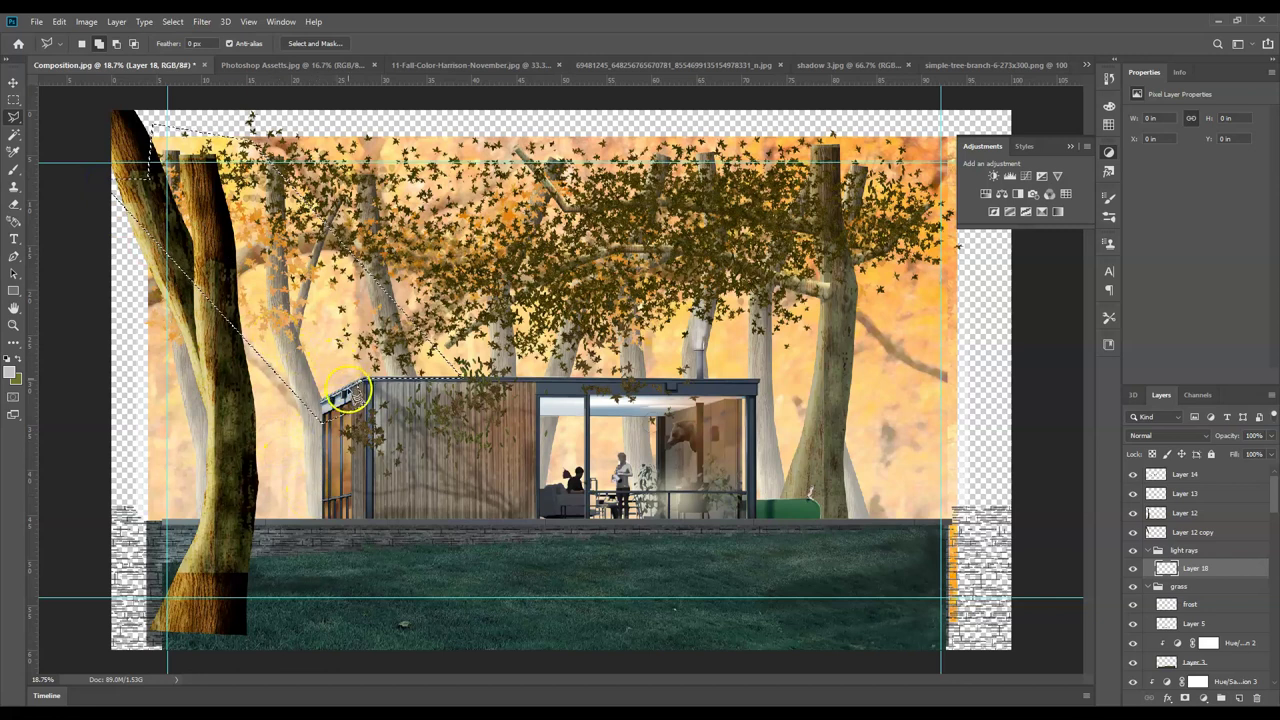
left_click(397, 374)
- Add a narrow diagonal ray to the selection, running from the image's left edge to the base of the house's left facade
left_click(130, 343)
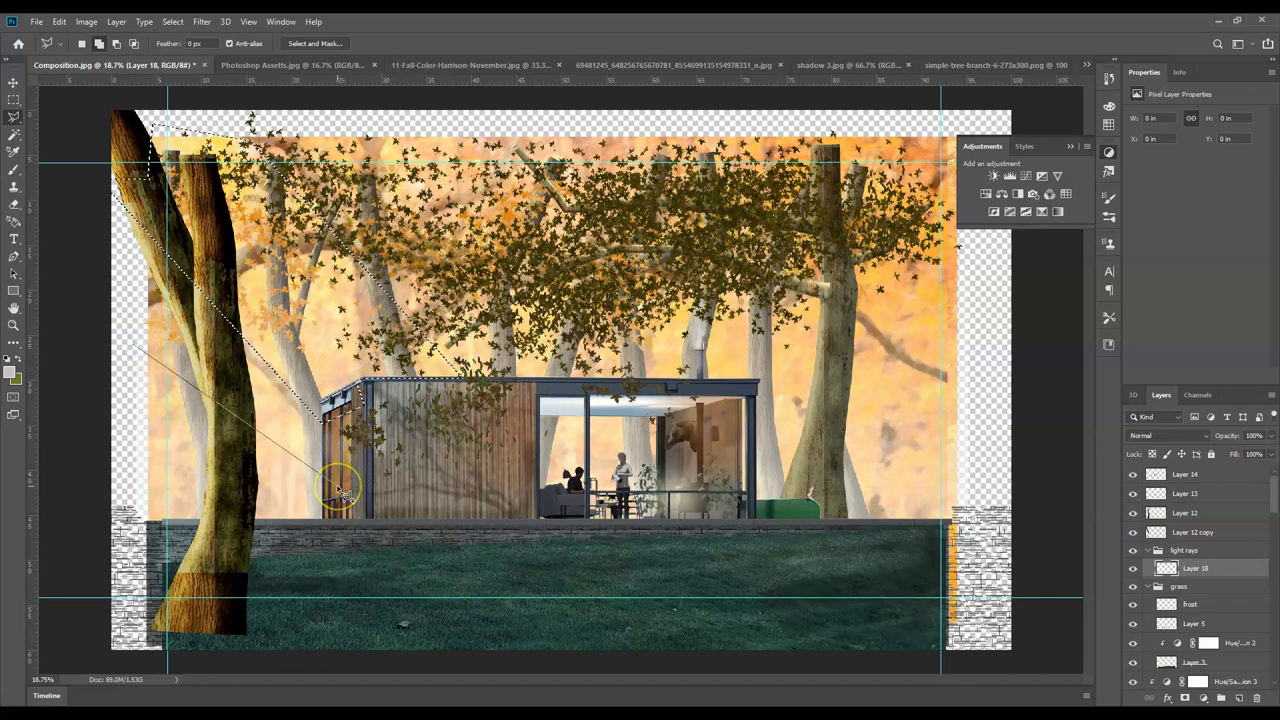
left_click(123, 300)
left_click(344, 469)
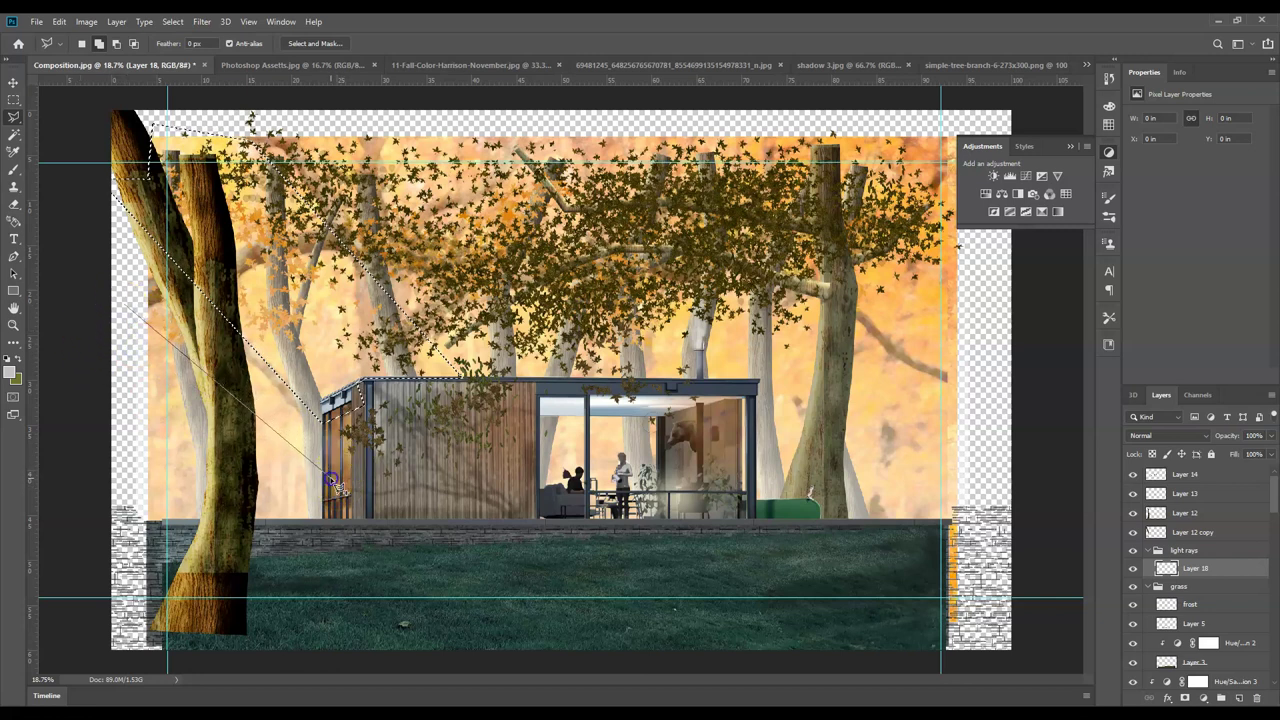
left_click(336, 510)
left_click(131, 356)
left_click(125, 305)
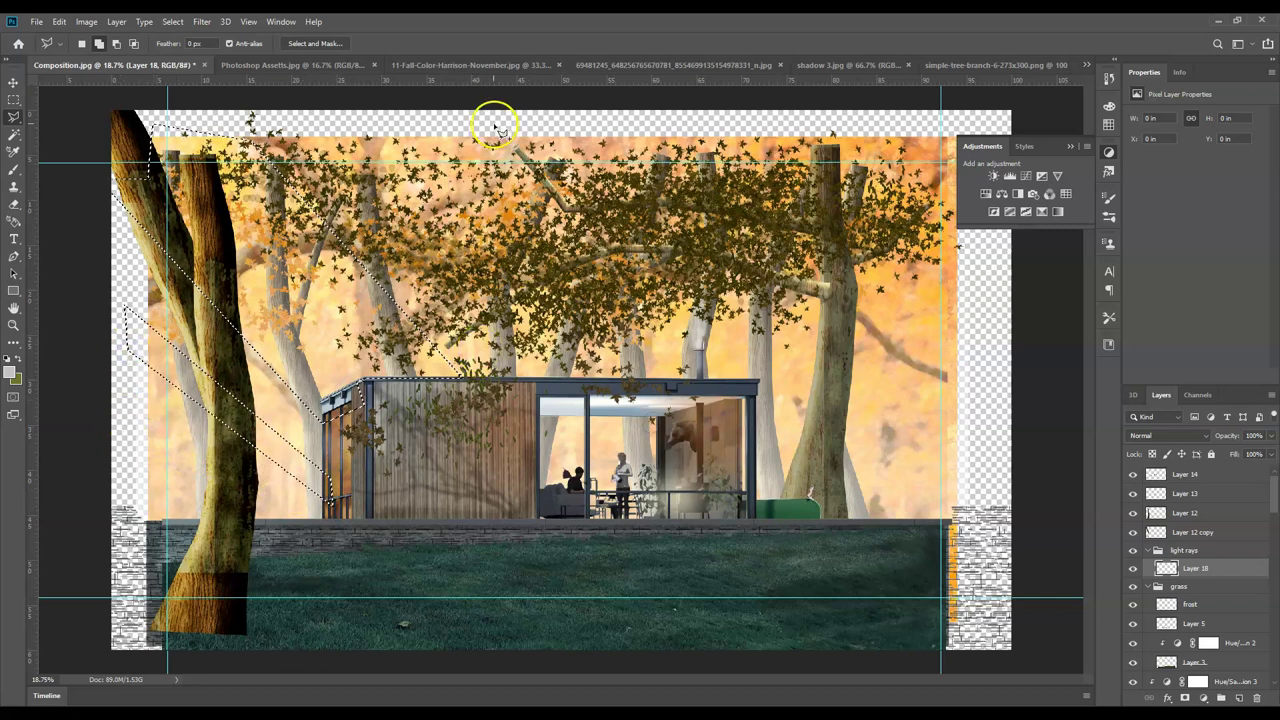
- Add two narrow diagonal rays to the selection, running from the upper canopy to the roof above the glazed room and the chimney
left_click(683, 380)
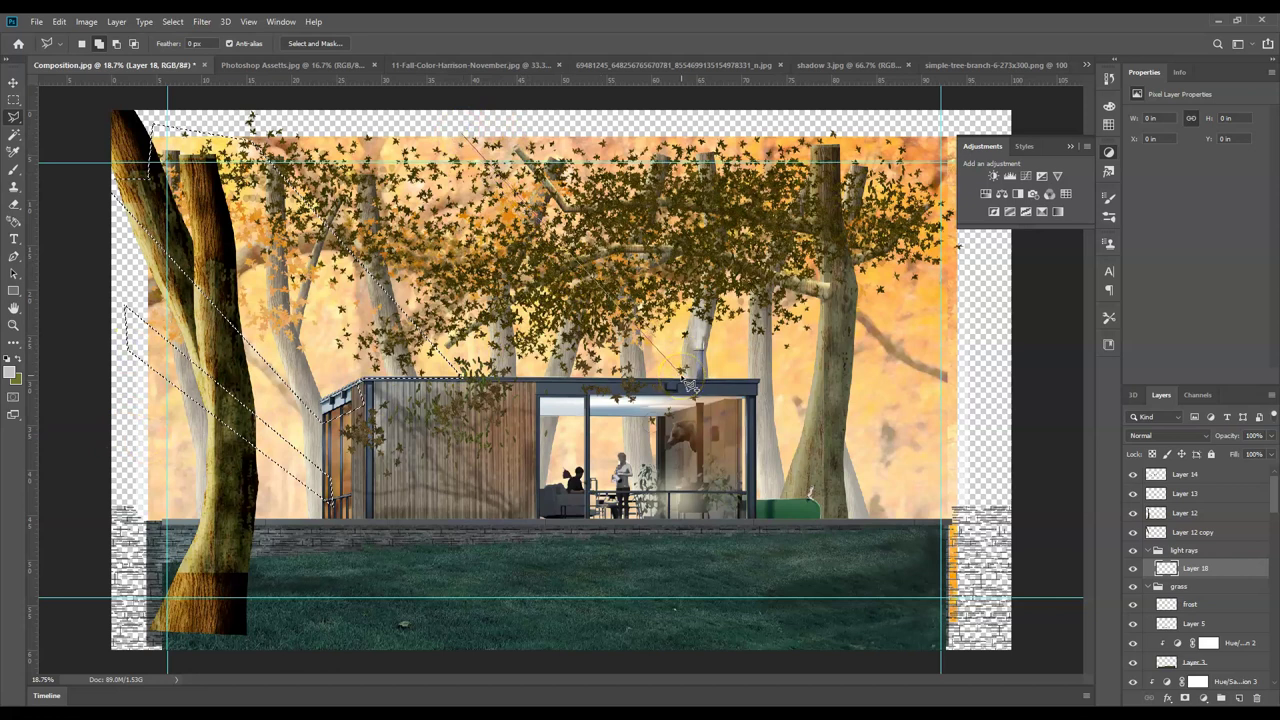
left_click(699, 359)
left_click(716, 363)
left_click(520, 136)
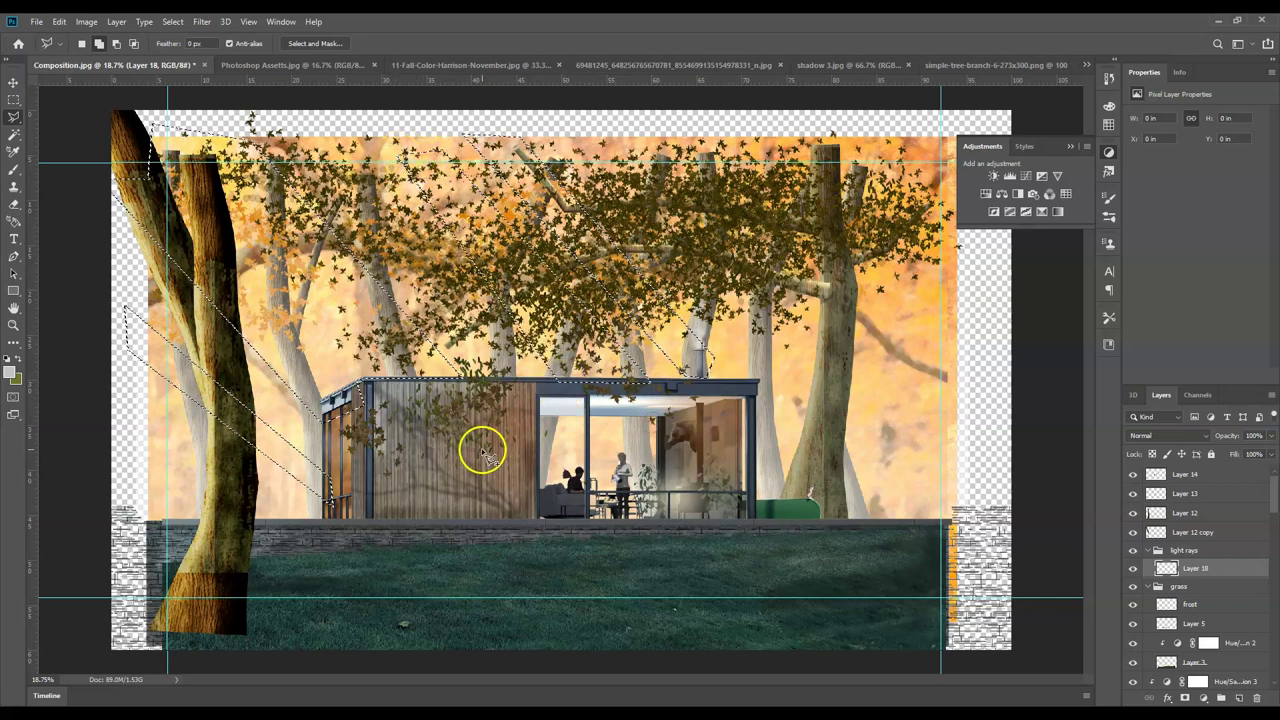
- Set the foreground colour to white ffffff and fill the selected light rays with it
left_click(14, 342)
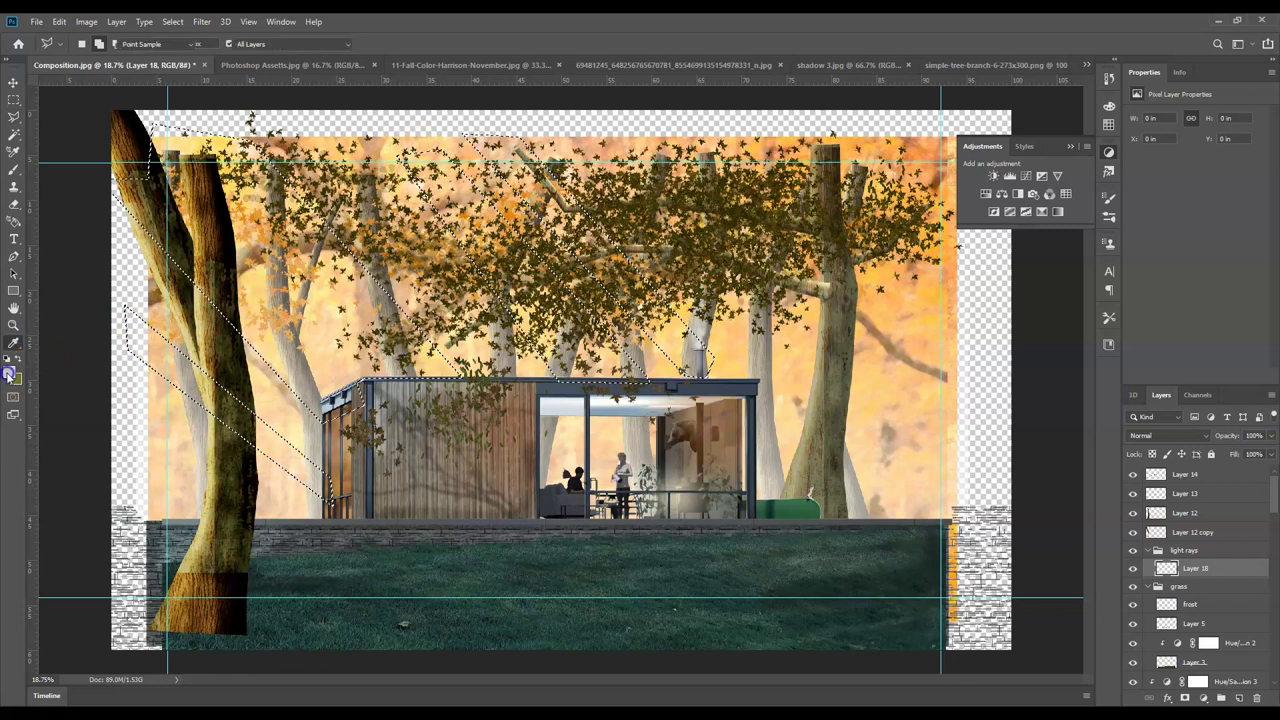
left_click(11, 374)
mouse_move(714, 243)
left_mouse_down()
mouse_move(657, 234)
mouse_move(575, 160)
left_mouse_up()
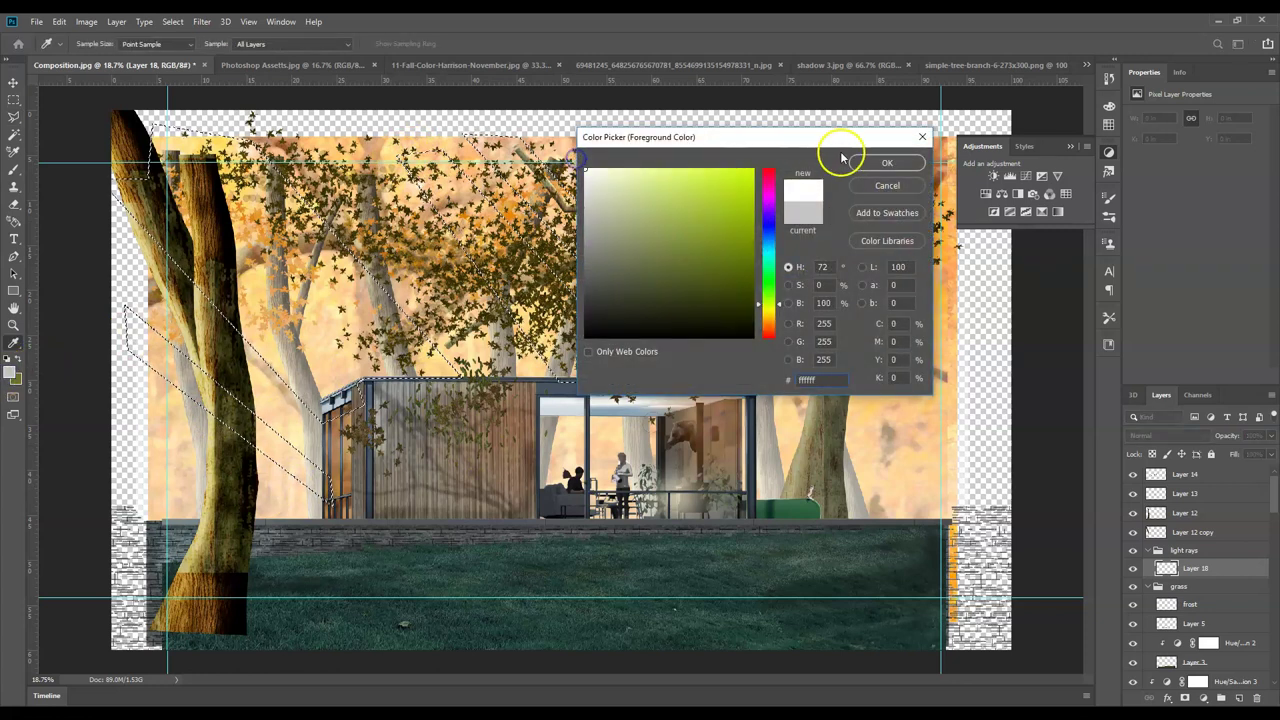
left_click(886, 162)
key("l")
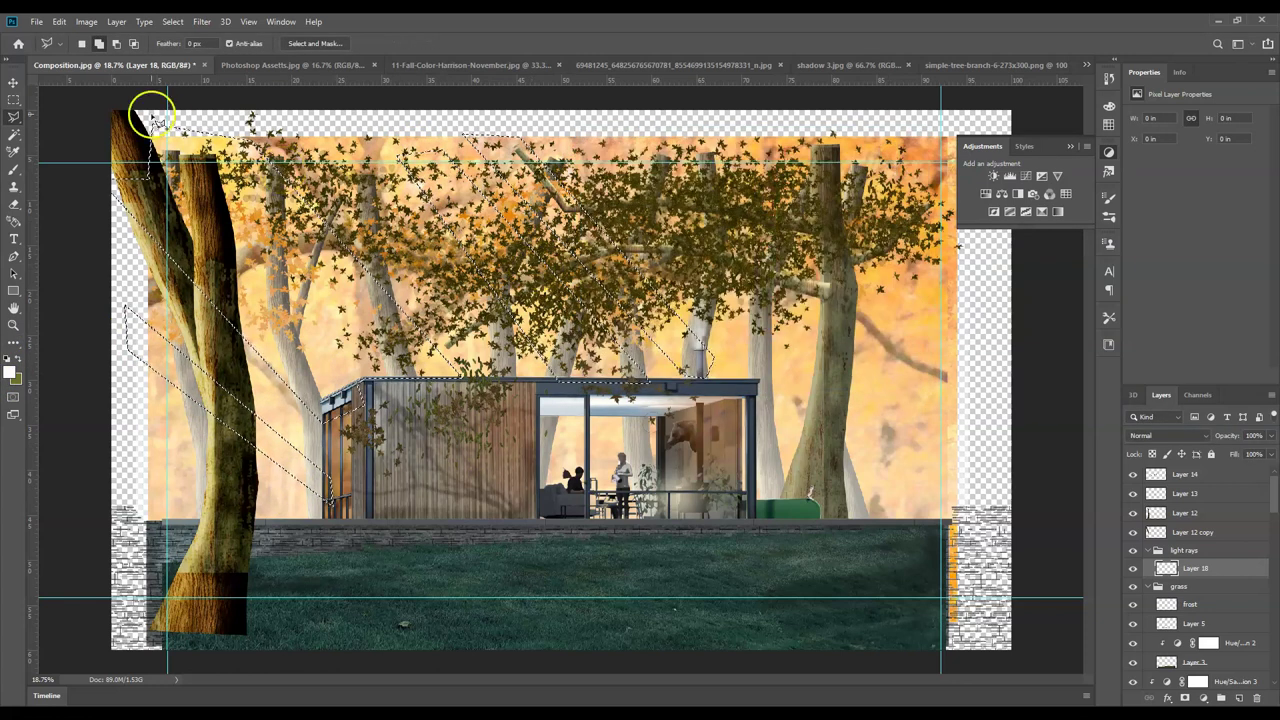
left_click(59, 21)
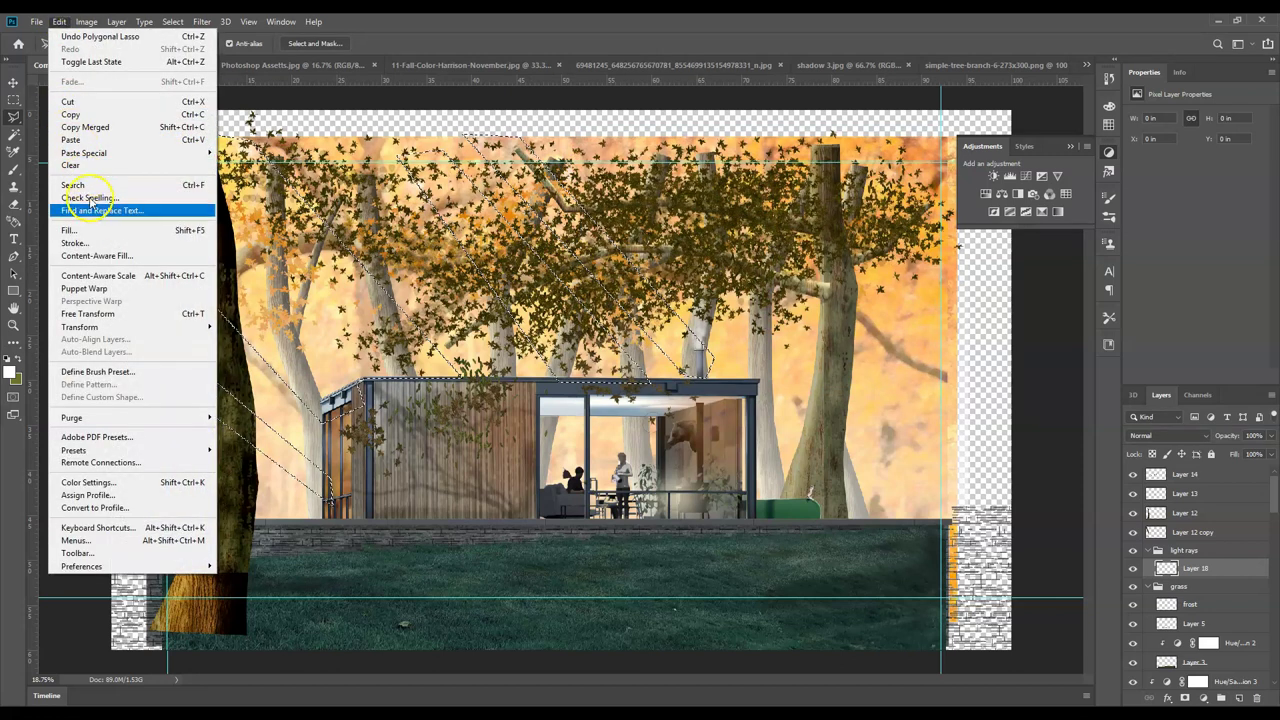
left_click(90, 231)
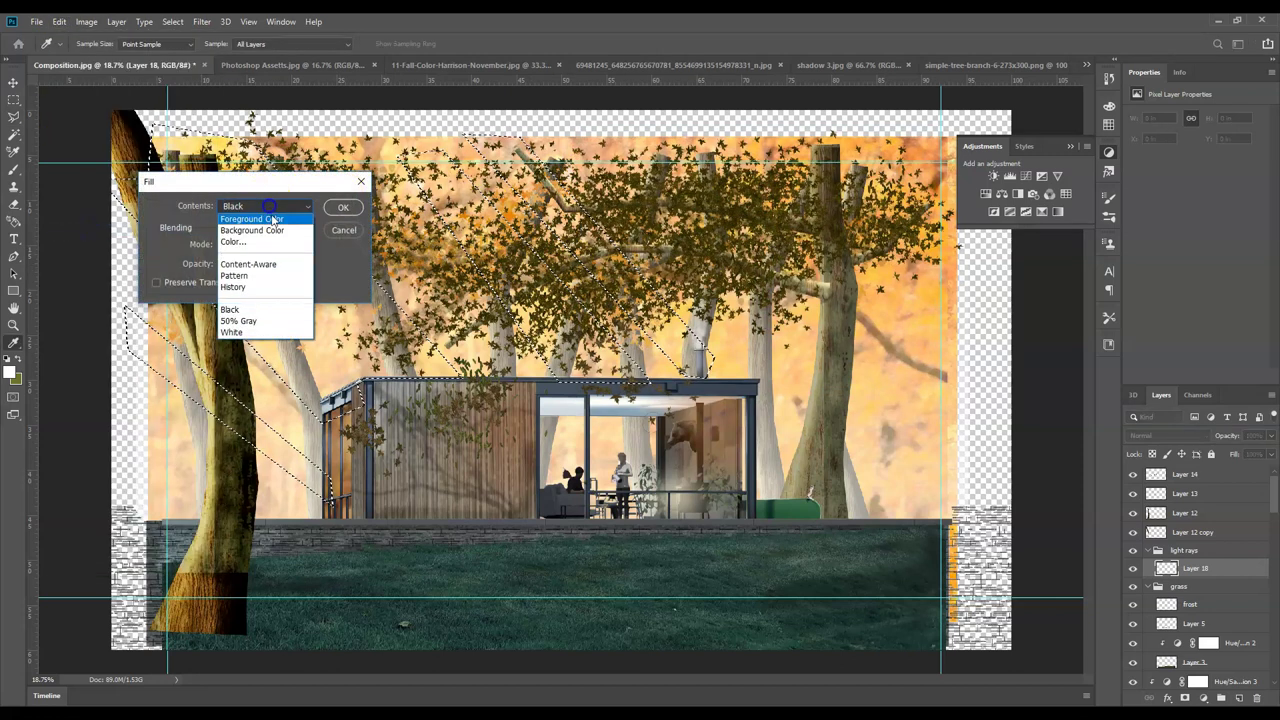
left_click(338, 207)
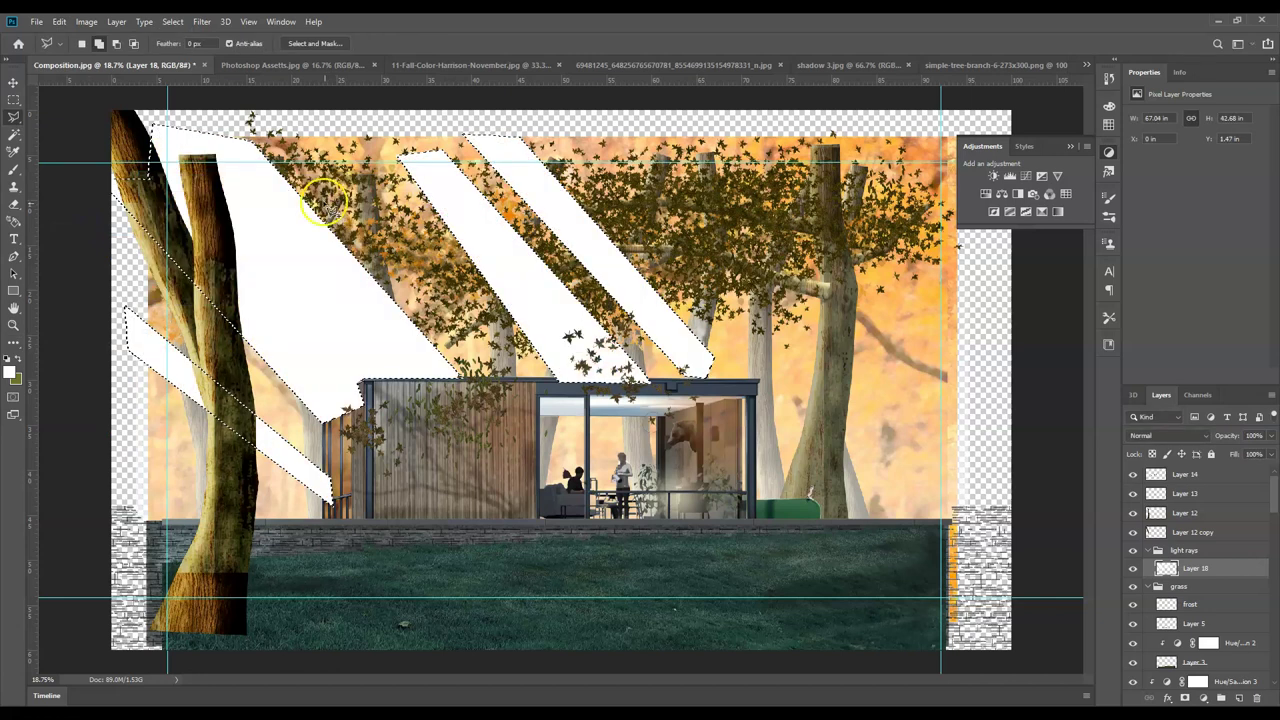
- Clear the selection and soften the white light rays with a 127.3-pixel Gaussian Blur
left_click(201, 21)
key("Escape")
key("ctrl+d")
left_click(200, 22)
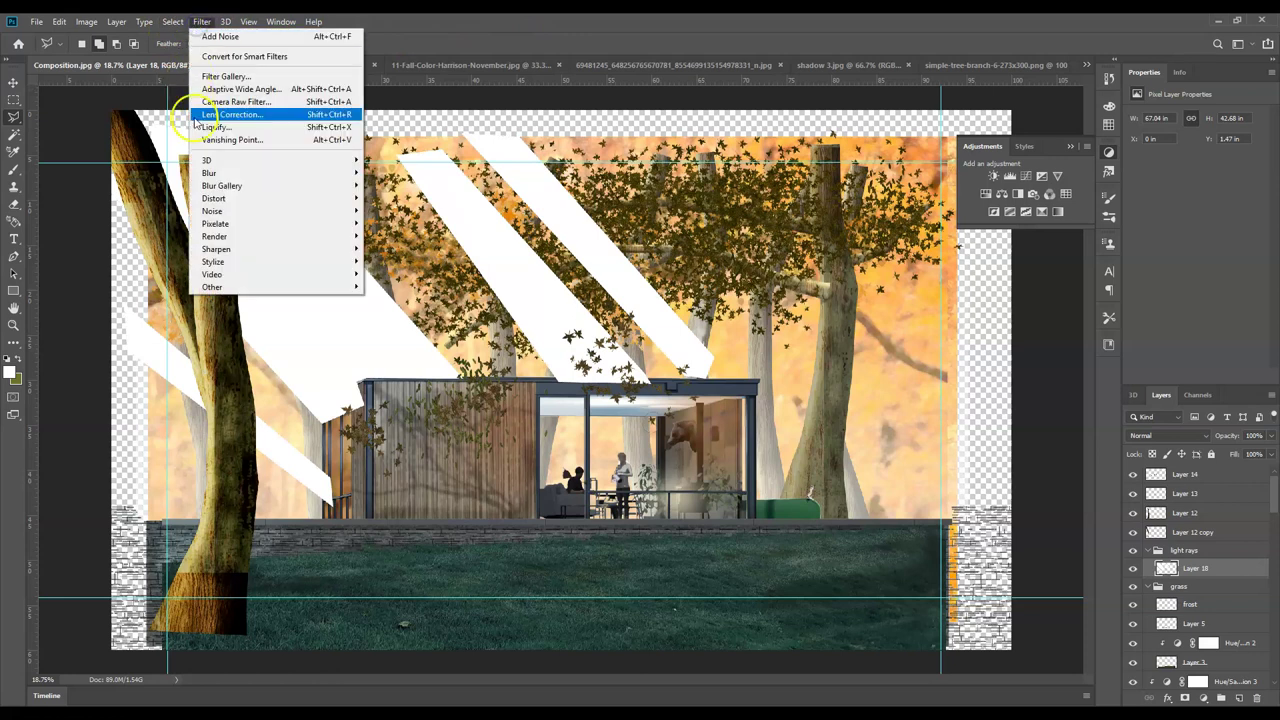
mouse_move(230, 173)
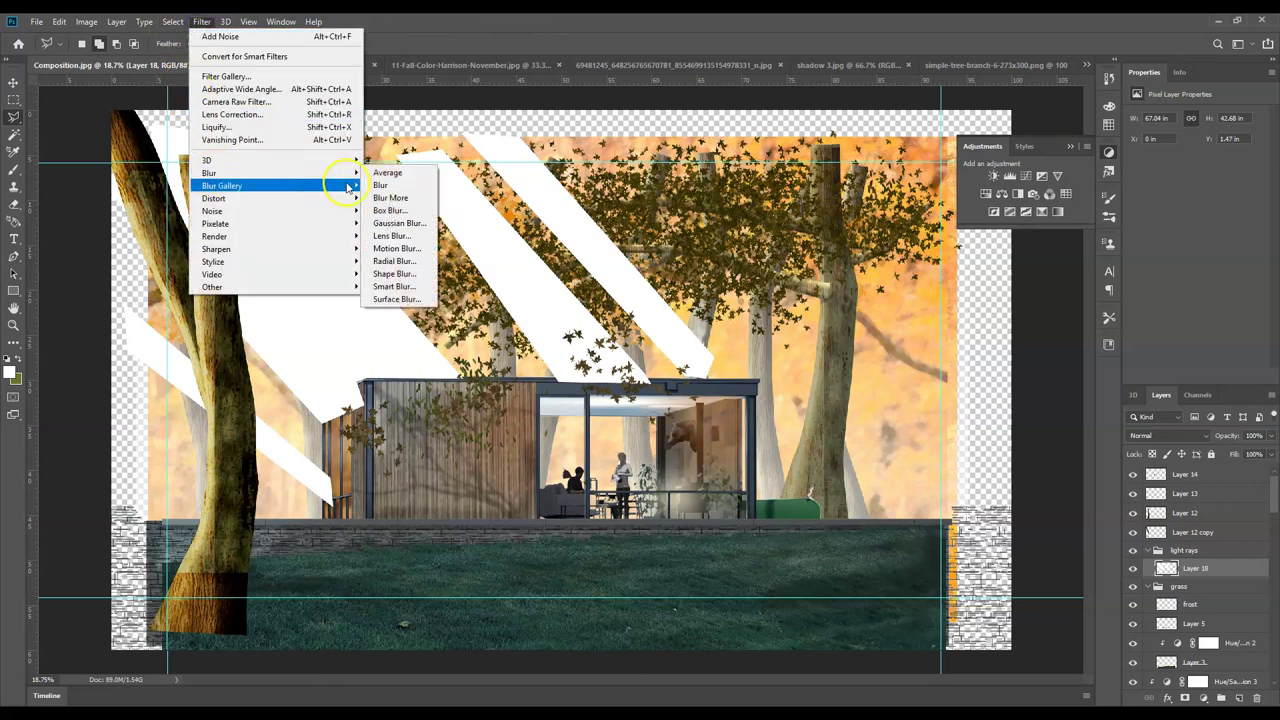
left_click(399, 223)
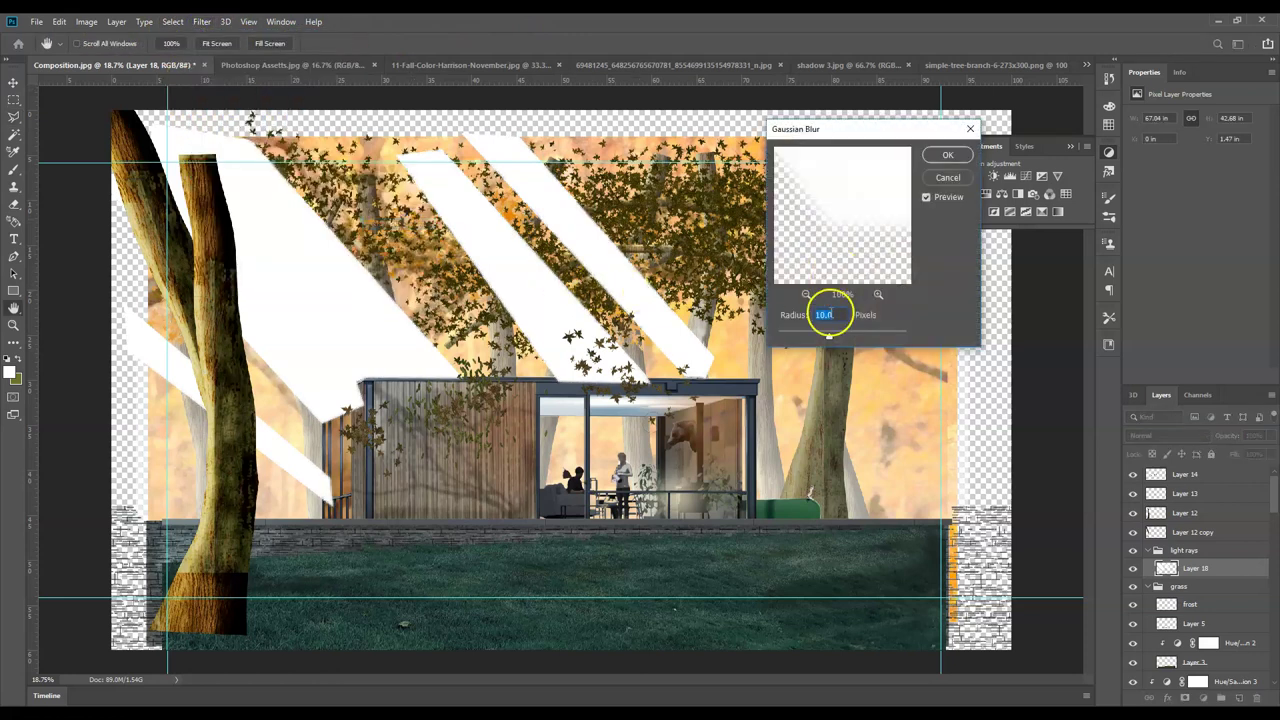
left_click_drag(829, 336, 866, 337)
left_click(611, 302)
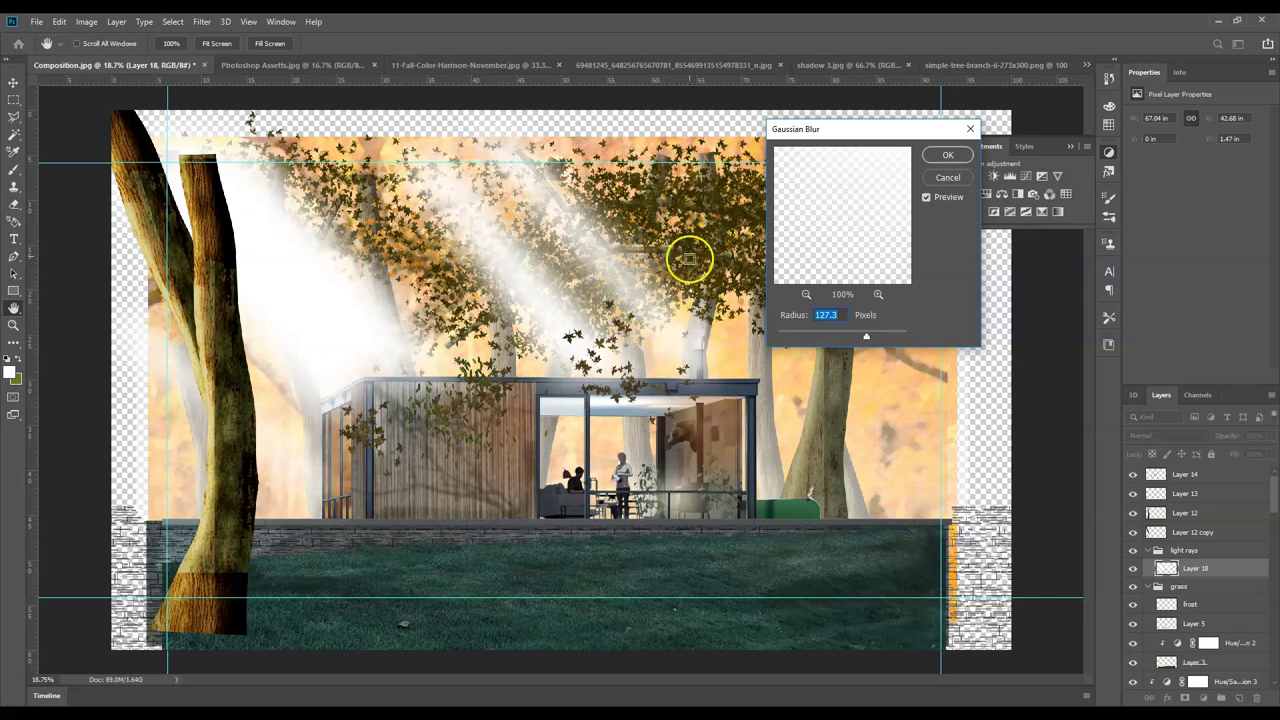
left_click(933, 160)
- Lower the opacity of the light-ray layer, Layer 18, to 39%
left_click(1271, 435)
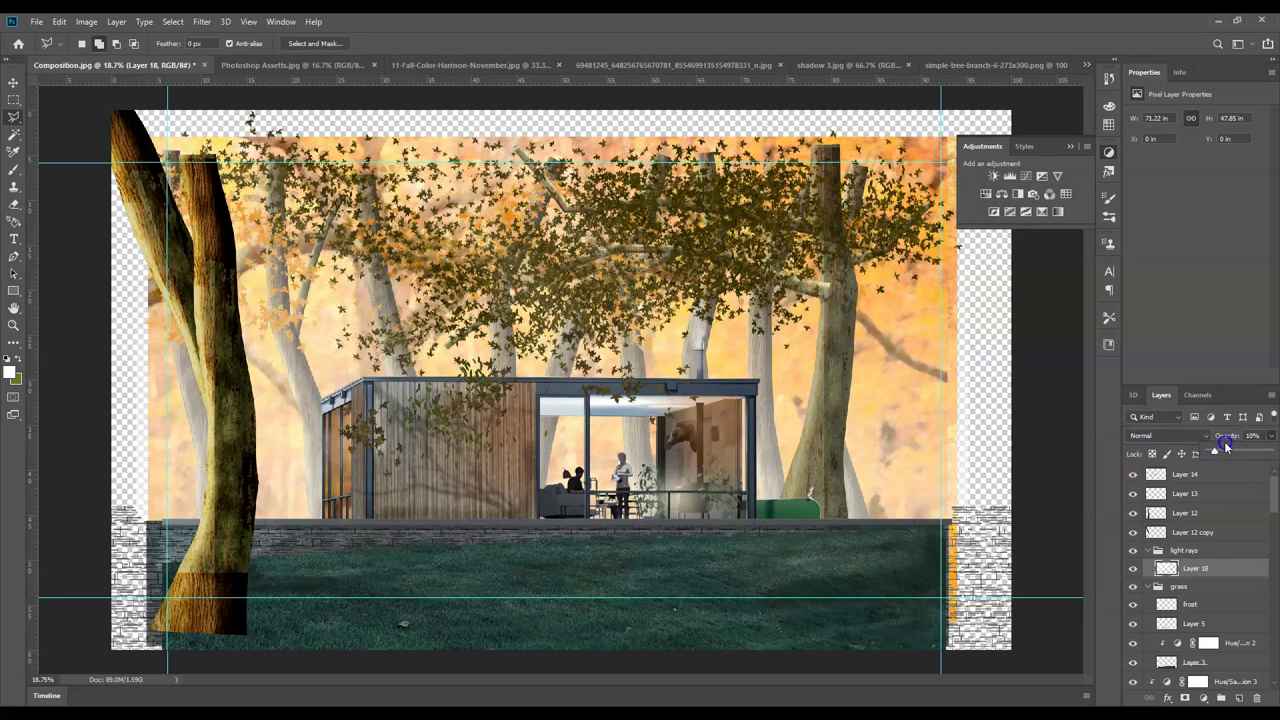
left_click_drag(1213, 455, 1226, 455)
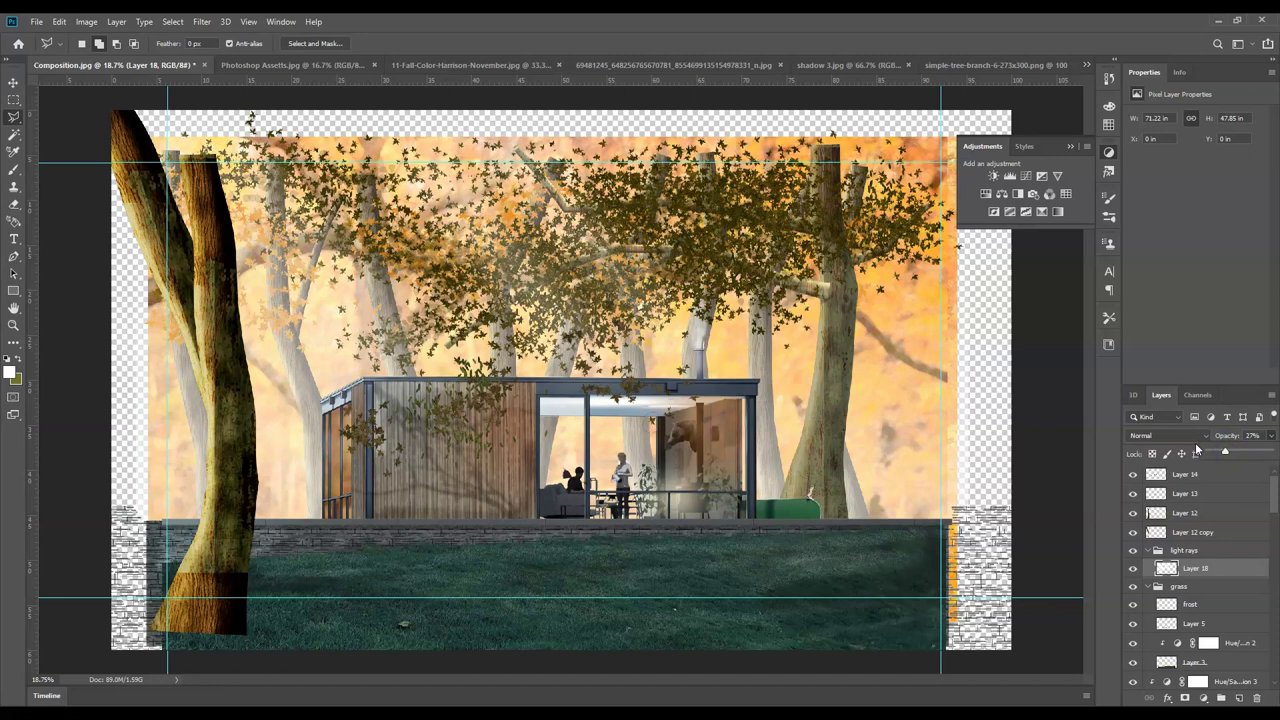
left_click(1226, 452)
left_click_drag(1230, 453, 1231, 454)
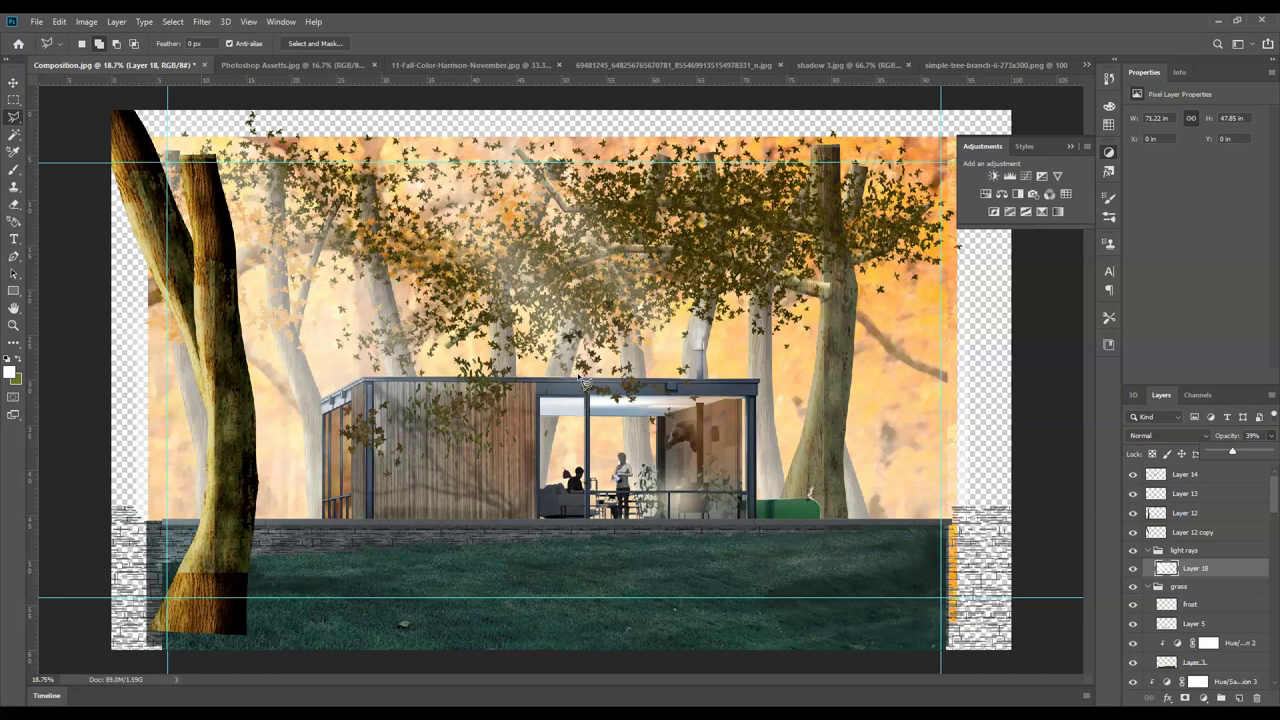
left_click(117, 185)
left_click(299, 207)
left_click(847, 388)
left_click(727, 357)
key("ctrl+shift+Tab")
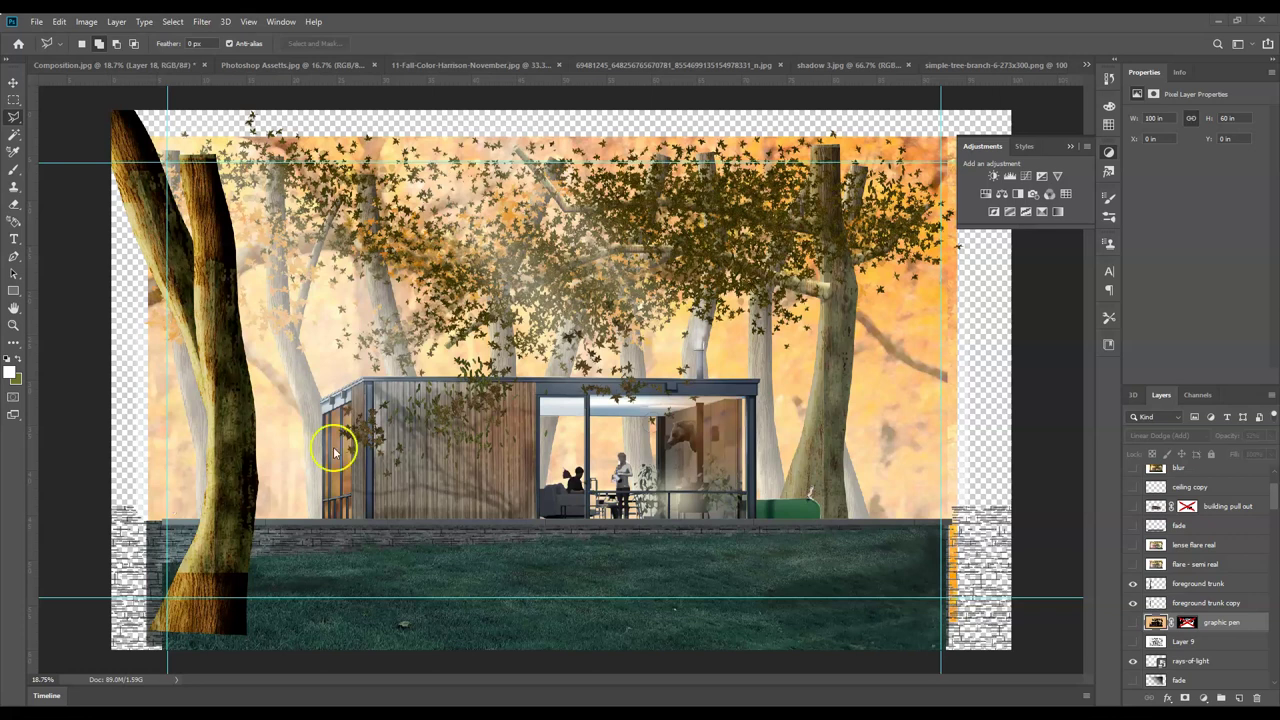
left_click(150, 40)
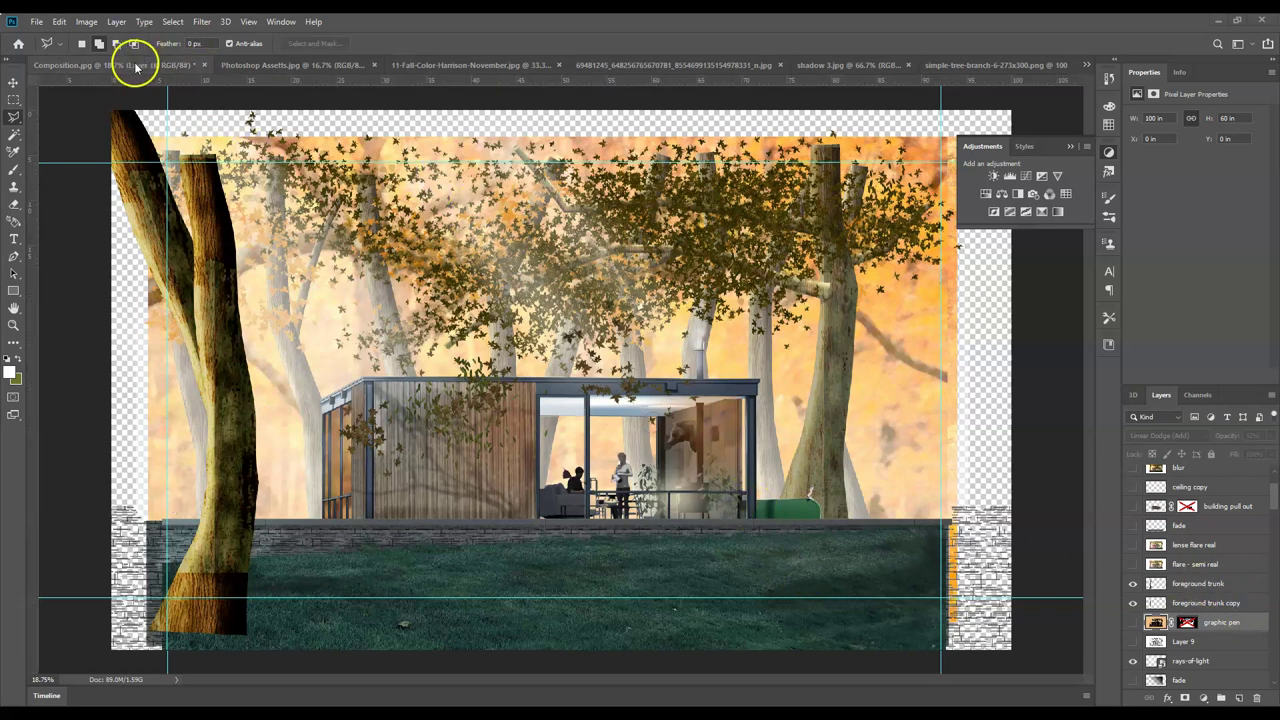
scroll(1187, 489, "up", 1)
scroll(1187, 489, "up", 1)
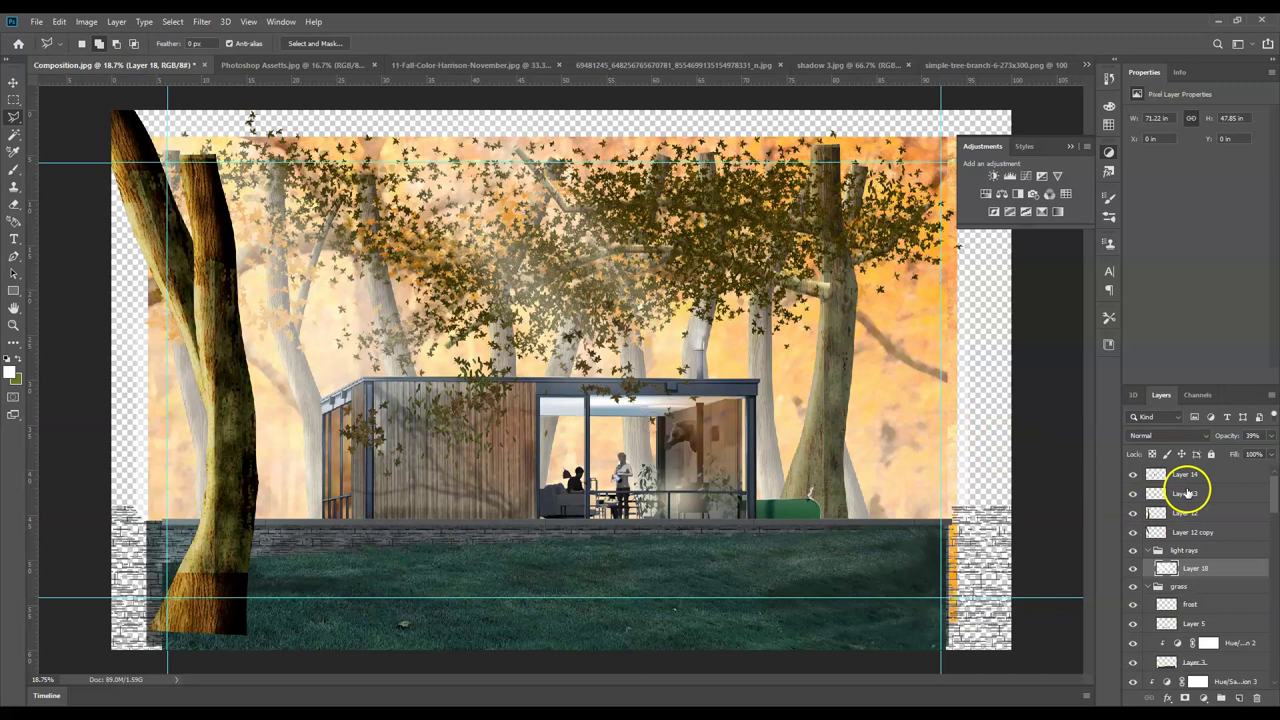
- Add a new layer above Layer 14 and name it gradient
left_click(1186, 475)
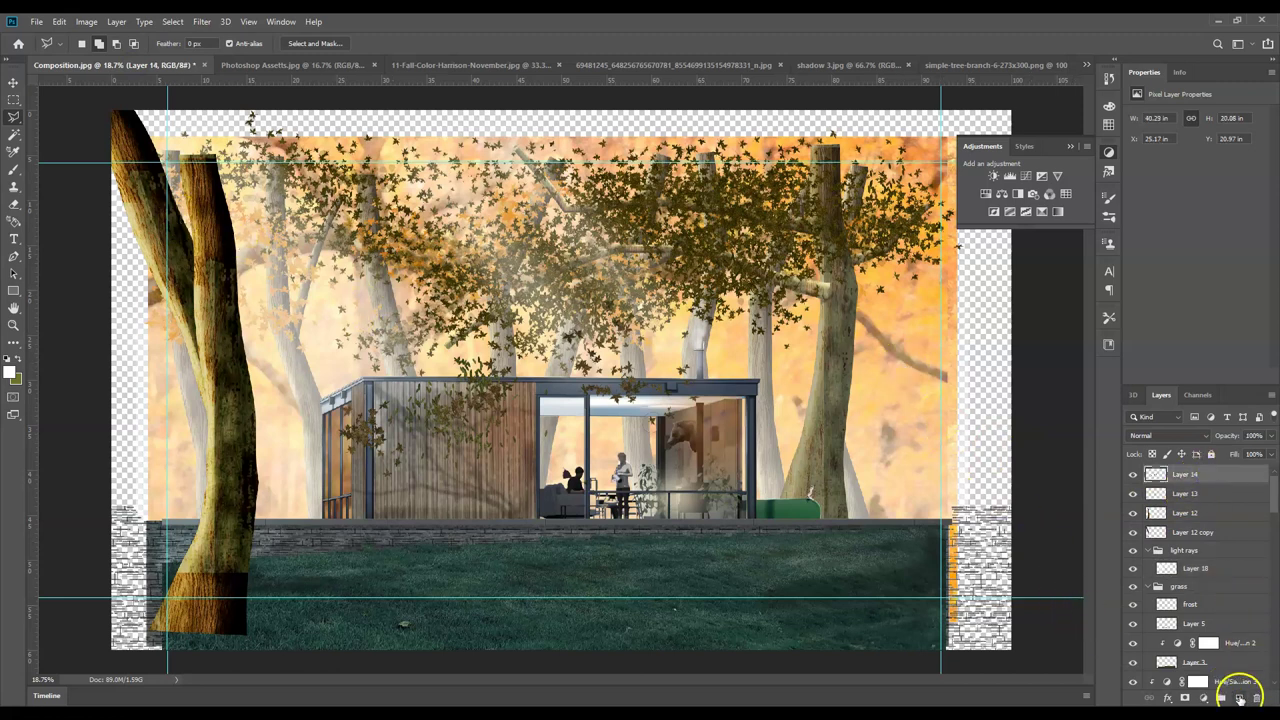
left_click(1238, 698)
left_click(1189, 476)
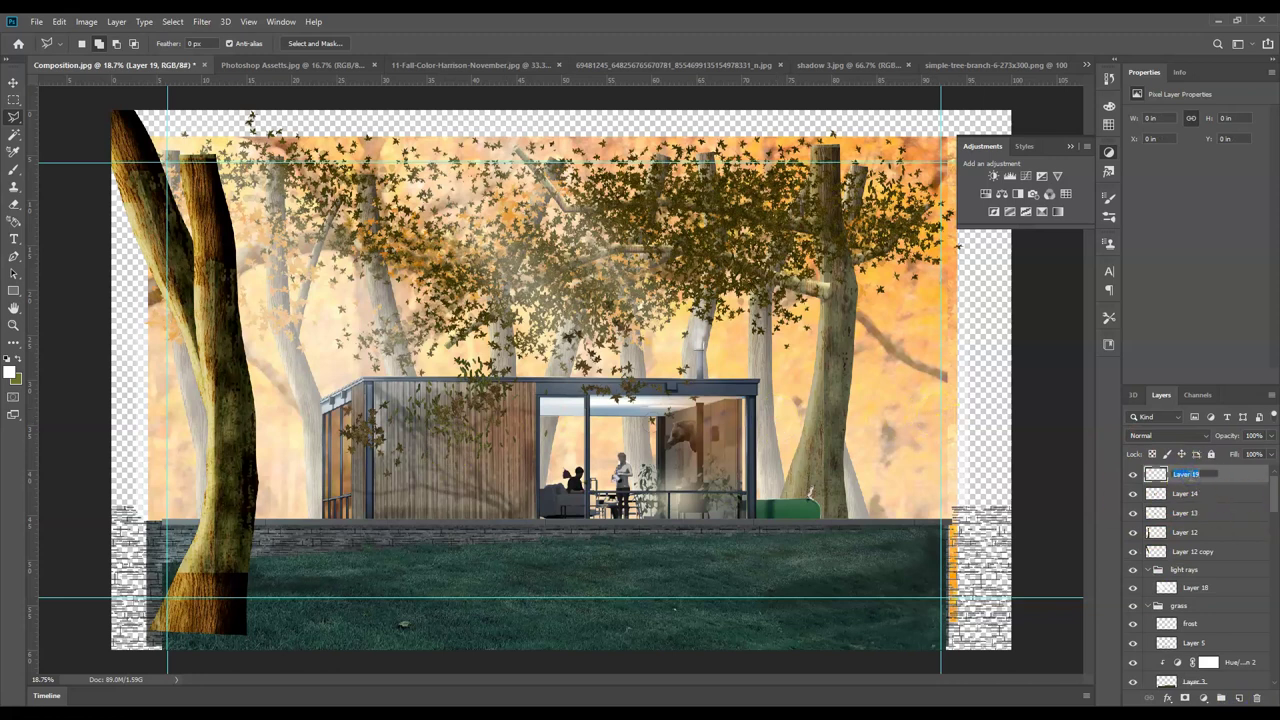
type("gradient")
key("Return")
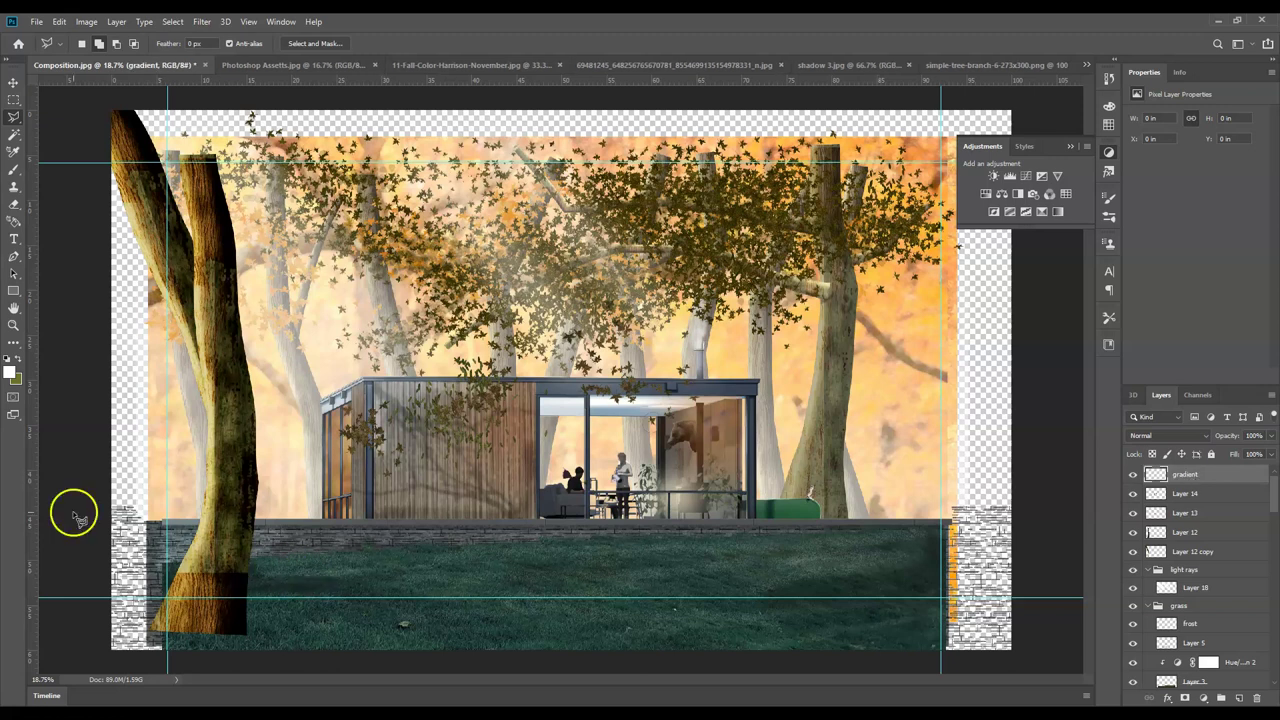
- Set the foreground colour to black and set up the Gradient tool with the Foreground to Transparent preset
left_click(11, 371)
left_click_drag(683, 300, 680, 338)
left_click(889, 165)
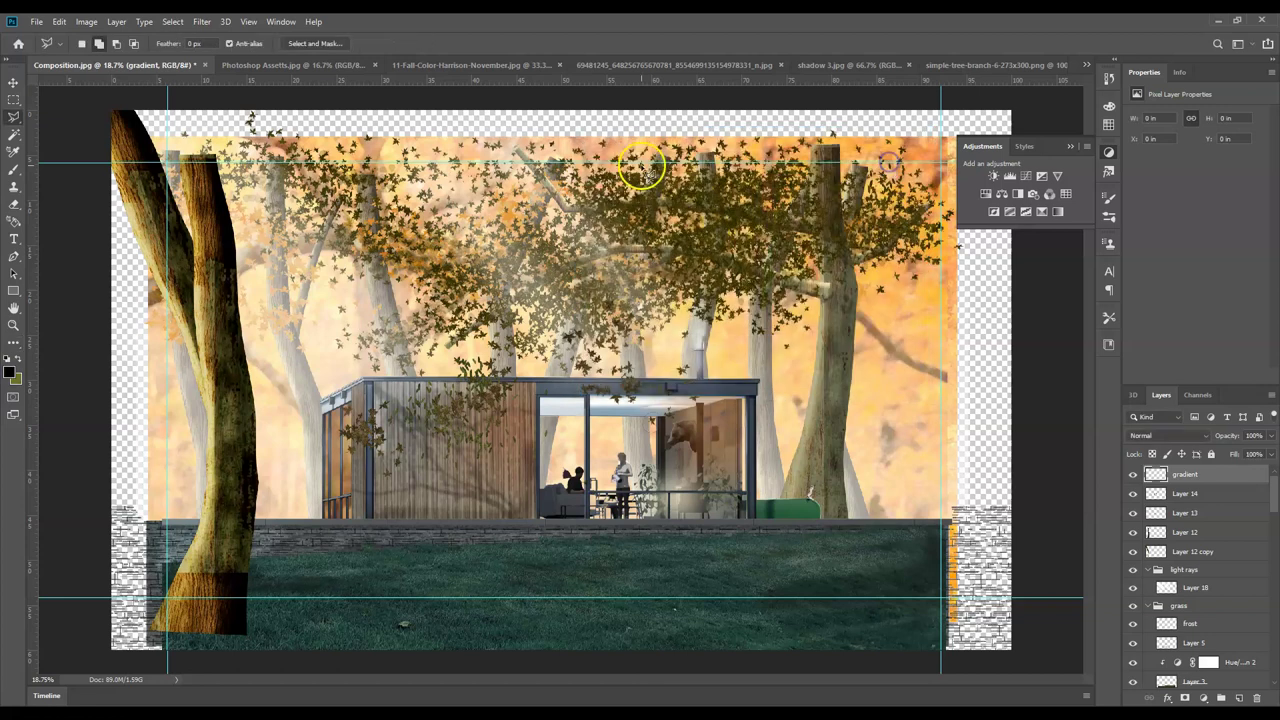
left_click(12, 343)
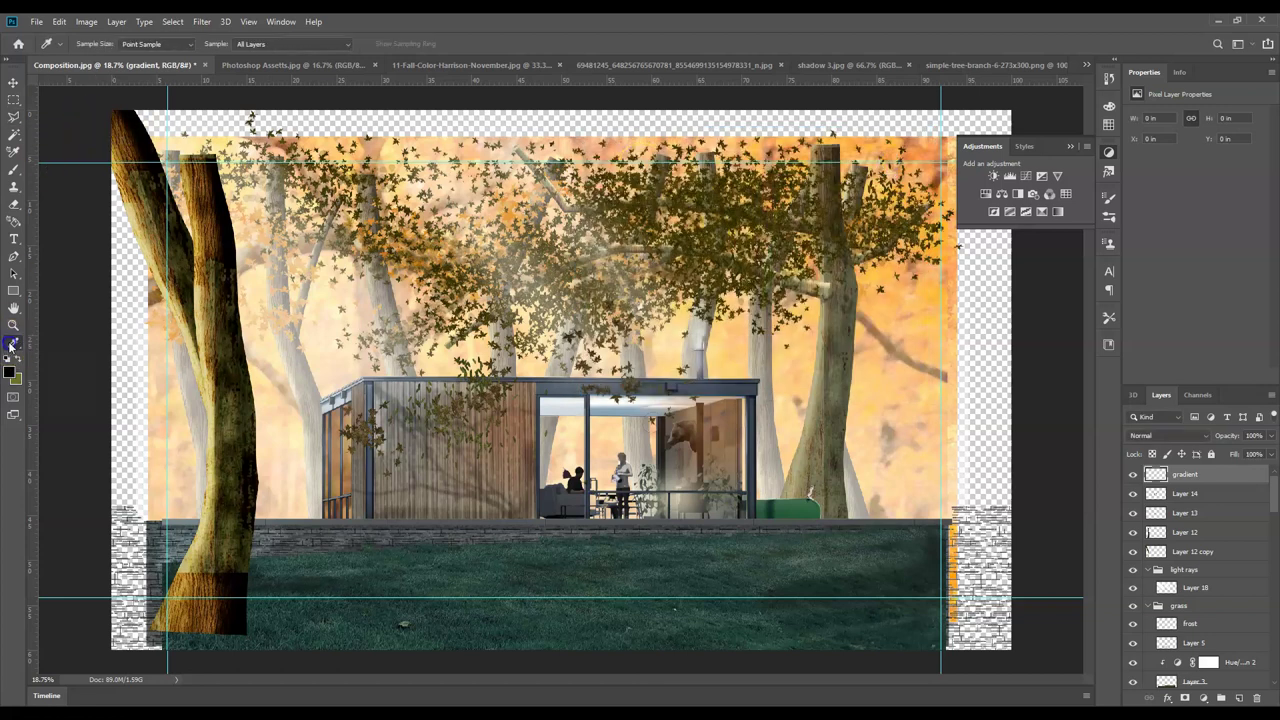
left_click(12, 343)
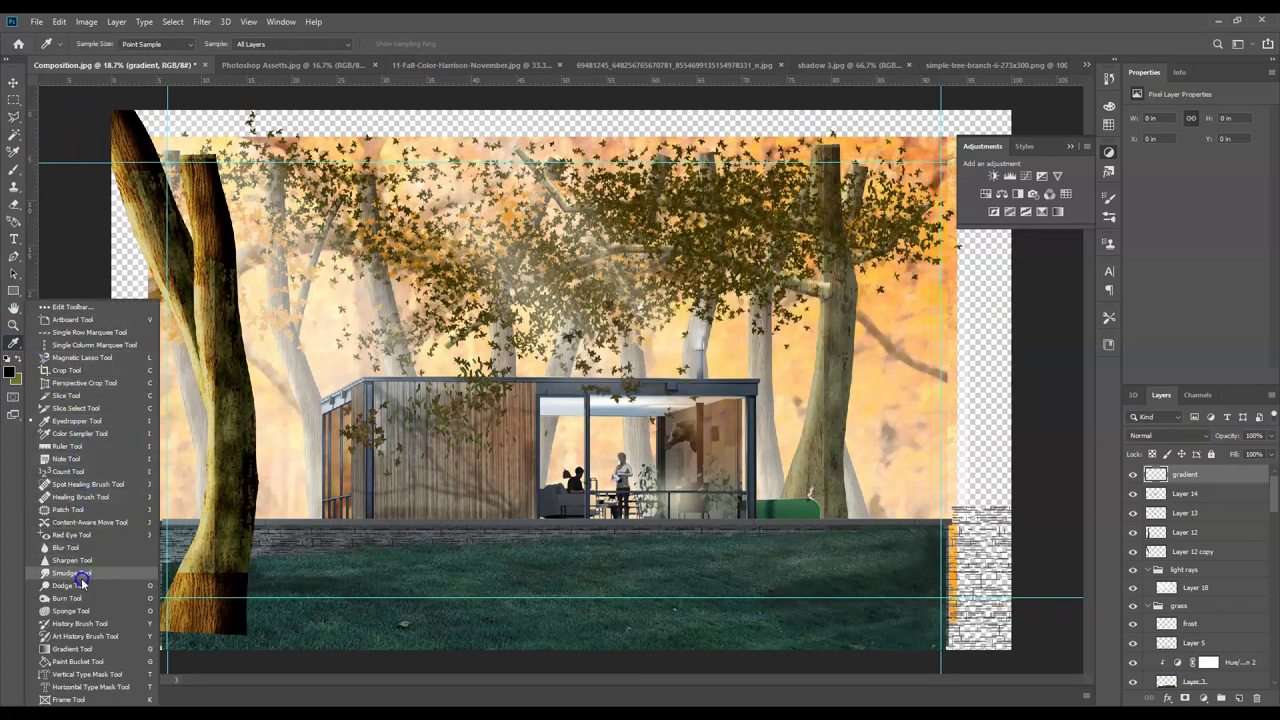
left_click(80, 648)
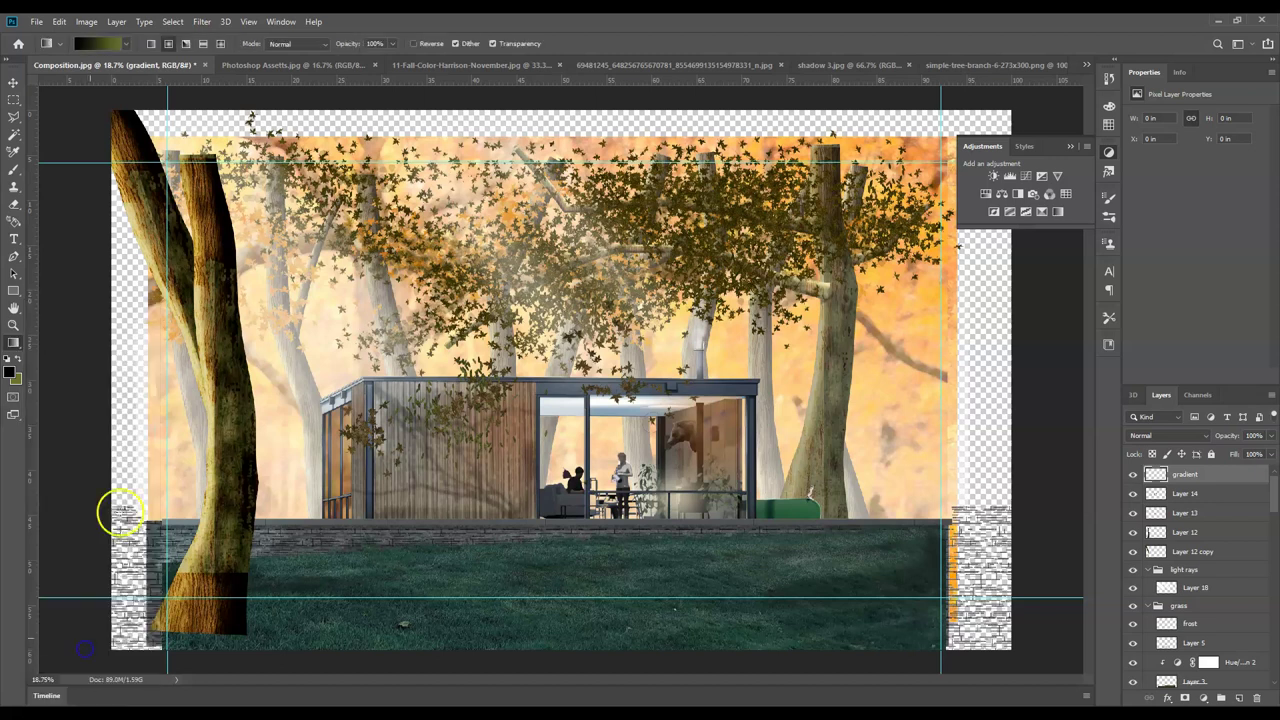
left_click(119, 44)
left_click(527, 160)
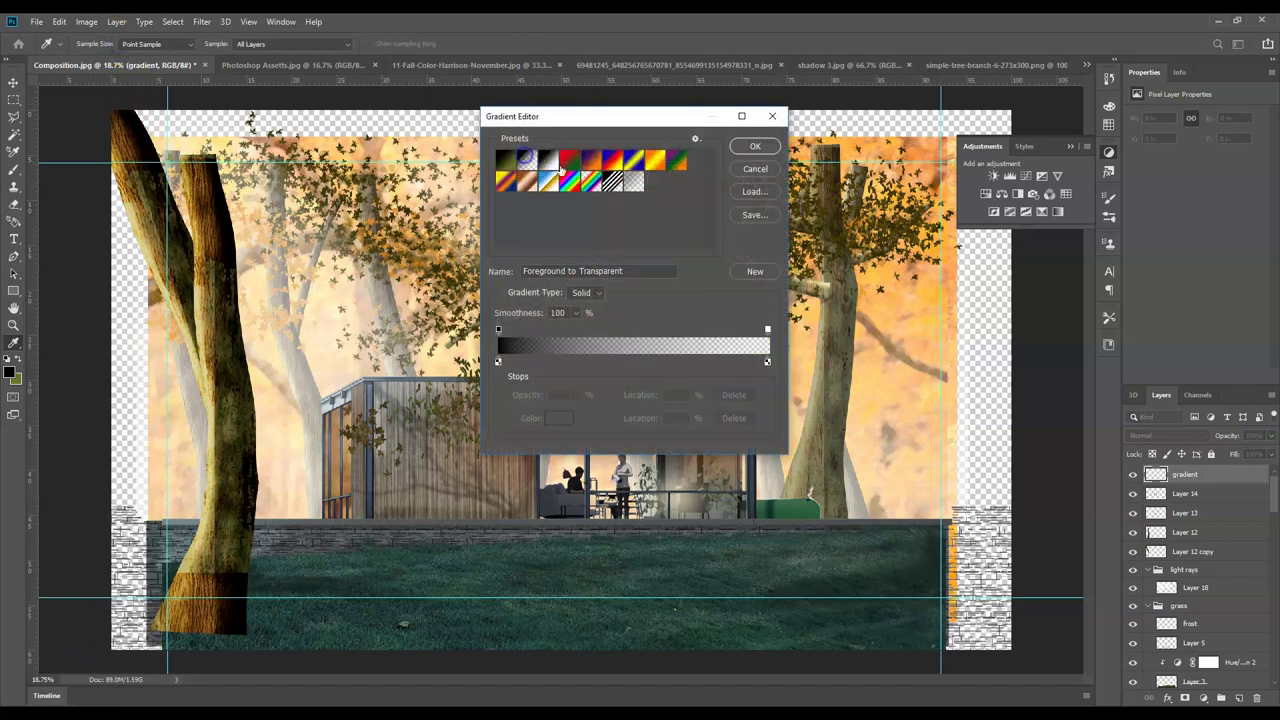
left_click(770, 148)
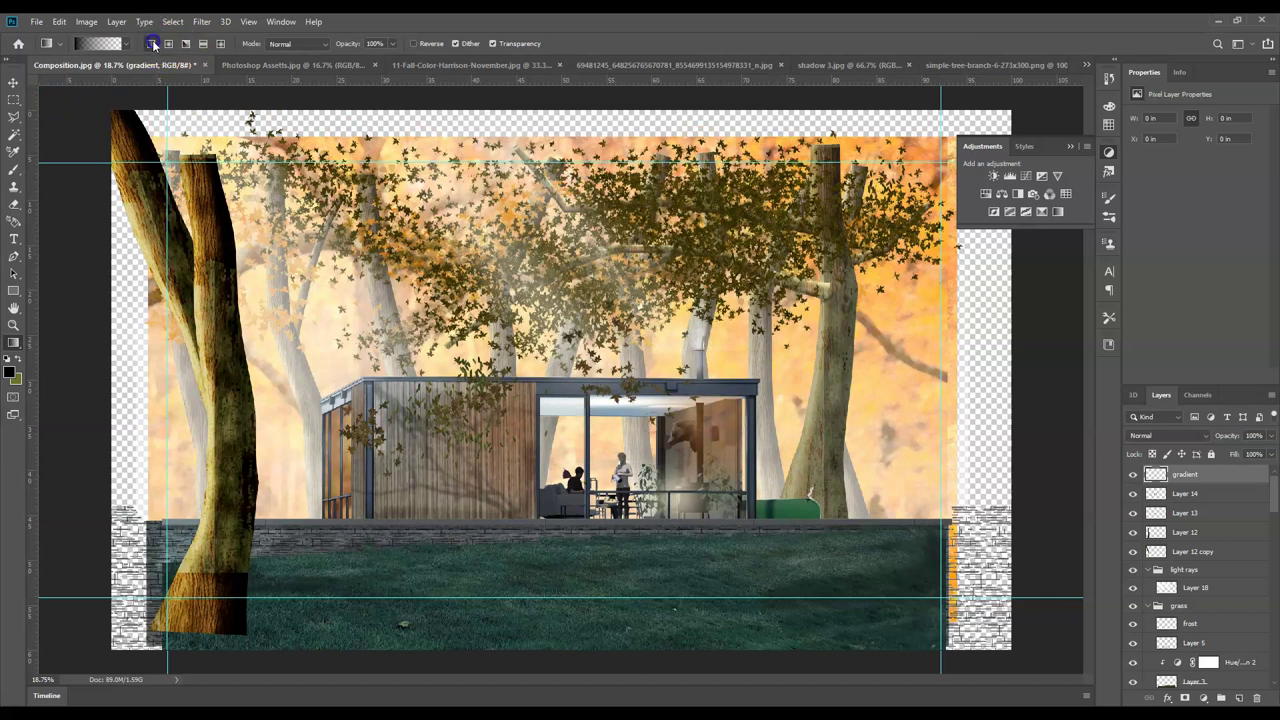
- Draw a diagonal linear gradient from the upper-right trees to the middle of the house and set its layer opacity to 46%
left_click_drag(925, 177, 552, 432)
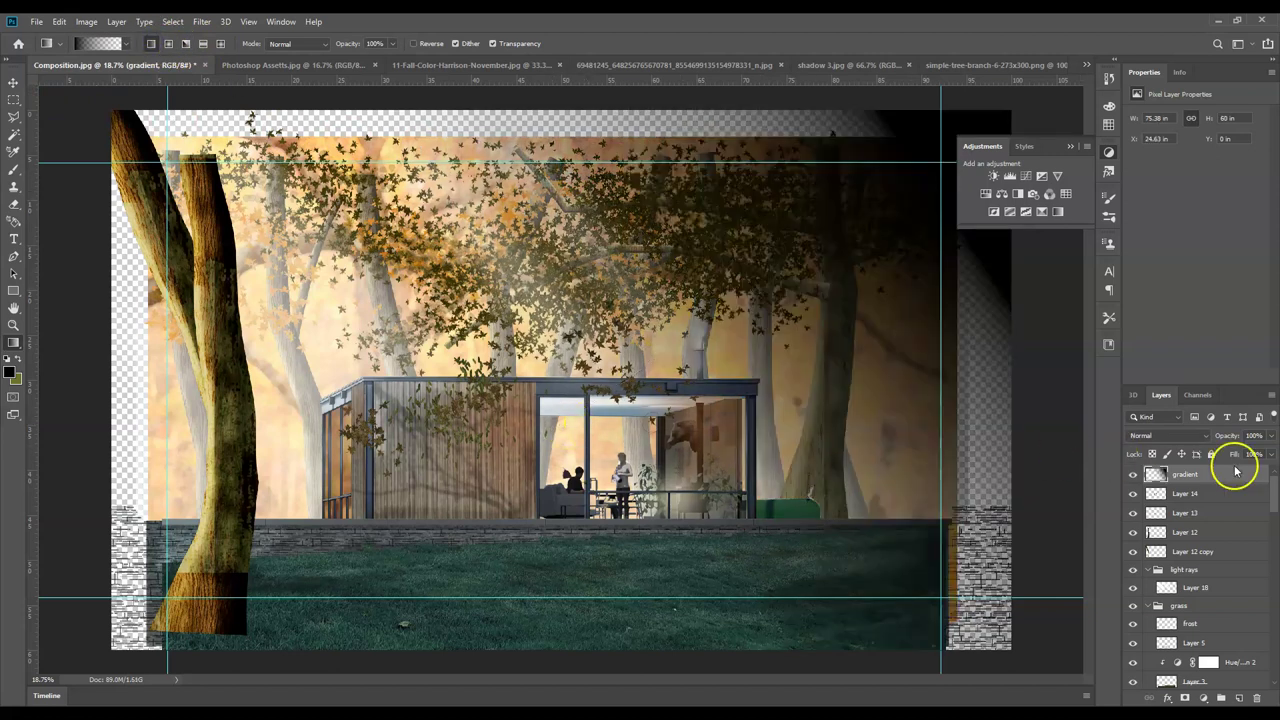
left_click(1270, 436)
left_click_drag(1268, 455, 1238, 458)
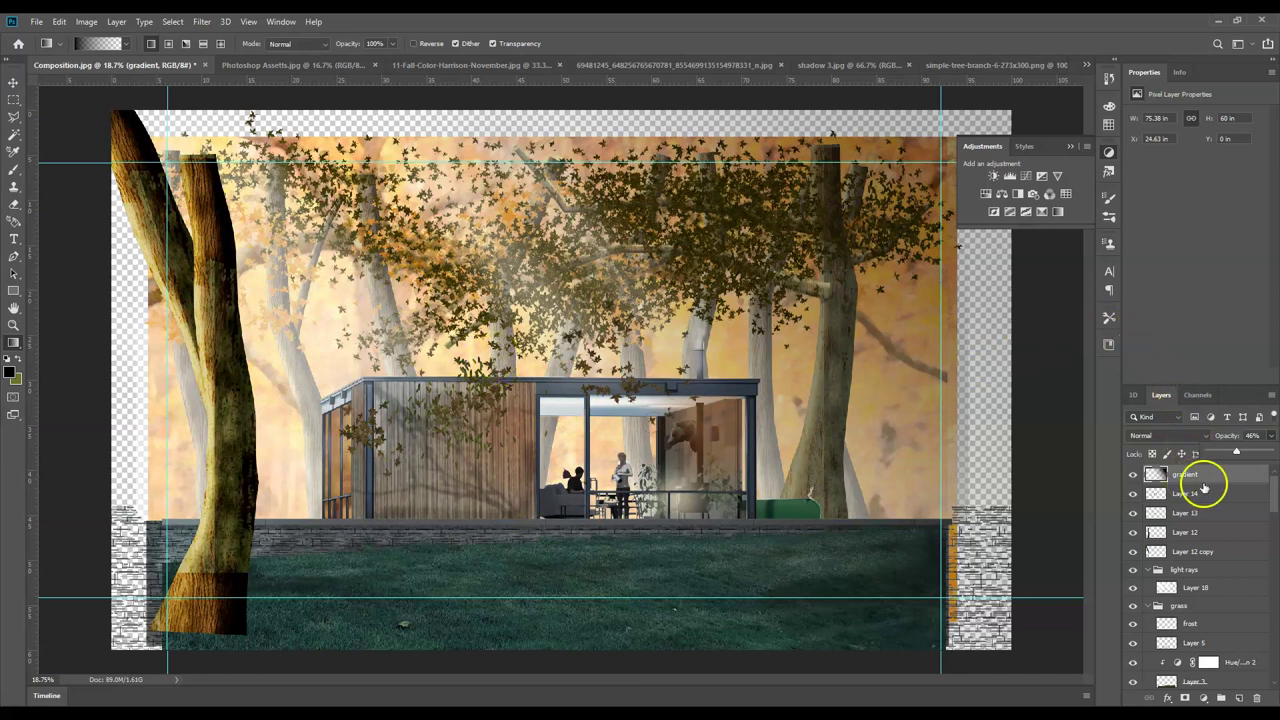
left_click(1224, 475)
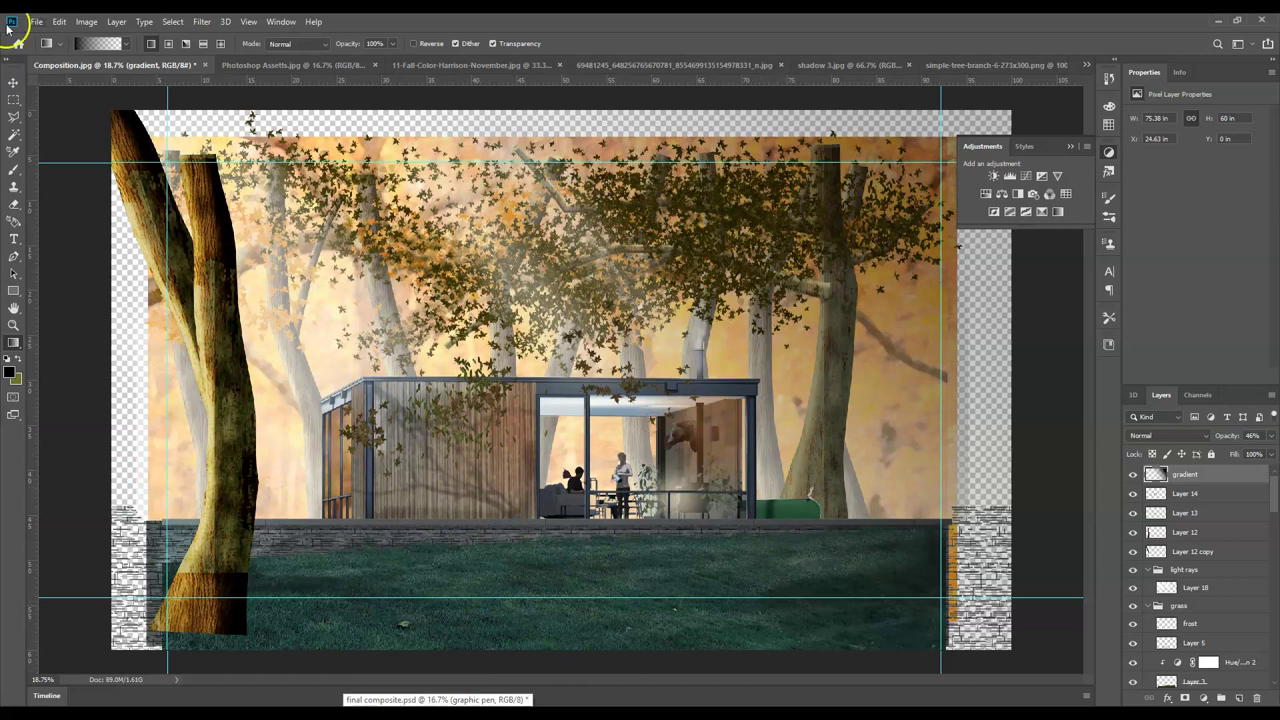
- Flatten the whole composition into a single background layer, discarding the hidden layers
left_click(118, 21)
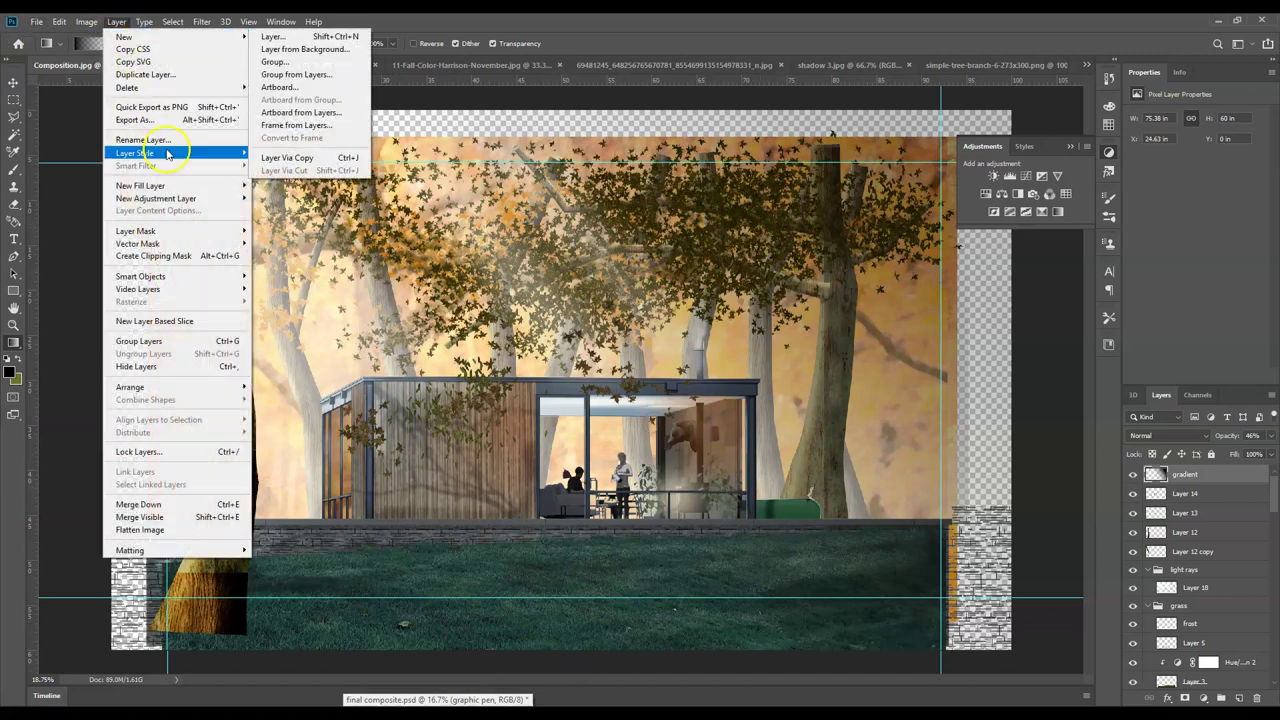
left_click(175, 530)
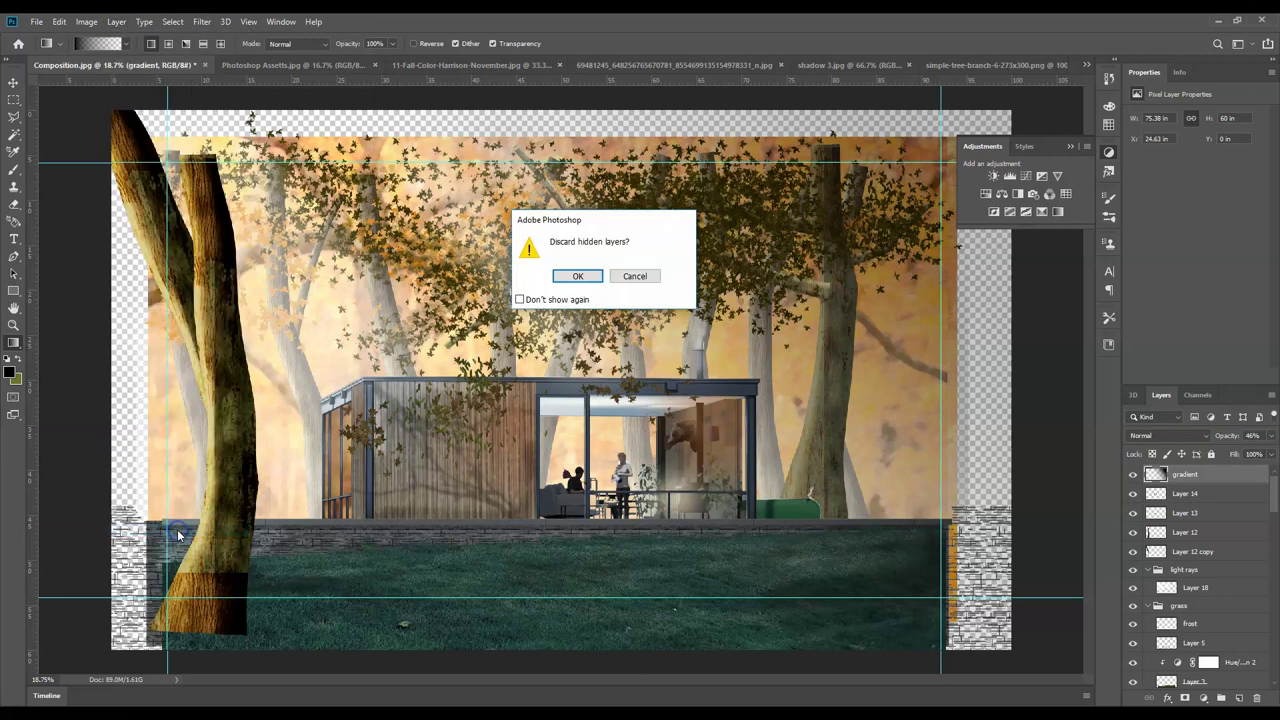
left_click(578, 277)
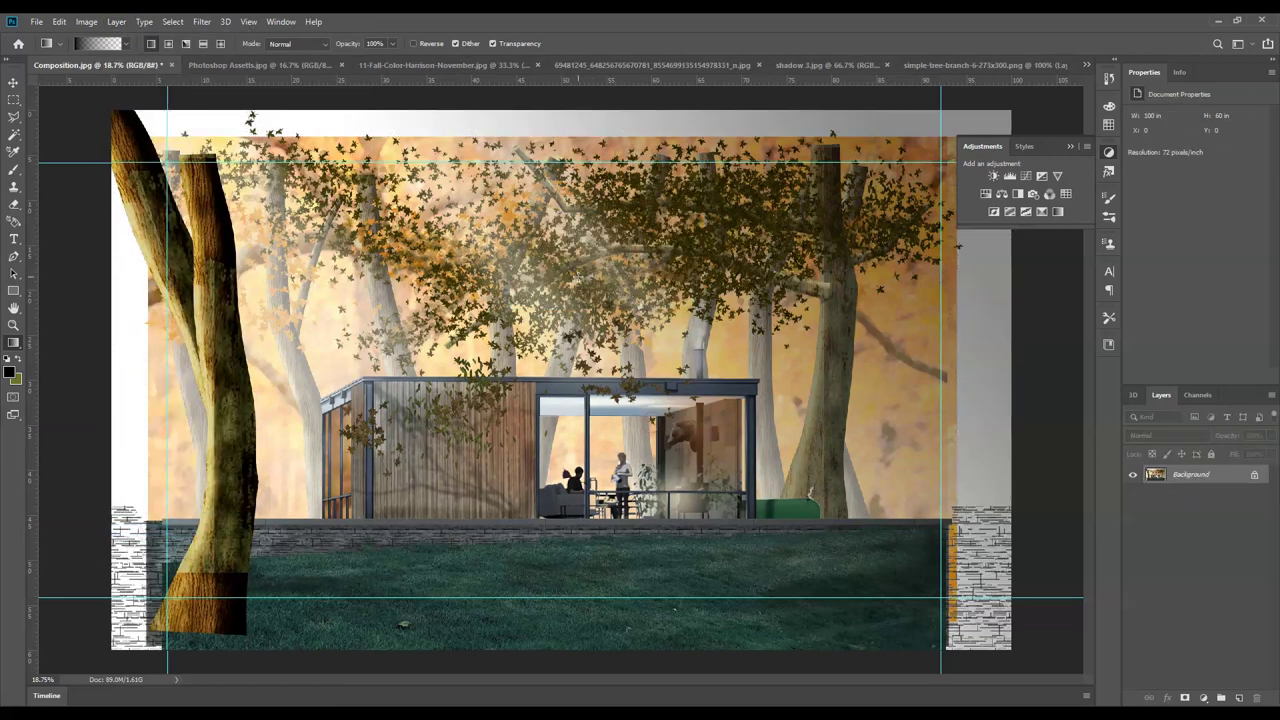
- Copy the entire flattened image and paste it into a new 7200 x 4320 pixel, 72 ppi document with a white background
key("ctrl+a")
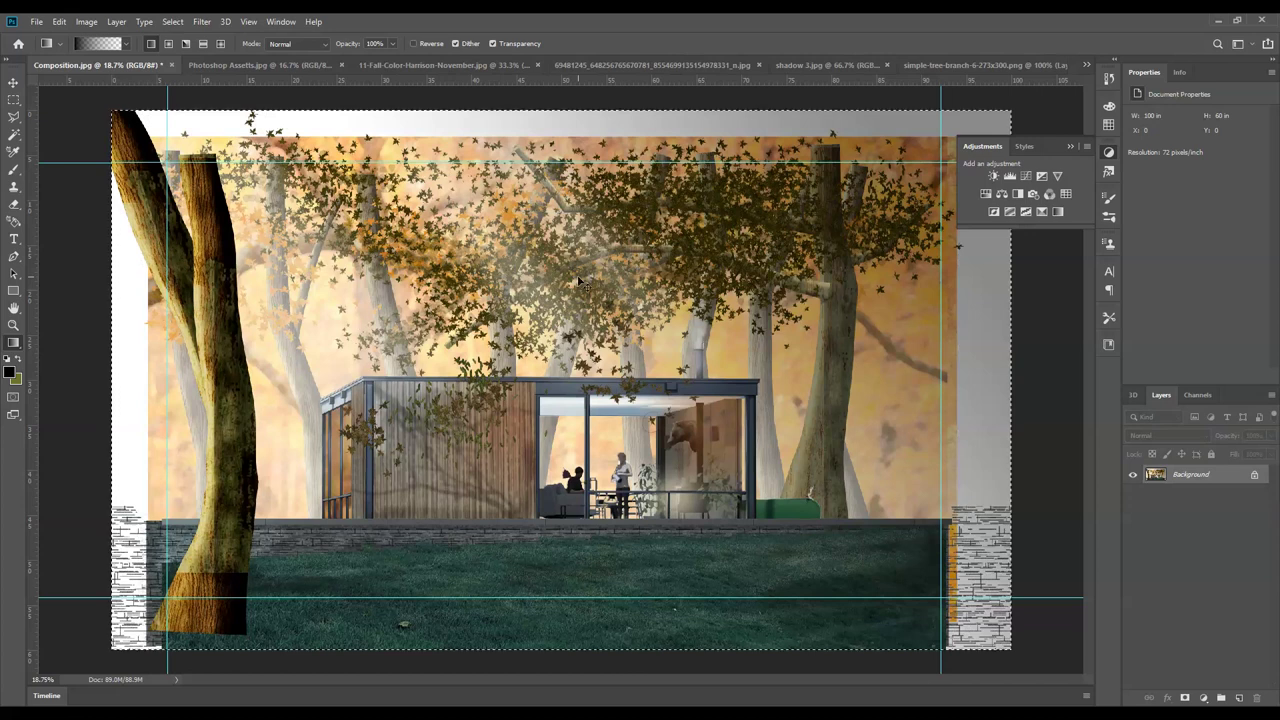
left_click(36, 21)
left_click(40, 33)
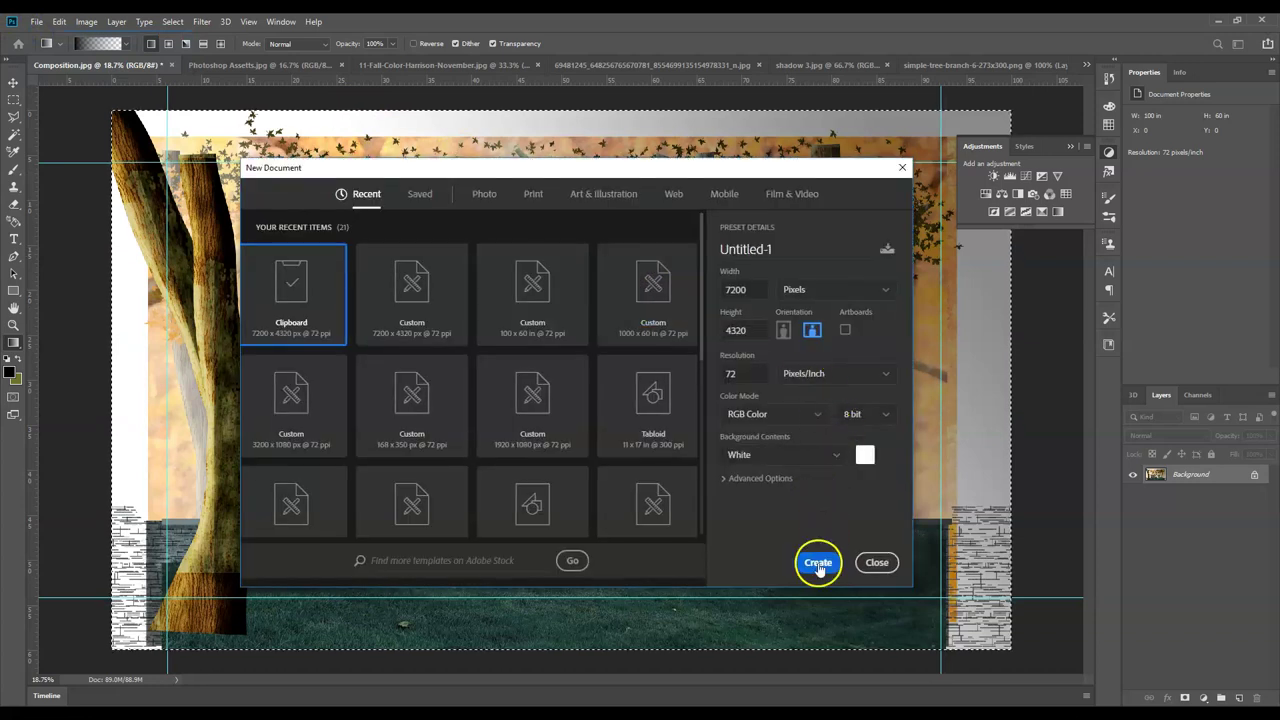
left_click(818, 563)
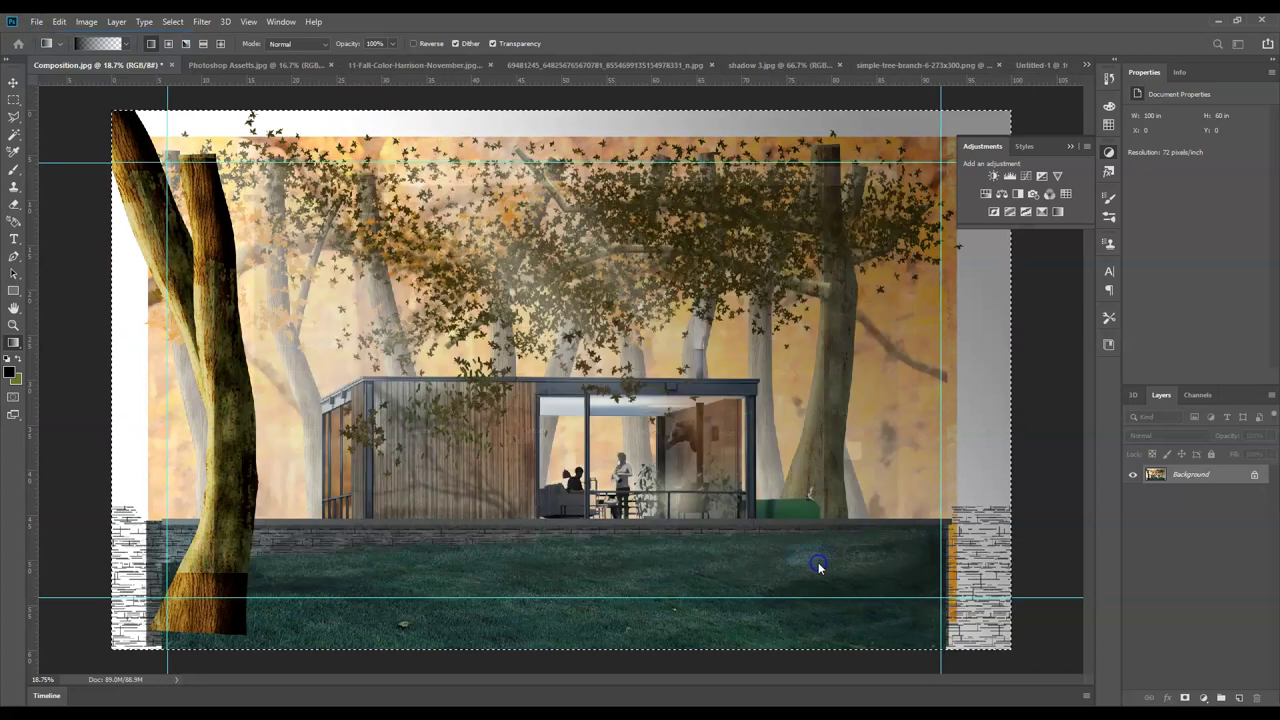
key("ctrl+v")
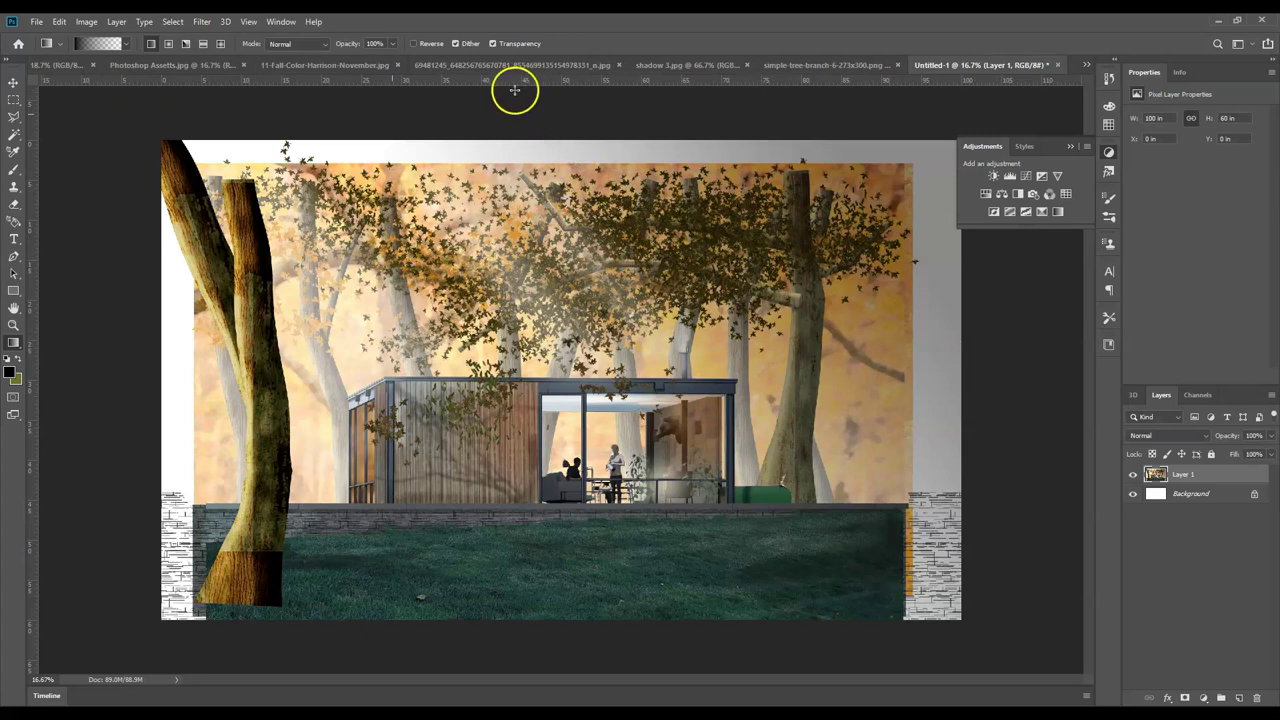
- Undo the flattening in Composition.jpg to restore its layers, and return to Layer 1 of Untitled-1
left_click(43, 66)
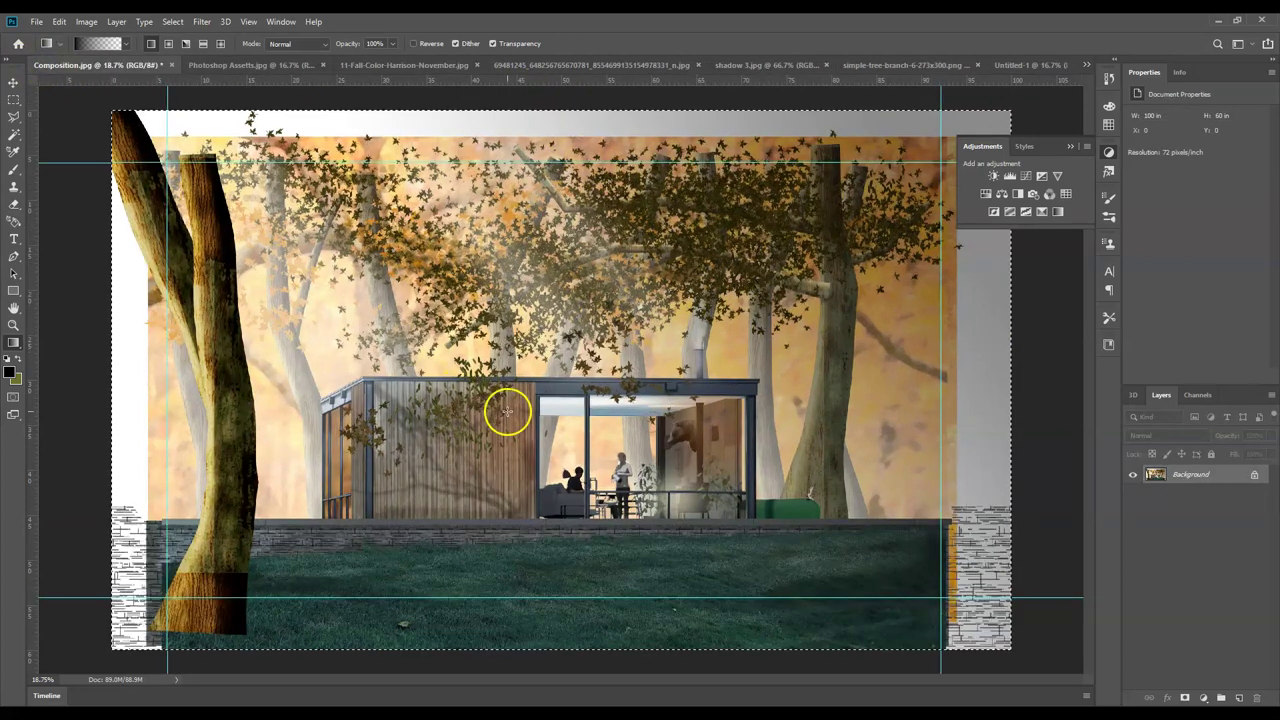
key("ctrl+d")
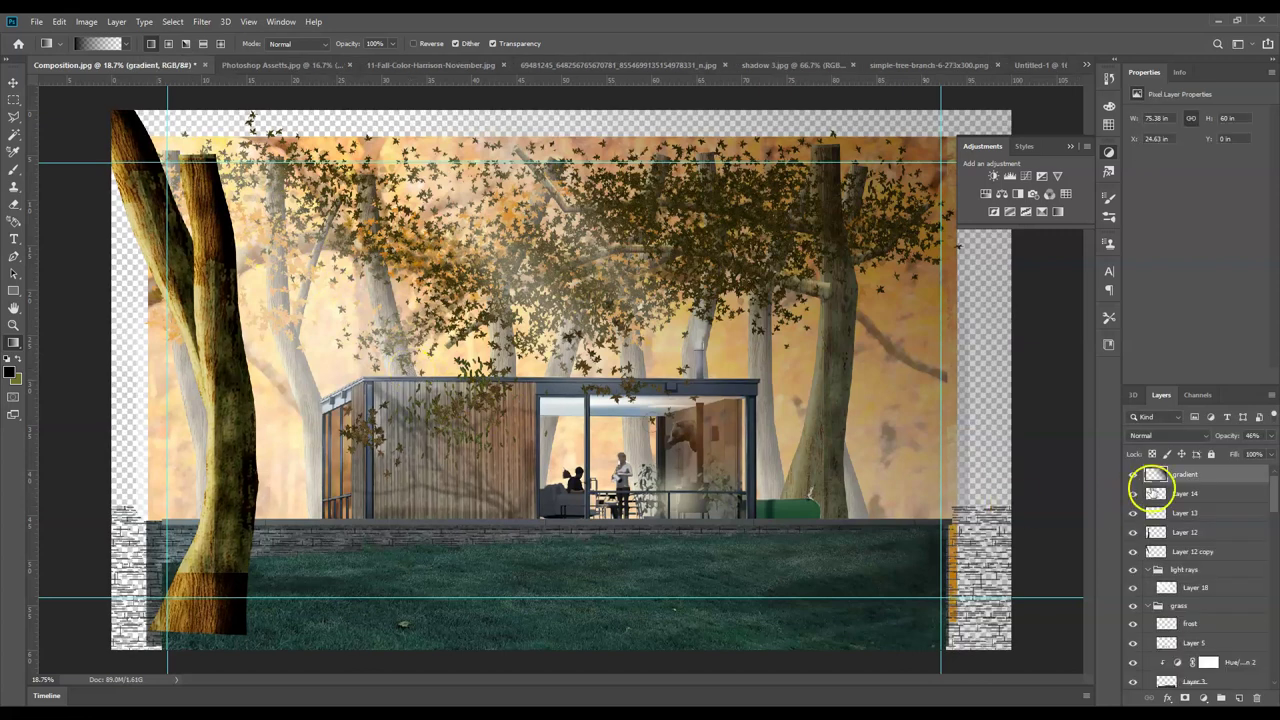
left_click(251, 64)
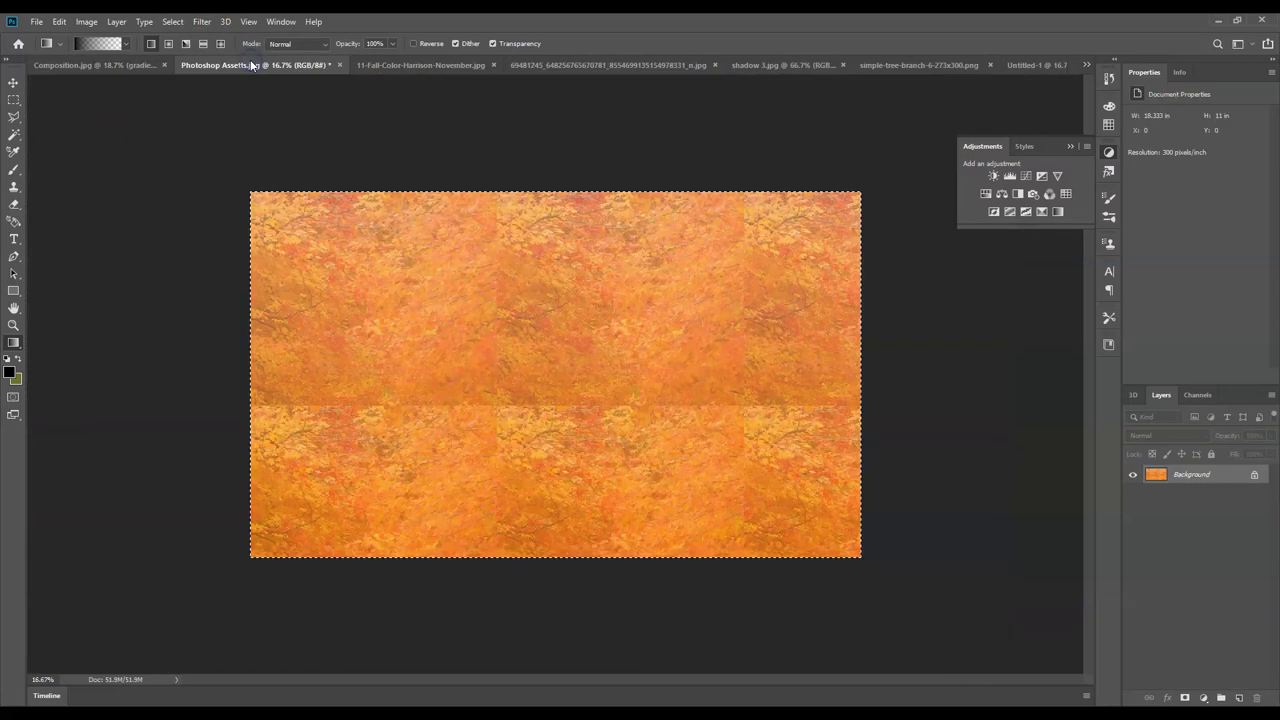
left_click(1034, 64)
left_click(1229, 481)
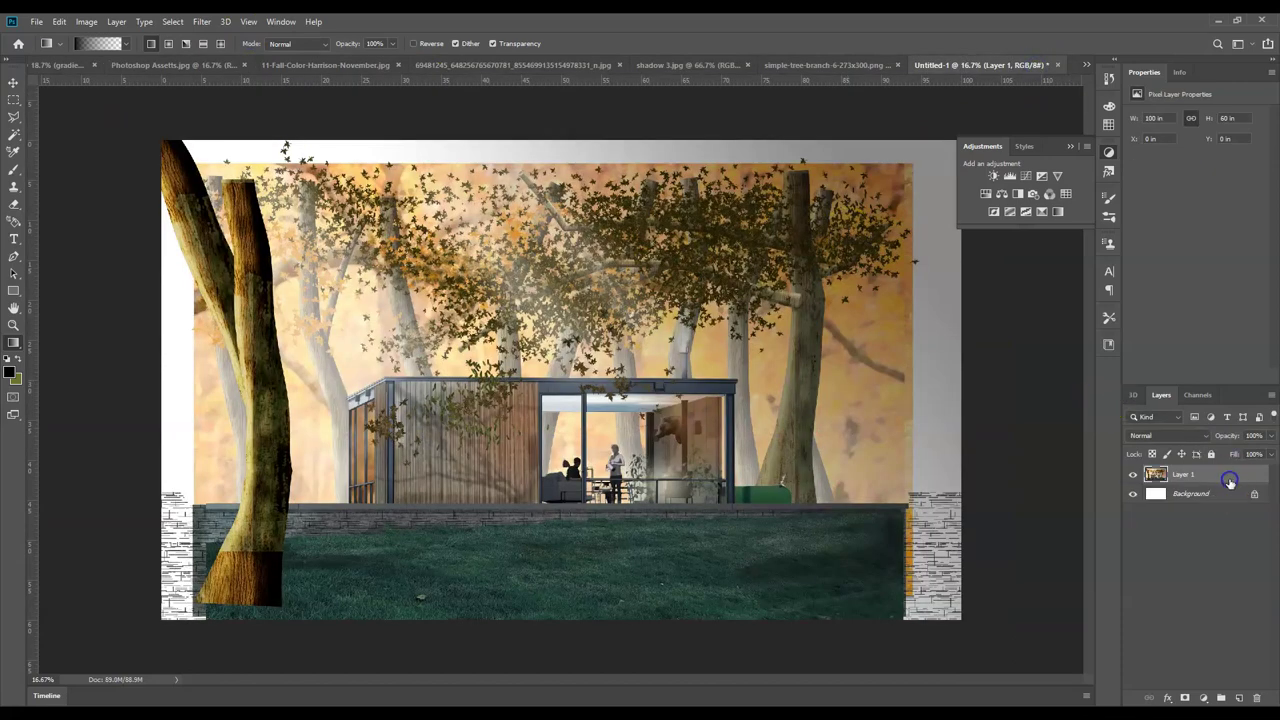
- Set the foreground colour to golden yellow f0b518
key("i")
left_click(10, 372)
left_click_drag(785, 303, 775, 317)
left_click(734, 200)
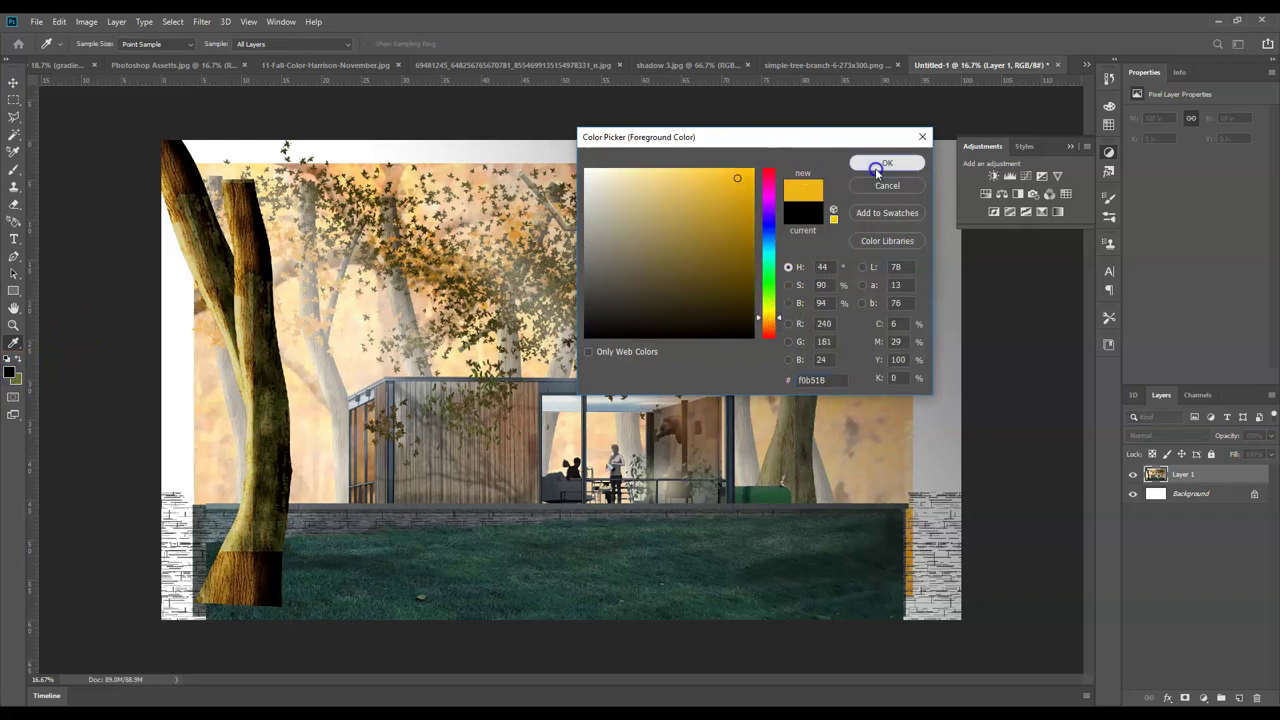
left_click(878, 163)
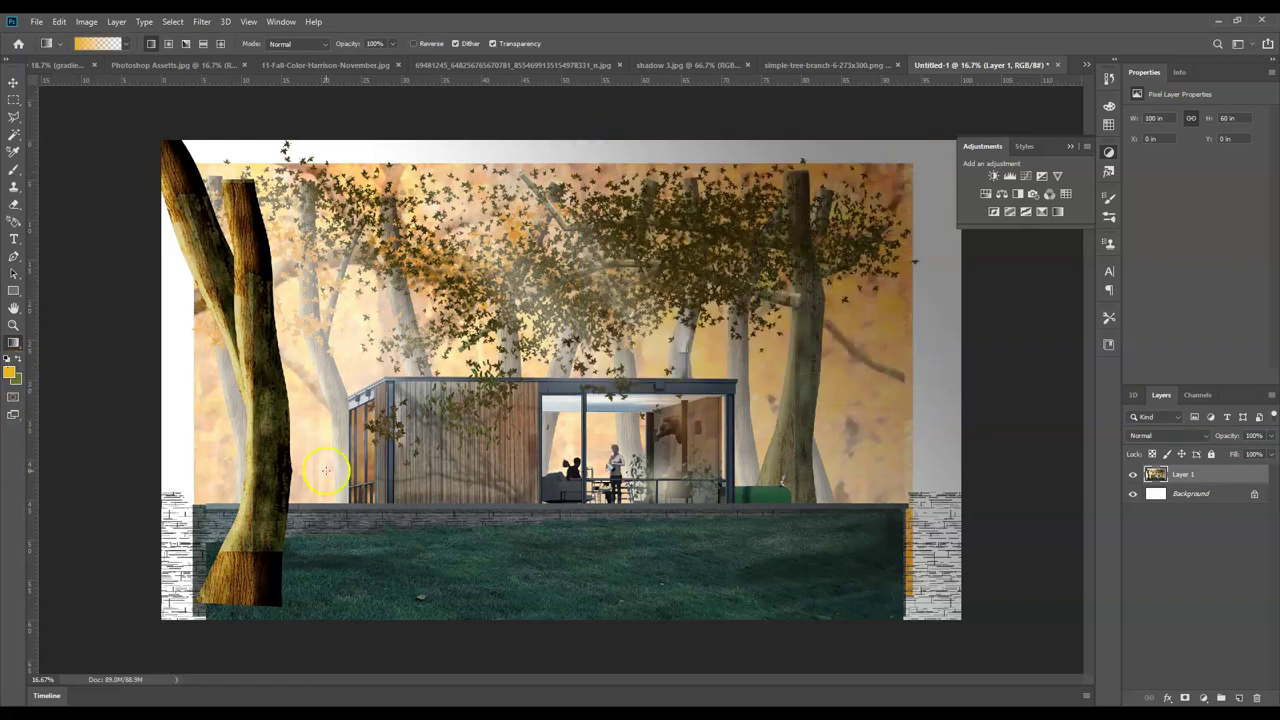
left_click(201, 21)
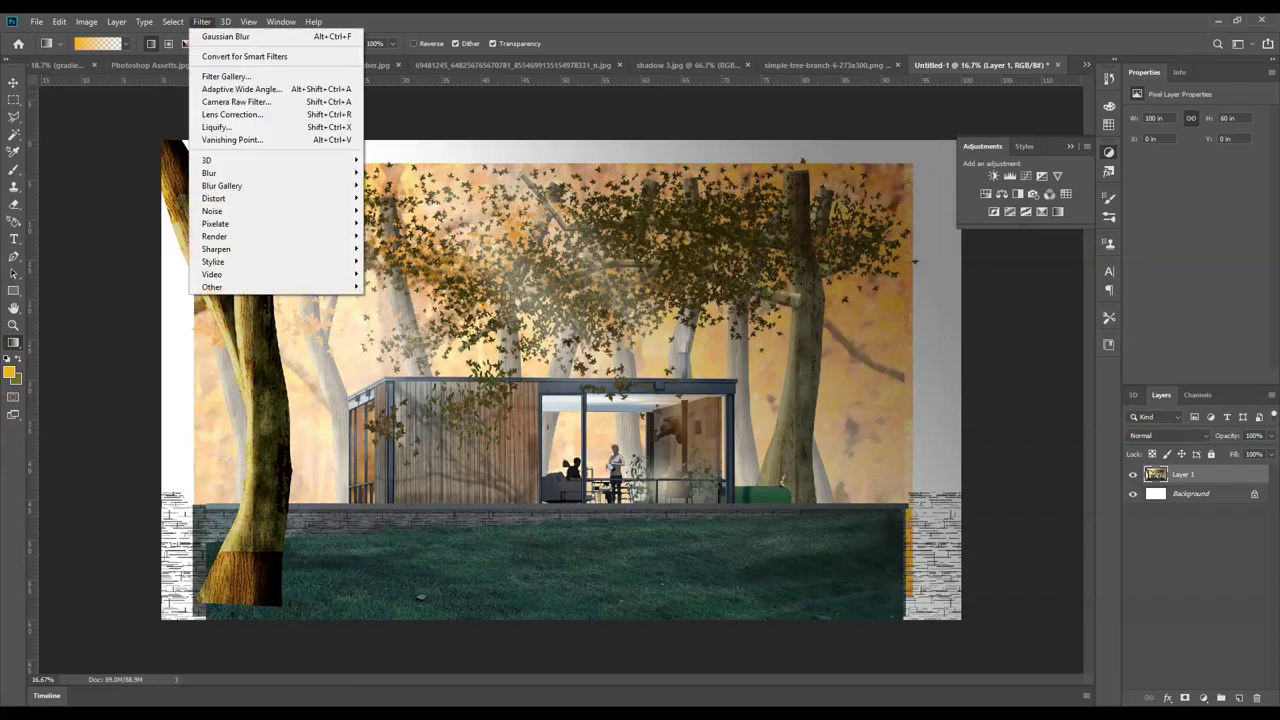
left_click(226, 76)
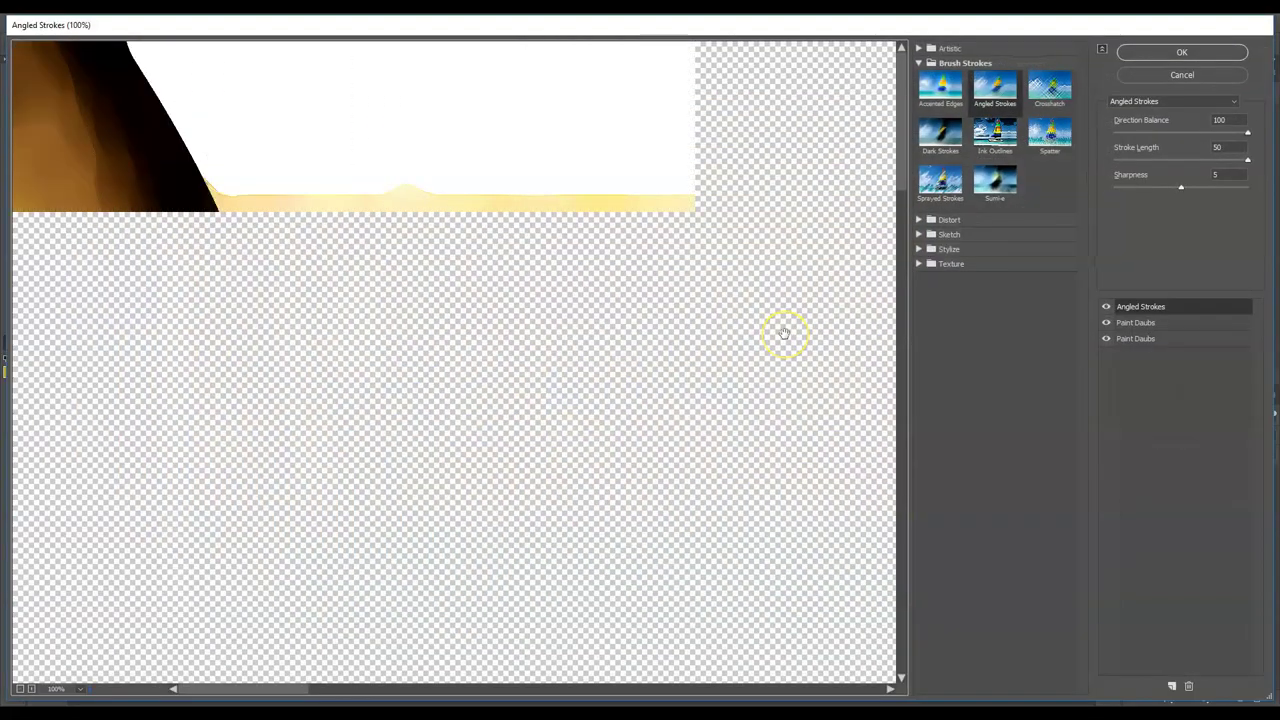
left_click(949, 235)
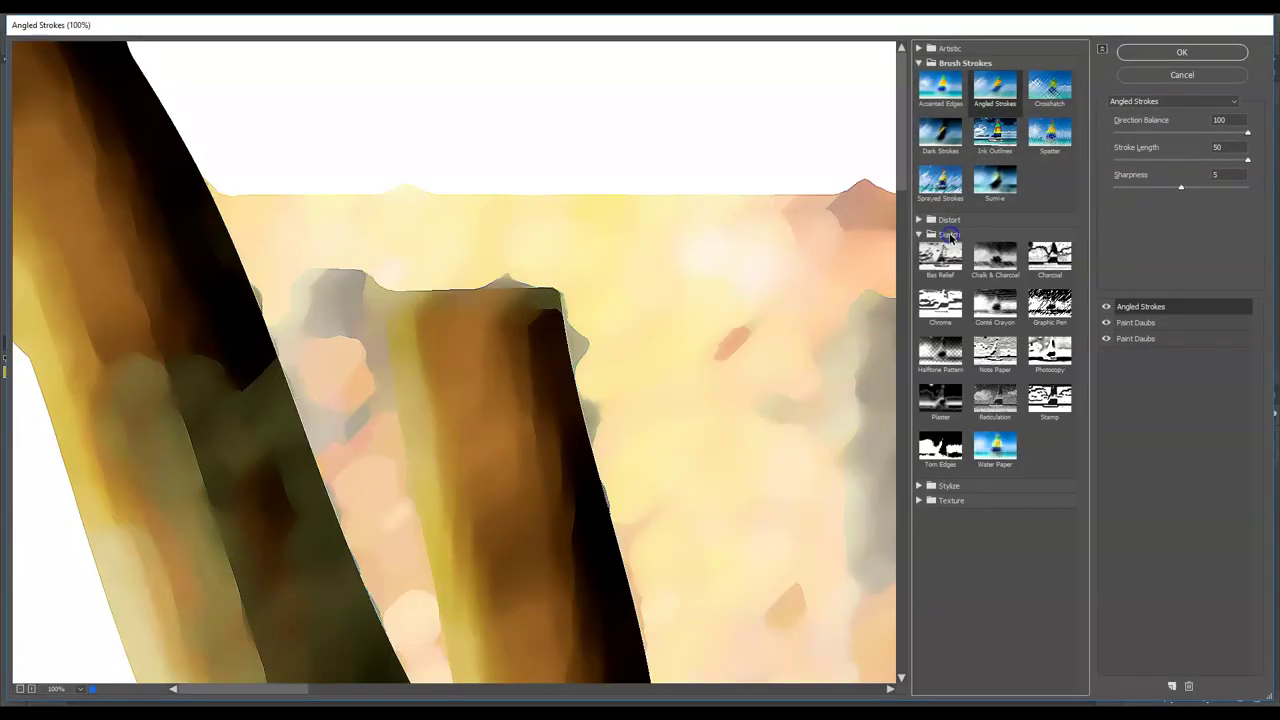
left_click(1049, 302)
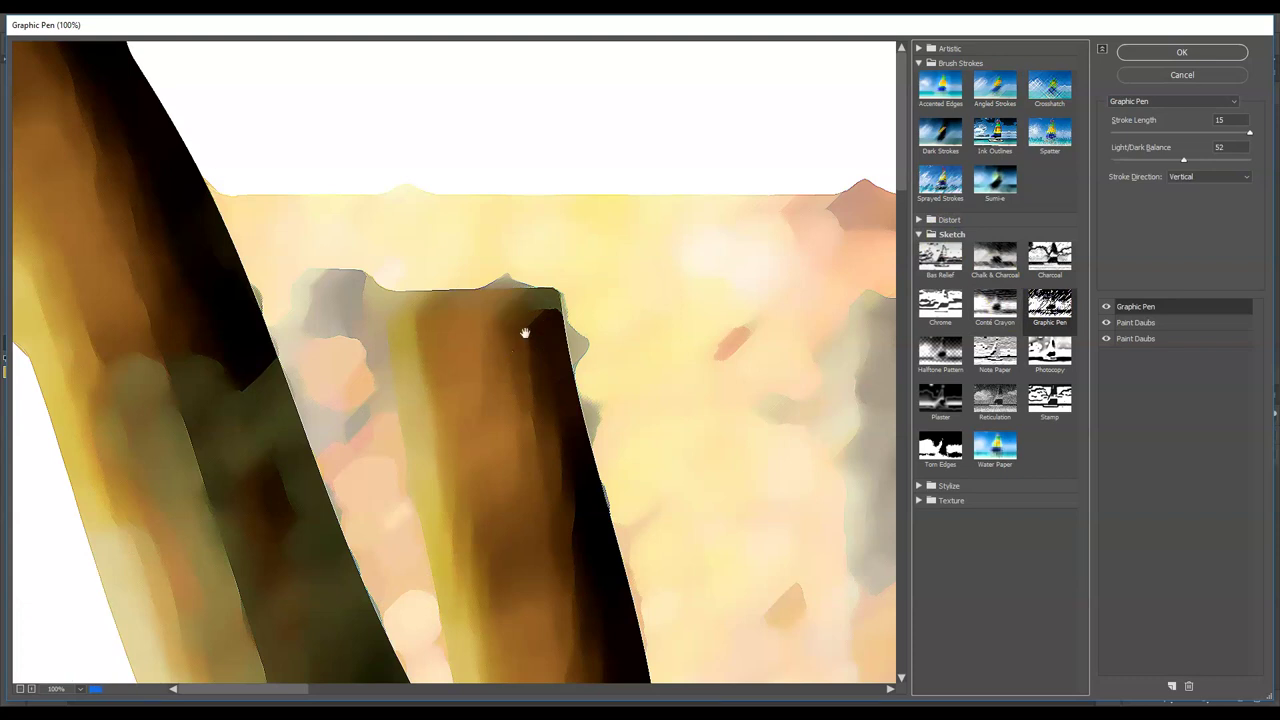
left_click_drag(525, 332, 793, 367)
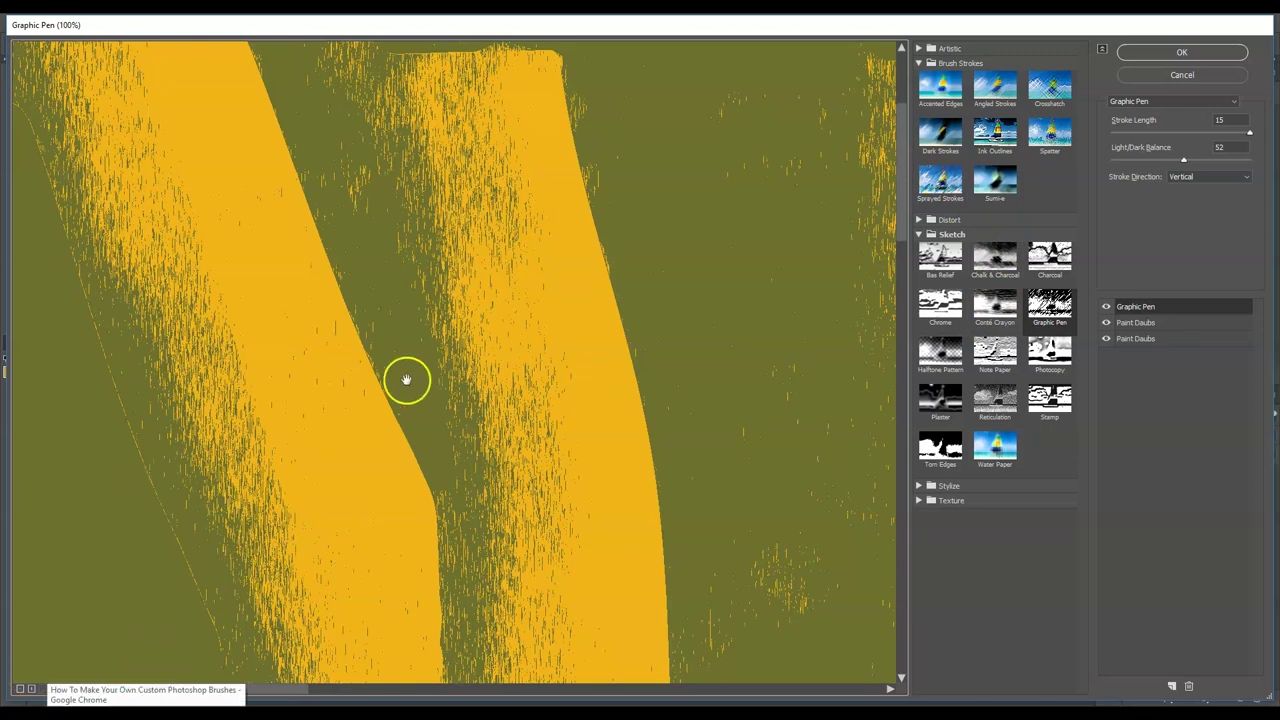
left_click(1180, 76)
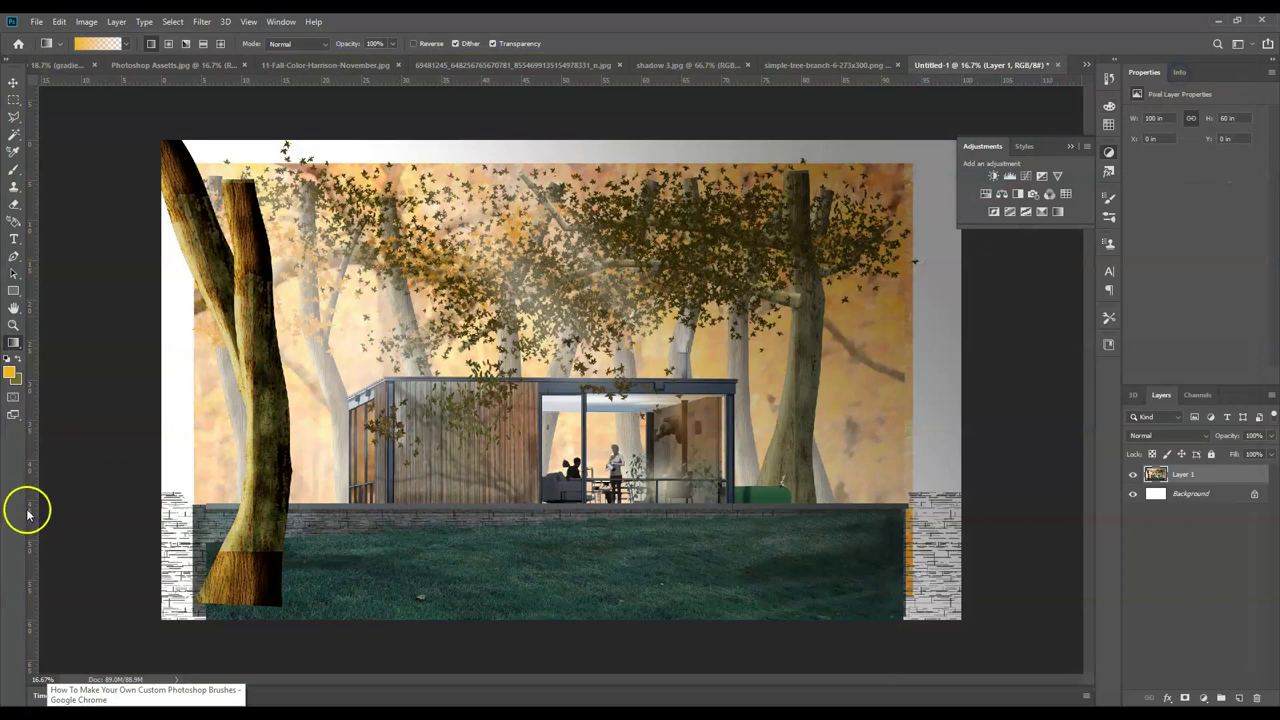
- Set the background colour to black 000000, keeping the Gradient tool active
left_click(18, 377)
left_click(680, 336)
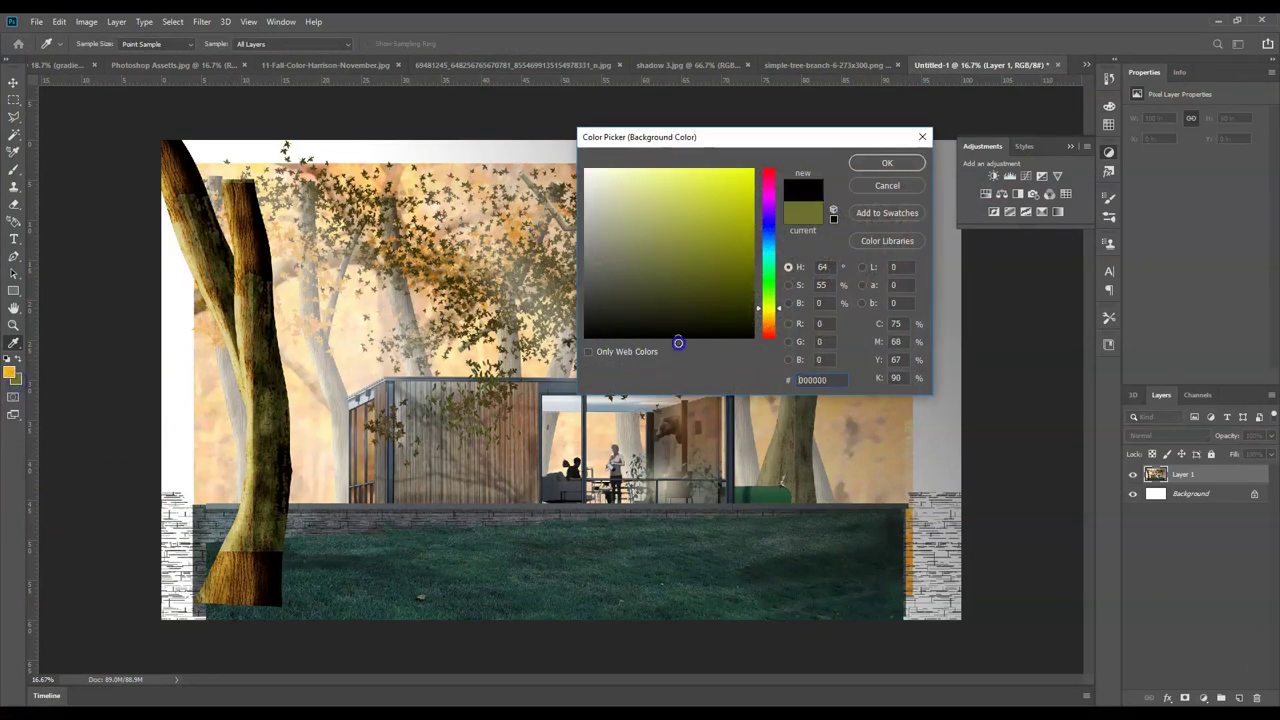
left_click(874, 166)
key("g")
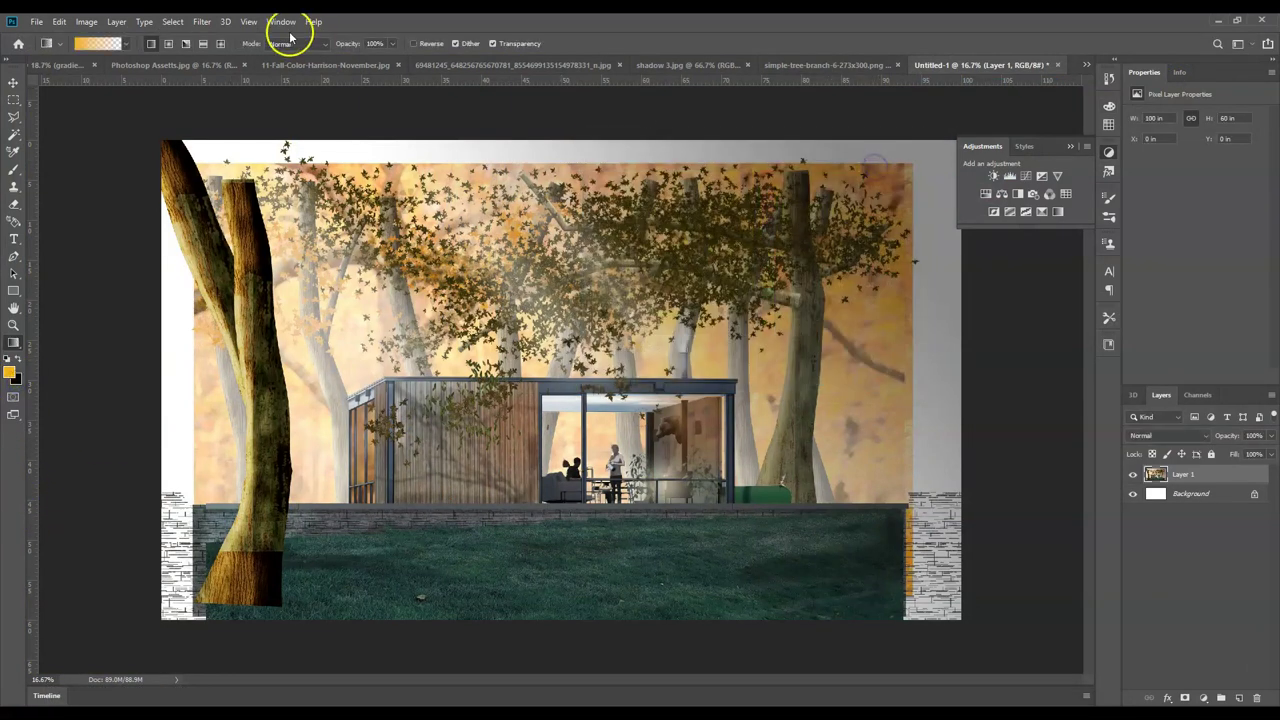
- Apply the Graphic Pen sketch filter to the flattened copy with stroke length 15, light/dark balance 52 and vertical stroke direction
left_click(200, 21)
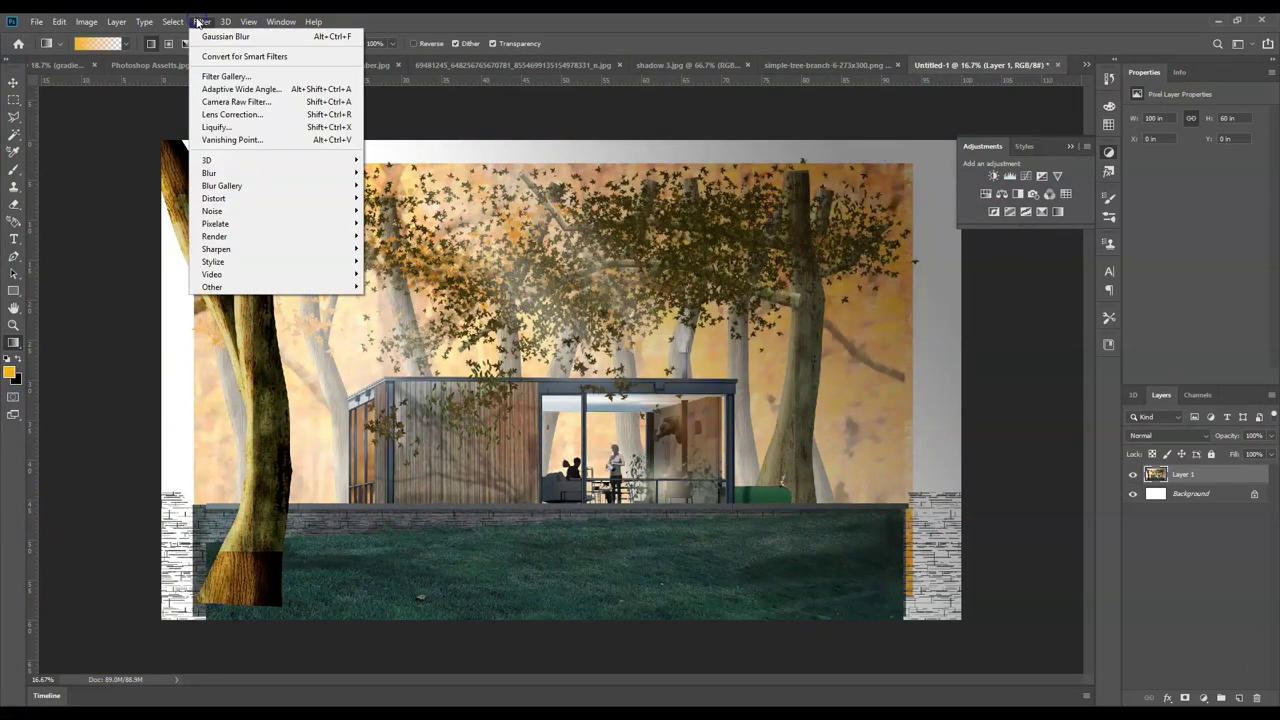
left_click(220, 76)
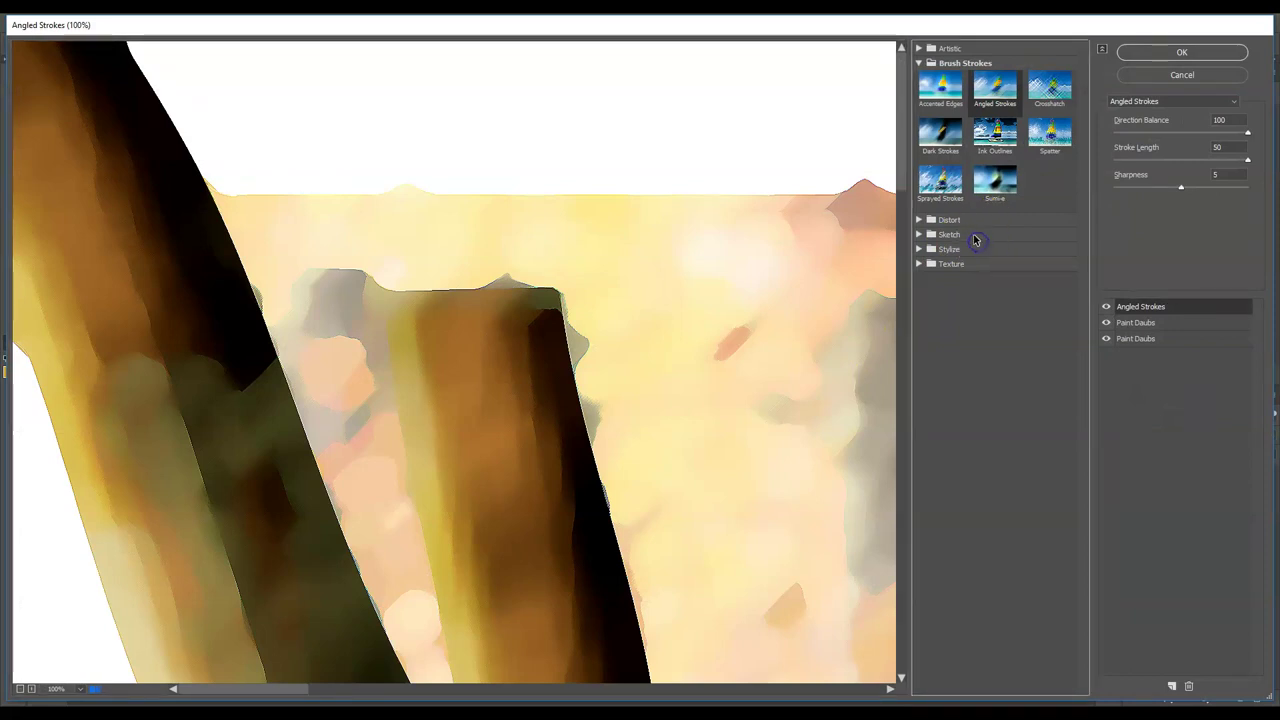
left_click(925, 234)
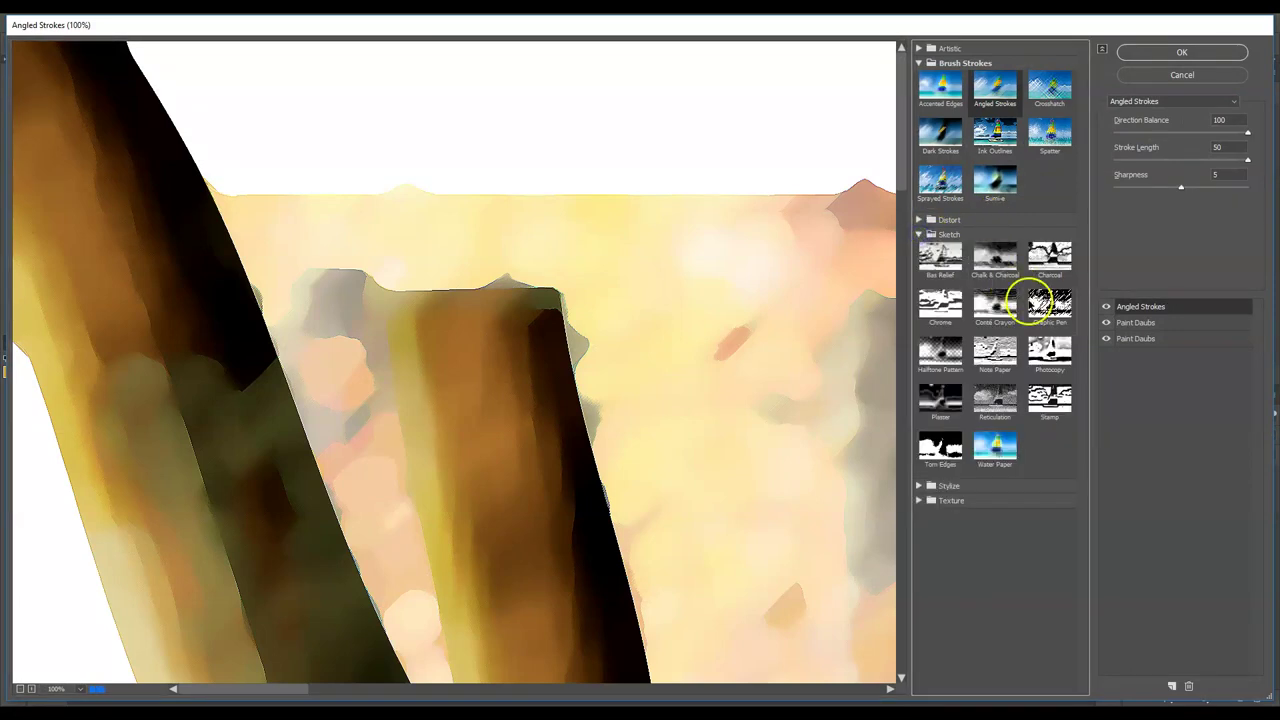
left_click(1049, 303)
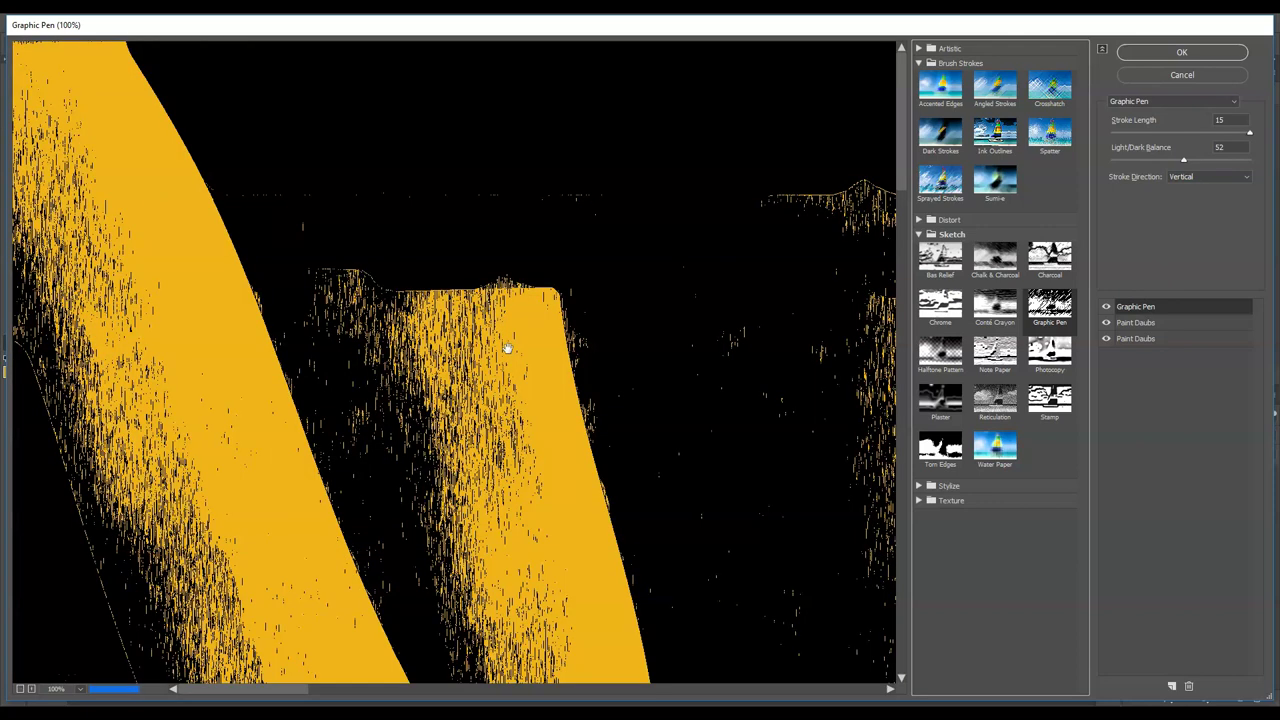
left_click_drag(509, 461, 490, 240)
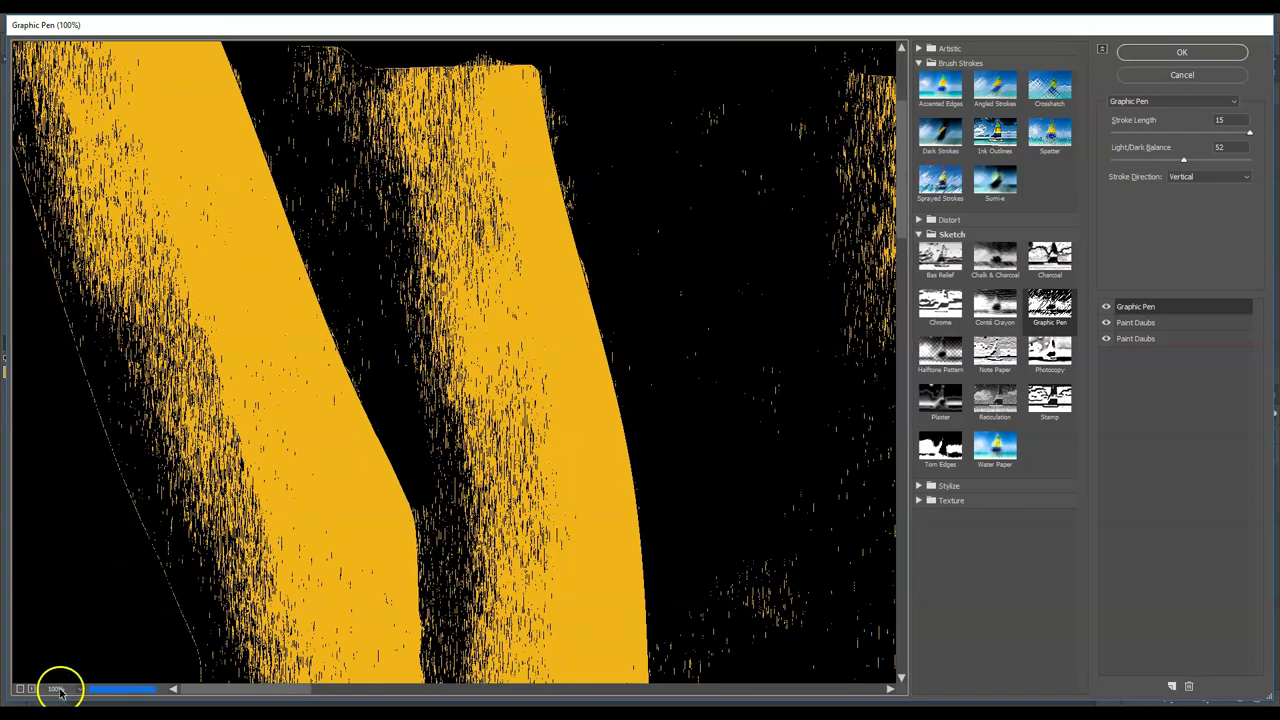
left_click(1160, 54)
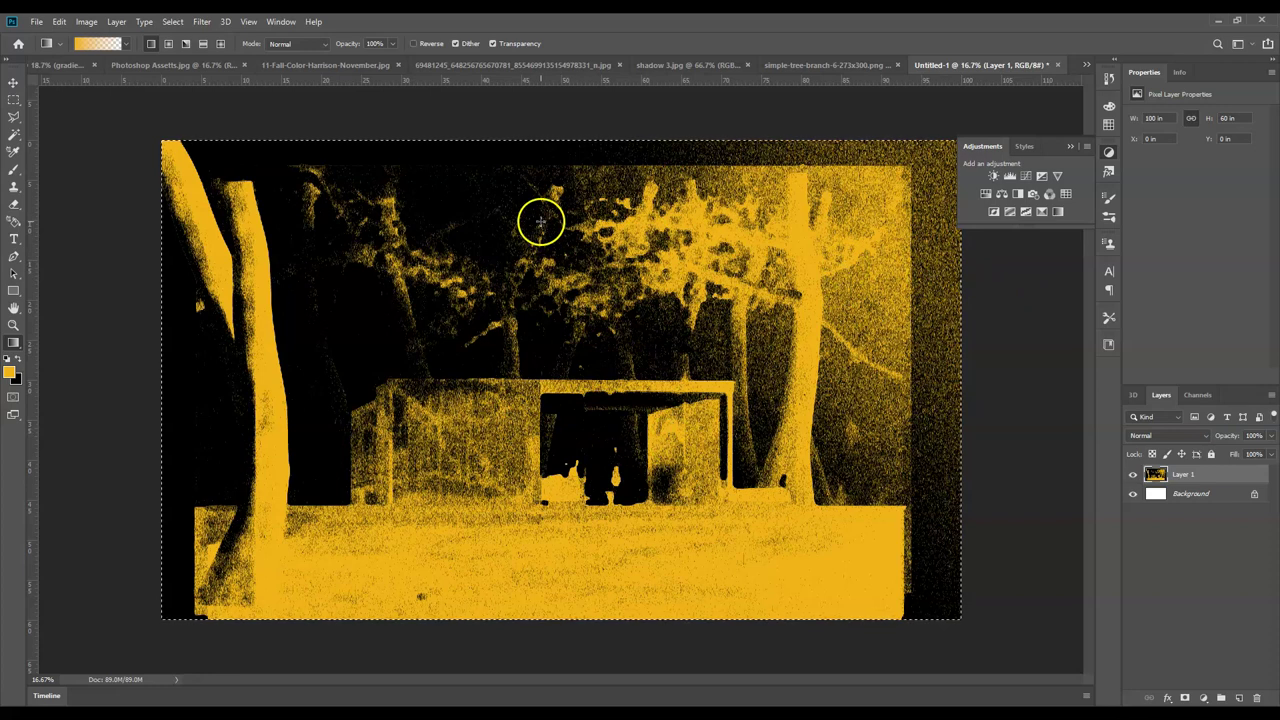
- Copy the entire filtered image and paste it as a new top layer in Composition.jpg
key("ctrl+a")
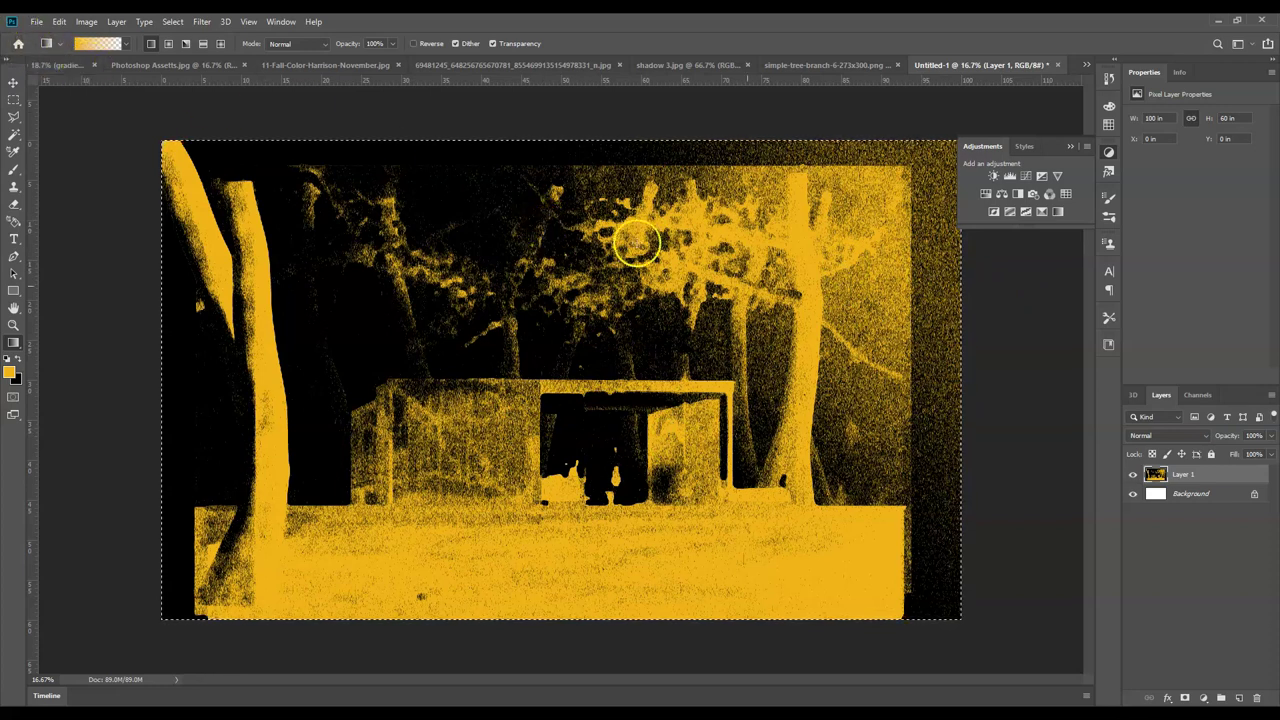
left_click(50, 64)
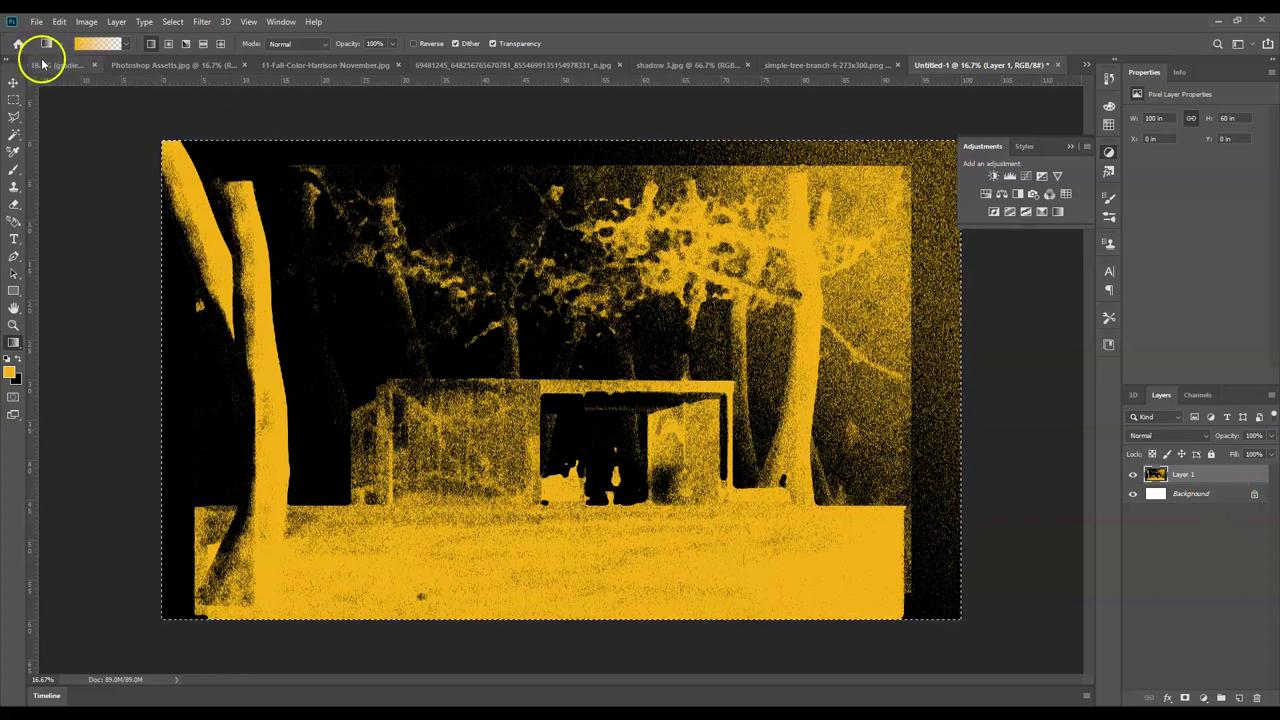
key("ctrl+v")
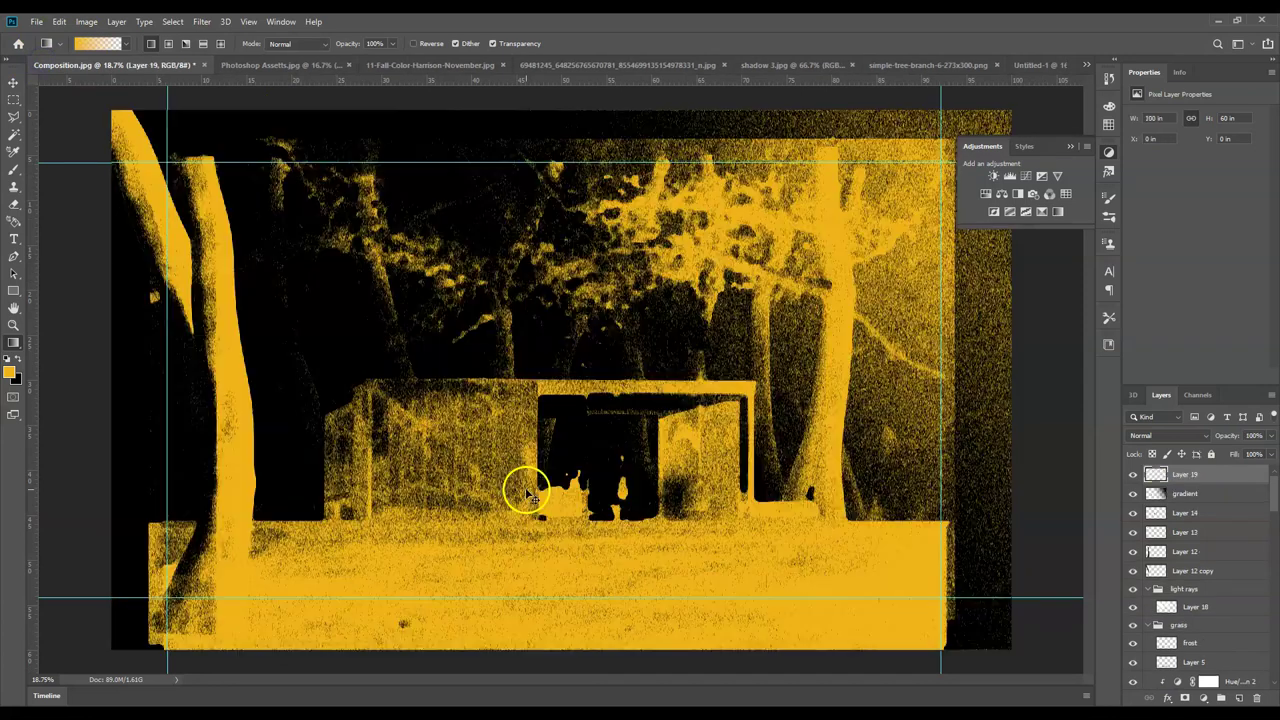
- Blend the pasted yellow-and-black layer with Linear Dodge (Add) at 7% opacity, and compare the image with and without it
left_click(1148, 436)
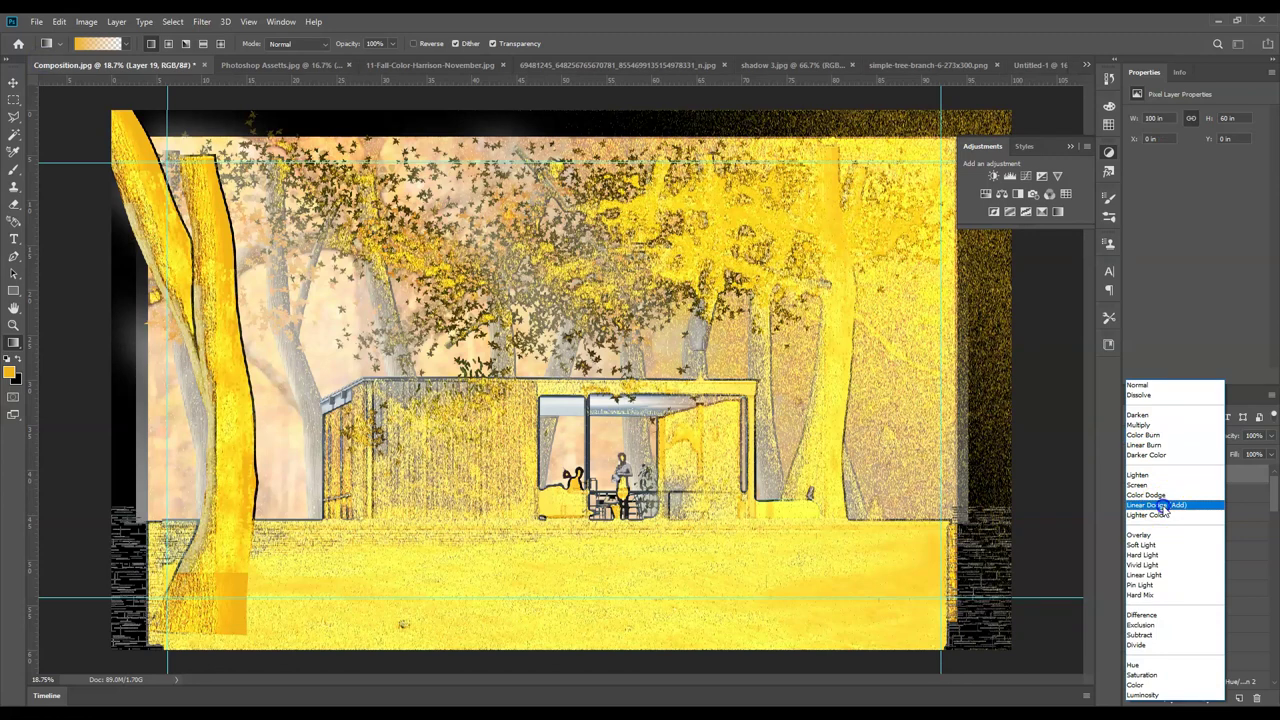
left_click(1156, 505)
left_click(1270, 436)
left_click_drag(1250, 456, 1213, 456)
left_click(1134, 474)
left_click(1134, 474)
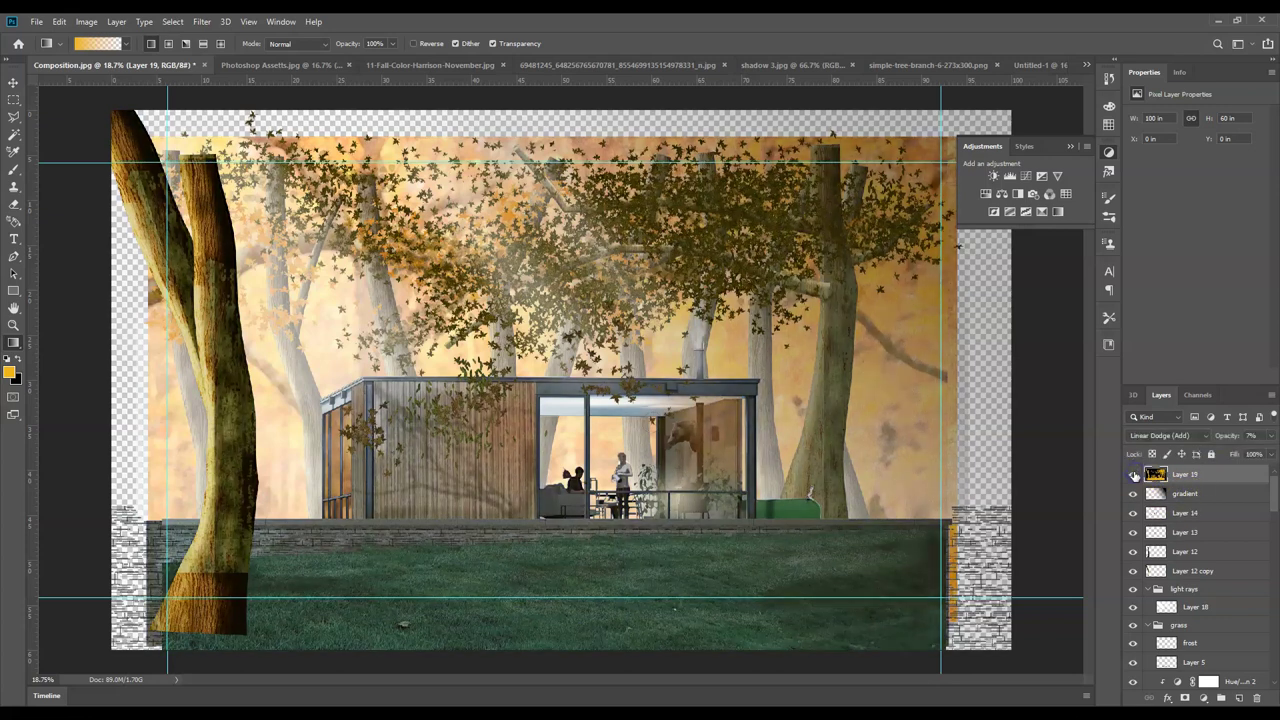
left_click(1134, 474)
left_click(1134, 474)
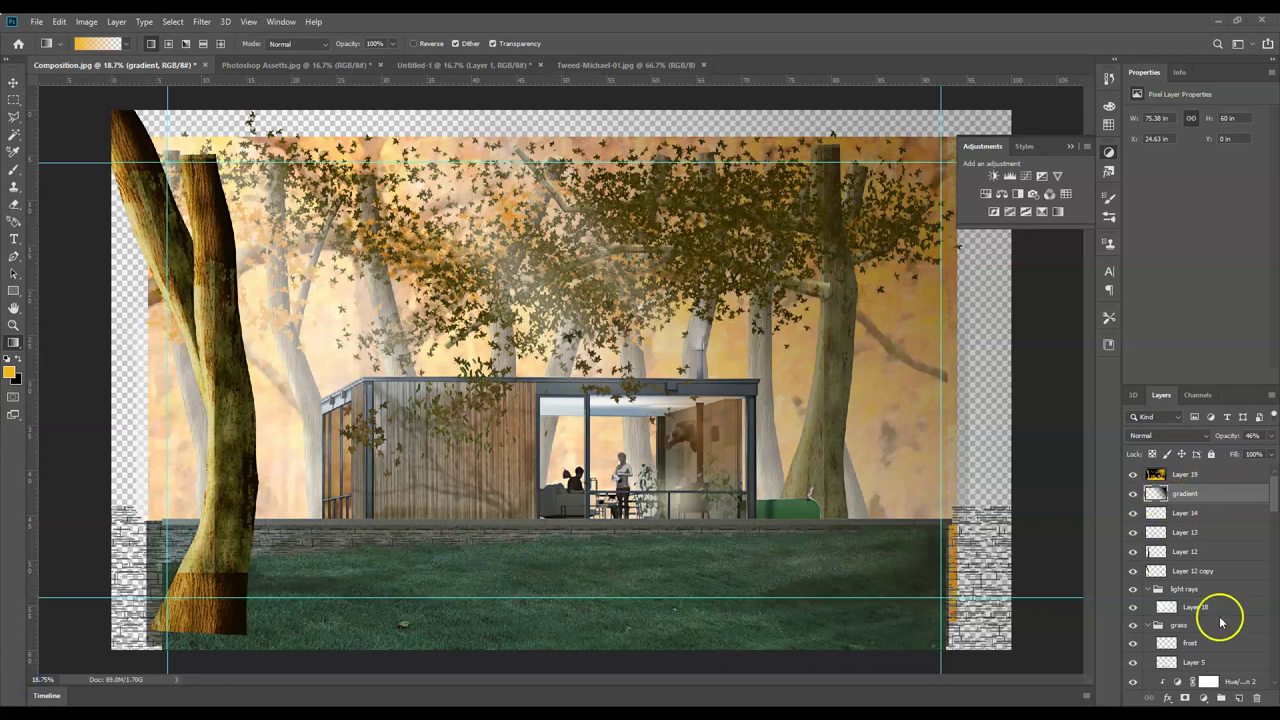
- Create a new layer directly above the gradient layer and name it graident 2
left_click(1239, 697)
double_click(1189, 493)
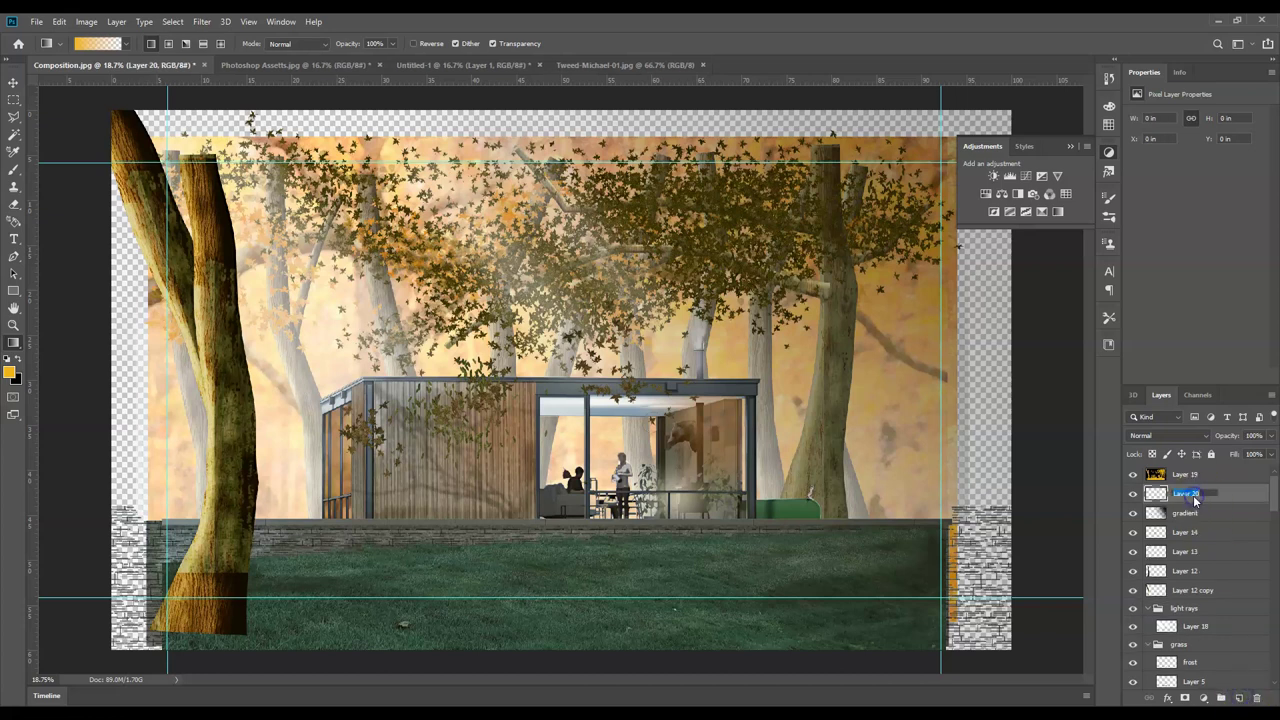
type("gradient 2")
key("Return")
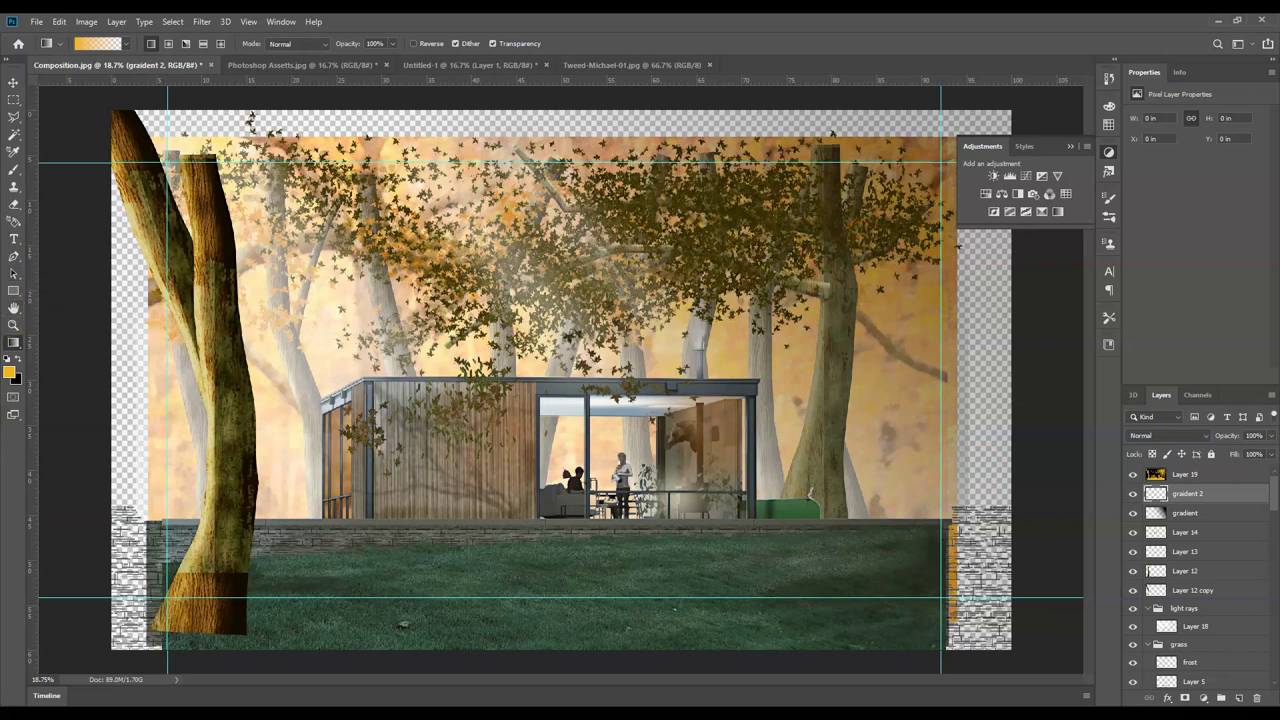
- Make black the foreground colour and draw a black-to-transparent linear gradient about 11 in tall over the lower lawn
left_click(18, 359)
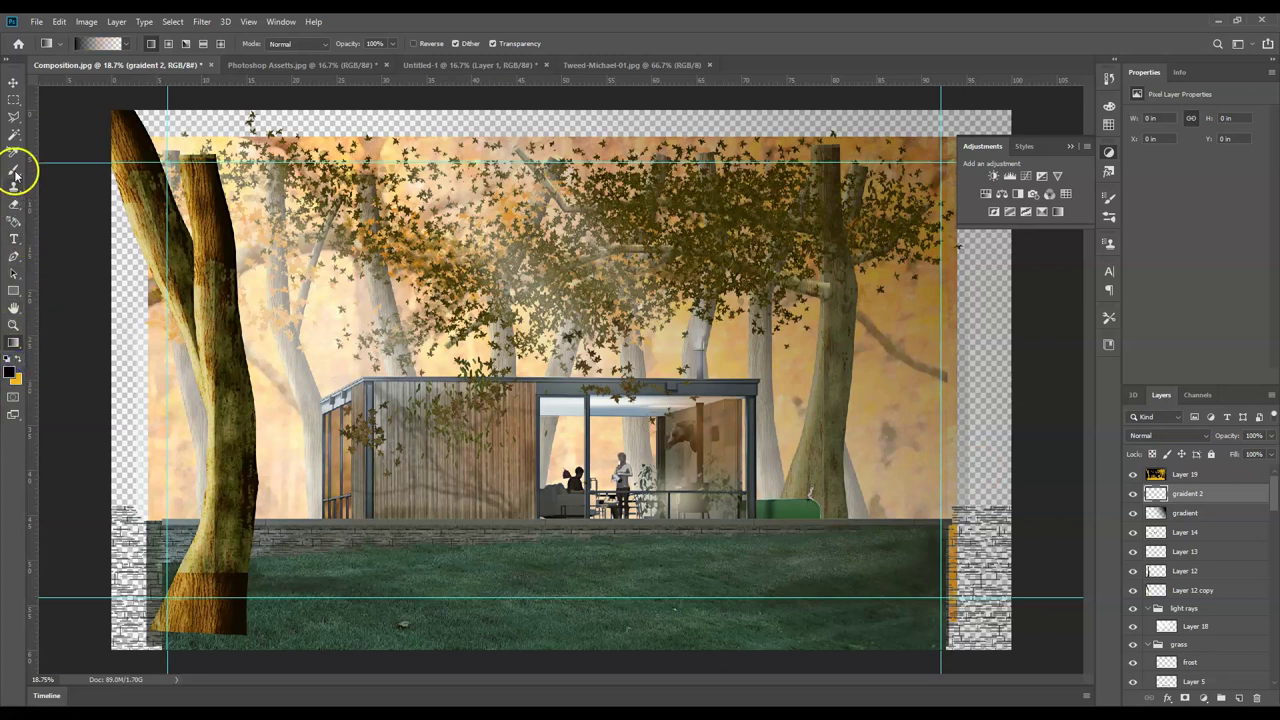
left_click(13, 101)
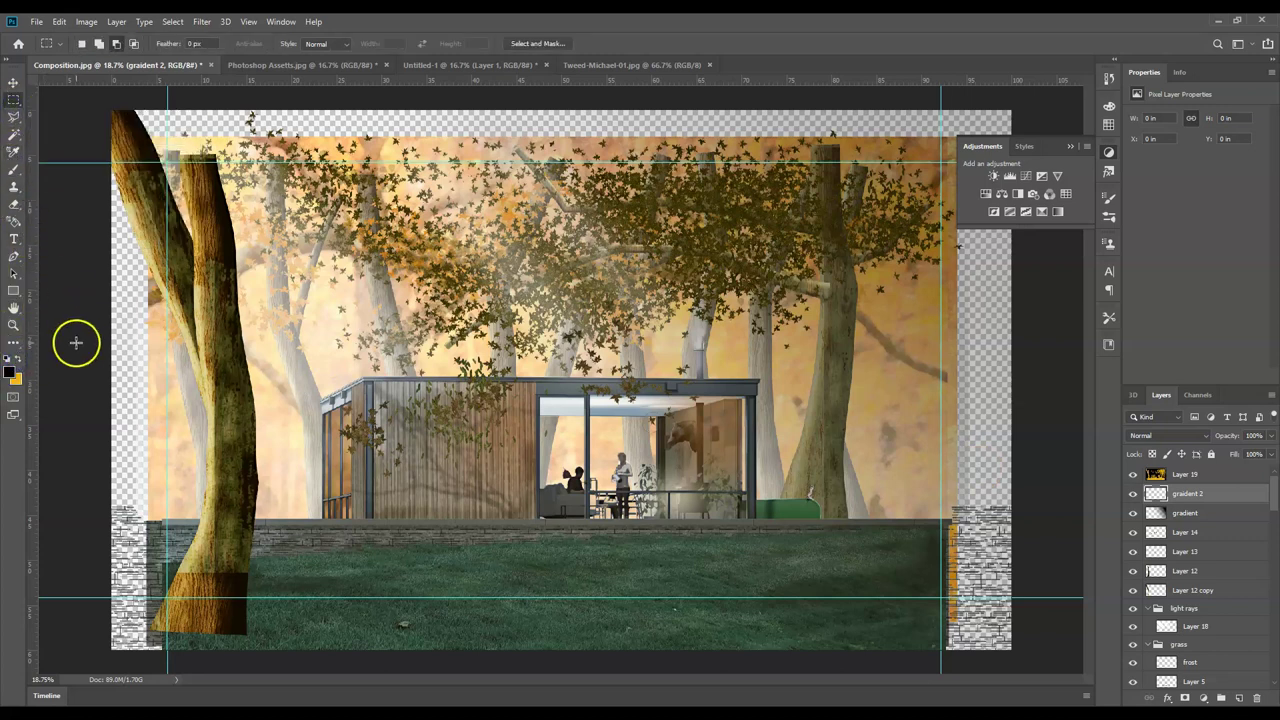
key("g")
left_click(12, 344)
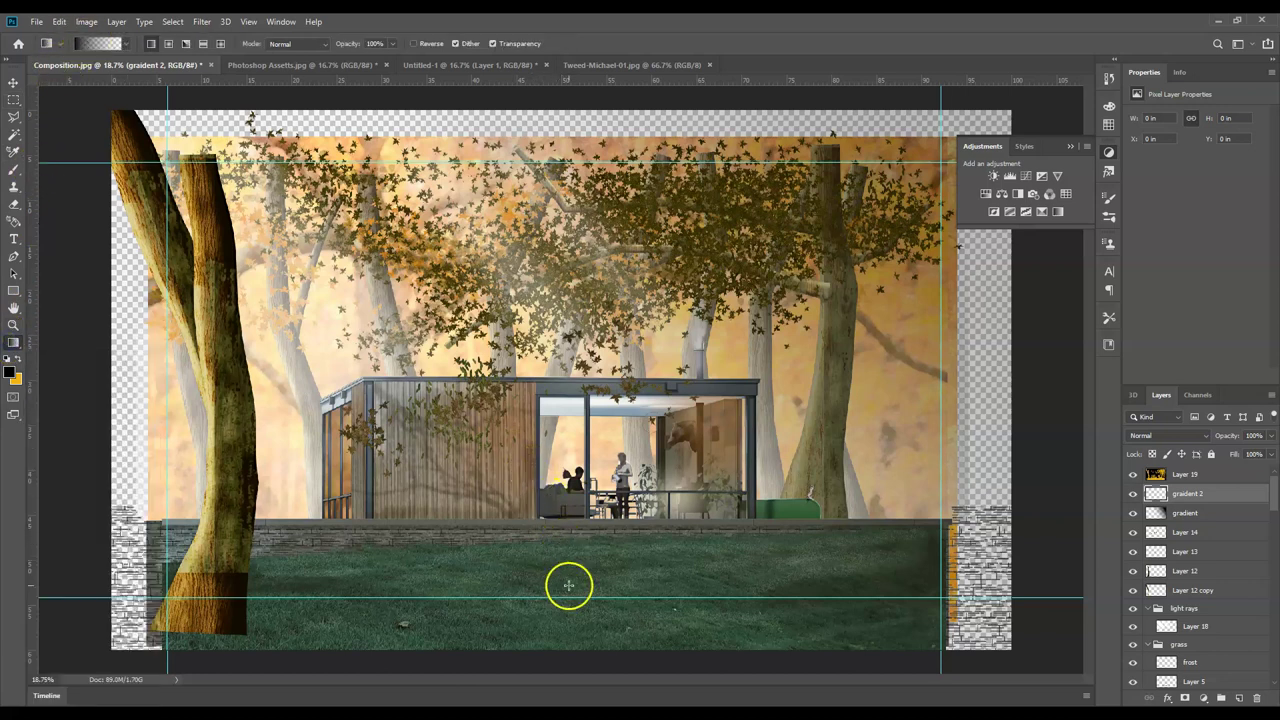
left_click_drag(571, 591, 585, 591)
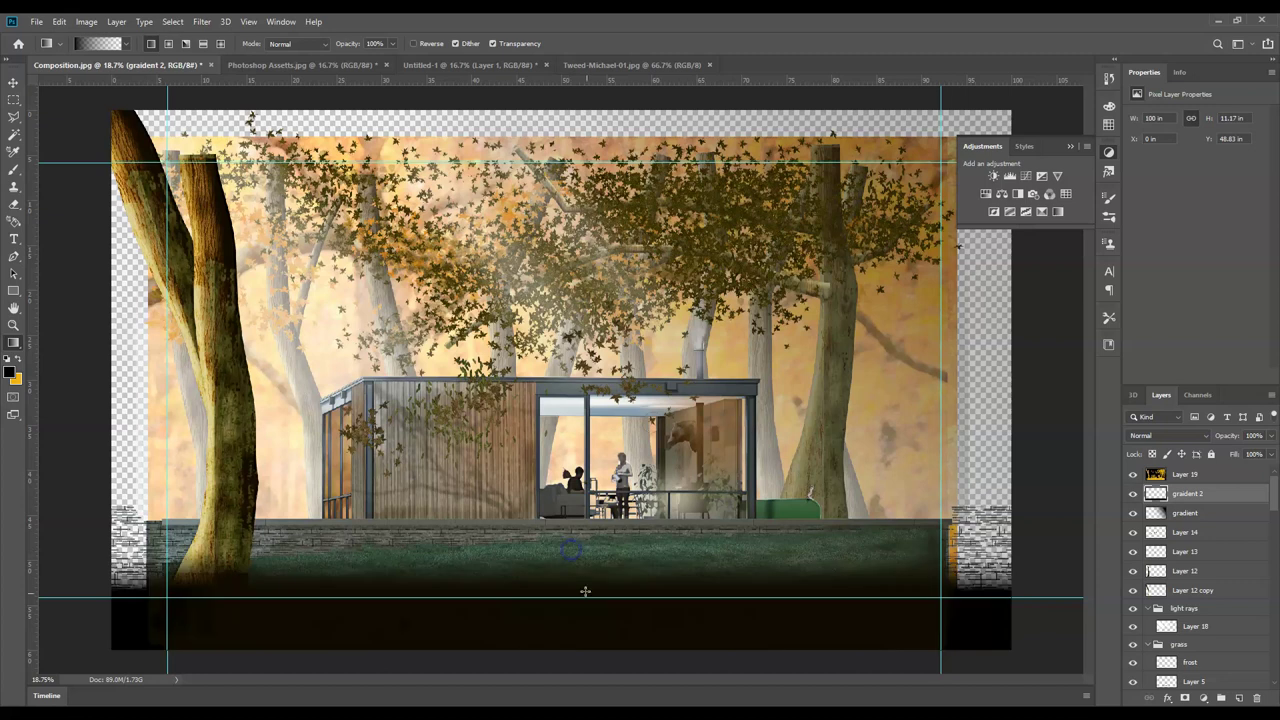
- Set the opacity of the graident 2 layer to 59%
left_click(1271, 435)
left_click_drag(1244, 454, 1245, 451)
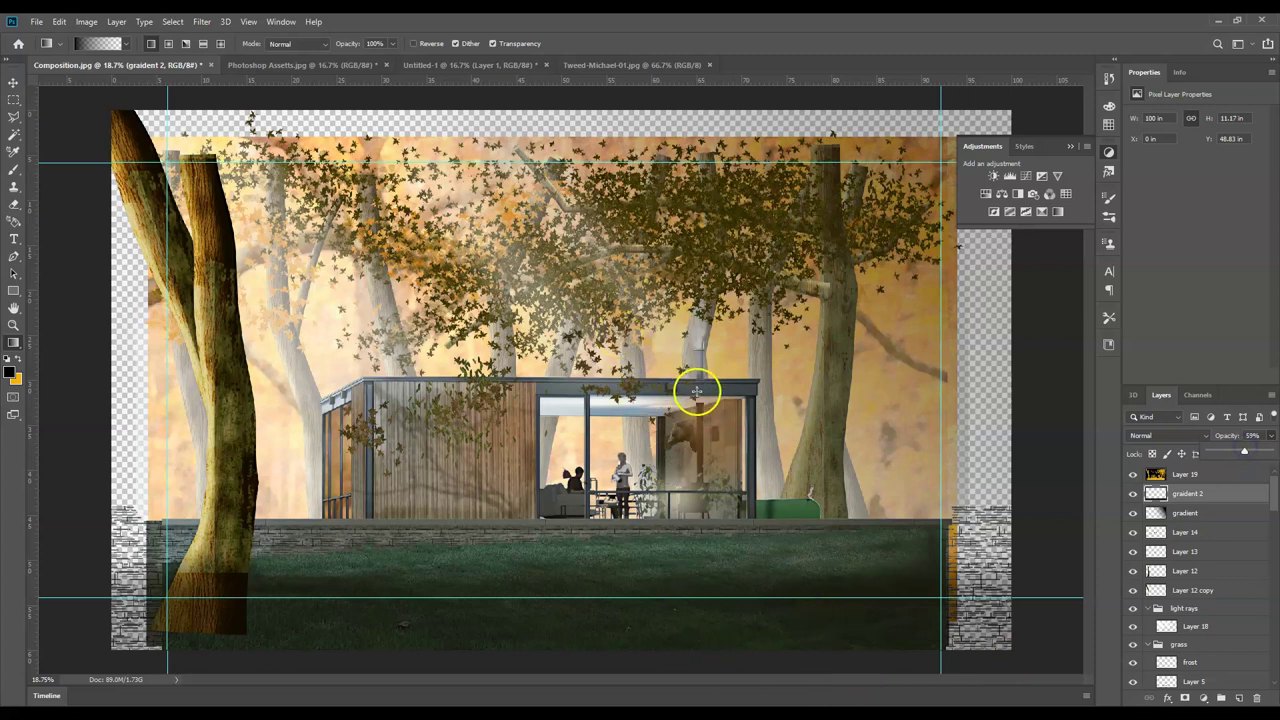
left_click(26, 676)
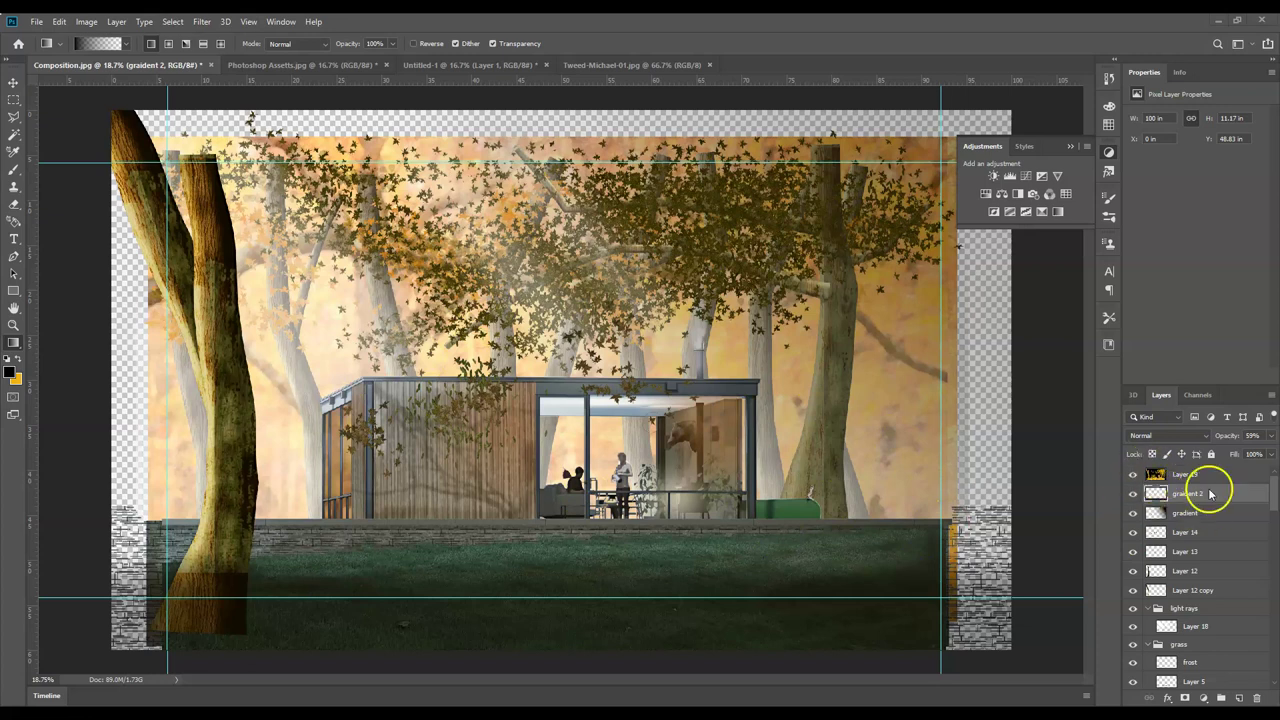
- Flatten Composition.jpg into a single background layer, discarding the hidden layers
left_click(87, 21)
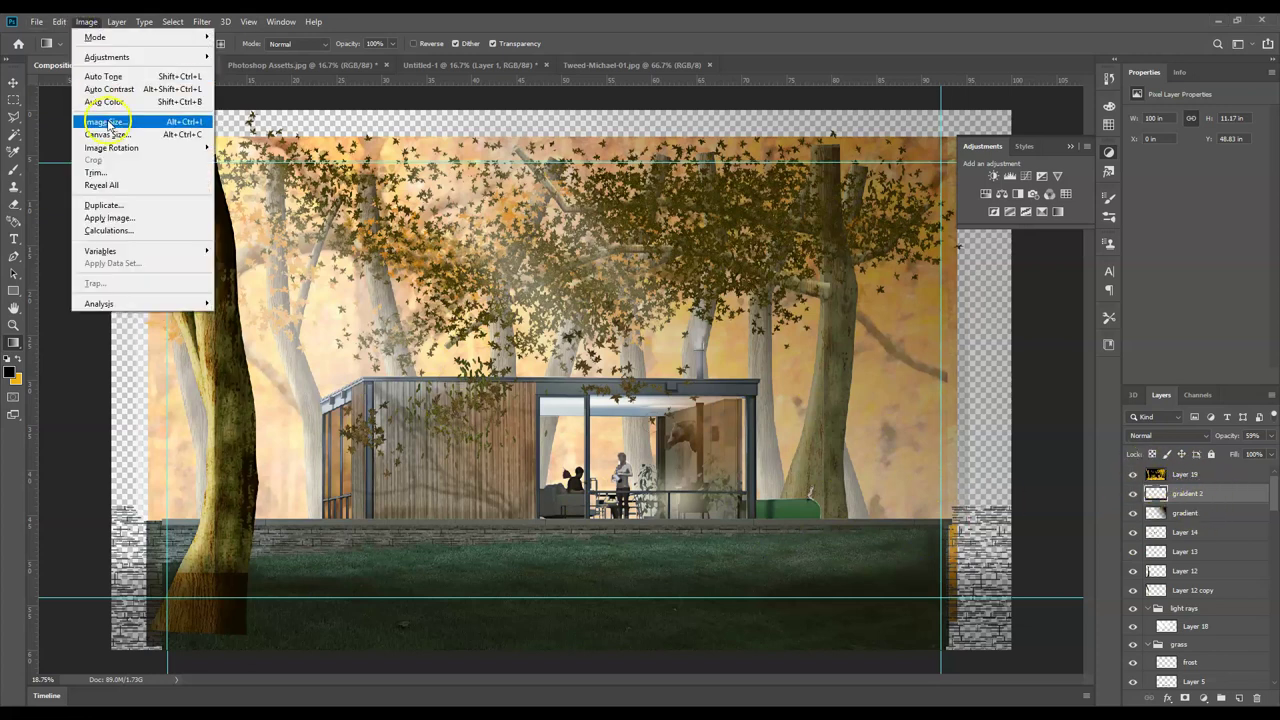
left_click(117, 21)
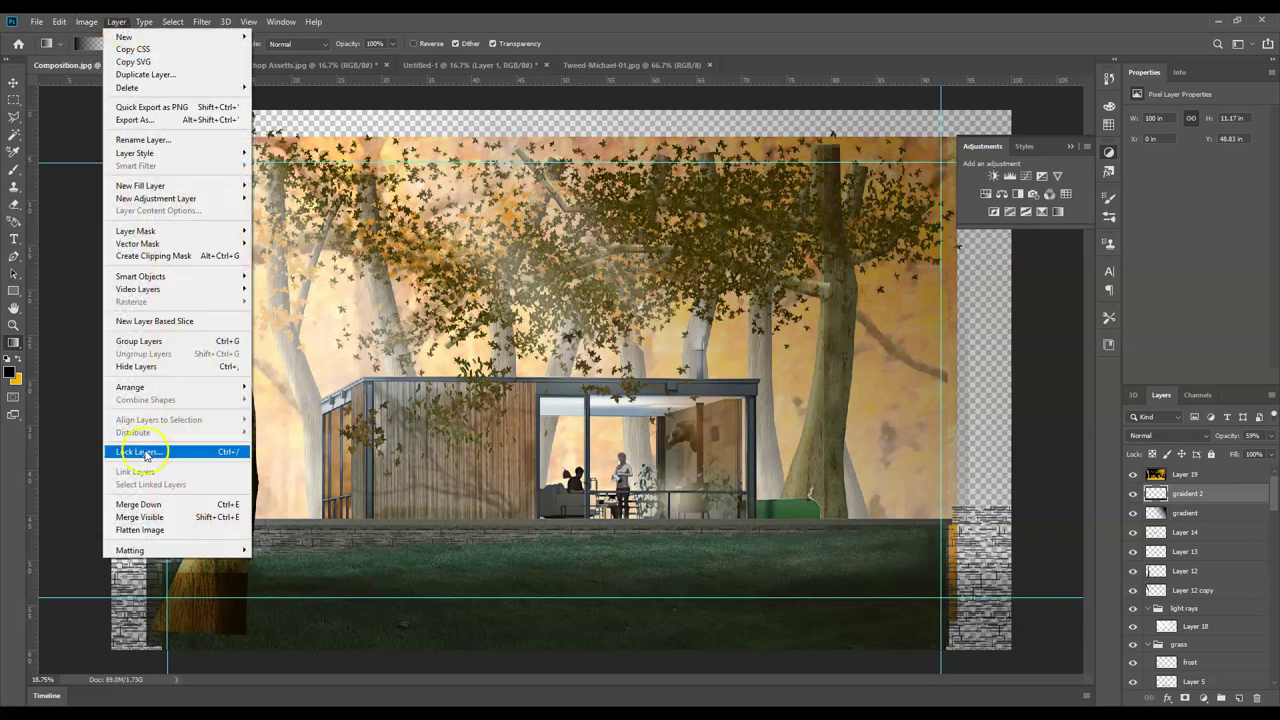
left_click(165, 530)
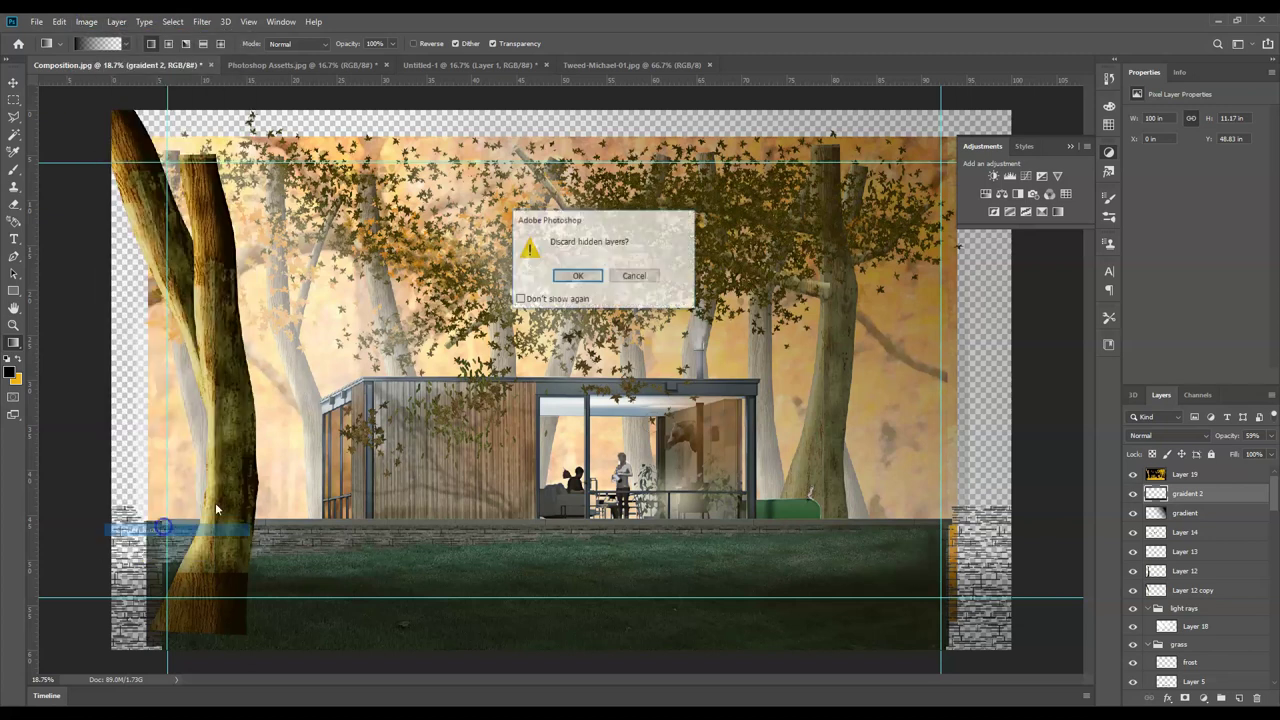
left_click(563, 270)
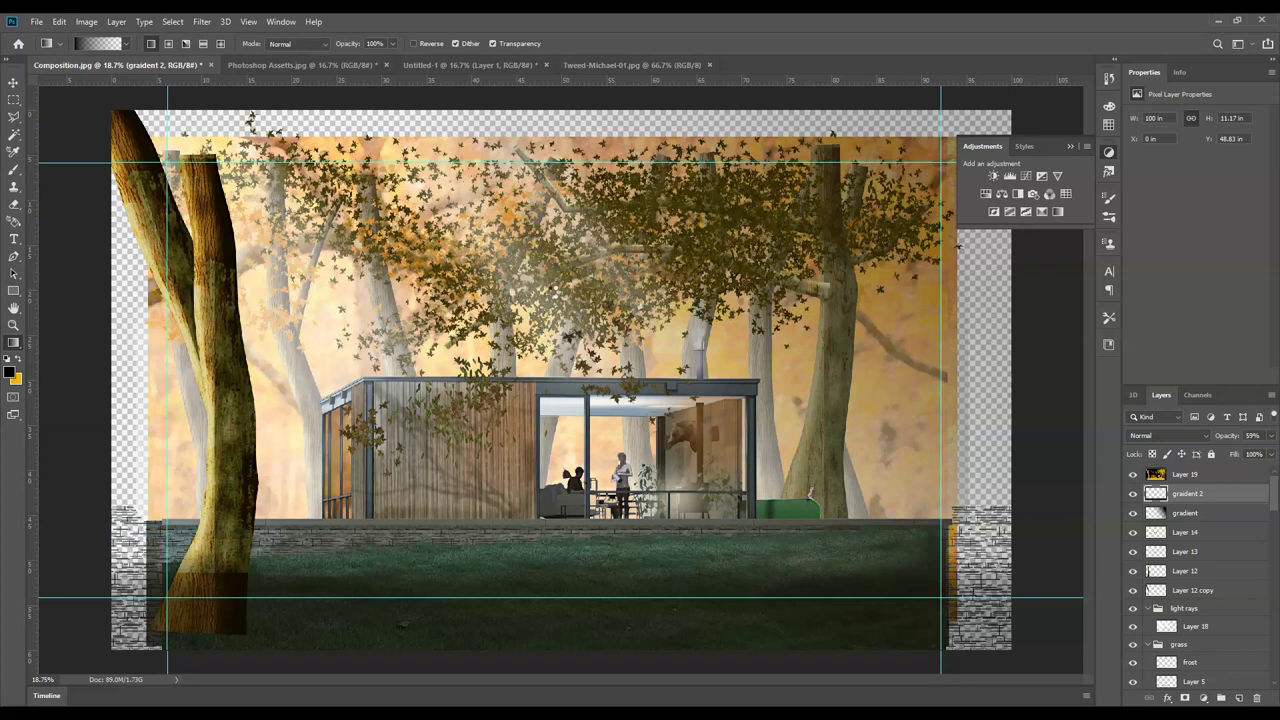
- Copy the whole flattened composition and paste it as a new layer in Untitled-1
key("ctrl+a")
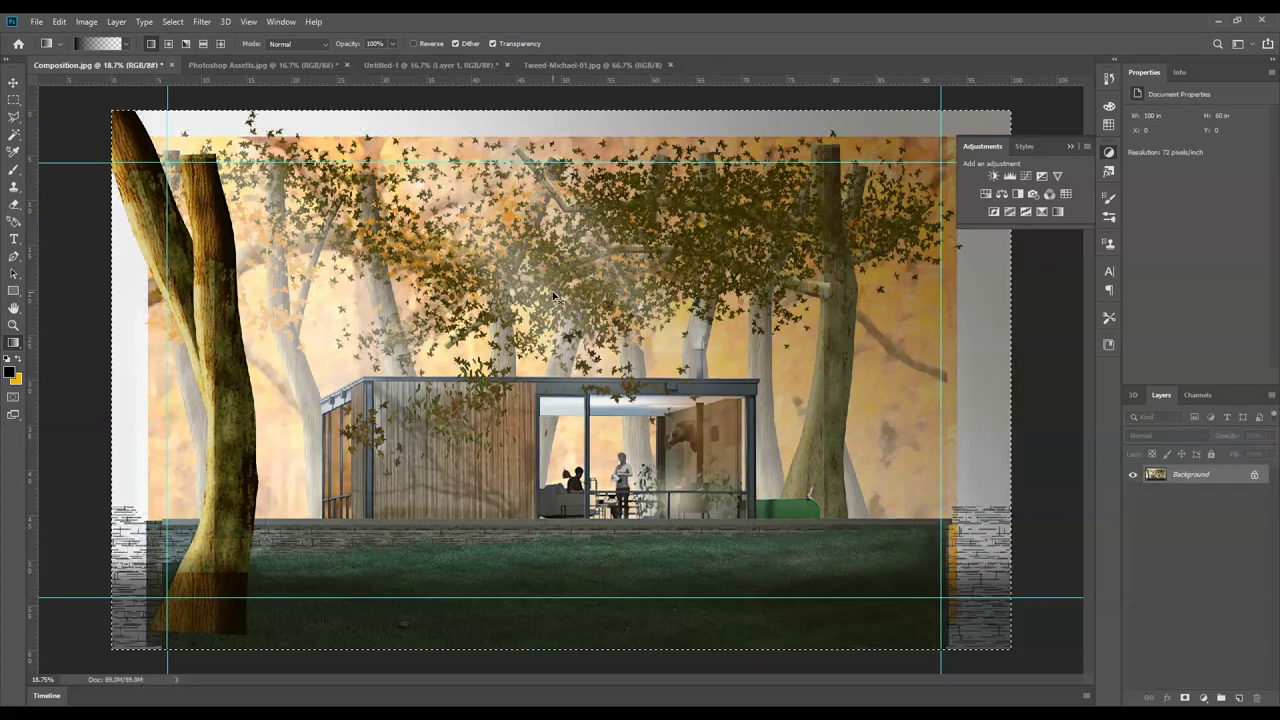
left_click(465, 66)
key("ctrl+v")
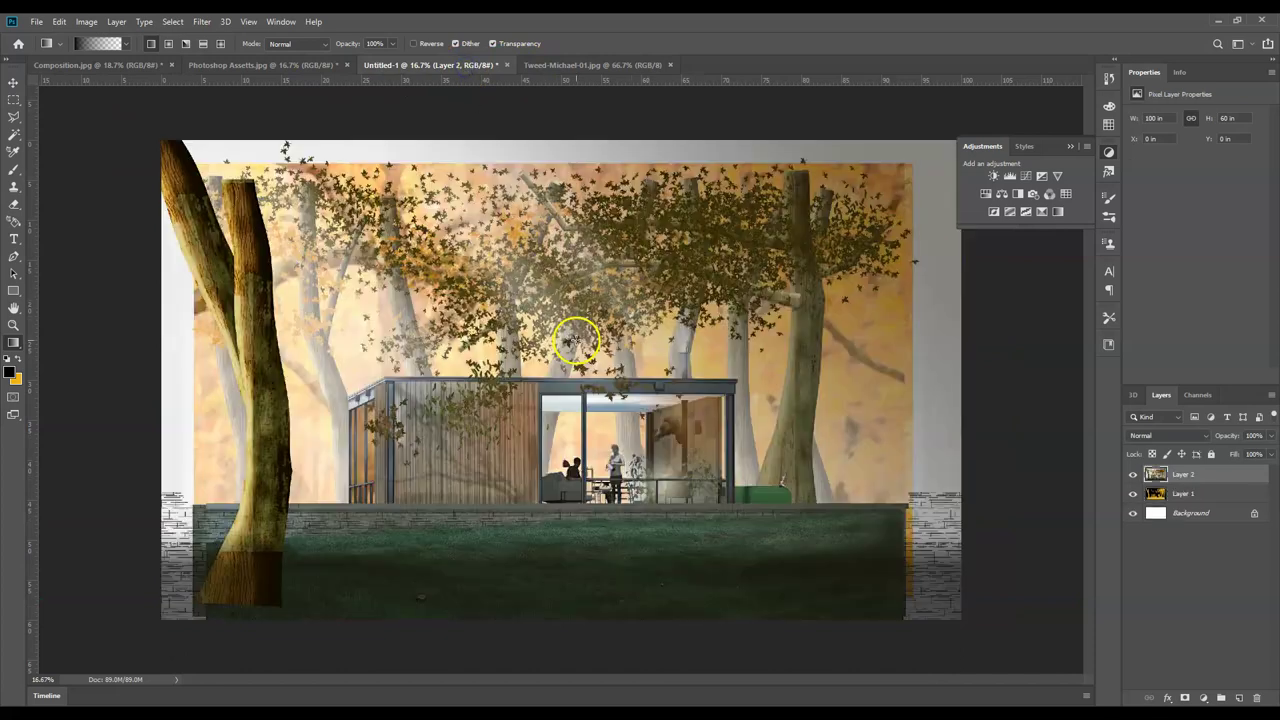
- Undo the flattening of Composition.jpg to restore its separate layers
left_click(128, 65)
key("ctrl+z")
key("ctrl+z")
key("ctrl+z")
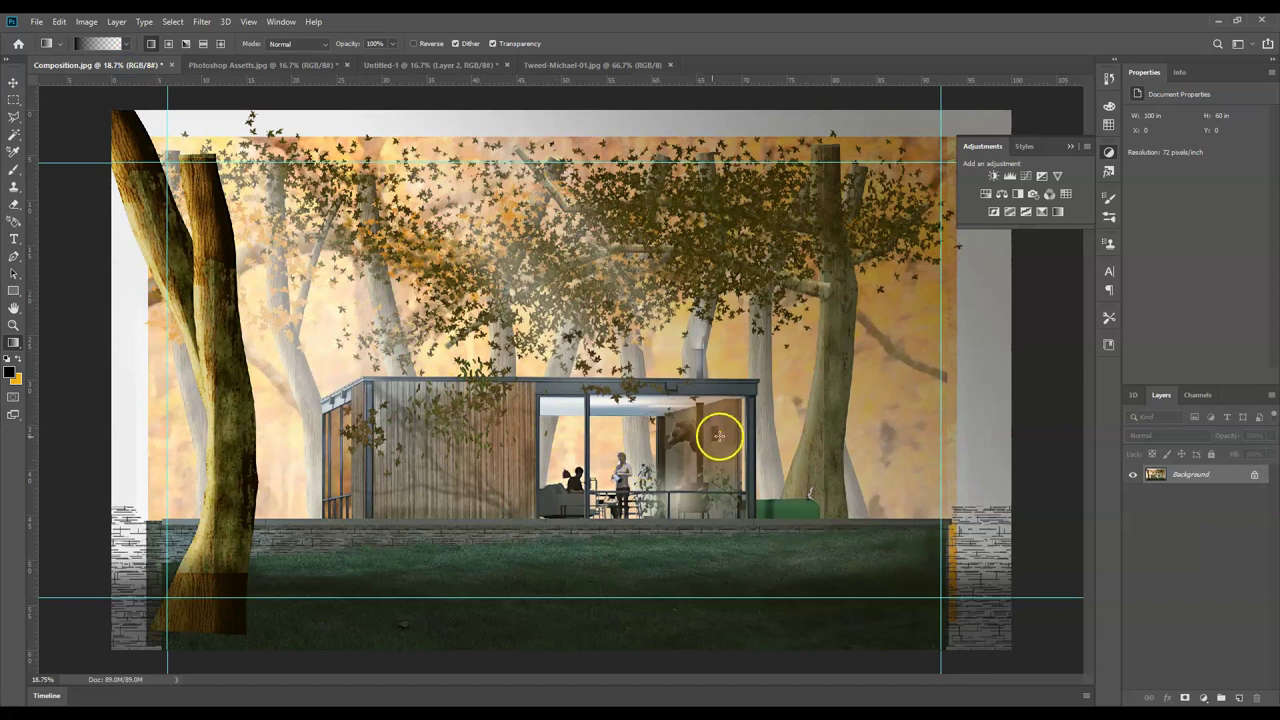
- Add 26.15% monochromatic Gaussian noise to Layer 2 in Untitled-1
left_click(438, 65)
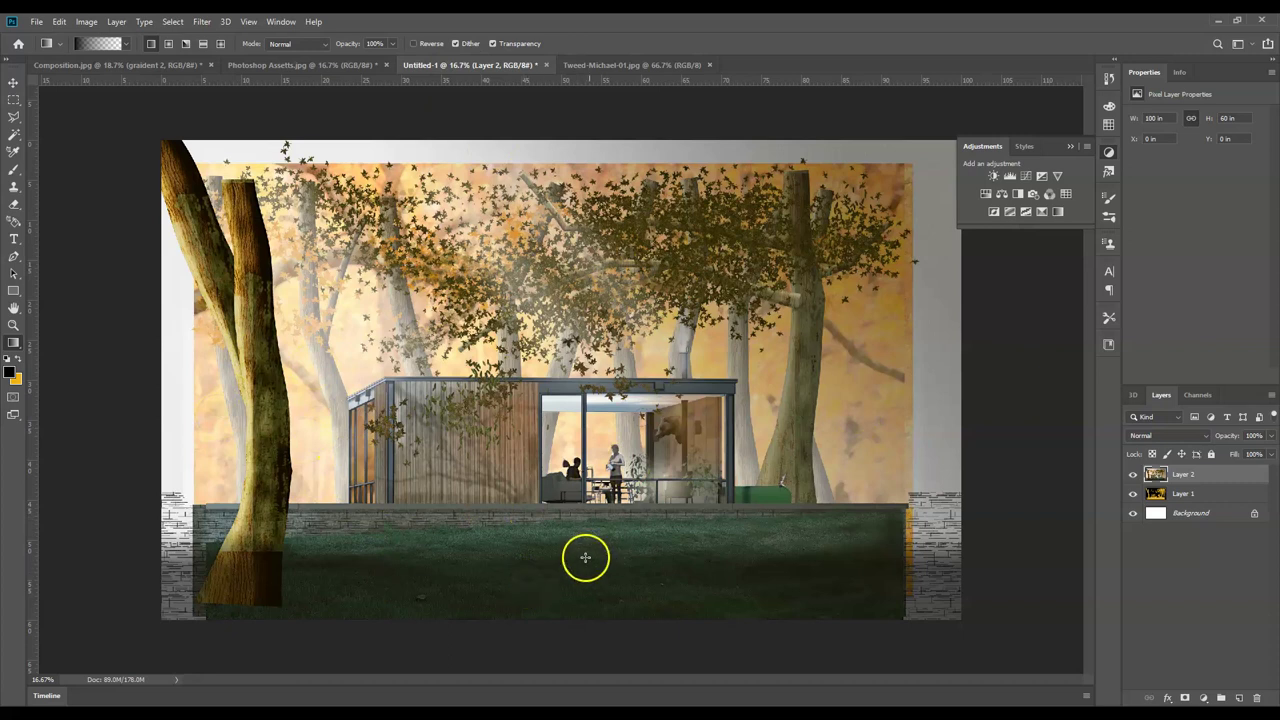
left_click(201, 21)
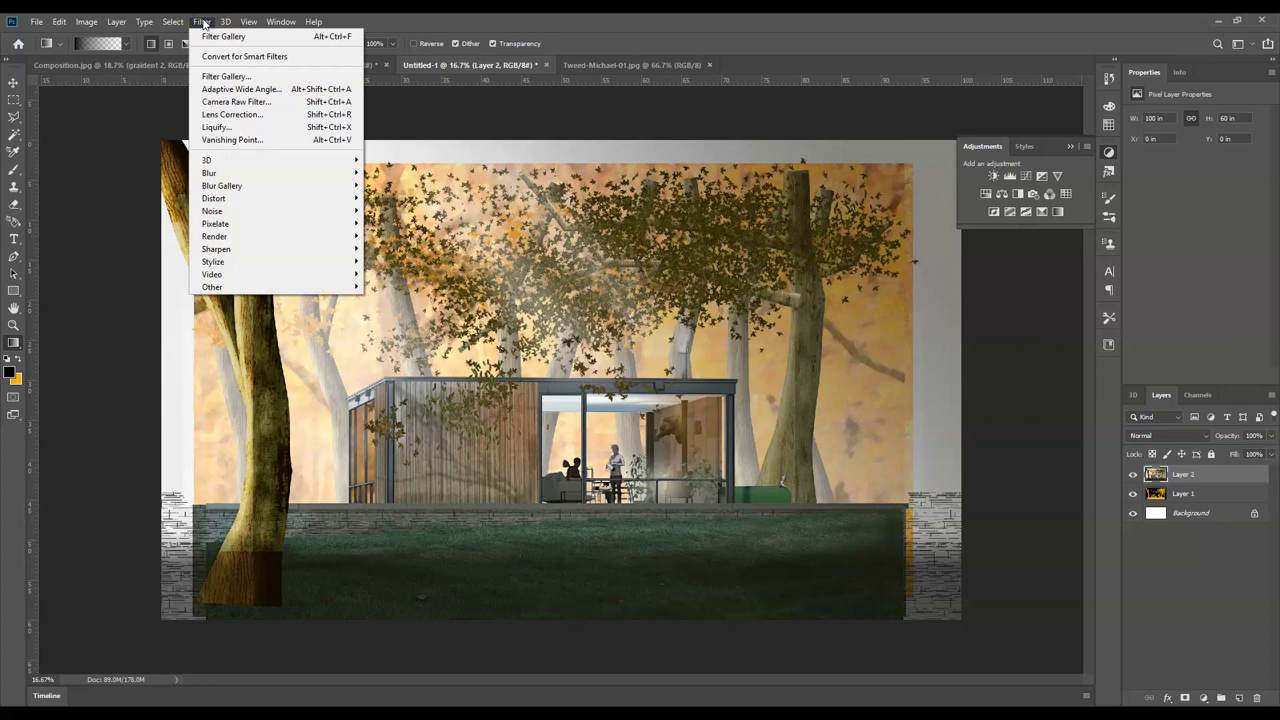
mouse_move(300, 211)
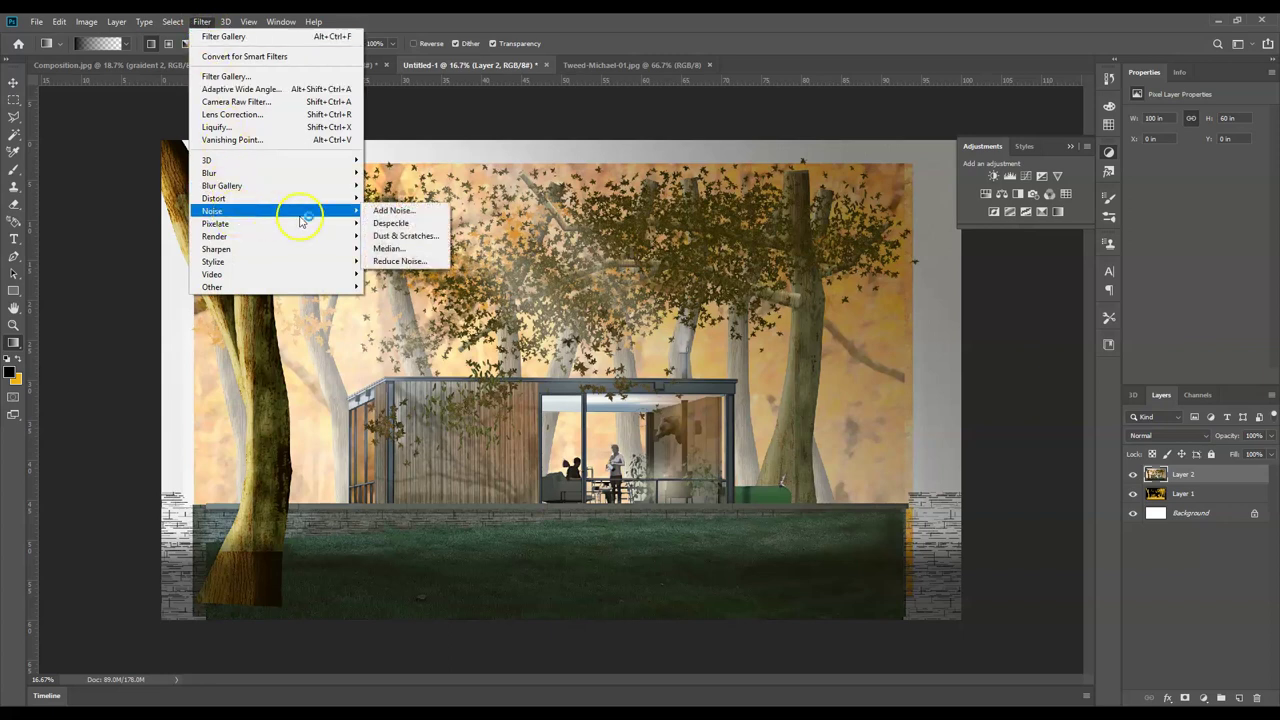
left_click(404, 216)
left_click_drag(634, 126, 1017, 148)
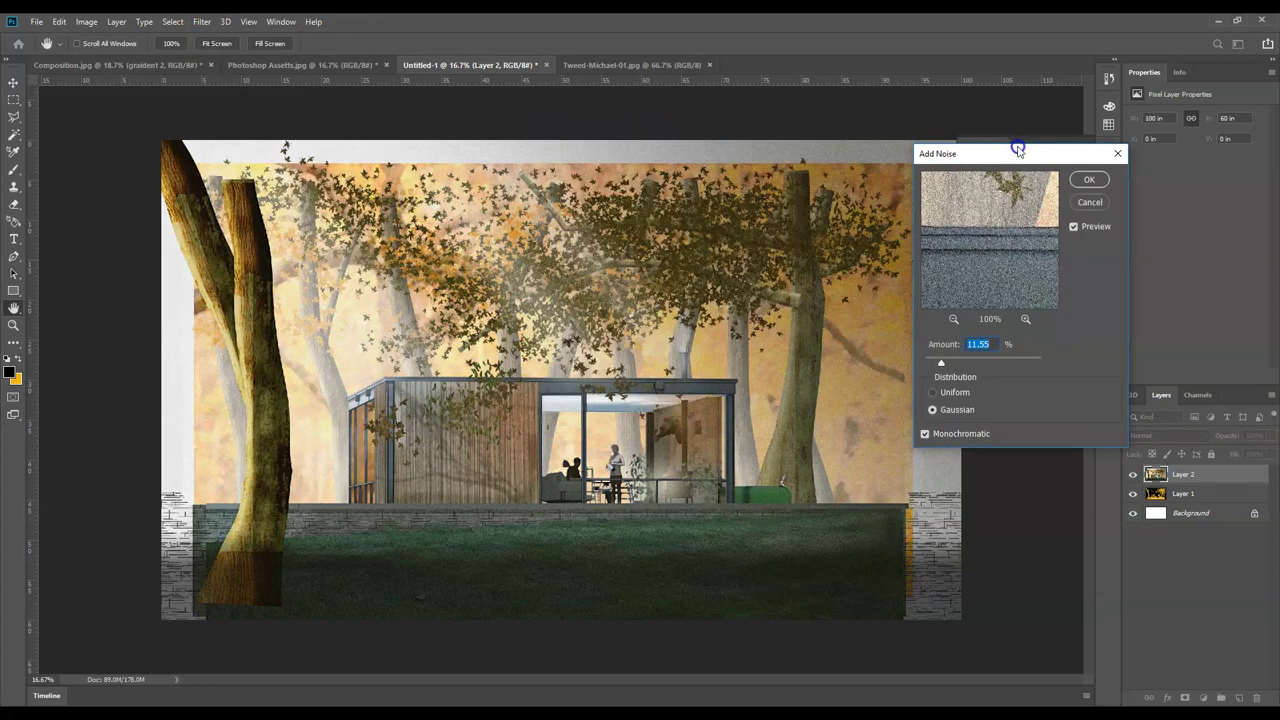
left_click_drag(941, 363, 962, 365)
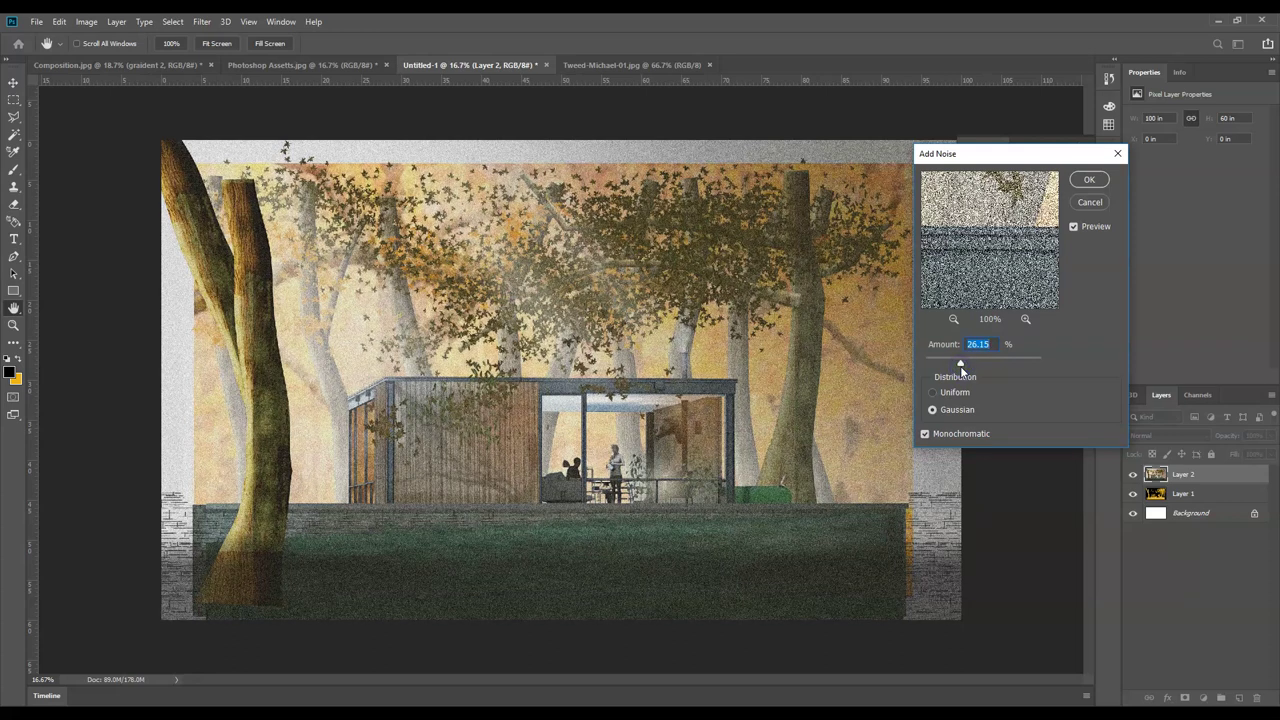
left_click(1088, 178)
- Copy the whole noise-filtered layer into Composition.jpg and place it above Layer 19 at the top of the layer stack
key("ctrl+a")
left_click(66, 64)
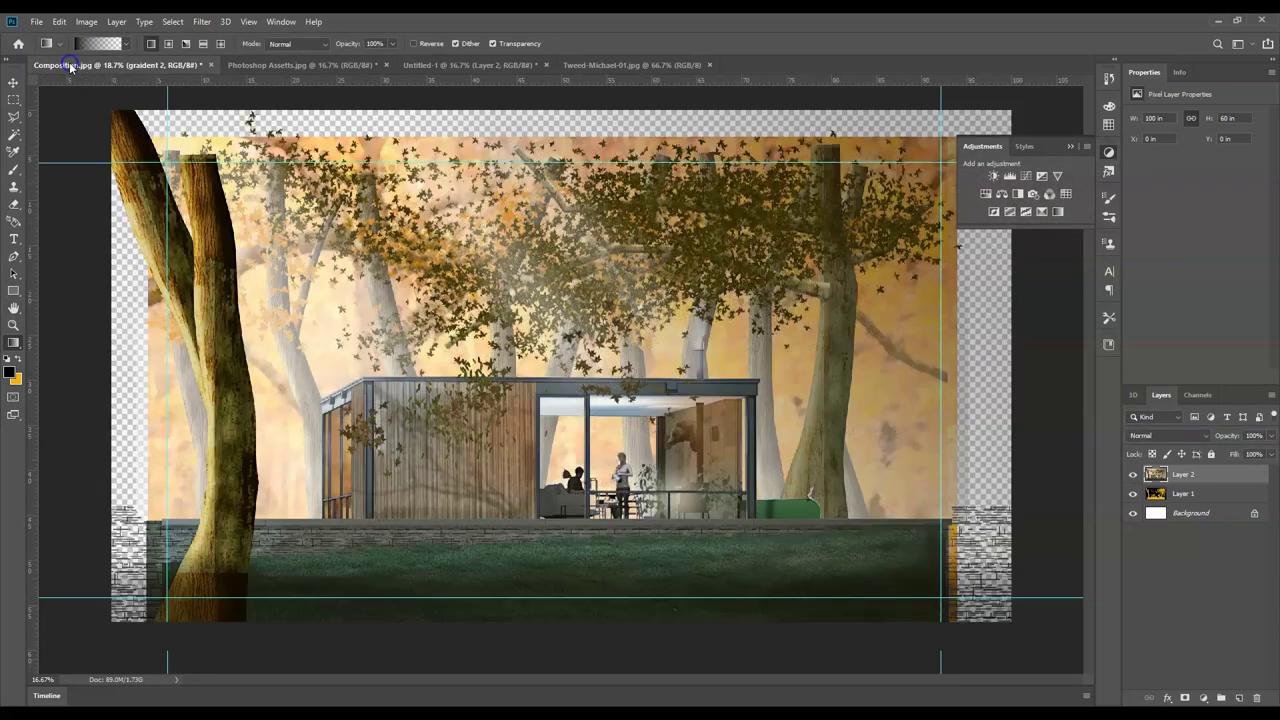
key("ctrl+v")
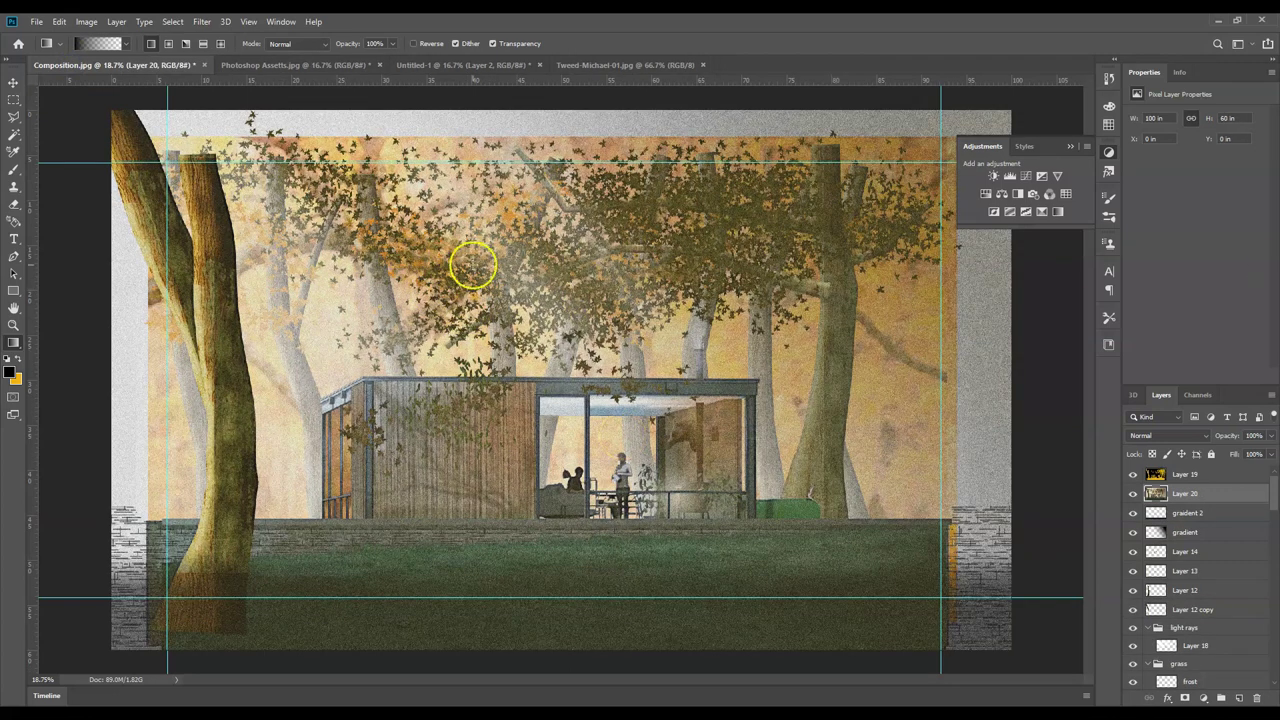
left_click_drag(1211, 491, 1213, 473)
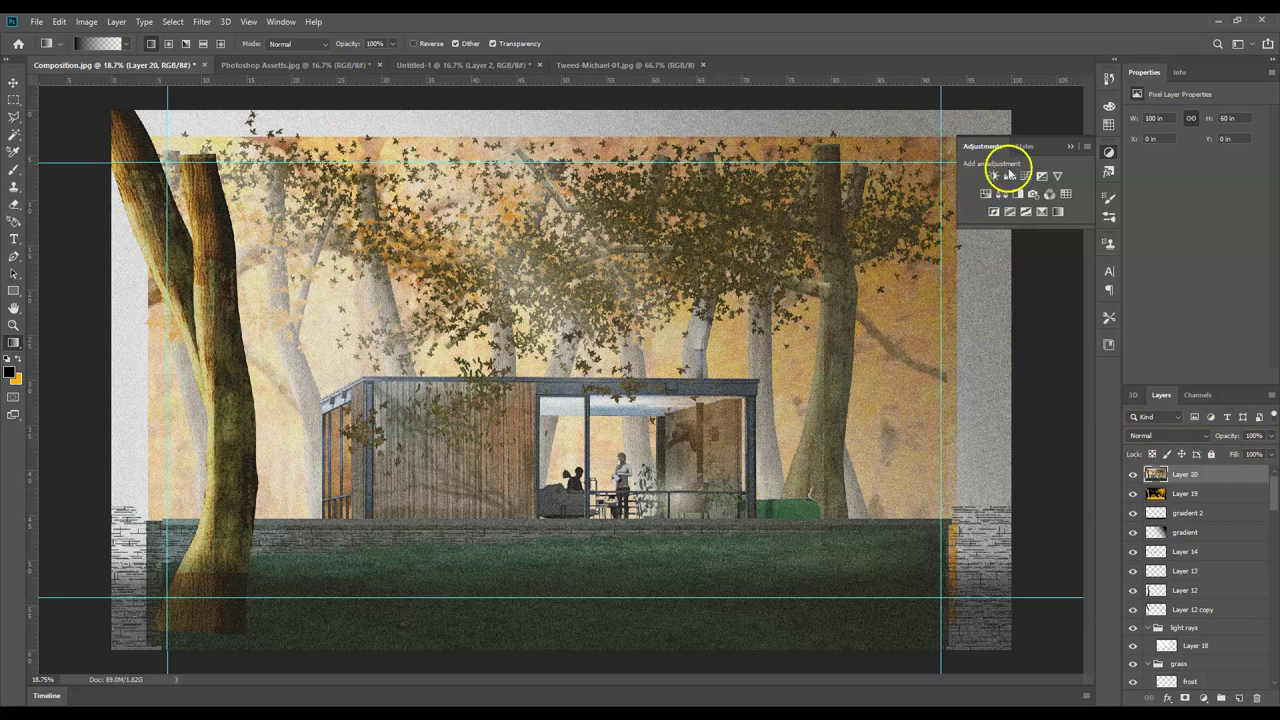
- Apply an automatic Levels correction to the pasted noise layer, Layer 20
left_click(87, 21)
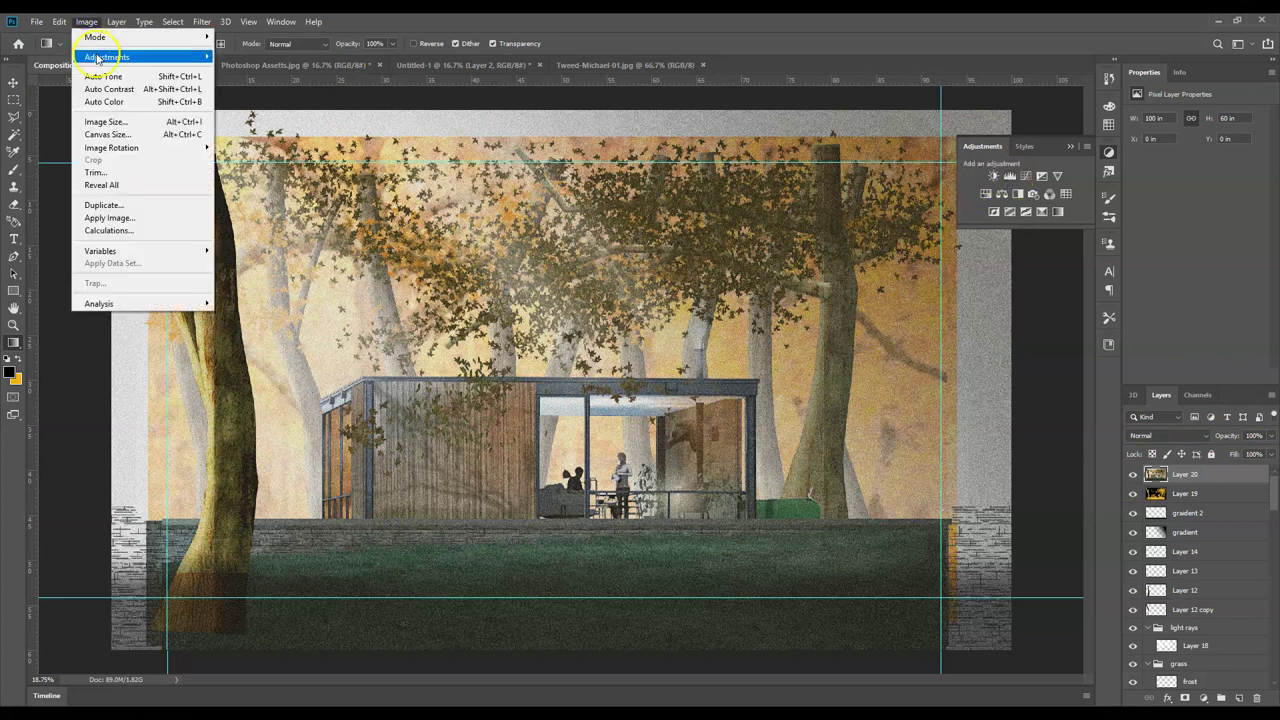
mouse_move(105, 56)
left_click(238, 69)
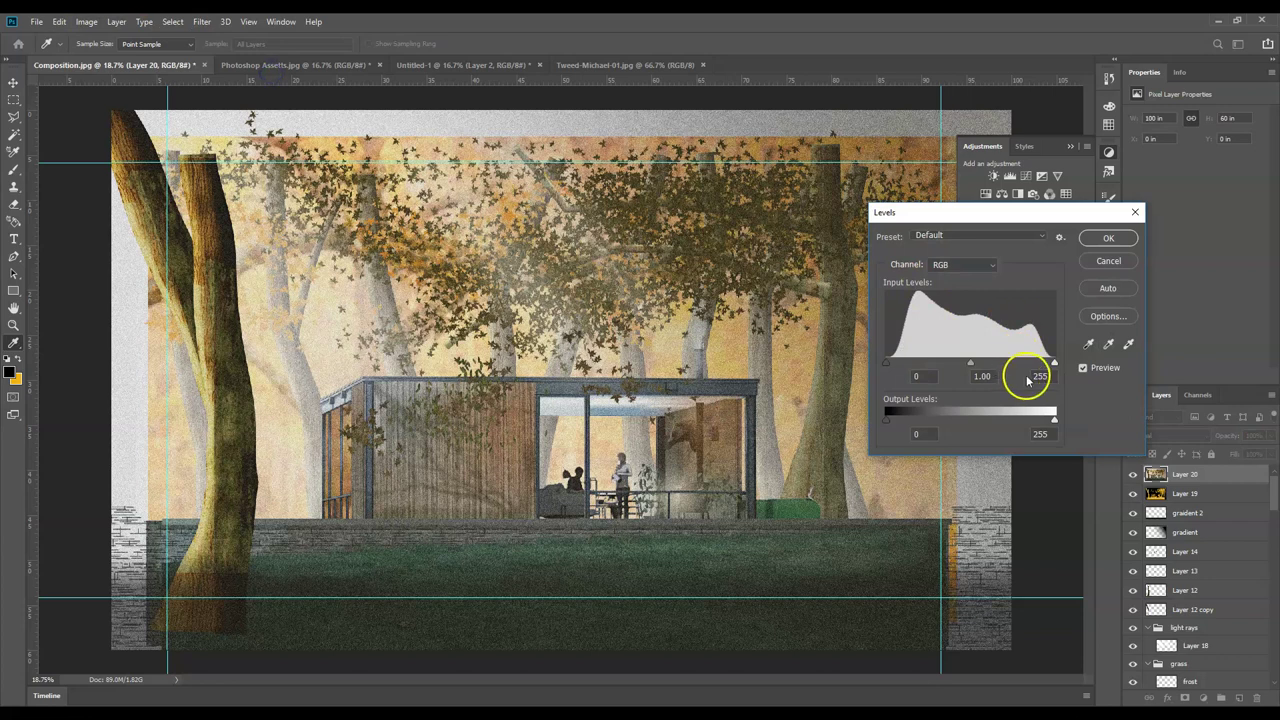
left_click(1108, 288)
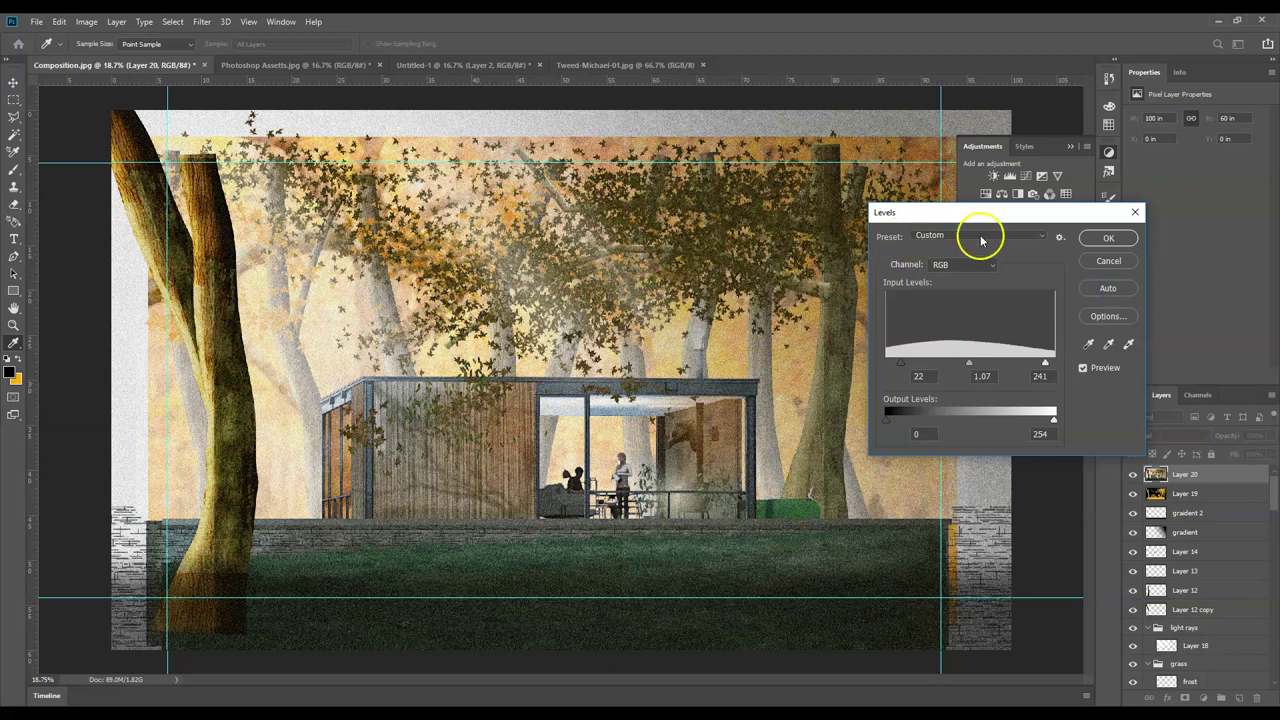
left_click(1128, 238)
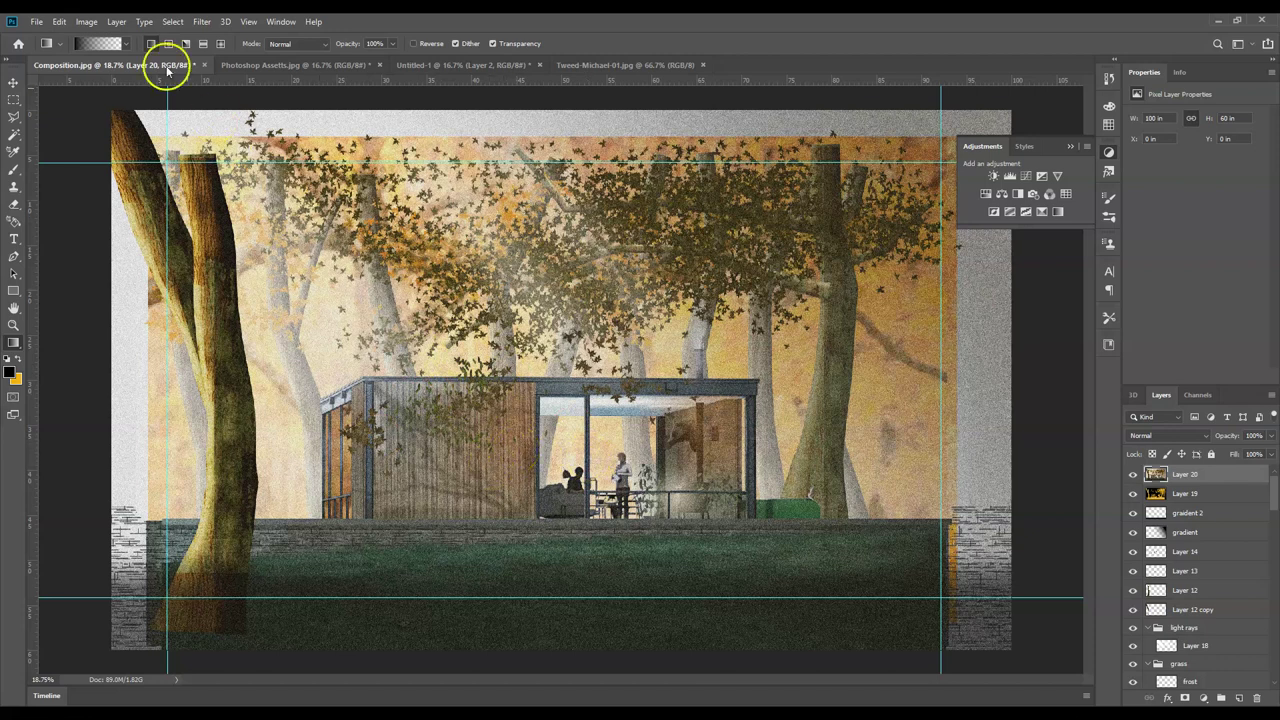
left_click(36, 21)
left_click(40, 50)
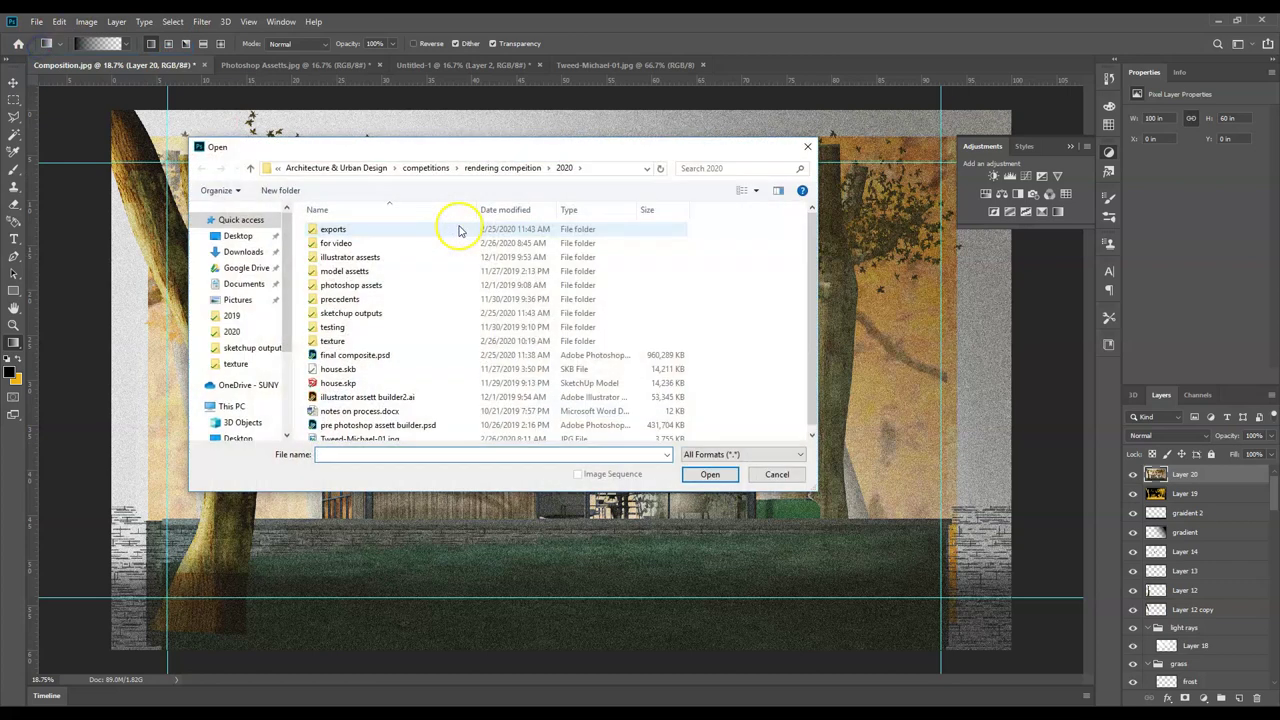
double_click(358, 313)
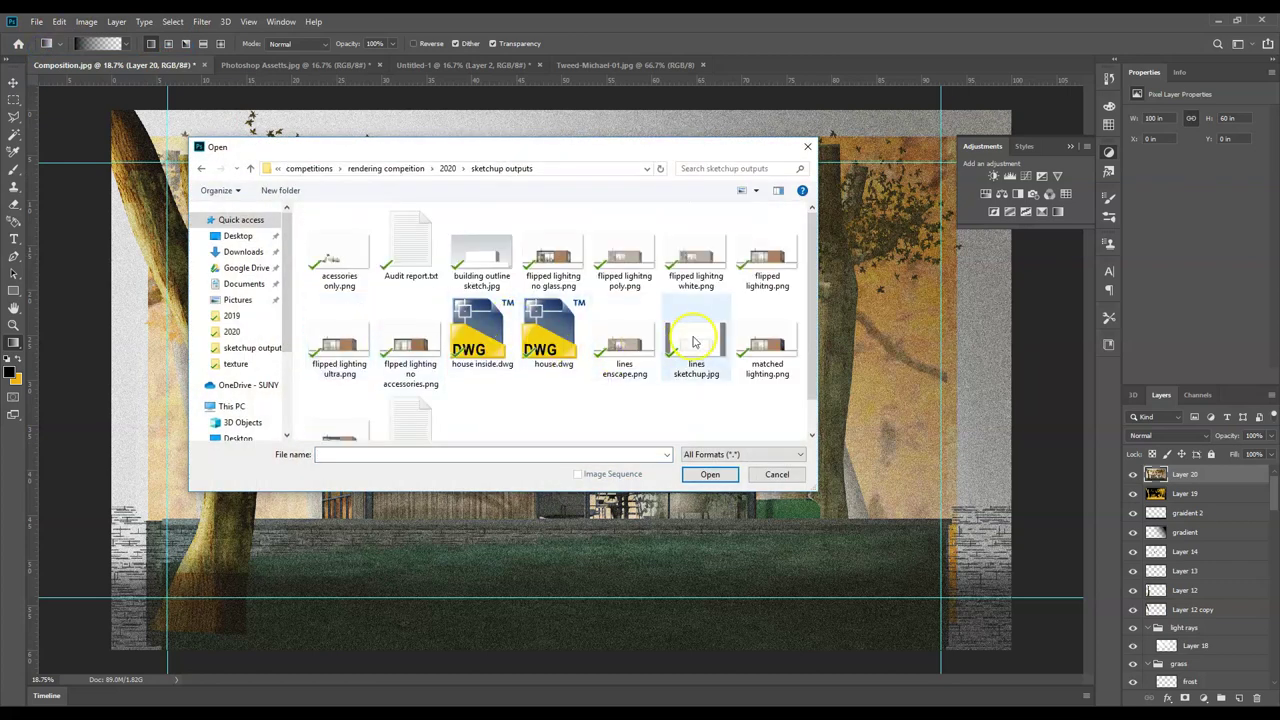
scroll(695, 342, "down", 1)
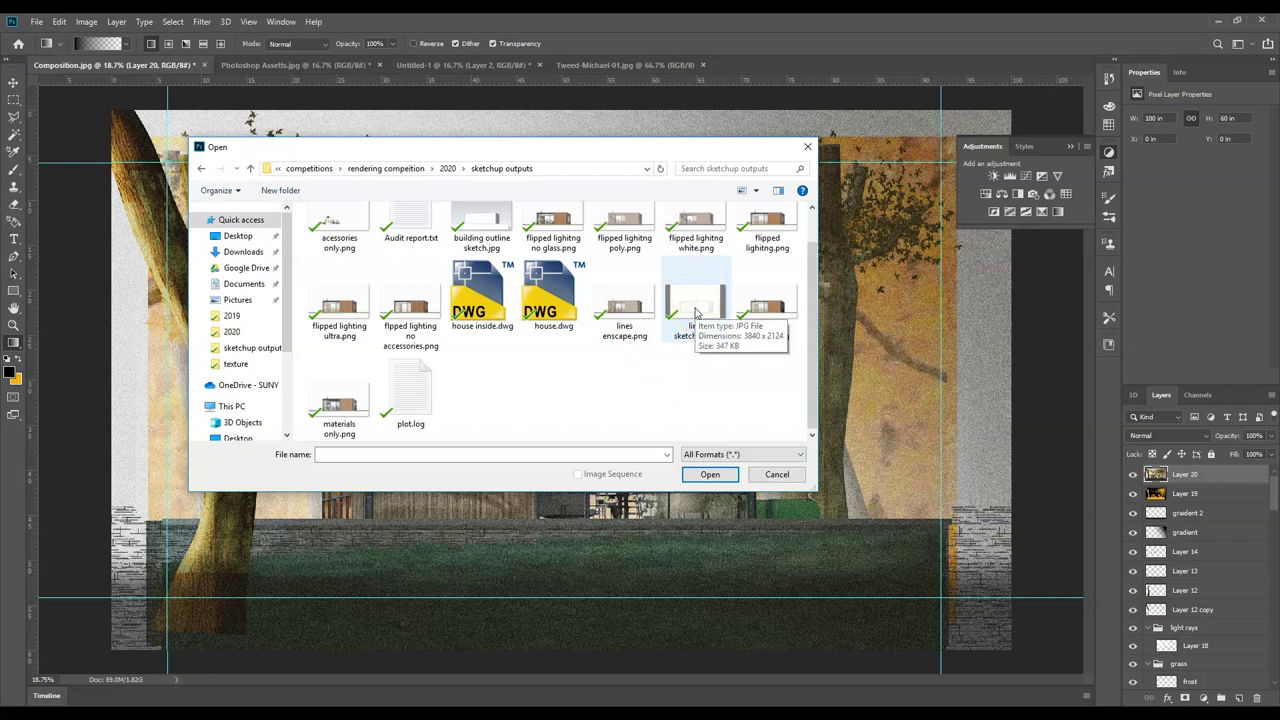
scroll(543, 378, "up", 1)
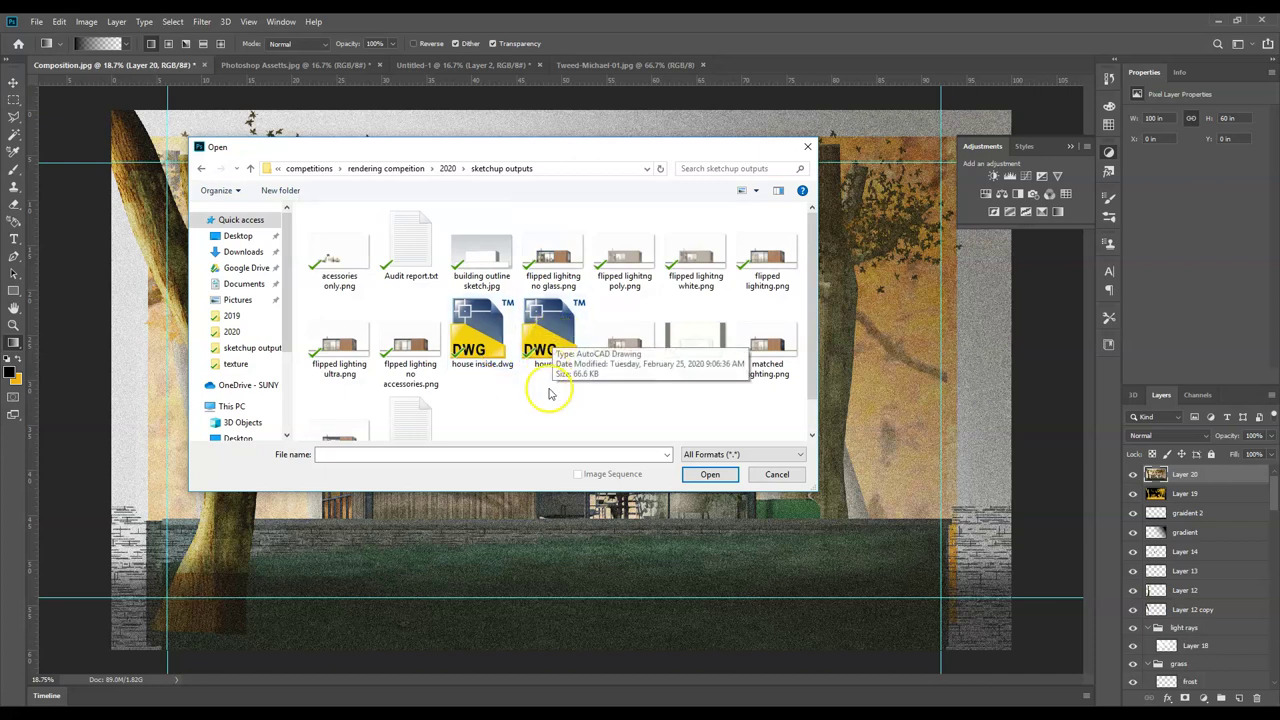
left_click(541, 355)
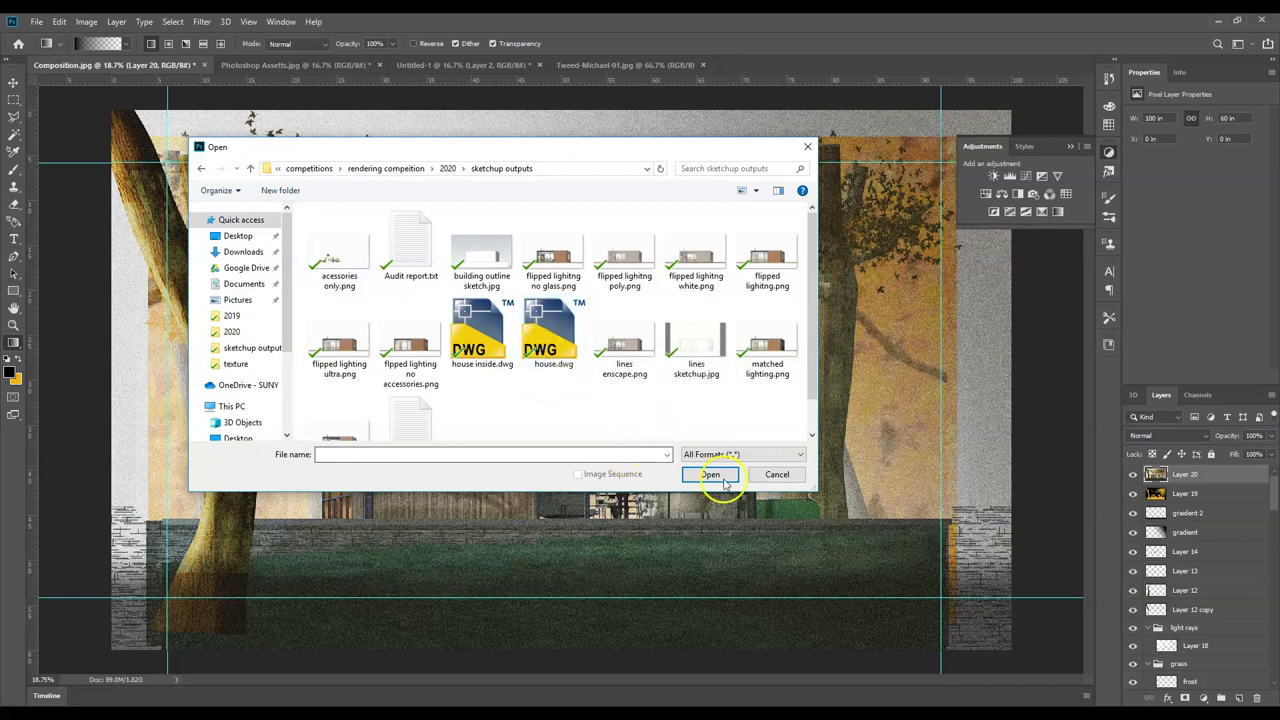
left_click(782, 475)
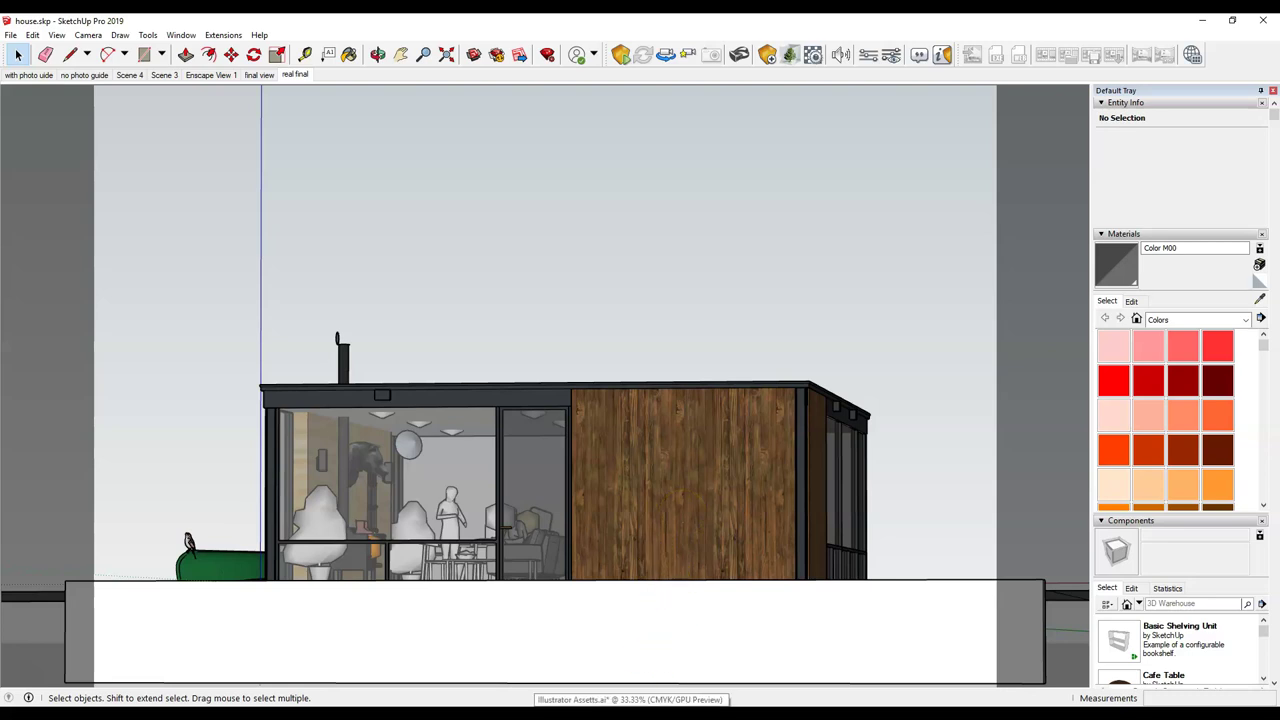
left_click(606, 702)
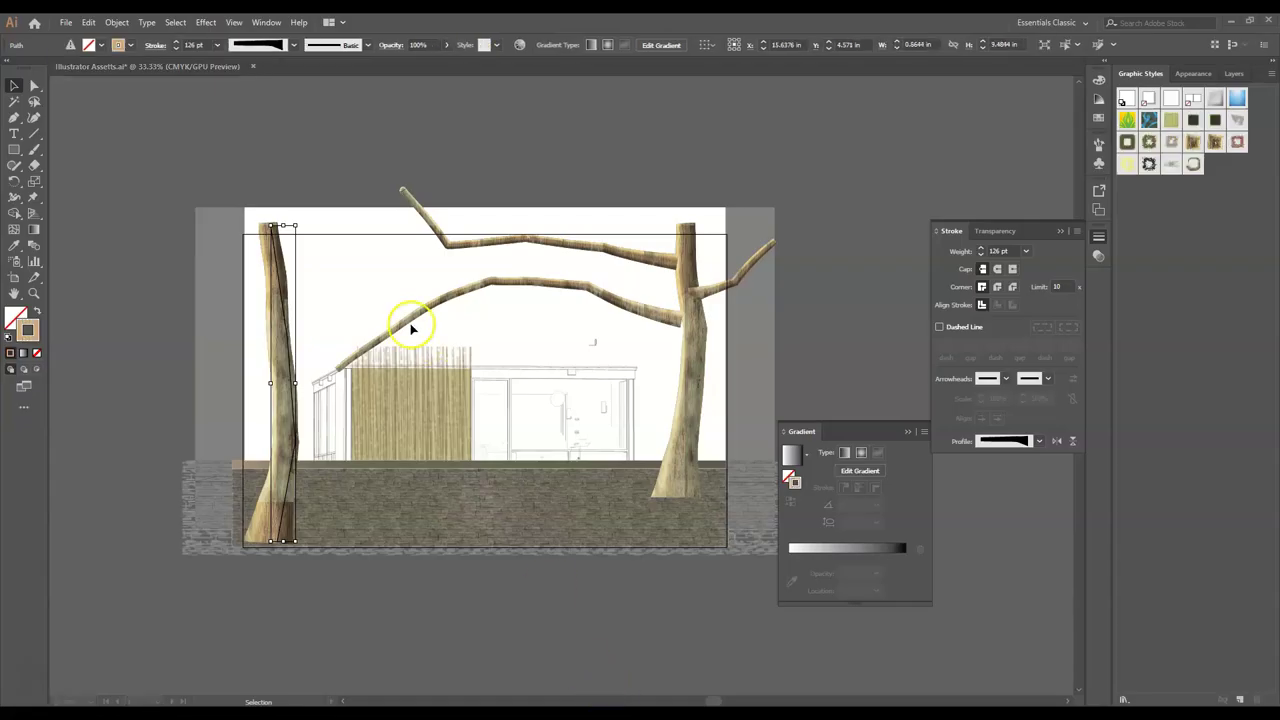
left_click(66, 22)
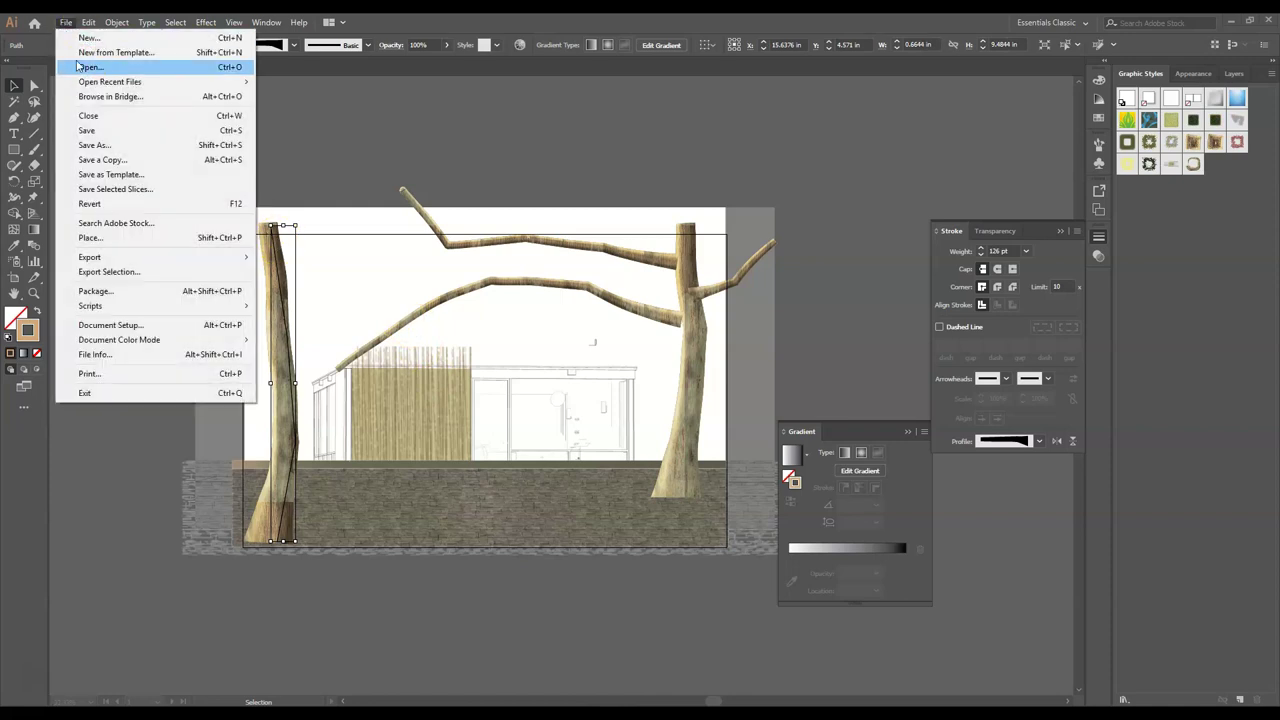
left_click(88, 67)
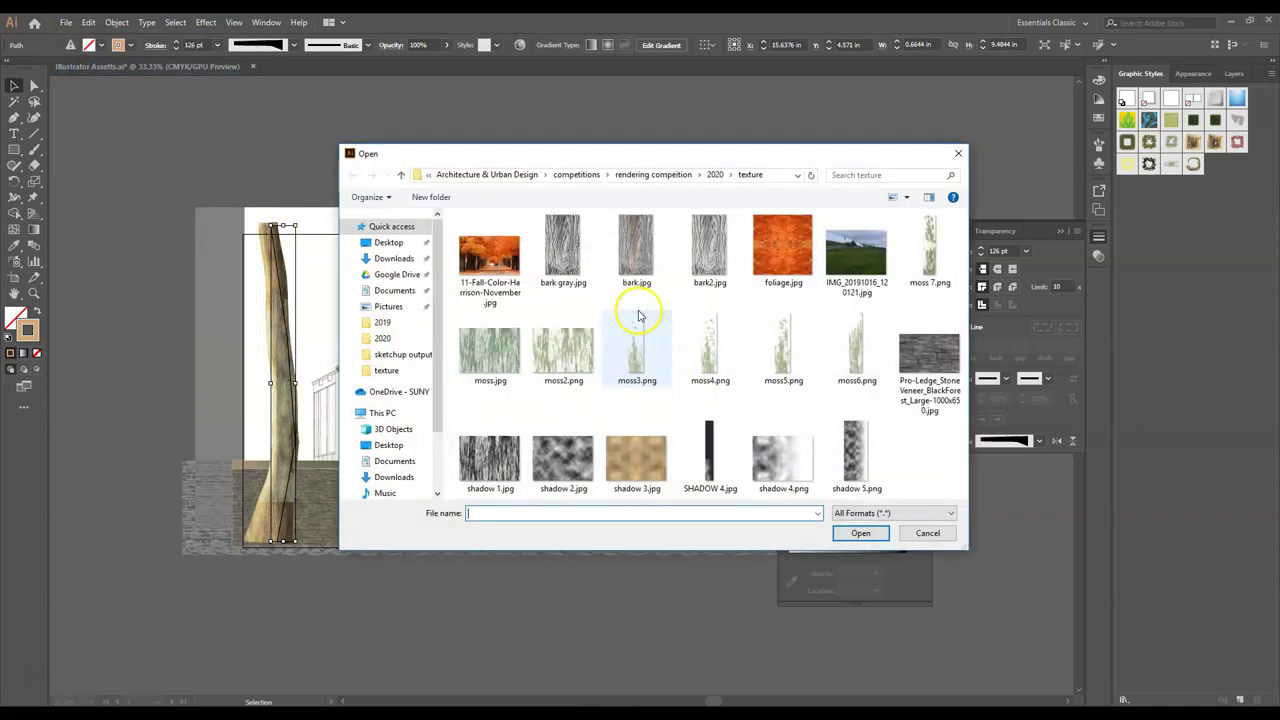
left_click(714, 175)
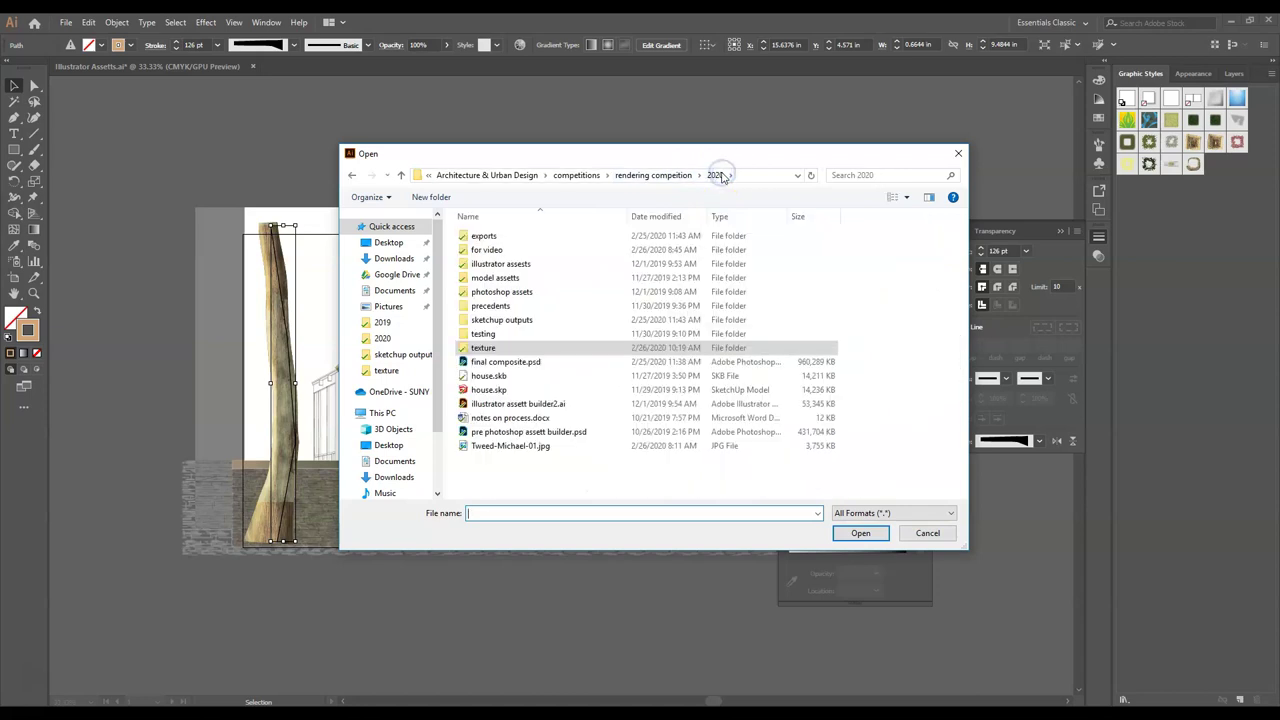
double_click(529, 264)
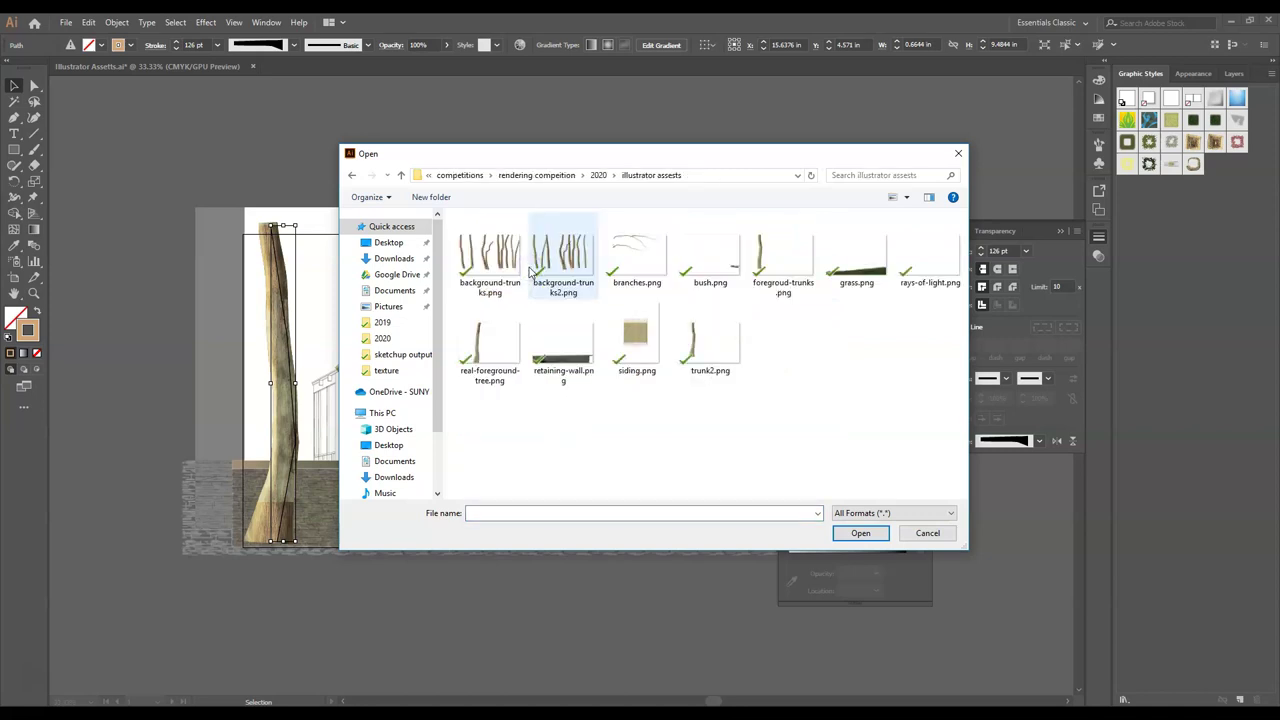
left_click(597, 174)
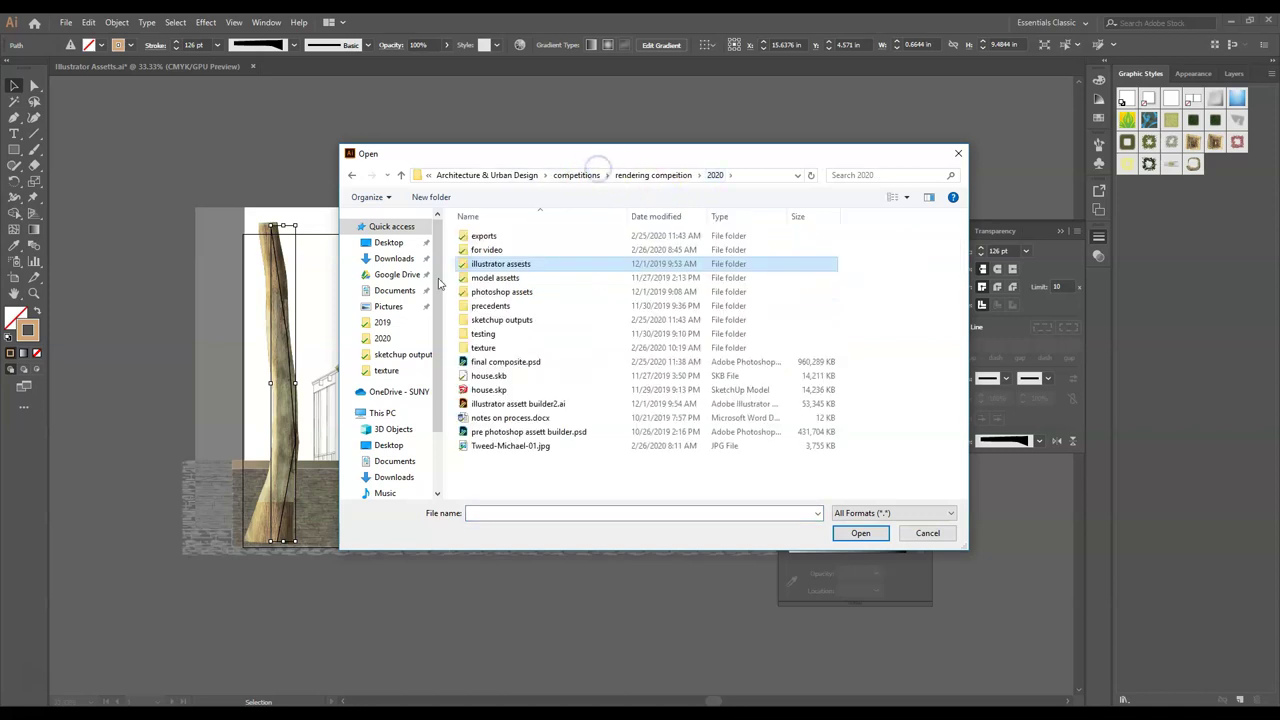
double_click(500, 278)
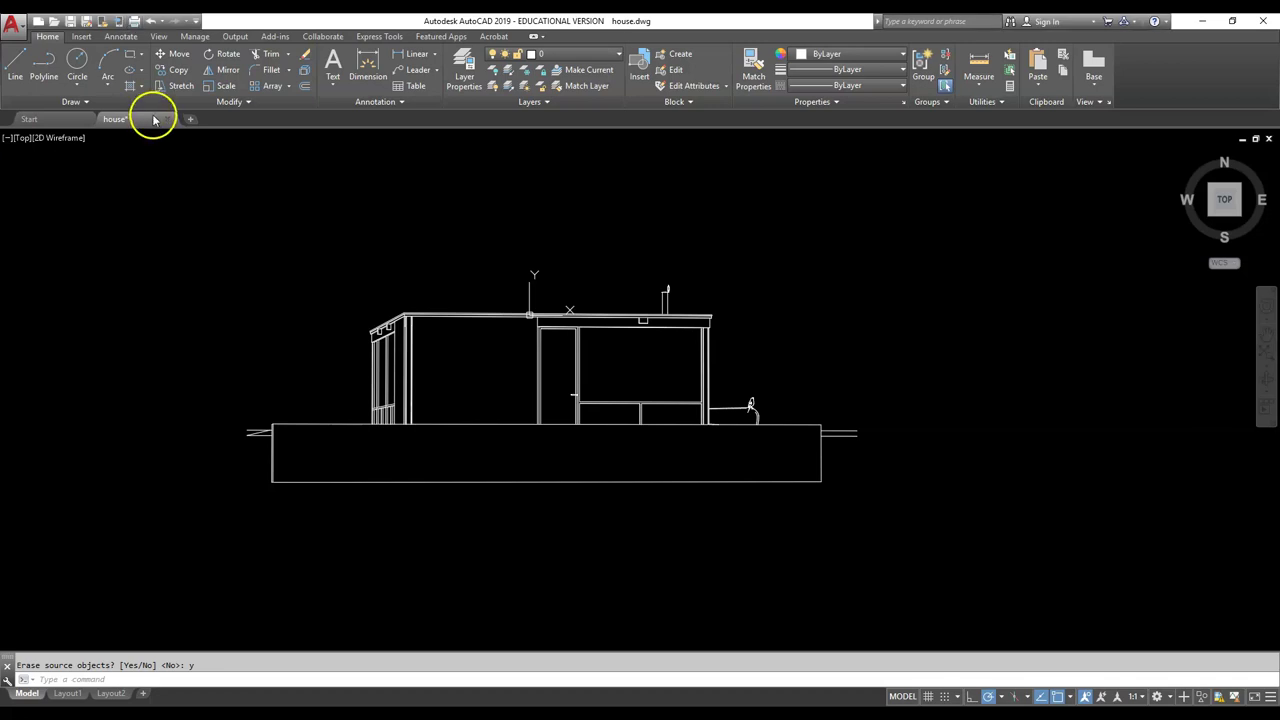
- Set up a plot of the house drawing using the previous plot's page setup
left_click(136, 21)
left_click(506, 226)
left_click(503, 246)
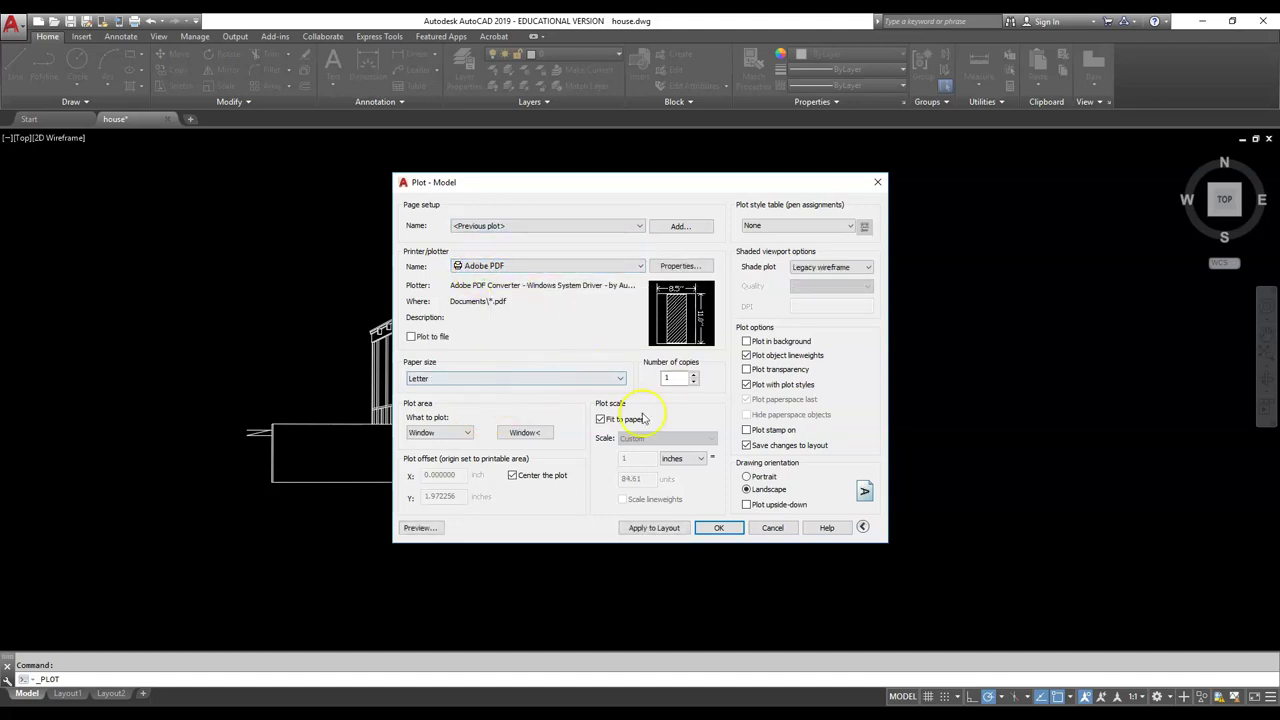
- Plot the house drawing to a PDF named house Model .pdf and close the PDF viewer
left_click(719, 529)
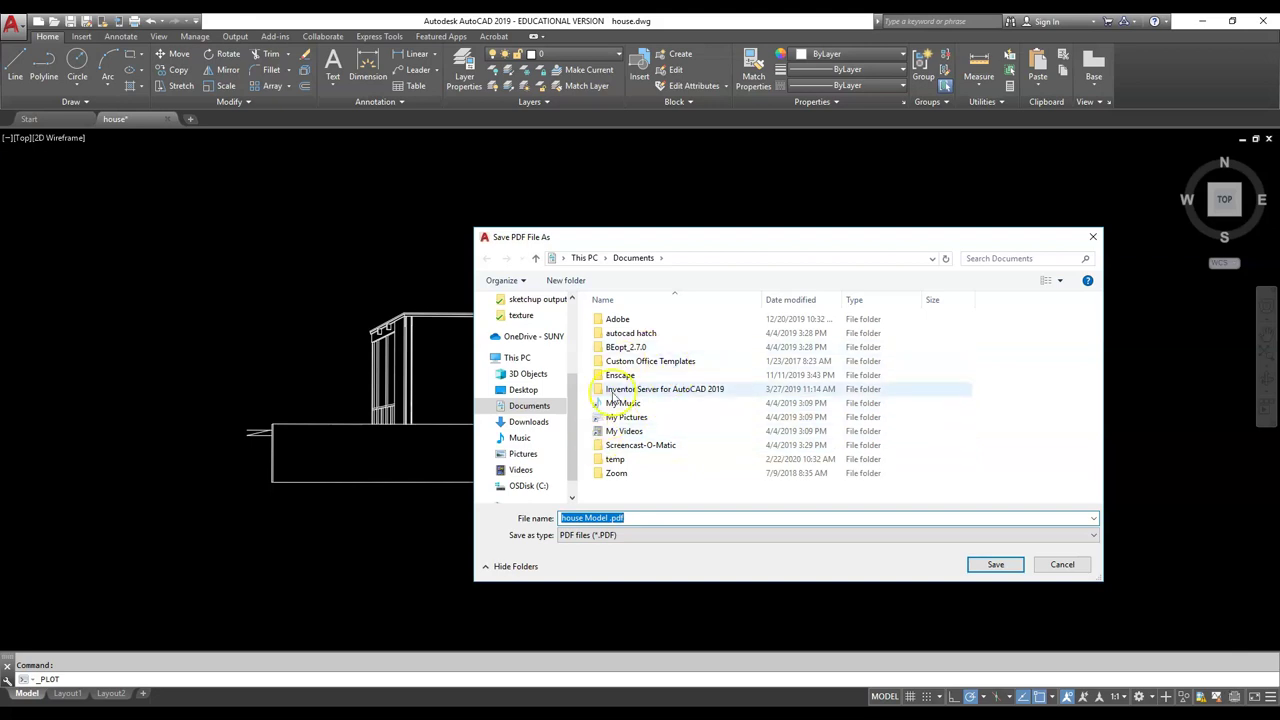
left_click(627, 475)
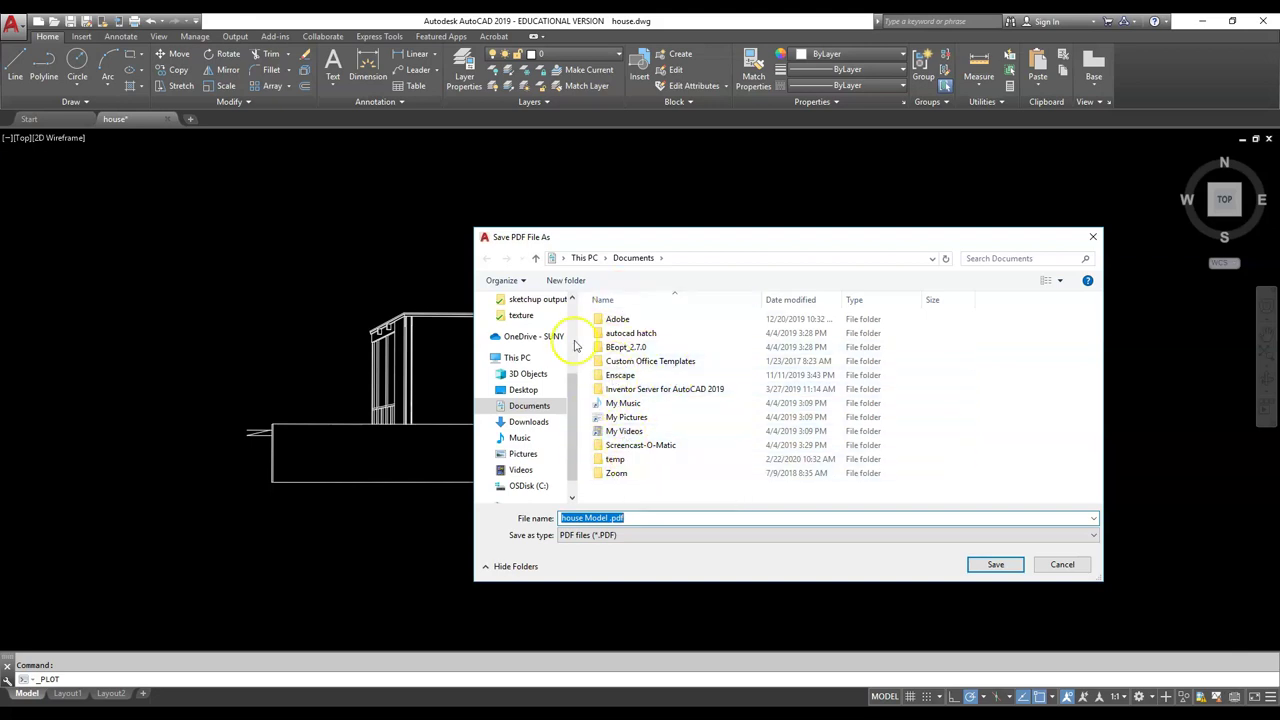
left_click(573, 388)
left_click_drag(573, 388, 570, 286)
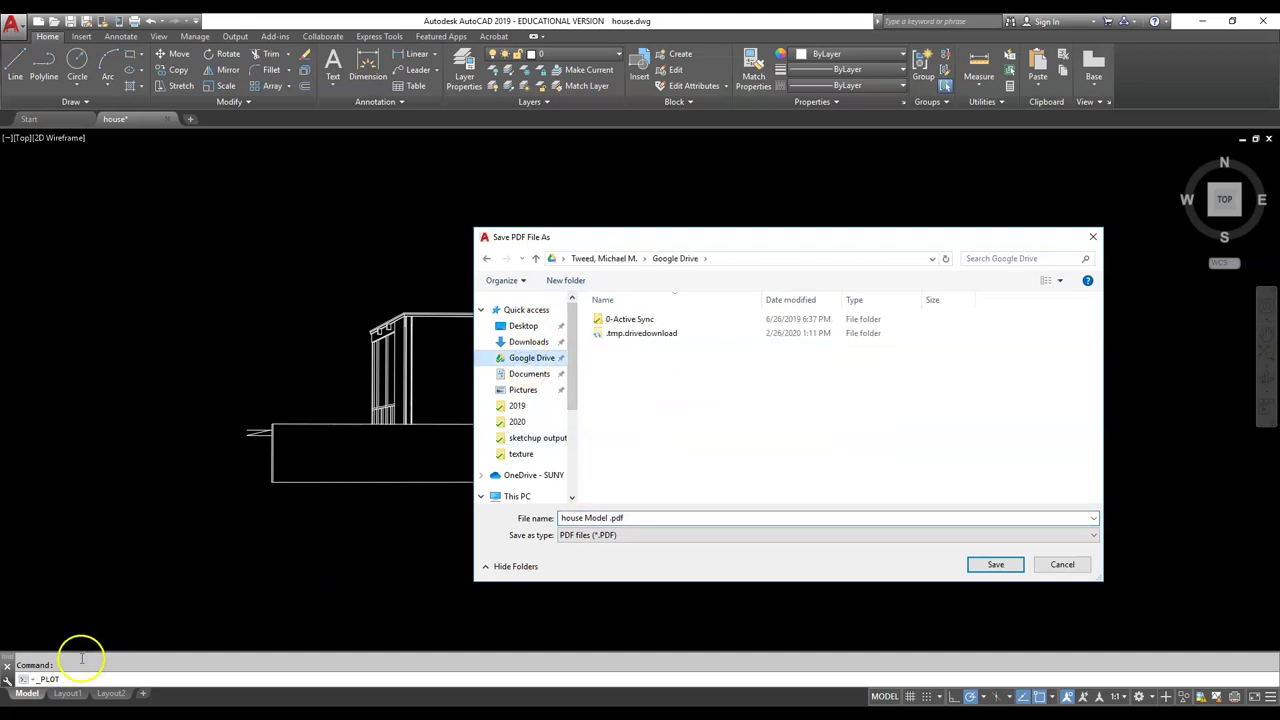
left_click(995, 564)
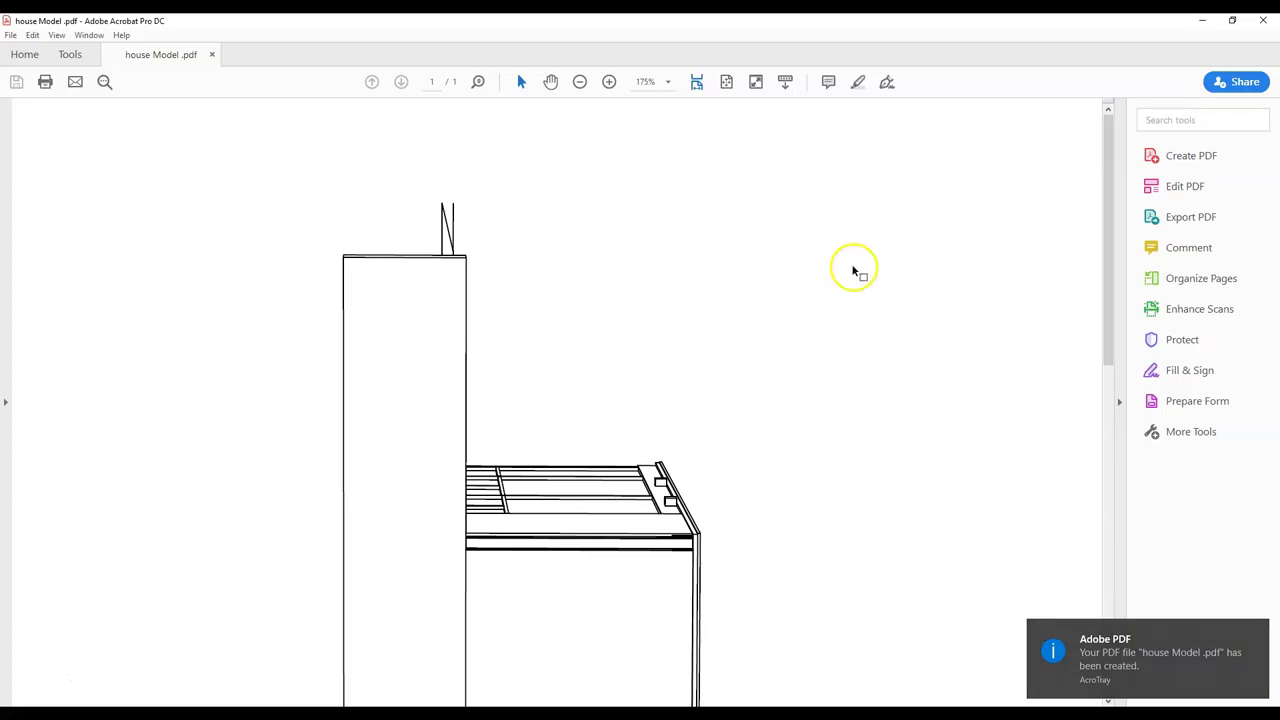
left_click(1262, 22)
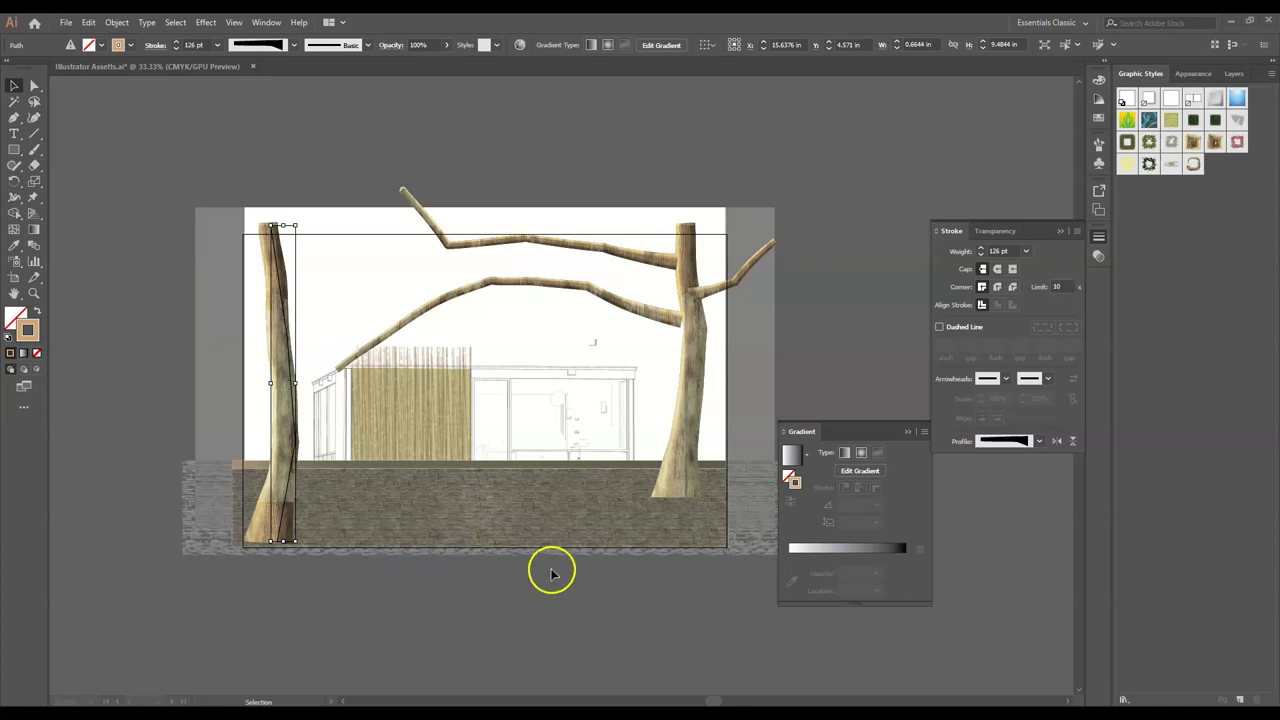
- Switch to Illustrator and open house Model .pdf from the project's cad folder
left_click(168, 122)
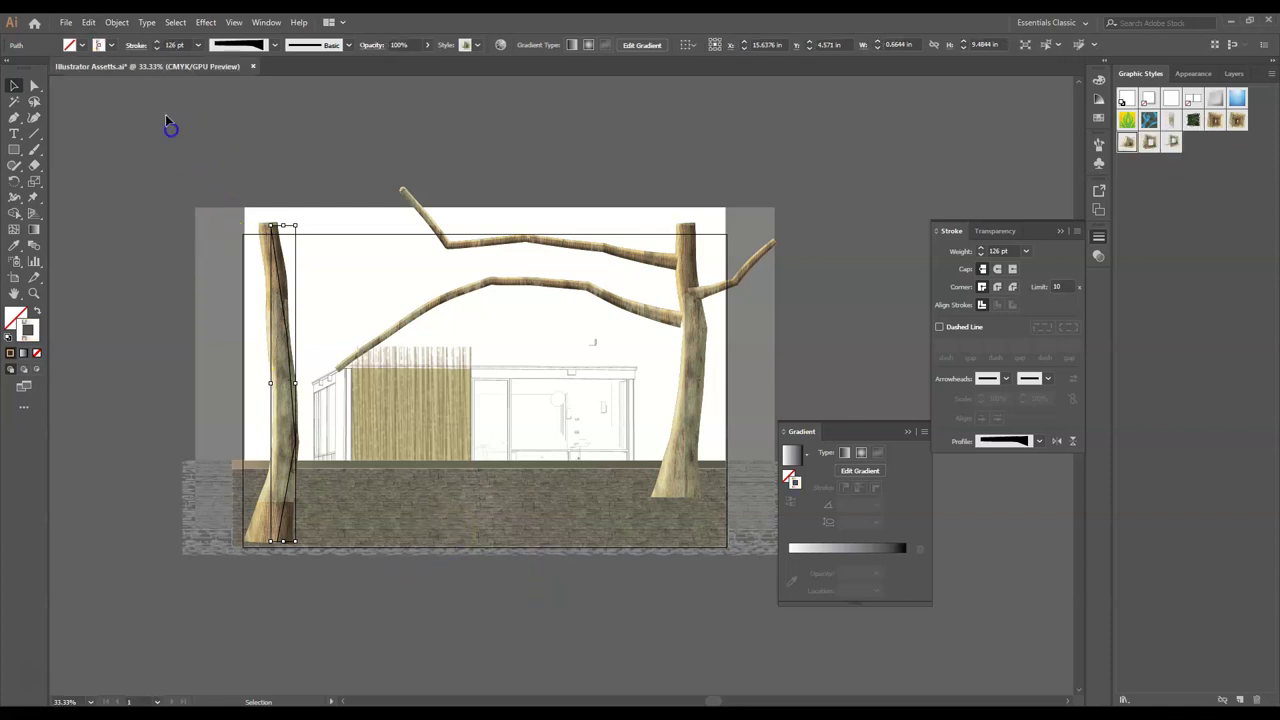
left_click(68, 22)
left_click(76, 67)
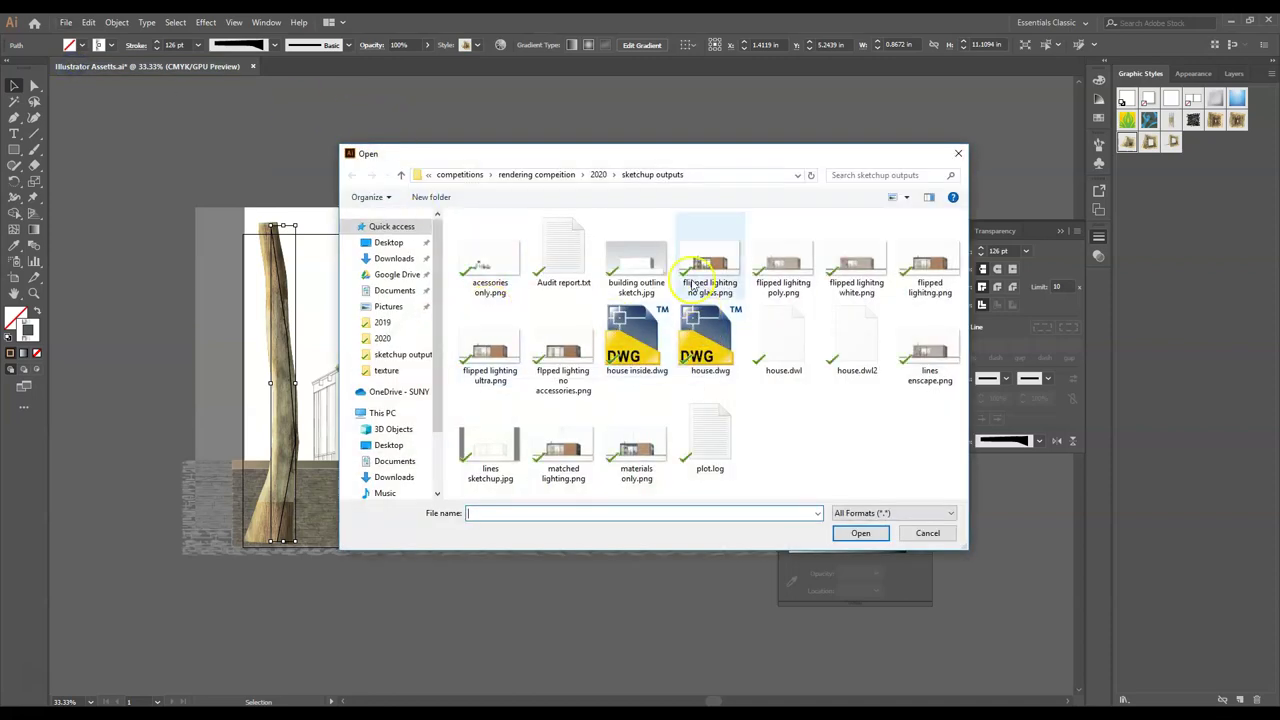
left_click(600, 174)
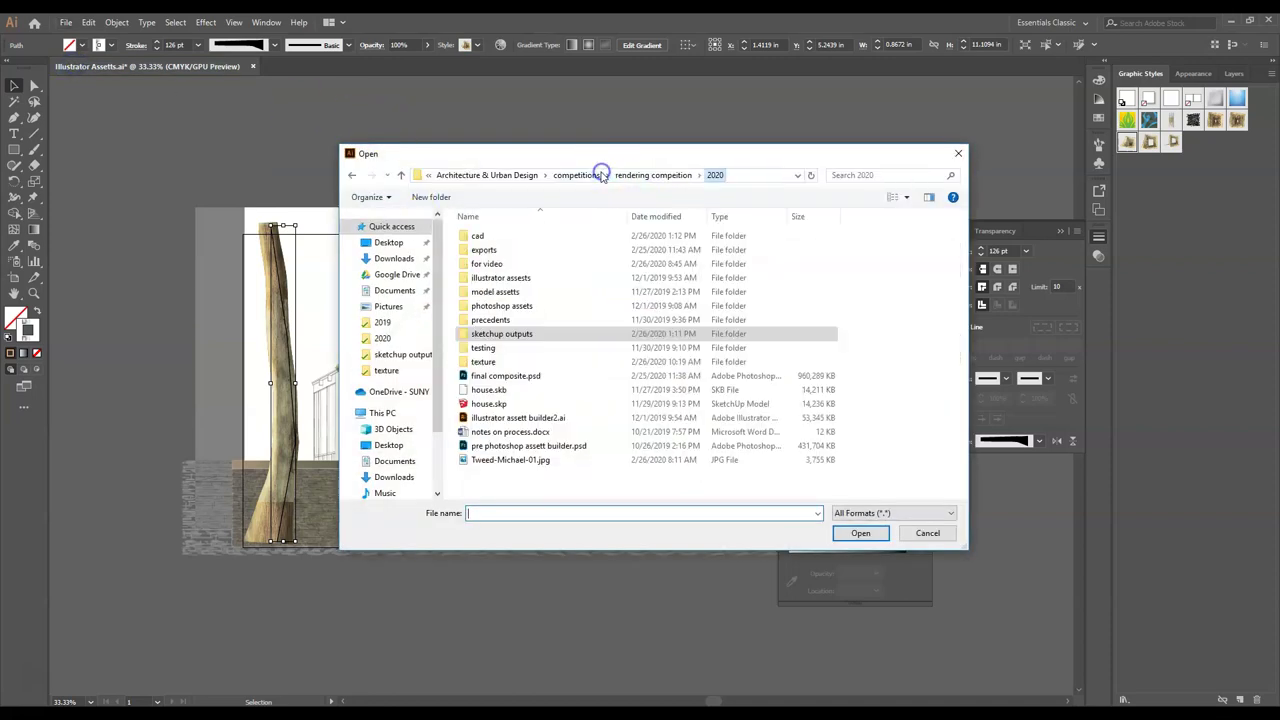
double_click(482, 237)
left_click(503, 238)
double_click(503, 238)
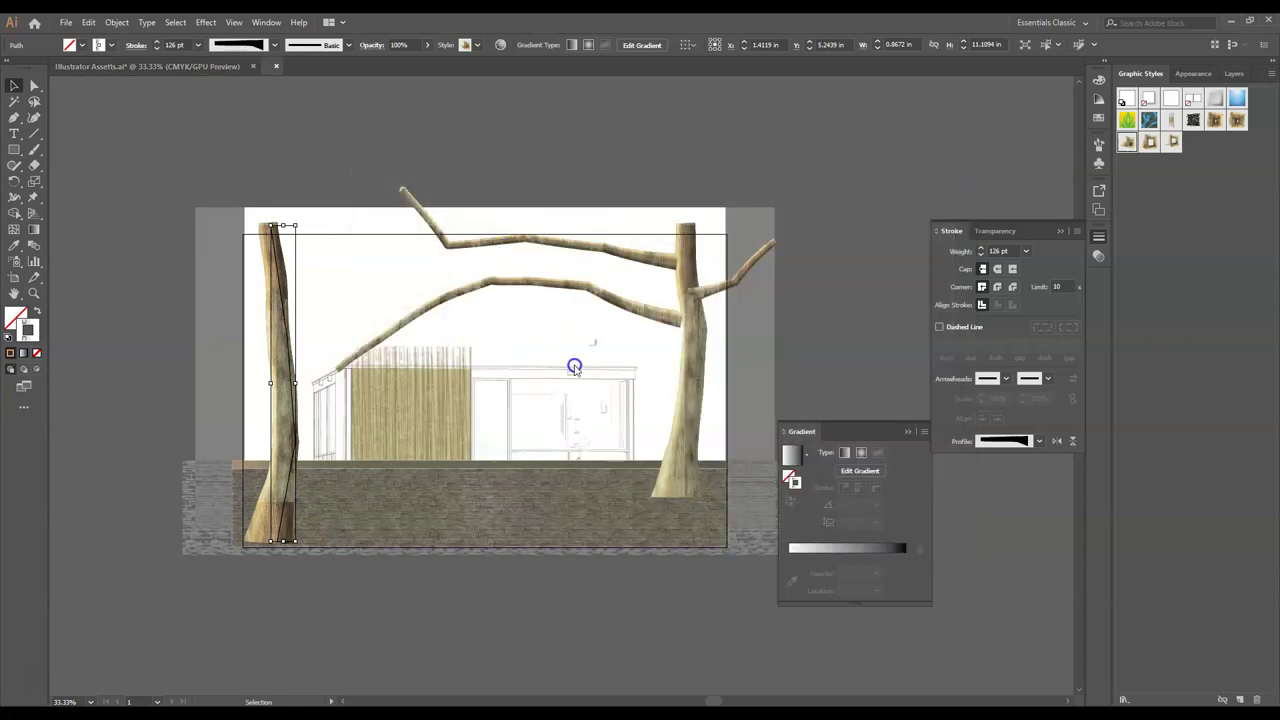
left_click(625, 304)
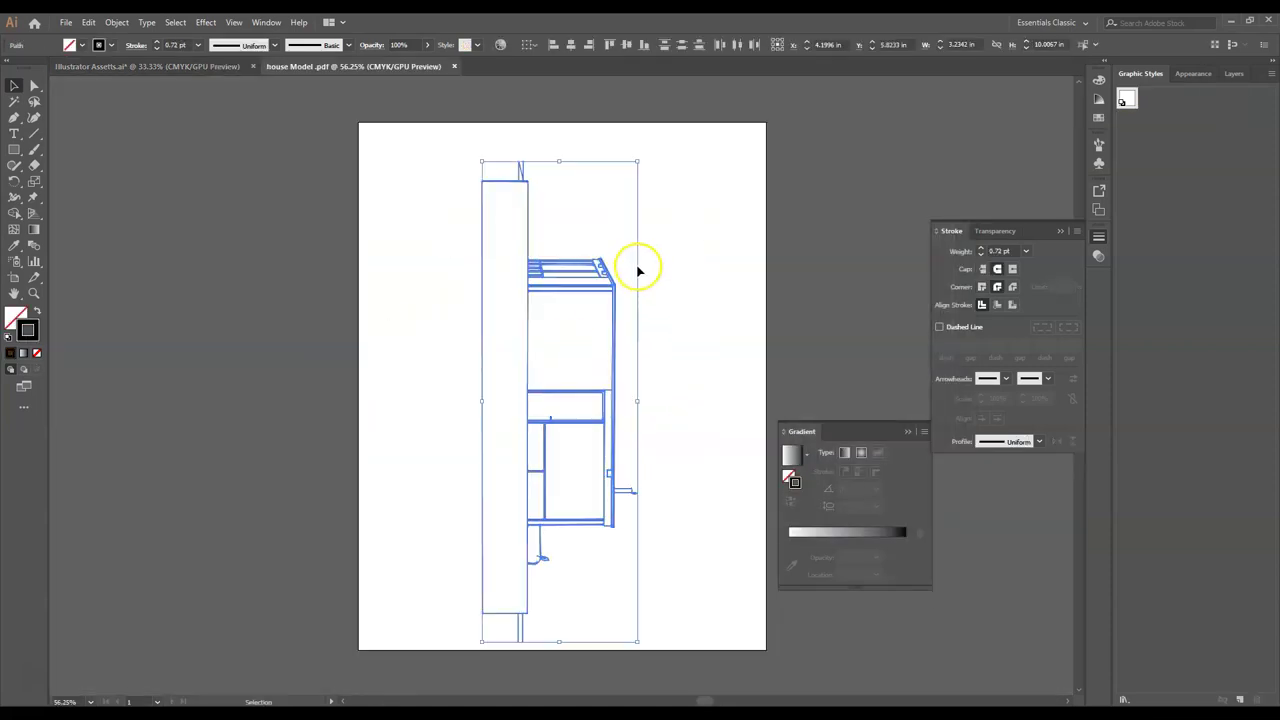
- Copy all the house linework, switch to Photoshop and paste it as pixels into Composition.jpg
left_click(615, 272)
left_click(540, 238)
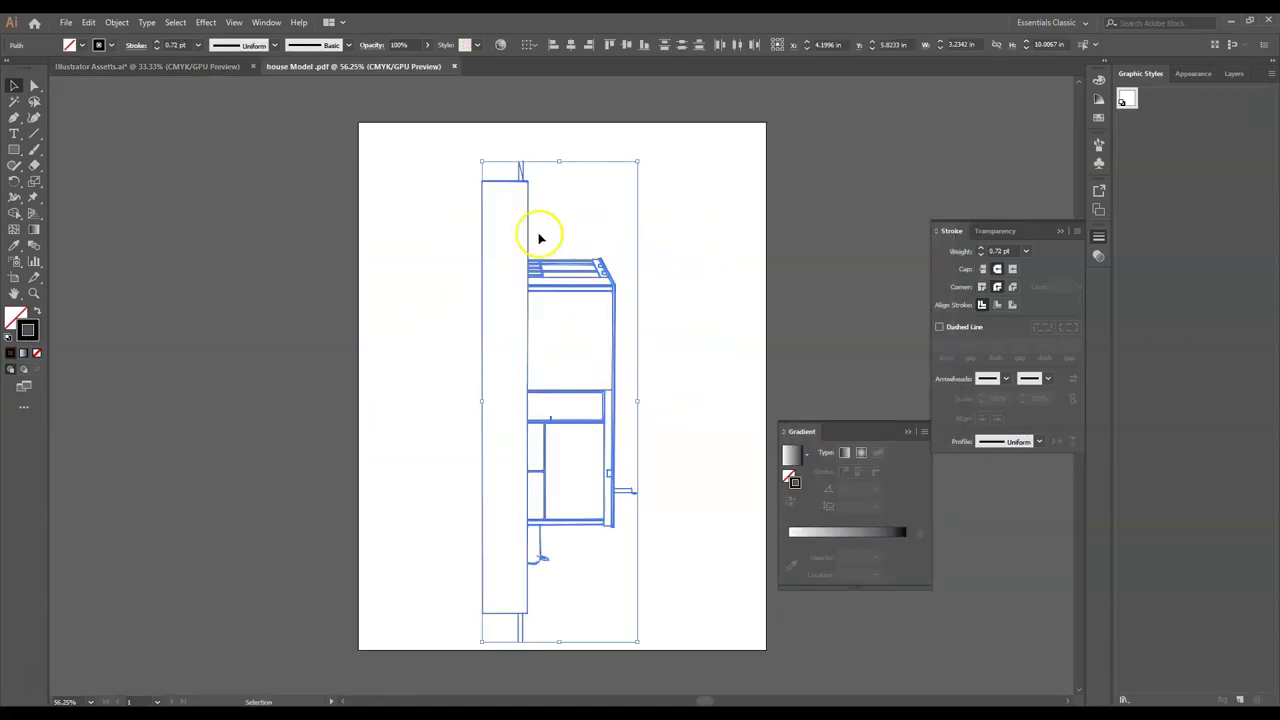
left_click(145, 66)
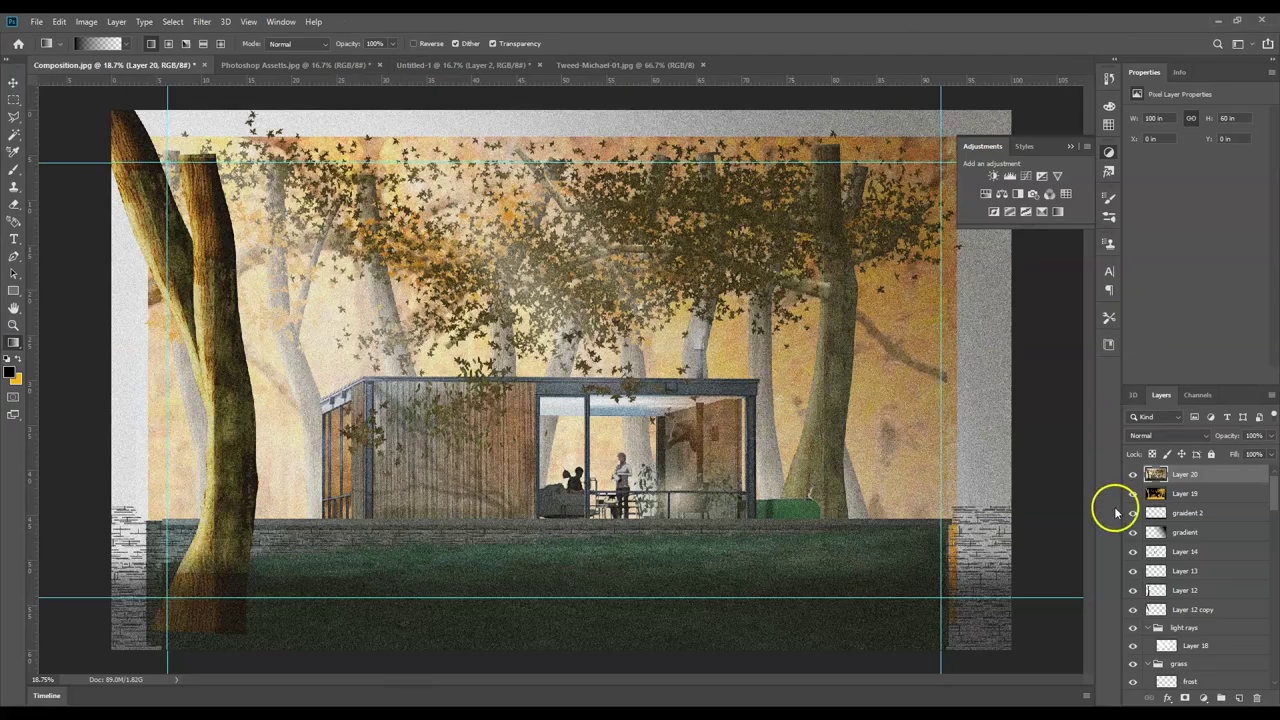
key("ctrl+v")
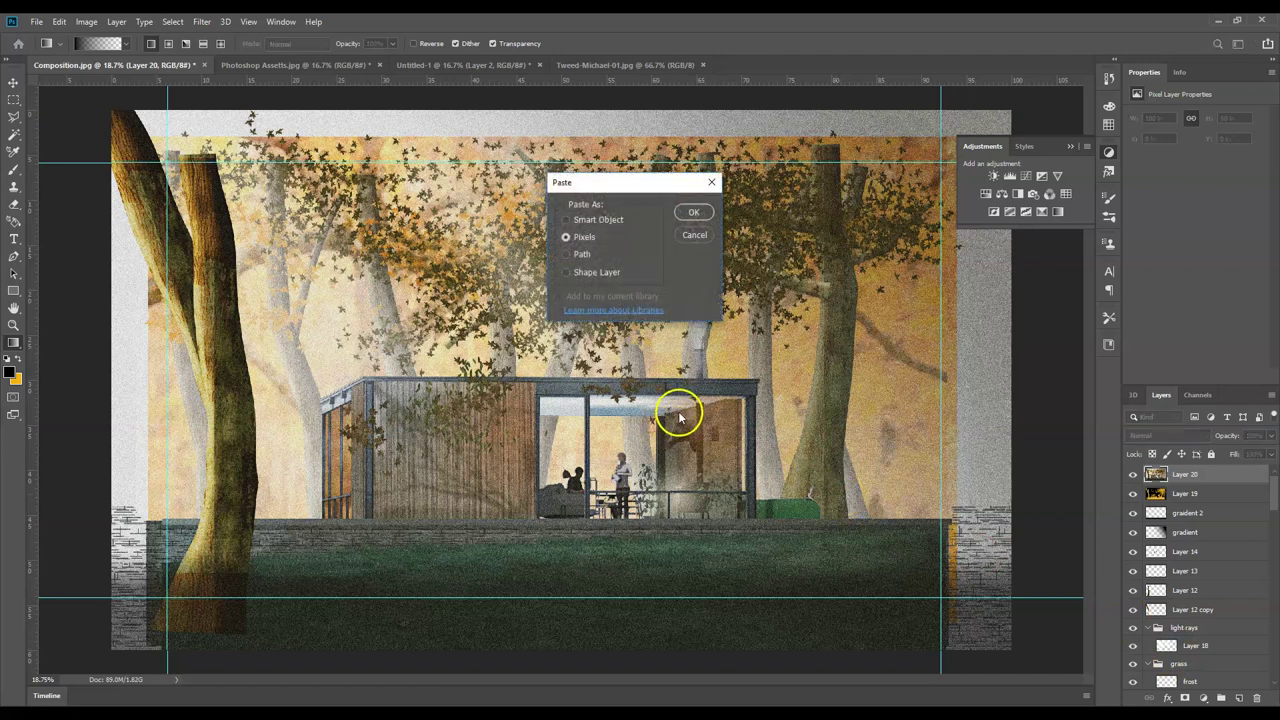
left_click(690, 209)
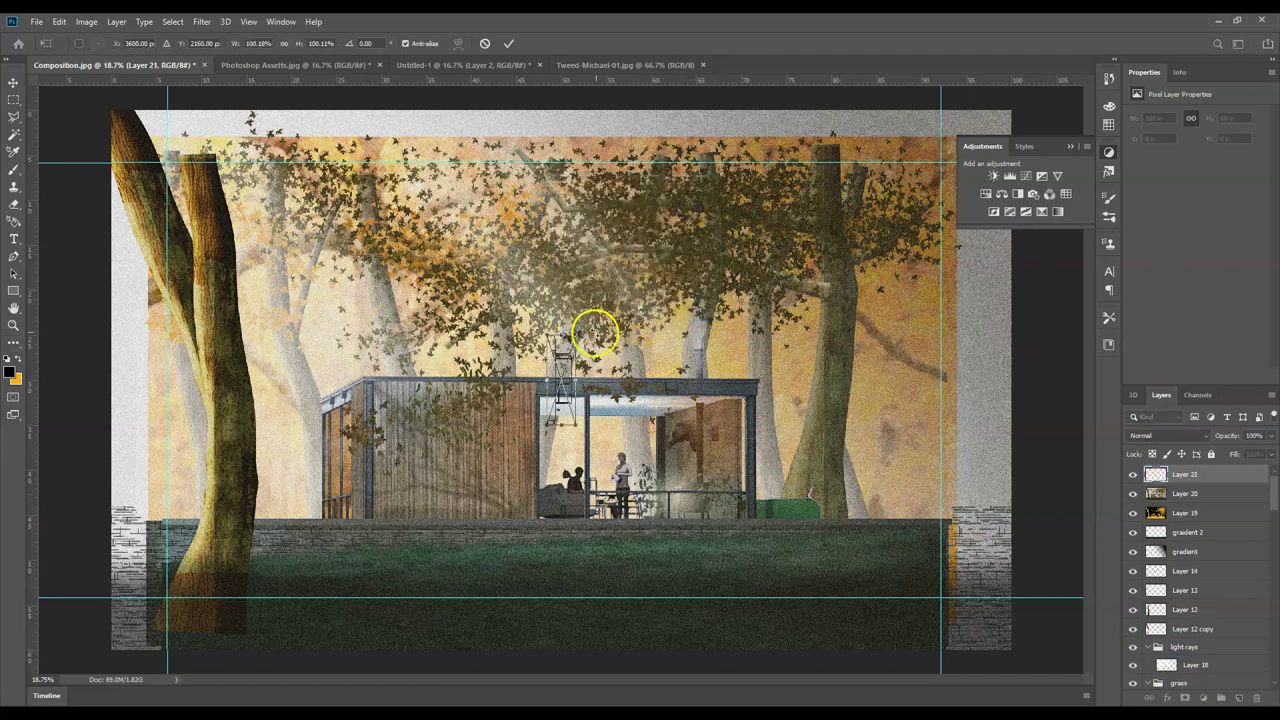
- Rotate the pasted linework -90° and scale it to about 87.5 in wide, aligned over the rendered house
left_click_drag(585, 325, 452, 326)
left_click_drag(550, 378, 858, 712)
left_click_drag(870, 577, 1010, 622)
left_click_drag(553, 437, 424, 383)
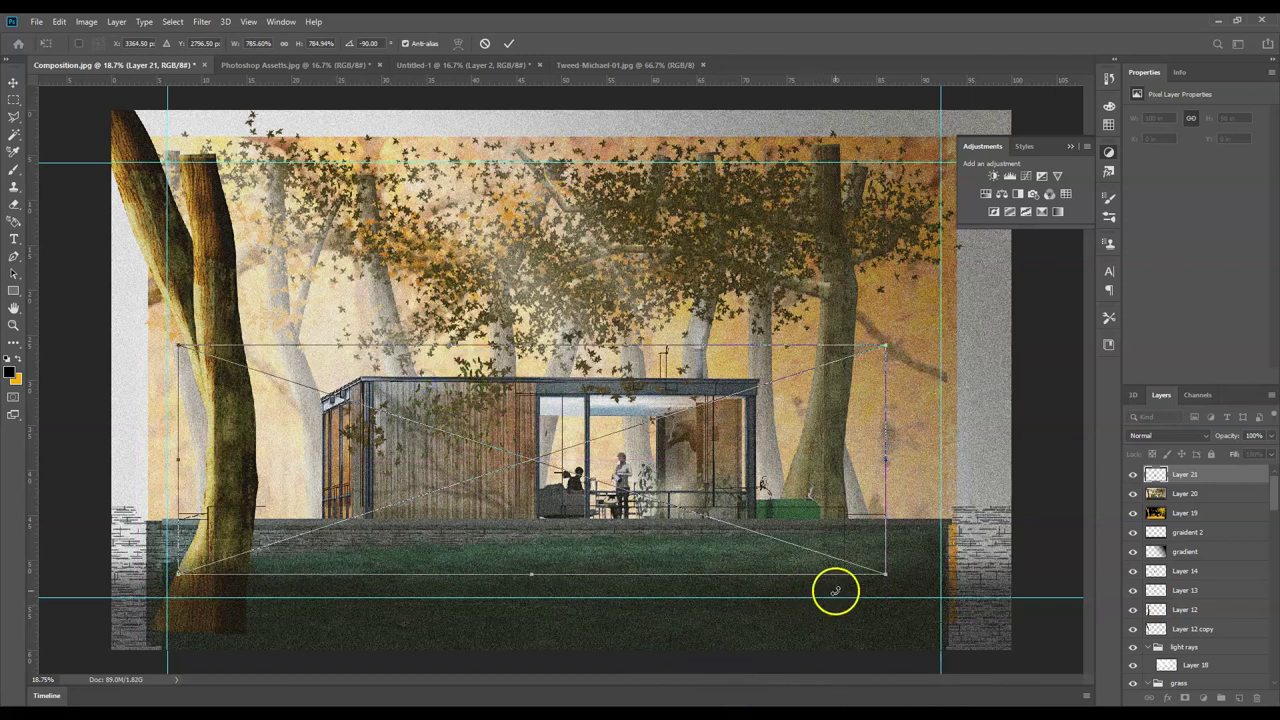
left_click_drag(888, 576, 968, 602)
left_click_drag(394, 394, 369, 381)
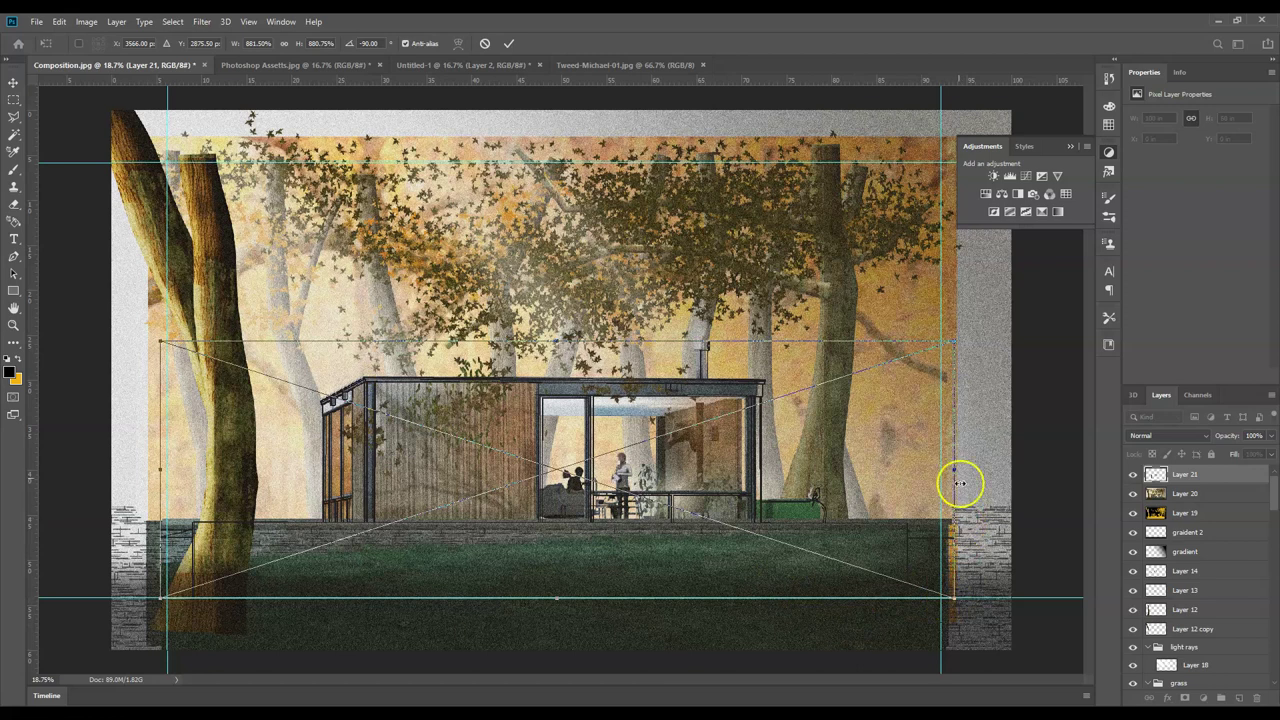
left_click_drag(953, 471, 946, 469)
left_click_drag(539, 387, 540, 387)
key("Return")
key("g")
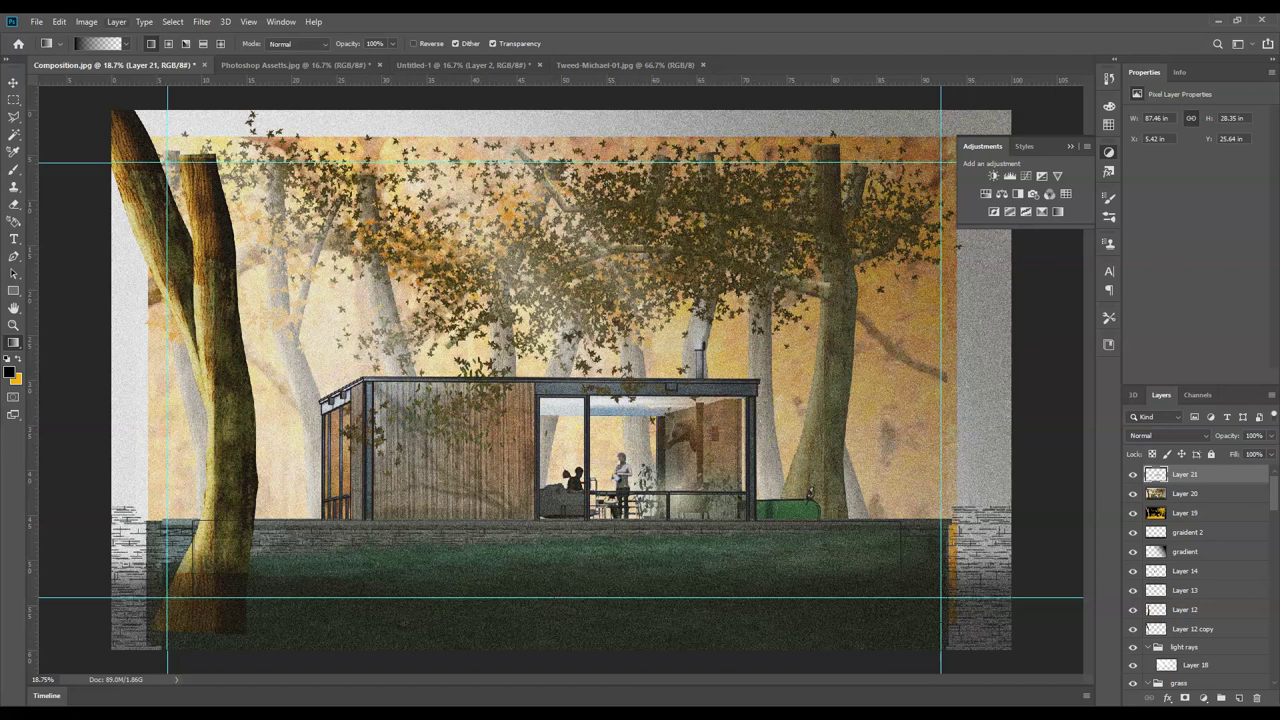
- Invert the black house linework on Layer 21 so the lines become white
left_click(86, 21)
mouse_move(93, 57)
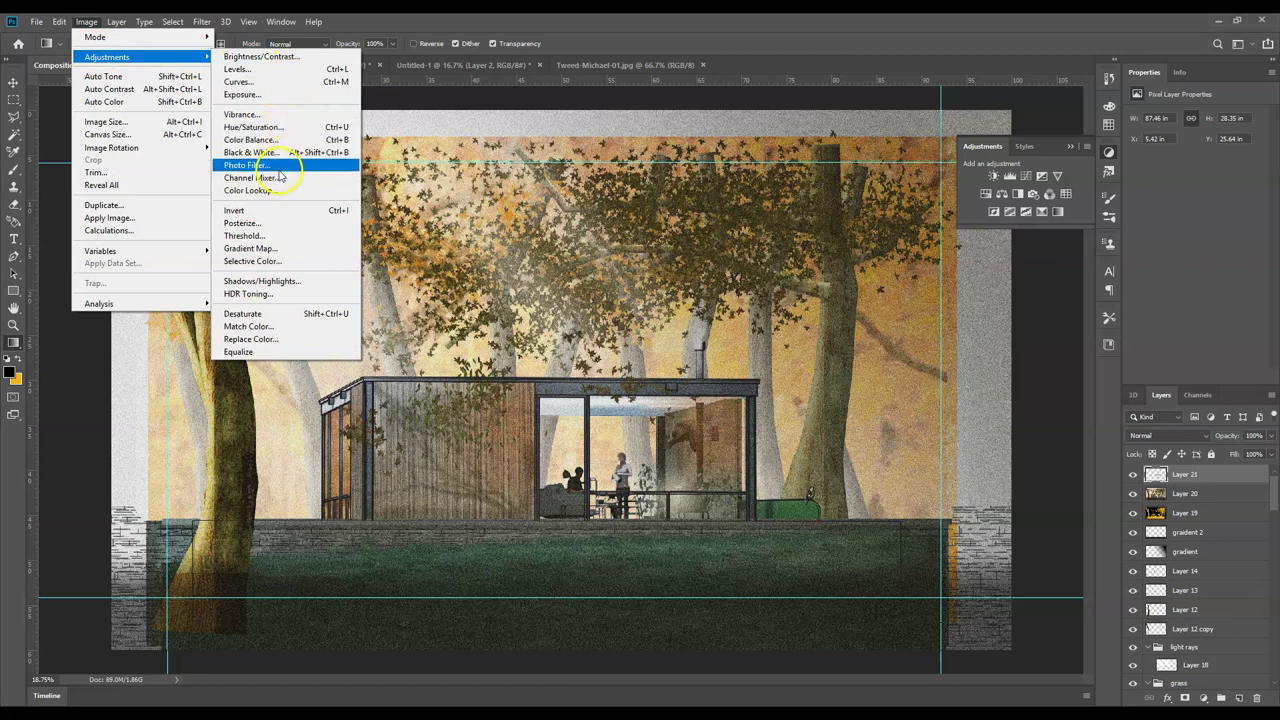
left_click(257, 218)
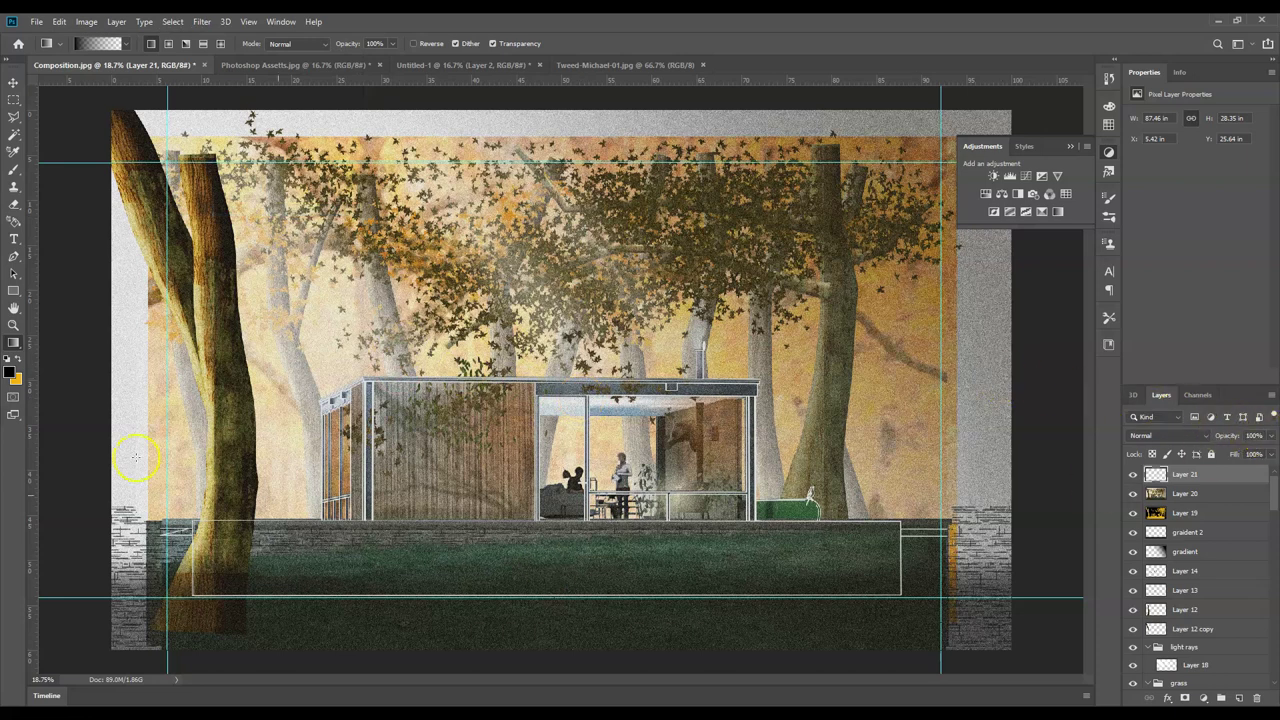
- Delete the linework below the house's ground line using a polygonal lasso selection, and clear the selection
left_click(12, 119)
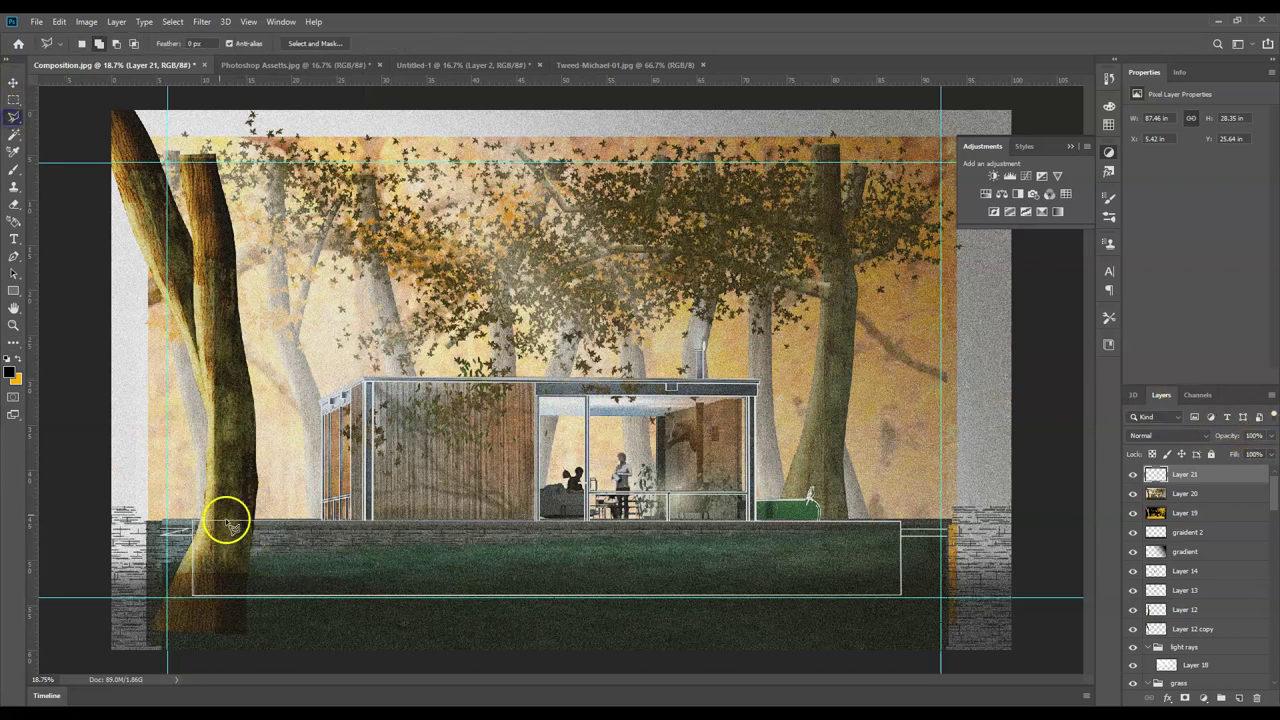
left_click(165, 522)
left_click(955, 524)
left_click(1005, 540)
left_click(900, 644)
double_click(70, 640)
key("Delete")
left_click(340, 478)
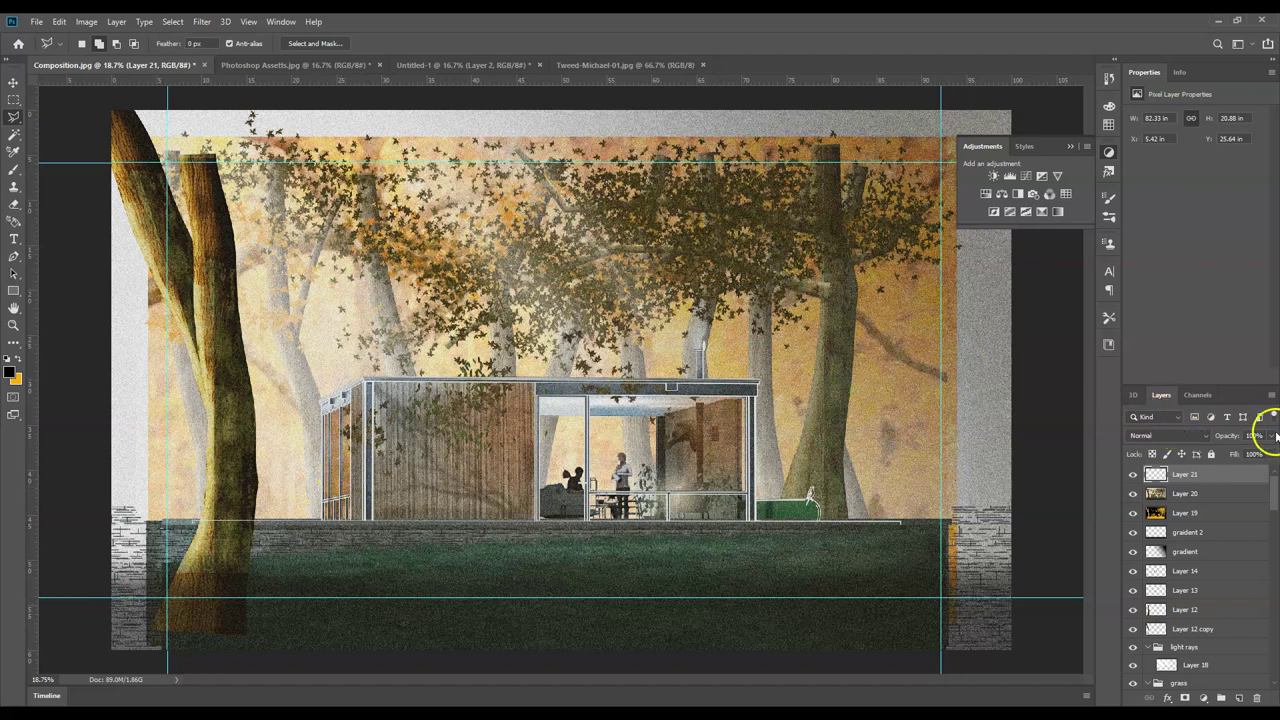
- Set the opacity of Layer 21 to 53% and rename the layer lines
left_click(1271, 437)
left_click_drag(1260, 454, 1241, 455)
left_click(198, 21)
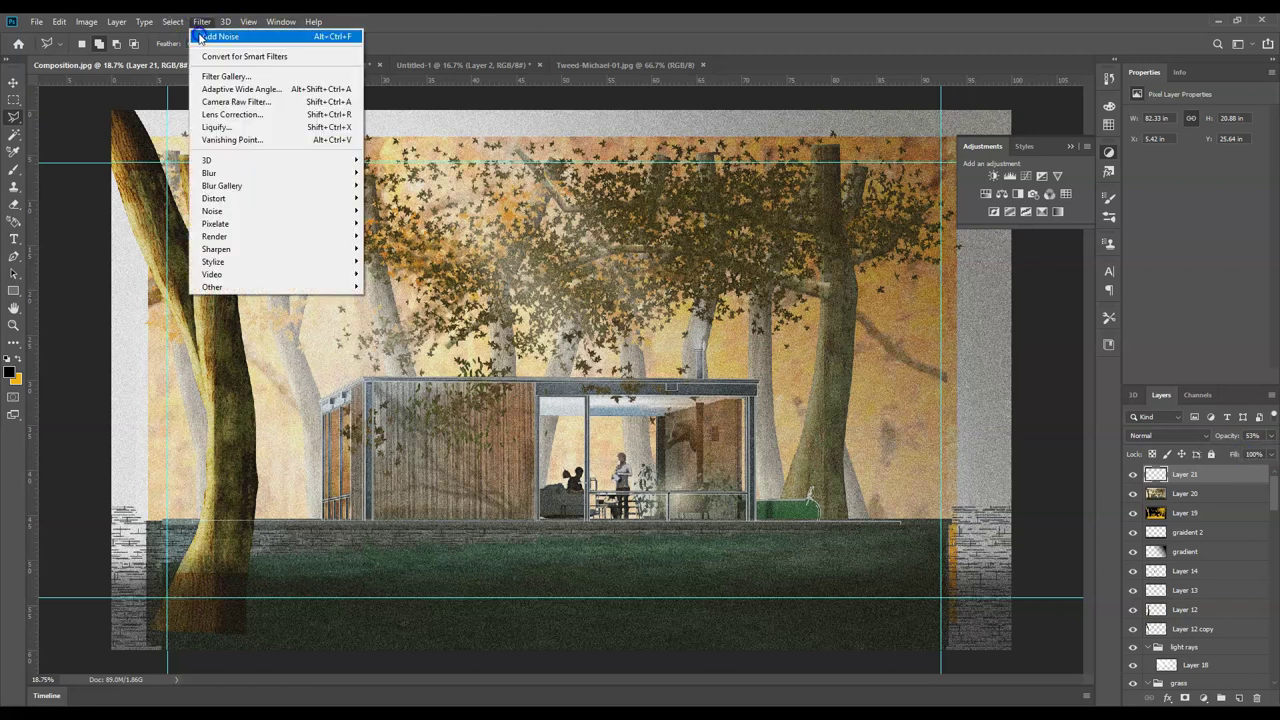
left_click(265, 250)
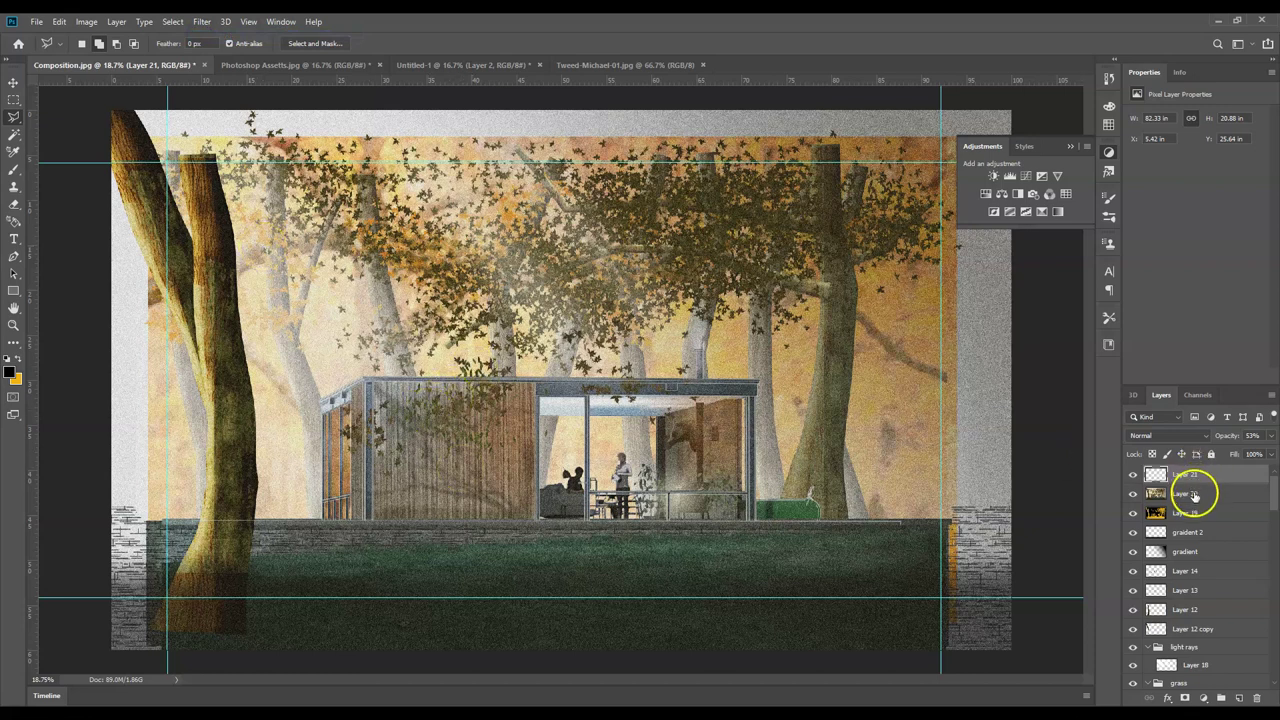
left_click(1186, 477)
key("Return")
left_click(1239, 481)
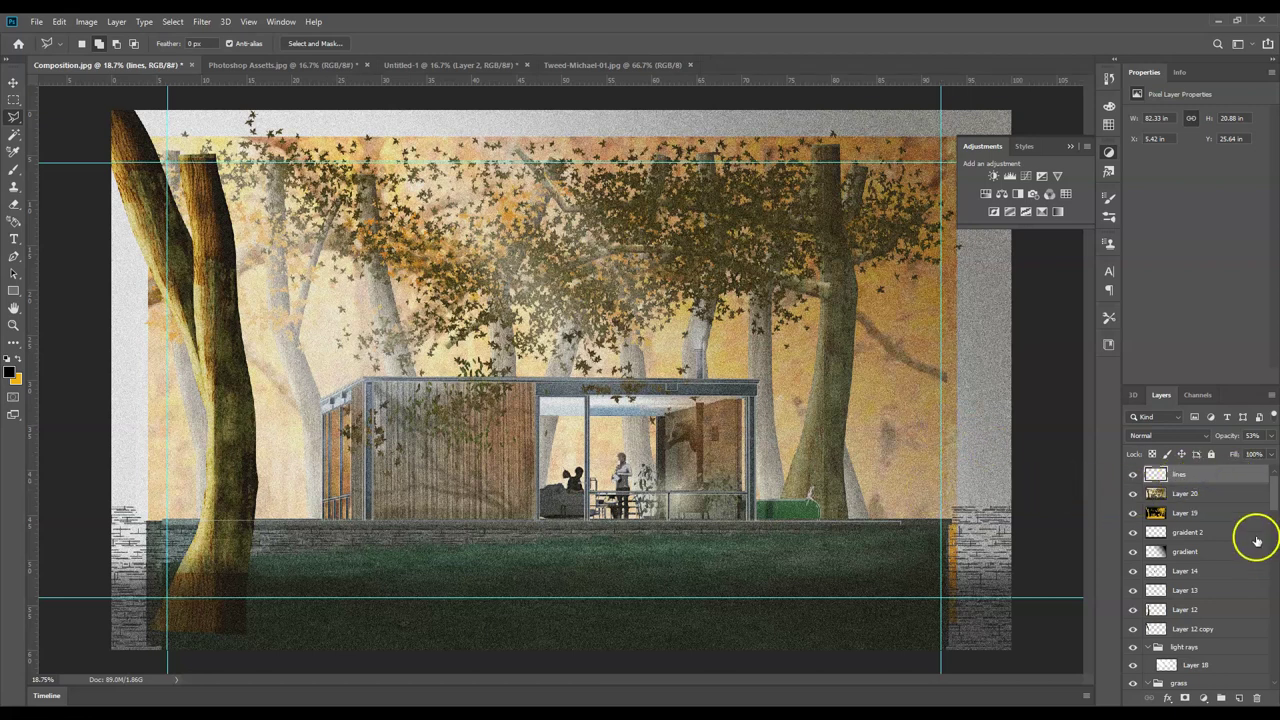
left_click(1233, 495)
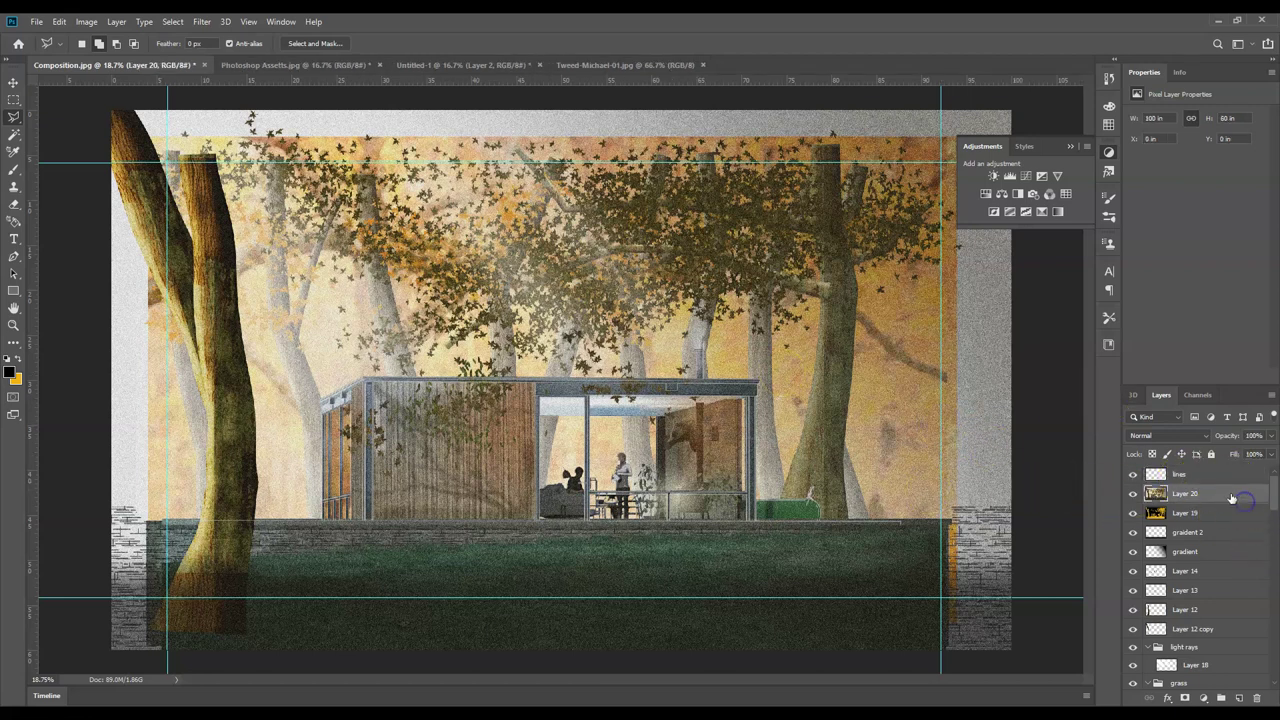
left_click(87, 21)
mouse_move(86, 60)
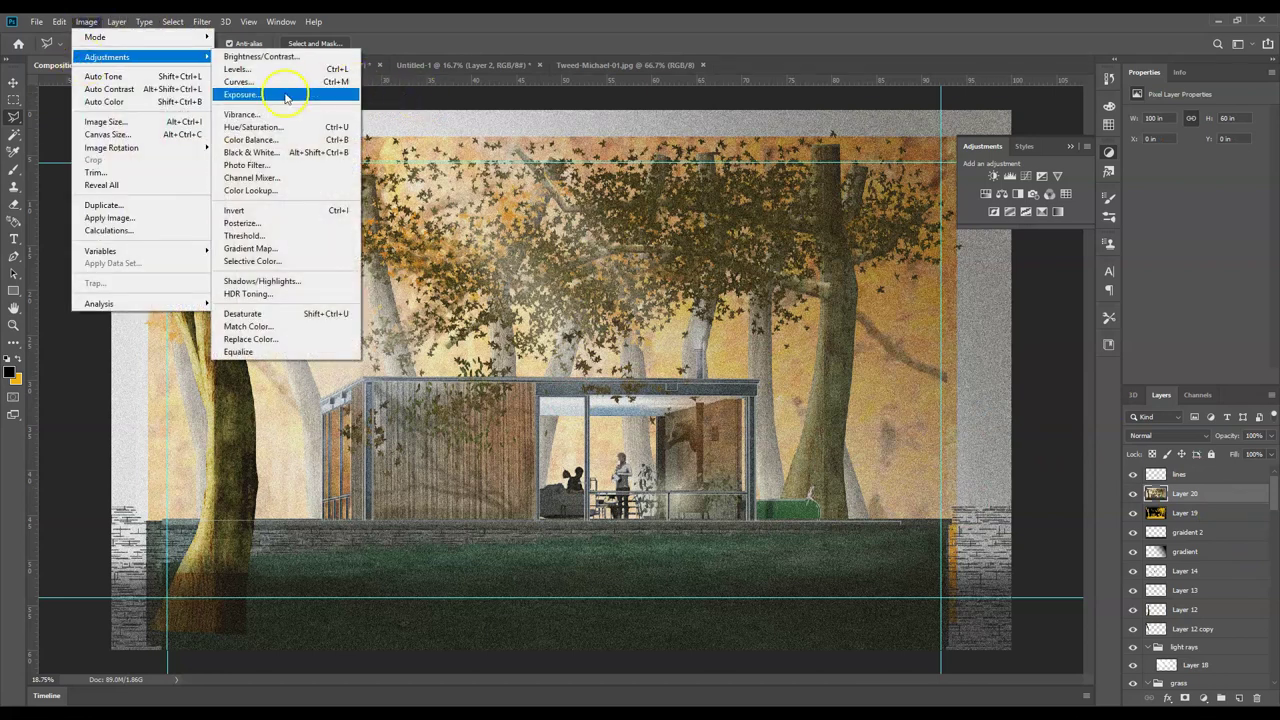
key("Escape")
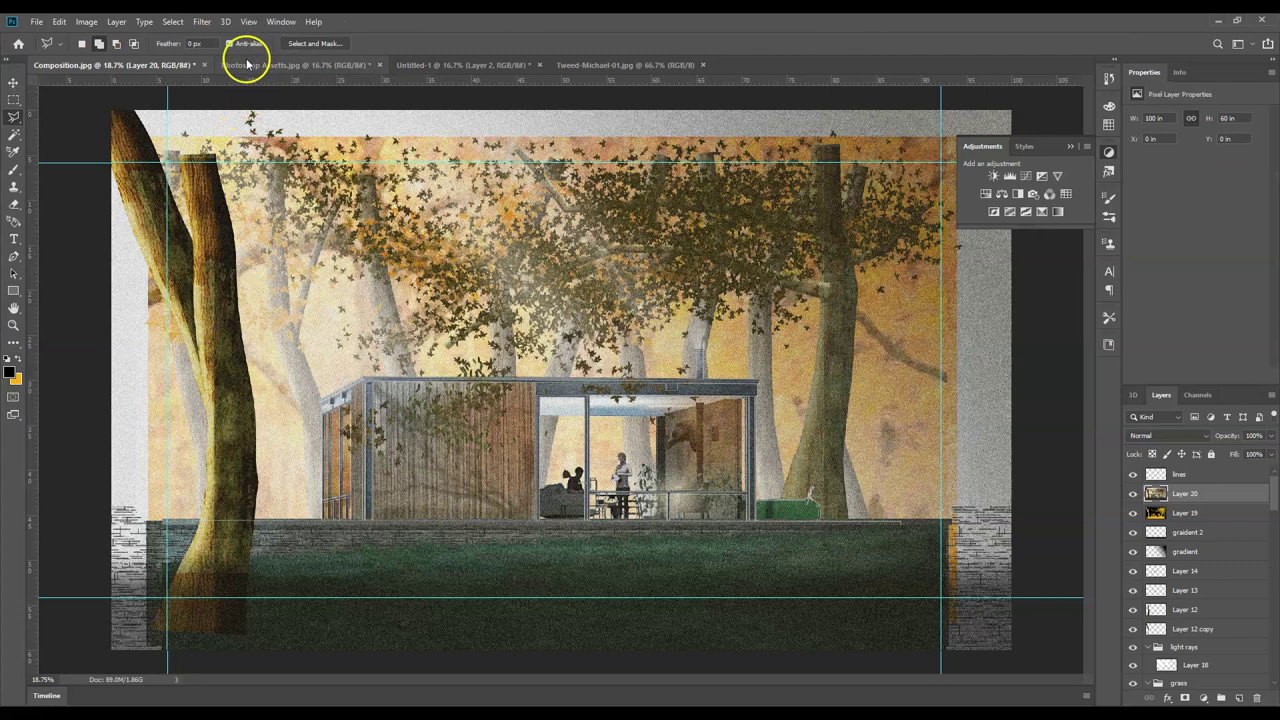
left_click(247, 64)
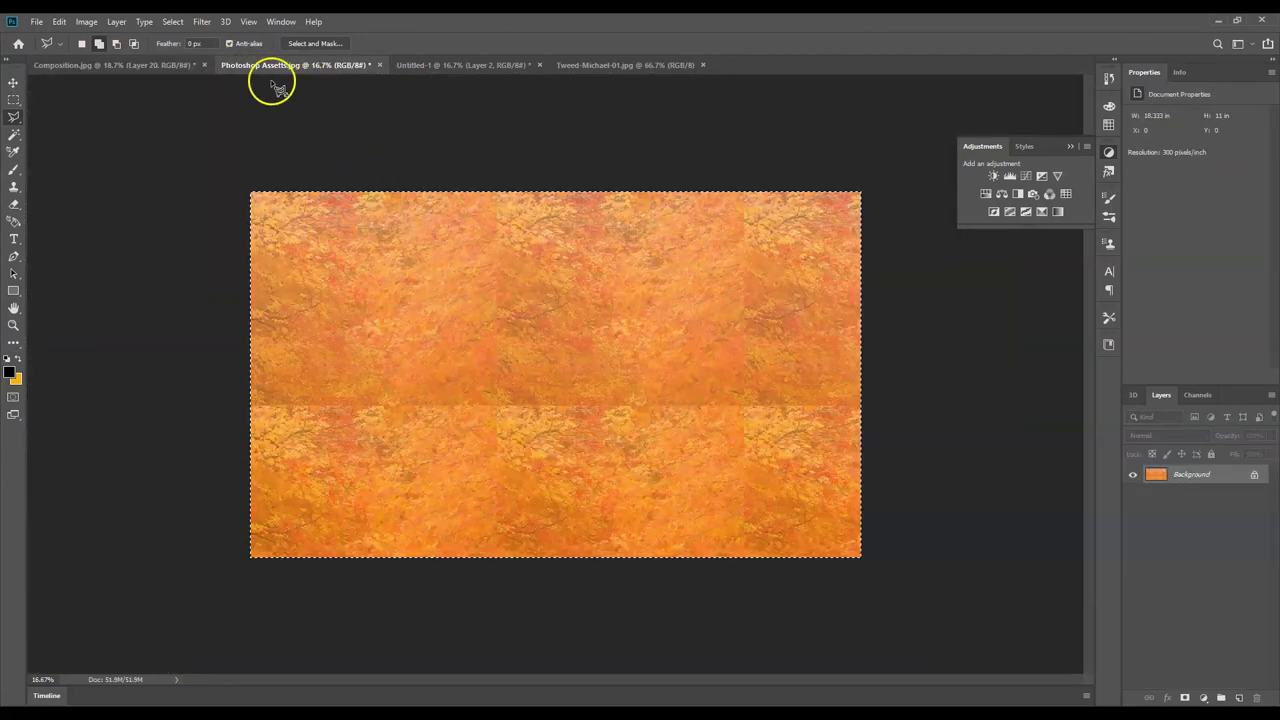
left_click(140, 64)
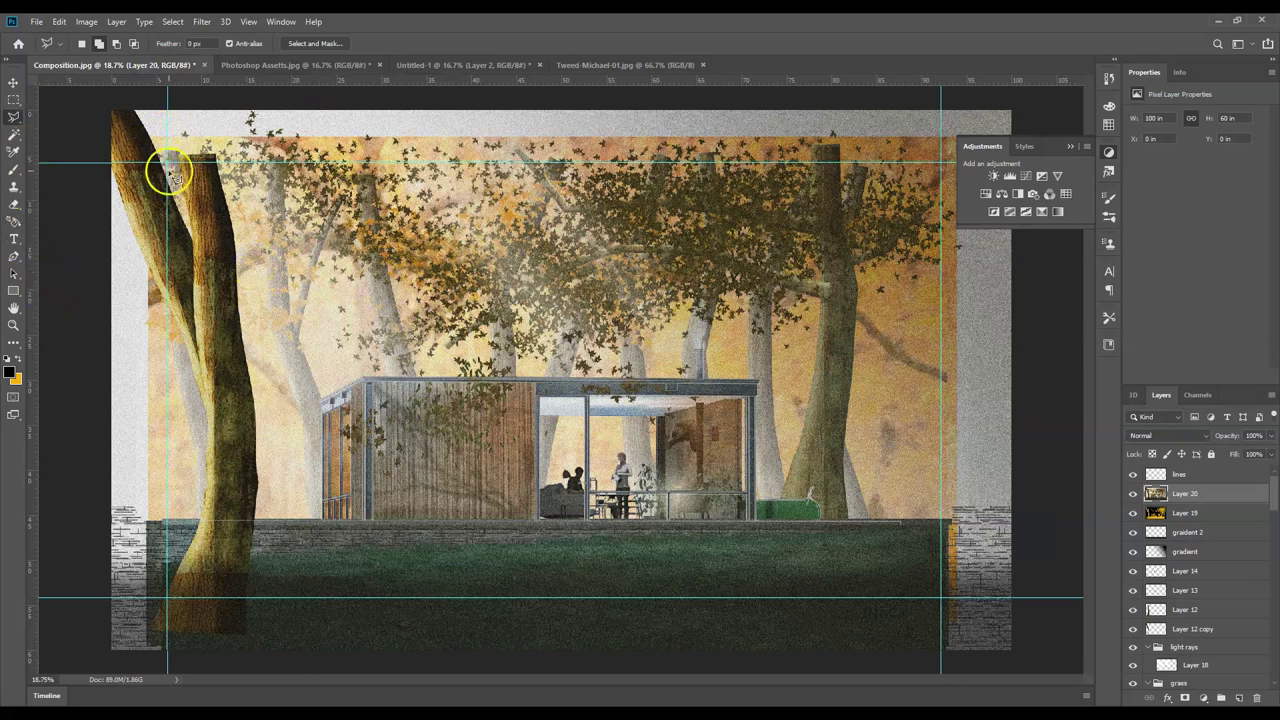
- Start a crop of the composition and fit all four edges of the crop frame to the guides
left_click(14, 346)
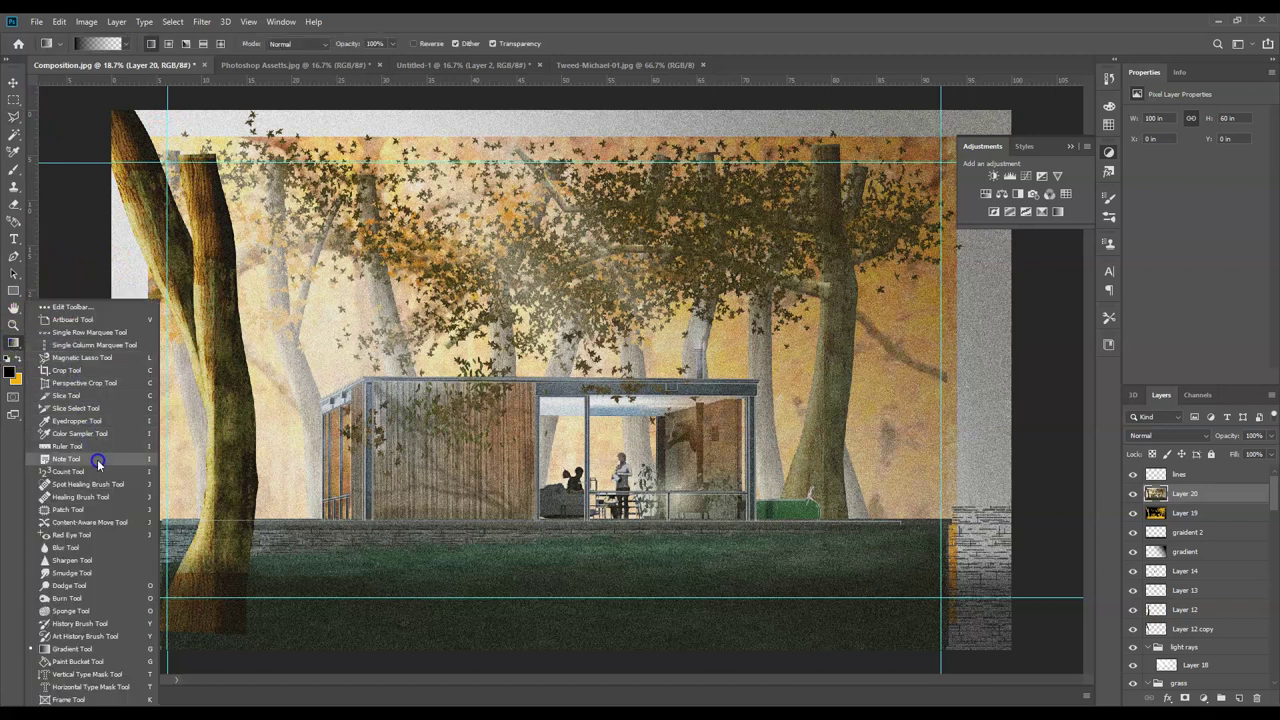
left_click(80, 370)
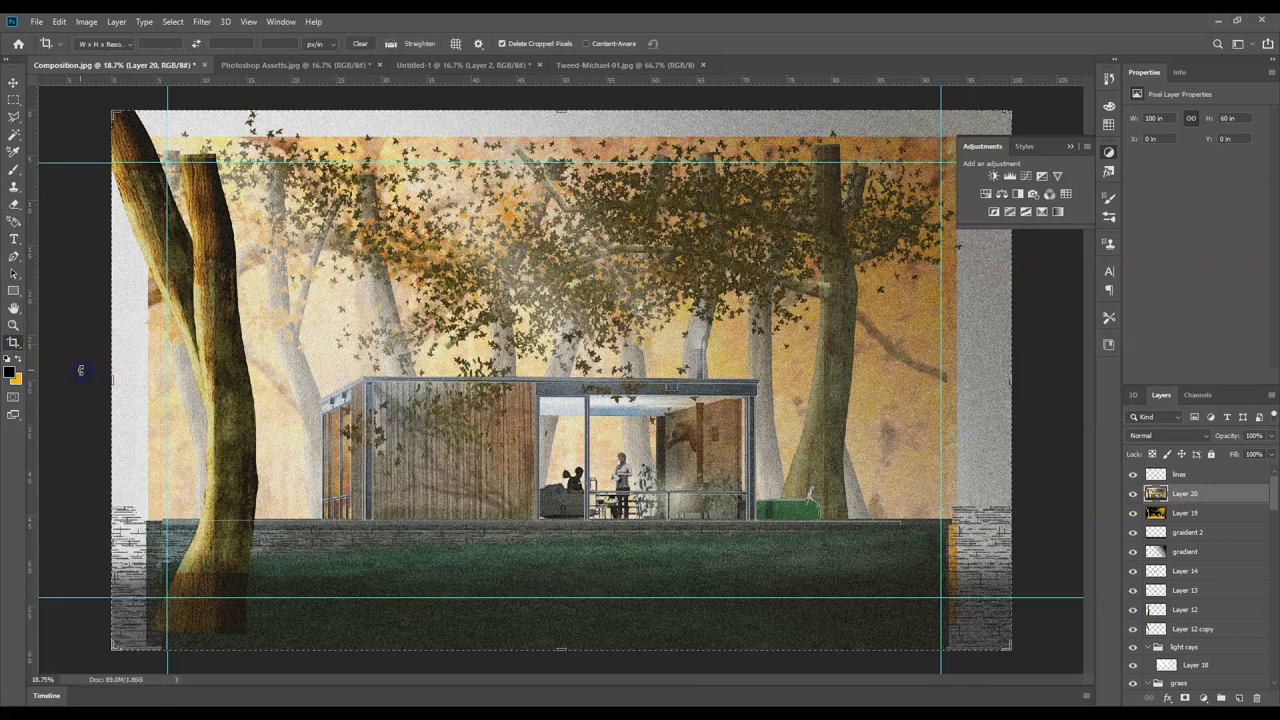
left_click_drag(565, 650, 561, 623)
mouse_move(110, 377)
left_mouse_down()
mouse_move(143, 366)
mouse_move(134, 374)
left_mouse_up()
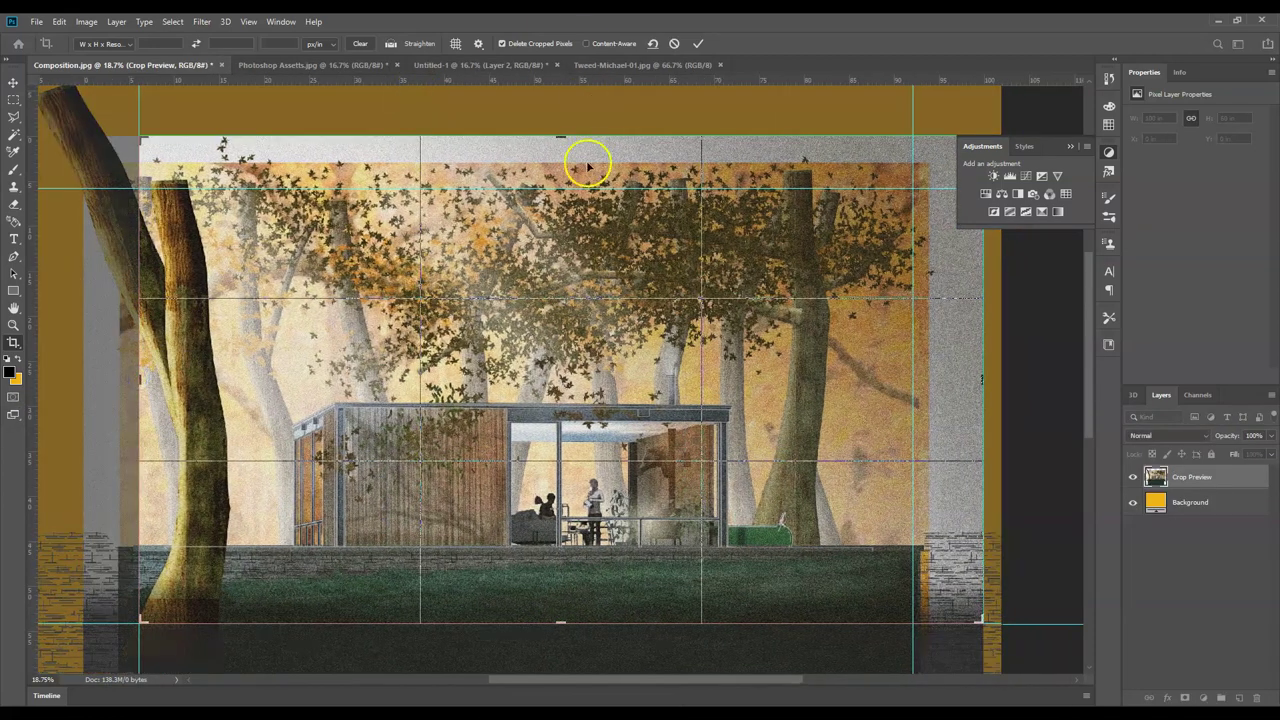
left_click_drag(566, 137, 567, 161)
left_click_drag(977, 376, 948, 377)
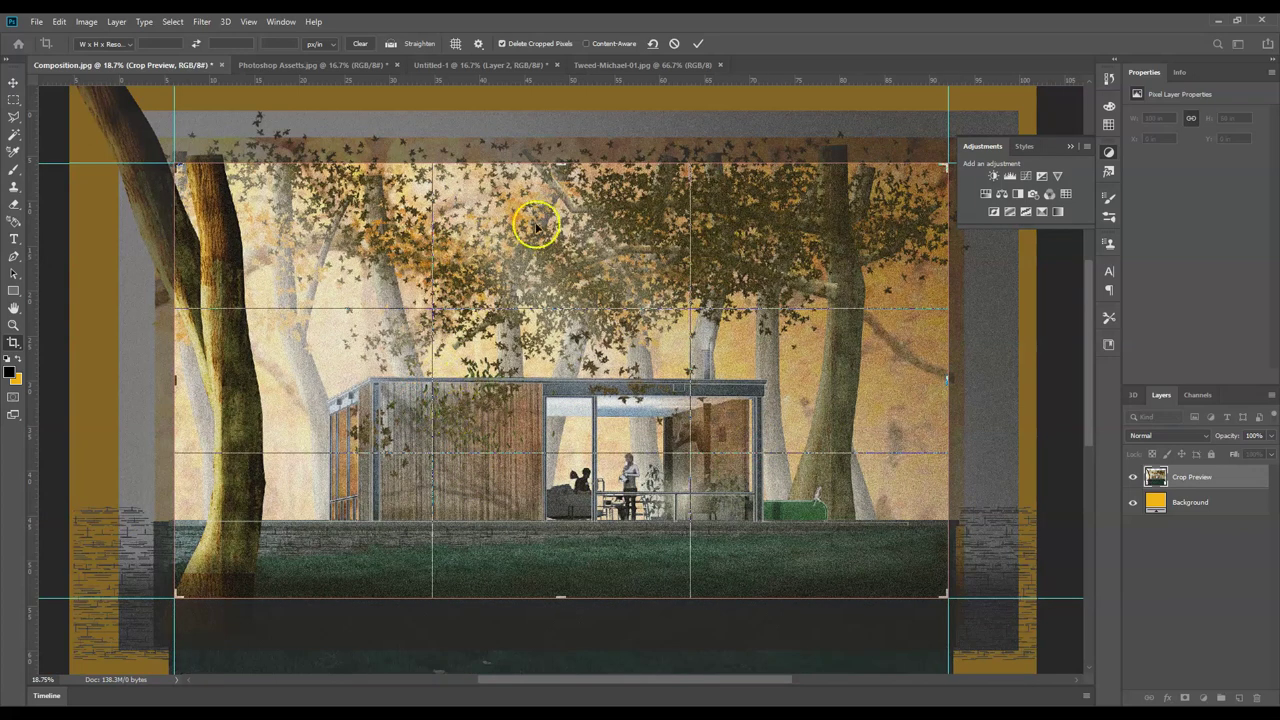
- Tighten the crop above the house and beside the large tree at its far side, and crop the composition to about 76.11 × 40.13 in
left_click_drag(562, 160, 571, 212)
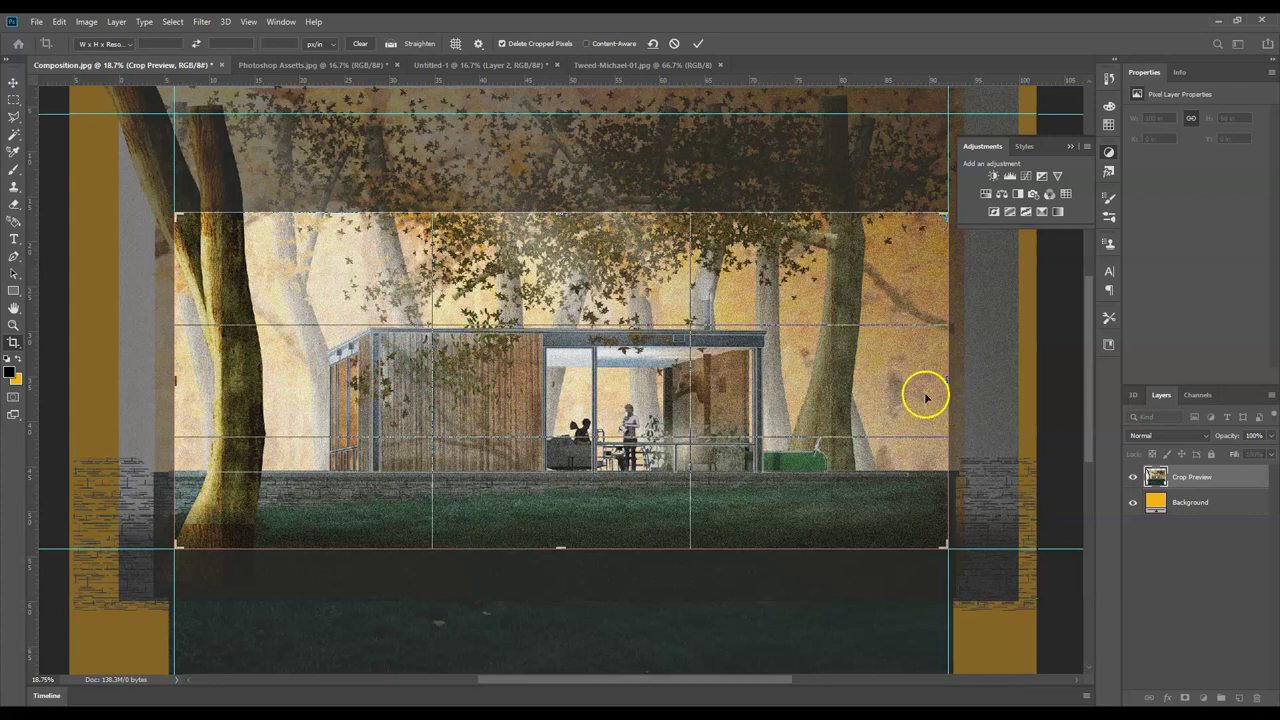
left_click_drag(946, 378, 905, 384)
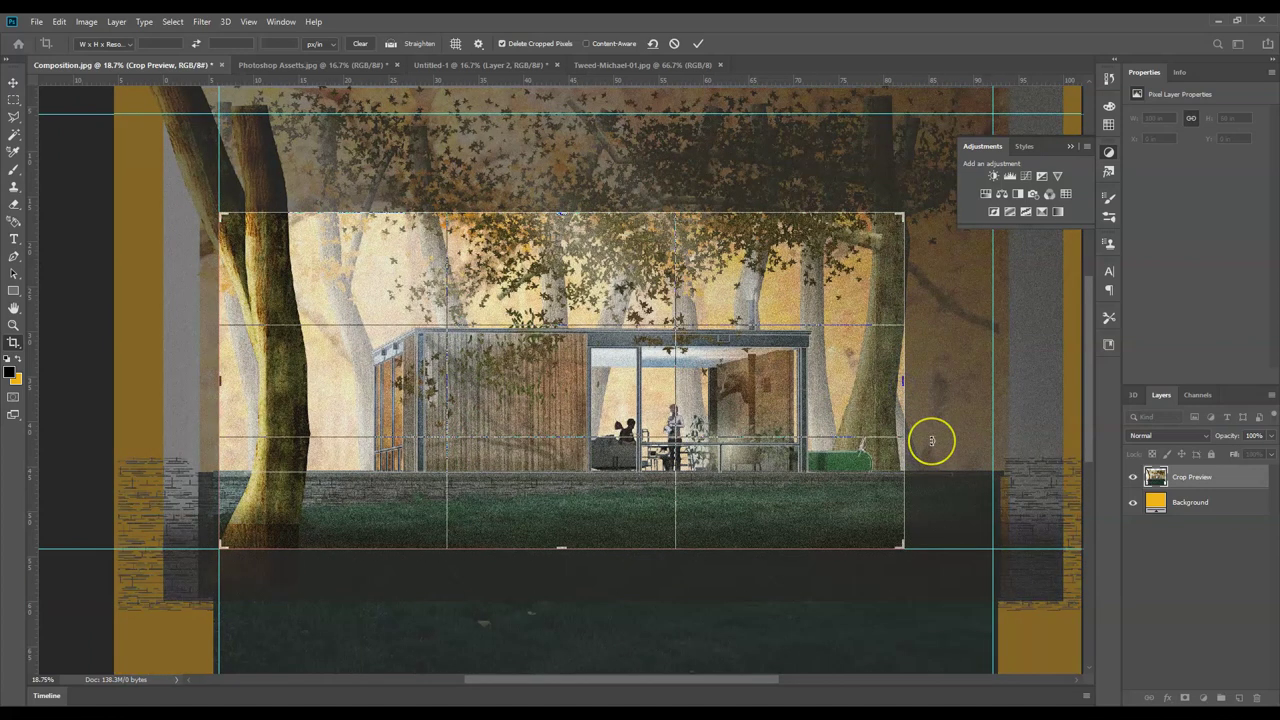
mouse_move(220, 380)
left_mouse_down()
mouse_move(241, 377)
mouse_move(220, 366)
left_mouse_up()
left_click_drag(557, 209, 561, 203)
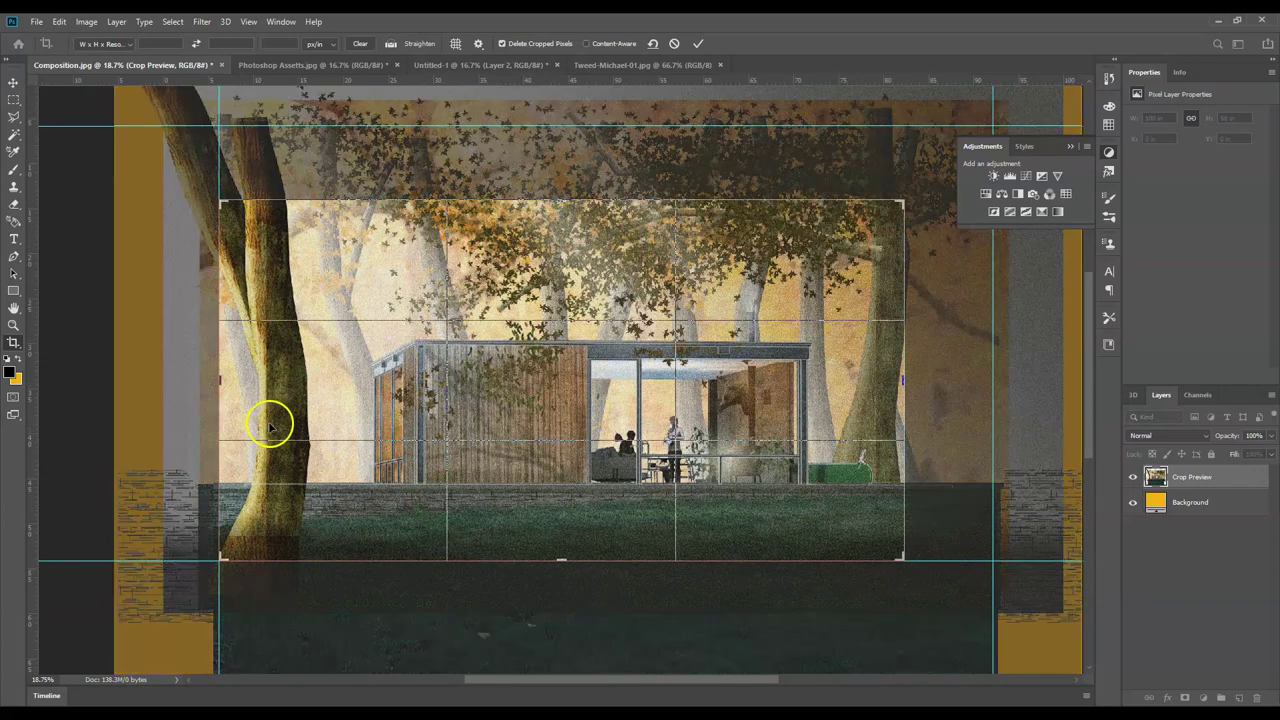
key("Return")
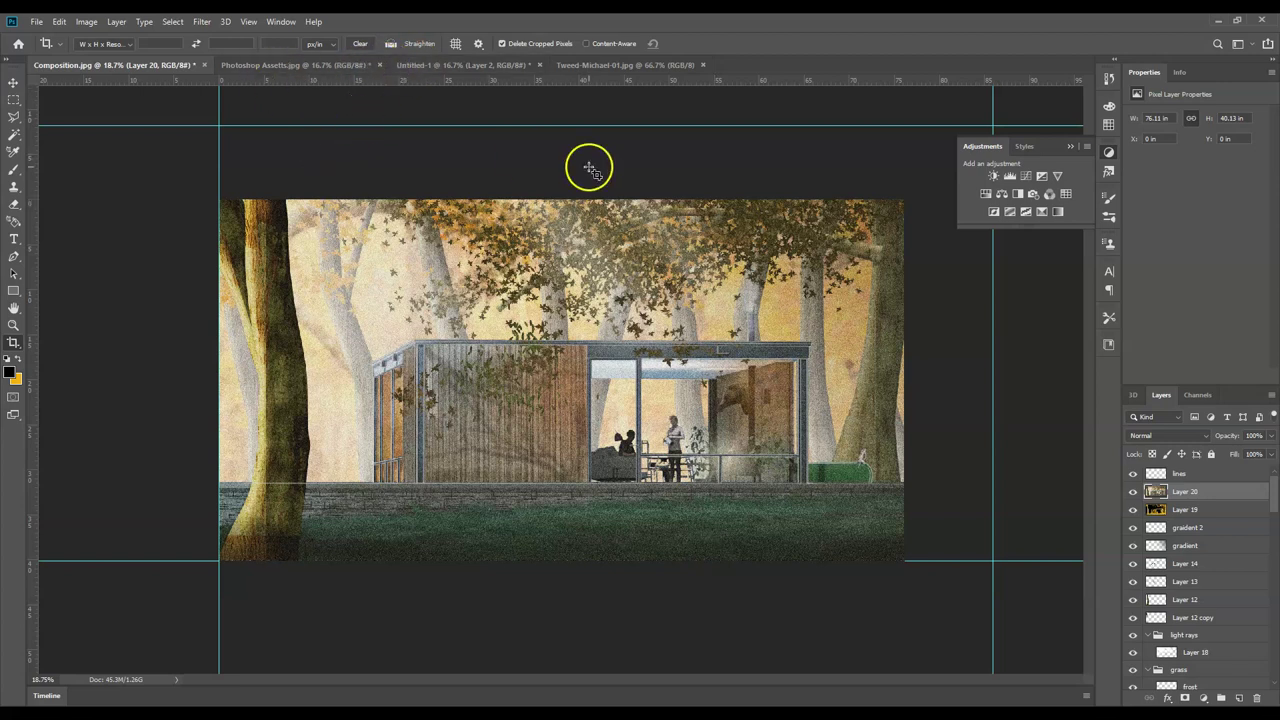
- Compare the cropped composition with the finished reference rendering in the other open document
left_click(589, 65)
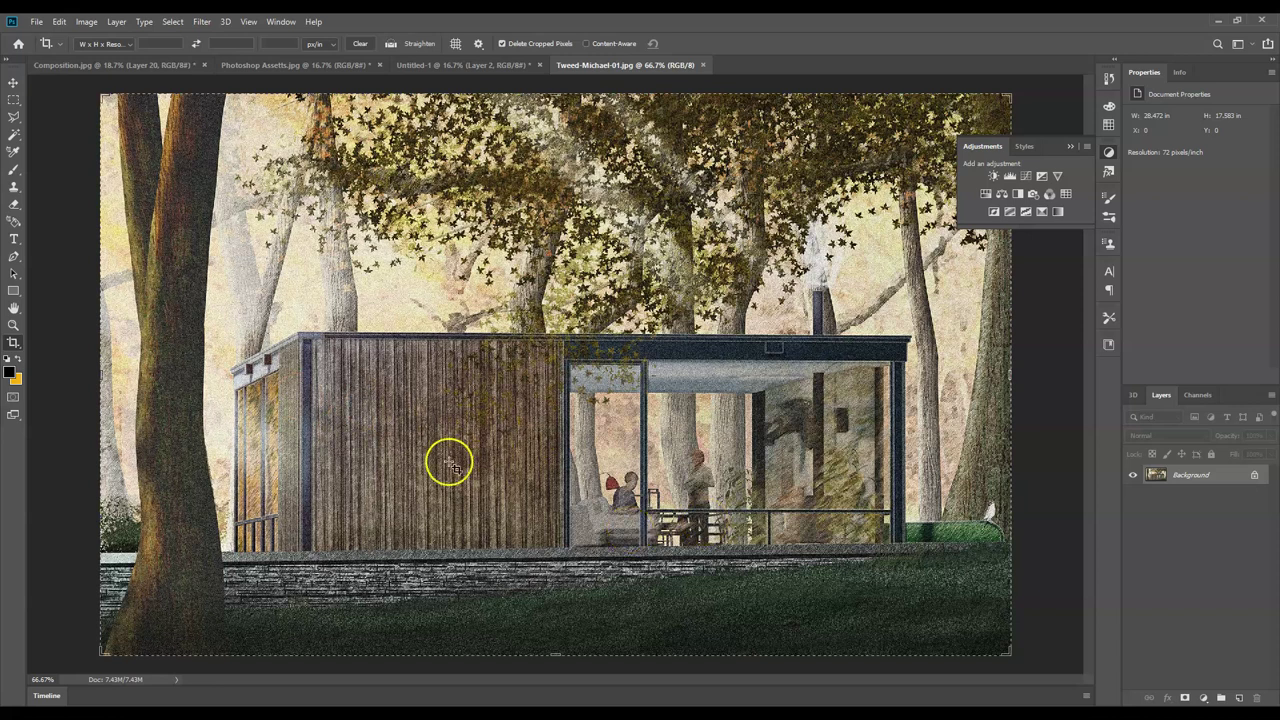
left_click(103, 65)
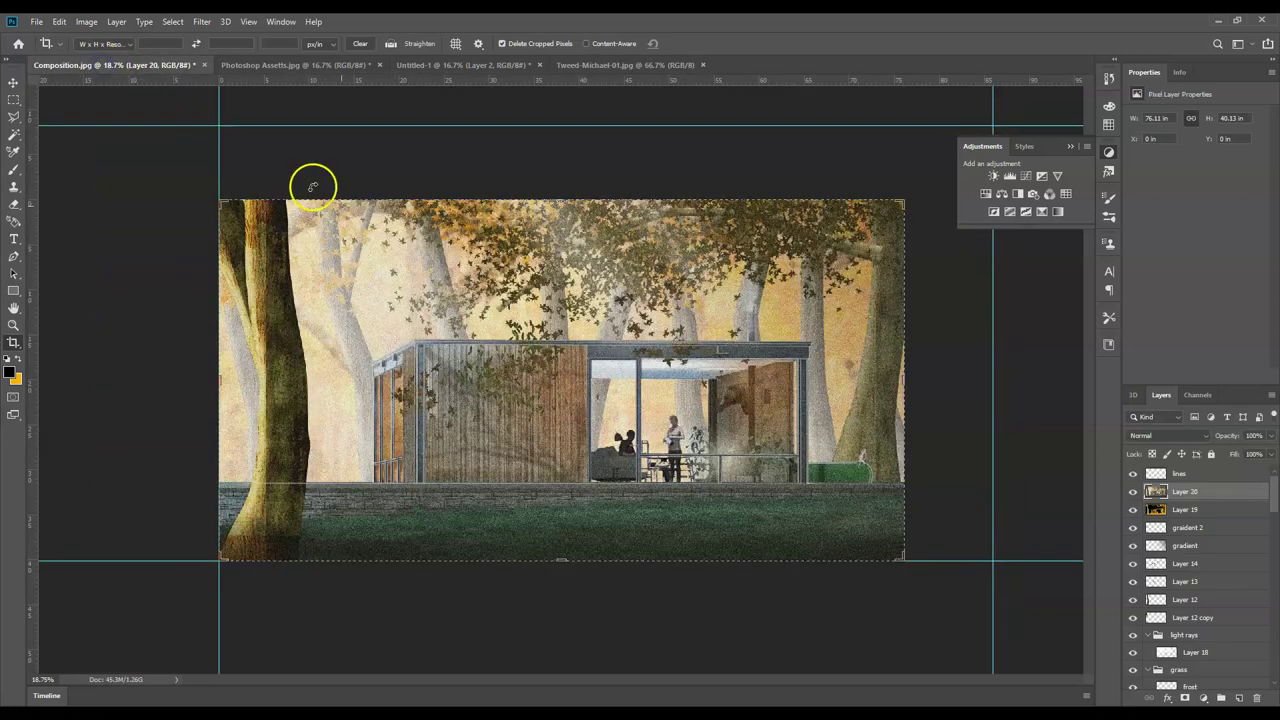